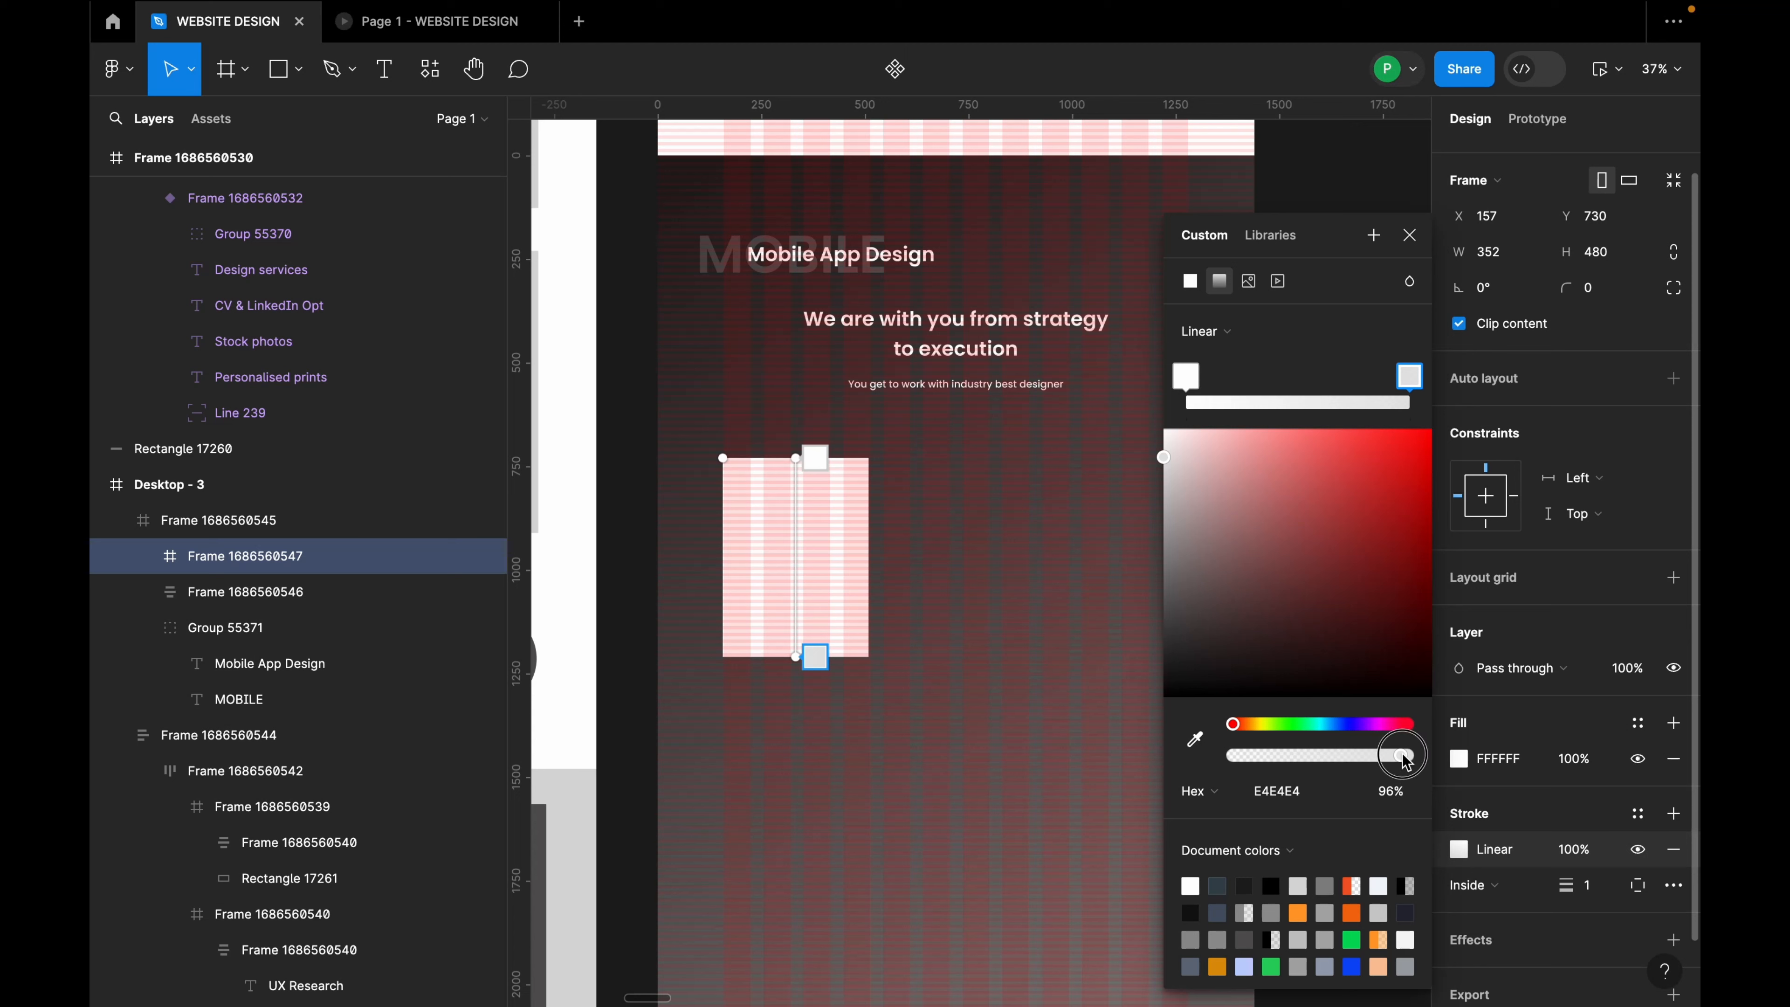
Step: Run the card's stroke gradient diagonally from top-left to bottom-right corner and hide its white fill
{"action": "left_click_drag", "start_coordinate": [795, 460], "coordinate": [722, 457]}
{"action": "mouse_move", "coordinate": [813, 653]}
{"action": "left_mouse_down"}
{"action": "mouse_move", "coordinate": [916, 645]}
{"action": "mouse_move", "coordinate": [856, 648]}
{"action": "mouse_move", "coordinate": [874, 649]}
{"action": "left_mouse_up"}
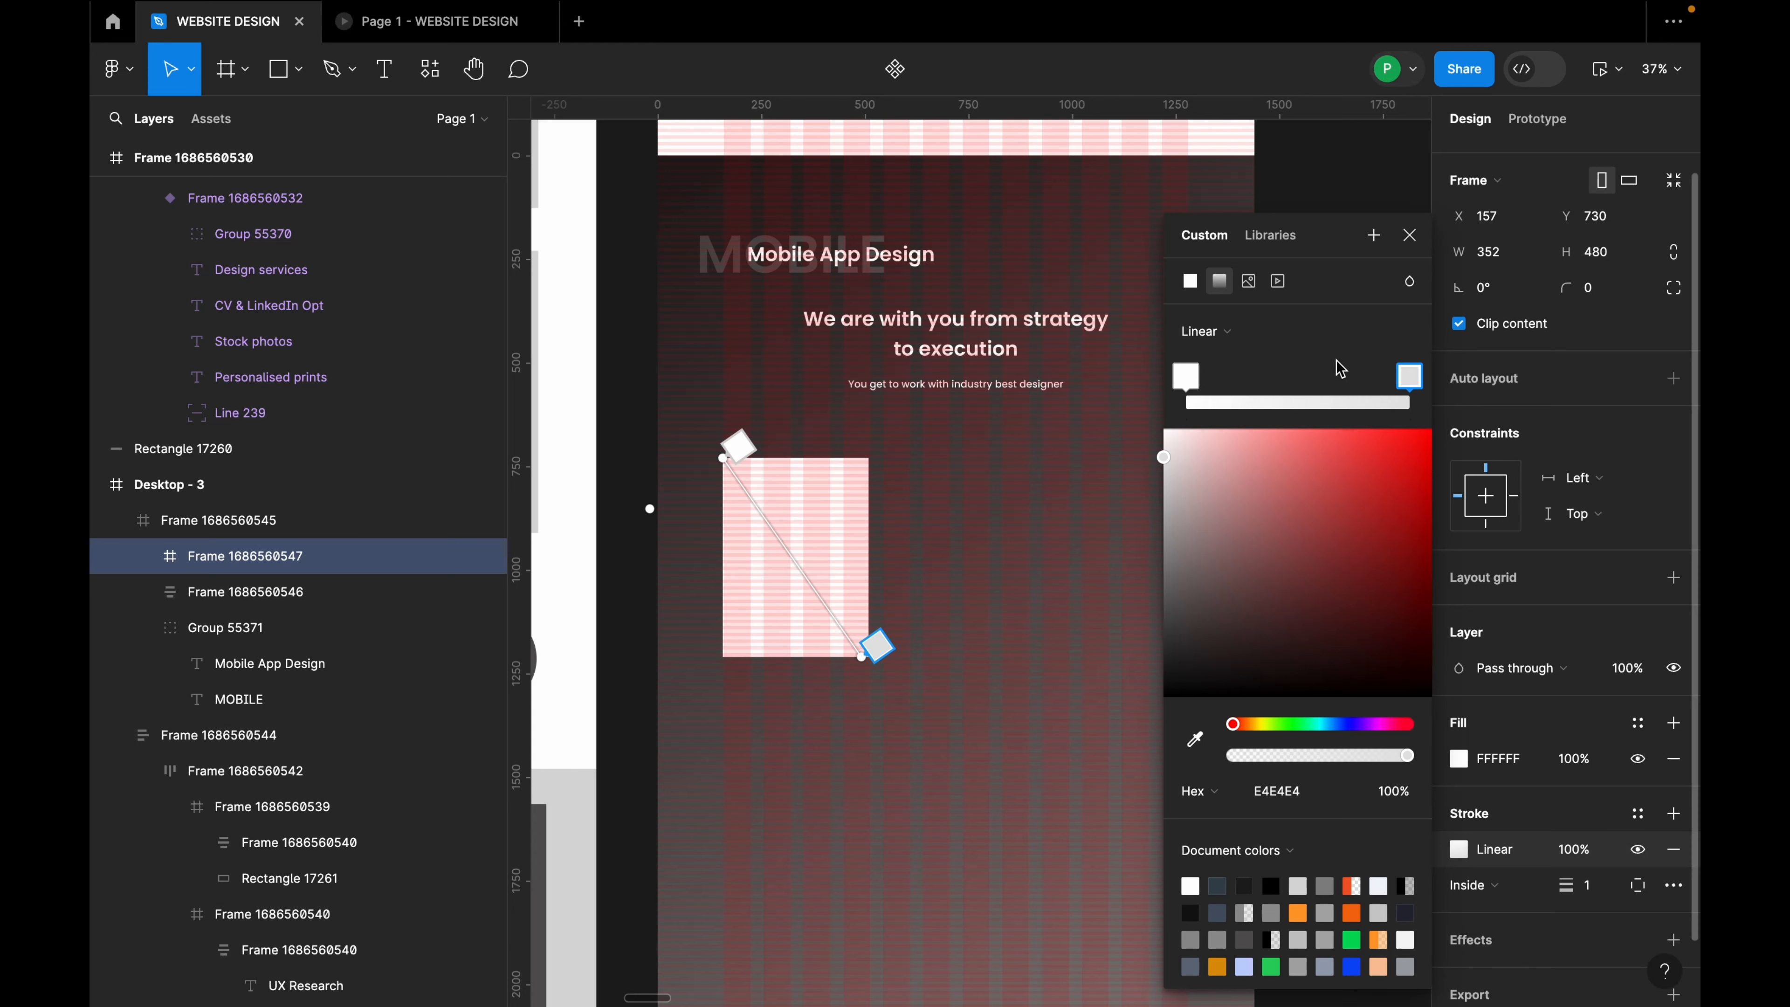
{"action": "left_click", "coordinate": [1410, 235]}
{"action": "left_click", "coordinate": [1634, 759]}
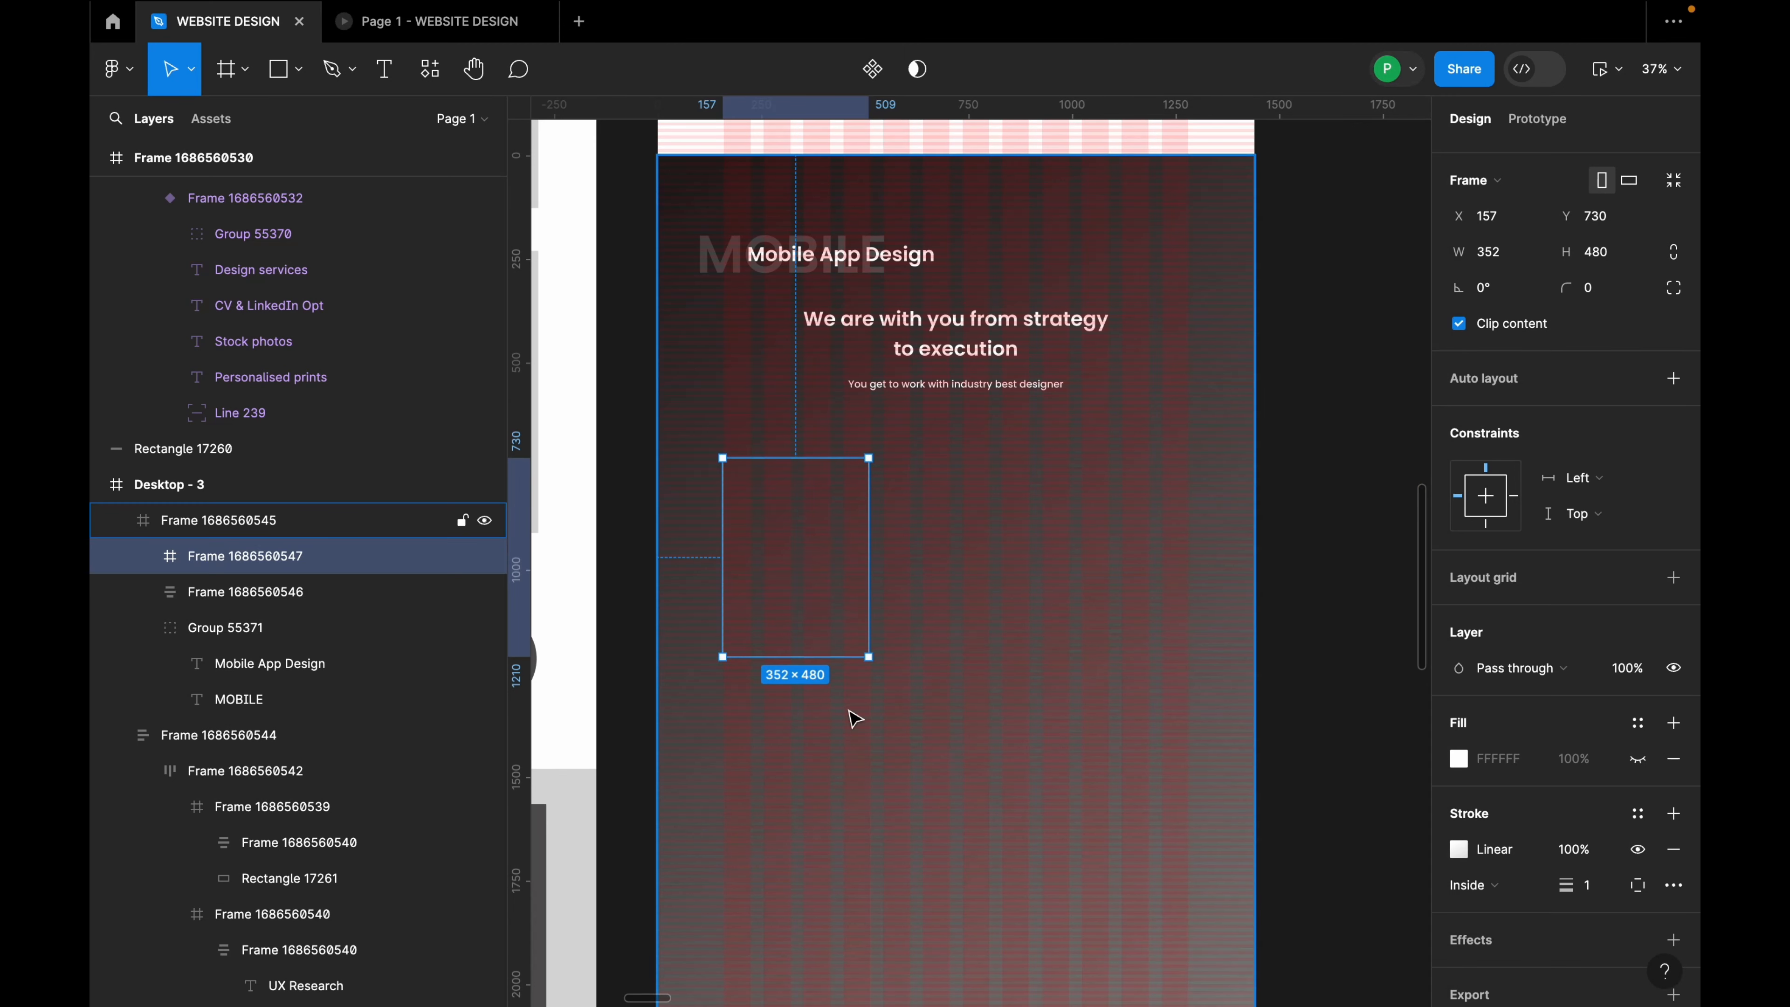
Step: Round the corners of the 352×480 card frame
{"action": "scroll", "coordinate": [723, 591], "scroll_direction": "up", "scroll_amount": 1}
{"action": "left_click", "coordinate": [1018, 571]}
{"action": "left_click", "coordinate": [889, 629]}
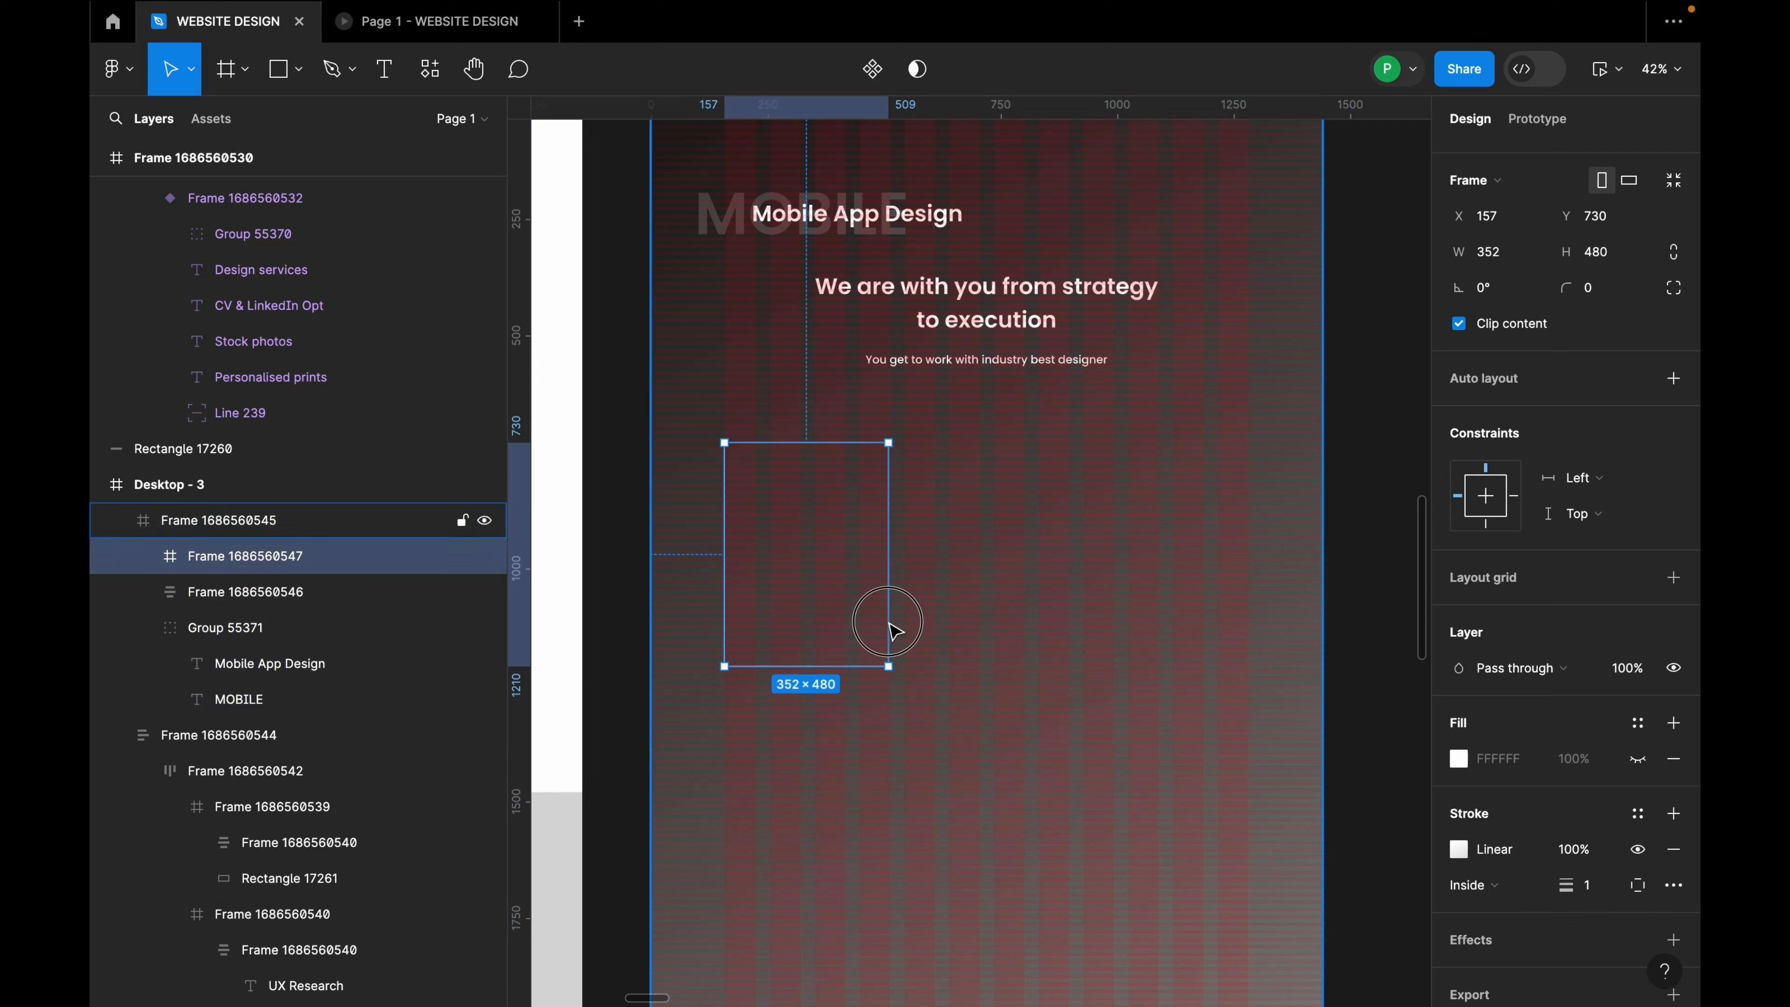
{"action": "left_click", "coordinate": [1605, 302]}
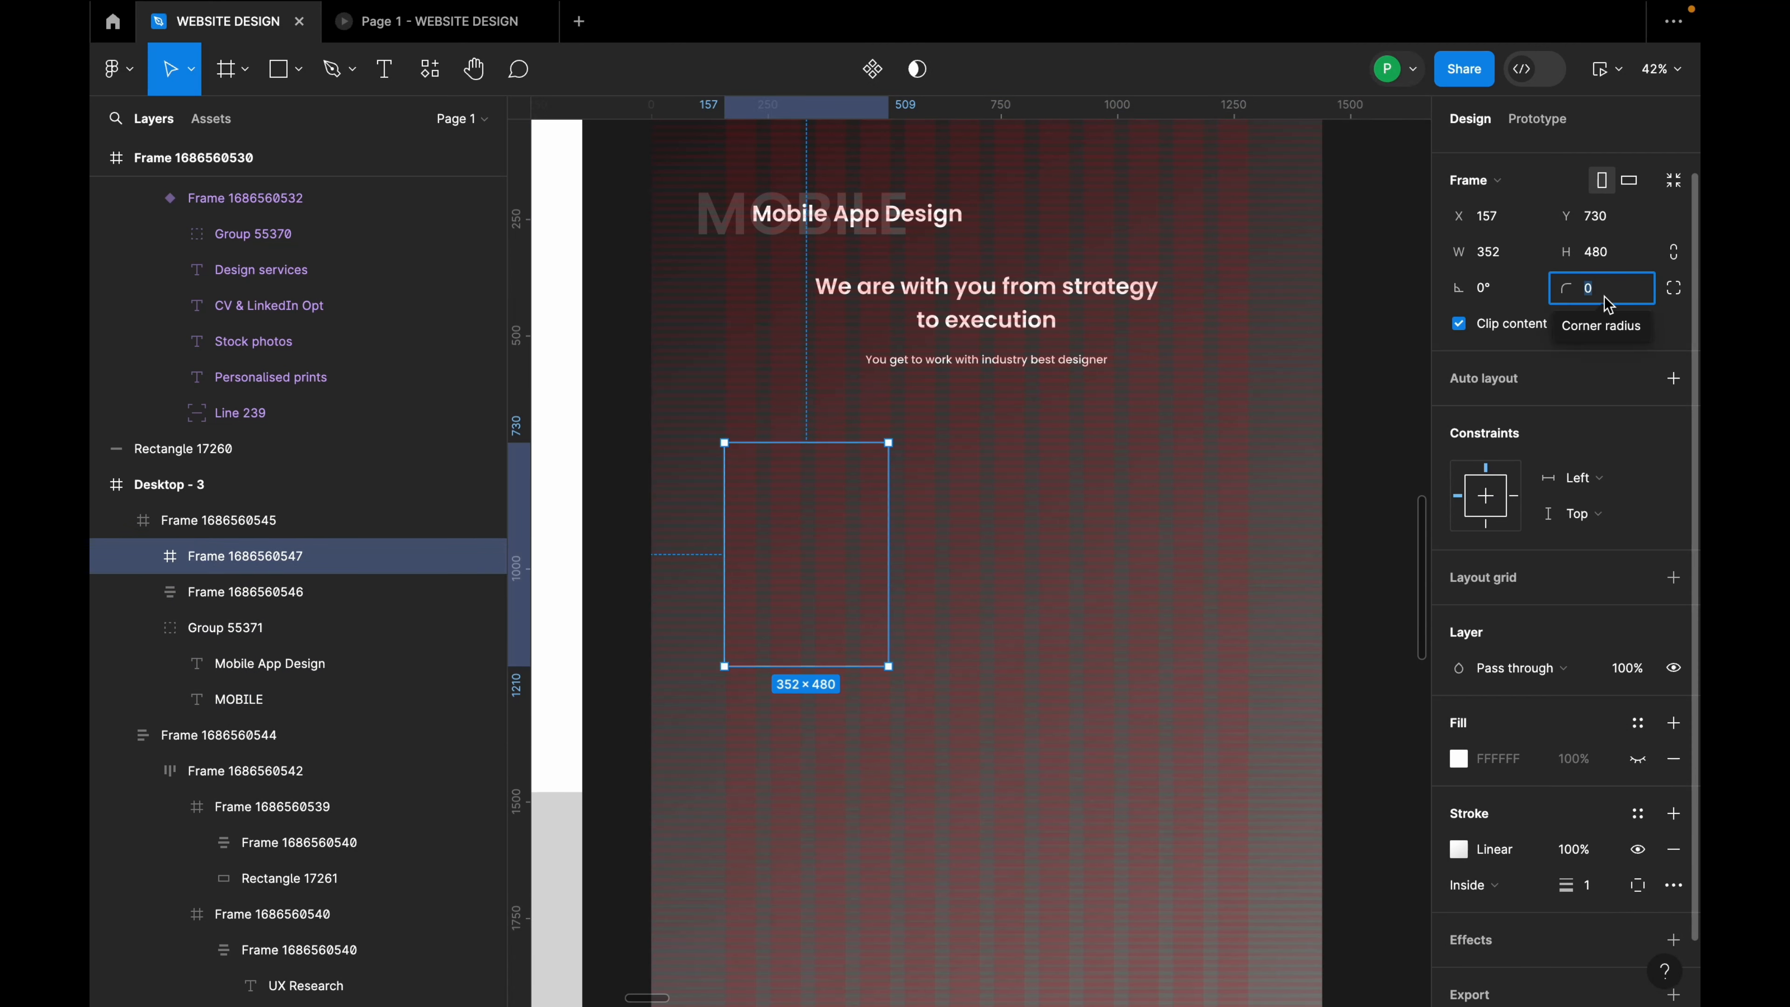
Step: Select the section frame and pick Rectangle from the shape tools
{"action": "left_click", "coordinate": [1203, 522]}
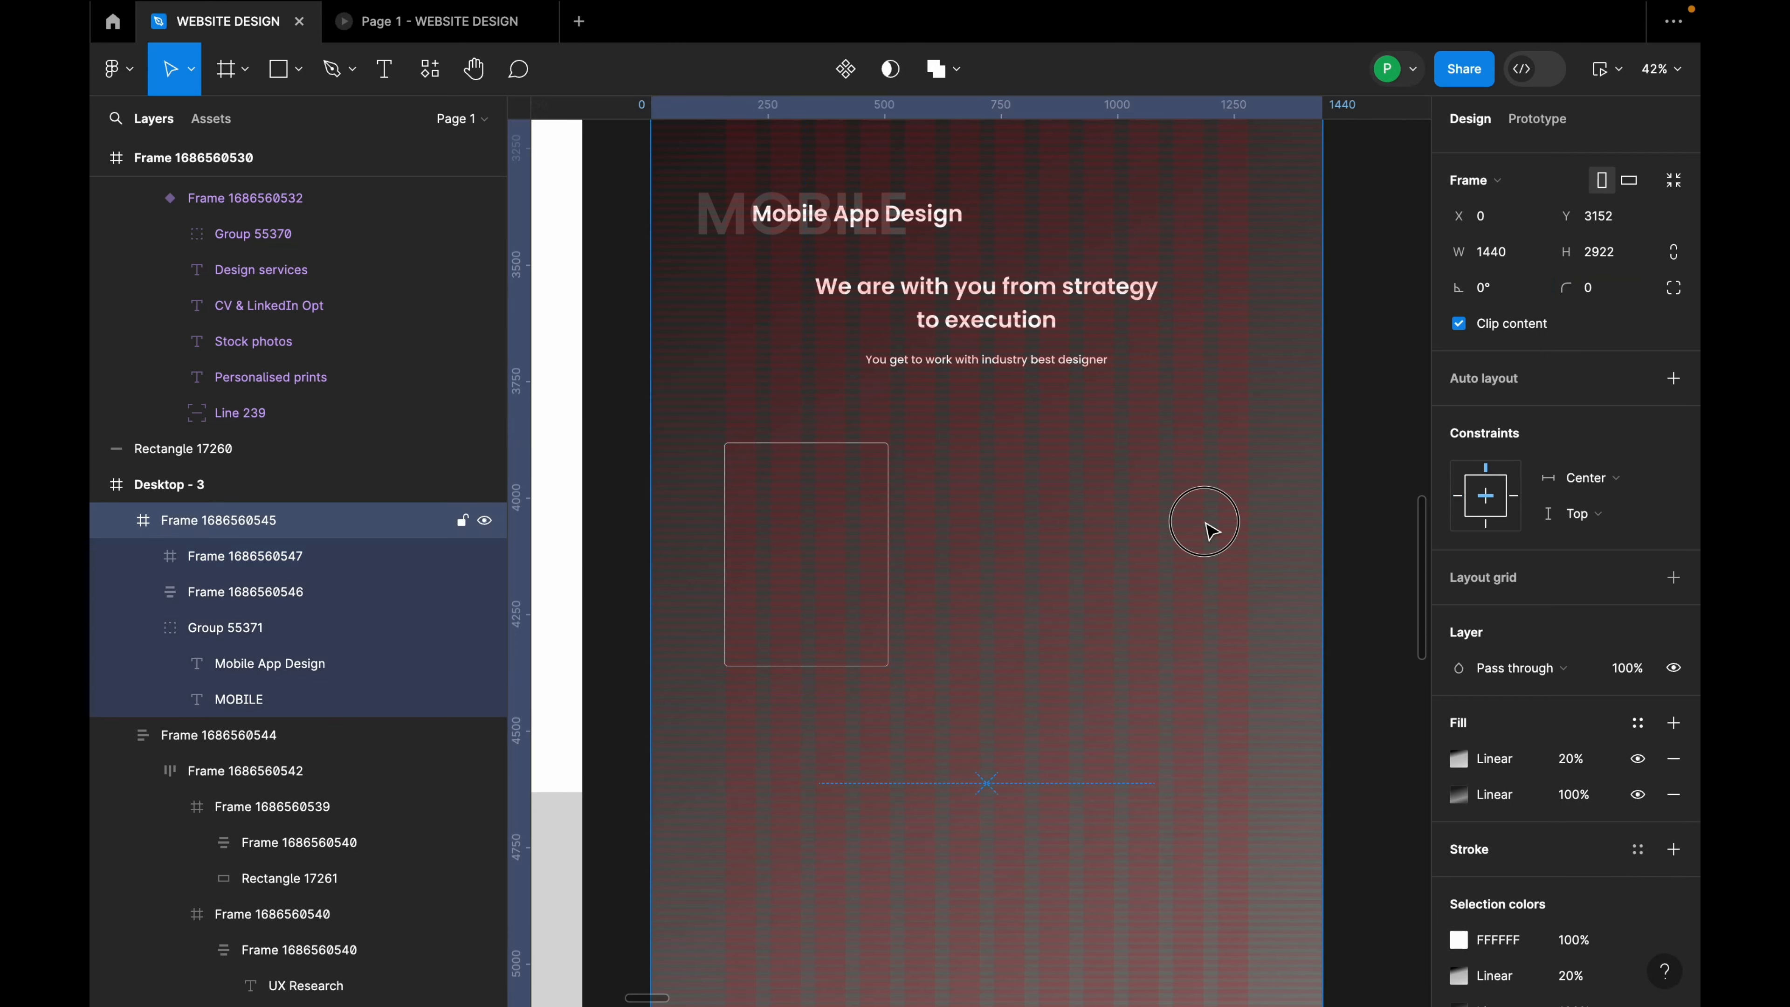
{"action": "scroll", "coordinate": [763, 507], "scroll_direction": "up", "scroll_amount": 5}
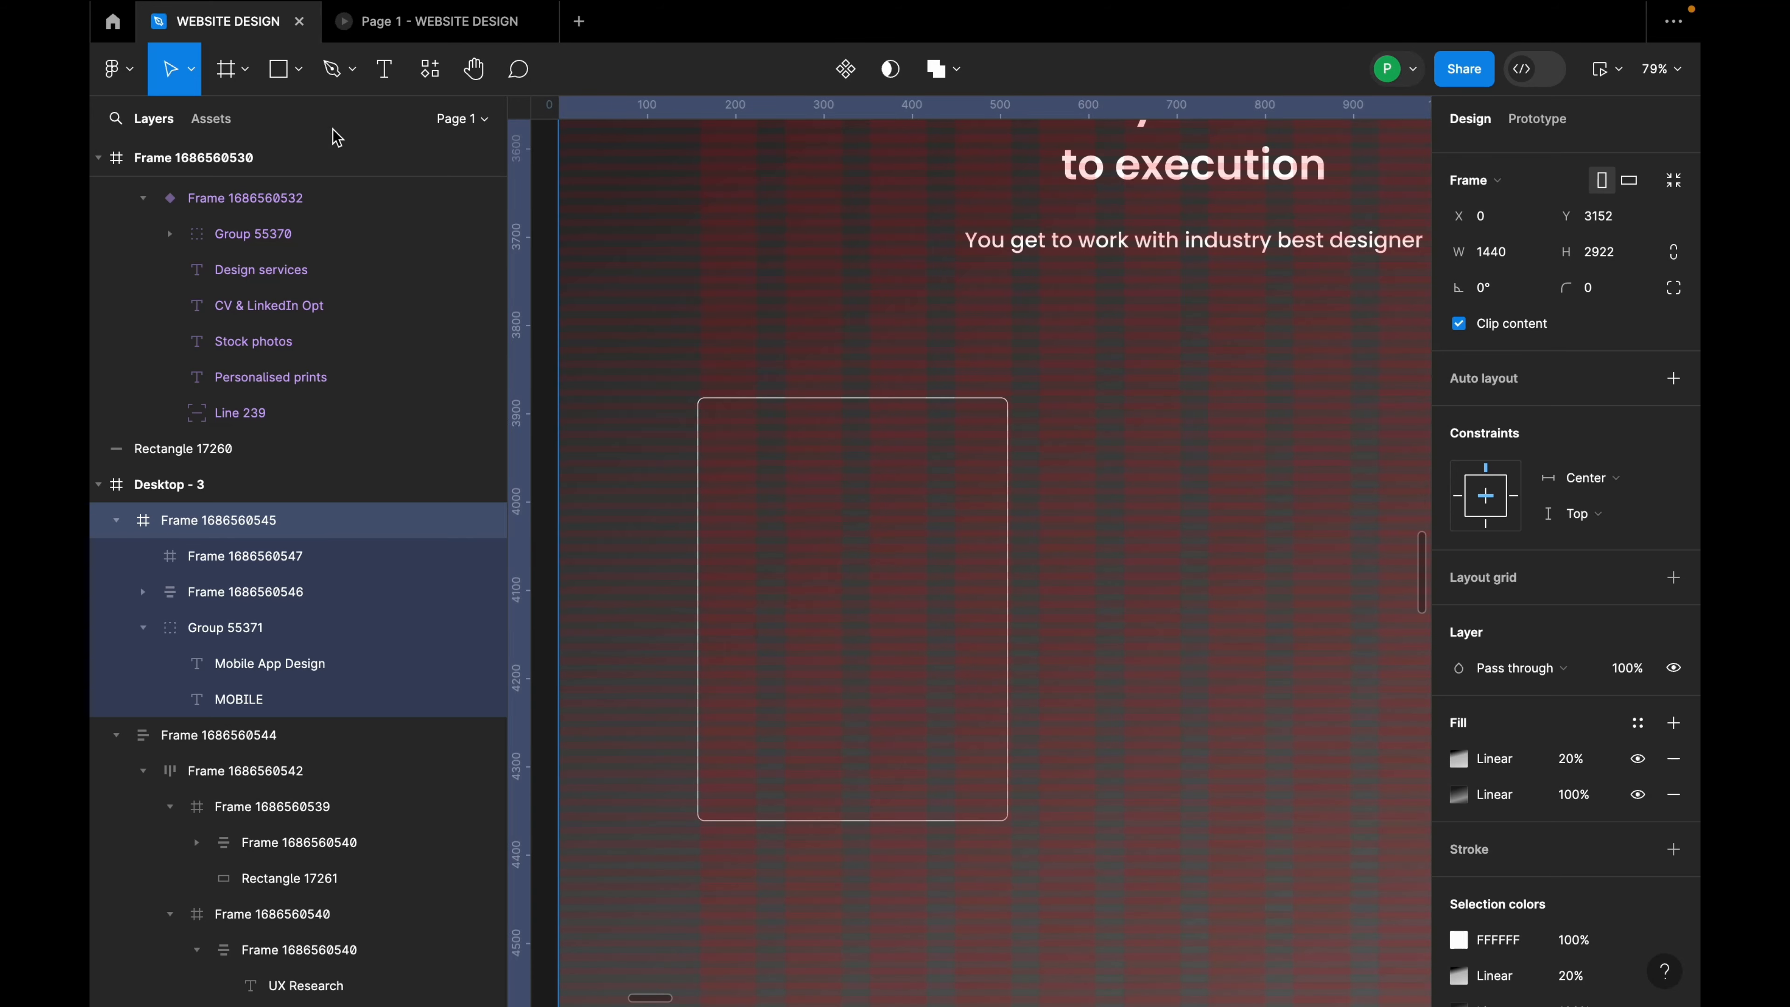
{"action": "left_click", "coordinate": [299, 68]}
{"action": "left_click", "coordinate": [260, 120]}
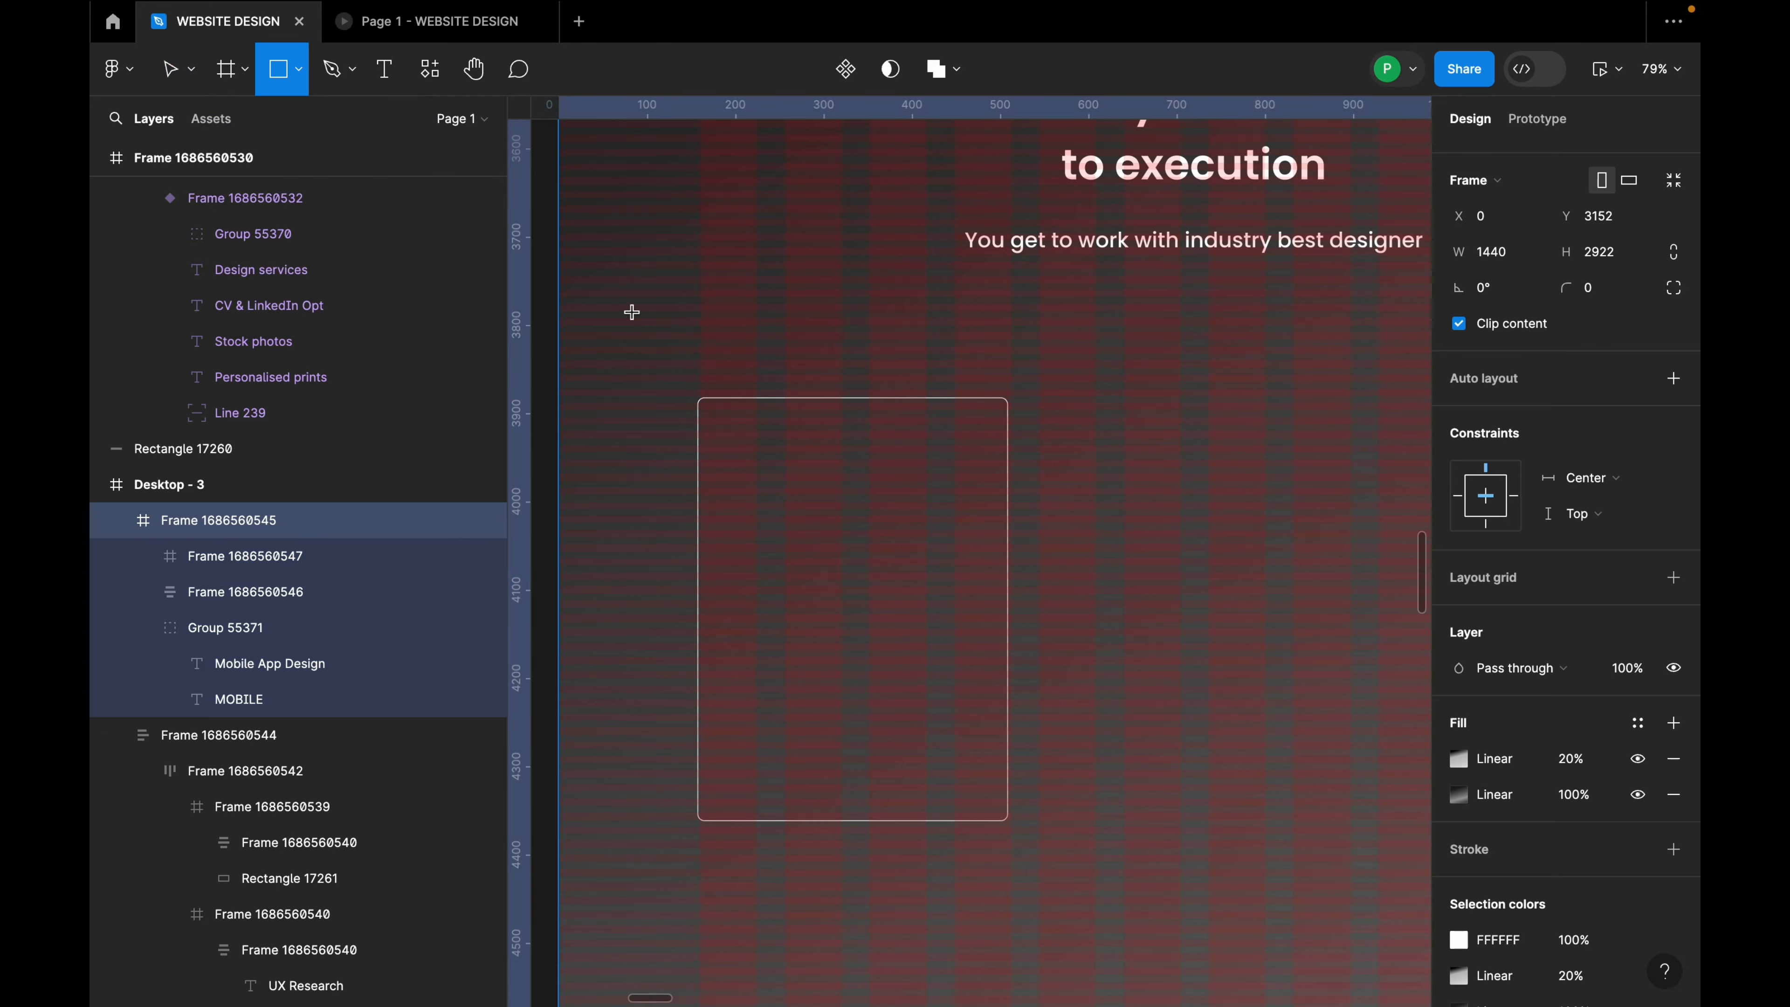
Step: Draw a 333×275 rectangle in the card, set its corner radius to 16, and place it at X 10, Y 8
{"action": "mouse_move", "coordinate": [705, 413]}
{"action": "left_mouse_down"}
{"action": "mouse_move", "coordinate": [761, 550]}
{"action": "mouse_move", "coordinate": [959, 680]}
{"action": "mouse_move", "coordinate": [1001, 653]}
{"action": "left_mouse_up"}
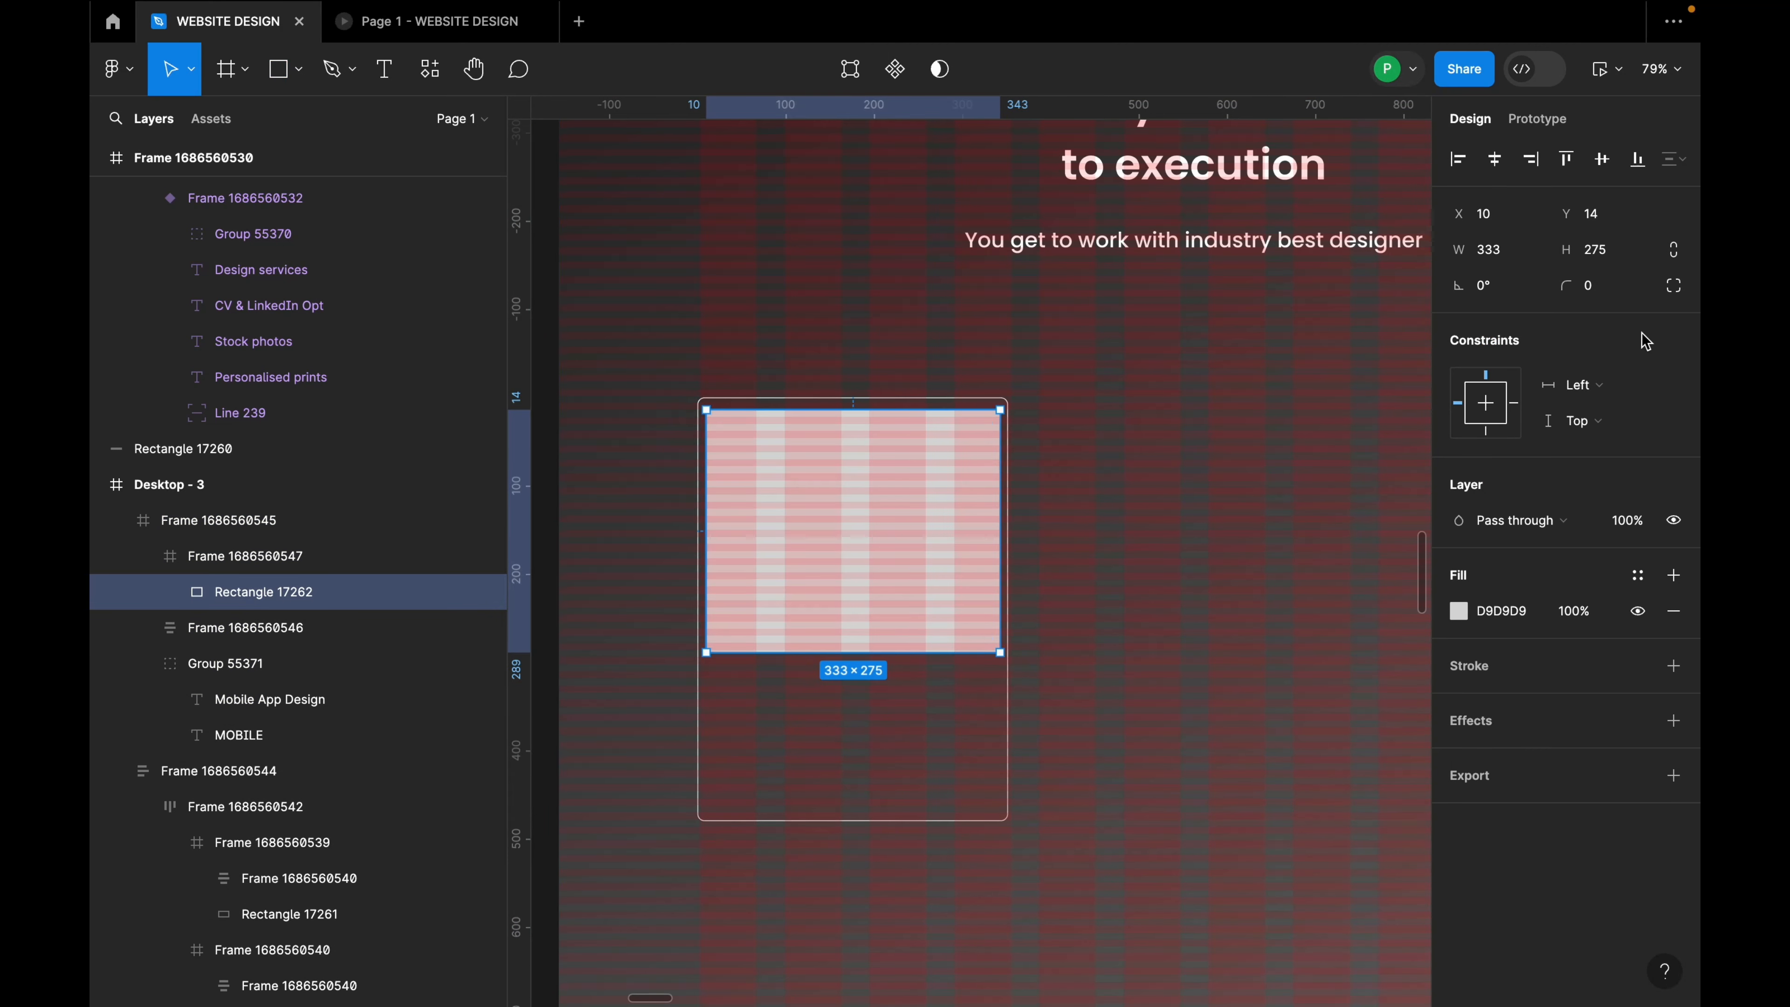
{"action": "left_click", "coordinate": [1613, 289]}
{"action": "type", "text": "24"}
{"action": "key", "text": "Return"}
{"action": "left_click", "coordinate": [1619, 299]}
{"action": "type", "text": "16"}
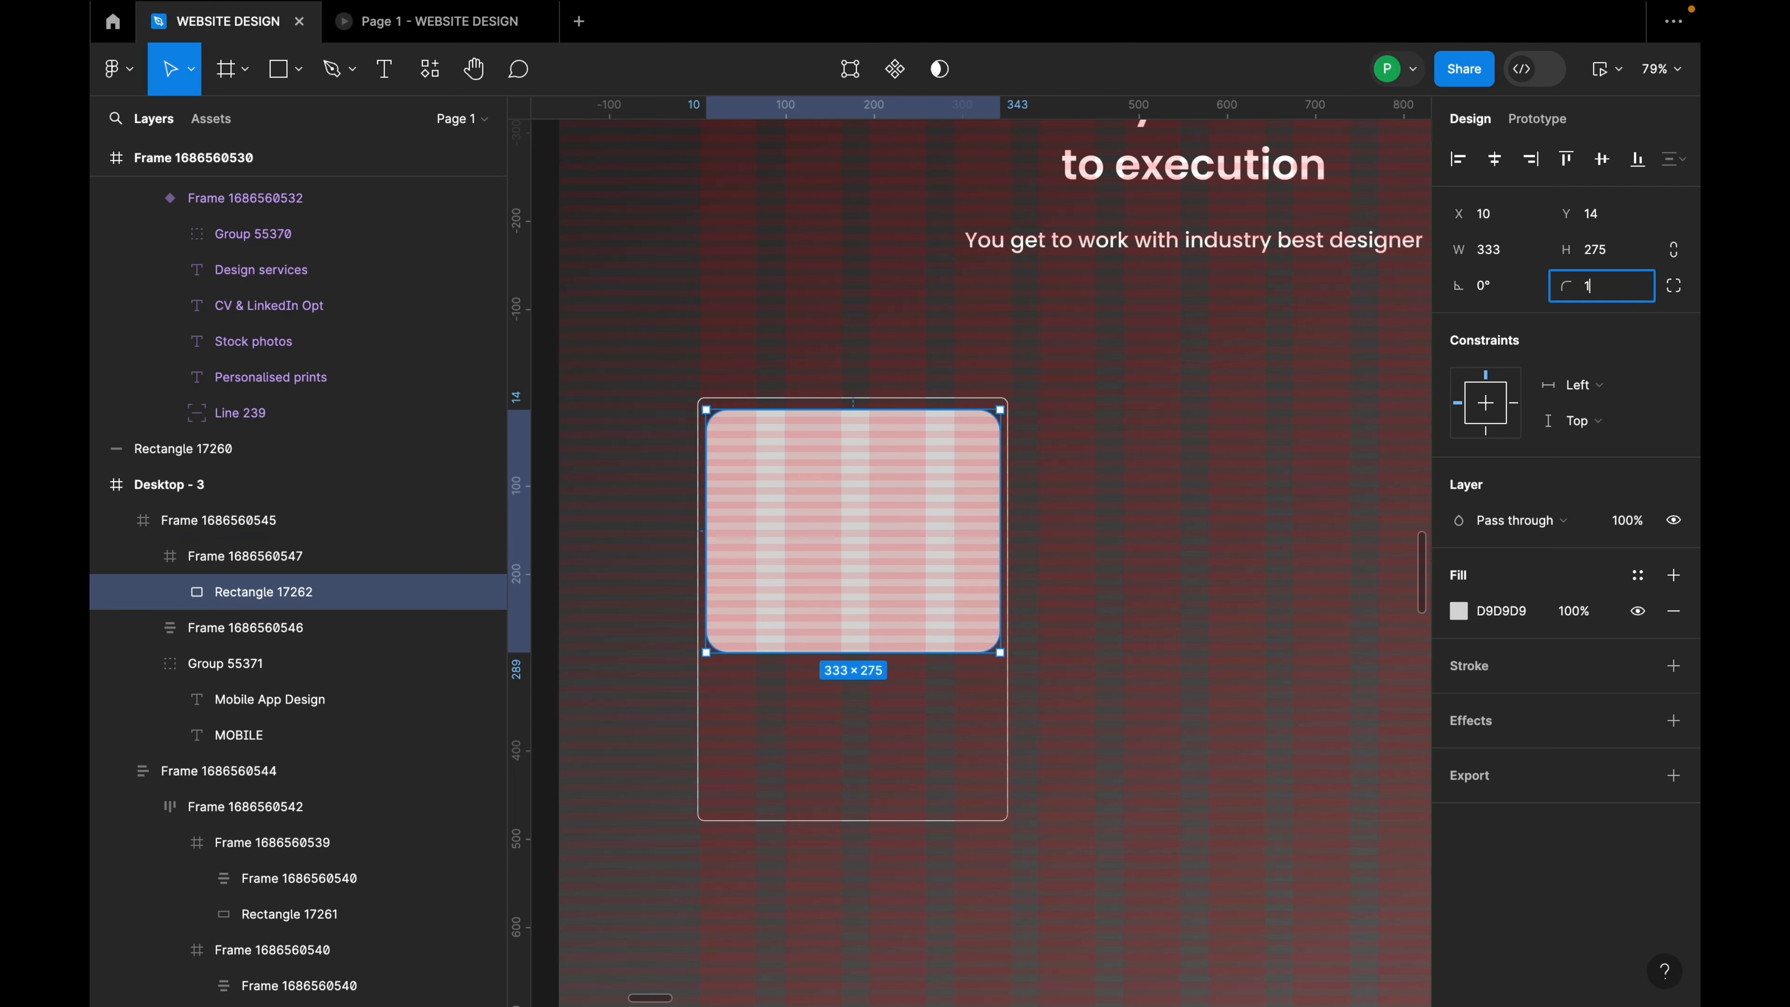
{"action": "key", "text": "Return"}
{"action": "left_click_drag", "start_coordinate": [904, 514], "coordinate": [905, 510]}
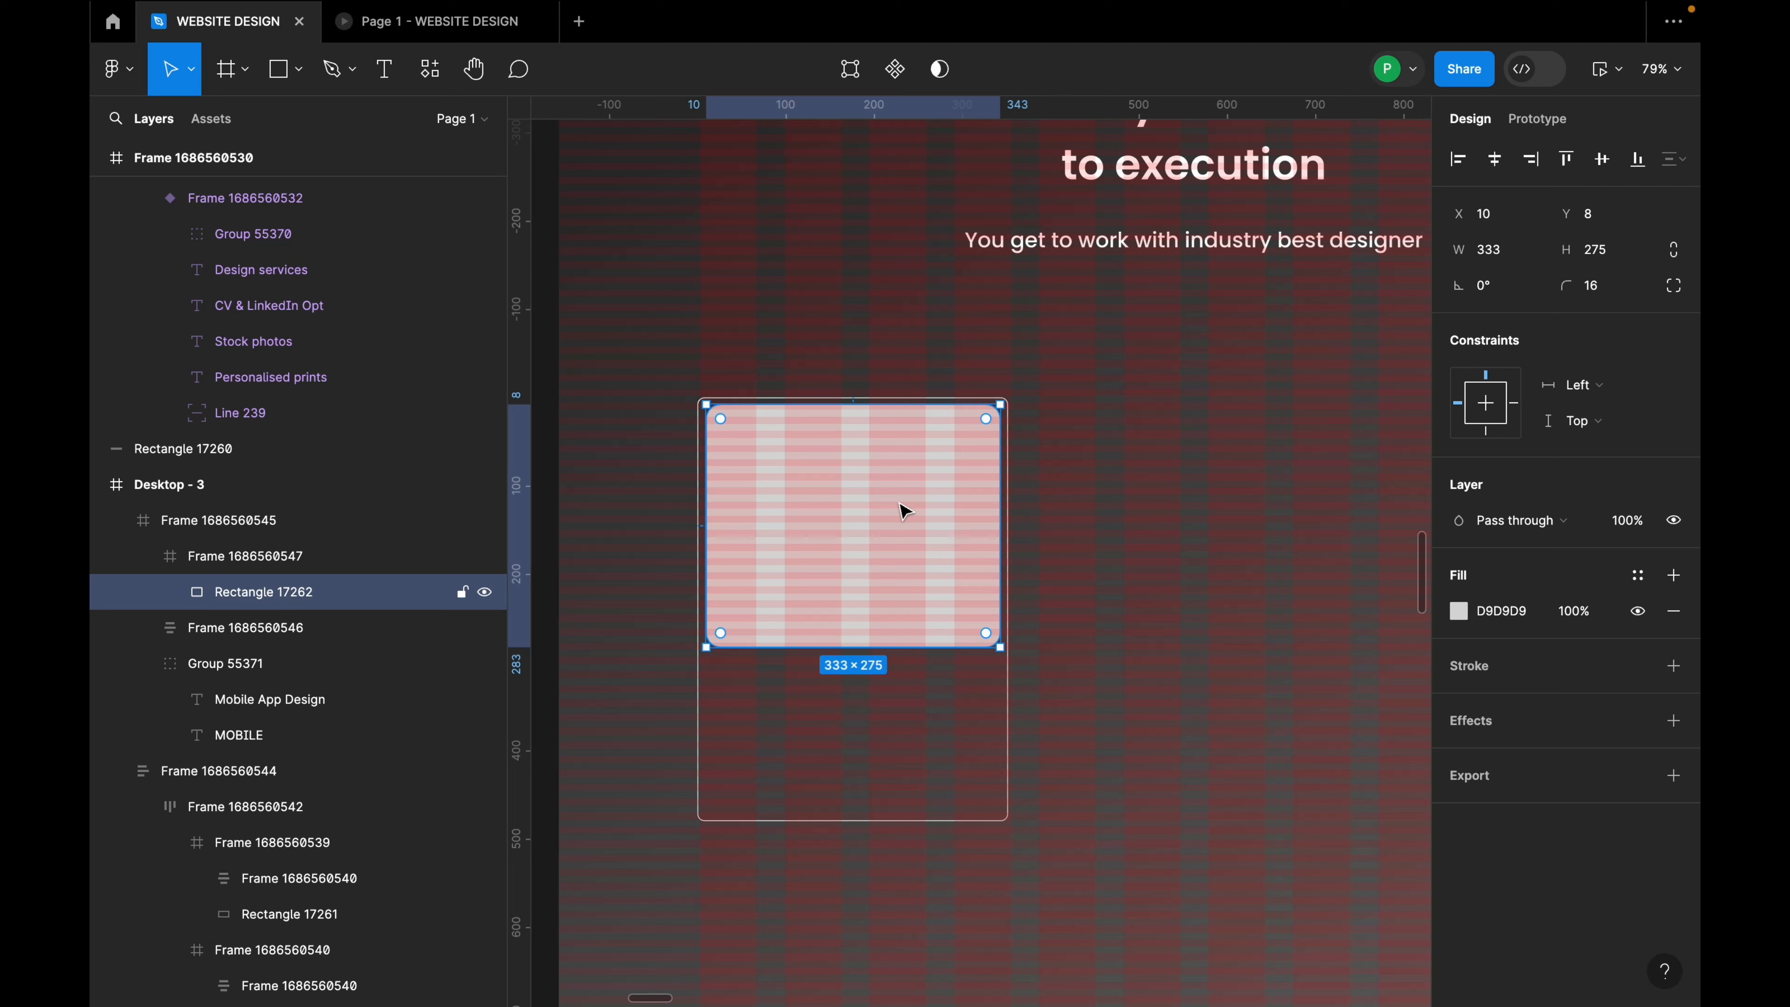
{"action": "left_click", "coordinate": [993, 660]}
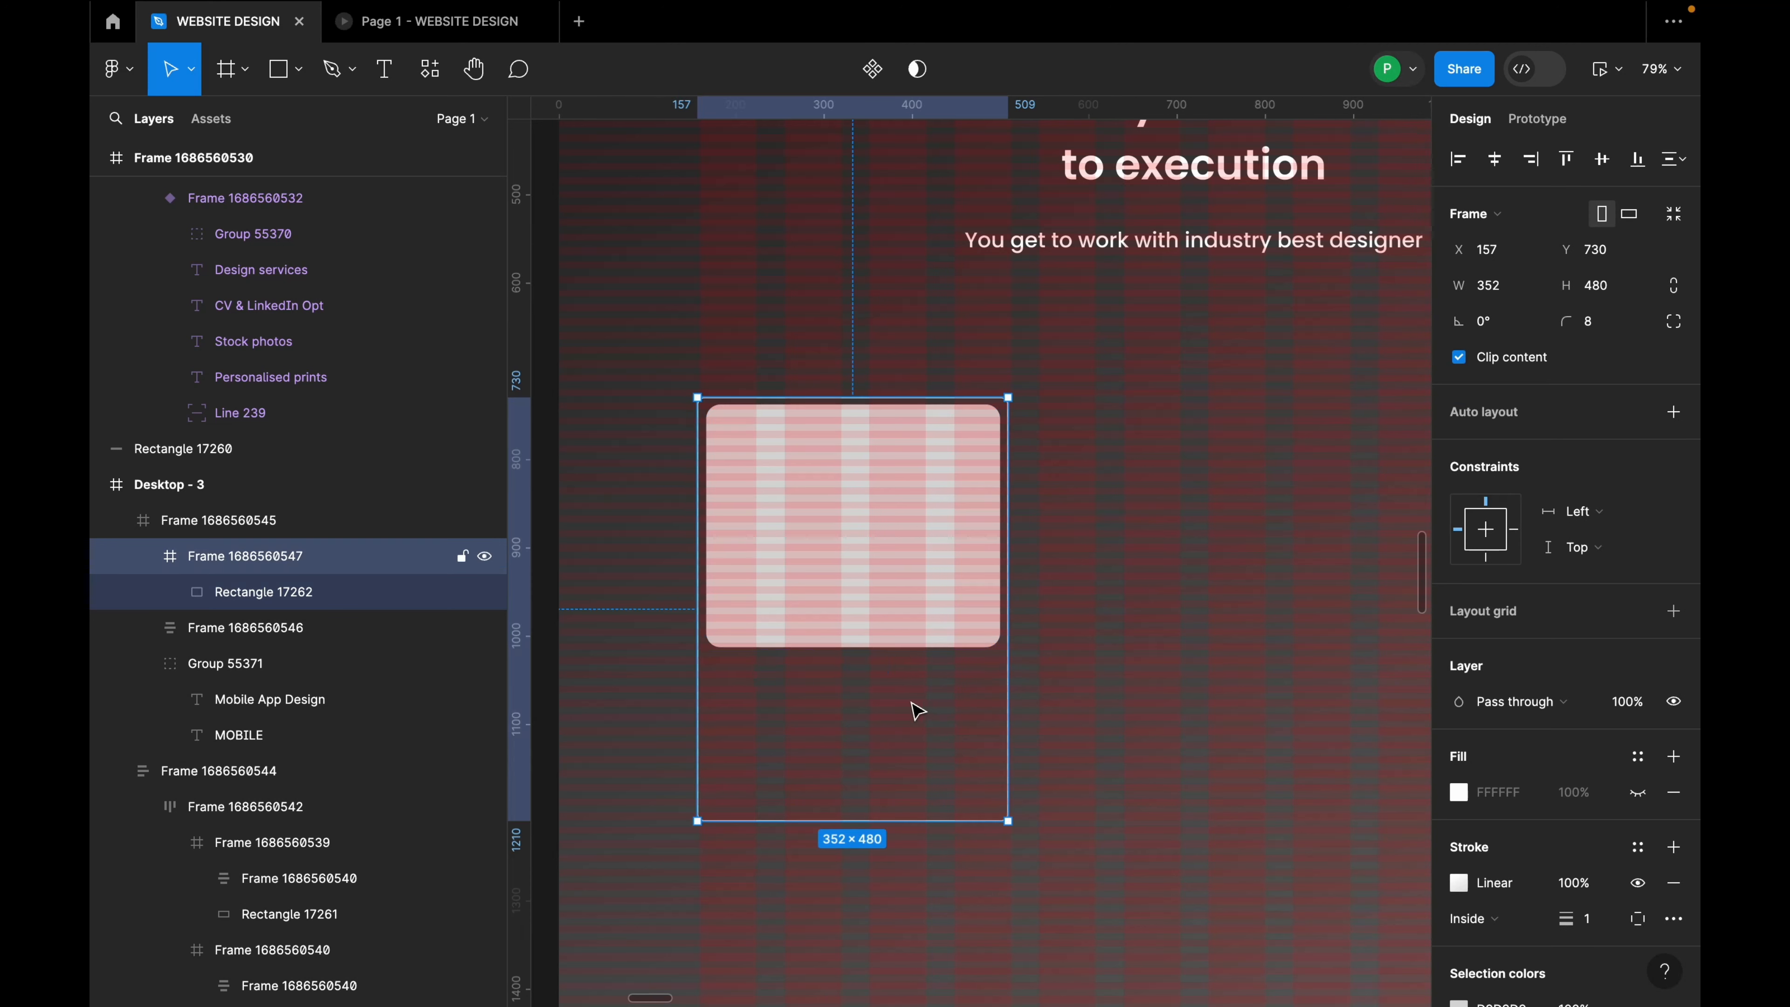
Step: Add a drop shadow to the card frame with X -11 and Y 25 offsets
{"action": "scroll", "coordinate": [1572, 800], "scroll_direction": "down", "scroll_amount": 5}
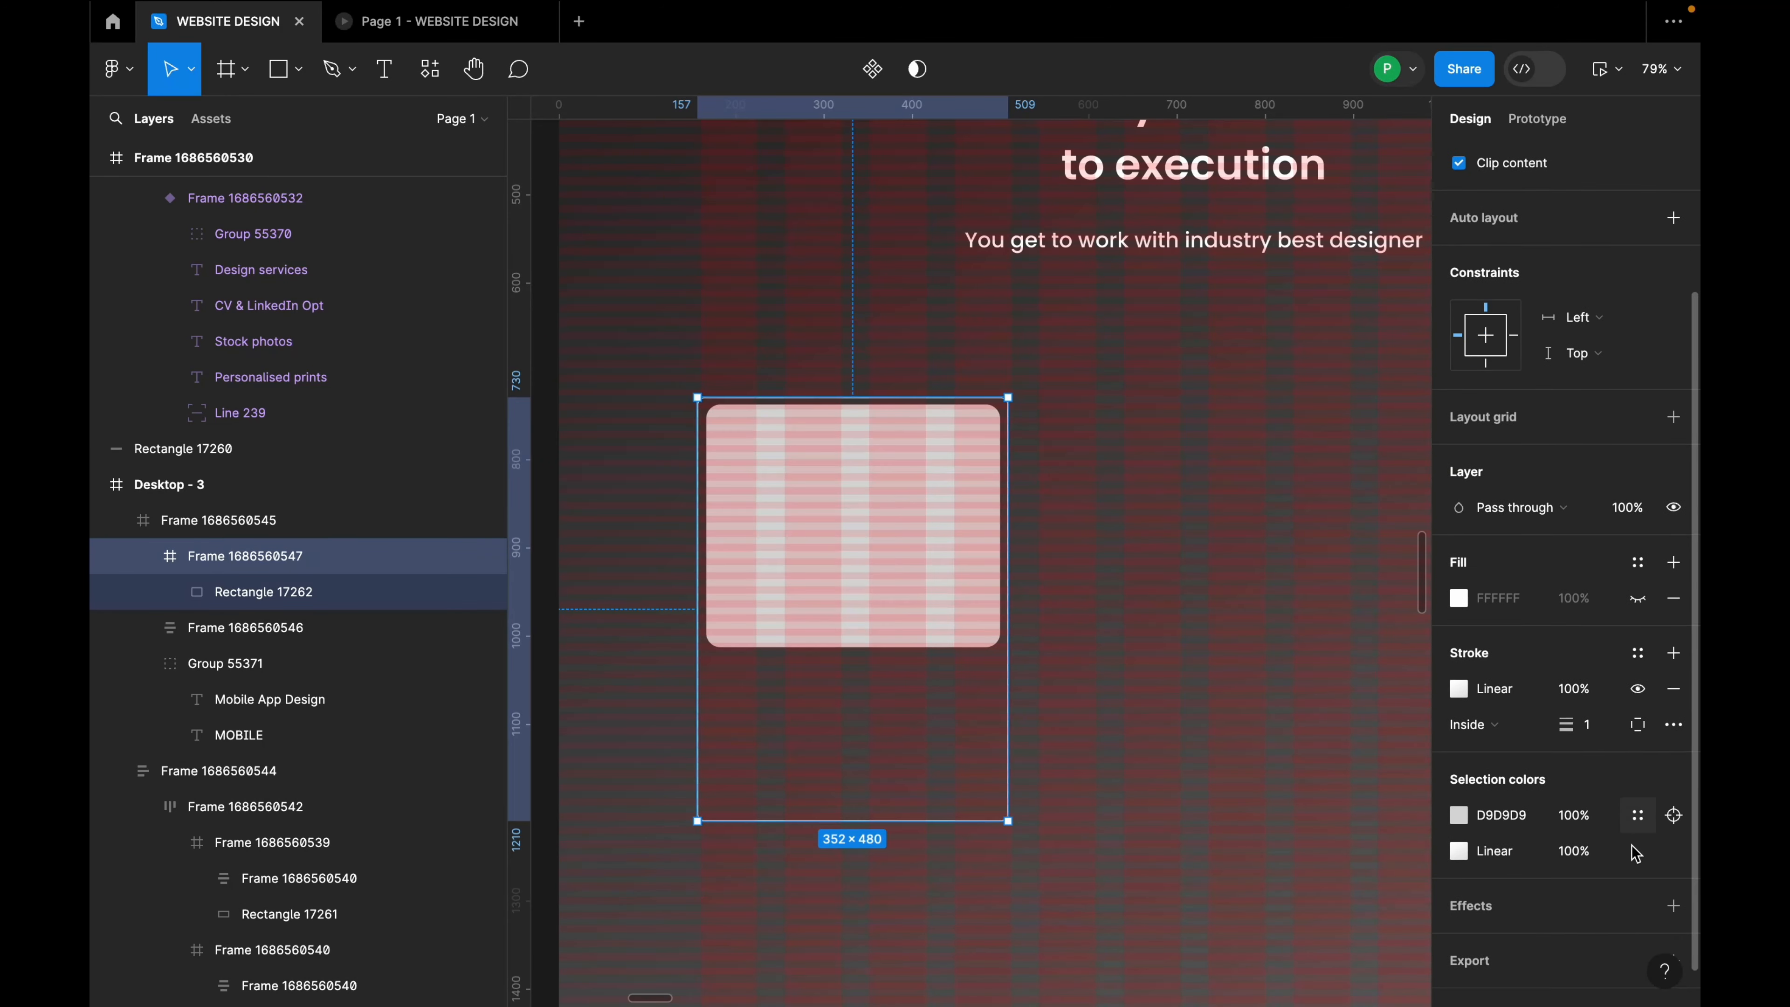
{"action": "left_click", "coordinate": [1673, 868]}
{"action": "scroll", "coordinate": [1586, 892], "scroll_direction": "down", "scroll_amount": 1}
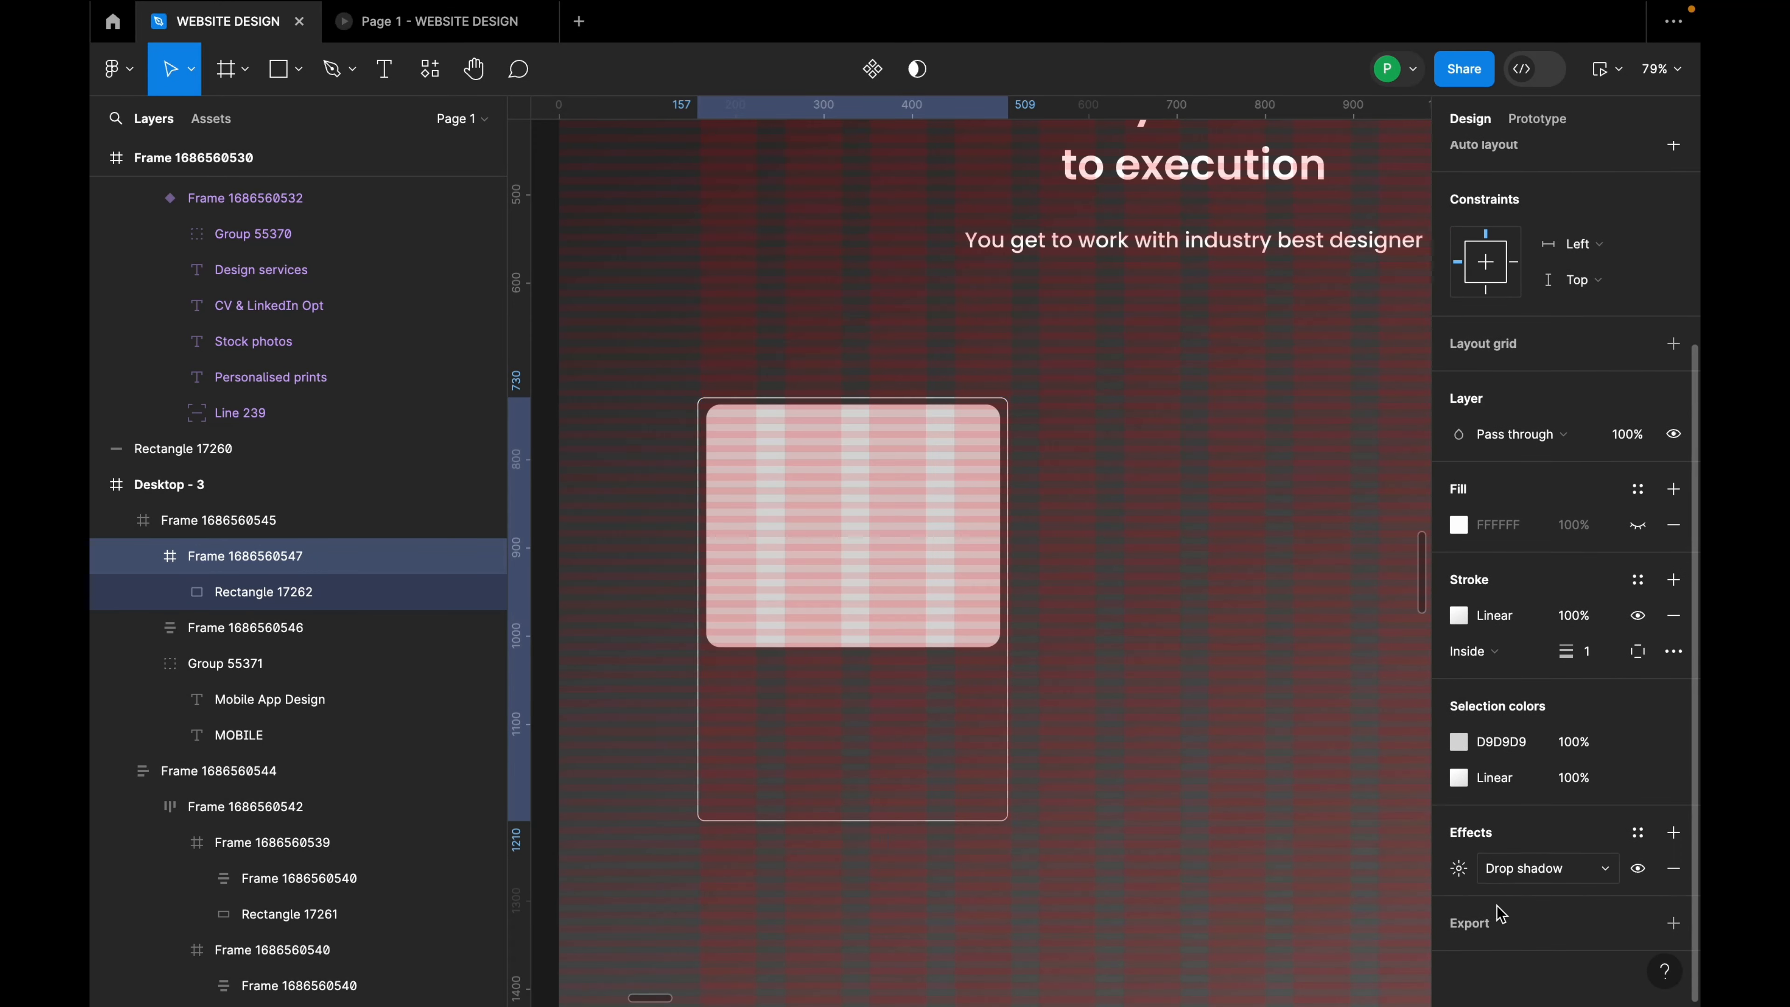
{"action": "left_click", "coordinate": [1458, 870]}
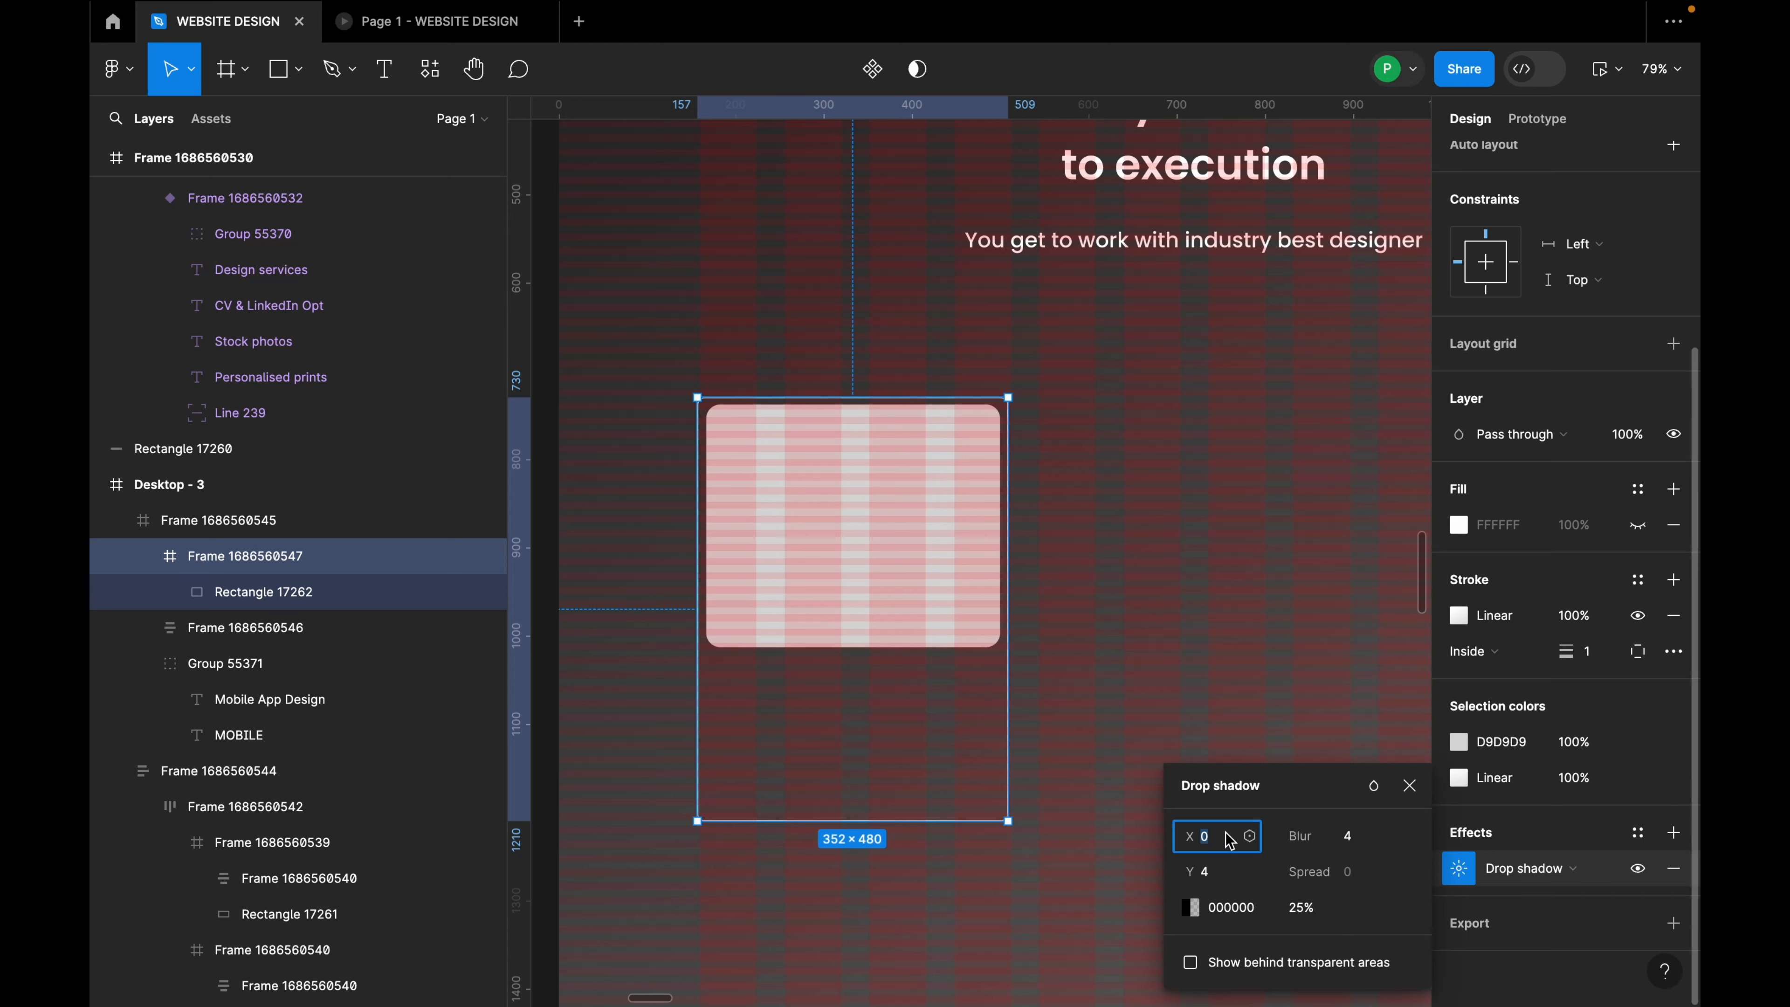
{"action": "left_click", "coordinate": [1210, 875]}
{"action": "key", "text": "Return"}
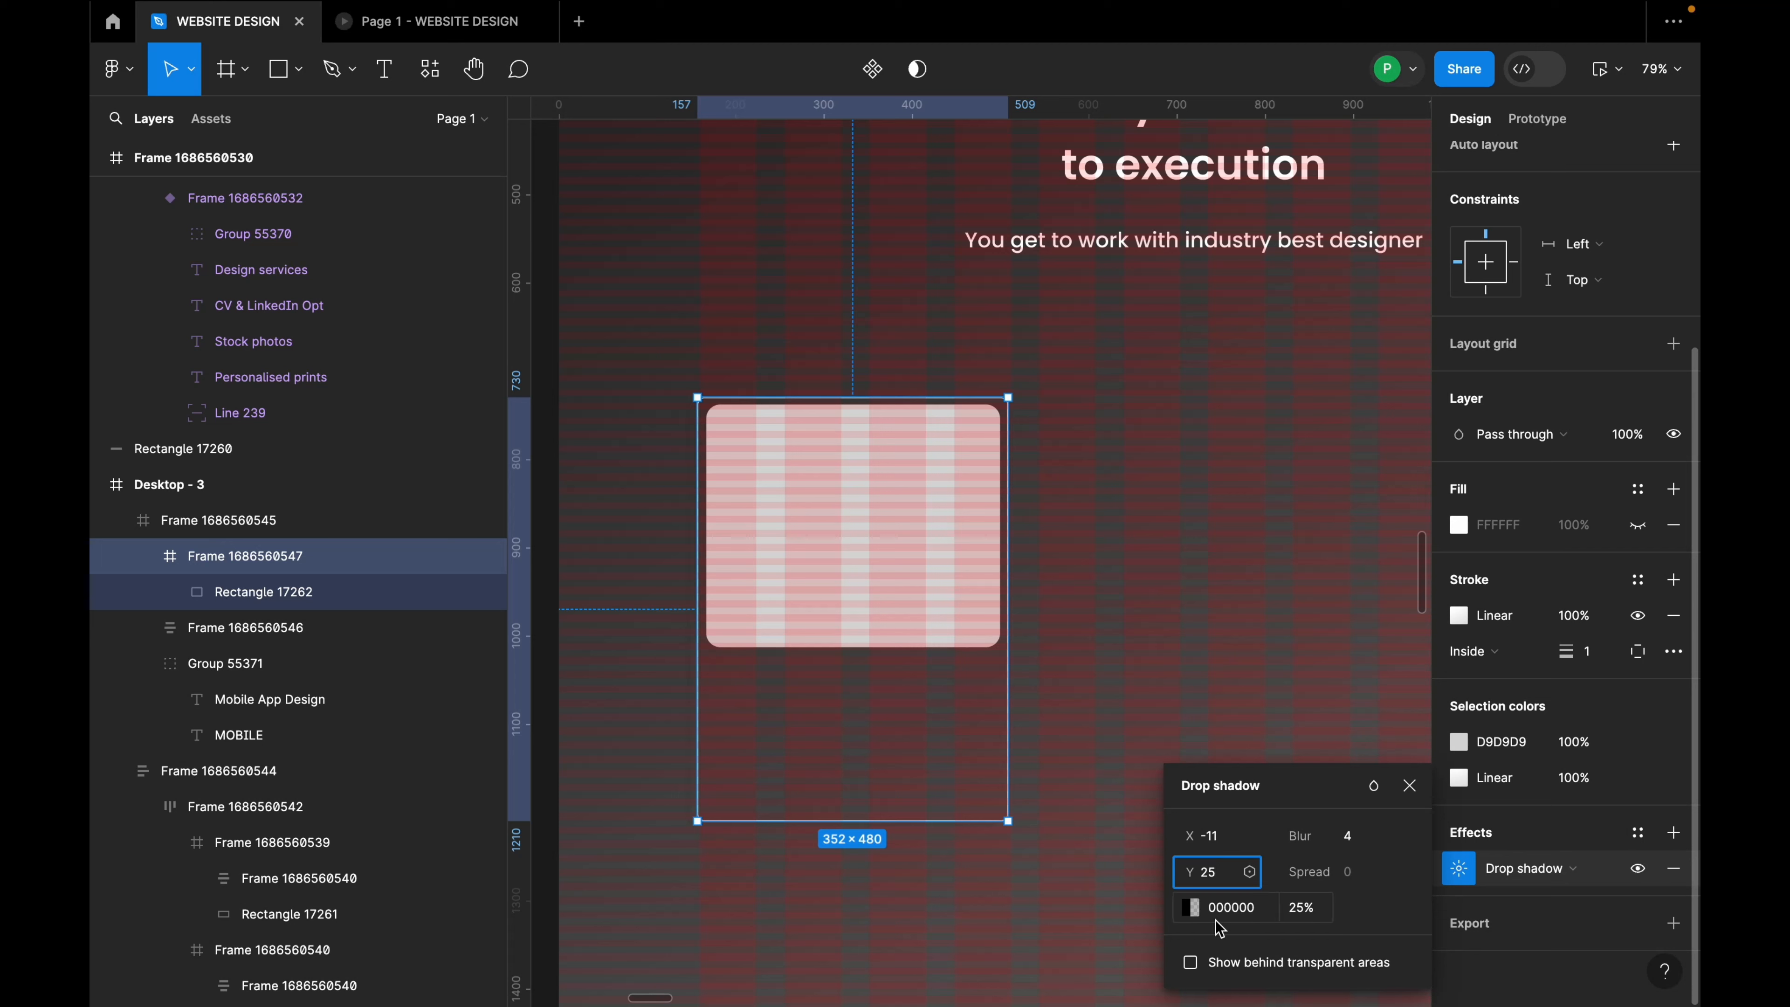
Step: Set the shadow colour to 212123 at 0% opacity and its blur to 100
{"action": "left_click", "coordinate": [1231, 909]}
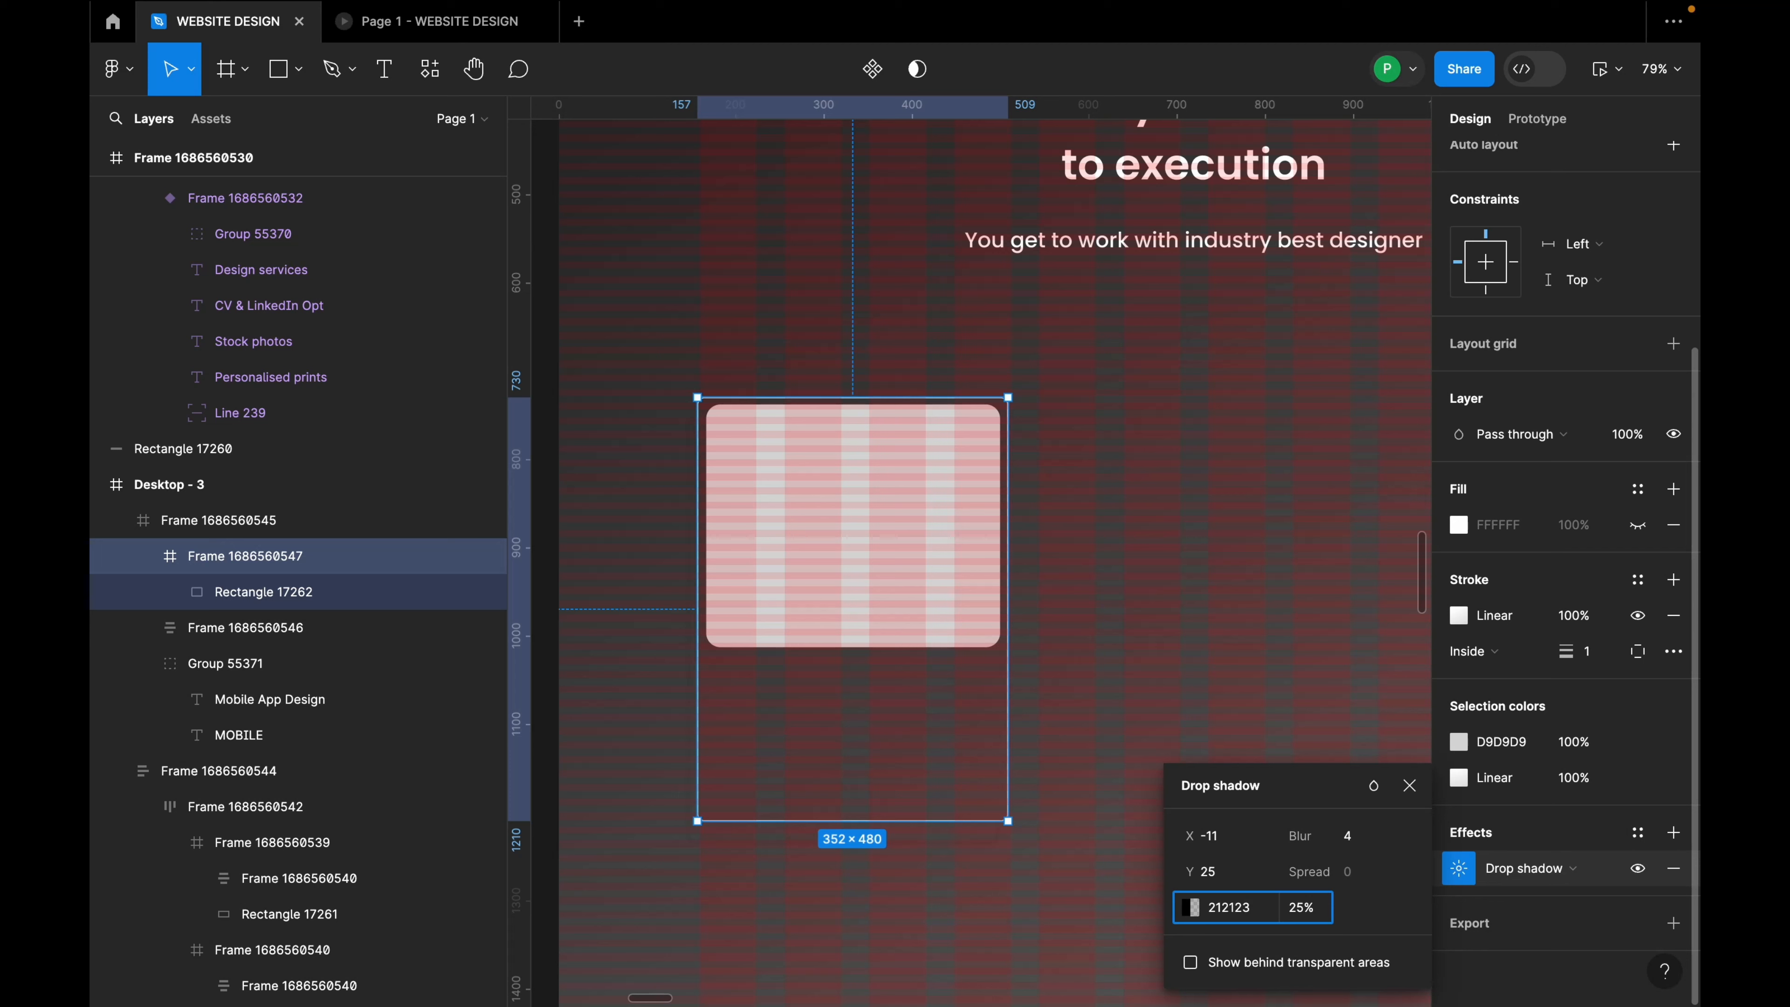
{"action": "key", "text": "Return"}
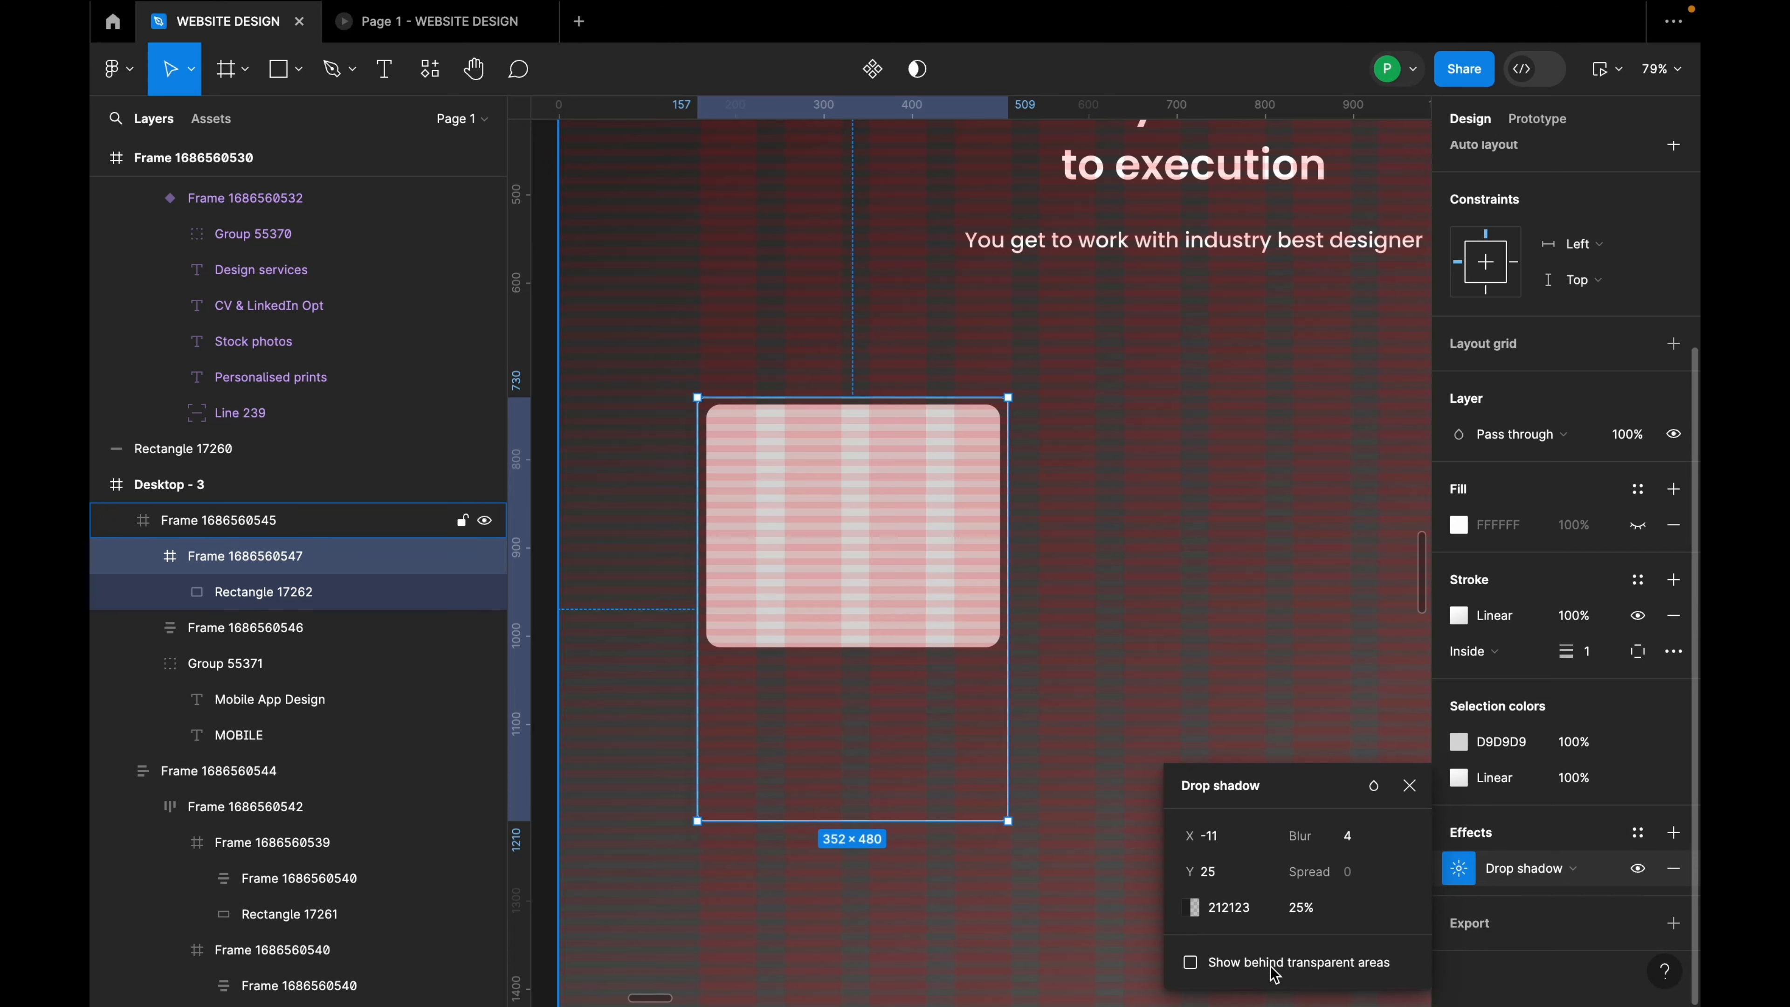
{"action": "left_click", "coordinate": [1194, 906]}
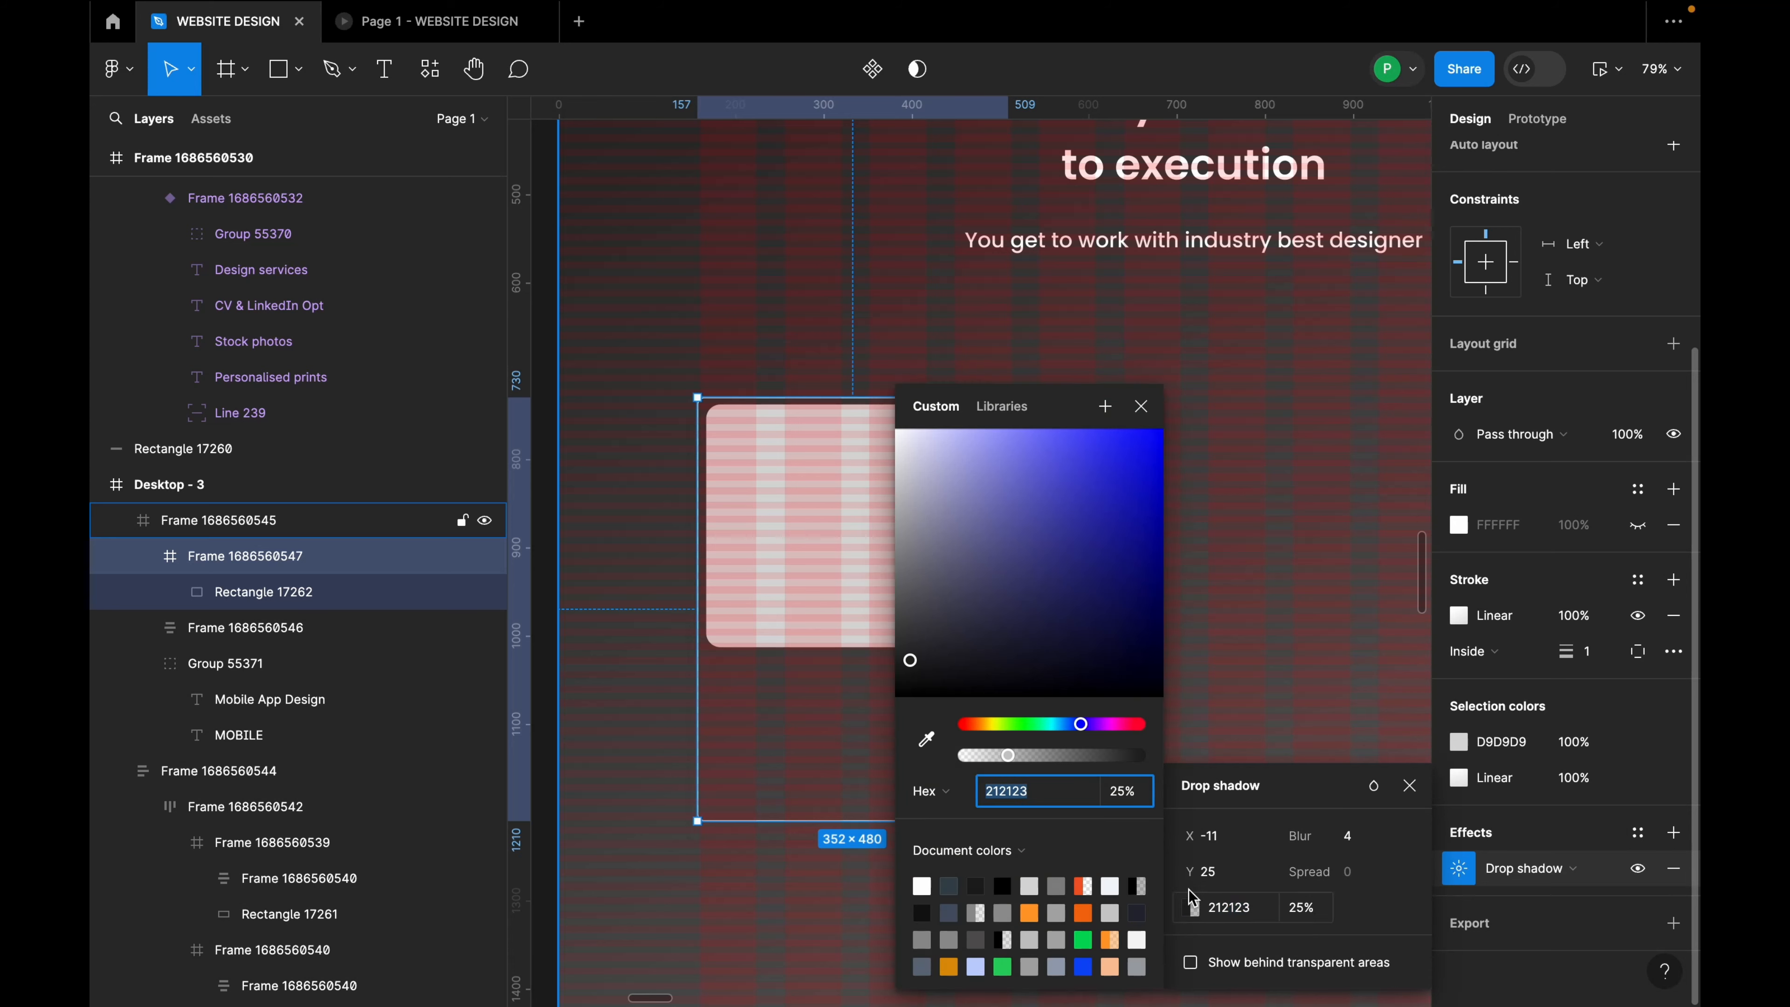
{"action": "left_click_drag", "start_coordinate": [1009, 764], "coordinate": [963, 759]}
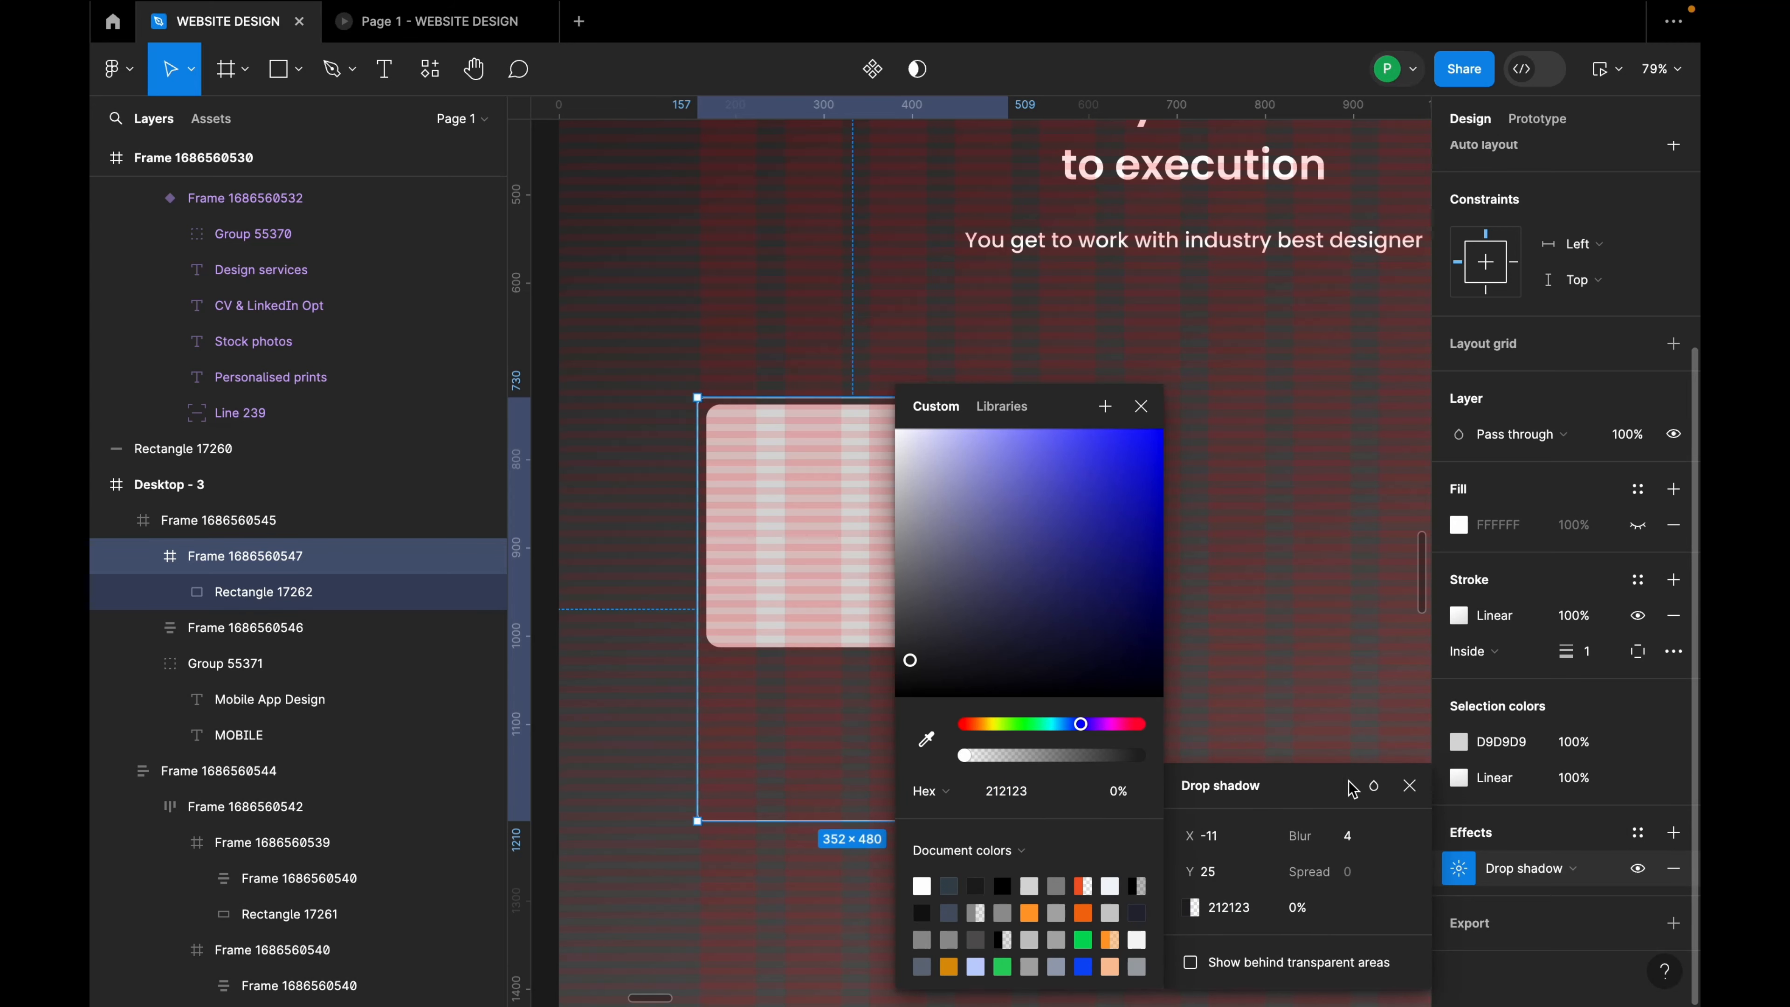
{"action": "left_click", "coordinate": [1369, 838]}
Step: Hide the layout grids on the Desktop - 3 frame
{"action": "left_click", "coordinate": [1214, 649]}
{"action": "scroll", "coordinate": [1213, 649], "scroll_direction": "down", "scroll_amount": 10}
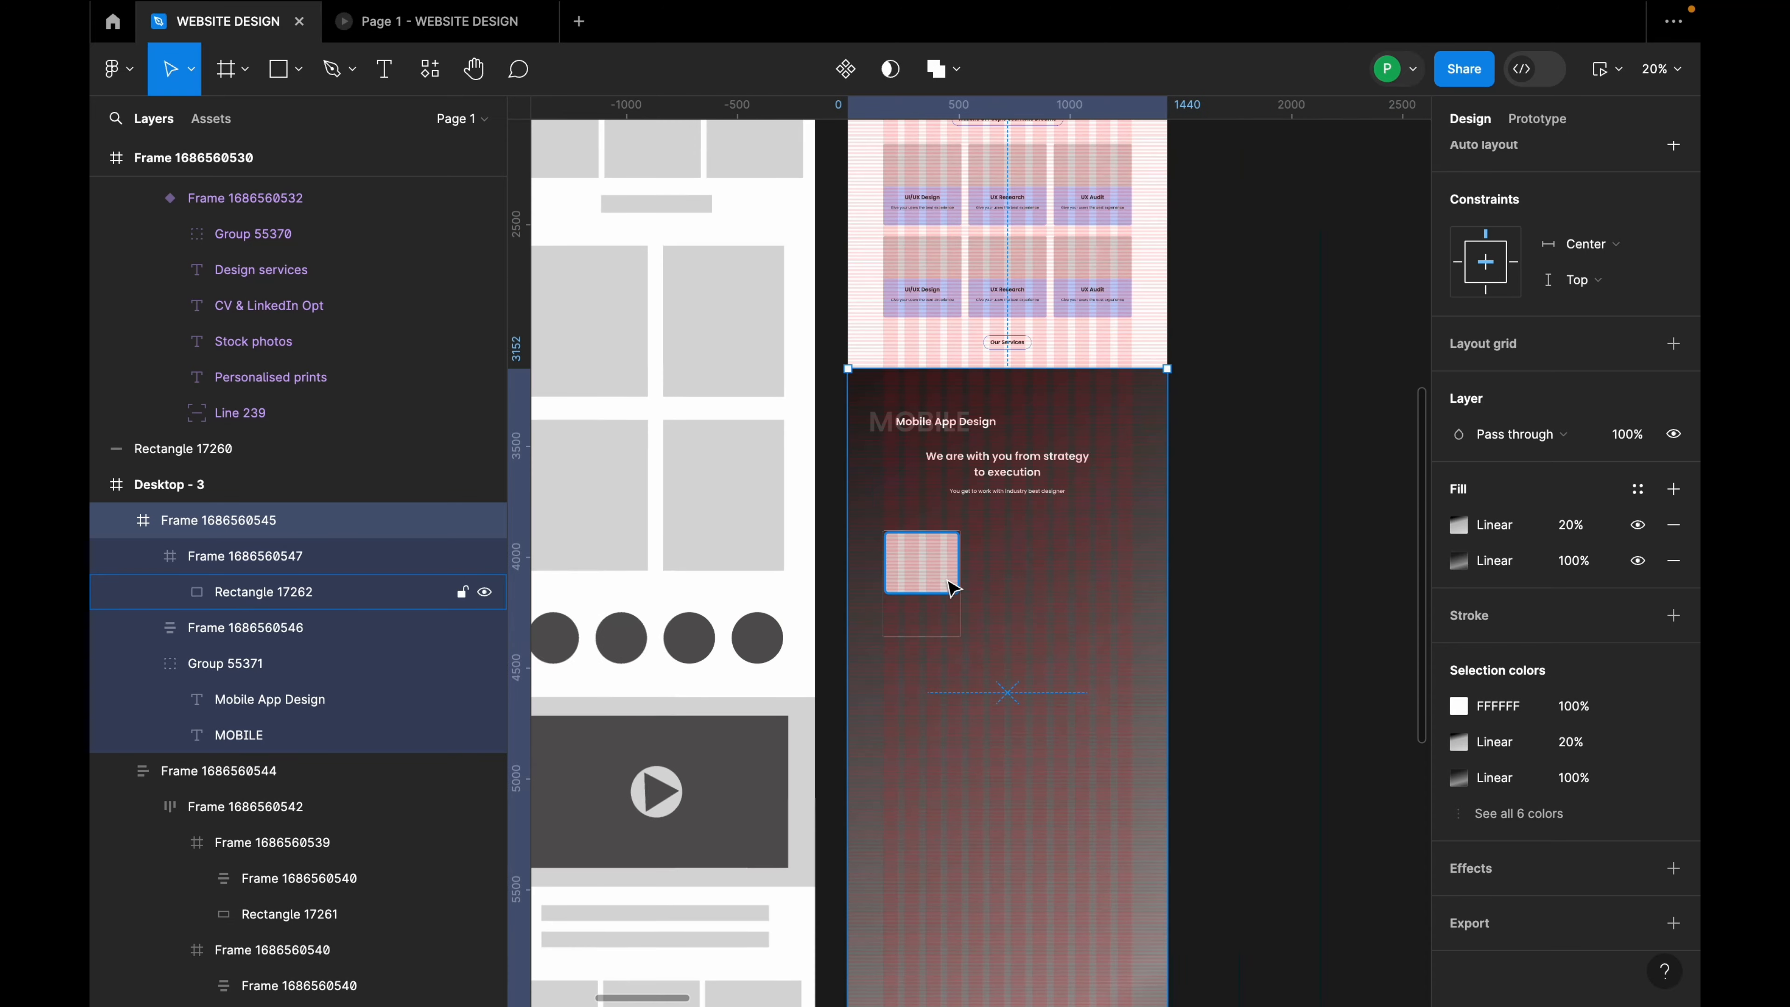
{"action": "left_click", "coordinate": [944, 136]}
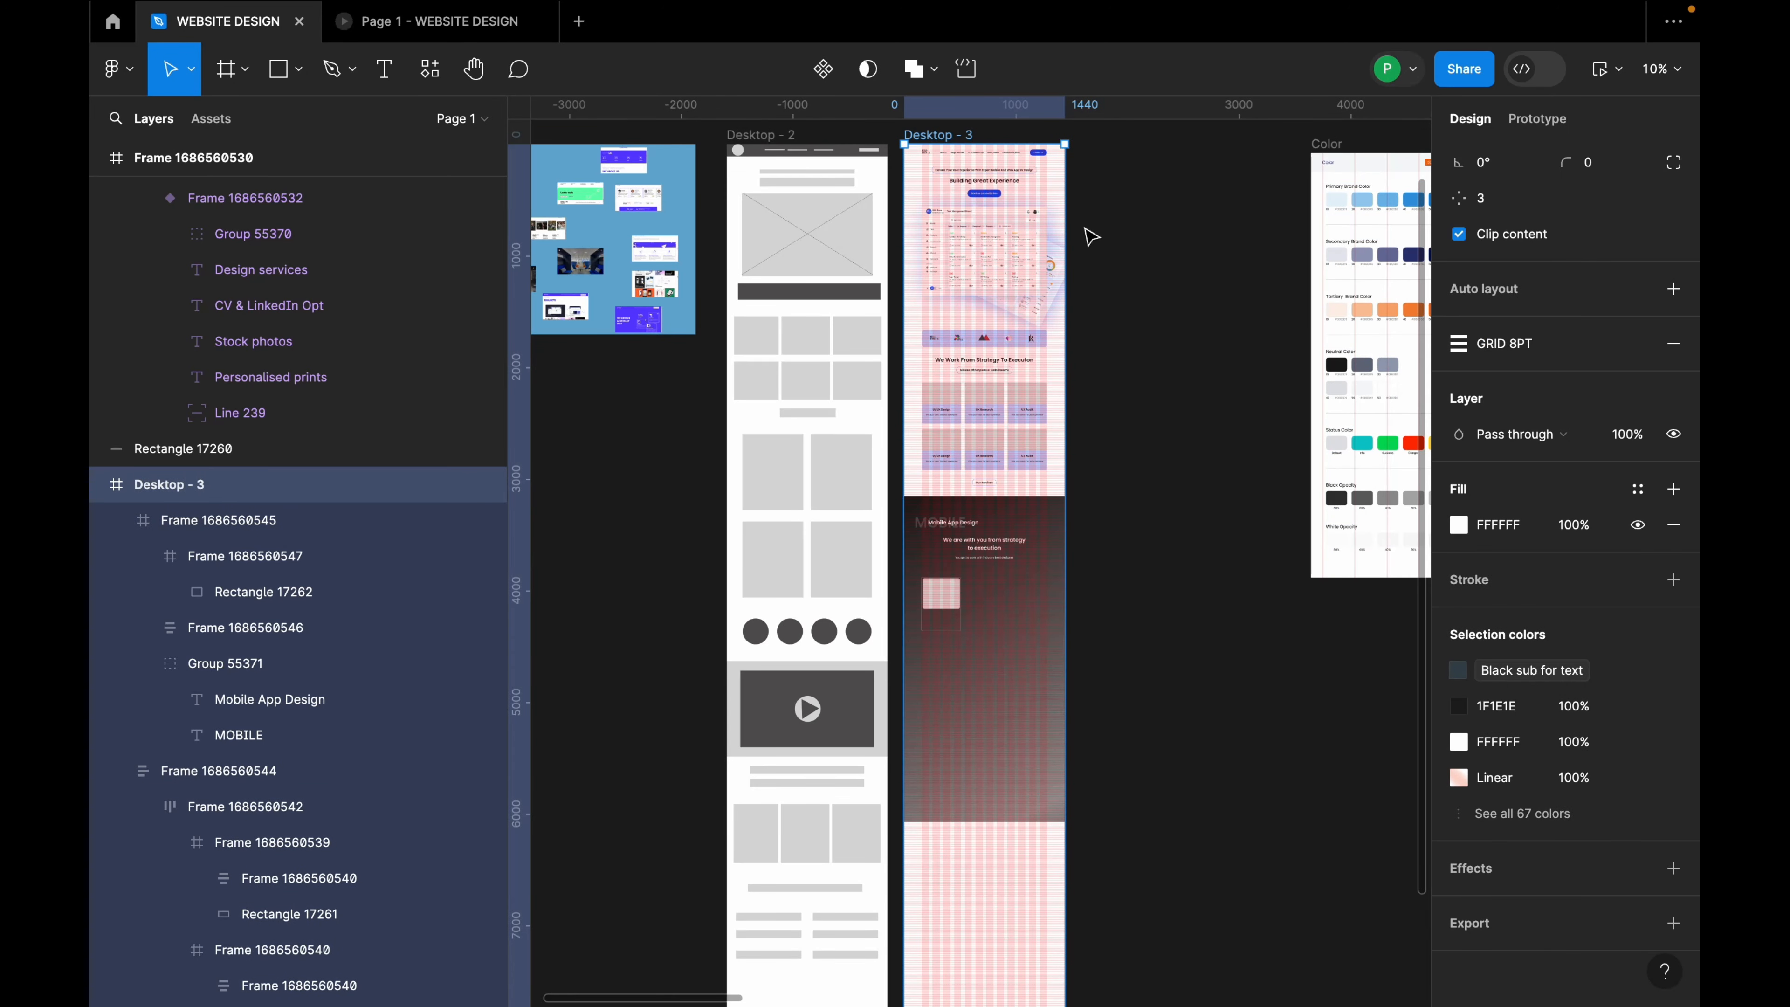
{"action": "key", "text": "ctrl+shift+4"}
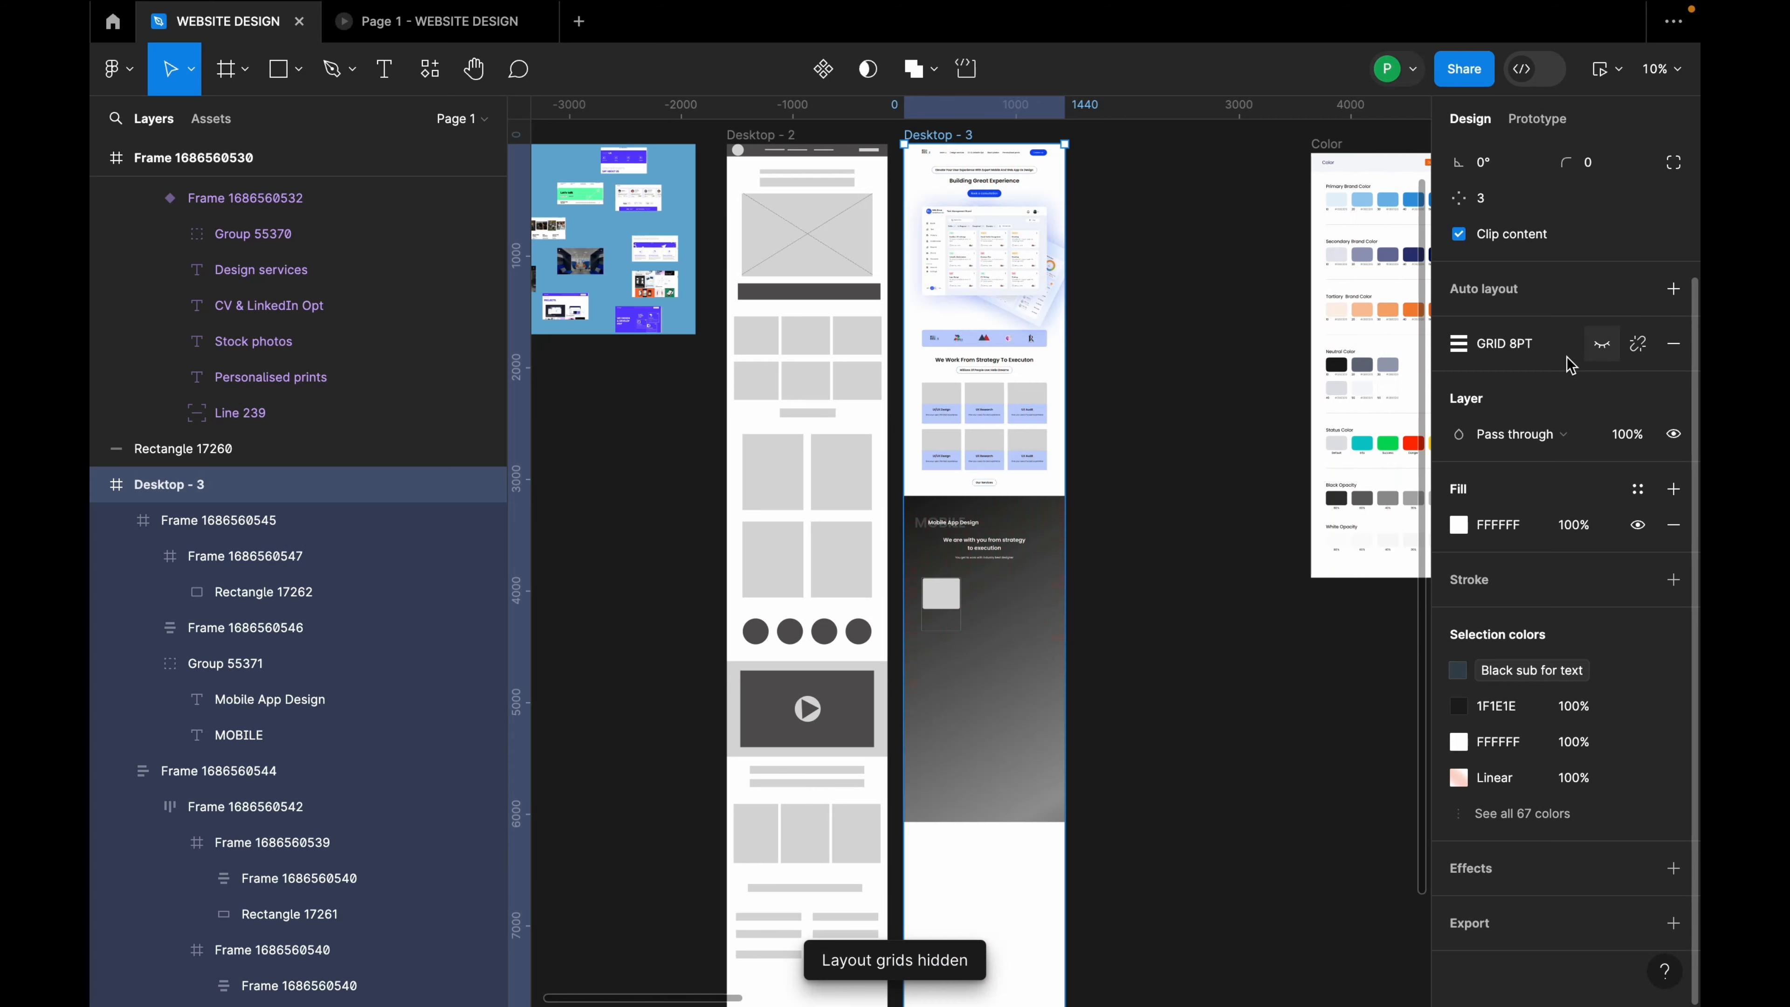
{"action": "scroll", "coordinate": [946, 623], "scroll_direction": "up", "scroll_amount": 5}
{"action": "scroll", "coordinate": [916, 677], "scroll_direction": "up", "scroll_amount": 4}
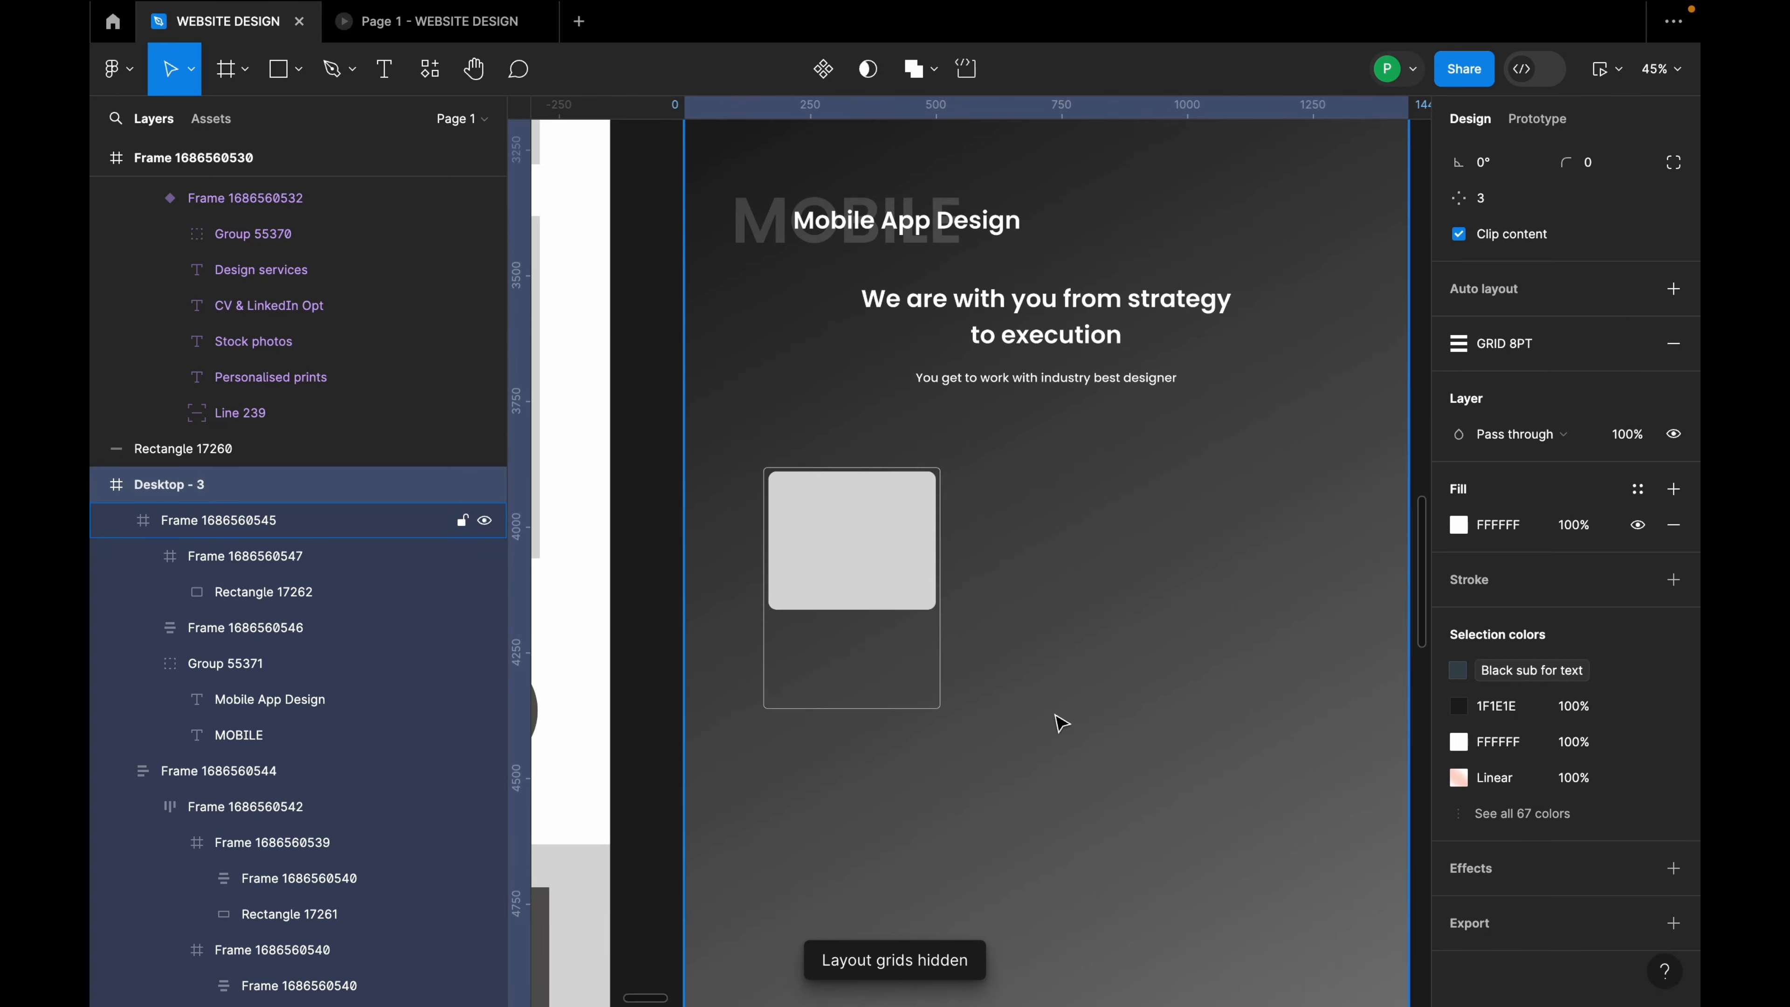
Step: Make the card frame's white fill visible again
{"action": "left_click", "coordinate": [886, 570]}
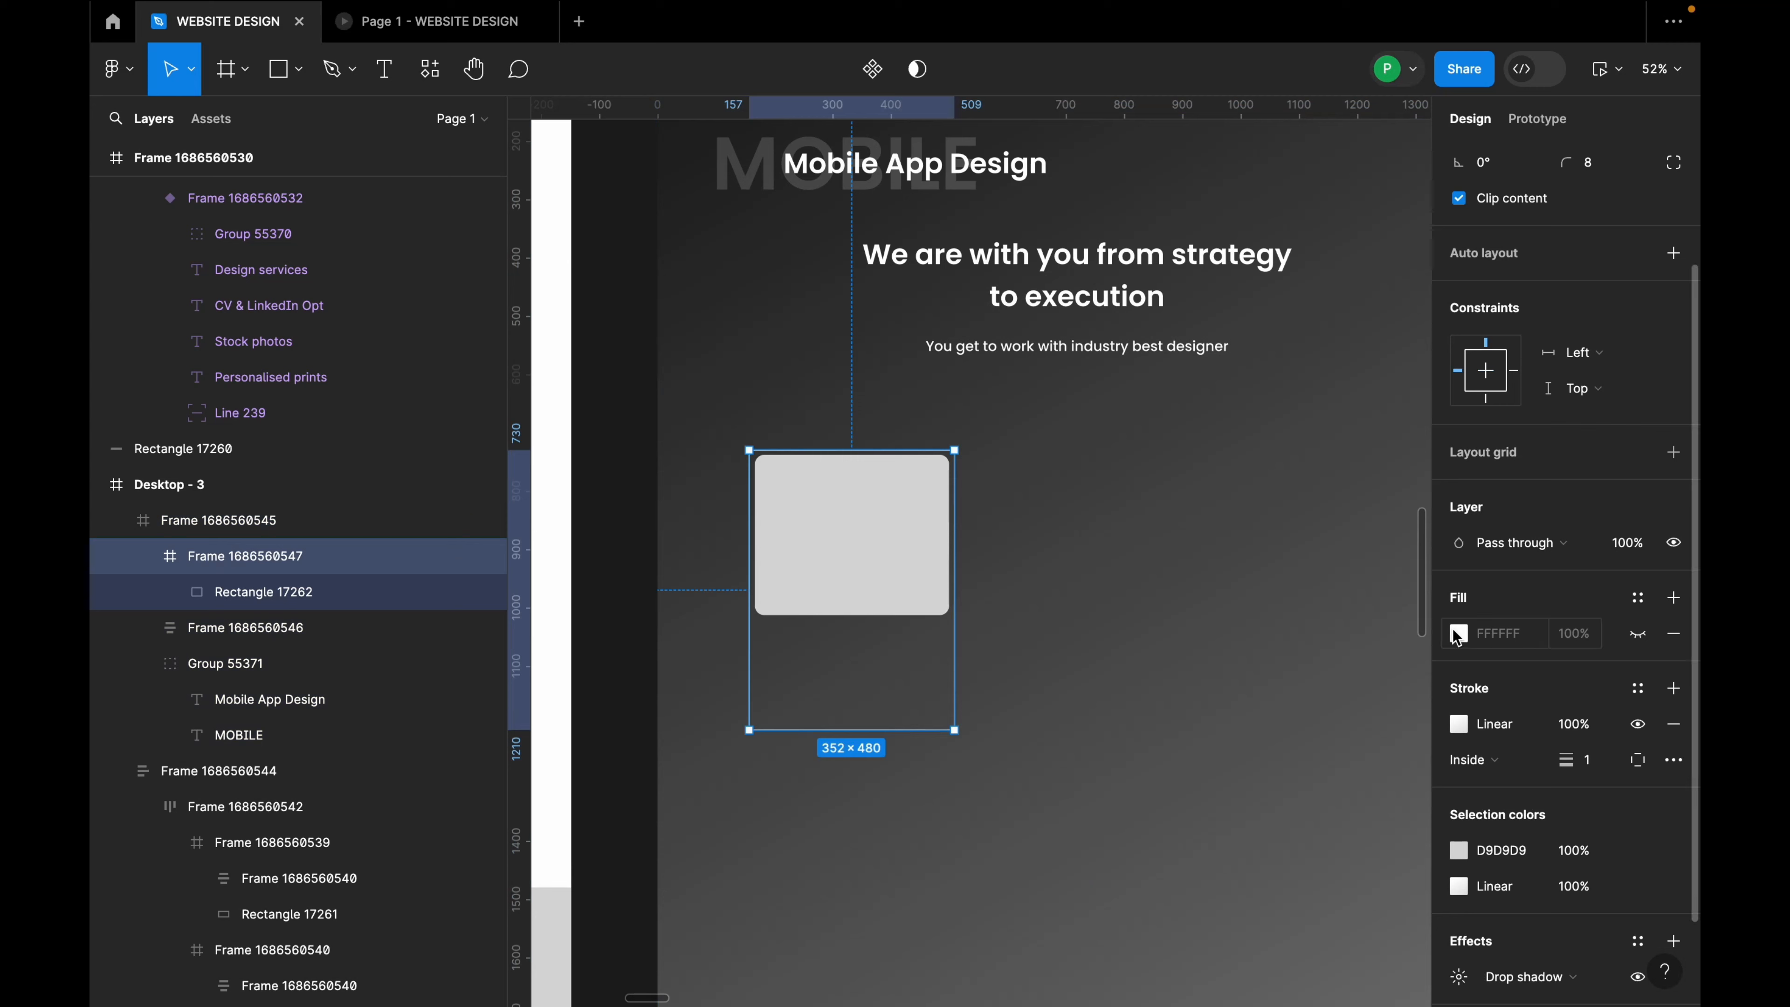
{"action": "left_click", "coordinate": [1458, 633]}
{"action": "left_click", "coordinate": [1169, 430]}
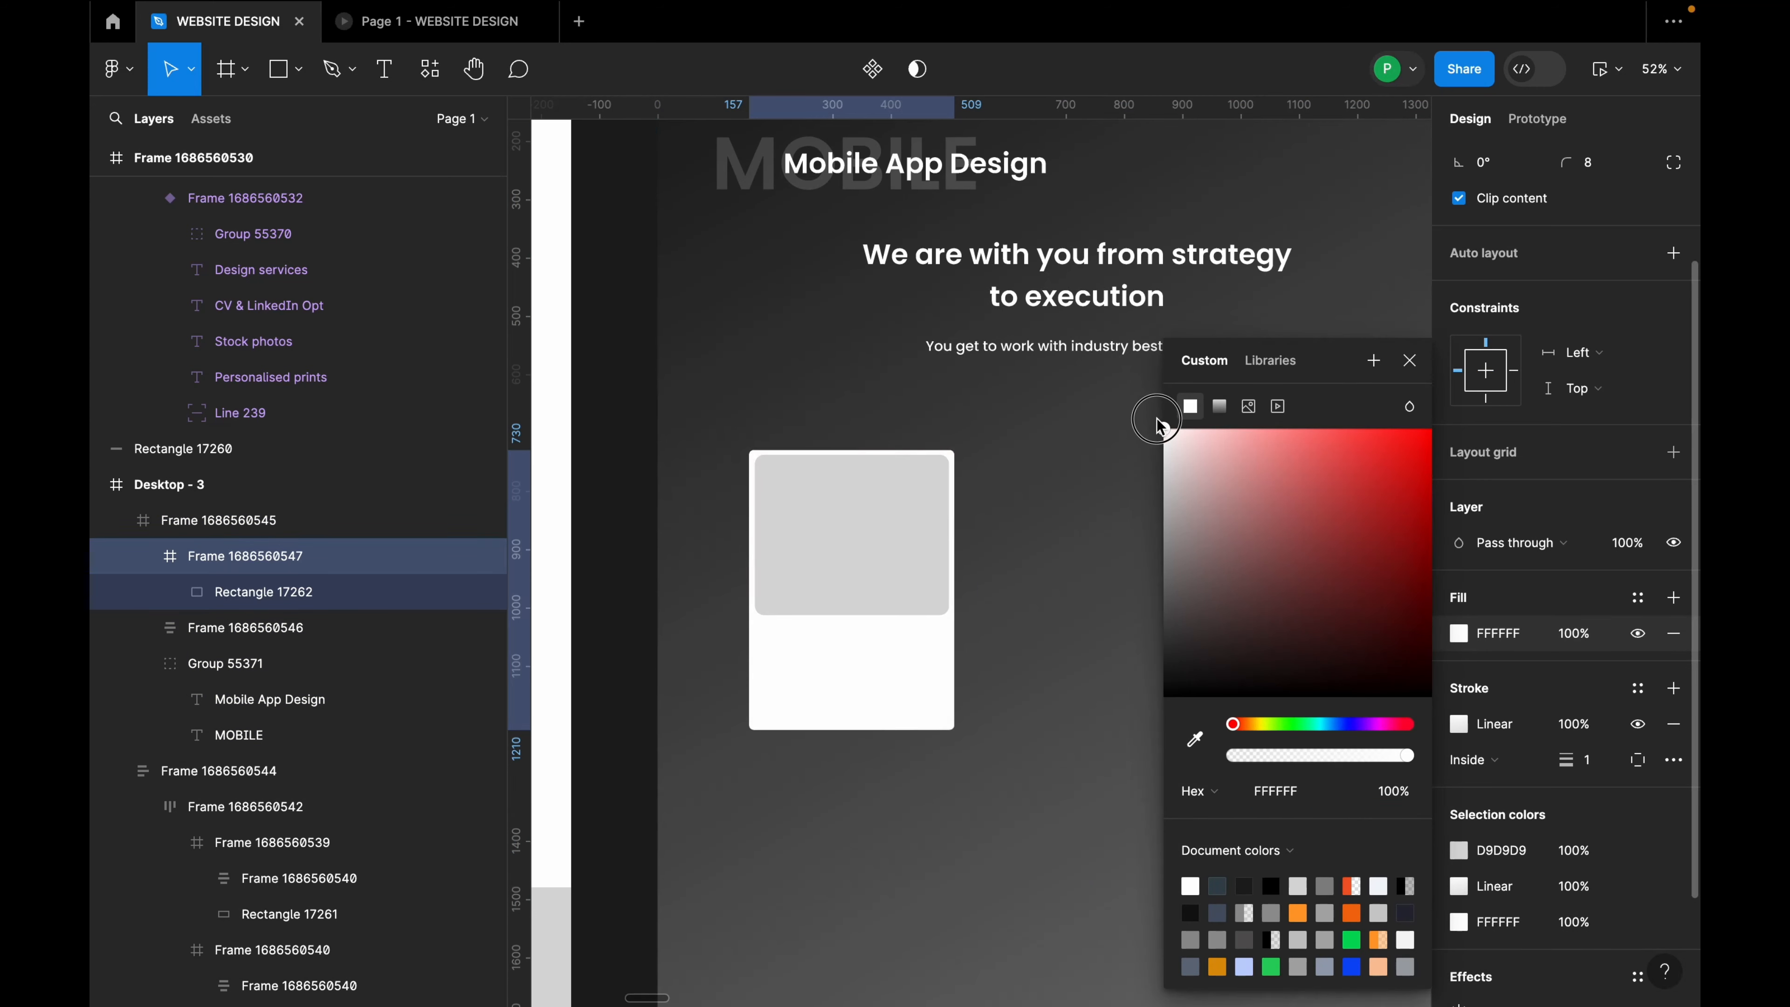
Step: Change the inner rectangle's fill to white FFFFFF
{"action": "left_click", "coordinate": [909, 542]}
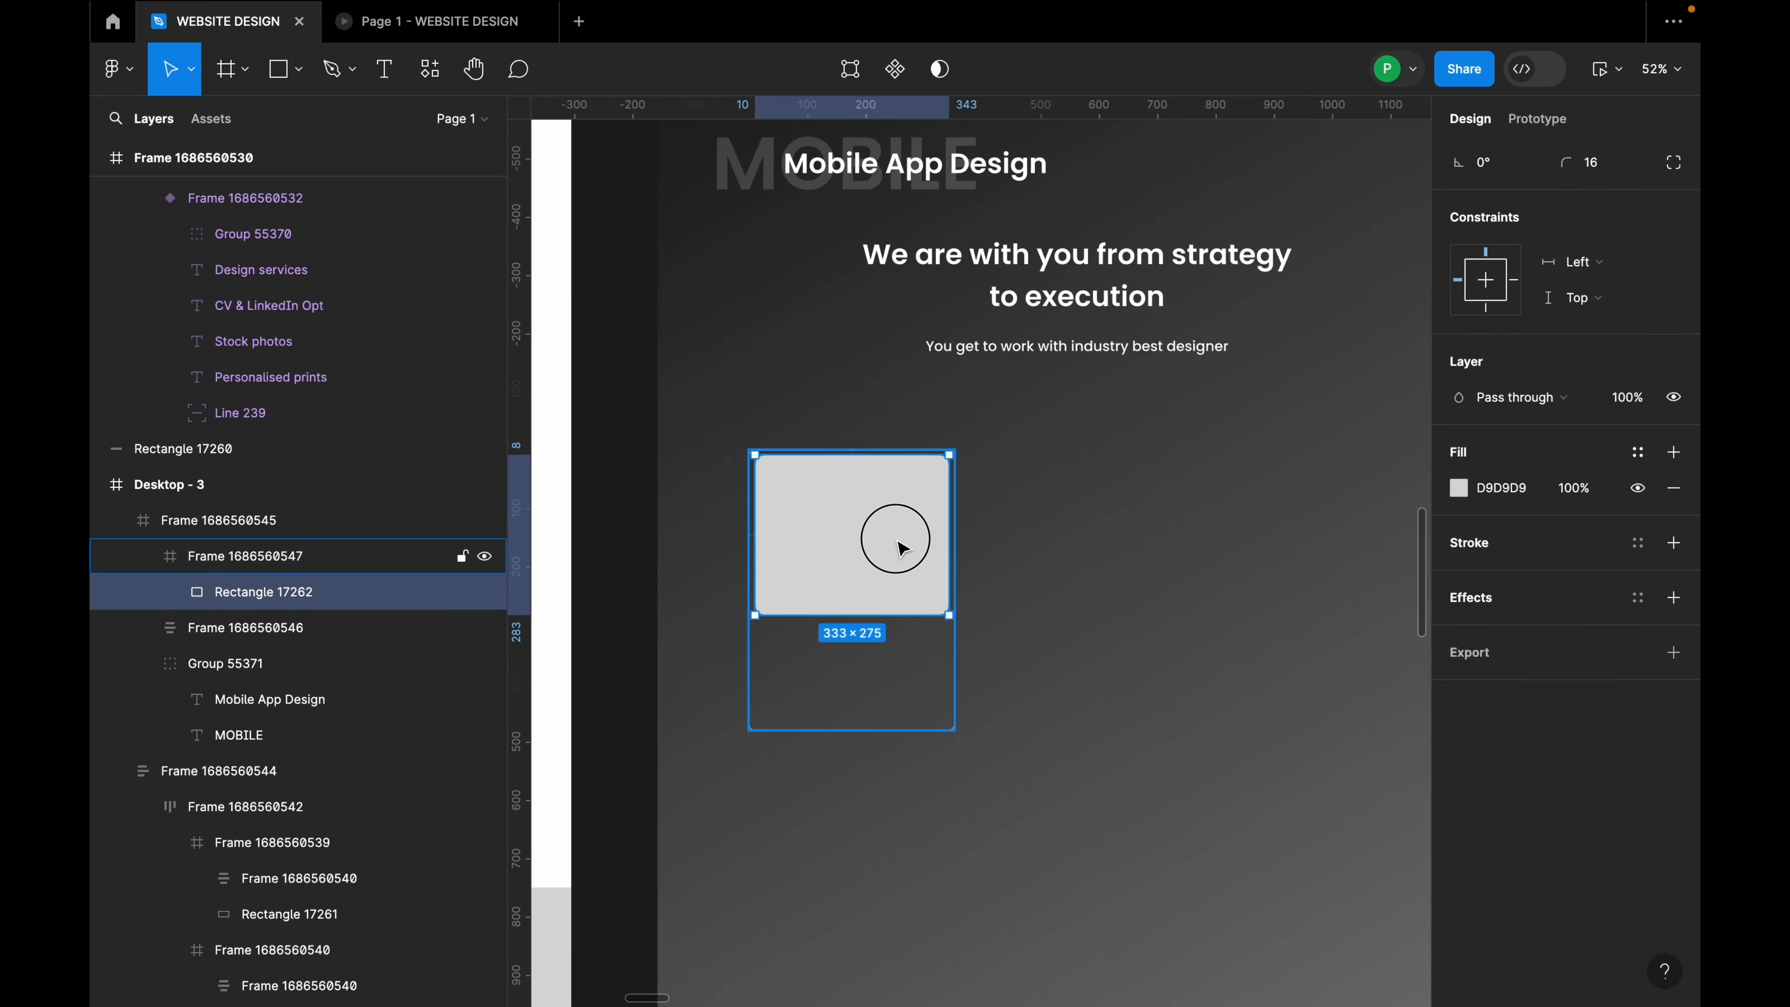
{"action": "left_click", "coordinate": [1458, 612]}
{"action": "left_click_drag", "start_coordinate": [1184, 438], "coordinate": [1138, 418]}
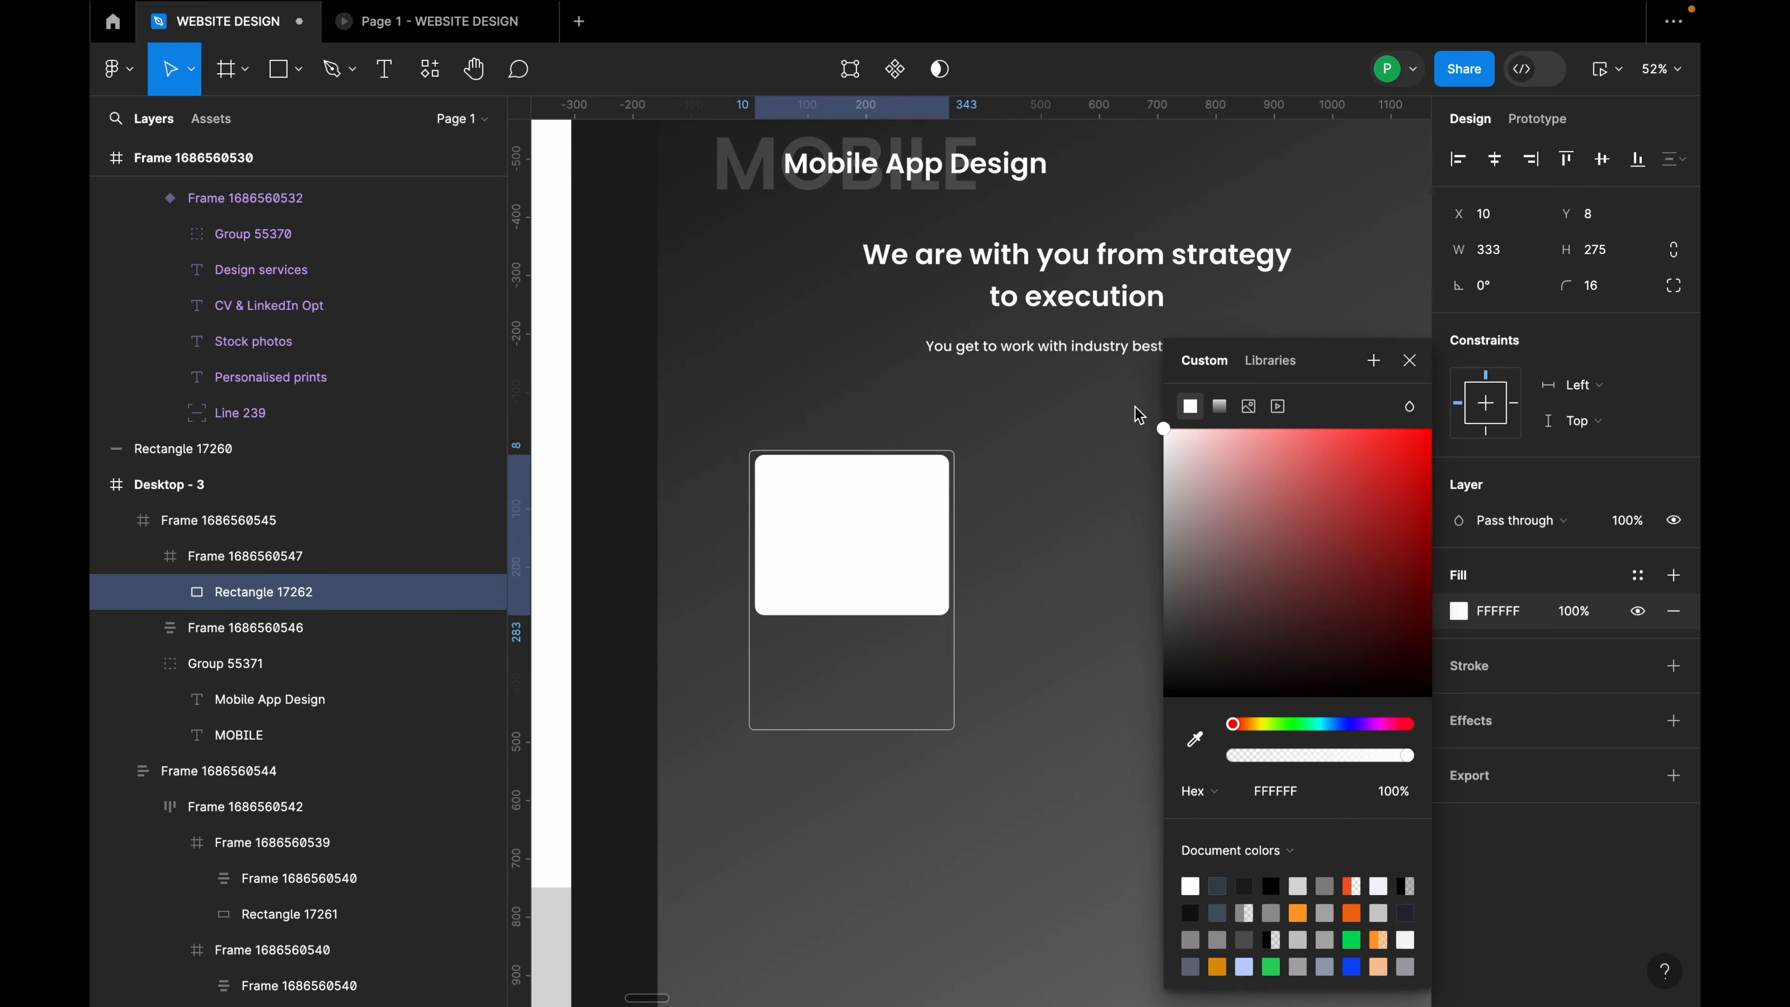
{"action": "left_click", "coordinate": [1410, 360]}
{"action": "scroll", "coordinate": [934, 671], "scroll_direction": "down", "scroll_amount": 5, "text": "ctrl"}
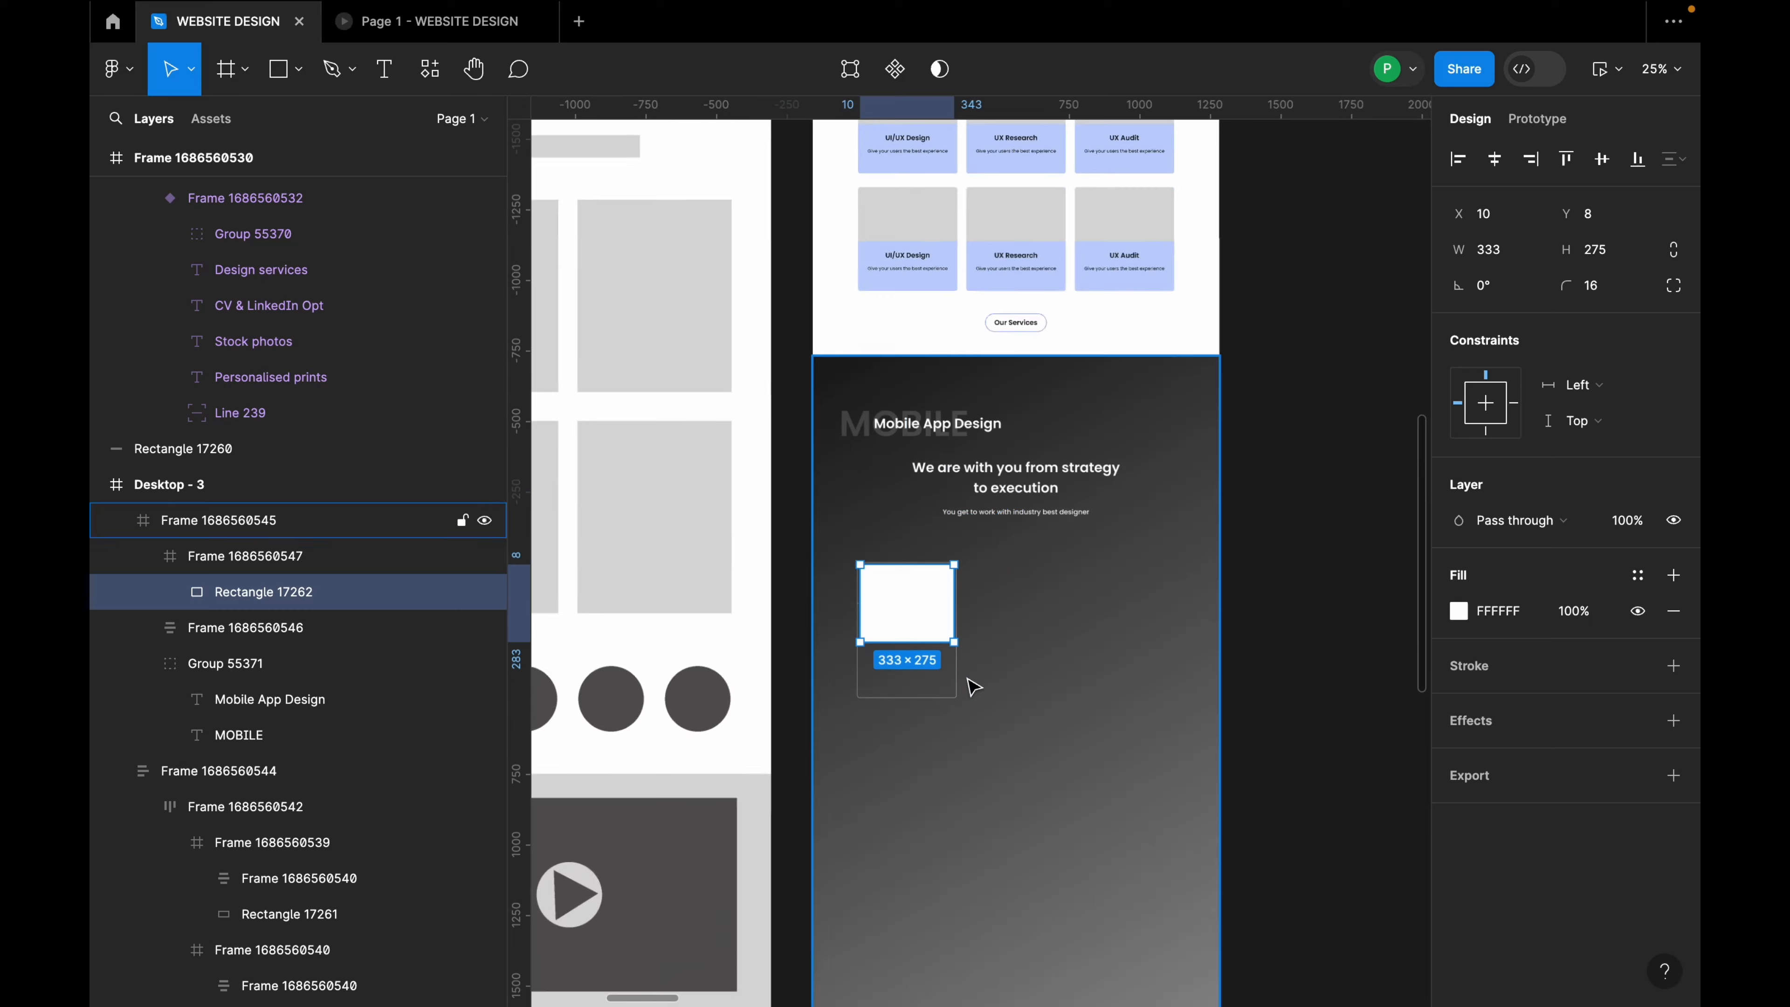
Step: Copy the UI/UX Design service card into the mobile card frame
{"action": "scroll", "coordinate": [916, 494], "scroll_direction": "up", "scroll_amount": 1}
{"action": "left_click", "coordinate": [922, 337]}
{"action": "double_click", "coordinate": [923, 337]}
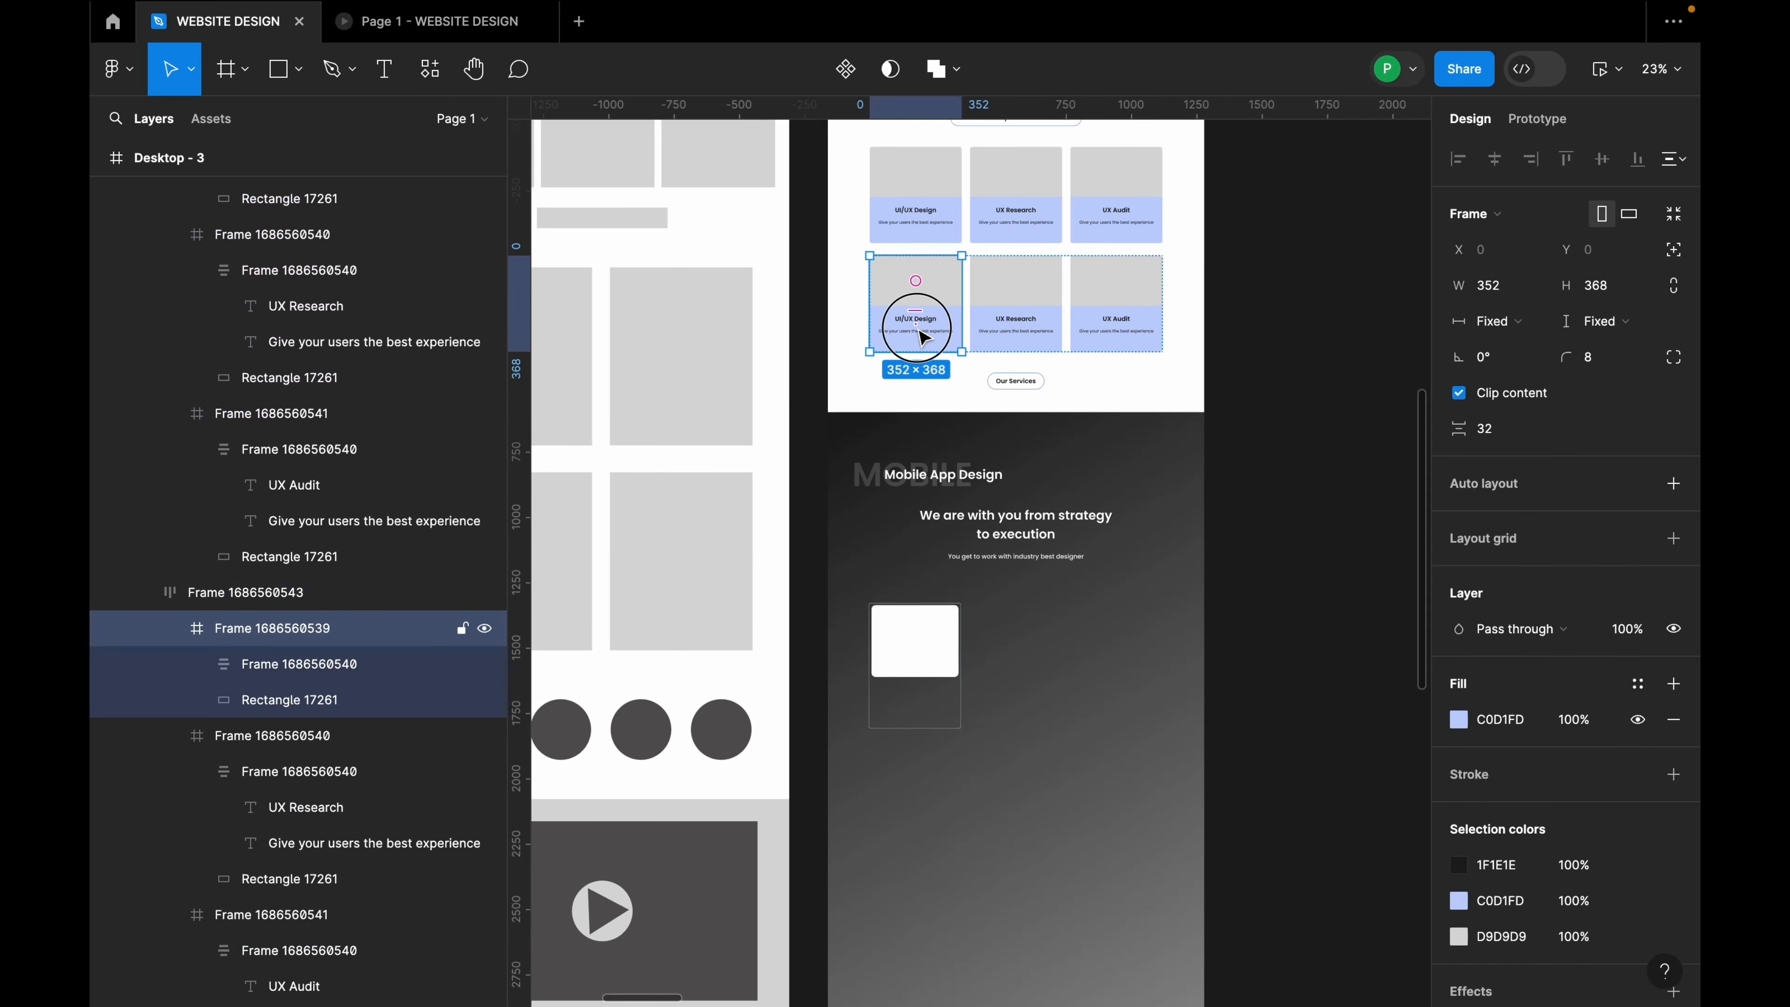
{"action": "double_click", "coordinate": [923, 337]}
{"action": "scroll", "coordinate": [920, 331], "scroll_direction": "up", "scroll_amount": 3, "text": "ctrl"}
{"action": "left_click_drag", "start_coordinate": [914, 592], "coordinate": [929, 836]}
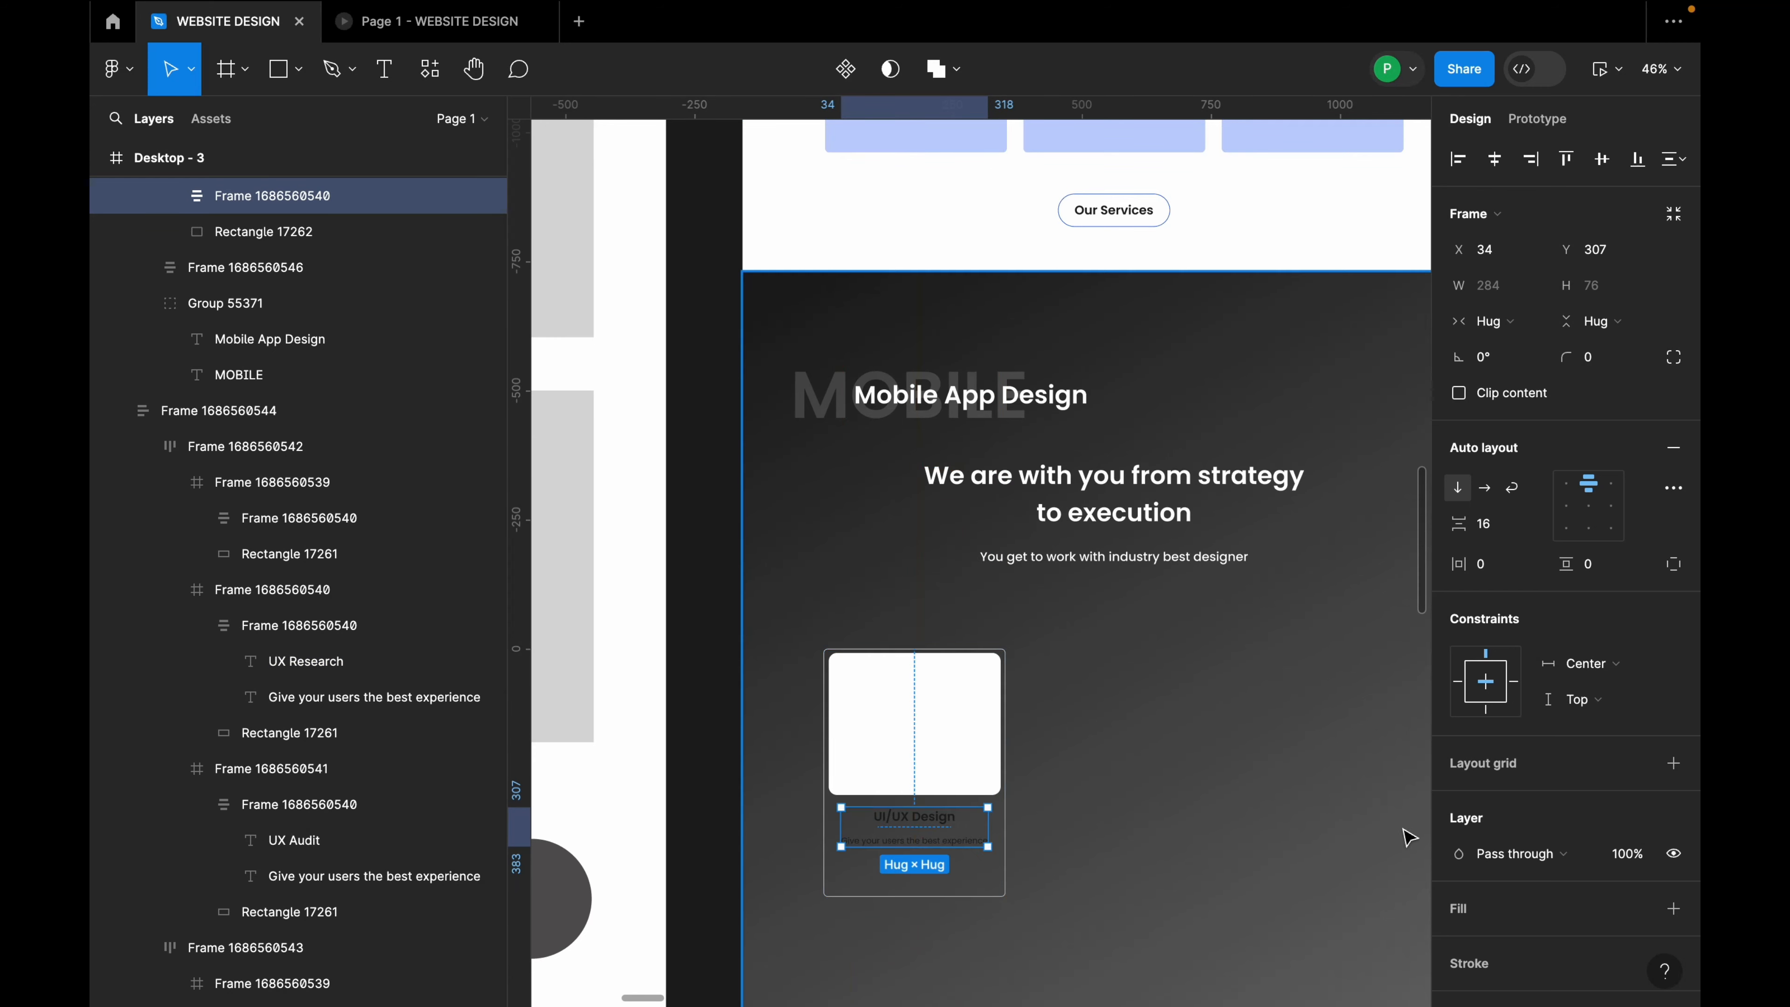
{"action": "scroll", "coordinate": [1522, 857], "scroll_direction": "down", "scroll_amount": 3}
{"action": "left_click", "coordinate": [1460, 814]}
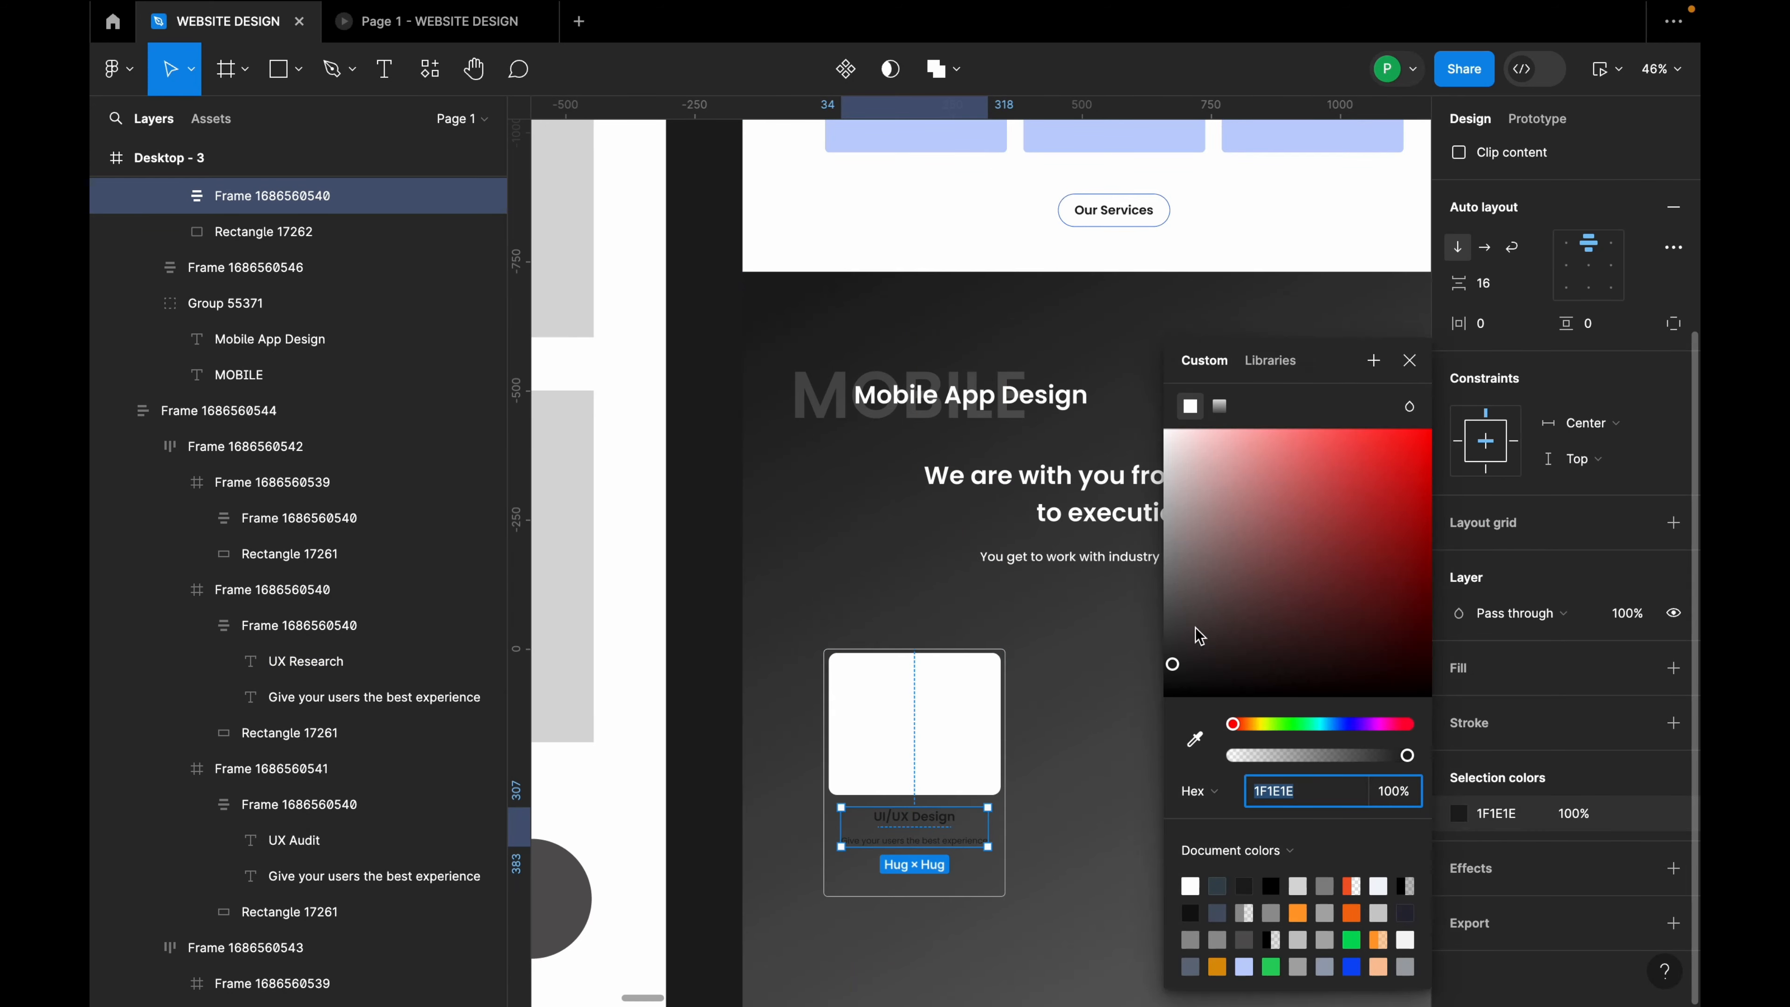
{"action": "left_click", "coordinate": [1102, 733]}
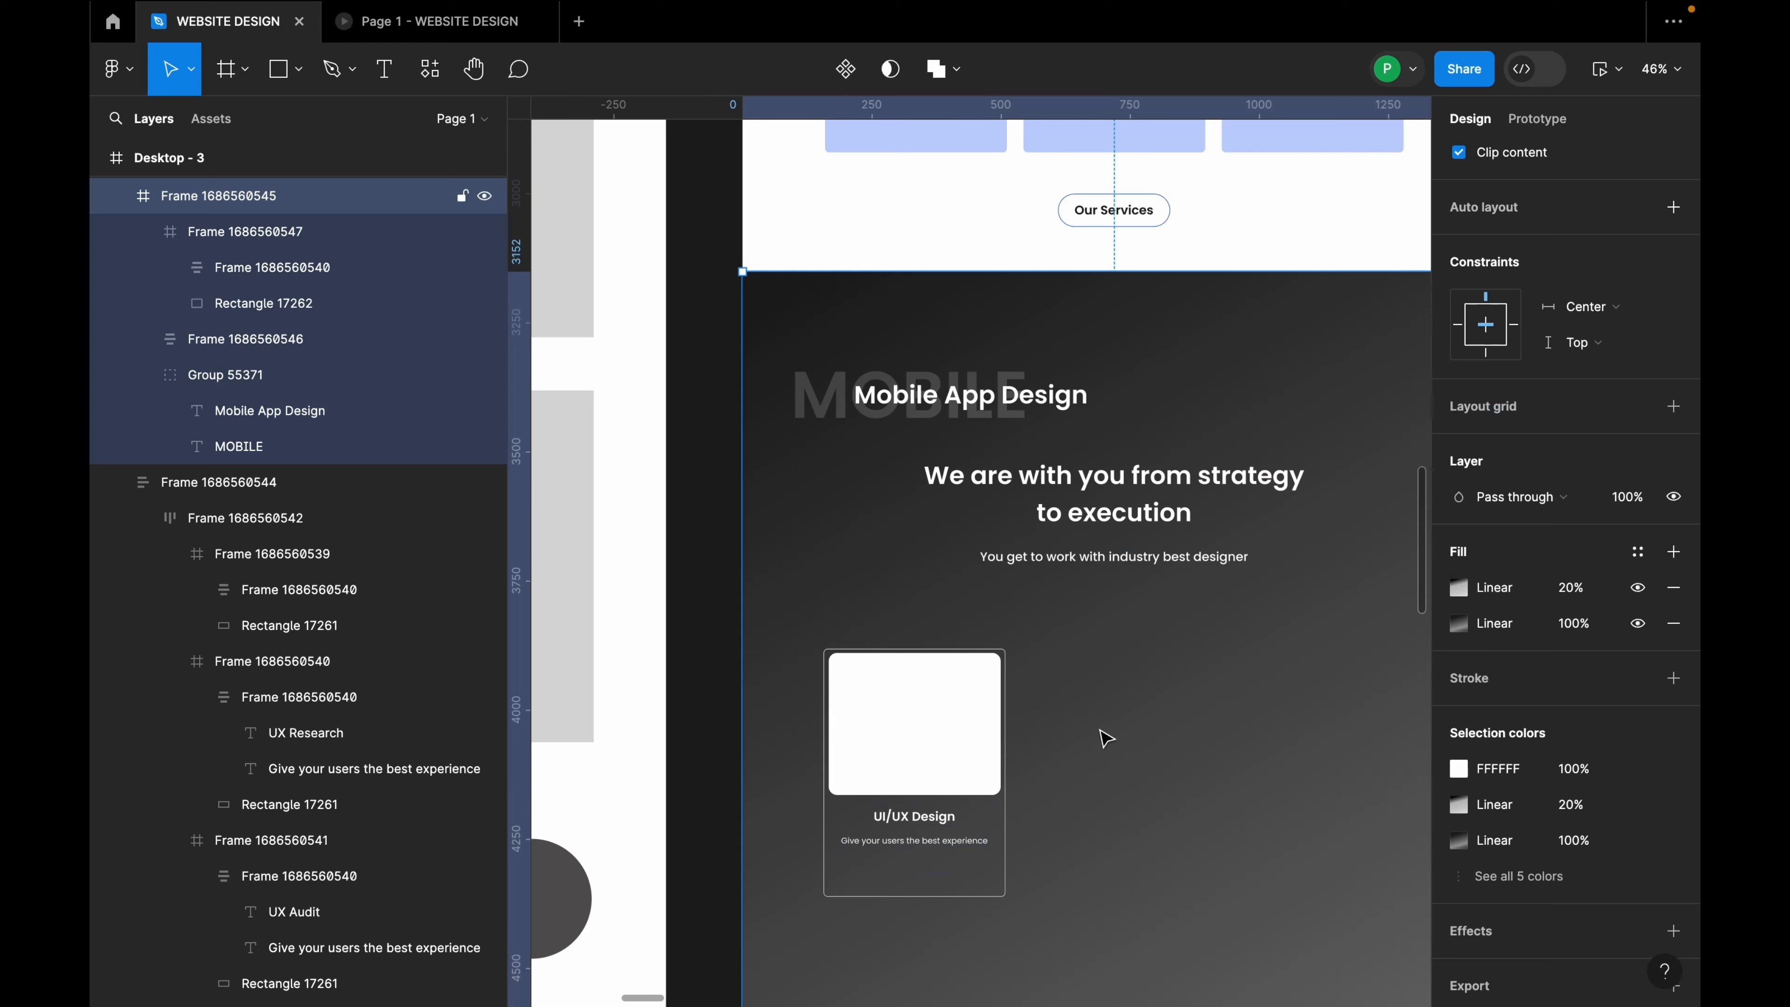
Step: Shorten the card's image placeholder to 248 tall and move its text block up
{"action": "scroll", "coordinate": [900, 909], "scroll_direction": "up", "scroll_amount": 5}
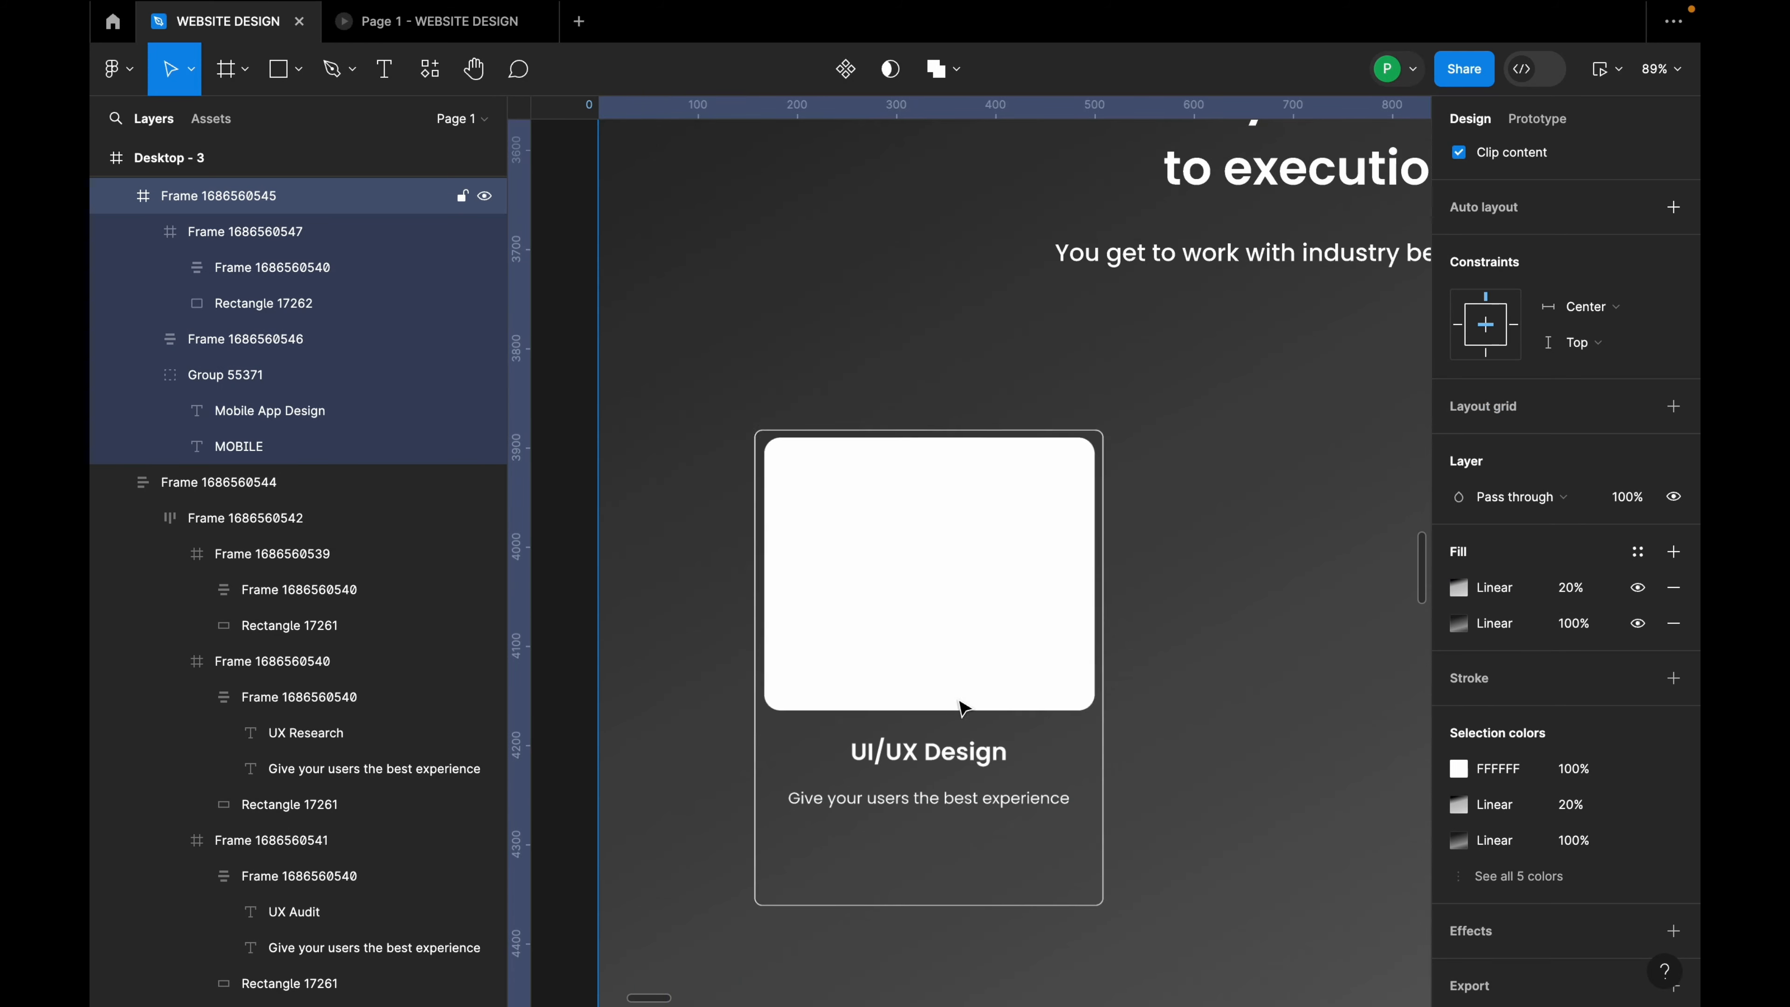
{"action": "left_click", "coordinate": [962, 695]}
{"action": "left_click", "coordinate": [974, 709]}
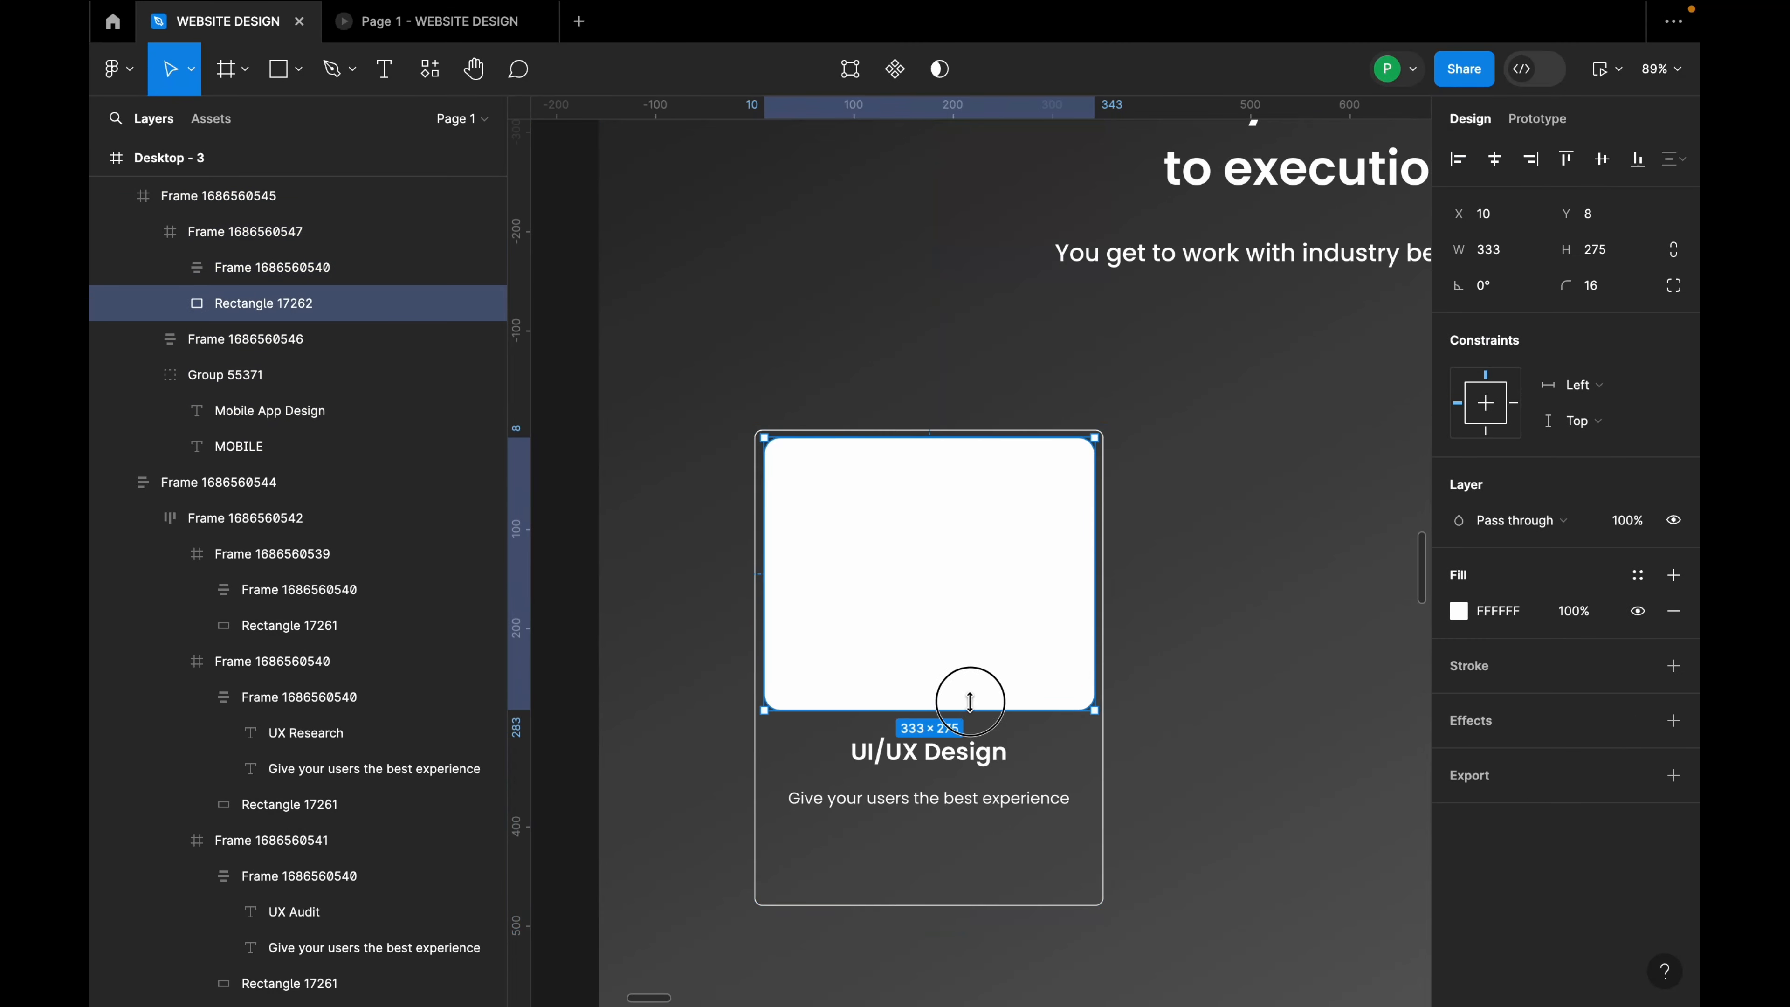
{"action": "left_click_drag", "start_coordinate": [971, 707], "coordinate": [971, 683]}
{"action": "left_click", "coordinate": [965, 775]}
{"action": "left_click_drag", "start_coordinate": [965, 775], "coordinate": [966, 765]}
Step: Move the header's Contact us button into the card beneath the subtitle
{"action": "scroll", "coordinate": [966, 766], "scroll_direction": "down", "scroll_amount": 10}
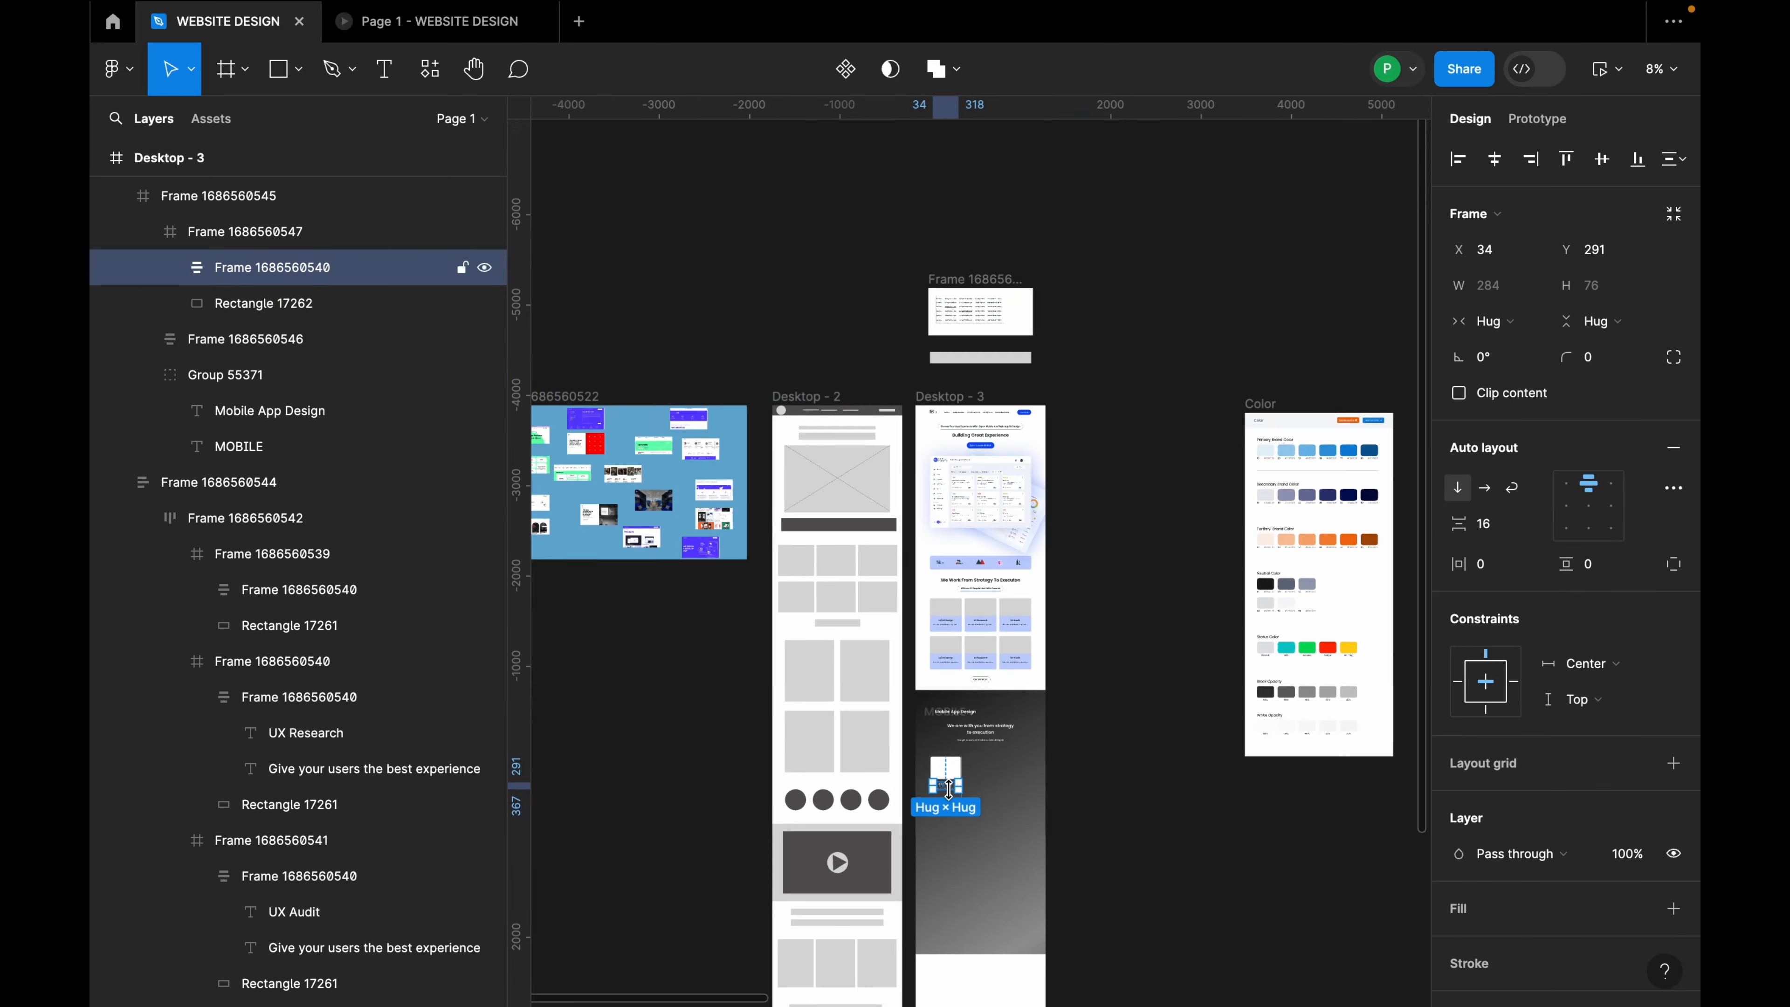
{"action": "scroll", "coordinate": [966, 766], "scroll_direction": "up", "scroll_amount": 1}
{"action": "scroll", "coordinate": [1059, 464], "scroll_direction": "up", "scroll_amount": 5}
{"action": "scroll", "coordinate": [968, 462], "scroll_direction": "up", "scroll_amount": 4}
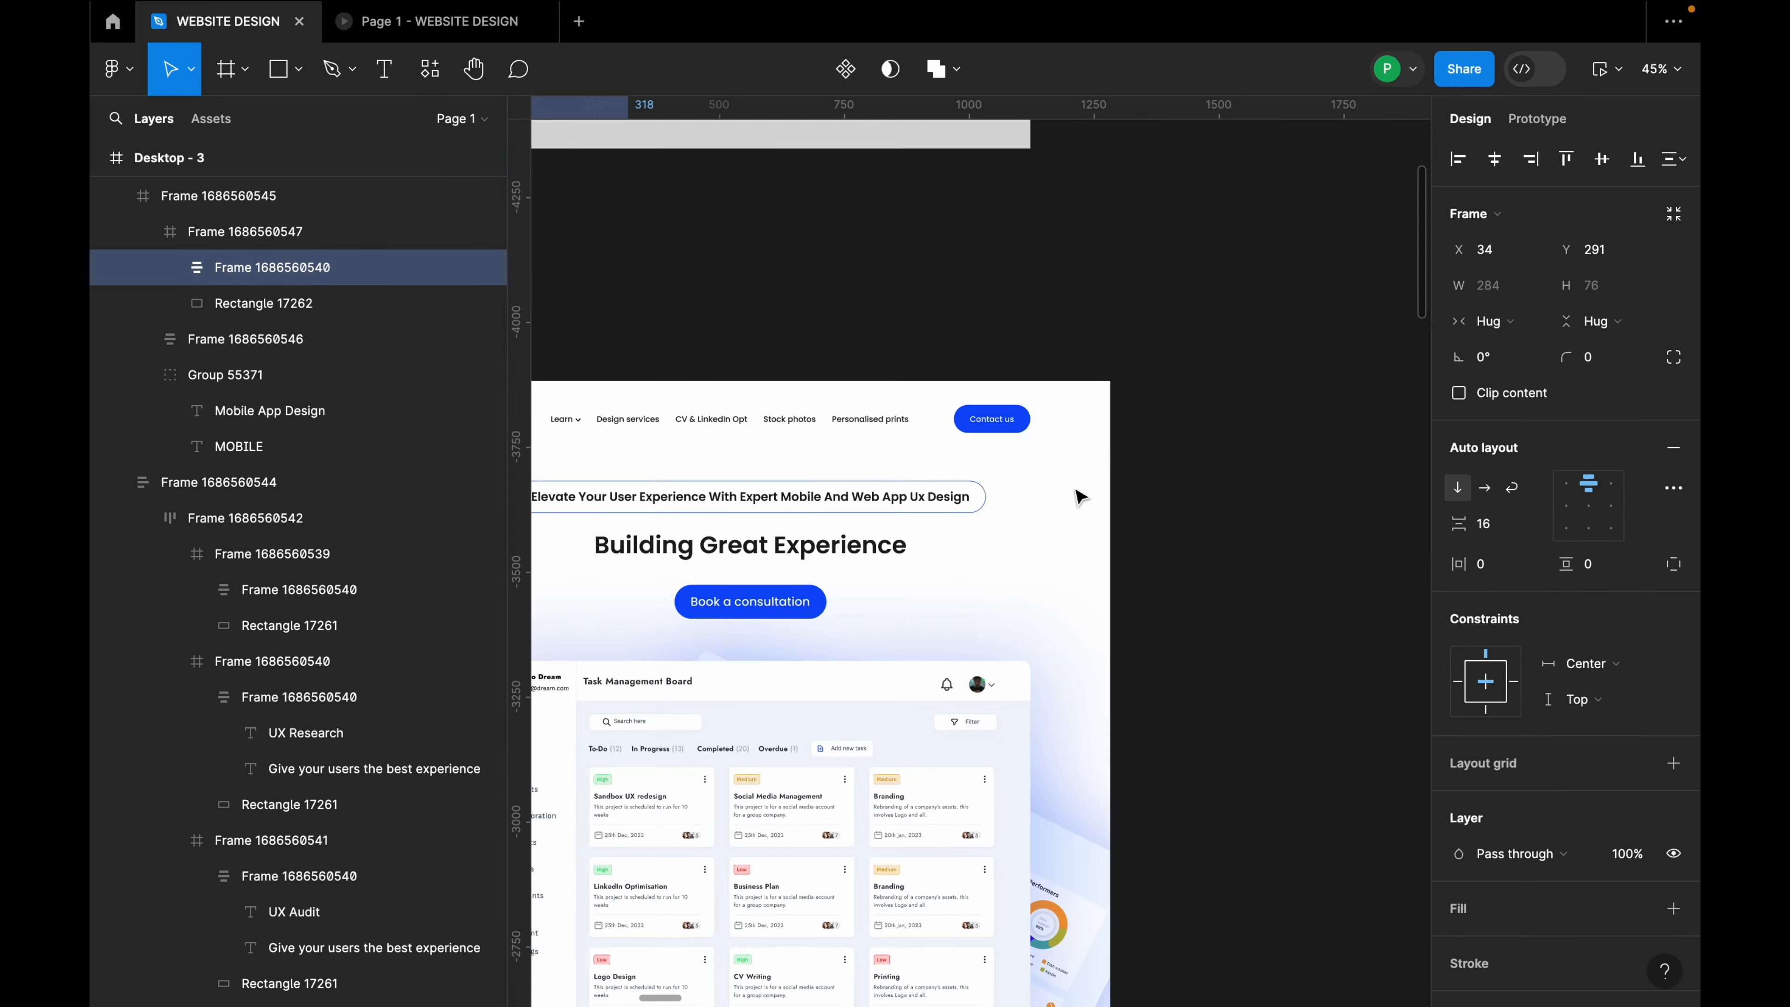
{"action": "left_click", "coordinate": [999, 418]}
{"action": "double_click", "coordinate": [1002, 421]}
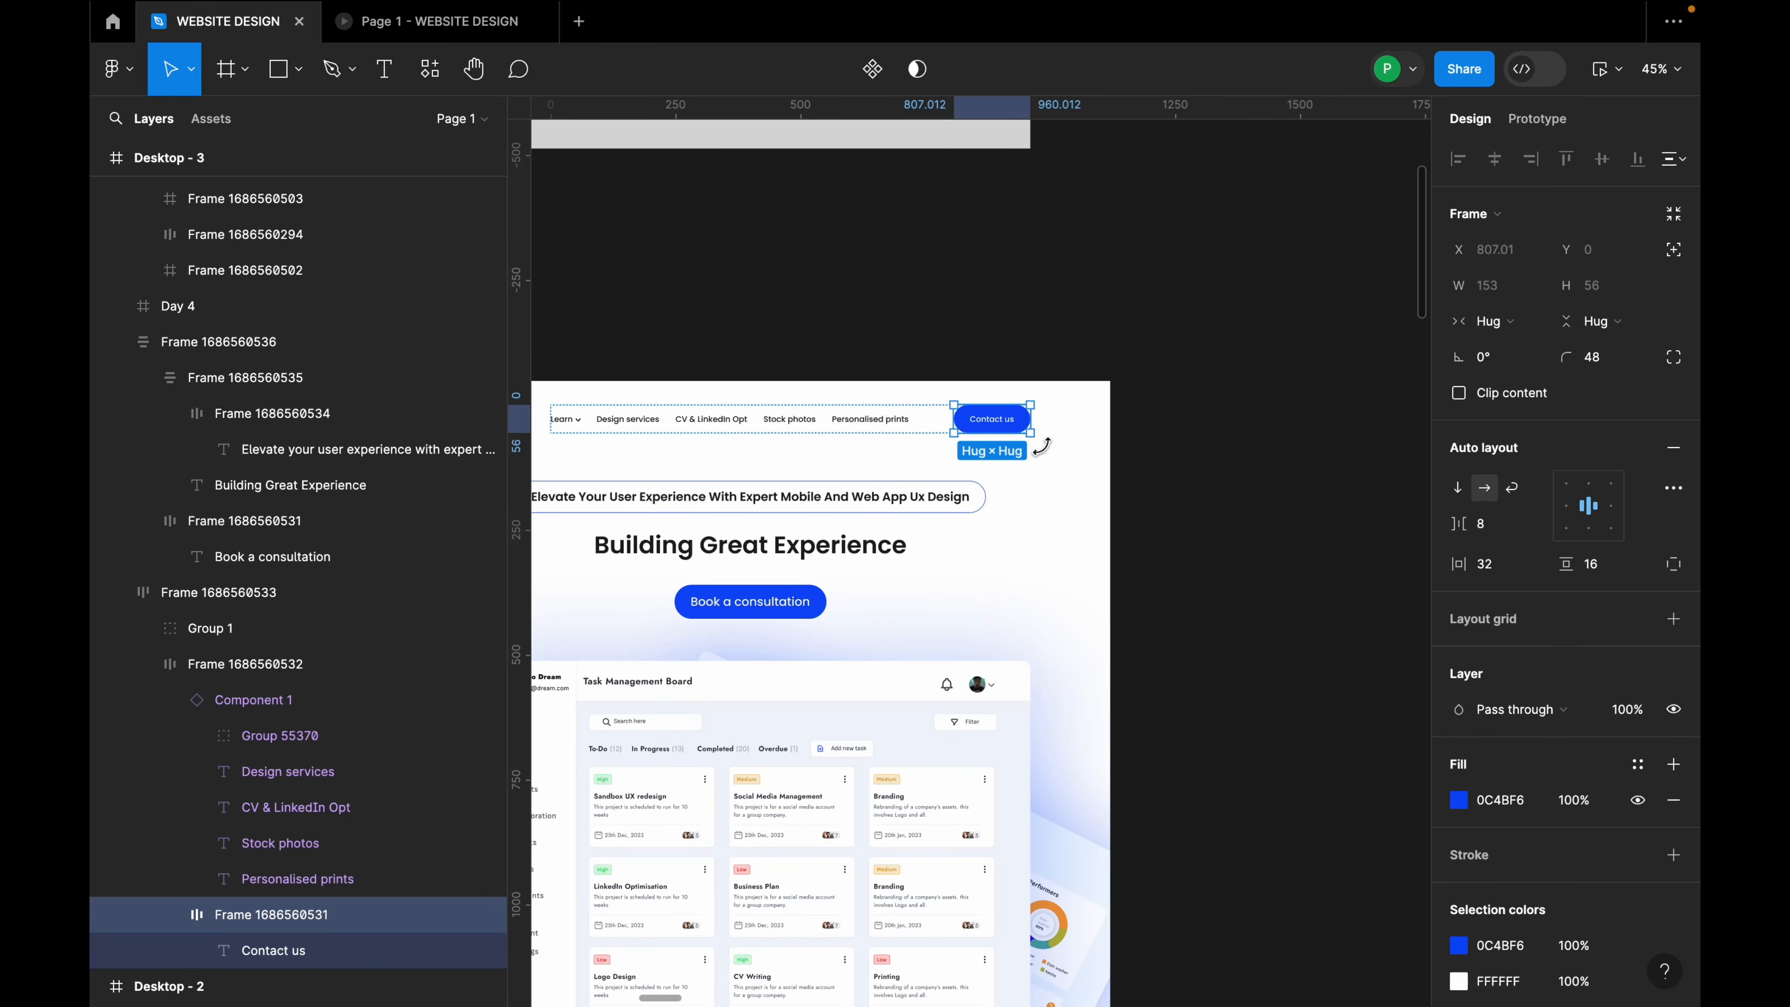
{"action": "scroll", "coordinate": [1015, 437], "scroll_direction": "down", "scroll_amount": 8}
{"action": "scroll", "coordinate": [937, 638], "scroll_direction": "up", "scroll_amount": 14}
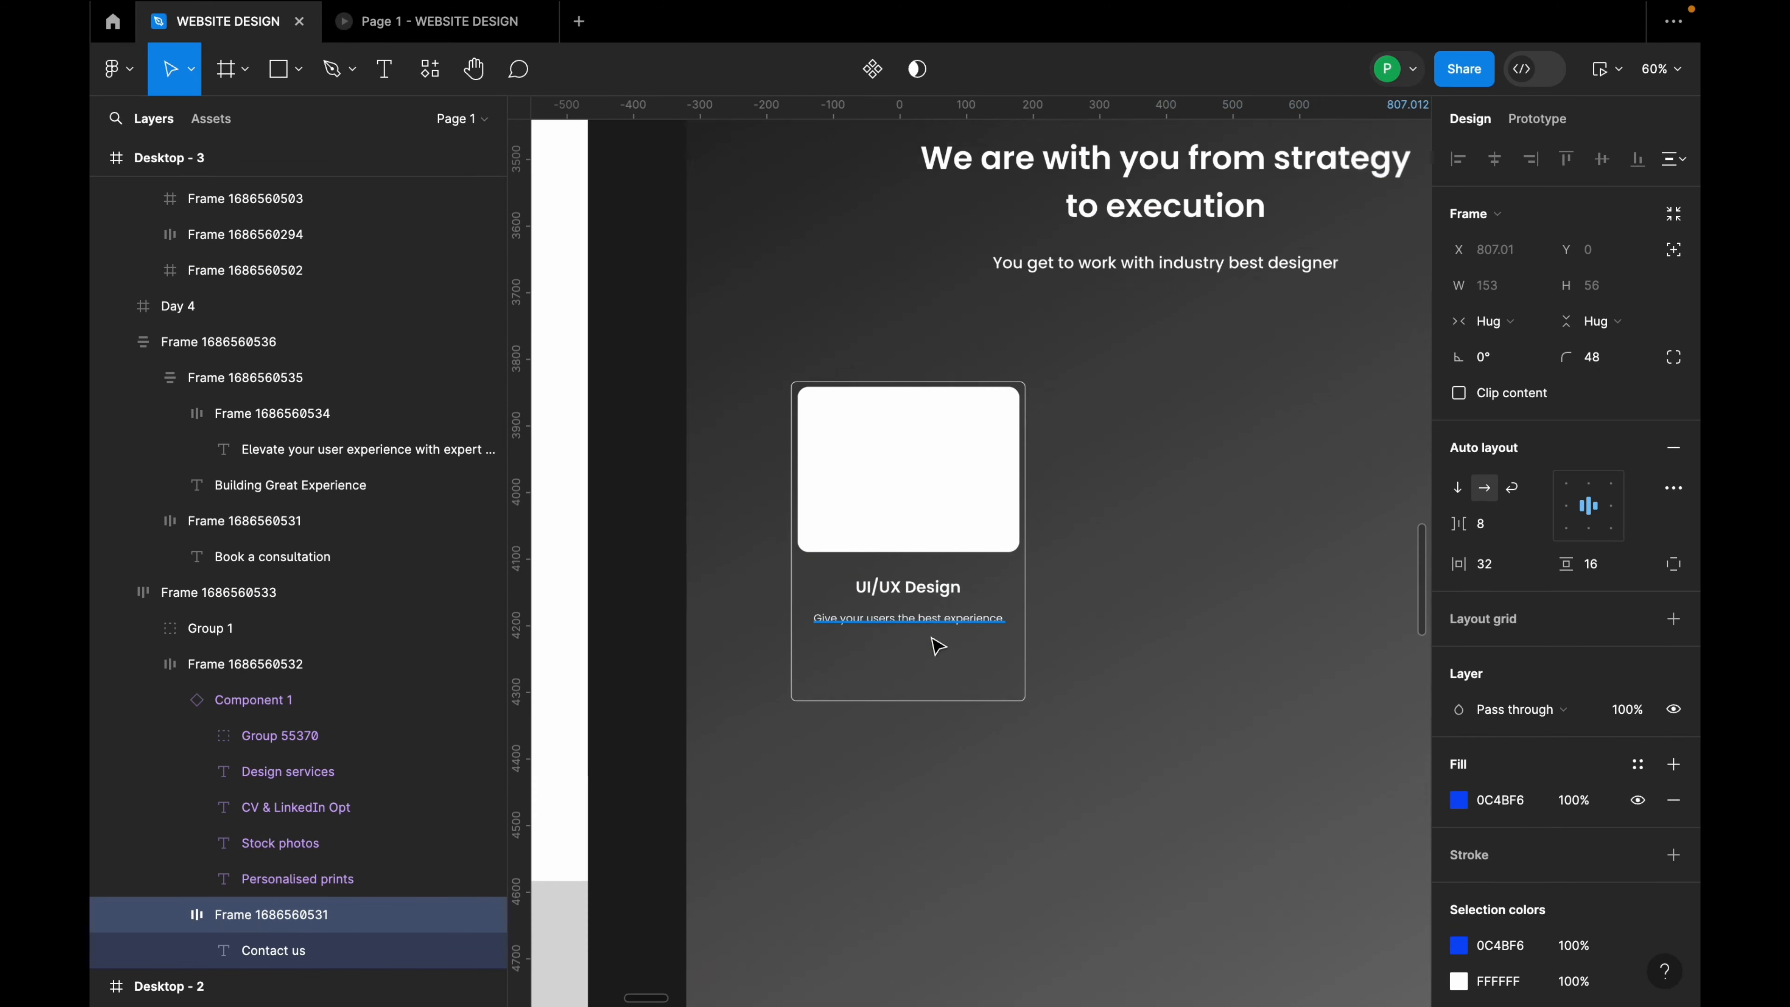
{"action": "left_click_drag", "start_coordinate": [884, 659], "coordinate": [1051, 707]}
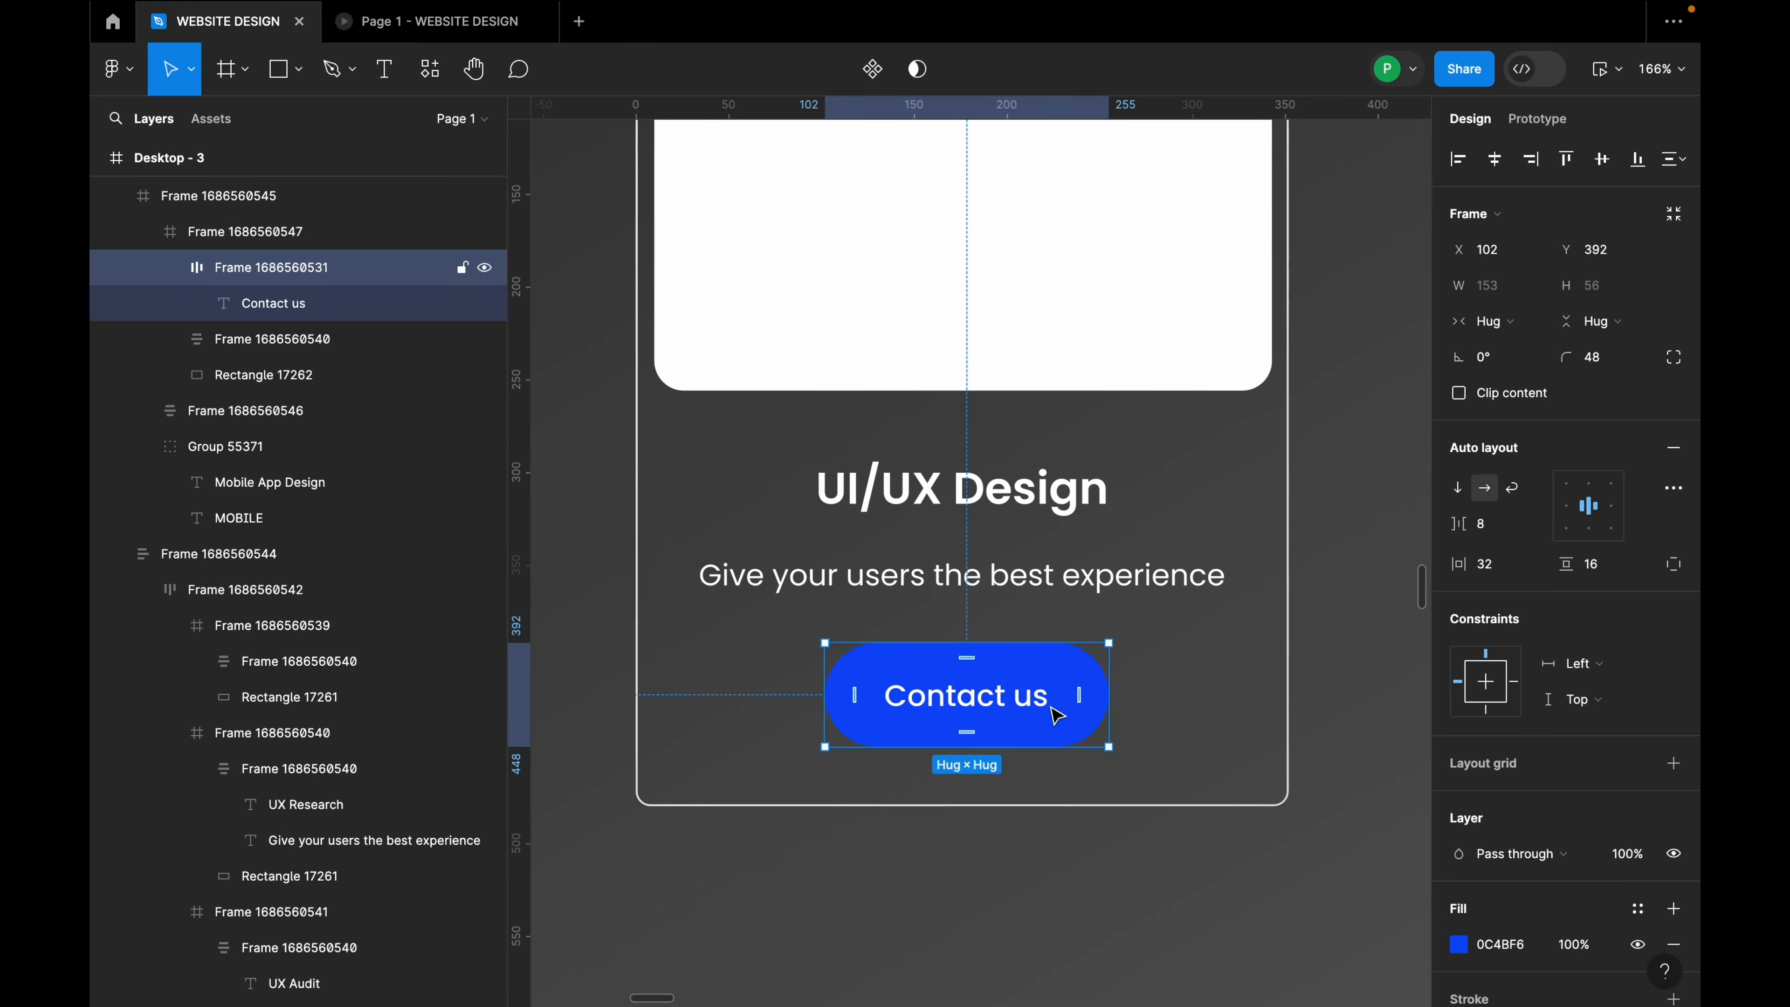
{"action": "double_click", "coordinate": [994, 571]}
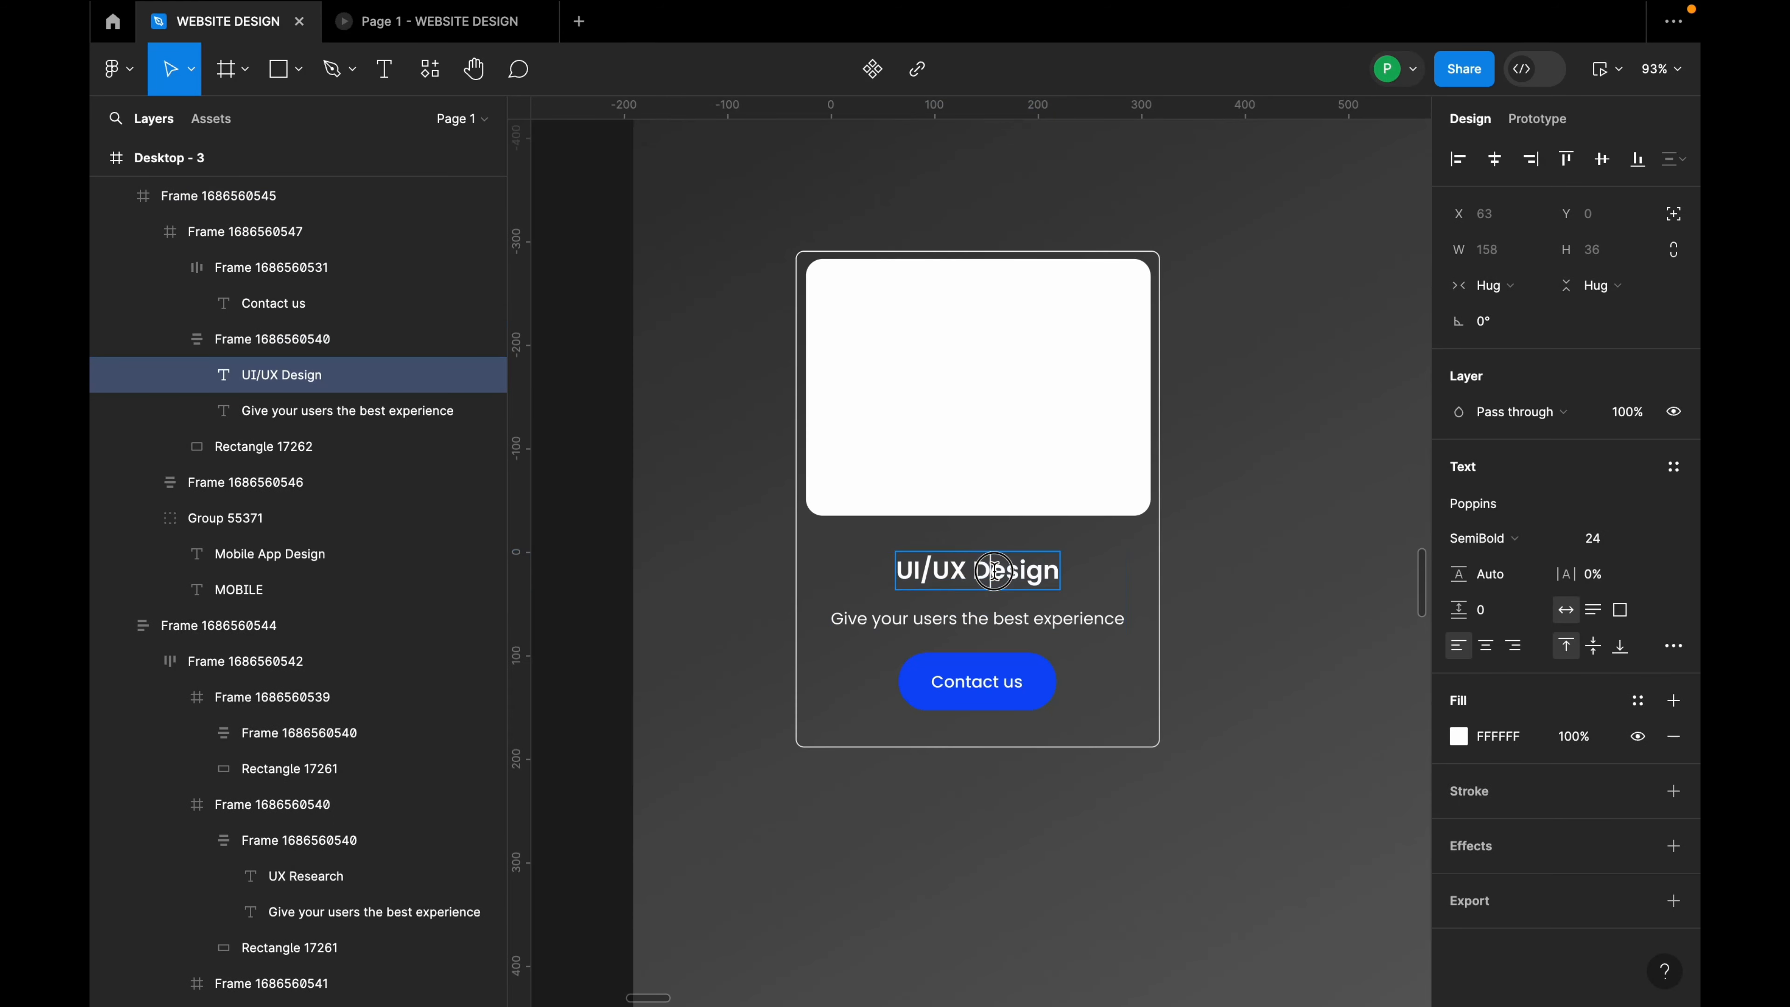
{"action": "triple_click", "coordinate": [993, 571]}
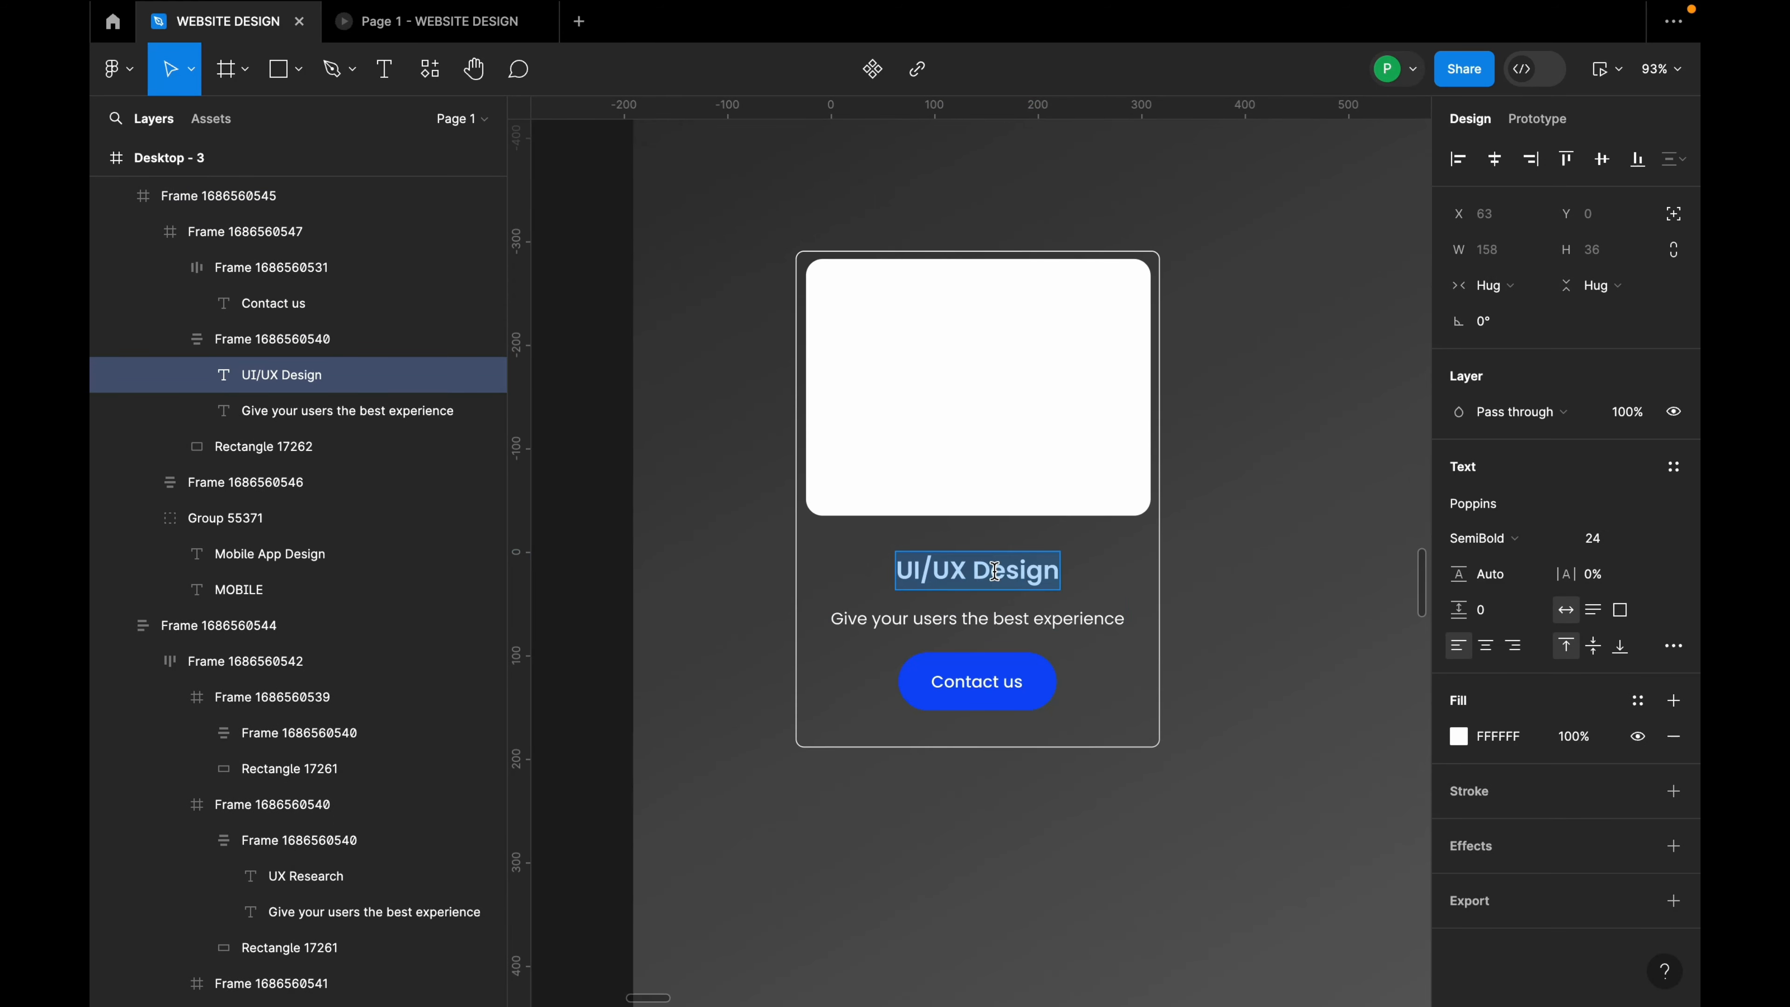
Step: Rename the card title to 'SaaS Products'
{"action": "type", "text": "S"}
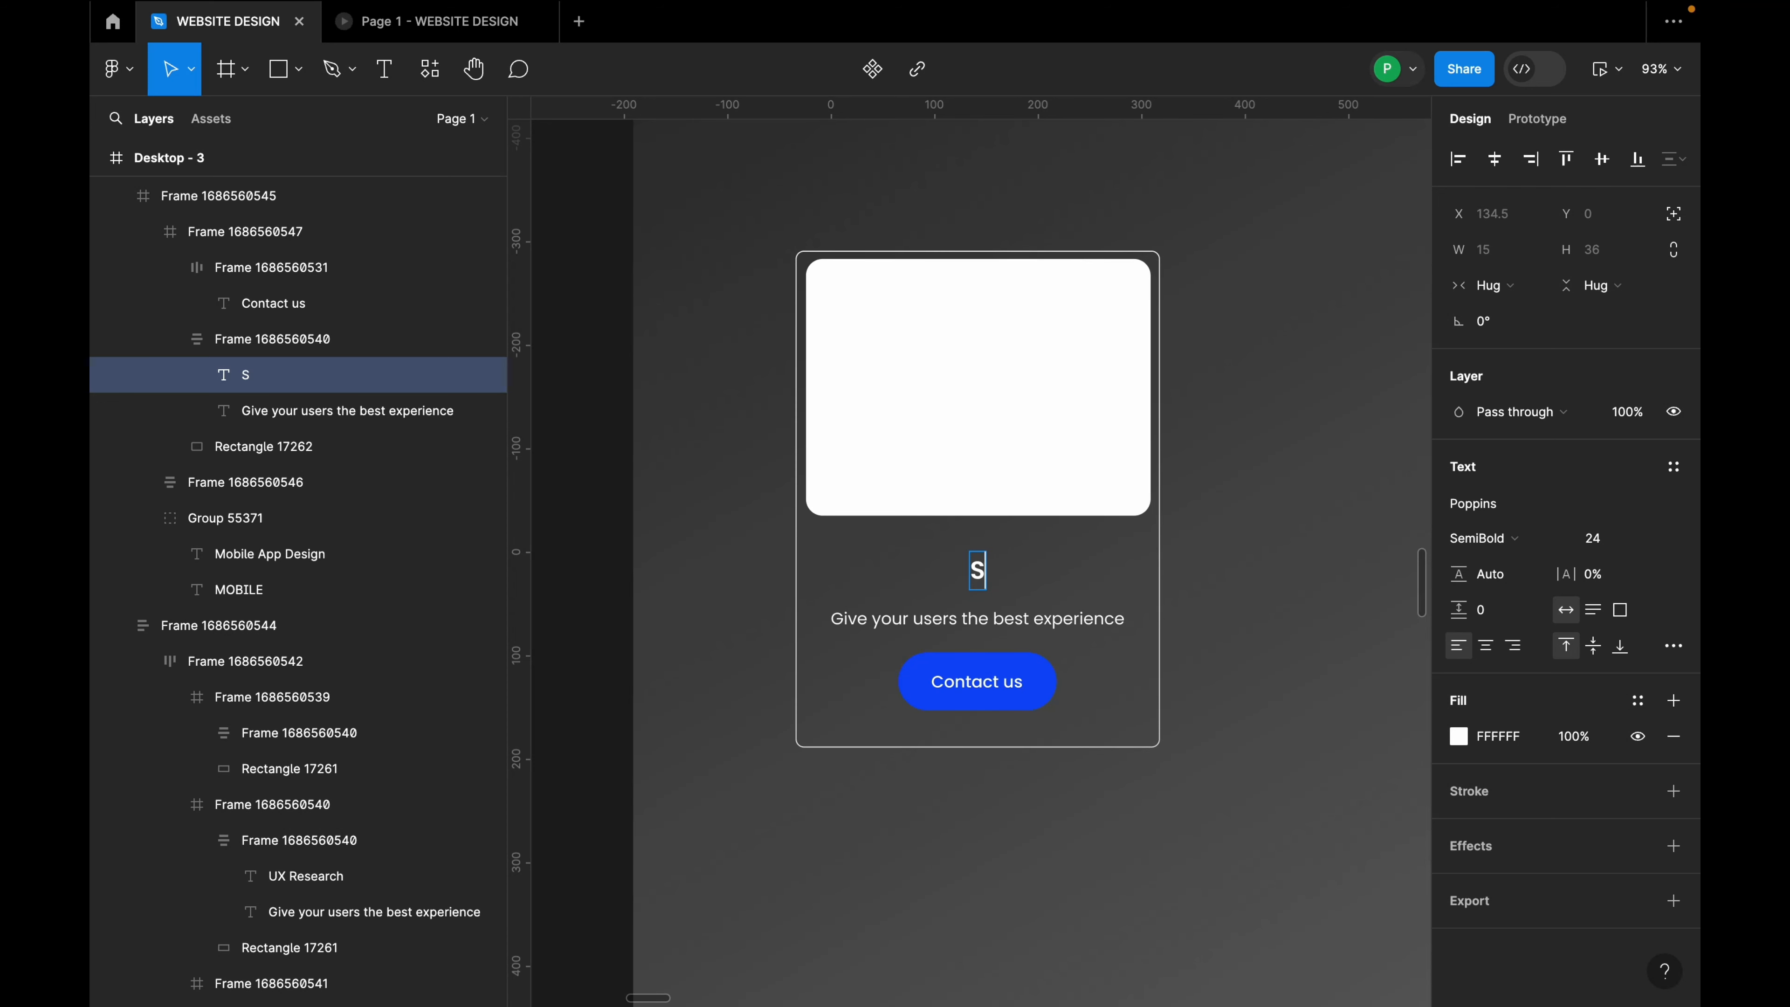
{"action": "type", "text": "aaS"}
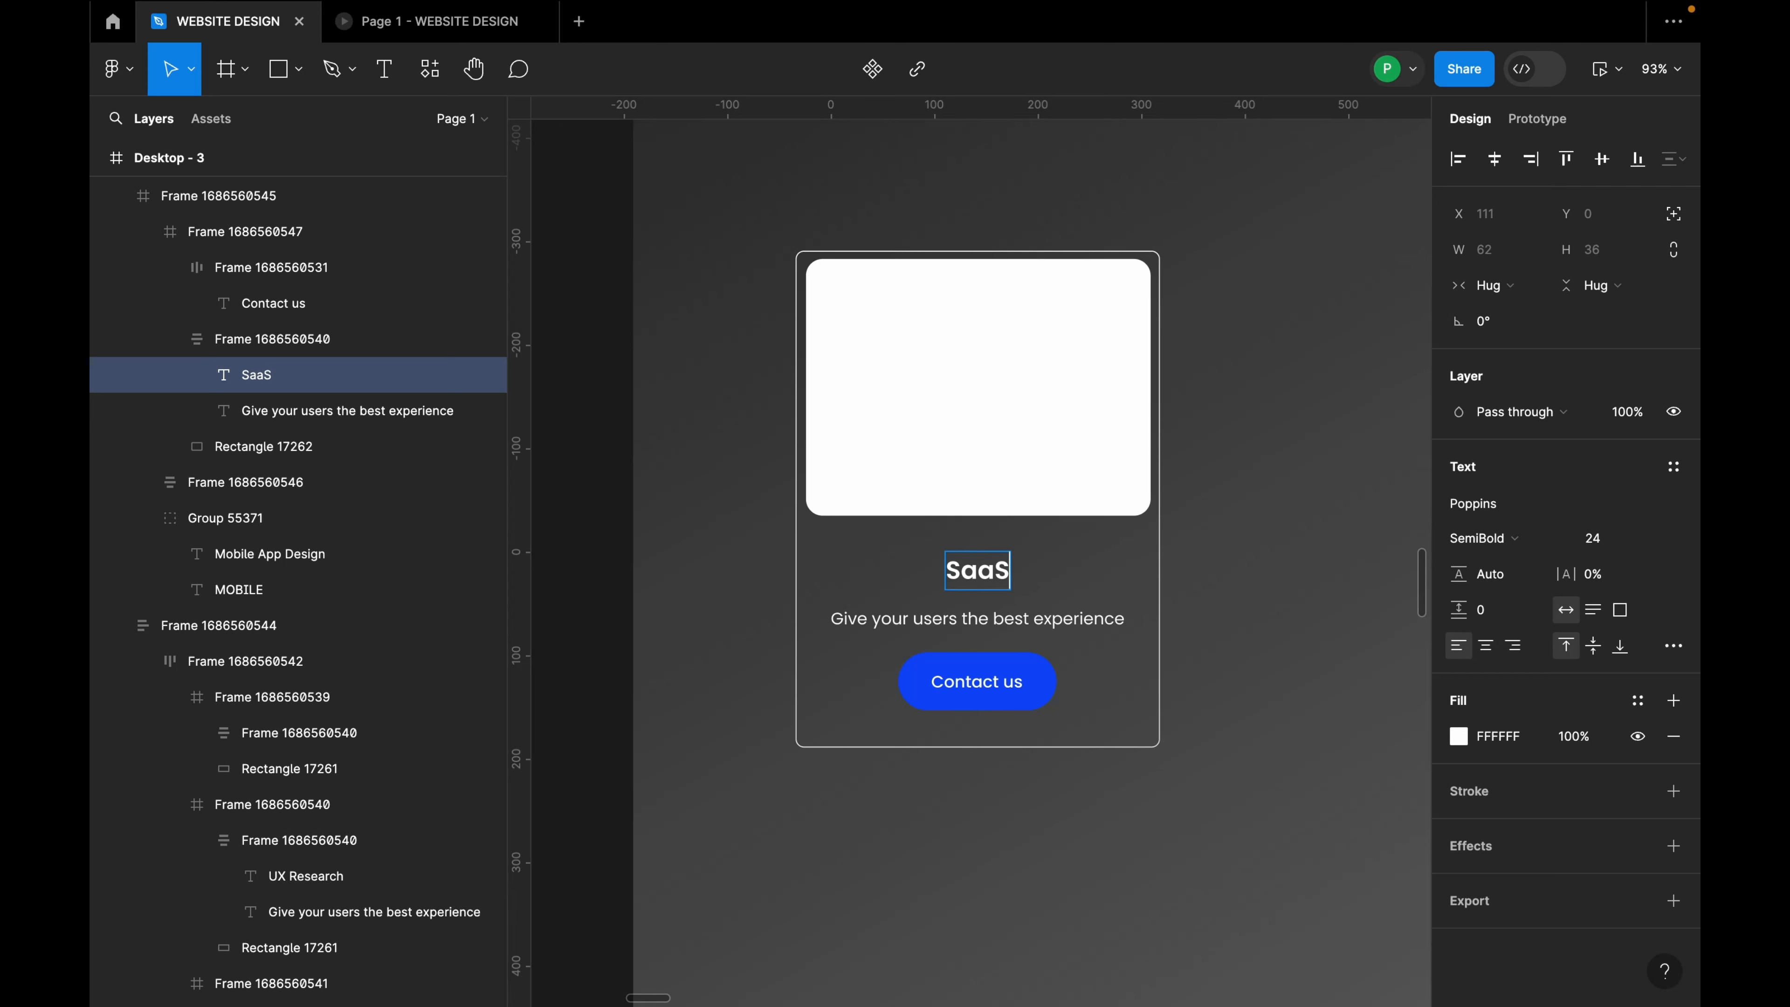
{"action": "type", "text": " Products"}
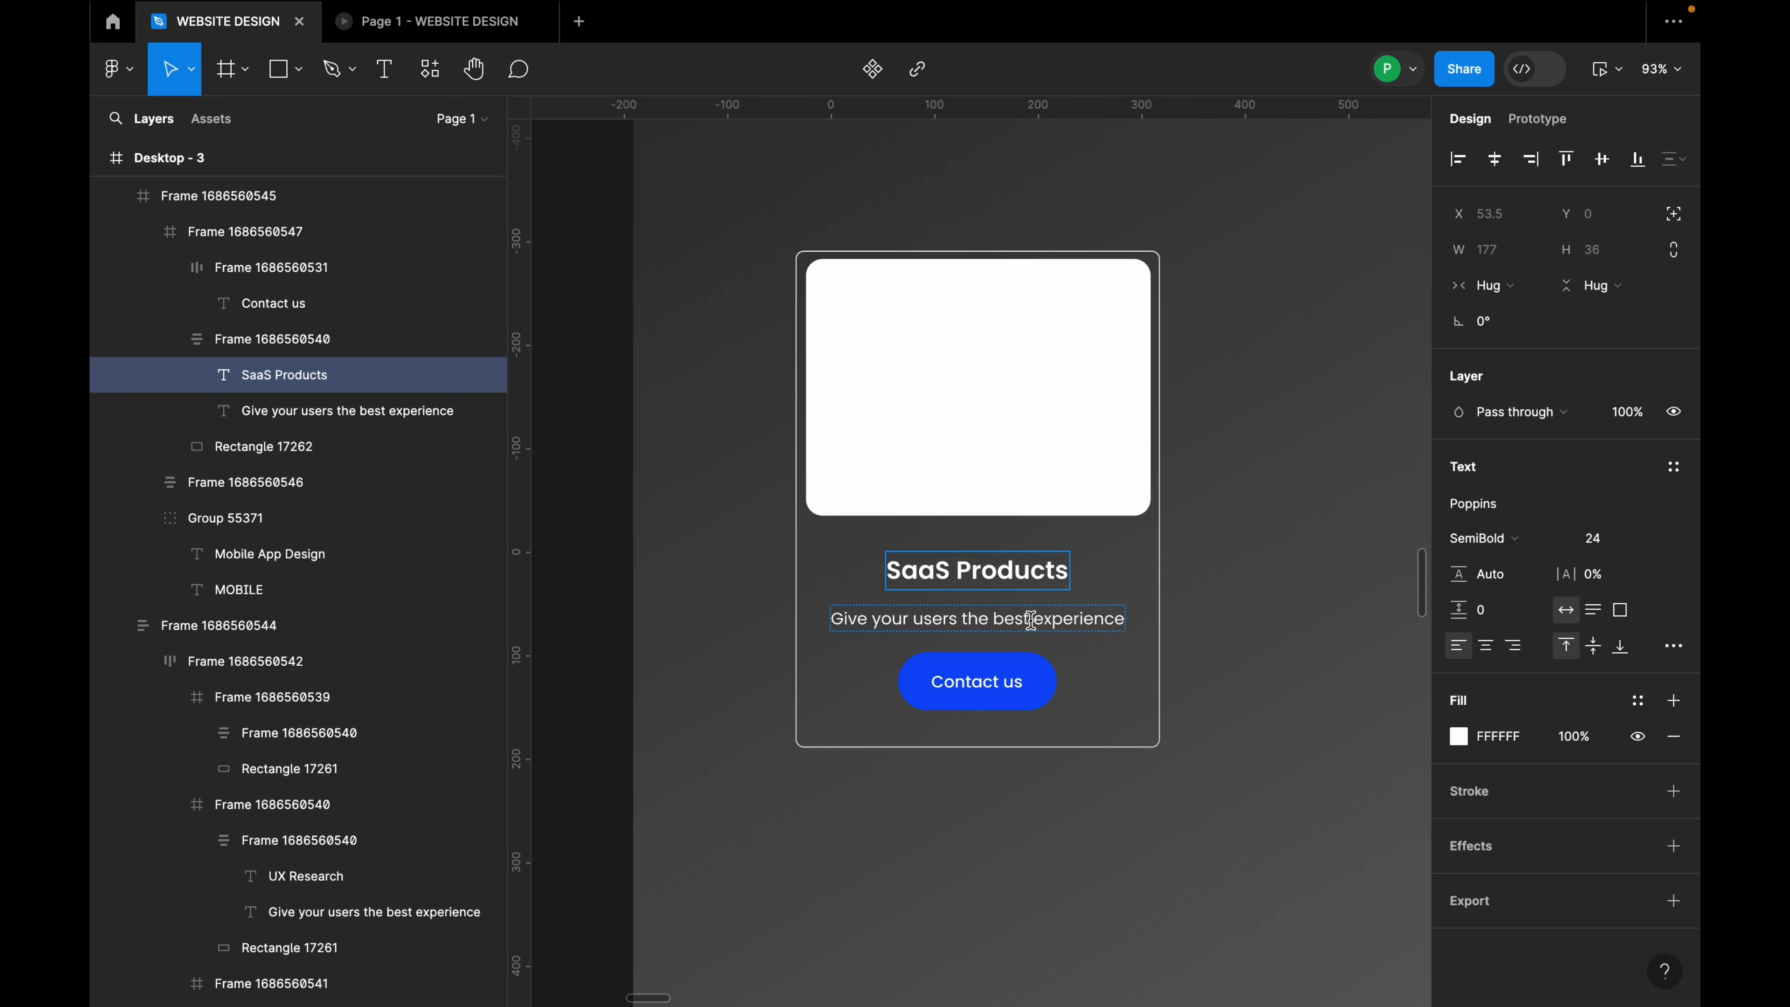
{"action": "triple_click", "coordinate": [1060, 623]}
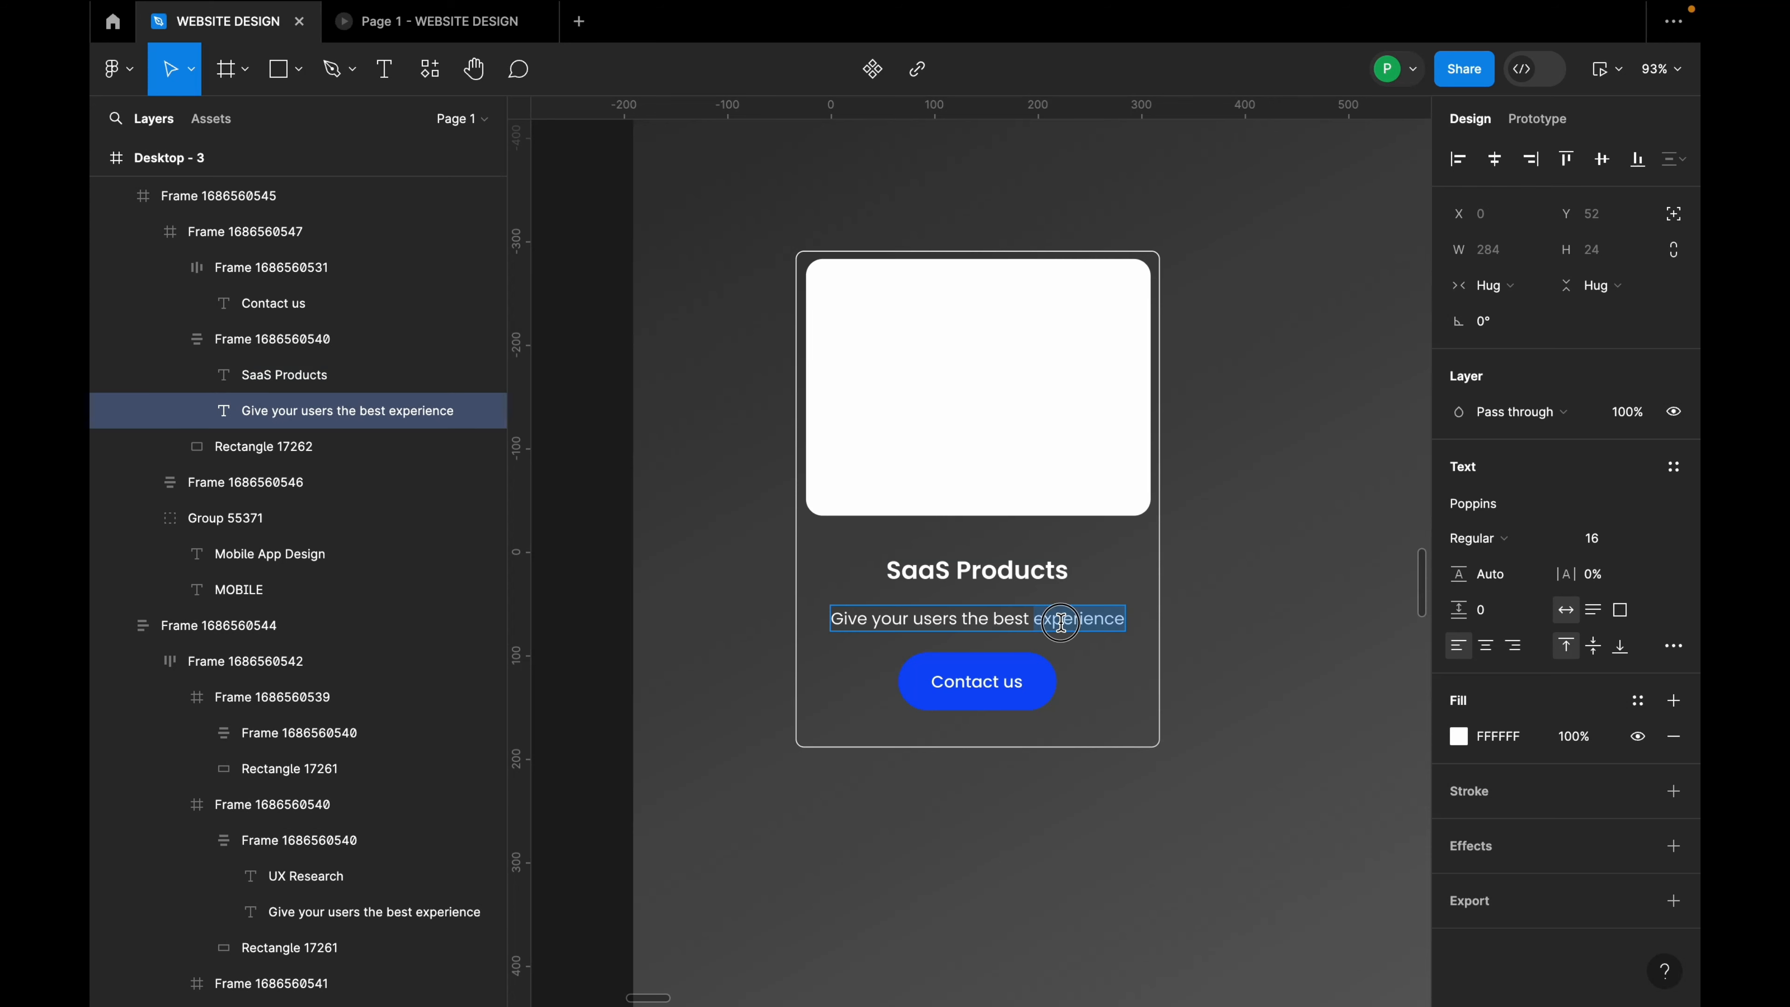
{"action": "key", "text": "Escape"}
Step: Change the button label from 'Contact us' to 'View product'
{"action": "left_click", "coordinate": [978, 688]}
{"action": "double_click", "coordinate": [982, 691]}
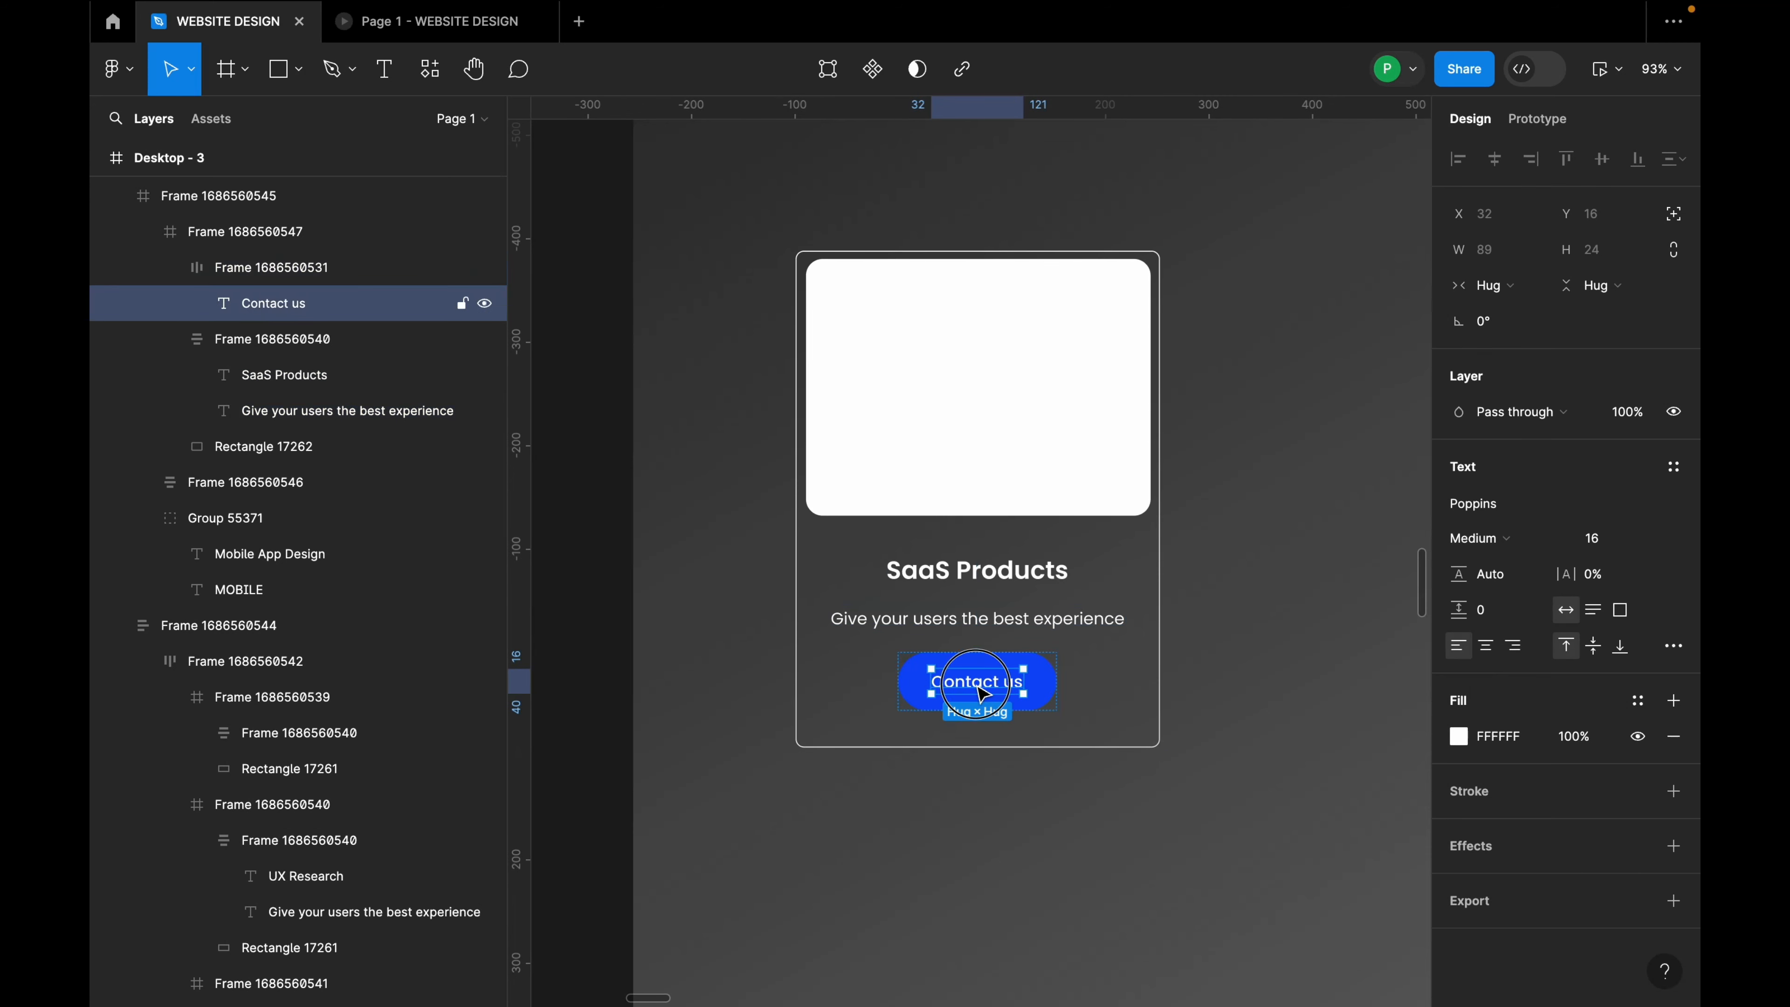
{"action": "double_click", "coordinate": [976, 684]}
{"action": "type", "text": "Vi"}
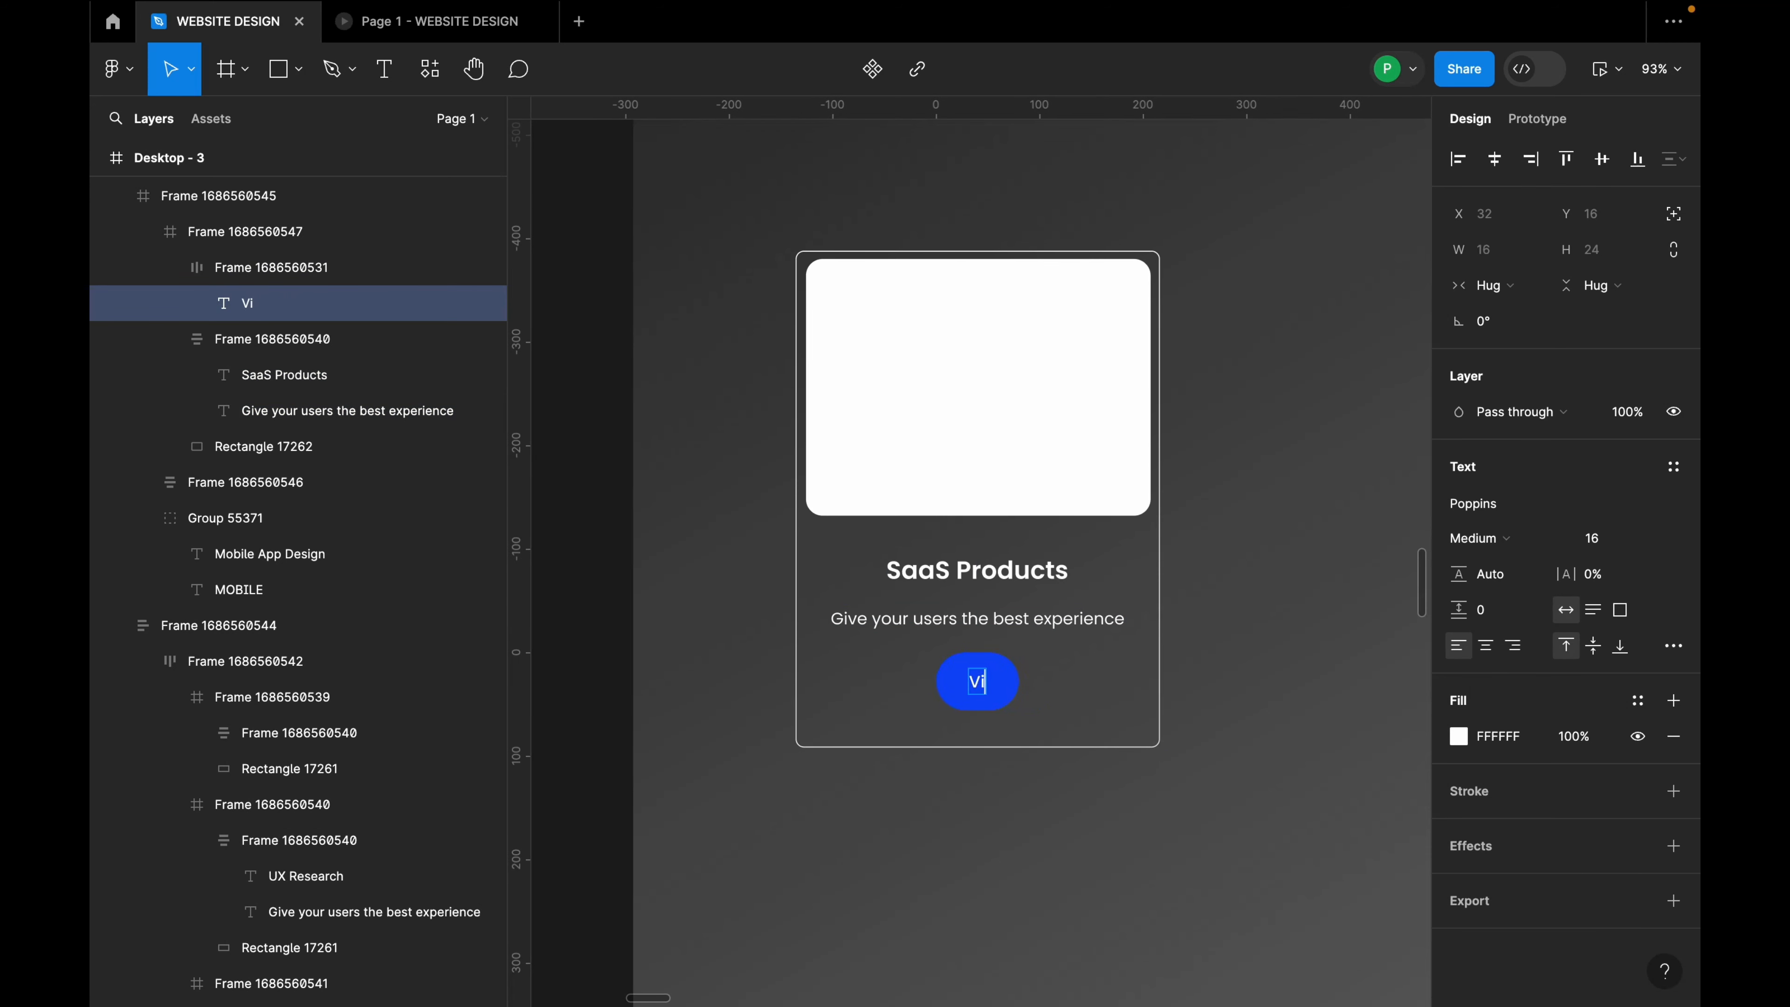
{"action": "type", "text": "ew product"}
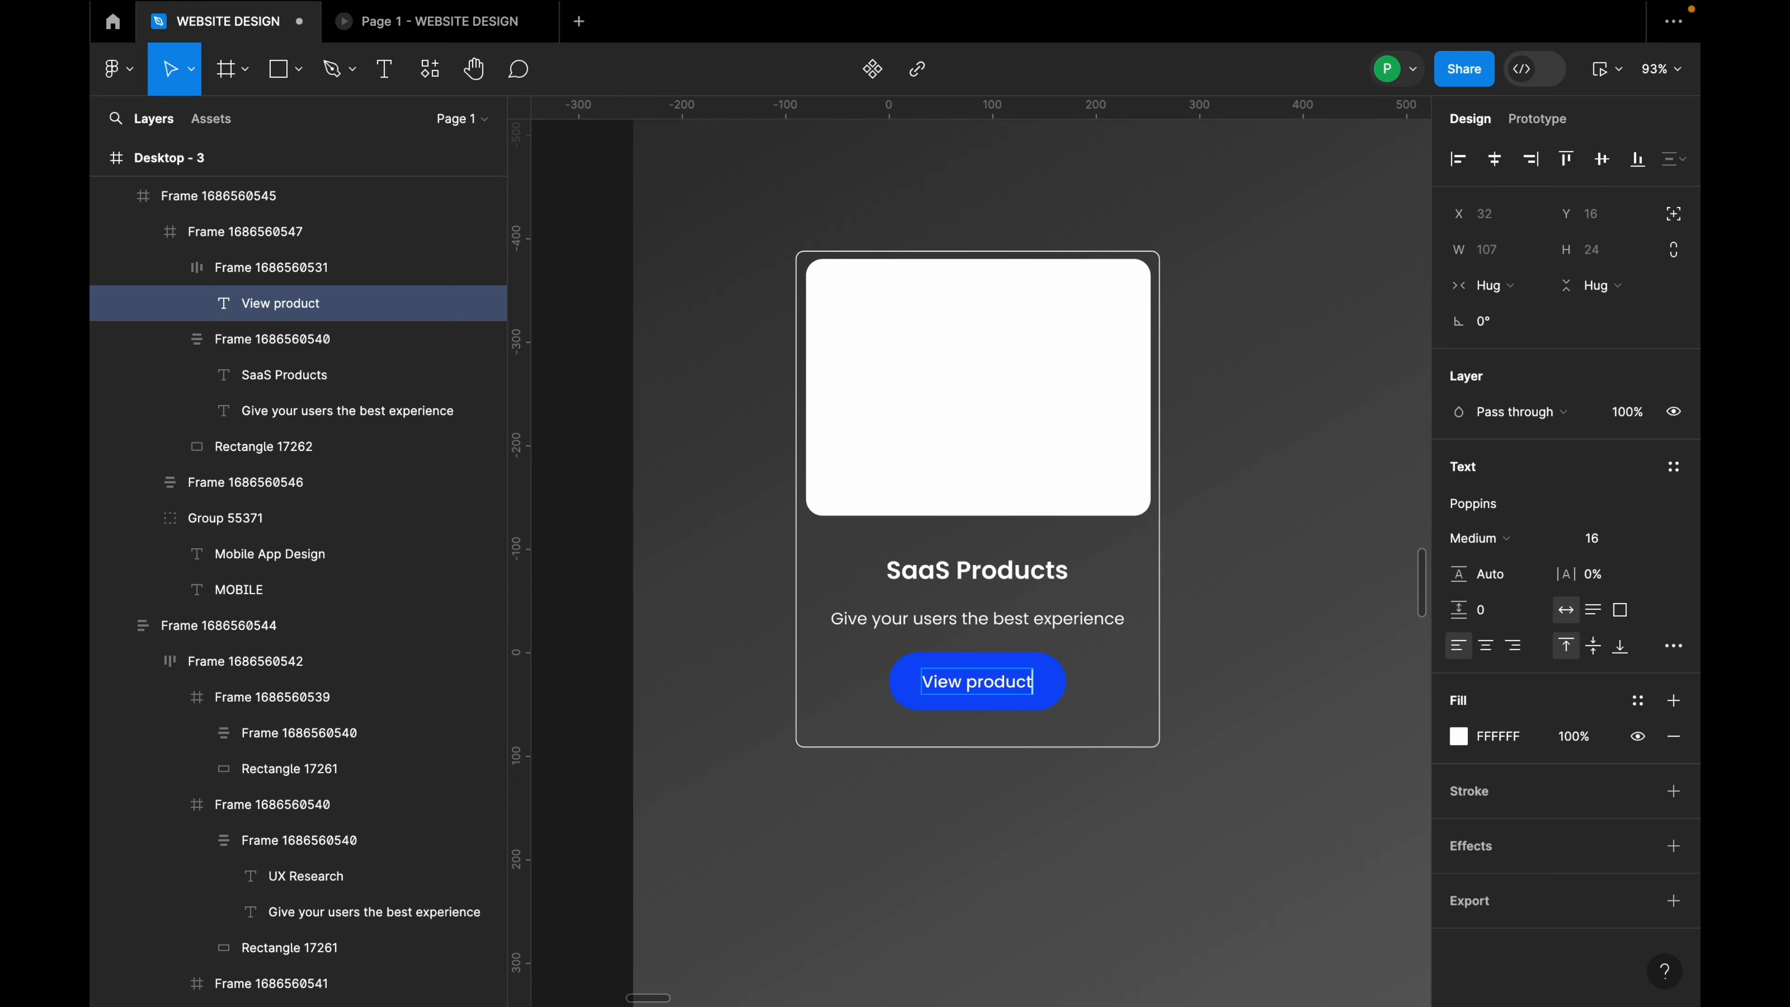
{"action": "left_click", "coordinate": [1121, 722]}
{"action": "left_click", "coordinate": [1121, 722]}
{"action": "scroll", "coordinate": [741, 515], "scroll_direction": "down", "scroll_amount": 6}
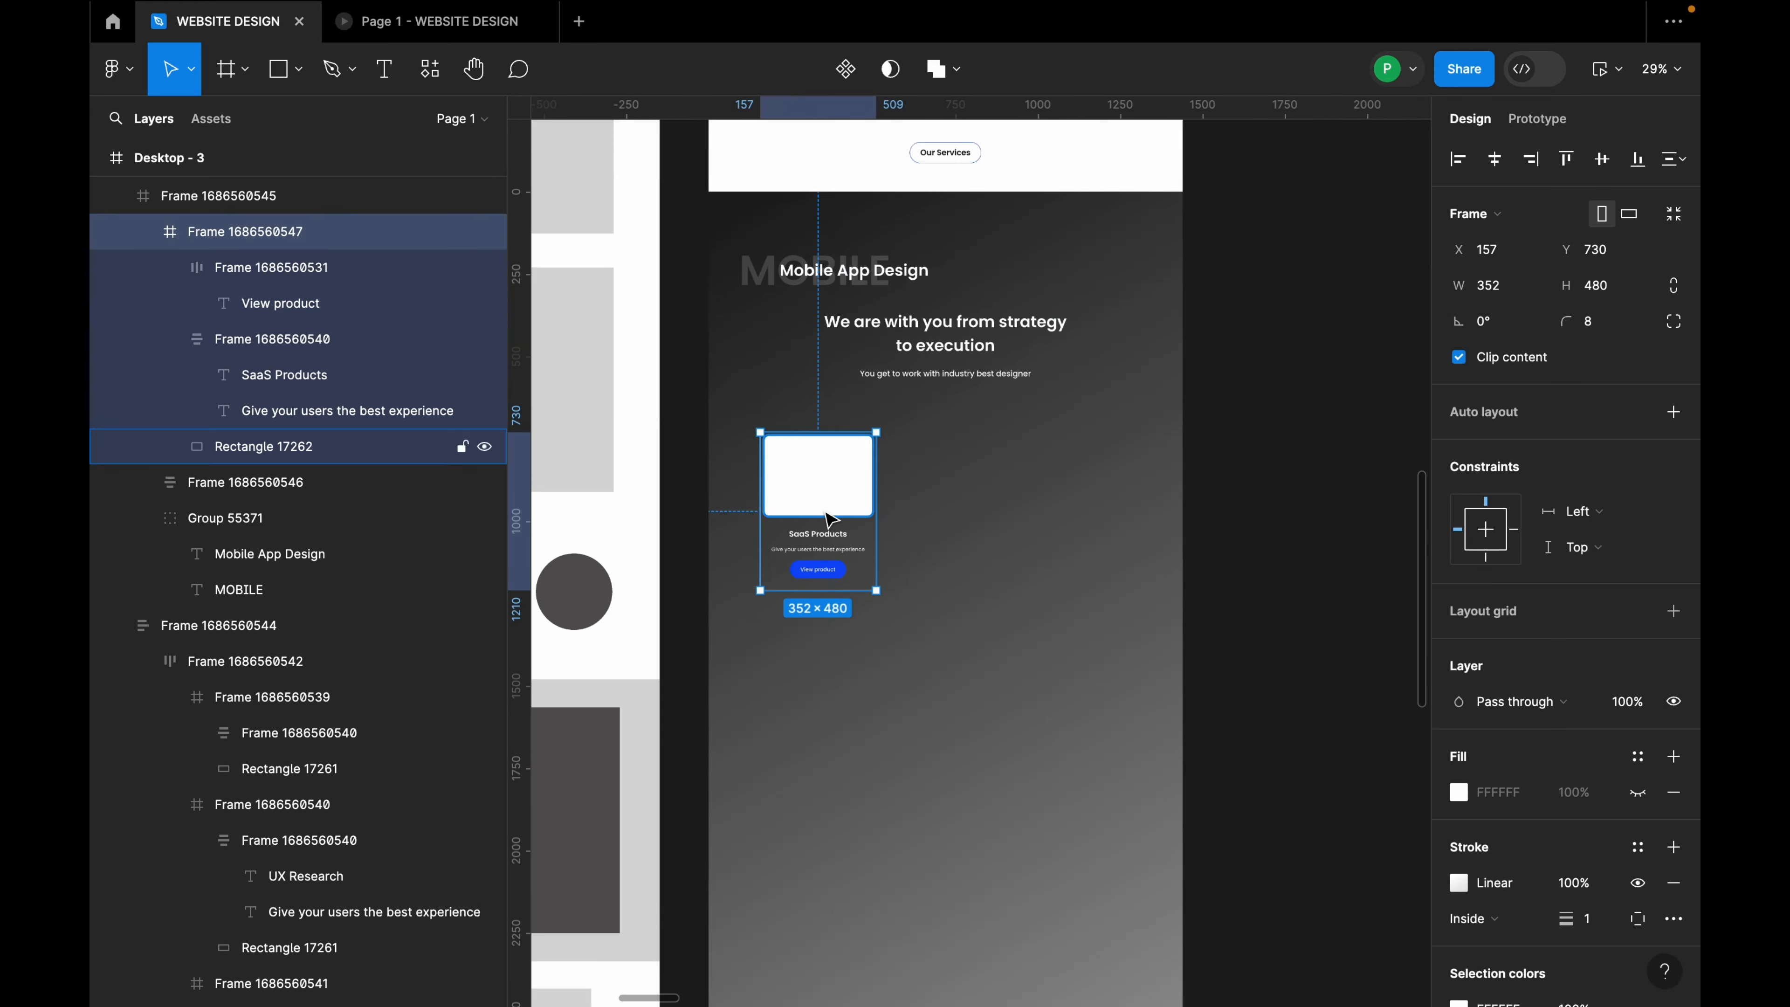
Step: Duplicate the SaaS Products card rightward into a row of three and select all three
{"action": "scroll", "coordinate": [832, 517], "scroll_direction": "up", "scroll_amount": 3}
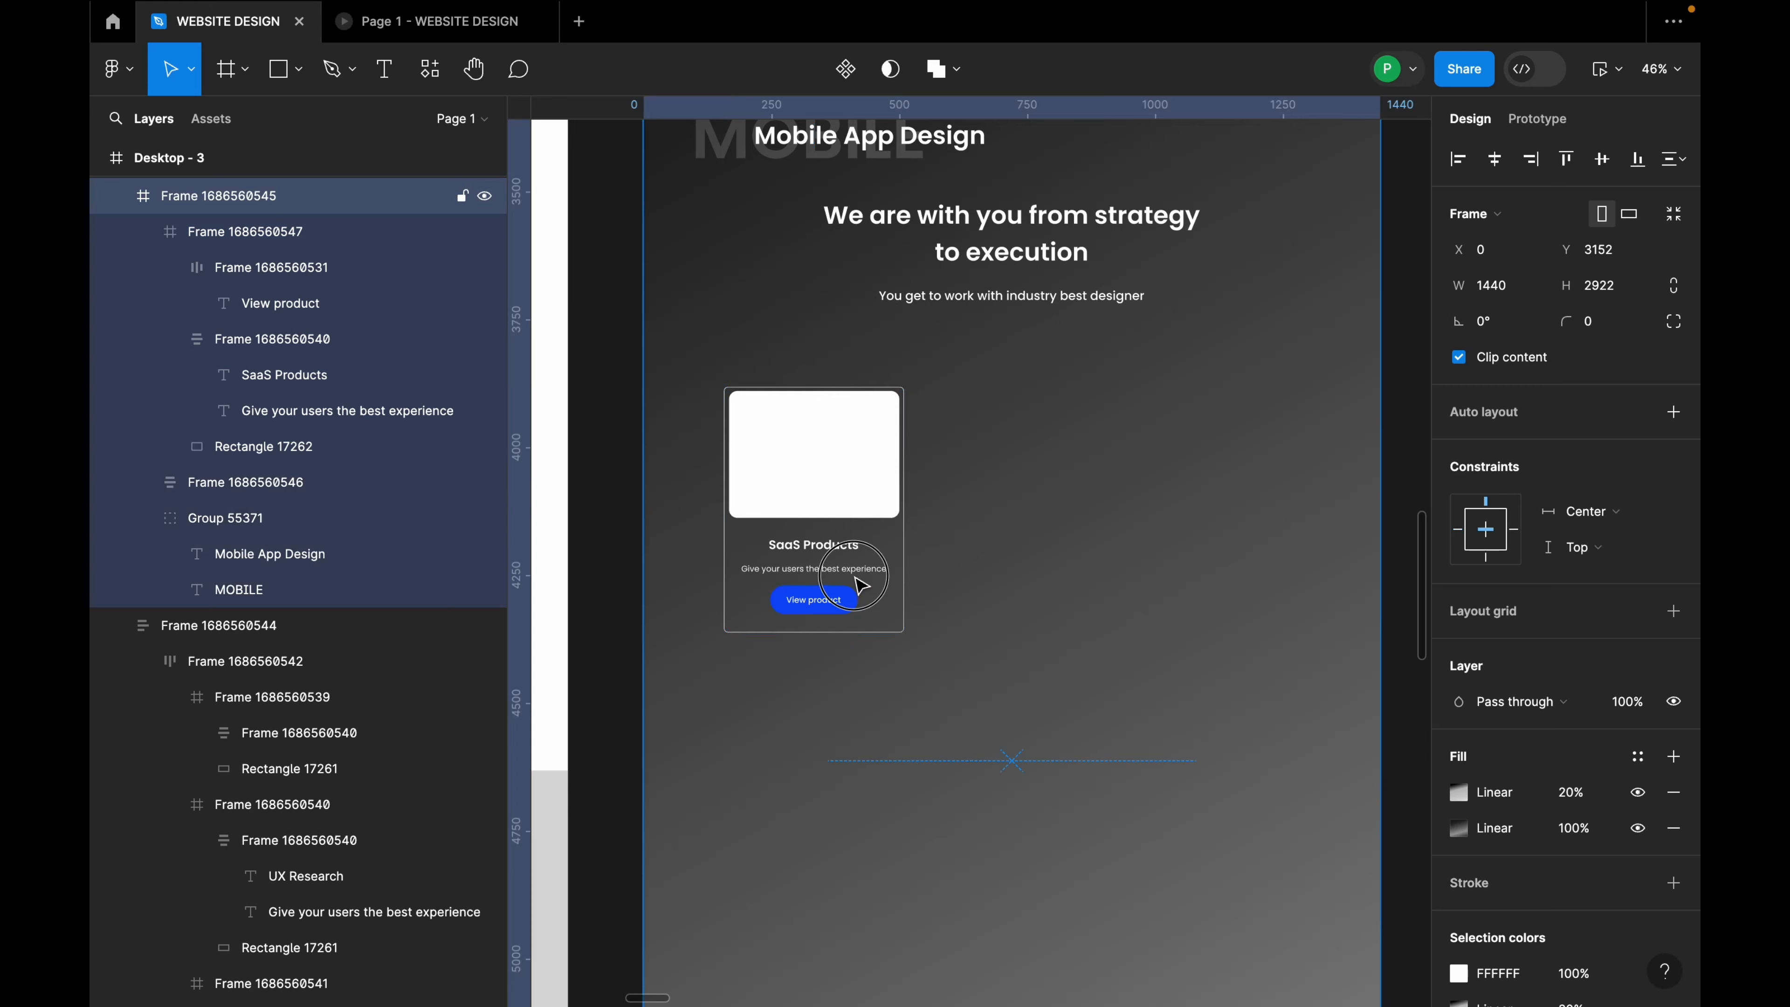
{"action": "left_click_drag", "start_coordinate": [820, 564], "coordinate": [1220, 558], "text": "alt"}
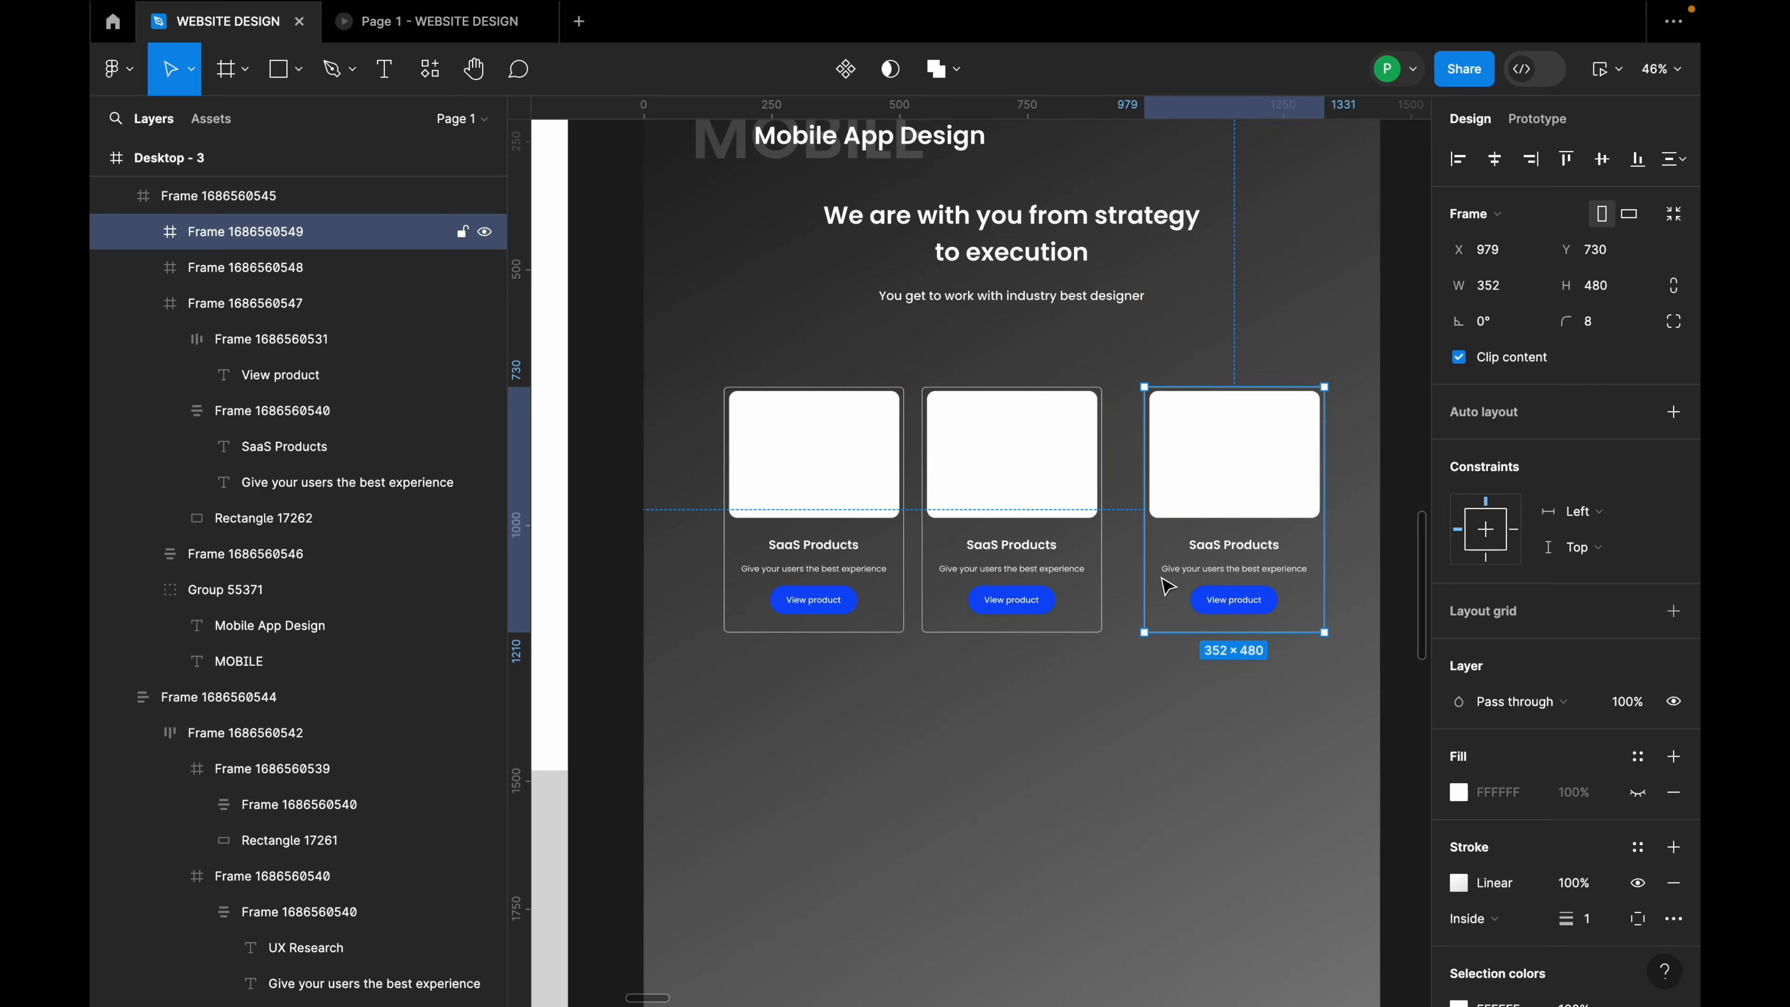
{"action": "left_click", "coordinate": [1079, 550], "text": "shift"}
{"action": "left_click", "coordinate": [838, 568], "text": "shift"}
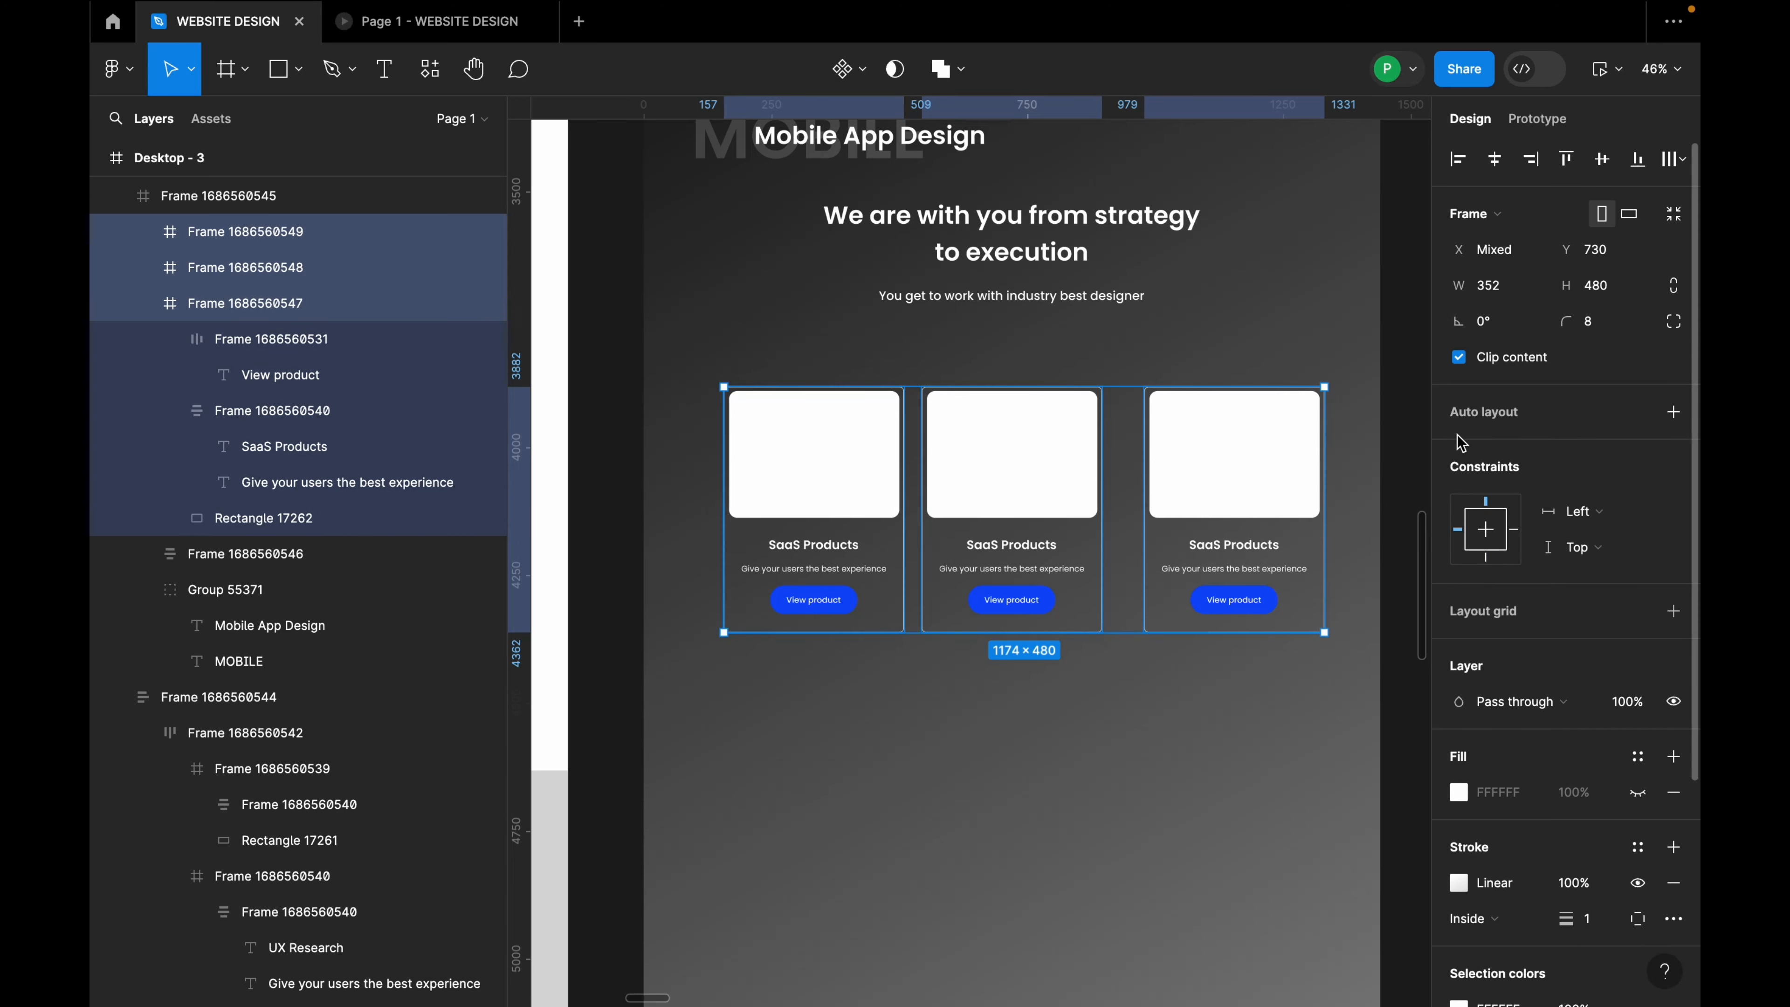
Step: Wrap the three cards in a horizontally centred auto-layout row with 32 gap
{"action": "key", "text": "shift+a"}
{"action": "left_click", "coordinate": [1515, 533]}
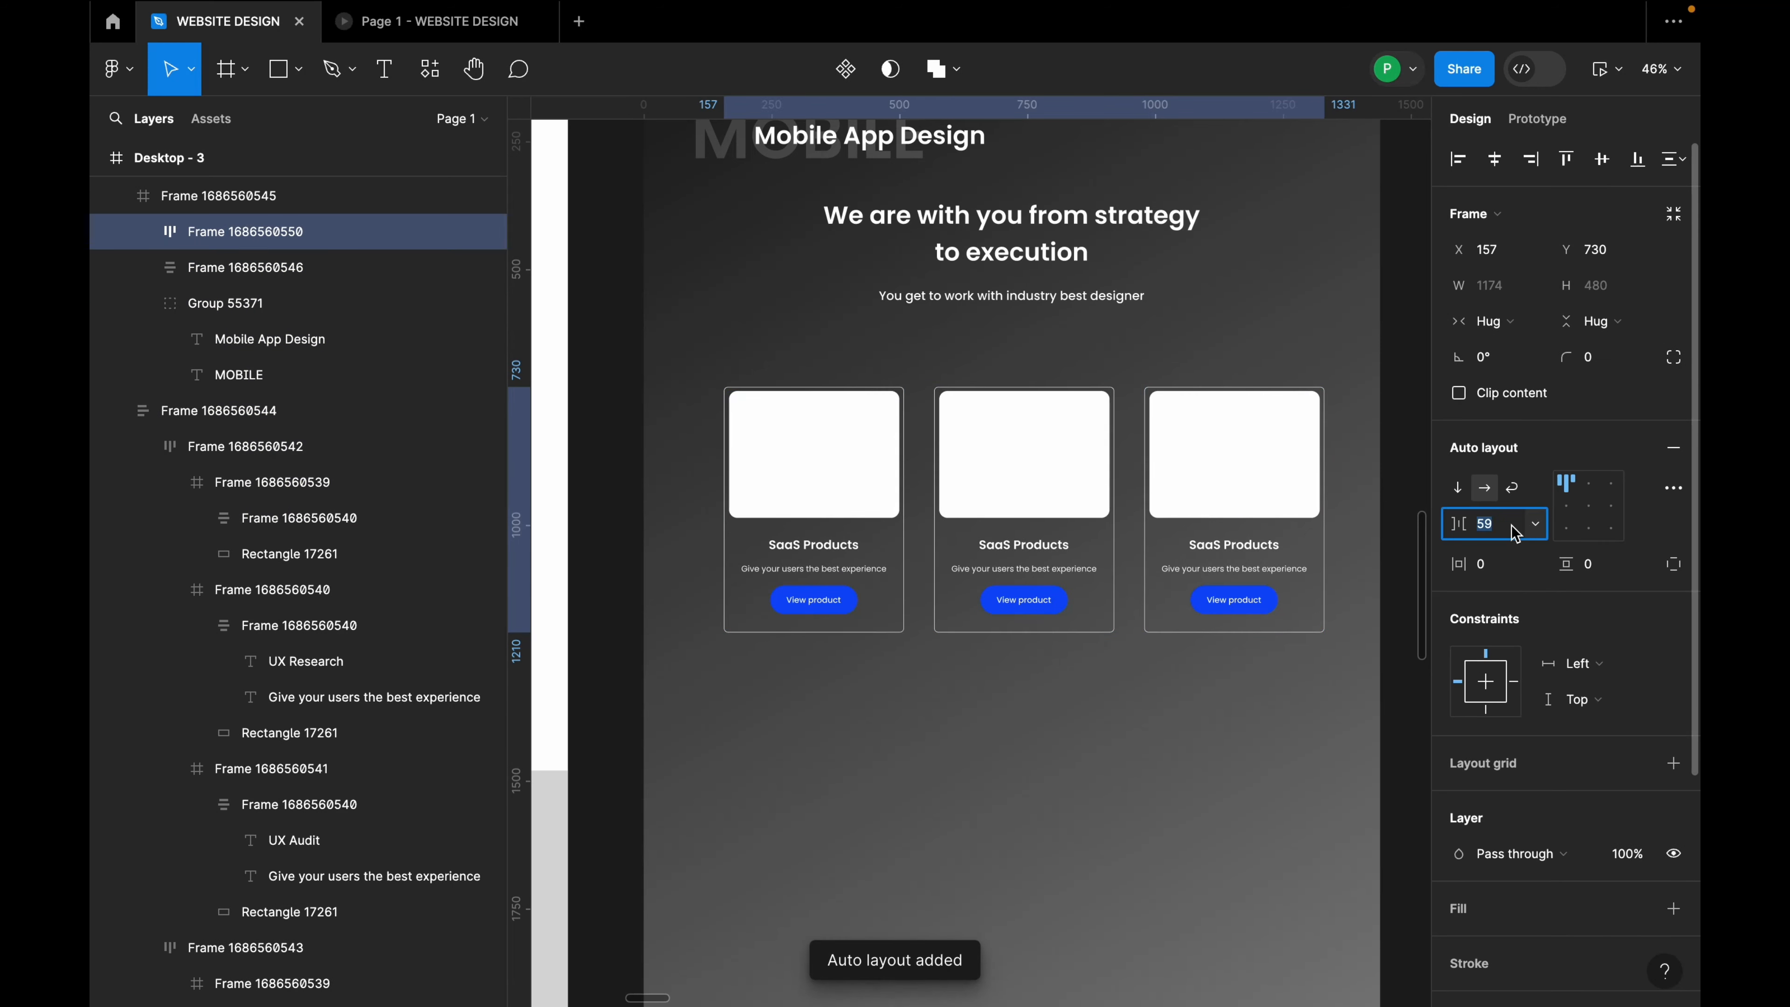
{"action": "key", "text": "Return"}
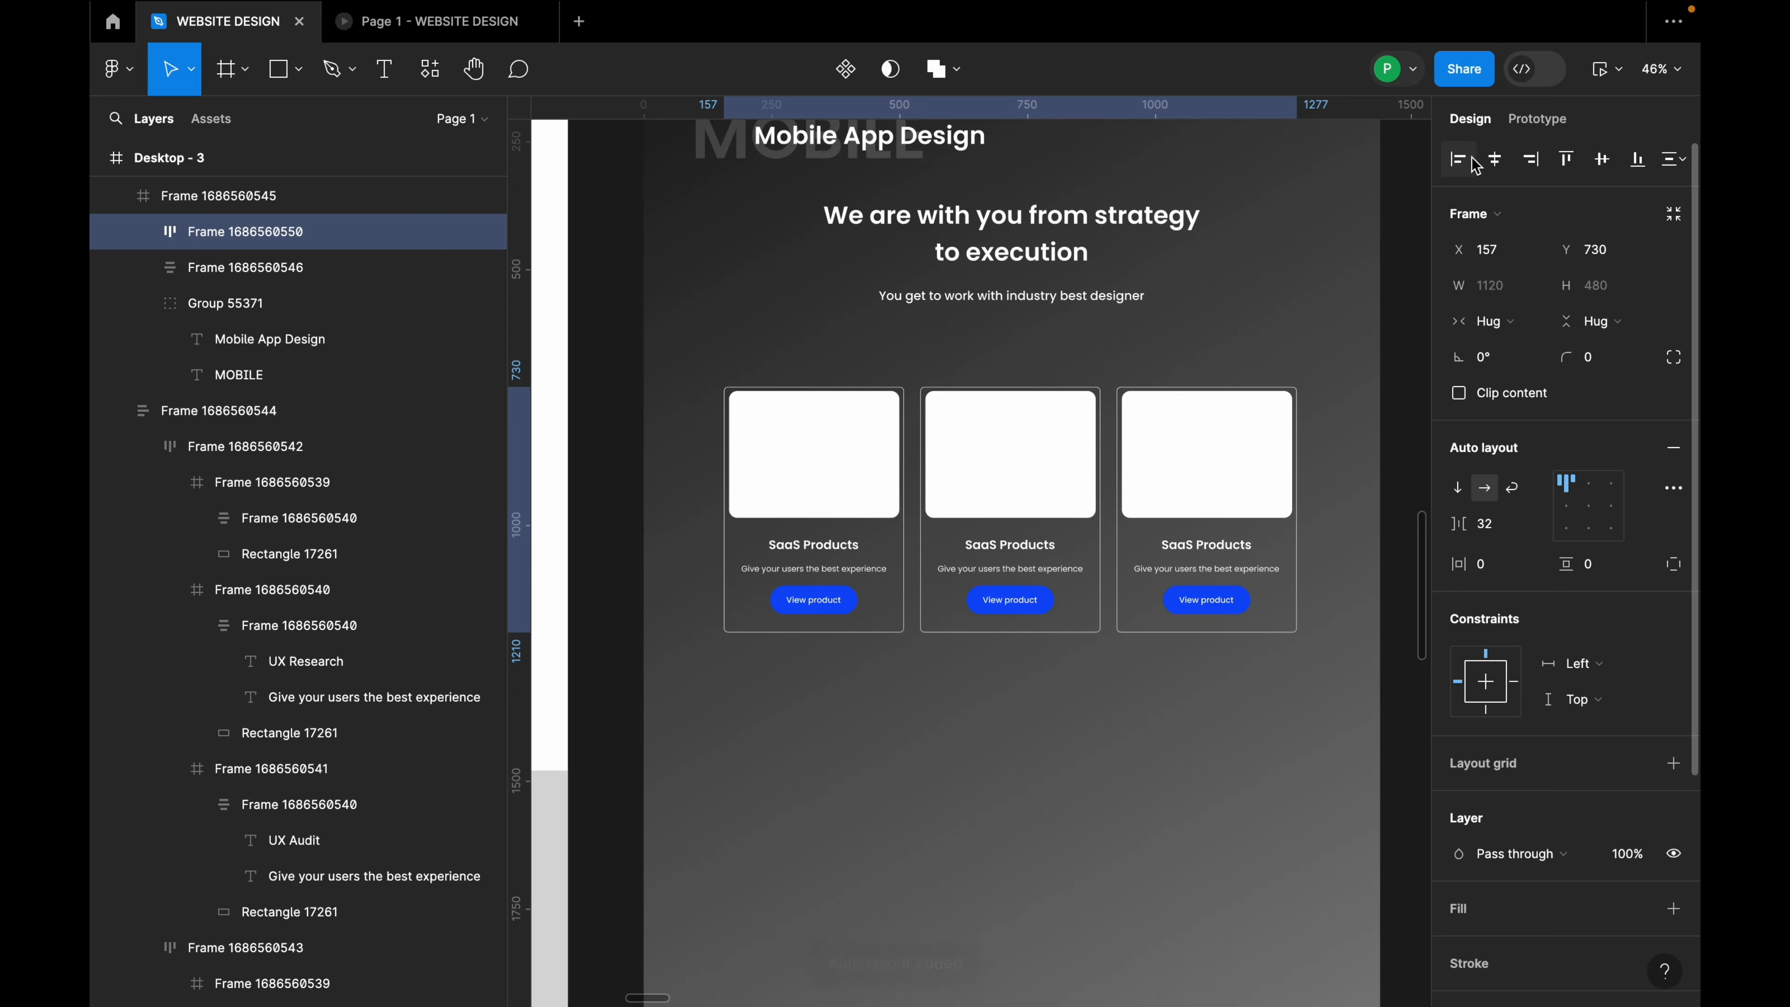
{"action": "left_click", "coordinate": [1494, 158]}
Step: Duplicate the card row 48 below the first to form a six-card grid
{"action": "left_click", "coordinate": [1319, 295]}
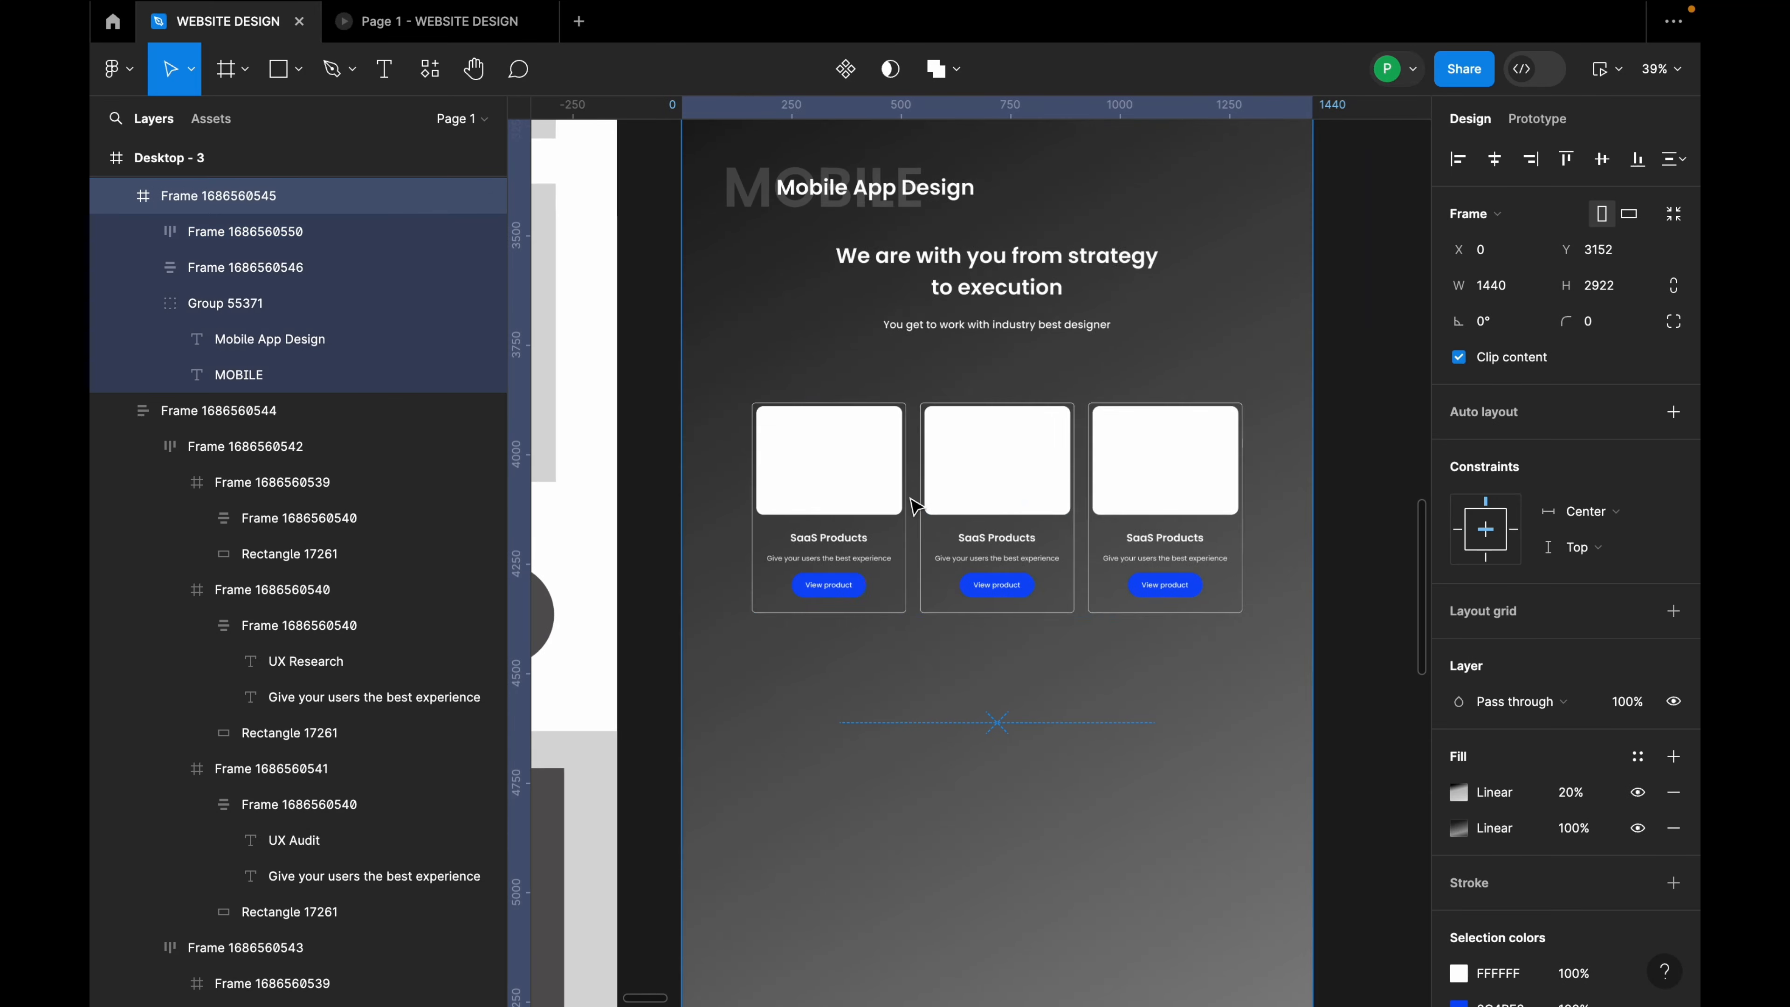
{"action": "scroll", "coordinate": [1145, 525], "scroll_direction": "down", "scroll_amount": 3}
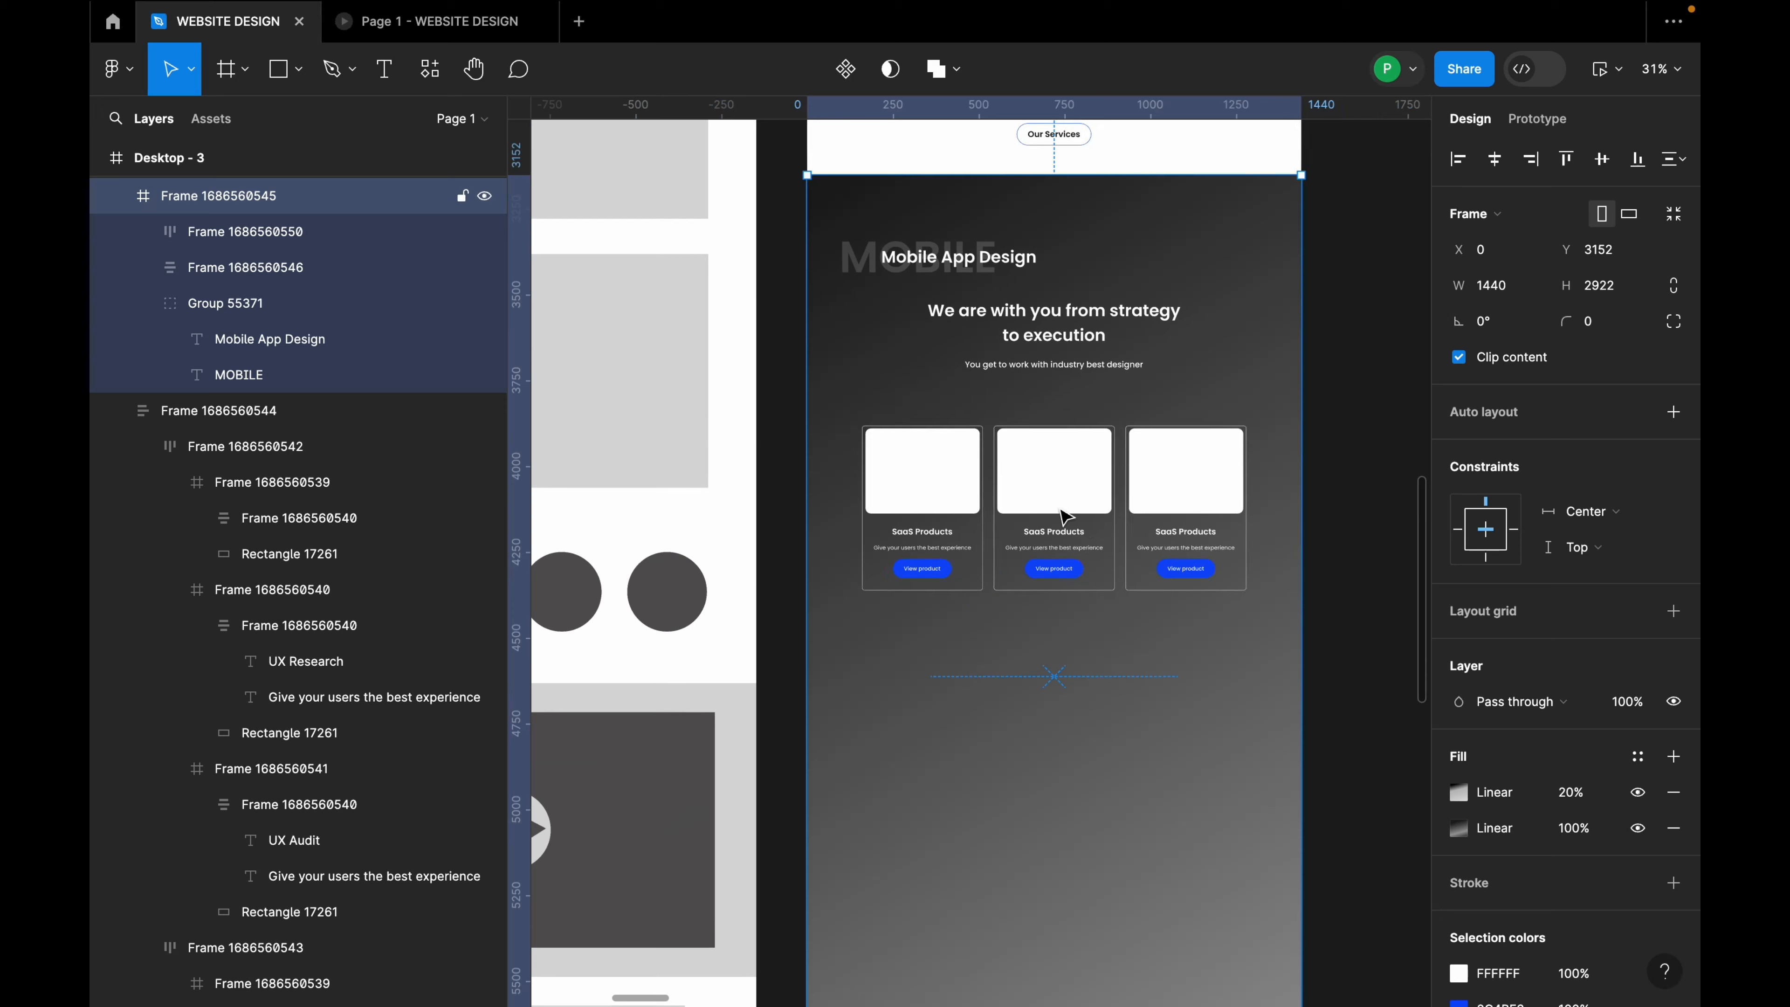
{"action": "left_click_drag", "start_coordinate": [1052, 504], "coordinate": [1081, 670]}
{"action": "key", "text": "super+z"}
{"action": "double_click", "coordinate": [1077, 506]}
{"action": "left_click_drag", "start_coordinate": [1073, 505], "coordinate": [1073, 687]}
{"action": "left_click", "coordinate": [1104, 579], "text": "shift"}
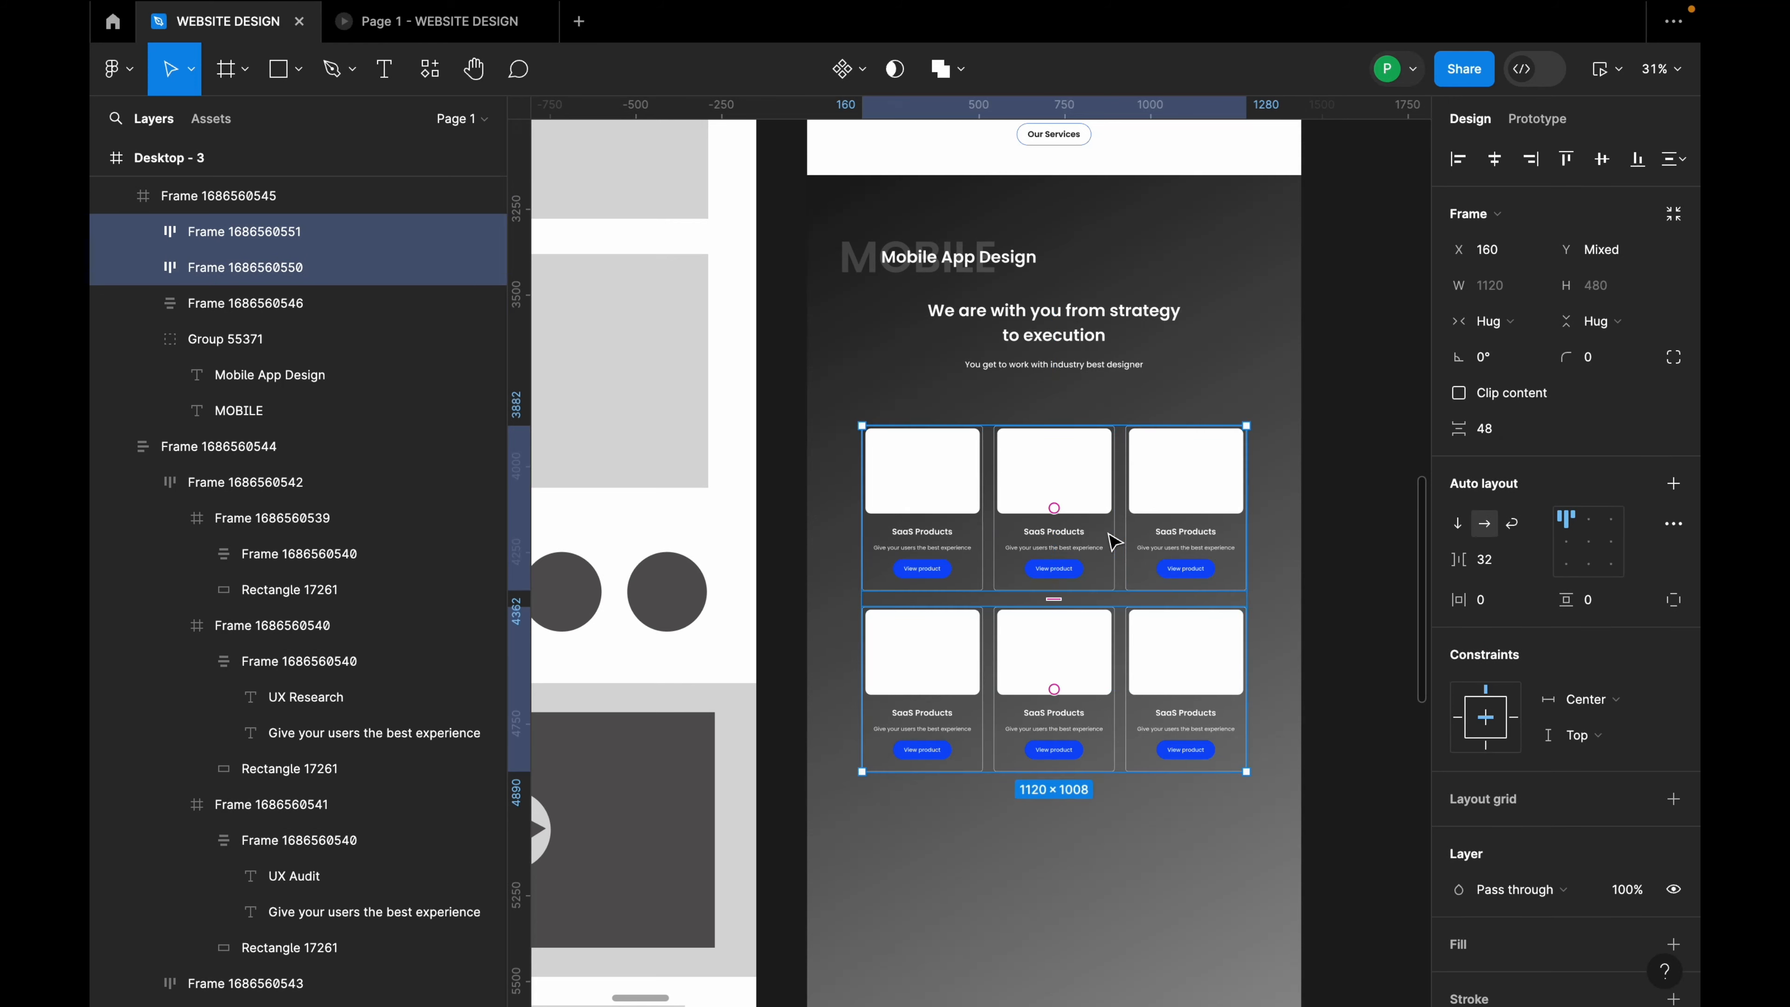
Step: Stack both card rows in vertical auto layout, spaced 80 below the heading
{"action": "key", "text": "shift+a"}
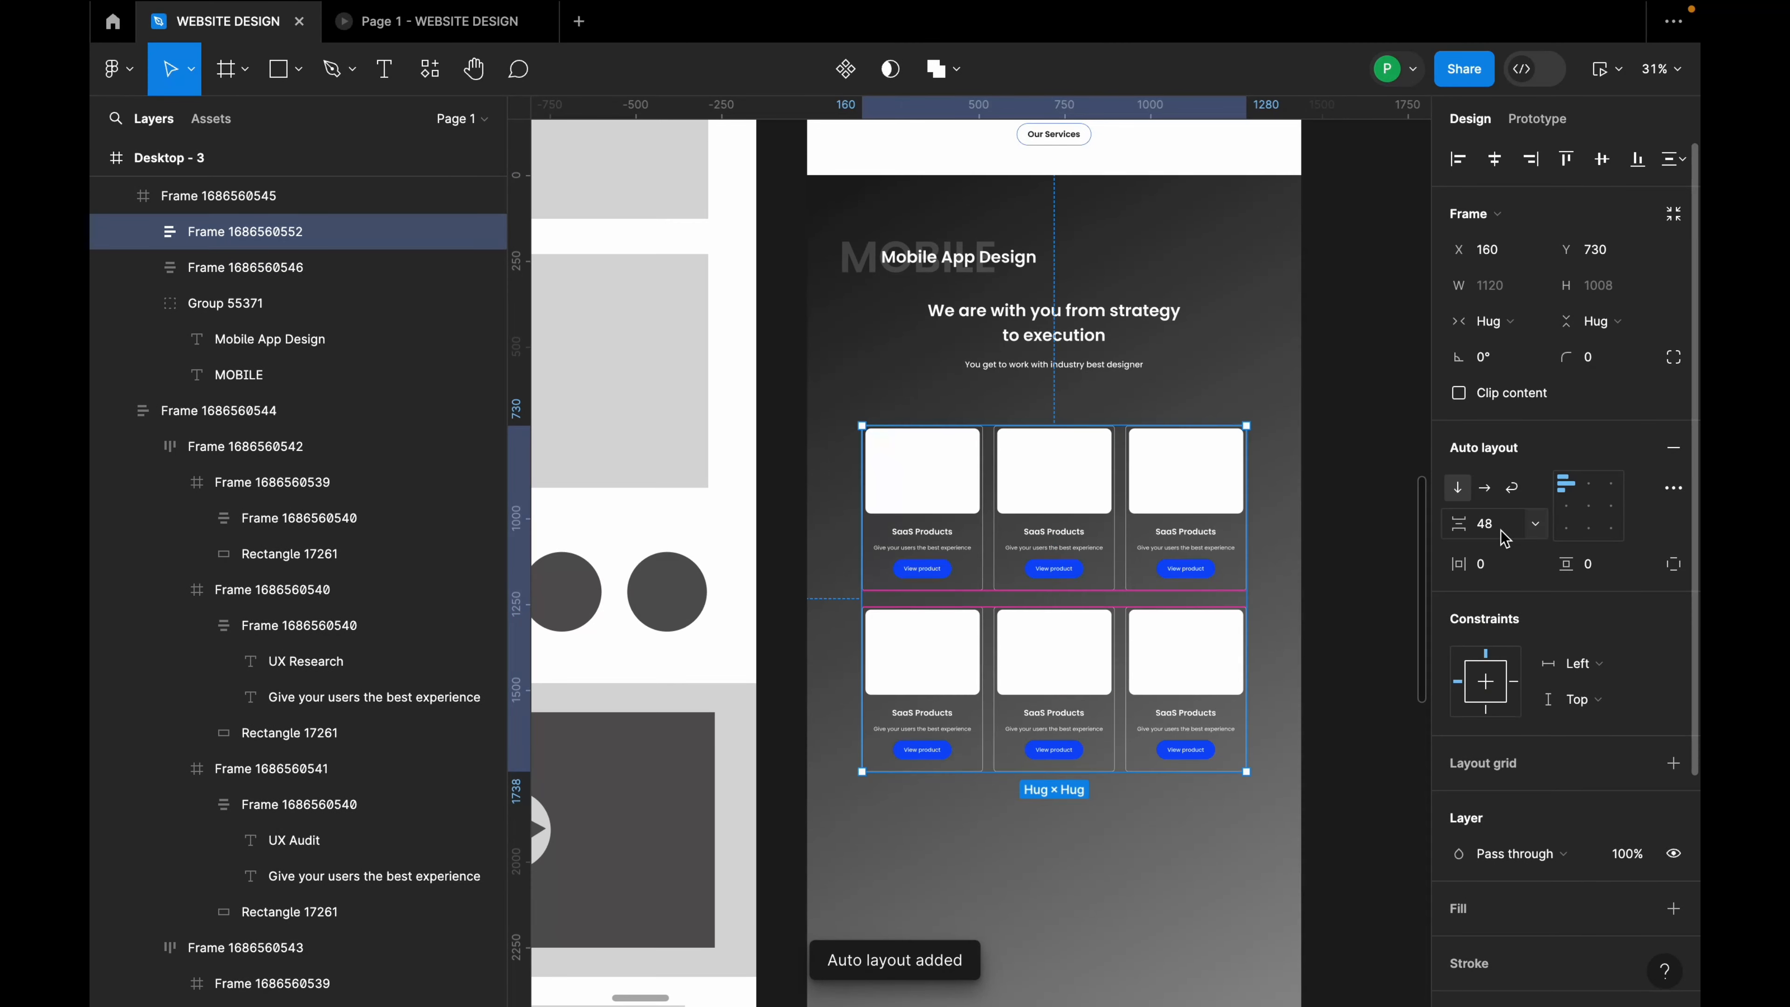
{"action": "left_click", "coordinate": [1078, 349], "text": "shift"}
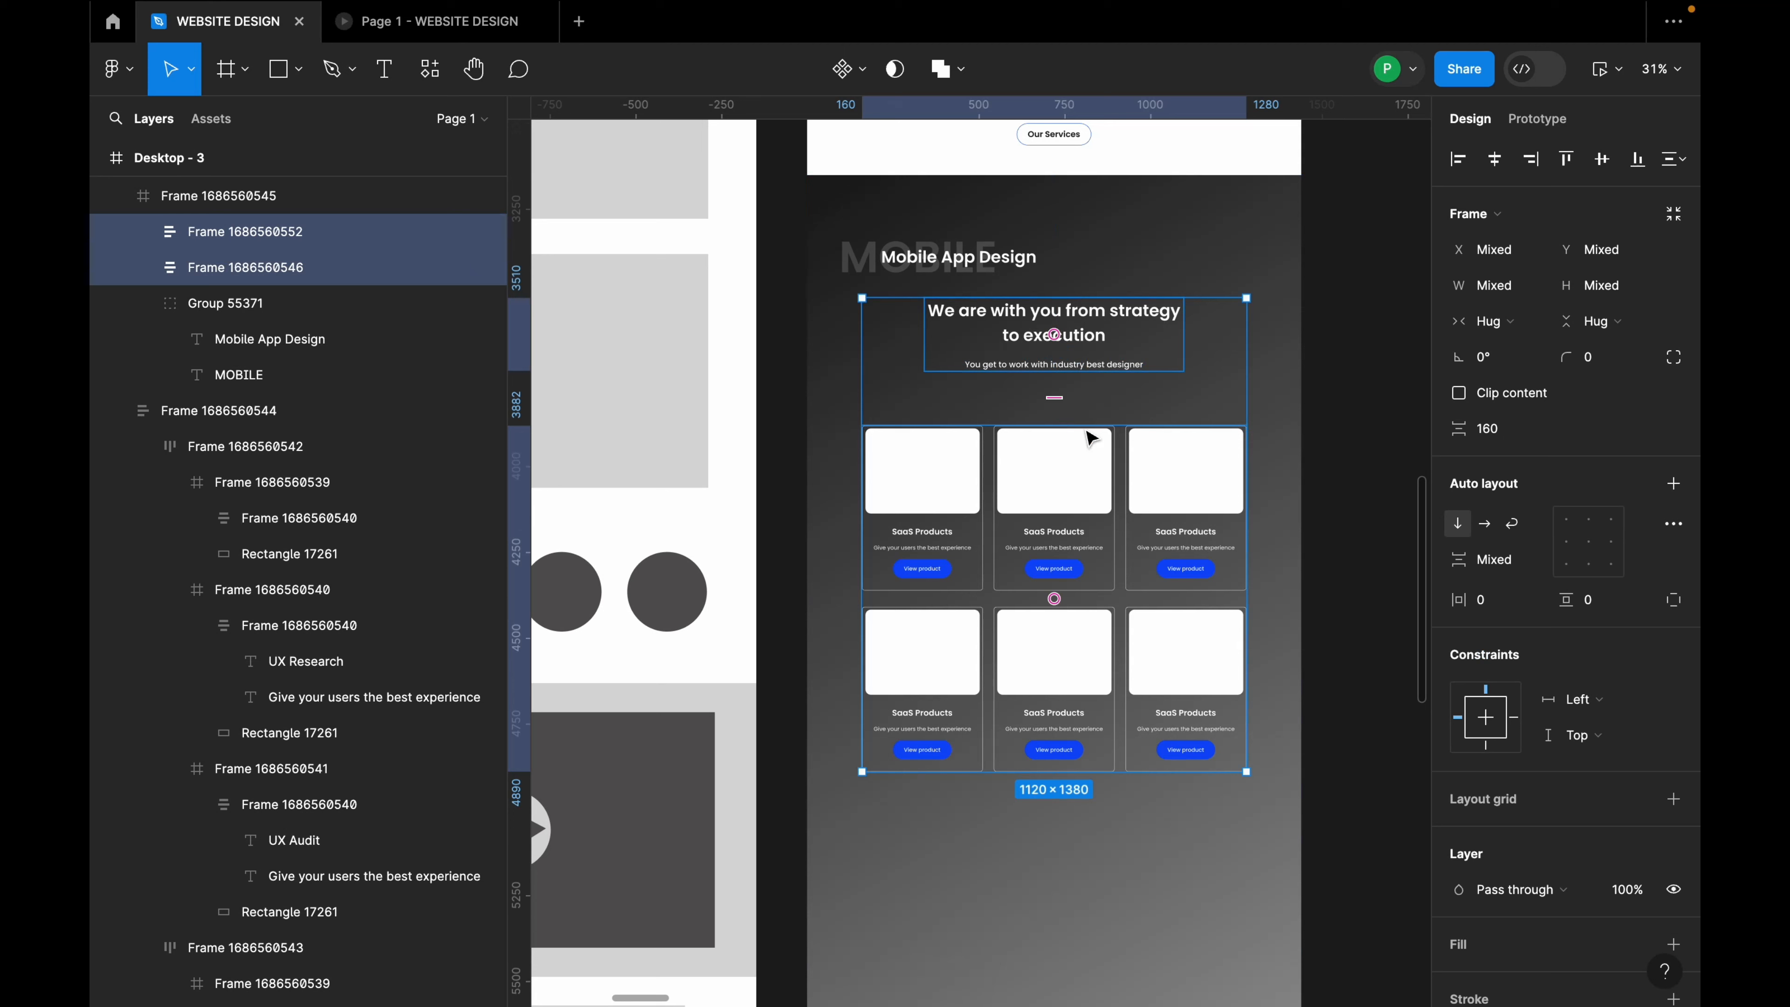
{"action": "left_click", "coordinate": [1515, 444]}
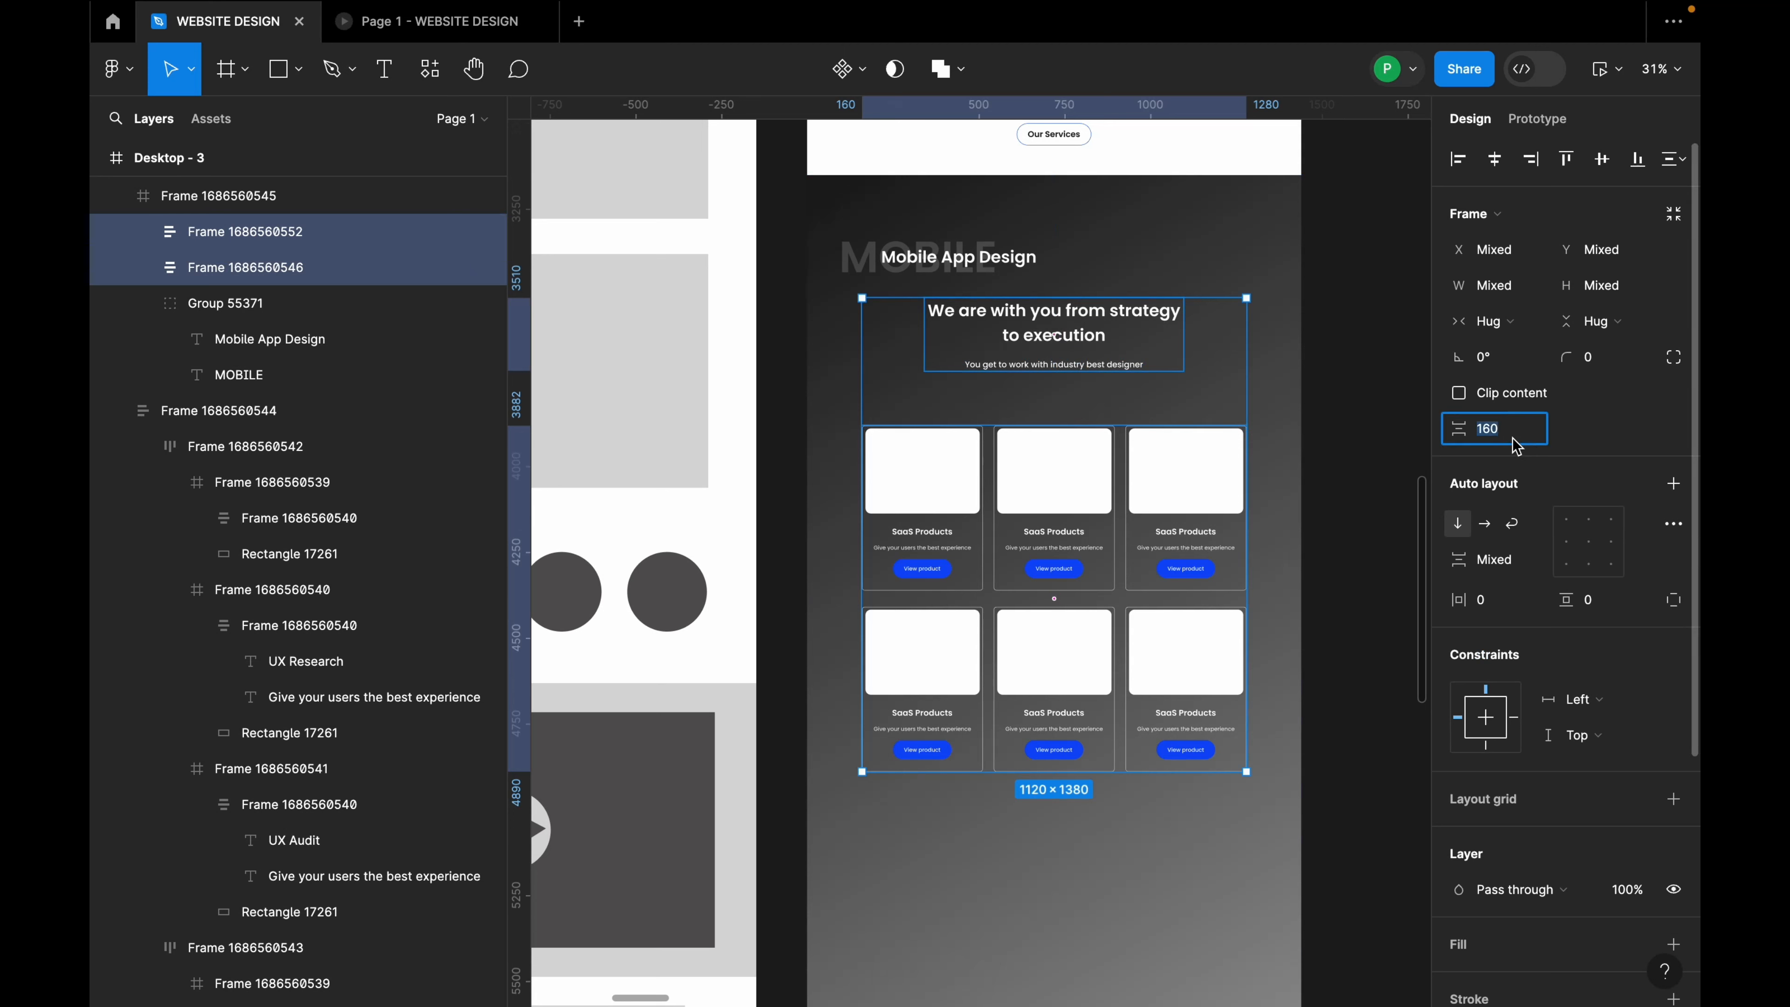
{"action": "type", "text": "80"}
{"action": "key", "text": "Return"}
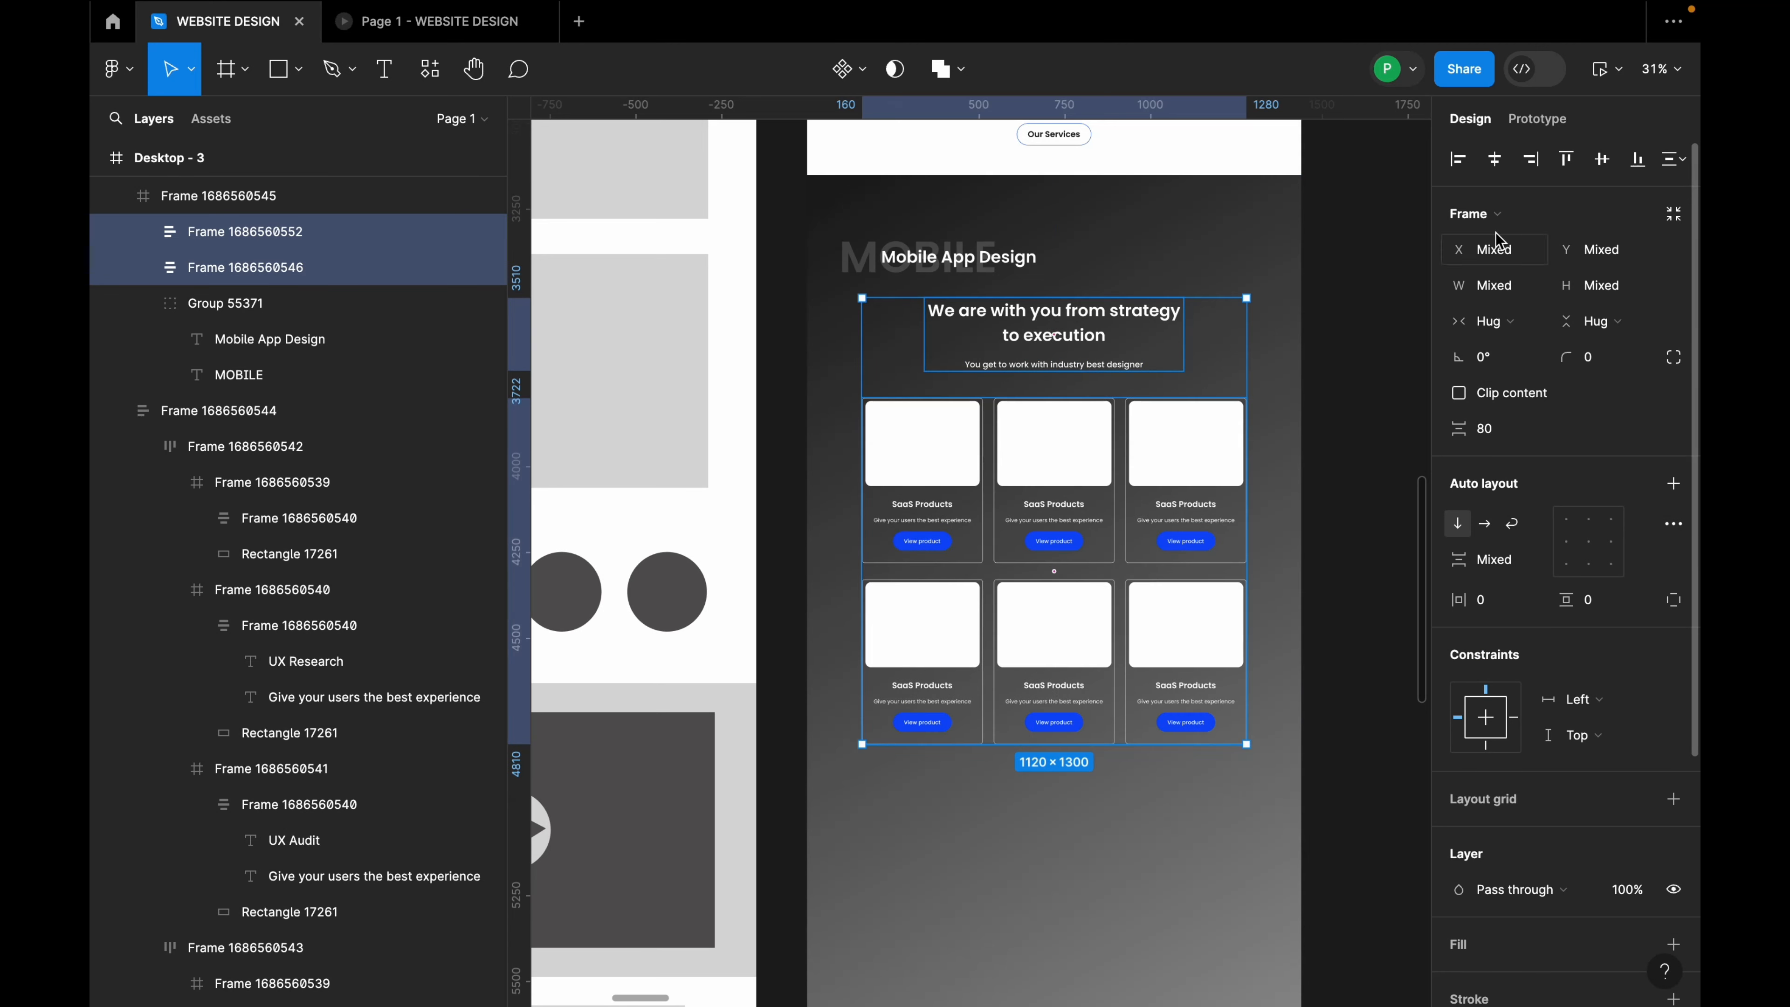
Step: Centre the heading text block horizontally in the section
{"action": "left_click", "coordinate": [1392, 264]}
{"action": "left_click", "coordinate": [1183, 437]}
{"action": "left_click", "coordinate": [1197, 423]}
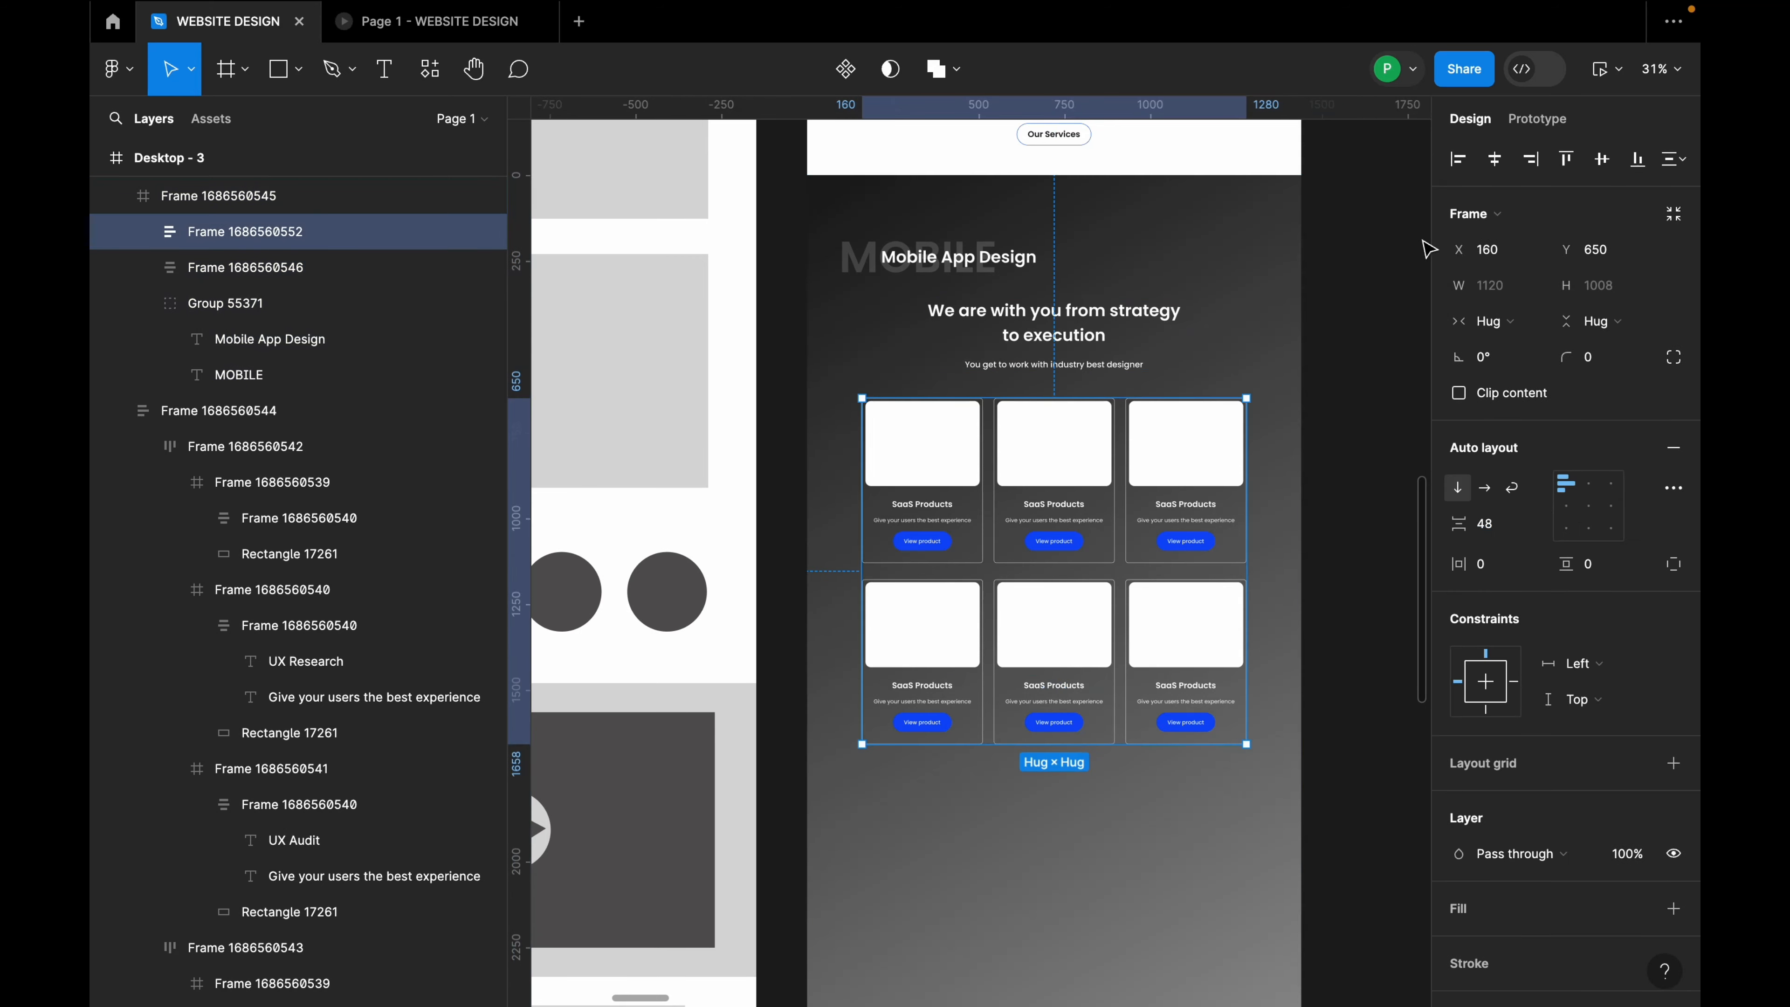
{"action": "left_click", "coordinate": [423, 267]}
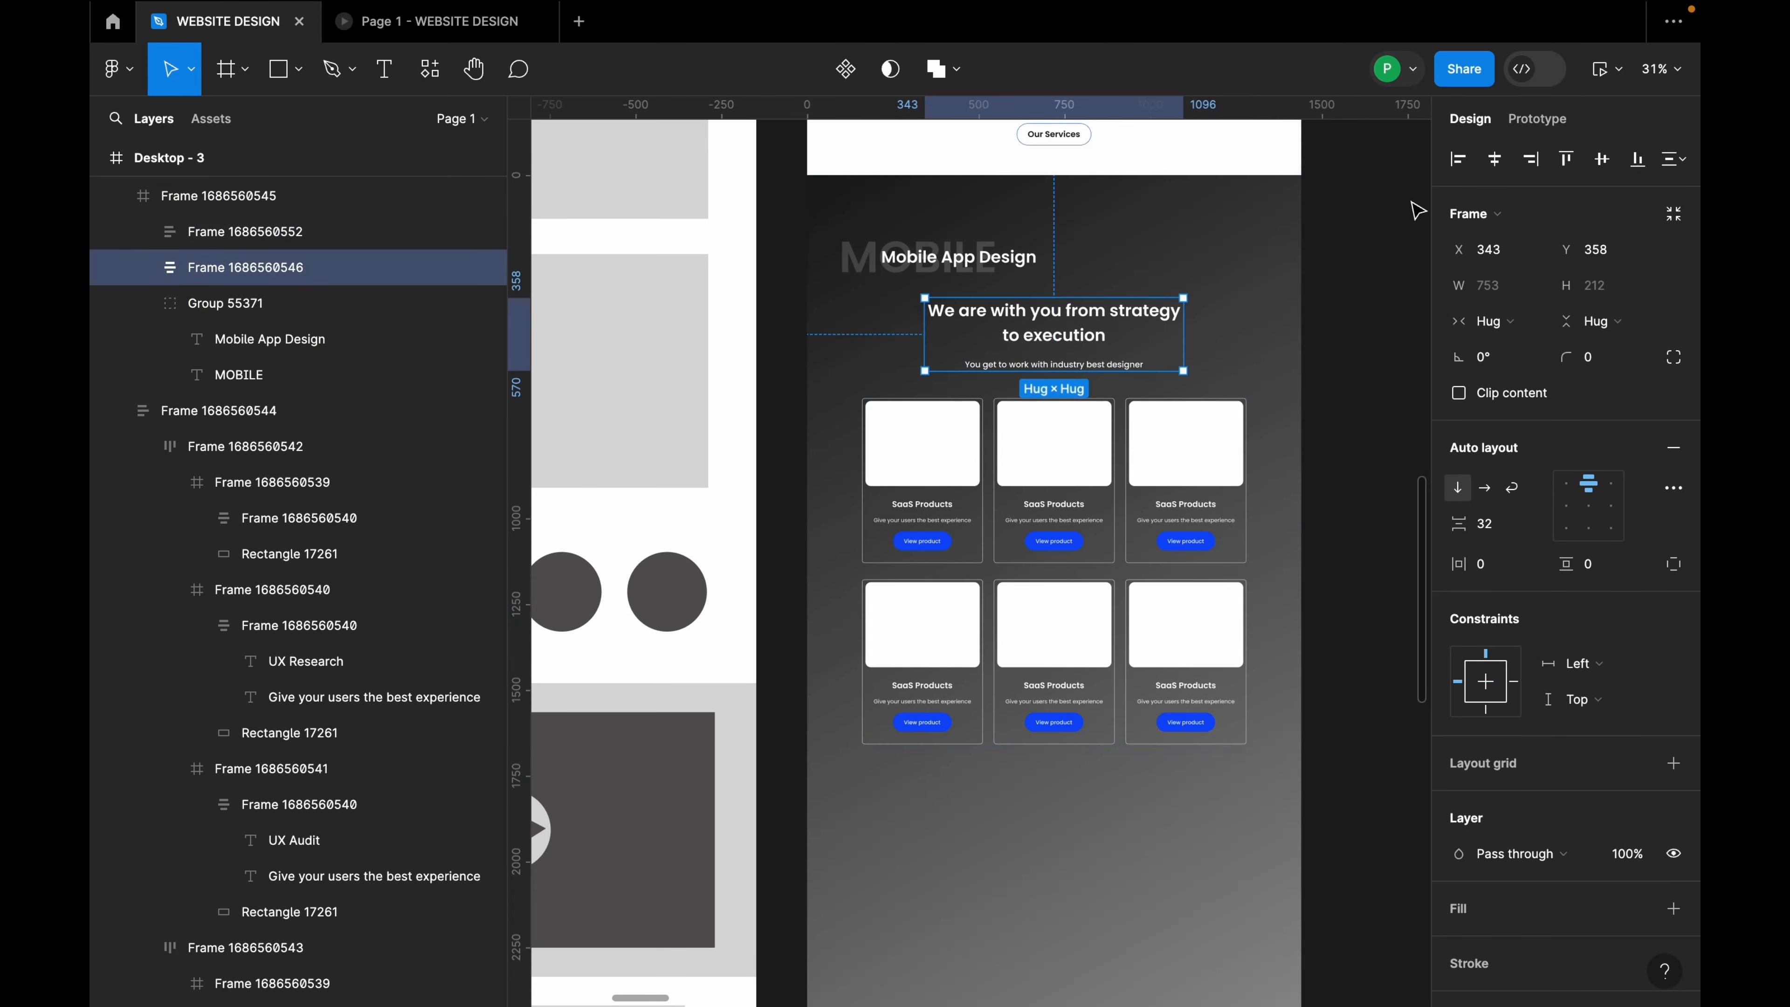
{"action": "left_click", "coordinate": [1489, 170]}
{"action": "left_click", "coordinate": [976, 277]}
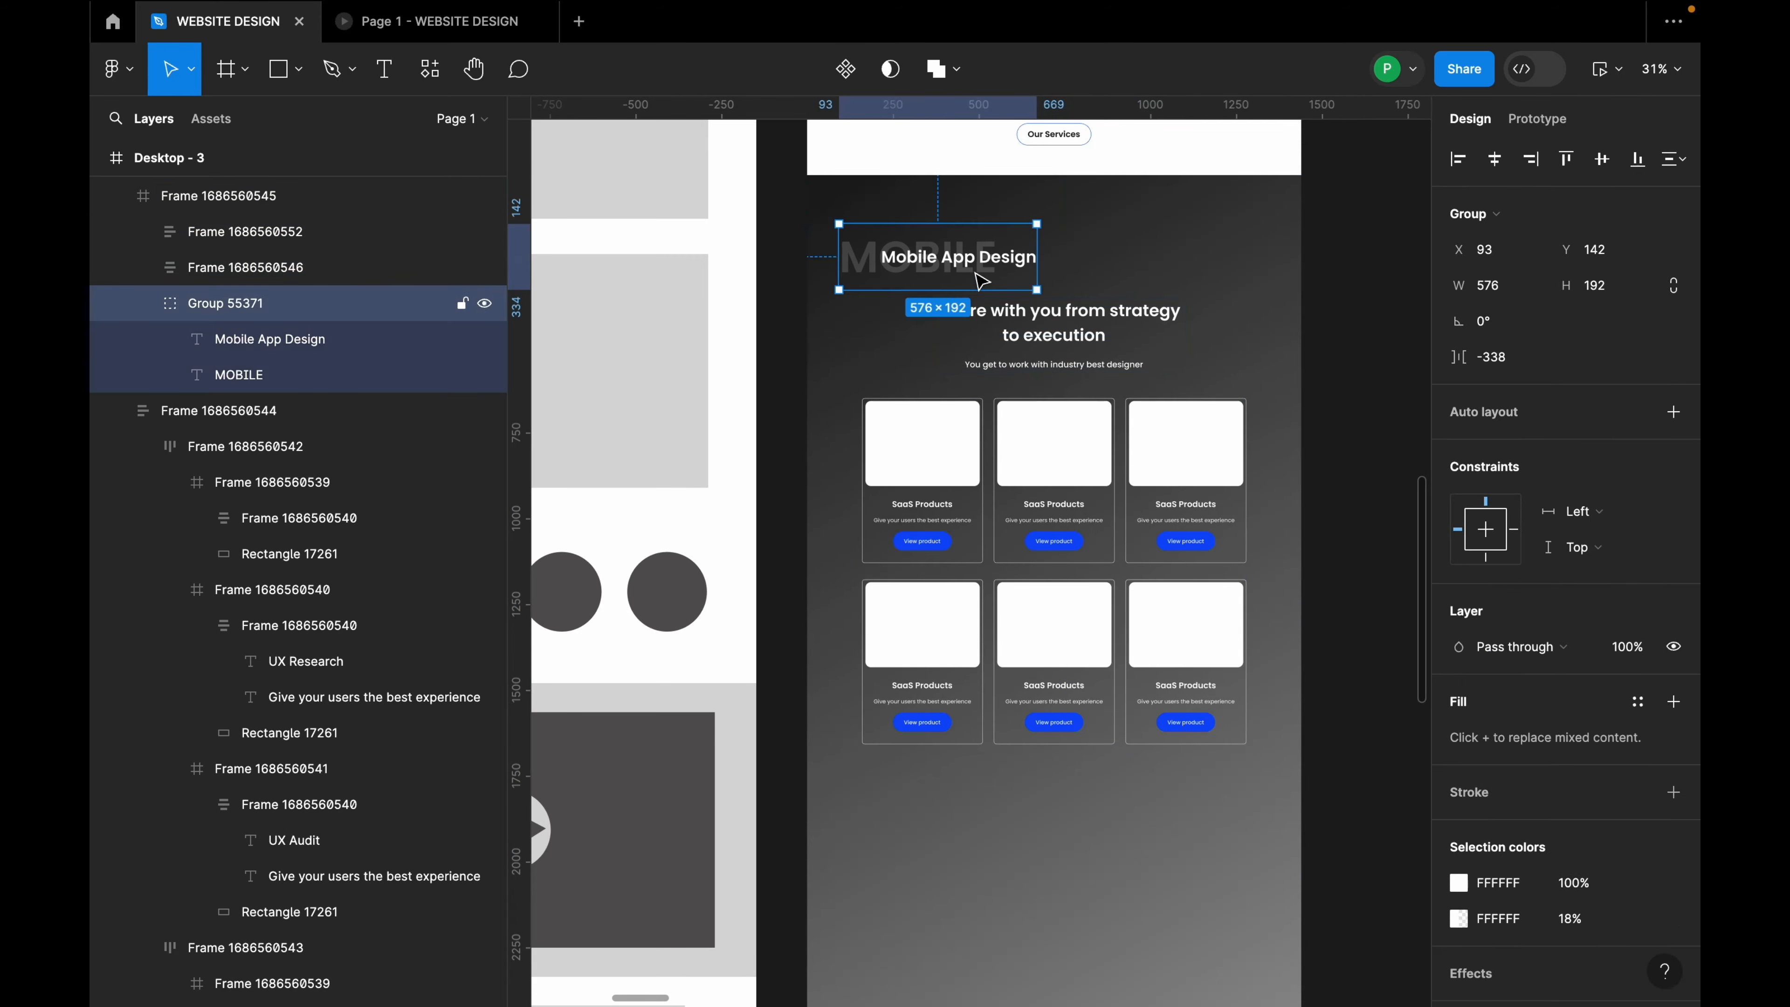
{"action": "left_click", "coordinate": [1098, 387]}
{"action": "double_click", "coordinate": [1086, 367]}
{"action": "scroll", "coordinate": [1198, 462], "scroll_direction": "down", "scroll_amount": 5}
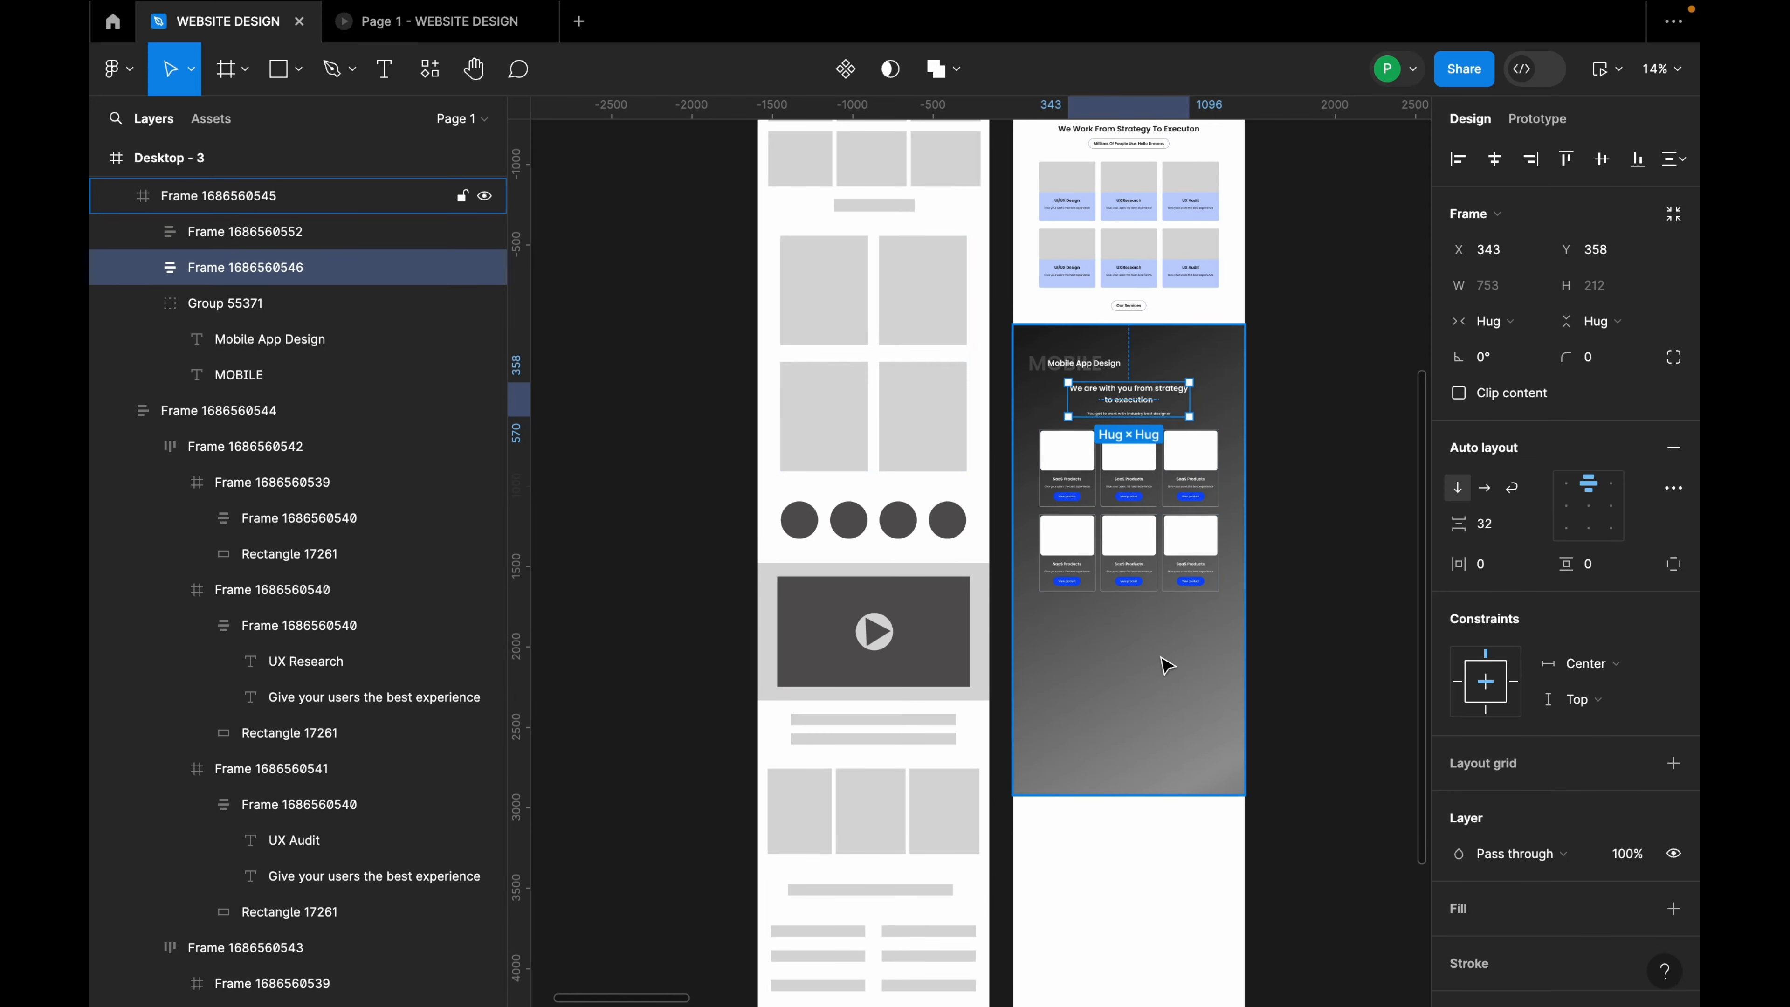
{"action": "scroll", "coordinate": [1164, 664], "scroll_direction": "up", "scroll_amount": 2}
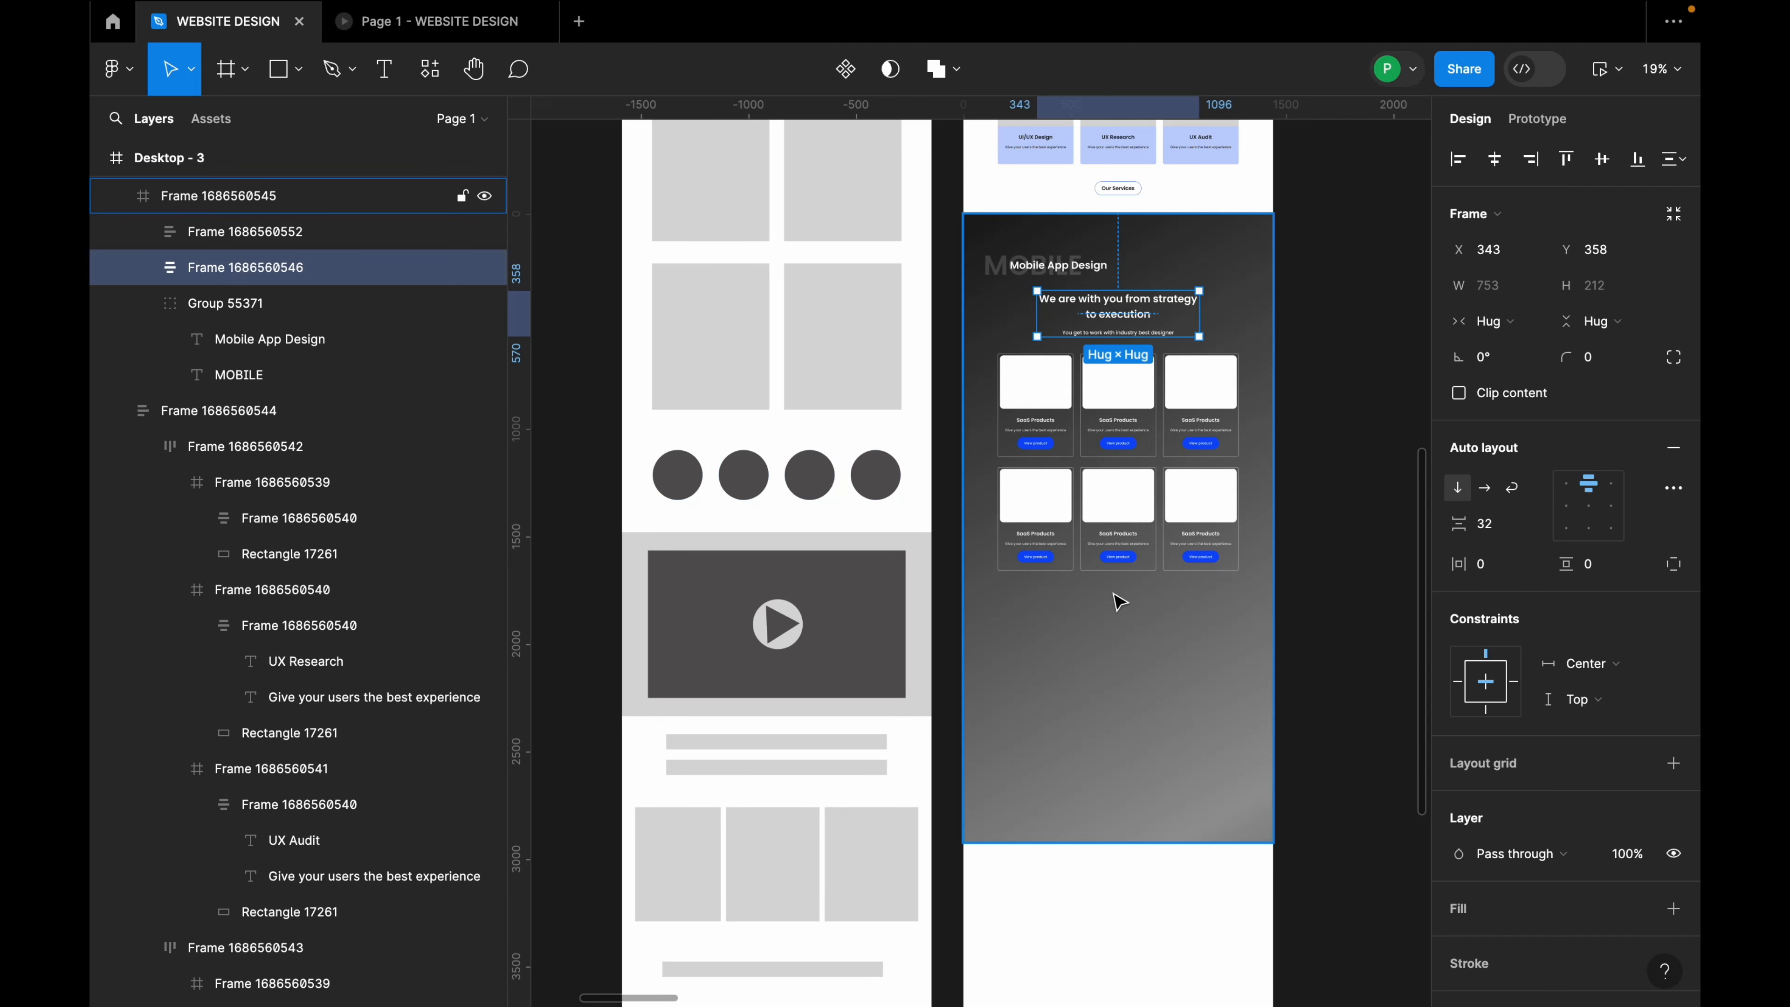
{"action": "scroll", "coordinate": [1197, 652], "scroll_direction": "down", "scroll_amount": 3}
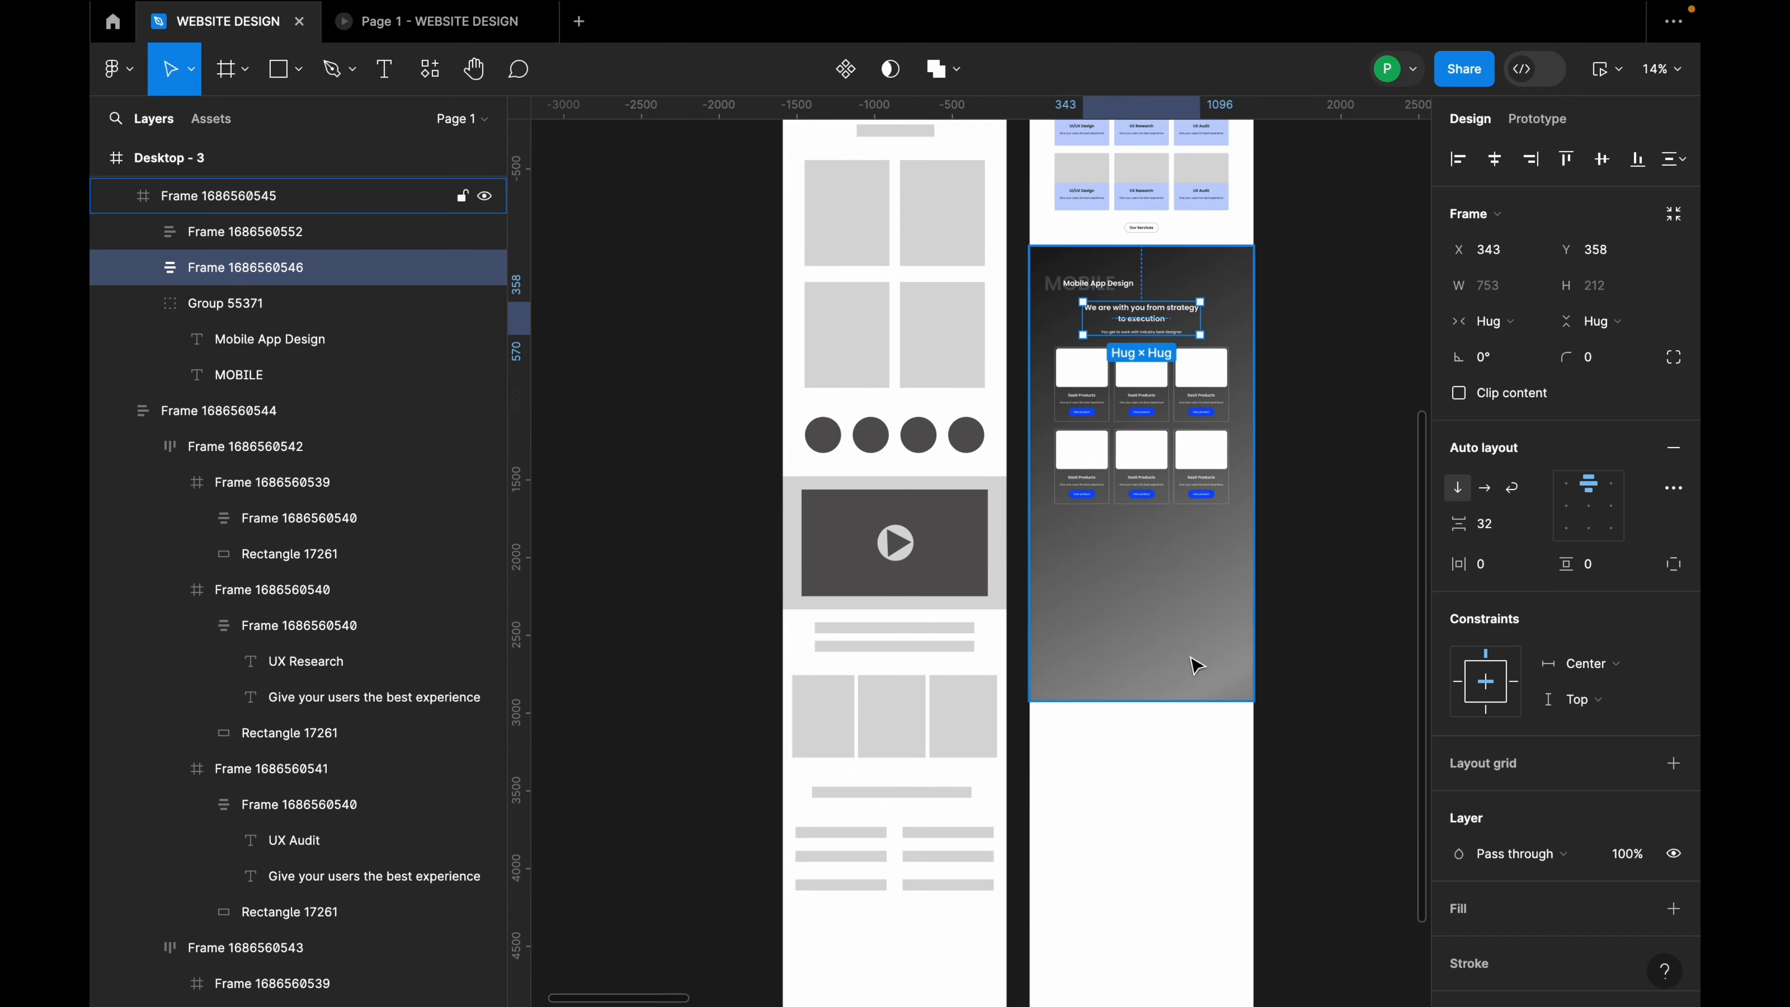
{"action": "left_click", "coordinate": [1191, 670]}
{"action": "left_click_drag", "start_coordinate": [1194, 703], "coordinate": [1199, 910]}
{"action": "scroll", "coordinate": [1251, 626], "scroll_direction": "up", "scroll_amount": 3}
{"action": "scroll", "coordinate": [1127, 518], "scroll_direction": "up", "scroll_amount": 1}
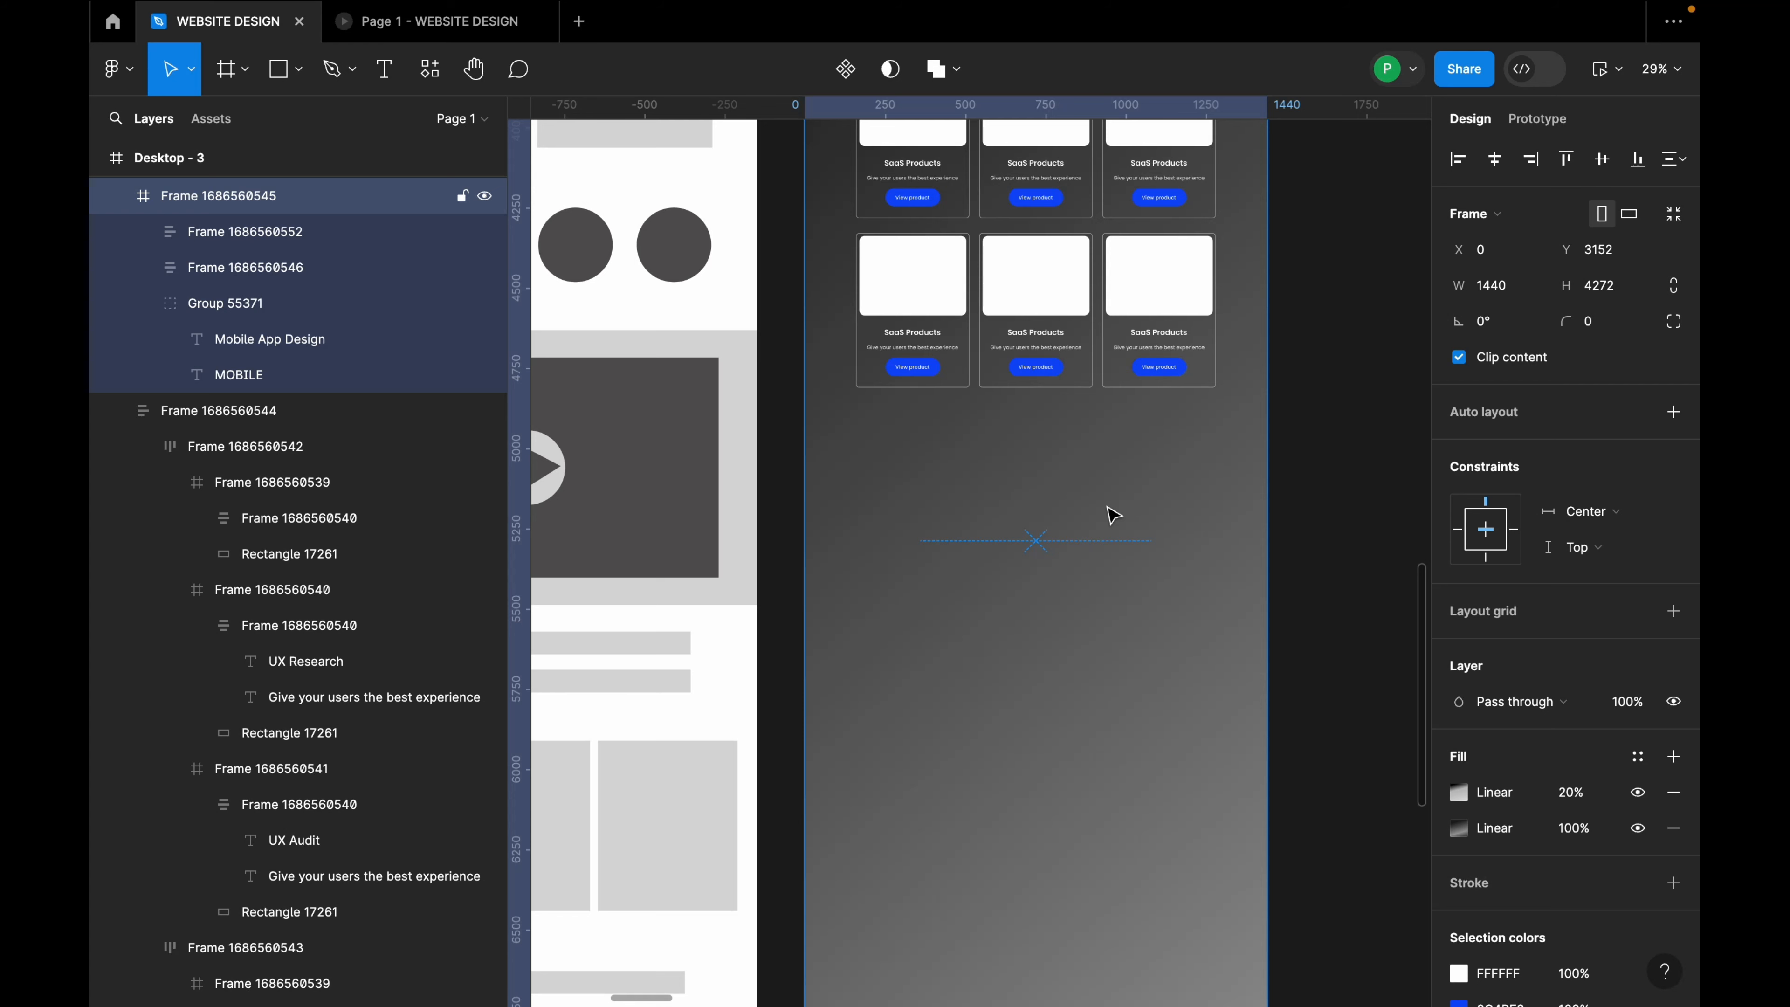
Step: Draw a 1161-long vertical white line and copy it 84 px to the right
{"action": "left_click", "coordinate": [299, 69]}
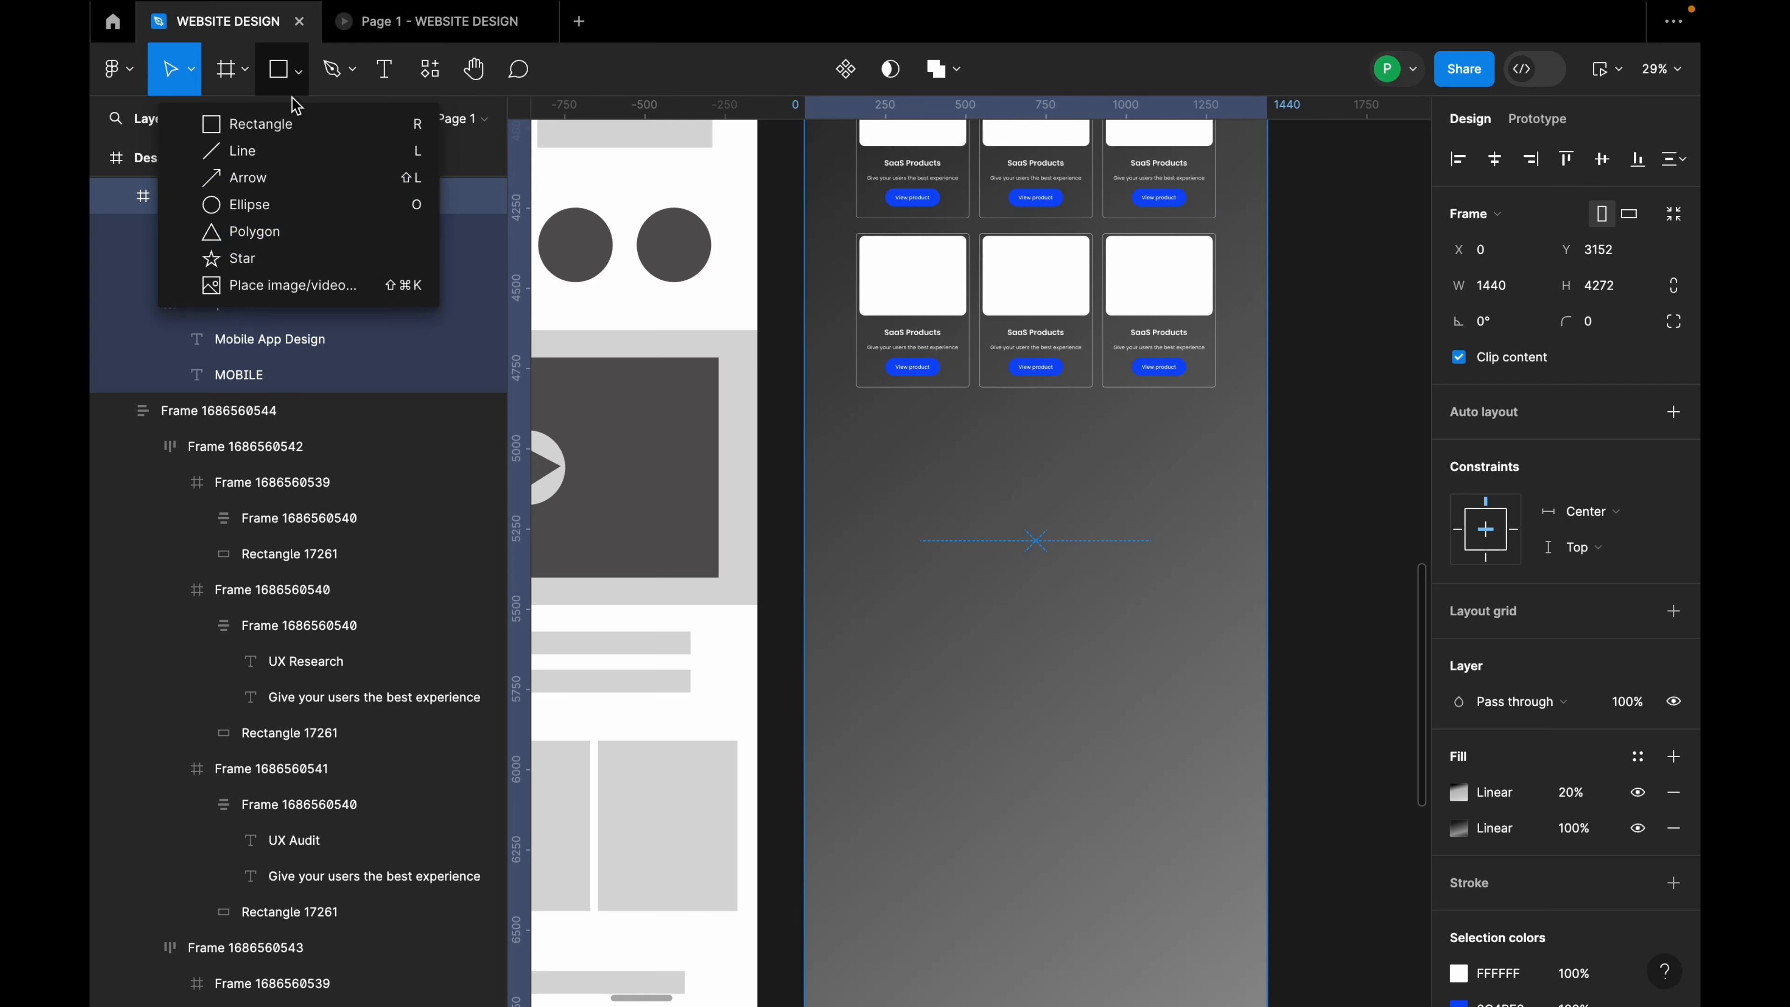
{"action": "left_click", "coordinate": [282, 151]}
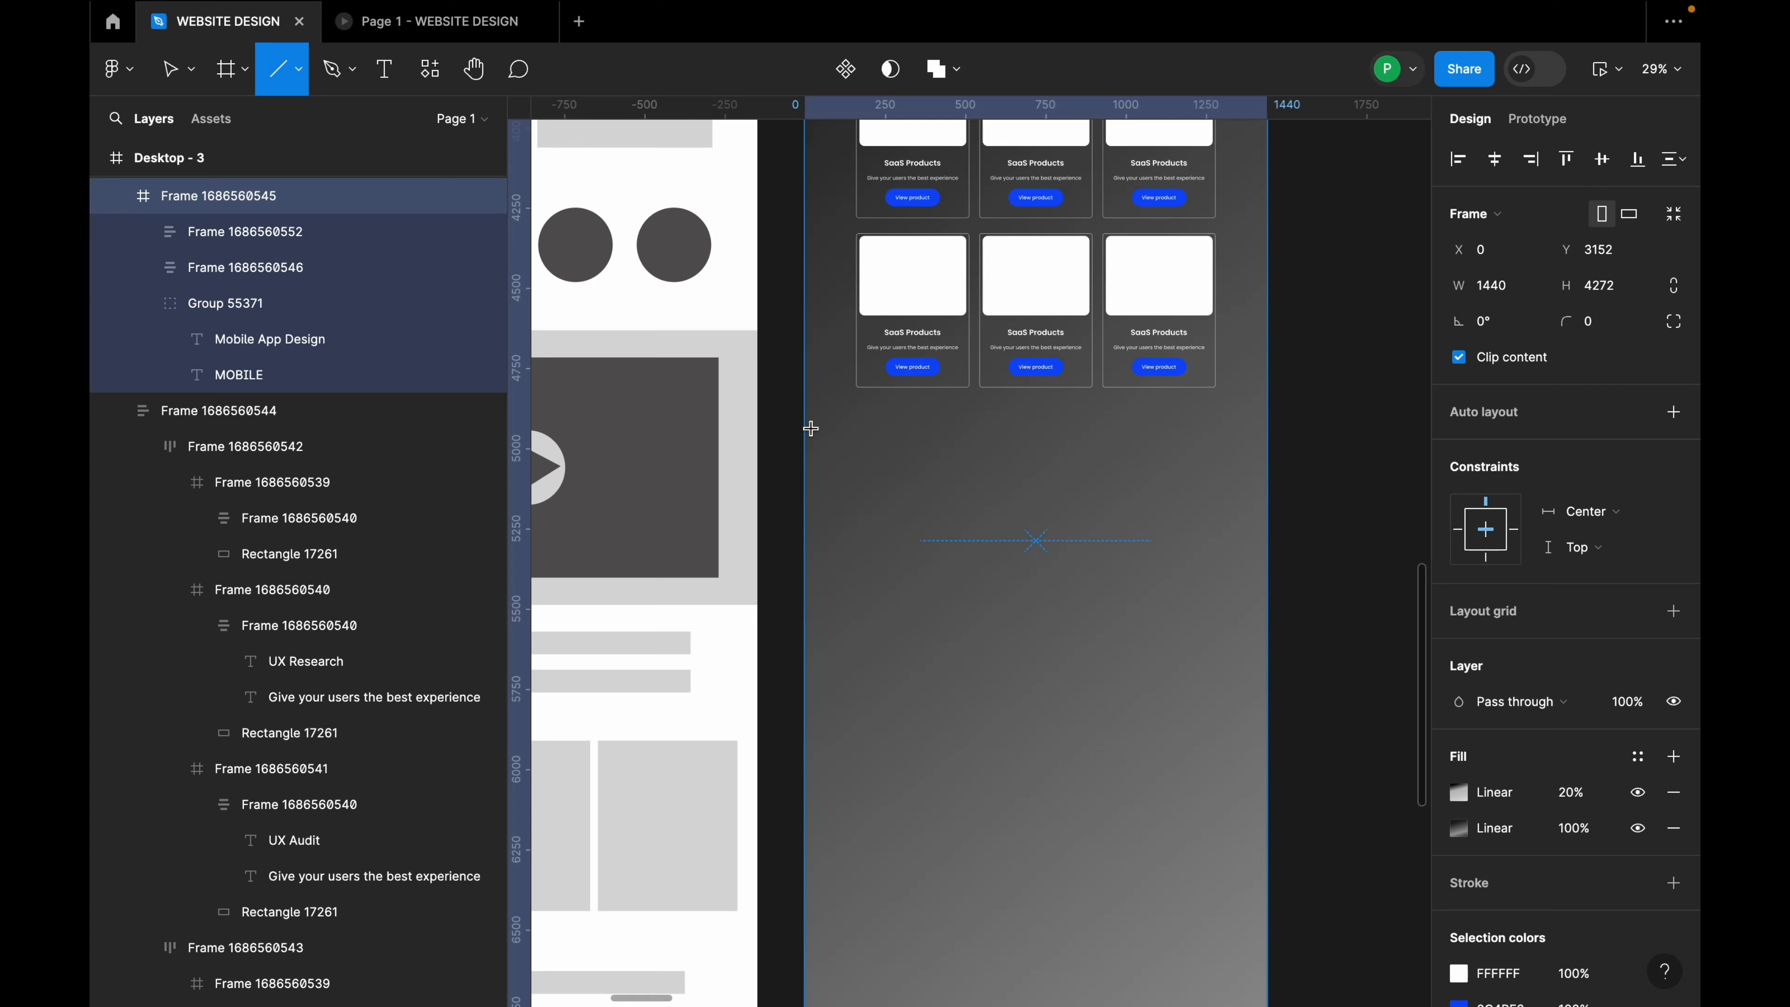
{"action": "left_click_drag", "start_coordinate": [812, 425], "coordinate": [861, 801]}
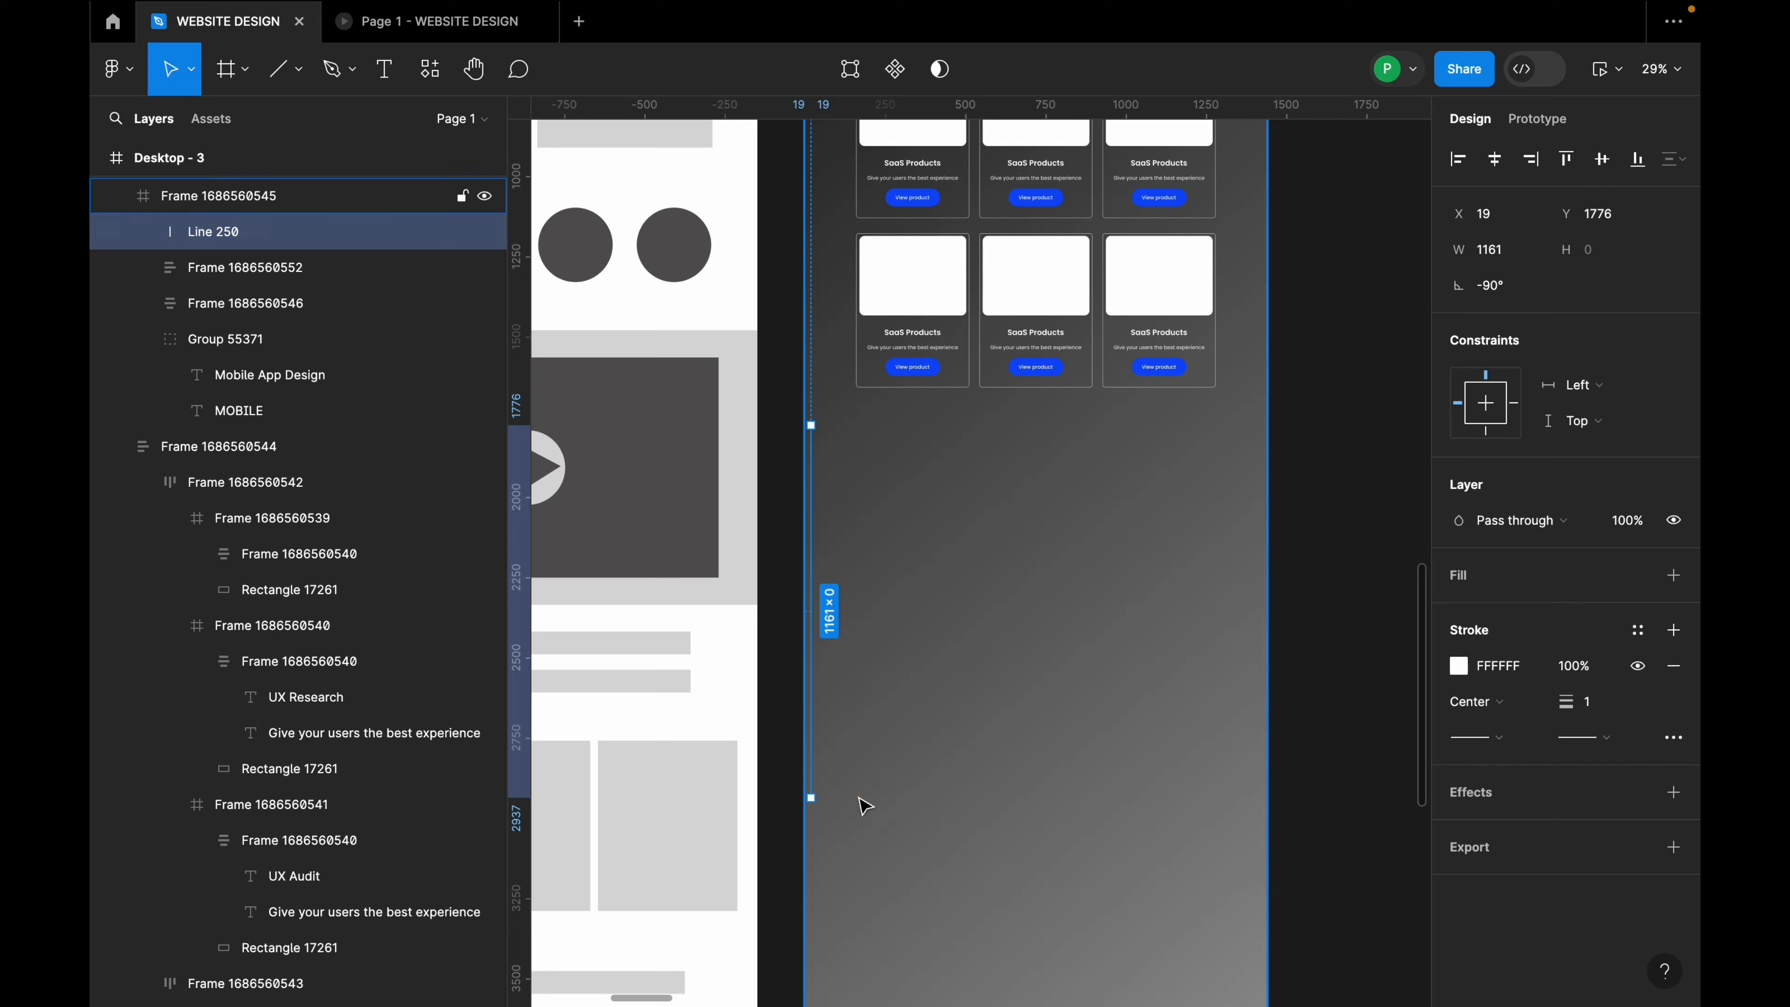
{"action": "left_click_drag", "start_coordinate": [814, 637], "coordinate": [841, 634]}
Step: Wrap both vertical lines in an auto-layout frame and select Line 250
{"action": "left_click", "coordinate": [811, 616], "text": "shift"}
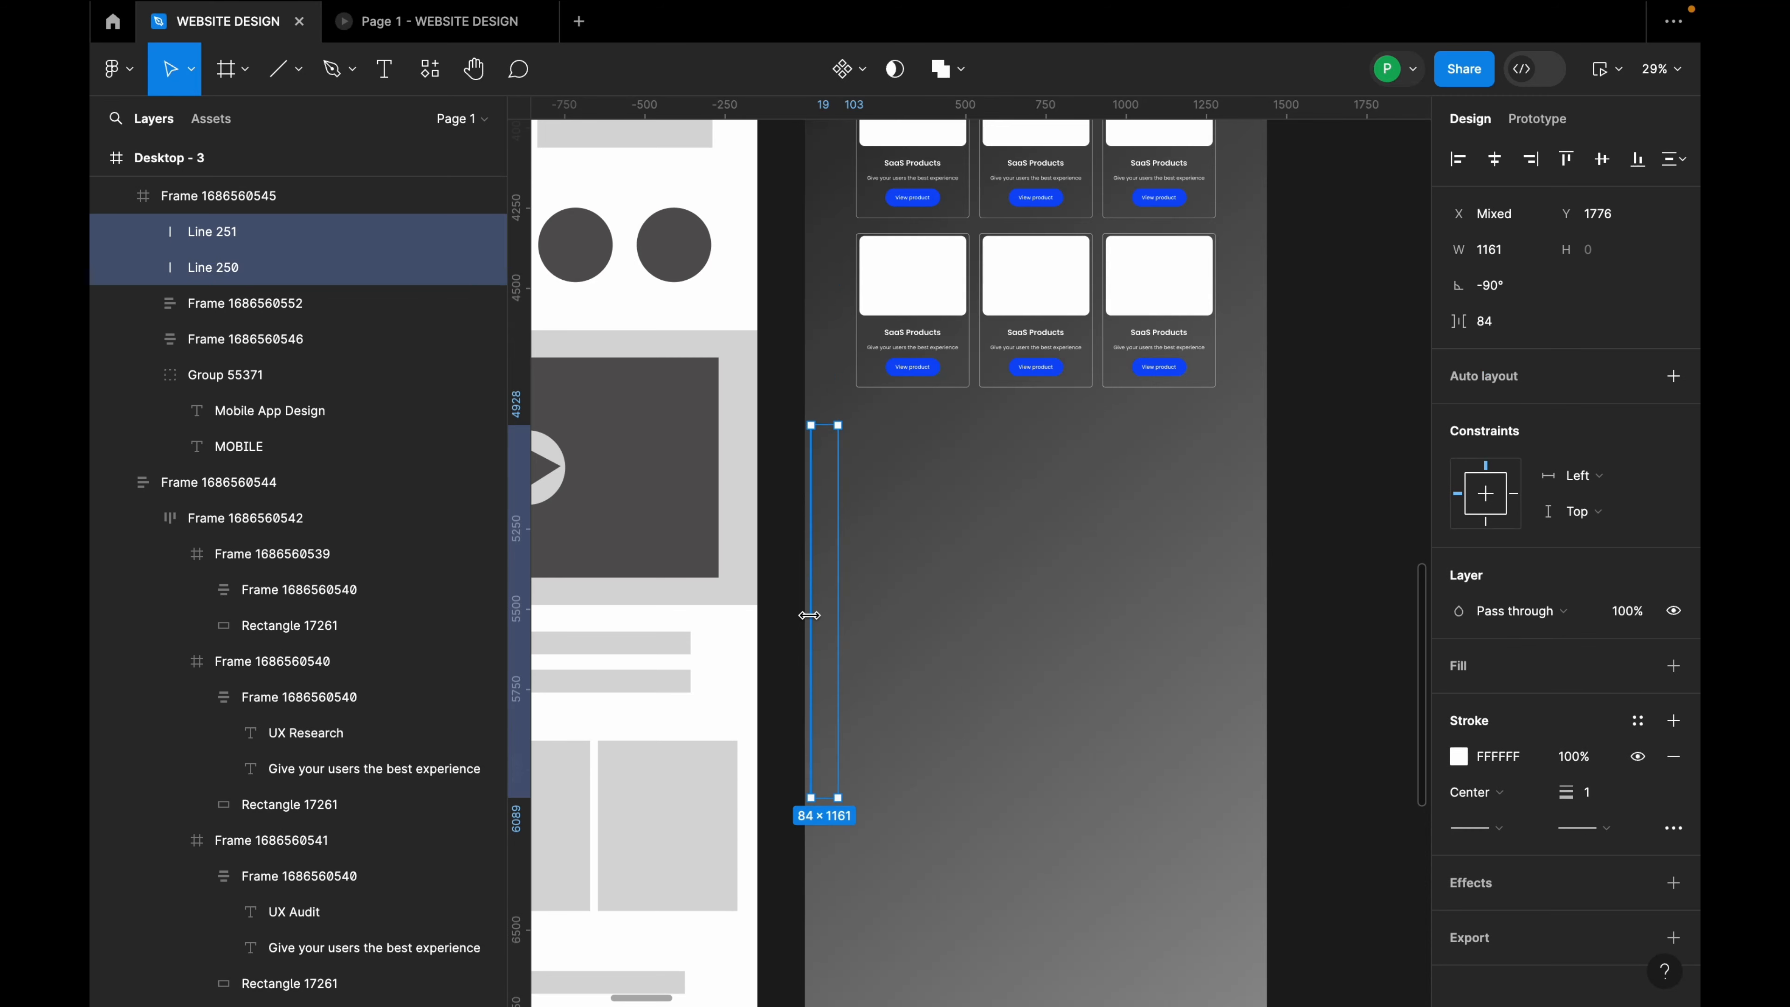
{"action": "key", "text": "shift+a"}
{"action": "scroll", "coordinate": [810, 618], "scroll_direction": "up", "scroll_amount": 5}
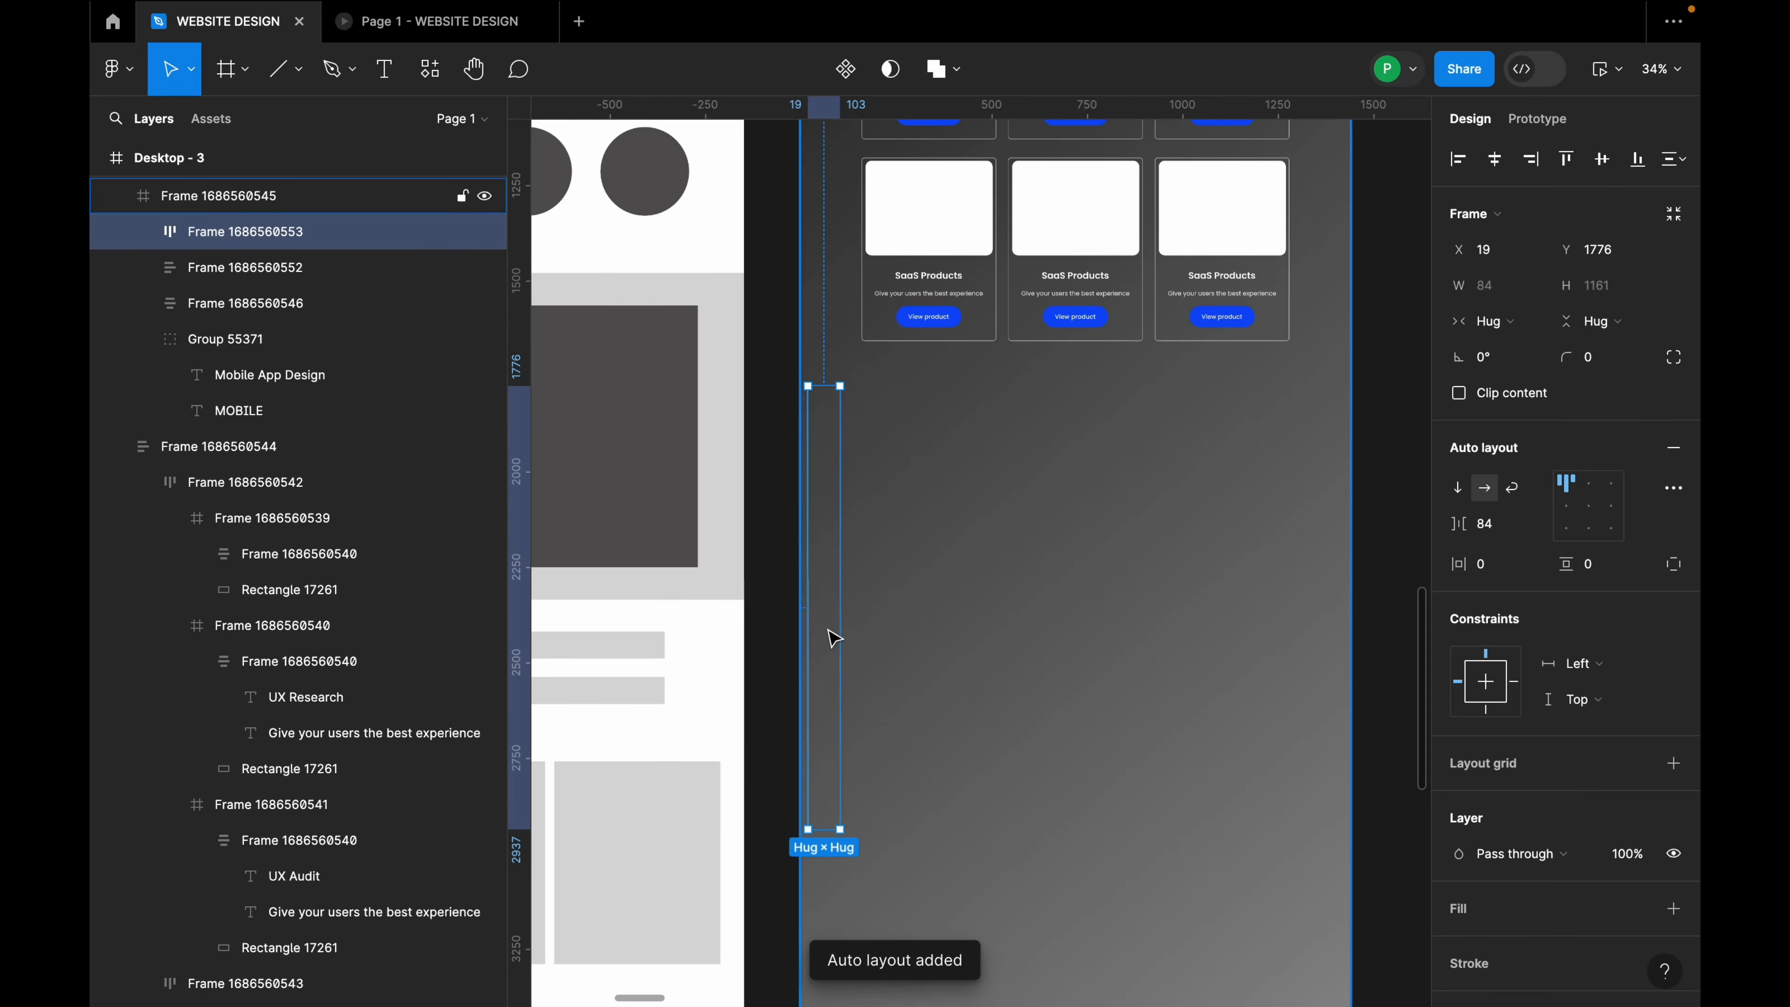
{"action": "left_click", "coordinate": [143, 233]}
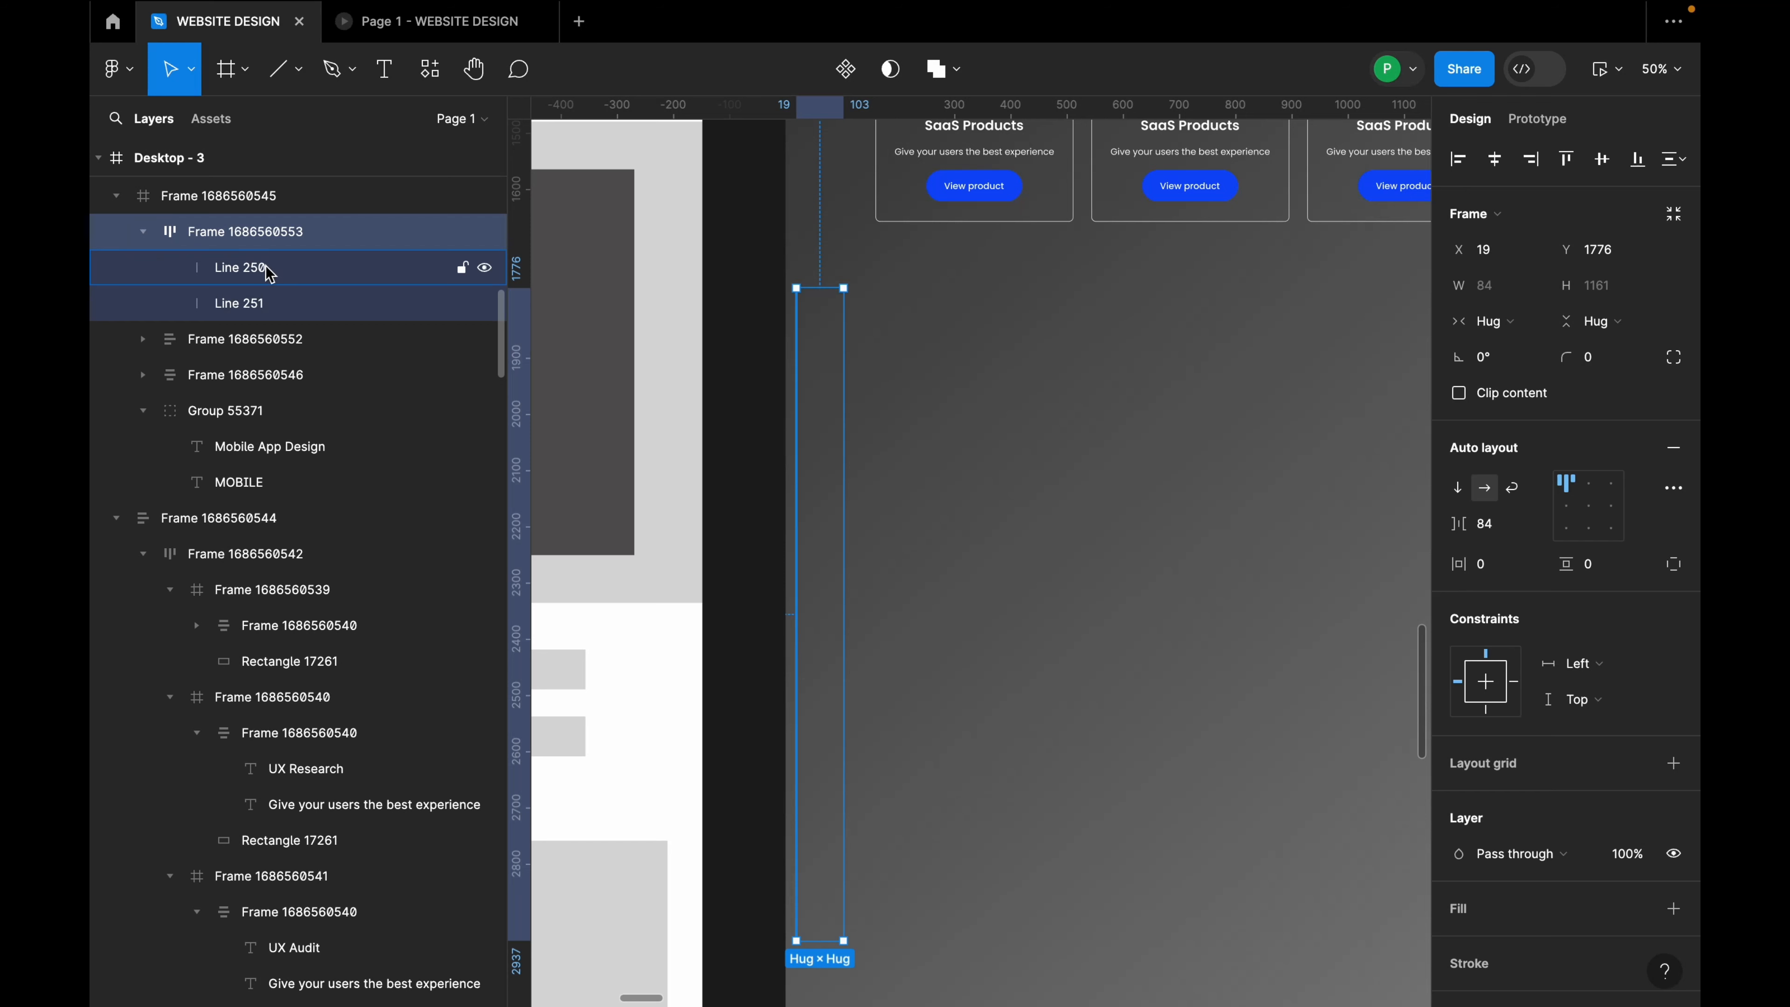
{"action": "left_click", "coordinate": [265, 267]}
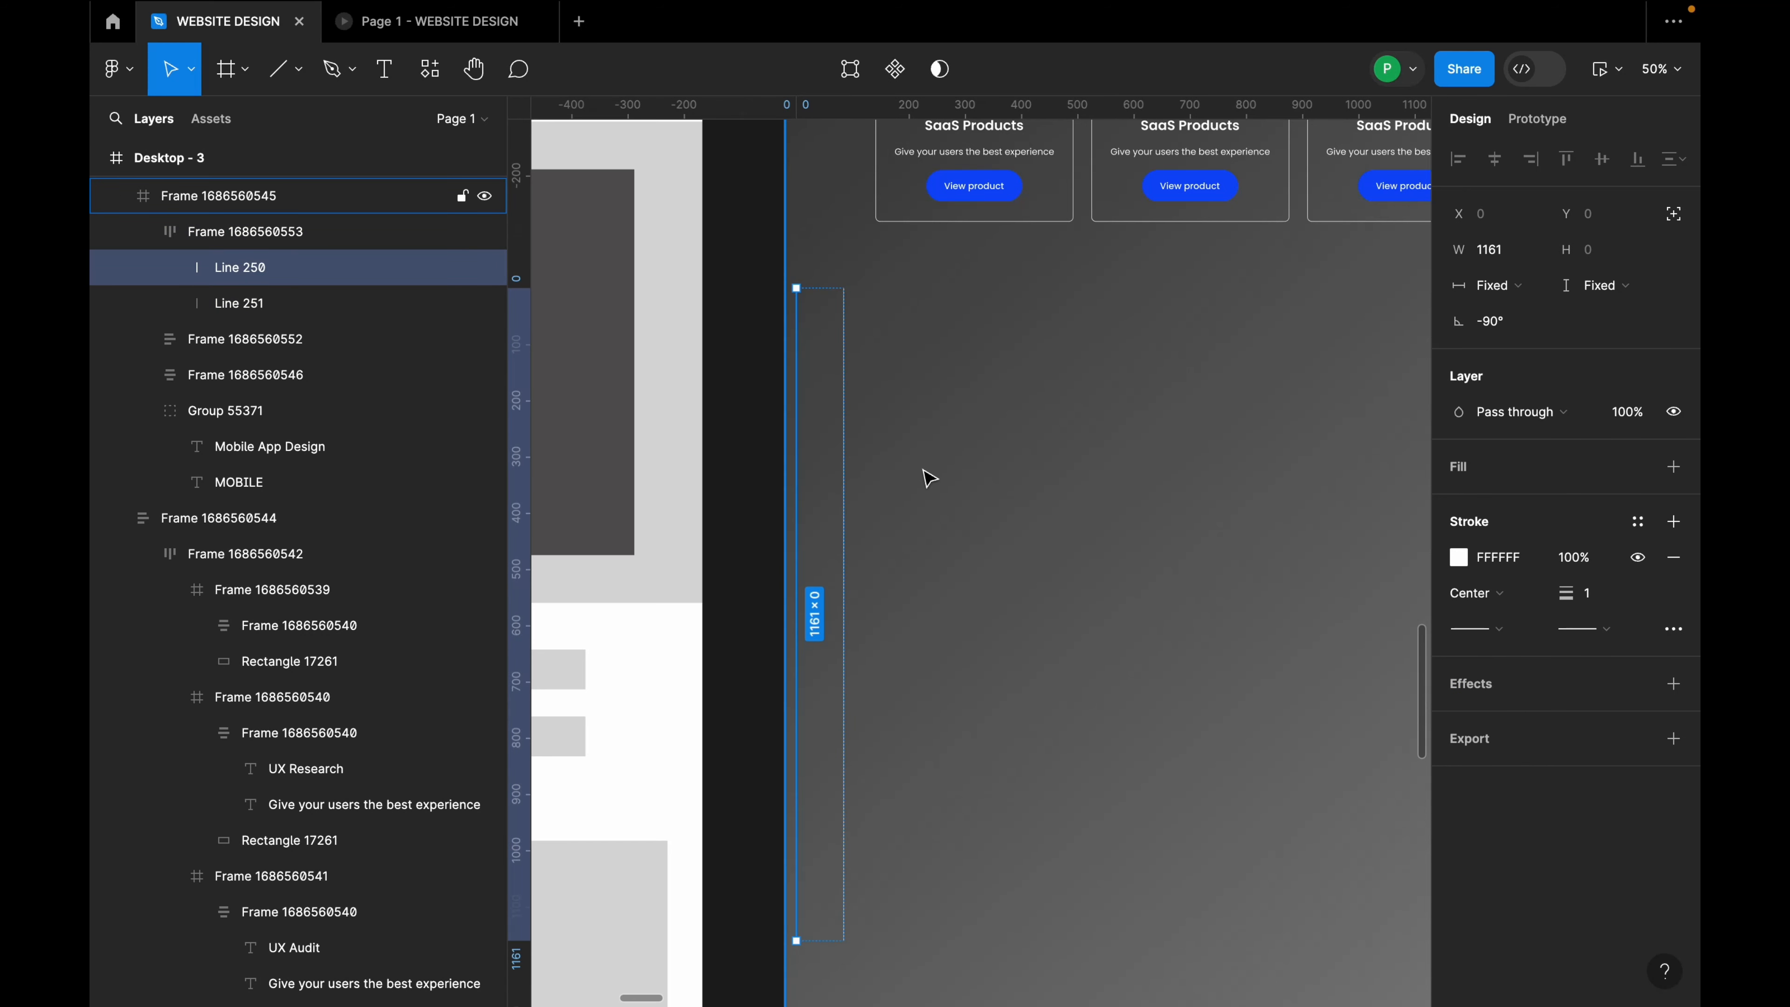
Step: Duplicate Line 250 into a row of 17 vertical lines, deleting the extra Line 267
{"action": "key", "text": "ctrl+d"}
{"action": "key", "text": "ctrl+d"}
{"action": "key", "text": "ctrl+d"}
{"action": "key", "text": "ctrl+d"}
{"action": "key", "text": "ctrl+d"}
{"action": "key", "text": "ctrl+d"}
{"action": "key", "text": "ctrl+d"}
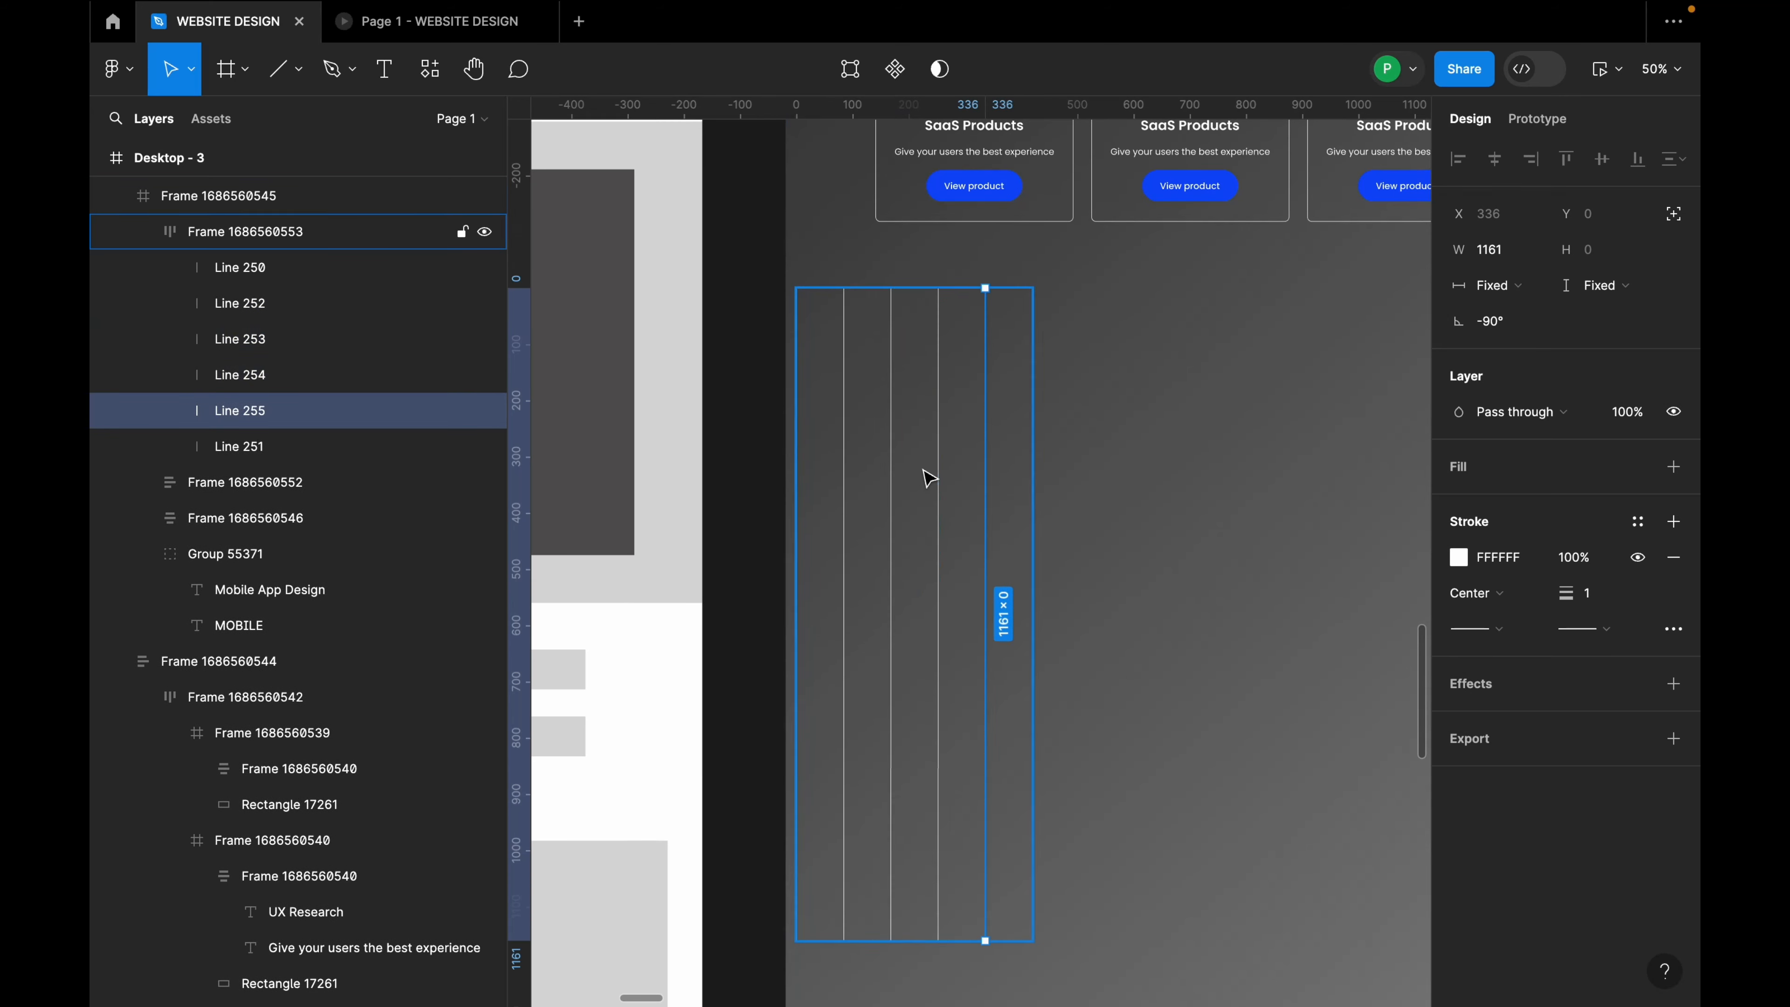
{"action": "key", "text": "ctrl+d"}
{"action": "key", "text": "ctrl+d"}
{"action": "key", "text": "ctrl+d"}
{"action": "key", "text": "ctrl+d"}
{"action": "key", "text": "ctrl+d"}
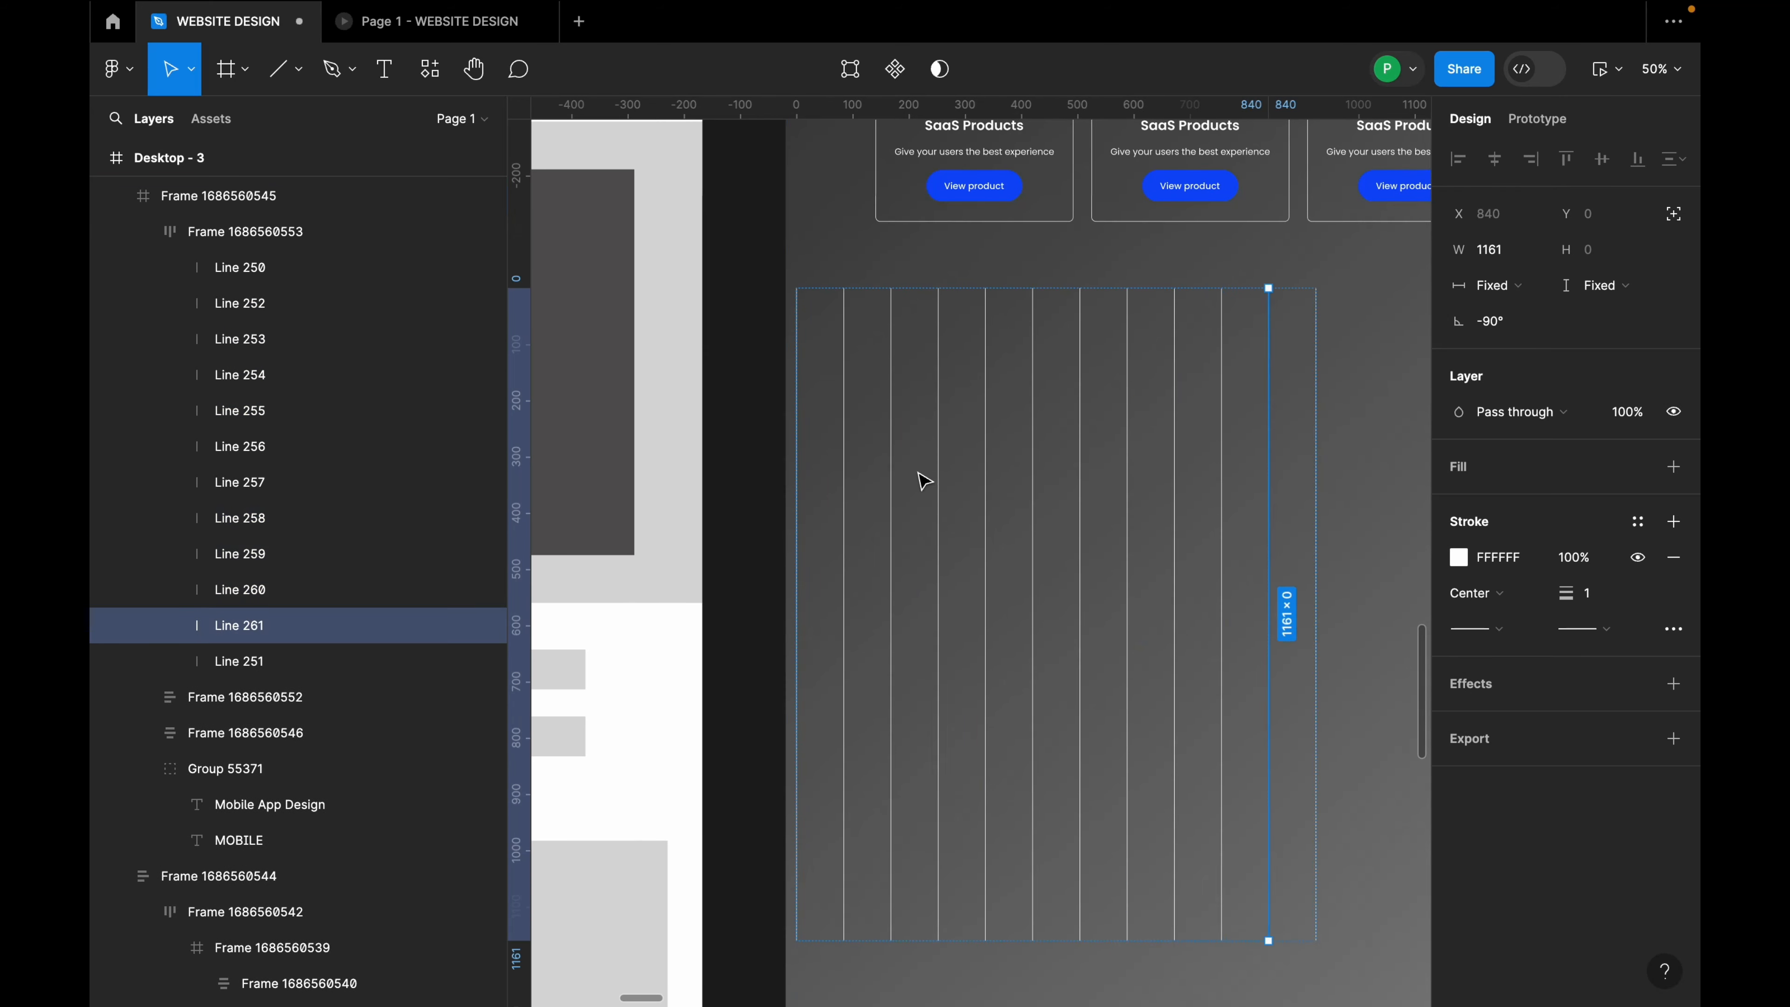
{"action": "scroll", "coordinate": [918, 477], "scroll_direction": "down", "scroll_amount": 3}
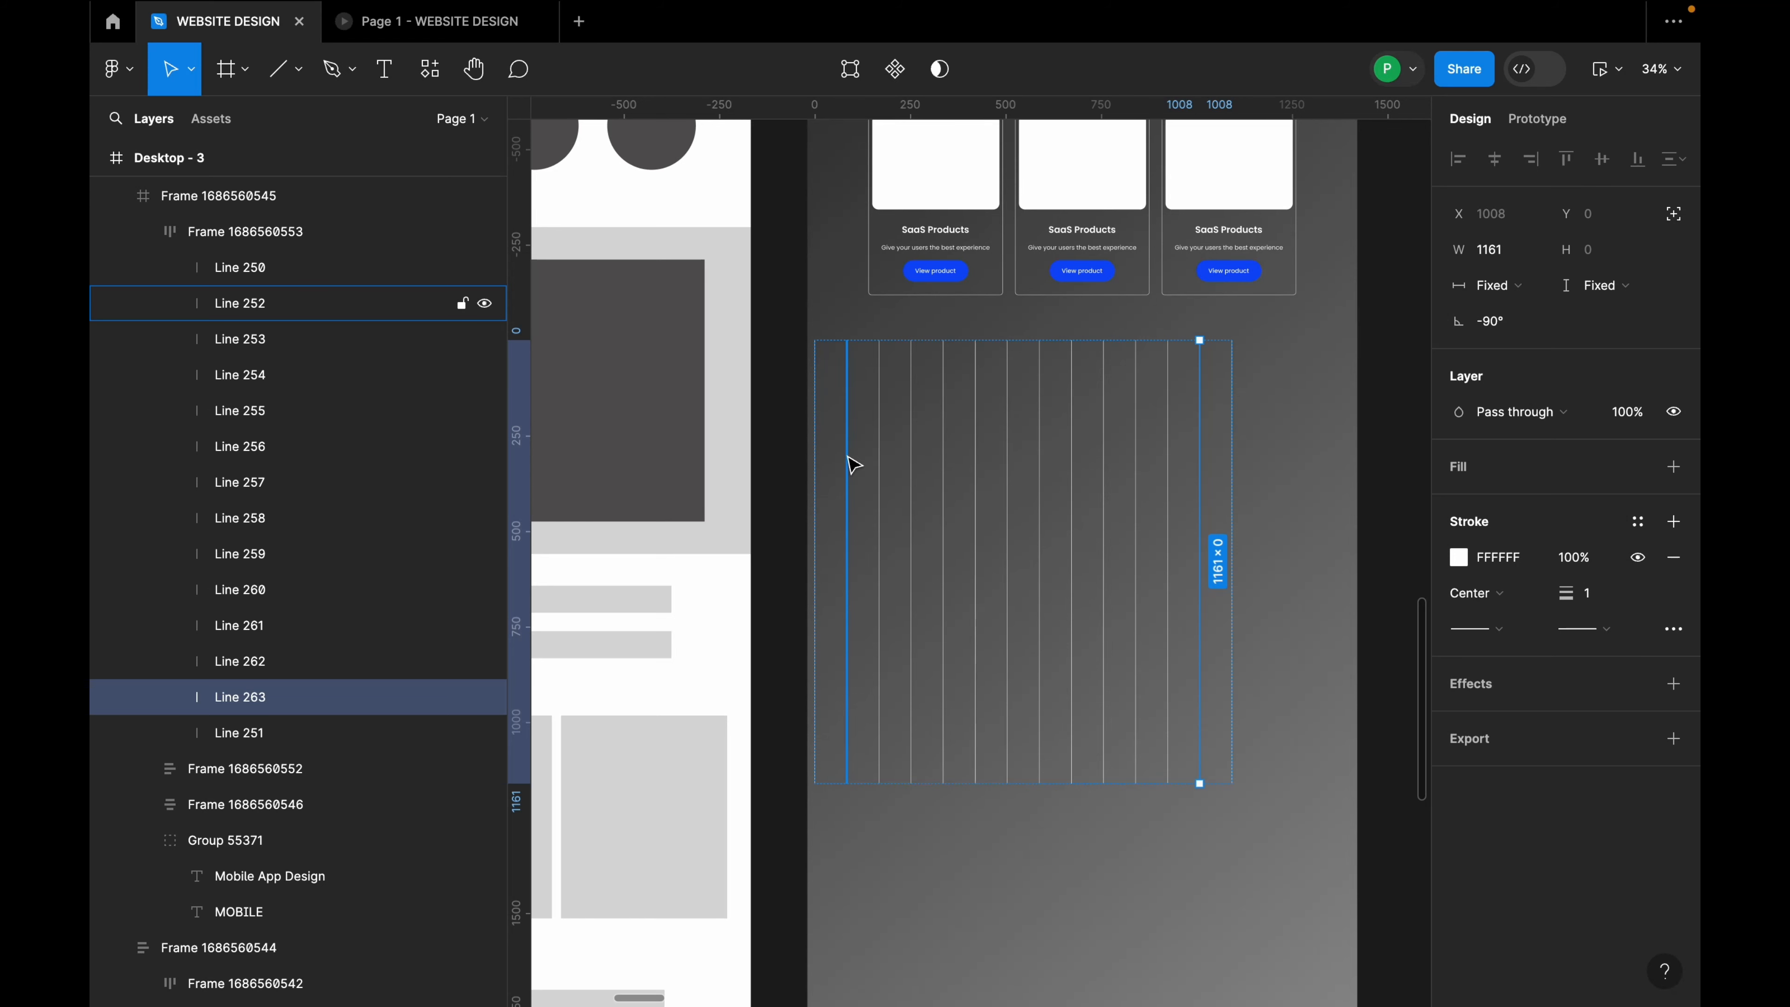
{"action": "key", "text": "ctrl+d"}
{"action": "key", "text": "ctrl+d"}
{"action": "key", "text": "ctrl+d"}
{"action": "key", "text": "ctrl+d"}
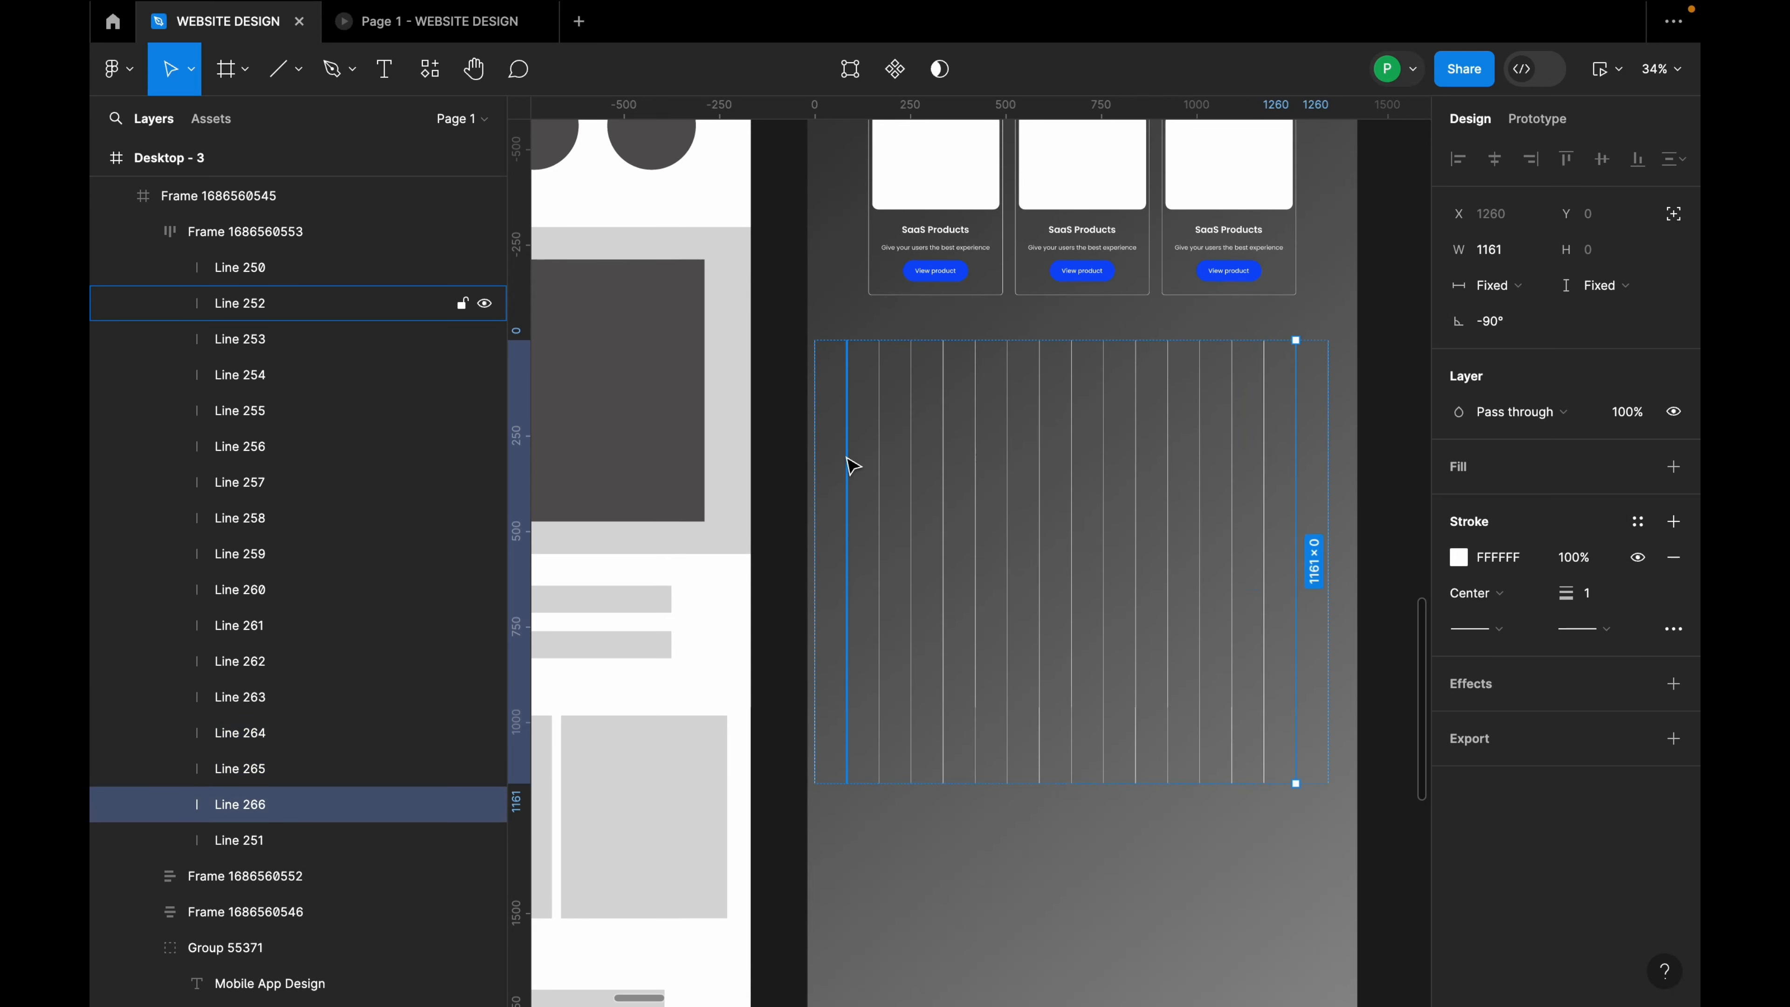
{"action": "key", "text": "Delete"}
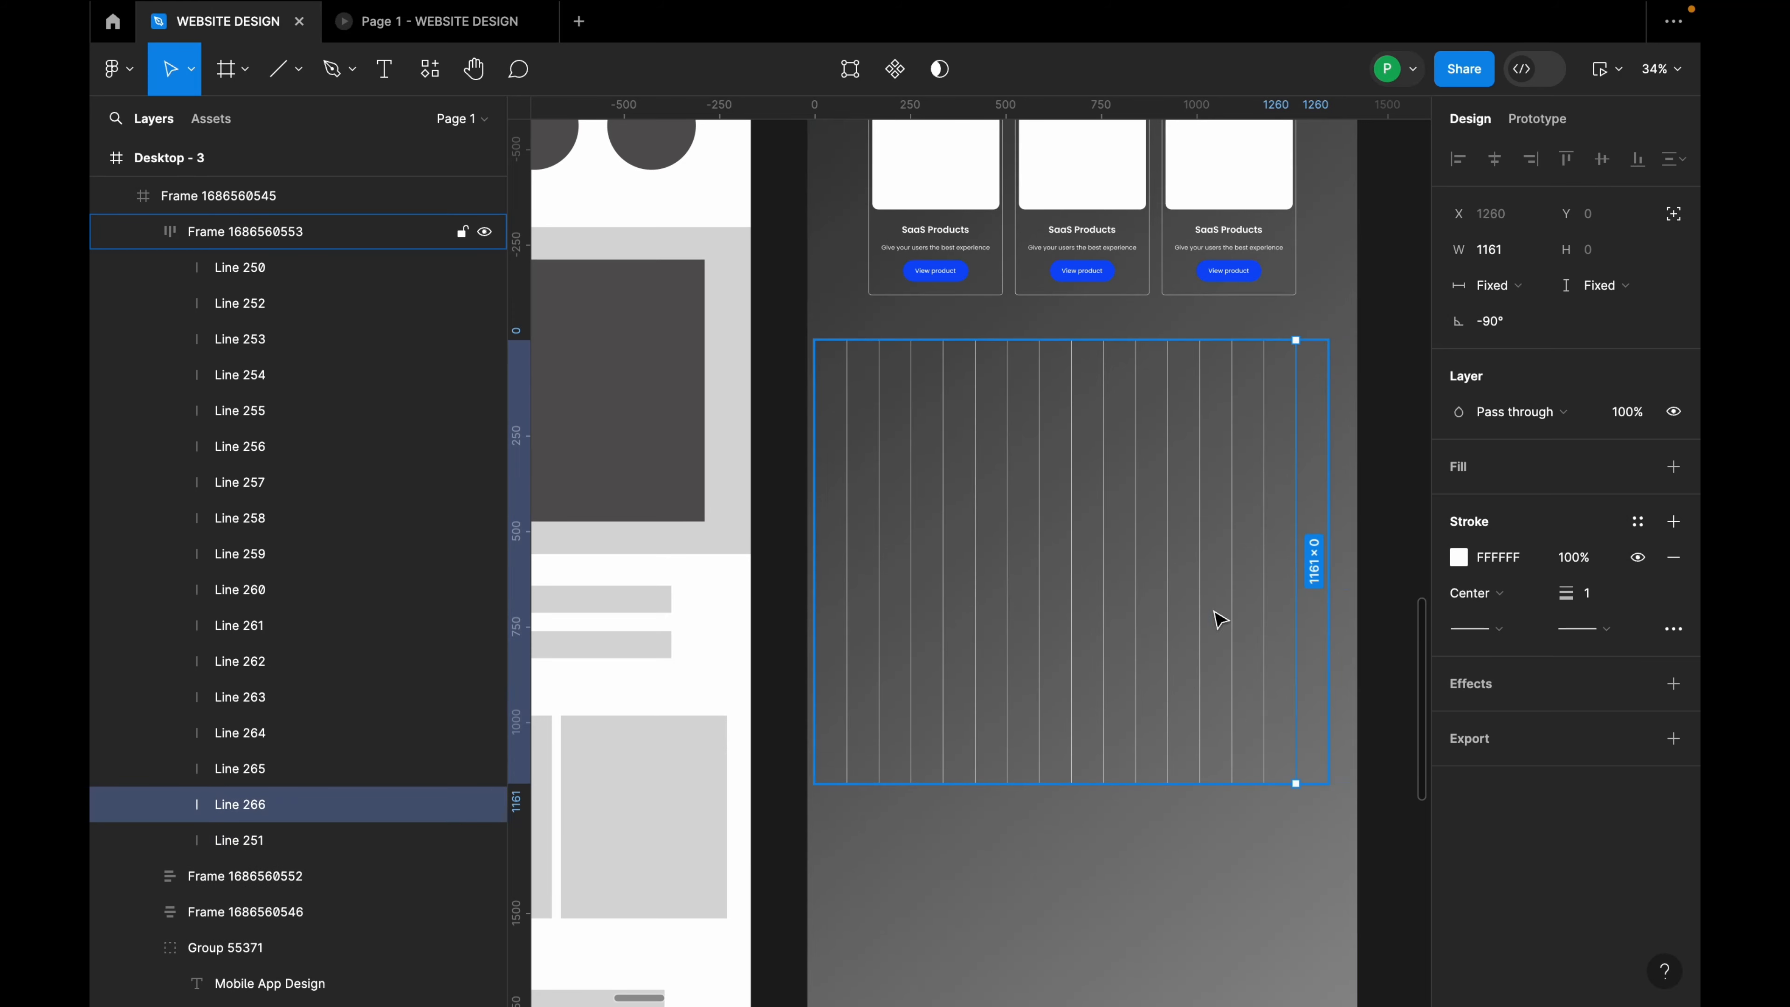
Step: Set the line row's auto-layout gap to 88
{"action": "left_click", "coordinate": [1380, 539]}
{"action": "left_click", "coordinate": [1304, 543]}
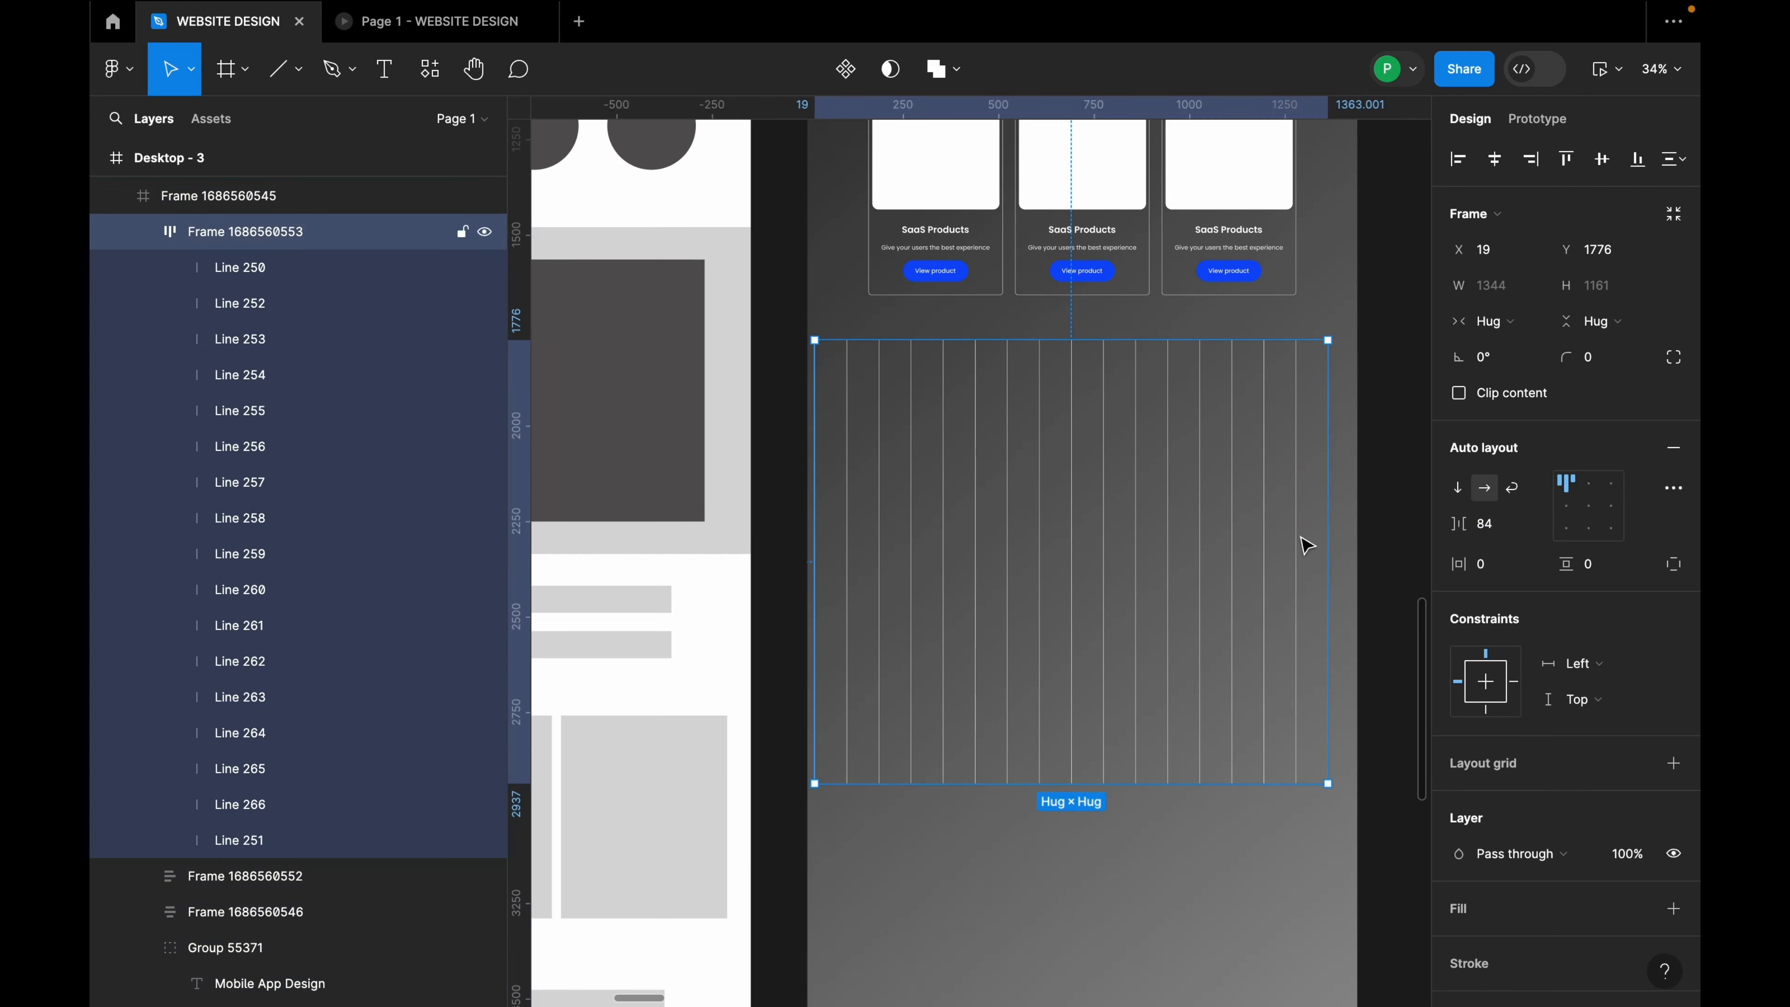
{"action": "left_click", "coordinate": [1500, 538]}
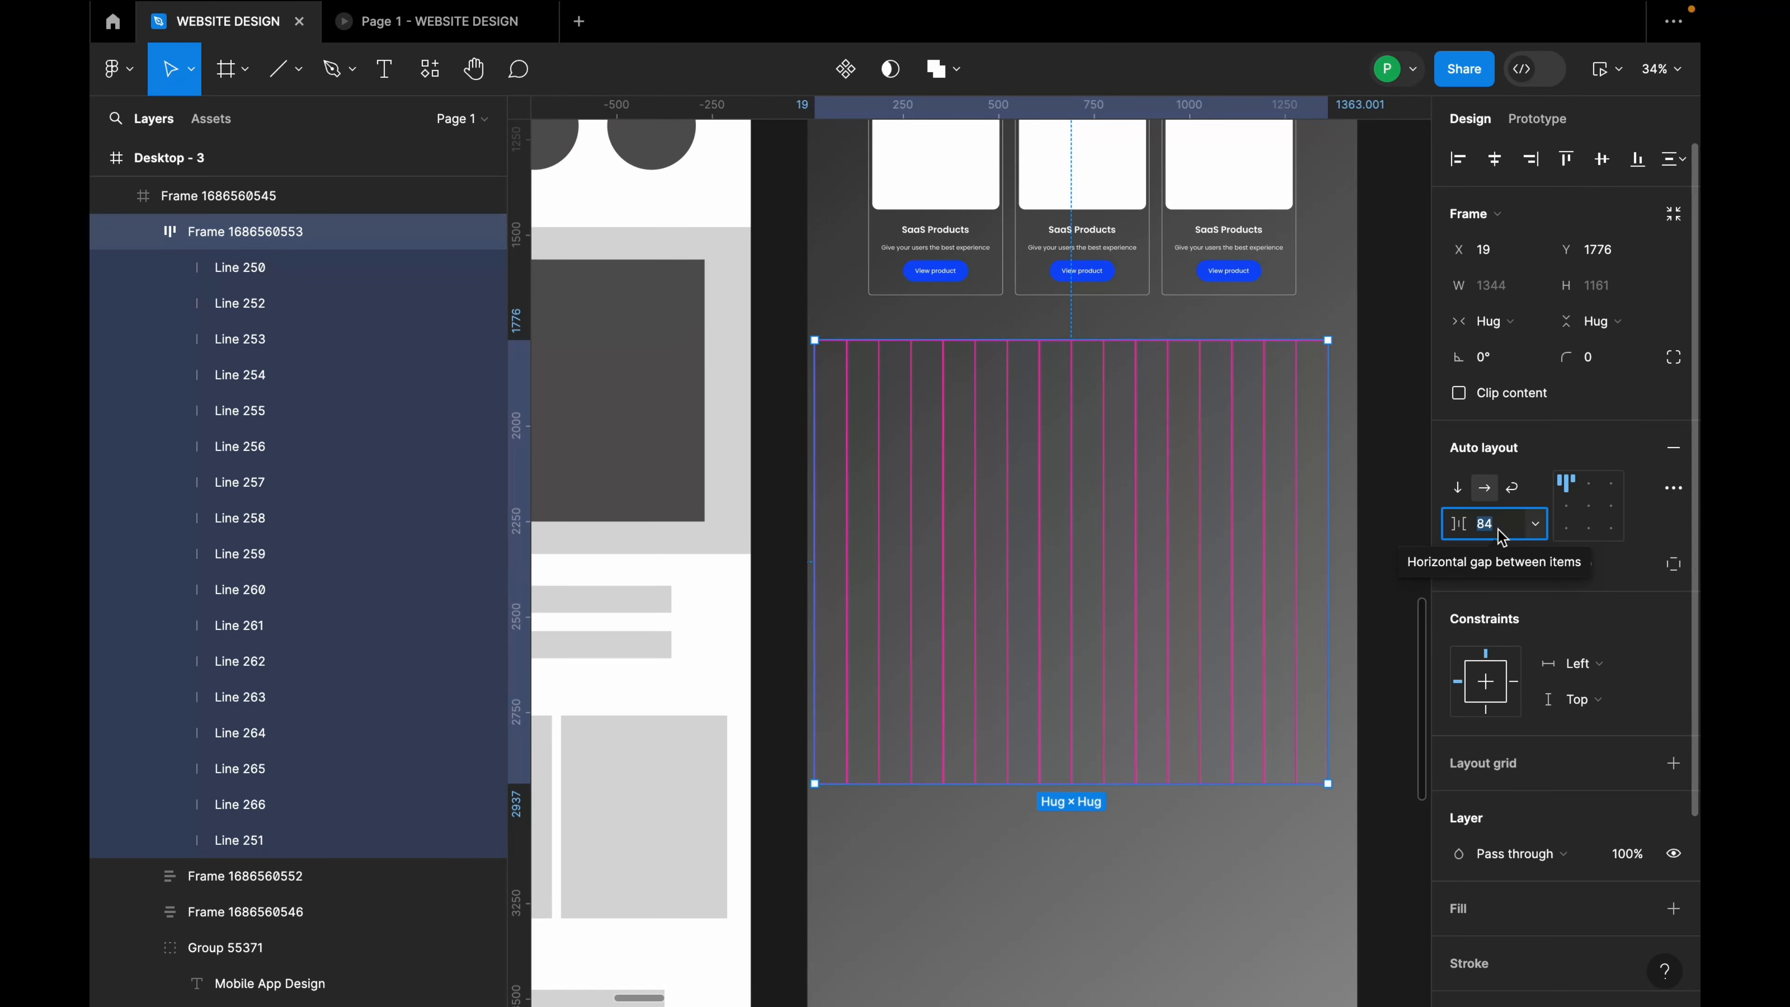
{"action": "type", "text": "92"}
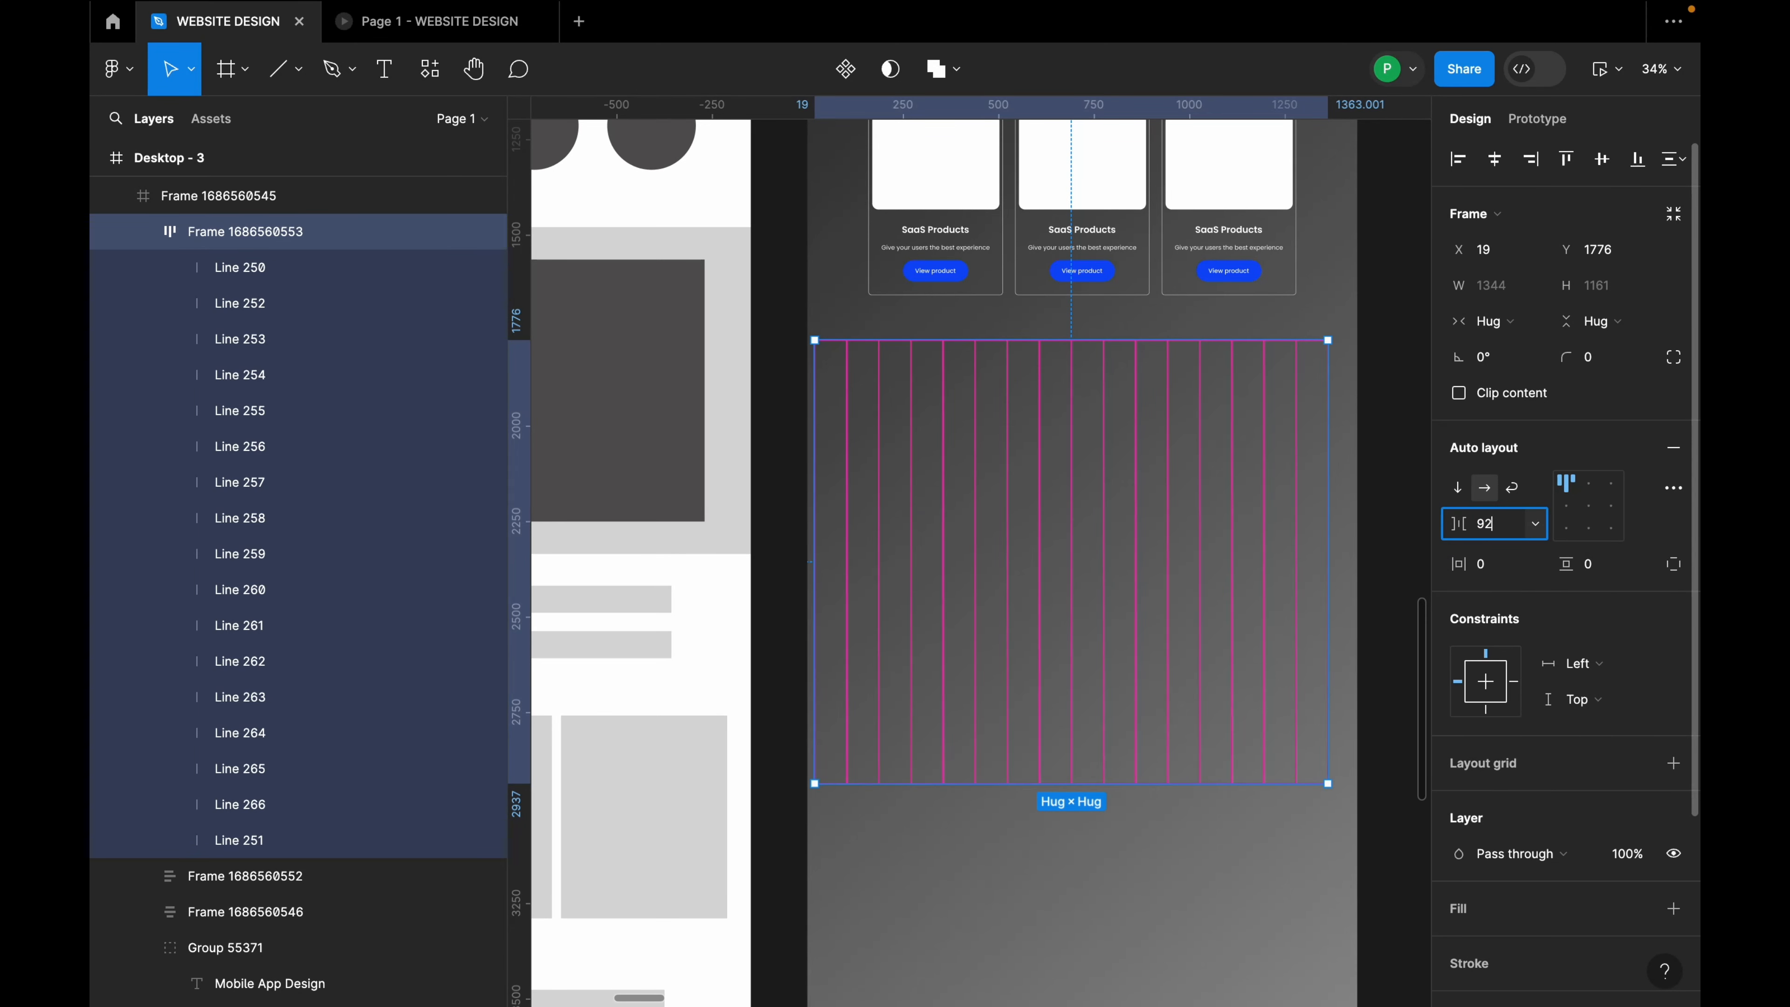
{"action": "key", "text": "Return"}
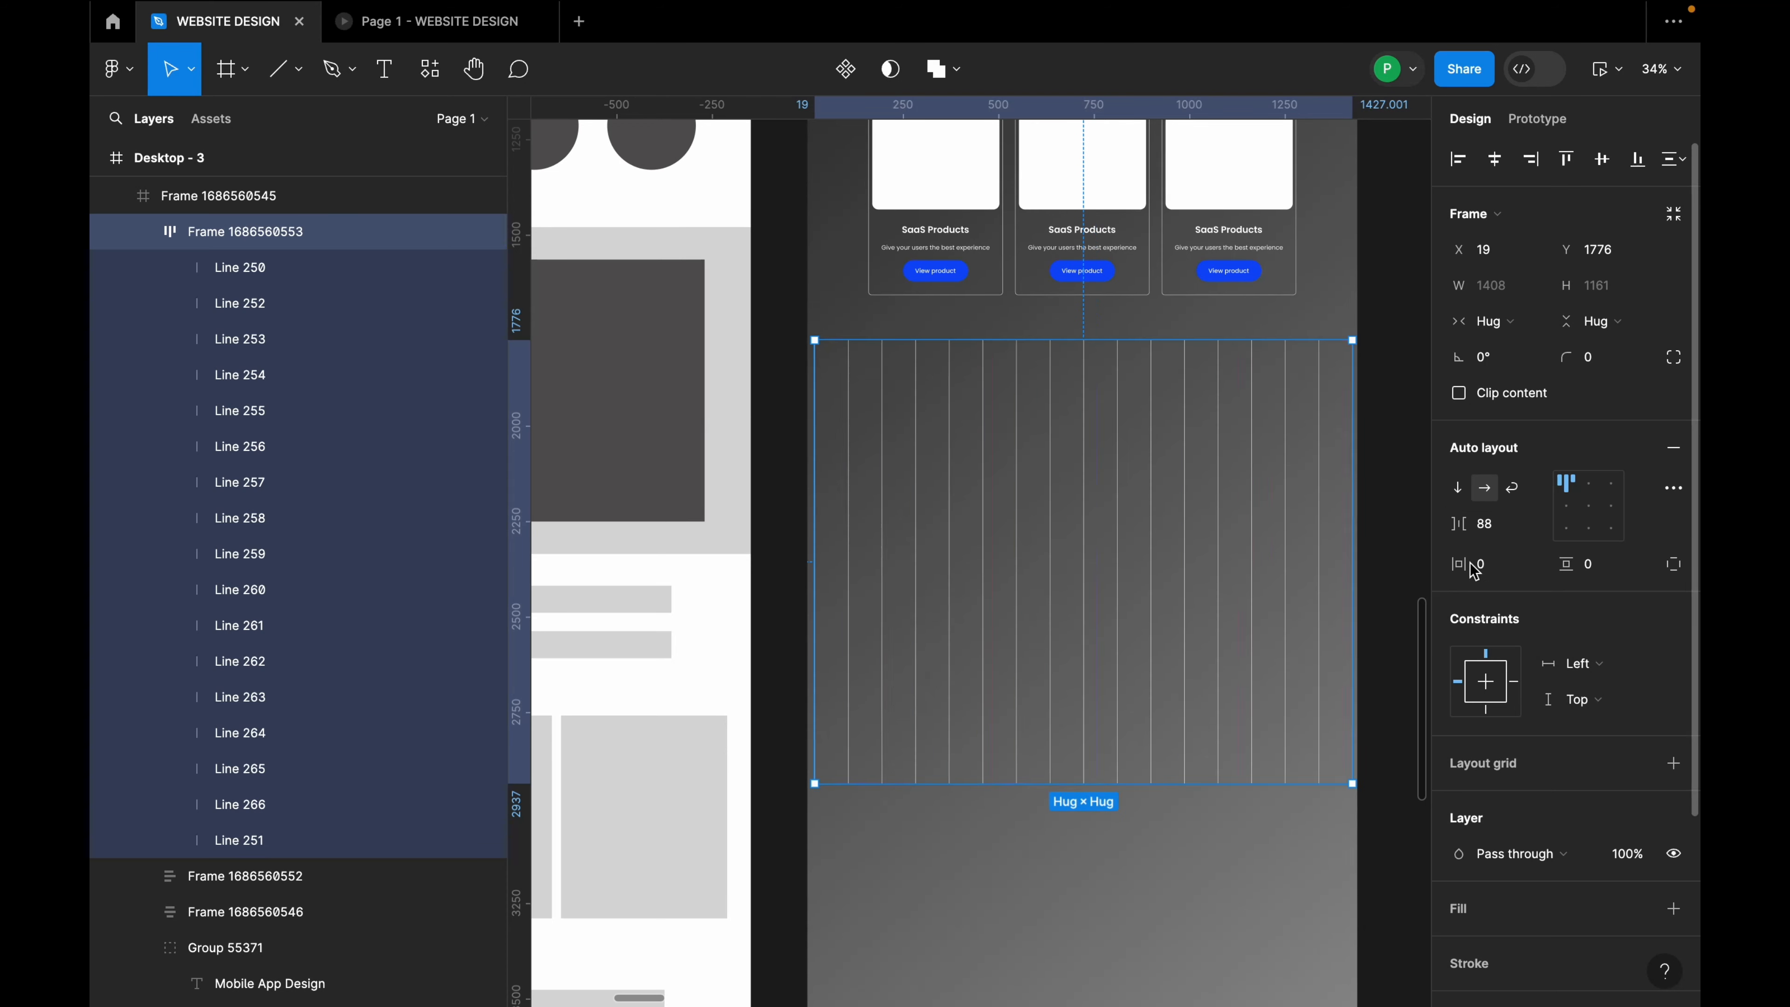
{"action": "key", "text": "Escape"}
{"action": "double_click", "coordinate": [1295, 472]}
{"action": "left_click", "coordinate": [1416, 268]}
Step: Shorten all the vertical lines in the row to 702
{"action": "scroll", "coordinate": [1222, 616], "scroll_direction": "up", "scroll_amount": 3}
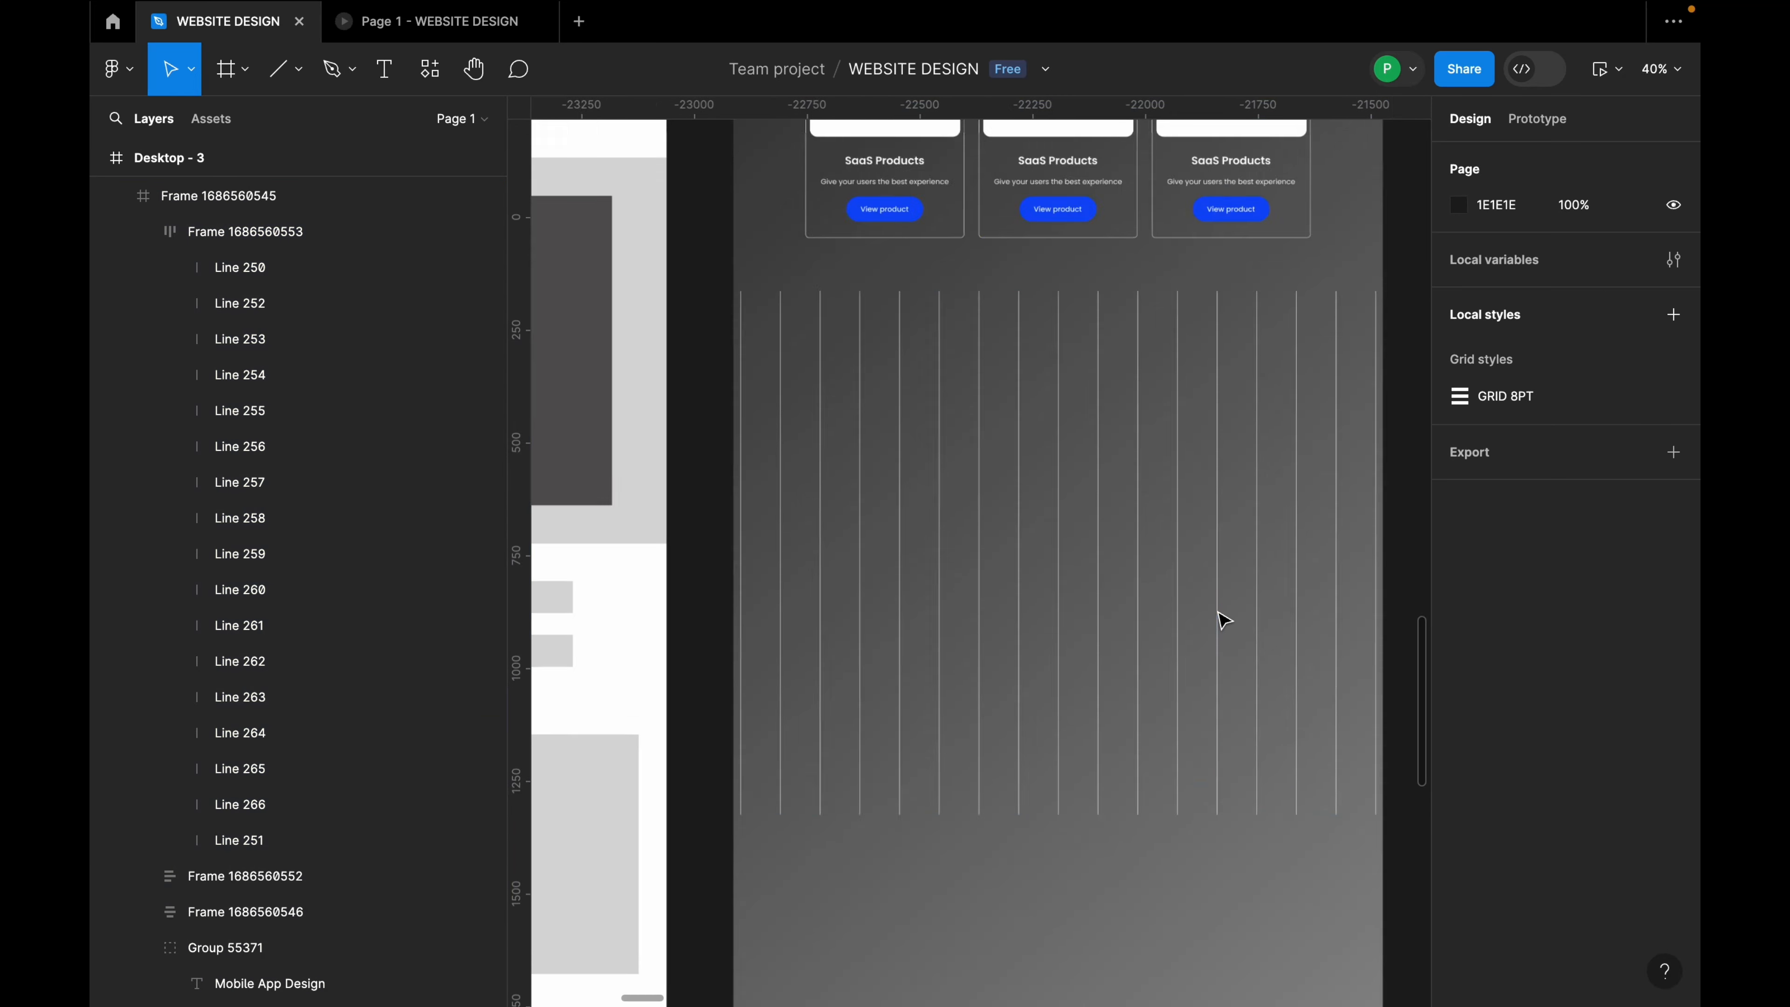
{"action": "left_click", "coordinate": [1166, 575]}
{"action": "left_click", "coordinate": [1166, 575]}
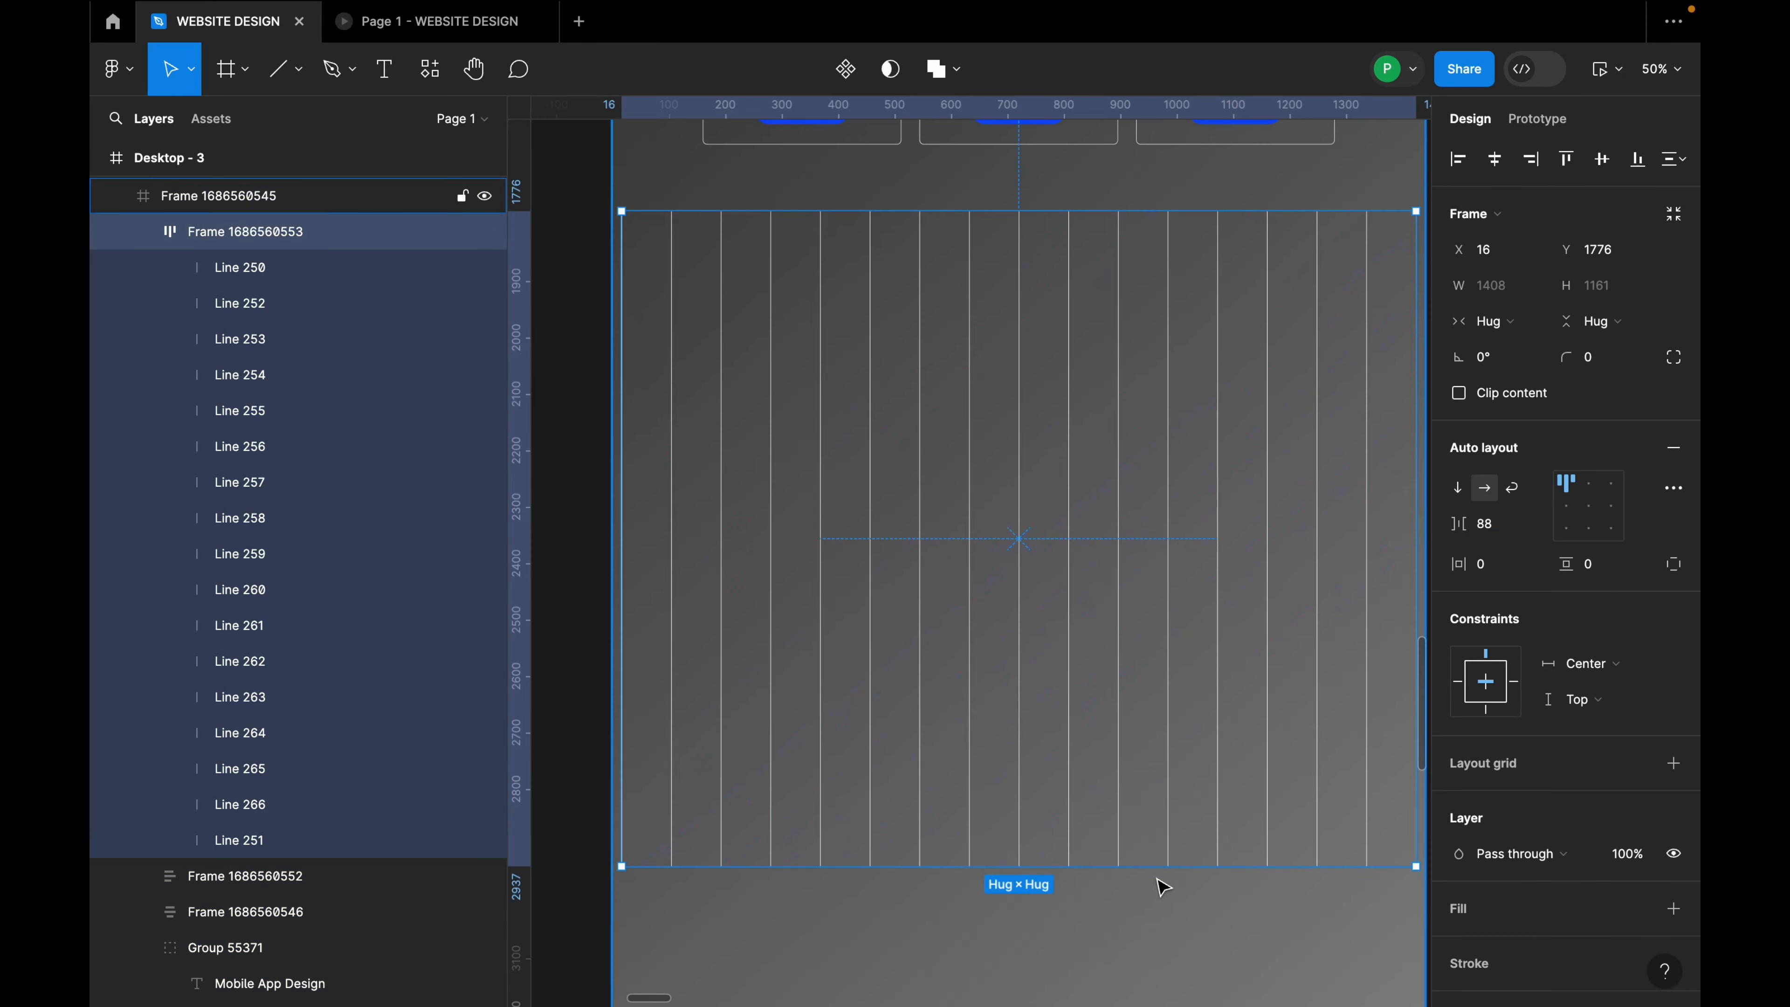
{"action": "left_click_drag", "start_coordinate": [1160, 860], "coordinate": [1176, 808]}
{"action": "key", "text": "super+z"}
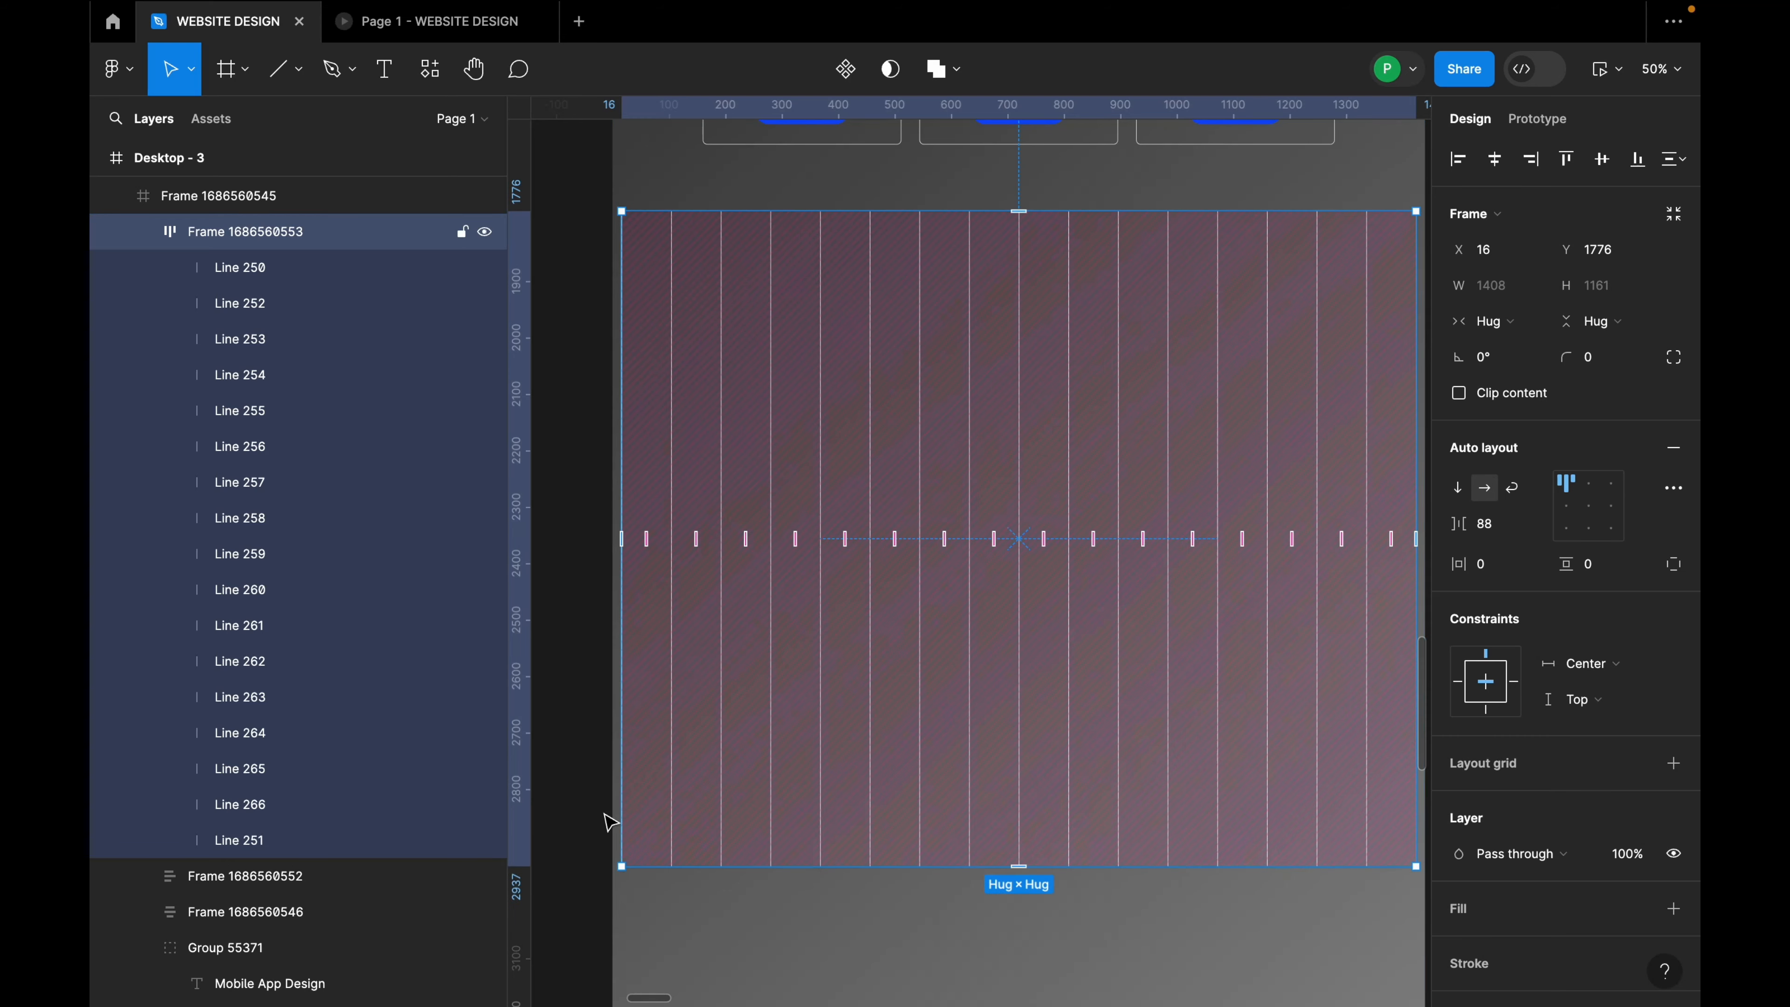
{"action": "left_click_drag", "start_coordinate": [259, 278], "coordinate": [271, 838]}
{"action": "scroll", "coordinate": [851, 797], "scroll_direction": "down", "scroll_amount": 1}
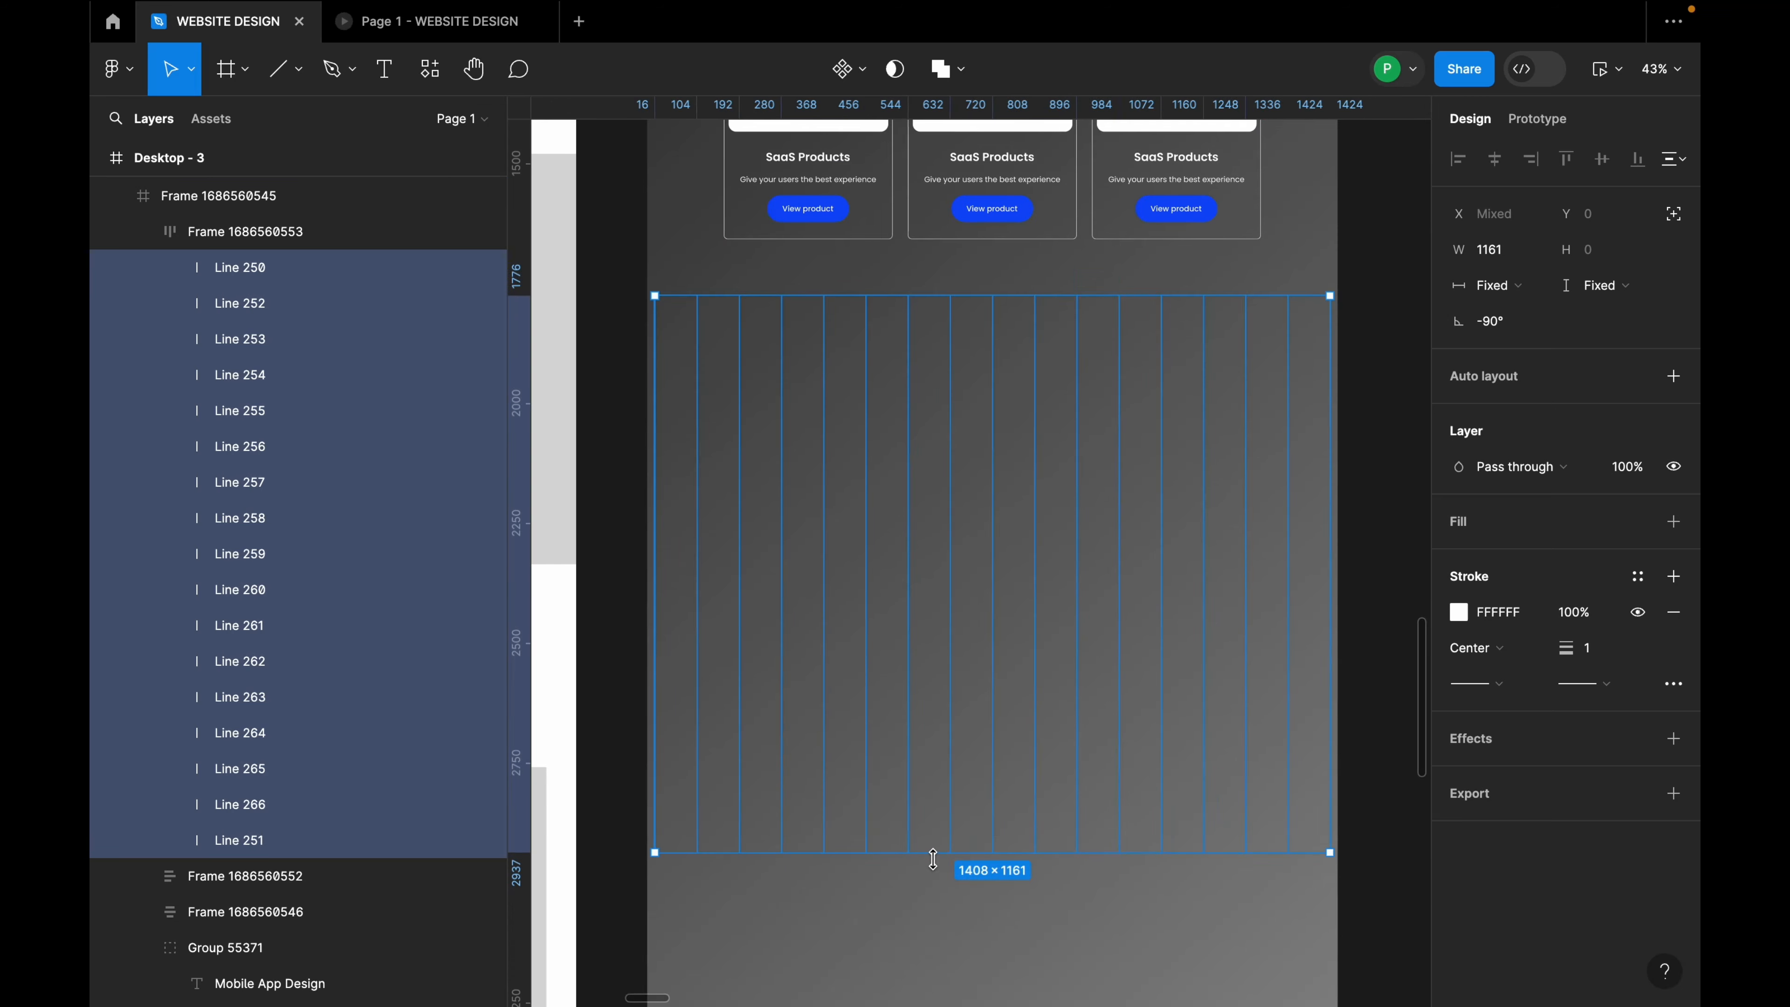
{"action": "left_click_drag", "start_coordinate": [937, 858], "coordinate": [937, 632]}
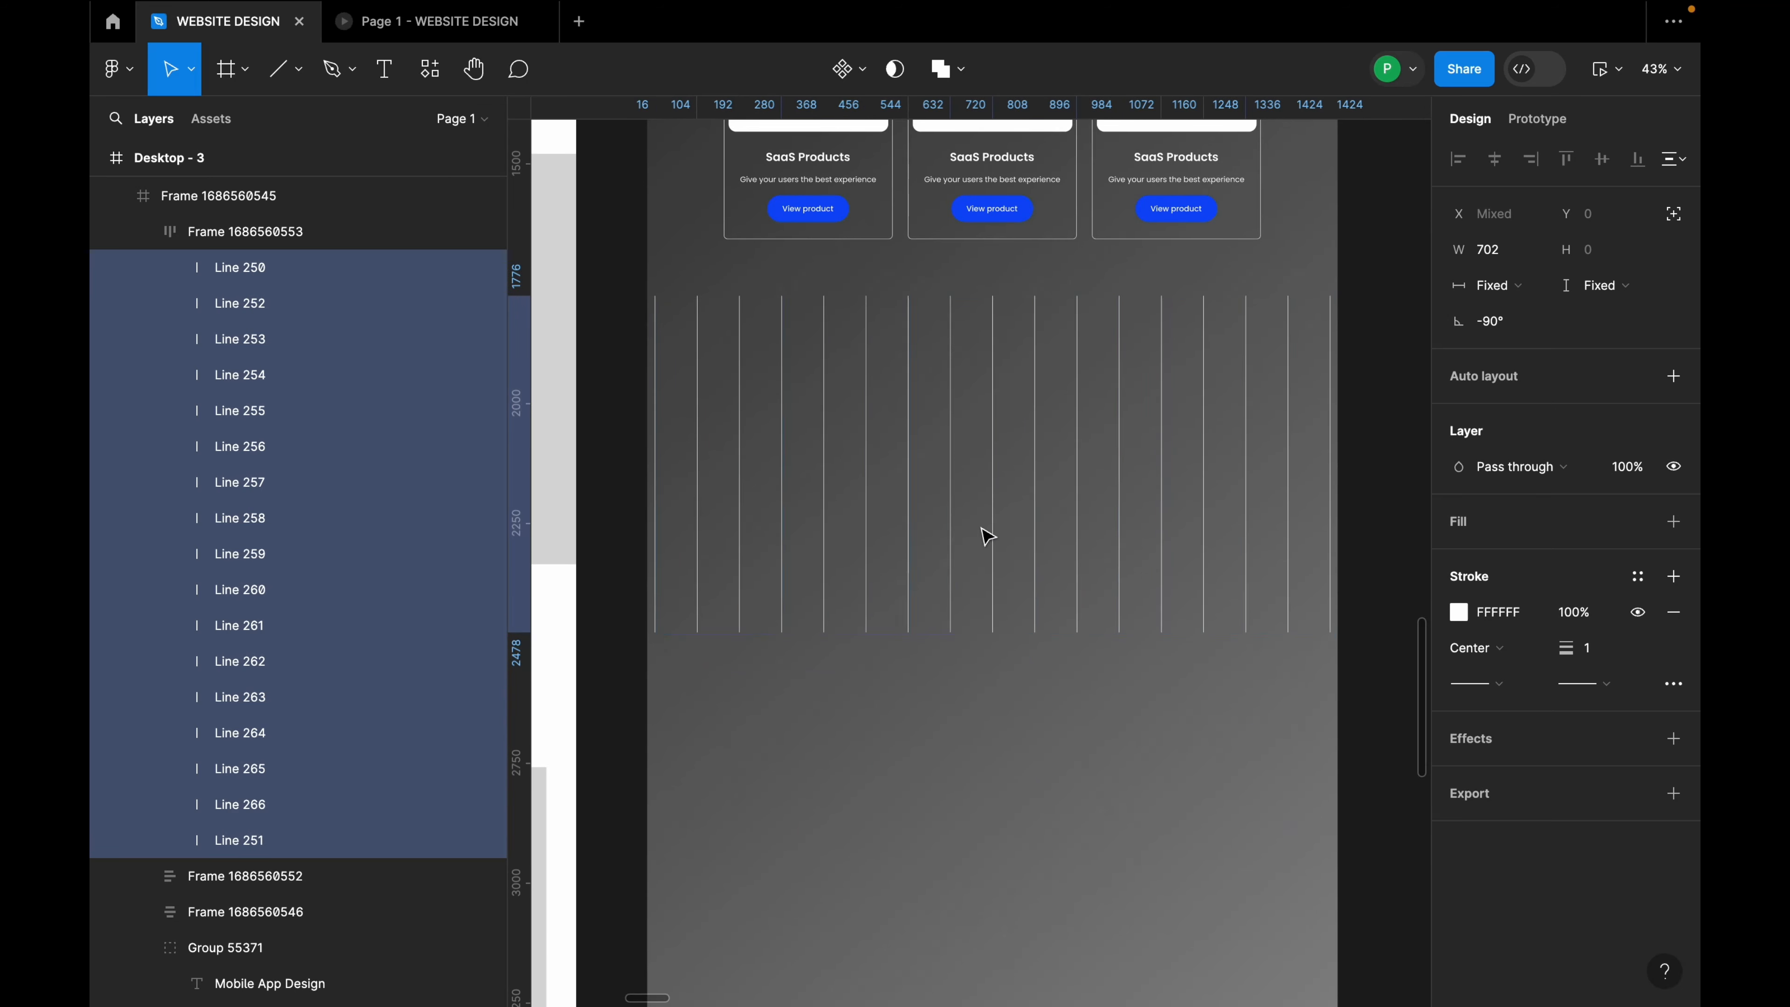
Step: Move the line row up to Y 1757 and widen it leftward, keeping the 88 gap
{"action": "left_click", "coordinate": [944, 490]}
{"action": "left_click_drag", "start_coordinate": [945, 497], "coordinate": [958, 488]}
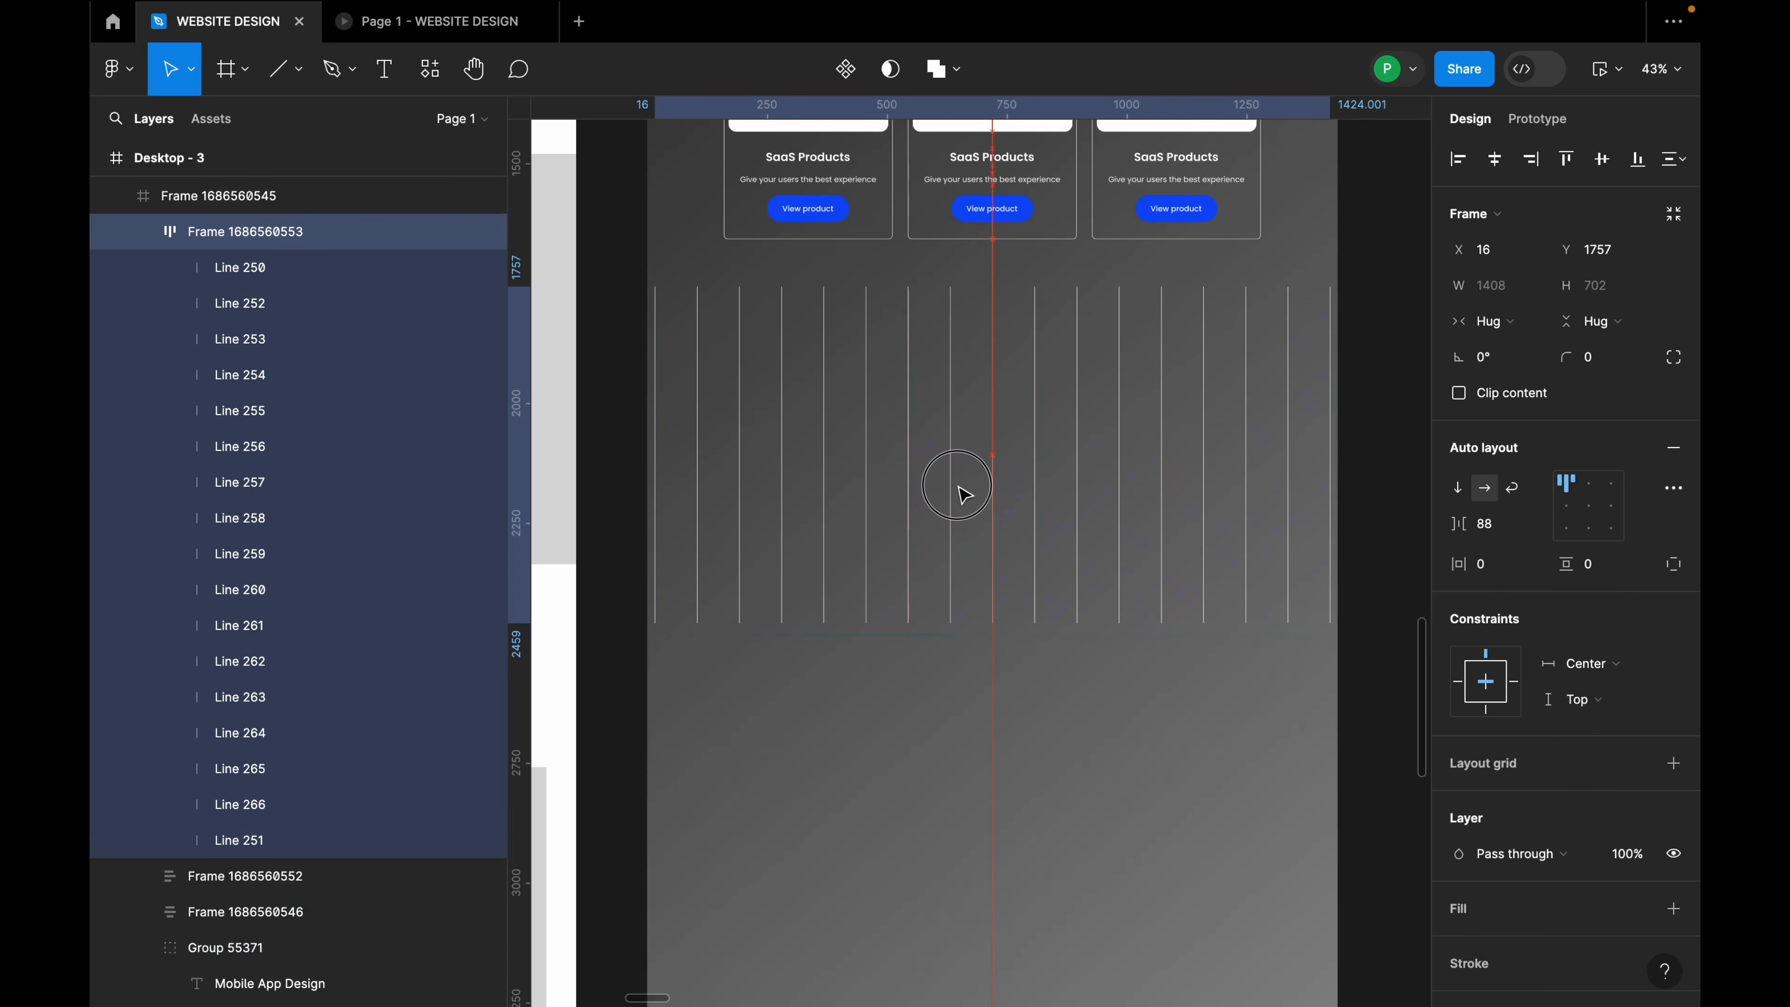
{"action": "mouse_move", "coordinate": [654, 444]}
{"action": "left_mouse_down"}
{"action": "mouse_move", "coordinate": [632, 443]}
{"action": "mouse_move", "coordinate": [648, 444]}
{"action": "left_mouse_up"}
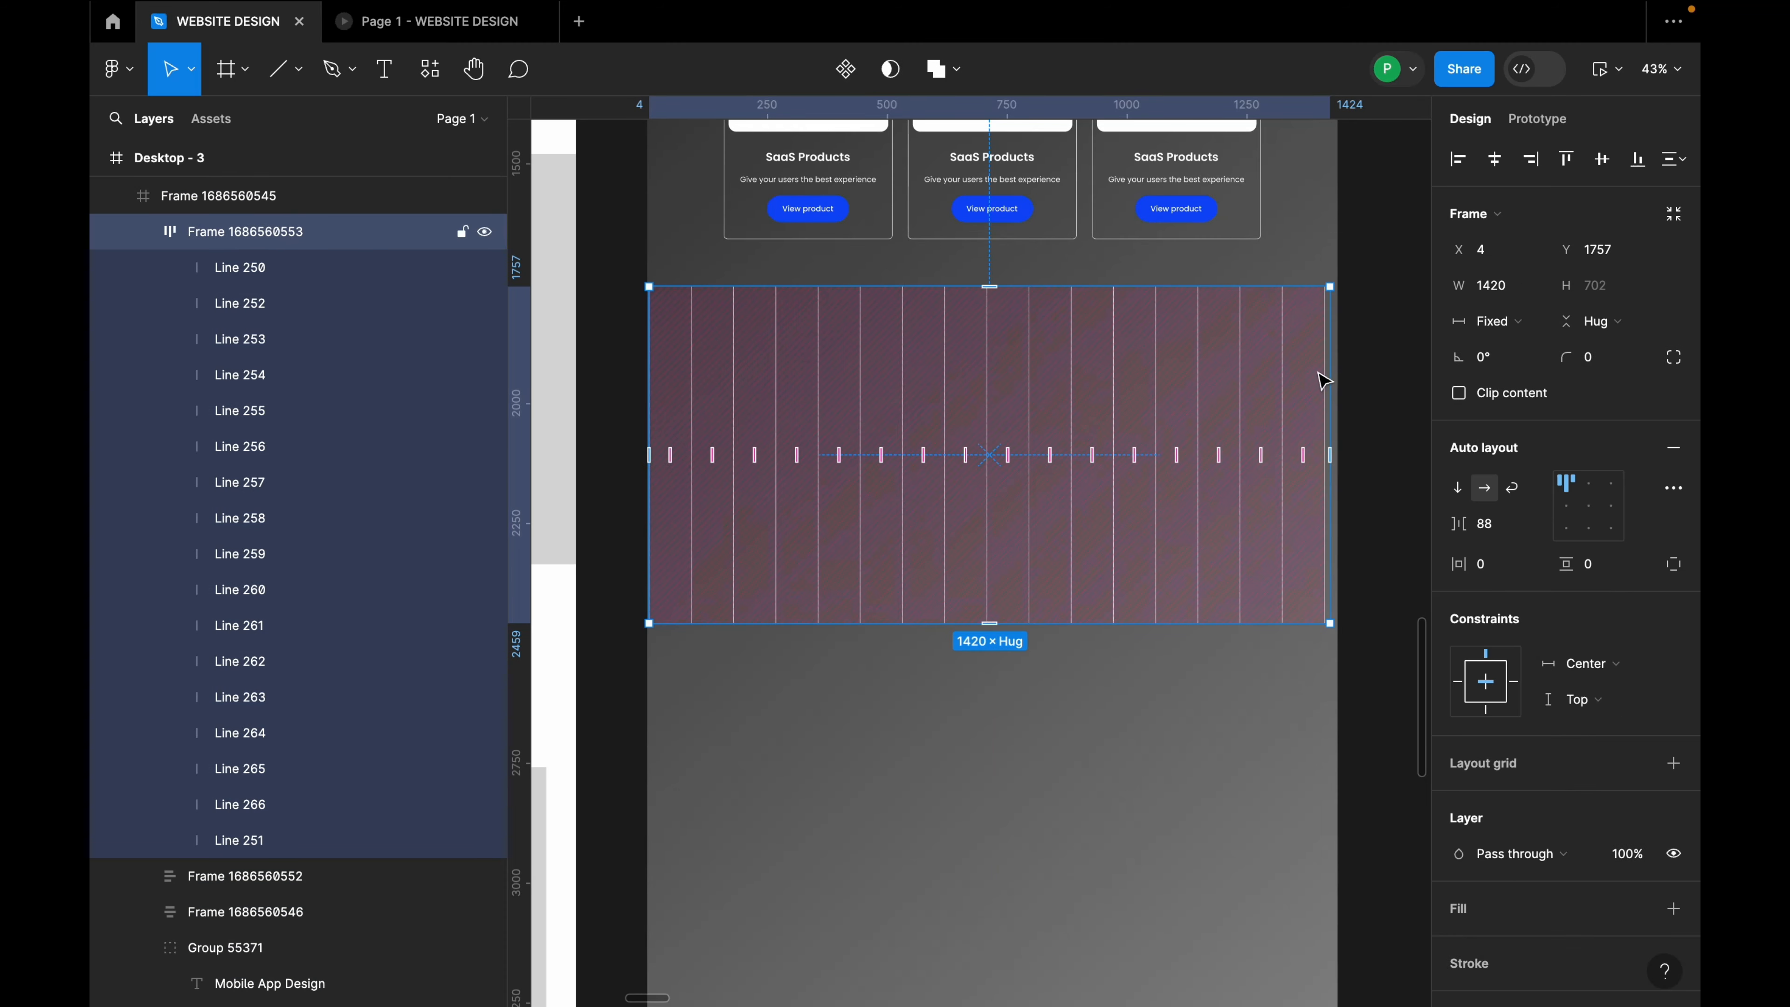
{"action": "left_click", "coordinate": [1379, 416]}
{"action": "scroll", "coordinate": [1395, 416], "scroll_direction": "up", "scroll_amount": 3}
{"action": "double_click", "coordinate": [1298, 401]}
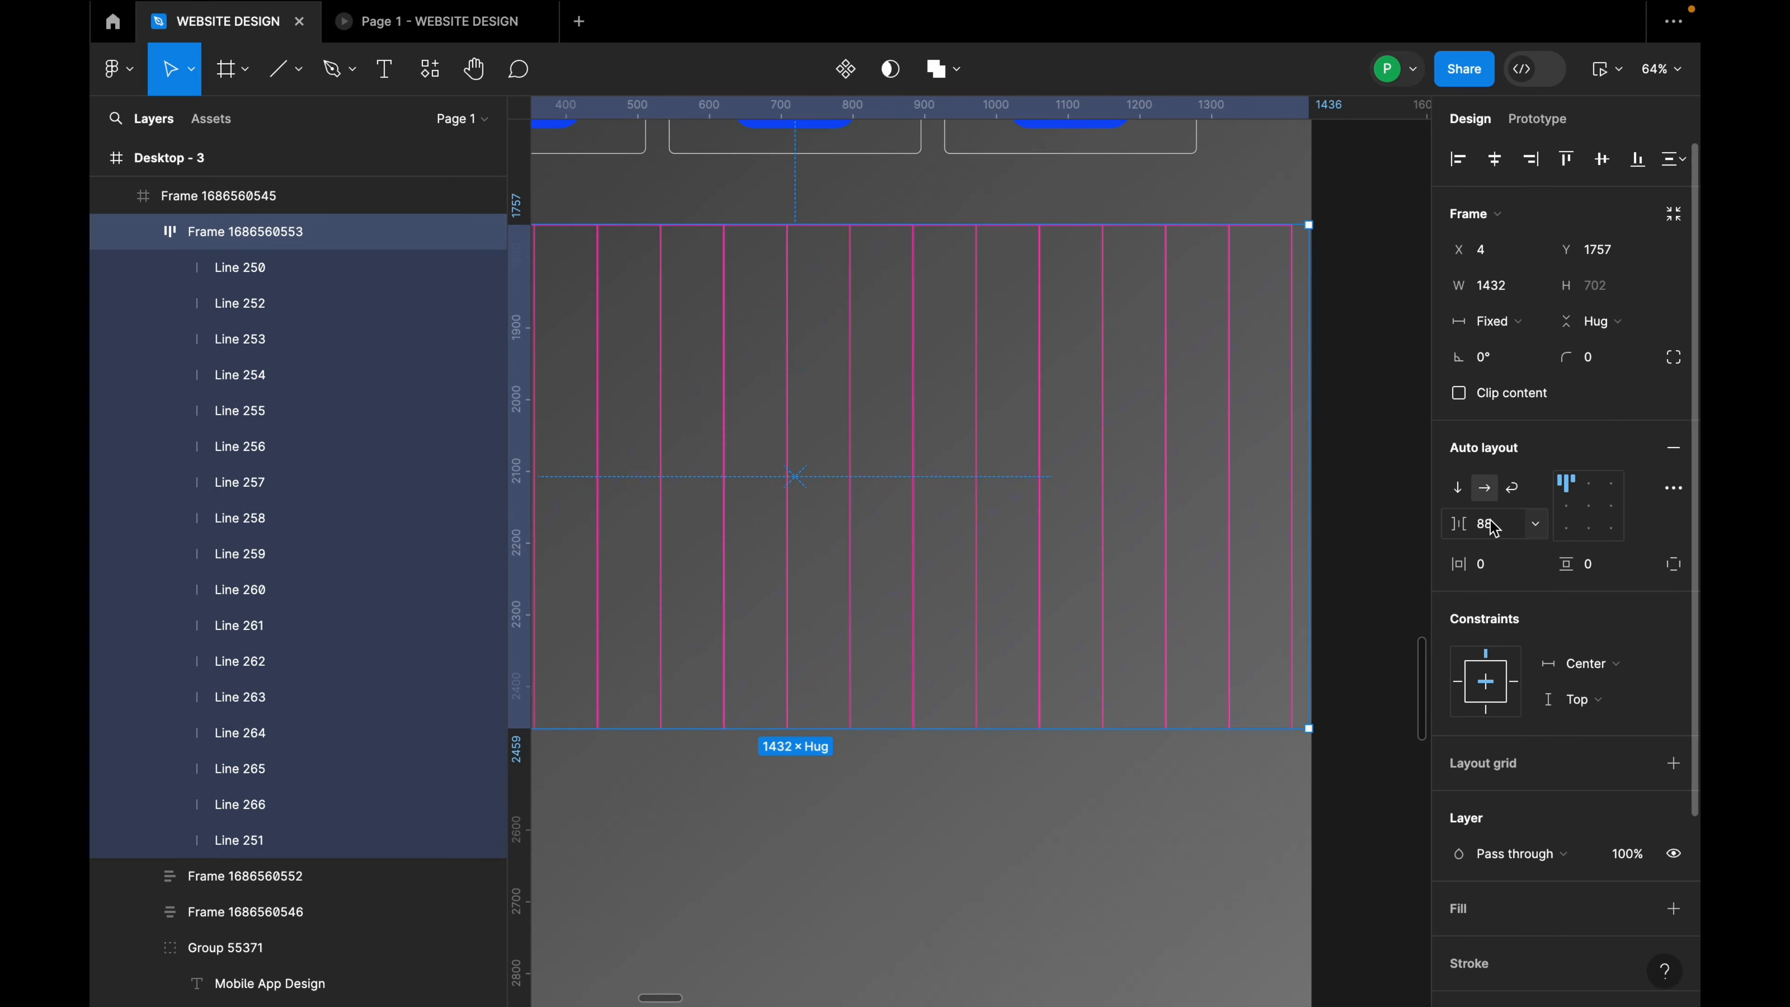
{"action": "left_click", "coordinate": [1503, 531]}
{"action": "key", "text": "Return"}
Step: Centre the 1408-wide line row horizontally in the section at X 16
{"action": "left_click", "coordinate": [1369, 475]}
{"action": "scroll", "coordinate": [1369, 474], "scroll_direction": "down", "scroll_amount": 3}
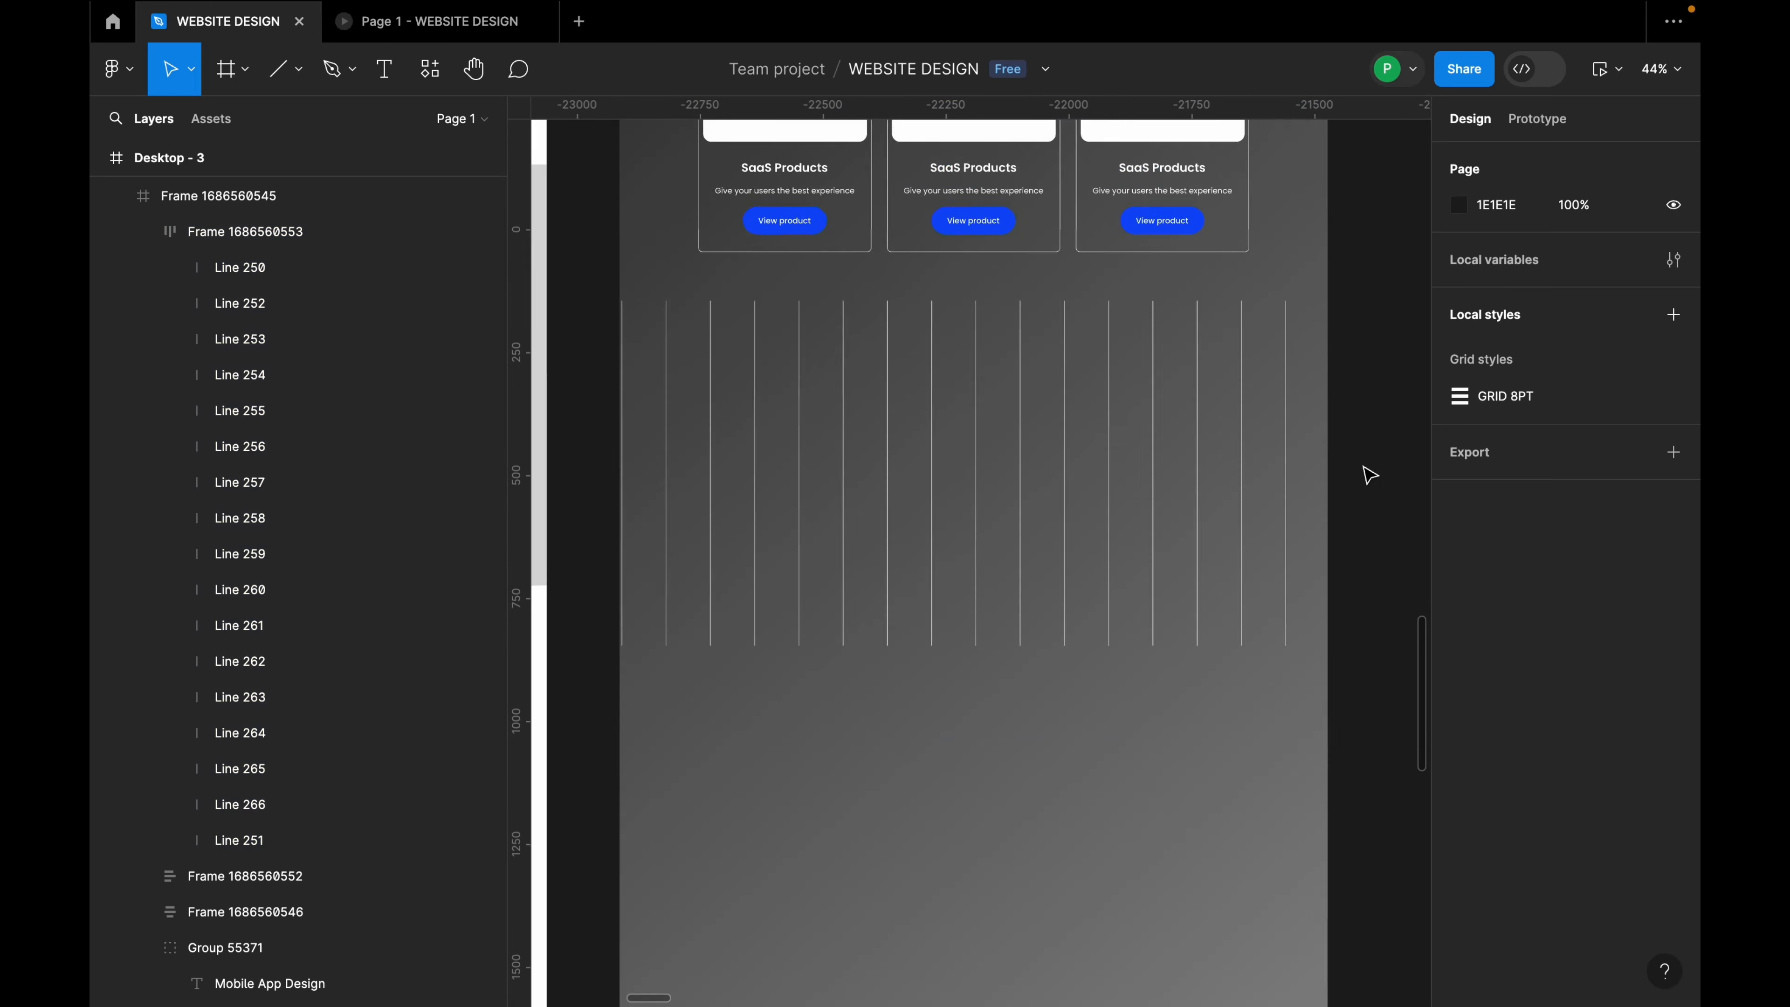
{"action": "left_click", "coordinate": [1259, 455]}
{"action": "left_click", "coordinate": [1493, 170]}
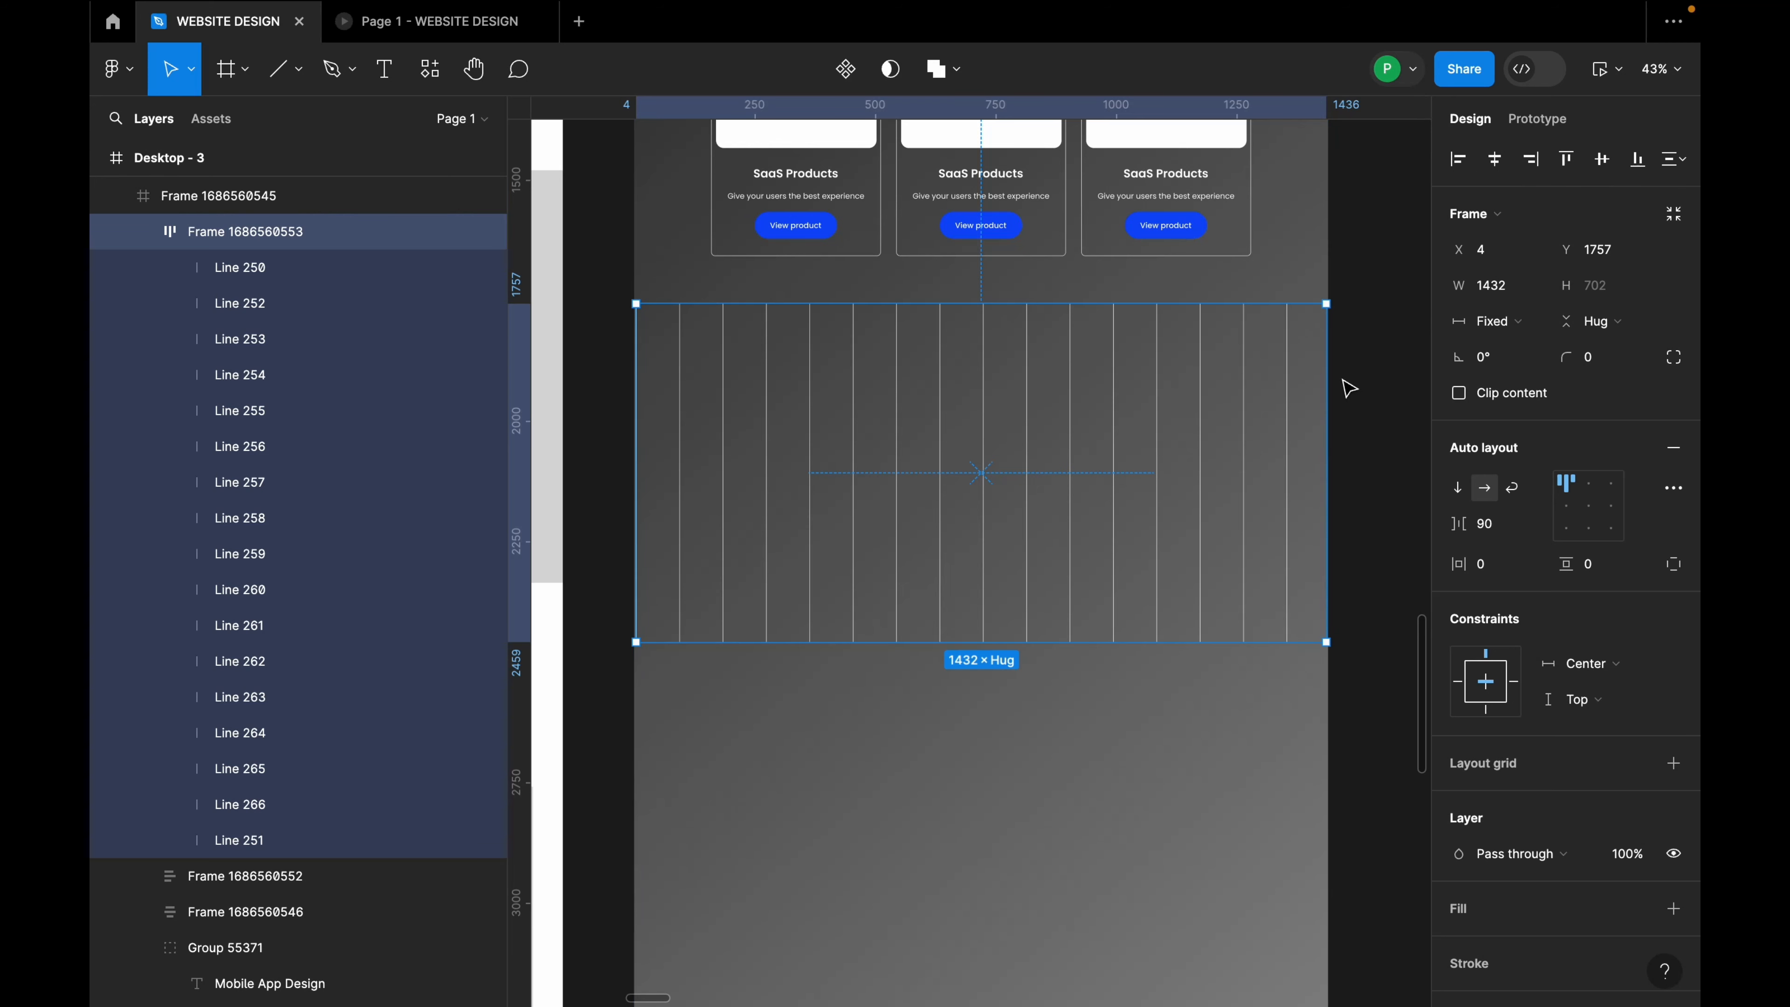
{"action": "left_click", "coordinate": [1148, 512]}
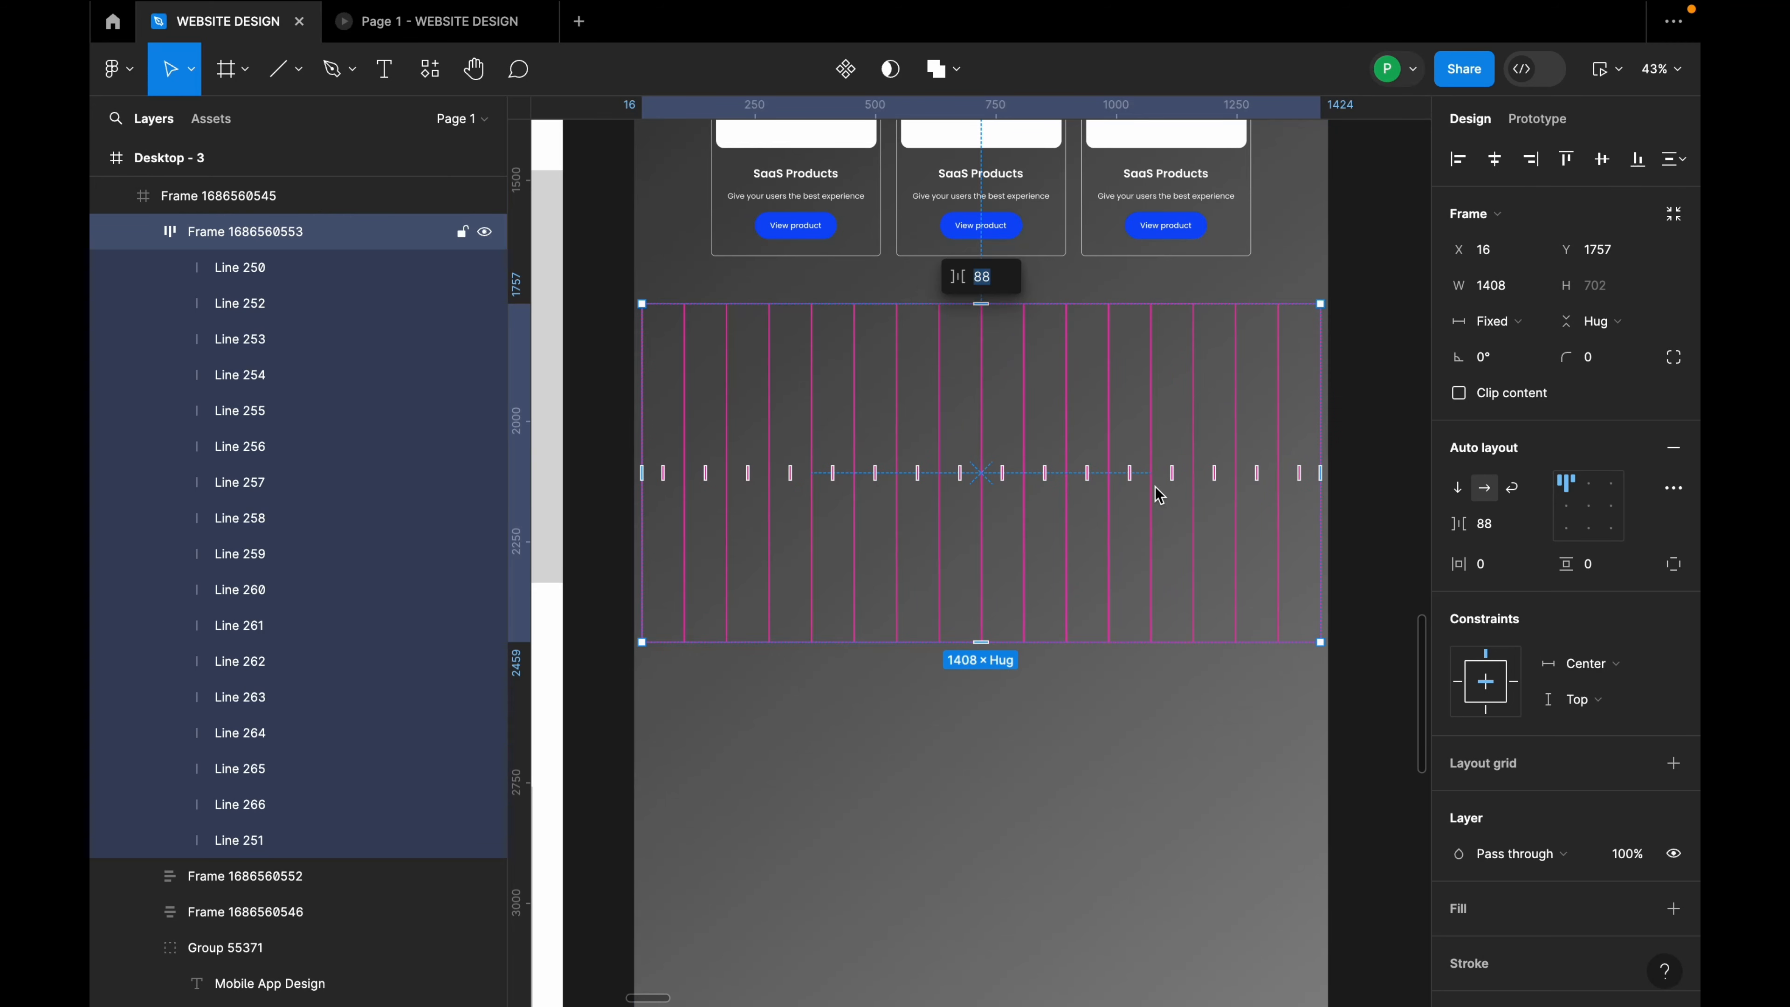
{"action": "left_click", "coordinate": [1159, 496]}
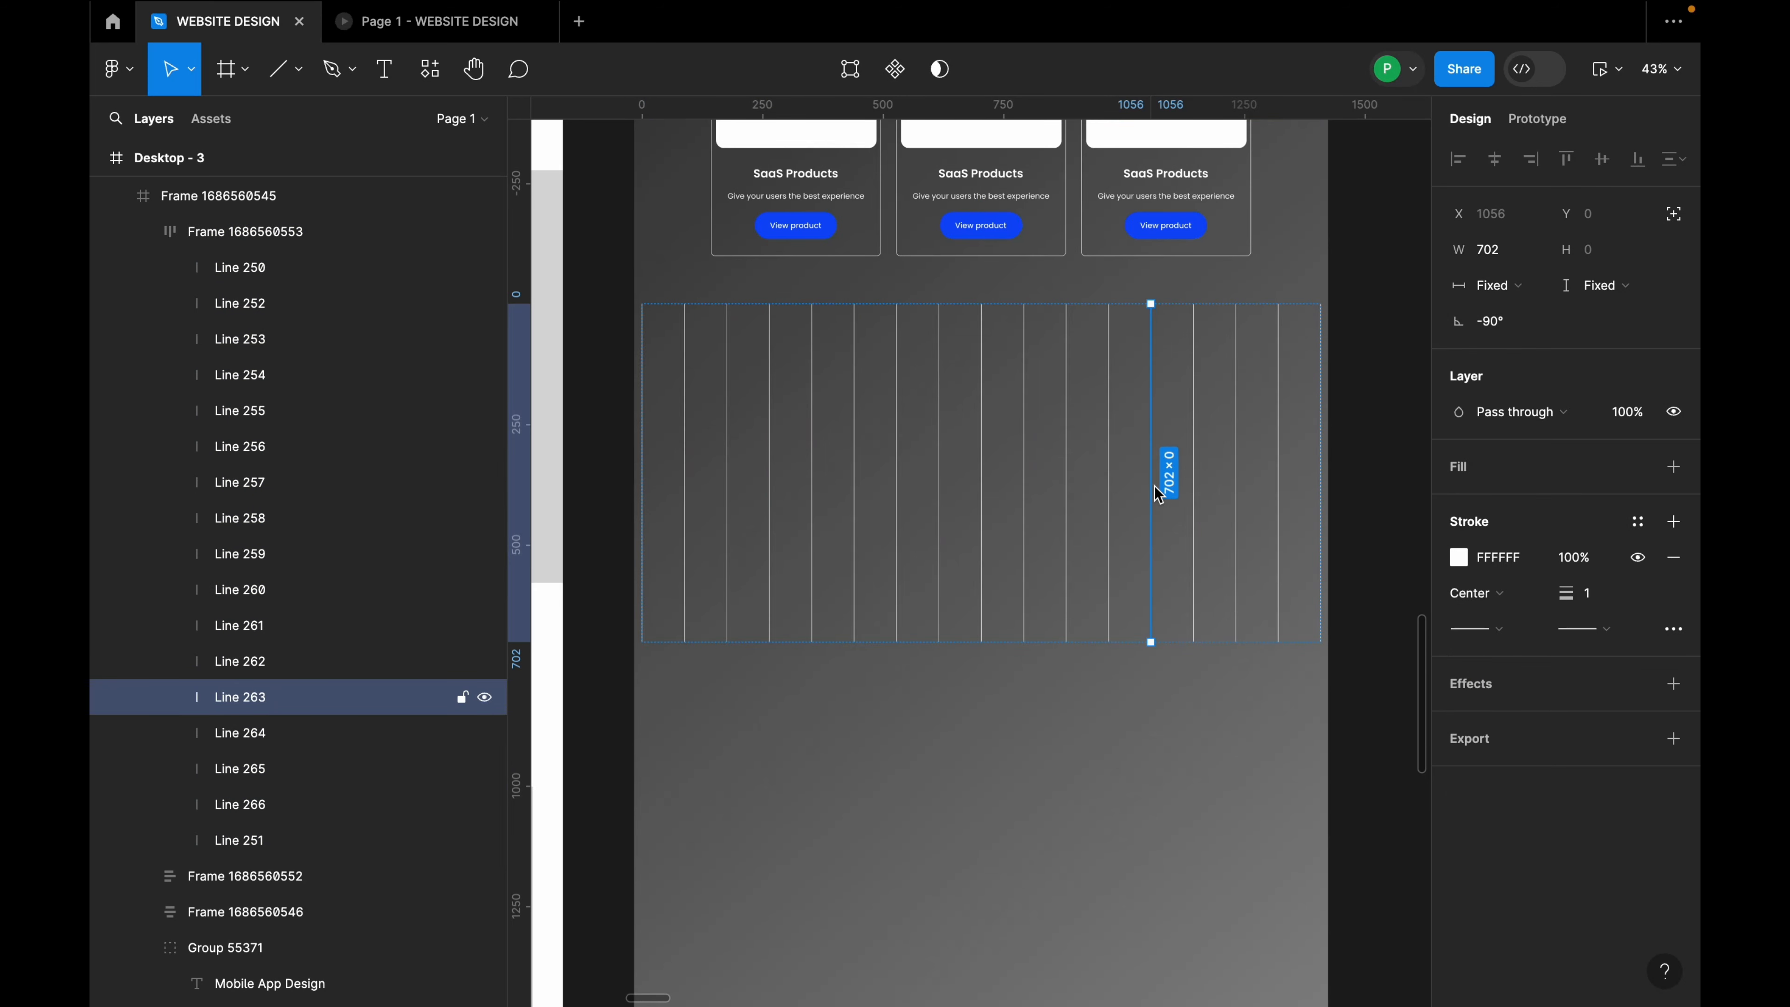
Step: Add three more vertical lines and set the row's gap to 64
{"action": "key", "text": "ctrl+d"}
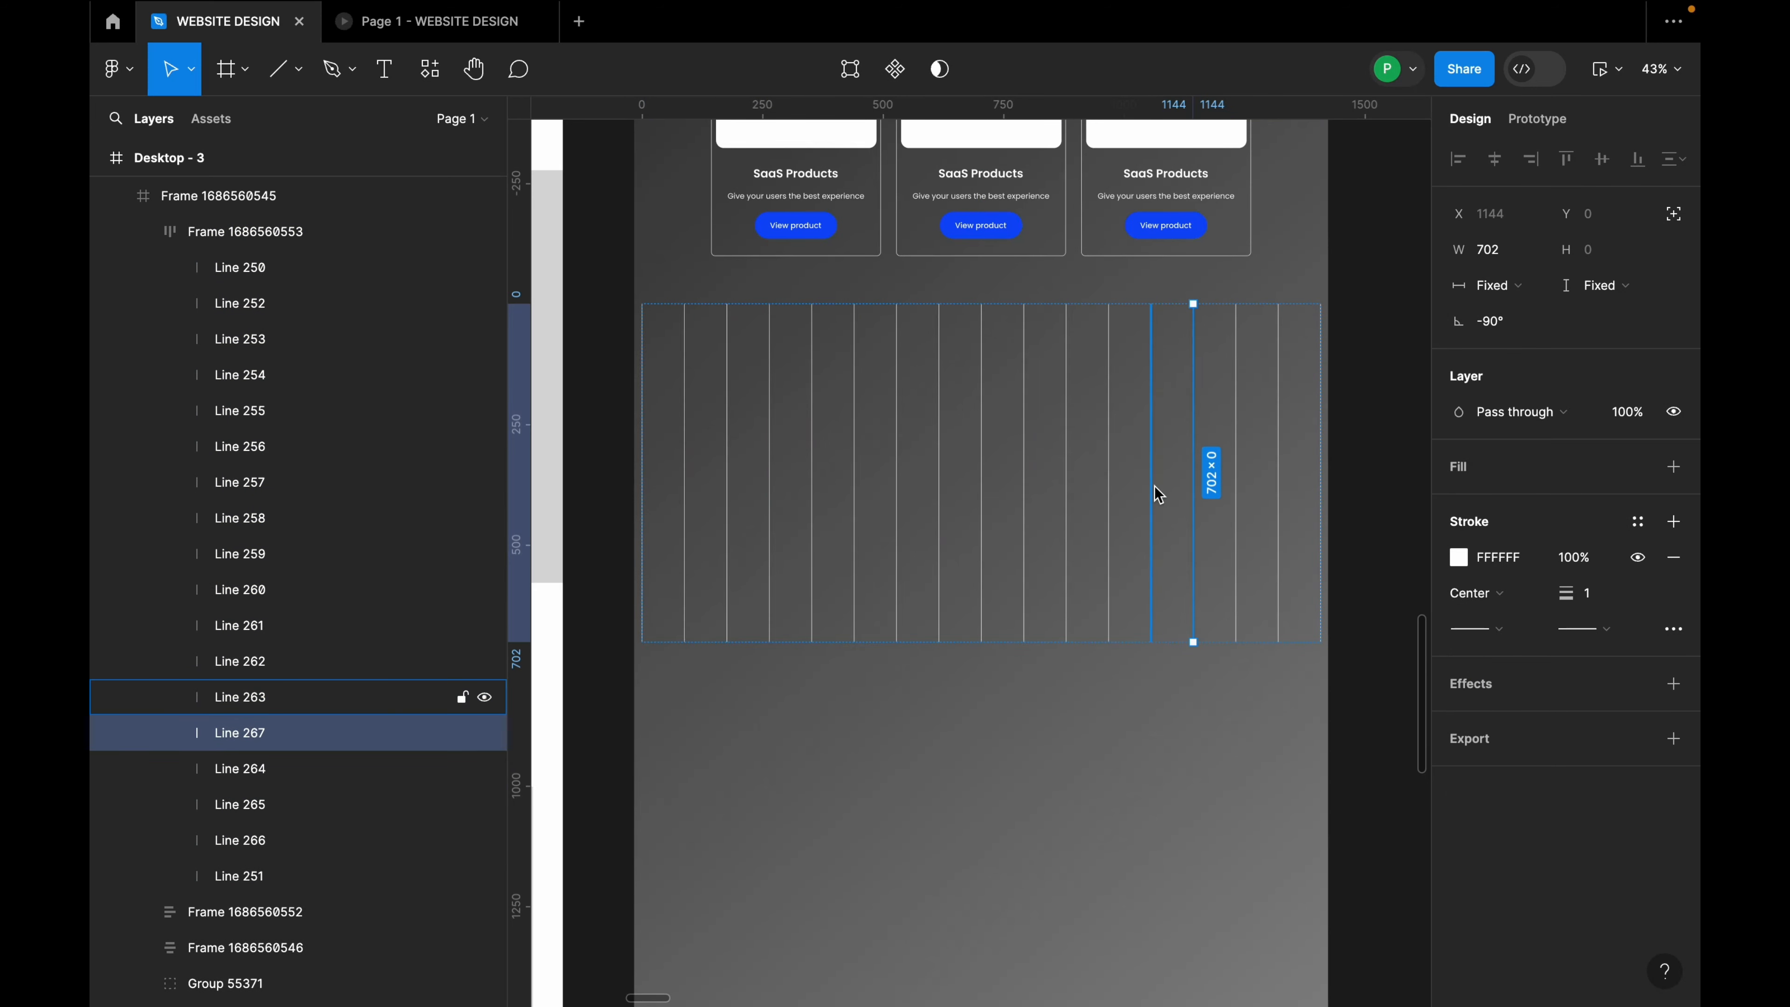
{"action": "key", "text": "ctrl+d"}
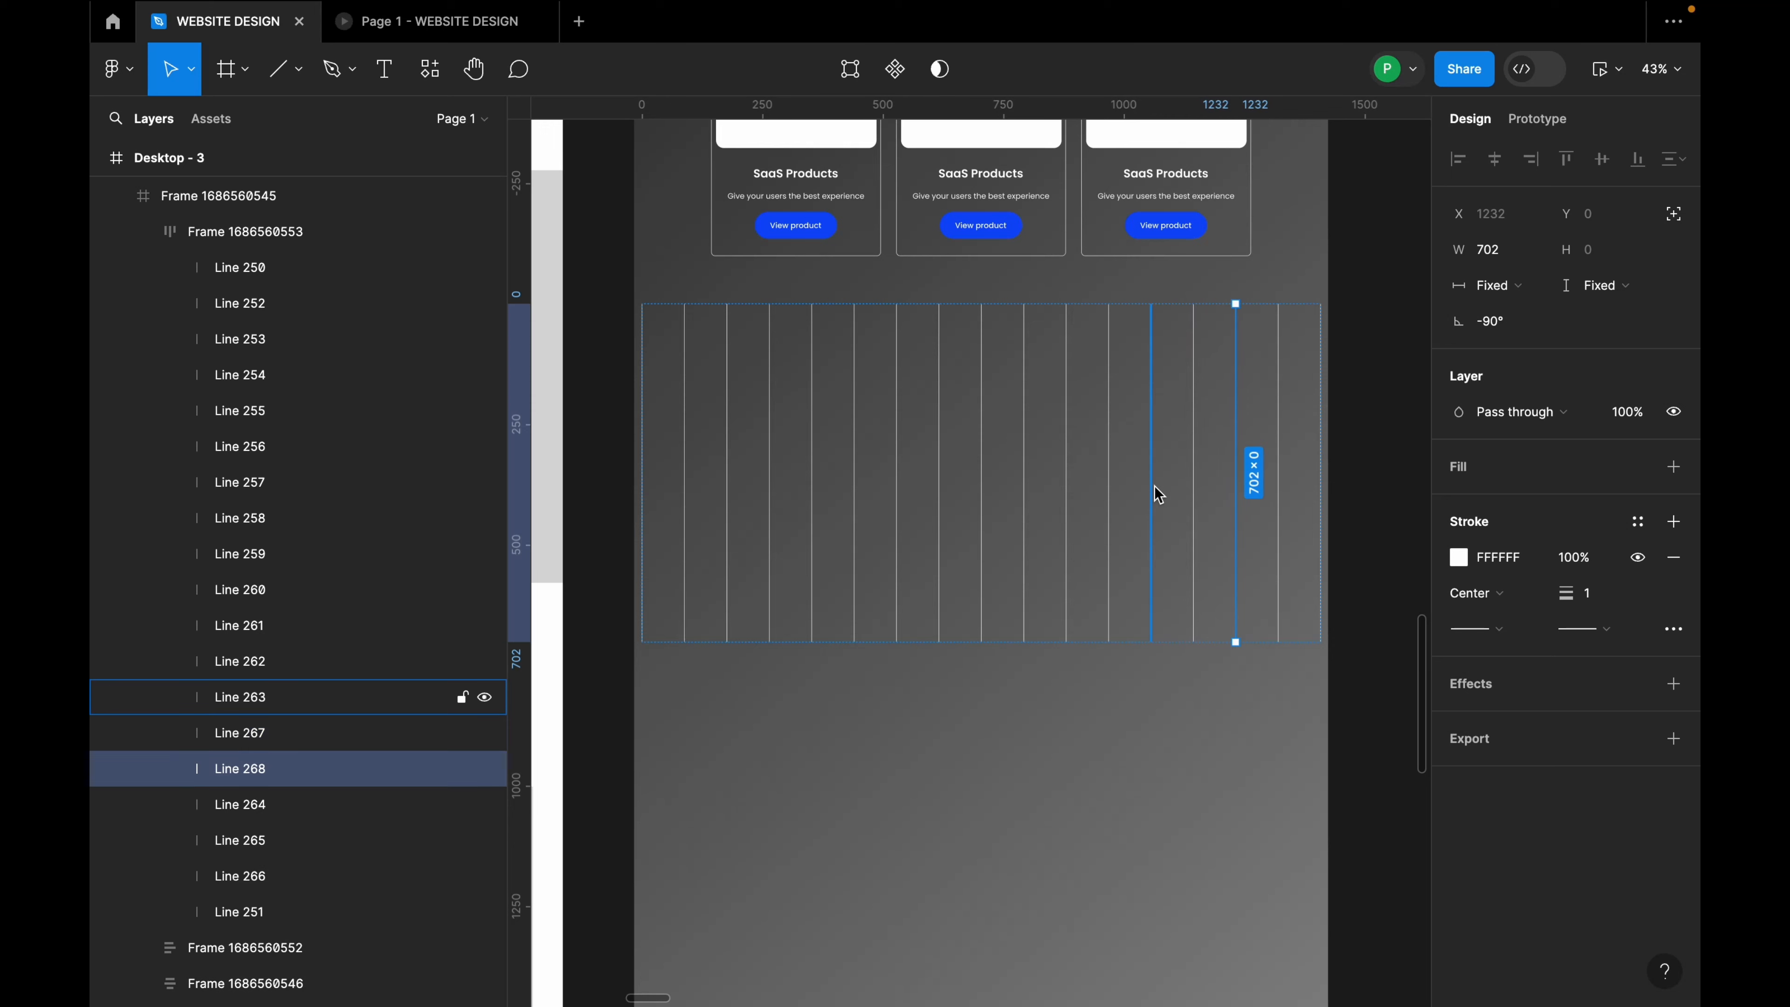
{"action": "key", "text": "ctrl+d"}
{"action": "left_click", "coordinate": [1411, 583]}
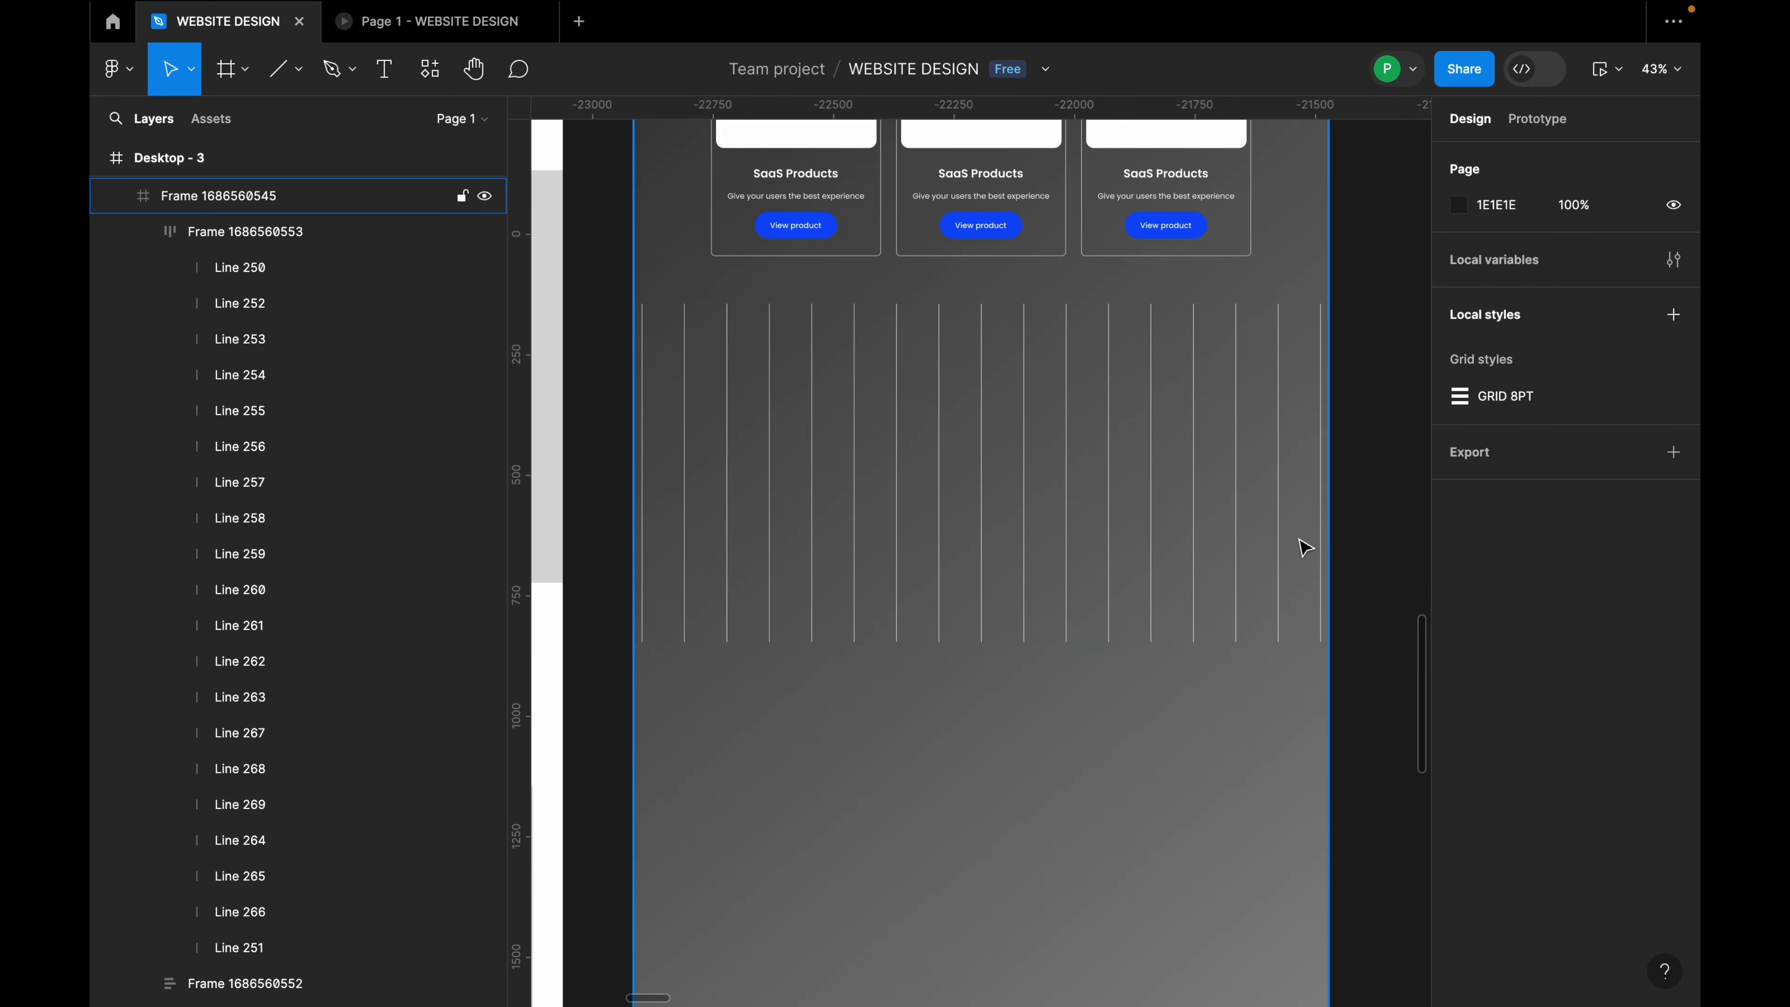
{"action": "left_click", "coordinate": [1304, 543]}
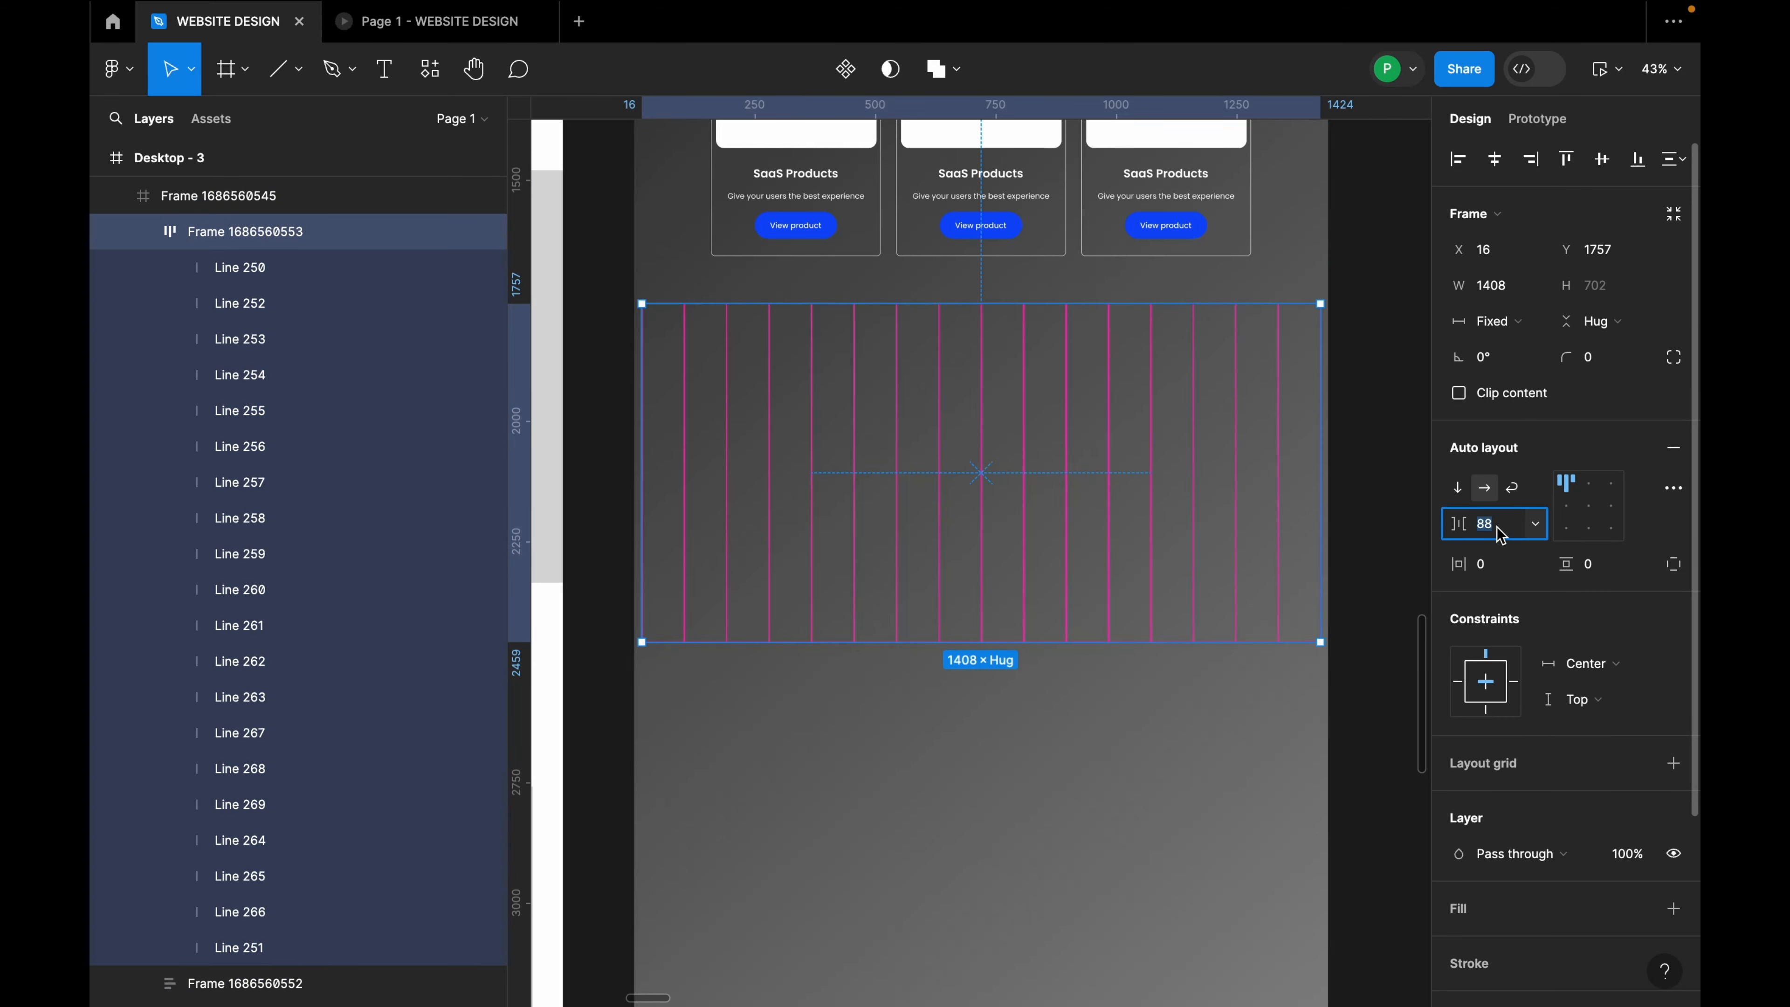
{"action": "type", "text": "64"}
{"action": "key", "text": "Return"}
{"action": "left_click", "coordinate": [1392, 500]}
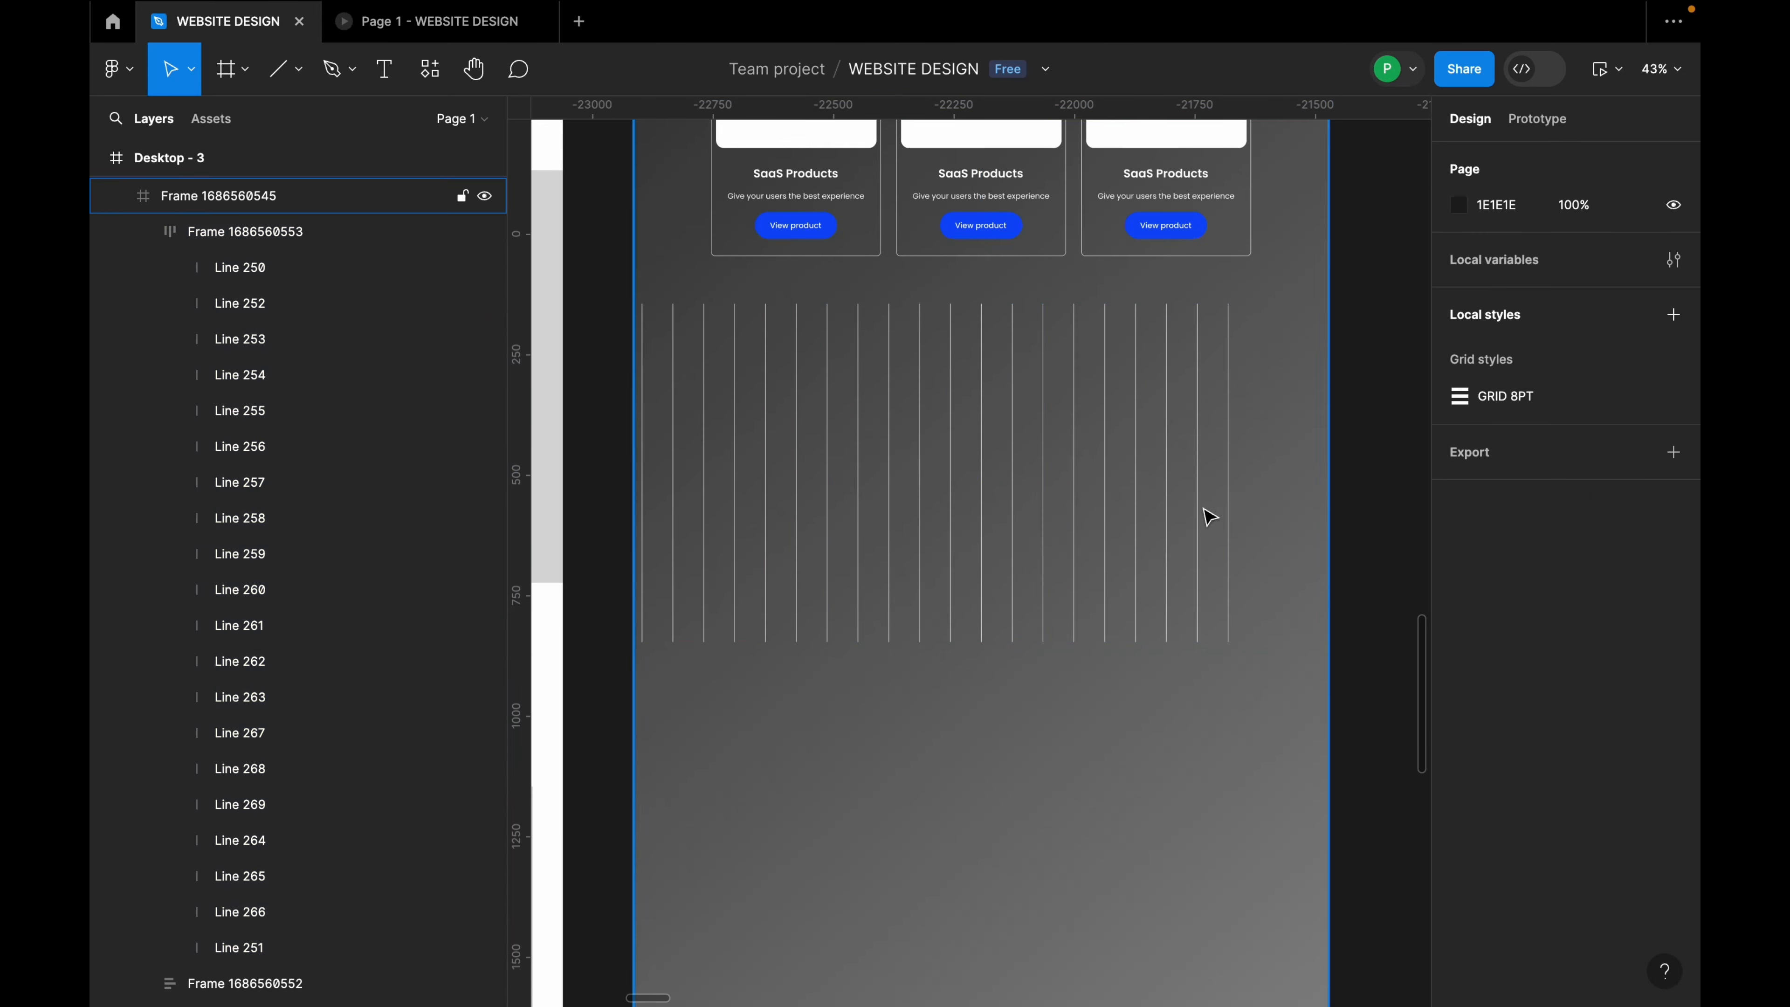
Step: Duplicate the last line, Line 251, and retype the row's gap value
{"action": "double_click", "coordinate": [1230, 485]}
{"action": "double_click", "coordinate": [1230, 485]}
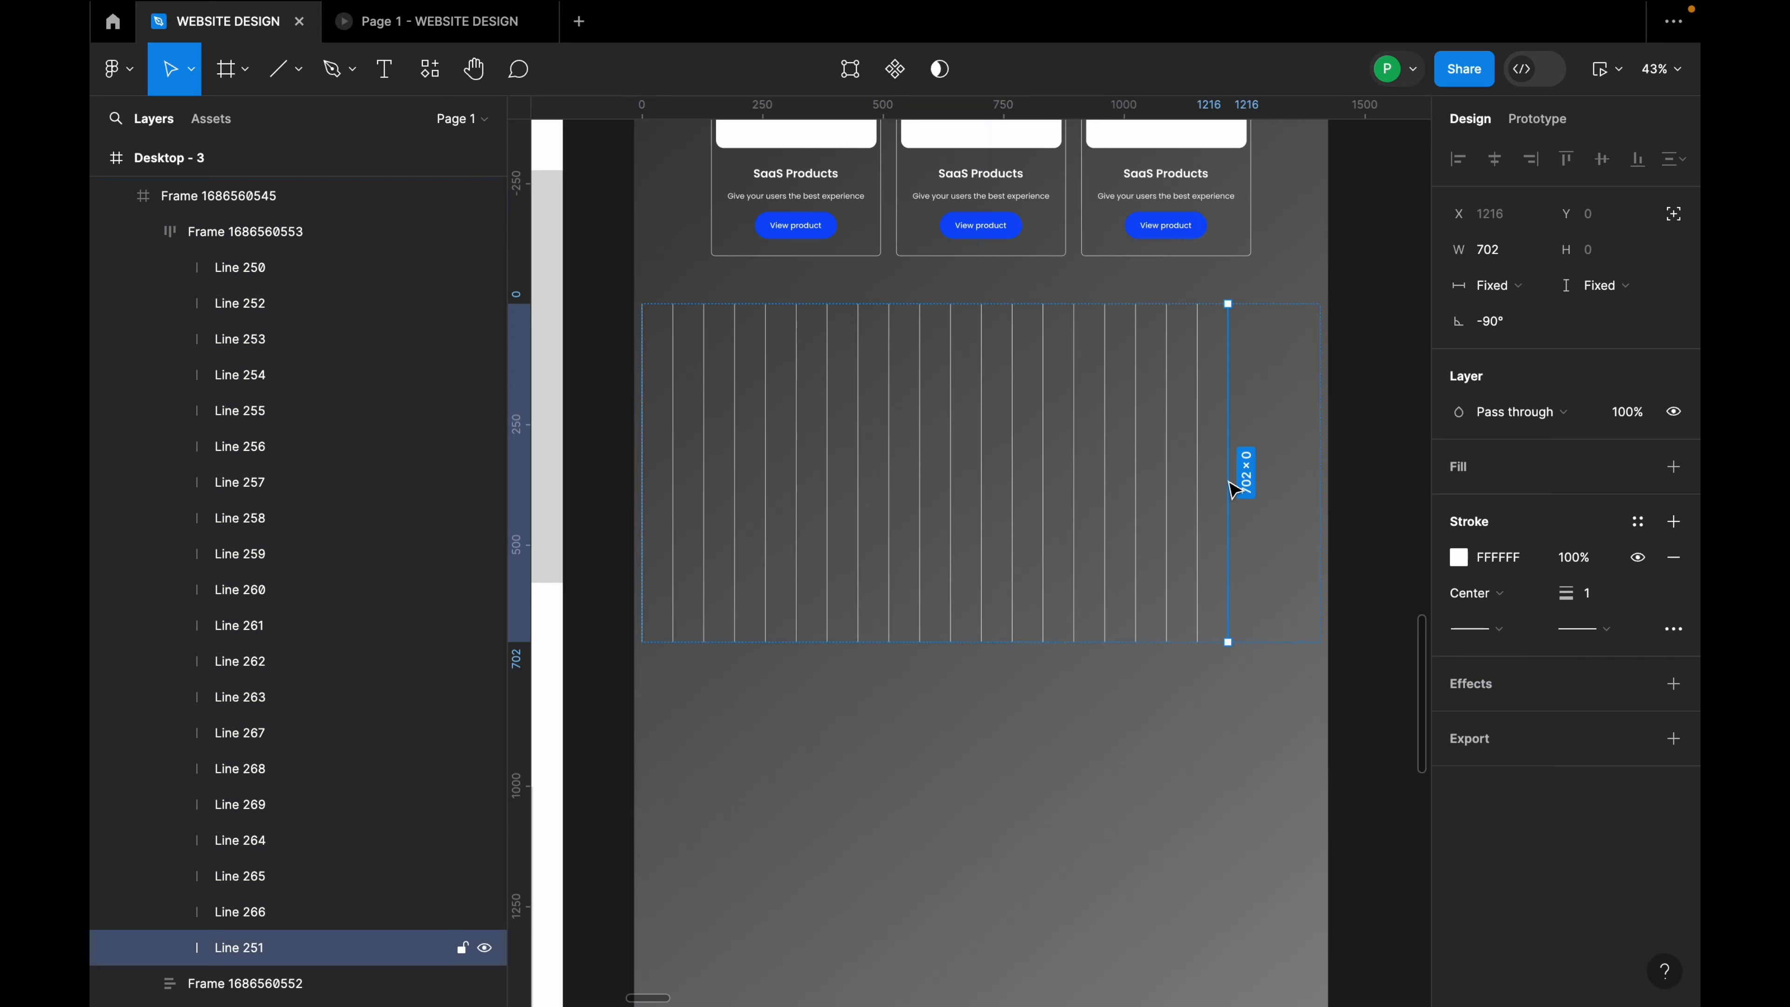
{"action": "key", "text": "super+d"}
{"action": "key", "text": "super+d"}
{"action": "key", "text": "super+d"}
{"action": "key", "text": "super+d"}
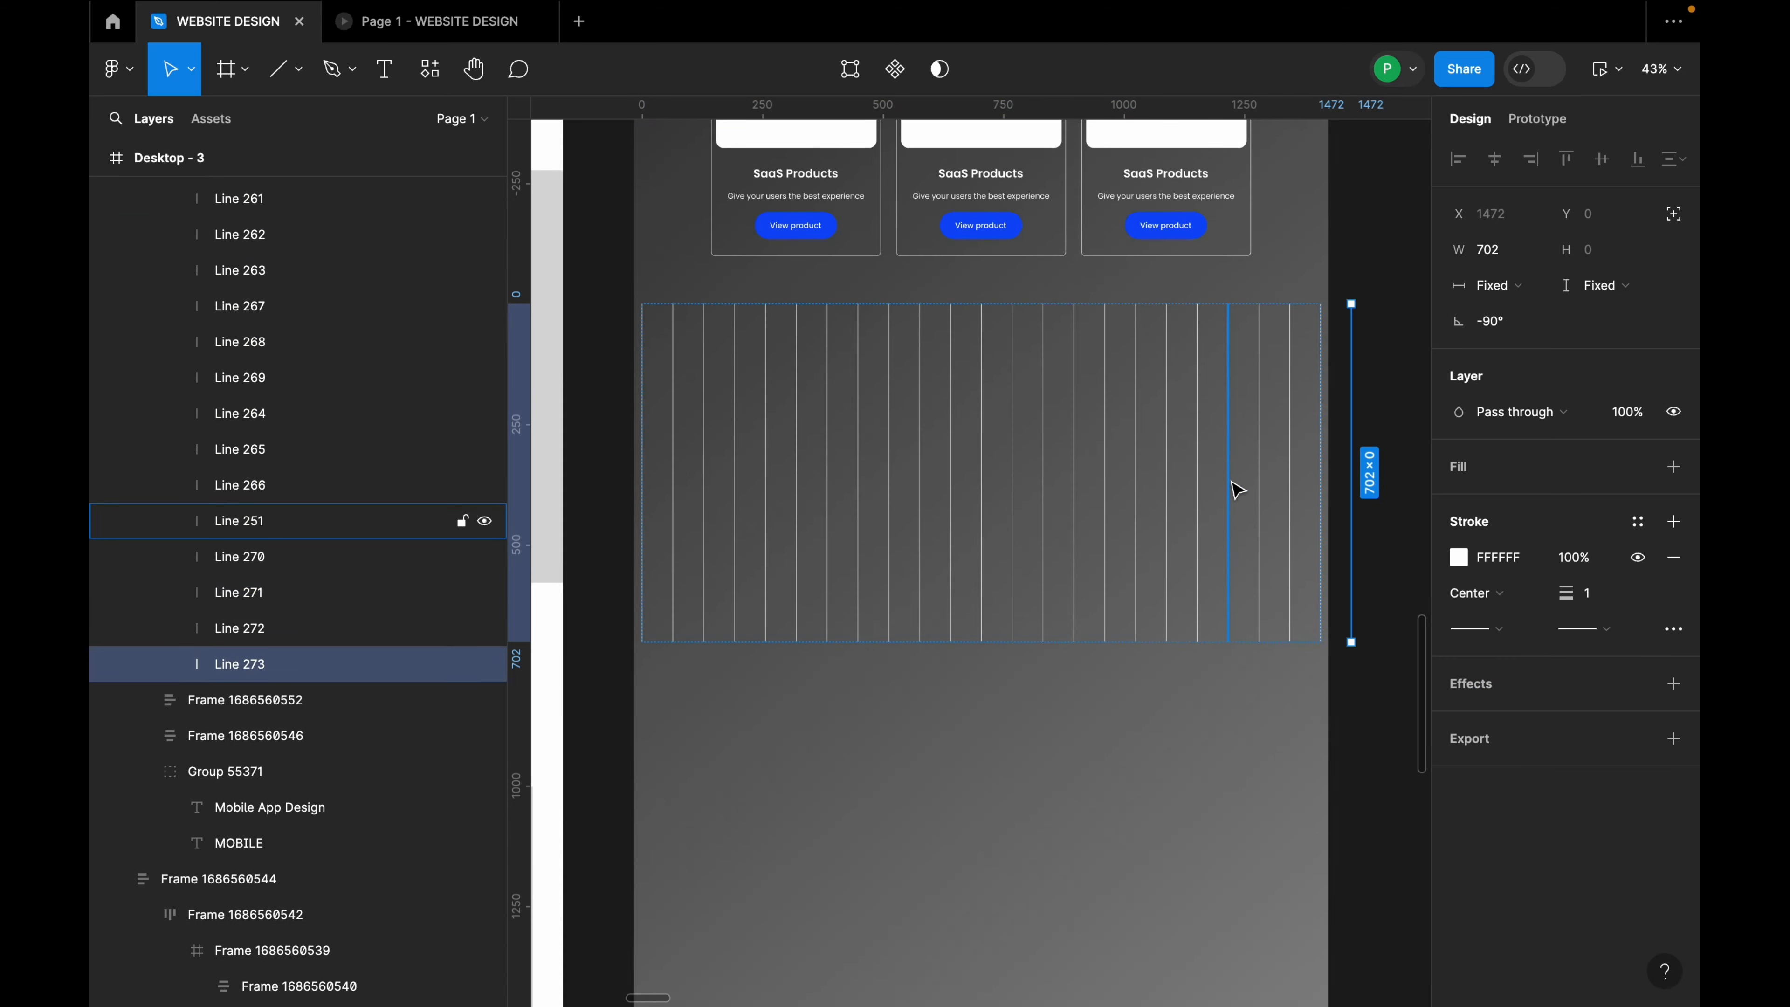
{"action": "left_click", "coordinate": [1392, 429]}
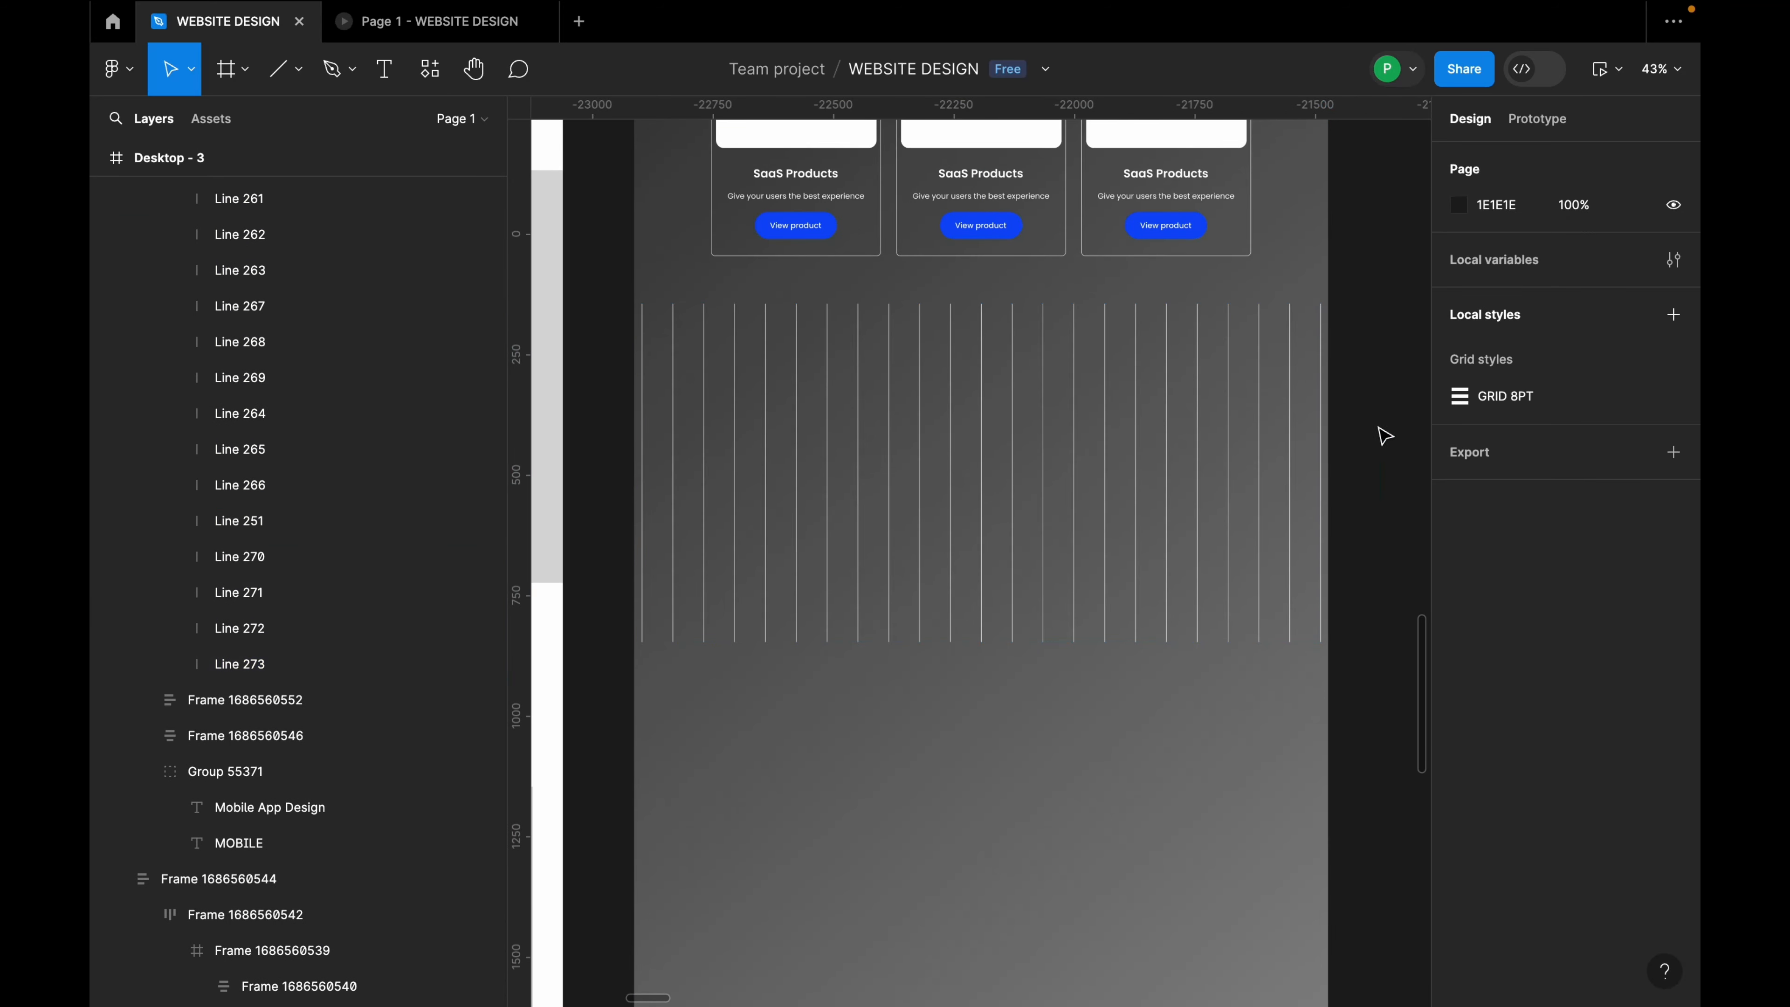
{"action": "double_click", "coordinate": [1230, 444]}
{"action": "left_click", "coordinate": [1505, 521]}
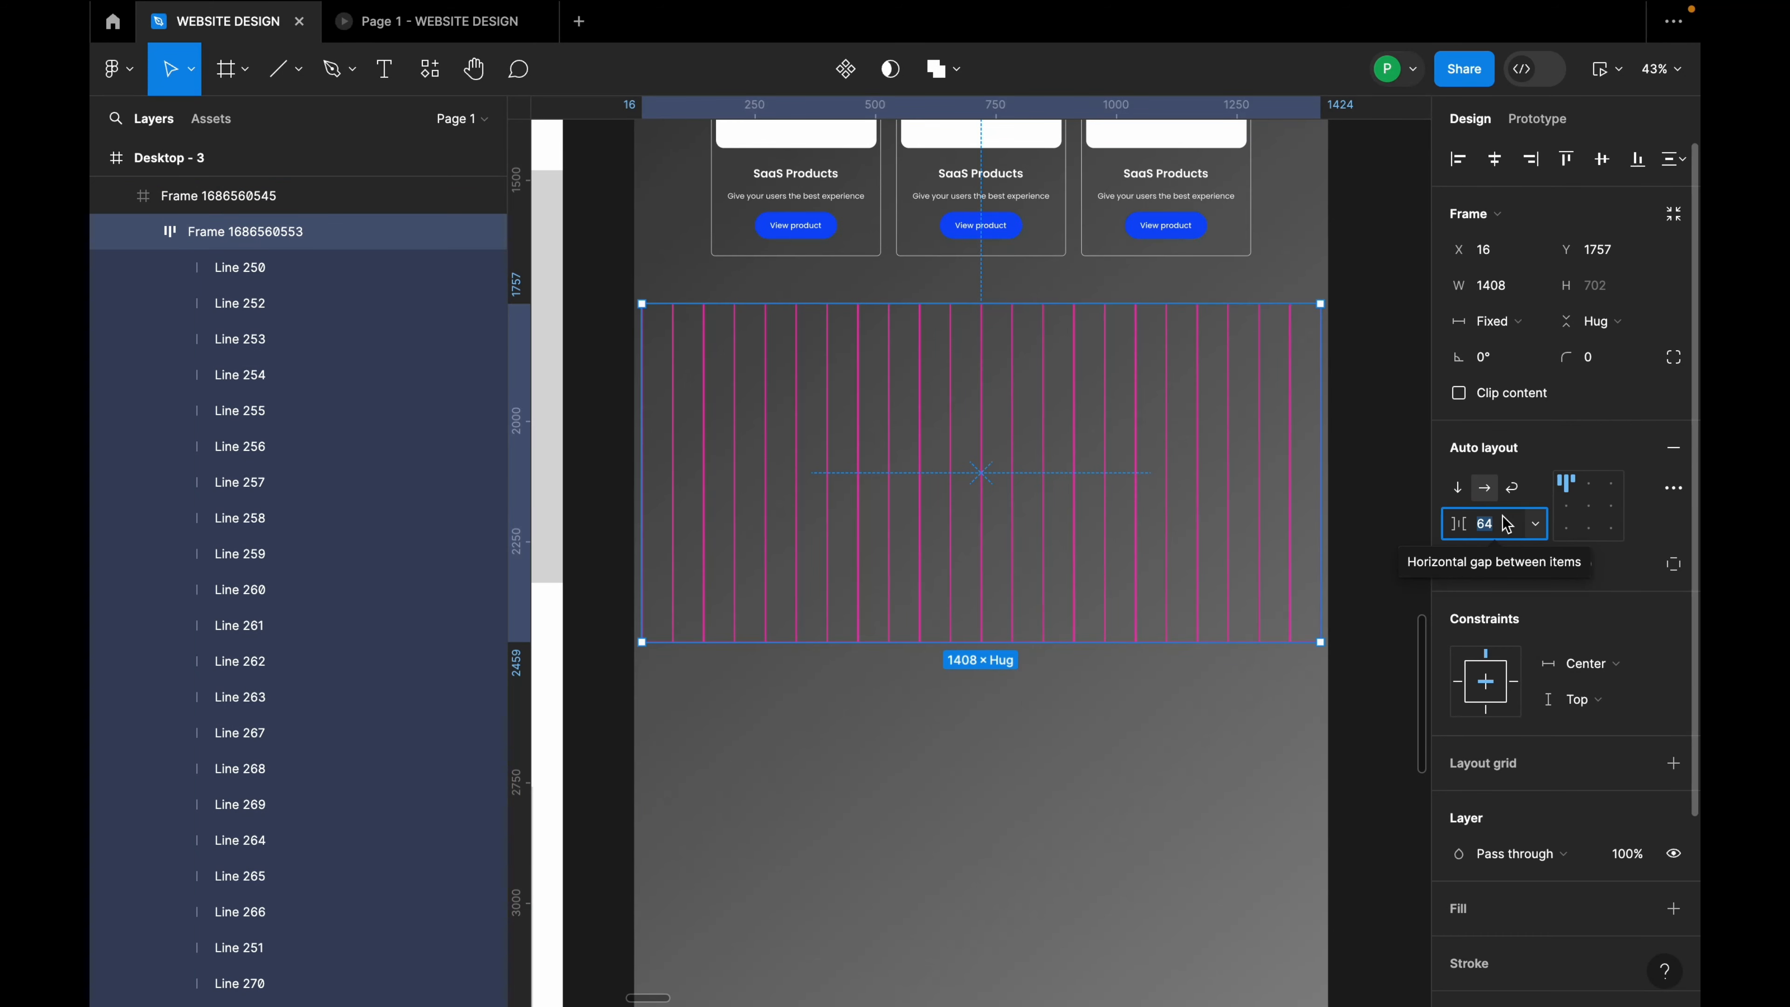
{"action": "type", "text": "60"}
{"action": "key", "text": "Return"}
Step: Inspect the lines frame and Line 271 to confirm the row spans 1408 wide
{"action": "left_click", "coordinate": [1380, 540]}
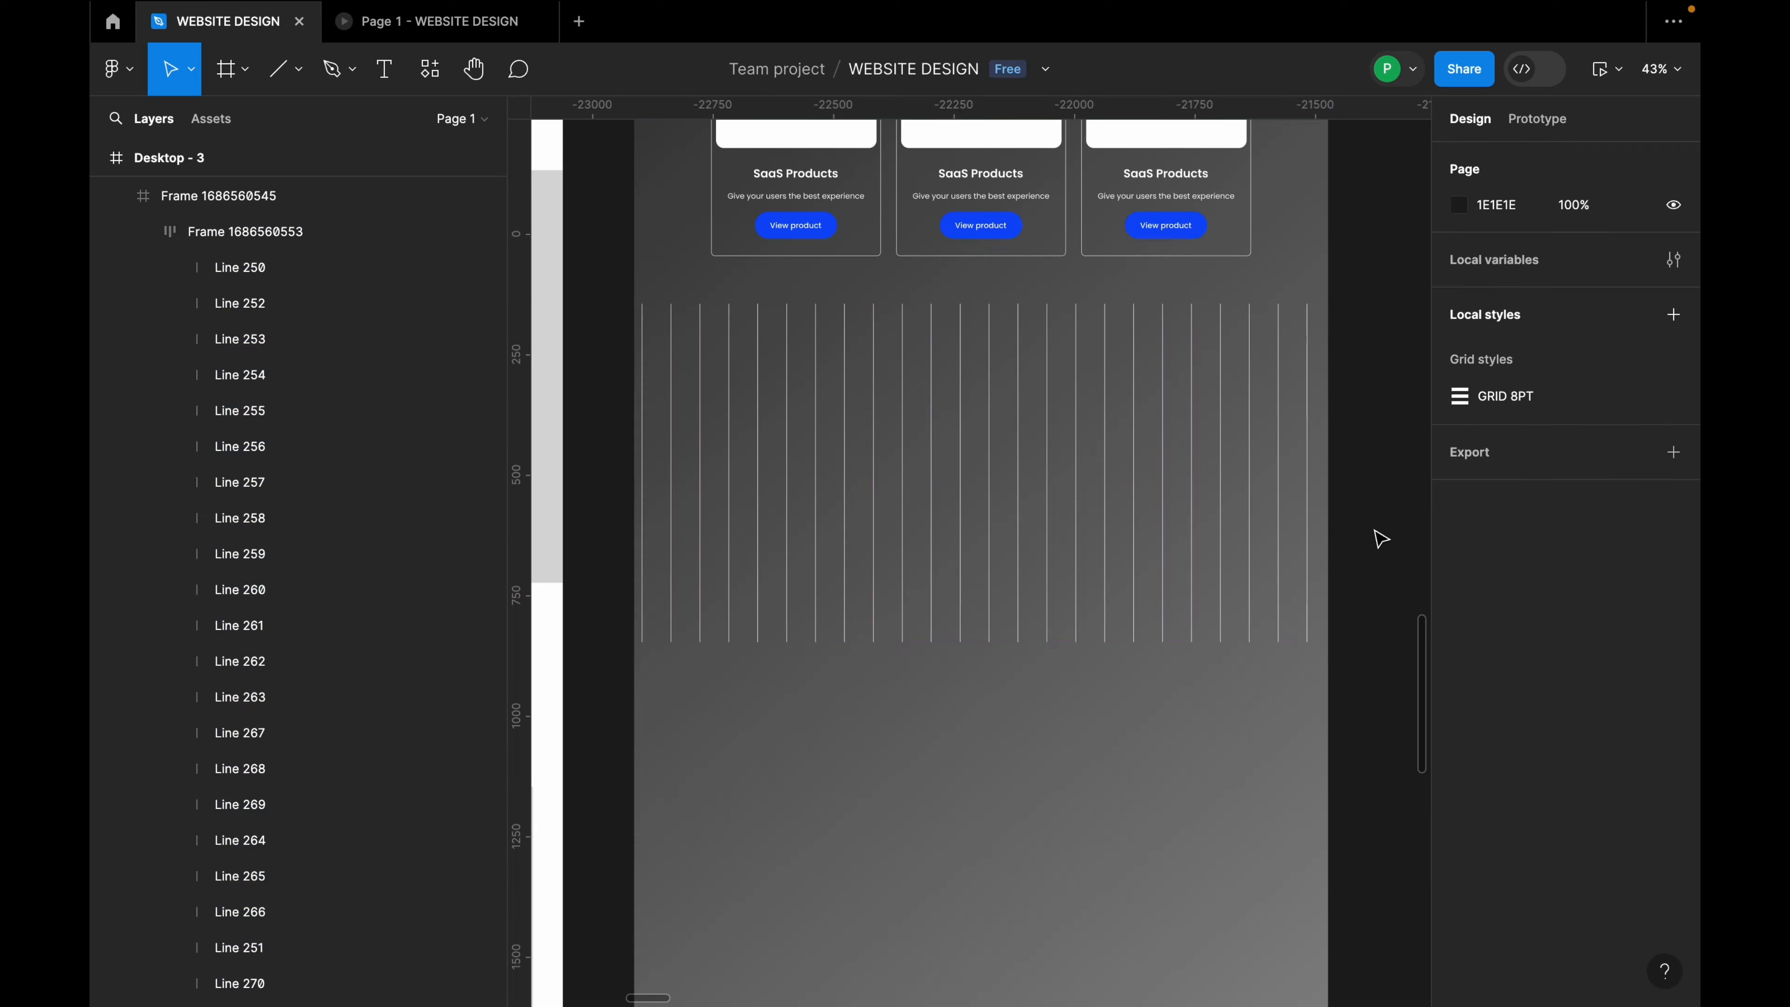
{"action": "left_click", "coordinate": [1319, 525]}
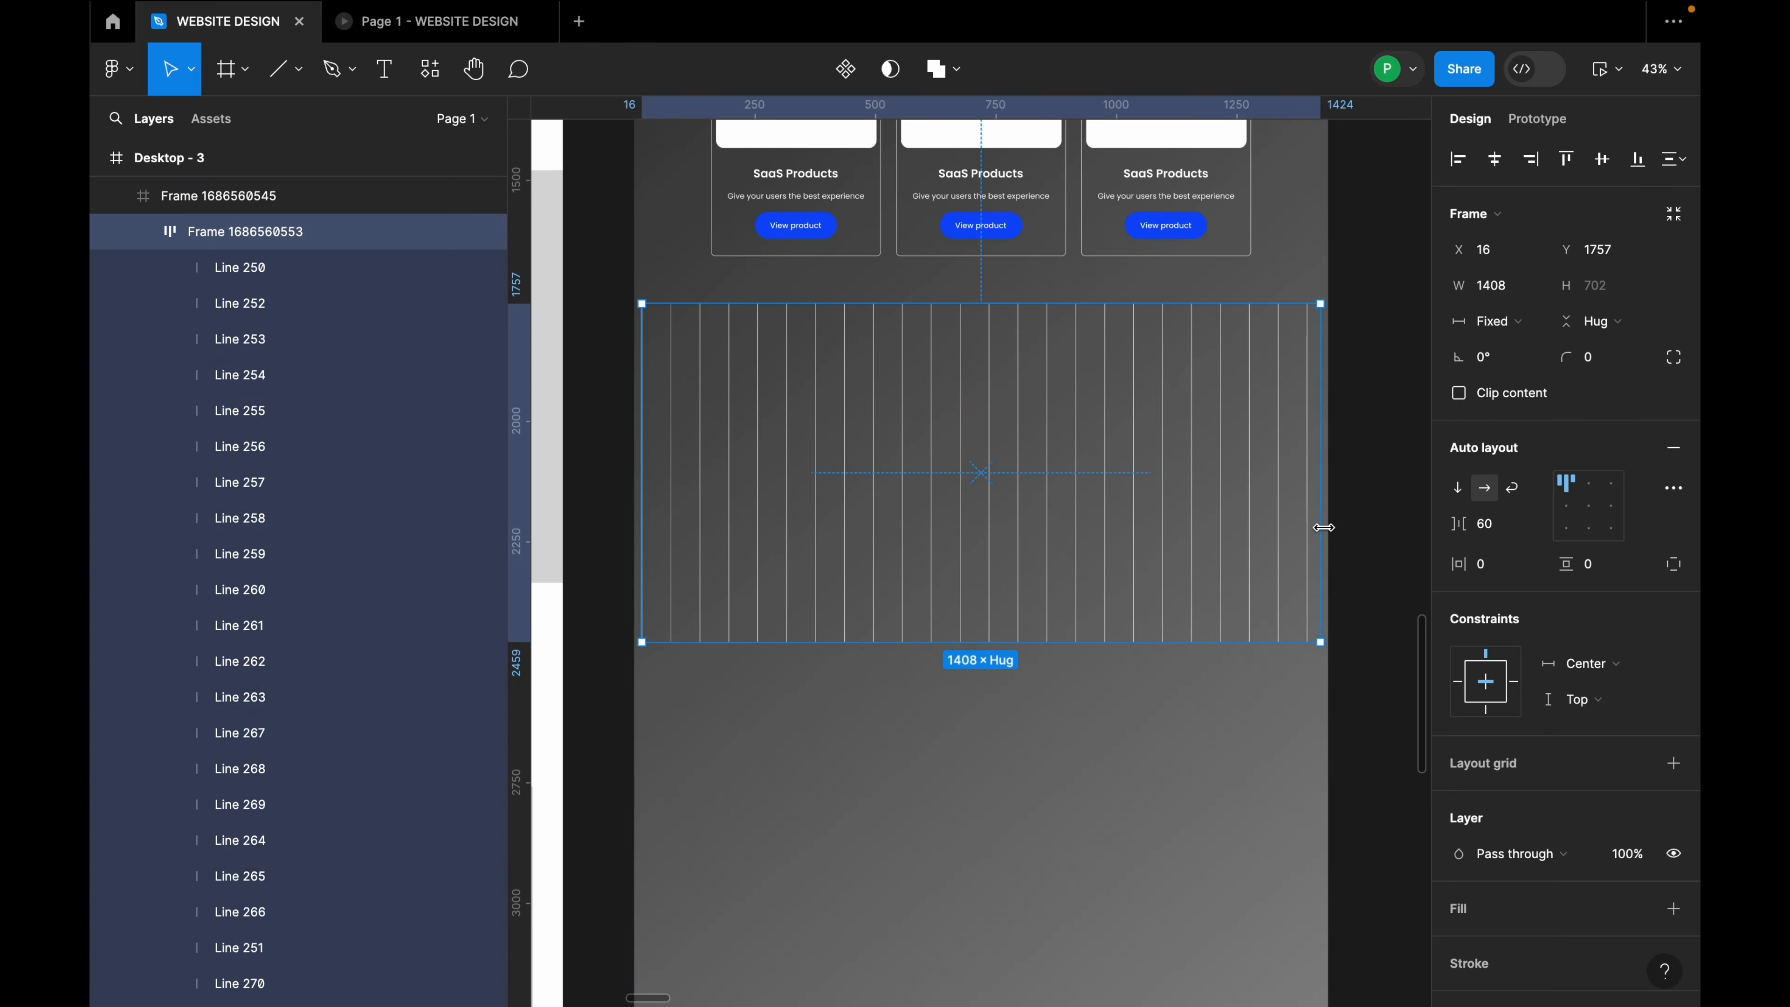
{"action": "left_click", "coordinate": [1371, 525]}
{"action": "left_click", "coordinate": [1297, 480]}
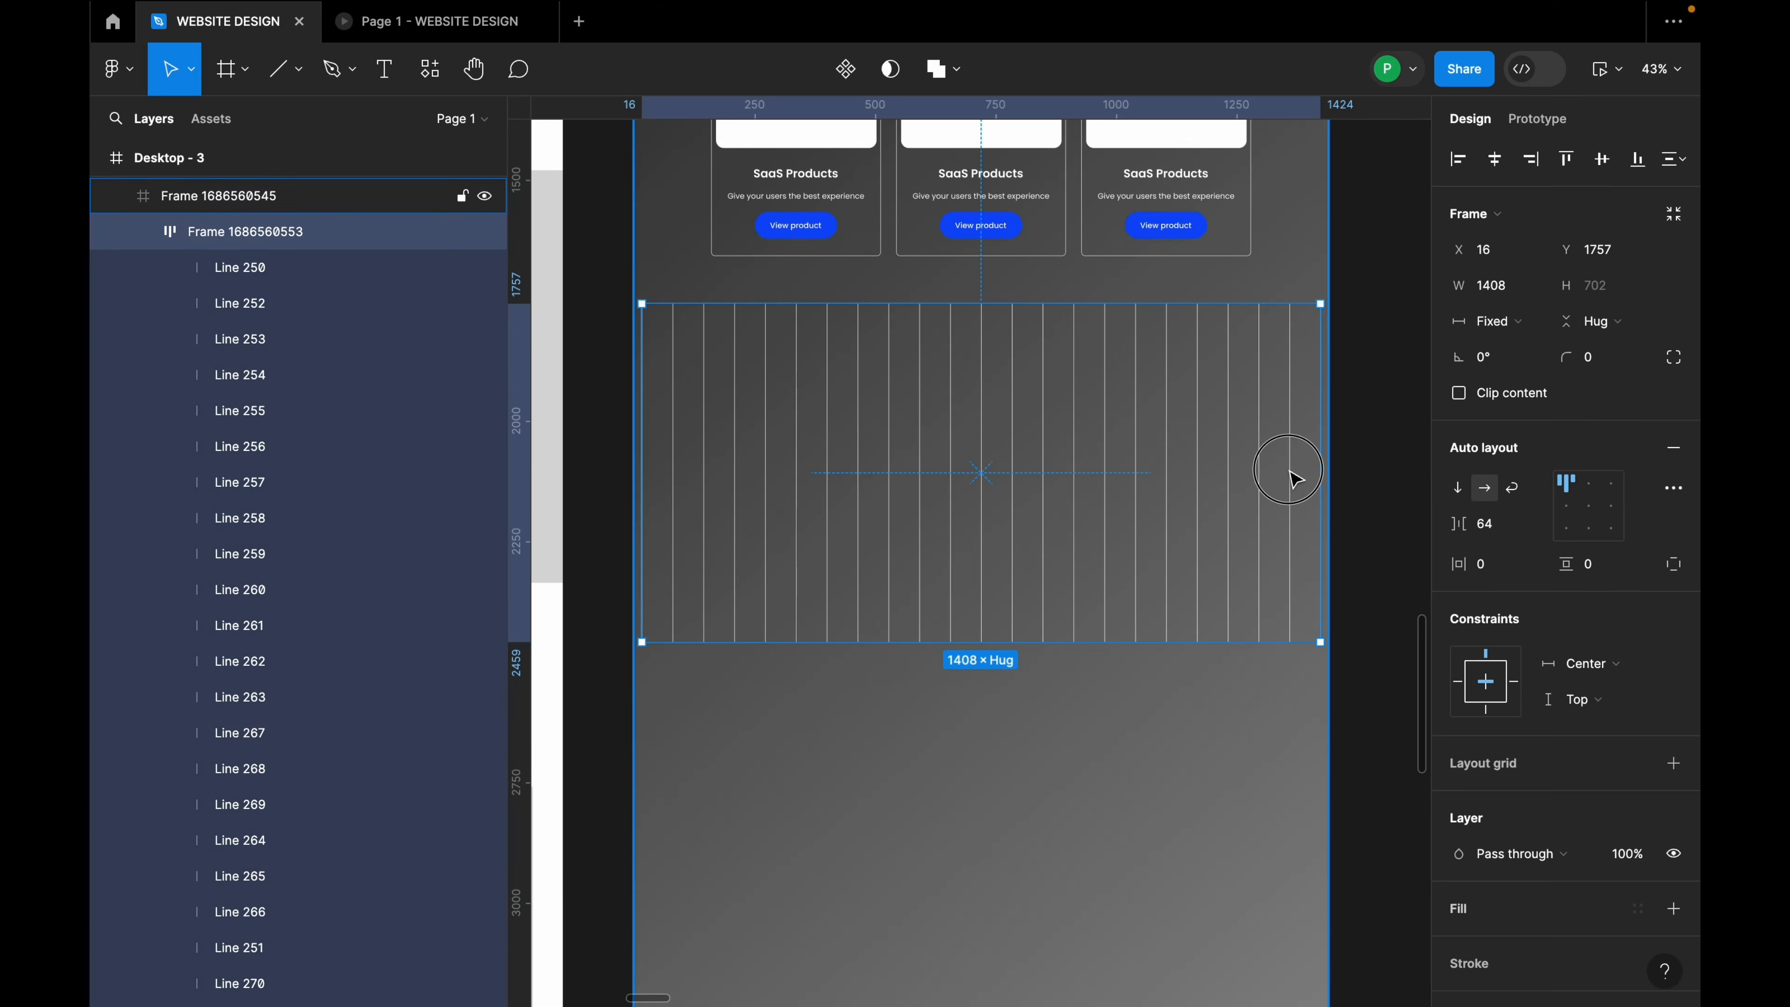
{"action": "left_click", "coordinate": [1293, 478]}
{"action": "key", "text": "Escape"}
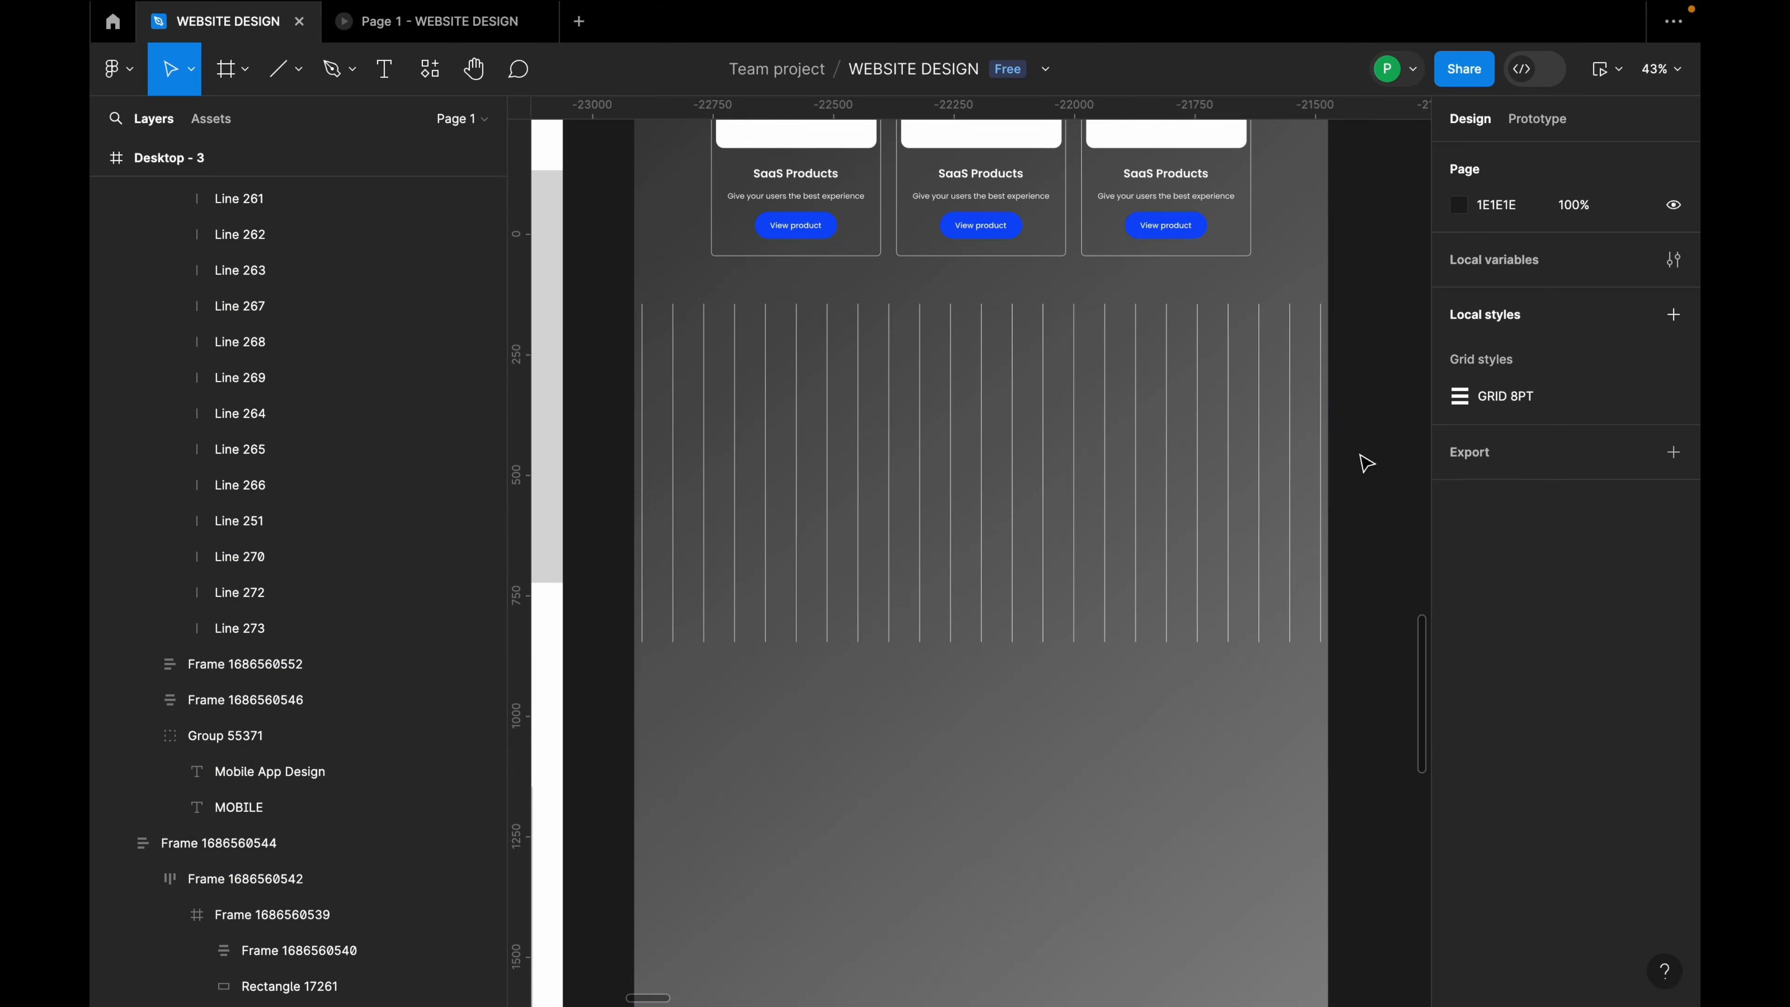
{"action": "left_click", "coordinate": [1226, 464]}
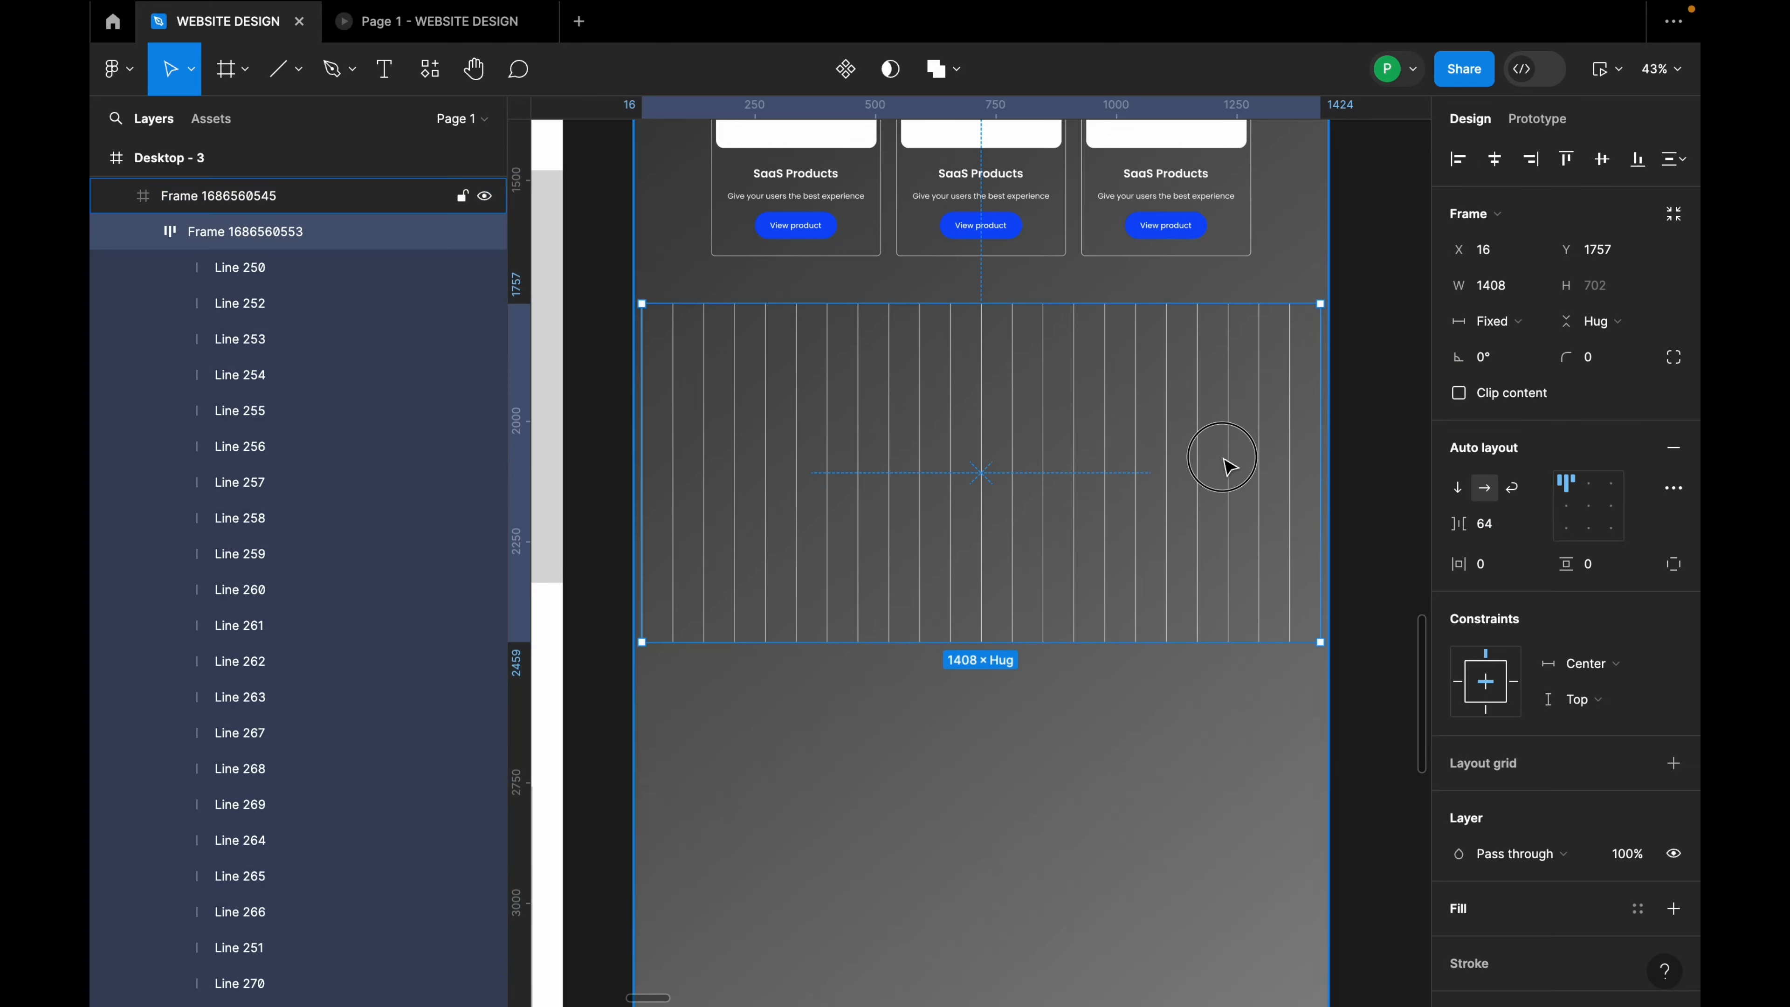
{"action": "left_click", "coordinate": [1348, 301]}
{"action": "scroll", "coordinate": [858, 442], "scroll_direction": "up", "scroll_amount": 1}
Step: Turn the auto-layout line frame into a plain group, Group 55372
{"action": "left_click", "coordinate": [916, 420]}
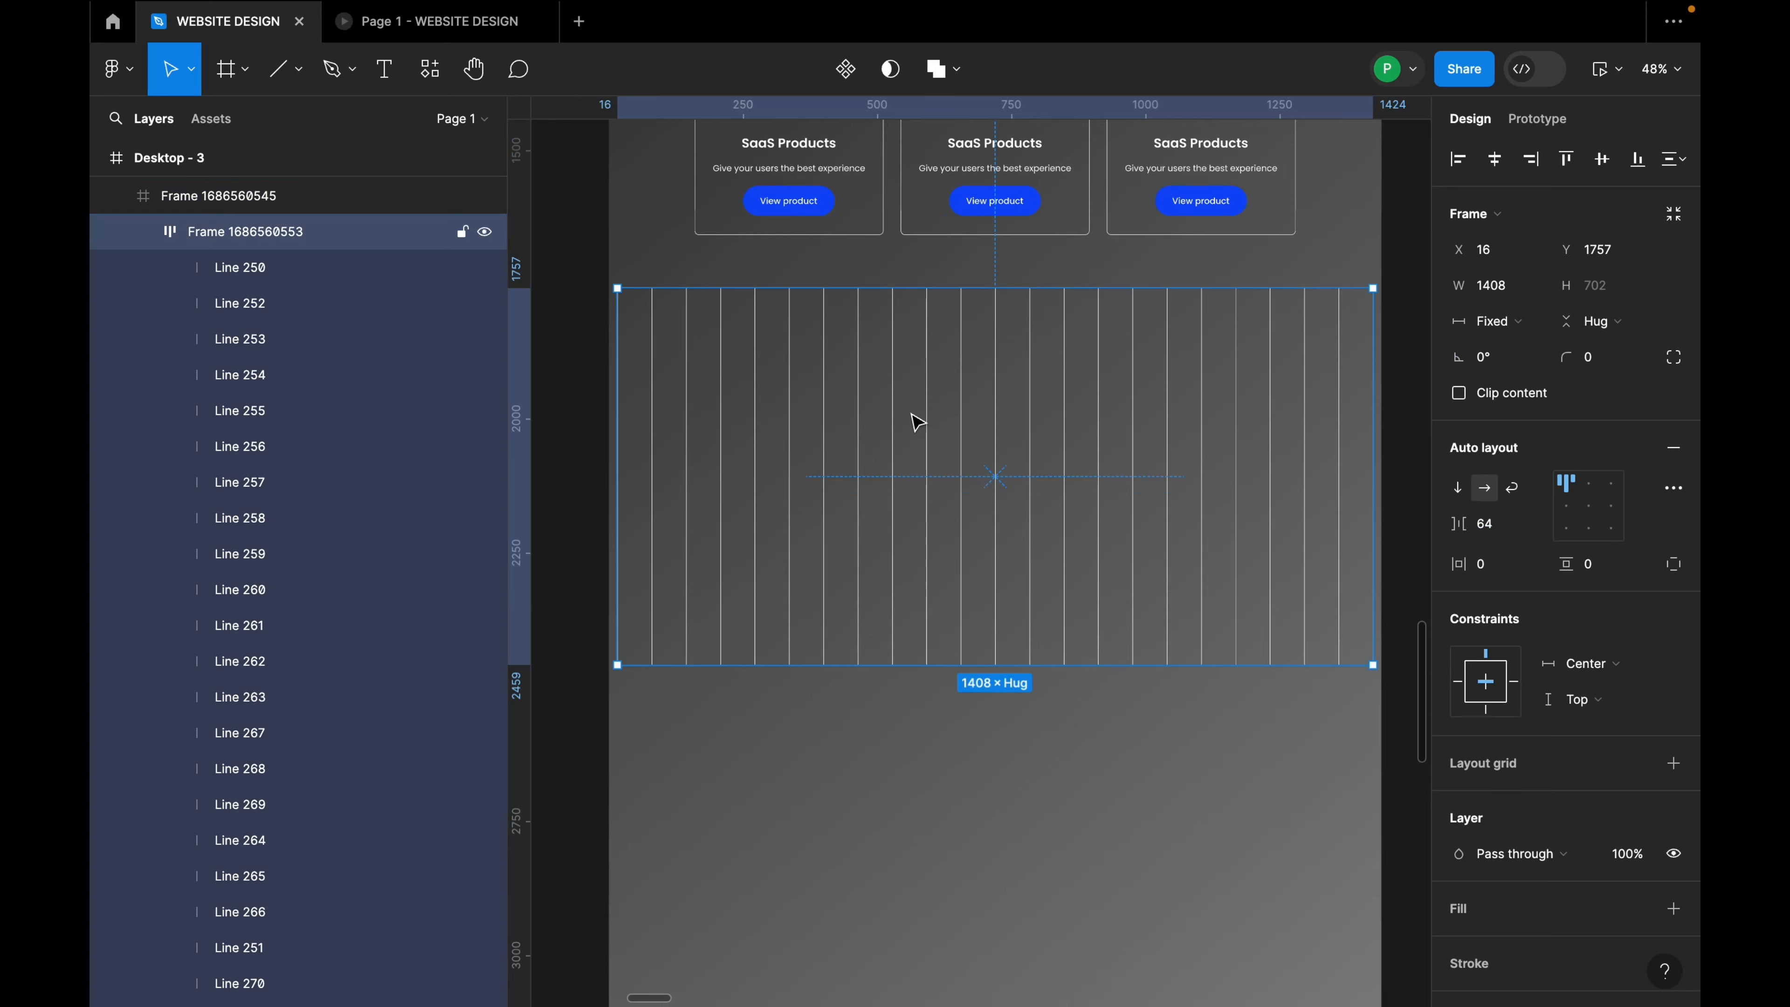
{"action": "right_click", "coordinate": [916, 421]}
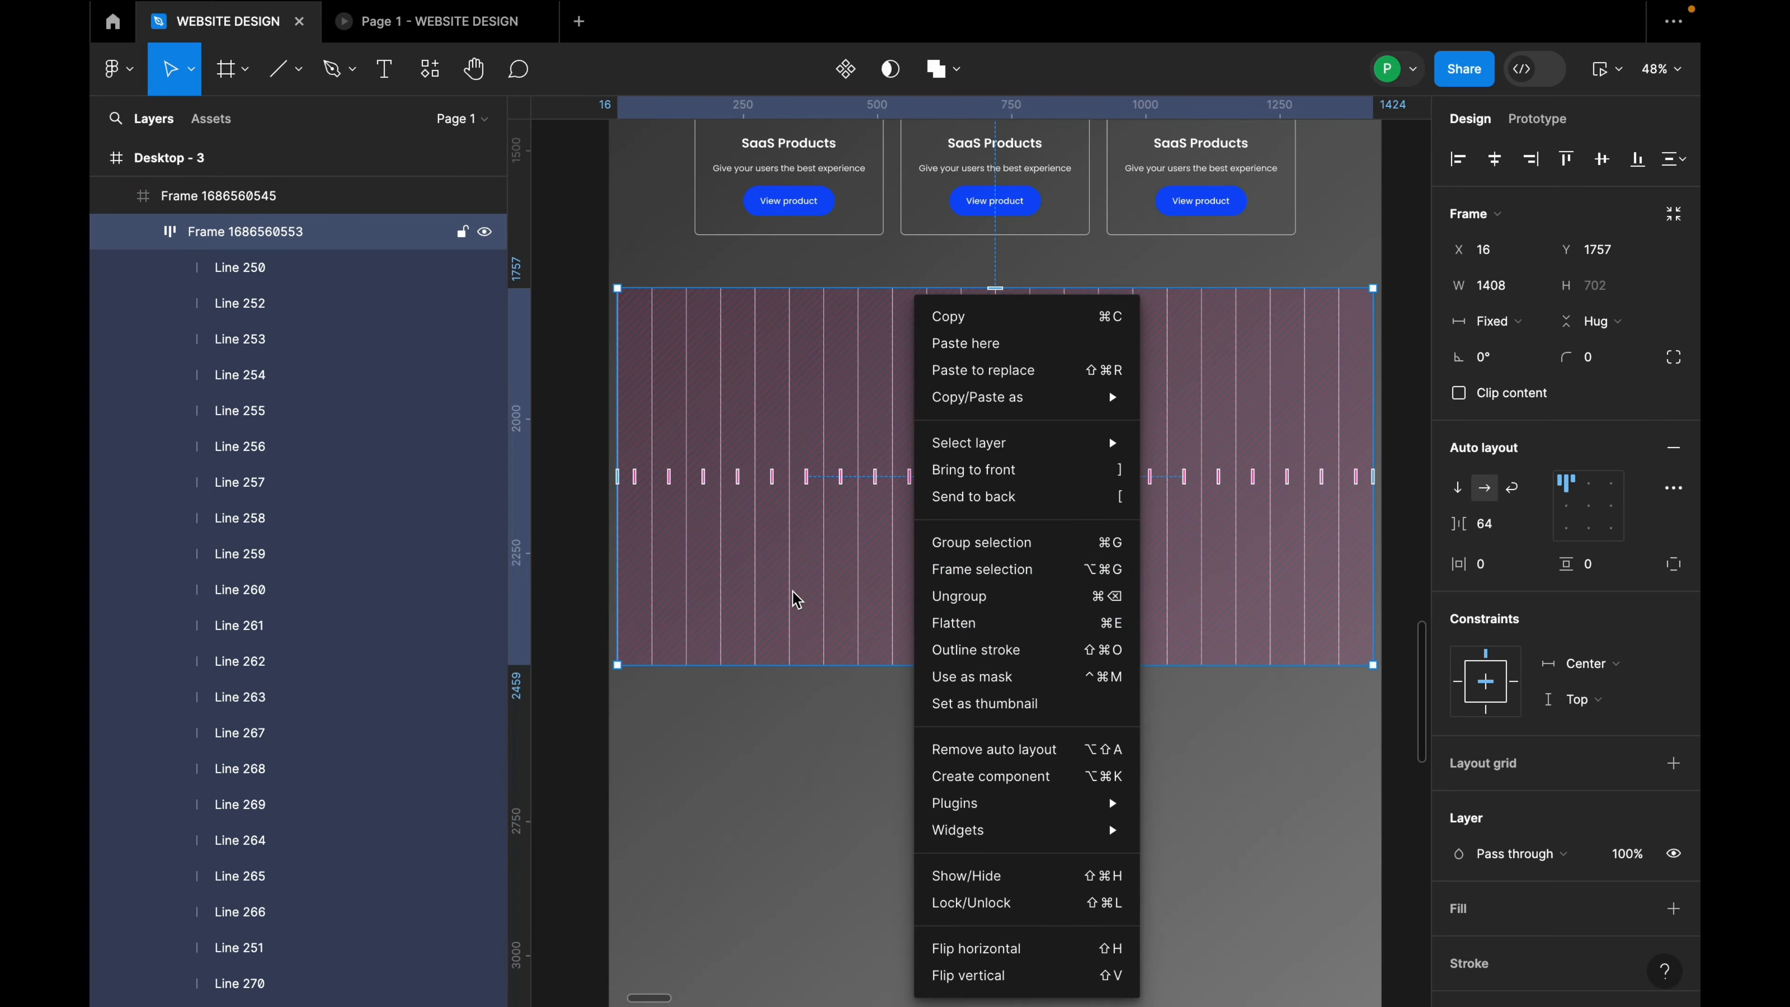
{"action": "left_click", "coordinate": [951, 596]}
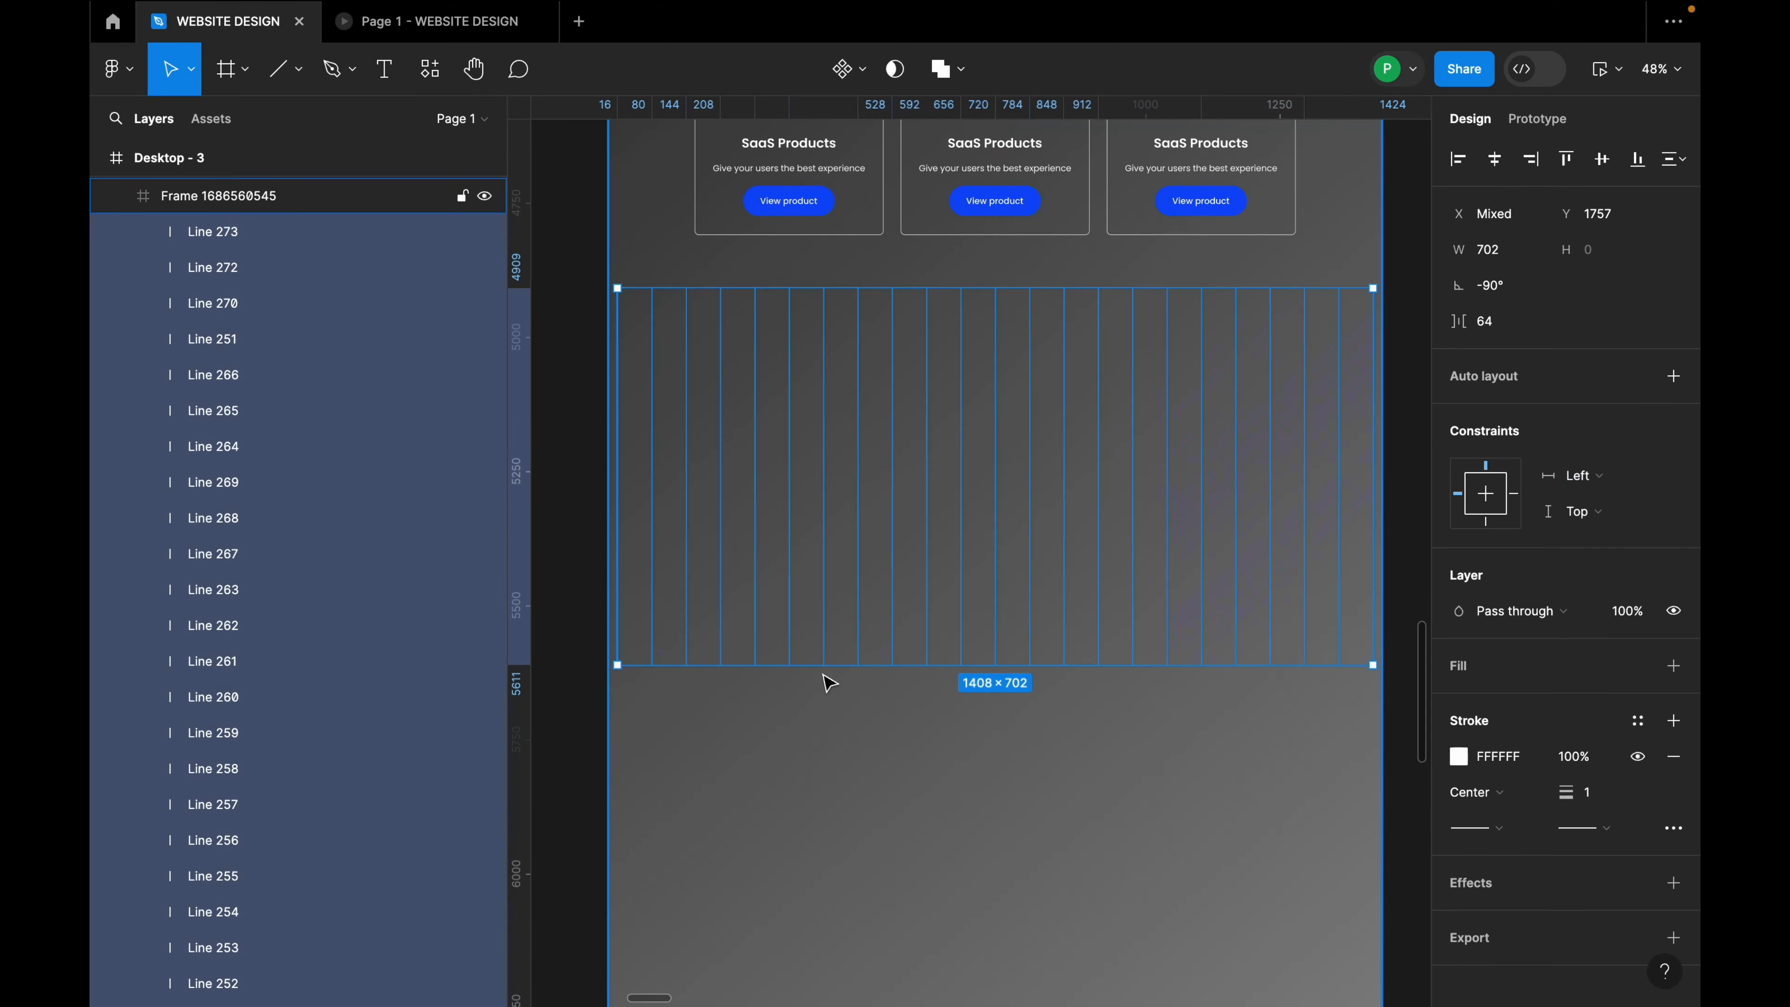
{"action": "right_click", "coordinate": [822, 527]}
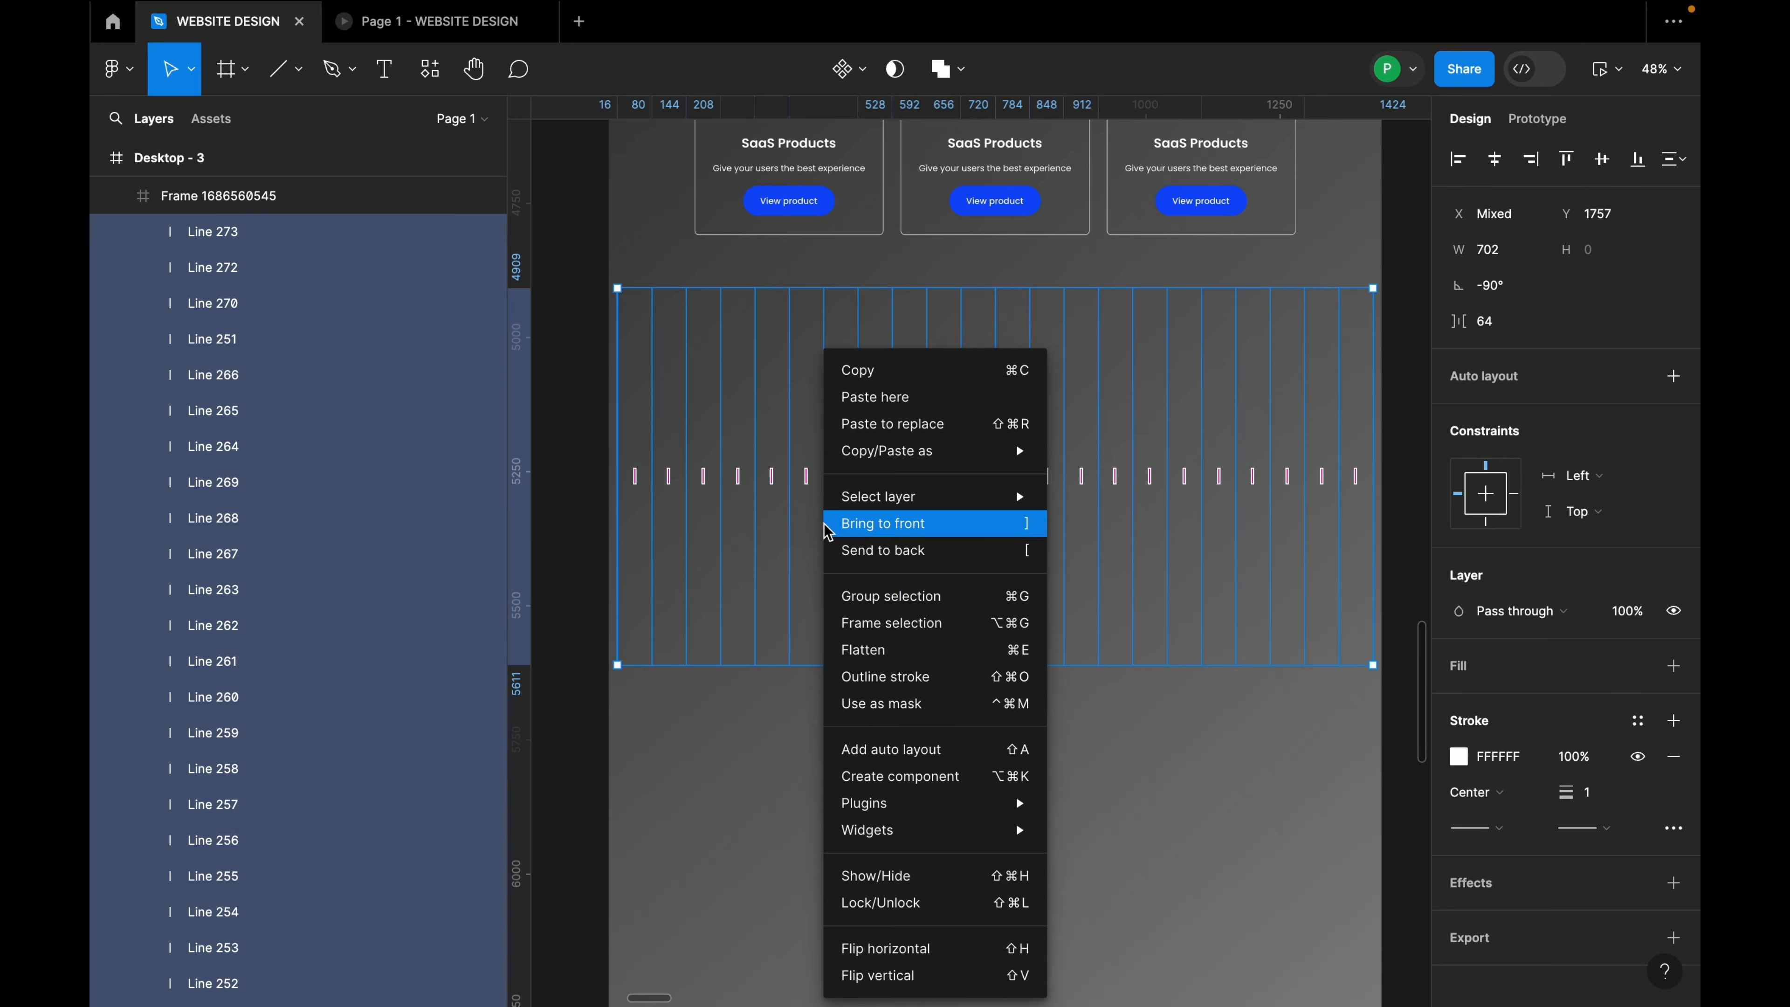
{"action": "left_click", "coordinate": [864, 596]}
{"action": "left_click", "coordinate": [909, 666]}
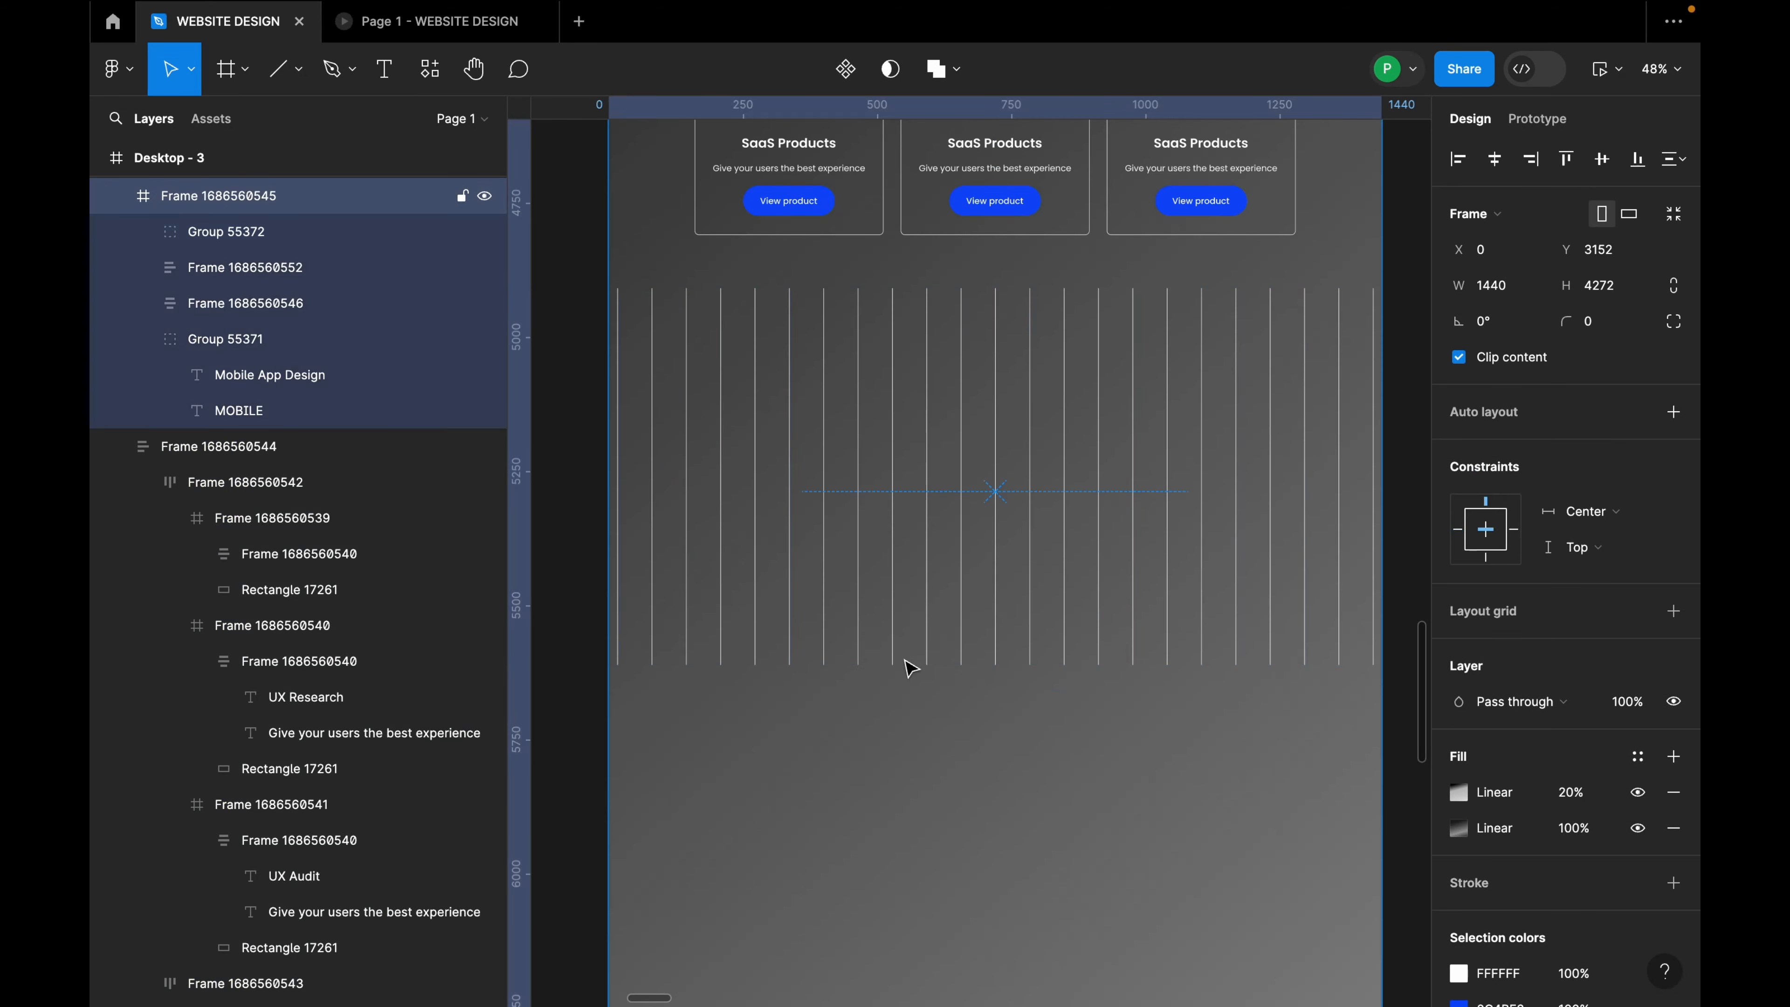
Step: Draw a 1411-long horizontal white line across the top of the vertical-line band
{"action": "scroll", "coordinate": [610, 308], "scroll_direction": "up", "scroll_amount": 2}
{"action": "key", "text": "l"}
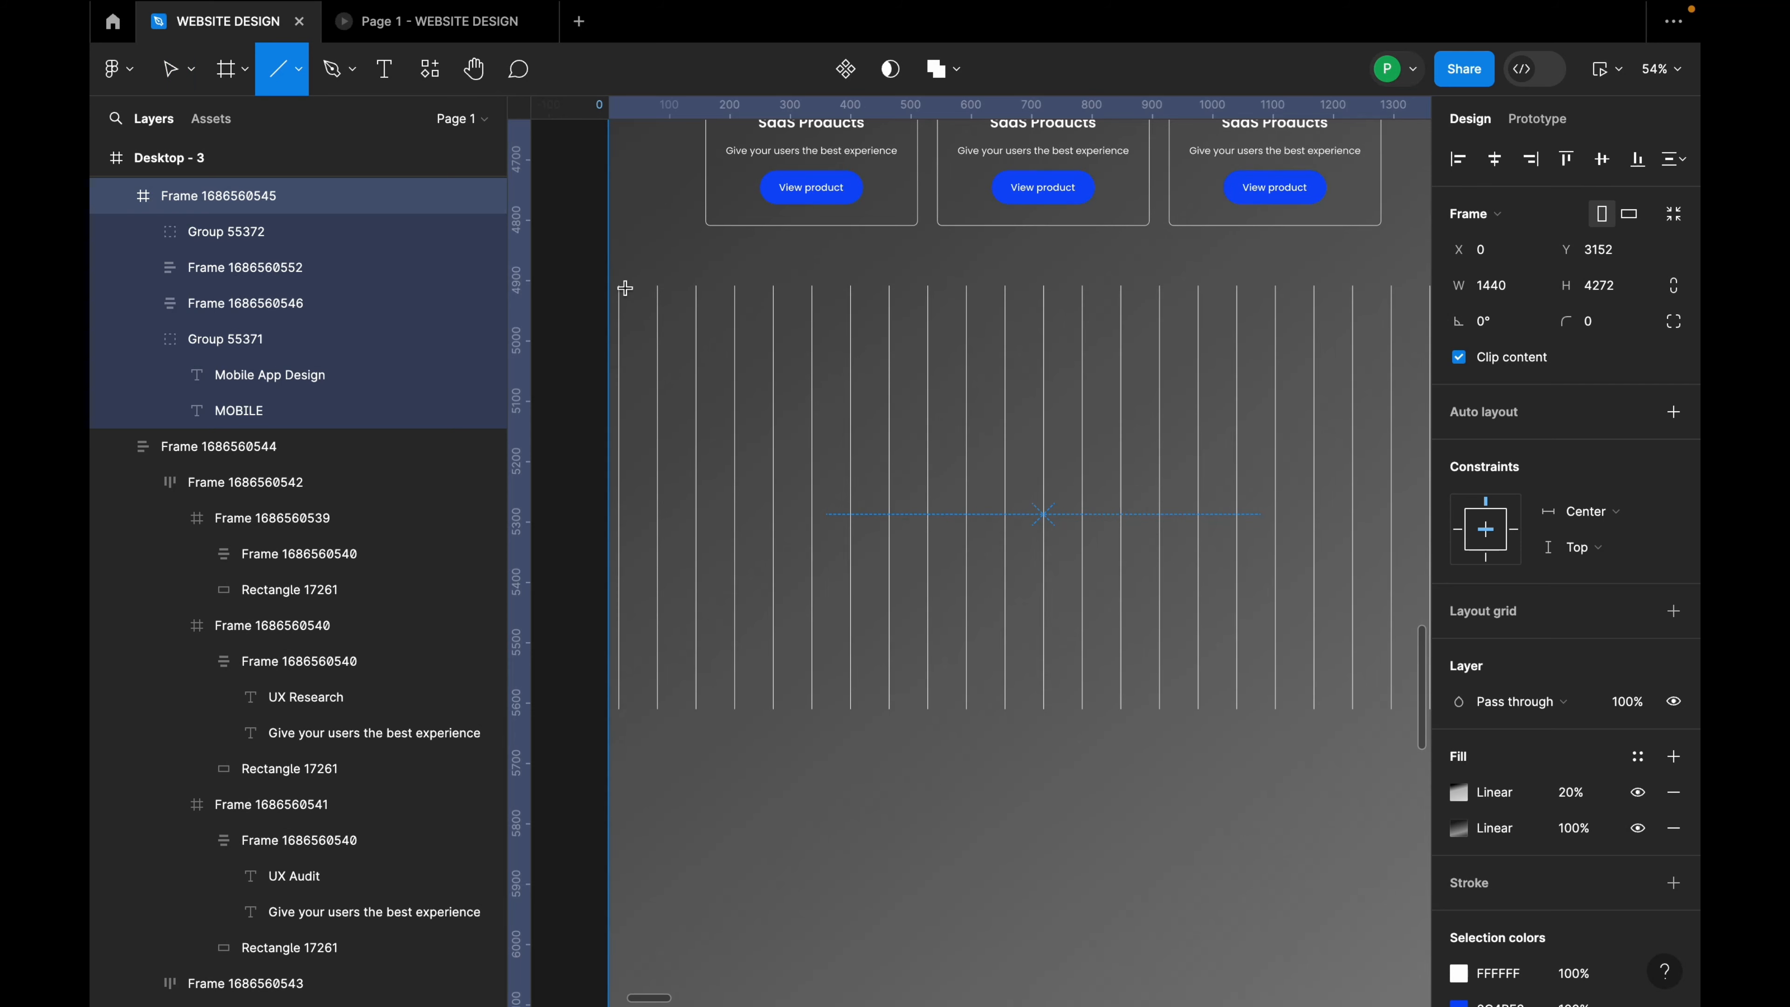
{"action": "mouse_move", "coordinate": [620, 288]}
{"action": "left_mouse_down"}
{"action": "mouse_move", "coordinate": [1420, 286]}
{"action": "mouse_move", "coordinate": [1350, 286]}
{"action": "left_mouse_up"}
Step: Copy the horizontal line 48 px lower and wrap both lines in auto layout
{"action": "scroll", "coordinate": [1178, 323], "scroll_direction": "down", "scroll_amount": 3}
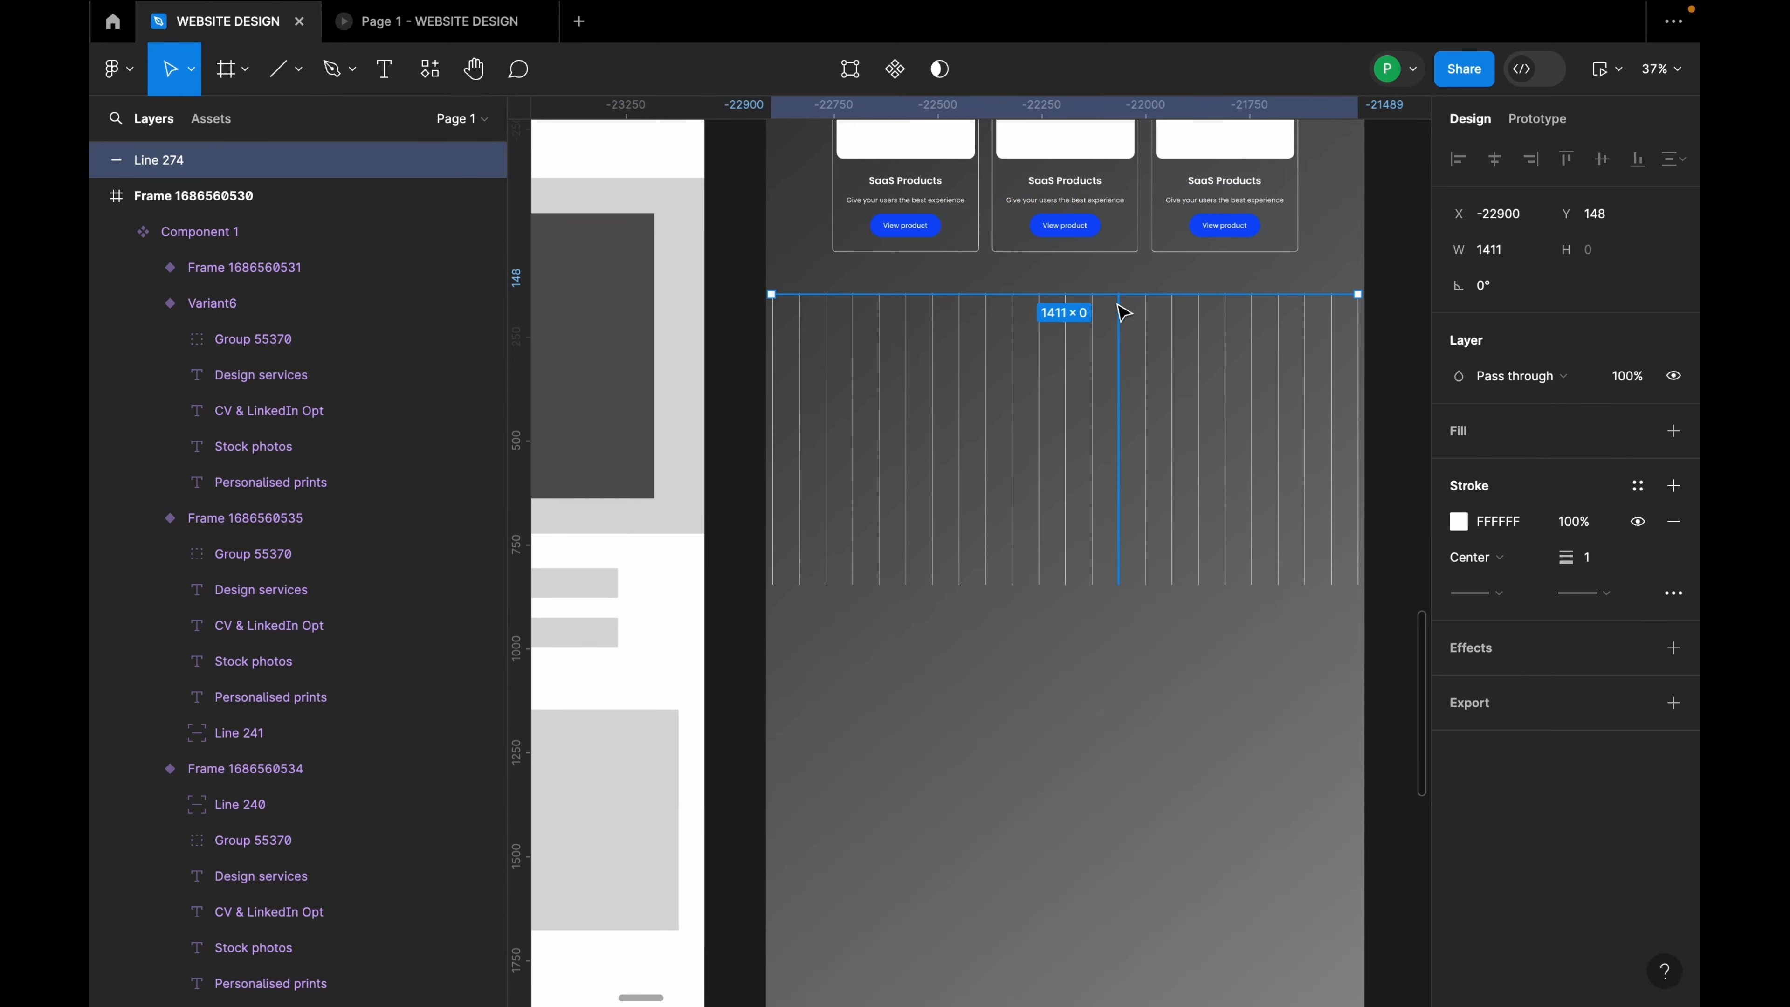
{"action": "scroll", "coordinate": [1121, 310], "scroll_direction": "up", "scroll_amount": 3}
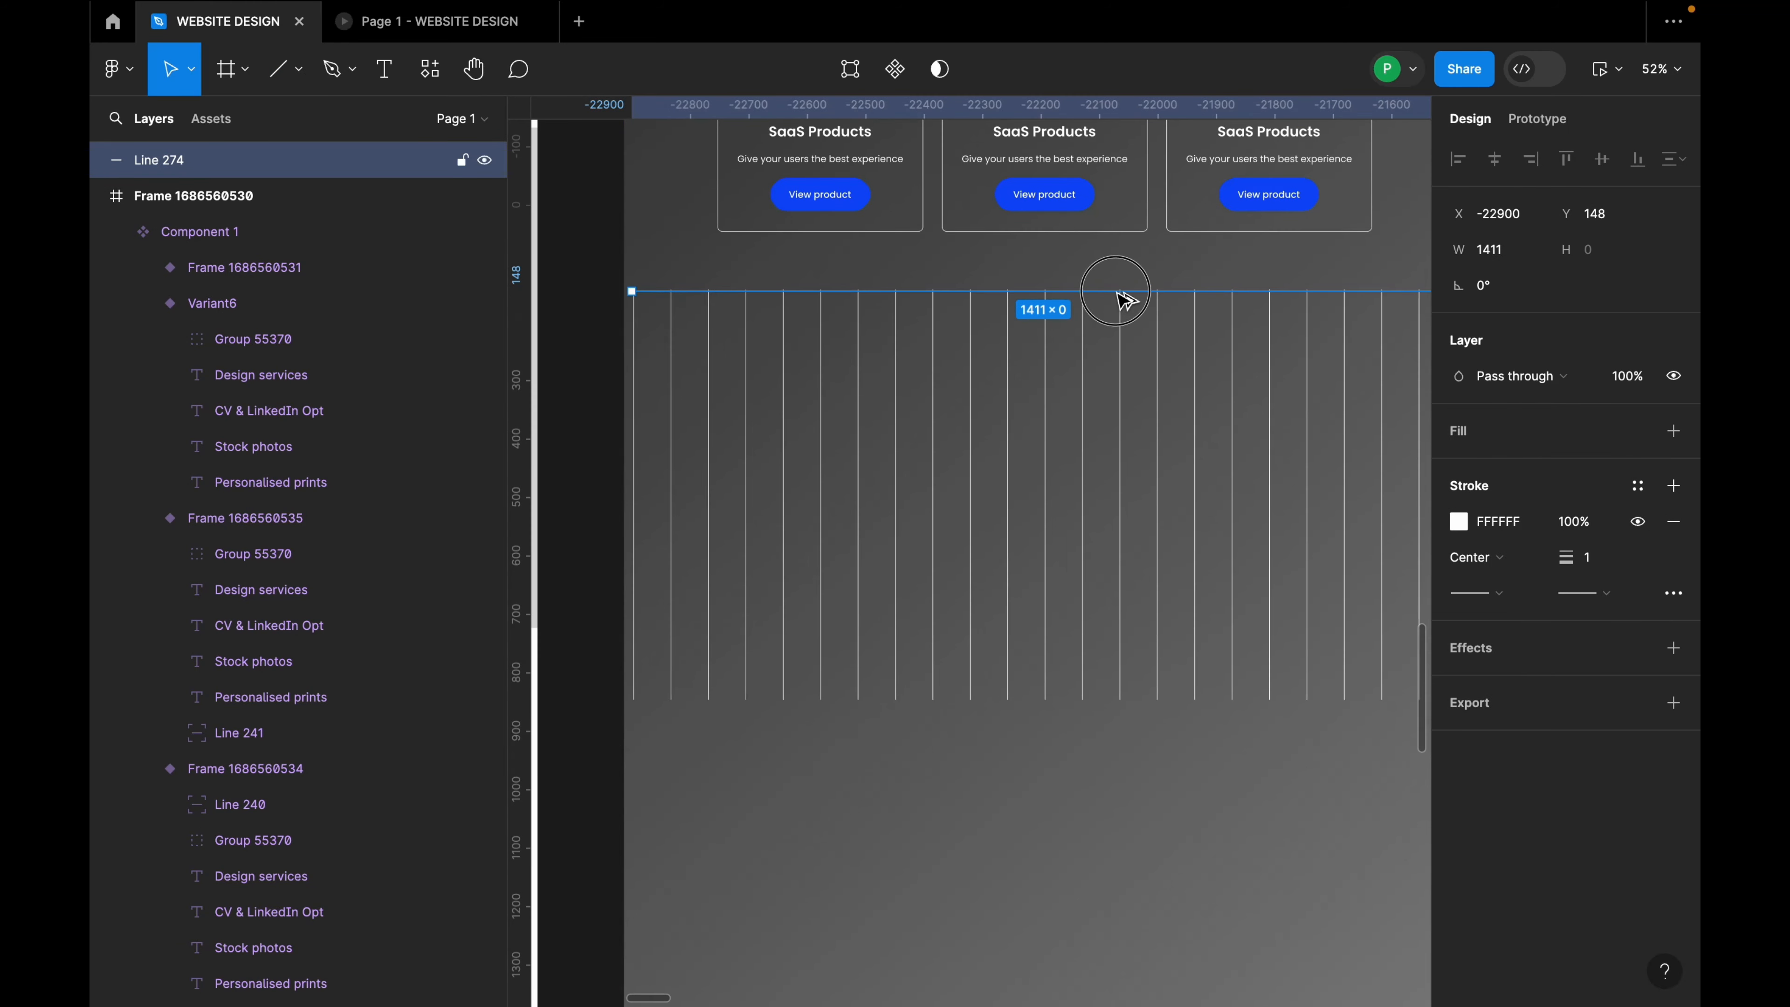
{"action": "left_click_drag", "start_coordinate": [1124, 299], "coordinate": [1123, 323], "text": "alt"}
{"action": "left_click", "coordinate": [1126, 291], "text": "shift"}
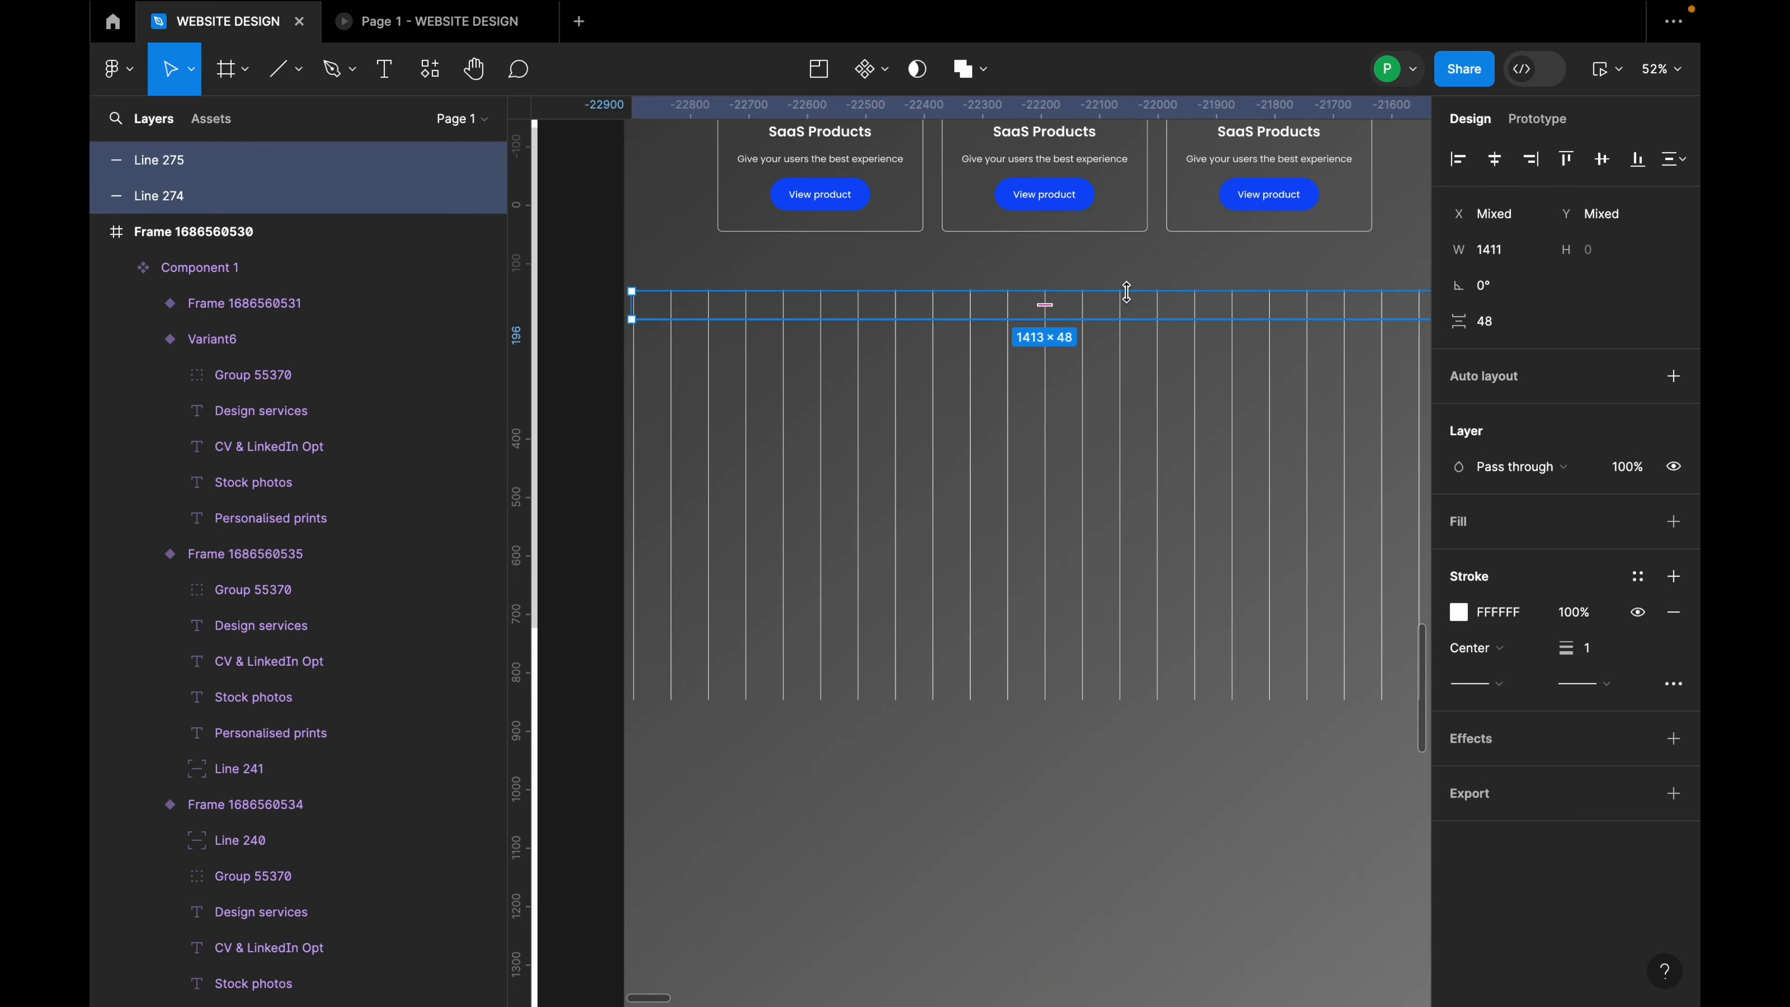
{"action": "key", "text": "shift+a"}
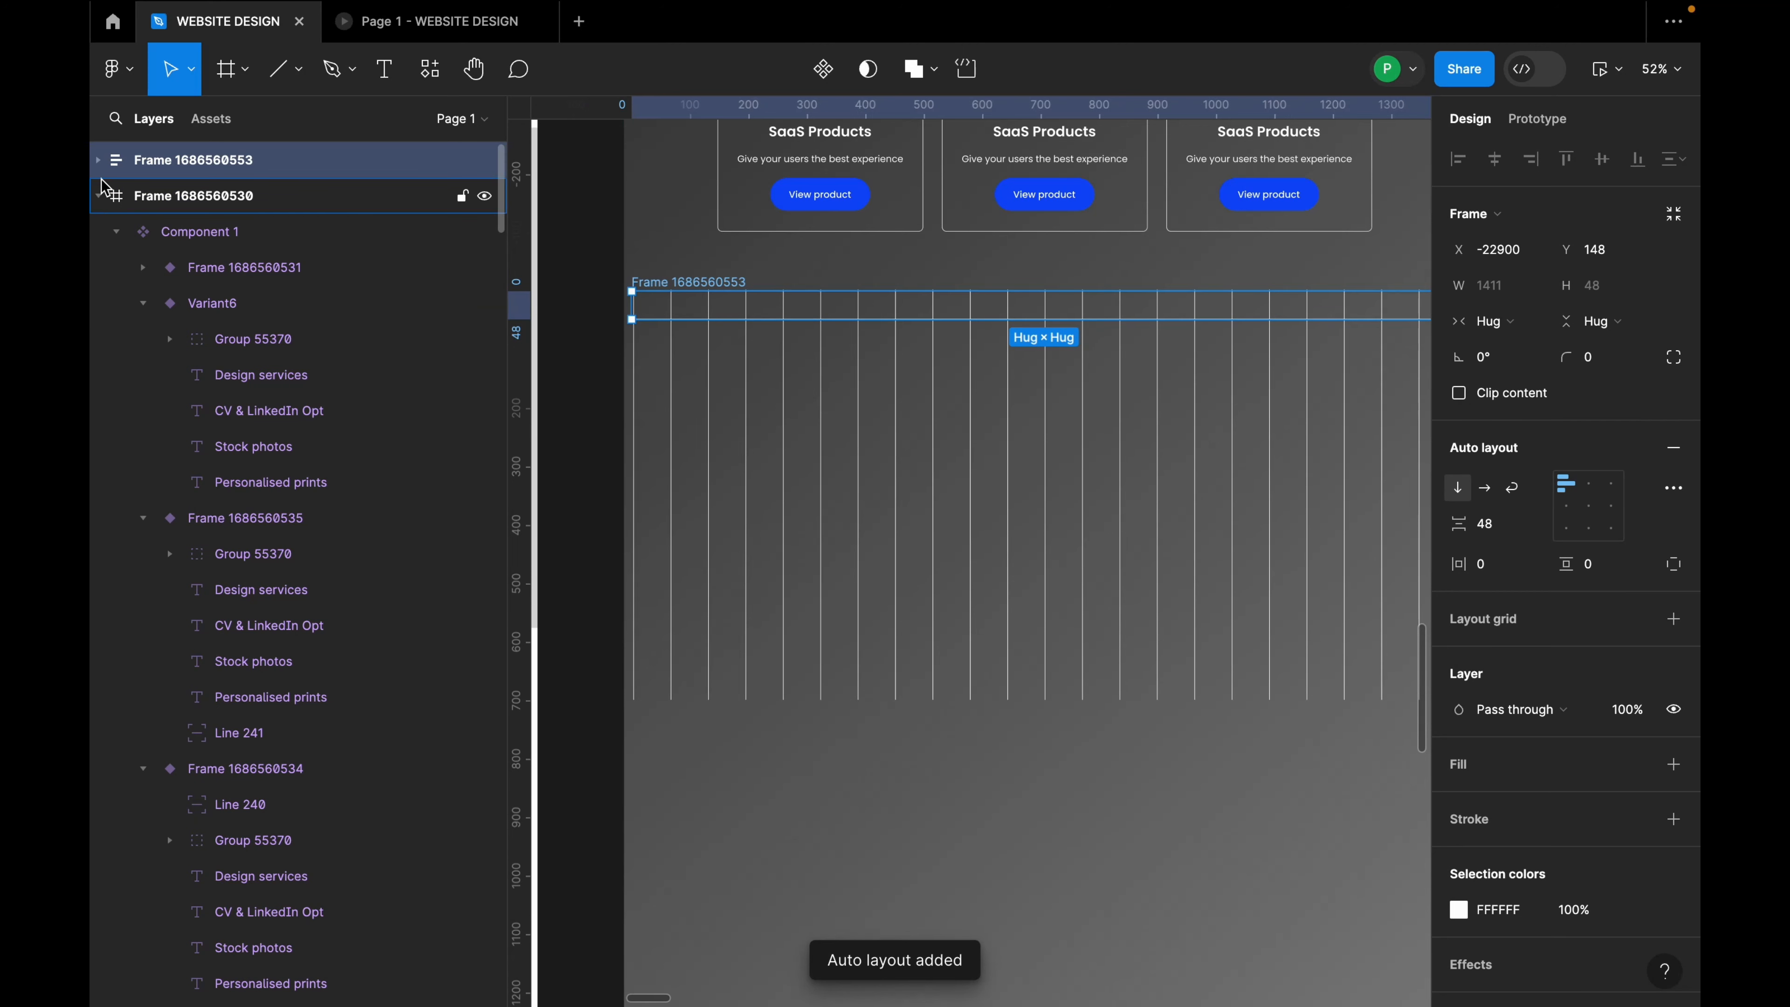
Step: Duplicate Line 274 until sixteen horizontal lines stack in the frame
{"action": "left_click", "coordinate": [98, 159]}
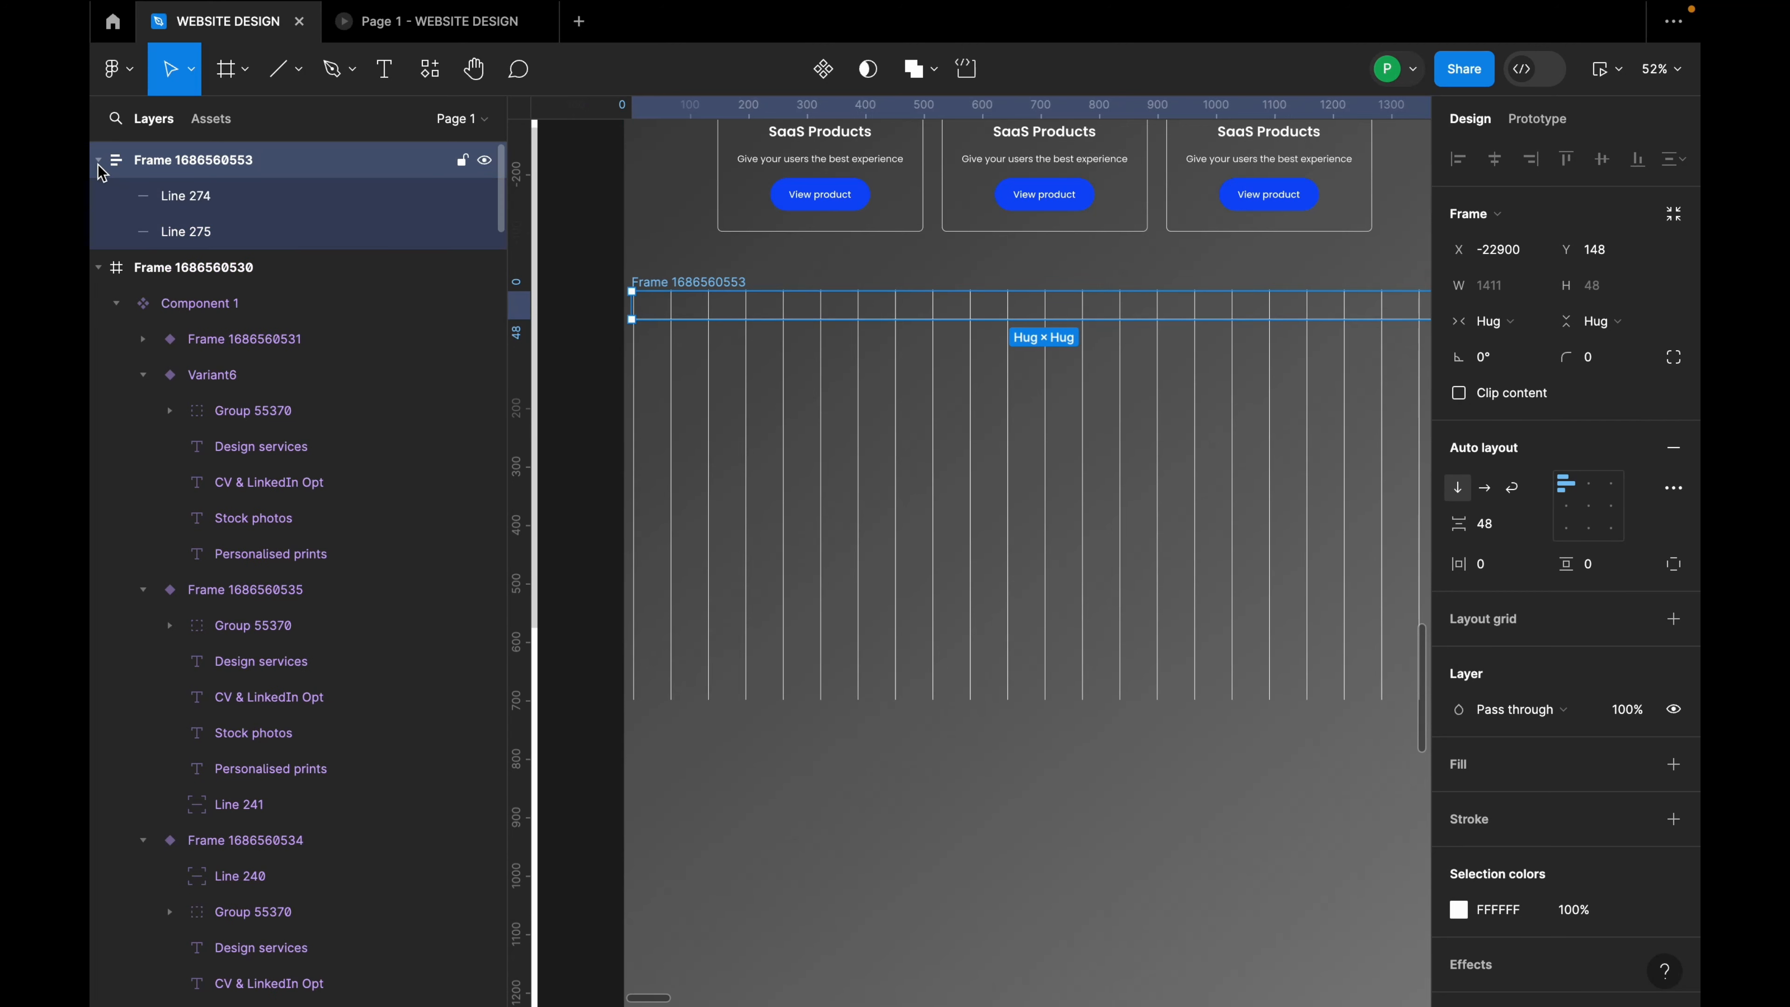
{"action": "left_click", "coordinate": [198, 208]}
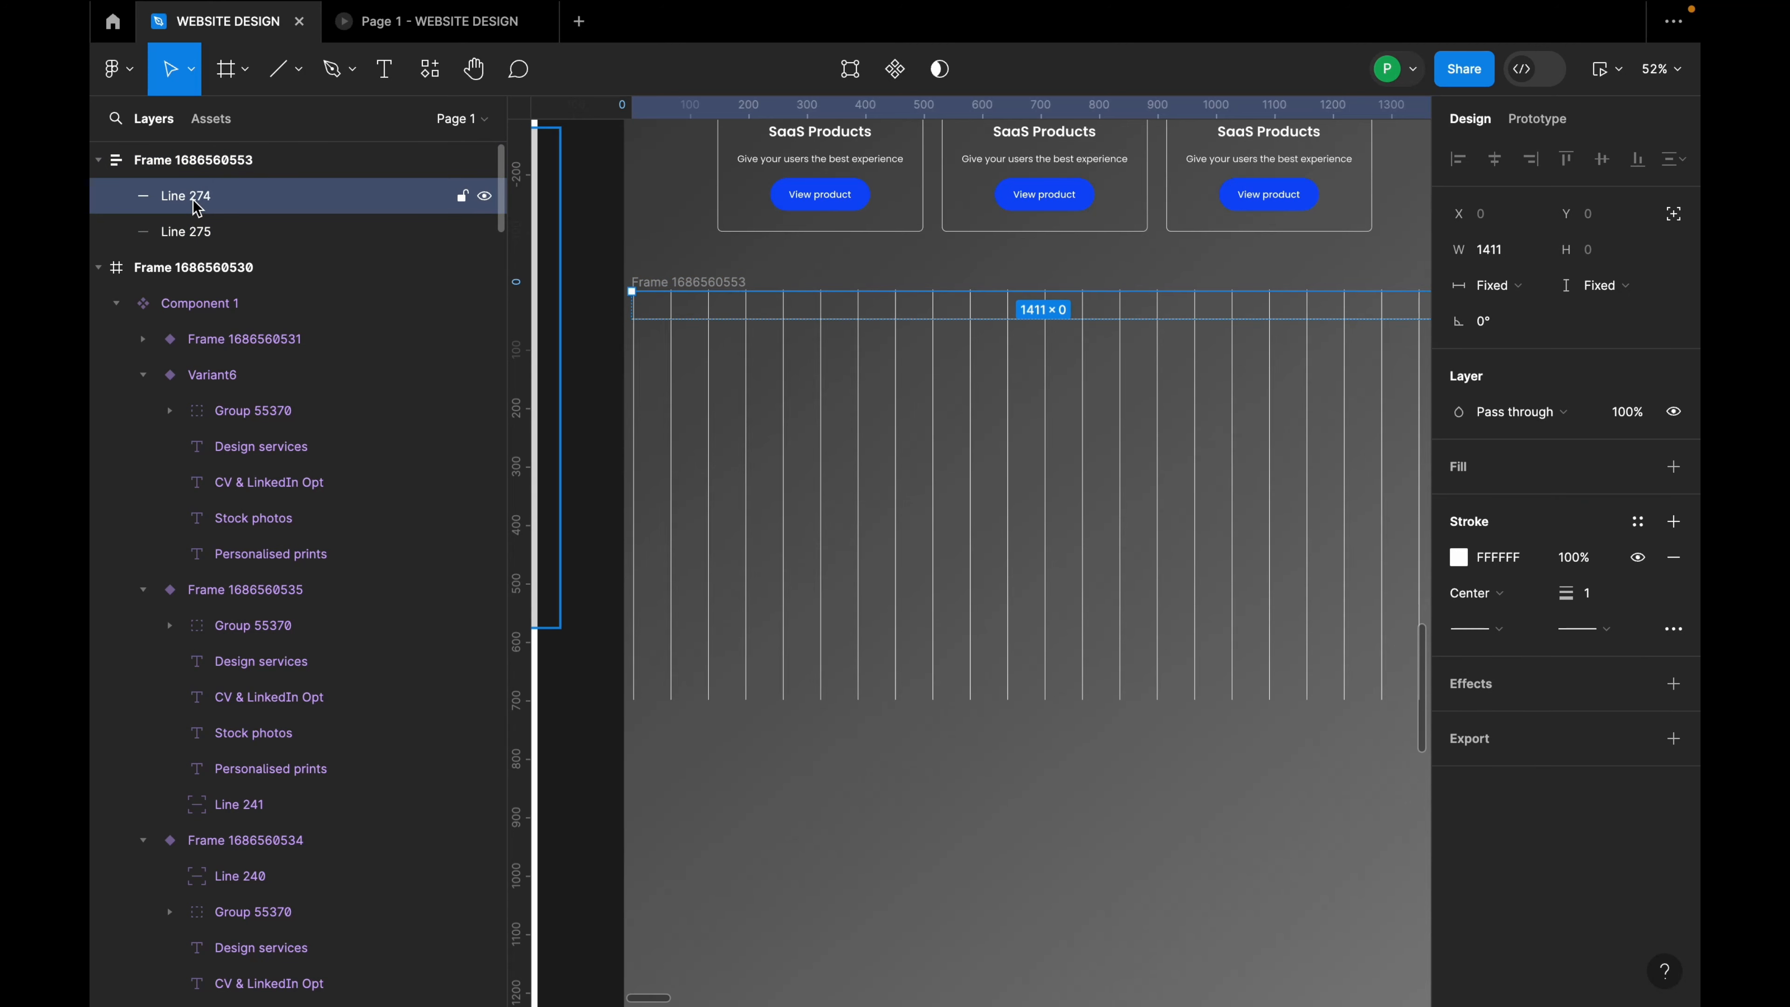
{"action": "key", "text": "ctrl+d"}
{"action": "key", "text": "ctrl+d"}
{"action": "key", "text": "ctrl+d"}
{"action": "key", "text": "ctrl+d"}
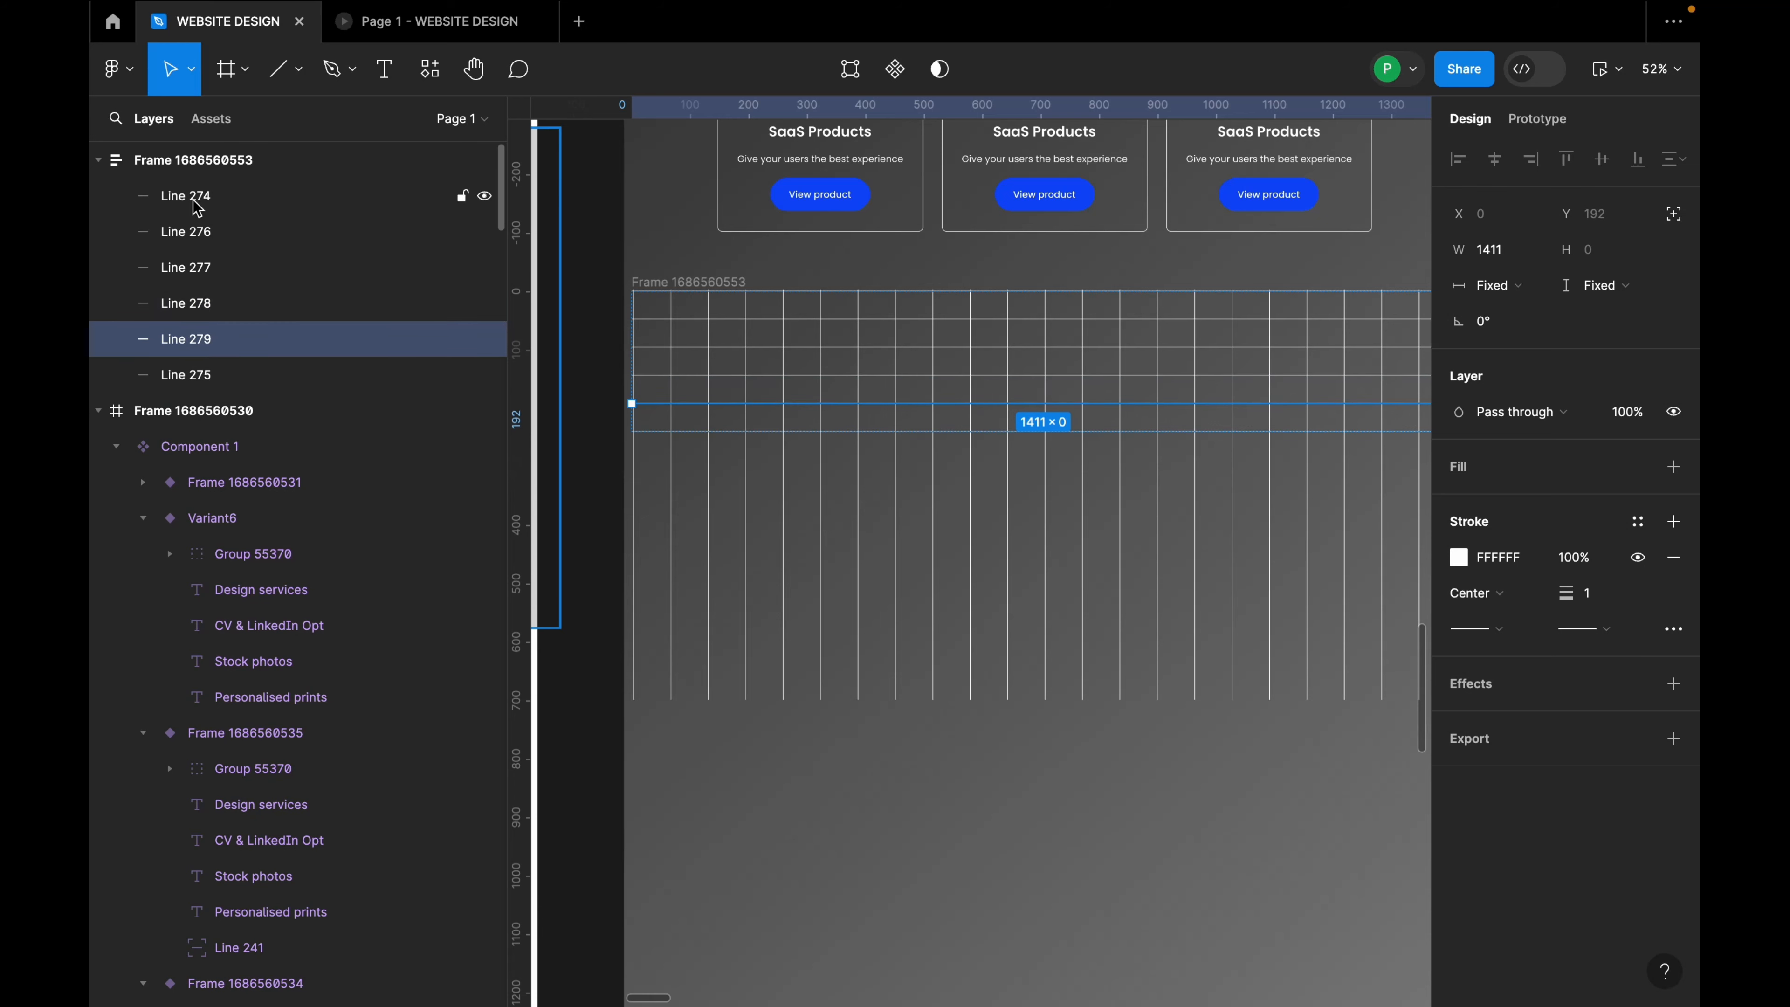
{"action": "key", "text": "ctrl+d"}
{"action": "key", "text": "ctrl+d"}
{"action": "key", "text": "ctrl+d"}
{"action": "key", "text": "ctrl+d"}
{"action": "key", "text": "ctrl+d"}
{"action": "key", "text": "ctrl+d"}
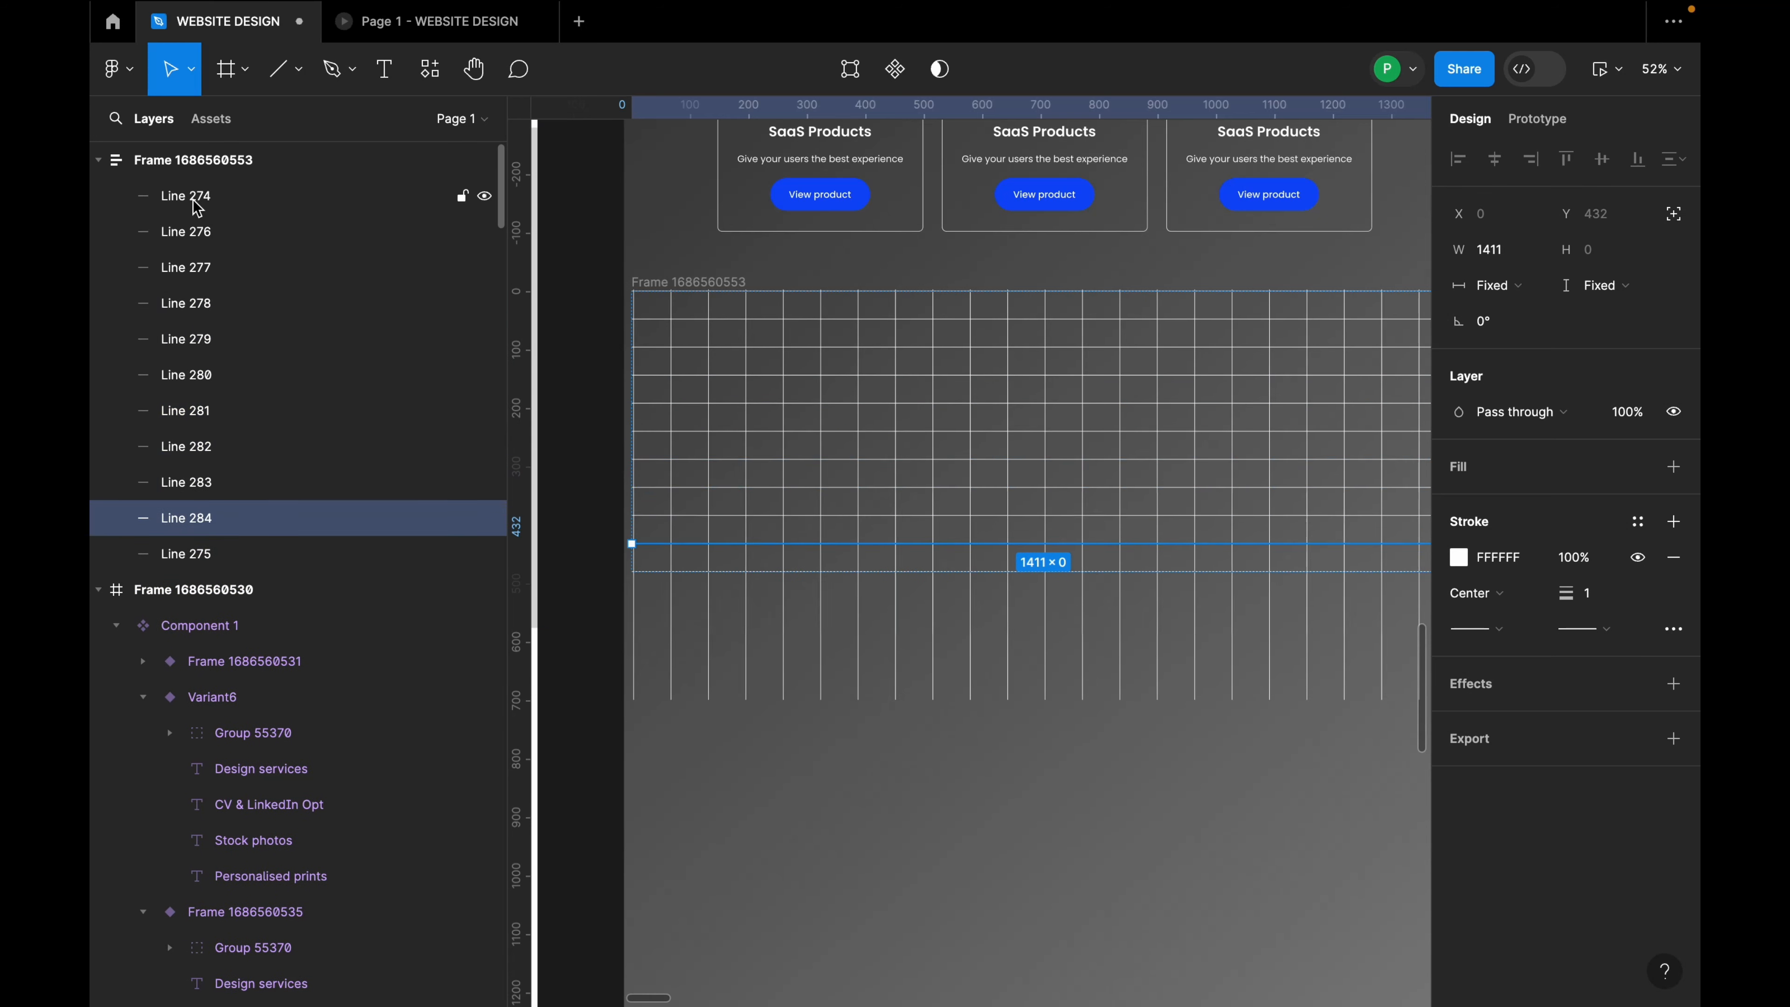
{"action": "key", "text": "ctrl+d"}
{"action": "key", "text": "ctrl+d"}
{"action": "key", "text": "ctrl+d"}
{"action": "key", "text": "ctrl+d"}
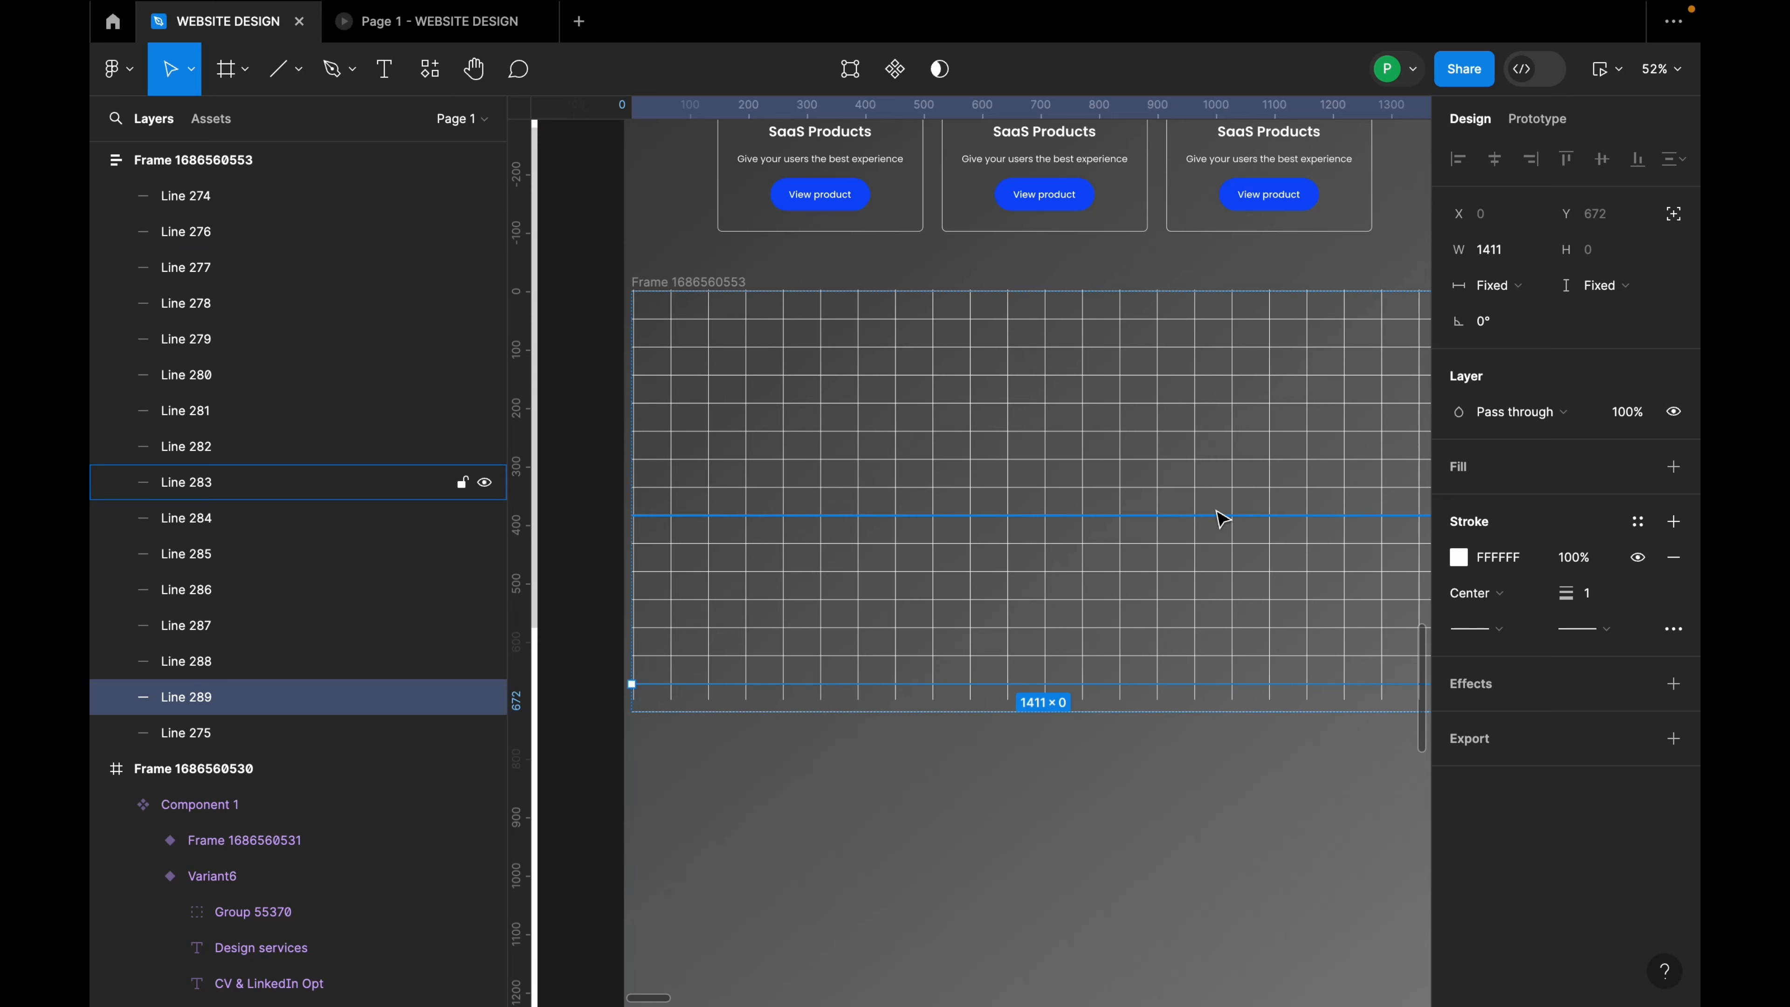
Step: Set the gap between the horizontal lines to 47, making the grid 1411×705
{"action": "left_click", "coordinate": [1209, 507]}
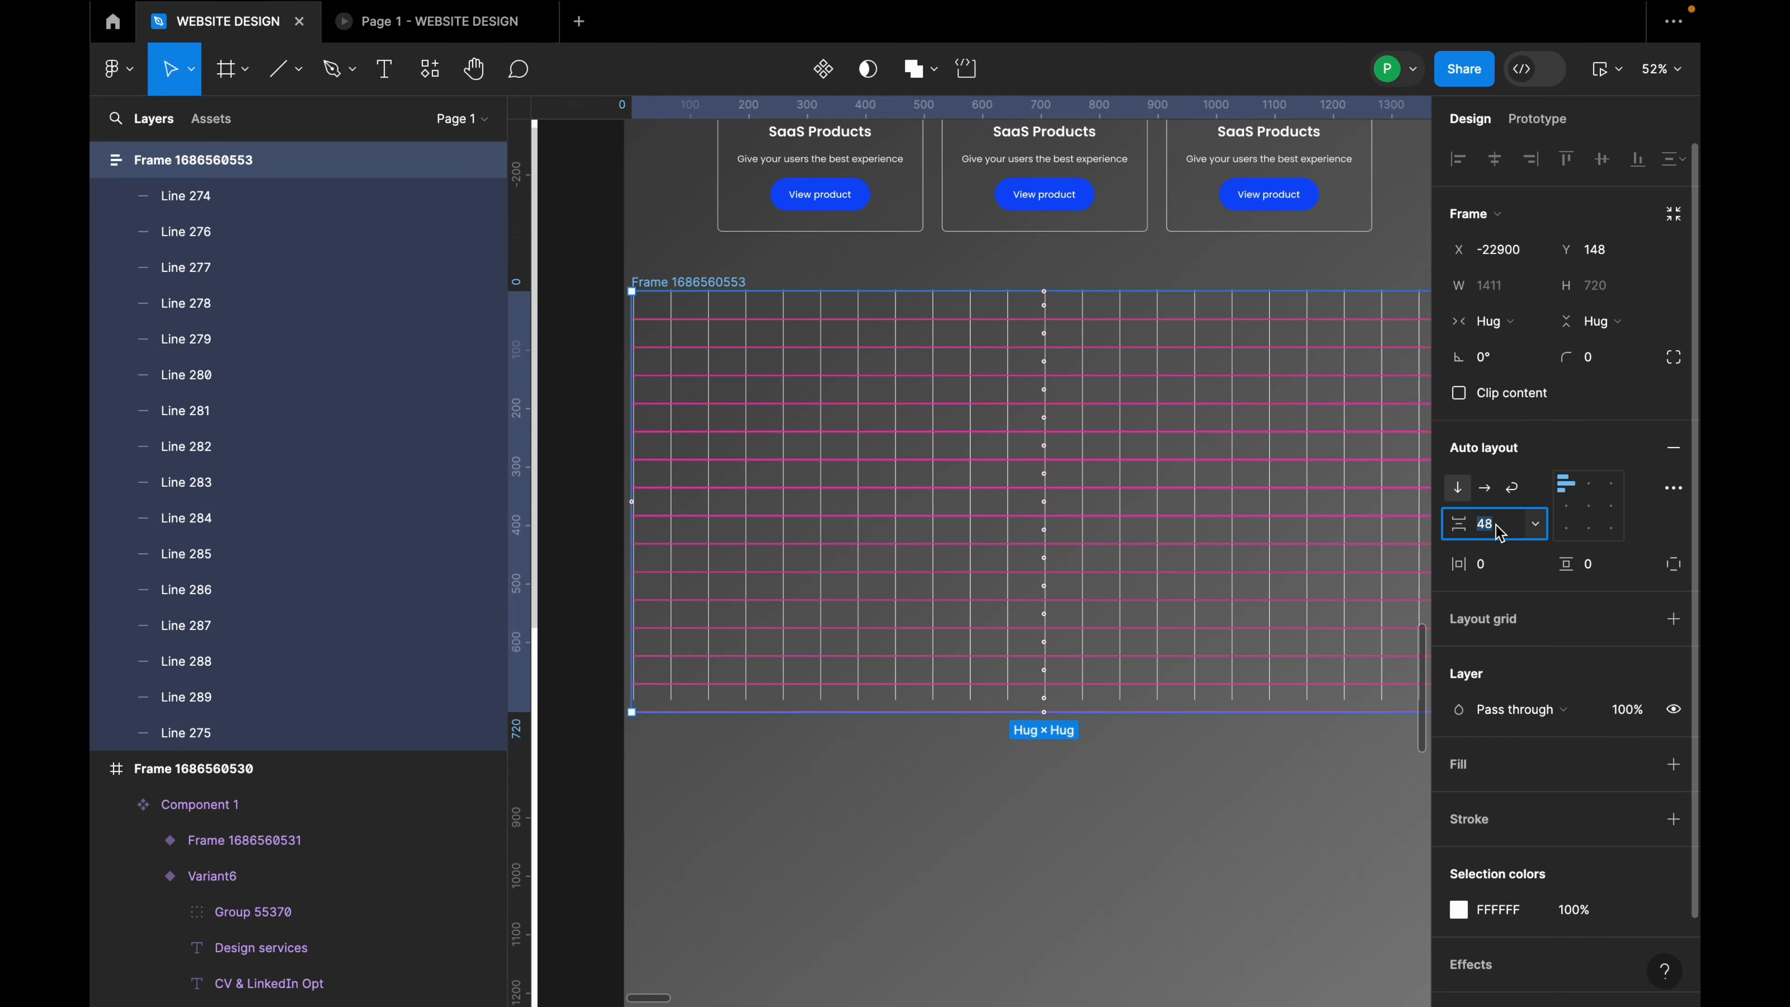
{"action": "type", "text": "44"}
{"action": "key", "text": "Return"}
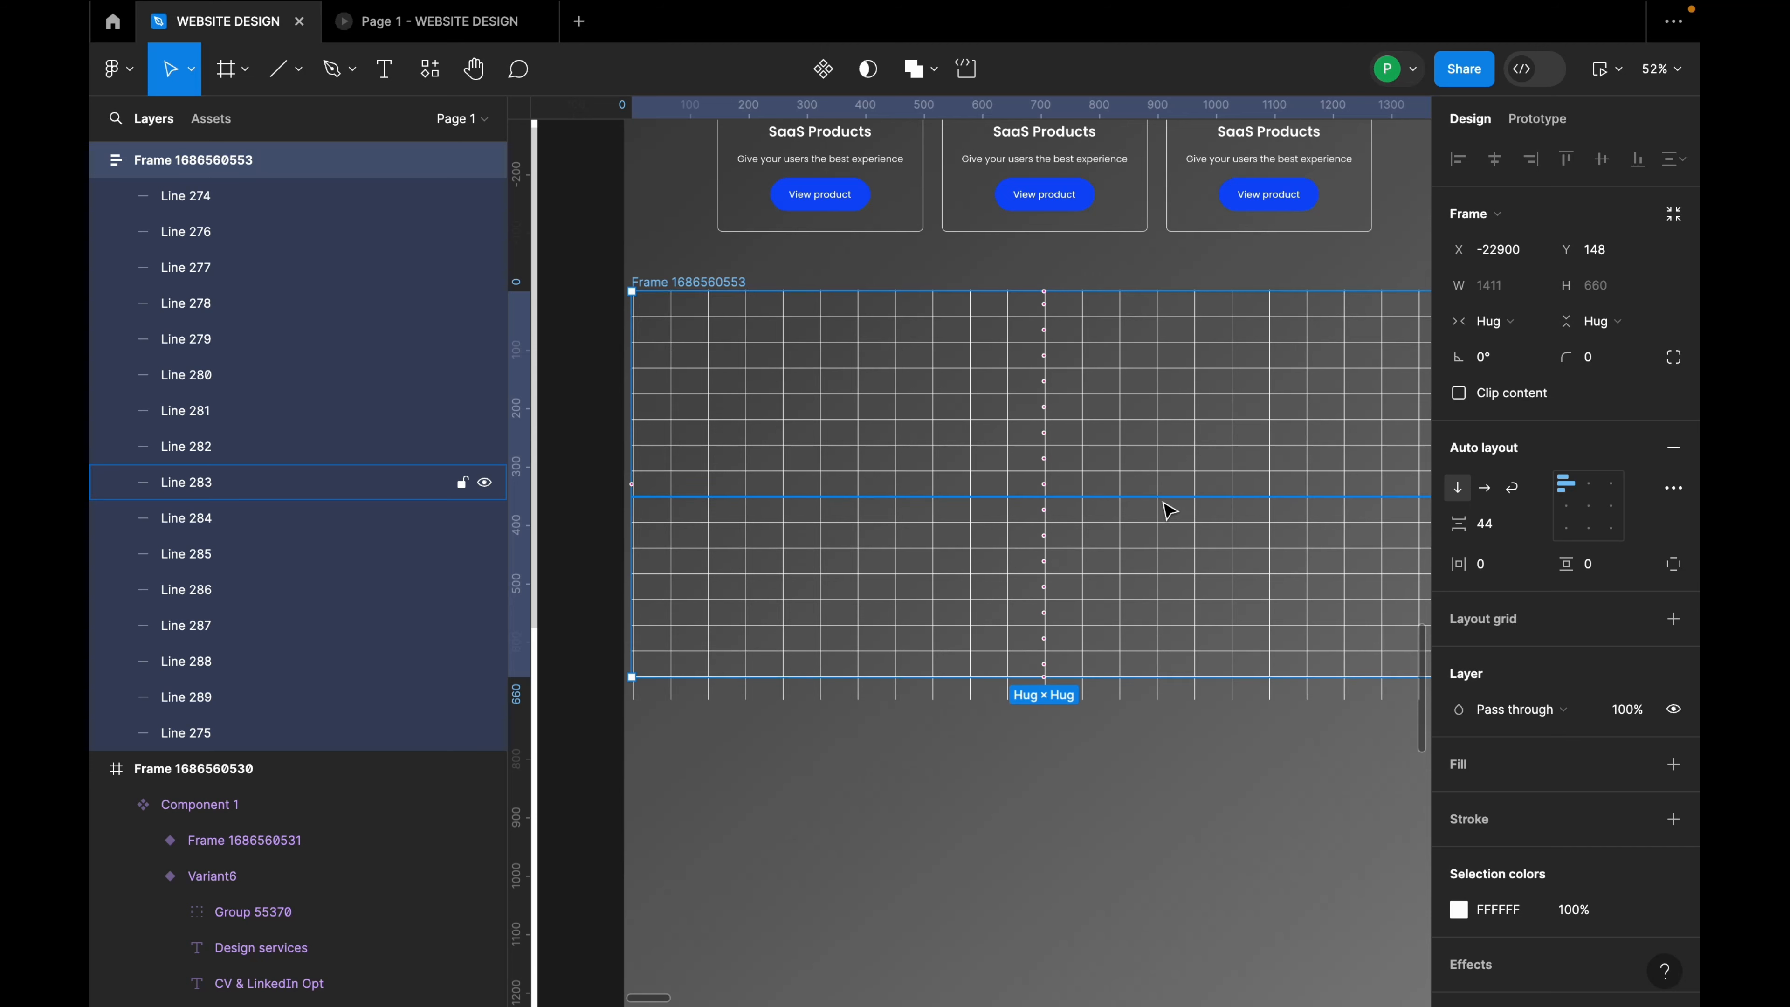
{"action": "key", "text": "Return"}
{"action": "left_click", "coordinate": [1497, 536]}
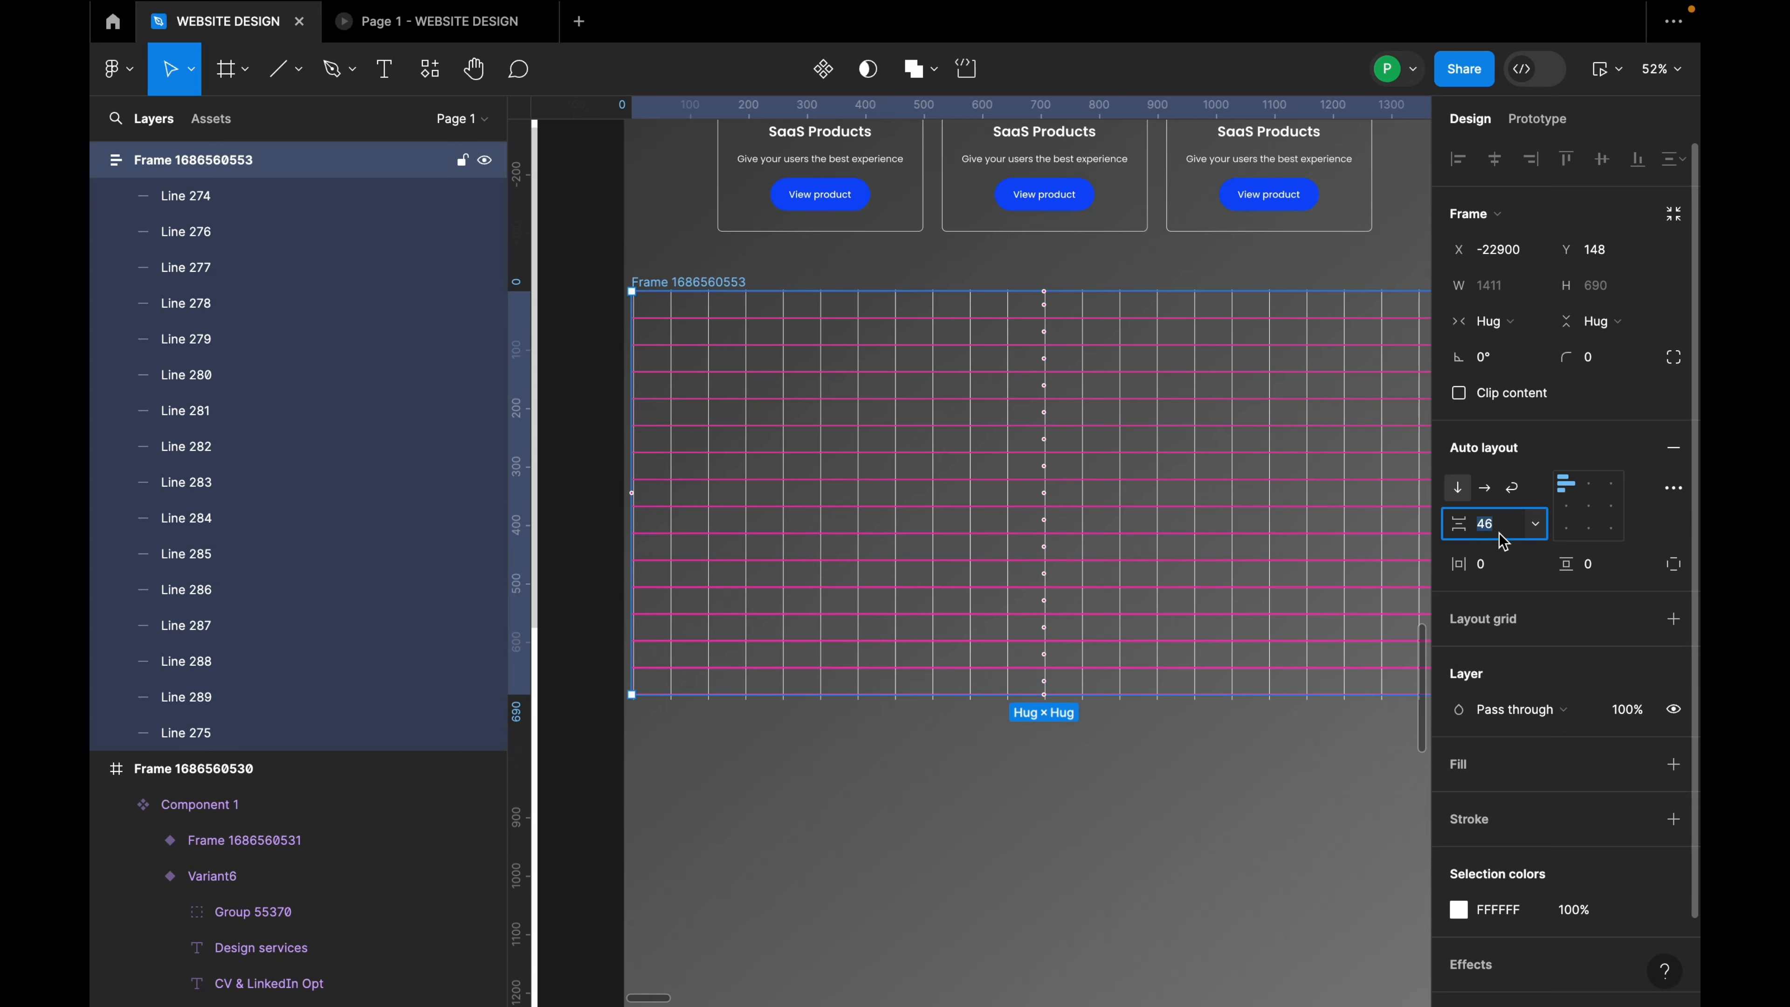
{"action": "type", "text": "47"}
{"action": "key", "text": "Return"}
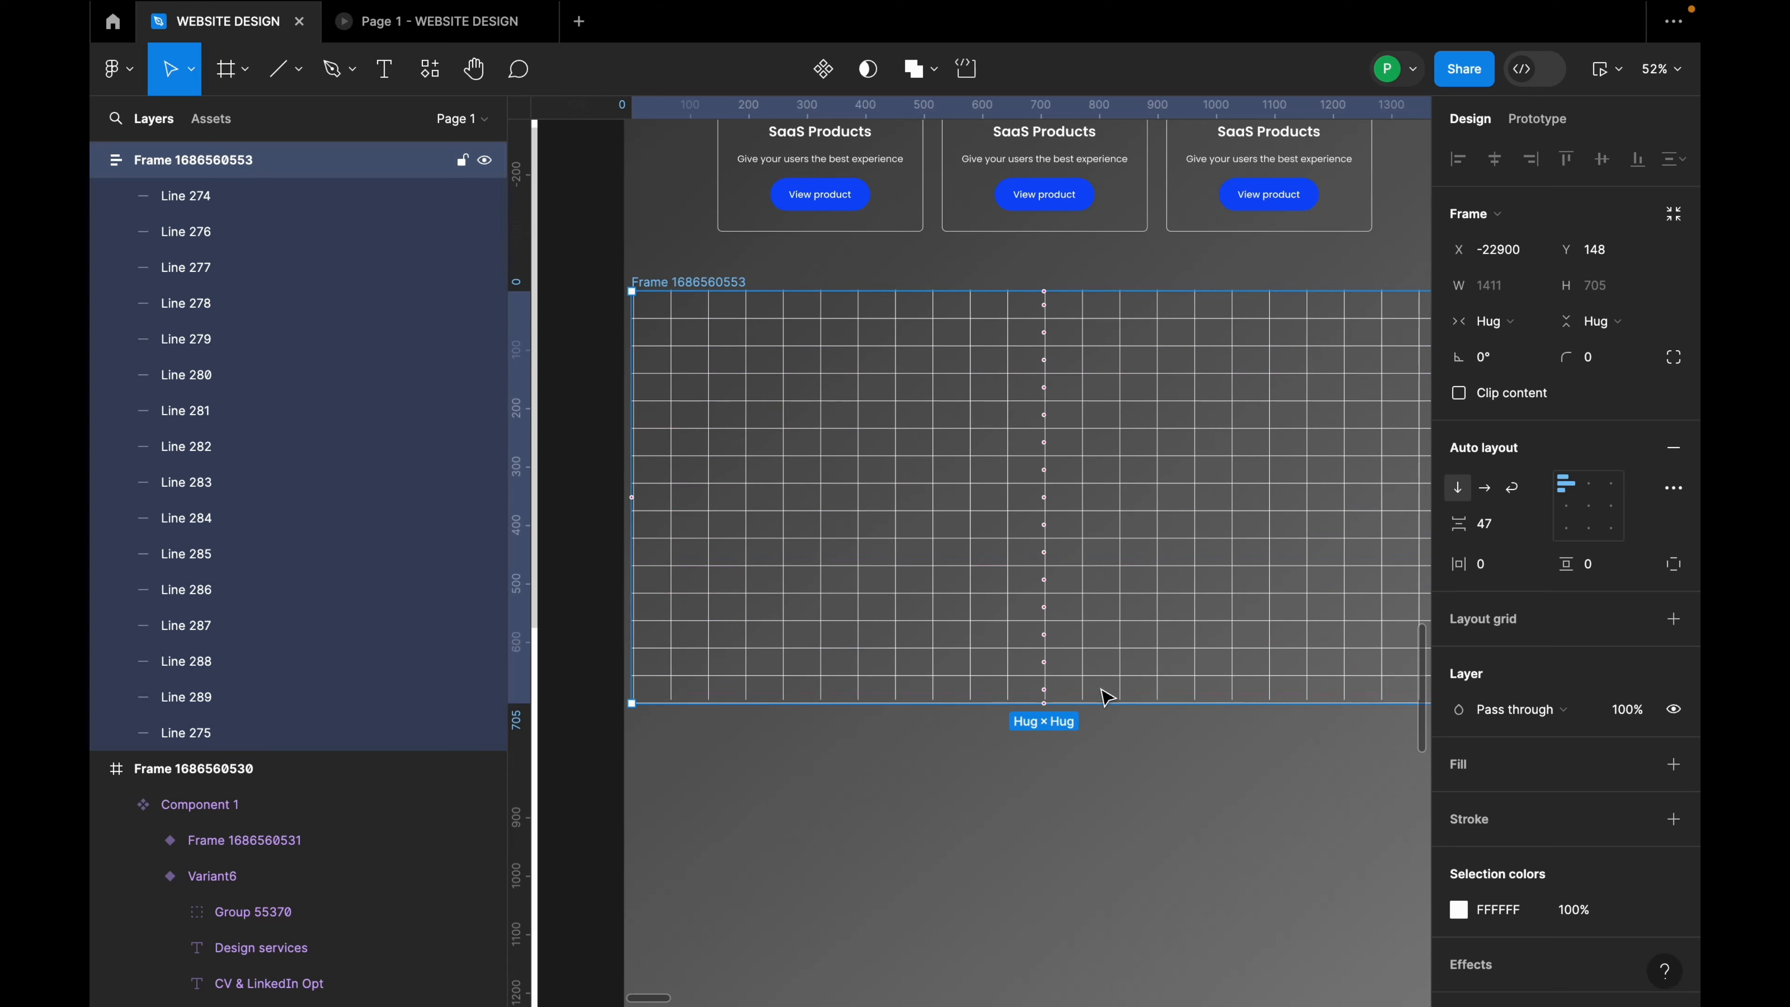
{"action": "scroll", "coordinate": [998, 525], "scroll_direction": "down", "scroll_amount": 3}
Step: Collapse the grid frame's and the component's layer lists in Layers
{"action": "left_click", "coordinate": [1163, 678]}
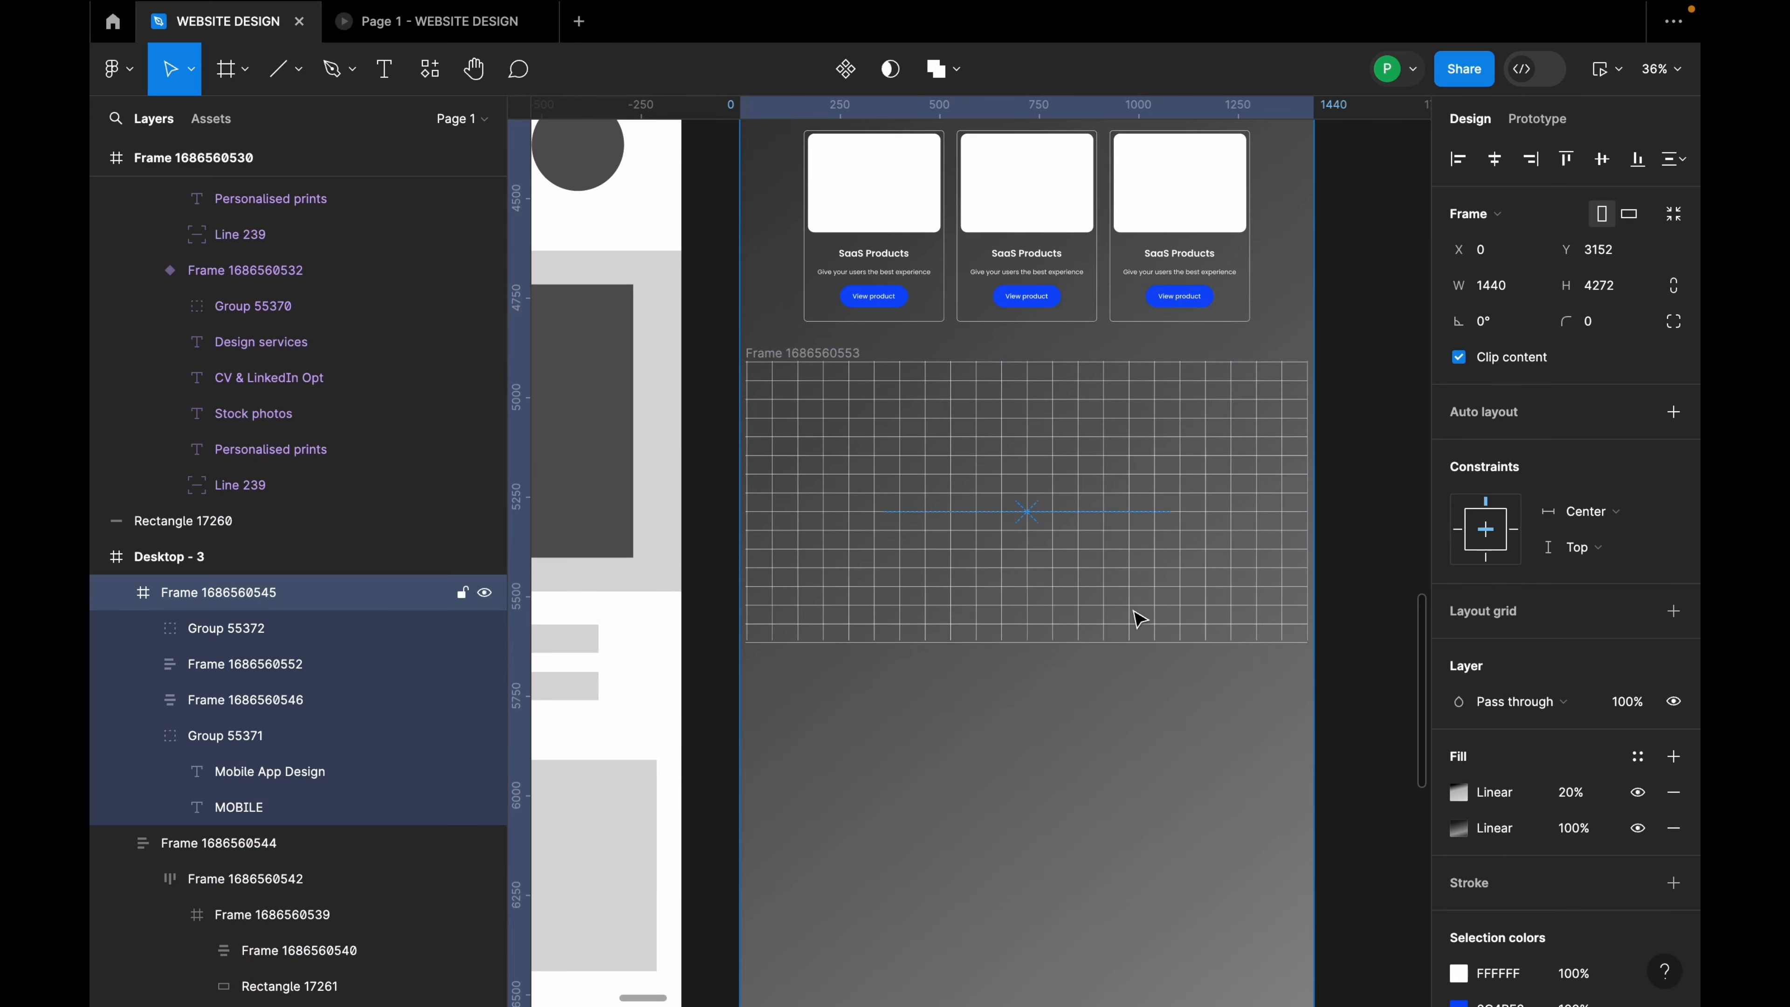
{"action": "left_click", "coordinate": [1111, 531]}
{"action": "left_click", "coordinate": [823, 353]}
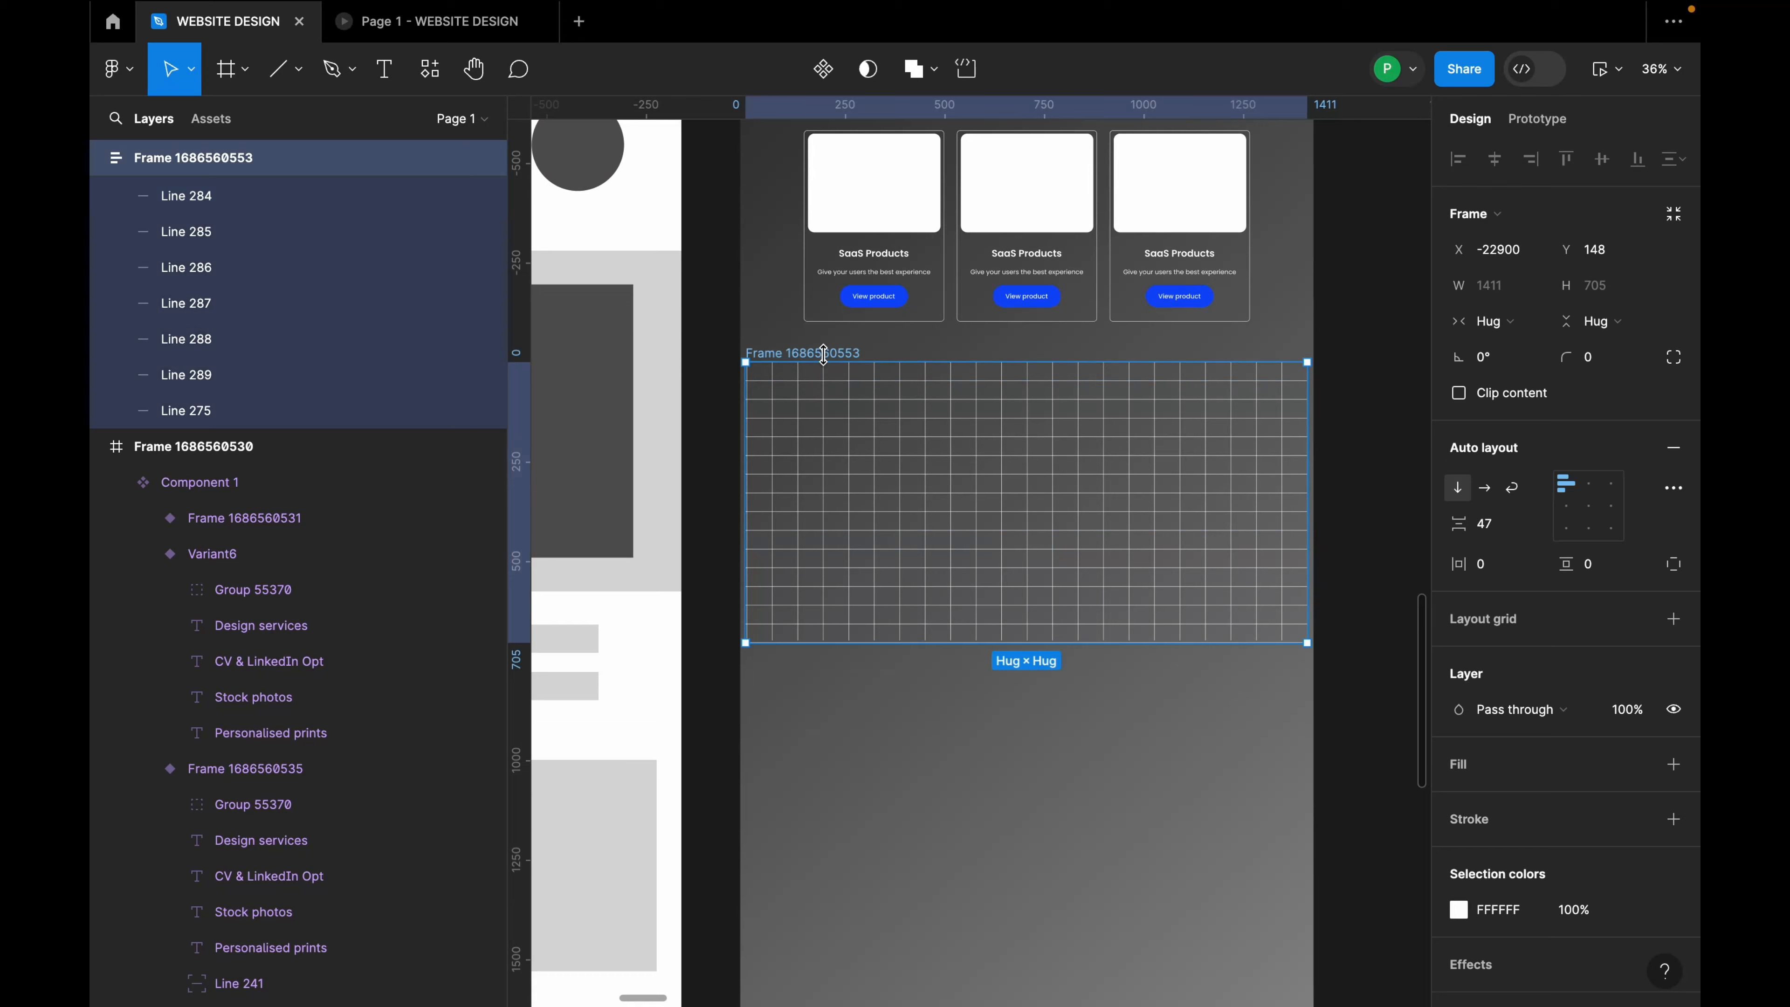
{"action": "scroll", "coordinate": [820, 367], "scroll_direction": "up", "scroll_amount": 5}
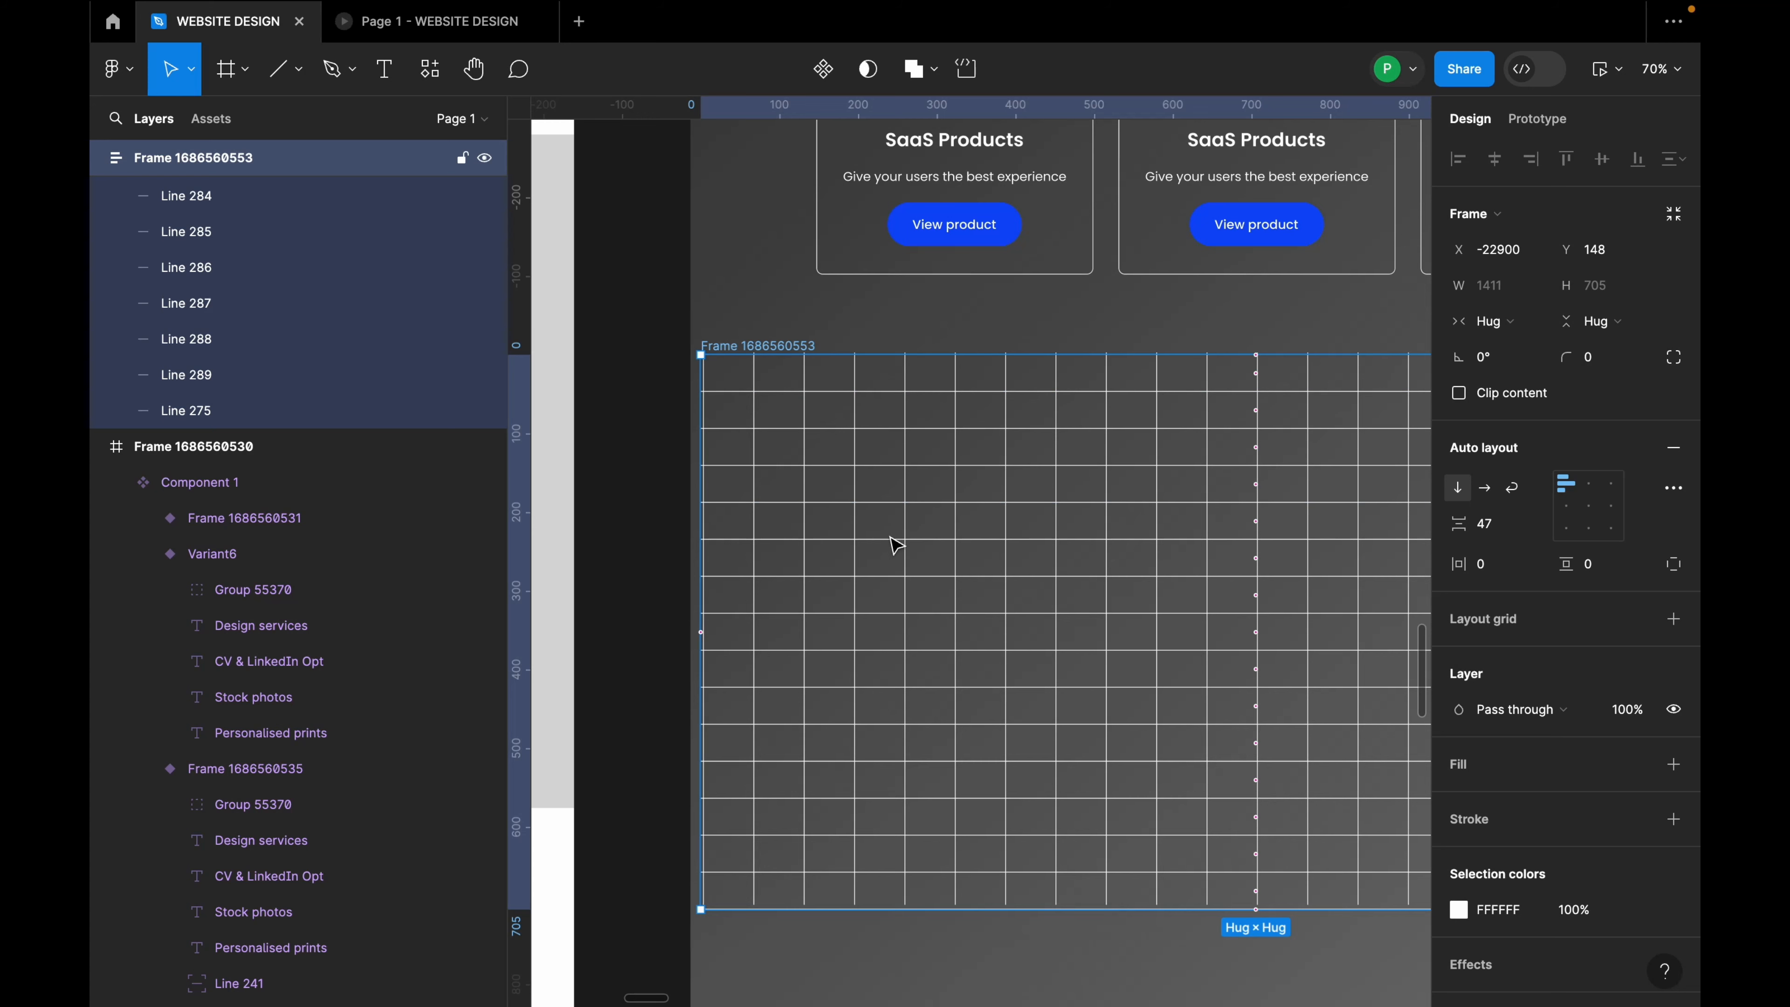
{"action": "scroll", "coordinate": [896, 545], "scroll_direction": "down", "scroll_amount": 5}
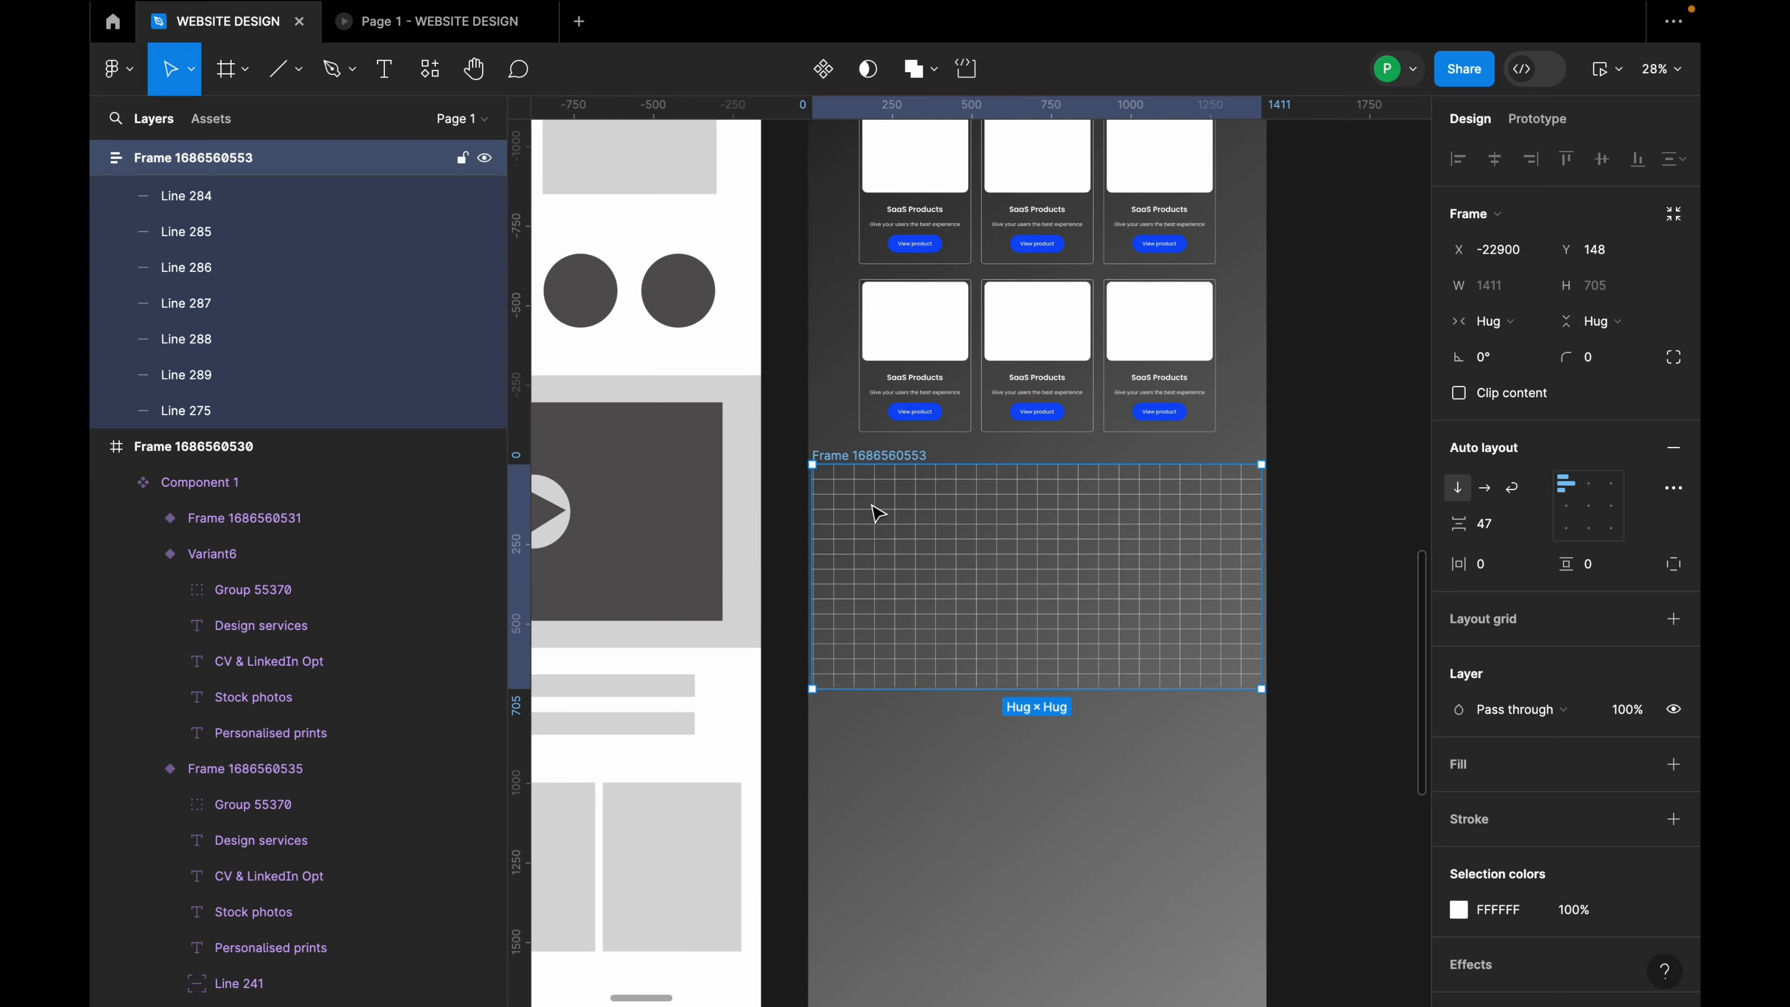
{"action": "scroll", "coordinate": [877, 513], "scroll_direction": "down", "scroll_amount": 4}
{"action": "left_click", "coordinate": [99, 159]}
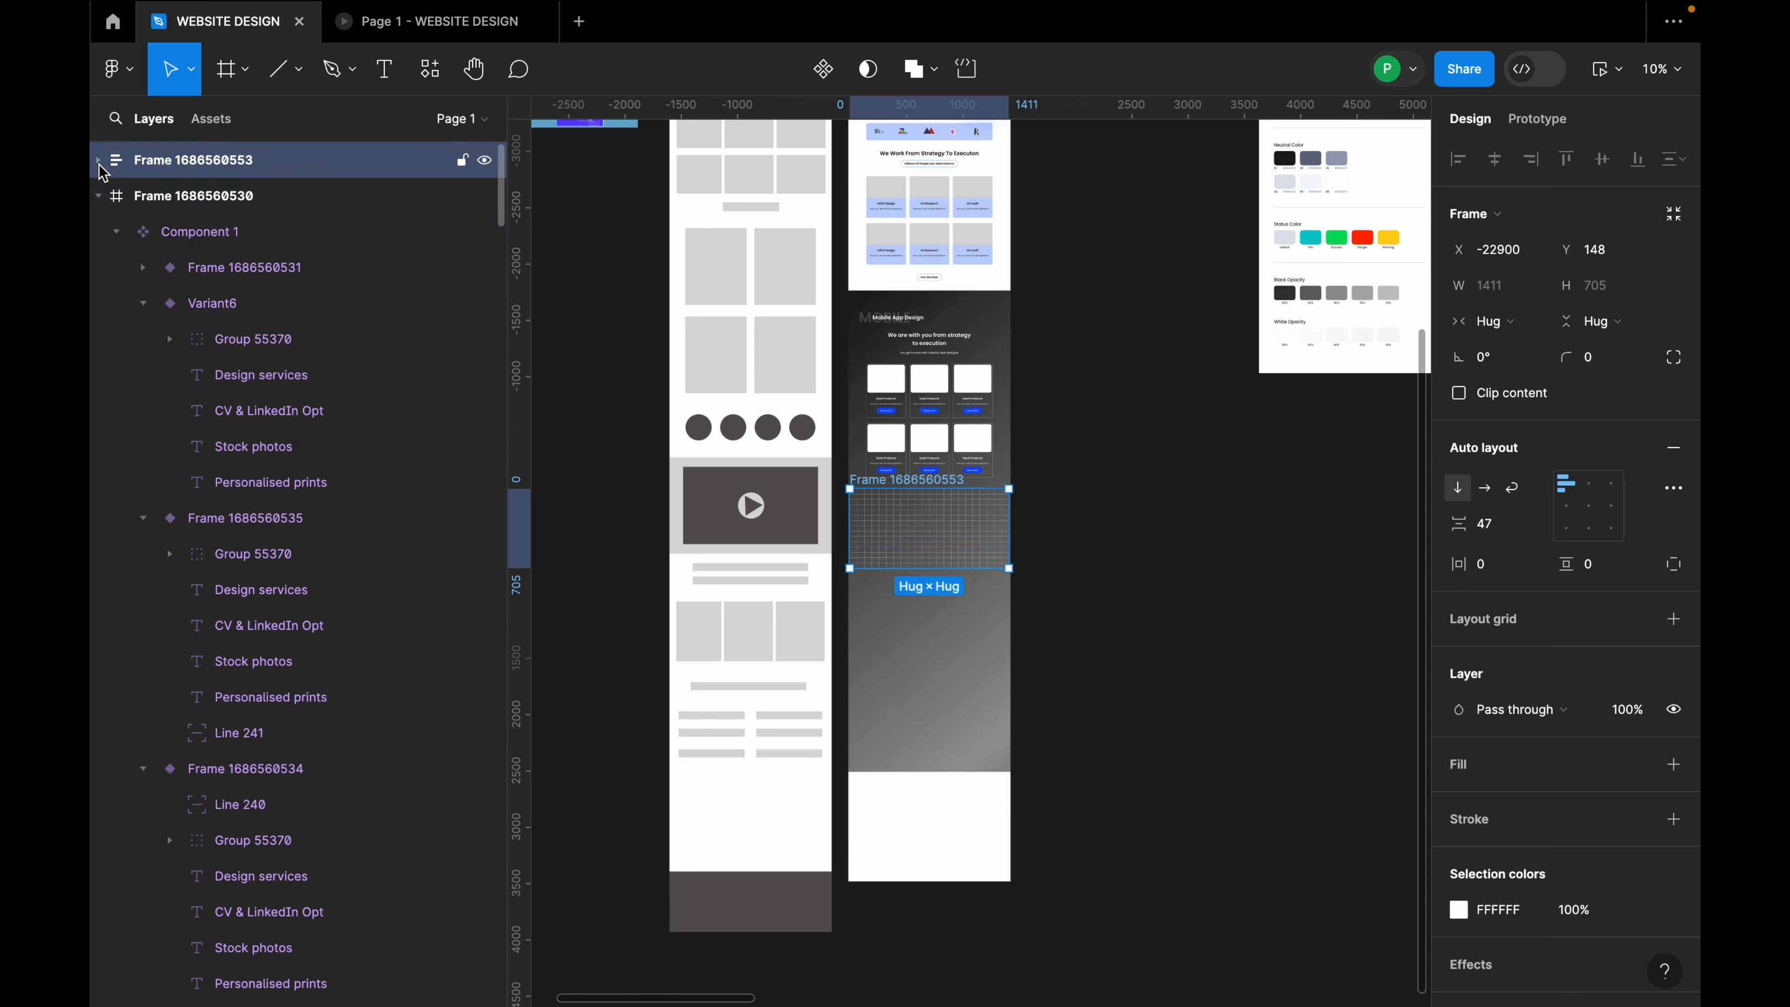
{"action": "left_click", "coordinate": [99, 195]}
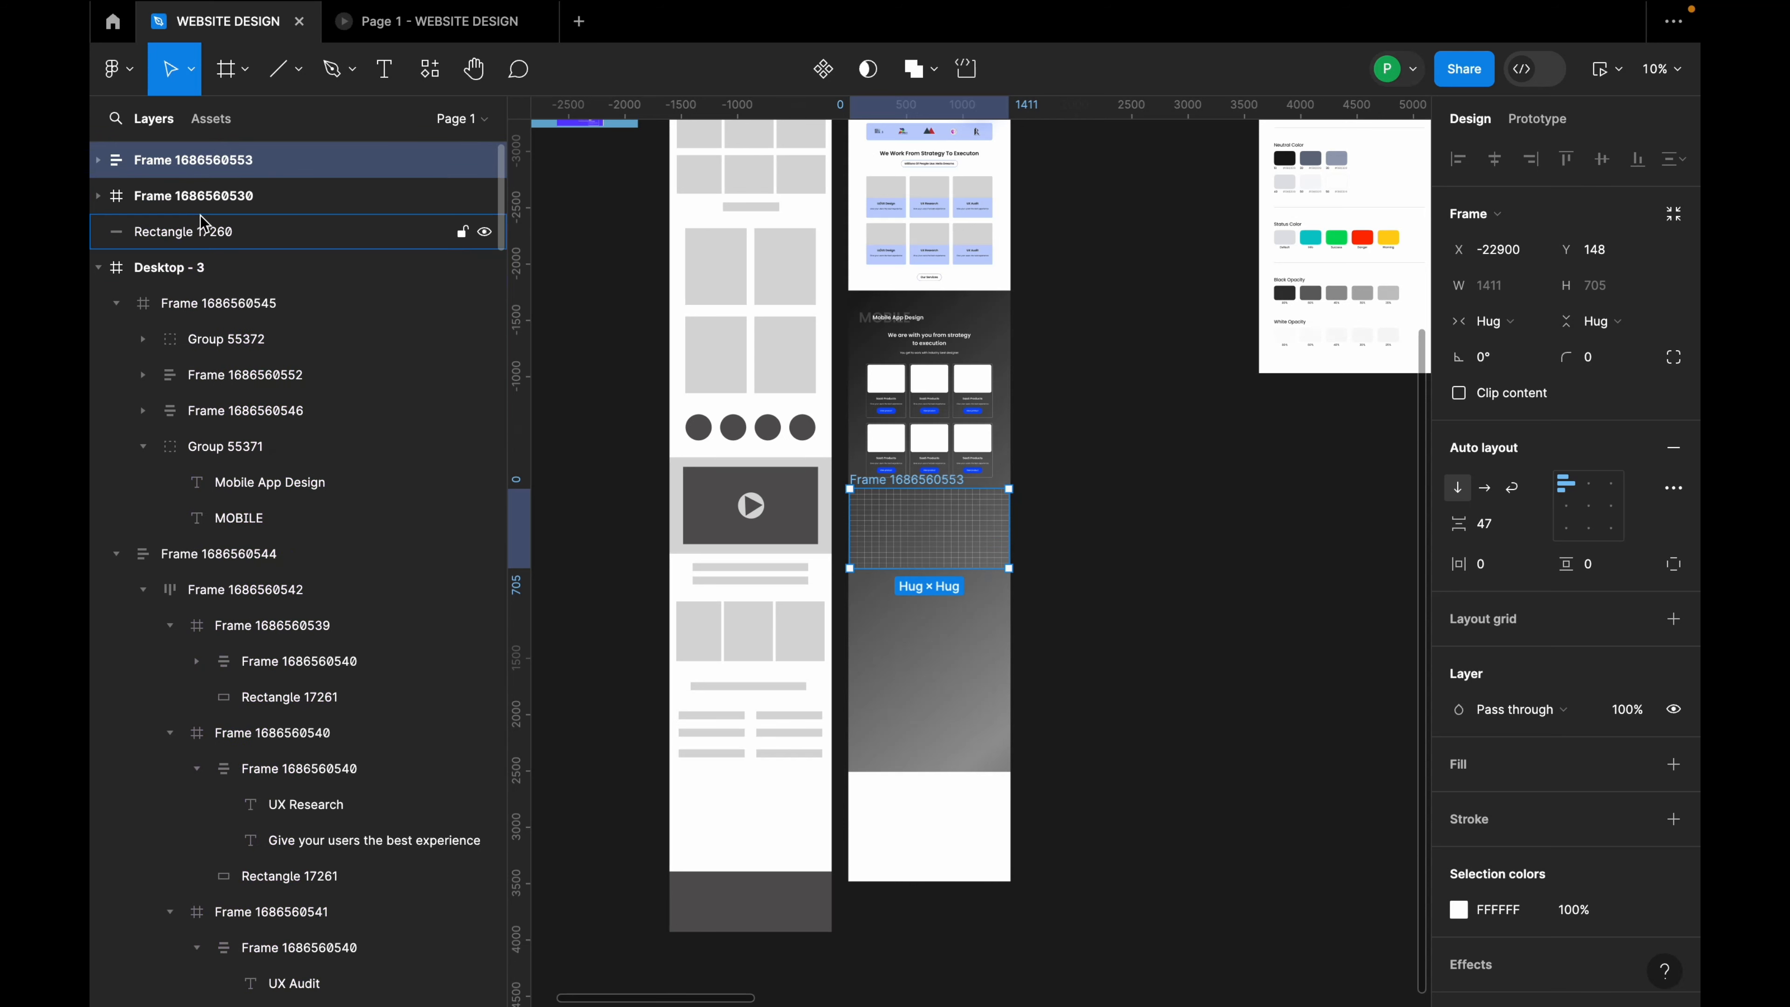
{"action": "left_click", "coordinate": [191, 270]}
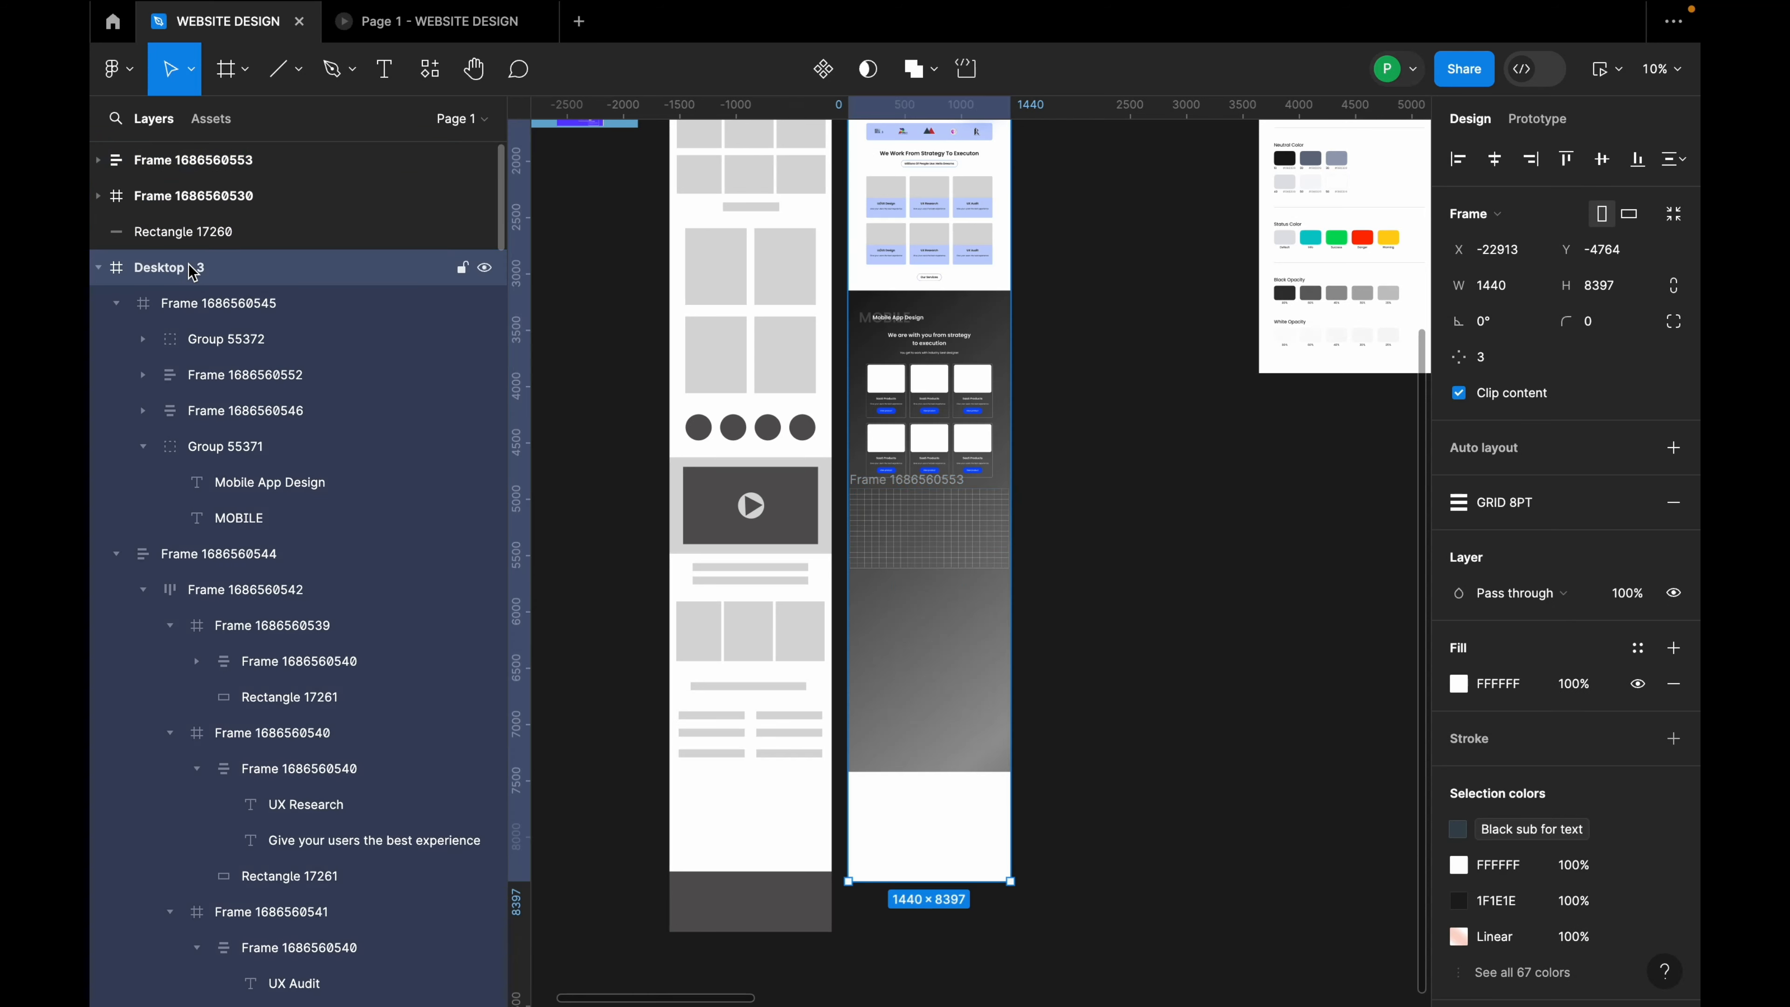
{"action": "left_click", "coordinate": [216, 208]}
{"action": "left_click_drag", "start_coordinate": [205, 164], "coordinate": [219, 296]}
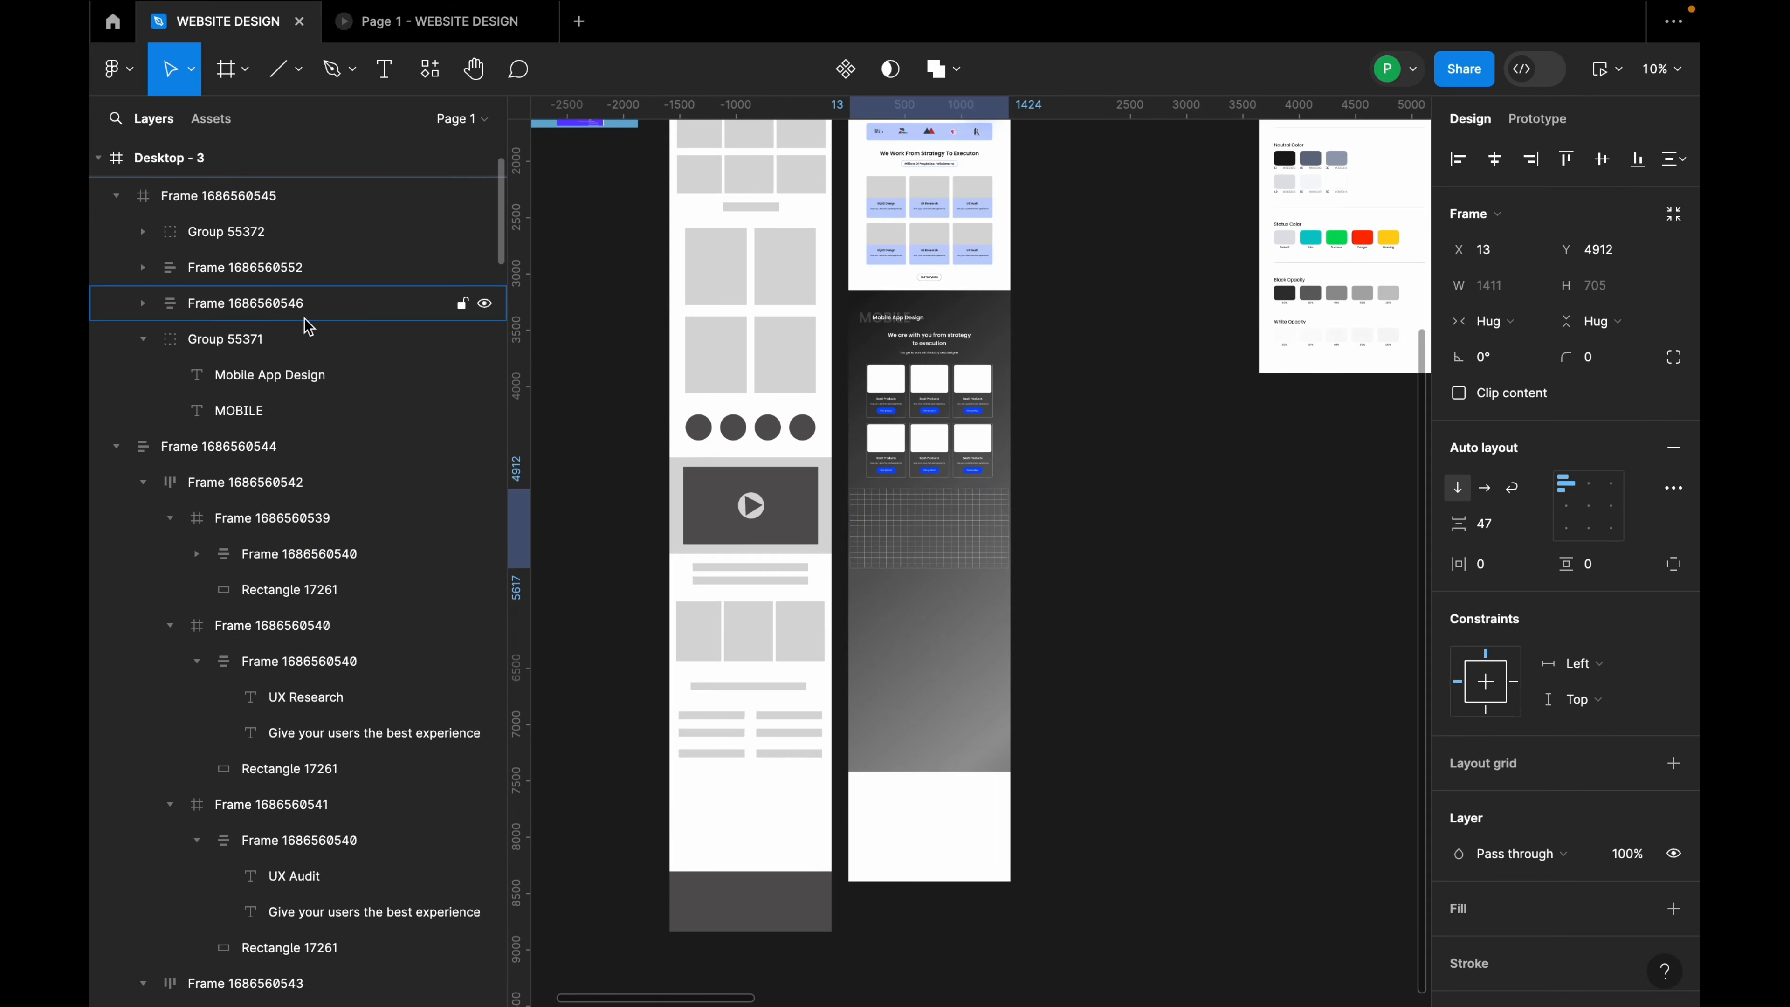
{"action": "scroll", "coordinate": [987, 643], "scroll_direction": "up", "scroll_amount": 3}
{"action": "left_click", "coordinate": [1111, 616]}
Step: Move the horizontal-line grid frame into the Mobile App Design section frame
{"action": "scroll", "coordinate": [731, 421], "scroll_direction": "up", "scroll_amount": 4}
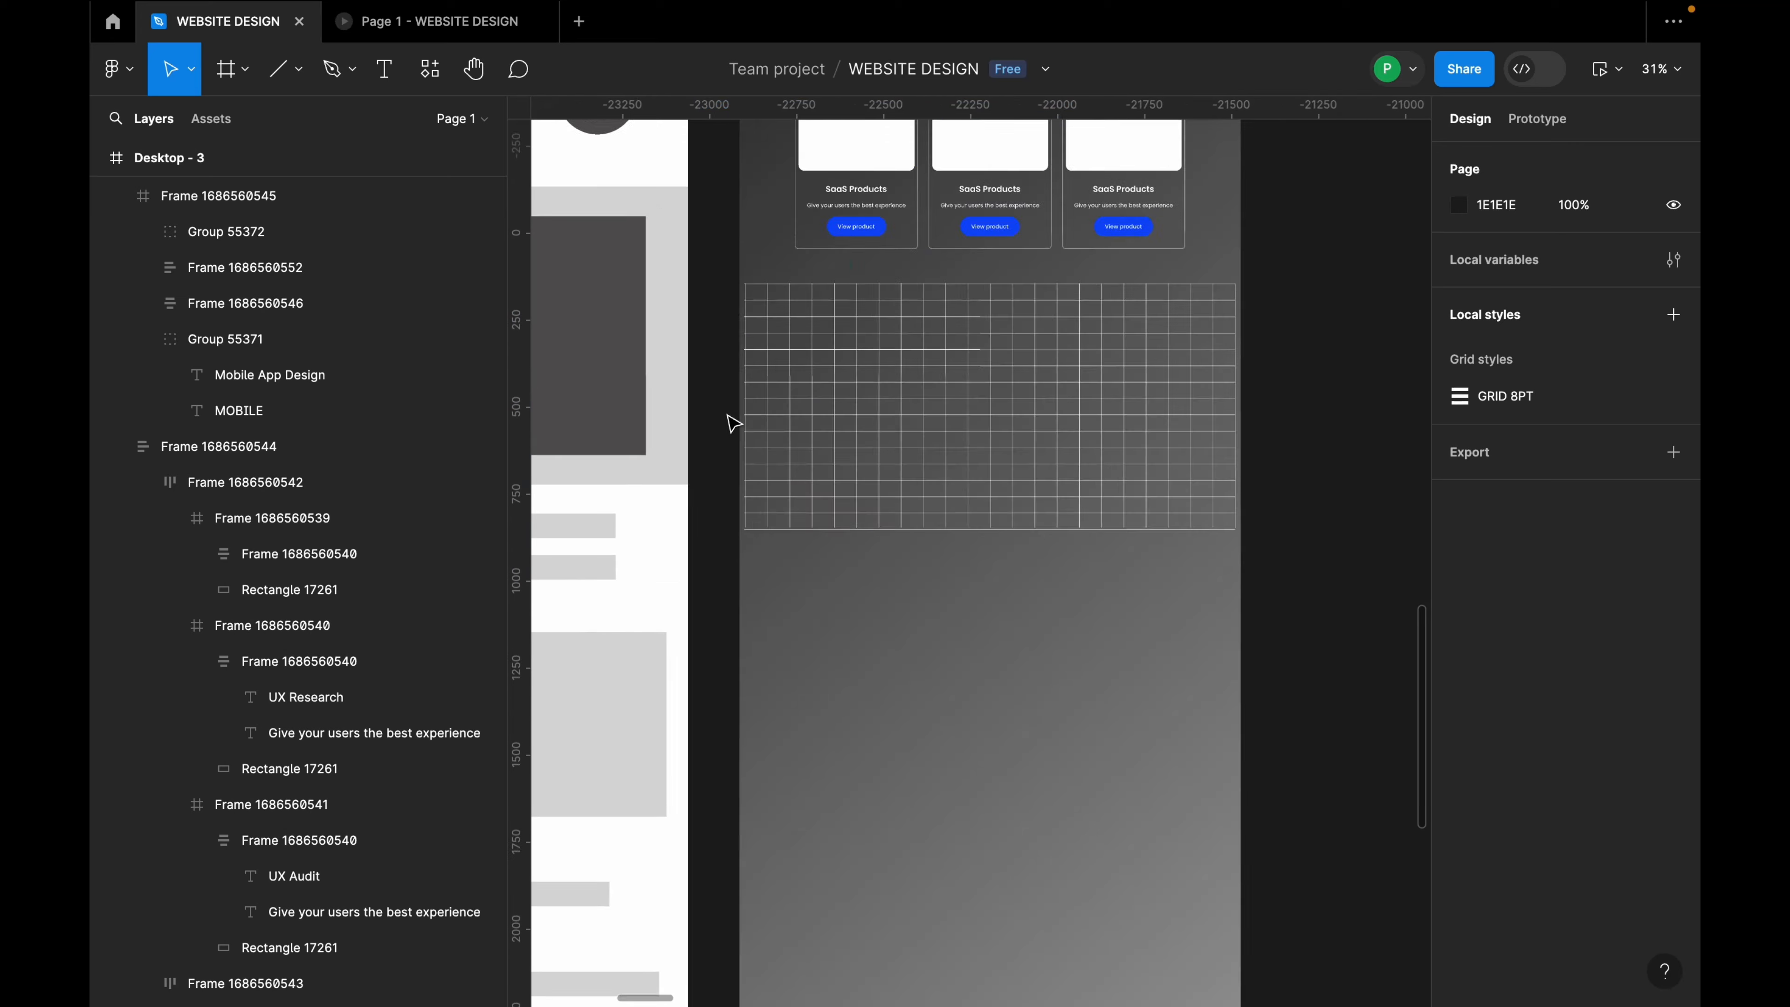
{"action": "scroll", "coordinate": [688, 429], "scroll_direction": "down", "scroll_amount": 1}
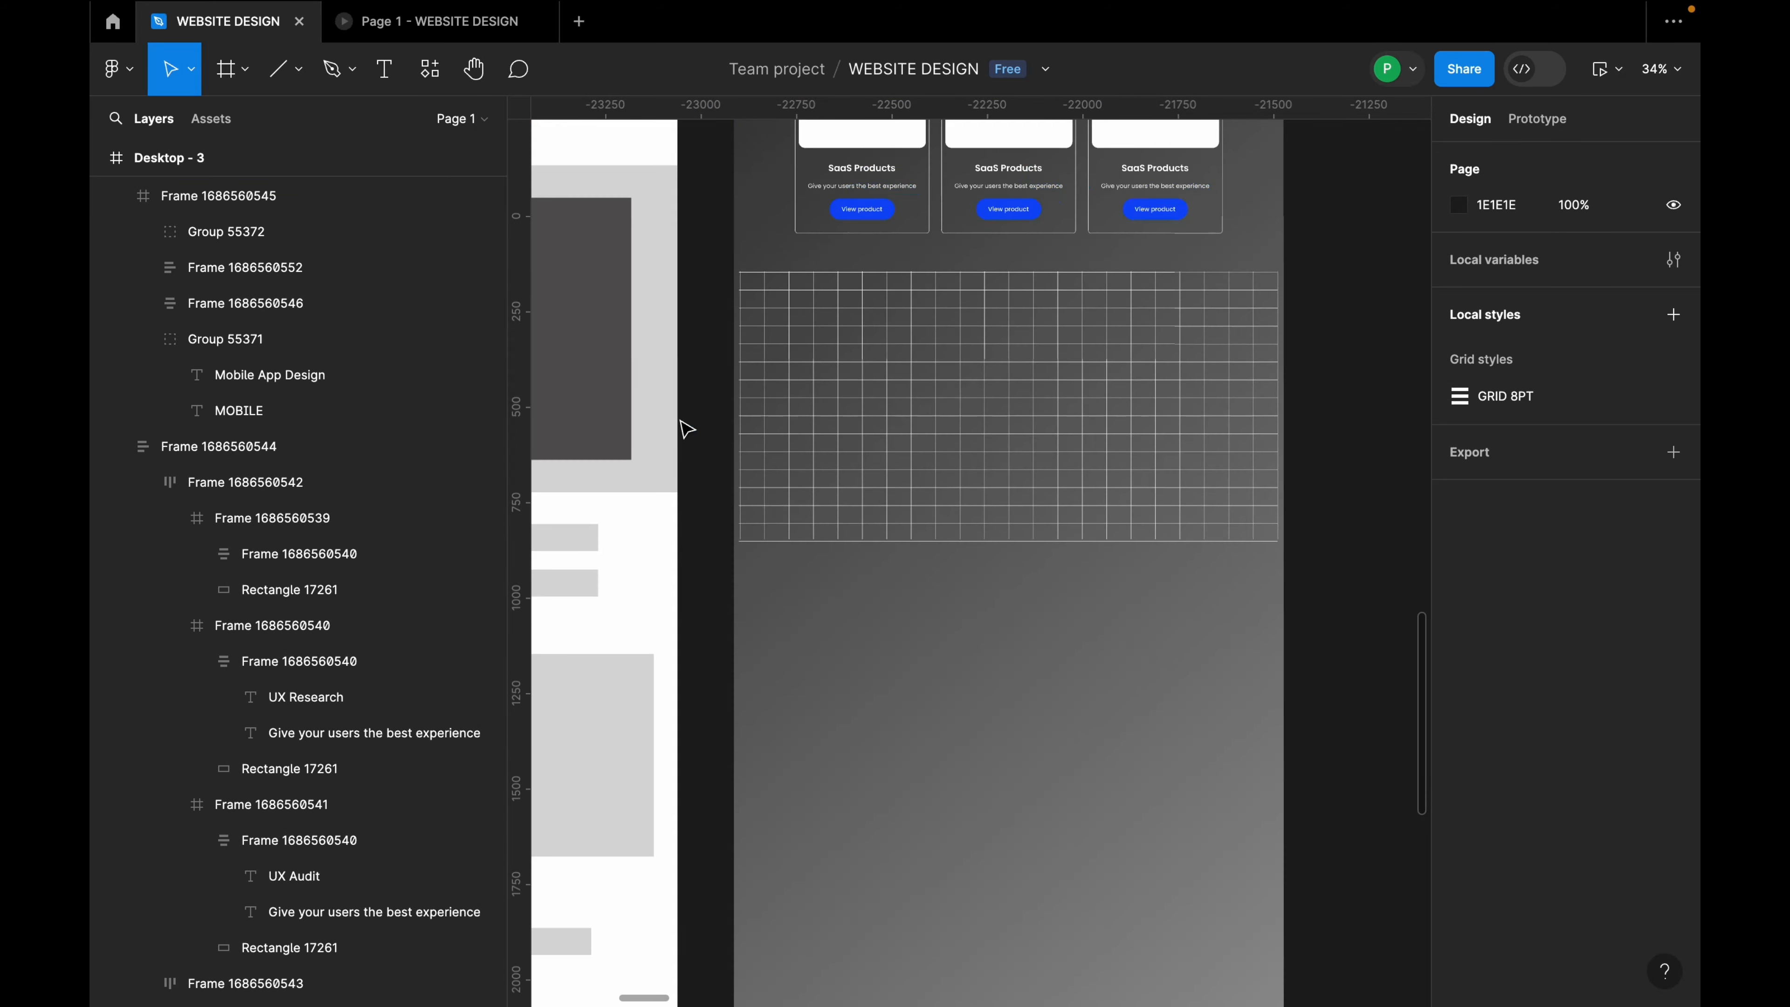
{"action": "left_click", "coordinate": [280, 231]}
{"action": "left_click", "coordinate": [274, 208]}
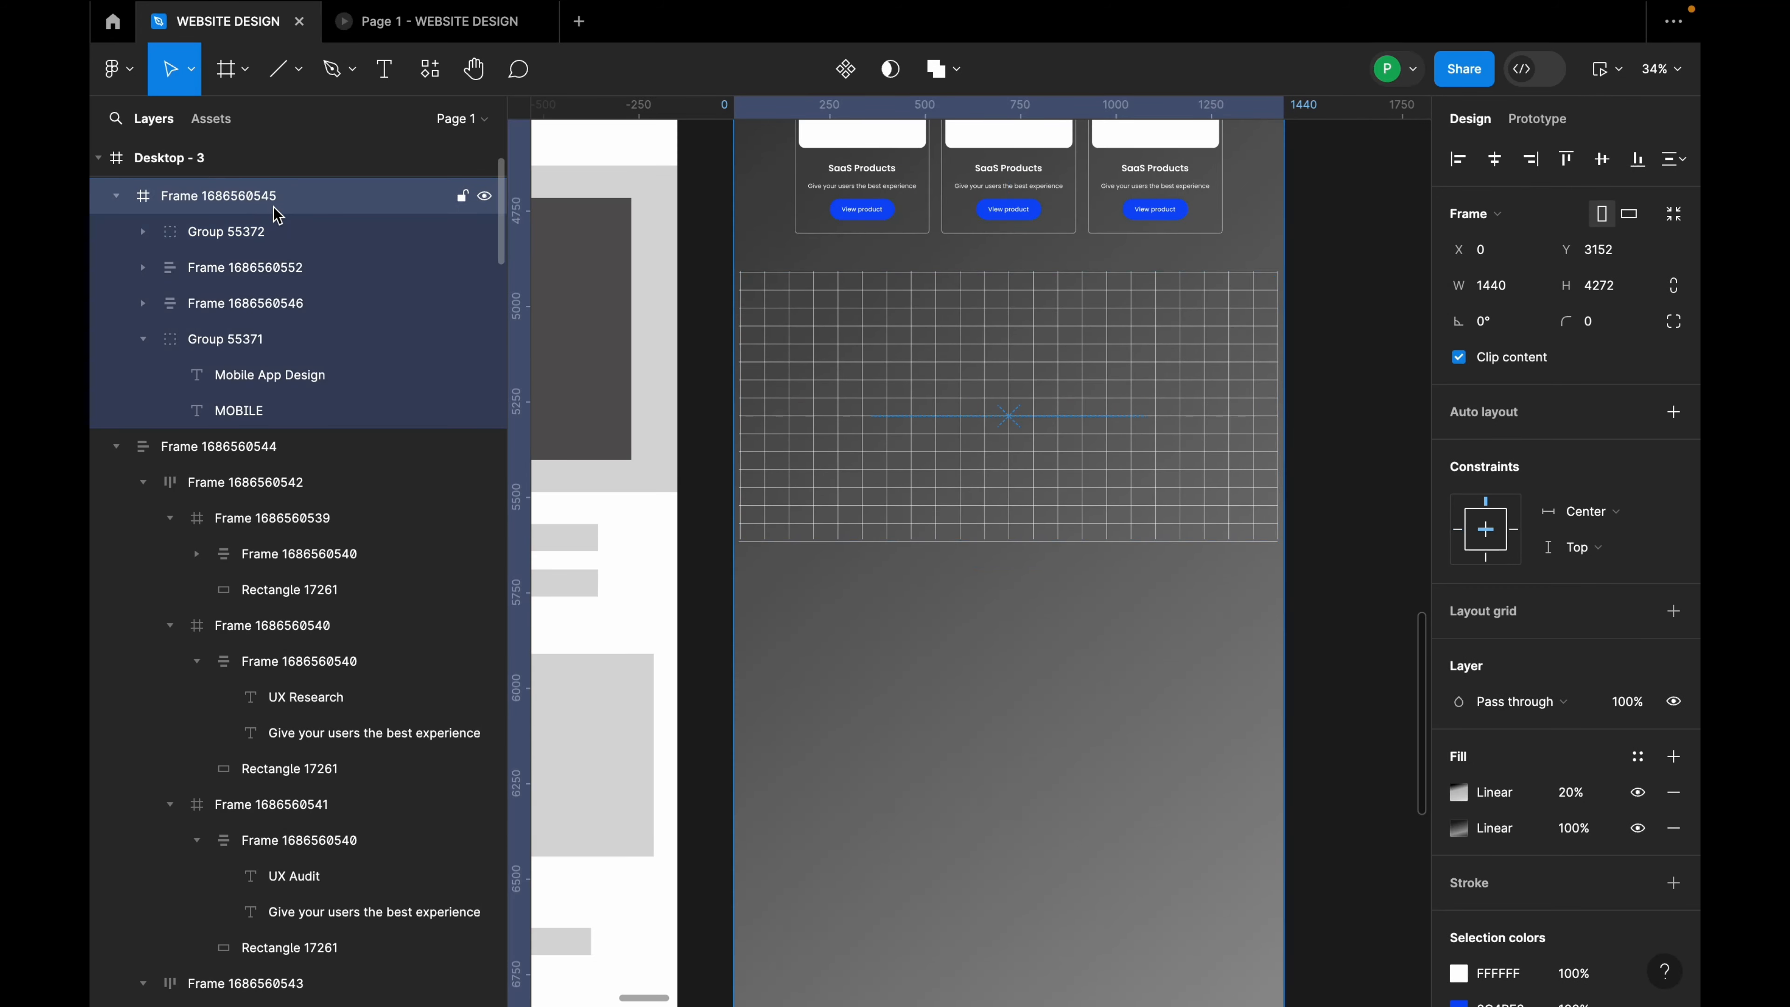
{"action": "left_click", "coordinate": [279, 231]}
{"action": "left_click", "coordinate": [280, 267]}
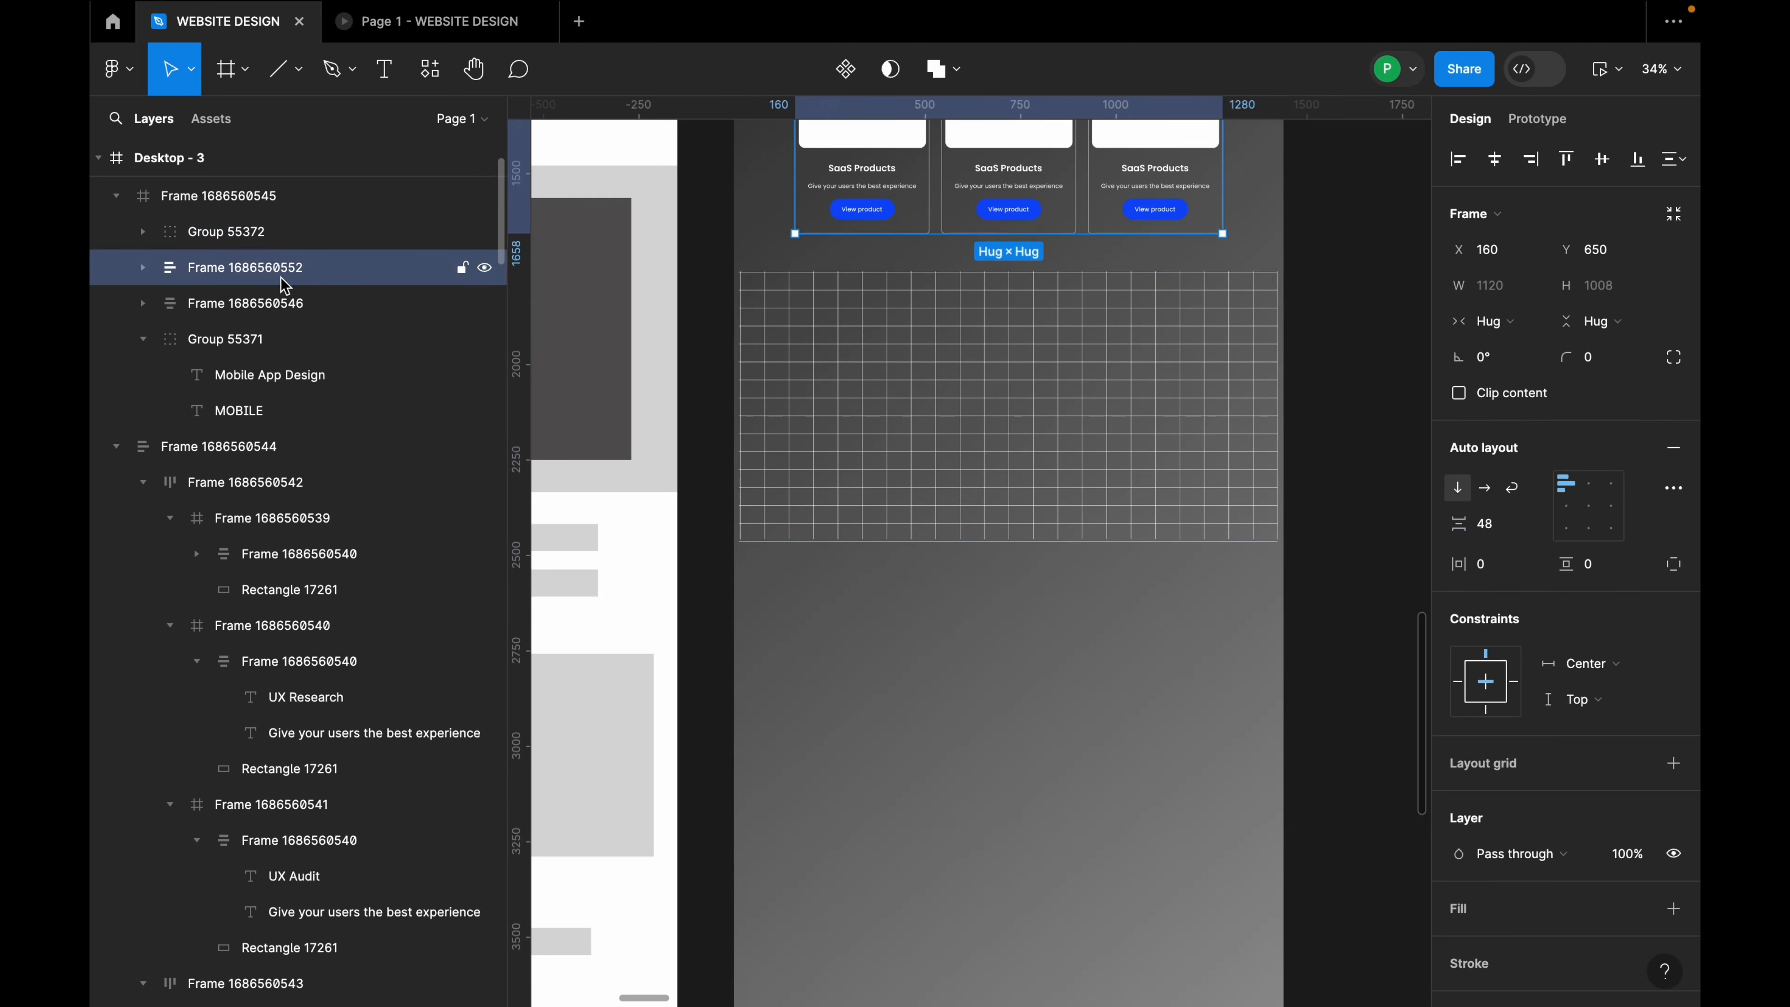
{"action": "left_click", "coordinate": [822, 283]}
{"action": "left_click", "coordinate": [227, 270]}
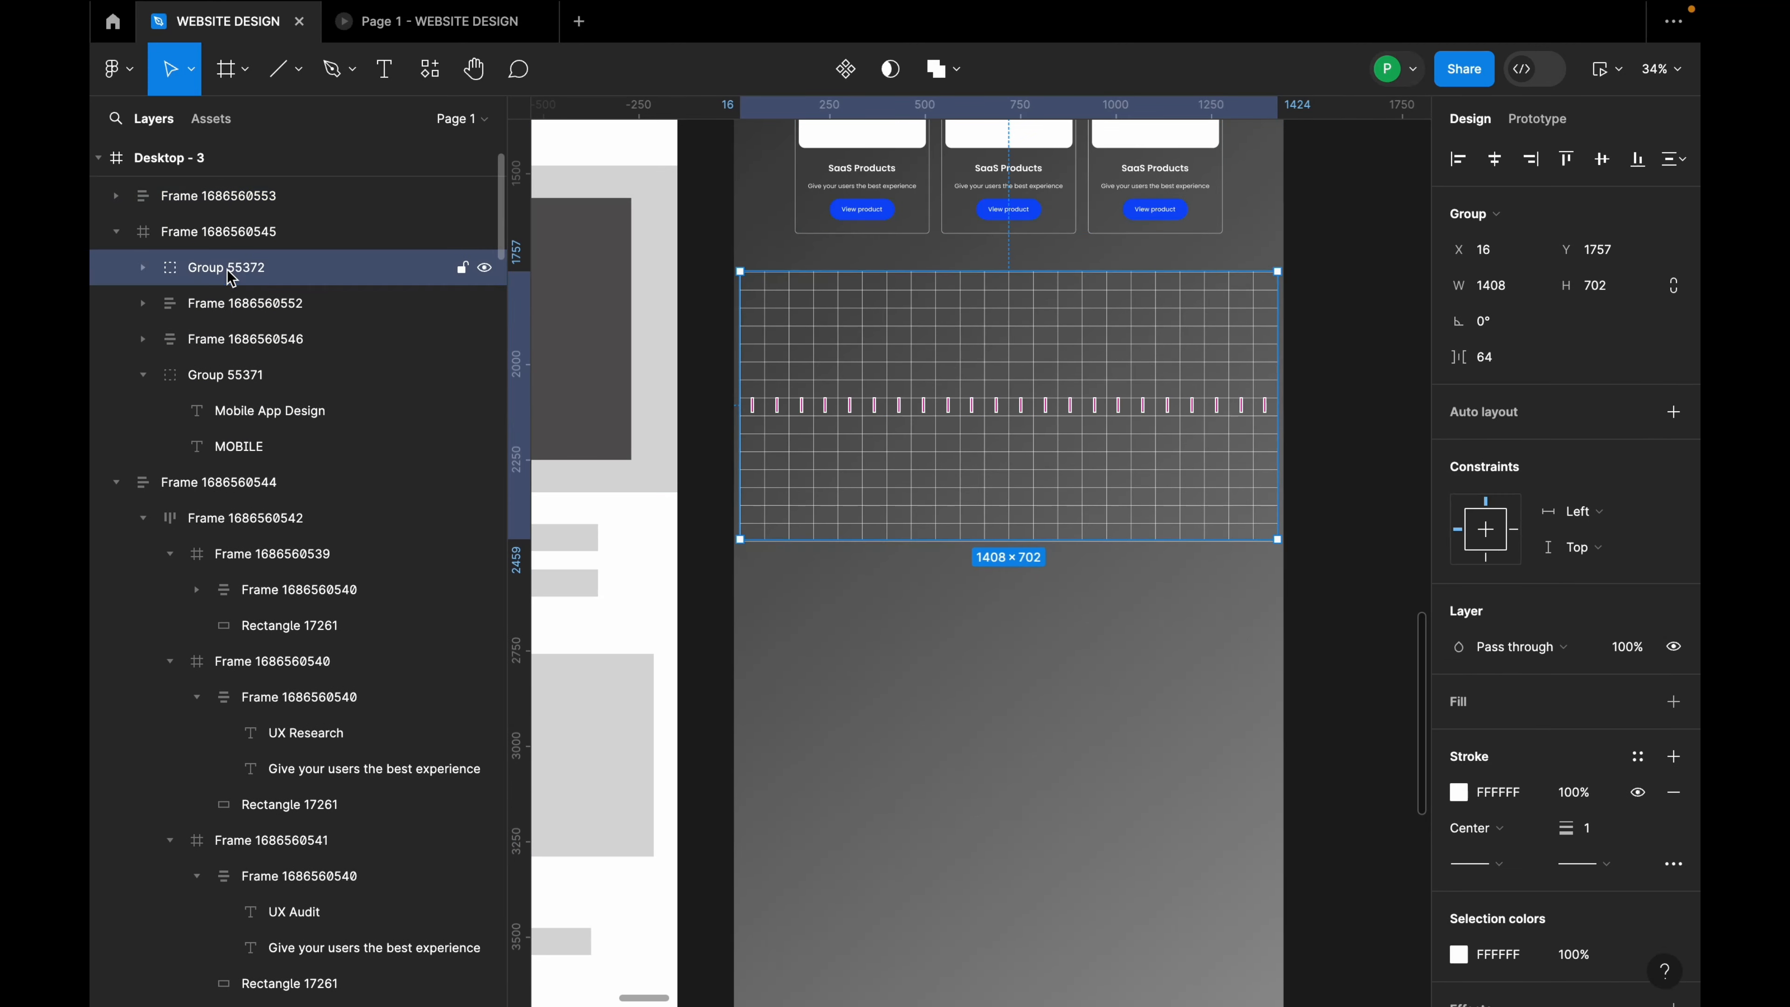
{"action": "left_click_drag", "start_coordinate": [225, 206], "coordinate": [227, 249]}
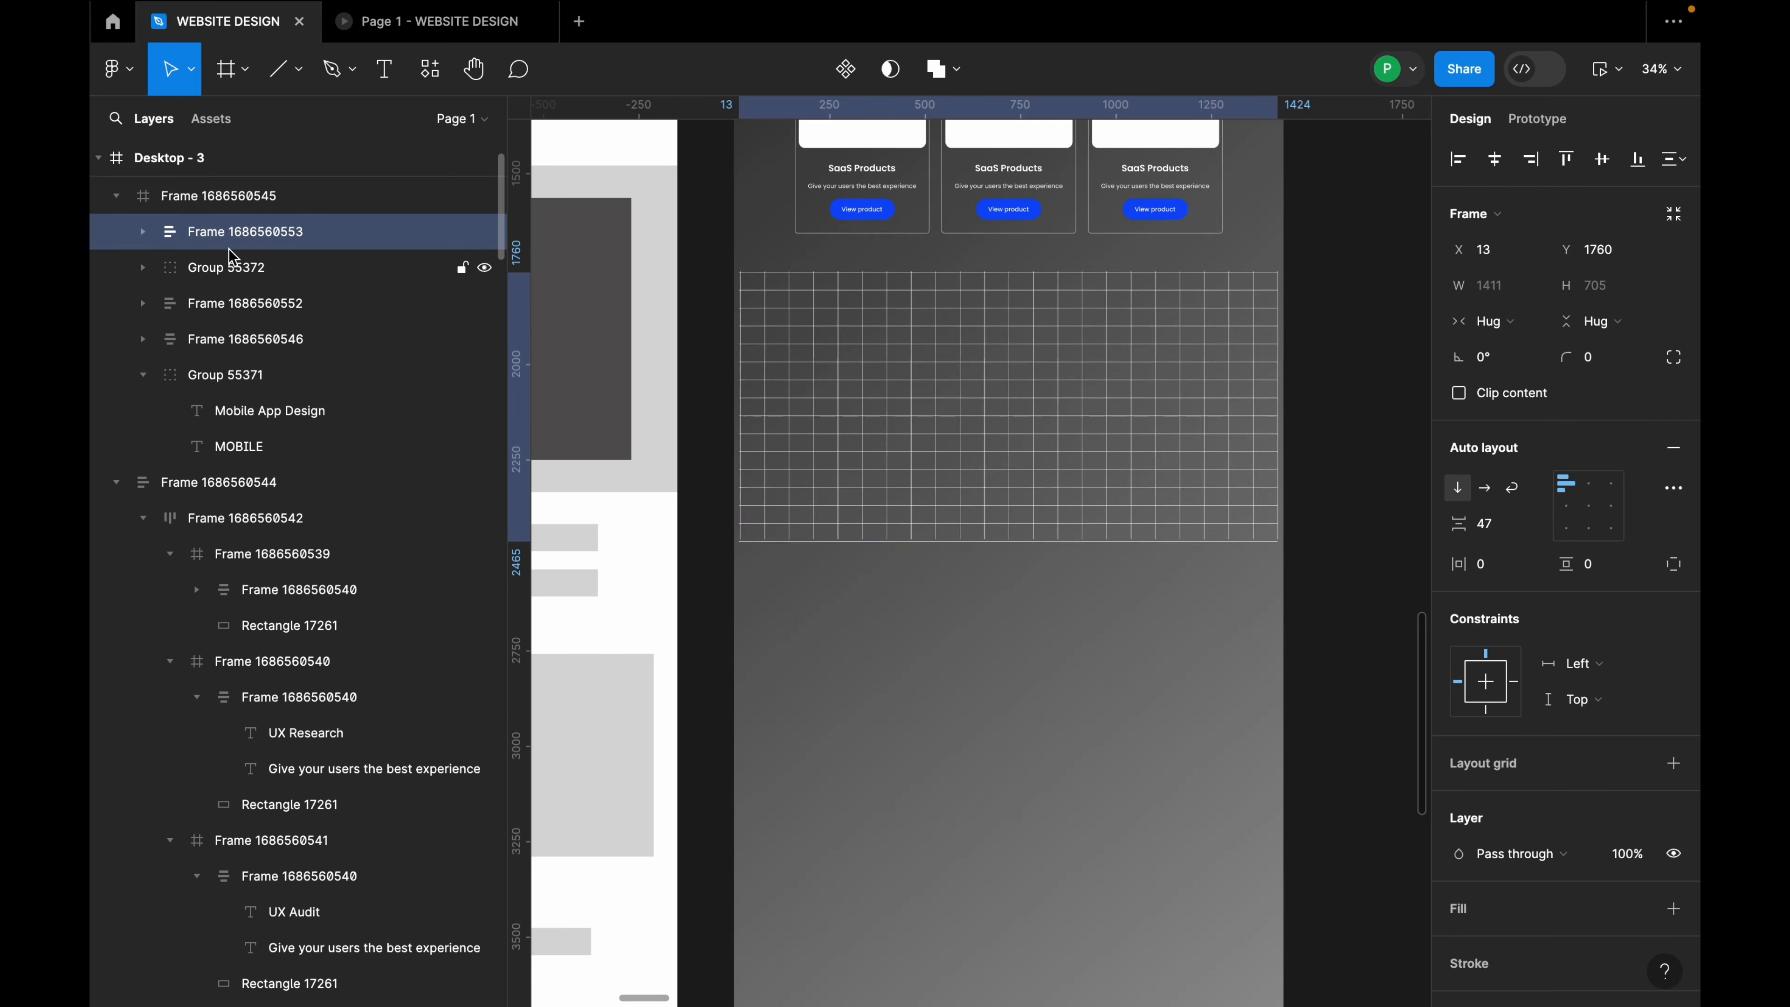
Step: Ungroup the grid frame and regroup its horizontal lines as a plain group
{"action": "right_click", "coordinate": [251, 235]}
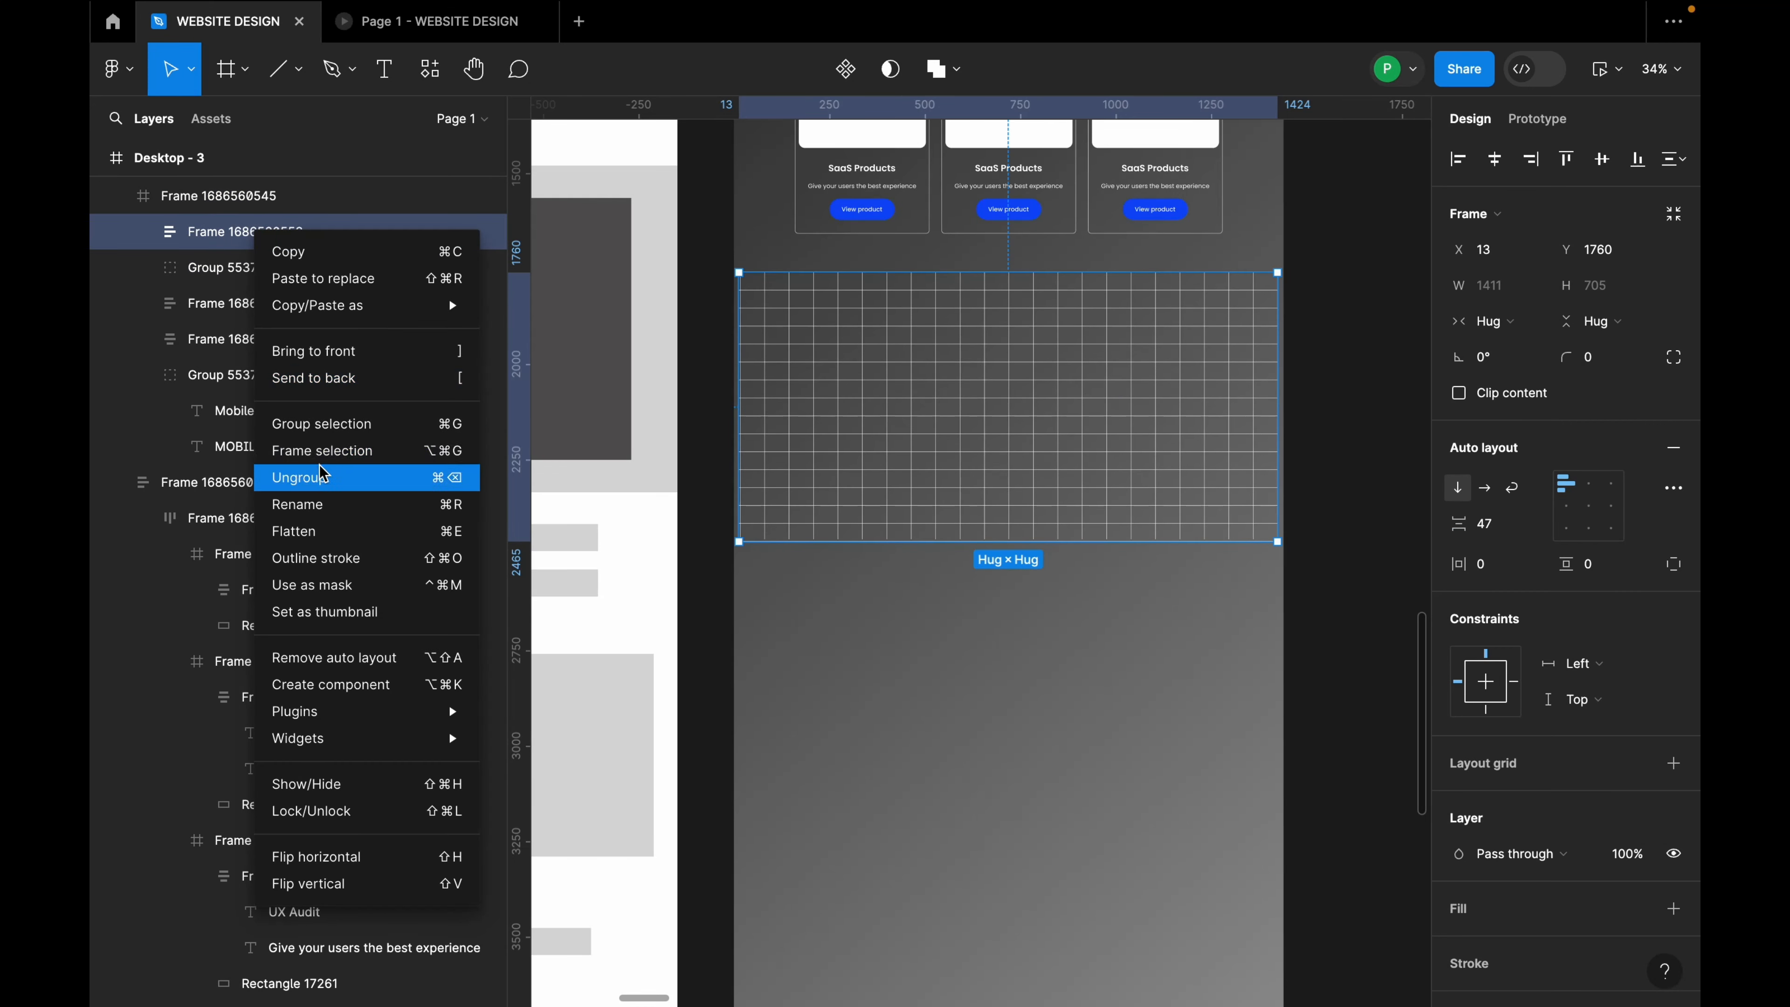
{"action": "left_click", "coordinate": [321, 477]}
{"action": "right_click", "coordinate": [236, 239]}
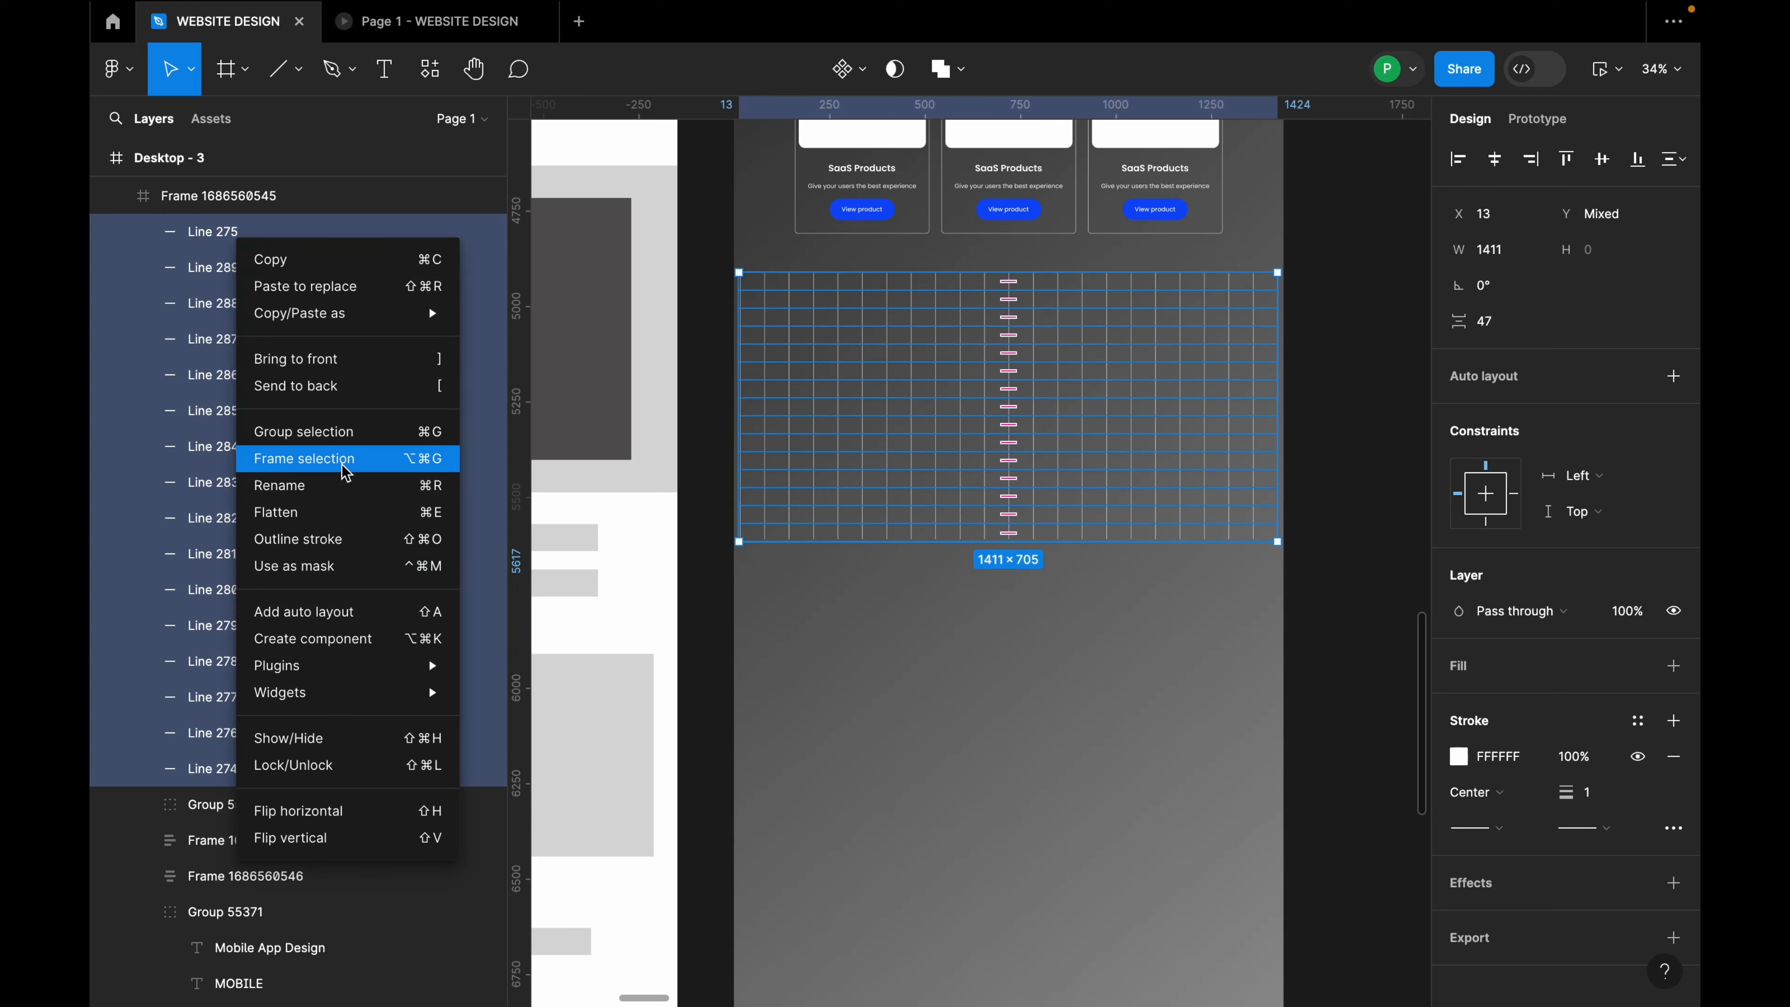
{"action": "left_click", "coordinate": [342, 432]}
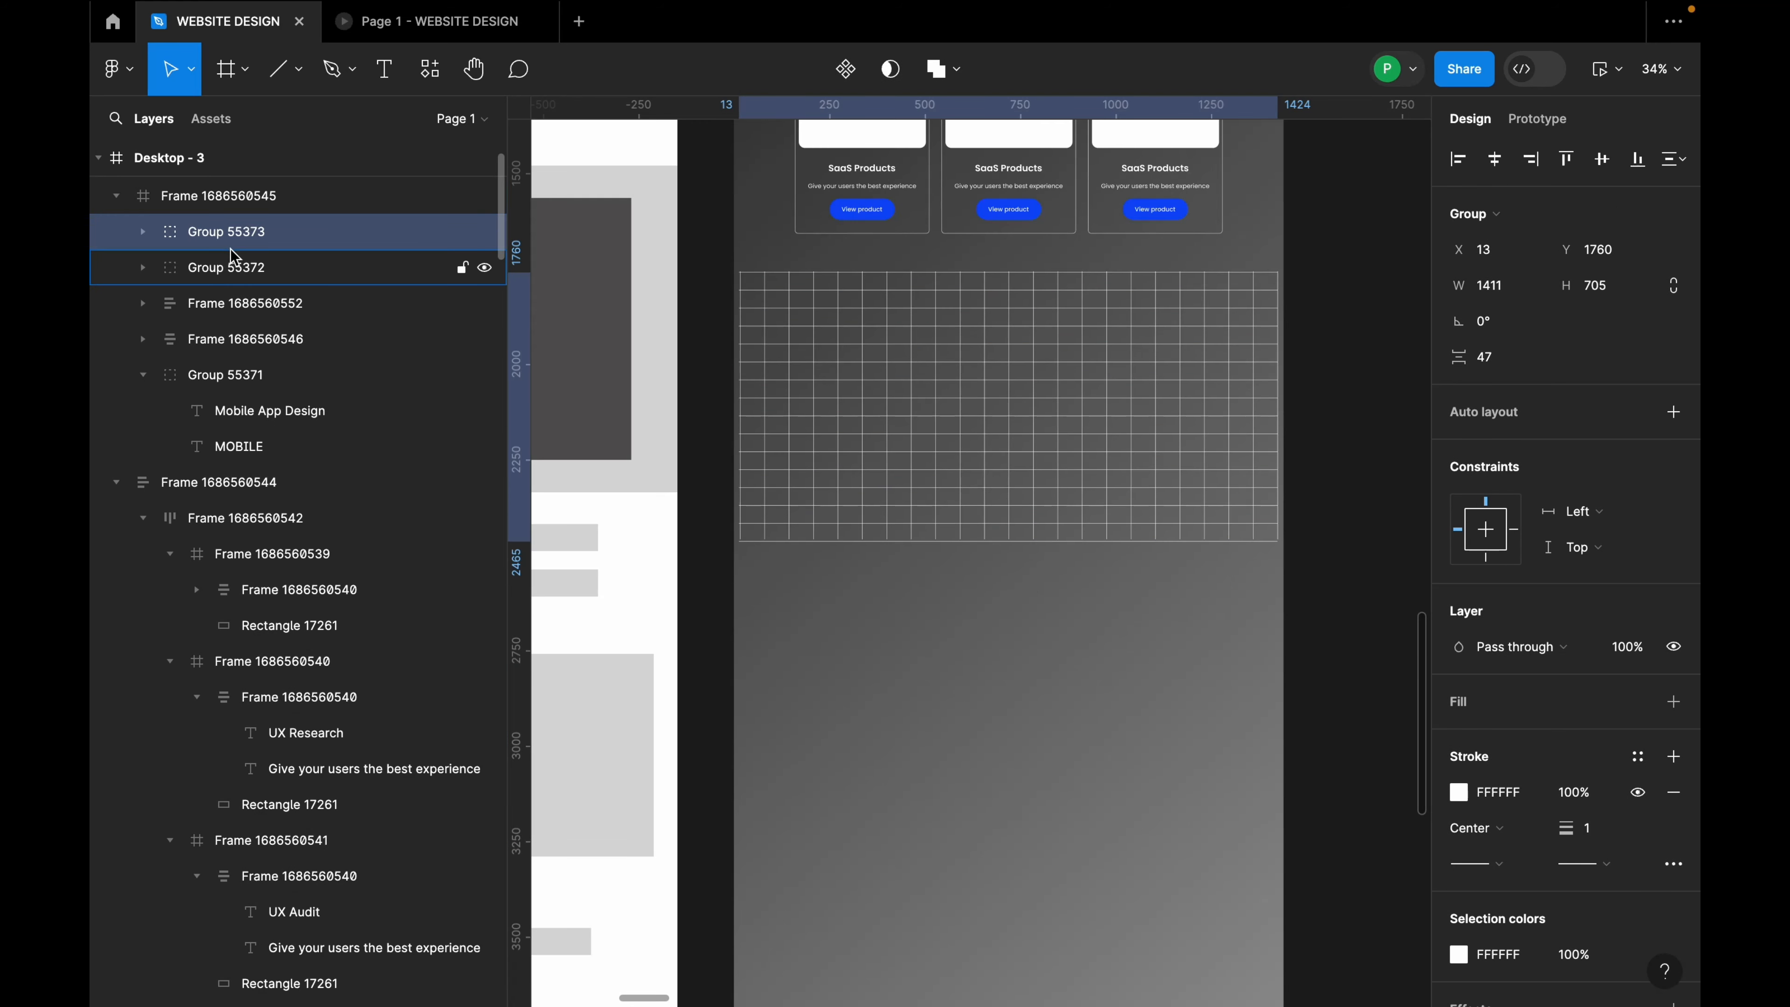
Step: Combine both line groups into Group 55374, 1411×708 at X 14, Y 1757
{"action": "left_click", "coordinate": [240, 268], "text": "shift"}
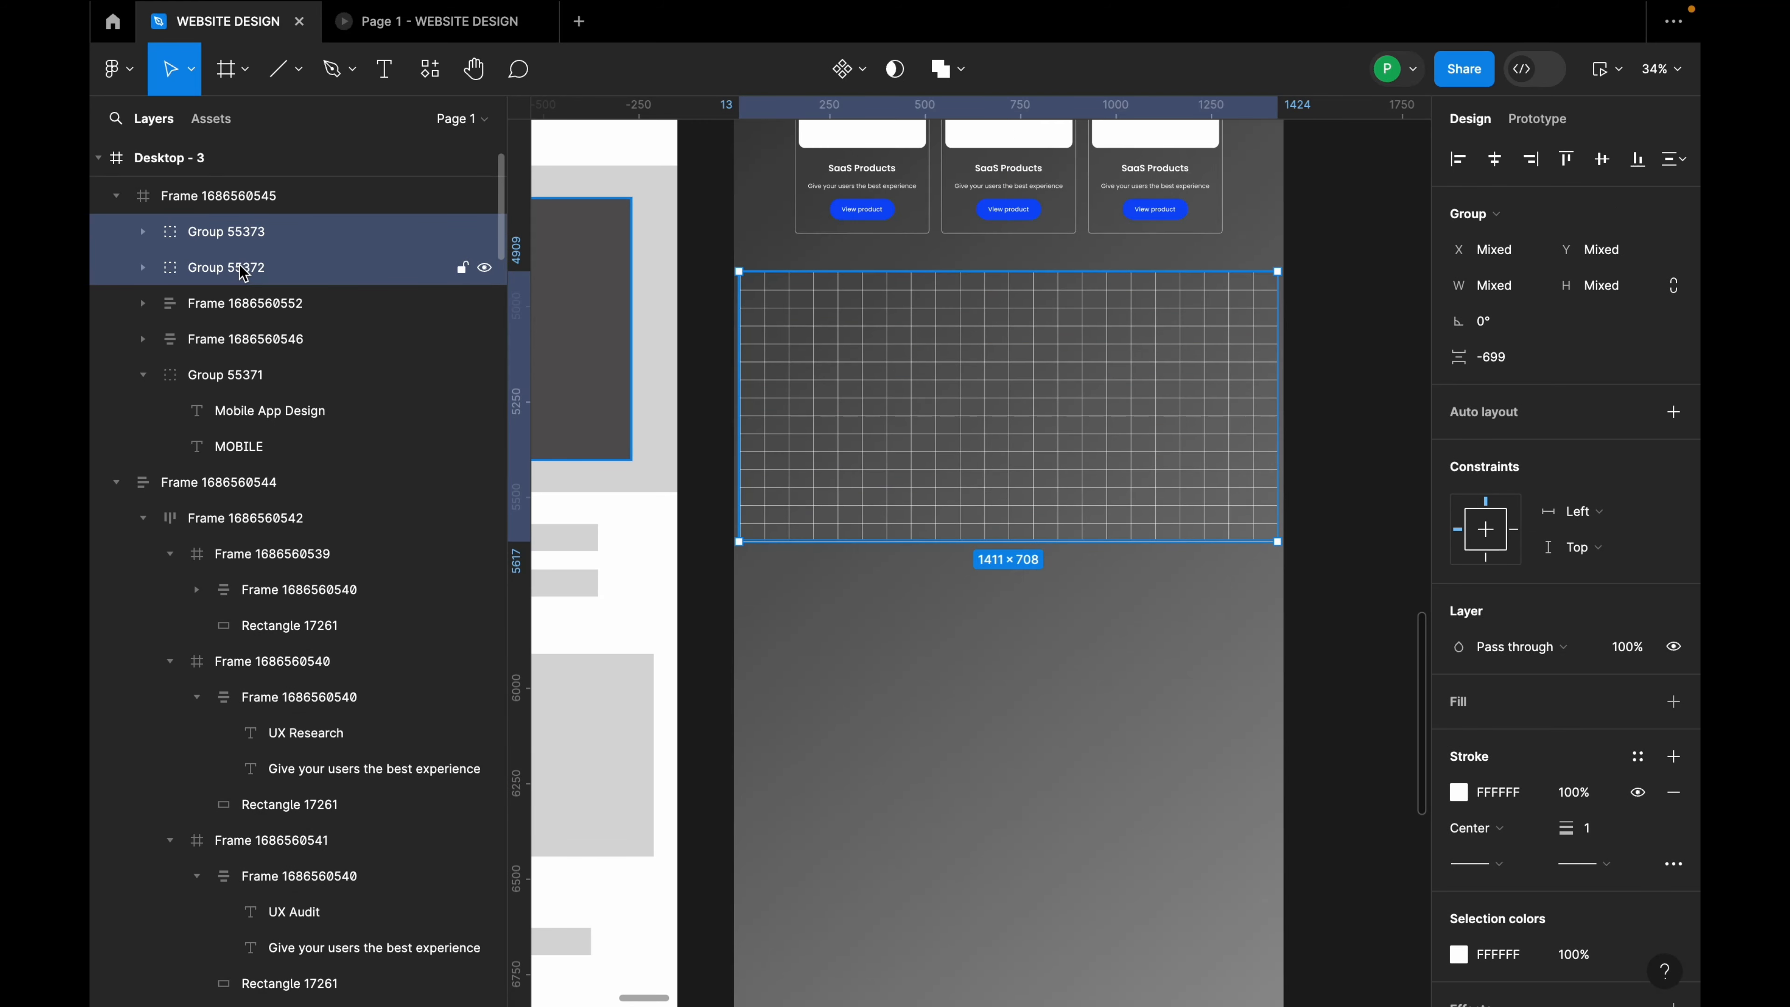
{"action": "right_click", "coordinate": [810, 381]}
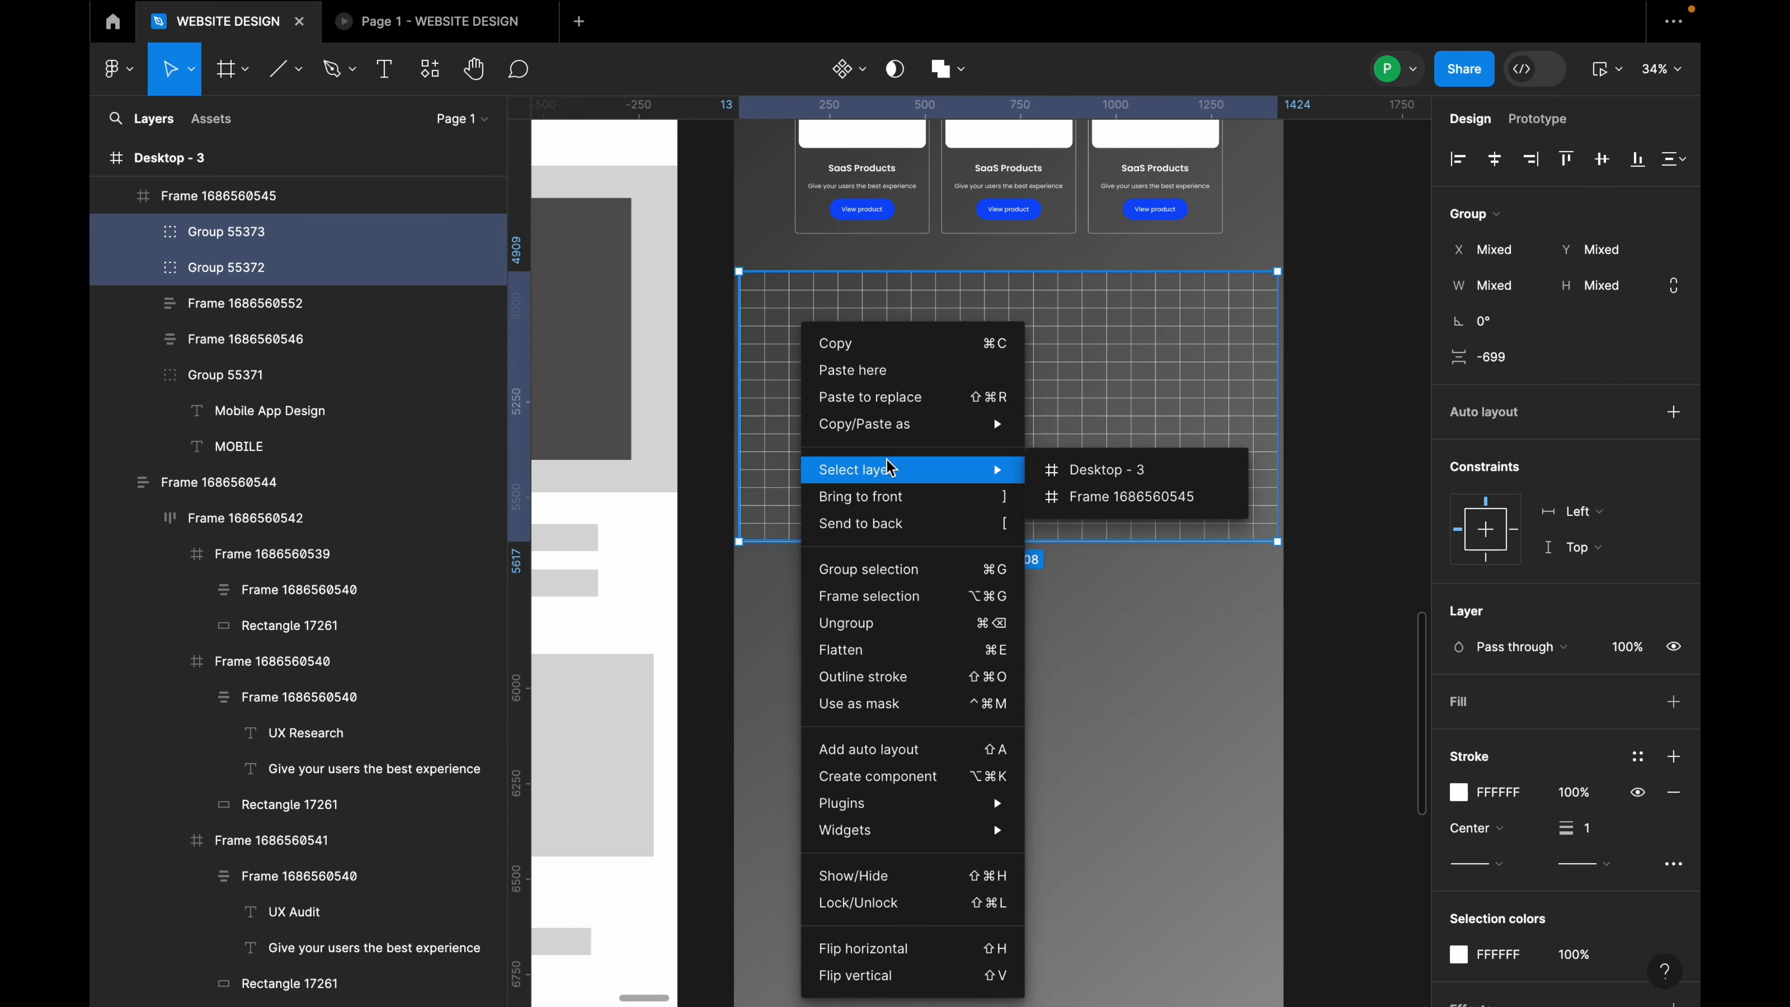
{"action": "left_click", "coordinate": [889, 568]}
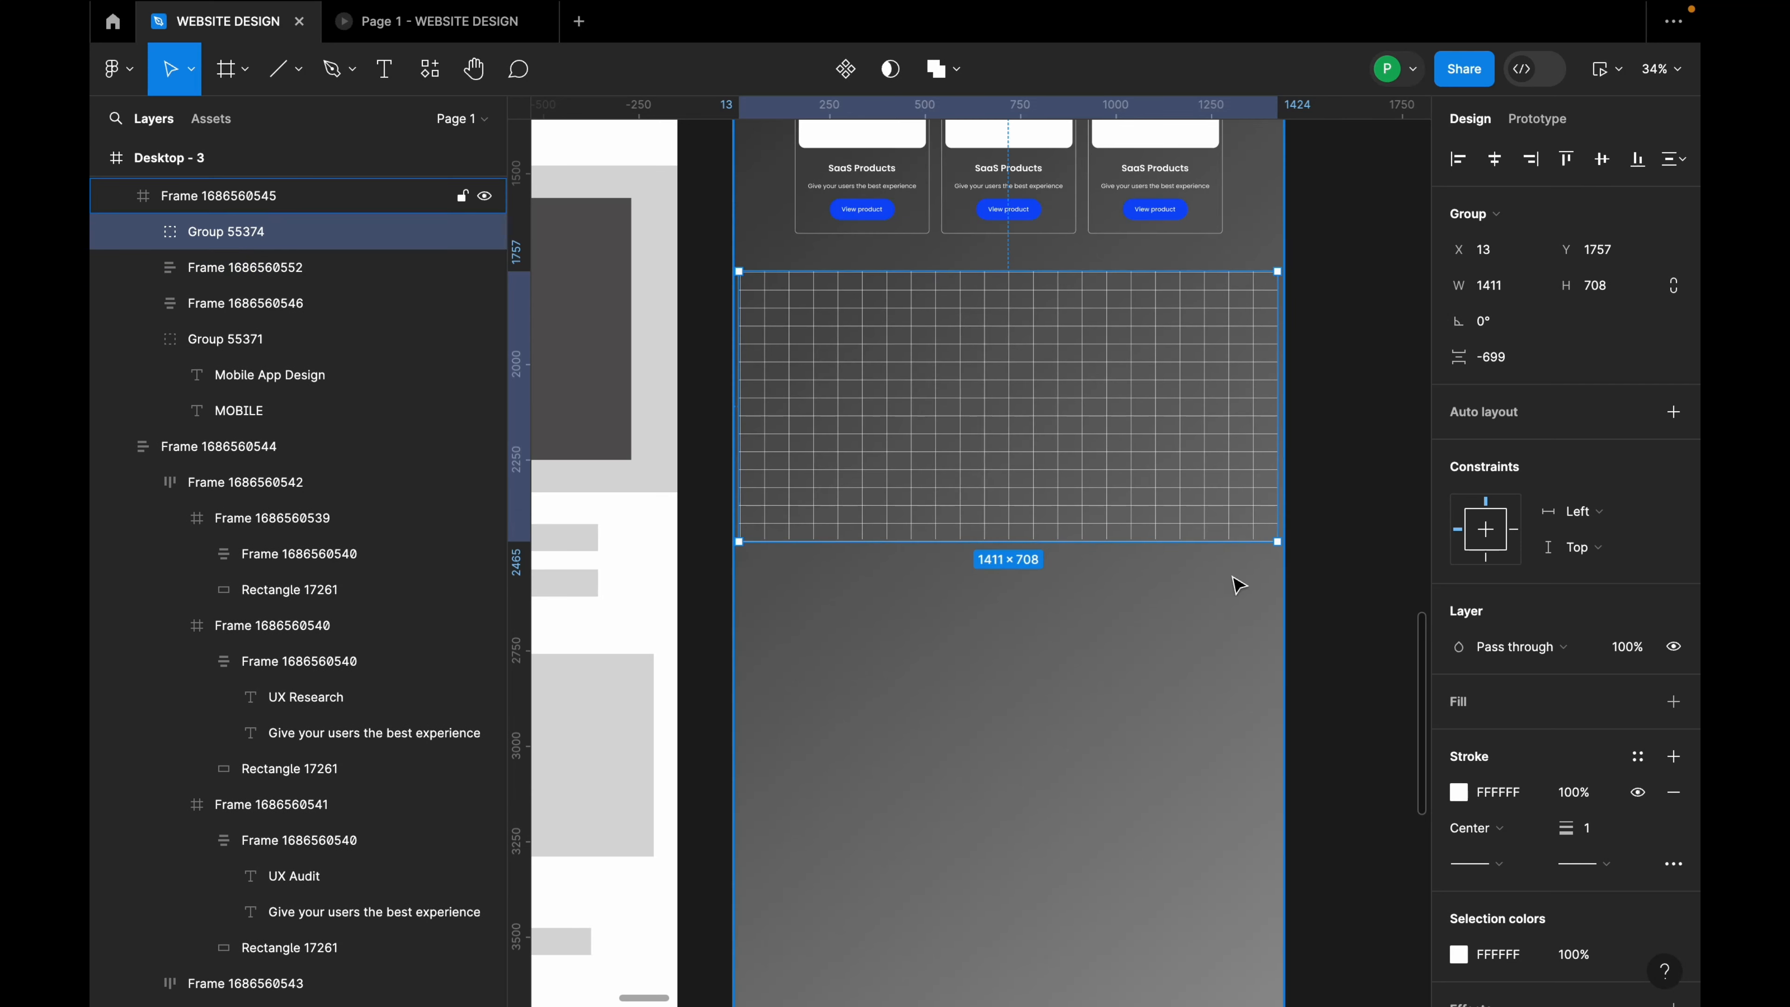
{"action": "key", "text": "Escape"}
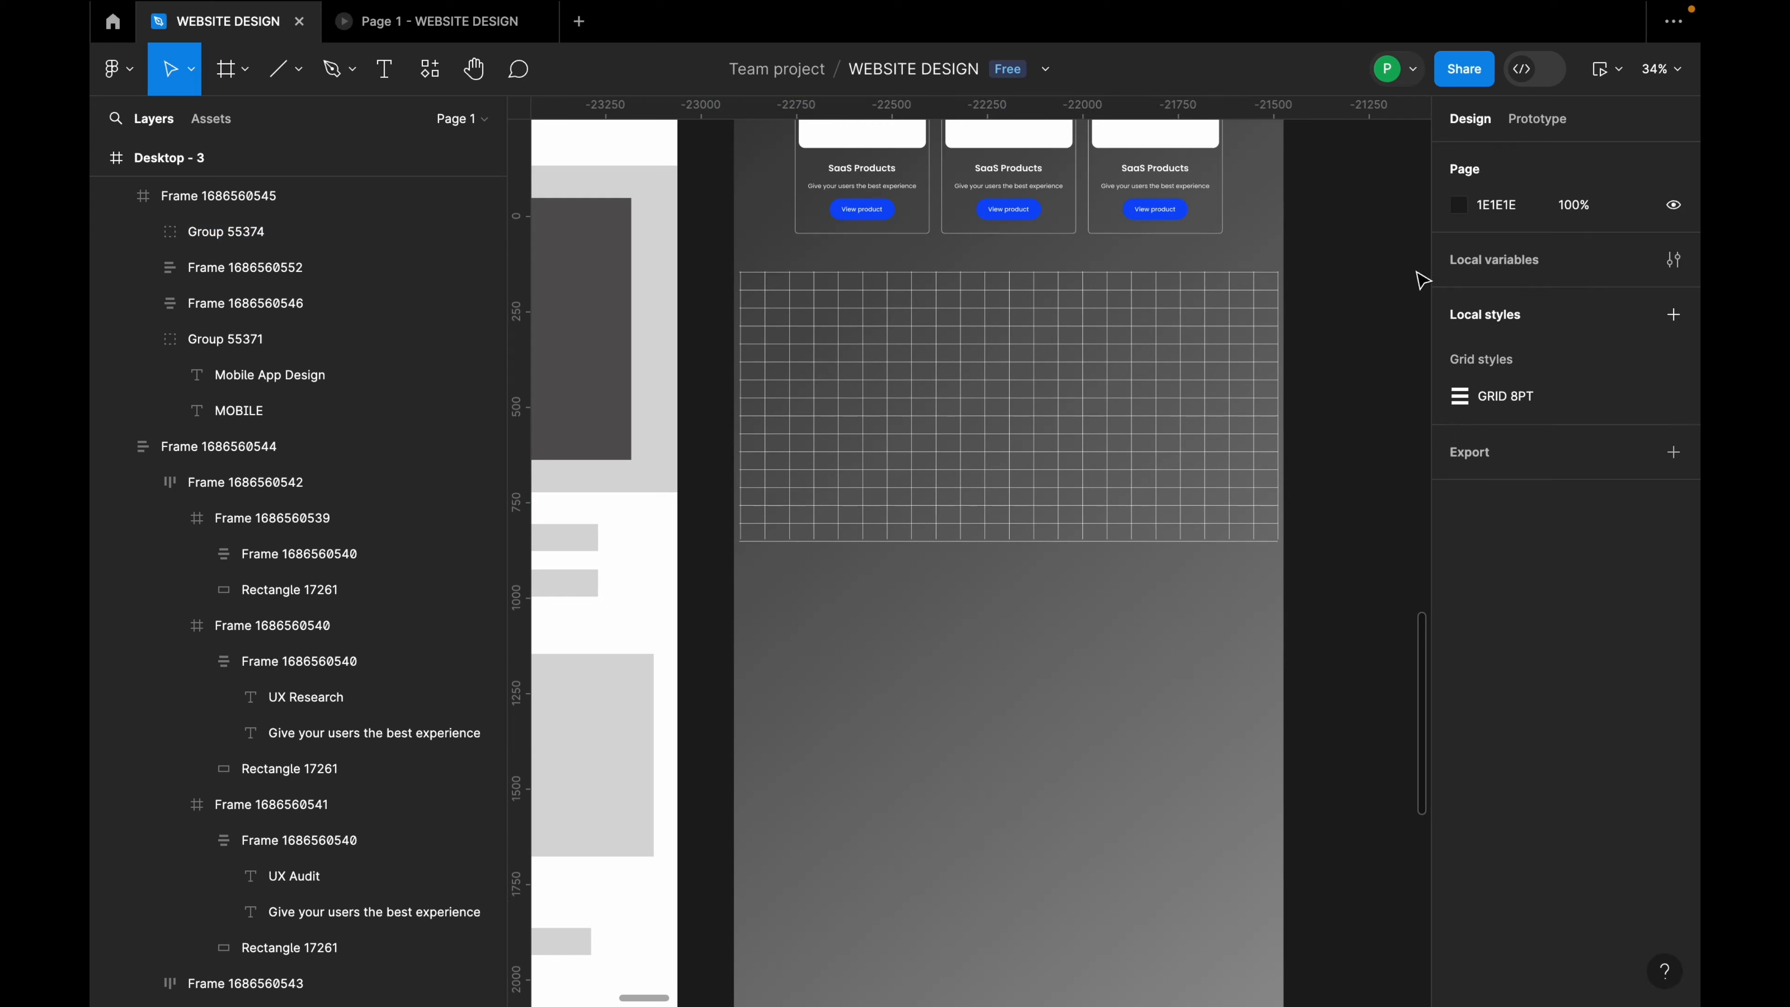
{"action": "left_click", "coordinate": [1202, 360]}
{"action": "left_click", "coordinate": [1233, 360]}
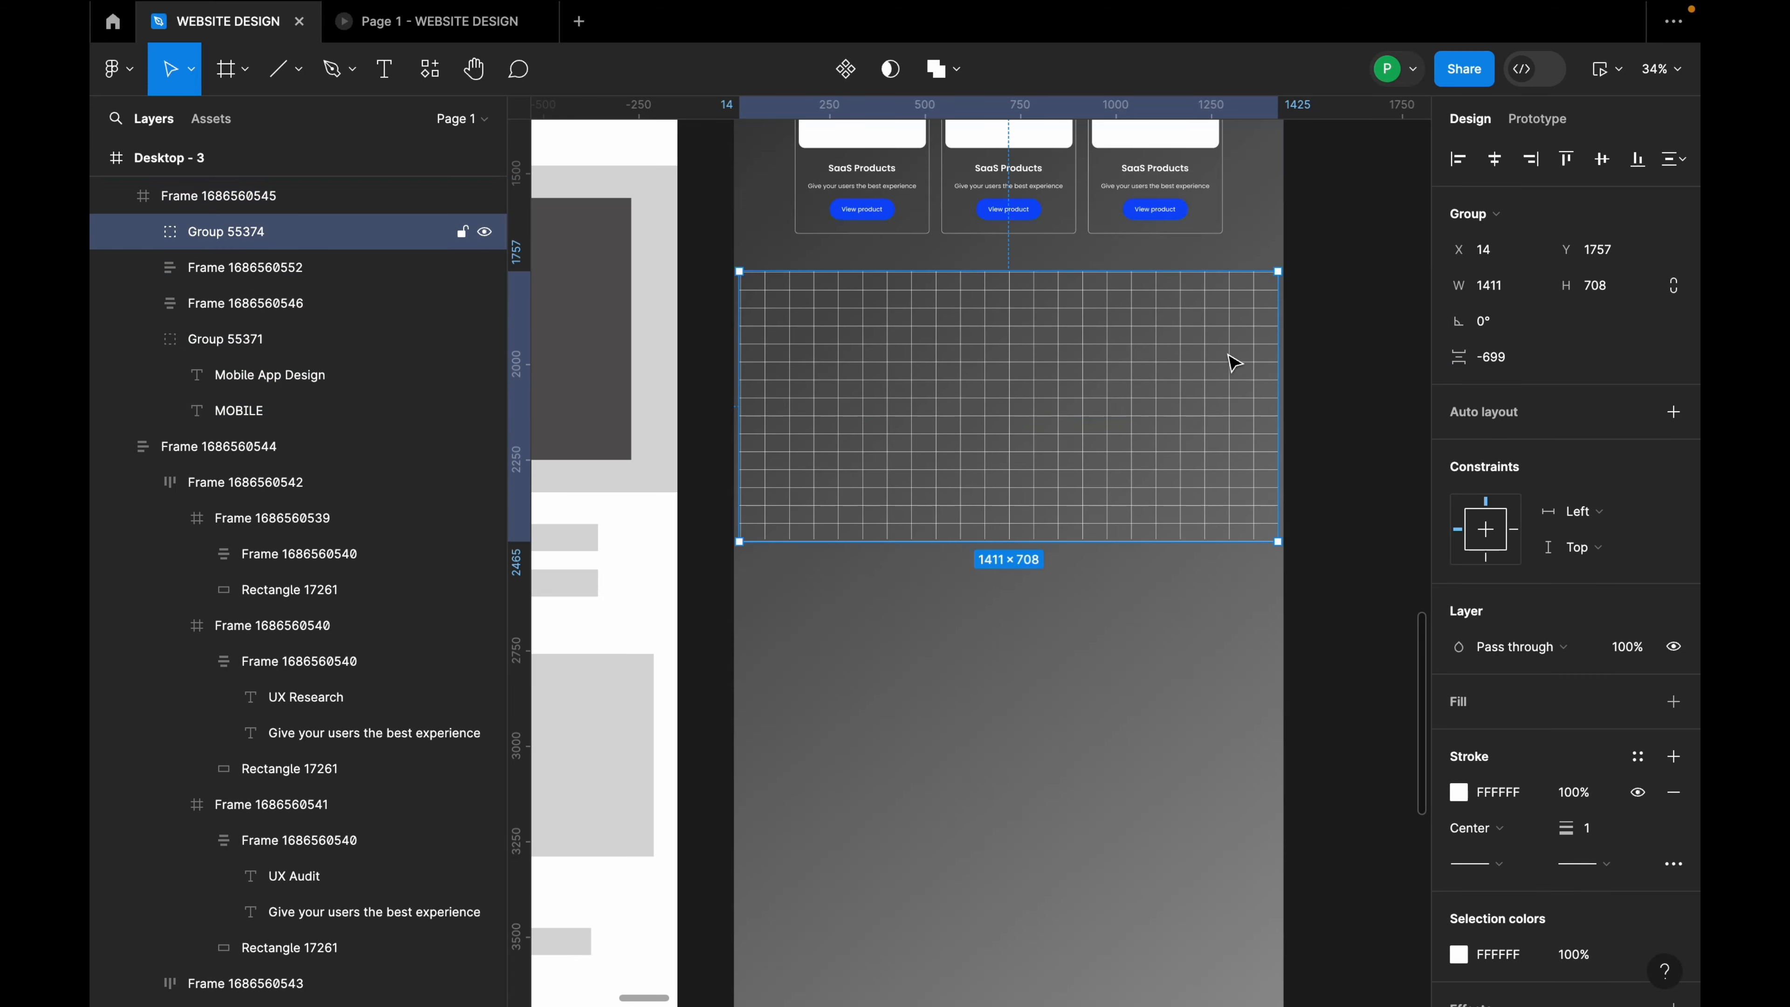
Step: Scale the combined grid group proportionally to 1434.92×720 and shift it left to the section edge
{"action": "key", "text": "k"}
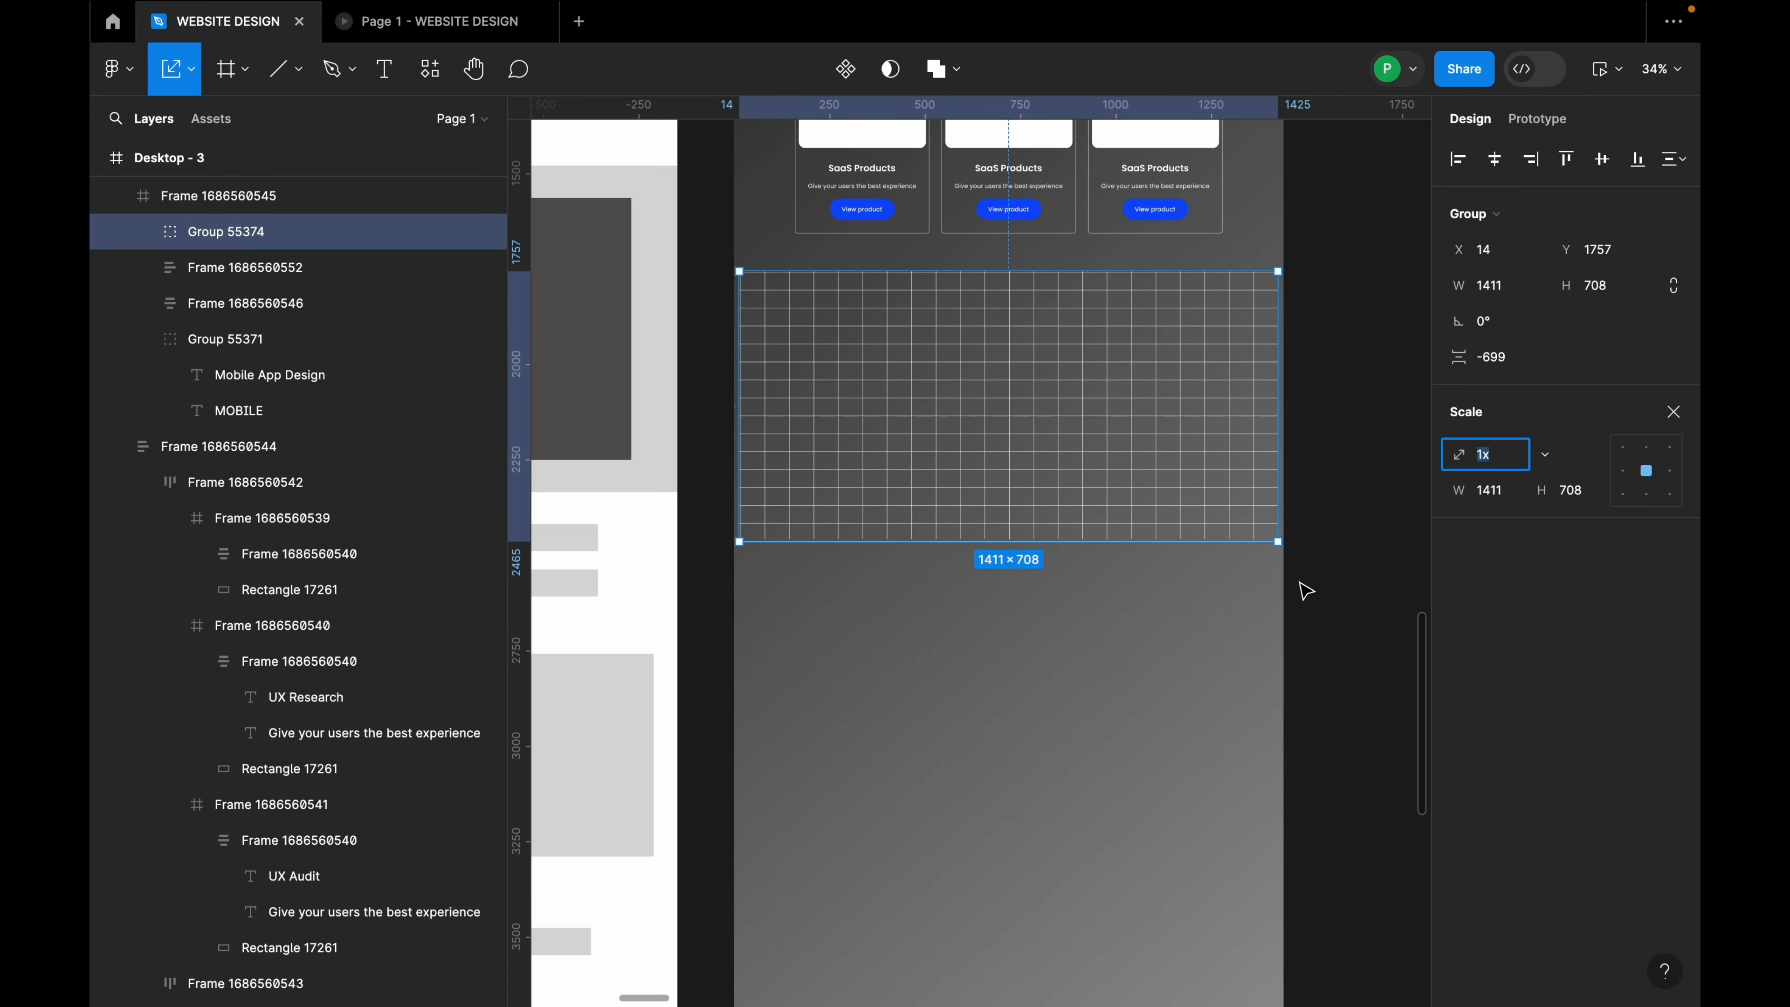
{"action": "left_click_drag", "start_coordinate": [1278, 541], "coordinate": [1284, 549]}
{"action": "left_click_drag", "start_coordinate": [1207, 483], "coordinate": [1143, 452]}
Step: Centre the grid group horizontally across the Mobile App Design section
{"action": "left_click", "coordinate": [1319, 492]}
{"action": "left_click", "coordinate": [1191, 436]}
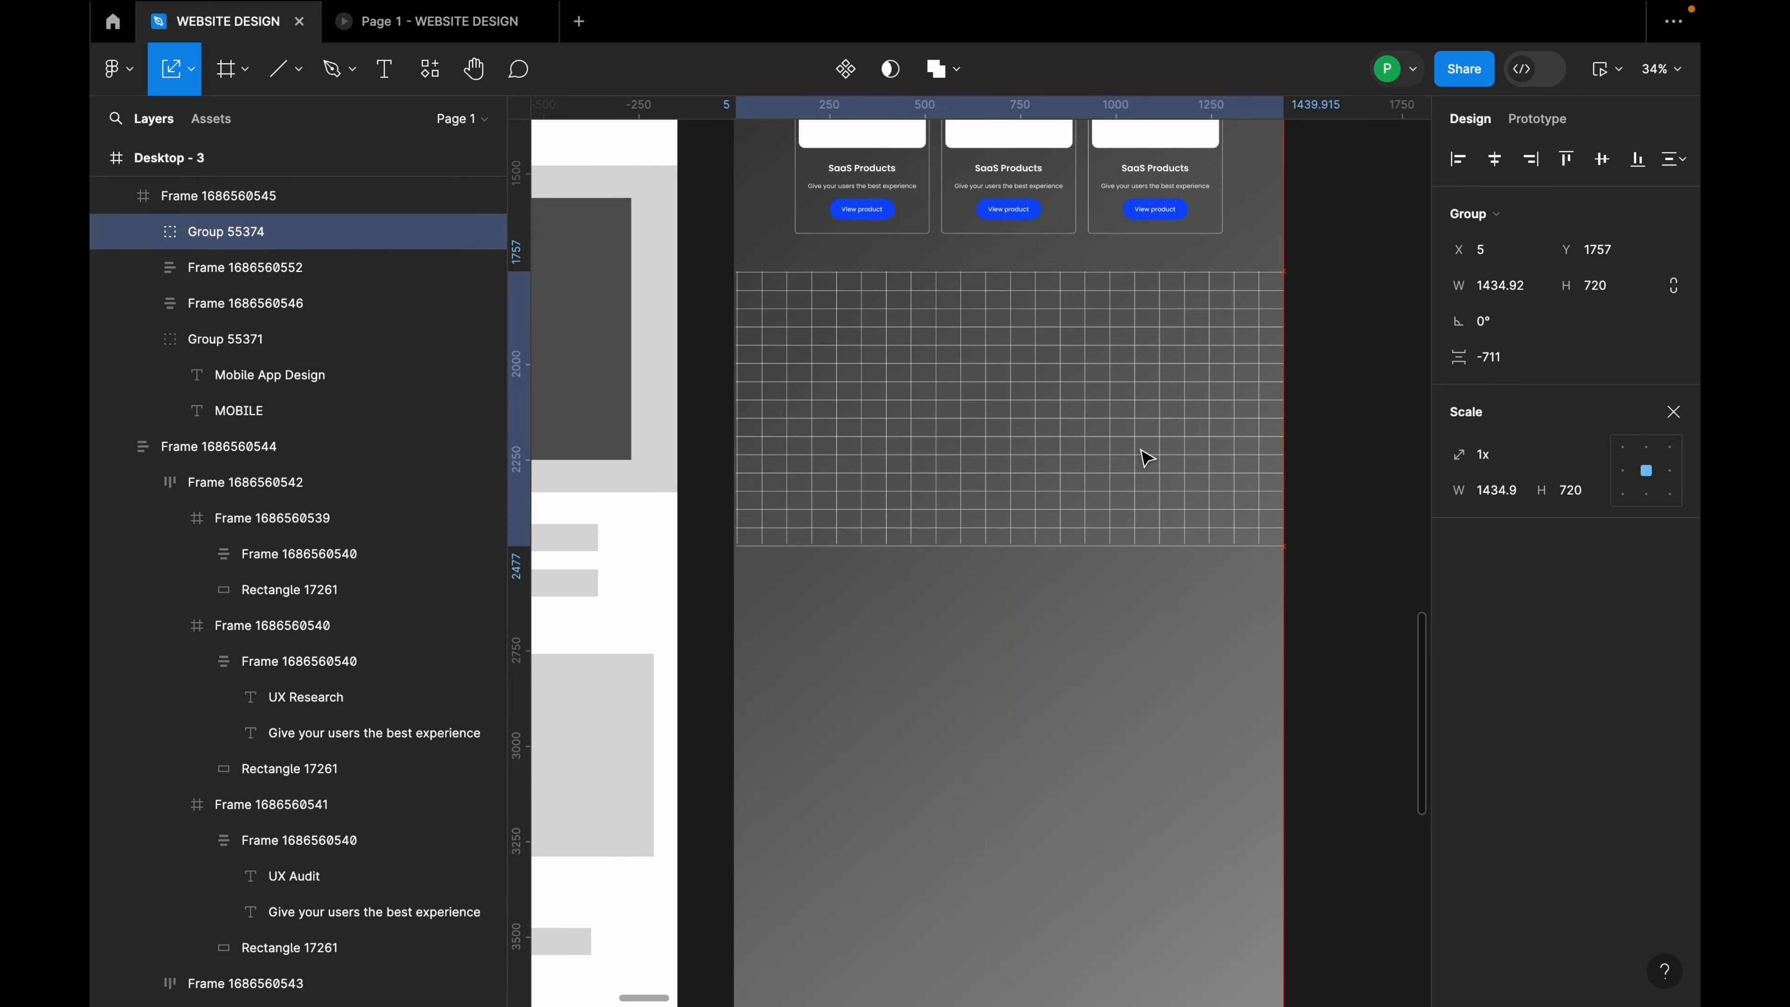
{"action": "left_click", "coordinate": [1112, 240], "text": "shift"}
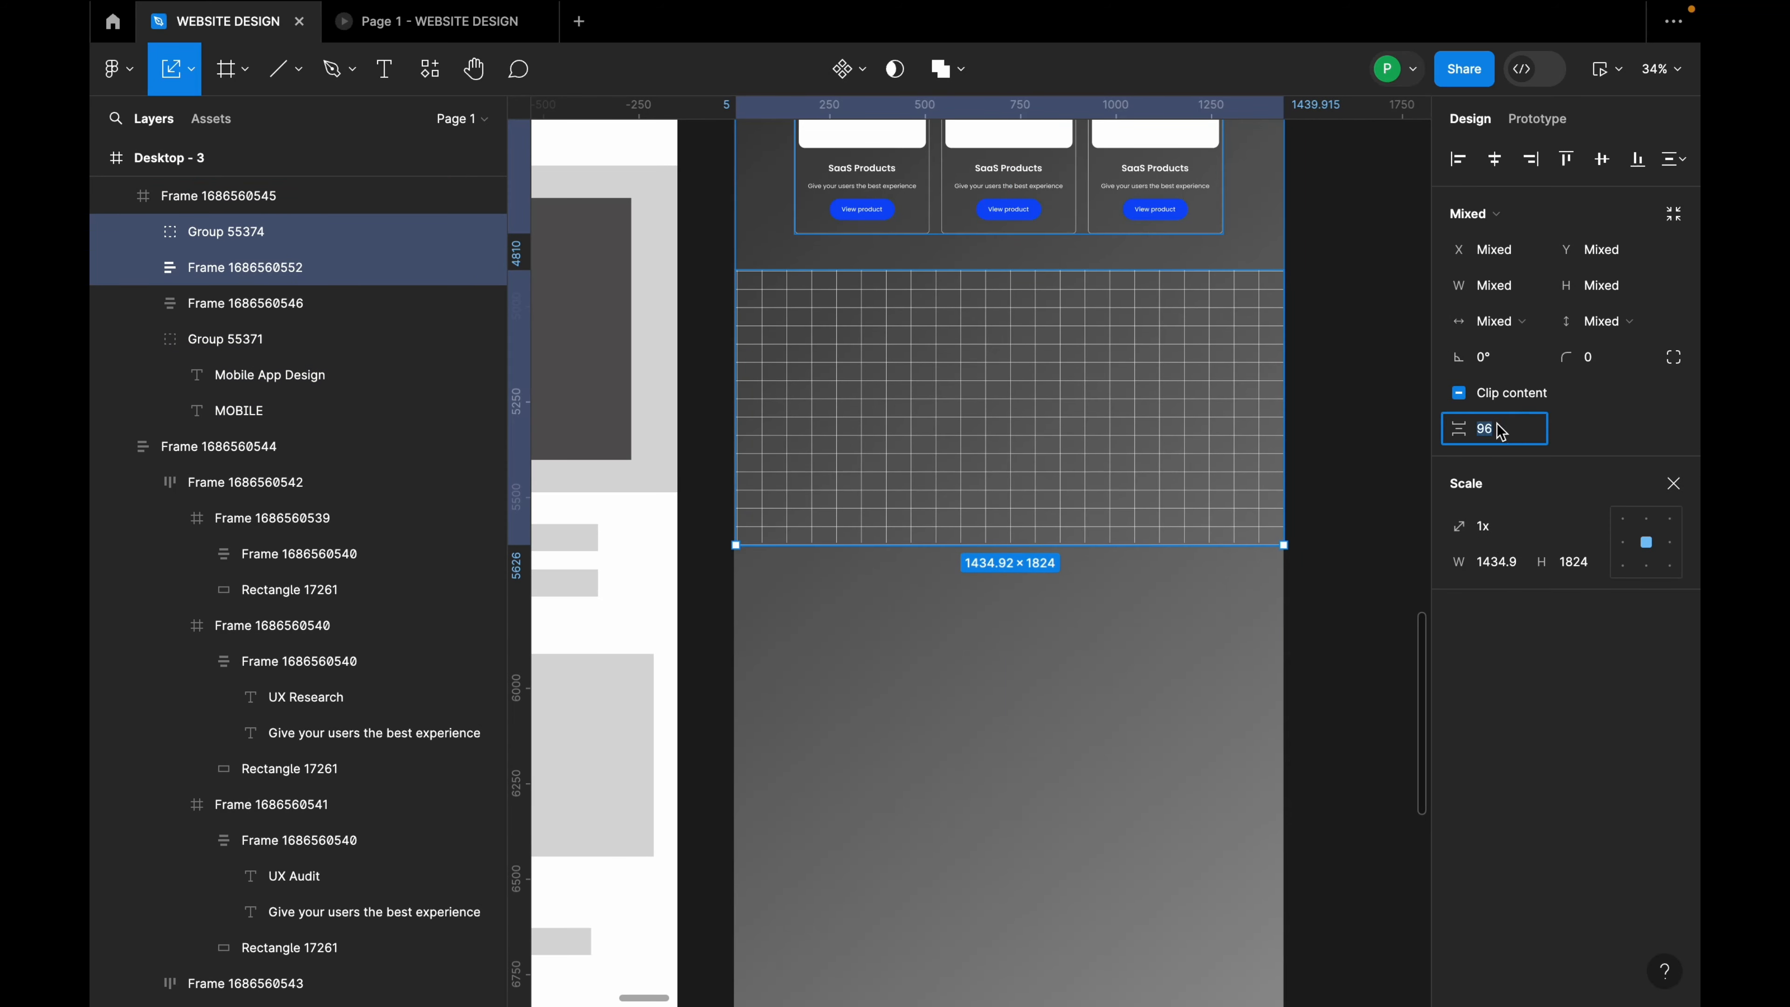
{"action": "key", "text": "Return"}
{"action": "left_click", "coordinate": [1286, 360]}
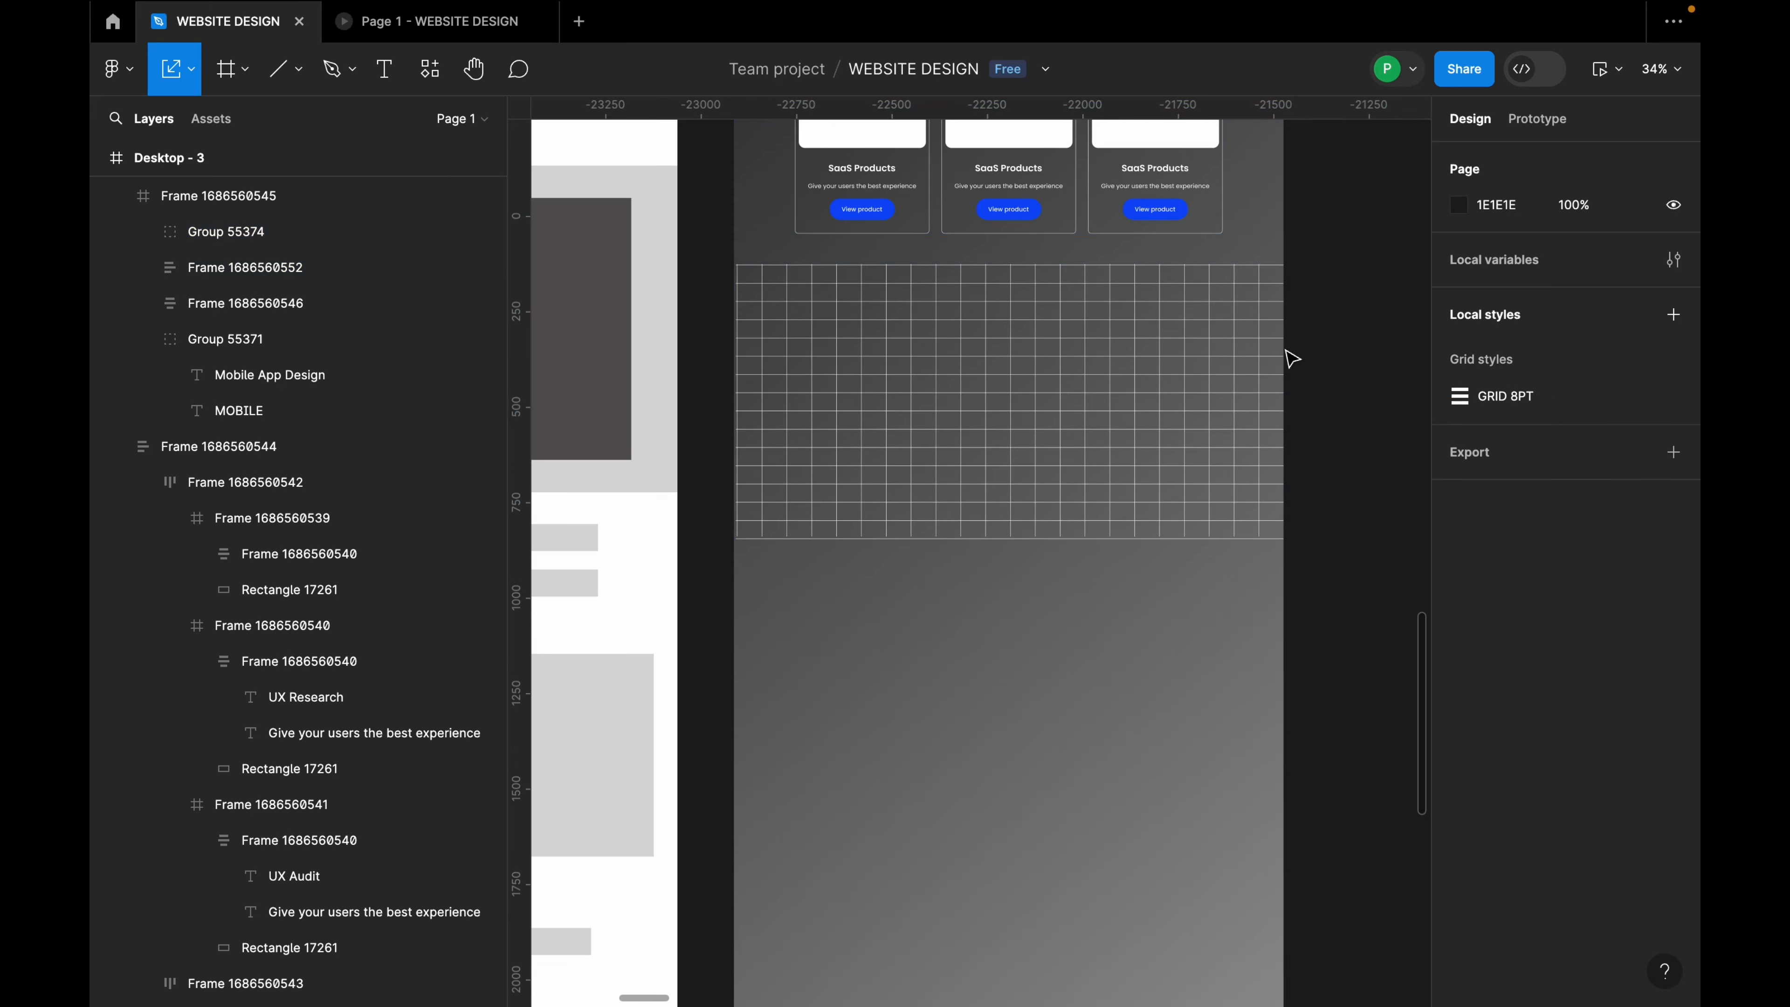
{"action": "left_click", "coordinate": [1212, 344]}
{"action": "left_click", "coordinate": [1496, 162]}
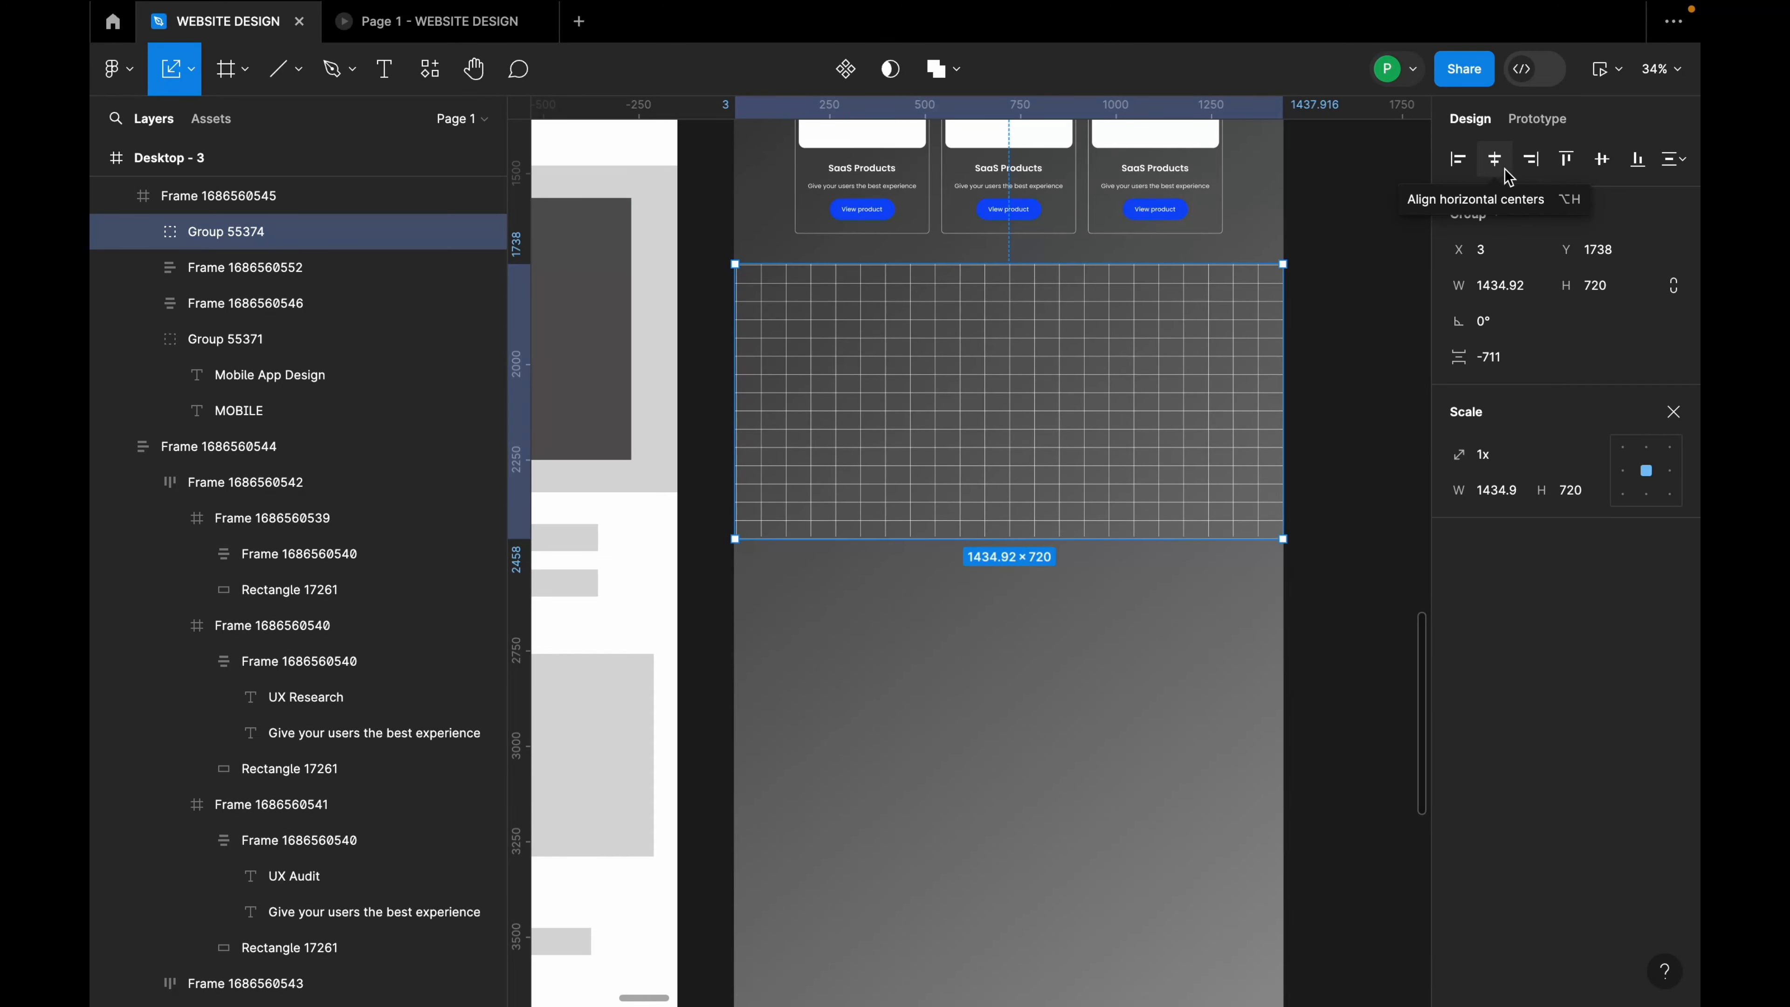
Step: Select the Mobile App Design section, then its heading block
{"action": "scroll", "coordinate": [1346, 198], "scroll_direction": "down", "scroll_amount": 3}
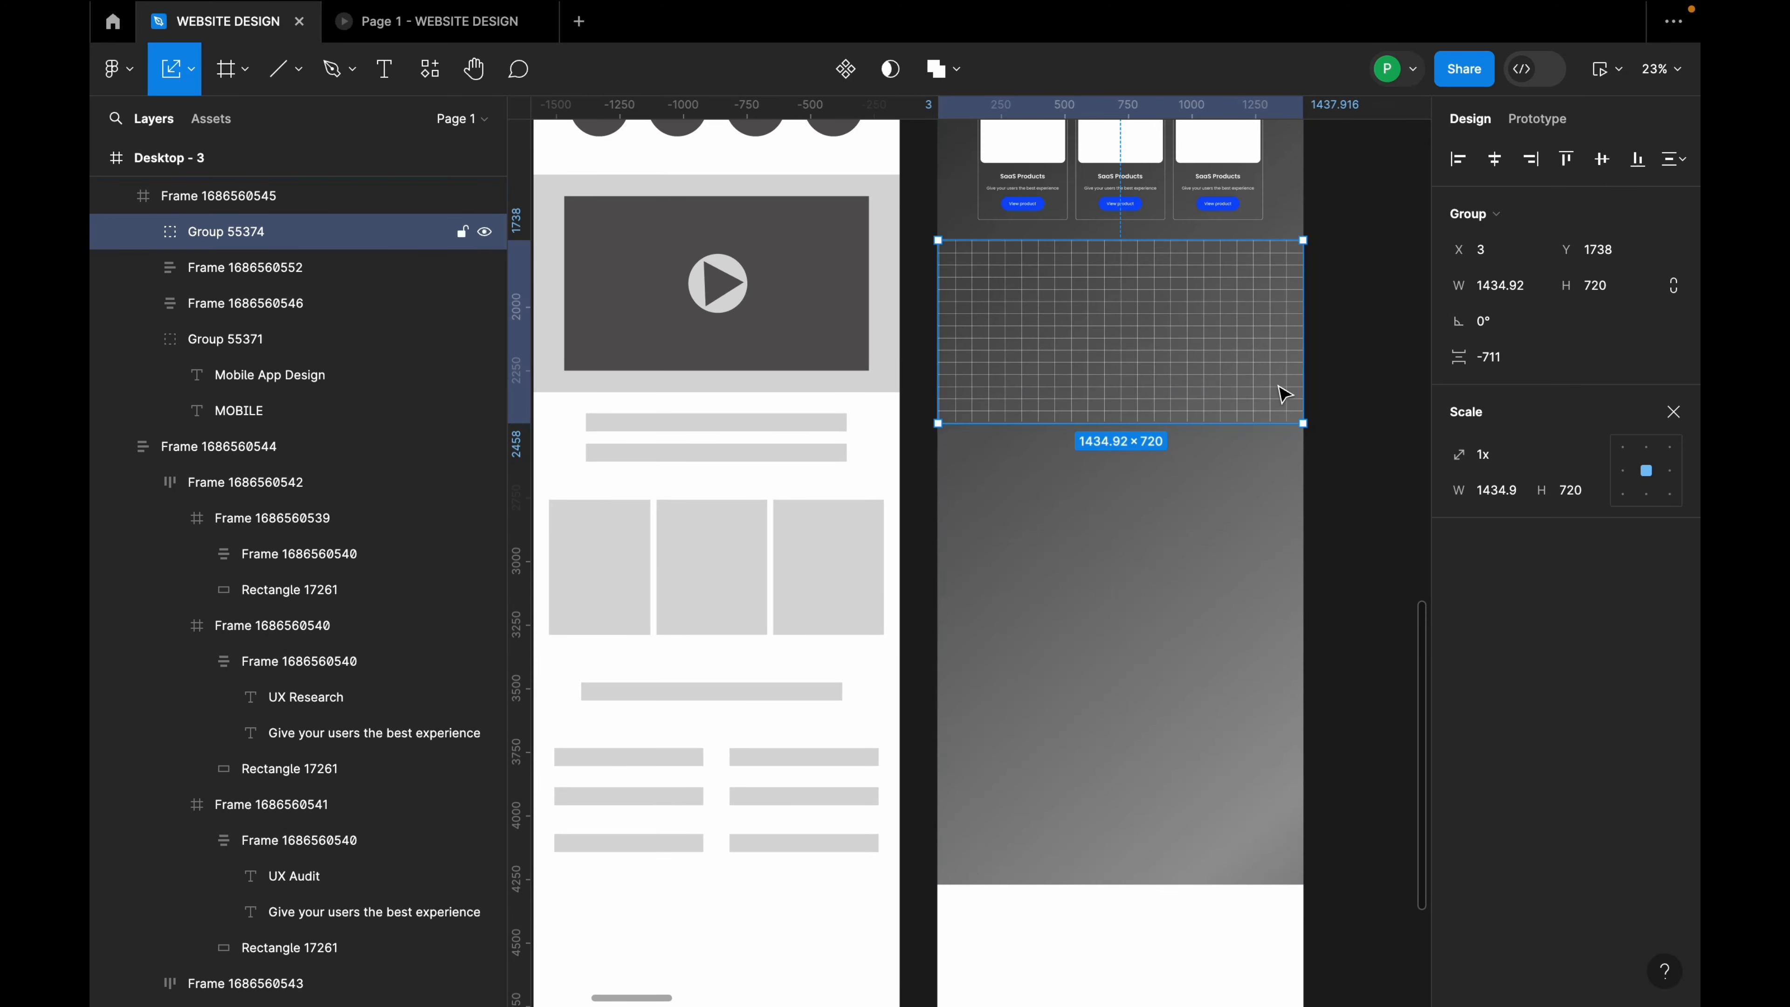
{"action": "left_click", "coordinate": [1223, 515]}
{"action": "scroll", "coordinate": [1039, 512], "scroll_direction": "down", "scroll_amount": 2}
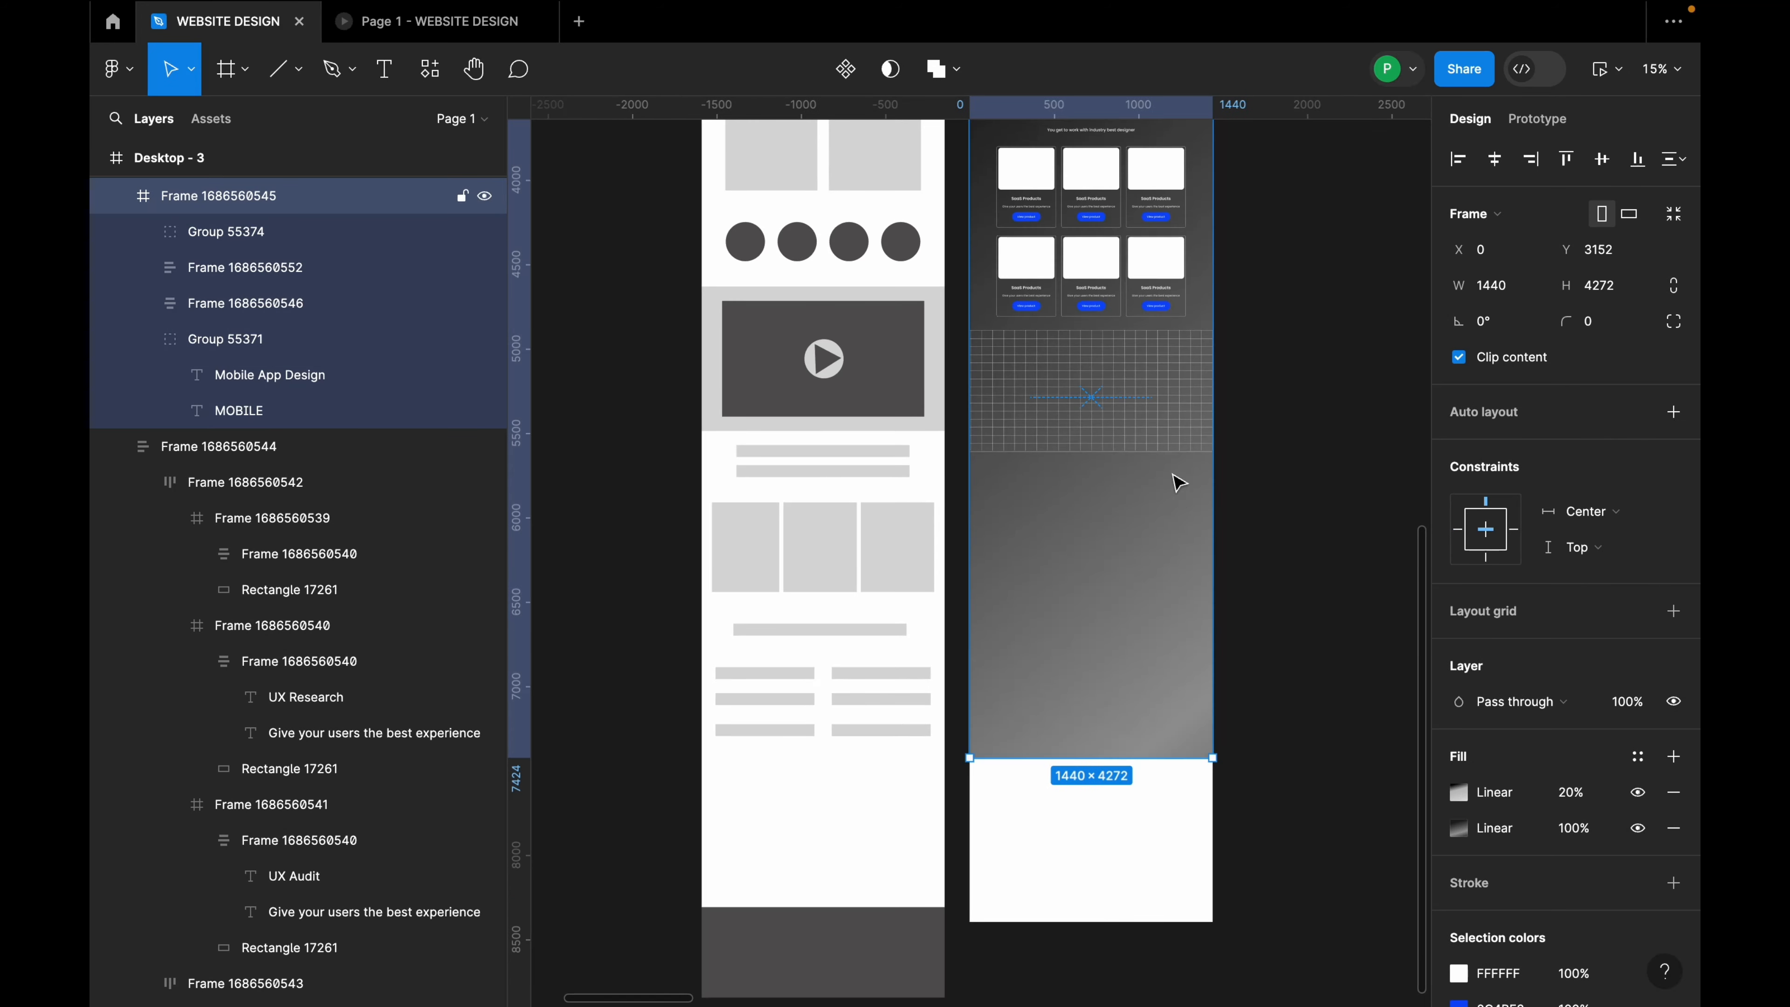
{"action": "scroll", "coordinate": [1179, 483], "scroll_direction": "up", "scroll_amount": 2}
{"action": "scroll", "coordinate": [1128, 395], "scroll_direction": "up", "scroll_amount": 5}
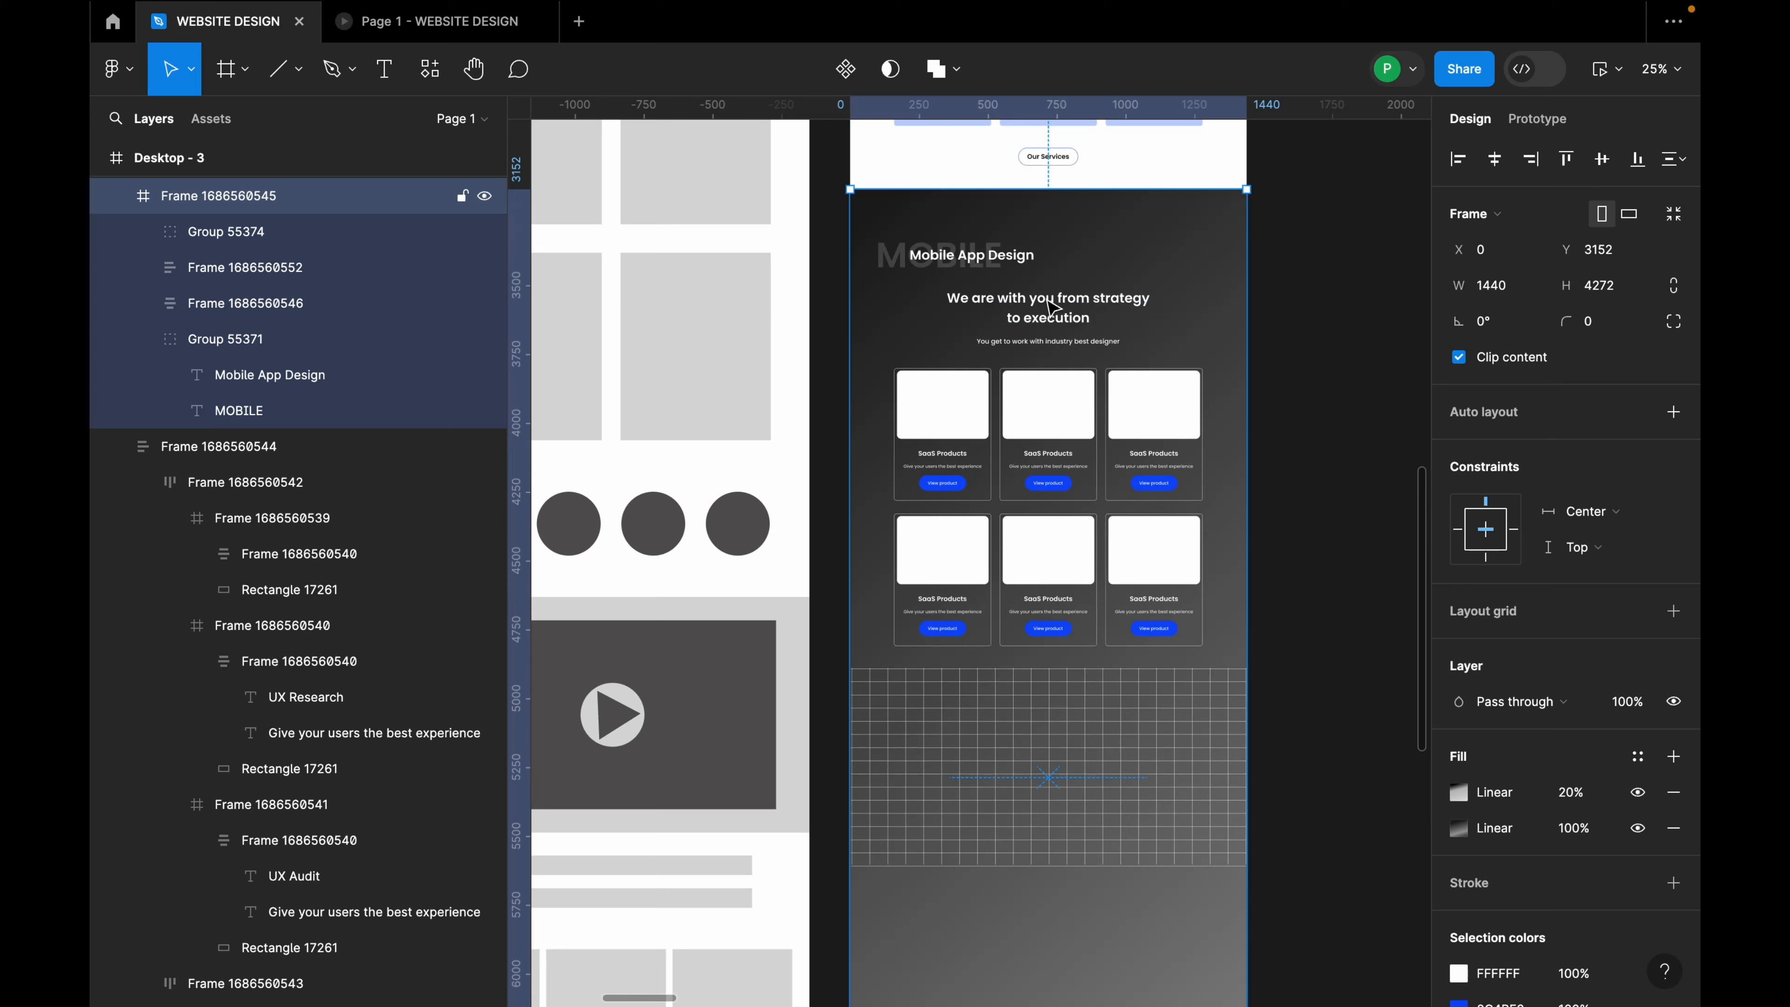
{"action": "left_click", "coordinate": [1050, 307]}
Step: Duplicate the heading block down over the grid section
{"action": "left_click", "coordinate": [1050, 307]}
{"action": "left_click", "coordinate": [1180, 348]}
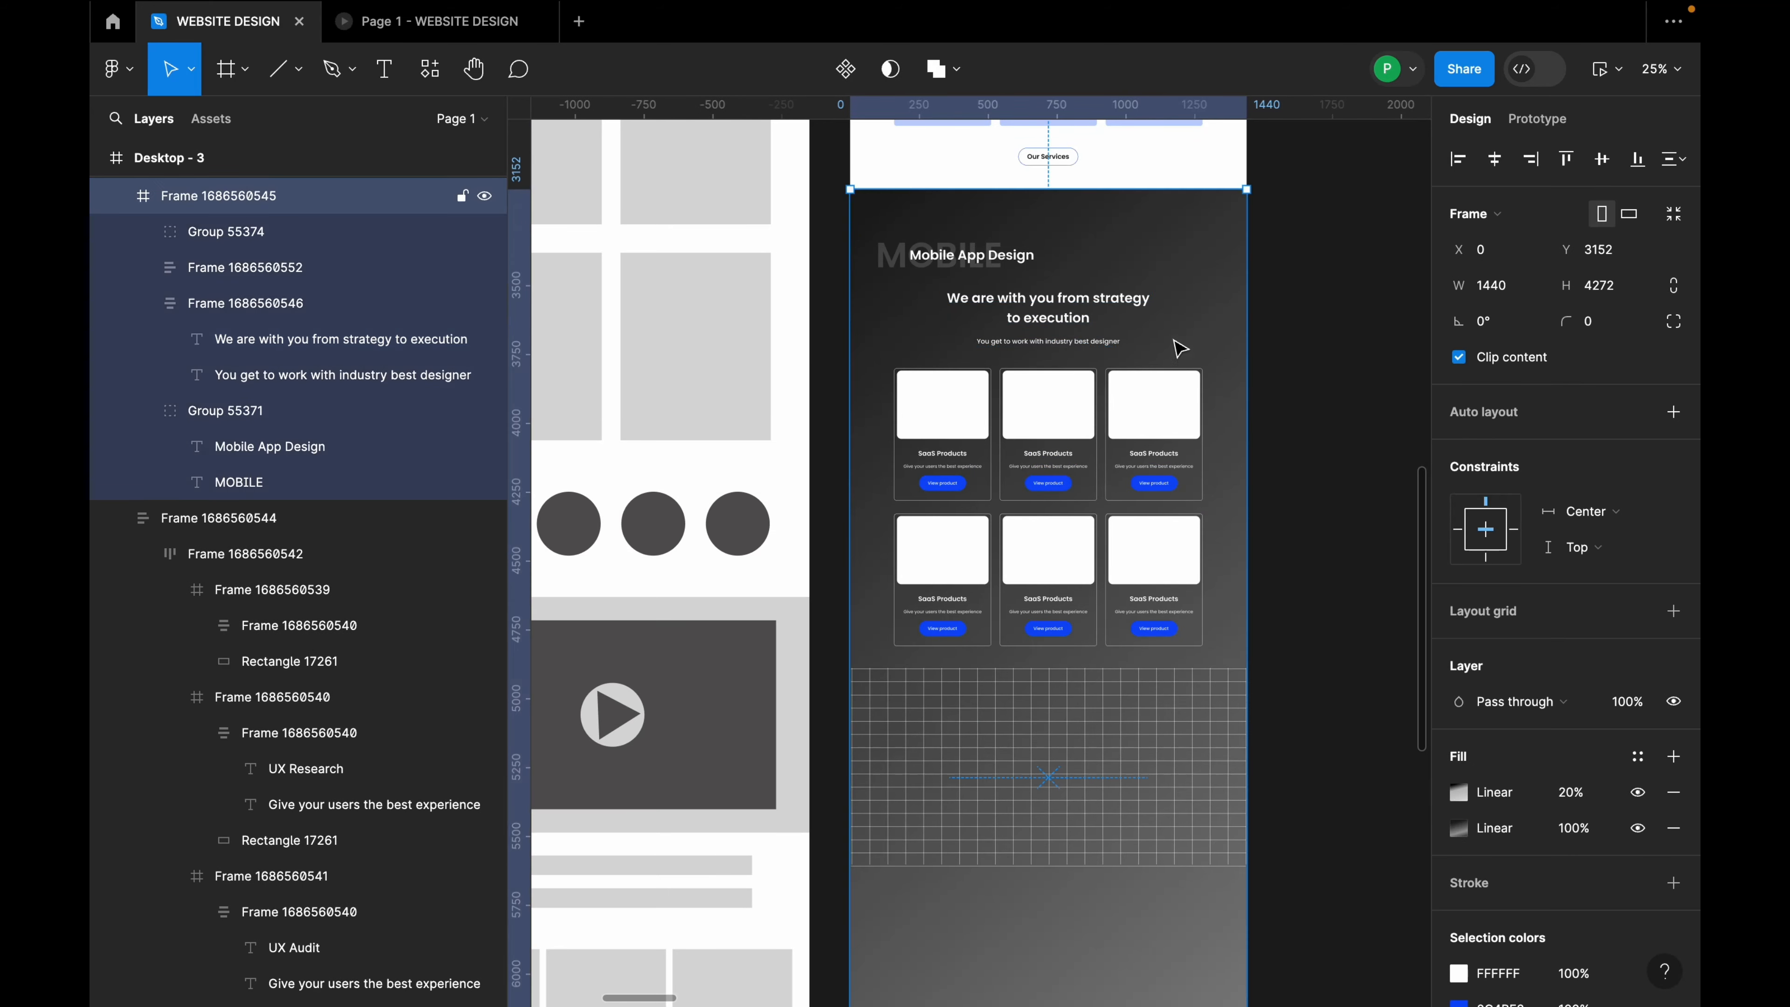
{"action": "left_click", "coordinate": [1080, 315]}
{"action": "left_click_drag", "start_coordinate": [1081, 315], "coordinate": [1070, 723]}
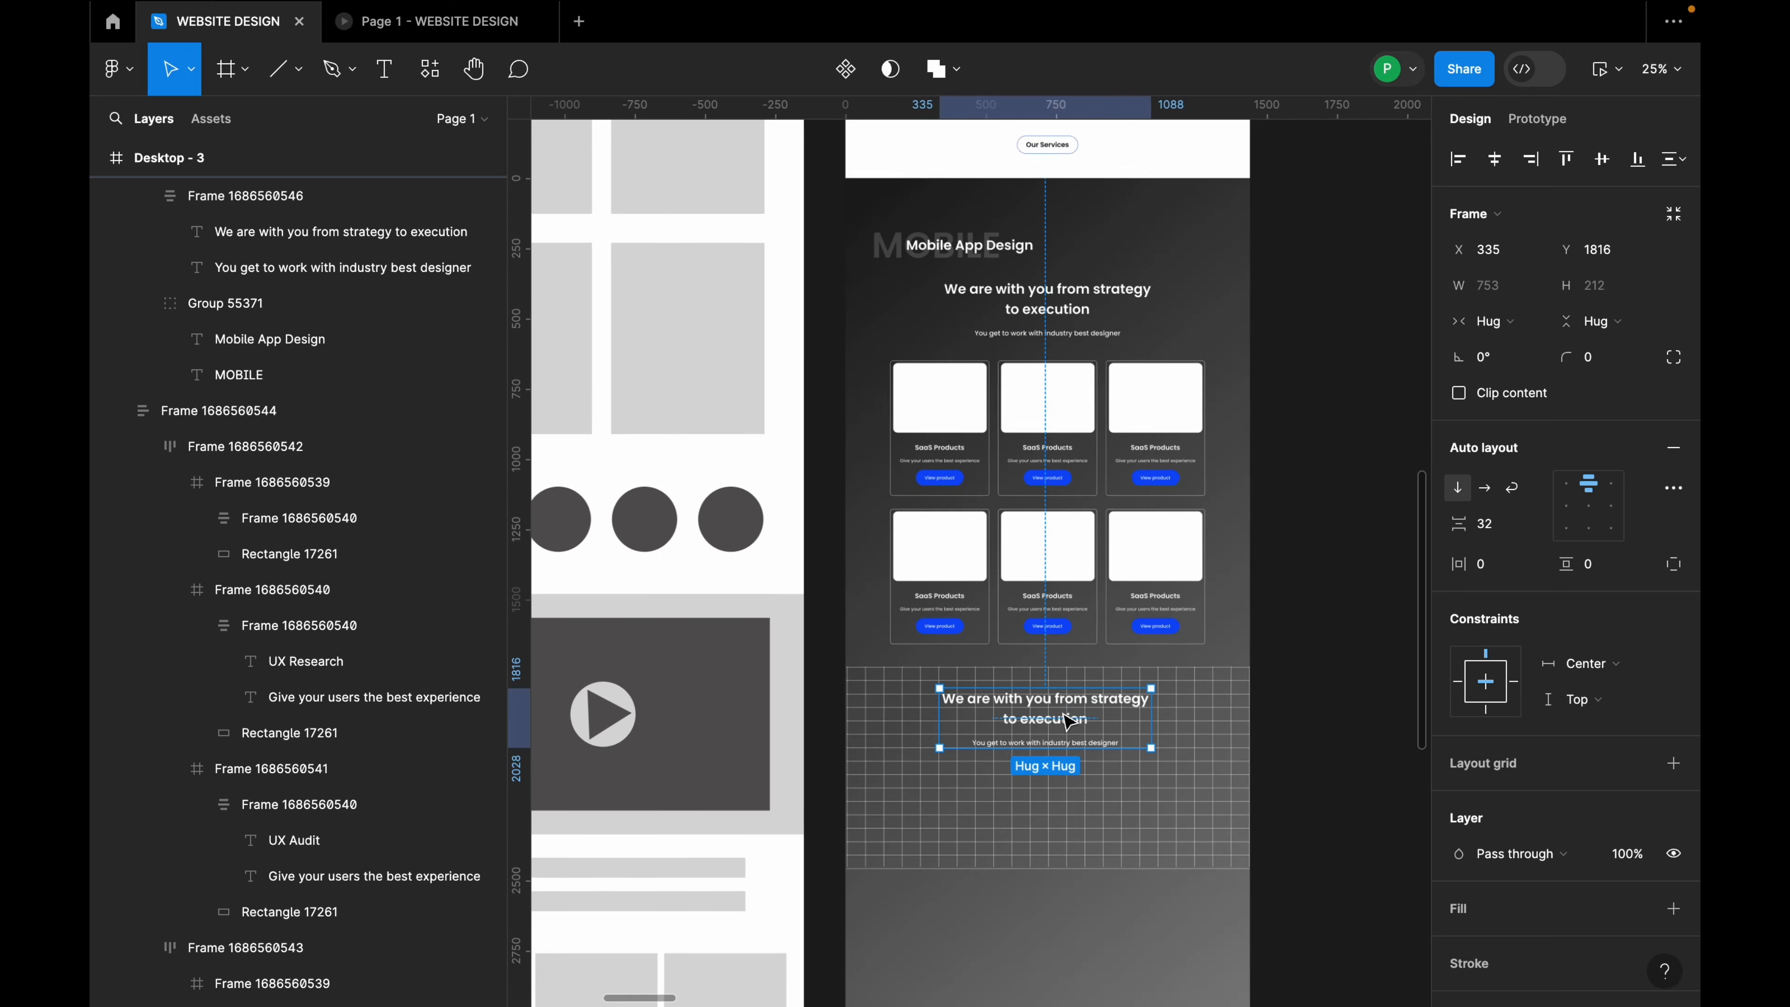
{"action": "scroll", "coordinate": [1070, 722], "scroll_direction": "up", "scroll_amount": 5}
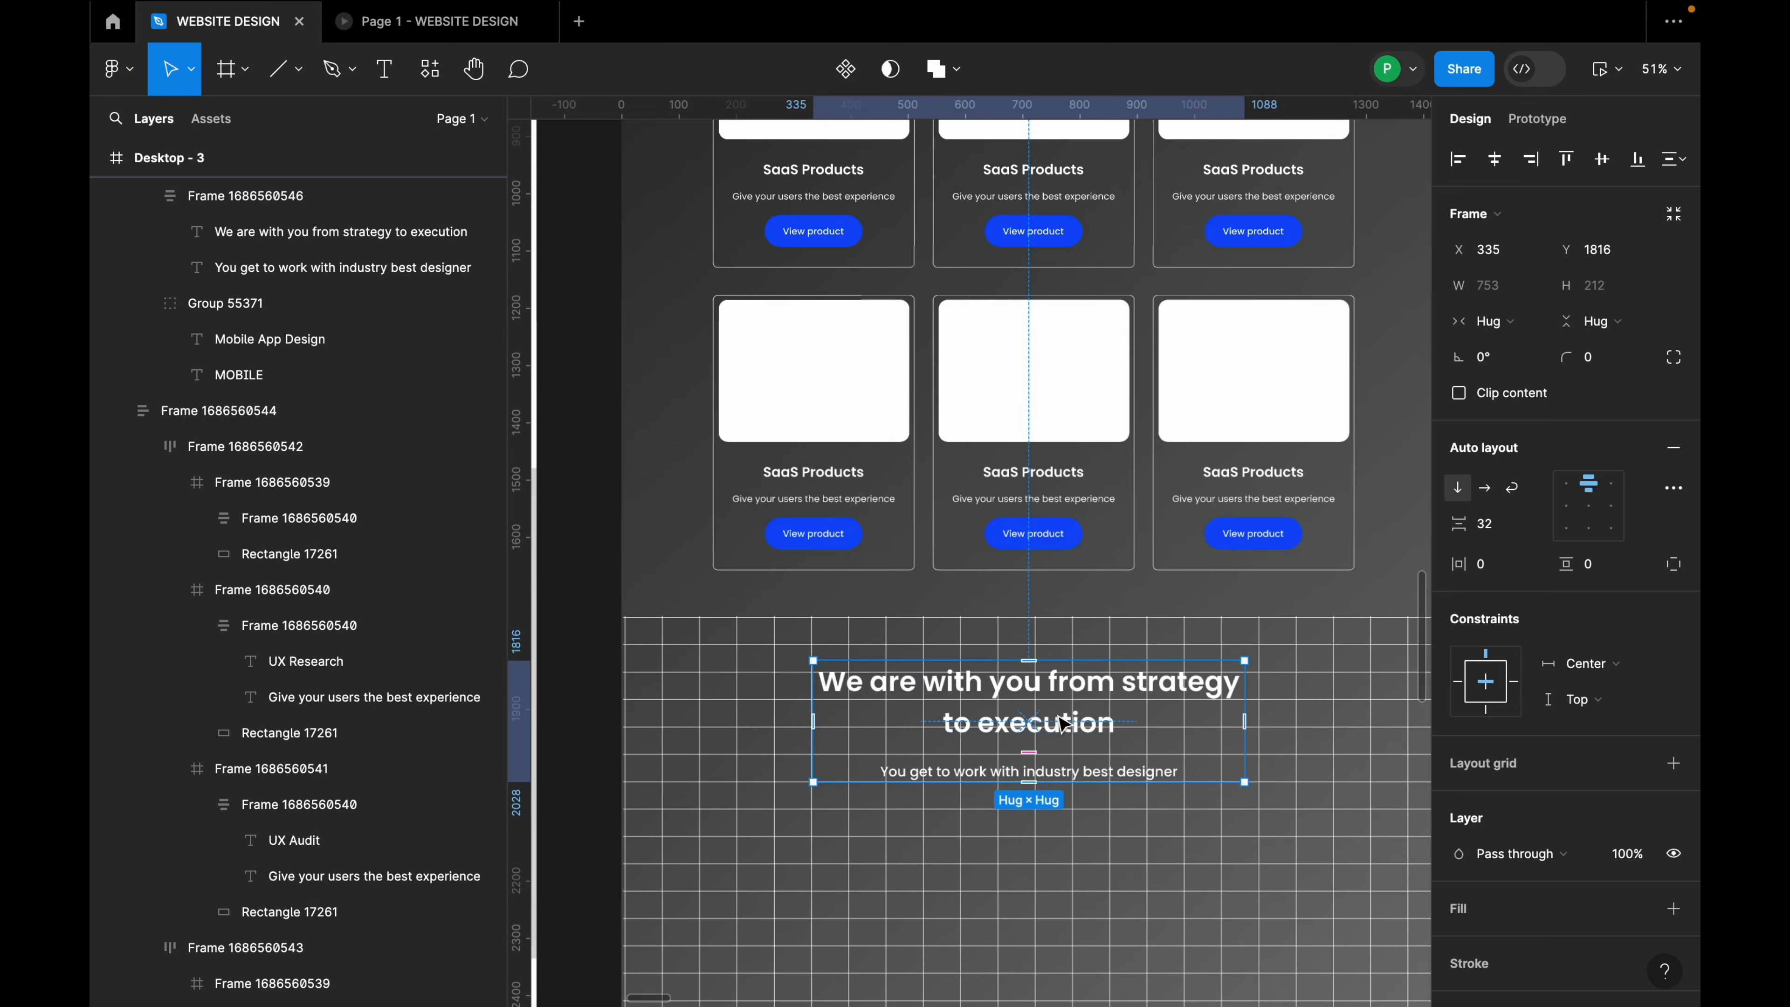
Step: Change the copied heading to 'Providing training & support to designers worldwide'
{"action": "double_click", "coordinate": [1047, 712]}
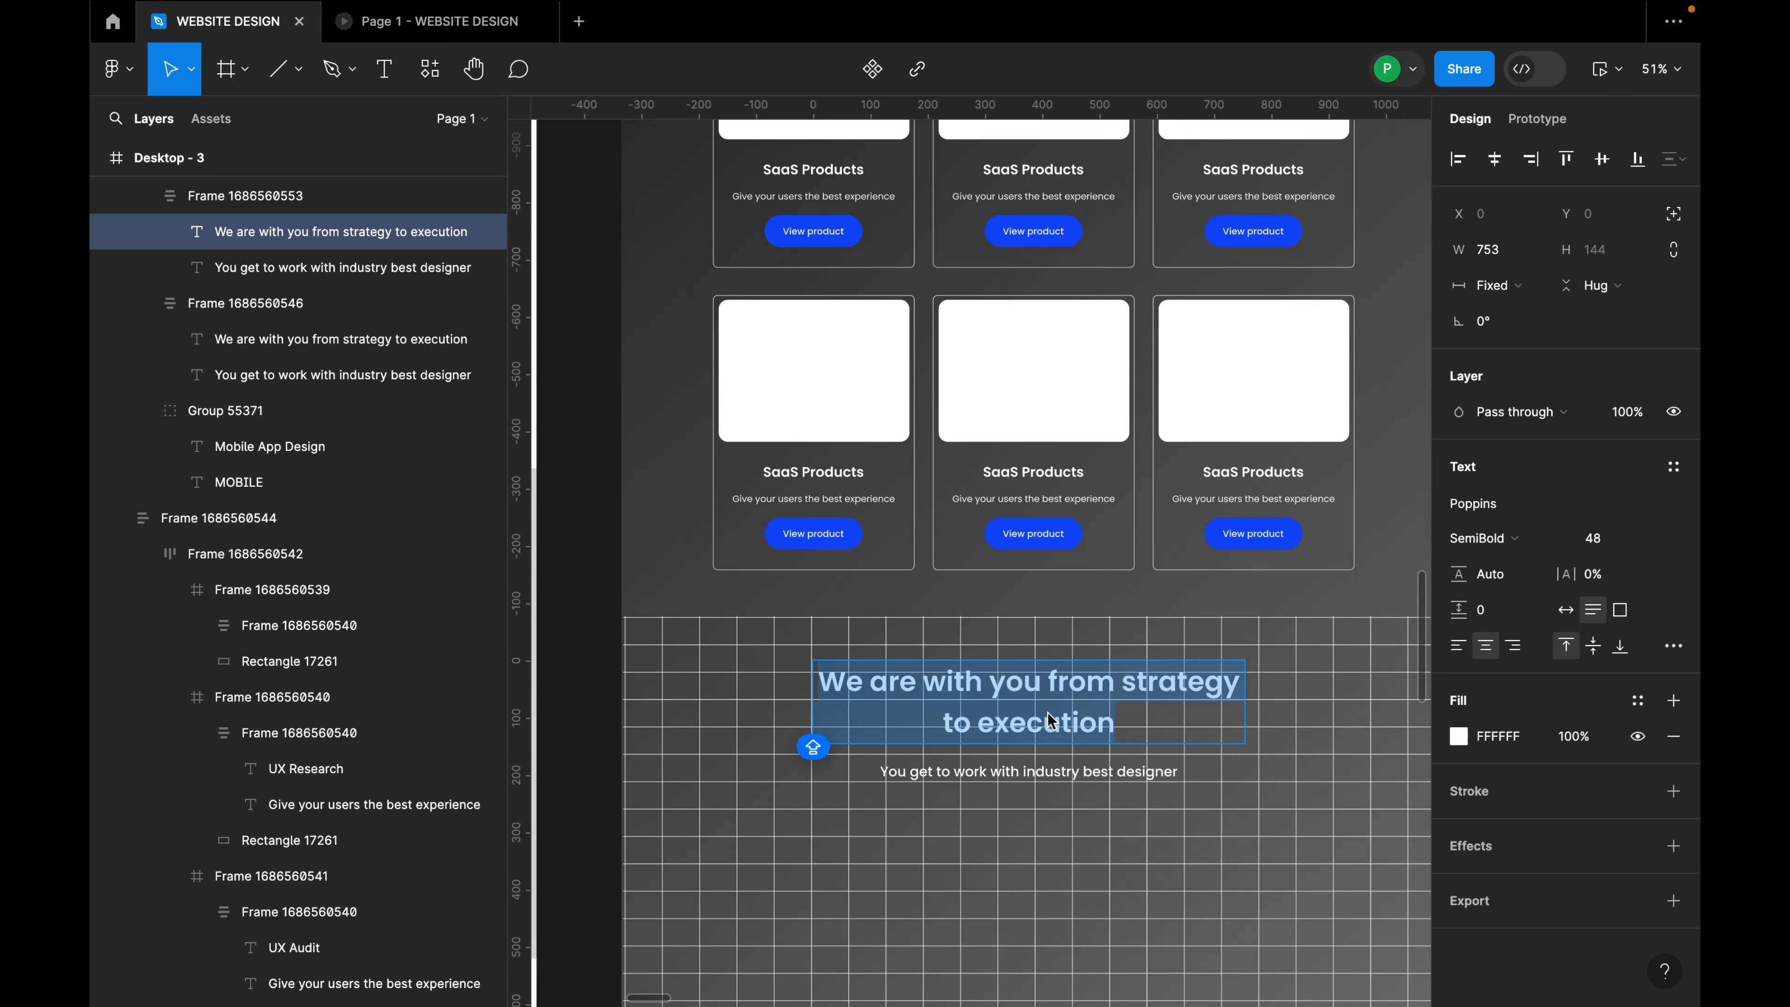
{"action": "type", "text": "Pro"}
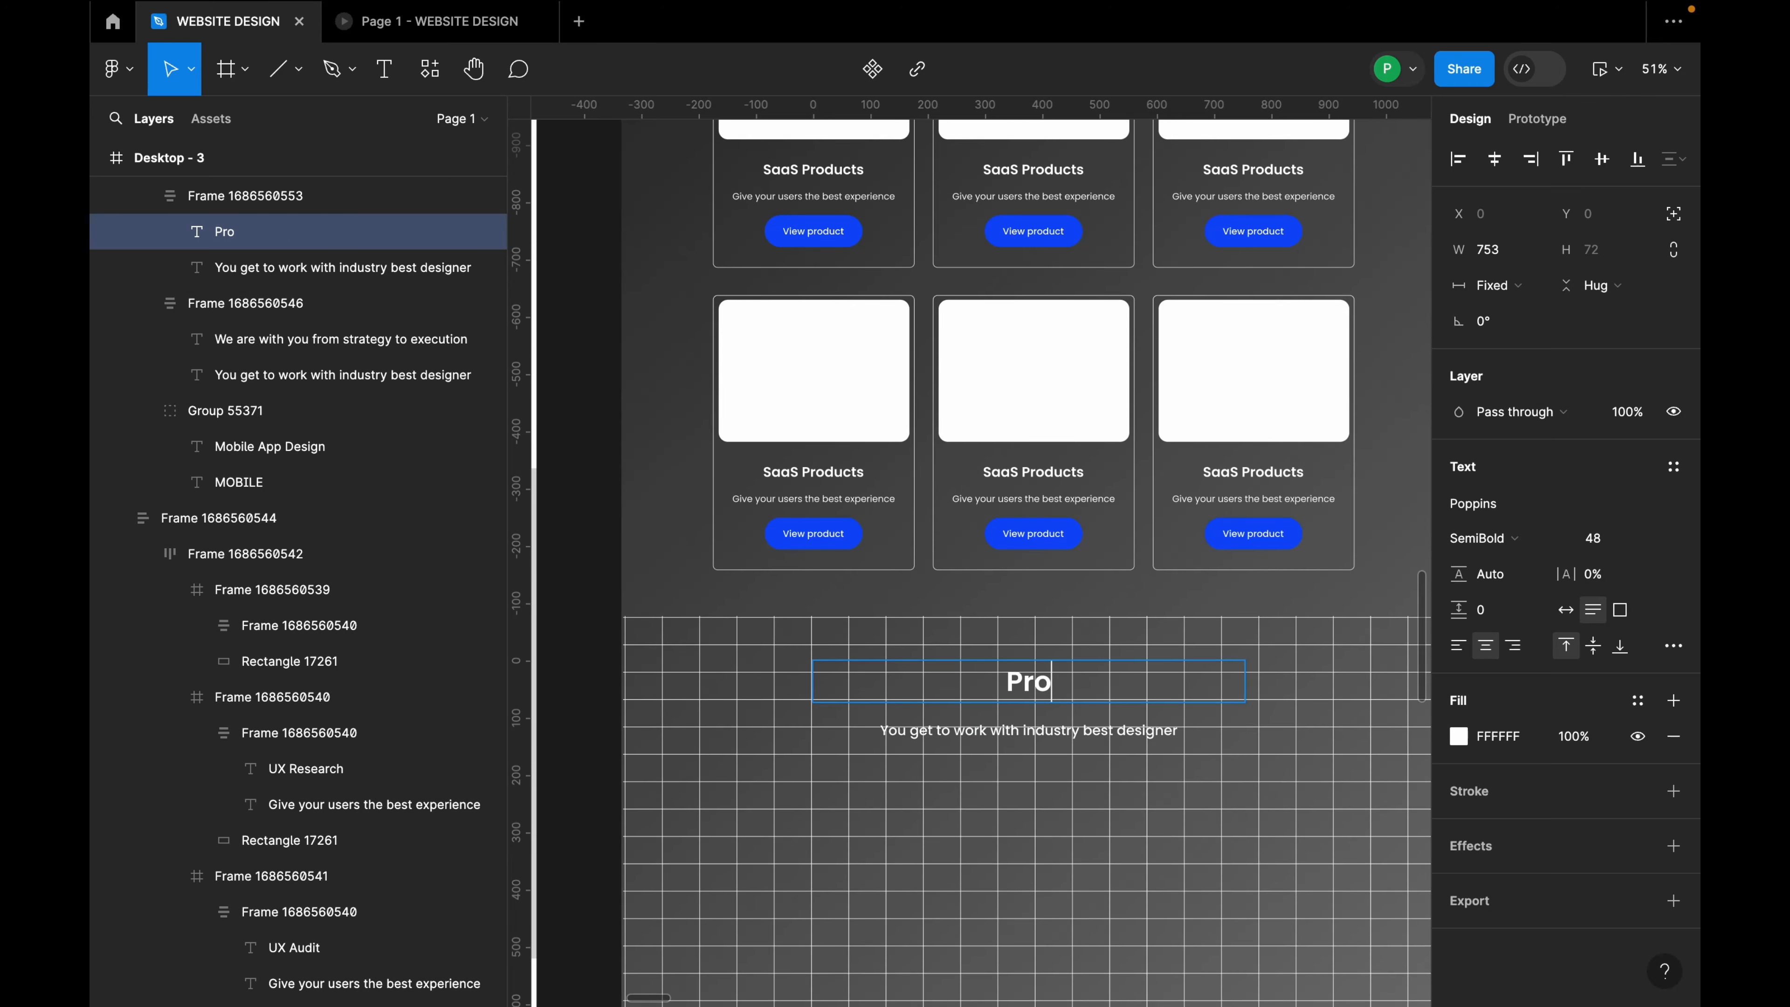
{"action": "type", "text": "vidin"}
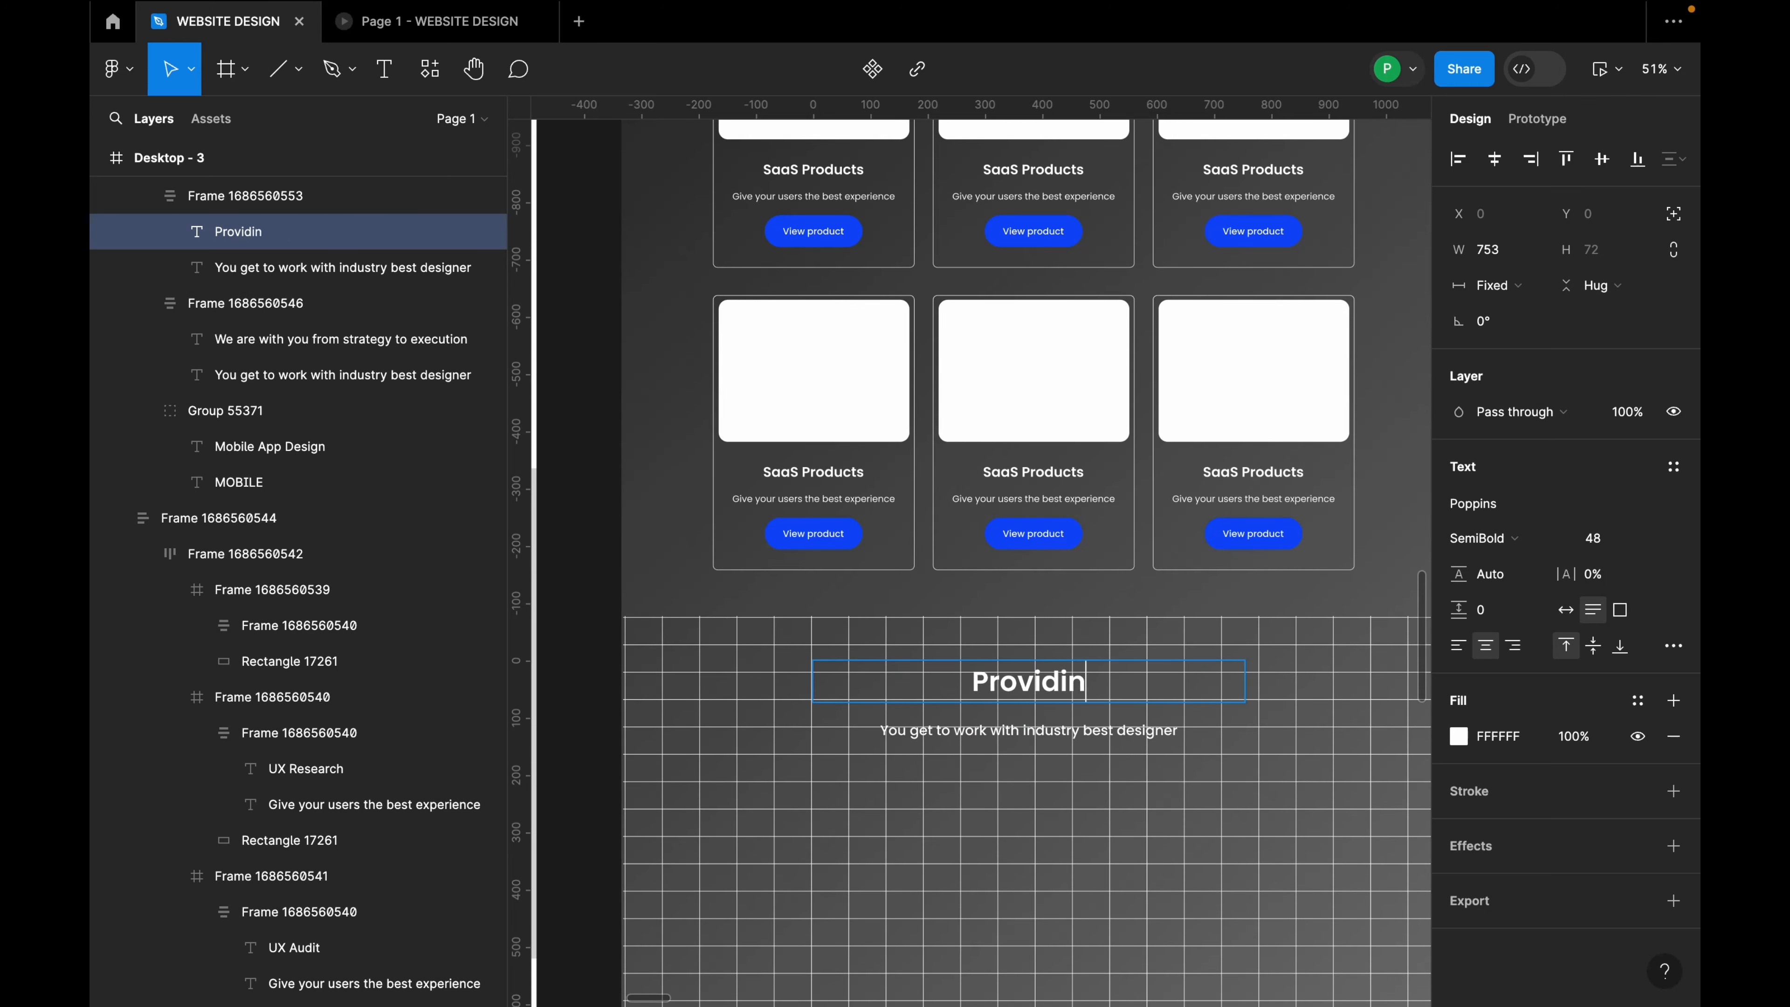
{"action": "type", "text": "g training"}
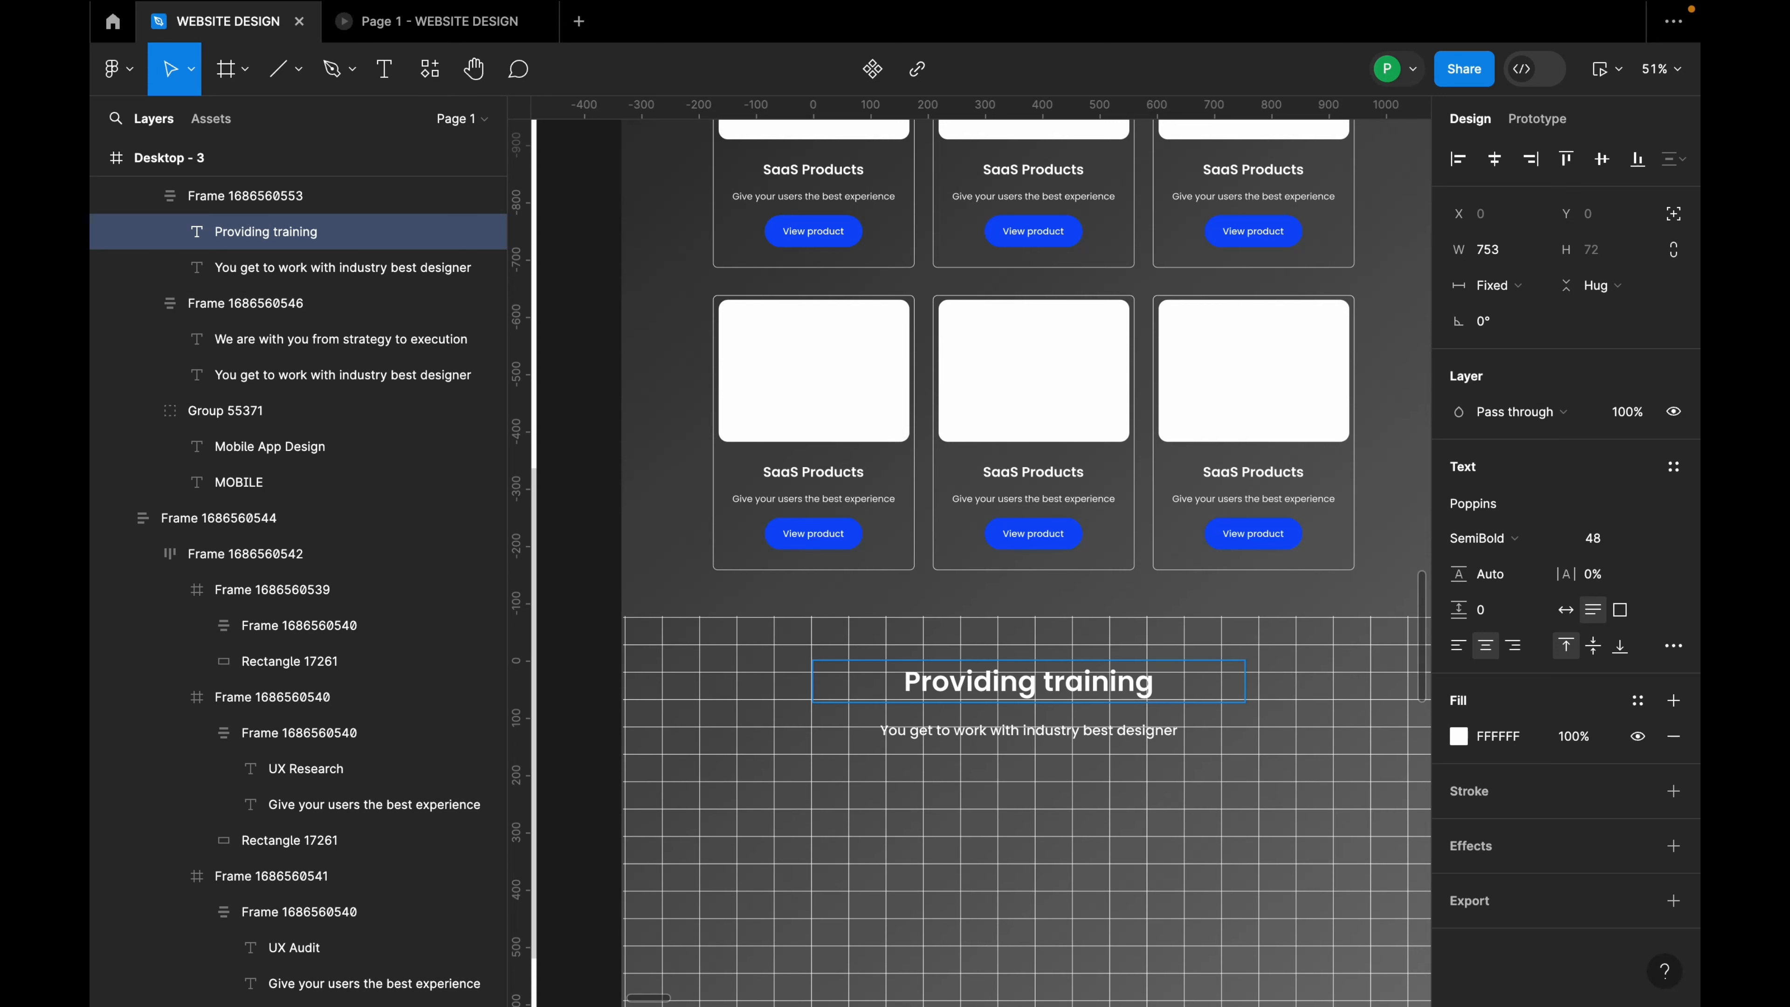
{"action": "type", "text": " & s"}
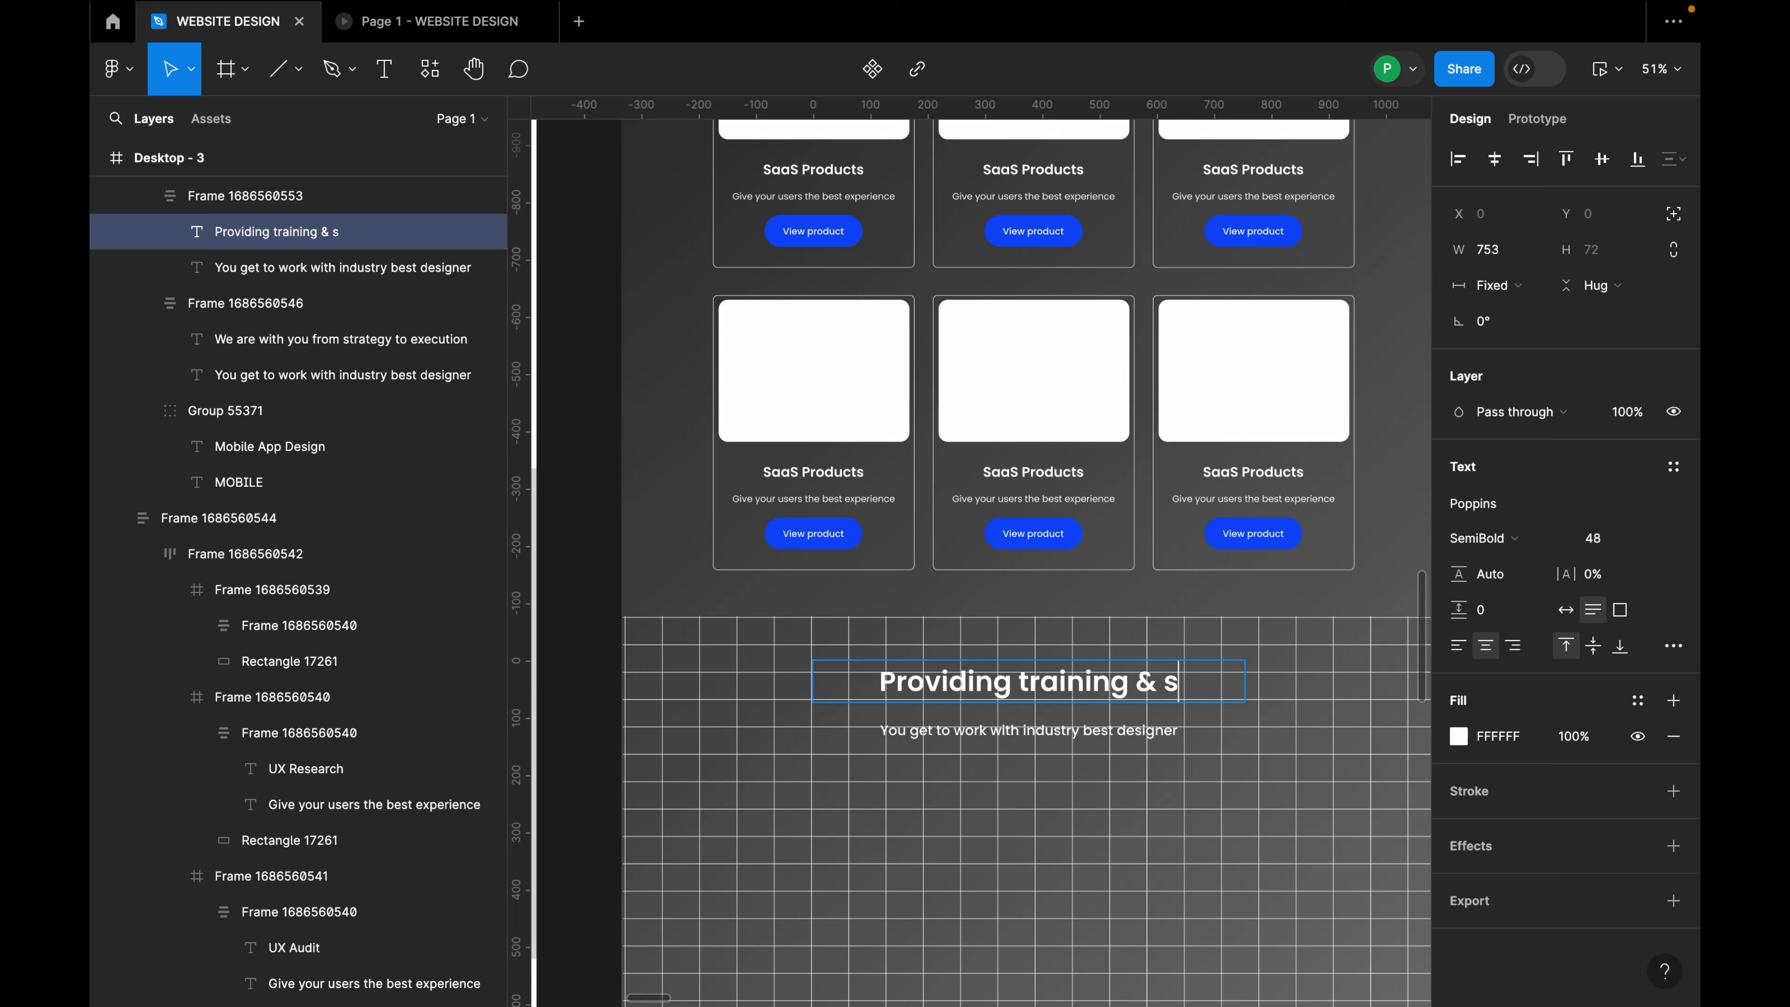
{"action": "type", "text": "upport to"}
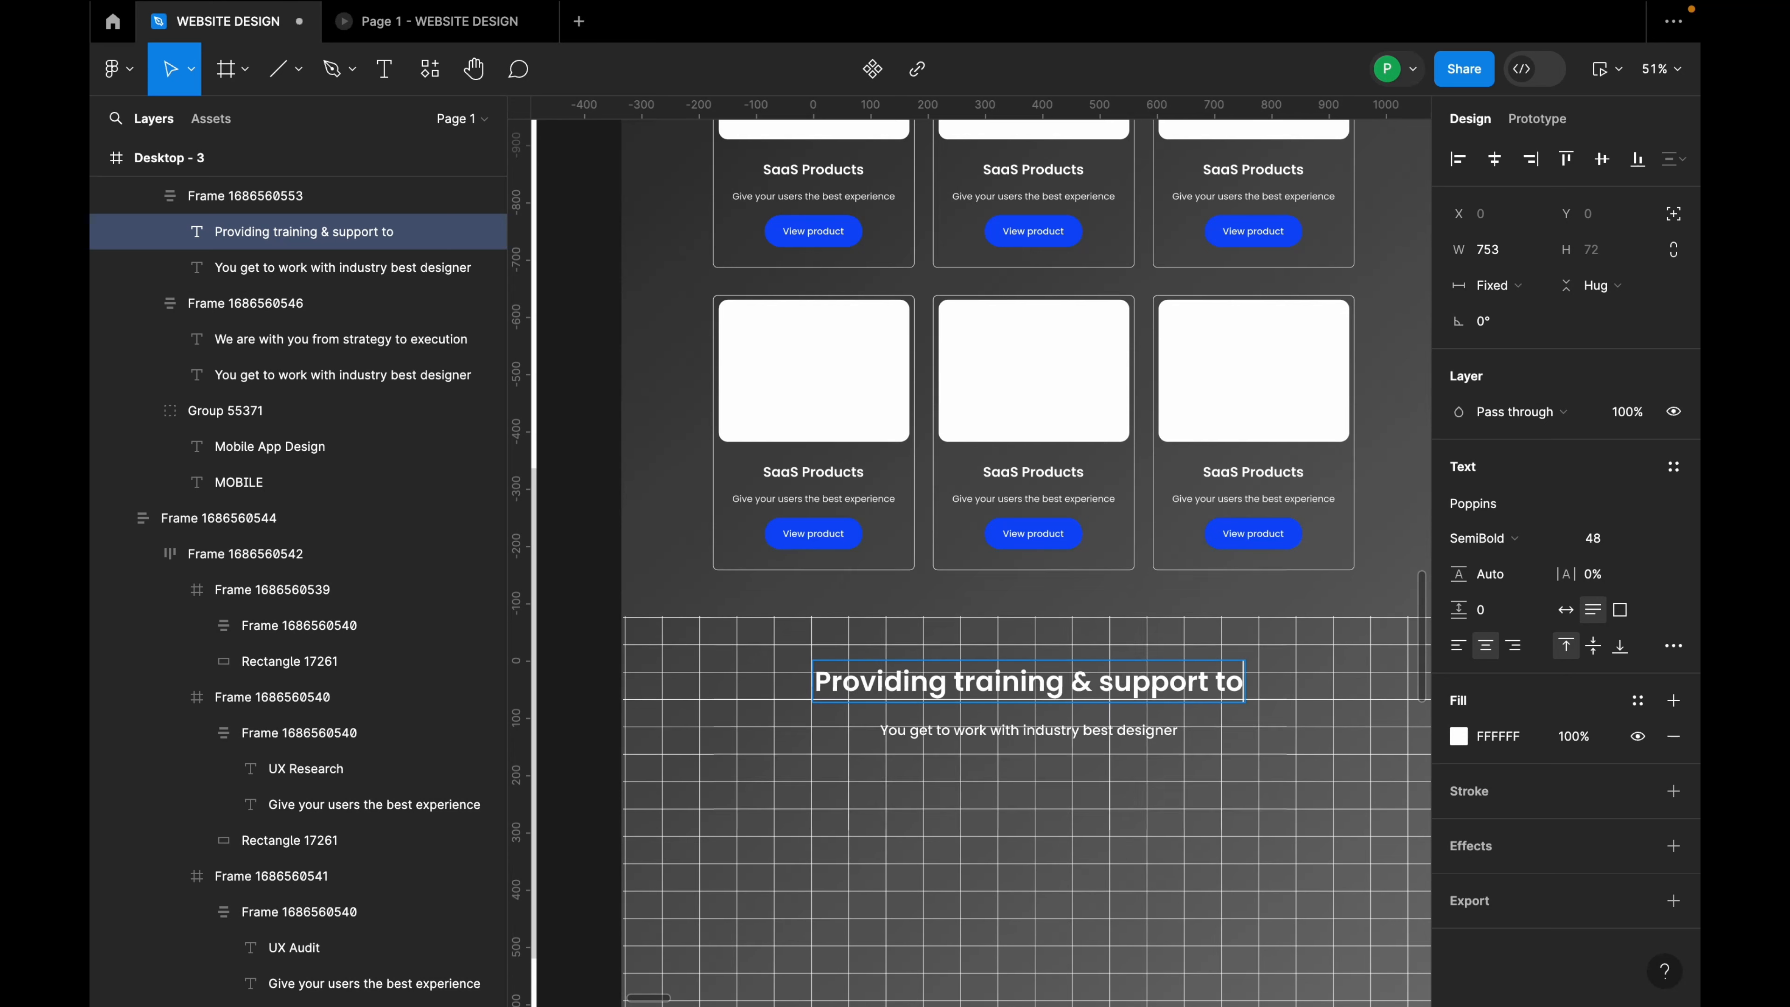
{"action": "type", "text": " designers"}
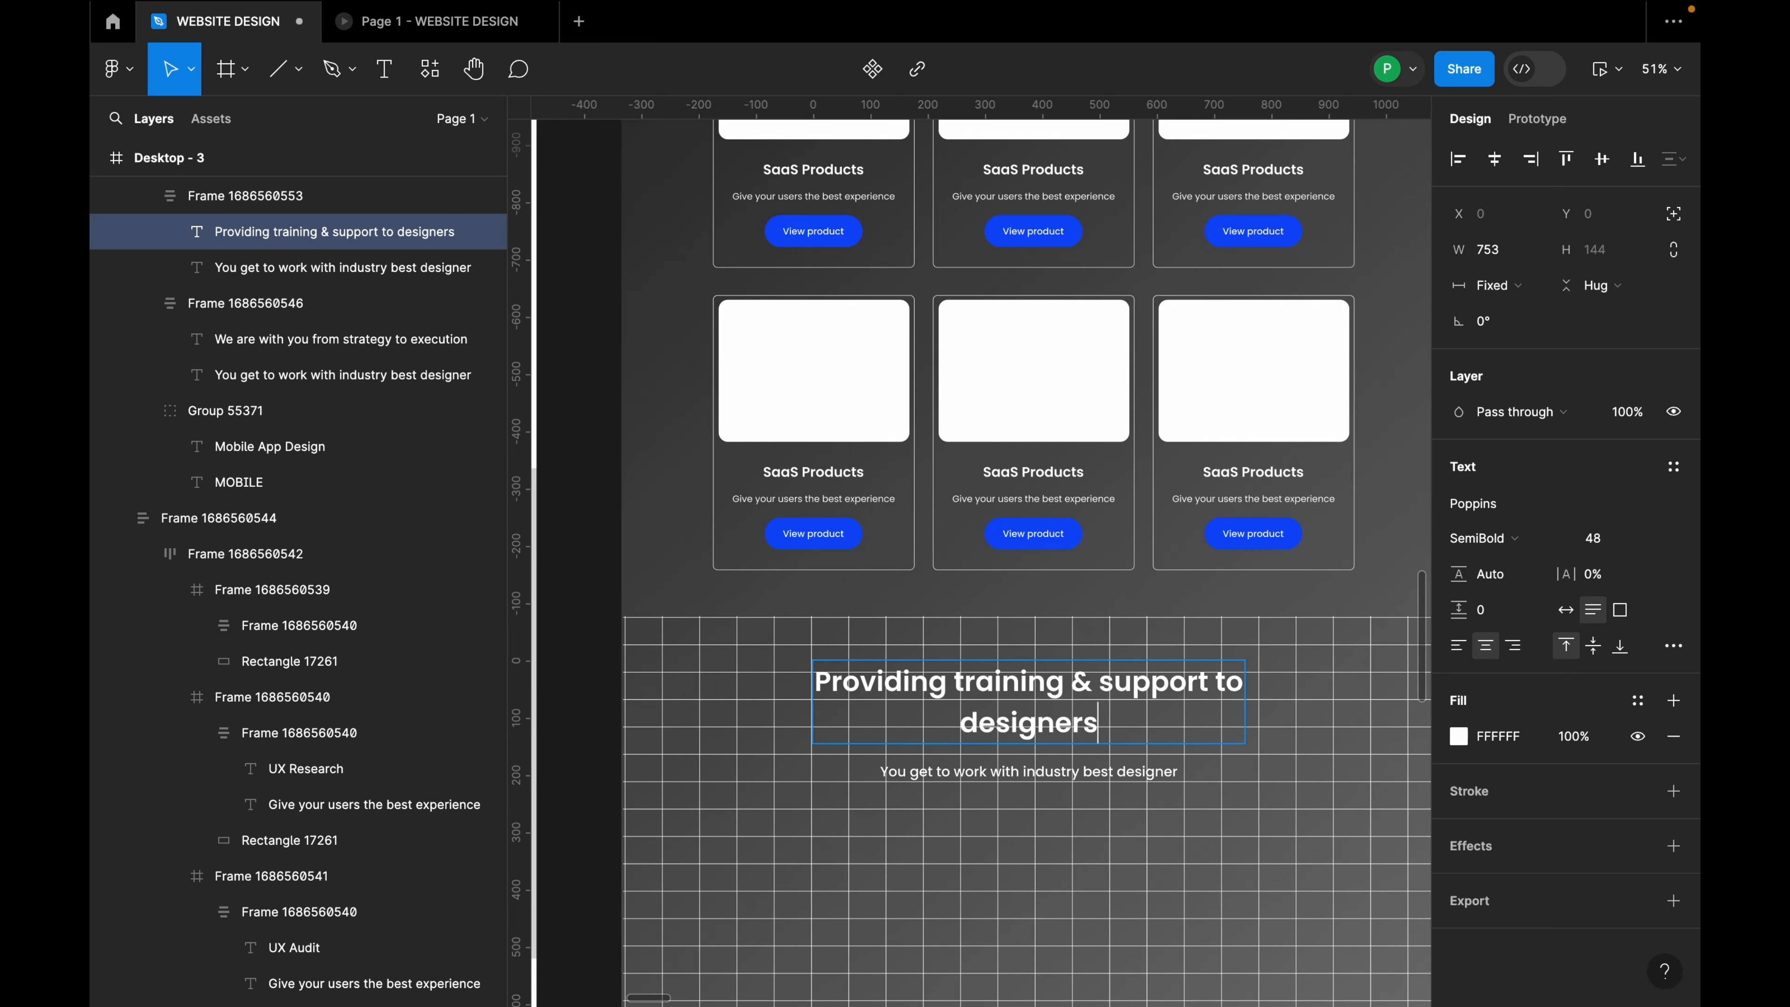
{"action": "type", "text": " worl"}
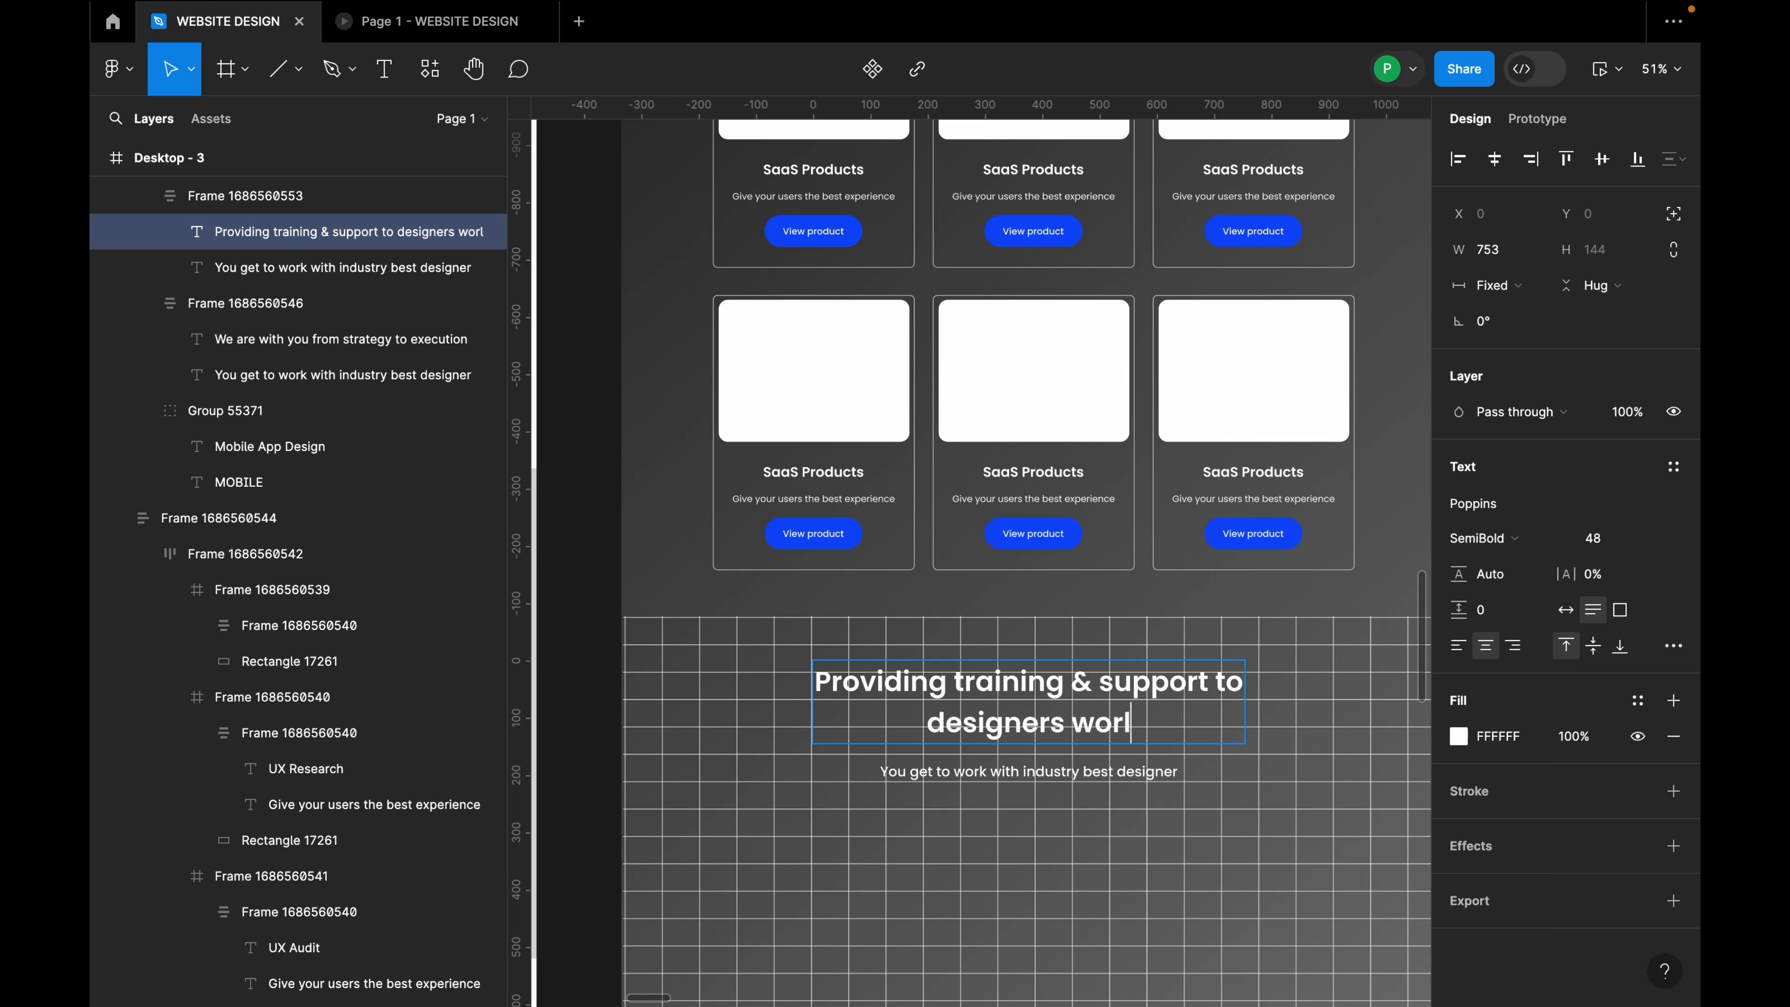
{"action": "type", "text": "dwide"}
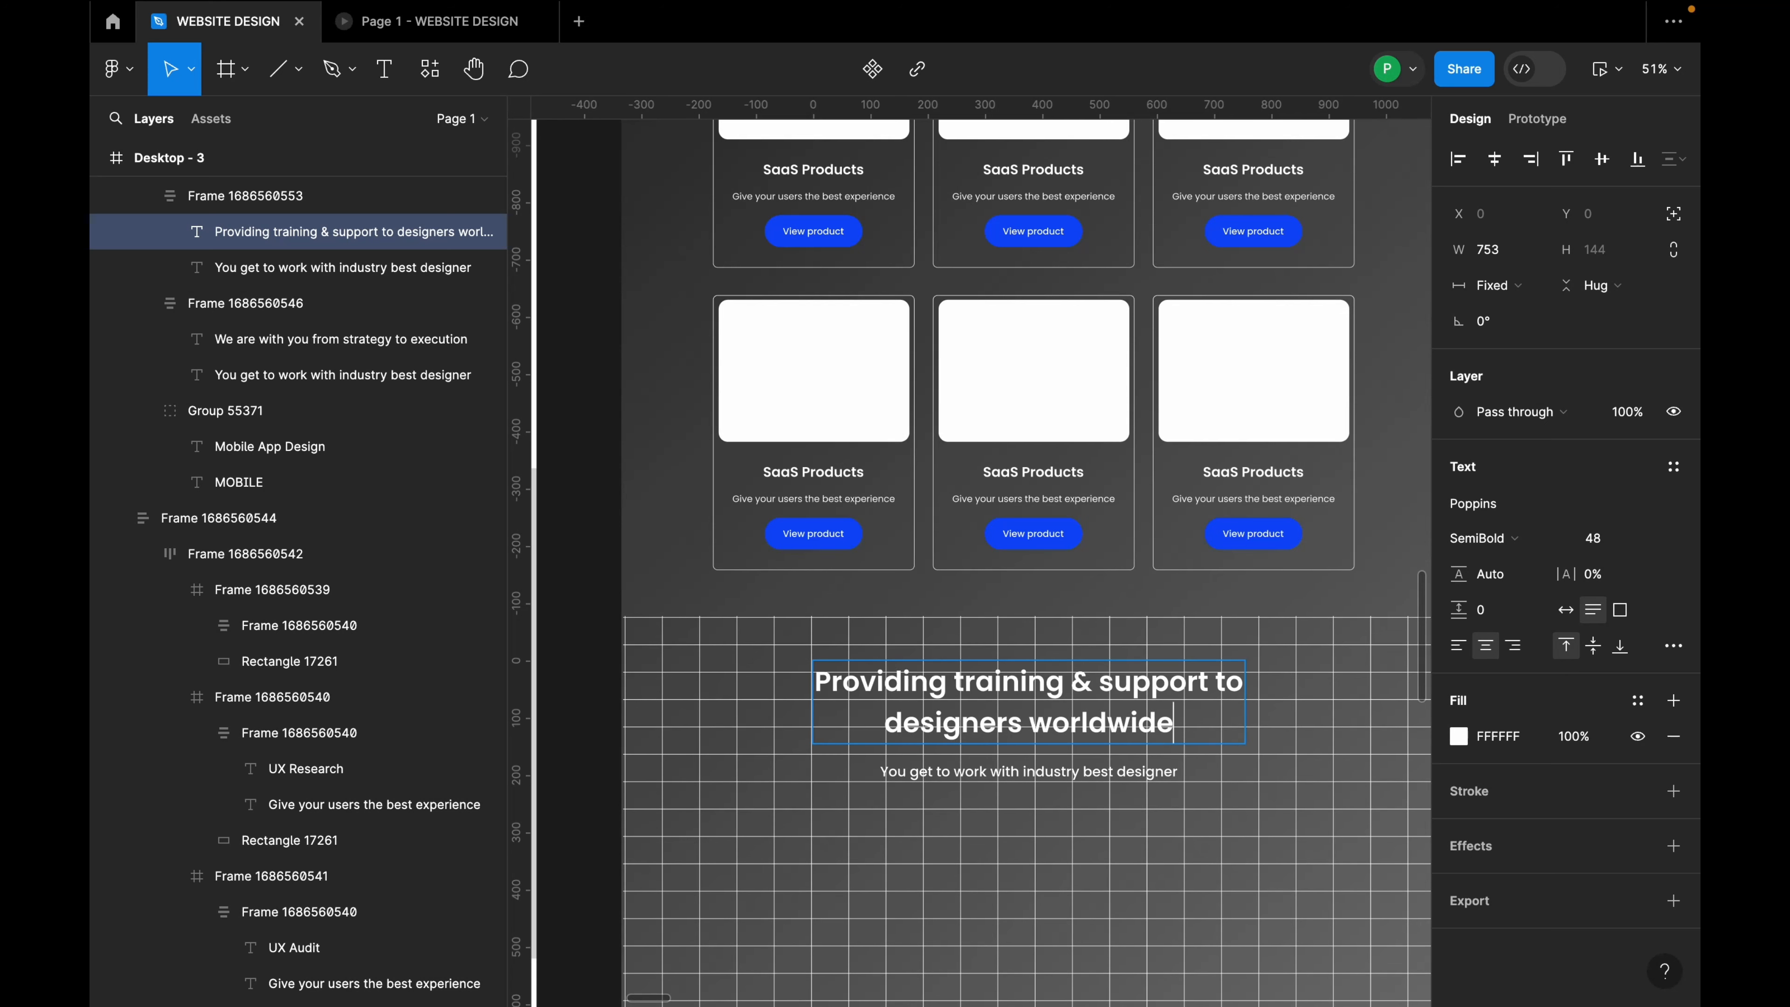
{"action": "left_click", "coordinate": [1209, 785]}
{"action": "left_click", "coordinate": [1284, 784]}
{"action": "double_click", "coordinate": [1223, 737]}
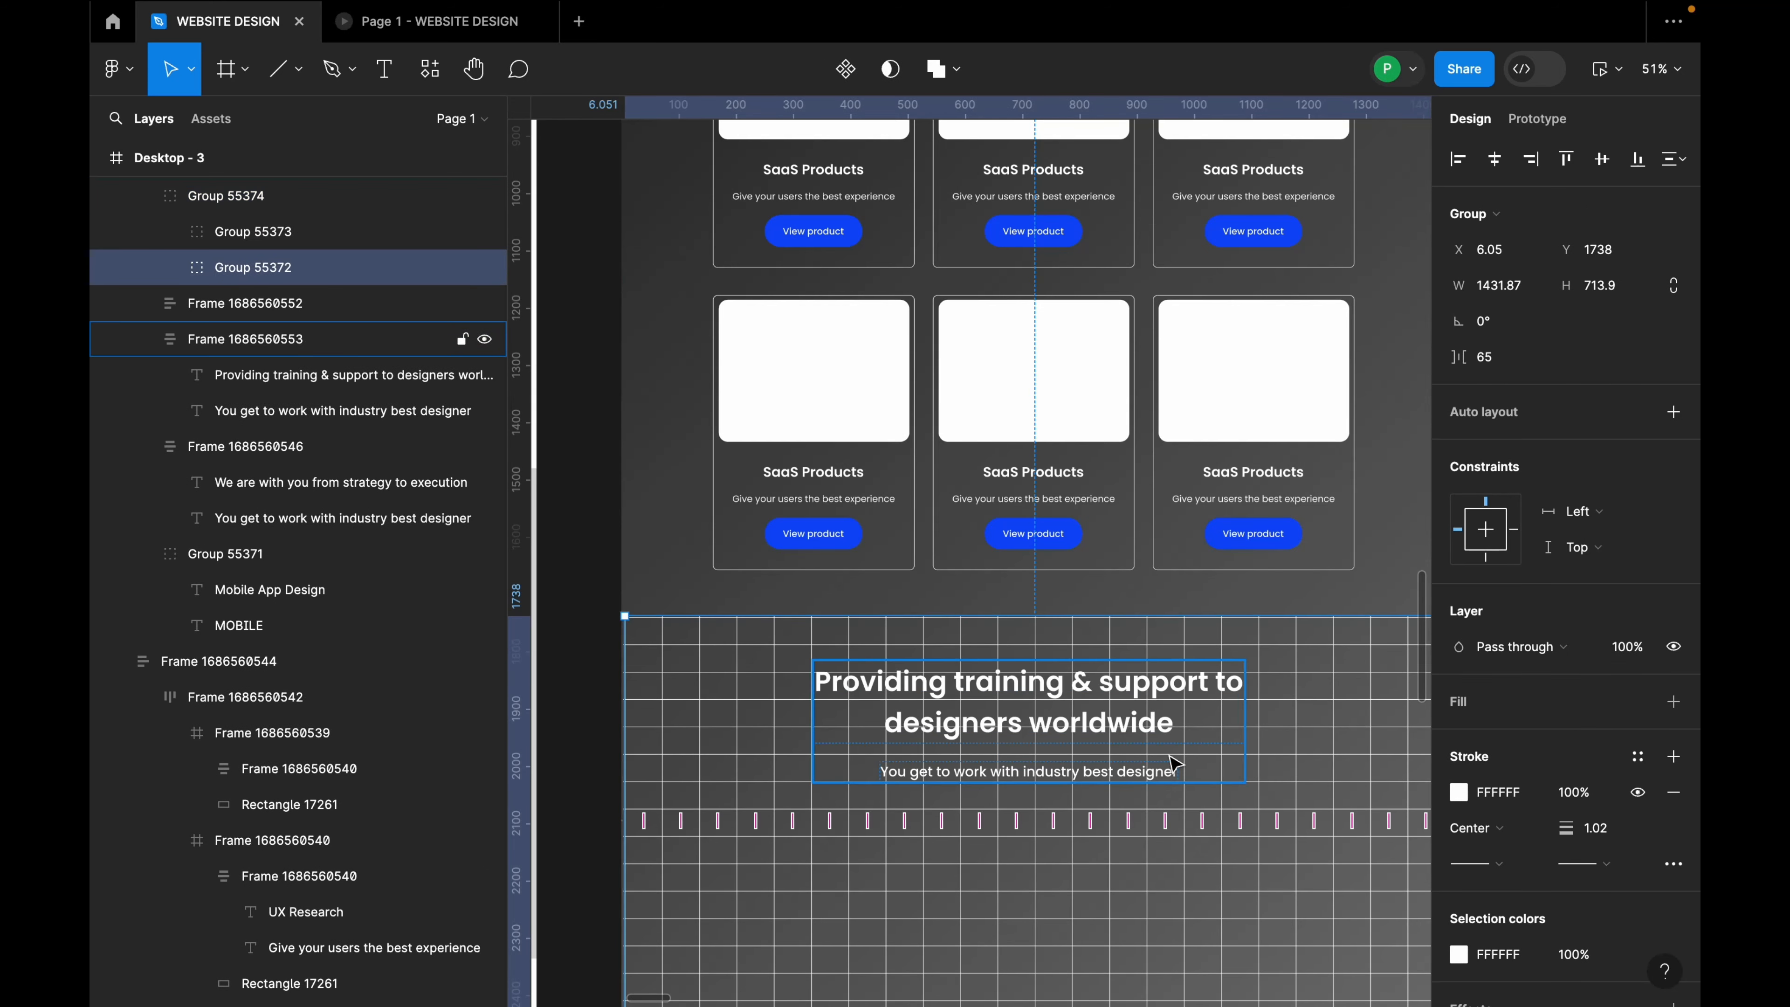
Step: Centre the heading block over the grid at X 343 and nudge it up to Y 1802
{"action": "double_click", "coordinate": [1147, 737]}
{"action": "double_click", "coordinate": [1168, 701]}
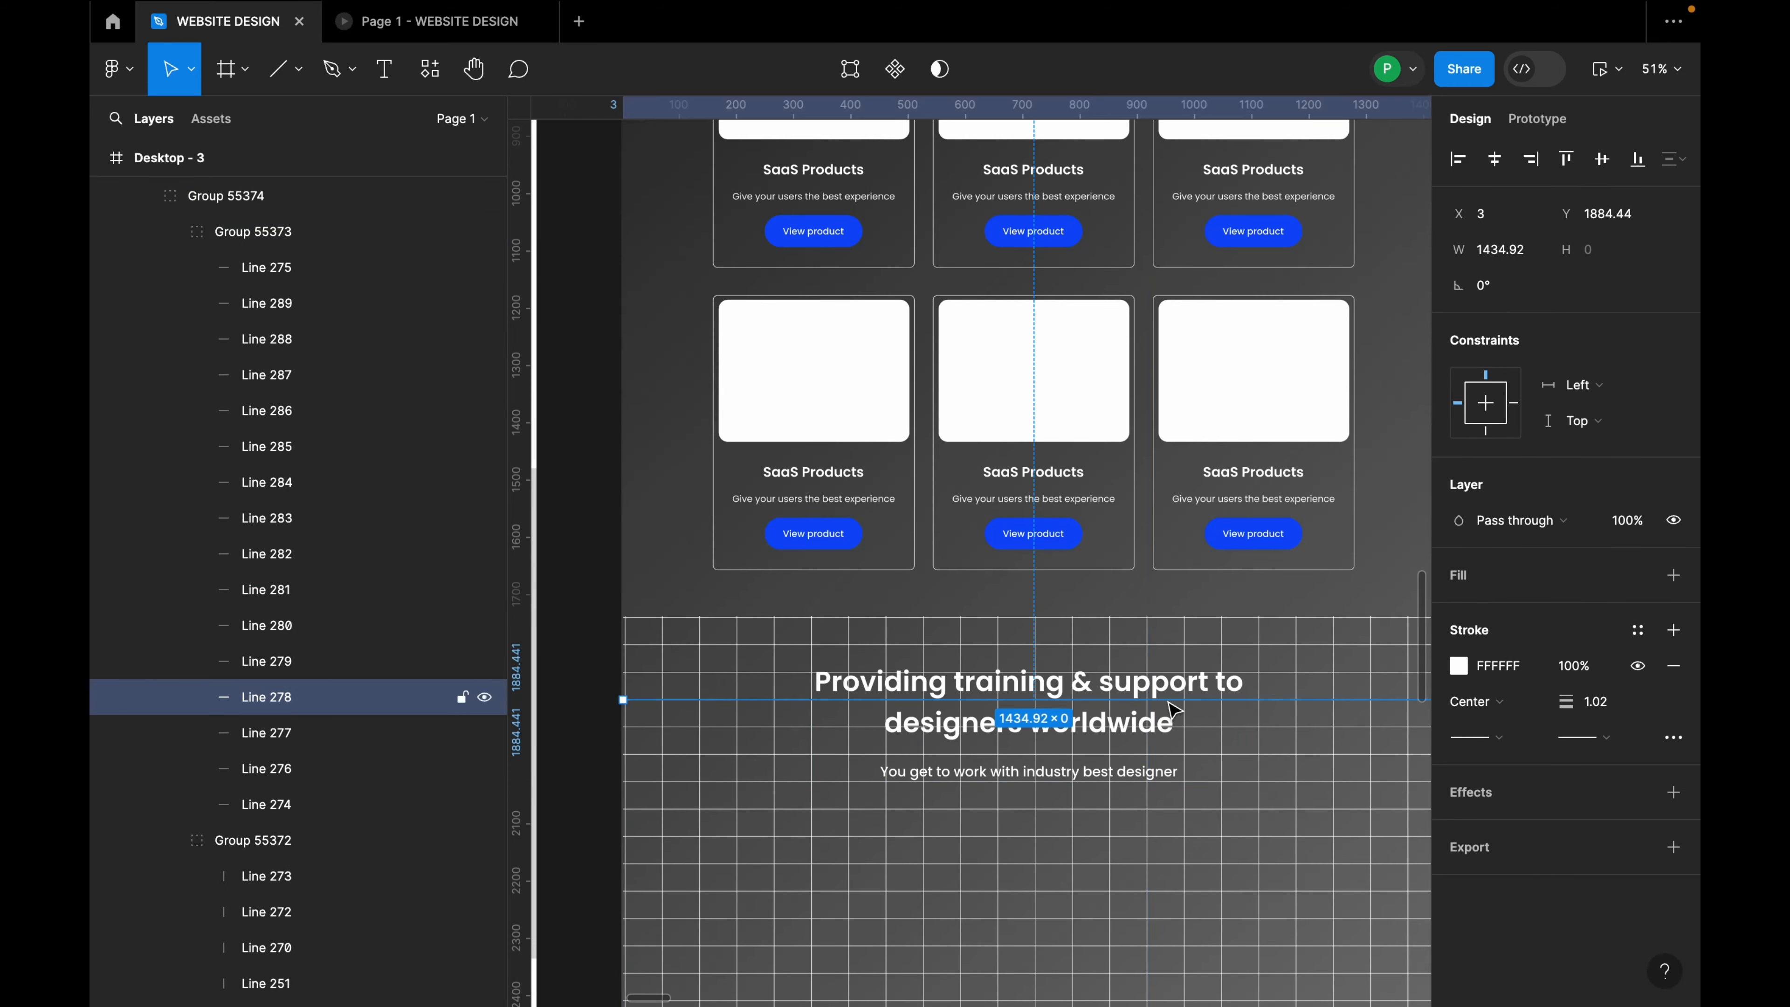
{"action": "left_click_drag", "start_coordinate": [1112, 712], "coordinate": [1161, 726]}
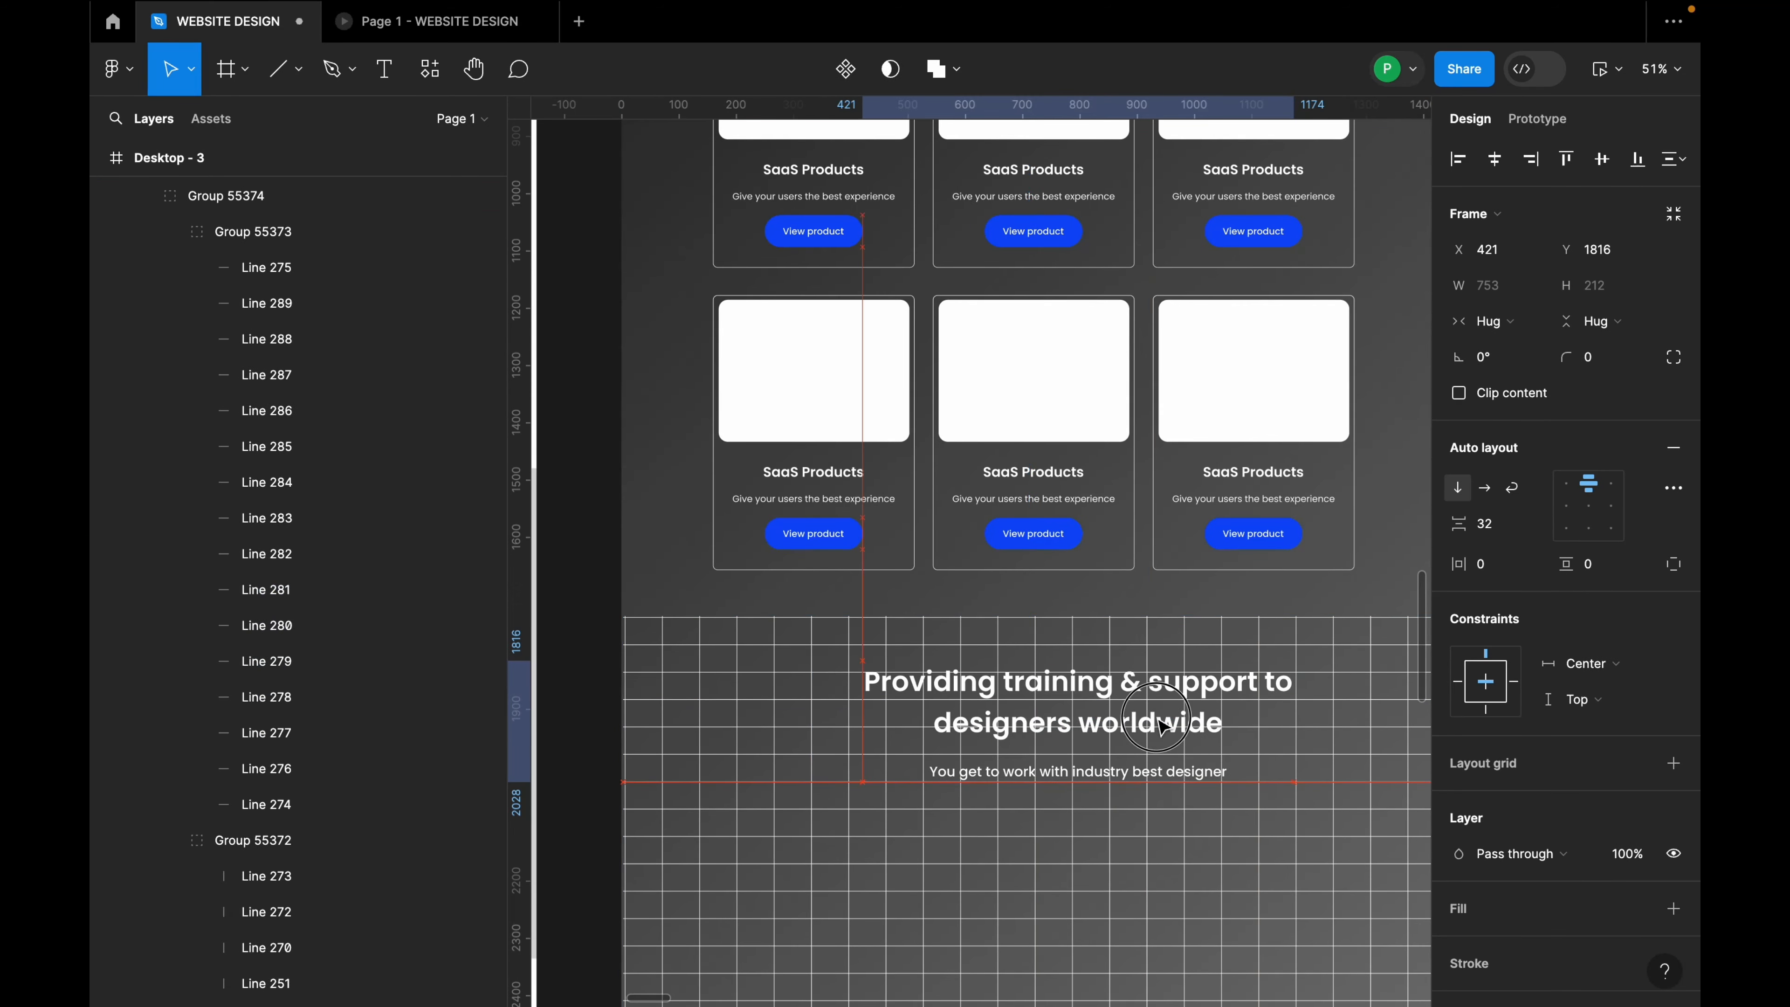
{"action": "left_click", "coordinate": [1493, 158]}
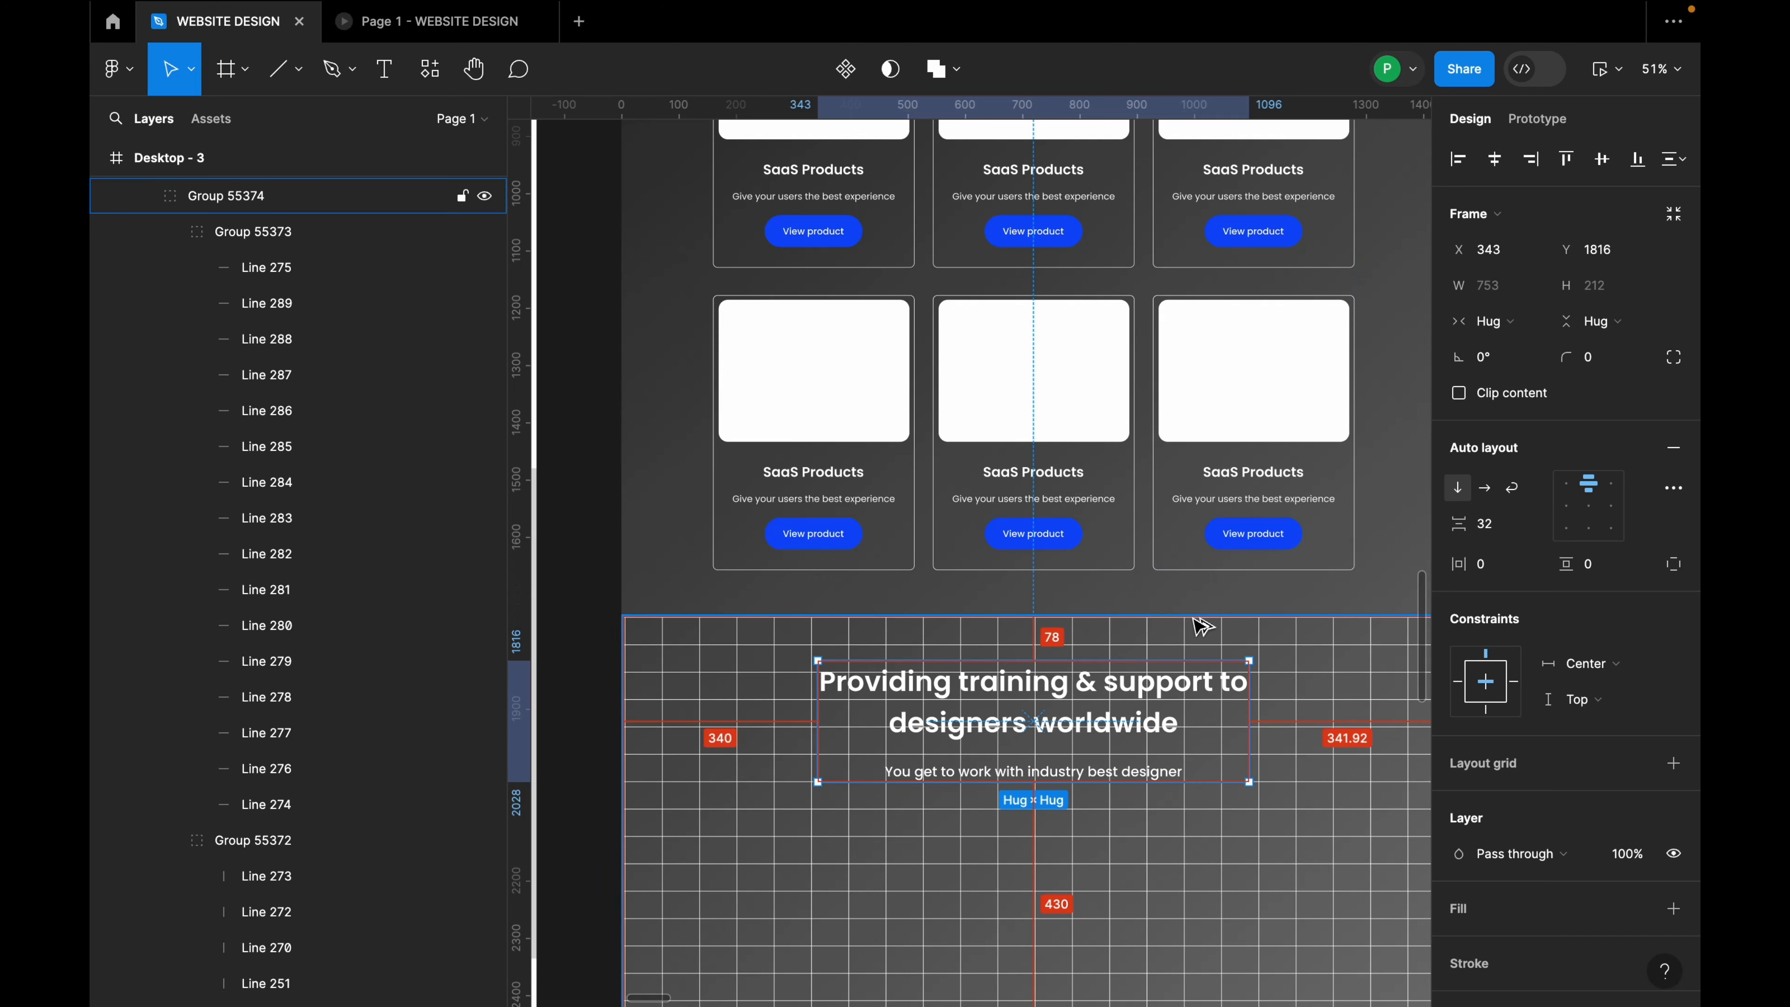
{"action": "key", "text": "Up"}
{"action": "key", "text": "Up"}
{"action": "key", "text": "Up"}
{"action": "key", "text": "Up"}
{"action": "key", "text": "Up"}
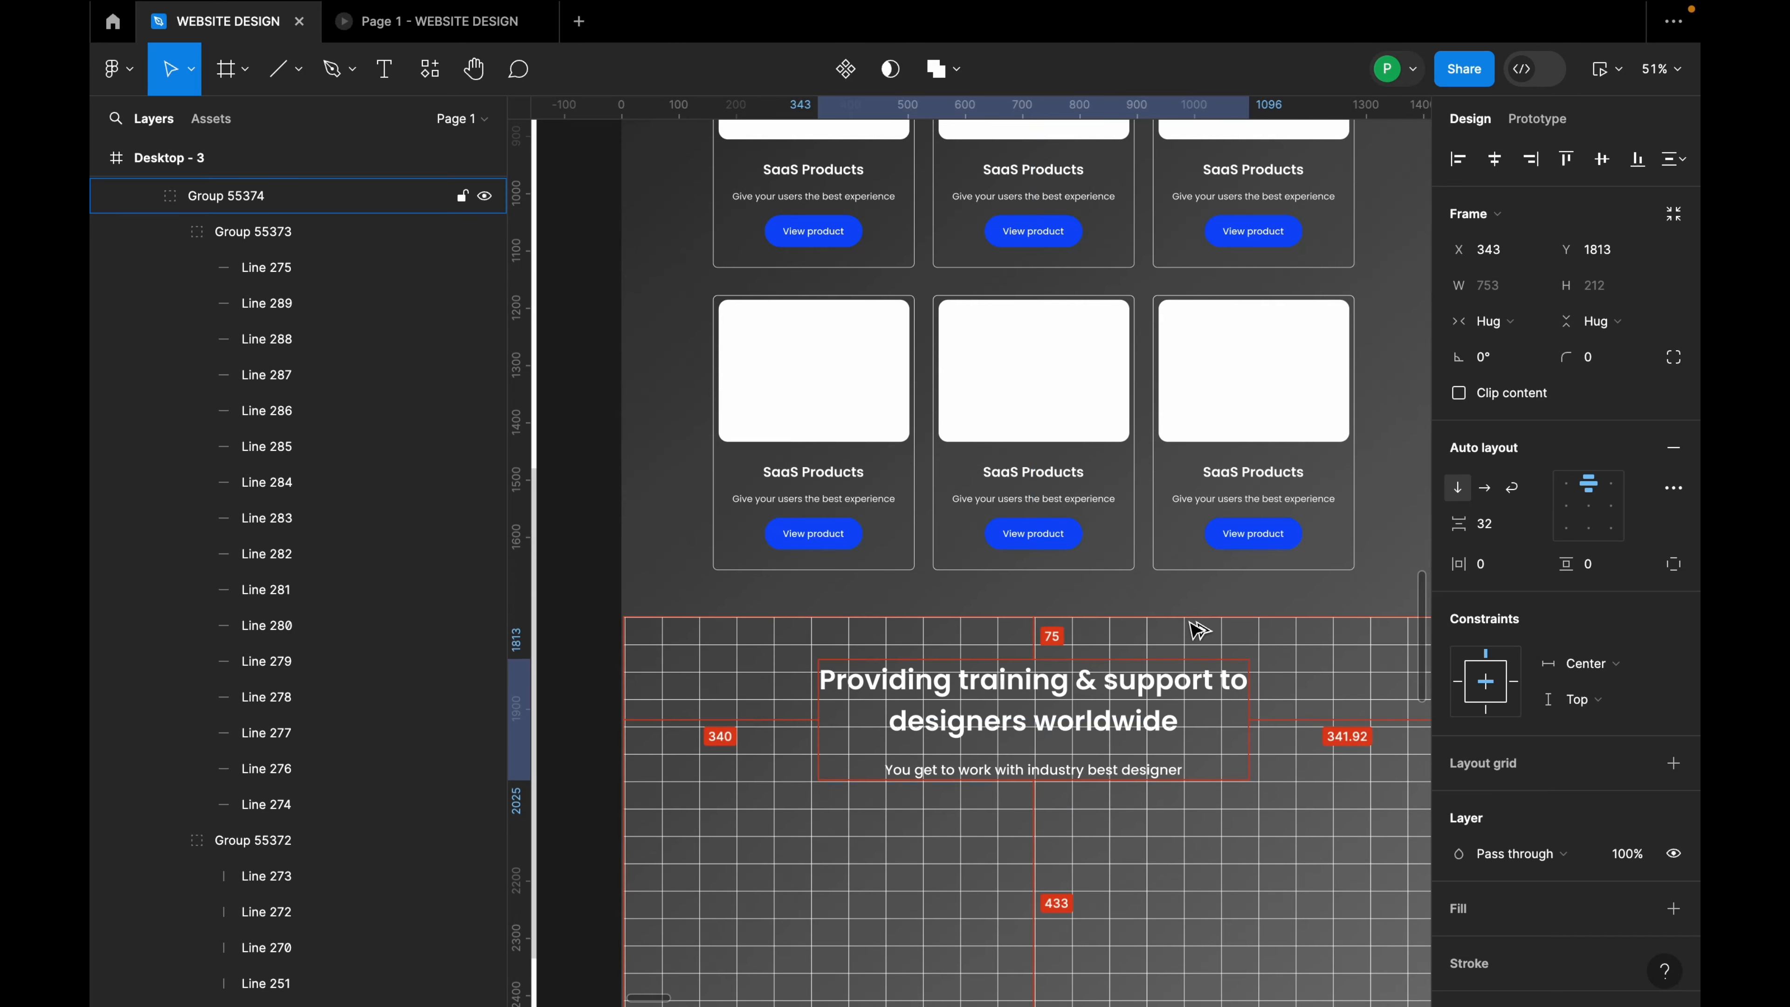
{"action": "key", "text": "Up"}
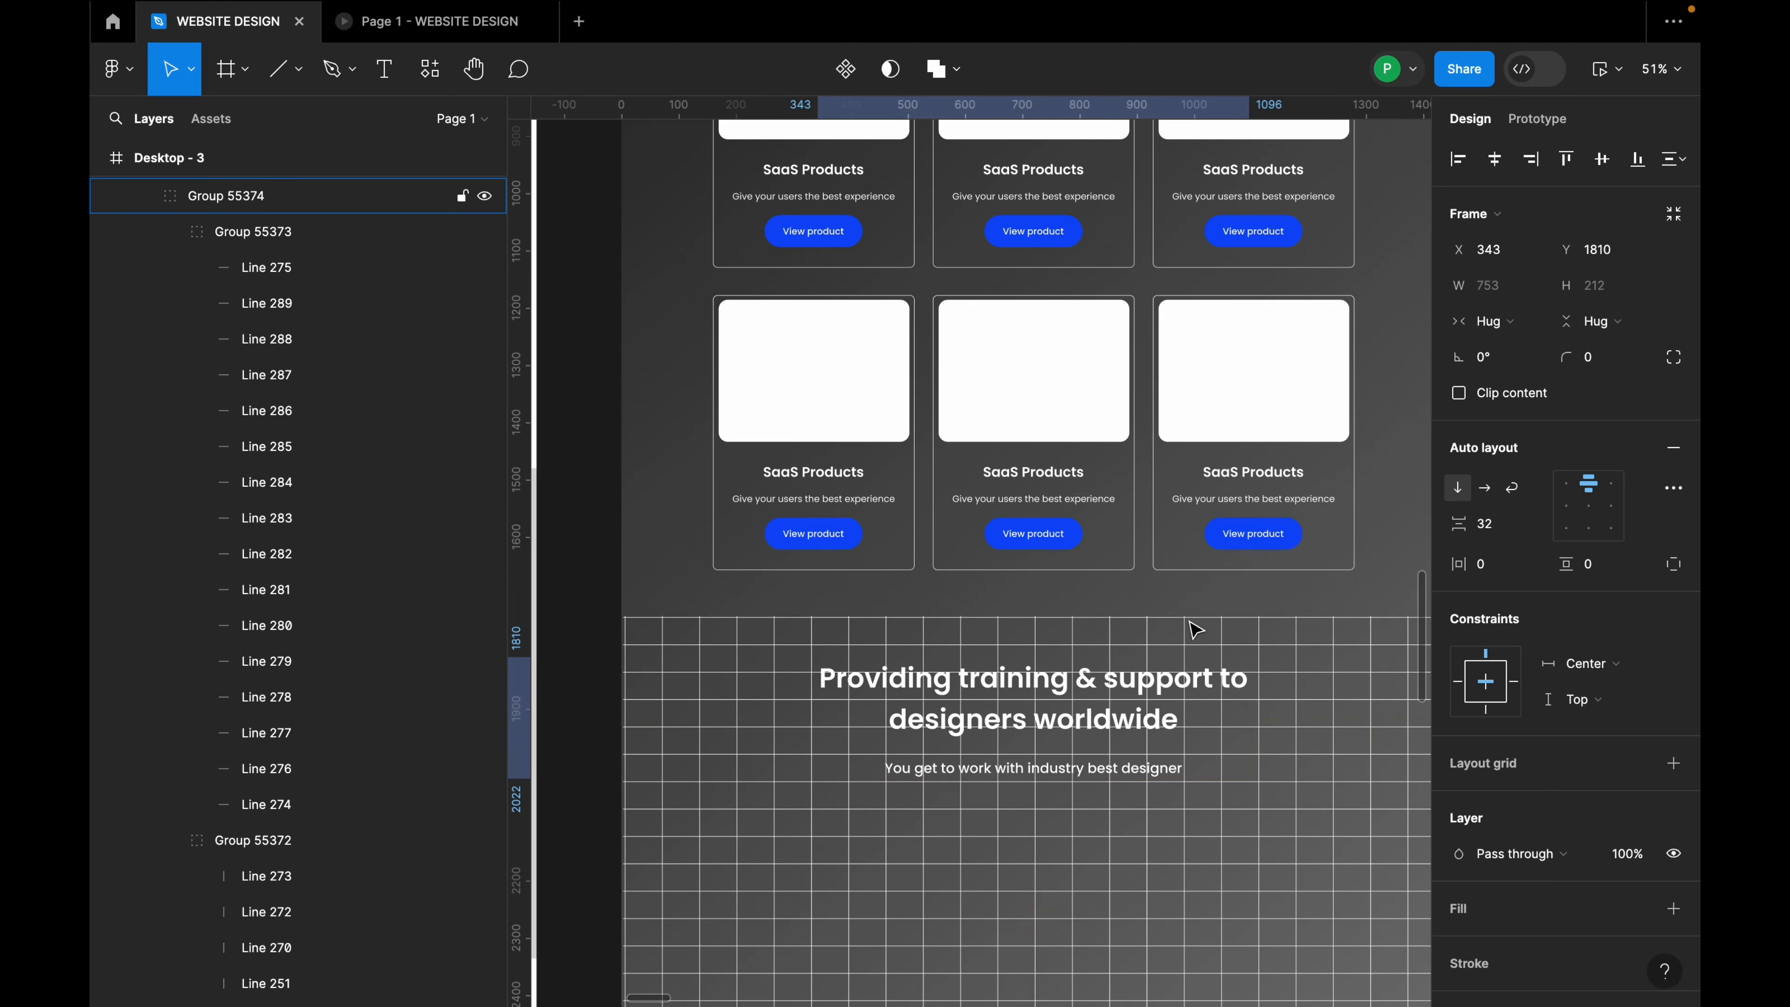
{"action": "key", "text": "Up"}
{"action": "key", "text": "Up"}
{"action": "key", "text": "Up"}
{"action": "key", "text": "Up"}
{"action": "key", "text": "Up"}
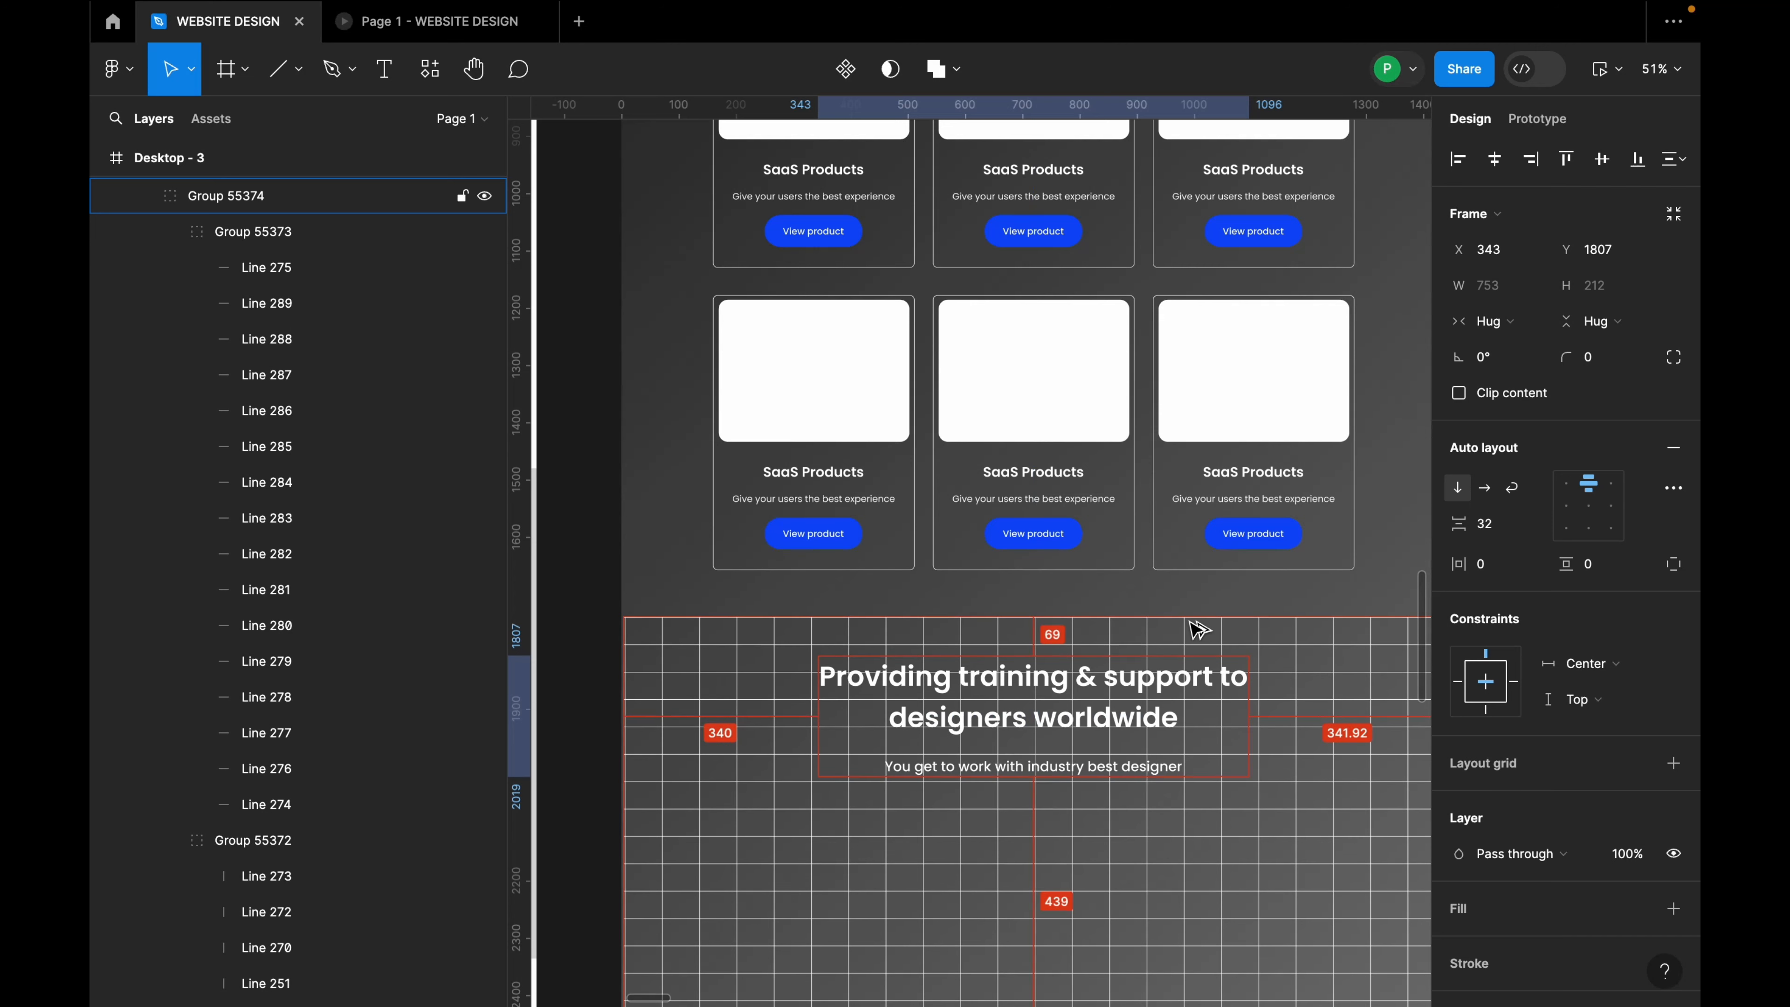
{"action": "key", "text": "Up"}
{"action": "key", "text": "Up"}
{"action": "key", "text": "Up"}
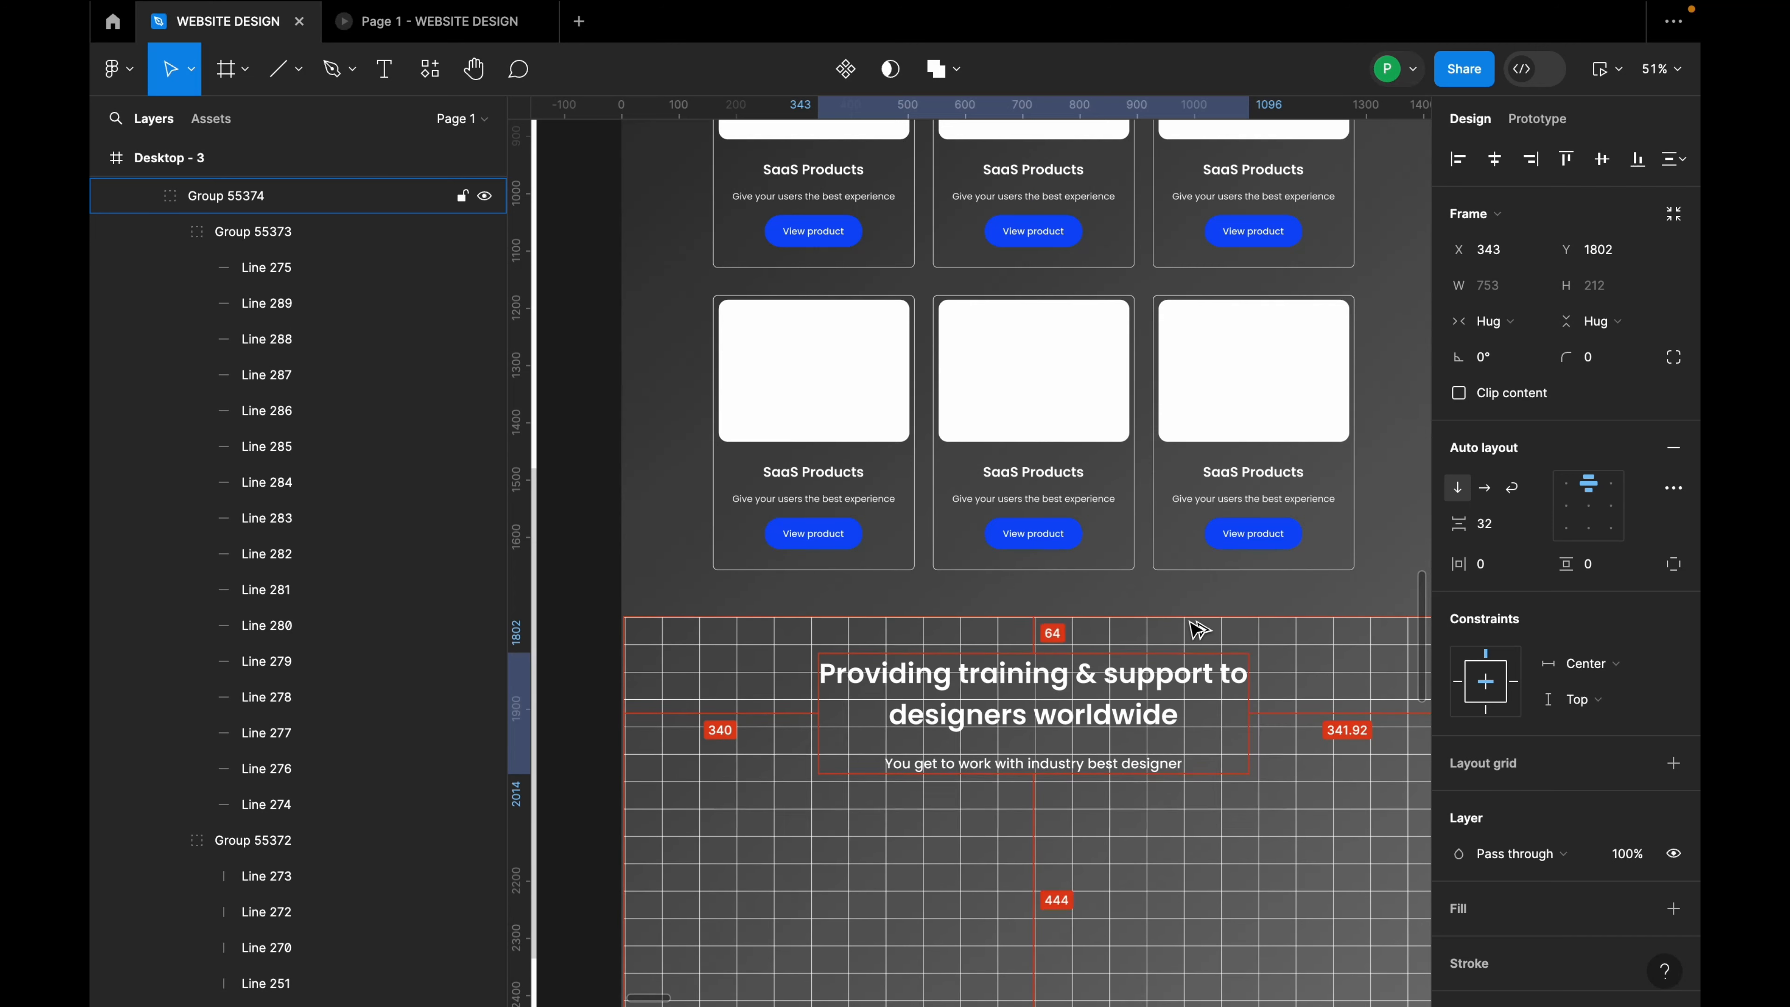
{"action": "scroll", "coordinate": [945, 578], "scroll_direction": "down", "scroll_amount": 5}
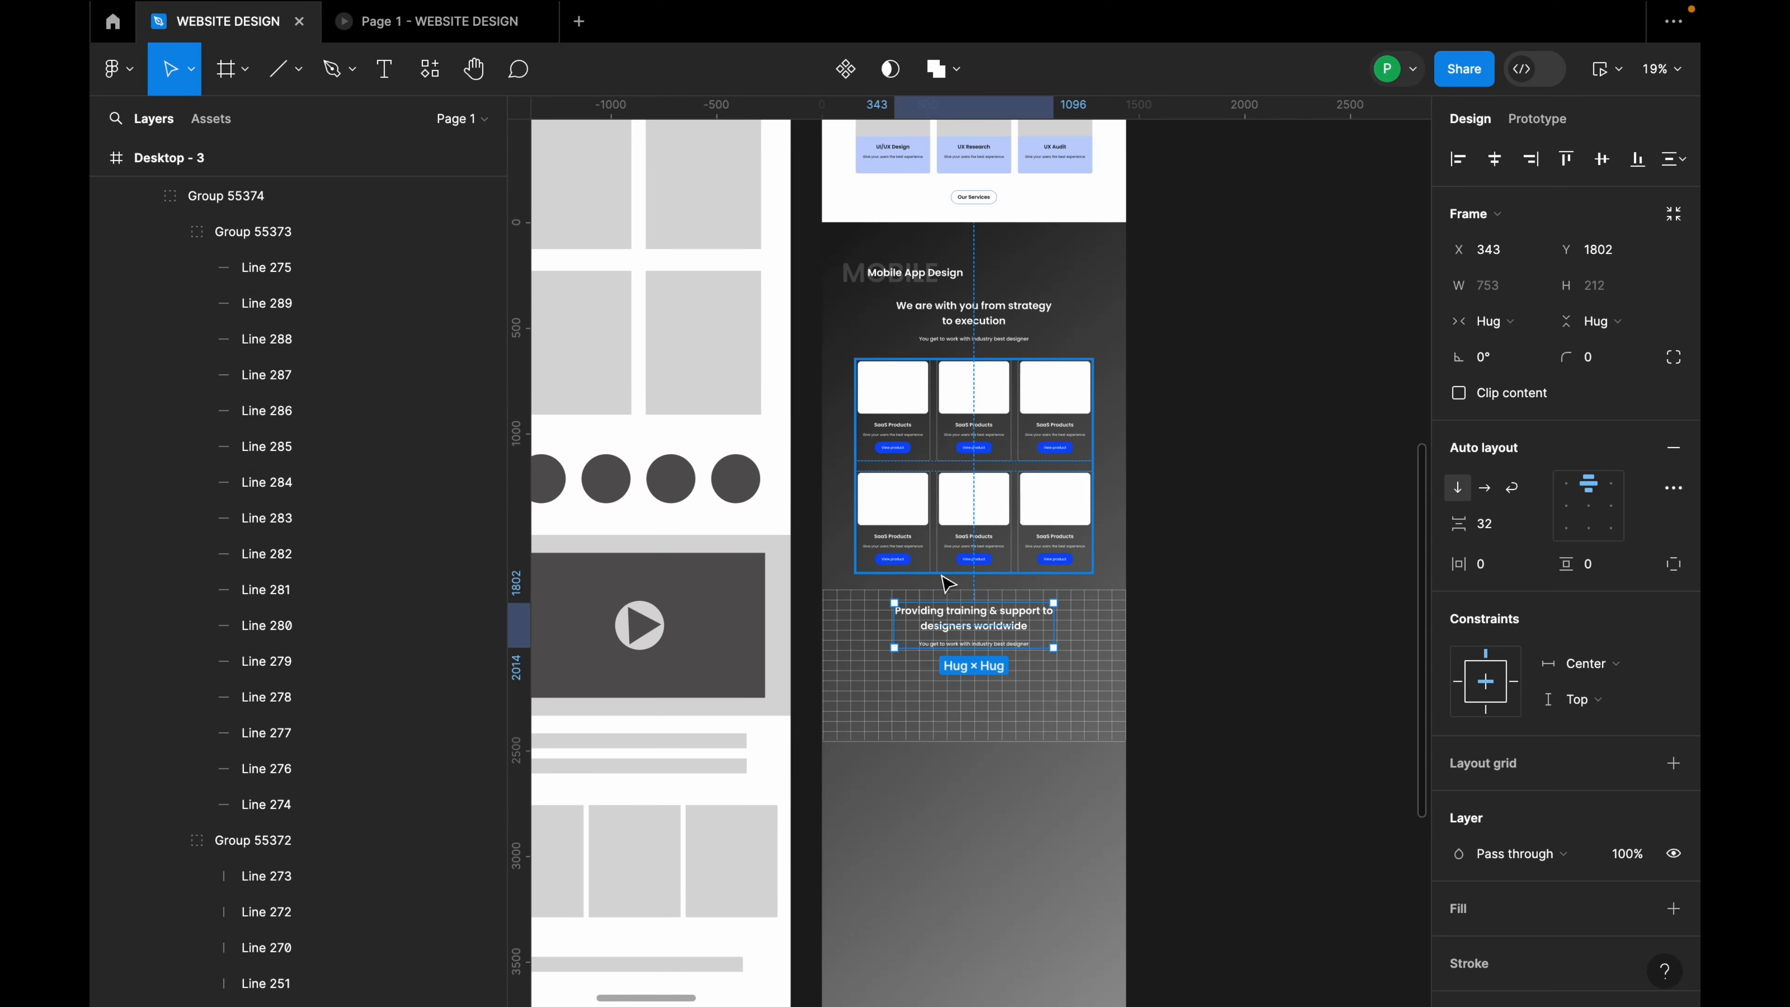
{"action": "scroll", "coordinate": [947, 582], "scroll_direction": "down", "scroll_amount": 3}
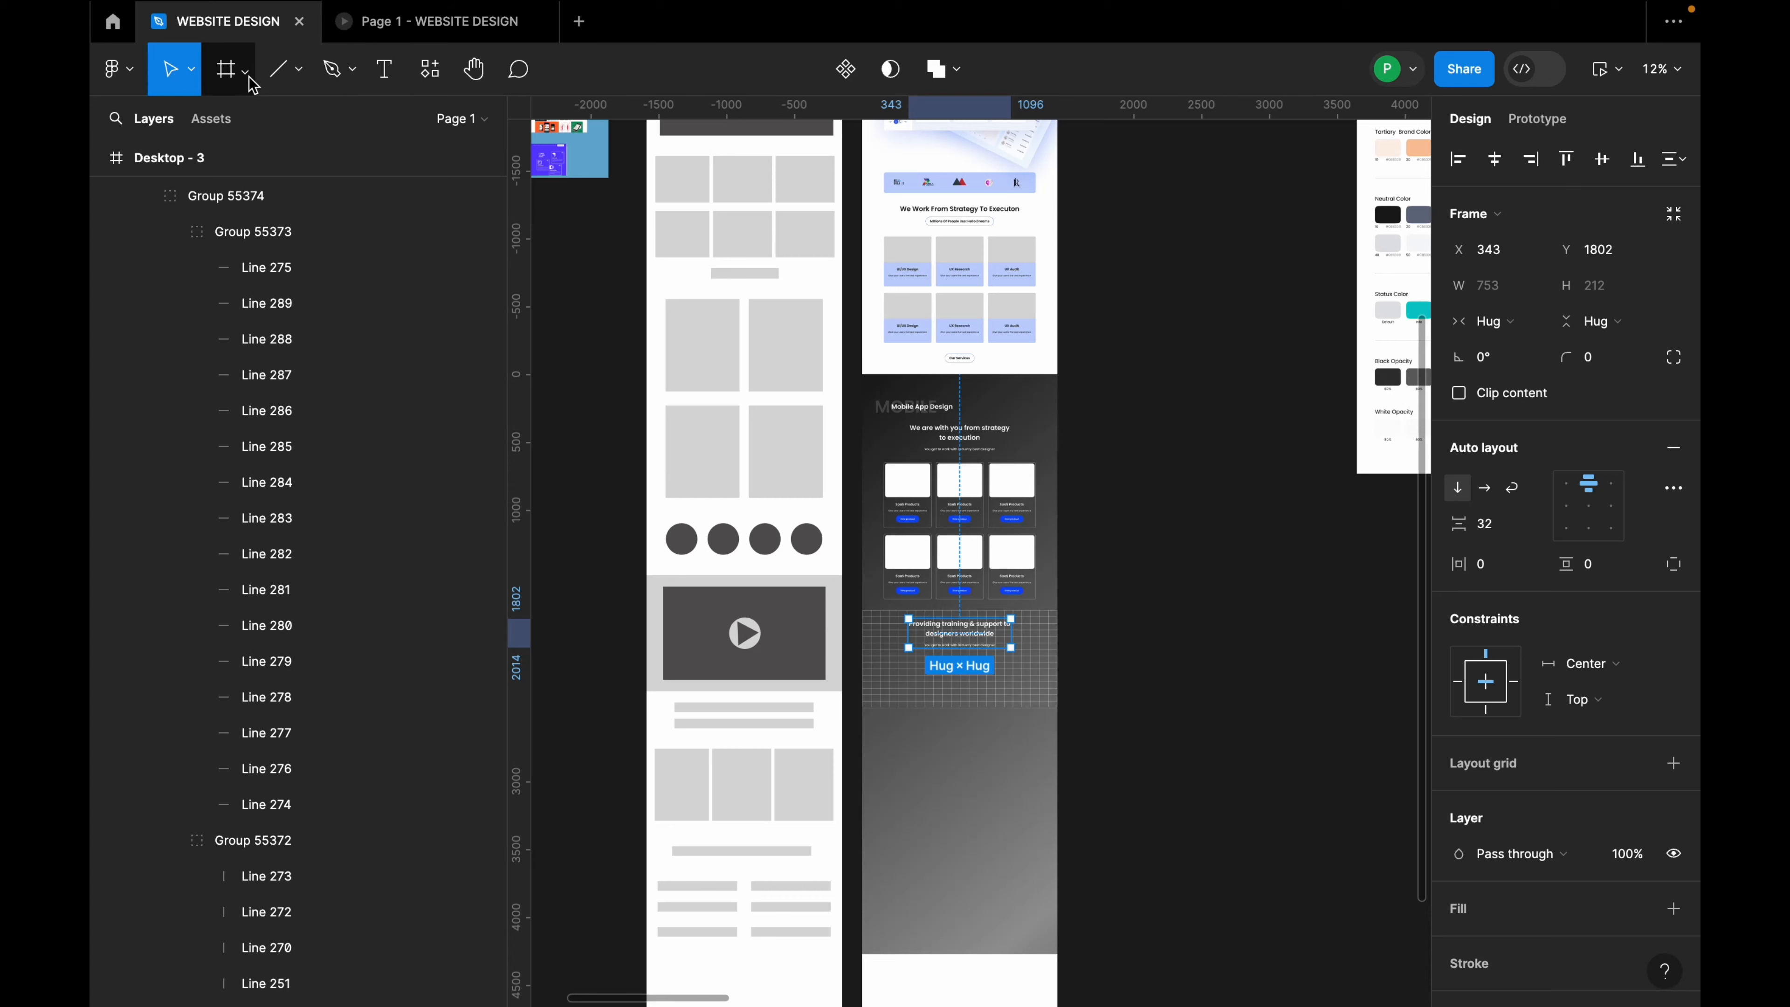
Step: Draw a light grey circle on the grid below the heading and resize it to 156×156
{"action": "left_click", "coordinate": [296, 70]}
{"action": "left_click", "coordinate": [268, 206]}
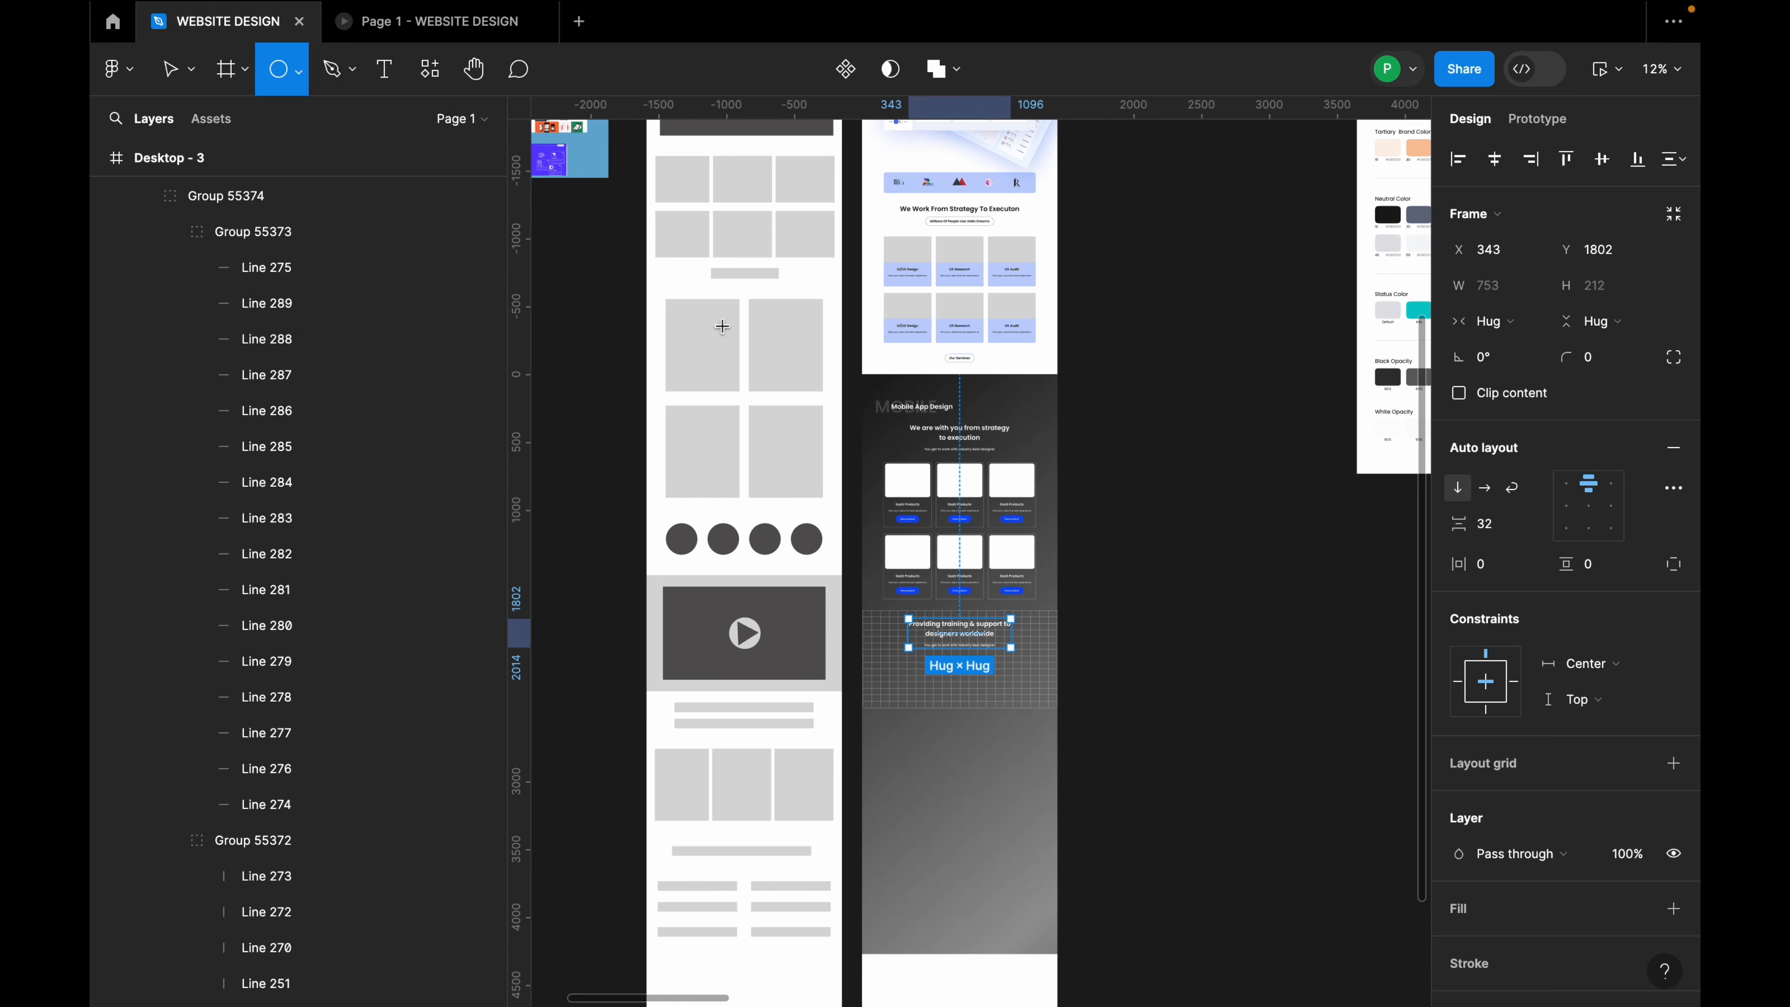
{"action": "scroll", "coordinate": [876, 684], "scroll_direction": "up", "scroll_amount": 5}
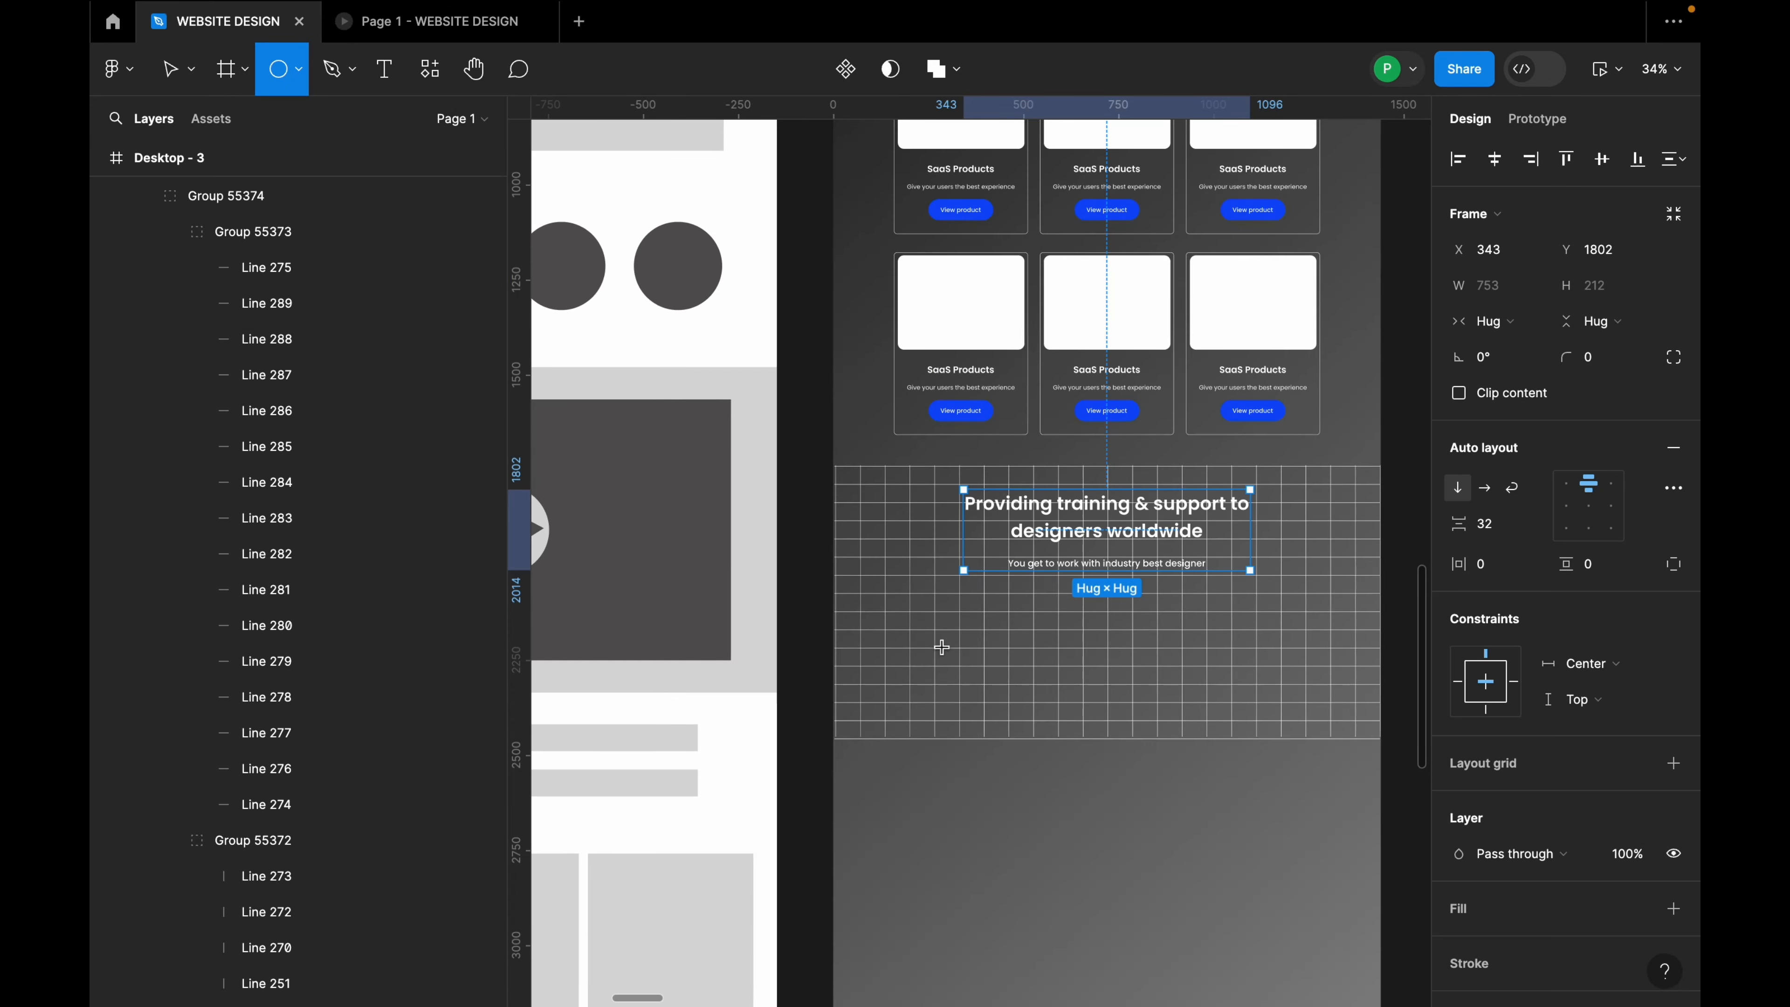
{"action": "left_click_drag", "start_coordinate": [894, 583], "coordinate": [972, 656]}
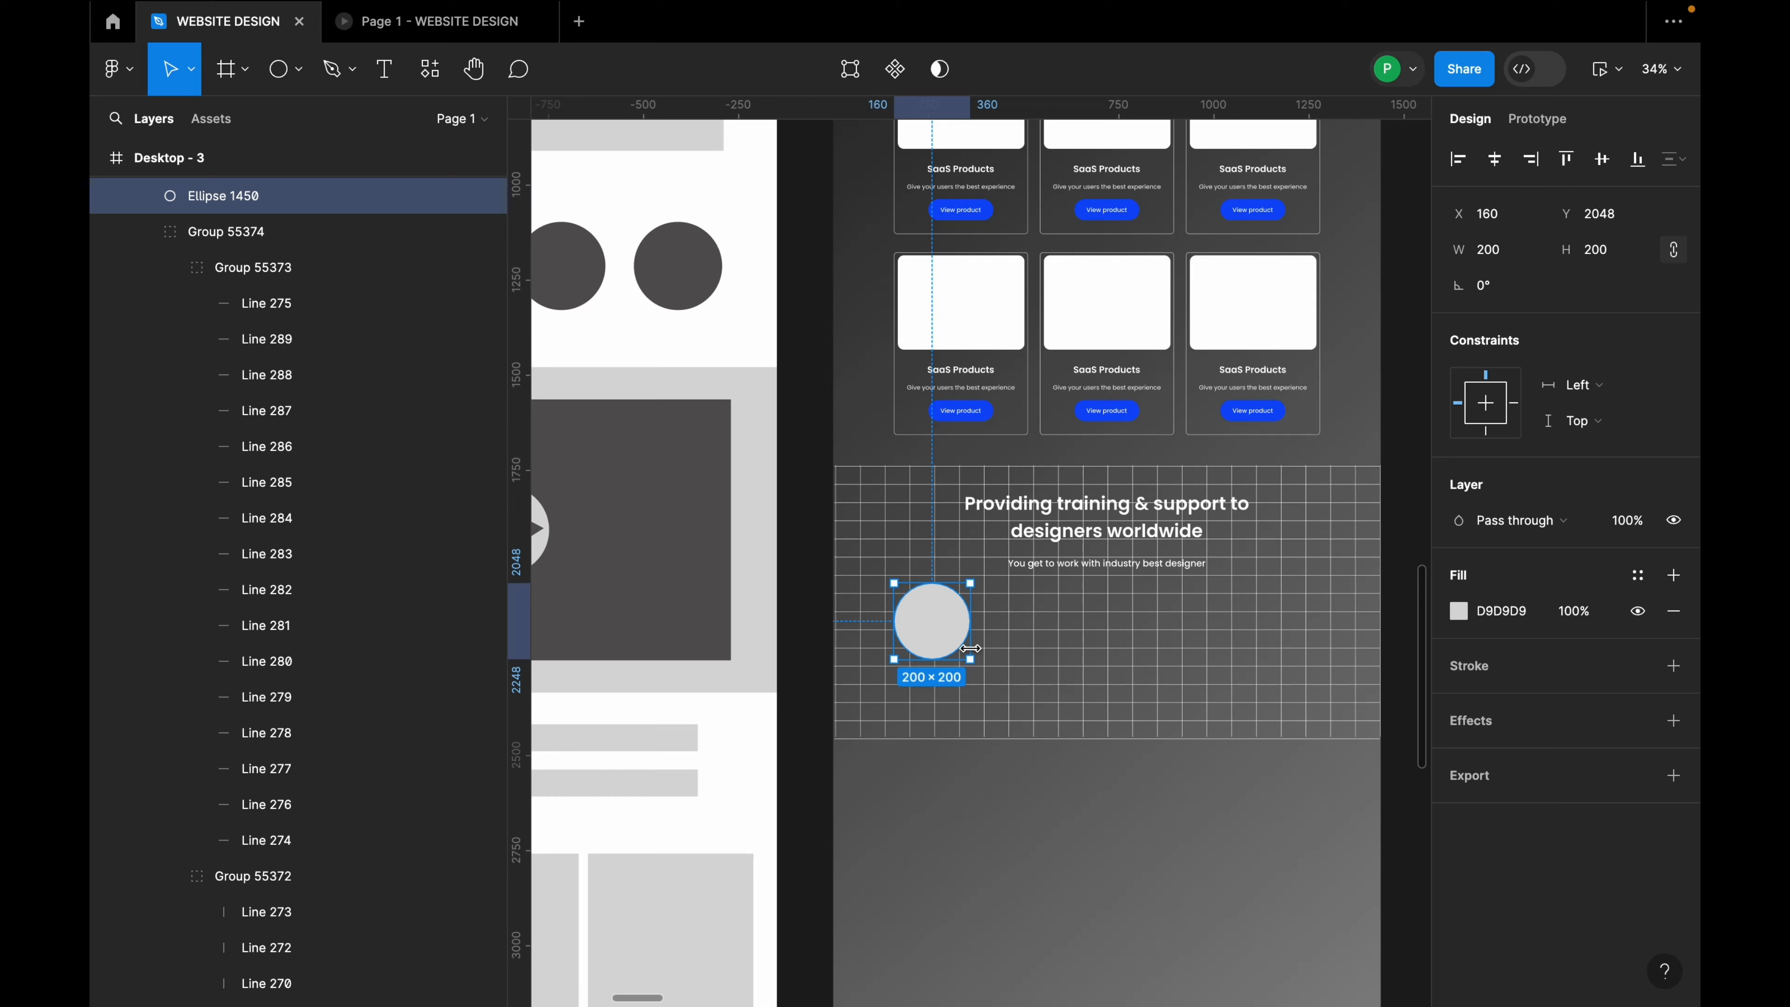
{"action": "left_click_drag", "start_coordinate": [970, 655], "coordinate": [925, 622]}
{"action": "scroll", "coordinate": [925, 622], "scroll_direction": "down", "scroll_amount": 10}
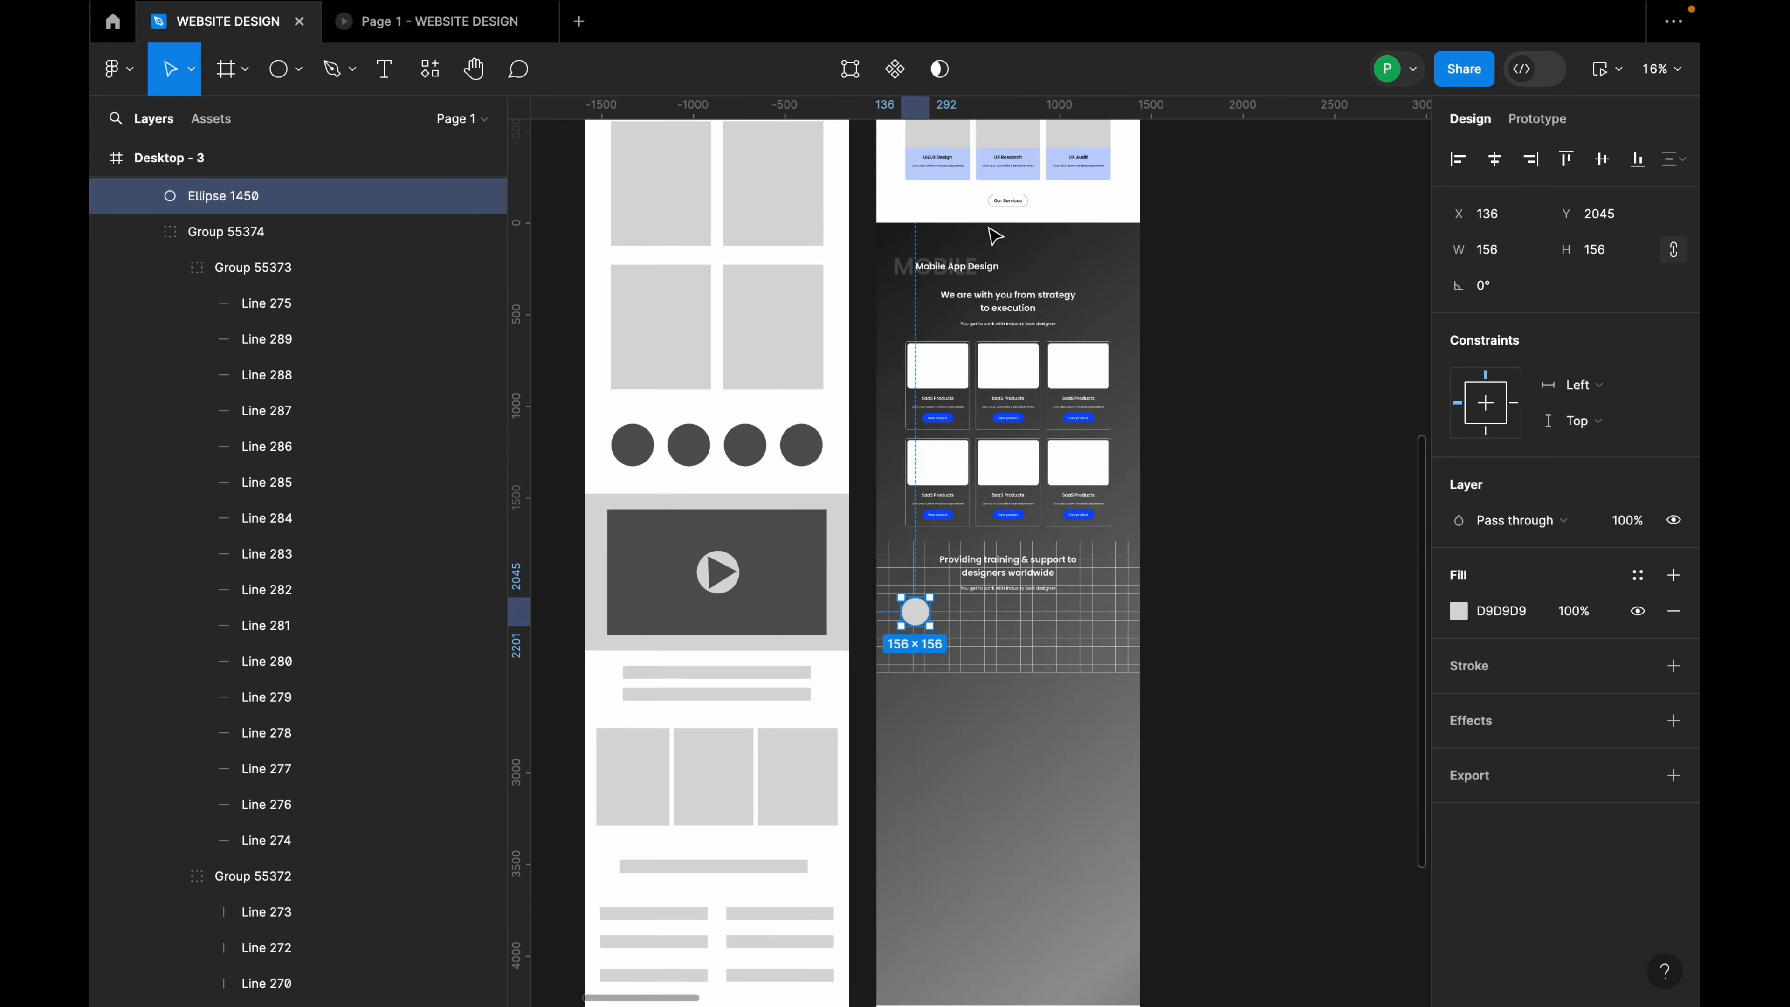
{"action": "left_click", "coordinate": [952, 223]}
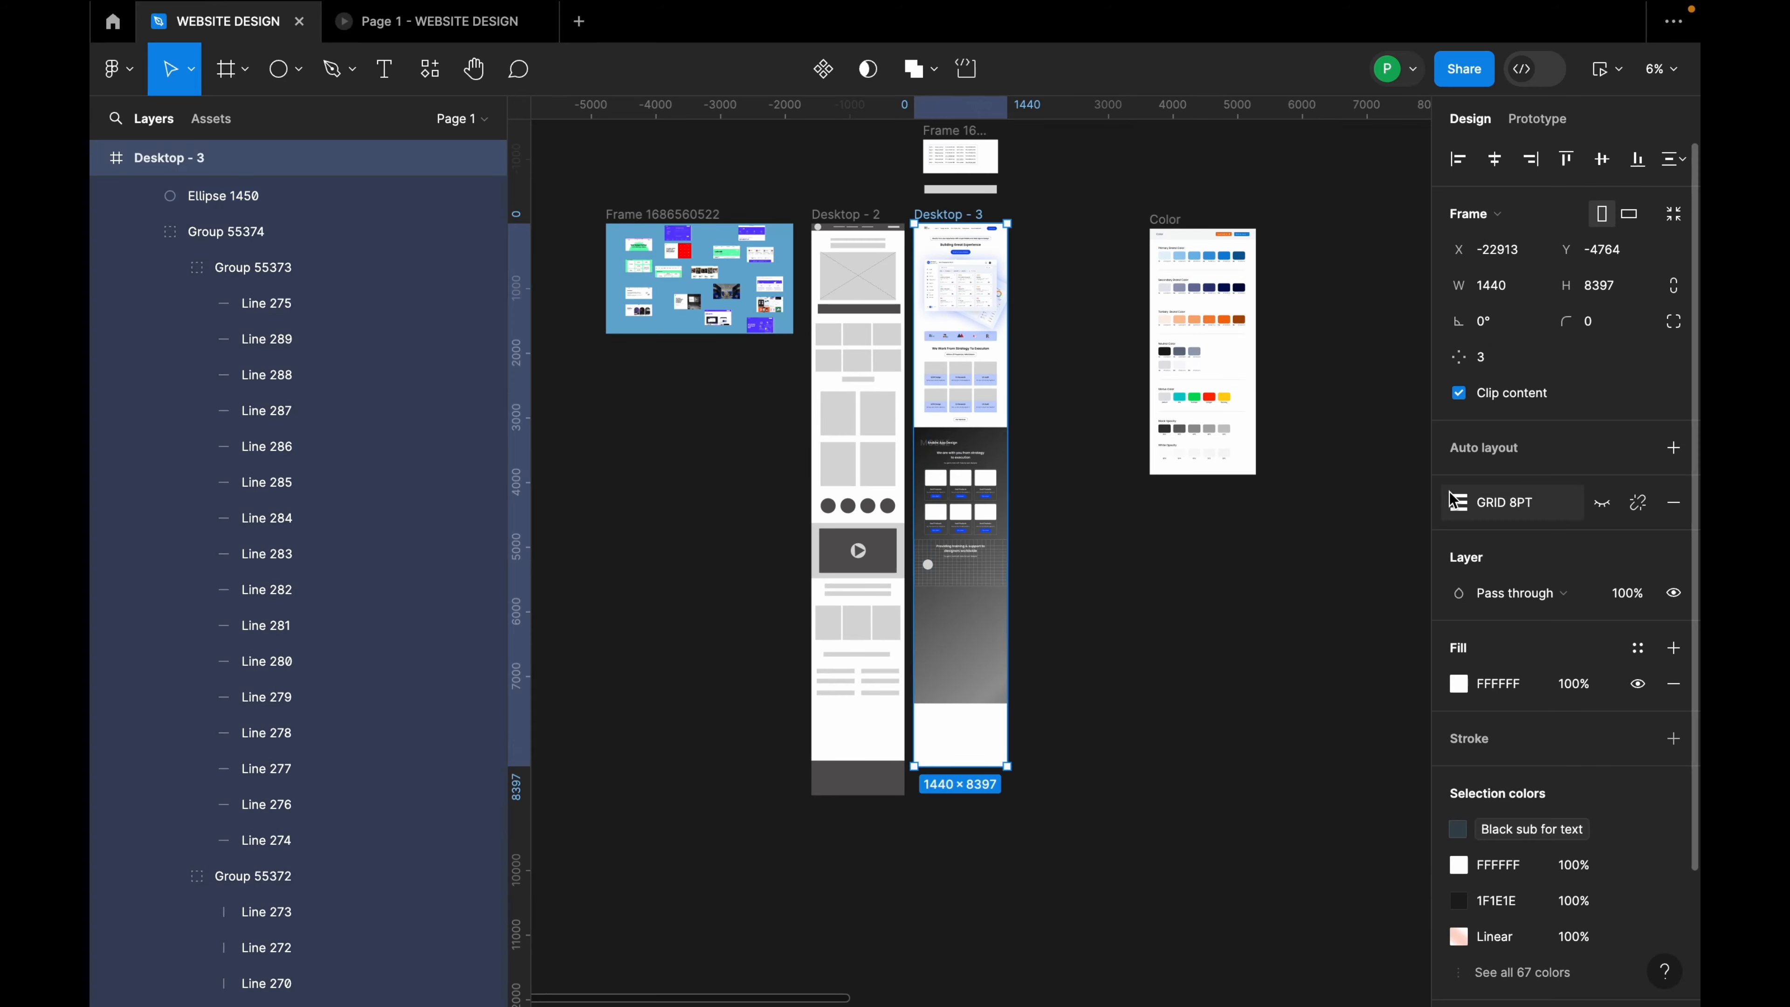
Step: Duplicate the circle into a row of six circles across the grid
{"action": "left_click", "coordinate": [1602, 502]}
{"action": "scroll", "coordinate": [928, 564], "scroll_direction": "up", "scroll_amount": 5}
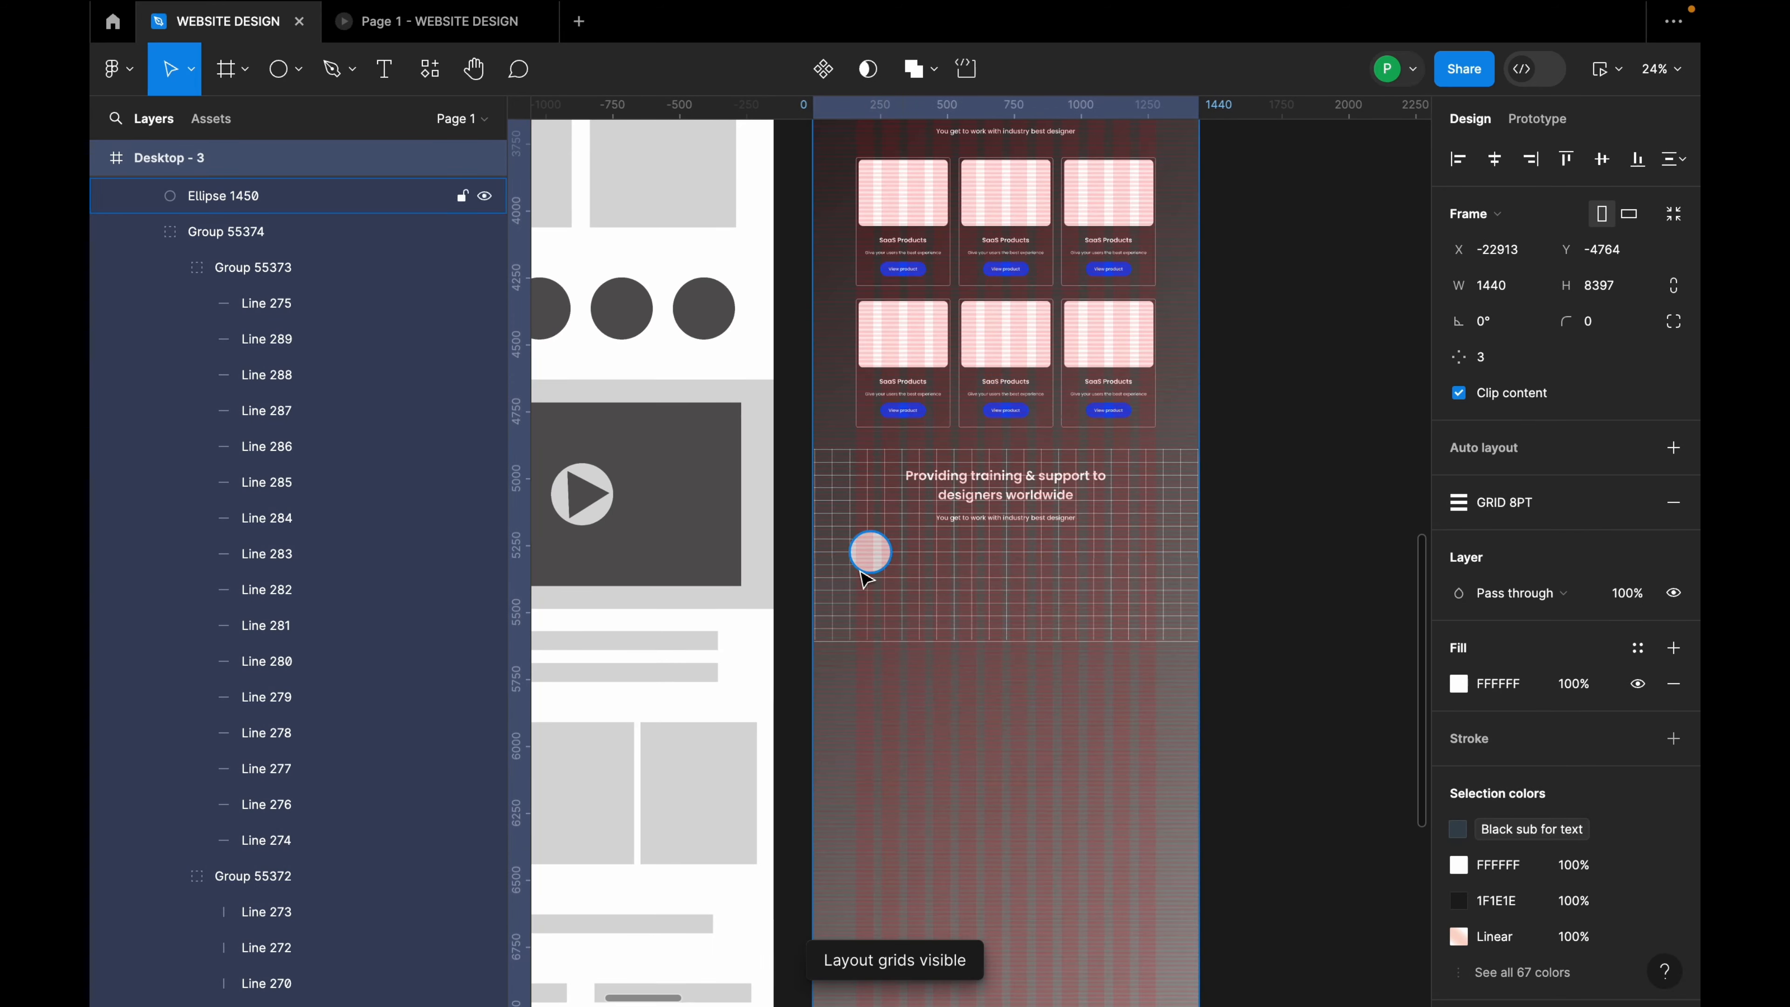
{"action": "left_click", "coordinate": [871, 559]}
{"action": "scroll", "coordinate": [873, 561], "scroll_direction": "up", "scroll_amount": 3}
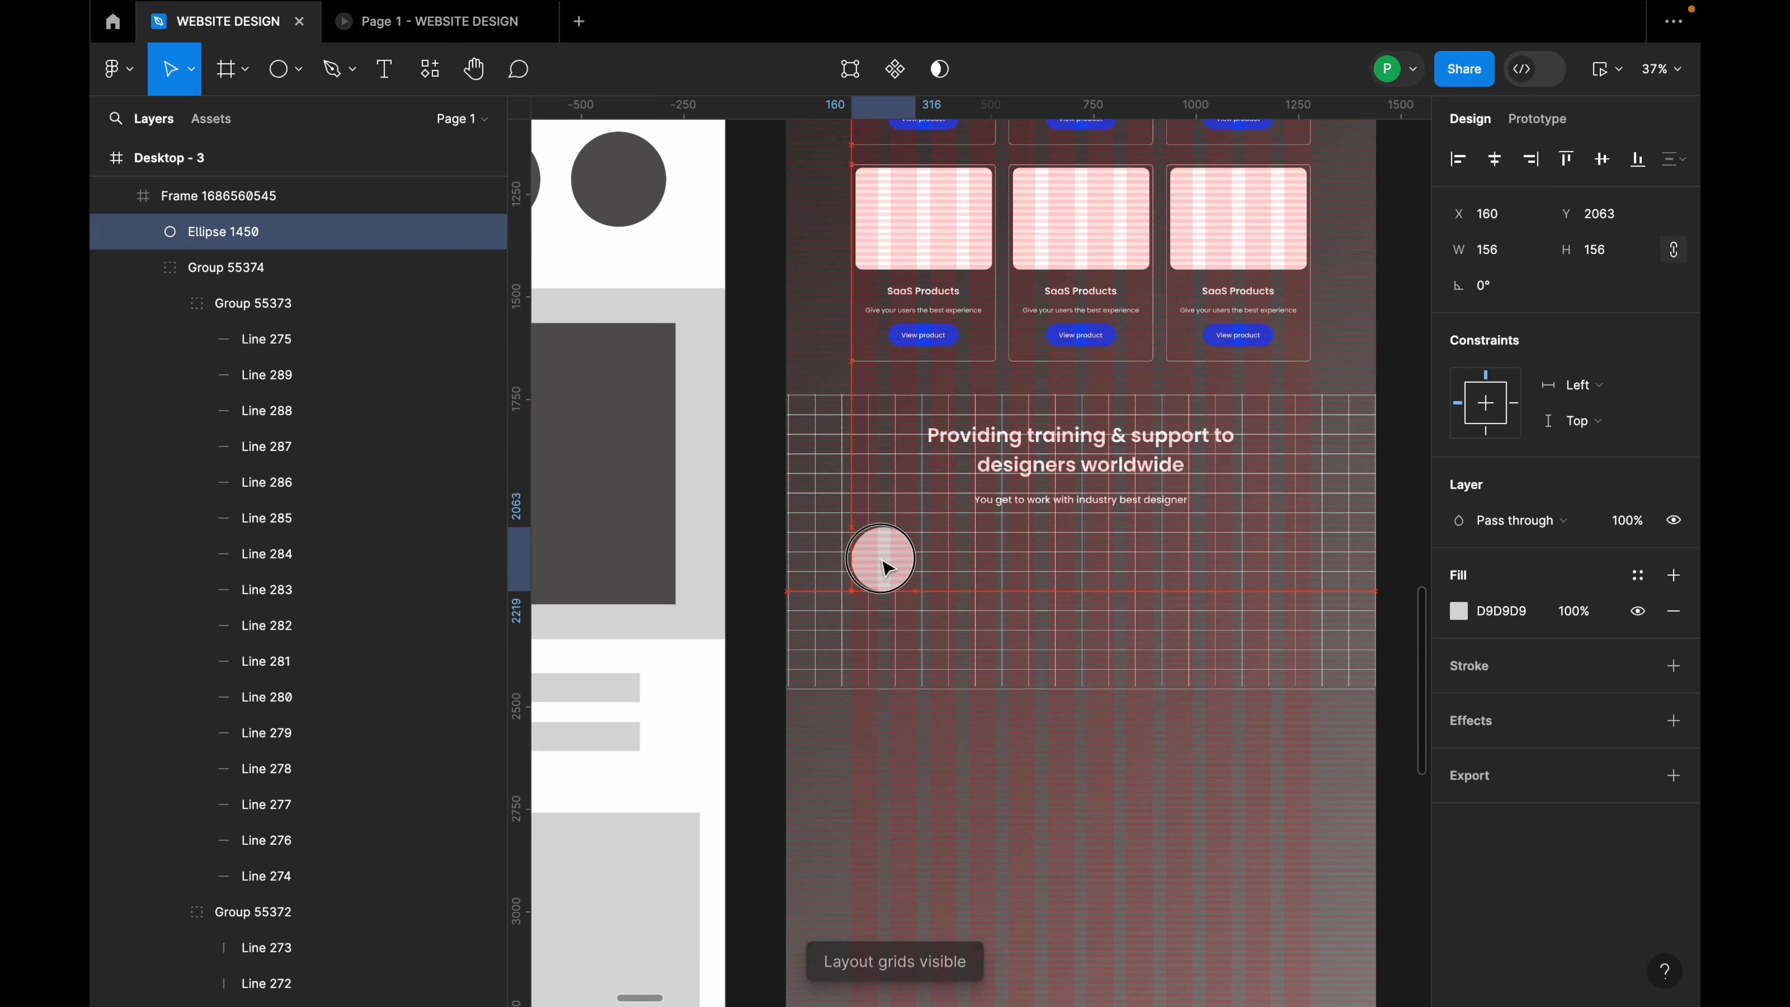
{"action": "left_click_drag", "start_coordinate": [886, 564], "coordinate": [1145, 564]}
{"action": "left_click_drag", "start_coordinate": [1145, 564], "coordinate": [1328, 579]}
Step: Wrap all six circles in a horizontal auto-layout row with a 32 gap
{"action": "left_click", "coordinate": [1246, 562], "text": "shift"}
{"action": "left_click", "coordinate": [1189, 568], "text": "shift"}
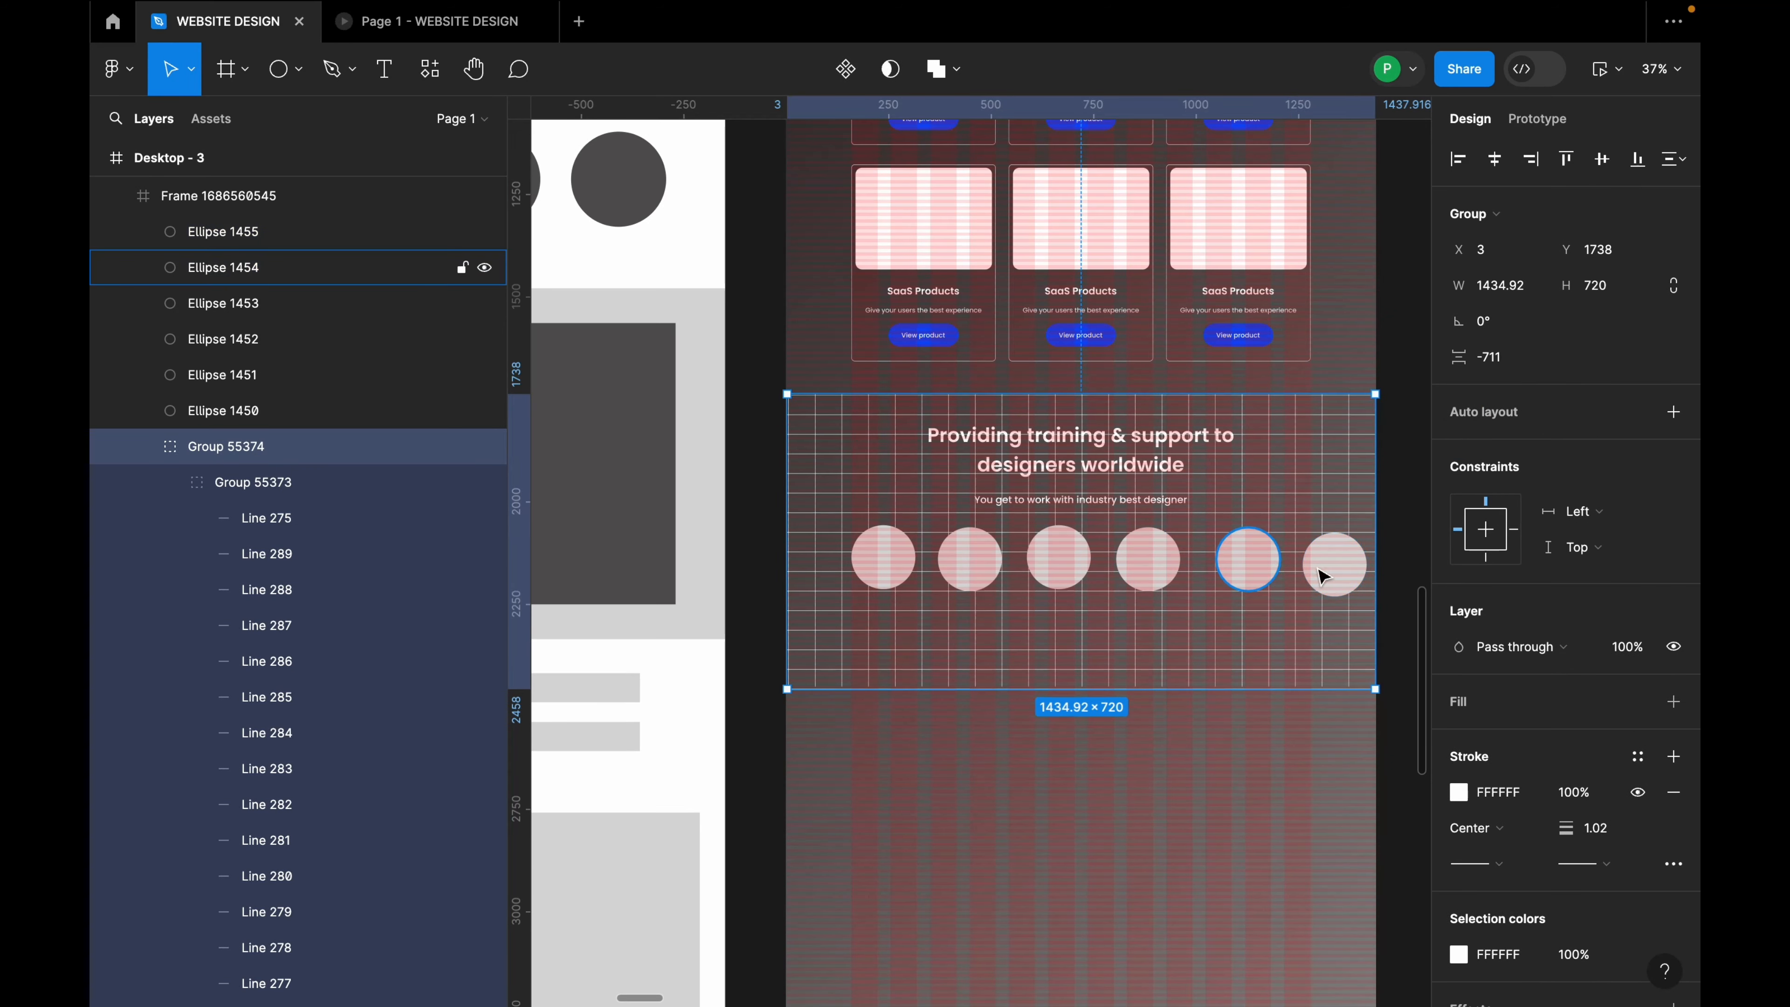
{"action": "left_click", "coordinate": [1340, 567]}
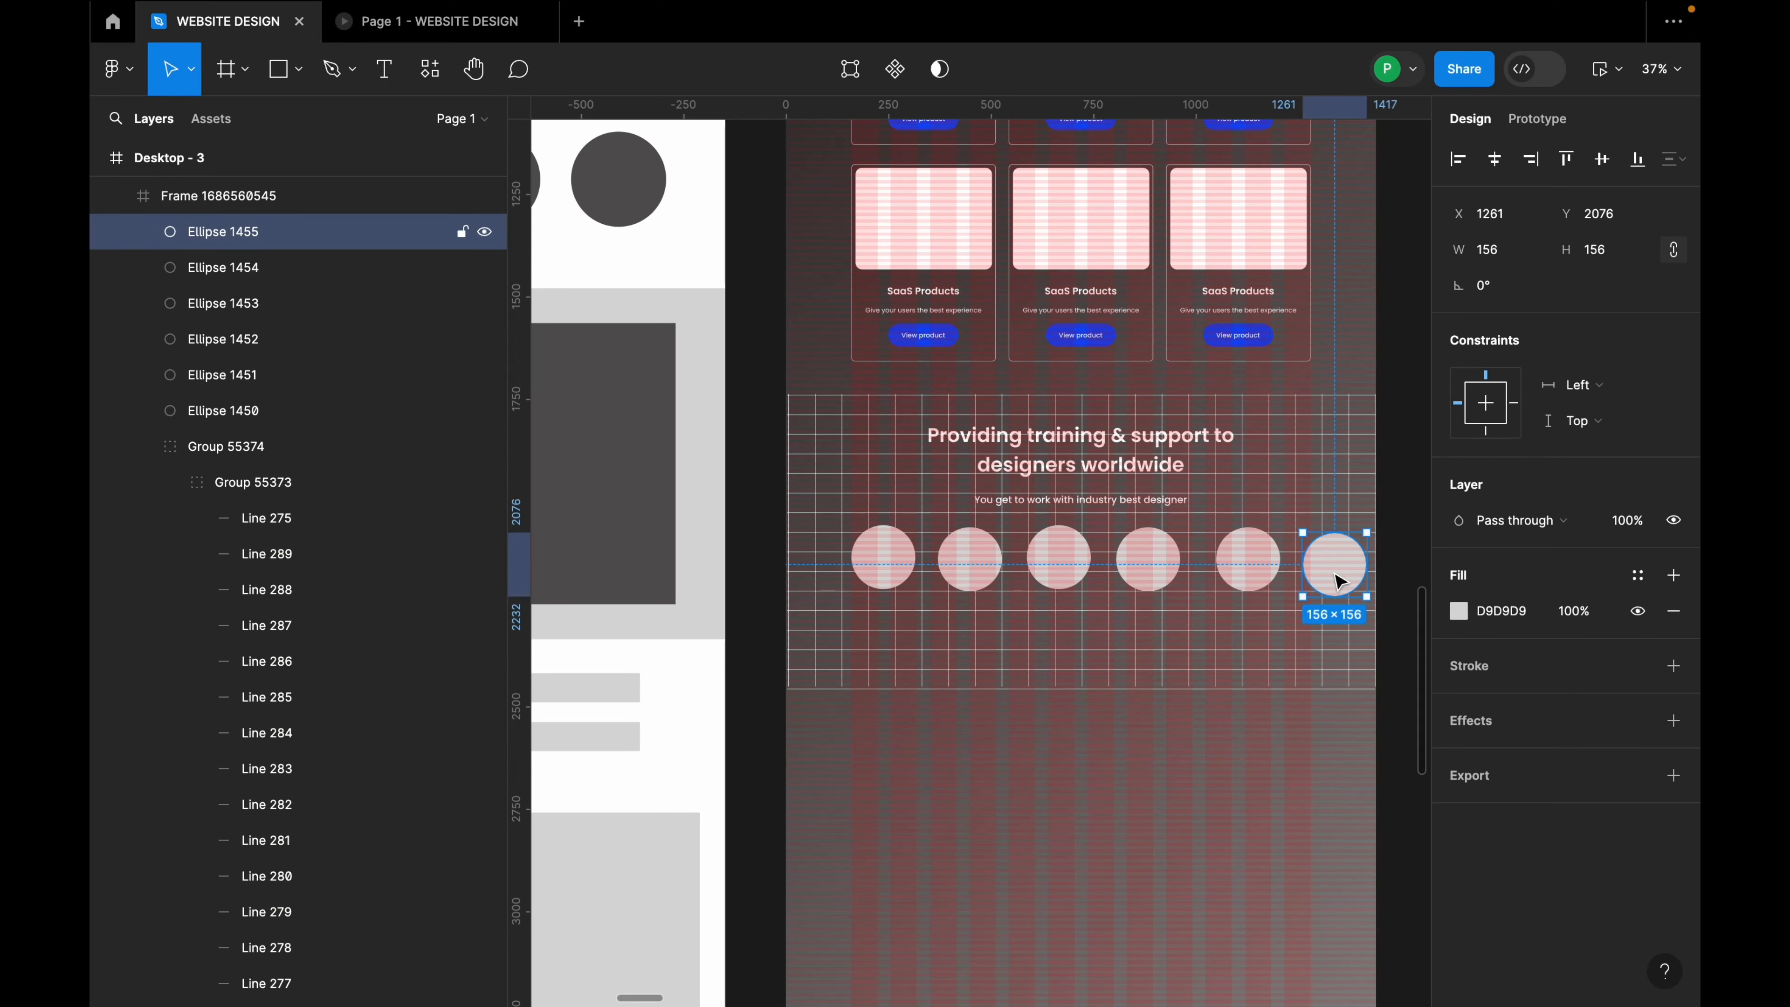
{"action": "left_click", "coordinate": [1247, 564], "text": "shift"}
{"action": "left_click", "coordinate": [1147, 563], "text": "shift"}
{"action": "left_click", "coordinate": [1057, 561], "text": "shift"}
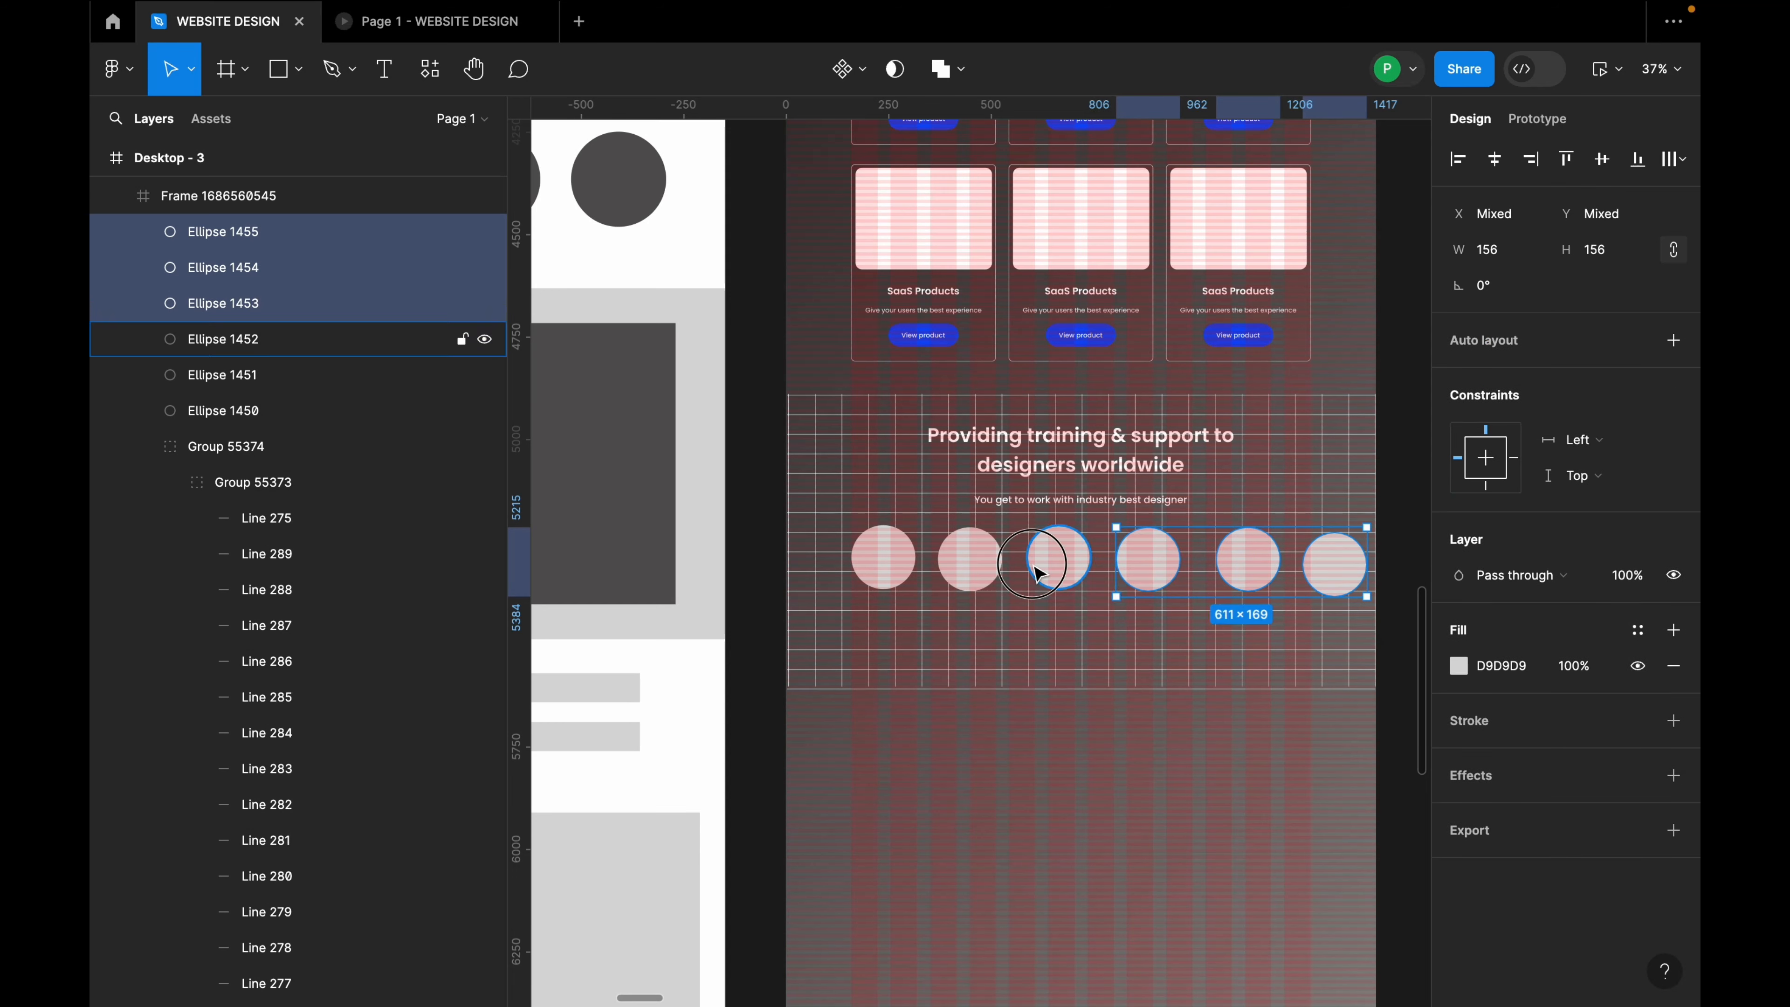
{"action": "left_click", "coordinate": [968, 574], "text": "shift"}
{"action": "left_click", "coordinate": [902, 575], "text": "shift"}
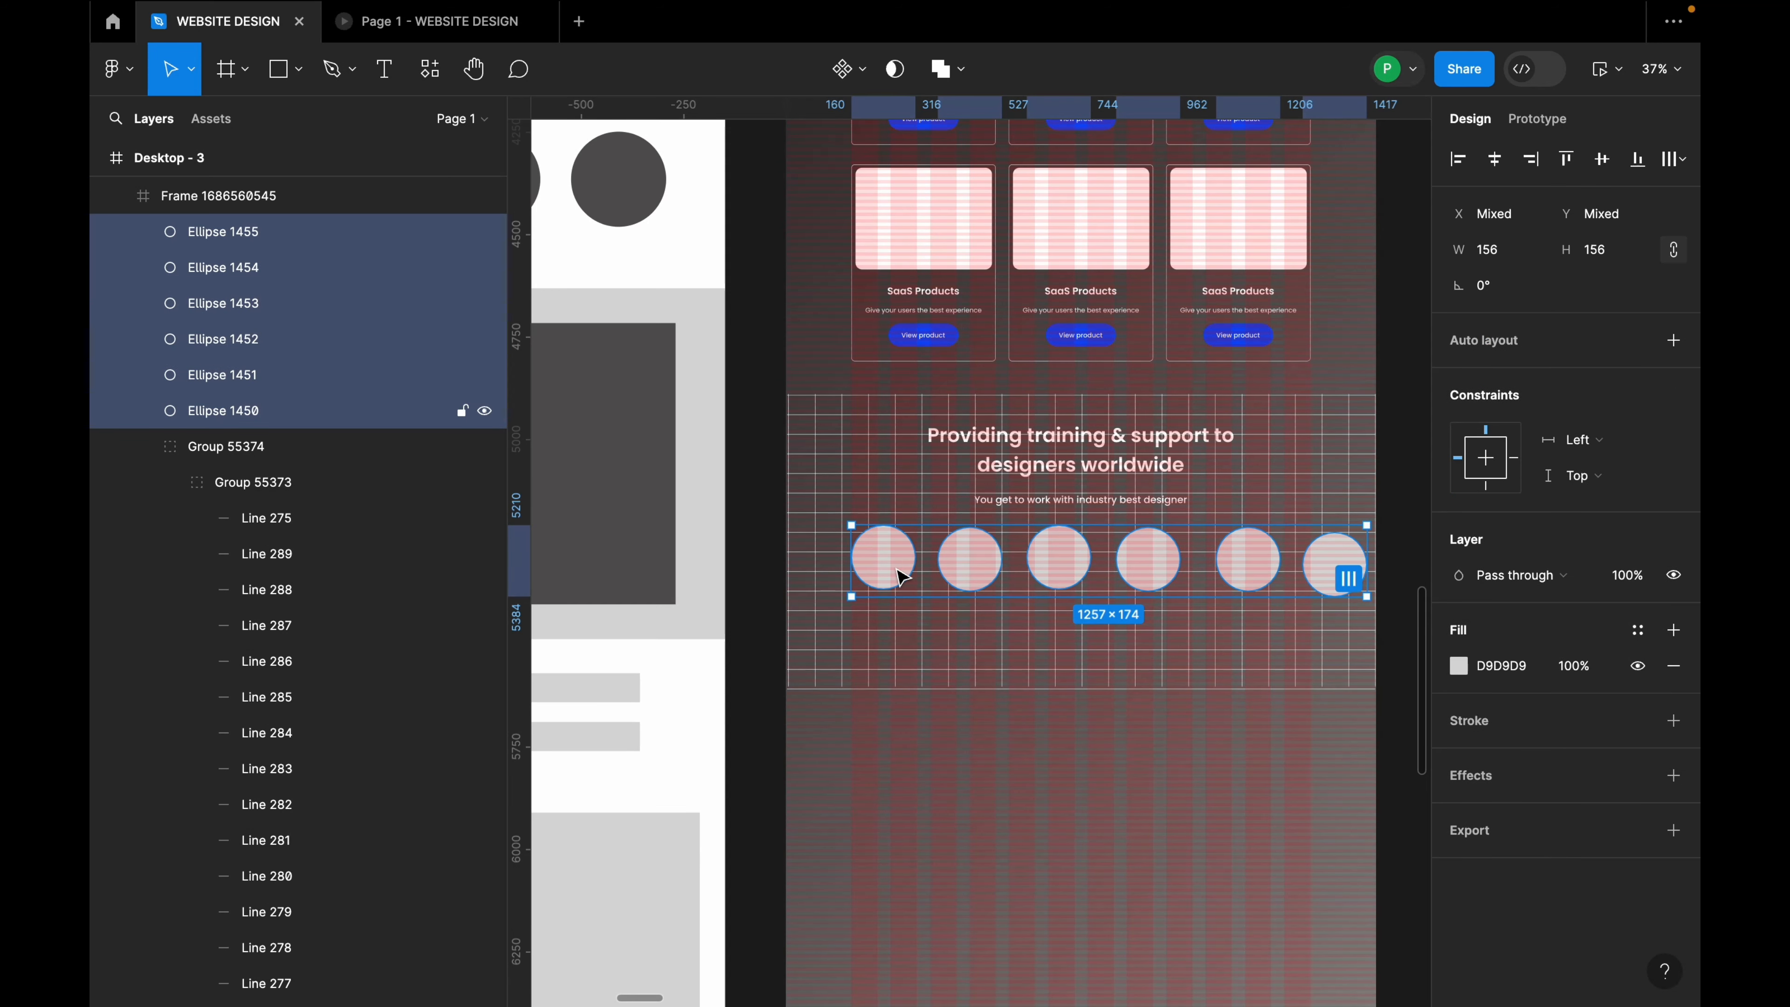
{"action": "key", "text": "shift+a"}
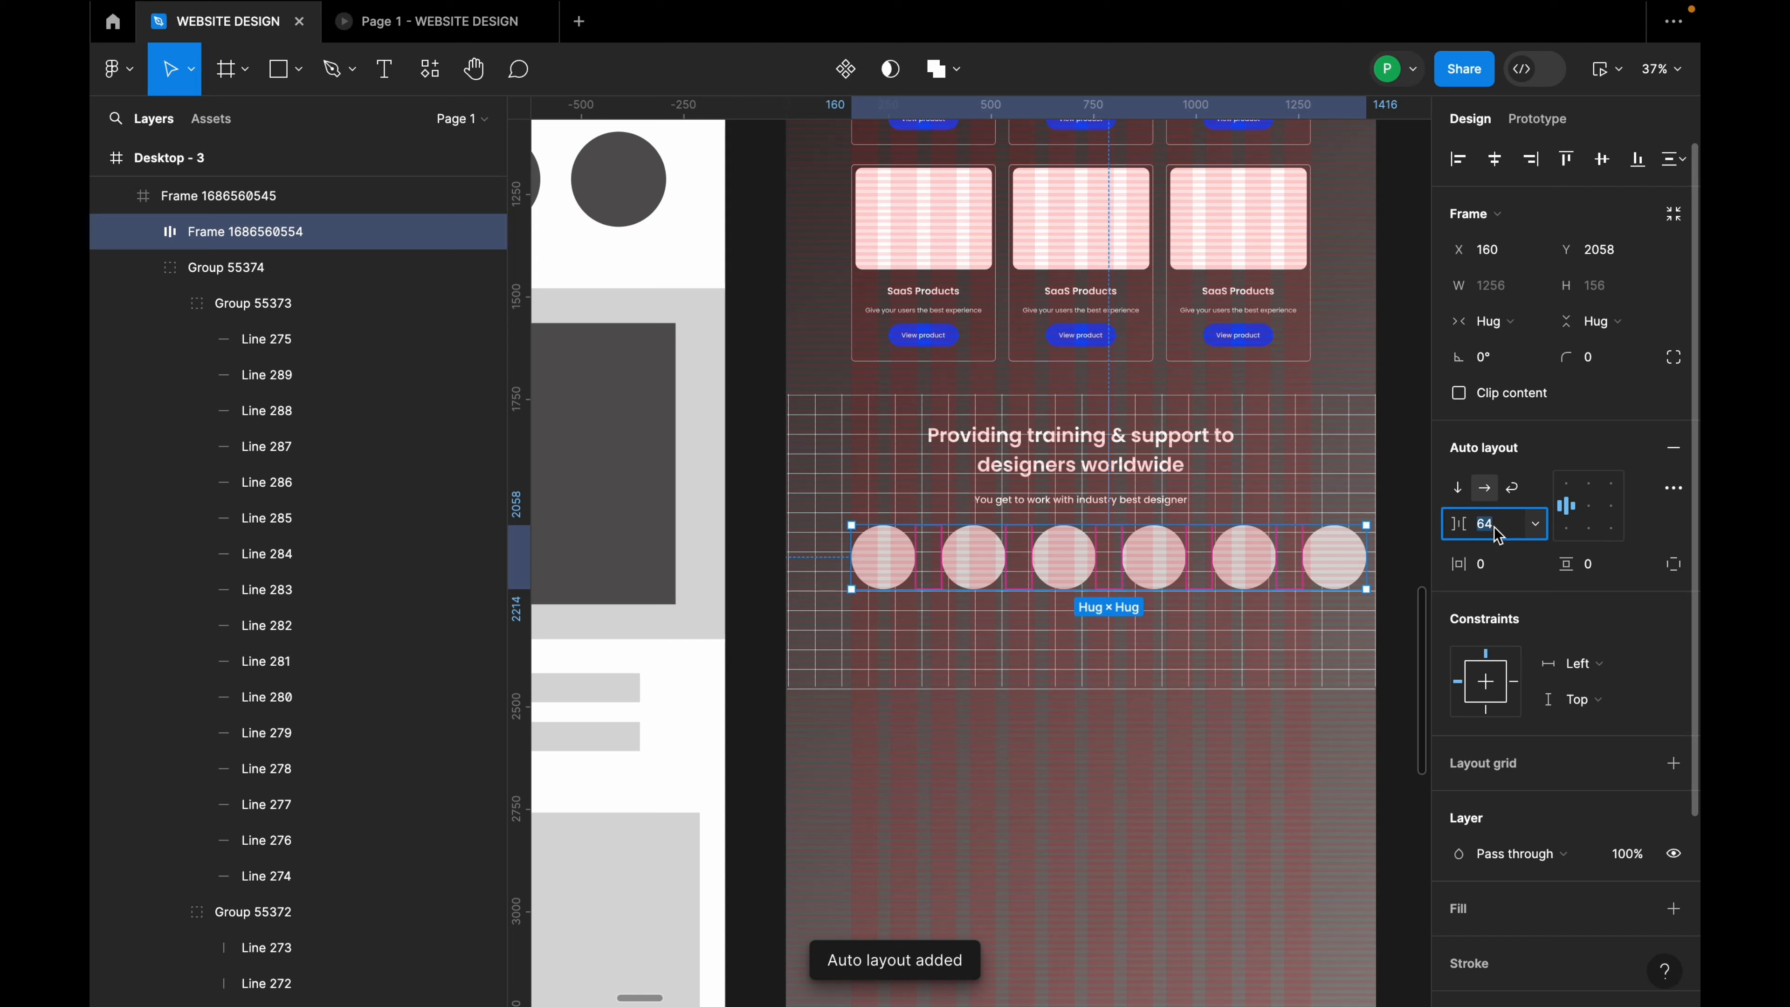
{"action": "key", "text": "Return"}
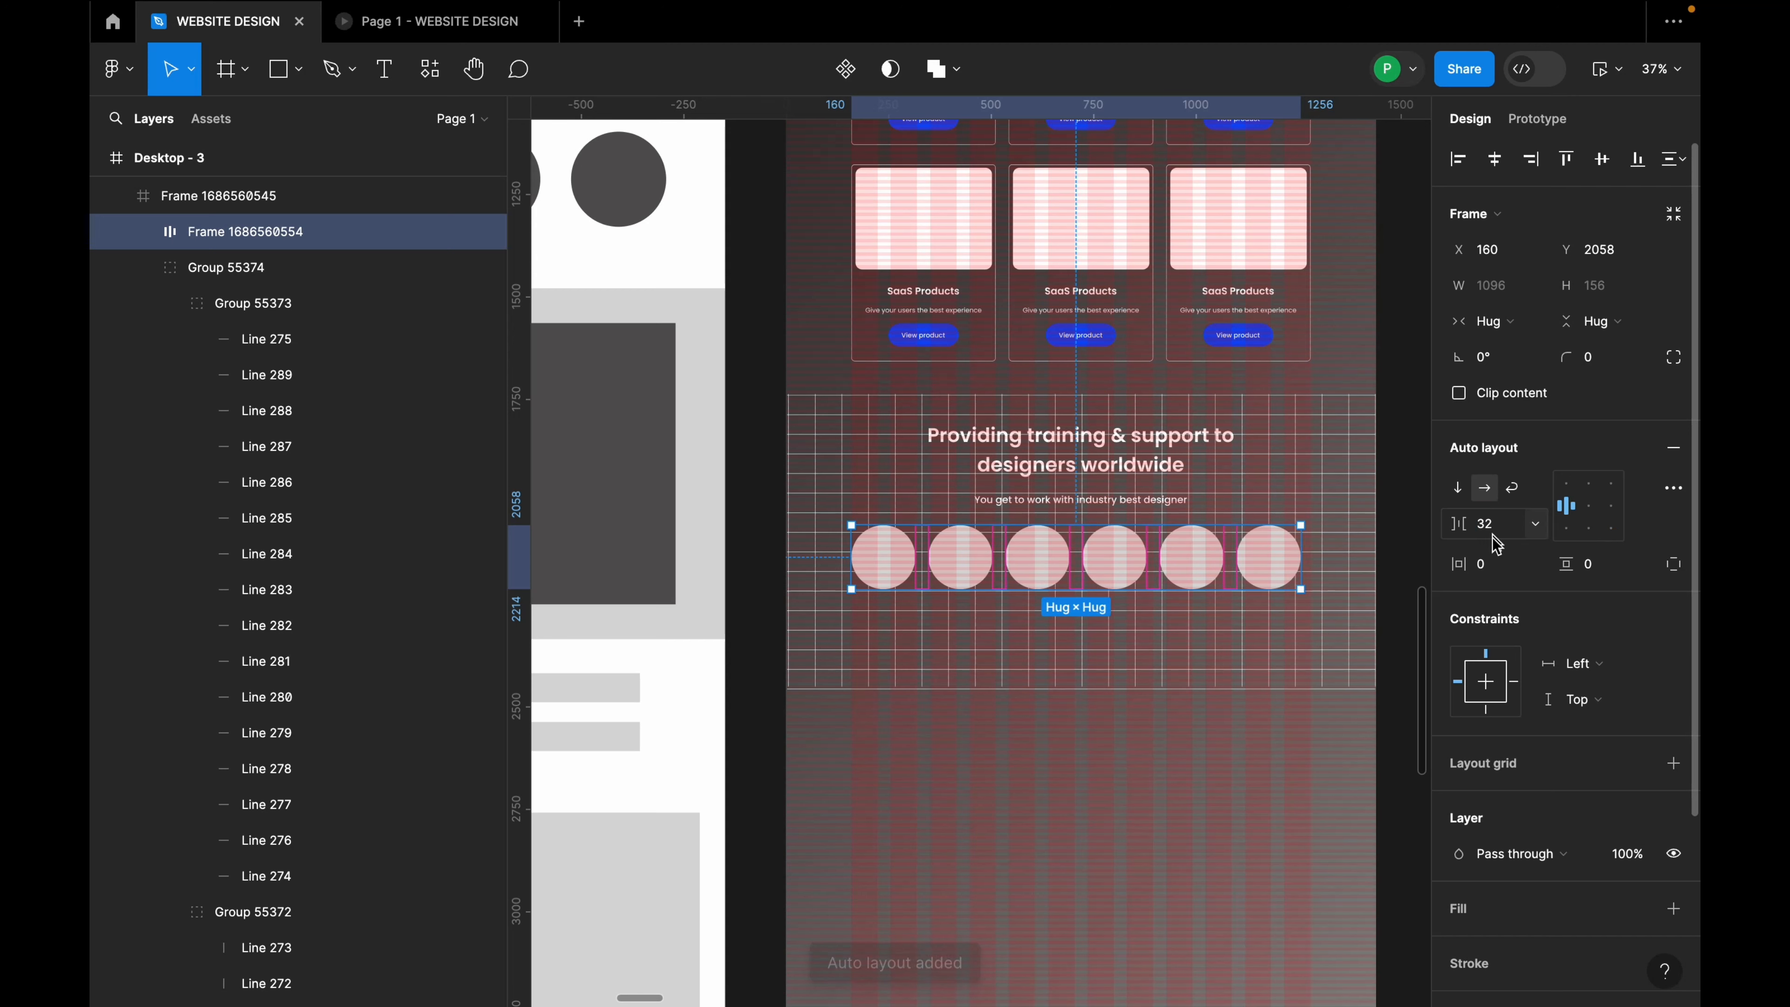
Step: Centre the circle row horizontally and widen its gap to 36
{"action": "left_click", "coordinate": [1494, 161]}
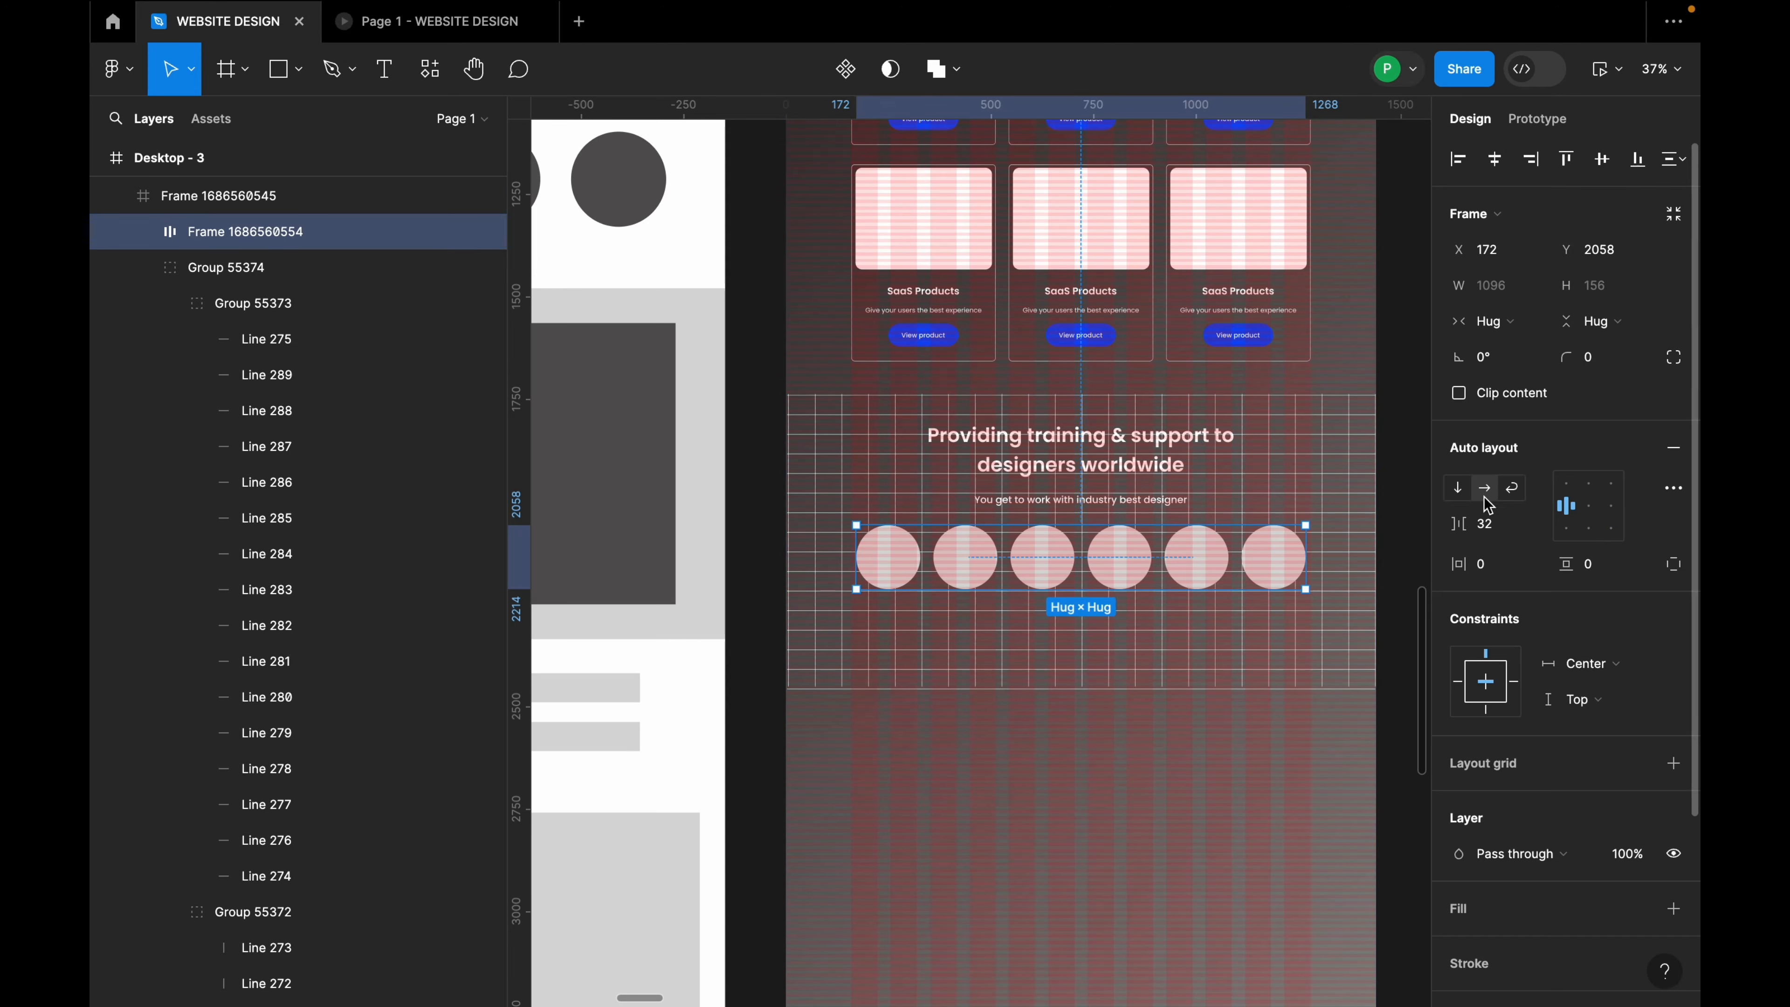
{"action": "left_click", "coordinate": [1515, 533]}
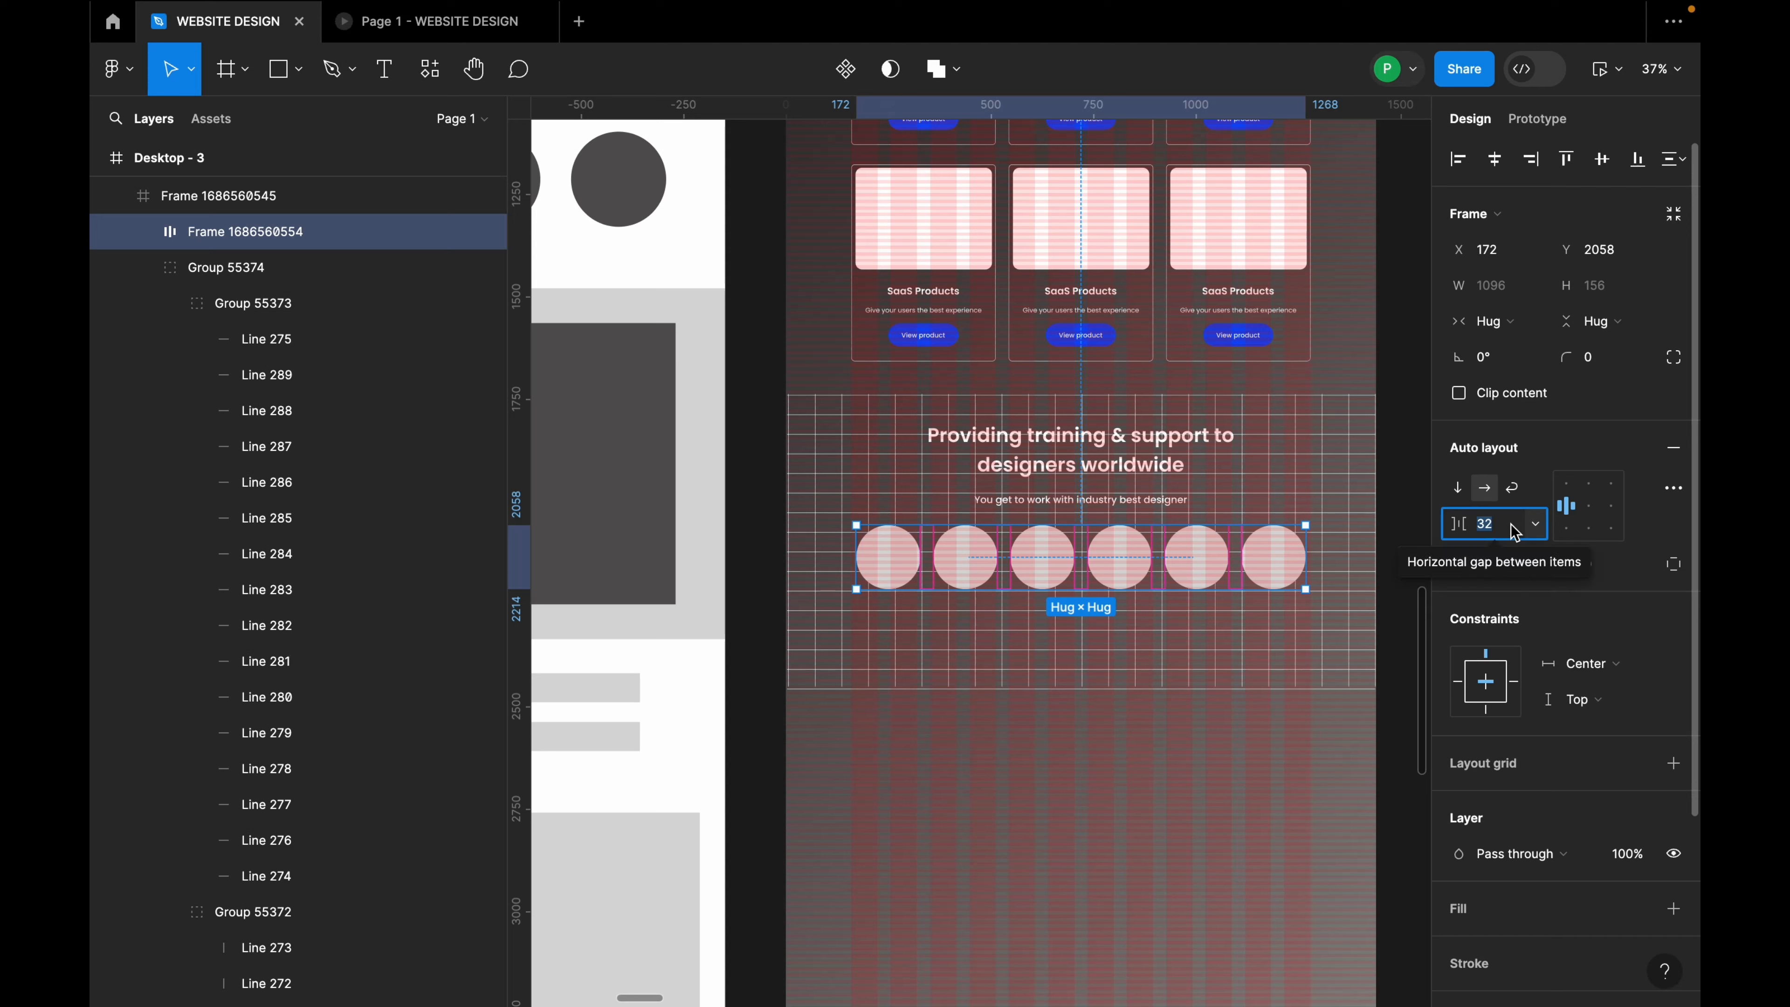
{"action": "type", "text": "36"}
{"action": "key", "text": "Return"}
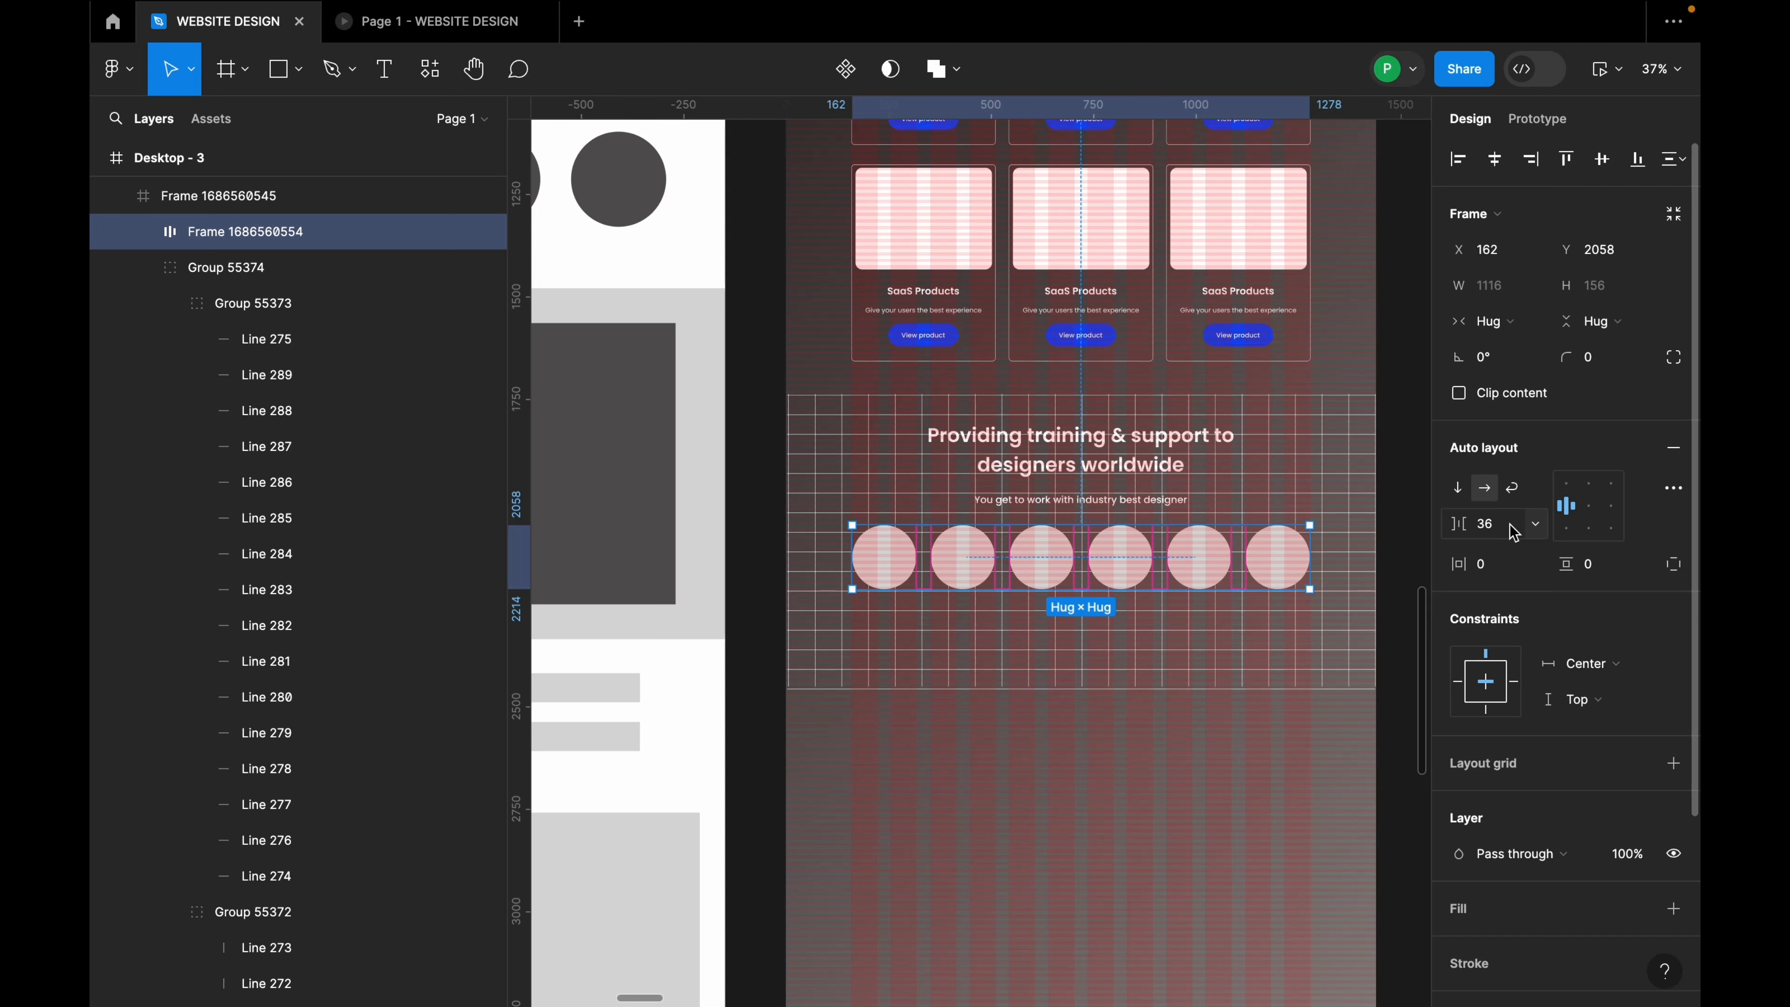
{"action": "left_click", "coordinate": [1218, 631]}
{"action": "scroll", "coordinate": [1061, 557], "scroll_direction": "down", "scroll_amount": 3}
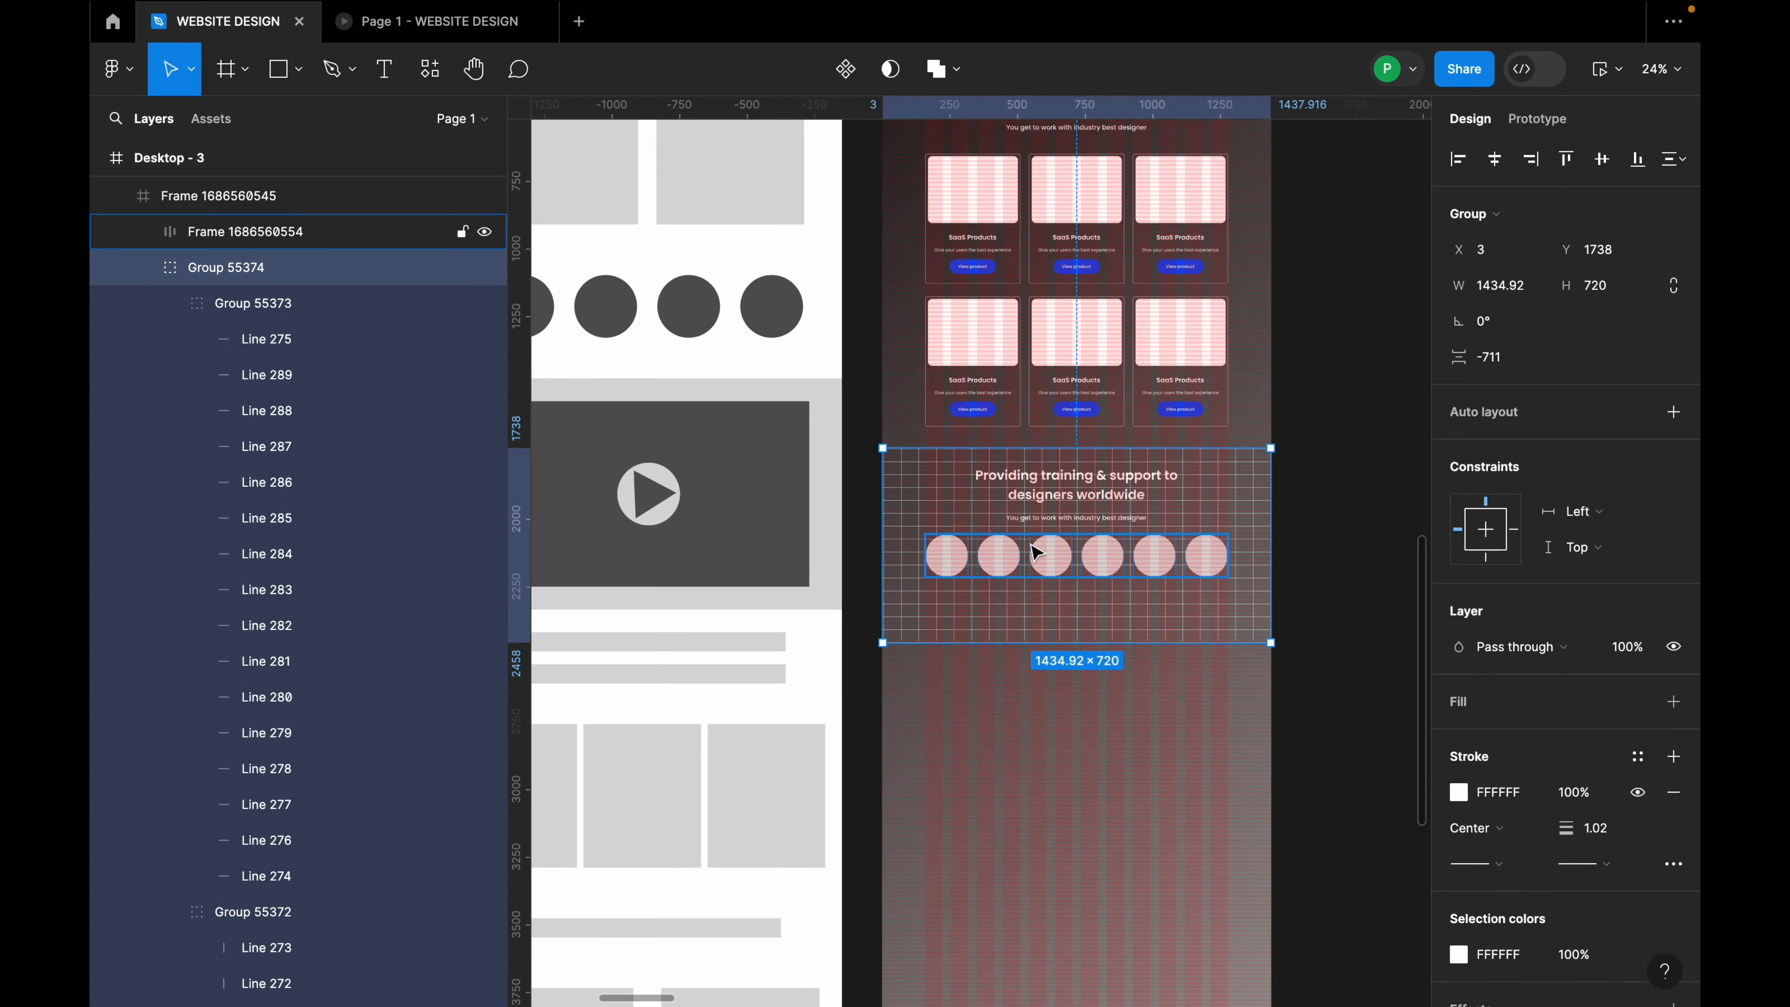
Step: Run the Pexels stock photo plugin on a product card's image placeholder
{"action": "left_click", "coordinate": [1109, 343]}
{"action": "left_click", "coordinate": [1110, 344]}
{"action": "right_click", "coordinate": [1112, 338]}
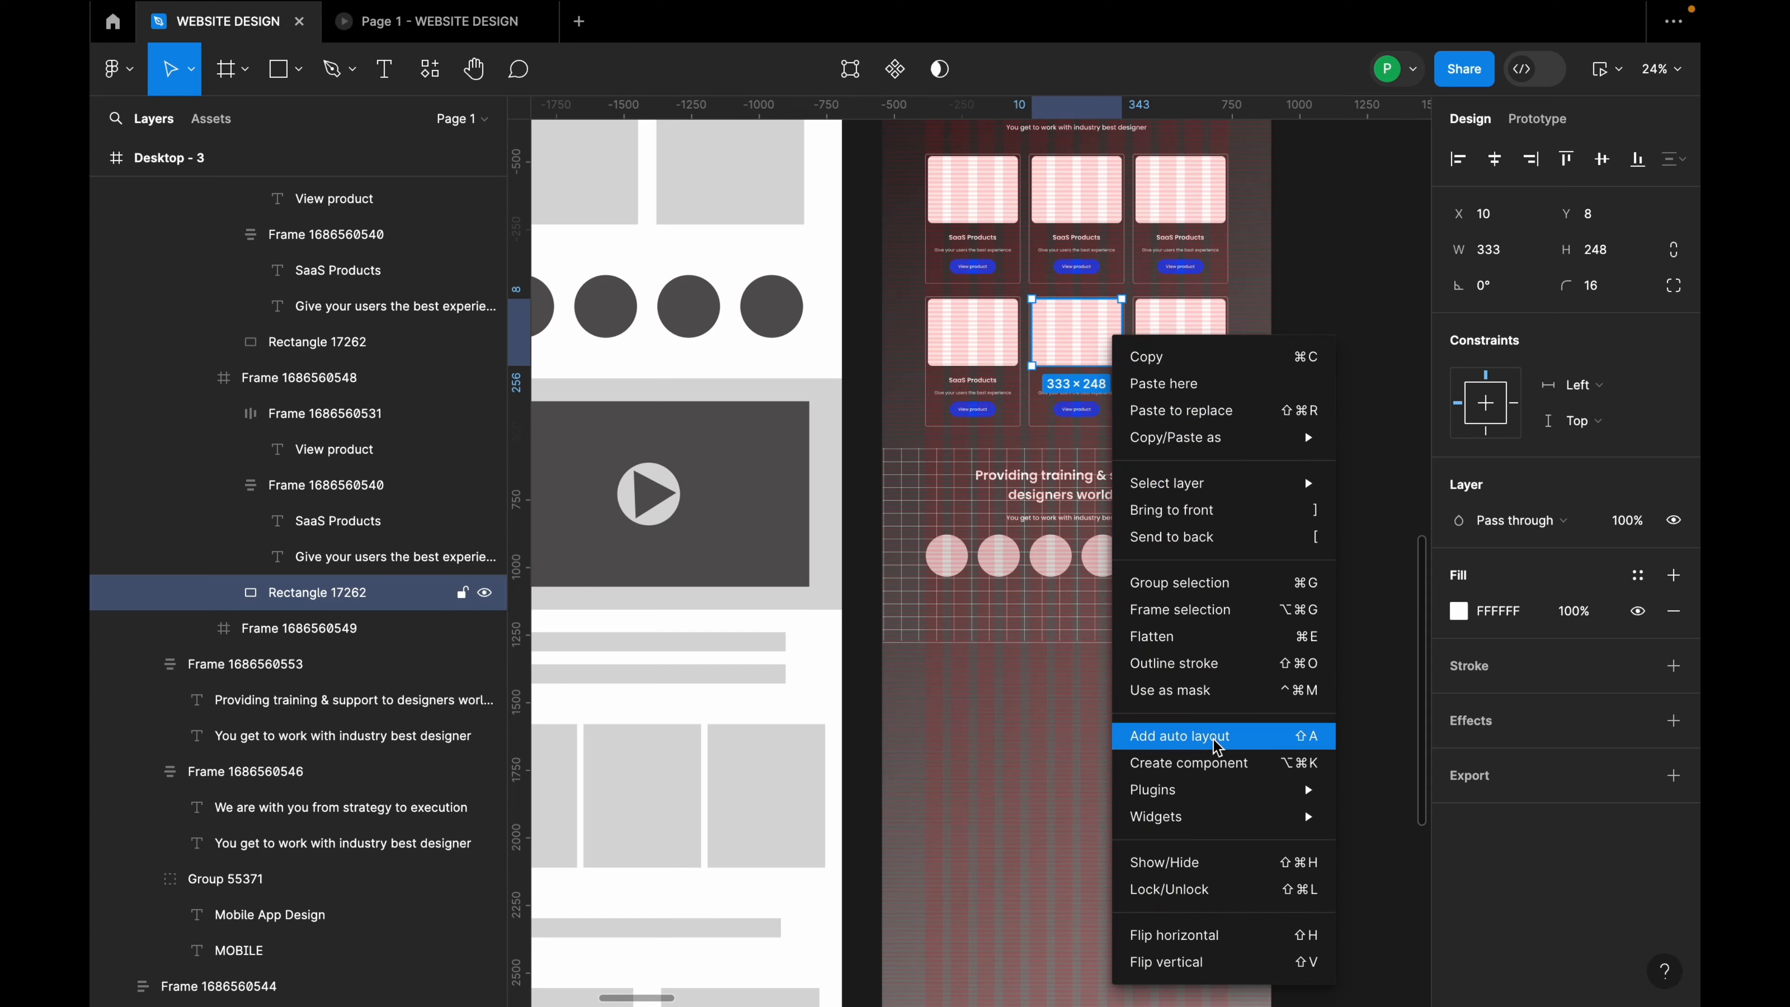
{"action": "mouse_move", "coordinate": [1212, 794]}
{"action": "left_click", "coordinate": [1406, 539]}
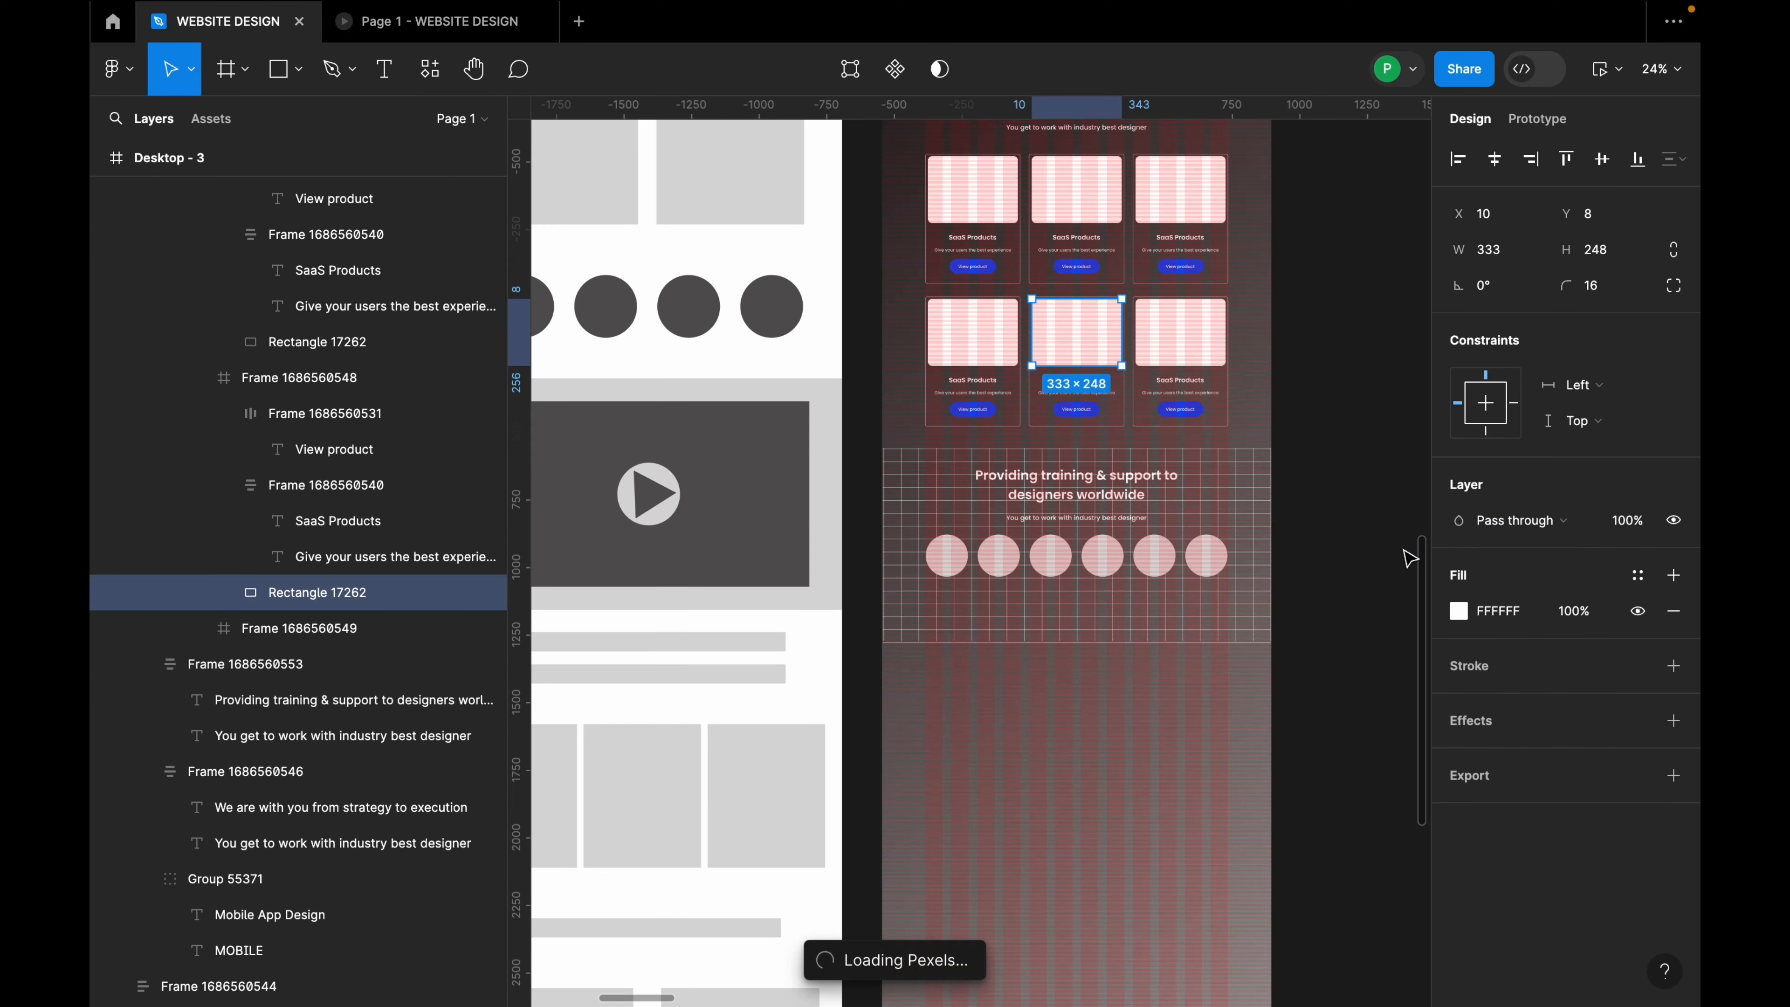
{"action": "scroll", "coordinate": [1112, 639], "scroll_direction": "down", "scroll_amount": 5}
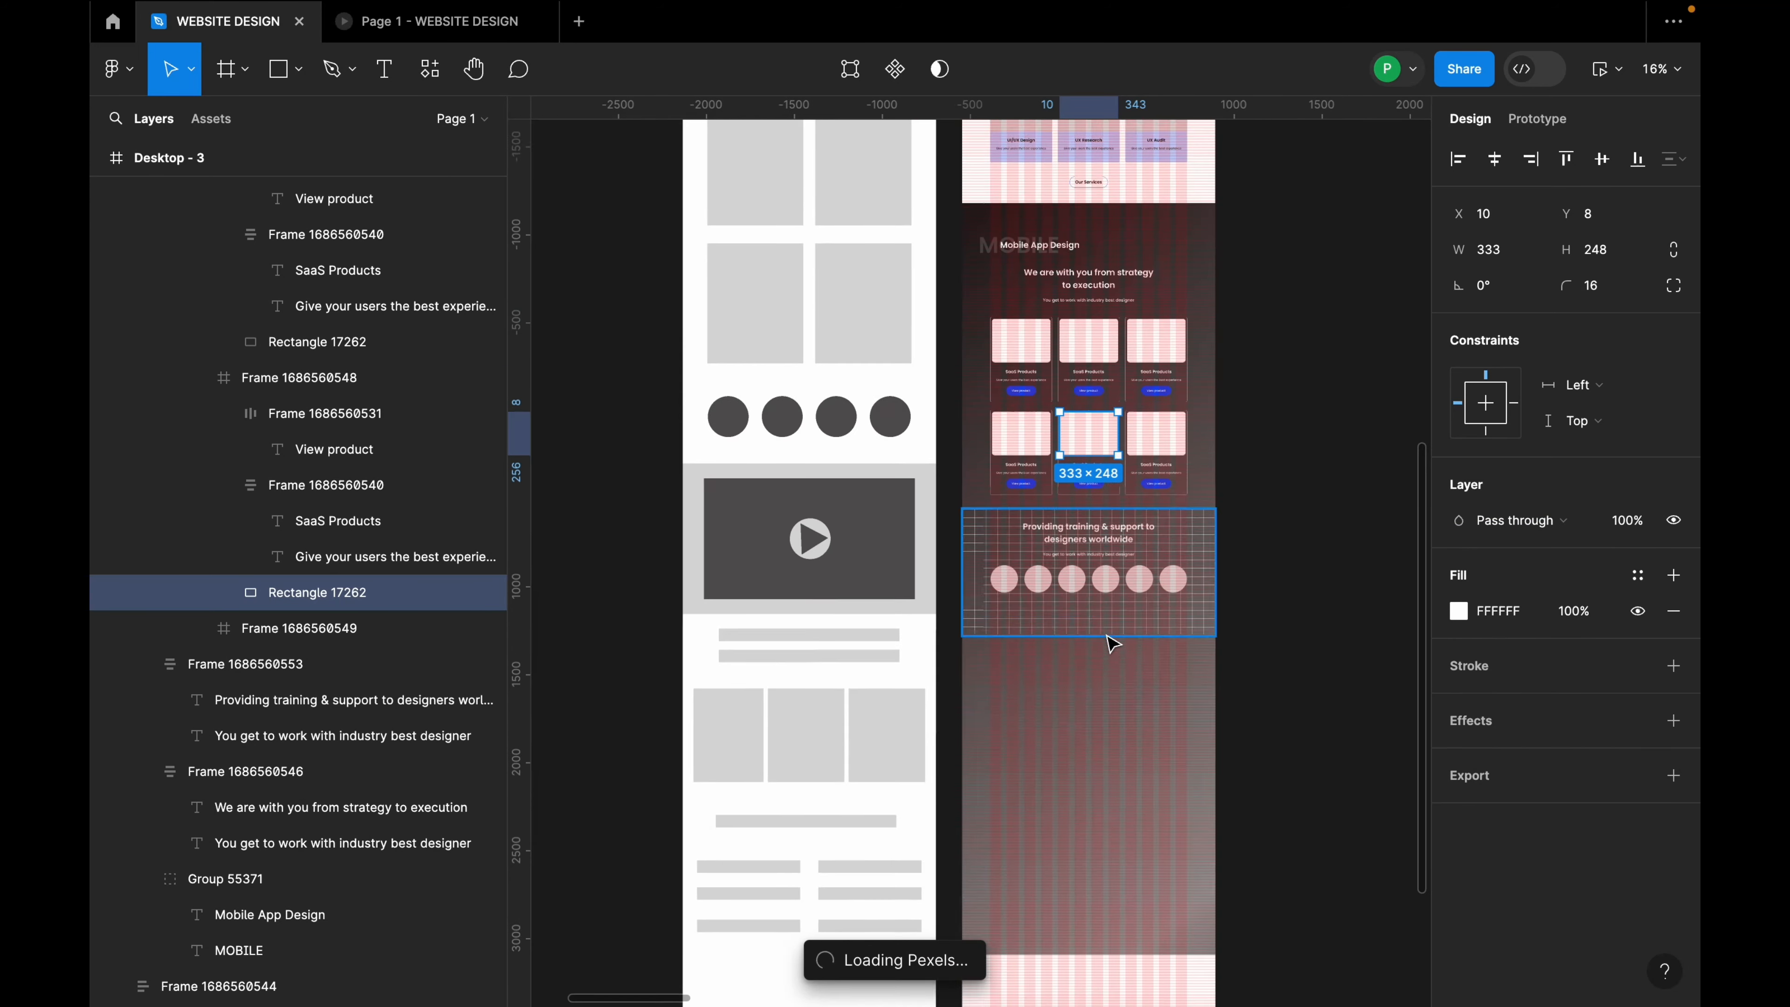
{"action": "scroll", "coordinate": [1181, 471], "scroll_direction": "up", "scroll_amount": 1}
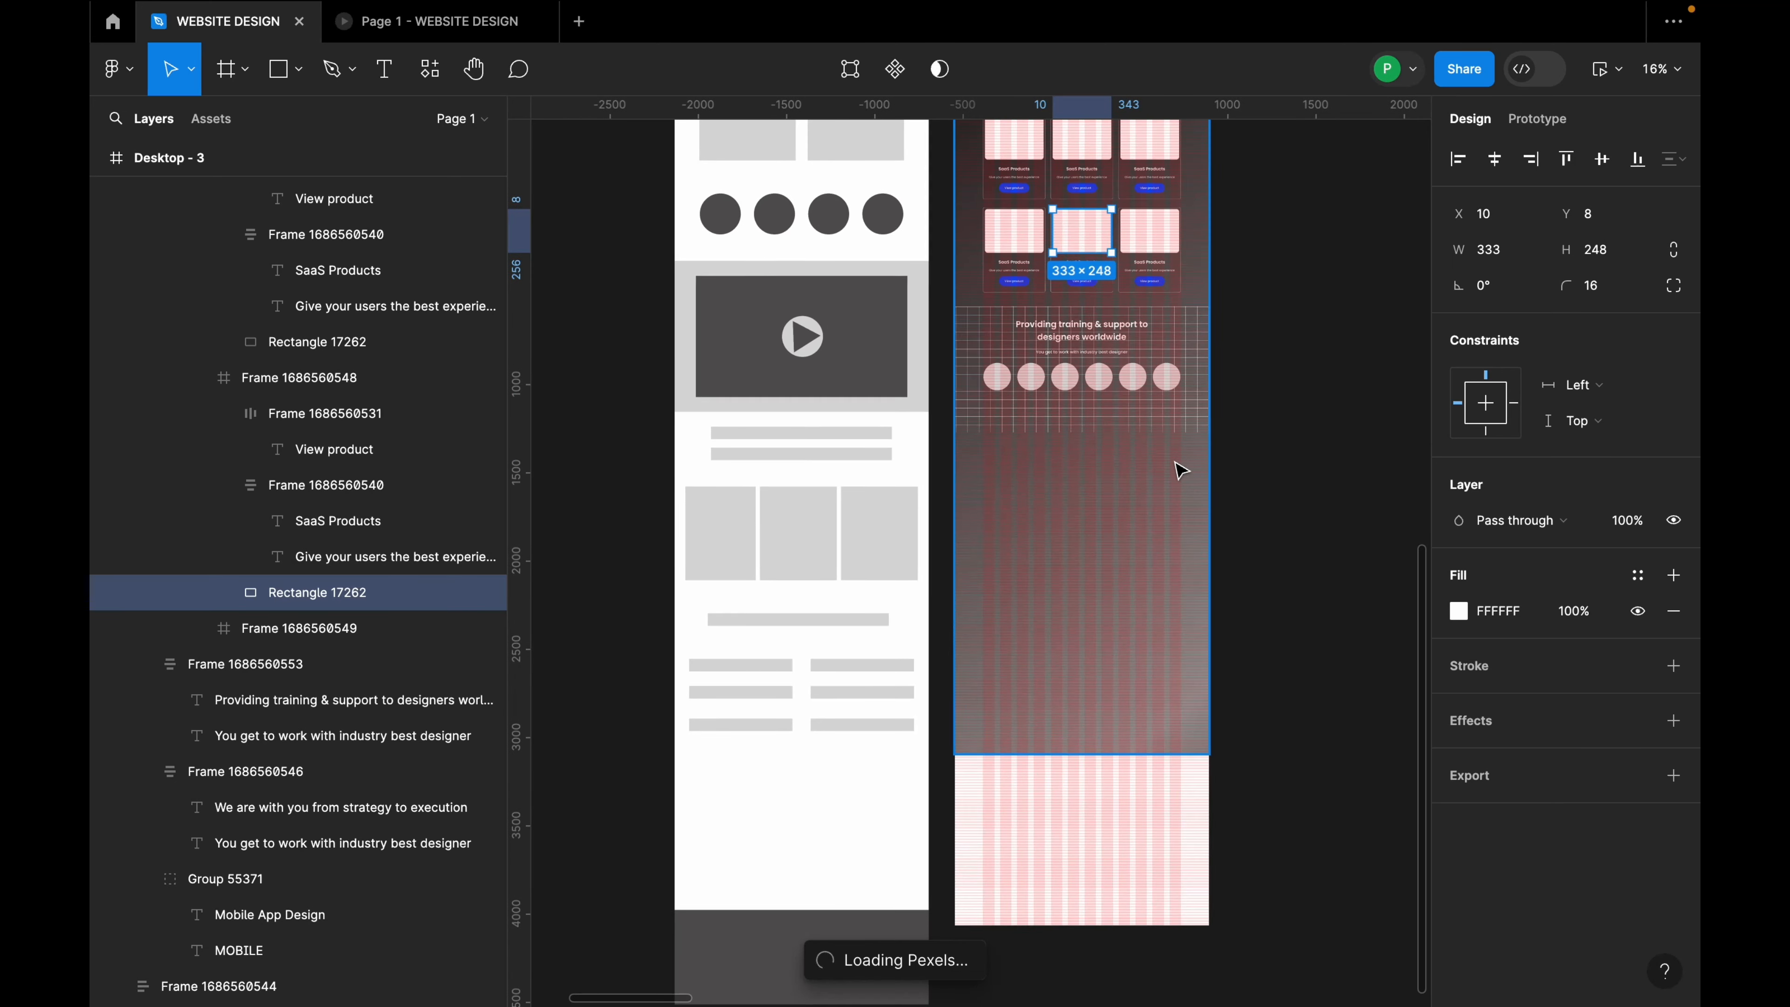
{"action": "scroll", "coordinate": [1163, 476], "scroll_direction": "up", "scroll_amount": 2}
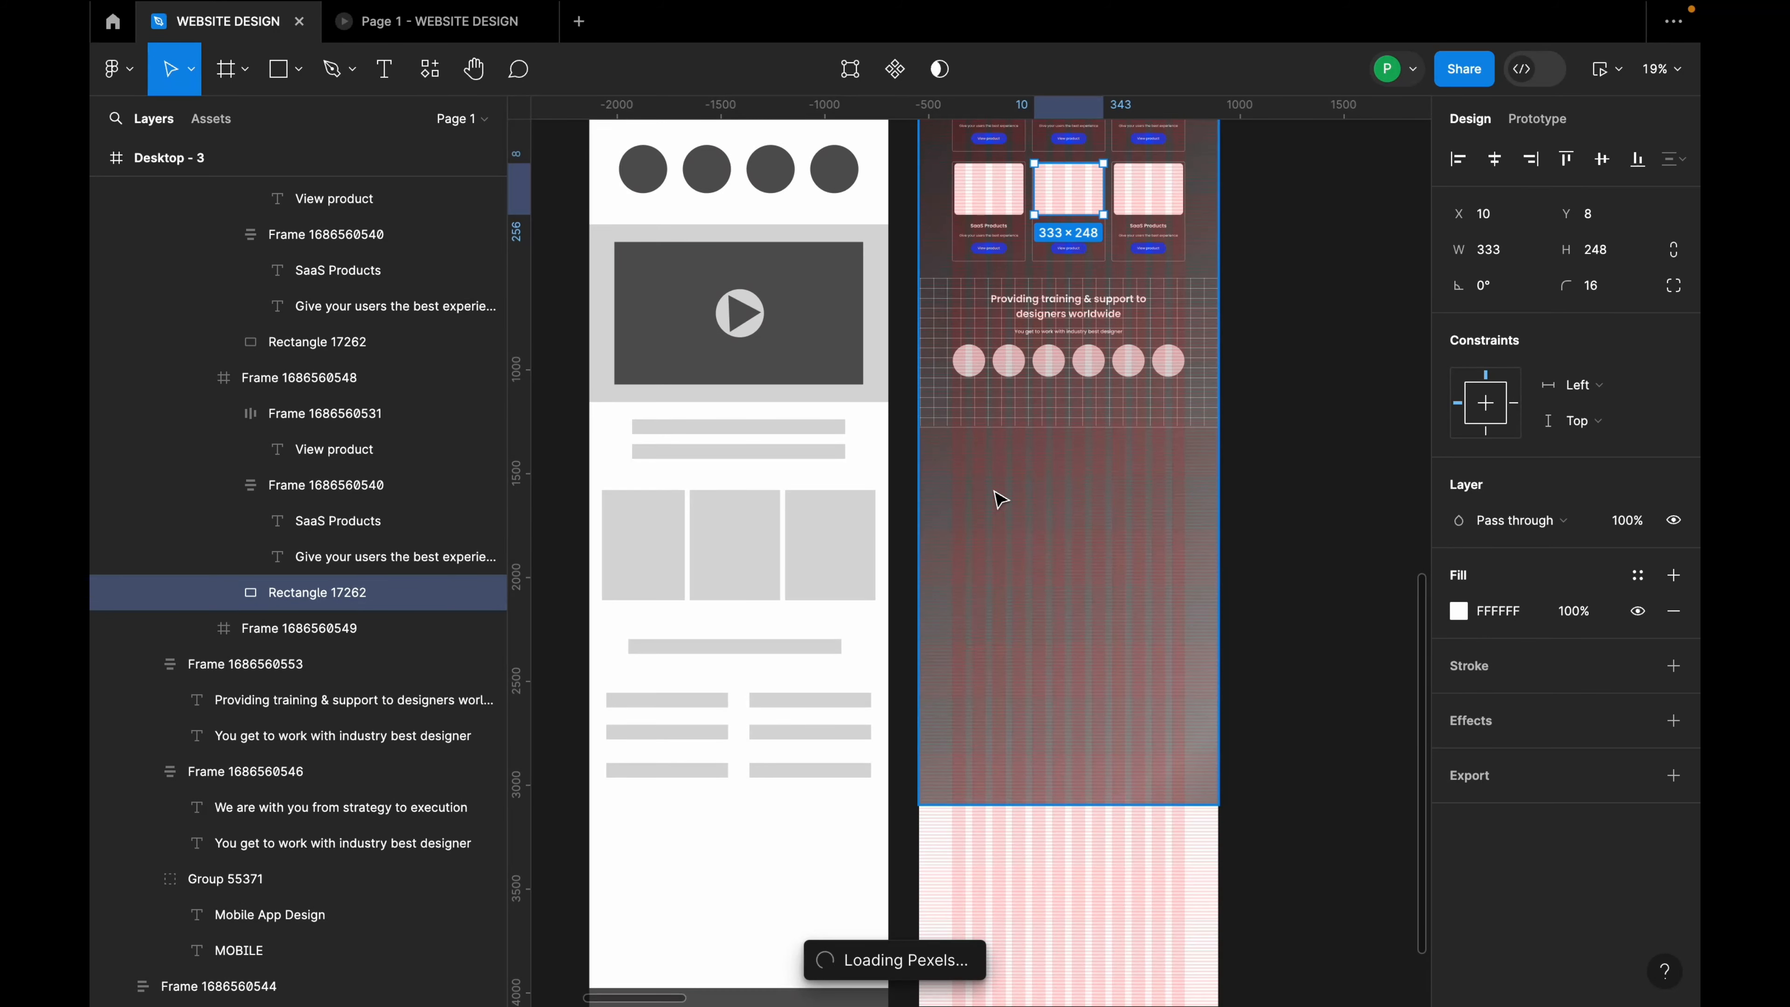
{"action": "scroll", "coordinate": [1027, 501], "scroll_direction": "down", "scroll_amount": 10}
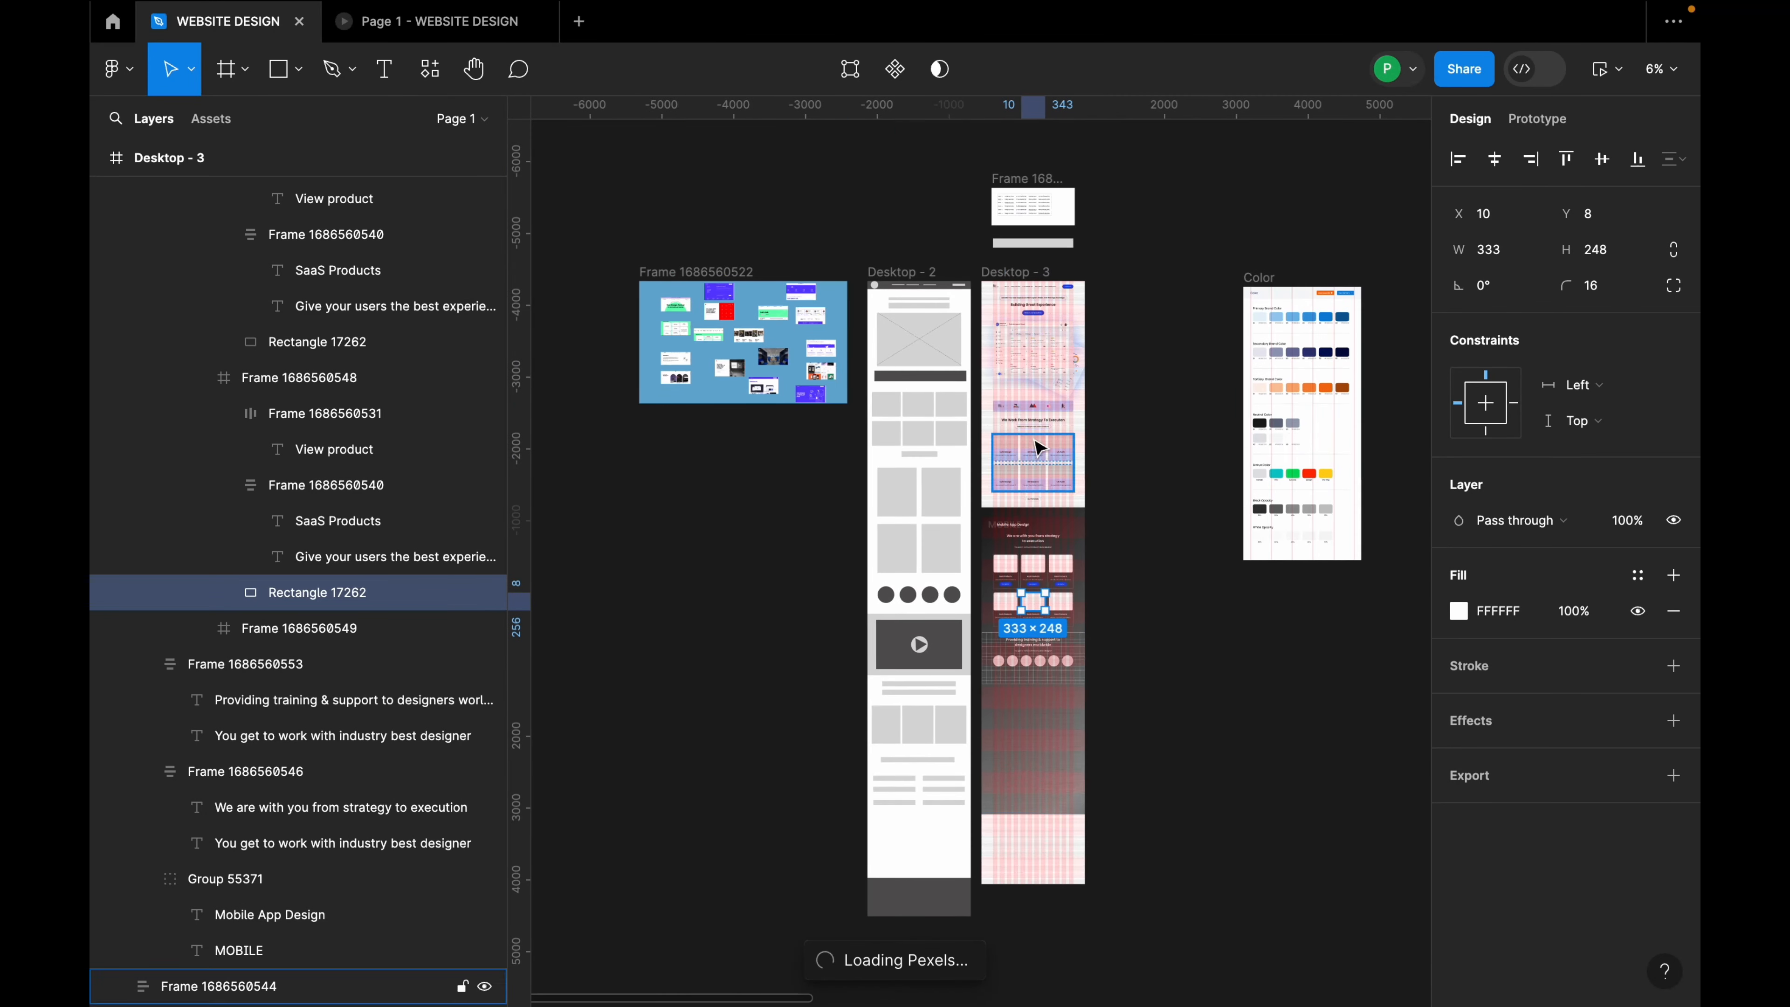
{"action": "left_click", "coordinate": [1031, 291]}
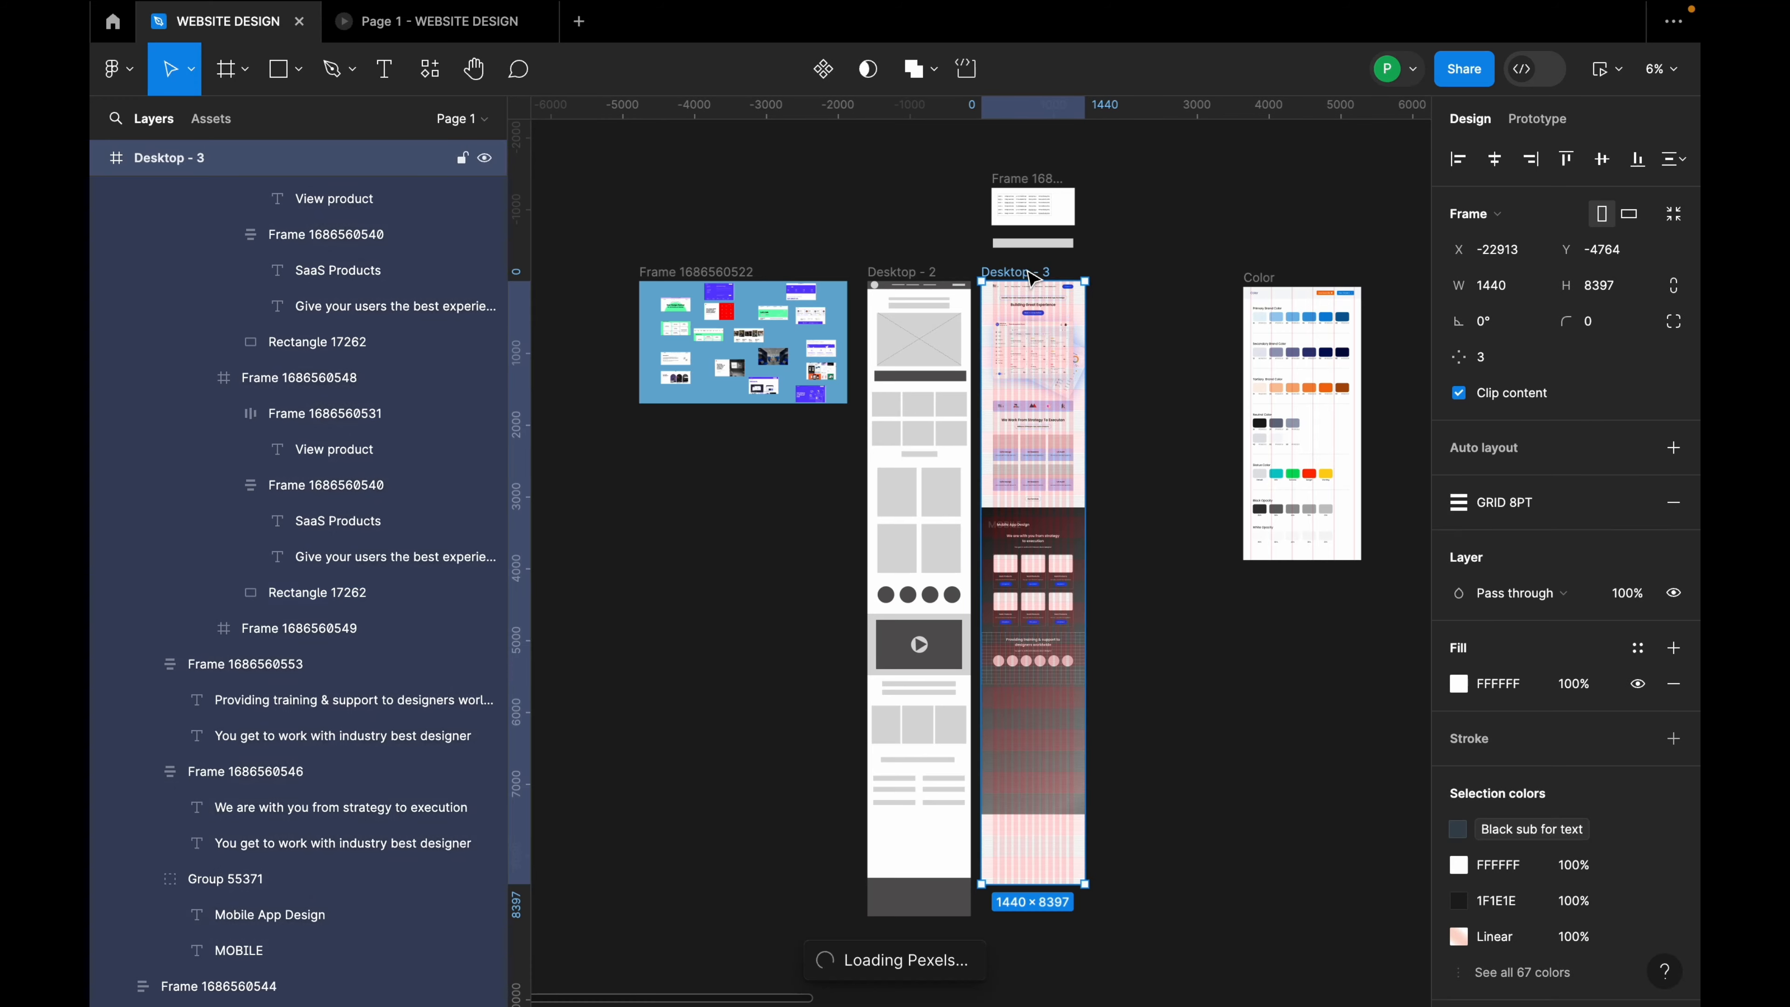
{"action": "left_click", "coordinate": [1612, 74]}
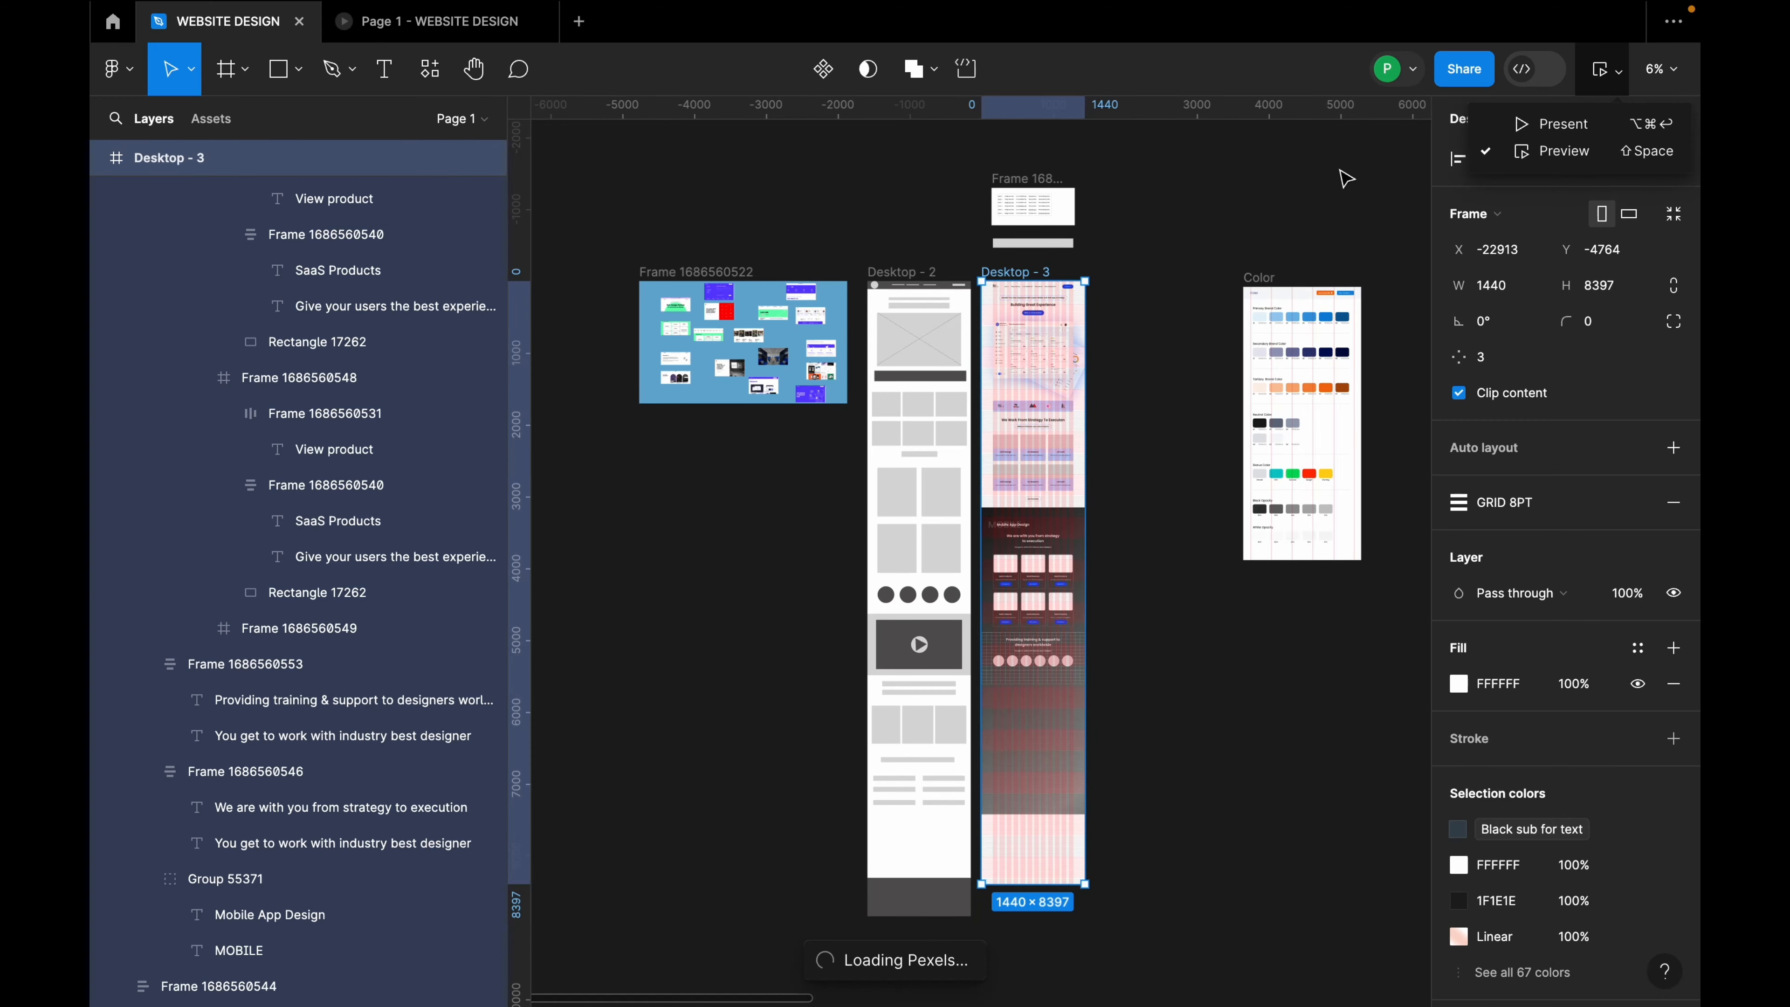
{"action": "left_click", "coordinate": [1553, 150]}
{"action": "scroll", "coordinate": [1054, 573], "scroll_direction": "down", "scroll_amount": 15}
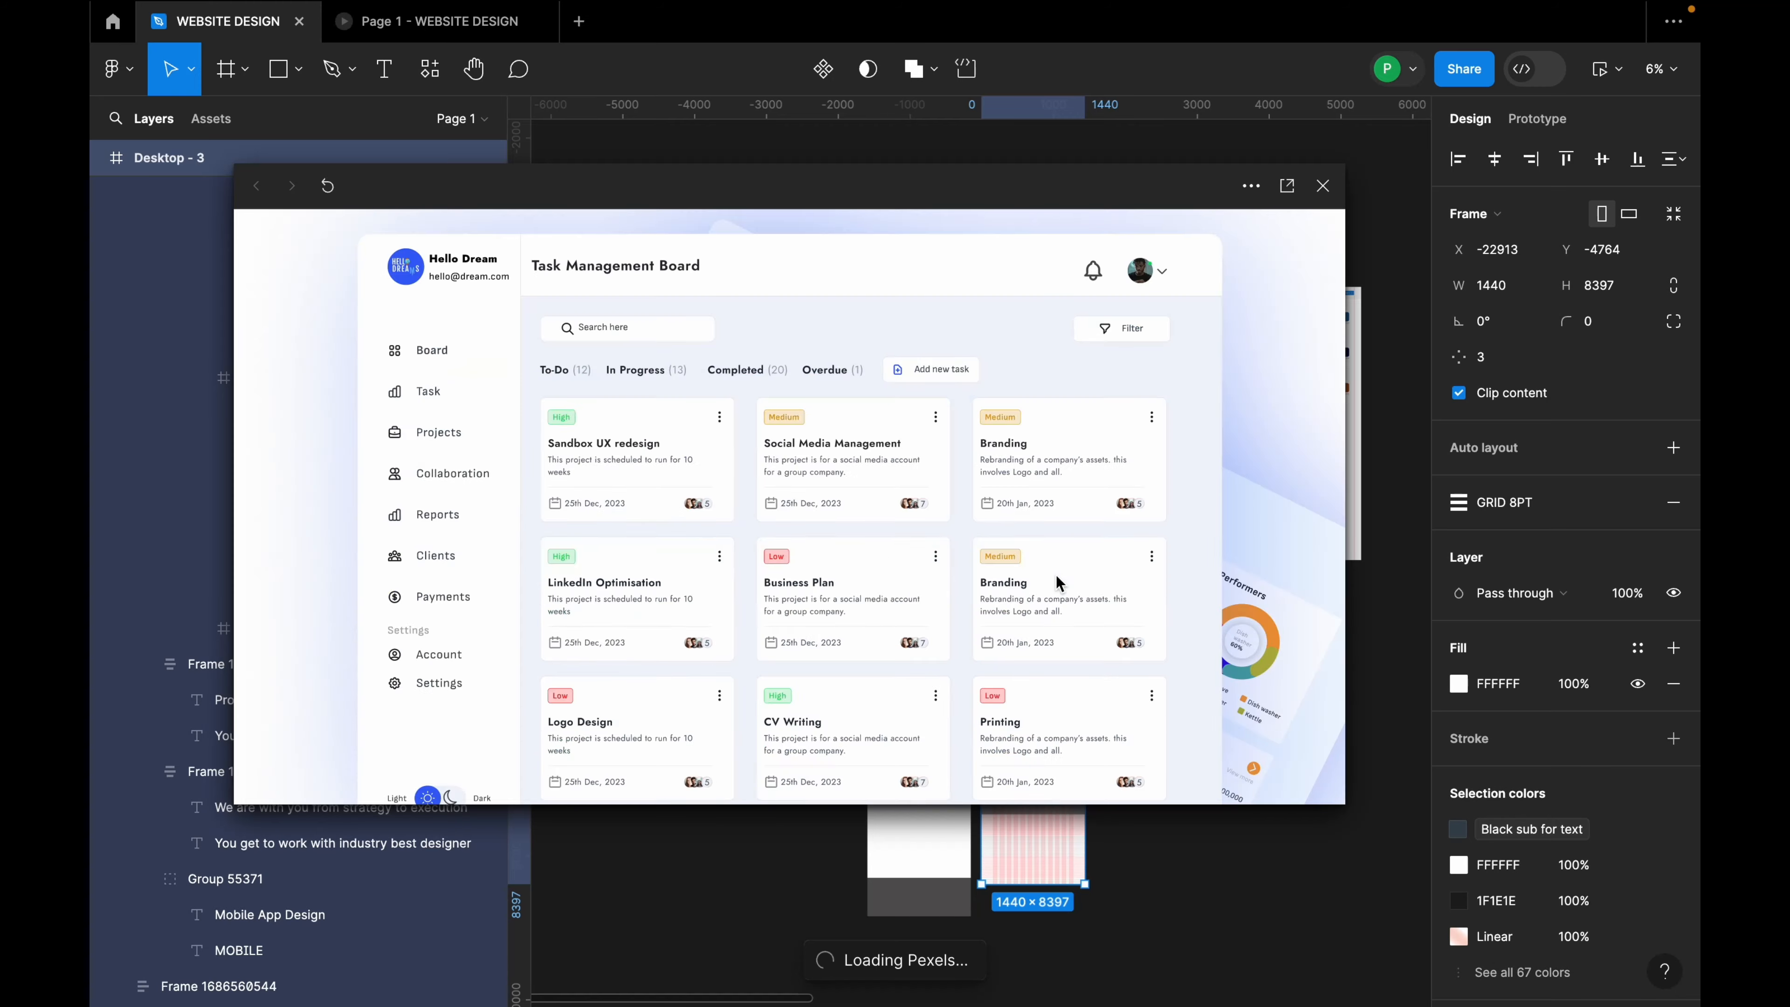
{"action": "scroll", "coordinate": [1059, 591], "scroll_direction": "down", "scroll_amount": 10}
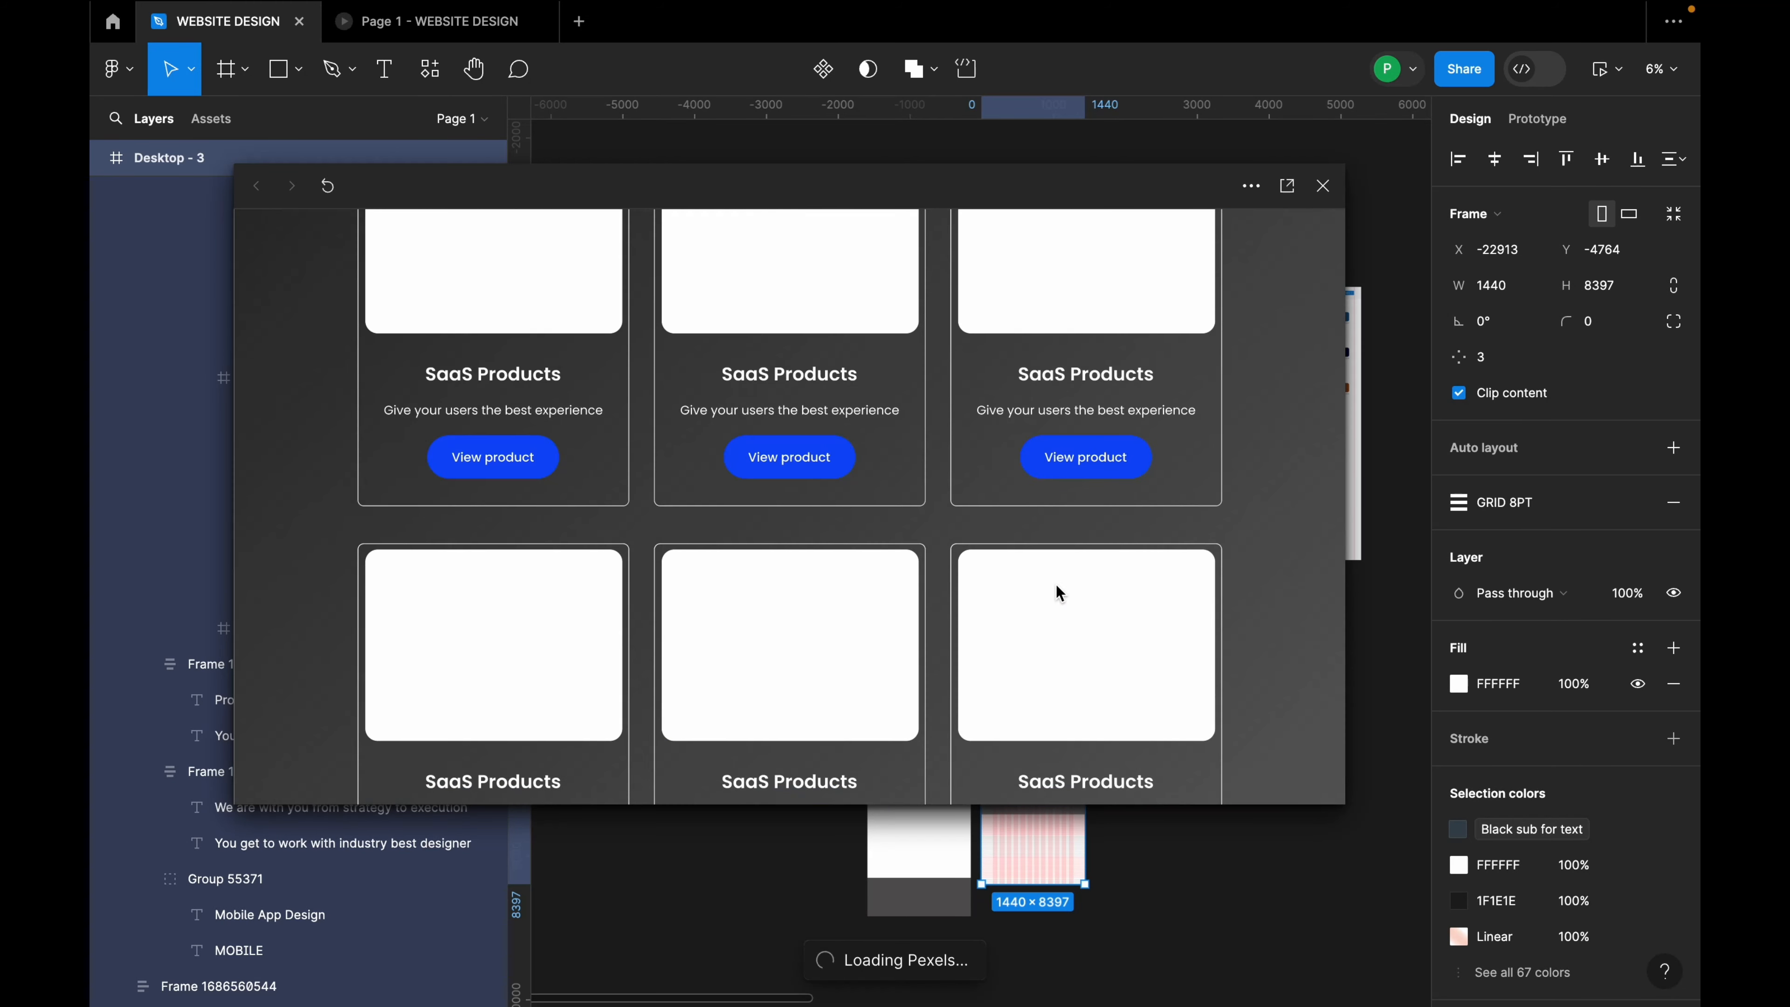
{"action": "scroll", "coordinate": [1057, 596], "scroll_direction": "up", "scroll_amount": 5}
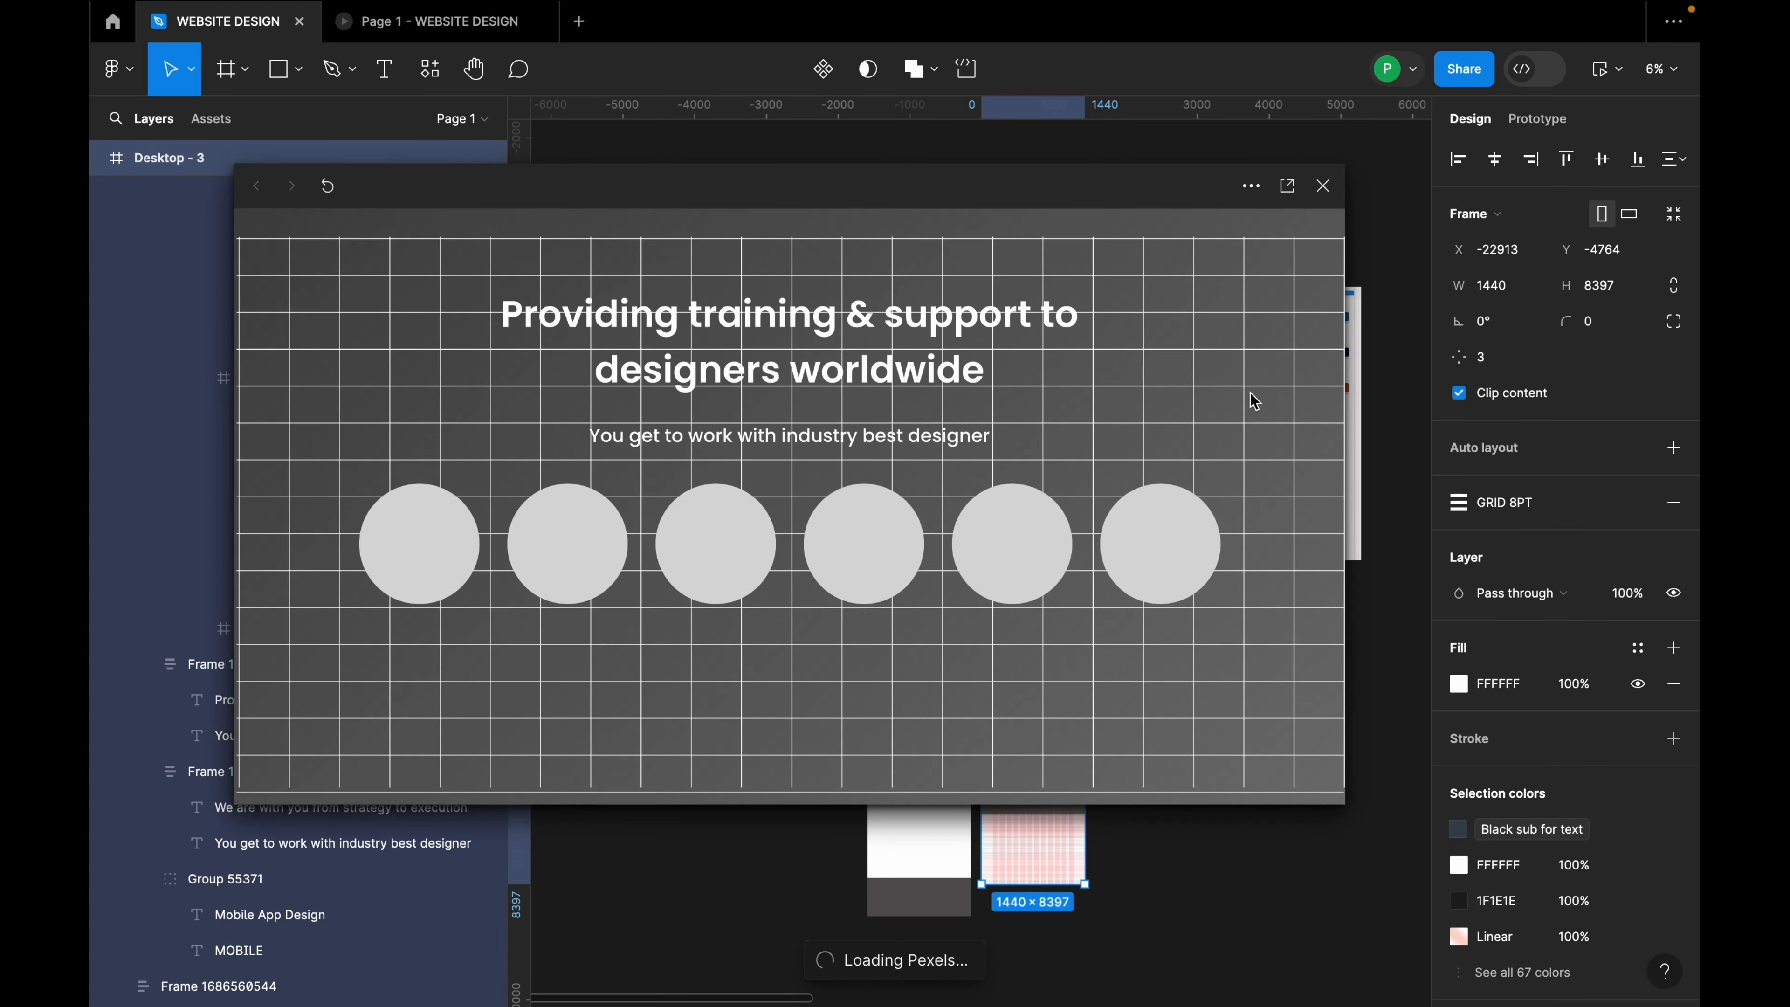
{"action": "left_click", "coordinate": [1323, 186]}
{"action": "scroll", "coordinate": [1186, 478], "scroll_direction": "up", "scroll_amount": 3}
{"action": "scroll", "coordinate": [1187, 477], "scroll_direction": "down", "scroll_amount": 3}
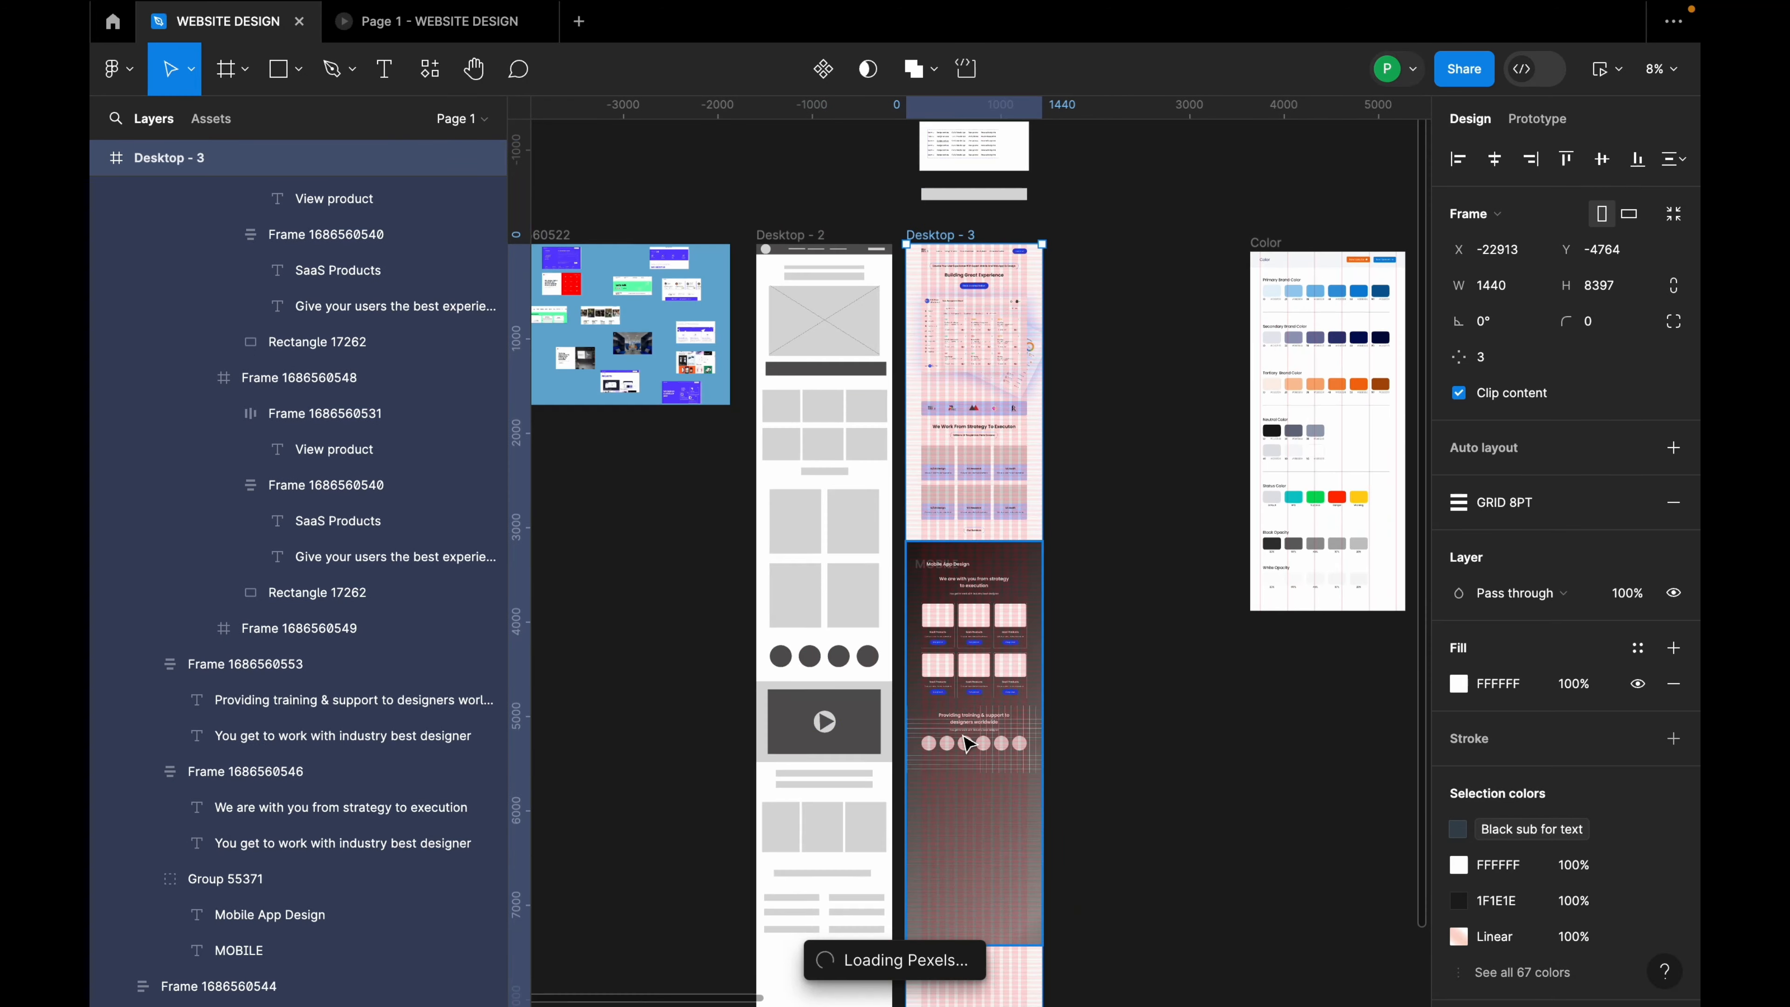
{"action": "scroll", "coordinate": [966, 746], "scroll_direction": "down", "scroll_amount": 4}
{"action": "scroll", "coordinate": [964, 563], "scroll_direction": "up", "scroll_amount": 5}
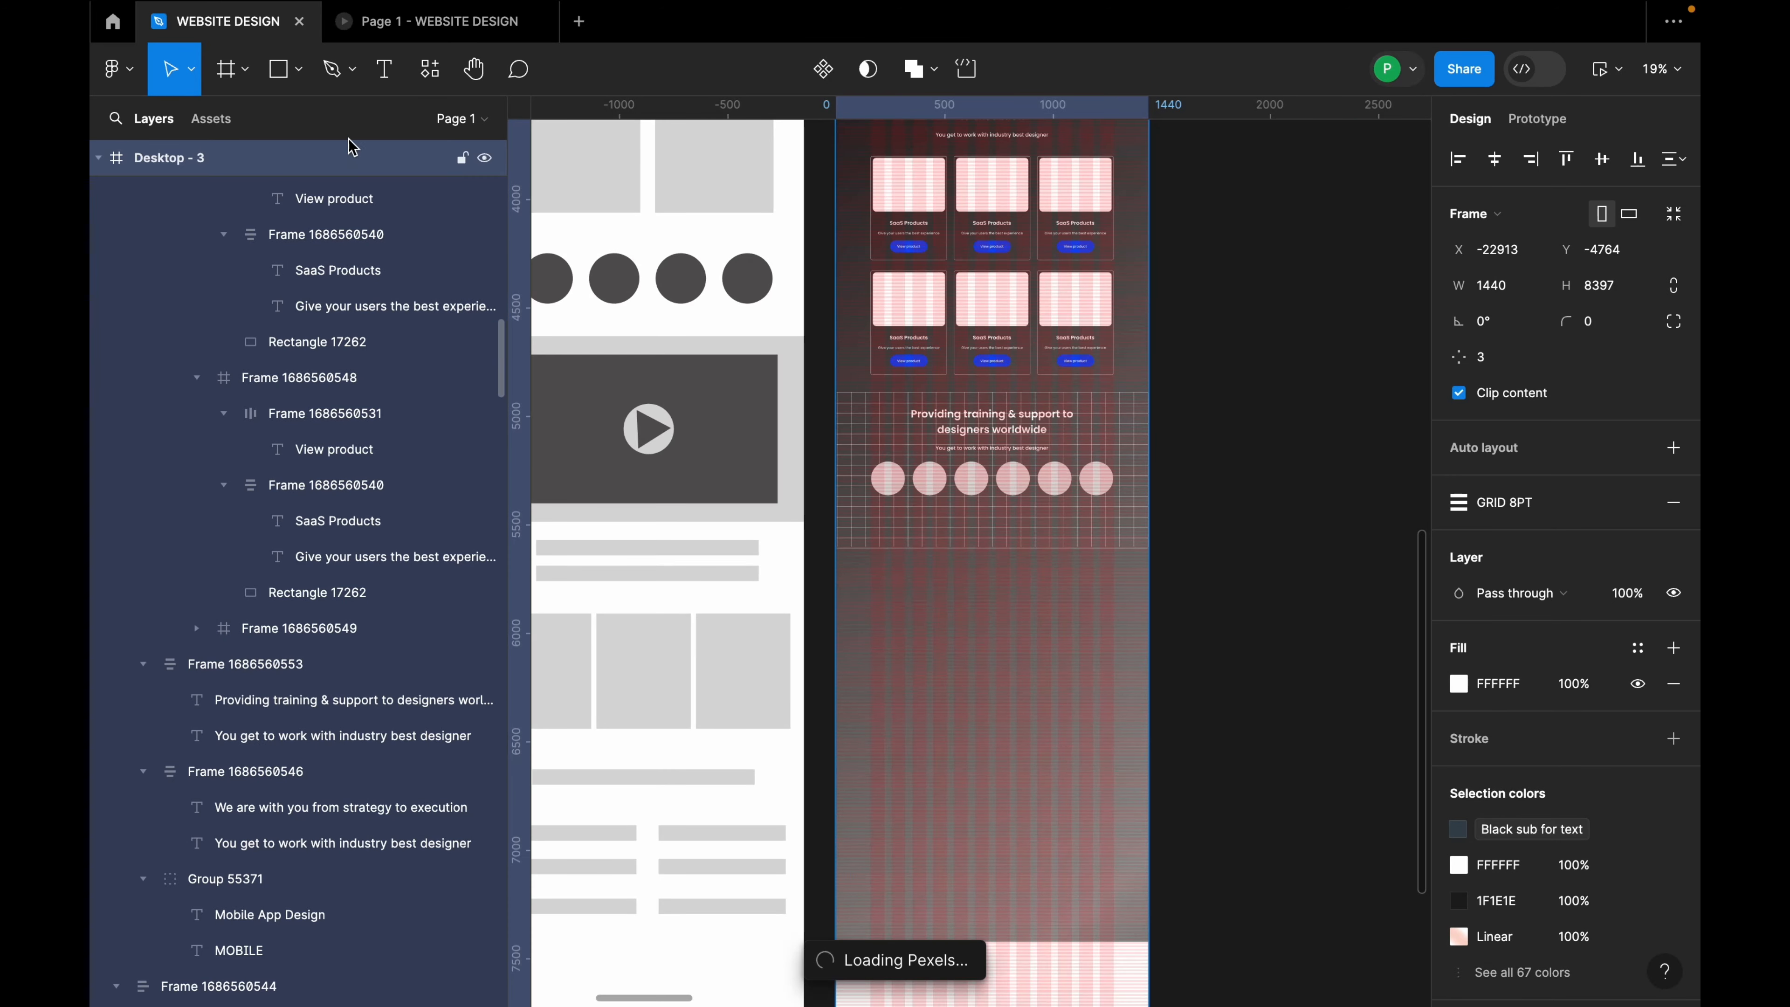
Step: Draw a 1148×580 rectangle just below the training section
{"action": "left_click", "coordinate": [298, 71]}
{"action": "left_click", "coordinate": [291, 124]}
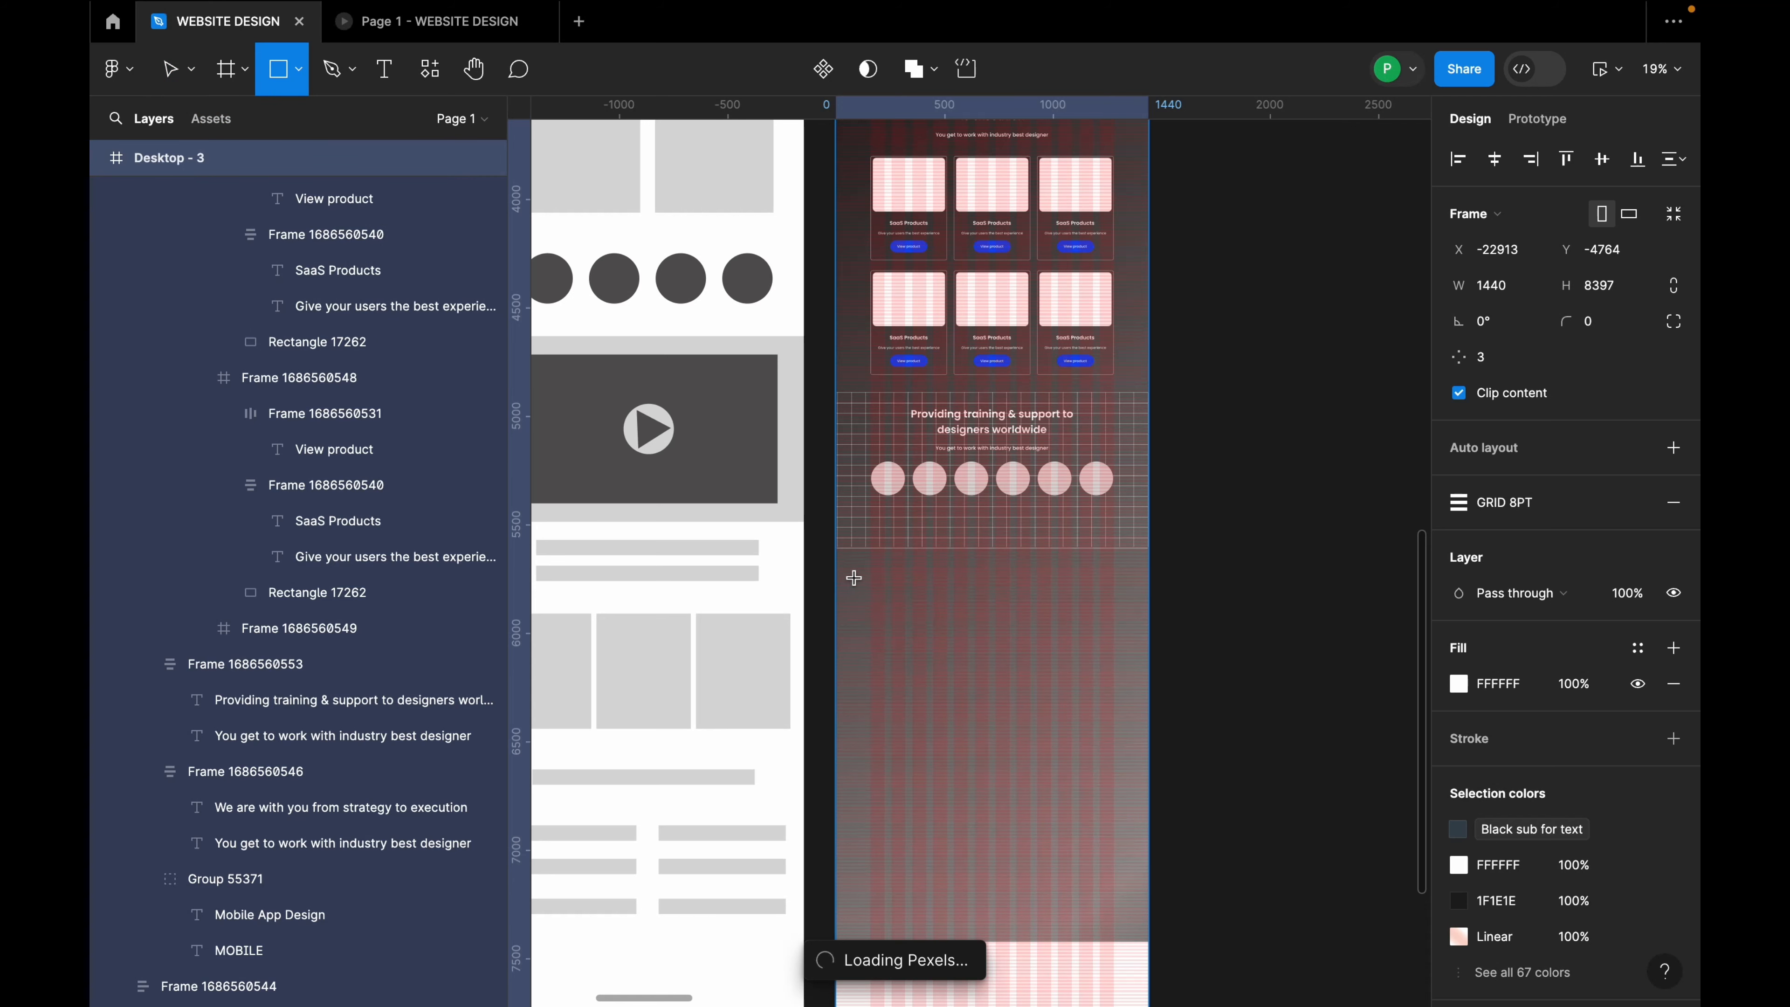
{"action": "left_click_drag", "start_coordinate": [871, 562], "coordinate": [1121, 688]}
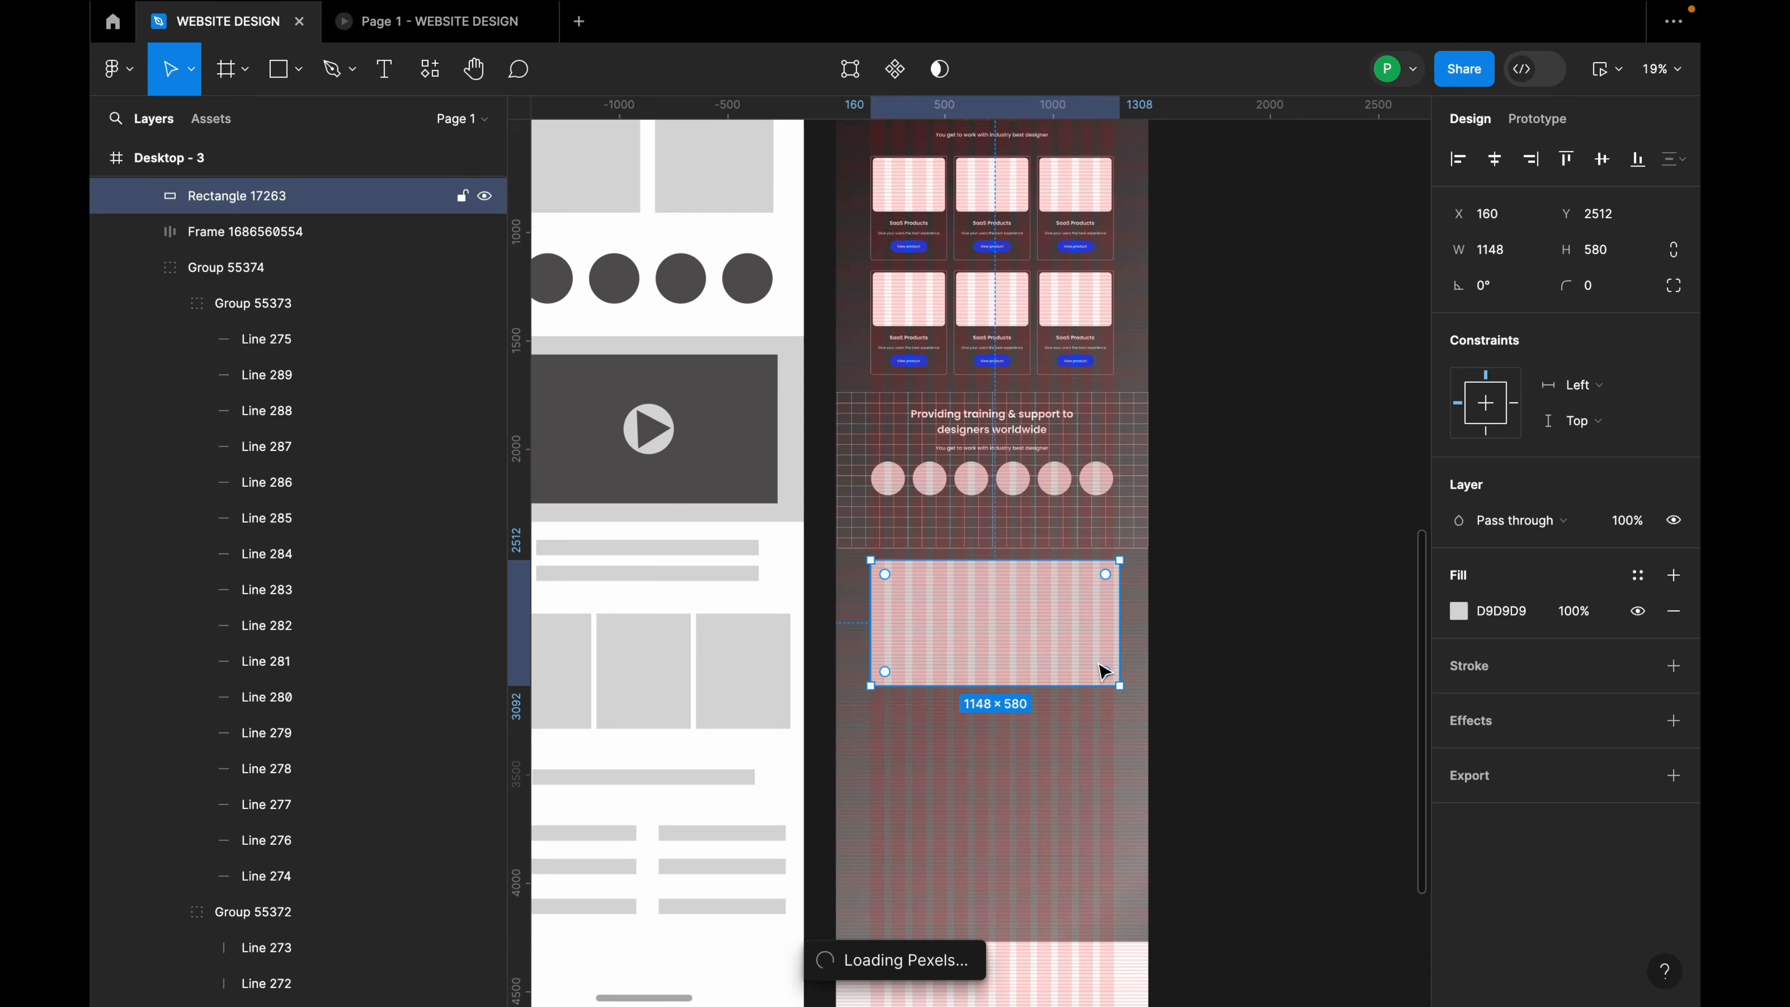
{"action": "scroll", "coordinate": [1041, 656], "scroll_direction": "up", "scroll_amount": 1}
{"action": "scroll", "coordinate": [1039, 647], "scroll_direction": "up", "scroll_amount": 1}
{"action": "left_click_drag", "start_coordinate": [1027, 620], "coordinate": [1027, 622]}
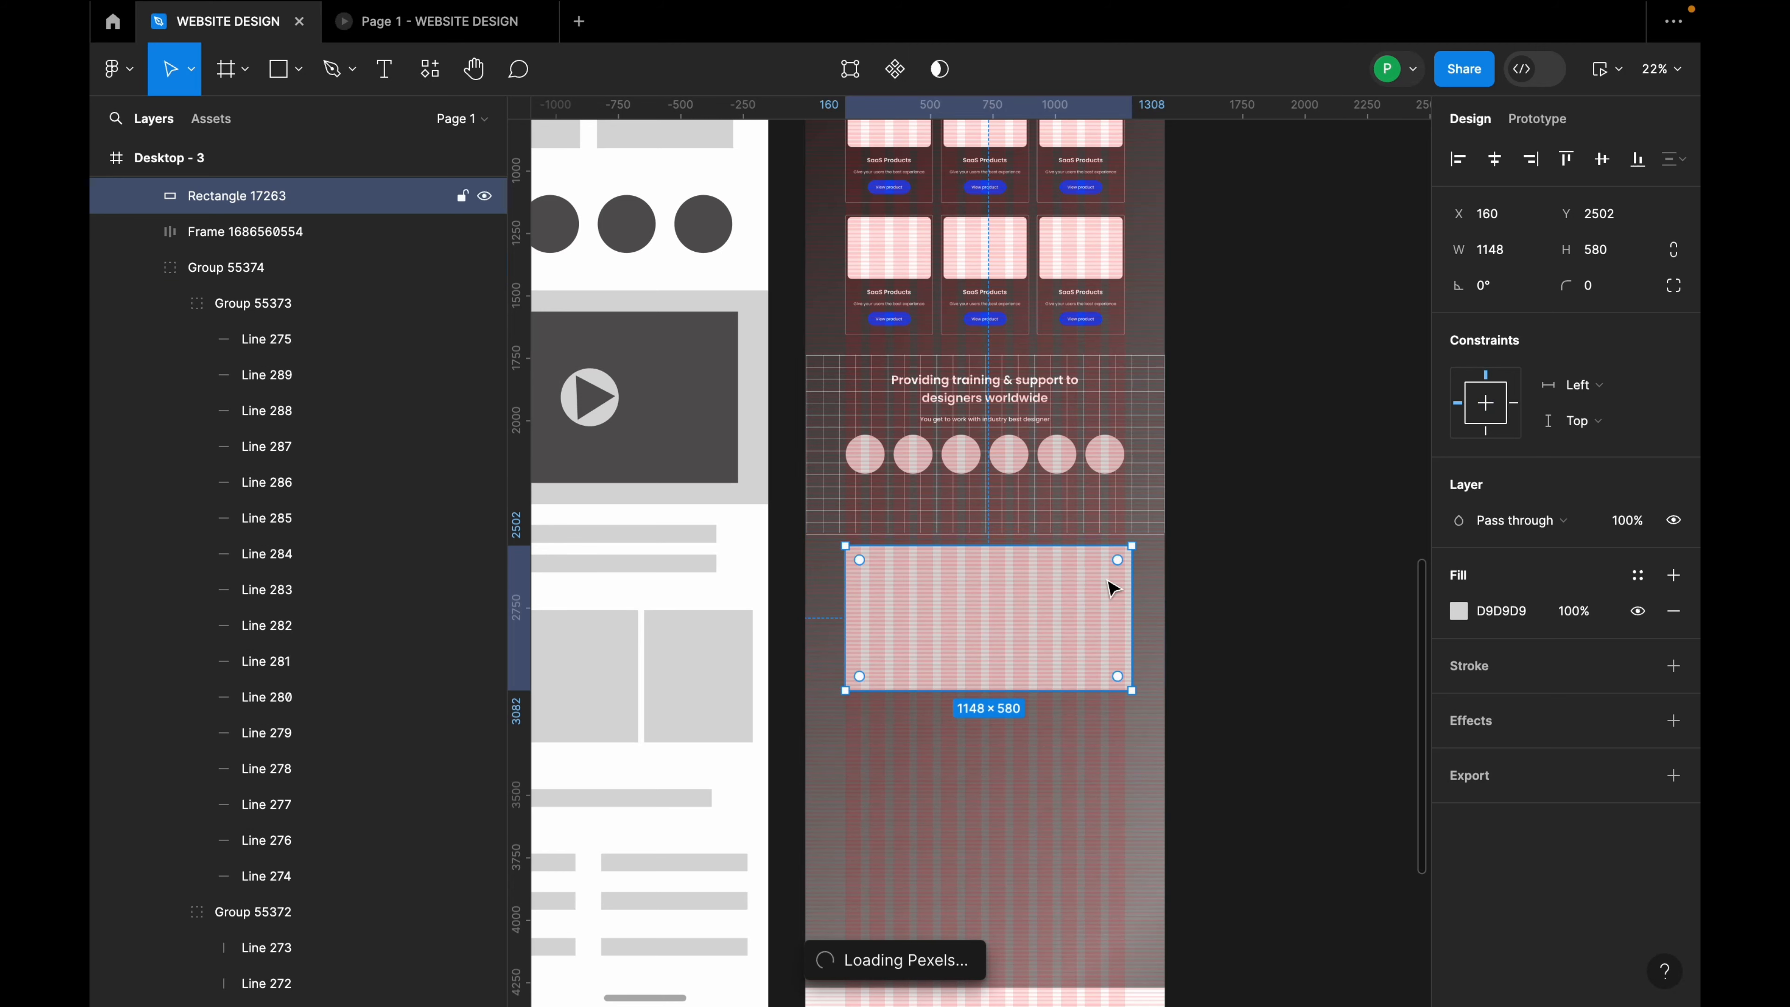
{"action": "left_click", "coordinate": [1079, 520], "text": "shift"}
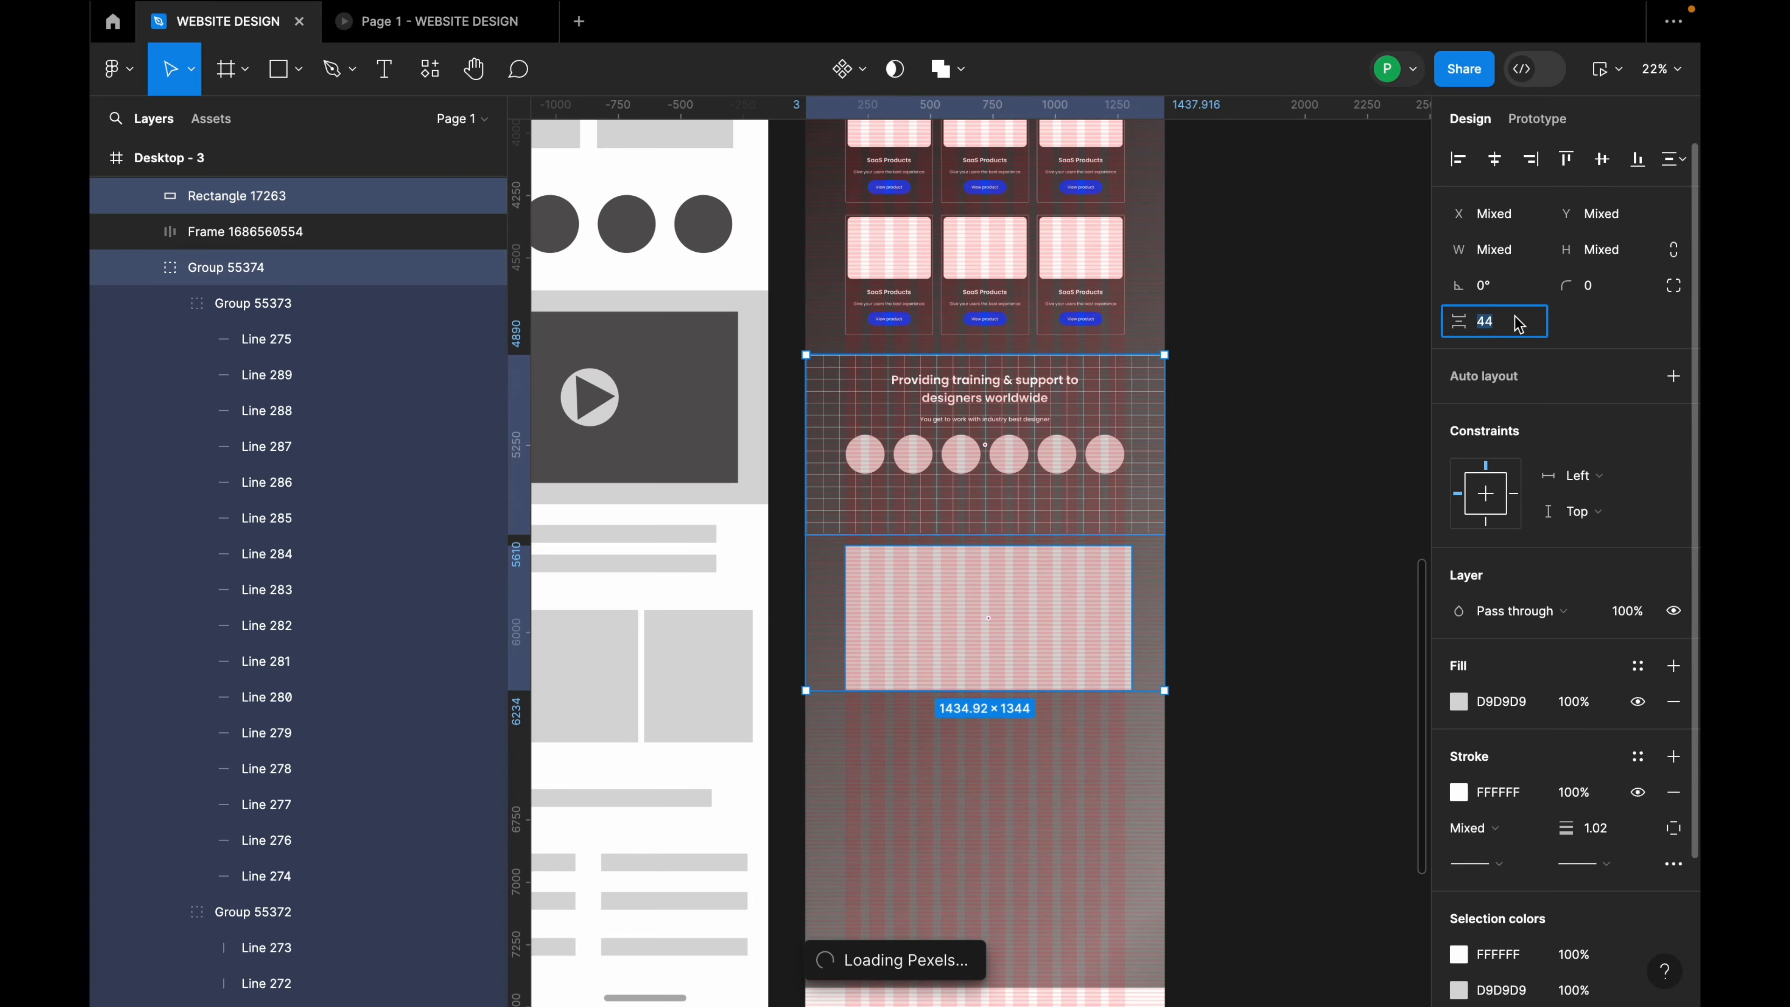
{"action": "left_click", "coordinate": [1342, 471]}
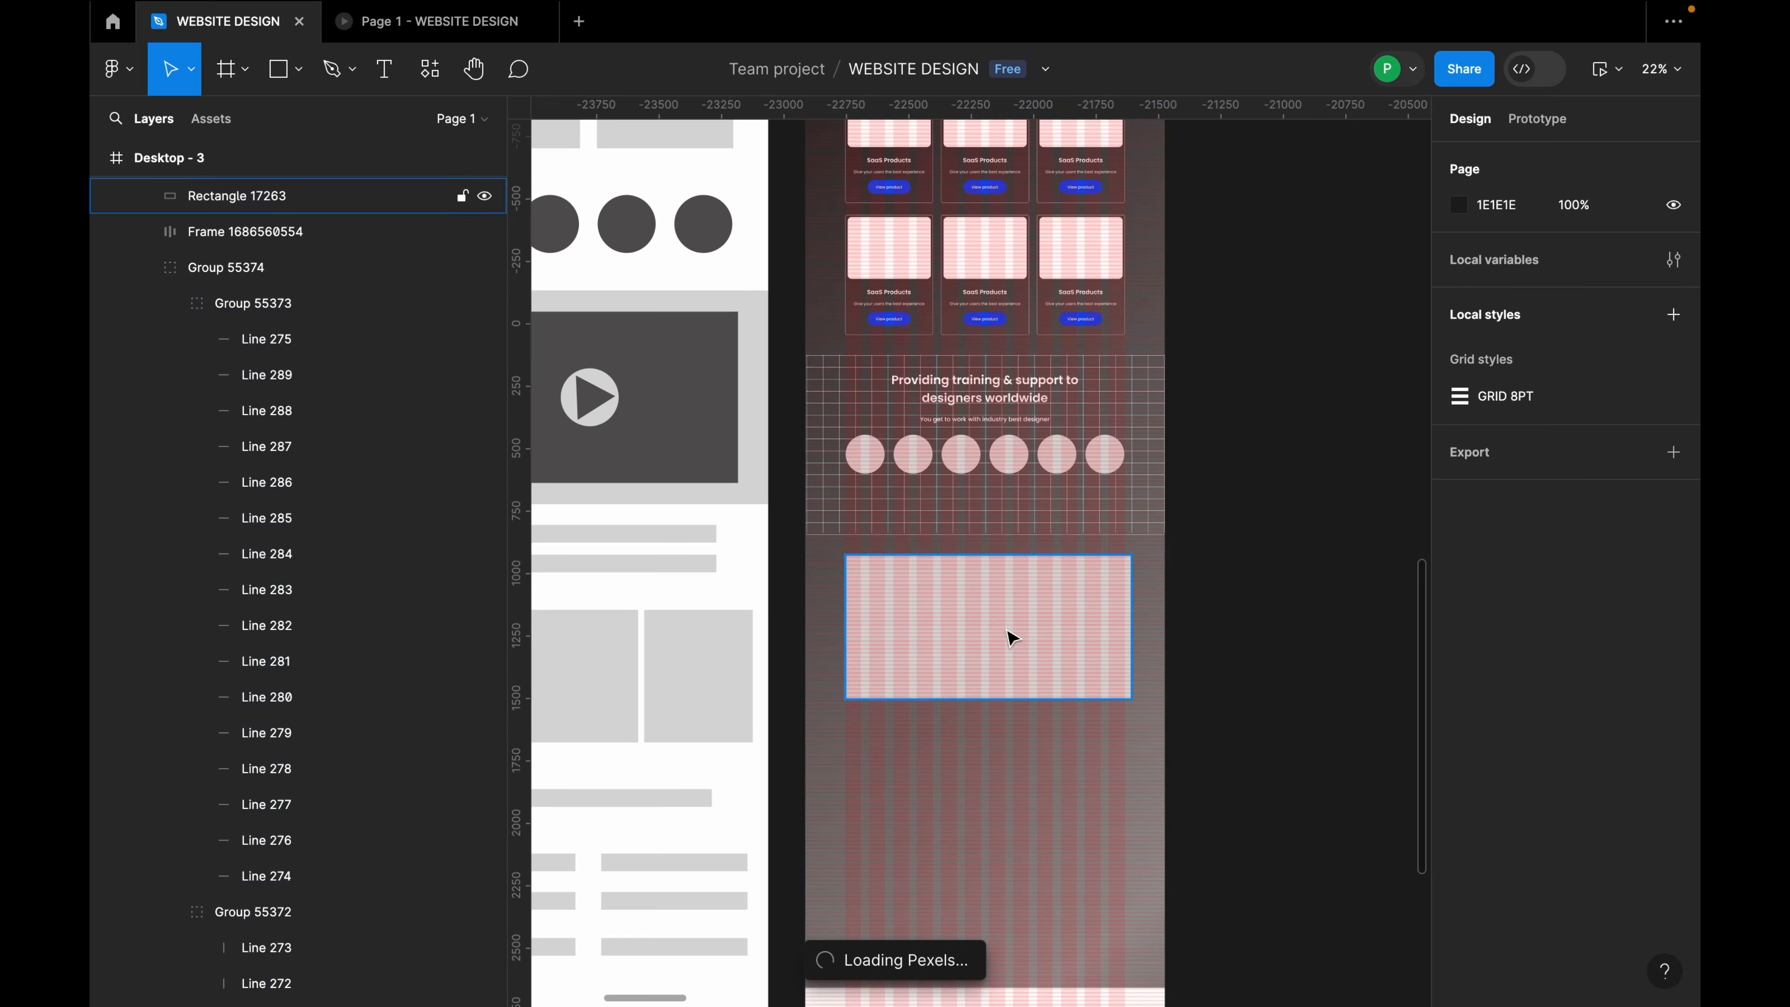
{"action": "scroll", "coordinate": [1024, 634], "scroll_direction": "down", "scroll_amount": 2}
Step: Round the new rectangle's corners to a radius of 16
{"action": "left_click", "coordinate": [1020, 633]}
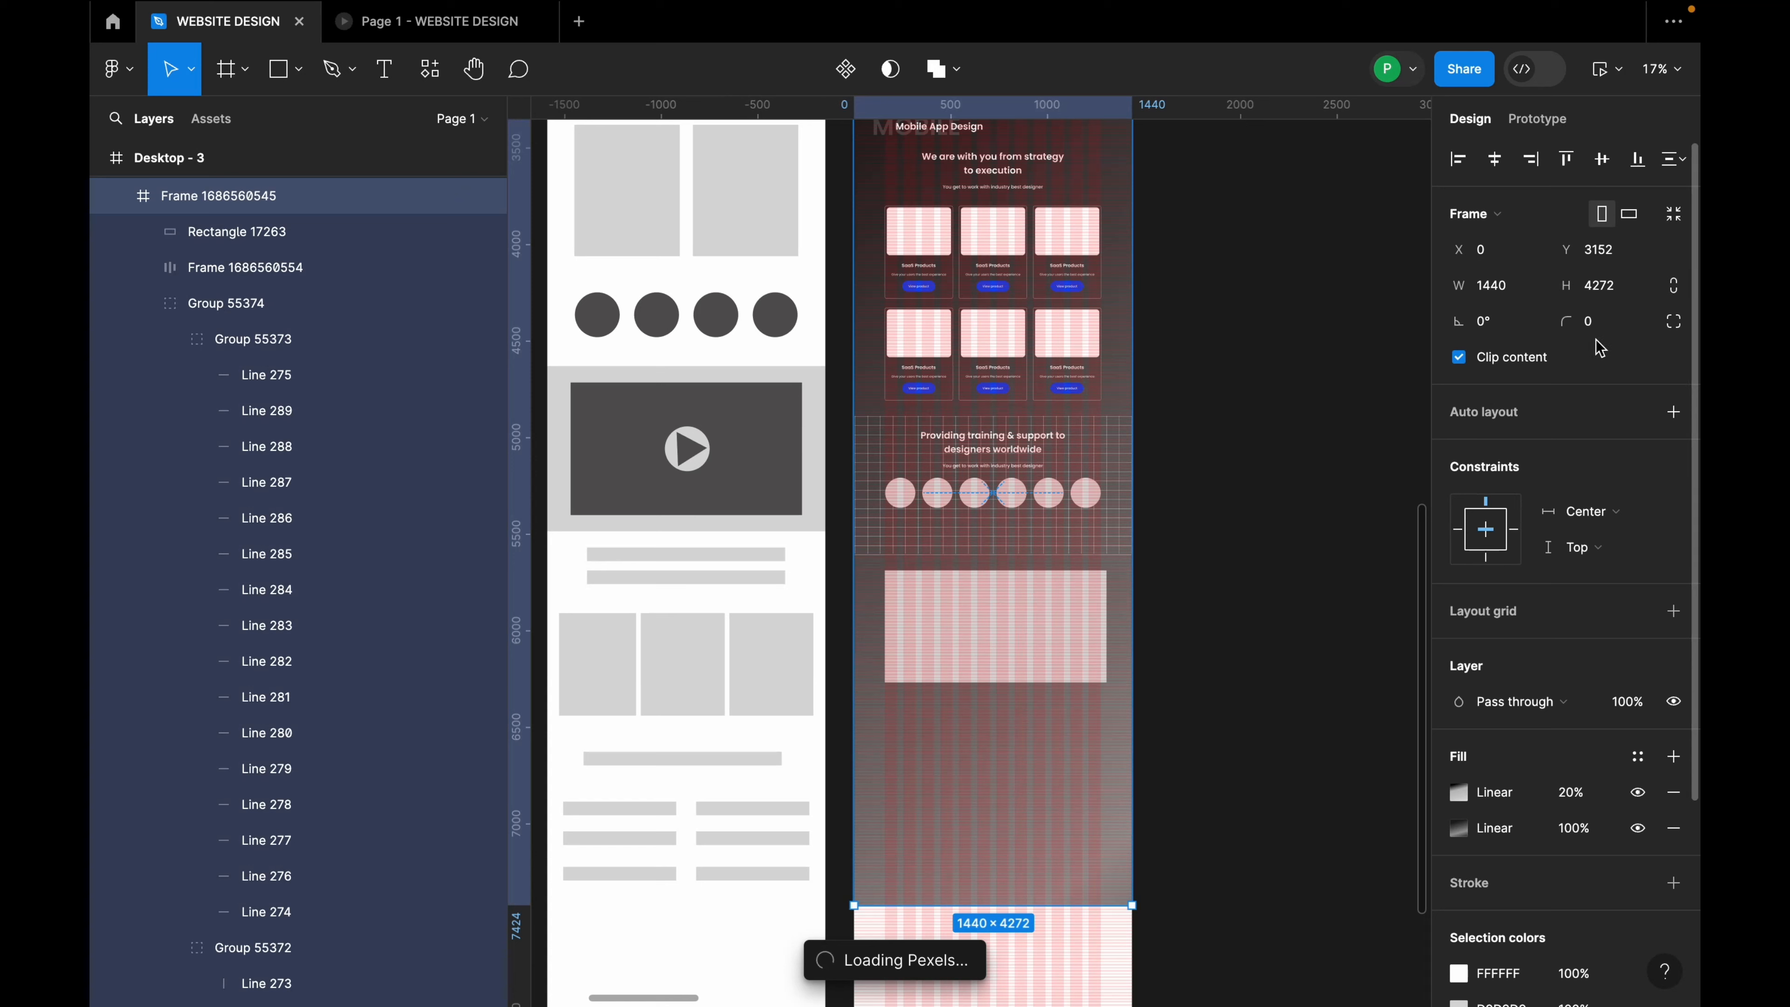
{"action": "type", "text": "16"}
{"action": "key", "text": "Return"}
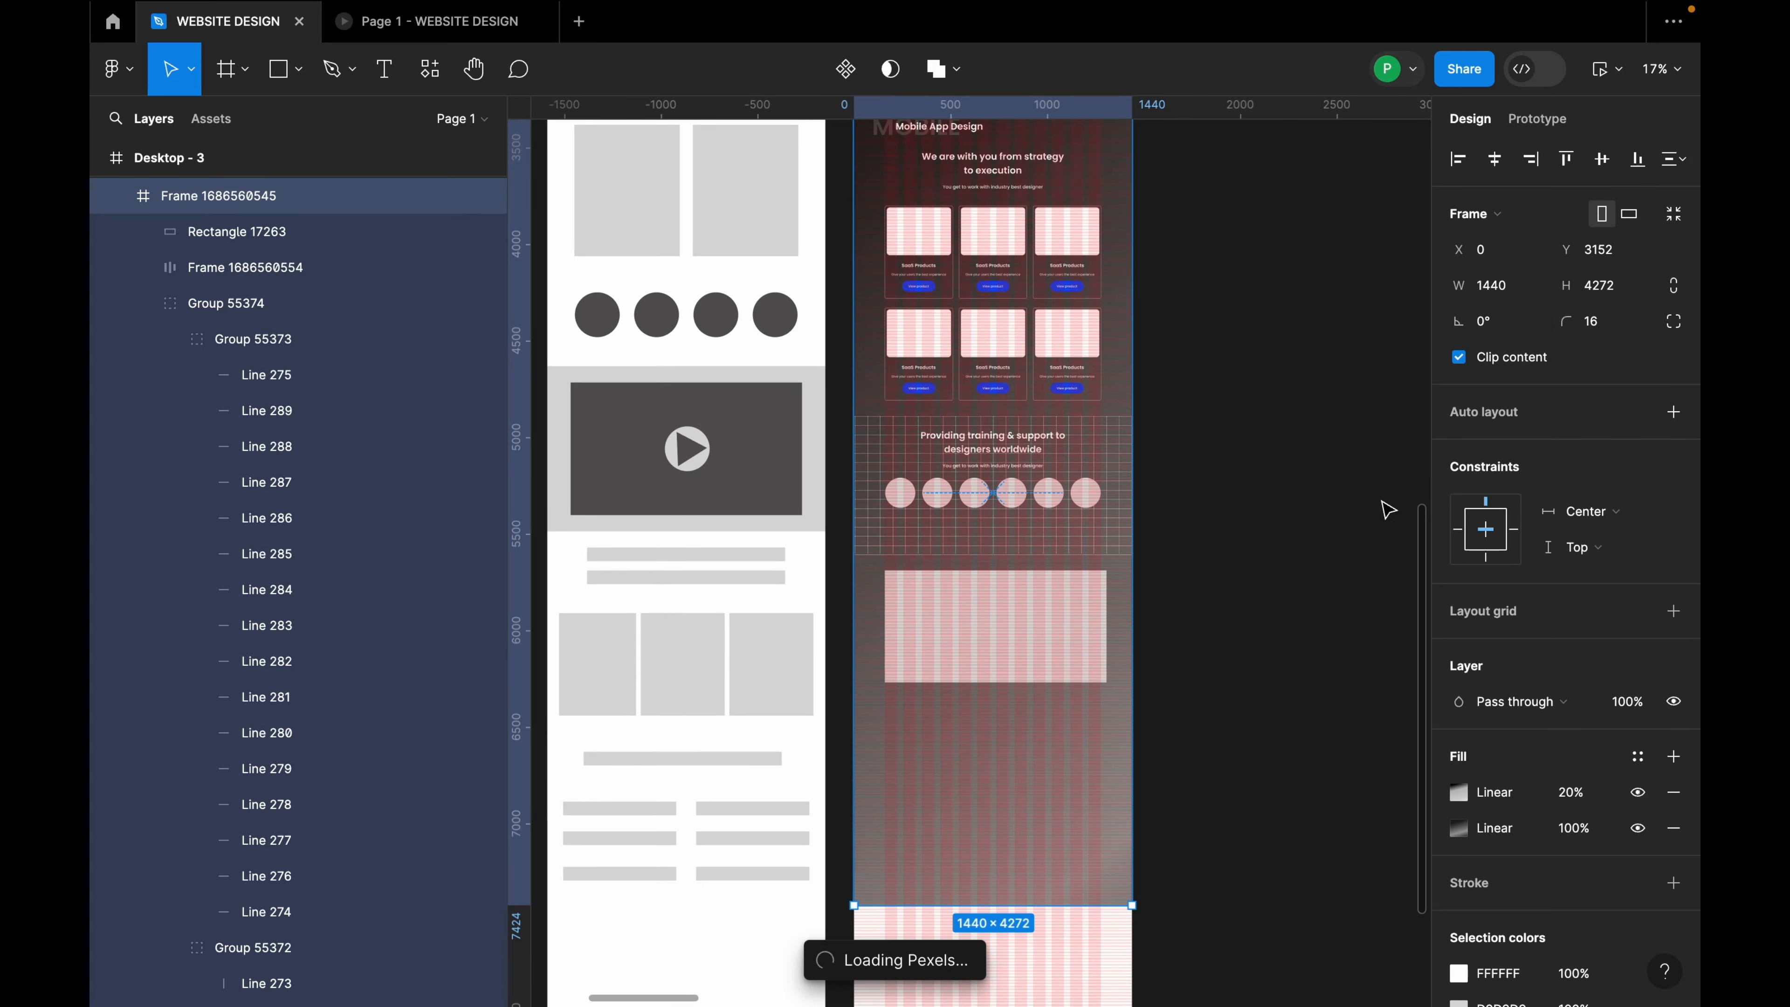
{"action": "left_click", "coordinate": [1040, 665]}
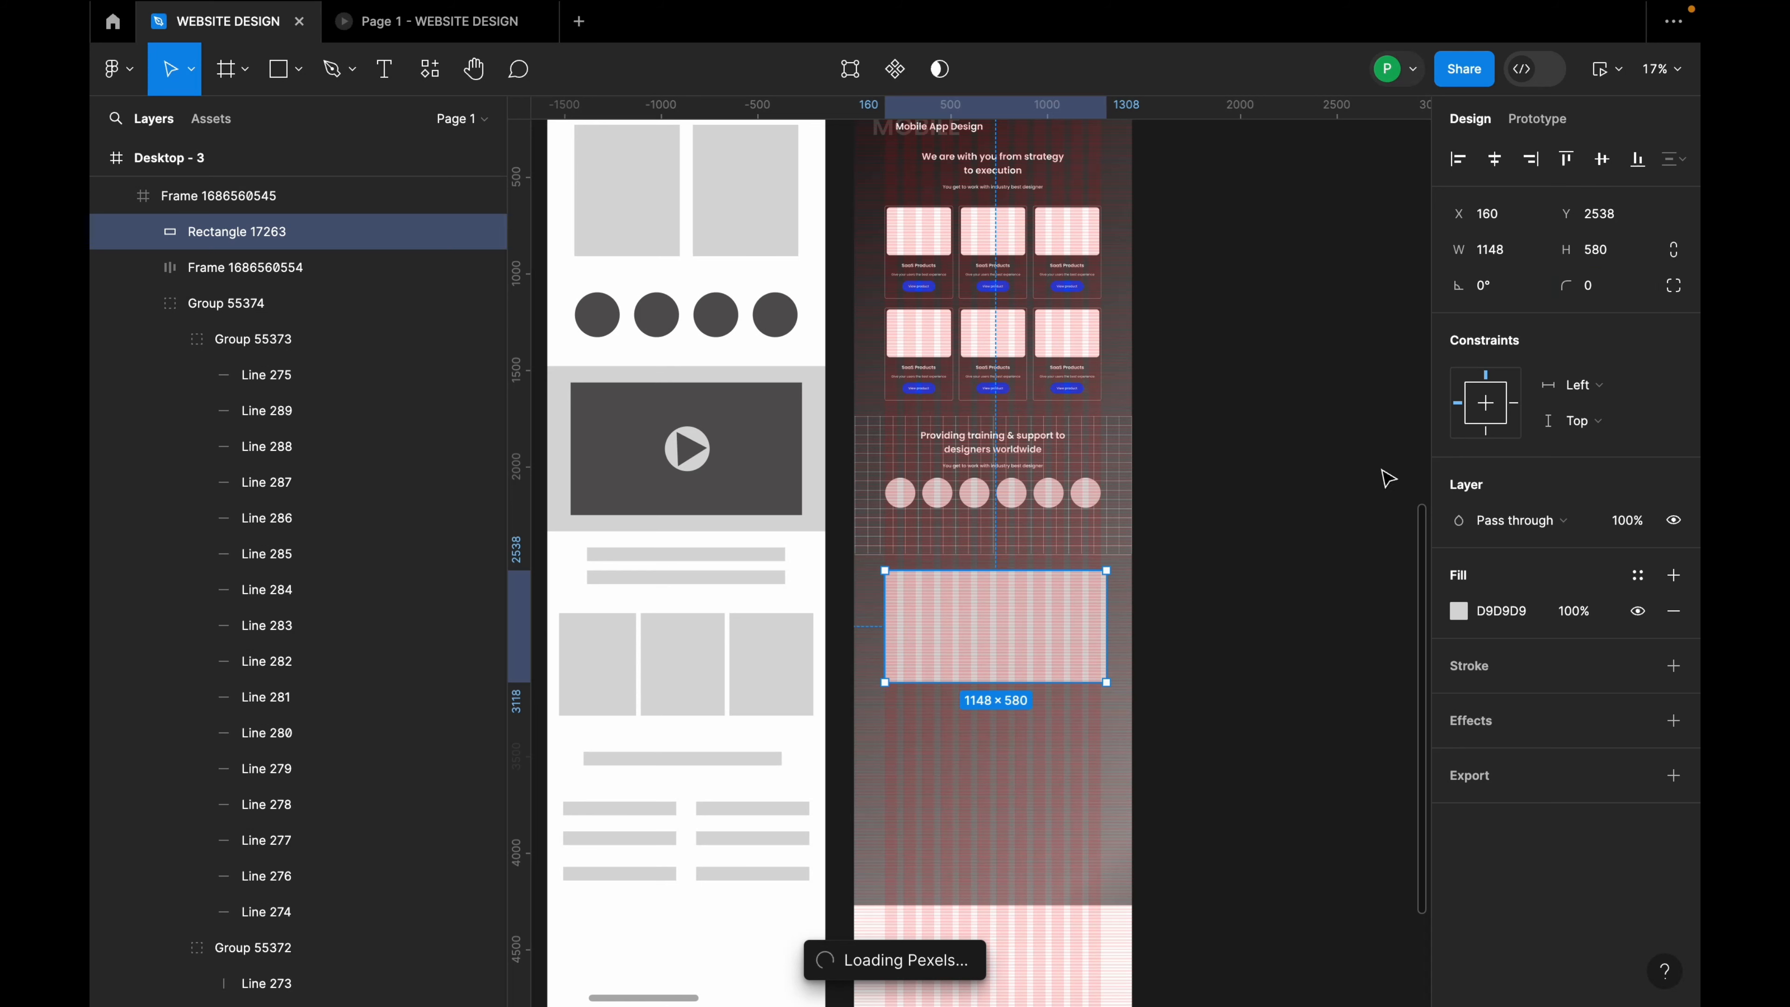
{"action": "left_click", "coordinate": [1024, 770]}
{"action": "scroll", "coordinate": [1032, 765], "scroll_direction": "up", "scroll_amount": 1}
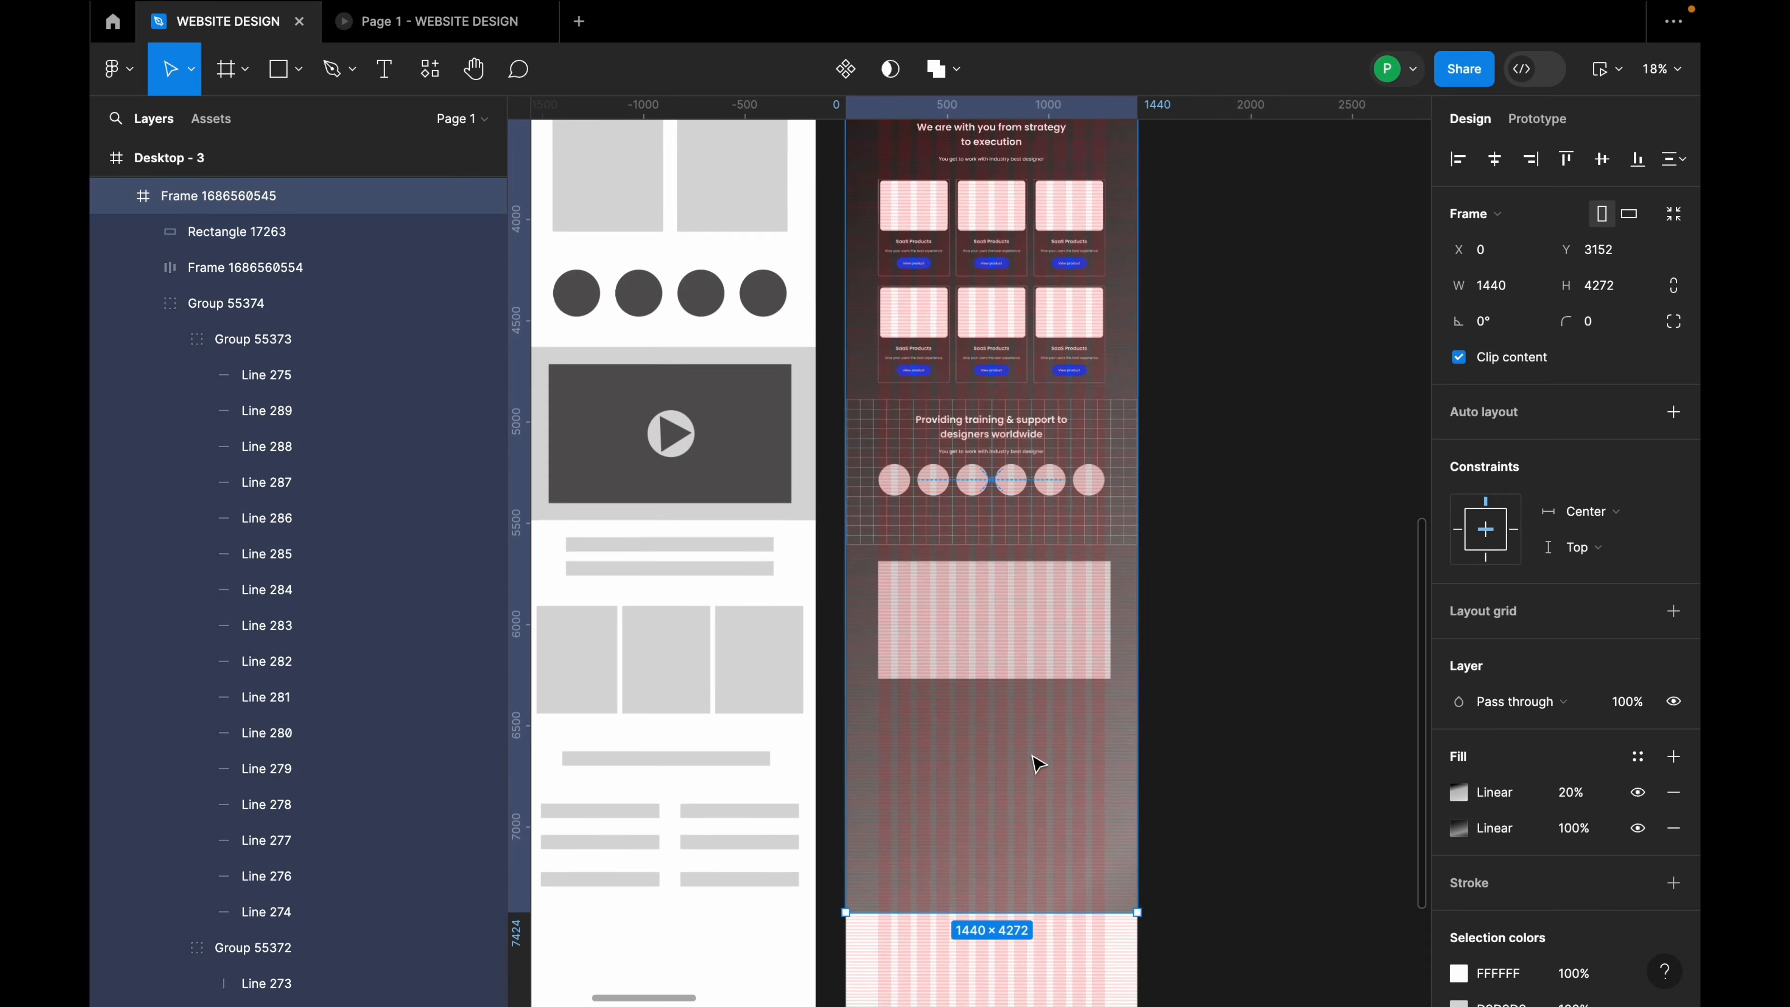
{"action": "left_click", "coordinate": [1049, 624]}
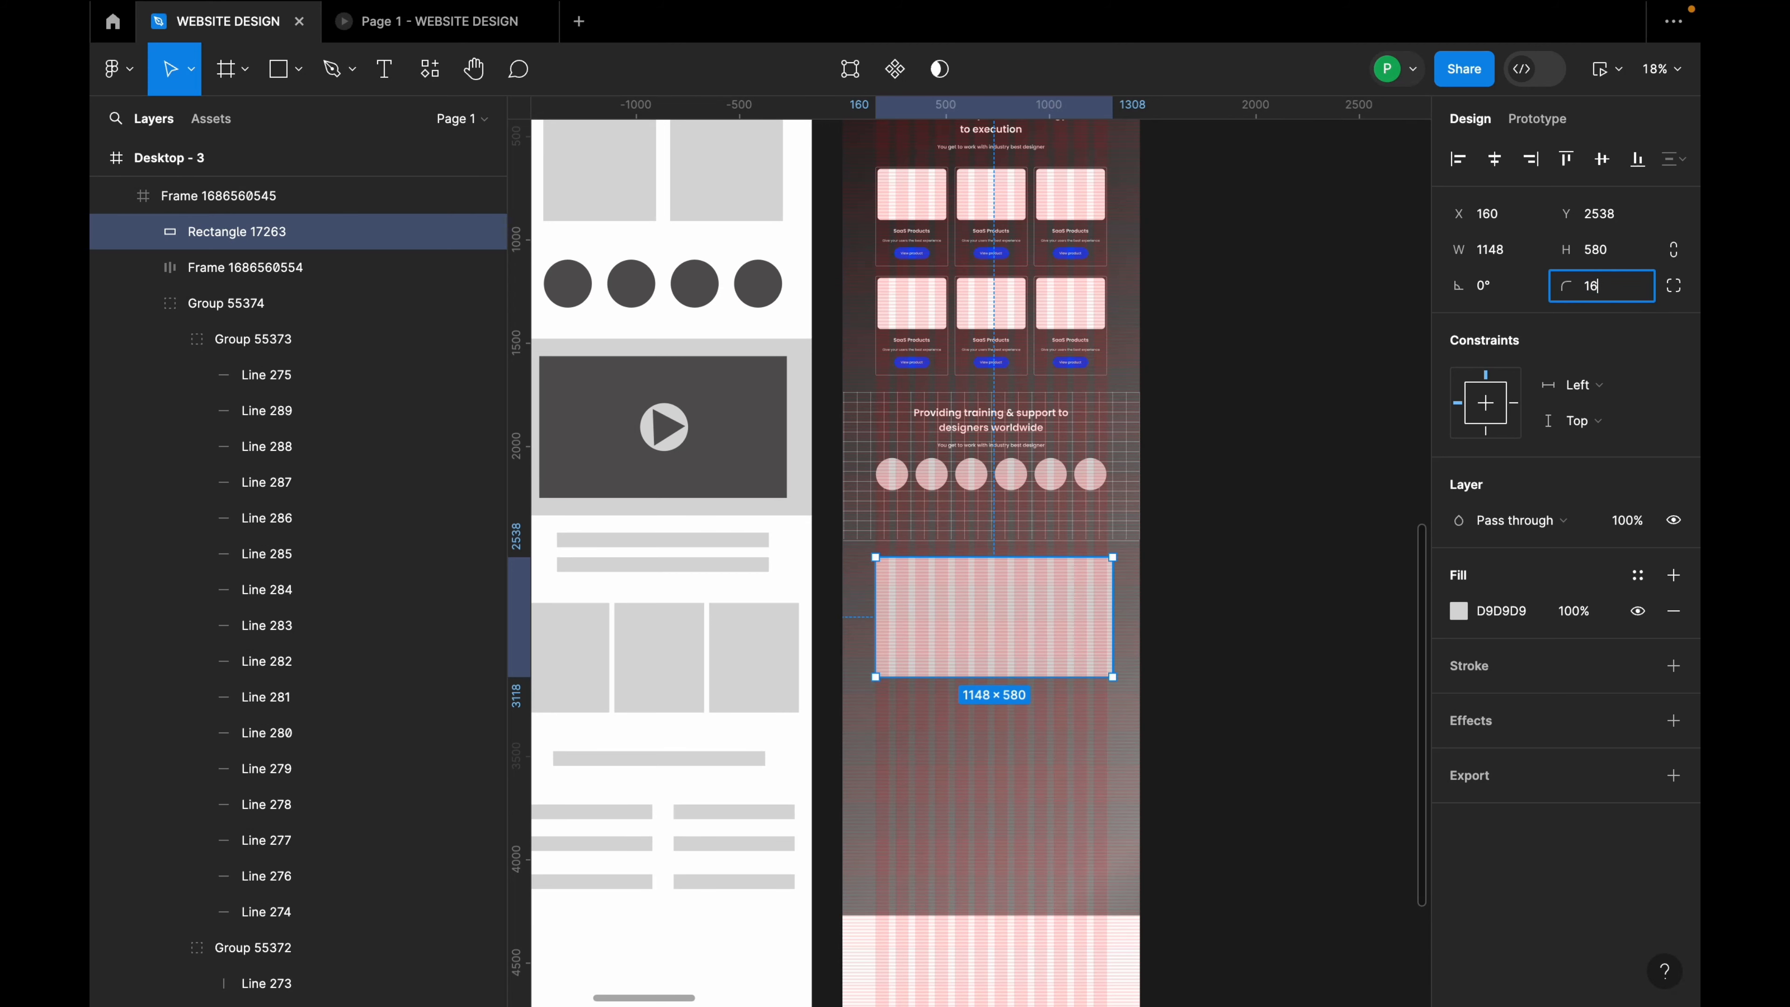
{"action": "type", "text": "16"}
{"action": "key", "text": "Return"}
{"action": "left_click", "coordinate": [1362, 507]}
{"action": "scroll", "coordinate": [1090, 664], "scroll_direction": "up", "scroll_amount": 2}
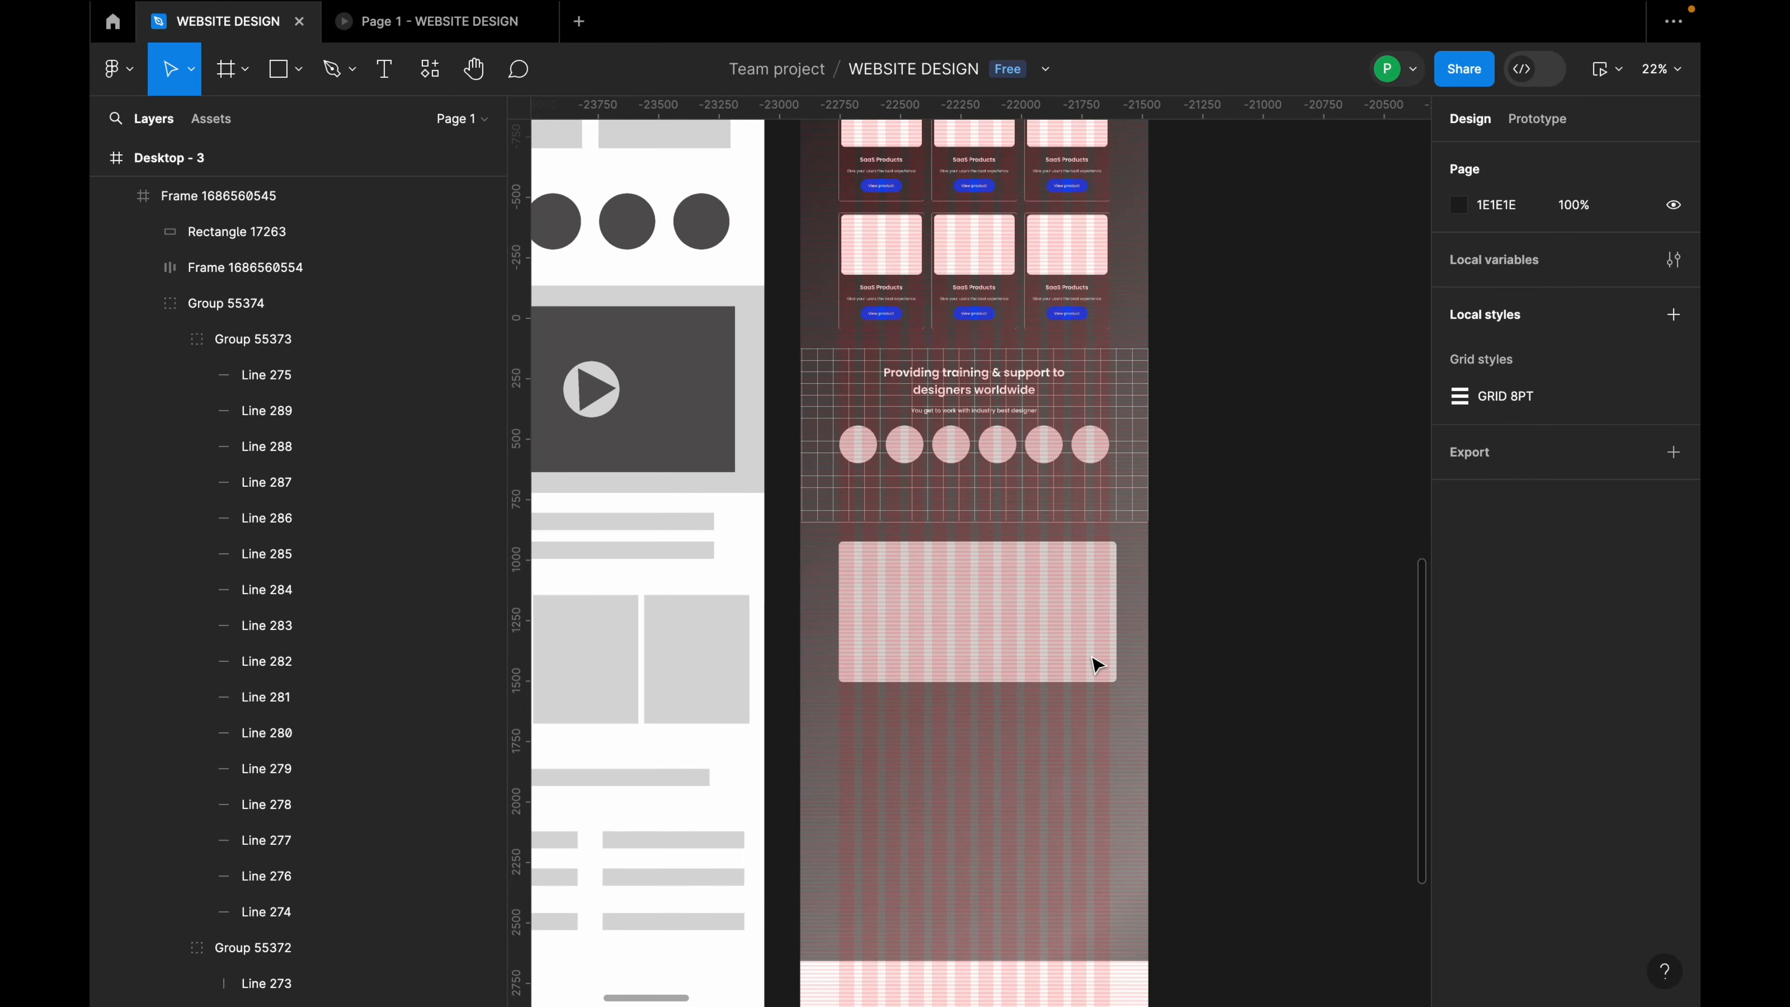
{"action": "scroll", "coordinate": [1096, 665], "scroll_direction": "down", "scroll_amount": 2}
Step: Copy the wireframe's play button circle and triangle onto the dark page's video block
{"action": "left_click", "coordinate": [673, 433]}
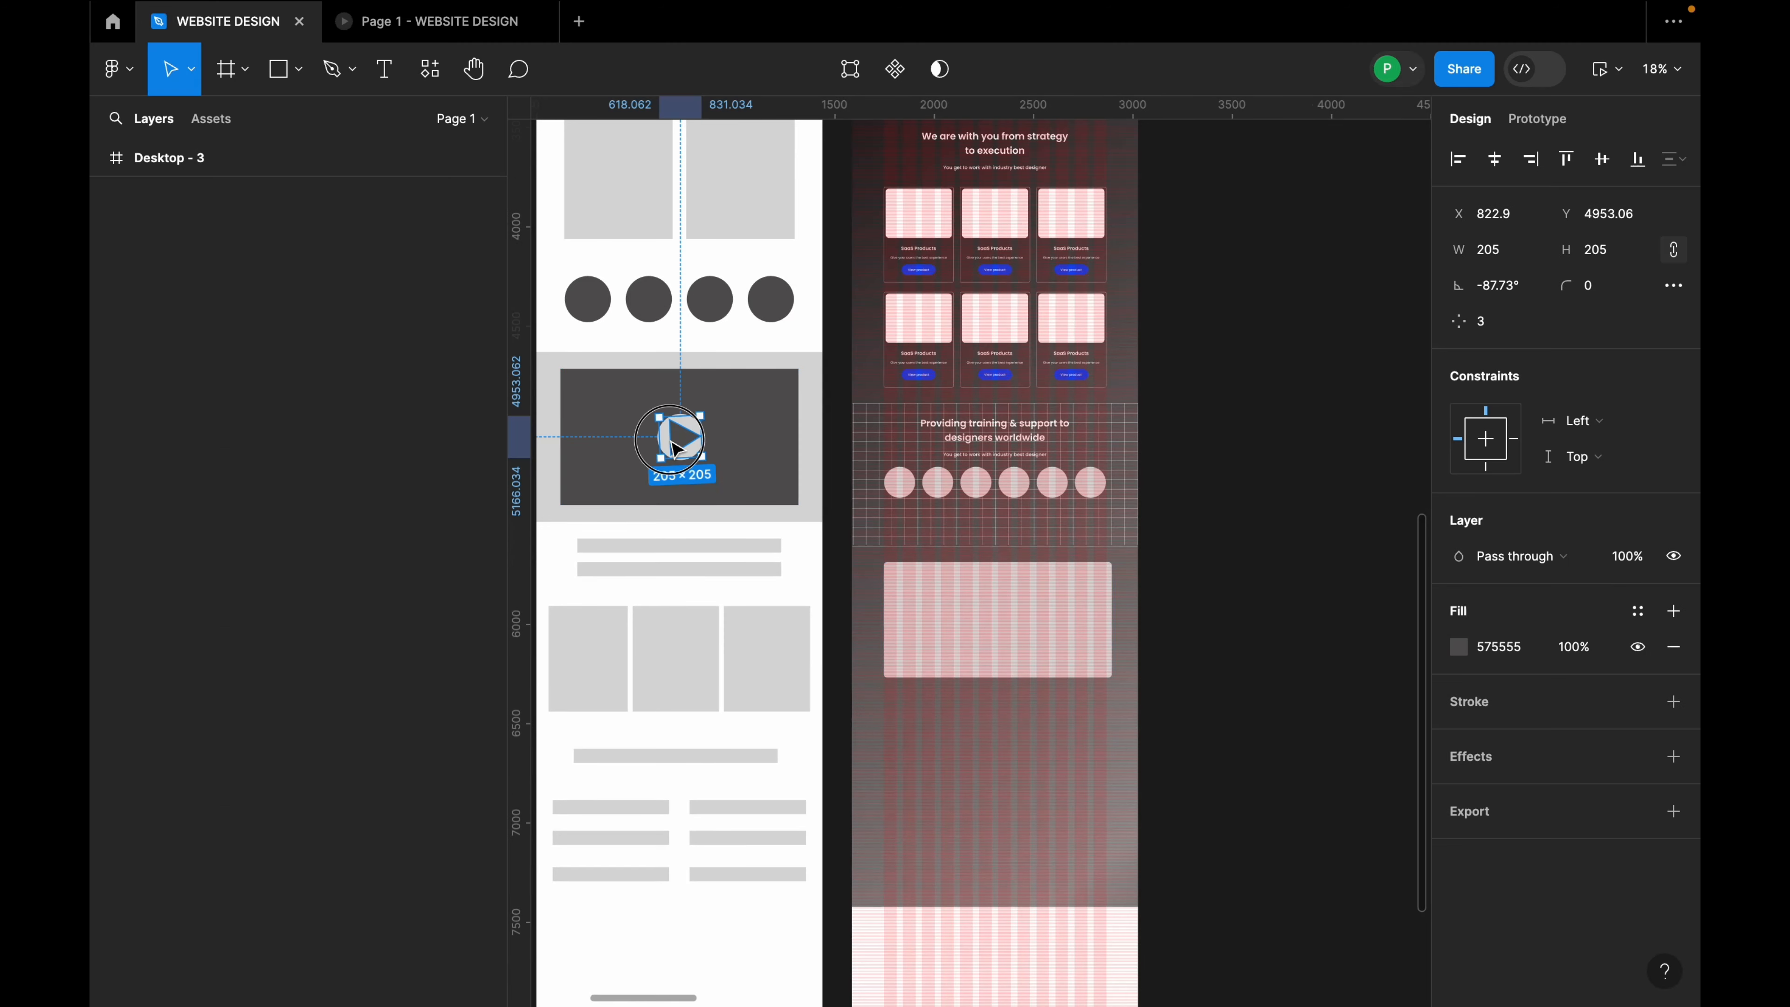
{"action": "scroll", "coordinate": [677, 444], "scroll_direction": "up", "scroll_amount": 5}
{"action": "left_click", "coordinate": [754, 462]}
{"action": "left_click", "coordinate": [695, 474]}
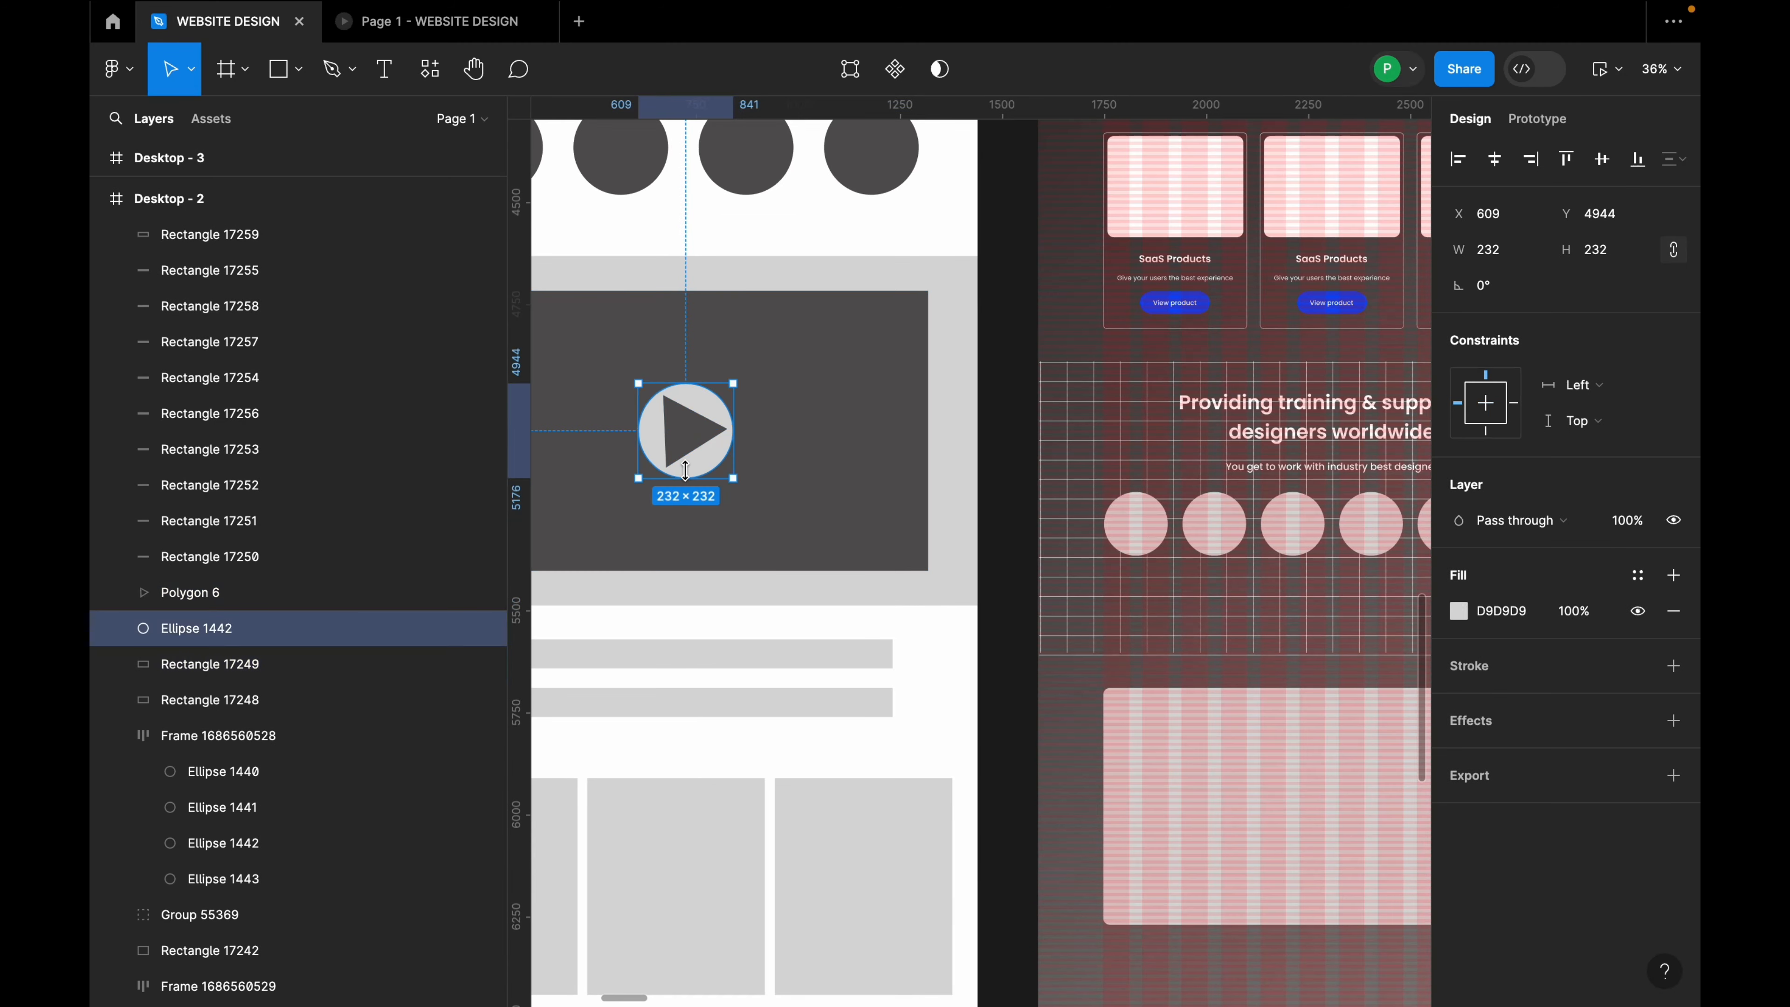
{"action": "left_click", "coordinate": [696, 455], "text": "shift"}
{"action": "left_click_drag", "start_coordinate": [731, 457], "coordinate": [1318, 813]}
{"action": "scroll", "coordinate": [1079, 747], "scroll_direction": "down", "scroll_amount": 2}
{"action": "scroll", "coordinate": [1079, 747], "scroll_direction": "down", "scroll_amount": 2}
{"action": "scroll", "coordinate": [1328, 658], "scroll_direction": "down", "scroll_amount": 4}
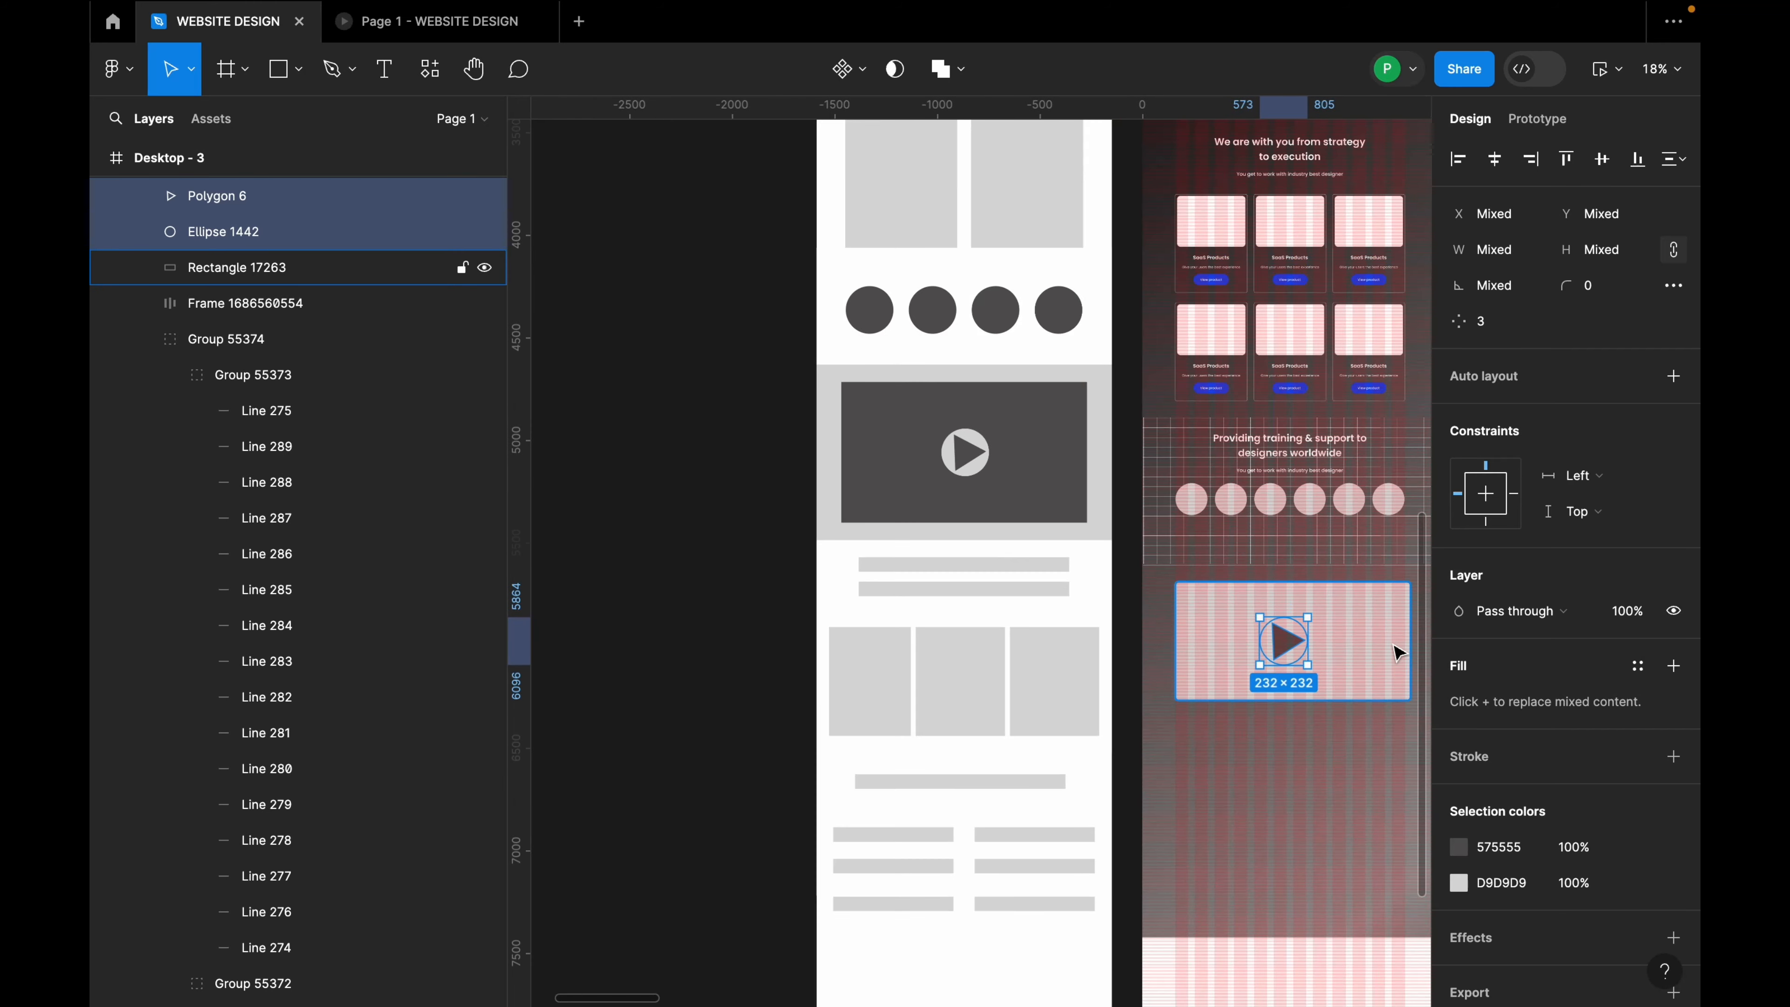
{"action": "scroll", "coordinate": [1393, 648], "scroll_direction": "up", "scroll_amount": 5}
{"action": "left_click_drag", "start_coordinate": [1209, 653], "coordinate": [1285, 649]}
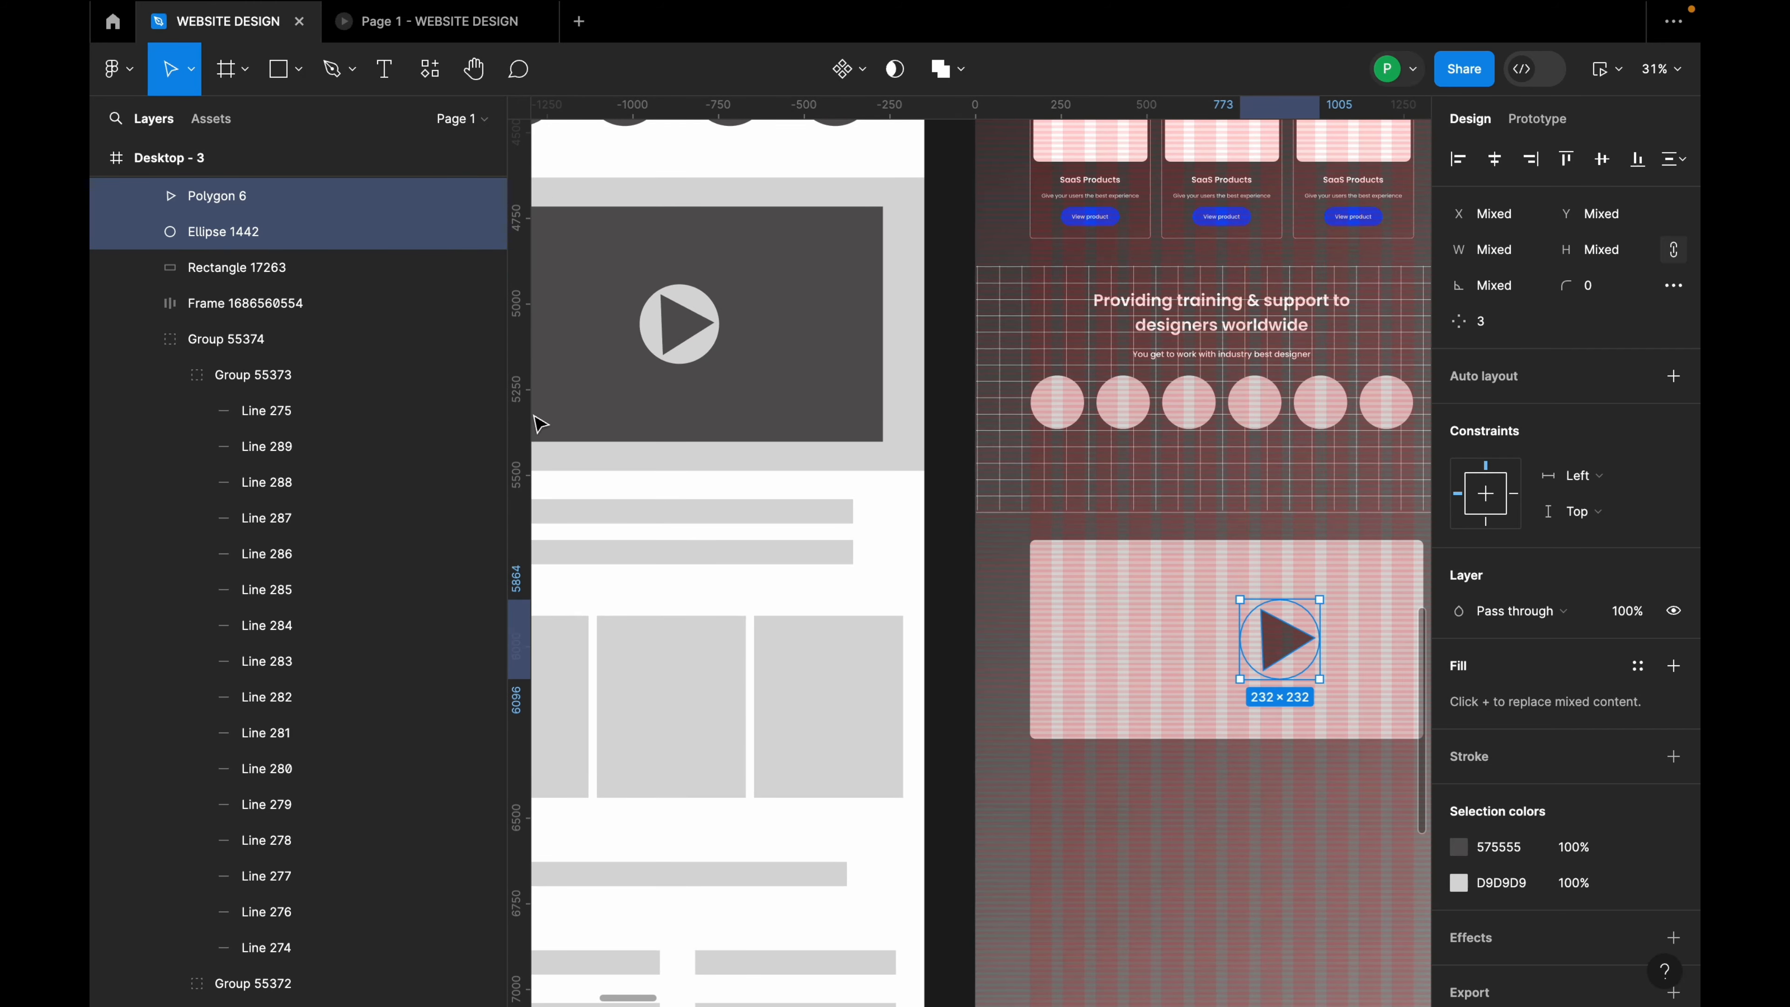
{"action": "left_click", "coordinate": [276, 232]}
Step: Give the play button's circle a diagonal black linear-gradient fill
{"action": "left_click", "coordinate": [1460, 612]}
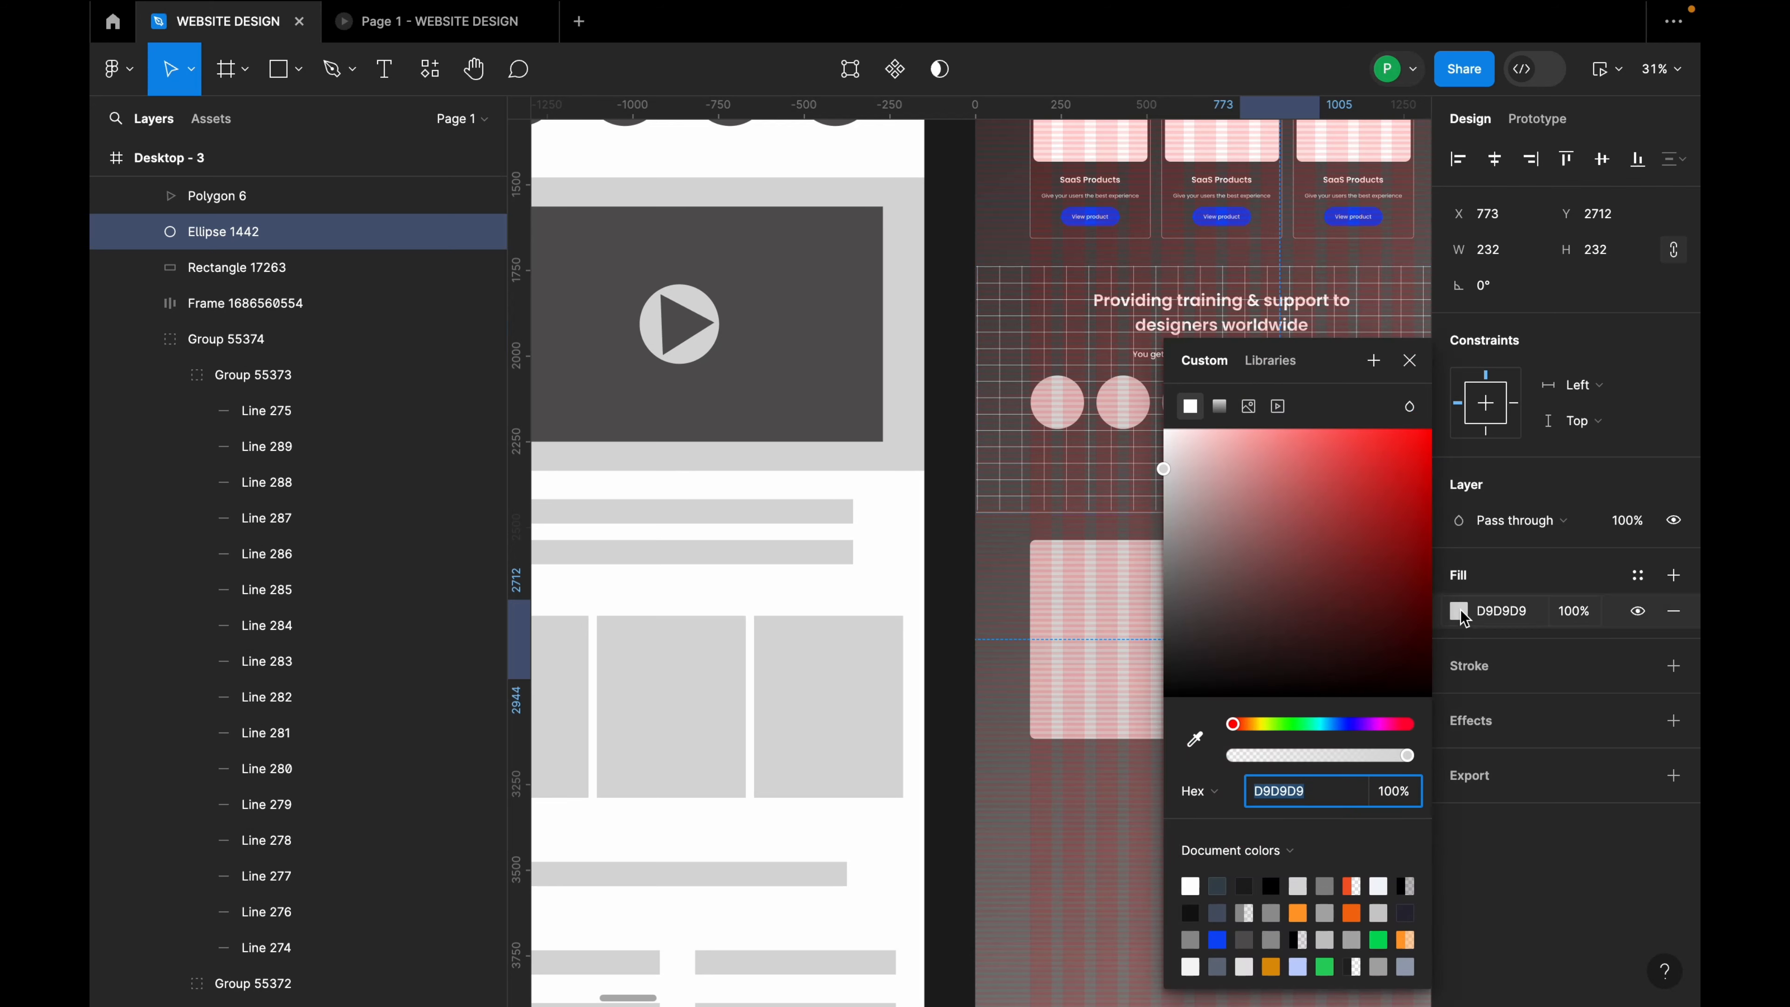
{"action": "left_click_drag", "start_coordinate": [1183, 674], "coordinate": [1167, 751]}
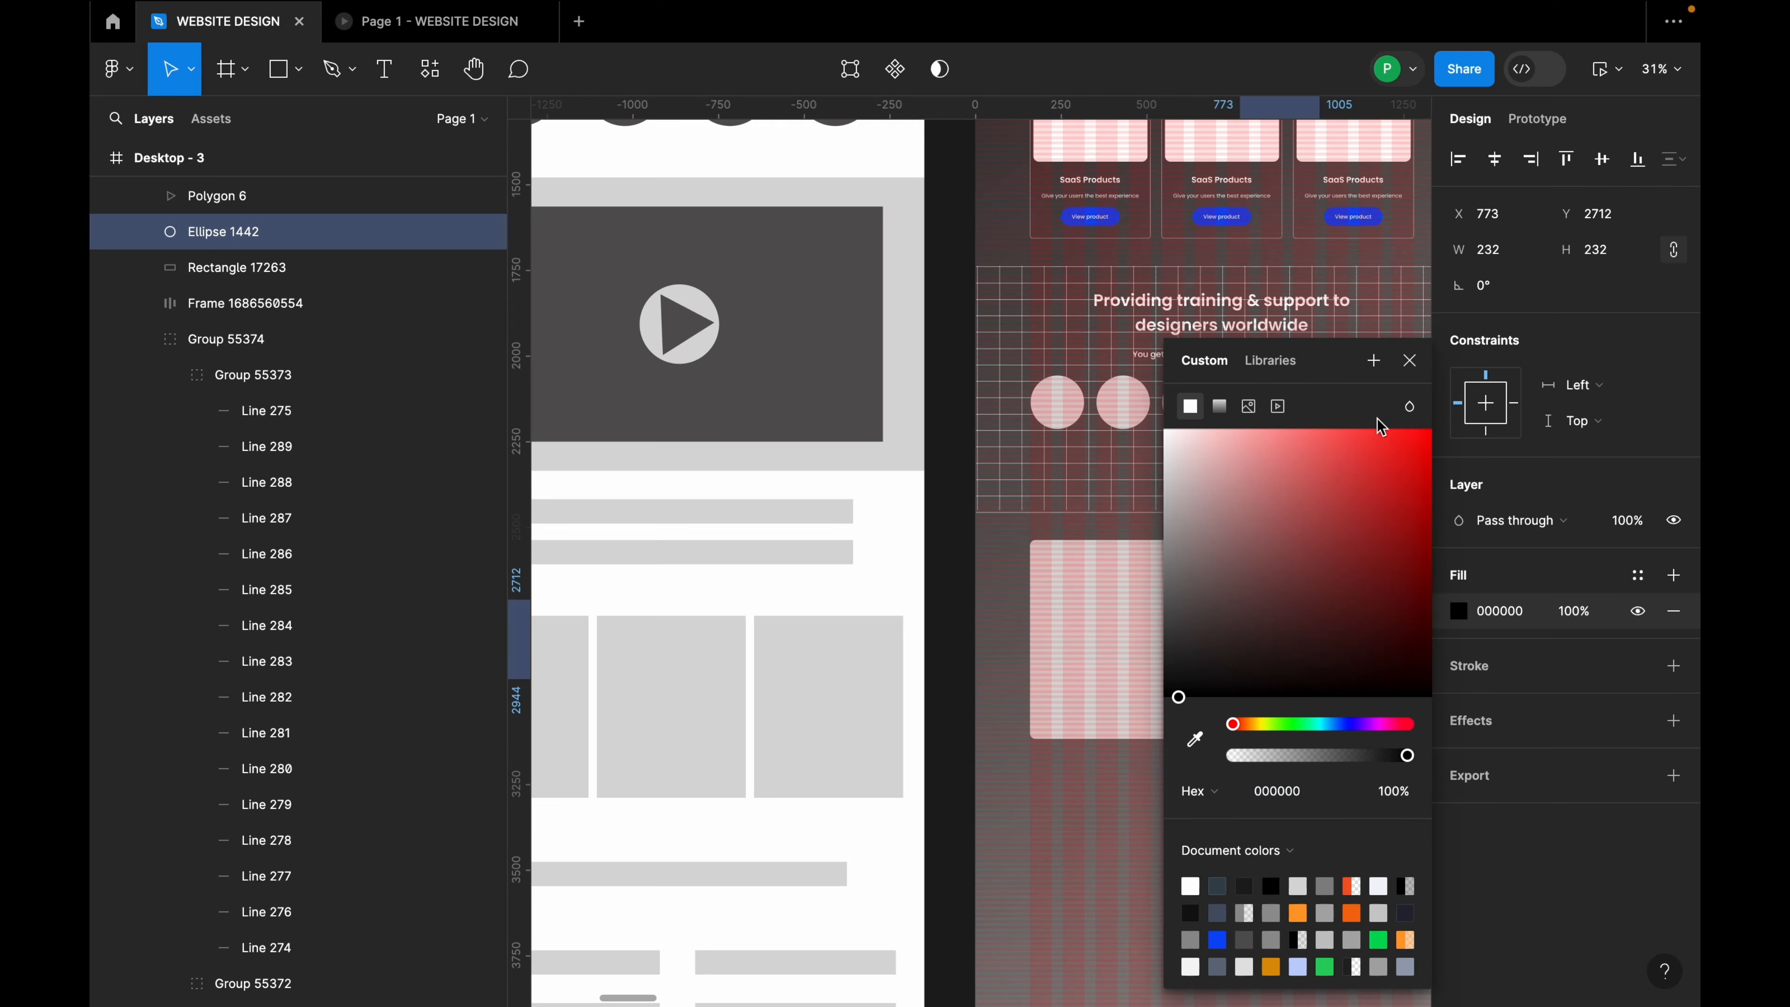
{"action": "left_click_drag", "start_coordinate": [1353, 372], "coordinate": [1582, 363]}
{"action": "left_click", "coordinate": [1455, 381]}
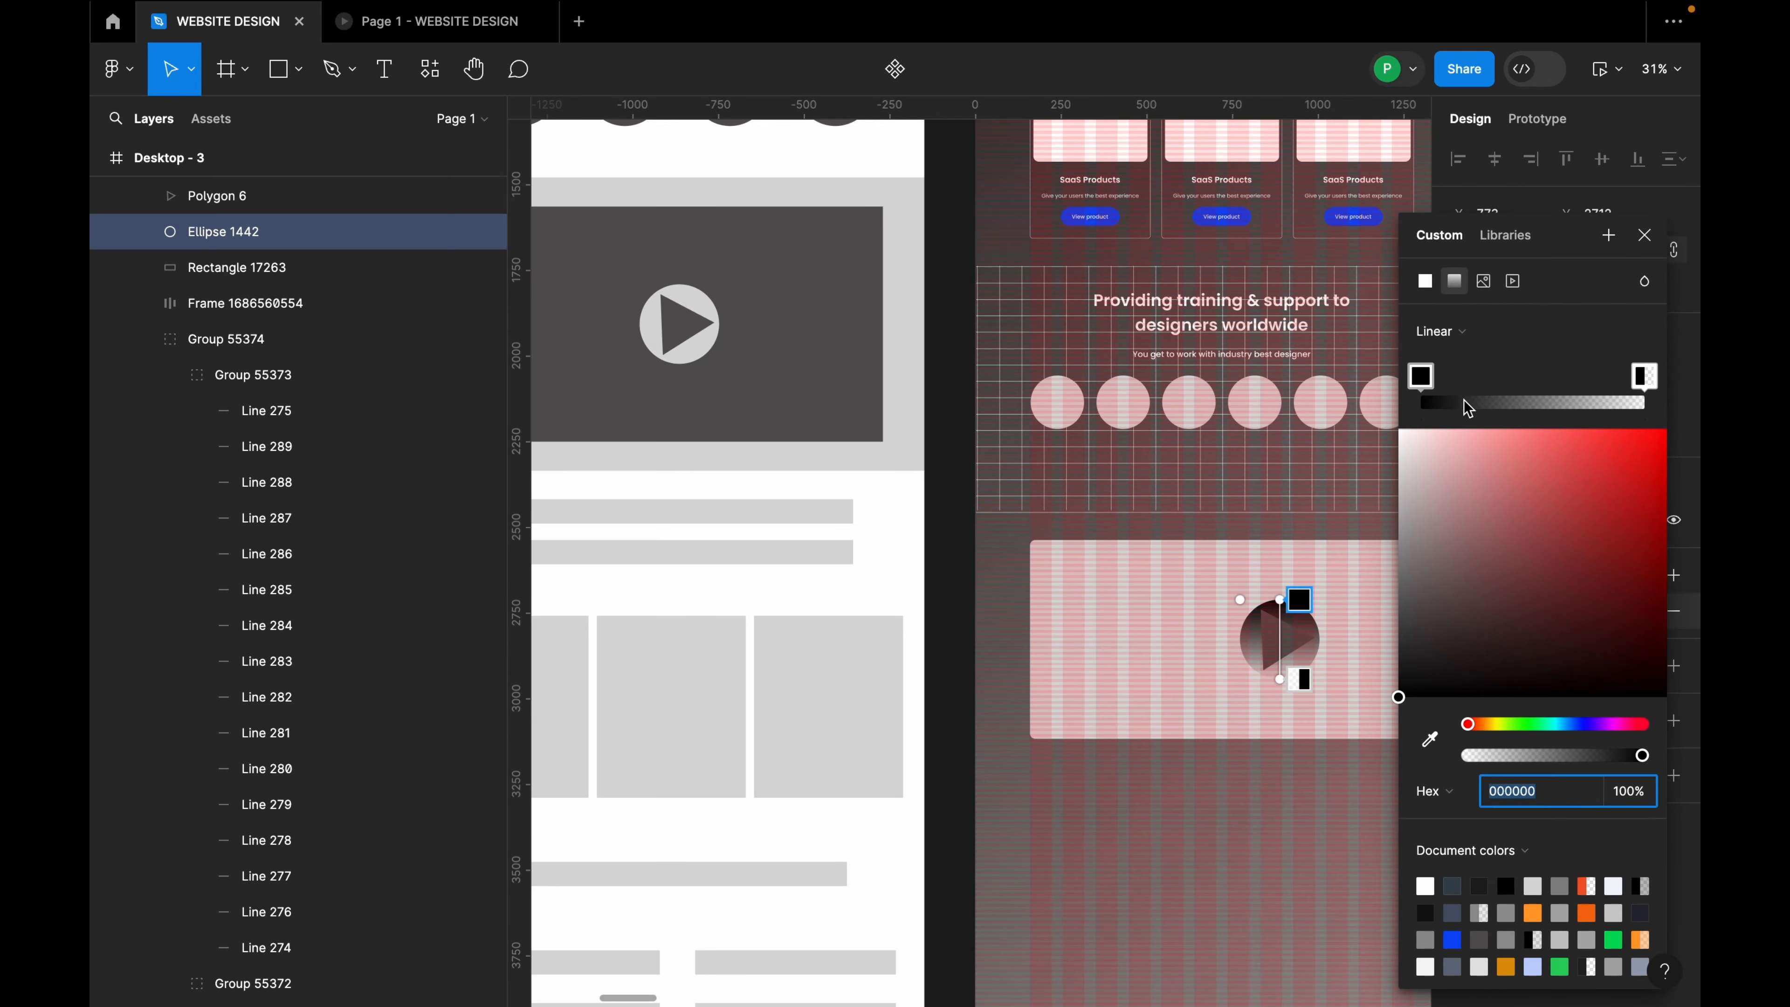
{"action": "left_click_drag", "start_coordinate": [1279, 599], "coordinate": [1255, 599]}
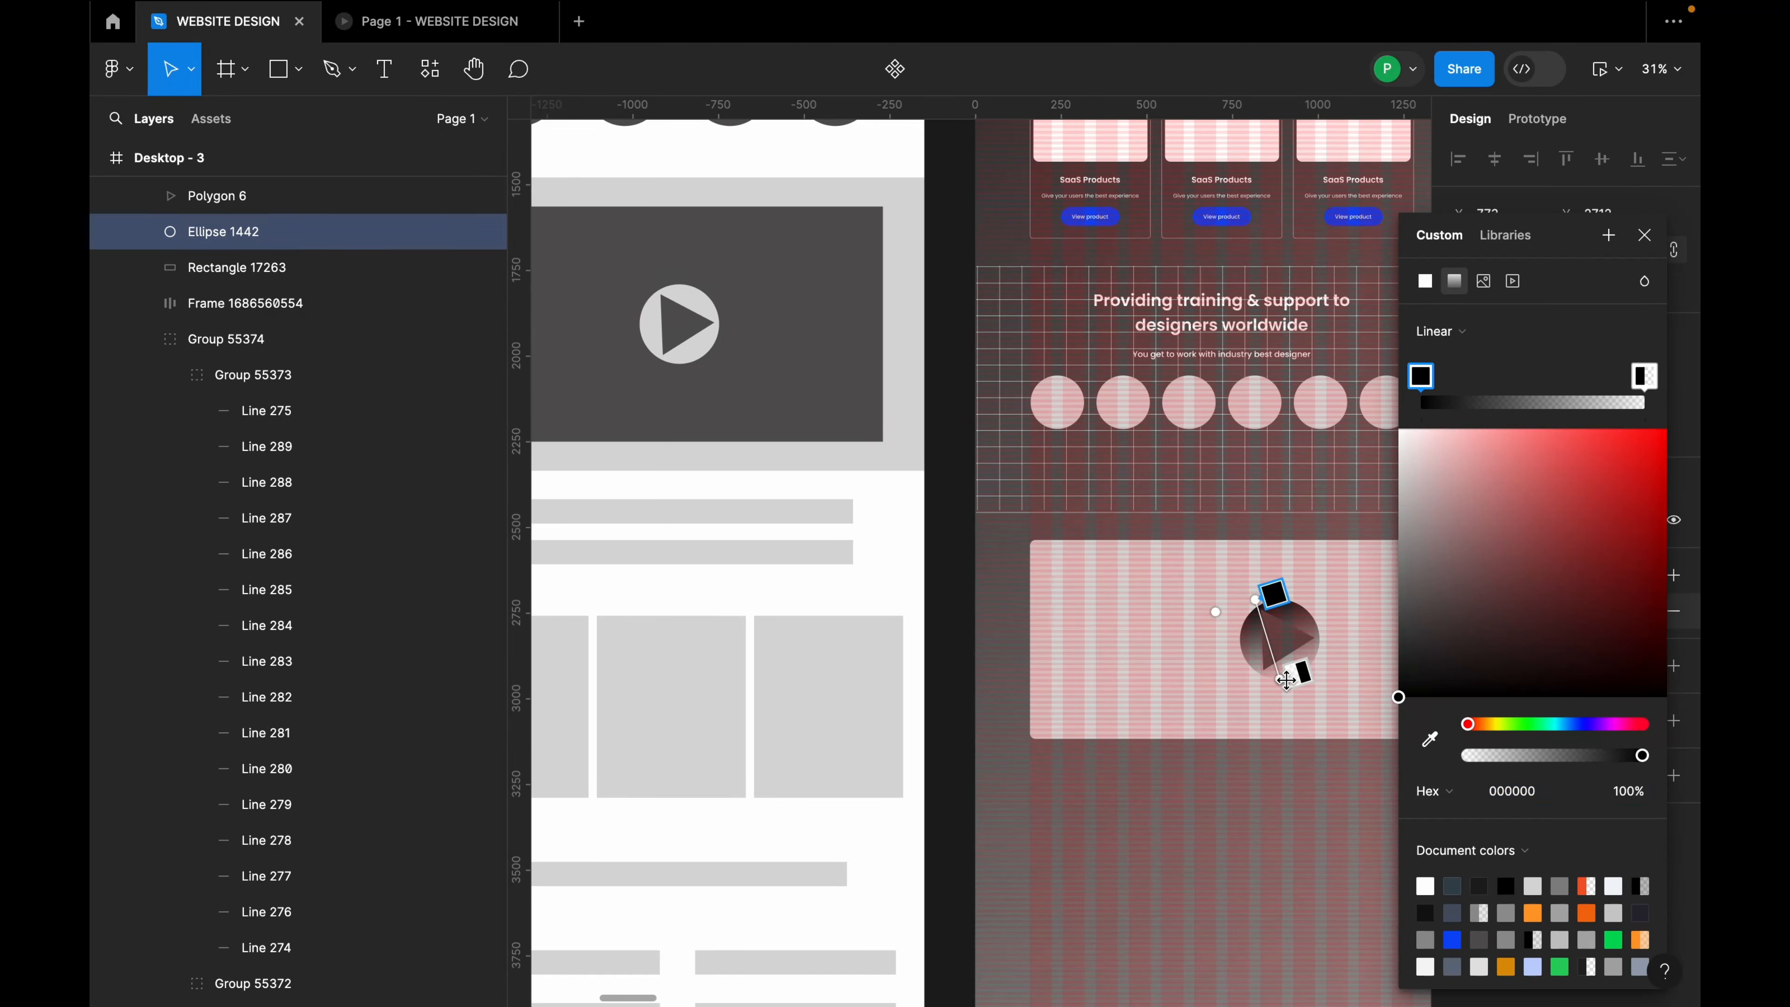
{"action": "left_click_drag", "start_coordinate": [1286, 680], "coordinate": [1323, 693]}
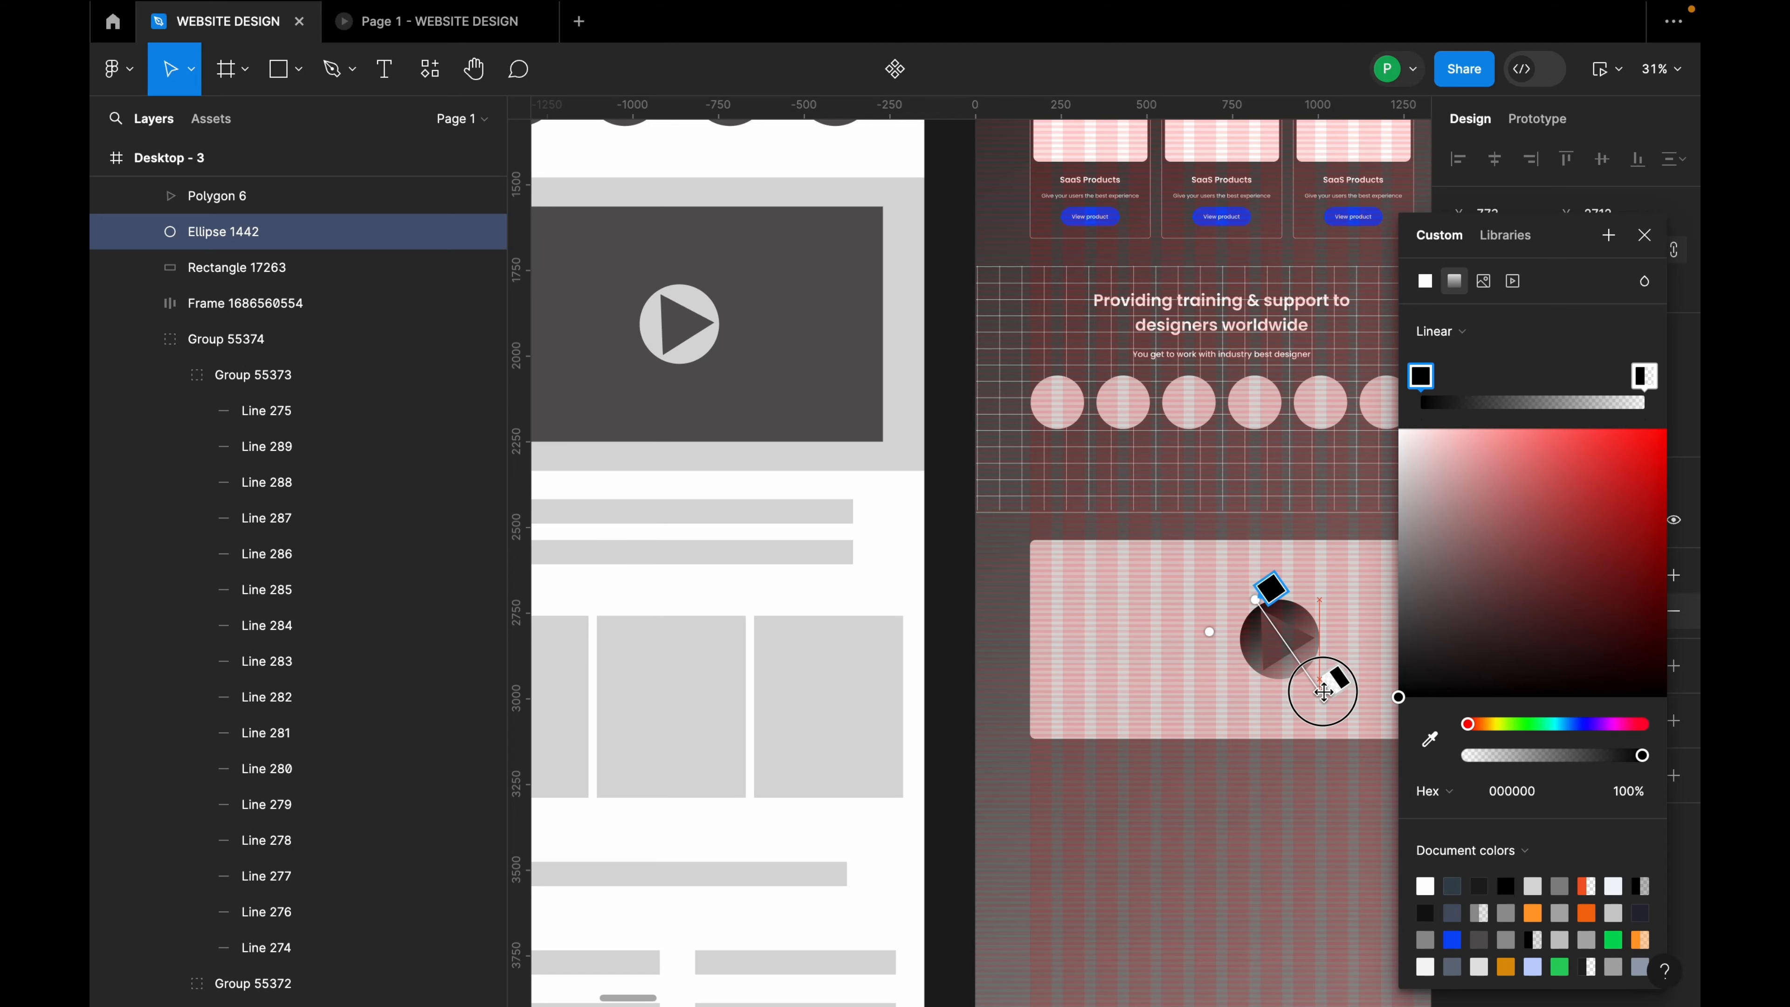
{"action": "left_click", "coordinate": [1646, 235]}
Step: Centre the play triangle in the circle and fill it white FFFFFF
{"action": "left_click", "coordinate": [1401, 582]}
{"action": "scroll", "coordinate": [1235, 659], "scroll_direction": "up", "scroll_amount": 2}
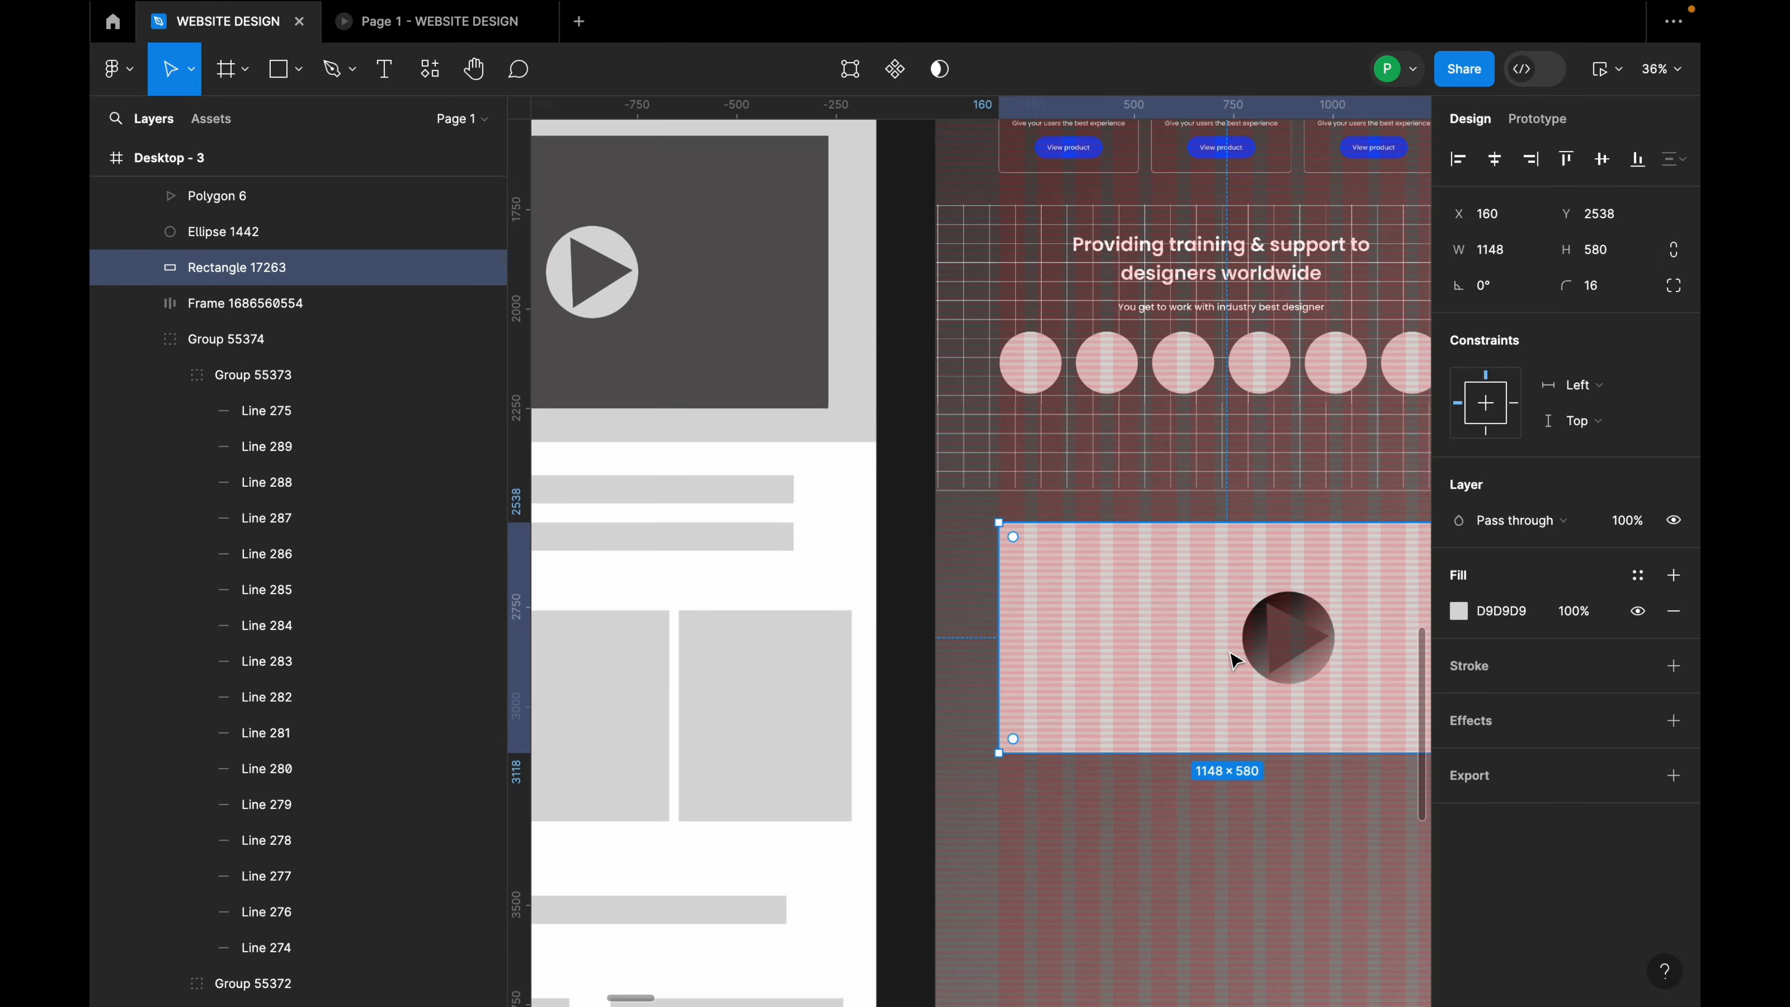
{"action": "left_click", "coordinate": [1294, 650]}
{"action": "left_click", "coordinate": [314, 230]}
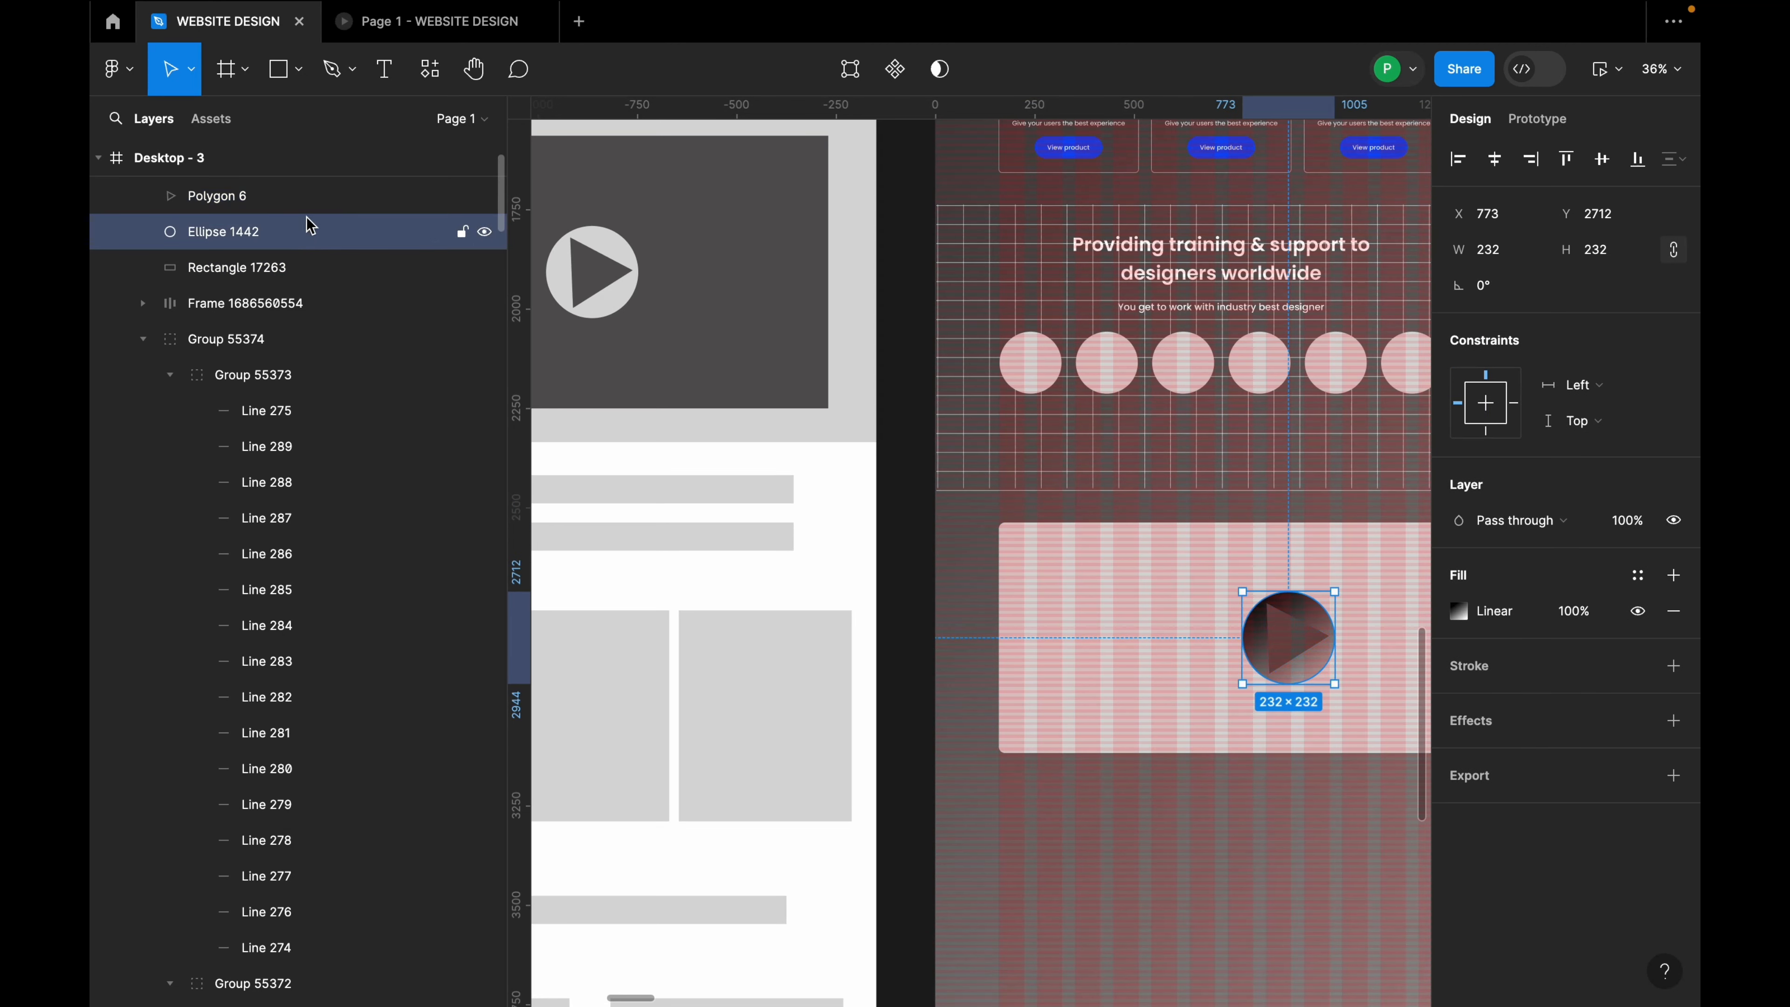
{"action": "left_click", "coordinate": [306, 203]}
{"action": "left_click_drag", "start_coordinate": [1300, 641], "coordinate": [1304, 646]}
{"action": "left_click", "coordinate": [1466, 652]}
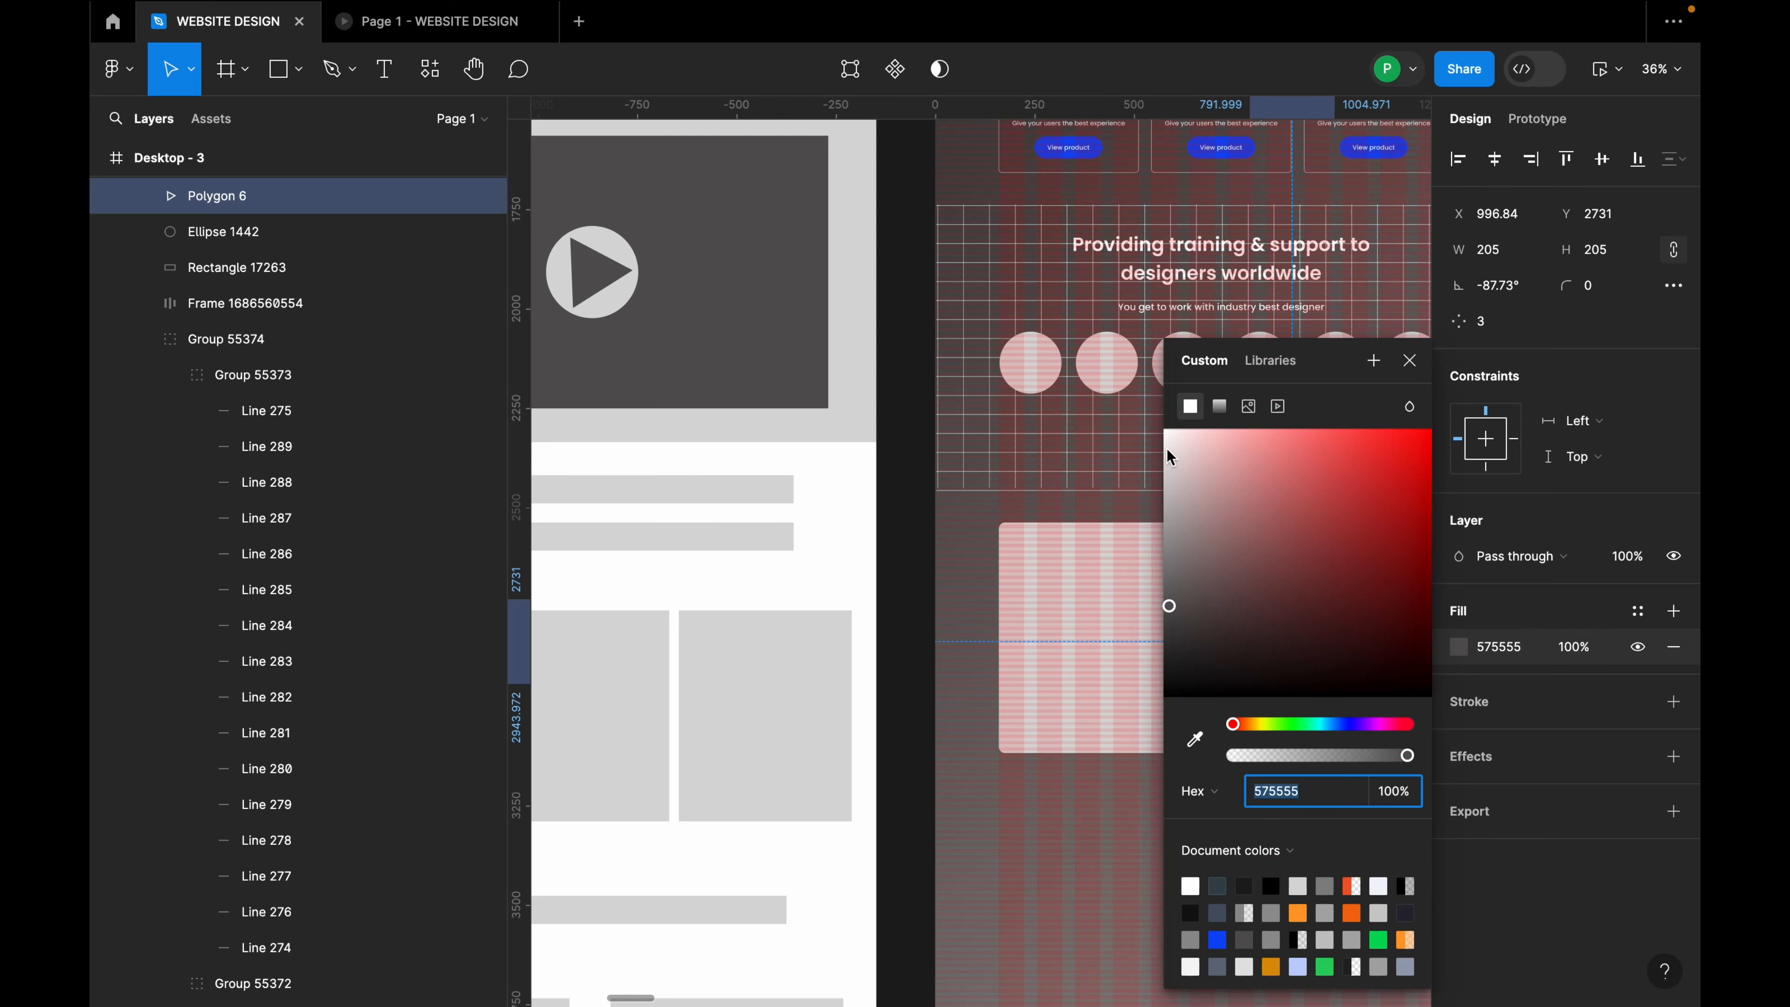
{"action": "left_click_drag", "start_coordinate": [1170, 457], "coordinate": [1156, 422]}
{"action": "left_click", "coordinate": [1409, 361]}
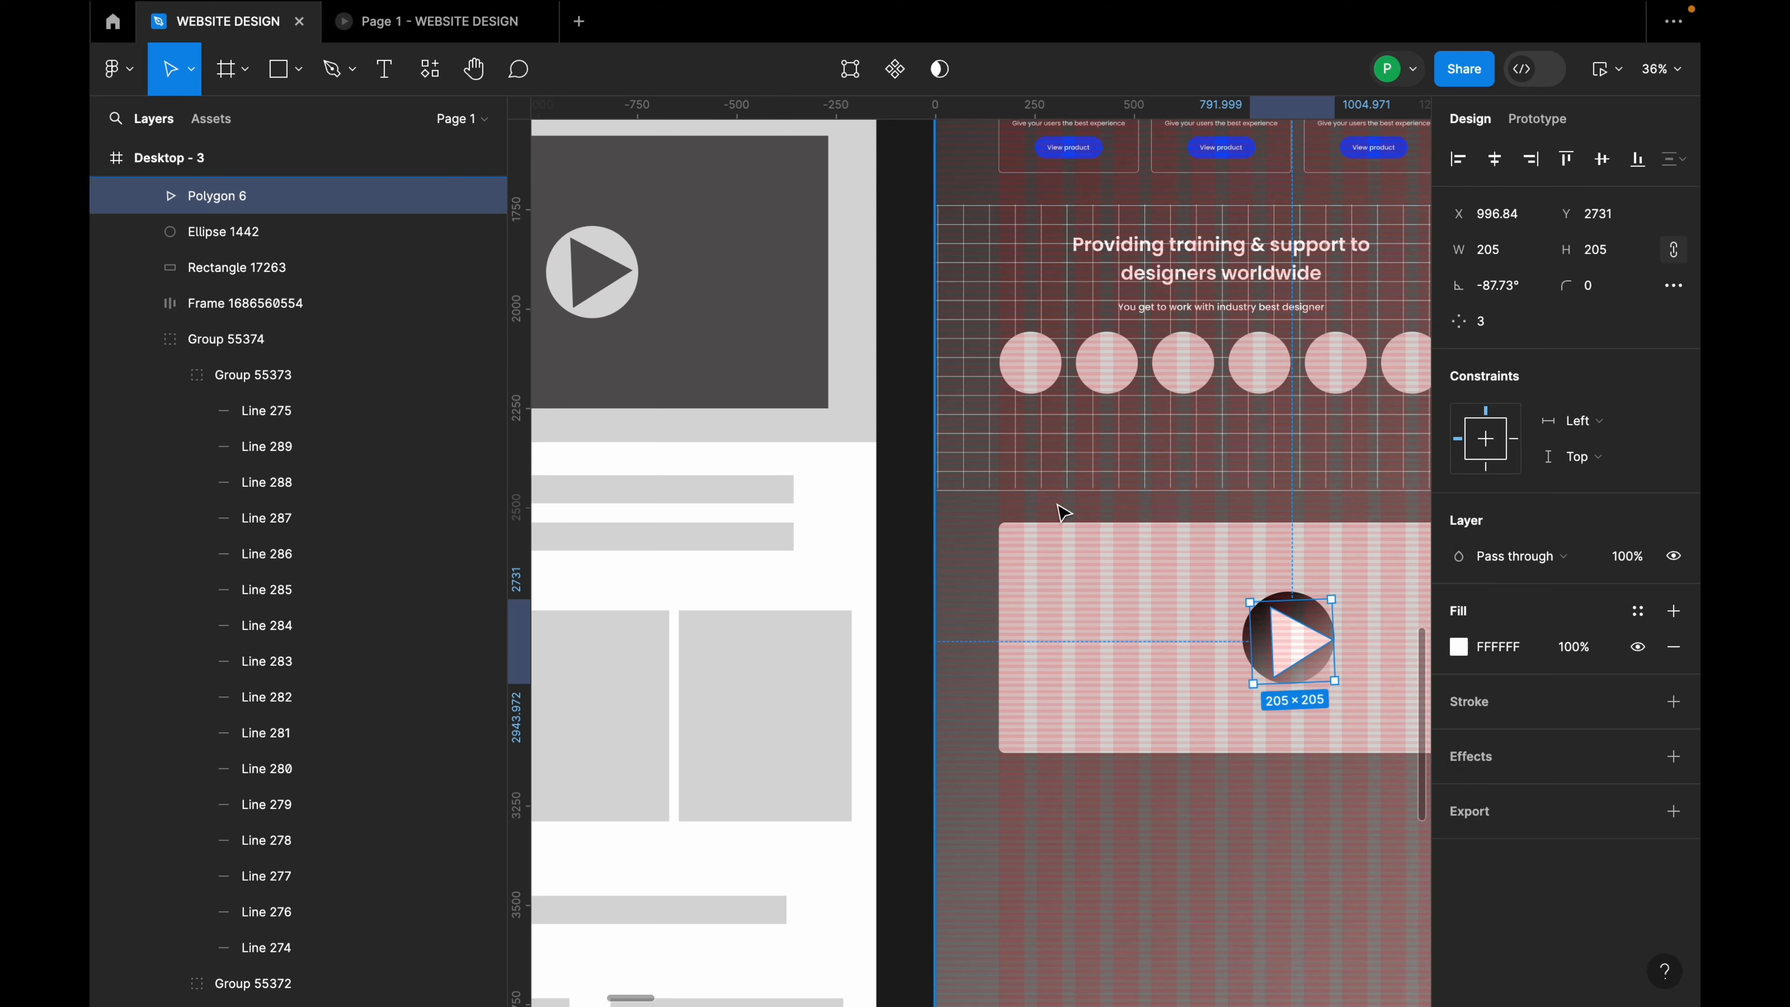
{"action": "left_click", "coordinate": [1038, 531]}
{"action": "scroll", "coordinate": [1282, 584], "scroll_direction": "down", "scroll_amount": 5}
{"action": "scroll", "coordinate": [1283, 583], "scroll_direction": "up", "scroll_amount": 2}
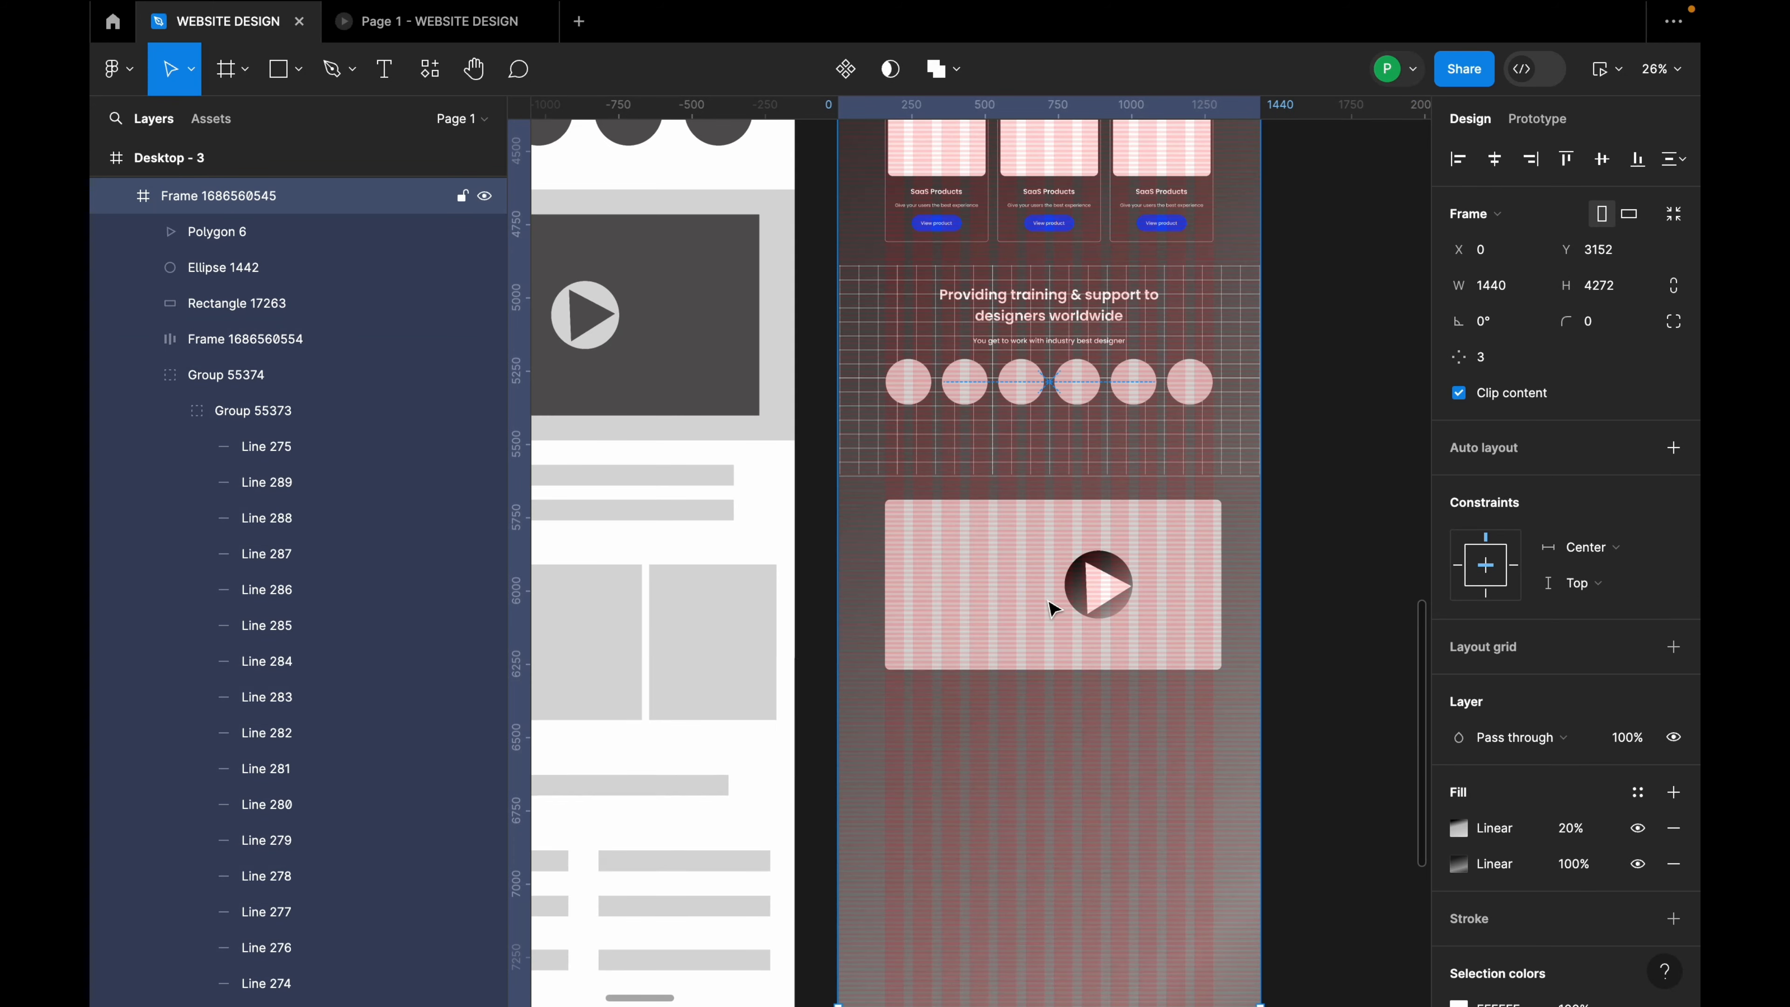
Step: Rotate the play triangle, then group it with the gradient circle as Group 55375
{"action": "left_click", "coordinate": [1107, 600]}
{"action": "scroll", "coordinate": [1103, 592], "scroll_direction": "up", "scroll_amount": 5}
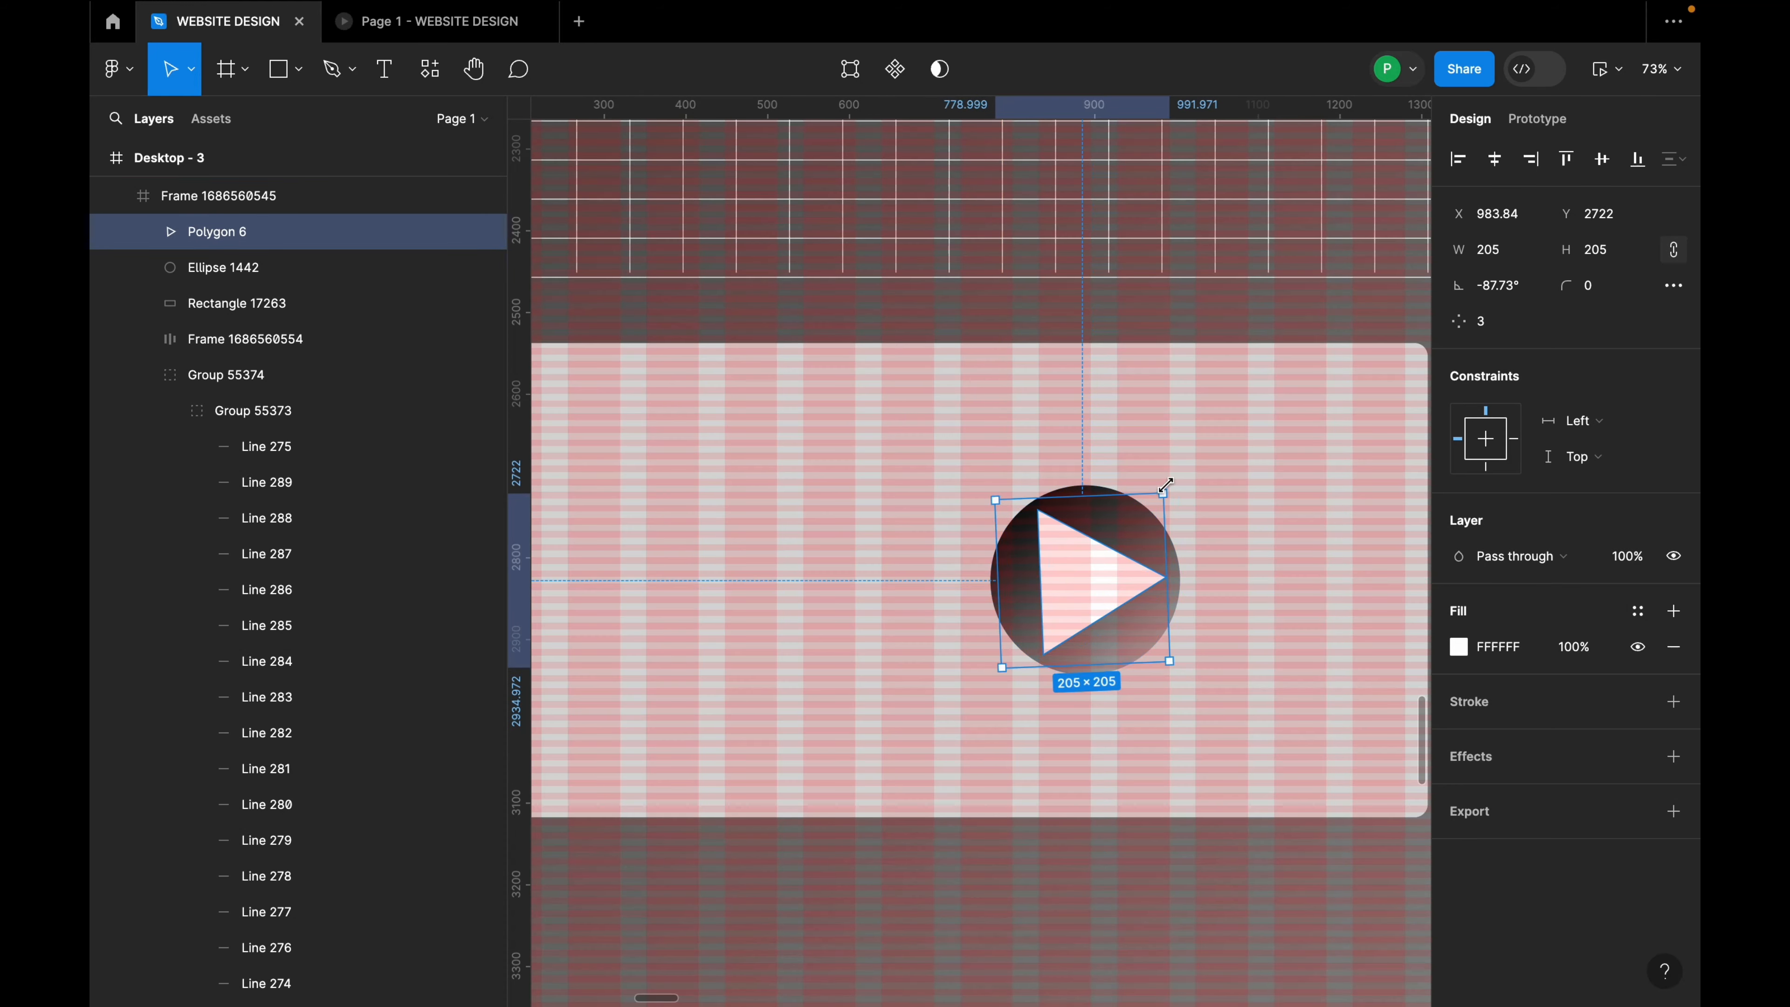
{"action": "left_click_drag", "start_coordinate": [1164, 486], "coordinate": [1012, 380]}
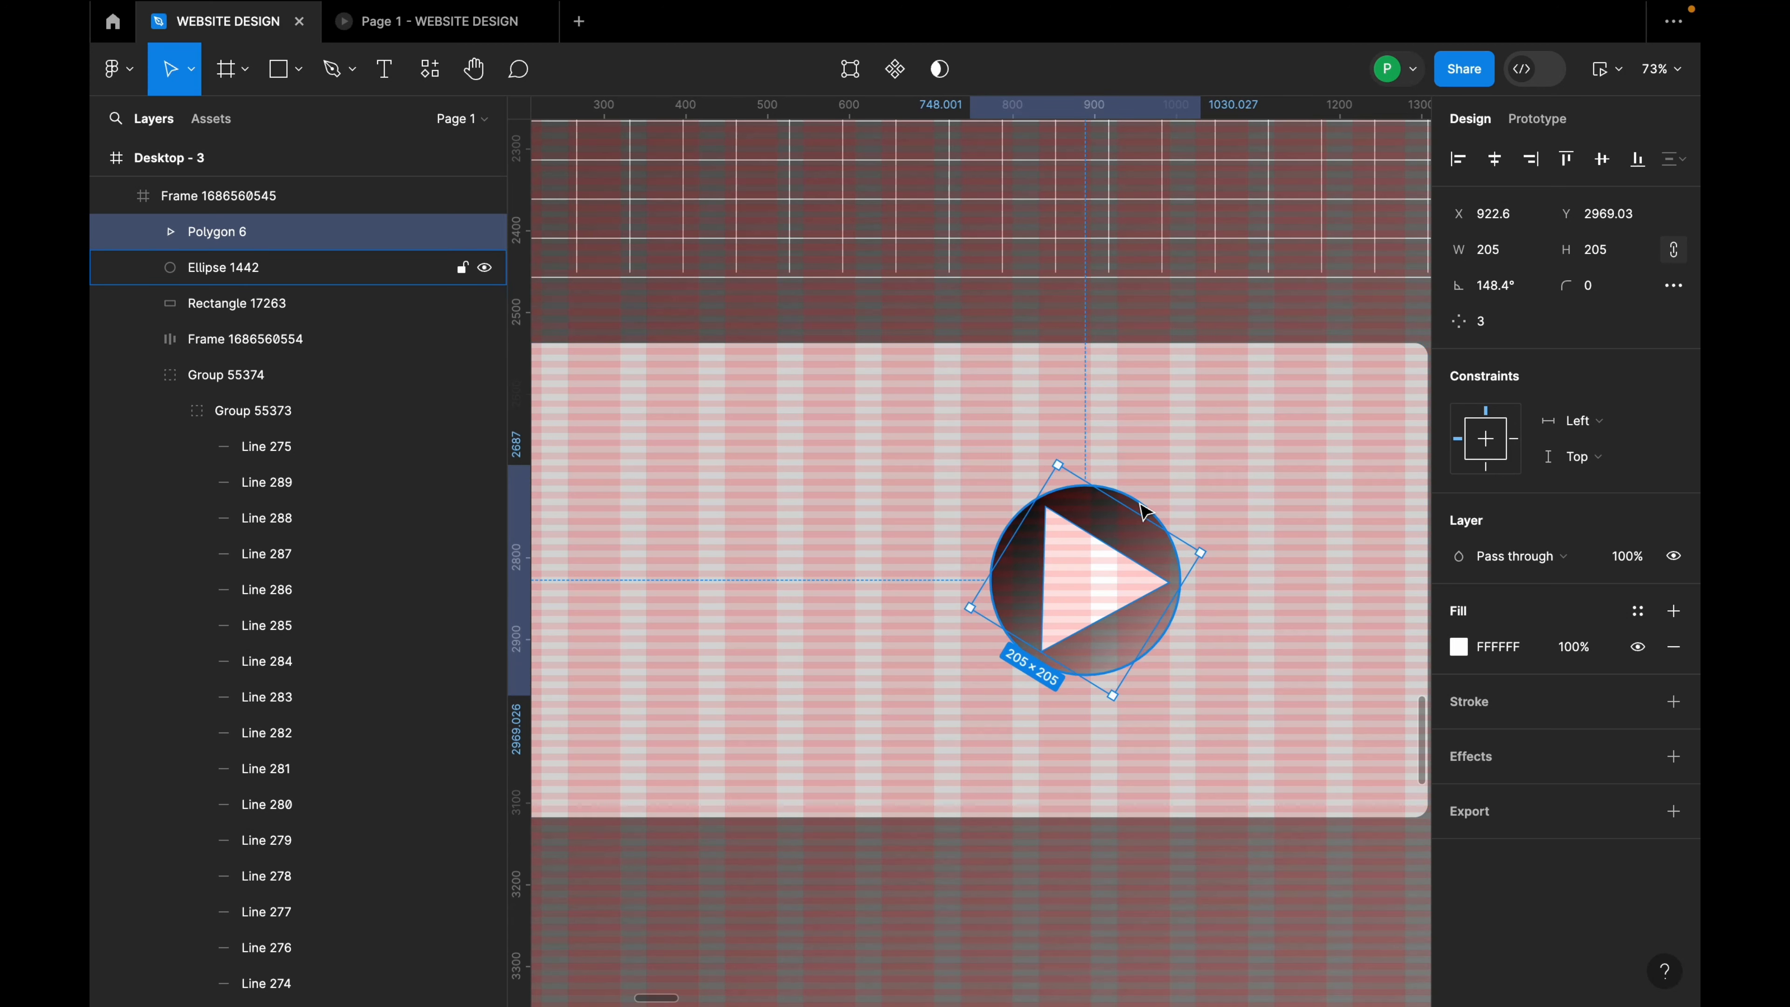
{"action": "left_click", "coordinate": [1145, 512], "text": "shift"}
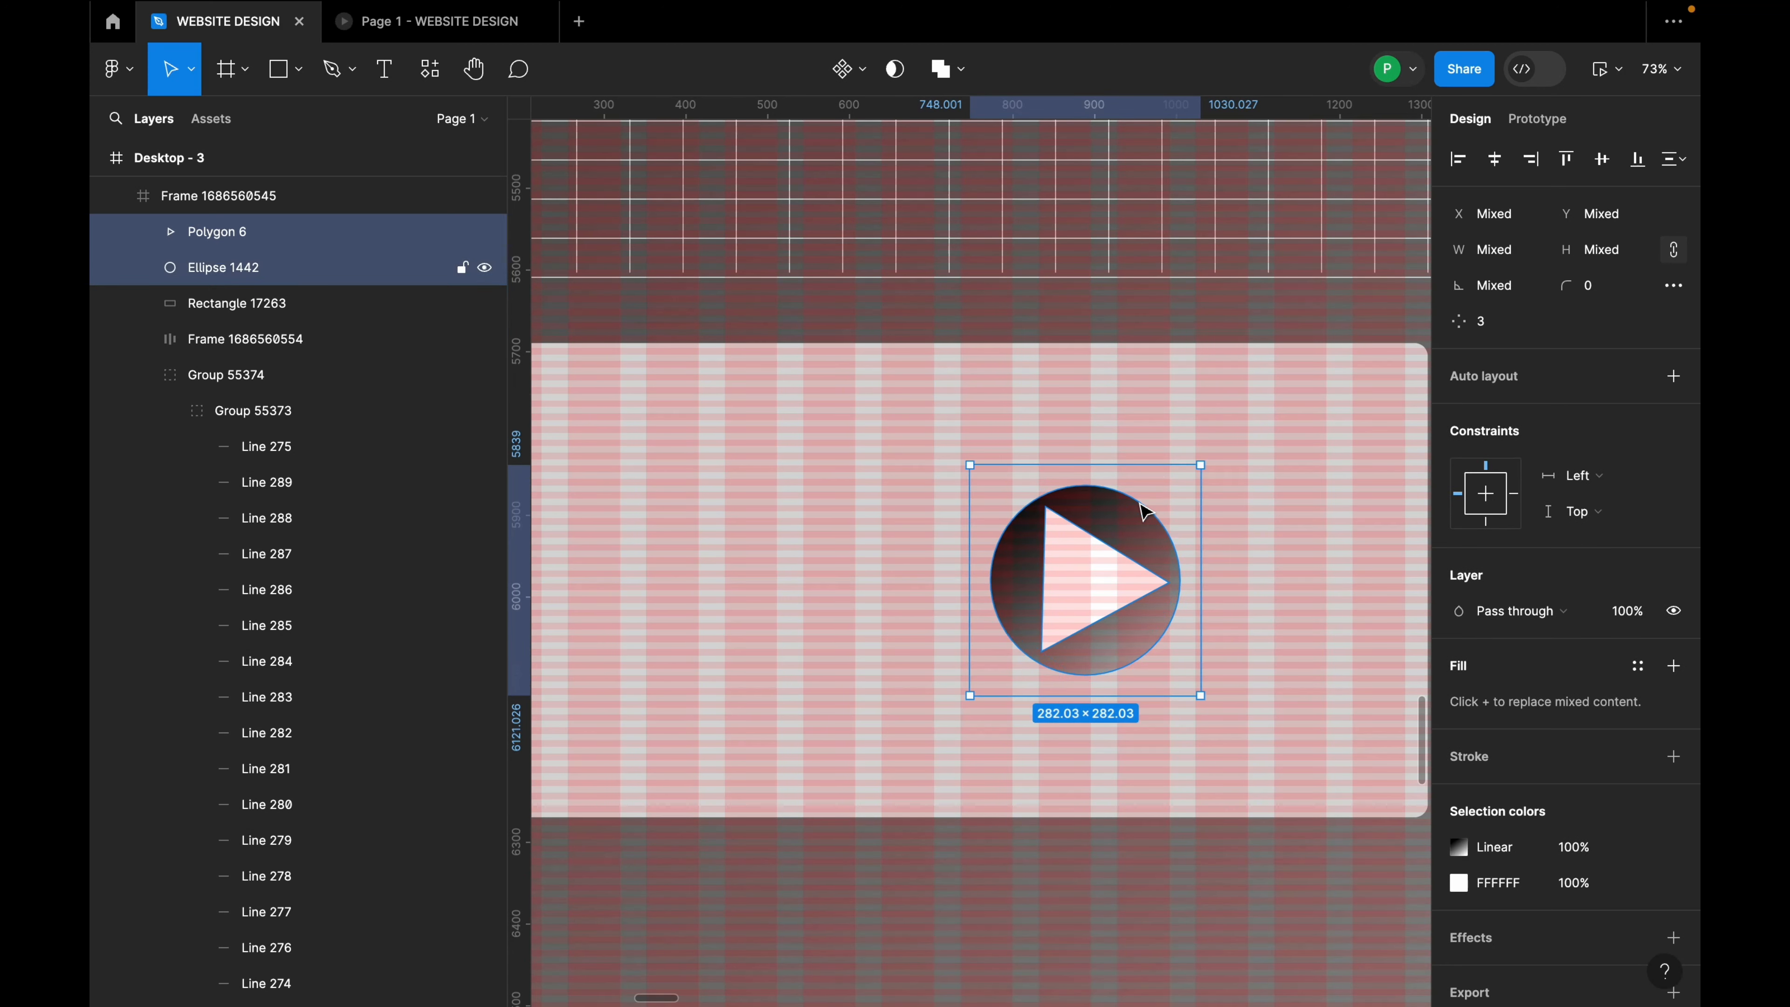
{"action": "right_click", "coordinate": [1132, 566]}
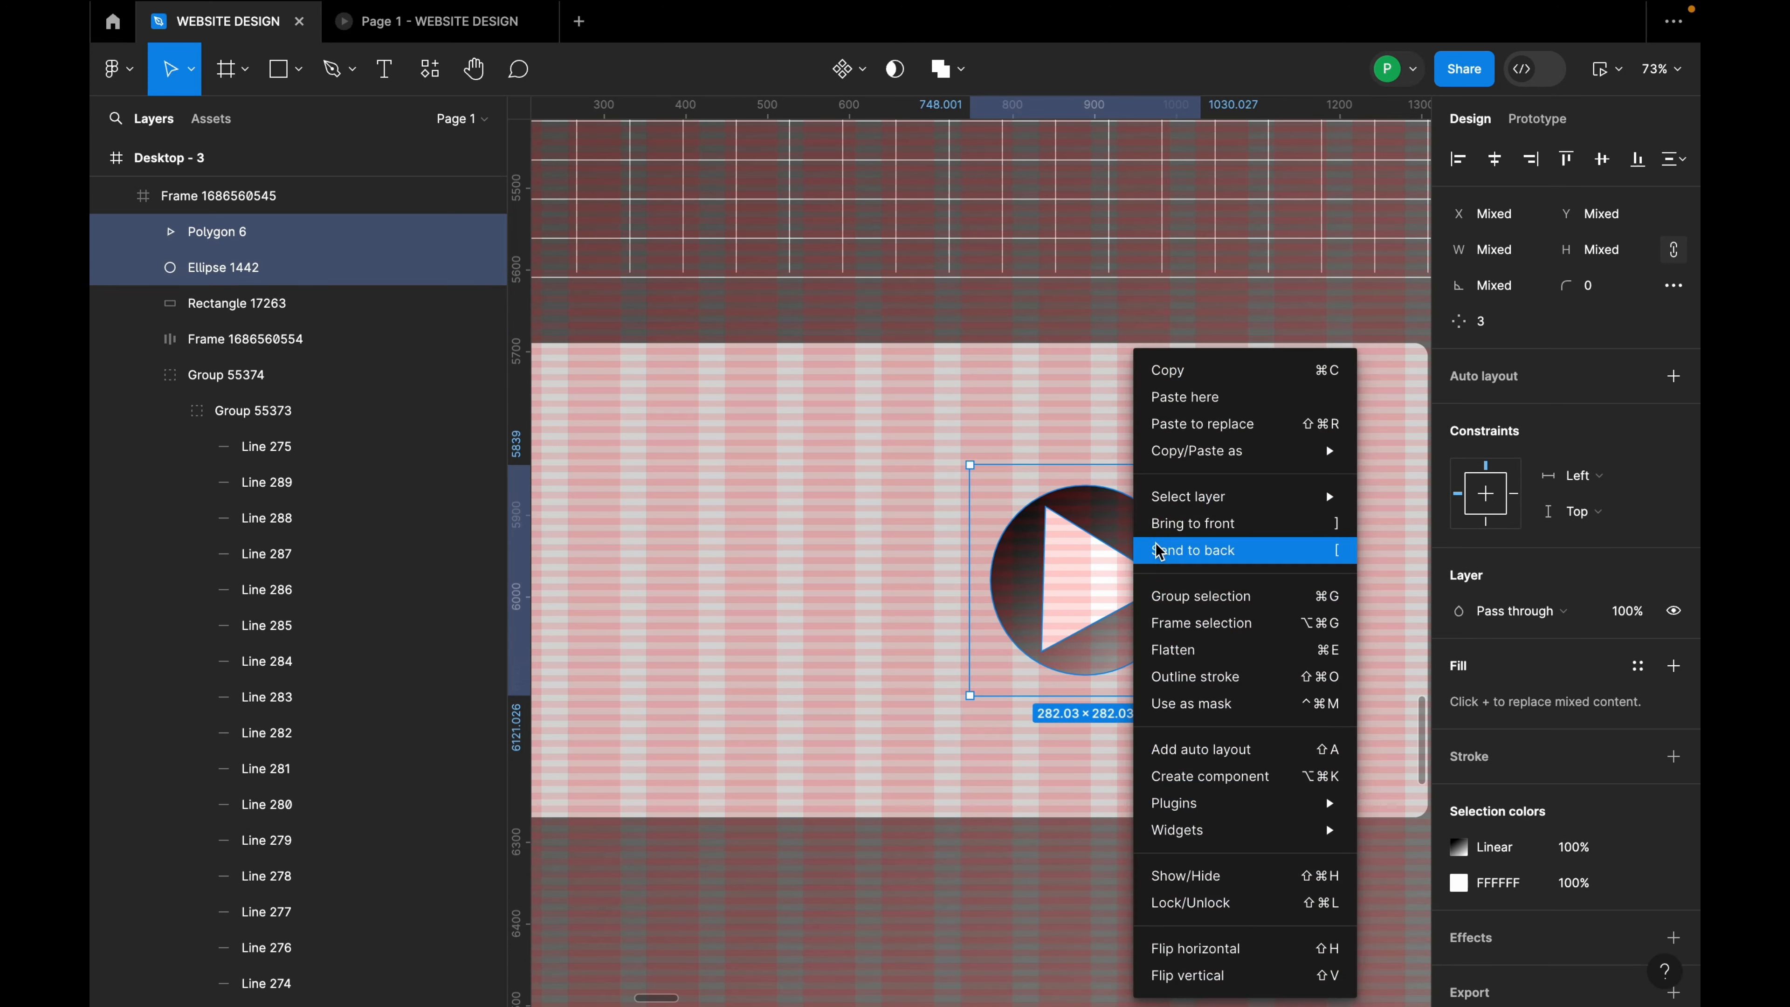
{"action": "left_click", "coordinate": [1184, 599]}
{"action": "scroll", "coordinate": [1092, 577], "scroll_direction": "down", "scroll_amount": 5}
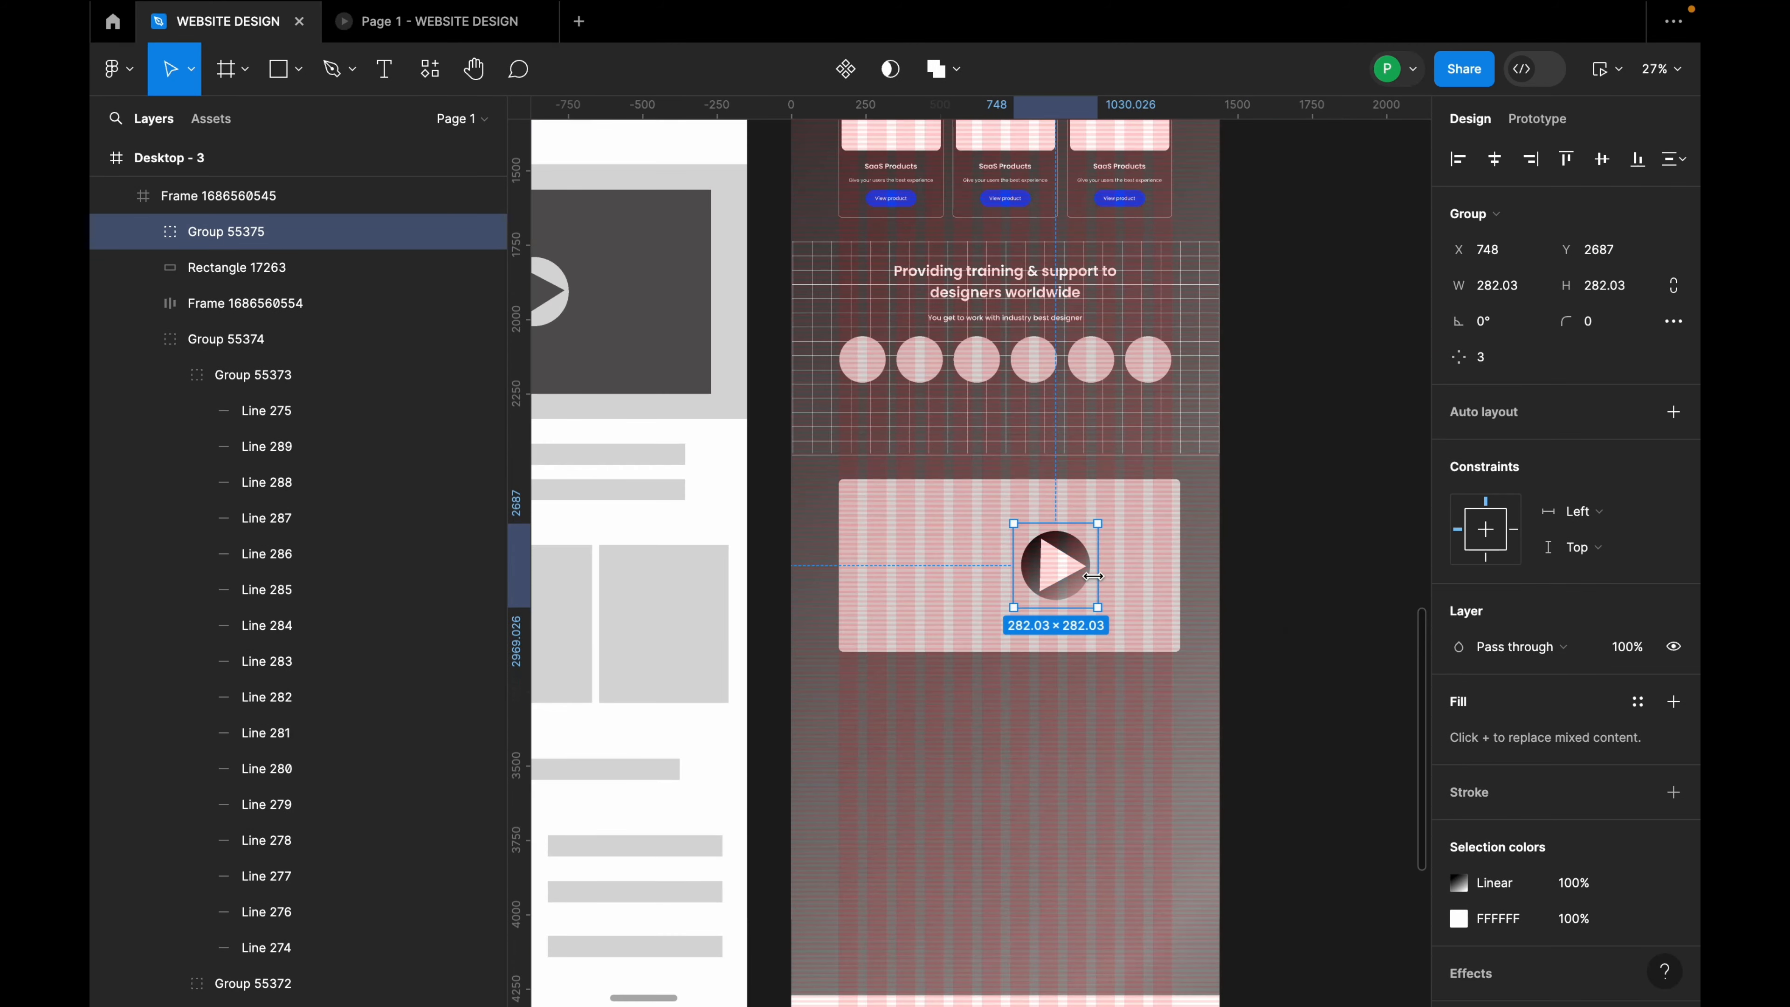
{"action": "left_click", "coordinate": [1130, 568]}
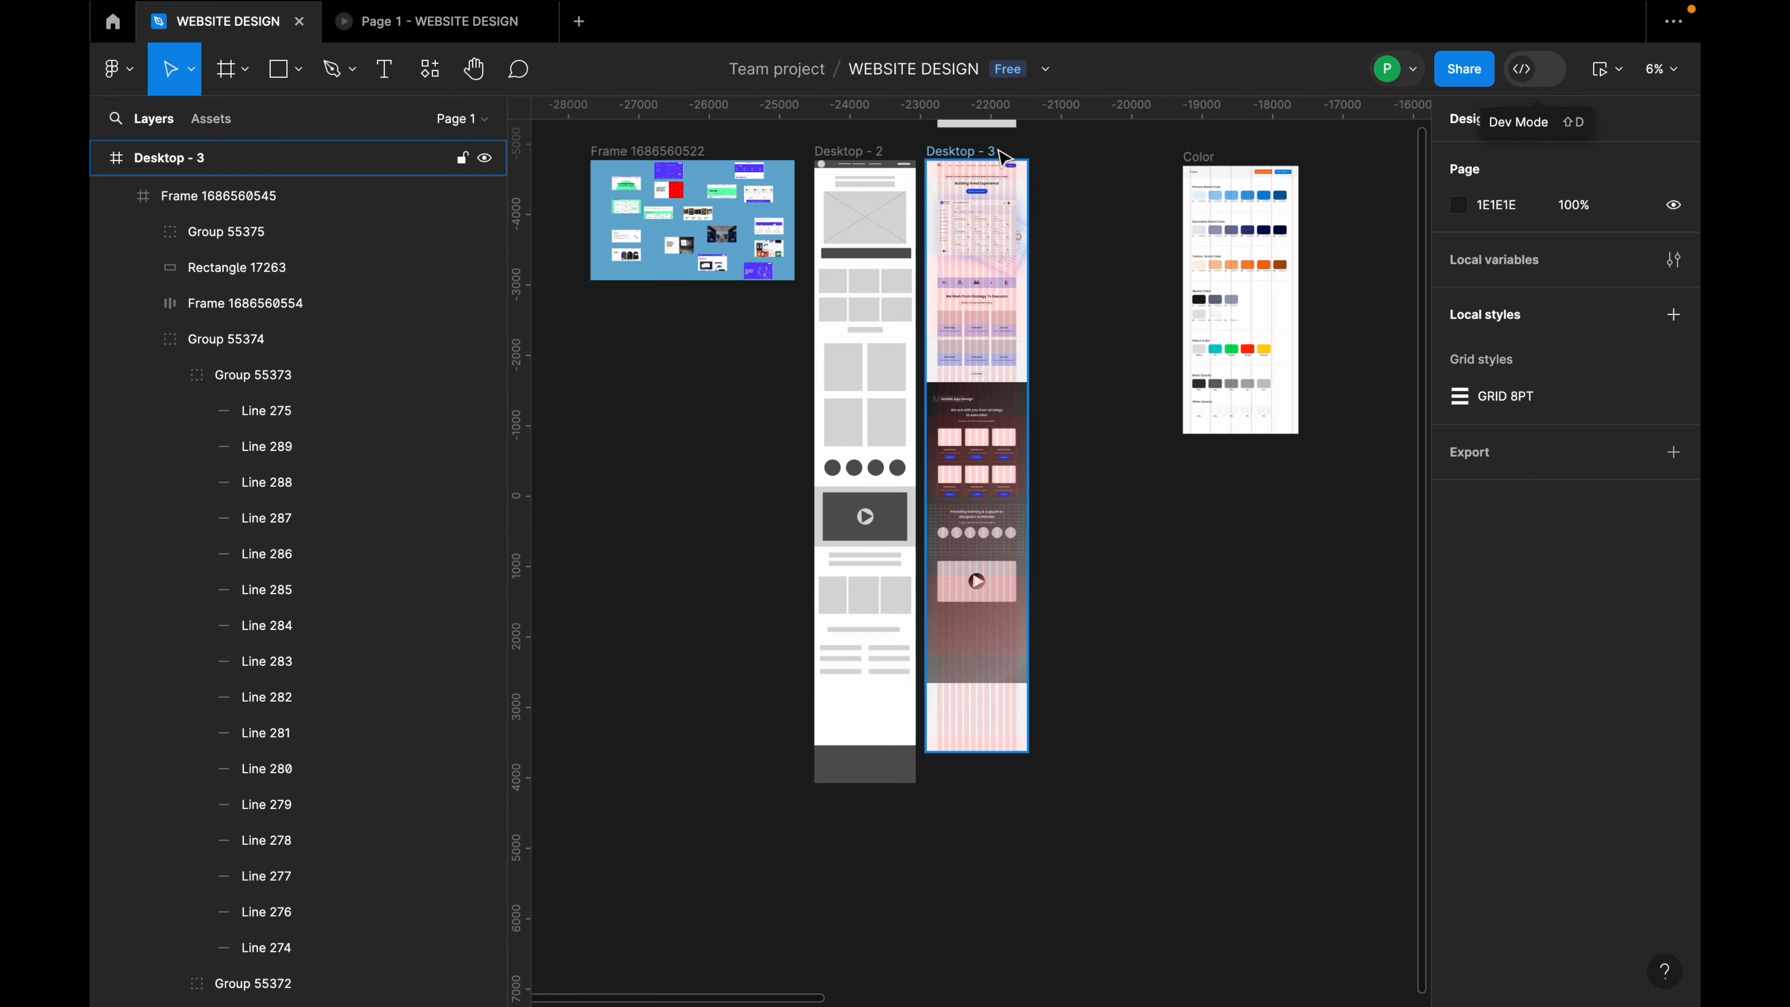
{"action": "left_click", "coordinate": [983, 149]}
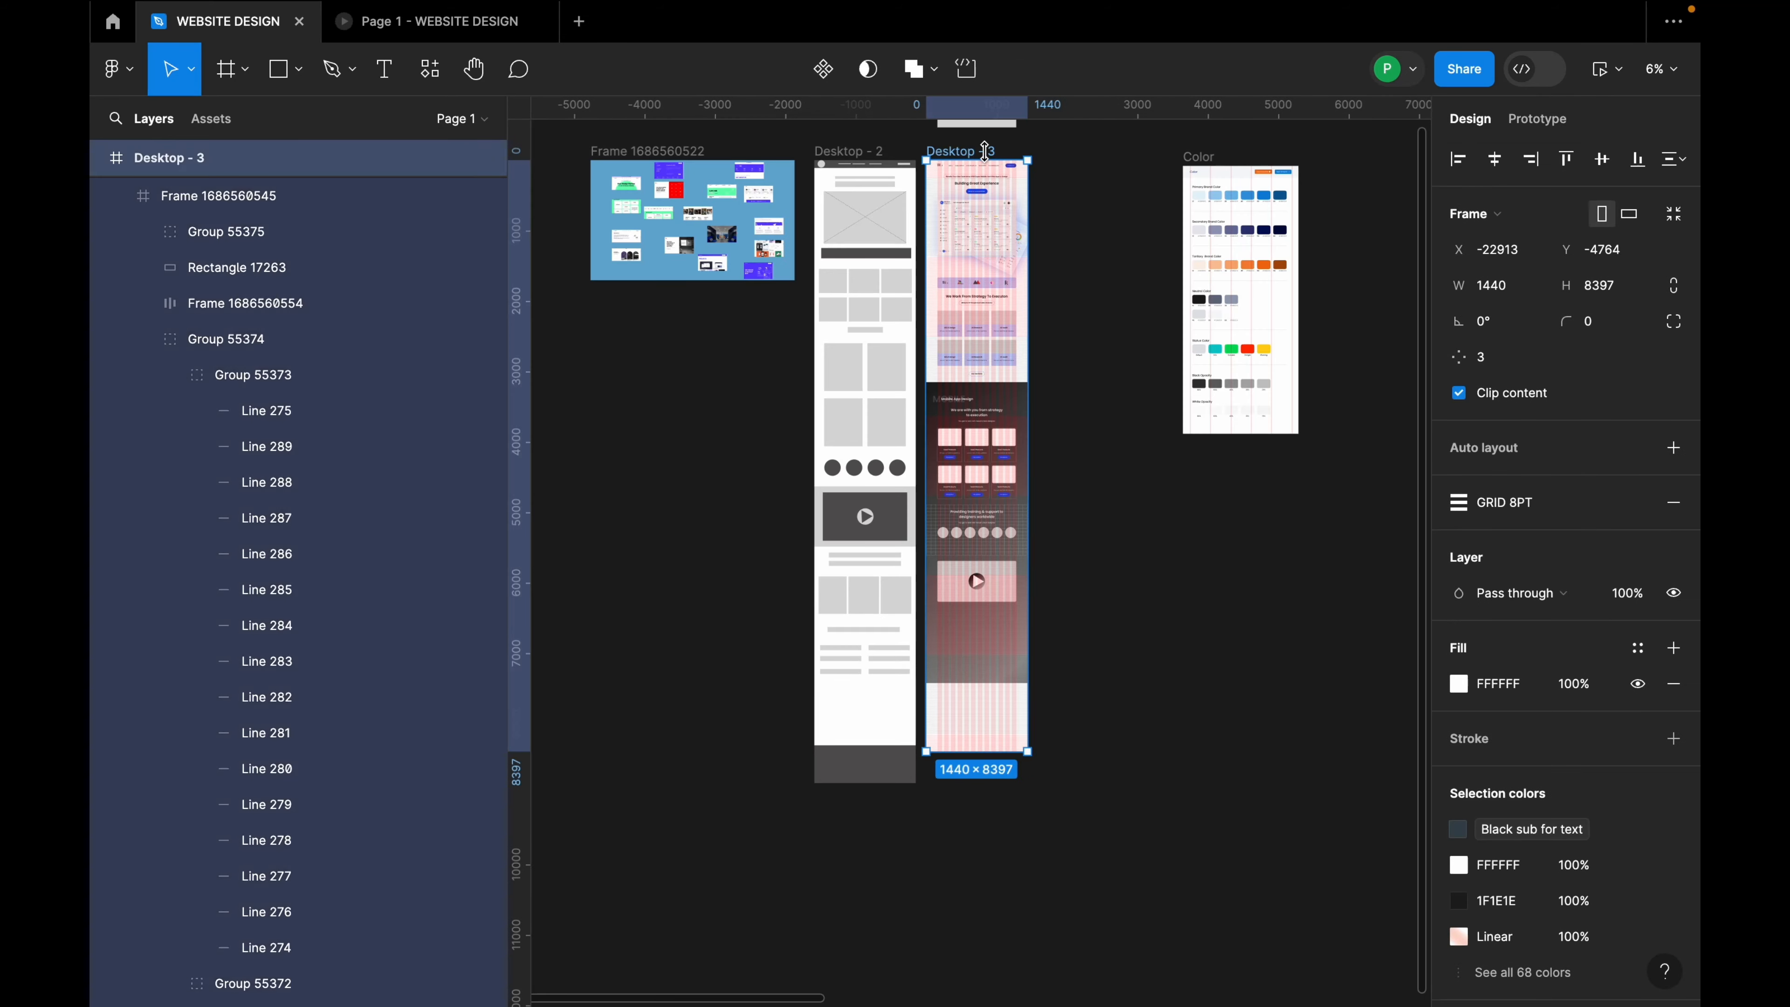
{"action": "left_click", "coordinate": [1597, 70]}
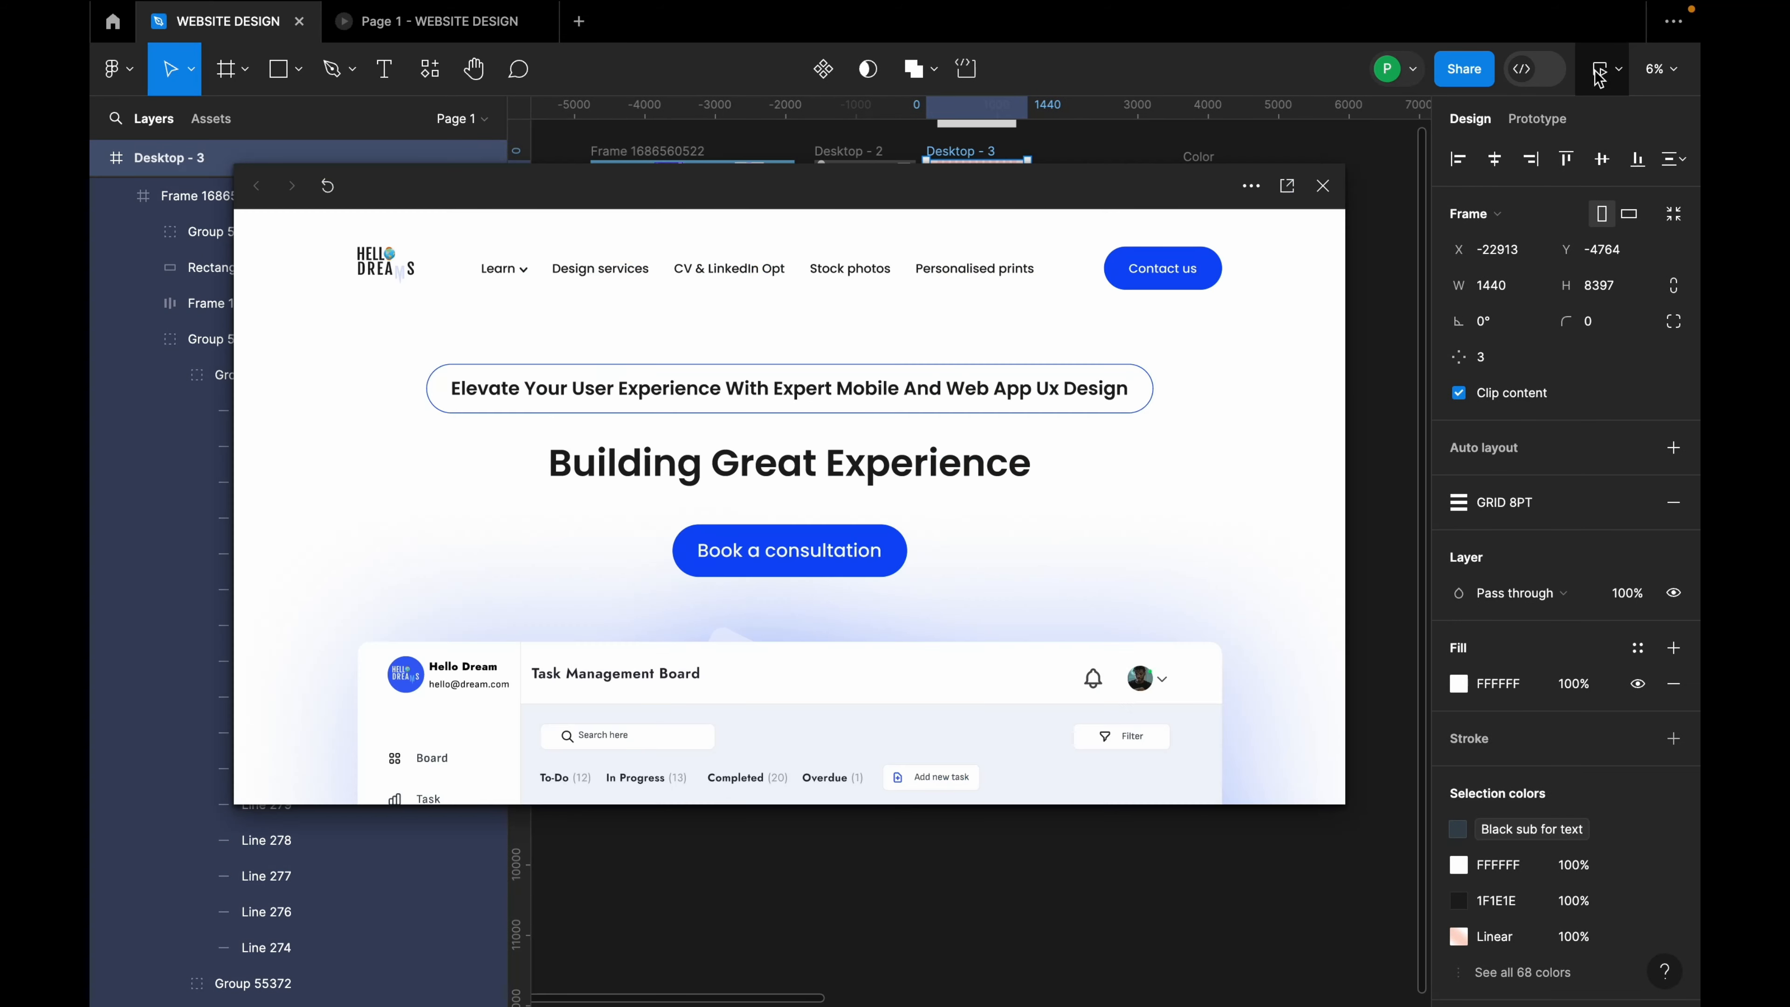
{"action": "left_click", "coordinate": [1285, 188]}
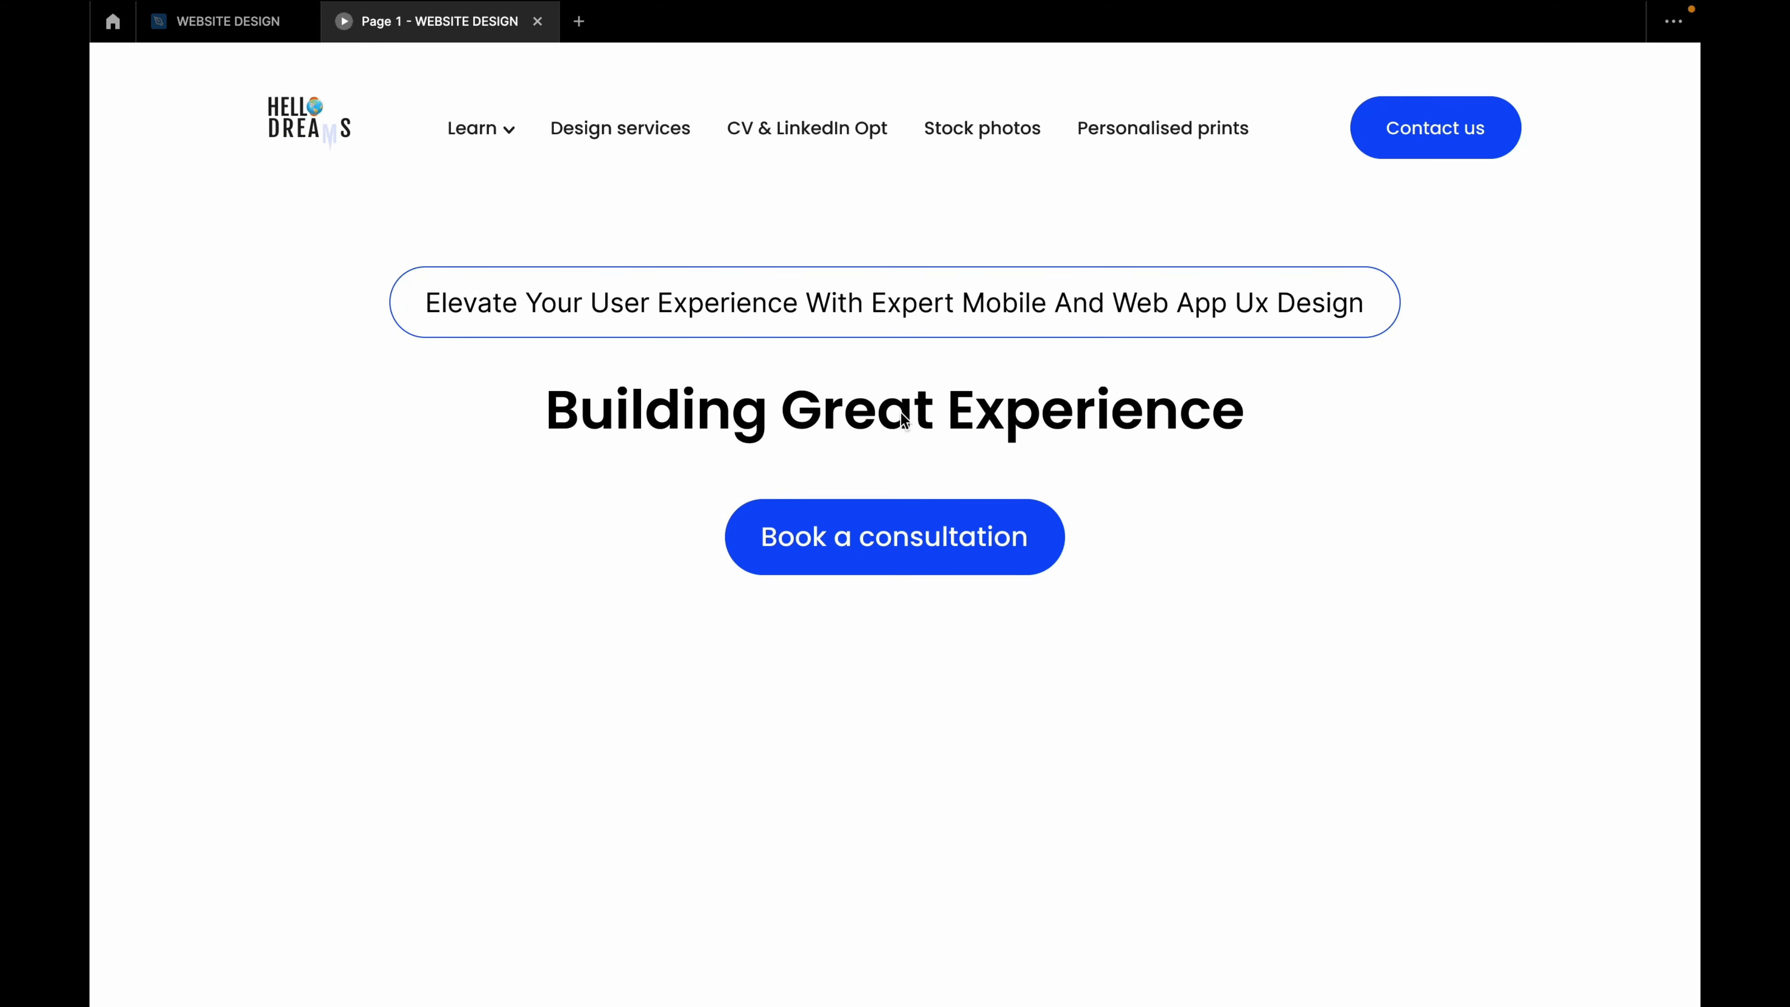
{"action": "scroll", "coordinate": [1143, 529], "scroll_direction": "down", "scroll_amount": 10}
{"action": "scroll", "coordinate": [1141, 532], "scroll_direction": "down", "scroll_amount": 15}
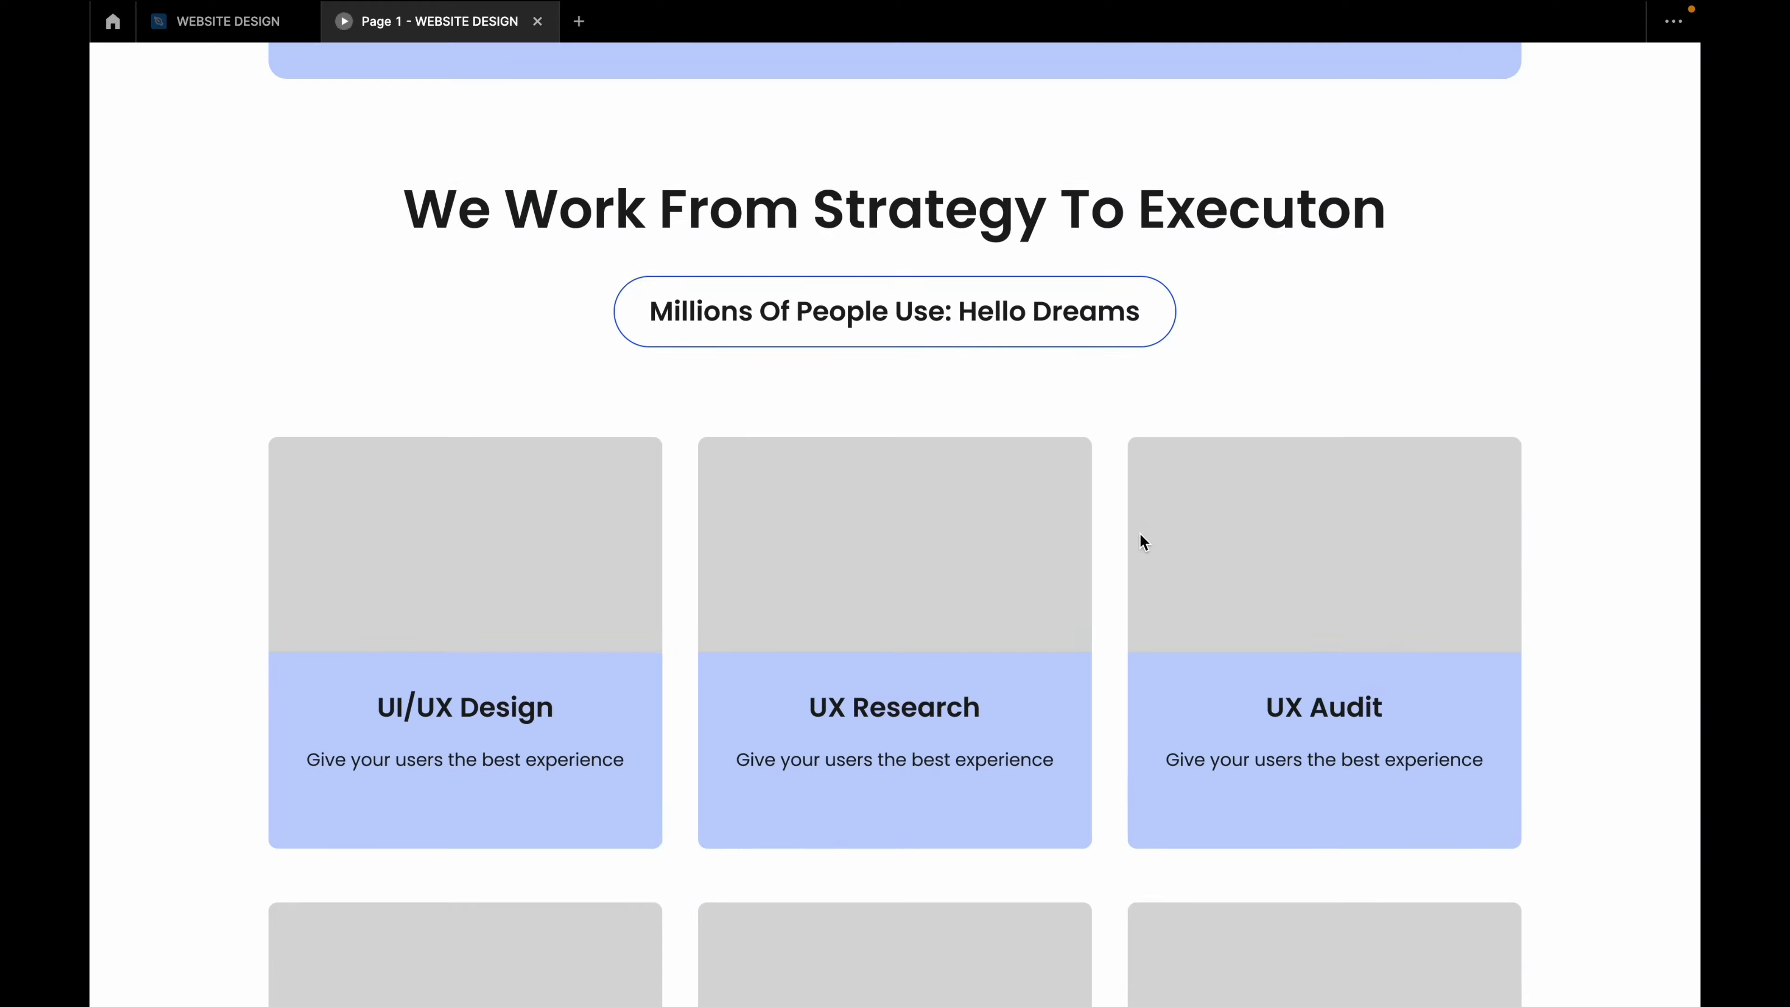
{"action": "scroll", "coordinate": [1140, 536], "scroll_direction": "down", "scroll_amount": 15}
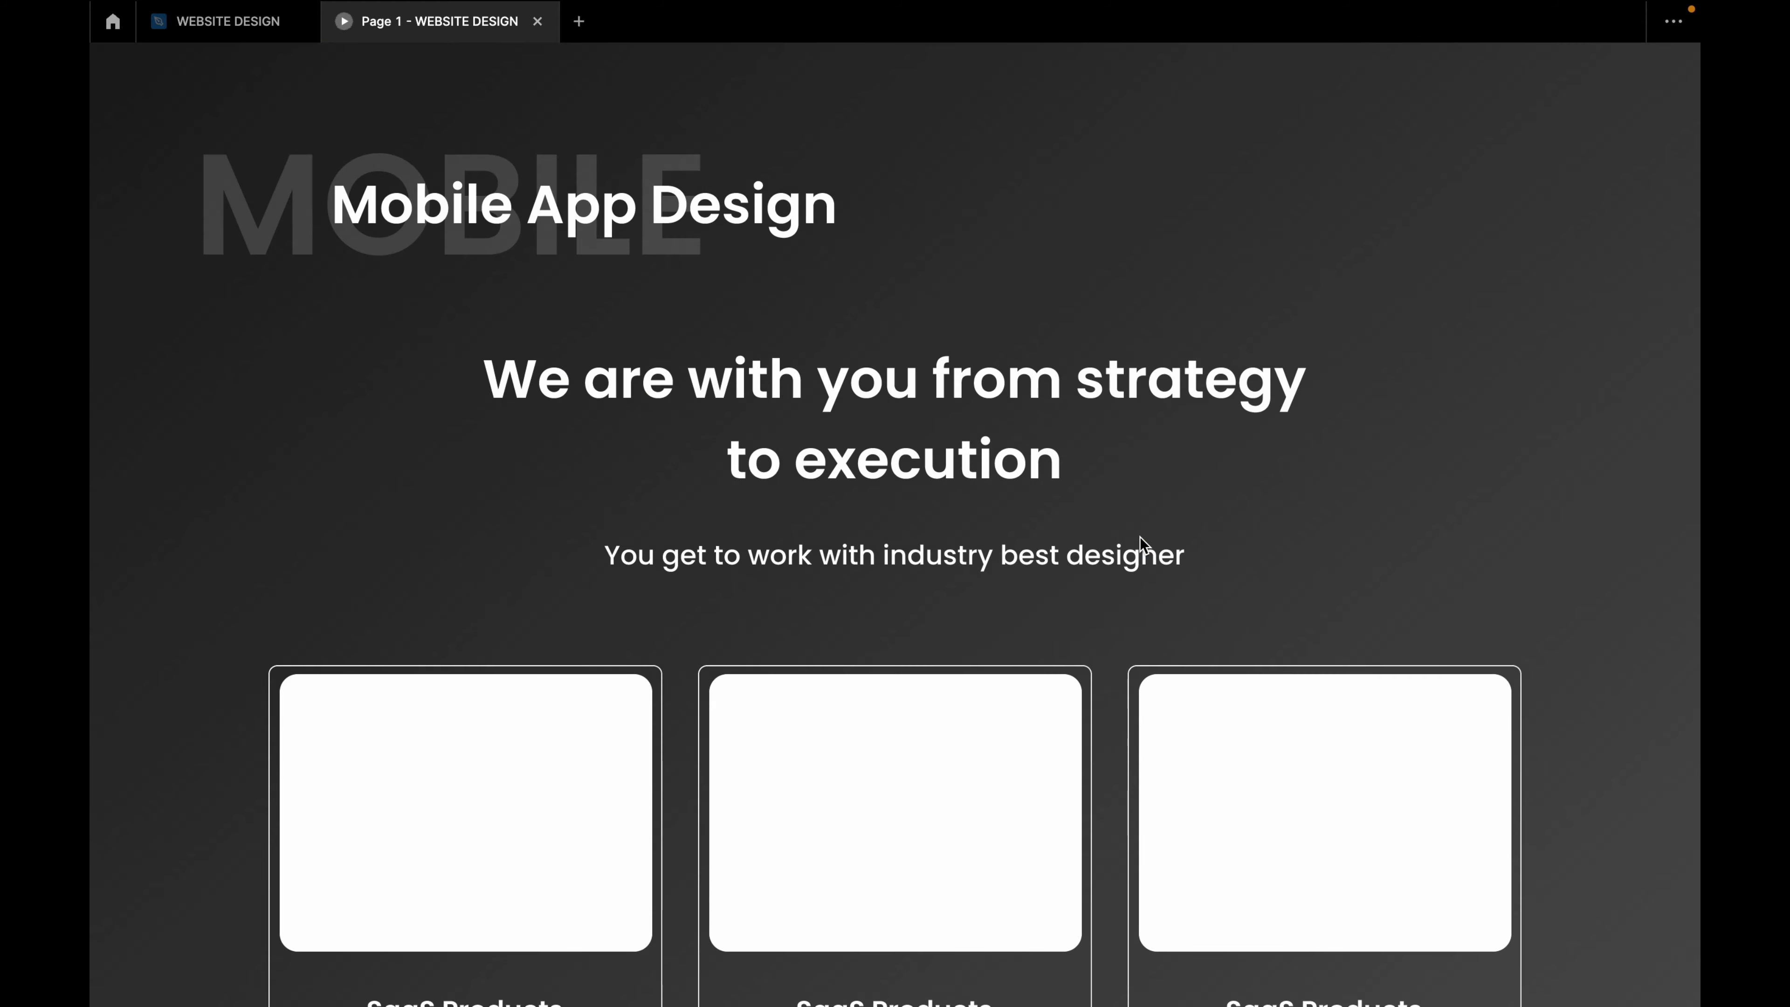
{"action": "scroll", "coordinate": [1139, 538], "scroll_direction": "down", "scroll_amount": 2}
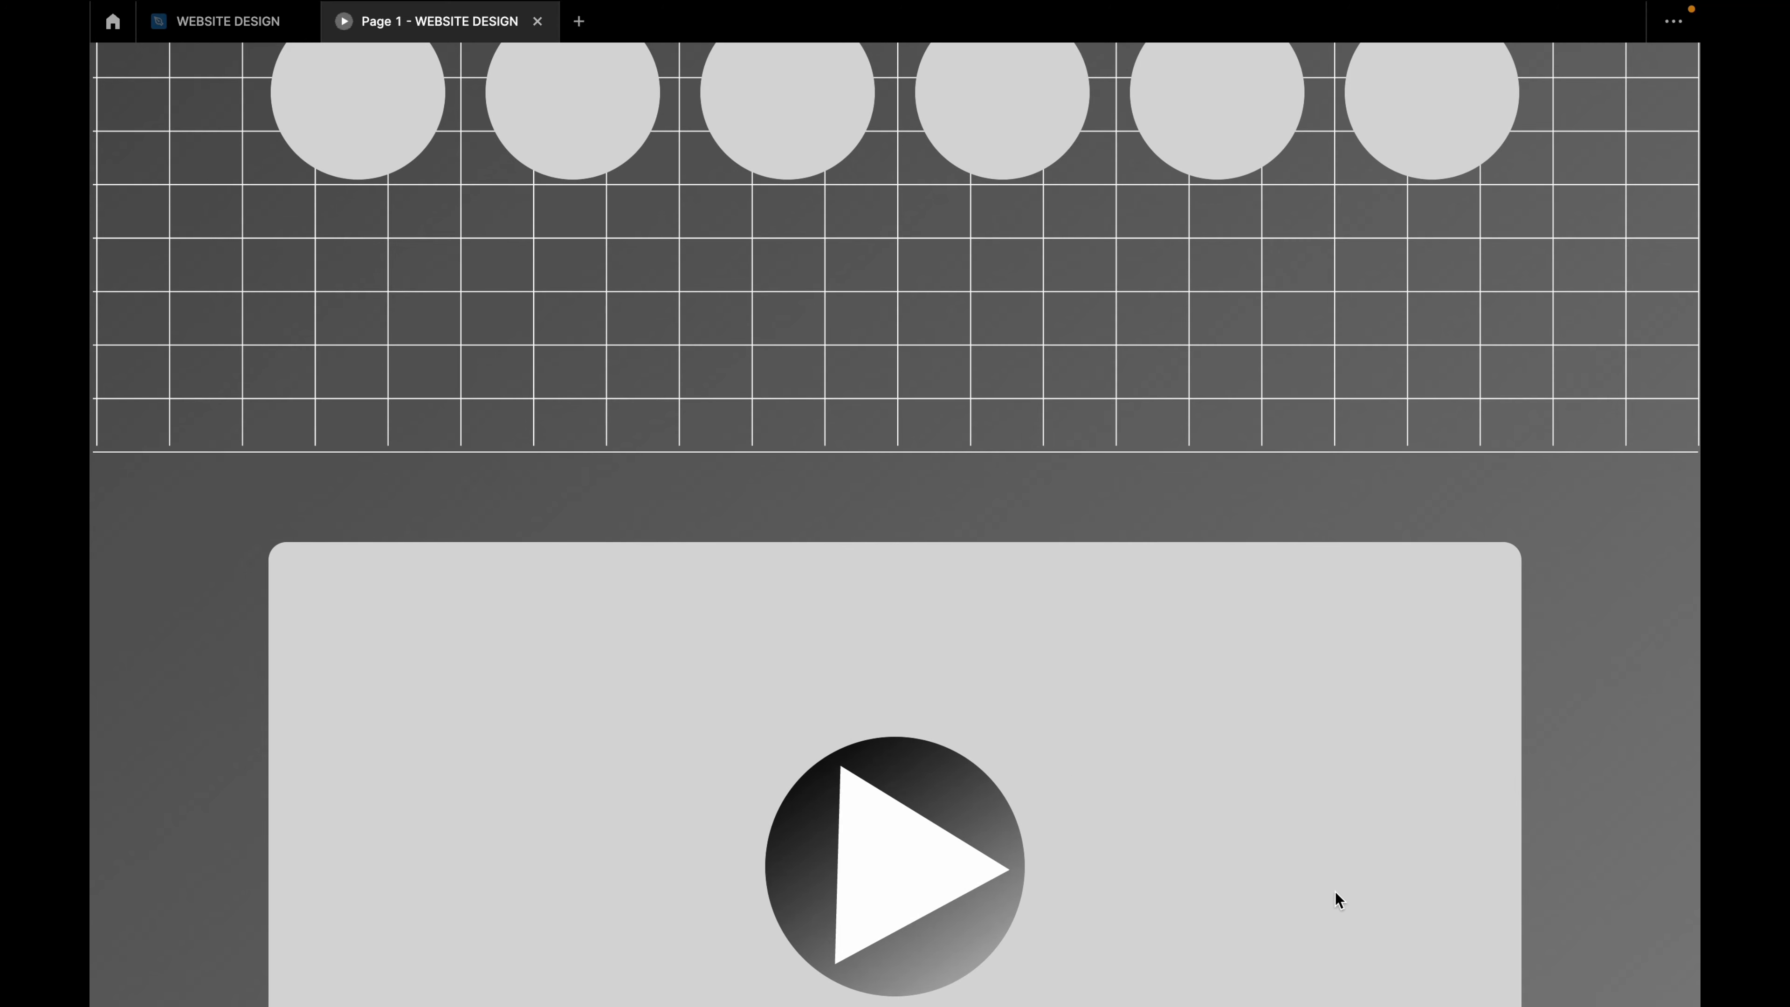
{"action": "scroll", "coordinate": [1335, 891], "scroll_direction": "down", "scroll_amount": 5}
{"action": "scroll", "coordinate": [1327, 869], "scroll_direction": "up", "scroll_amount": 20}
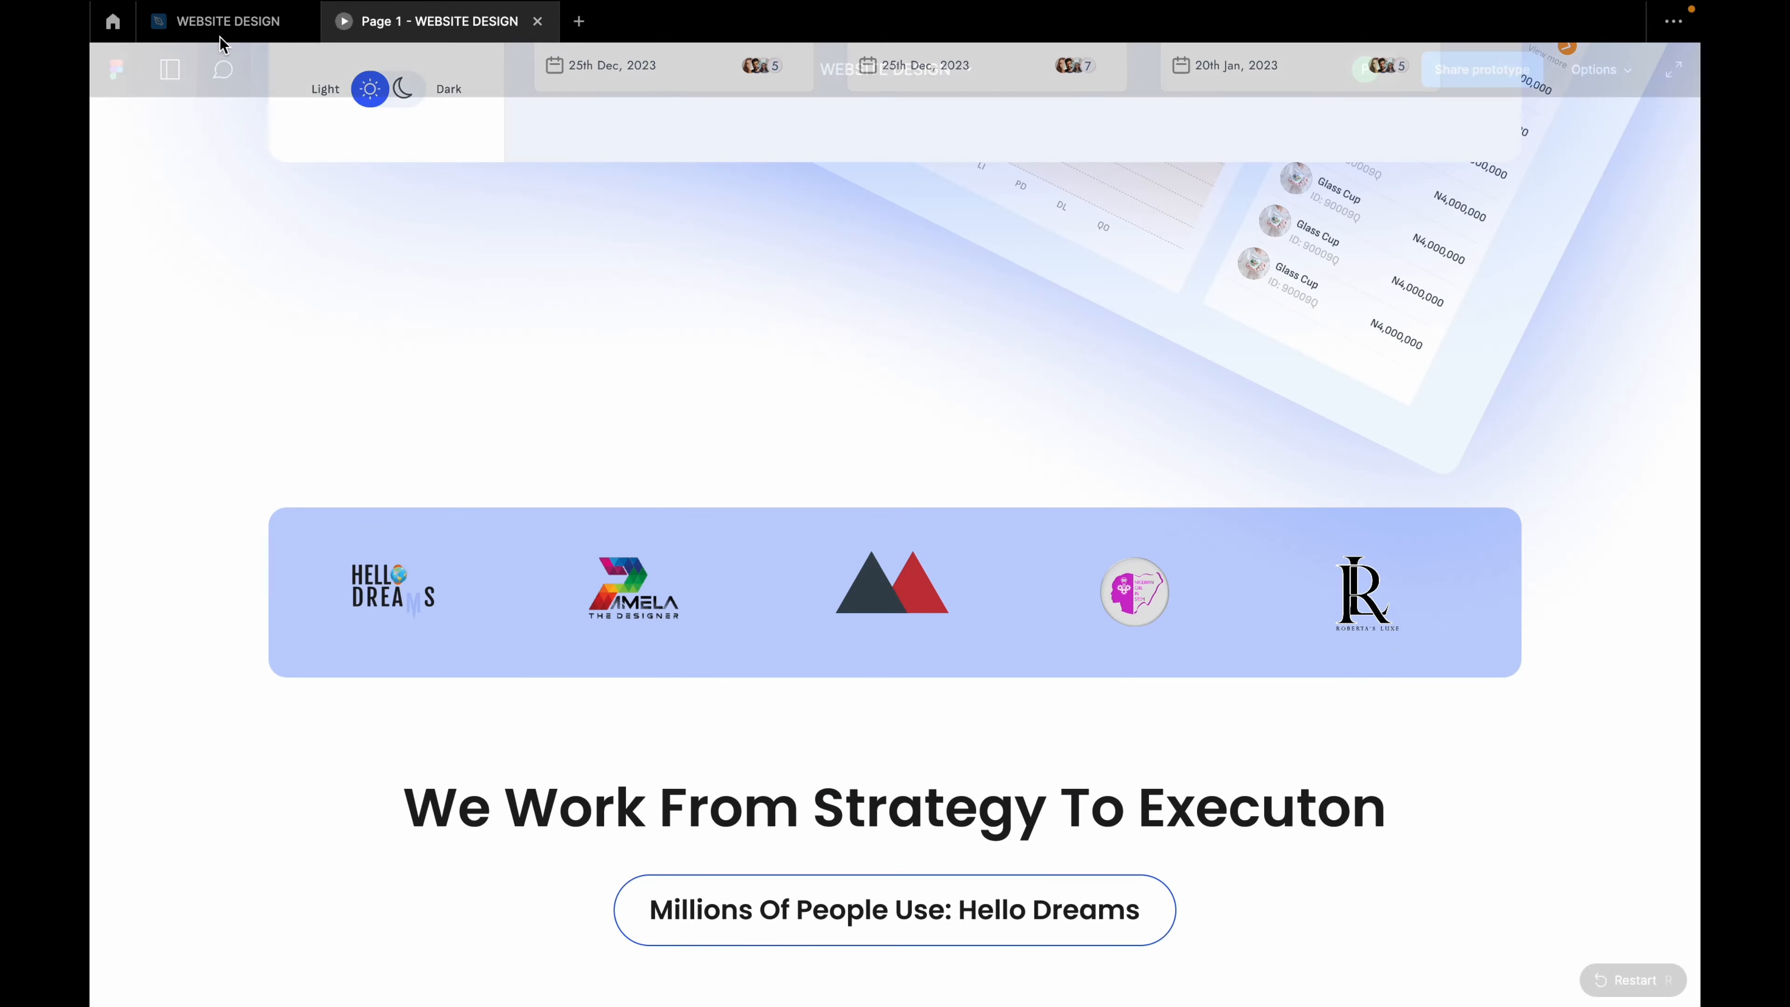
Step: Draw a full-width frame around the video block and extend it to 742 px tall
{"action": "left_click", "coordinate": [226, 24]}
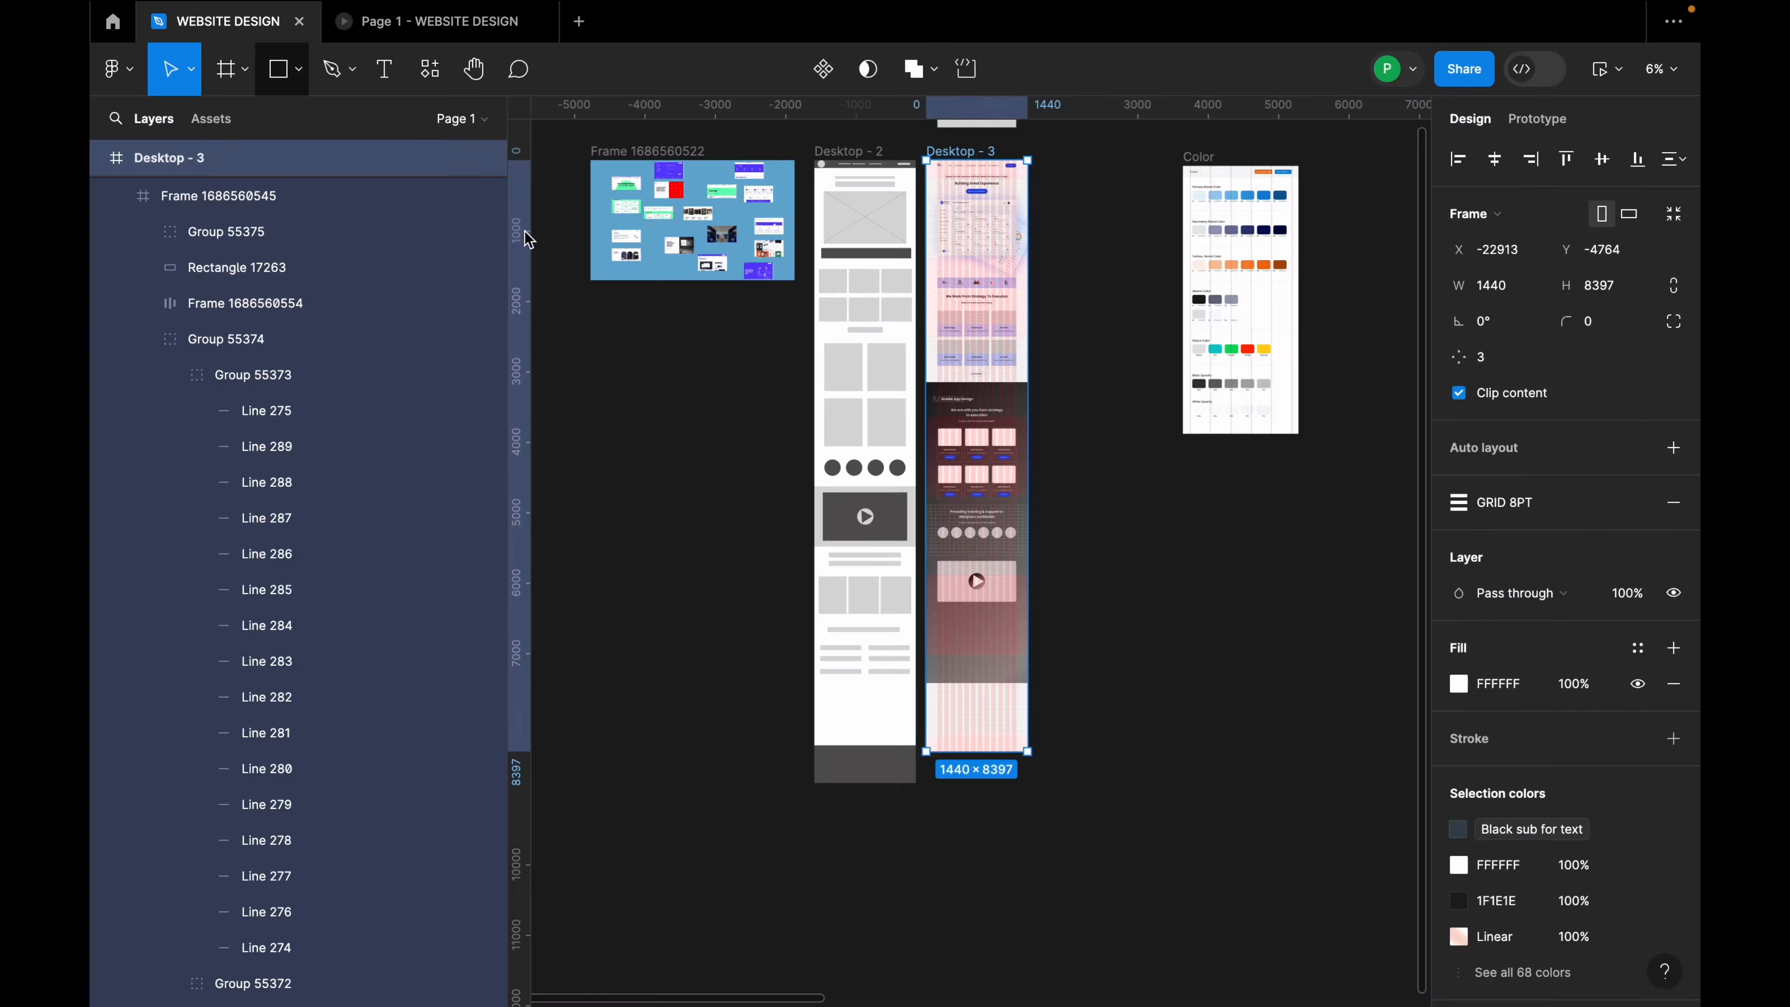
{"action": "scroll", "coordinate": [979, 550], "scroll_direction": "up", "scroll_amount": 10}
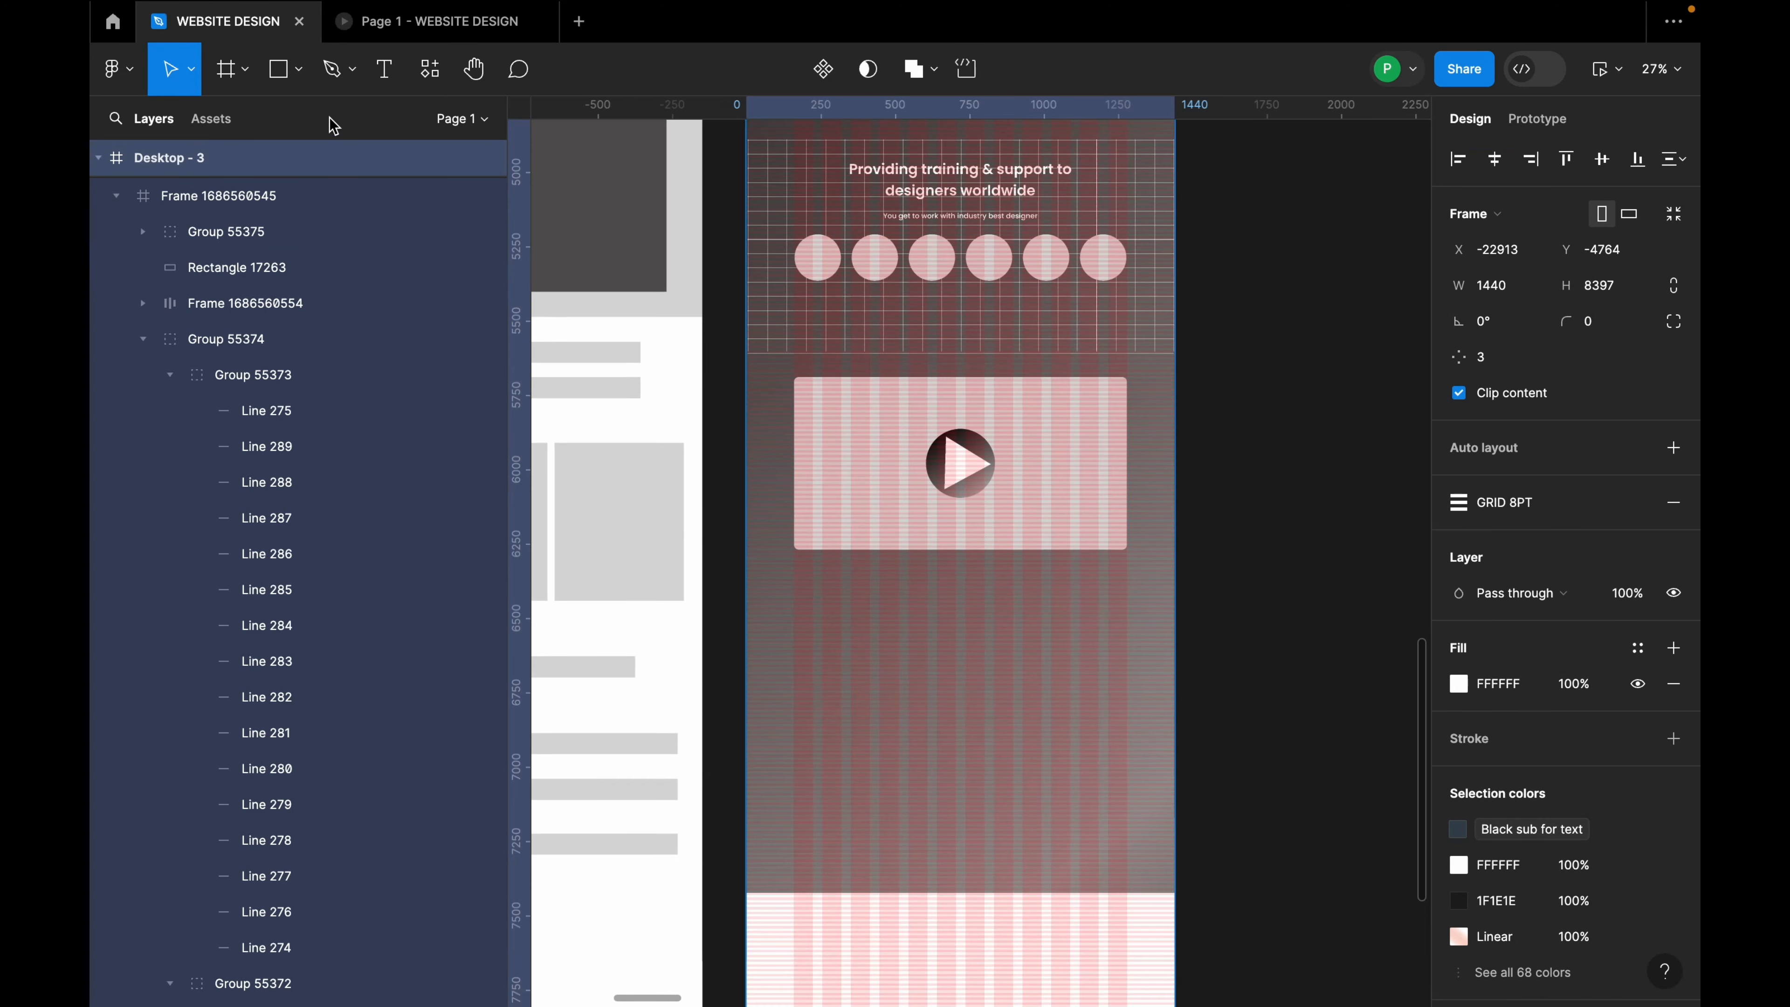
{"action": "left_click", "coordinate": [244, 68]}
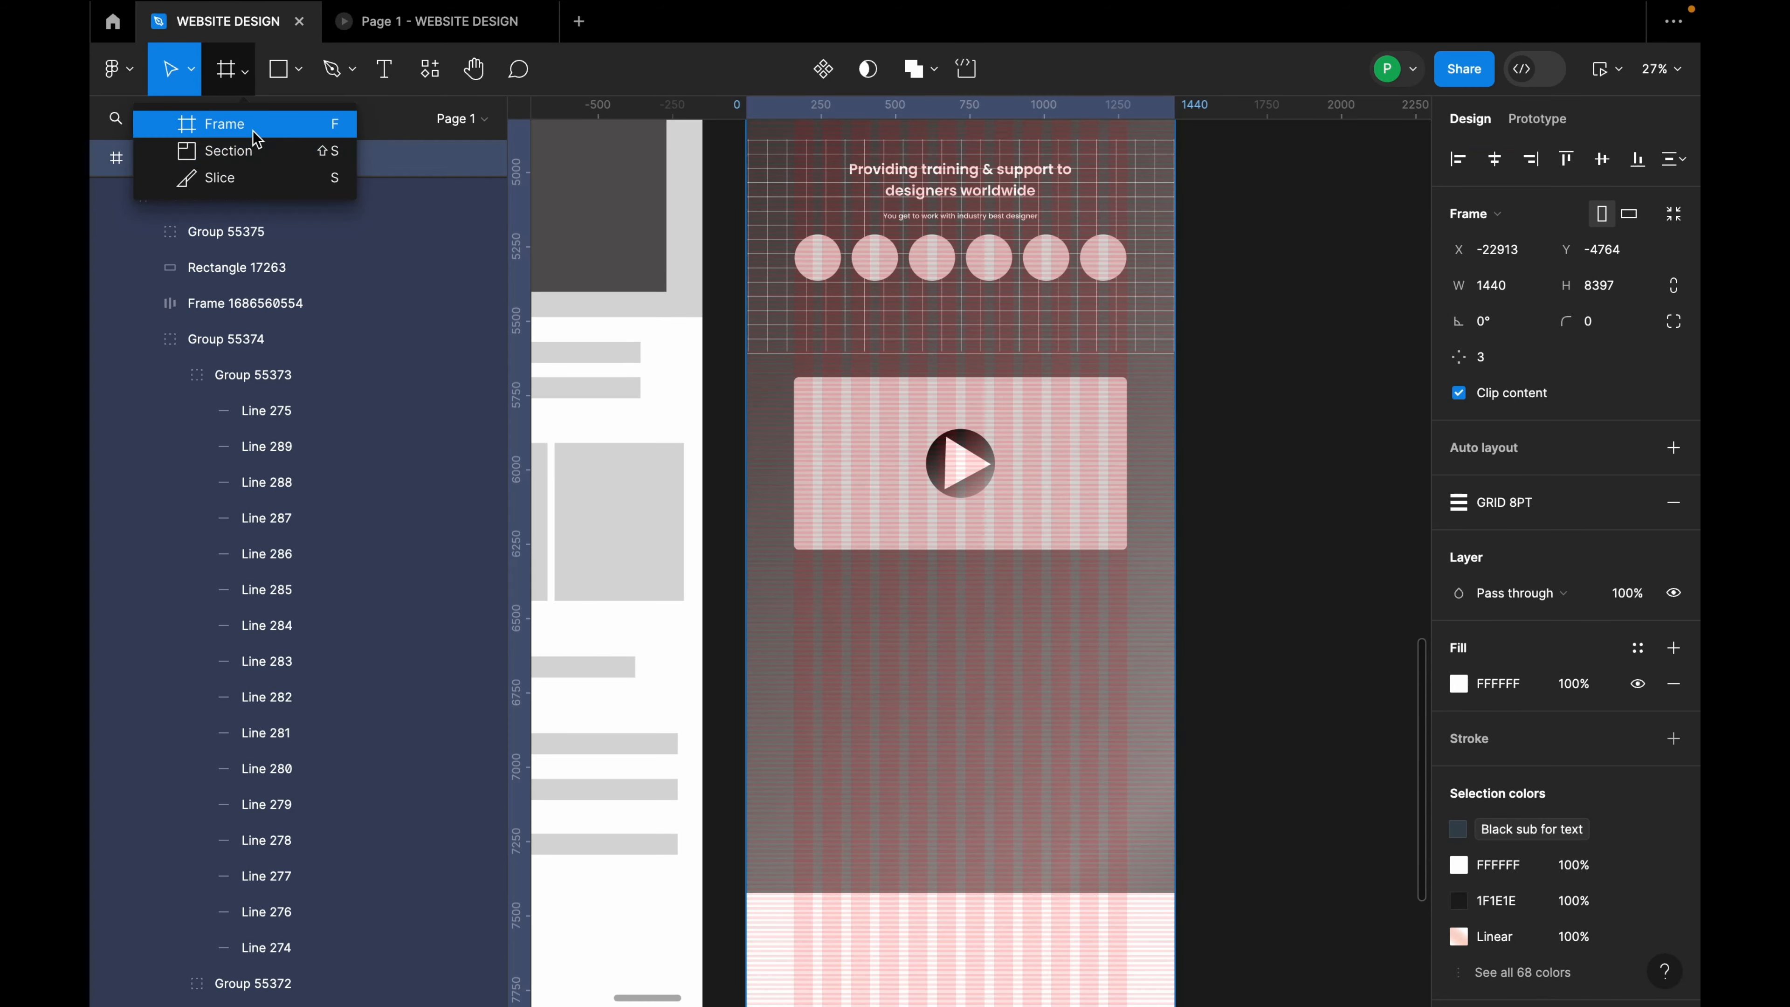
{"action": "left_click", "coordinate": [257, 134]}
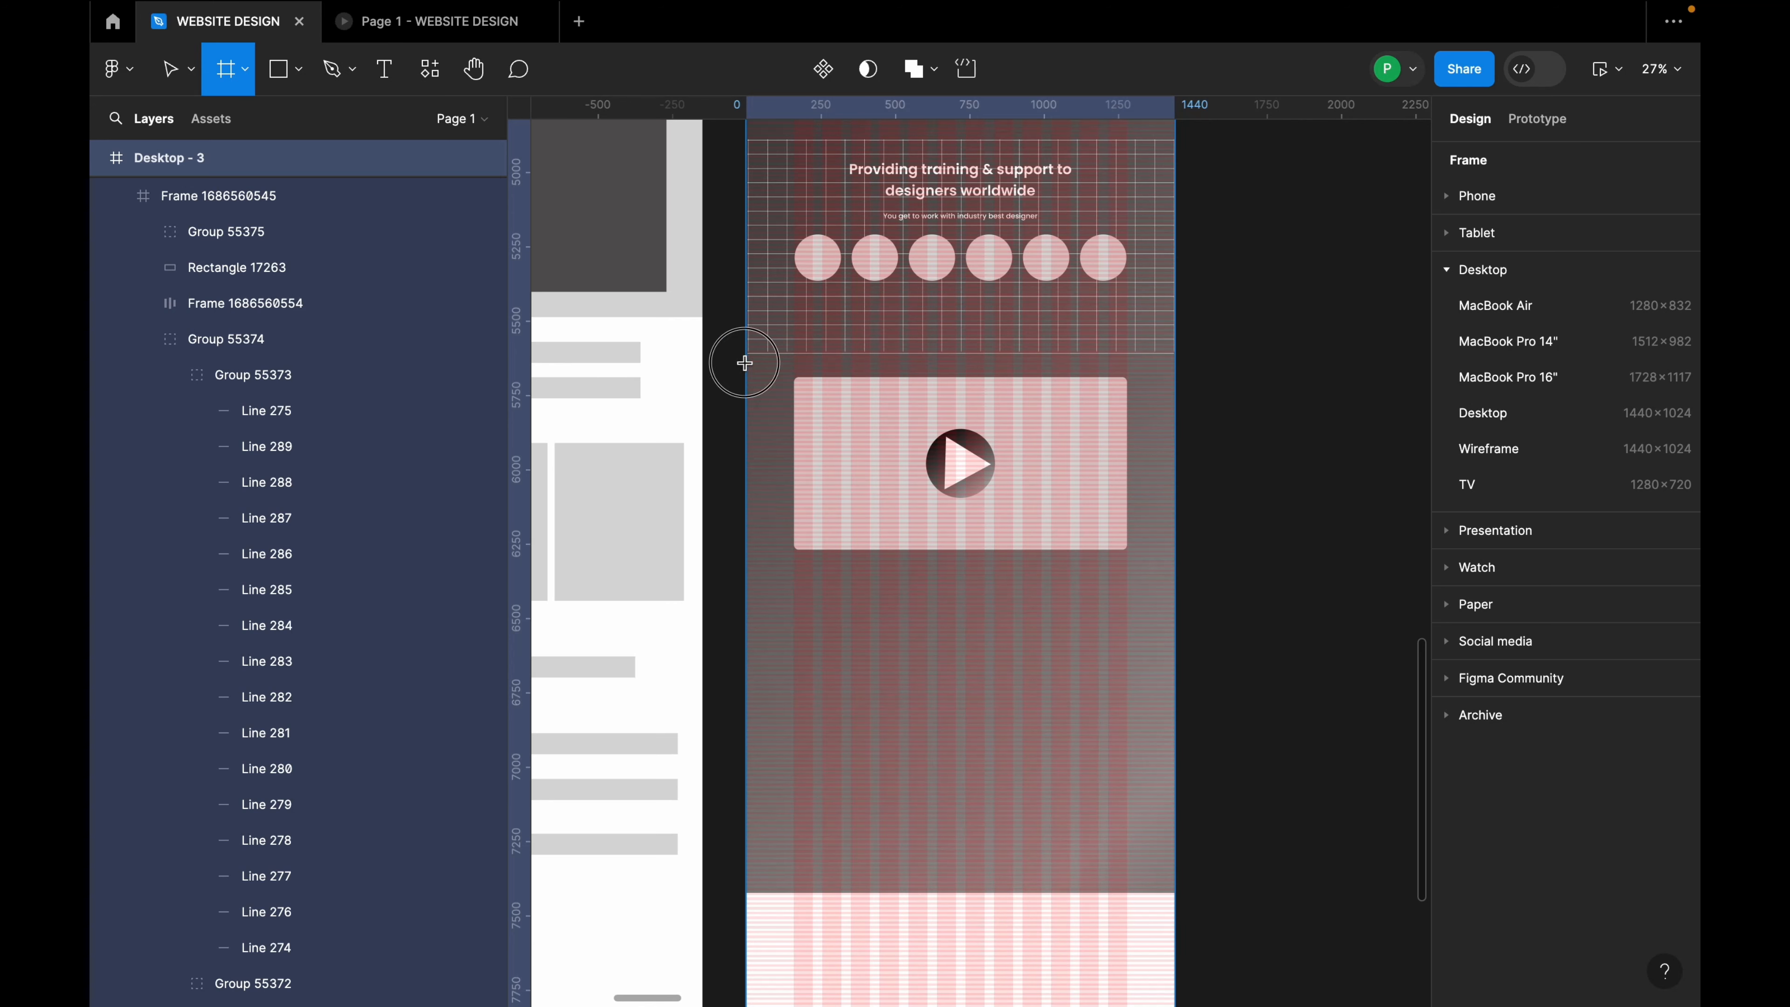
{"action": "left_click_drag", "start_coordinate": [745, 362], "coordinate": [1174, 574]}
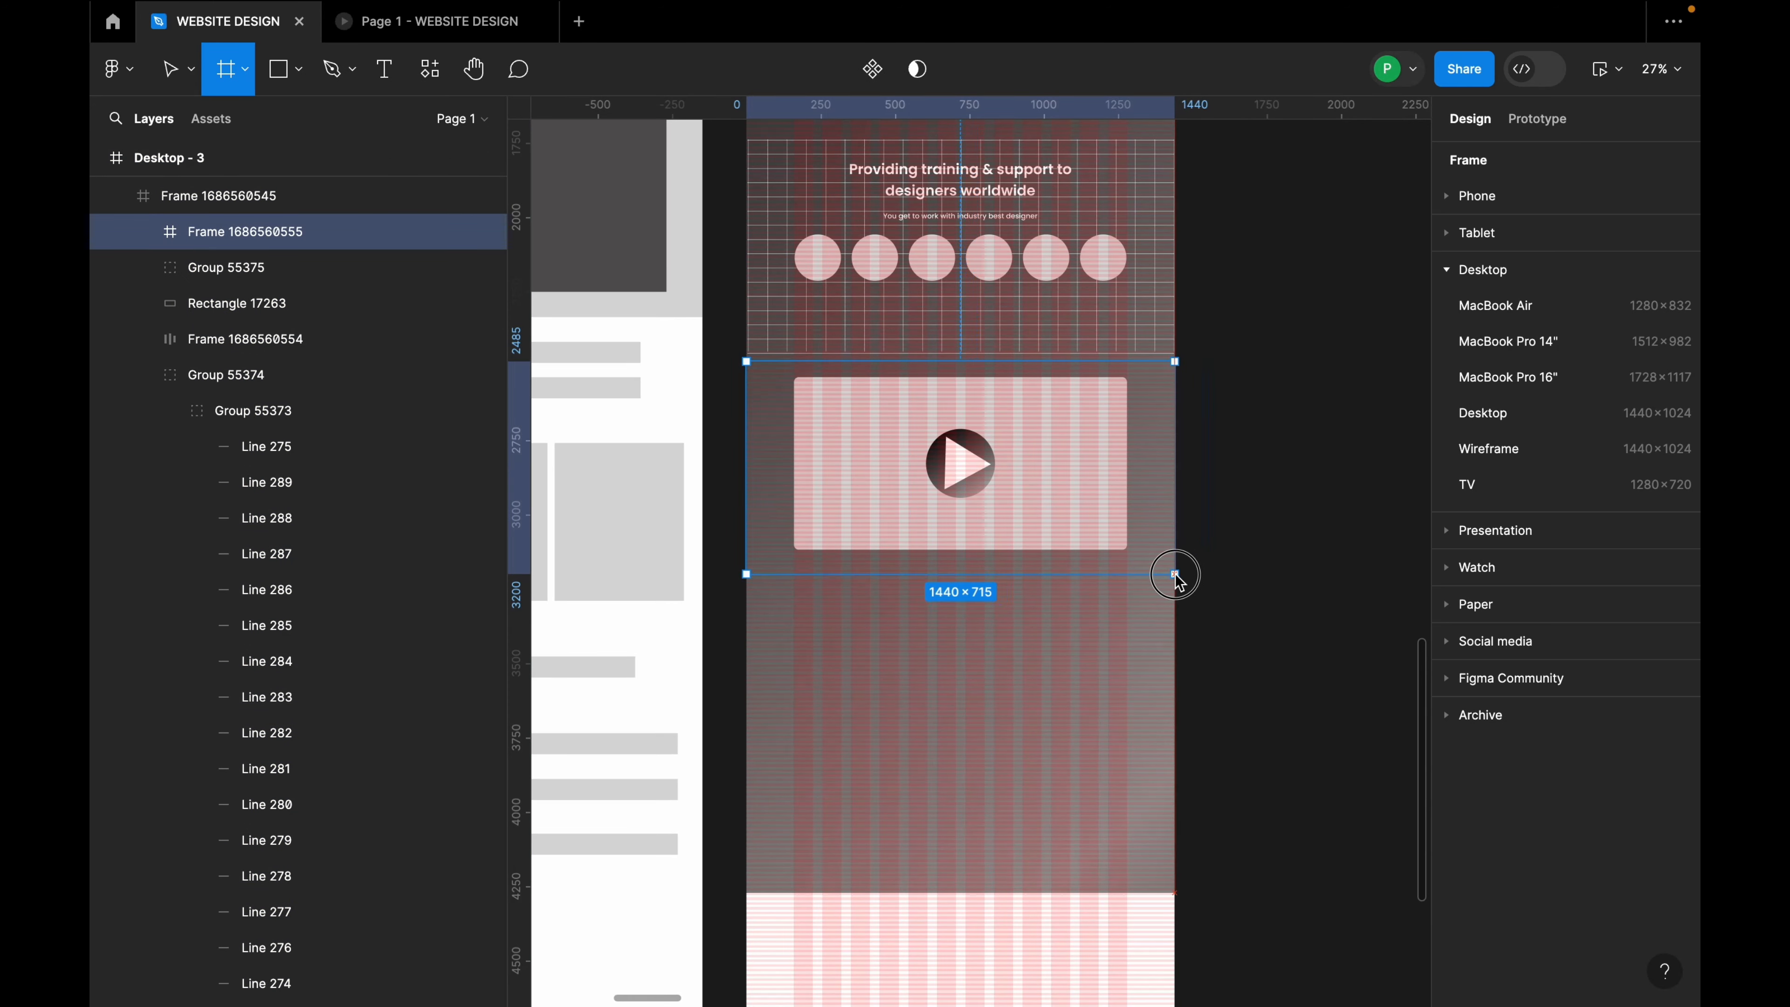
{"action": "left_click_drag", "start_coordinate": [1128, 366], "coordinate": [1128, 358]}
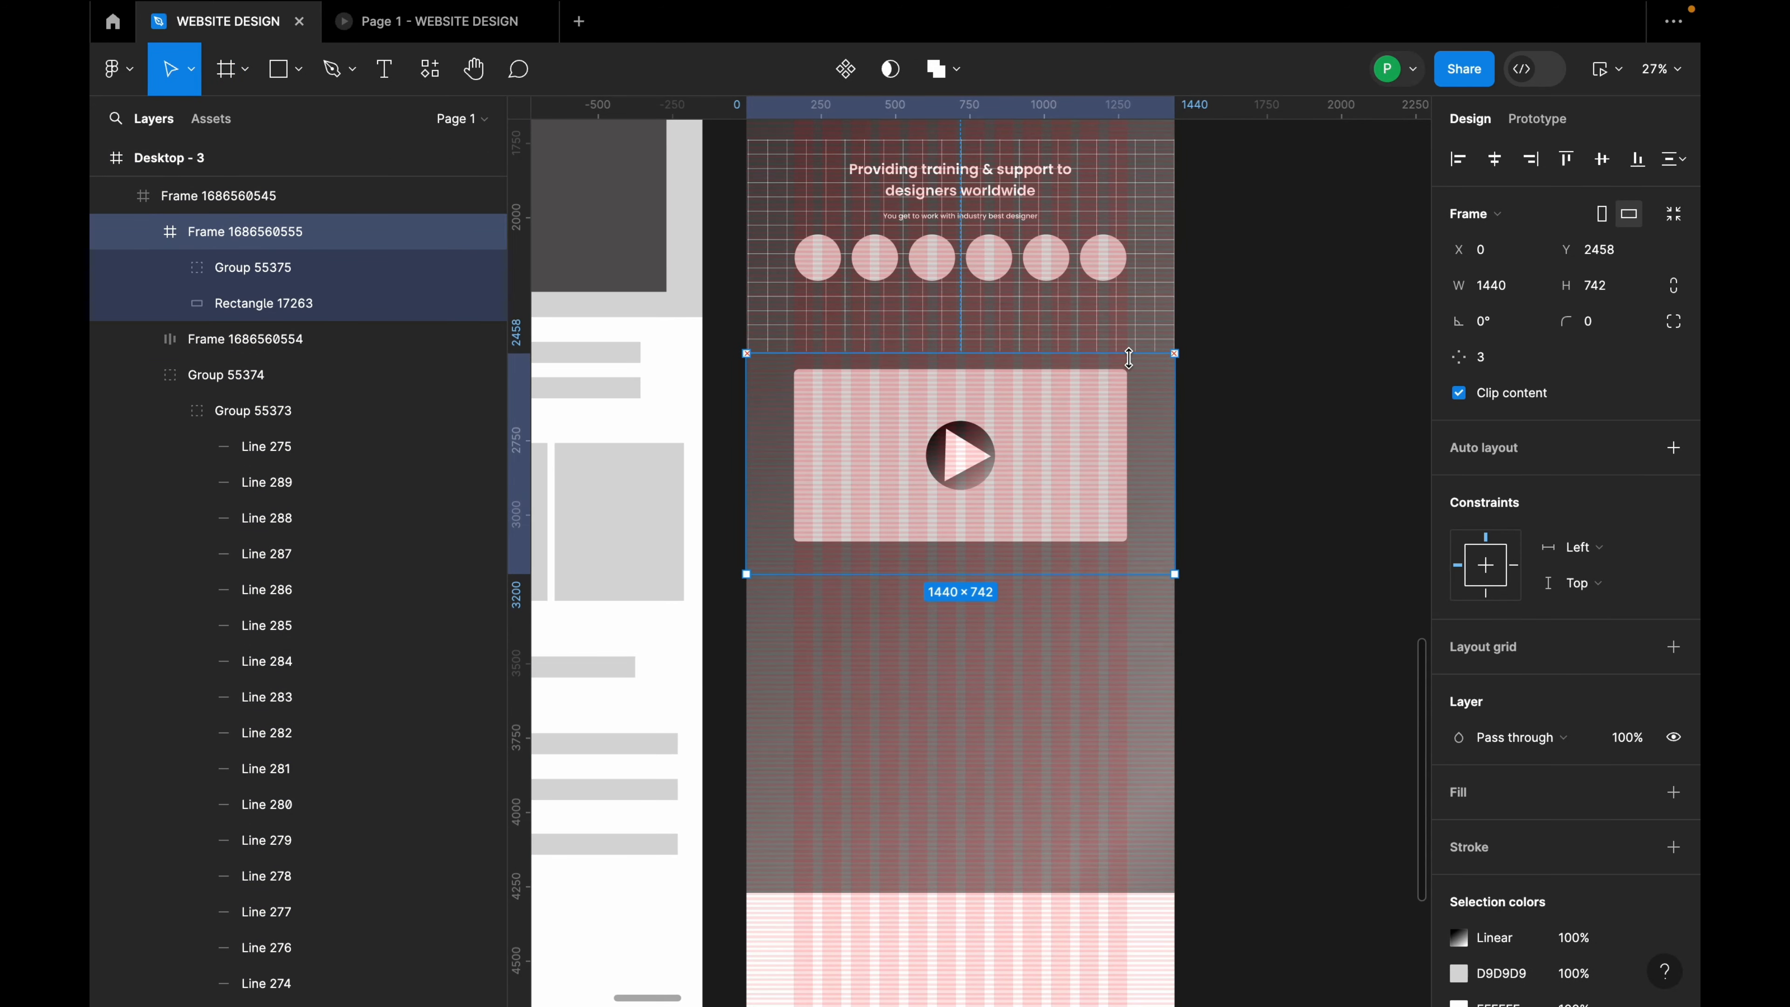
{"action": "scroll", "coordinate": [1684, 713], "scroll_direction": "down", "scroll_amount": 3}
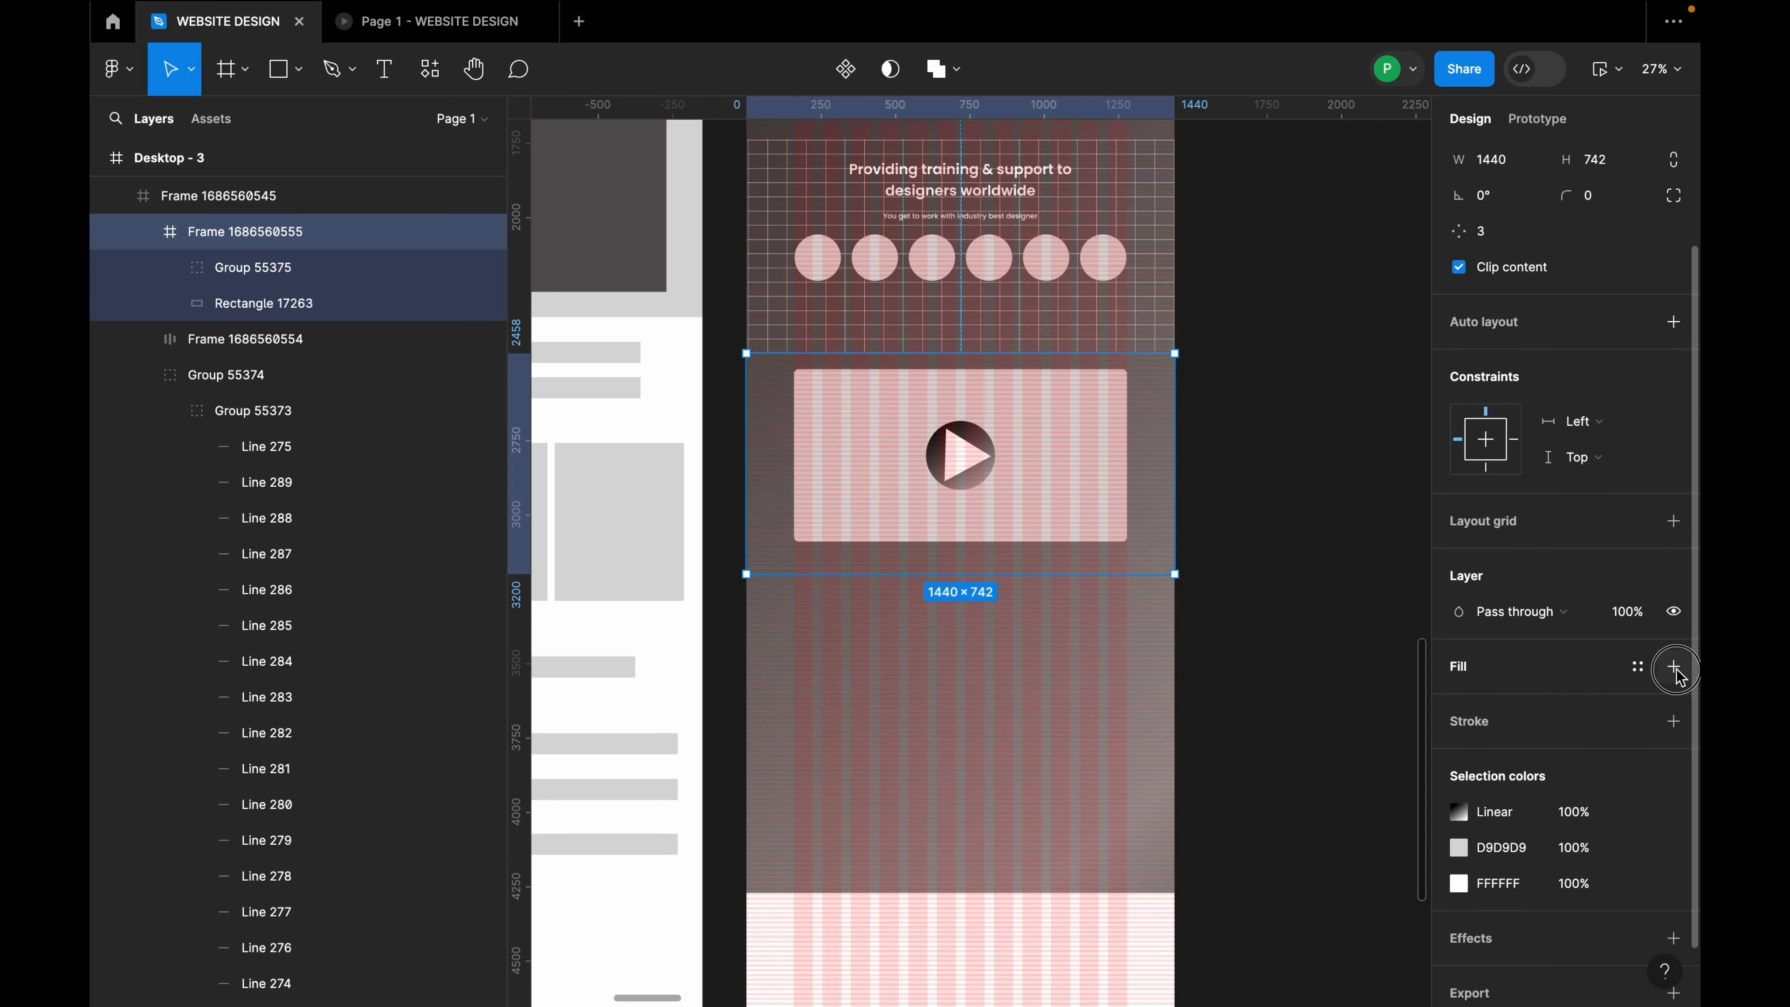
Step: Add a black fill to the new frame
{"action": "left_click", "coordinate": [1674, 669]}
{"action": "left_click", "coordinate": [1456, 703]}
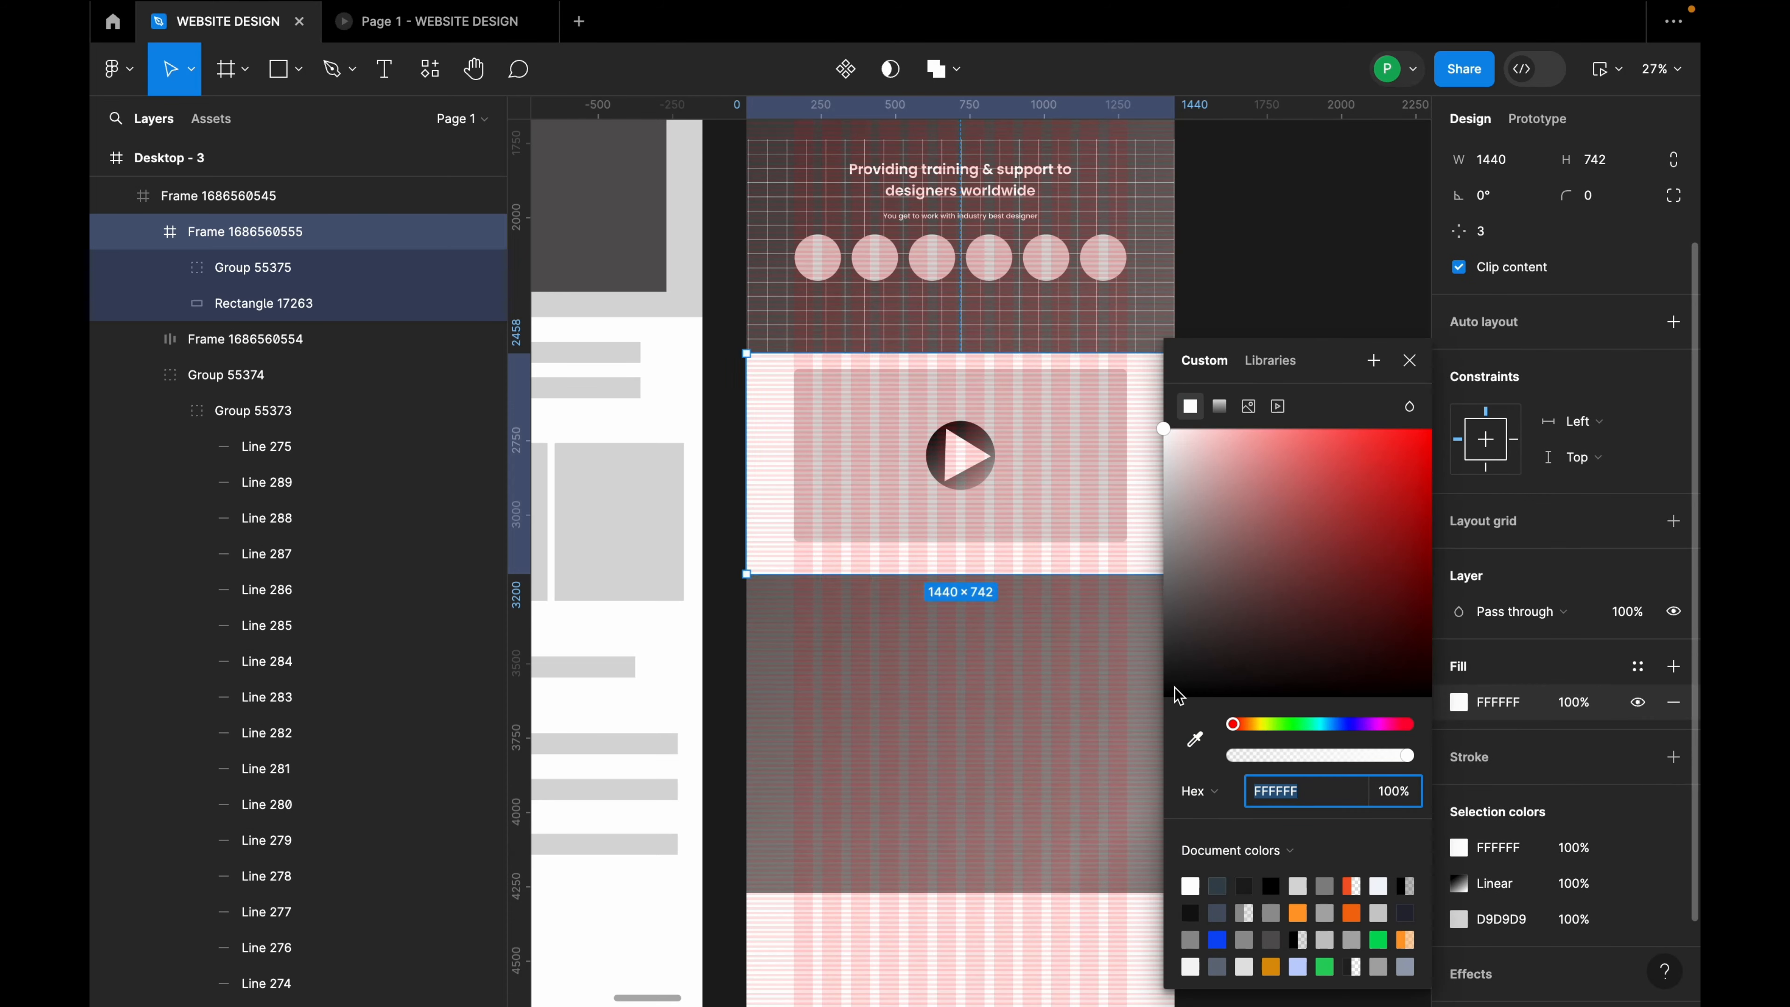
{"action": "left_click_drag", "start_coordinate": [1172, 689], "coordinate": [1163, 719]}
Step: Turn the fill into a diagonal linear gradient ending at 1E1E1E, then preview the prototype
{"action": "left_click", "coordinate": [1220, 407]}
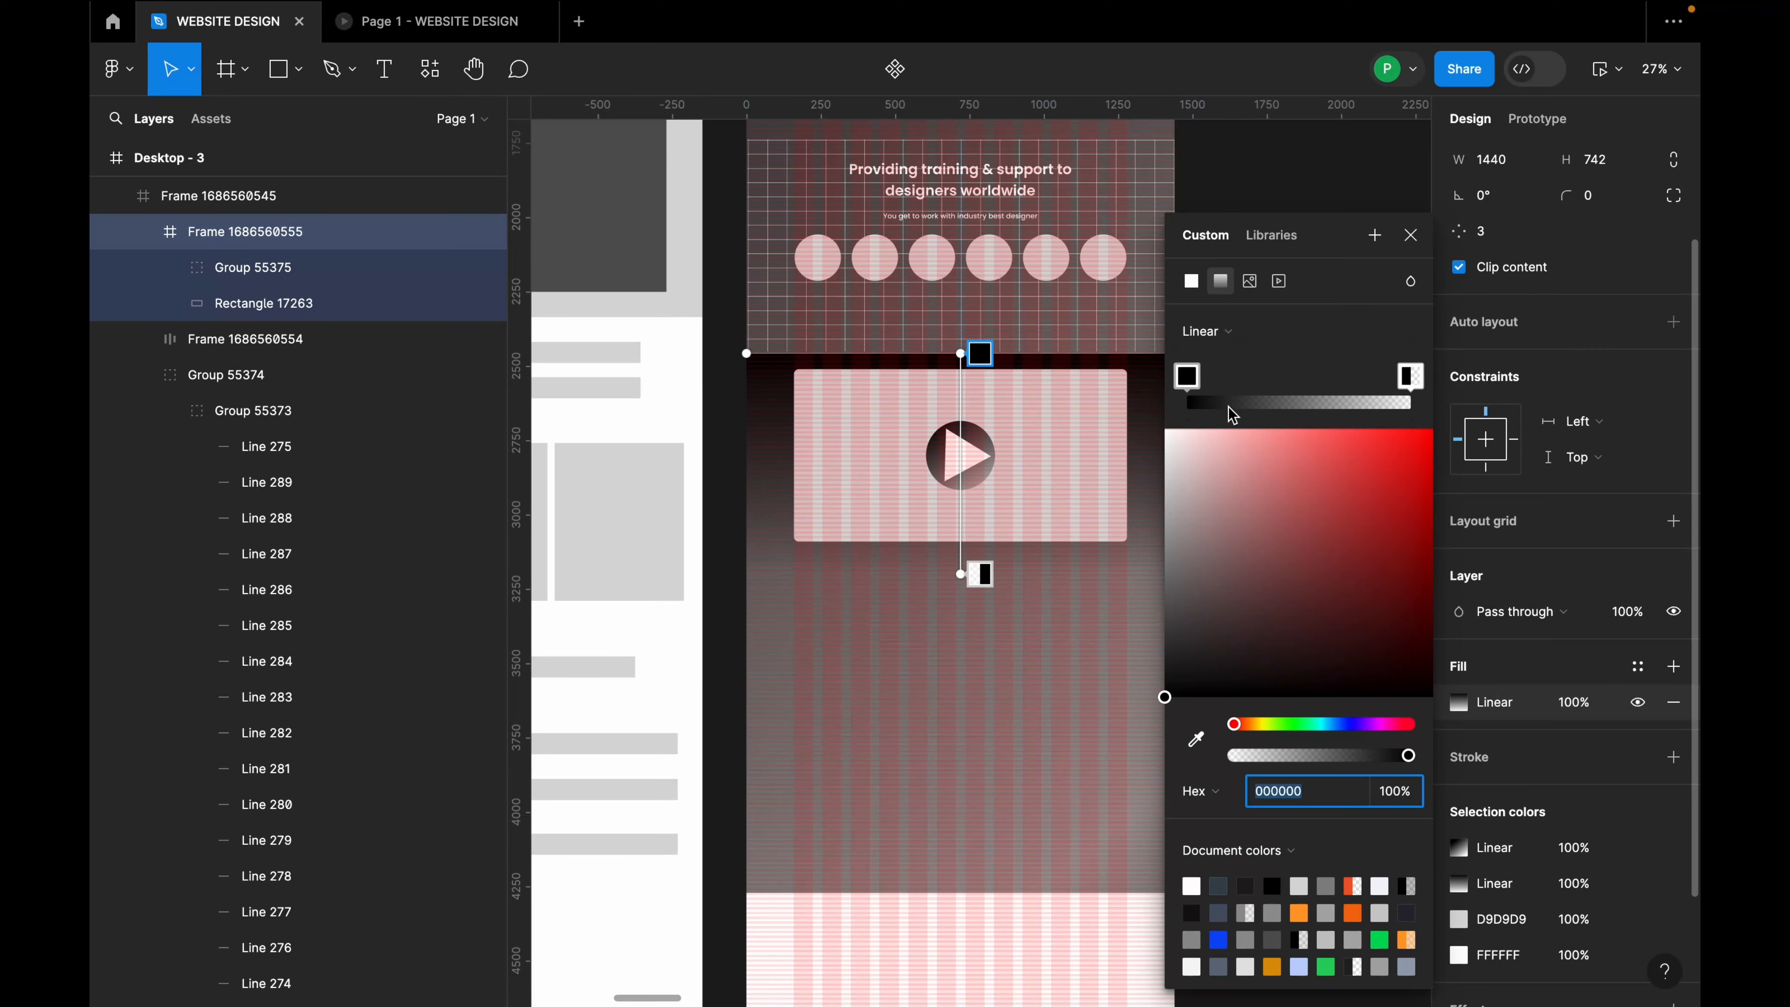
{"action": "left_click_drag", "start_coordinate": [966, 357], "coordinate": [759, 340]}
{"action": "scroll", "coordinate": [825, 408], "scroll_direction": "down", "scroll_amount": 3}
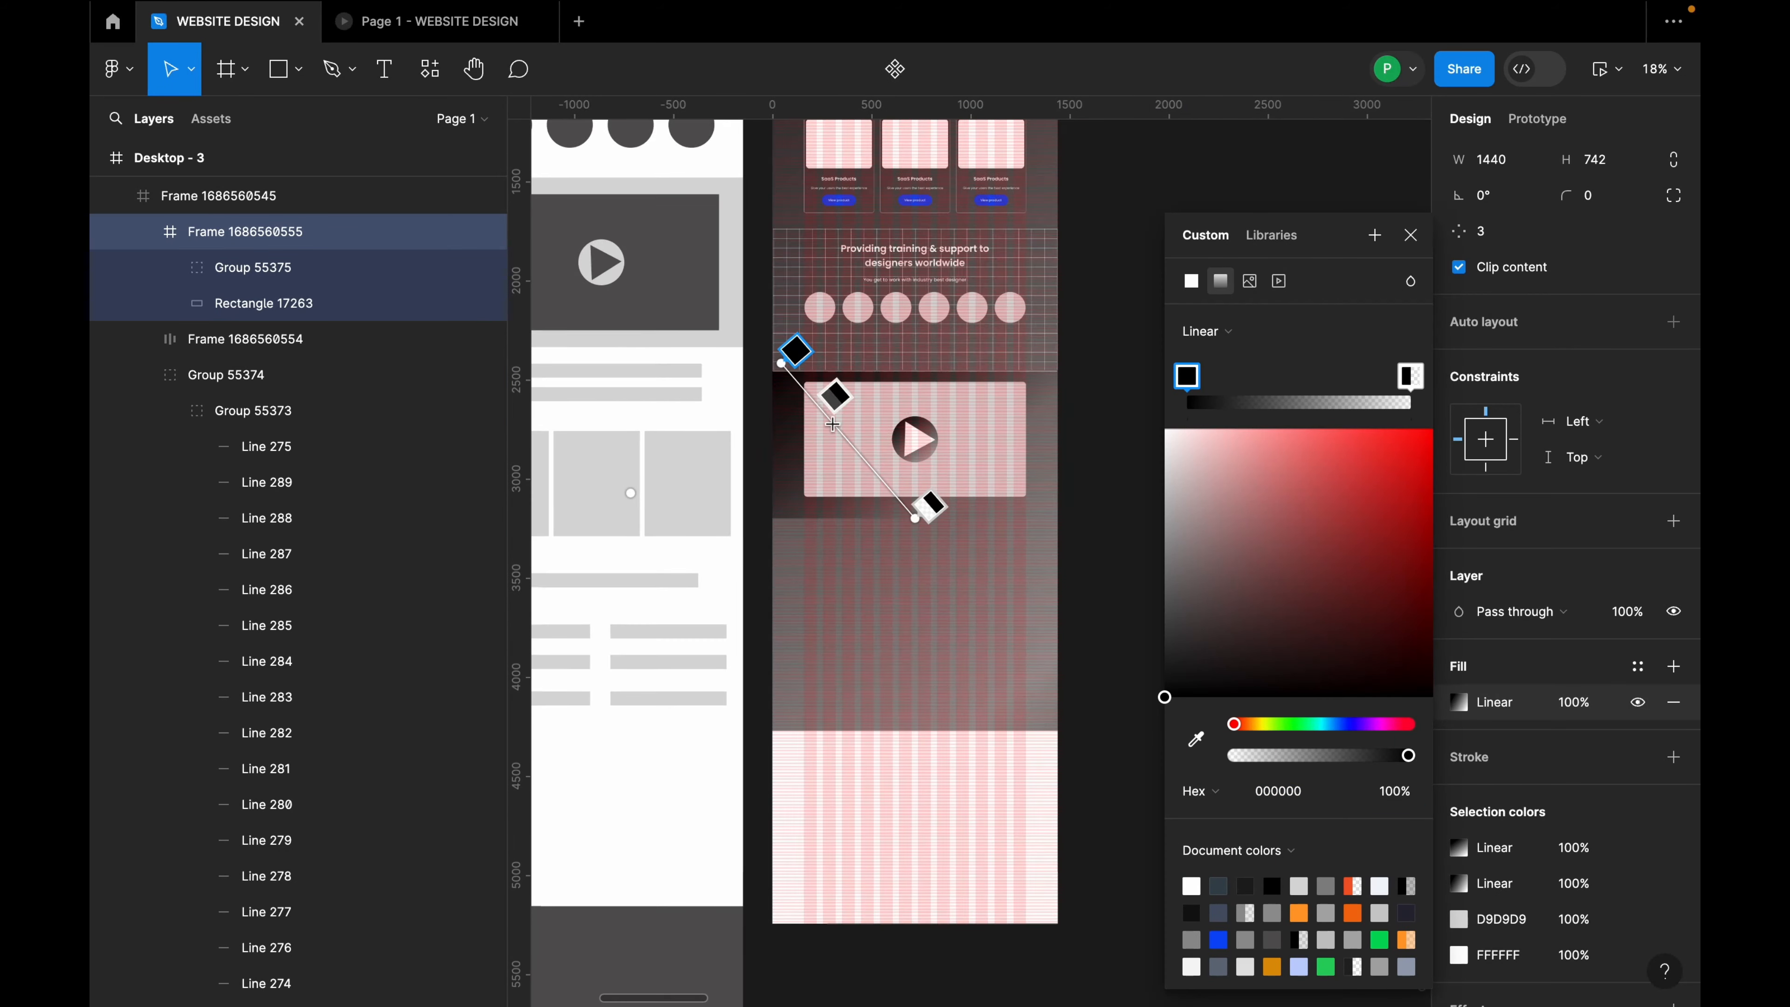
{"action": "left_click", "coordinate": [926, 517]}
{"action": "mouse_move", "coordinate": [1026, 506]}
{"action": "left_mouse_down"}
{"action": "mouse_move", "coordinate": [1046, 519]}
{"action": "mouse_move", "coordinate": [1023, 504]}
{"action": "mouse_move", "coordinate": [918, 557]}
{"action": "left_mouse_up"}
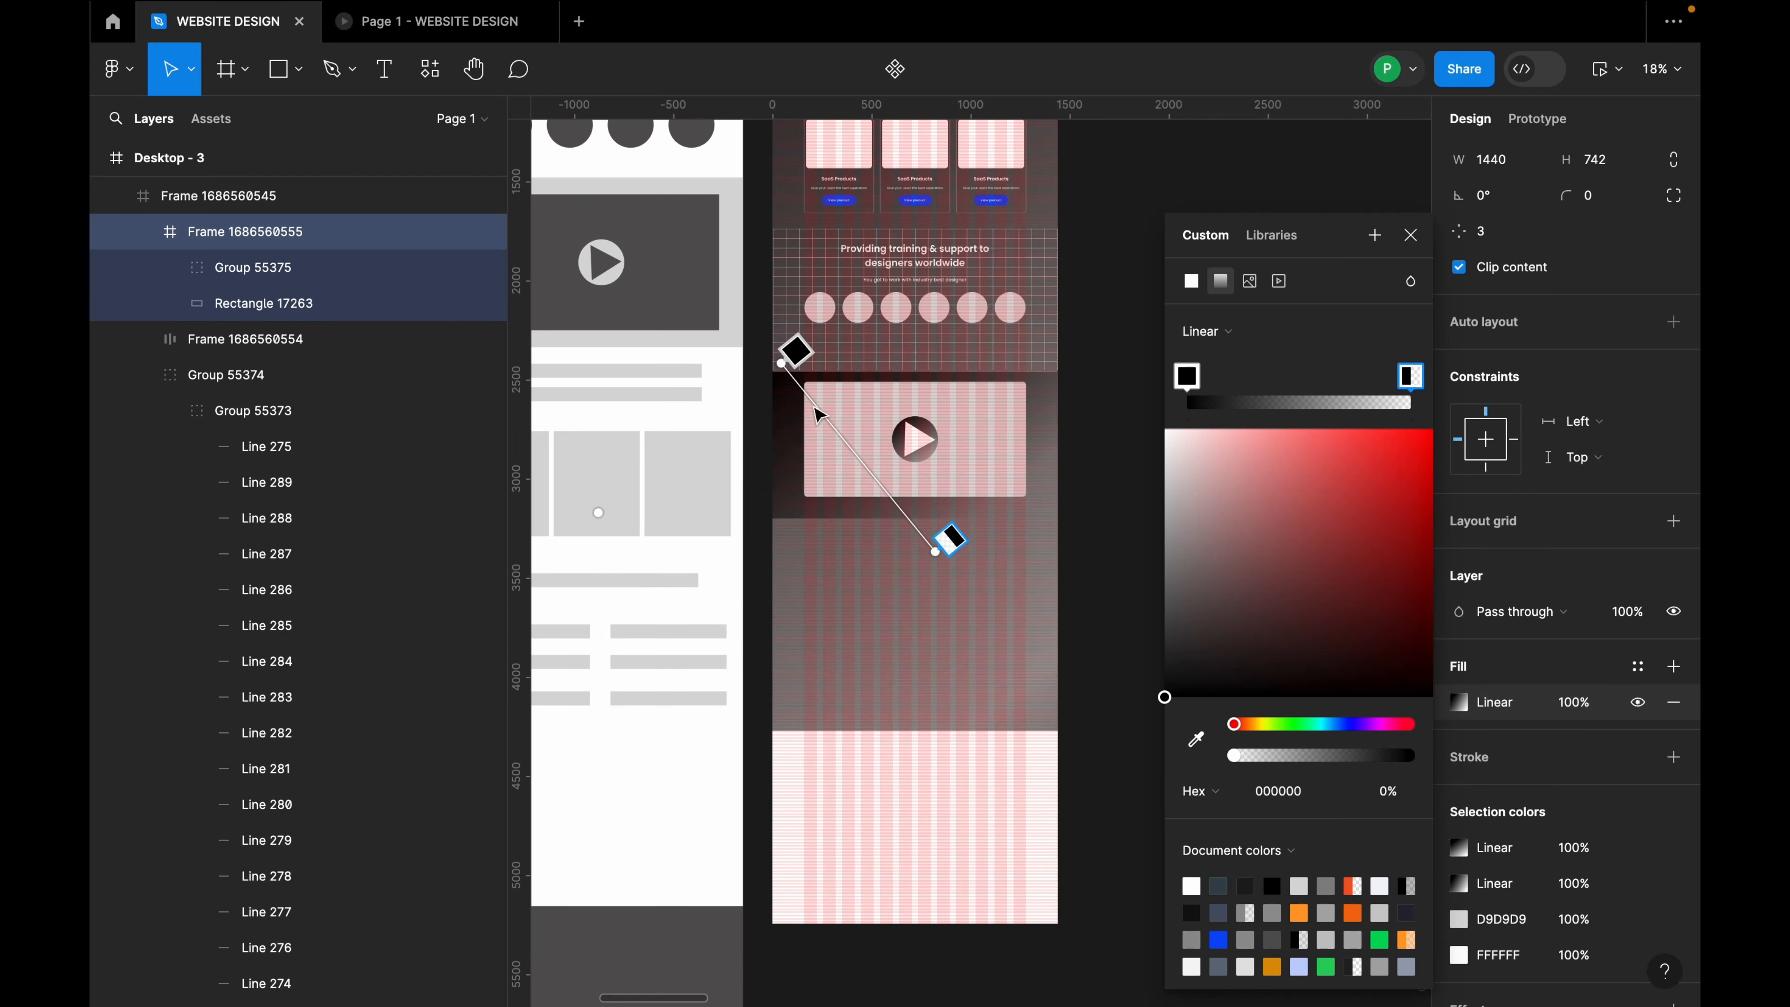
{"action": "left_click_drag", "start_coordinate": [785, 366], "coordinate": [730, 336]}
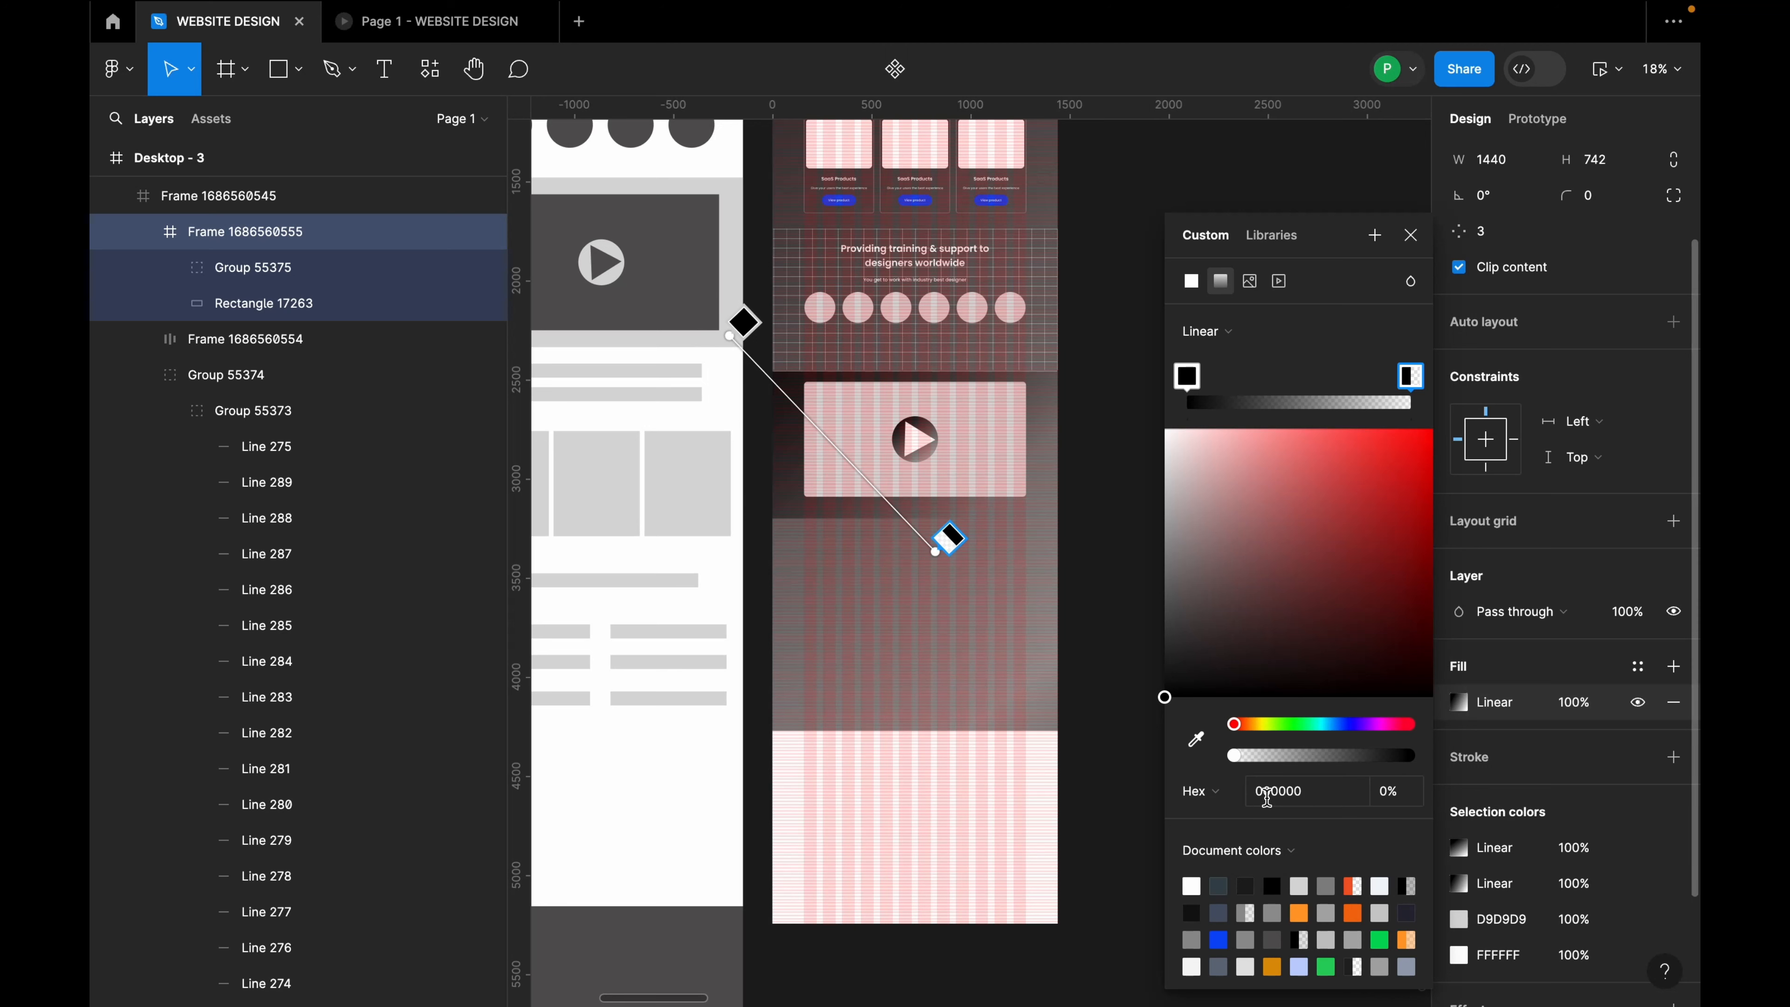
{"action": "left_click", "coordinate": [1288, 793]}
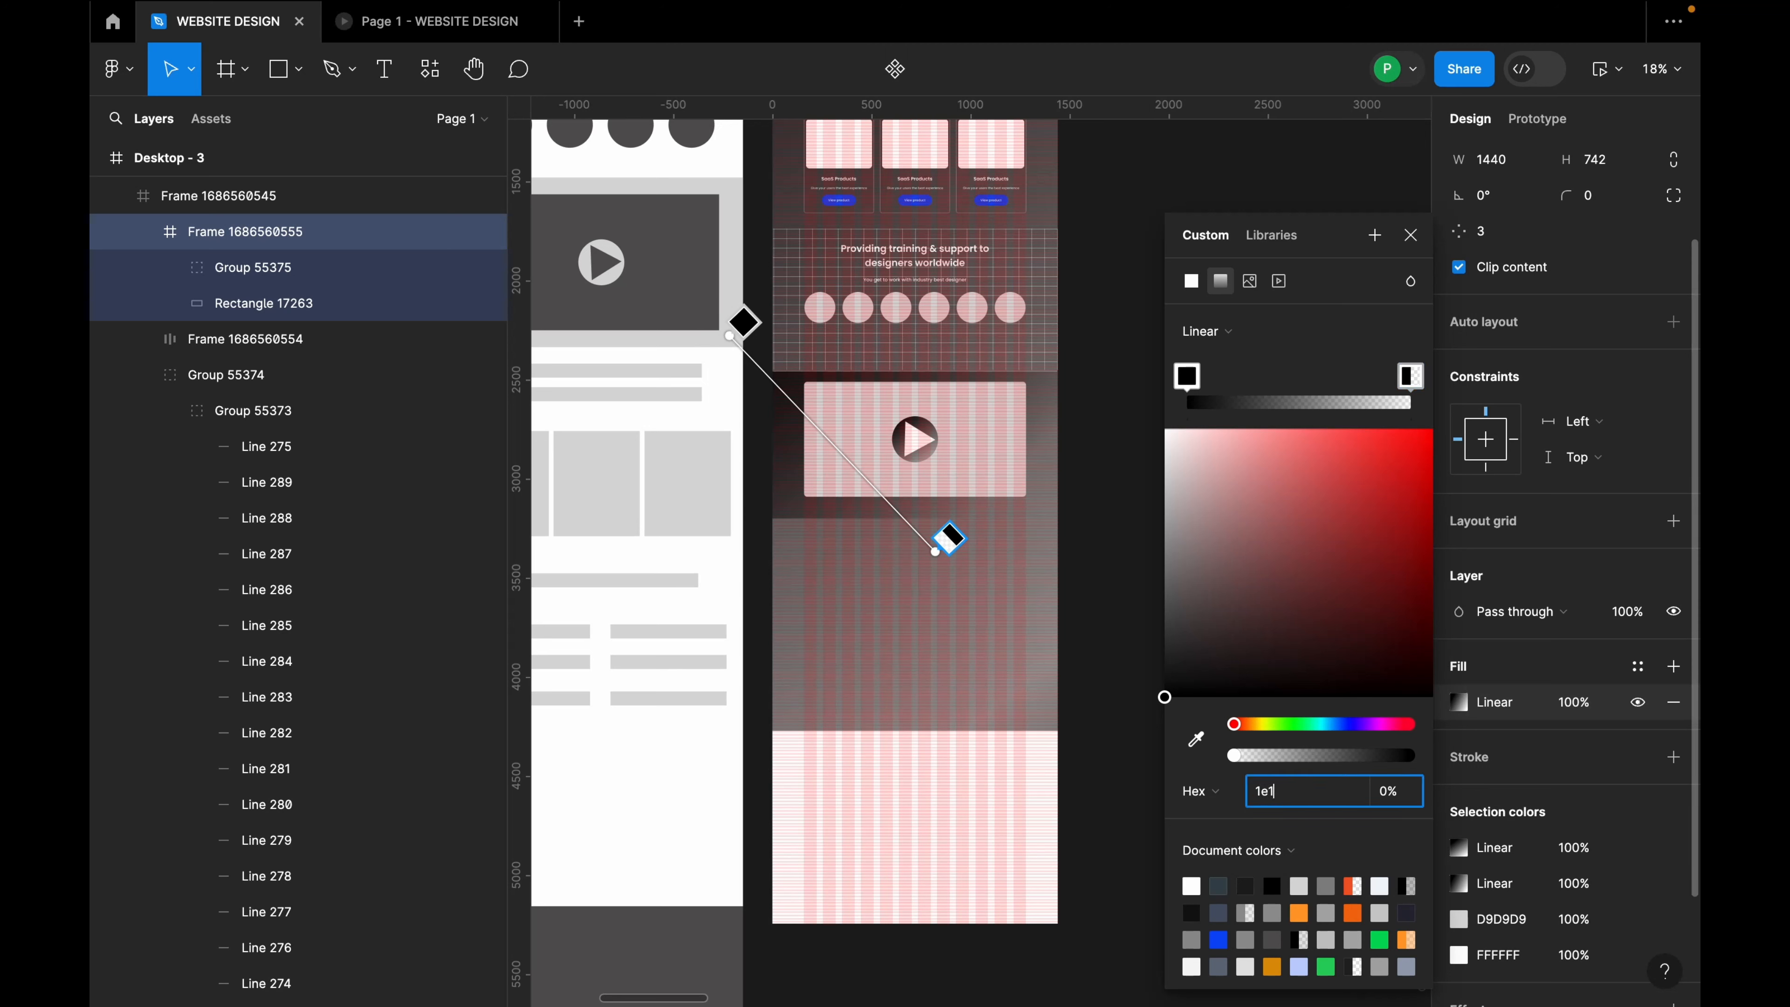
{"action": "key", "text": "Return"}
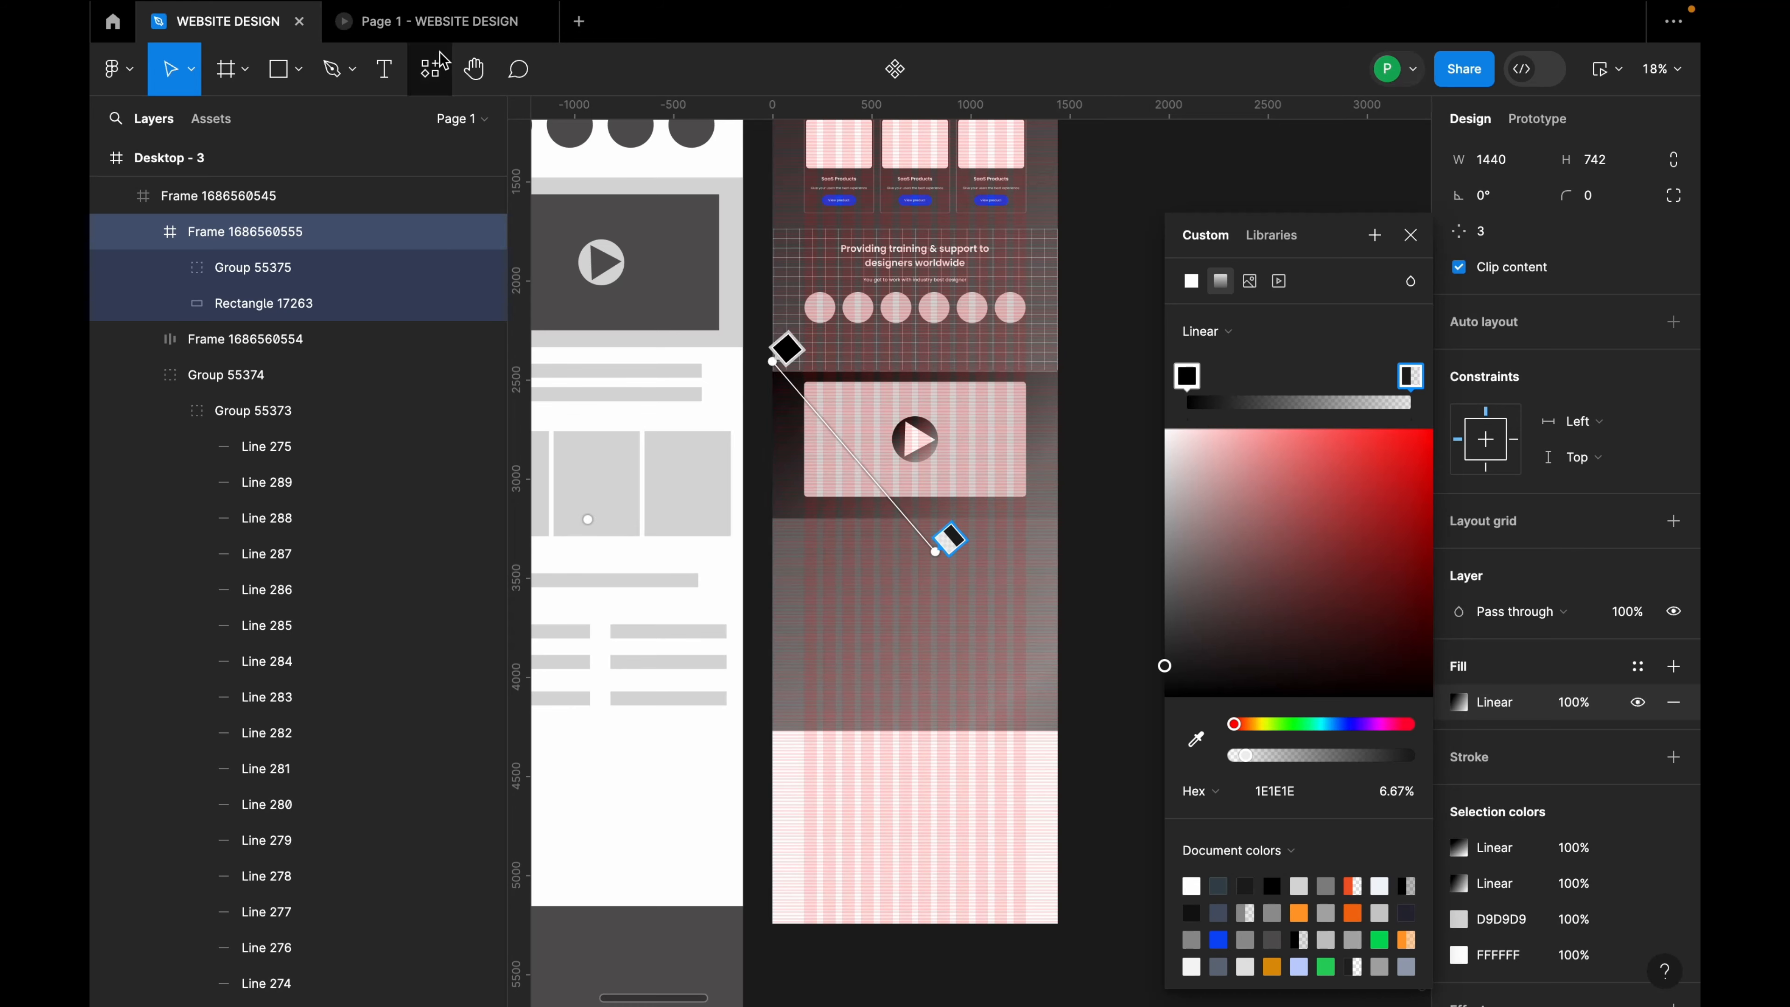
{"action": "left_click", "coordinate": [434, 21]}
{"action": "scroll", "coordinate": [950, 673], "scroll_direction": "down", "scroll_amount": 20}
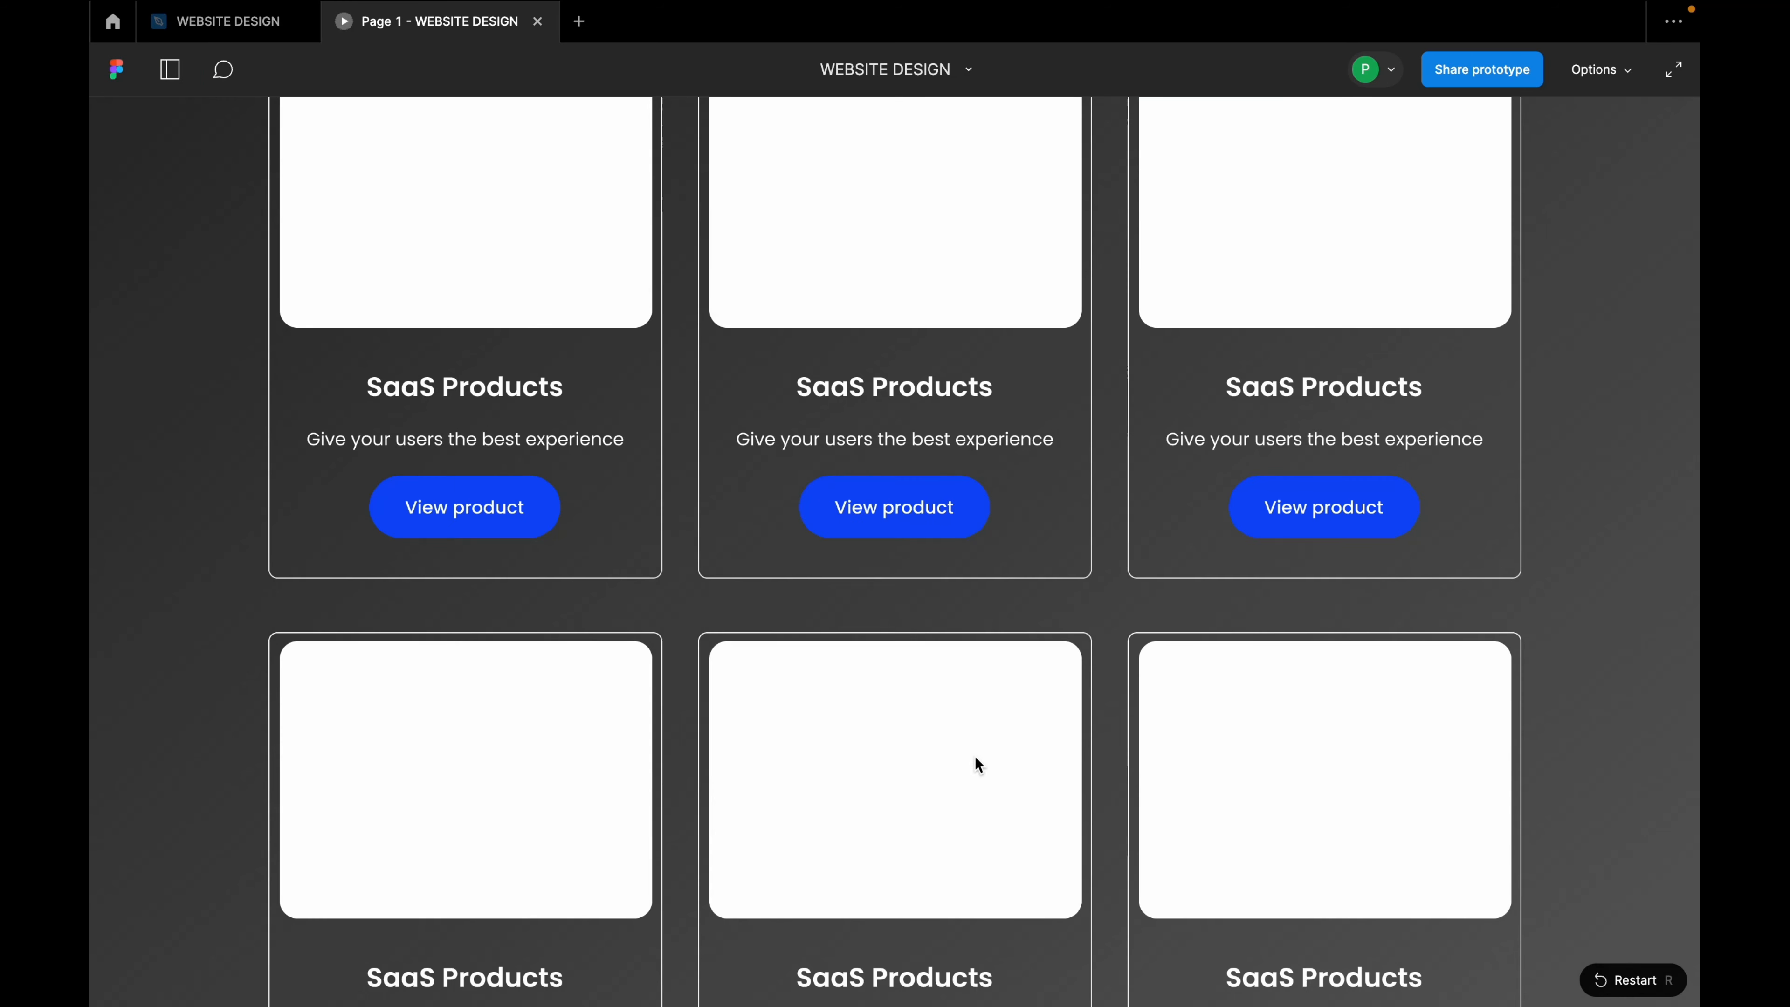
Step: Back in the editor, select the grey video placeholder rectangle
{"action": "scroll", "coordinate": [974, 776], "scroll_direction": "down", "scroll_amount": 10}
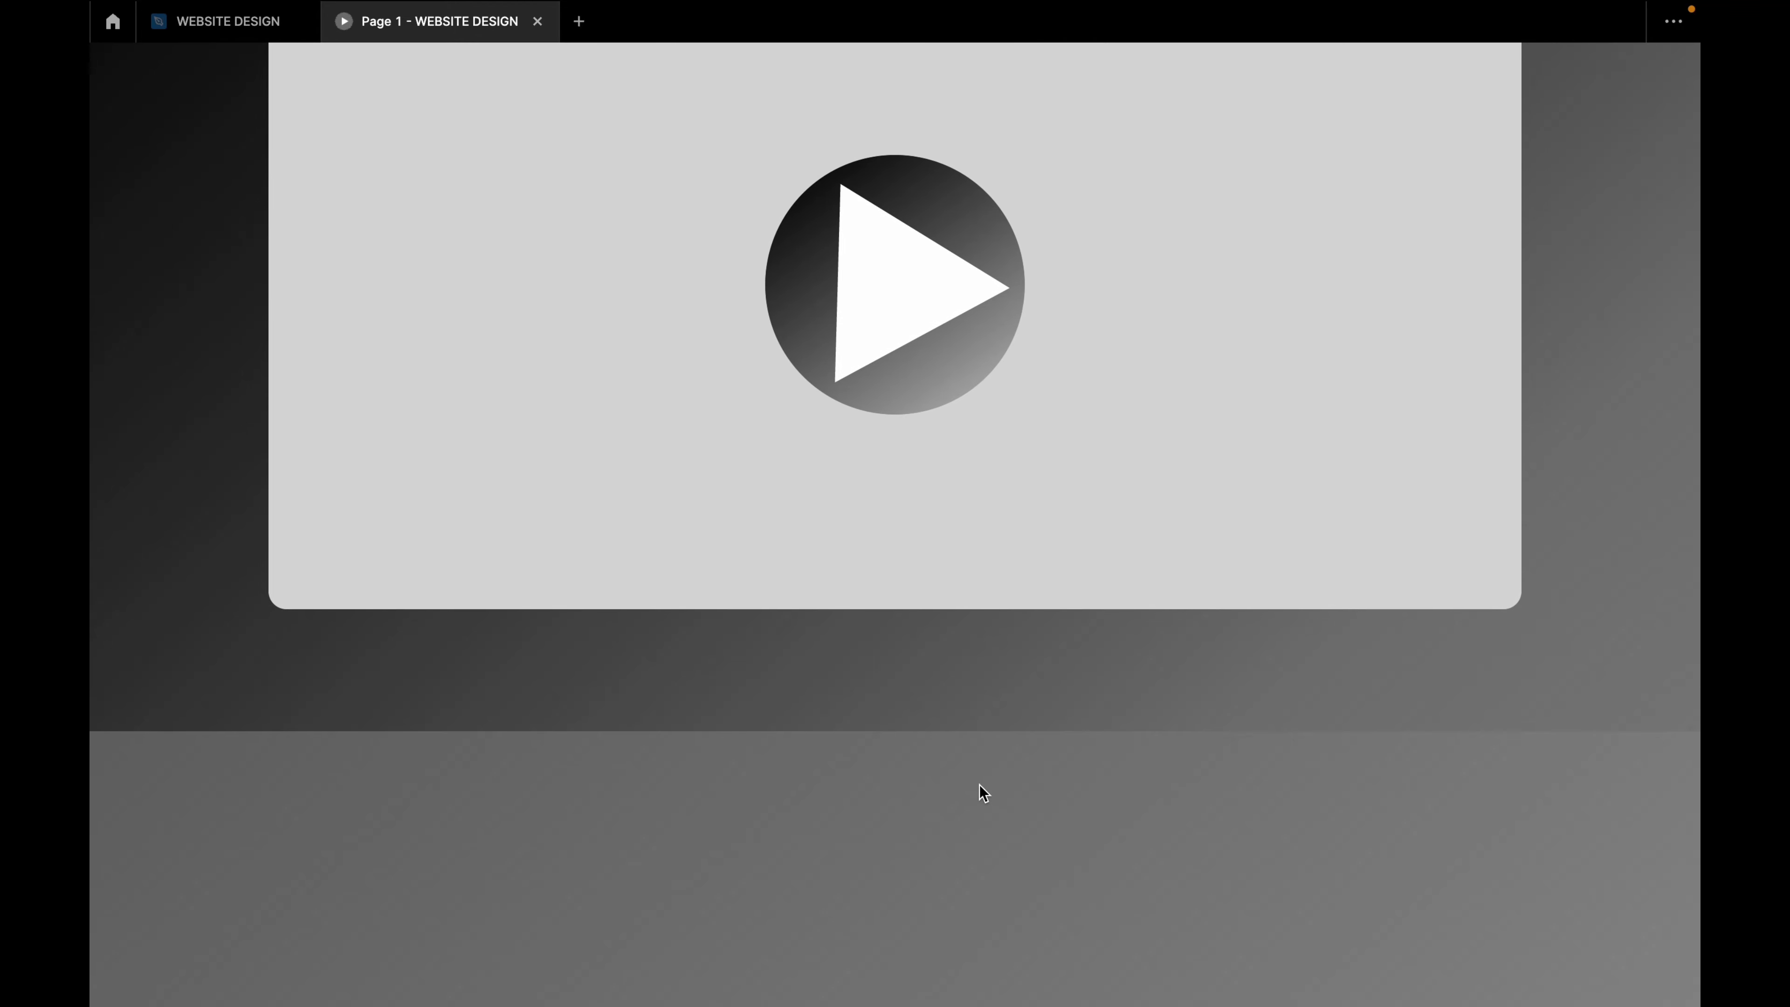
{"action": "left_click", "coordinate": [277, 36]}
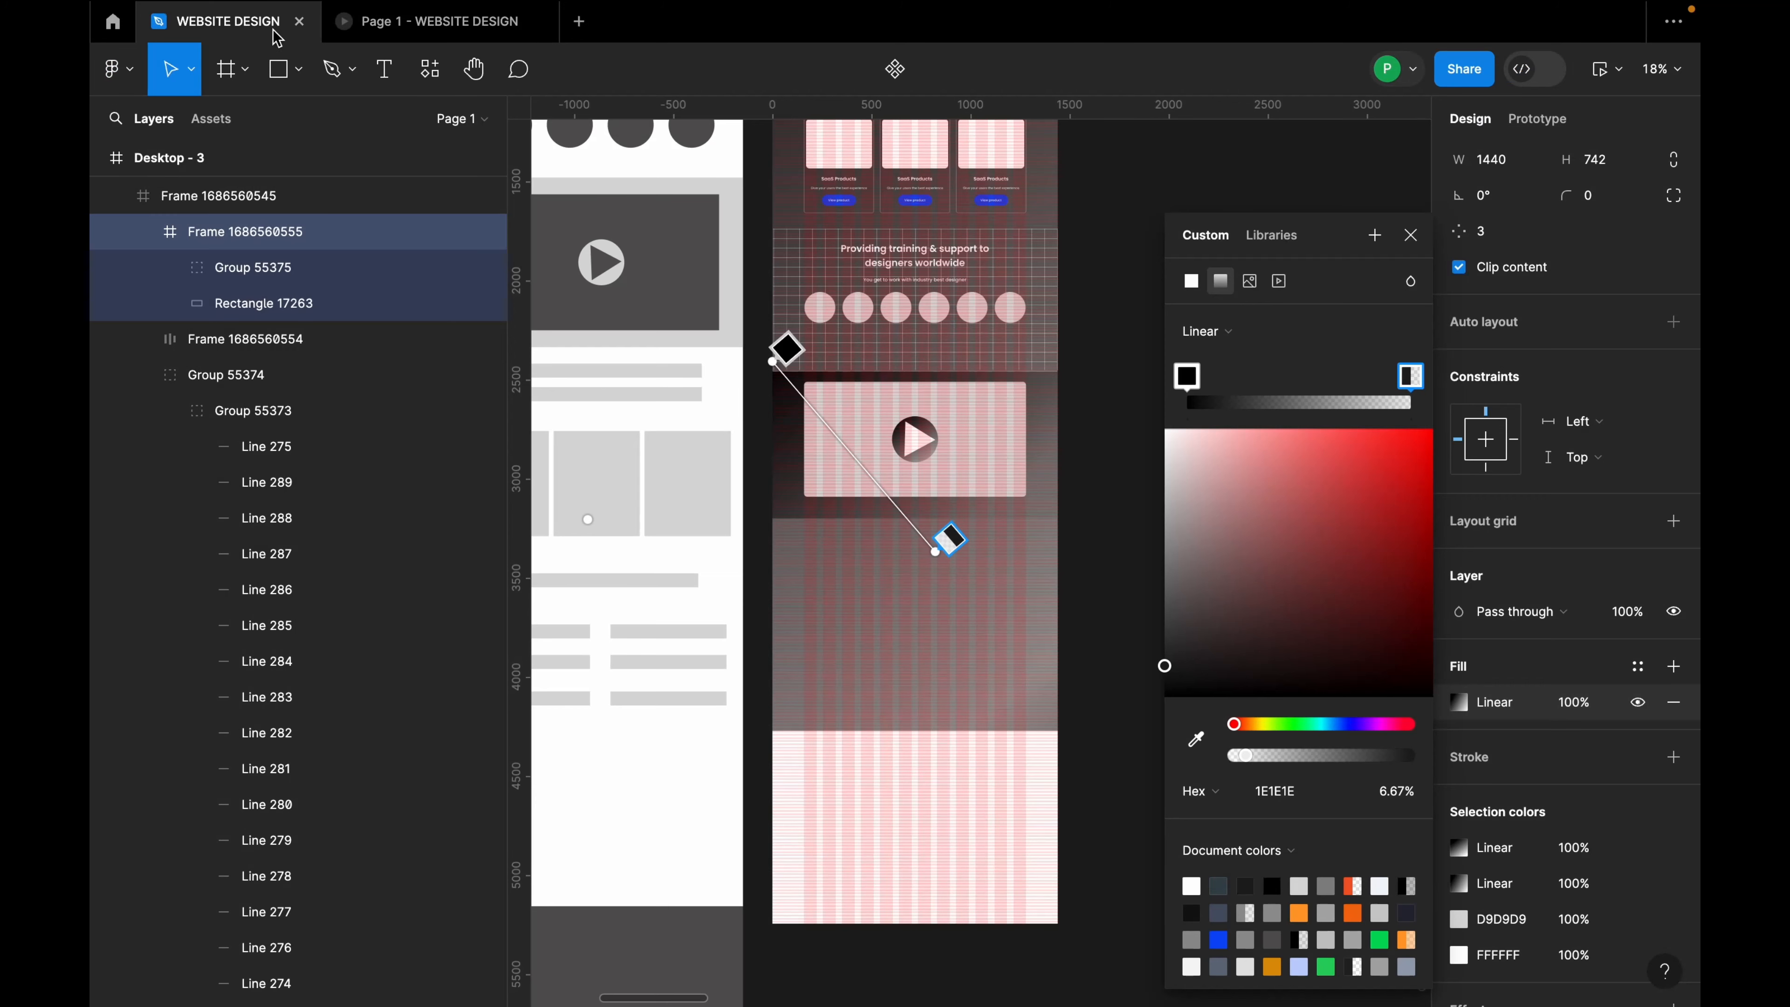
{"action": "left_click", "coordinate": [1410, 235]}
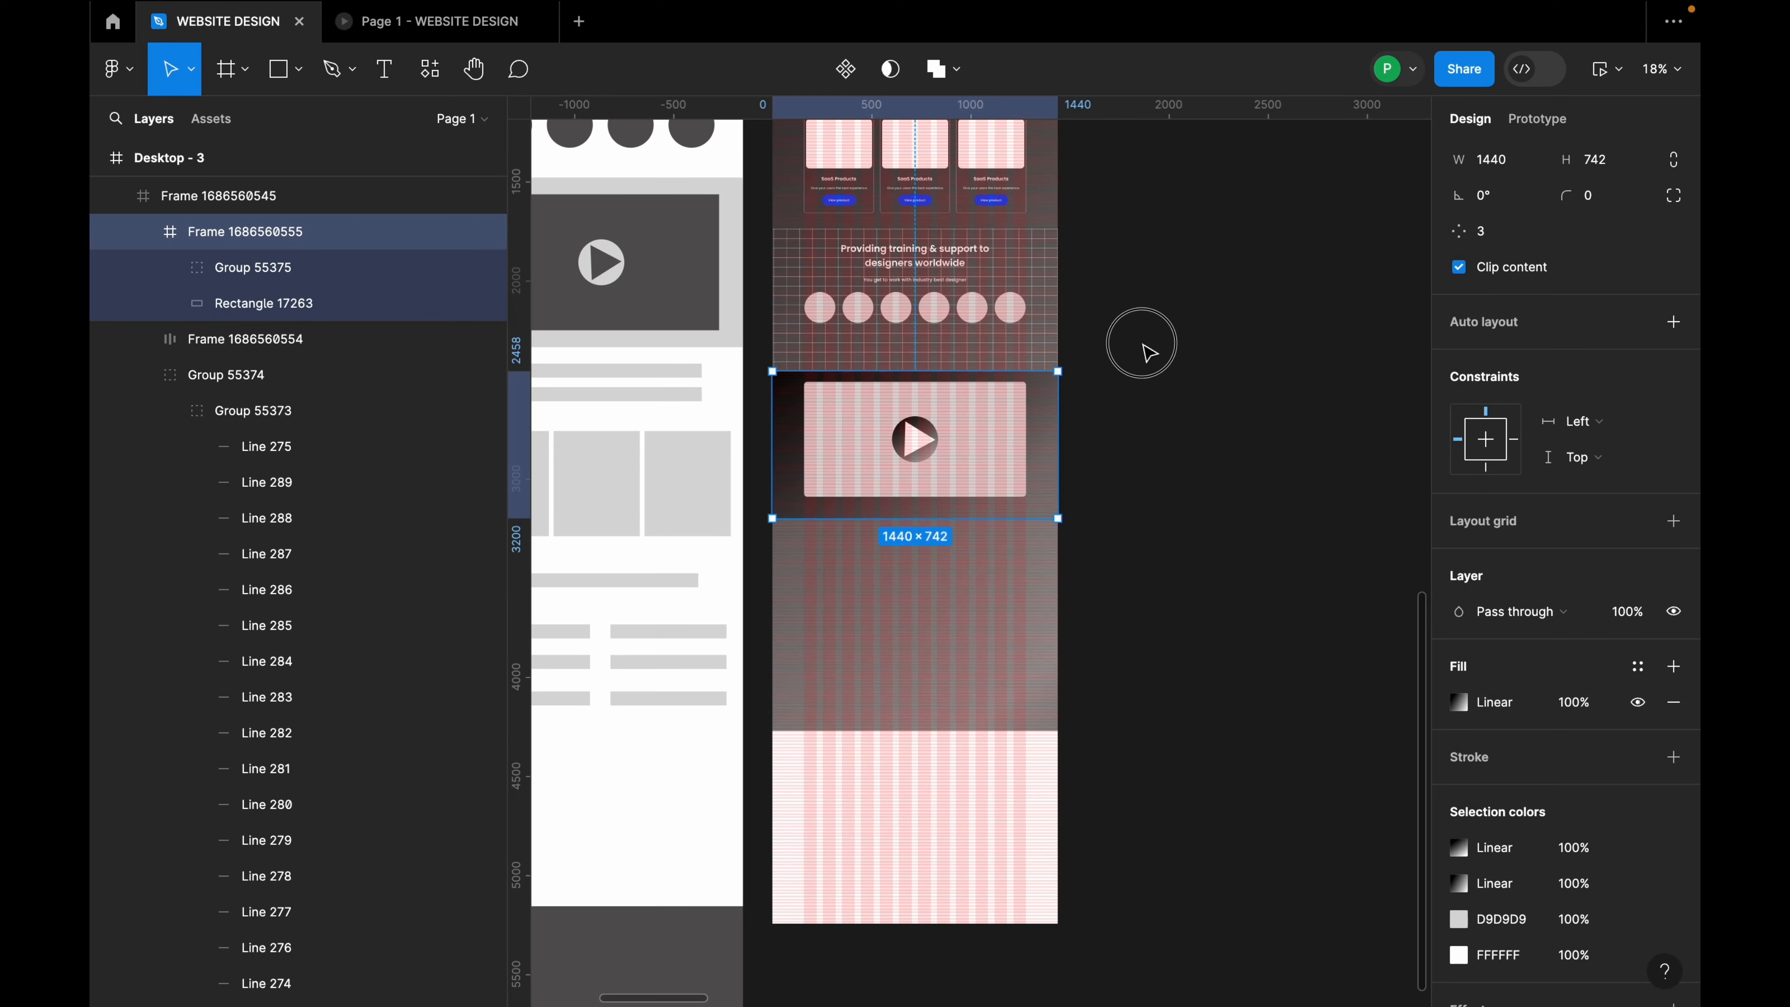
{"action": "left_click", "coordinate": [1142, 346]}
{"action": "left_click", "coordinate": [1004, 440]}
{"action": "left_click", "coordinate": [1004, 442]}
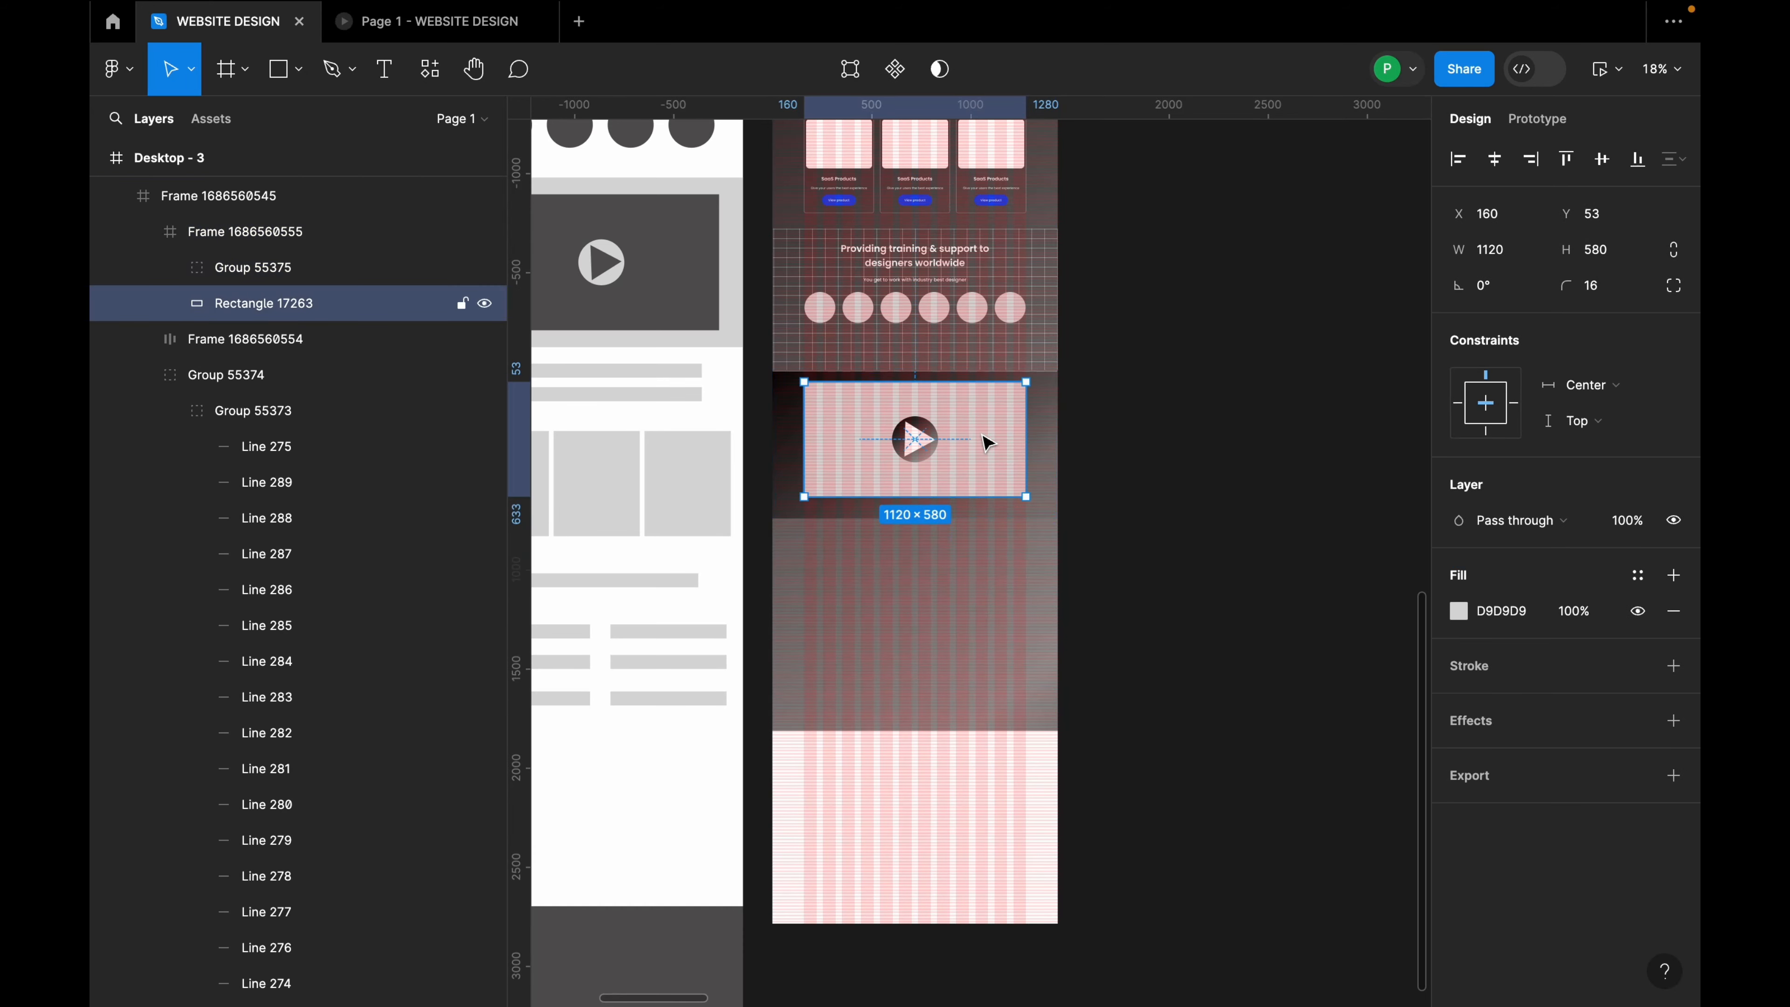
Step: Place the screenshot image into the placeholder rectangle via File > Place image
{"action": "right_click", "coordinate": [987, 439]}
{"action": "left_click", "coordinate": [116, 68]}
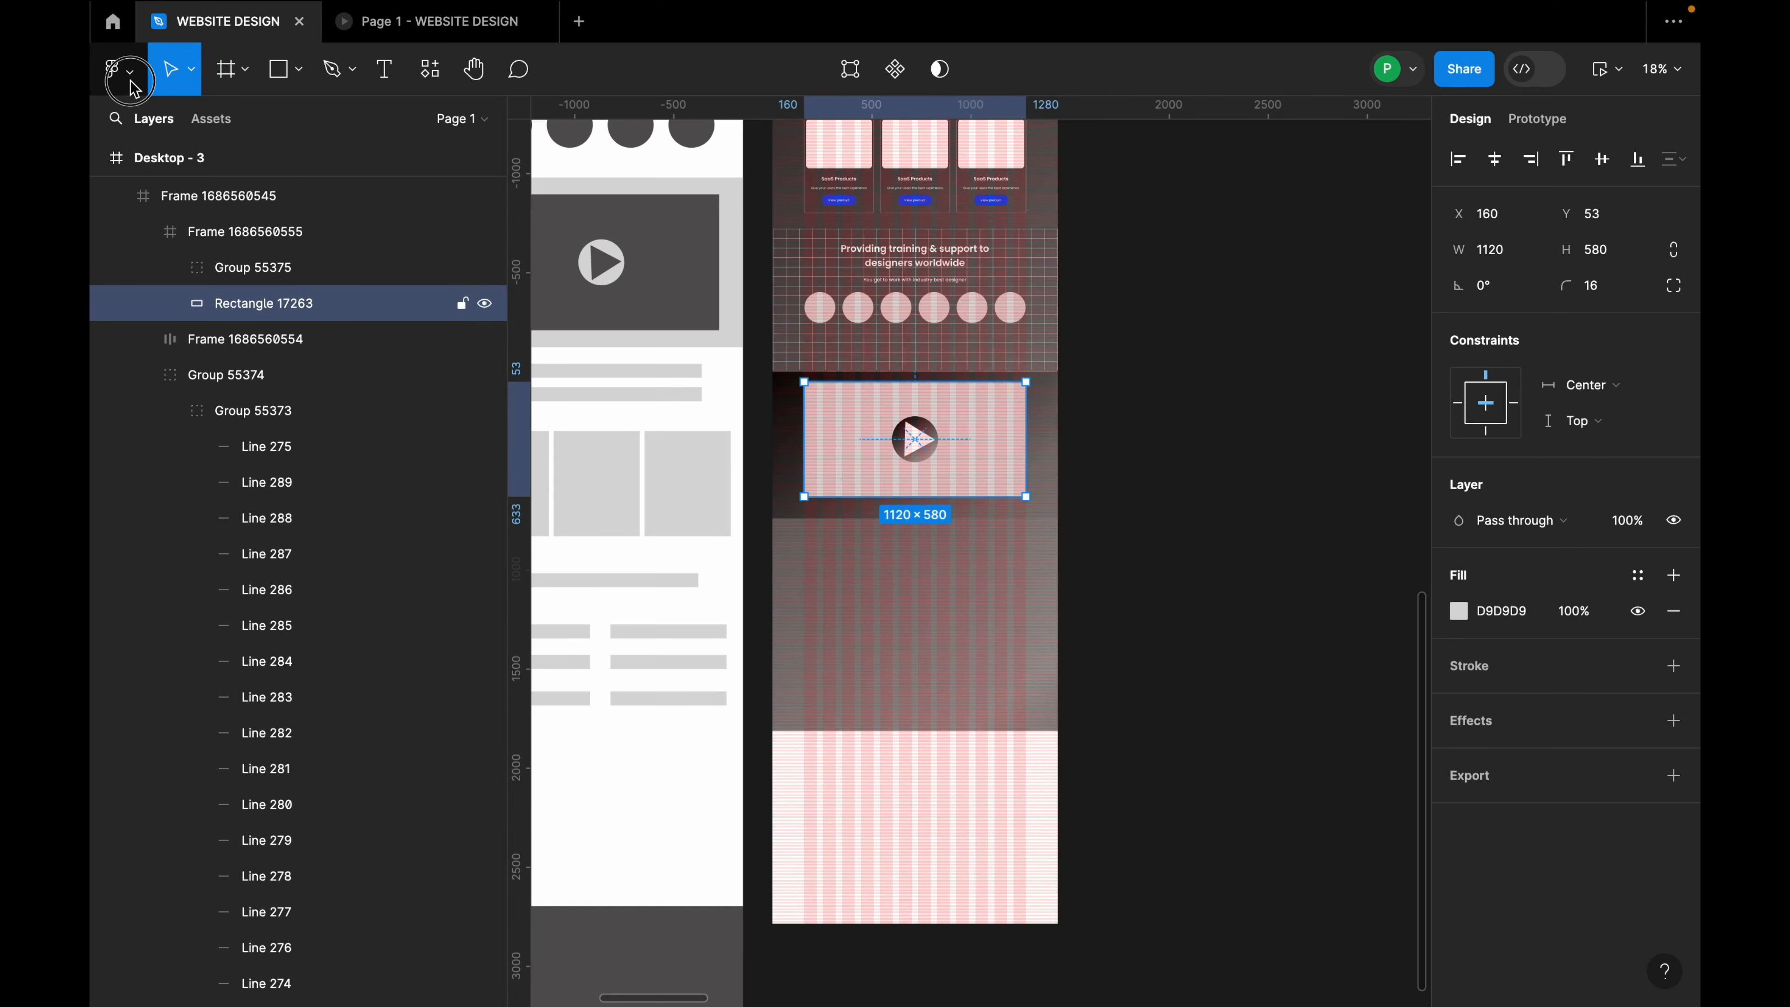
{"action": "left_click", "coordinate": [116, 68]}
{"action": "mouse_move", "coordinate": [180, 201]}
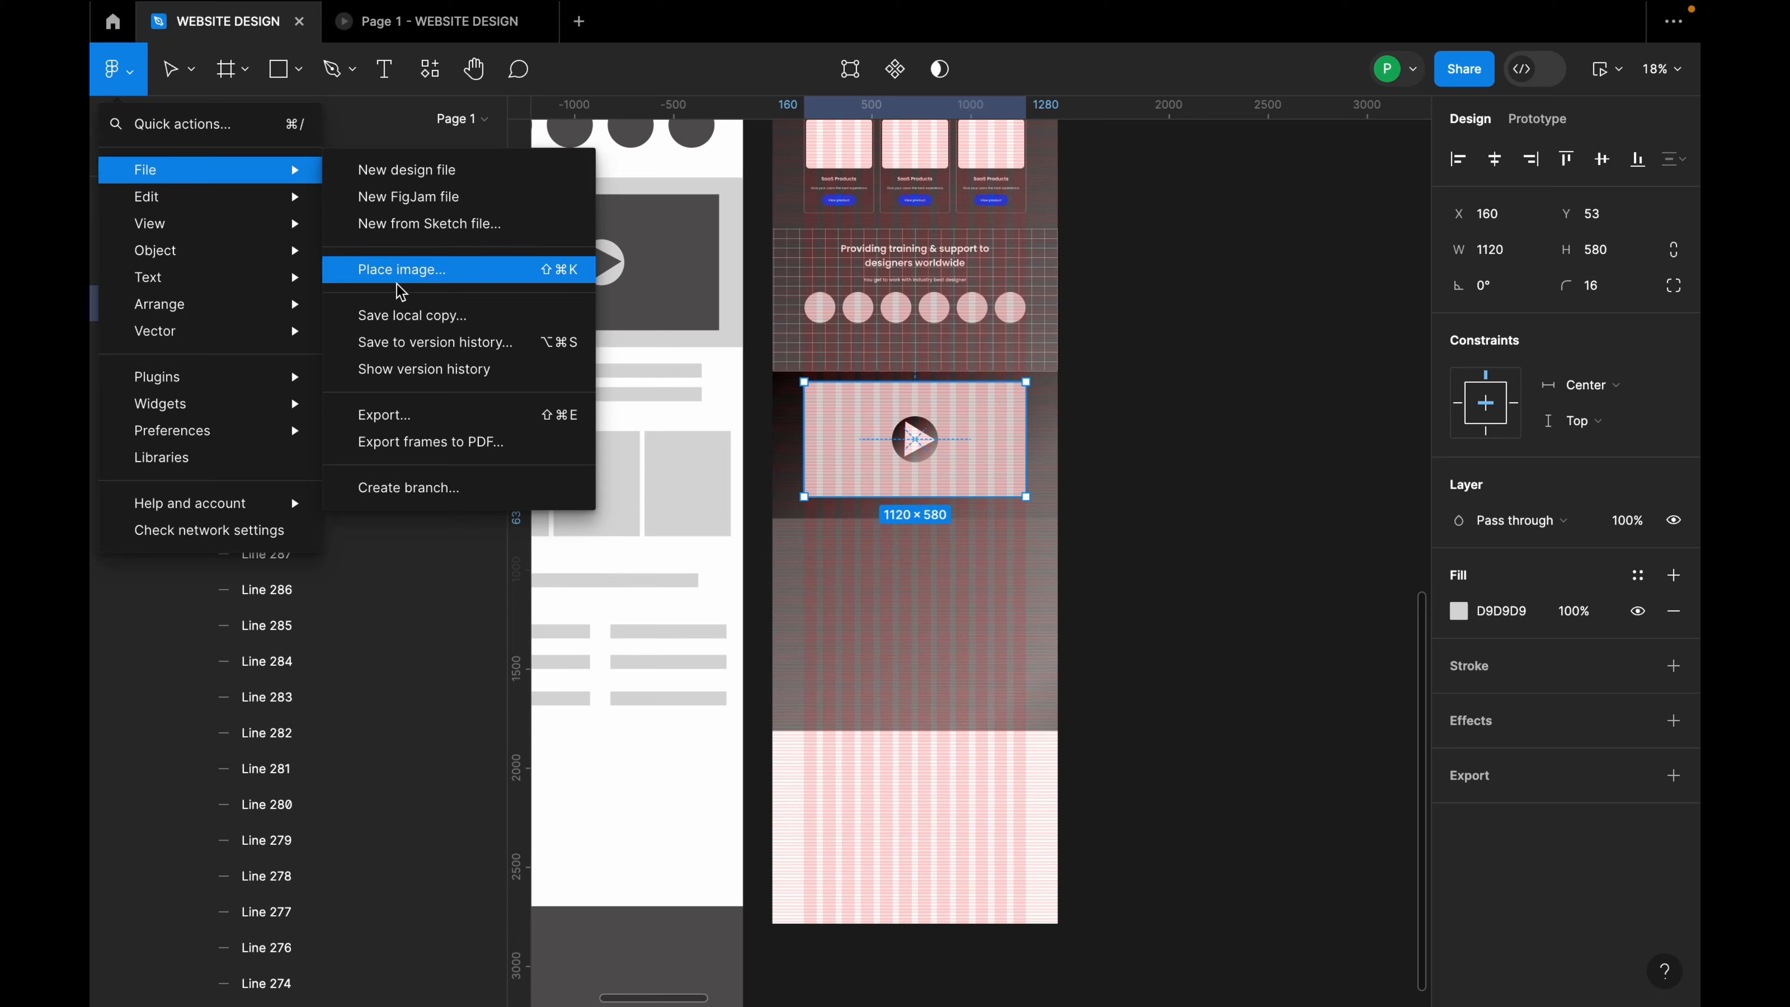
{"action": "key", "text": "Escape"}
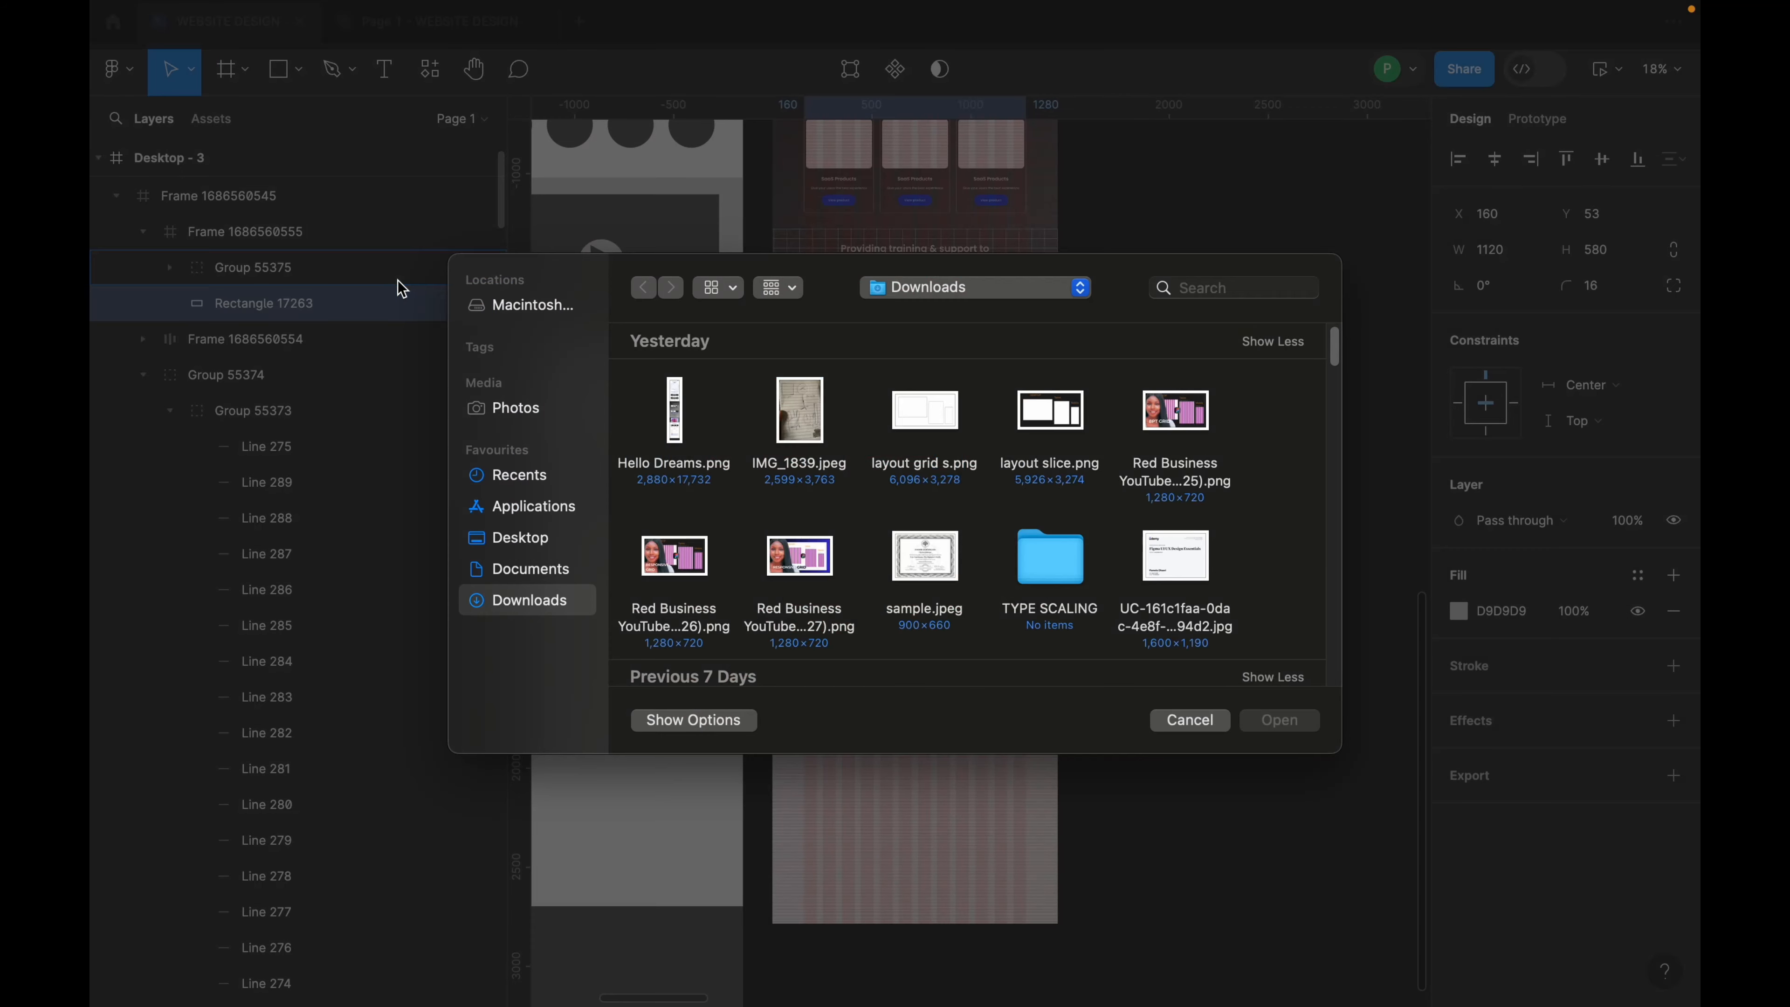
{"action": "left_click", "coordinate": [1264, 725]}
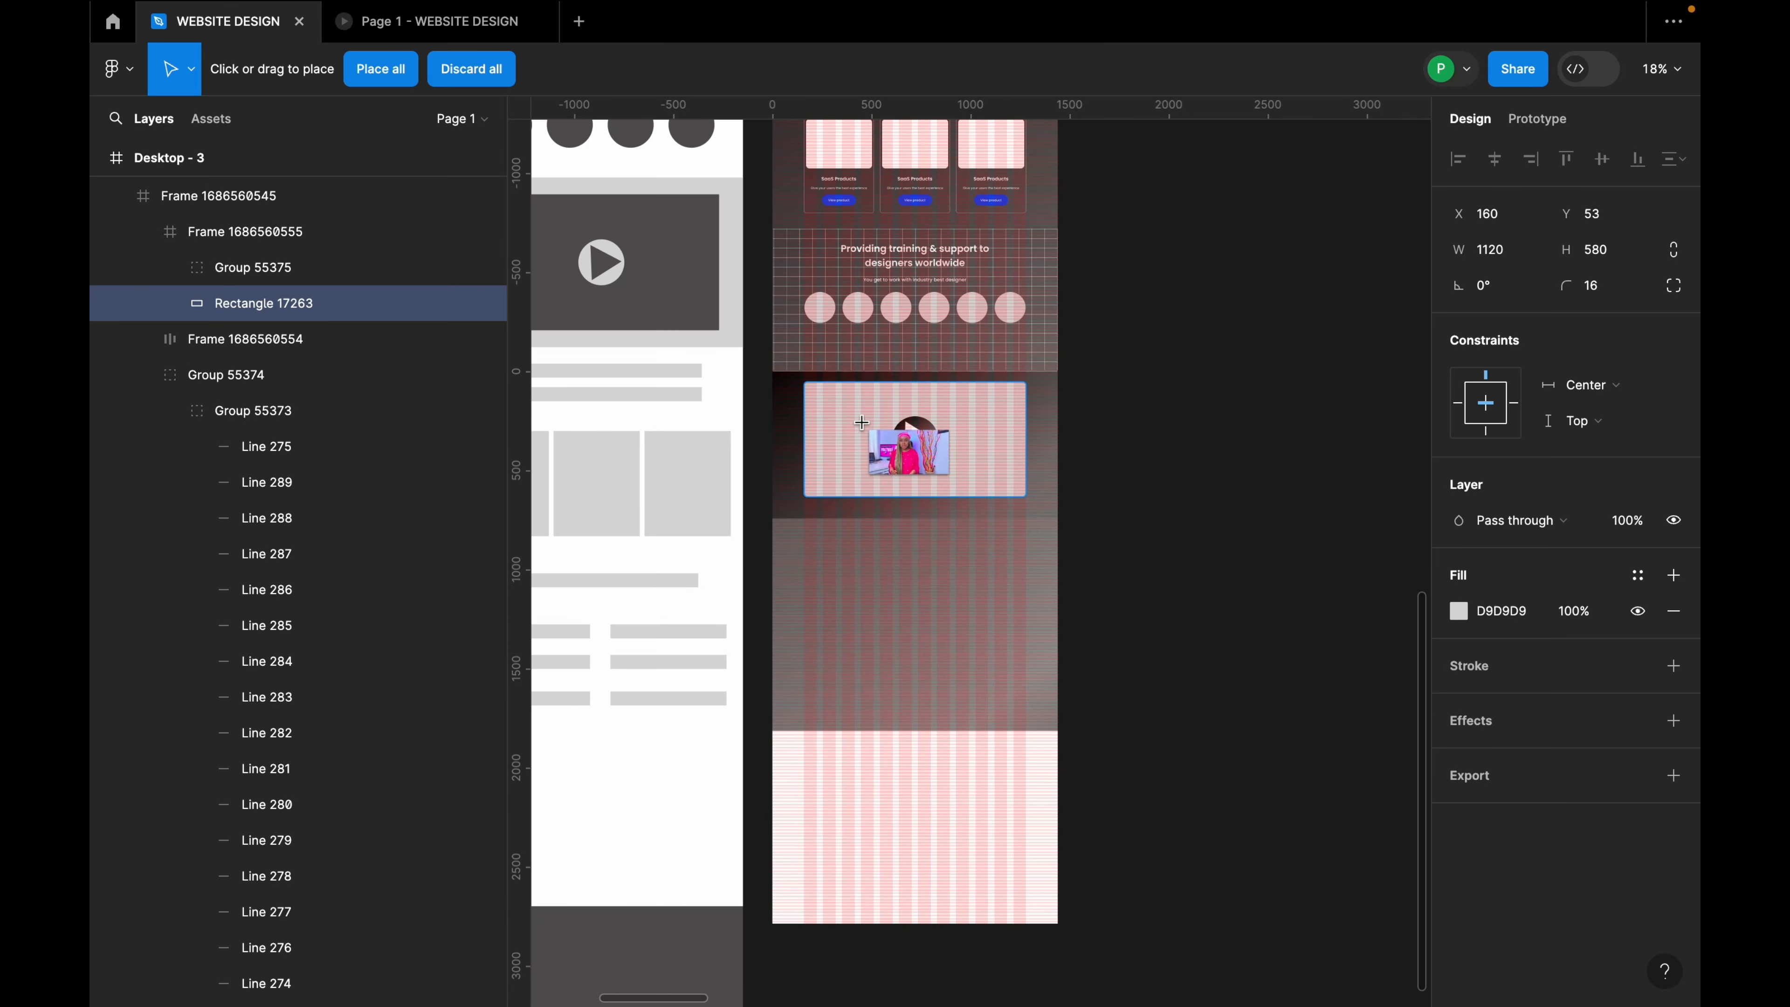
{"action": "left_click", "coordinate": [868, 434]}
{"action": "left_click", "coordinate": [1131, 436]}
Step: Scale the play-button group to 0.66x (about 187 px) and centre it on the thumbnail
{"action": "scroll", "coordinate": [916, 439], "scroll_direction": "up", "scroll_amount": 8}
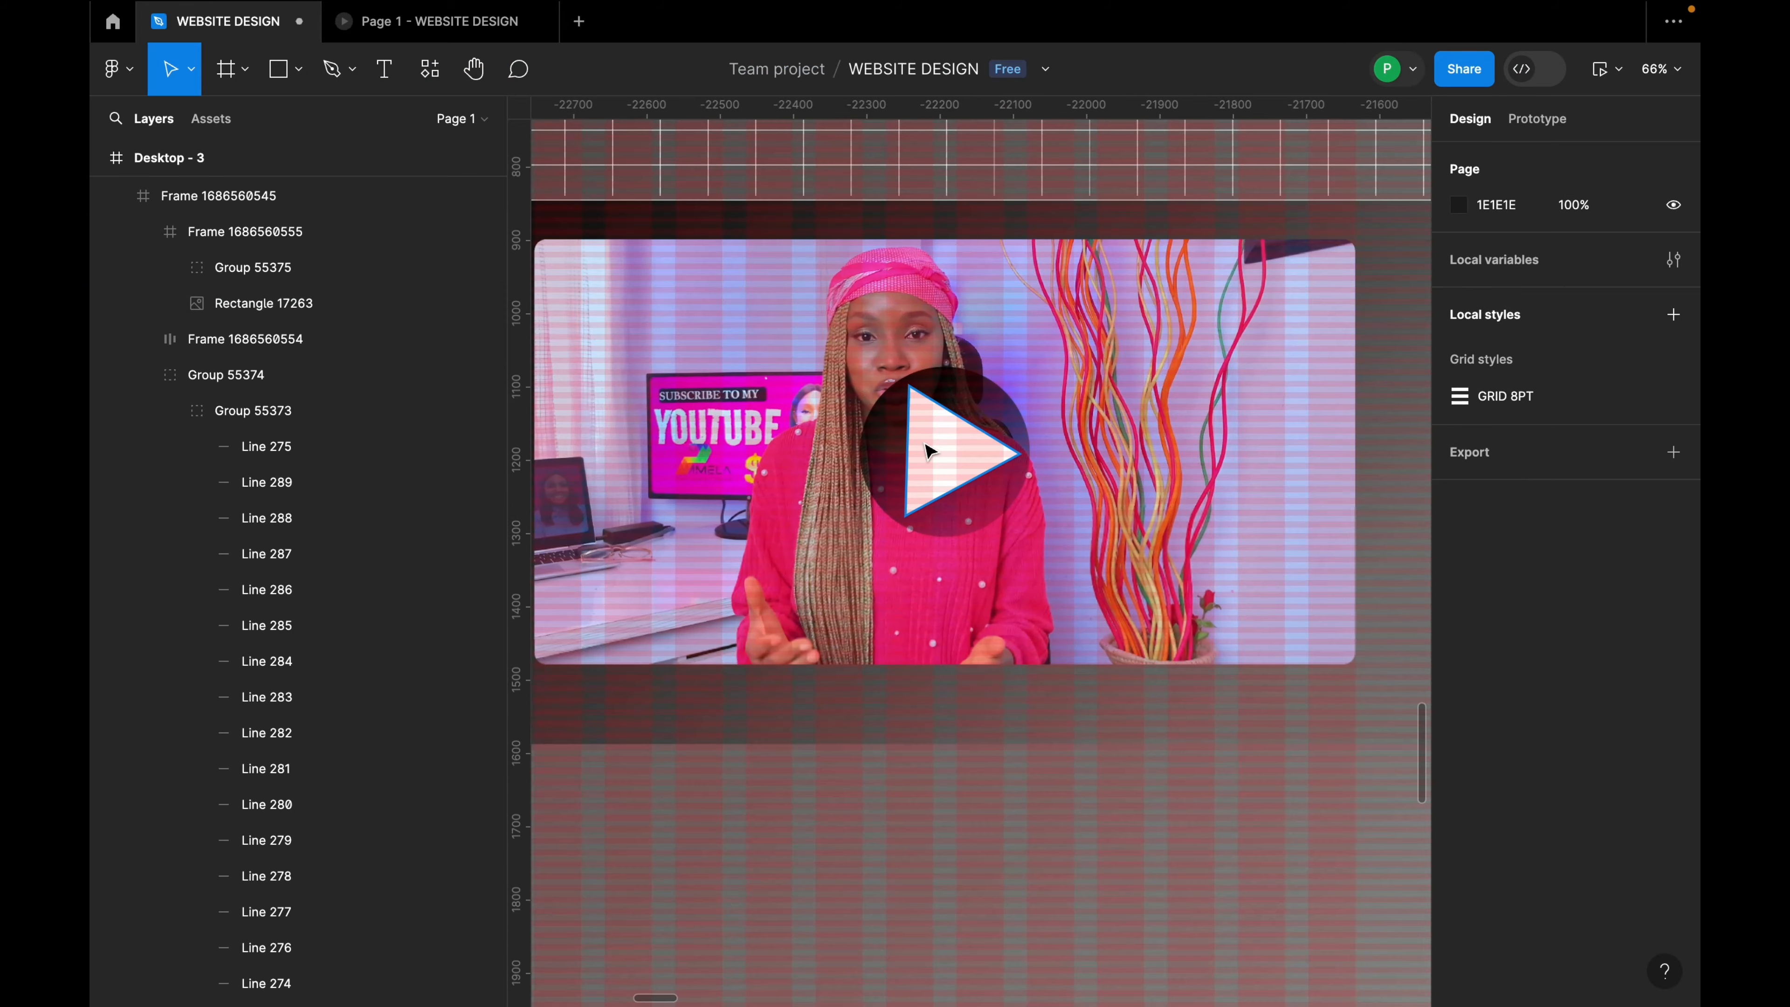
{"action": "double_click", "coordinate": [932, 435]}
{"action": "double_click", "coordinate": [934, 437]}
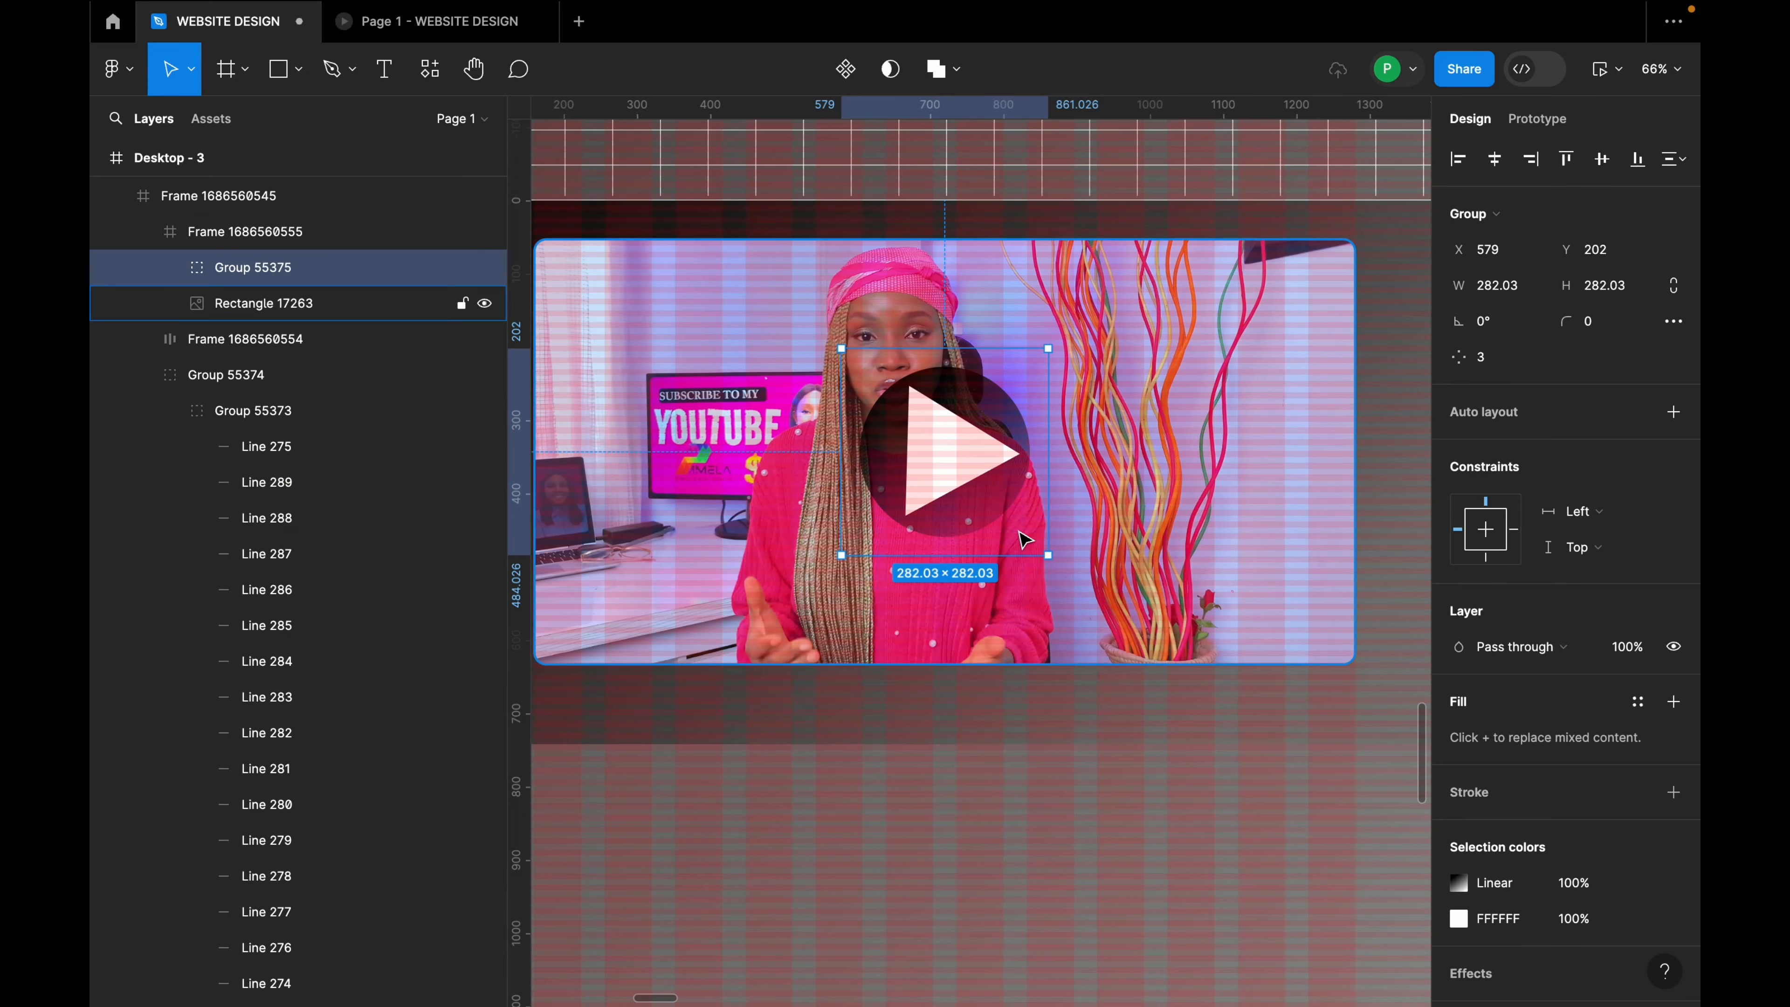
{"action": "key", "text": "k"}
{"action": "left_click_drag", "start_coordinate": [1046, 555], "coordinate": [976, 483]}
{"action": "left_click_drag", "start_coordinate": [921, 402], "coordinate": [930, 458]}
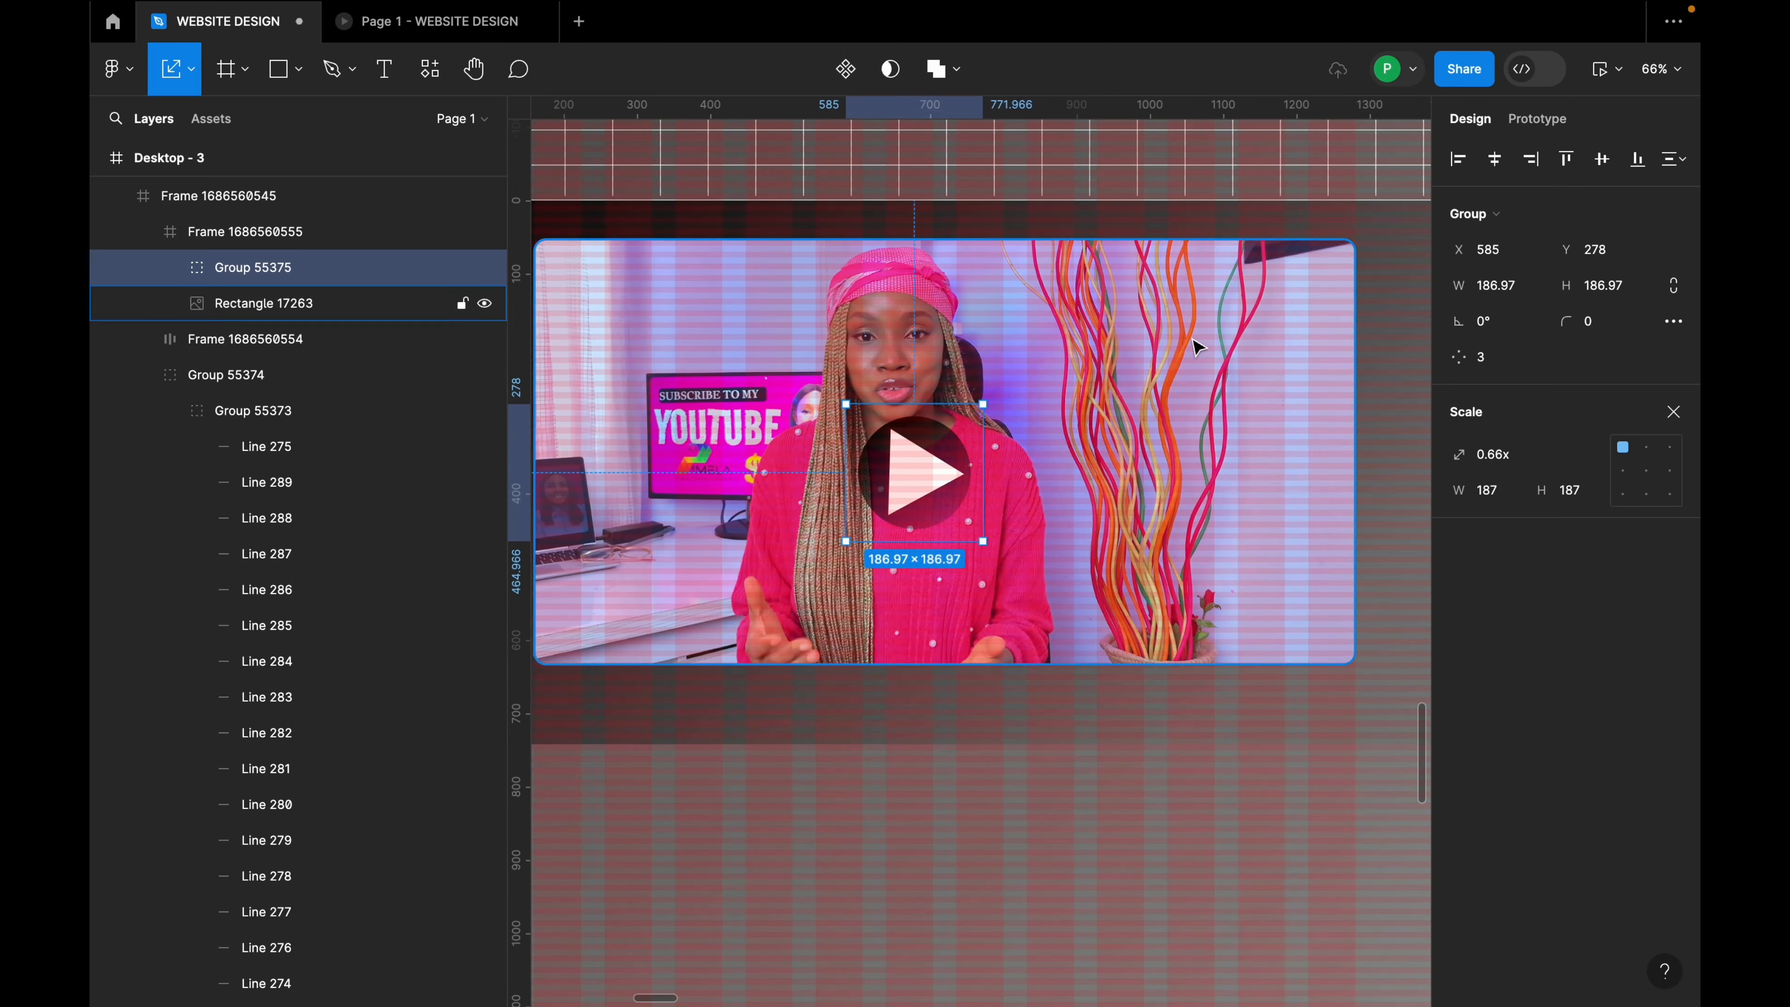
{"action": "left_click", "coordinate": [1492, 162]}
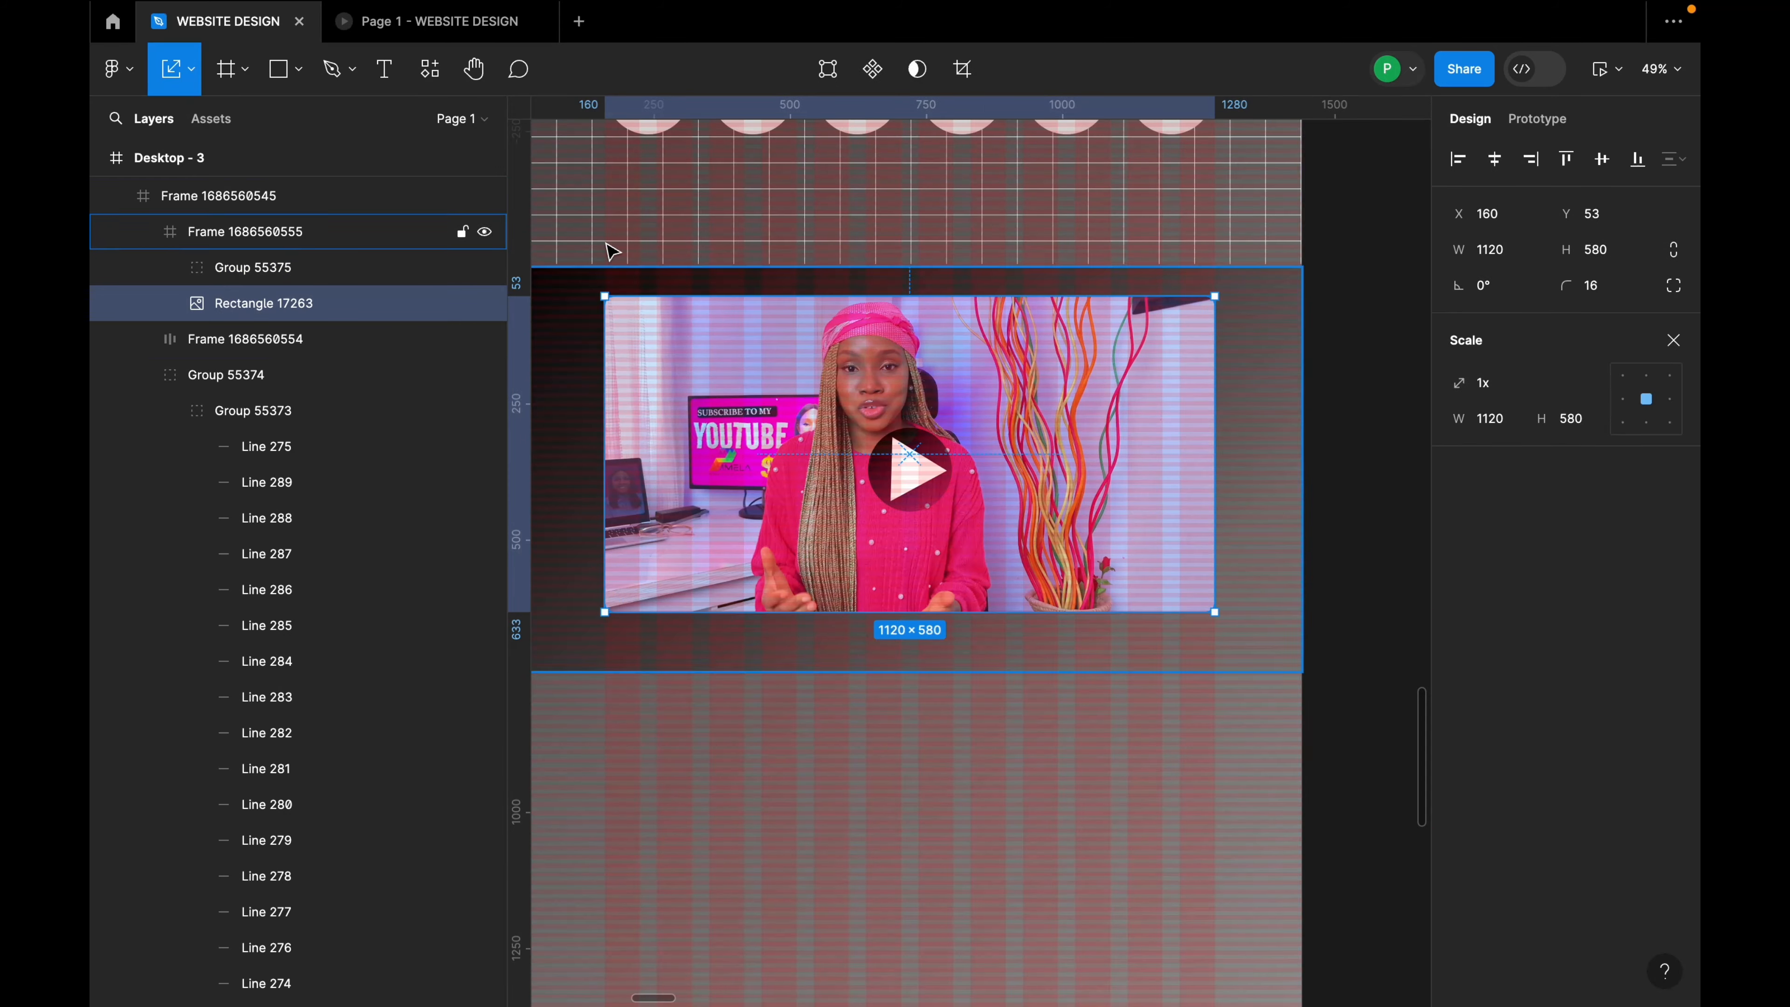
{"action": "left_click", "coordinate": [439, 24]}
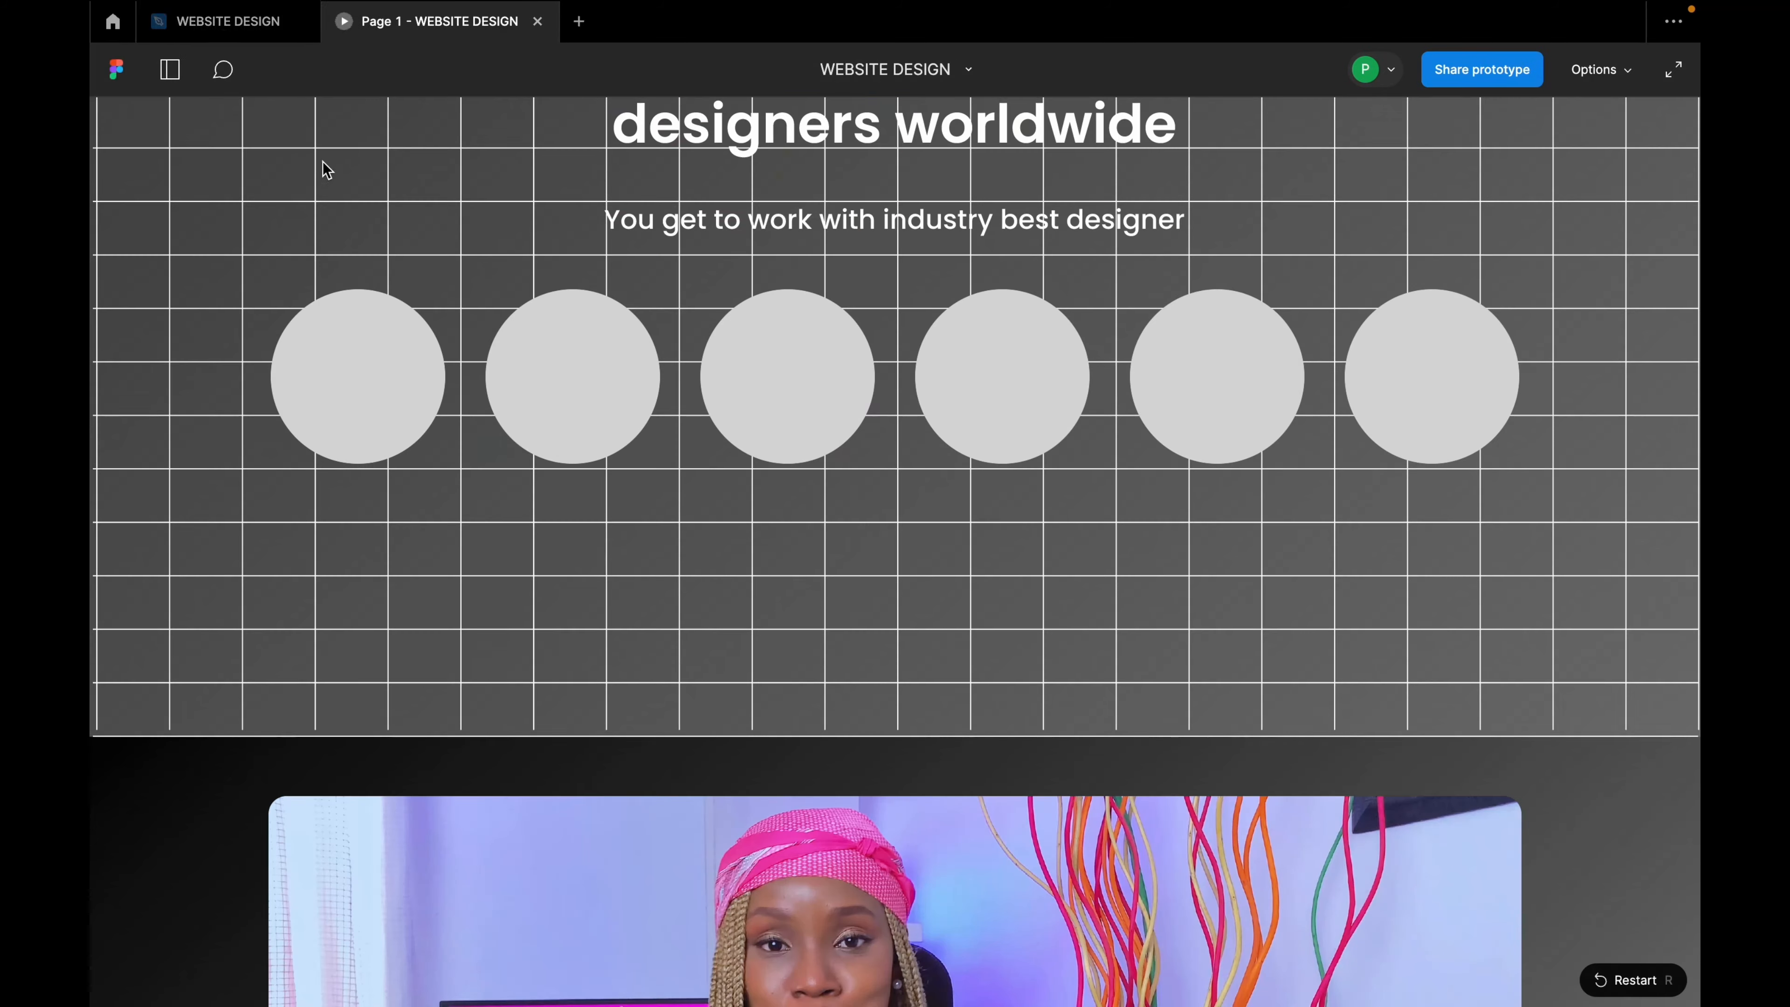
{"action": "left_click", "coordinate": [272, 29]}
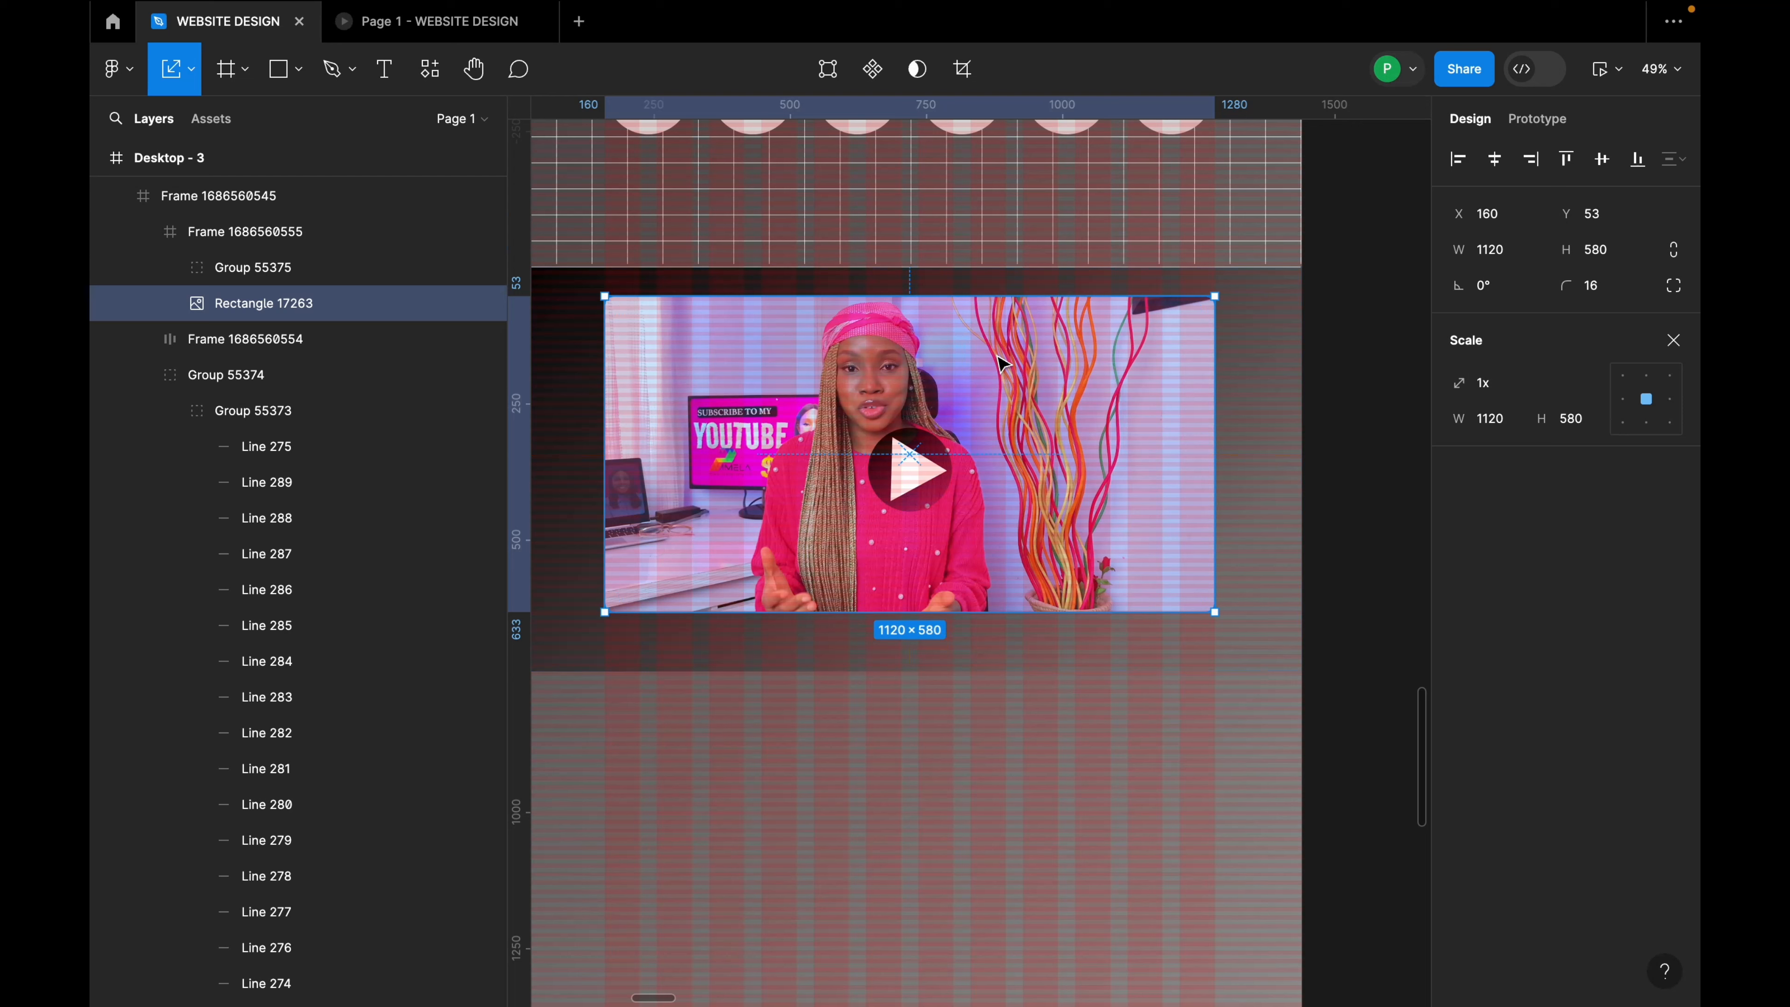
Step: Shorten the video section frame to 686 px tall
{"action": "left_click", "coordinate": [1125, 669]}
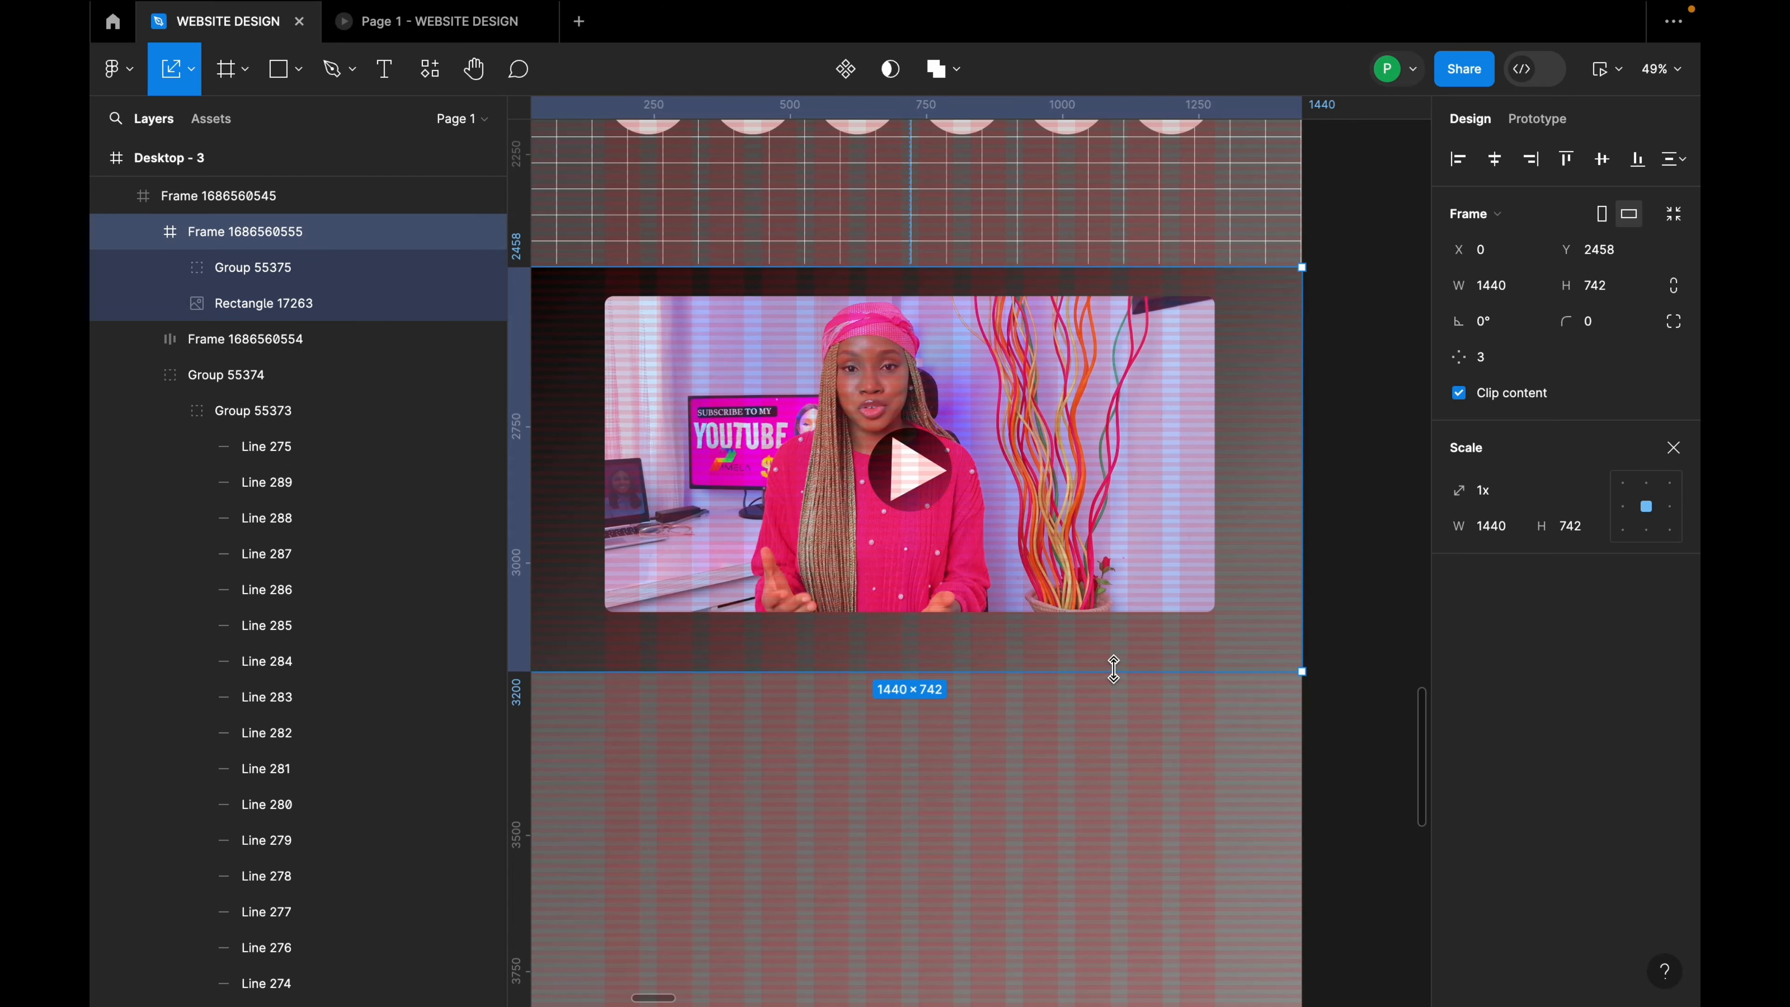
{"action": "key", "text": "f"}
{"action": "key", "text": "v"}
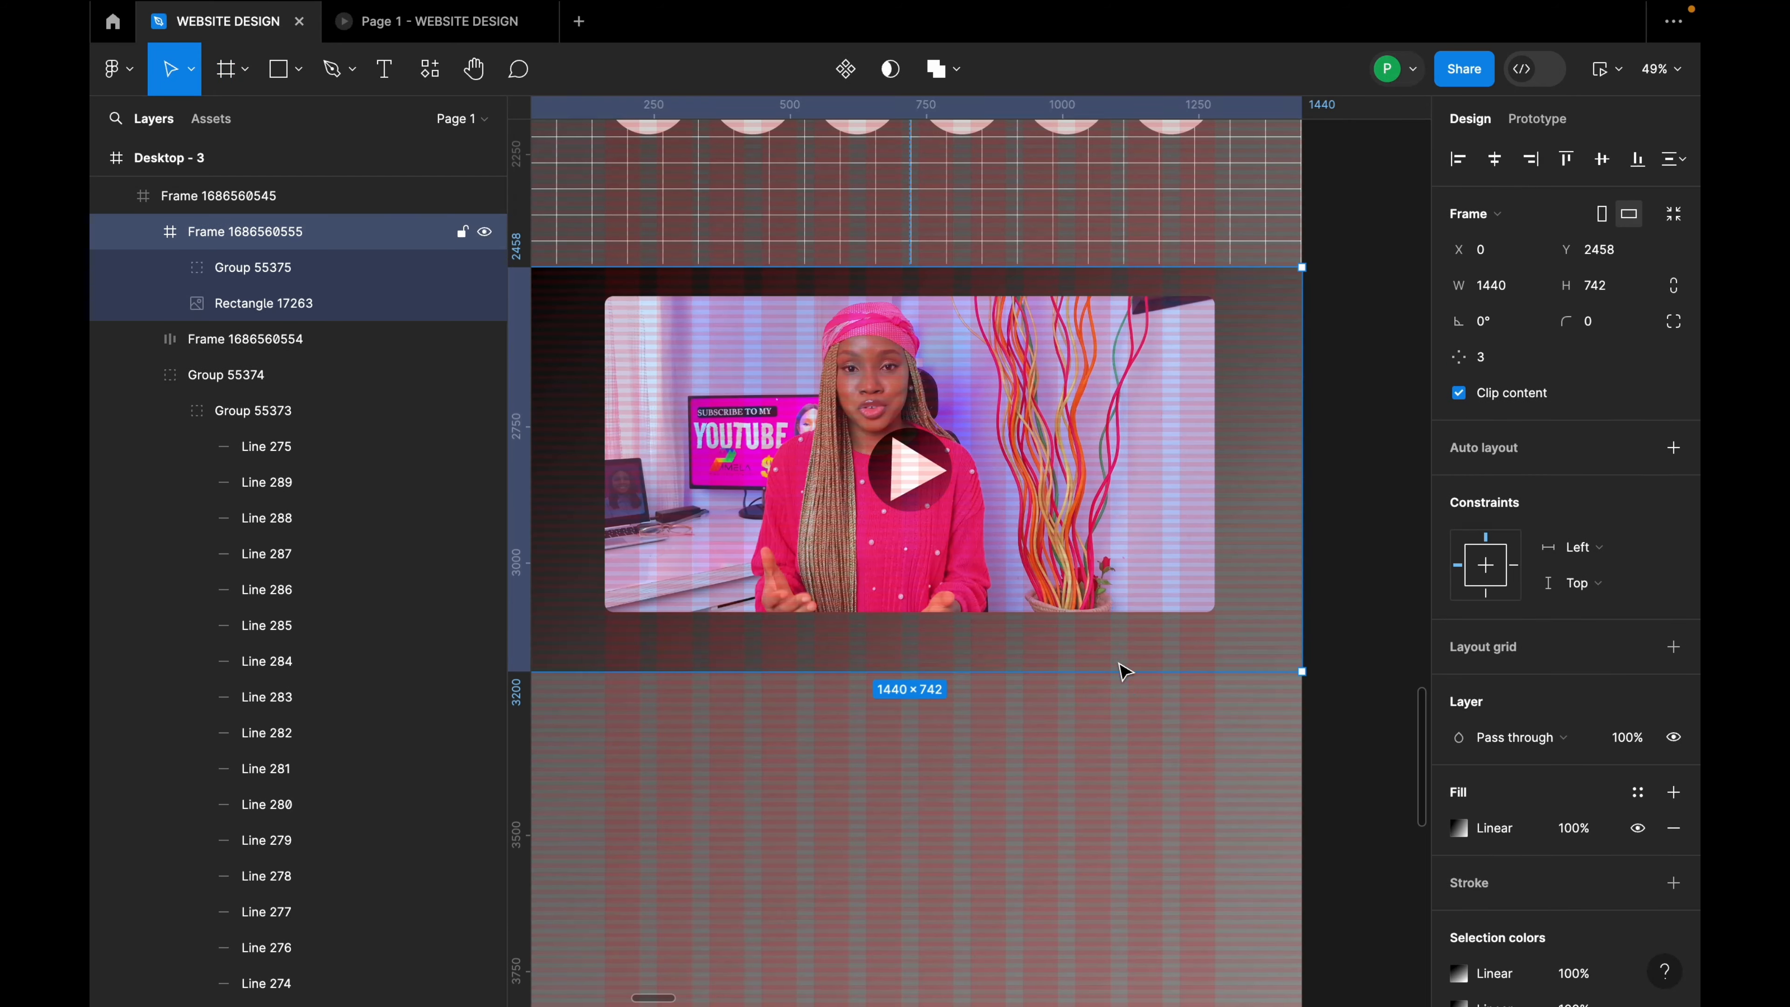
{"action": "left_click_drag", "start_coordinate": [1116, 678], "coordinate": [1128, 638]}
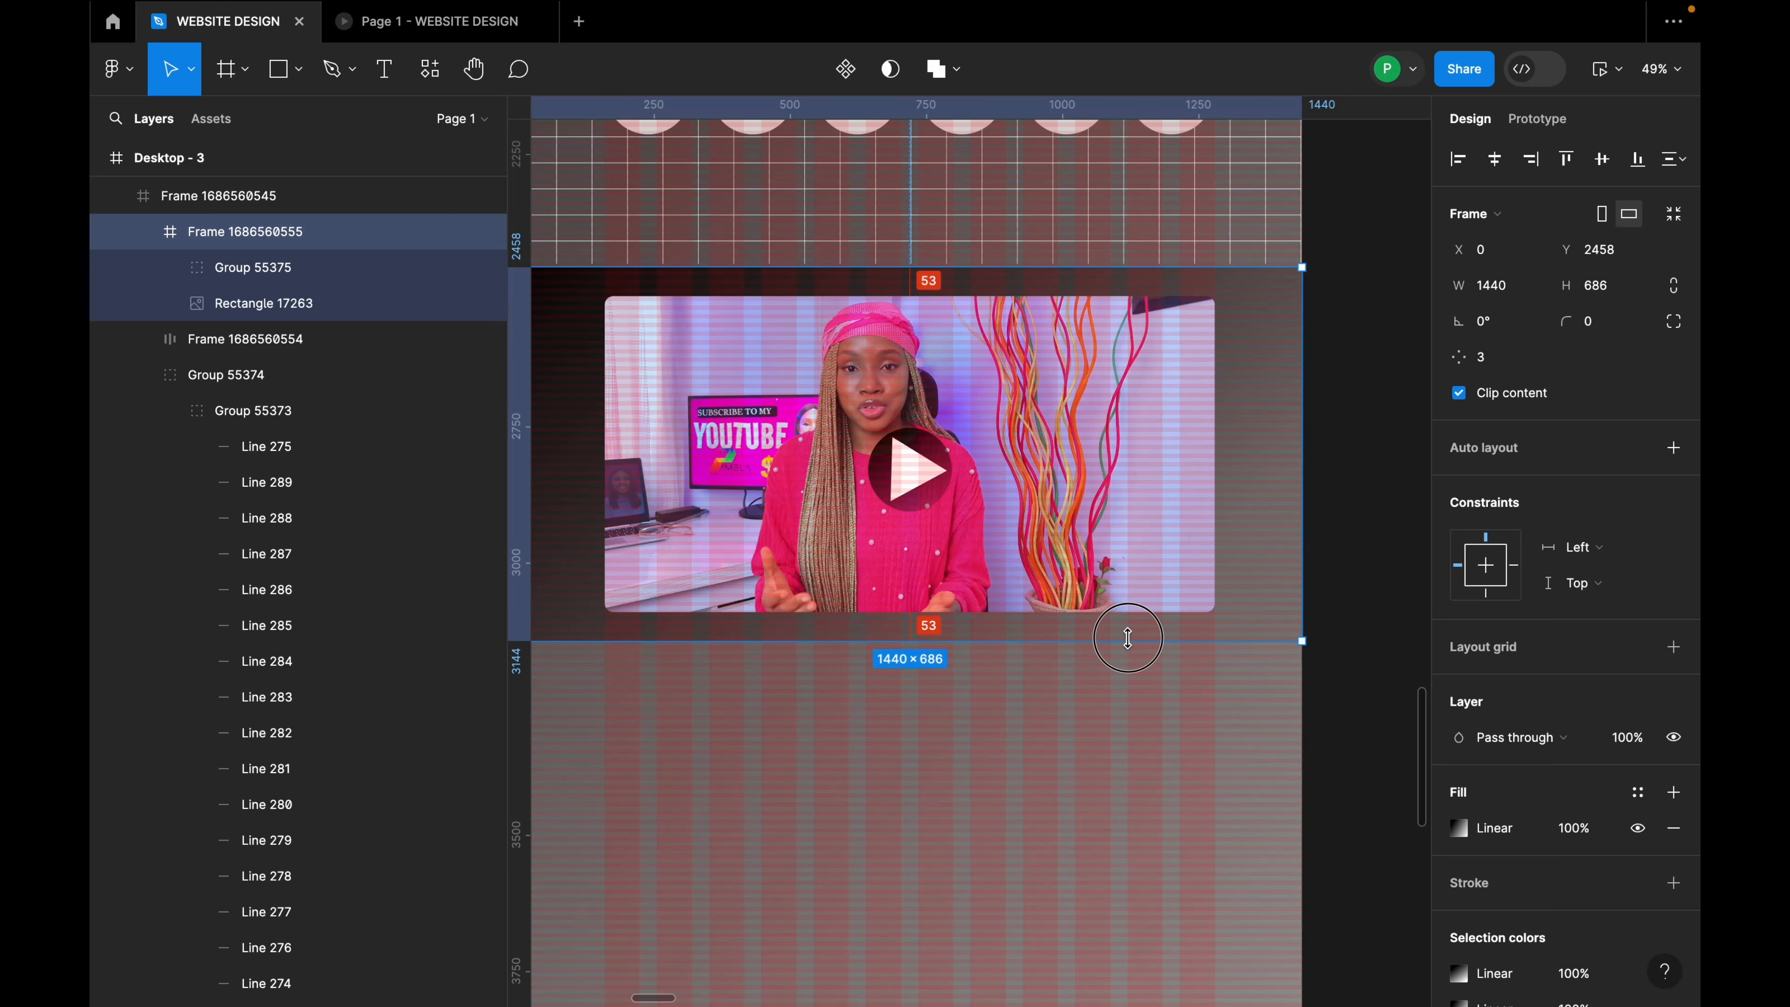
Step: Nudge the thumbnail up 1 px so it sits 52 px from the frame top
{"action": "left_click", "coordinate": [1070, 483]}
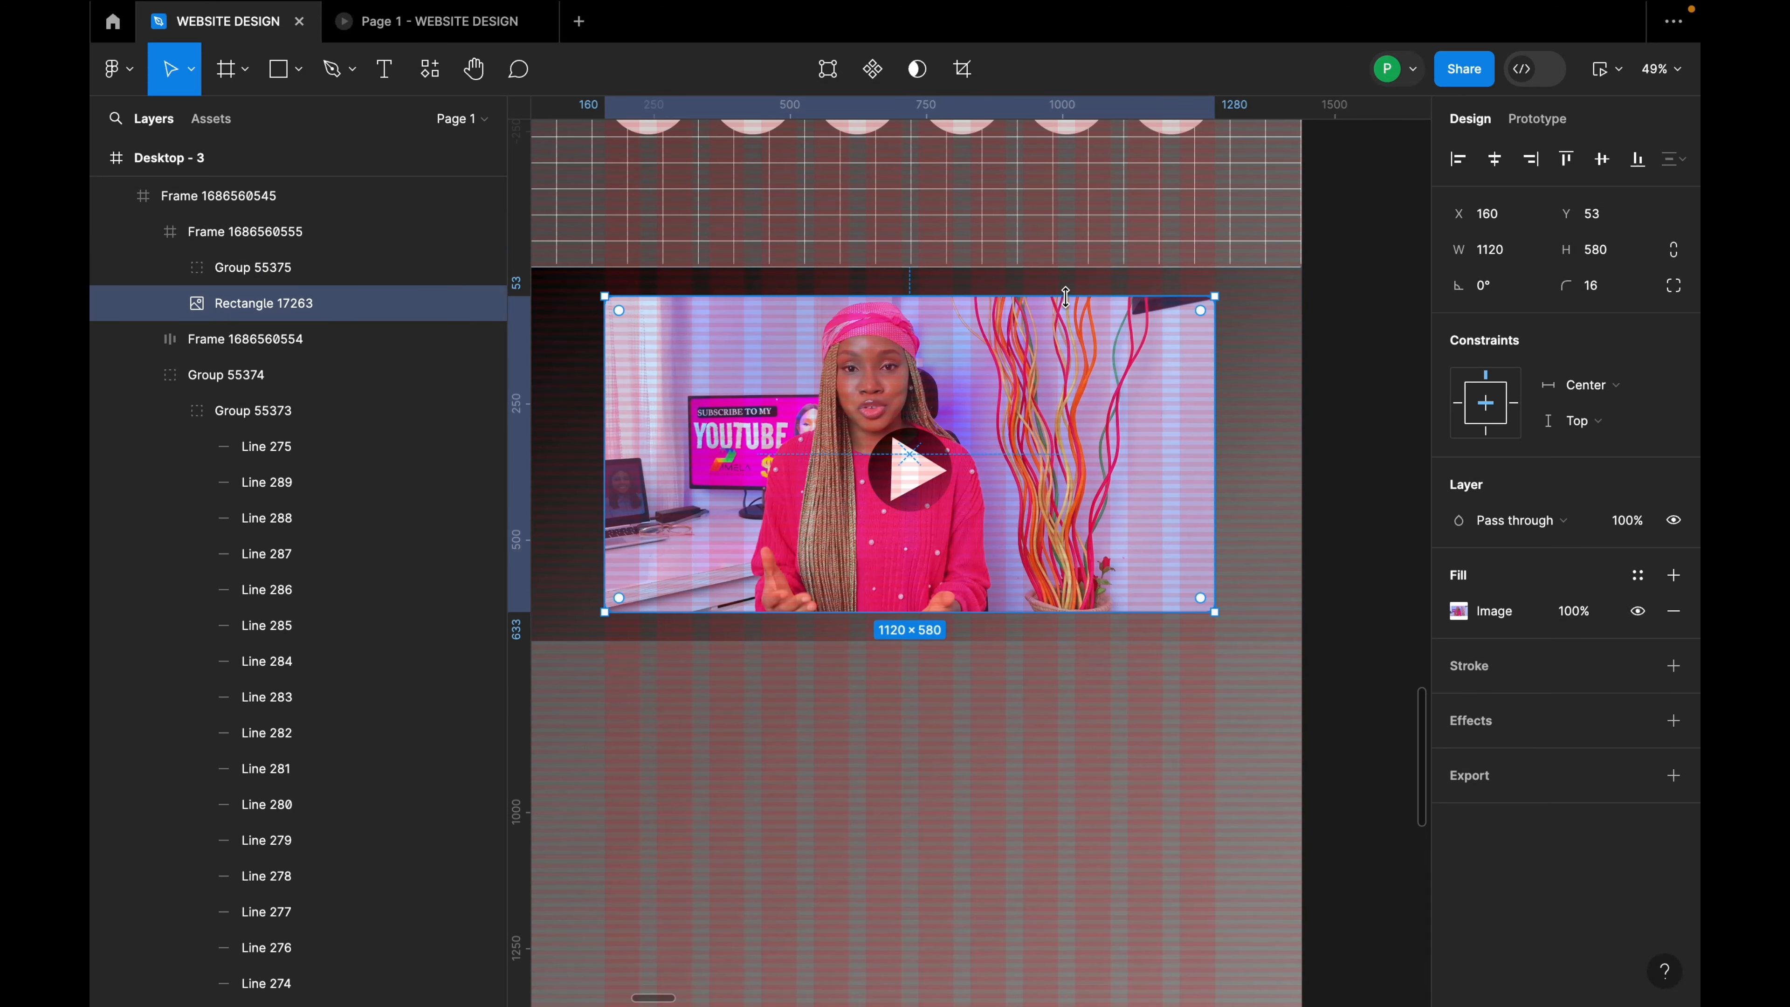
{"action": "key", "text": "Up"}
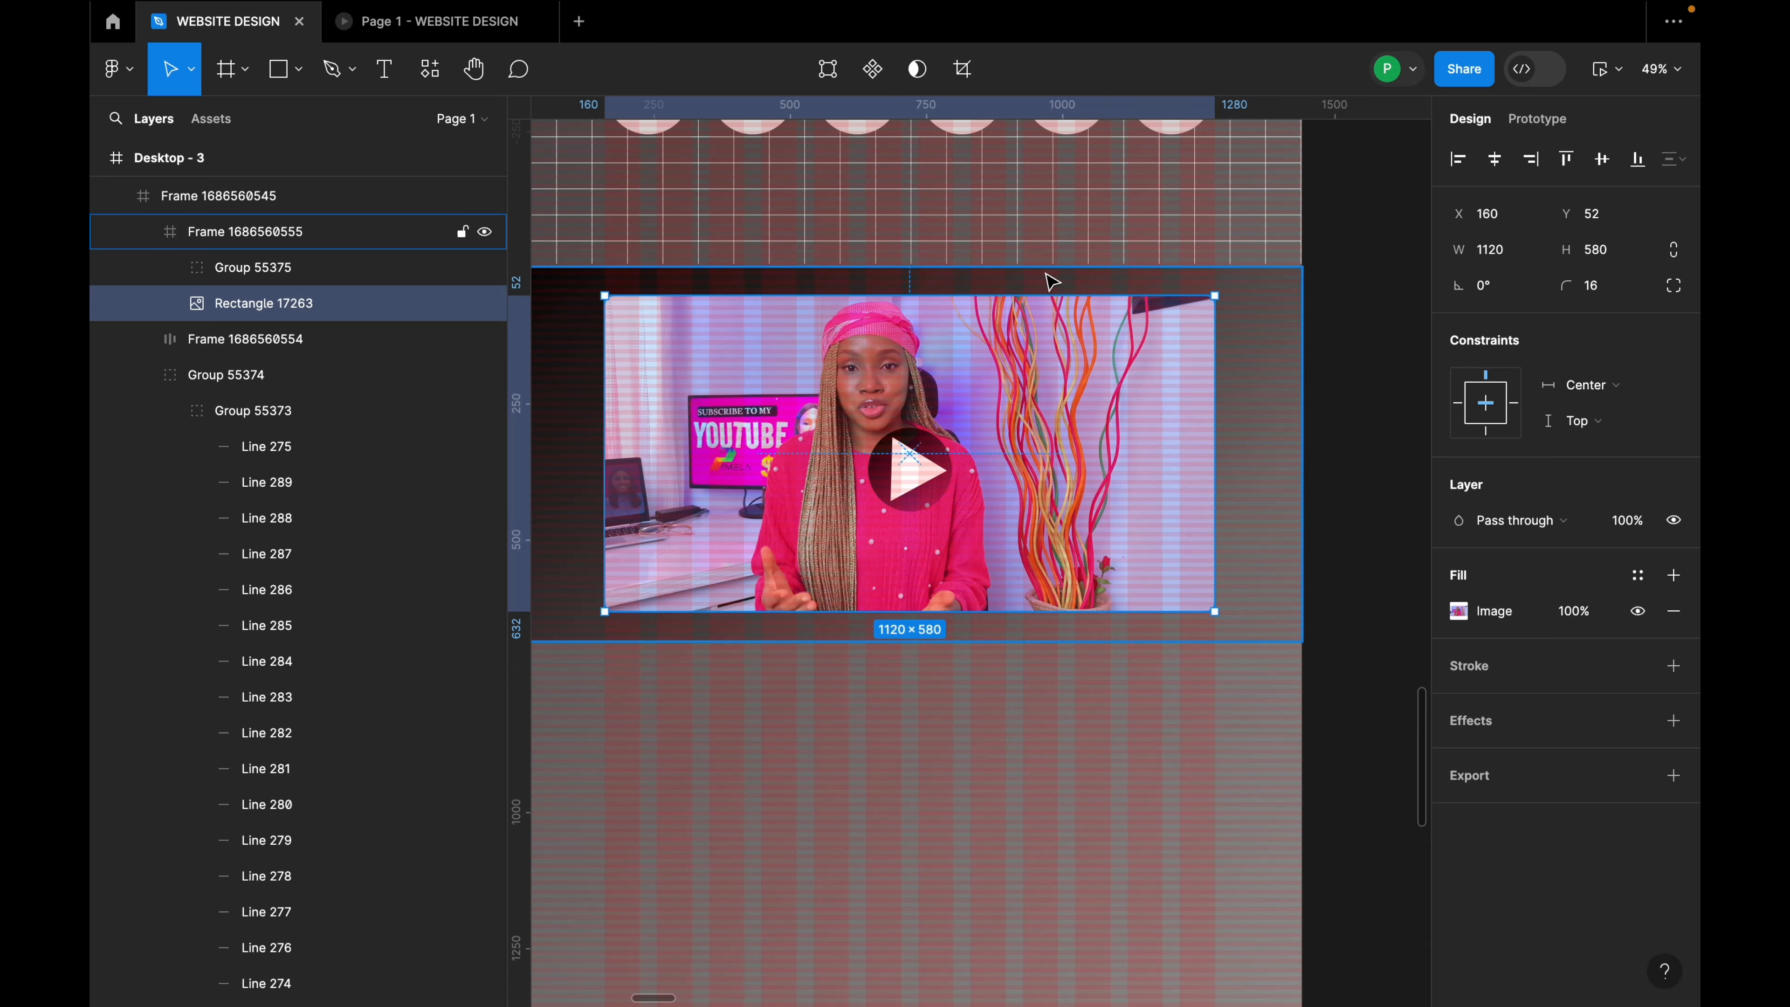
{"action": "key", "text": "alt"}
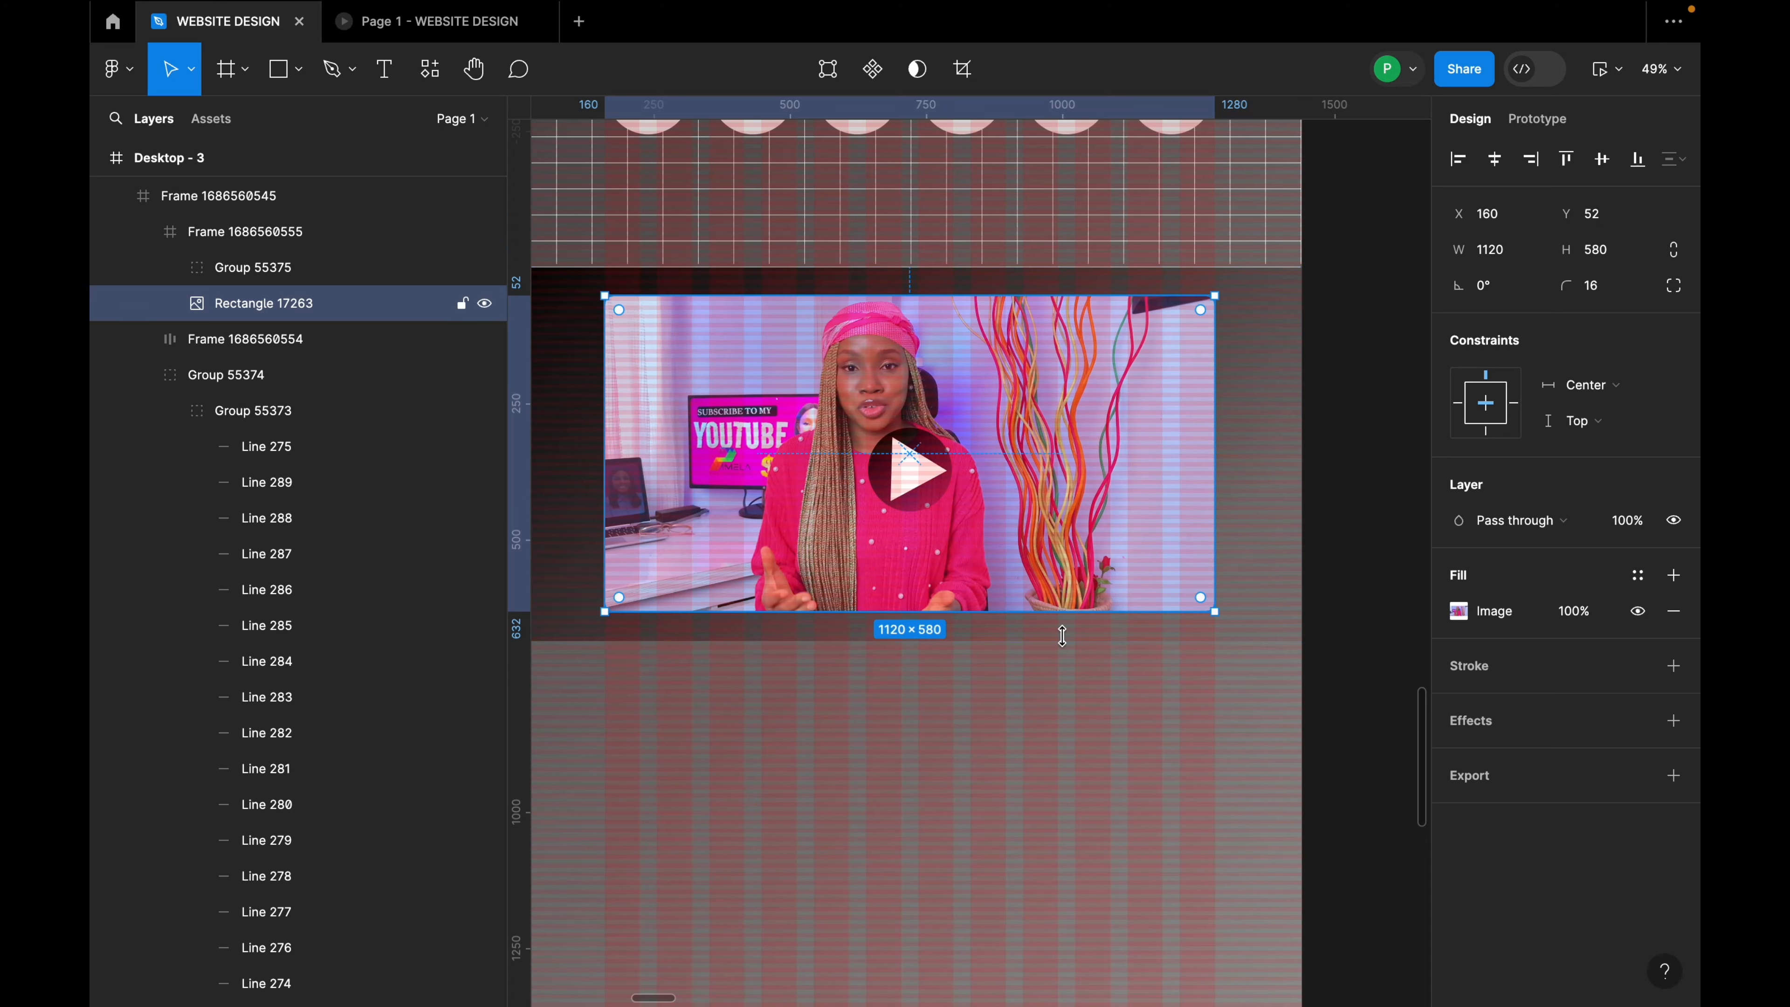
{"action": "double_click", "coordinate": [1076, 640]}
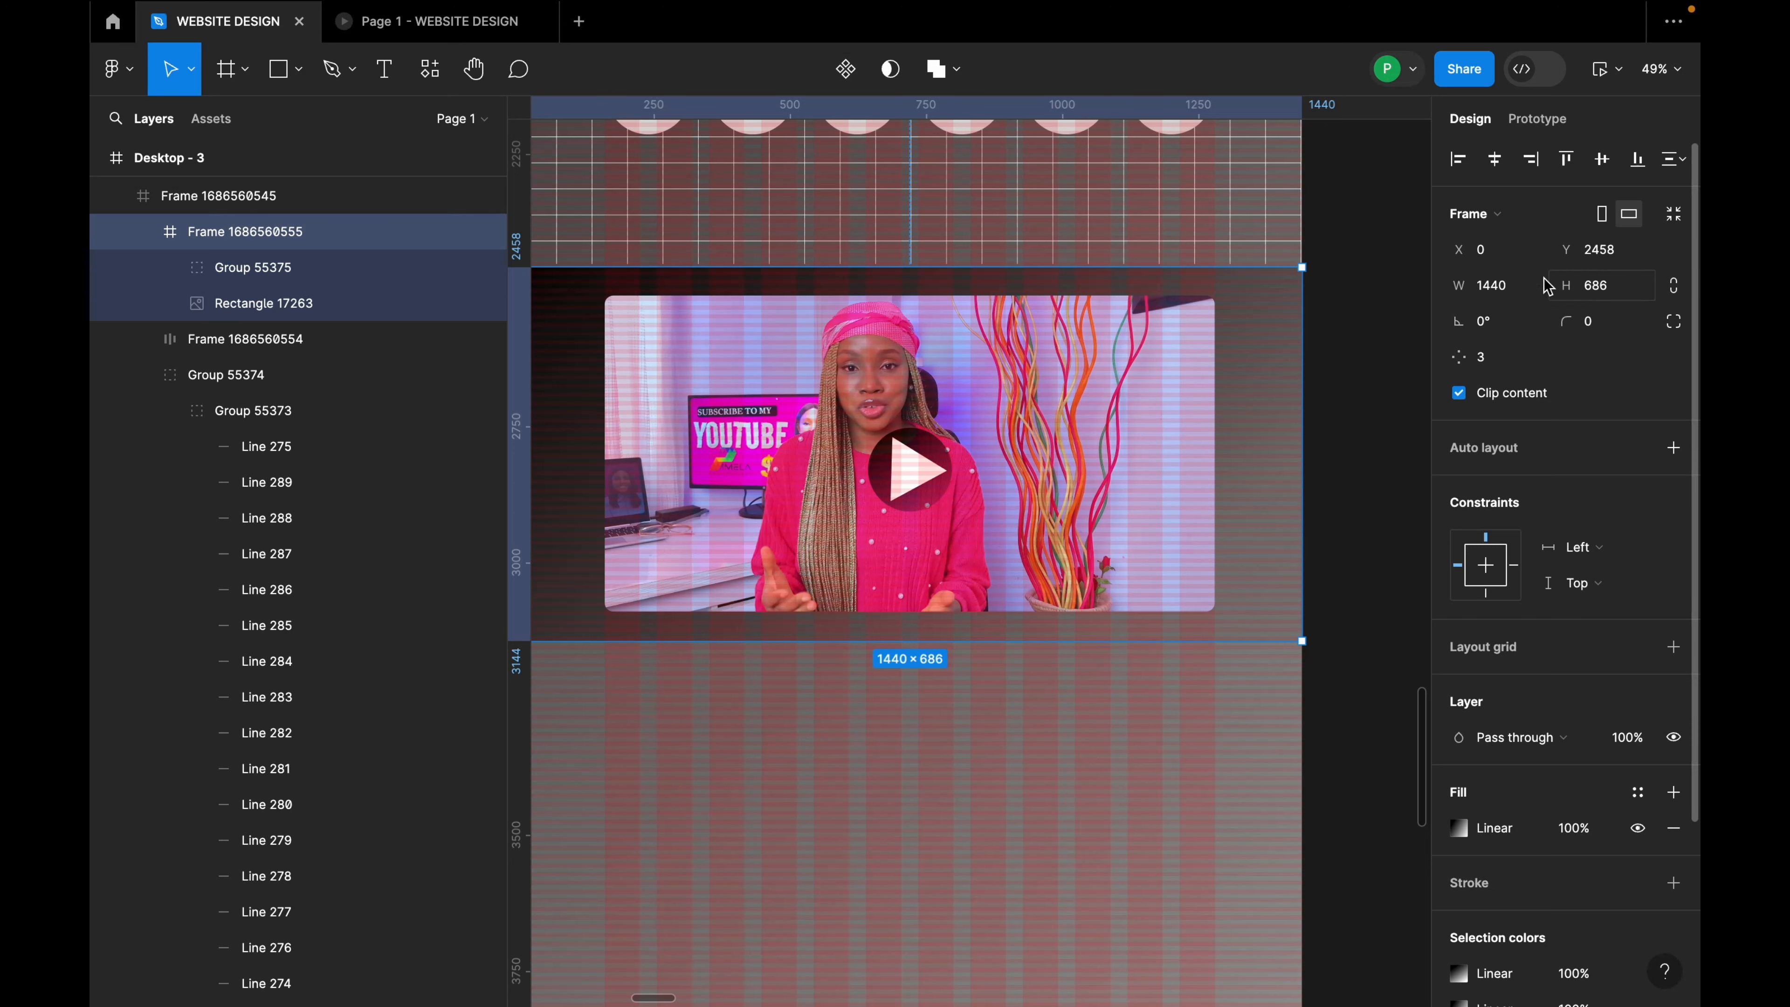
{"action": "left_click", "coordinate": [1617, 296]}
{"action": "left_click", "coordinate": [1325, 388]}
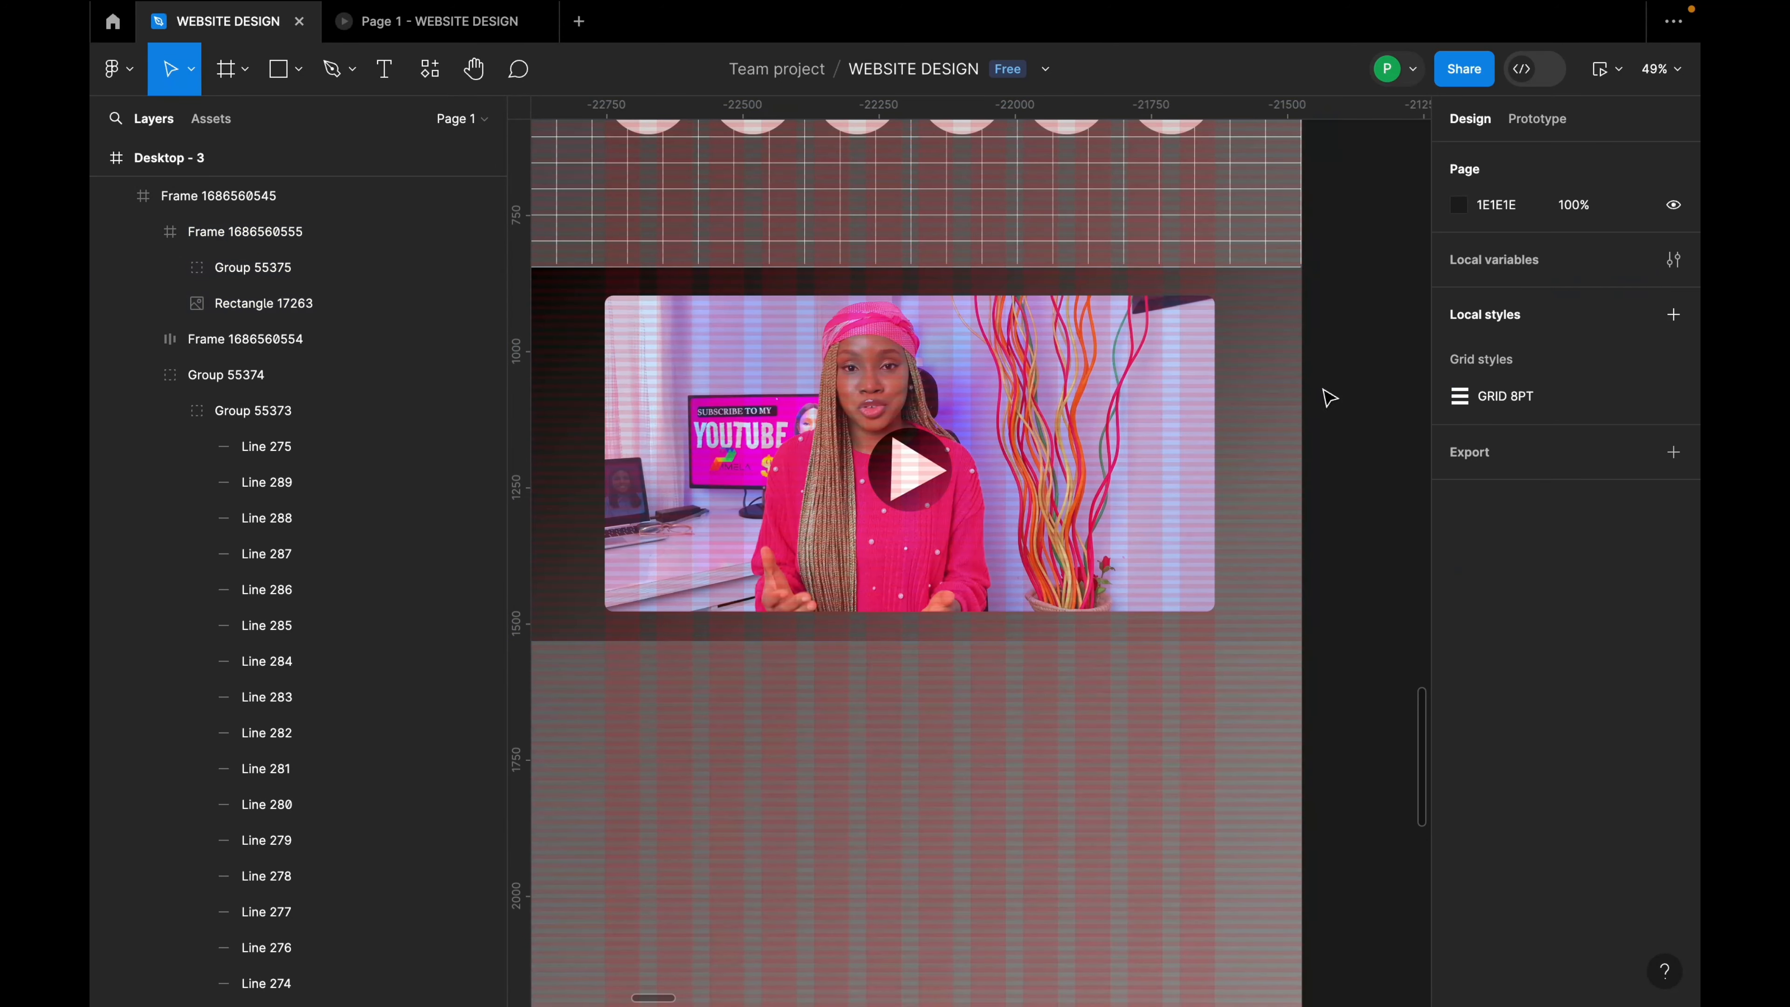
{"action": "scroll", "coordinate": [1325, 398], "scroll_direction": "down", "scroll_amount": 5}
{"action": "scroll", "coordinate": [1169, 480], "scroll_direction": "down", "scroll_amount": 5}
{"action": "scroll", "coordinate": [1169, 480], "scroll_direction": "up", "scroll_amount": 2}
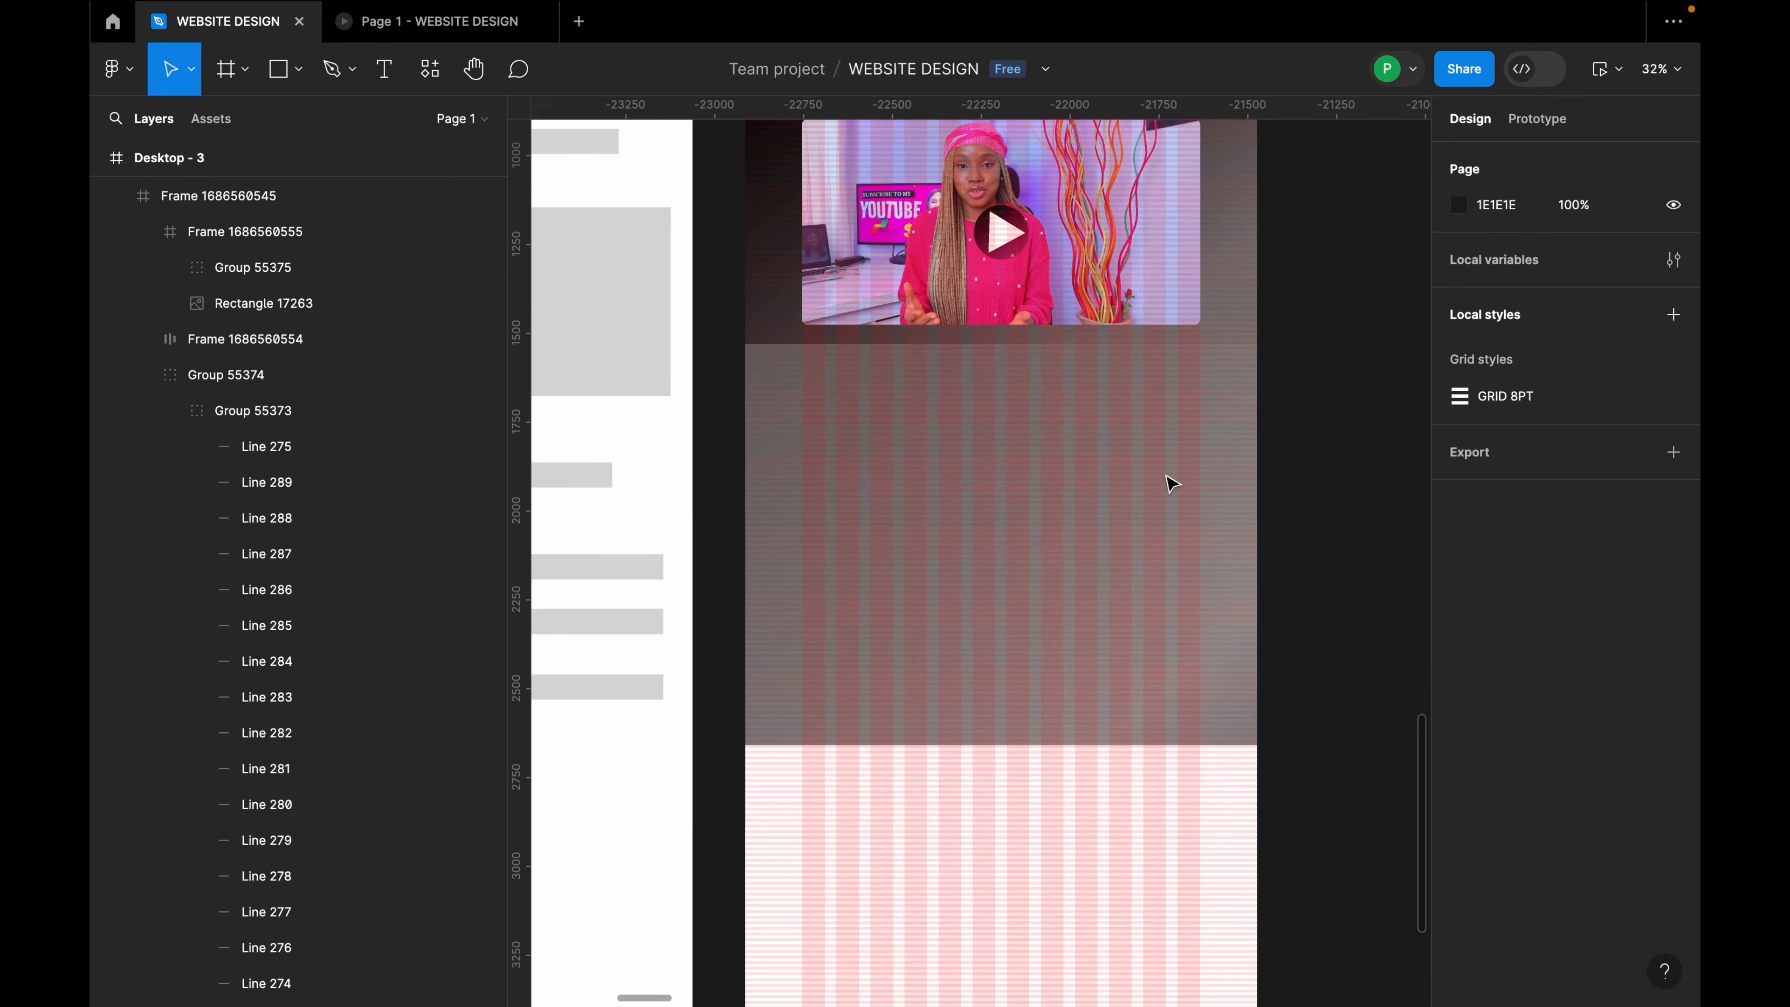
{"action": "scroll", "coordinate": [1169, 480], "scroll_direction": "up", "scroll_amount": 3}
{"action": "scroll", "coordinate": [1169, 480], "scroll_direction": "down", "scroll_amount": 5}
{"action": "scroll", "coordinate": [1173, 487], "scroll_direction": "down", "scroll_amount": 2}
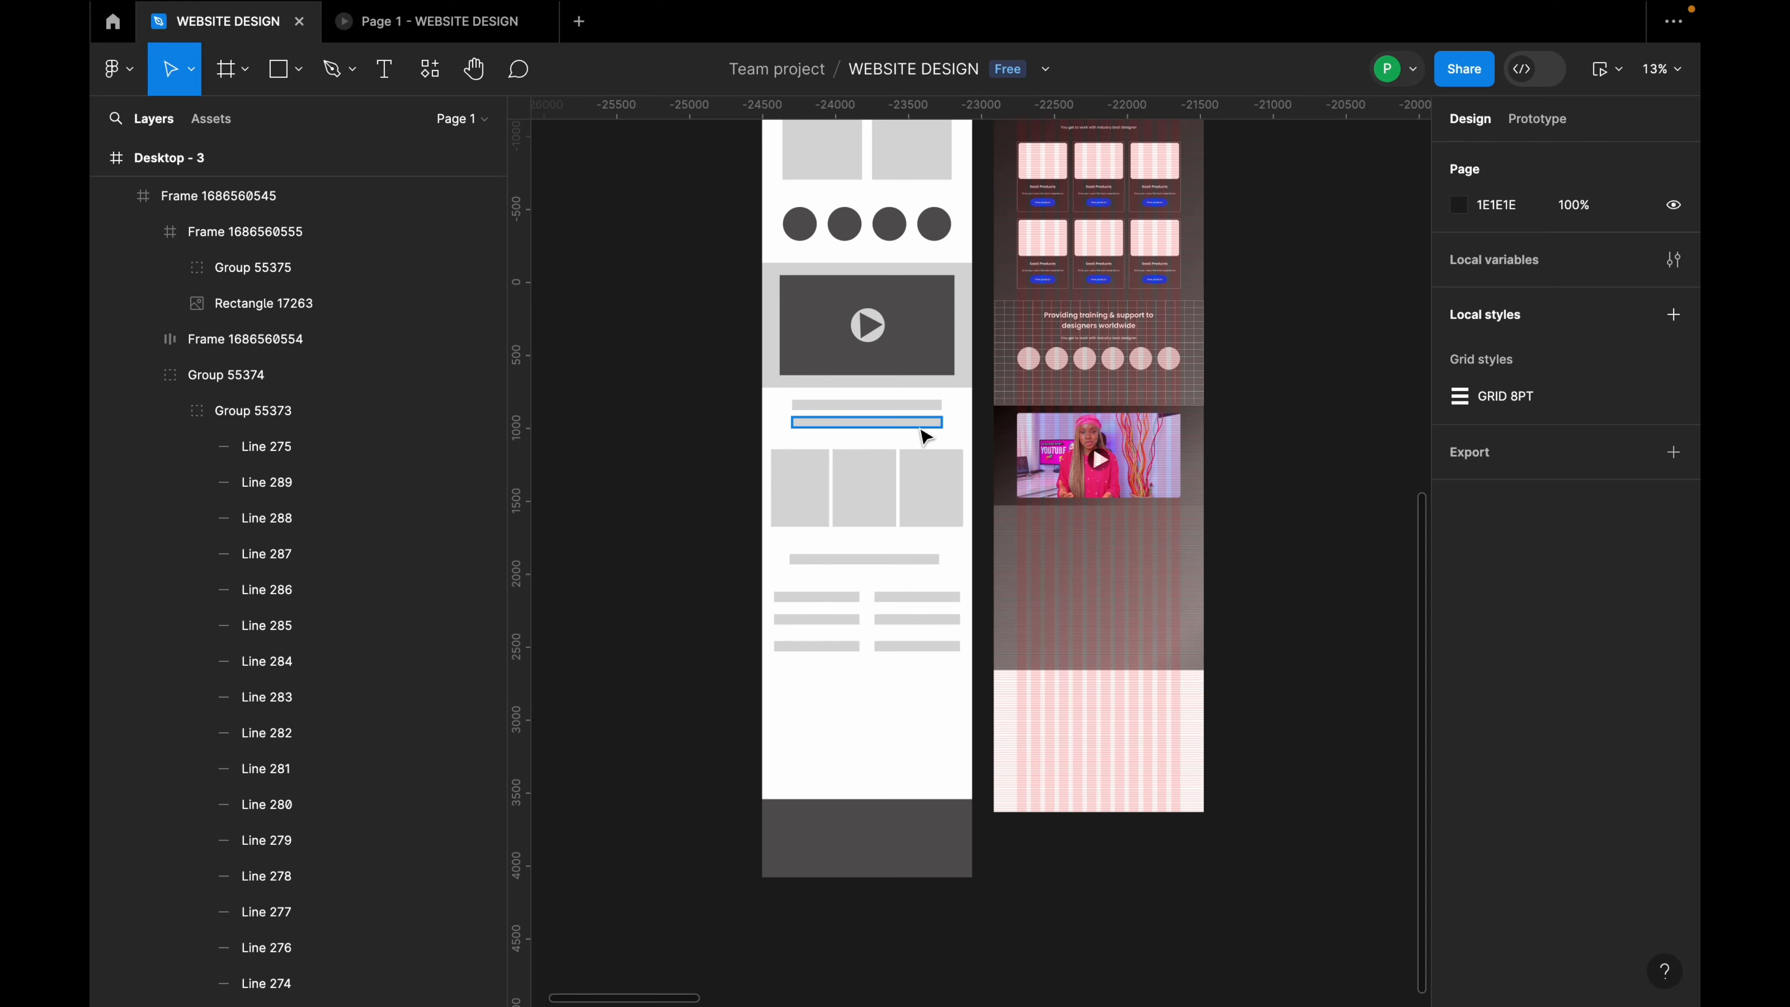
Step: Select the 'We Work From Strategy To Executon' heading frame in Desktop - 3 for reuse
{"action": "scroll", "coordinate": [1123, 575], "scroll_direction": "up", "scroll_amount": 4}
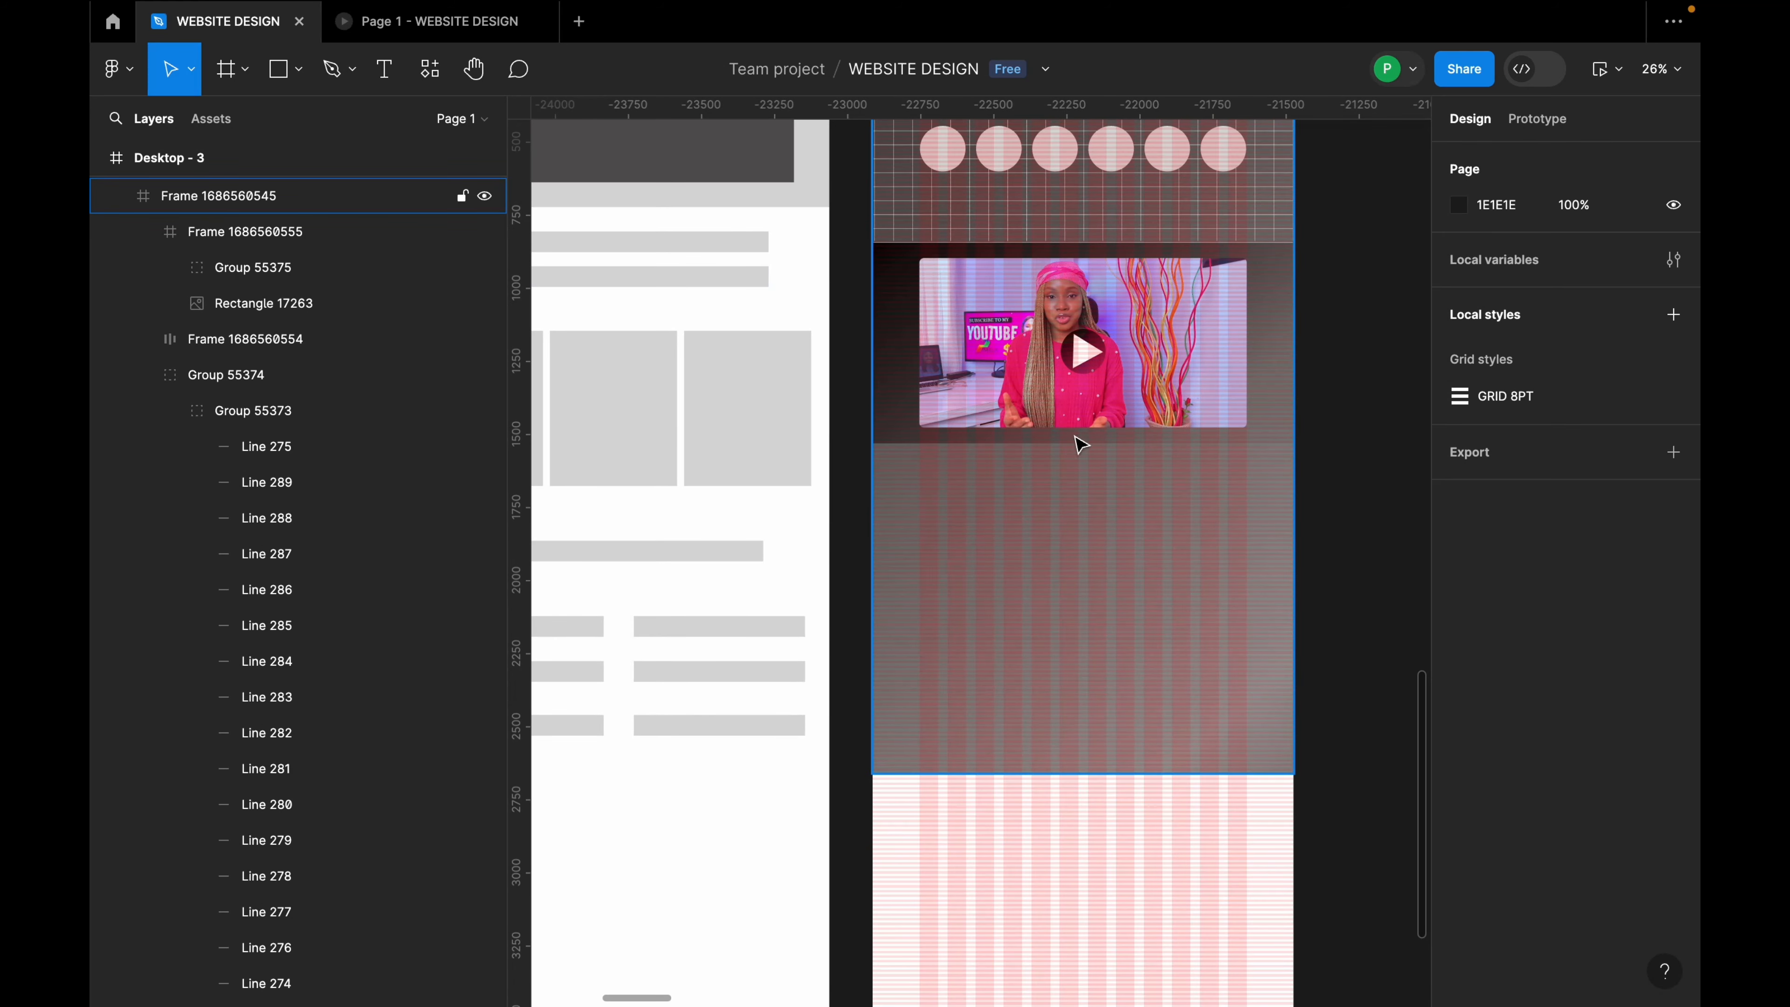
{"action": "scroll", "coordinate": [1081, 444], "scroll_direction": "down", "scroll_amount": 5}
{"action": "scroll", "coordinate": [1067, 491], "scroll_direction": "up", "scroll_amount": 5}
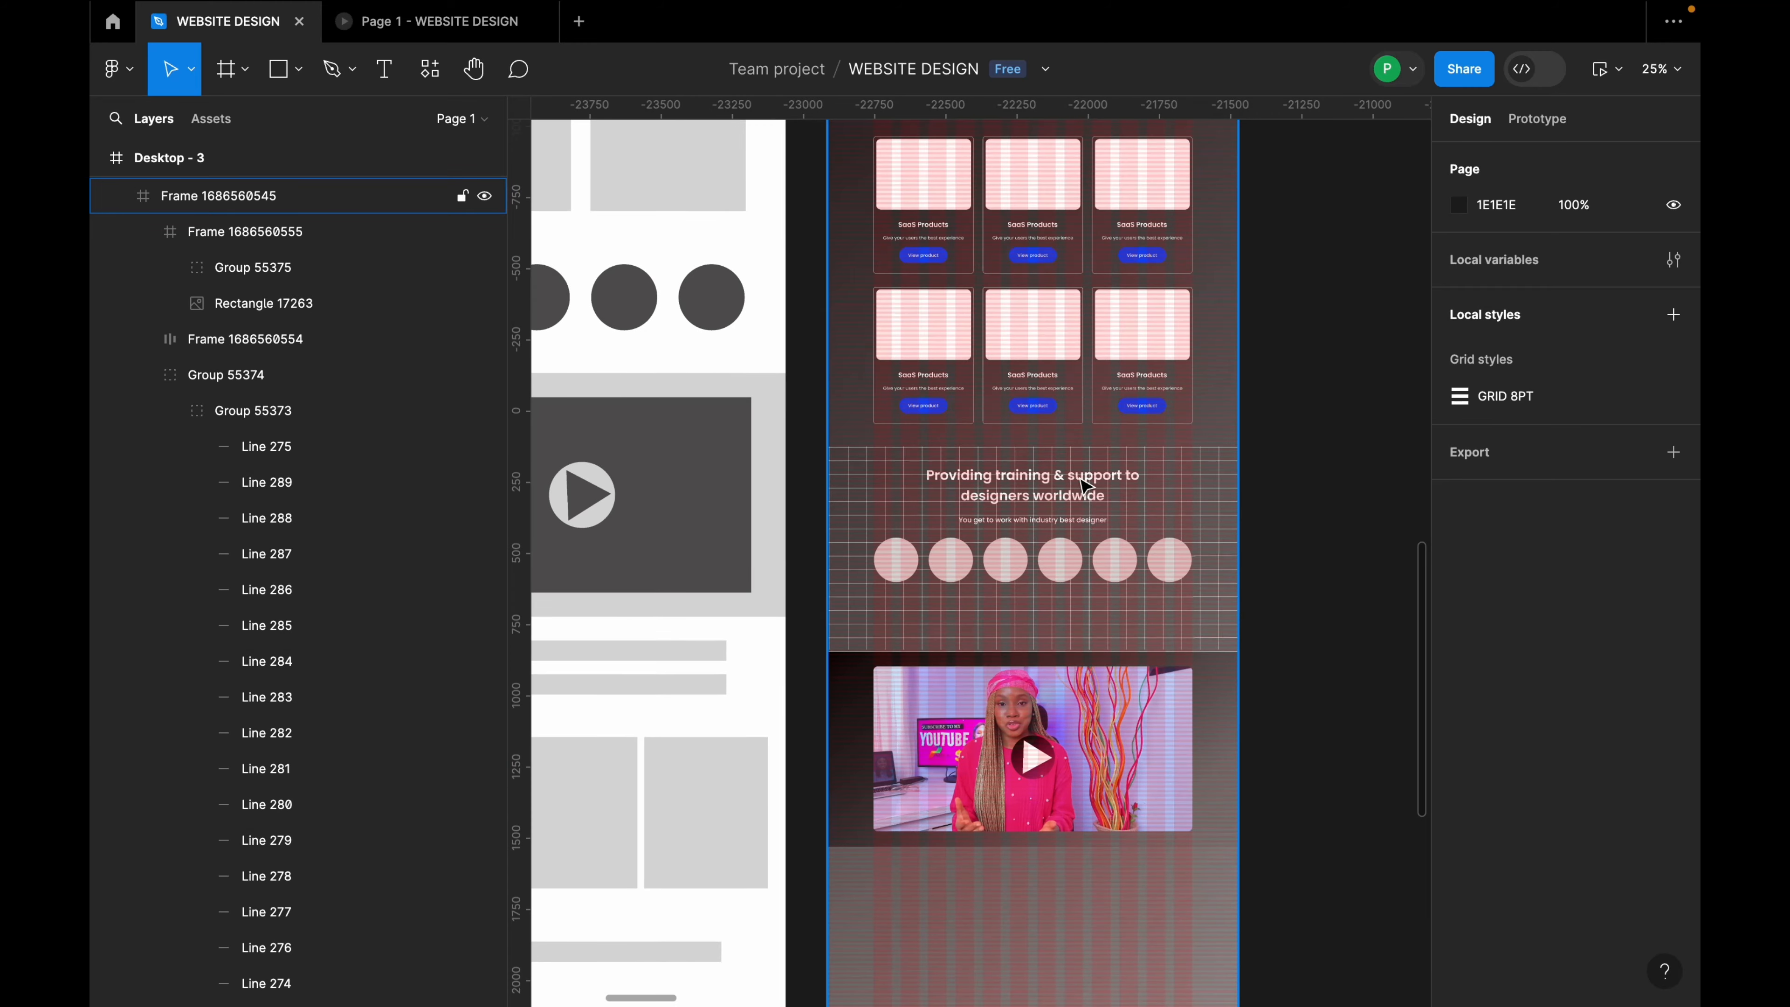
{"action": "scroll", "coordinate": [1083, 485], "scroll_direction": "up", "scroll_amount": 10}
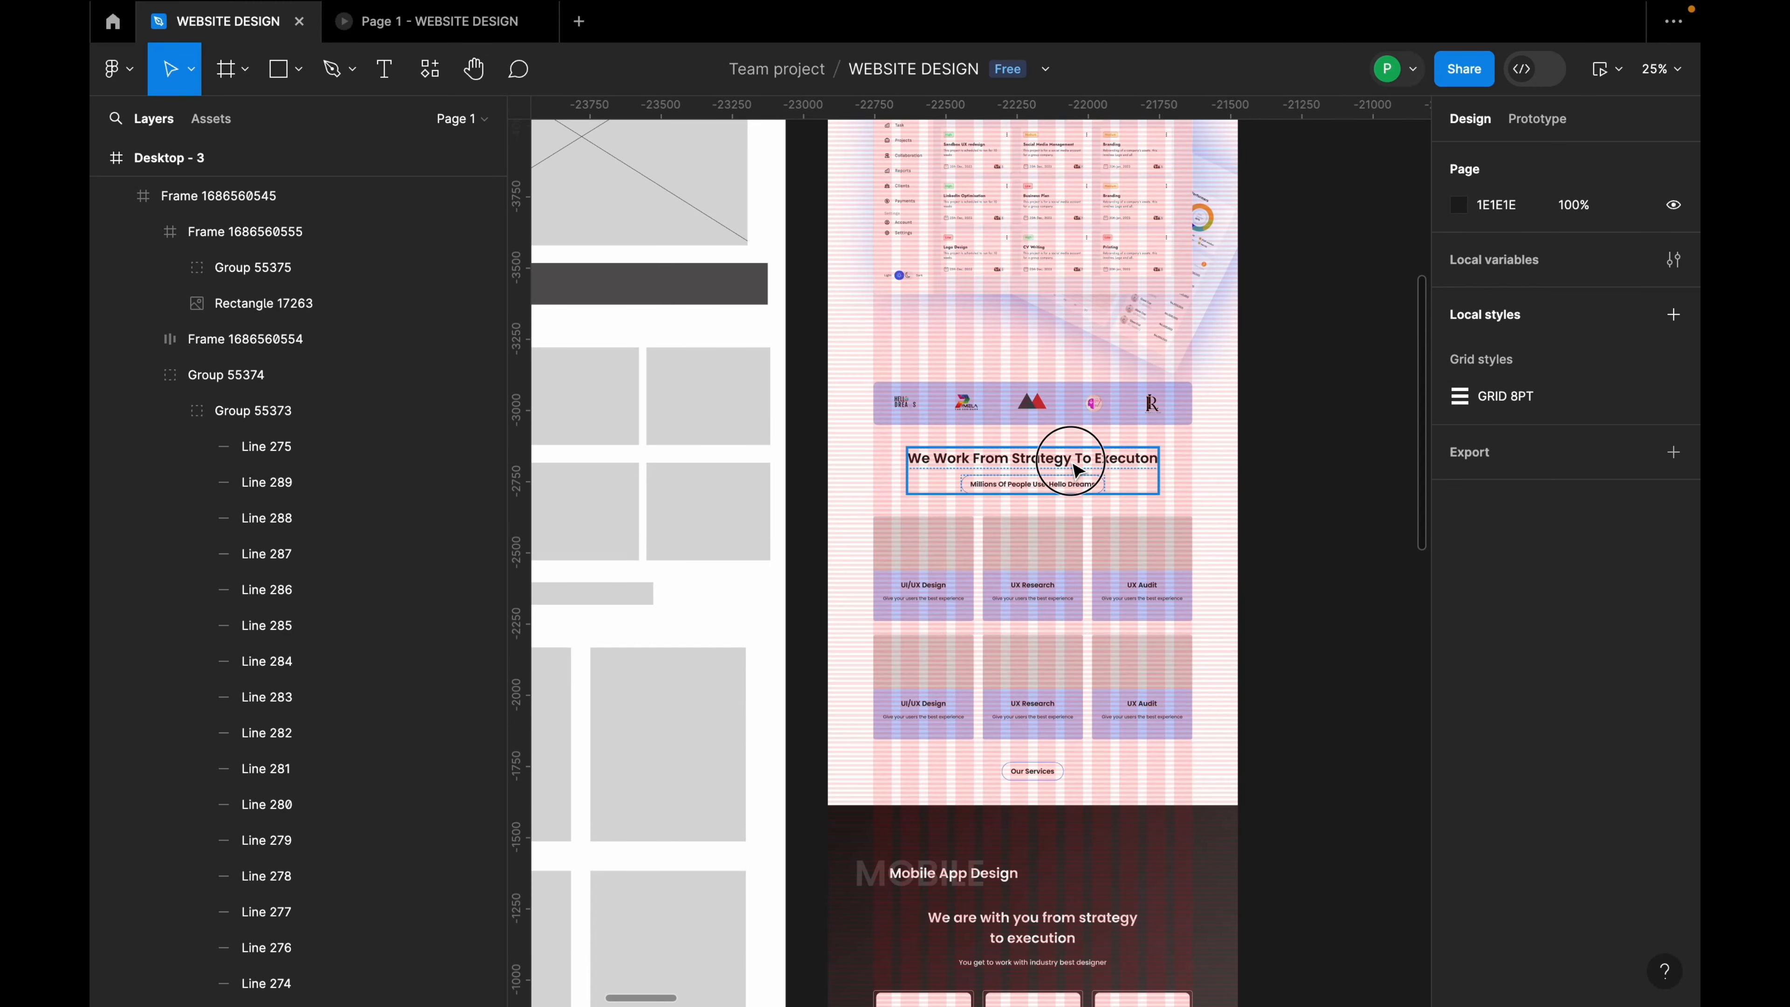
{"action": "left_click", "coordinate": [1074, 470]}
Step: Paste a copy of the strategy heading block under the video and centre it horizontally
{"action": "scroll", "coordinate": [1089, 521], "scroll_direction": "down", "scroll_amount": 7}
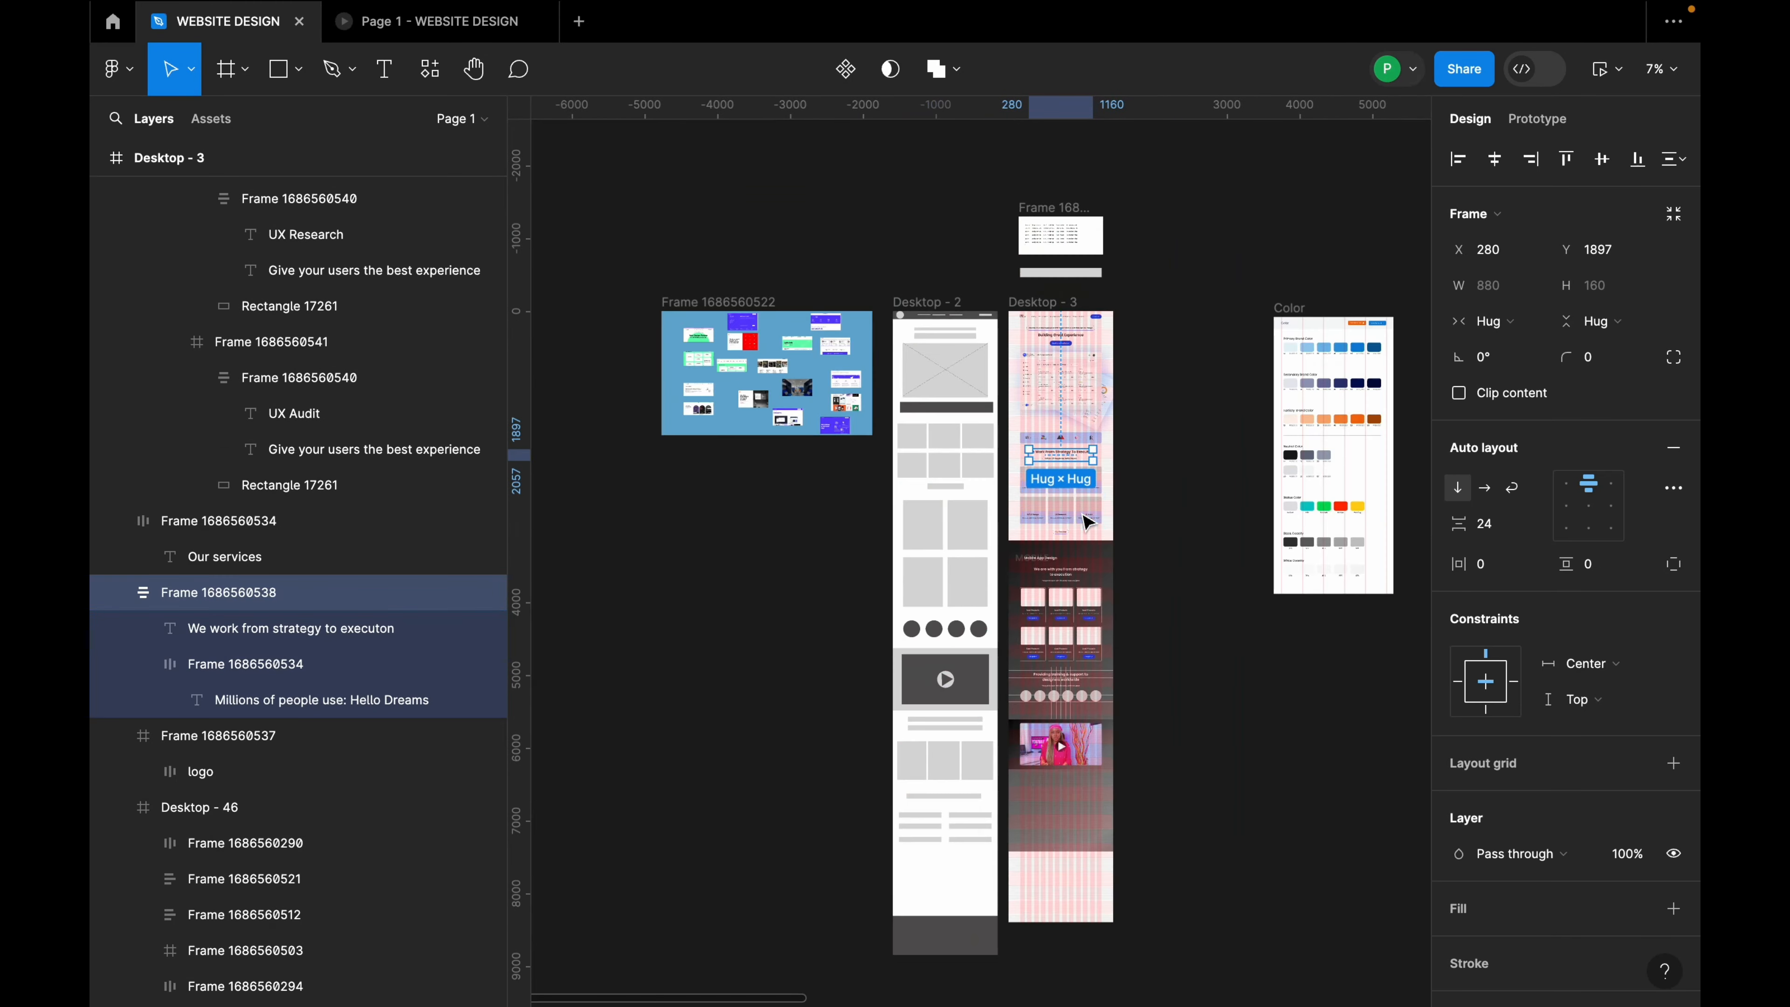
{"action": "scroll", "coordinate": [1071, 296], "scroll_direction": "up", "scroll_amount": 10}
{"action": "key", "text": "ctrl+v"}
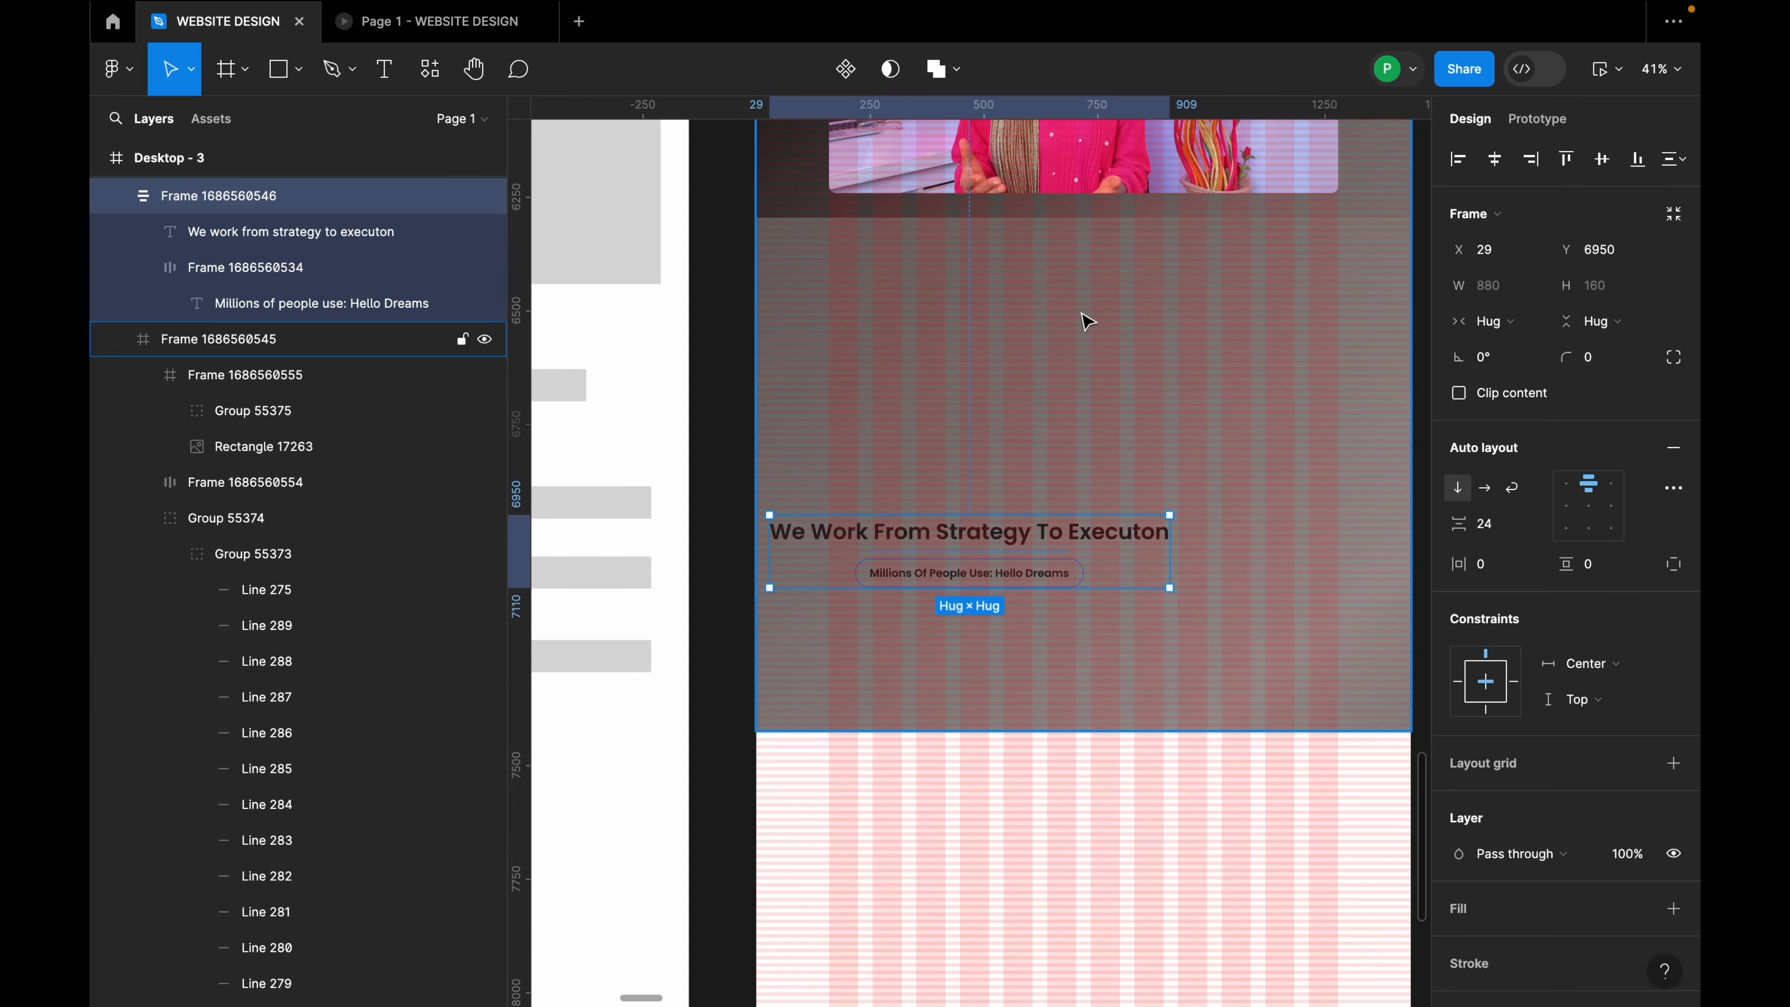
{"action": "left_click_drag", "start_coordinate": [1039, 529], "coordinate": [1172, 279]}
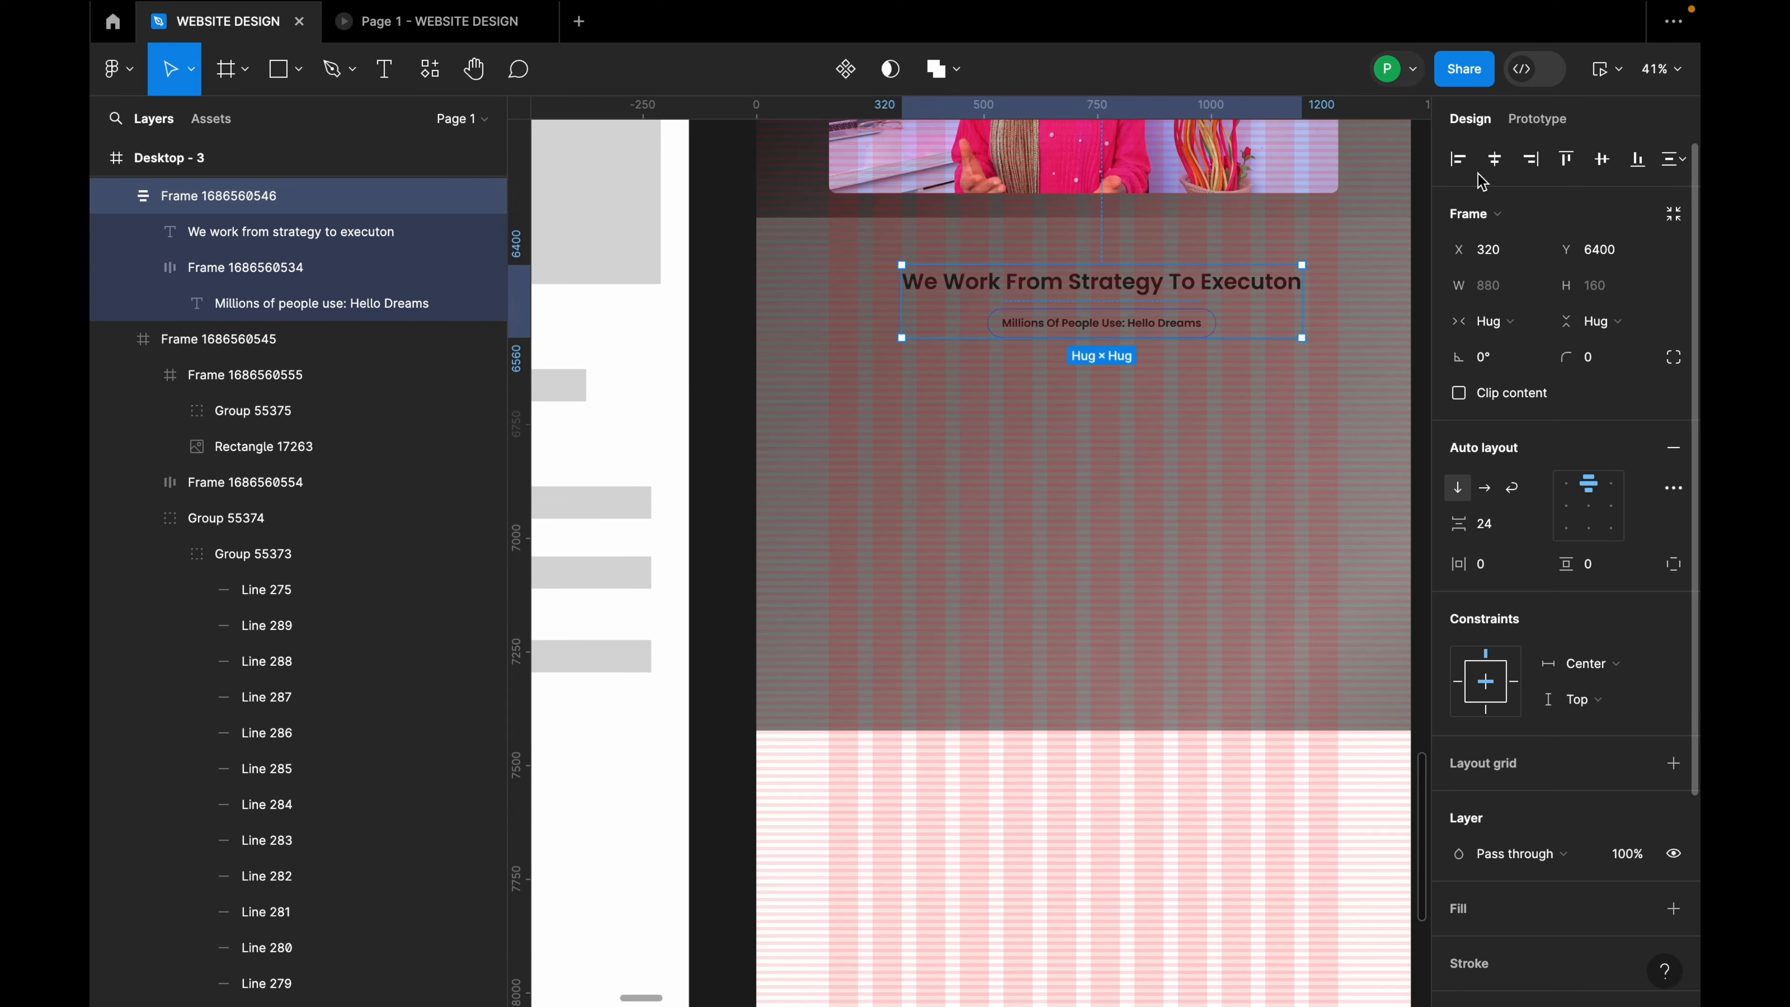
{"action": "left_click", "coordinate": [1493, 159]}
Step: Nest the heading copy inside the dark section frame in the Layers panel
{"action": "scroll", "coordinate": [1196, 245], "scroll_direction": "up", "scroll_amount": 3}
{"action": "left_click", "coordinate": [1193, 211], "text": "shift"}
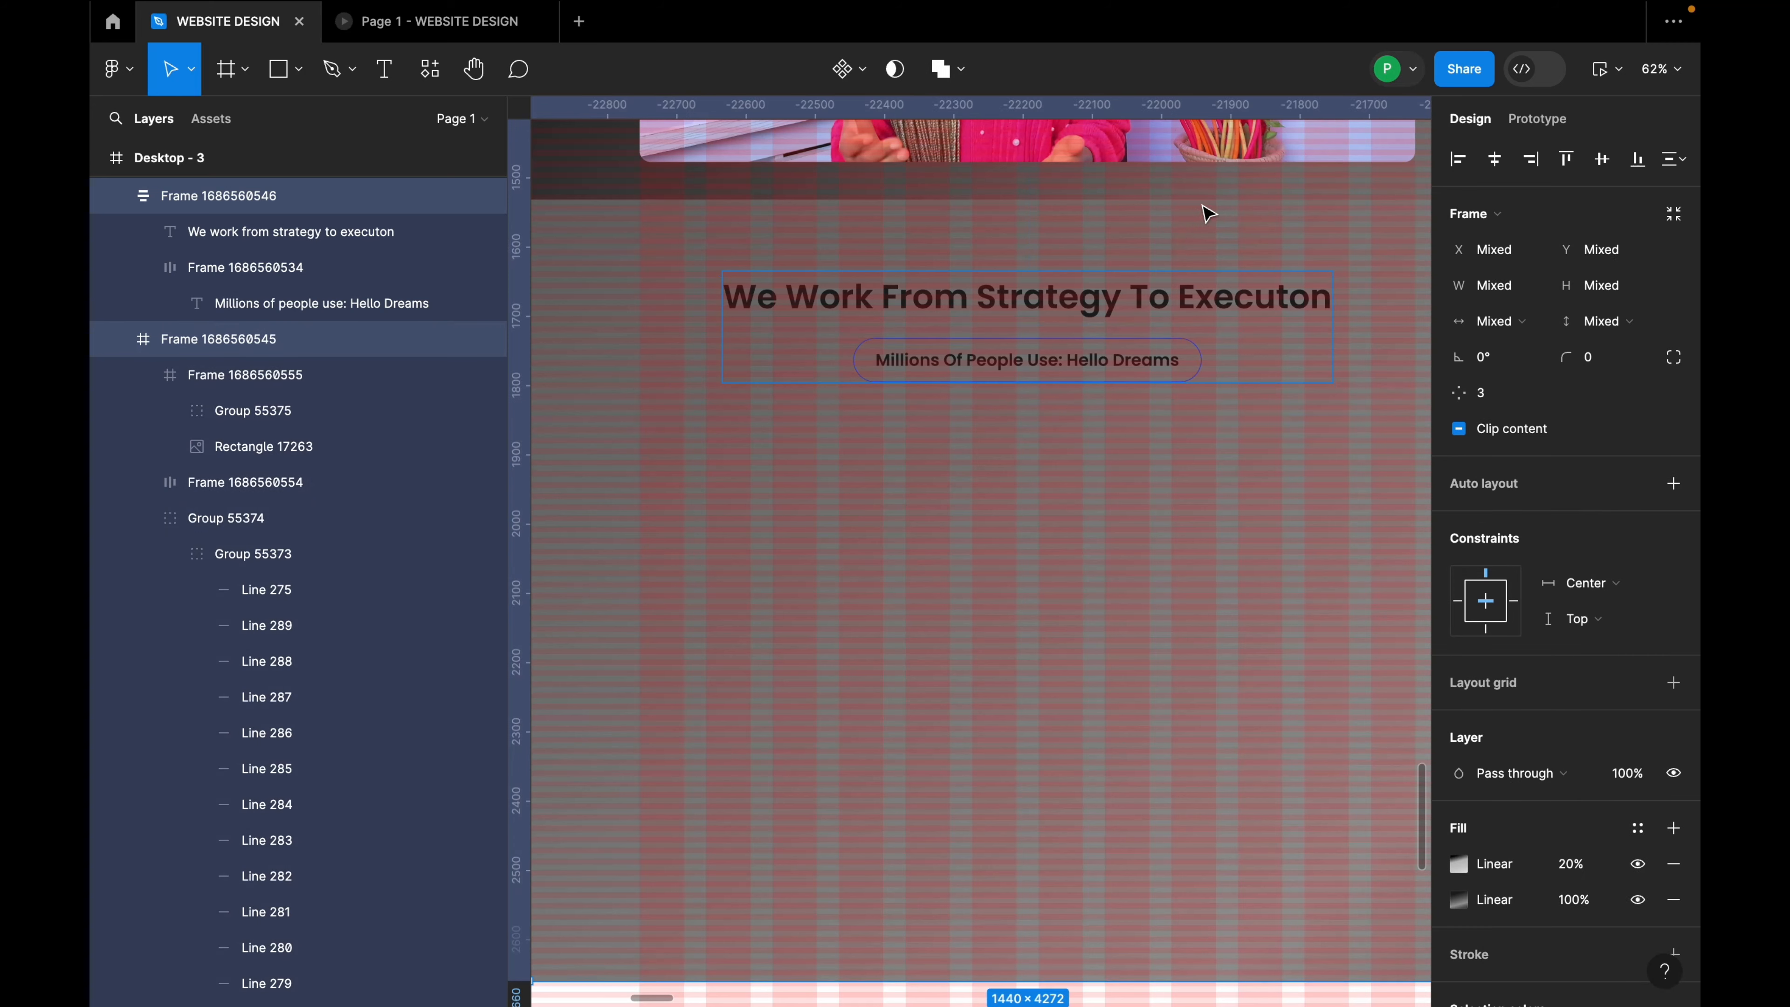
{"action": "left_click", "coordinate": [1205, 204]}
{"action": "double_click", "coordinate": [1204, 197]}
{"action": "left_click", "coordinate": [1170, 298], "text": "shift"}
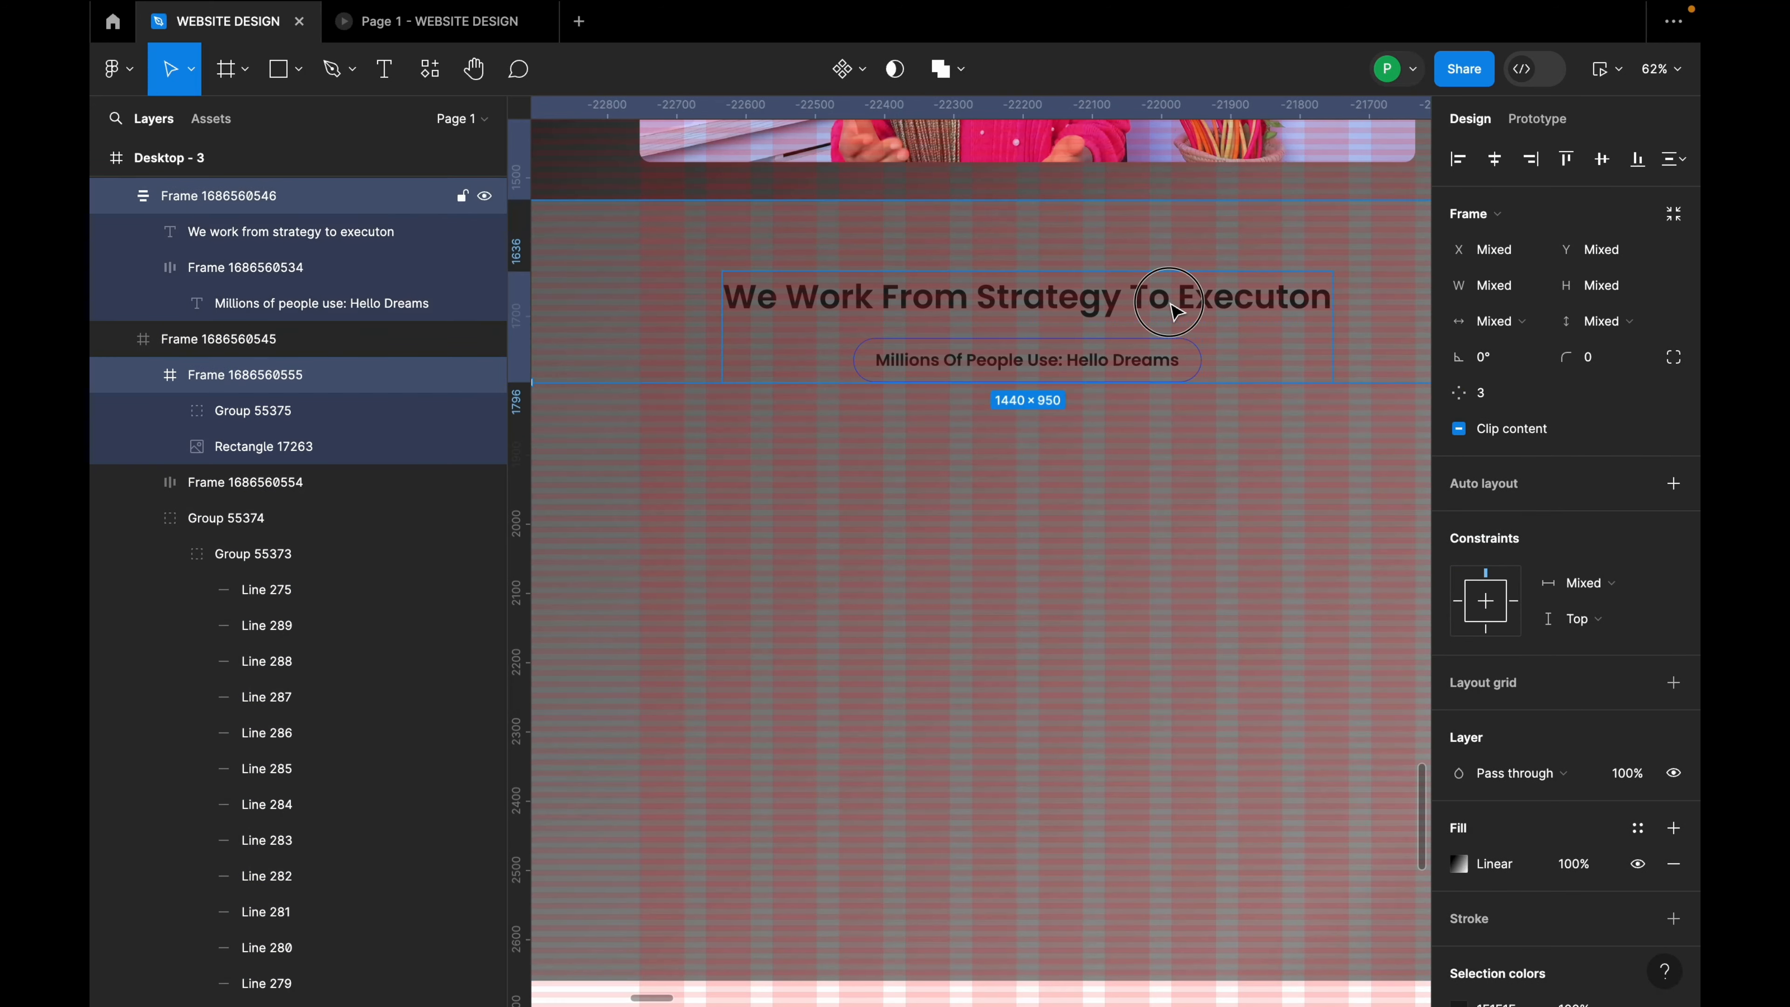
{"action": "left_click", "coordinate": [1202, 520]}
{"action": "scroll", "coordinate": [1038, 339], "scroll_direction": "down", "scroll_amount": 5}
{"action": "left_click", "coordinate": [1080, 329]}
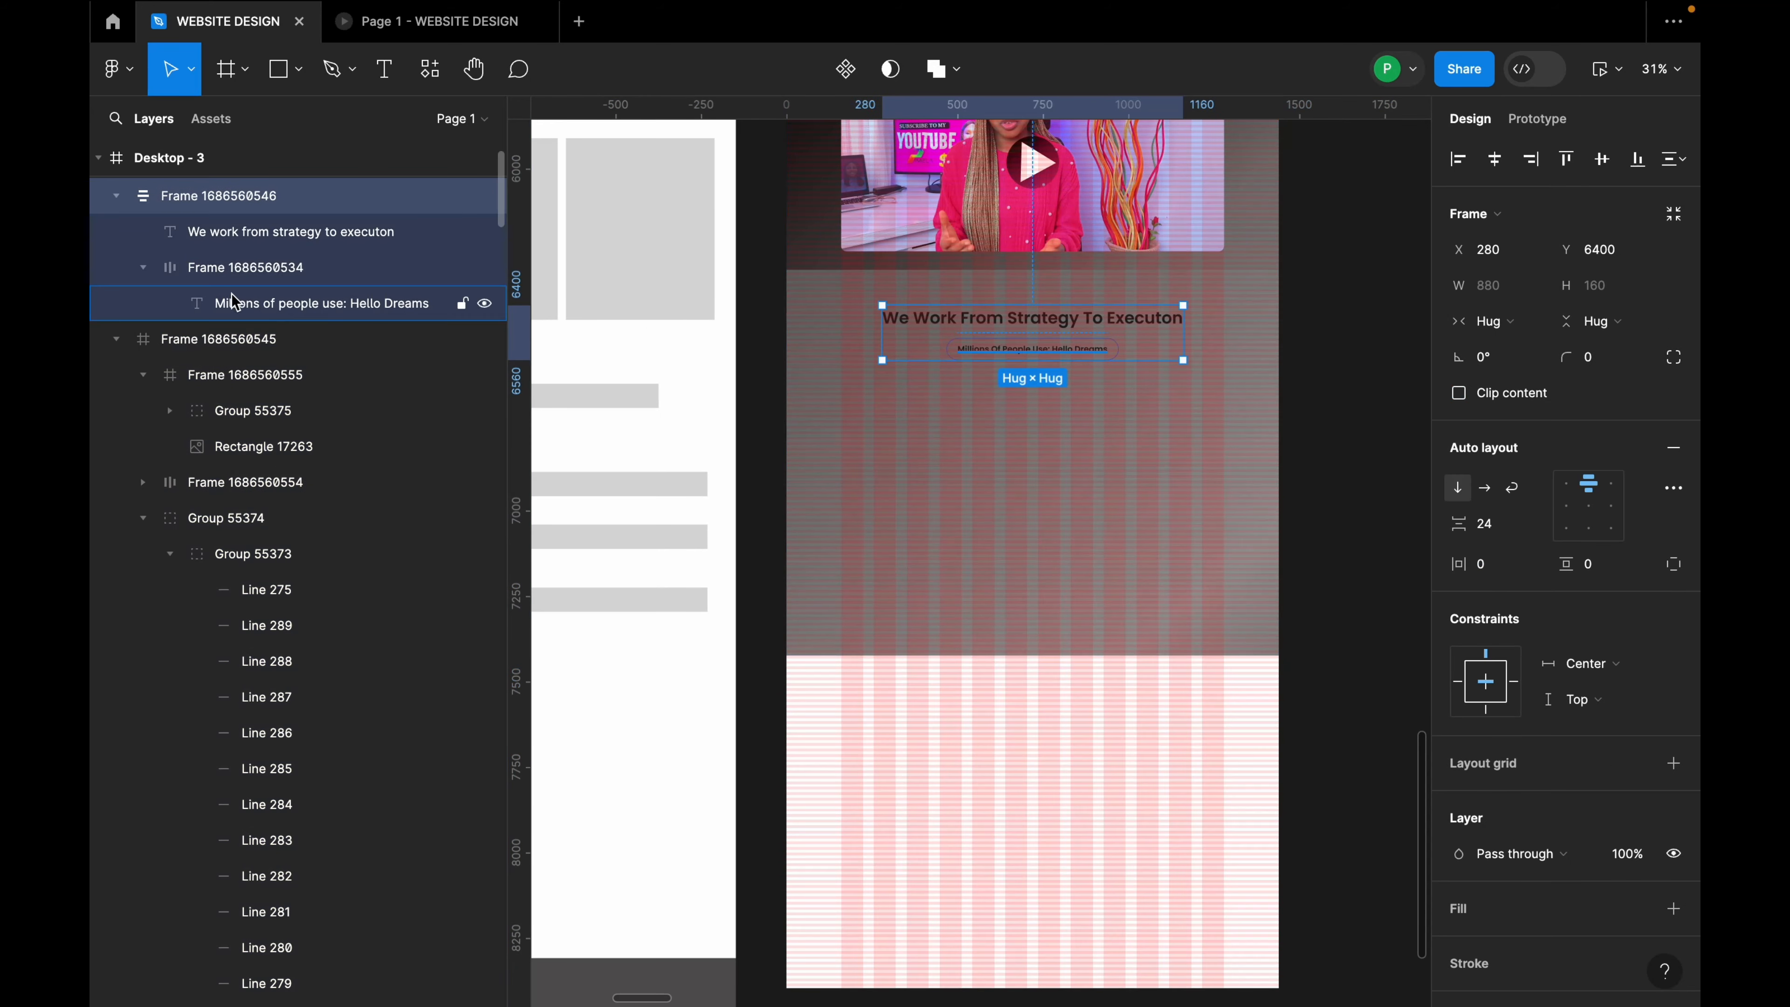
{"action": "left_click", "coordinate": [117, 200]}
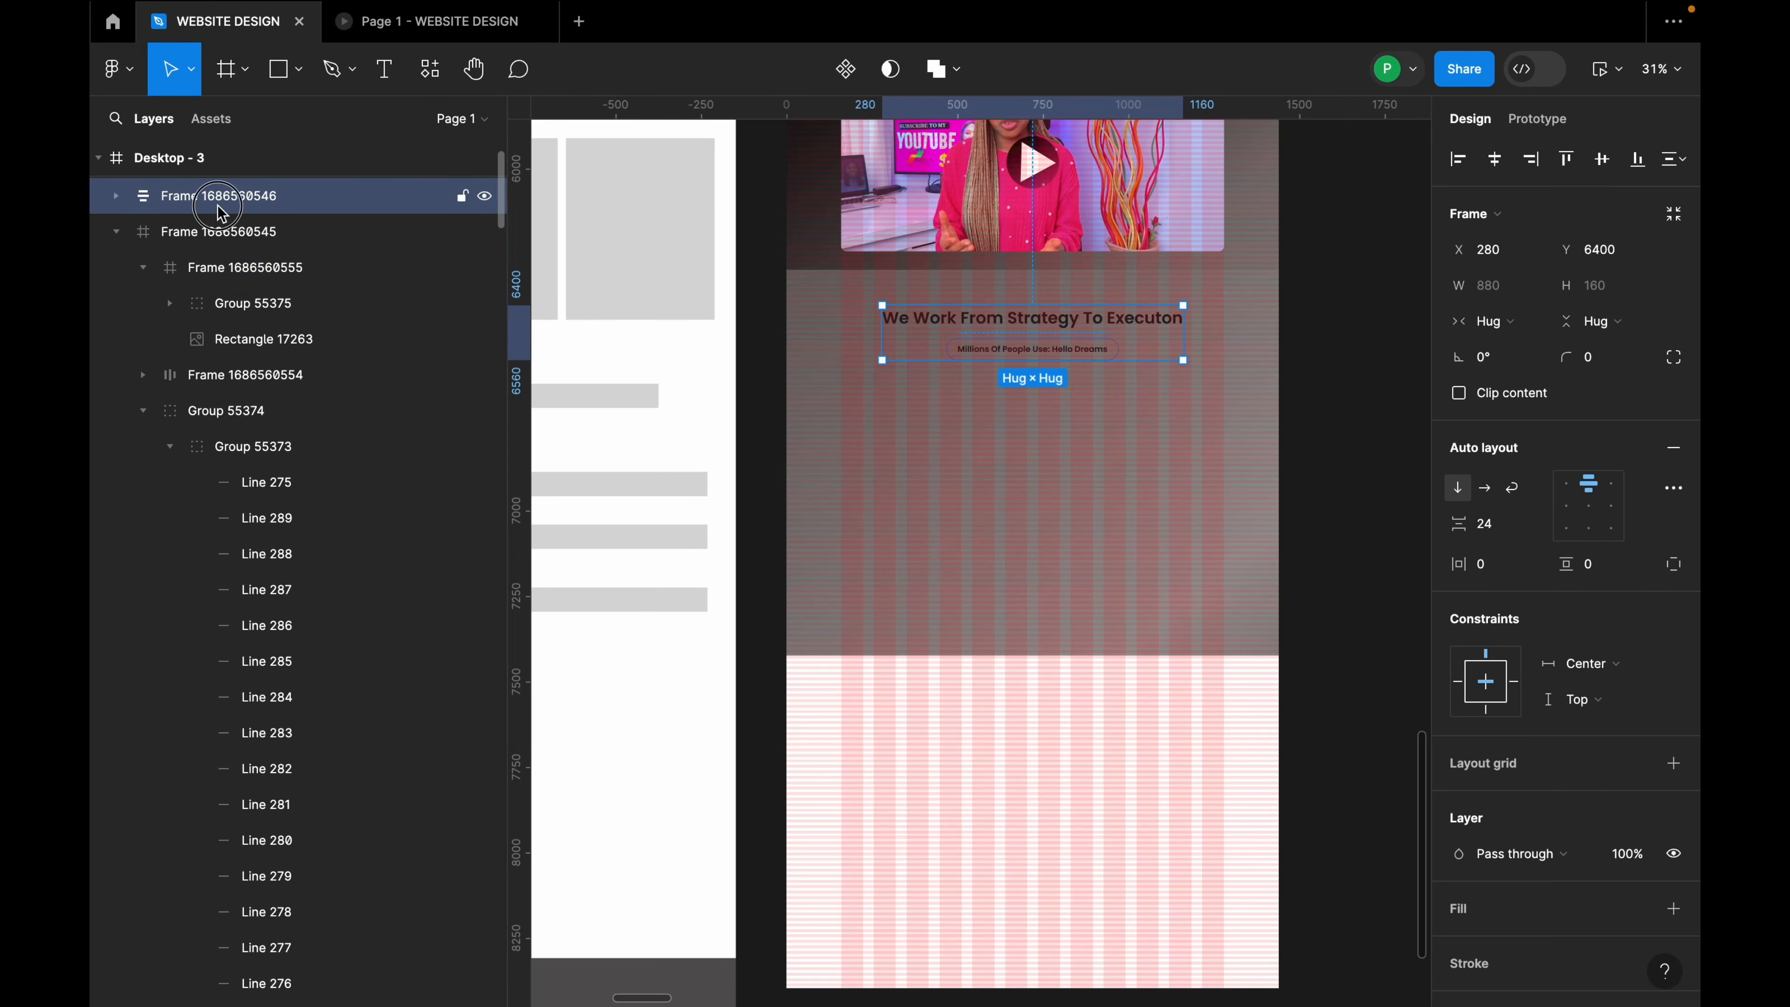
{"action": "left_click_drag", "start_coordinate": [220, 211], "coordinate": [226, 251]}
Step: Set the auto-layout gap between the video and the heading copy to 80
{"action": "left_click", "coordinate": [1041, 270], "text": "shift"}
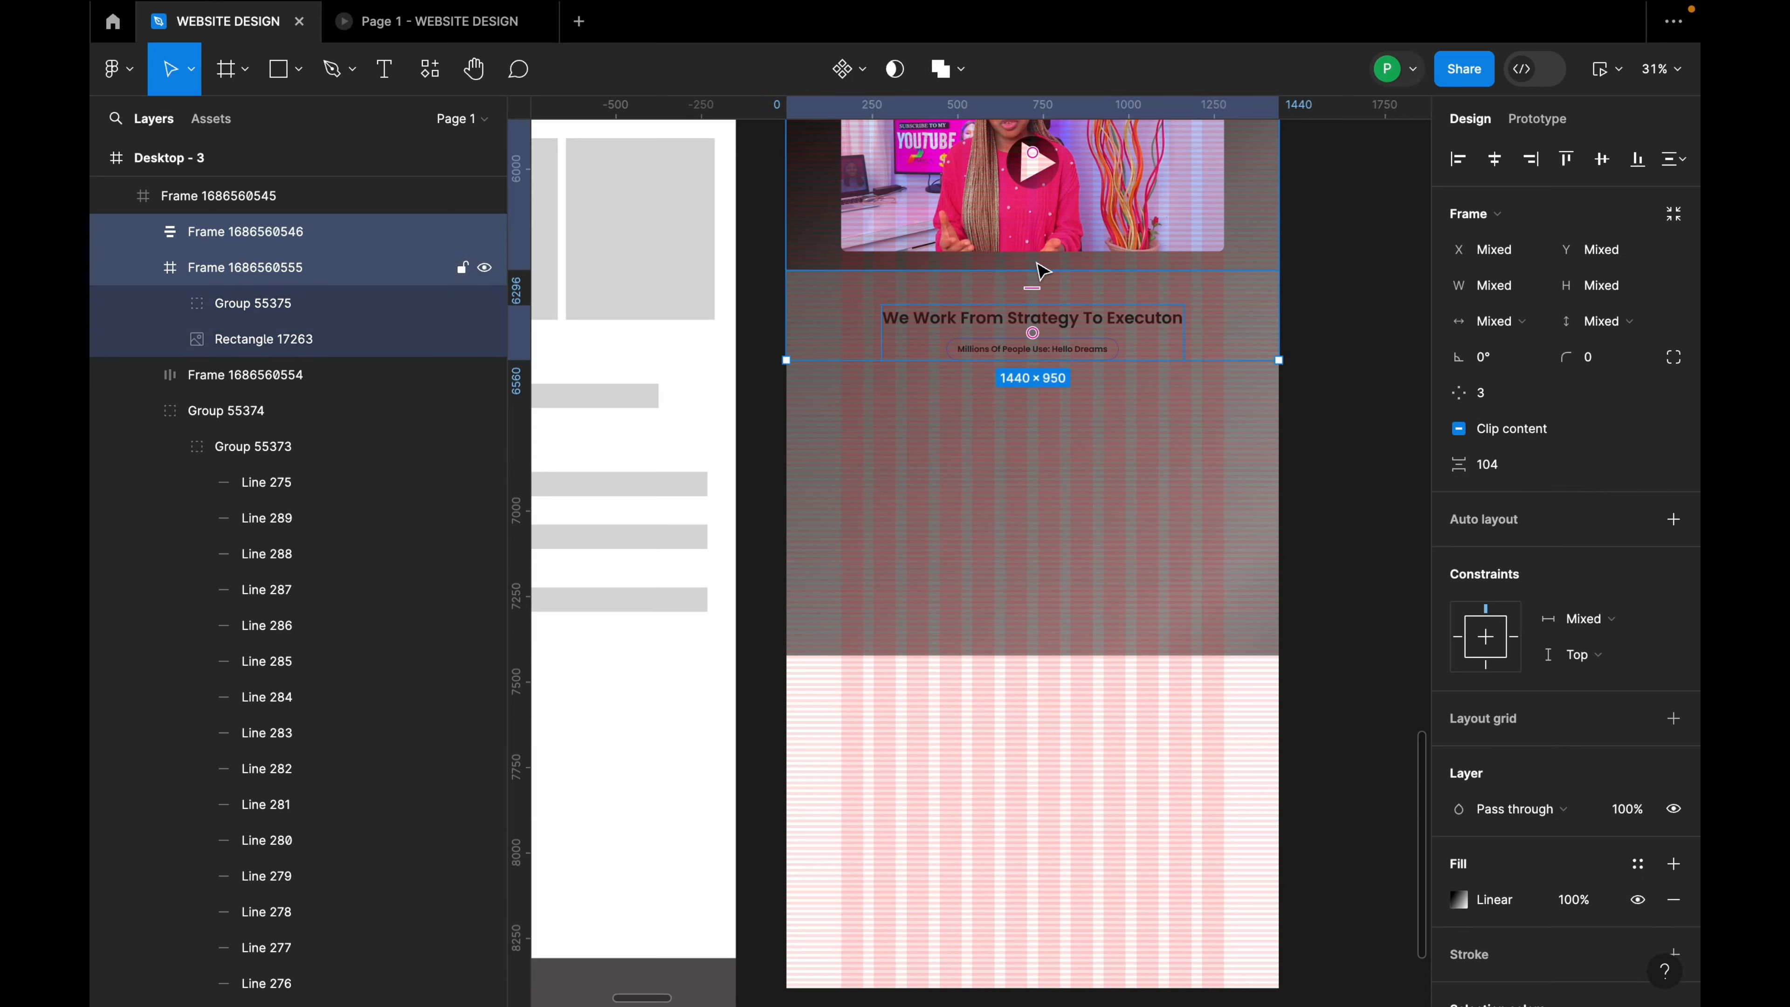
{"action": "left_click", "coordinate": [1506, 476]}
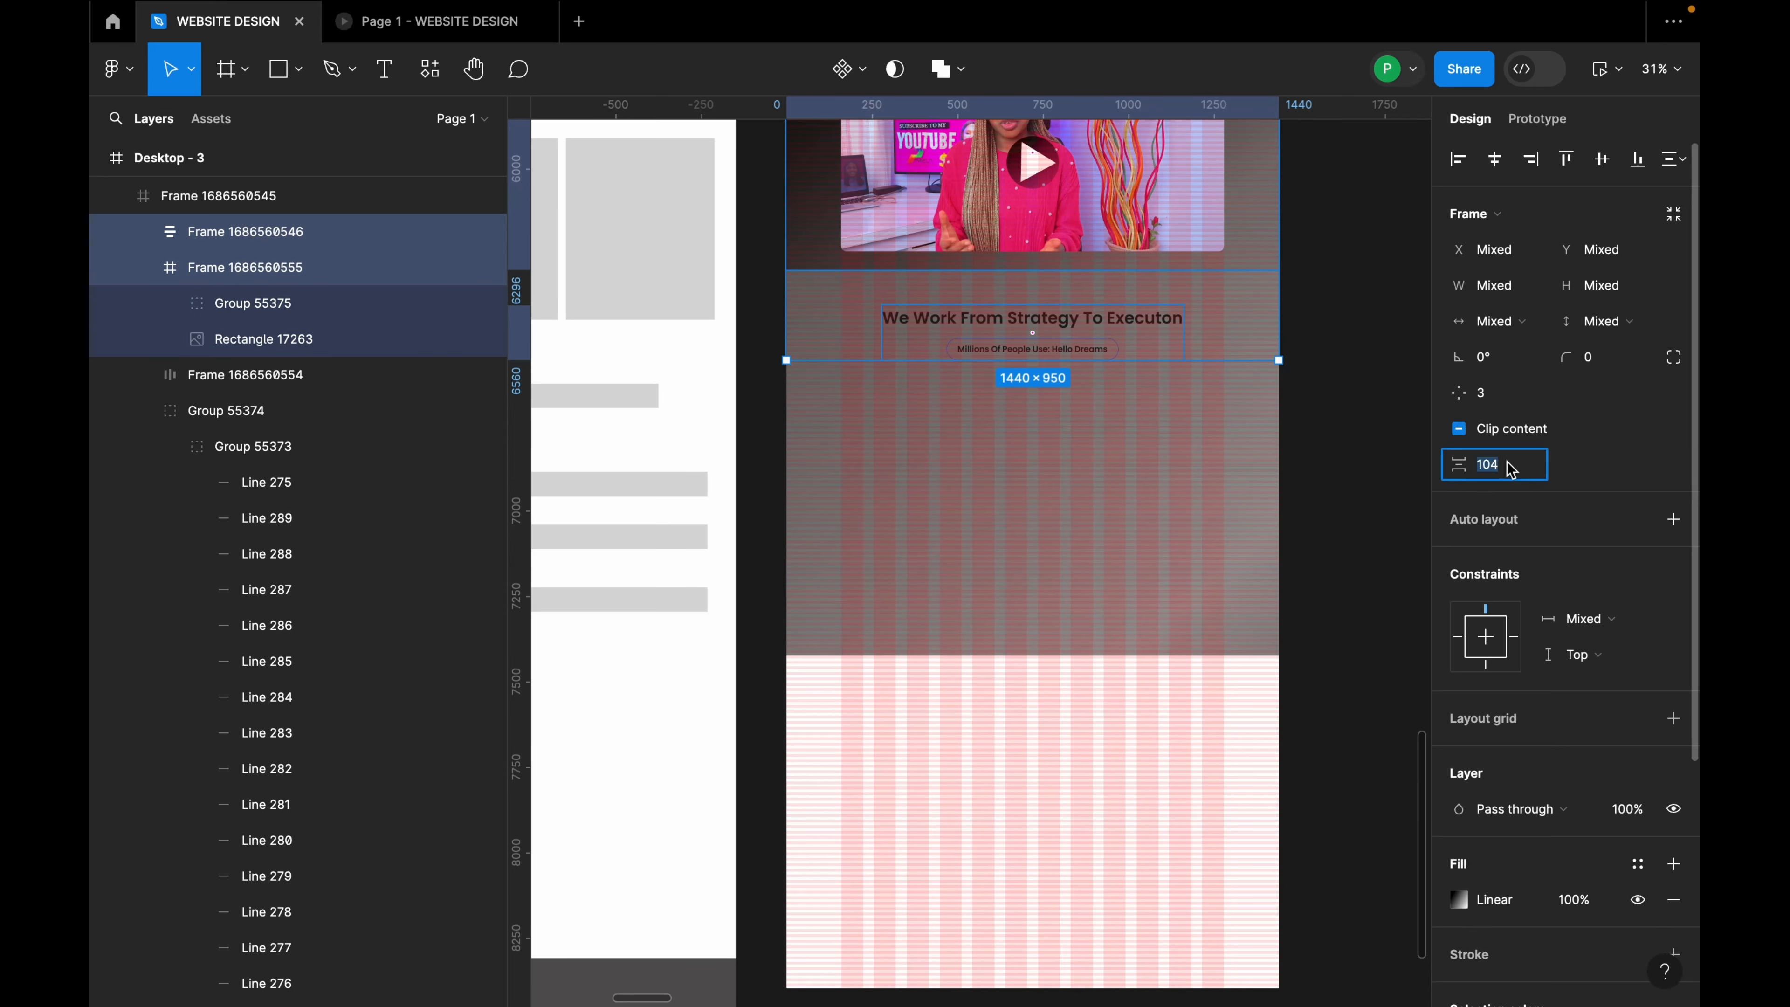
{"action": "key", "text": "Return"}
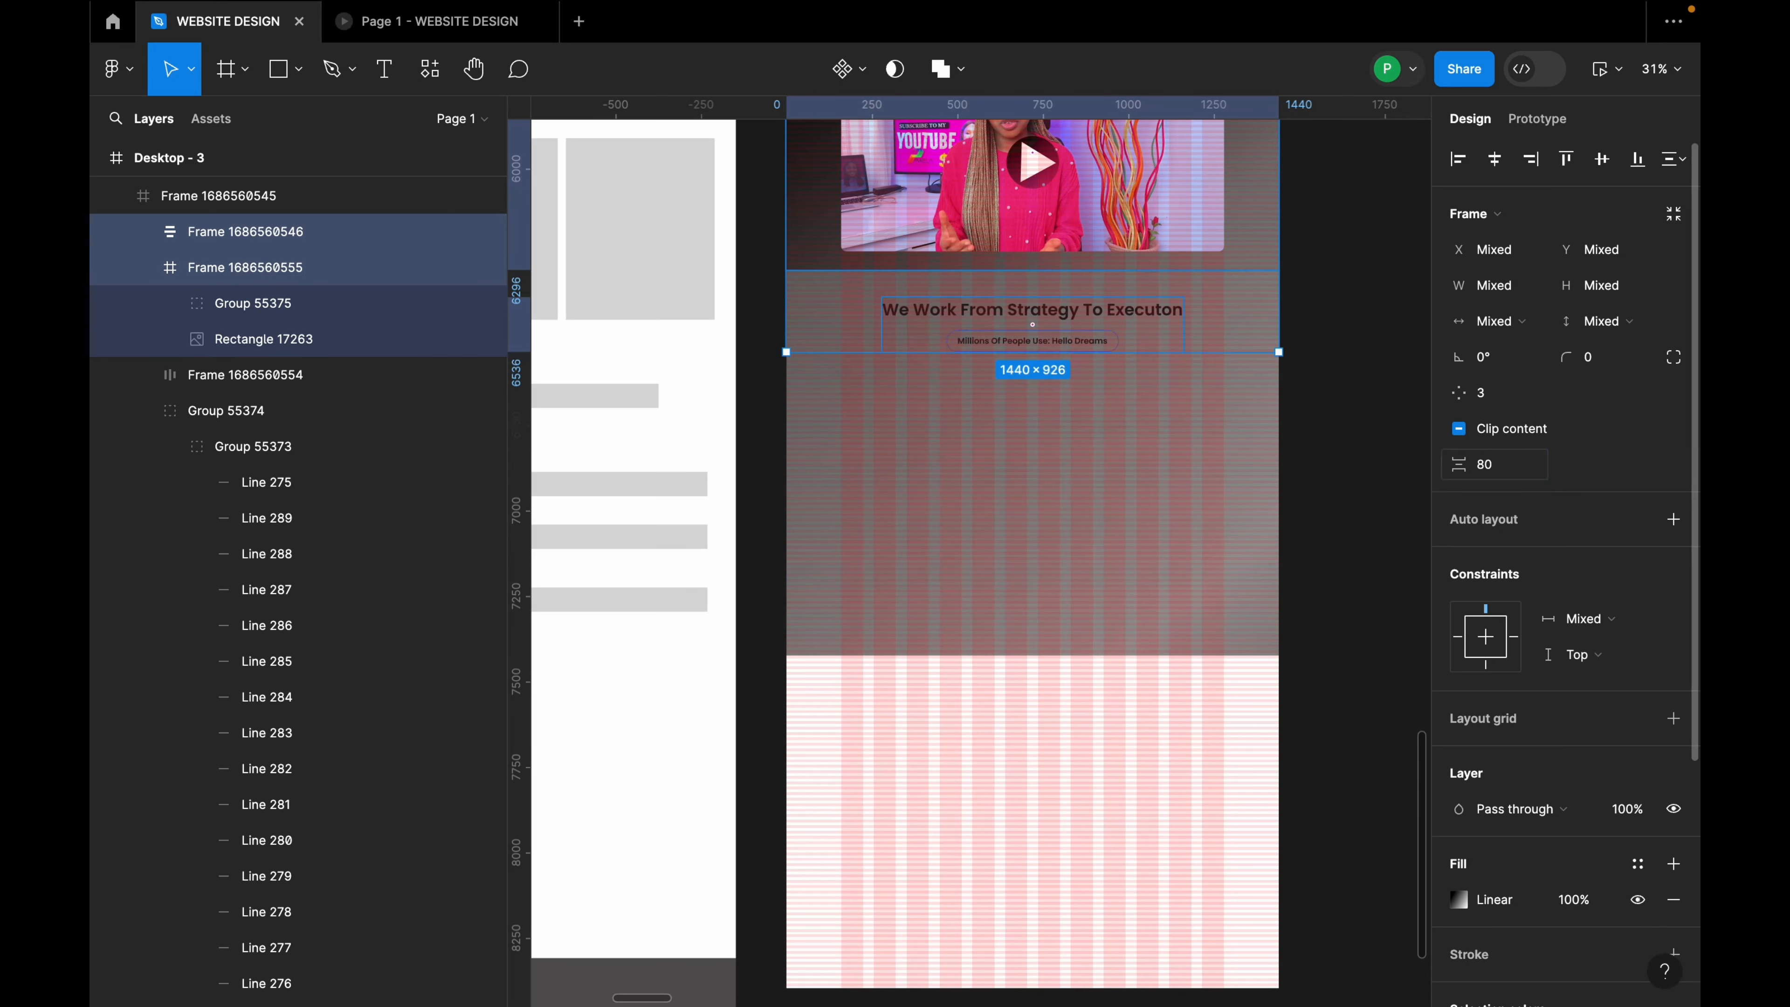
{"action": "scroll", "coordinate": [1043, 360], "scroll_direction": "up", "scroll_amount": 5}
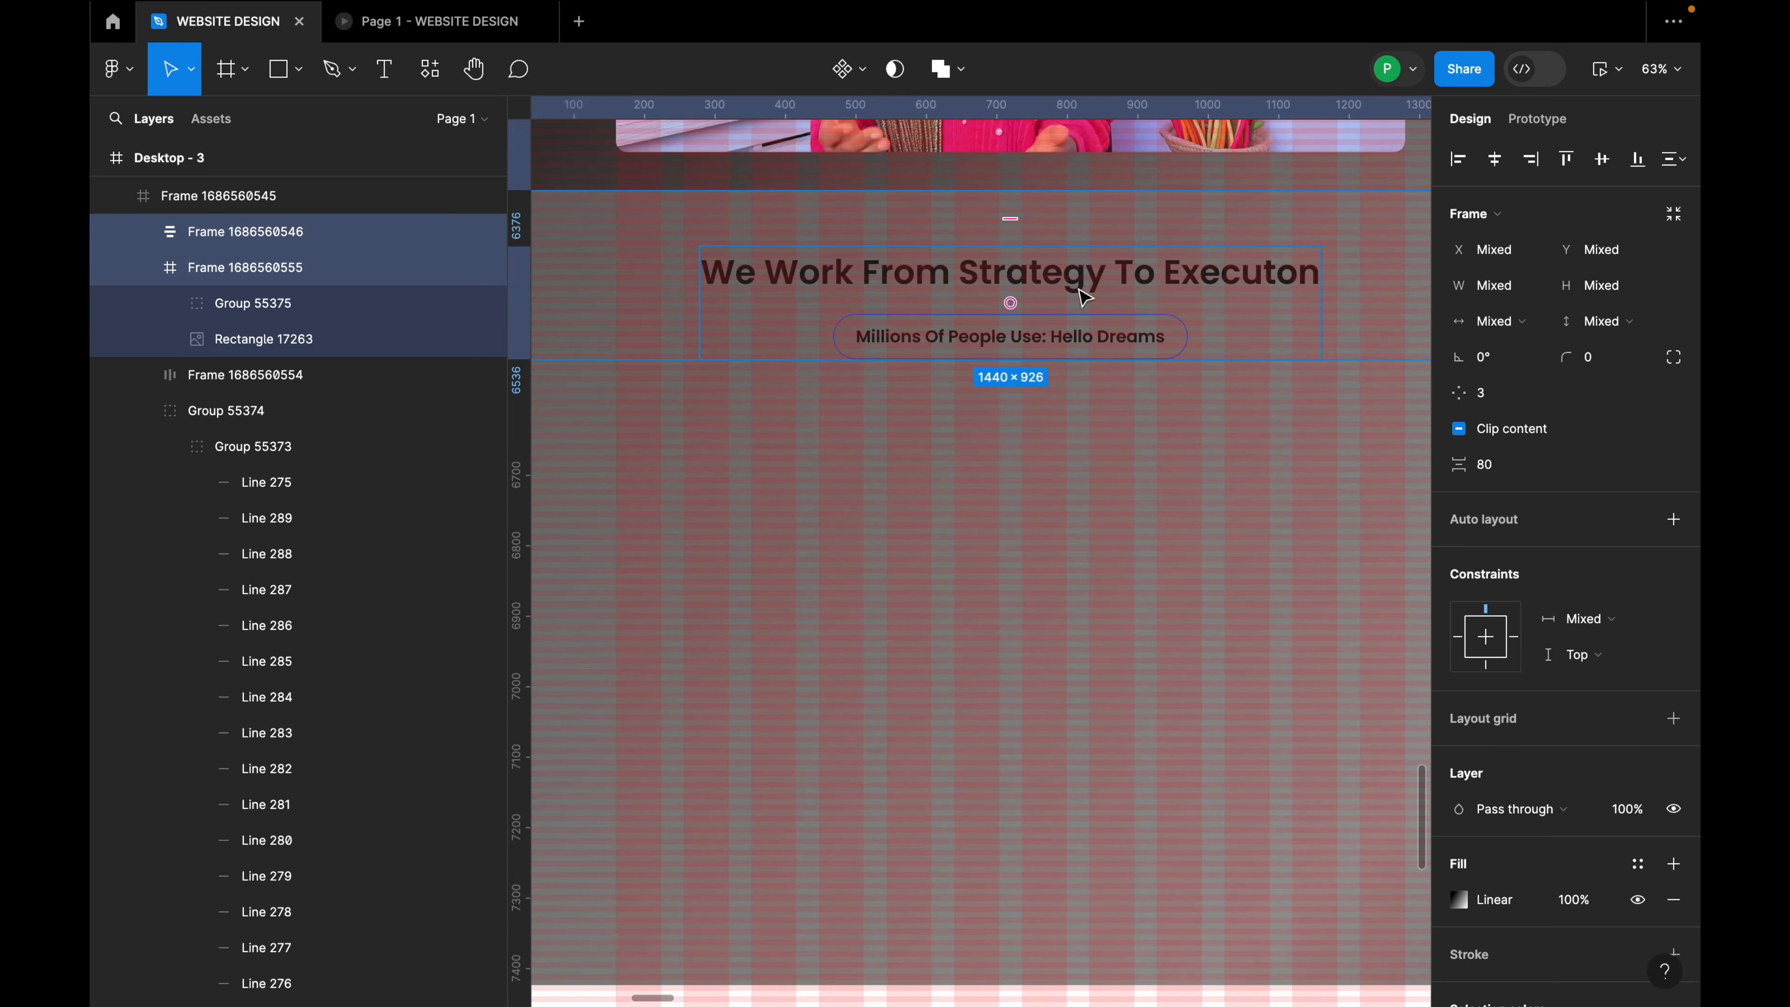
Step: Retype the copied heading as 'What people are saying about us'
{"action": "double_click", "coordinate": [1089, 284]}
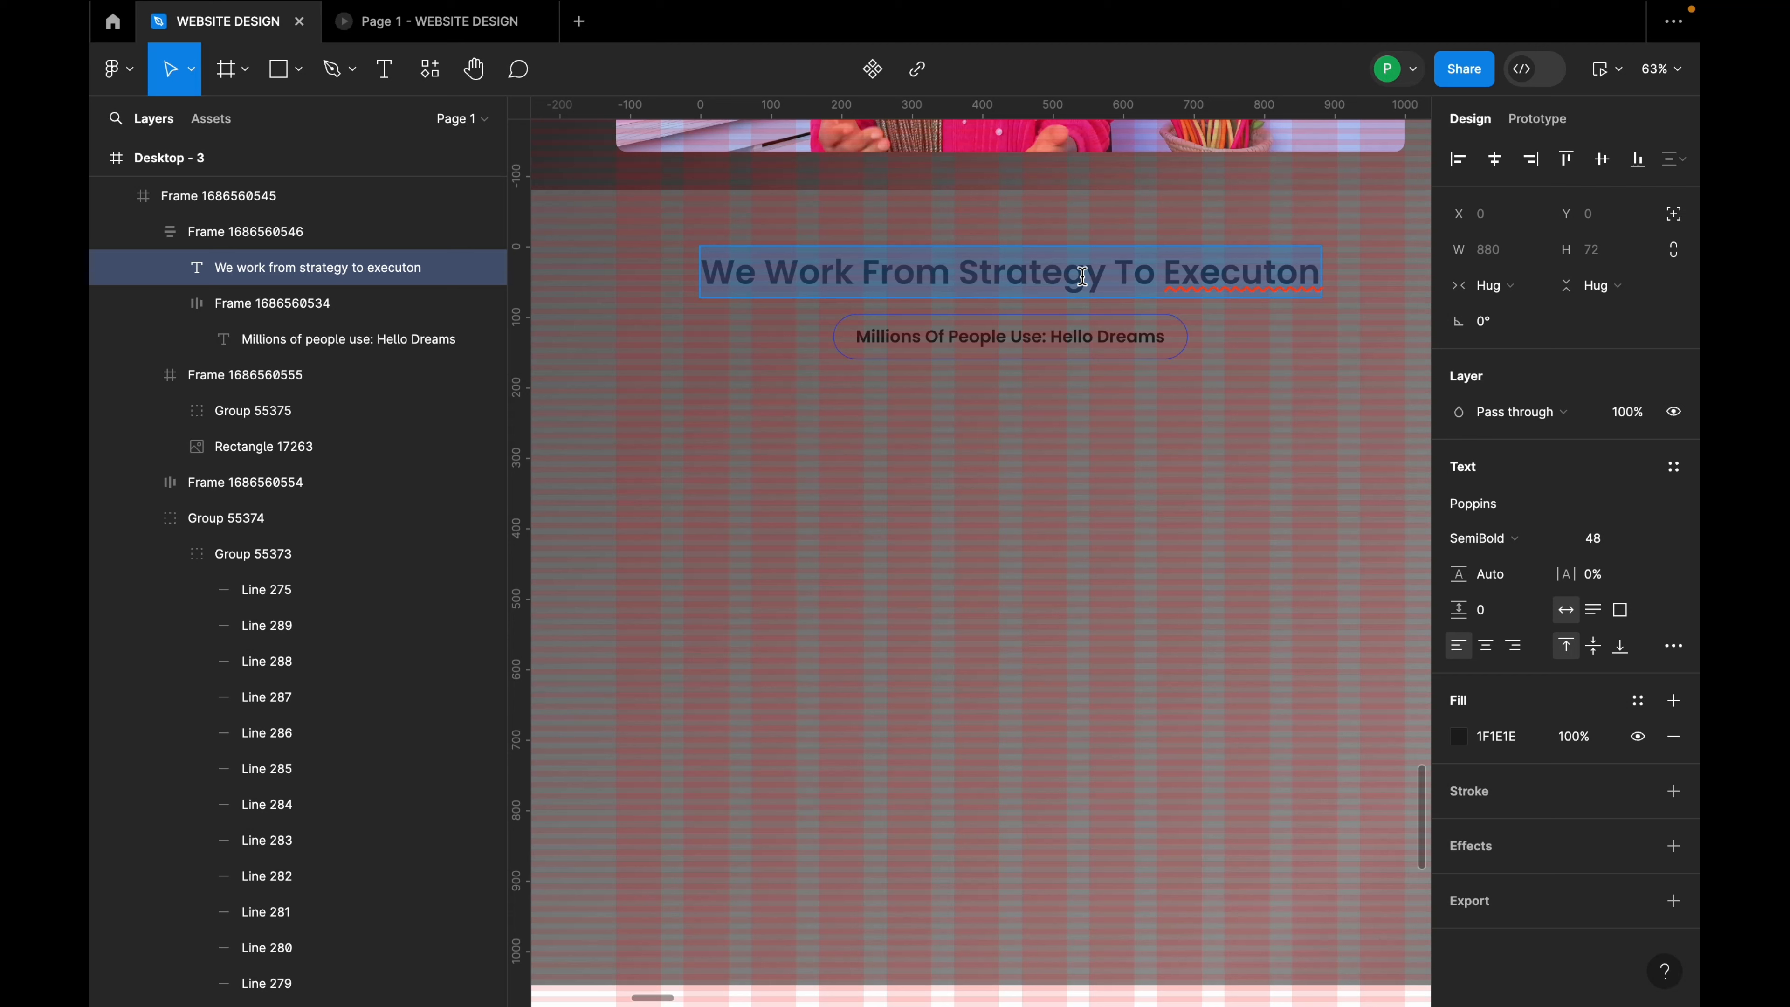
{"action": "type", "text": "What"}
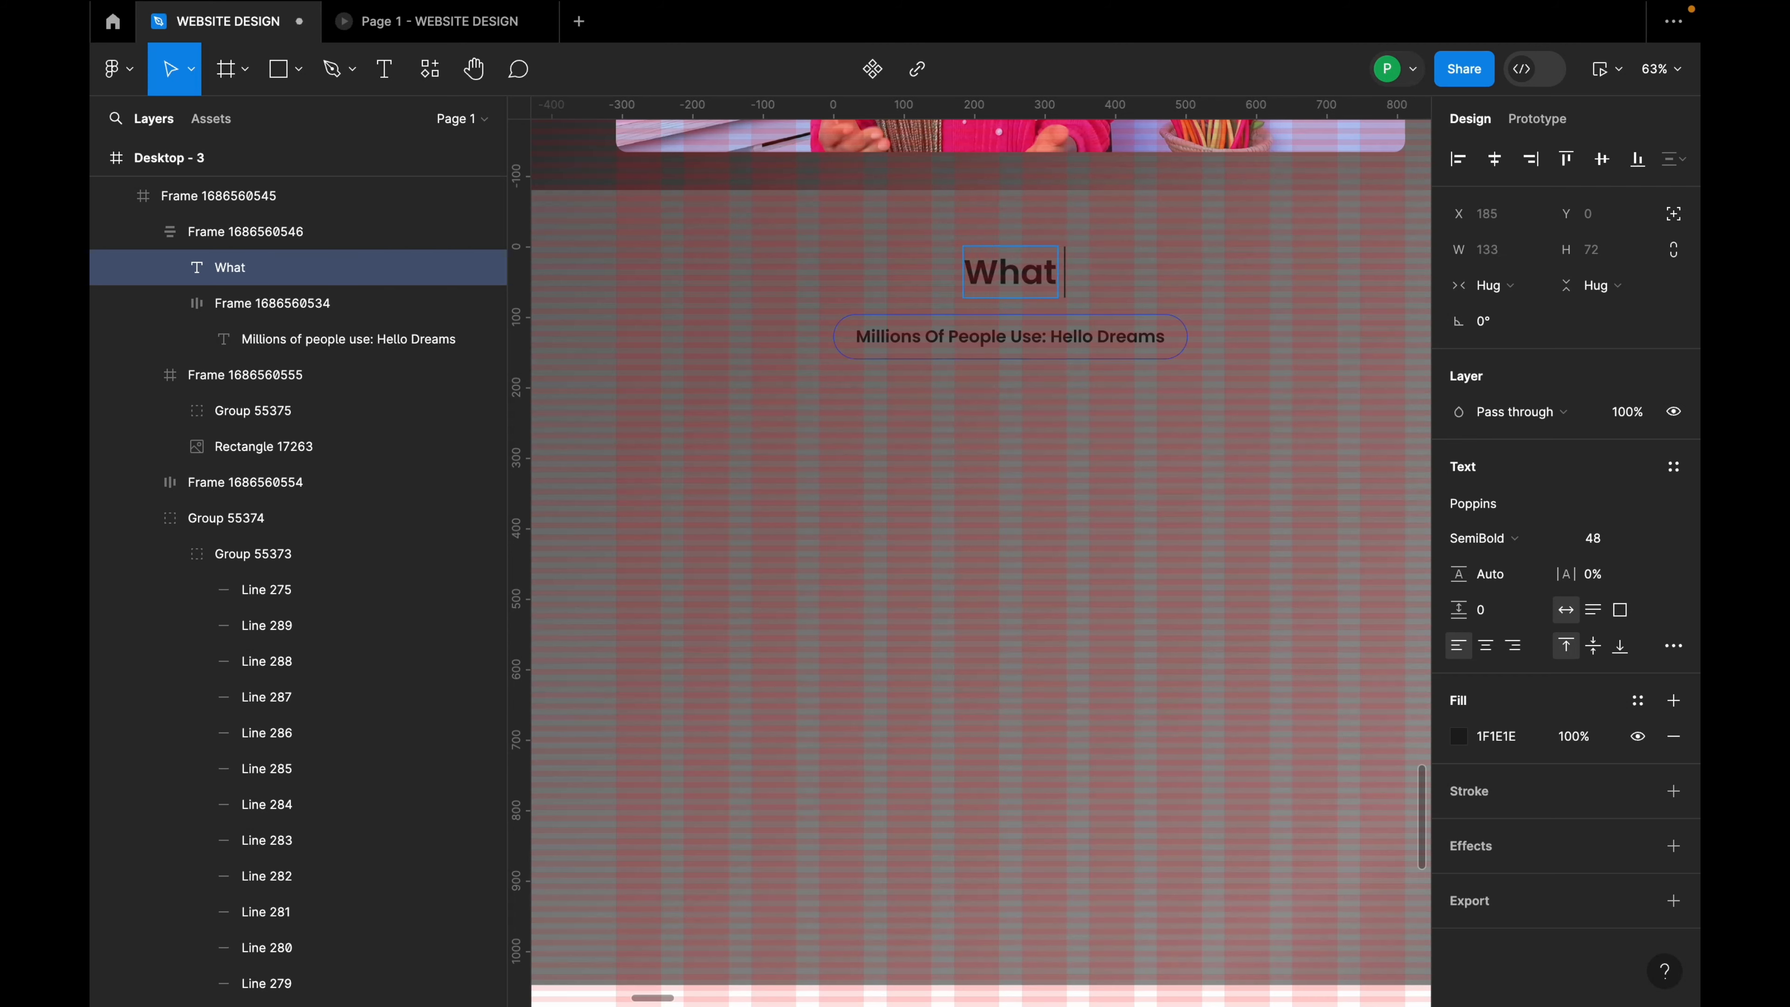
{"action": "type", "text": " people are a"}
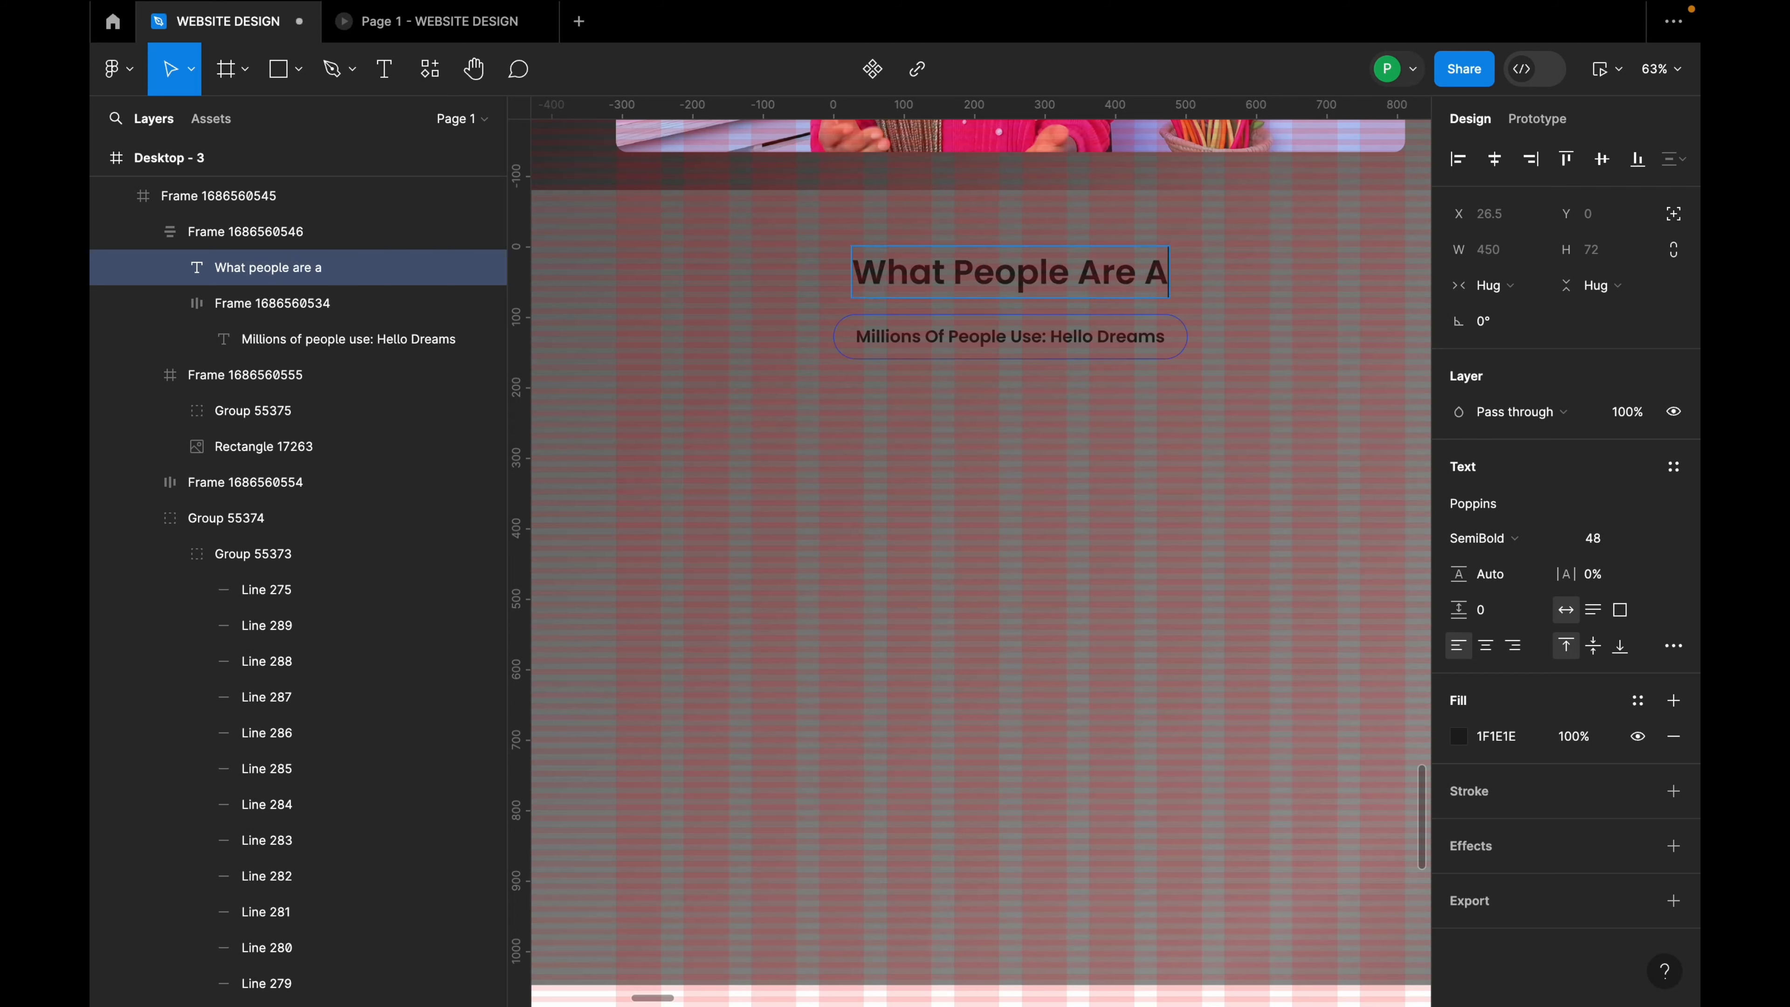
{"action": "key", "text": "BackSpace"}
{"action": "type", "text": "saying ab"}
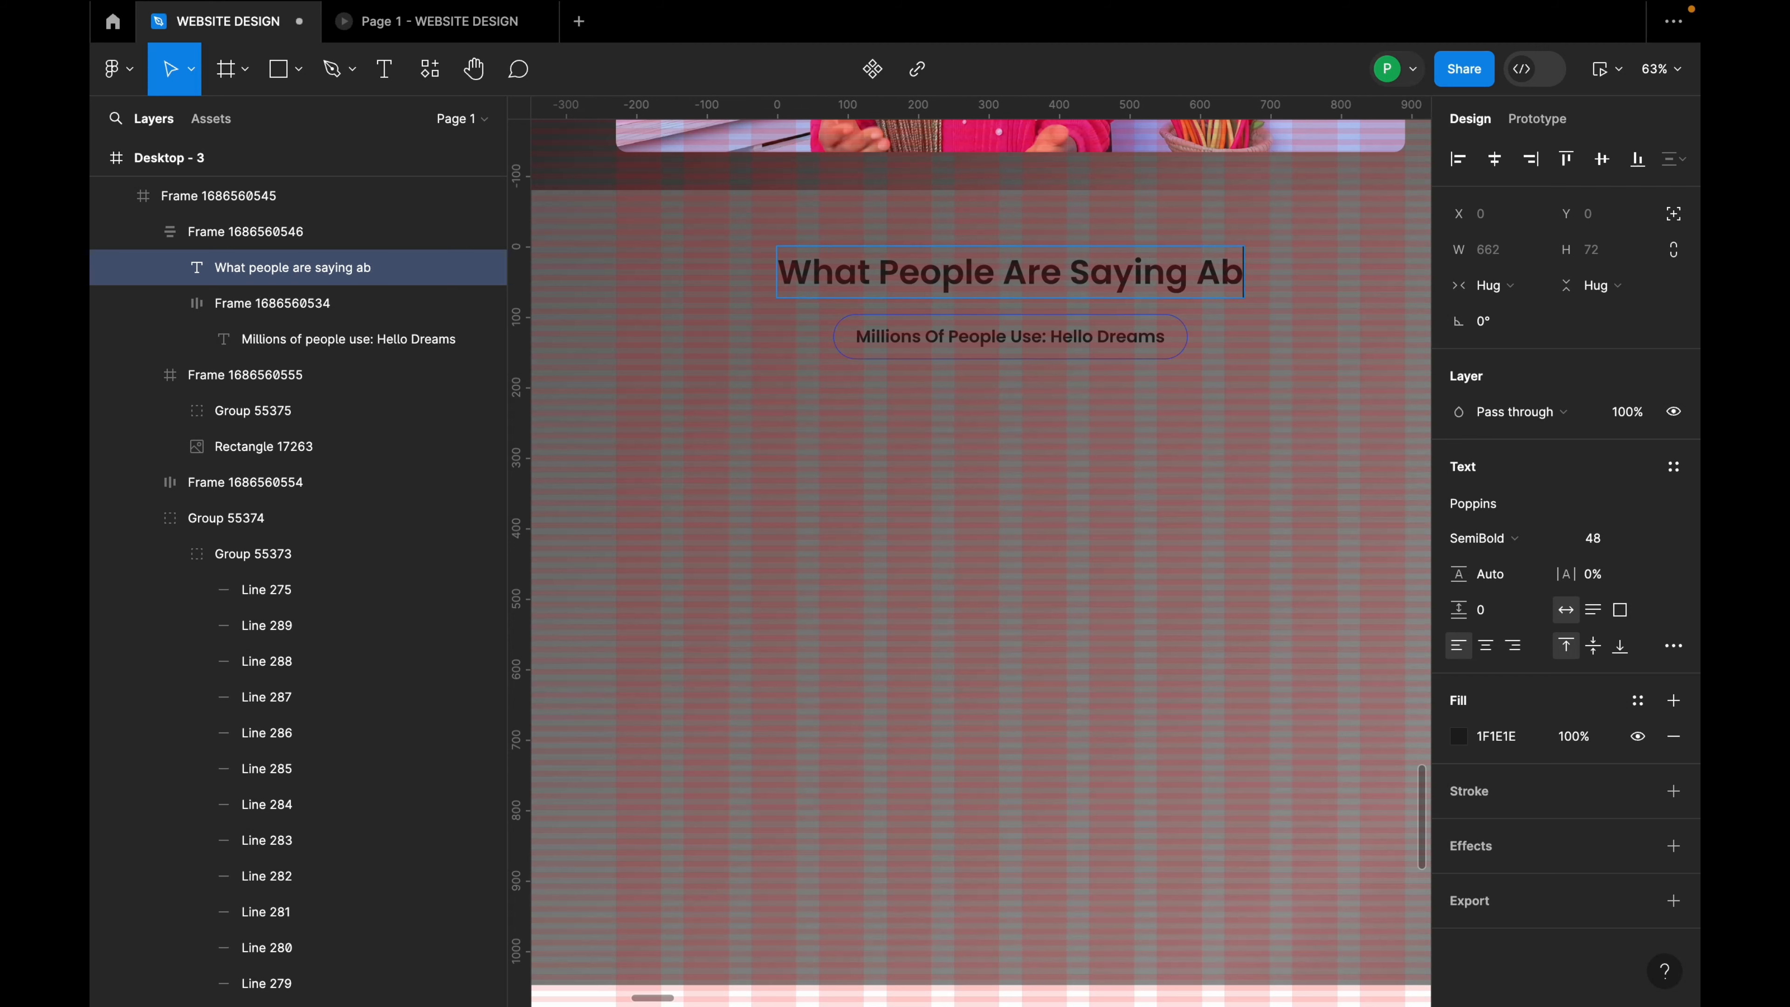
{"action": "type", "text": "out us"}
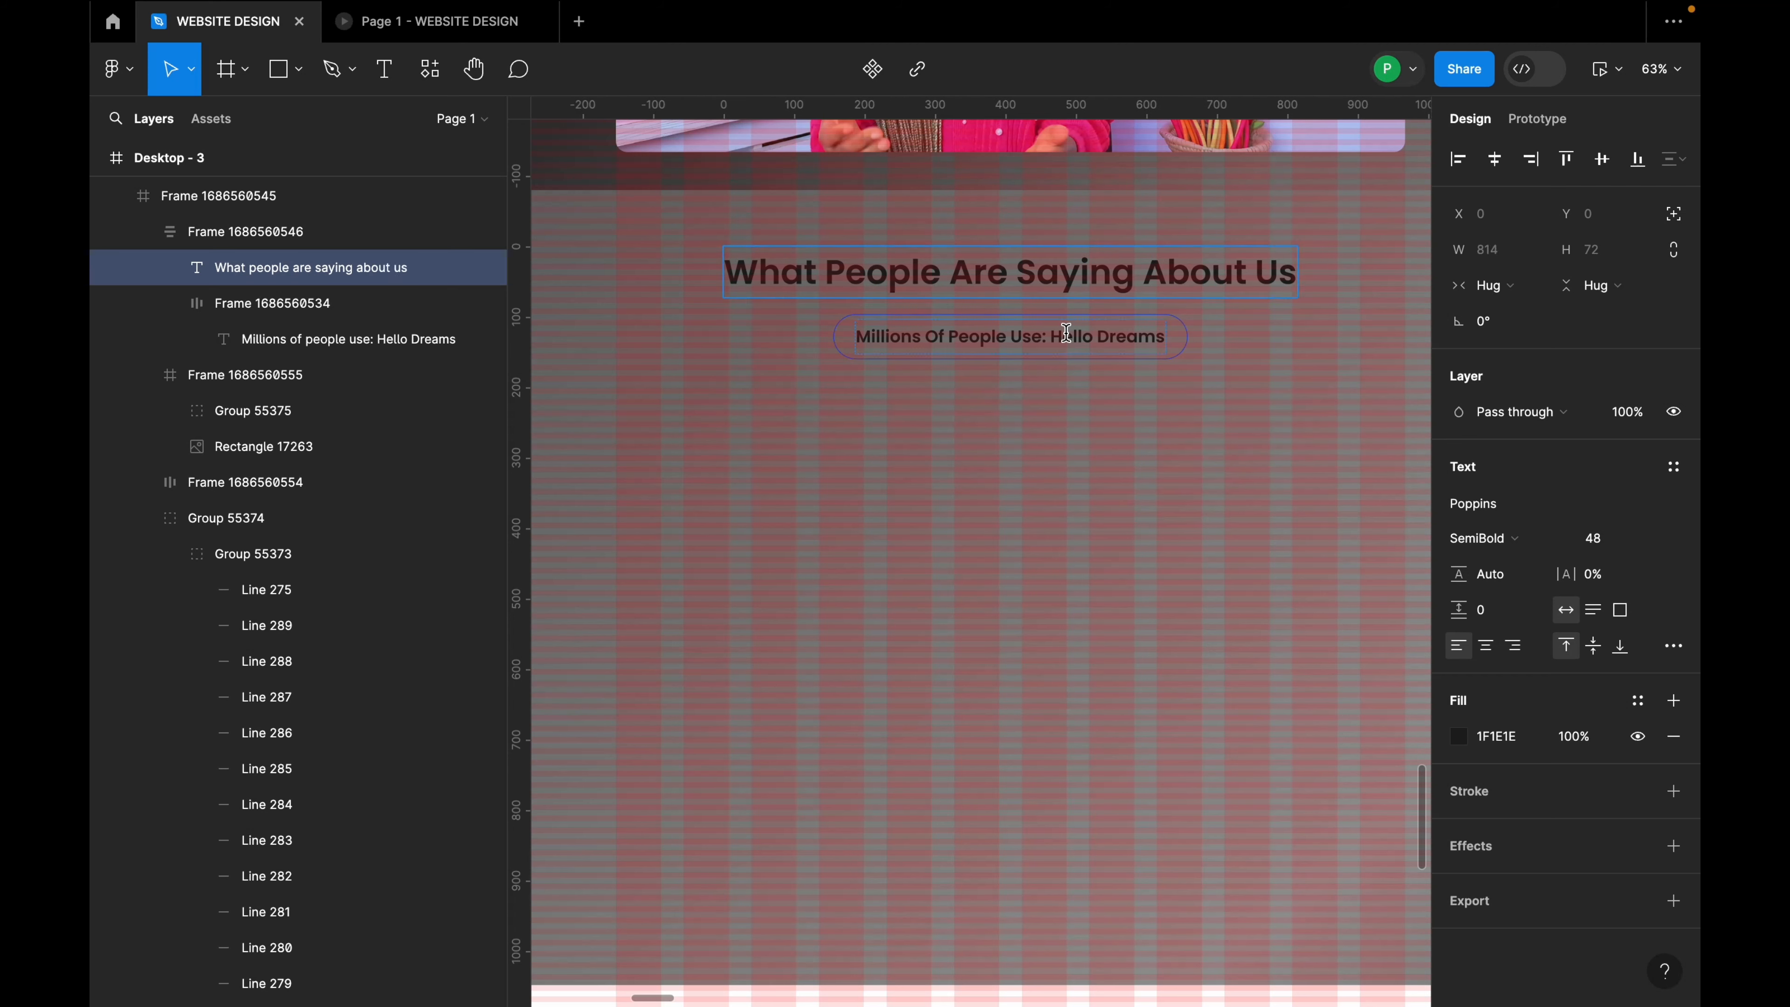
Step: Change the subtitle to 'We will definitely exceed your expectation', fixing the 'definetly' typo
{"action": "left_click", "coordinate": [1065, 332]}
{"action": "double_click", "coordinate": [1065, 332]}
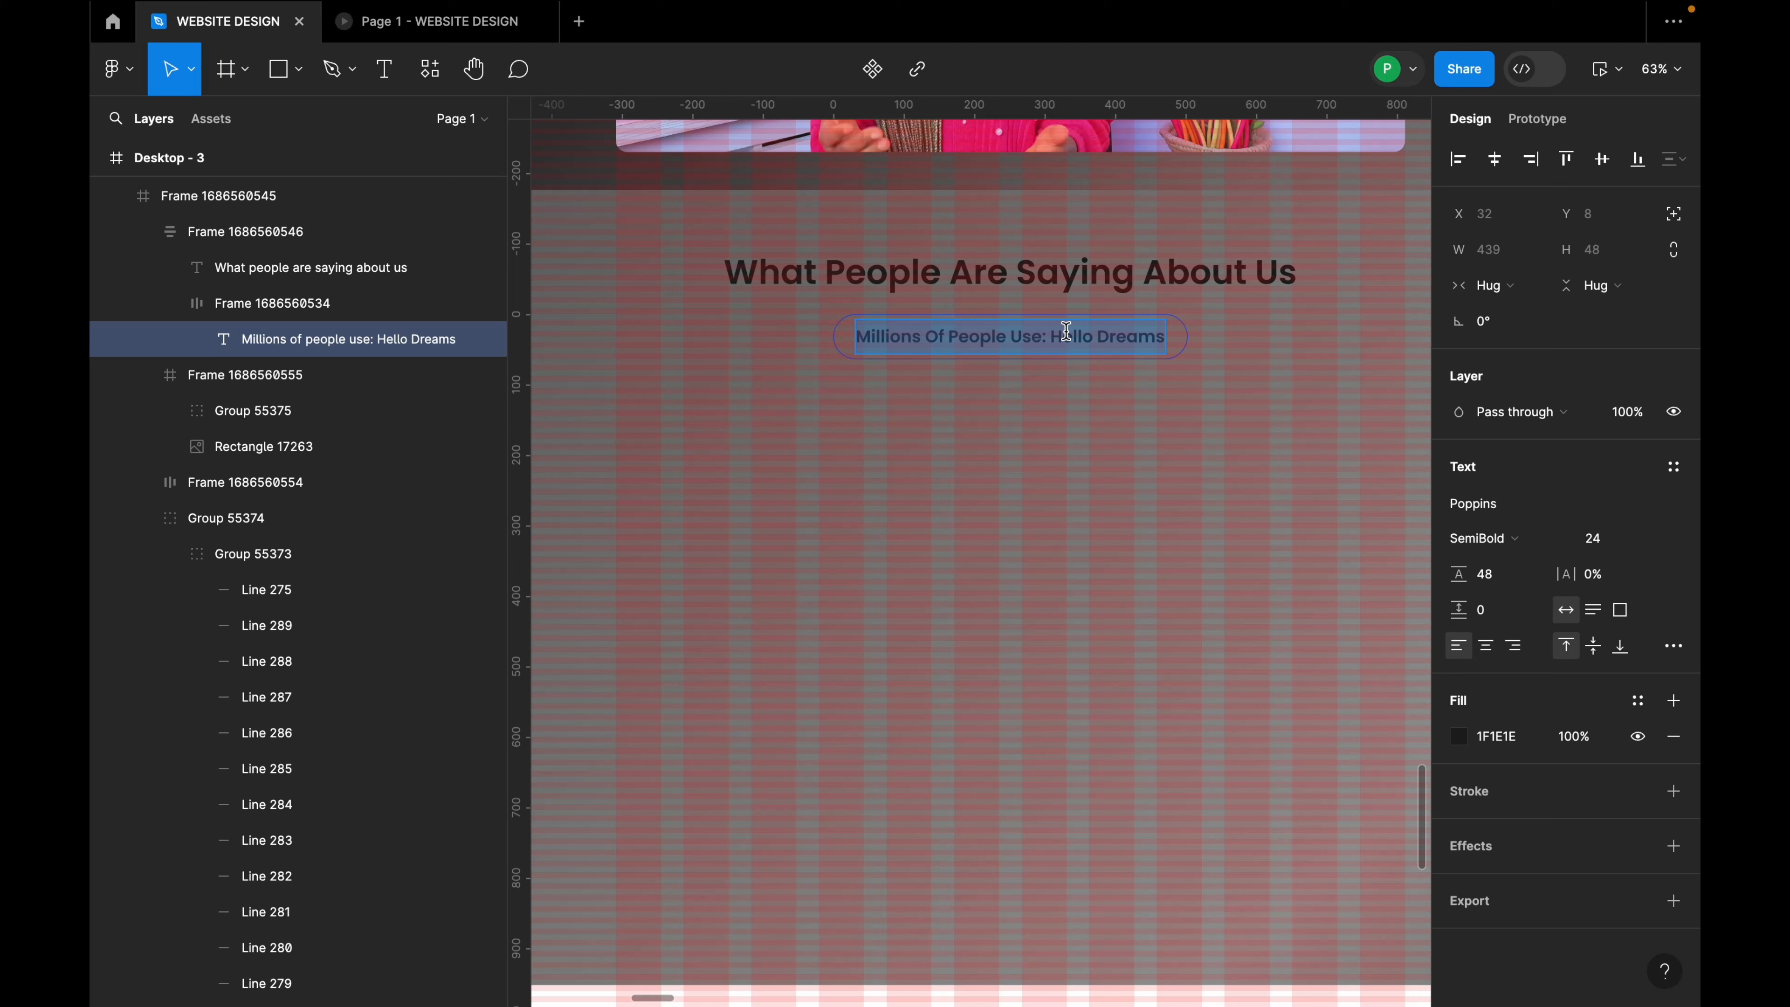
{"action": "type", "text": "We"}
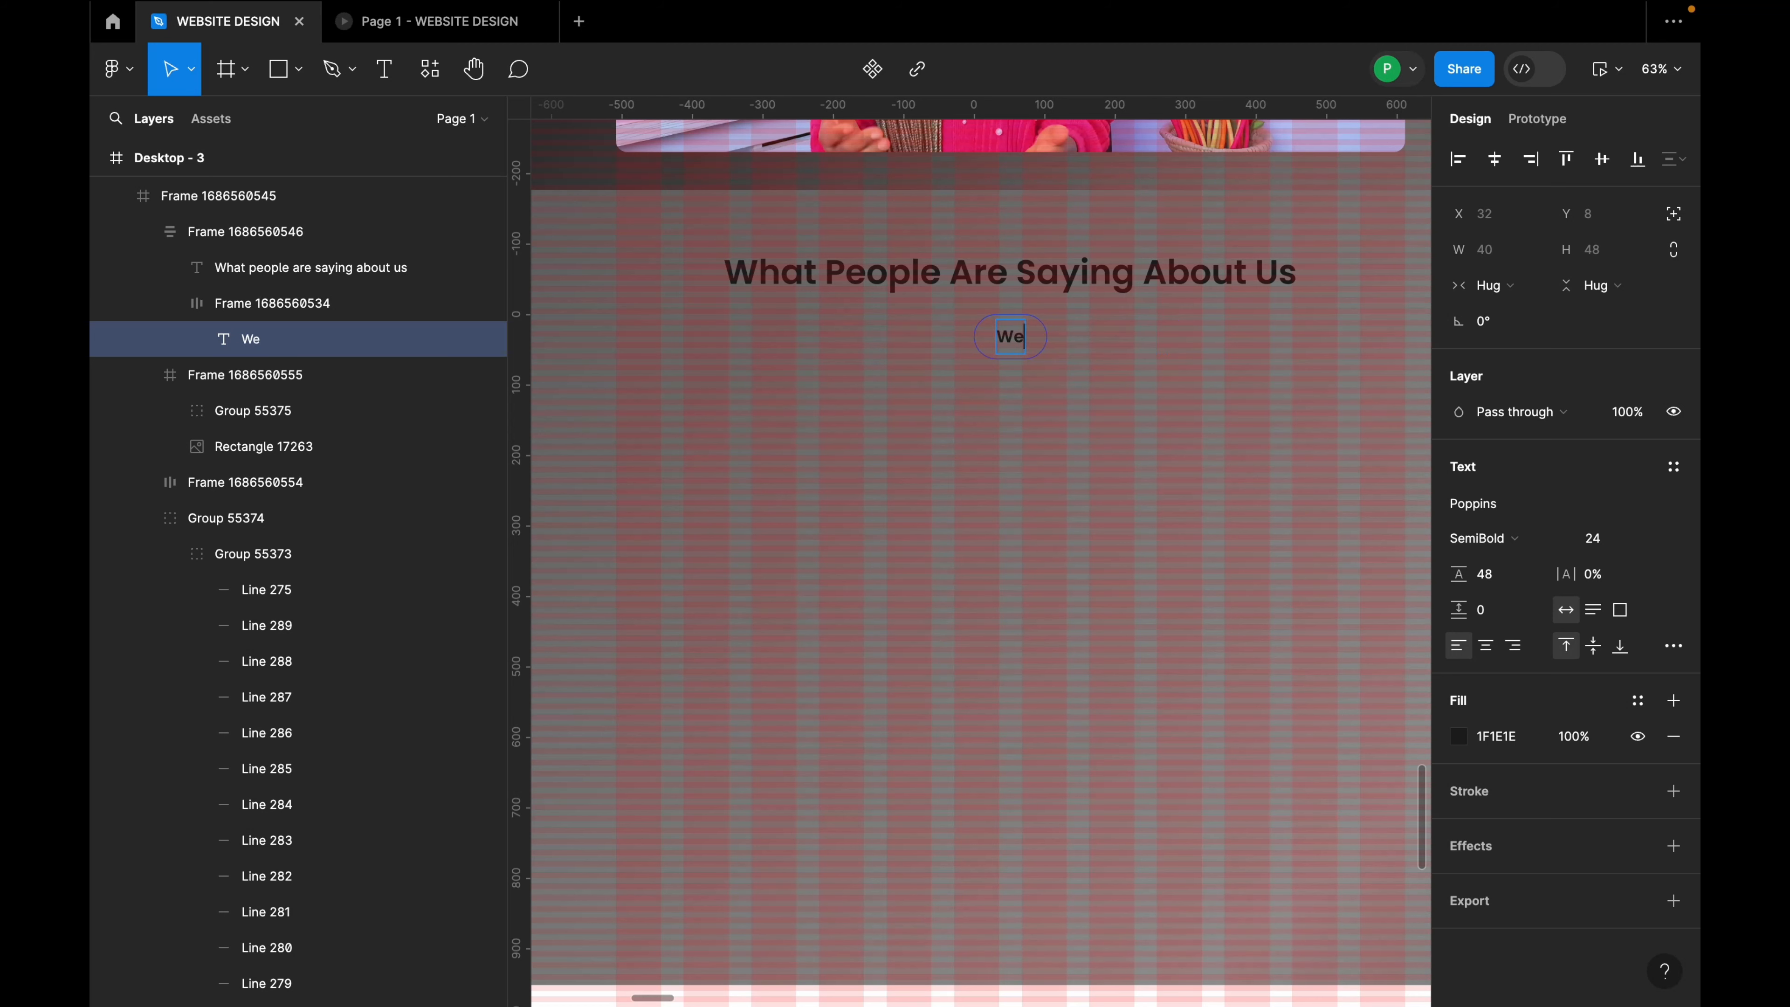
{"action": "type", "text": " will defi"}
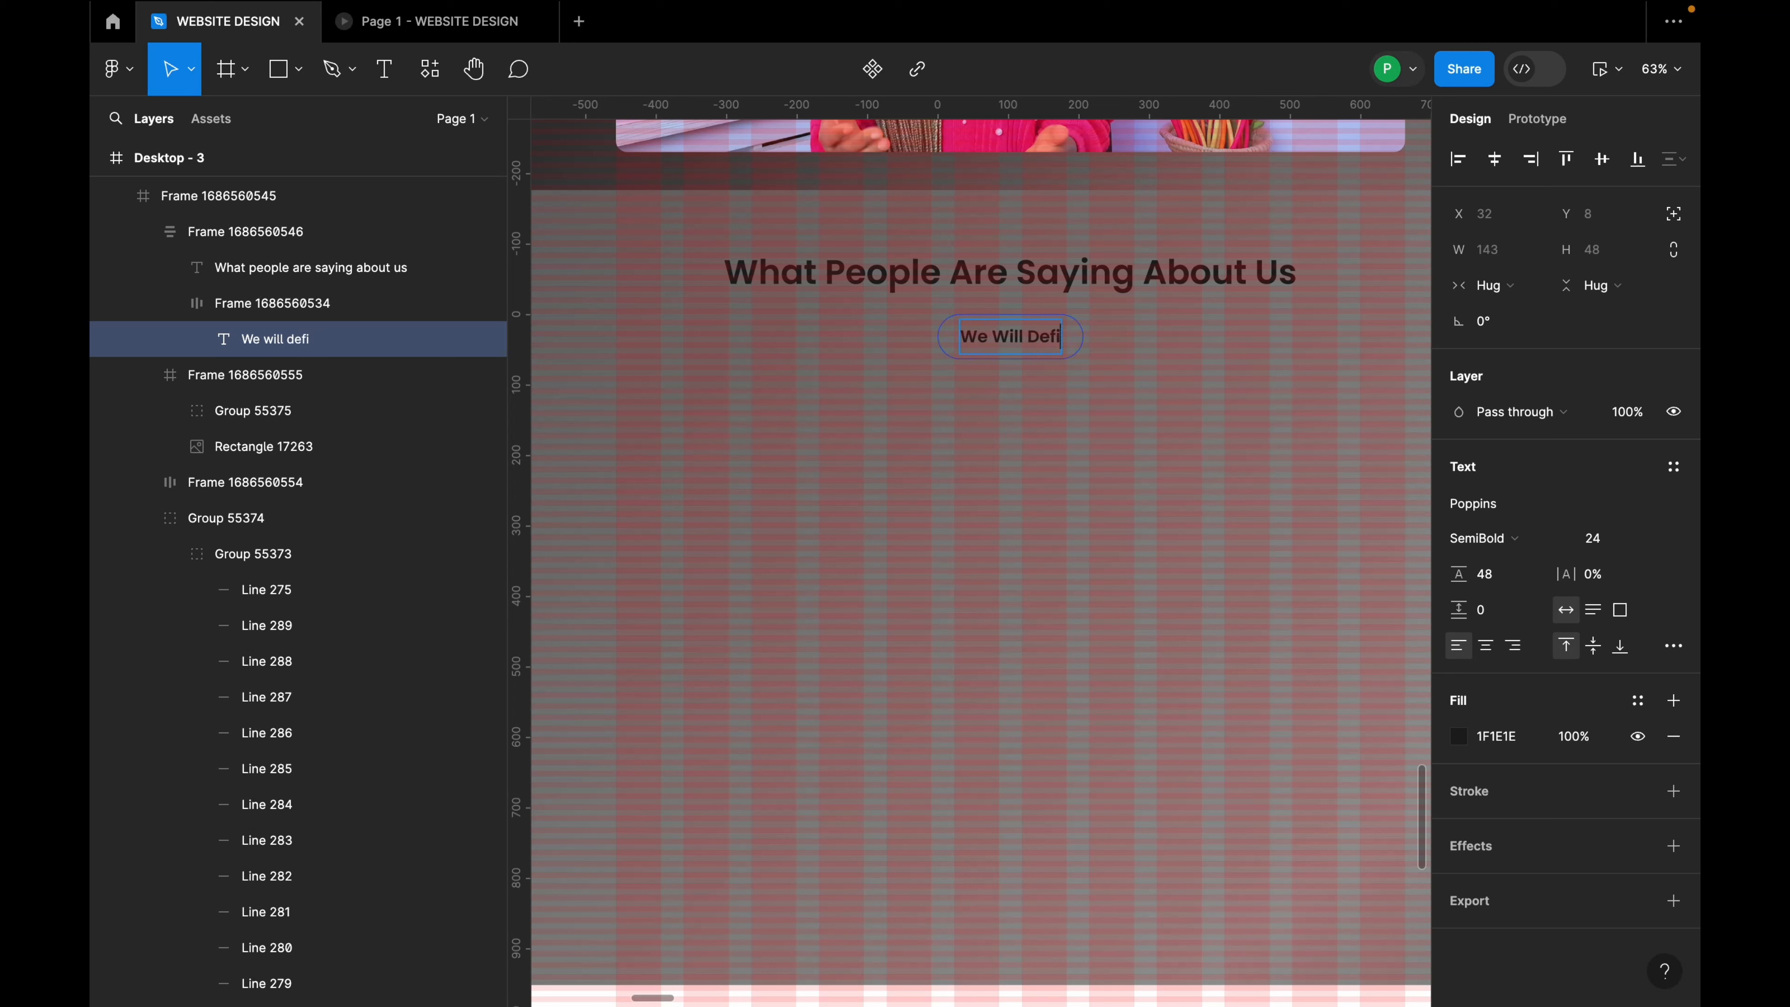
{"action": "type", "text": "netly exceed"}
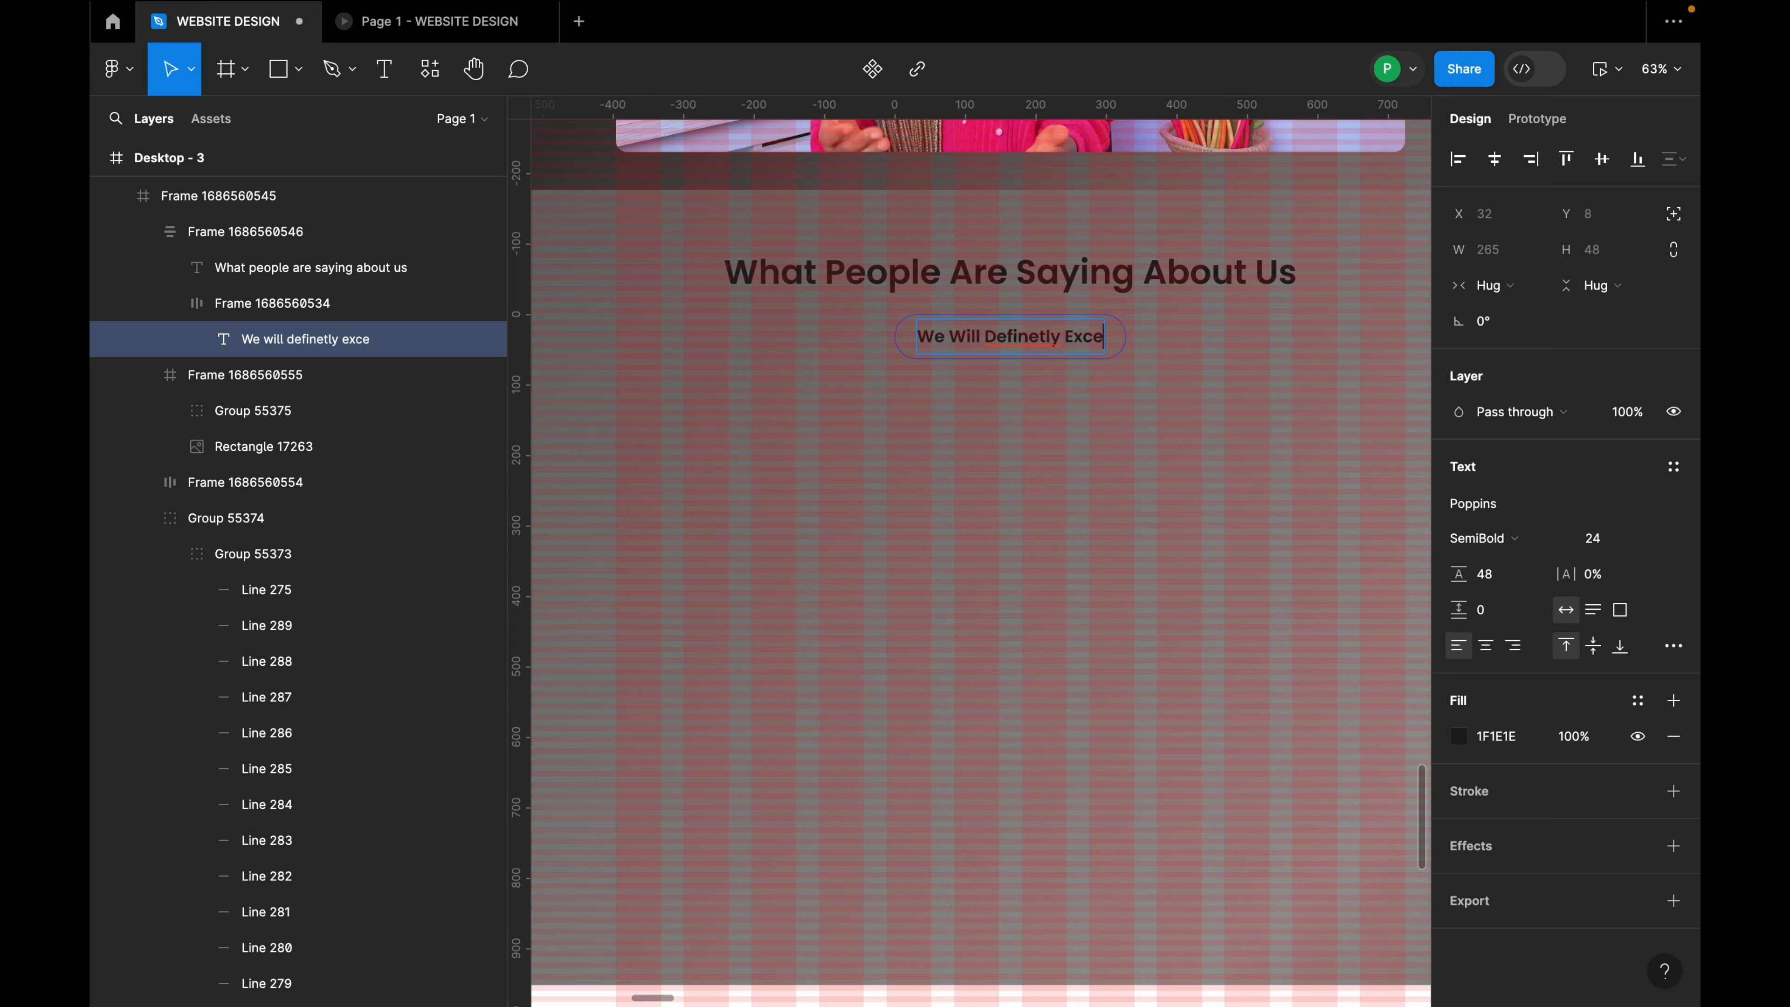
{"action": "type", "text": " your expecta"}
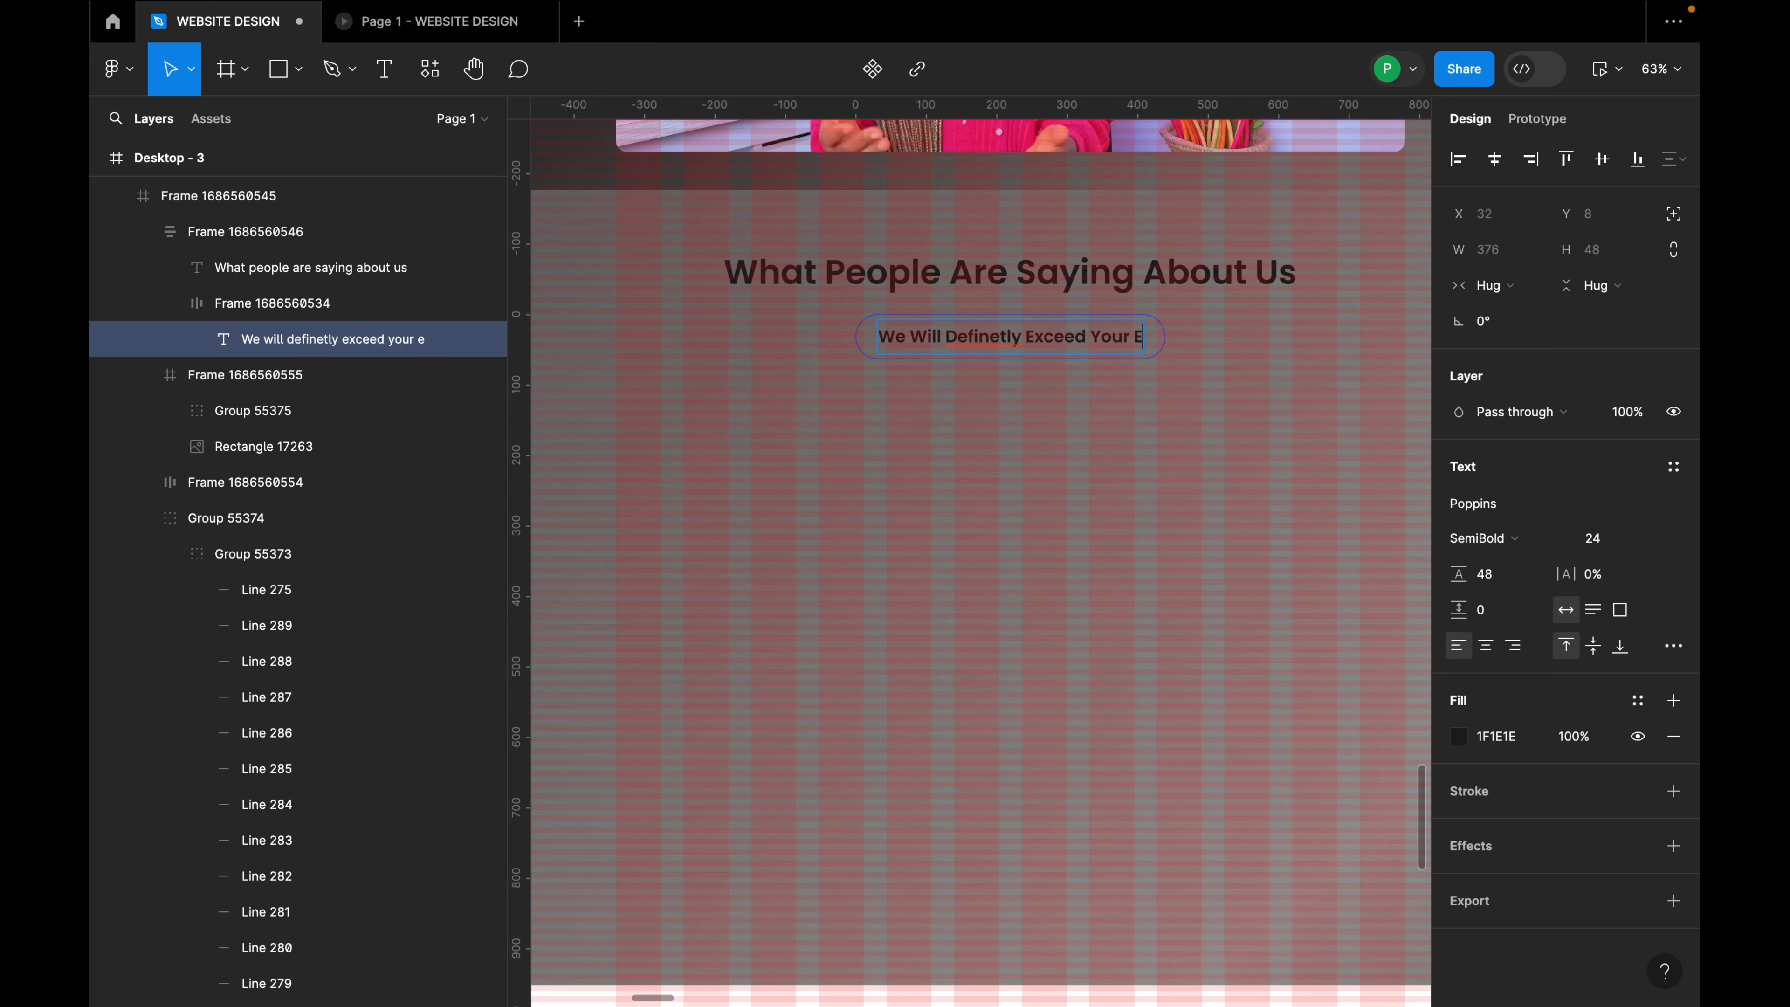
{"action": "type", "text": "tion"}
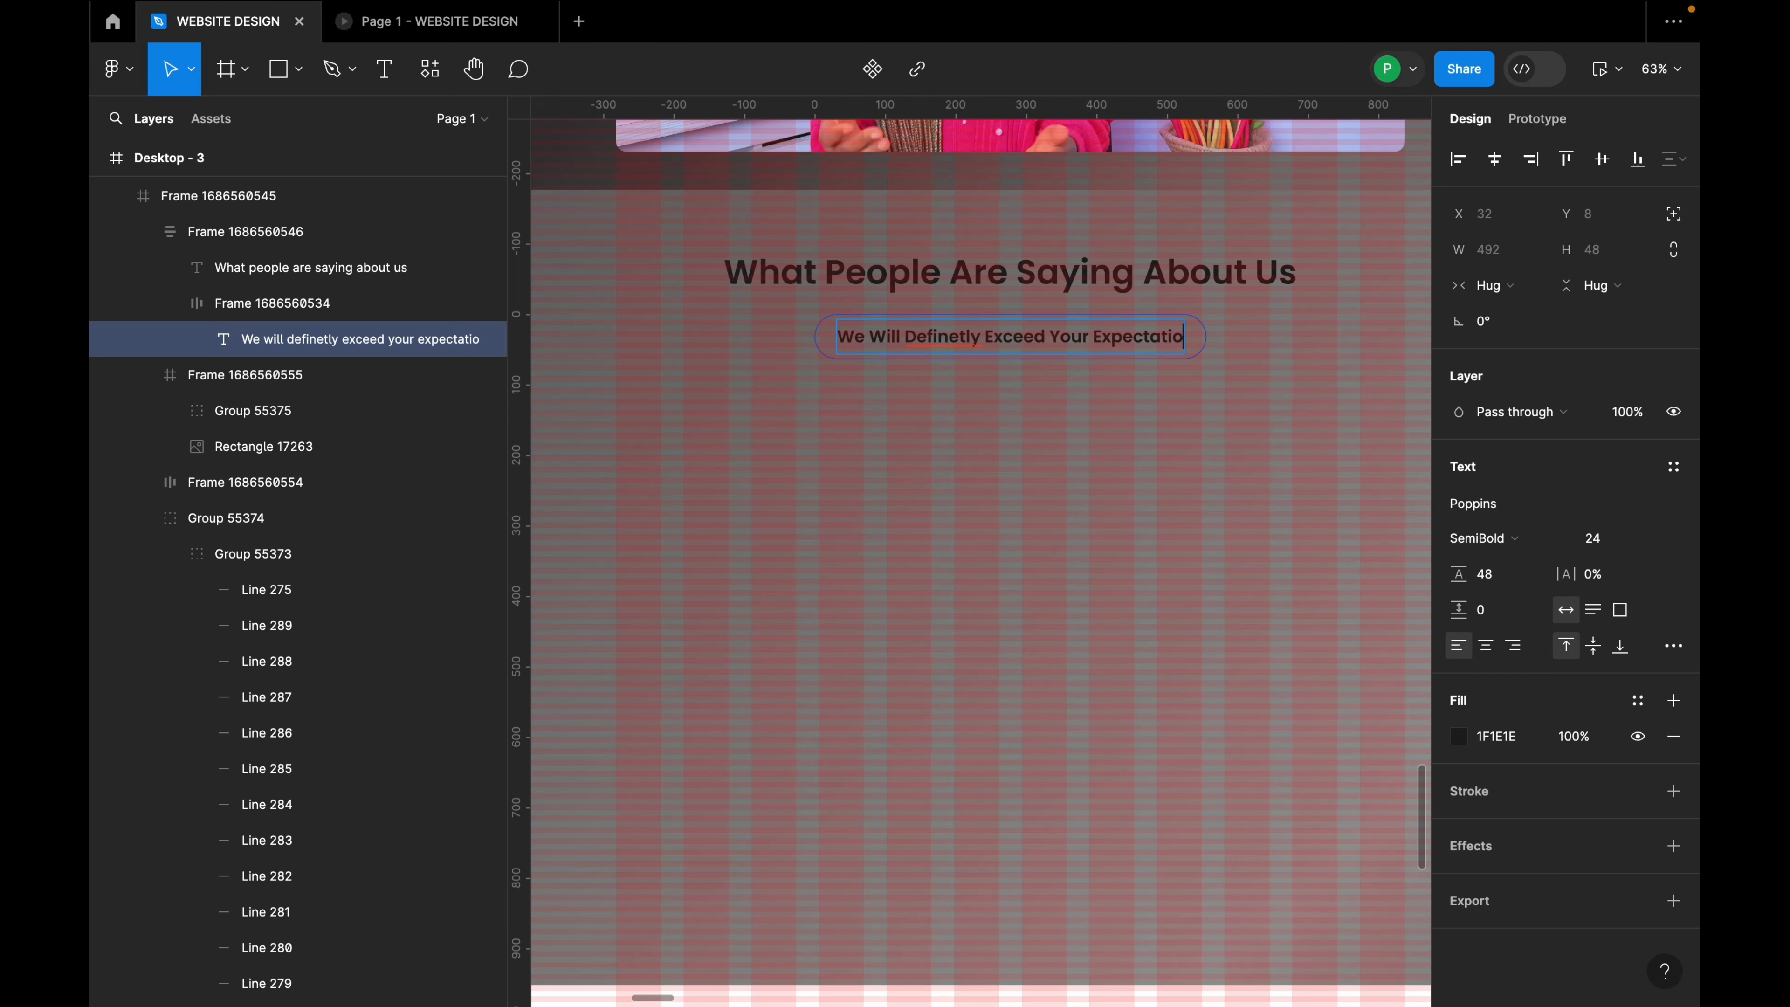
{"action": "right_click", "coordinate": [957, 333]}
{"action": "left_click", "coordinate": [977, 347]}
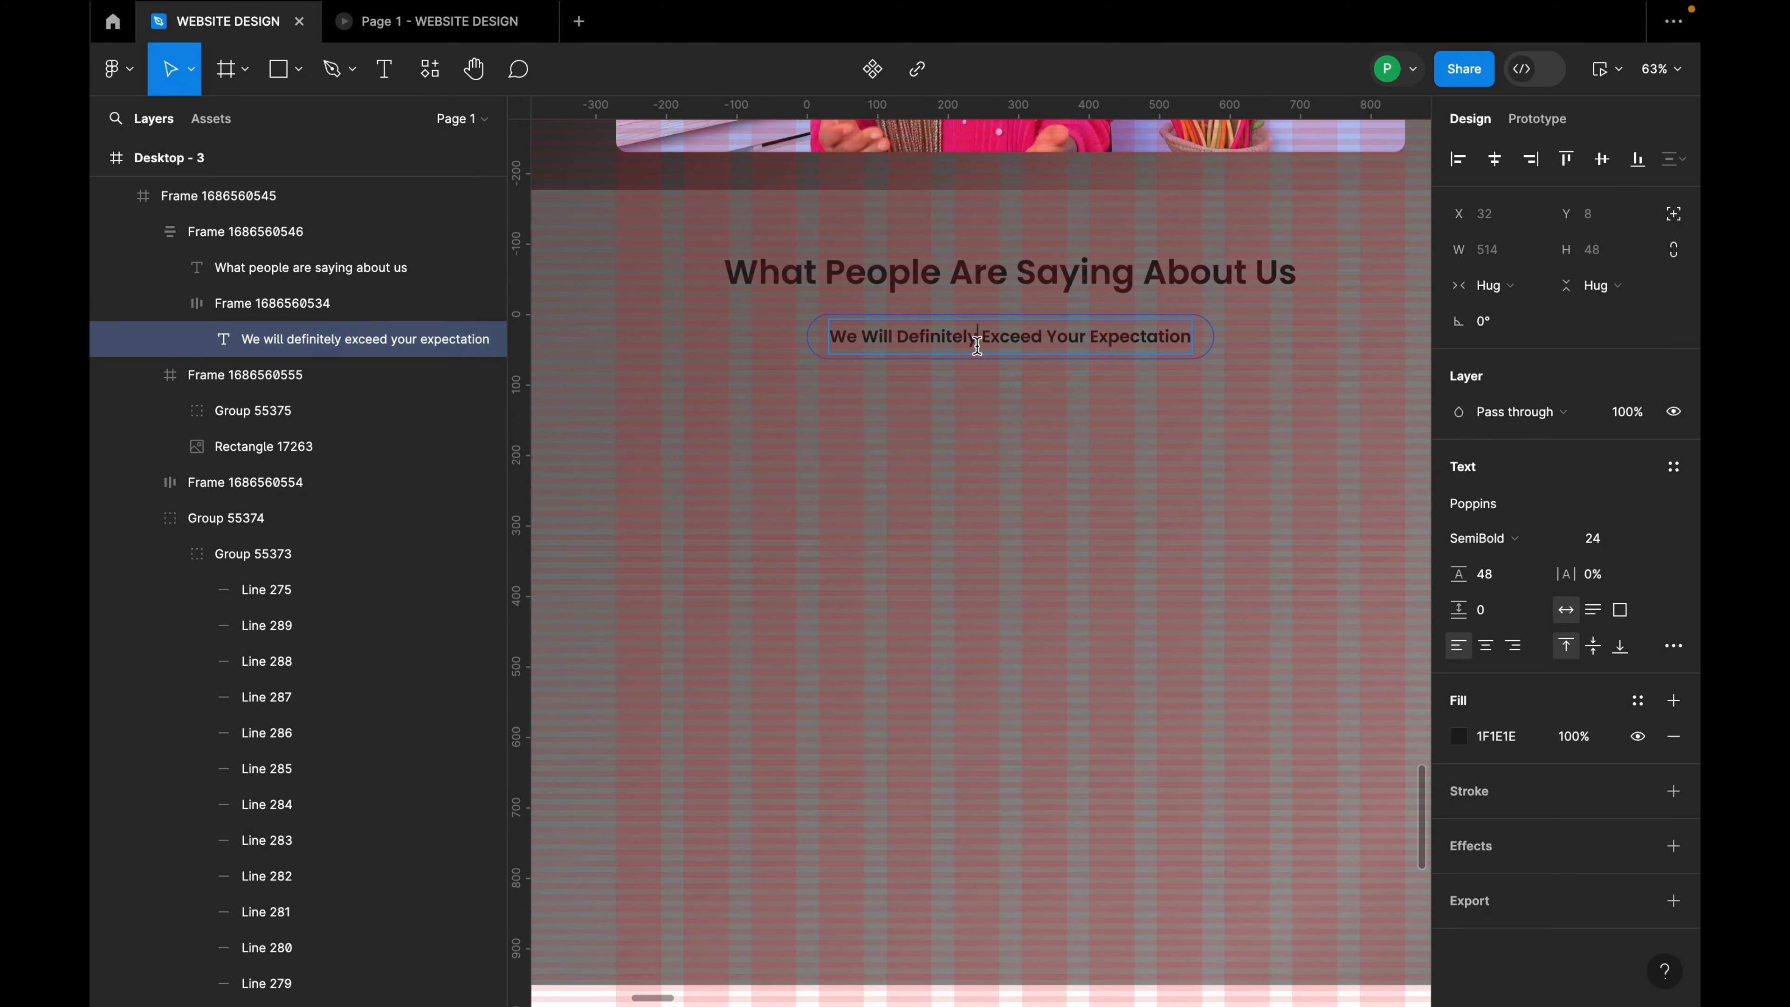
{"action": "left_click", "coordinate": [958, 394]}
{"action": "scroll", "coordinate": [915, 403], "scroll_direction": "down", "scroll_amount": 3}
{"action": "left_click", "coordinate": [1014, 406]}
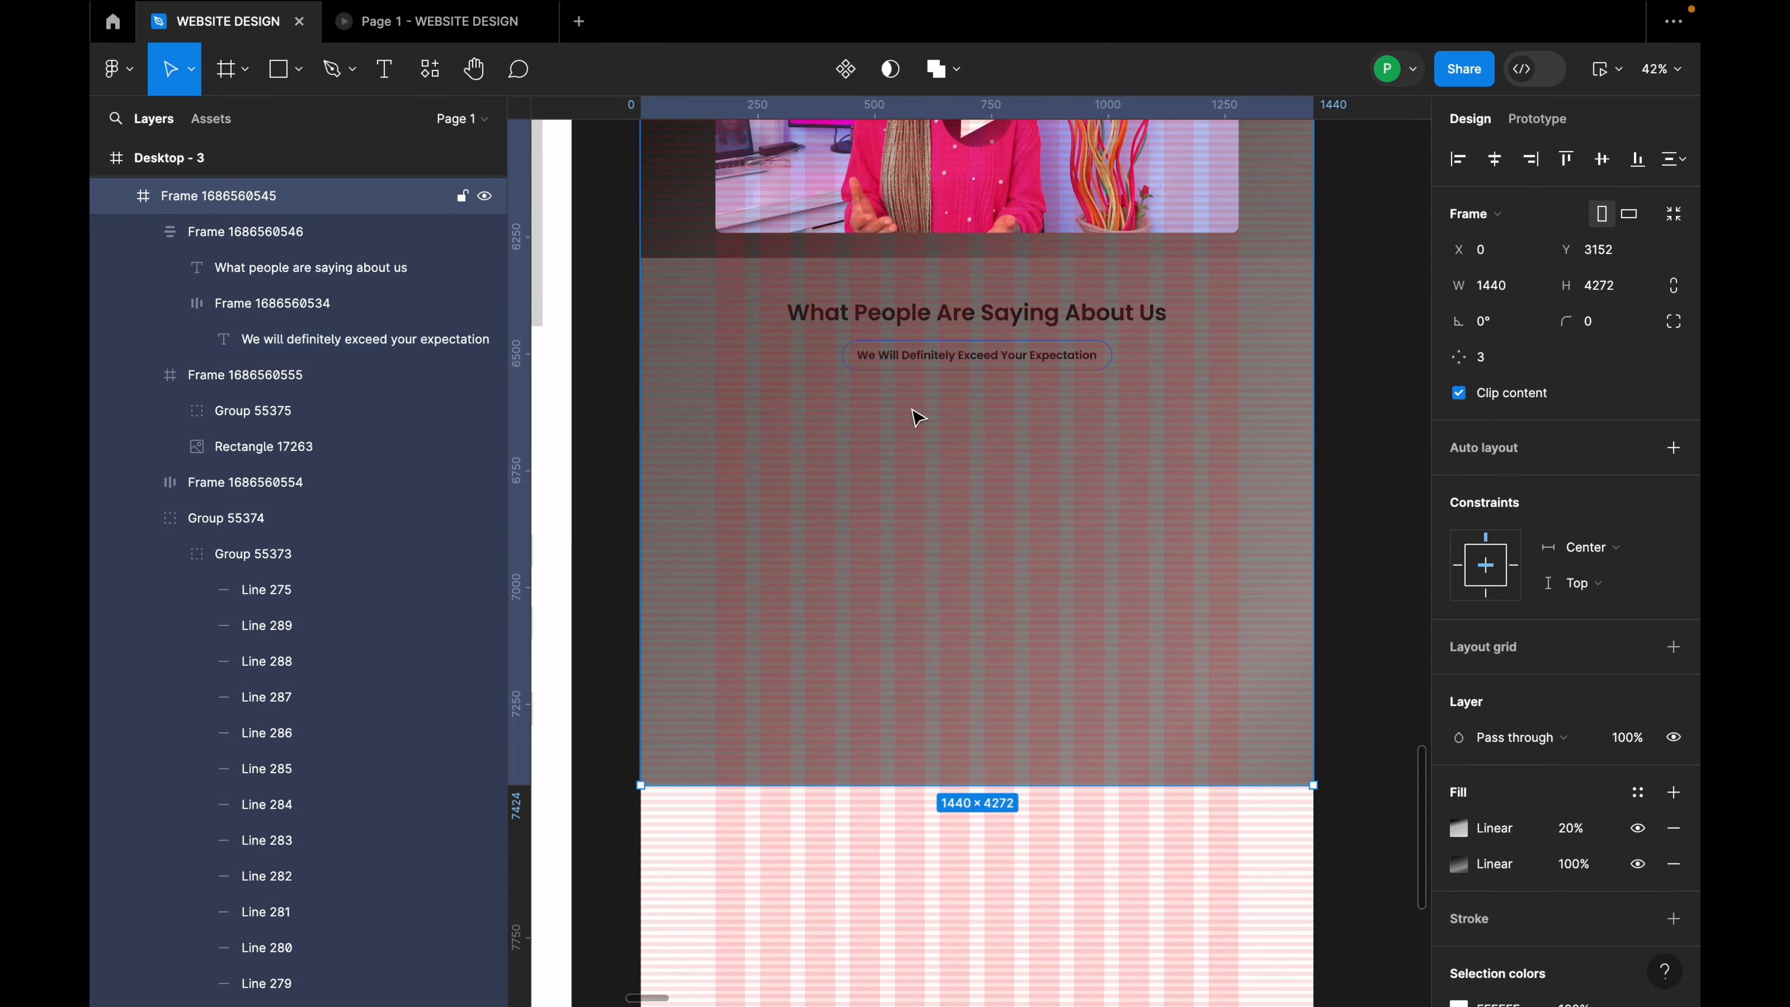
Step: Shorten the dark section to end below the video and place the testimonial heading beneath it
{"action": "scroll", "coordinate": [914, 412], "scroll_direction": "down", "scroll_amount": 5}
{"action": "left_click", "coordinate": [995, 441]}
{"action": "left_click_drag", "start_coordinate": [1005, 557], "coordinate": [979, 532]}
{"action": "left_click", "coordinate": [1015, 420]}
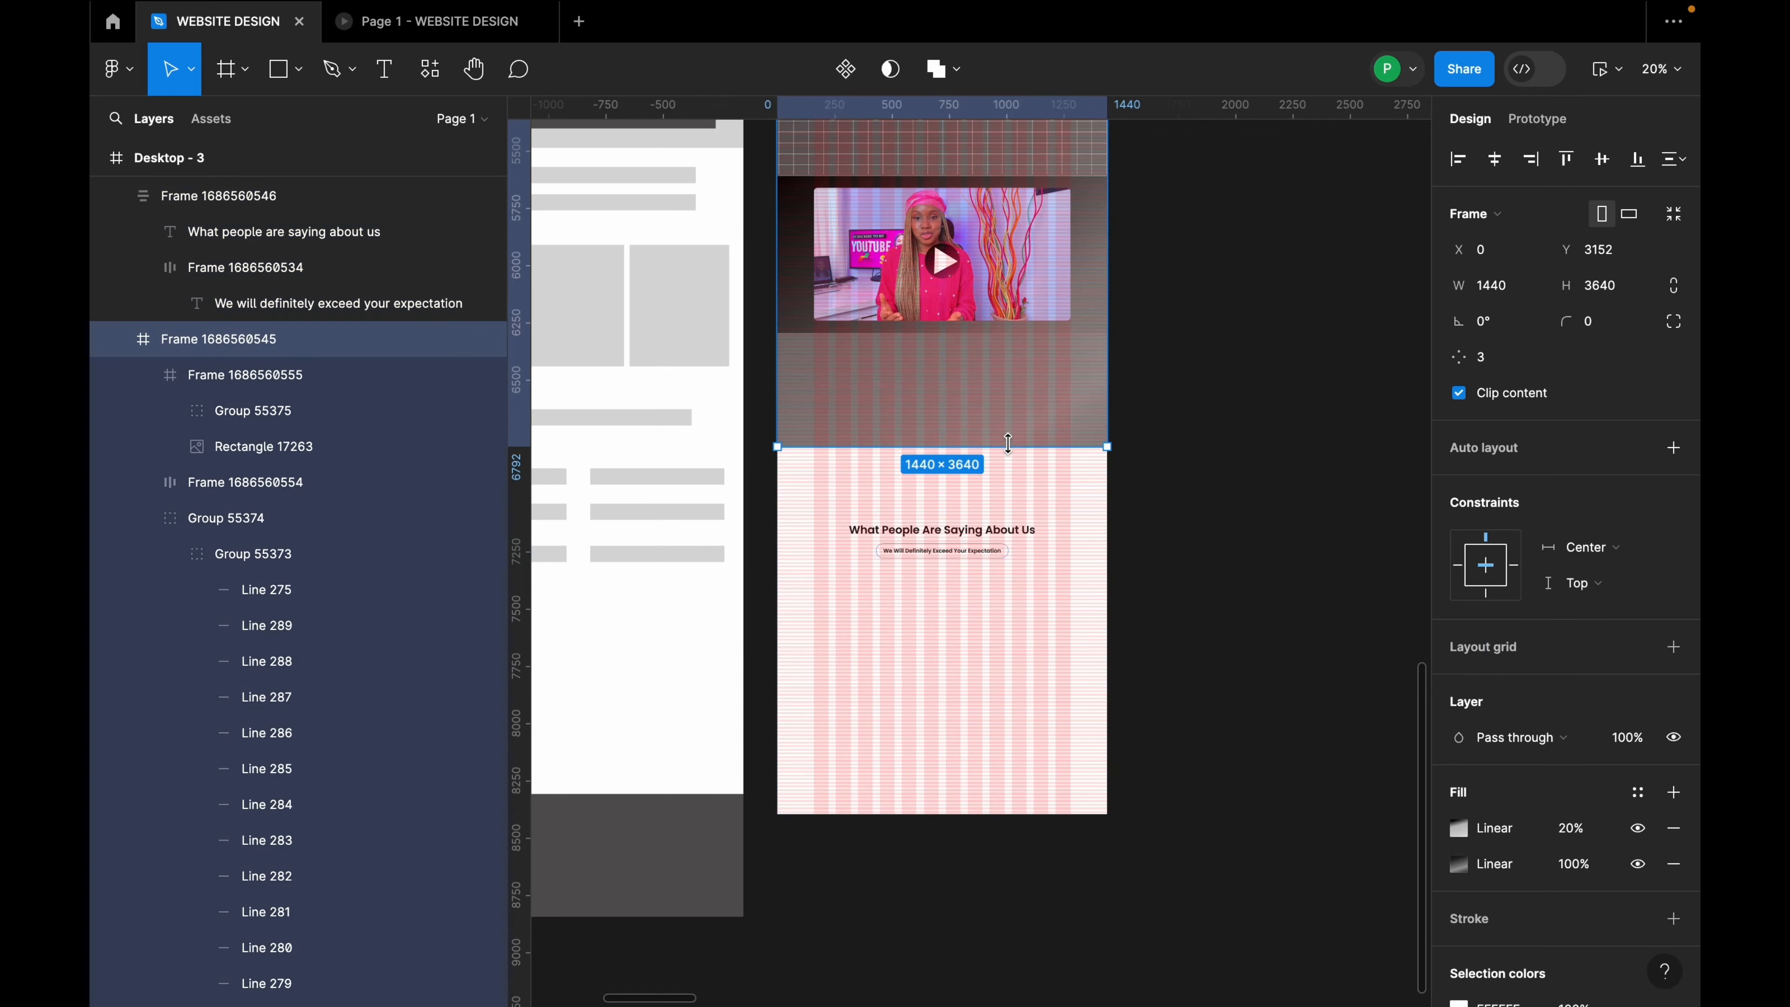
{"action": "left_click_drag", "start_coordinate": [1008, 442], "coordinate": [1037, 335]}
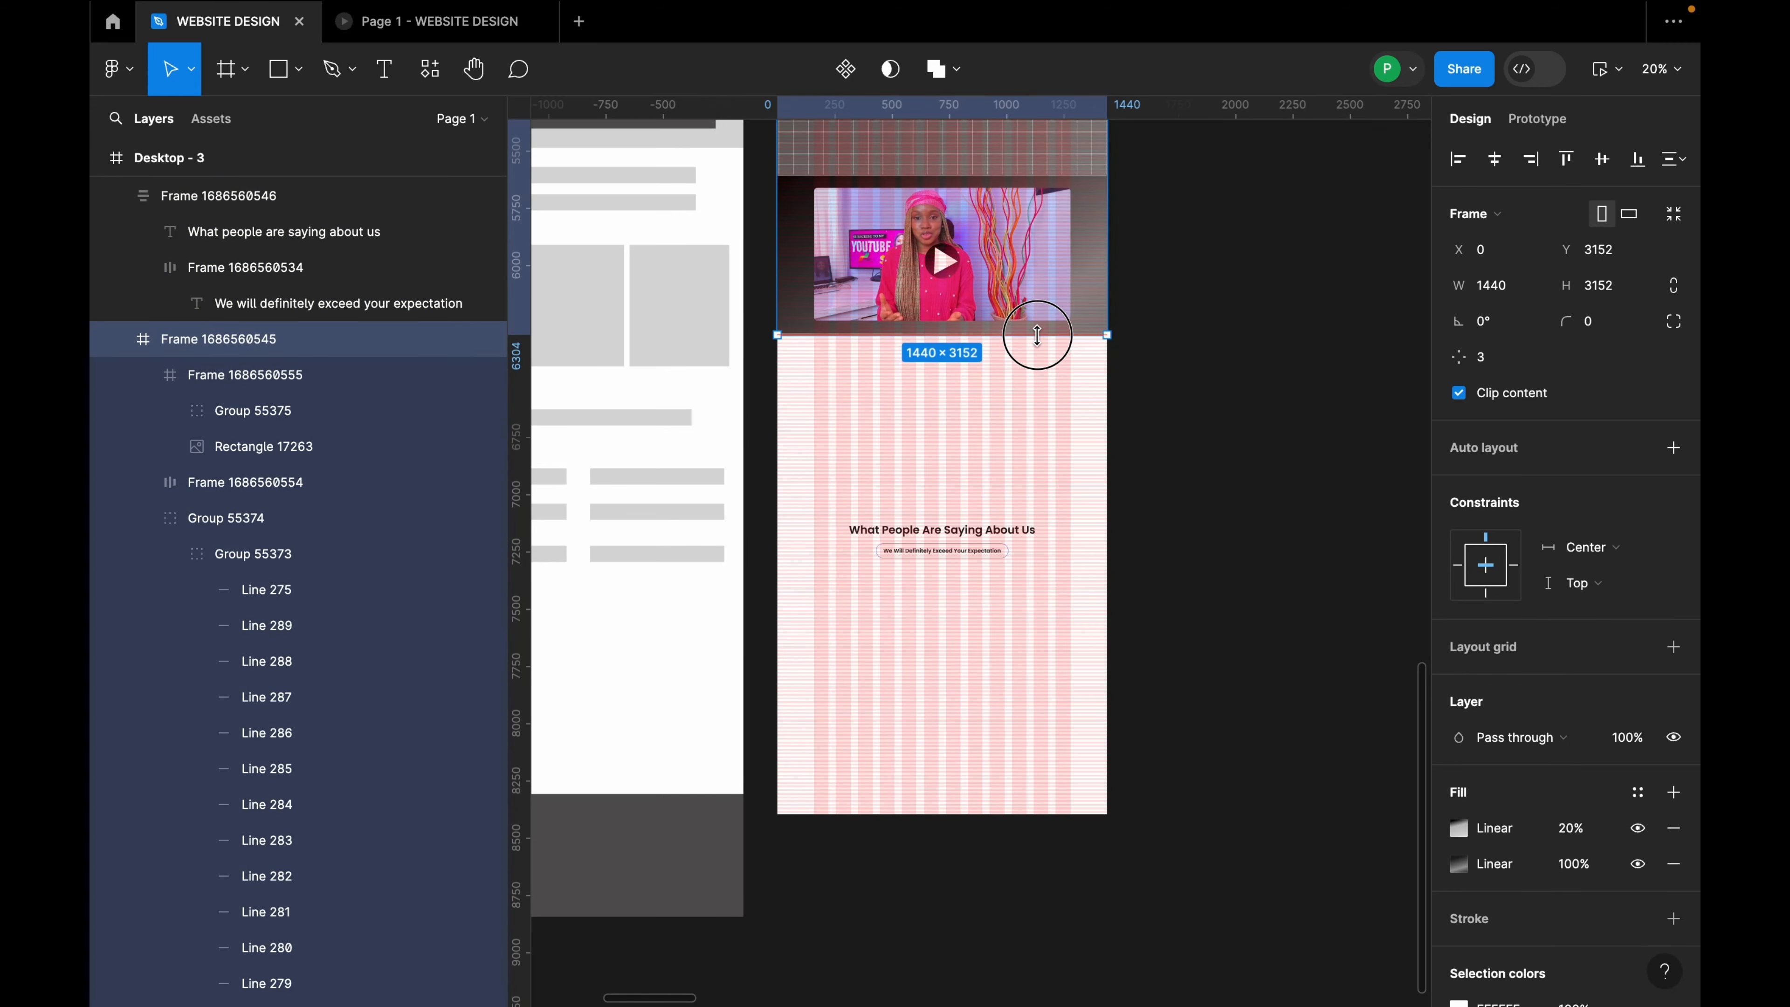
{"action": "key", "text": "Escape"}
{"action": "left_click", "coordinate": [963, 553]}
{"action": "left_click_drag", "start_coordinate": [962, 554], "coordinate": [960, 394]}
Step: Set an 80 gap between the dark section and the testimonial heading
{"action": "left_click", "coordinate": [985, 334], "text": "shift"}
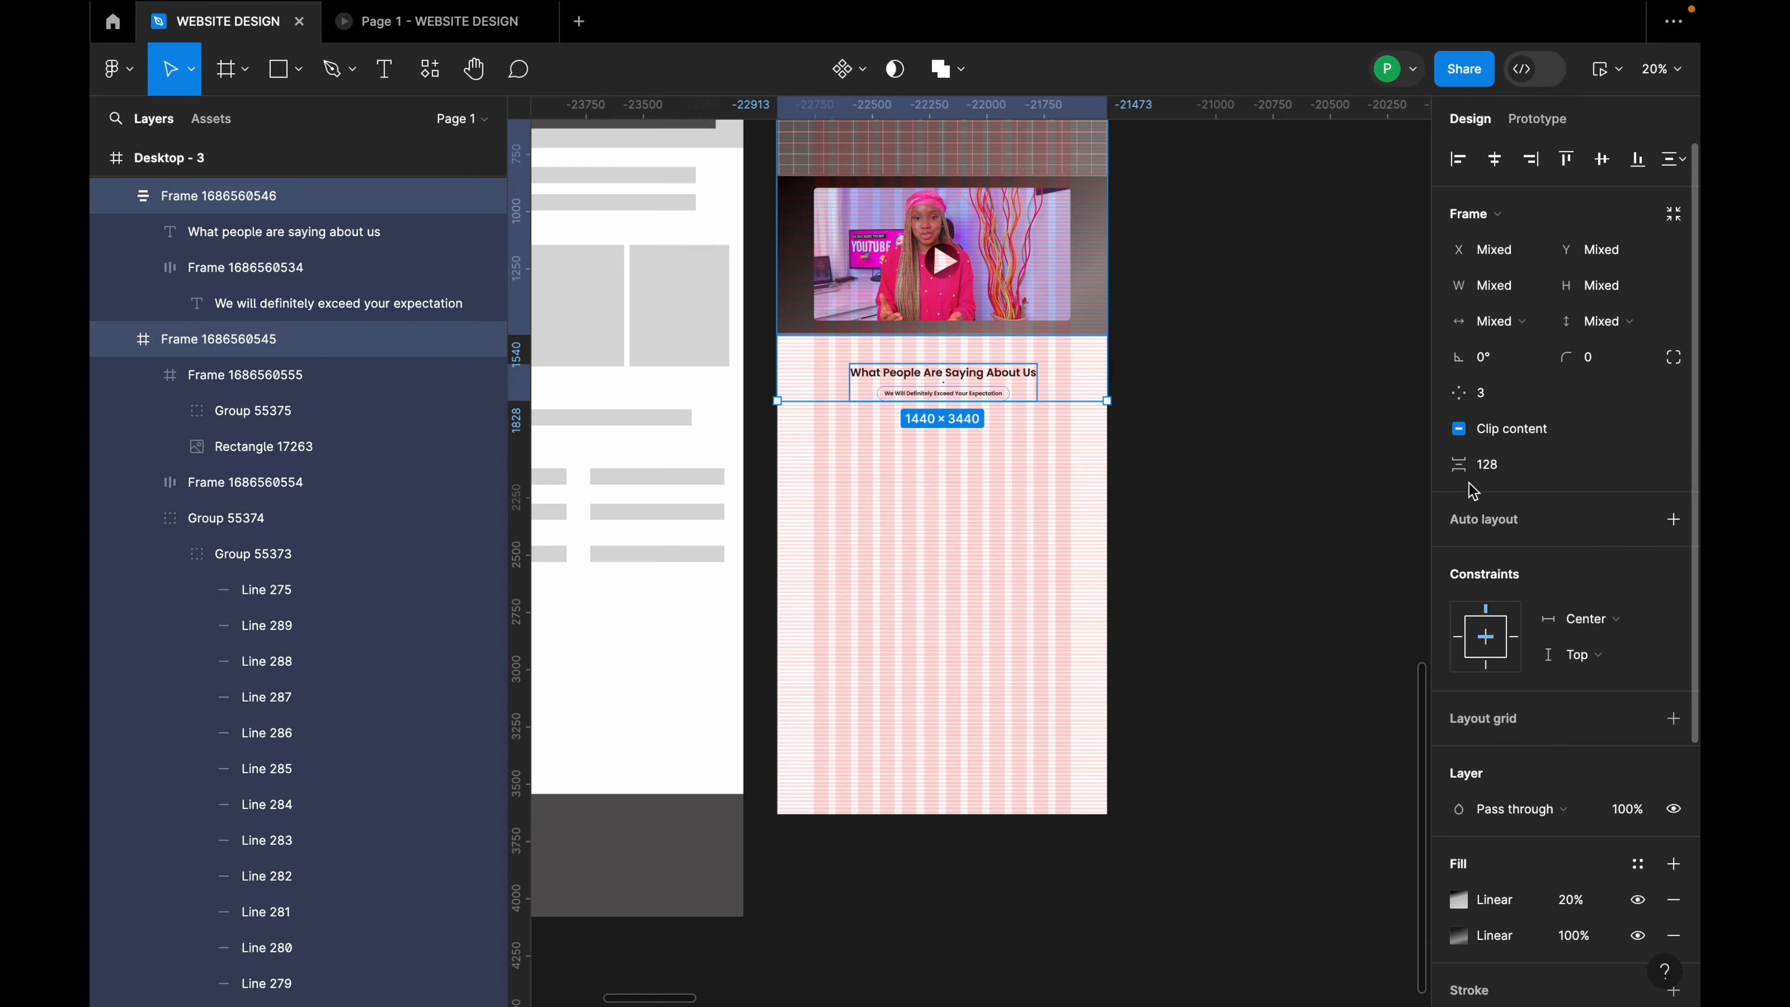
{"action": "left_click", "coordinate": [1488, 467]}
{"action": "type", "text": "80"}
{"action": "key", "text": "Return"}
{"action": "left_click", "coordinate": [1238, 479]}
{"action": "scroll", "coordinate": [1107, 447], "scroll_direction": "down", "scroll_amount": 3}
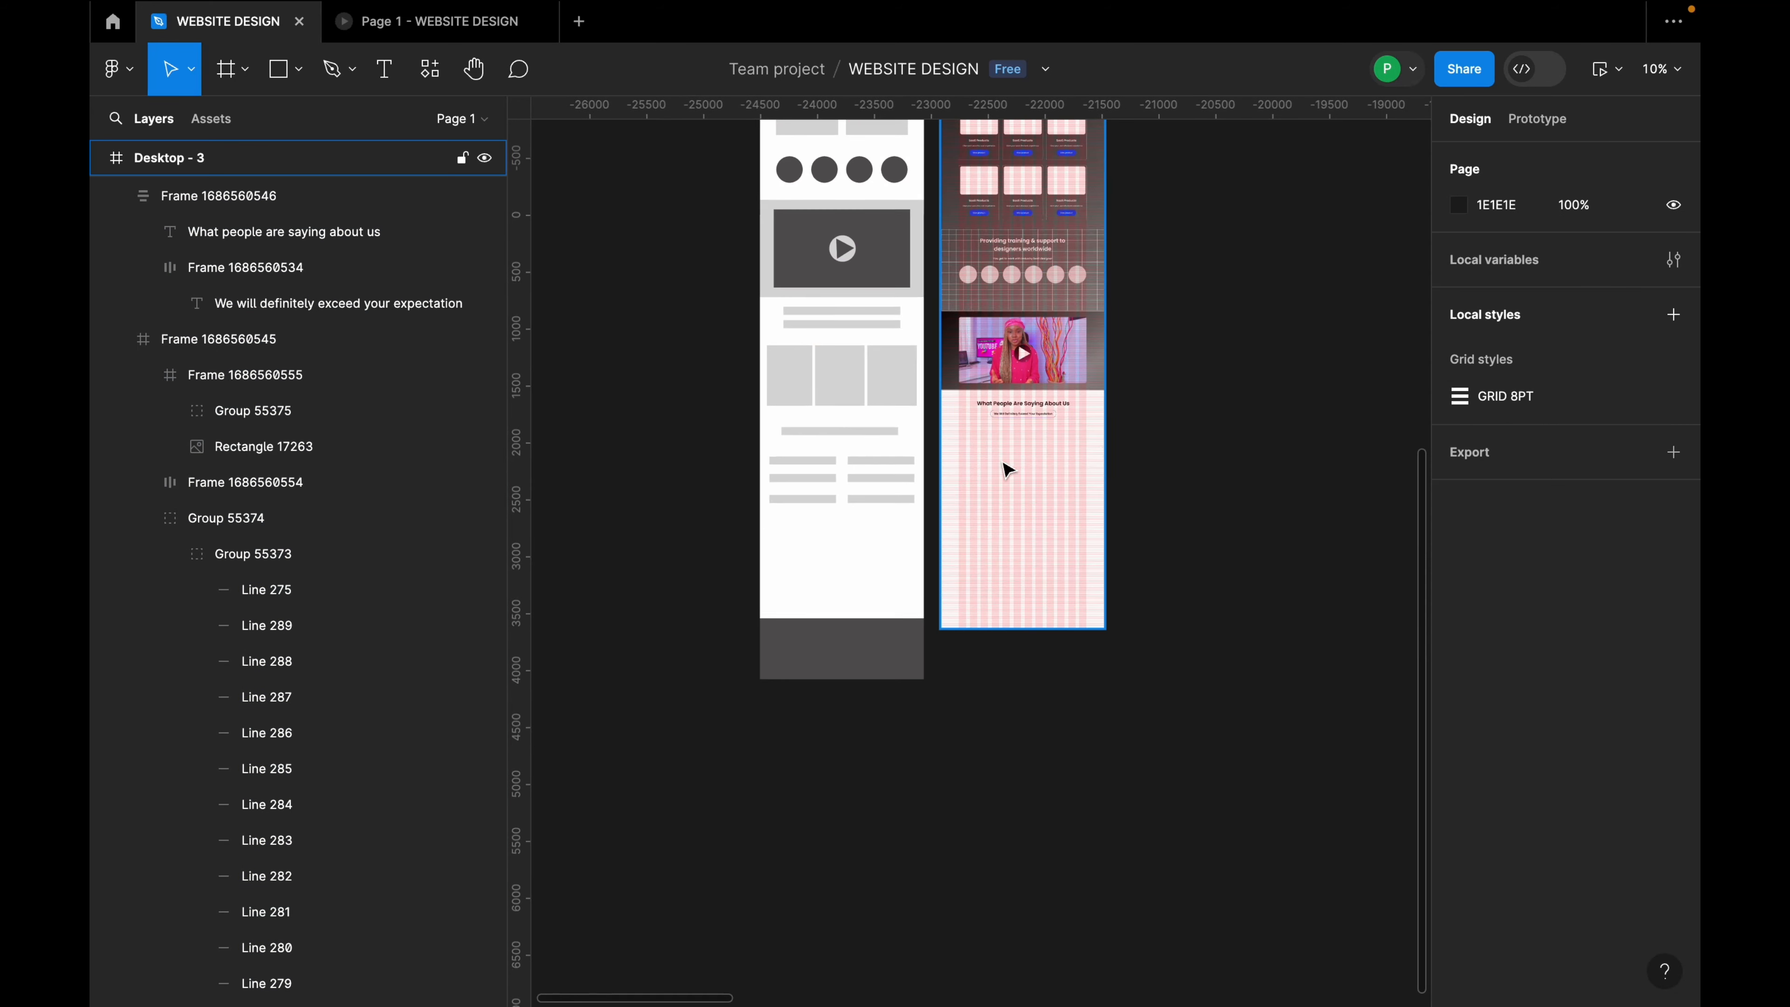
{"action": "scroll", "coordinate": [1006, 467], "scroll_direction": "up", "scroll_amount": 3}
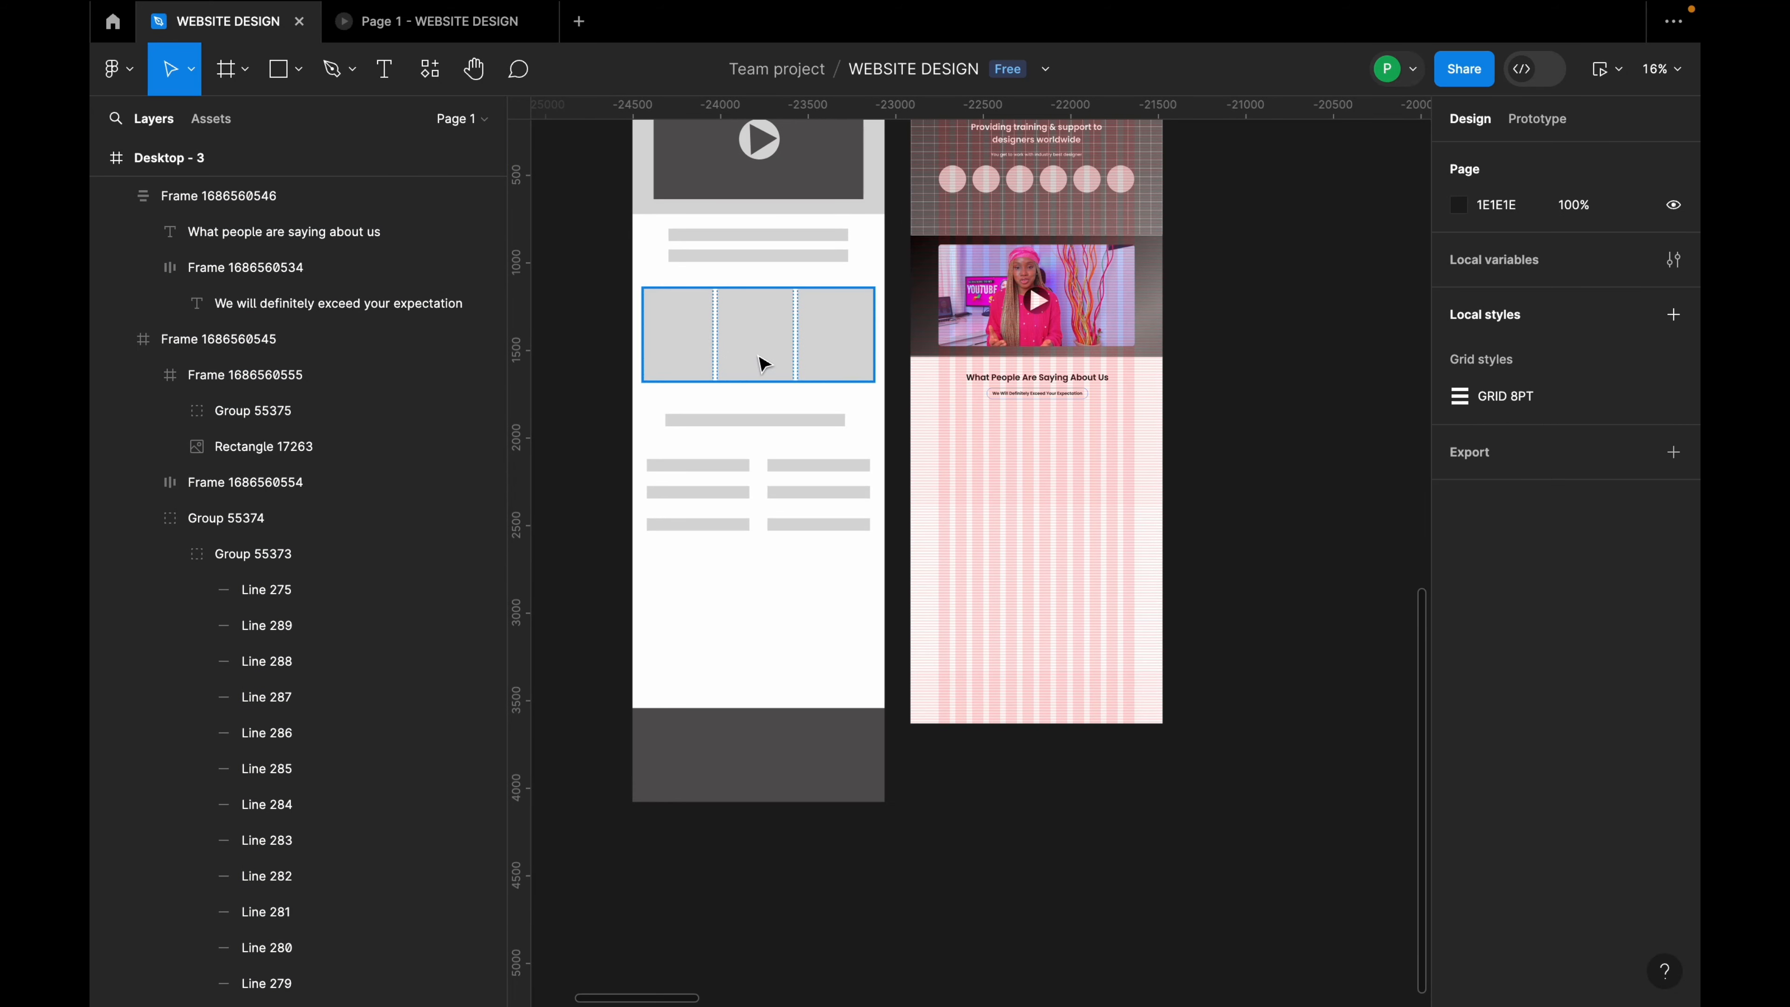
Step: Draw a 352×392 frame below the testimonials heading at X 160, Y 6648
{"action": "left_click", "coordinate": [246, 71]}
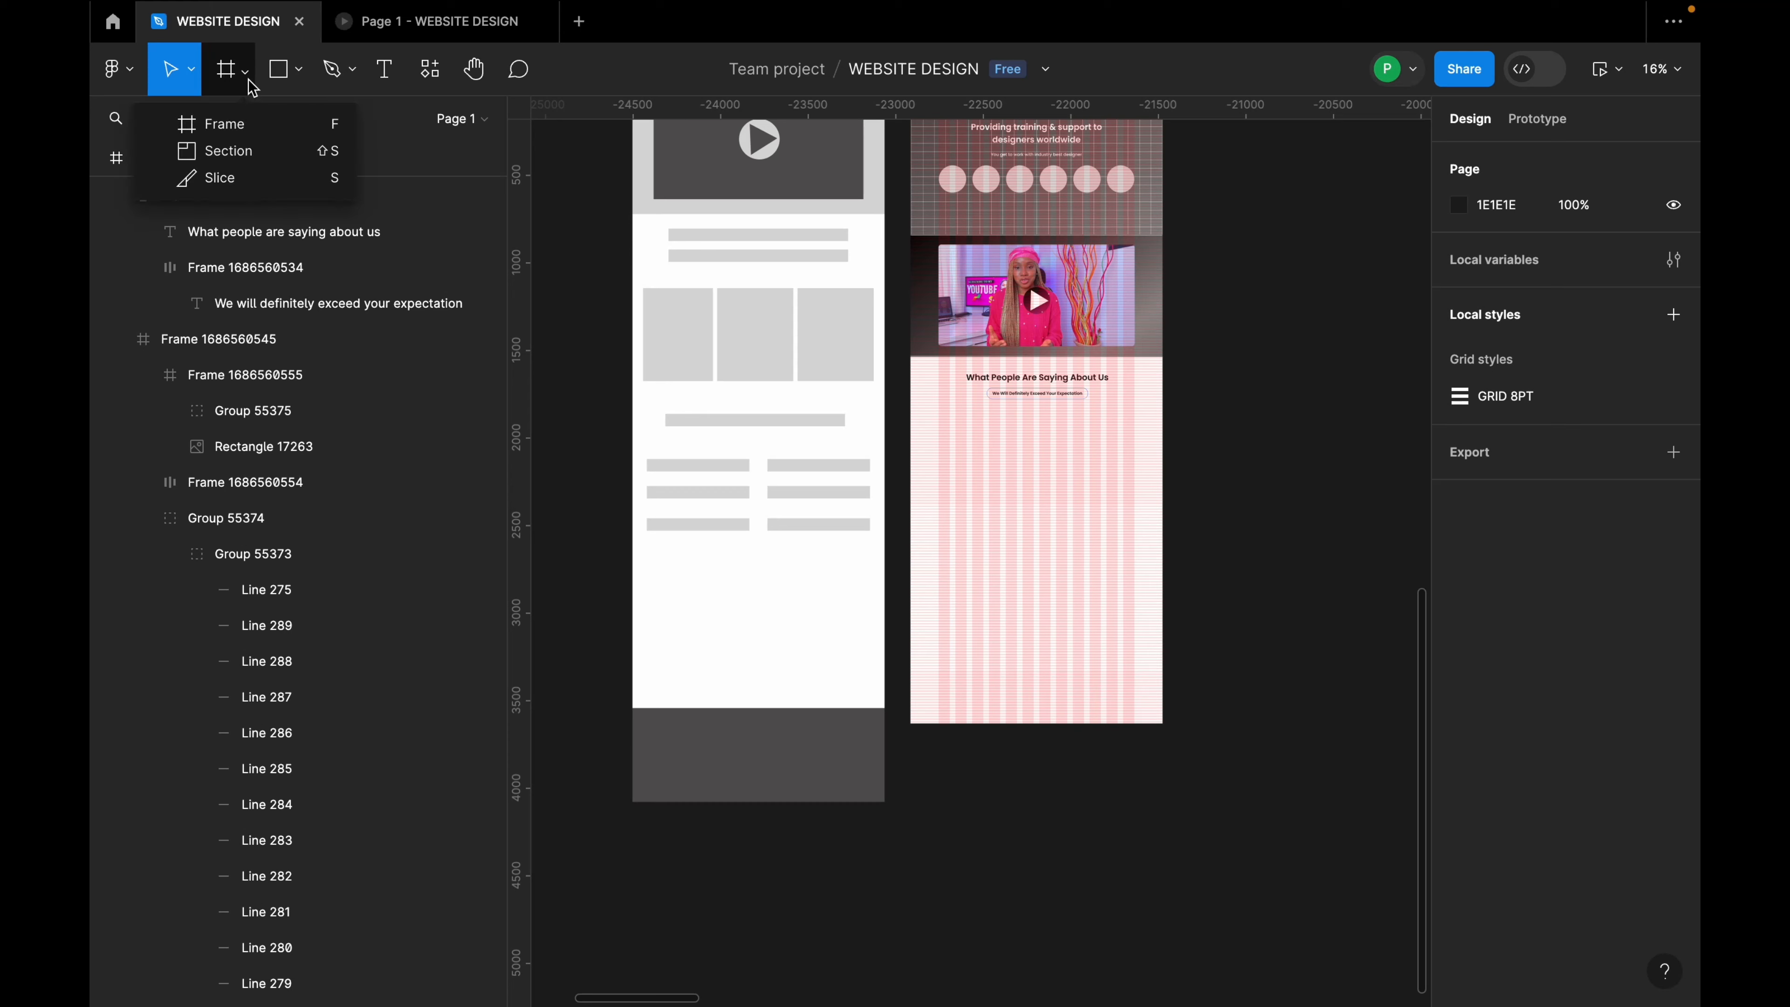
{"action": "left_click", "coordinate": [242, 117]}
{"action": "scroll", "coordinate": [1112, 443], "scroll_direction": "up", "scroll_amount": 3}
{"action": "mouse_move", "coordinate": [781, 386]}
{"action": "left_mouse_down"}
{"action": "mouse_move", "coordinate": [793, 488]}
{"action": "mouse_move", "coordinate": [901, 528]}
{"action": "left_mouse_up"}
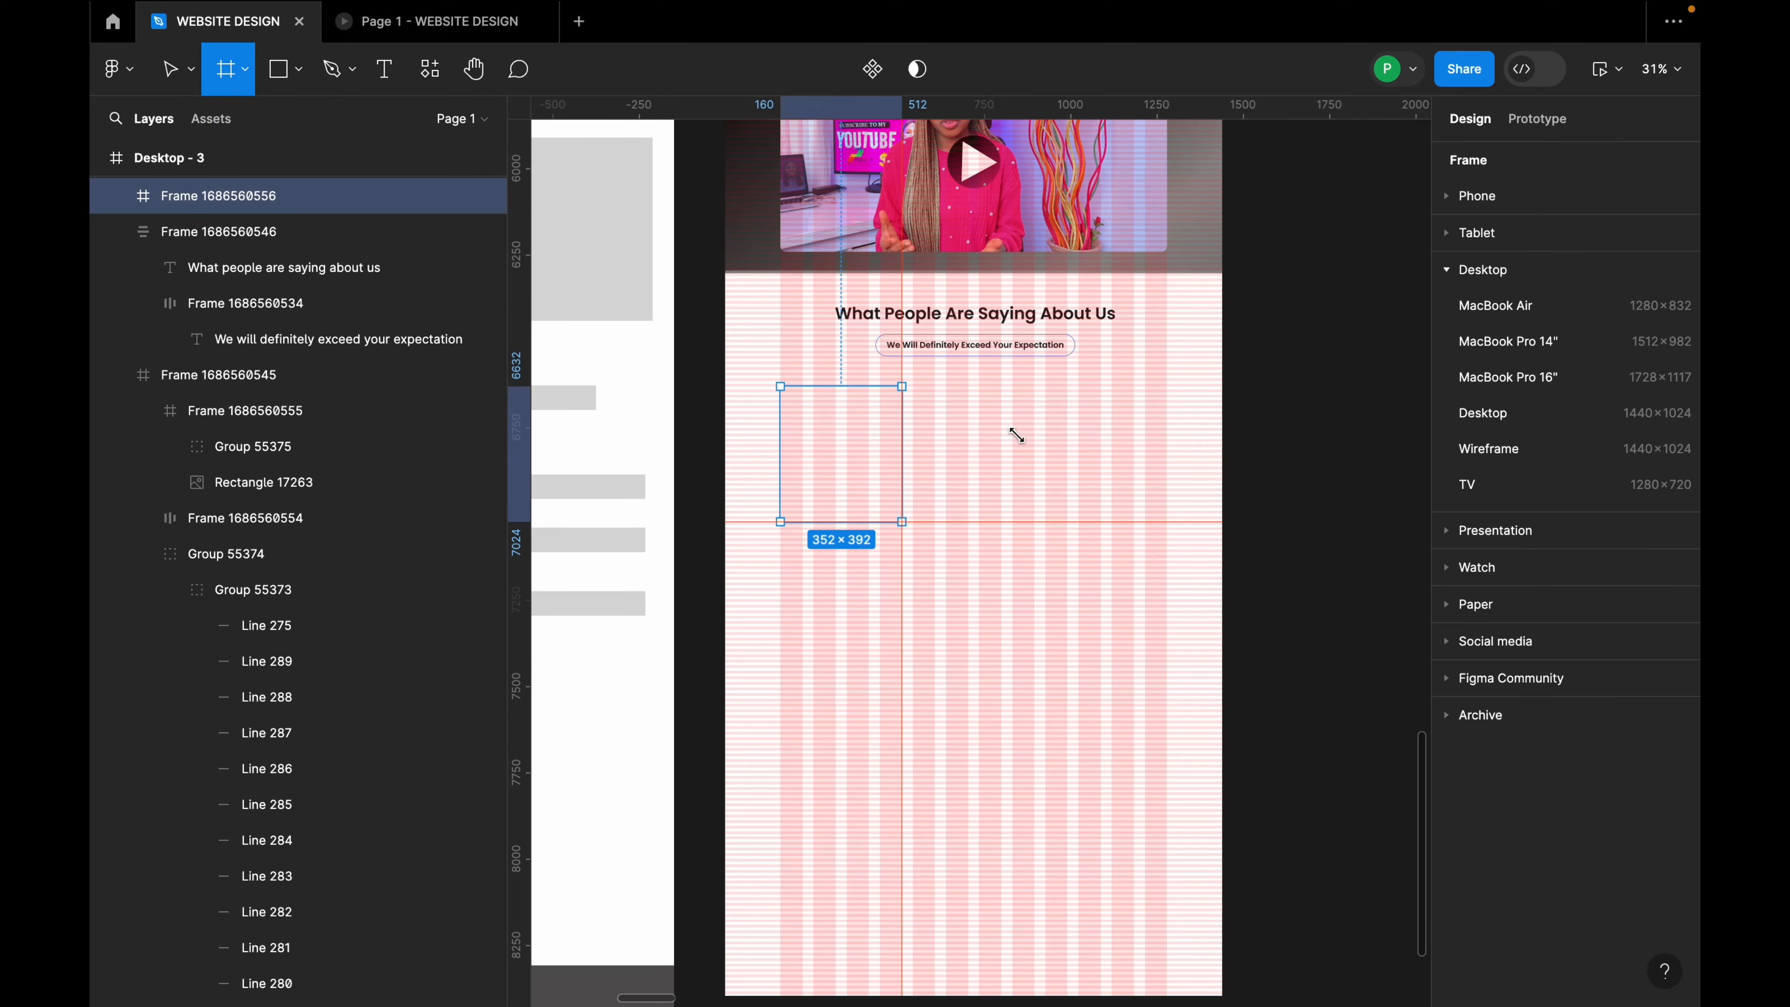
{"action": "scroll", "coordinate": [863, 474], "scroll_direction": "up", "scroll_amount": 3}
{"action": "left_click_drag", "start_coordinate": [838, 414], "coordinate": [844, 423]}
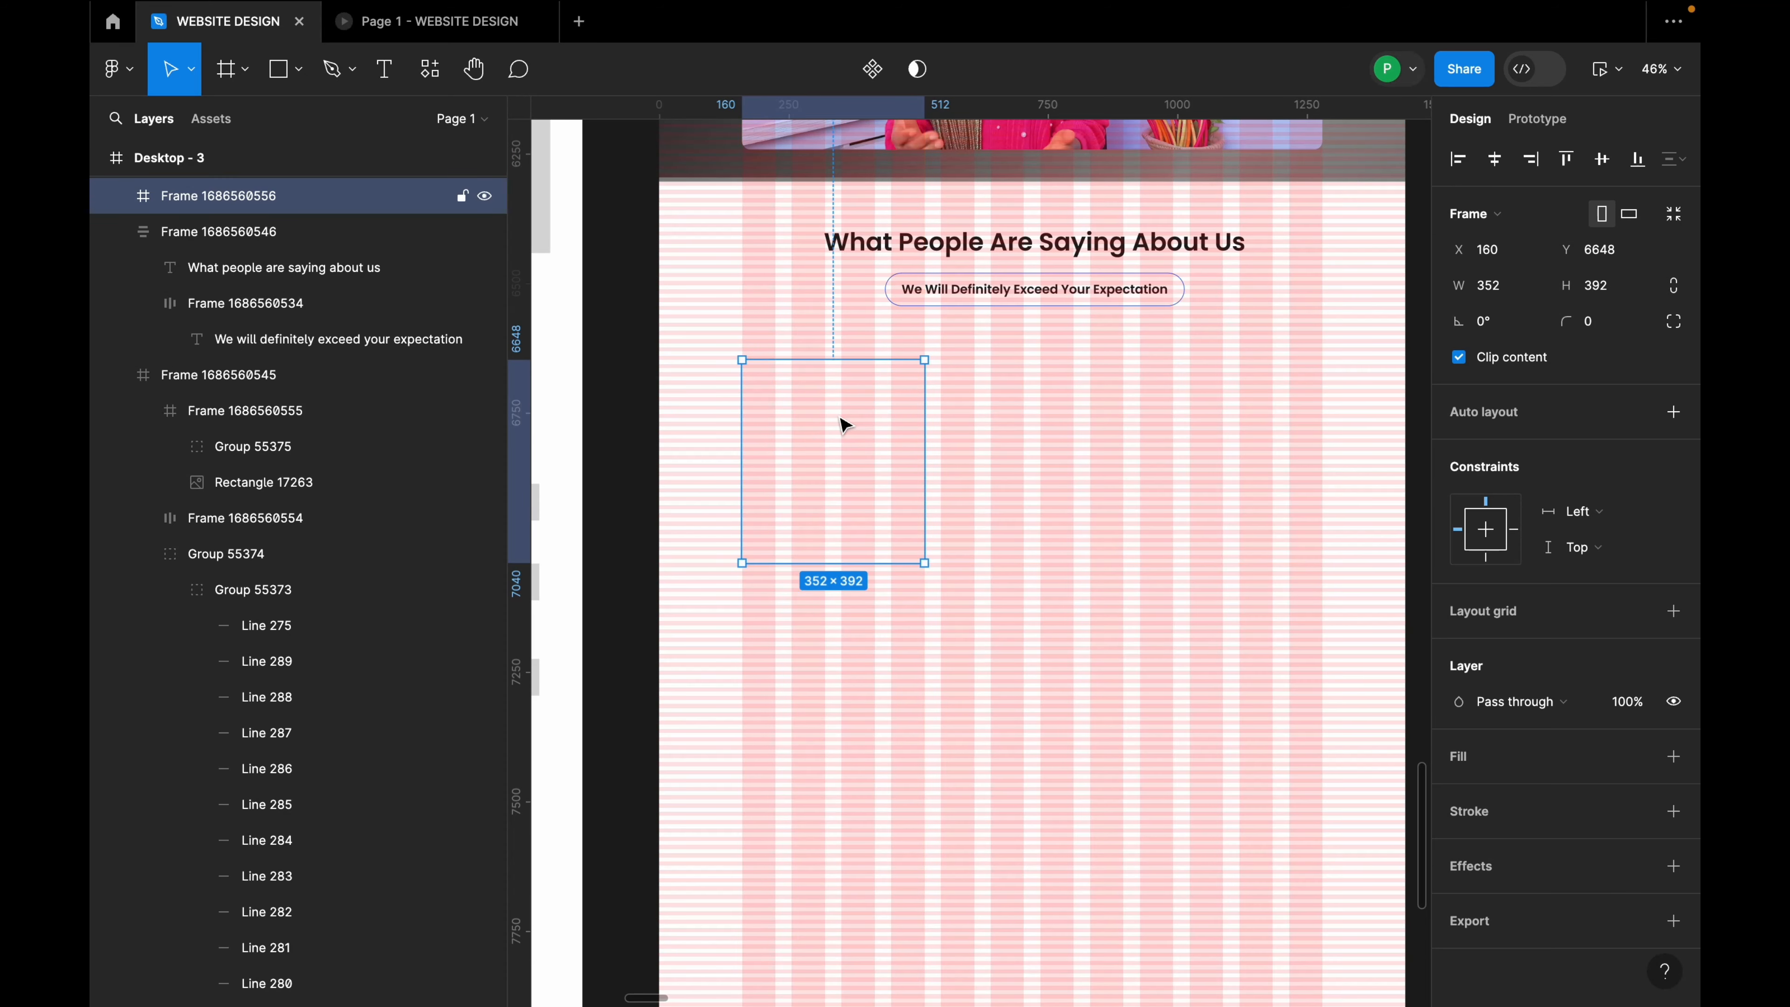
Step: Give the new frame a dark red 6C3333 fill
{"action": "left_click", "coordinate": [1672, 756]}
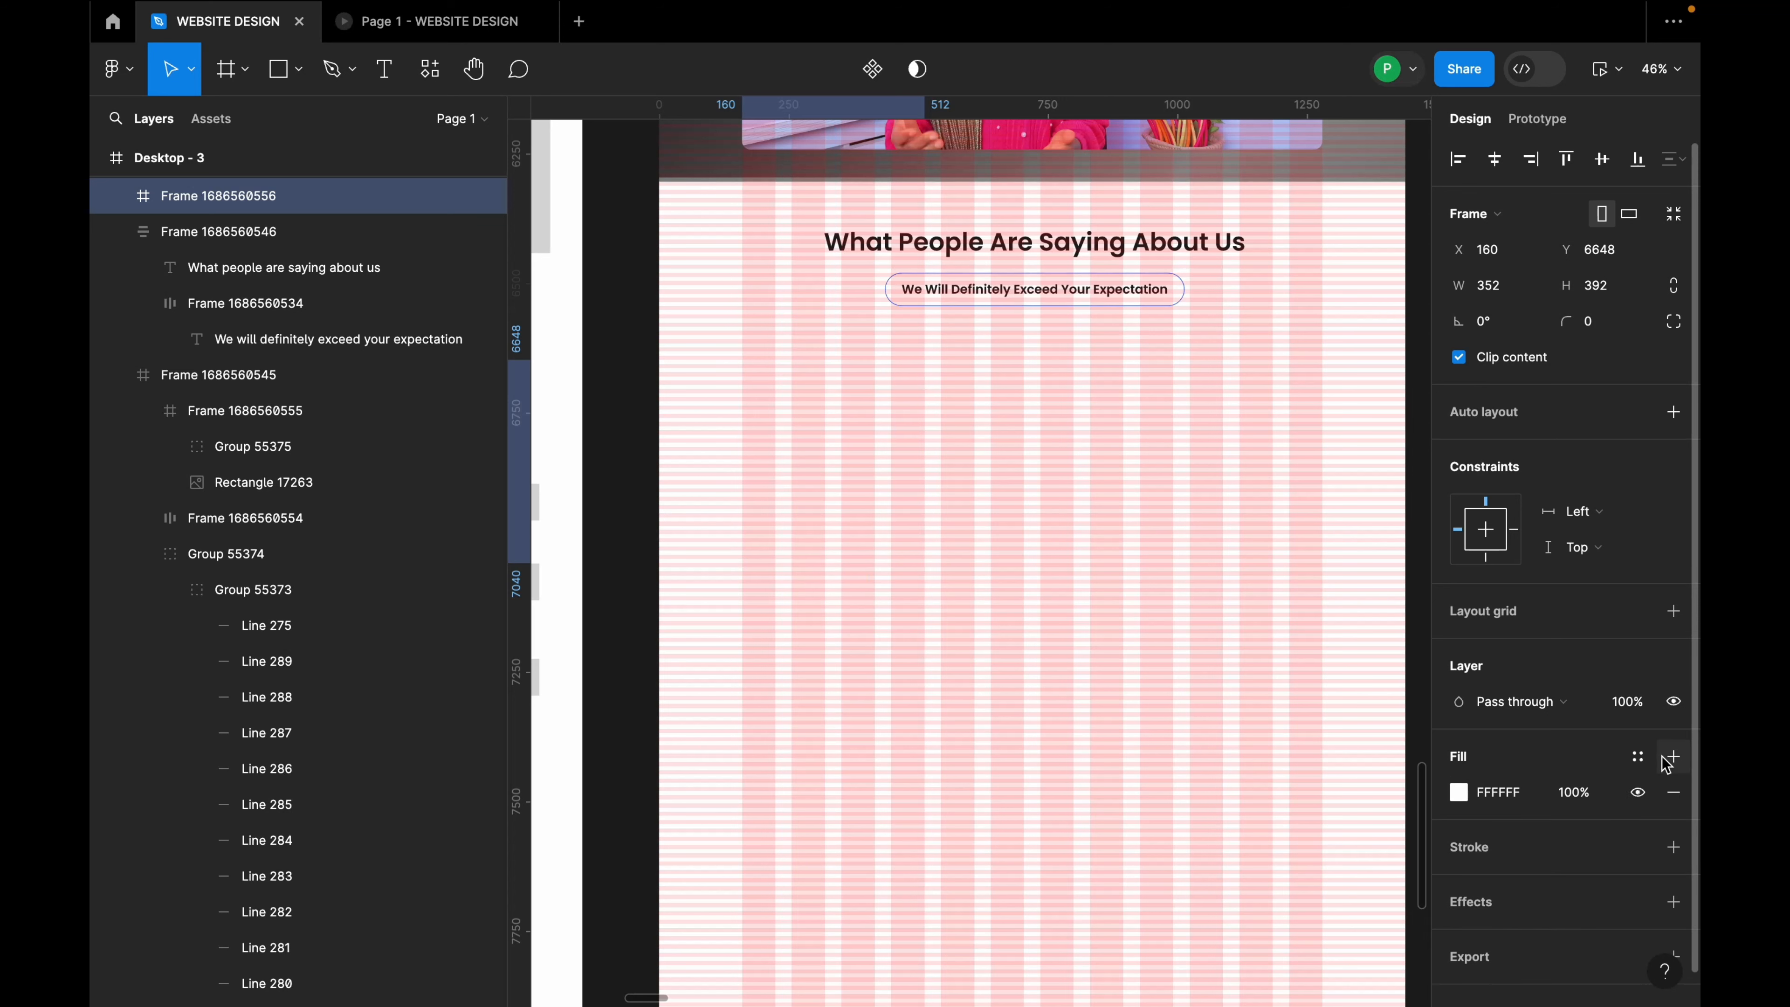
{"action": "left_click", "coordinate": [1458, 792]}
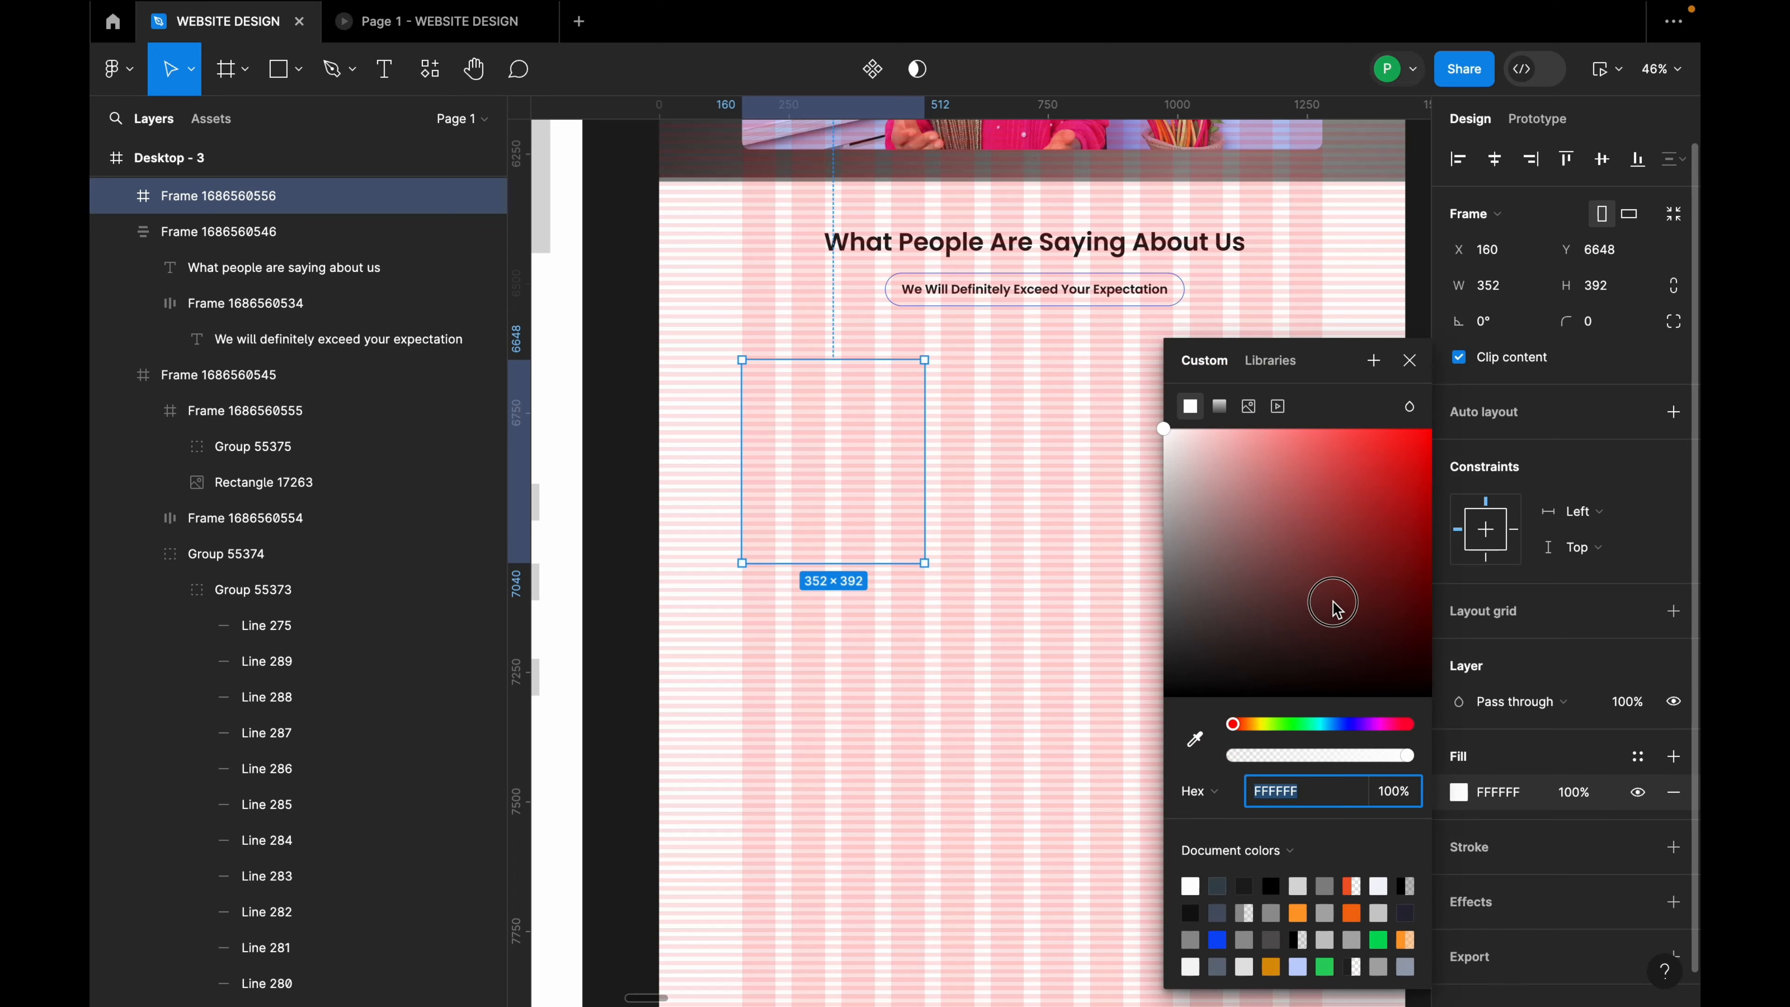
{"action": "left_click", "coordinate": [1342, 583]}
{"action": "left_click_drag", "start_coordinate": [1341, 583], "coordinate": [1306, 583]}
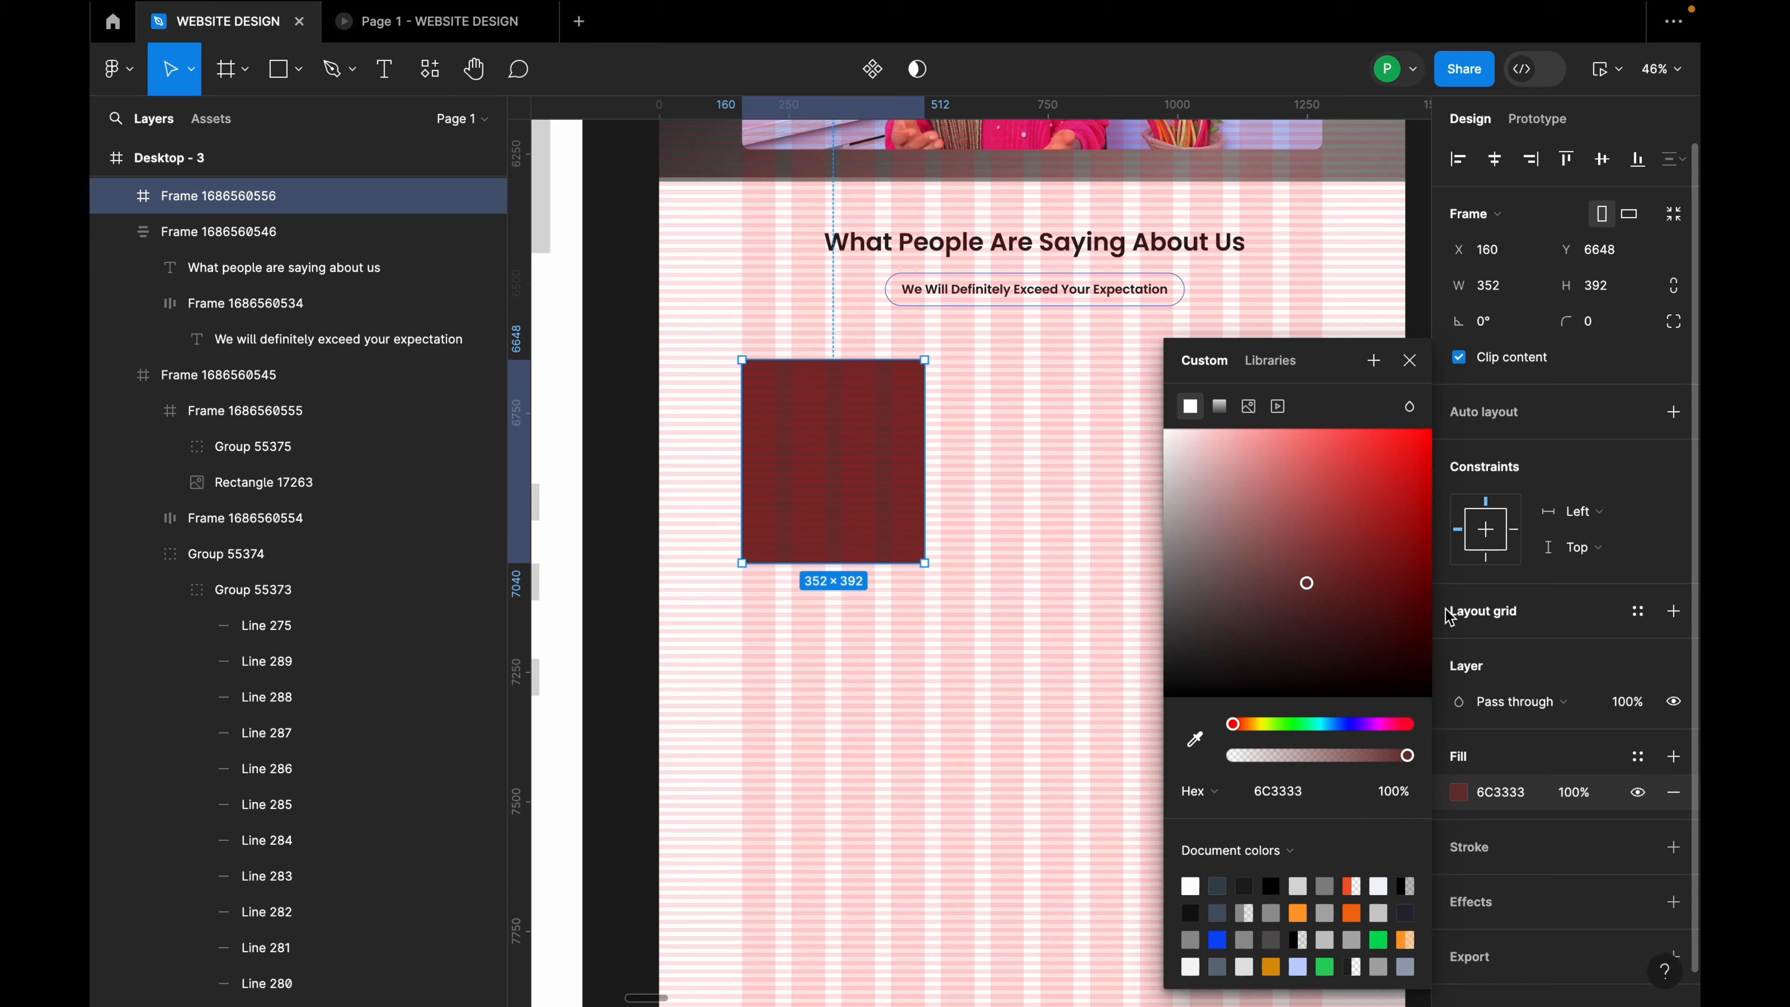
{"action": "left_click", "coordinate": [1420, 376]}
{"action": "scroll", "coordinate": [999, 480], "scroll_direction": "down", "scroll_amount": 10}
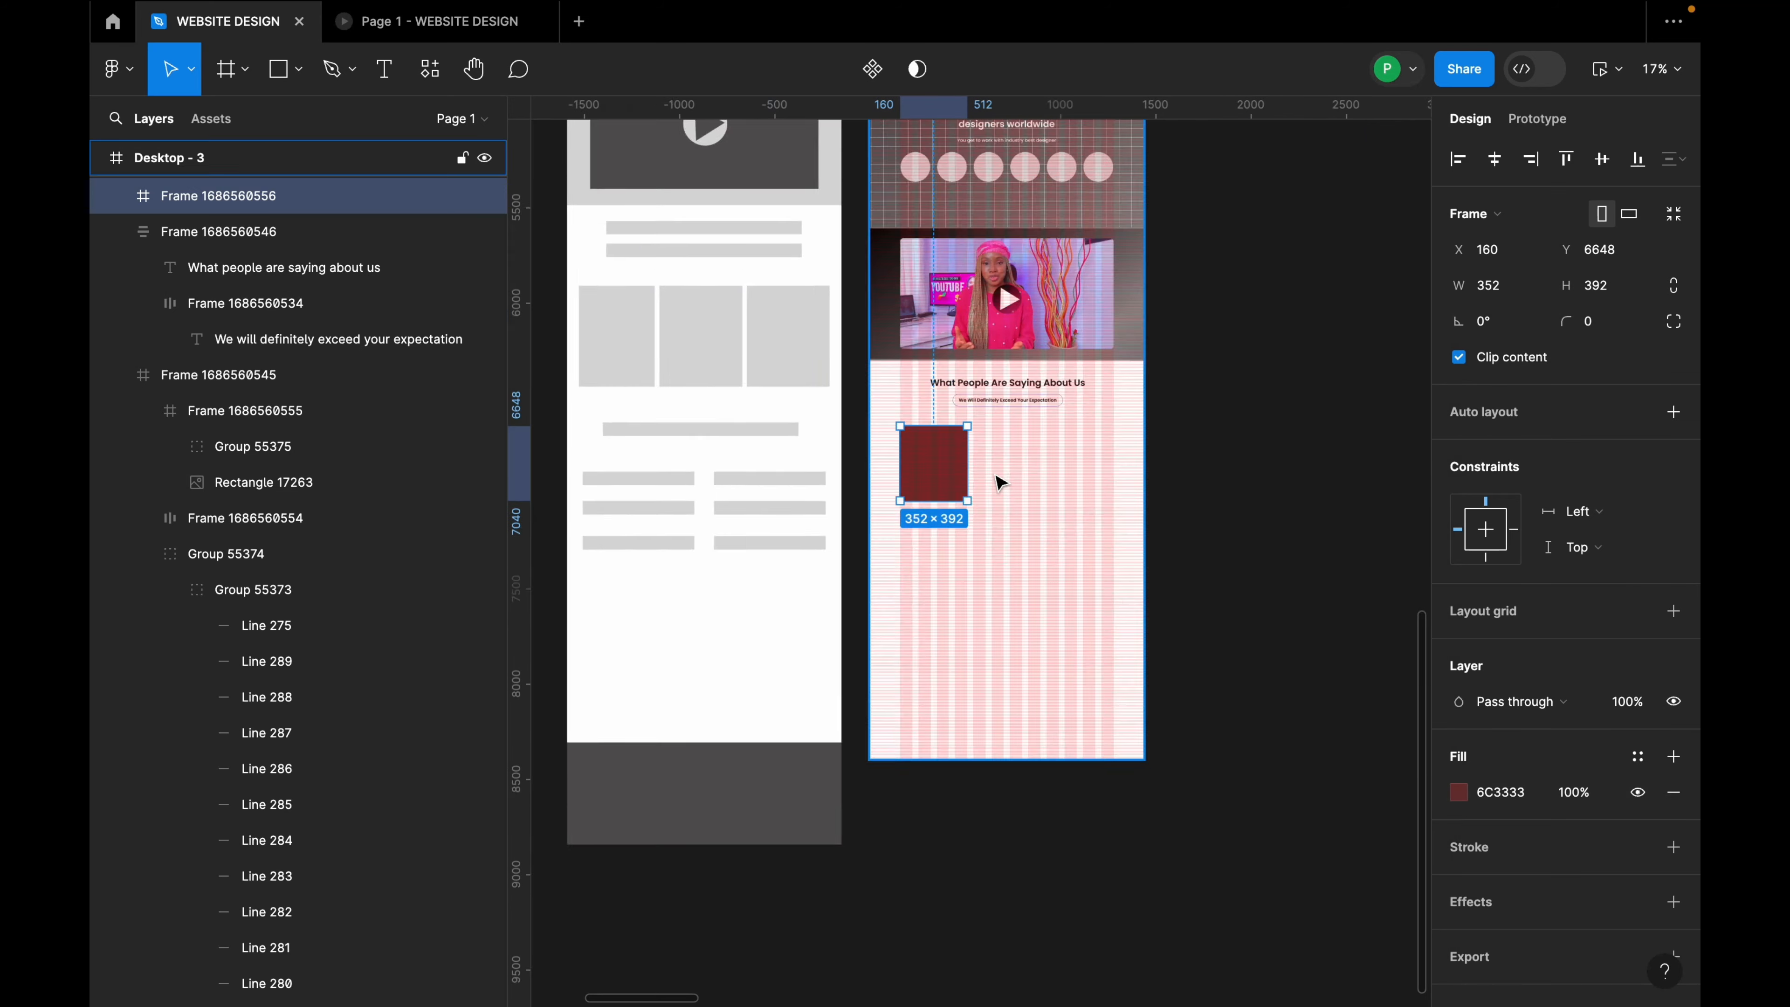
Step: Hide the GRID 8PT layout grid on the Desktop - 3 frame
{"action": "scroll", "coordinate": [963, 243], "scroll_direction": "up", "scroll_amount": 3}
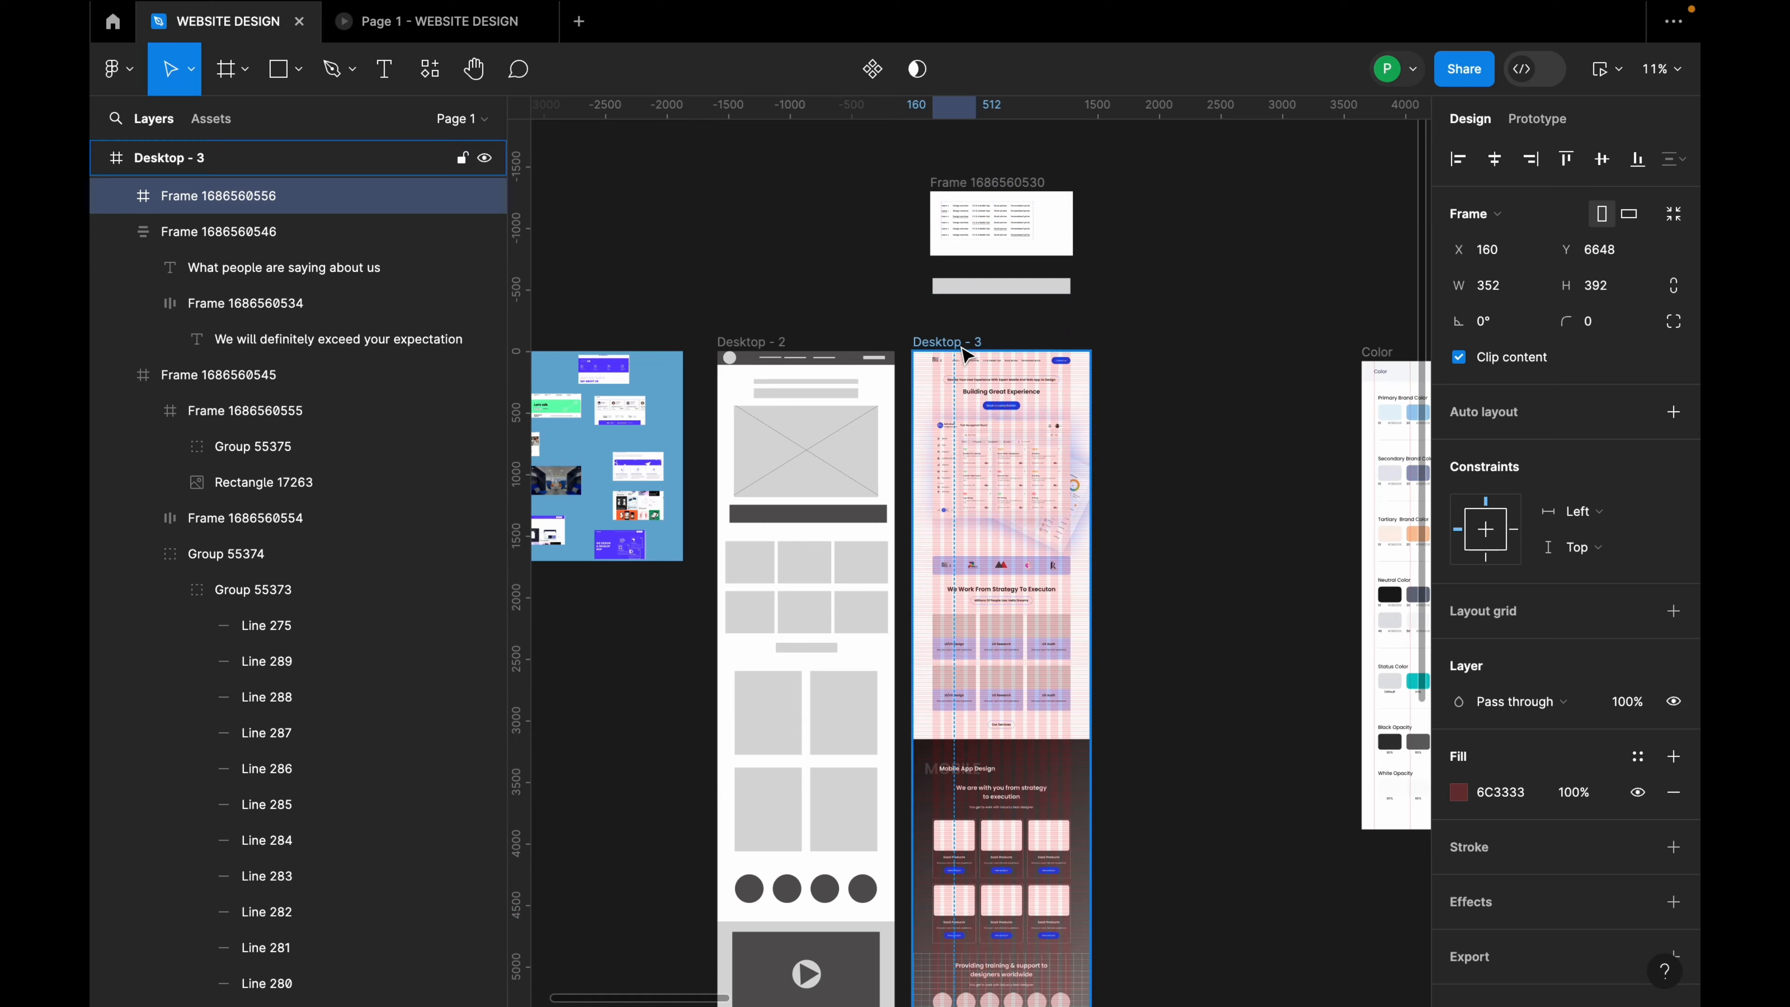
{"action": "left_click", "coordinate": [947, 341]}
{"action": "left_click", "coordinate": [1635, 530]}
{"action": "left_click", "coordinate": [1635, 529]}
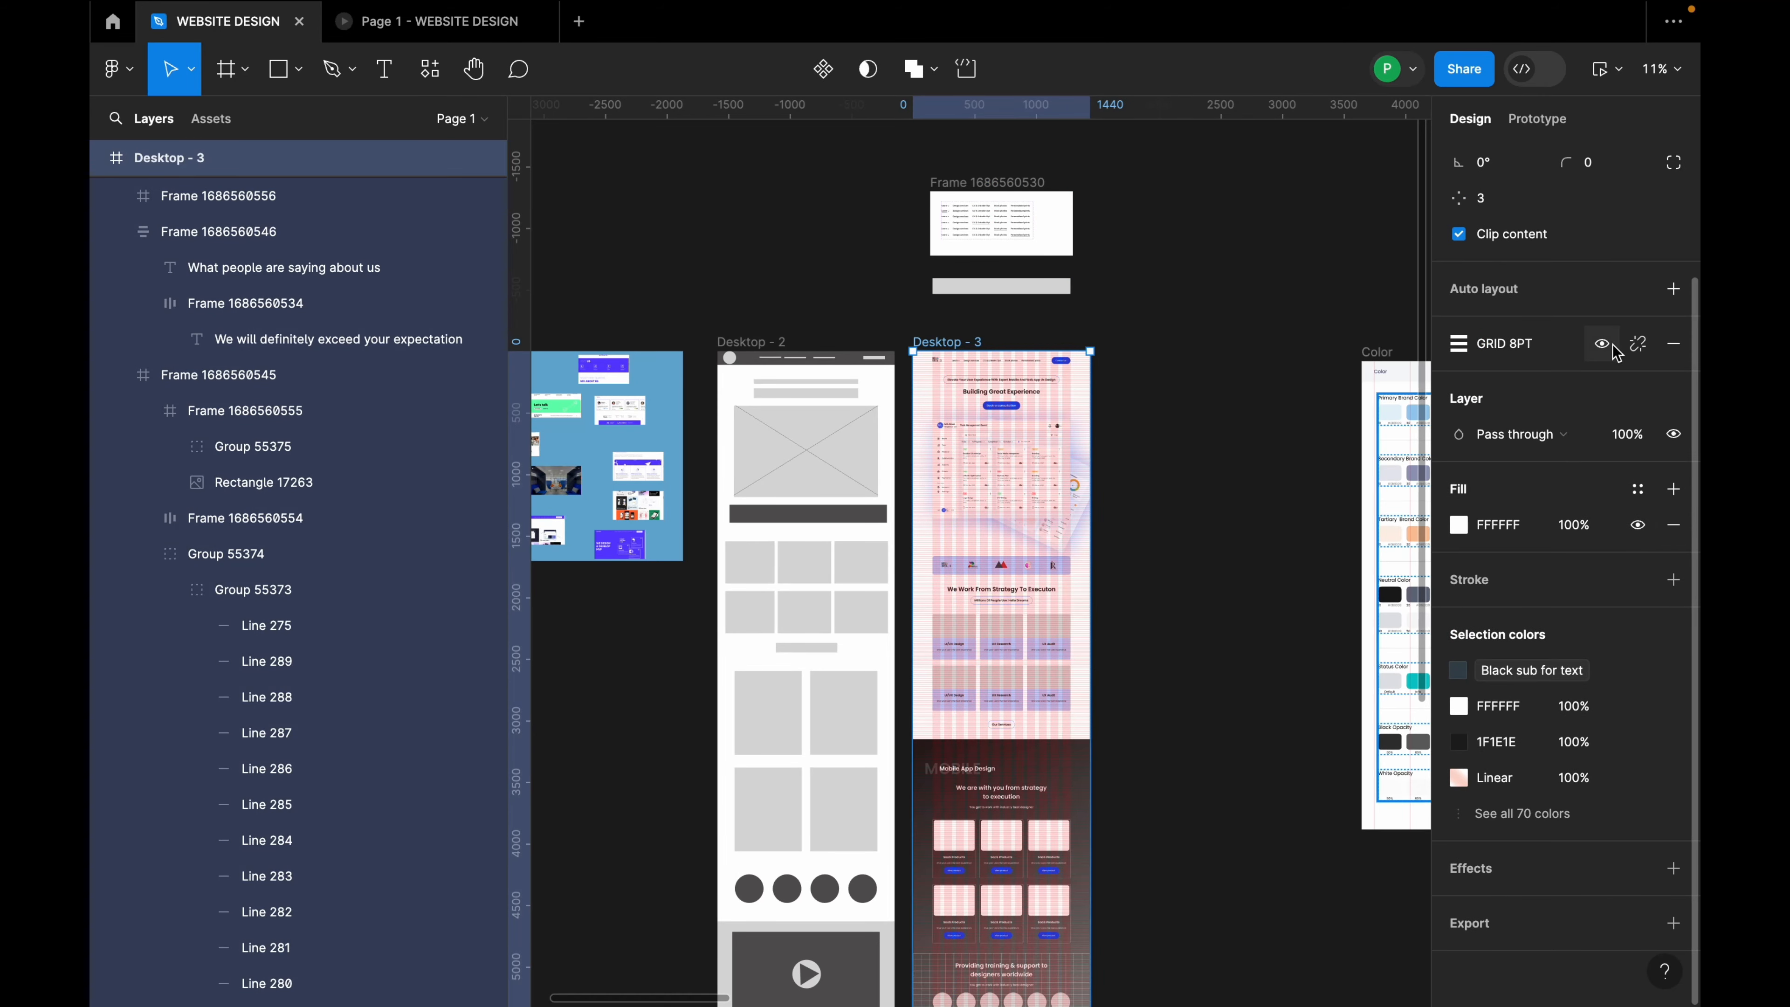
{"action": "left_click", "coordinate": [1601, 343]}
Step: Round the dark red frame's corners to a radius of 16
{"action": "scroll", "coordinate": [1227, 501], "scroll_direction": "down", "scroll_amount": 5}
{"action": "scroll", "coordinate": [1021, 600], "scroll_direction": "down", "scroll_amount": 3}
{"action": "scroll", "coordinate": [967, 550], "scroll_direction": "up", "scroll_amount": 5}
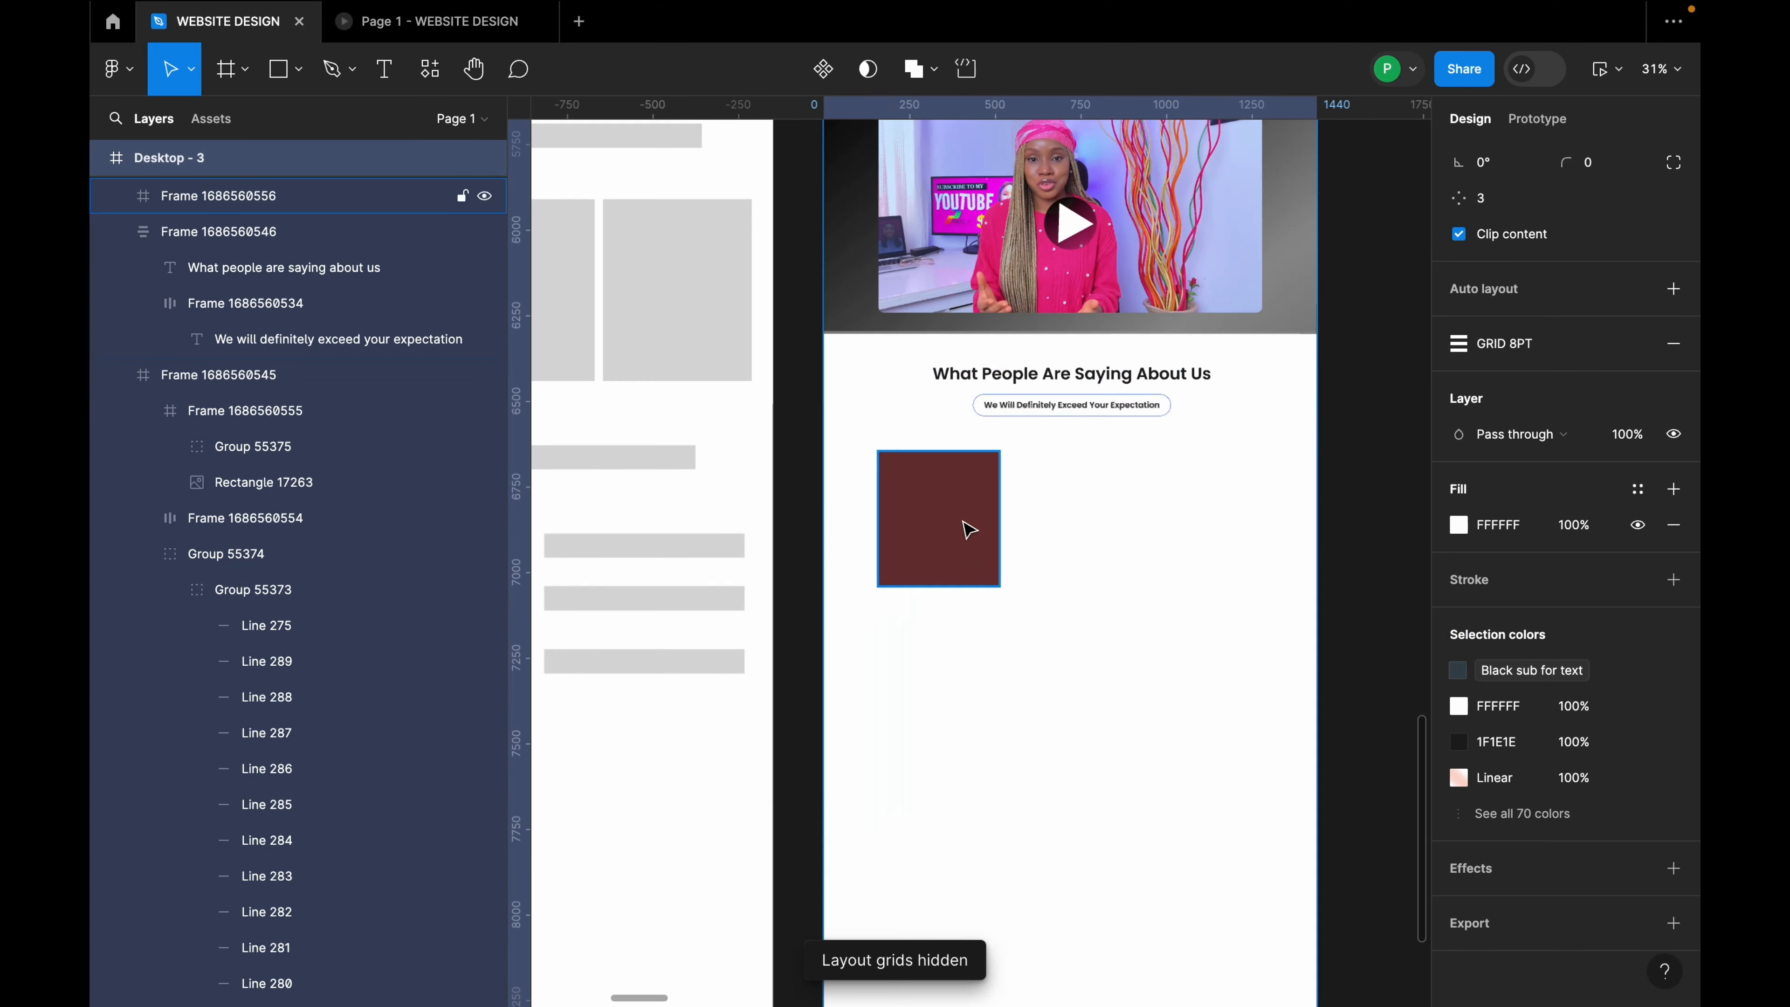
{"action": "left_click", "coordinate": [967, 524]}
{"action": "left_click", "coordinate": [1594, 300]}
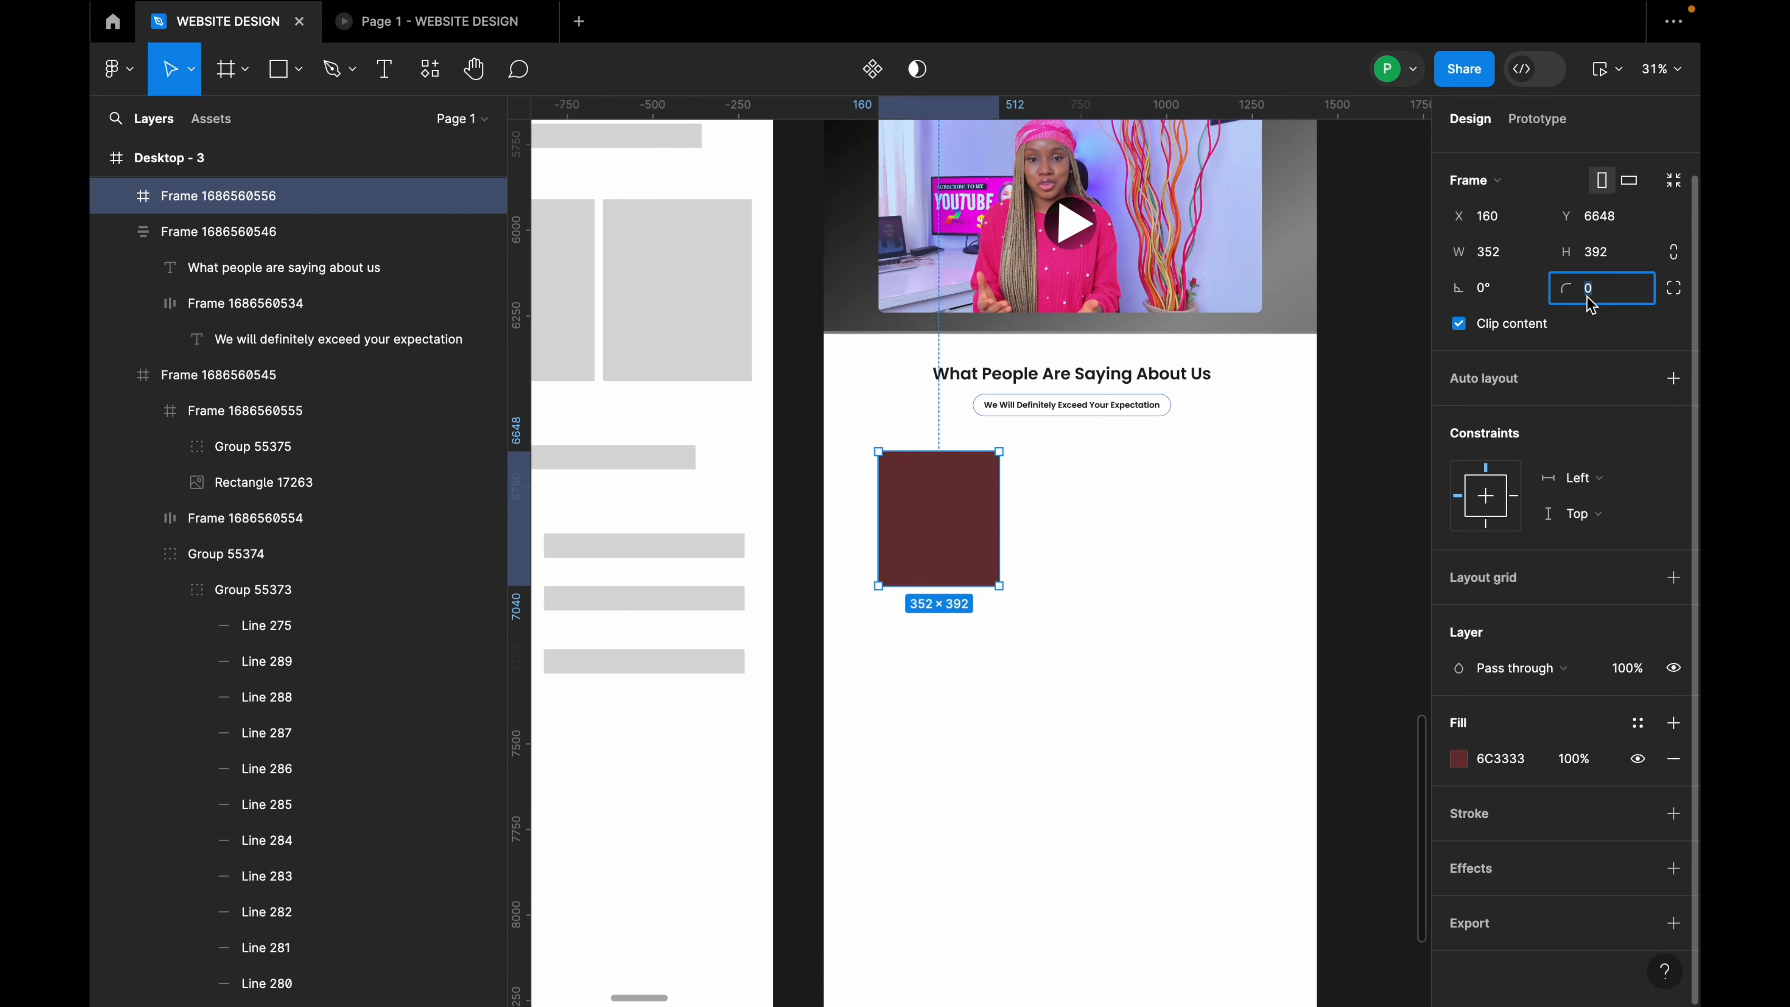
{"action": "left_click", "coordinate": [1279, 525]}
Step: Inspect the properties of the first SaaS product card
{"action": "scroll", "coordinate": [979, 406], "scroll_direction": "up", "scroll_amount": 5}
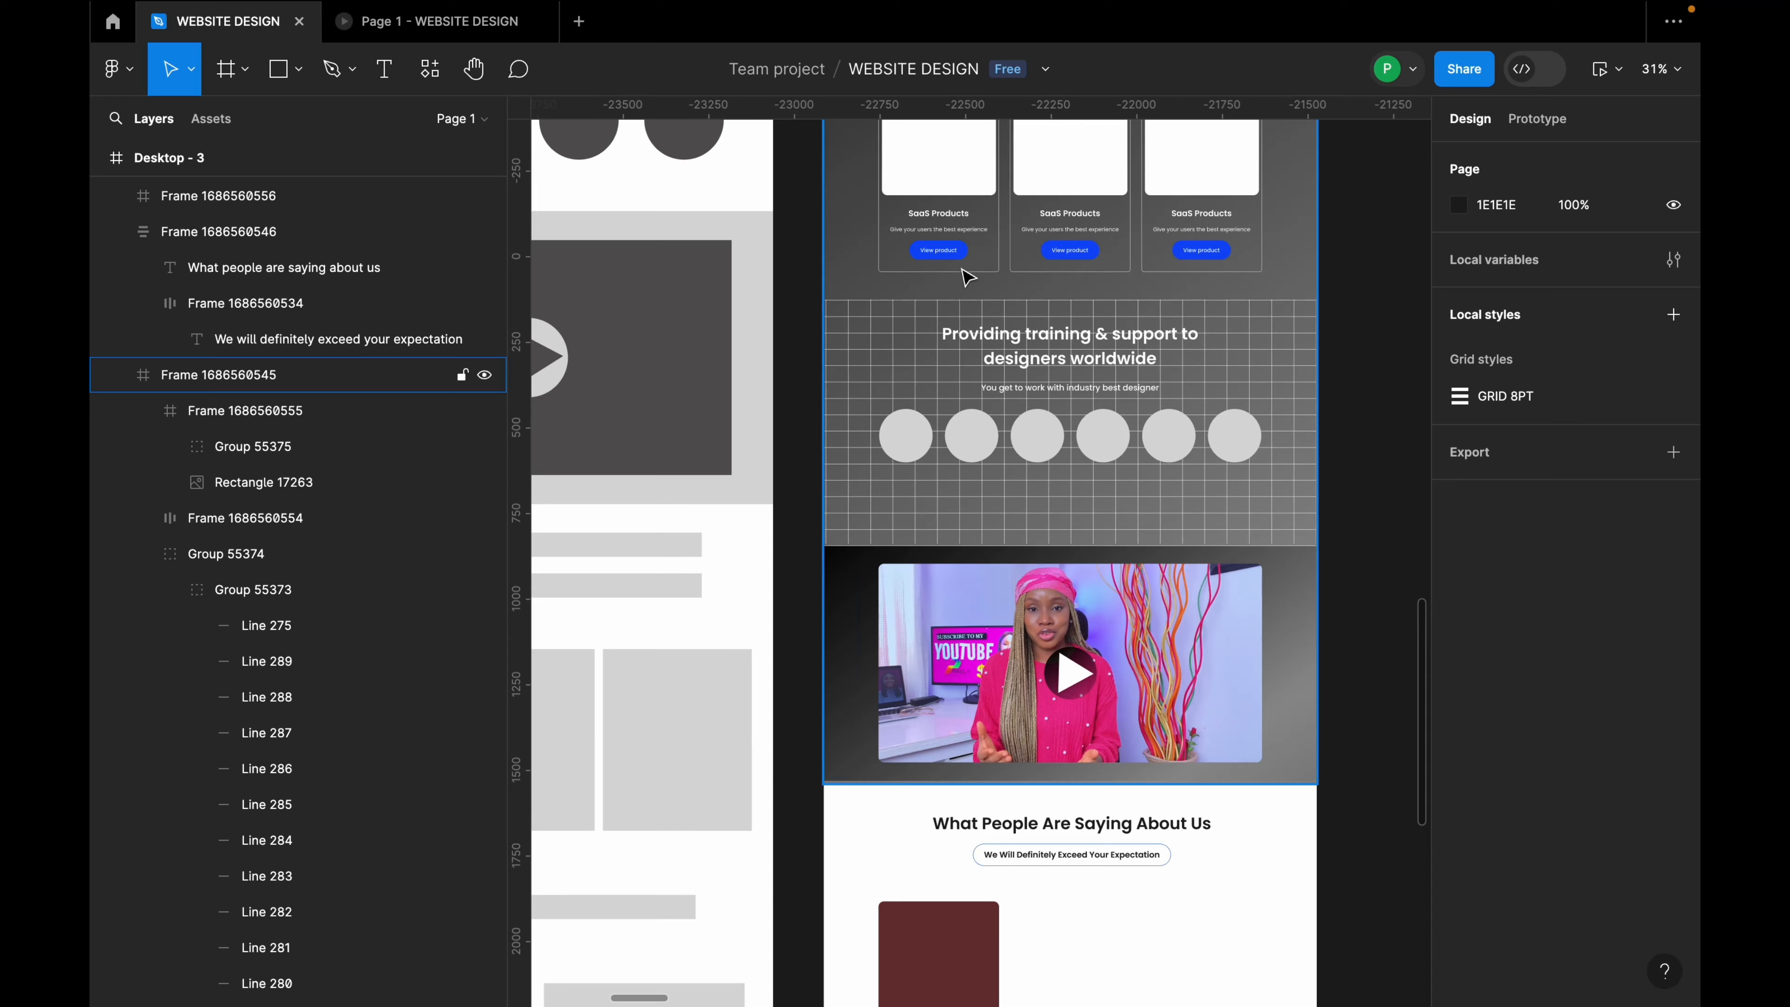
{"action": "double_click", "coordinate": [971, 229]}
{"action": "double_click", "coordinate": [971, 229]}
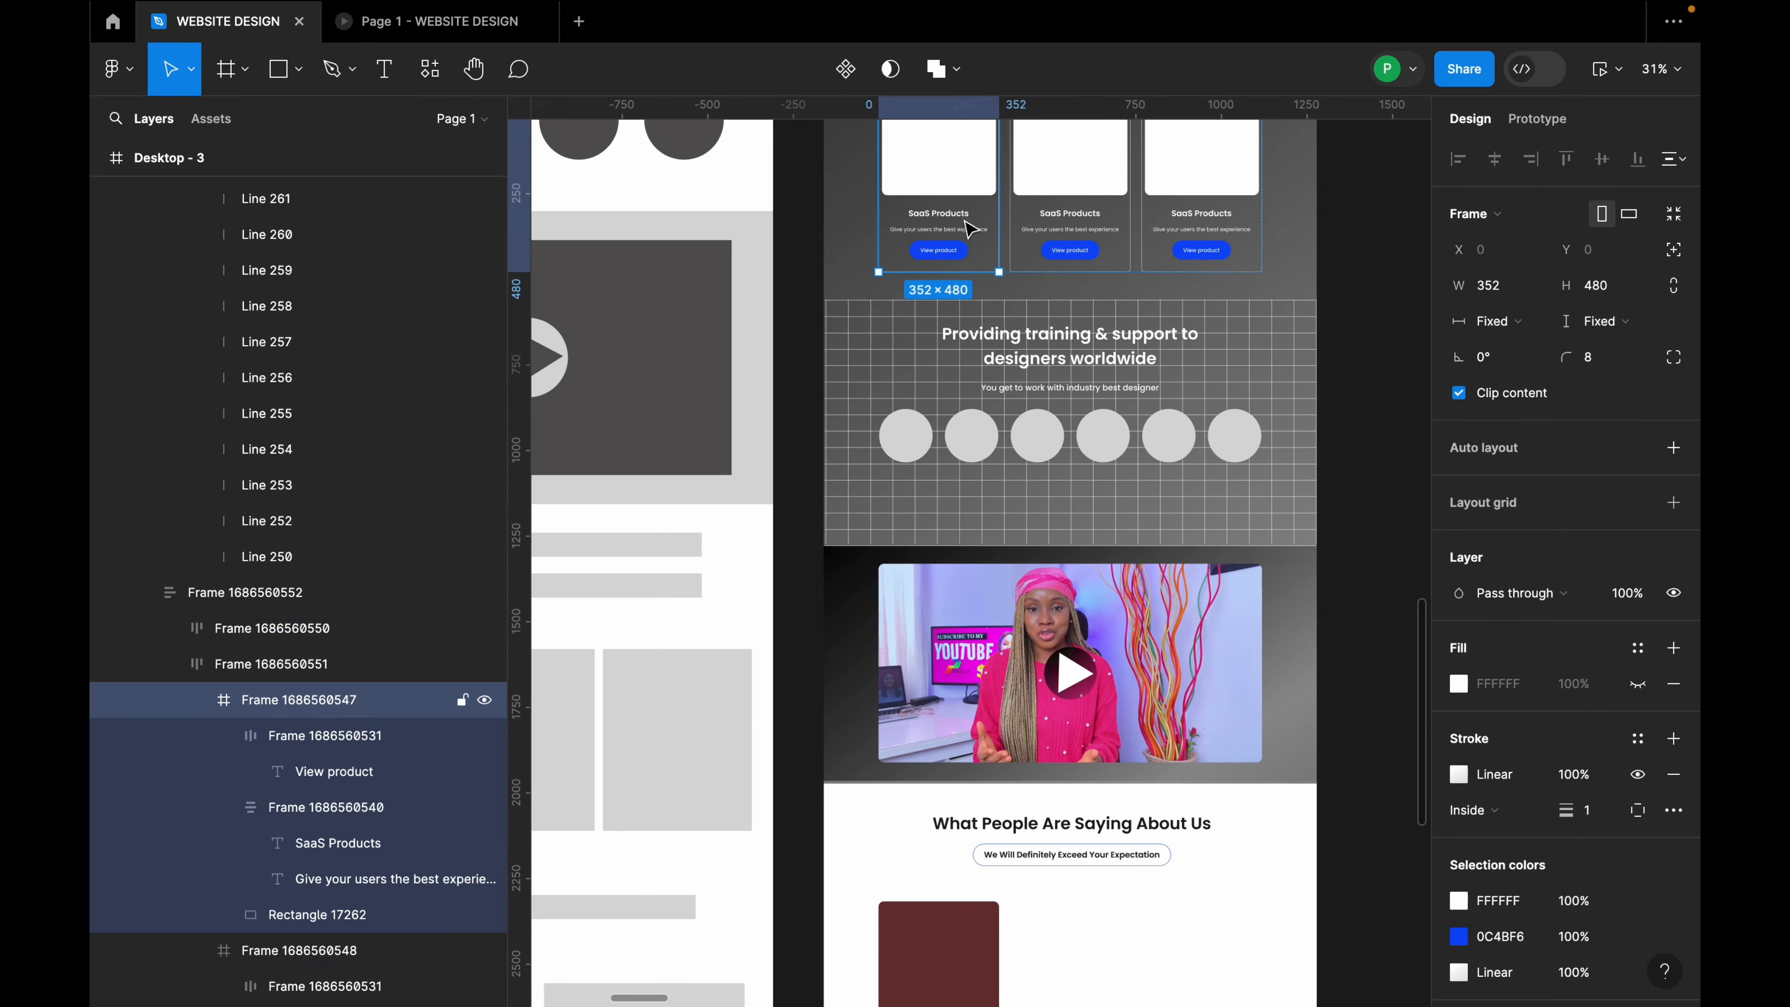
{"action": "scroll", "coordinate": [1021, 352], "scroll_direction": "down", "scroll_amount": 5}
Step: Change the dark red frame's corner radius to 8
{"action": "left_click", "coordinate": [991, 603]}
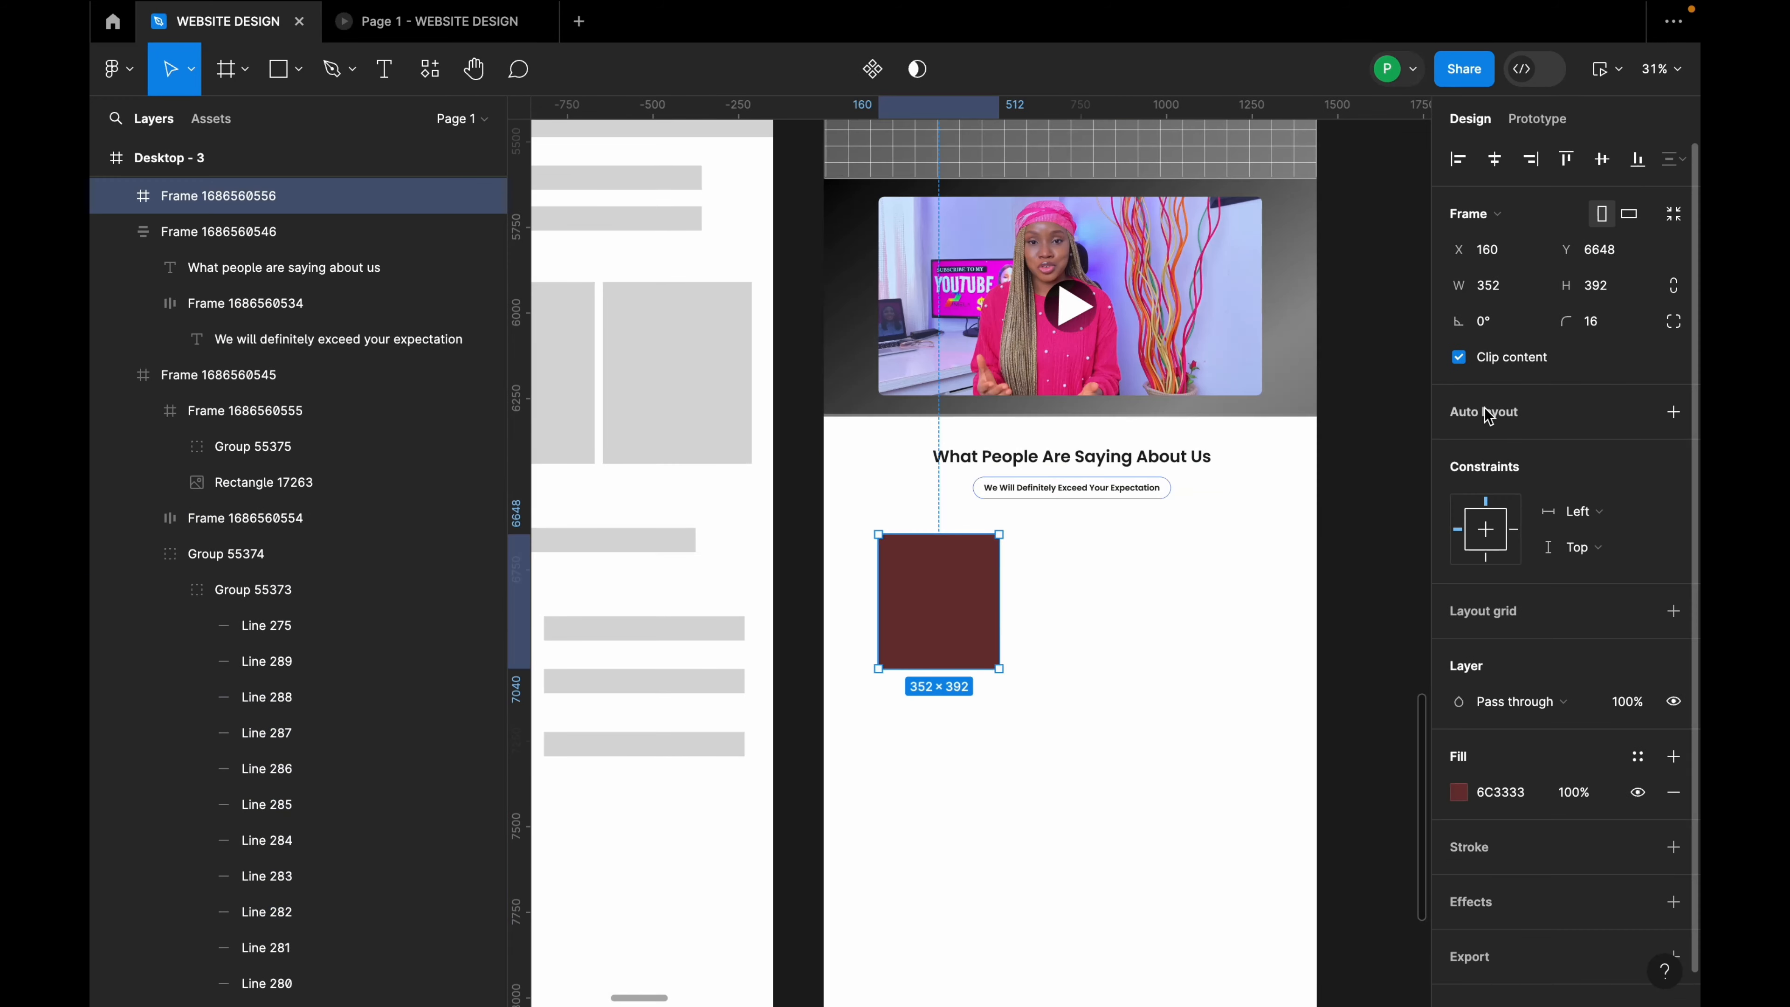
{"action": "left_click", "coordinate": [1612, 326]}
{"action": "scroll", "coordinate": [851, 534], "scroll_direction": "up", "scroll_amount": 5}
{"action": "scroll", "coordinate": [849, 534], "scroll_direction": "down", "scroll_amount": 3}
{"action": "scroll", "coordinate": [854, 539], "scroll_direction": "up", "scroll_amount": 7}
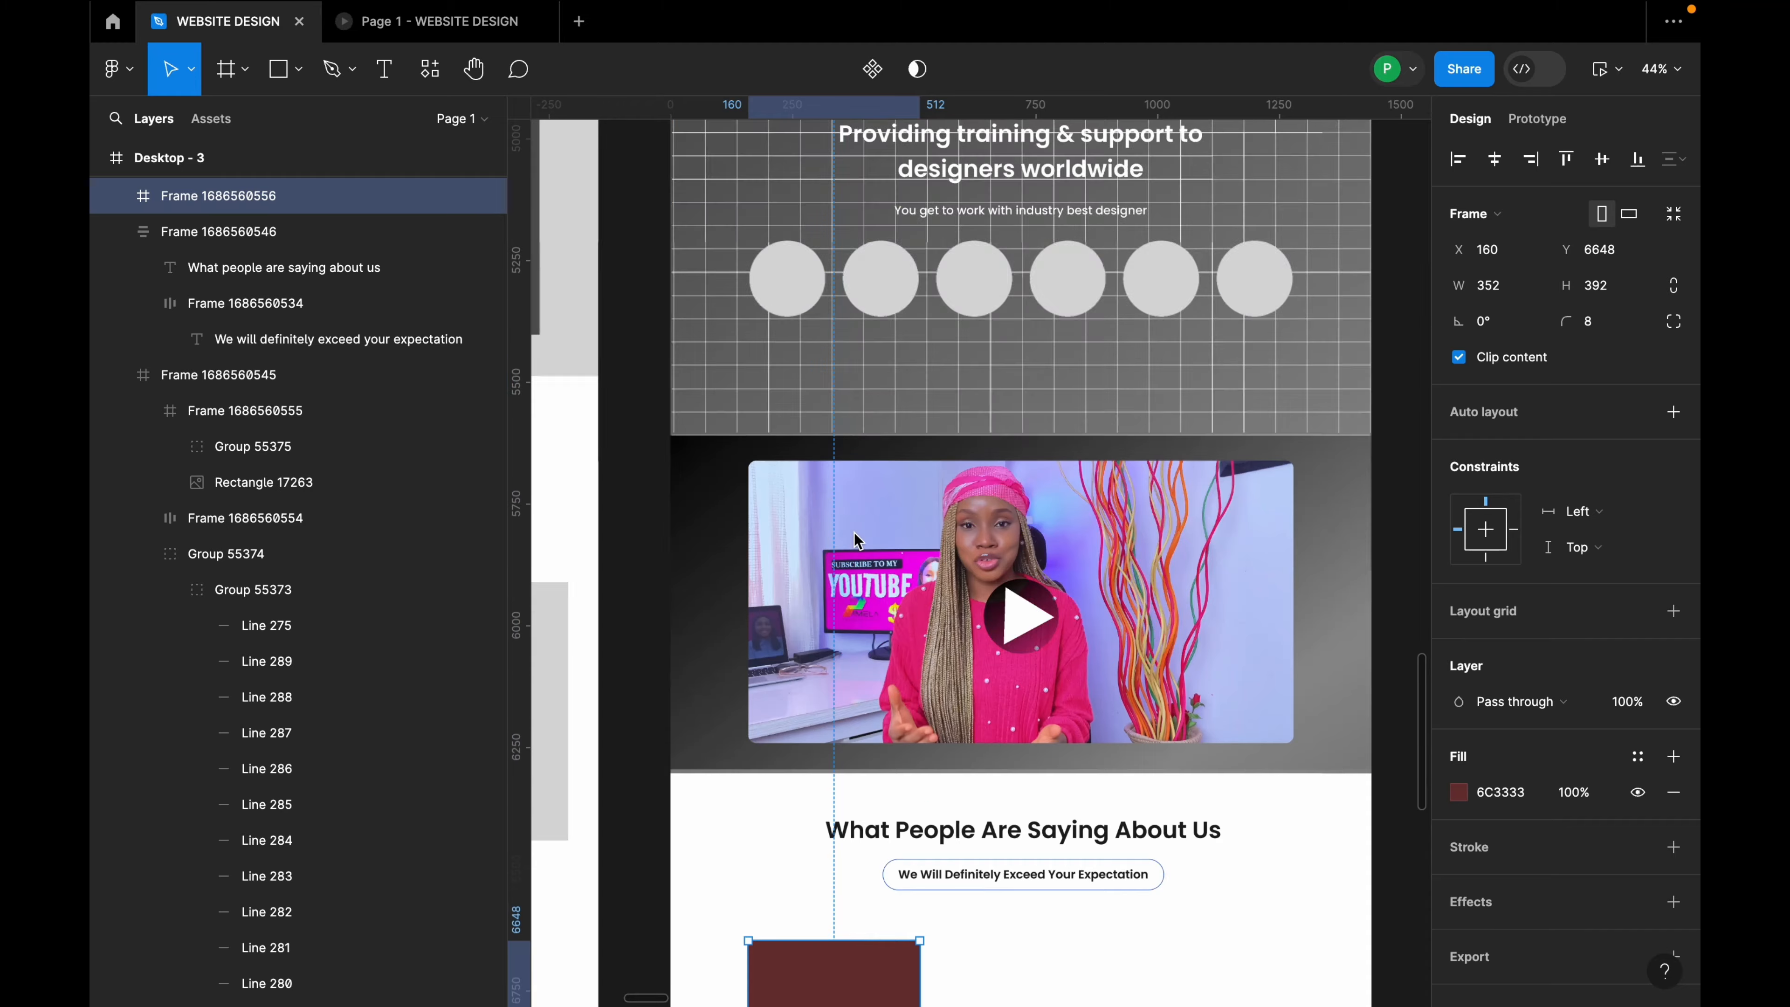
{"action": "scroll", "coordinate": [854, 532], "scroll_direction": "up", "scroll_amount": 5}
Step: Place a SaaS product card copy under the heading at X 192, Y 6656; move the red frame off-page
{"action": "left_click", "coordinate": [884, 324]}
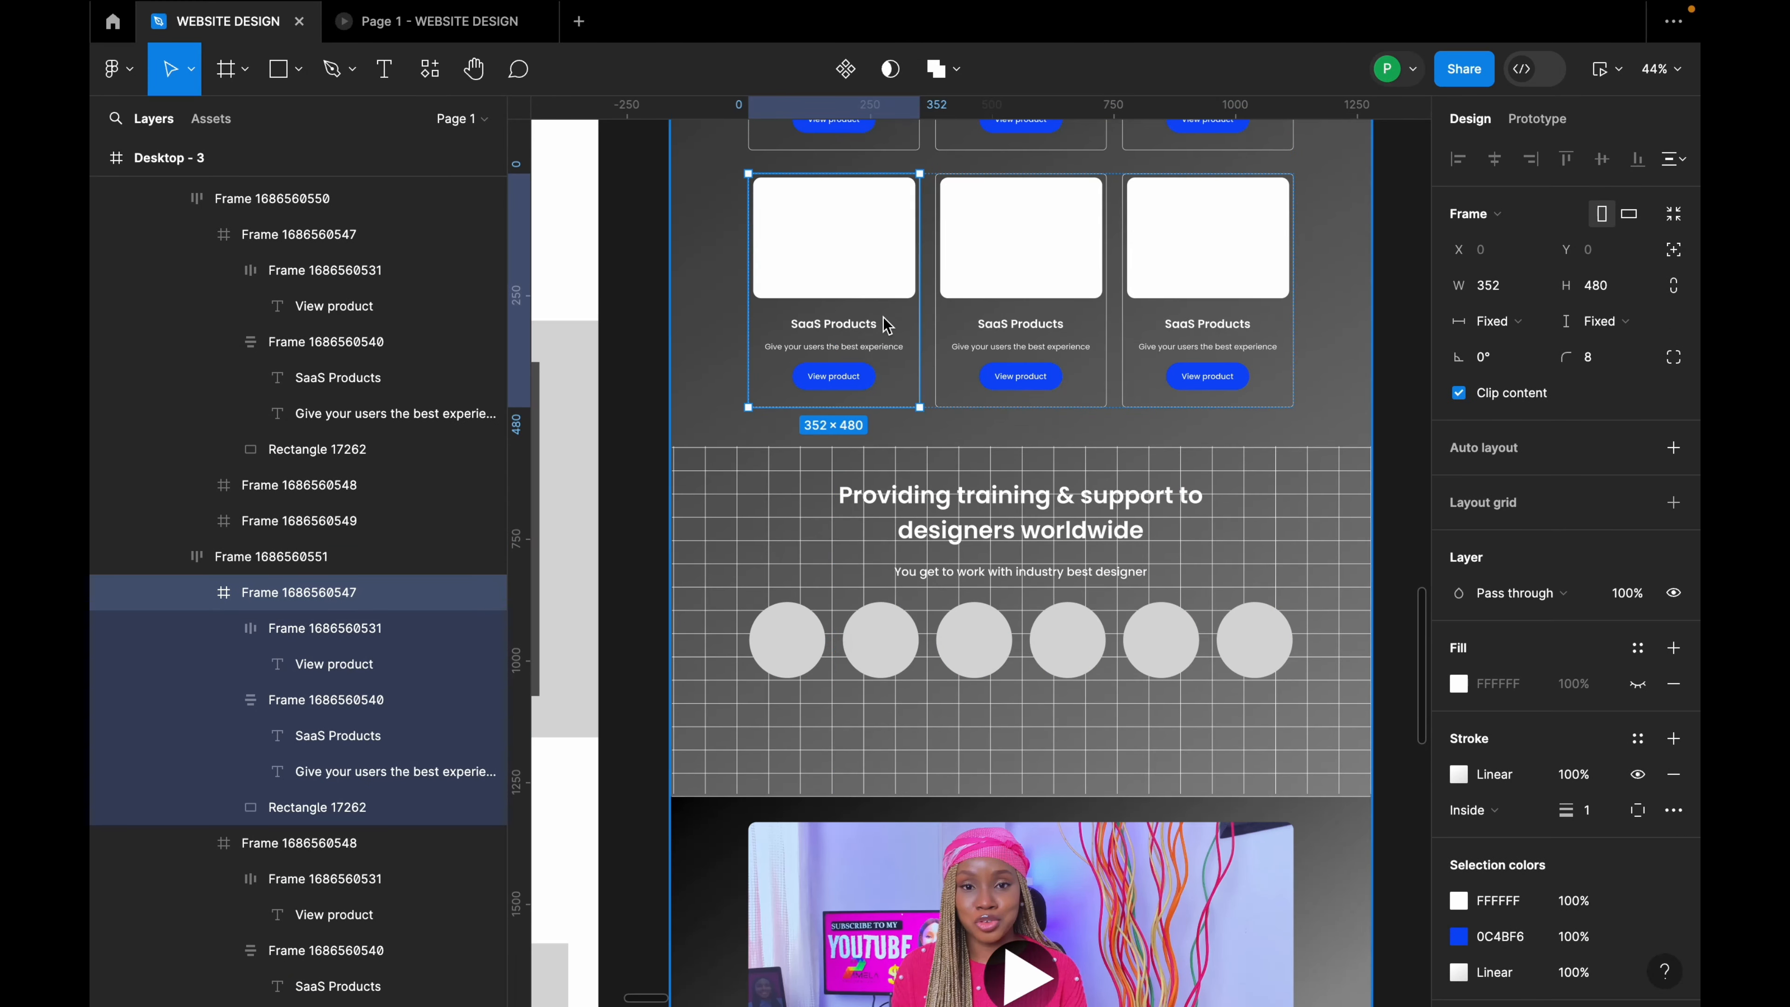
{"action": "scroll", "coordinate": [886, 320], "scroll_direction": "down", "scroll_amount": 5}
{"action": "scroll", "coordinate": [922, 516], "scroll_direction": "down", "scroll_amount": 5}
{"action": "scroll", "coordinate": [915, 372], "scroll_direction": "up", "scroll_amount": 6}
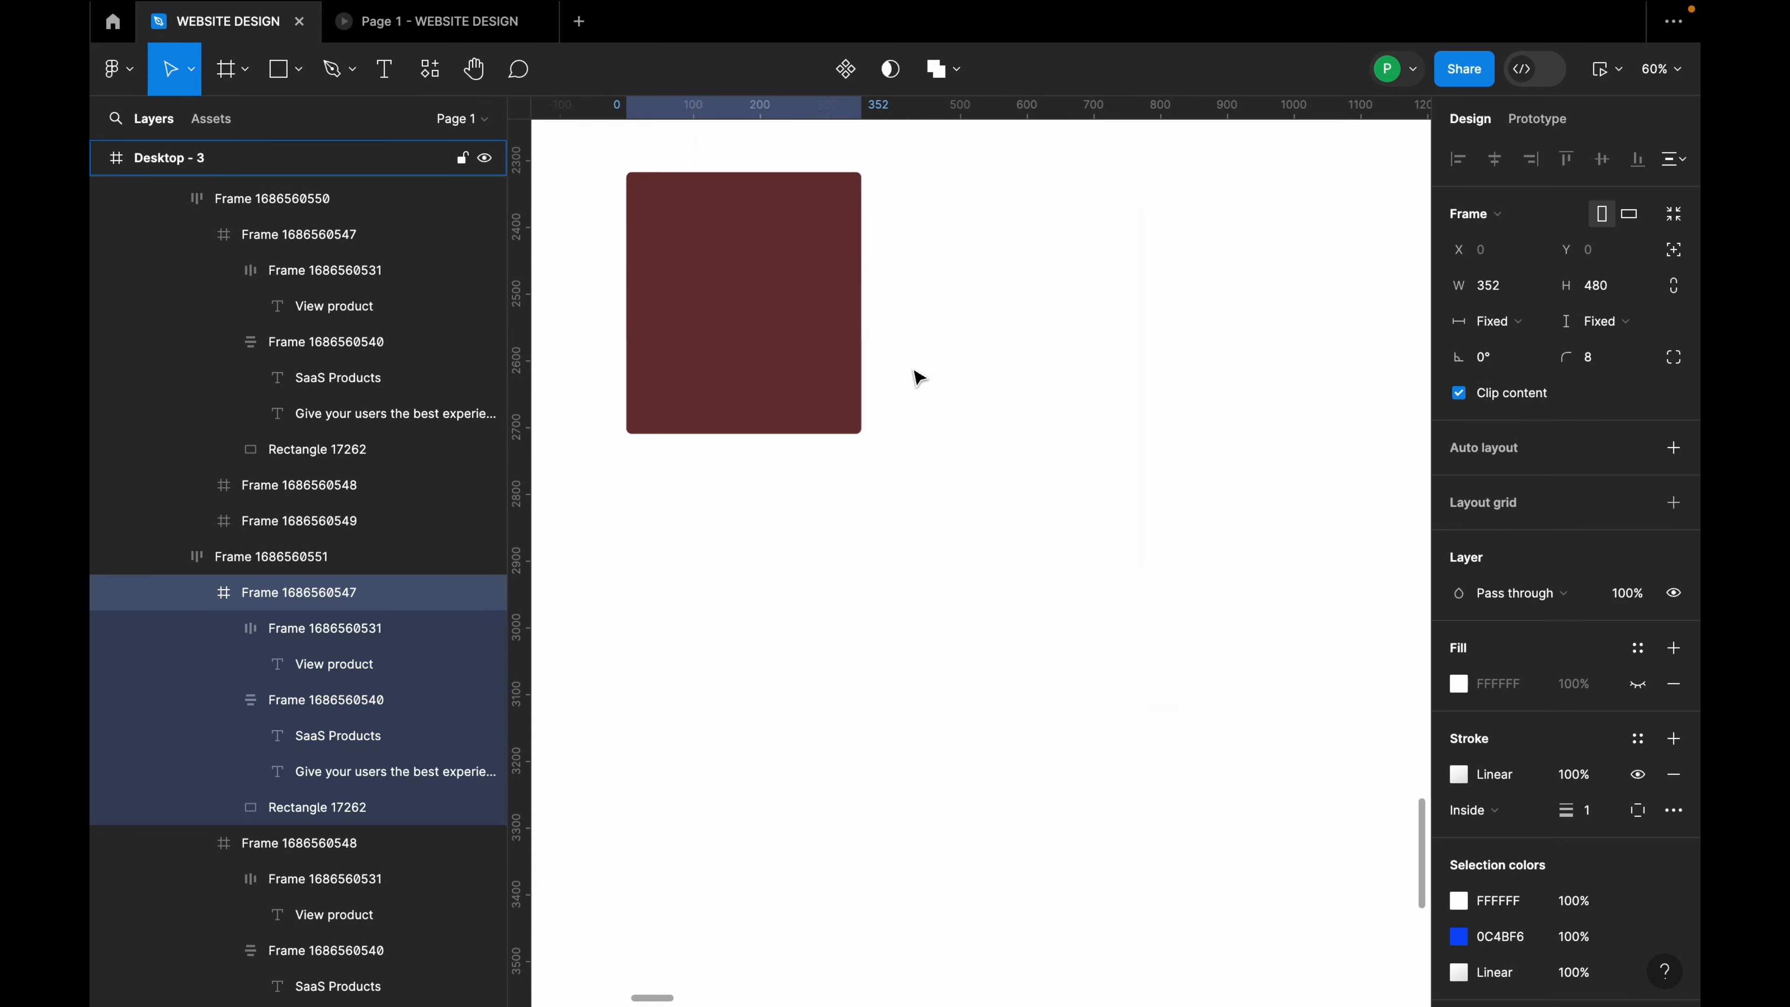
{"action": "left_click_drag", "start_coordinate": [920, 379], "coordinate": [972, 254]}
{"action": "scroll", "coordinate": [944, 297], "scroll_direction": "down", "scroll_amount": 5}
{"action": "left_click_drag", "start_coordinate": [838, 318], "coordinate": [1261, 493]}
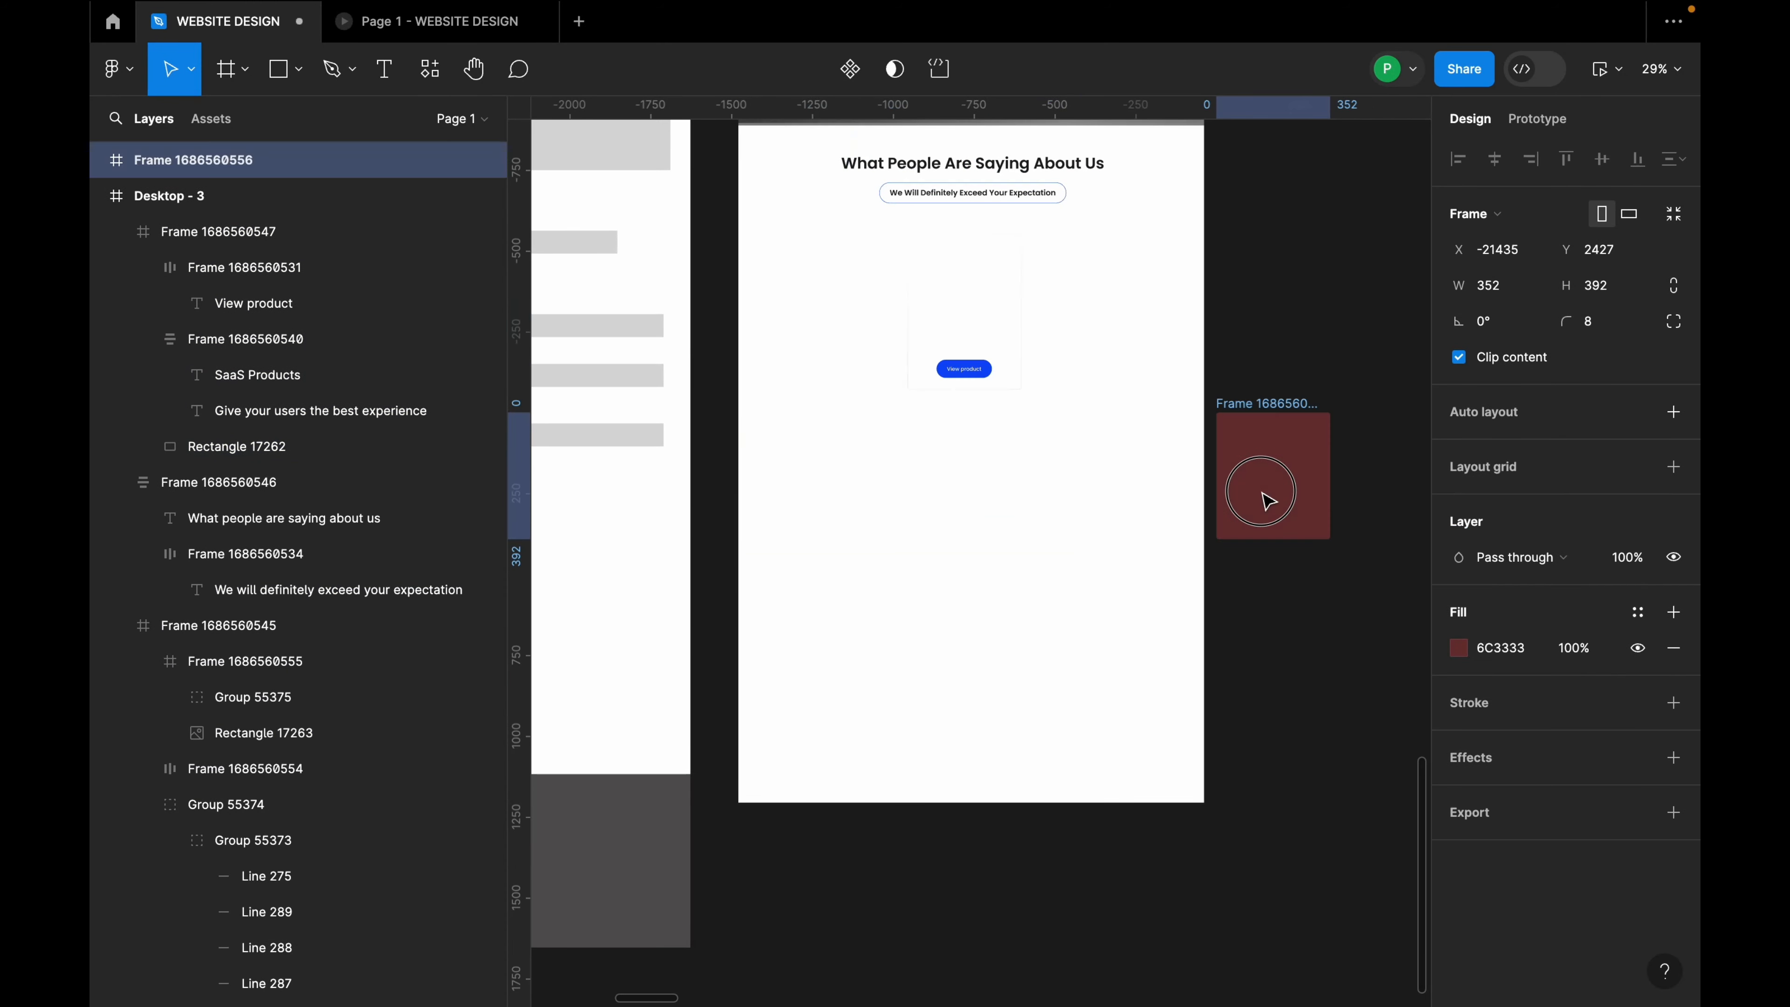
{"action": "left_click", "coordinate": [947, 292]}
{"action": "left_click_drag", "start_coordinate": [960, 312], "coordinate": [853, 323]}
{"action": "scroll", "coordinate": [849, 321], "scroll_direction": "up", "scroll_amount": 3}
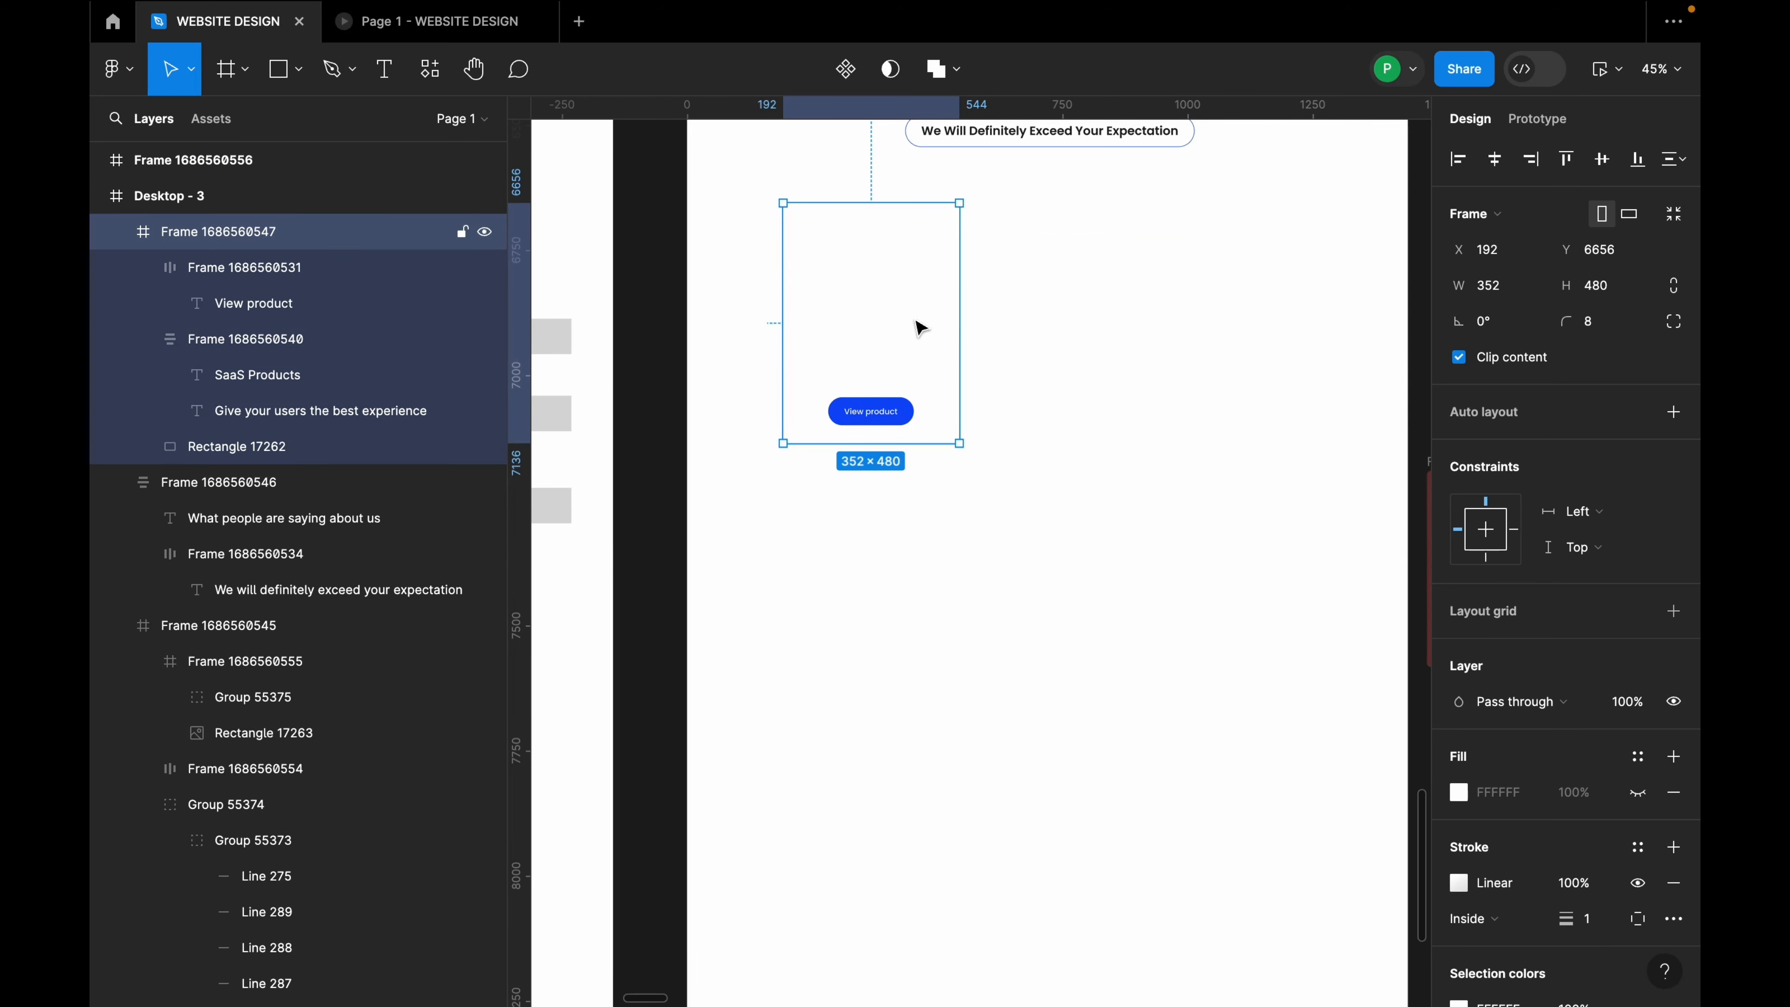
Step: Darken the card's image area fill and raise its opacity to 100%
{"action": "scroll", "coordinate": [1625, 775], "scroll_direction": "down", "scroll_amount": 3}
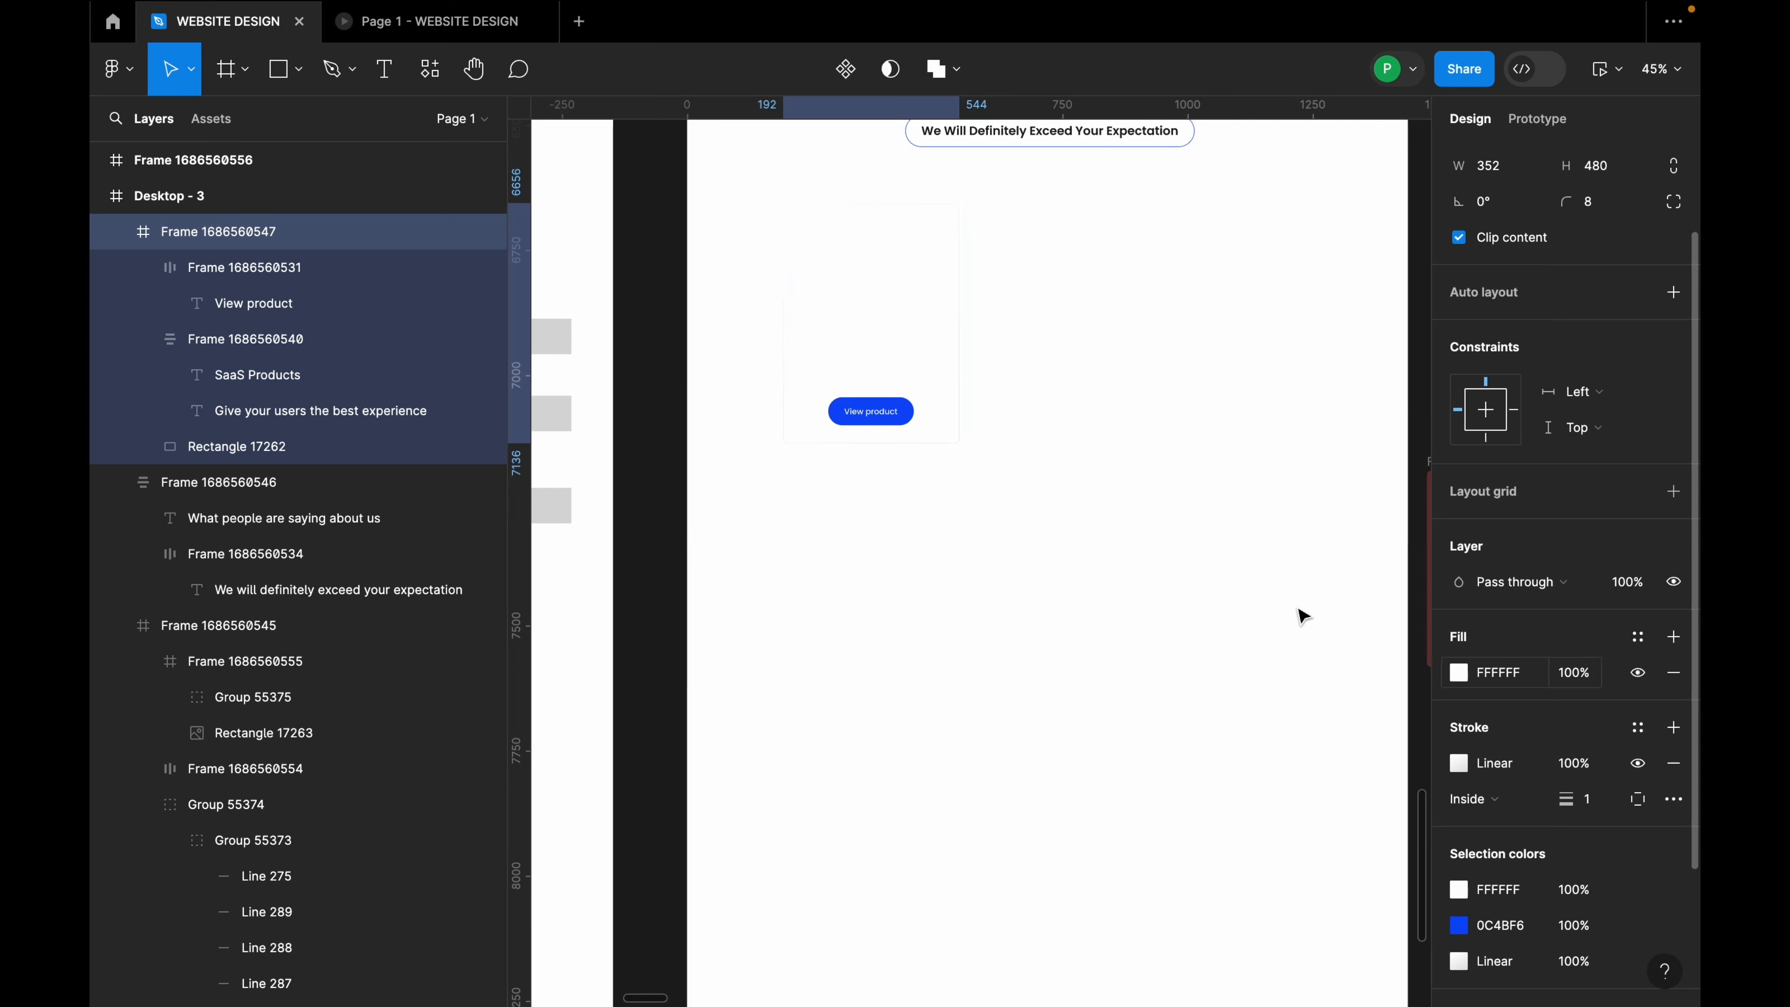
{"action": "left_click", "coordinate": [884, 282]}
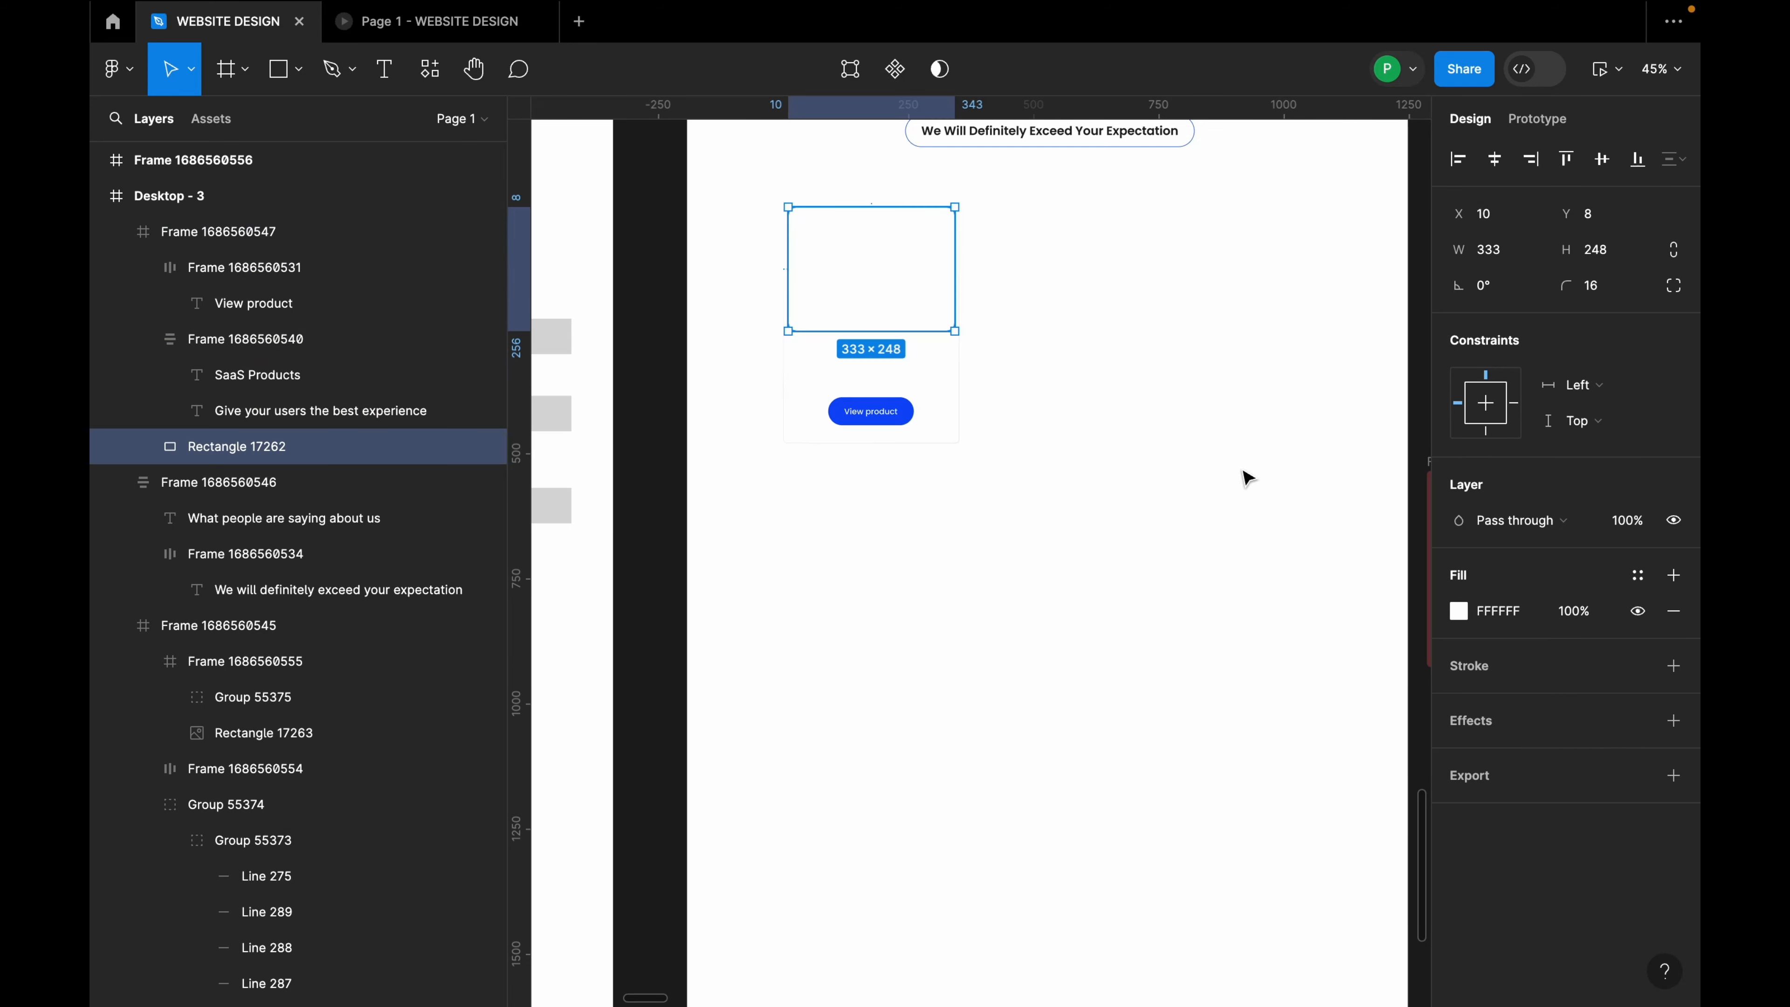
{"action": "left_click", "coordinate": [1460, 619]}
{"action": "left_click_drag", "start_coordinate": [1177, 631], "coordinate": [1173, 659]}
{"action": "left_click", "coordinate": [1298, 796]}
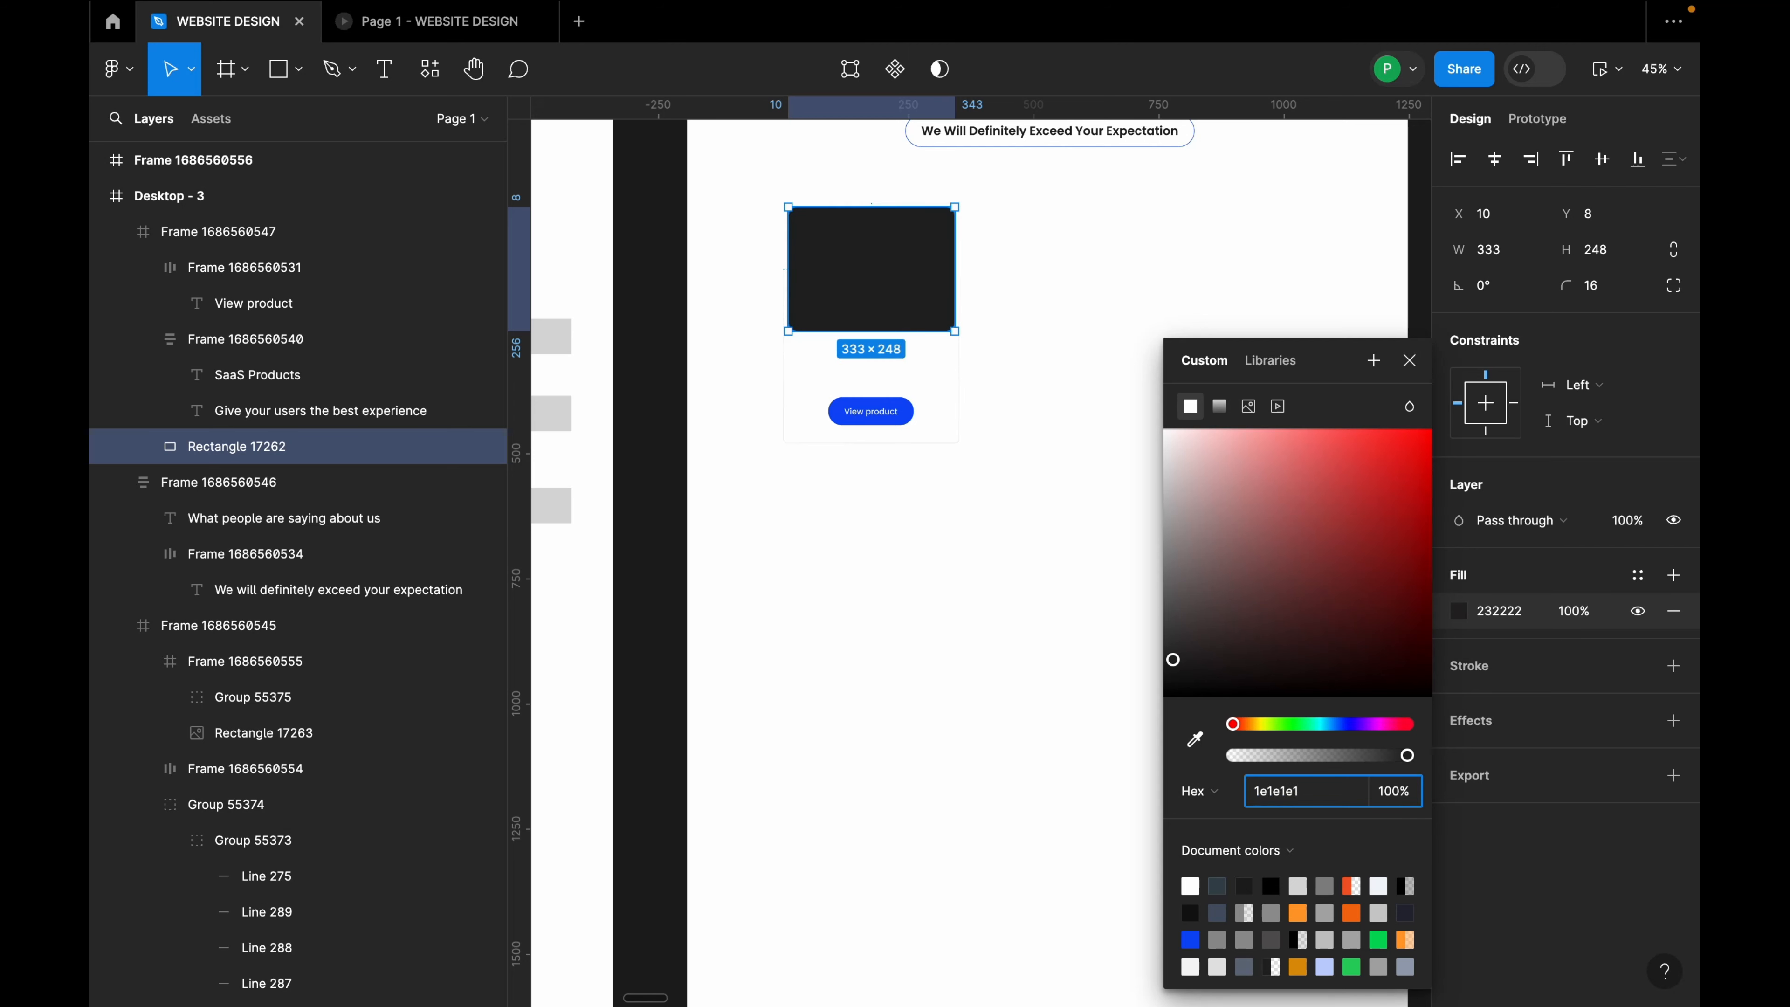
{"action": "key", "text": "Return"}
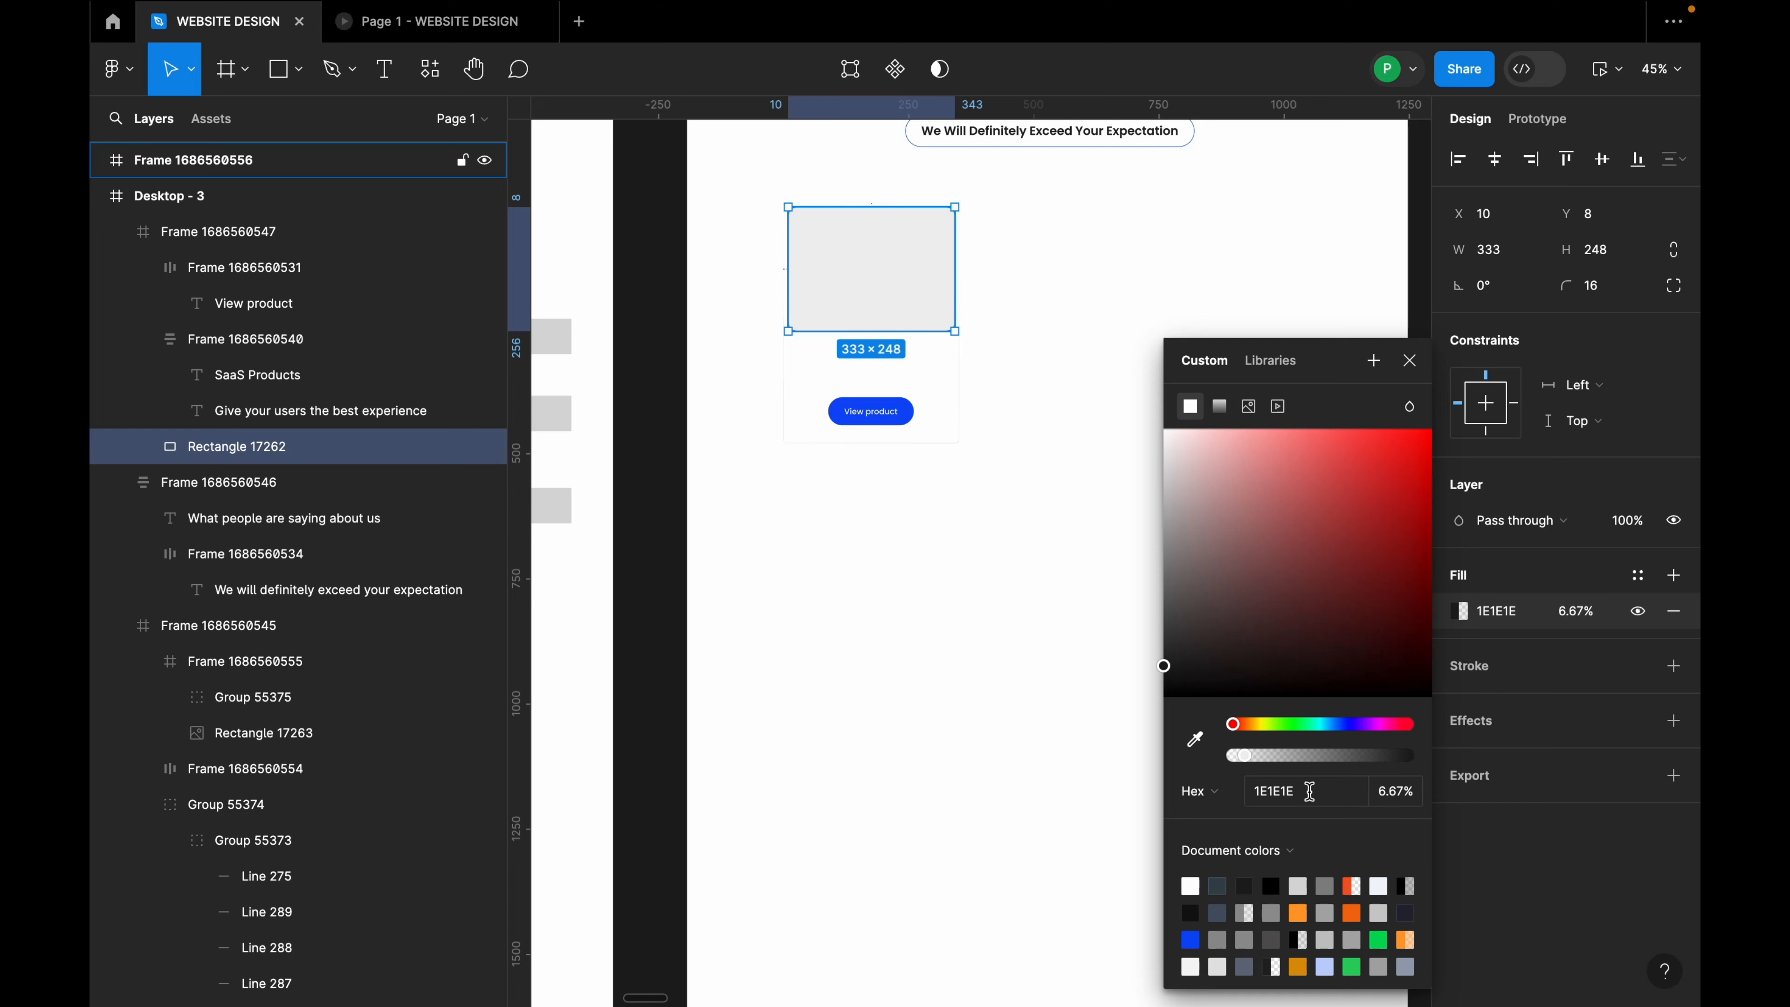
{"action": "left_click_drag", "start_coordinate": [1240, 760], "coordinate": [1407, 751]}
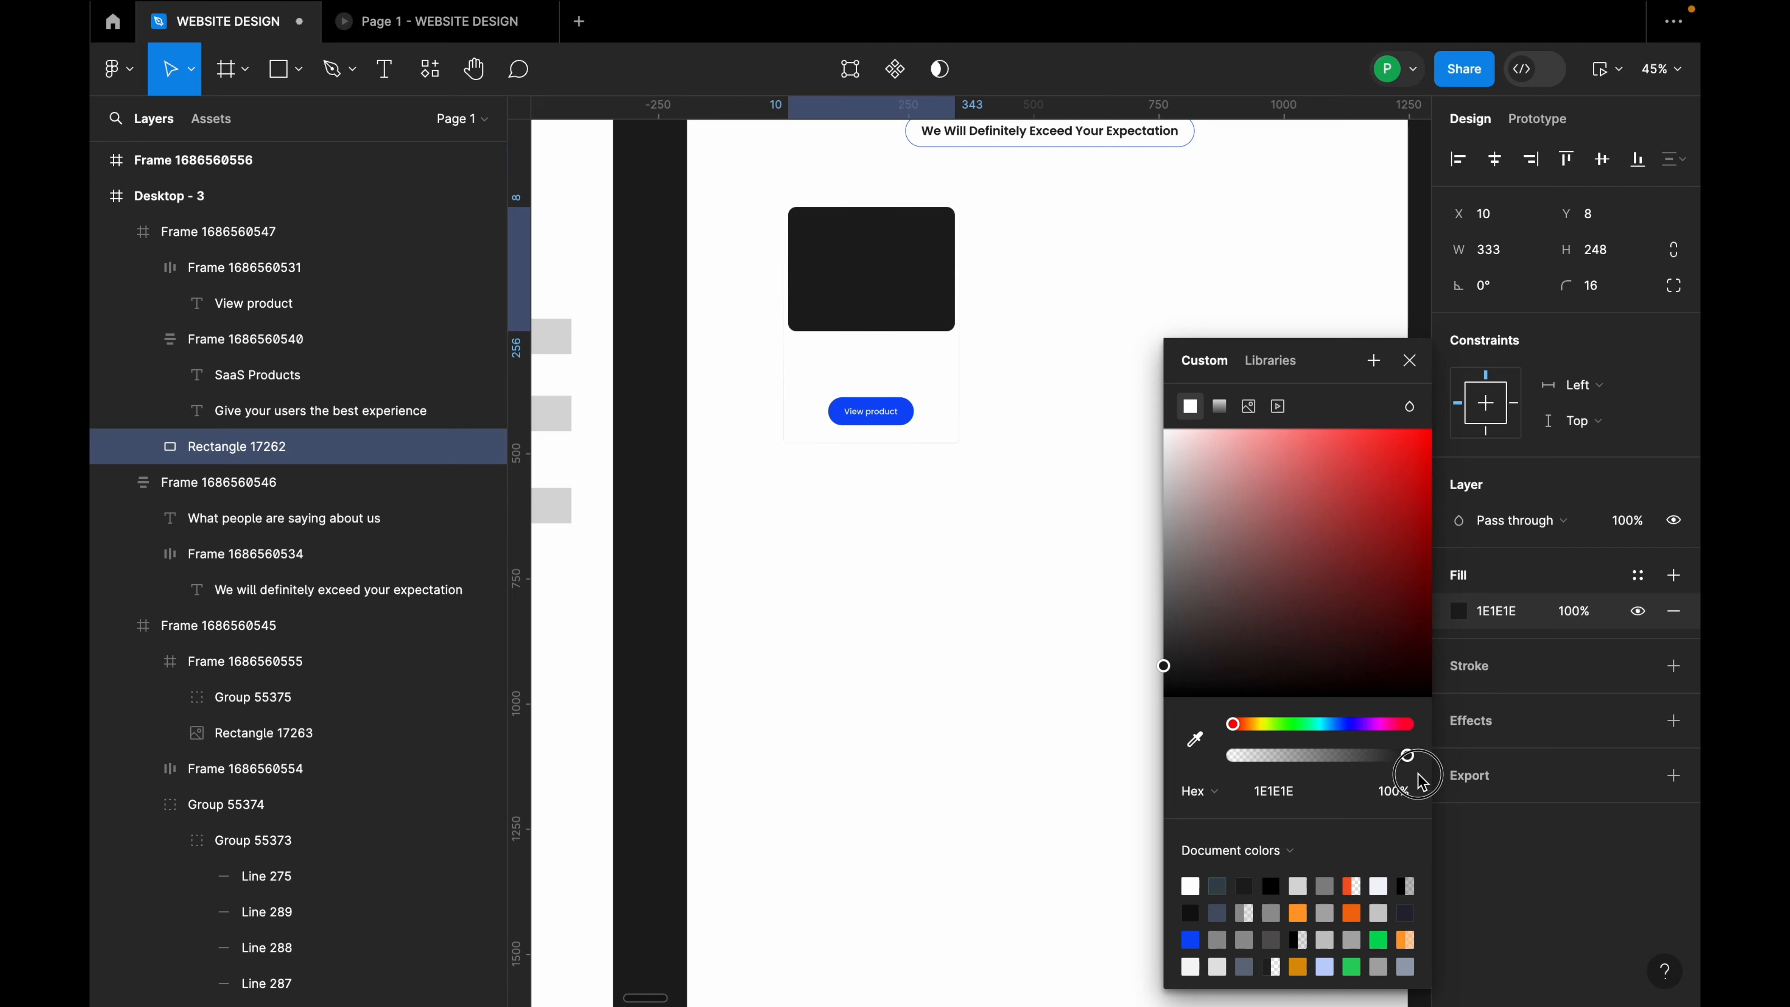
{"action": "left_click", "coordinate": [909, 384]}
Step: Rename the card title from 'SaaS Products' to 'Mobile App design'
{"action": "scroll", "coordinate": [908, 384], "scroll_direction": "up", "scroll_amount": 5}
{"action": "left_click", "coordinate": [829, 349]}
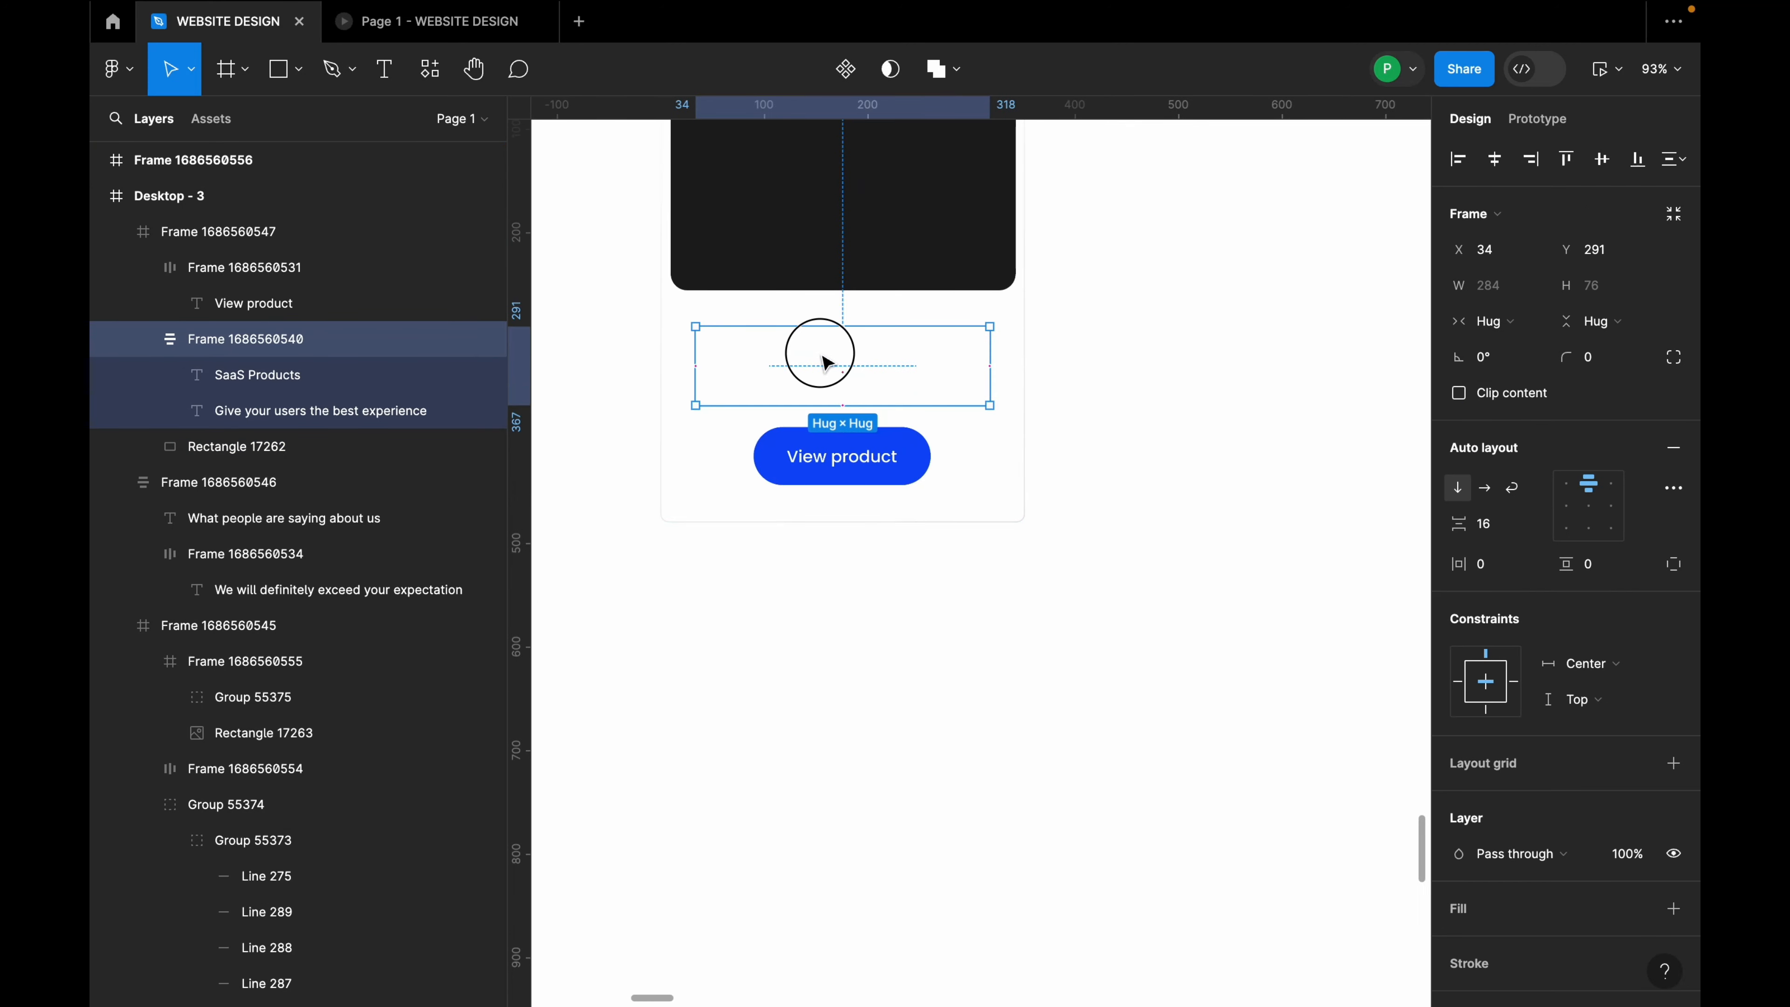
{"action": "double_click", "coordinate": [830, 350]}
{"action": "scroll", "coordinate": [835, 353], "scroll_direction": "up", "scroll_amount": 5}
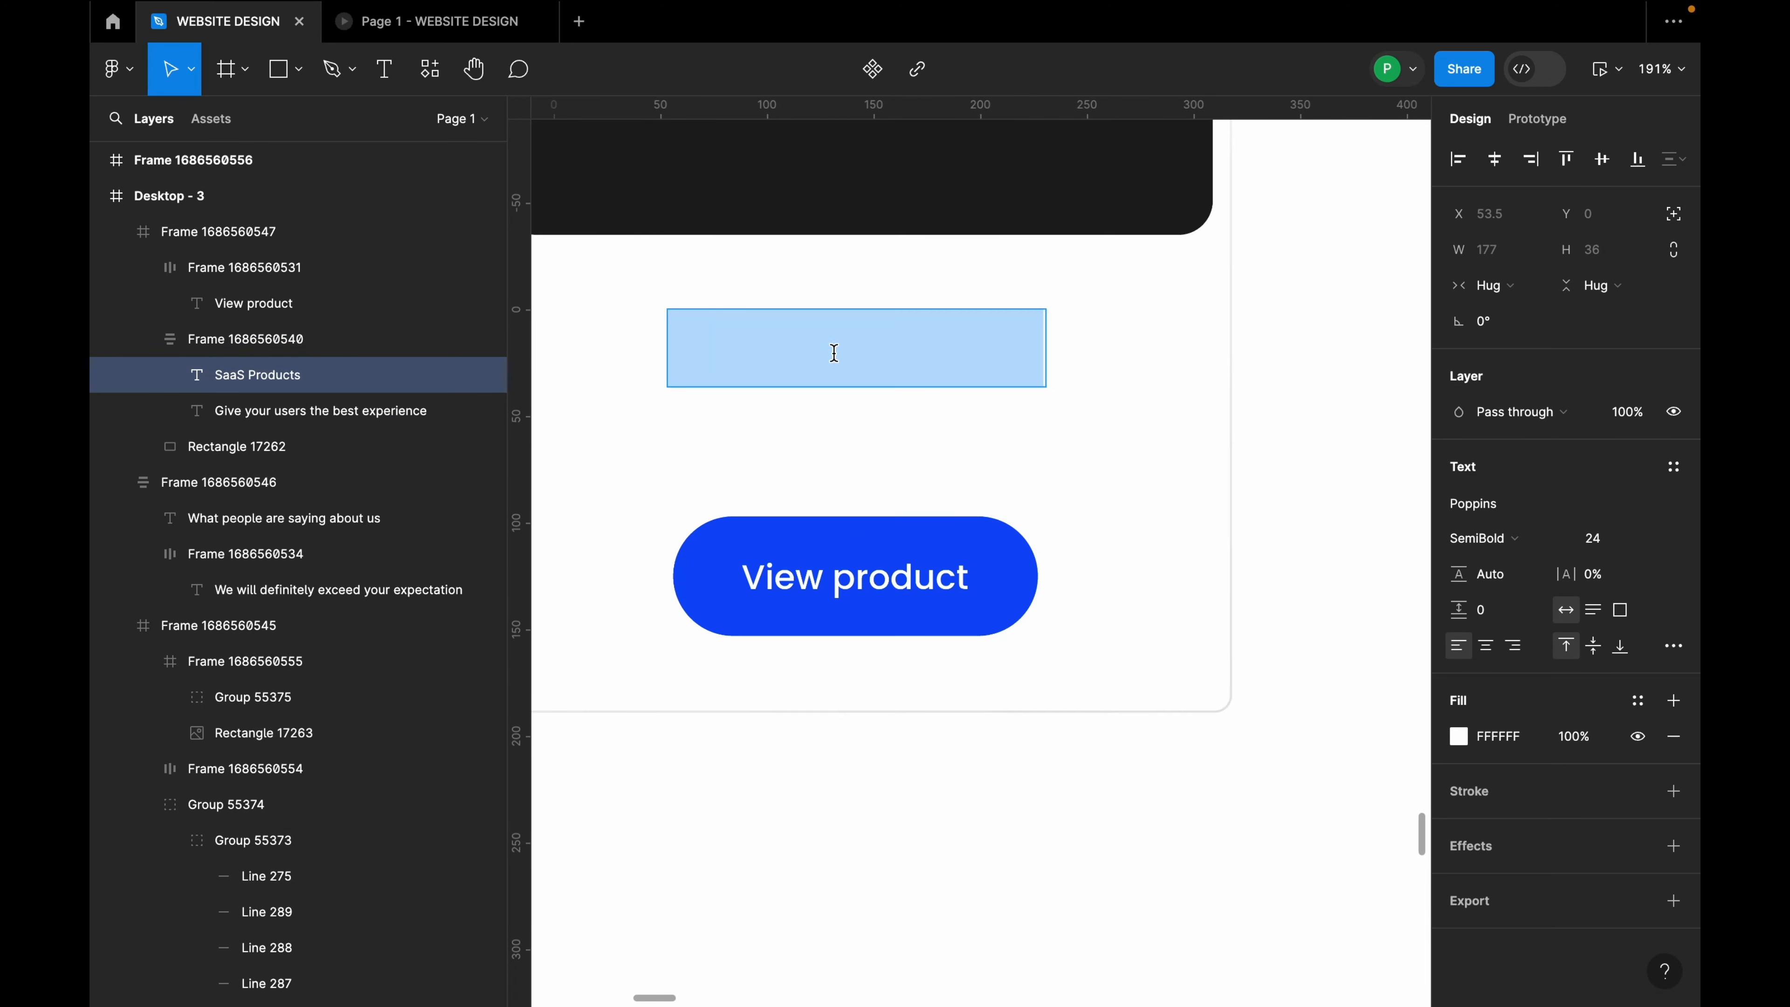
{"action": "type", "text": "Mobile"}
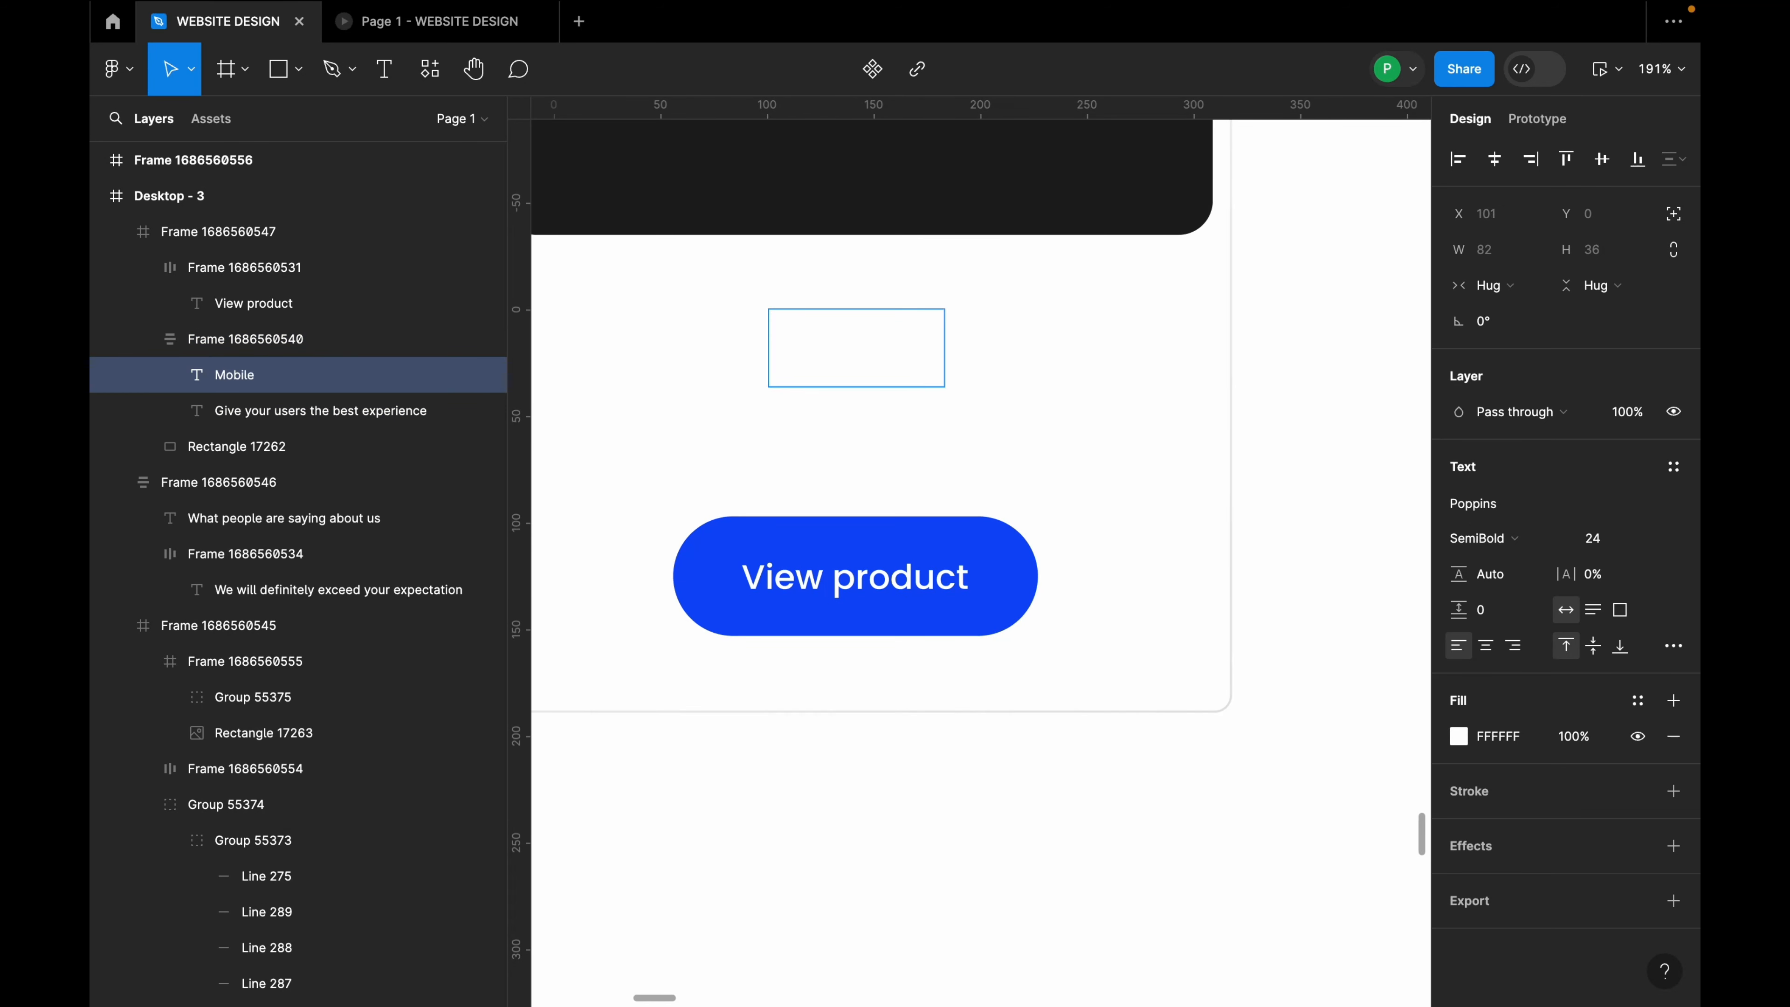
{"action": "type", "text": " App"}
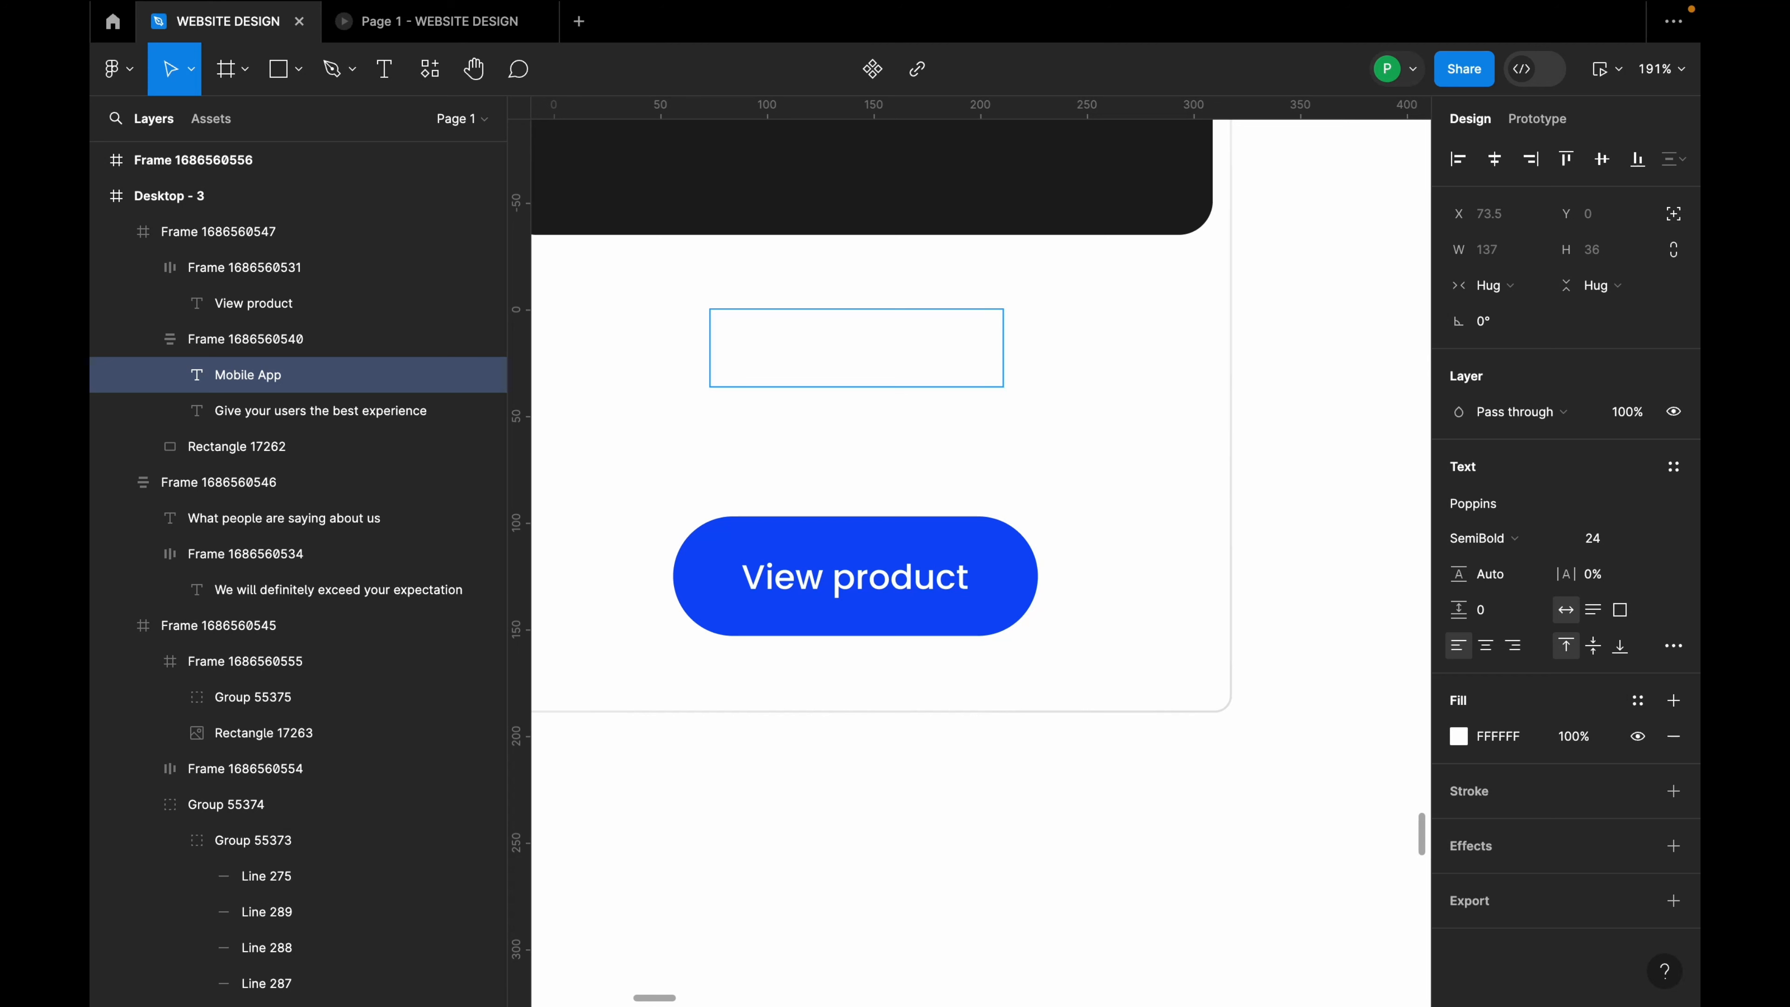
{"action": "type", "text": " design"}
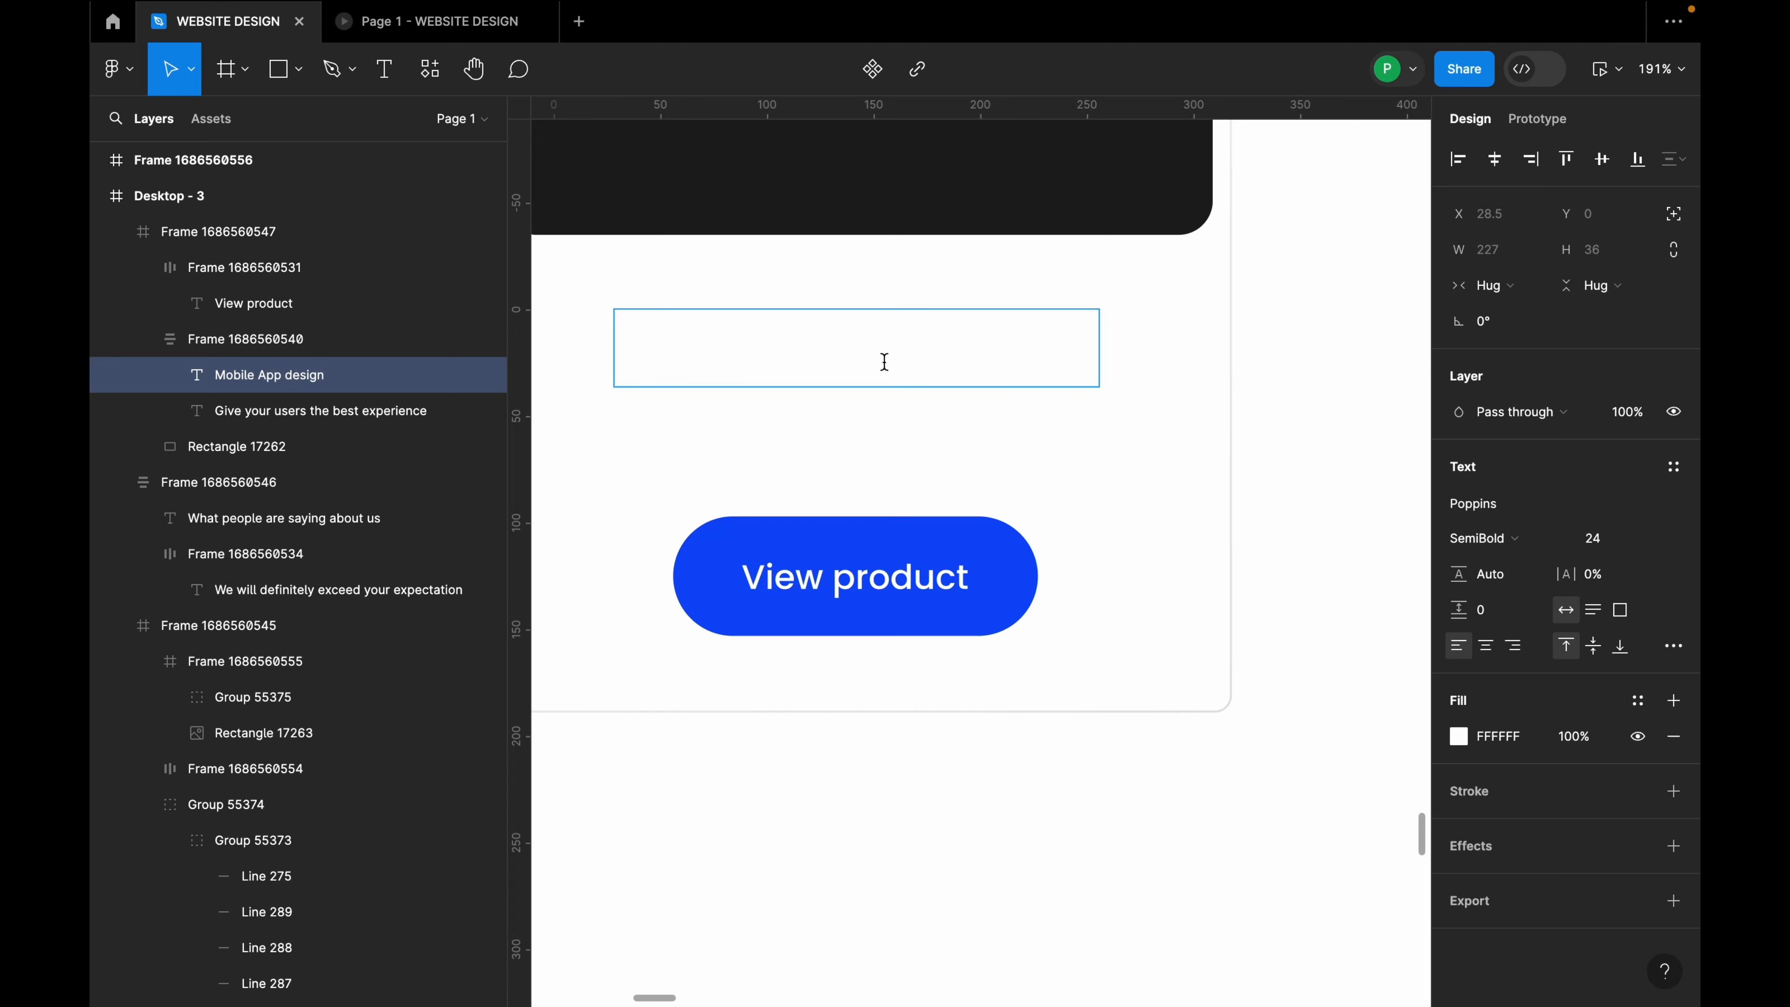
Step: Colour the title text 1E1E1E at 100% opacity
{"action": "triple_click", "coordinate": [885, 361]}
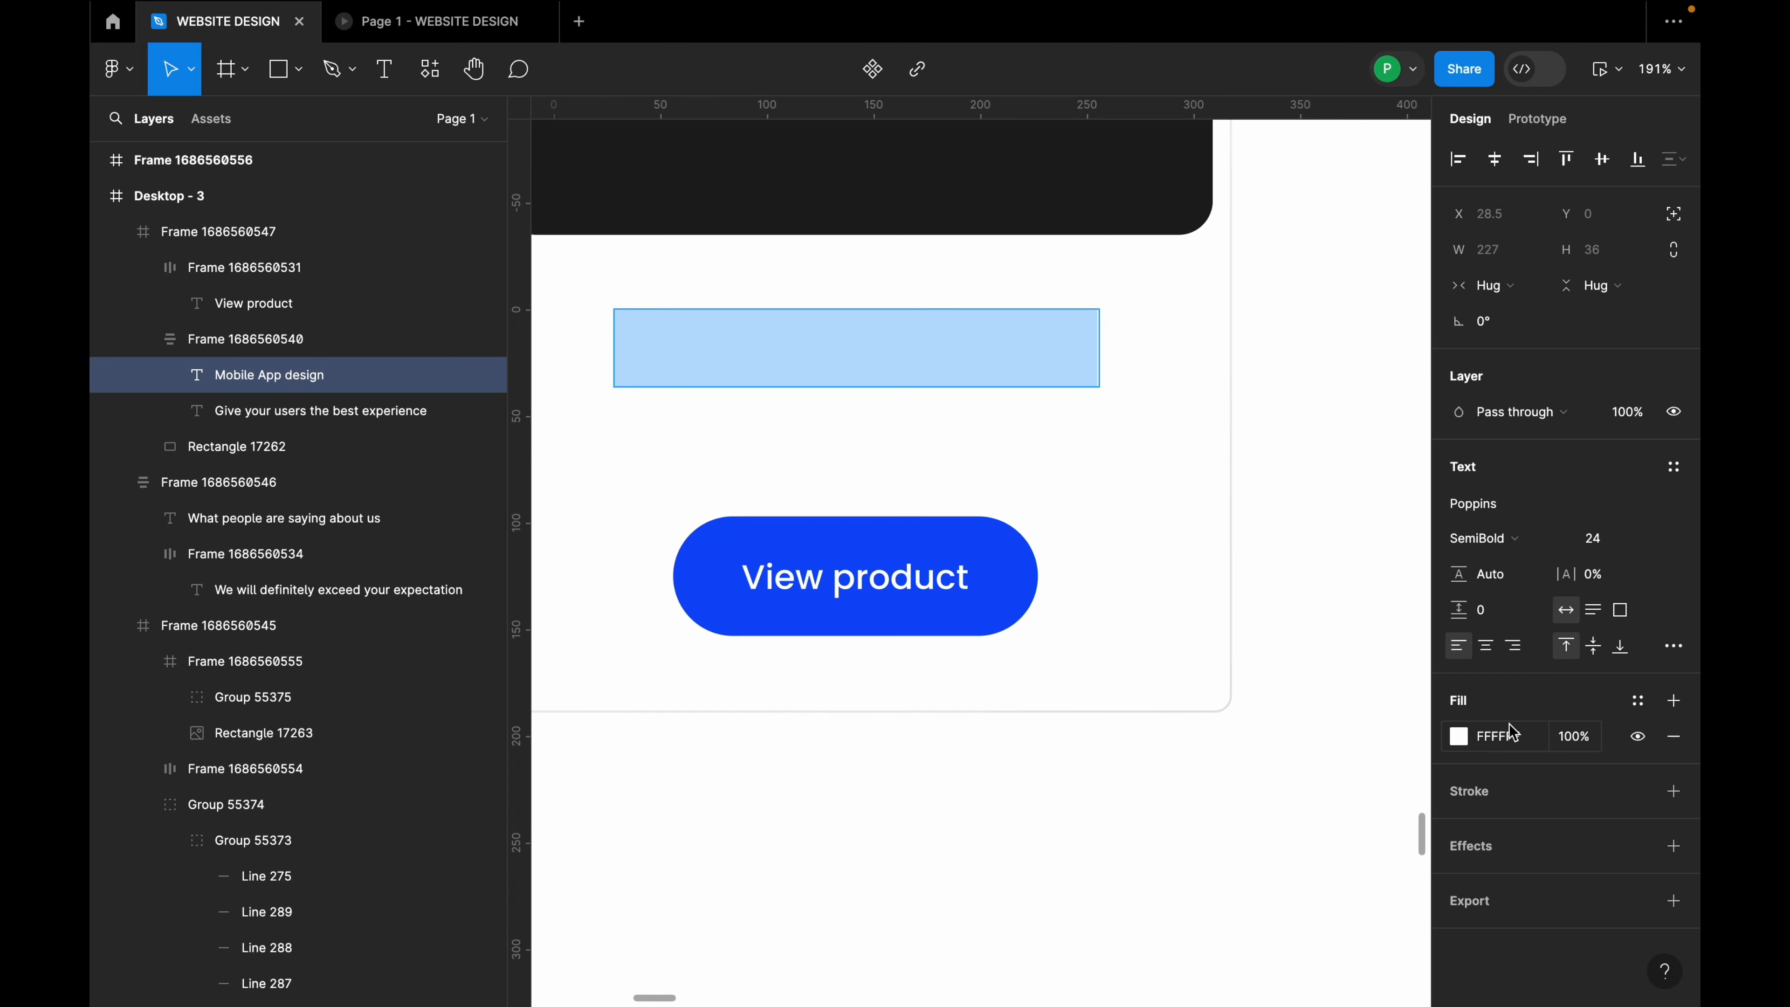
{"action": "left_click", "coordinate": [1459, 737]}
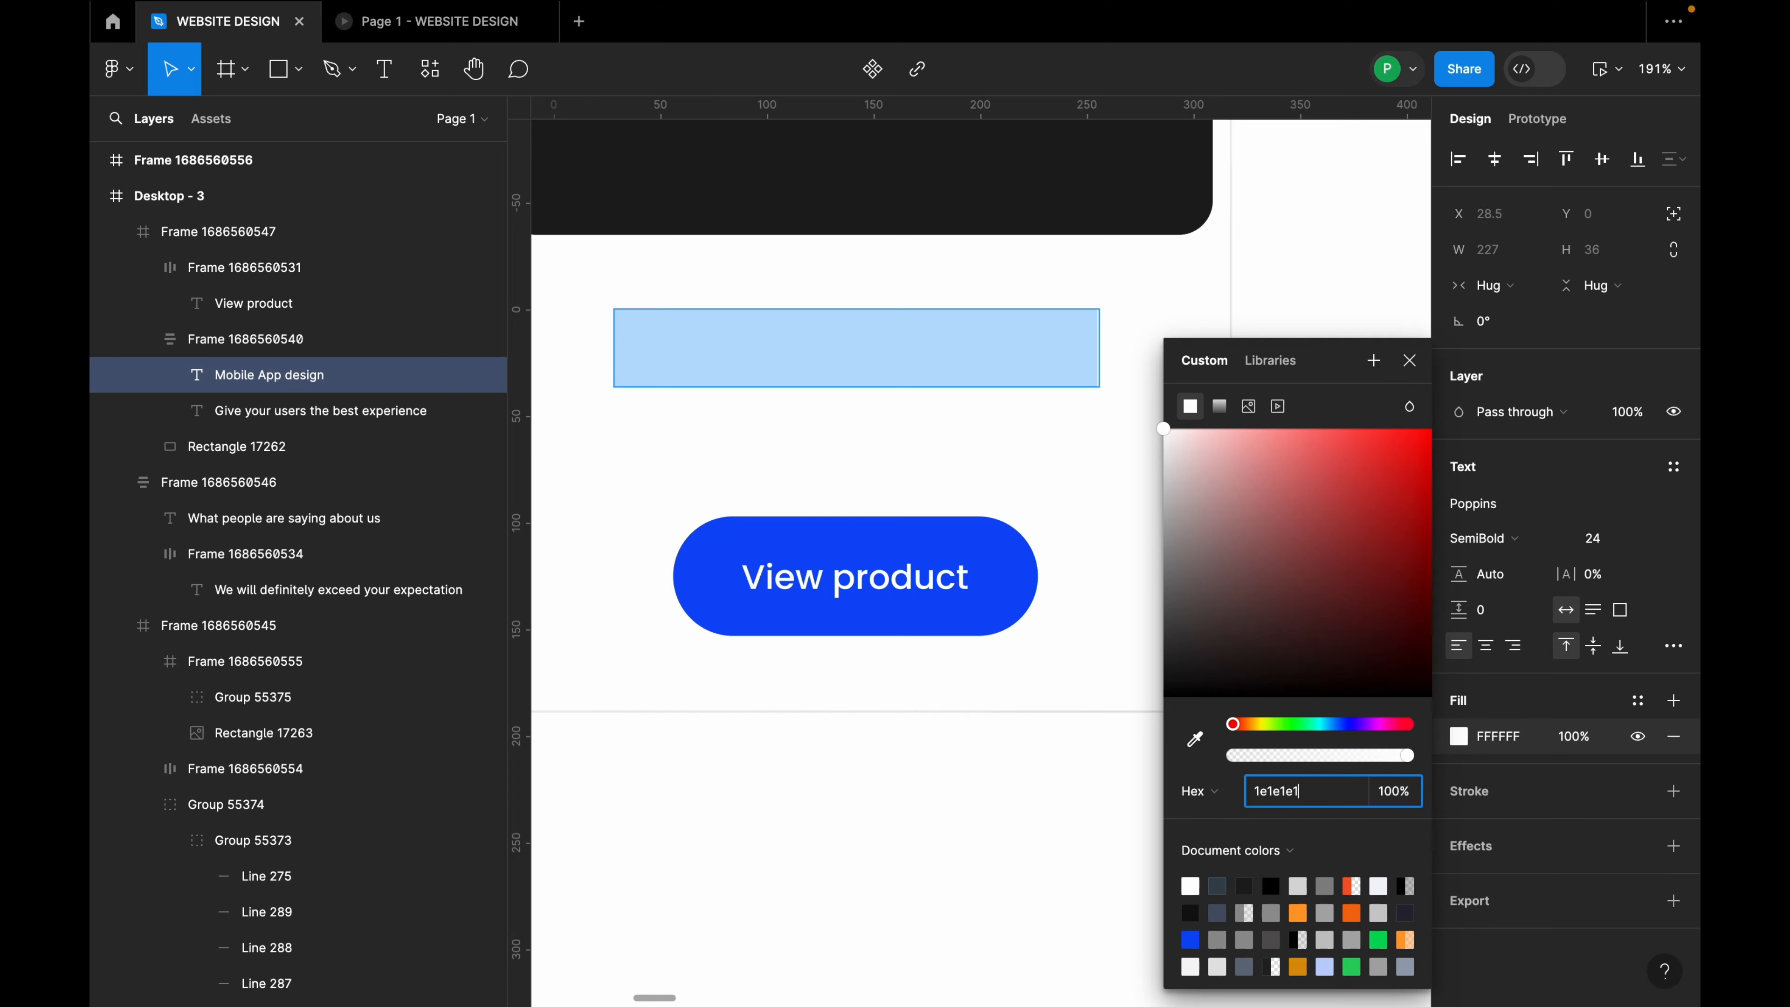
{"action": "type", "text": "1e1e1e1"}
{"action": "key", "text": "Return"}
{"action": "left_click_drag", "start_coordinate": [1250, 759], "coordinate": [1406, 752]}
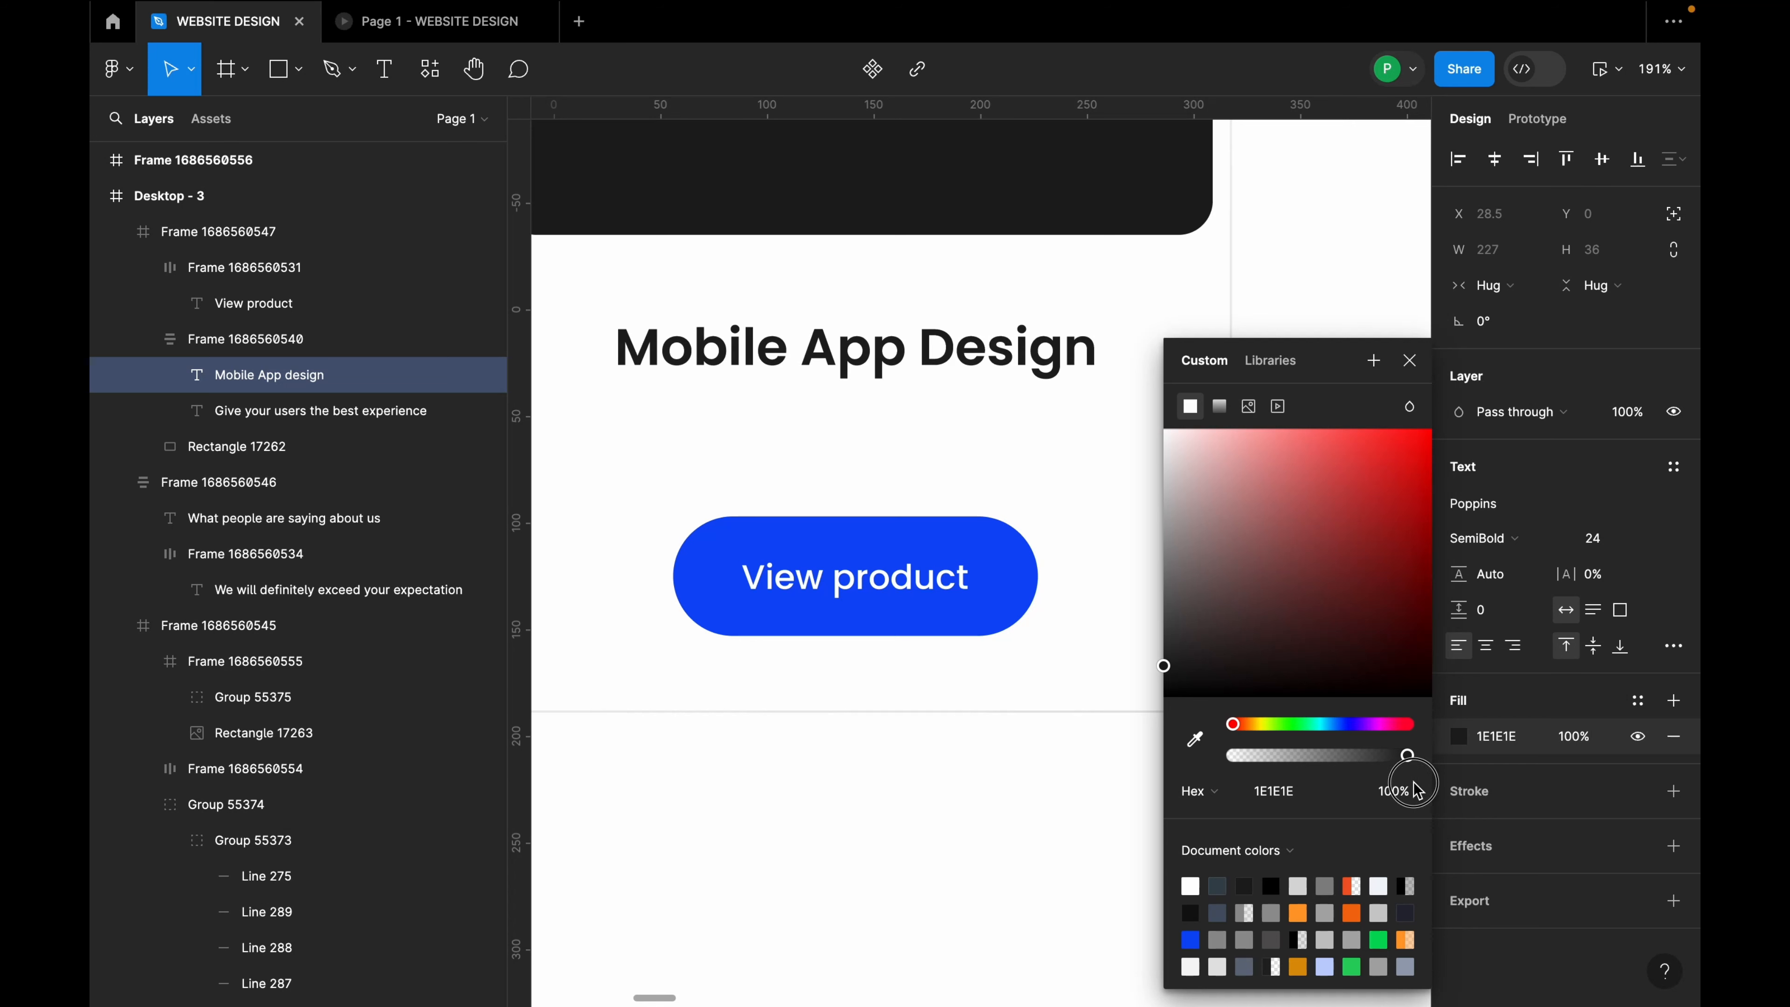
{"action": "left_click", "coordinate": [1059, 428]}
Step: Ungroup the frame wrapping the title and subtitle
{"action": "scroll", "coordinate": [1128, 465], "scroll_direction": "down", "scroll_amount": 3}
{"action": "left_click", "coordinate": [979, 396]}
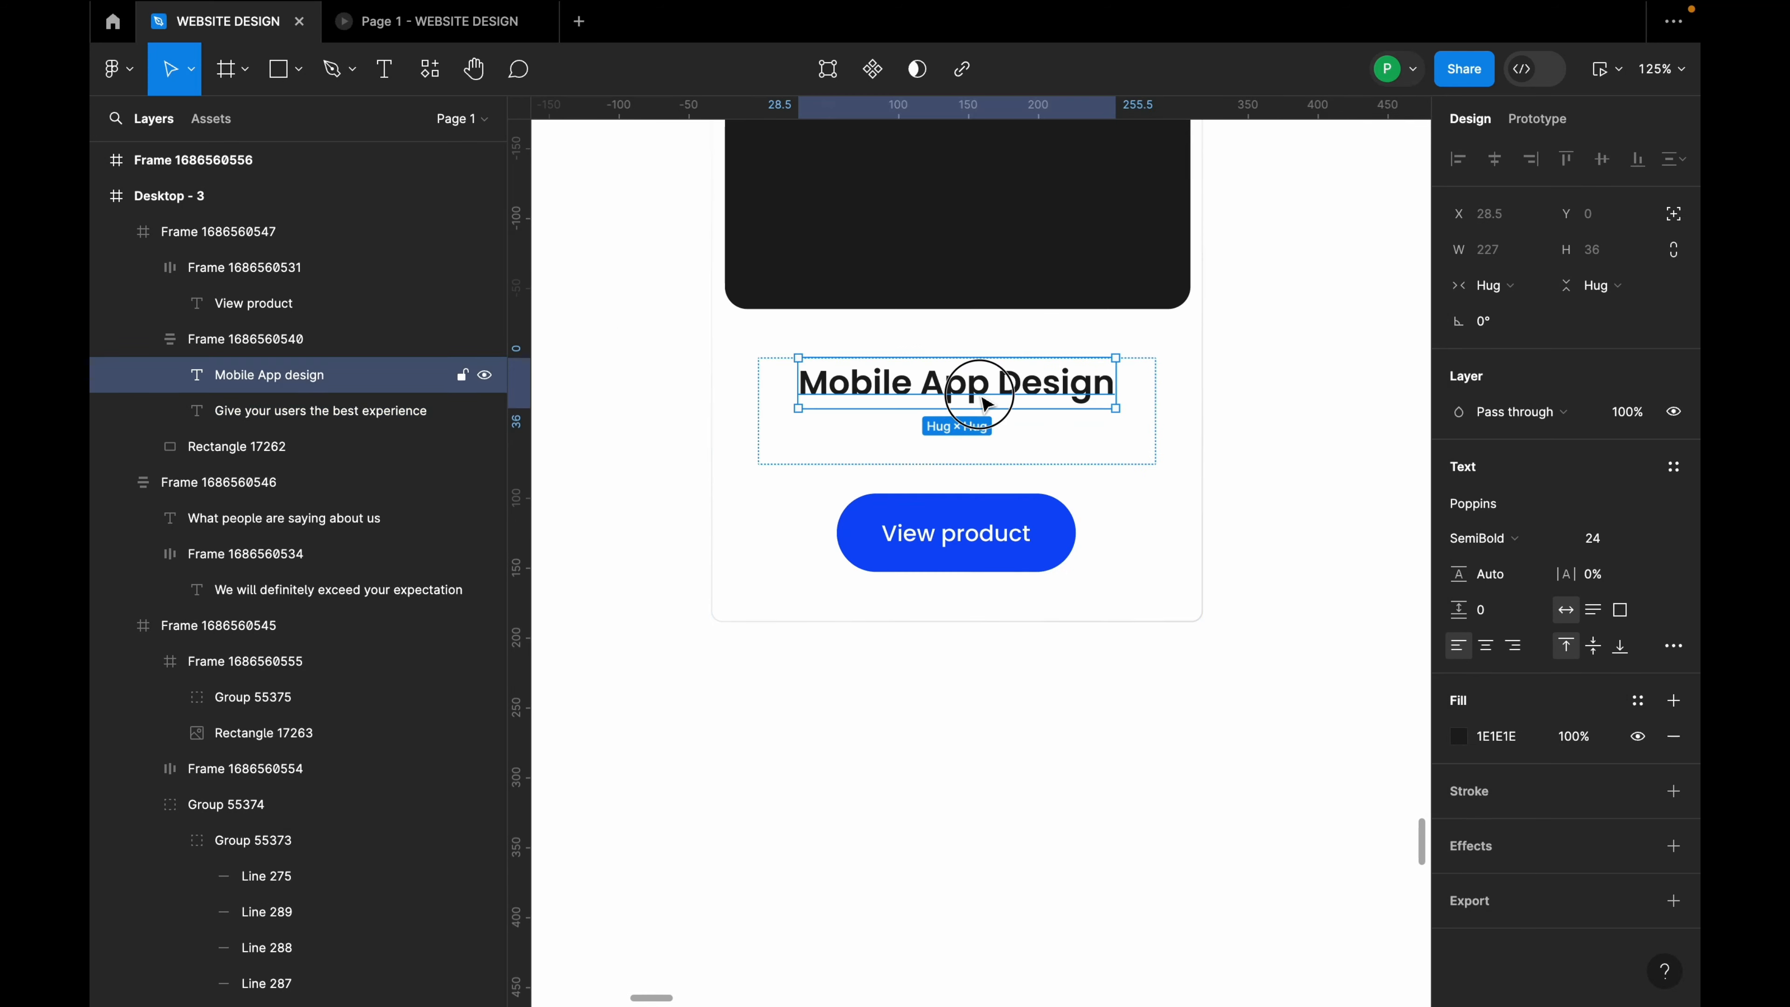
{"action": "left_click", "coordinate": [1132, 415]}
{"action": "right_click", "coordinate": [1137, 424]}
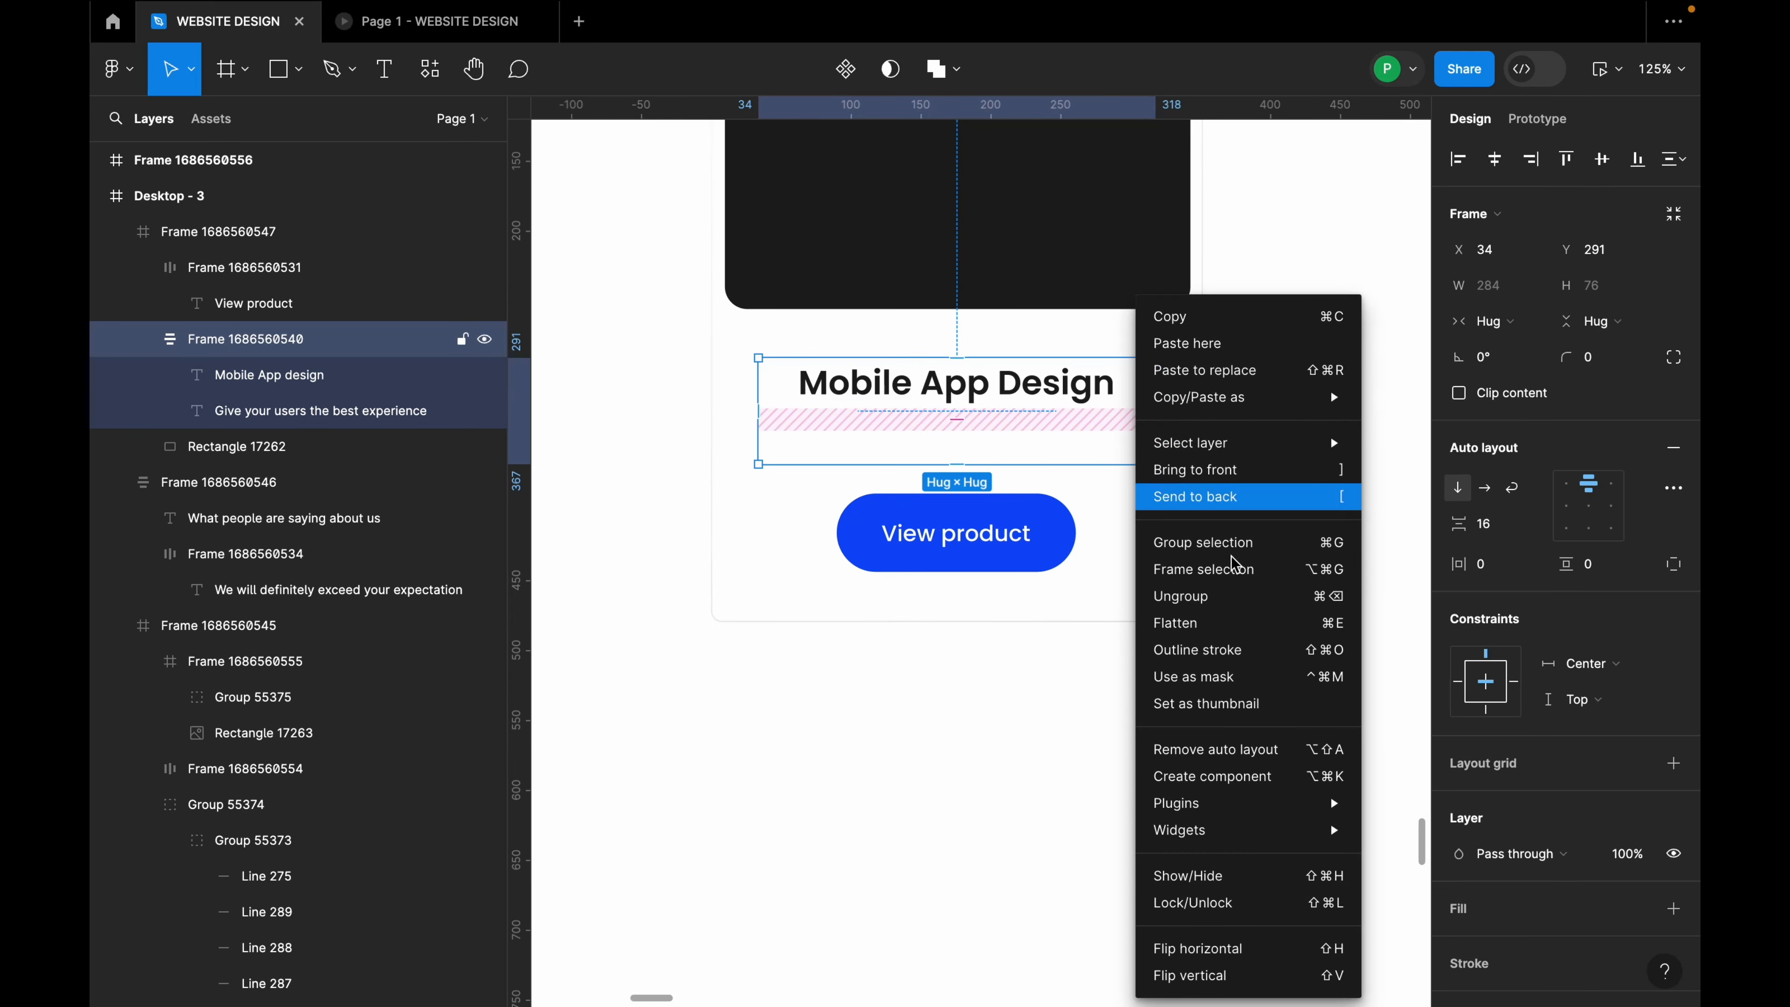
{"action": "left_click", "coordinate": [1213, 600]}
Step: Make the white subtitle text dark 1E1E1E at 100% opacity
{"action": "double_click", "coordinate": [1098, 454]}
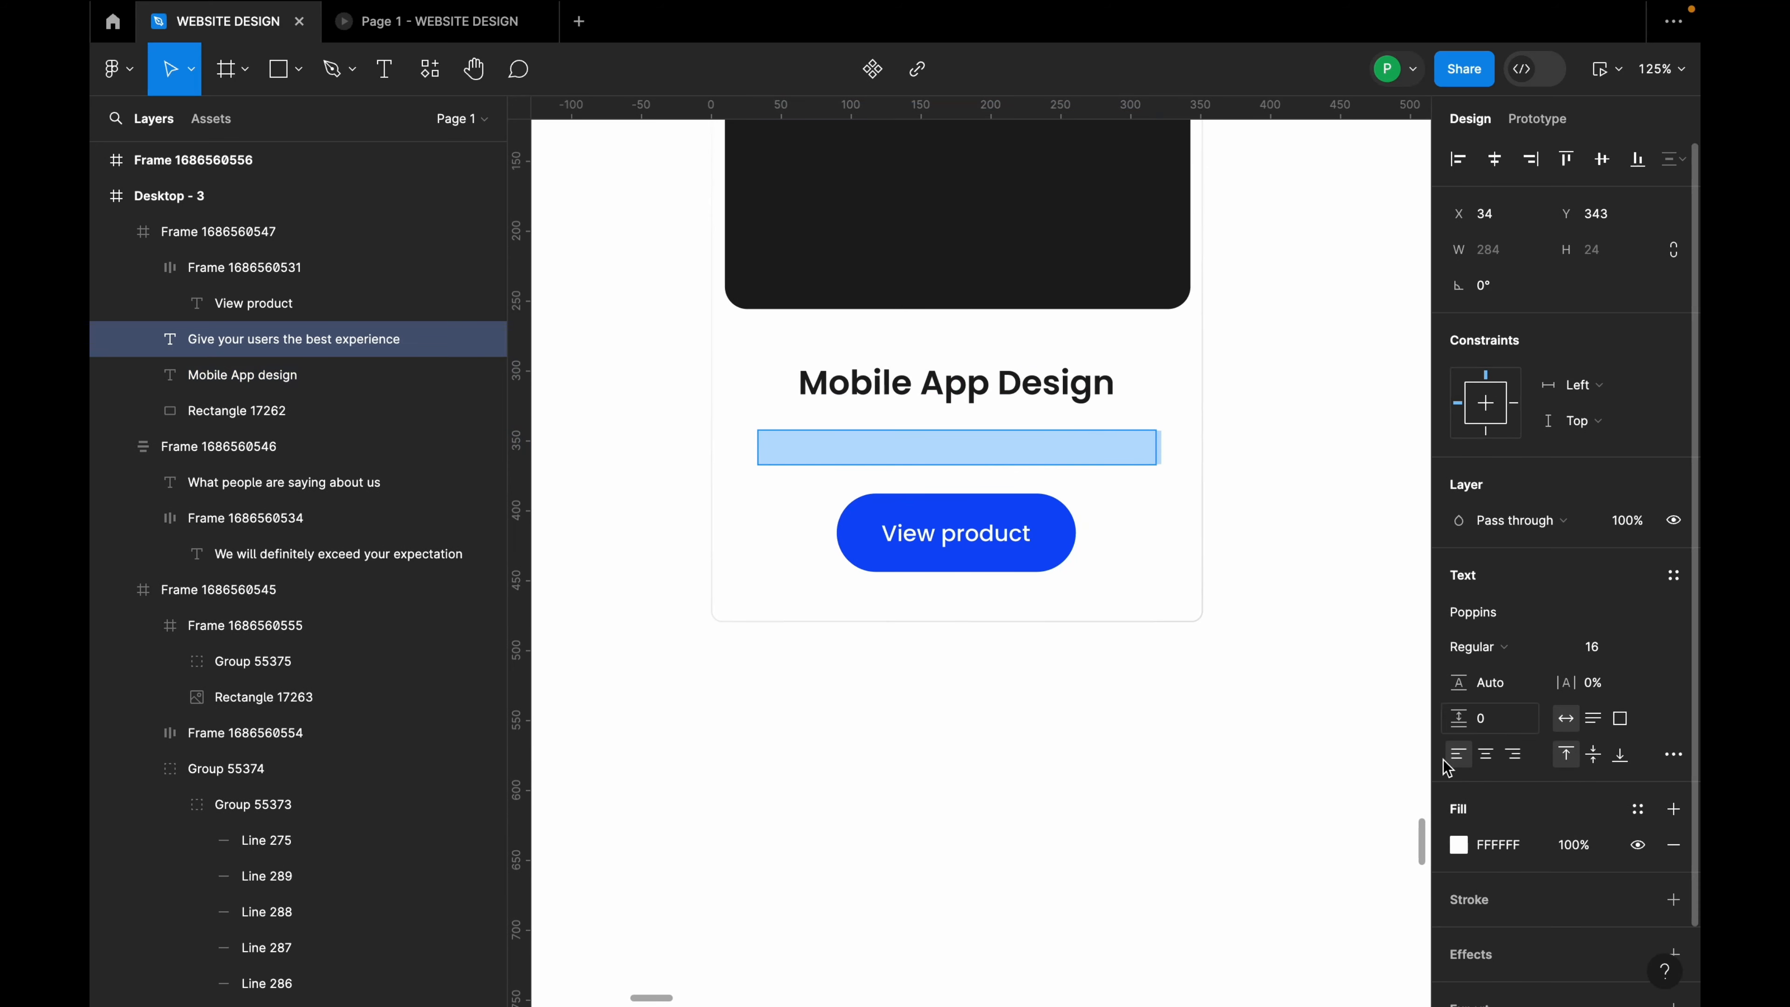
{"action": "left_click", "coordinate": [1456, 844]}
{"action": "left_click_drag", "start_coordinate": [1209, 626], "coordinate": [1158, 704]}
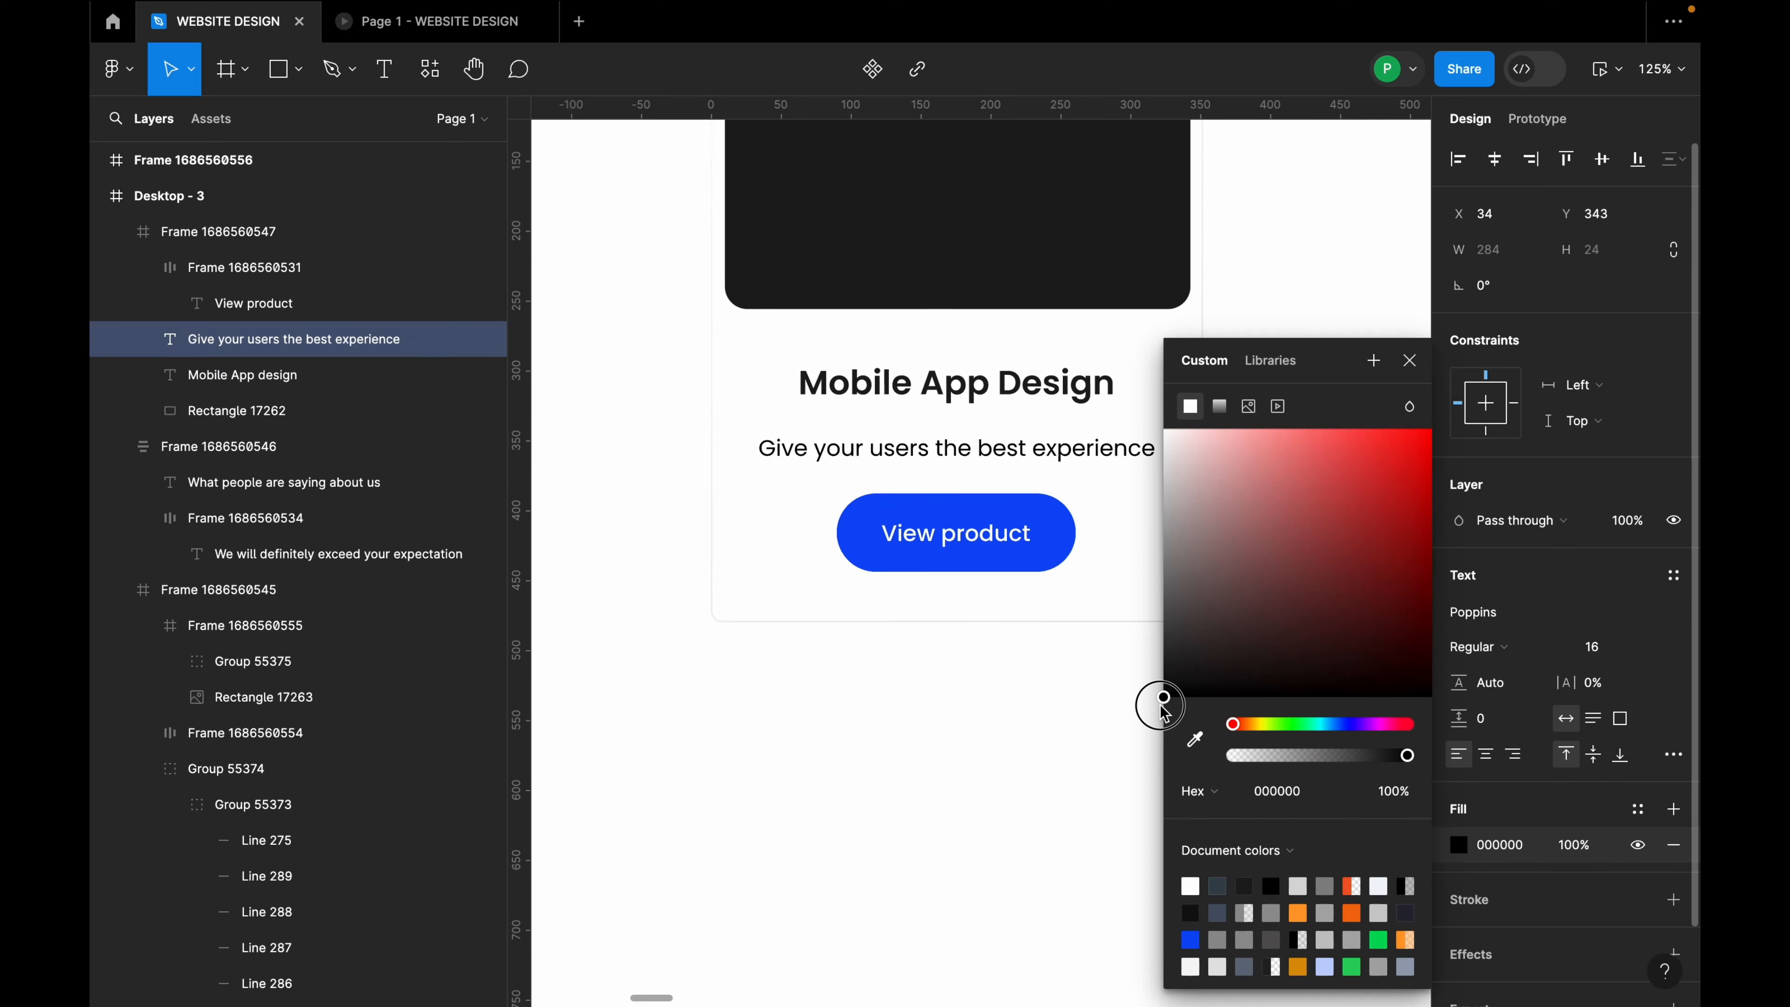
{"action": "left_click", "coordinate": [1272, 793]}
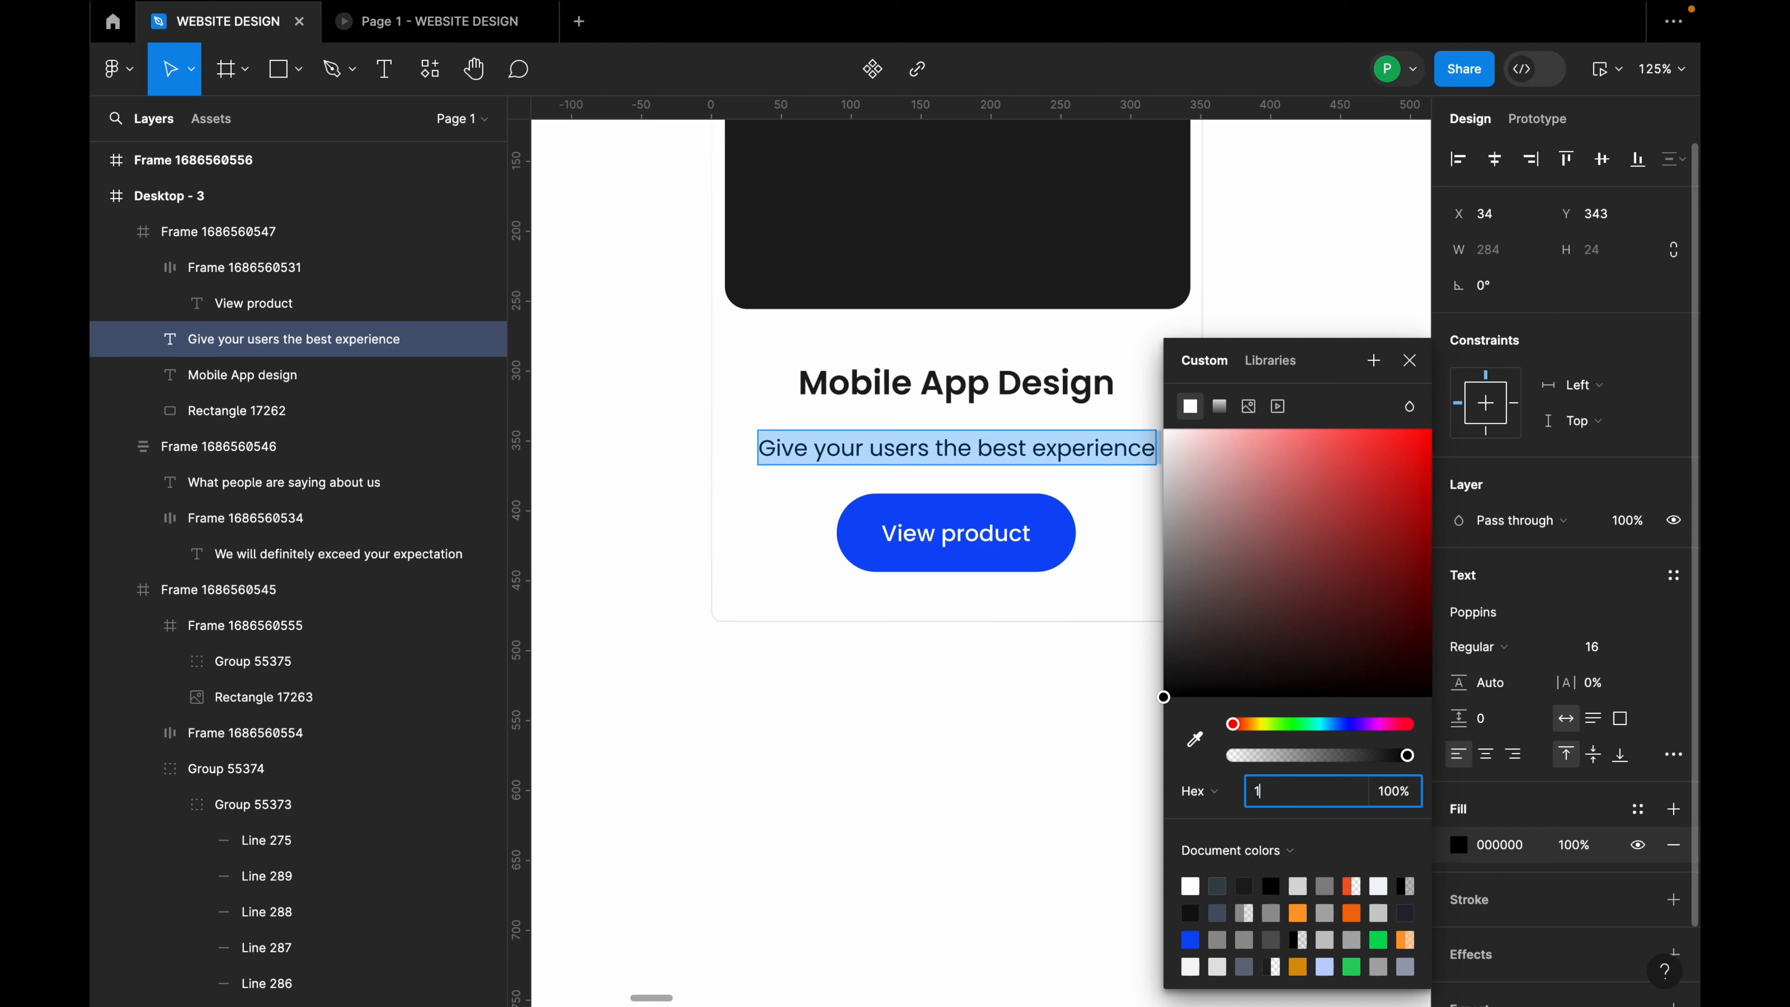
{"action": "left_click", "coordinate": [1200, 790]}
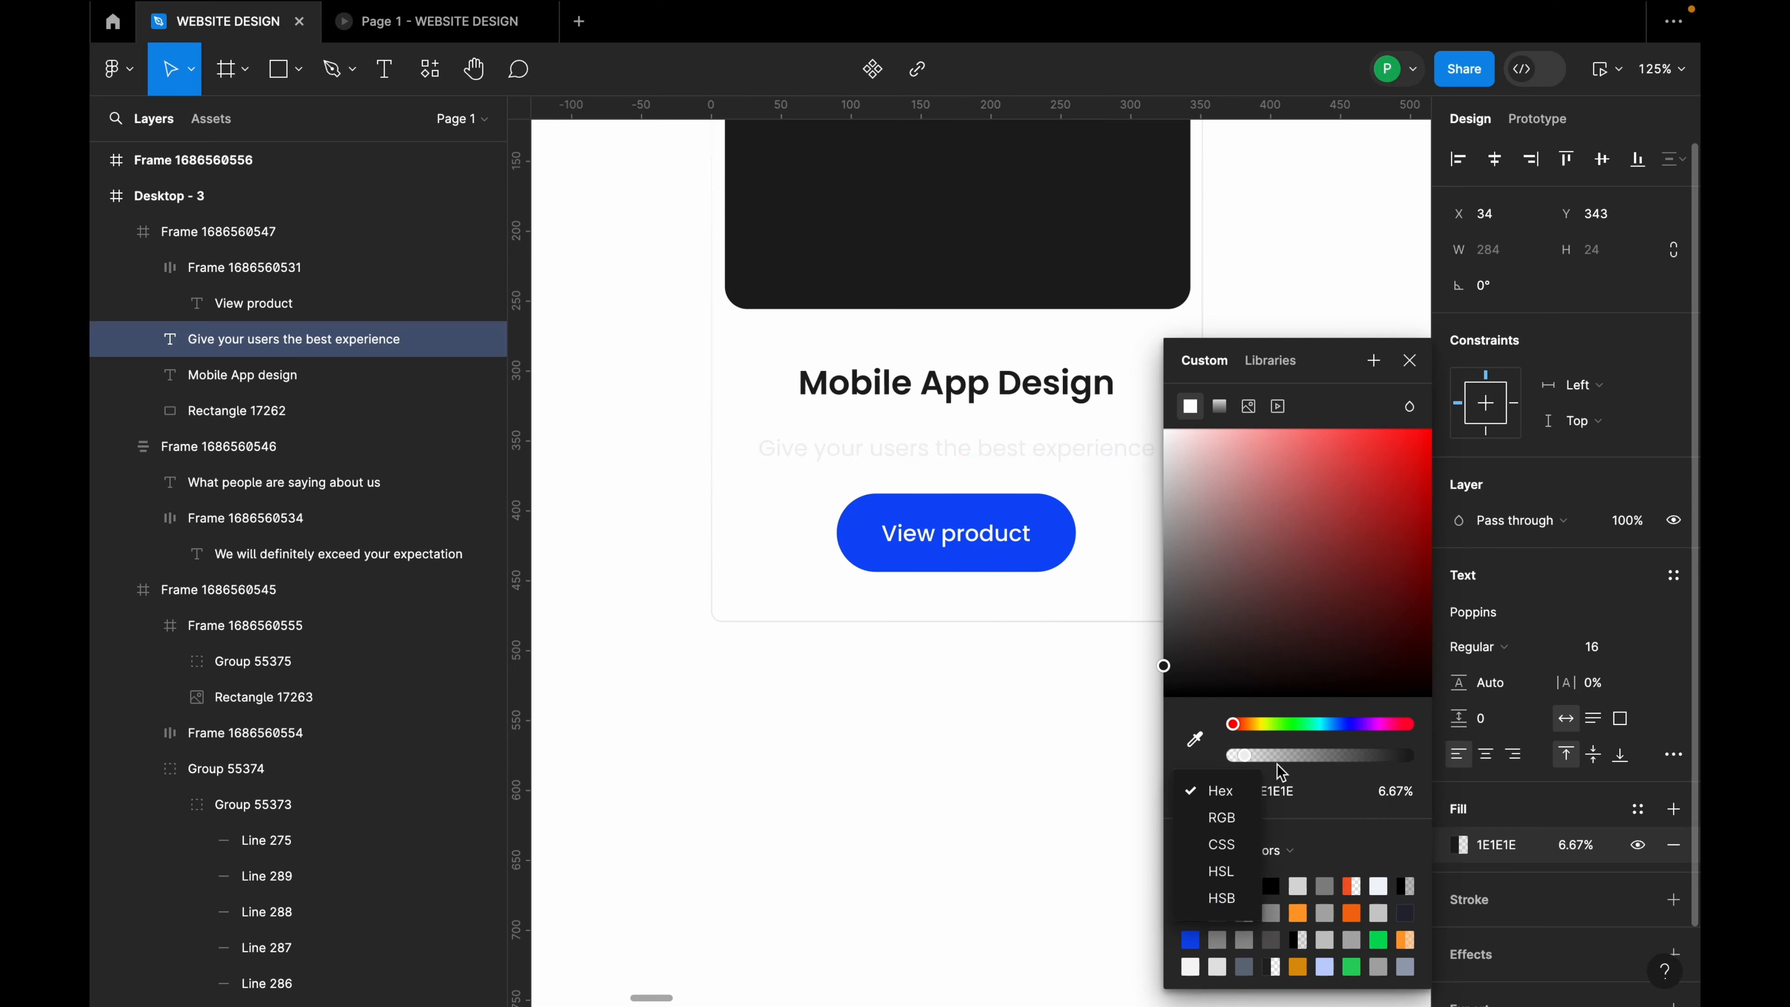
{"action": "left_click", "coordinate": [1244, 754]}
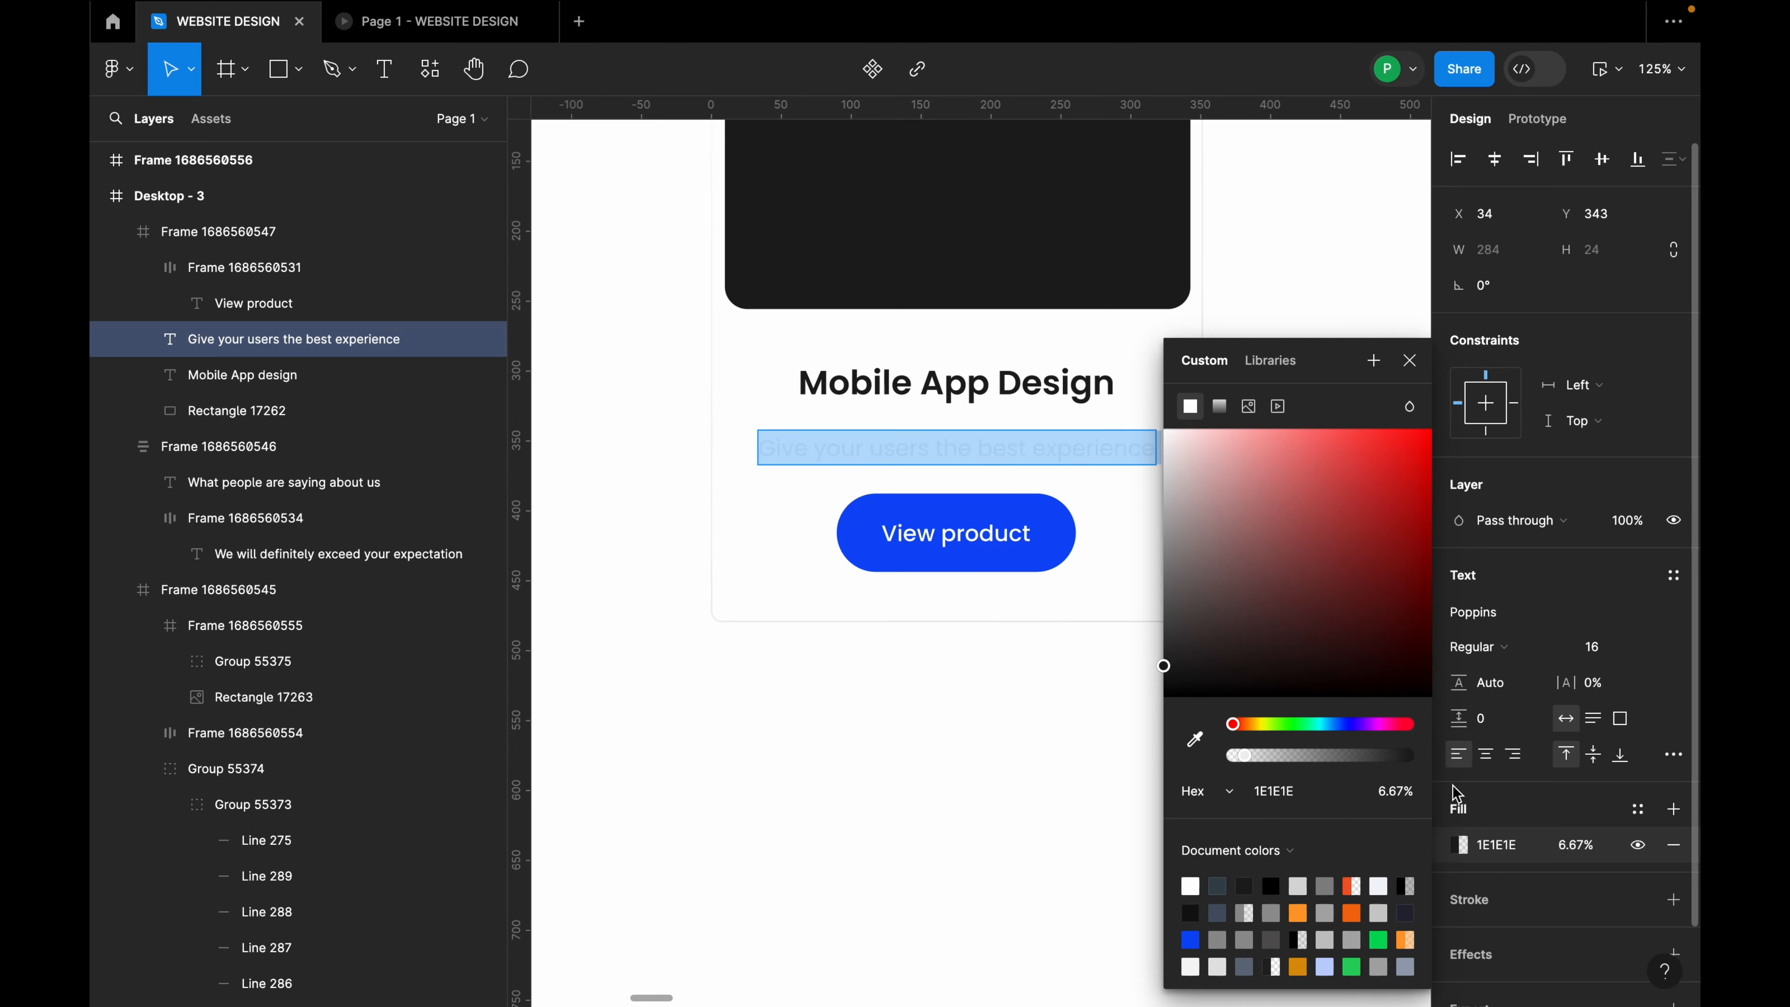
{"action": "left_click_drag", "start_coordinate": [1249, 763], "coordinate": [1453, 784]}
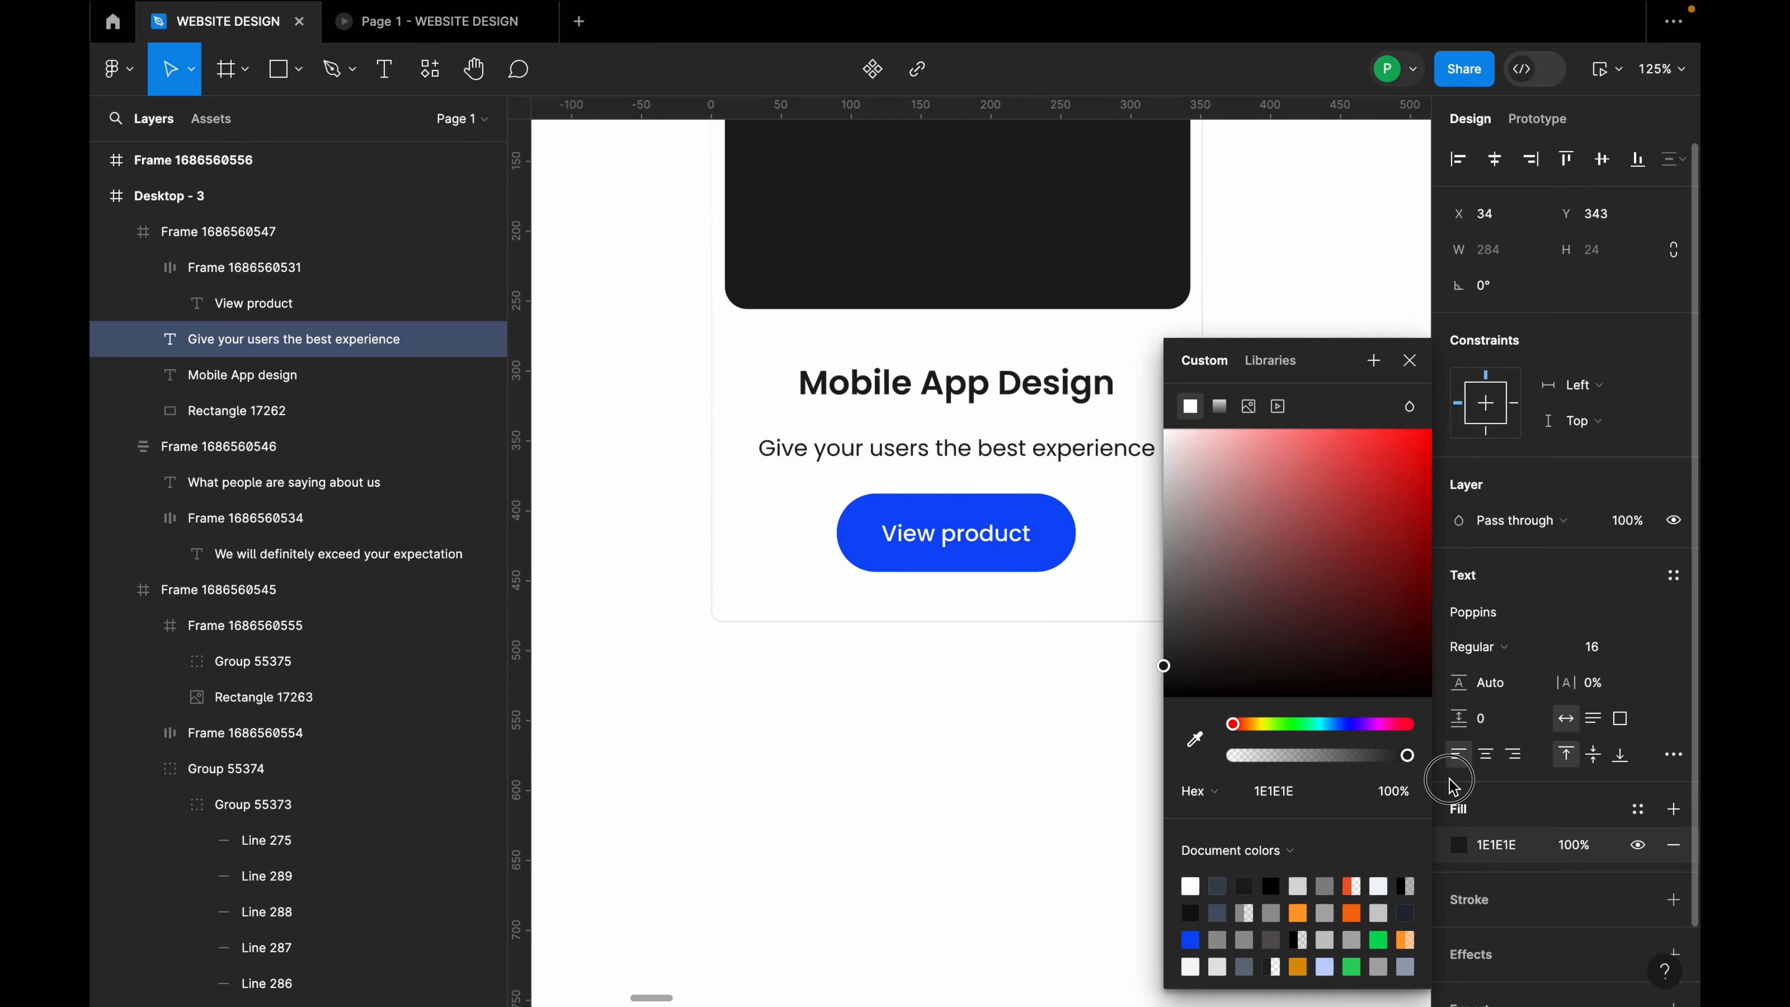
{"action": "left_click", "coordinate": [1409, 361]}
Step: Reduce the 'Mobile App Design' title to font size 16 and shift it right on the card
{"action": "scroll", "coordinate": [956, 422], "scroll_direction": "up", "scroll_amount": 2}
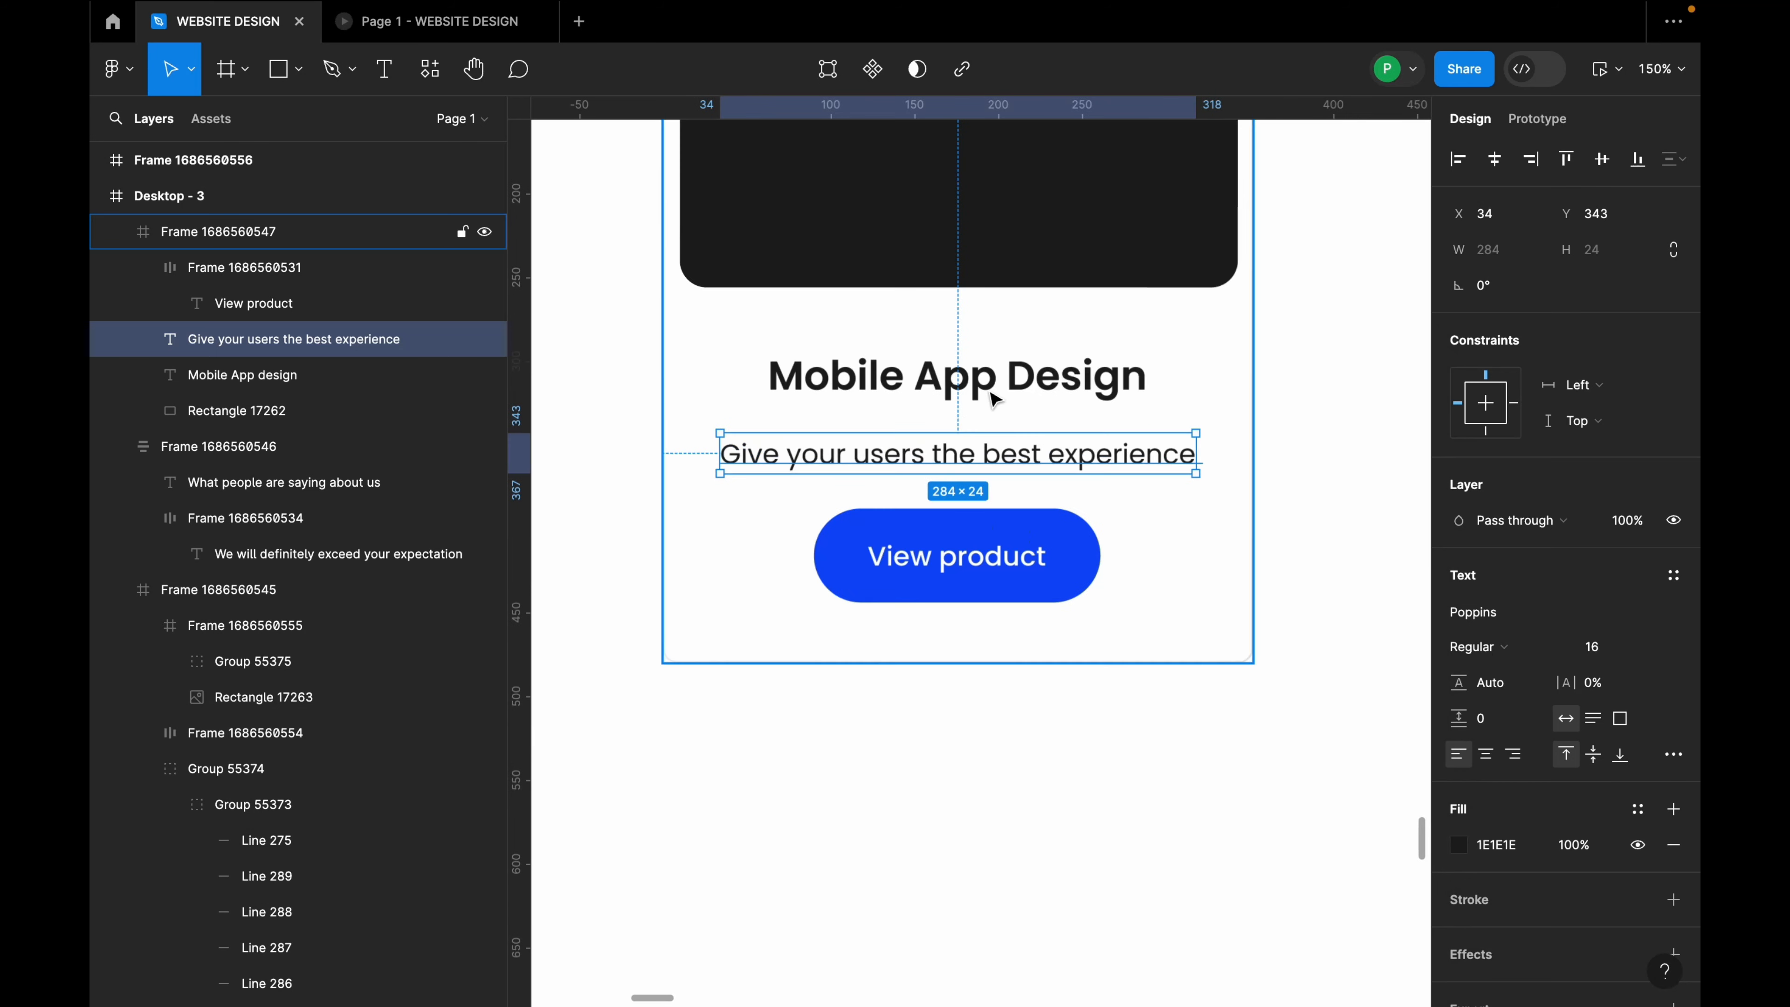
{"action": "left_click", "coordinate": [987, 390]}
{"action": "left_click_drag", "start_coordinate": [987, 389], "coordinate": [1048, 381]}
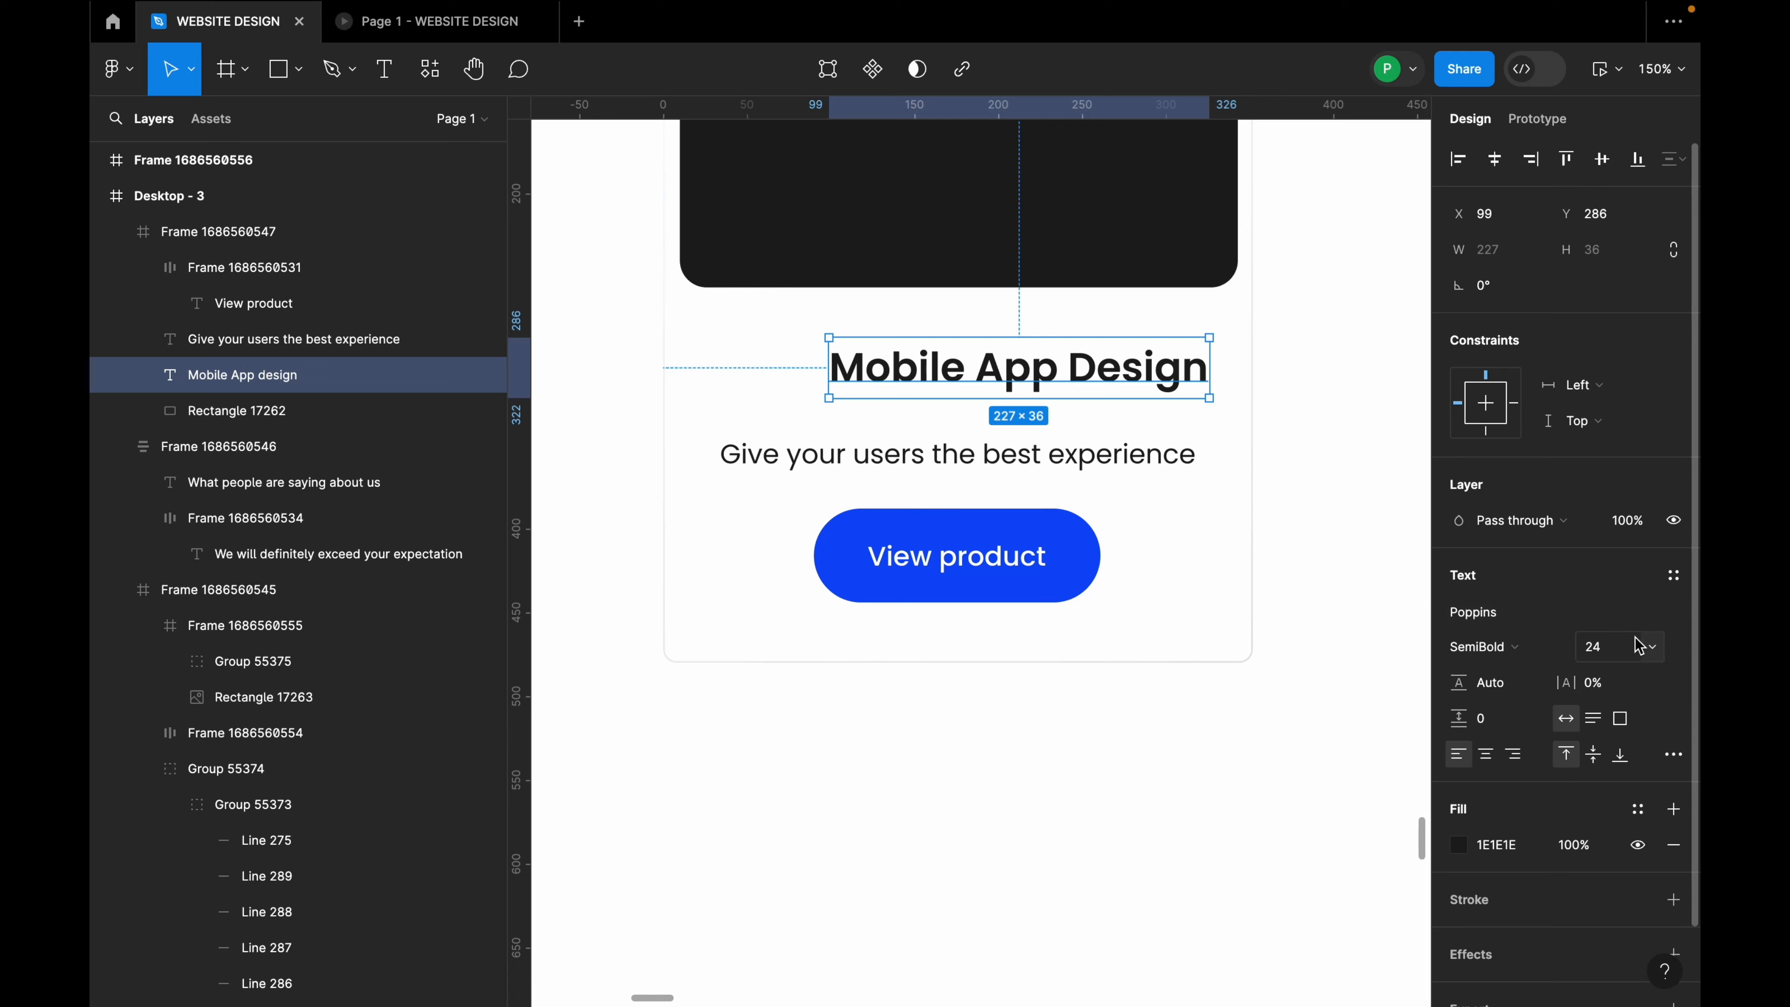
{"action": "left_click", "coordinate": [1647, 649]}
{"action": "left_click", "coordinate": [1618, 593]}
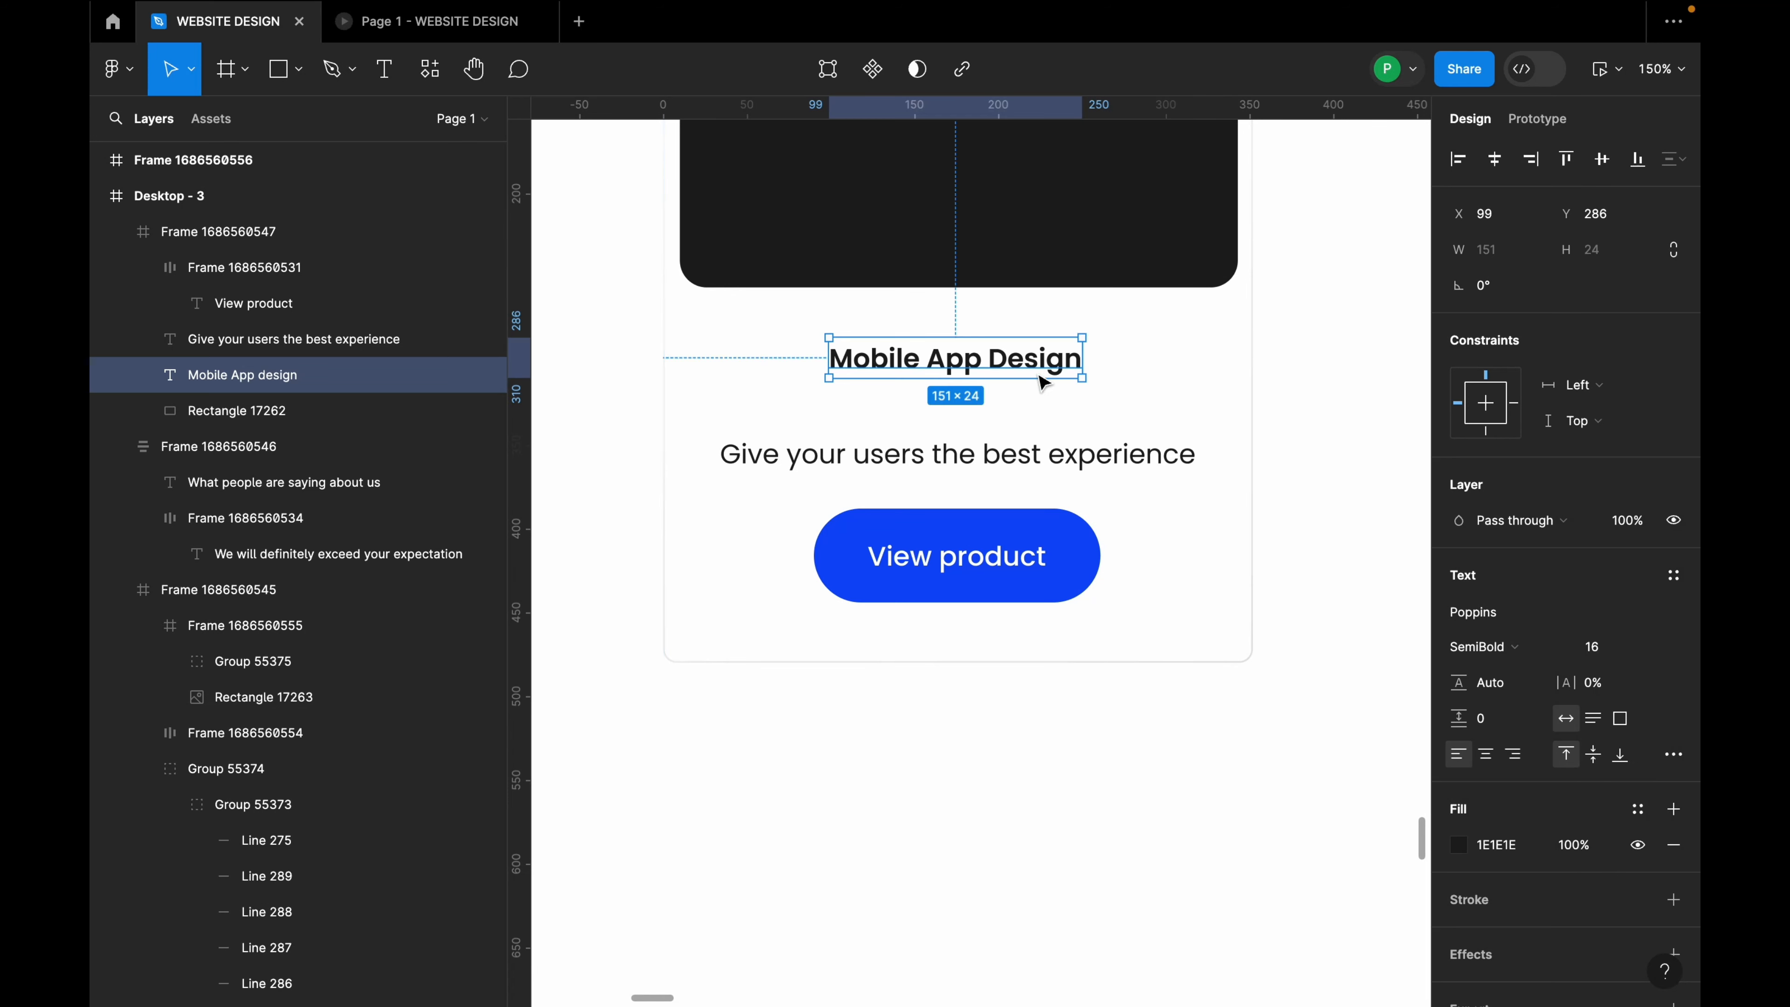
{"action": "left_click_drag", "start_coordinate": [1039, 363], "coordinate": [1110, 367]}
{"action": "left_click", "coordinate": [826, 396]}
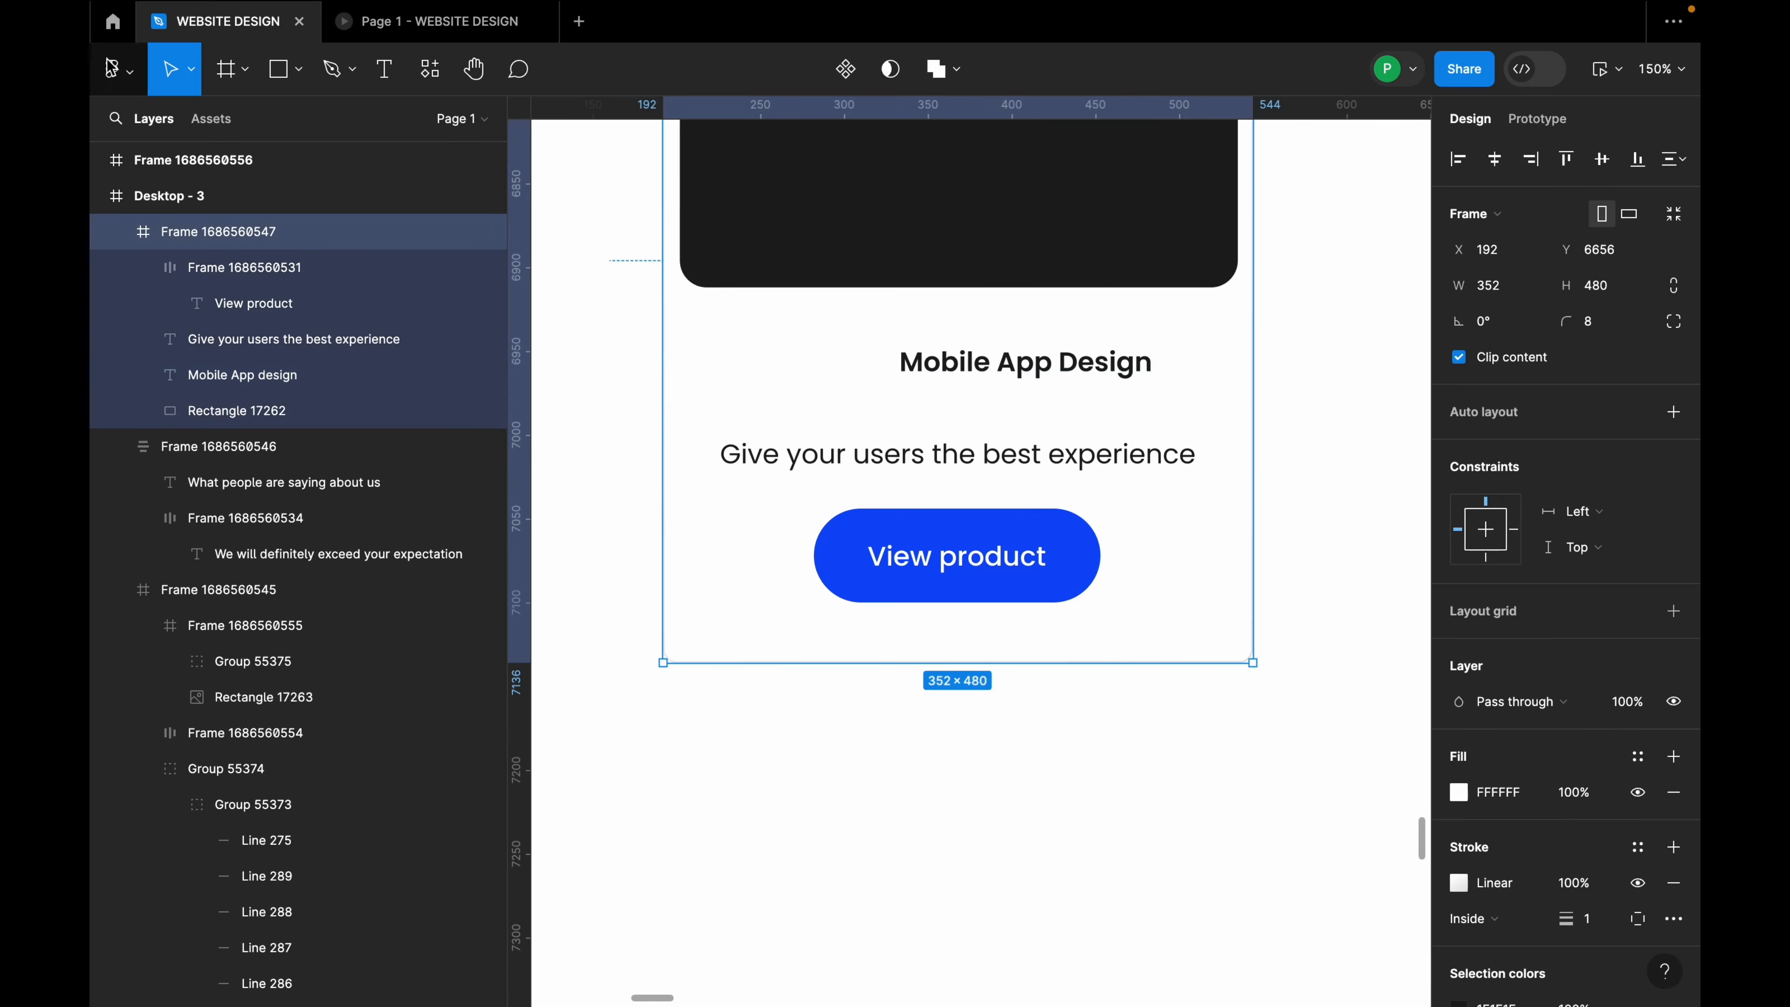
{"action": "left_click", "coordinate": [299, 69]}
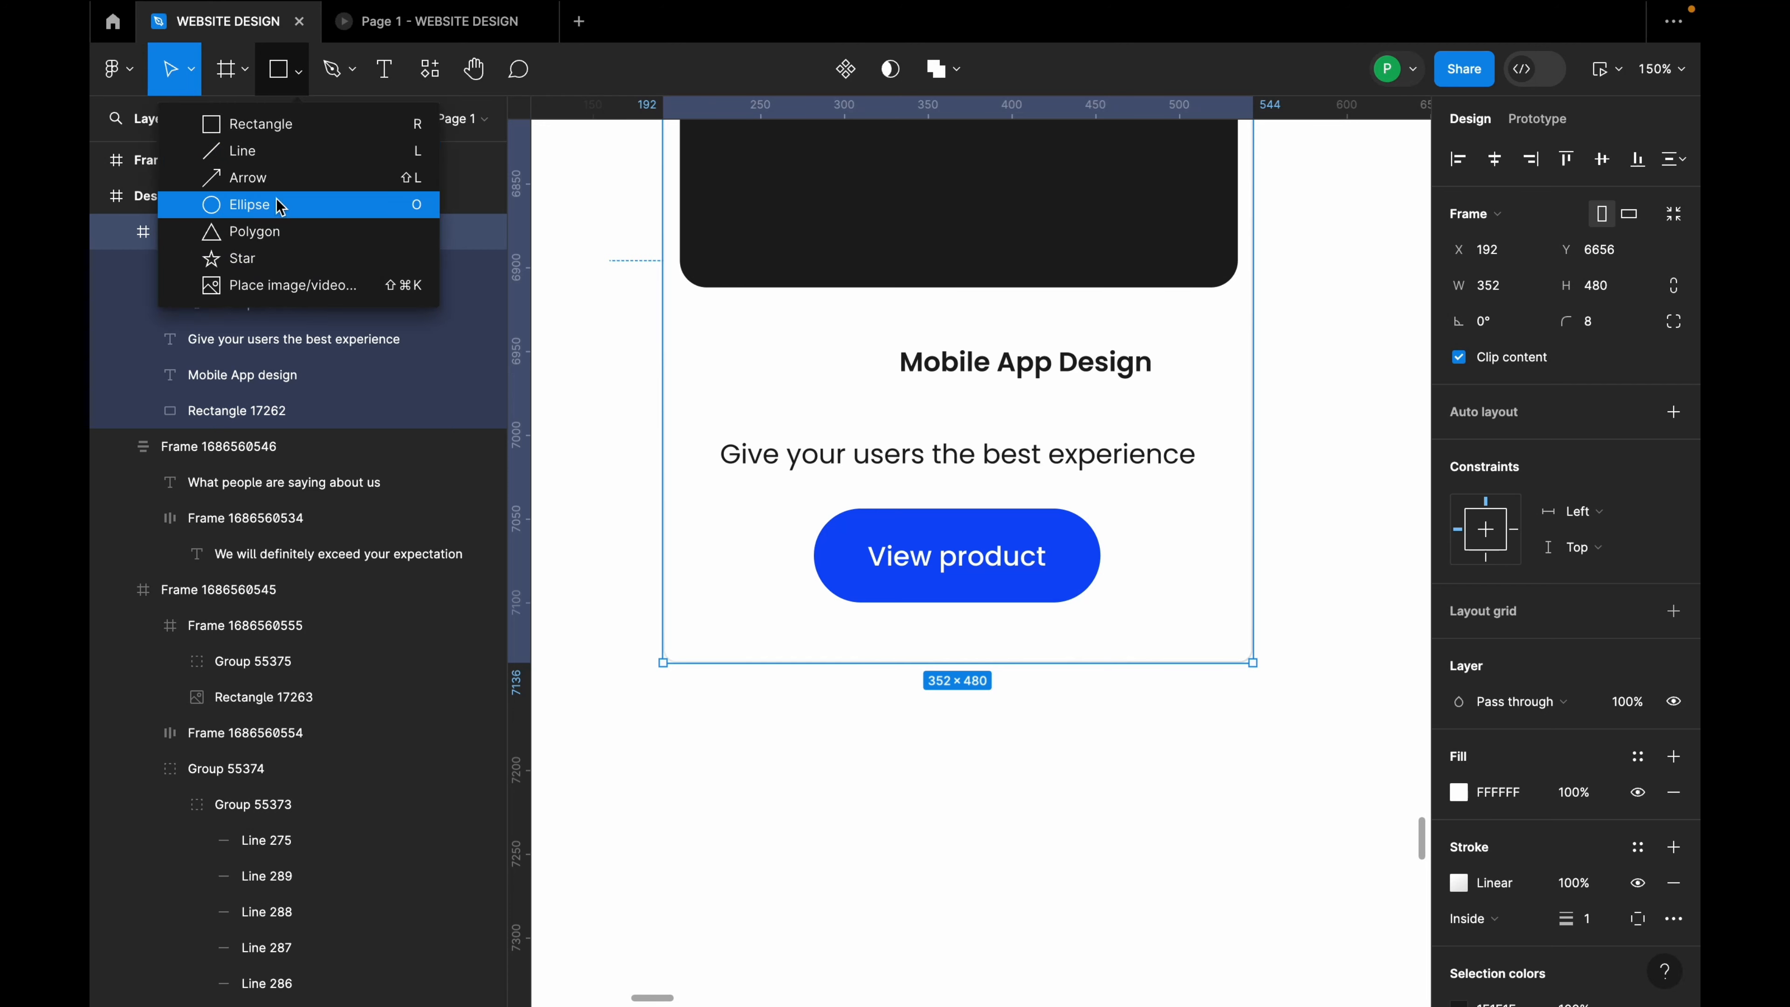
Step: Draw a star left of the Mobile App Design title, shift the title right, and duplicate the star
{"action": "left_click", "coordinate": [274, 258]}
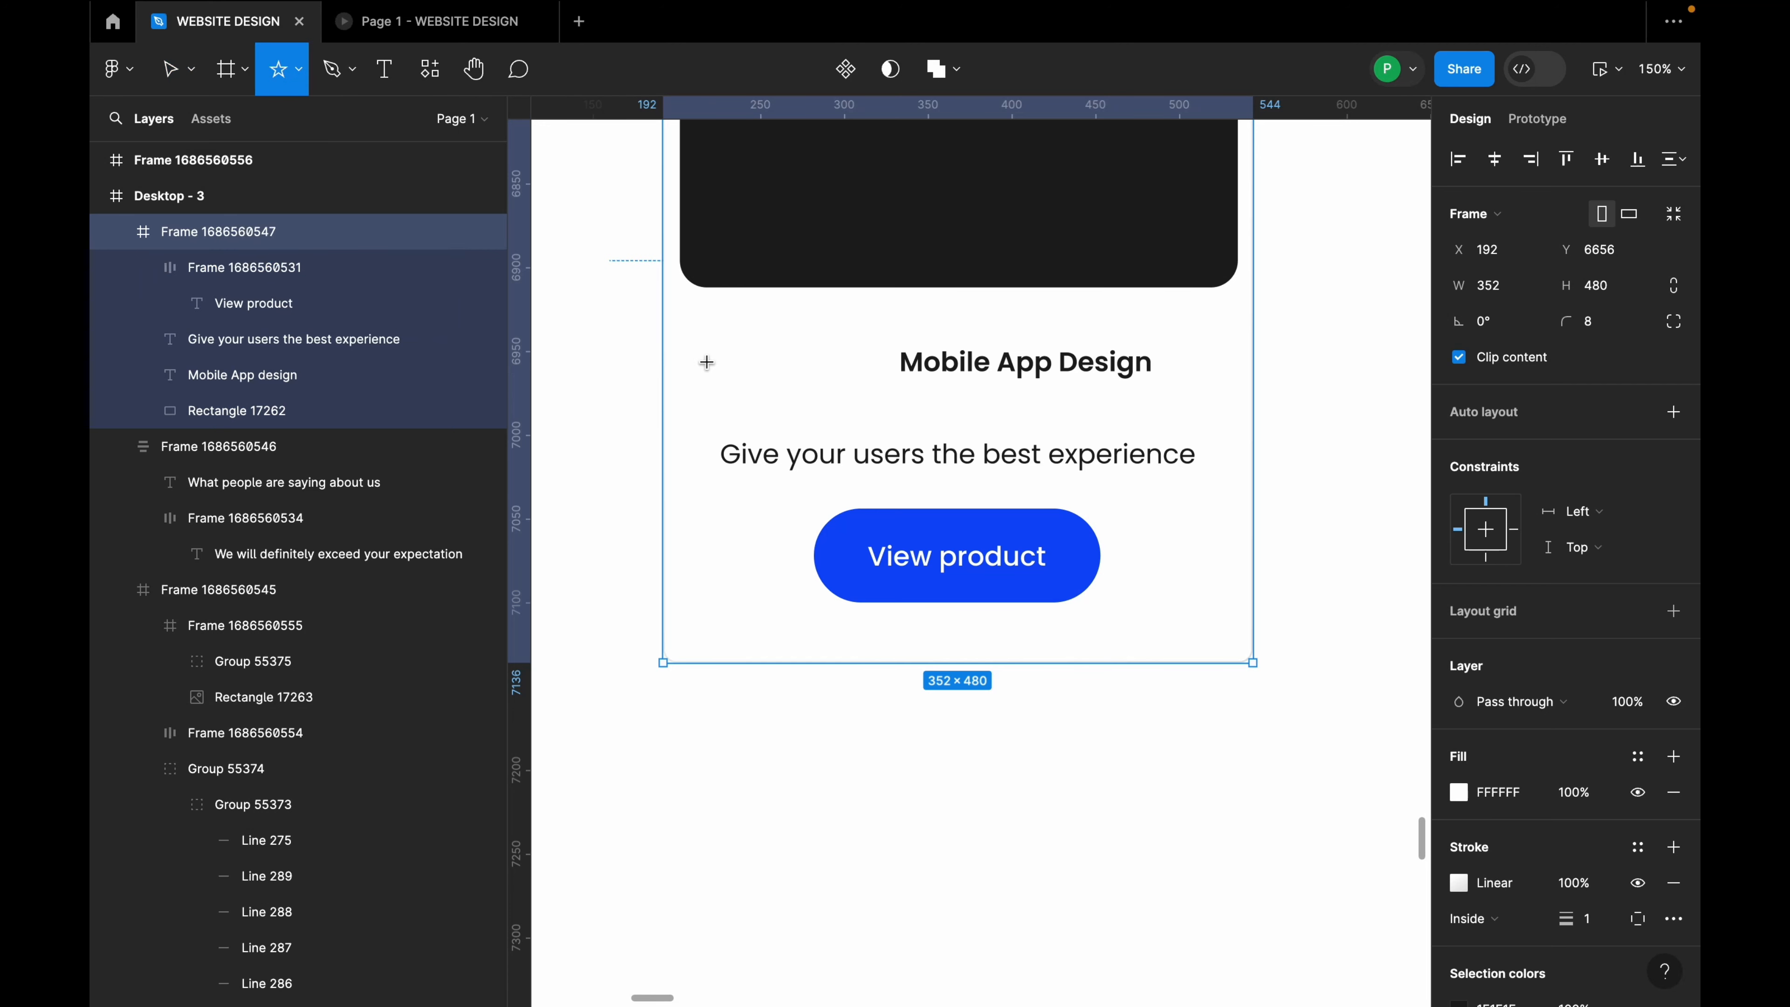
{"action": "left_click_drag", "start_coordinate": [691, 358], "coordinate": [847, 373]}
{"action": "left_click", "coordinate": [997, 354]}
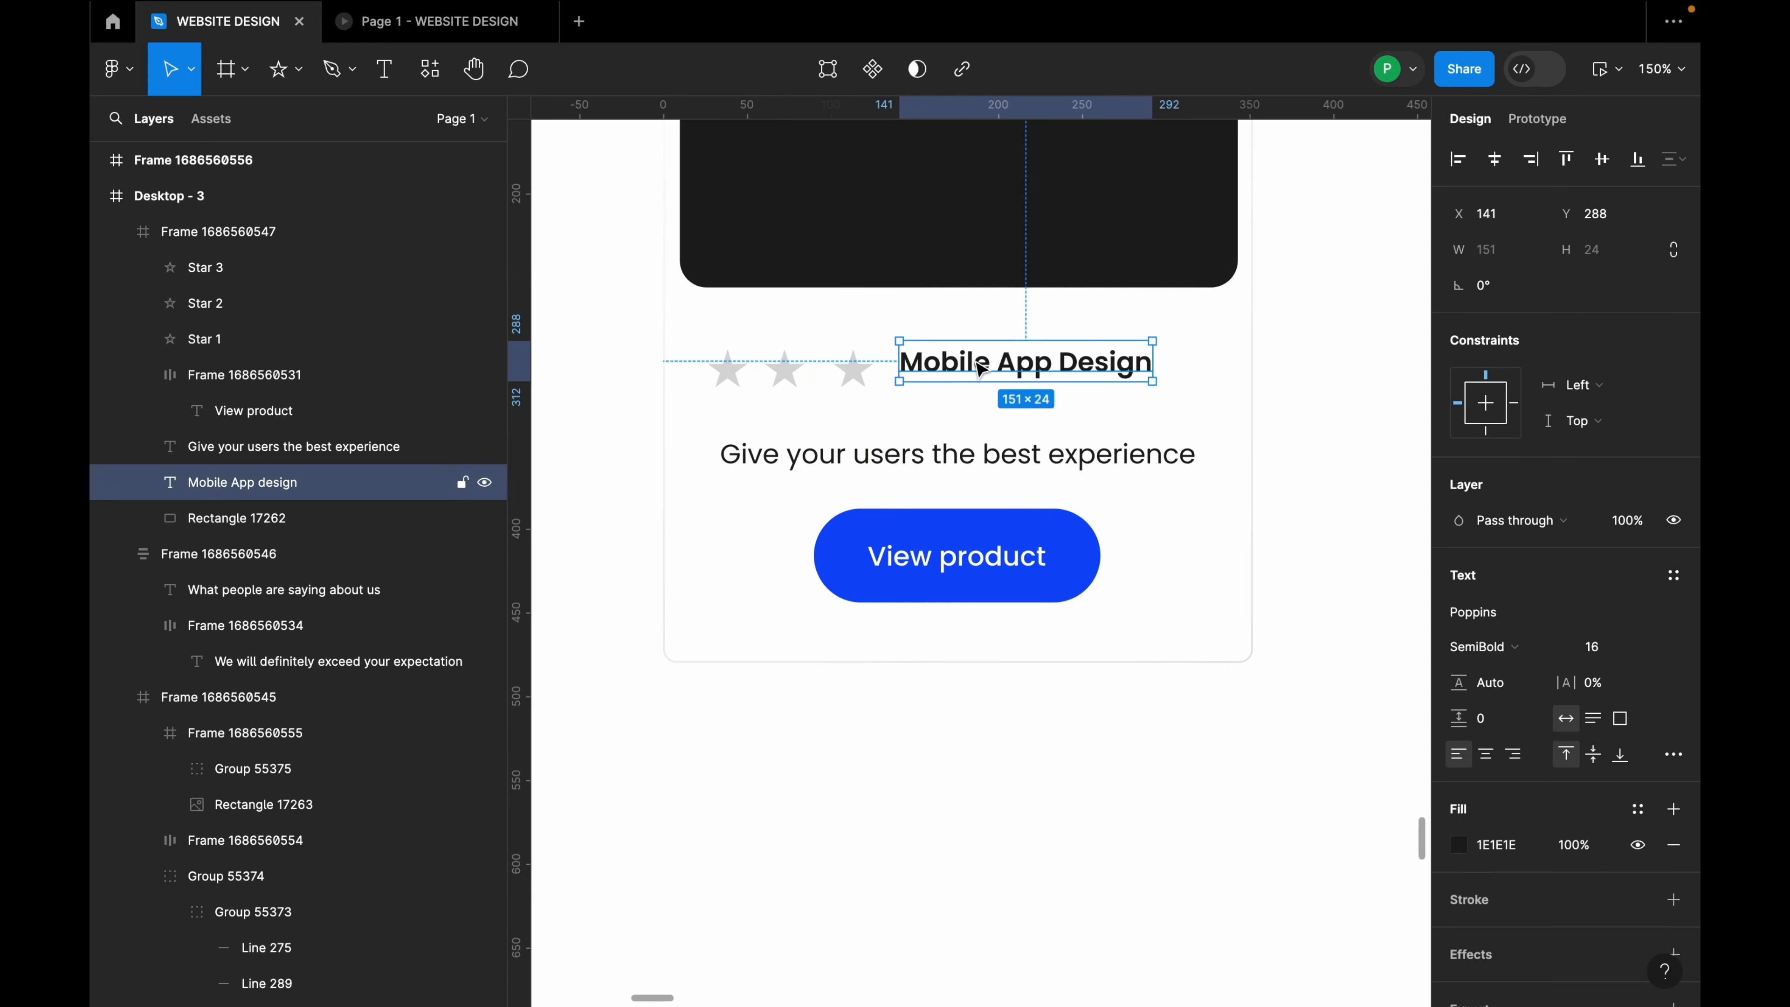
{"action": "left_click_drag", "start_coordinate": [978, 361], "coordinate": [1020, 369]}
{"action": "left_click", "coordinate": [852, 370]}
{"action": "mouse_move", "coordinate": [853, 370]}
{"action": "left_mouse_down"}
{"action": "mouse_move", "coordinate": [918, 365]}
{"action": "mouse_move", "coordinate": [887, 378]}
{"action": "left_mouse_up"}
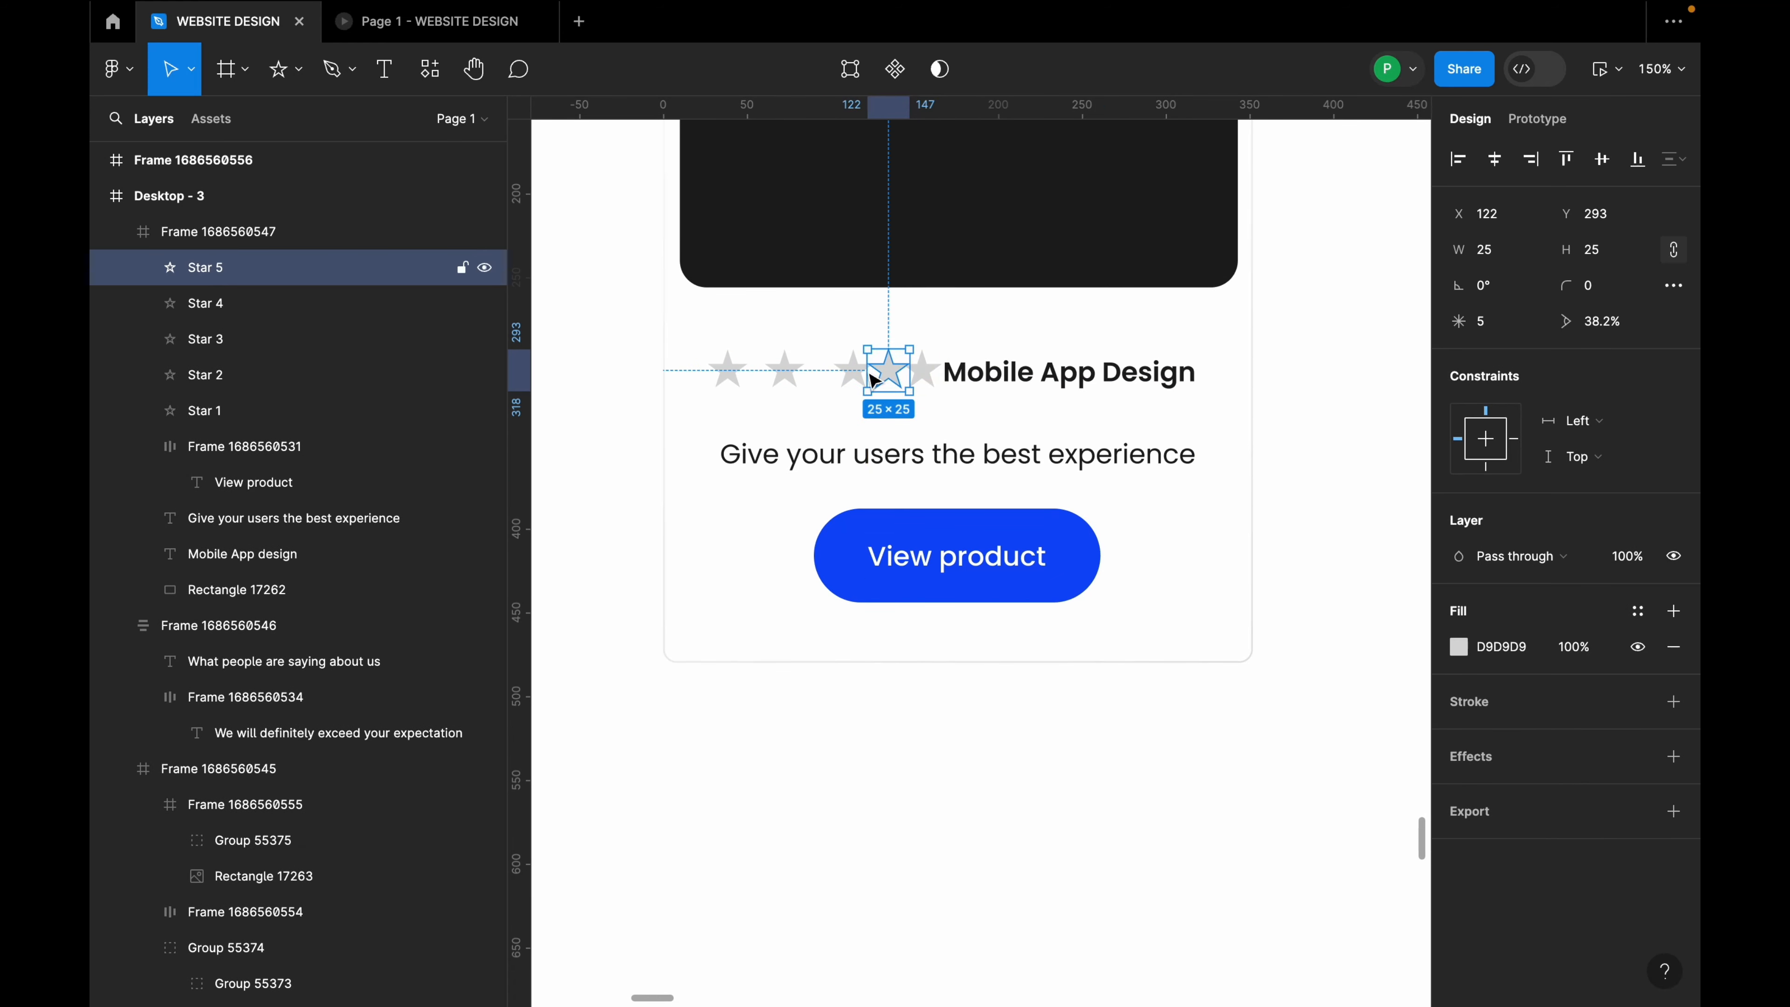
Step: Select all five stars together
{"action": "left_click", "coordinate": [937, 388]}
{"action": "left_click", "coordinate": [888, 373], "text": "shift"}
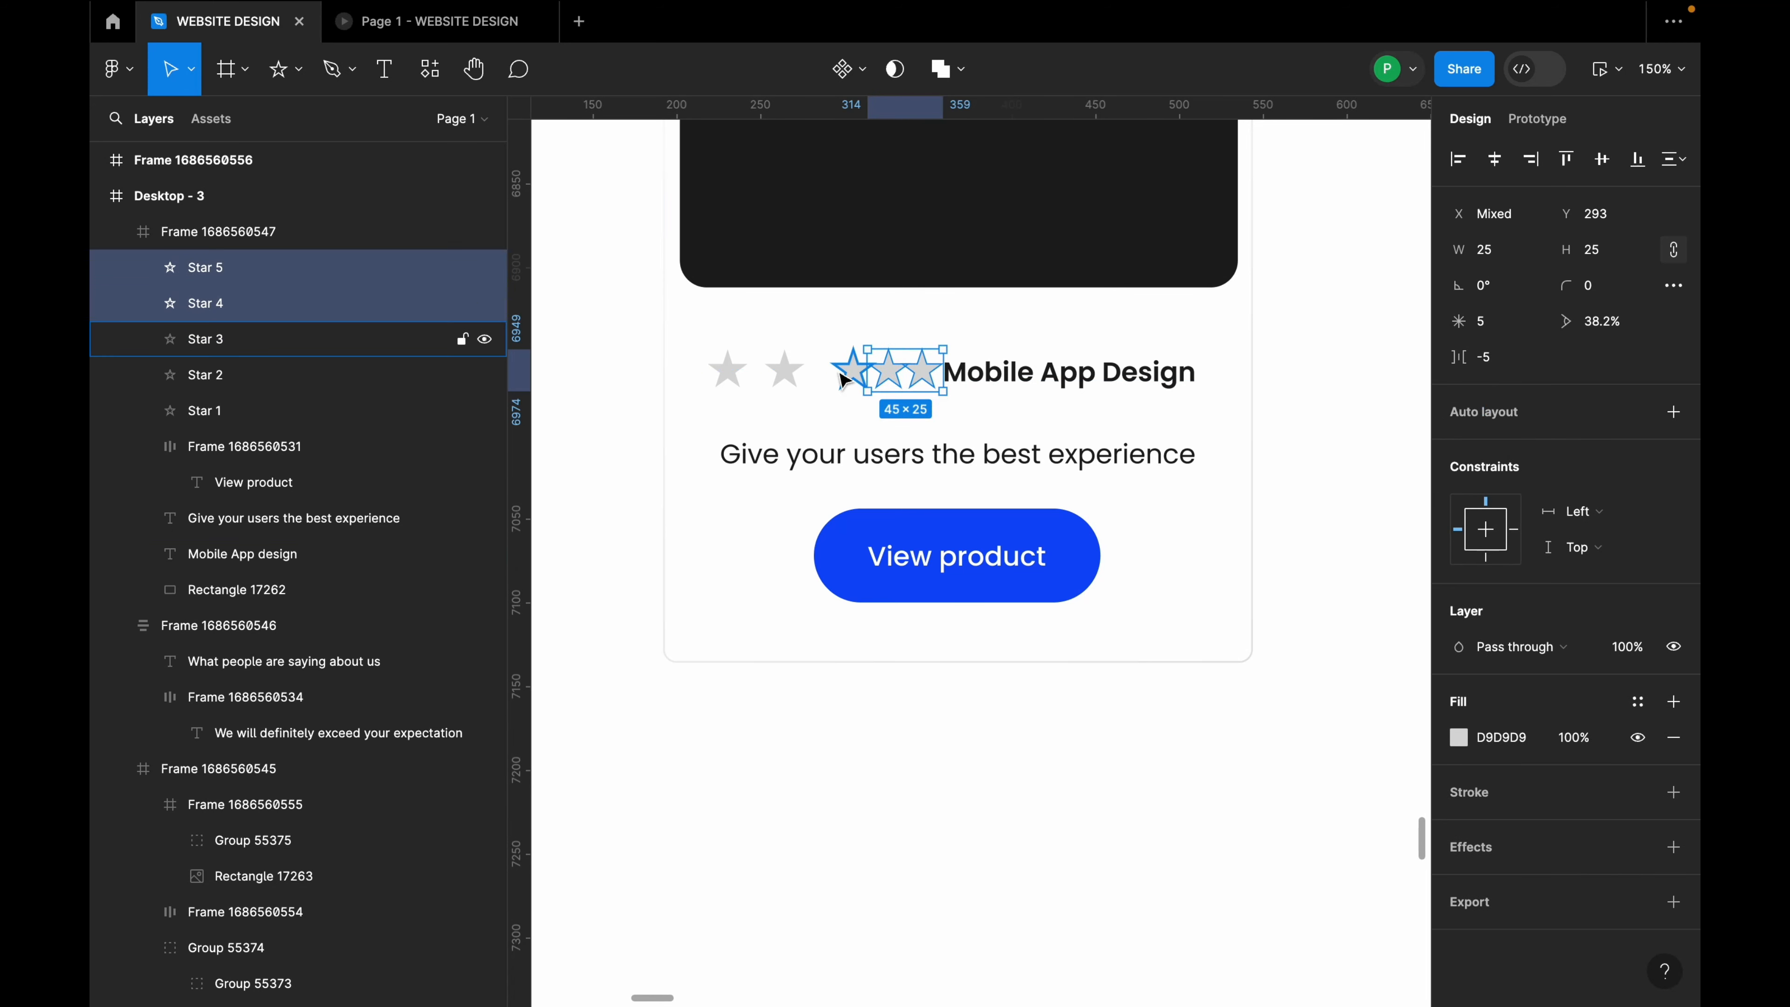
{"action": "left_click", "coordinate": [853, 370], "text": "shift"}
{"action": "left_click", "coordinate": [783, 371], "text": "shift"}
{"action": "left_click", "coordinate": [717, 381], "text": "shift"}
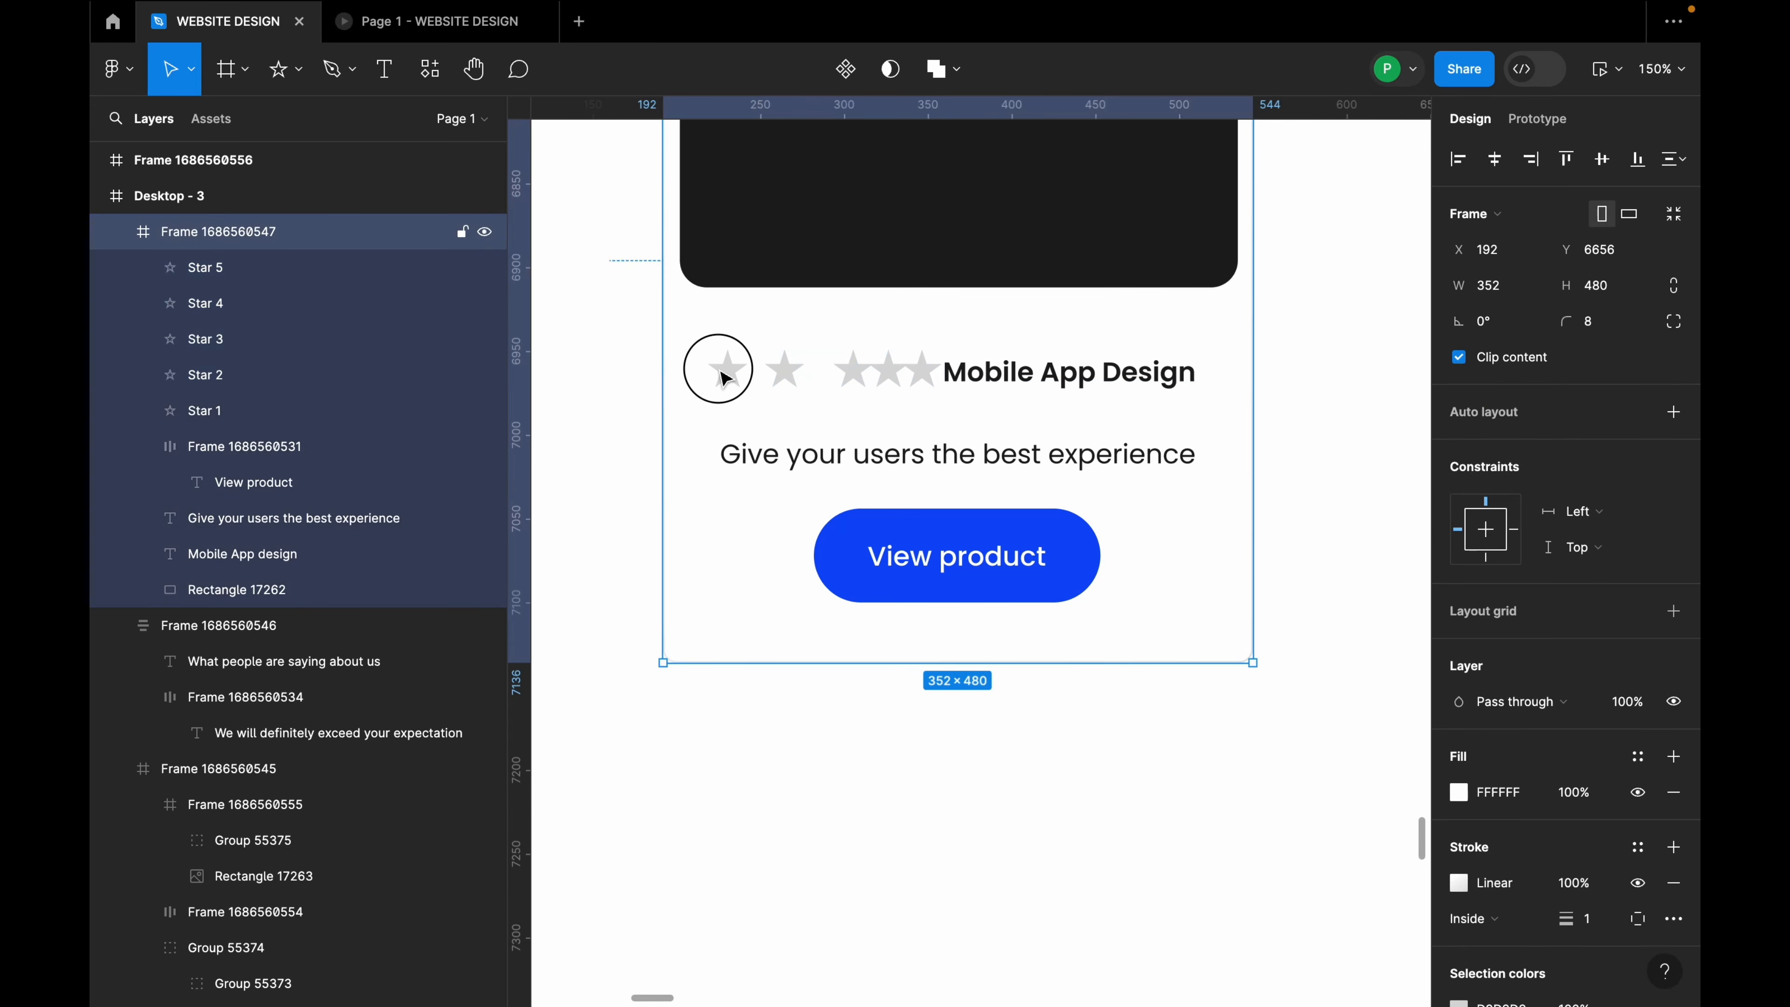
{"action": "left_click", "coordinate": [726, 378]}
{"action": "left_click", "coordinate": [784, 371], "text": "shift"}
{"action": "left_click", "coordinate": [853, 372], "text": "shift"}
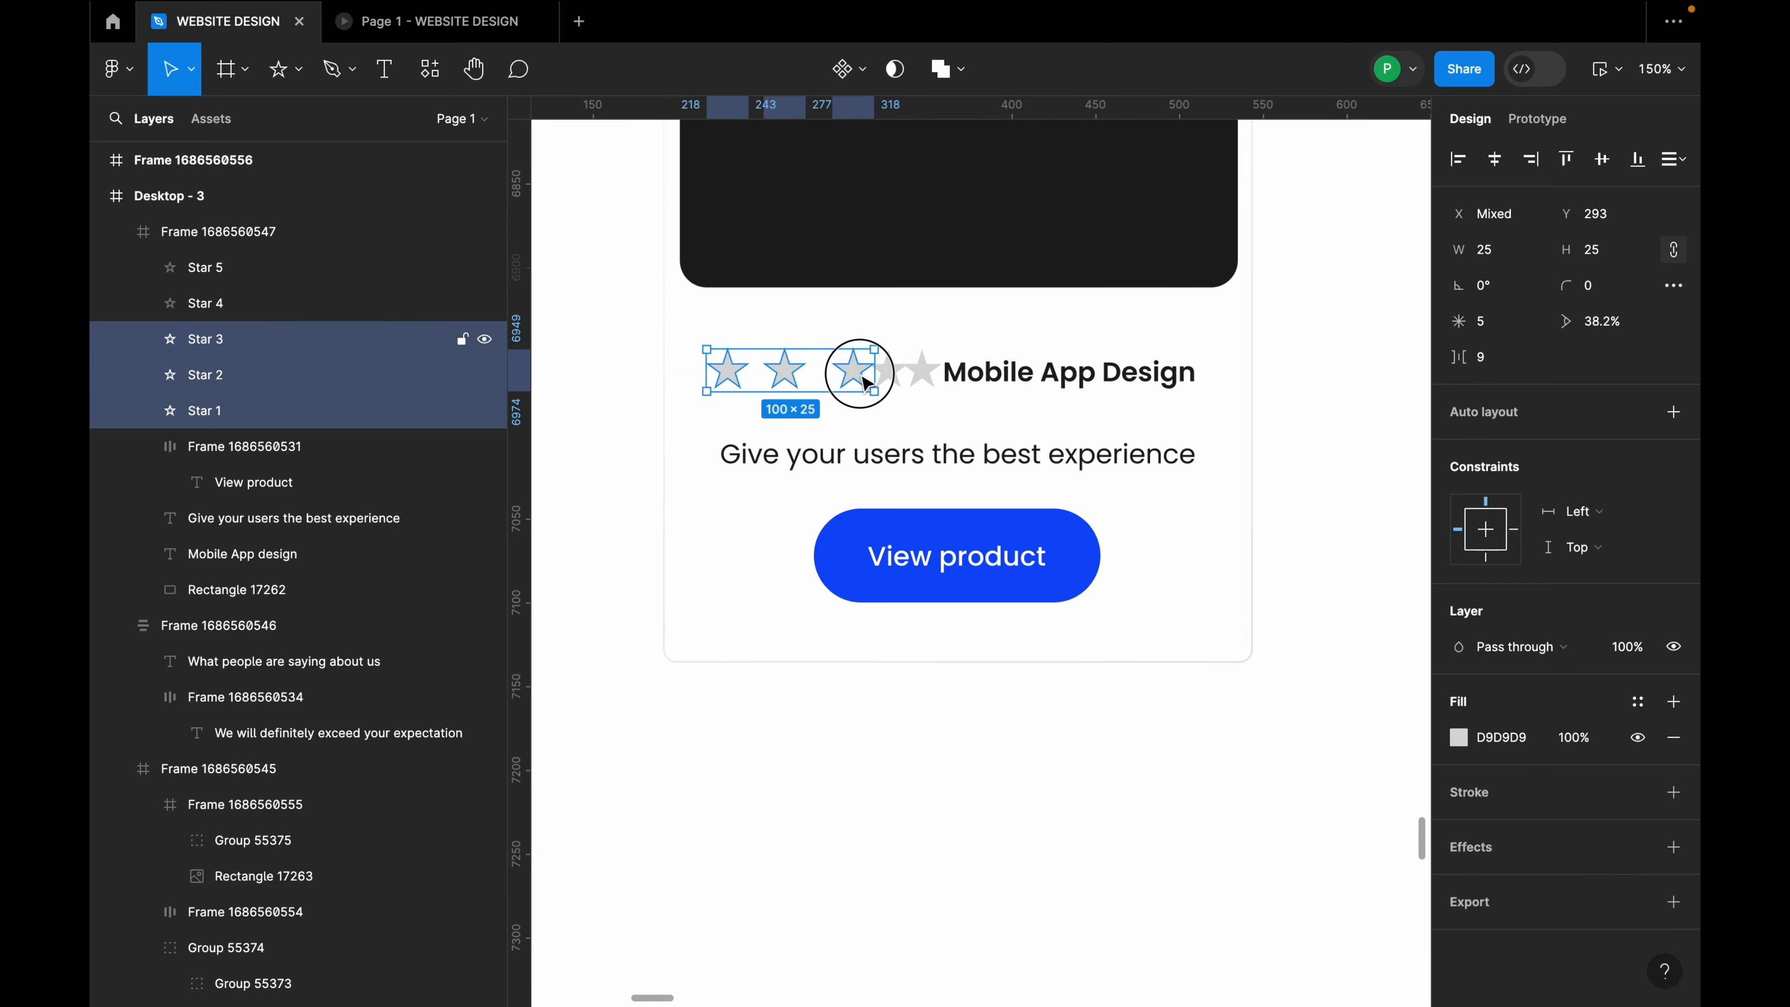
{"action": "left_click", "coordinate": [893, 384], "text": "shift"}
{"action": "left_click", "coordinate": [920, 375], "text": "shift"}
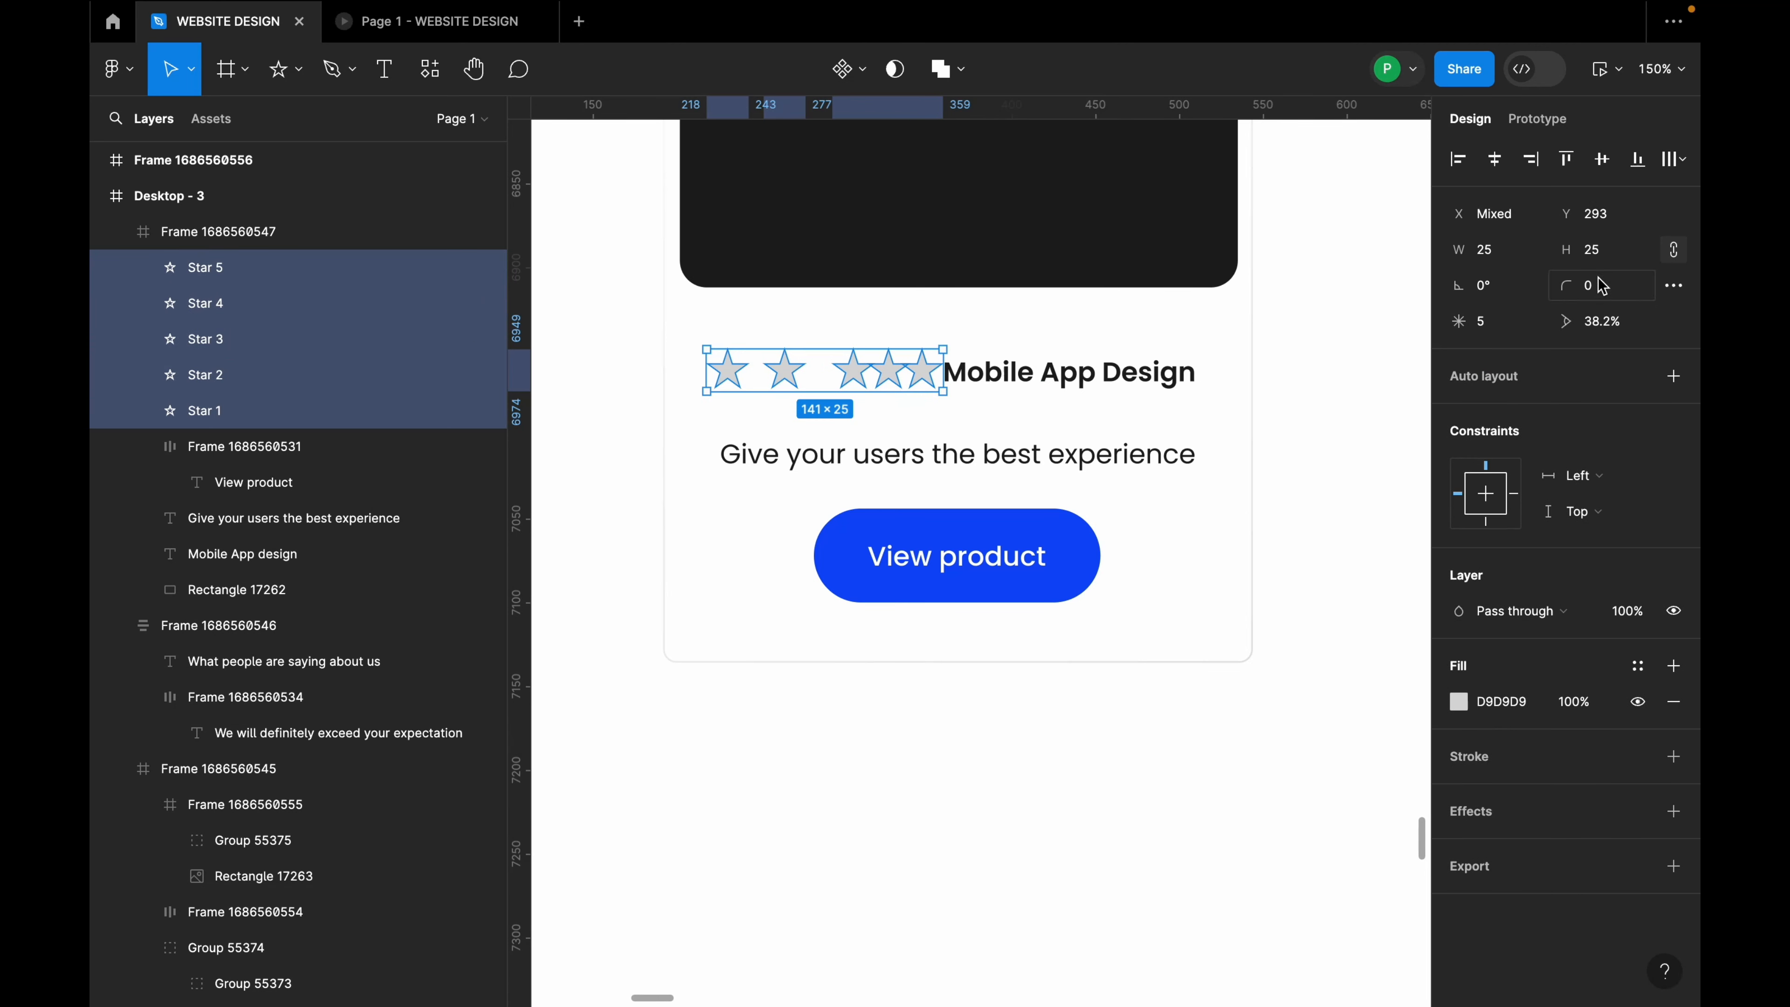
Step: Resize the five stars to width 16 and nudge them level with the title
{"action": "left_click", "coordinate": [1493, 259]}
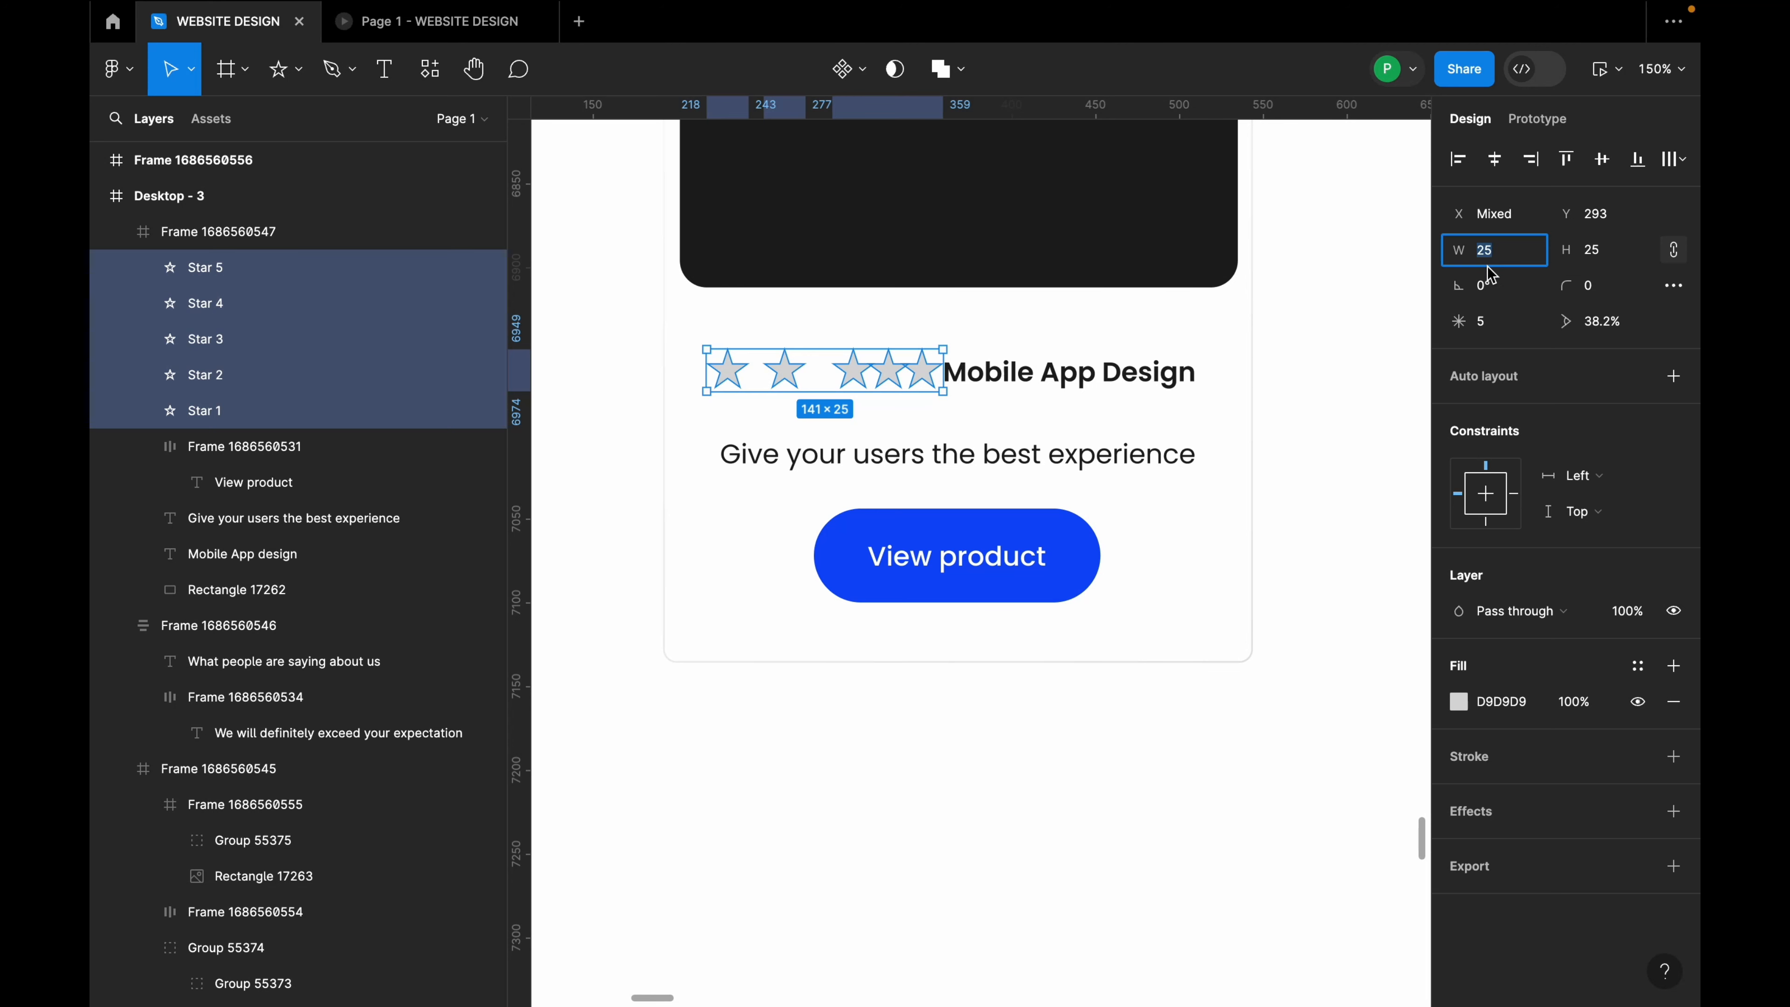
{"action": "type", "text": "16"}
{"action": "key", "text": "Return"}
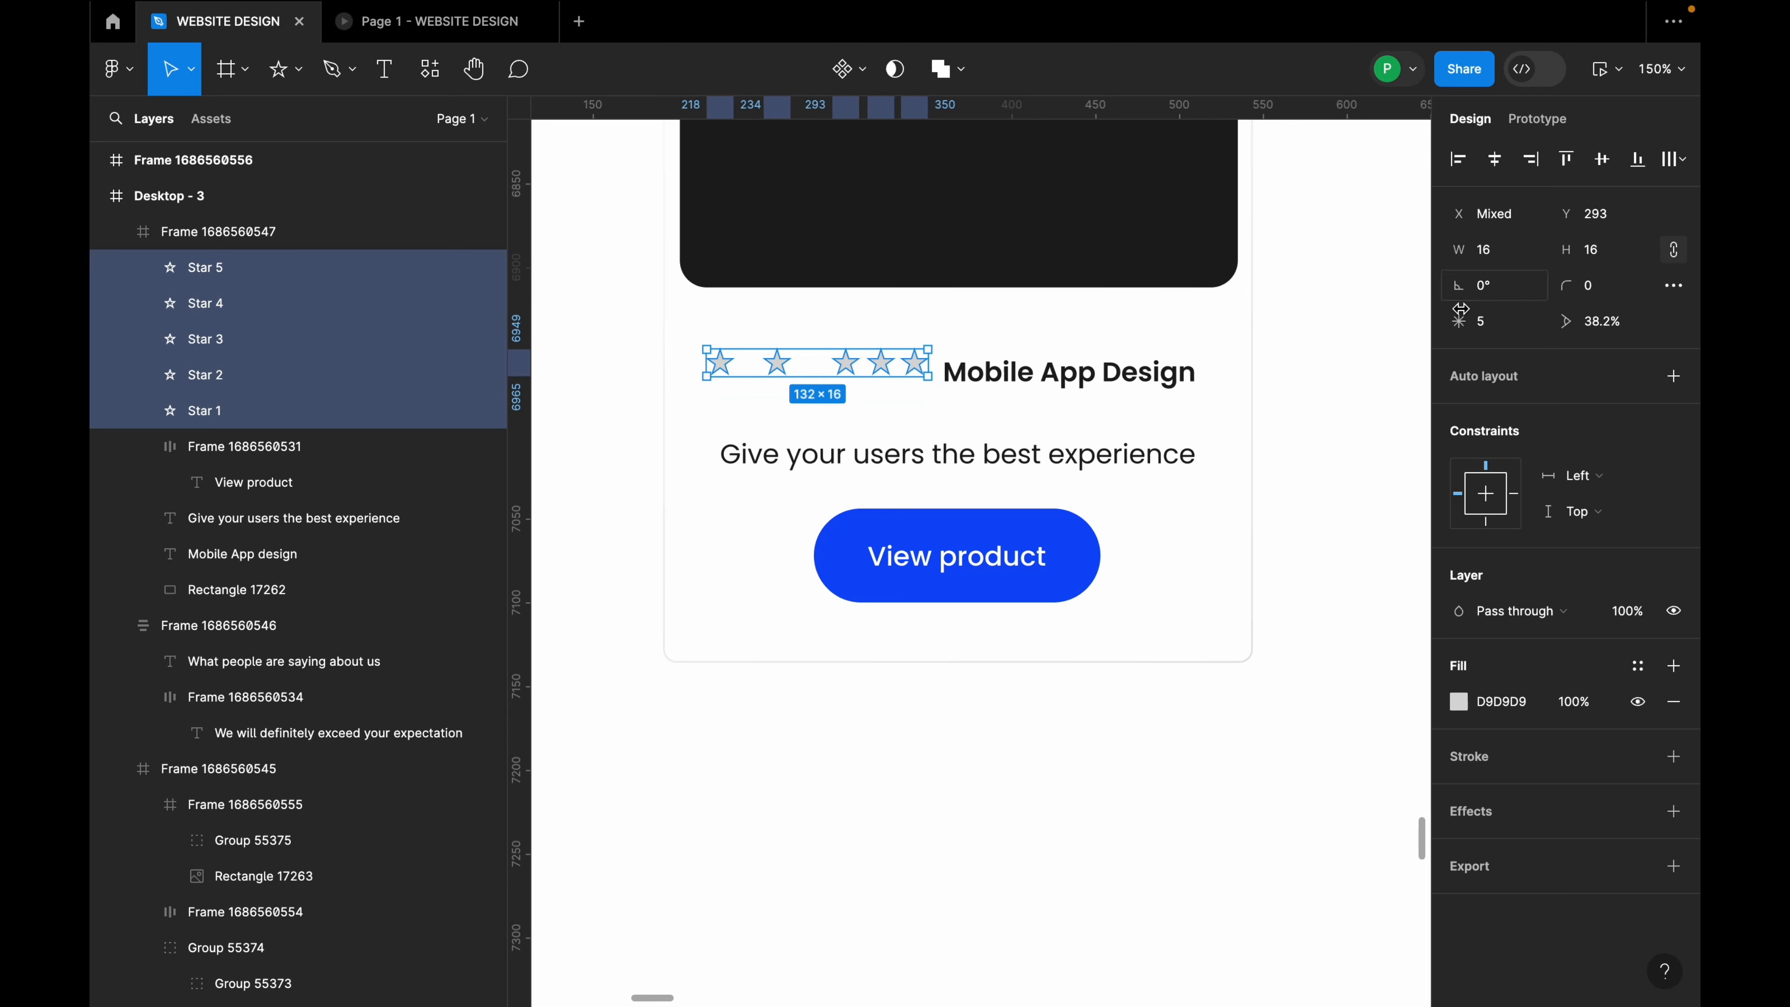
{"action": "left_click_drag", "start_coordinate": [892, 374], "coordinate": [896, 378]}
Step: Wrap the stars in an auto-layout row with 8 spacing and set the title beside them
{"action": "key", "text": "shift+a"}
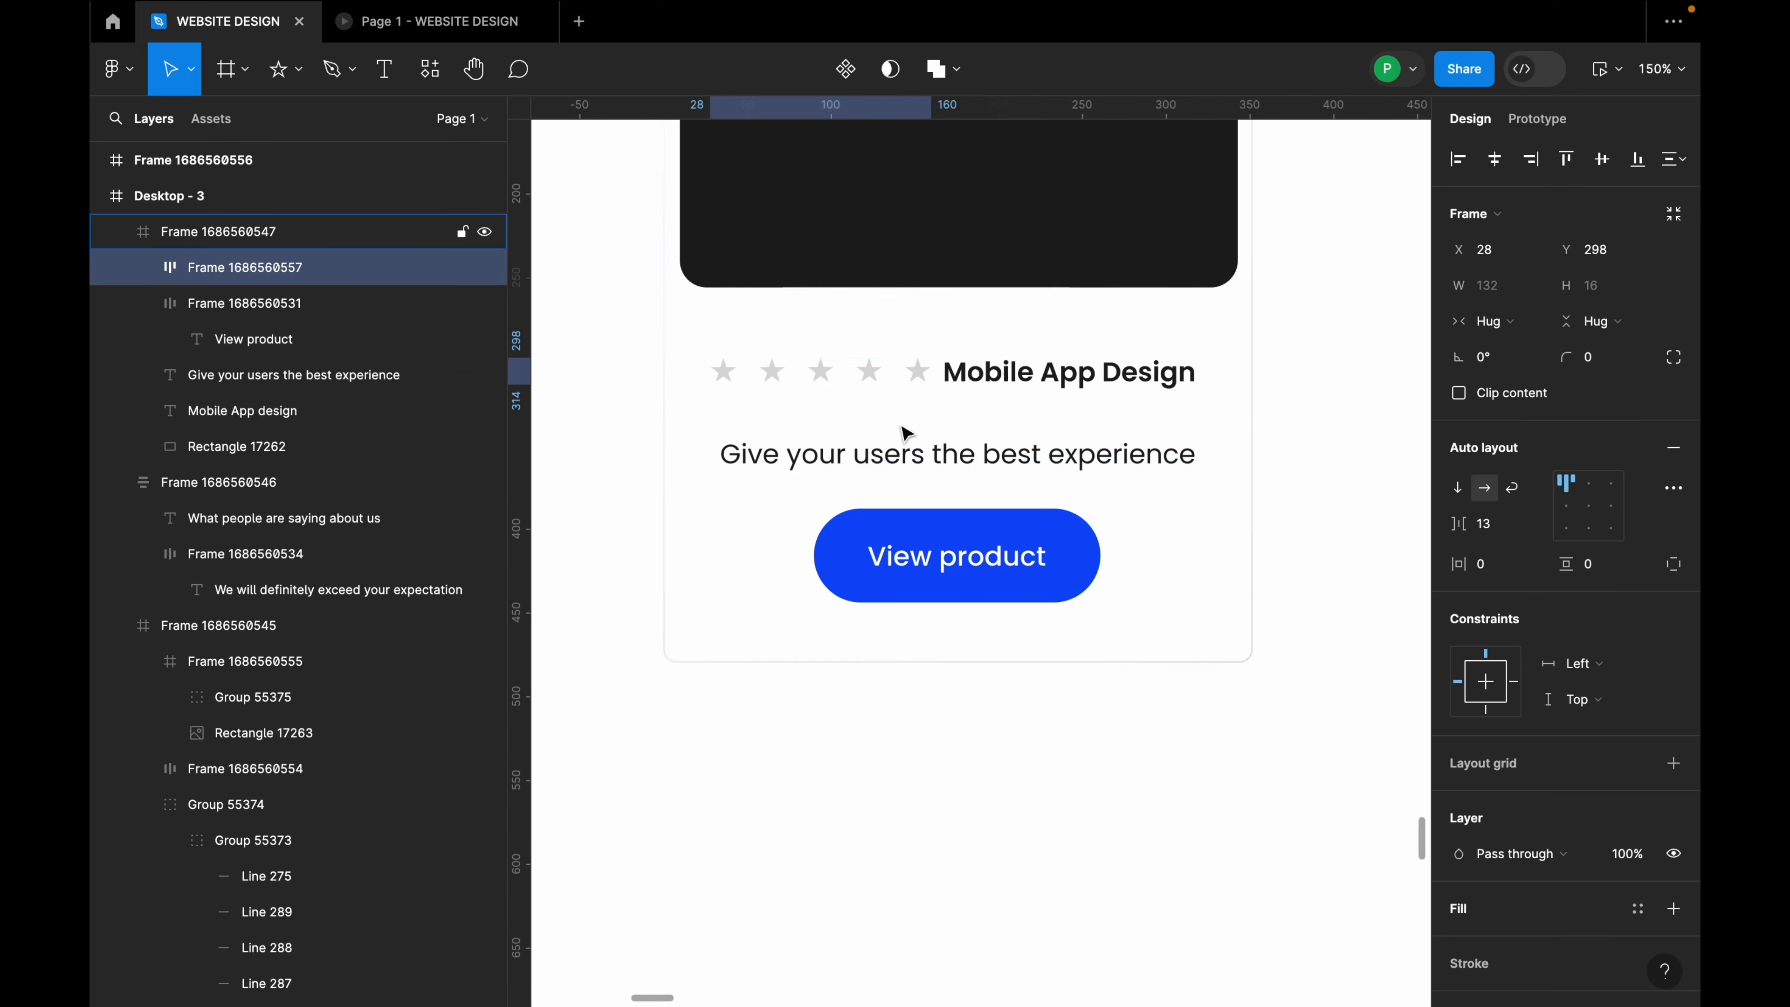
{"action": "left_click", "coordinate": [1506, 539]}
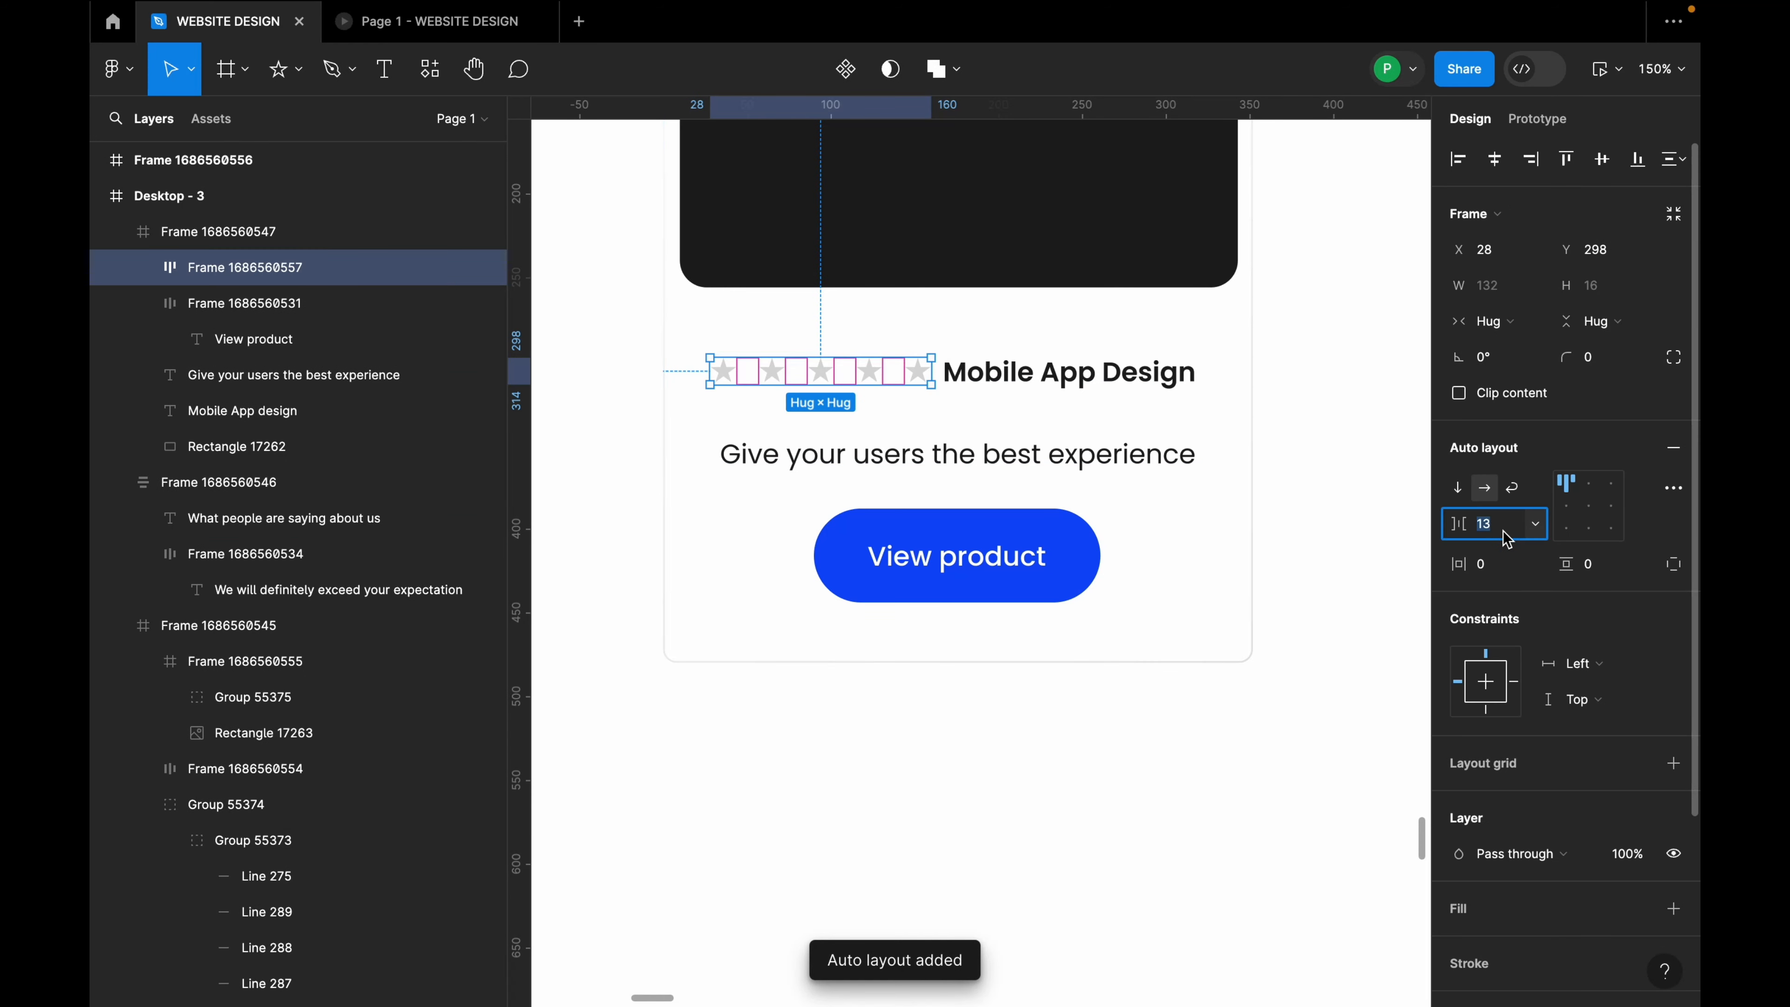
{"action": "type", "text": "16"}
{"action": "key", "text": "Return"}
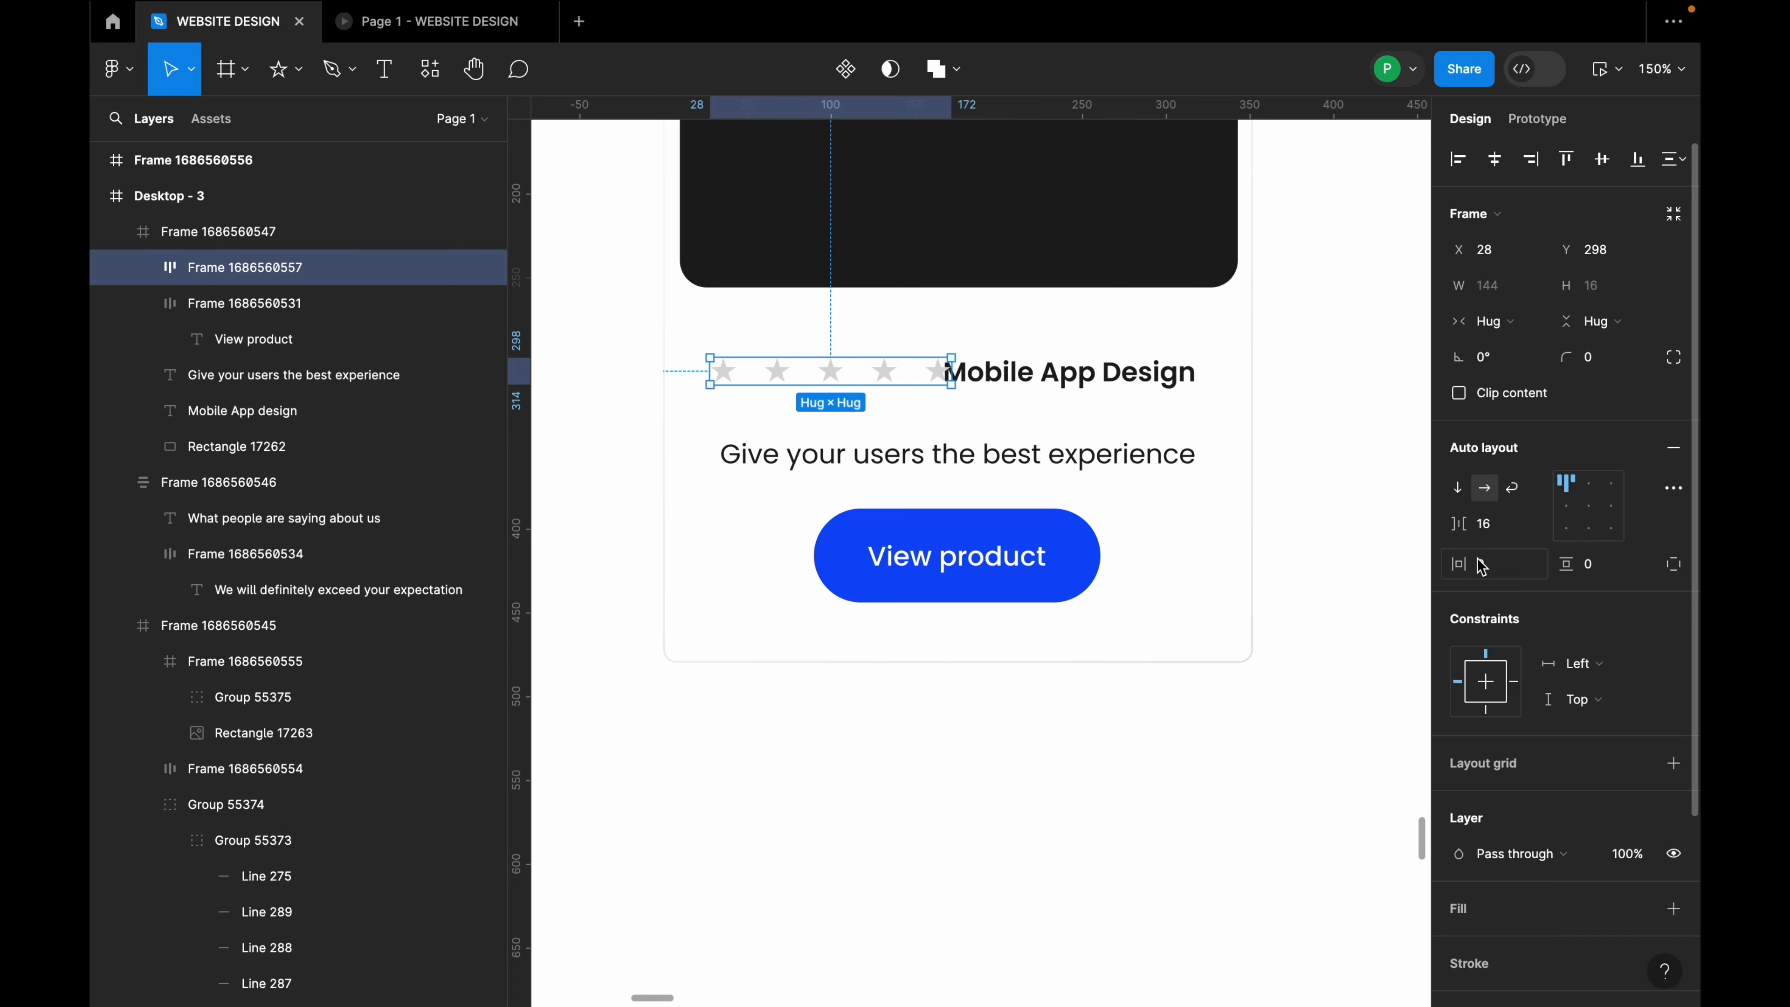
{"action": "type", "text": "8"}
{"action": "key", "text": "Return"}
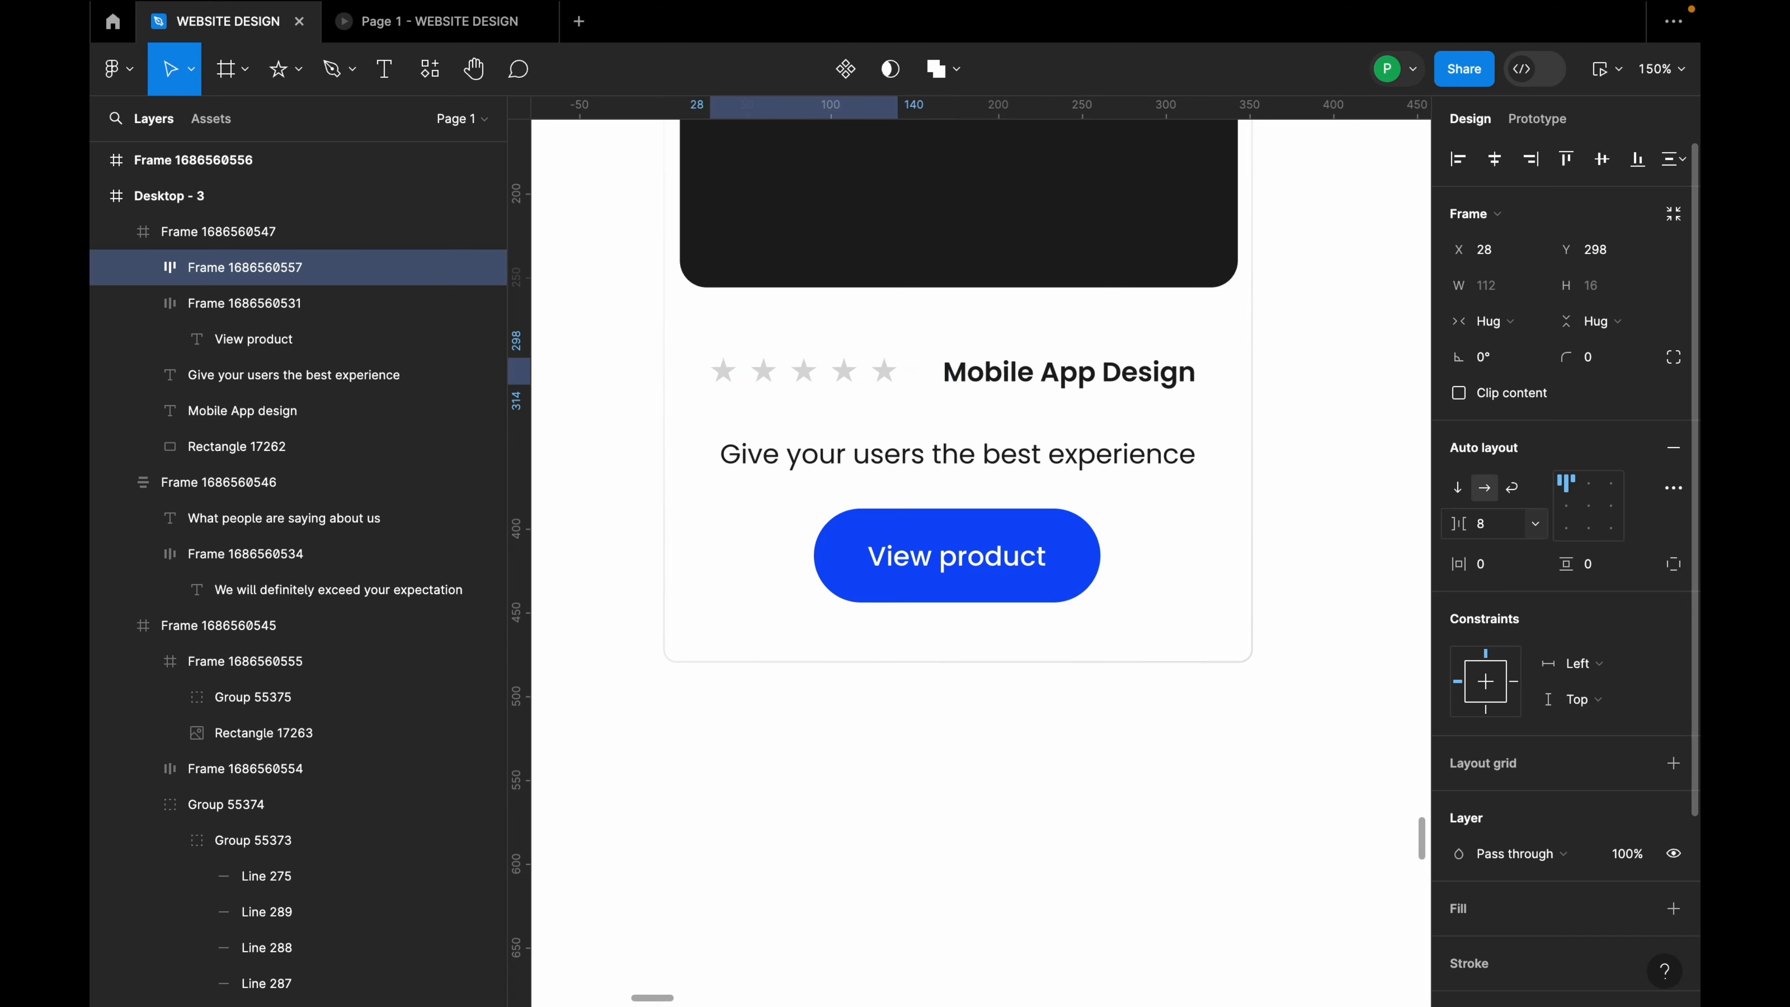
{"action": "left_click_drag", "start_coordinate": [838, 383], "coordinate": [827, 382]}
{"action": "left_click_drag", "start_coordinate": [1042, 371], "coordinate": [1020, 369]}
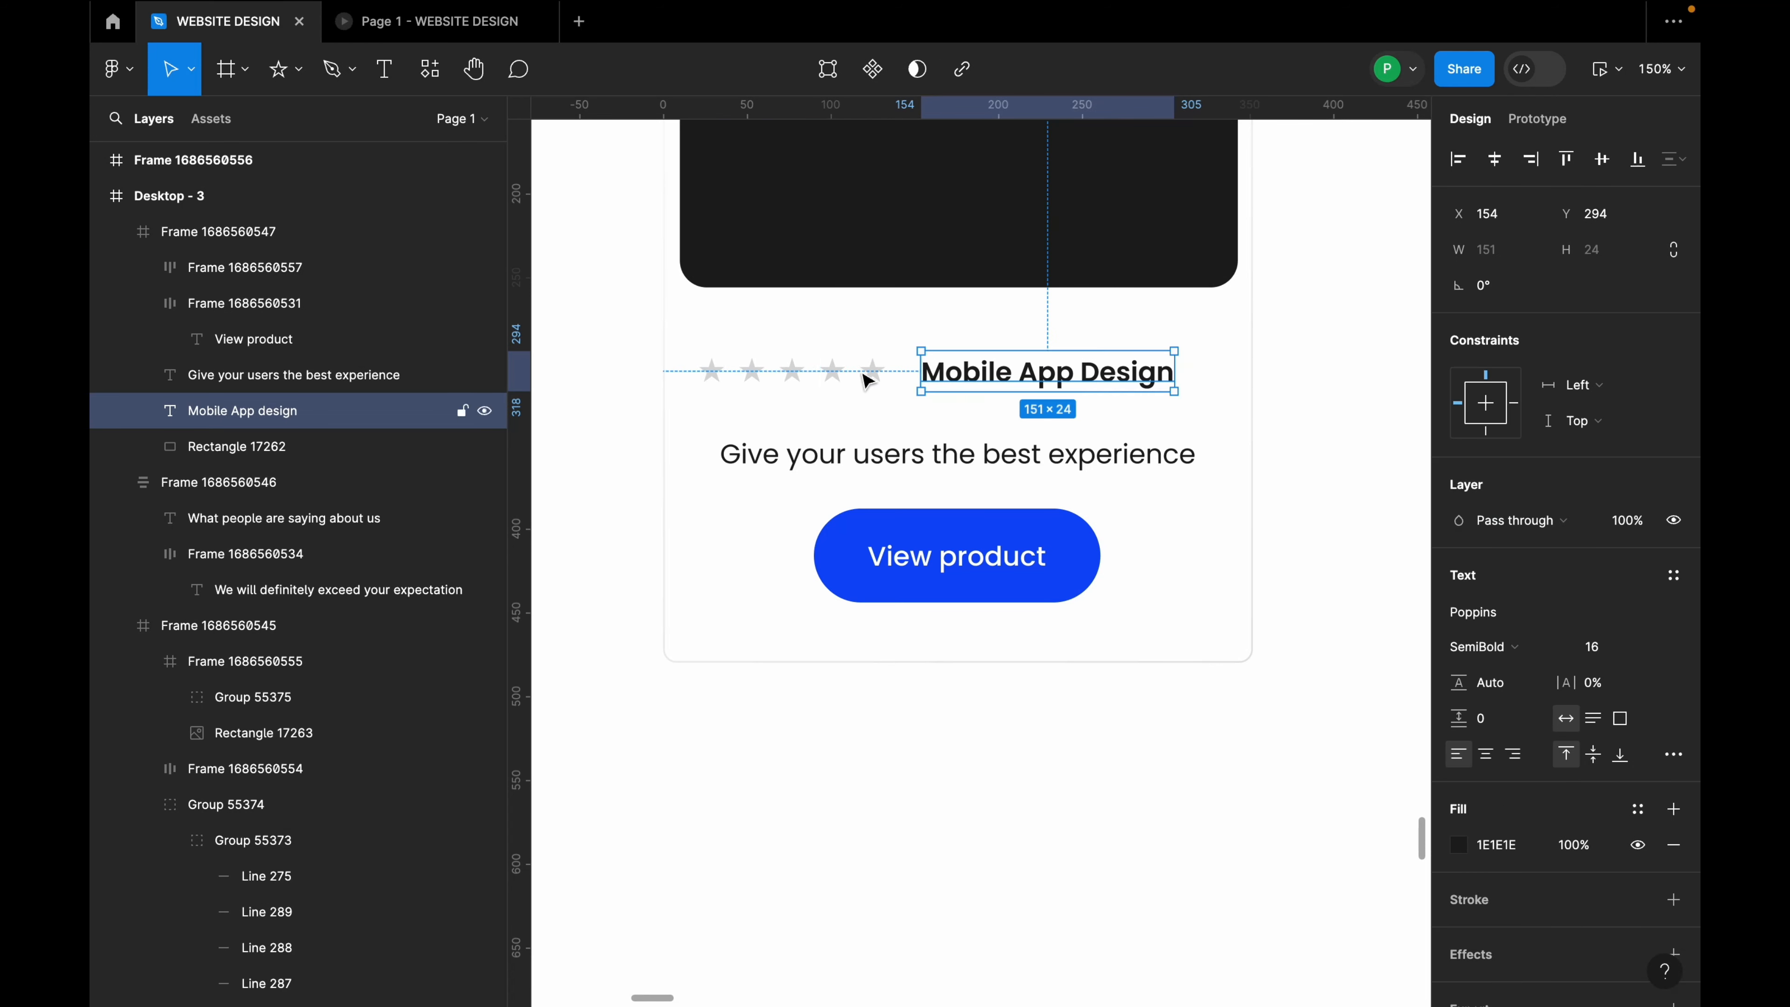
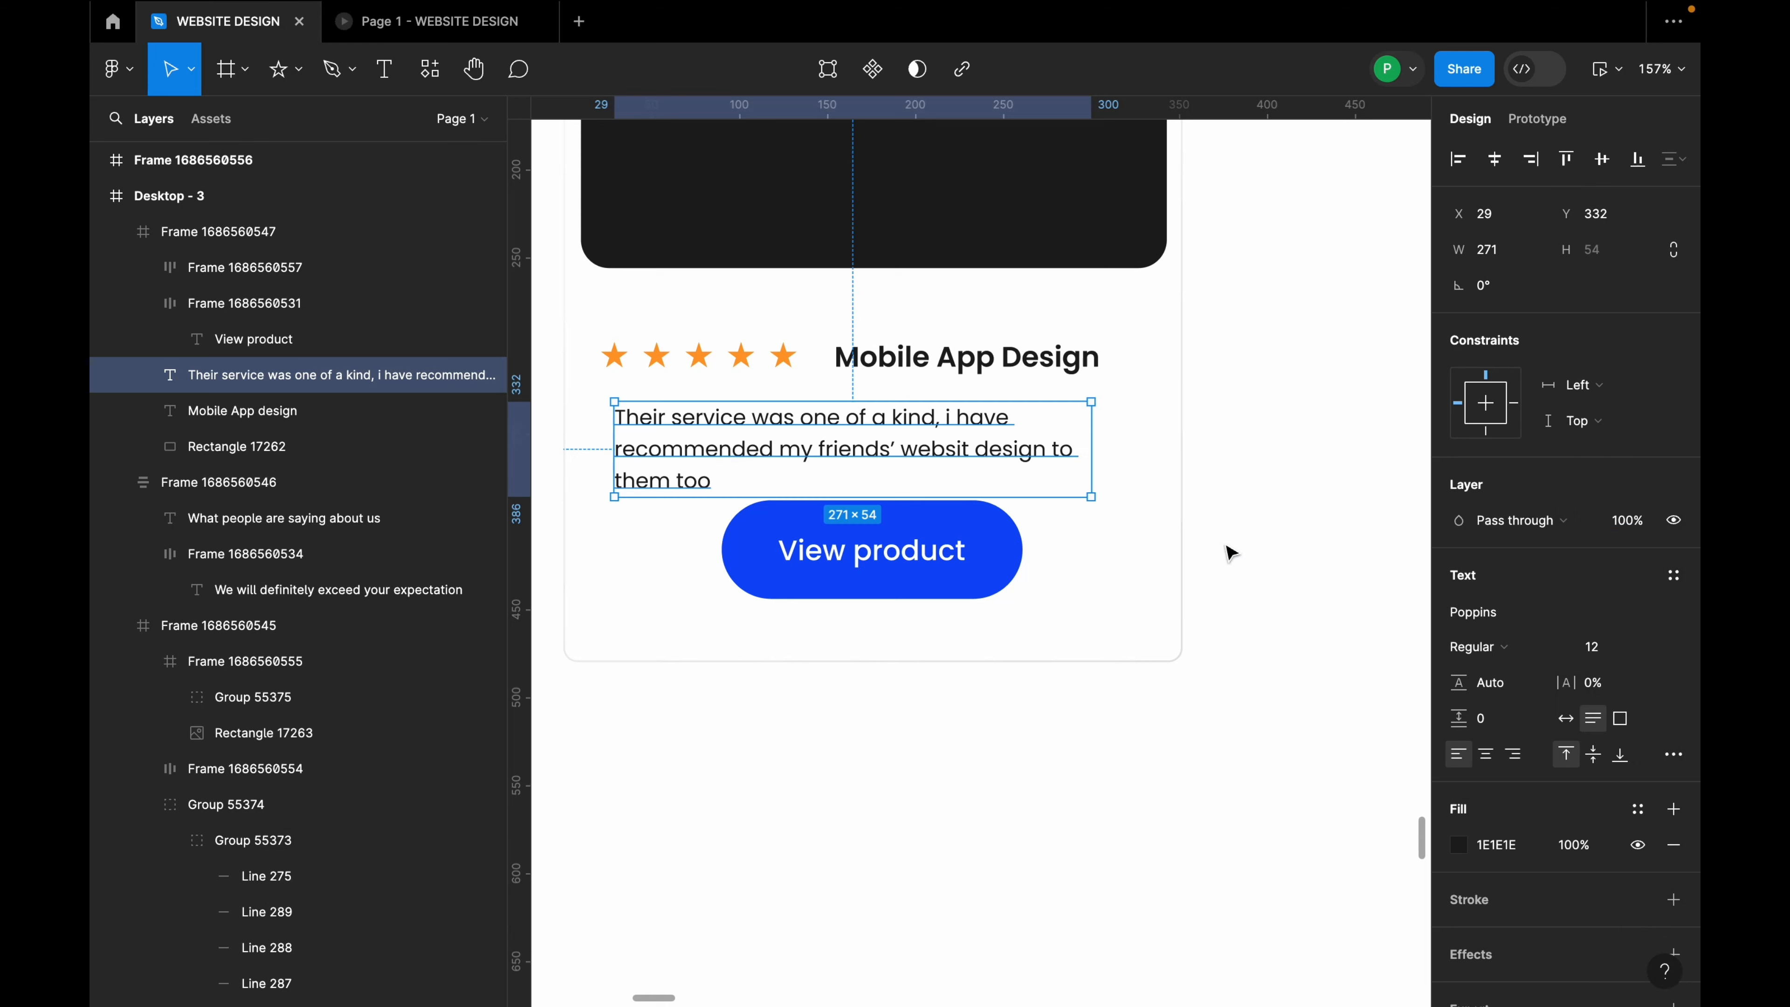
Step: Insert "also" after "i have" in the review and narrow the box so it wraps to three lines
{"action": "left_click_drag", "start_coordinate": [1091, 449], "coordinate": [1164, 455]}
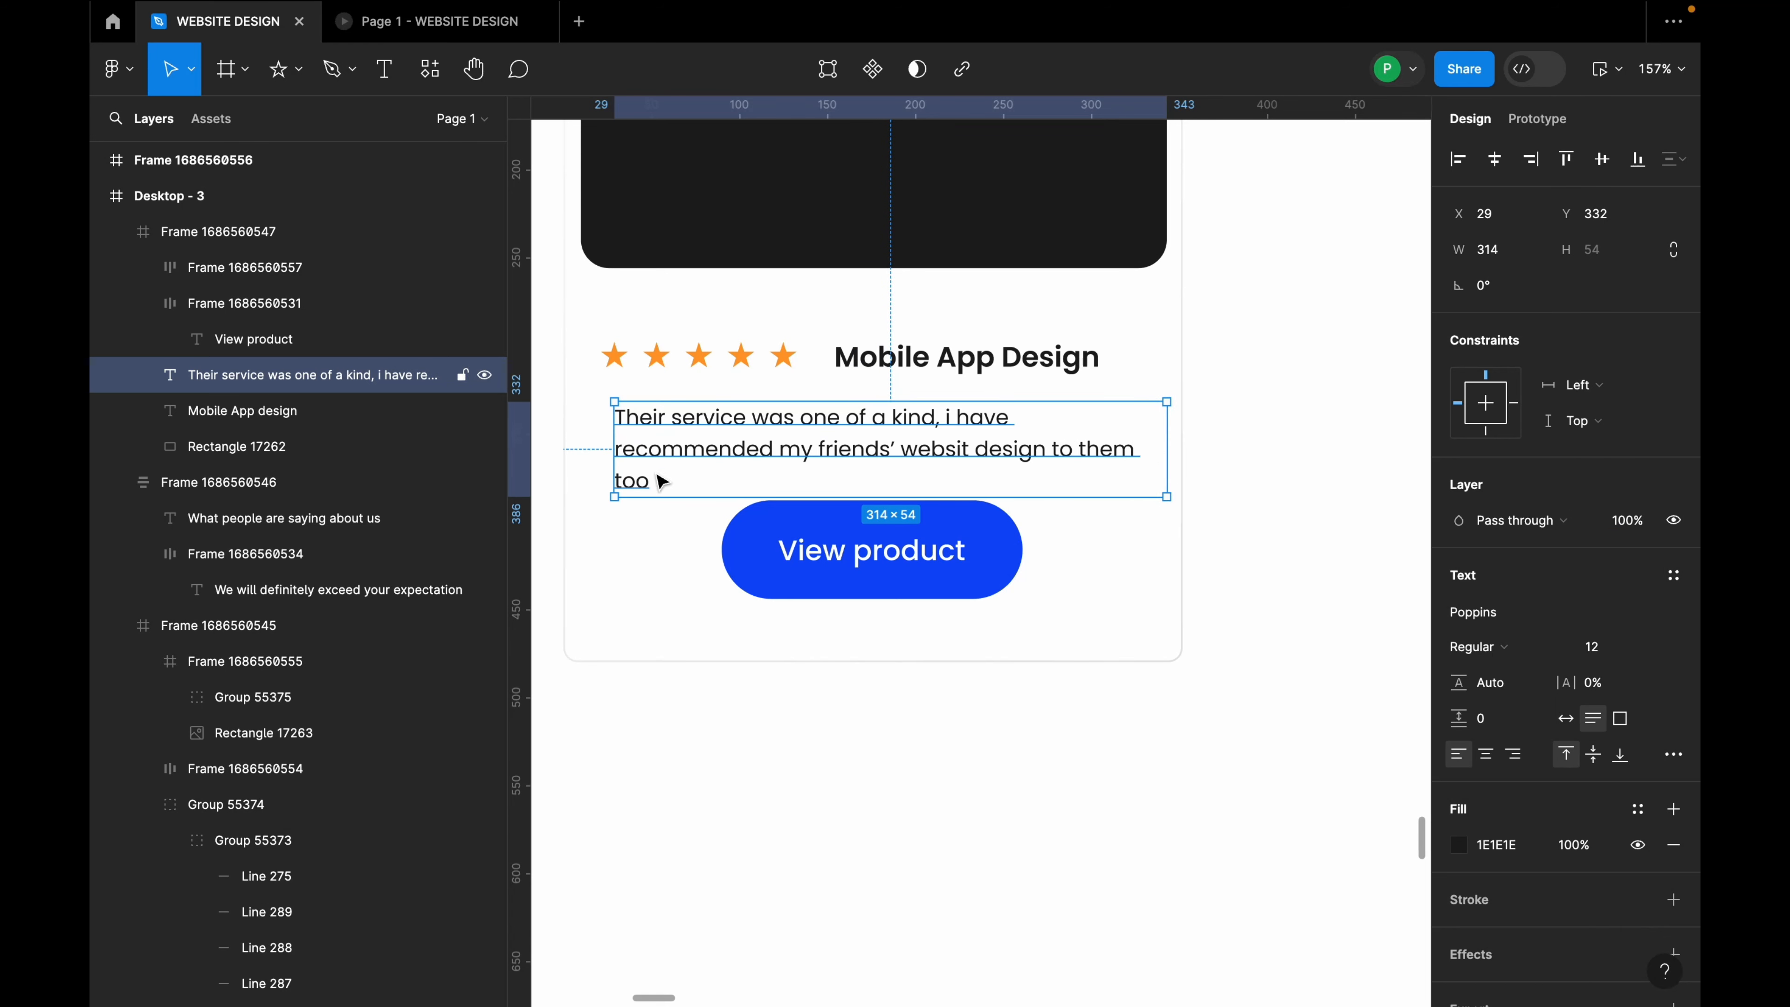
{"action": "mouse_move", "coordinate": [1079, 428]}
{"action": "left_mouse_down"}
{"action": "mouse_move", "coordinate": [1050, 416]}
{"action": "mouse_move", "coordinate": [1070, 426]}
{"action": "left_mouse_up"}
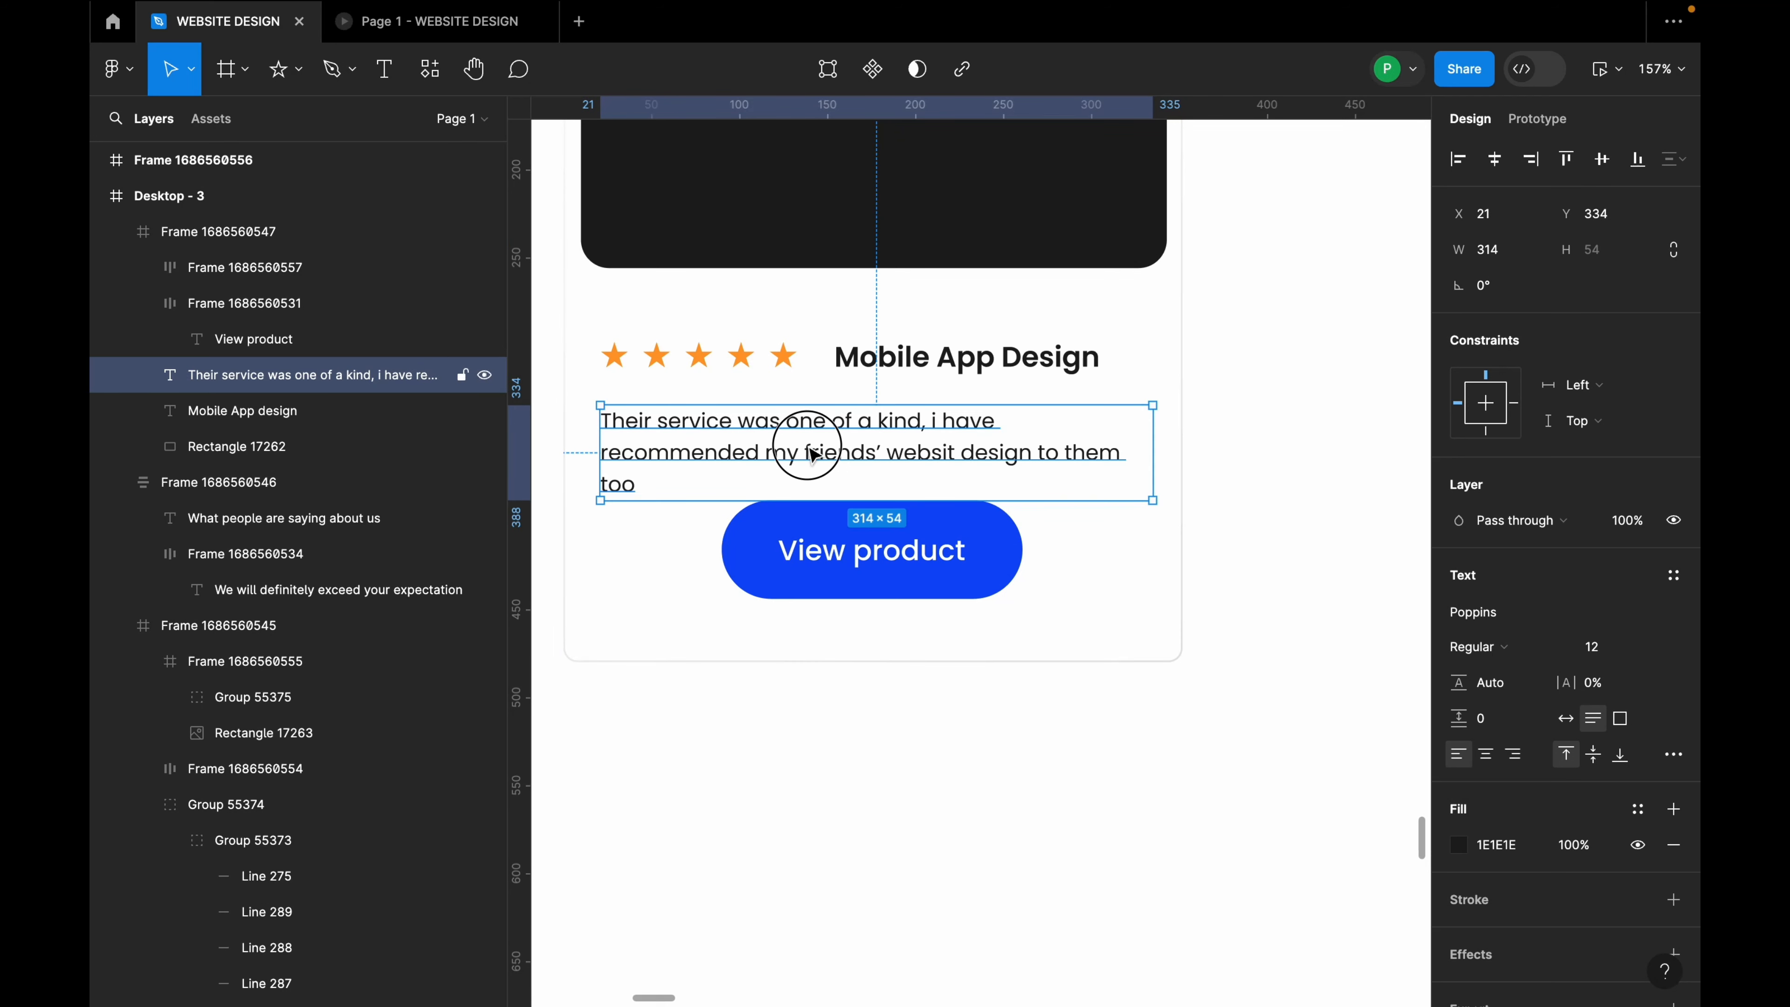
{"action": "double_click", "coordinate": [814, 455]}
{"action": "left_click", "coordinate": [762, 454]}
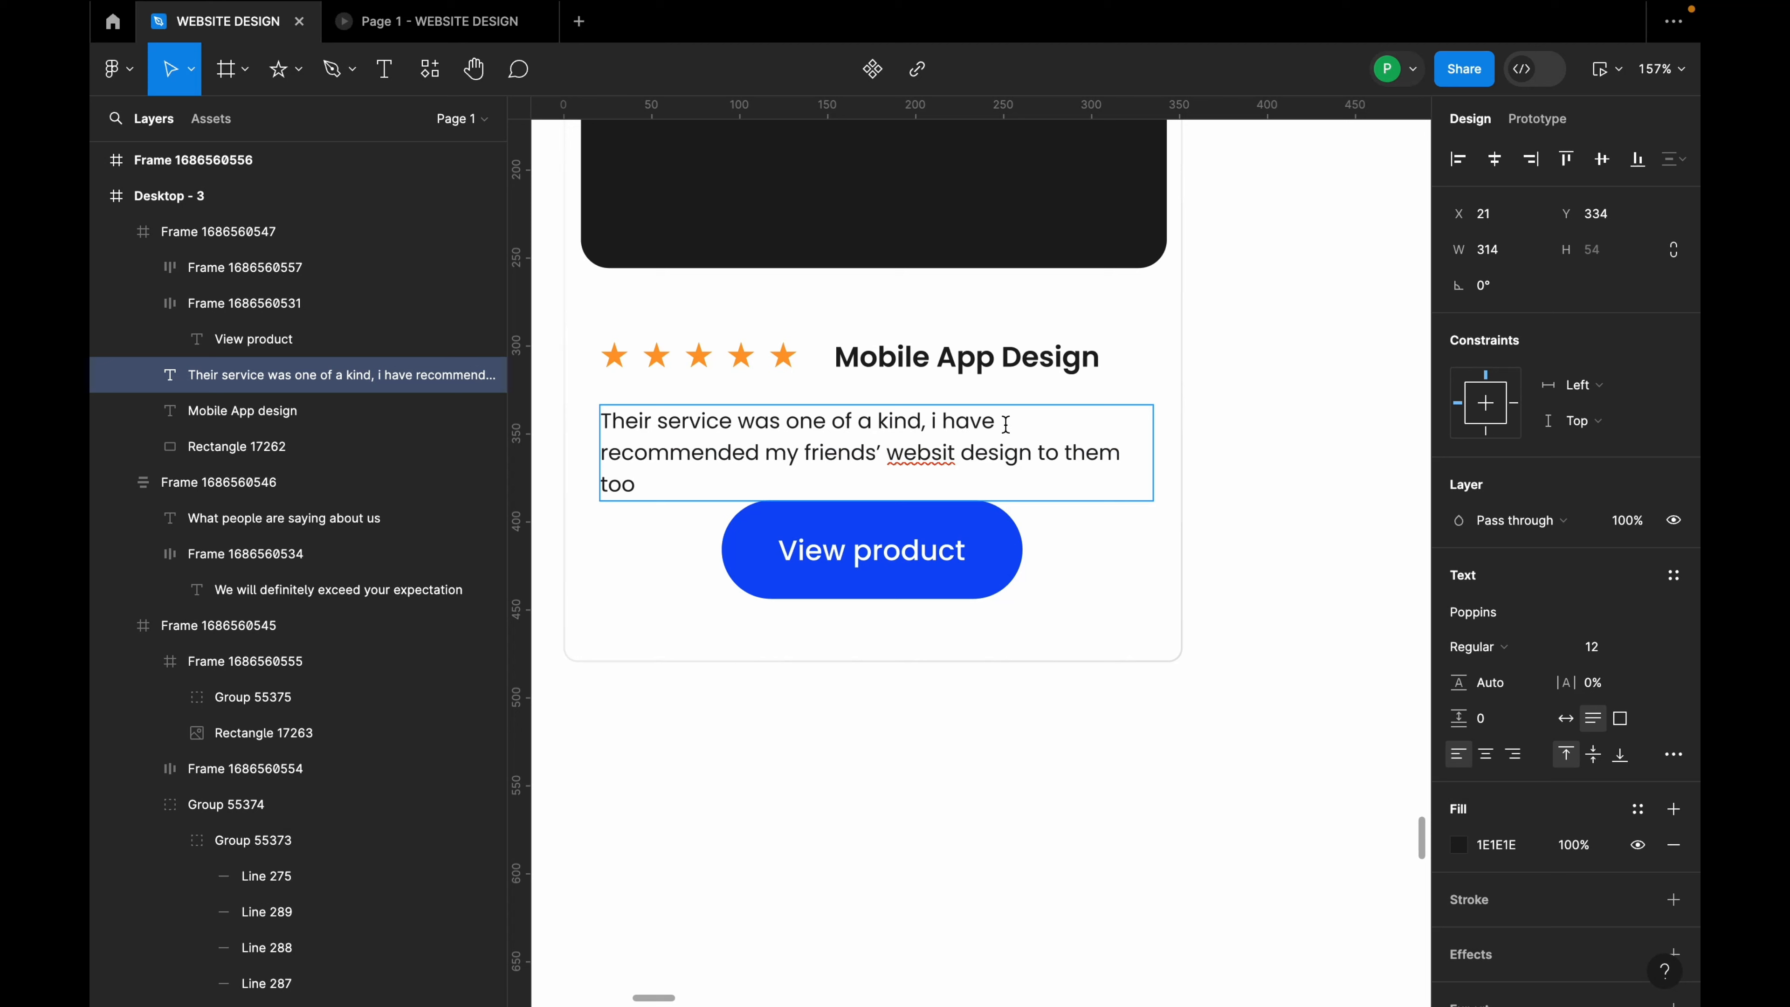
{"action": "type", "text": "also"}
{"action": "key", "text": "Escape"}
{"action": "left_click_drag", "start_coordinate": [1156, 455], "coordinate": [1086, 428]}
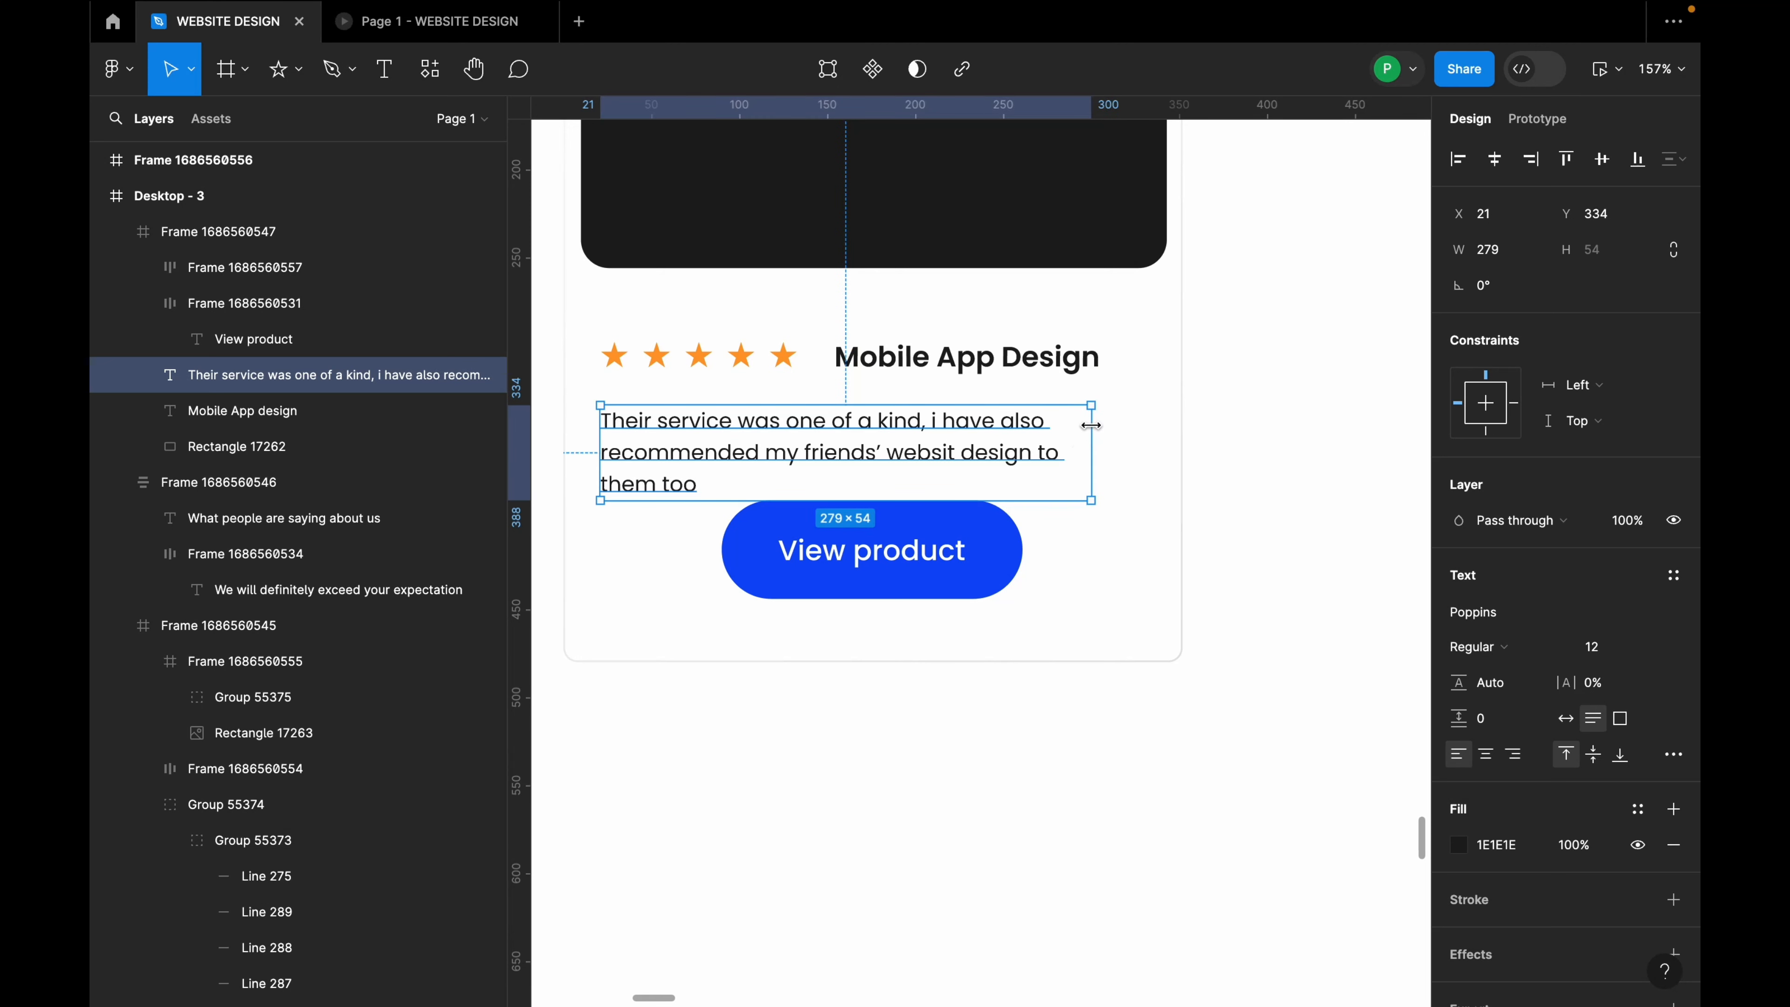
Step: Delete the View product button from the testimonial card
{"action": "left_click", "coordinate": [985, 564]}
{"action": "left_click_drag", "start_coordinate": [985, 564], "coordinate": [972, 574]}
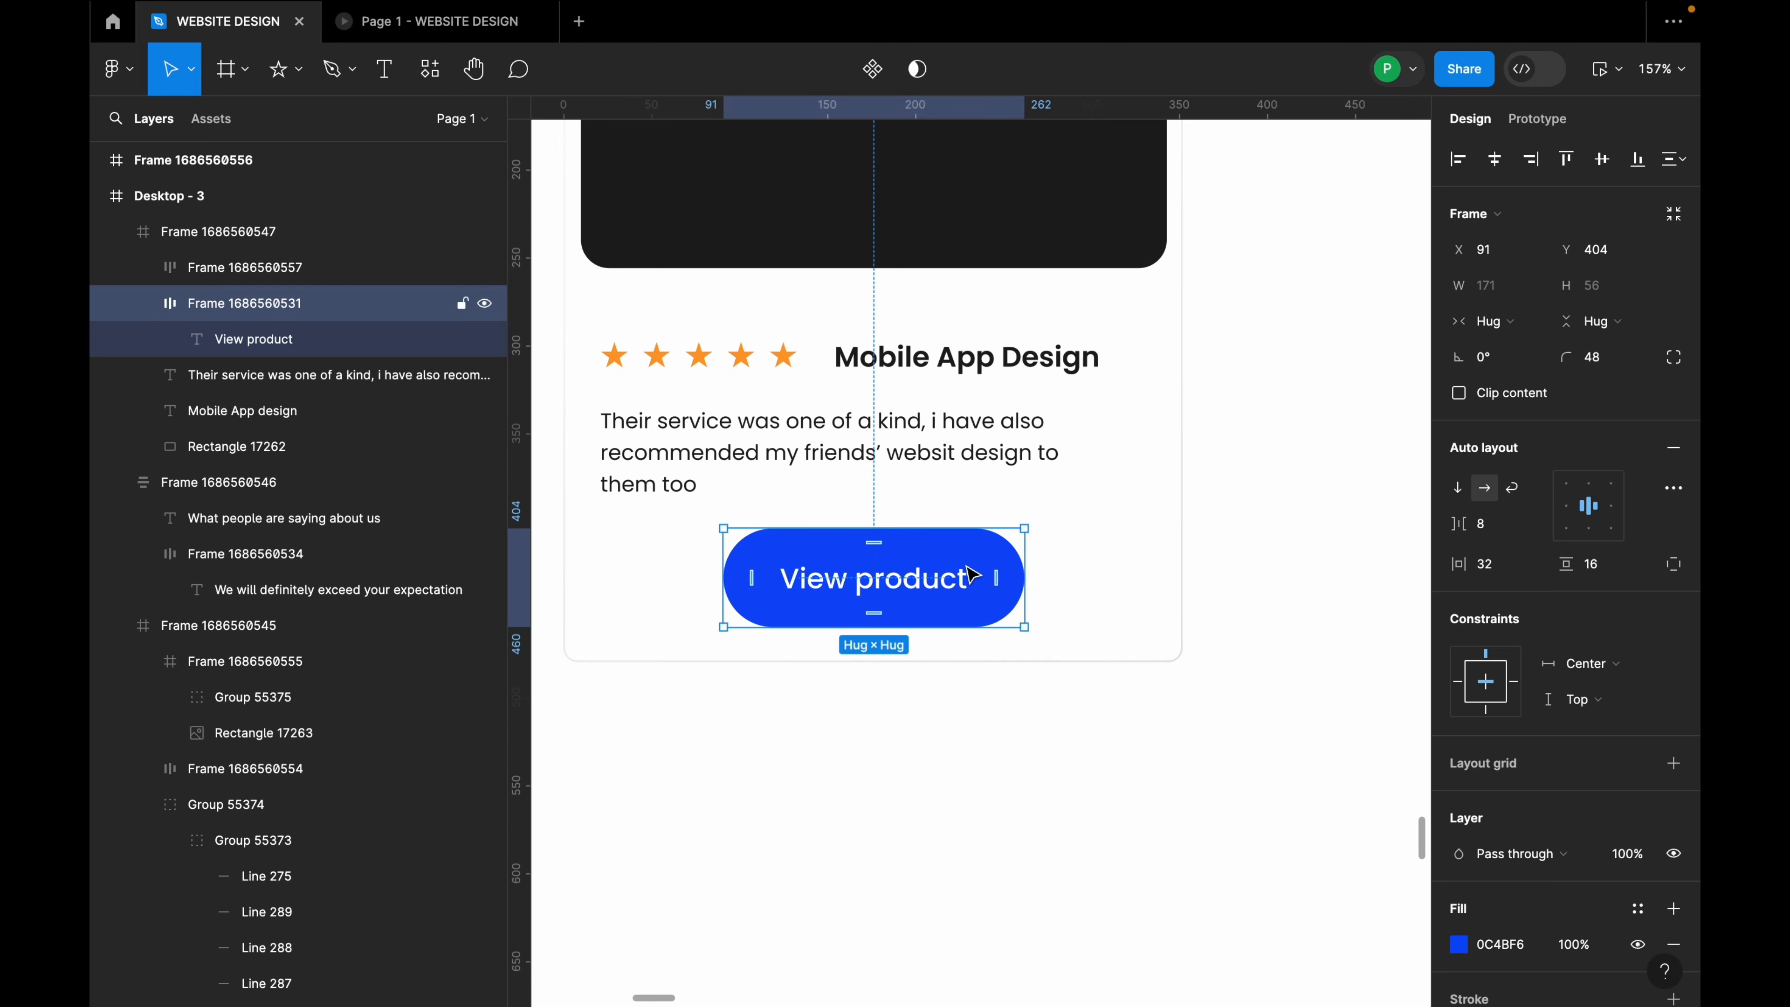
{"action": "key", "text": "Delete"}
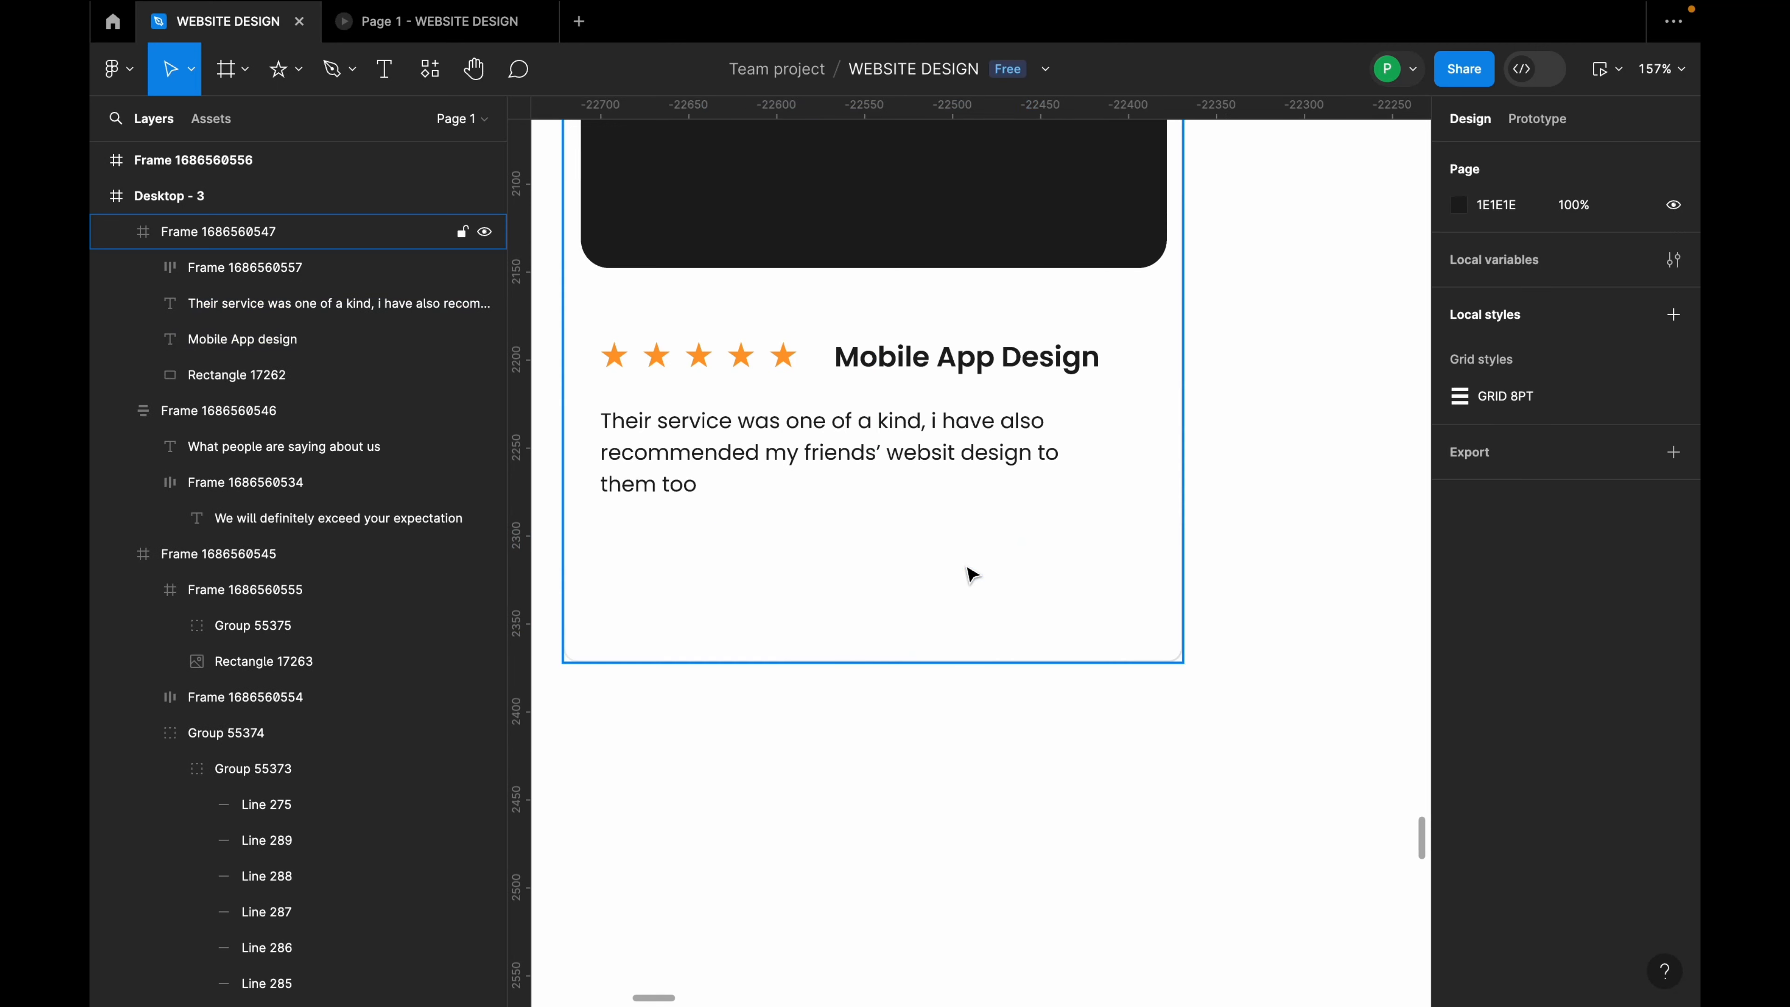
Step: Paste a second copy of the review sentence after "them too" and resize the text box
{"action": "left_click", "coordinate": [956, 443]}
{"action": "double_click", "coordinate": [899, 435]}
{"action": "key", "text": "ctrl+c"}
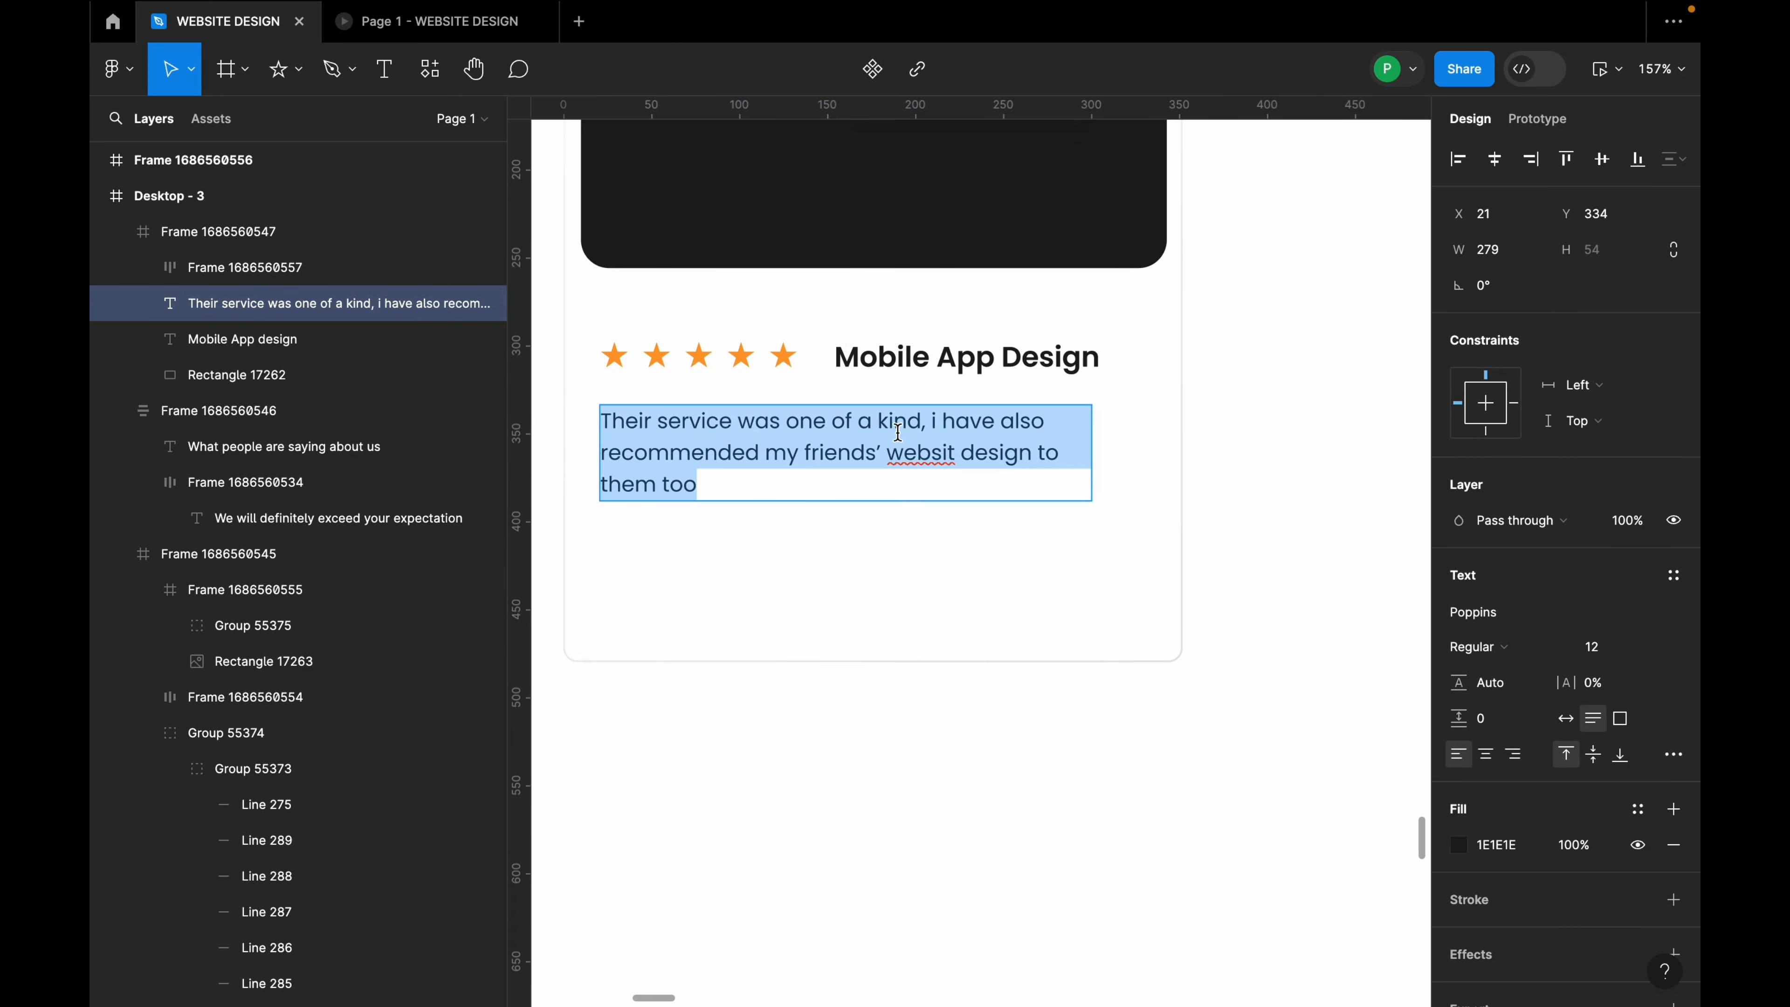
{"action": "left_click", "coordinate": [836, 455]}
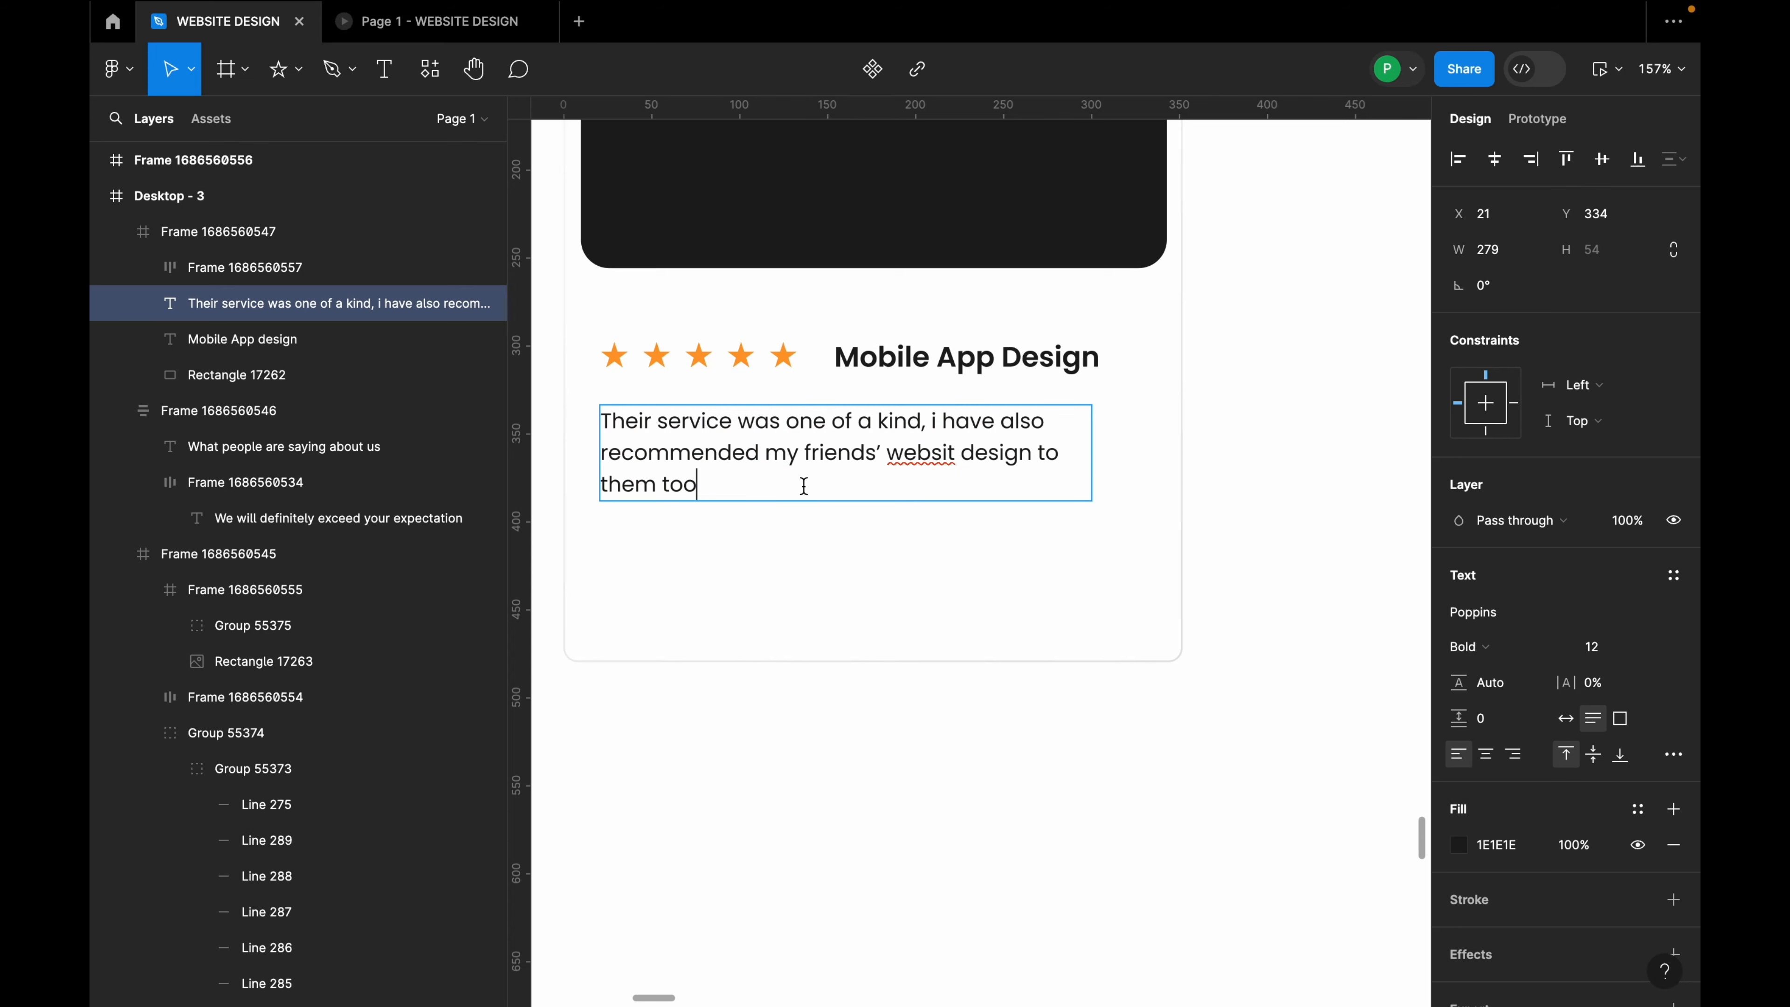
{"action": "key", "text": "ctrl+v"}
{"action": "left_click", "coordinate": [1143, 518]}
{"action": "left_click_drag", "start_coordinate": [1092, 488], "coordinate": [1144, 487]}
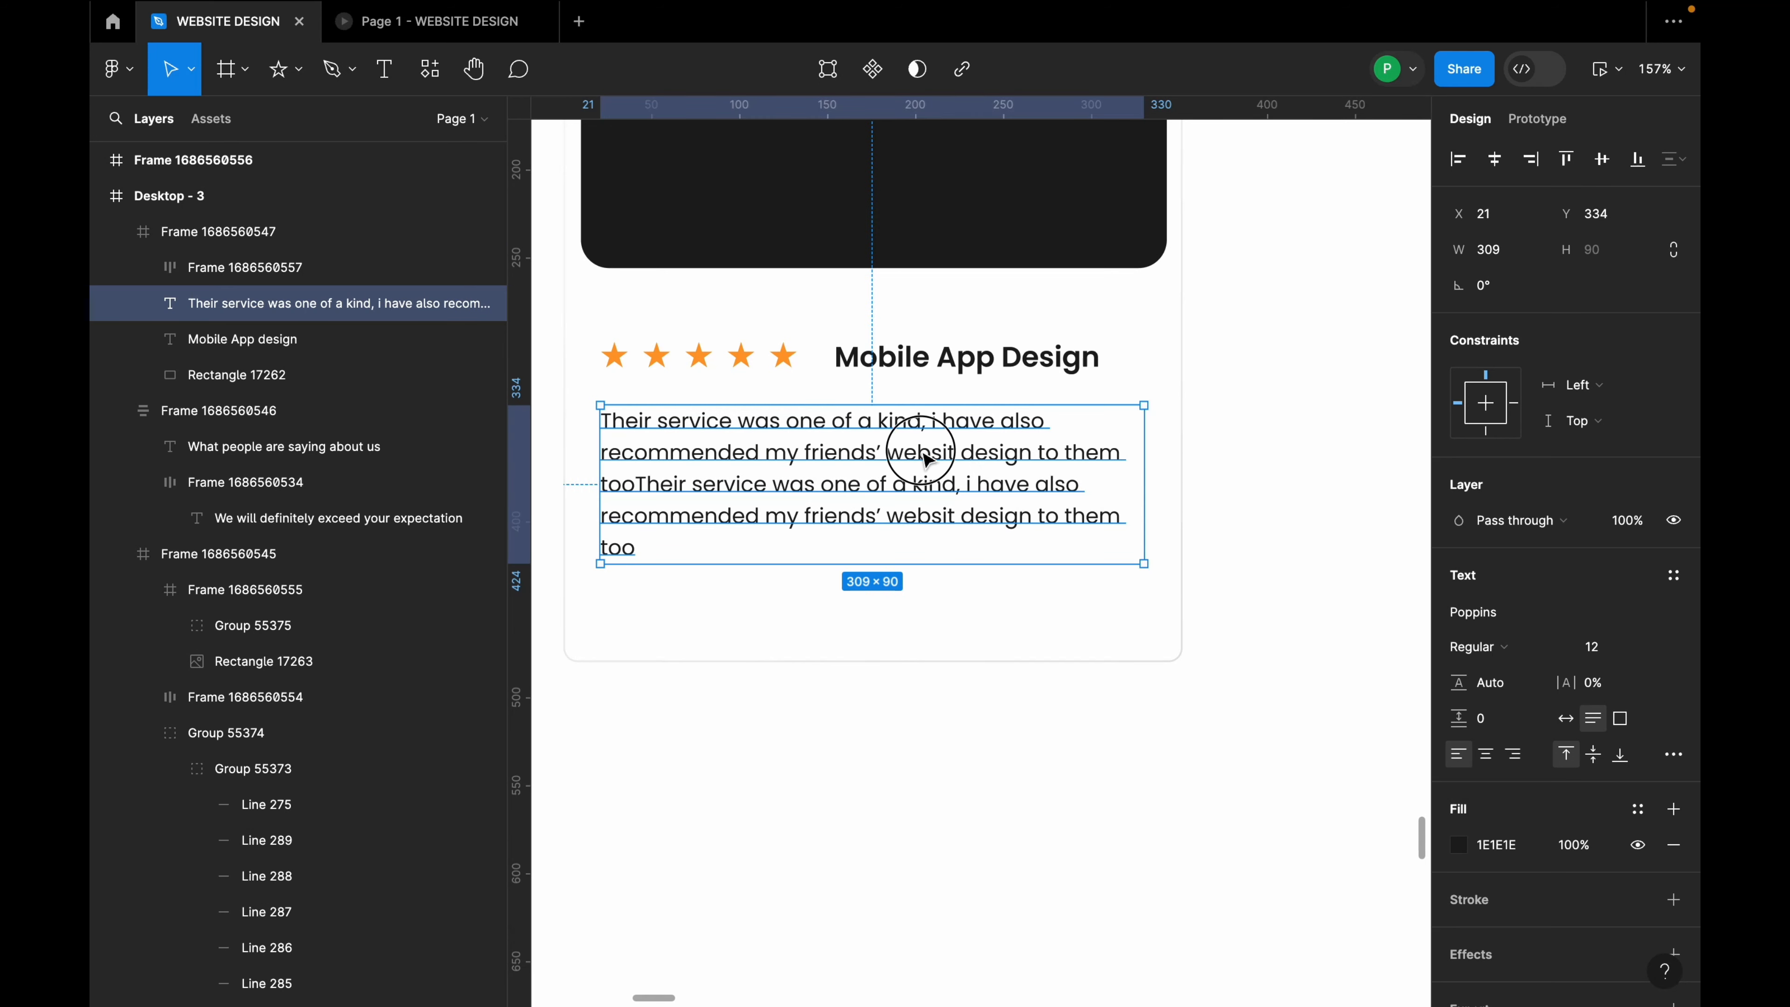
{"action": "left_click_drag", "start_coordinate": [919, 451], "coordinate": [920, 444]}
{"action": "left_click_drag", "start_coordinate": [1144, 445], "coordinate": [1141, 446]}
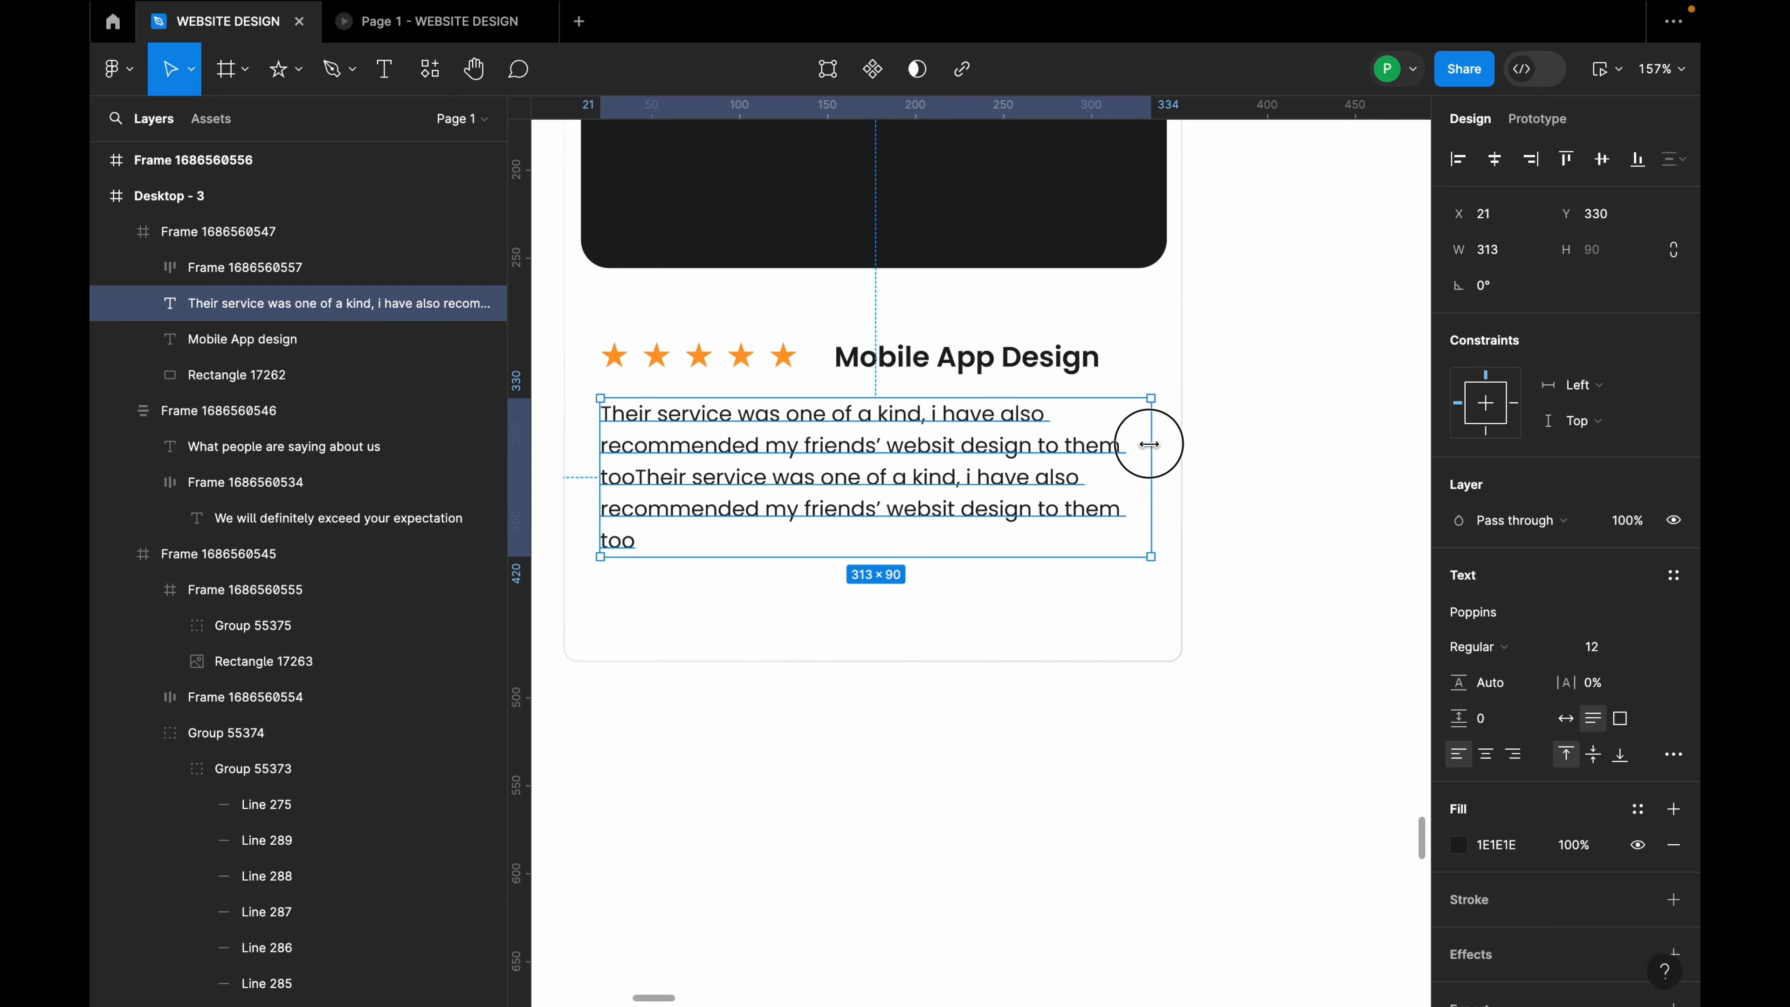
Step: Correct "websit" to "website", change "recommended" to "referred", and widen the review to four lines
{"action": "double_click", "coordinate": [960, 426]}
{"action": "left_click", "coordinate": [1001, 422]}
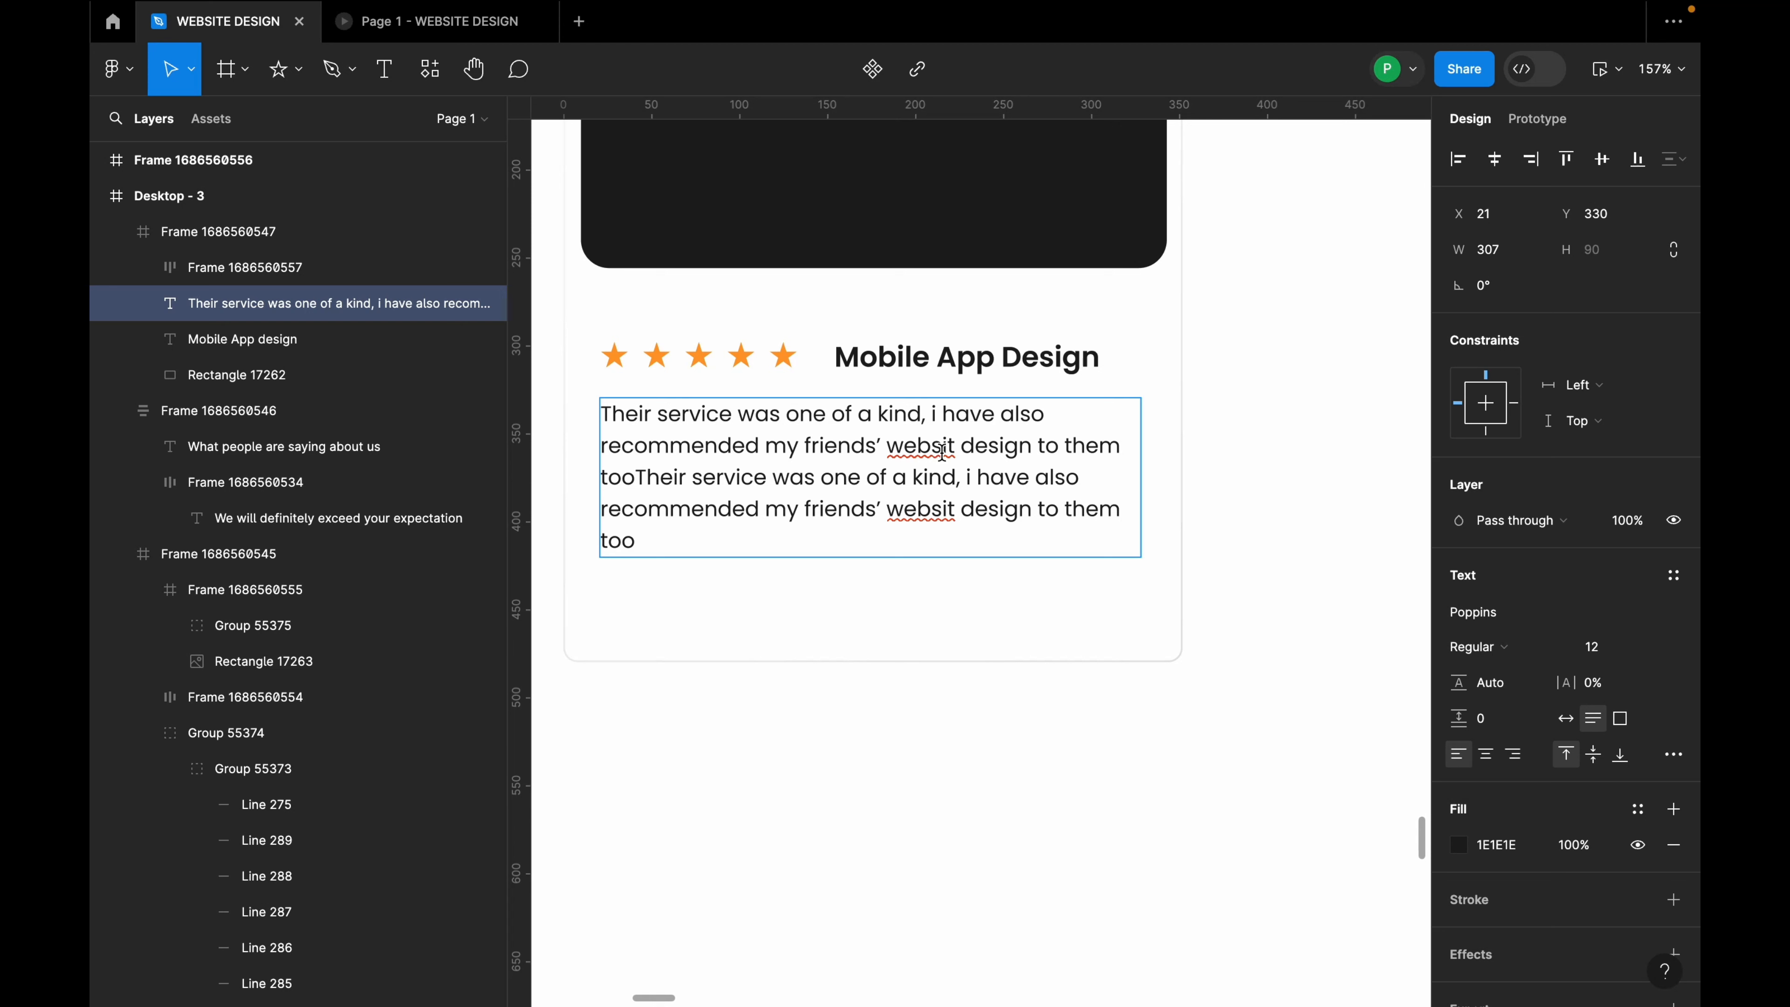
{"action": "type", "text": "e"}
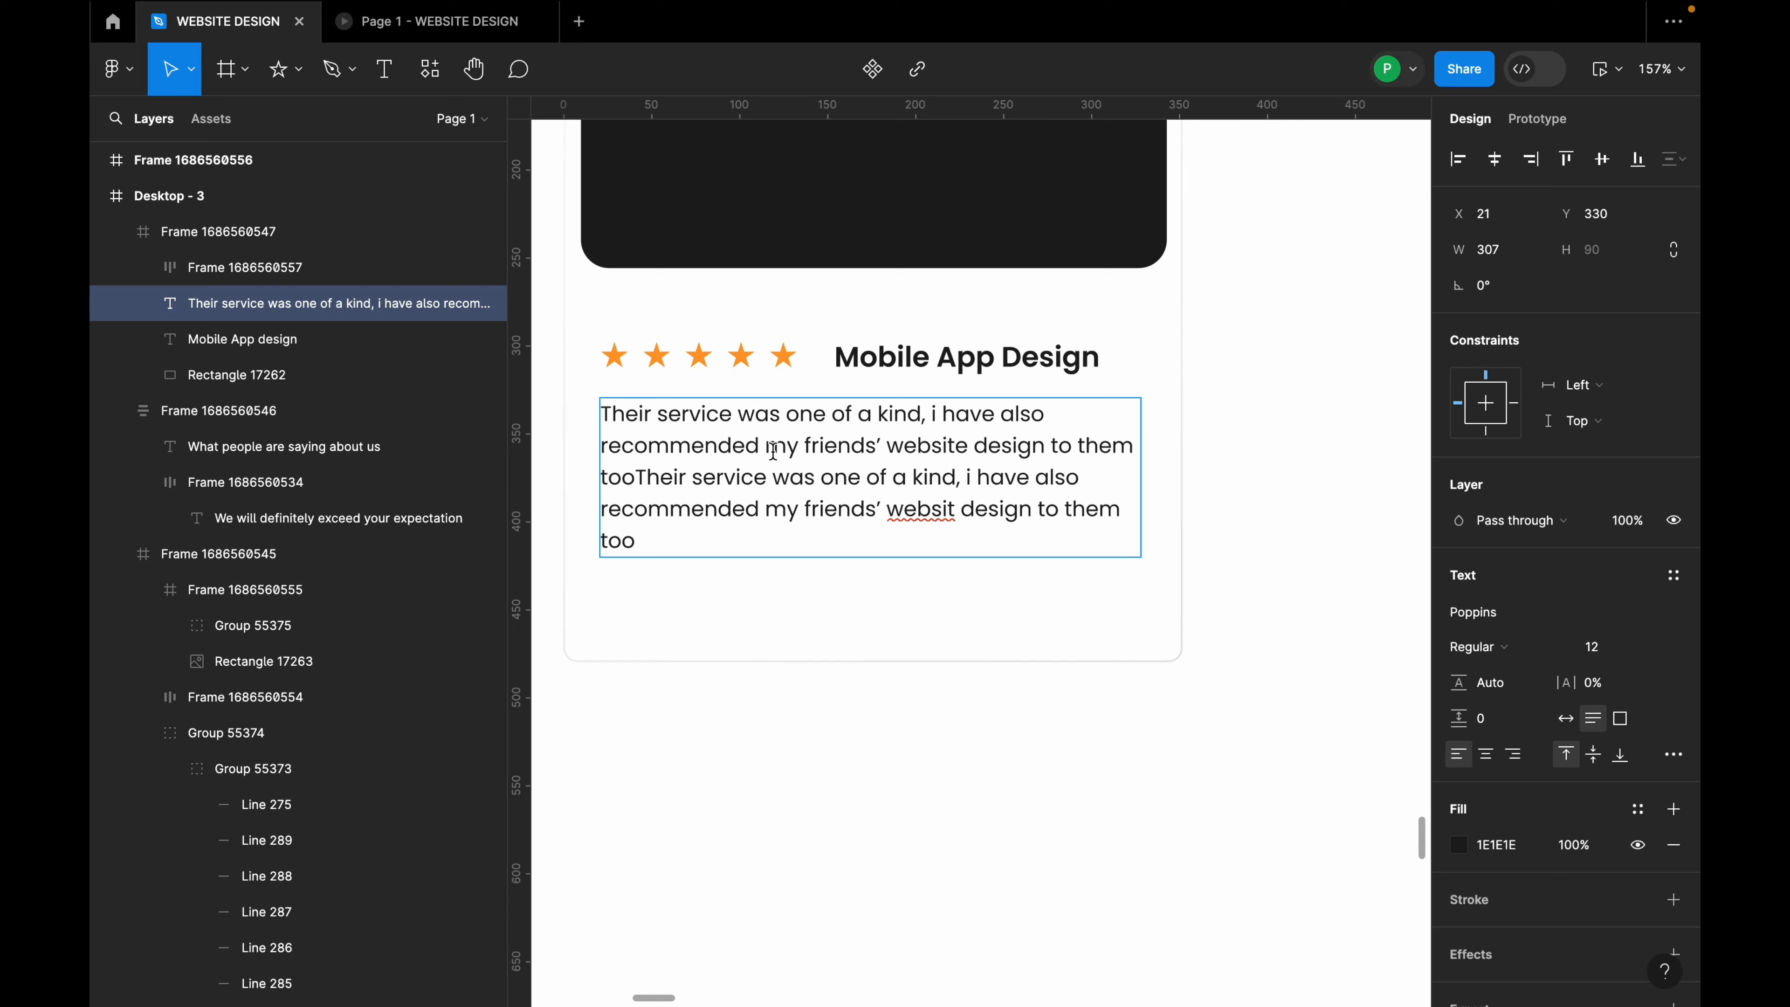
{"action": "left_click_drag", "start_coordinate": [764, 444], "coordinate": [602, 440]}
{"action": "key", "text": "BackSpace"}
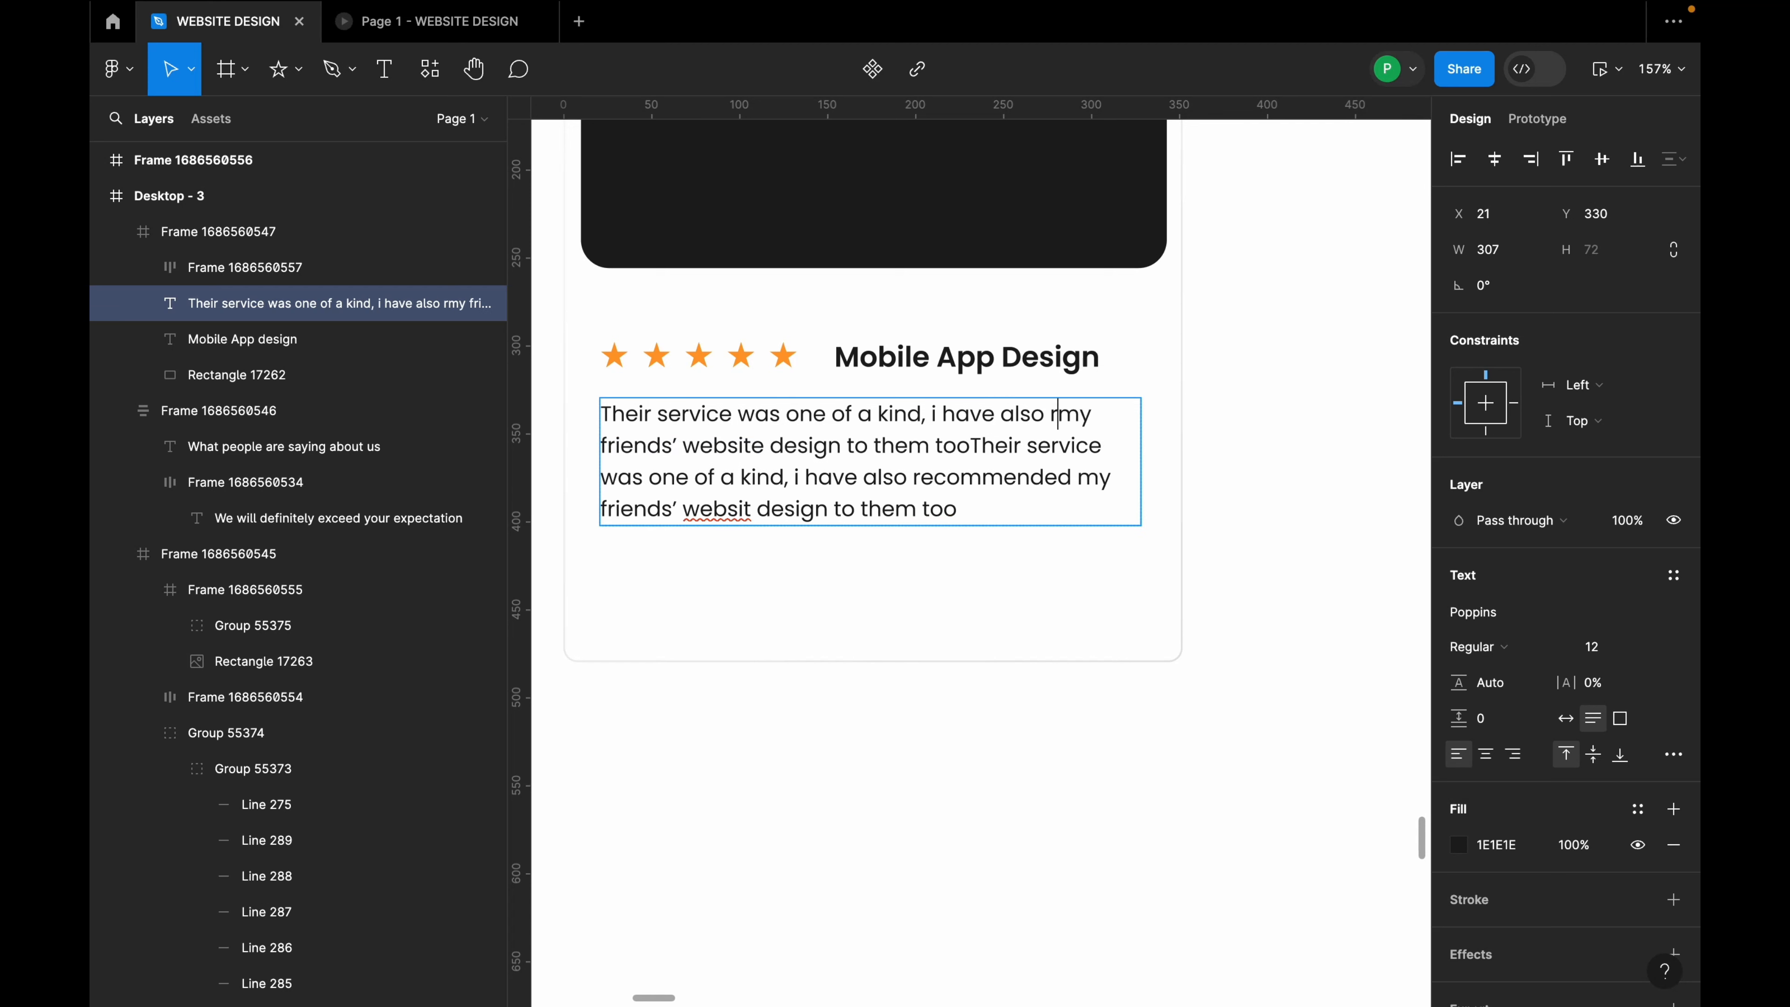
{"action": "type", "text": "eferred"}
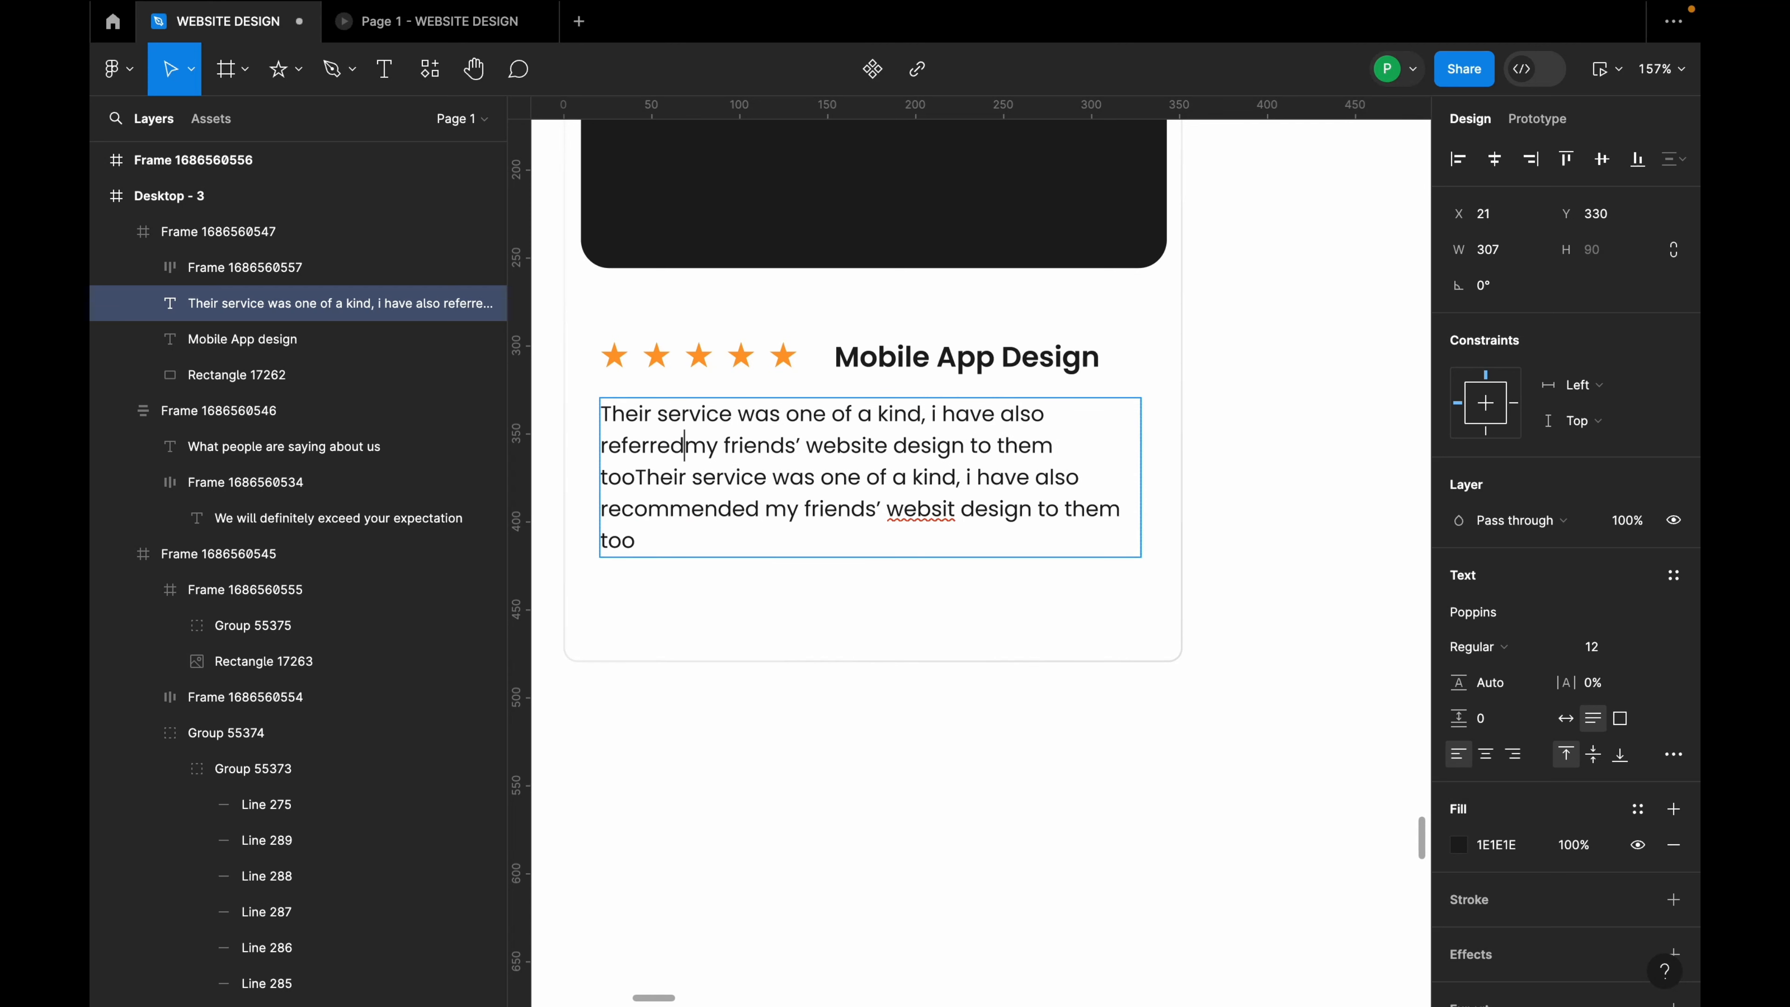
{"action": "key", "text": "Escape"}
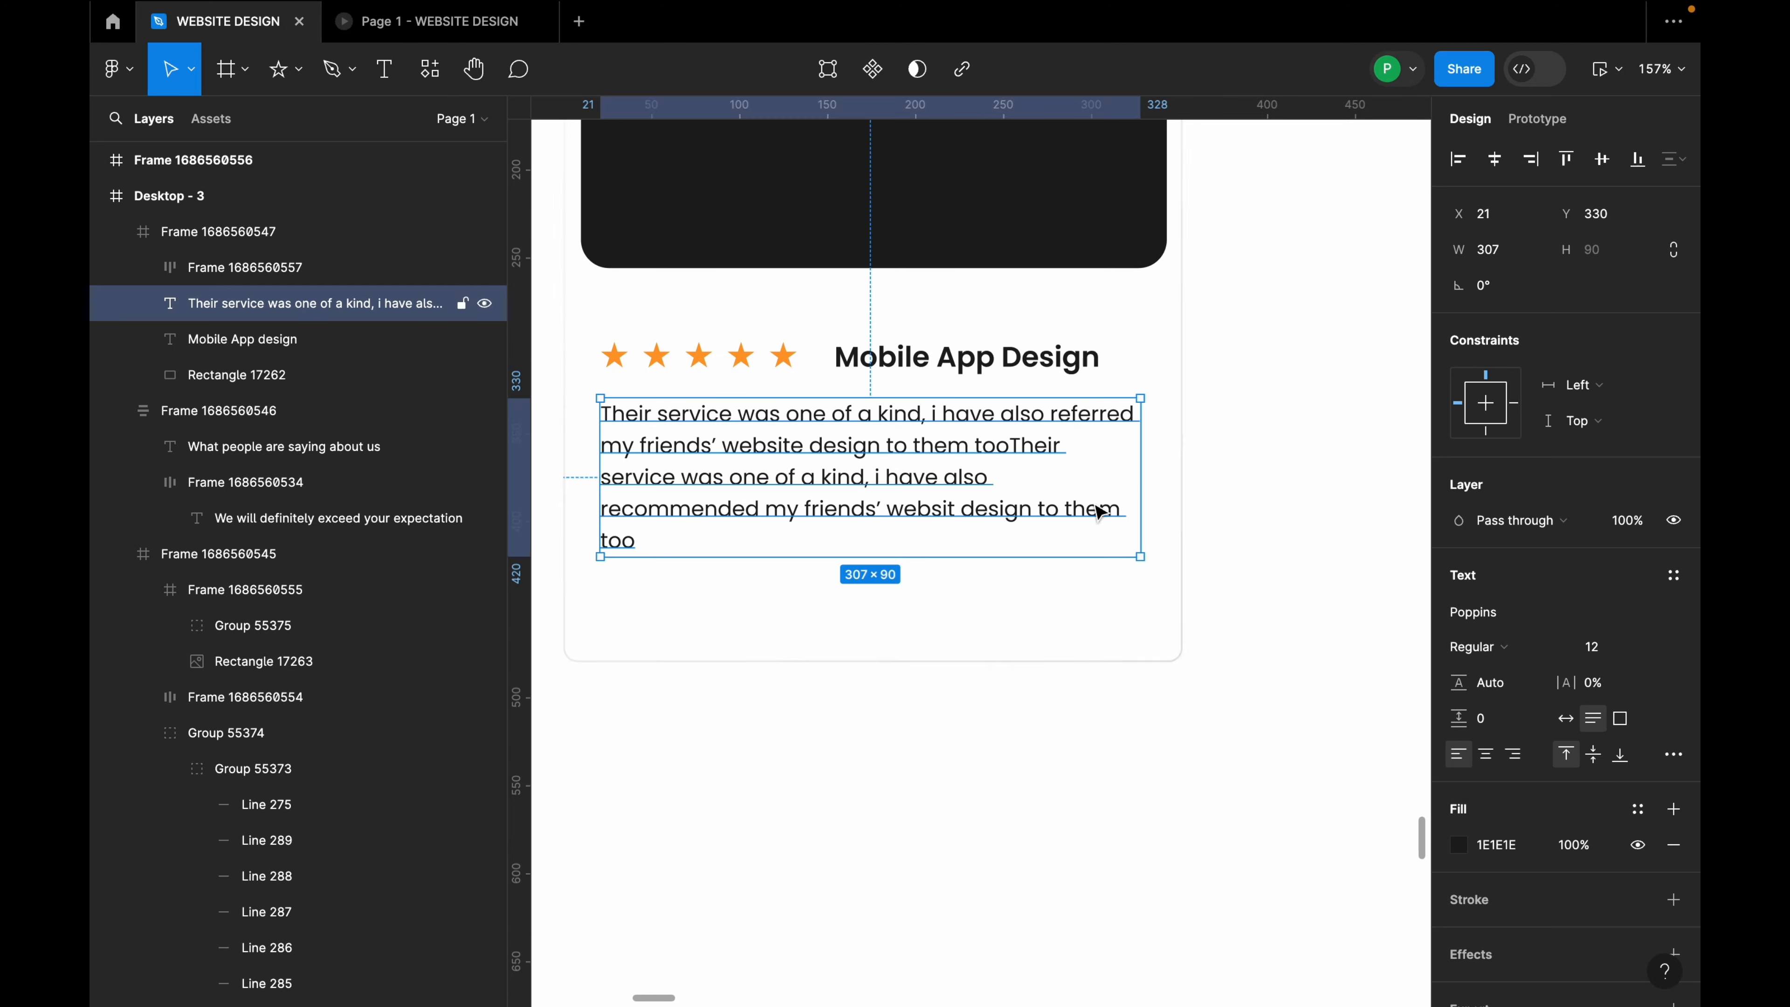
{"action": "left_click_drag", "start_coordinate": [1141, 468], "coordinate": [1155, 468]}
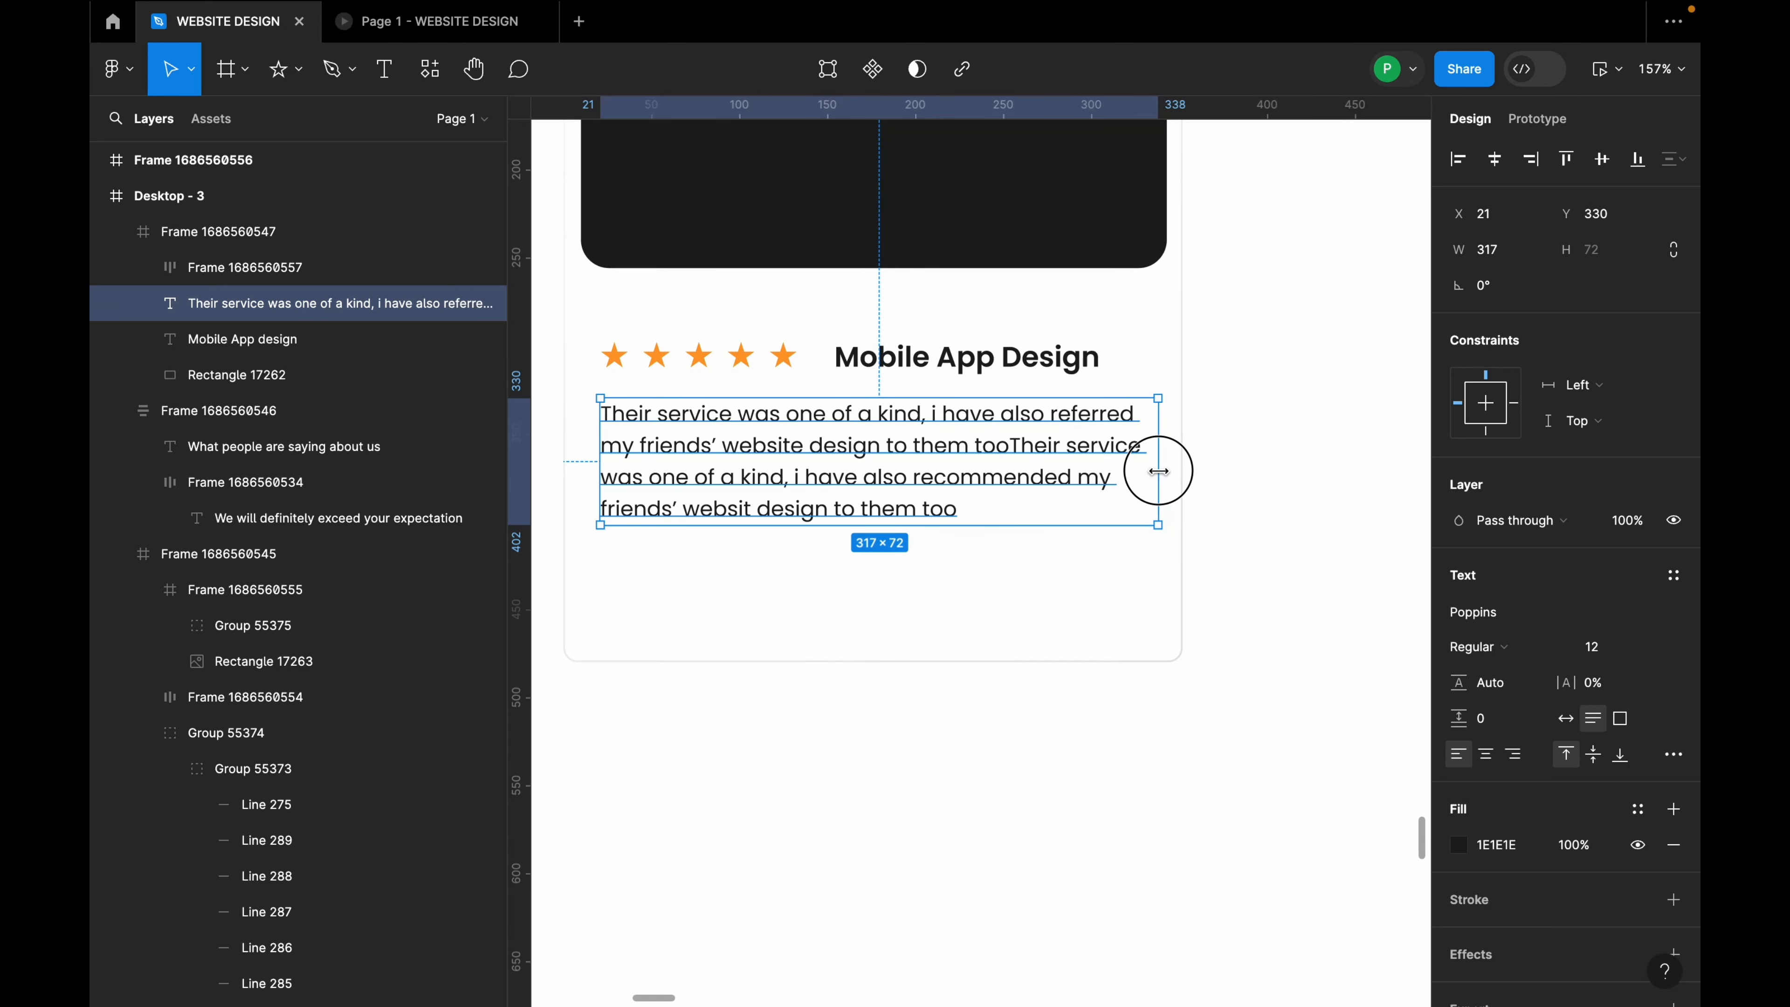
{"action": "left_click", "coordinate": [1021, 543]}
{"action": "scroll", "coordinate": [874, 534], "scroll_direction": "down", "scroll_amount": 5}
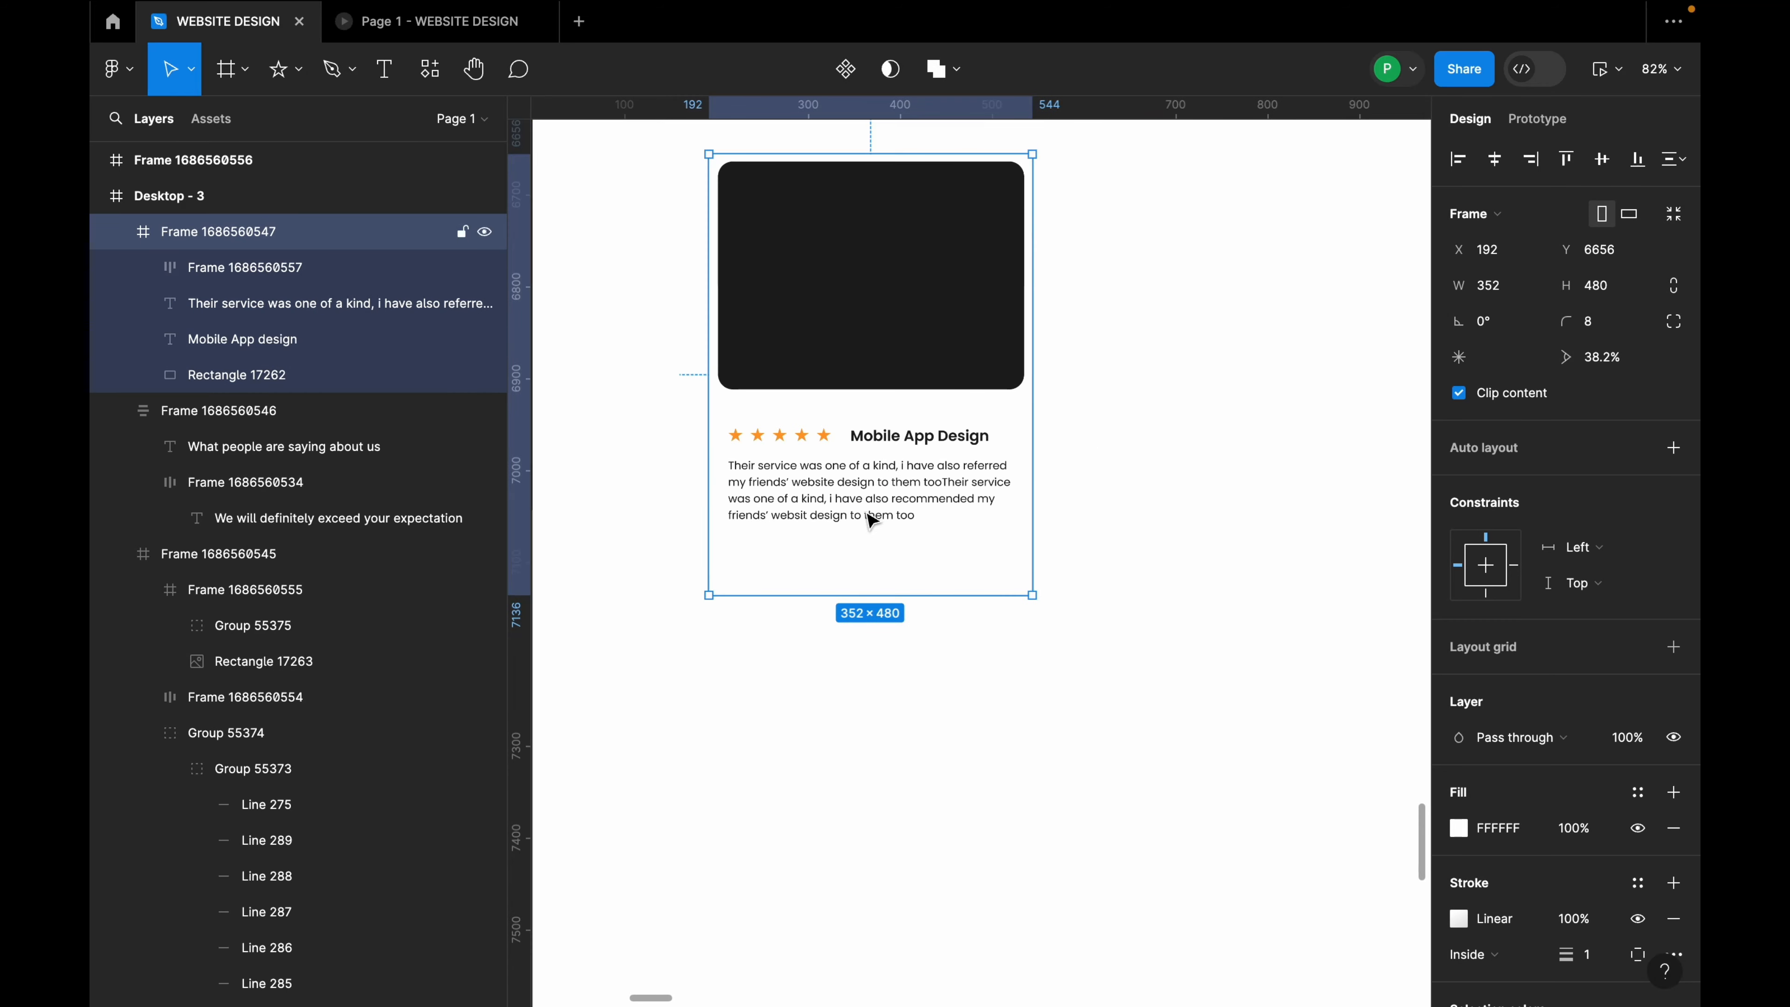
Step: Move the review lower and wrap the stars and Mobile App Design title in an auto-layout row
{"action": "left_click", "coordinate": [871, 515]}
{"action": "scroll", "coordinate": [1021, 536], "scroll_direction": "left", "scroll_amount": 5}
{"action": "scroll", "coordinate": [1021, 536], "scroll_direction": "down", "scroll_amount": 3}
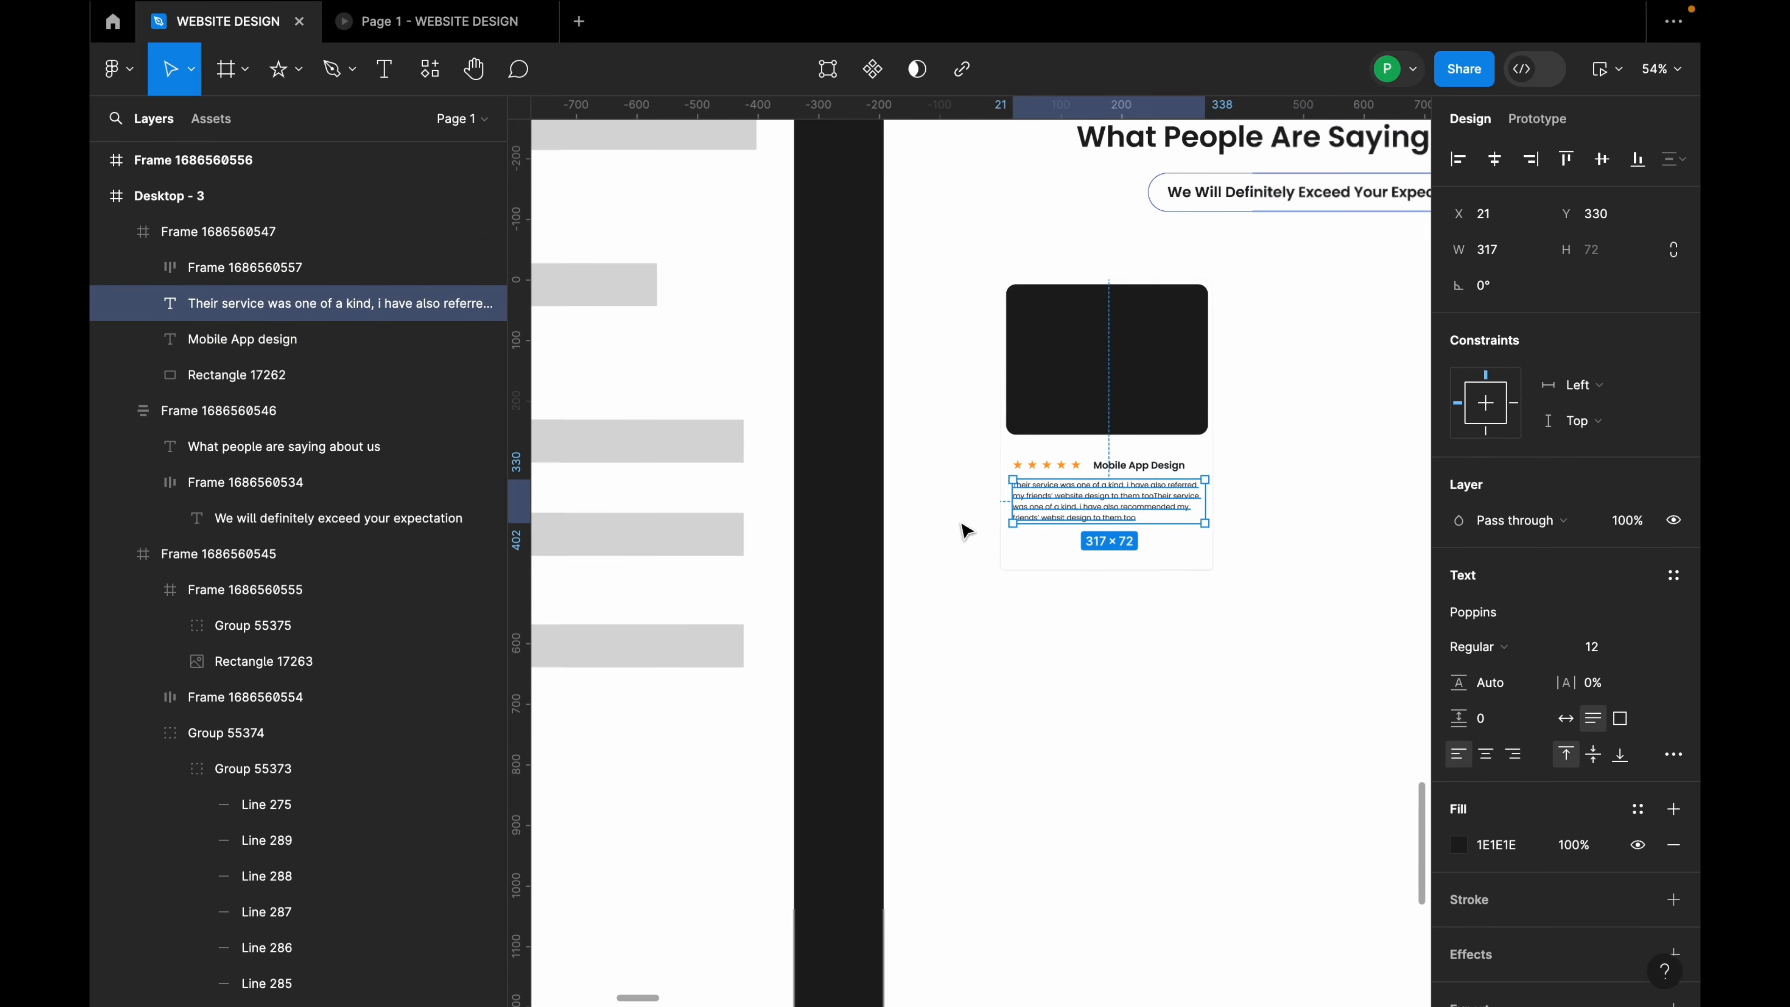
{"action": "scroll", "coordinate": [1163, 487], "scroll_direction": "up", "scroll_amount": 2}
{"action": "left_click_drag", "start_coordinate": [1099, 495], "coordinate": [1091, 524]}
{"action": "left_click", "coordinate": [1123, 459], "text": "shift"}
{"action": "left_click", "coordinate": [1108, 465]}
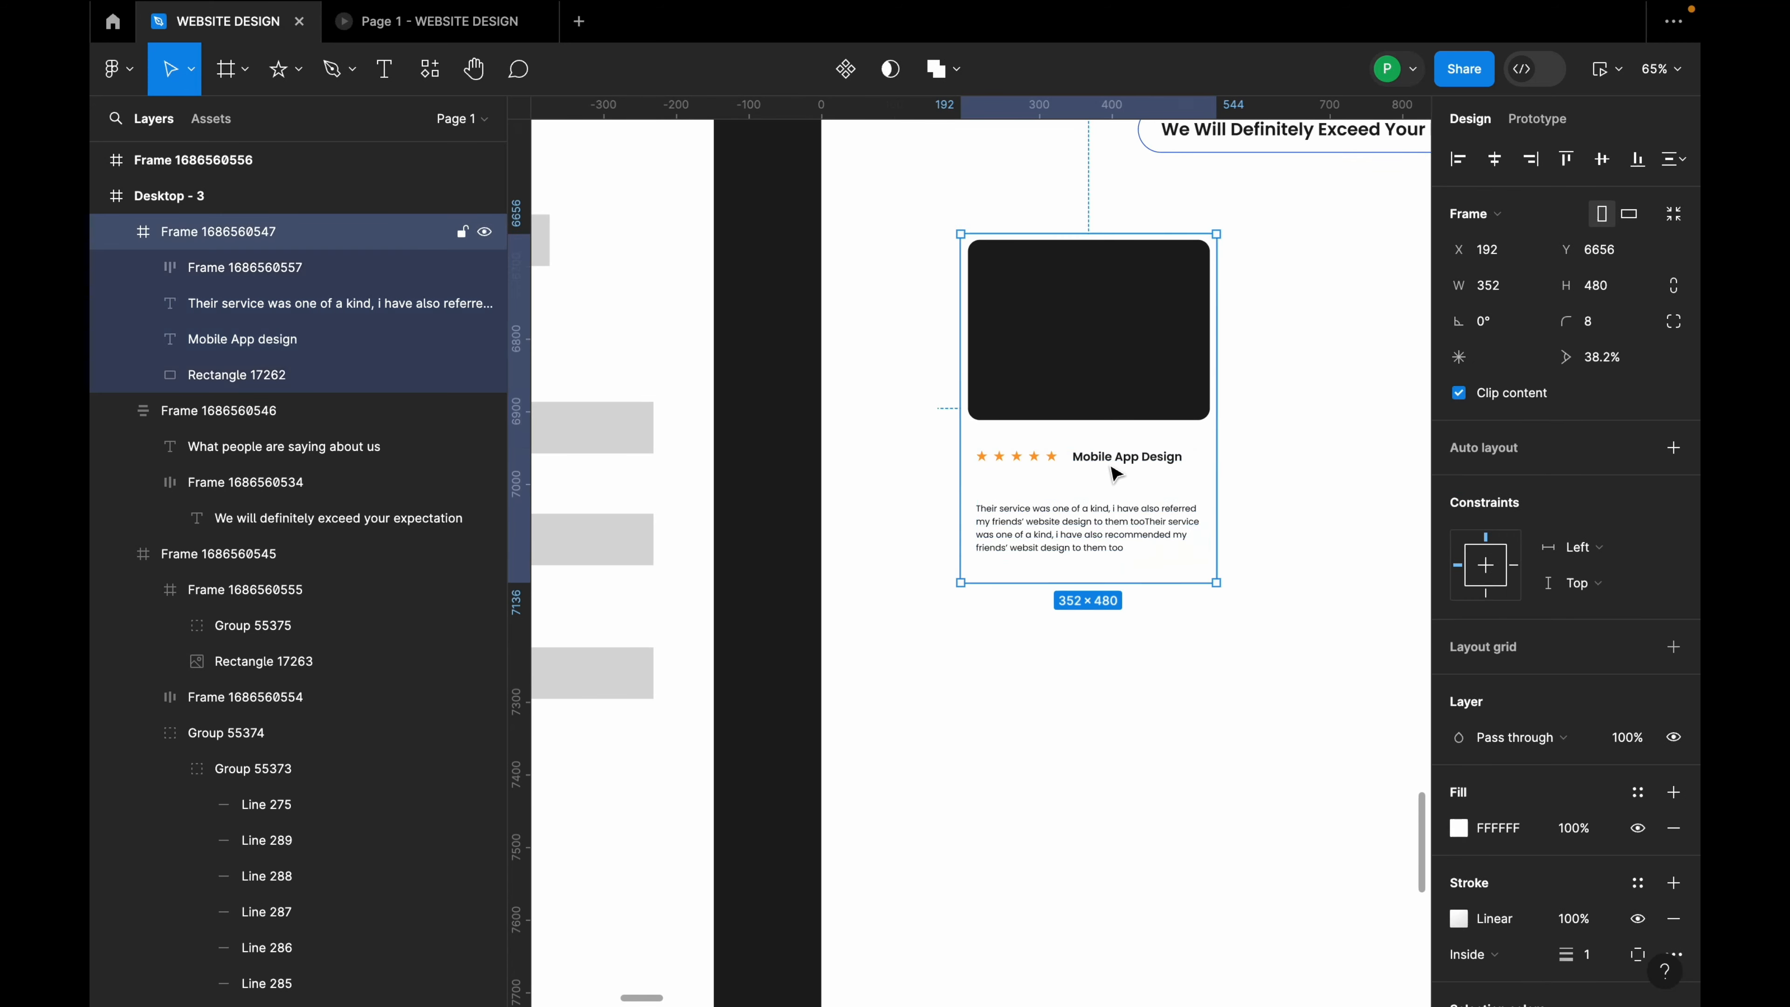
{"action": "left_click", "coordinate": [1108, 465]}
{"action": "left_click", "coordinate": [1030, 464], "text": "shift"}
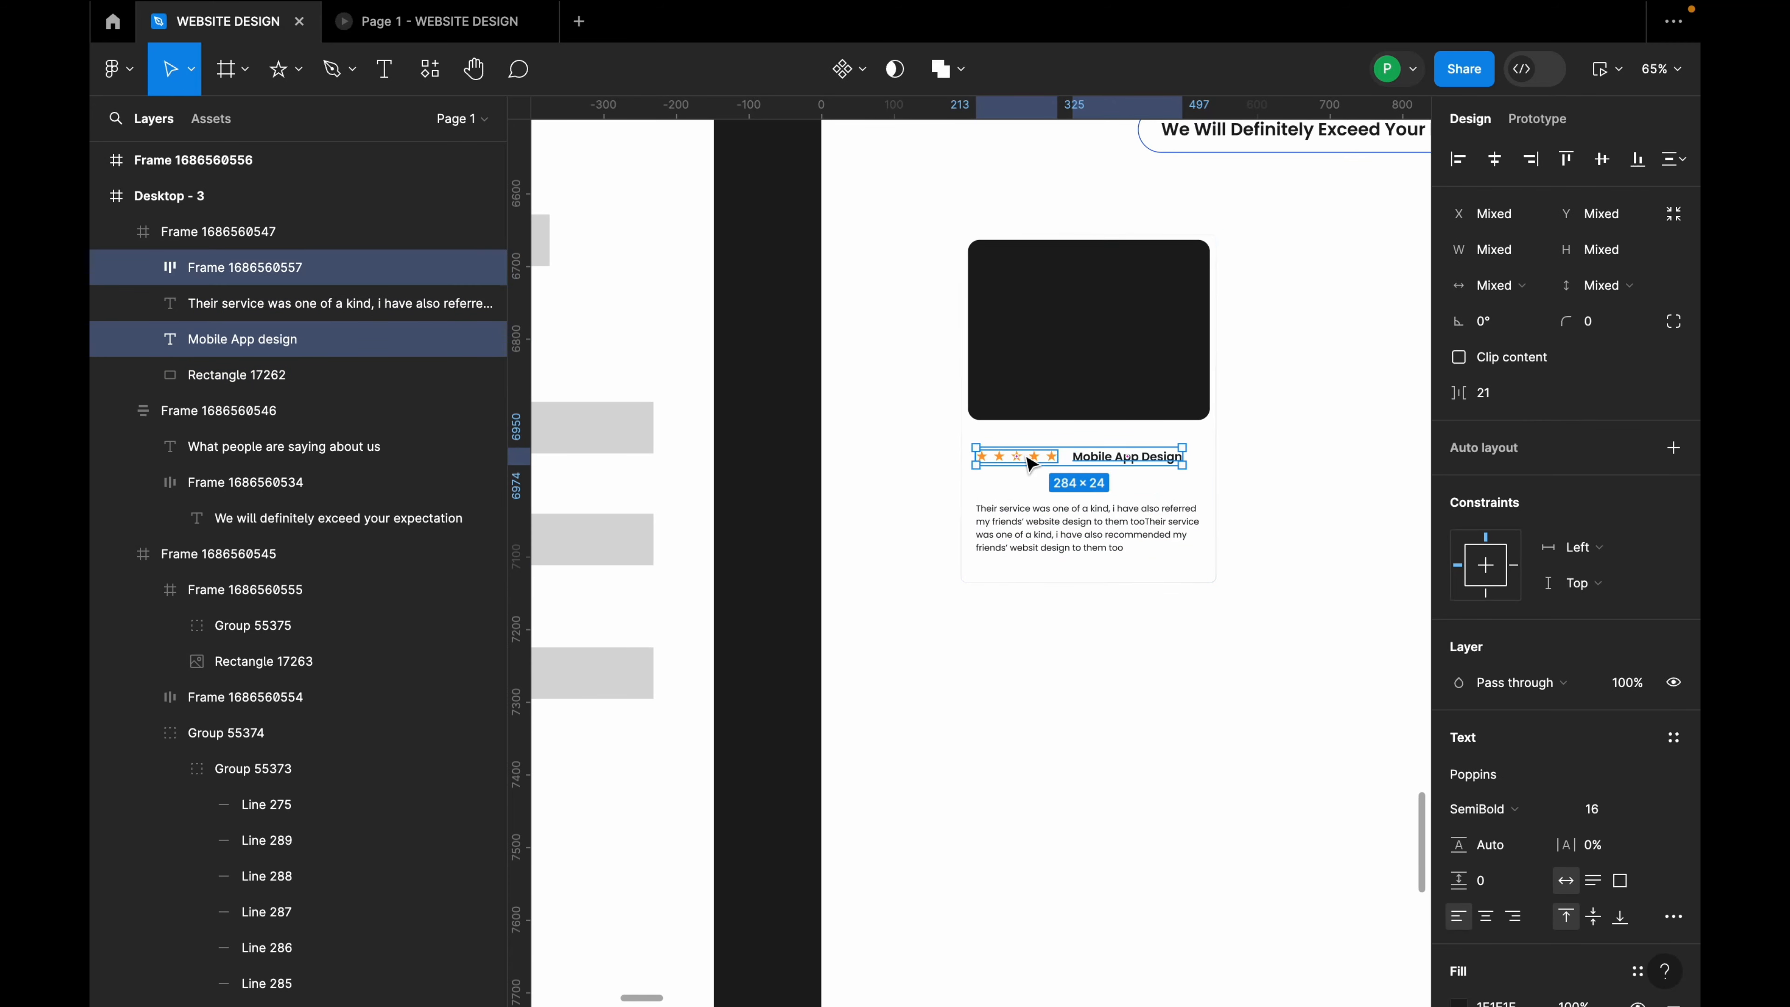
{"action": "key", "text": "shift+a"}
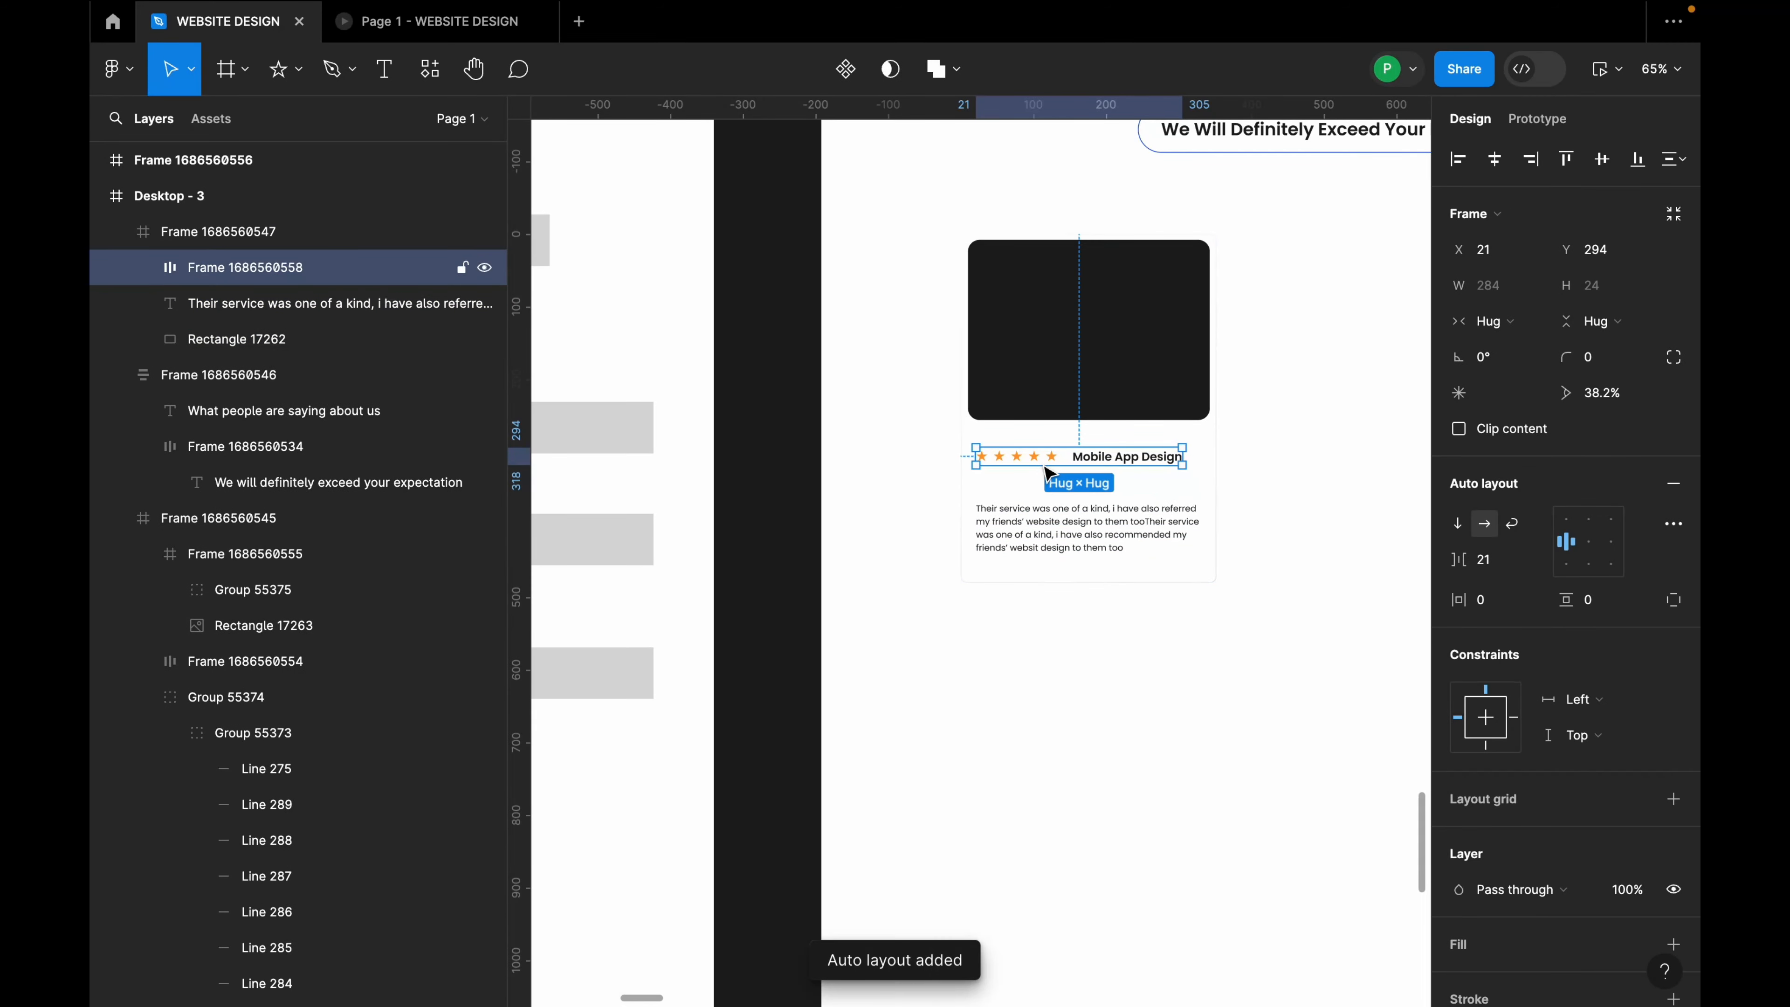
Step: Stack the stars-and-title row and review in a vertical auto layout with 16 spacing
{"action": "scroll", "coordinate": [1067, 529], "scroll_direction": "up", "scroll_amount": 5}
{"action": "left_click", "coordinate": [1074, 529]}
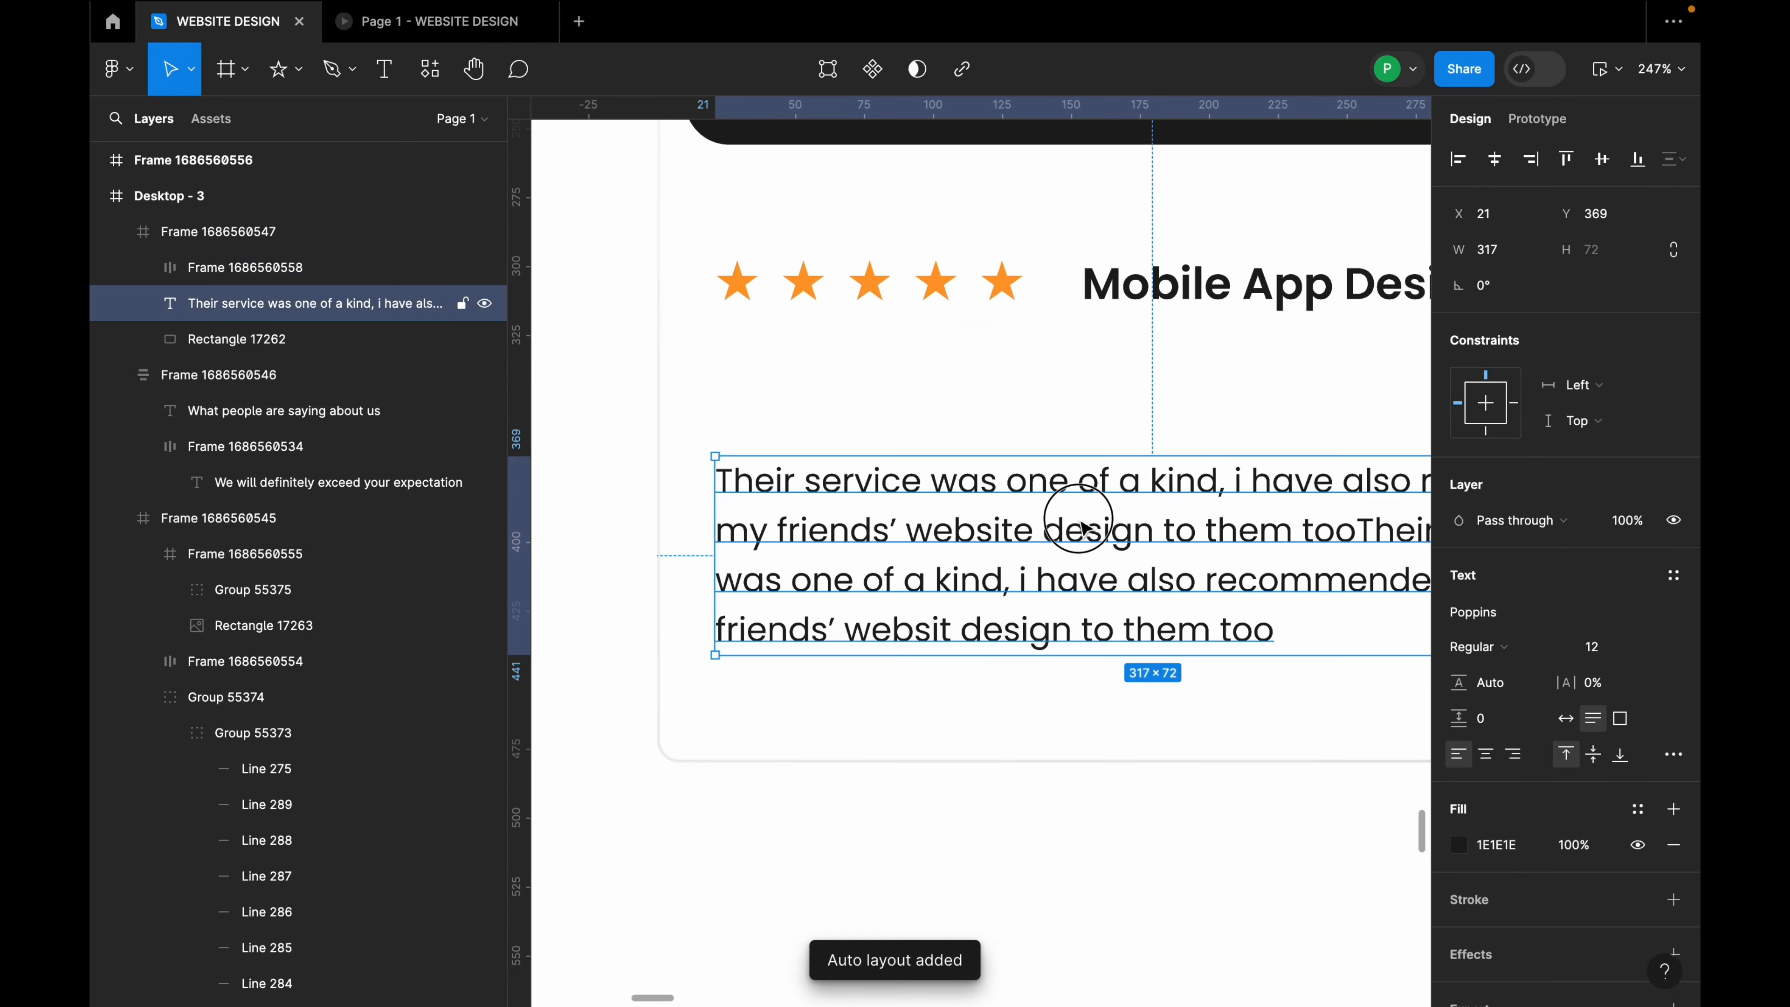
{"action": "left_click", "coordinate": [987, 303], "text": "shift"}
{"action": "key", "text": "shift+a"}
{"action": "left_click", "coordinate": [1503, 568]}
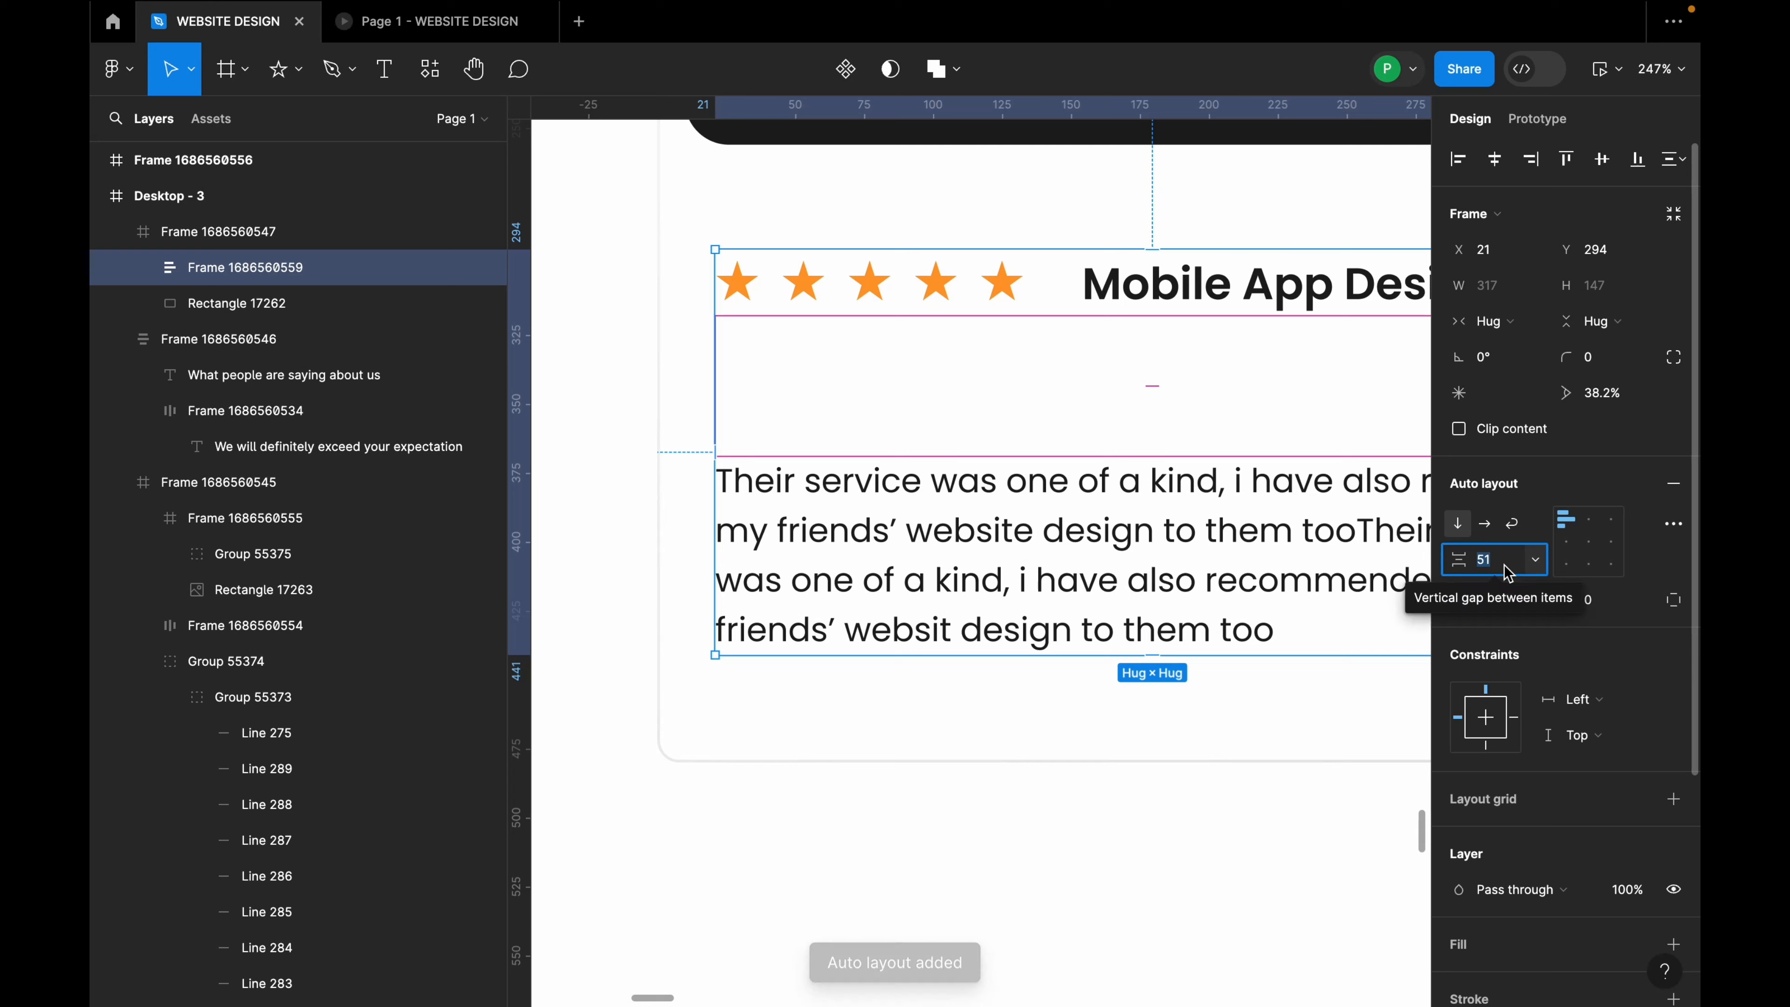
{"action": "type", "text": "32"}
{"action": "key", "text": "Return"}
{"action": "left_click", "coordinate": [1505, 569]}
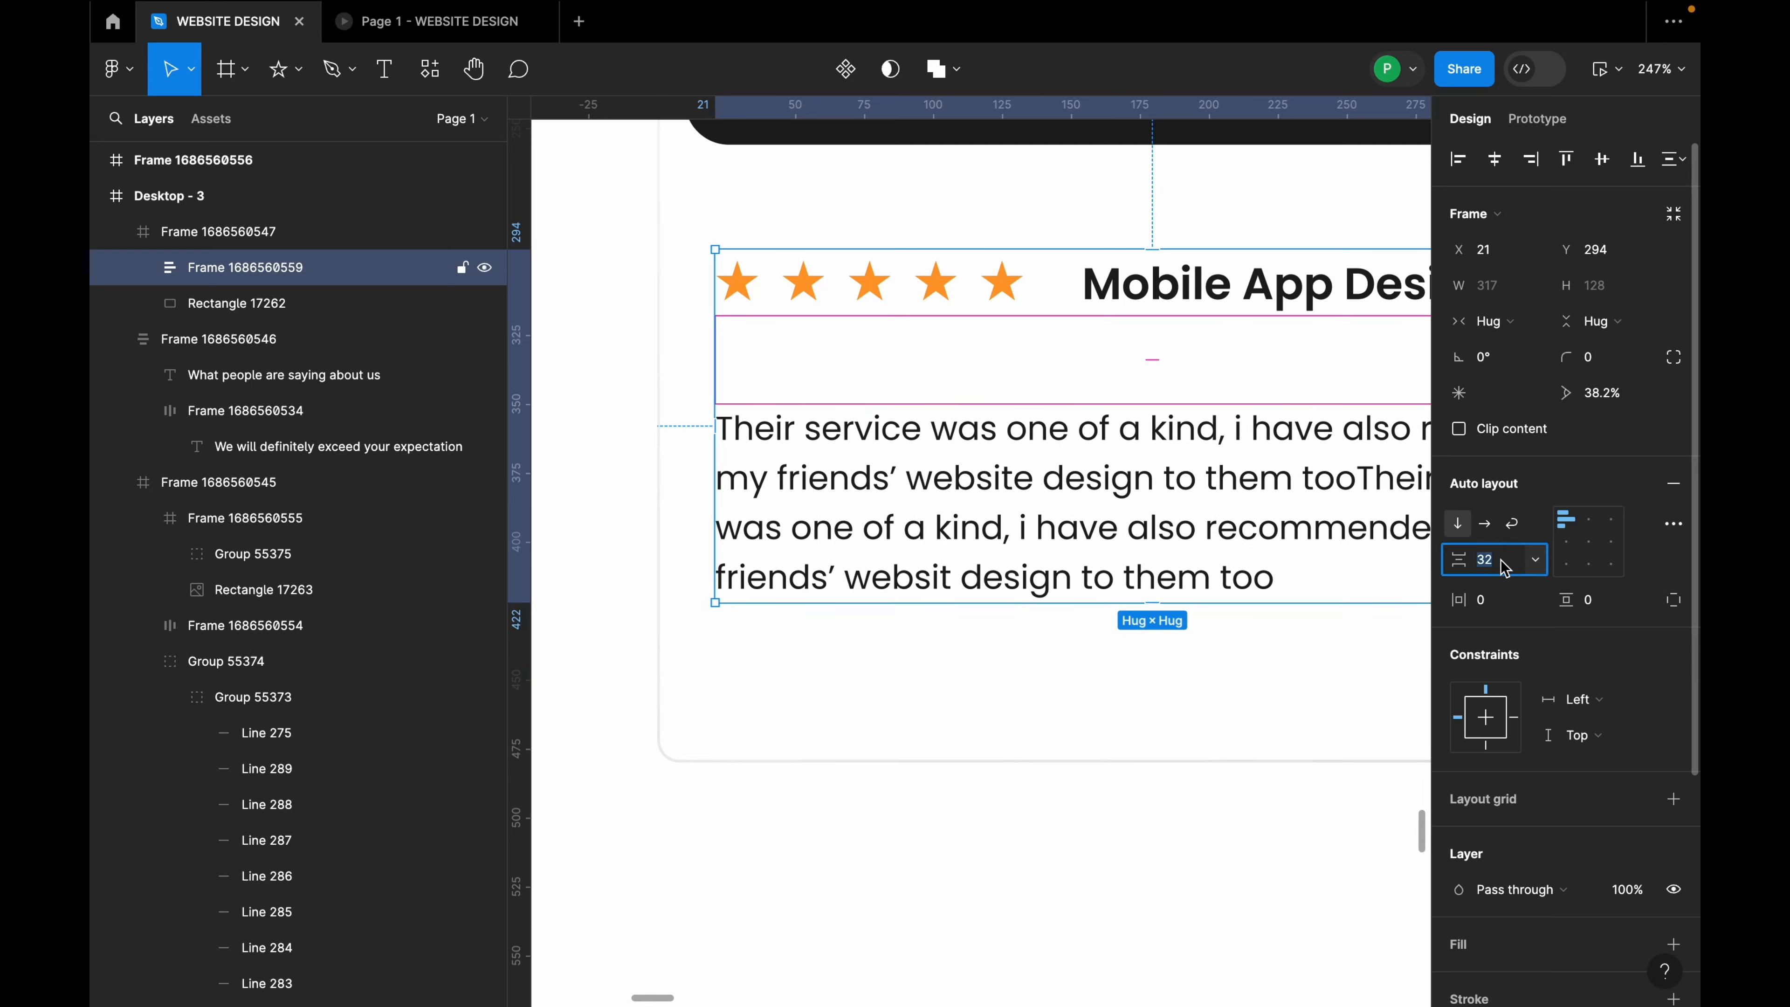
{"action": "type", "text": "24"}
{"action": "key", "text": "Return"}
{"action": "left_click", "coordinate": [1514, 575]}
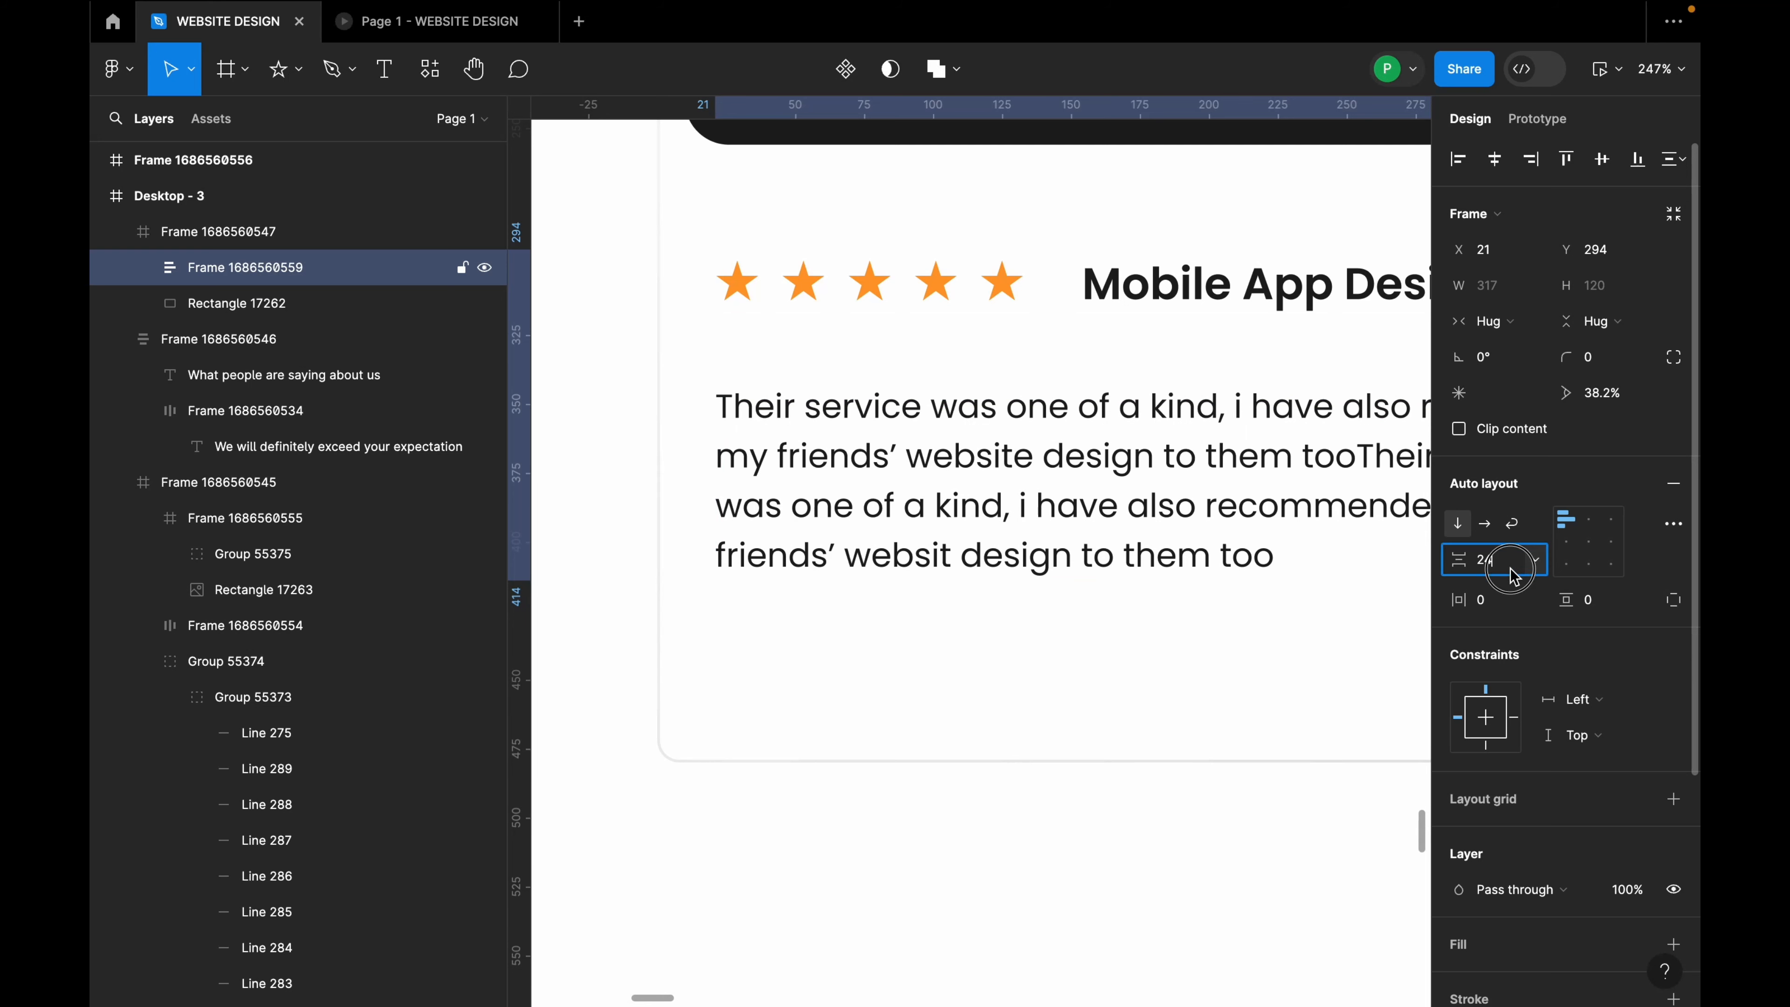
{"action": "type", "text": "16"}
{"action": "key", "text": "Return"}
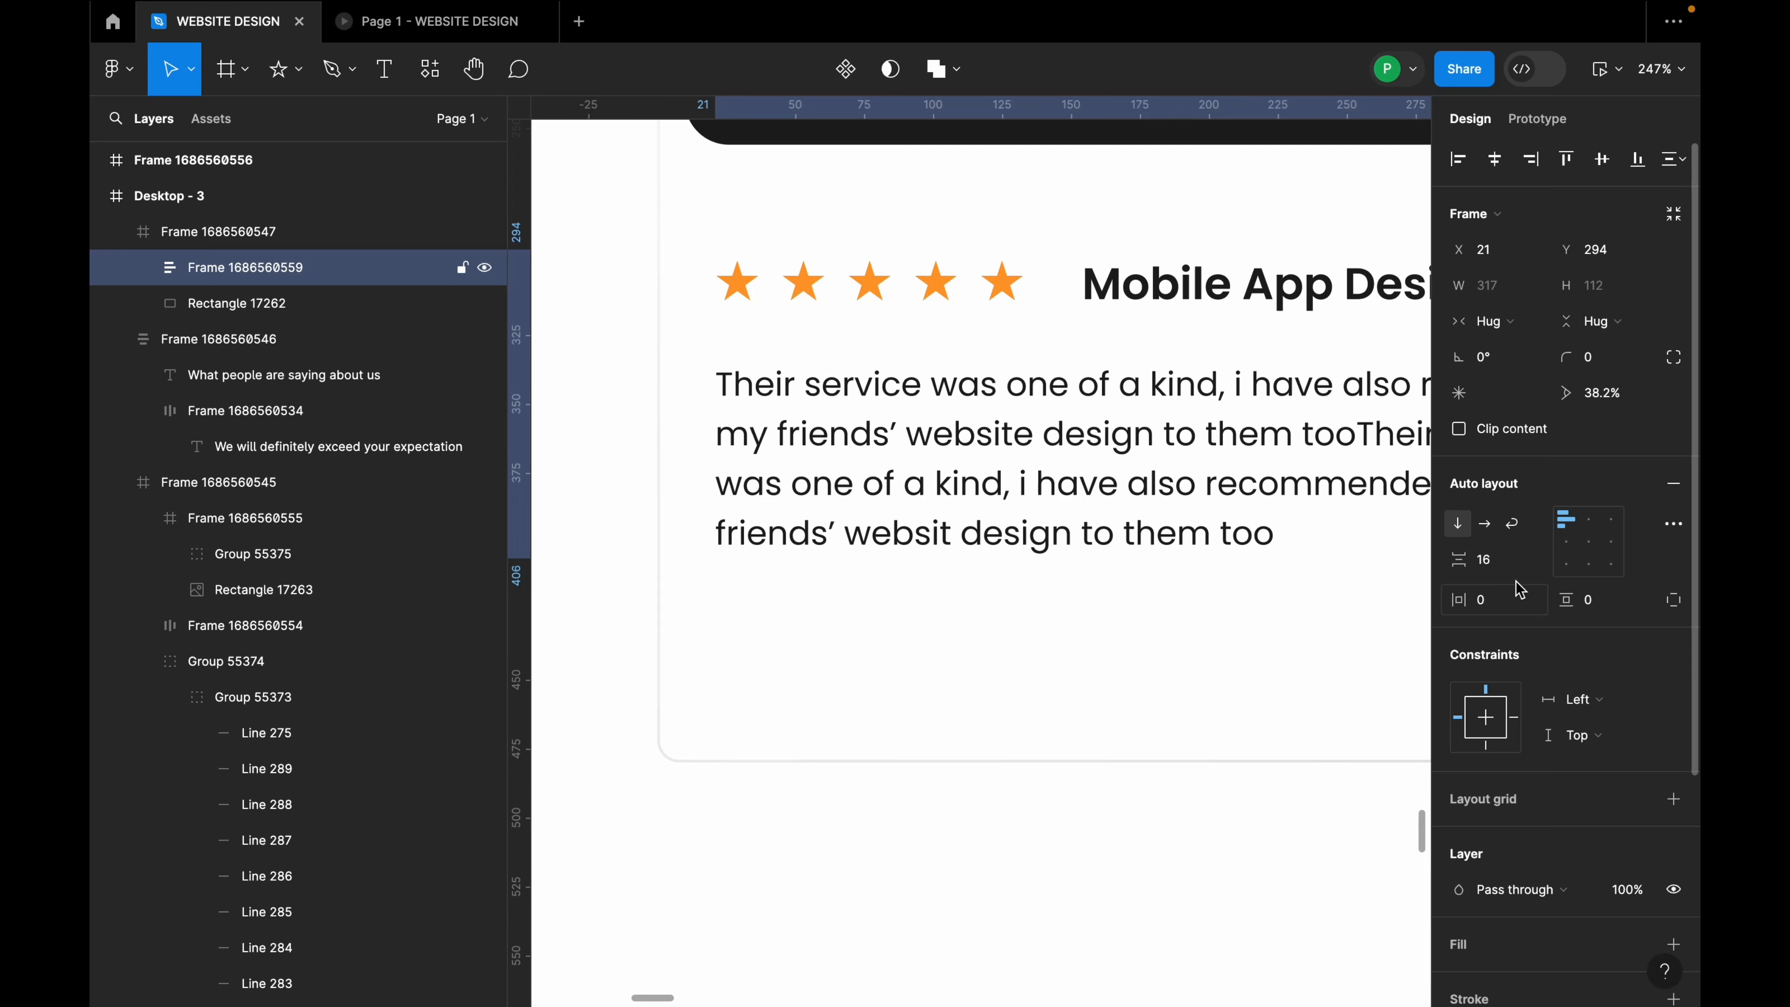
Step: Move the stacked stars, title and review group lower in the card
{"action": "scroll", "coordinate": [889, 479], "scroll_direction": "down", "scroll_amount": 5}
{"action": "left_click", "coordinate": [1119, 556]}
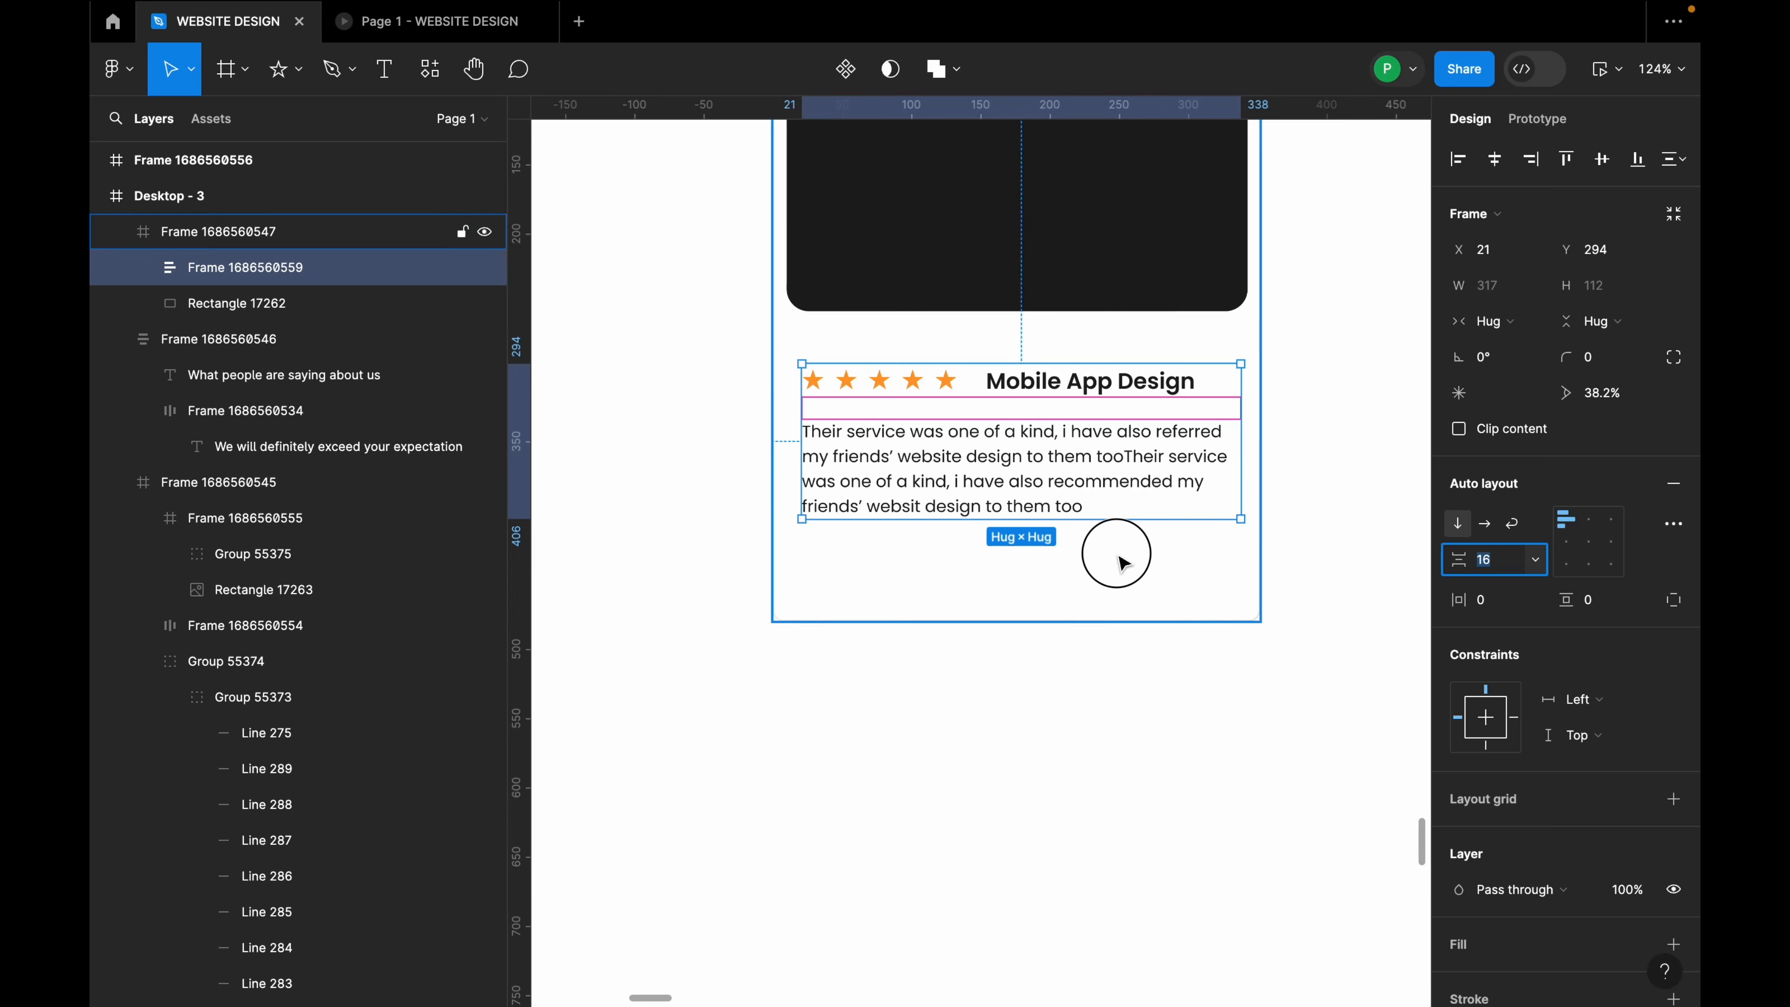
{"action": "double_click", "coordinate": [1072, 487]}
{"action": "left_click_drag", "start_coordinate": [1049, 425], "coordinate": [1047, 481]}
{"action": "scroll", "coordinate": [971, 498], "scroll_direction": "down", "scroll_amount": 3}
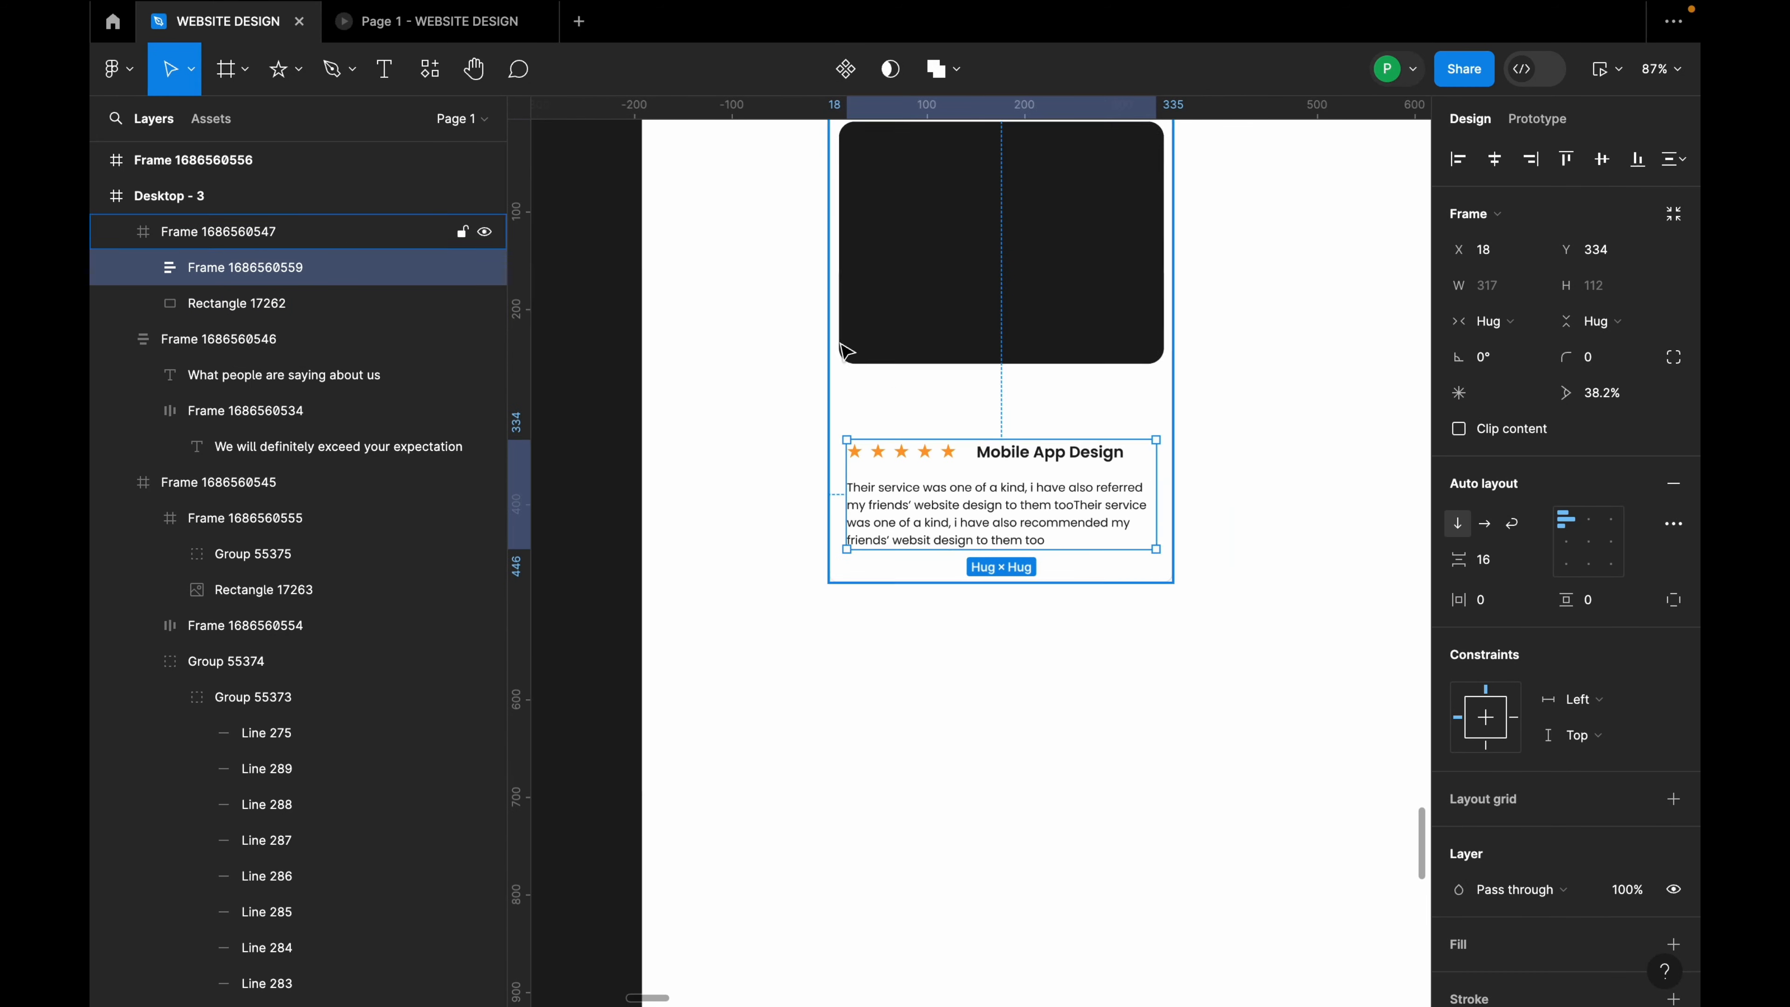
Step: Draw a rectangle over the dark testimonial card
{"action": "left_click", "coordinate": [244, 69]}
{"action": "left_click", "coordinate": [280, 68]}
{"action": "left_click", "coordinate": [298, 70]}
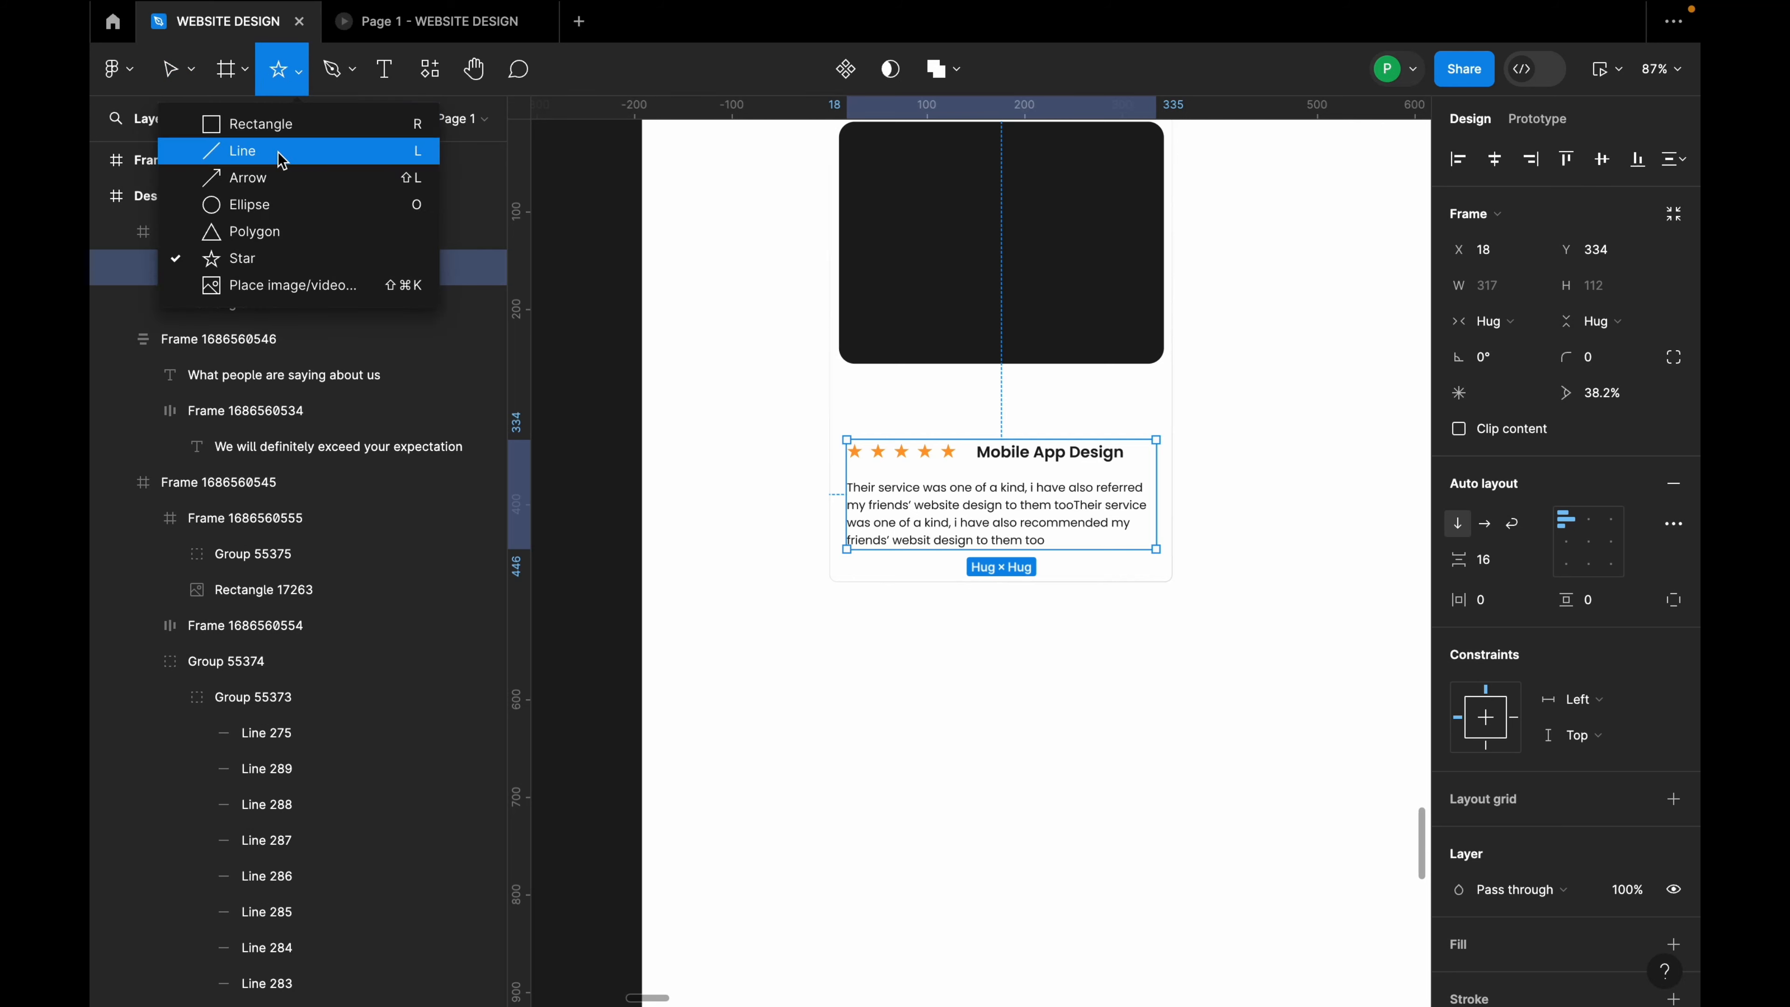
{"action": "left_click", "coordinate": [261, 124]}
{"action": "left_click_drag", "start_coordinate": [859, 190], "coordinate": [1014, 428]}
{"action": "left_click_drag", "start_coordinate": [941, 345], "coordinate": [935, 330]}
{"action": "left_click", "coordinate": [937, 325]}
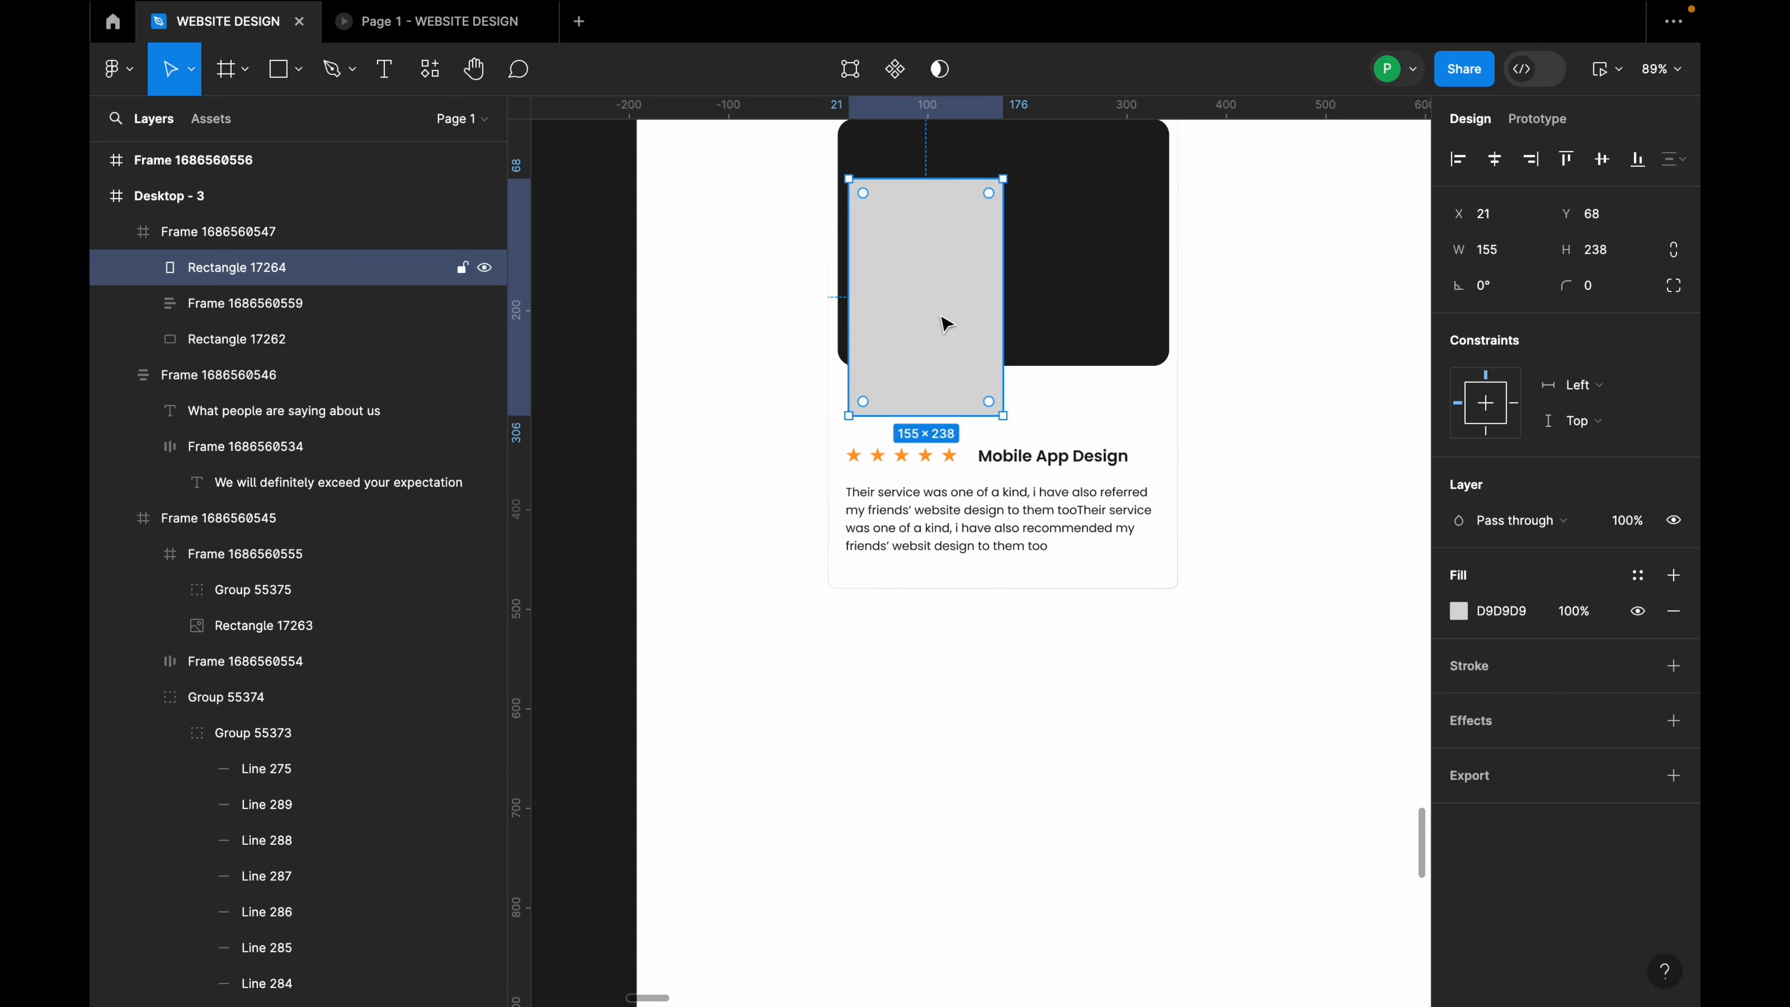
{"action": "left_click_drag", "start_coordinate": [925, 349], "coordinate": [947, 320]}
Step: Nudge the grey rectangle up to Y 40 and stretch its height to 280
{"action": "scroll", "coordinate": [852, 364], "scroll_direction": "up", "scroll_amount": 5}
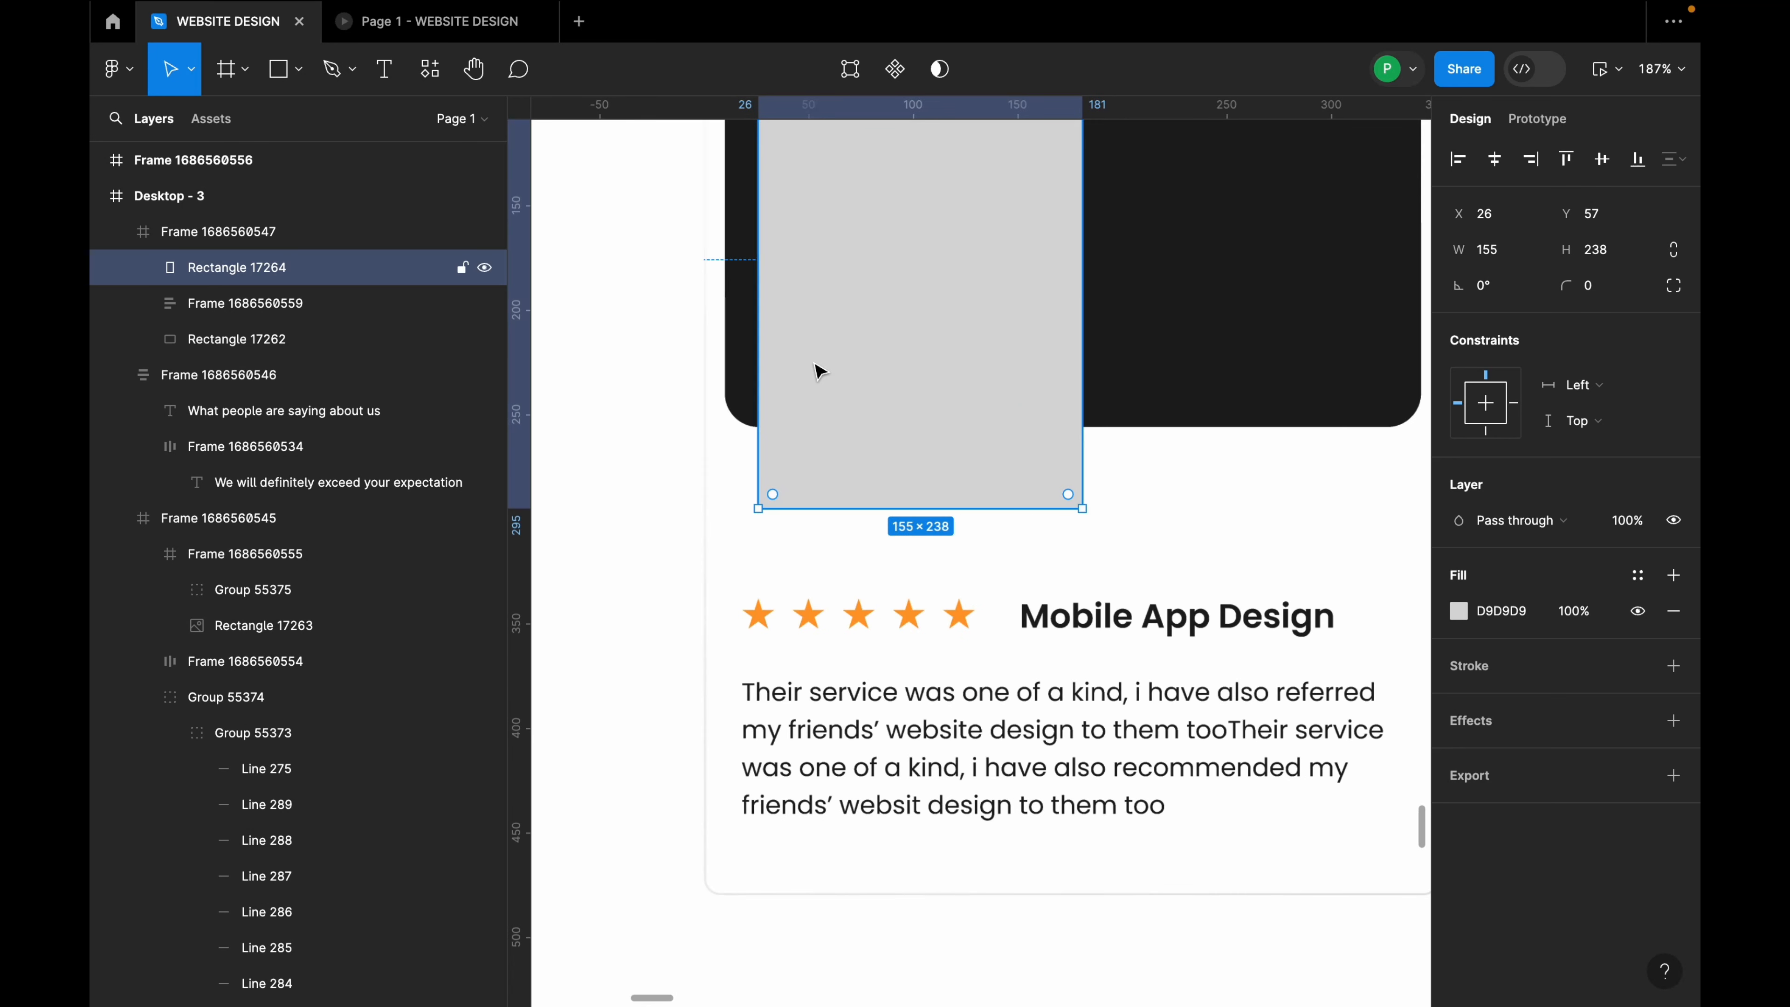
{"action": "scroll", "coordinate": [895, 352], "scroll_direction": "up", "scroll_amount": 5}
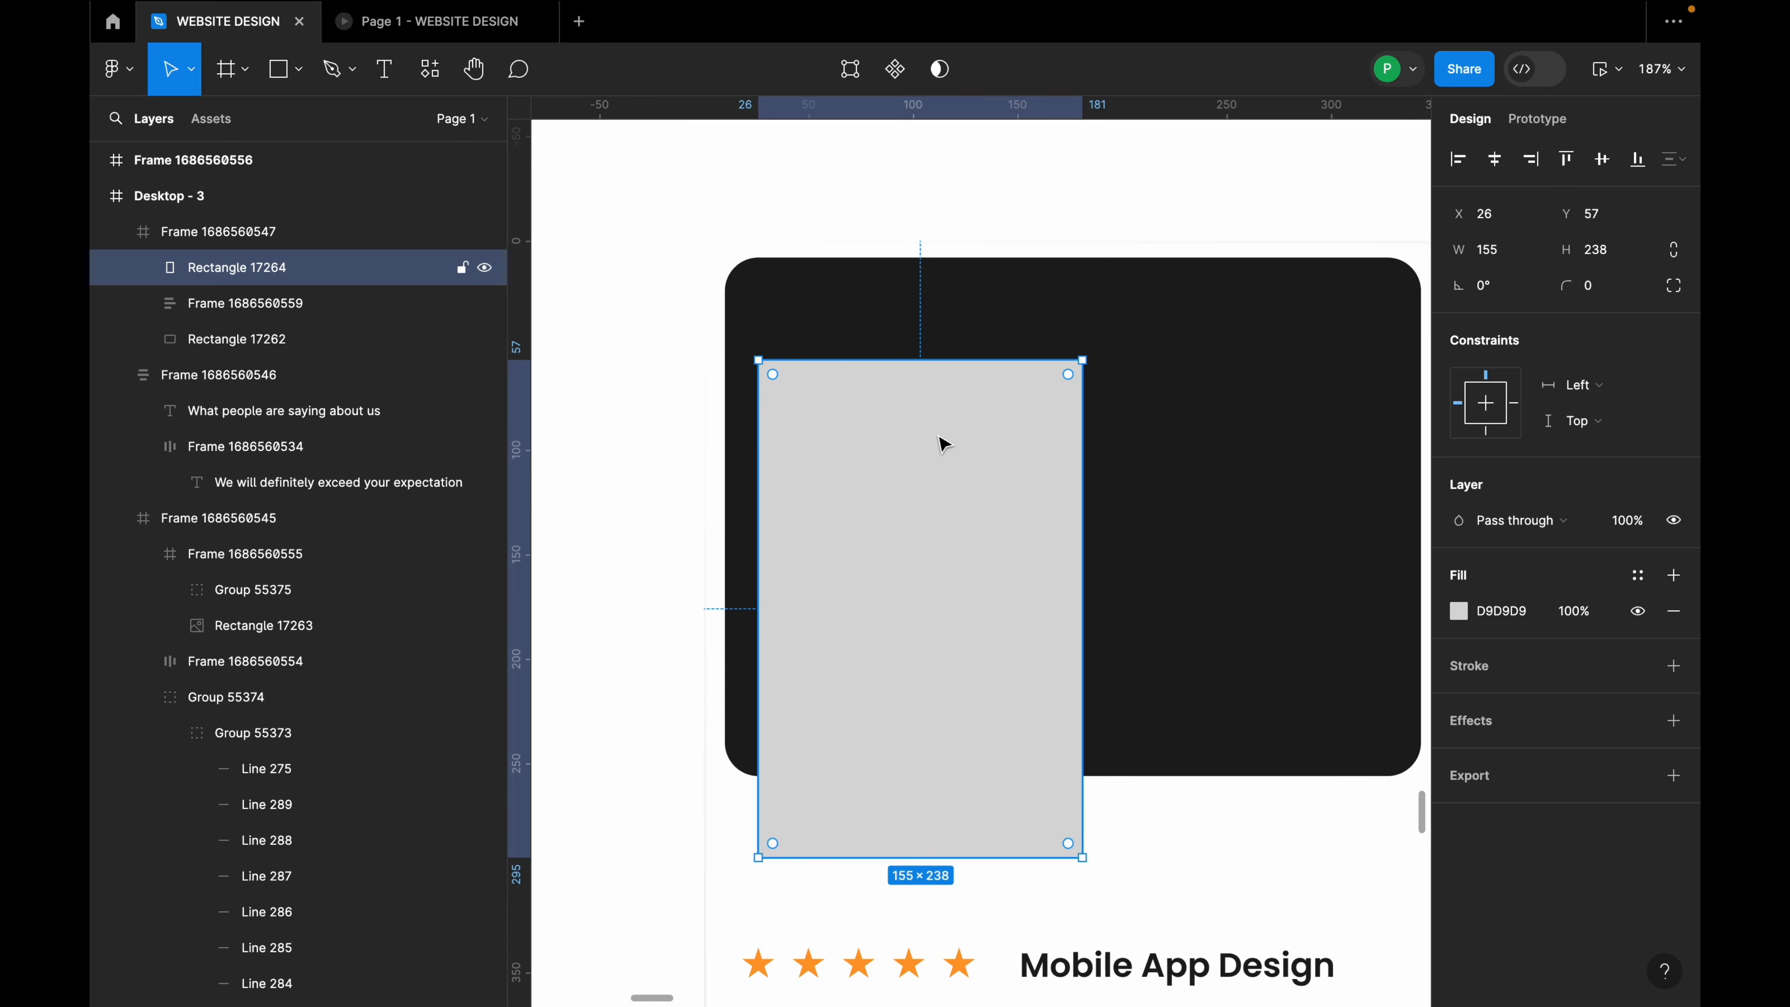
{"action": "key", "text": "Up"}
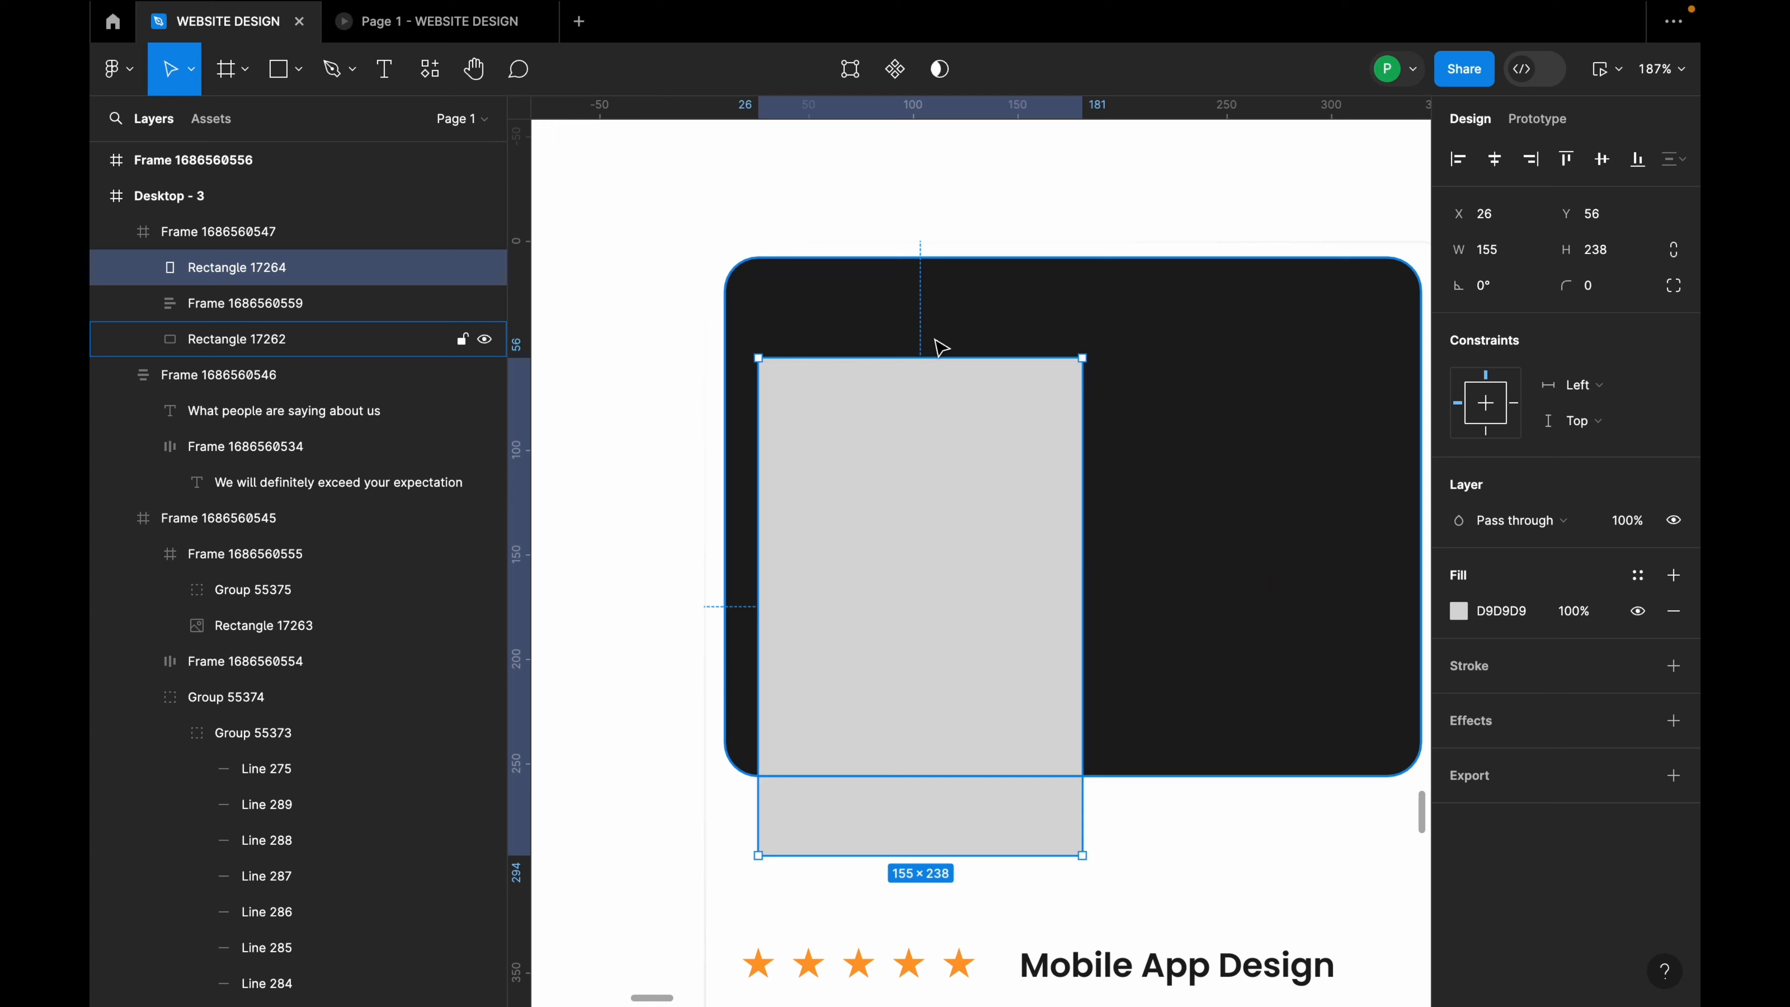
{"action": "key", "text": "Up"}
{"action": "key", "text": "Up"}
{"action": "key", "text": "Up"}
{"action": "key", "text": "Up"}
{"action": "key", "text": "Up"}
{"action": "key", "text": "Up"}
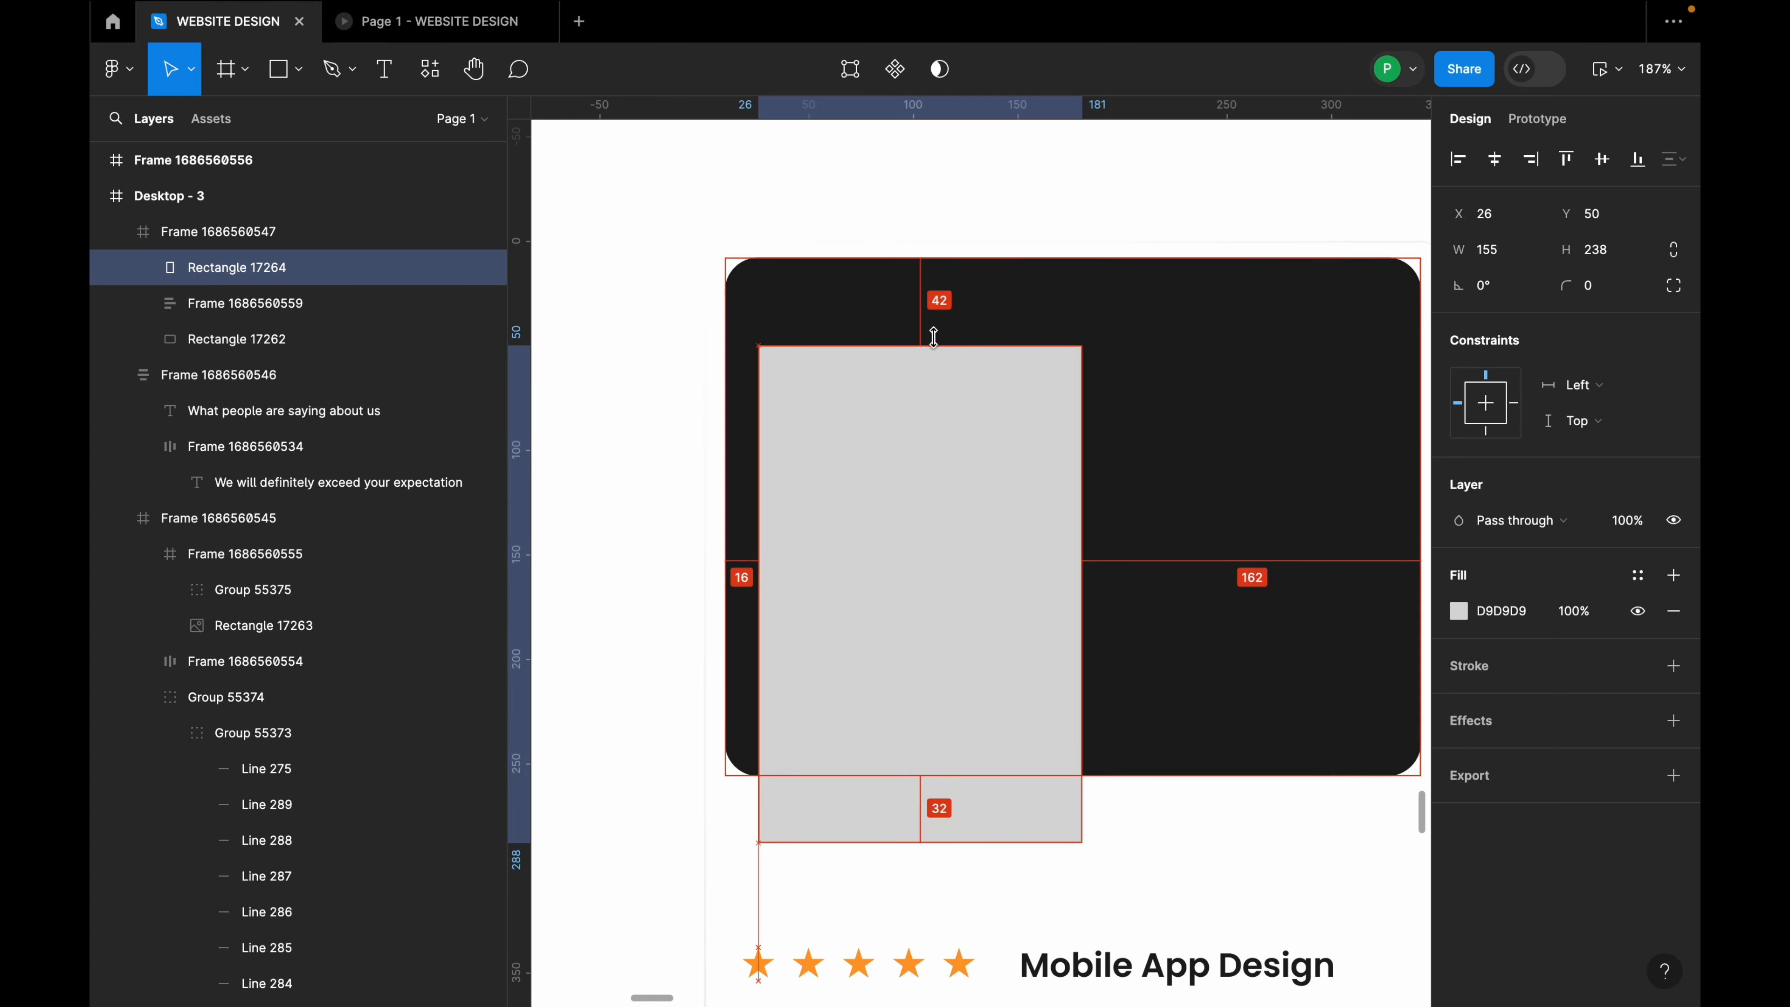
{"action": "key", "text": "Up"}
{"action": "key", "text": "Up"}
{"action": "key", "text": "Up"}
{"action": "key", "text": "Up"}
{"action": "key", "text": "Up"}
{"action": "key", "text": "Up"}
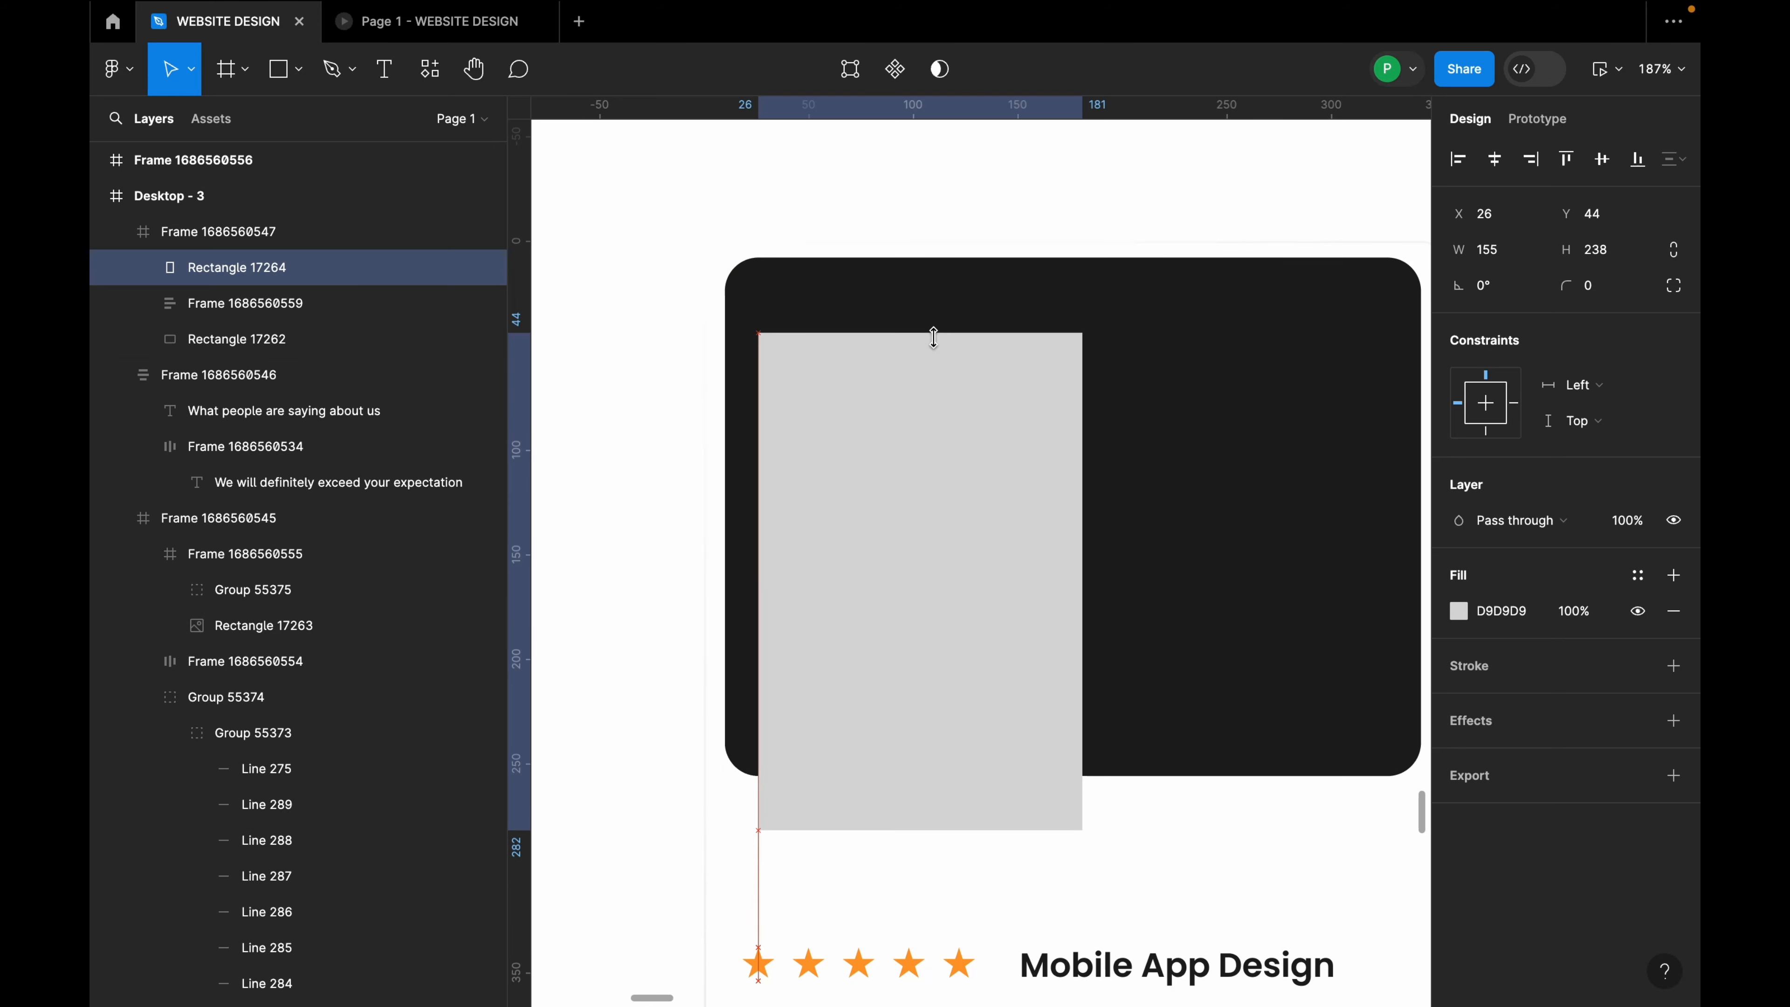
{"action": "key", "text": "Up"}
{"action": "key", "text": "Up"}
{"action": "key", "text": "Up"}
{"action": "key", "text": "Up"}
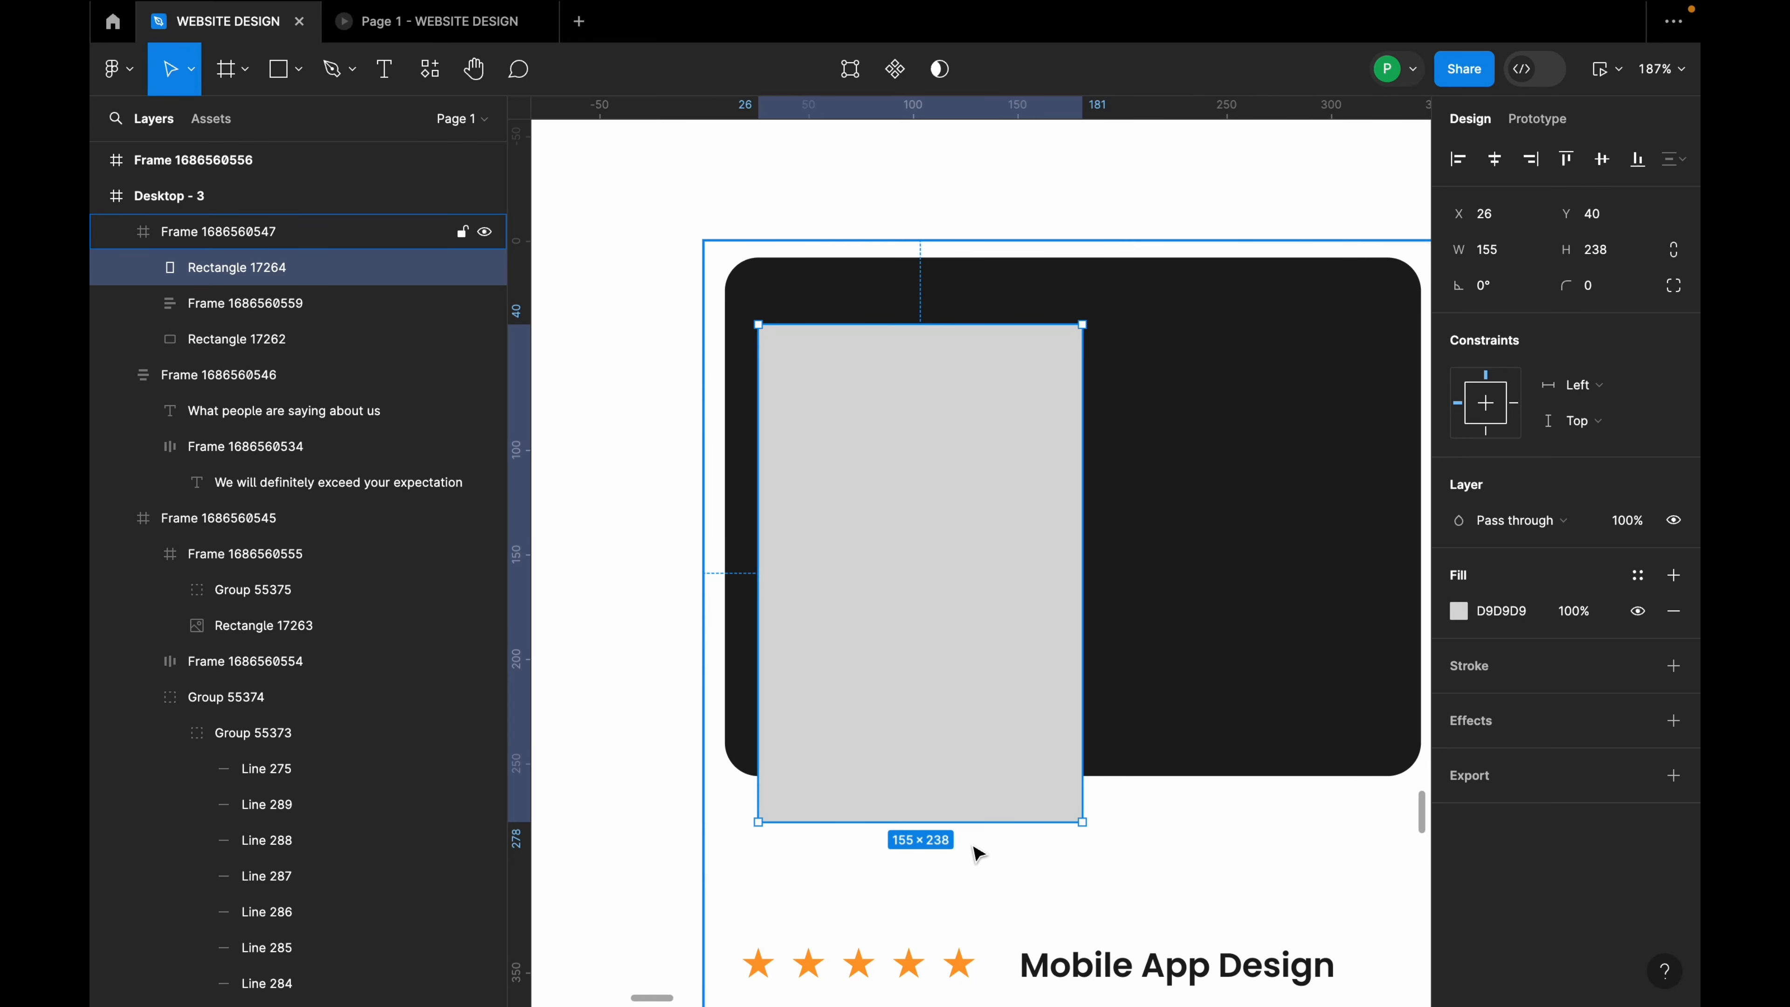
{"action": "scroll", "coordinate": [978, 853], "scroll_direction": "down", "scroll_amount": 2}
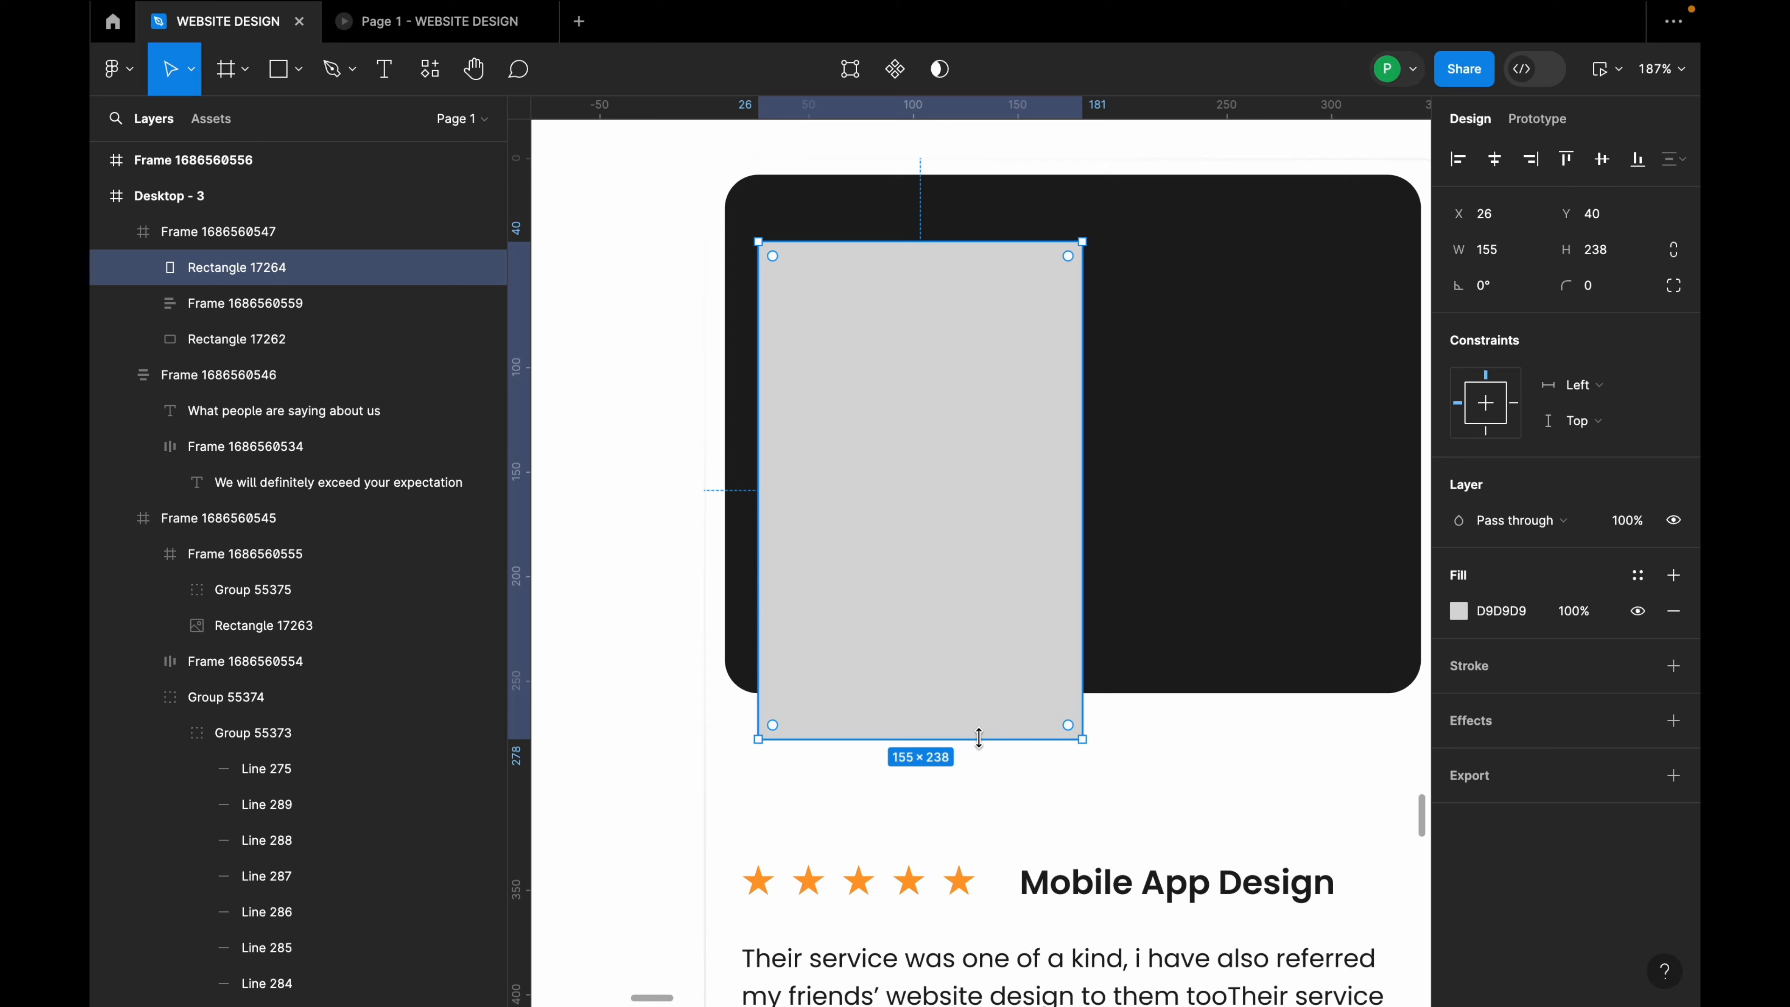
{"action": "left_click_drag", "start_coordinate": [949, 735], "coordinate": [937, 828]}
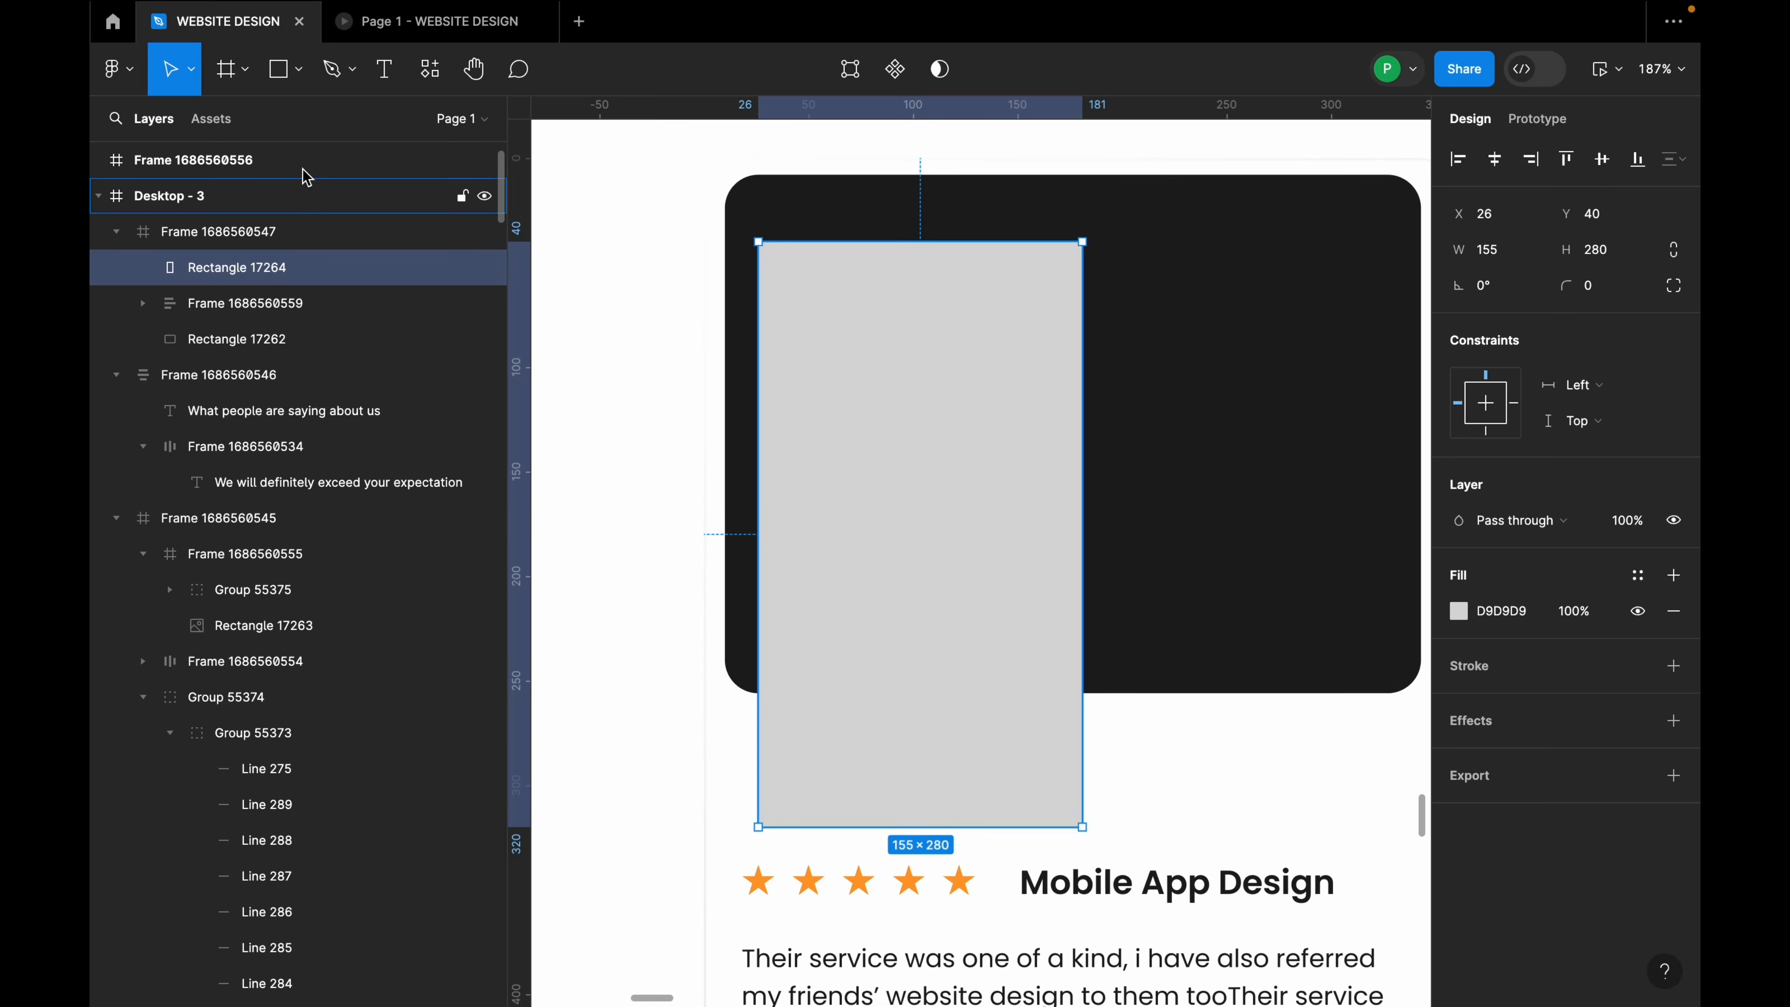
Step: Draw a shorter 154×173 rectangle over the grey one's top with fill 746666
{"action": "left_click", "coordinate": [296, 75]}
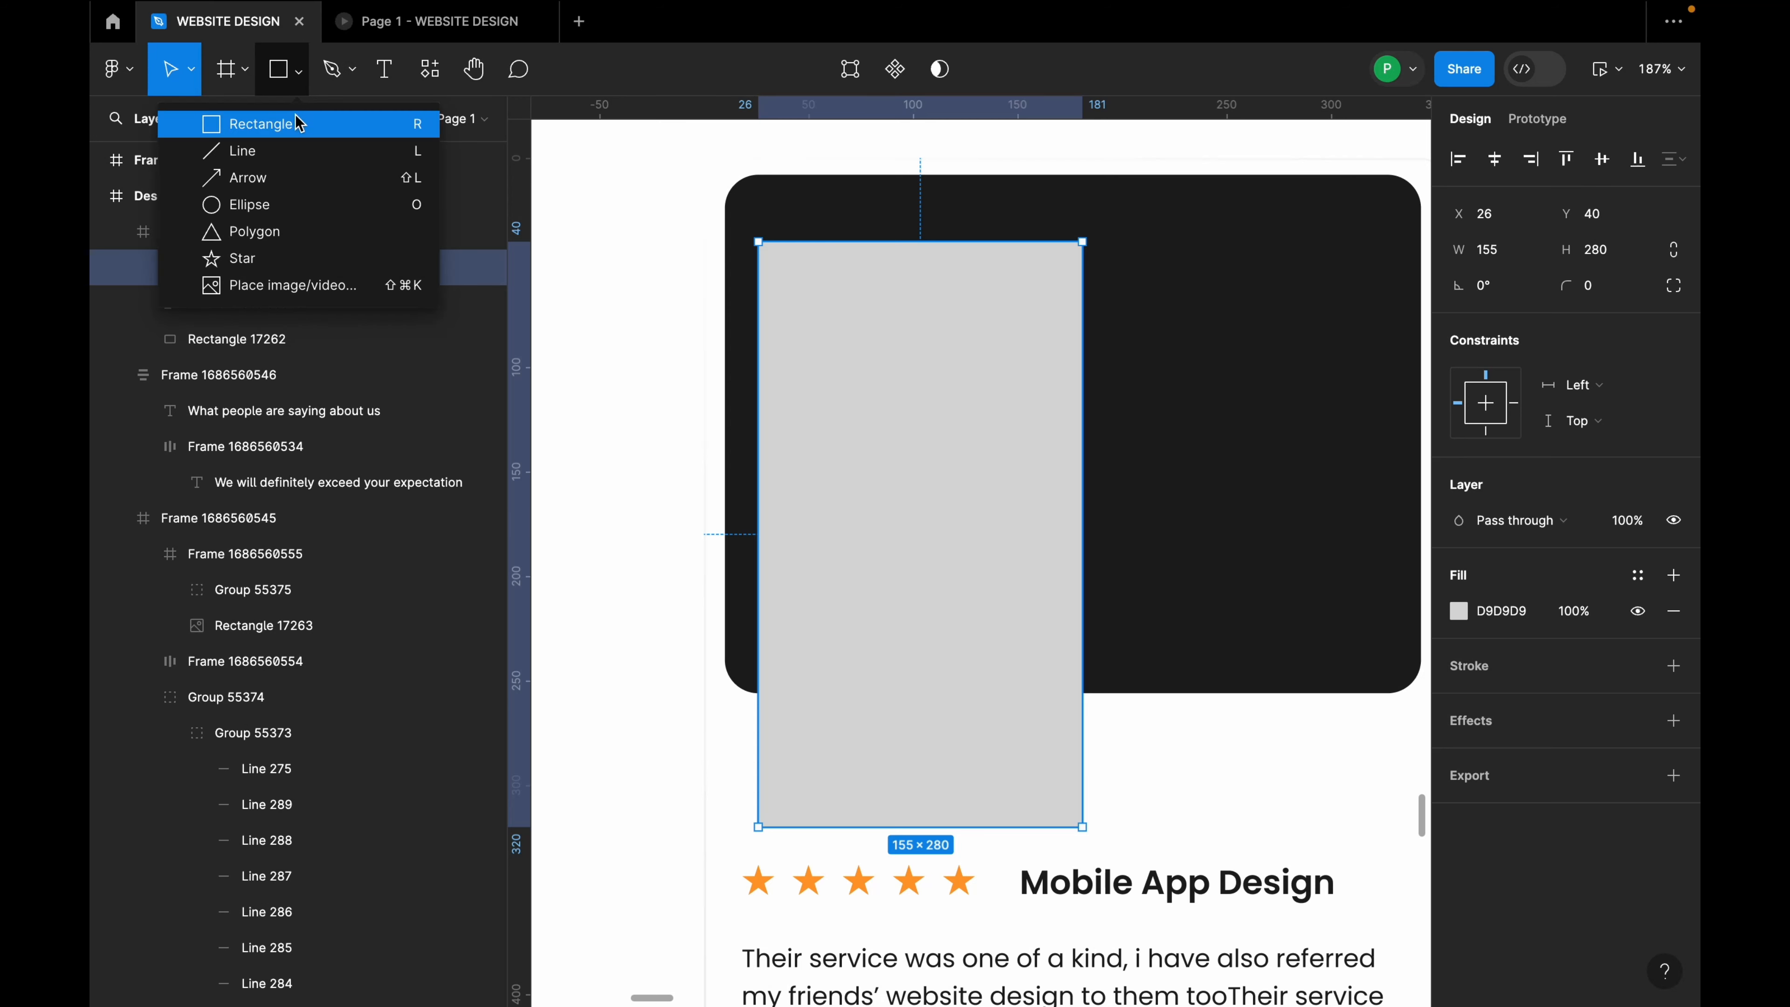
{"action": "left_click", "coordinate": [247, 124]}
{"action": "left_click_drag", "start_coordinate": [752, 241], "coordinate": [1083, 607]}
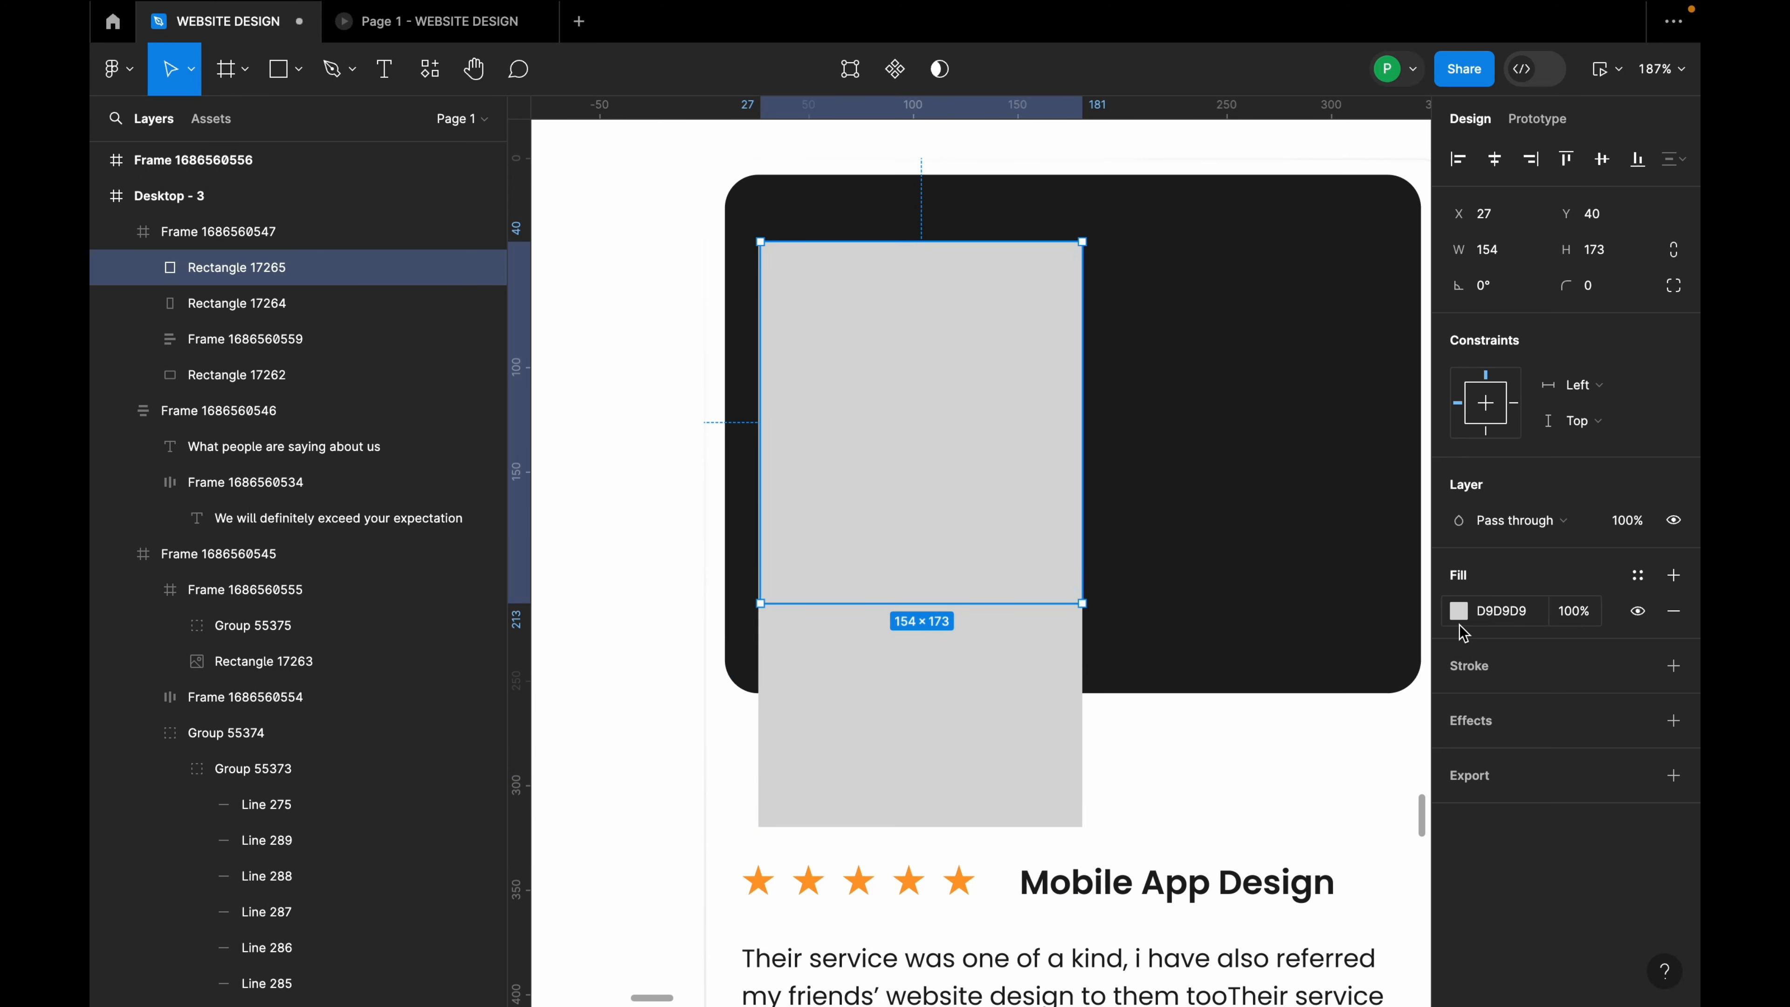
{"action": "left_click", "coordinate": [1458, 611]}
{"action": "left_click", "coordinate": [1193, 631]}
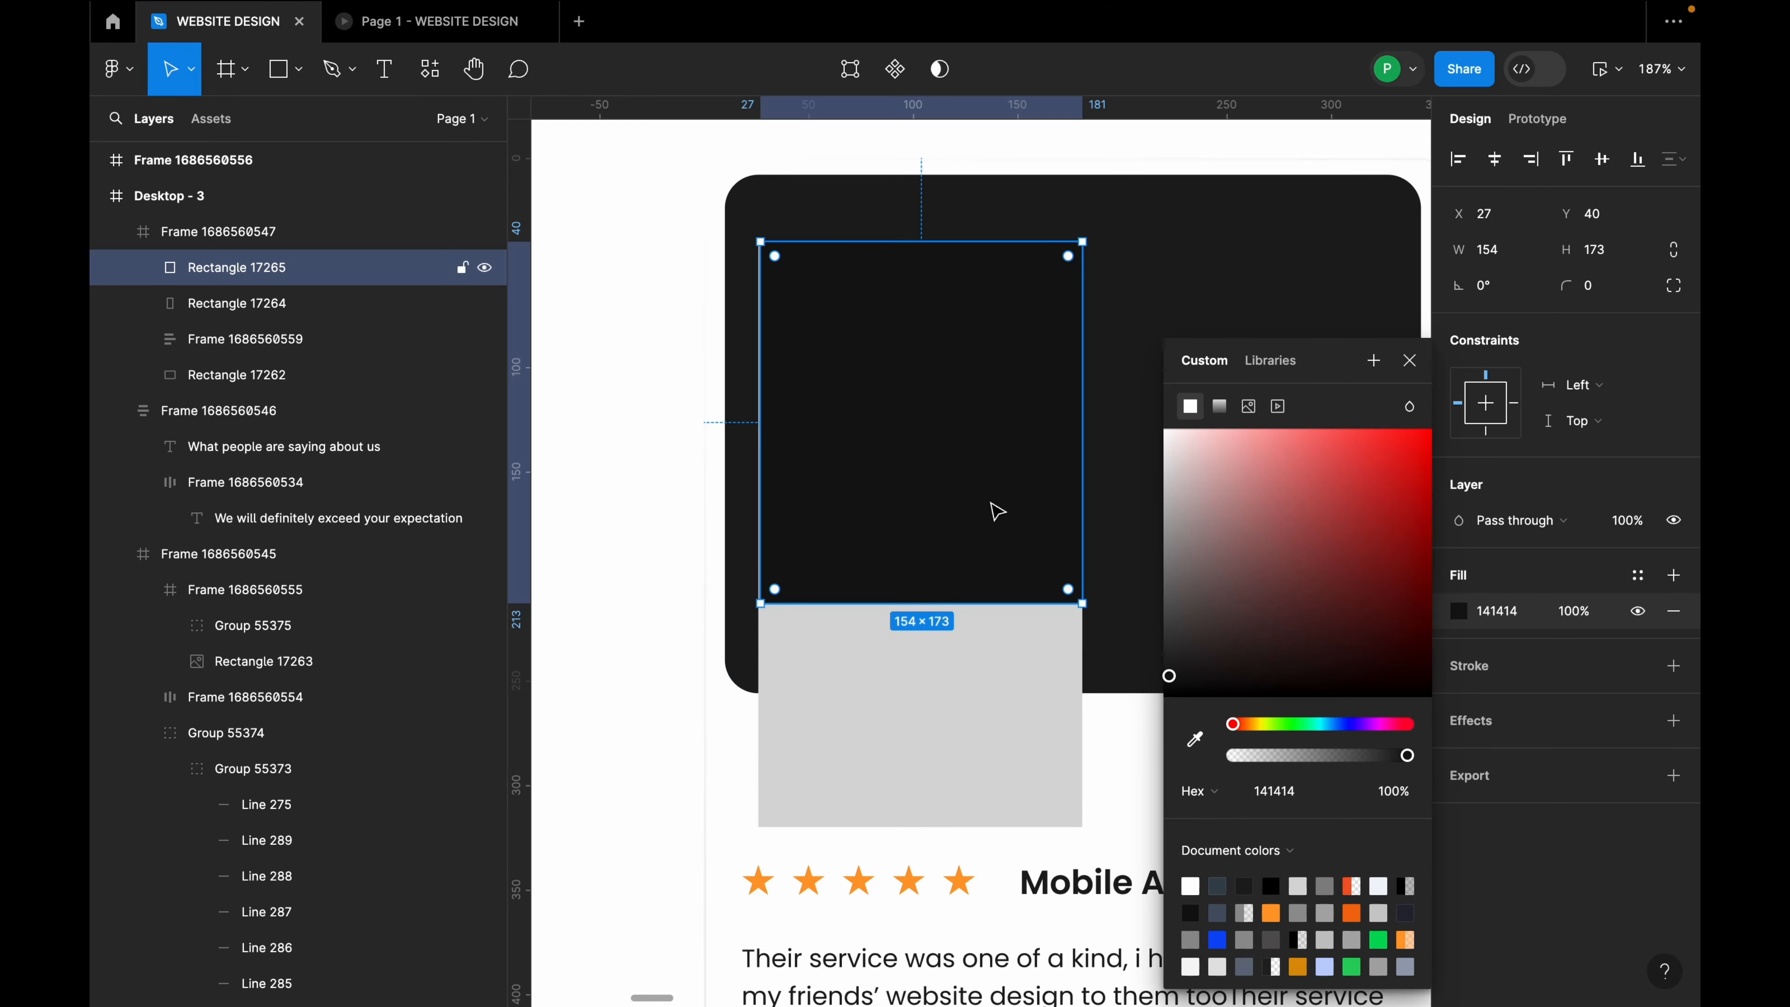
{"action": "left_click", "coordinate": [1202, 596]}
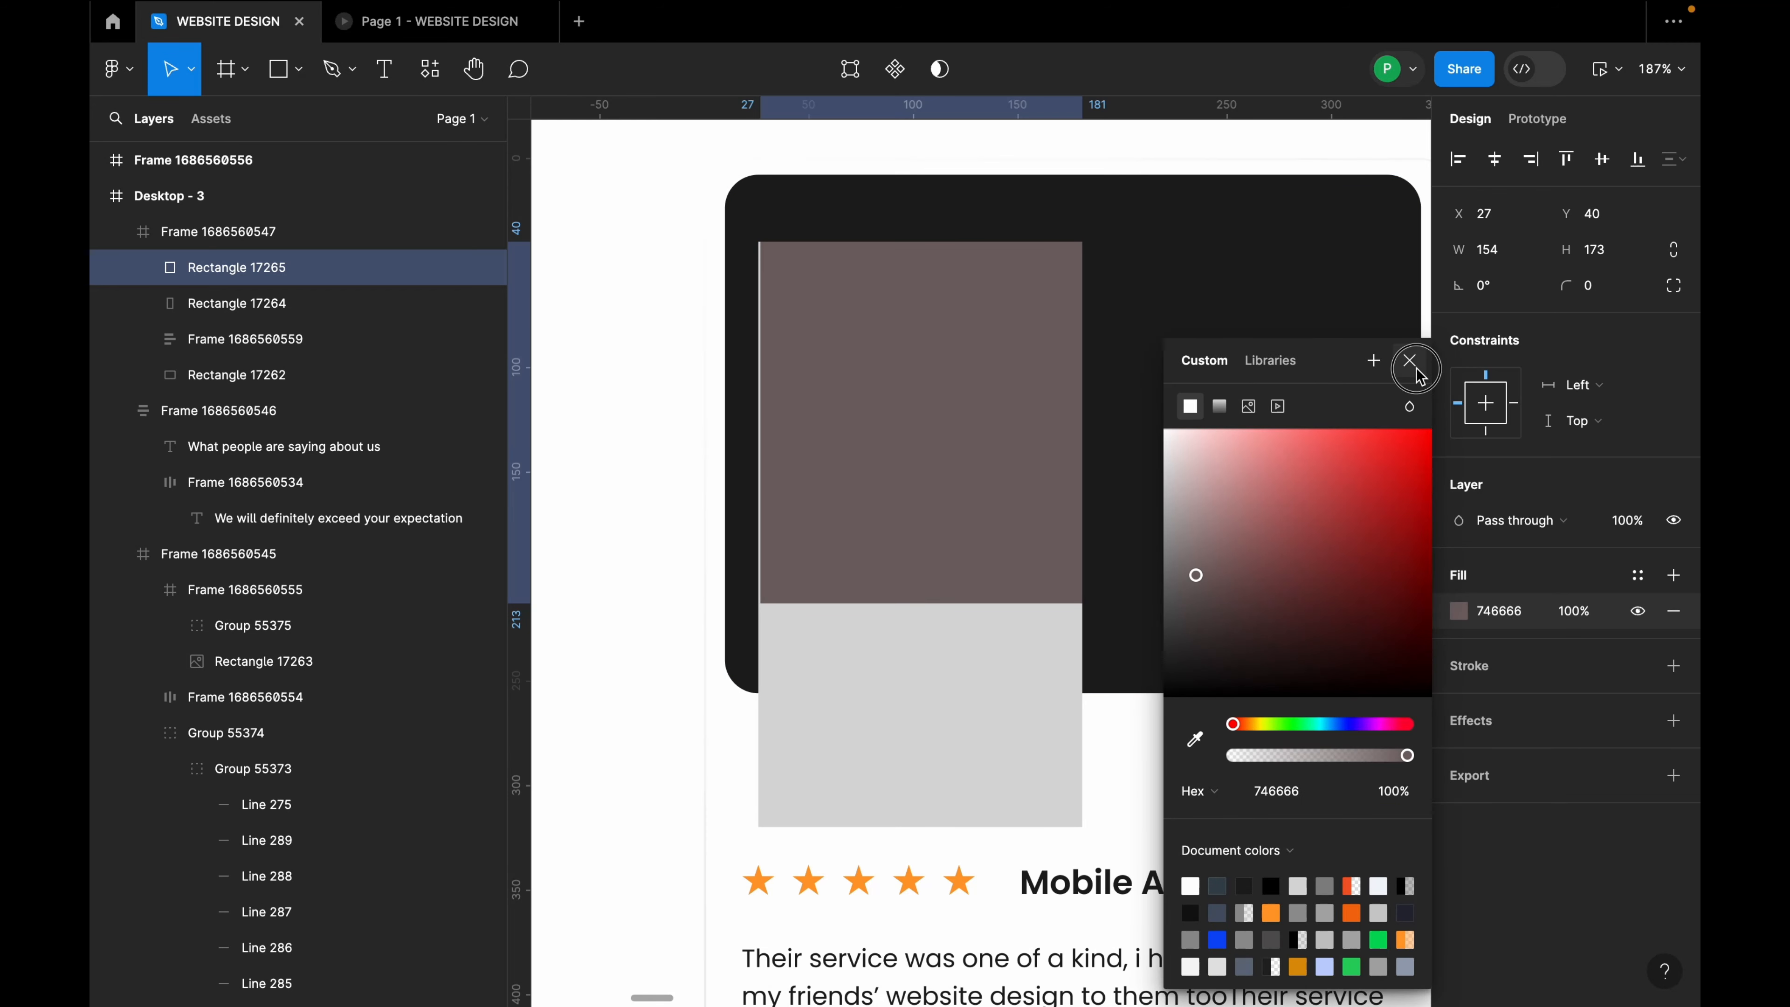
{"action": "left_click", "coordinate": [1409, 361]}
{"action": "left_click_drag", "start_coordinate": [954, 410], "coordinate": [958, 410]}
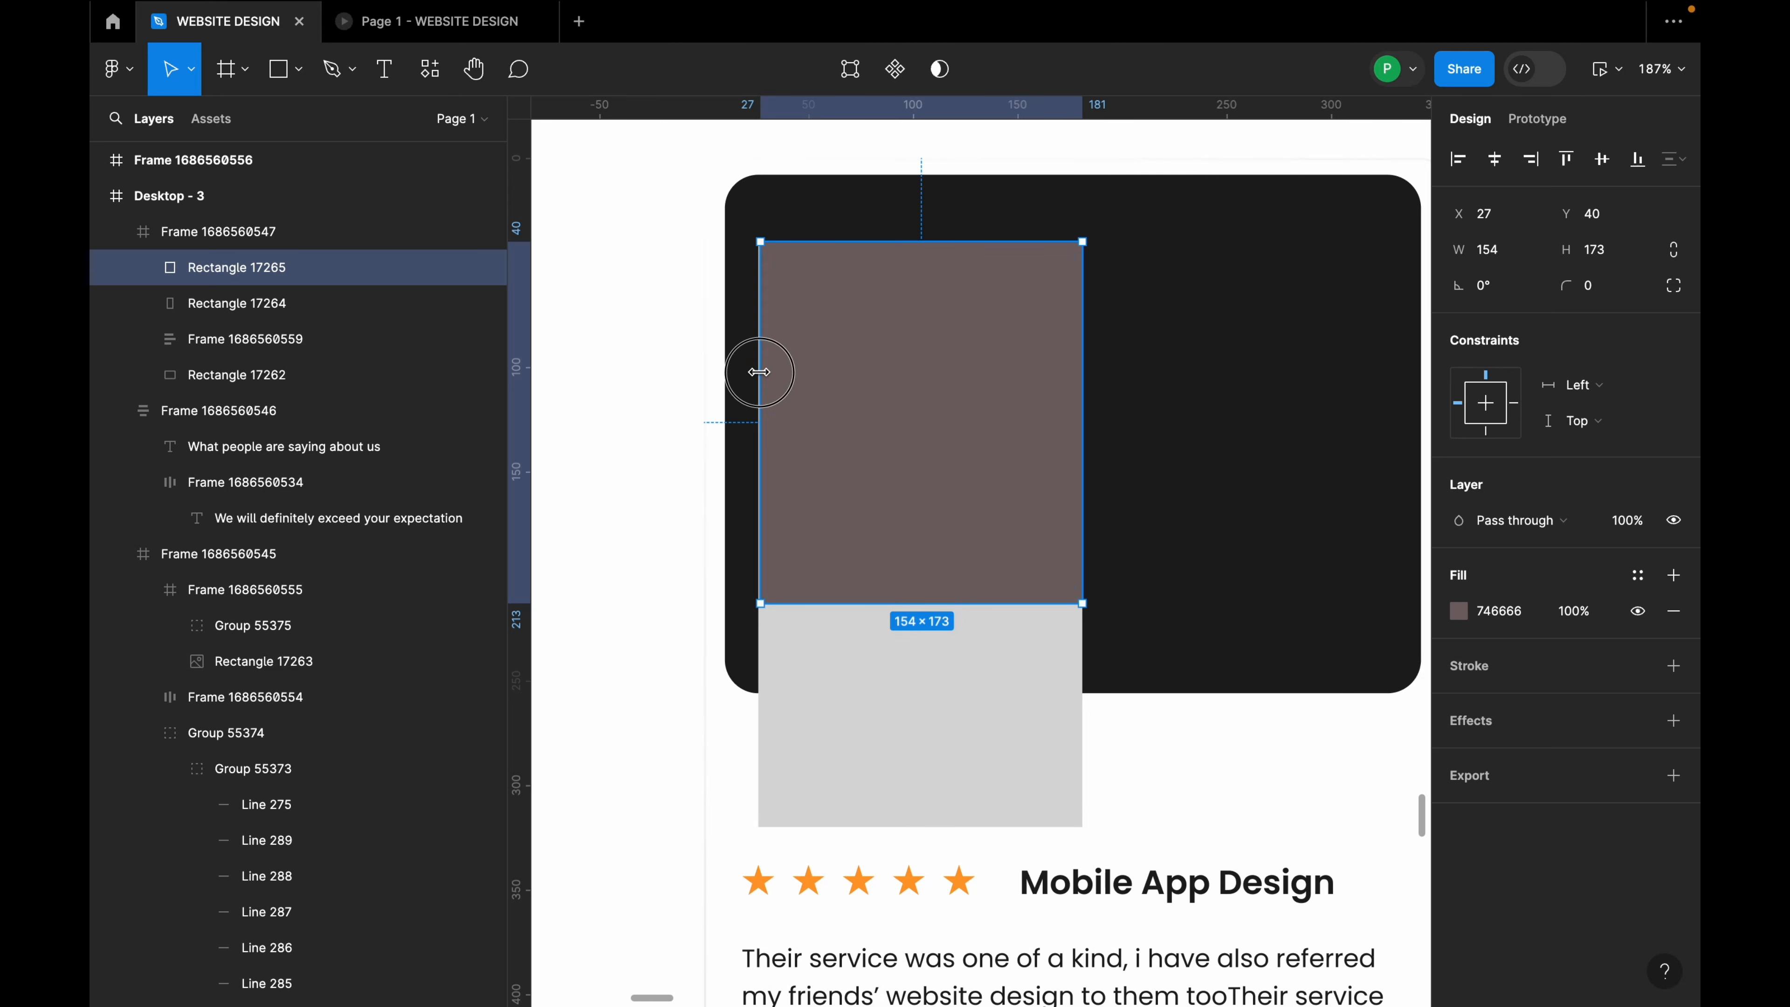
Step: Move the Mobile App Design heading text onto the grey rectangle
{"action": "left_click", "coordinate": [998, 754]}
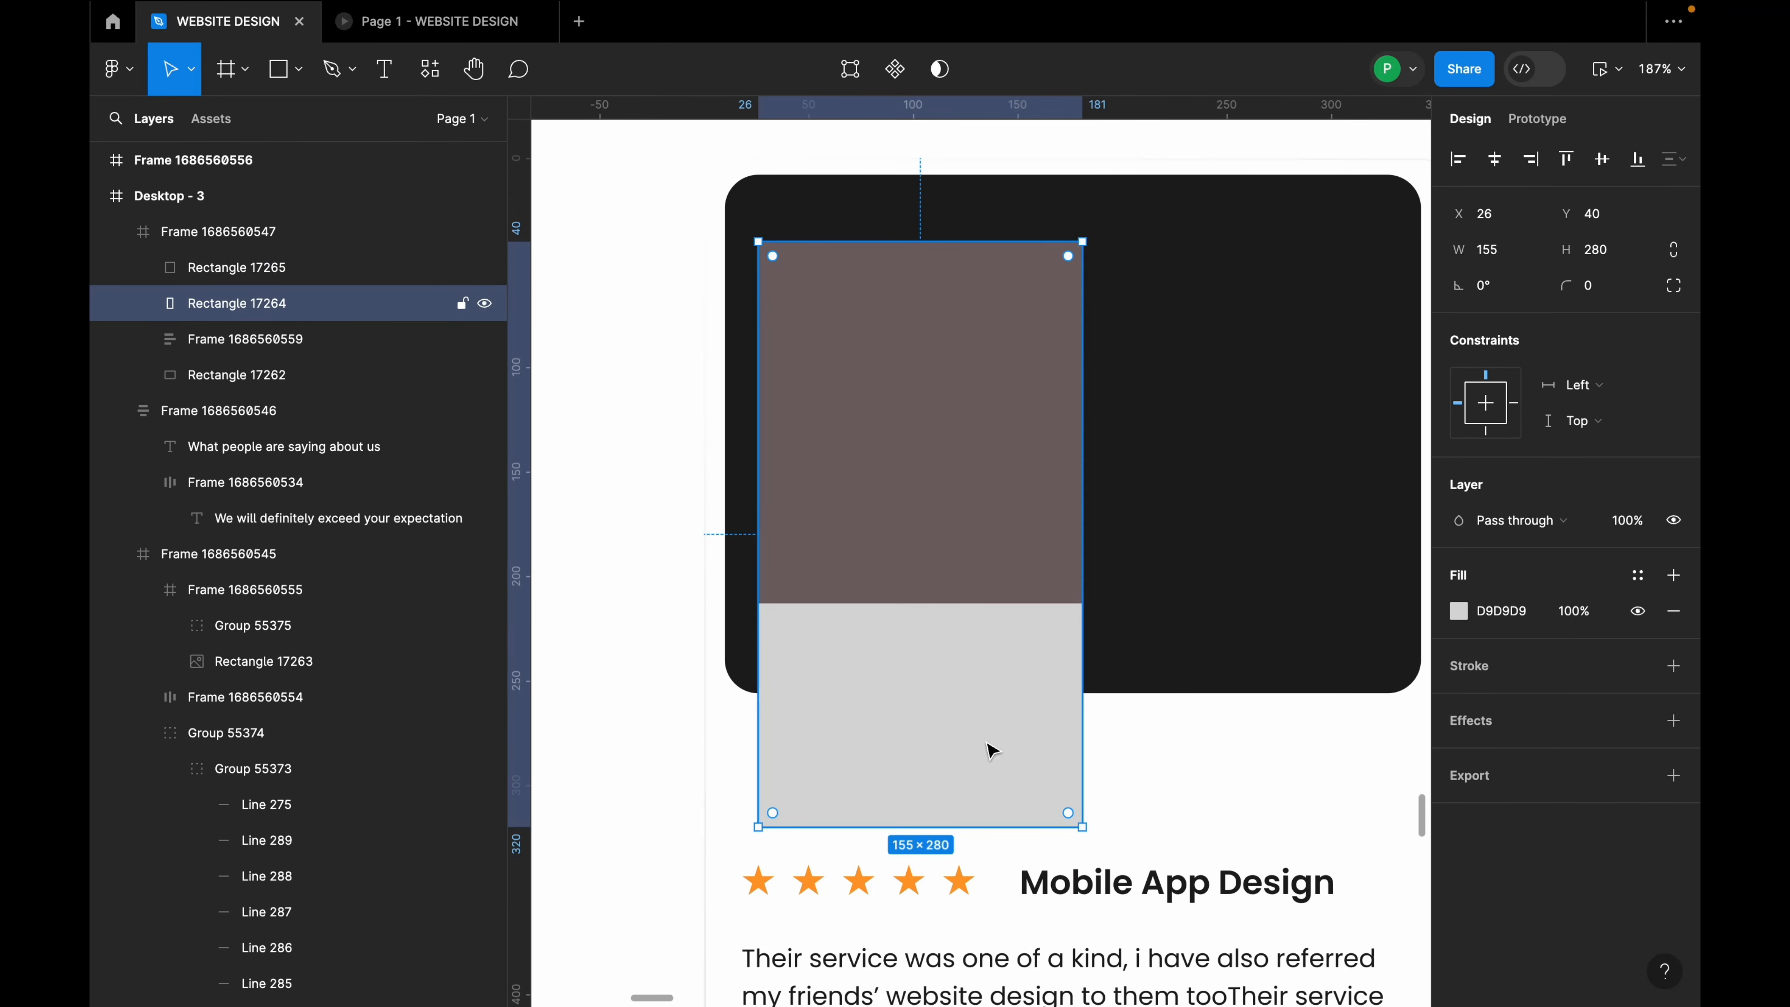
{"action": "scroll", "coordinate": [987, 743], "scroll_direction": "up", "scroll_amount": 4}
{"action": "scroll", "coordinate": [988, 746], "scroll_direction": "down", "scroll_amount": 3}
{"action": "double_click", "coordinate": [1152, 742]}
{"action": "double_click", "coordinate": [1151, 742]}
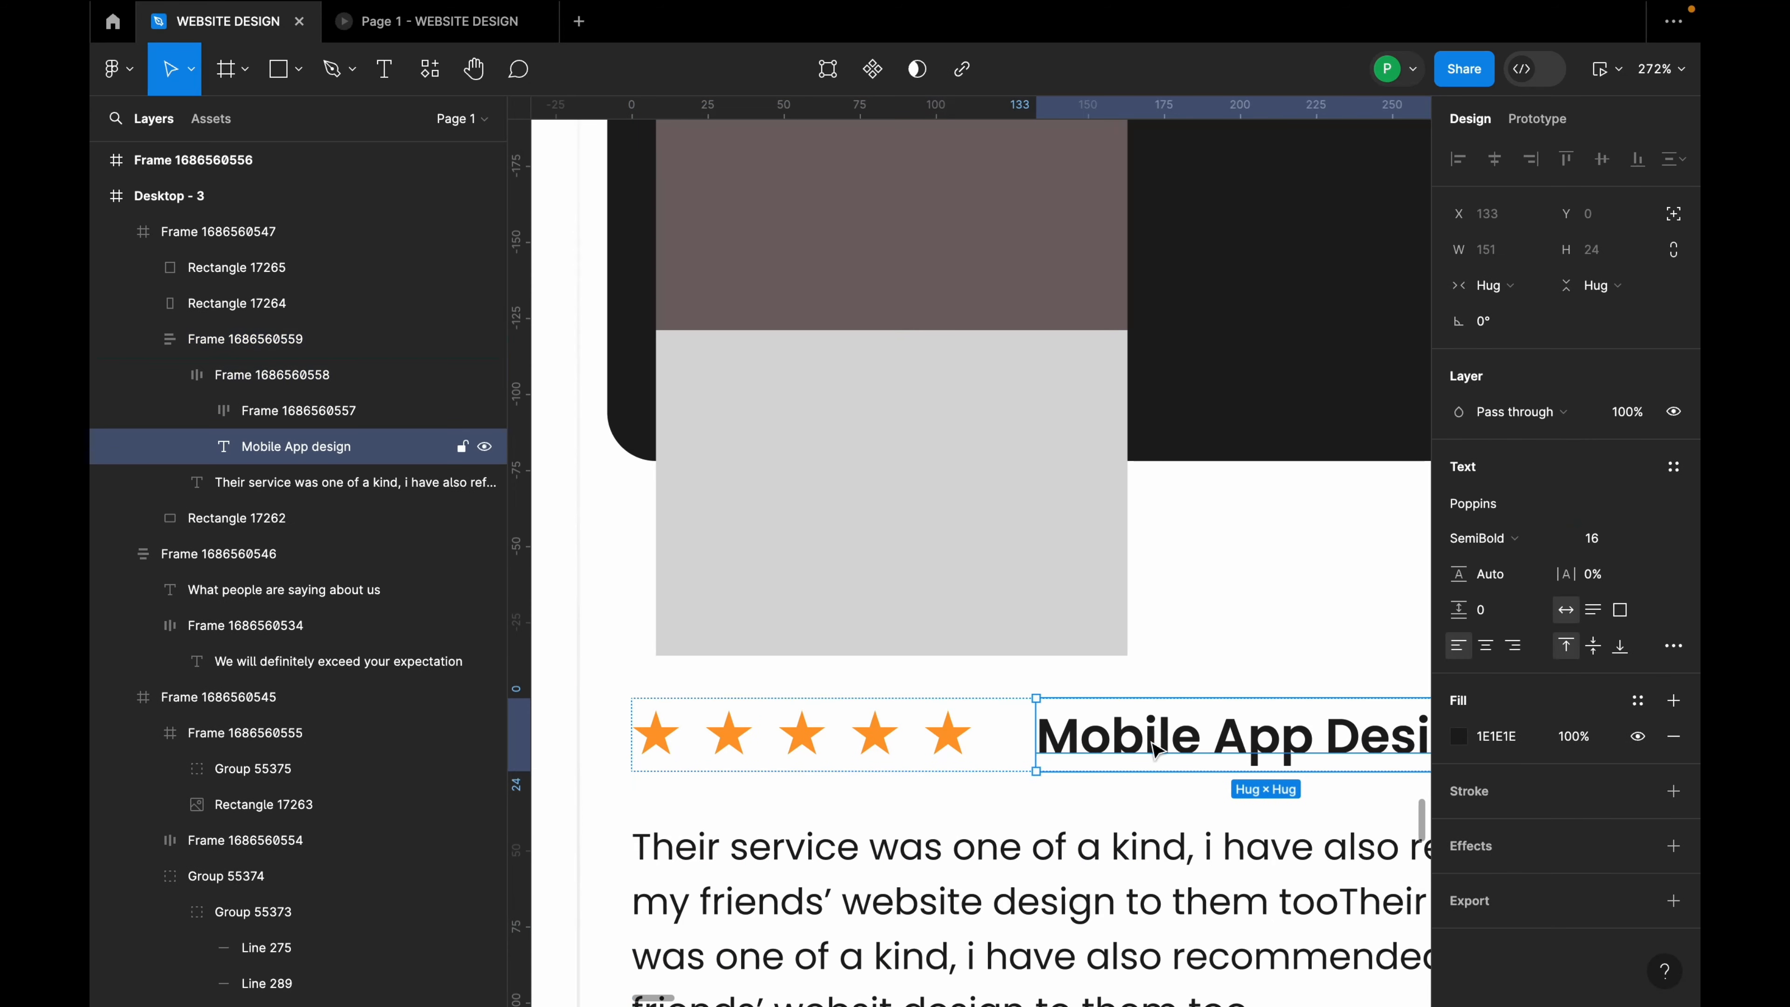
{"action": "left_click_drag", "start_coordinate": [1151, 741], "coordinate": [851, 410]}
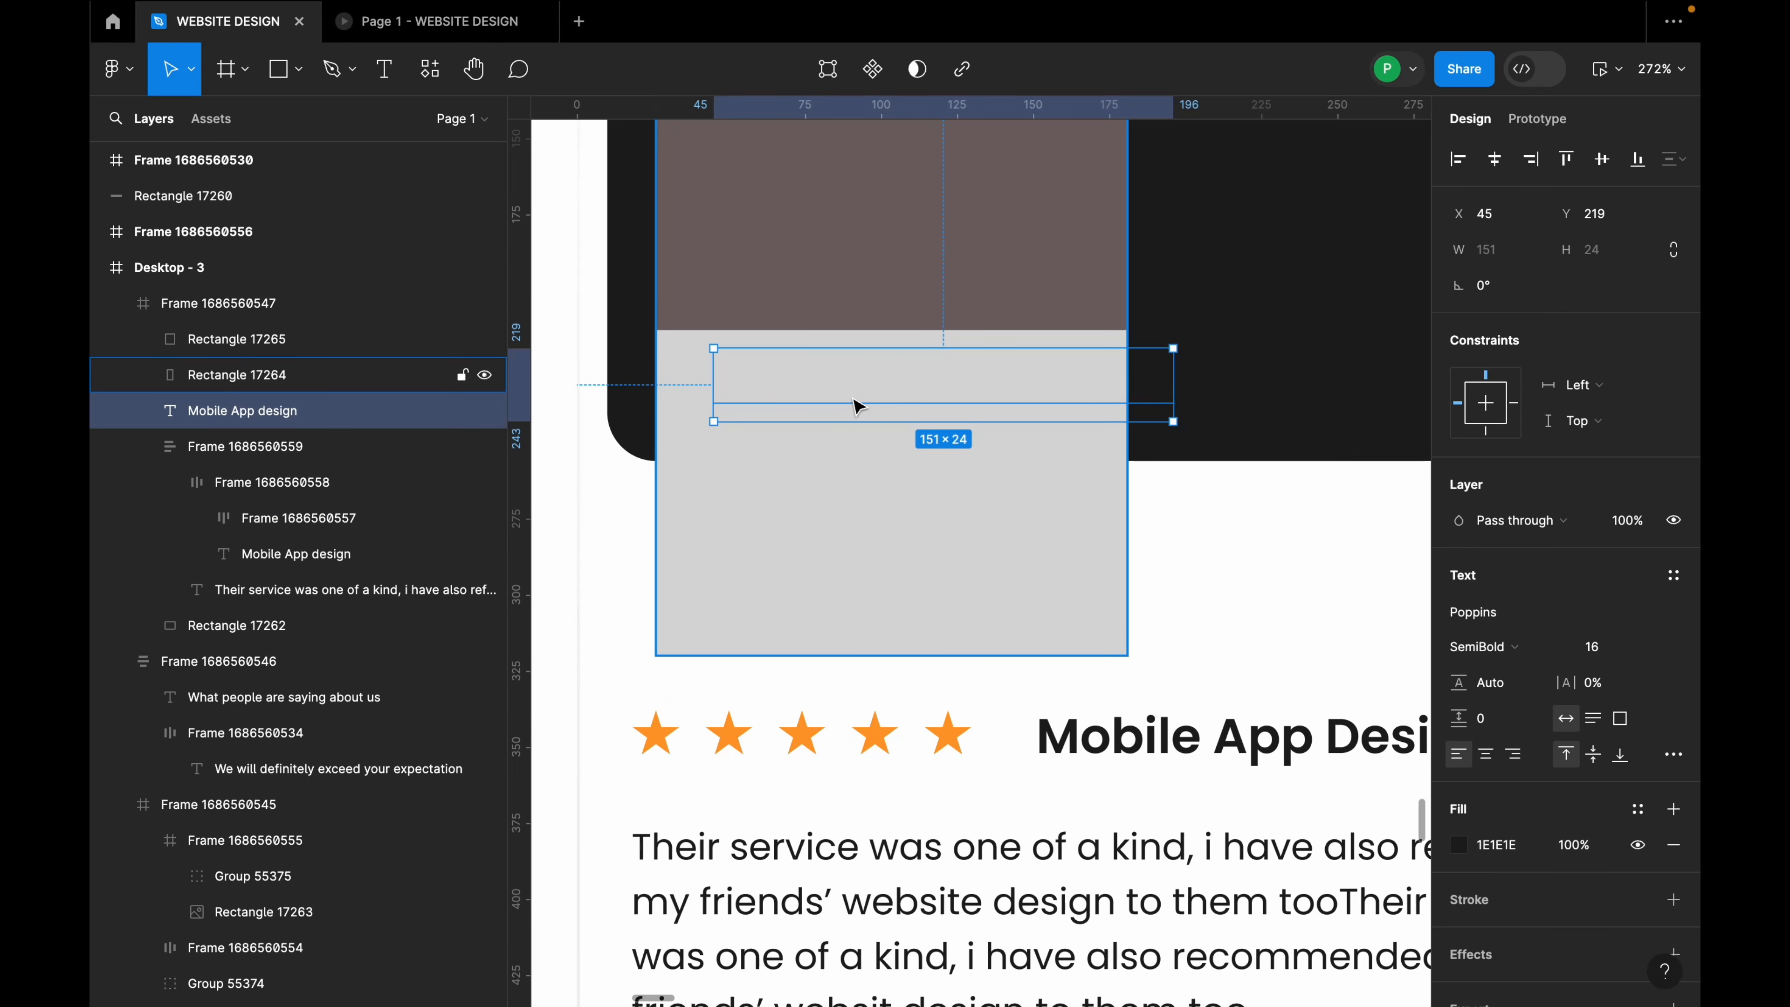
Step: Bring the heading text to front and retype it as the reviewer's name
{"action": "right_click", "coordinate": [867, 399]}
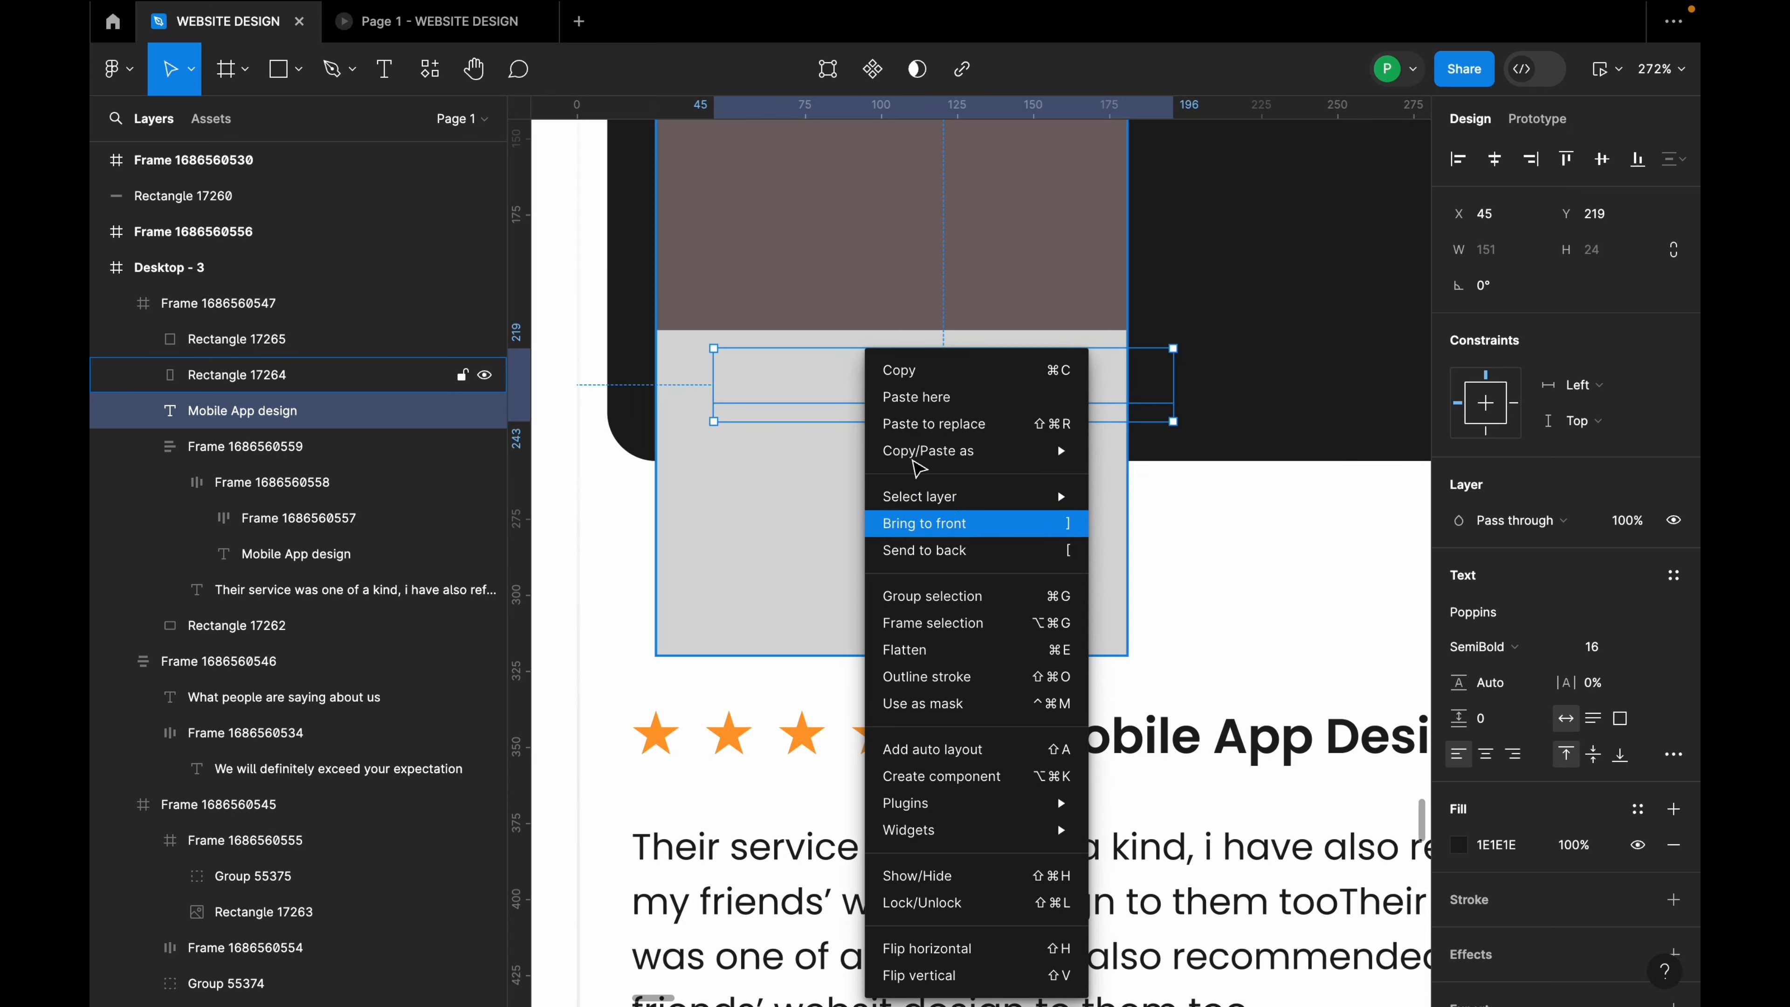
{"action": "left_click", "coordinate": [947, 516]}
{"action": "left_click_drag", "start_coordinate": [914, 386], "coordinate": [886, 386]}
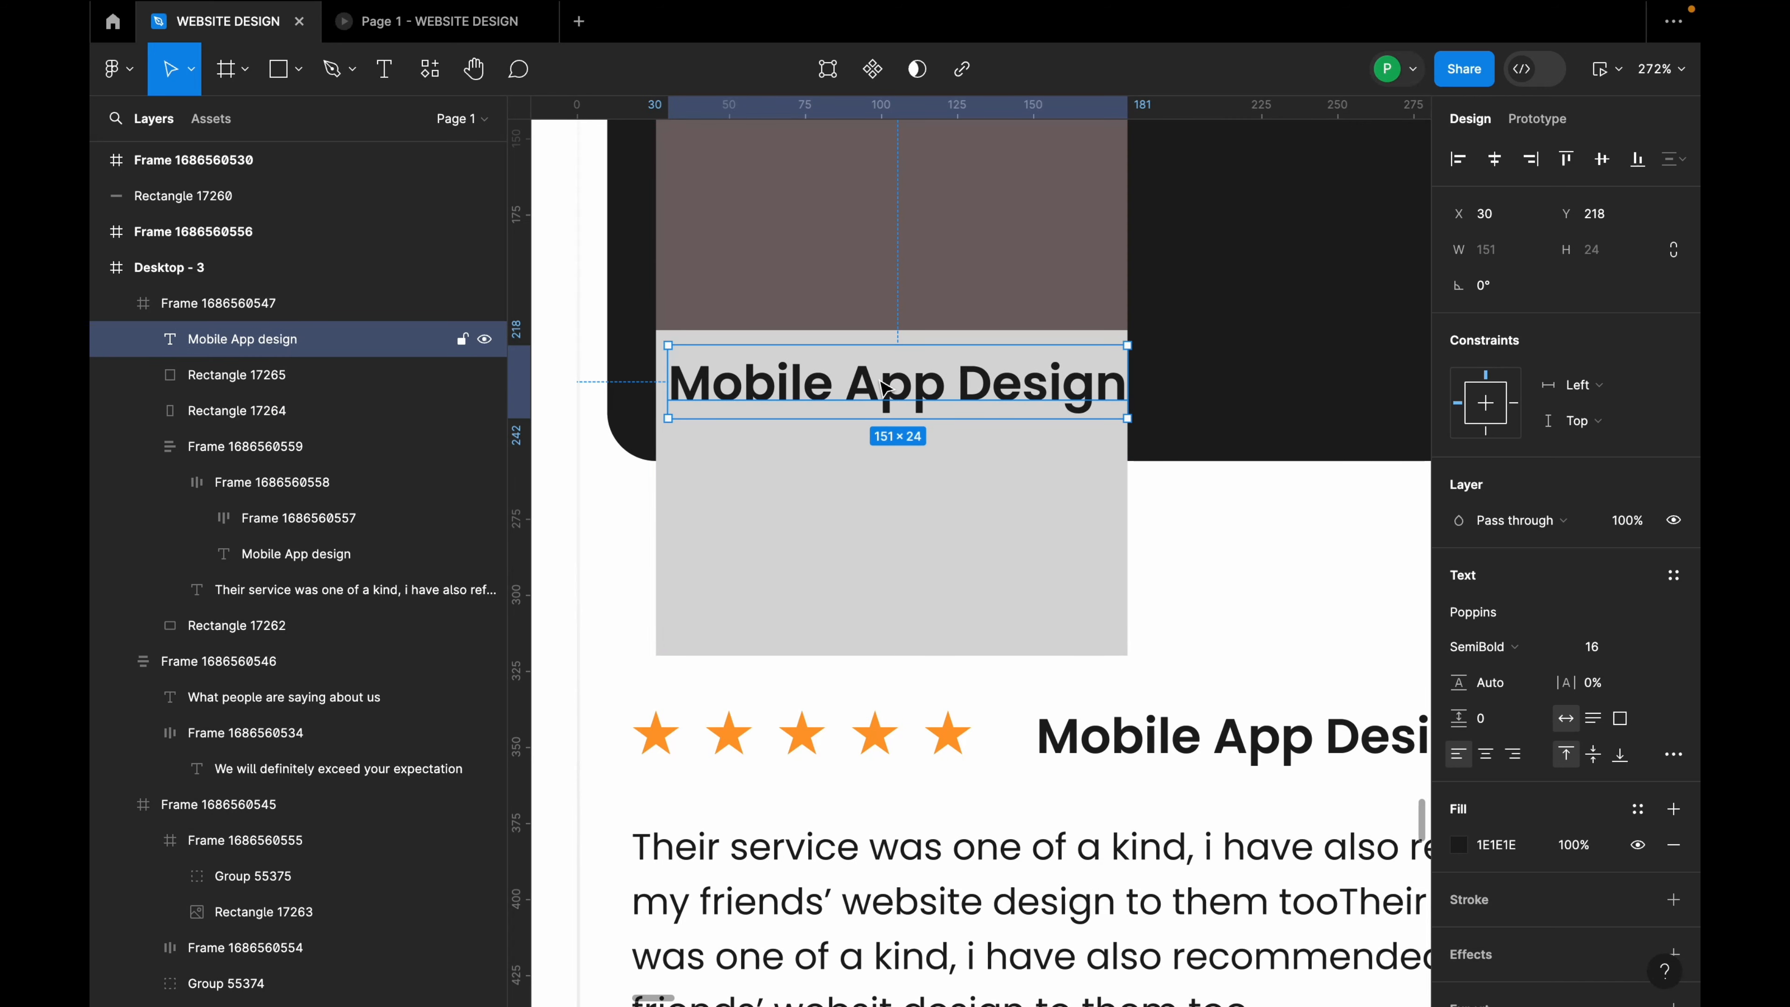
{"action": "double_click", "coordinate": [886, 386]}
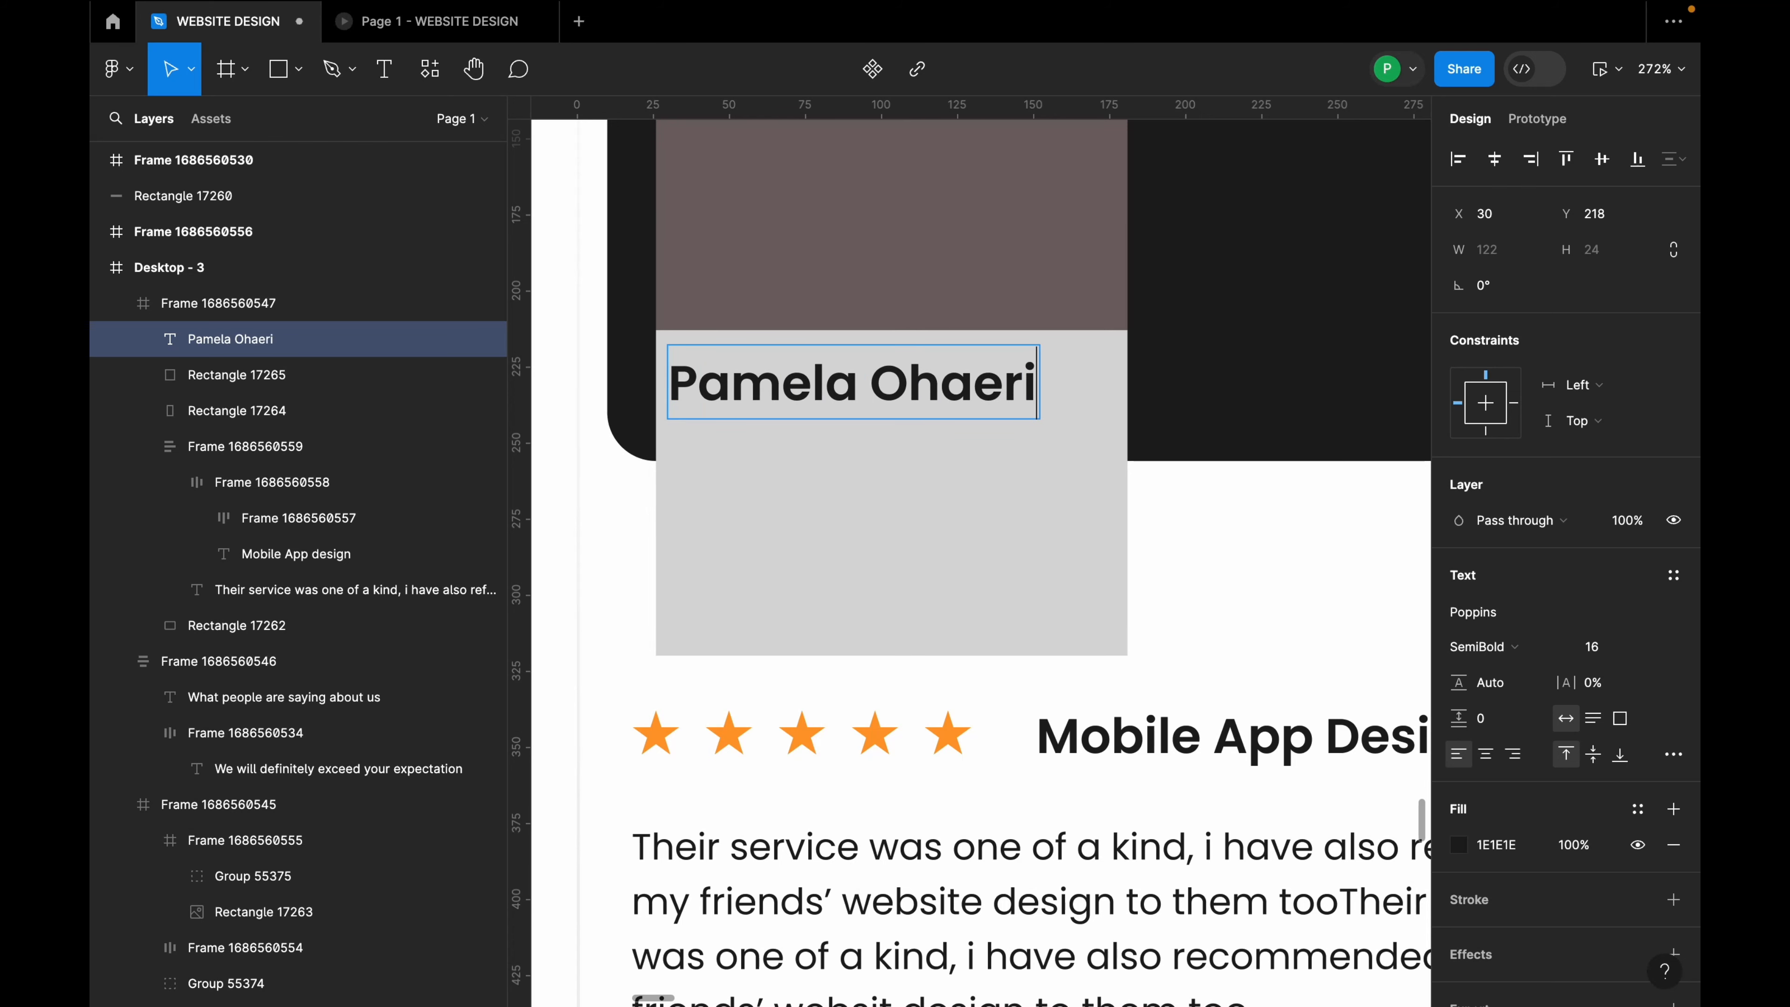
{"action": "left_click", "coordinate": [964, 470]}
{"action": "double_click", "coordinate": [1046, 400]}
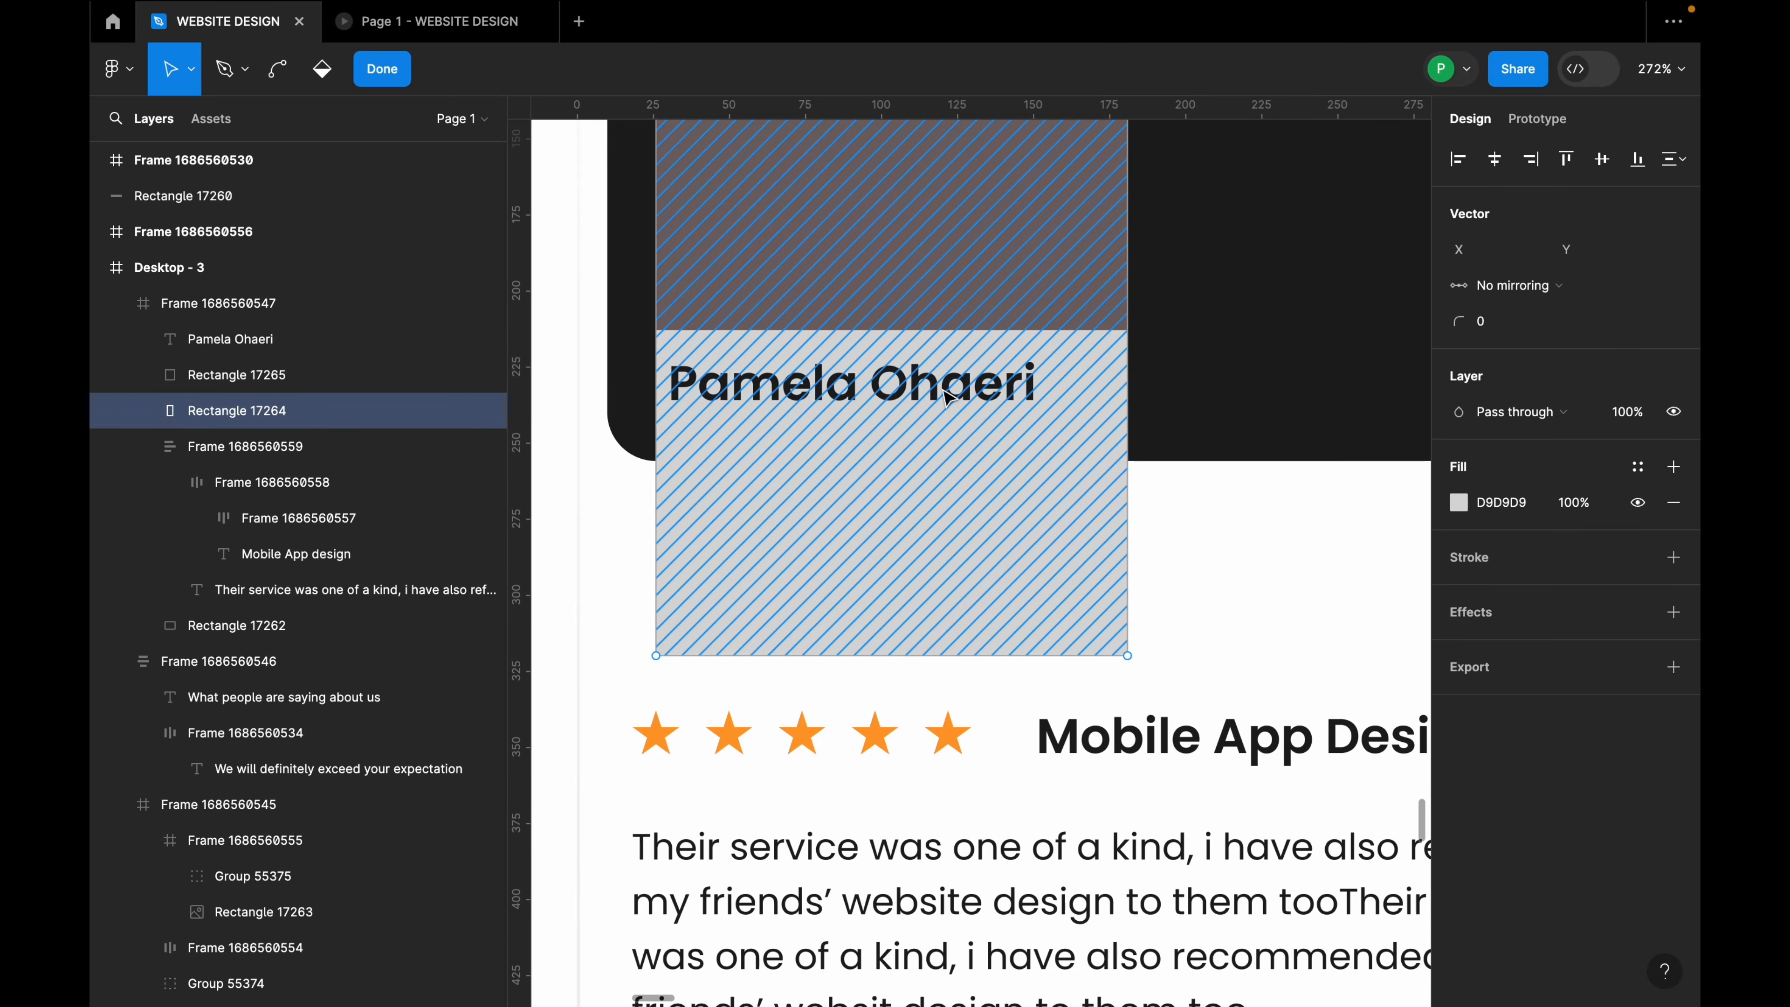
{"action": "double_click", "coordinate": [944, 385]}
{"action": "left_click", "coordinate": [944, 385]}
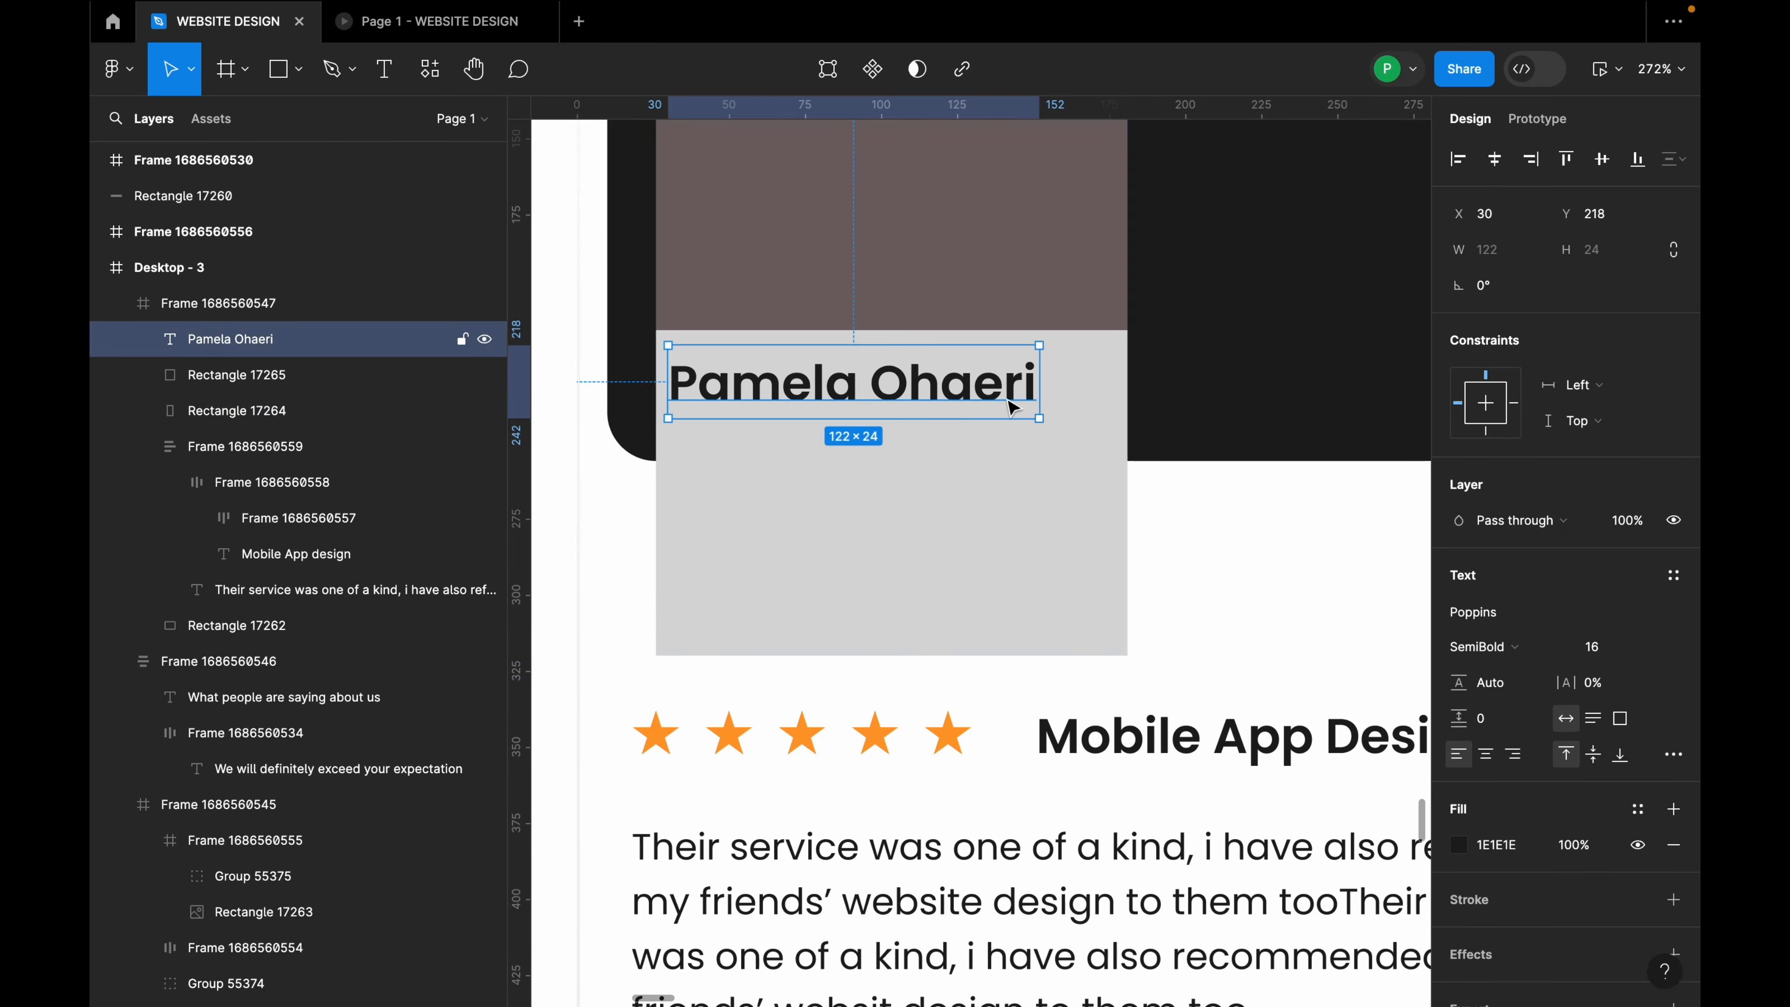
Step: Set the name to Poppins Medium 14 and duplicate the line just below it
{"action": "left_click", "coordinate": [1651, 644]}
{"action": "left_click", "coordinate": [1632, 598]}
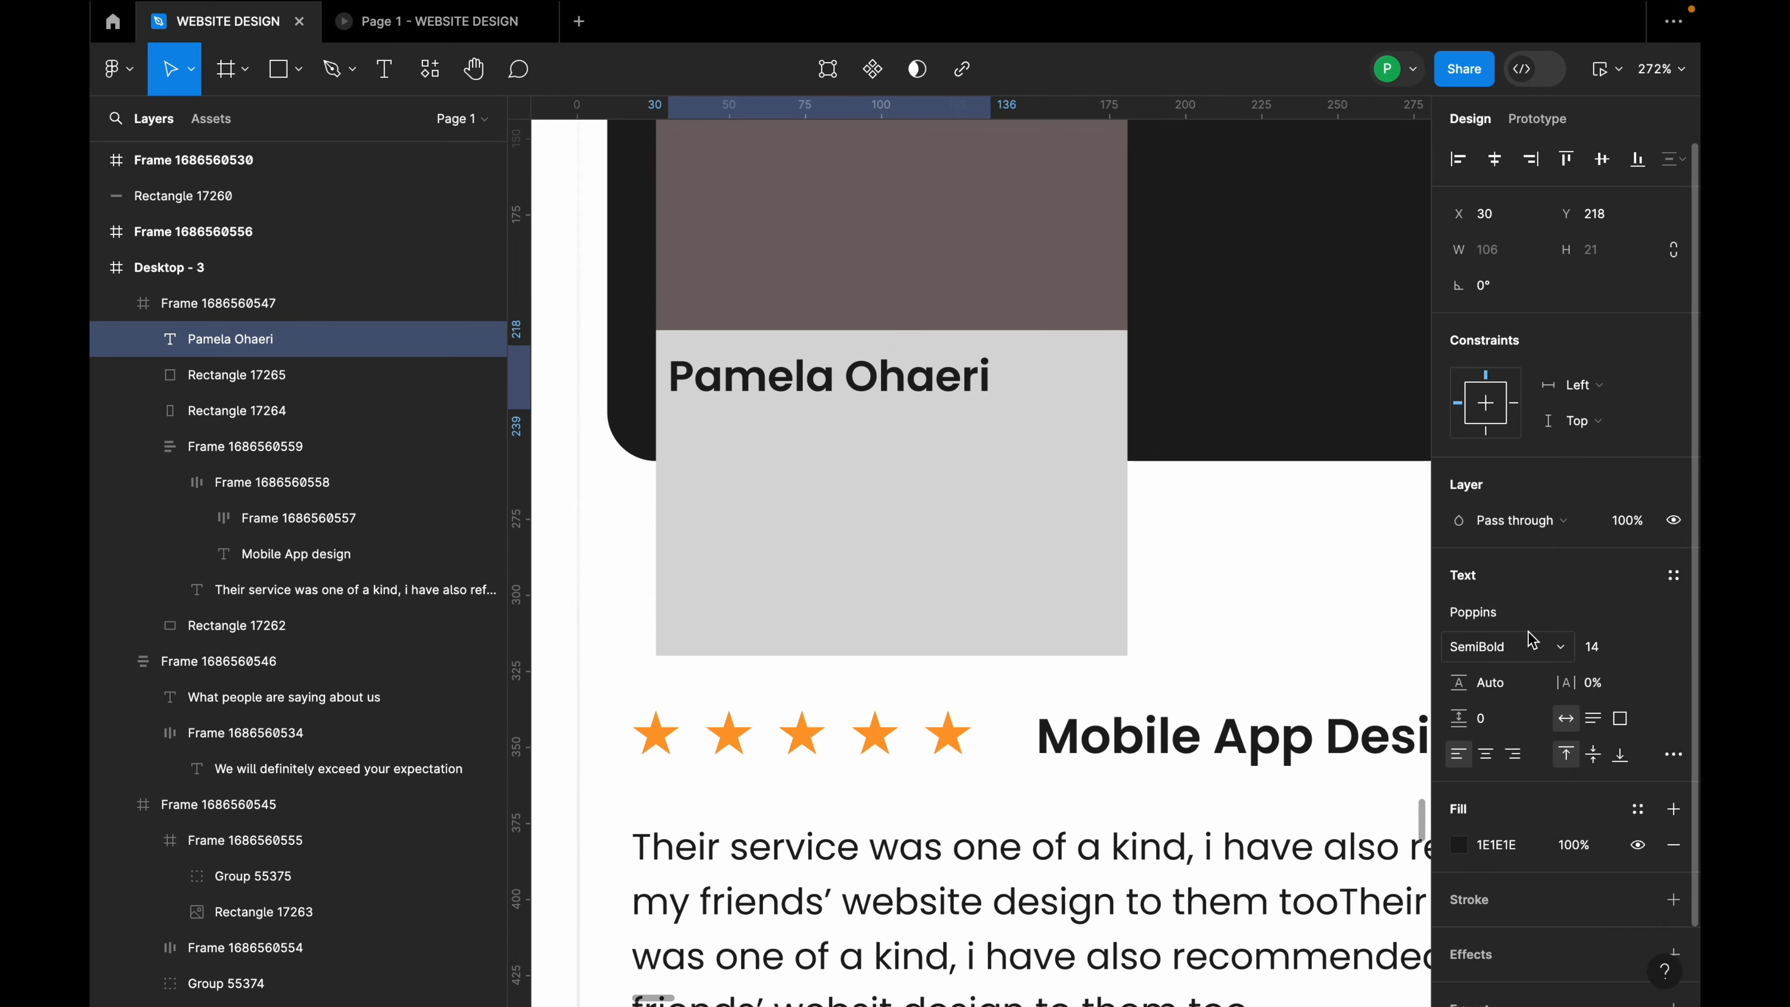
{"action": "left_click", "coordinate": [1531, 643]}
{"action": "left_click", "coordinate": [1531, 621]}
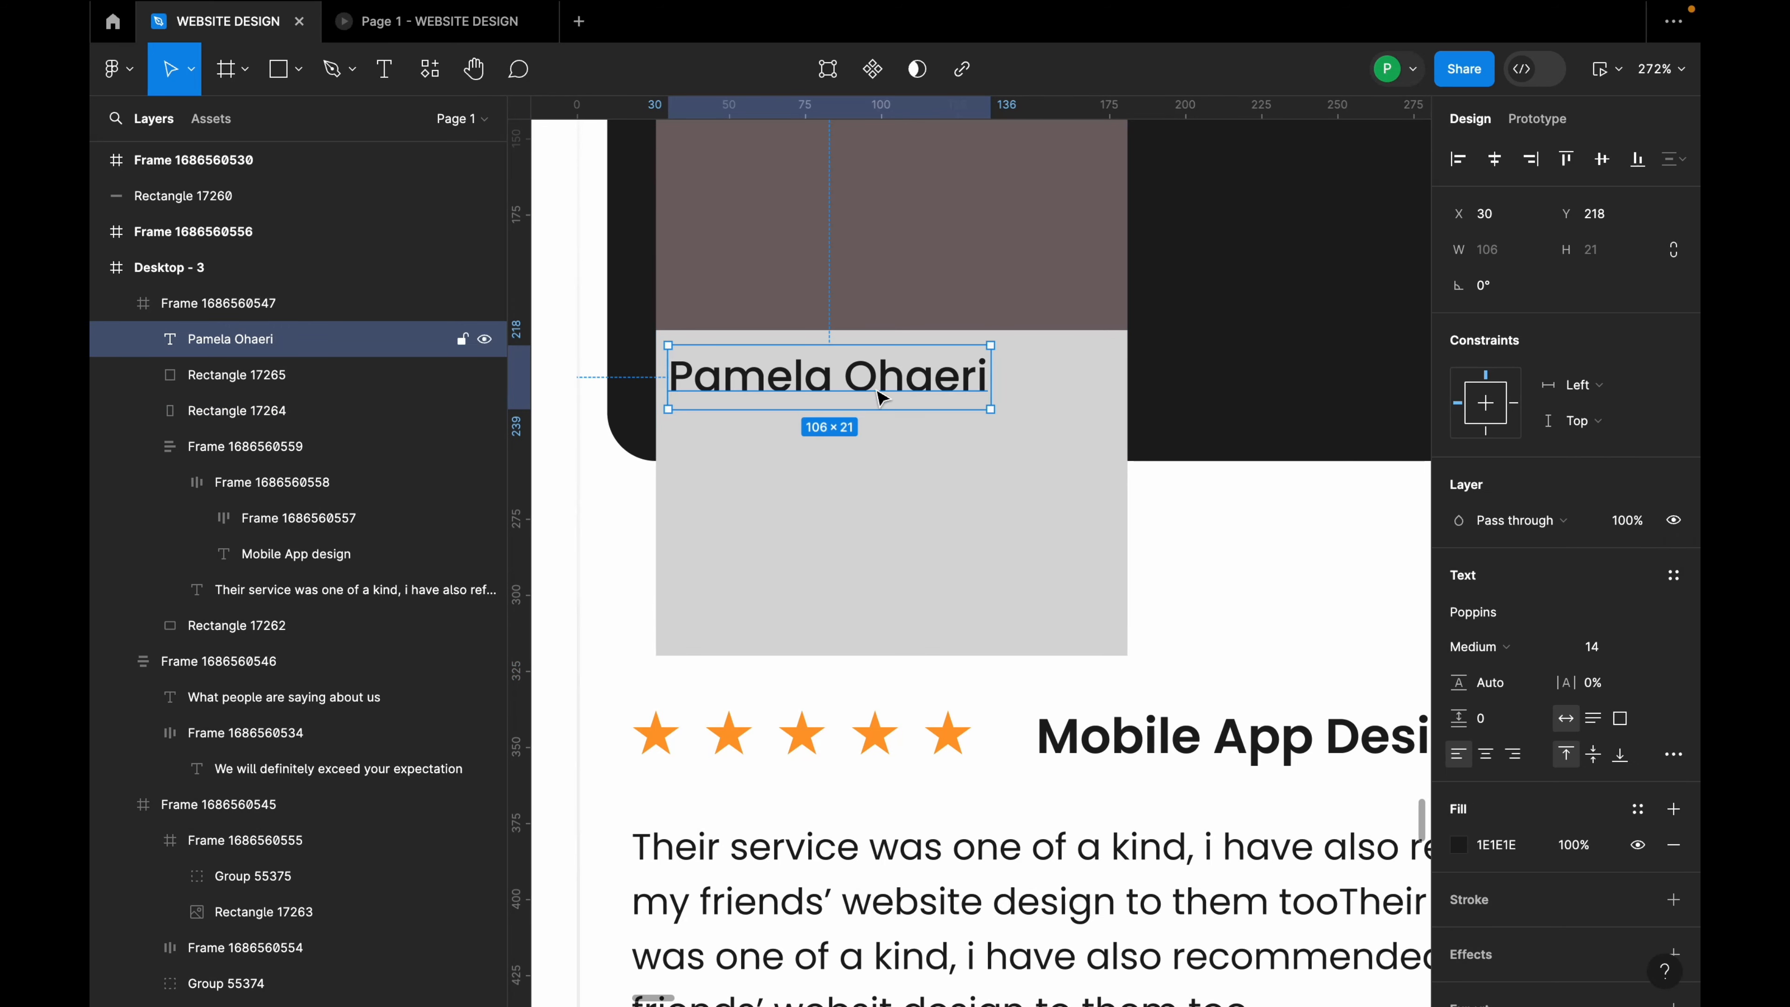
{"action": "left_click_drag", "start_coordinate": [881, 393], "coordinate": [886, 414]}
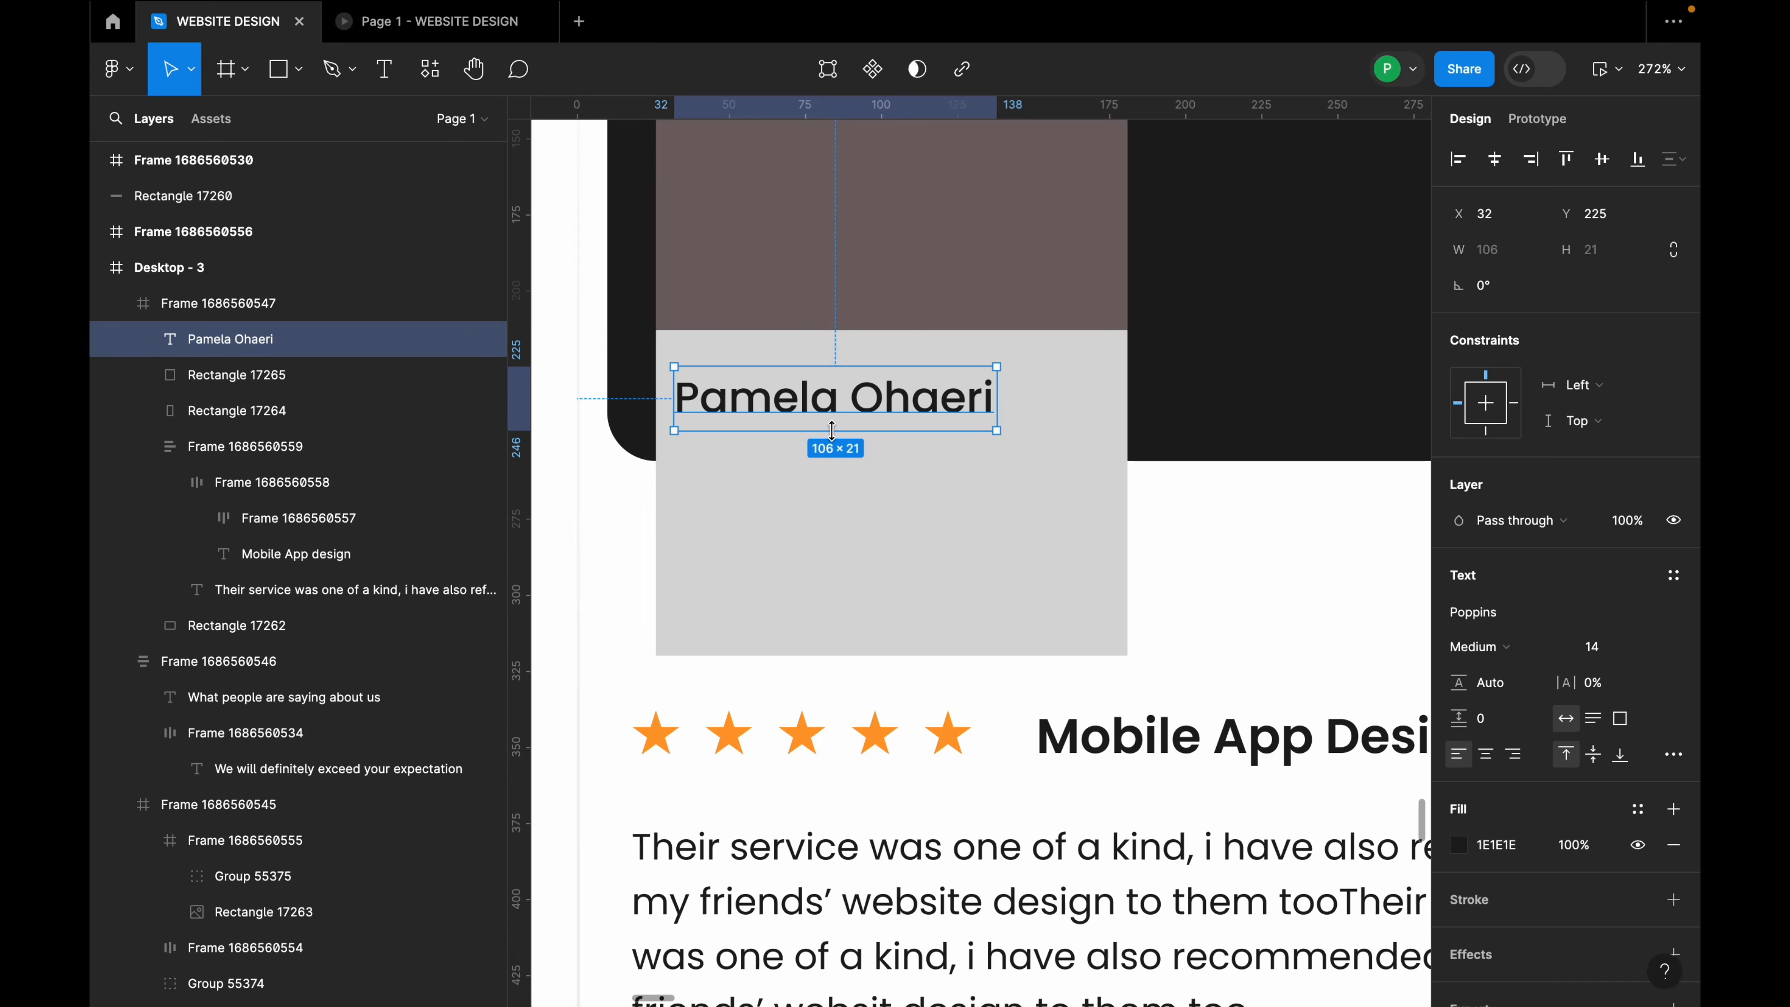
{"action": "left_click_drag", "start_coordinate": [852, 425], "coordinate": [829, 488]}
{"action": "double_click", "coordinate": [842, 486]}
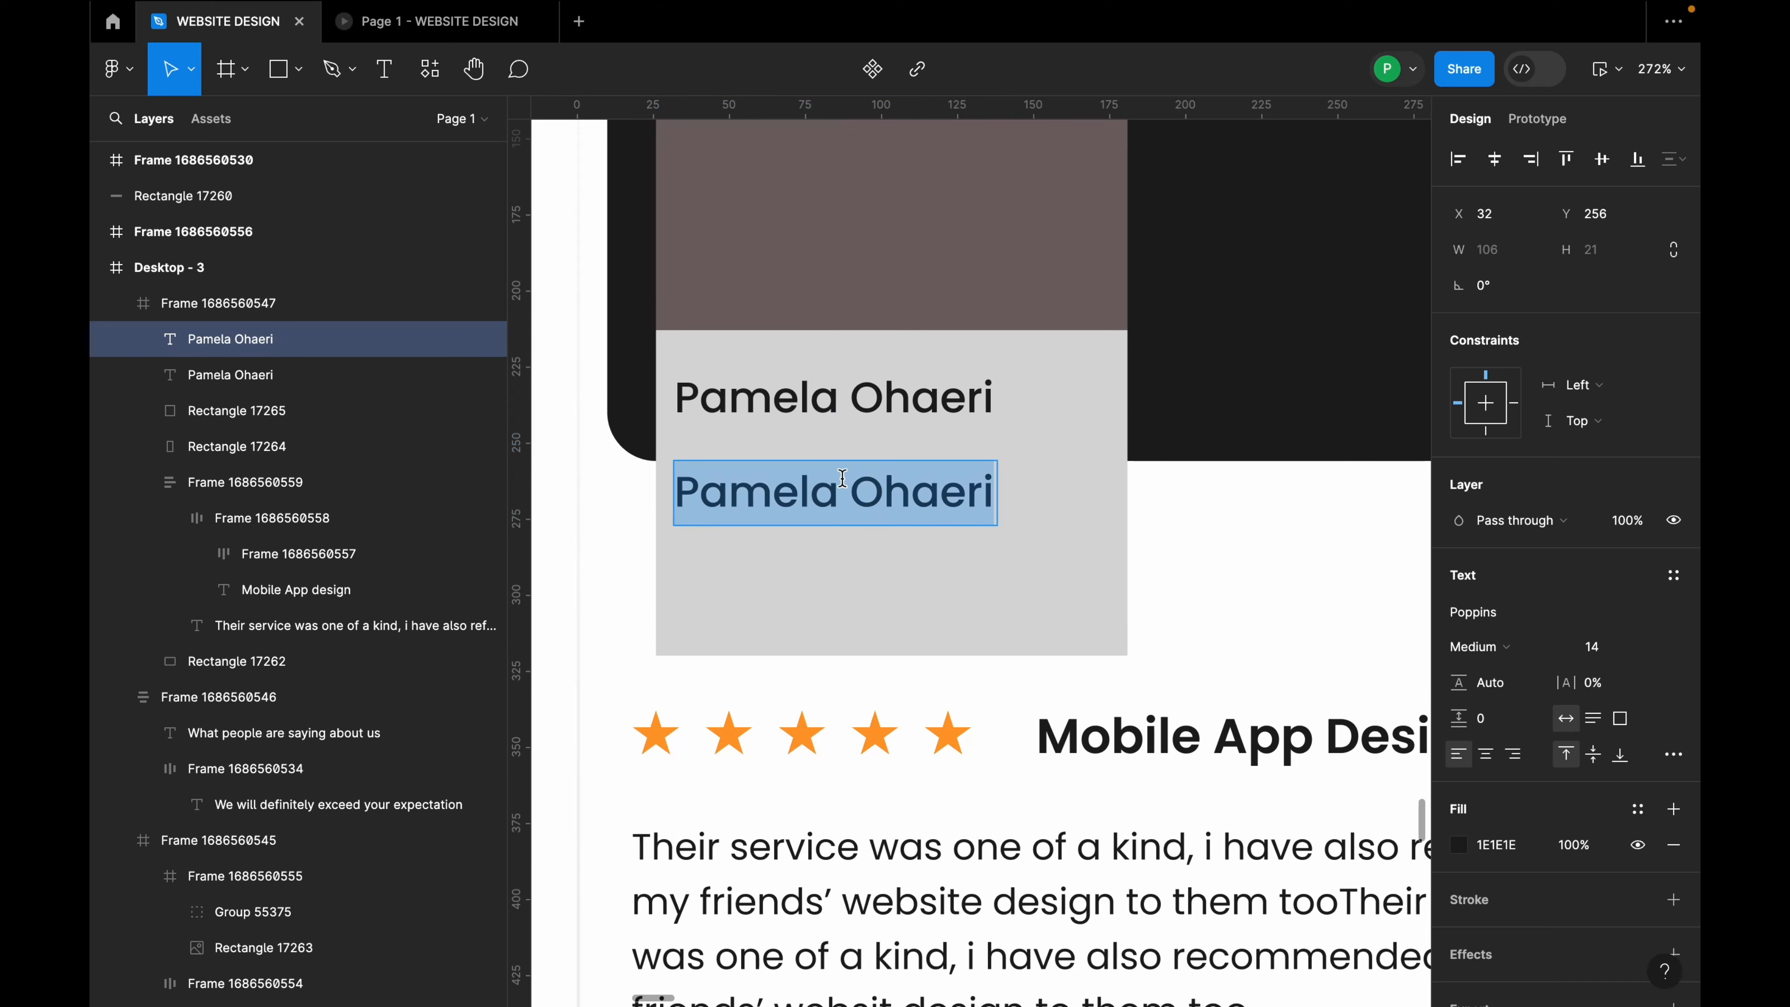
Step: Replace the duplicate line with "CEO: Game Labs" and move it up toward the name
{"action": "type", "text": "C"}
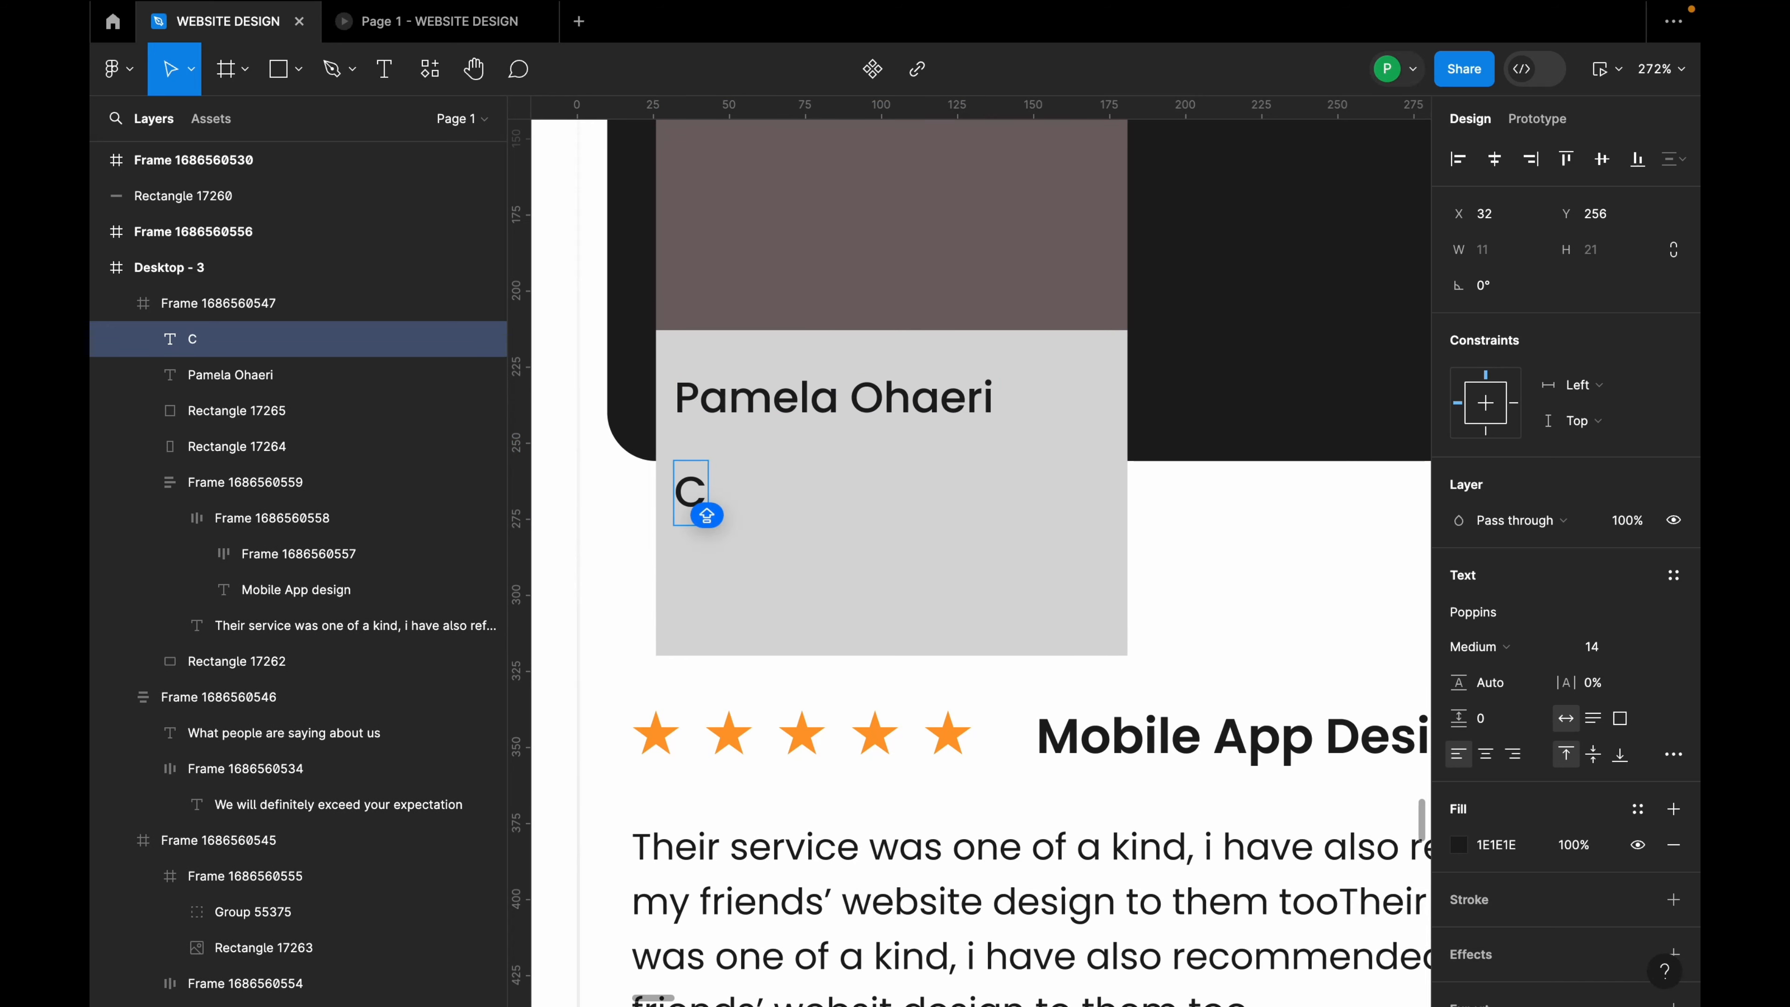
{"action": "type", "text": "EO"}
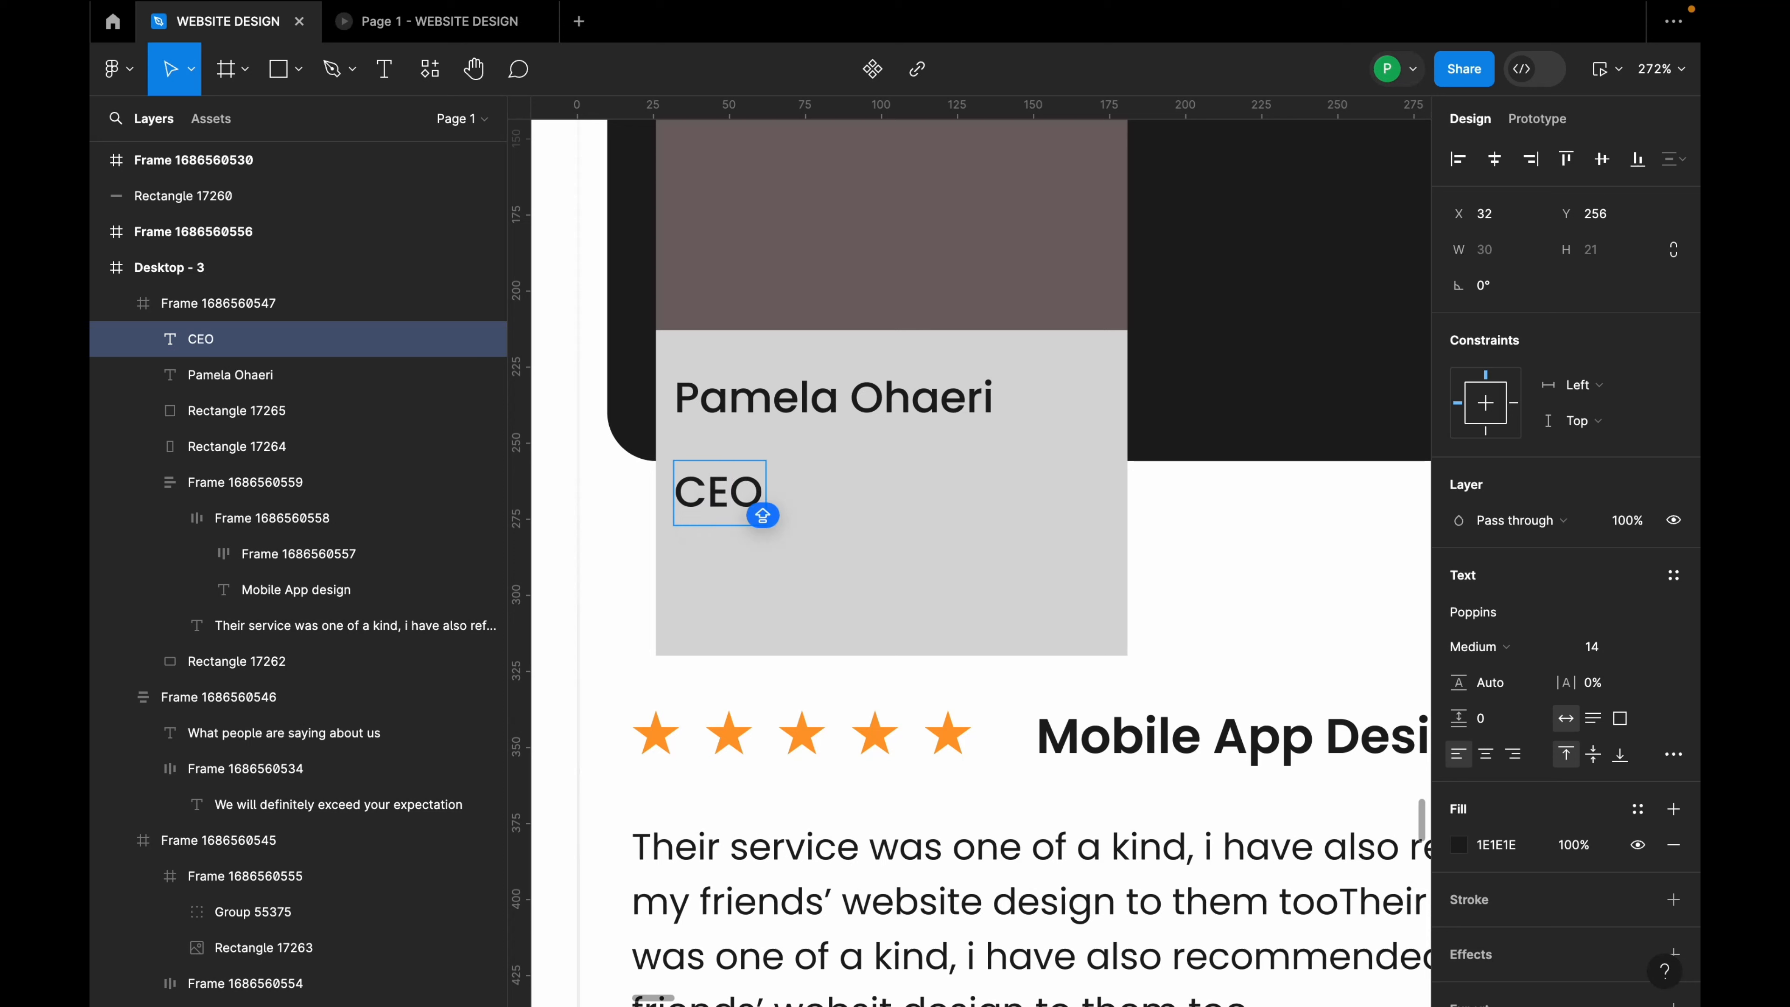
{"action": "type", "text": ": G"}
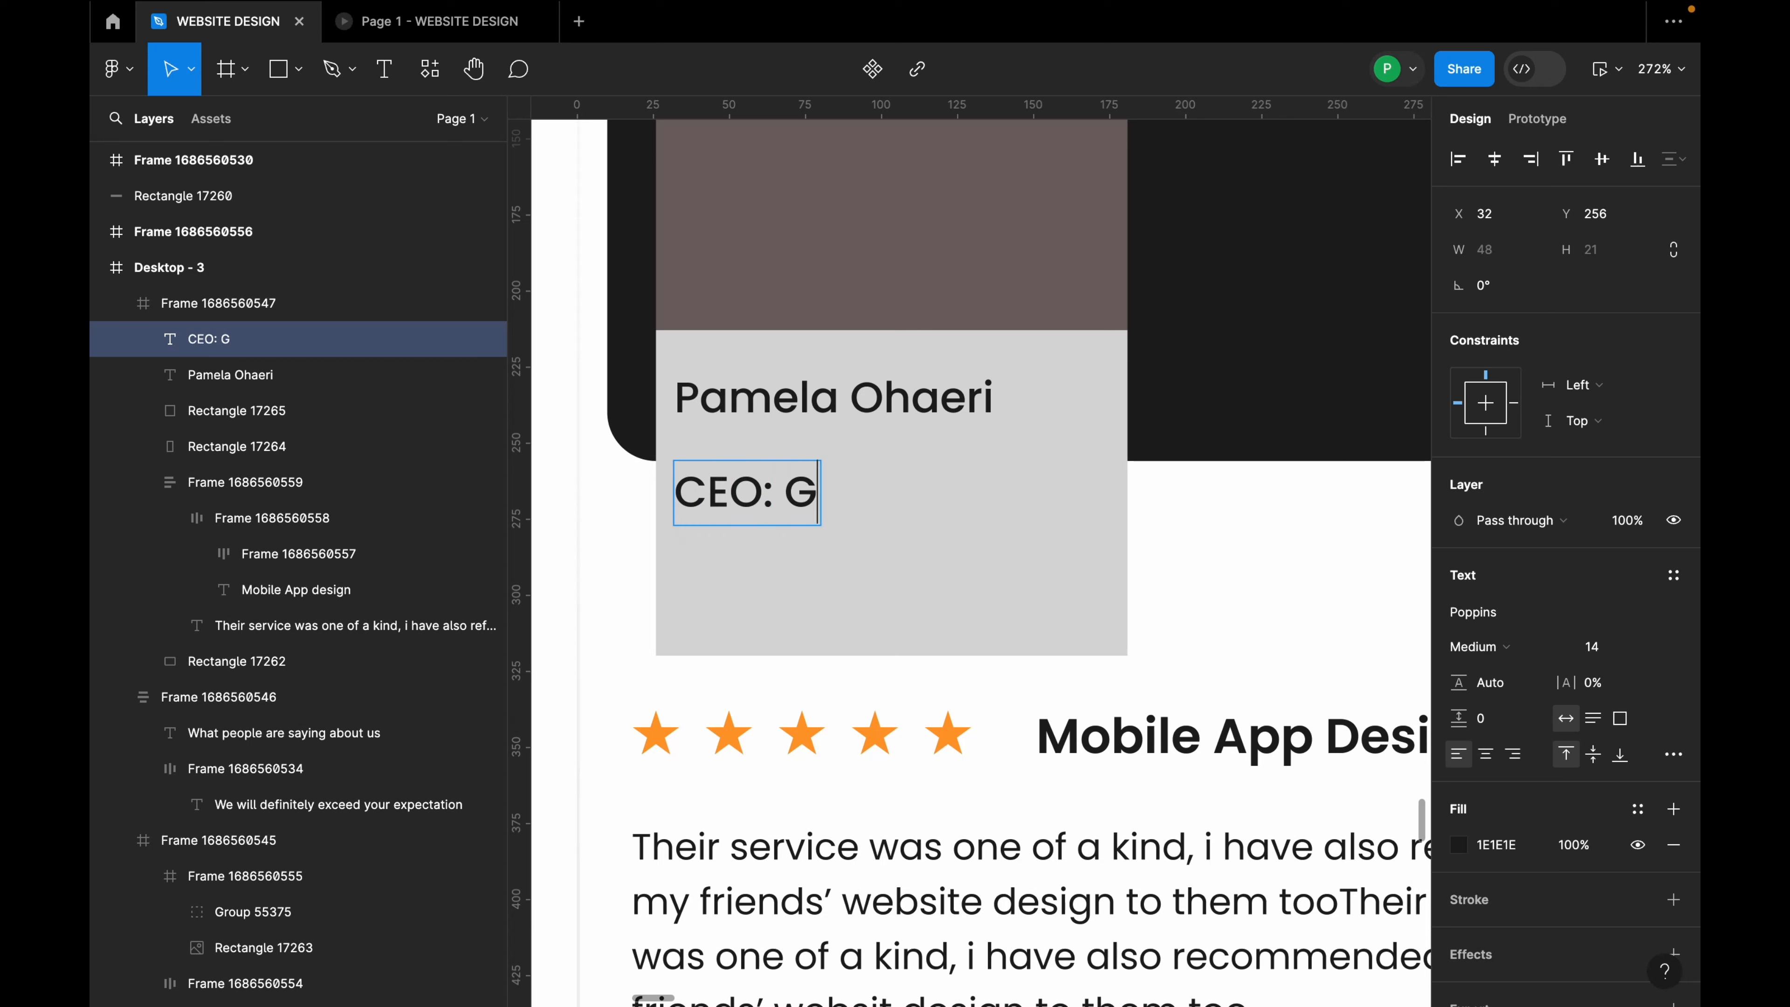
{"action": "type", "text": "ame Labs"}
{"action": "key", "text": "Escape"}
{"action": "left_click_drag", "start_coordinate": [927, 520], "coordinate": [931, 508]}
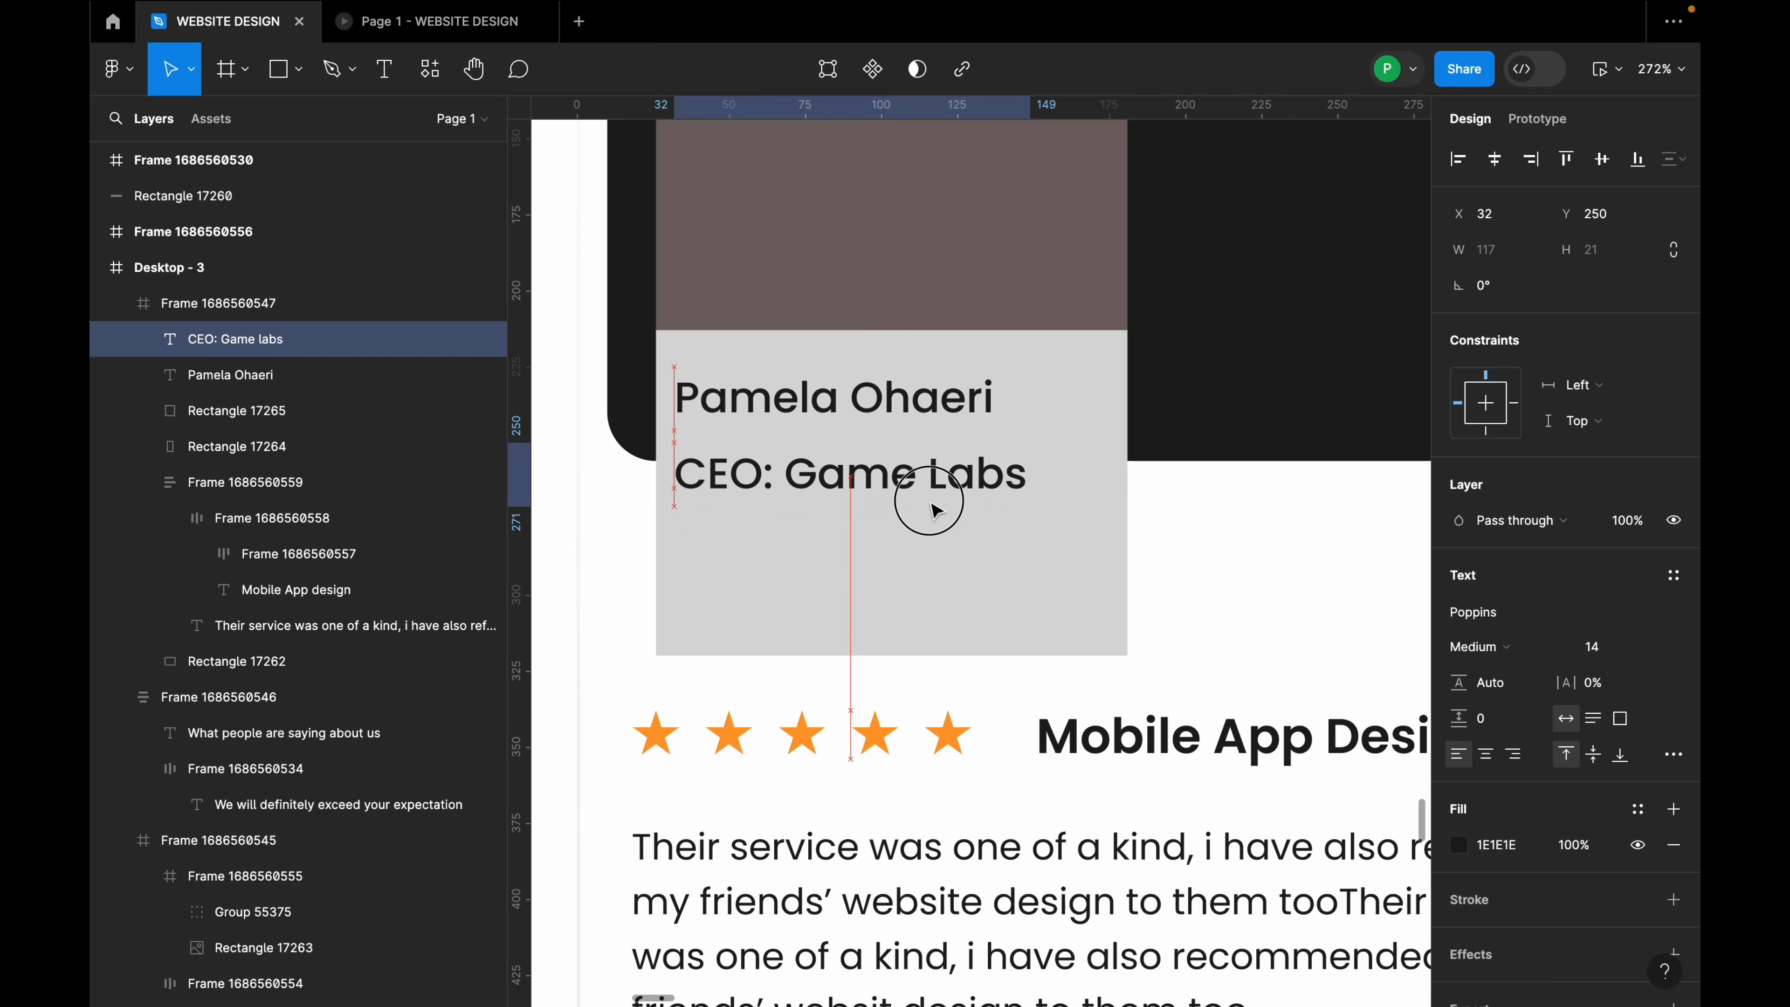
Step: Color the role text grey #666E80, sampled from the neutral palette swatch
{"action": "left_click", "coordinate": [1458, 843]}
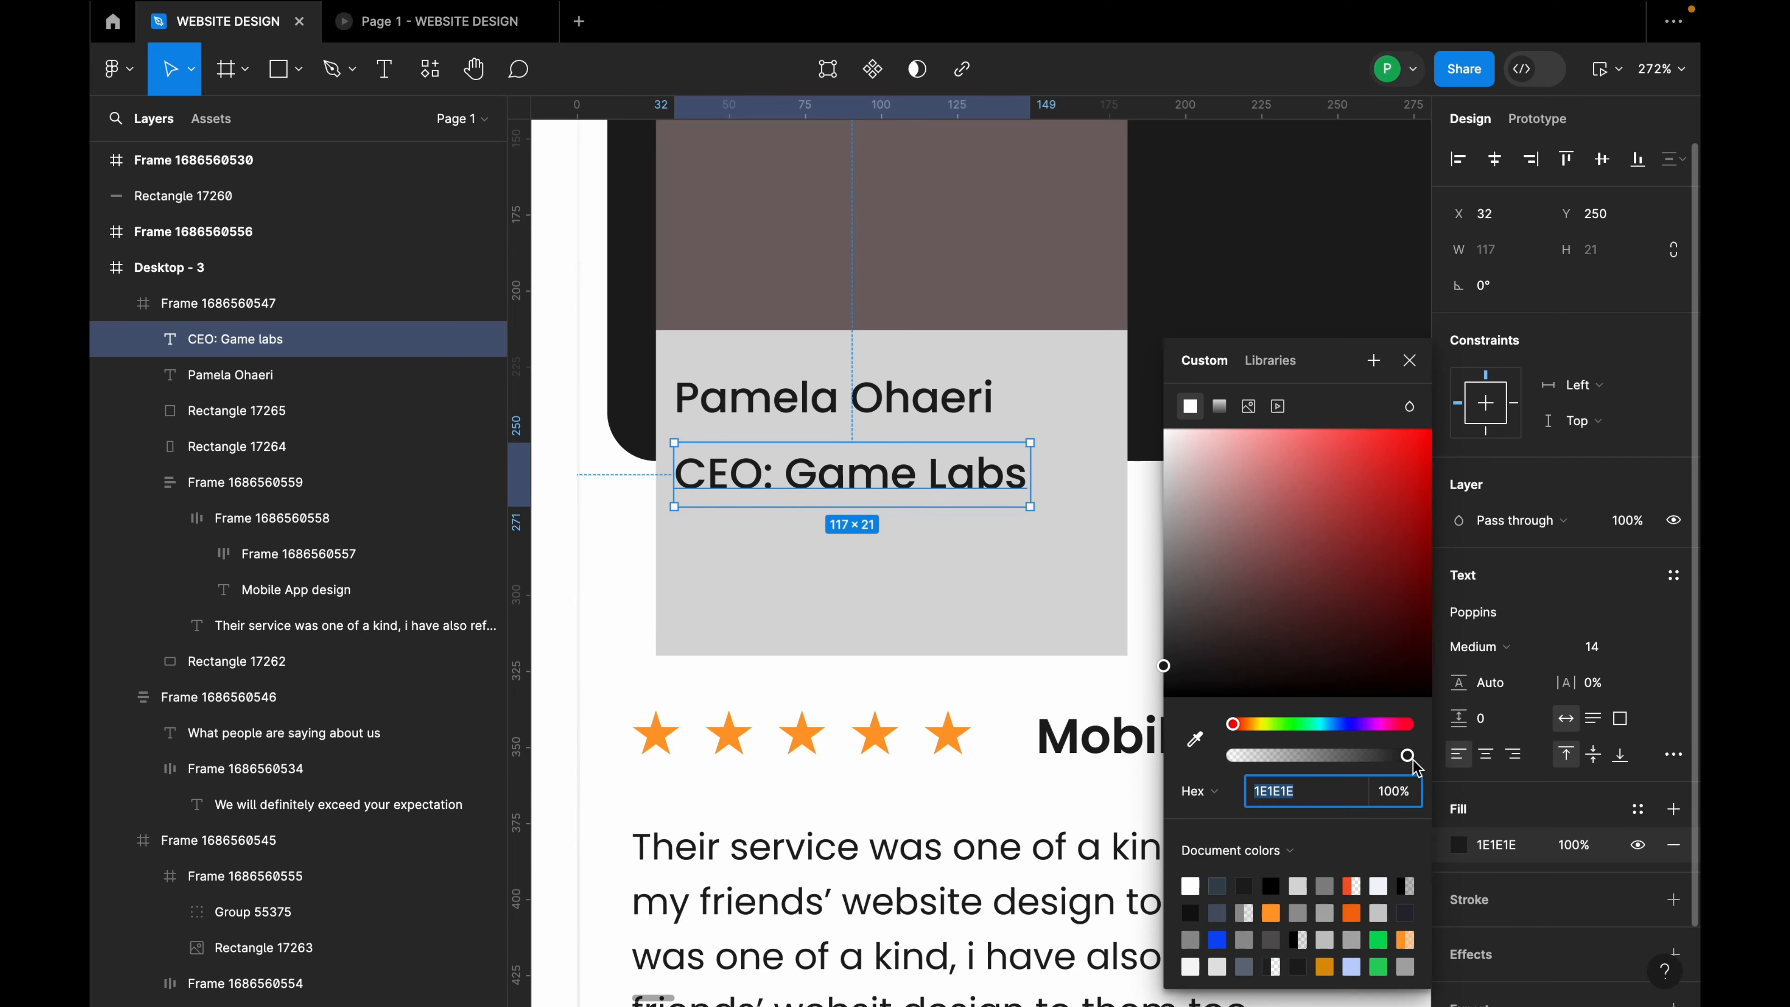
{"action": "left_click", "coordinate": [1195, 740]}
{"action": "scroll", "coordinate": [956, 628], "scroll_direction": "down", "scroll_amount": 15}
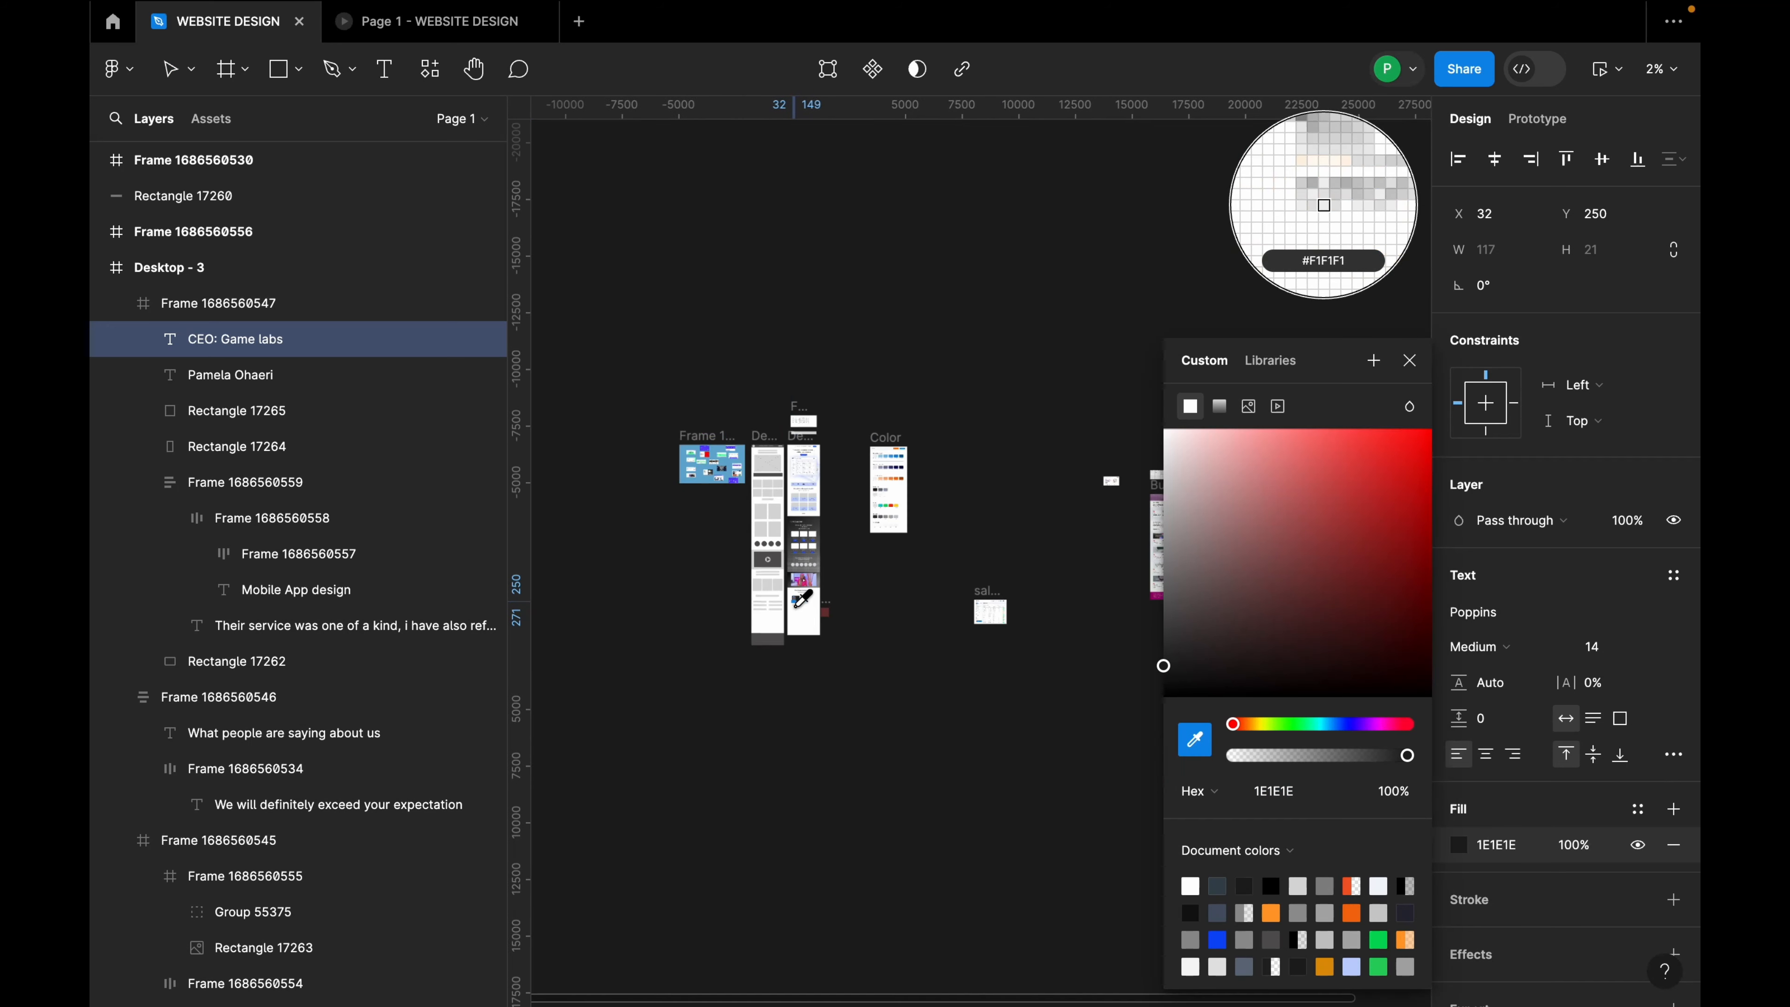
{"action": "scroll", "coordinate": [877, 505], "scroll_direction": "up", "scroll_amount": 10}
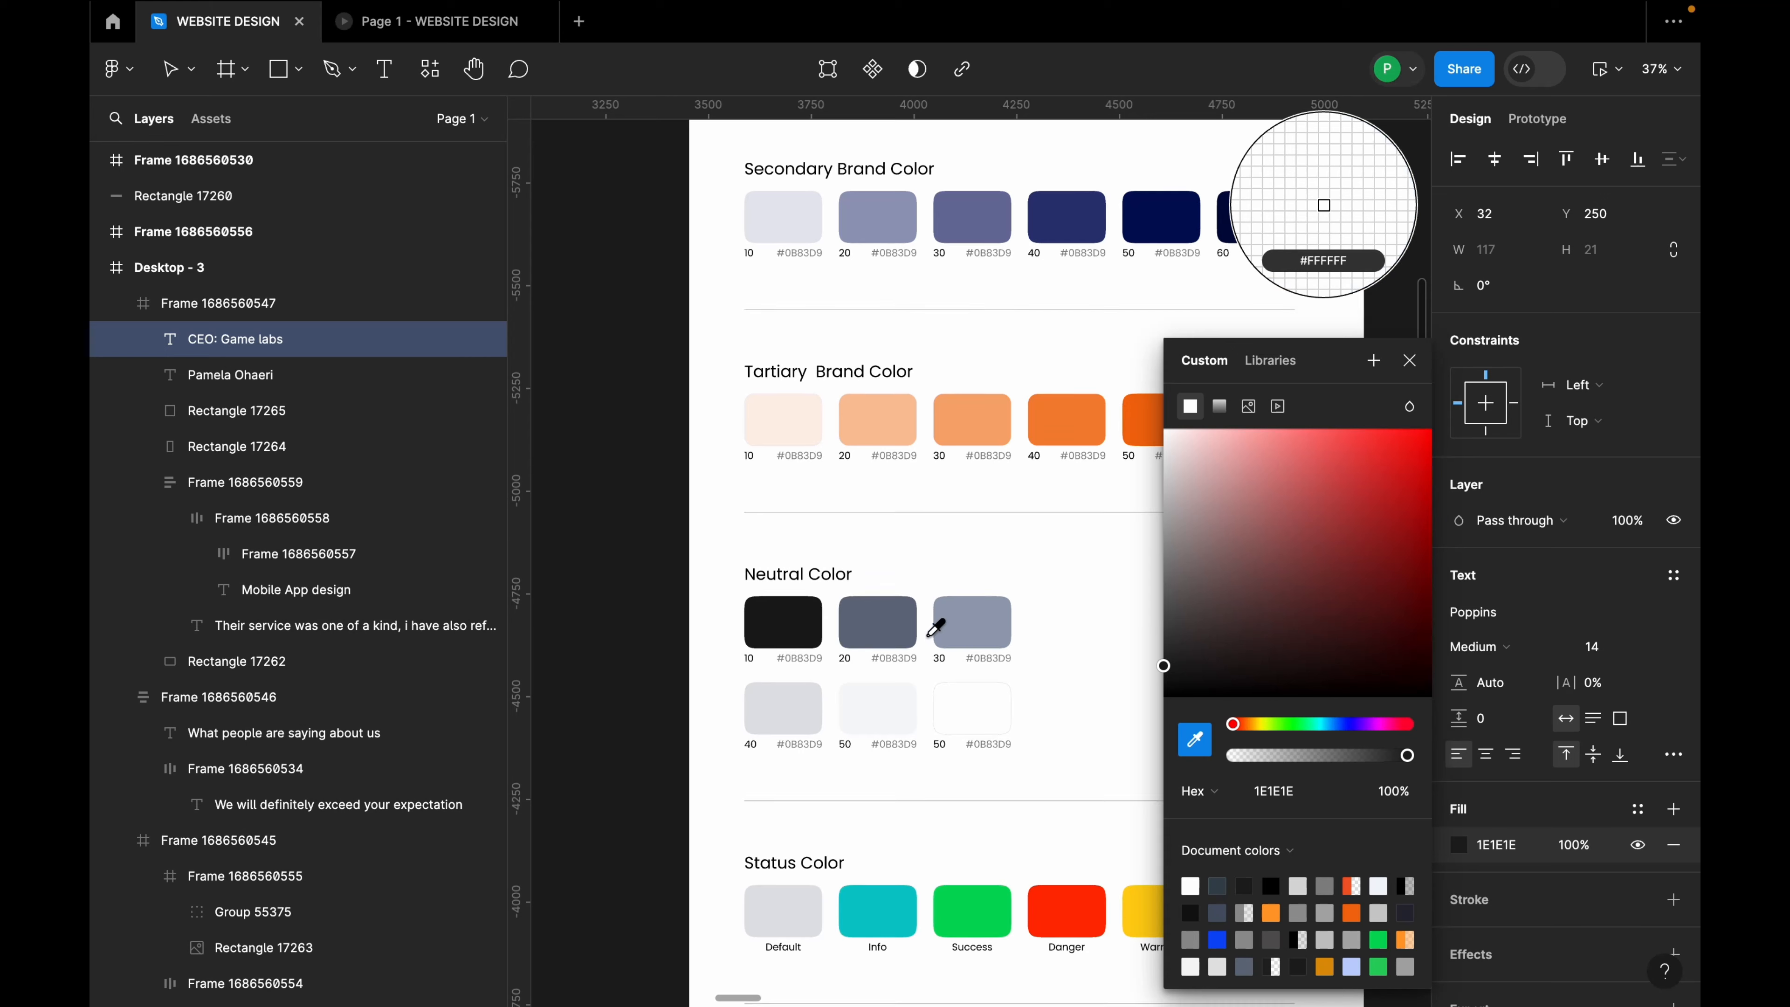
{"action": "scroll", "coordinate": [895, 502], "scroll_direction": "down", "scroll_amount": 3}
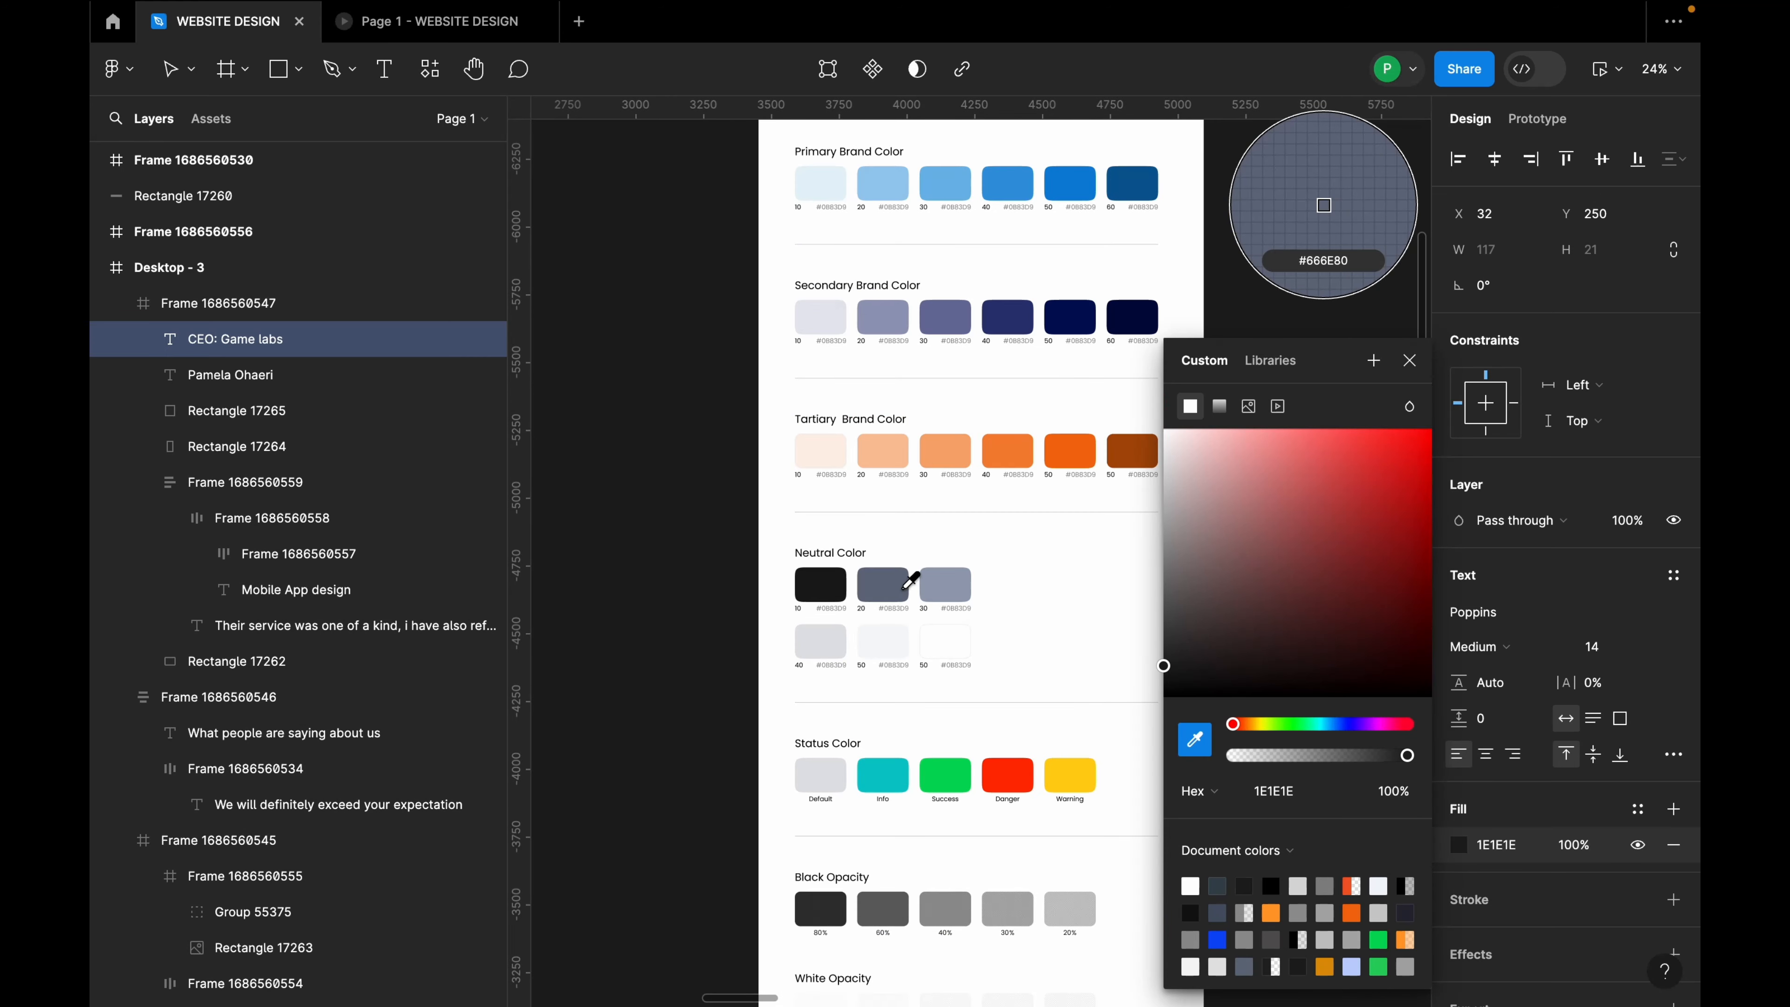
{"action": "left_click", "coordinate": [902, 584]}
{"action": "scroll", "coordinate": [1011, 587], "scroll_direction": "down", "scroll_amount": 8}
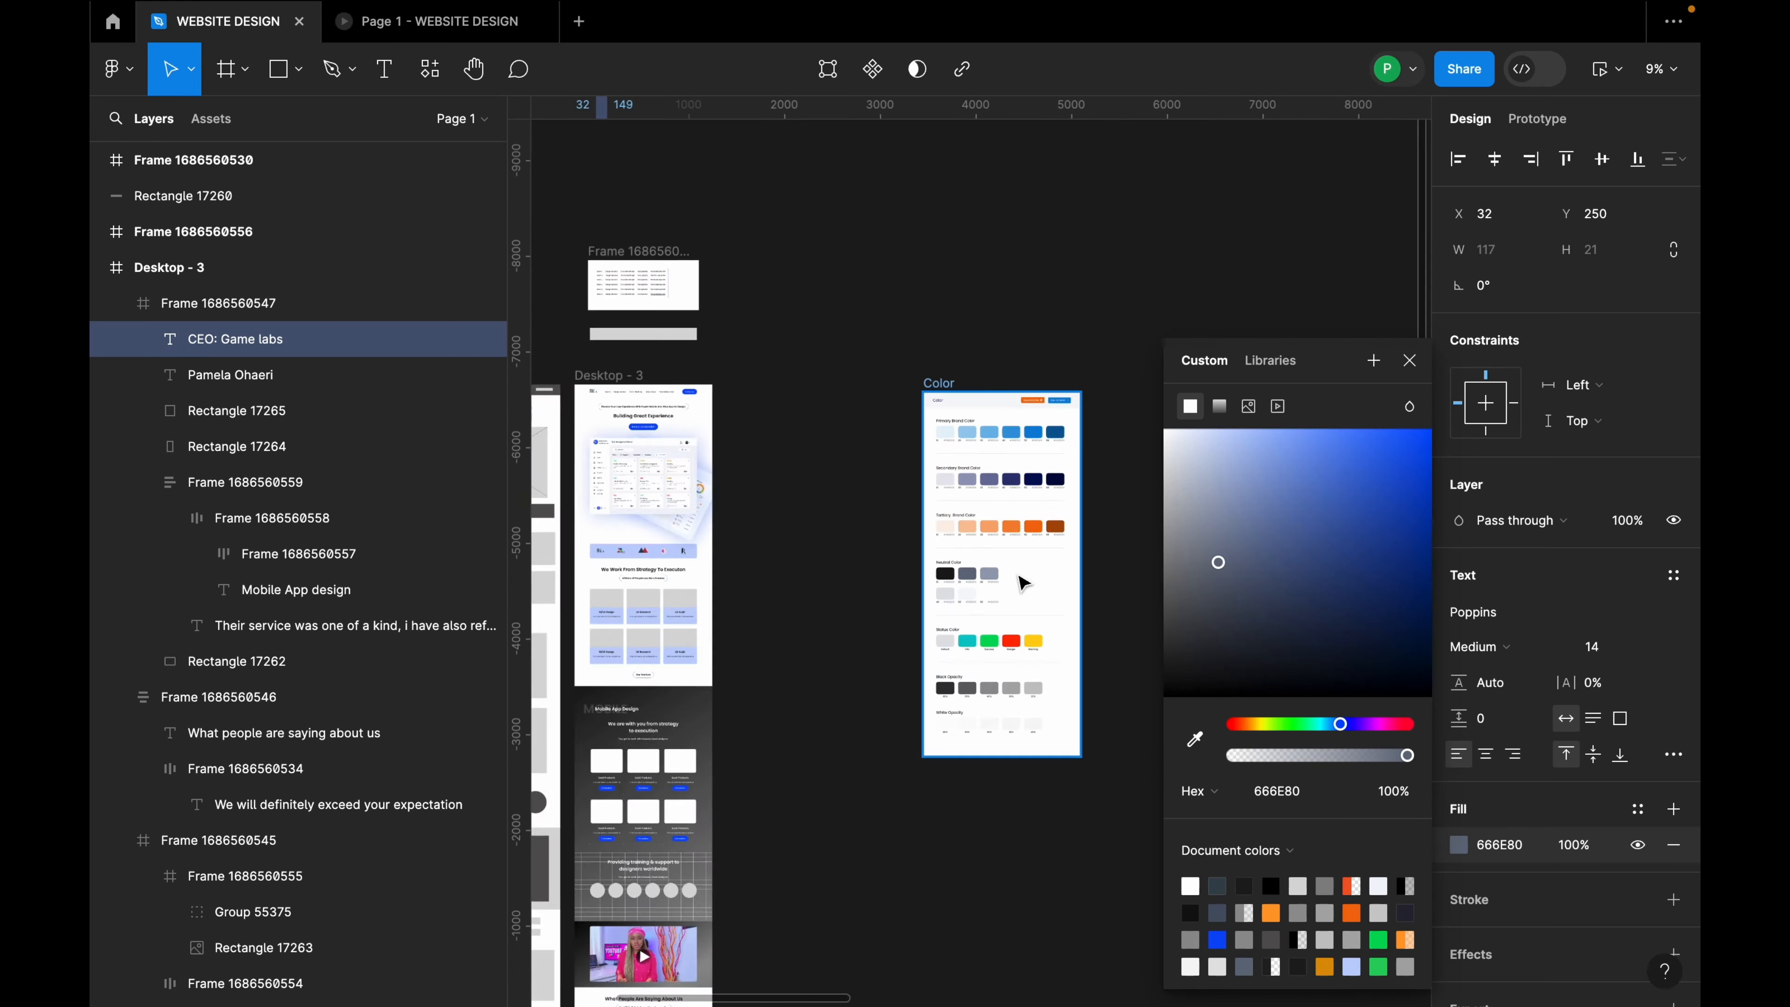
{"action": "scroll", "coordinate": [1057, 620], "scroll_direction": "up", "scroll_amount": 4}
{"action": "scroll", "coordinate": [1008, 648], "scroll_direction": "down", "scroll_amount": 3}
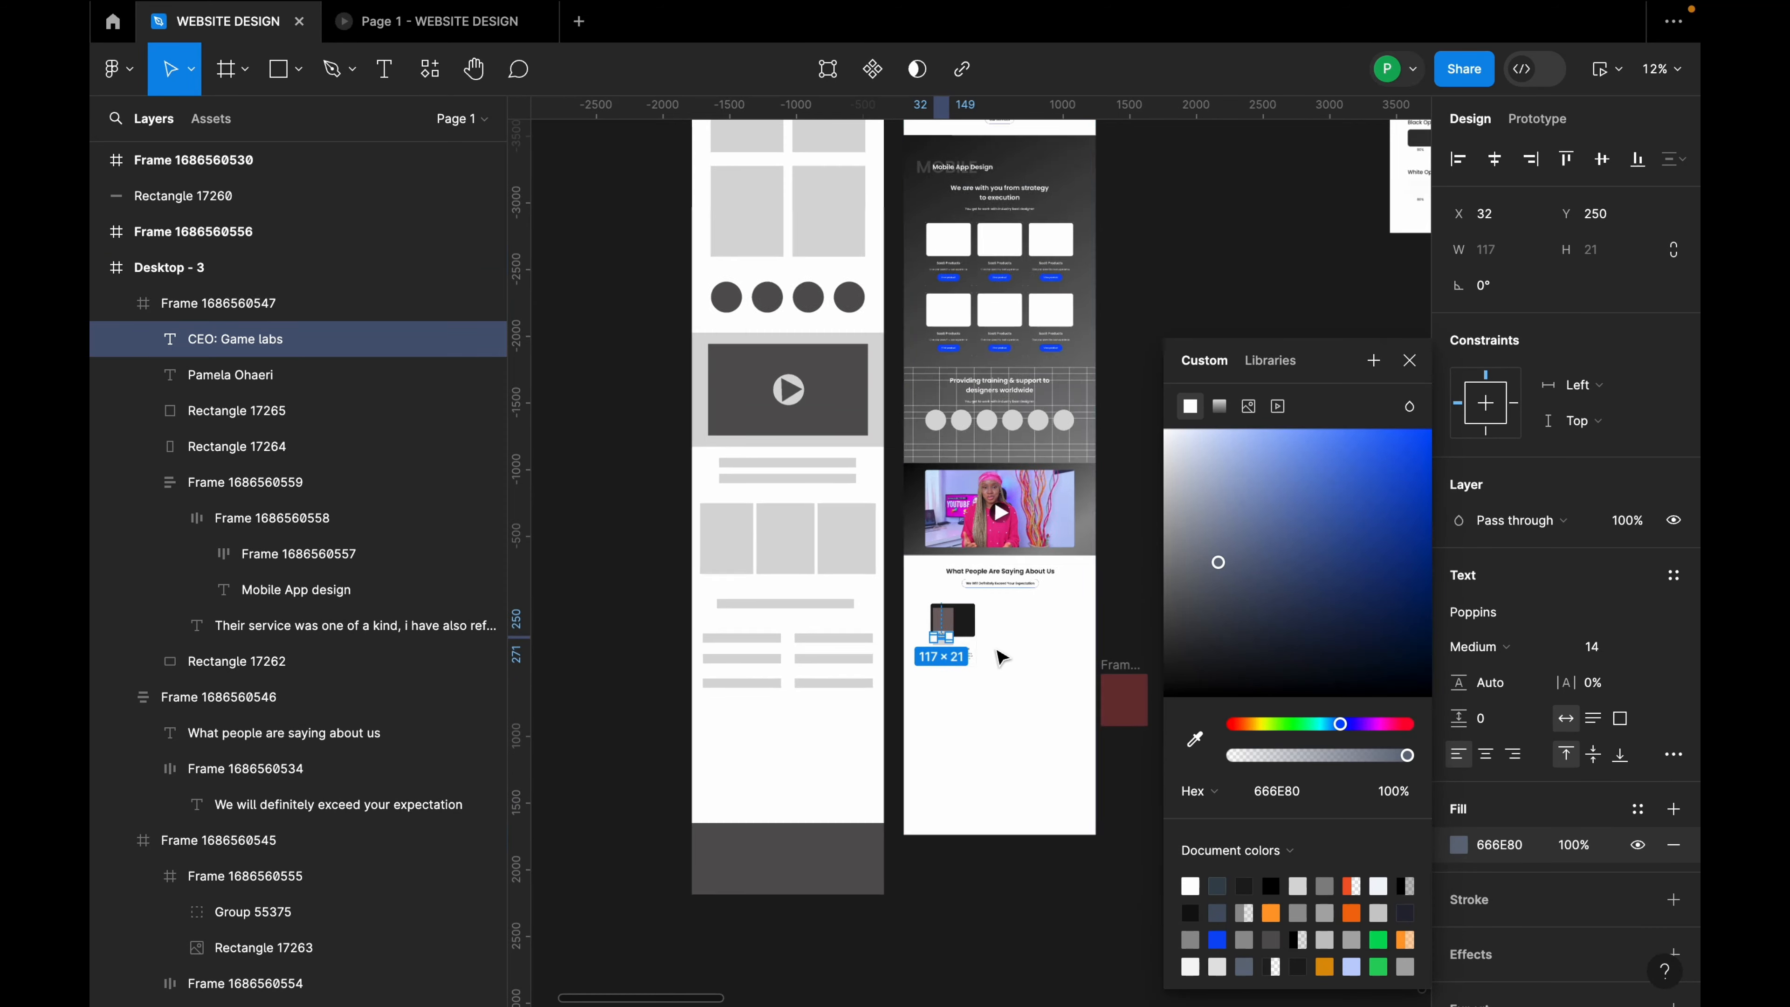
{"action": "scroll", "coordinate": [1001, 650], "scroll_direction": "up", "scroll_amount": 10}
{"action": "scroll", "coordinate": [984, 580], "scroll_direction": "down", "scroll_amount": 3}
{"action": "scroll", "coordinate": [743, 583], "scroll_direction": "up", "scroll_amount": 8}
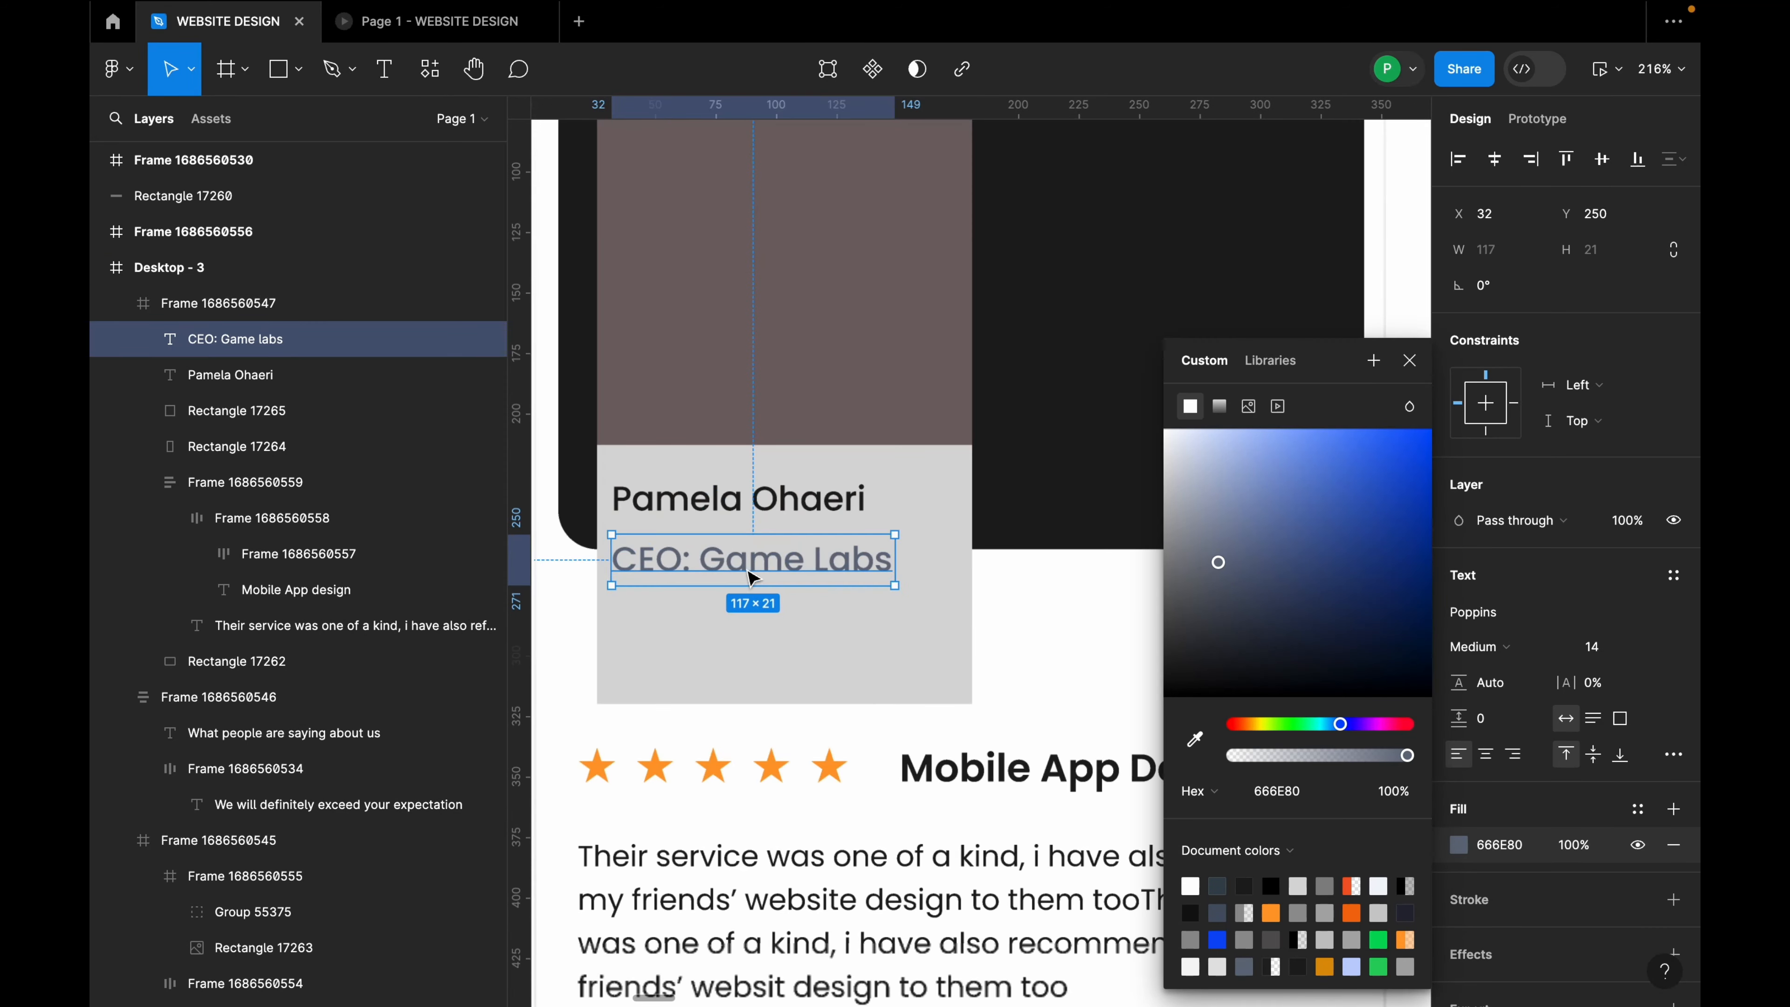
Step: Set the role text size to 12 and nudge it just under the name
{"action": "left_click", "coordinate": [1637, 654]}
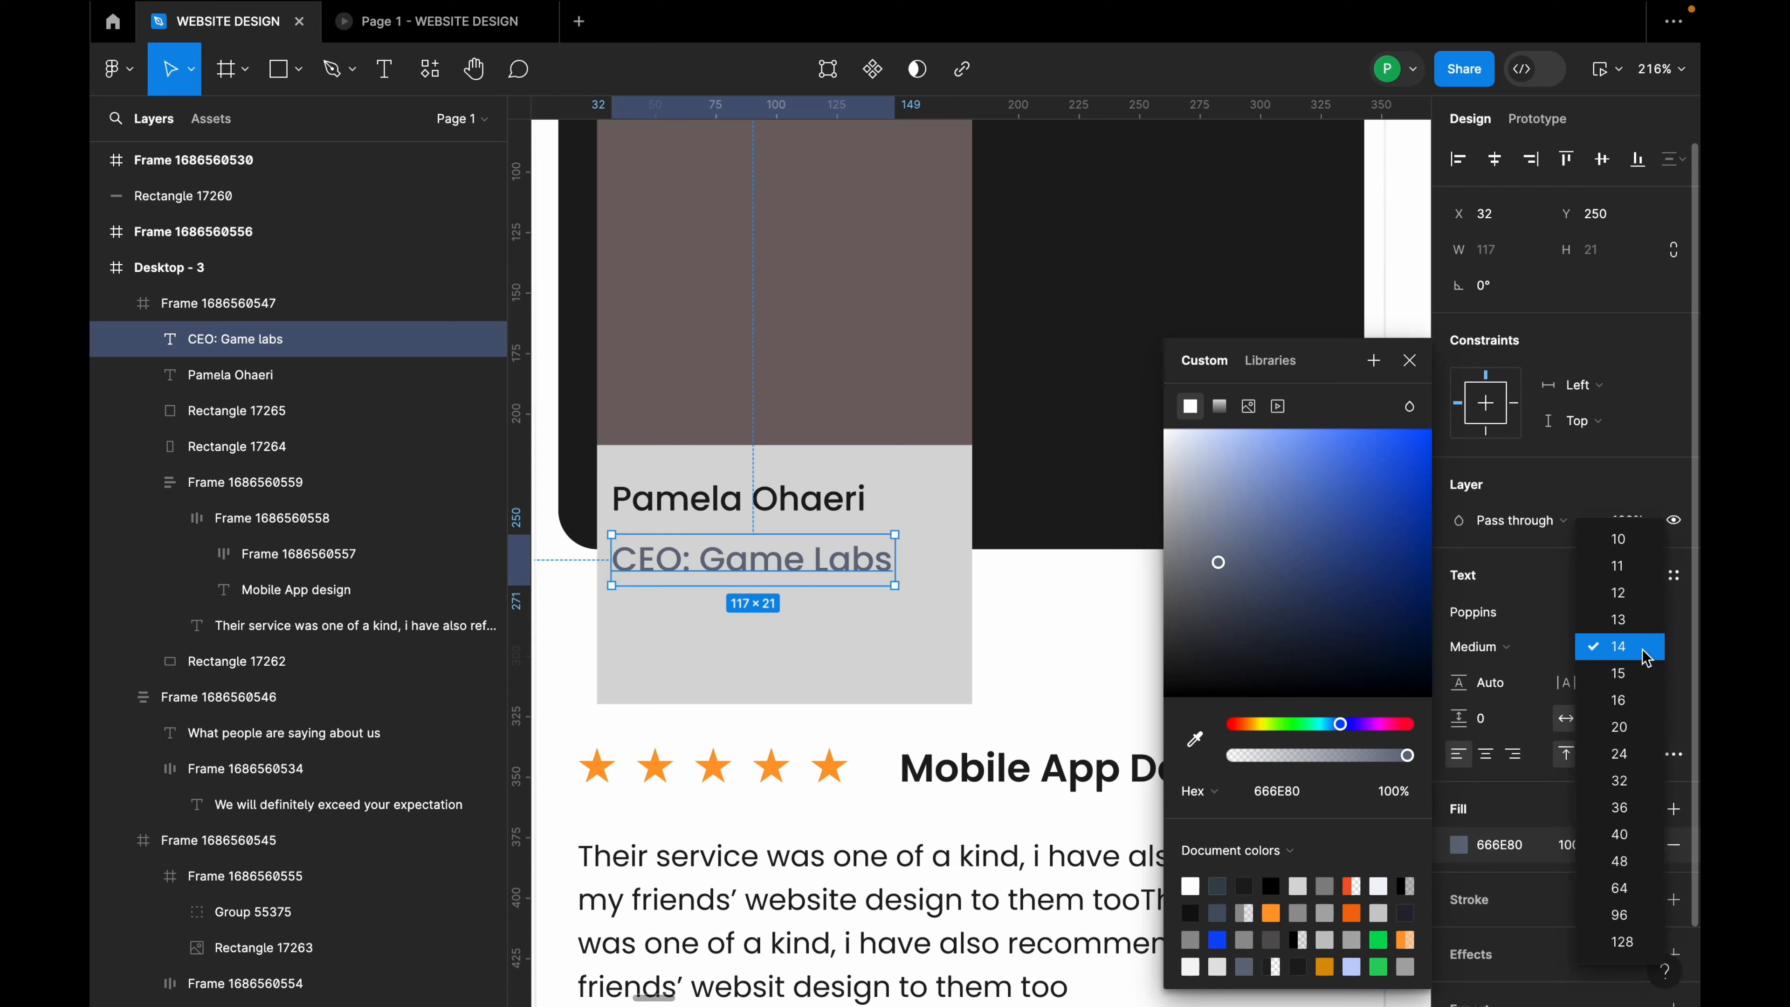
{"action": "left_click", "coordinate": [1621, 587]}
{"action": "left_click_drag", "start_coordinate": [801, 556], "coordinate": [803, 549]}
{"action": "left_click", "coordinate": [797, 517], "text": "shift"}
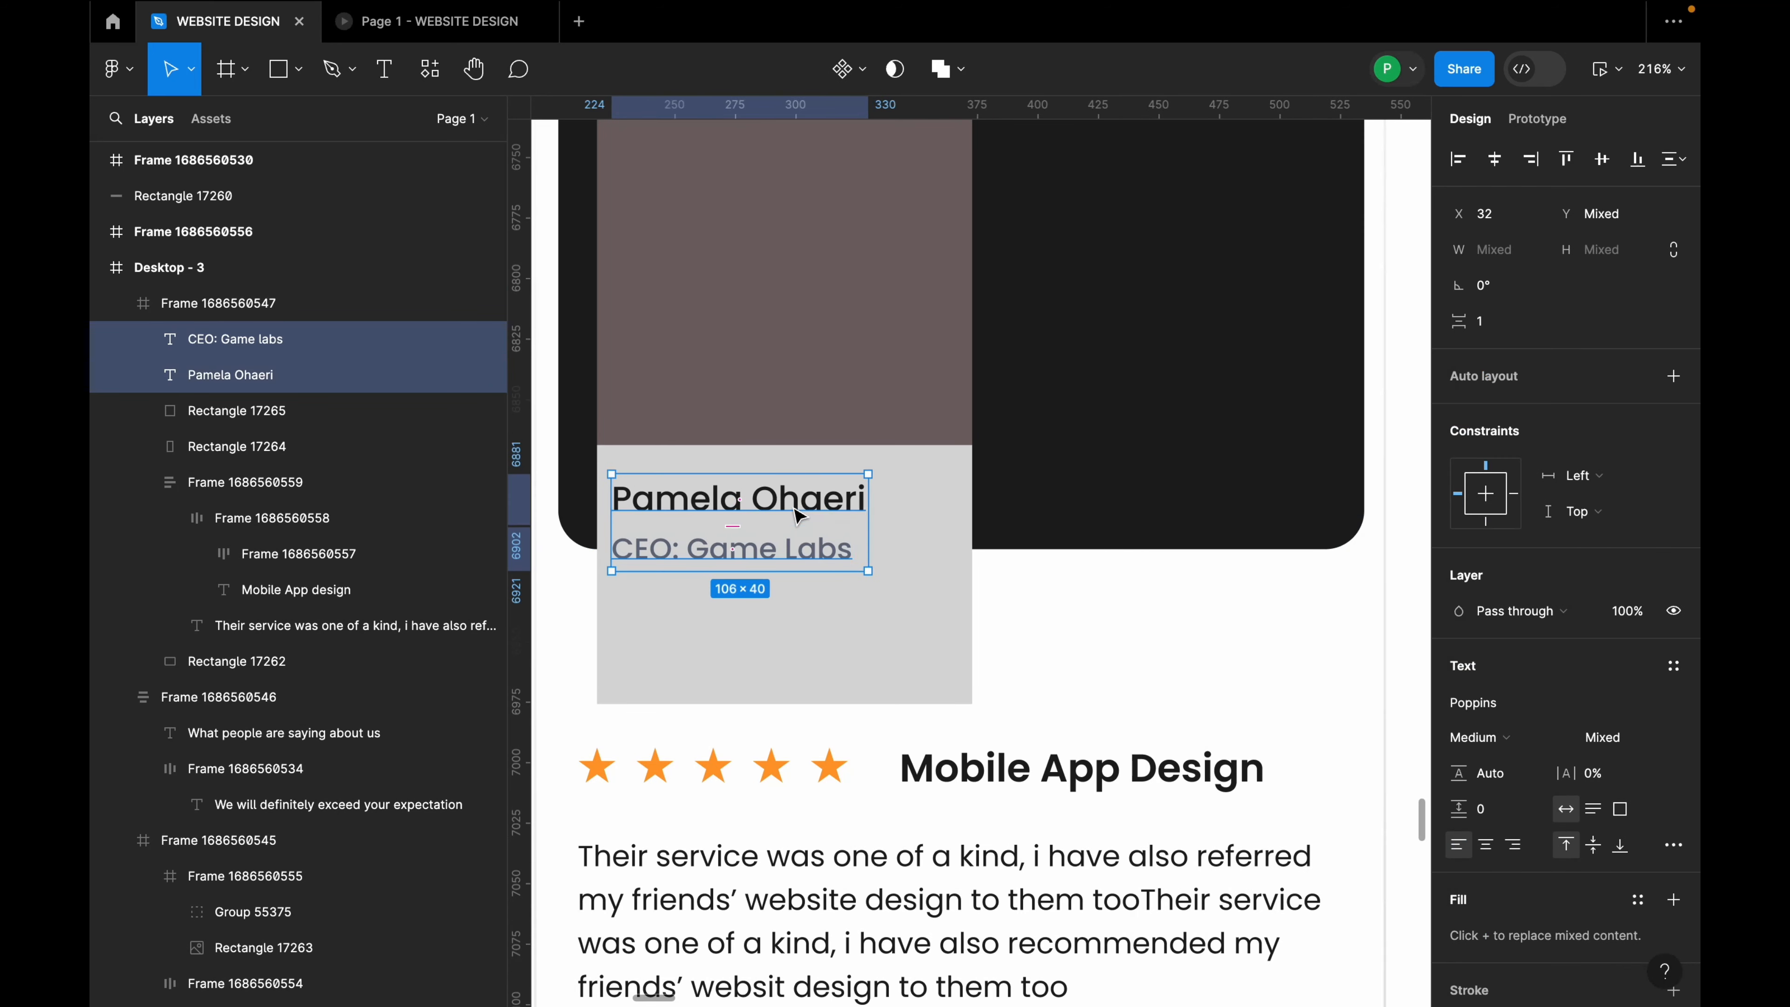
Step: Wrap name and role in auto layout and shorten the light photo panel to 246 tall
{"action": "key", "text": "shift+a"}
{"action": "left_click", "coordinate": [964, 546]}
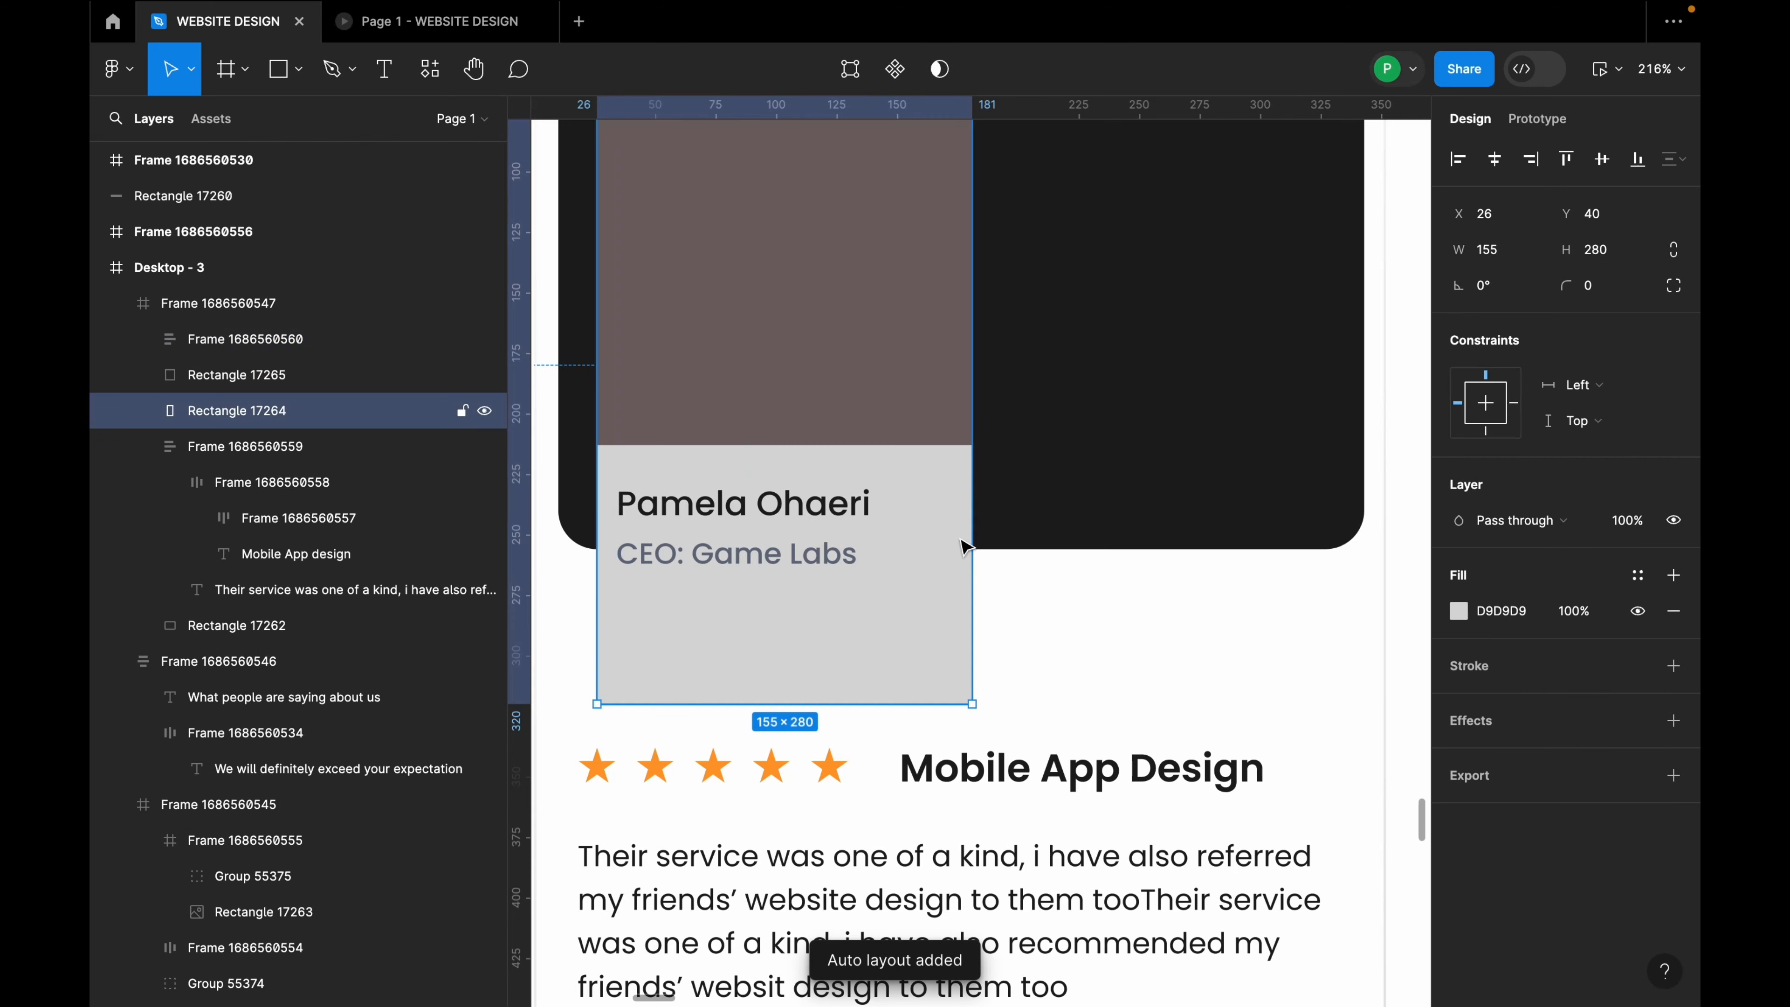
{"action": "left_click_drag", "start_coordinate": [895, 706], "coordinate": [911, 623]}
{"action": "scroll", "coordinate": [895, 521], "scroll_direction": "down", "scroll_amount": 5}
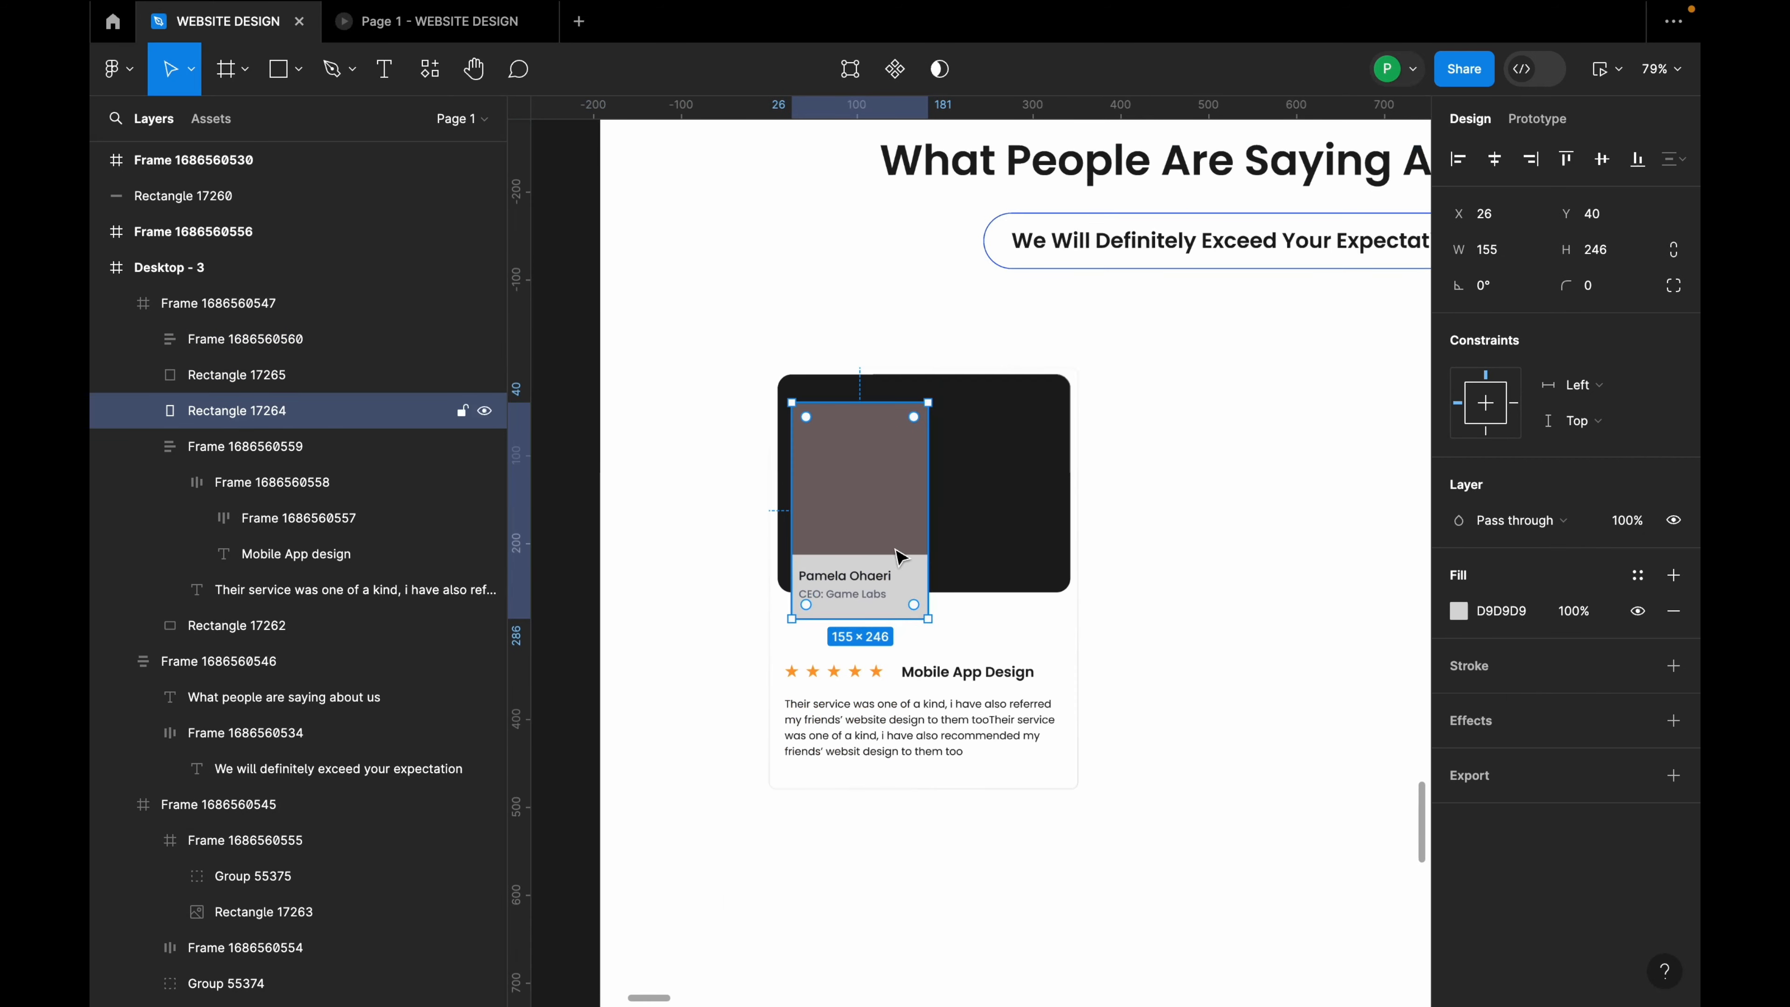
{"action": "left_click_drag", "start_coordinate": [889, 526], "coordinate": [892, 537]}
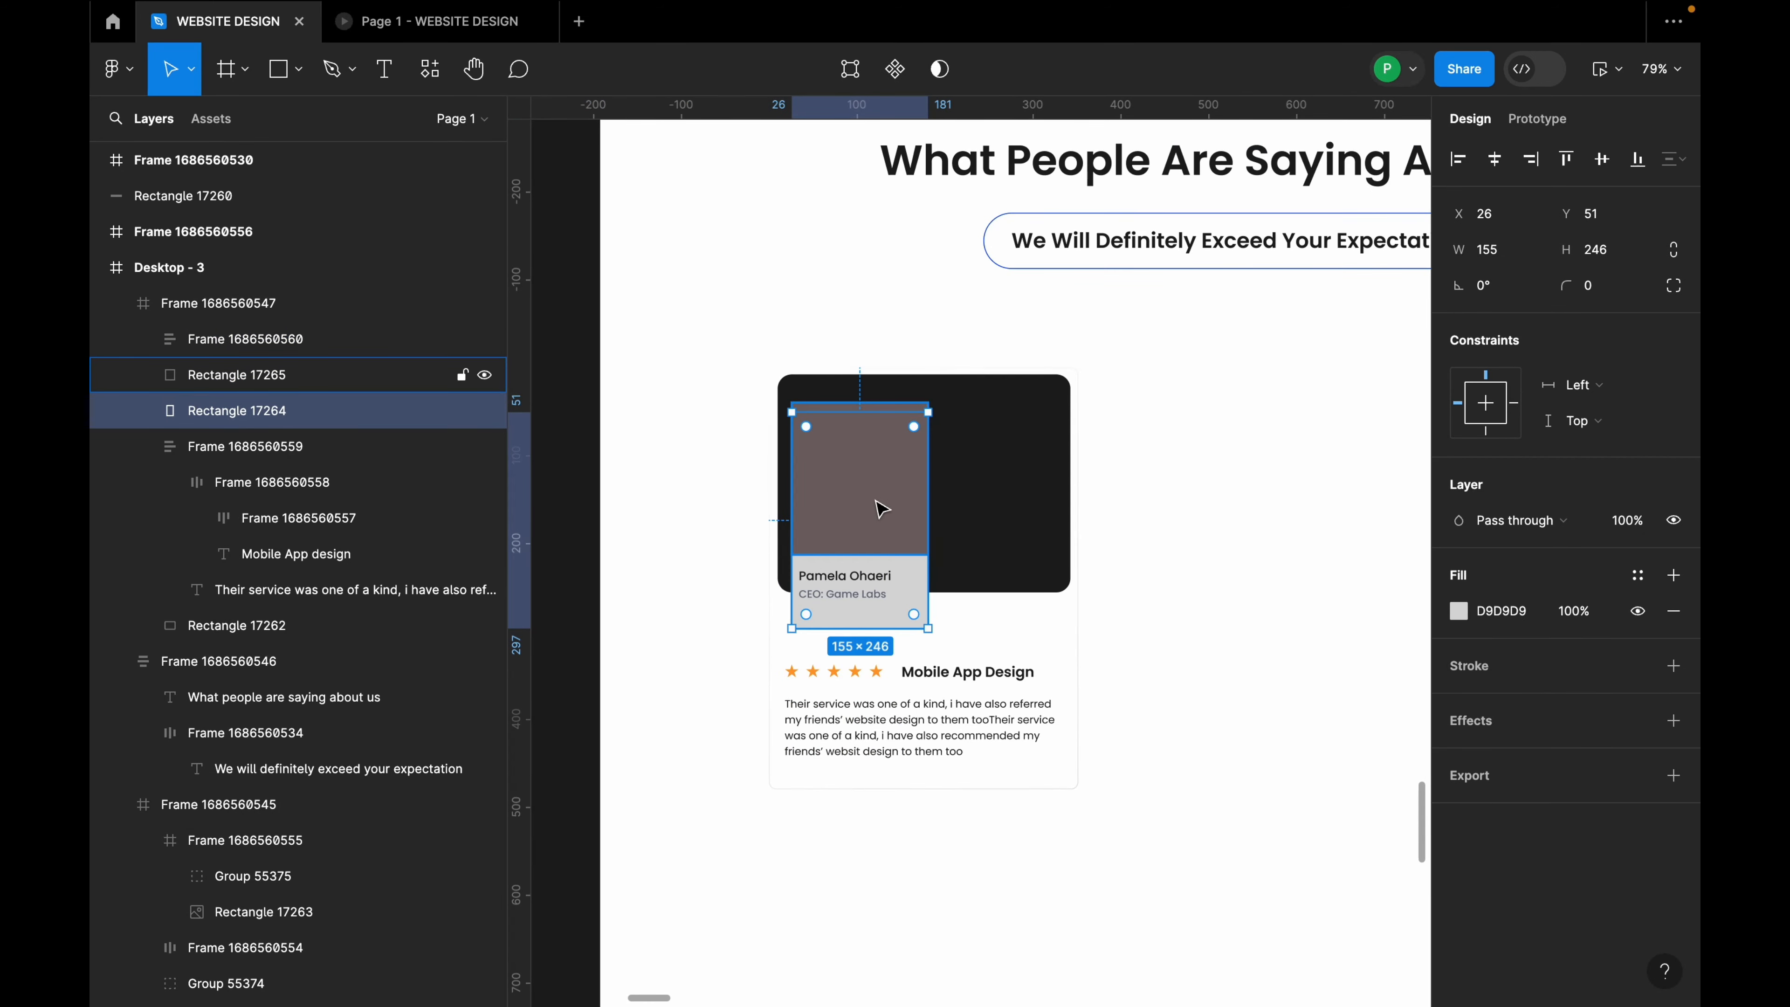
{"action": "left_click", "coordinate": [999, 491]}
{"action": "left_click", "coordinate": [890, 491]}
{"action": "left_click_drag", "start_coordinate": [887, 472], "coordinate": [887, 473]}
{"action": "left_click", "coordinate": [988, 530]}
Step: Duplicate the card twice and wrap all three in a horizontal auto layout with 30 spacing
{"action": "left_click", "coordinate": [957, 647]}
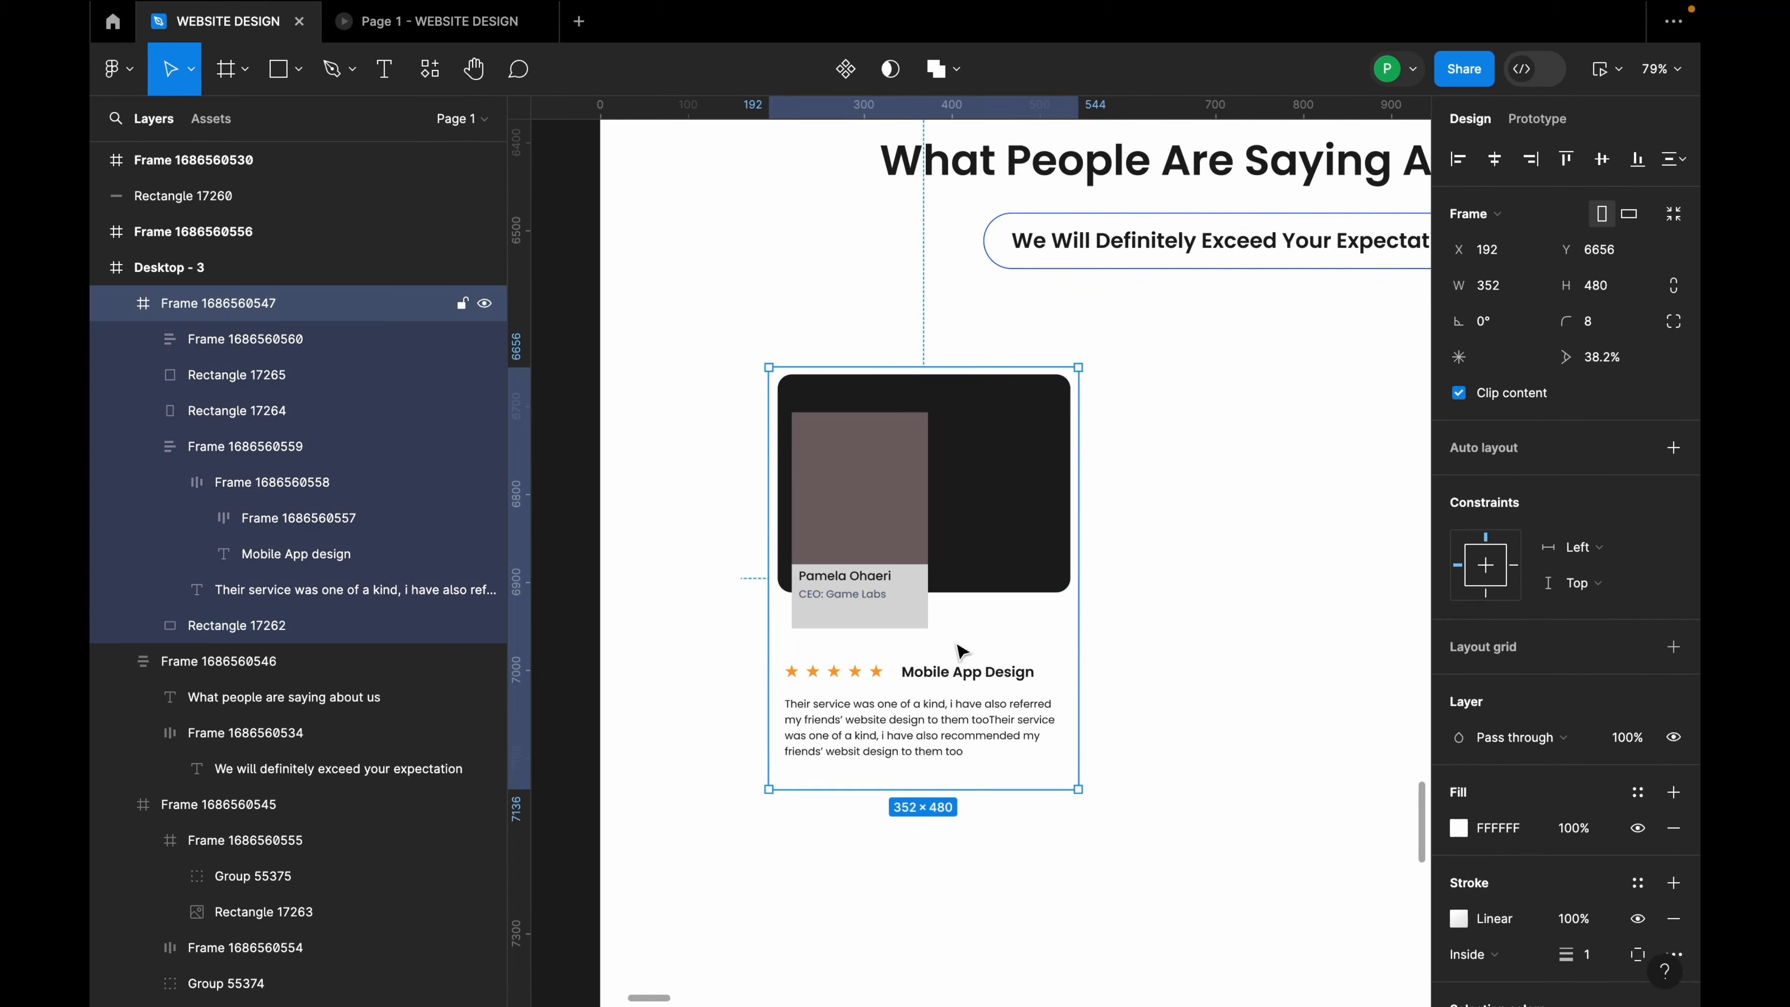
{"action": "scroll", "coordinate": [755, 590], "scroll_direction": "down", "scroll_amount": 5}
{"action": "left_click", "coordinate": [973, 565]}
{"action": "left_click_drag", "start_coordinate": [840, 574], "coordinate": [1023, 572]}
{"action": "left_click_drag", "start_coordinate": [1024, 575], "coordinate": [1176, 561]}
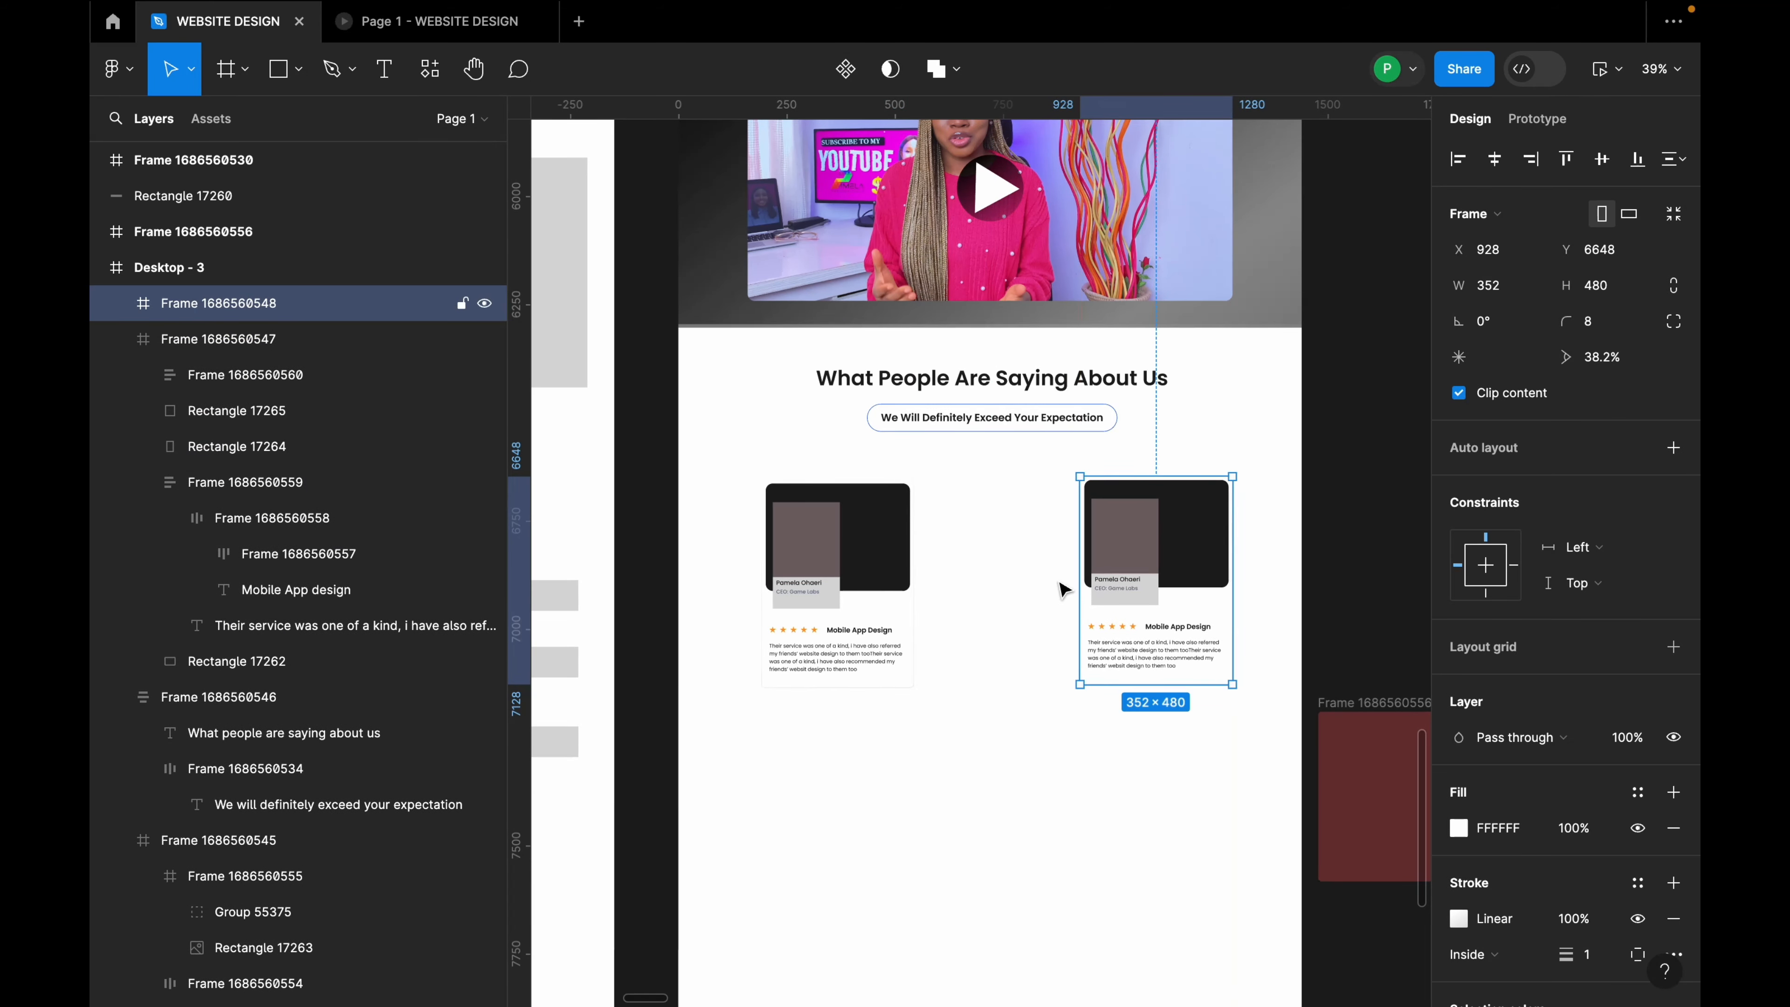
{"action": "key", "text": "ctrl+z"}
{"action": "left_click_drag", "start_coordinate": [1024, 568], "coordinate": [1198, 566]}
{"action": "left_click", "coordinate": [1022, 620], "text": "shift"}
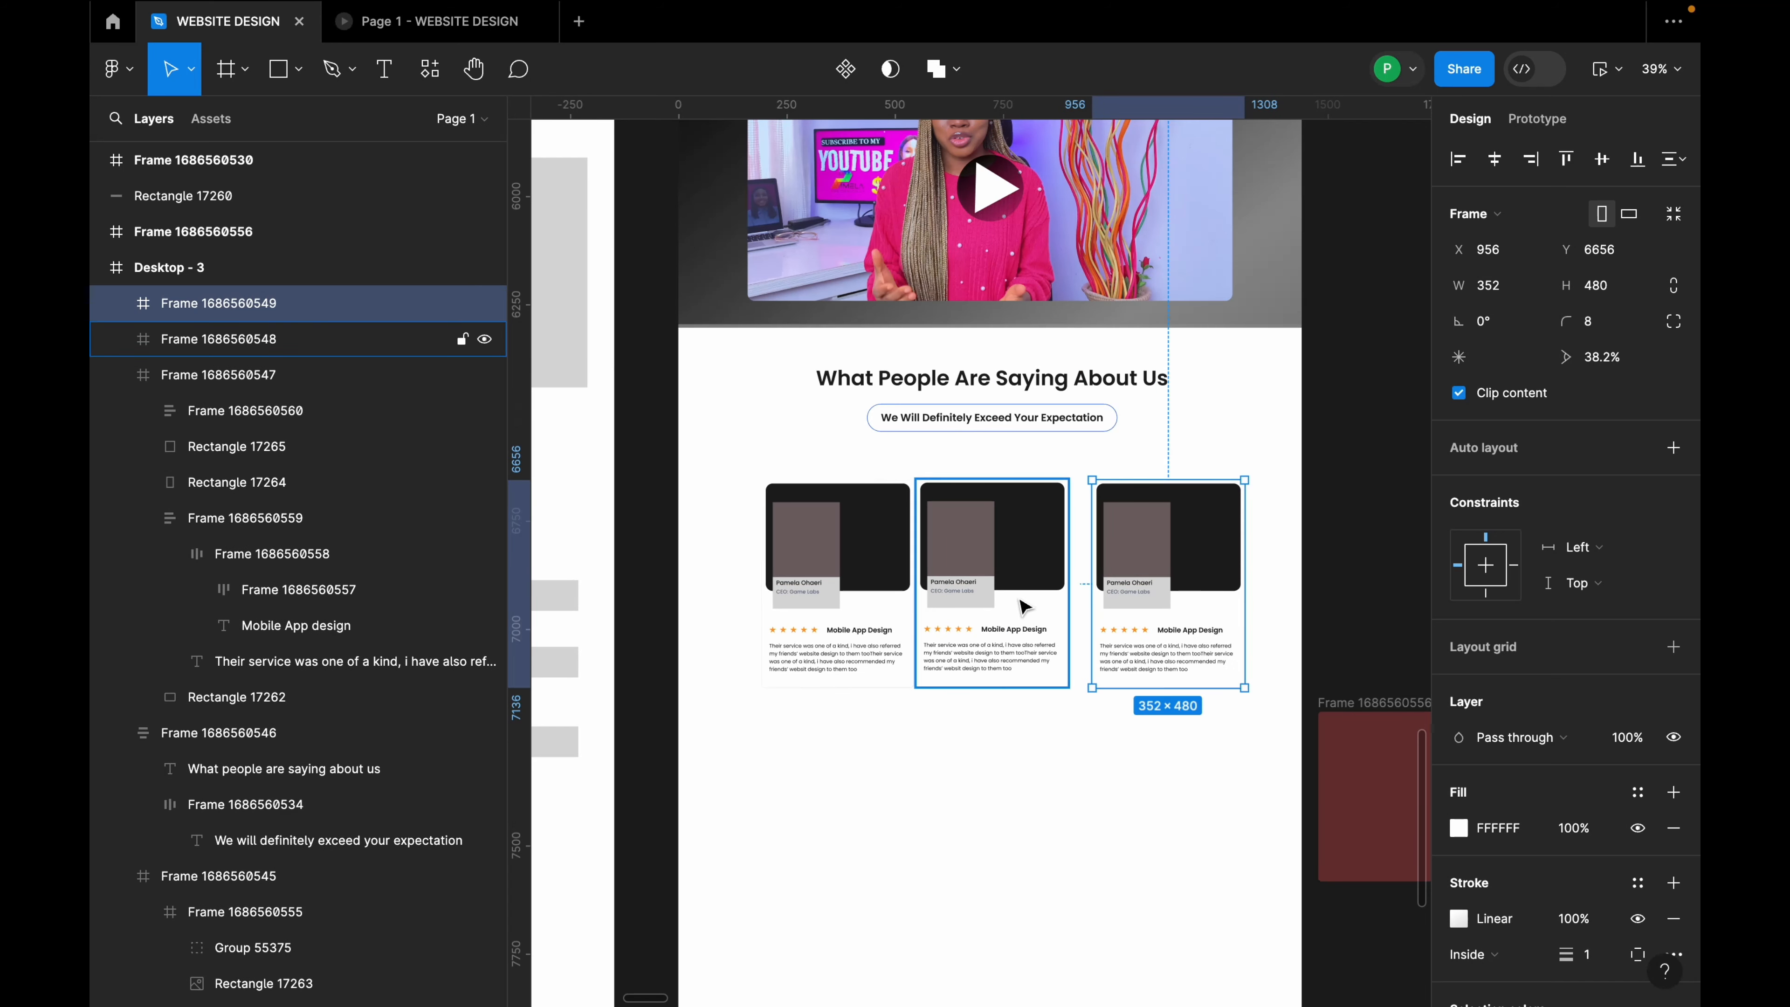
{"action": "left_click", "coordinate": [871, 628], "text": "shift"}
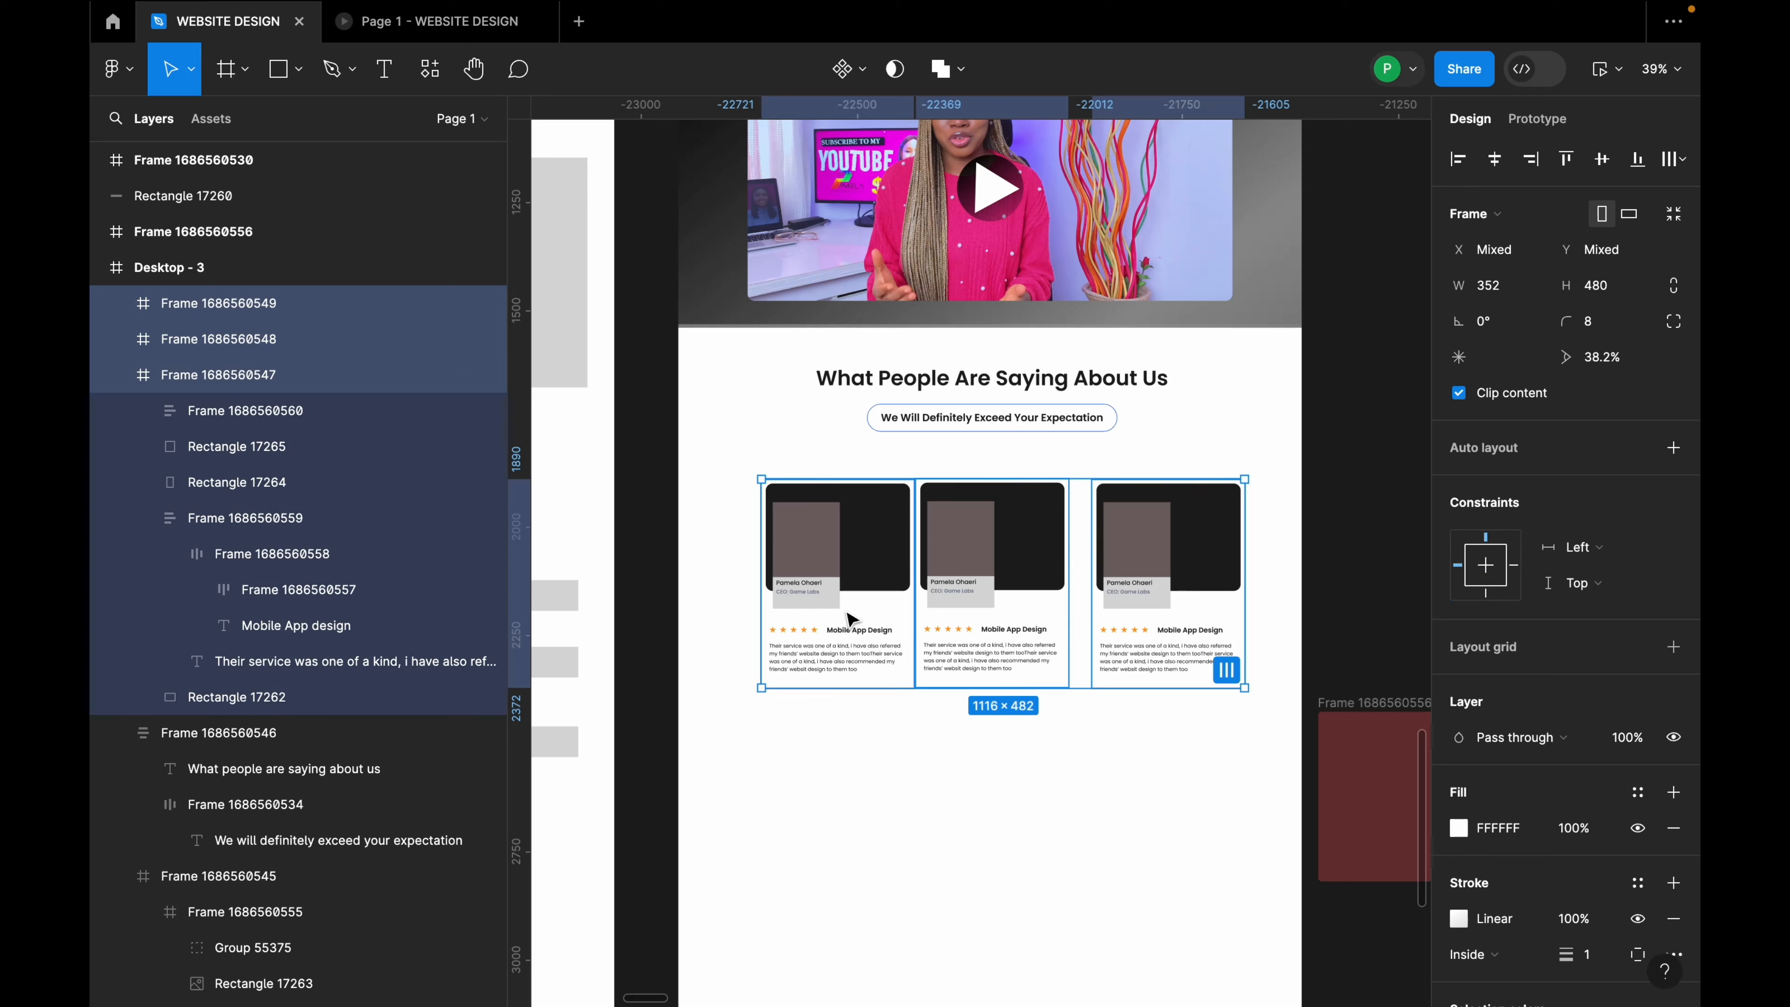
{"action": "key", "text": "shift+a"}
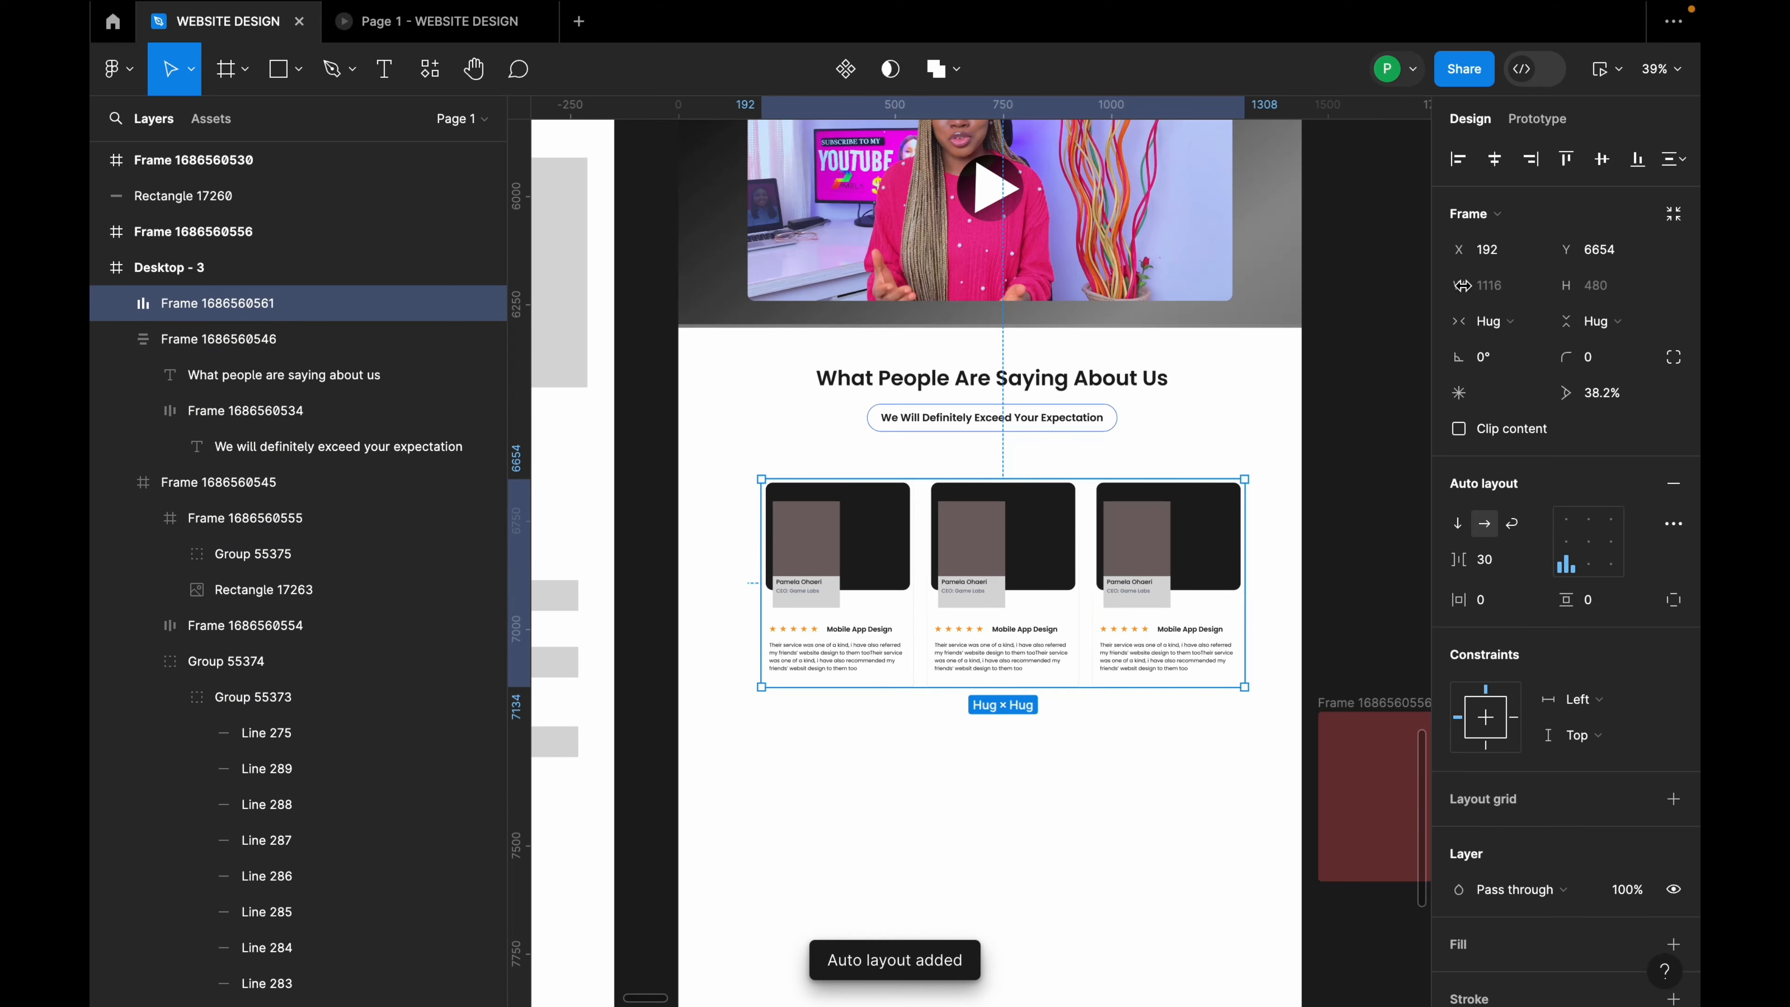
Step: Centre the testimonial card row on the page and set a 32 px gap between cards
{"action": "left_click", "coordinate": [1493, 158]}
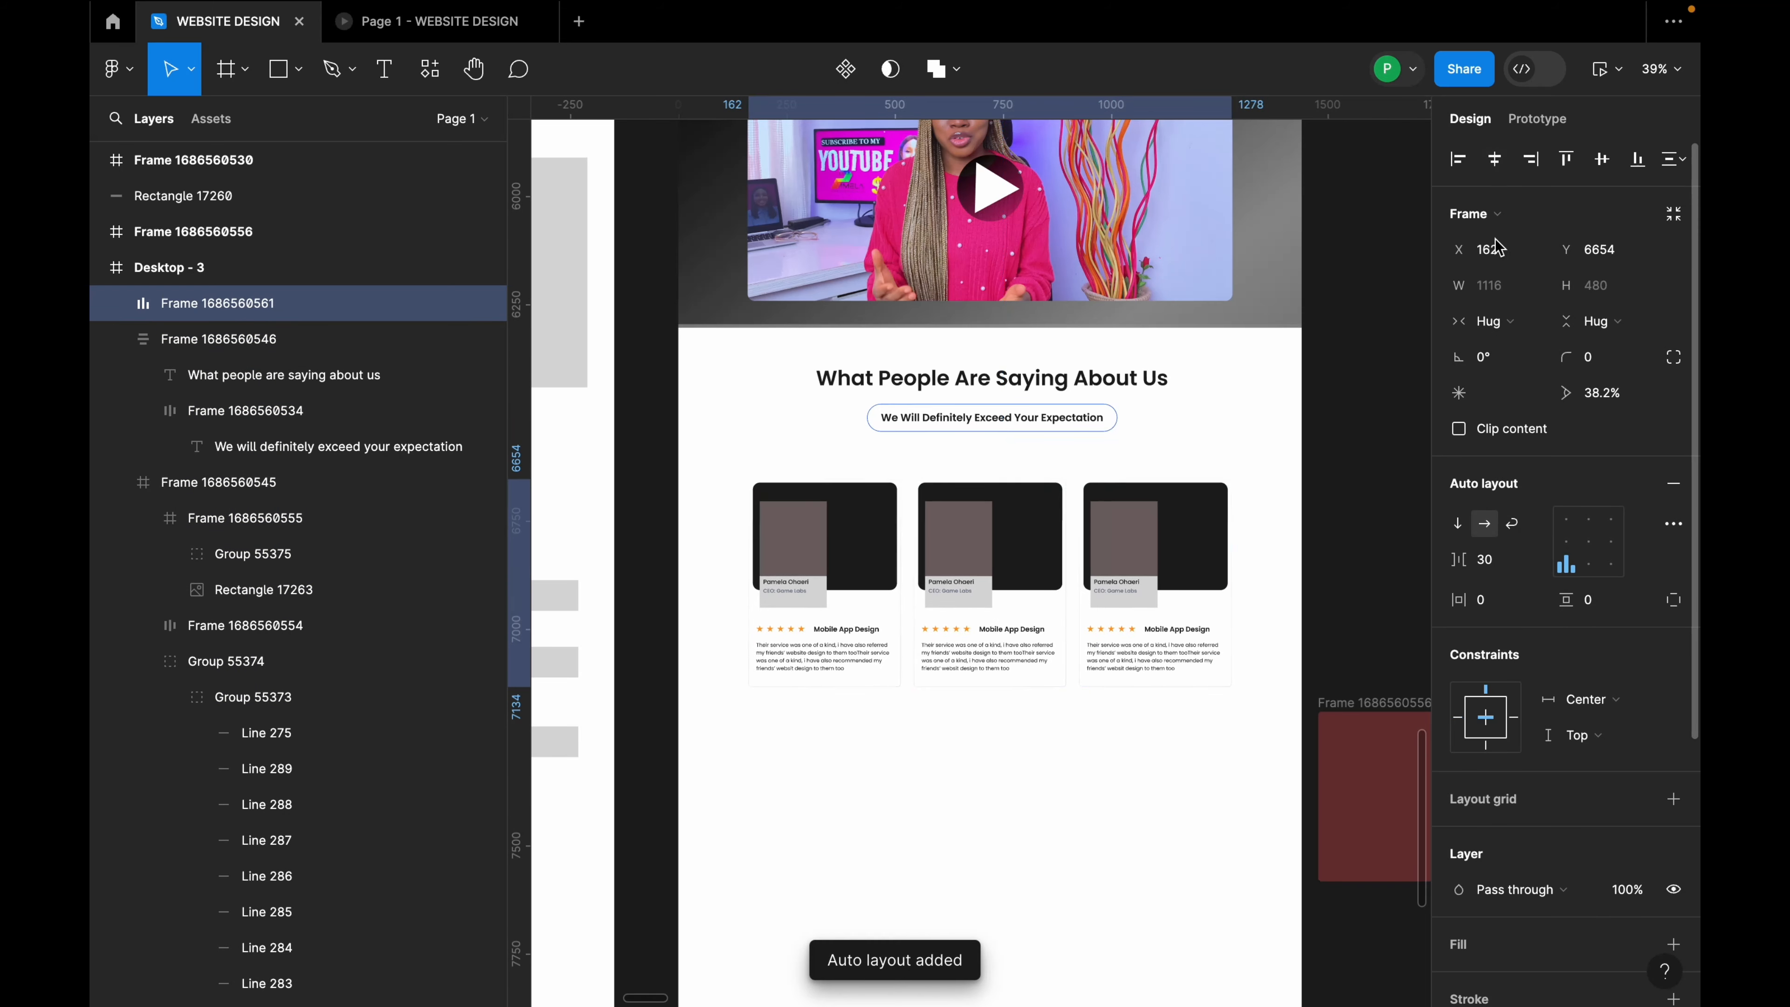
{"action": "left_click", "coordinate": [1500, 561]}
{"action": "type", "text": "32"}
{"action": "key", "text": "Return"}
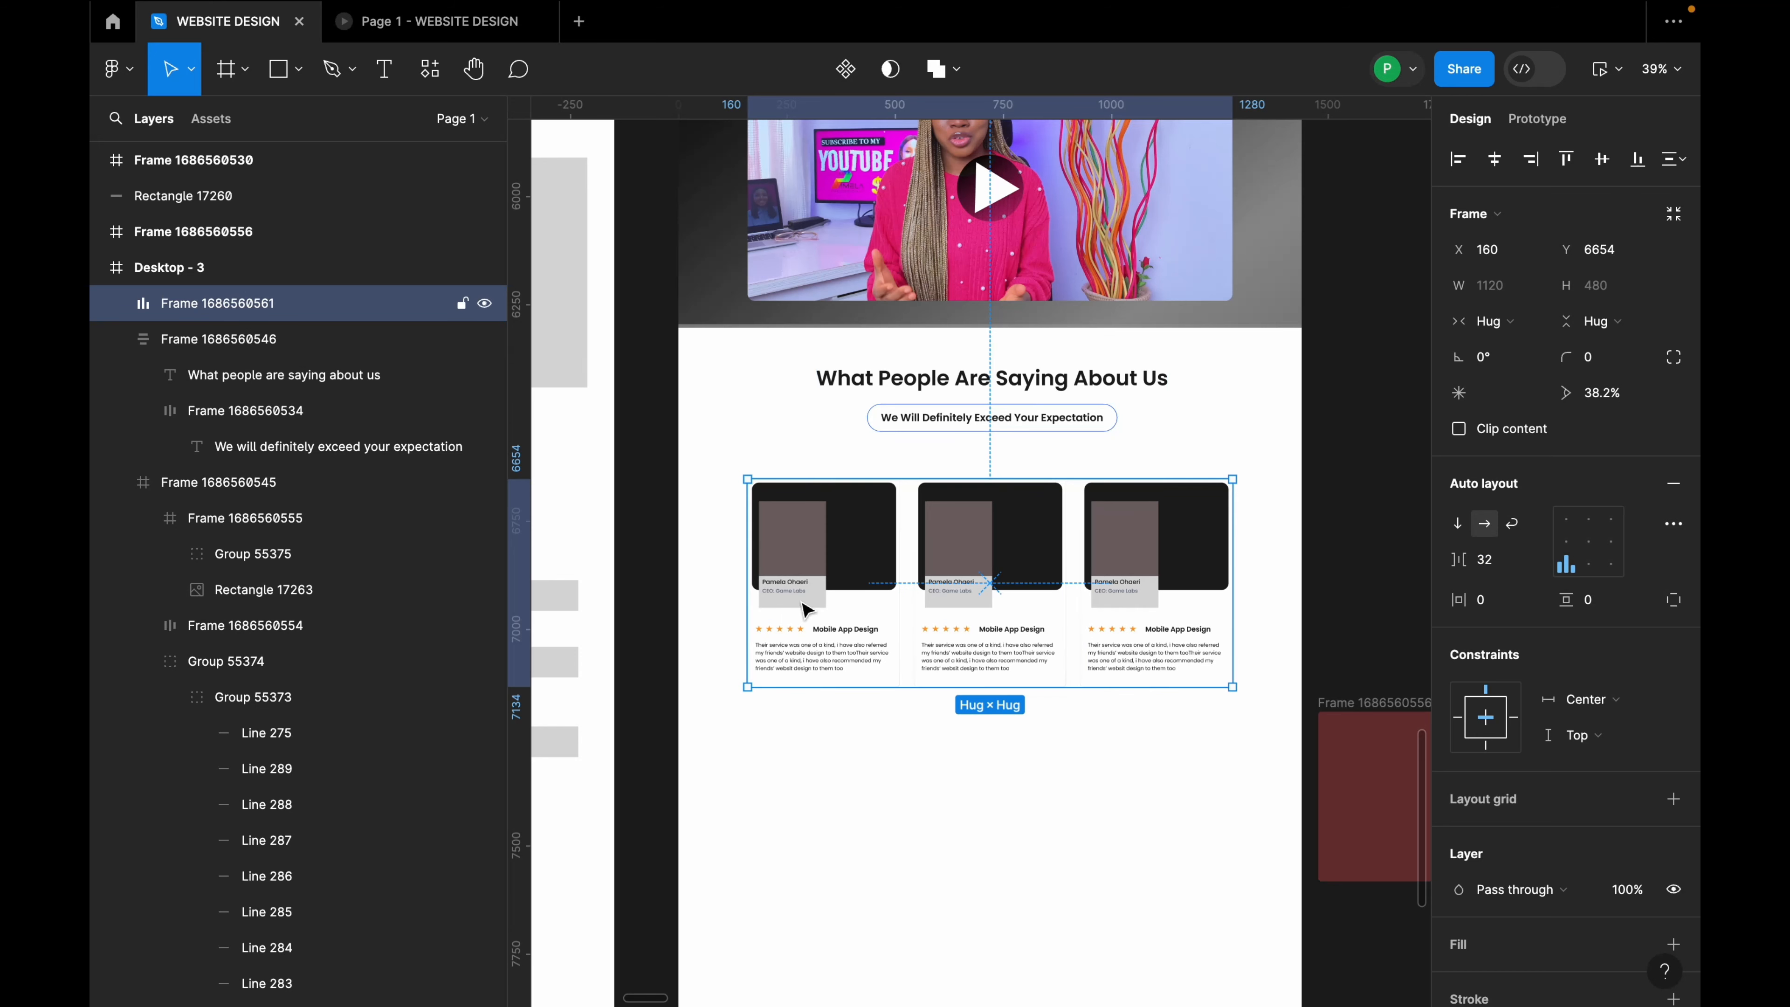
Step: Group the section heading with the card row at 80 px spacing
{"action": "left_click", "coordinate": [1029, 751]}
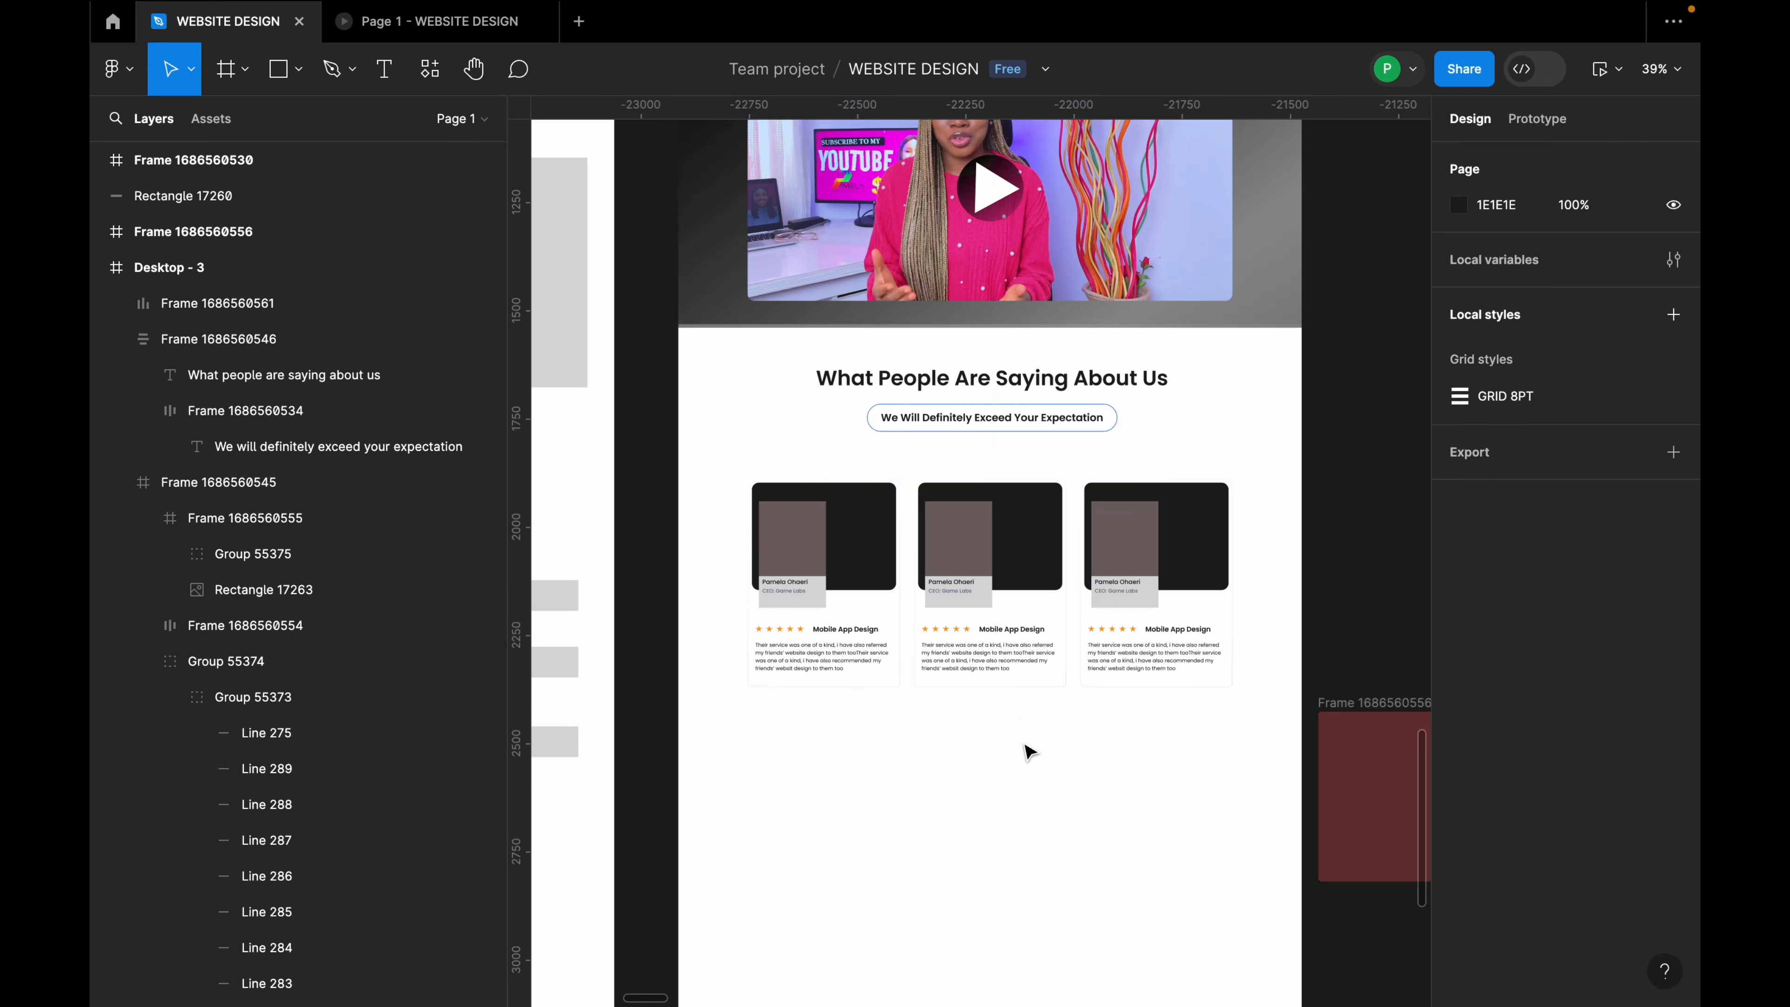
{"action": "scroll", "coordinate": [963, 735], "scroll_direction": "down", "scroll_amount": 2}
{"action": "left_click", "coordinate": [987, 591]}
{"action": "left_click_drag", "start_coordinate": [987, 607], "coordinate": [989, 599]}
{"action": "left_click", "coordinate": [1032, 470], "text": "shift"}
{"action": "left_click", "coordinate": [1497, 476]}
{"action": "type", "text": "80"}
{"action": "key", "text": "Return"}
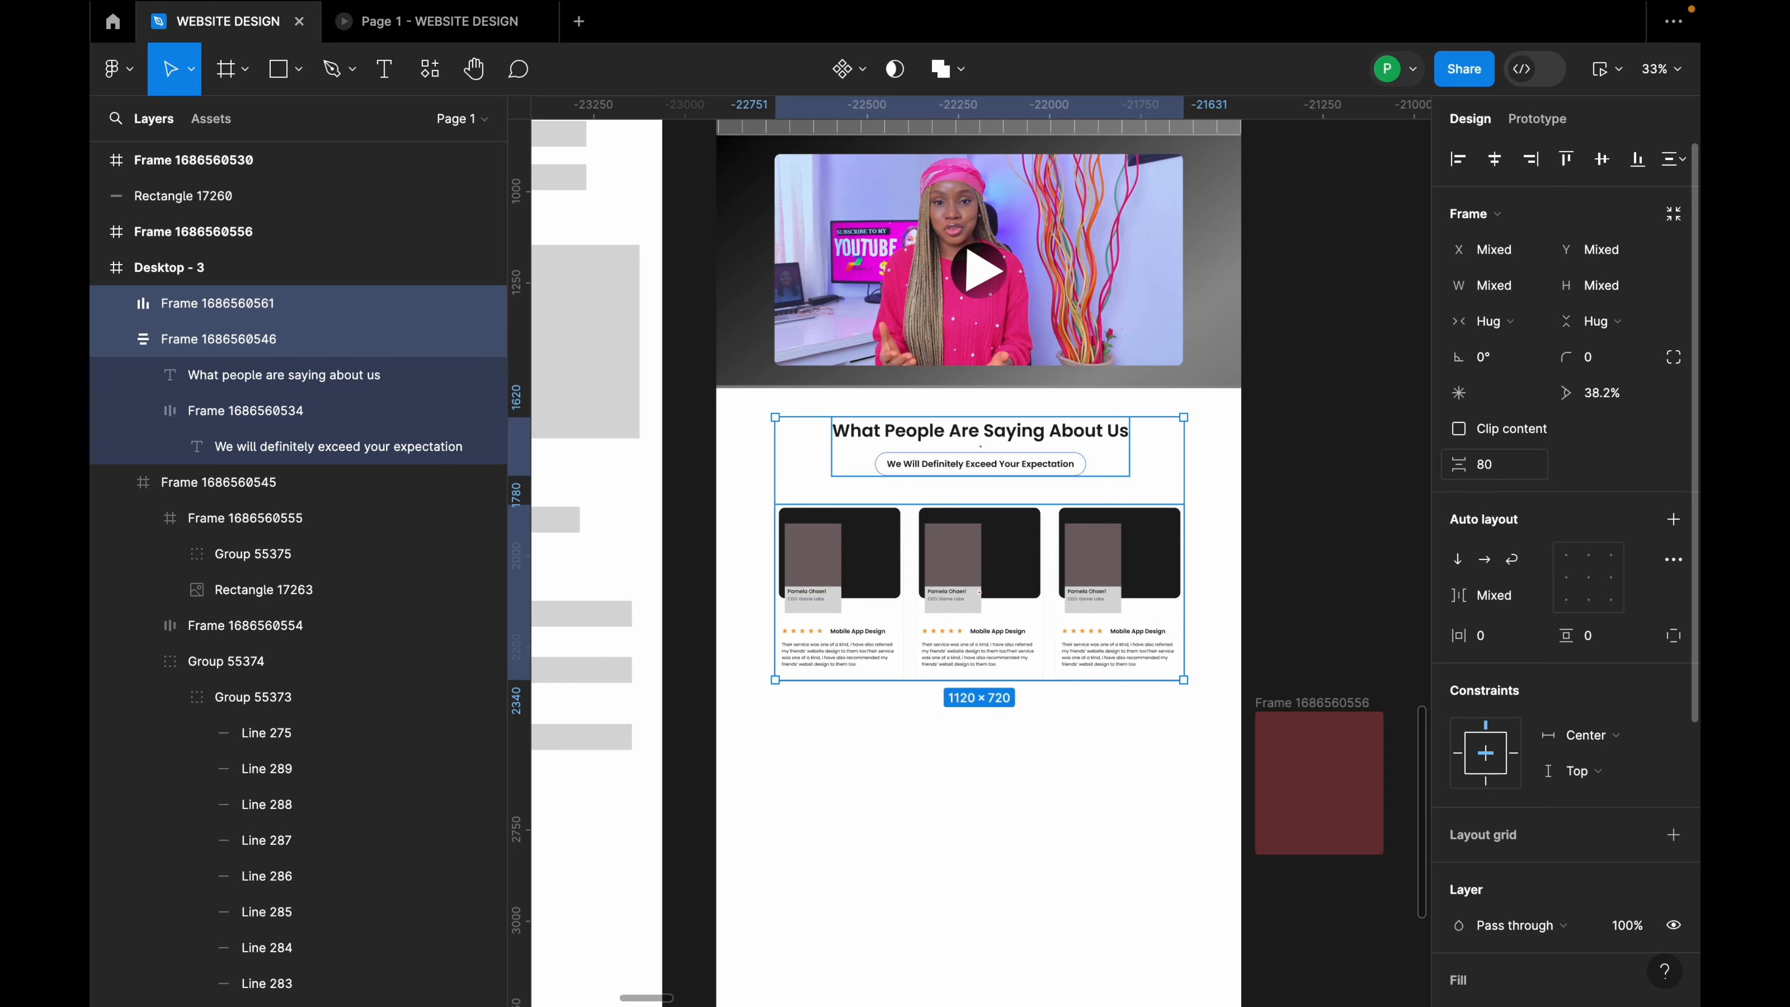
Step: Centre the card row and the heading block horizontally, each on its own
{"action": "left_click", "coordinate": [1261, 617]}
{"action": "left_click", "coordinate": [1149, 593]}
{"action": "left_click", "coordinate": [1493, 169]}
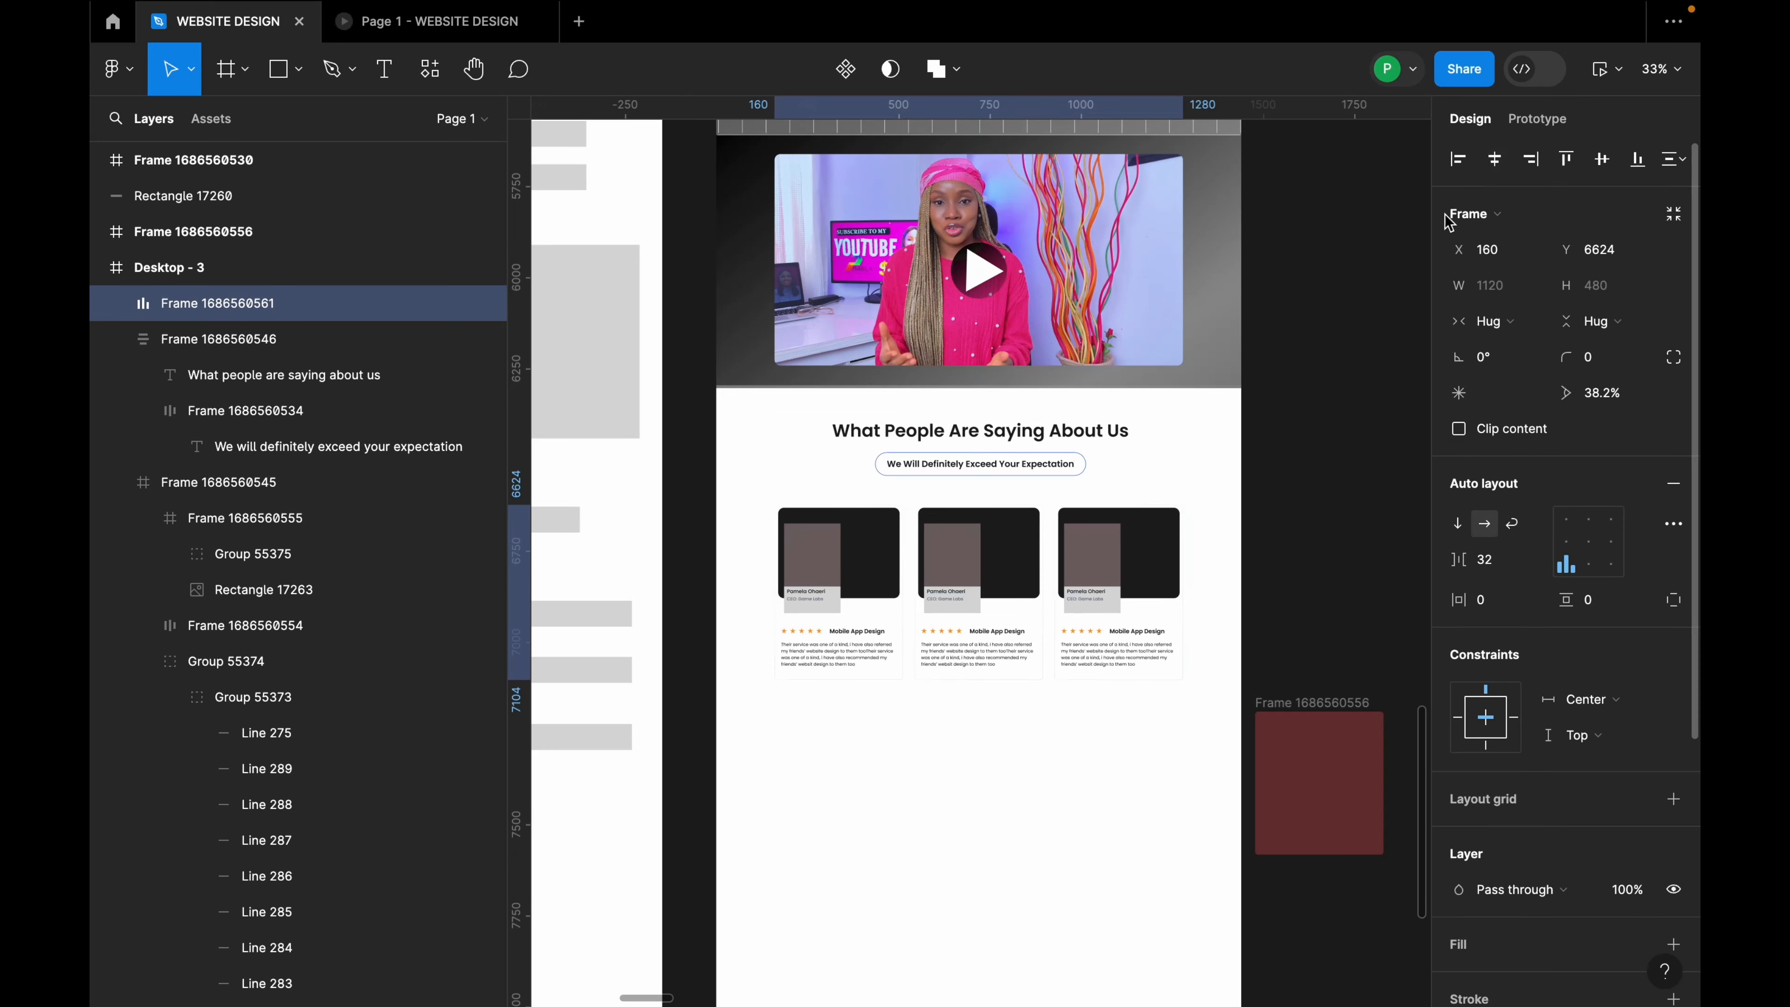
{"action": "left_click", "coordinate": [1107, 430]}
{"action": "left_click", "coordinate": [1497, 168]}
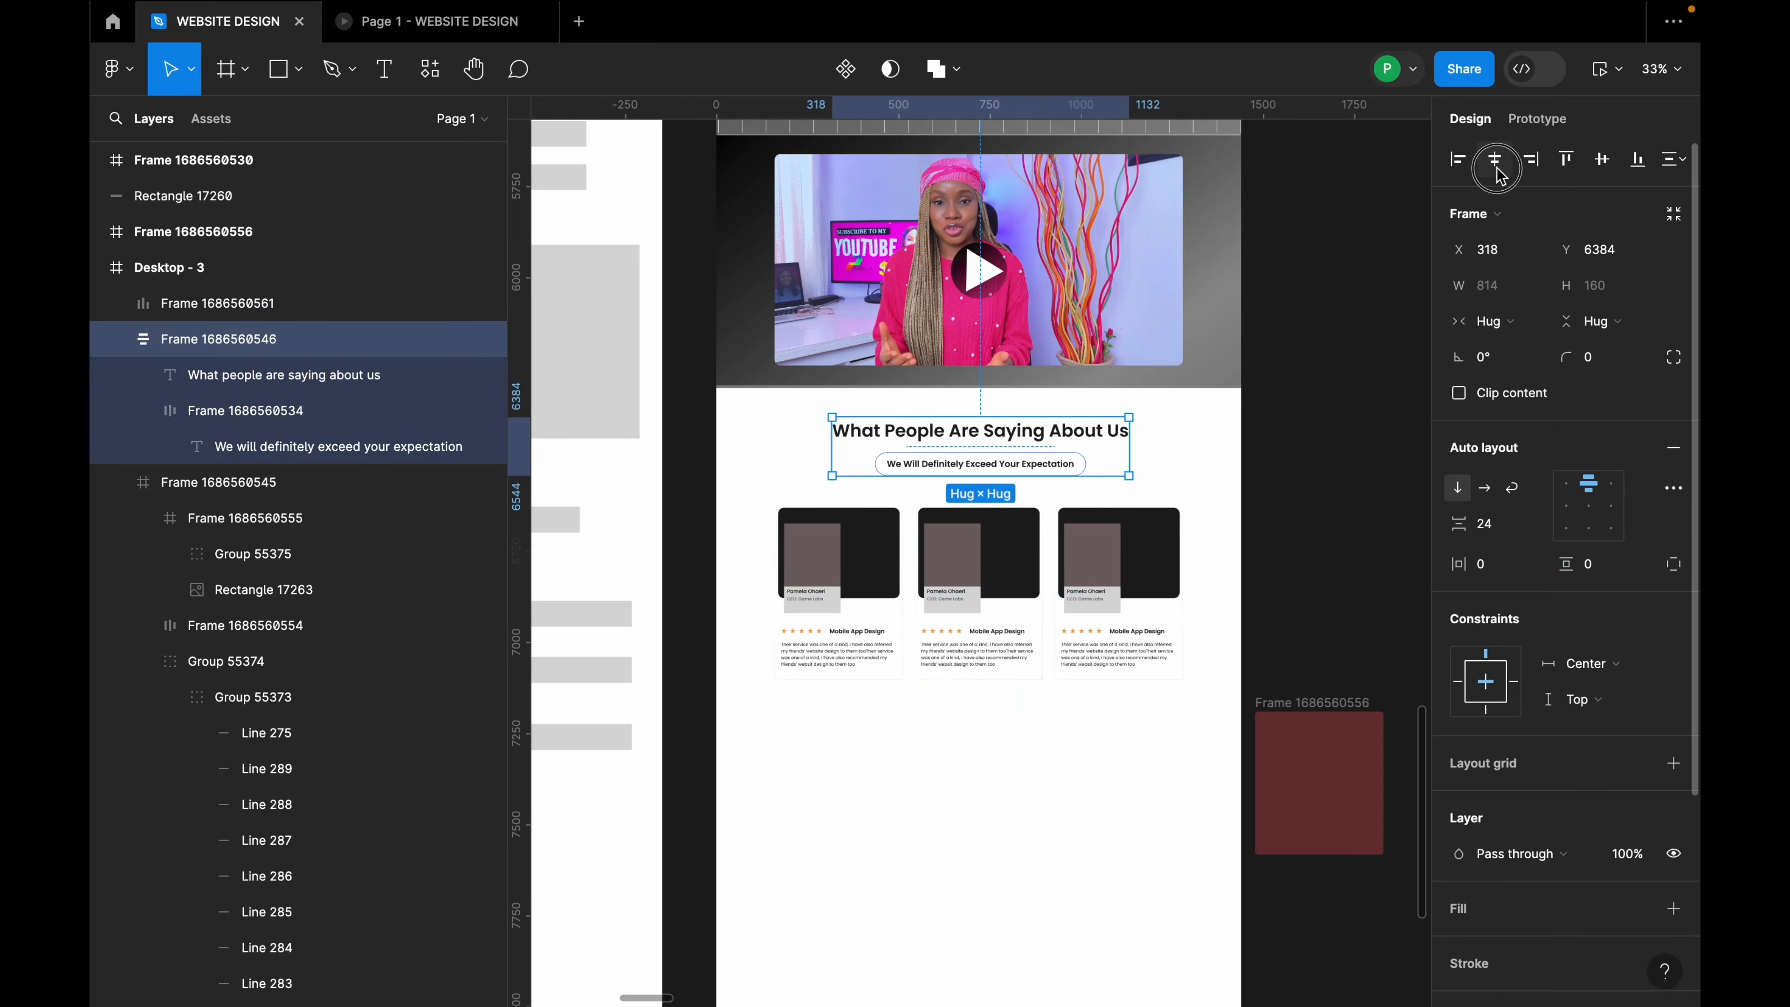
{"action": "left_click", "coordinate": [1337, 332]}
Step: Check the prototype view, then return to the design and select the Desktop - 3 frame
{"action": "scroll", "coordinate": [1337, 332], "scroll_direction": "down", "scroll_amount": 5}
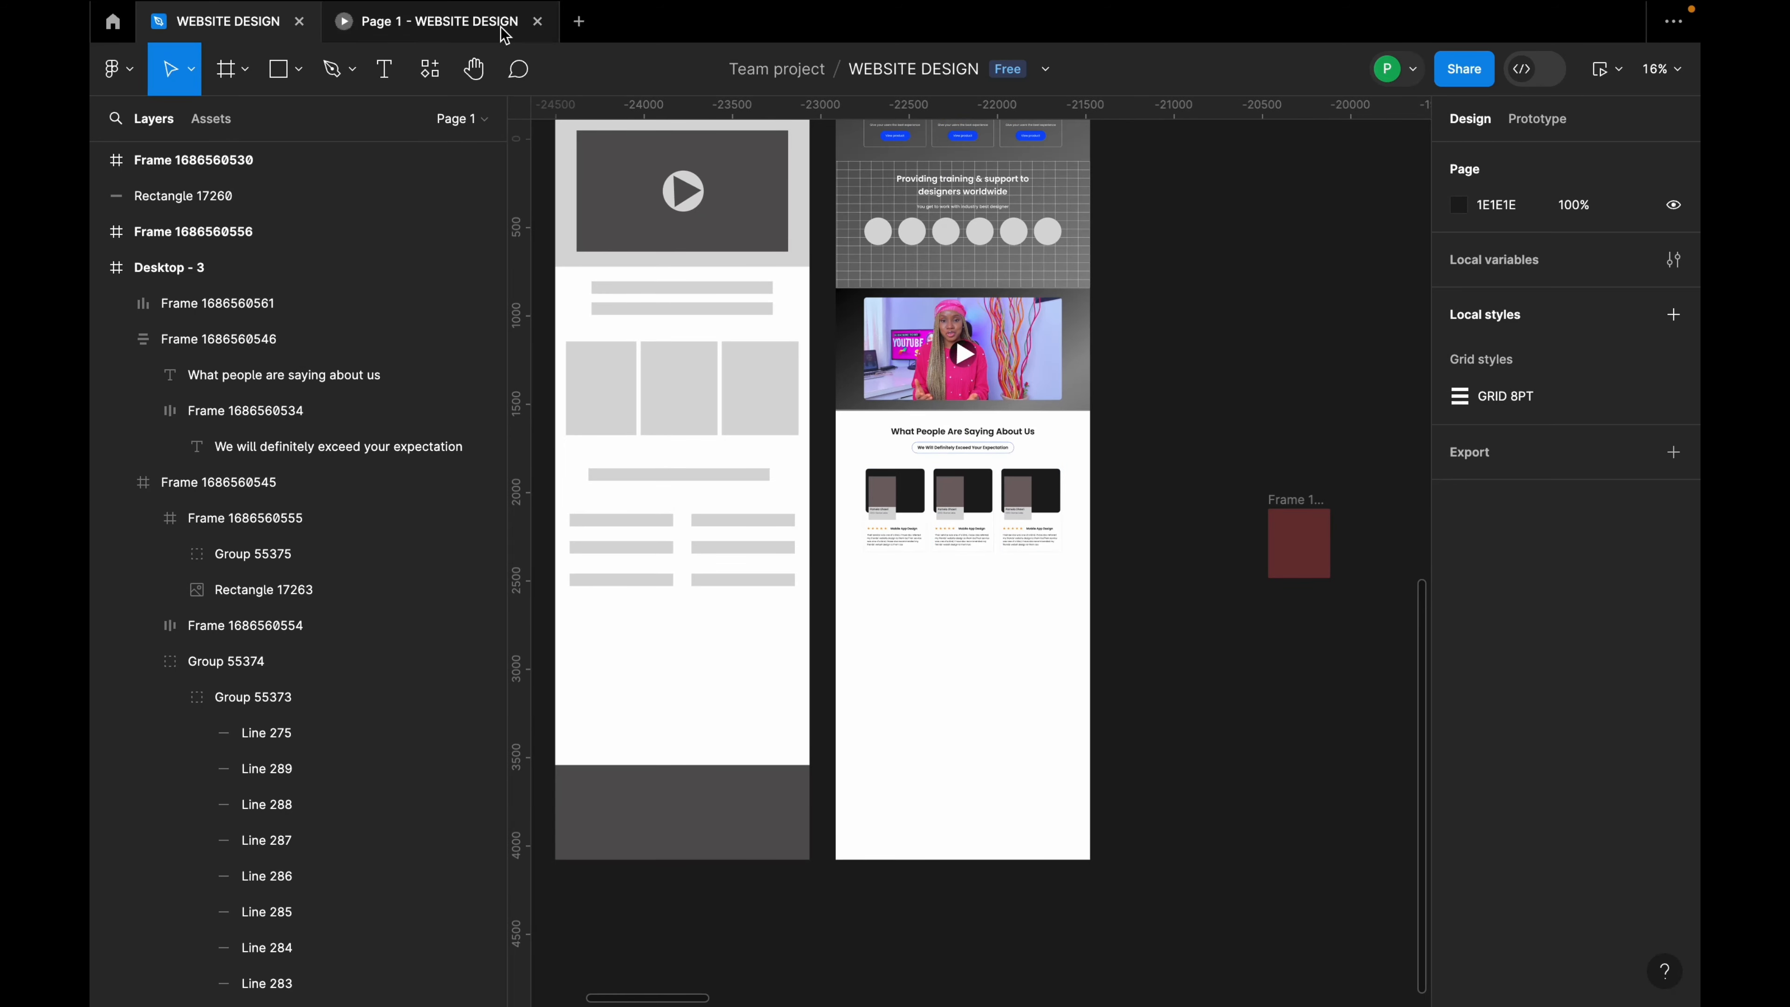
{"action": "left_click", "coordinate": [437, 21]}
{"action": "left_click", "coordinate": [228, 21]}
{"action": "scroll", "coordinate": [955, 337], "scroll_direction": "down", "scroll_amount": 4}
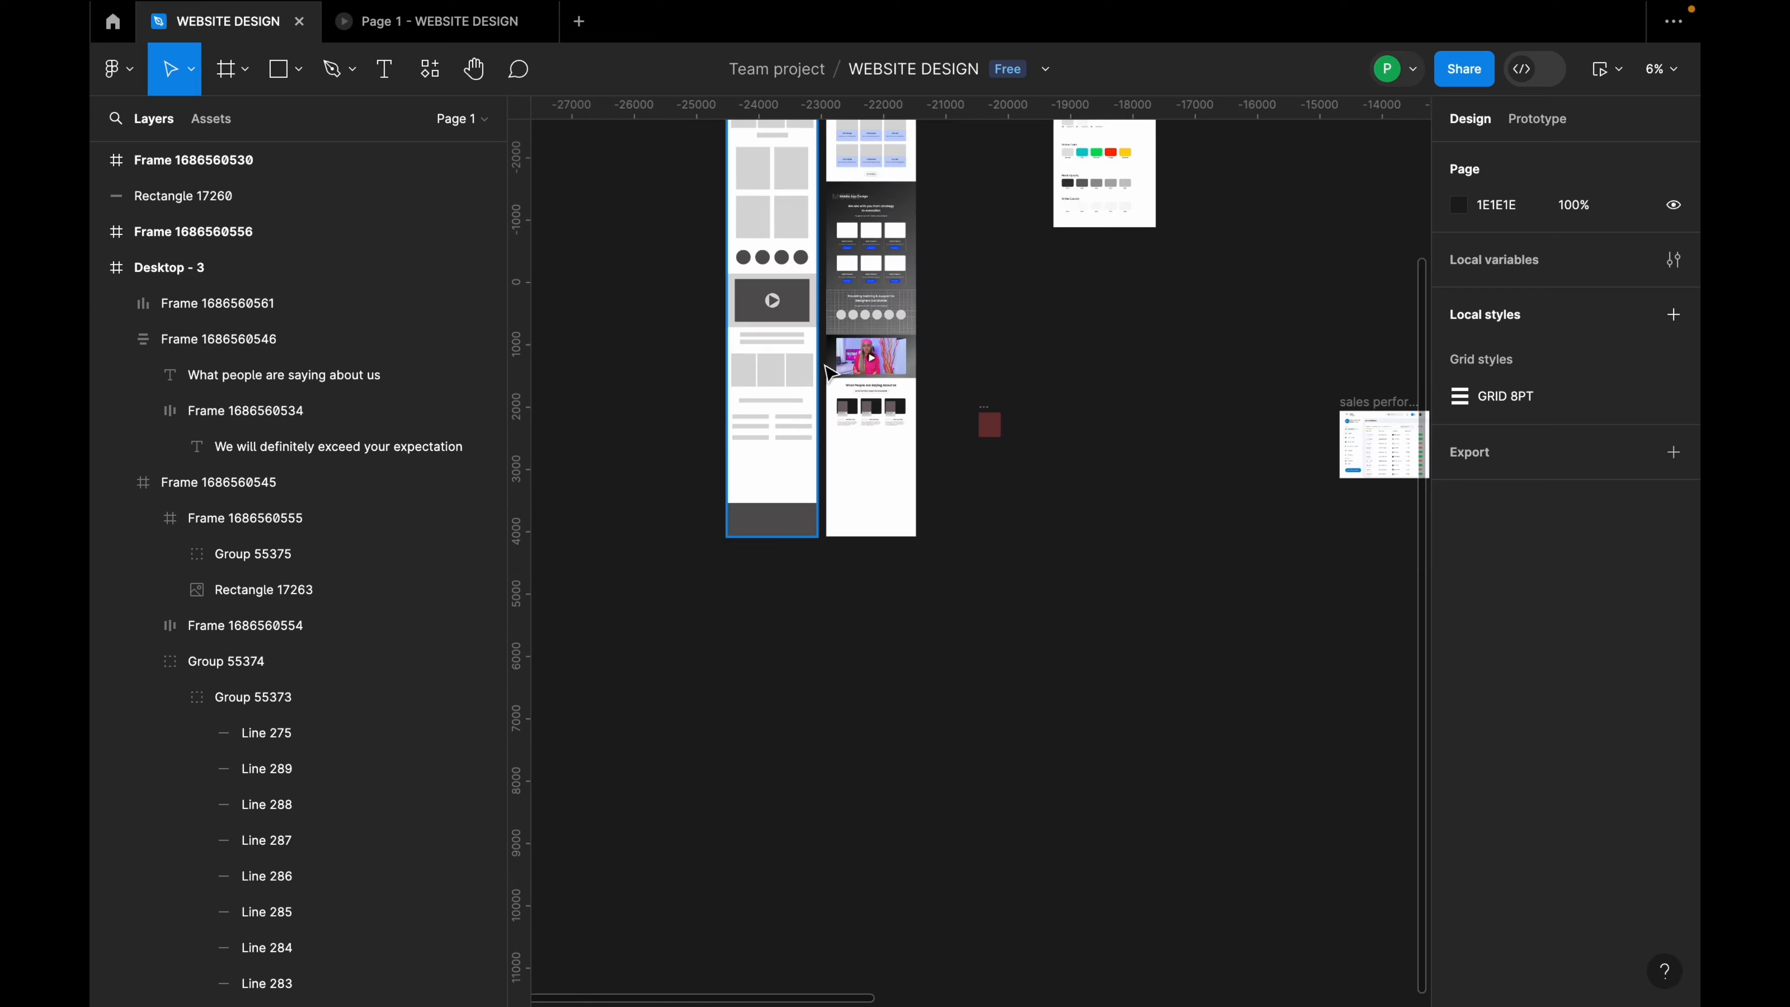
{"action": "left_click", "coordinate": [866, 272]}
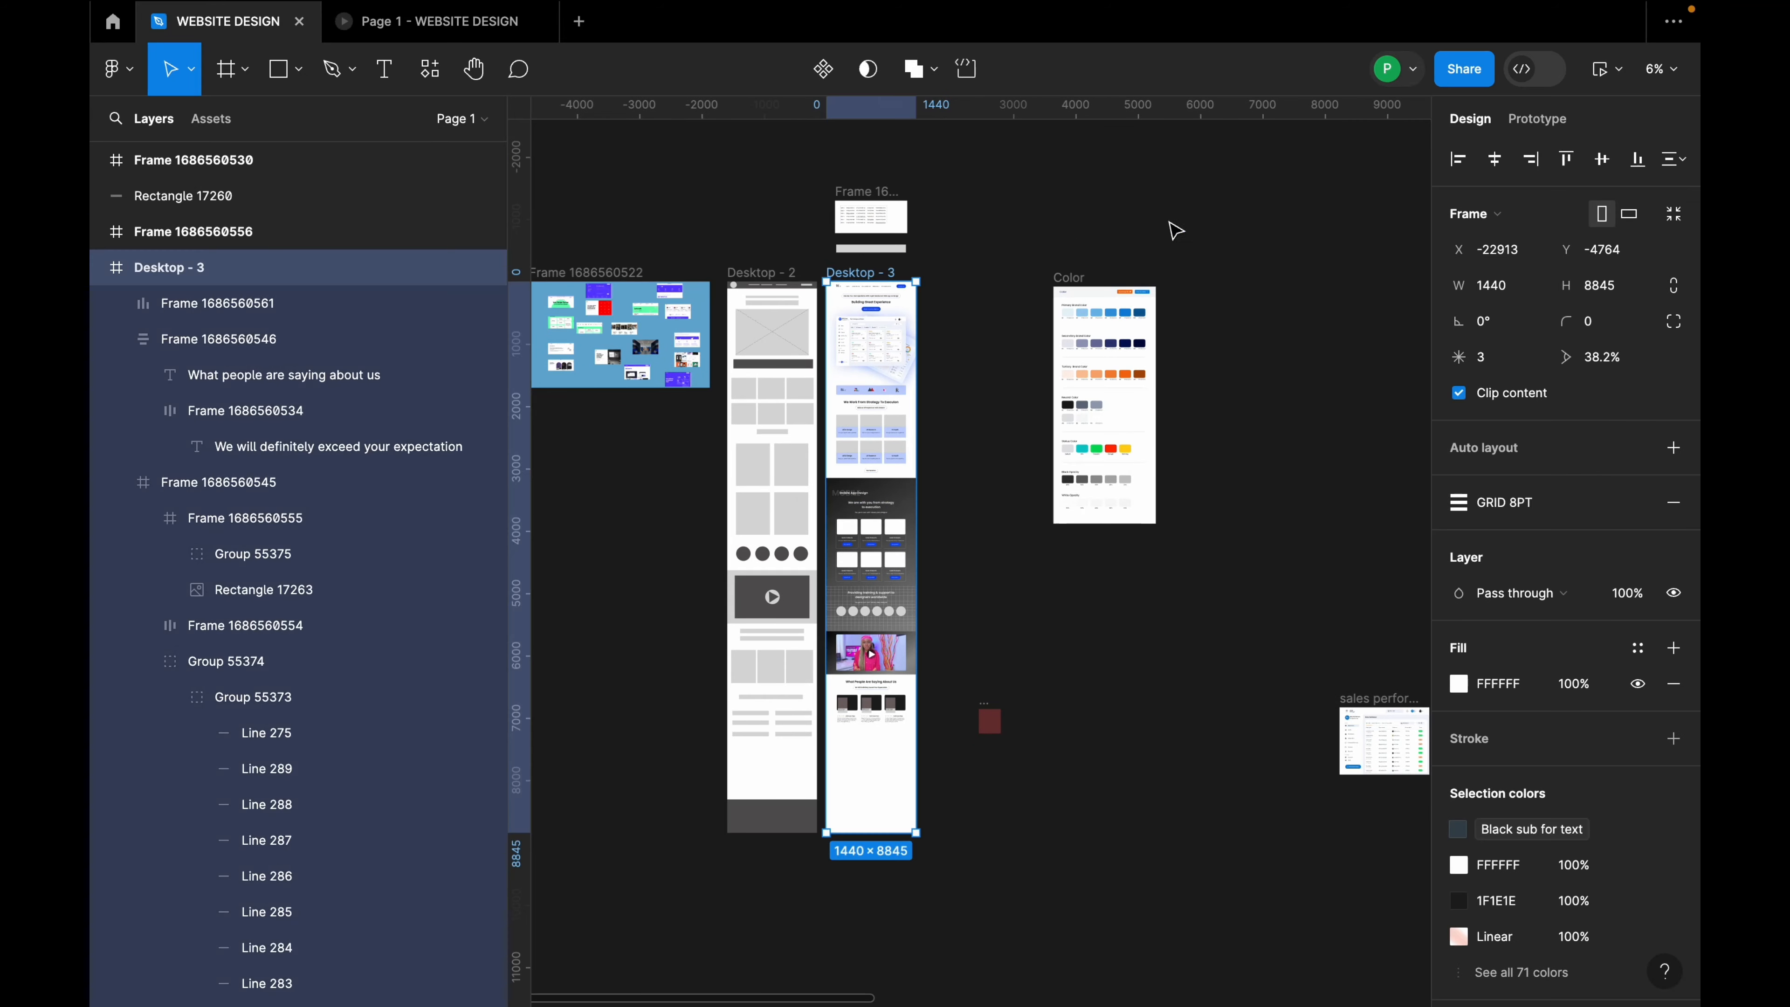
Step: Preview the page as a prototype, scroll through it, and close the preview
{"action": "left_click", "coordinate": [1618, 70]}
{"action": "left_click", "coordinate": [1621, 151]}
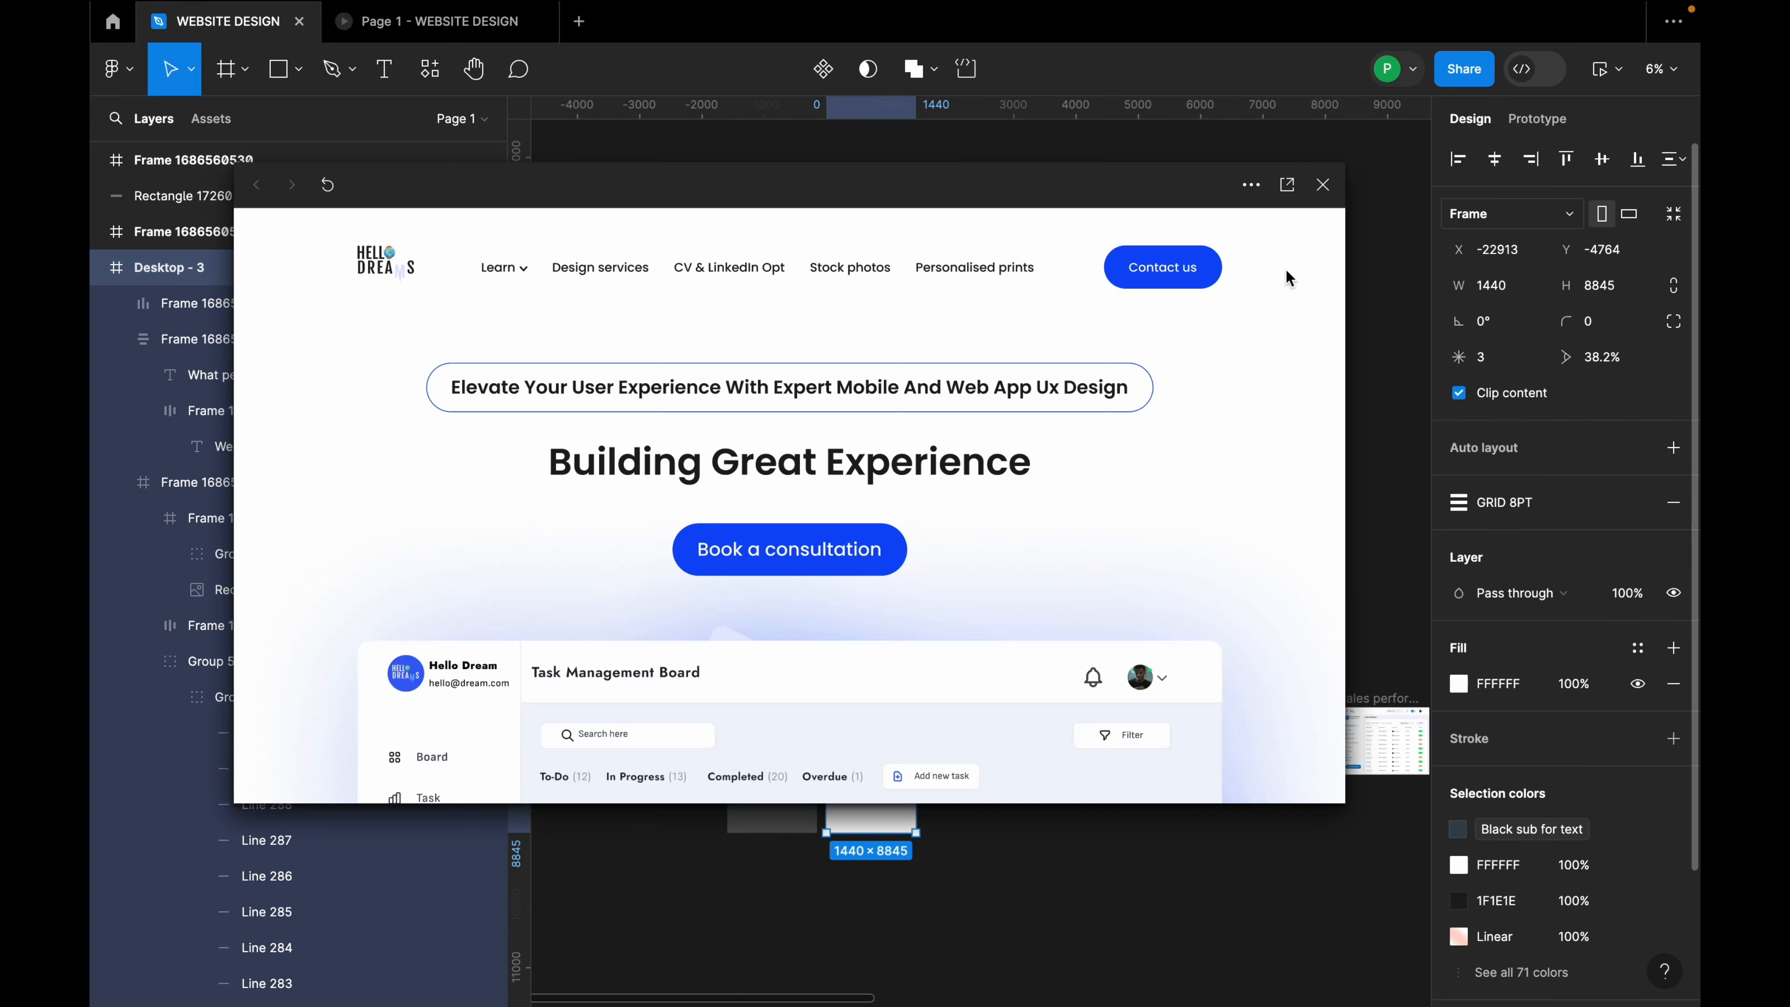
{"action": "scroll", "coordinate": [940, 536], "scroll_direction": "down", "scroll_amount": 20}
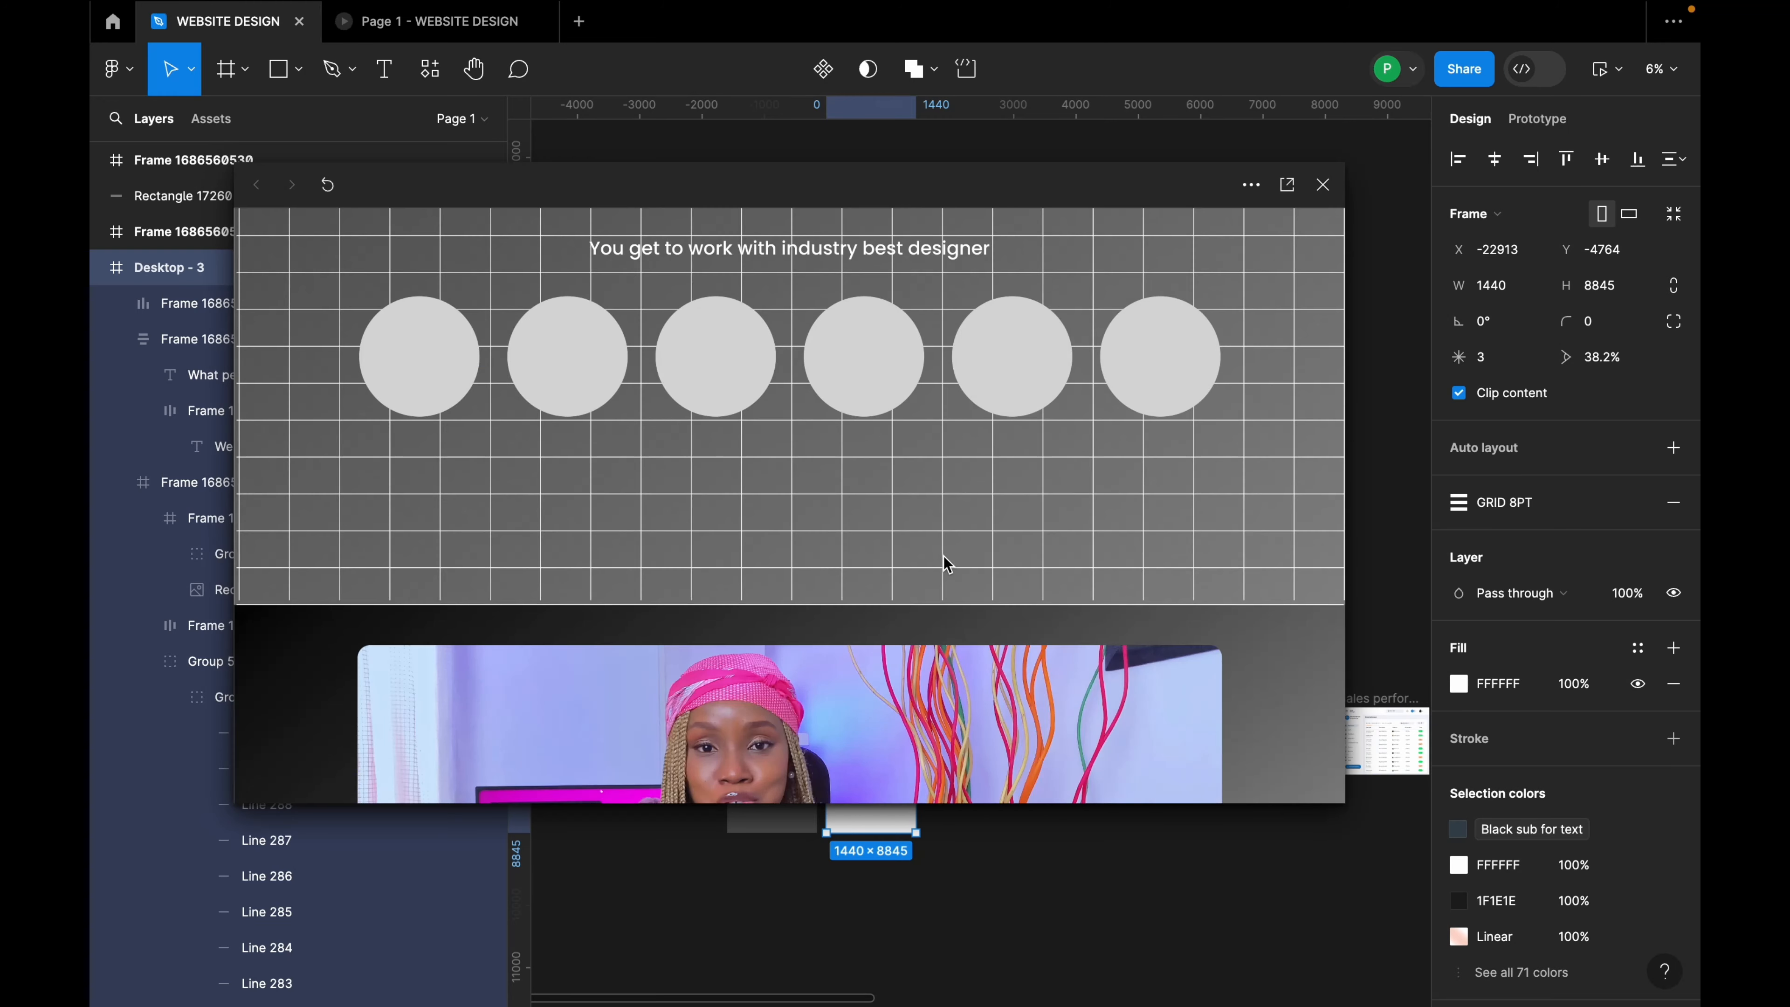
{"action": "scroll", "coordinate": [946, 565], "scroll_direction": "down", "scroll_amount": 5}
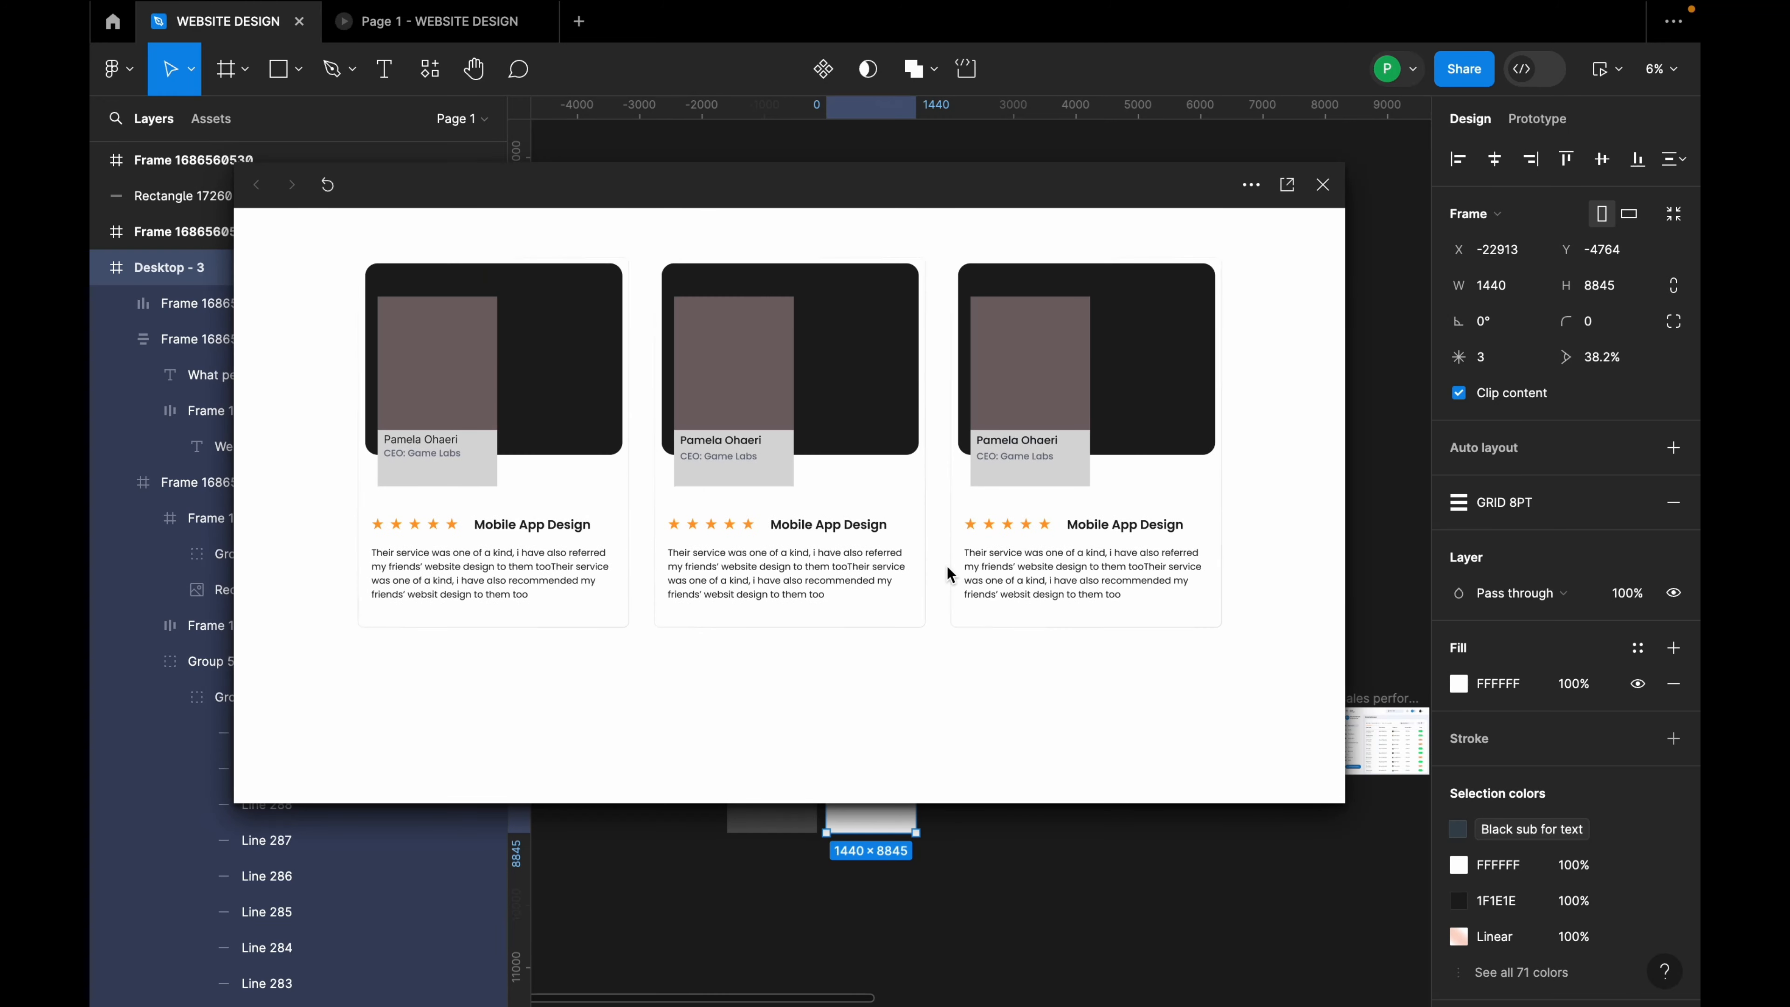
{"action": "left_click", "coordinate": [1324, 185]}
Step: Copy the testimonials heading to just below the three testimonial cards
{"action": "scroll", "coordinate": [868, 539], "scroll_direction": "down", "scroll_amount": 2}
{"action": "scroll", "coordinate": [873, 673], "scroll_direction": "up", "scroll_amount": 4}
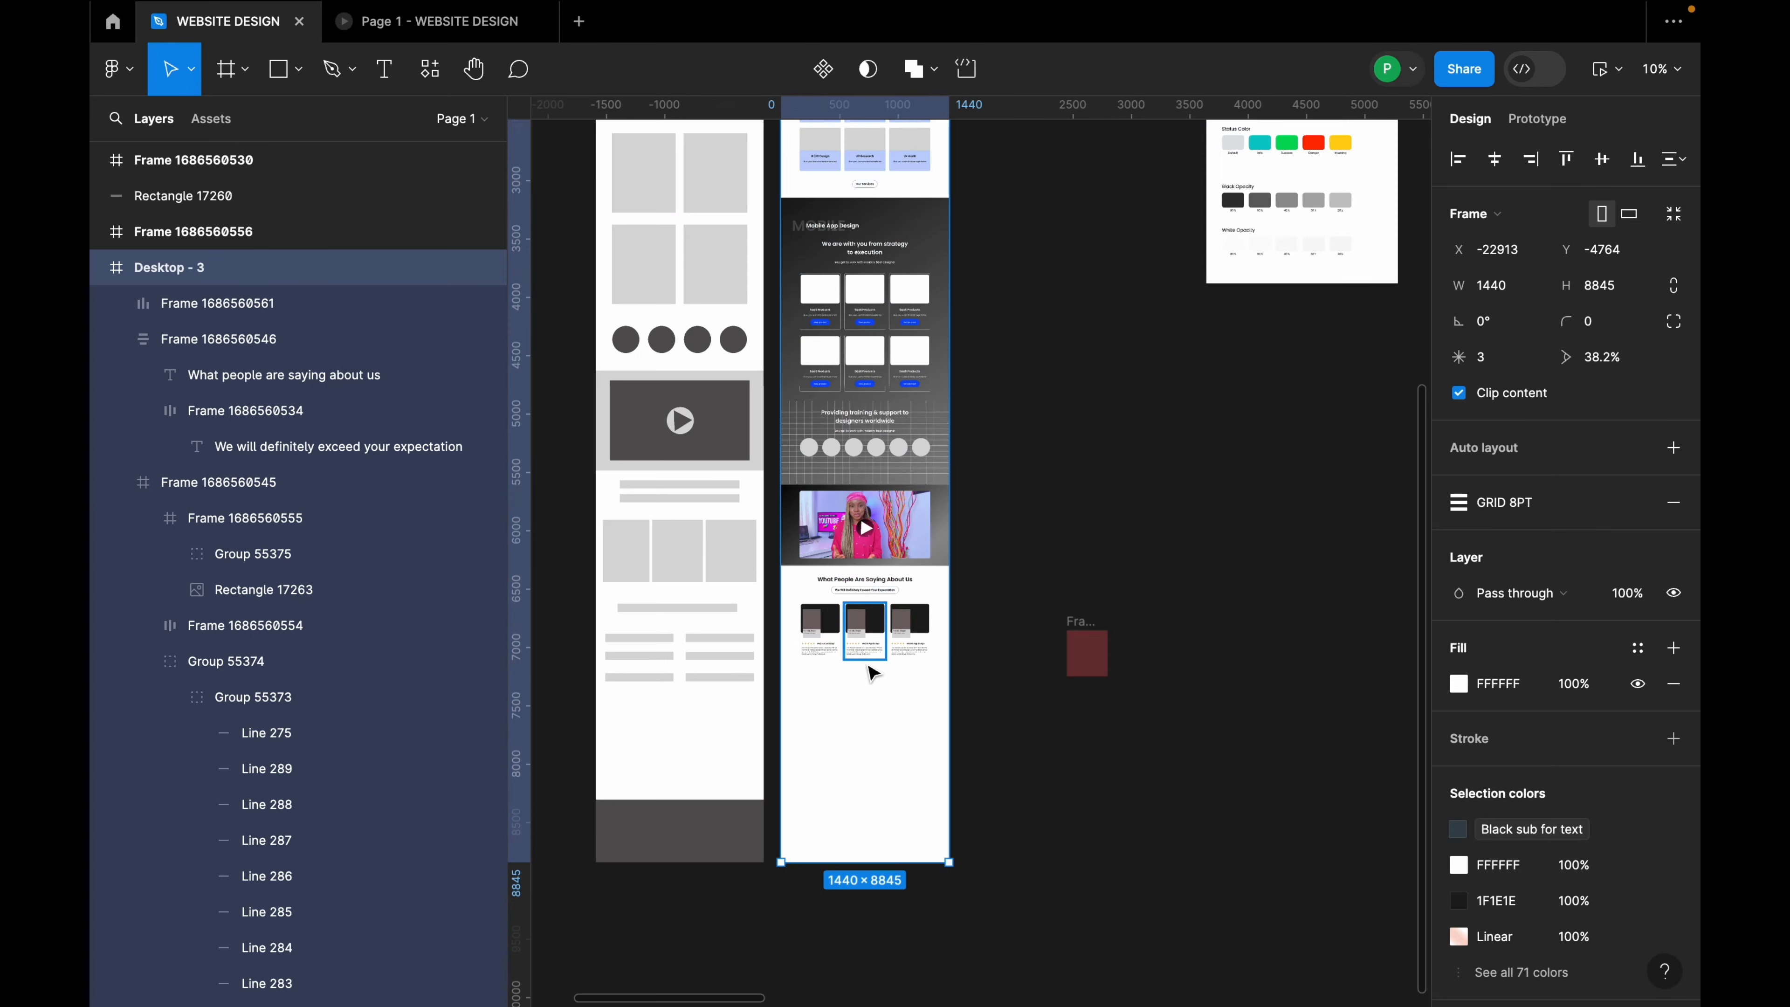
{"action": "scroll", "coordinate": [691, 559], "scroll_direction": "up", "scroll_amount": 2}
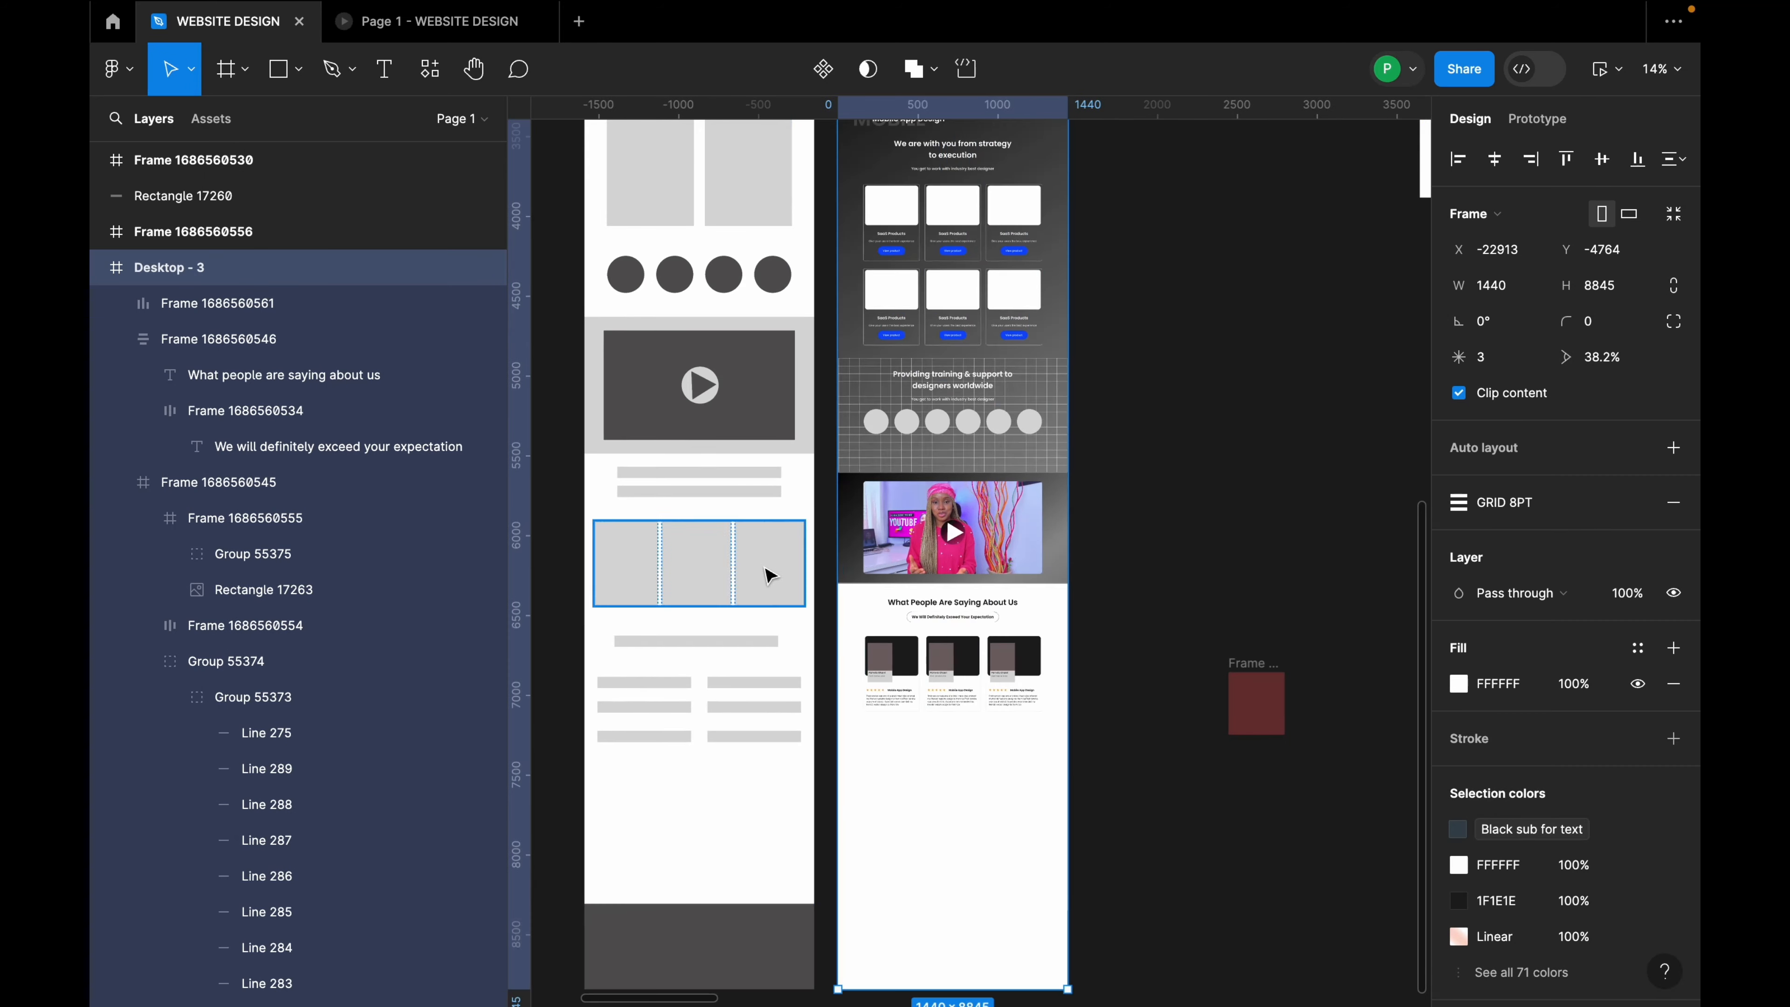
{"action": "scroll", "coordinate": [955, 724], "scroll_direction": "down", "scroll_amount": 2}
{"action": "scroll", "coordinate": [962, 695], "scroll_direction": "up", "scroll_amount": 2}
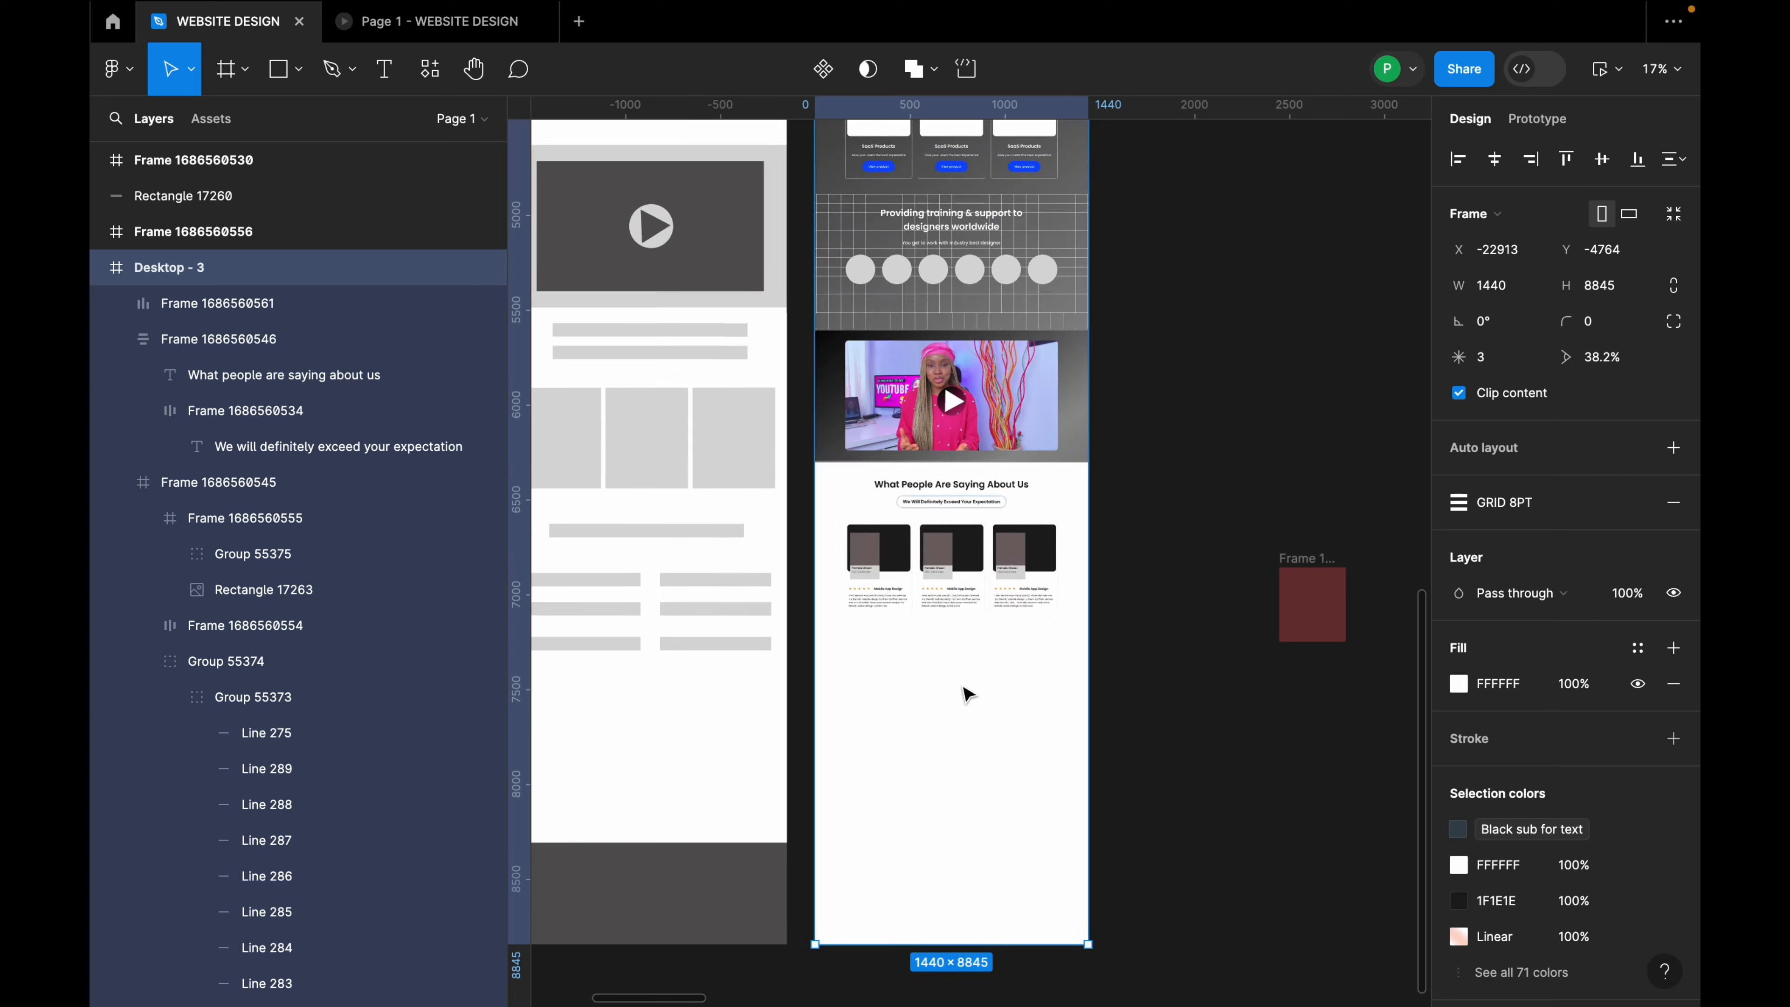
{"action": "double_click", "coordinate": [979, 491]}
{"action": "left_click_drag", "start_coordinate": [985, 492], "coordinate": [987, 645]}
Step: Retype the copied heading as 'Contact Us' and centre it horizontally
{"action": "double_click", "coordinate": [987, 645]}
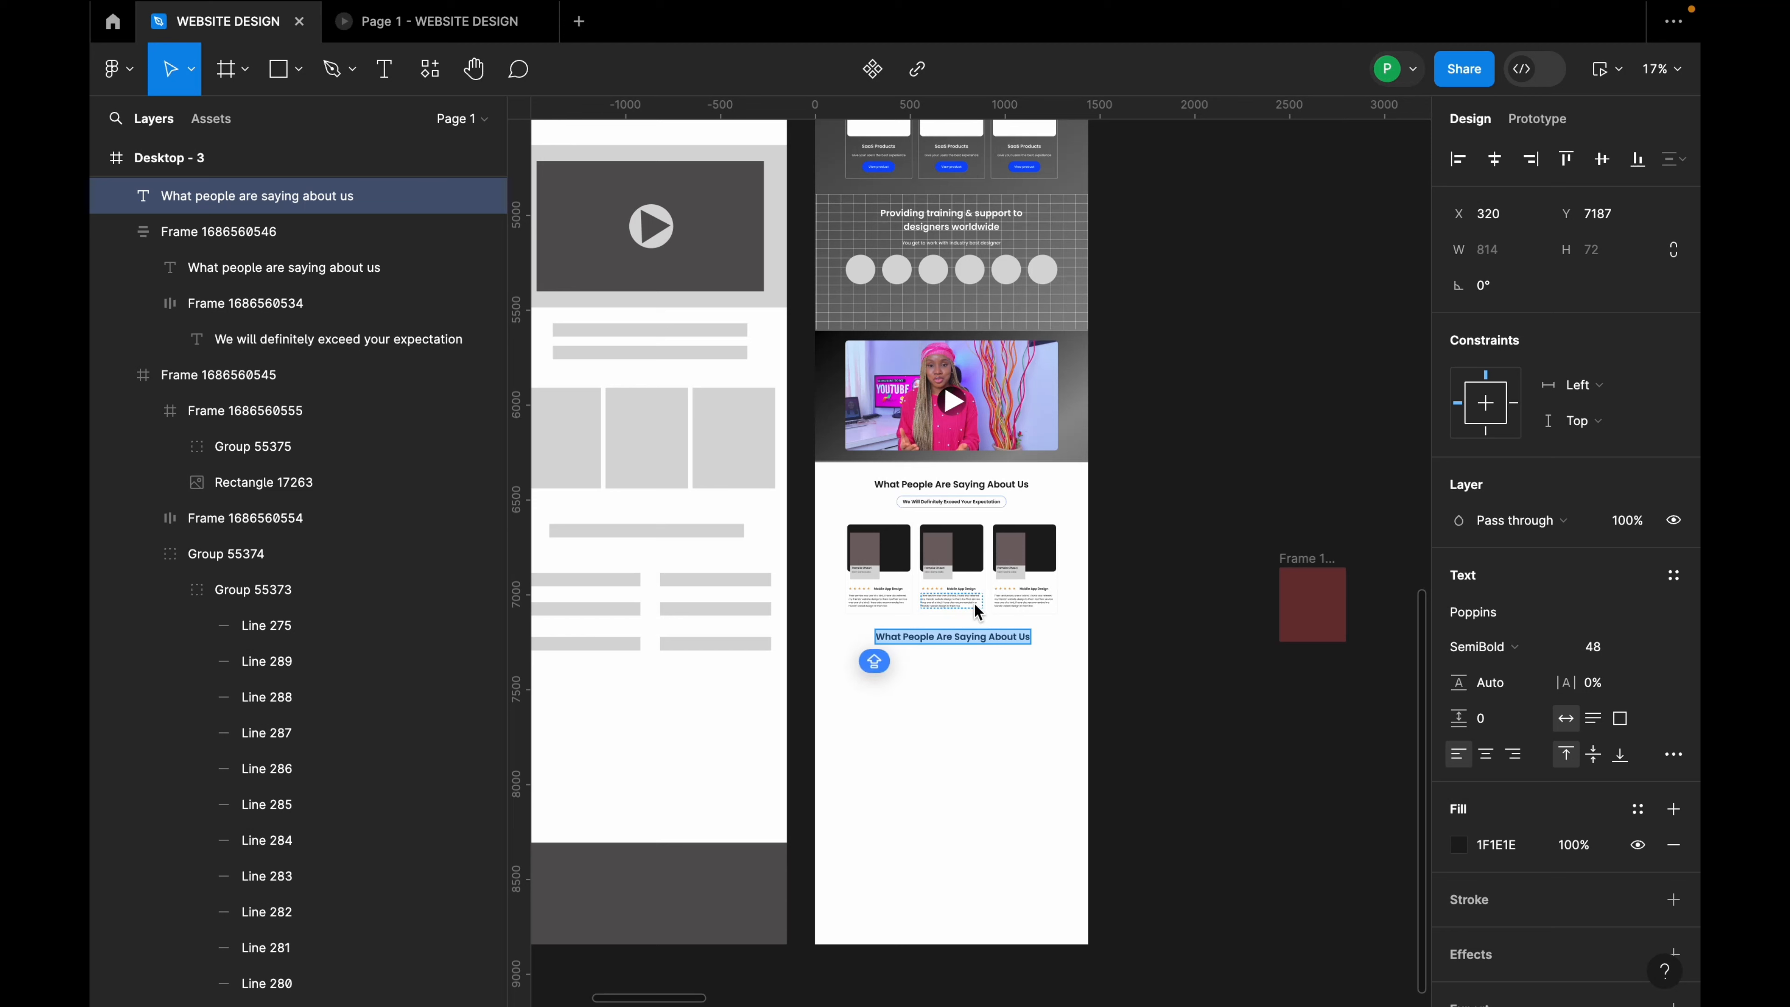
{"action": "type", "text": "c"}
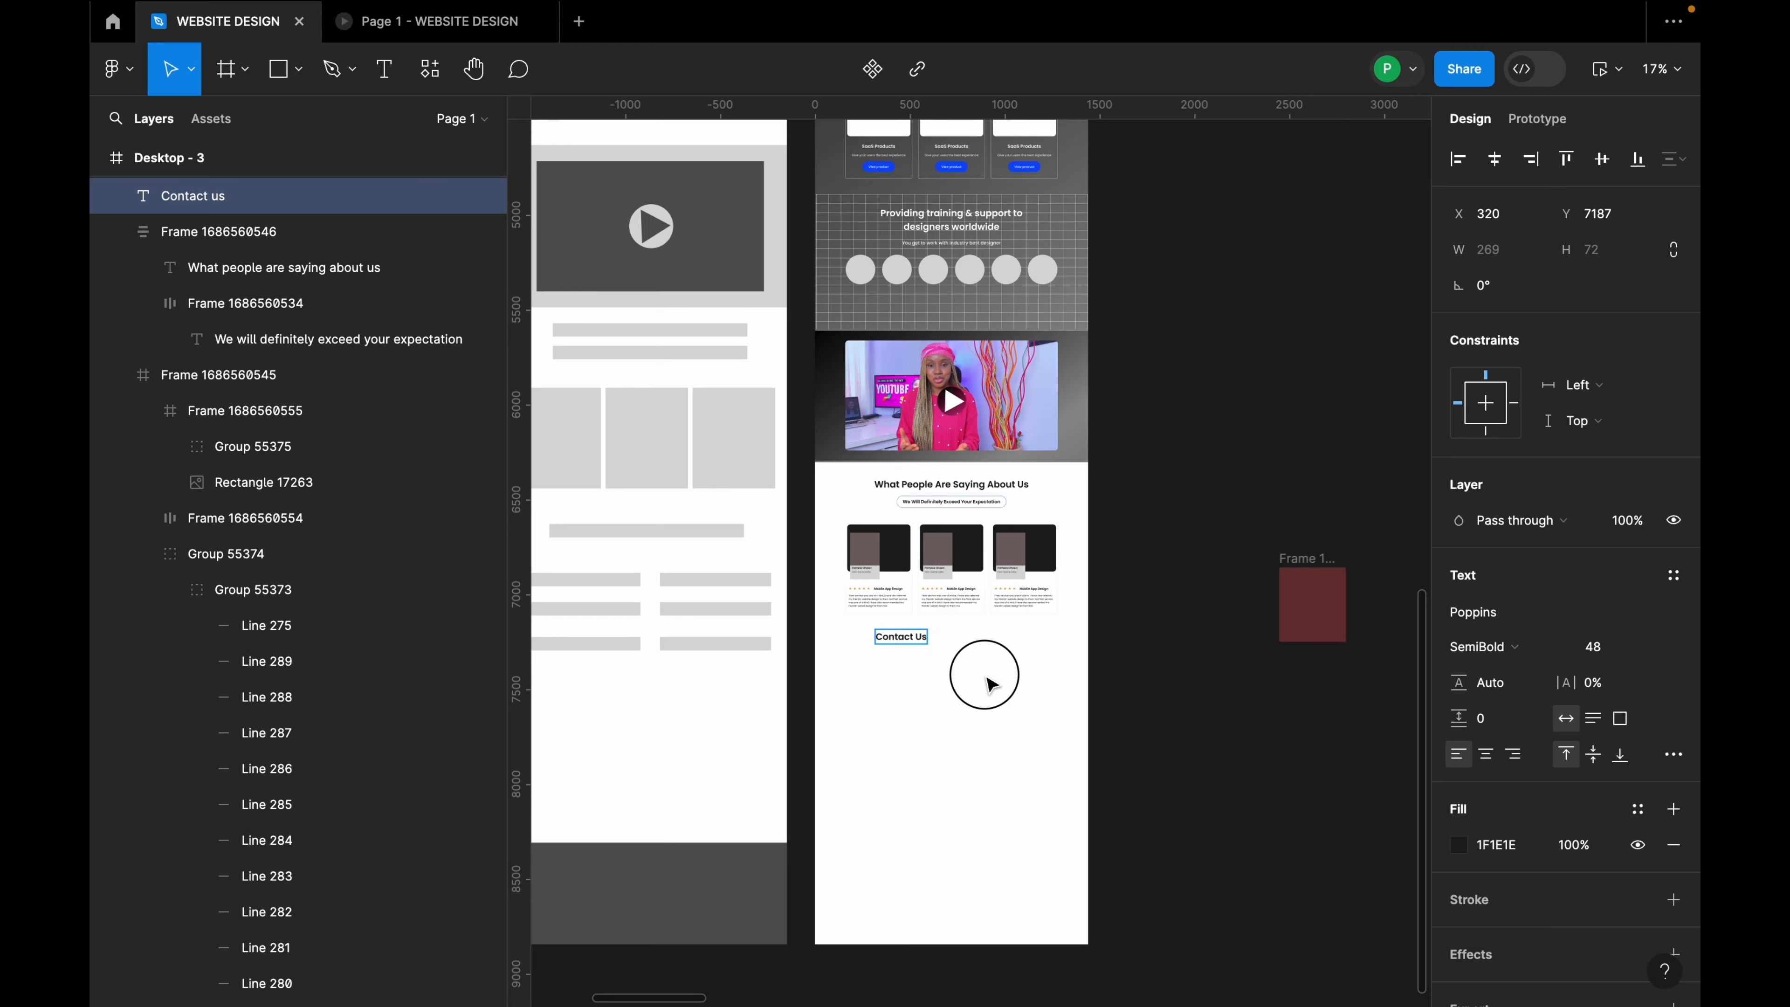
{"action": "key", "text": "Escape"}
{"action": "left_click", "coordinate": [1494, 159]}
Step: Set 80 px spacing between the testimonial cards row and the Contact Us heading
{"action": "left_click", "coordinate": [1098, 548]}
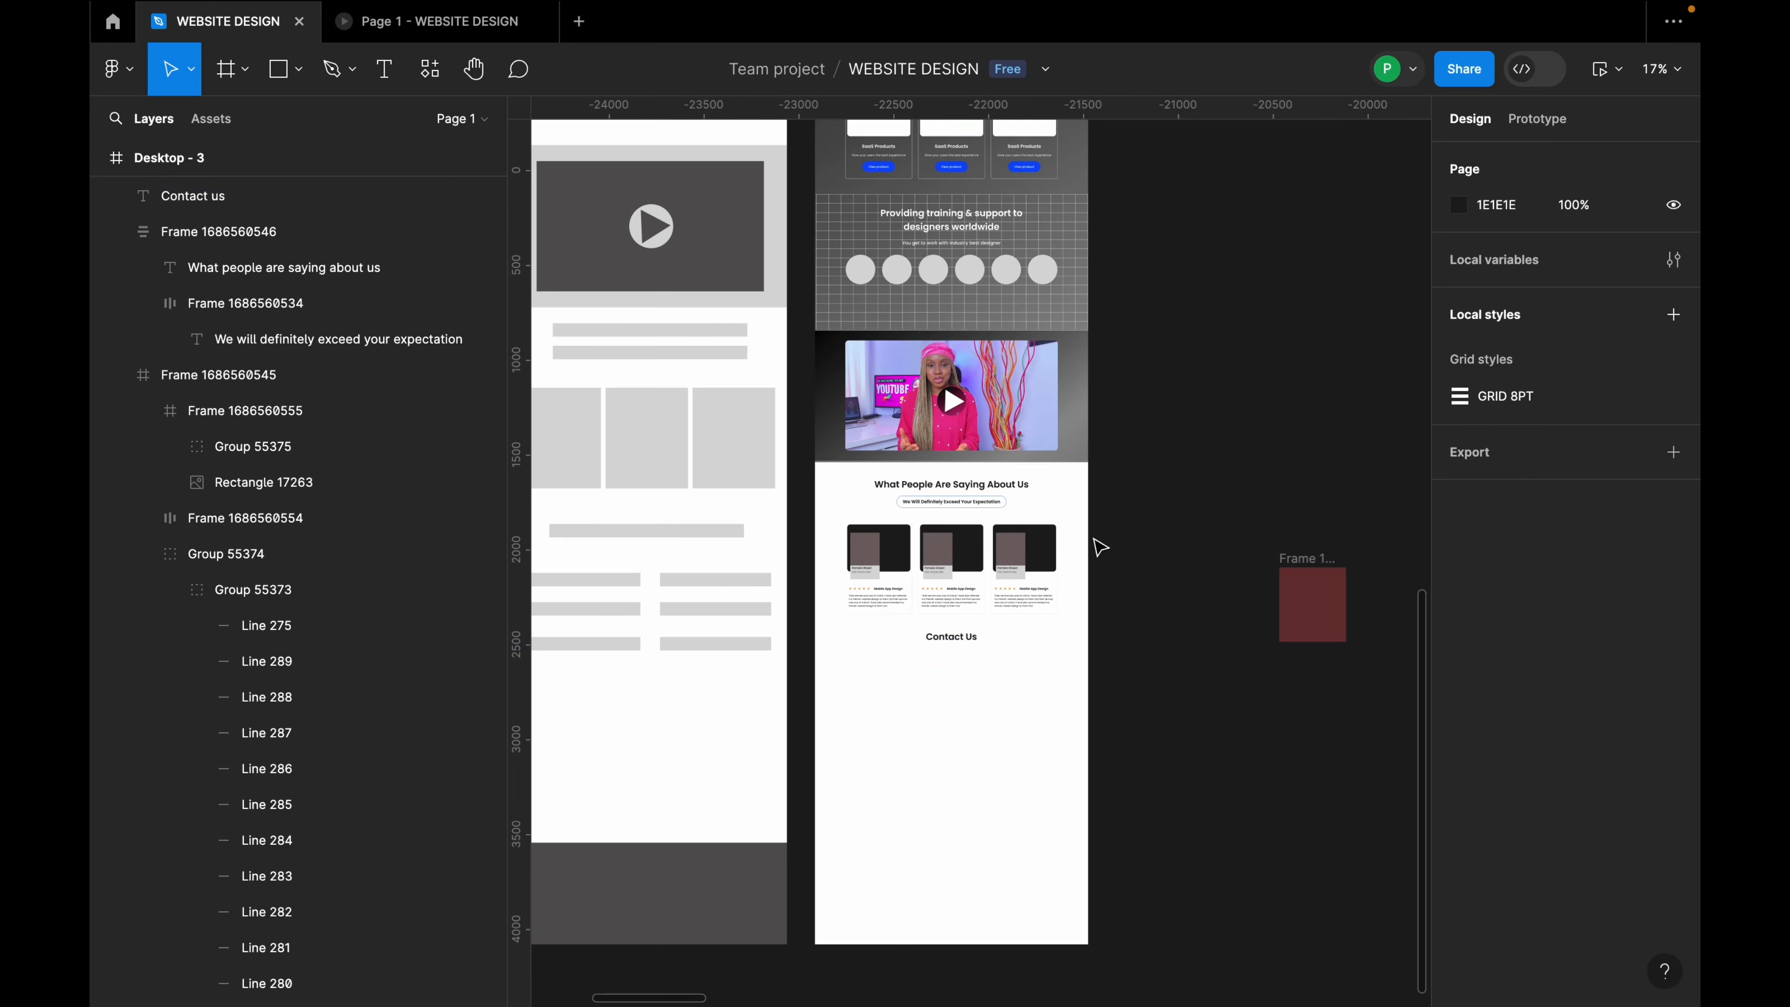
{"action": "scroll", "coordinate": [948, 634], "scroll_direction": "up", "scroll_amount": 3}
{"action": "left_click", "coordinate": [964, 642]}
{"action": "left_click", "coordinate": [951, 568], "text": "shift"}
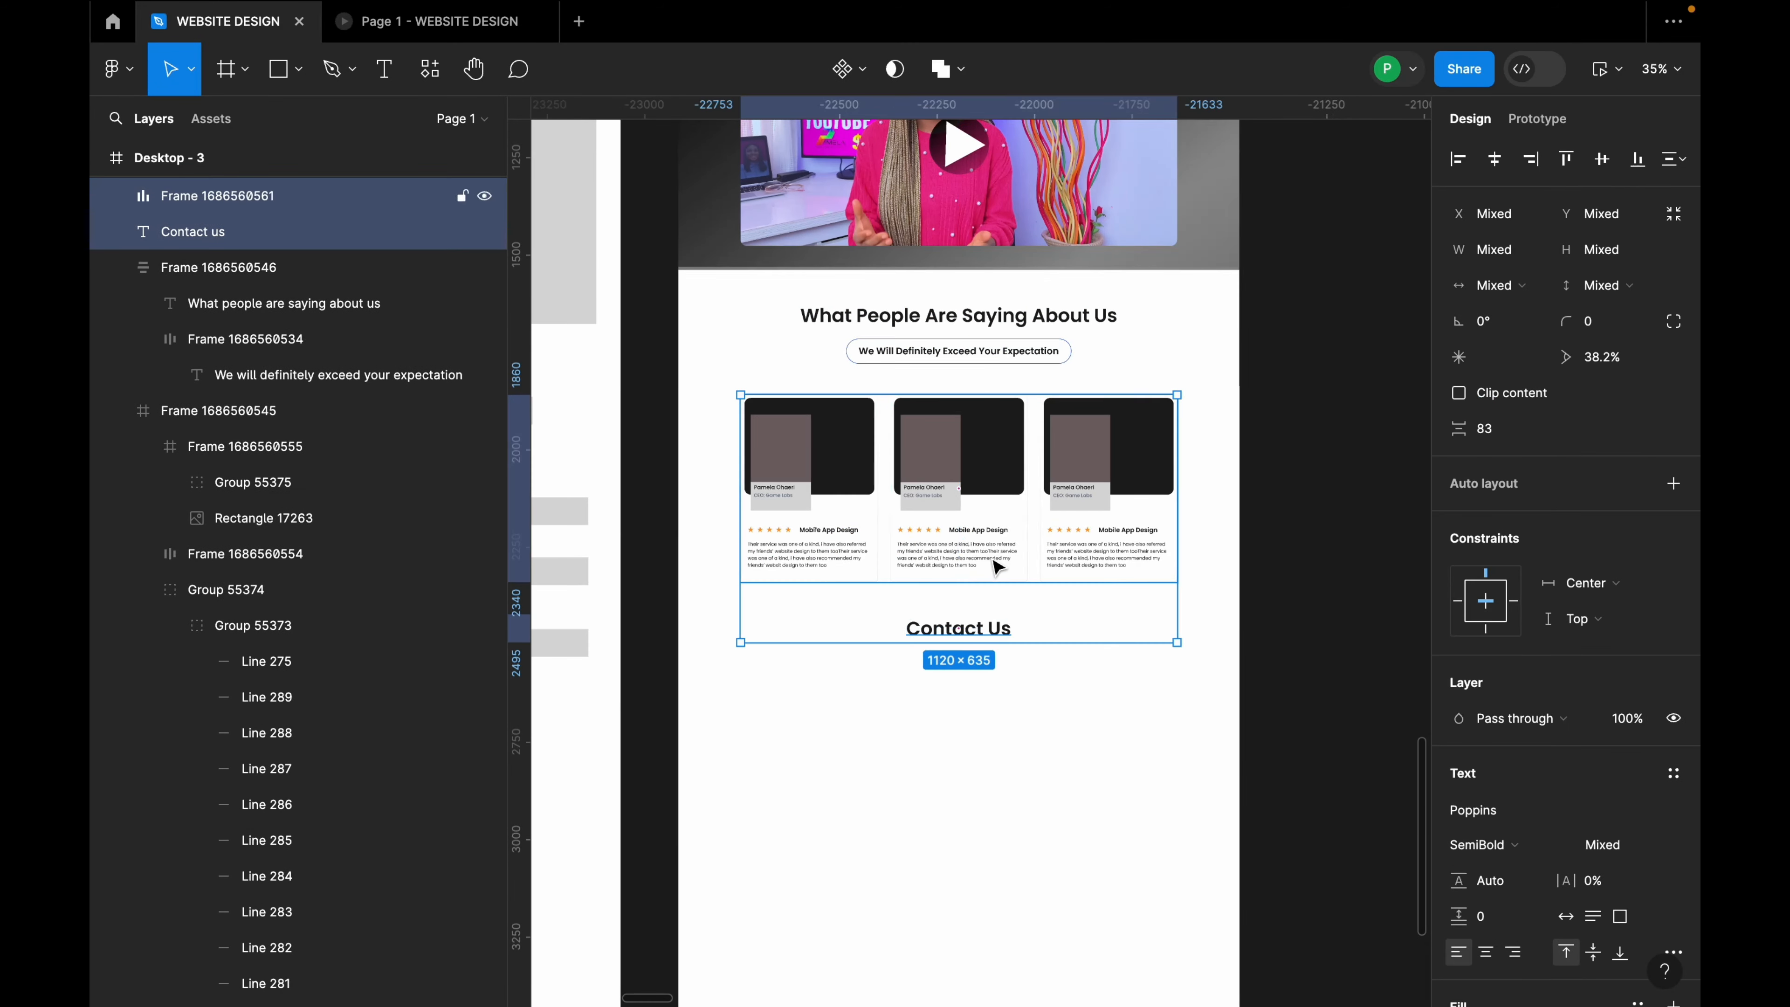
{"action": "left_click", "coordinate": [1517, 430]}
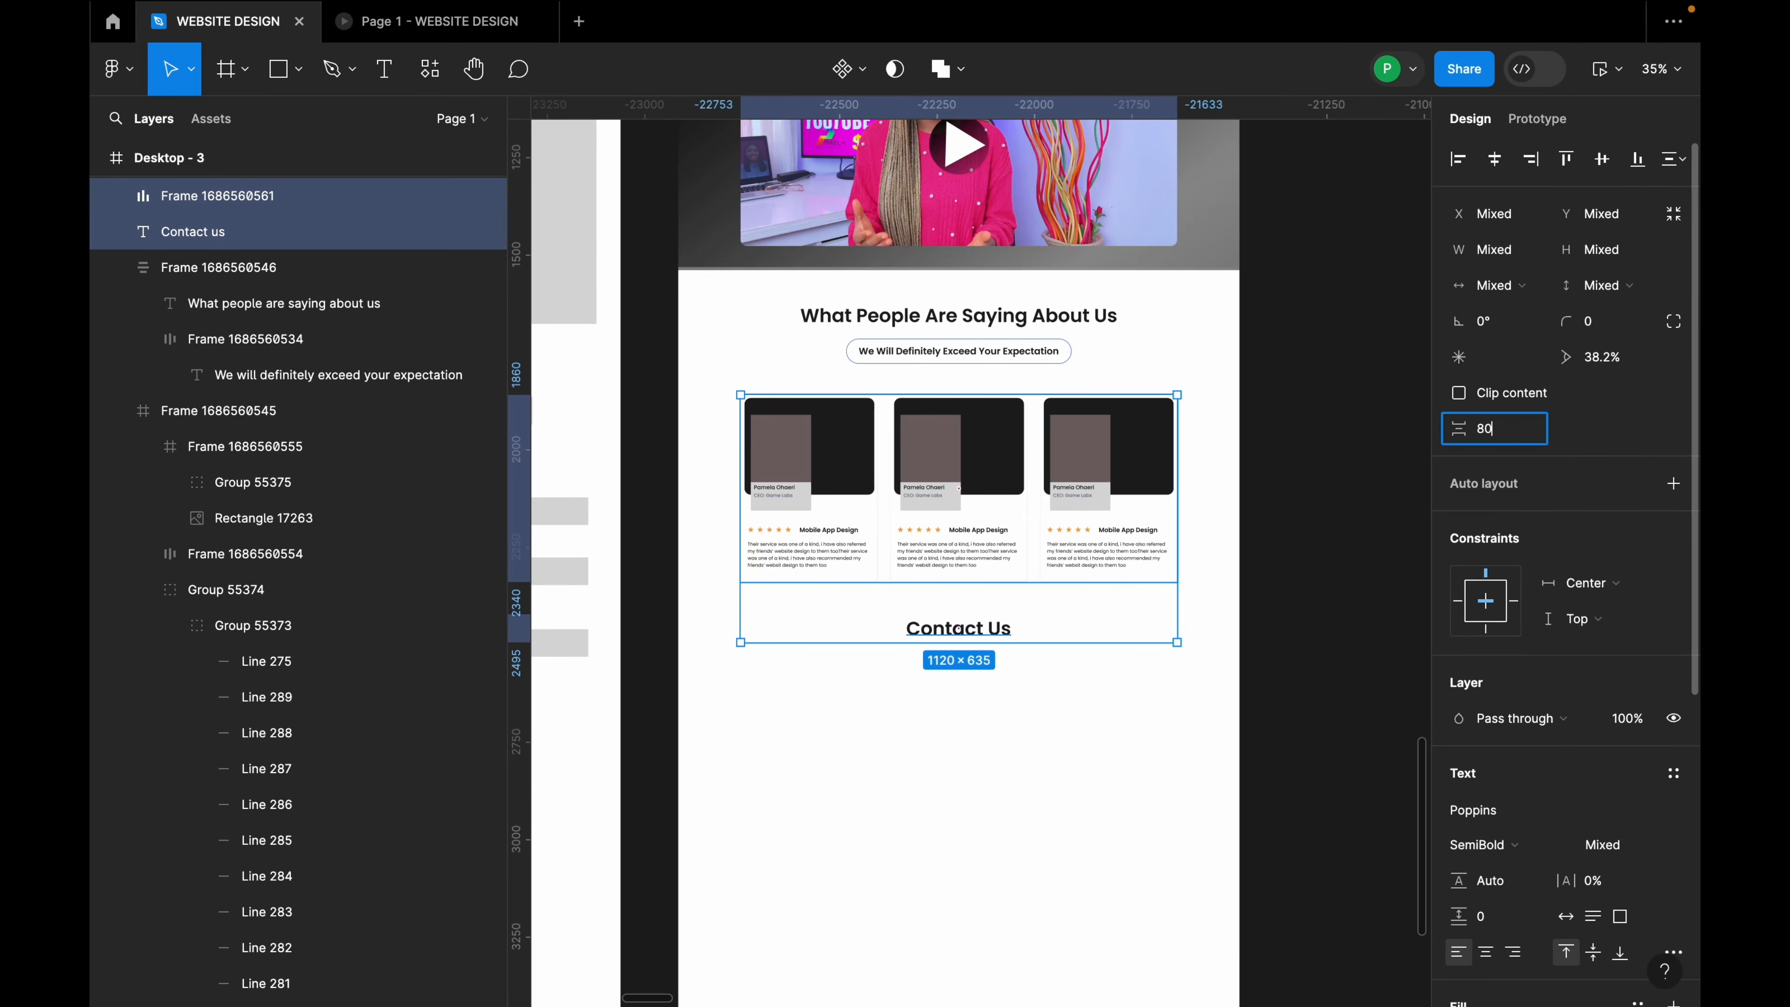
{"action": "type", "text": "80"}
{"action": "key", "text": "Return"}
{"action": "left_click", "coordinate": [927, 697]}
{"action": "scroll", "coordinate": [1018, 648], "scroll_direction": "down", "scroll_amount": 3}
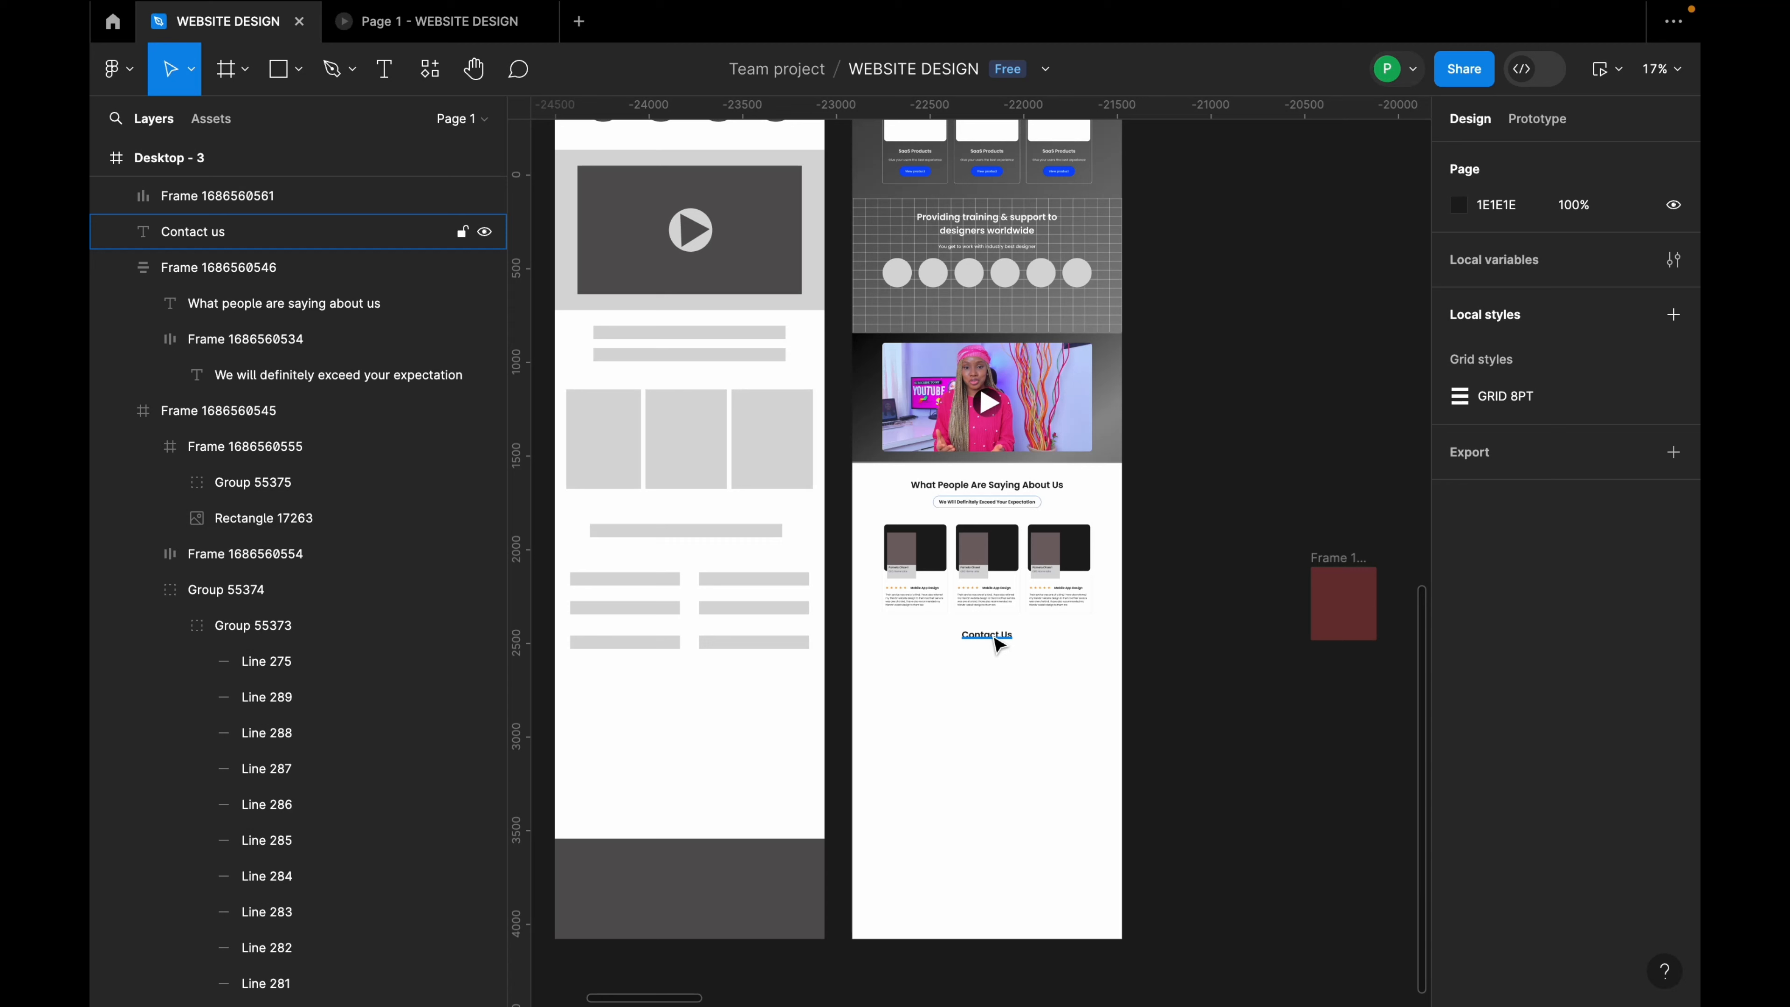
{"action": "key", "text": "Escape"}
{"action": "scroll", "coordinate": [904, 711], "scroll_direction": "up", "scroll_amount": 5}
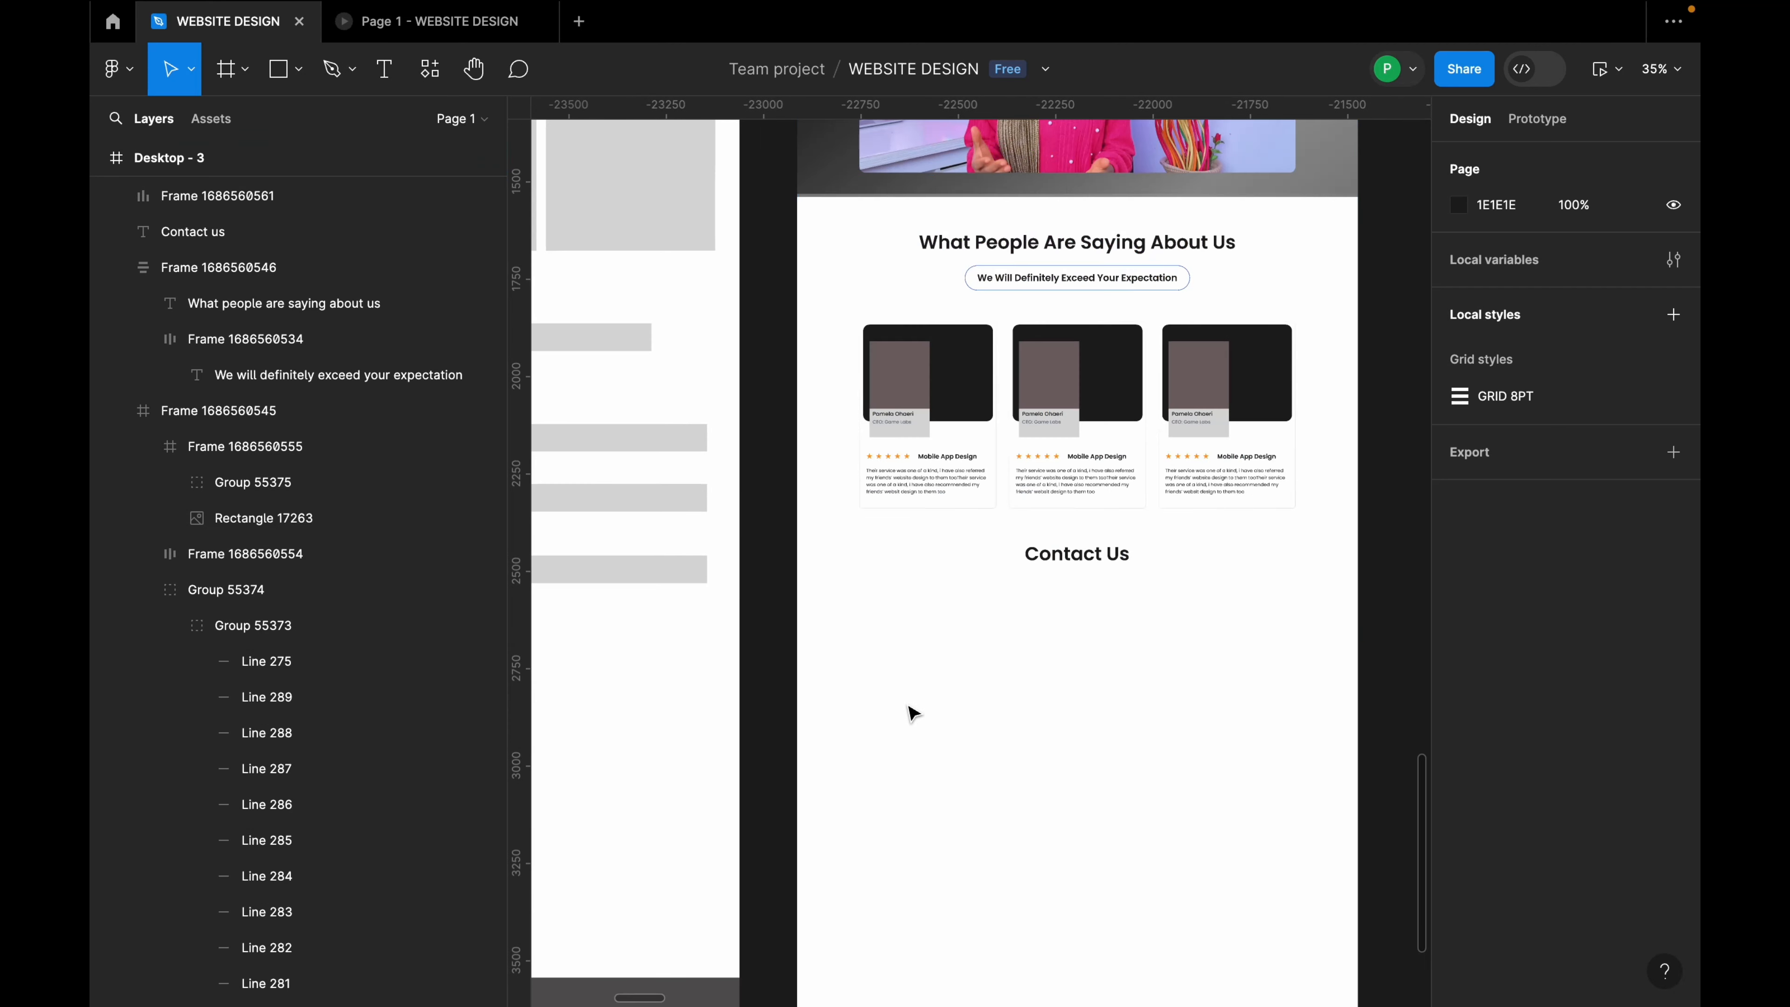
Step: Add a 'My name is' text label below Contact Us with Case set to As typed
{"action": "key", "text": "t"}
{"action": "left_click", "coordinate": [875, 646]}
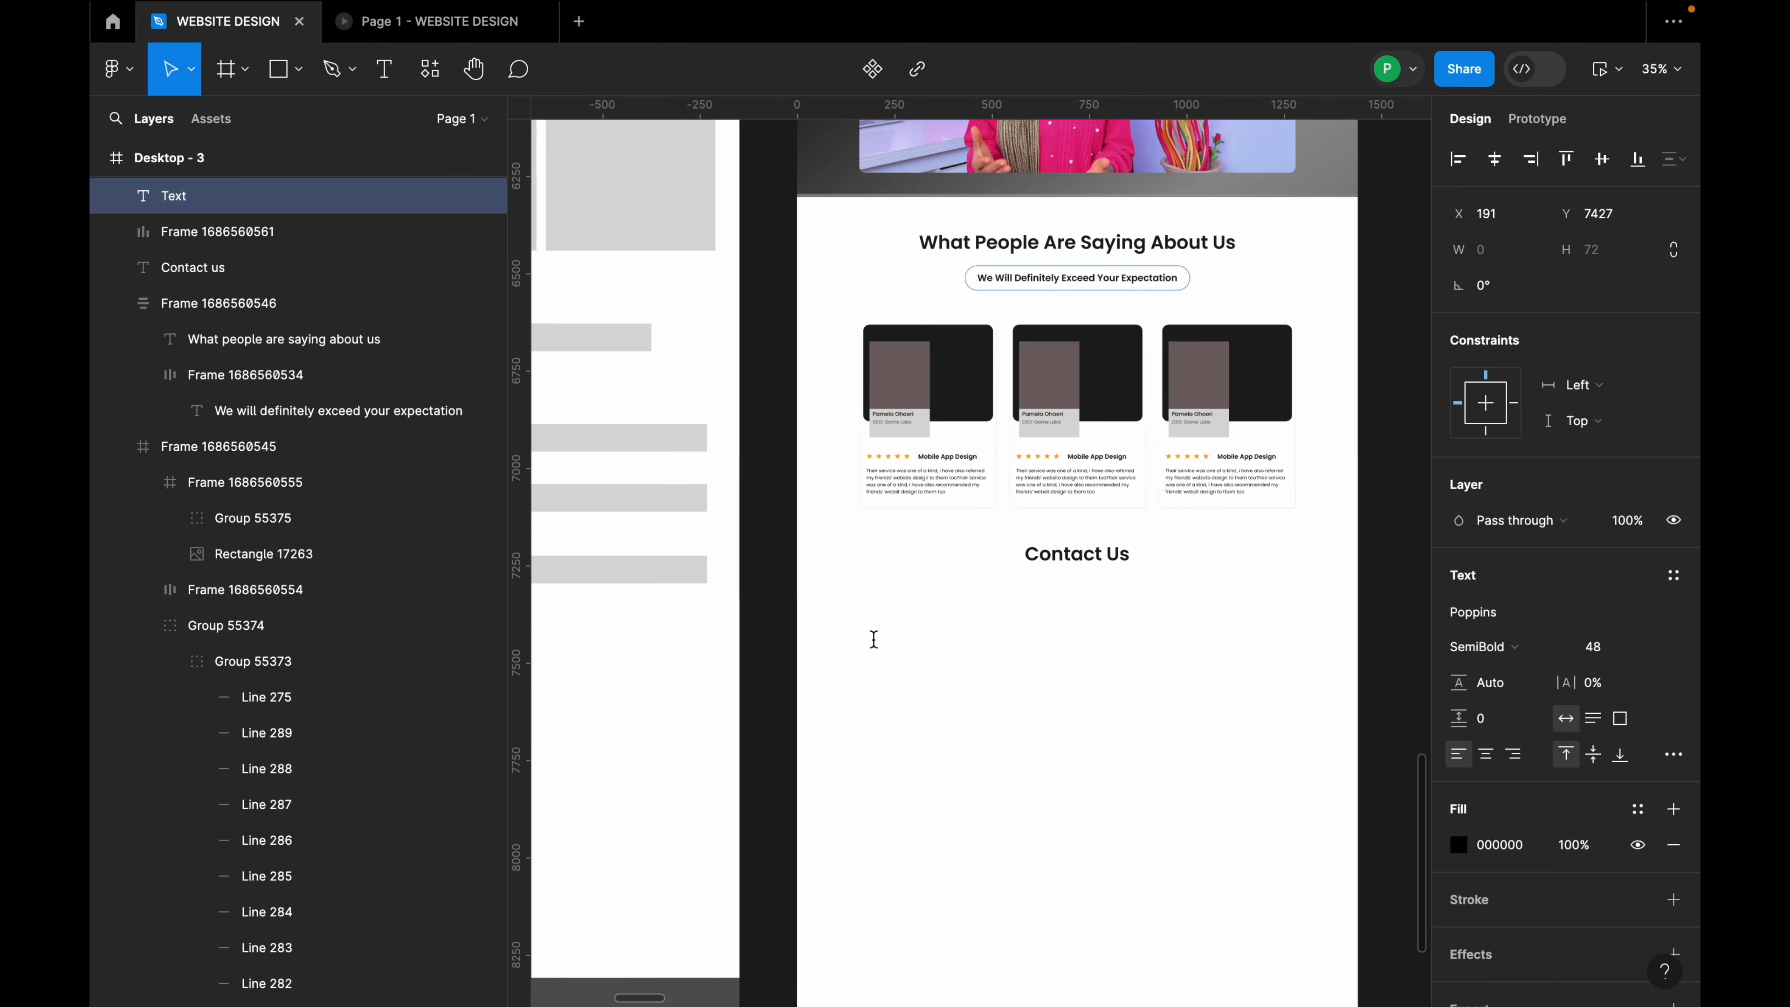
{"action": "type", "text": "My Name Is"}
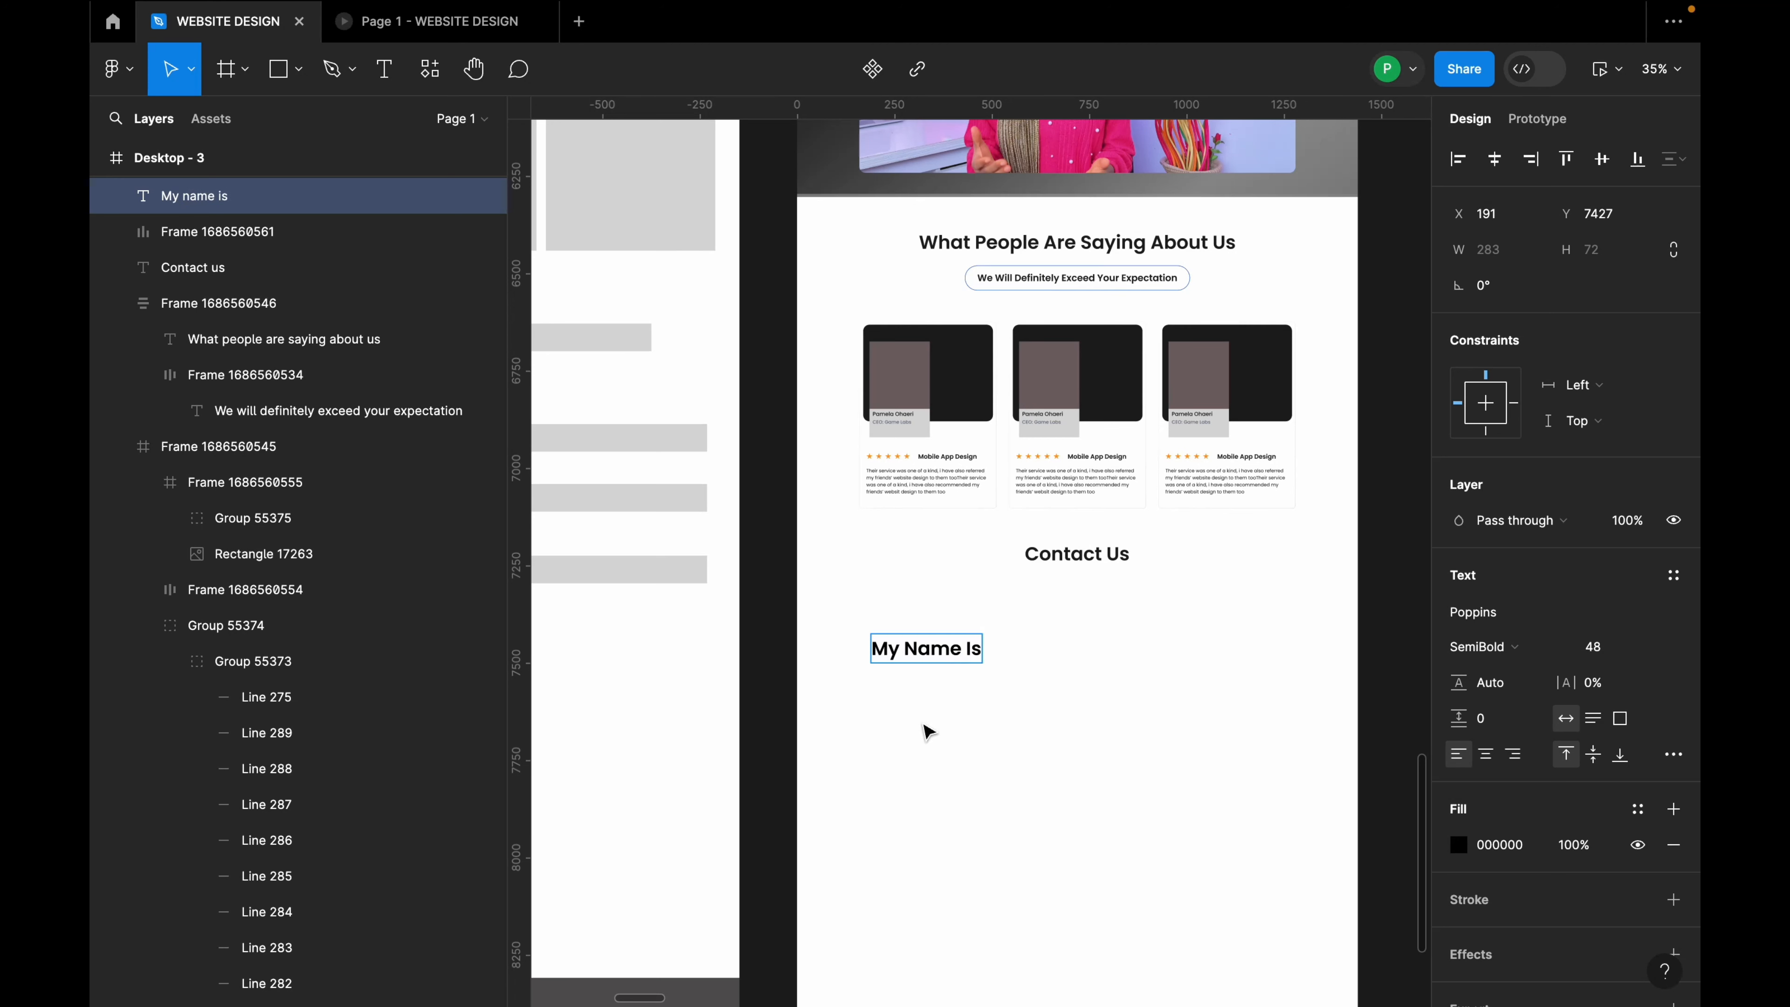
{"action": "key", "text": "Escape"}
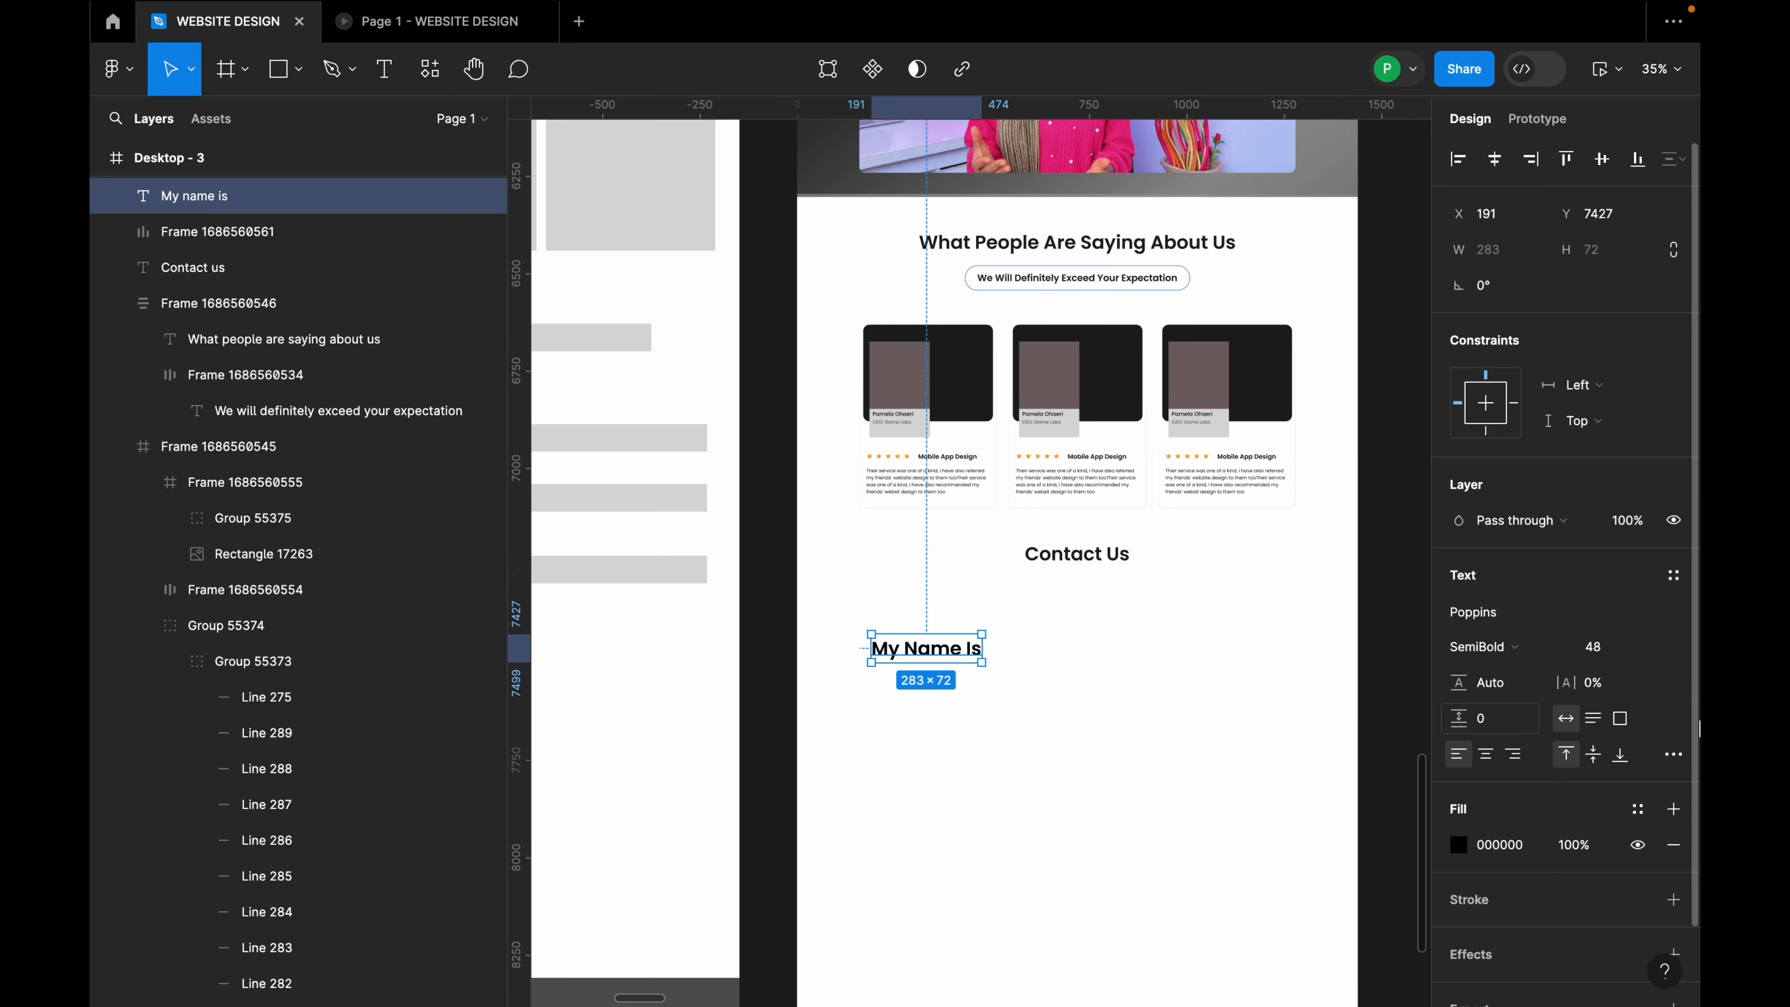
{"action": "left_click", "coordinate": [1673, 753]}
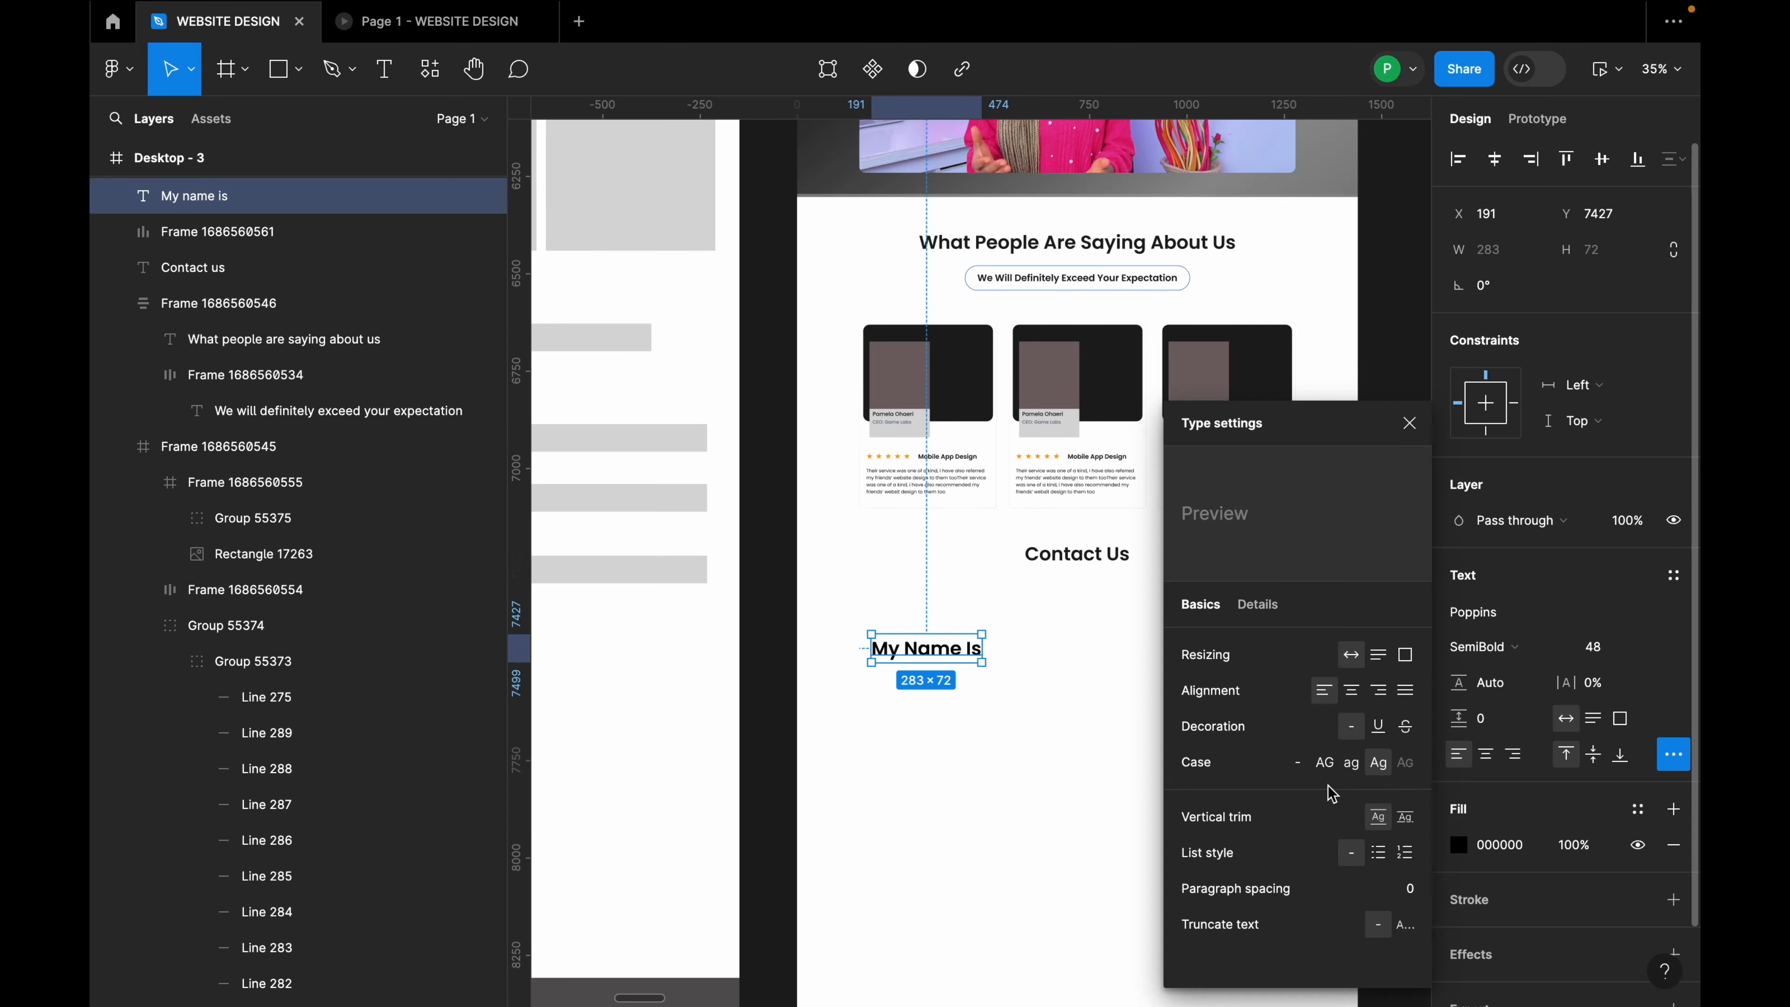
{"action": "left_click", "coordinate": [1305, 771]}
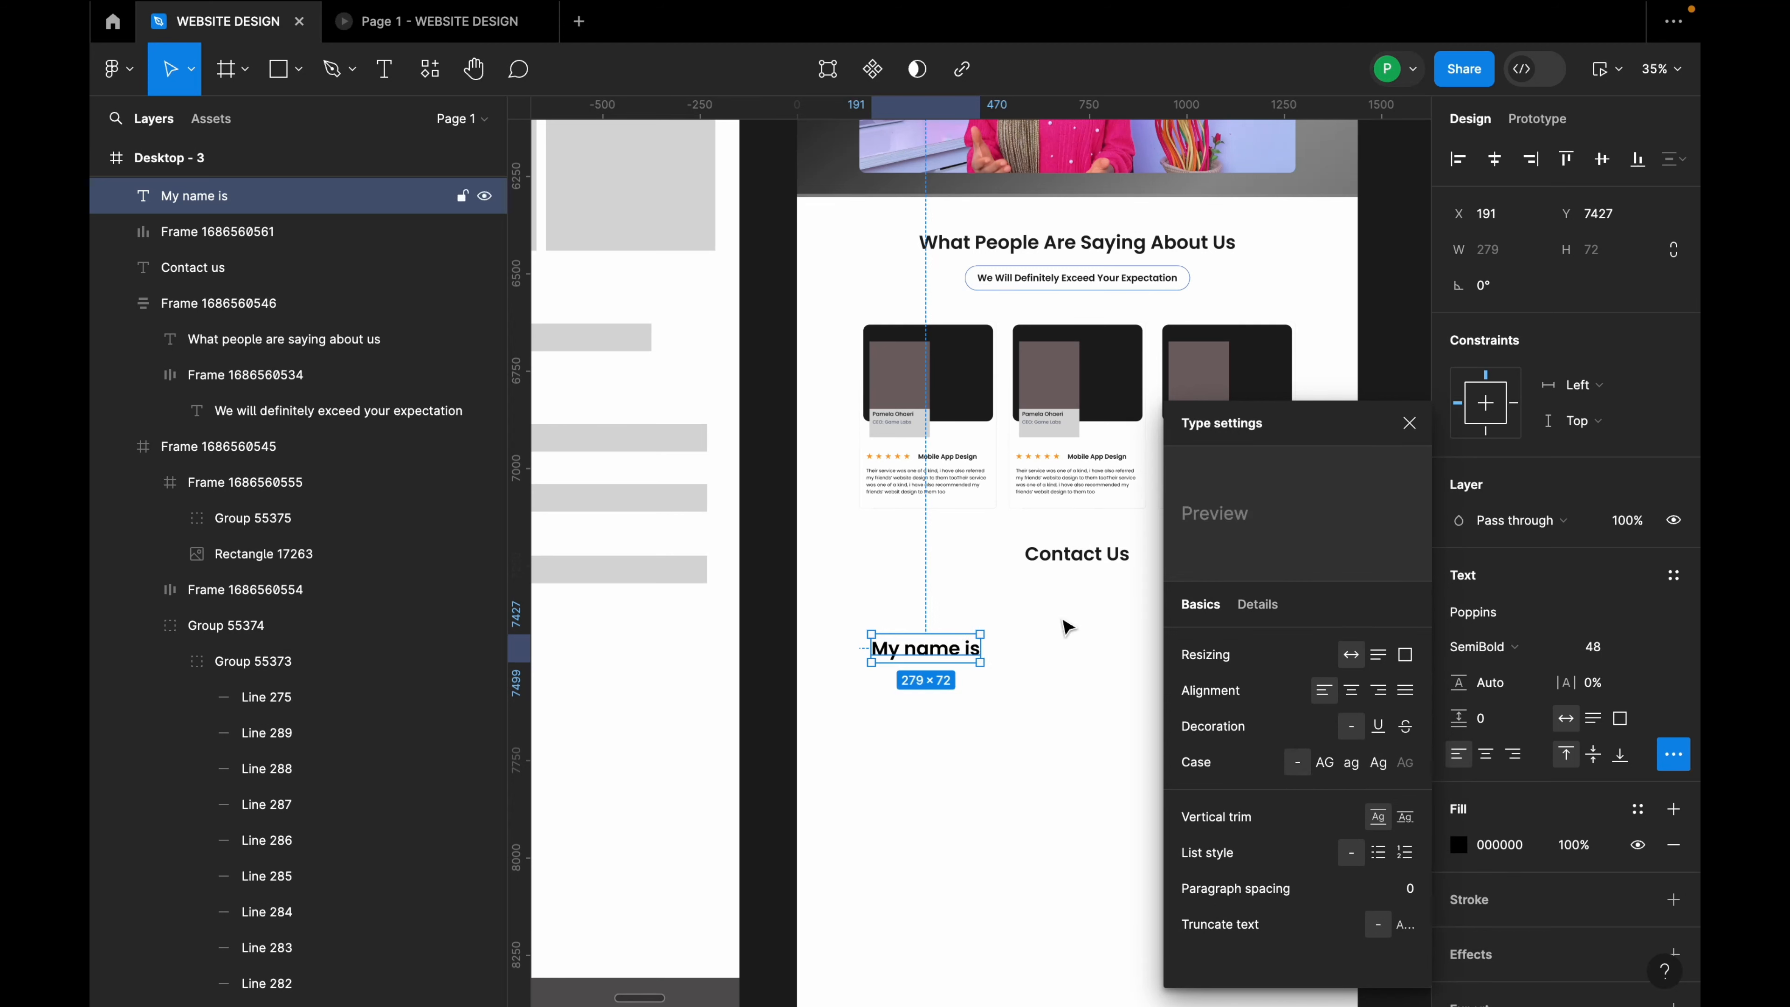
{"action": "left_click", "coordinate": [1408, 423]}
Step: Move the label left under the first card and make it 32 Medium
{"action": "scroll", "coordinate": [926, 647], "scroll_direction": "up", "scroll_amount": 5}
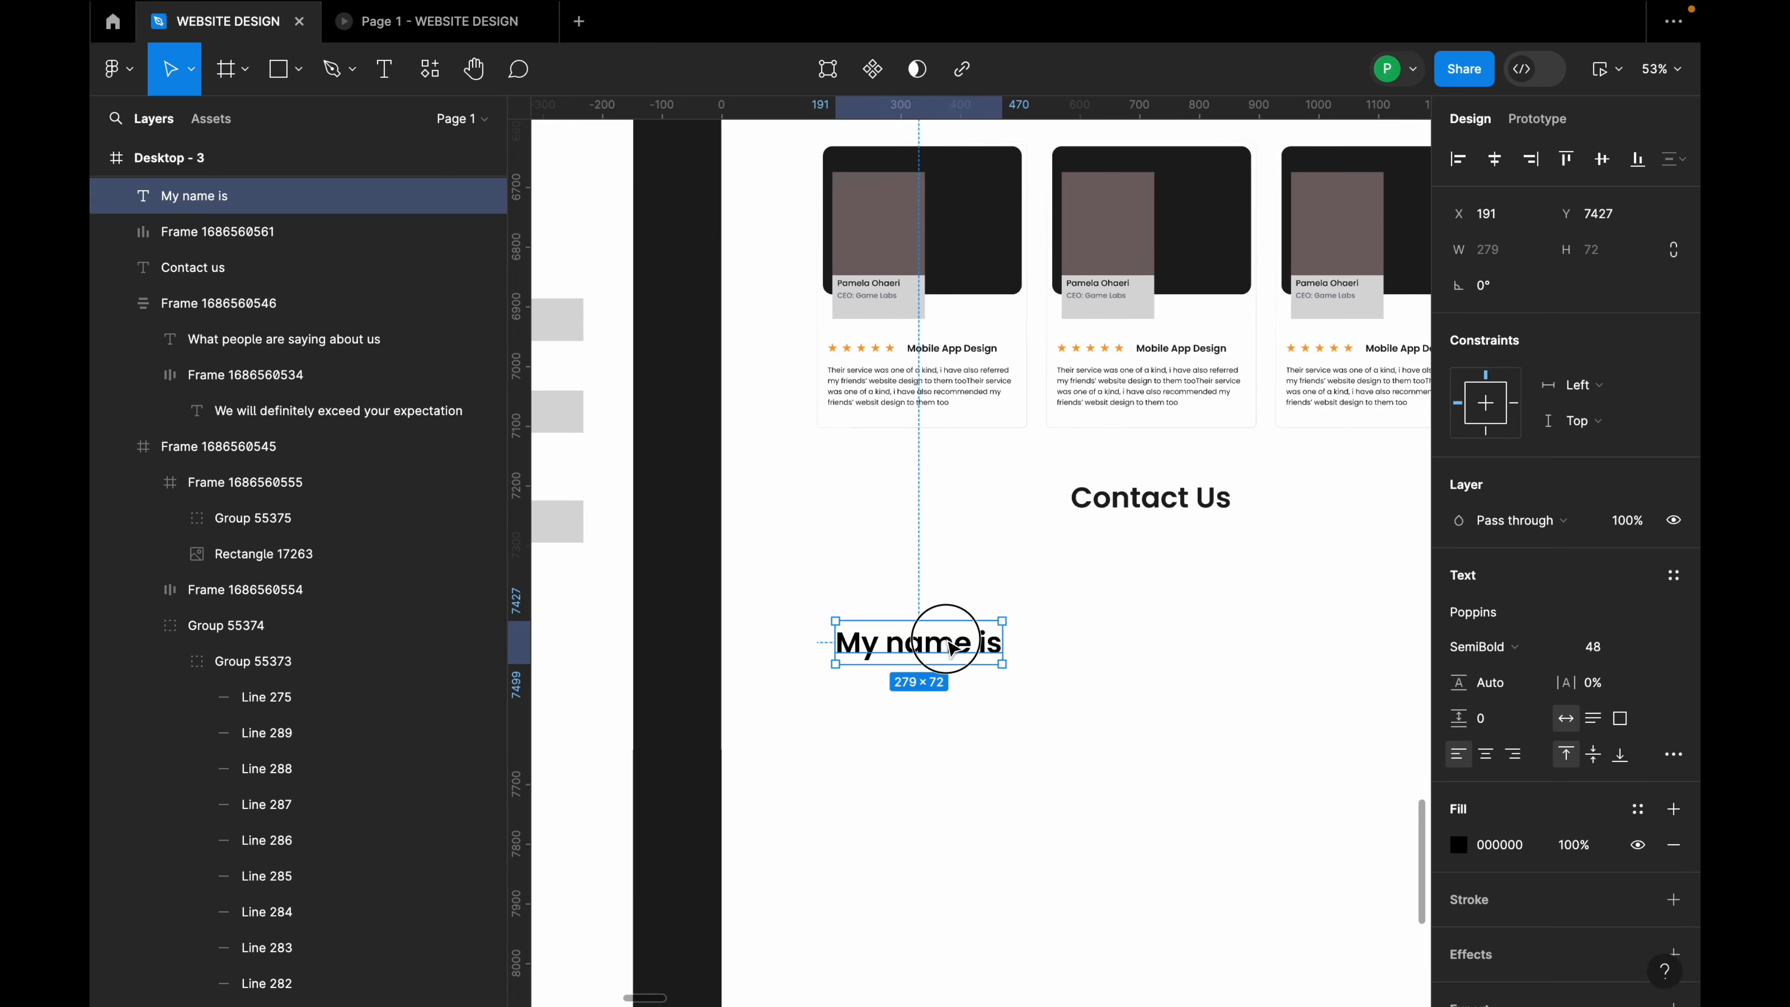
{"action": "mouse_move", "coordinate": [927, 627]}
{"action": "left_mouse_down"}
{"action": "mouse_move", "coordinate": [942, 642]}
{"action": "mouse_move", "coordinate": [945, 624]}
{"action": "left_mouse_up"}
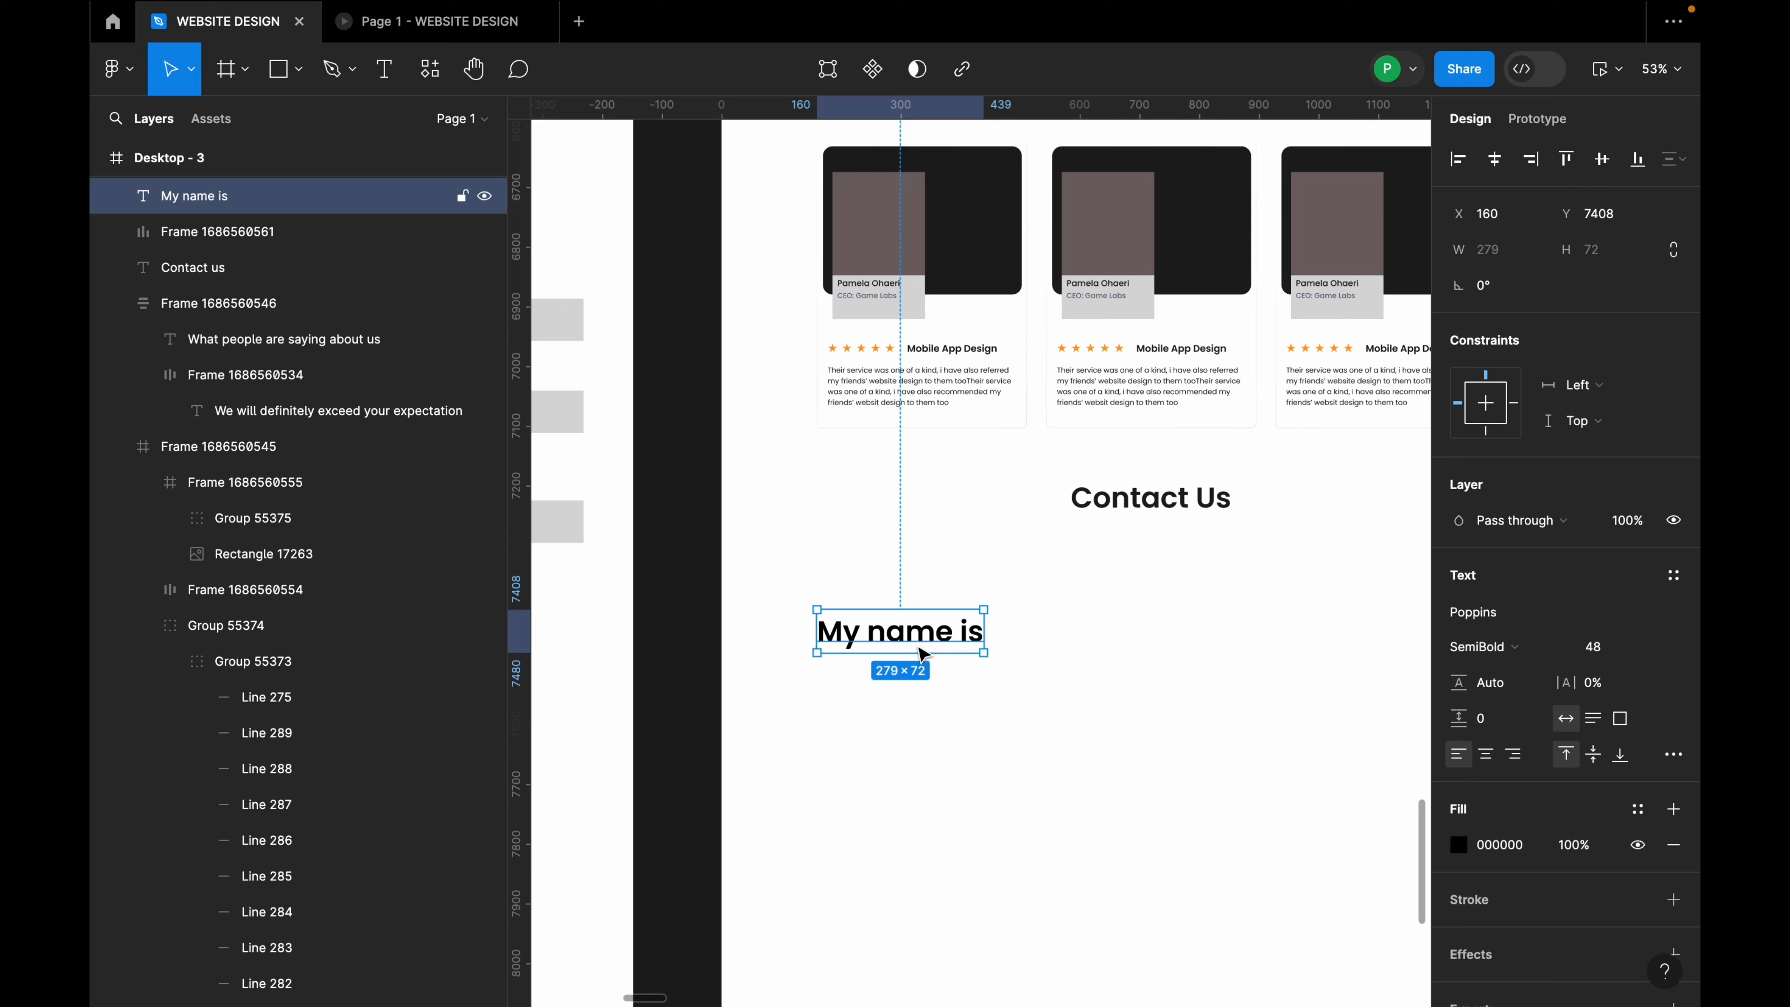
{"action": "left_click", "coordinate": [1649, 648]}
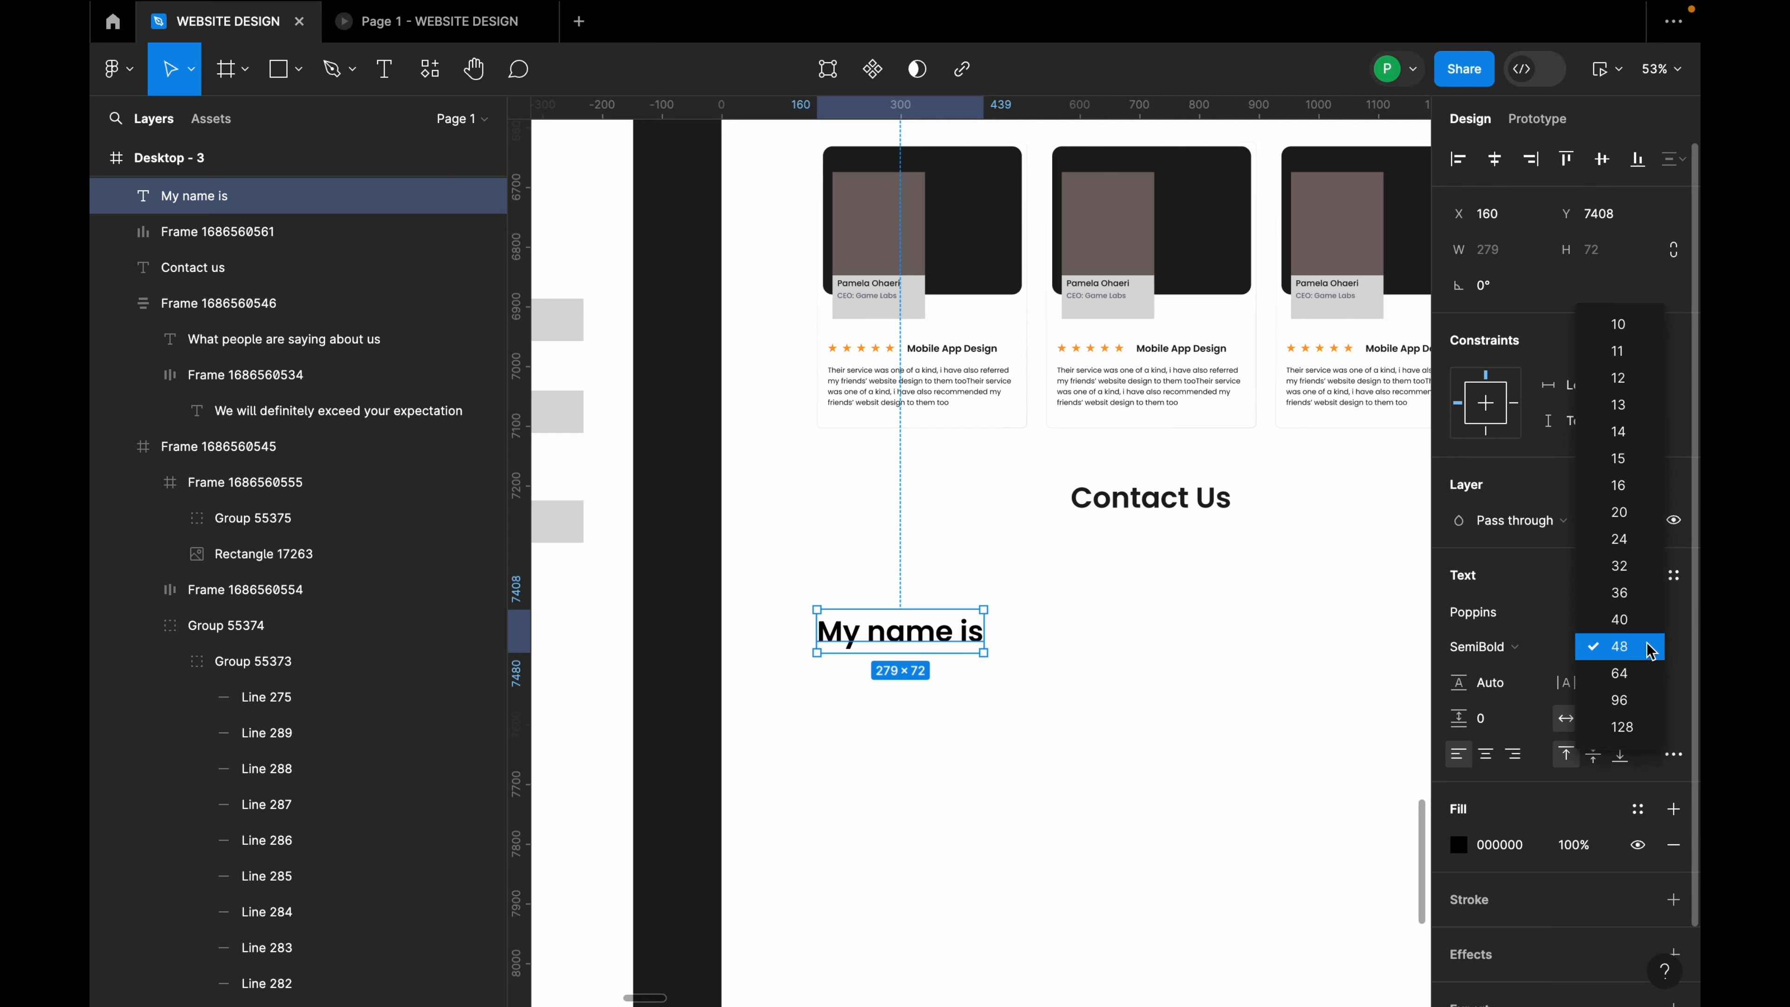
{"action": "left_click", "coordinate": [1633, 572]}
{"action": "left_click", "coordinate": [1487, 647]}
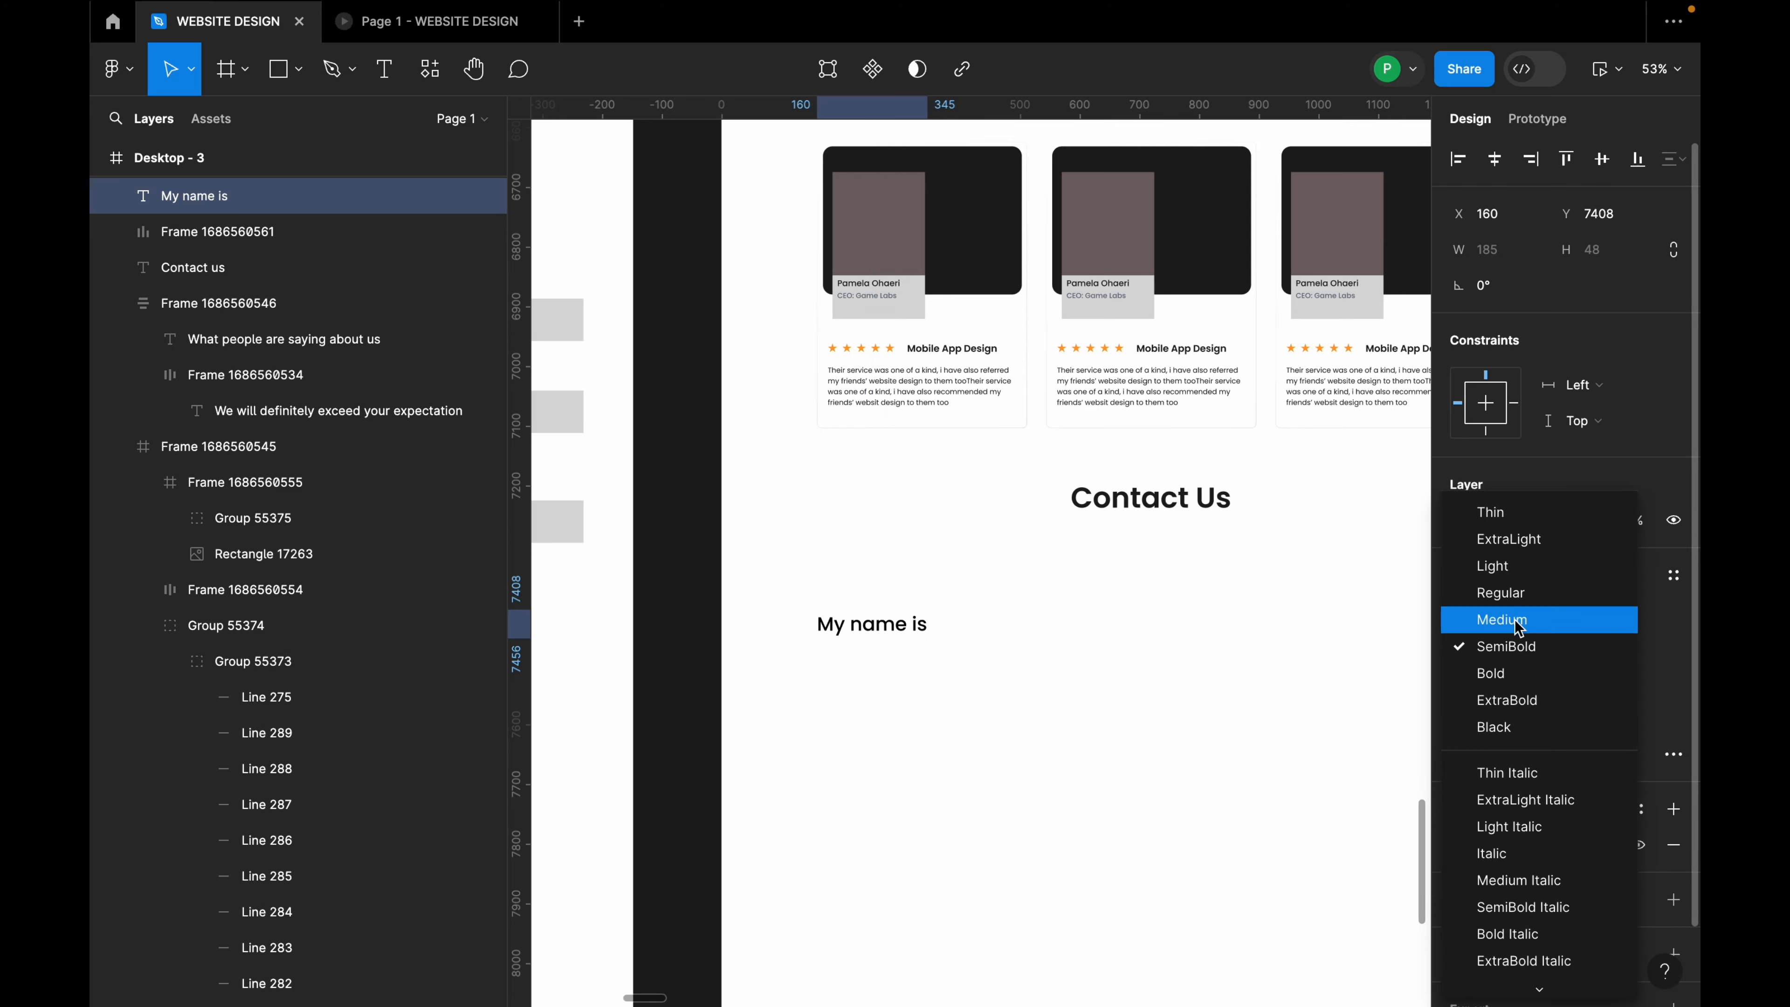
{"action": "left_click", "coordinate": [1517, 621]}
{"action": "scroll", "coordinate": [987, 699], "scroll_direction": "up", "scroll_amount": 2}
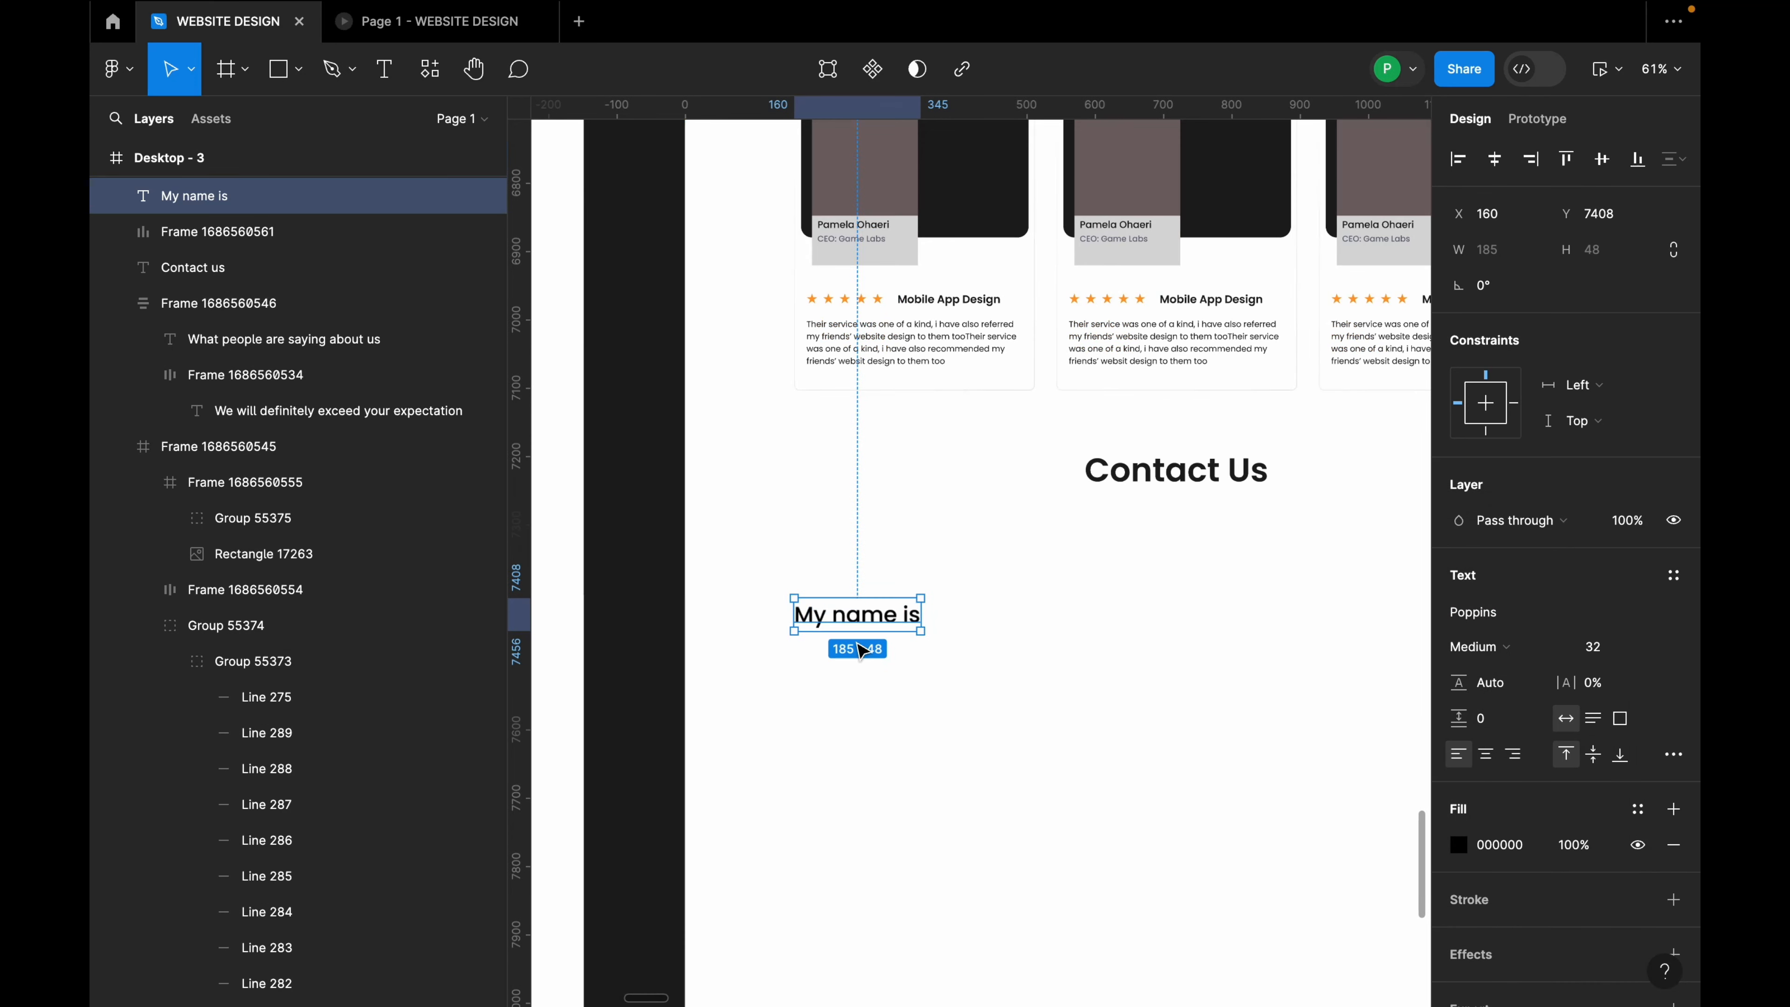
Step: Duplicate the label below at size 24 and retype it as 'Enter your name'
{"action": "left_click_drag", "start_coordinate": [867, 619], "coordinate": [867, 666]}
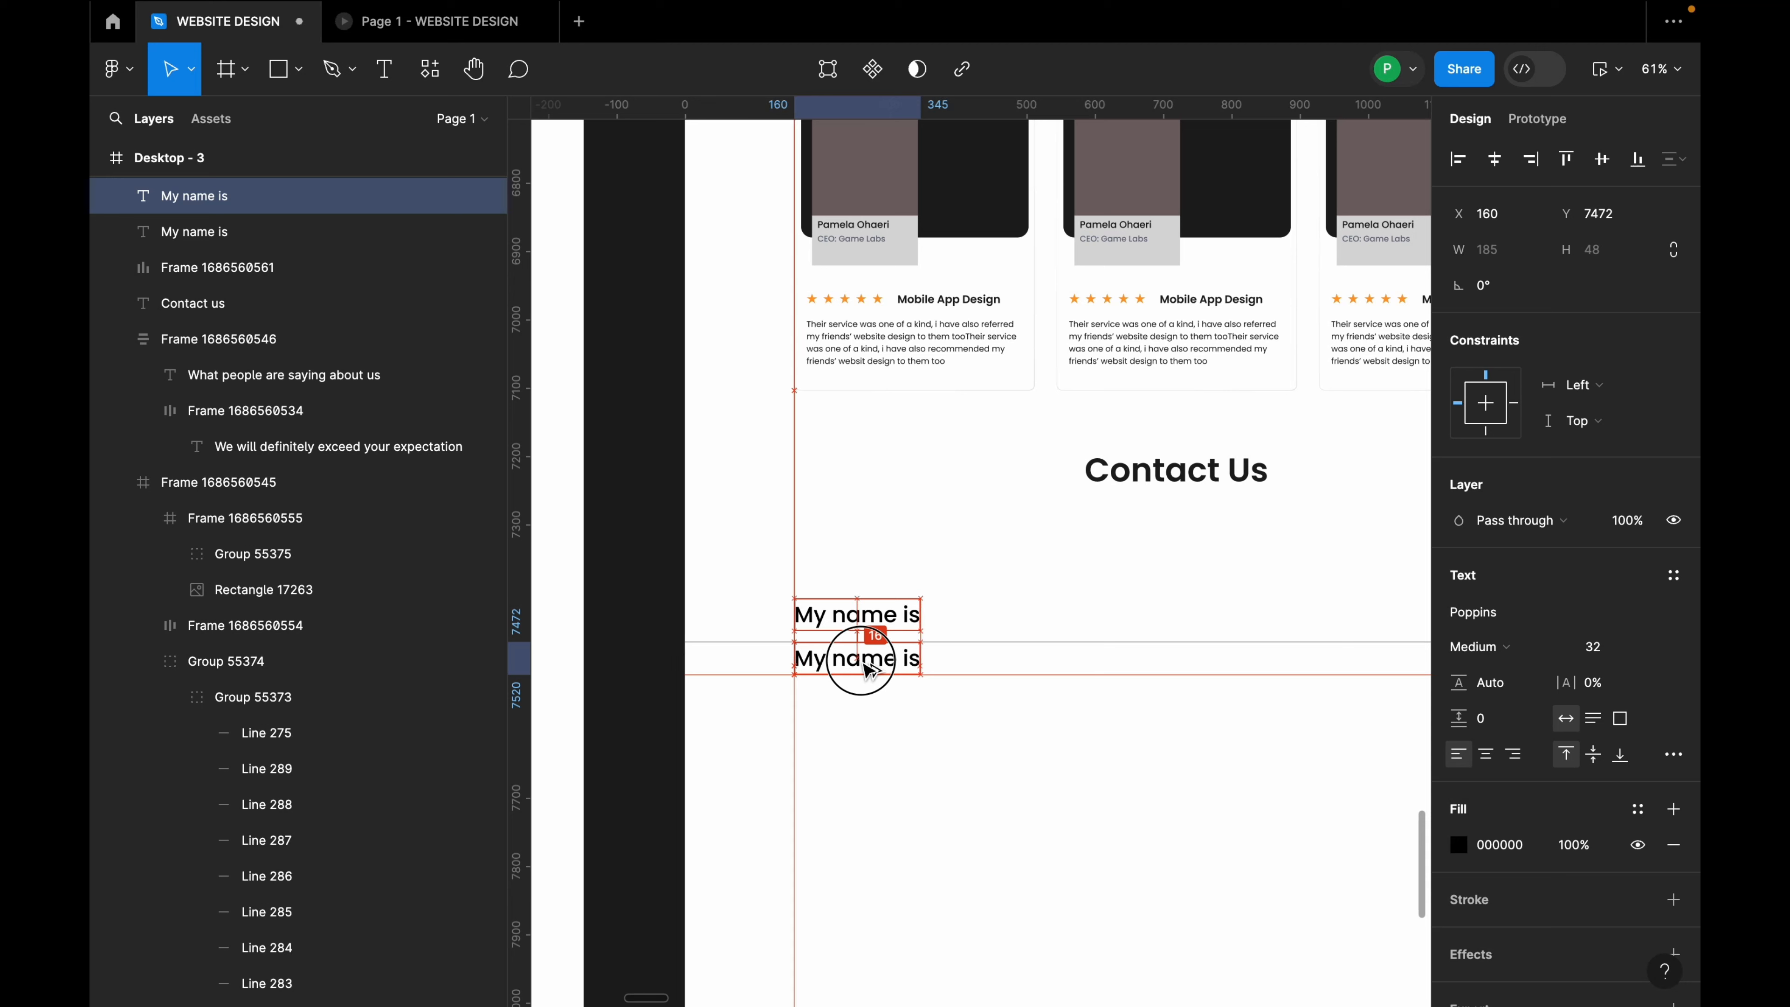
{"action": "left_click", "coordinate": [1652, 647]}
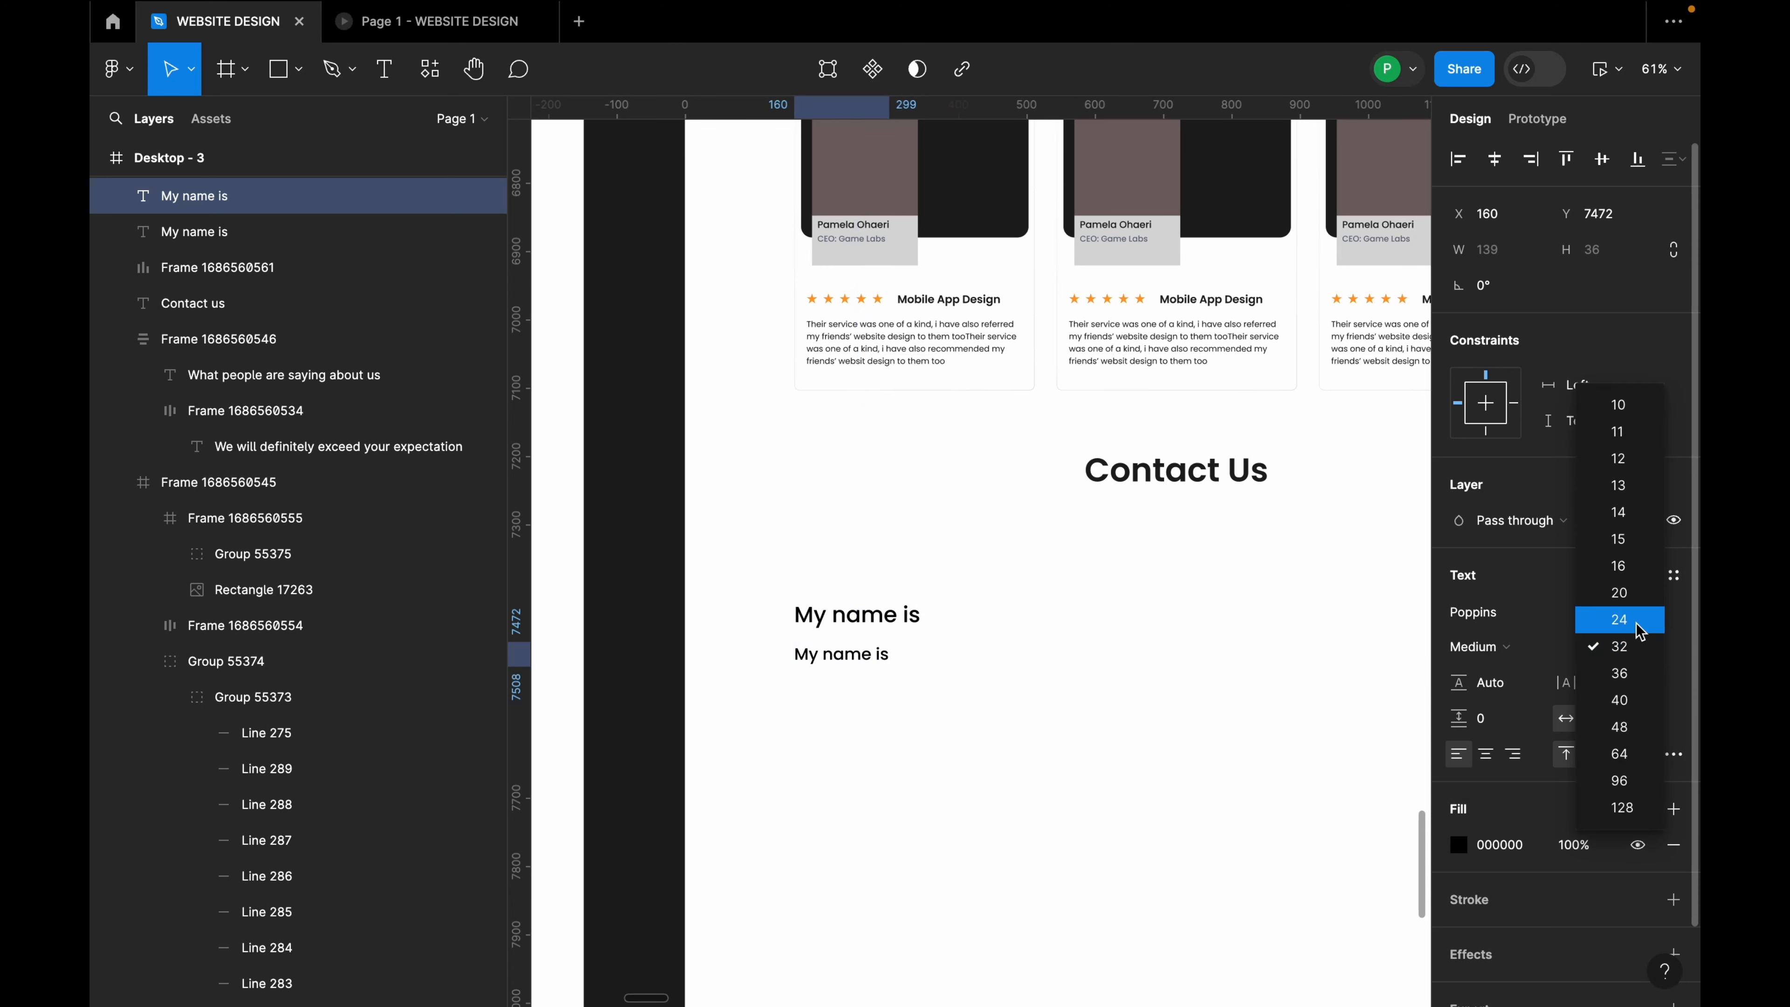
{"action": "left_click", "coordinate": [1618, 615]}
{"action": "left_click", "coordinate": [868, 664]}
{"action": "double_click", "coordinate": [868, 664]}
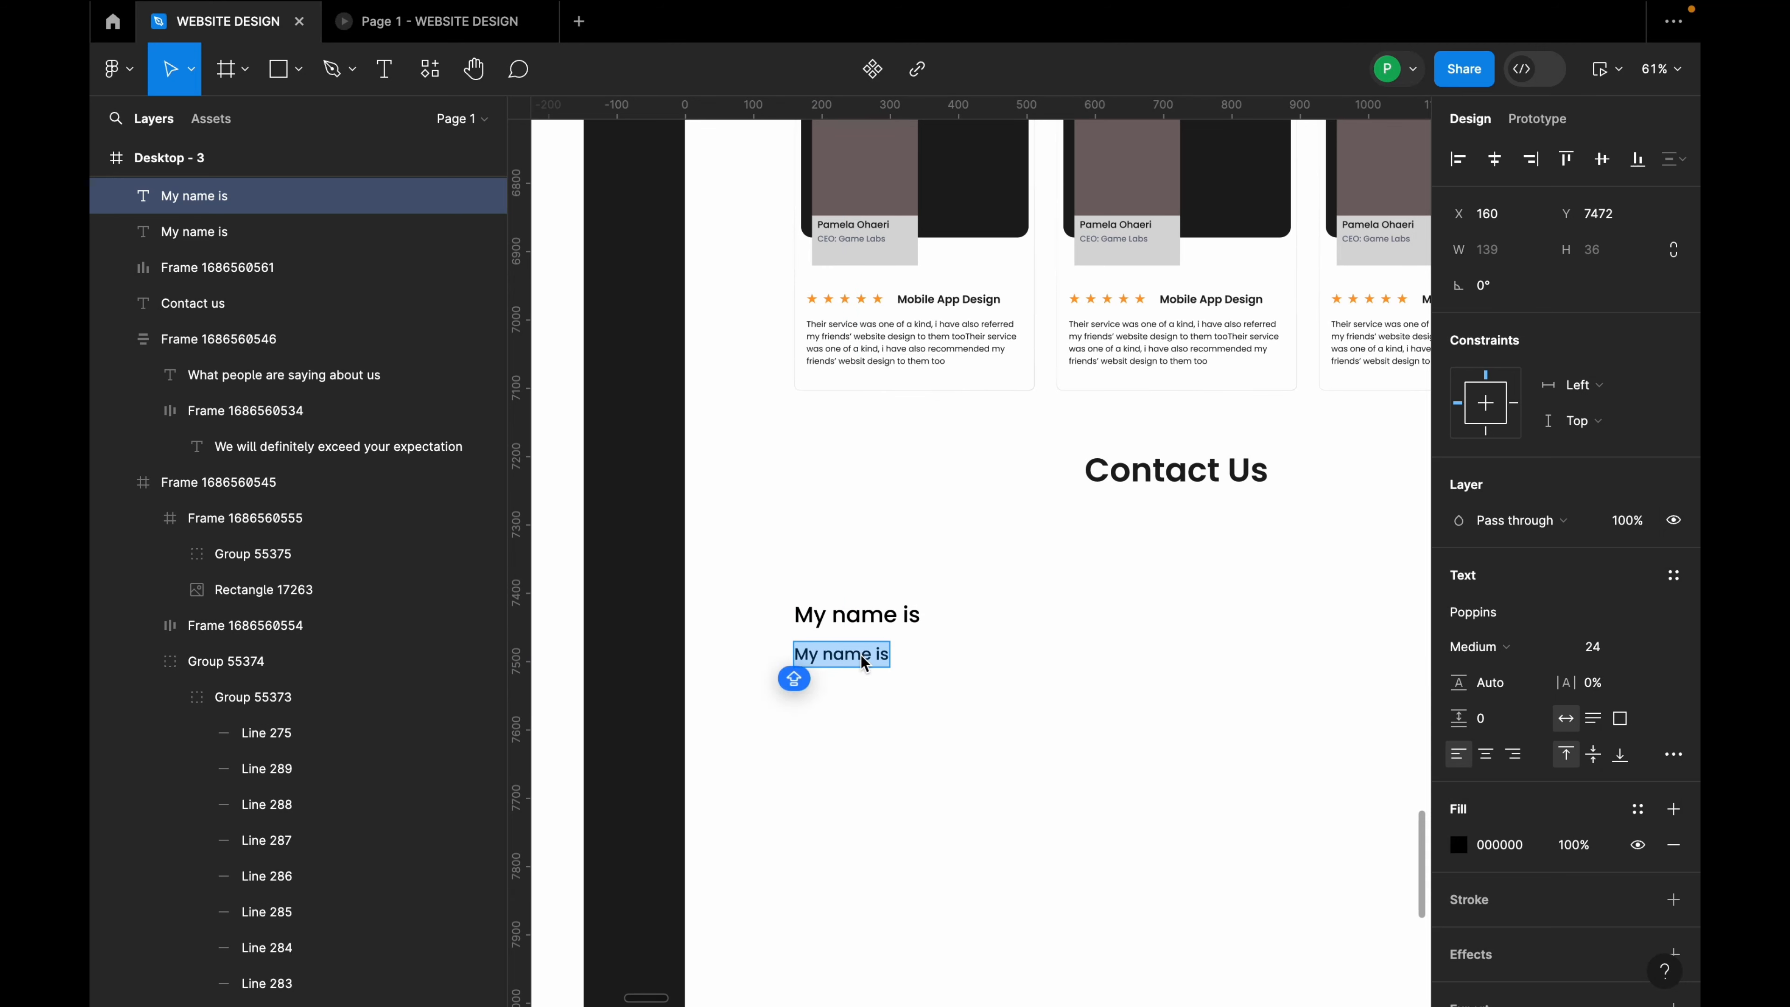
{"action": "type", "text": "Enter your"}
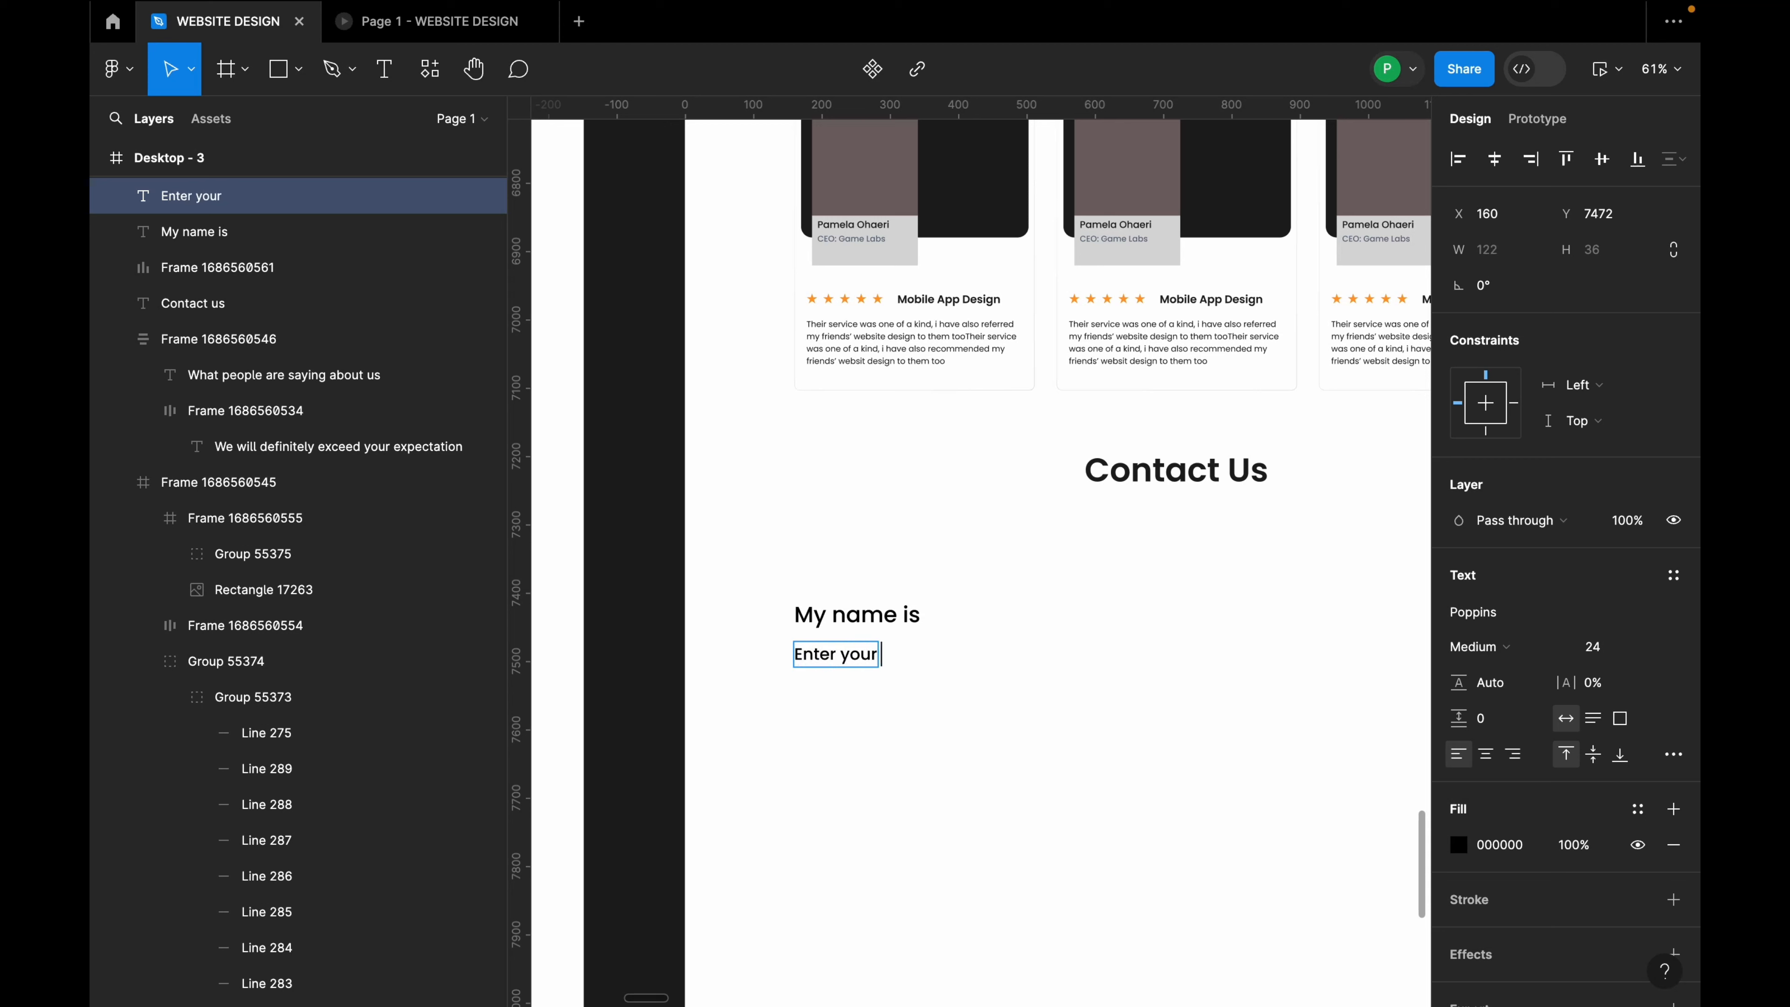
{"action": "key", "text": "Escape"}
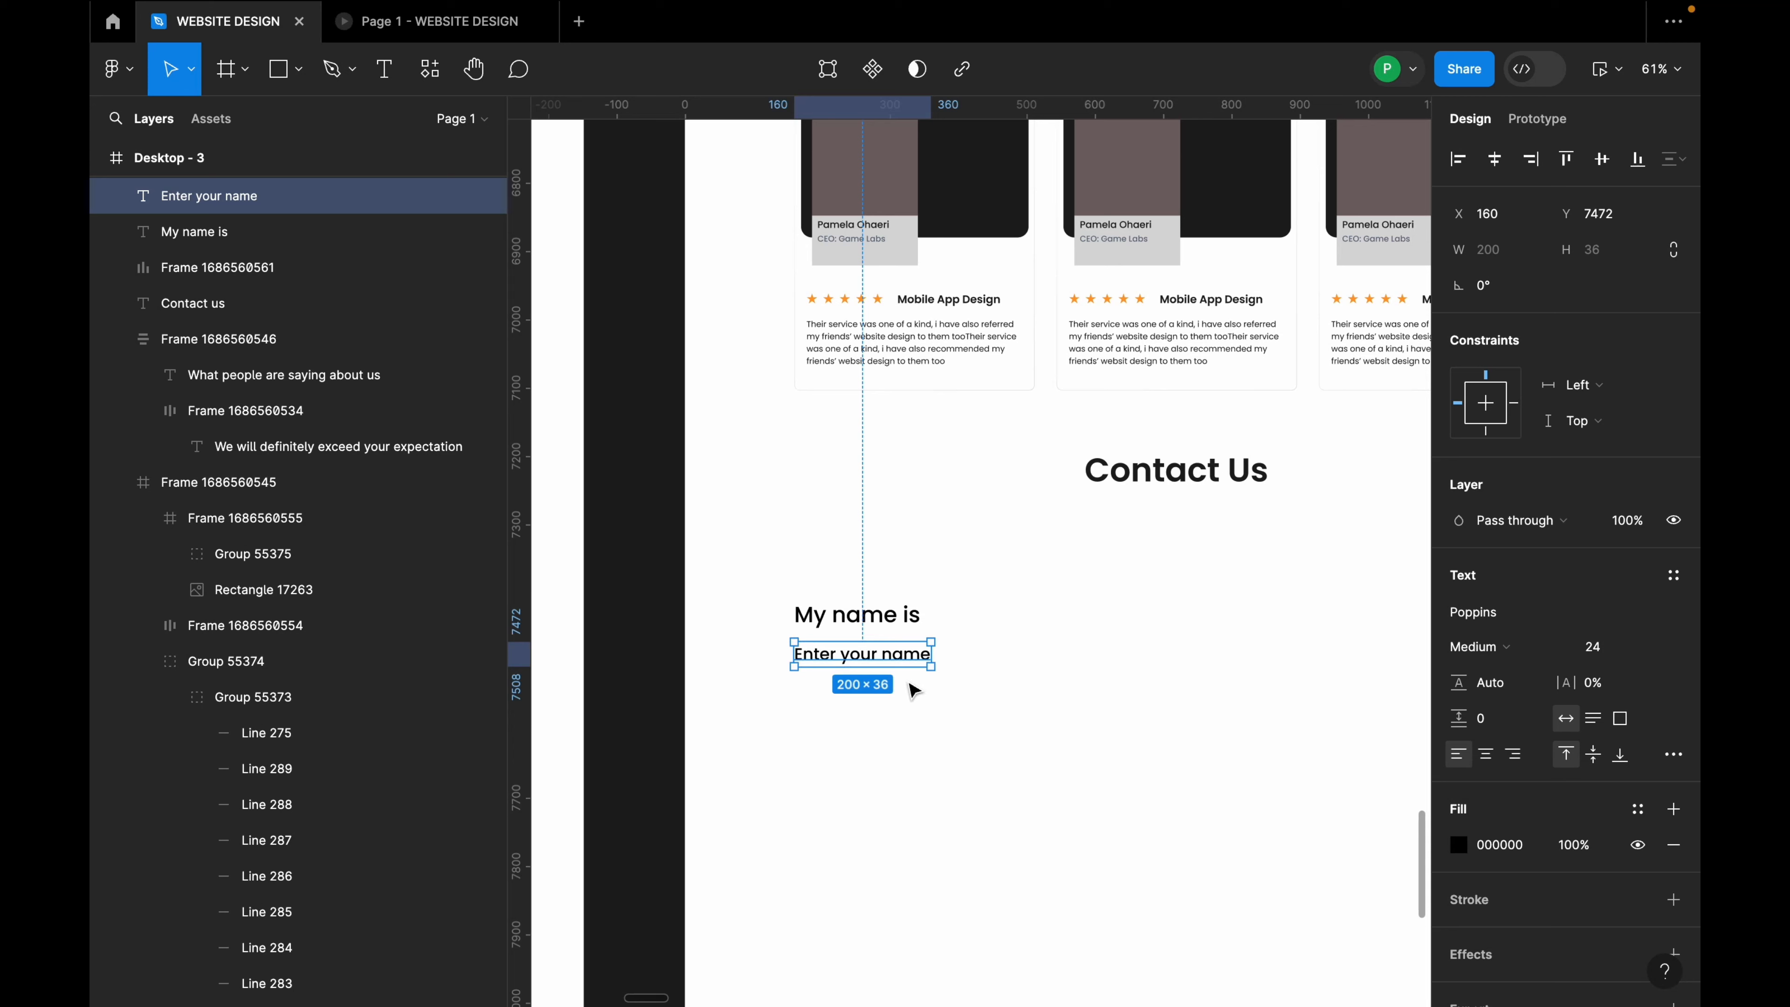
Step: Colour the placeholder text grey 666E80 using the eyedropper
{"action": "left_click", "coordinate": [1458, 845]}
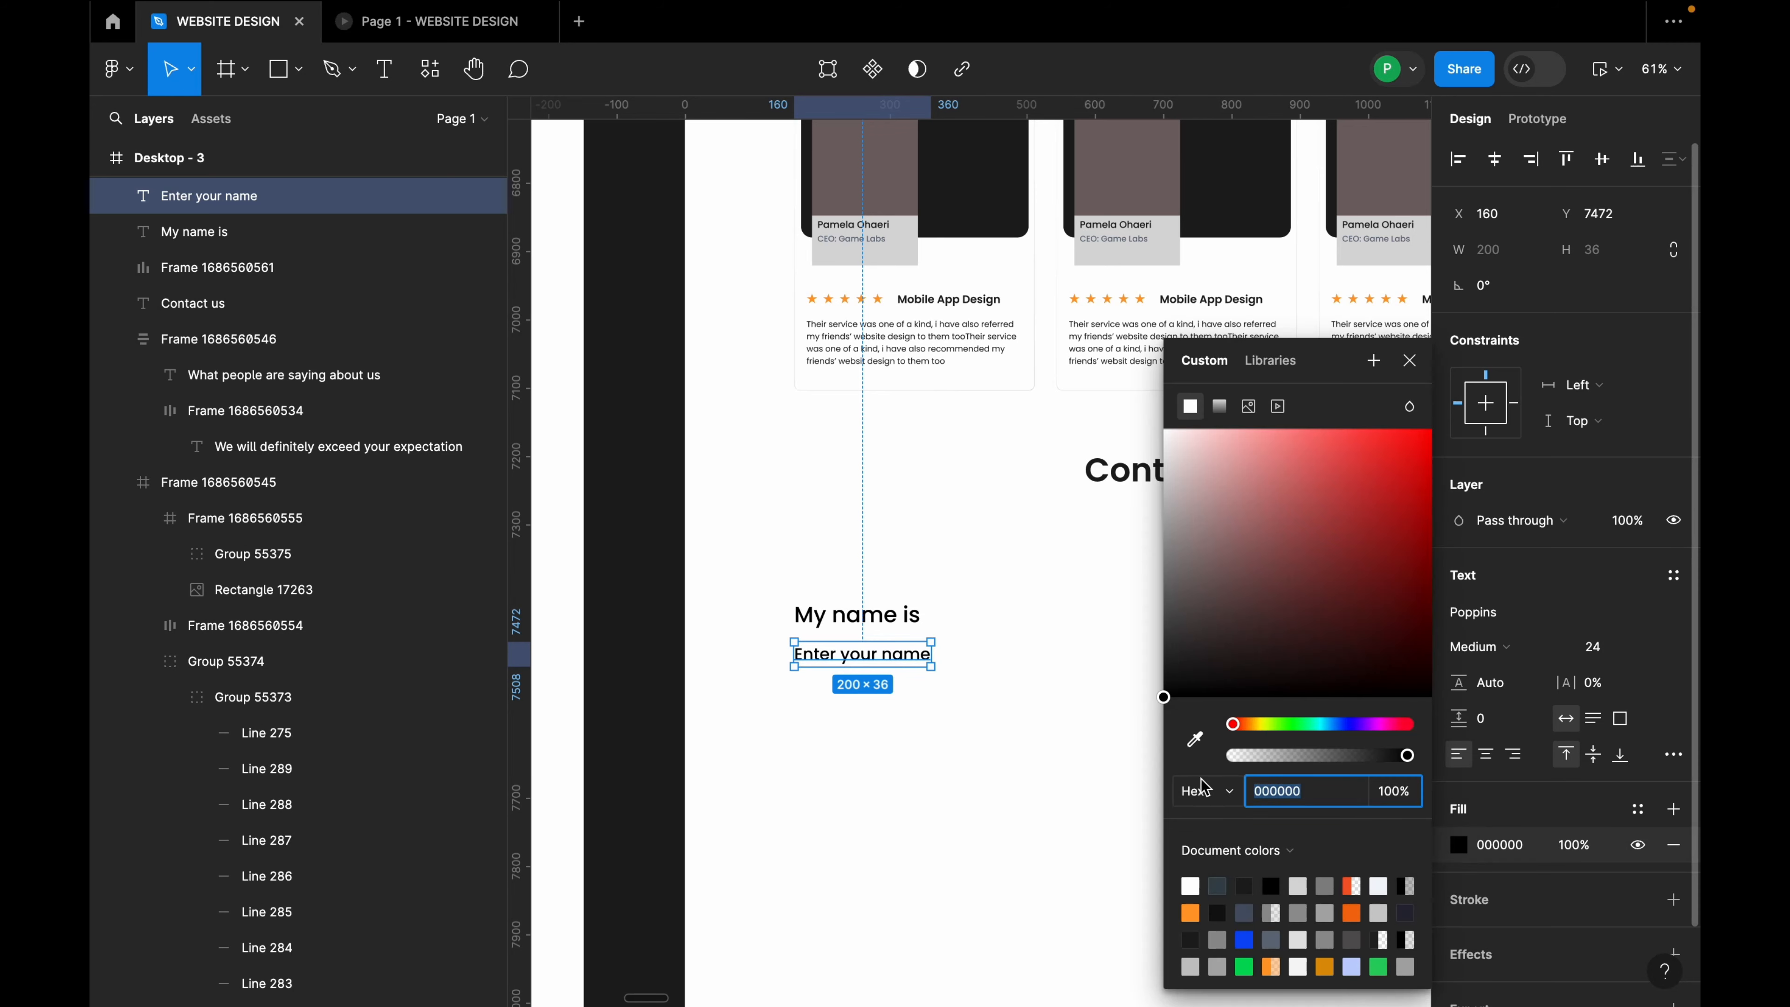
{"action": "left_click", "coordinate": [1194, 739]}
{"action": "scroll", "coordinate": [939, 365], "scroll_direction": "down", "scroll_amount": 3}
{"action": "scroll", "coordinate": [940, 365], "scroll_direction": "up", "scroll_amount": 15}
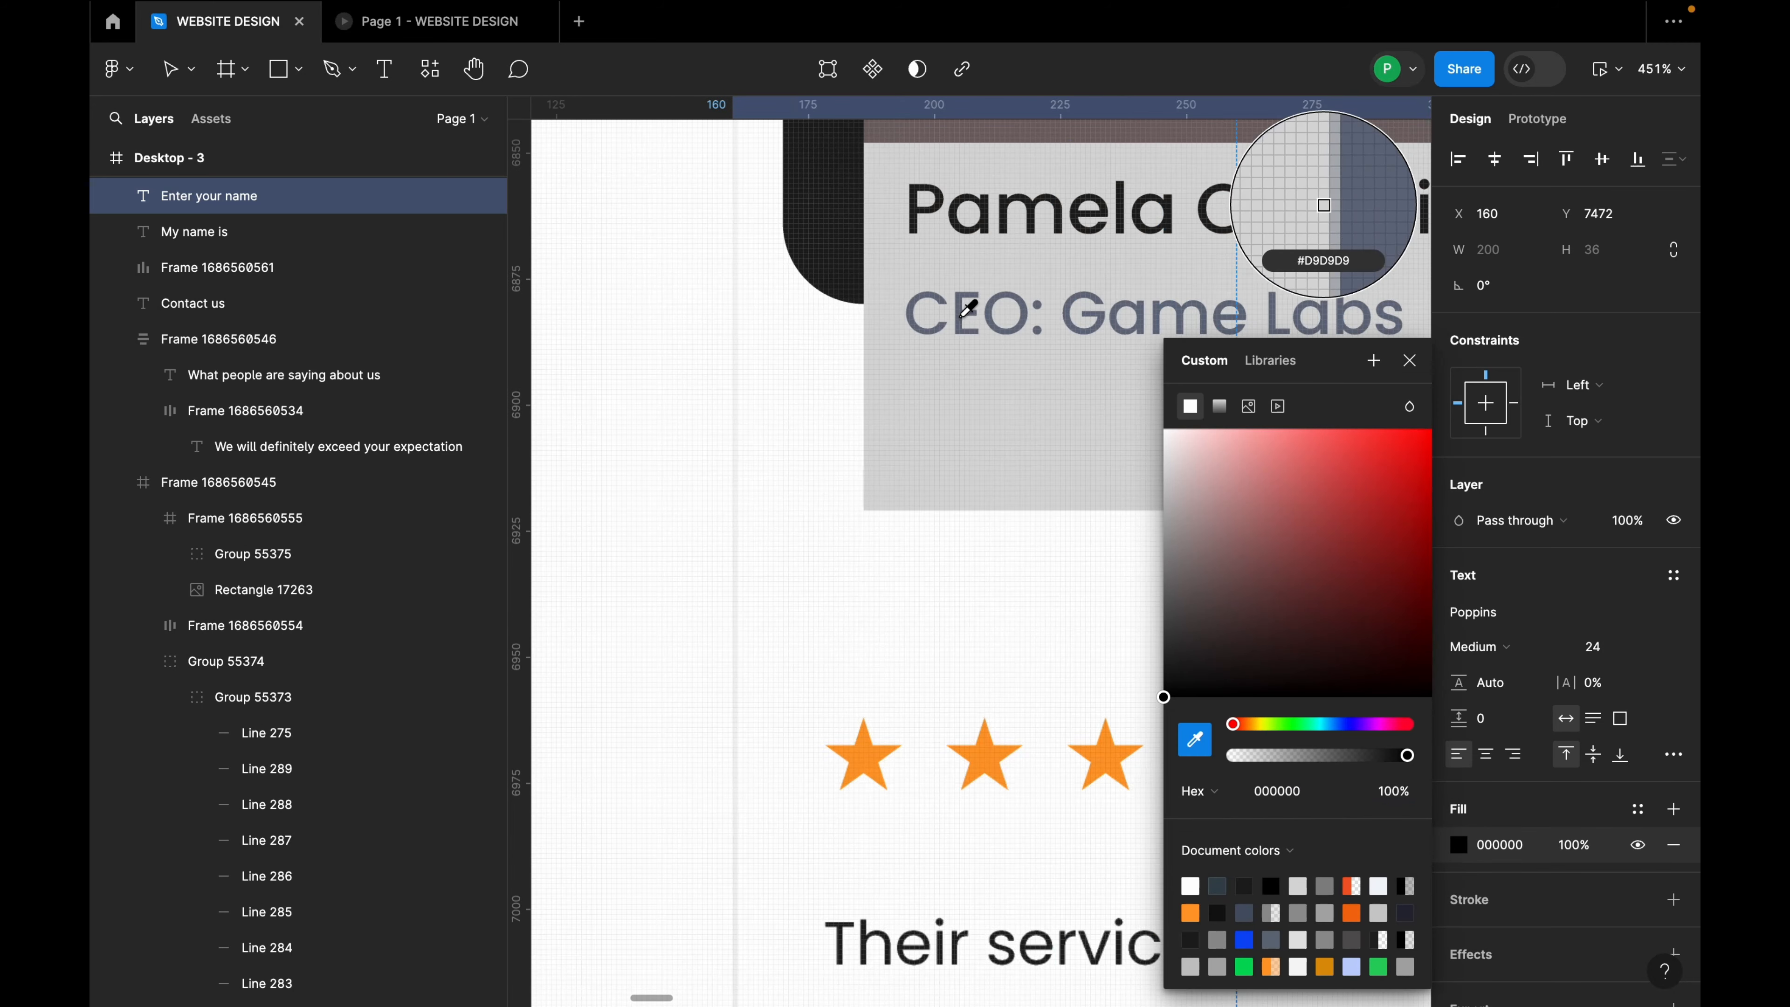
{"action": "left_click", "coordinate": [1009, 301]}
{"action": "scroll", "coordinate": [1009, 302], "scroll_direction": "down", "scroll_amount": 10}
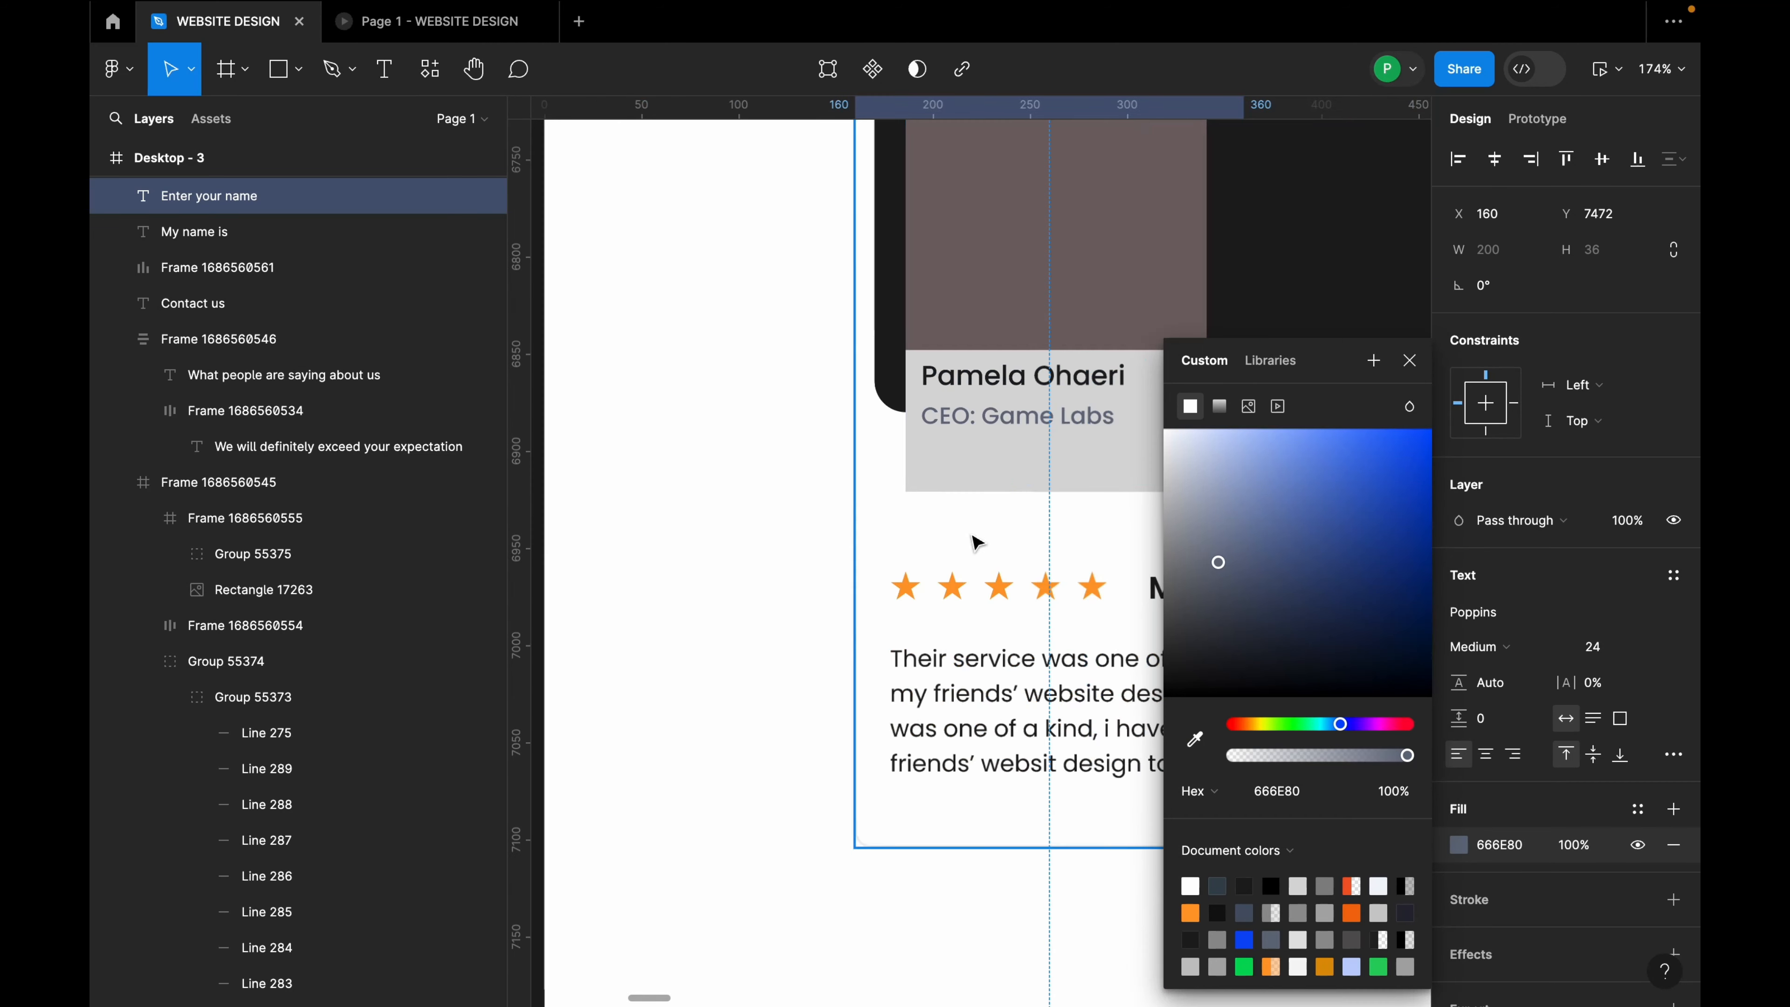
{"action": "key", "text": "Escape"}
{"action": "scroll", "coordinate": [1019, 723], "scroll_direction": "down", "scroll_amount": 5}
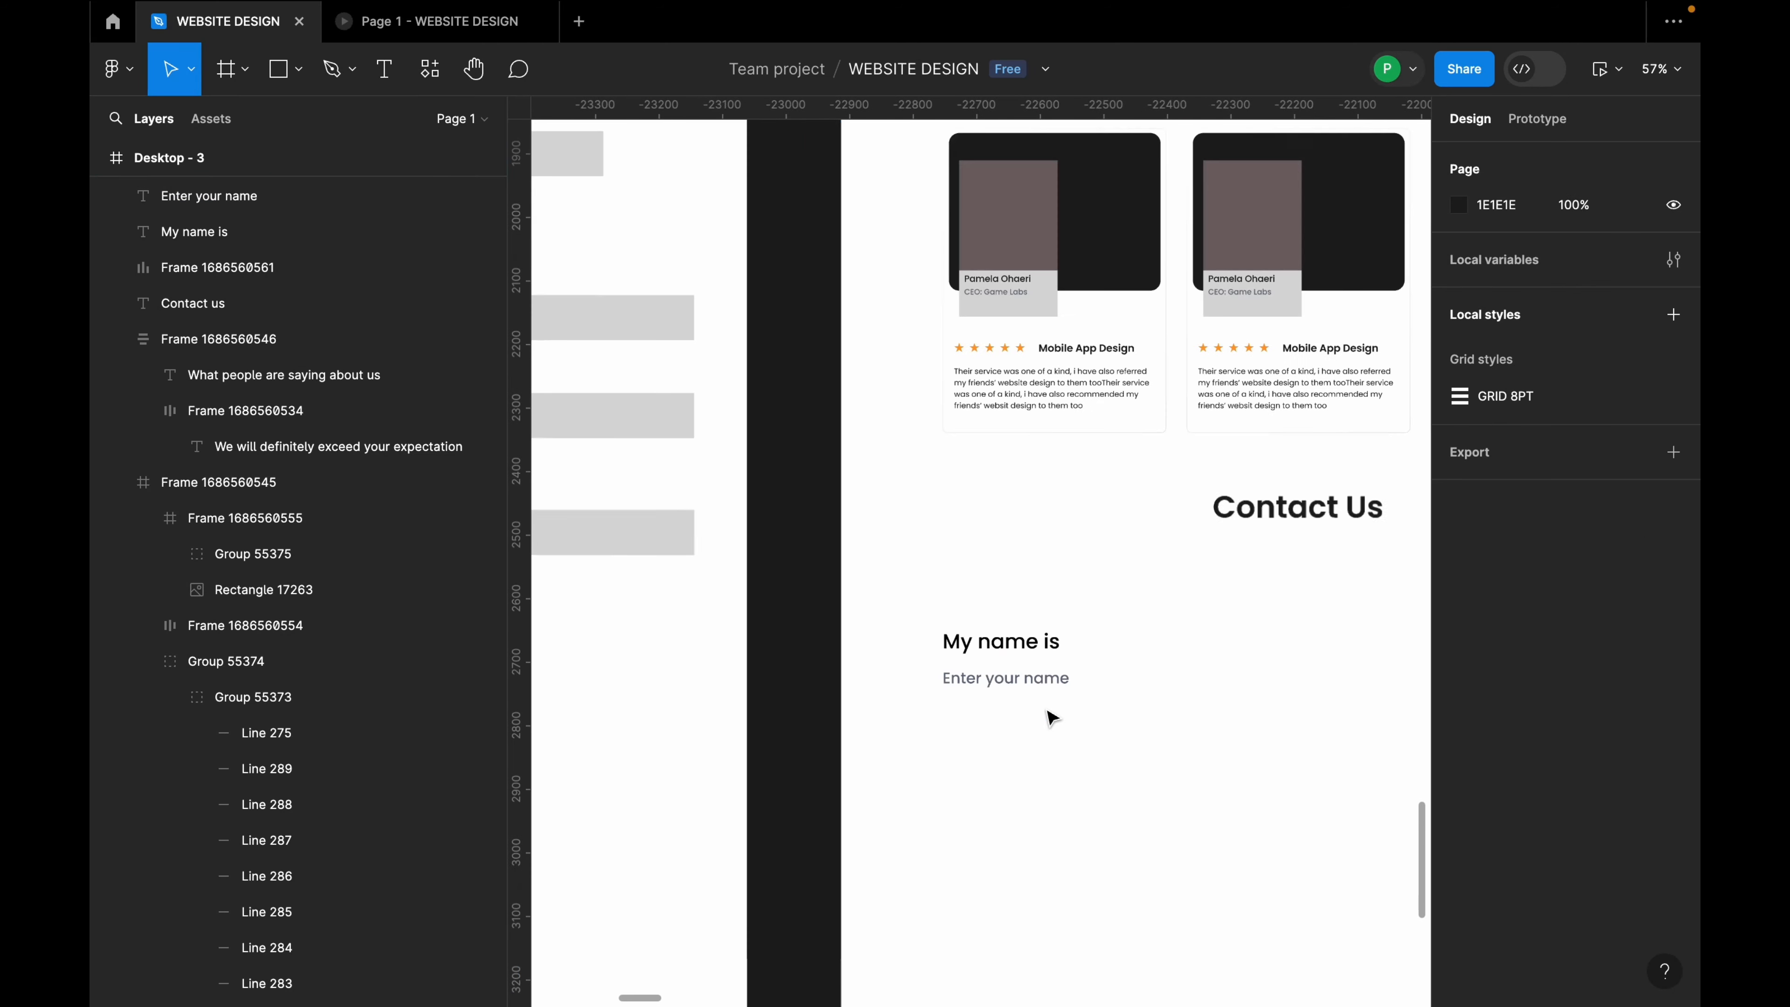
Step: Set the placeholder to Regular weight and select it together with the My name is label
{"action": "left_click", "coordinate": [1479, 647]}
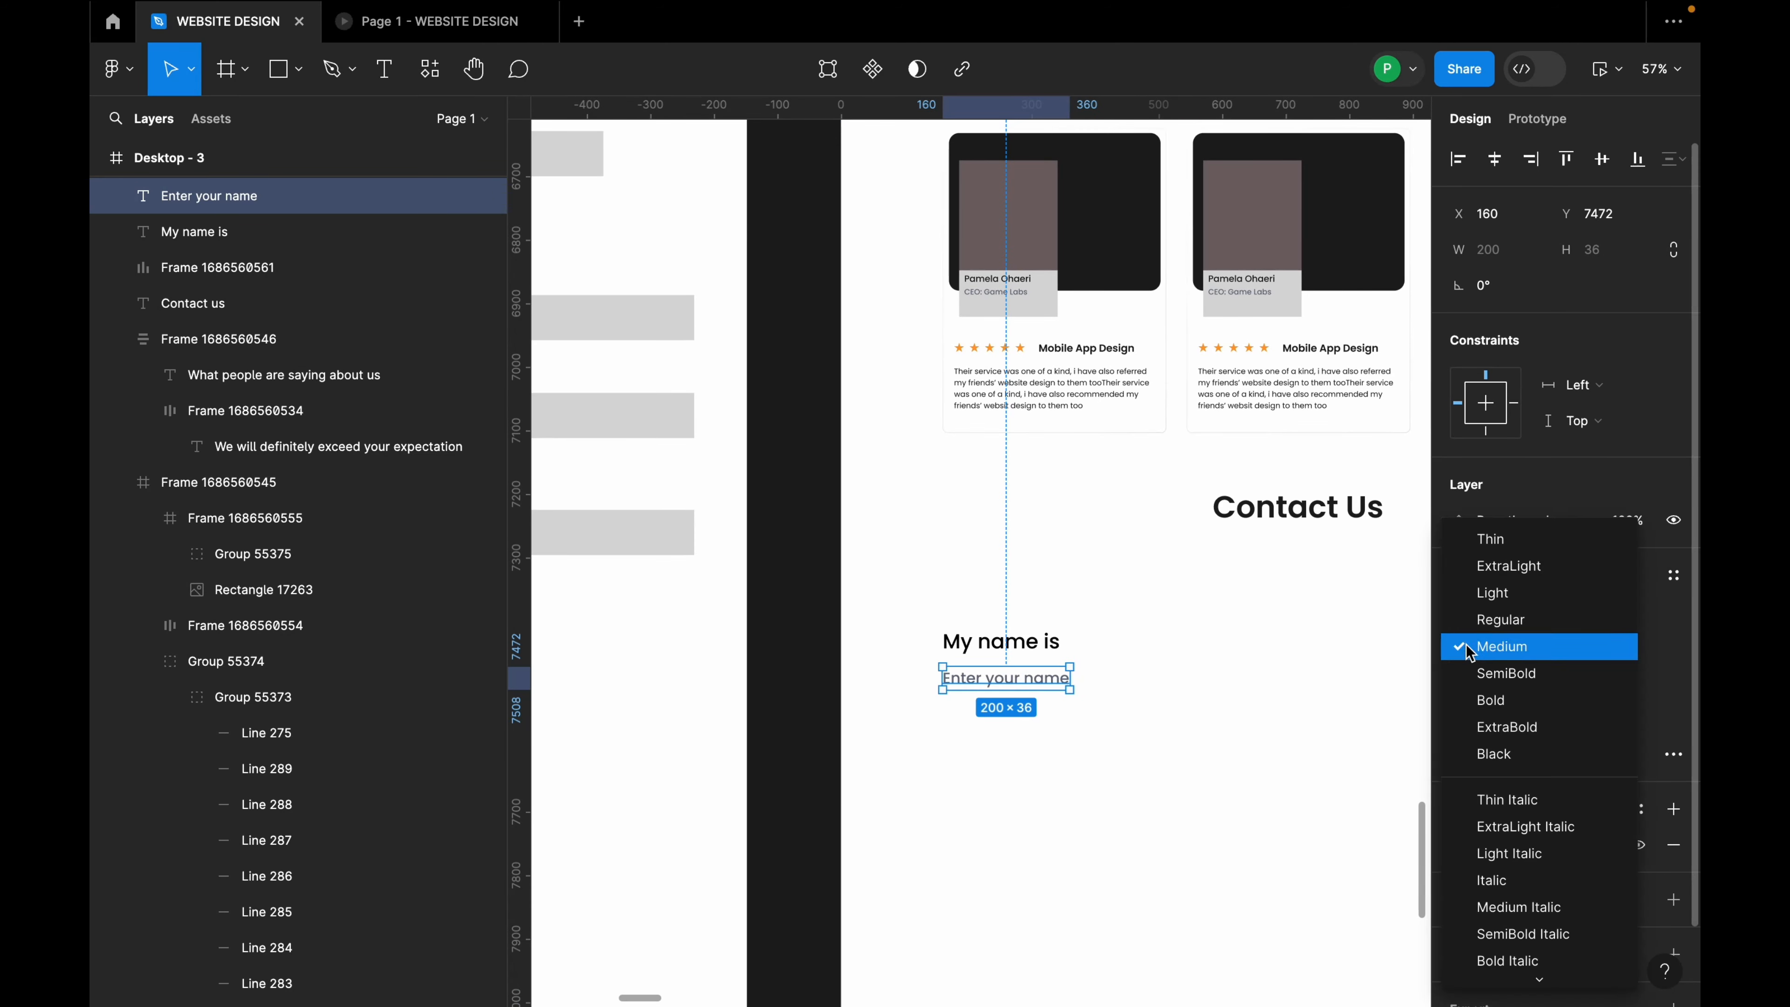
{"action": "left_click", "coordinate": [1480, 618]}
{"action": "scroll", "coordinate": [880, 694], "scroll_direction": "down", "scroll_amount": 3}
{"action": "scroll", "coordinate": [1139, 716], "scroll_direction": "up", "scroll_amount": 3}
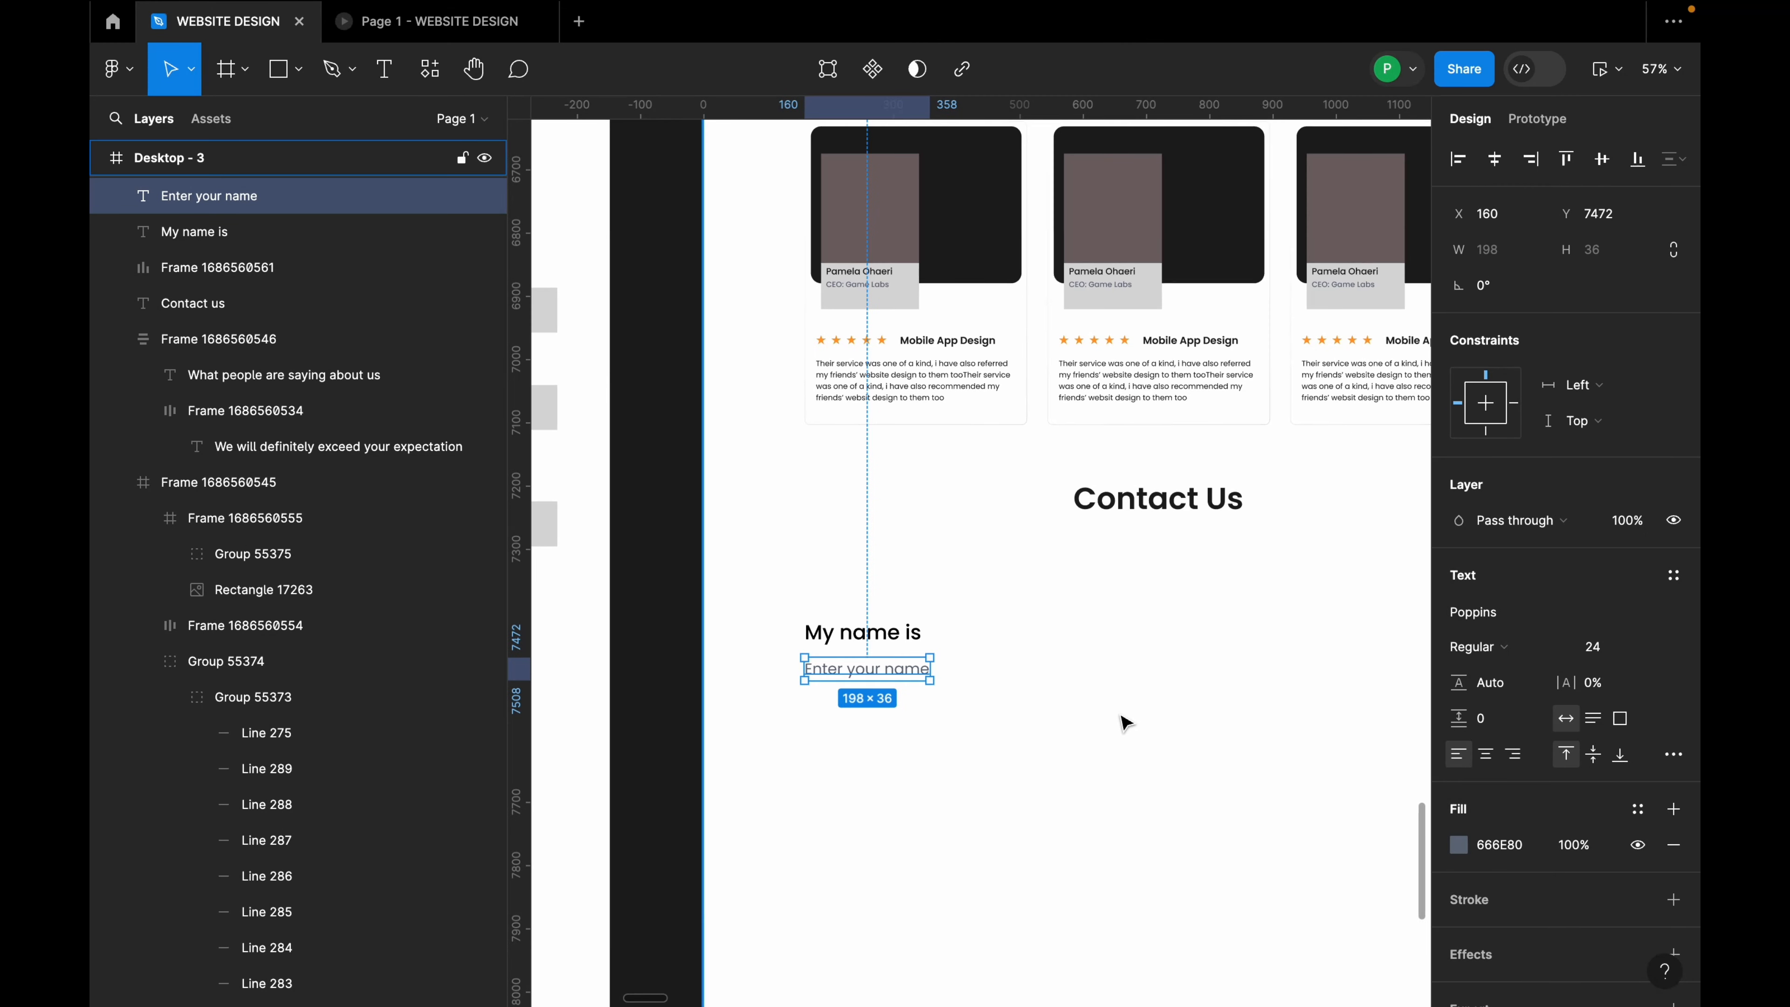
{"action": "scroll", "coordinate": [971, 723], "scroll_direction": "up", "scroll_amount": 3}
{"action": "left_click", "coordinate": [827, 608]}
{"action": "left_click", "coordinate": [837, 653]}
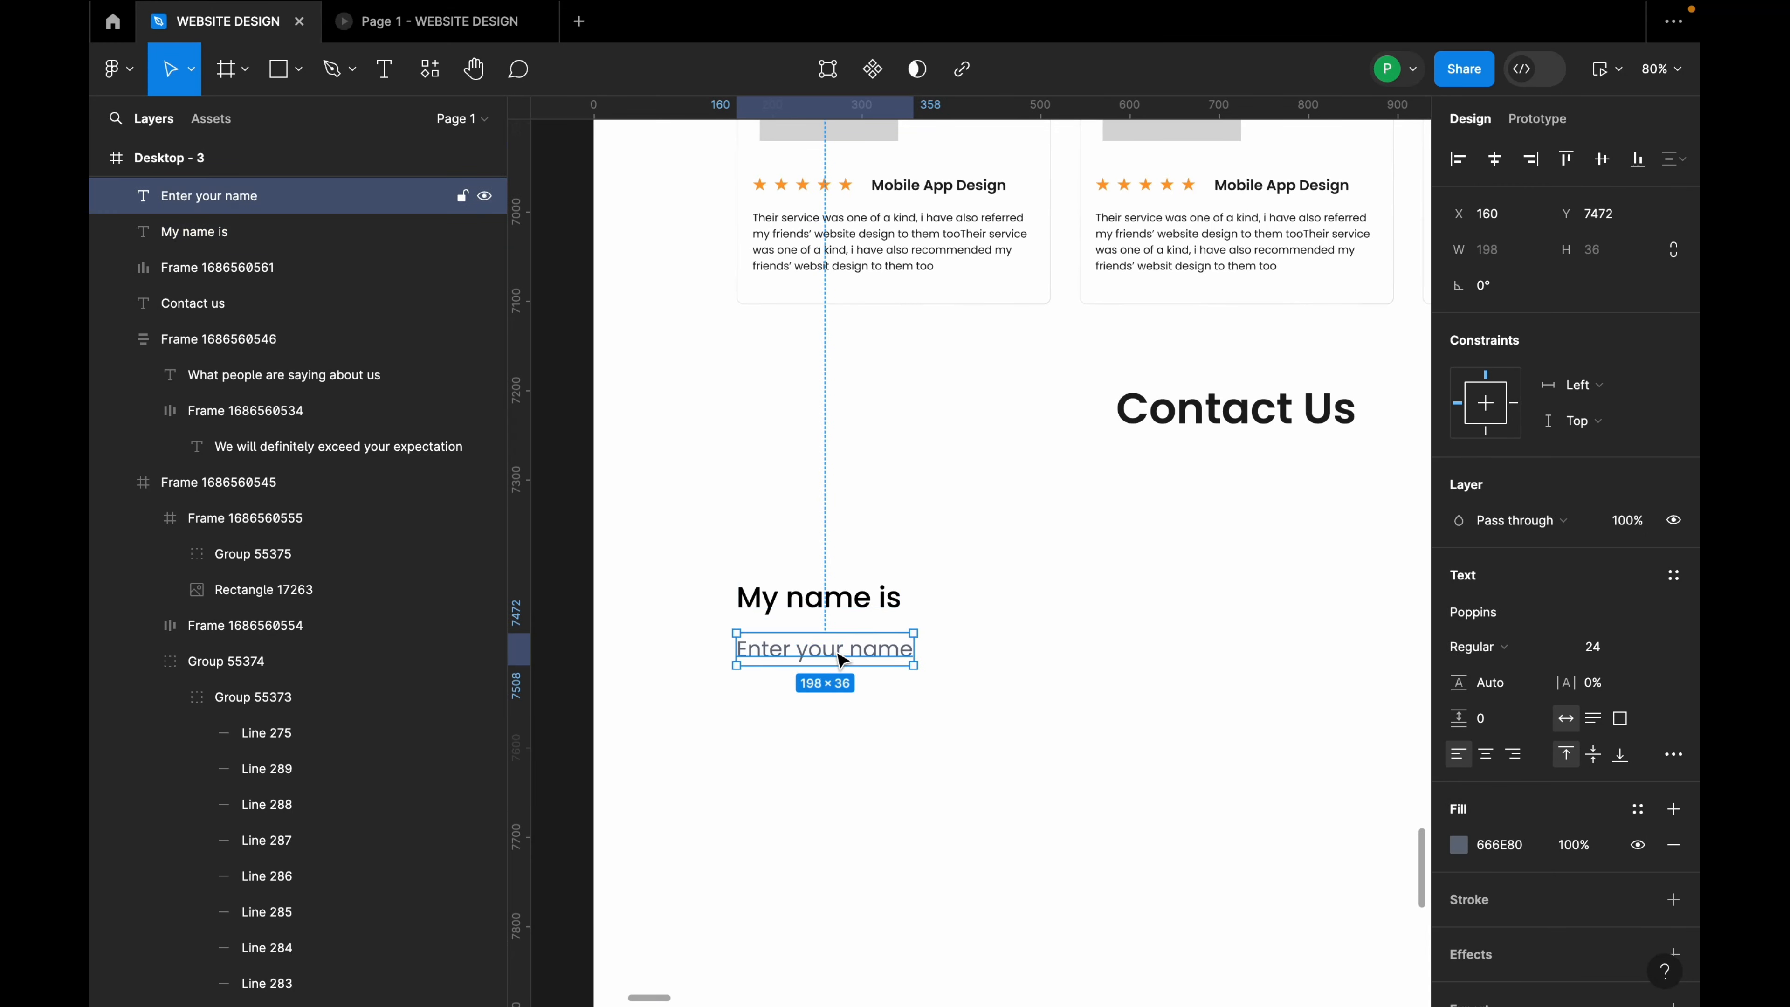
{"action": "left_click", "coordinate": [850, 612], "text": "shift"}
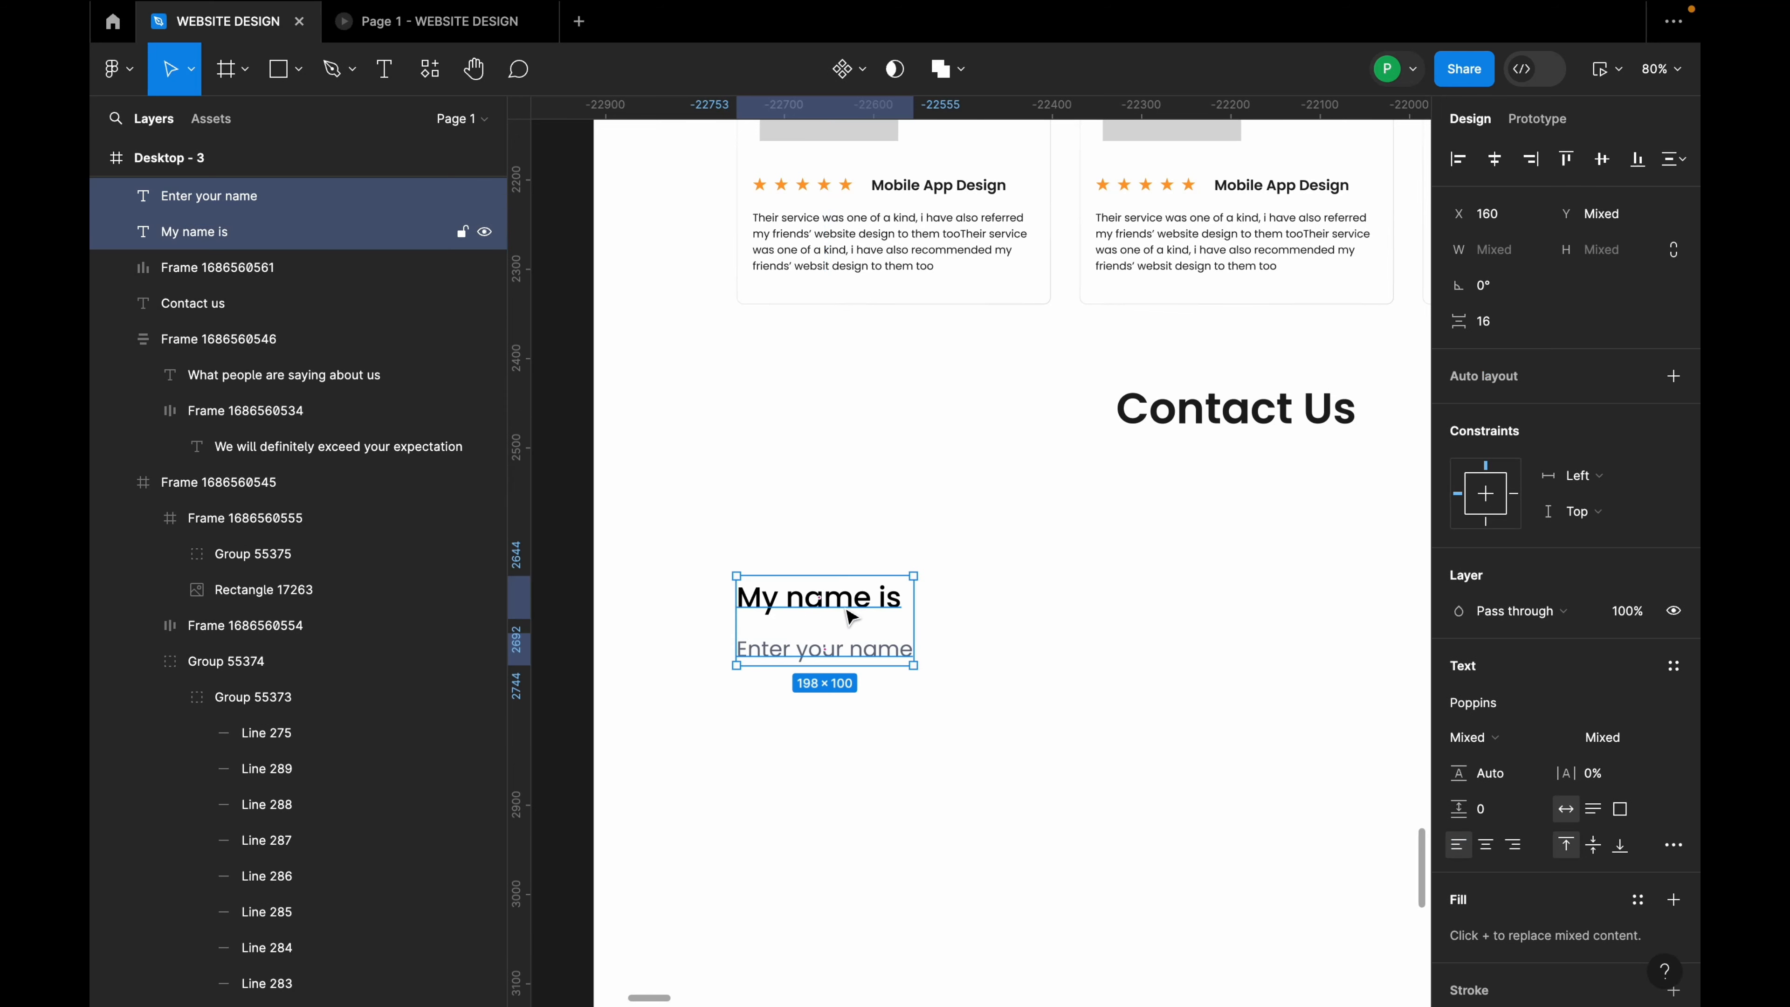
Step: Wrap the name texts in auto layout and duplicate the field below, labelled 'My phone number is'
{"action": "key", "text": "shift+a"}
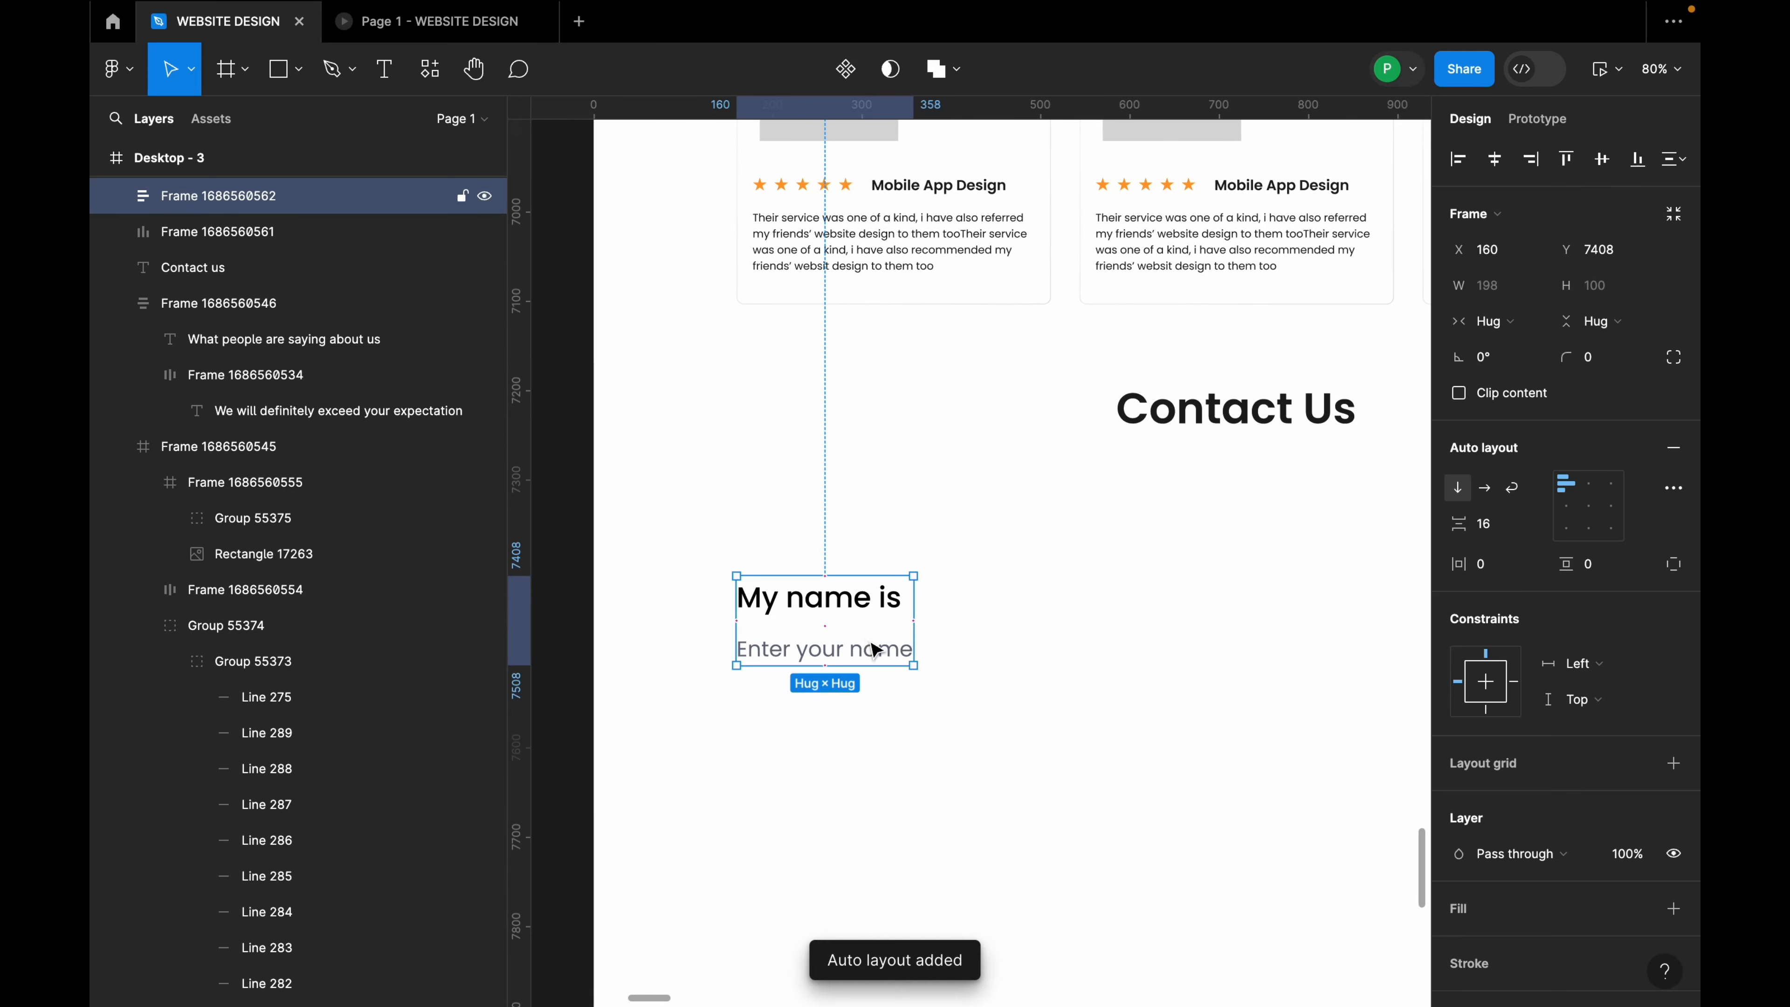
{"action": "left_click_drag", "start_coordinate": [853, 622], "coordinate": [838, 722]}
{"action": "double_click", "coordinate": [839, 723]}
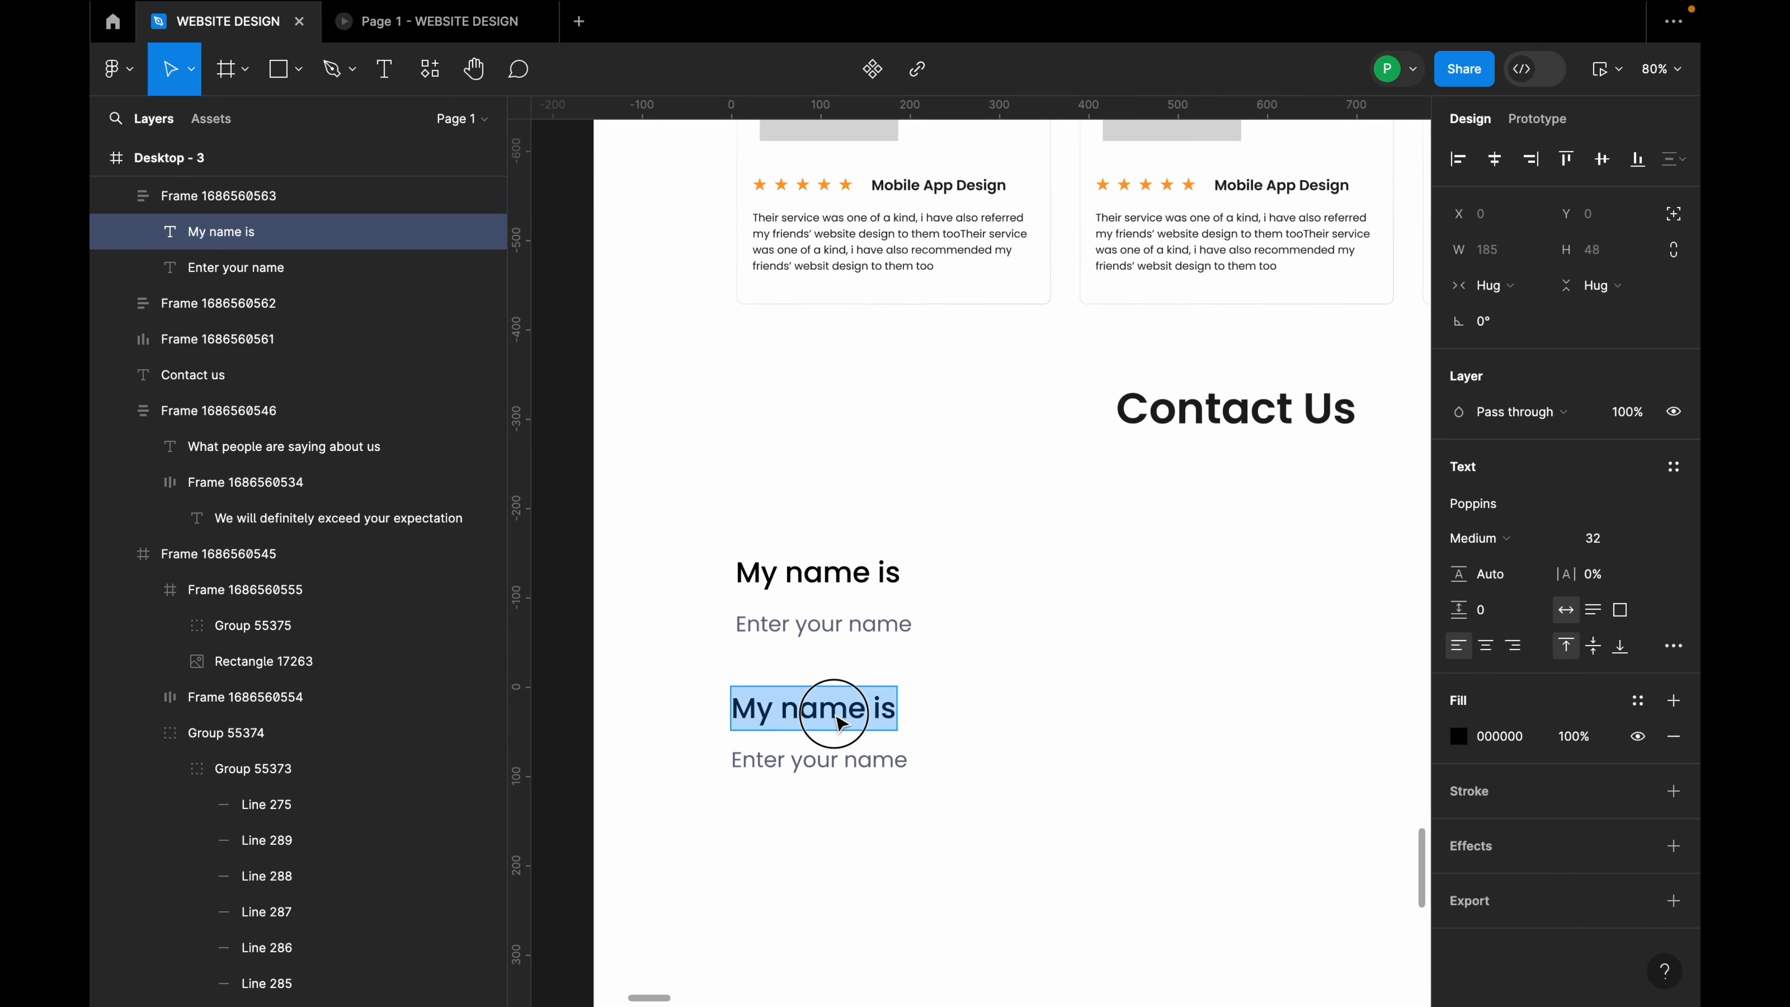
{"action": "type", "text": "My phone"}
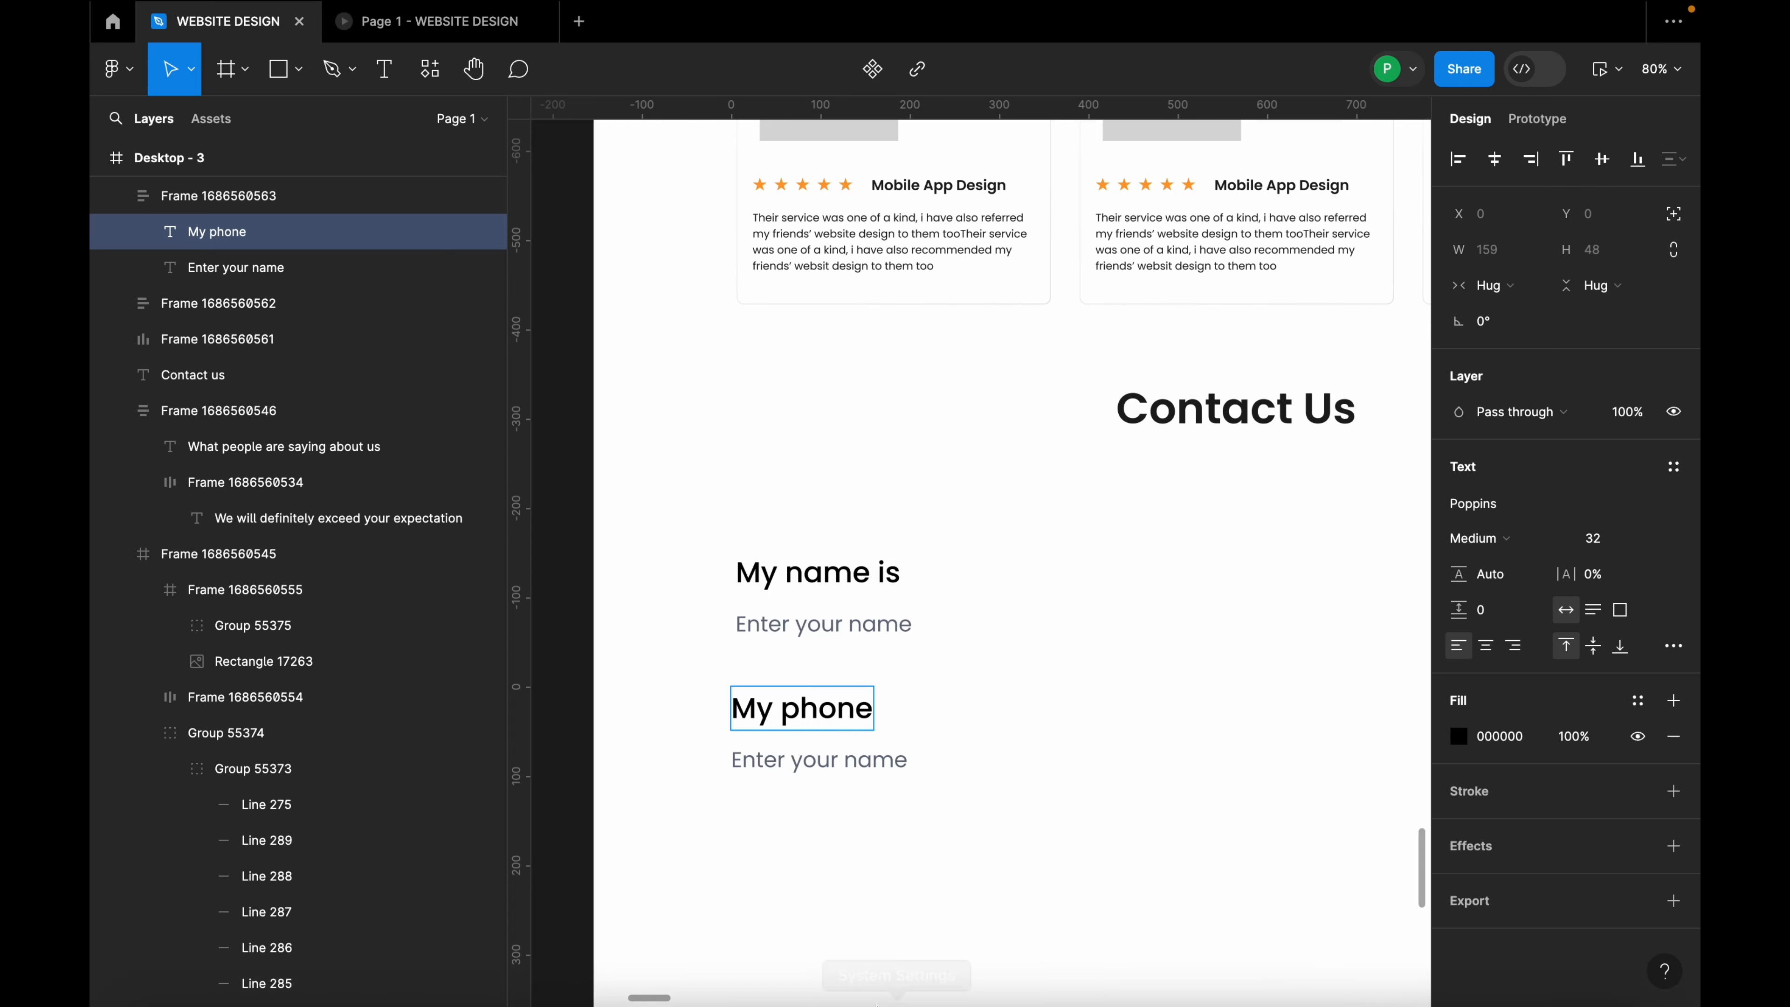
{"action": "type", "text": " number is"}
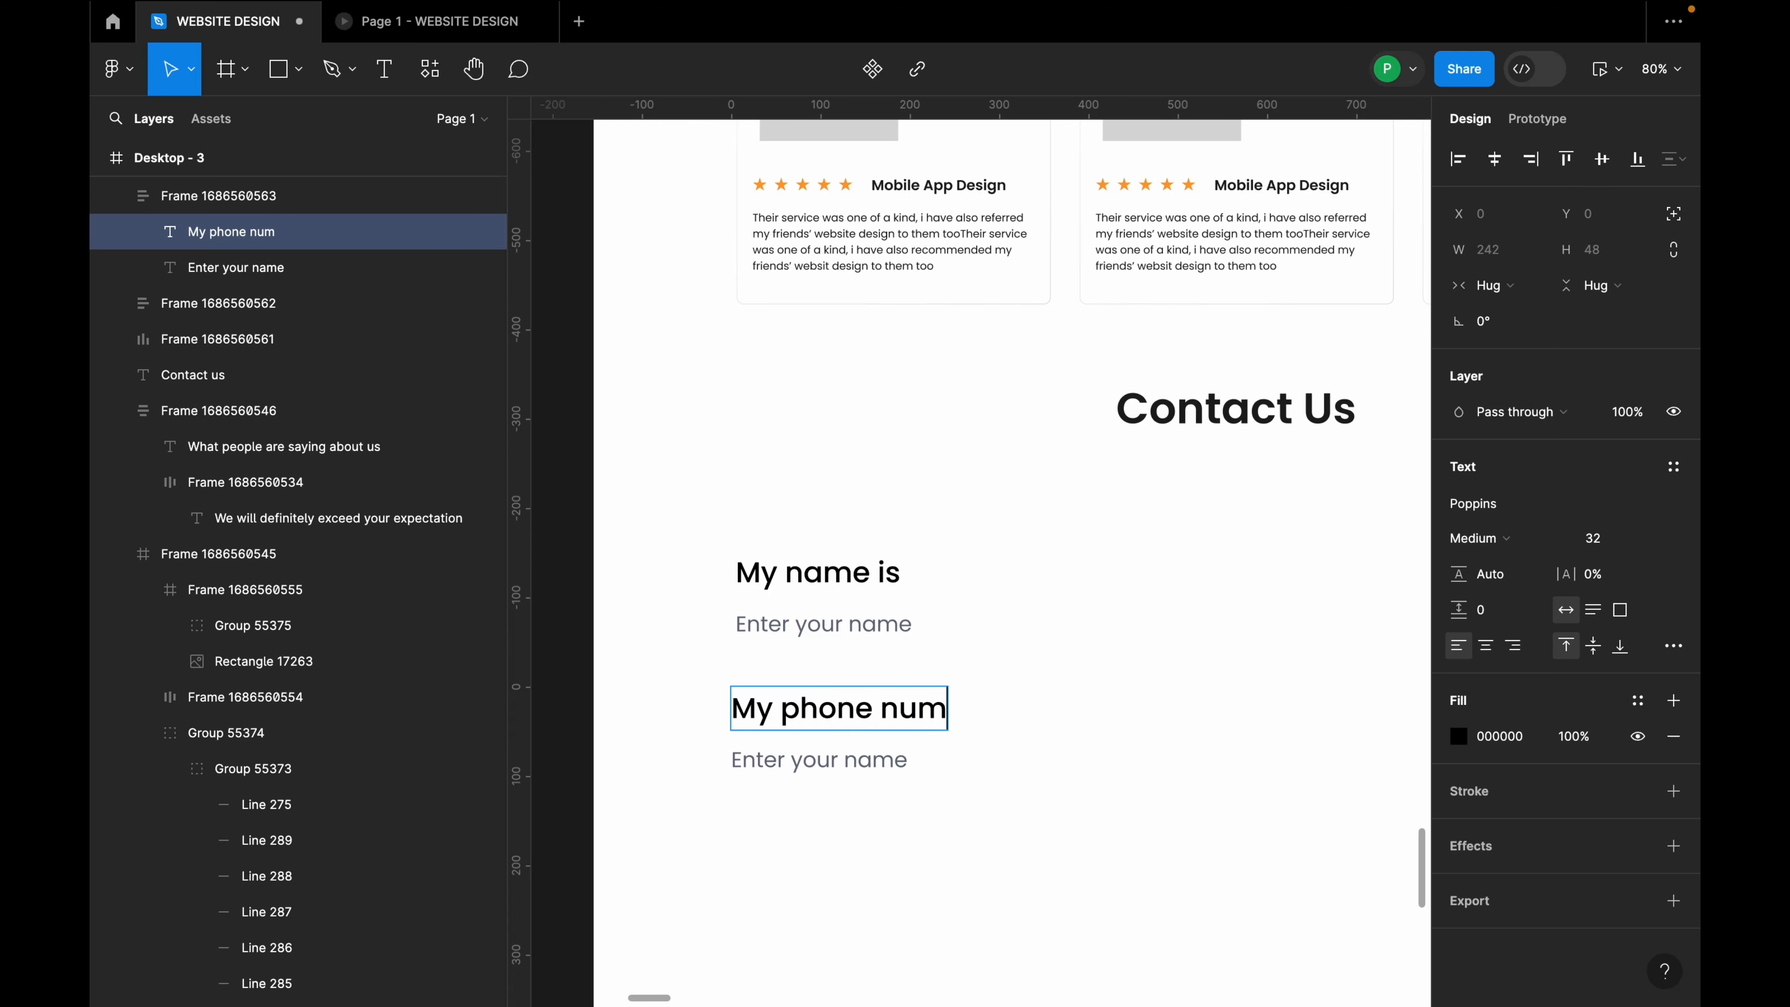
Step: Change the copied placeholder to 'Enter your phone number'
{"action": "double_click", "coordinate": [828, 752]}
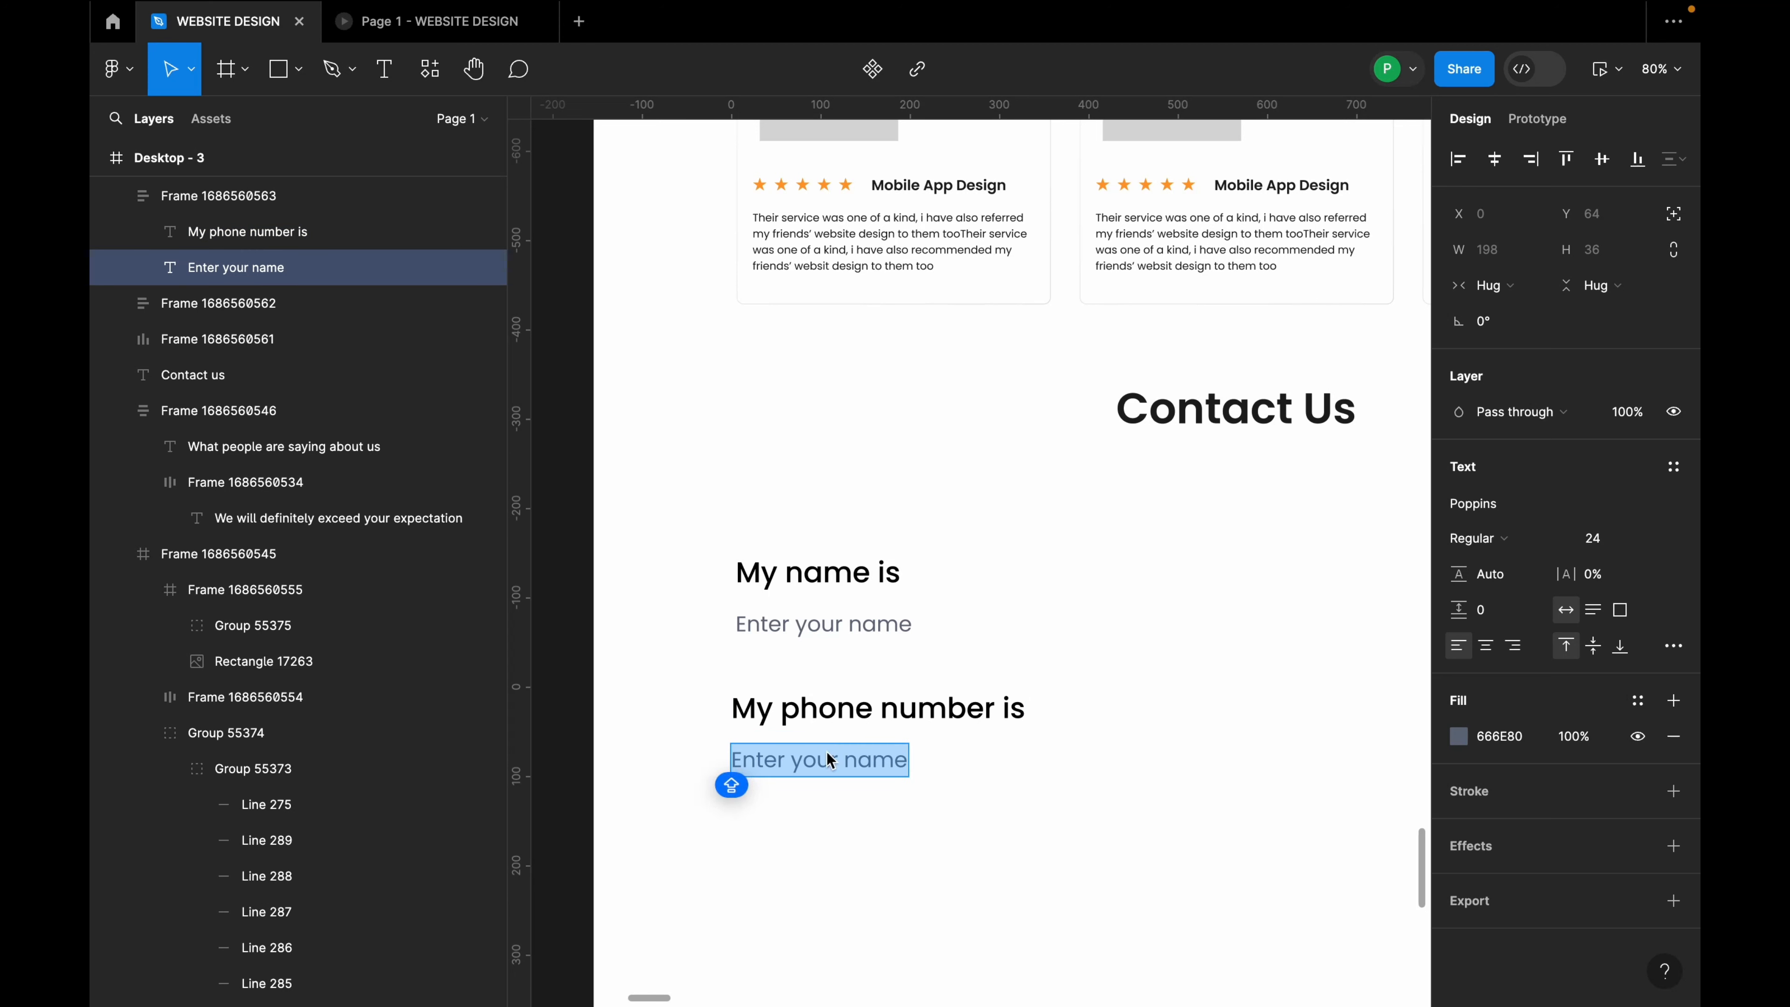
{"action": "type", "text": "Enter your"}
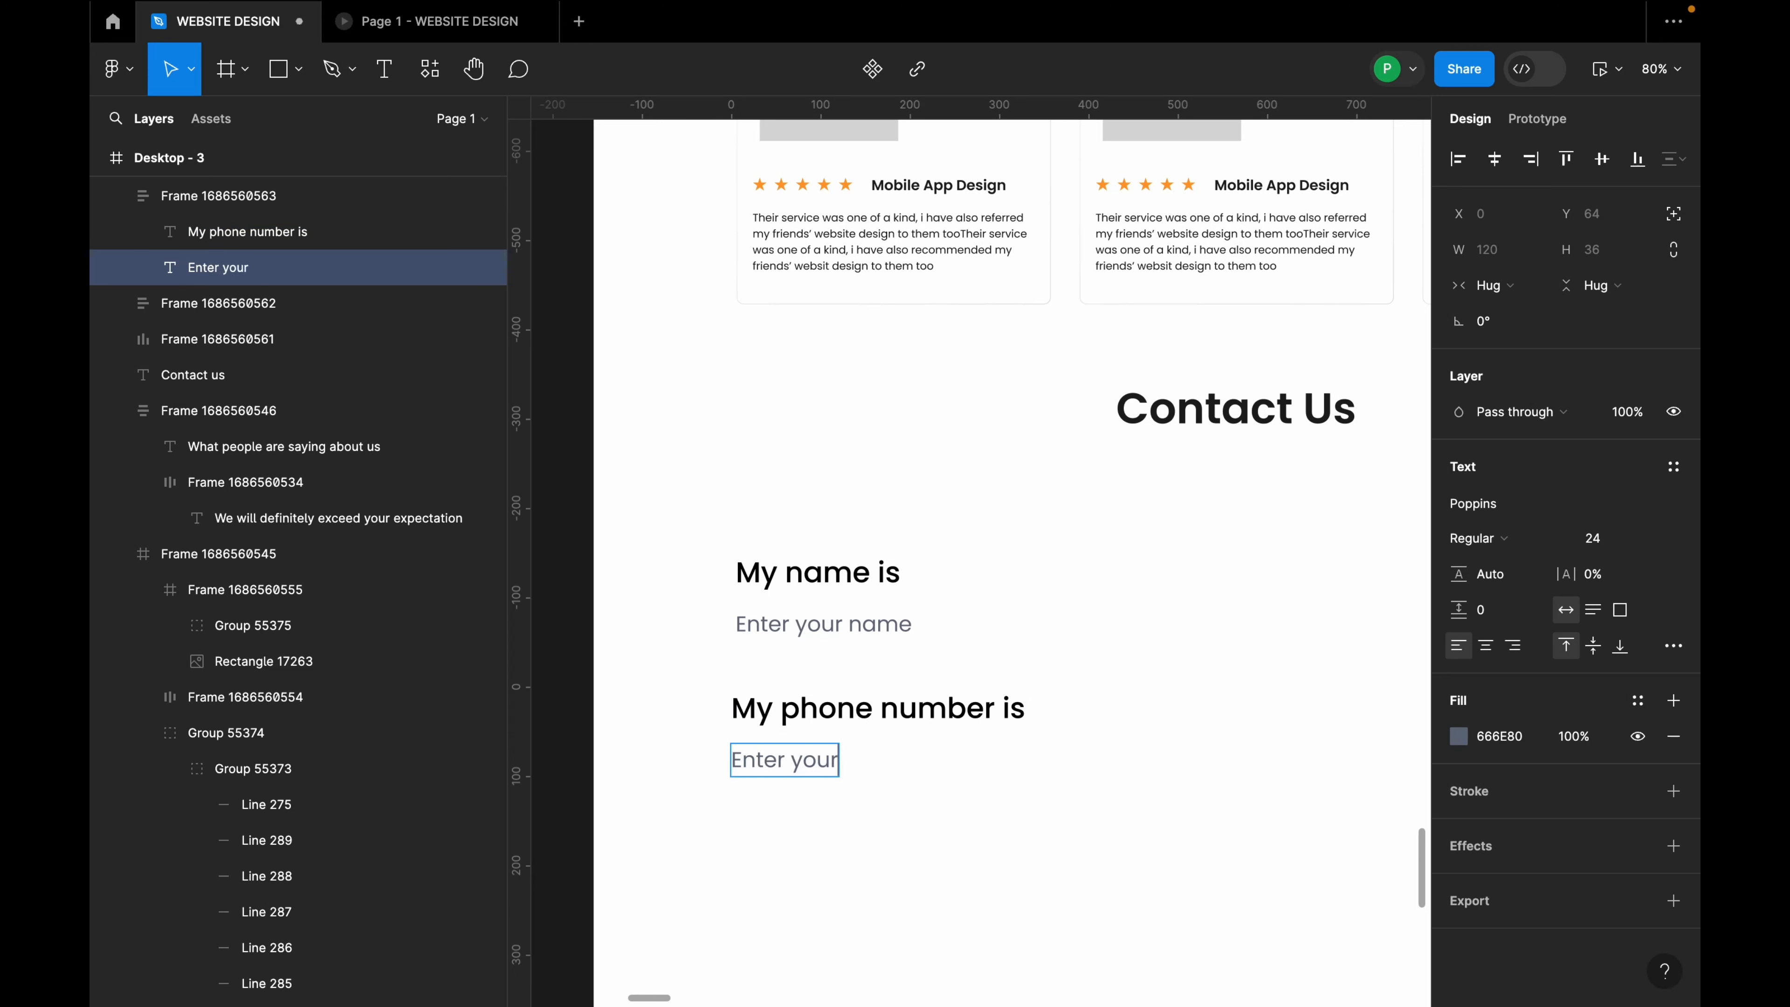
{"action": "type", "text": " phone num"}
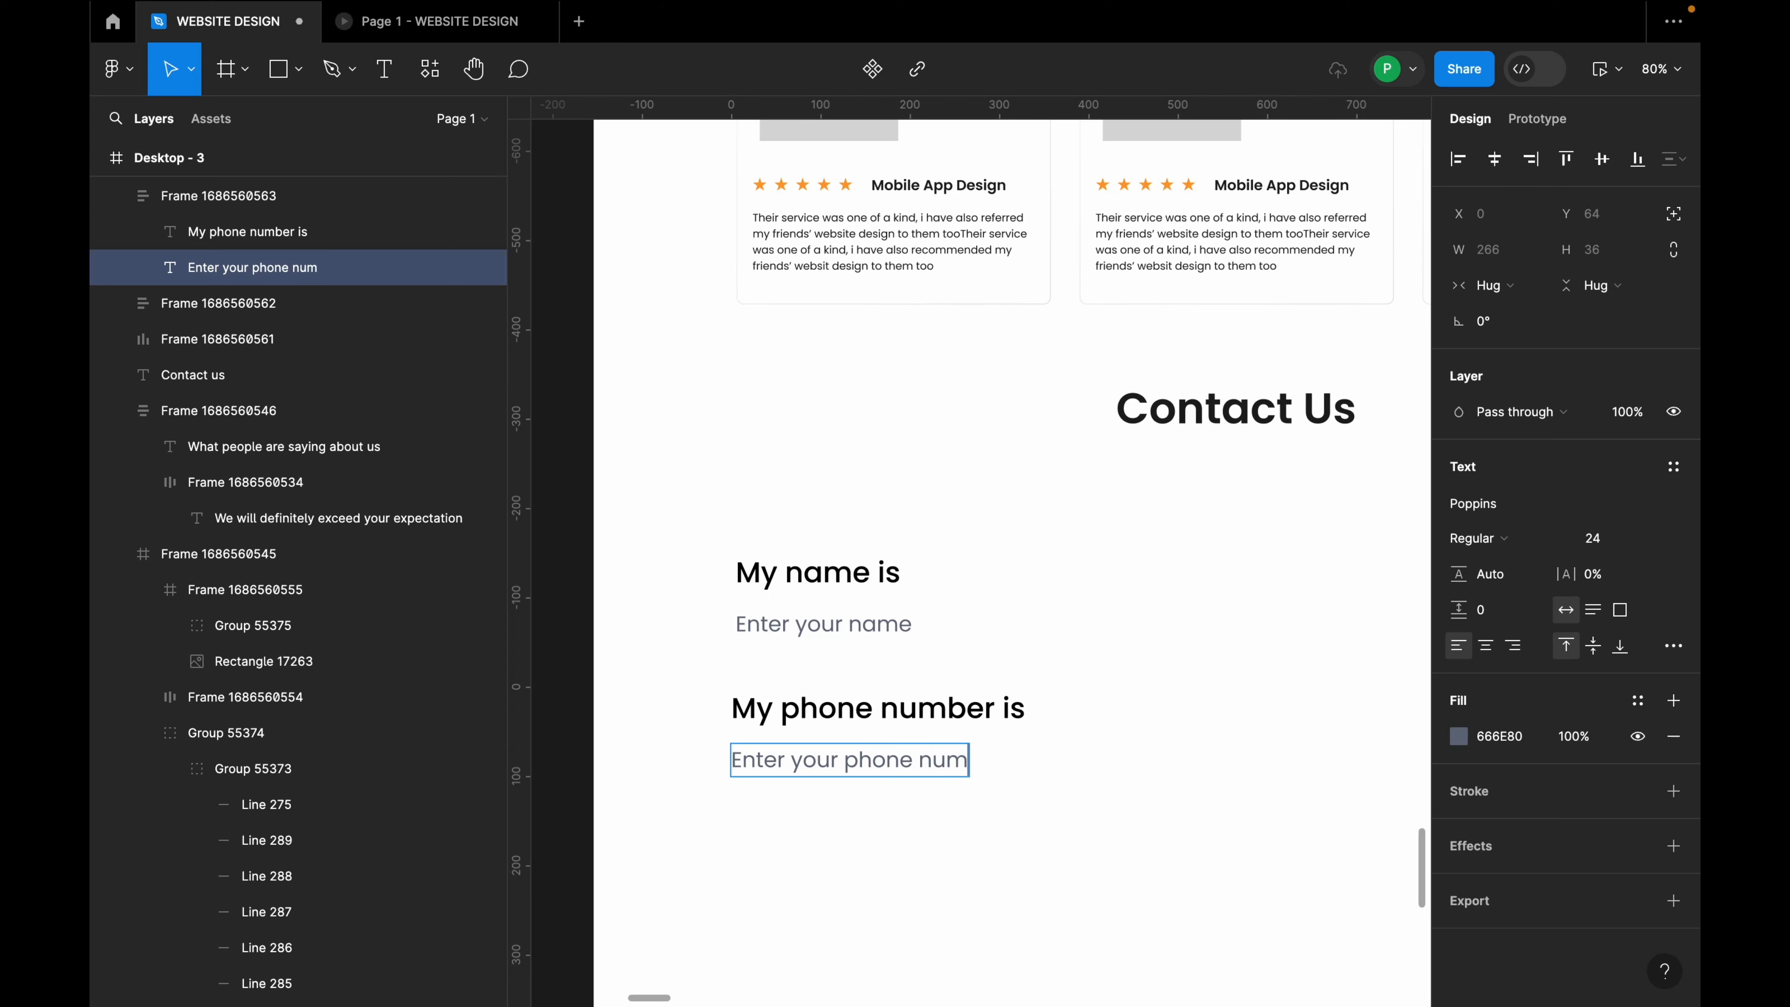
{"action": "type", "text": "ber"}
{"action": "left_click", "coordinate": [923, 851]}
{"action": "scroll", "coordinate": [726, 726], "scroll_direction": "down", "scroll_amount": 3}
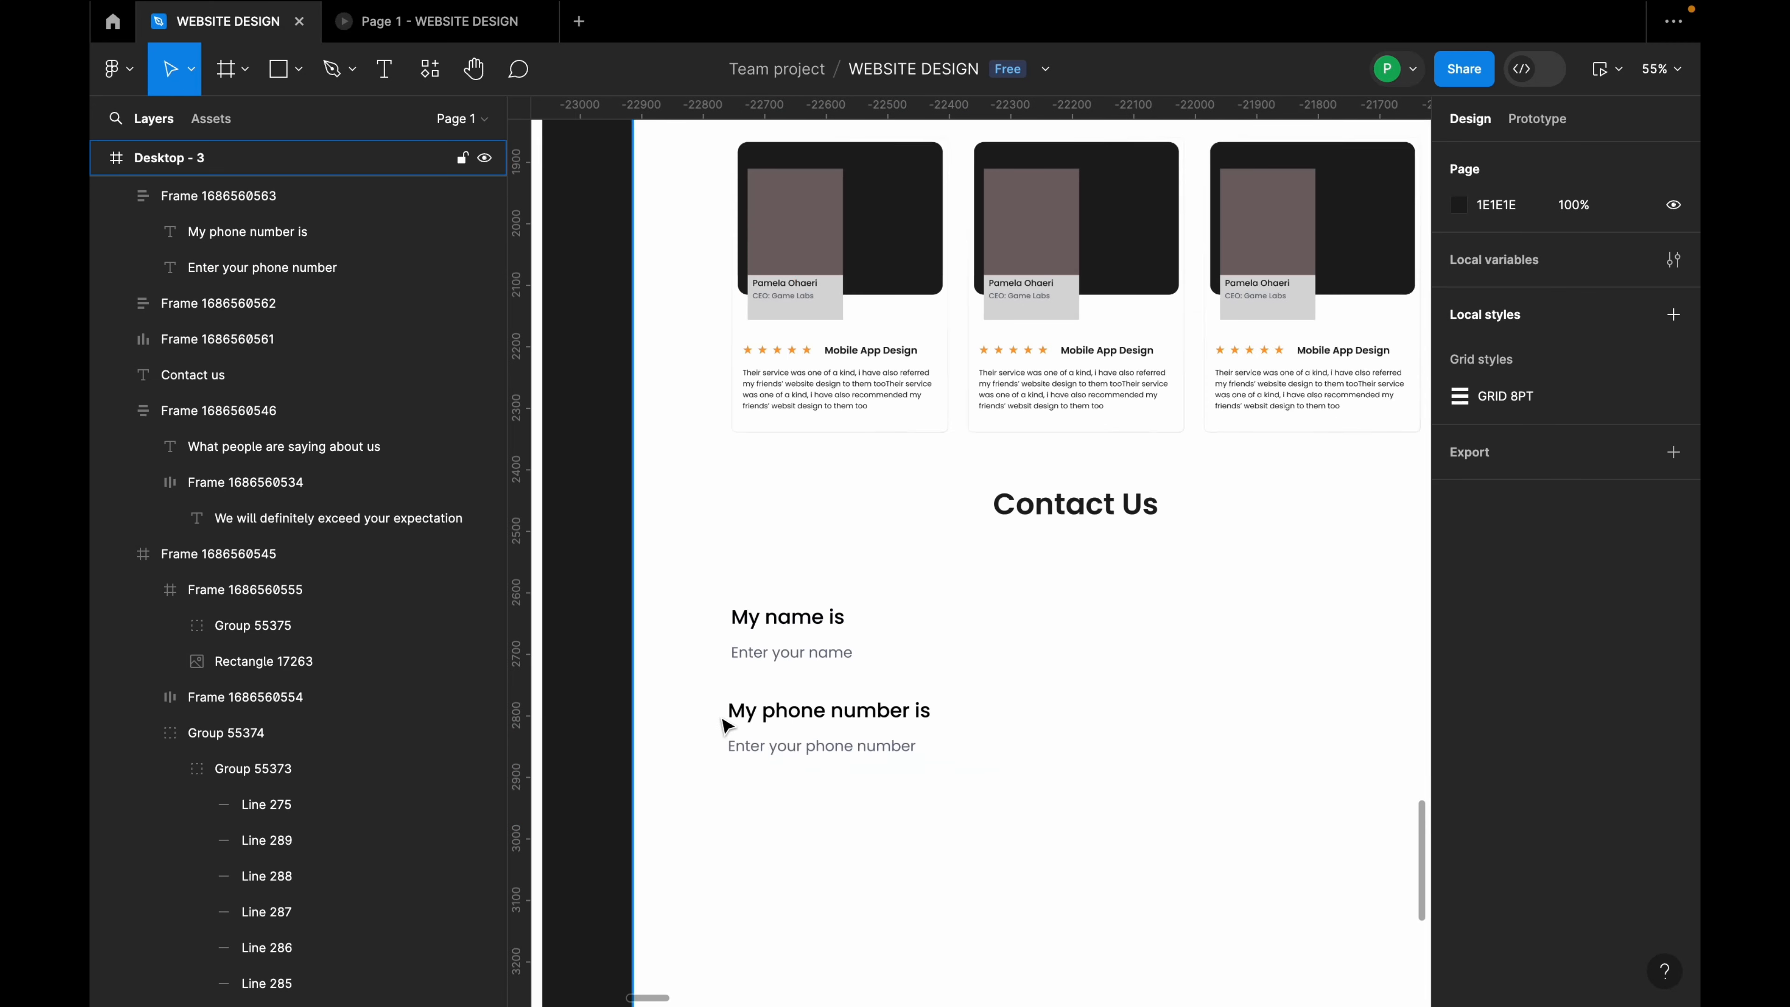
Step: Copy the name field to the right side and show the Desktop - 3 layout grid
{"action": "scroll", "coordinate": [752, 713], "scroll_direction": "down", "scroll_amount": 1}
{"action": "left_click_drag", "start_coordinate": [800, 562], "coordinate": [1207, 562]}
{"action": "scroll", "coordinate": [922, 611], "scroll_direction": "down", "scroll_amount": 10}
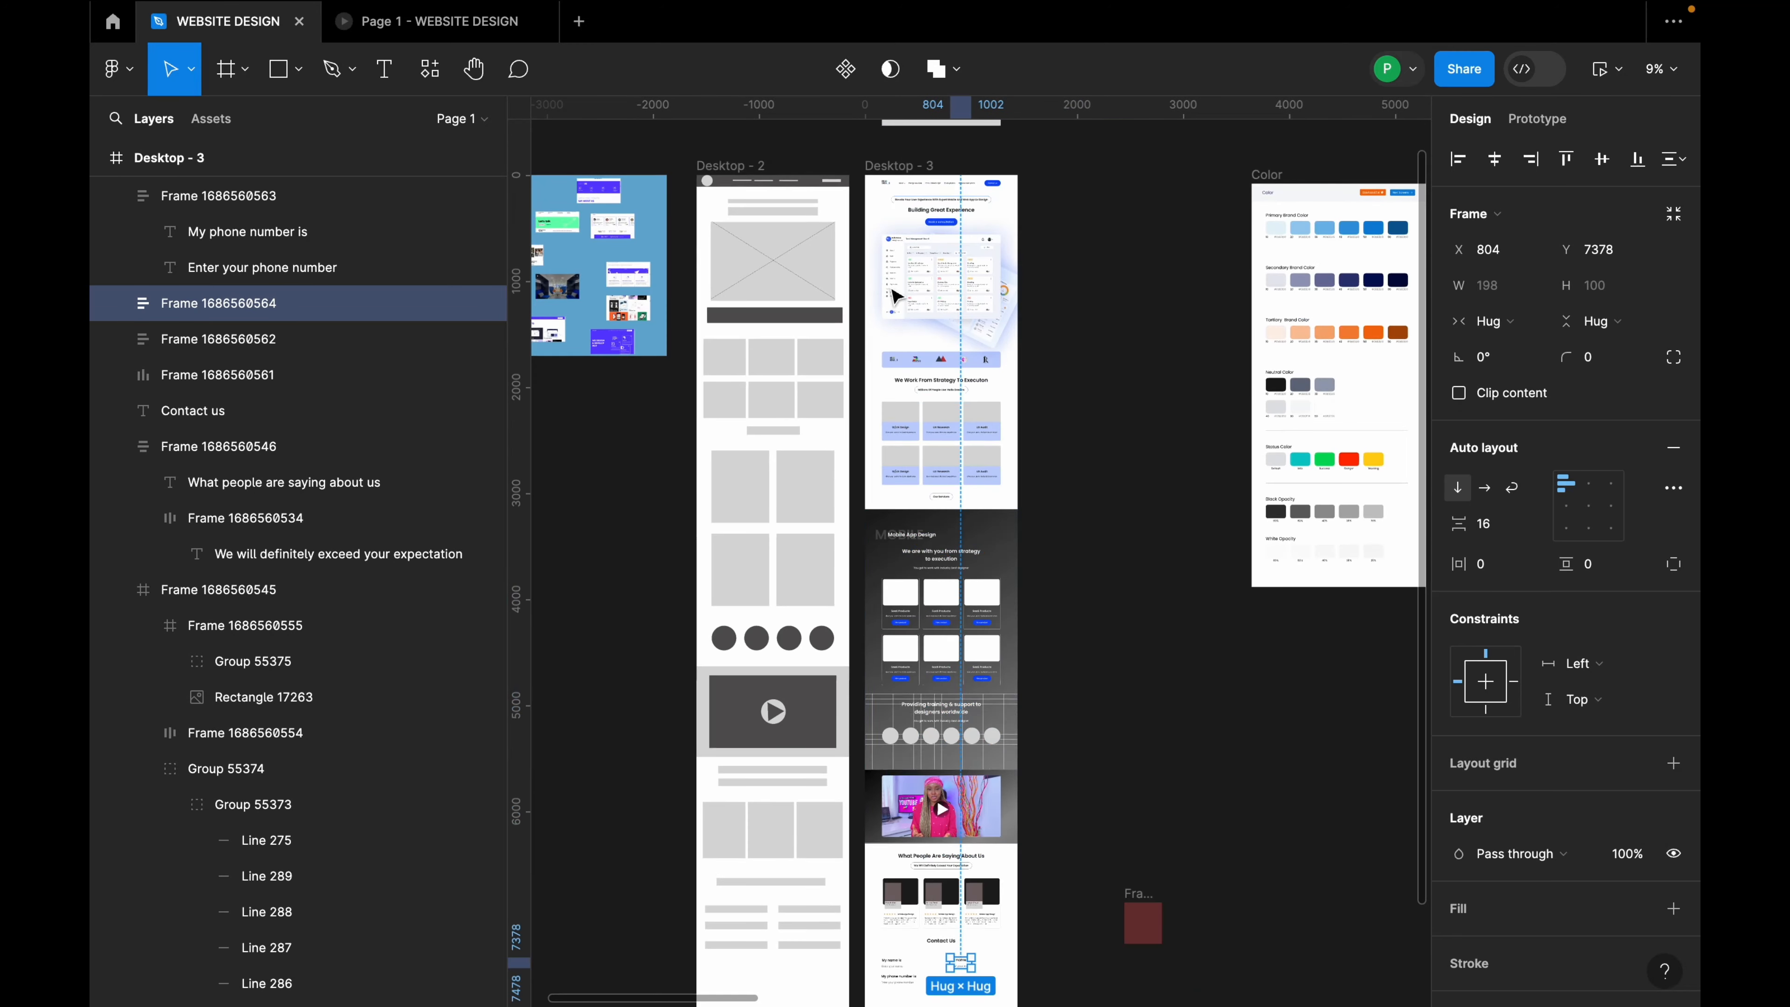
{"action": "left_click", "coordinate": [916, 163]}
{"action": "left_click", "coordinate": [1602, 503]}
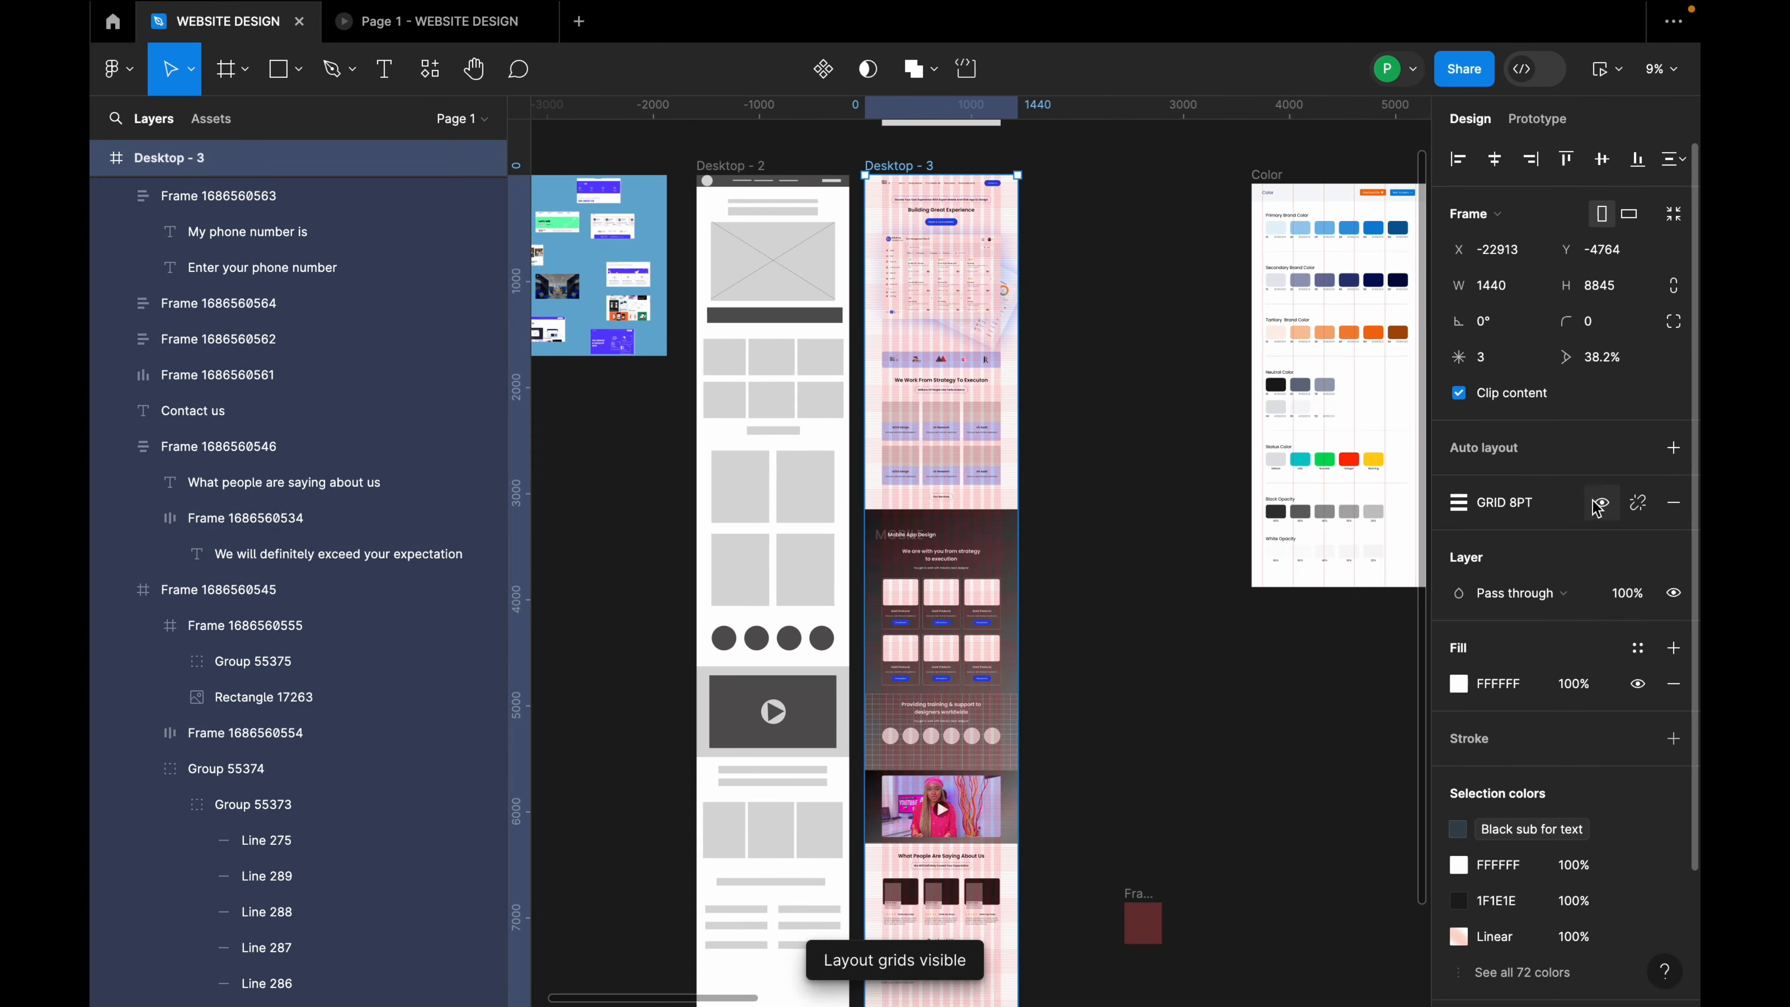
{"action": "scroll", "coordinate": [1036, 681], "scroll_direction": "down", "scroll_amount": 4}
{"action": "scroll", "coordinate": [916, 620], "scroll_direction": "up", "scroll_amount": 10}
Step: Nudge the right-hand name field copy further right to X 1026
{"action": "left_click", "coordinate": [867, 536]}
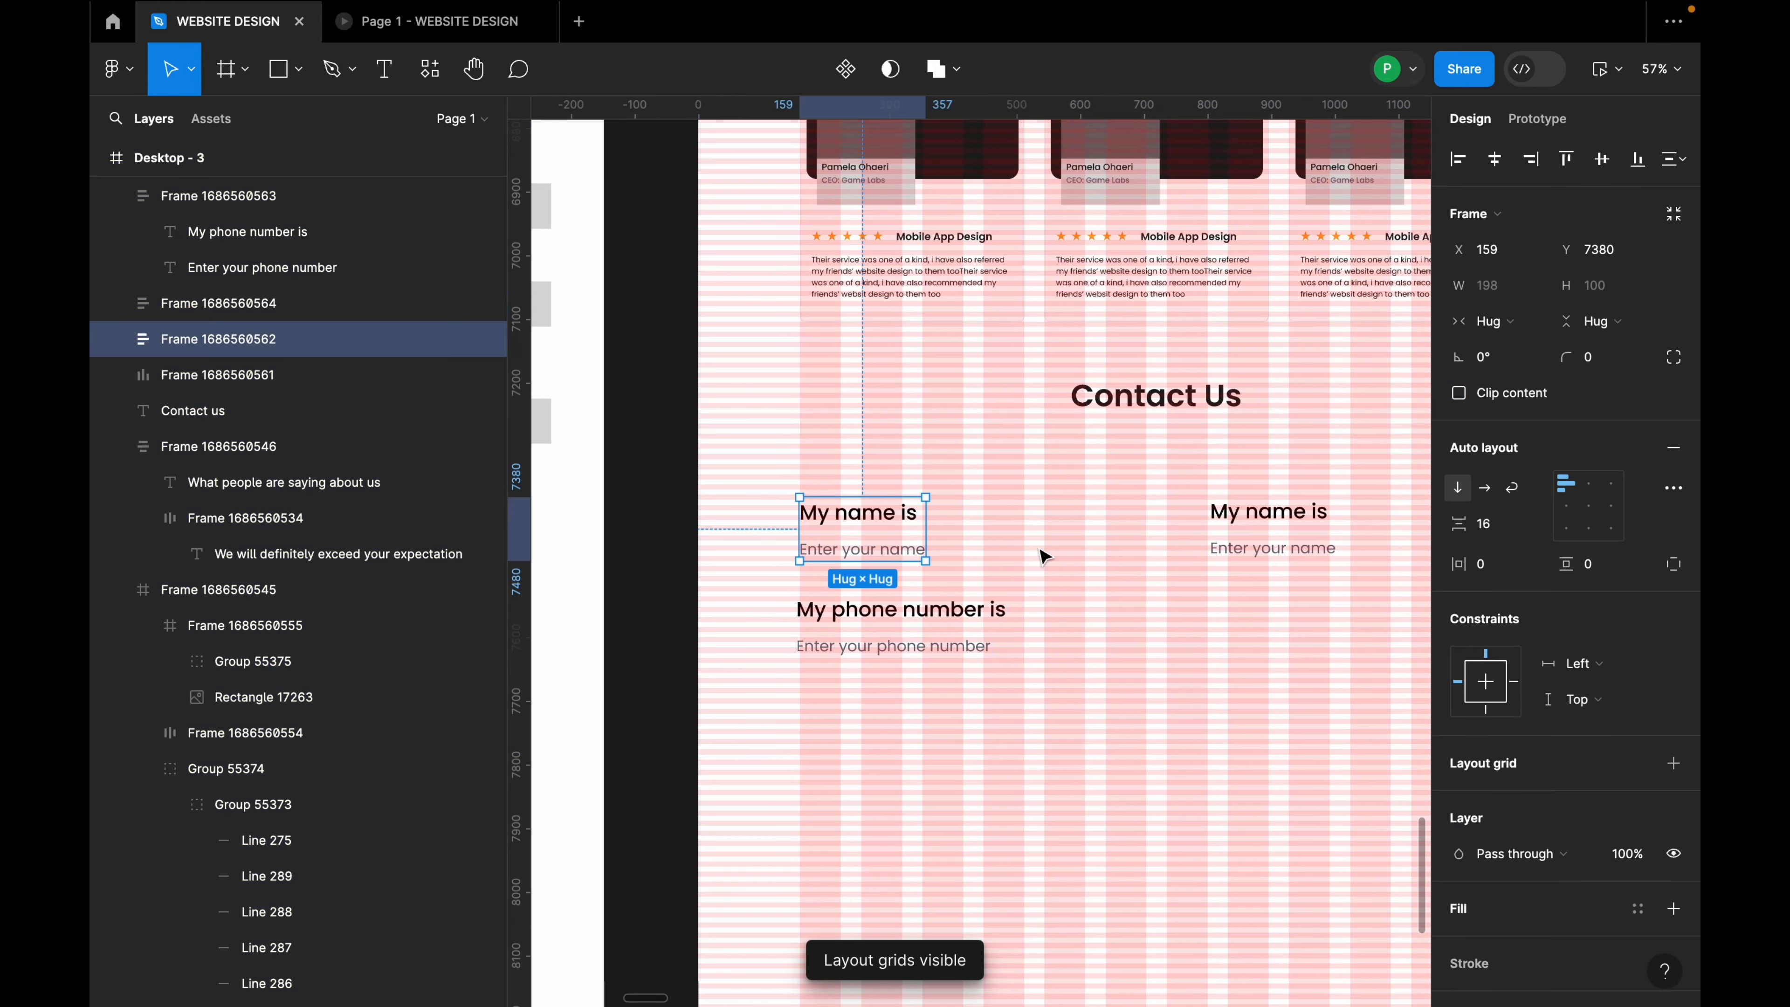
{"action": "left_click", "coordinate": [1257, 543]}
{"action": "left_click_drag", "start_coordinate": [1256, 543], "coordinate": [1312, 541]}
{"action": "scroll", "coordinate": [1034, 528], "scroll_direction": "down", "scroll_amount": 3}
Step: Retype the right-hand field as 'I work at' with placeholder 'Enter your company'
{"action": "double_click", "coordinate": [1328, 524]}
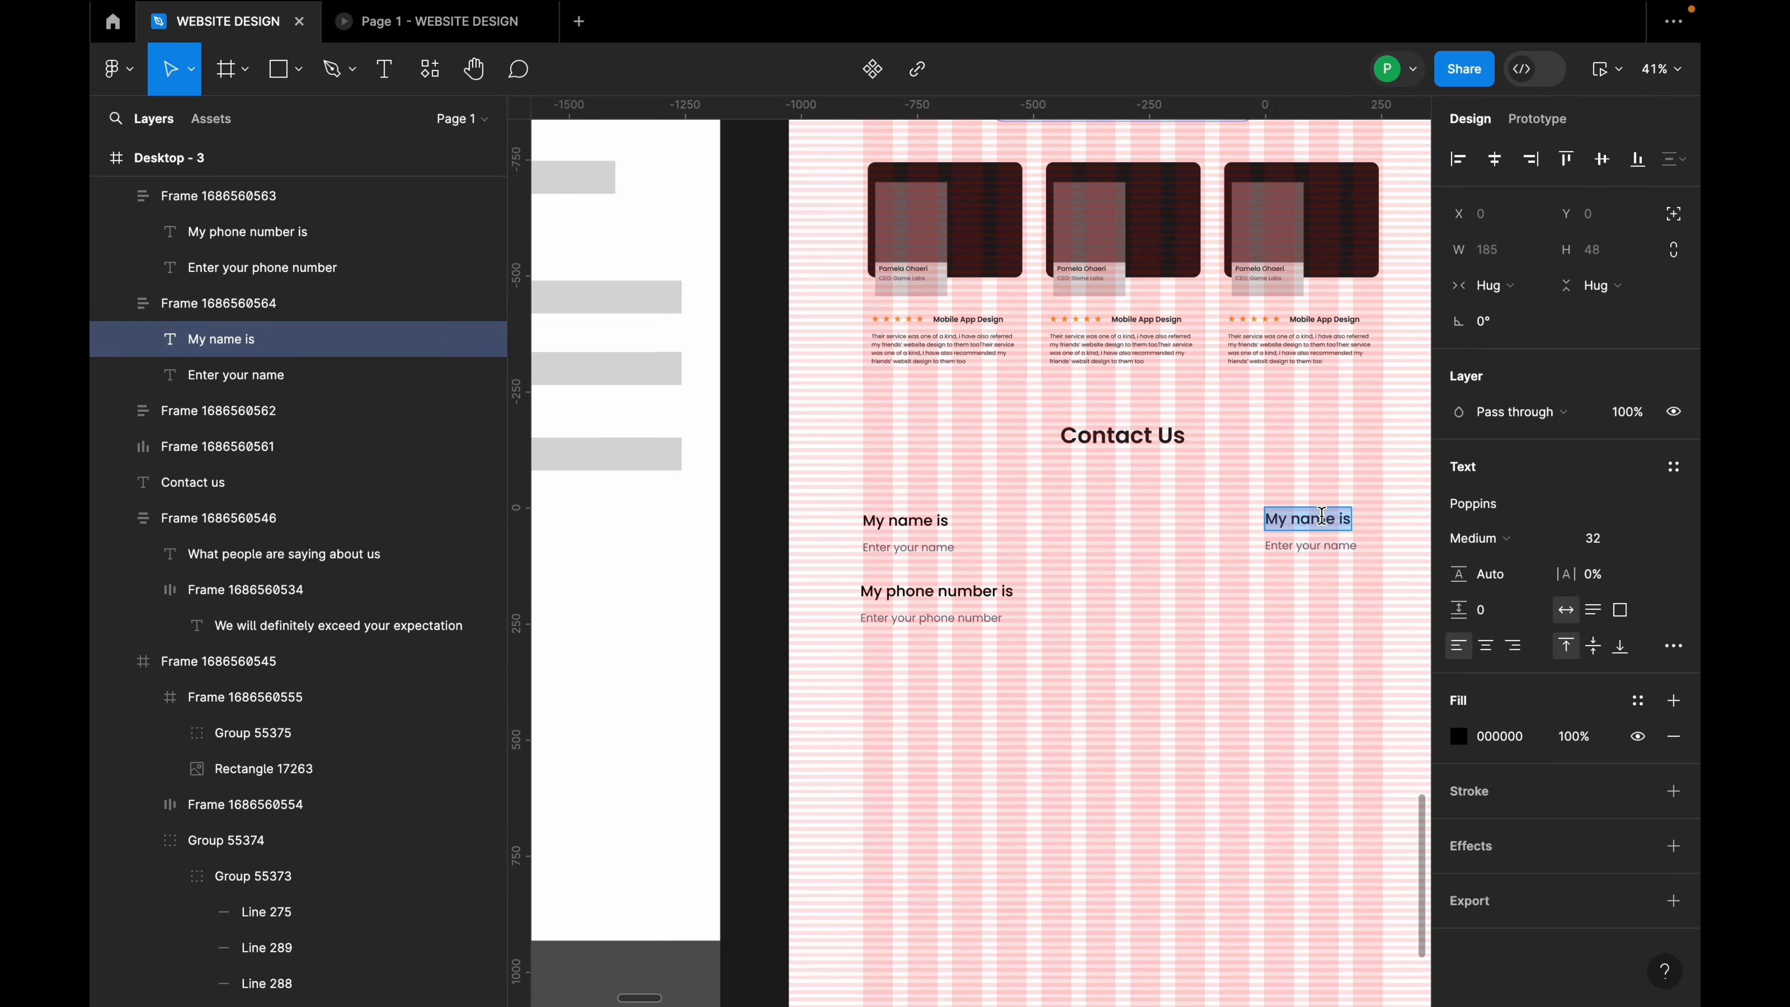
{"action": "type", "text": "I work at"}
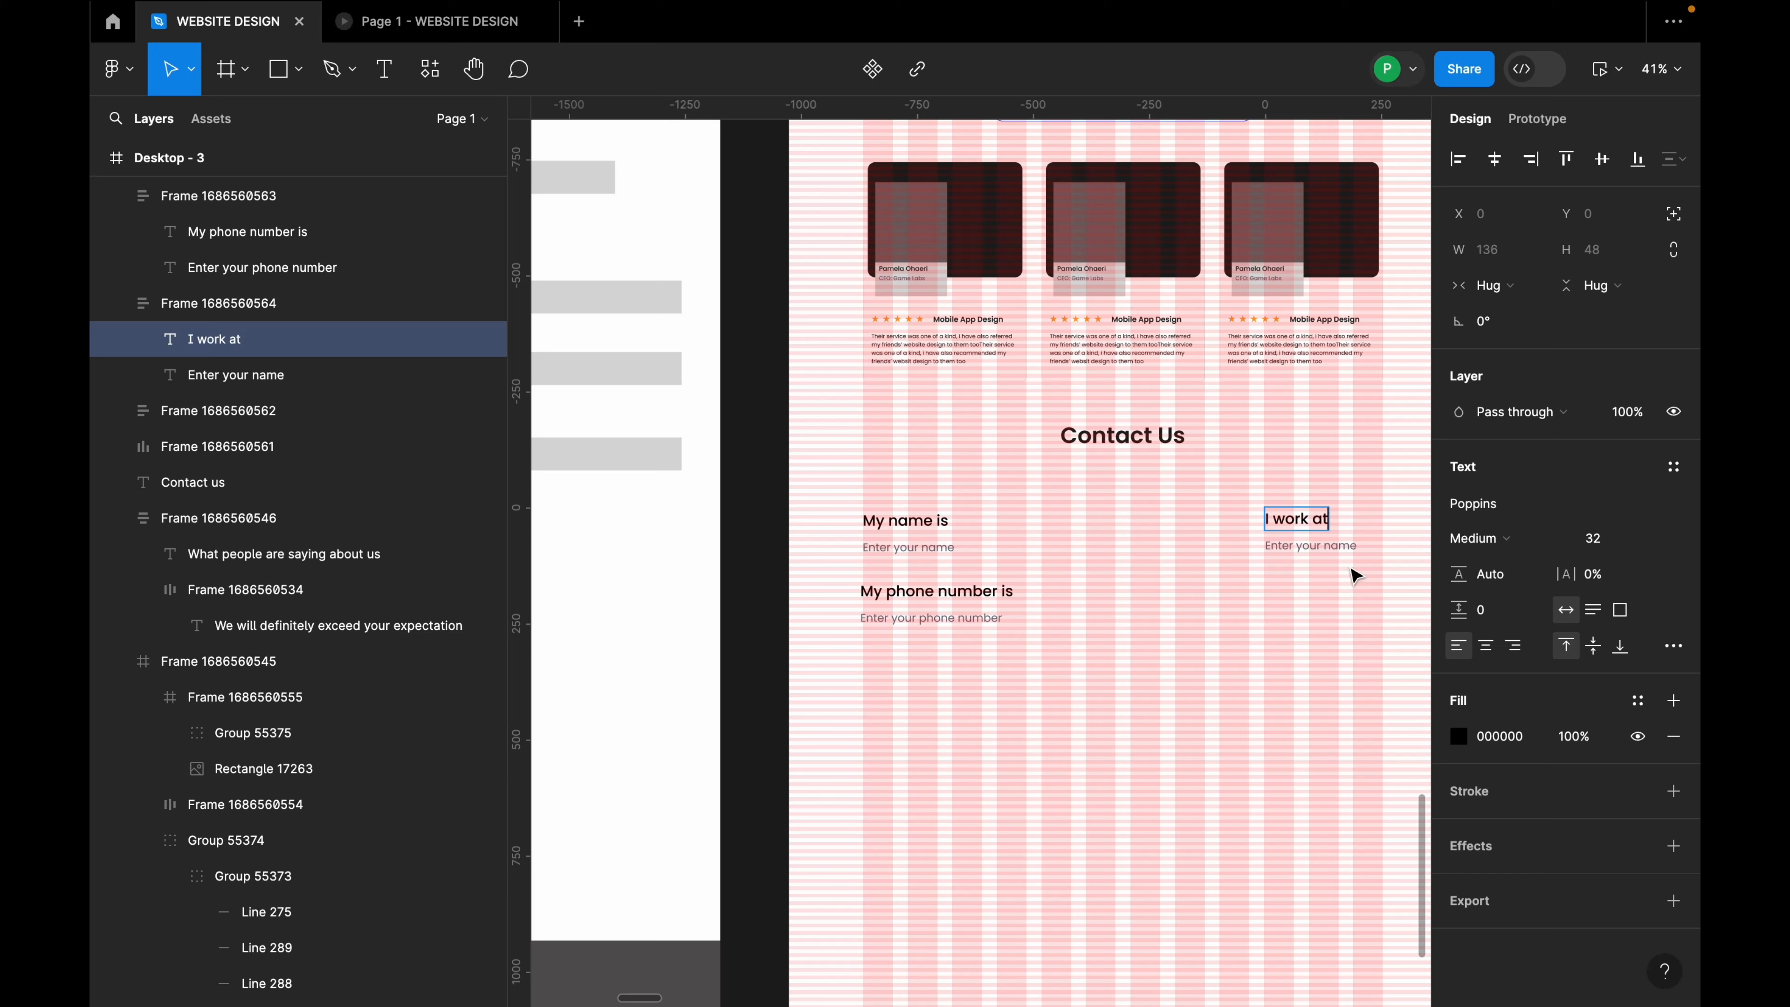
{"action": "left_click", "coordinate": [1338, 547]}
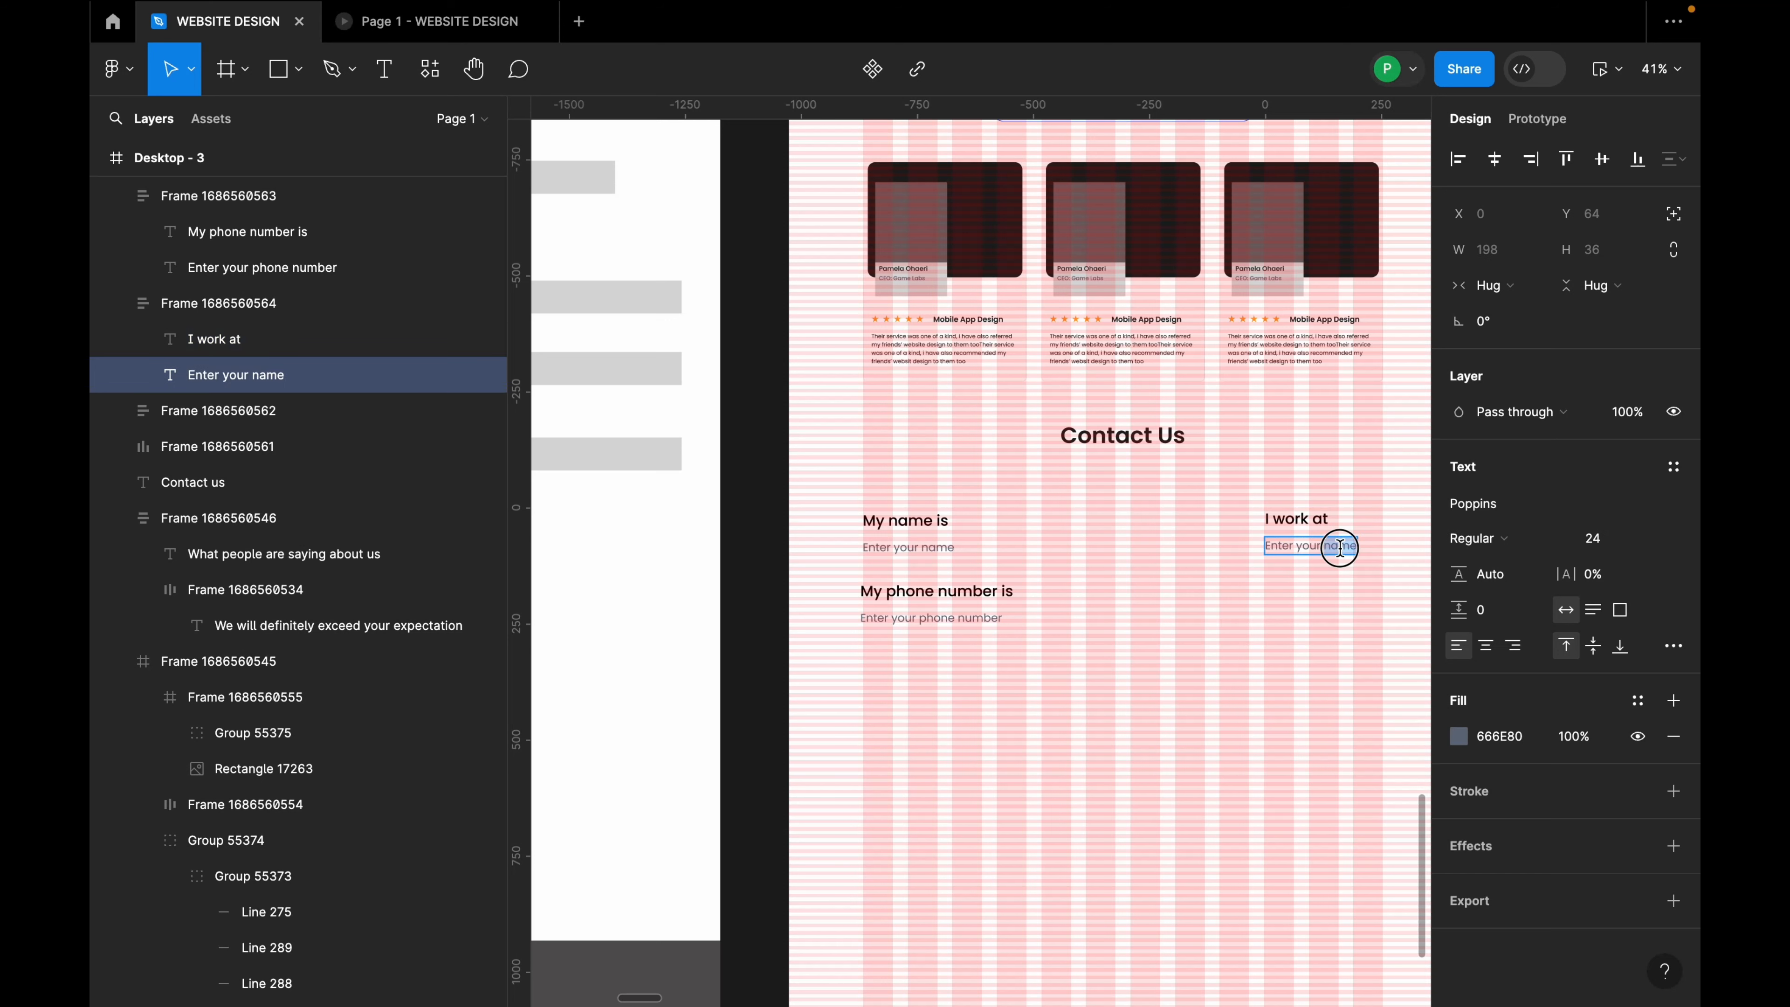
{"action": "type", "text": "company"}
{"action": "left_click", "coordinate": [1297, 596]}
Step: Duplicate that field below and retype it as 'My email is' / 'Enter your email'
{"action": "left_click", "coordinate": [1325, 539]}
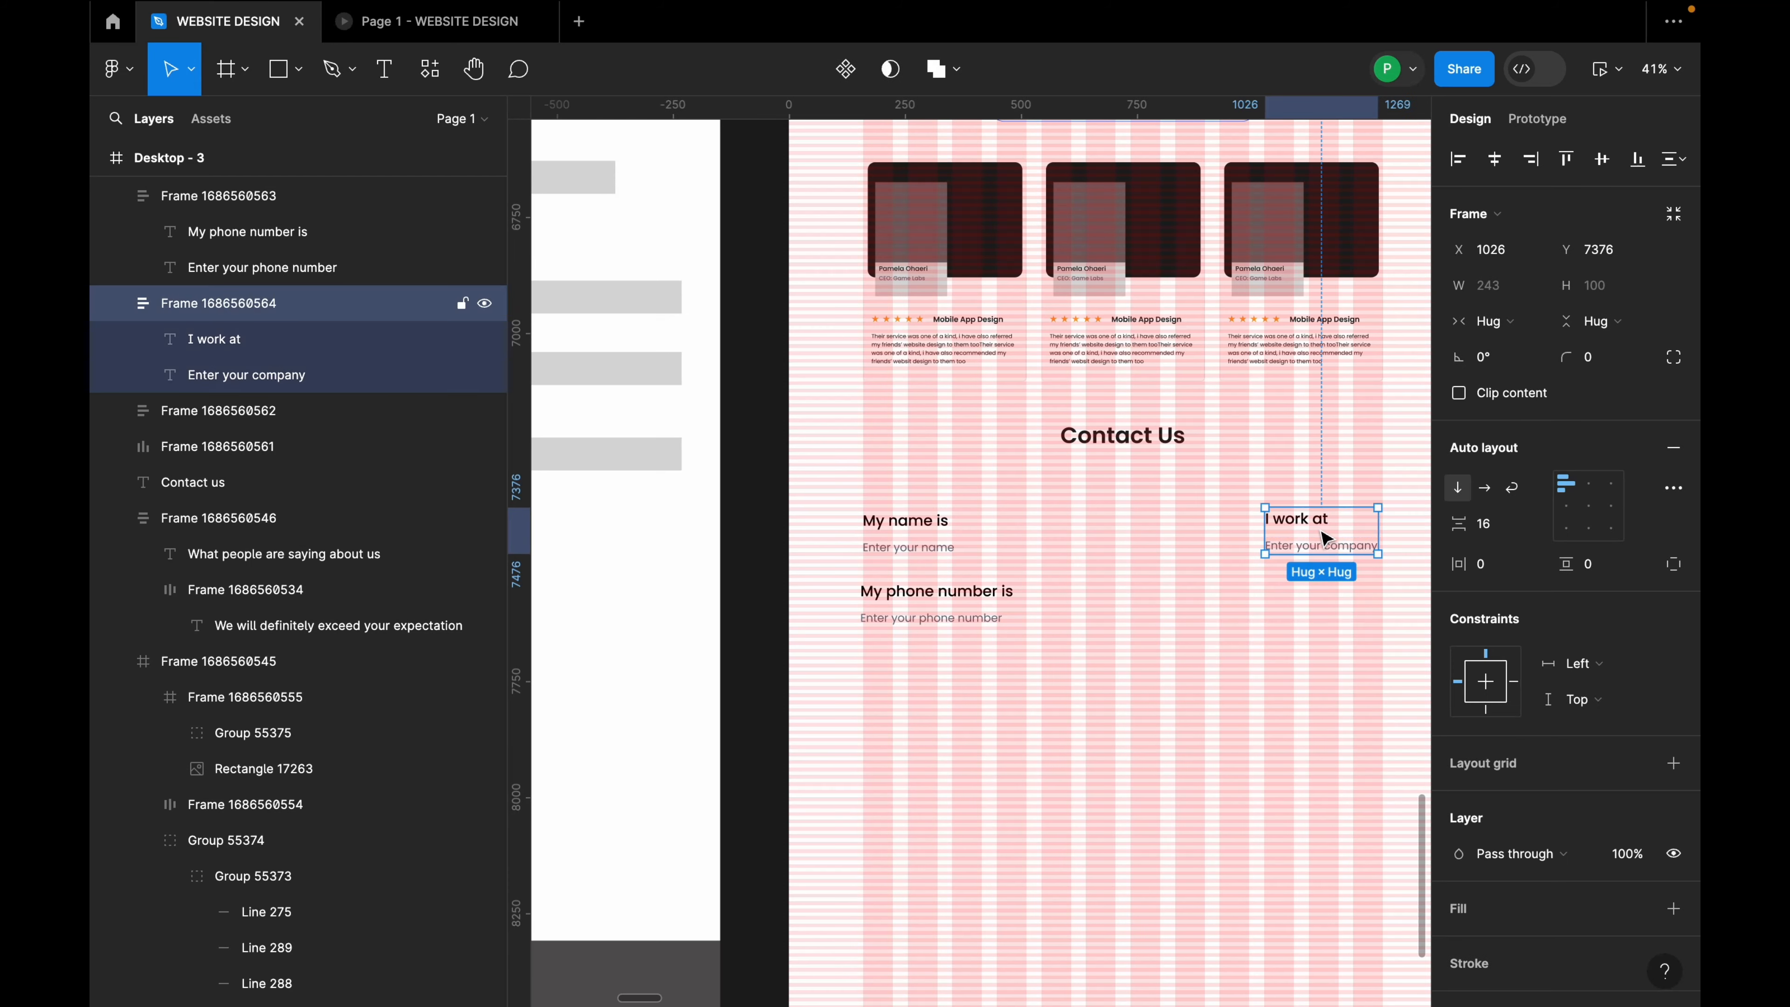
{"action": "left_click_drag", "start_coordinate": [1325, 536], "coordinate": [1318, 601]}
{"action": "double_click", "coordinate": [1316, 592]}
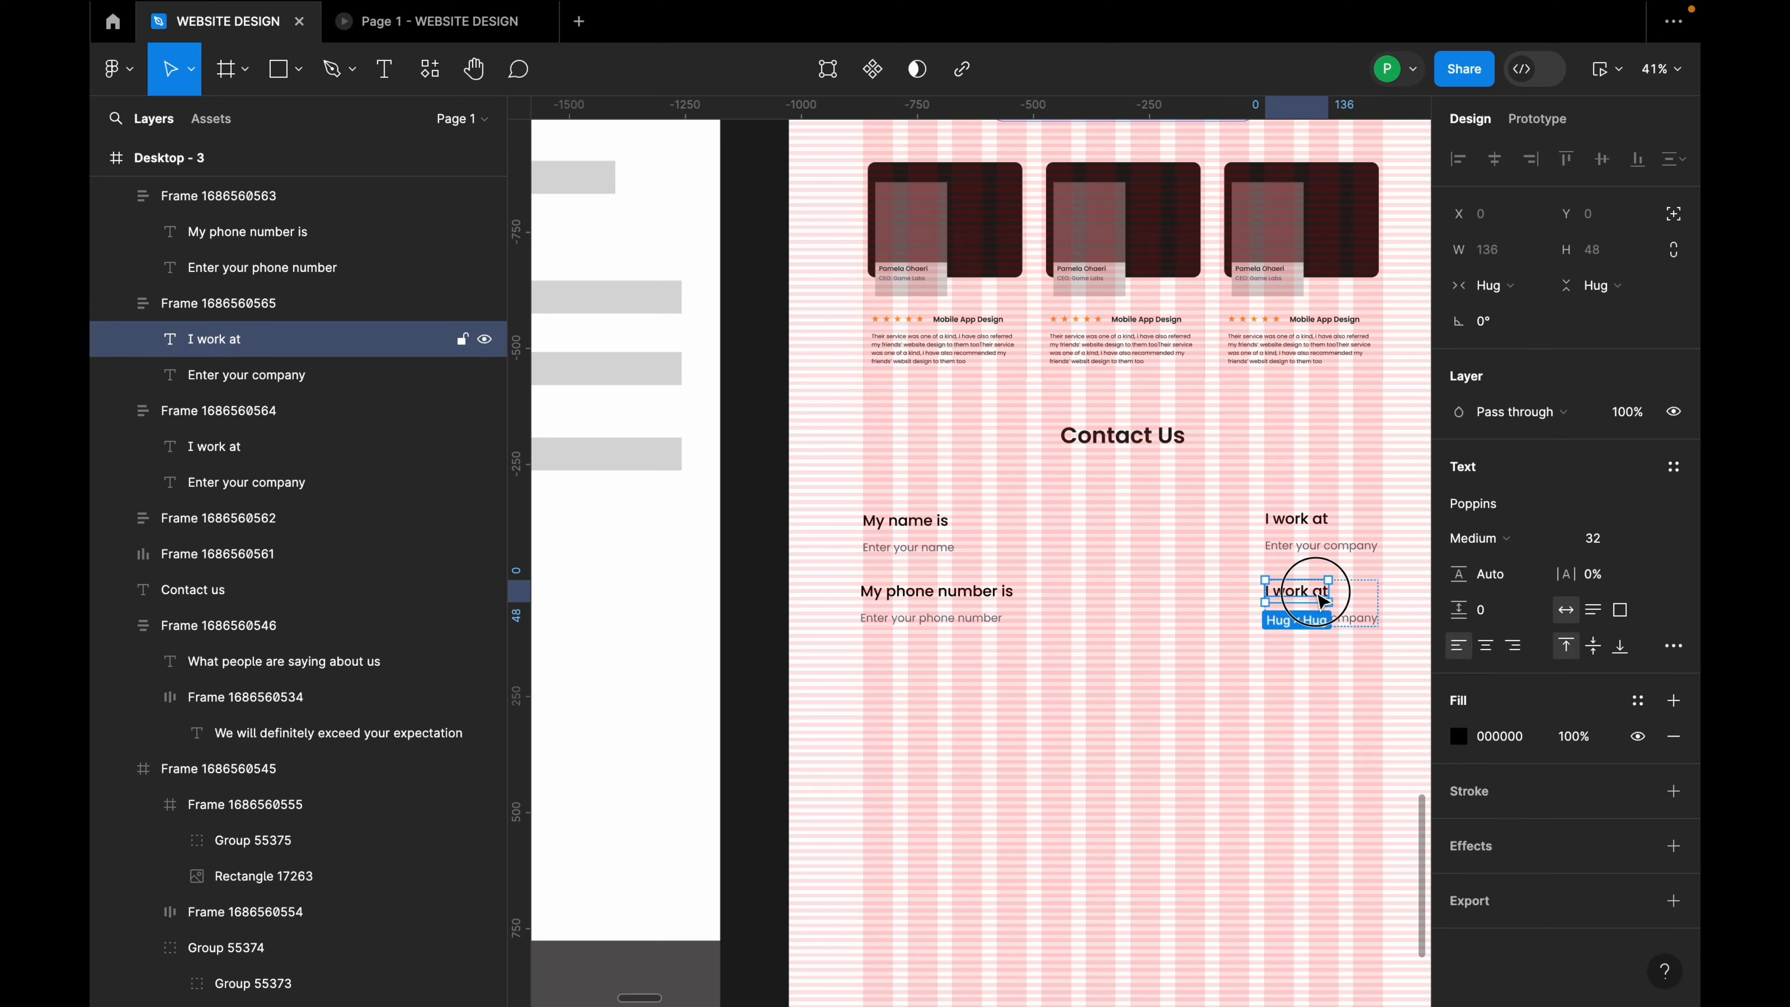
{"action": "double_click", "coordinate": [1316, 591]}
{"action": "type", "text": "My email is"}
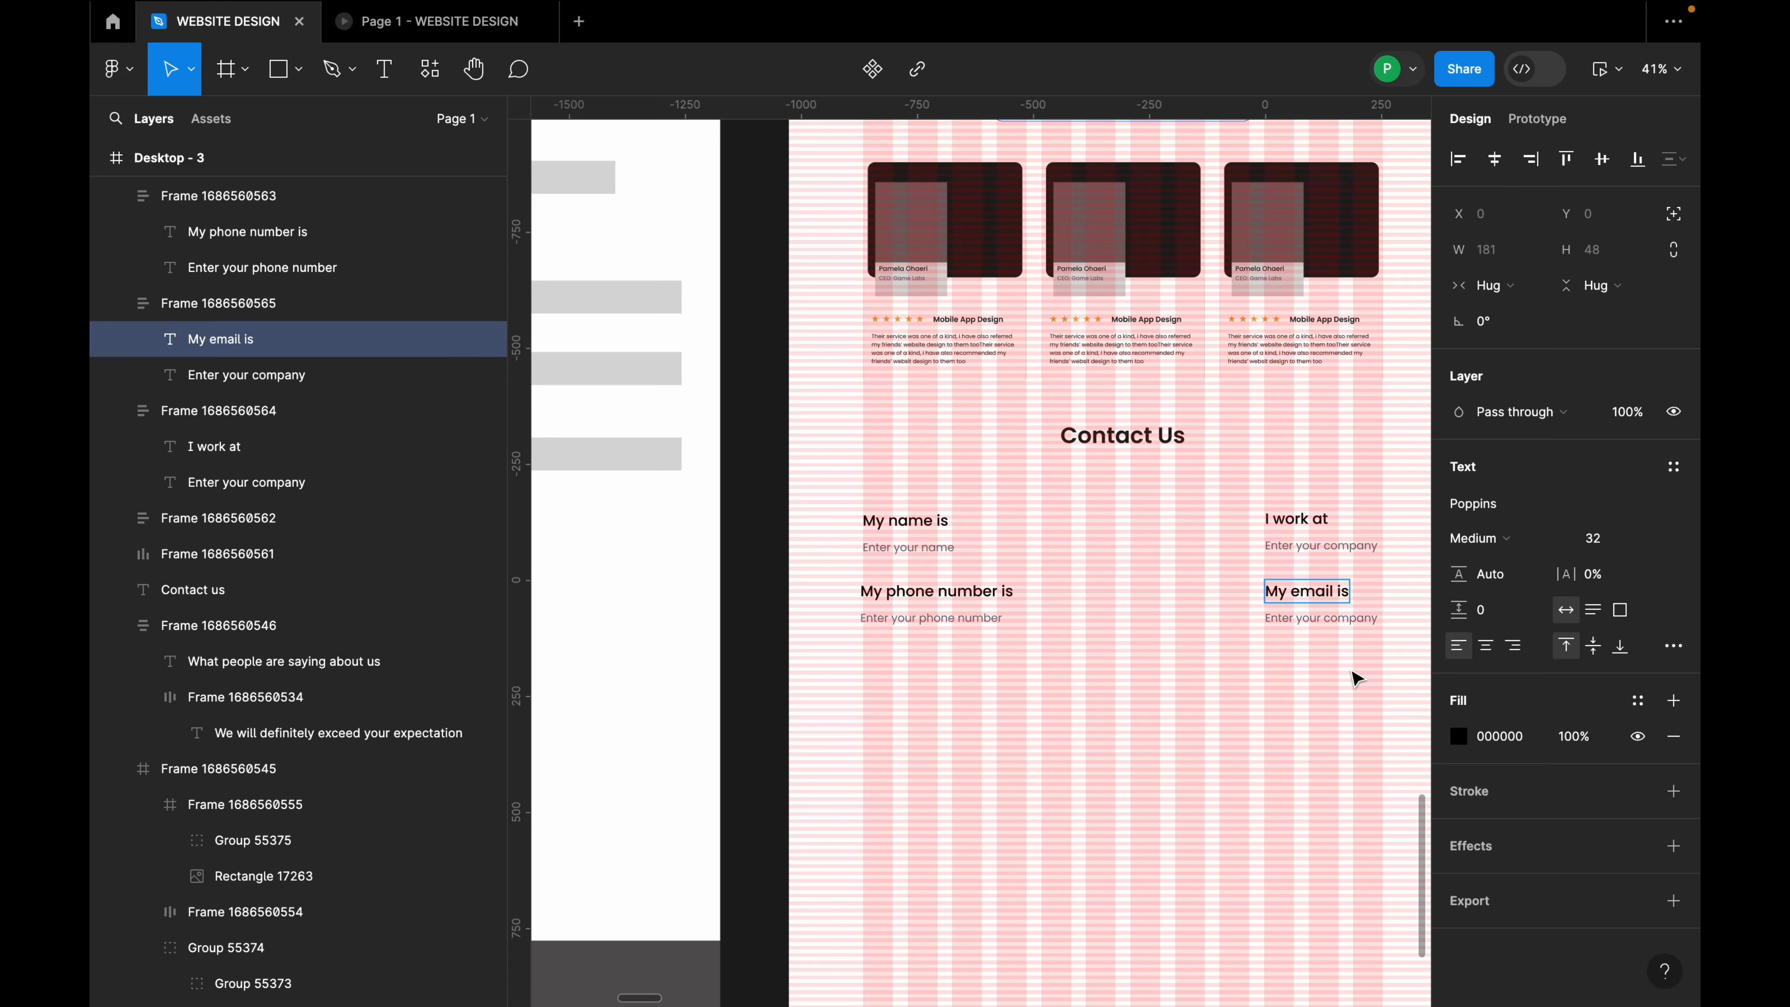
{"action": "scroll", "coordinate": [1351, 672], "scroll_direction": "up", "scroll_amount": 2}
{"action": "left_click", "coordinate": [1327, 612]}
{"action": "left_click_drag", "start_coordinate": [1322, 613], "coordinate": [1390, 612]}
{"action": "type", "text": "email"}
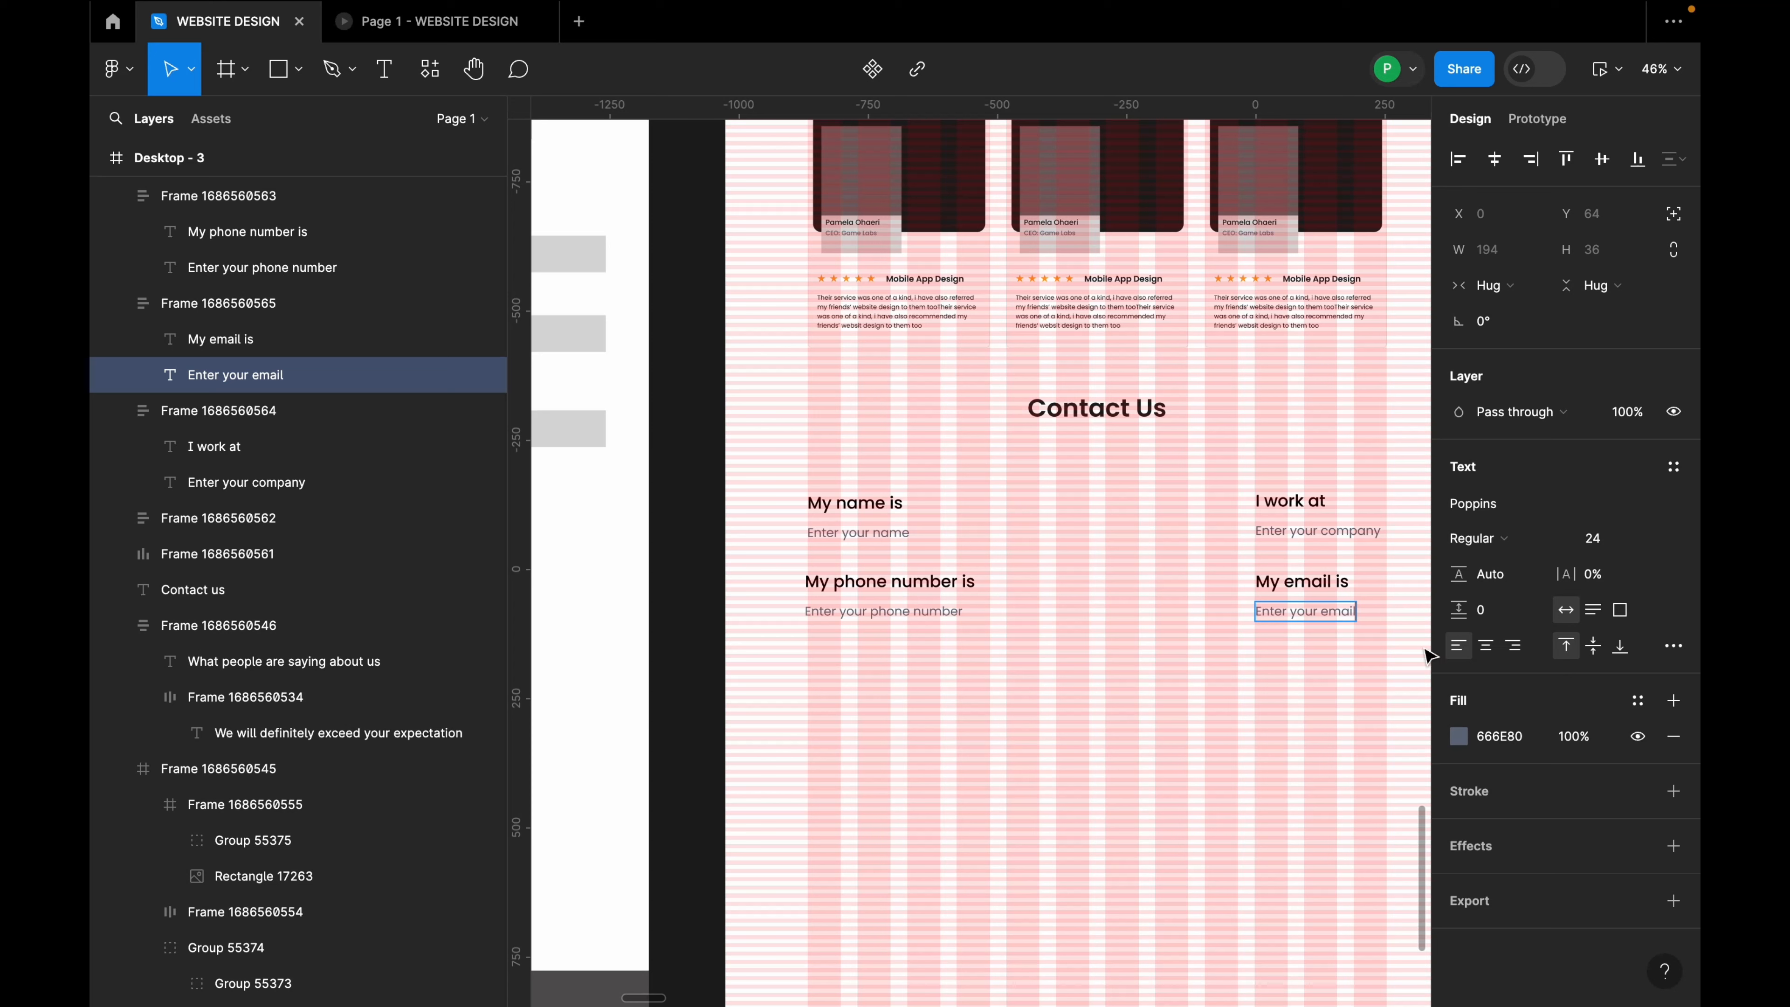
Step: Duplicate the phone number field below it and relabel the copy 'Message'
{"action": "left_click", "coordinate": [1199, 711]}
{"action": "left_click", "coordinate": [871, 620]}
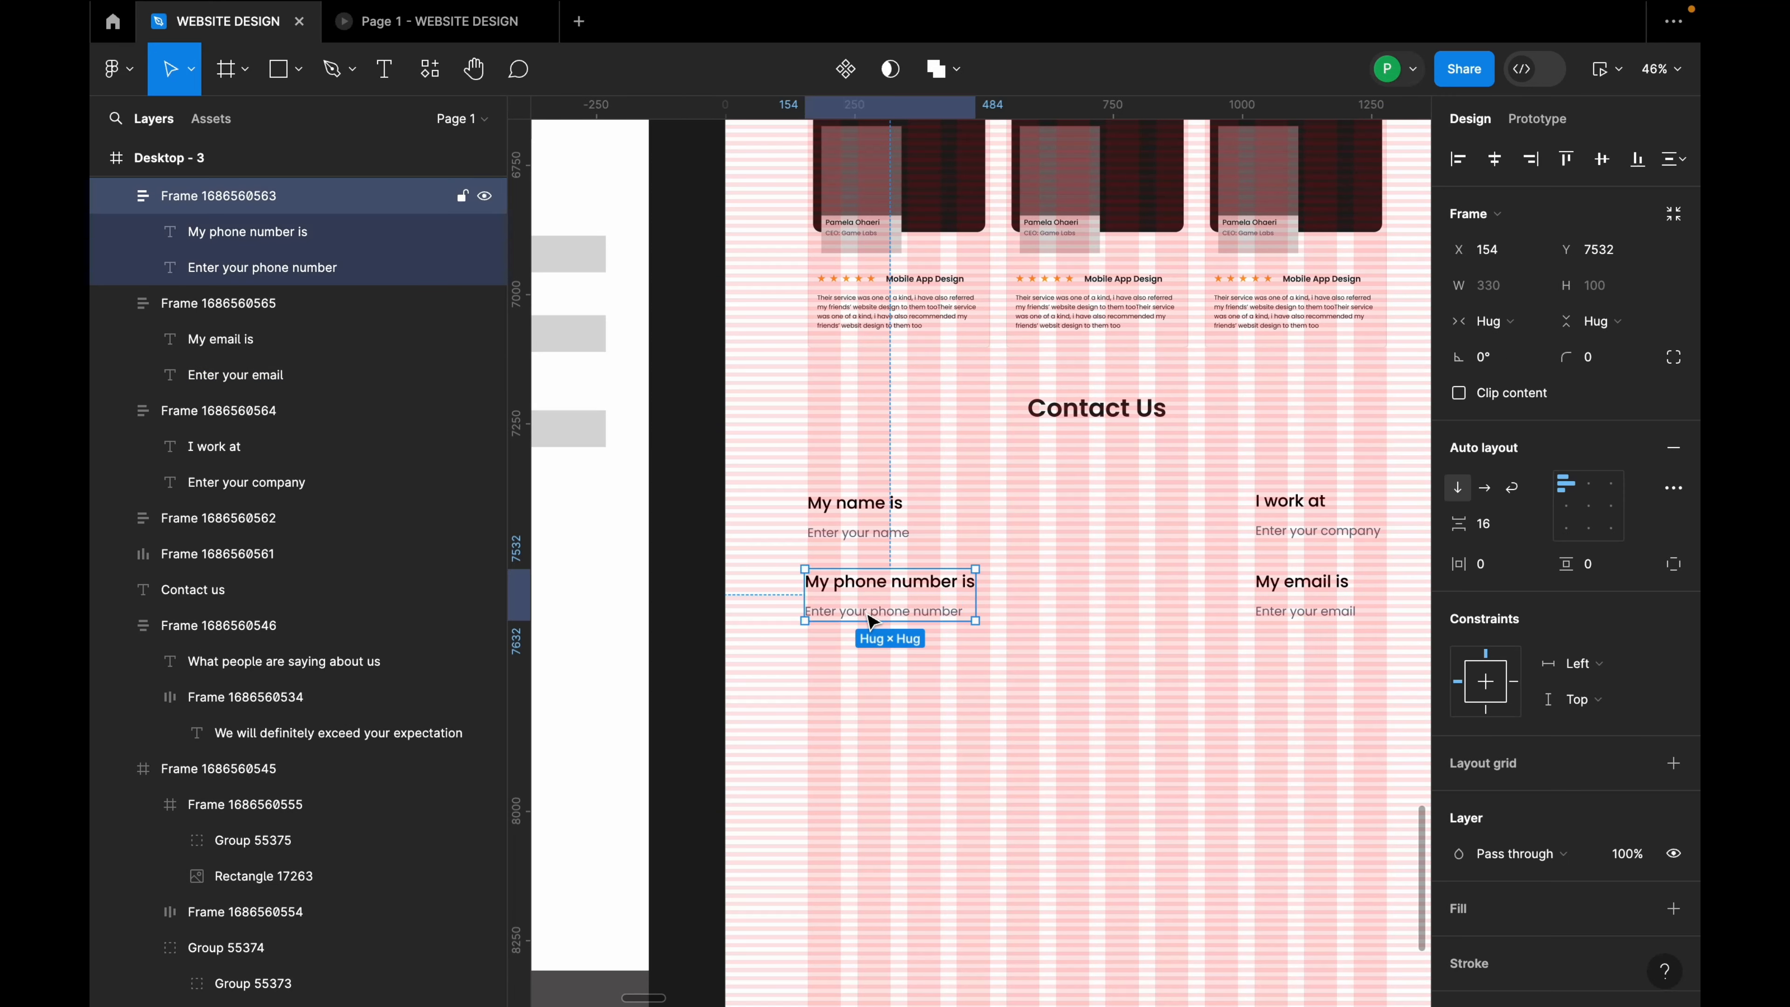
{"action": "left_click_drag", "start_coordinate": [871, 620], "coordinate": [886, 694]}
{"action": "double_click", "coordinate": [887, 685]}
{"action": "double_click", "coordinate": [887, 686]}
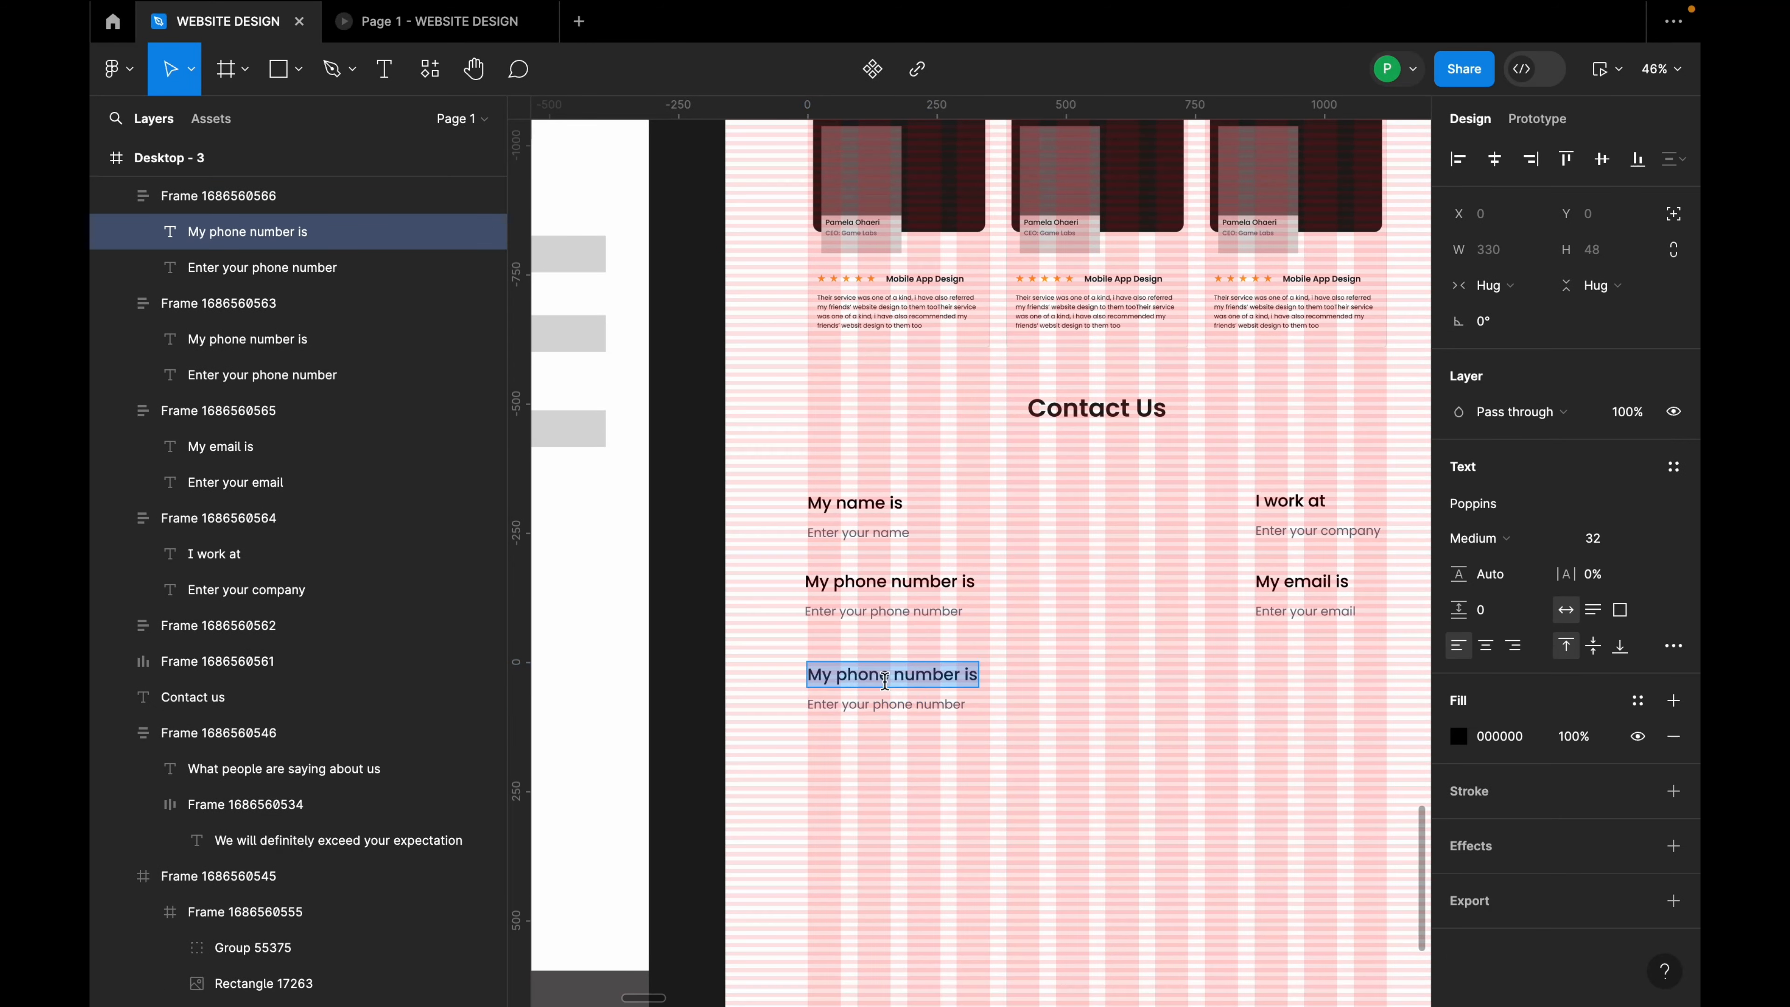
{"action": "type", "text": "Message"}
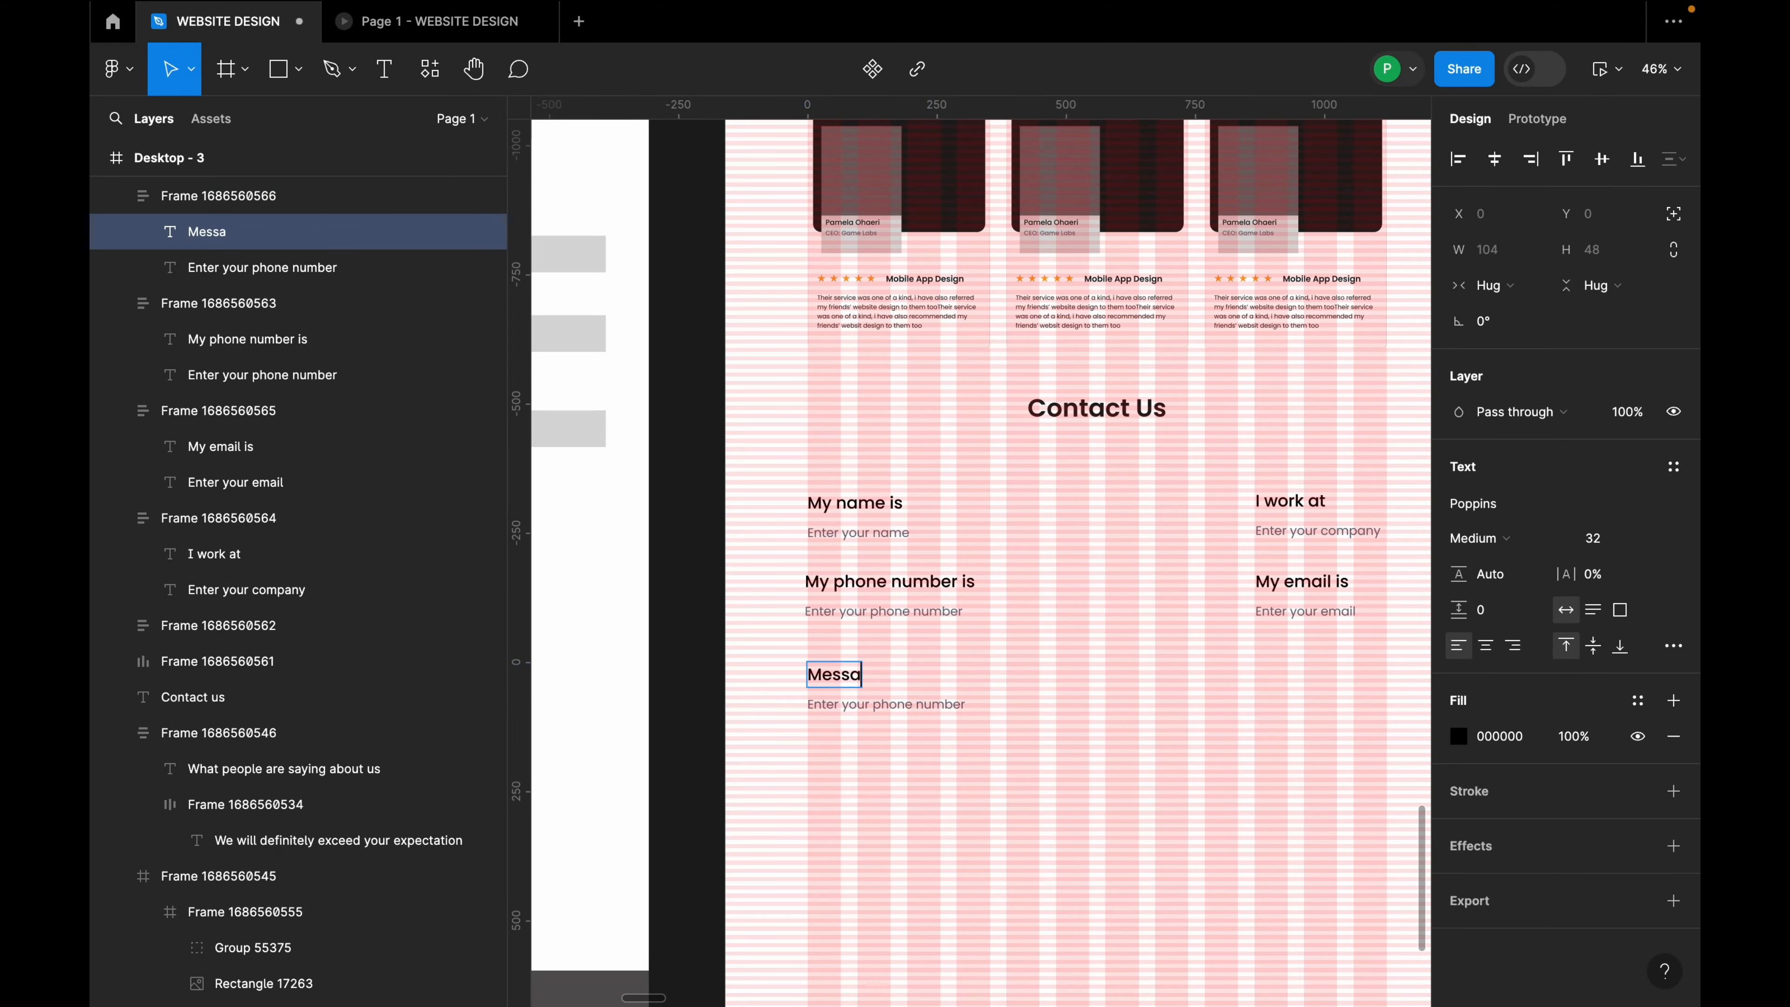
Step: Replace the placeholder under Message with 'Type your message her'
{"action": "double_click", "coordinate": [877, 705]}
{"action": "key", "text": "ctrl+a"}
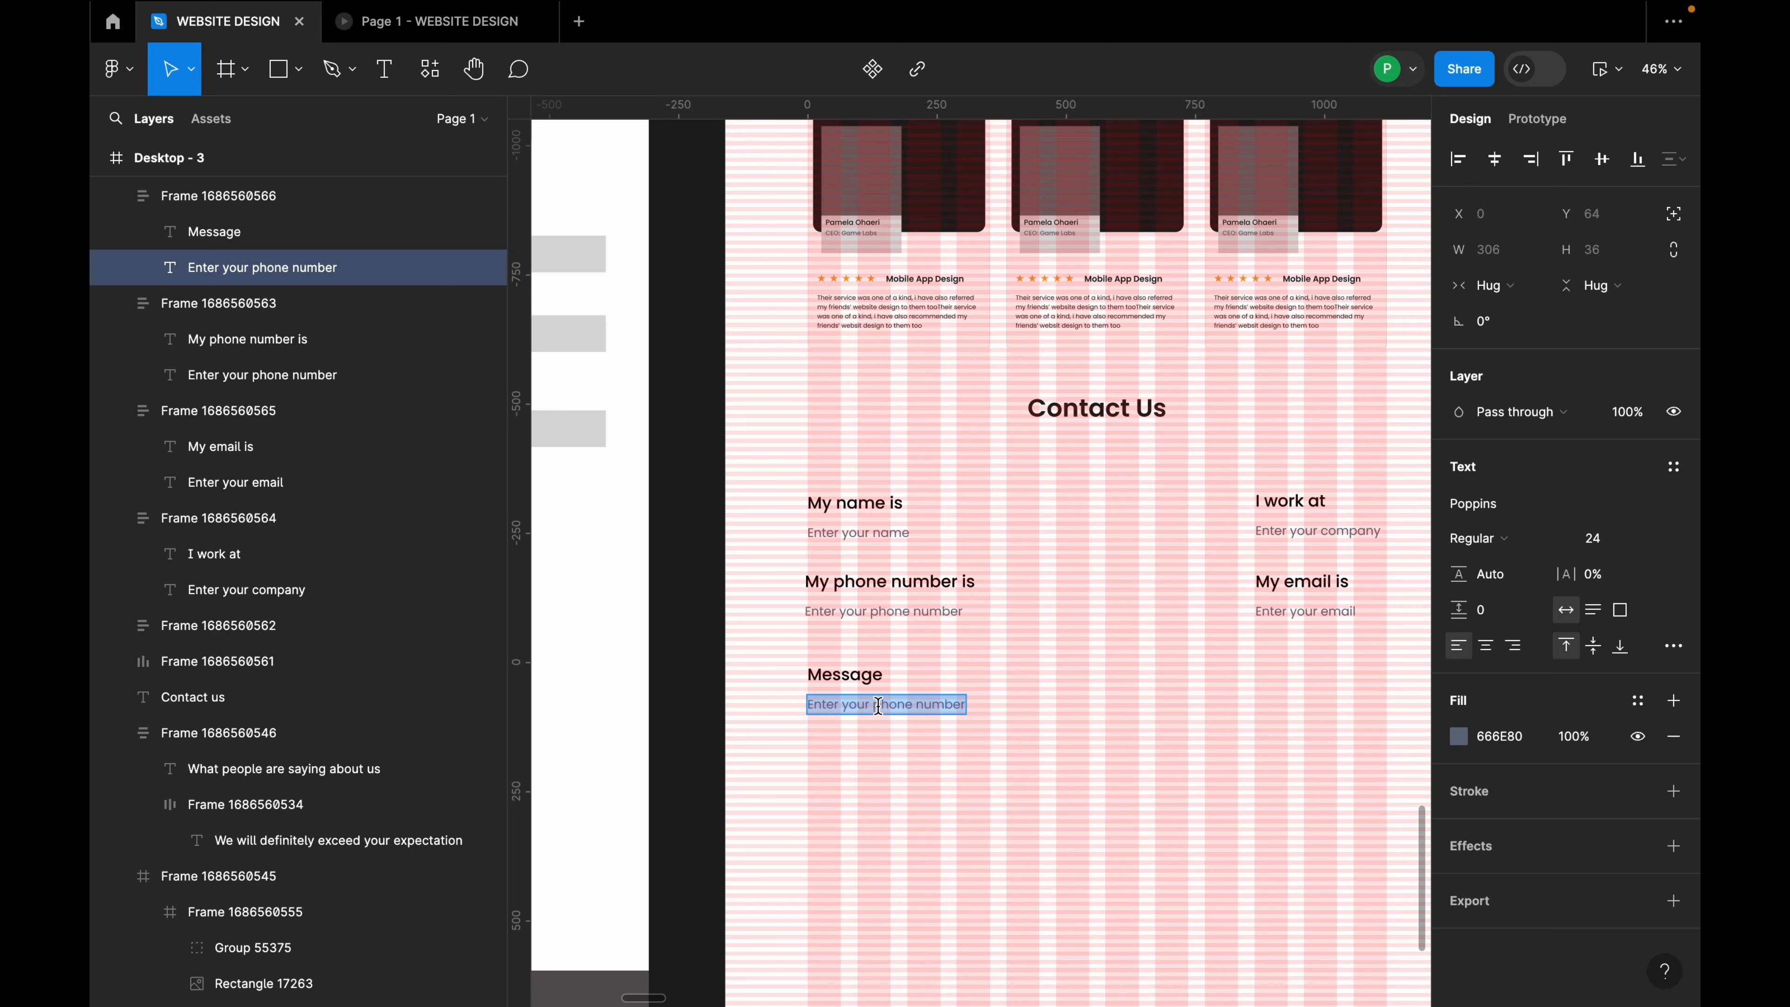
{"action": "type", "text": "Ty"}
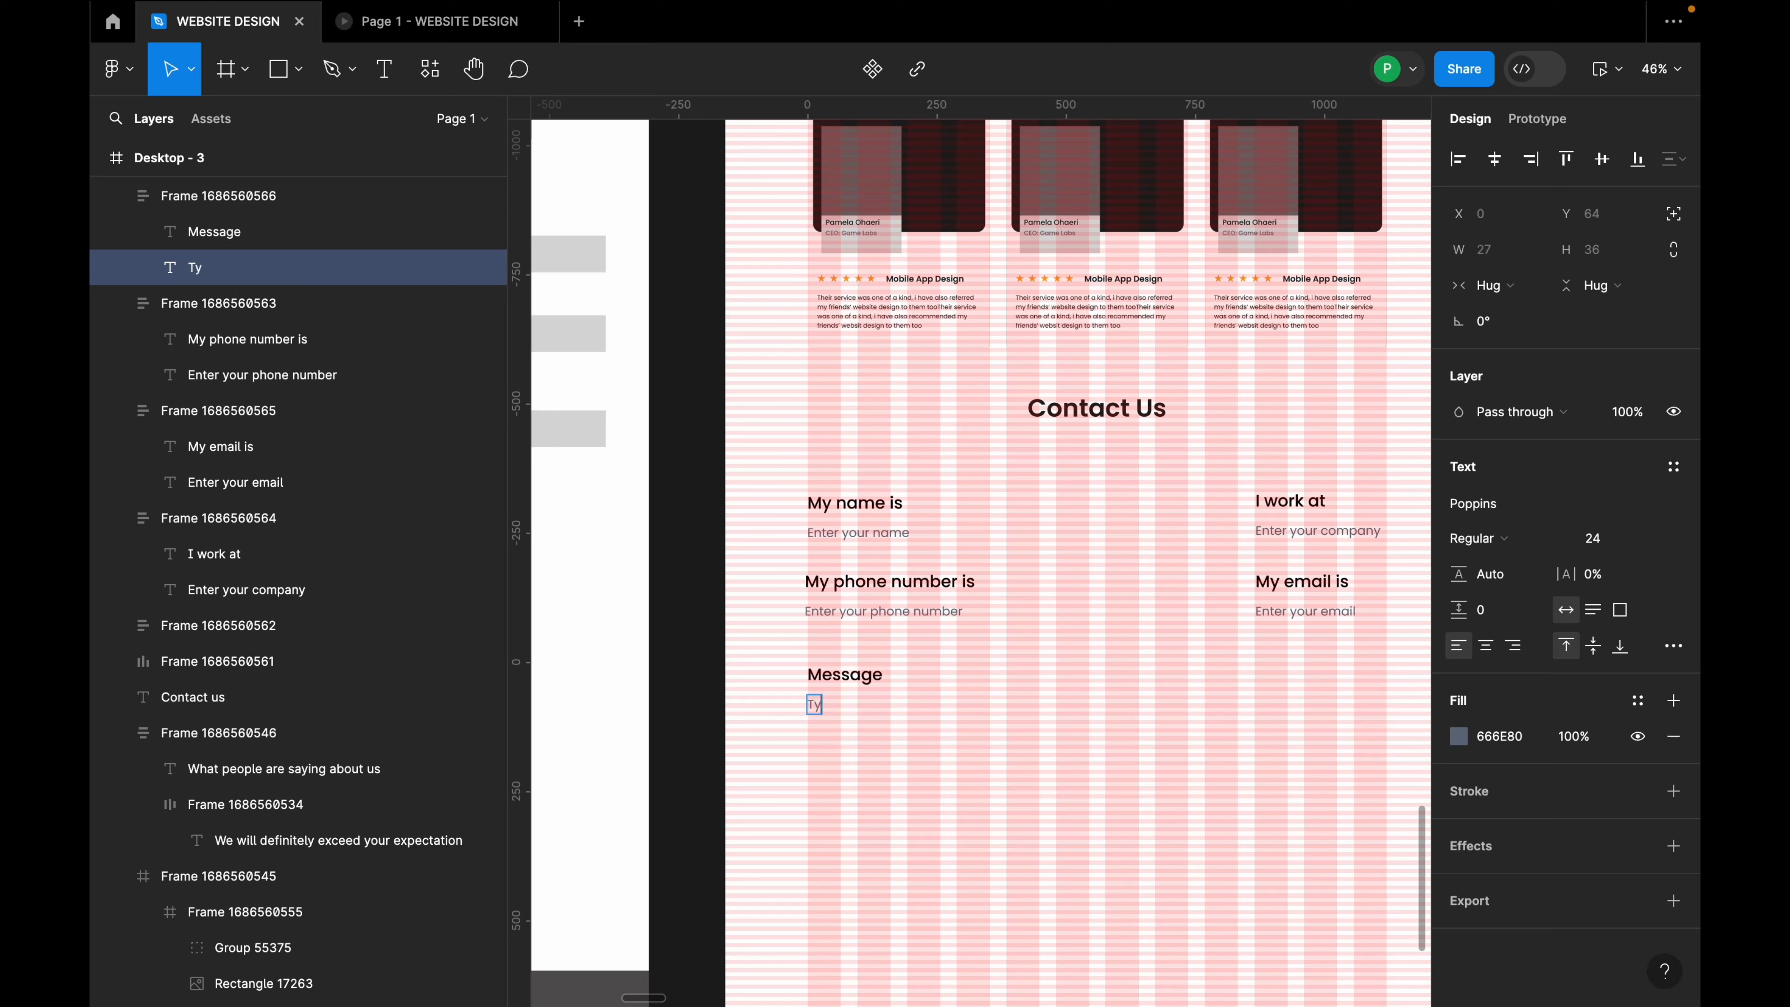
{"action": "type", "text": "pe your message her"}
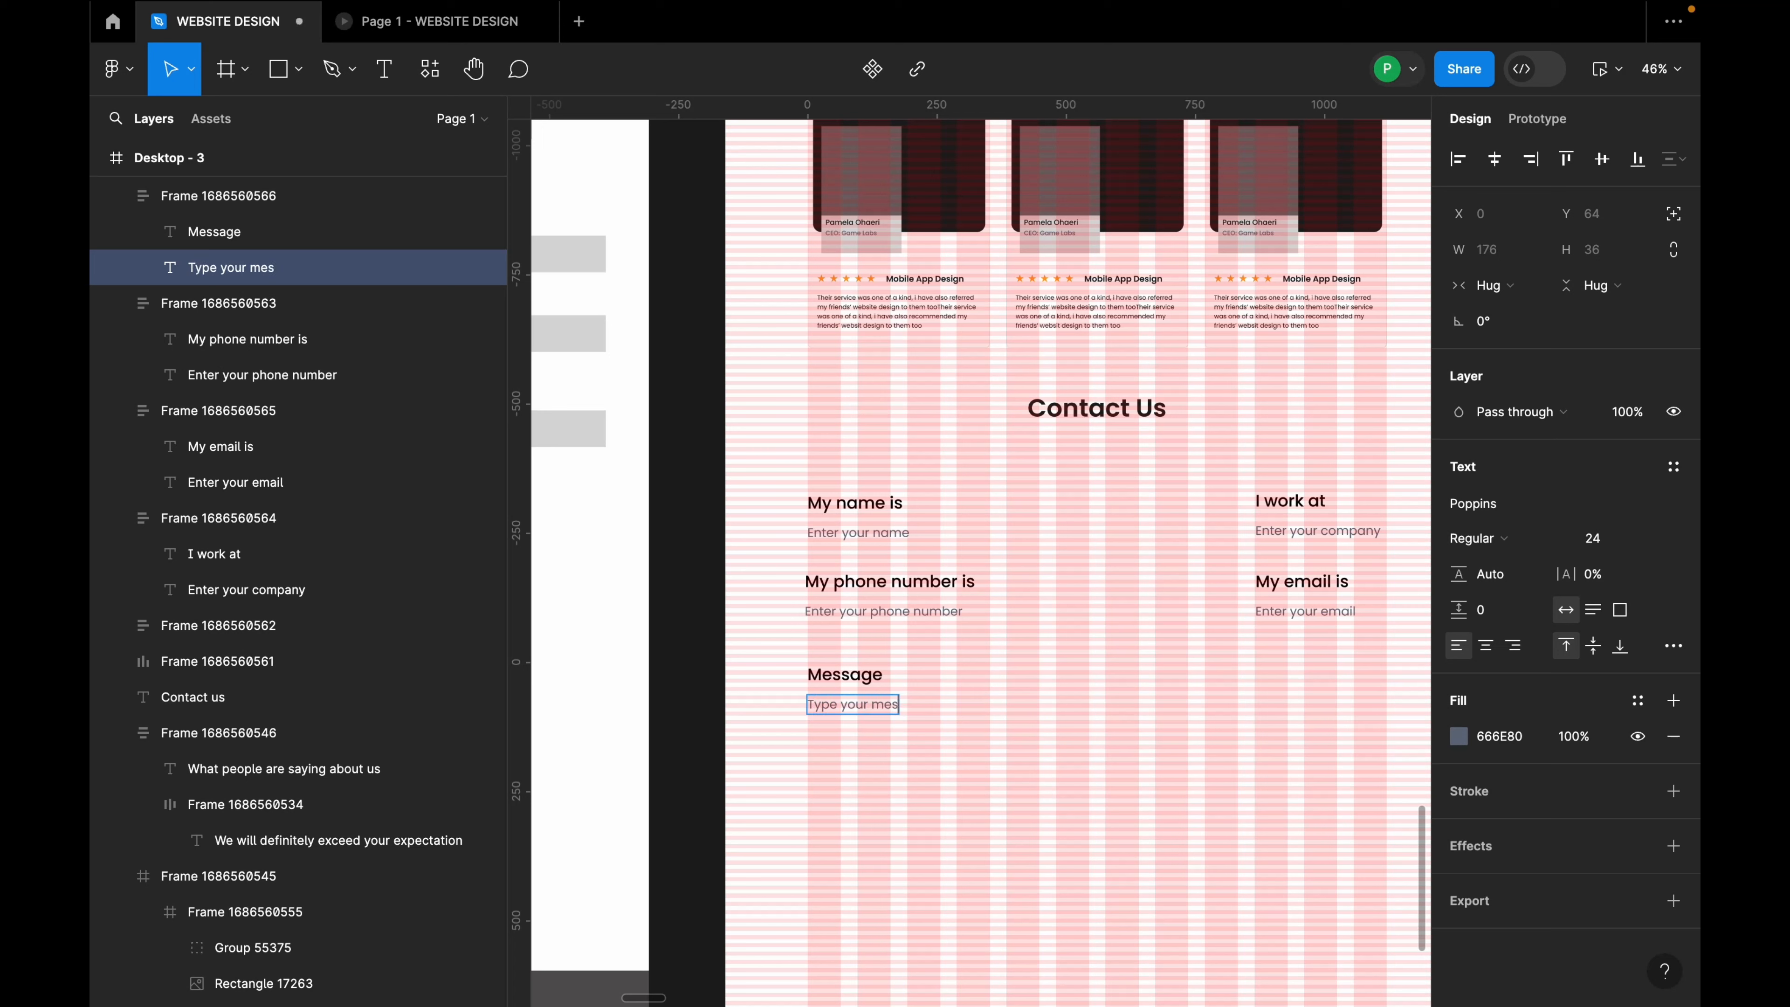
{"action": "left_click", "coordinate": [1004, 816]}
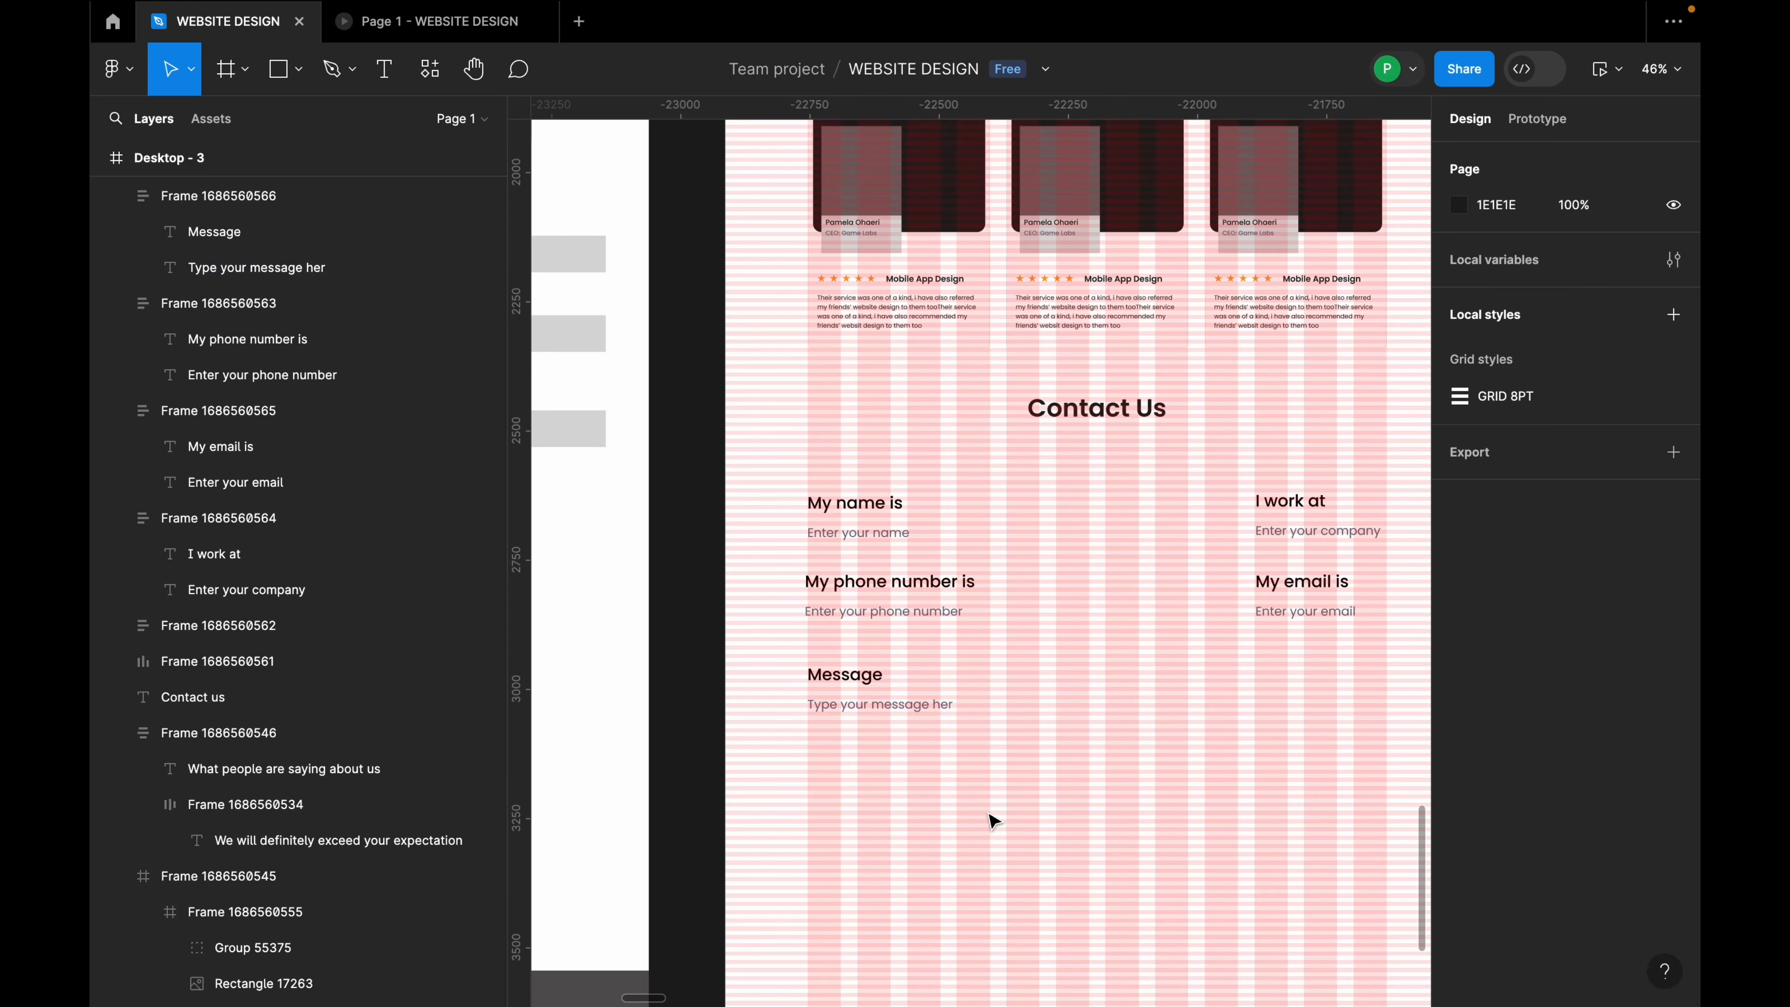
{"action": "scroll", "coordinate": [851, 635], "scroll_direction": "down", "scroll_amount": 3}
{"action": "left_click", "coordinate": [853, 606]}
Step: Wrap the name/phone fields and the company/email fields into two vertical auto-layout columns
{"action": "left_click", "coordinate": [851, 555], "text": "shift"}
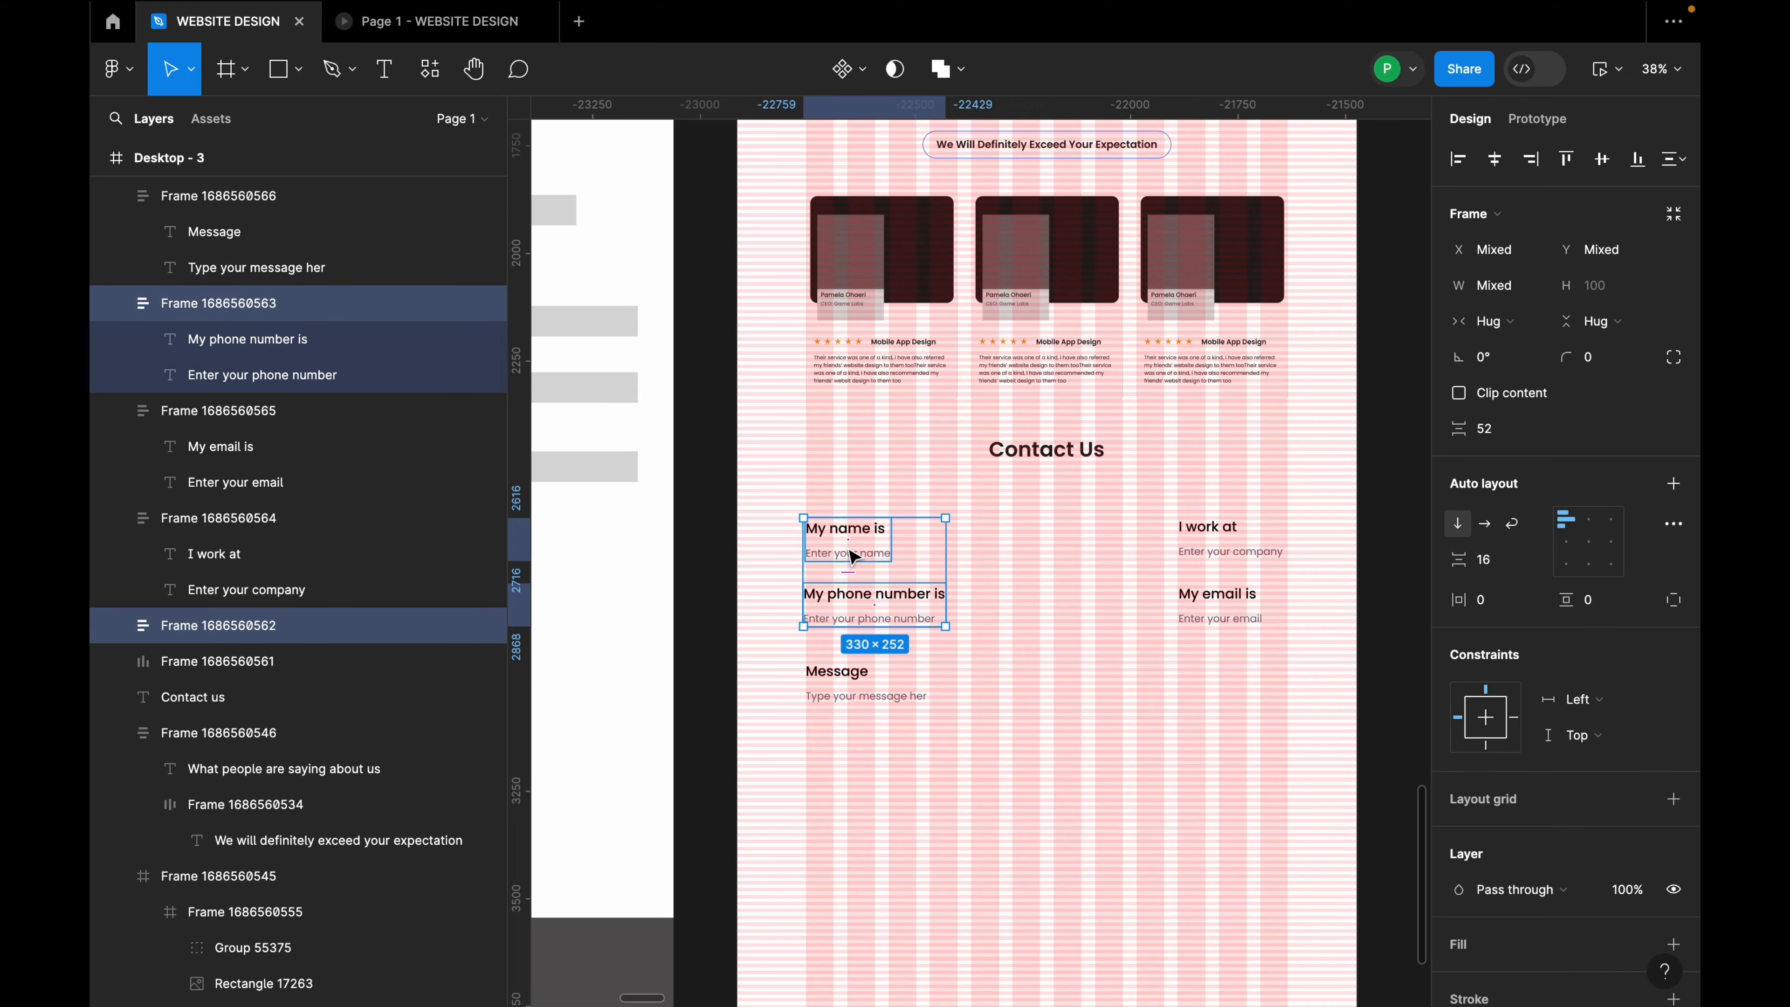
{"action": "key", "text": "shift+a"}
{"action": "left_click", "coordinate": [1197, 594]}
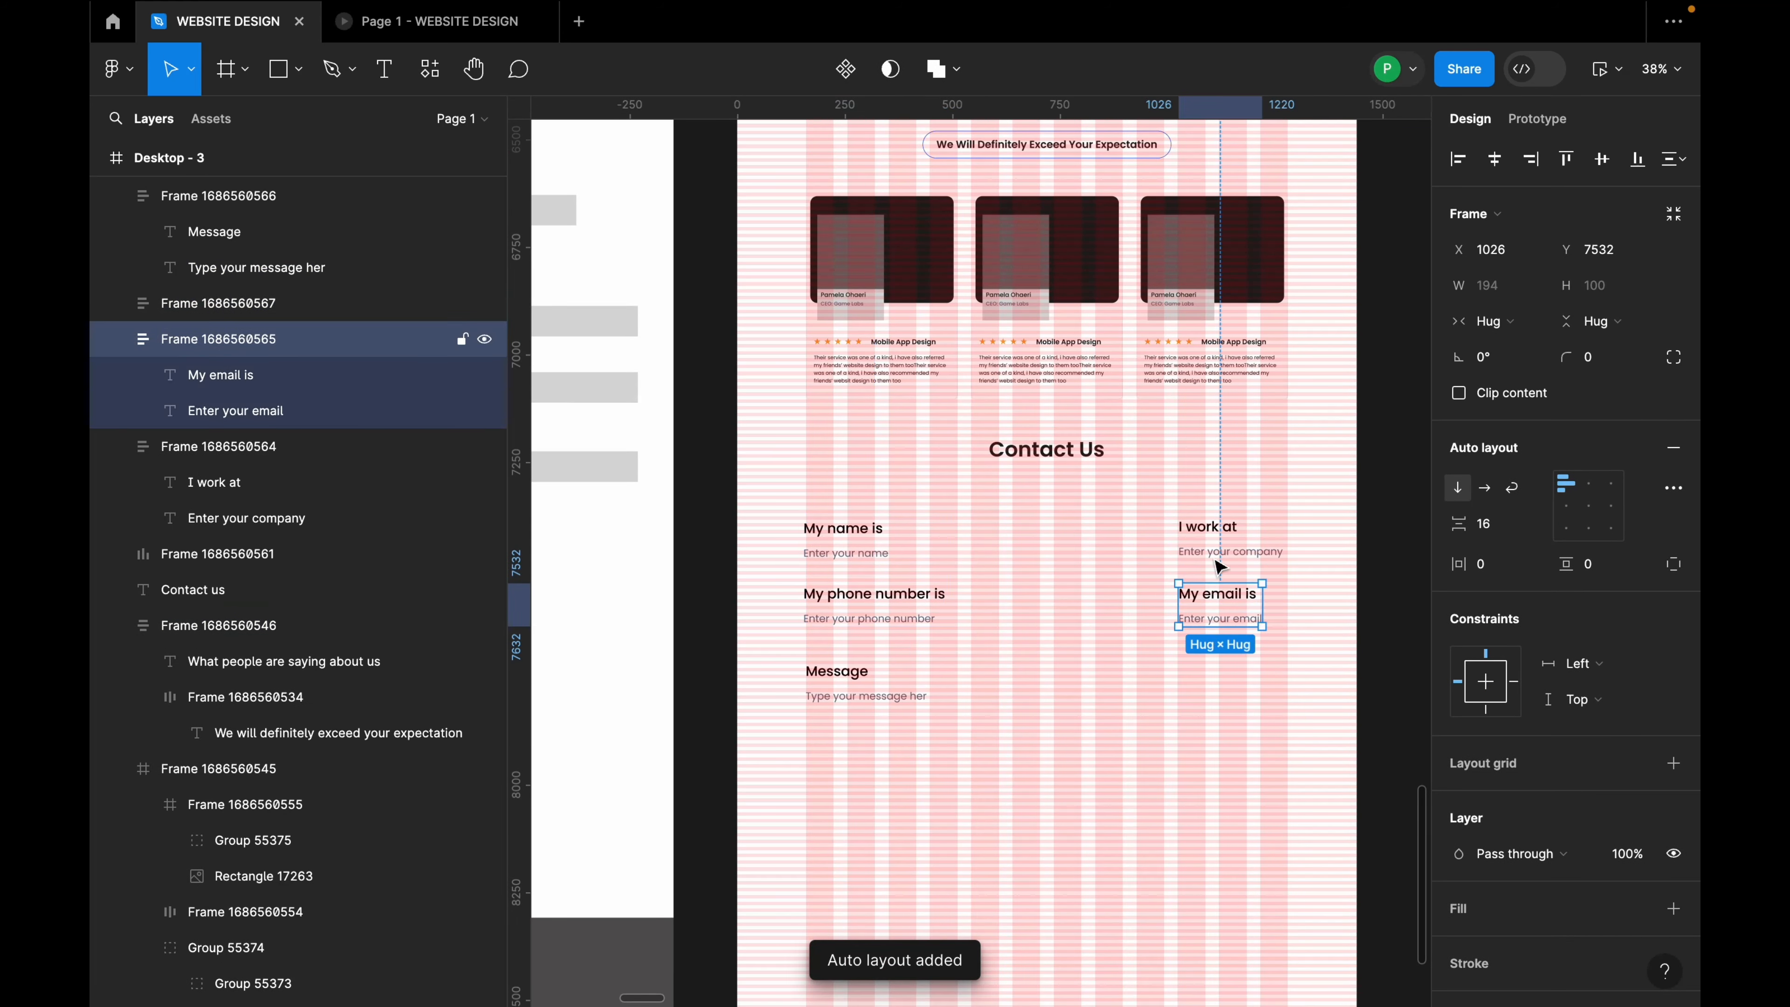
{"action": "left_click", "coordinate": [1228, 546], "text": "shift"}
{"action": "key", "text": "shift+a"}
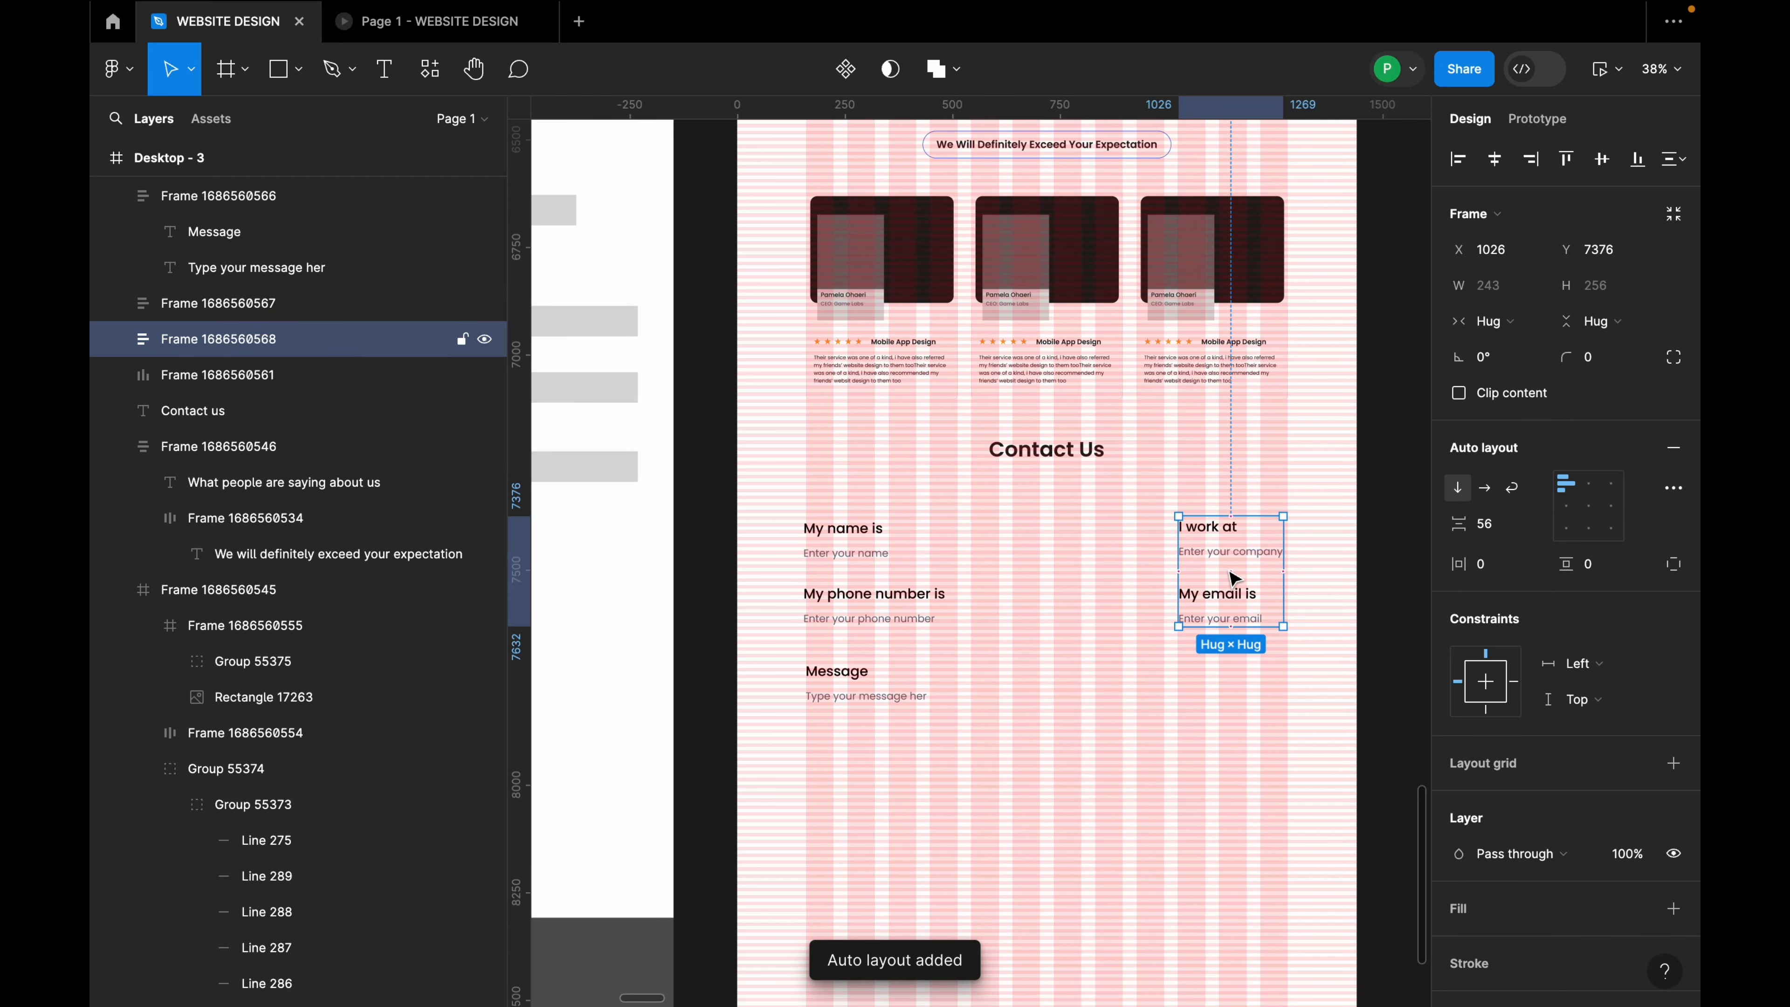
Step: Give the company/email column 52 spacing and place both field columns side by side in auto layout
{"action": "left_click", "coordinate": [861, 572]}
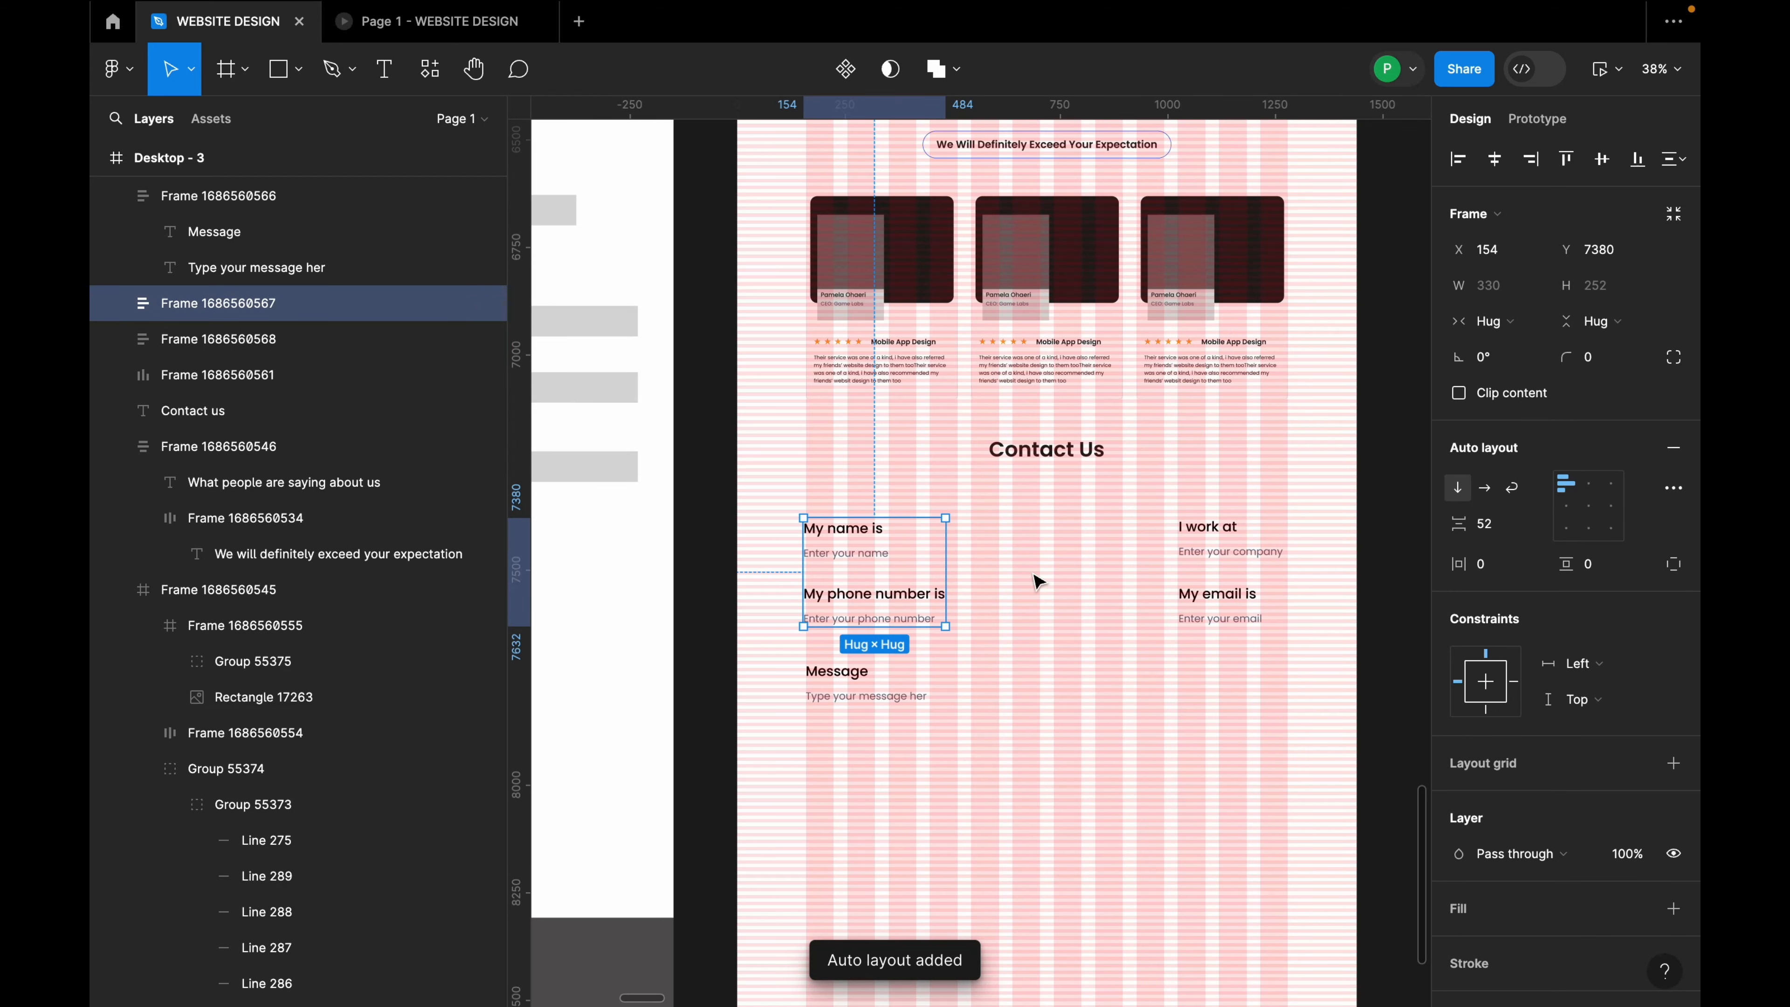
{"action": "left_click", "coordinate": [1265, 568]}
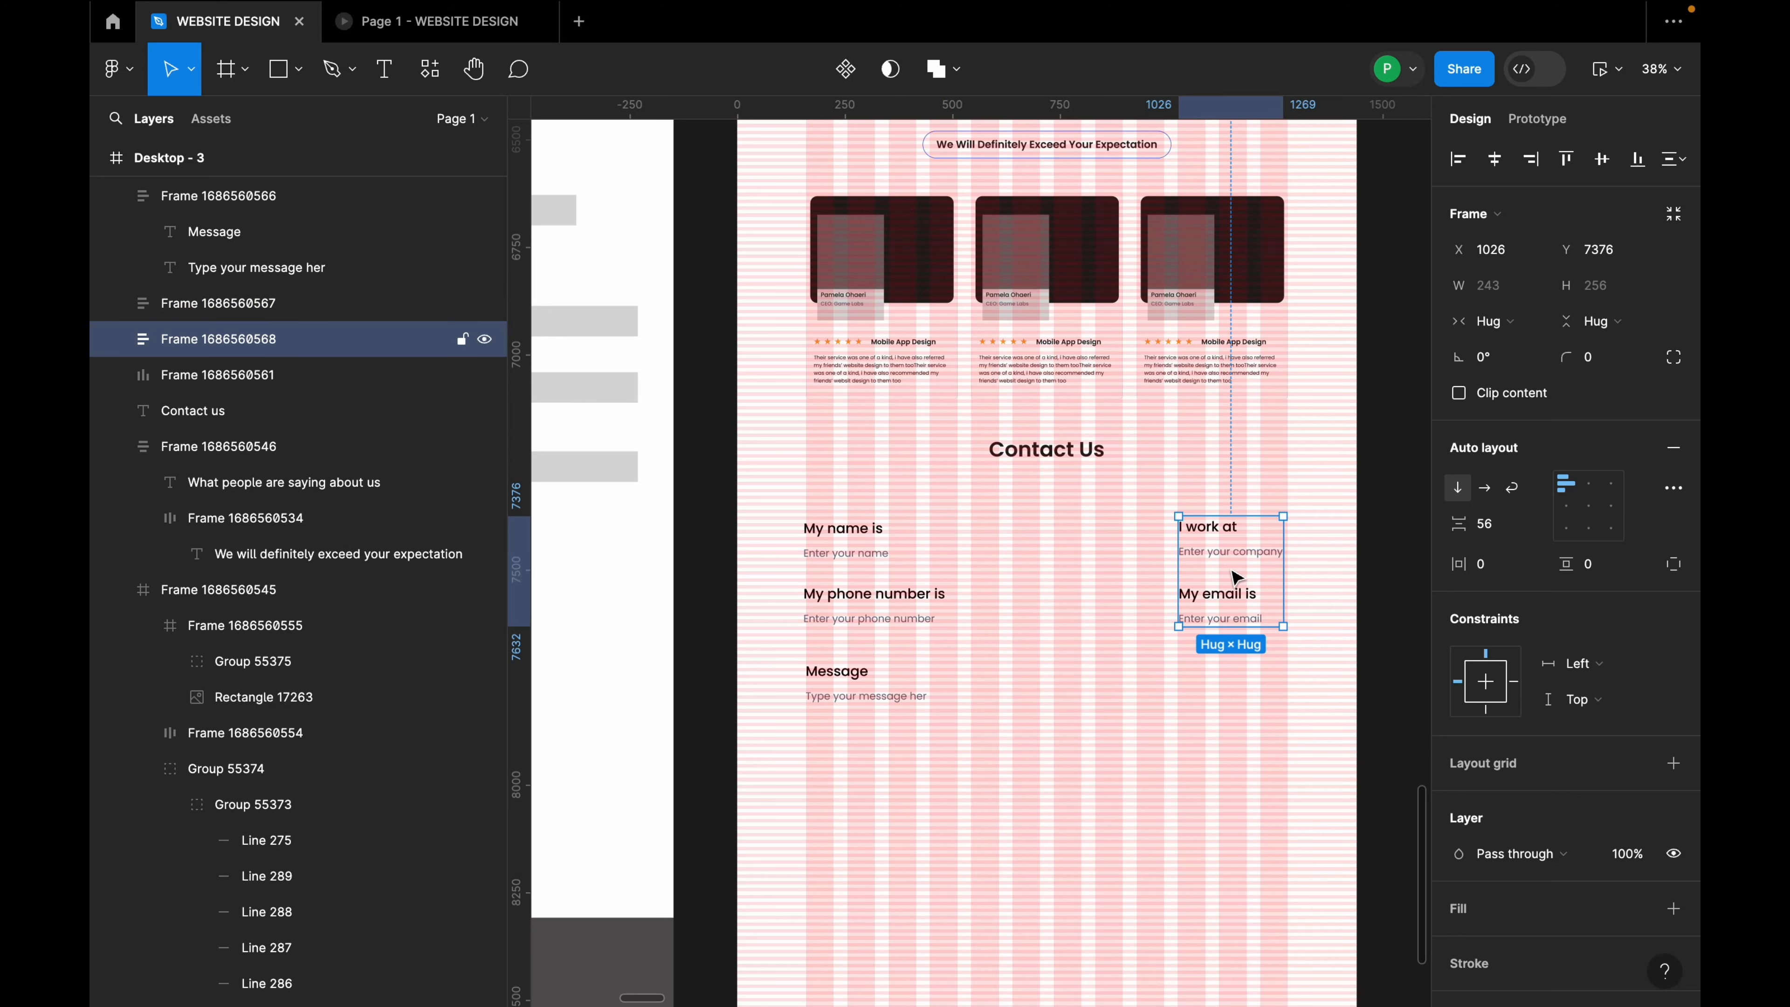
{"action": "left_click_drag", "start_coordinate": [1236, 576], "coordinate": [1239, 569]}
{"action": "left_click", "coordinate": [1495, 539]}
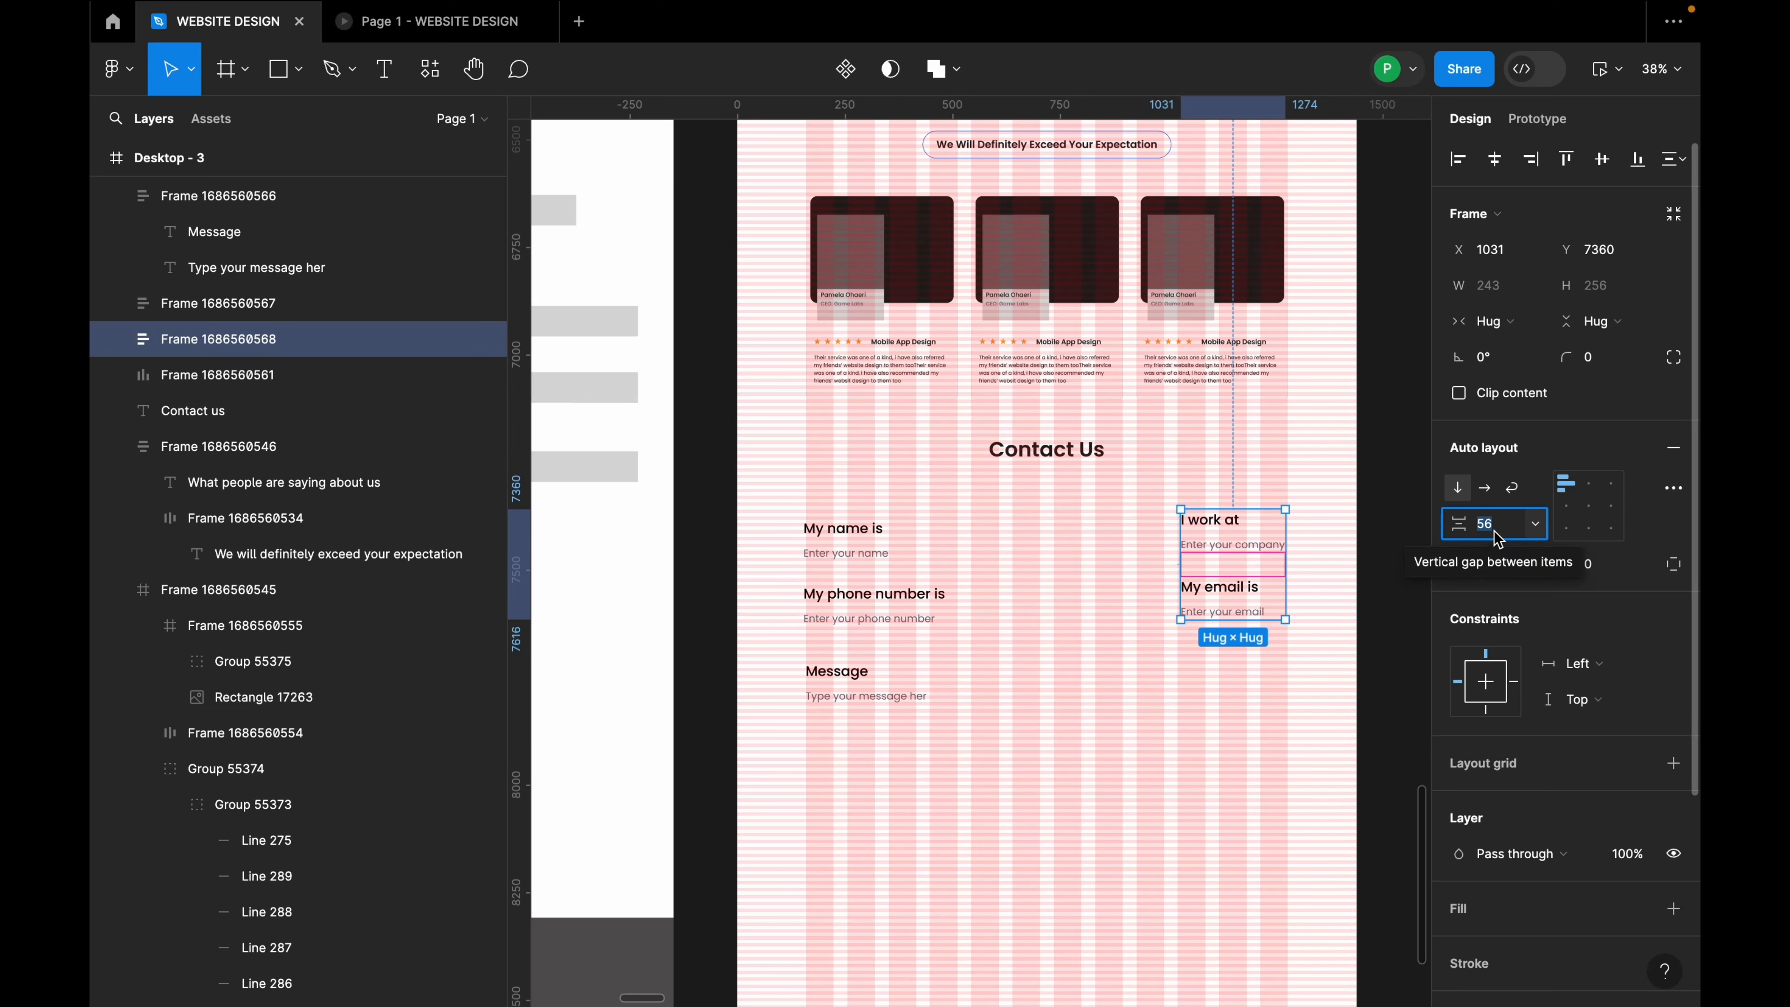
{"action": "type", "text": "52"}
{"action": "key", "text": "Return"}
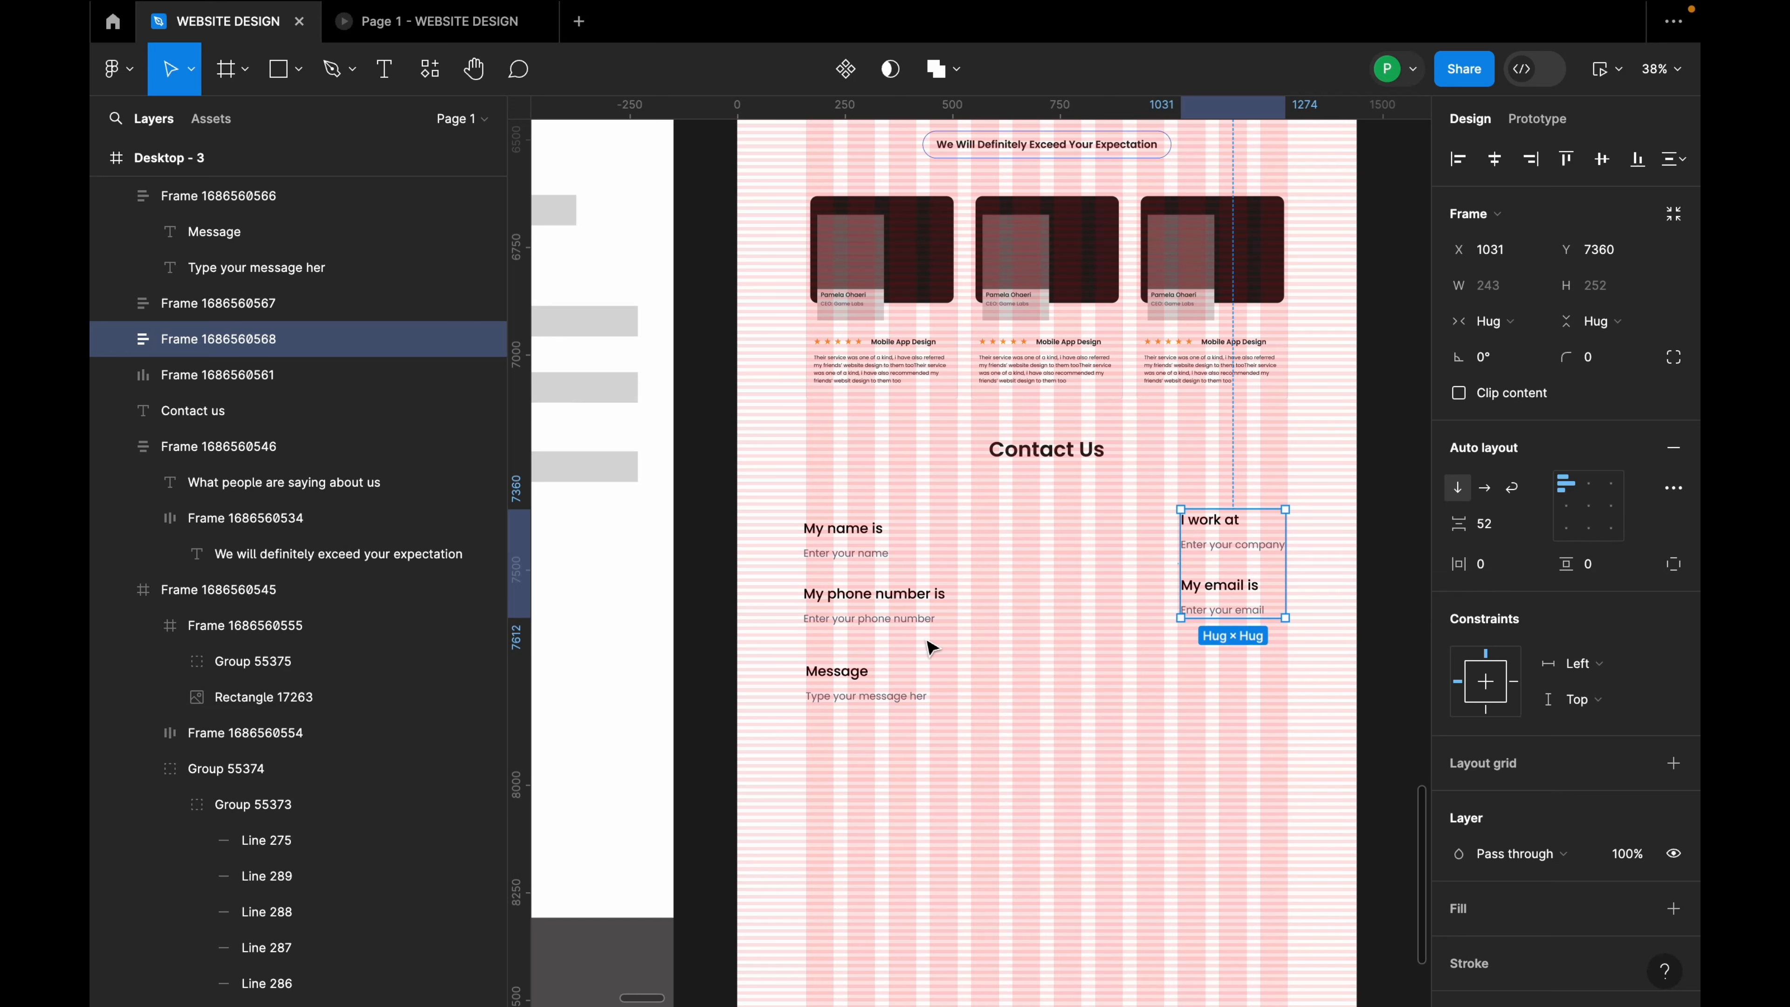
{"action": "left_click", "coordinate": [913, 603], "text": "shift"}
{"action": "key", "text": "shift+a"}
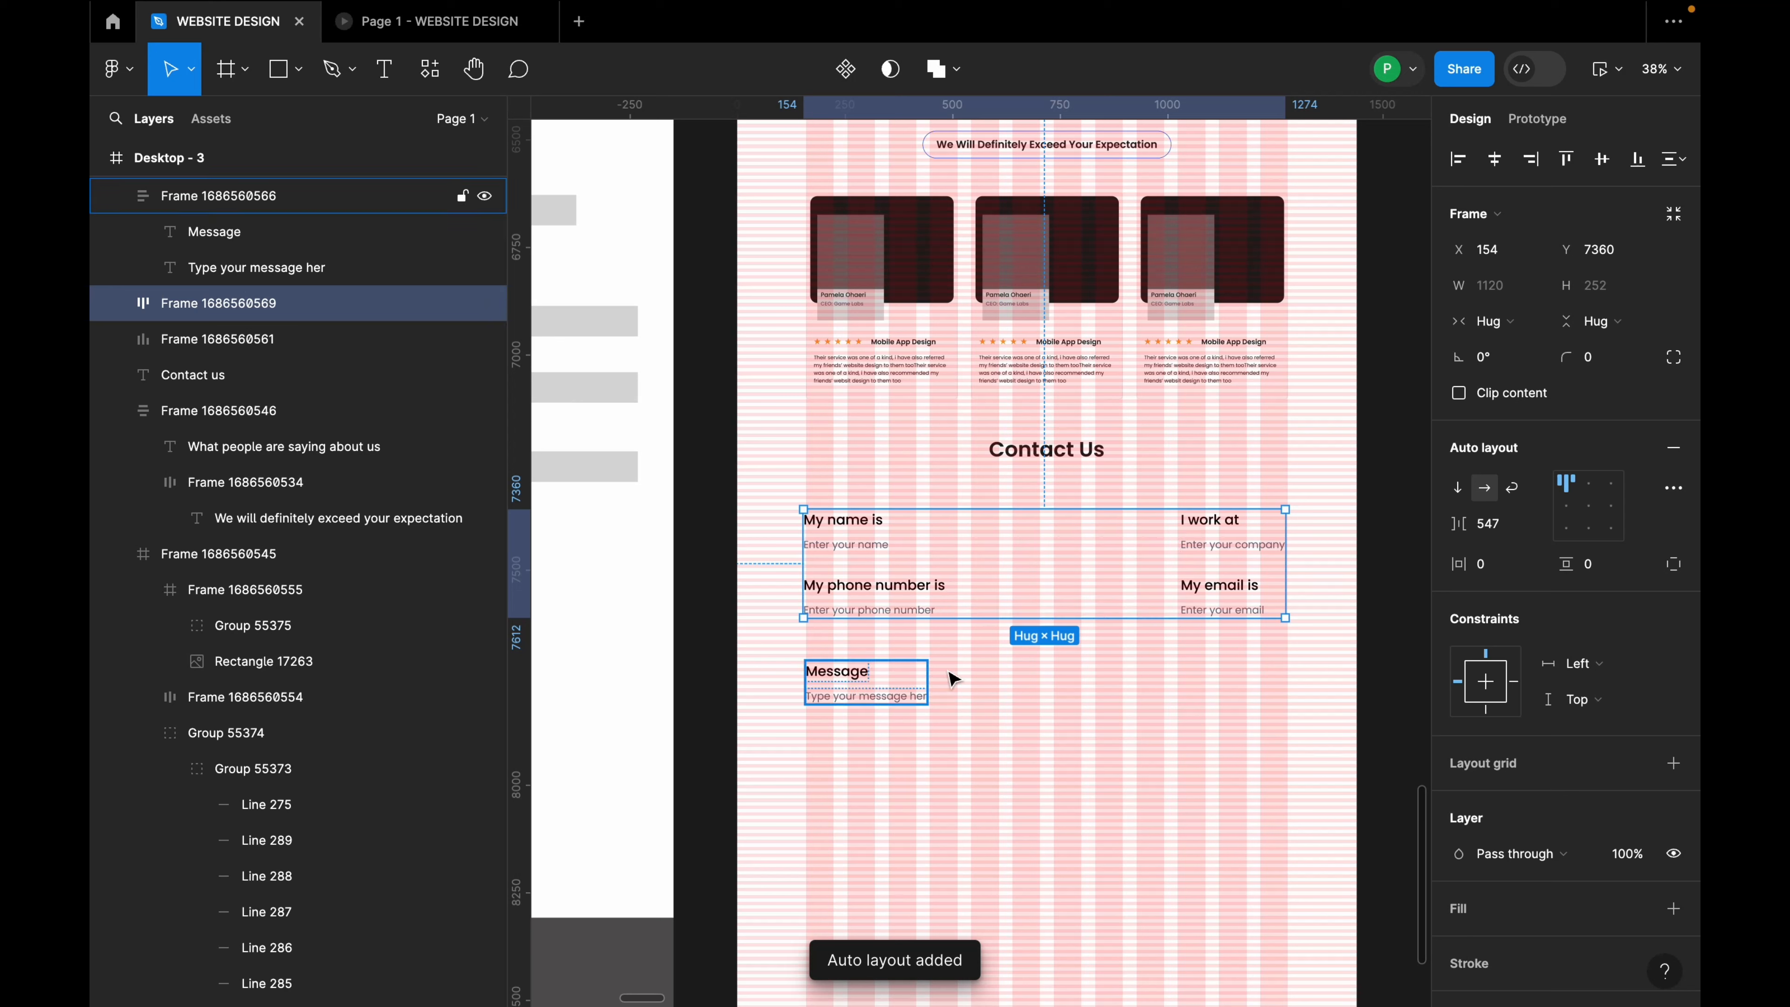
Step: Stack the two-column field row above the Message field in auto layout with 80 spacing
{"action": "left_click", "coordinate": [1079, 672]}
{"action": "left_click", "coordinate": [871, 687]}
{"action": "left_click", "coordinate": [901, 626], "text": "shift"}
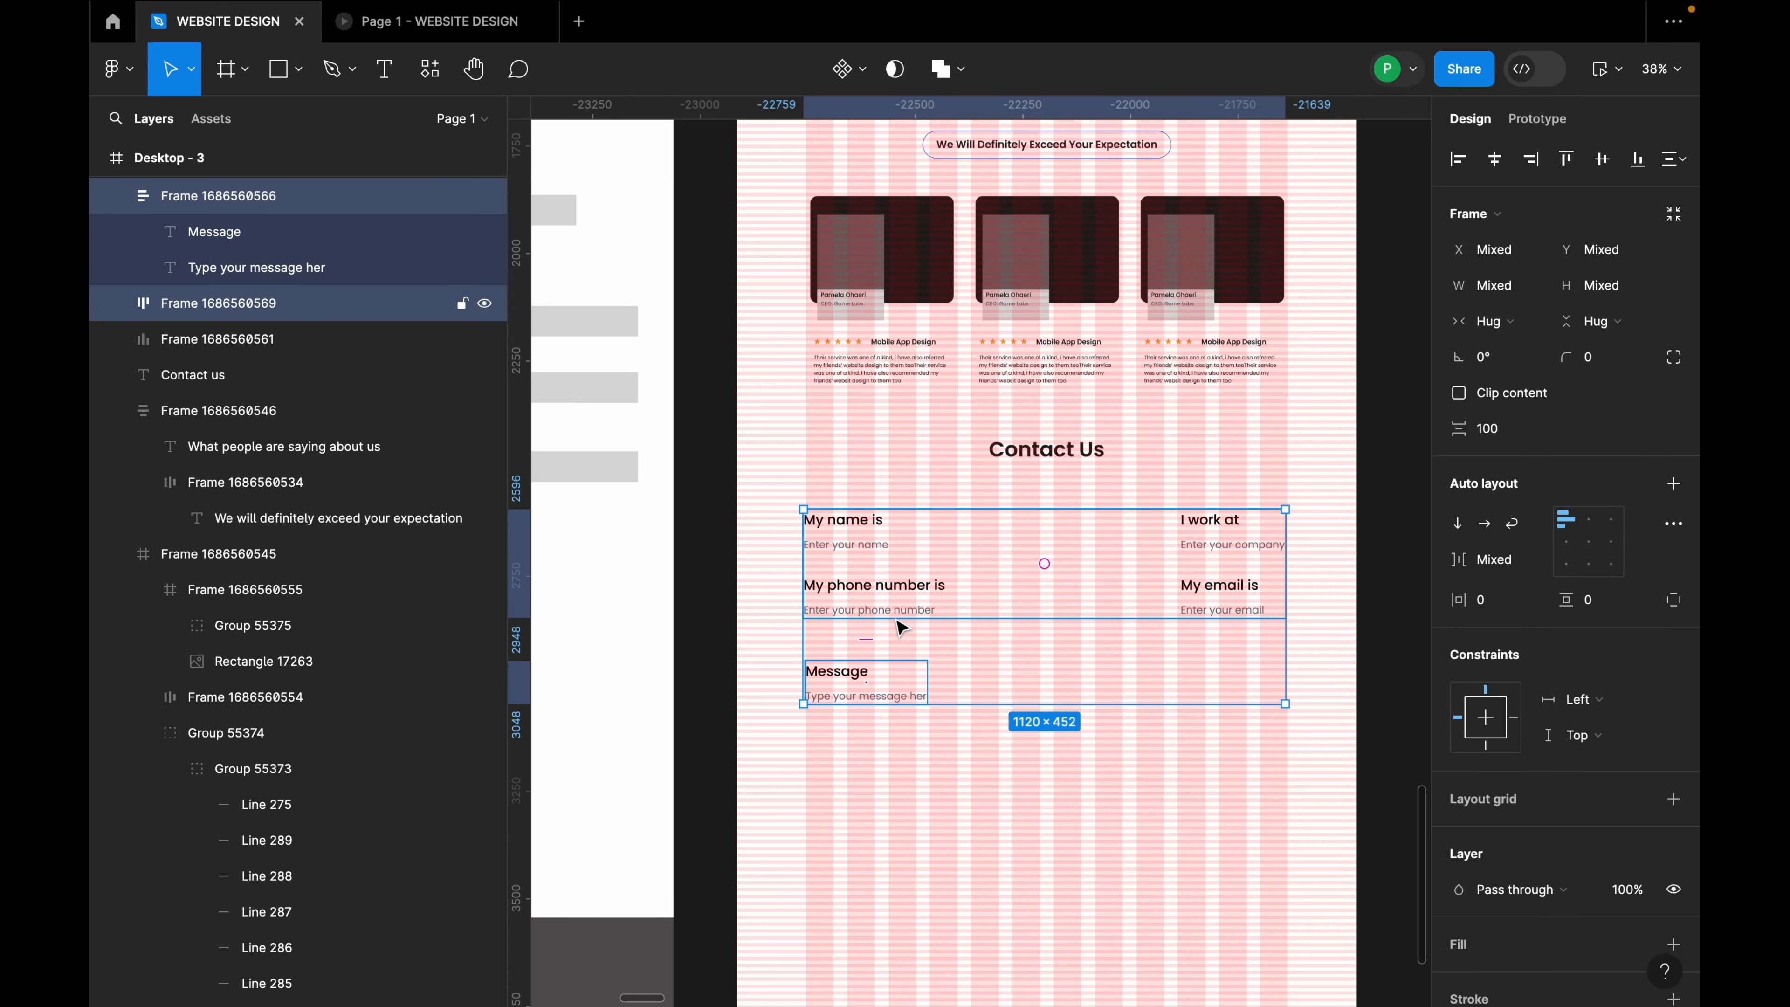
{"action": "key", "text": "shift+a"}
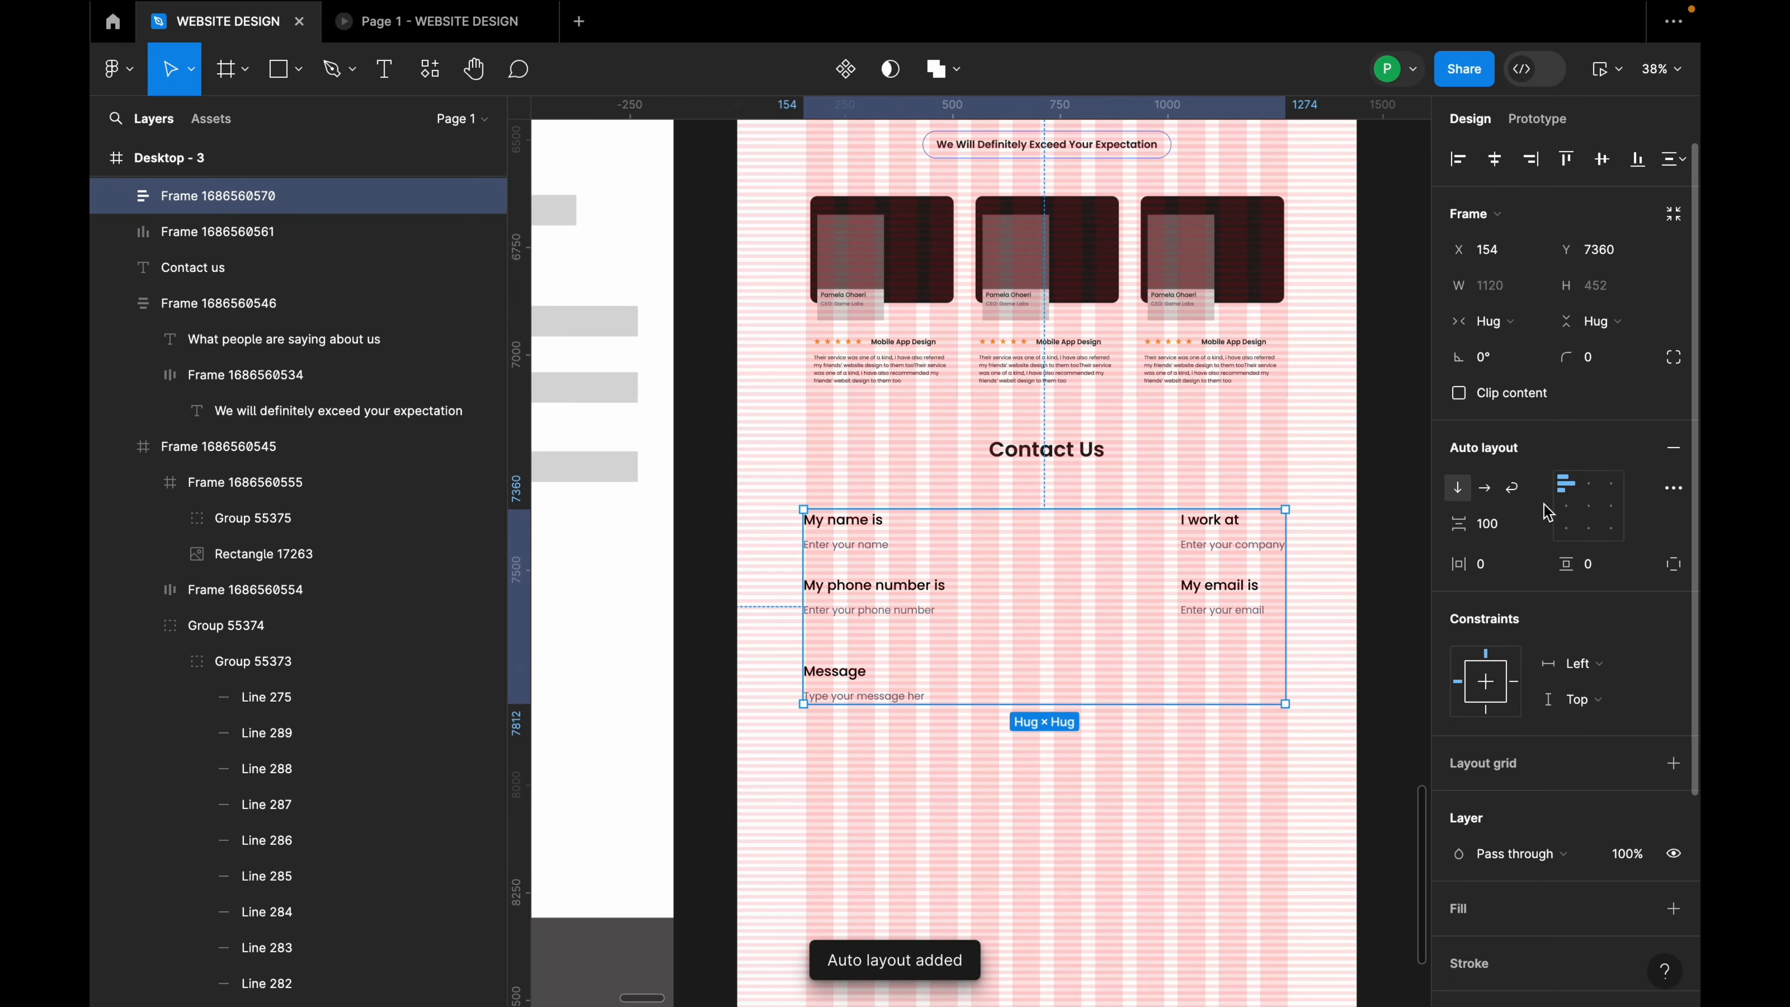
{"action": "left_click", "coordinate": [1521, 529]}
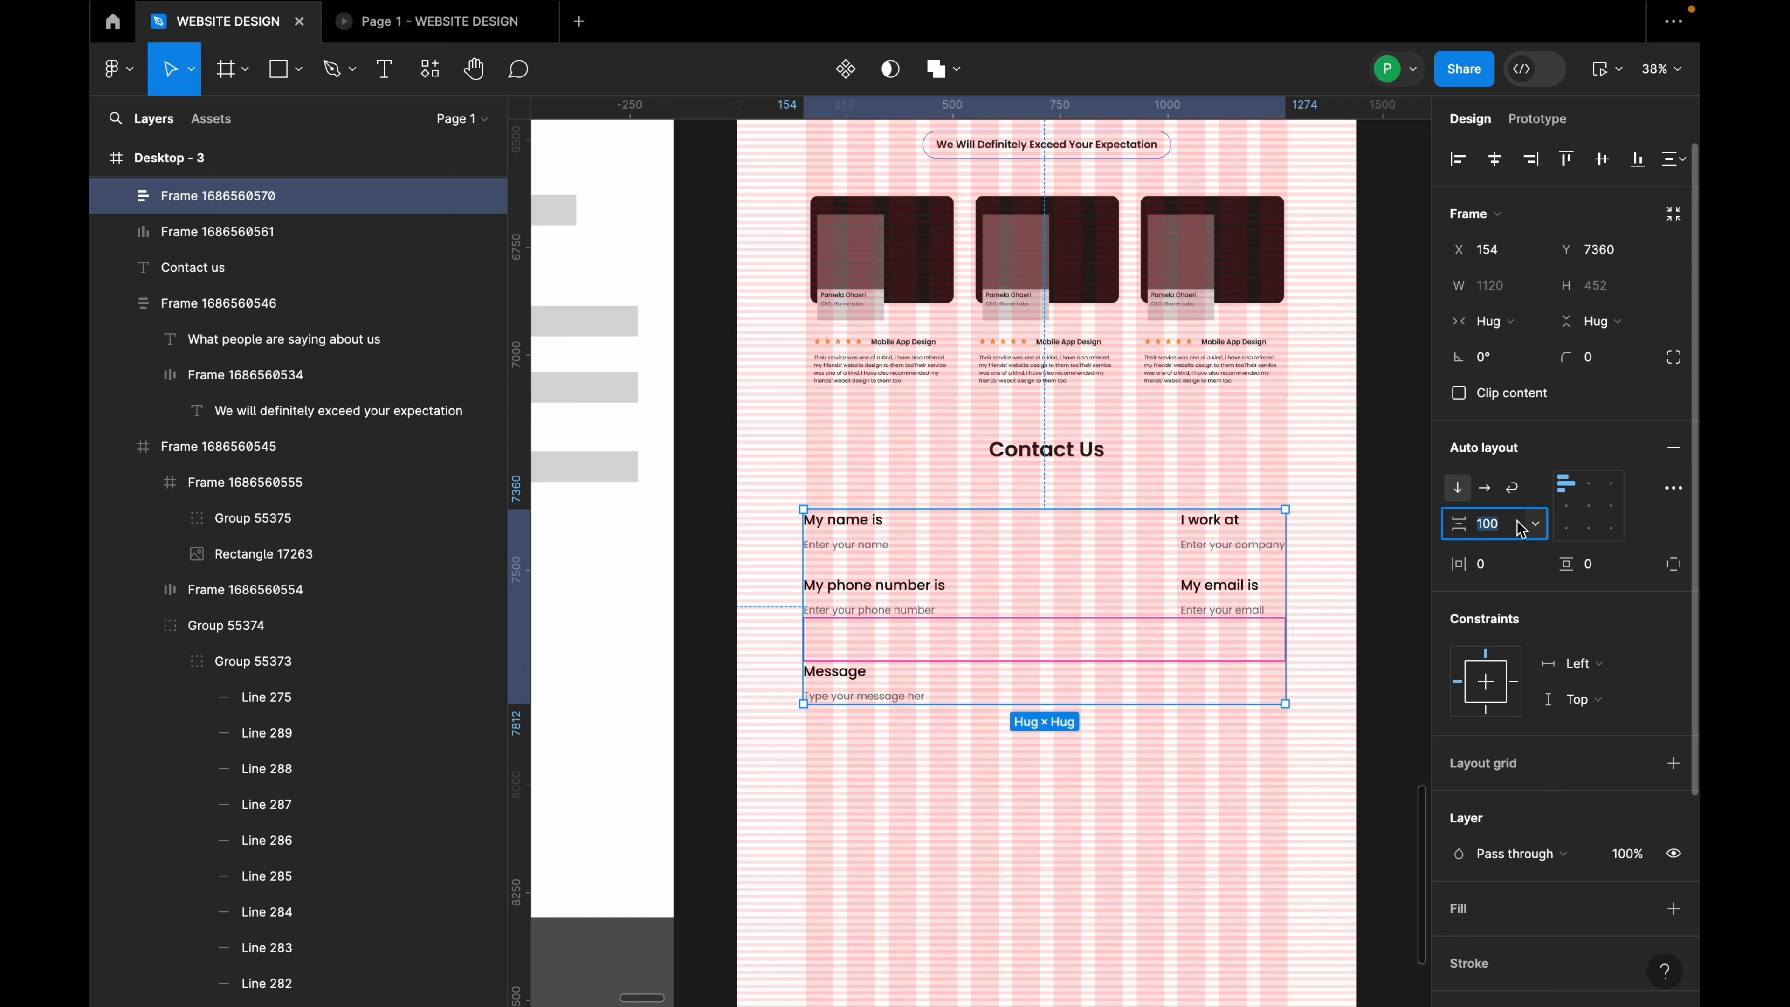
{"action": "type", "text": "80"}
{"action": "key", "text": "Return"}
Step: Try the contact form's vertical spacing at 64, then settle on 52
{"action": "left_click", "coordinate": [1090, 733]}
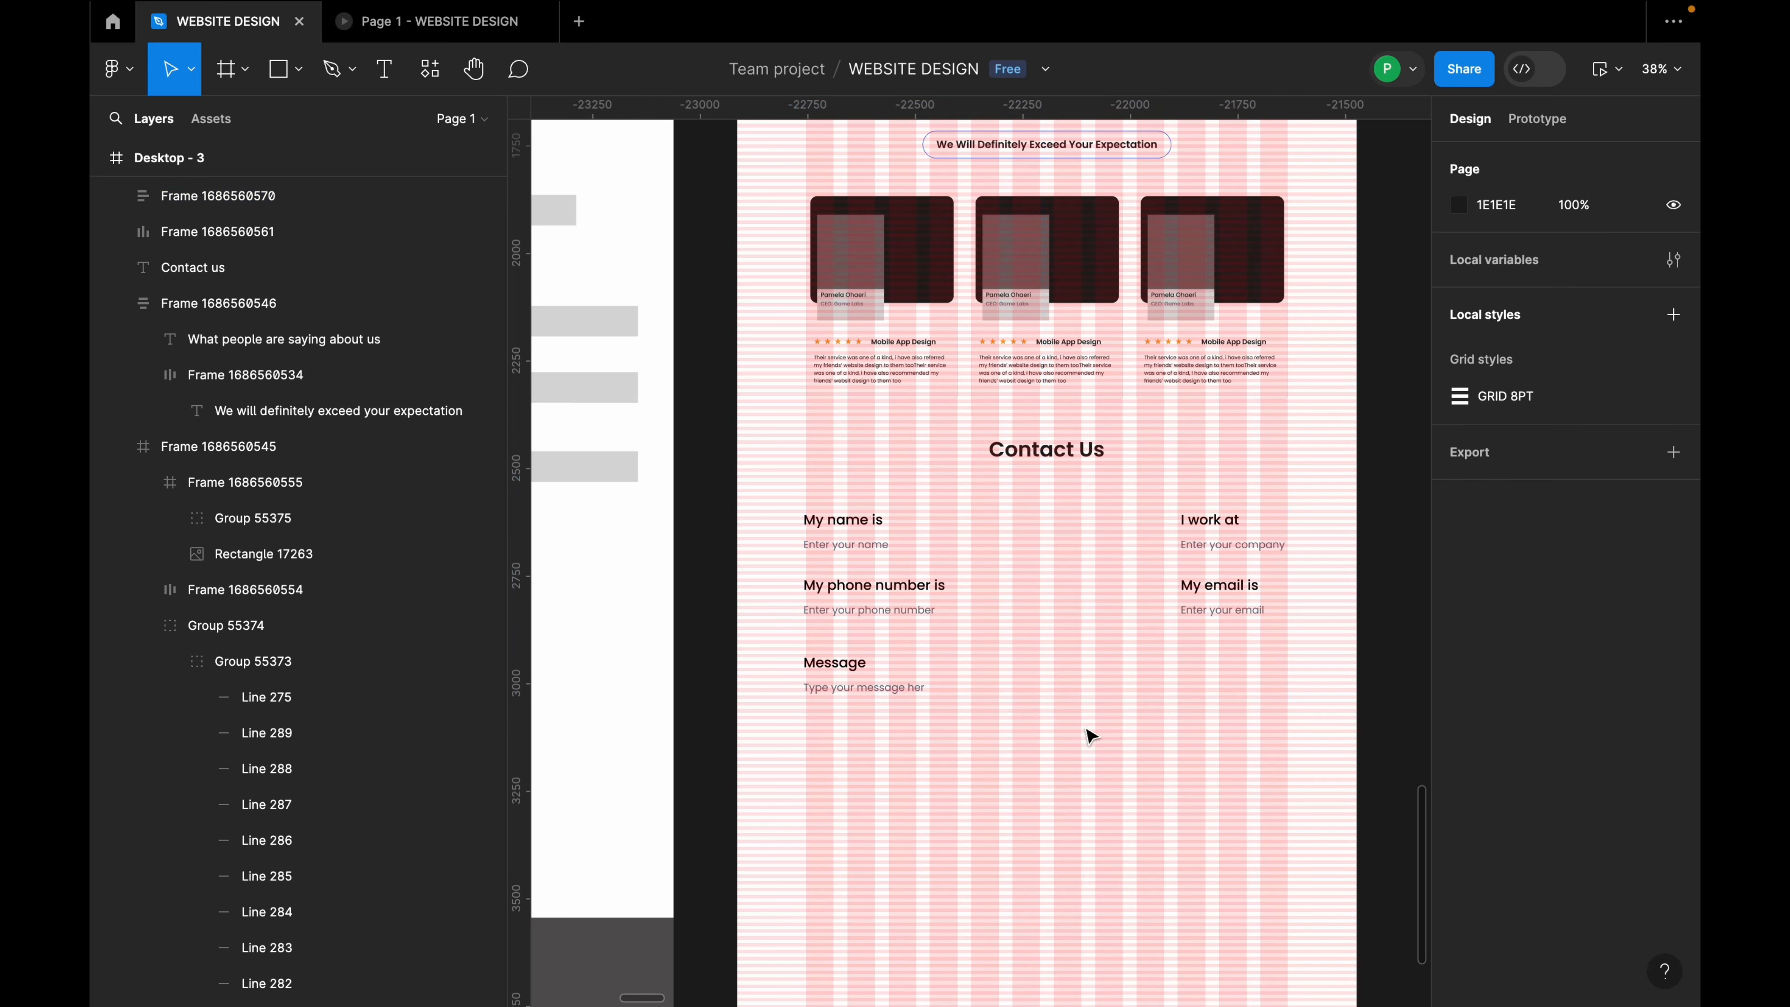
{"action": "left_click", "coordinate": [982, 664]}
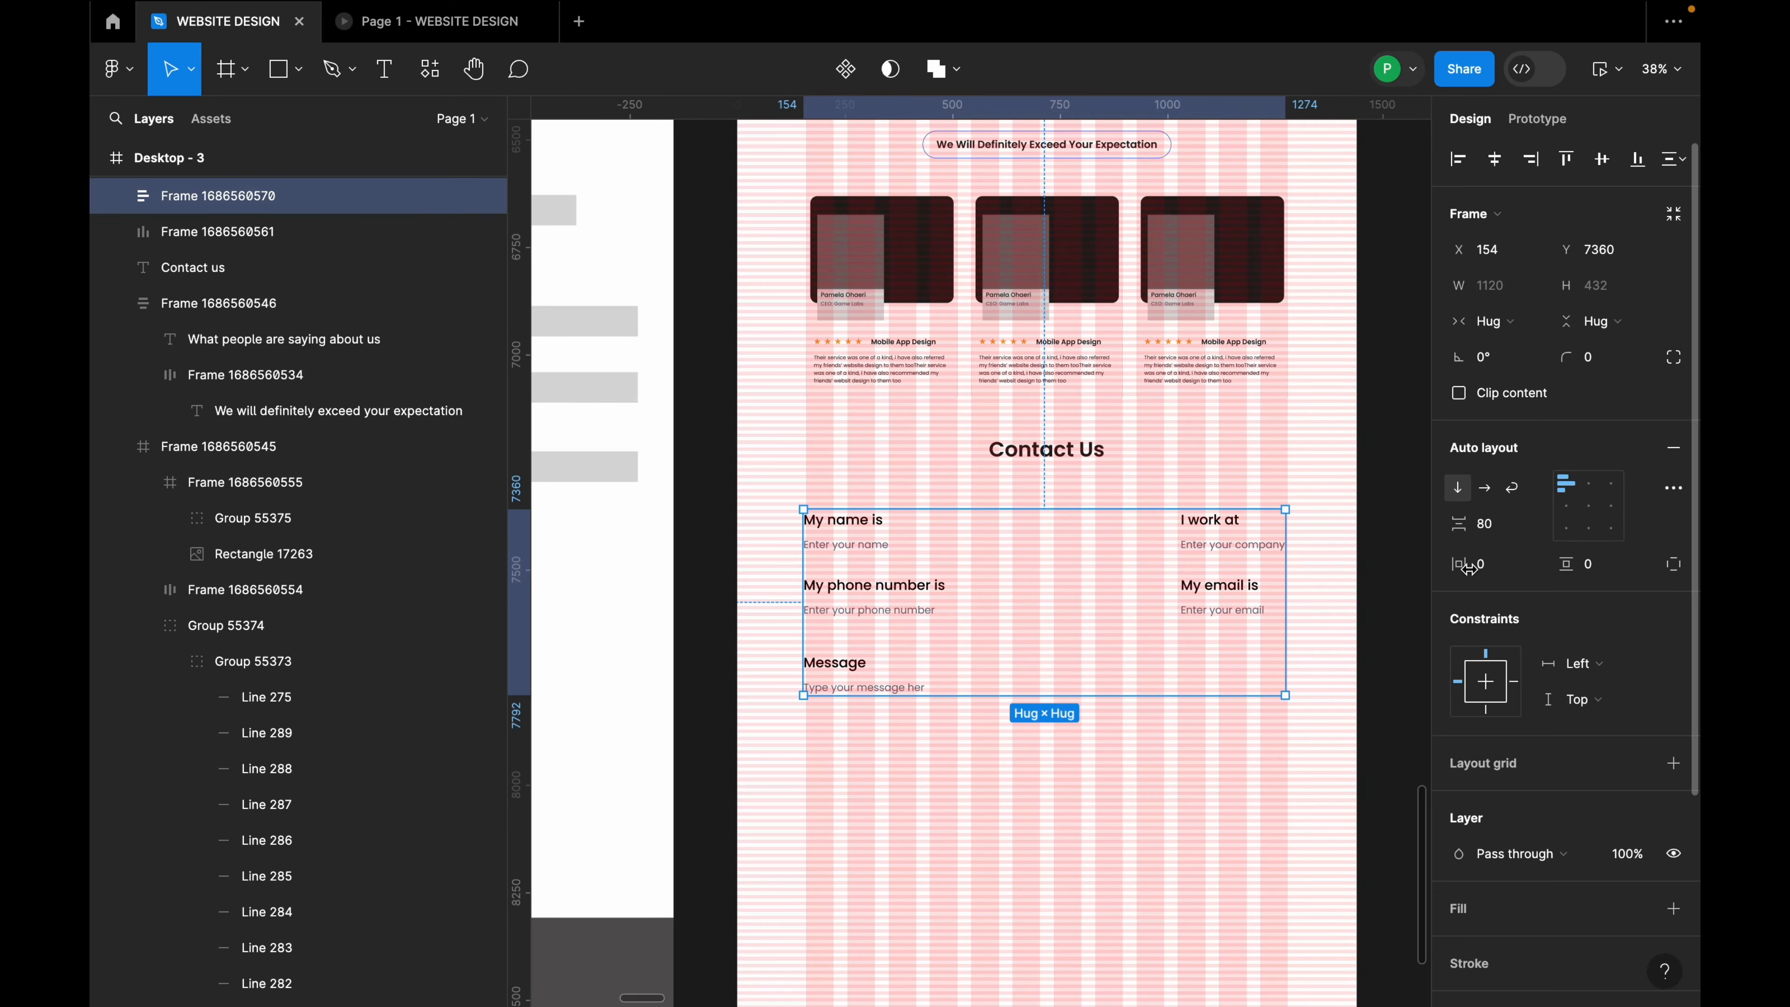
{"action": "left_click", "coordinate": [1503, 528]}
{"action": "type", "text": "64"}
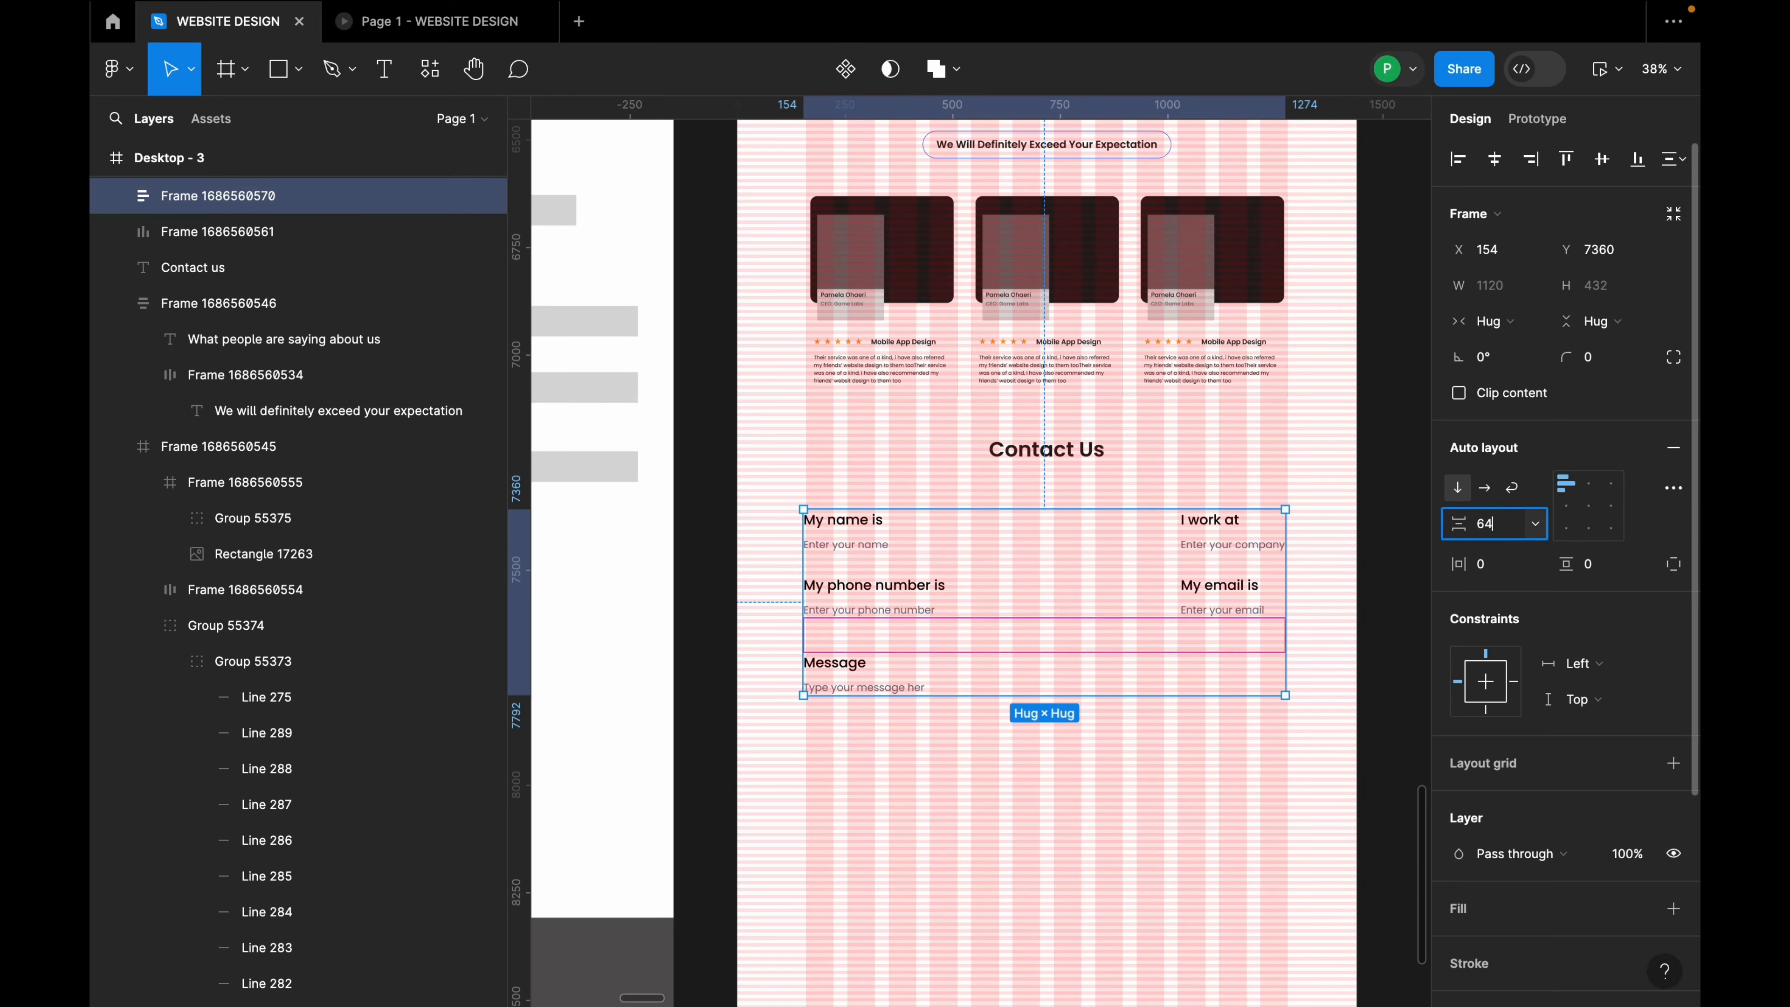
{"action": "key", "text": "Return"}
{"action": "left_click", "coordinate": [1202, 763]}
{"action": "left_click", "coordinate": [1038, 678]}
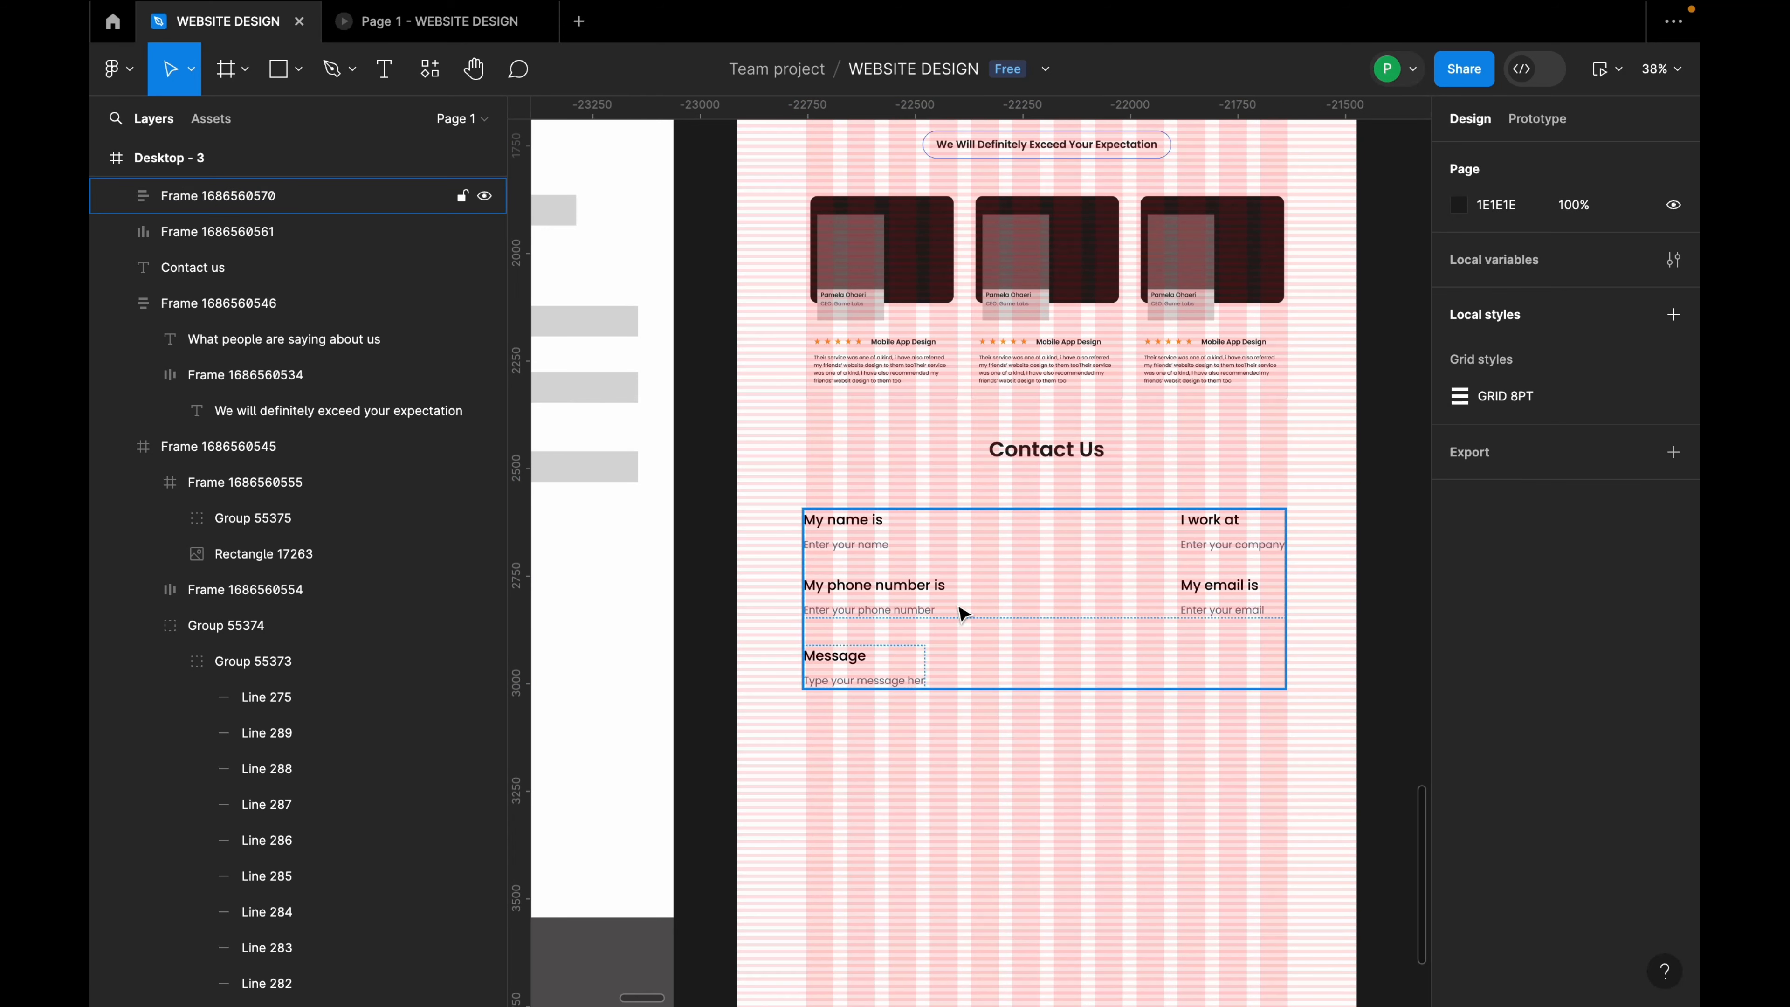
{"action": "left_click", "coordinate": [1518, 537]}
{"action": "type", "text": "5"}
{"action": "key", "text": "Return"}
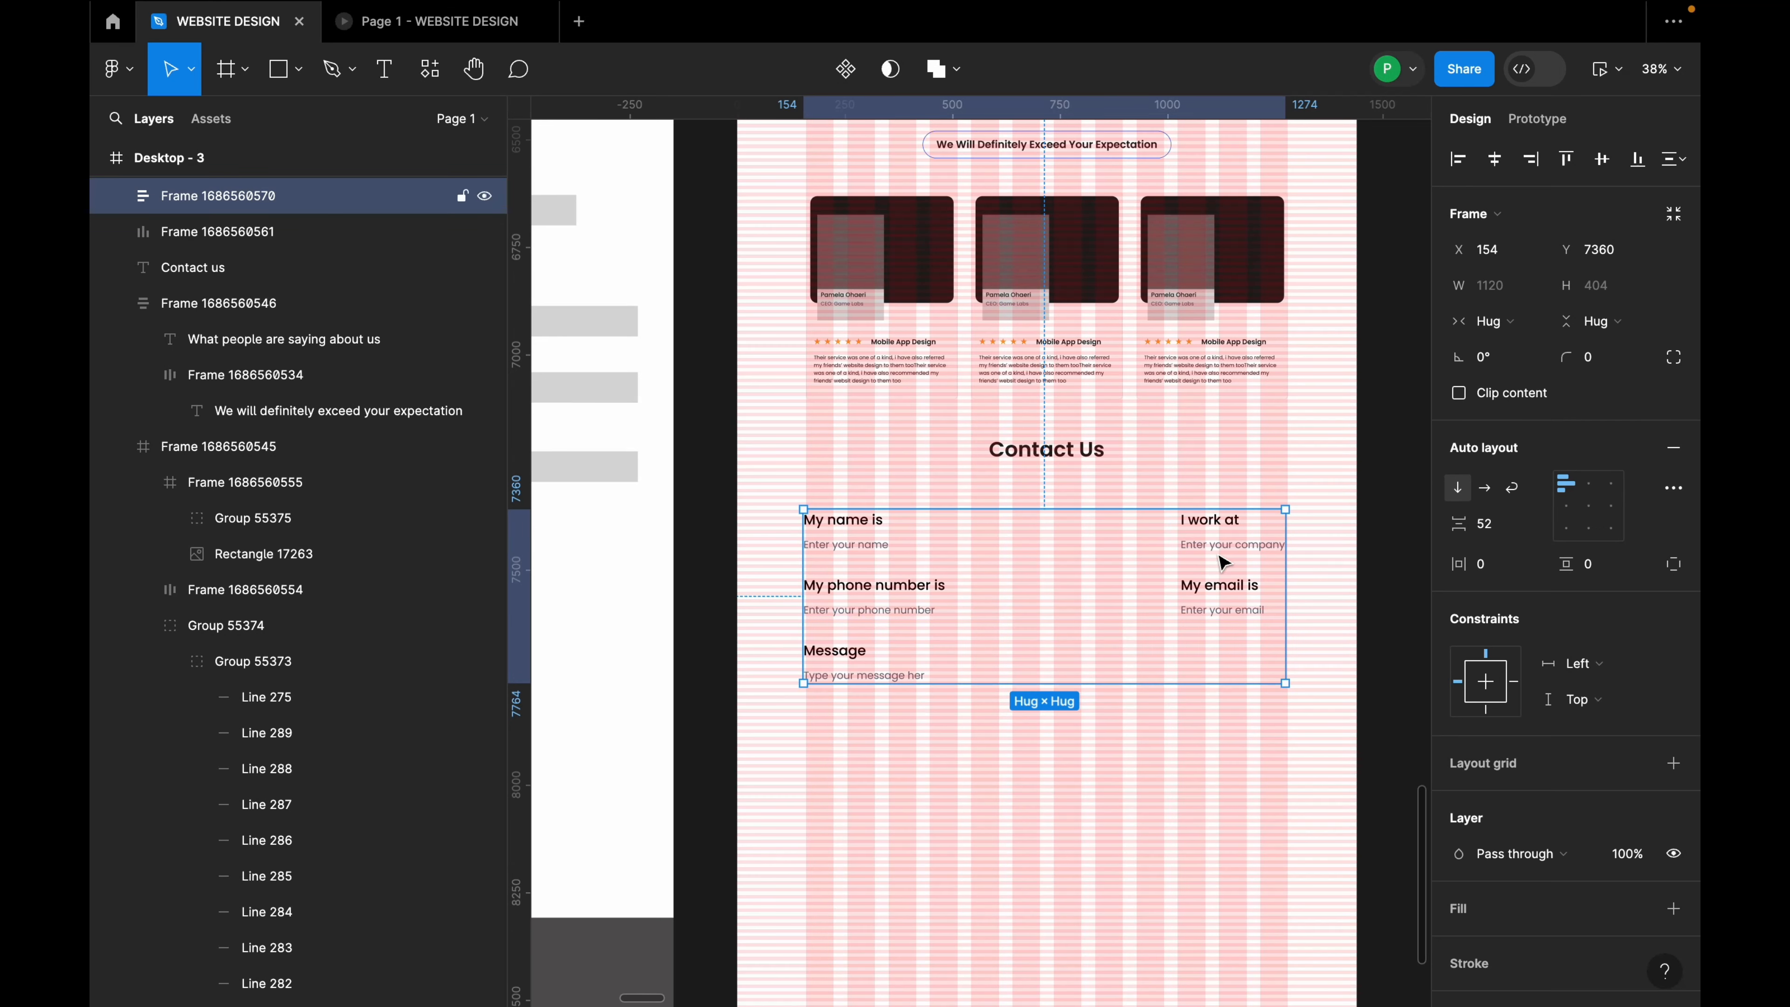
{"action": "left_click", "coordinate": [1094, 768]}
{"action": "left_click", "coordinate": [872, 608]}
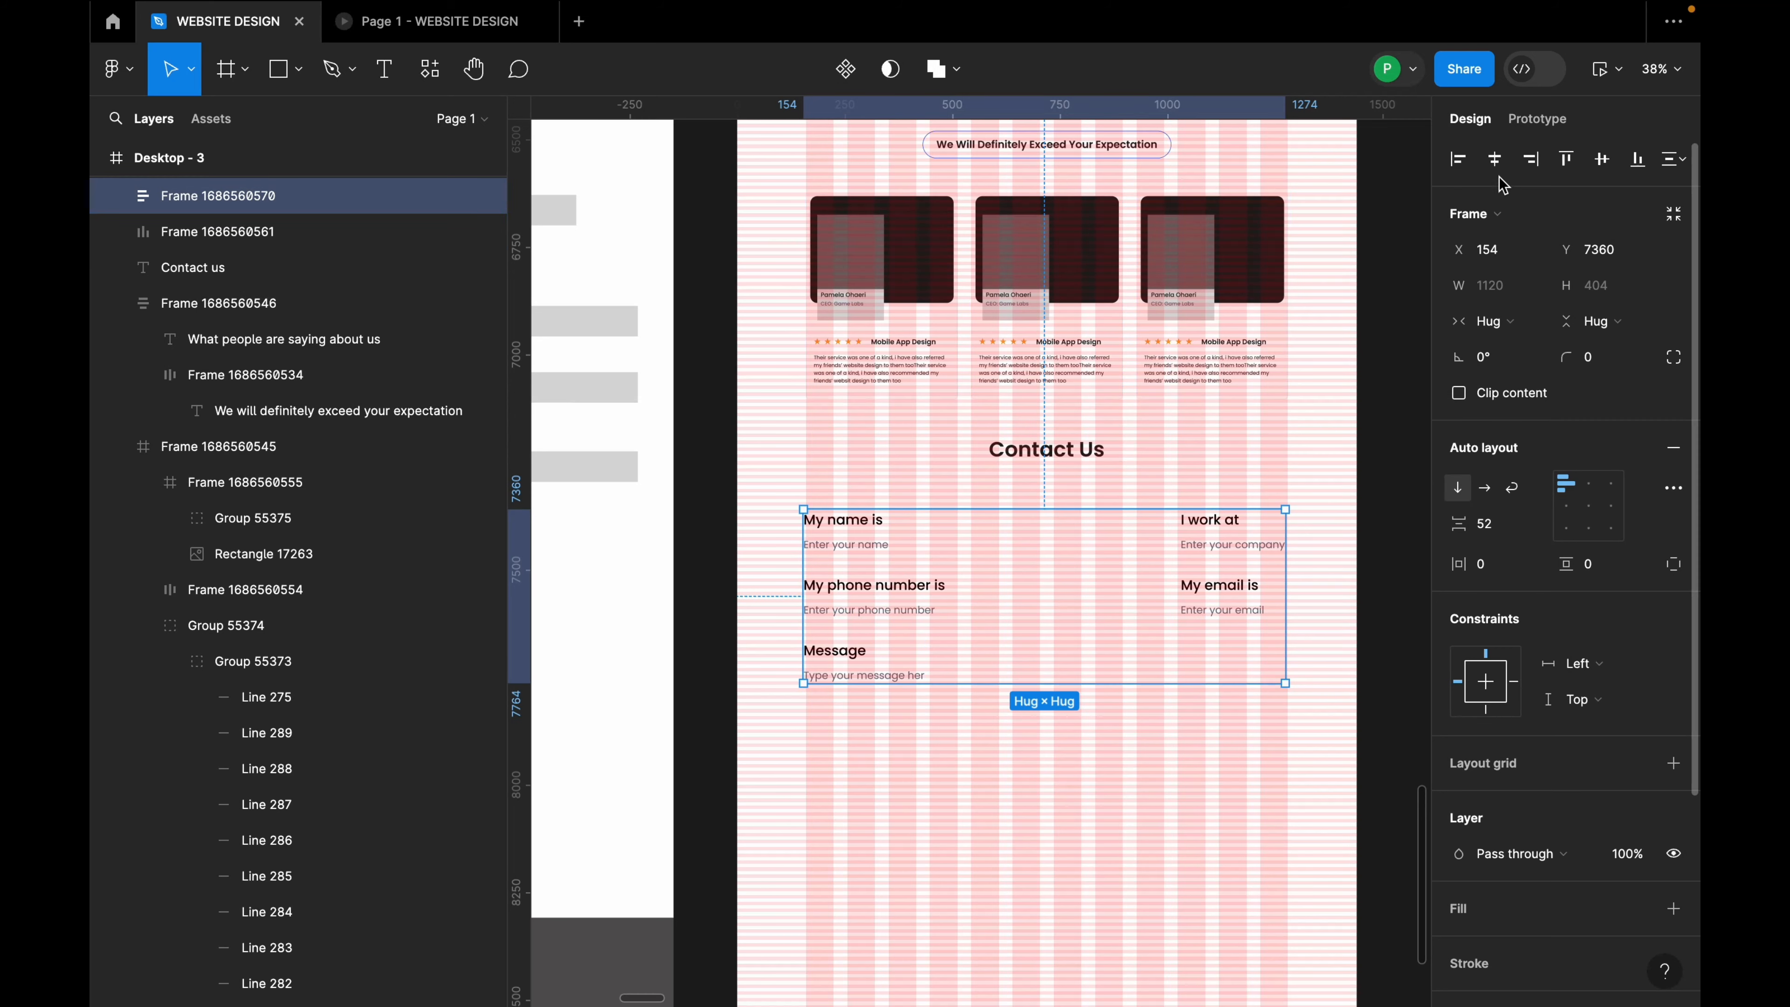
Step: Zoom out to the CTA banner and footer frames left of the page and select the banner group
{"action": "scroll", "coordinate": [1067, 700], "scroll_direction": "down", "scroll_amount": 3}
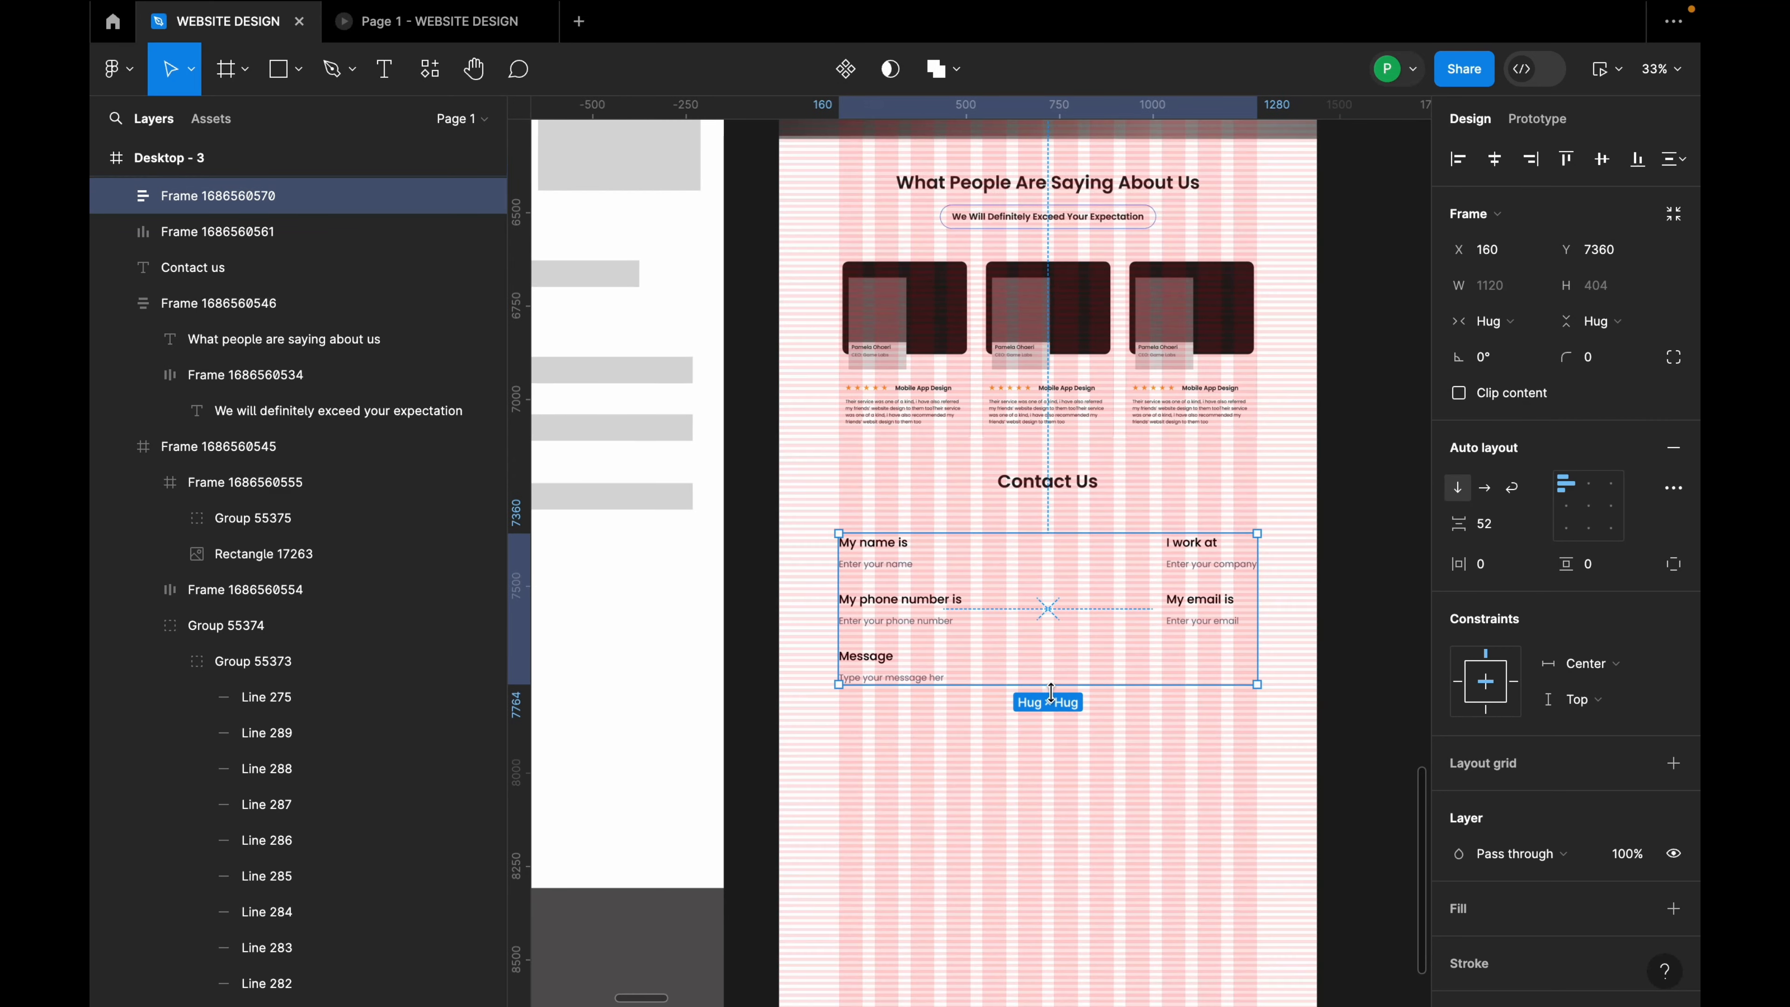
{"action": "scroll", "coordinate": [999, 695], "scroll_direction": "down", "scroll_amount": 4}
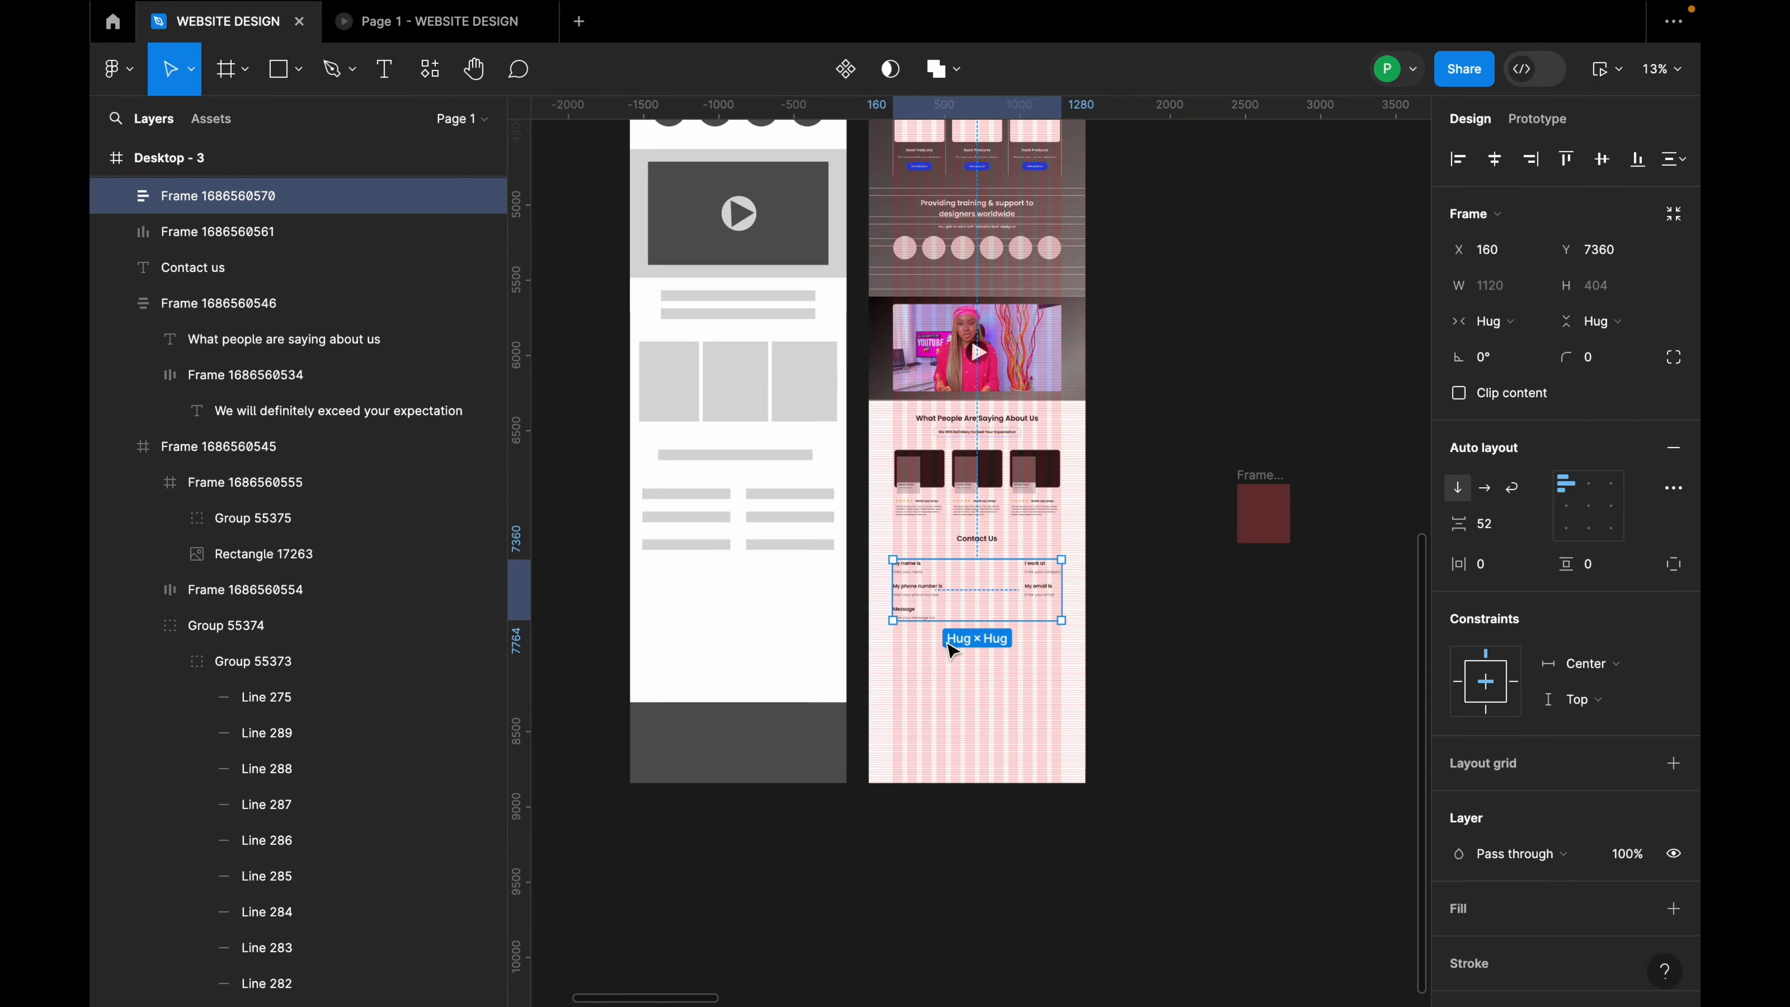
{"action": "scroll", "coordinate": [940, 629], "scroll_direction": "down", "scroll_amount": 2}
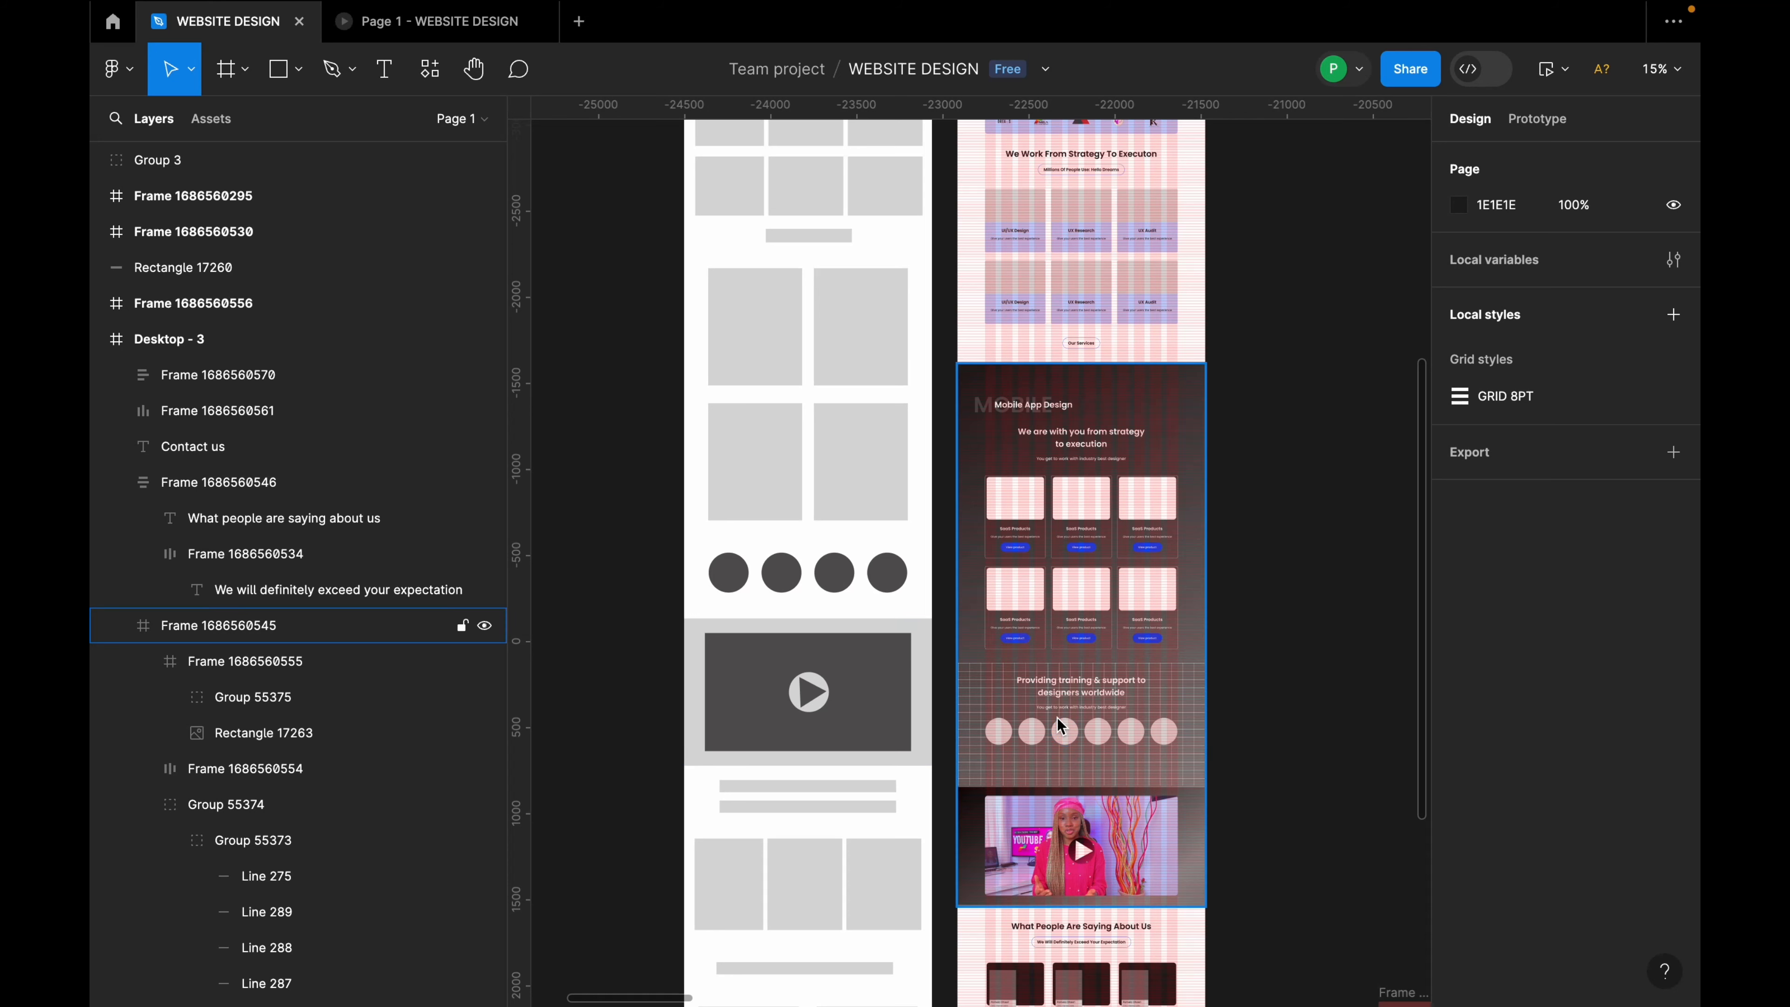
{"action": "scroll", "coordinate": [1121, 609], "scroll_direction": "up", "scroll_amount": 3}
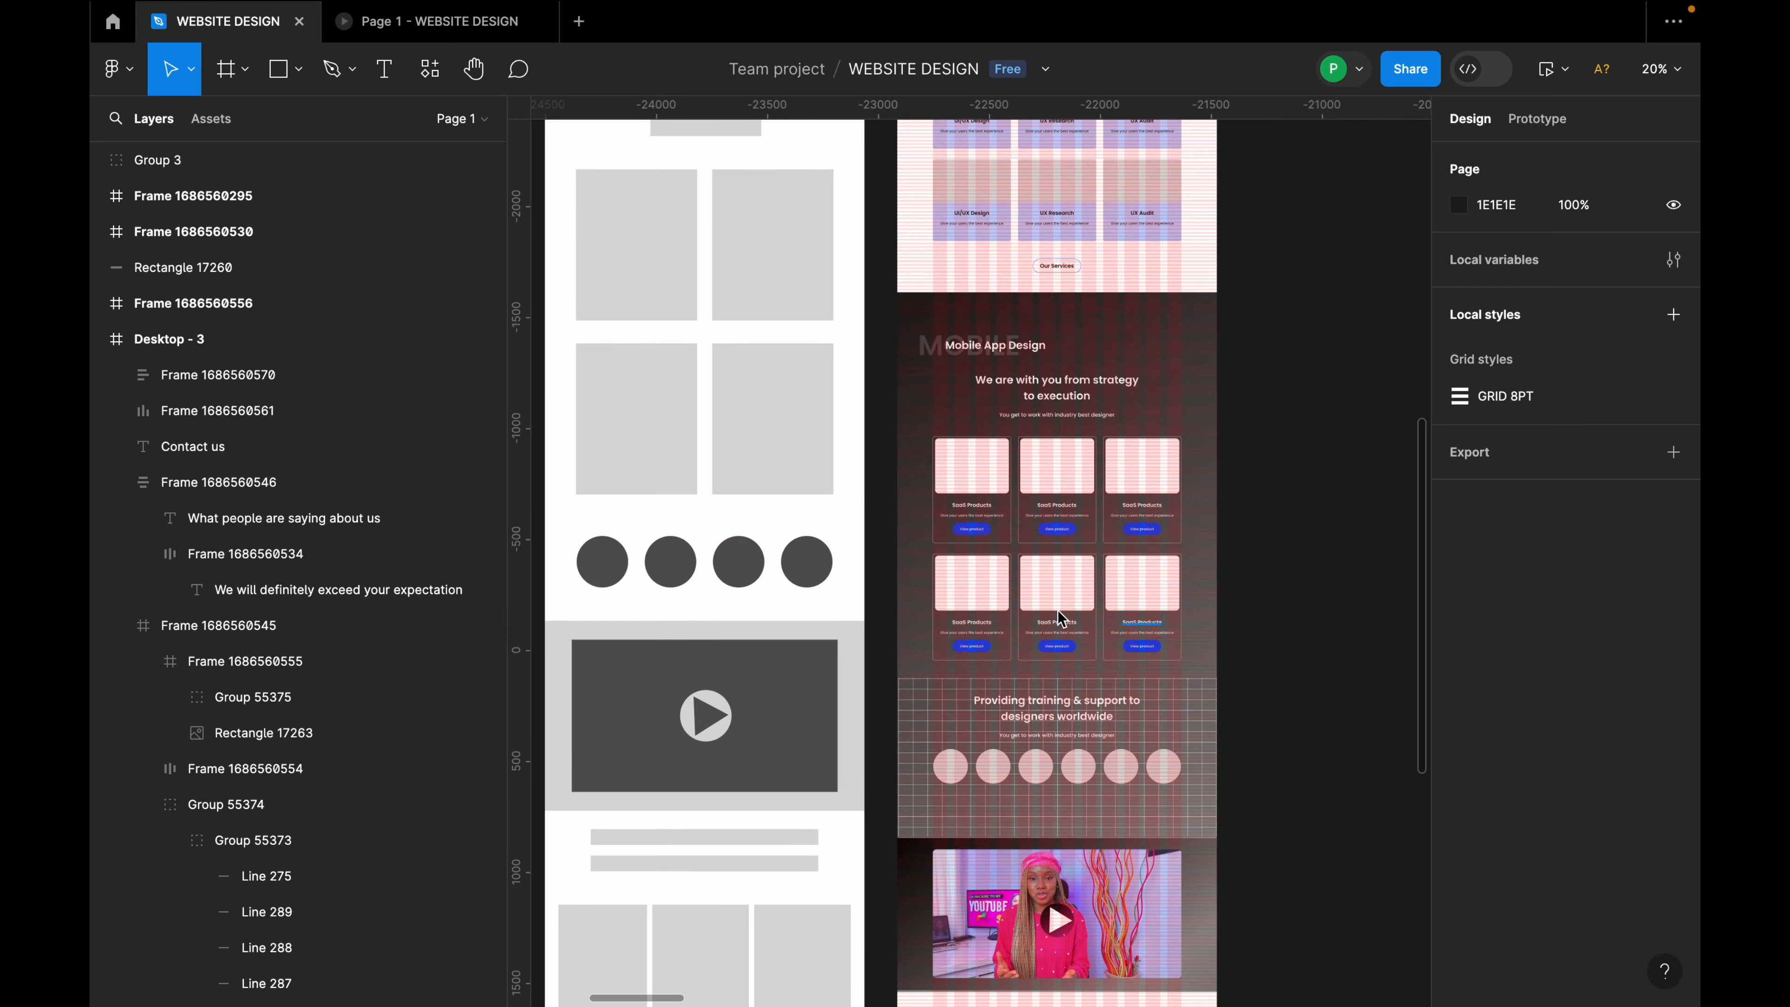
{"action": "scroll", "coordinate": [1057, 610], "scroll_direction": "down", "scroll_amount": 2}
{"action": "scroll", "coordinate": [1078, 598], "scroll_direction": "down", "scroll_amount": 5}
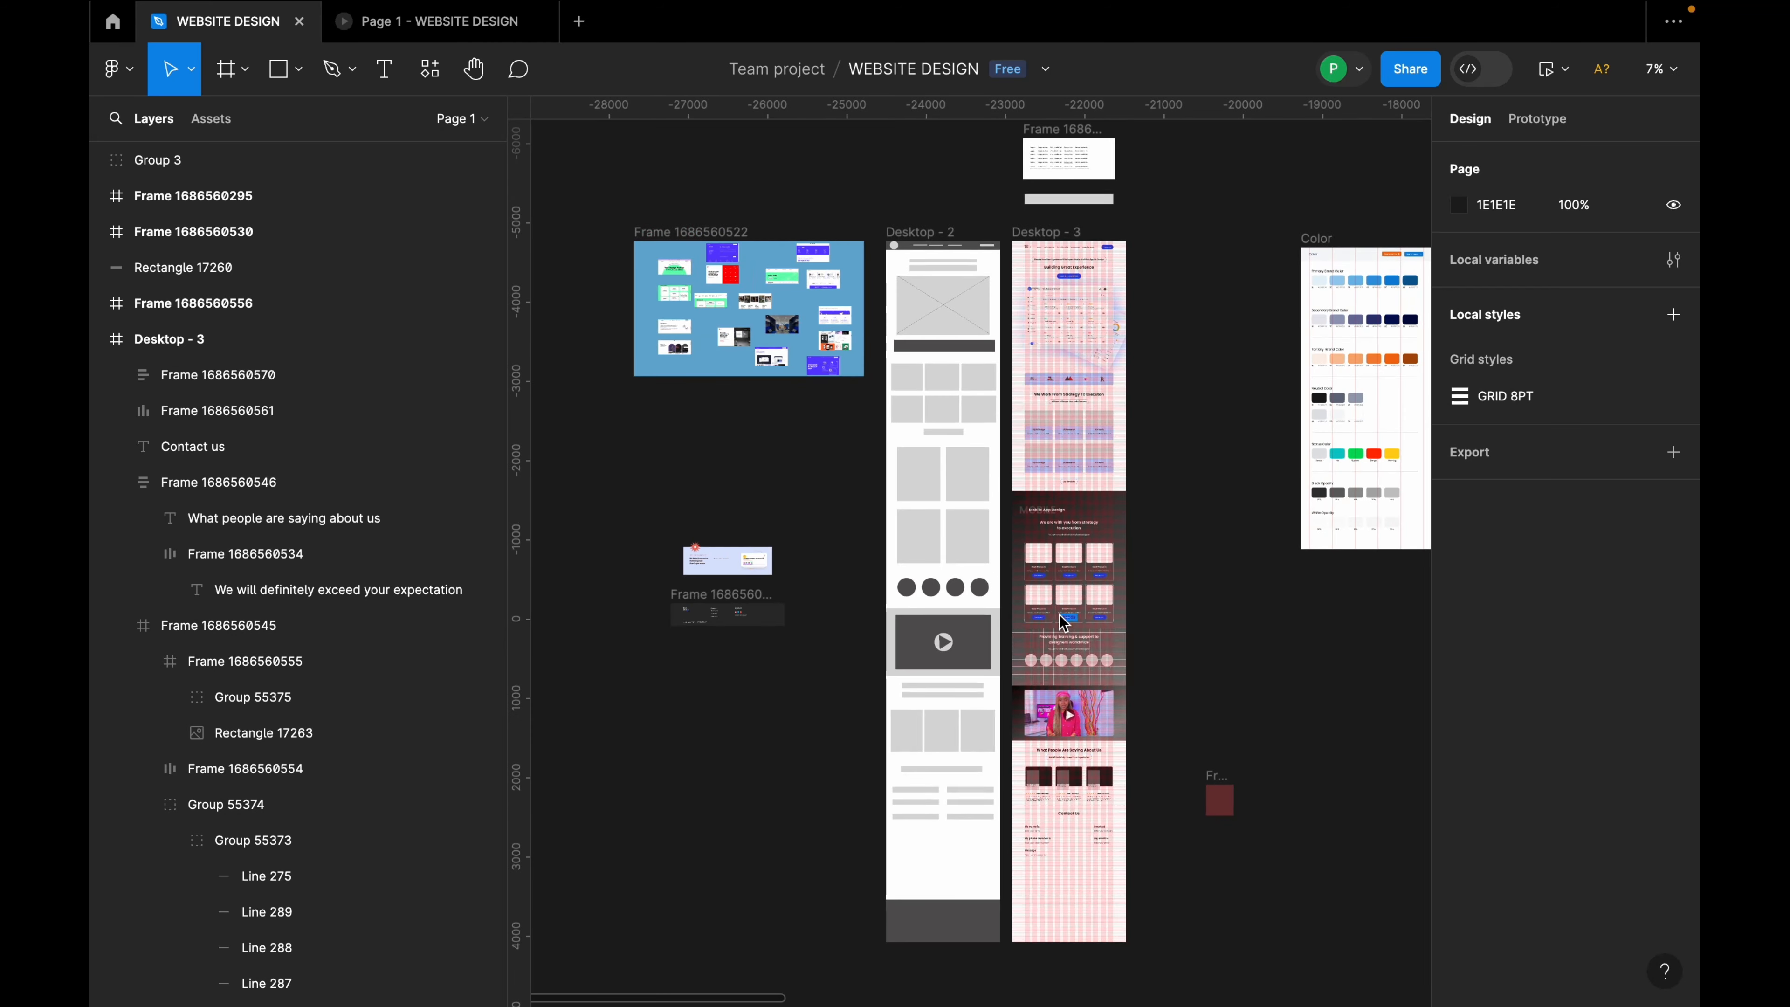
{"action": "scroll", "coordinate": [764, 569], "scroll_direction": "up", "scroll_amount": 5}
{"action": "left_click", "coordinate": [842, 494]}
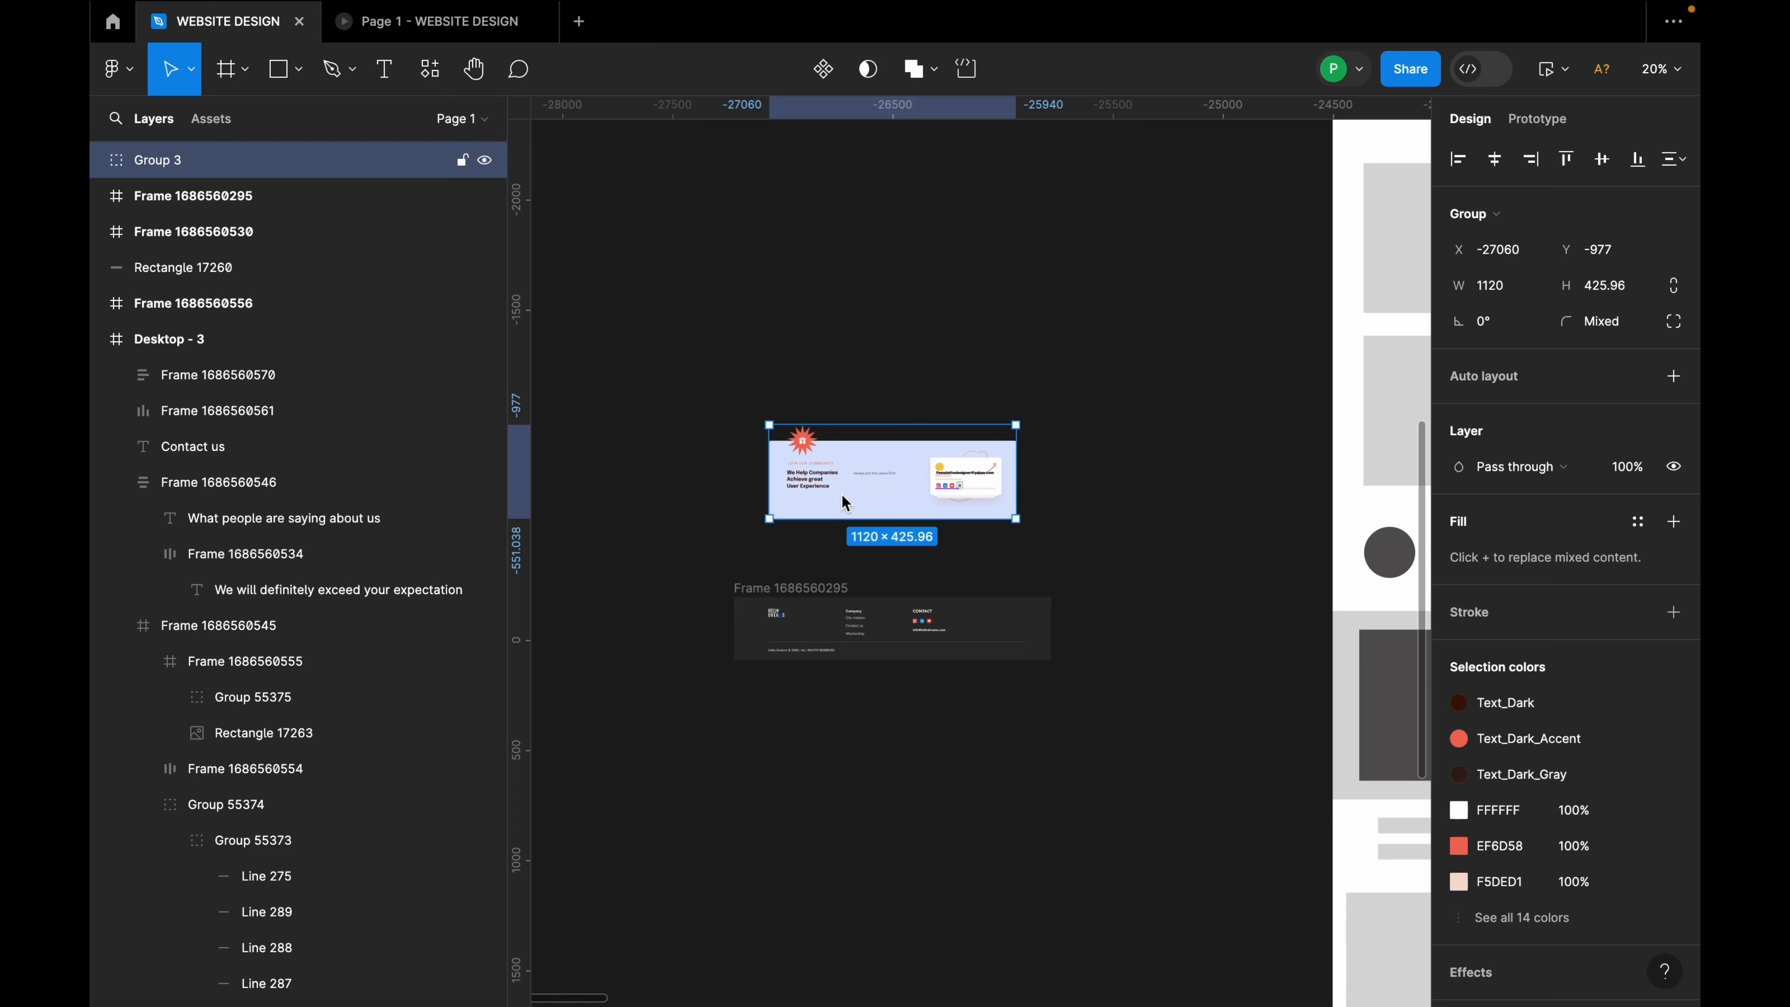
Step: Move the call-to-action banner into the page below the contact form with a 120 gap
{"action": "left_click", "coordinate": [824, 610]}
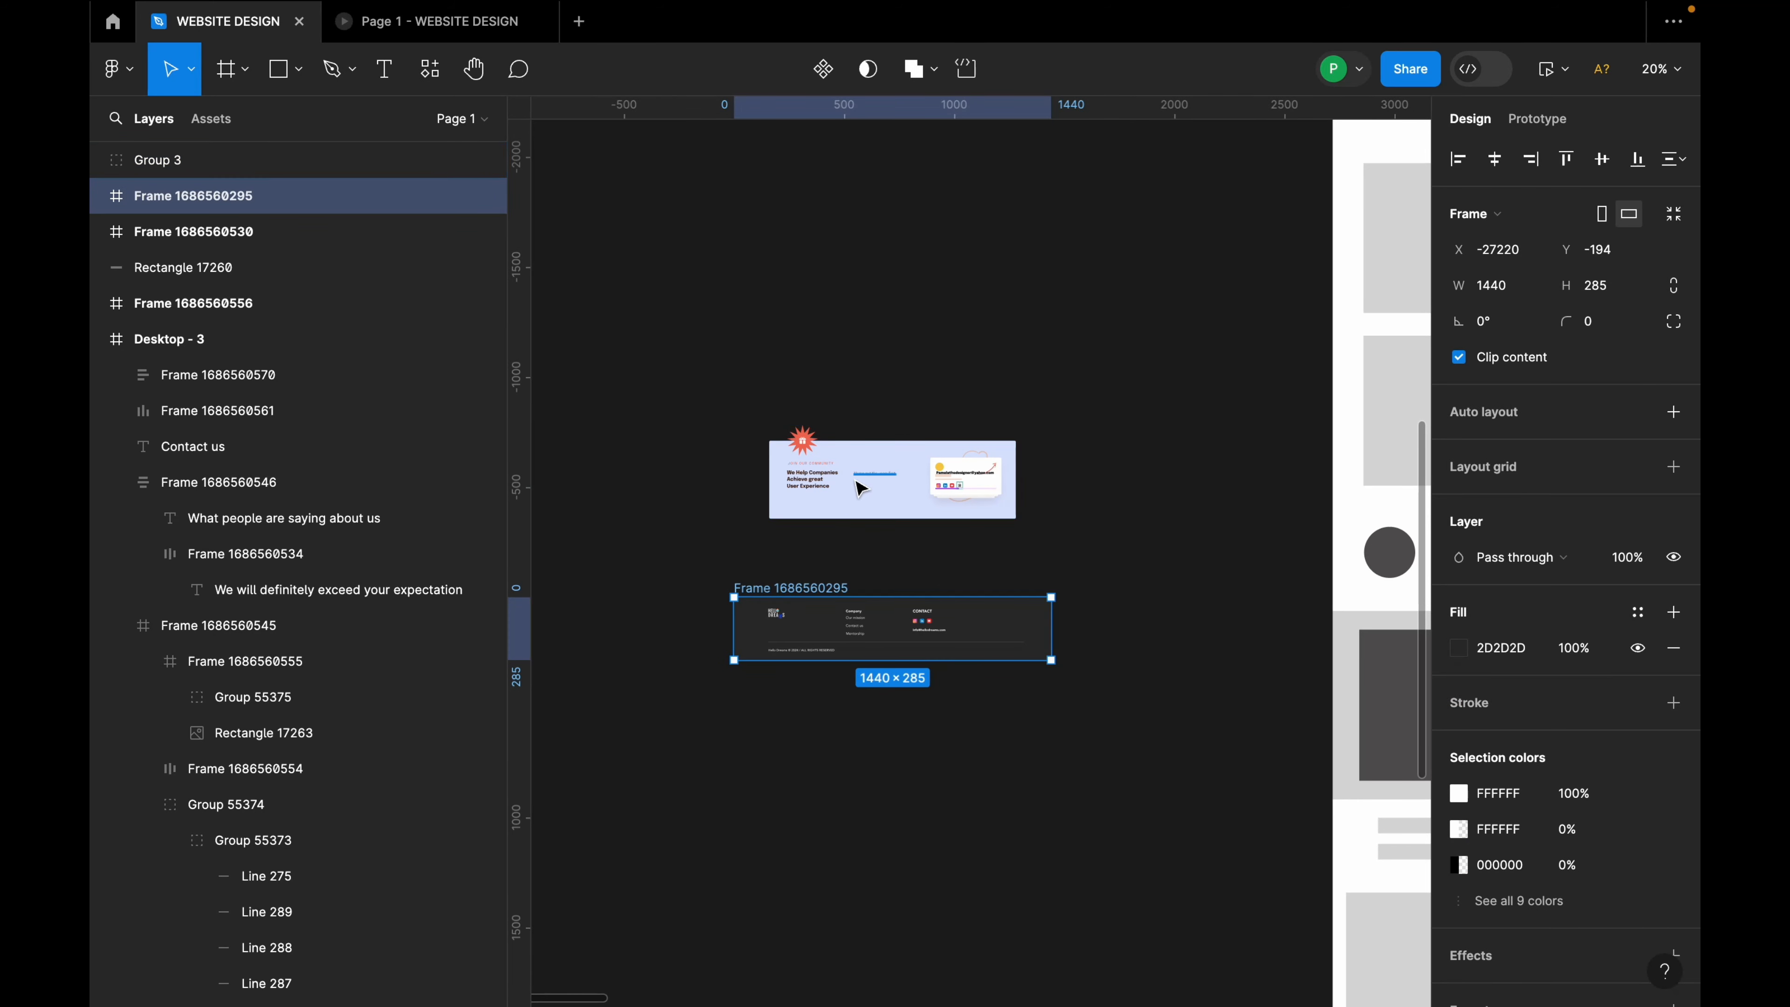
{"action": "left_click", "coordinate": [854, 478]}
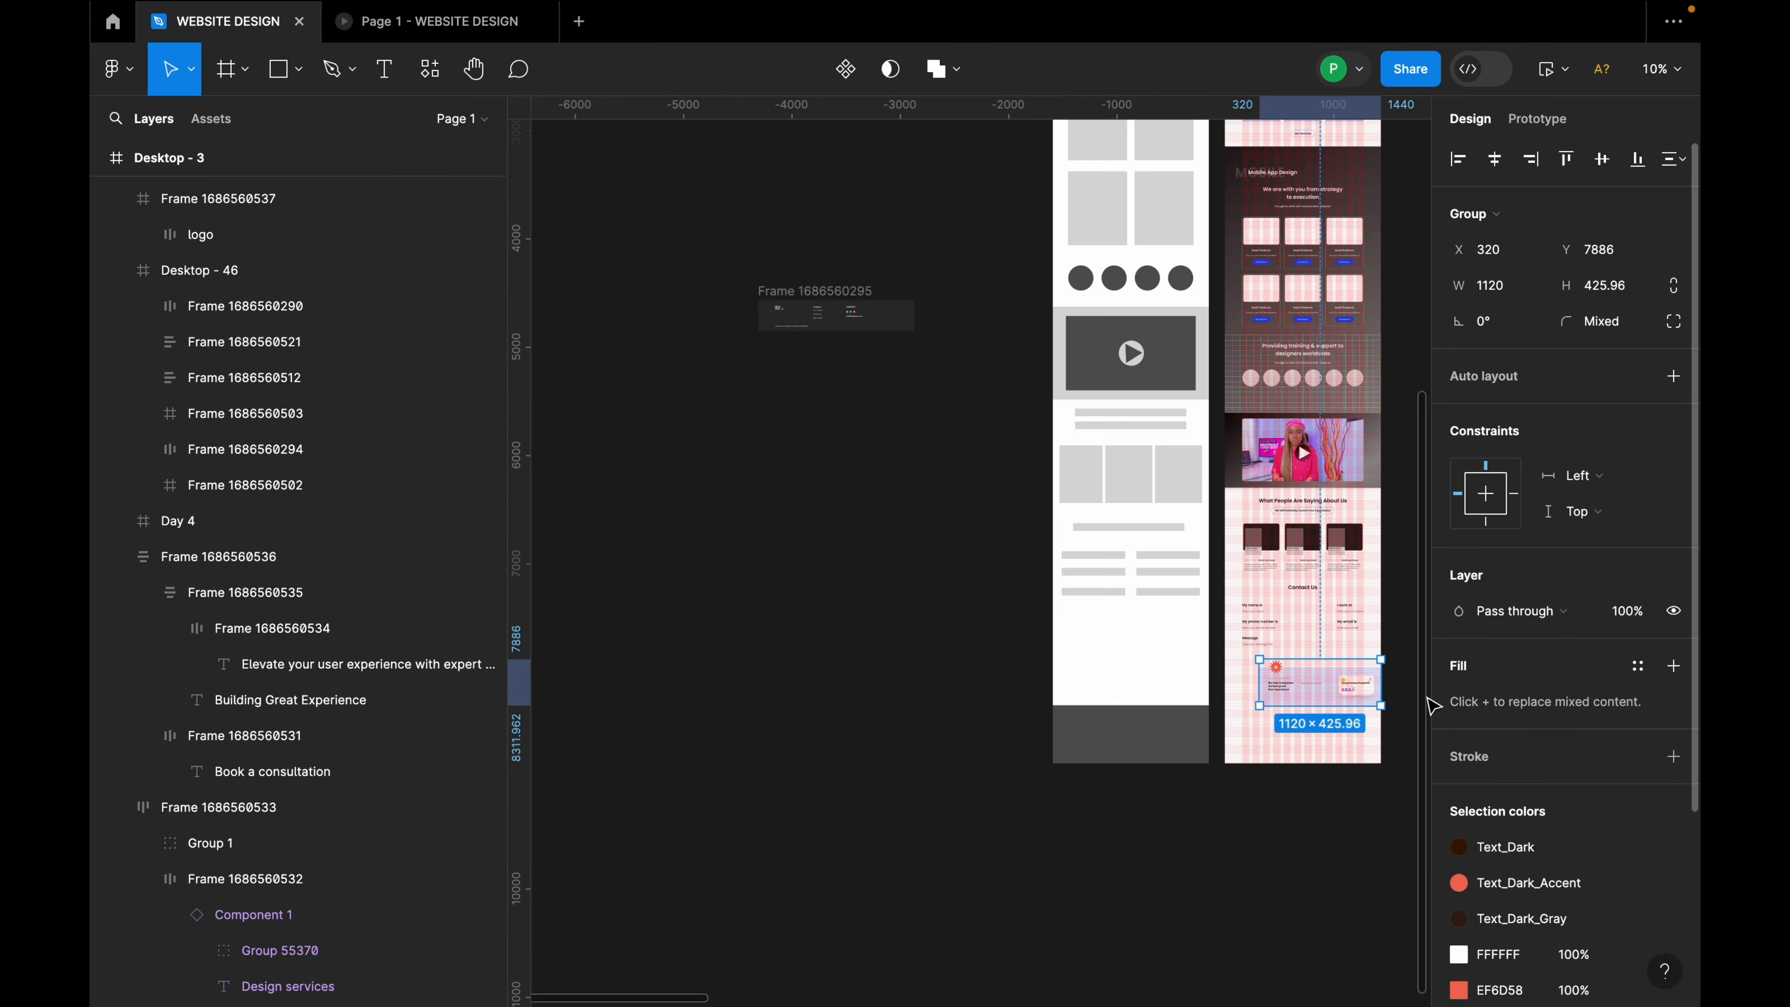
{"action": "scroll", "coordinate": [1365, 679], "scroll_direction": "up", "scroll_amount": 5}
{"action": "left_click_drag", "start_coordinate": [1257, 722], "coordinate": [1210, 733]}
{"action": "left_click", "coordinate": [1277, 605], "text": "shift"}
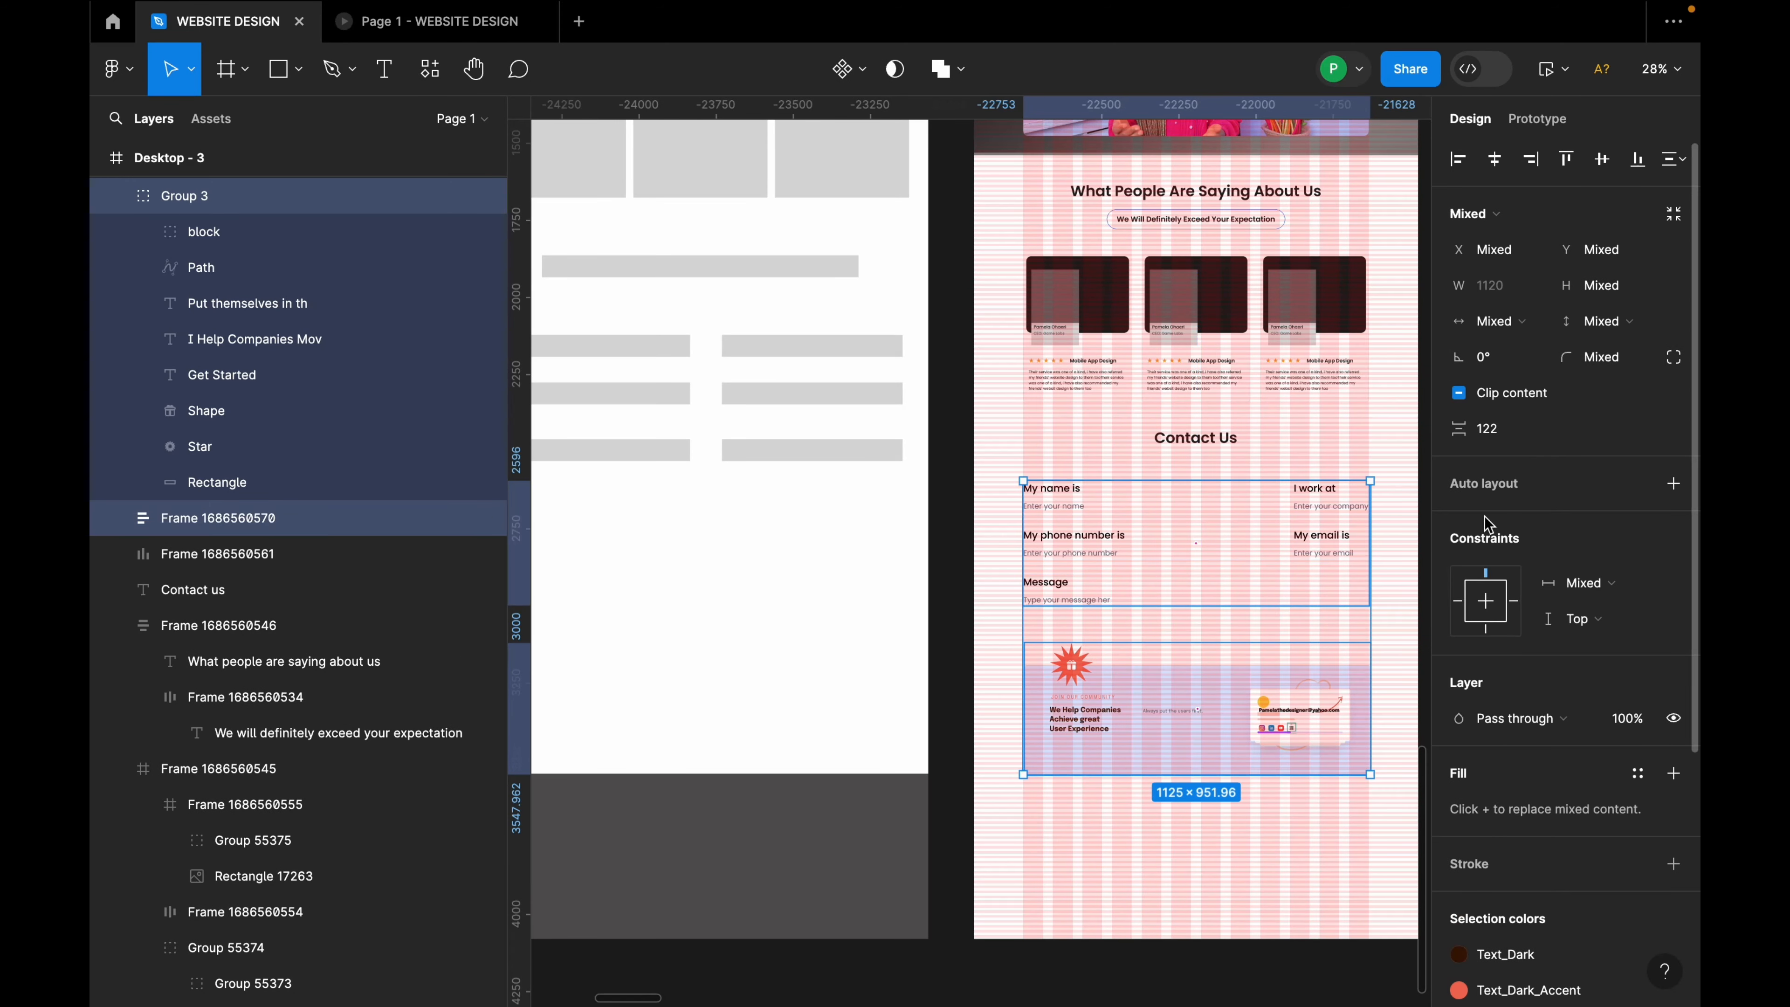
{"action": "left_click", "coordinate": [1516, 438]}
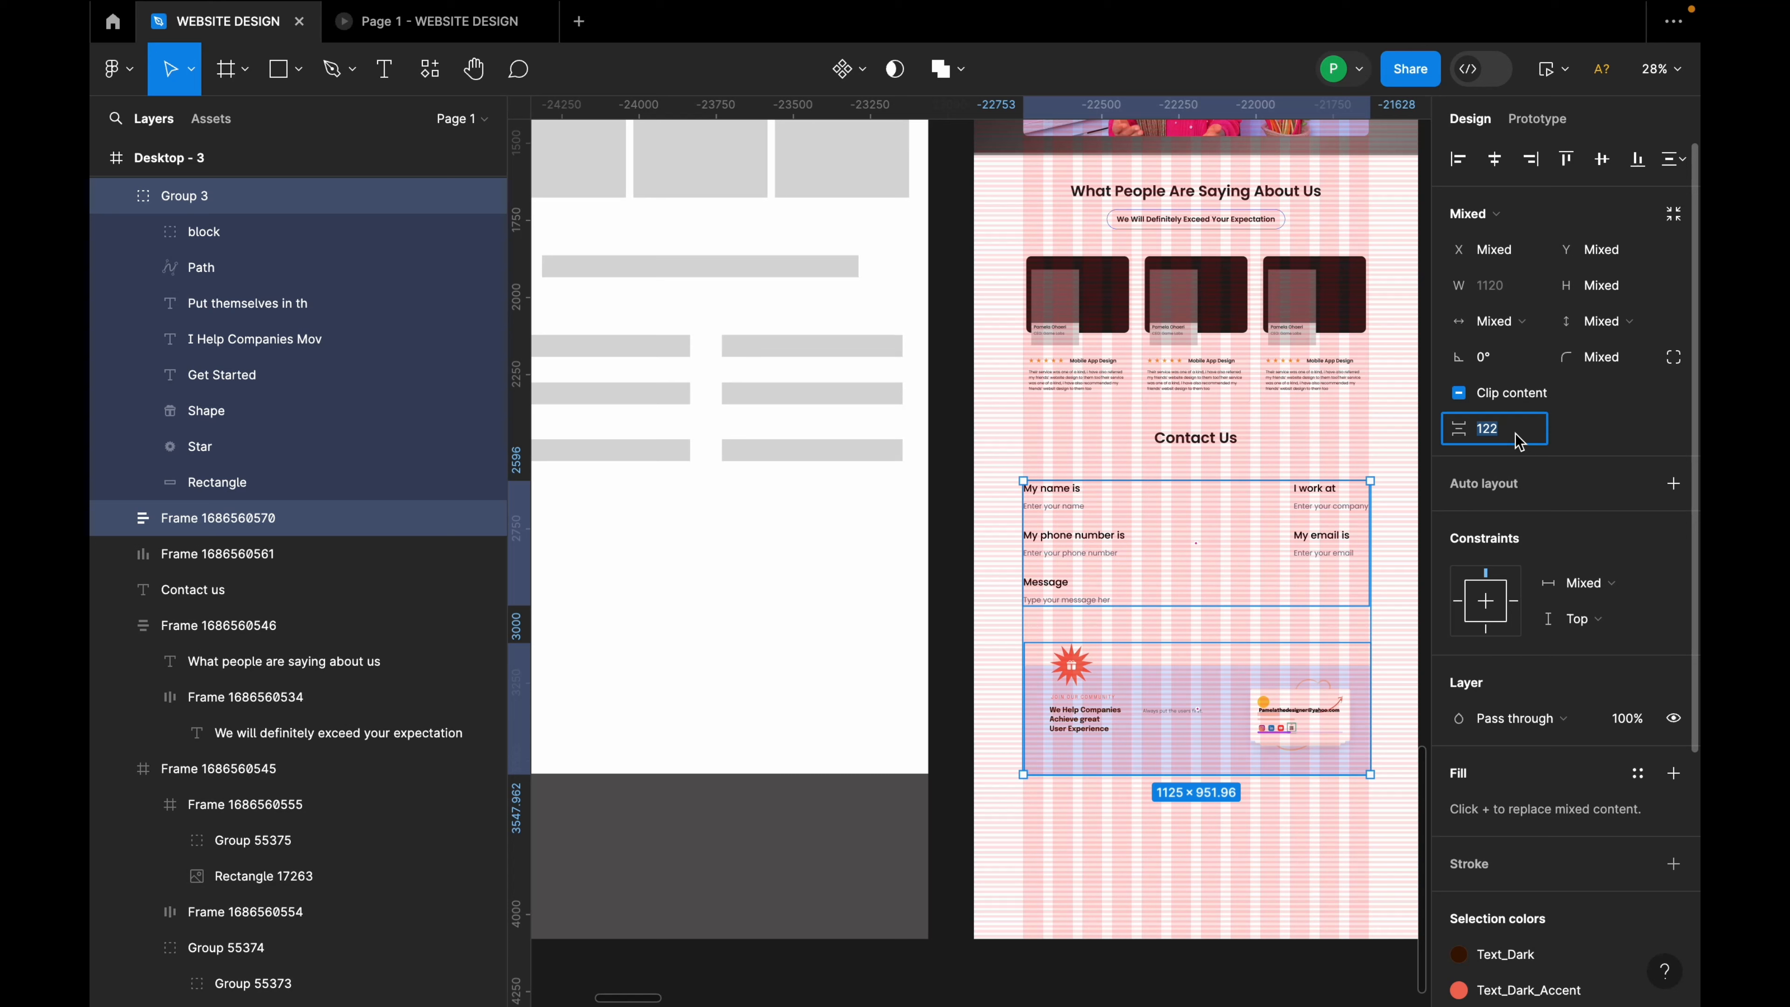
{"action": "type", "text": "120"}
{"action": "key", "text": "Return"}
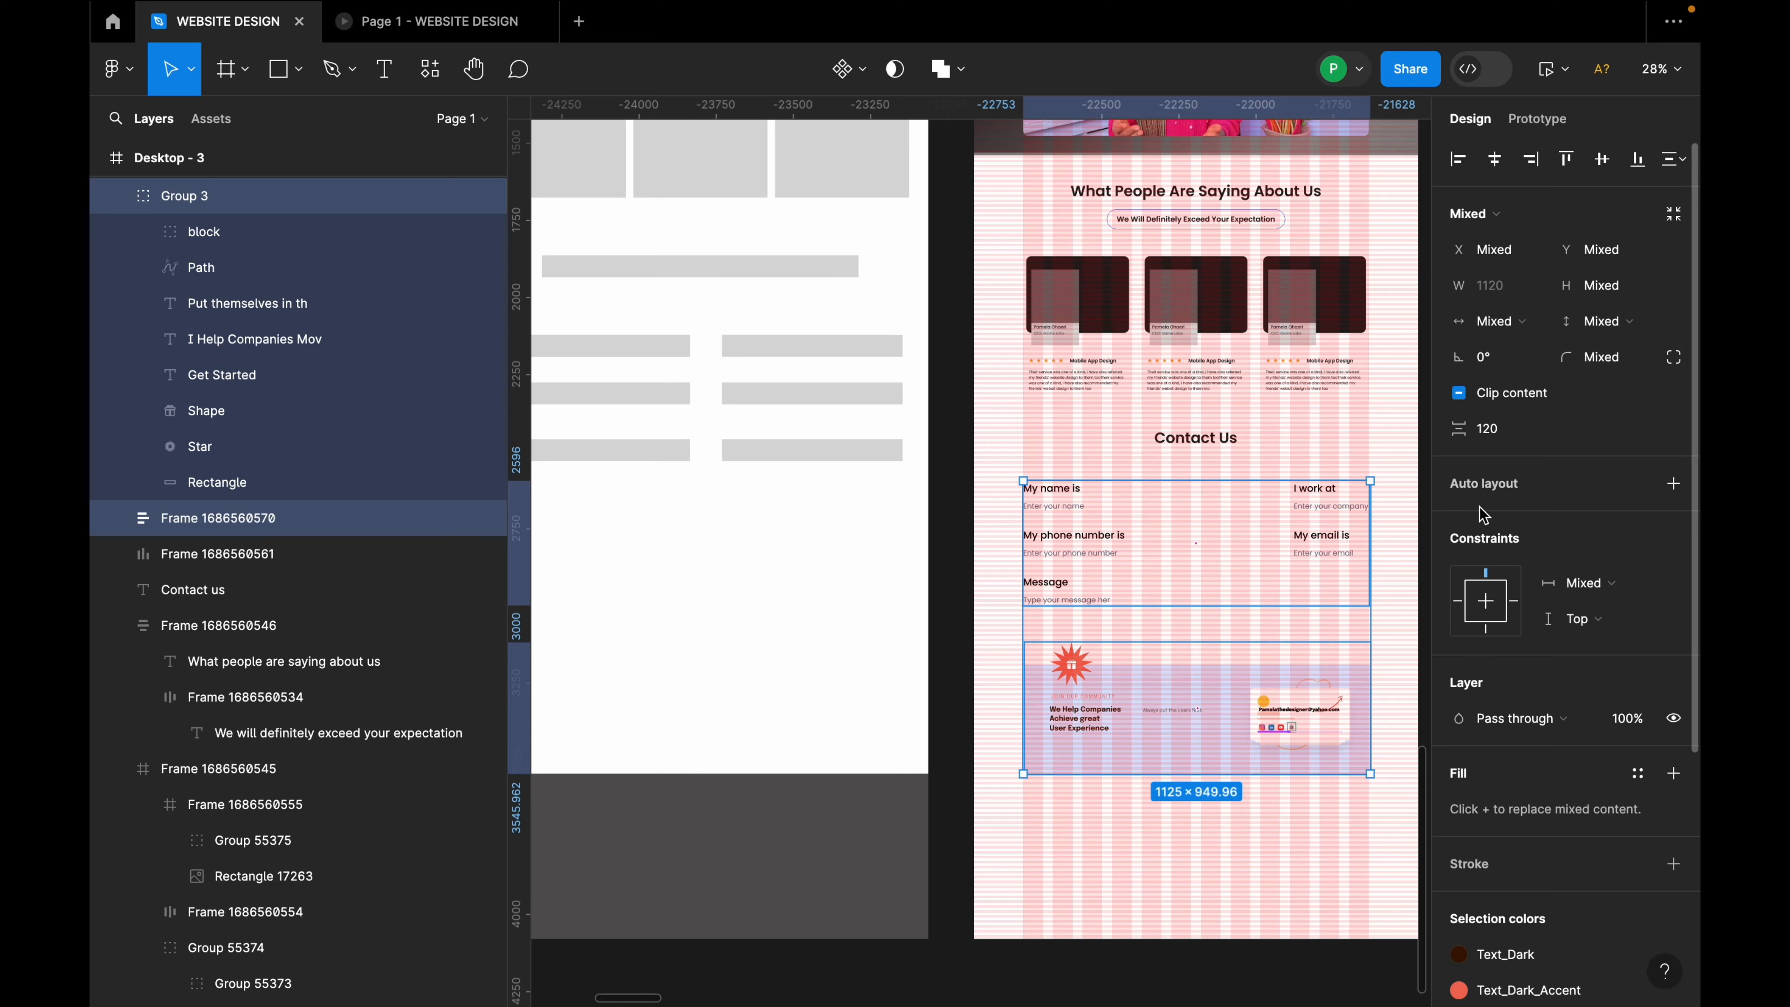
Step: Centre the community banner group horizontally on the page
{"action": "left_click", "coordinate": [1394, 729]}
{"action": "left_click", "coordinate": [1329, 704]}
{"action": "left_click", "coordinate": [1493, 161]}
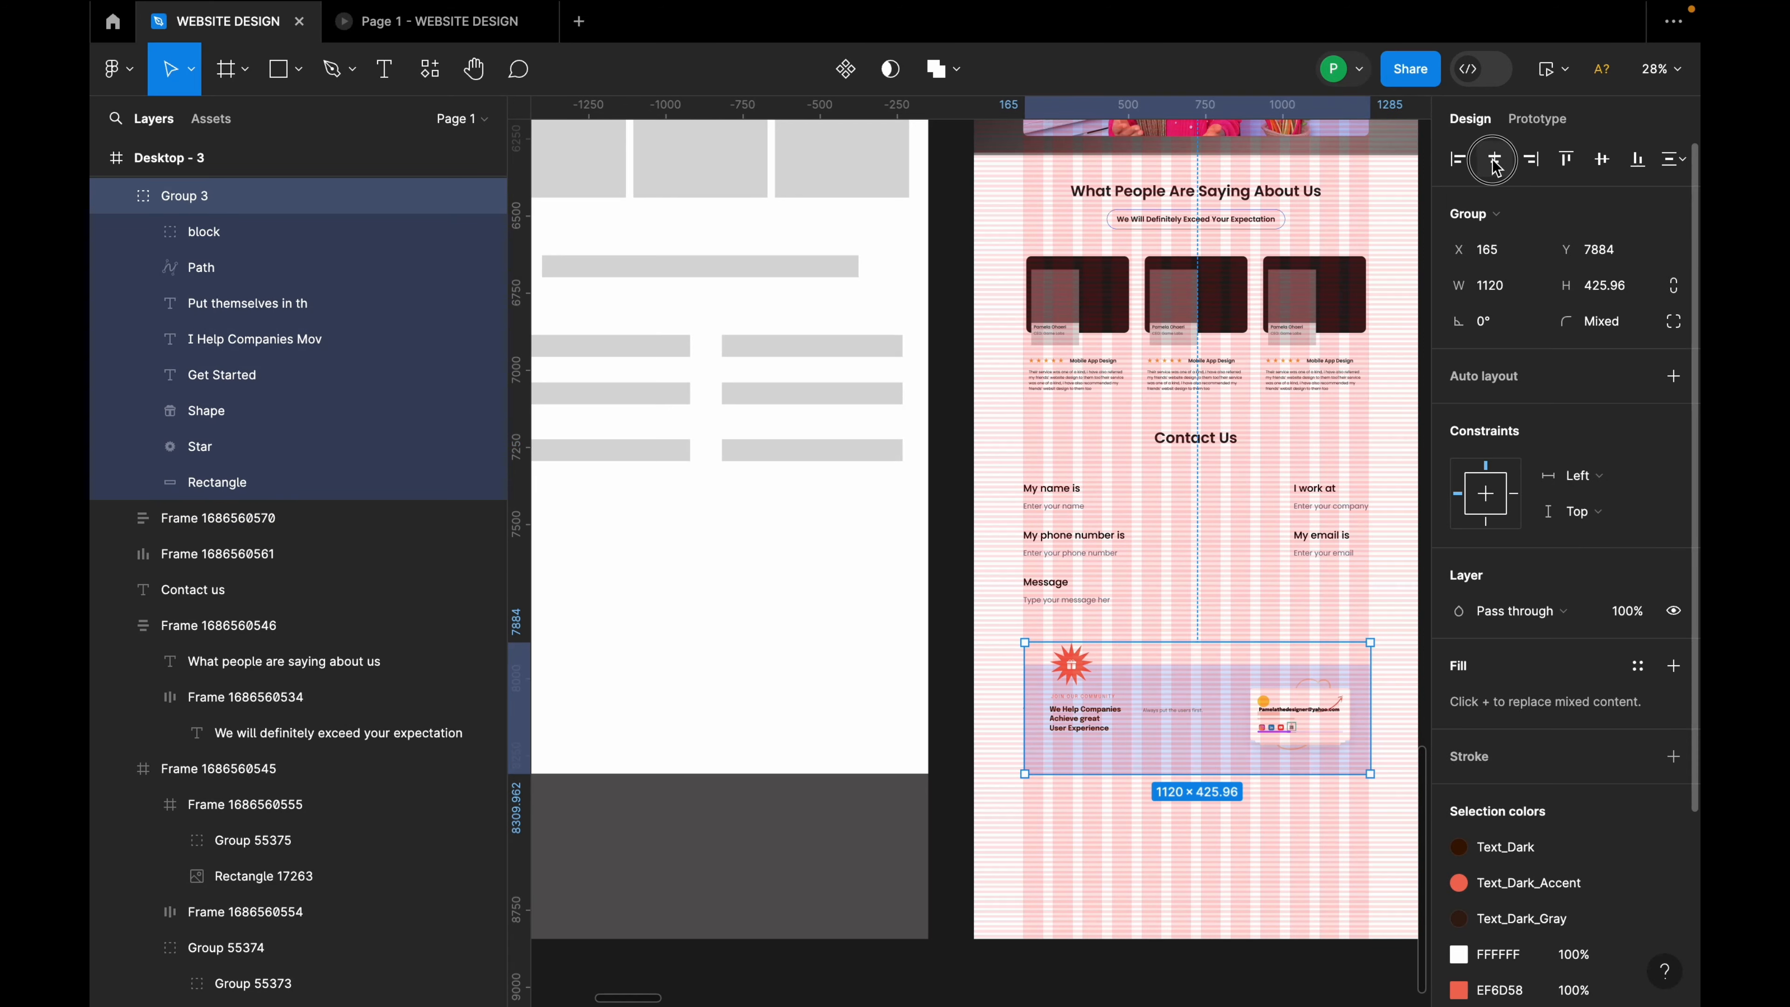
{"action": "scroll", "coordinate": [1171, 623], "scroll_direction": "down", "scroll_amount": 10}
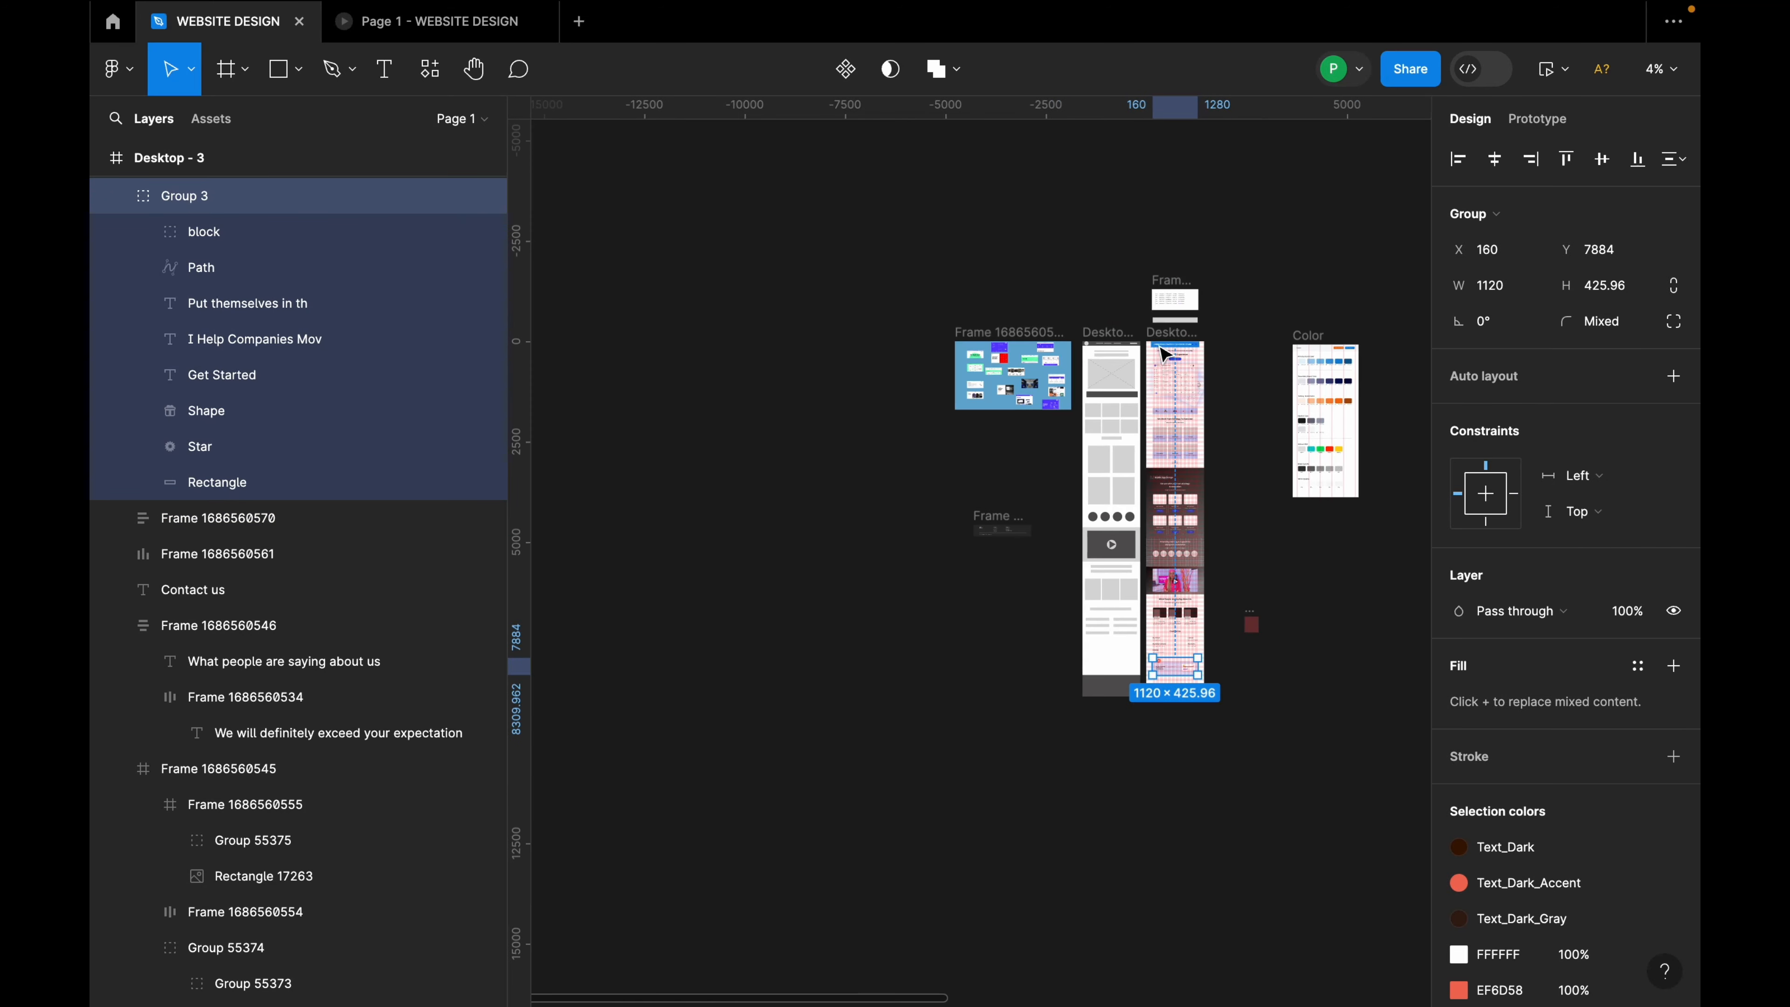
Step: Drag the 1440×285 footer frame to the bottom of Desktop - 3 at X 0, Y 9020
{"action": "left_click", "coordinate": [1162, 334]}
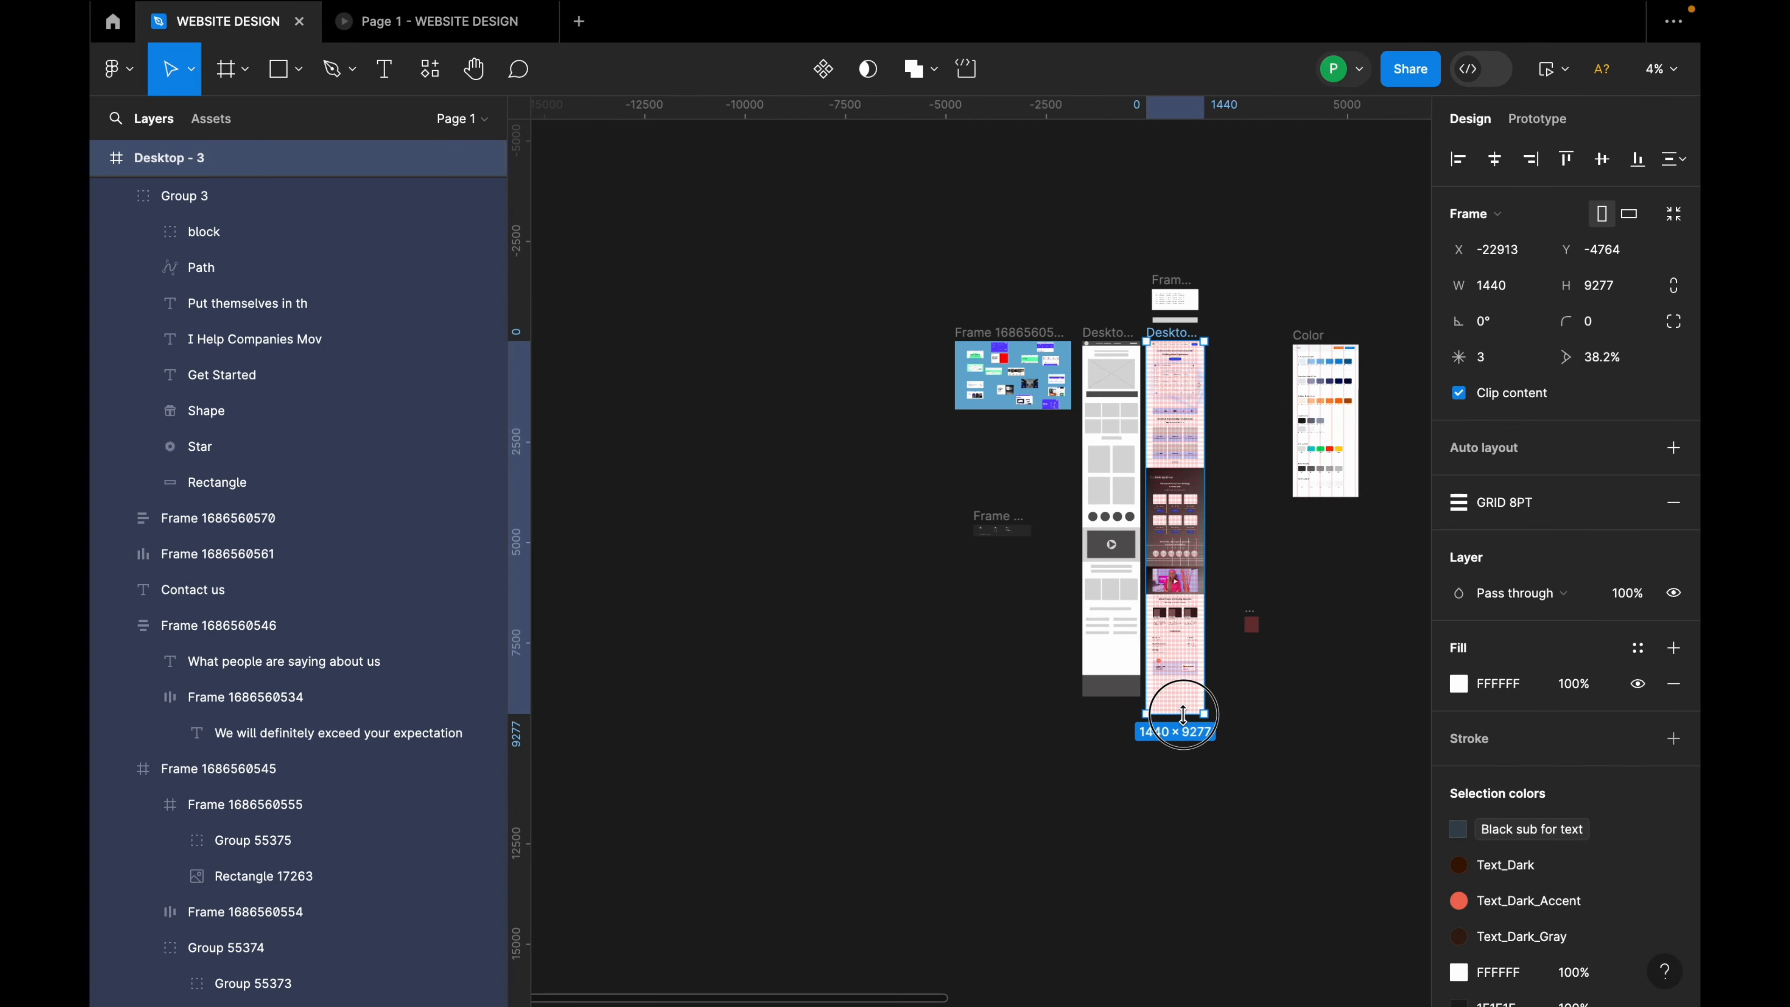
{"action": "left_click", "coordinate": [1002, 533]}
{"action": "left_click_drag", "start_coordinate": [1003, 534], "coordinate": [1188, 667]}
{"action": "scroll", "coordinate": [1188, 715], "scroll_direction": "up", "scroll_amount": 10}
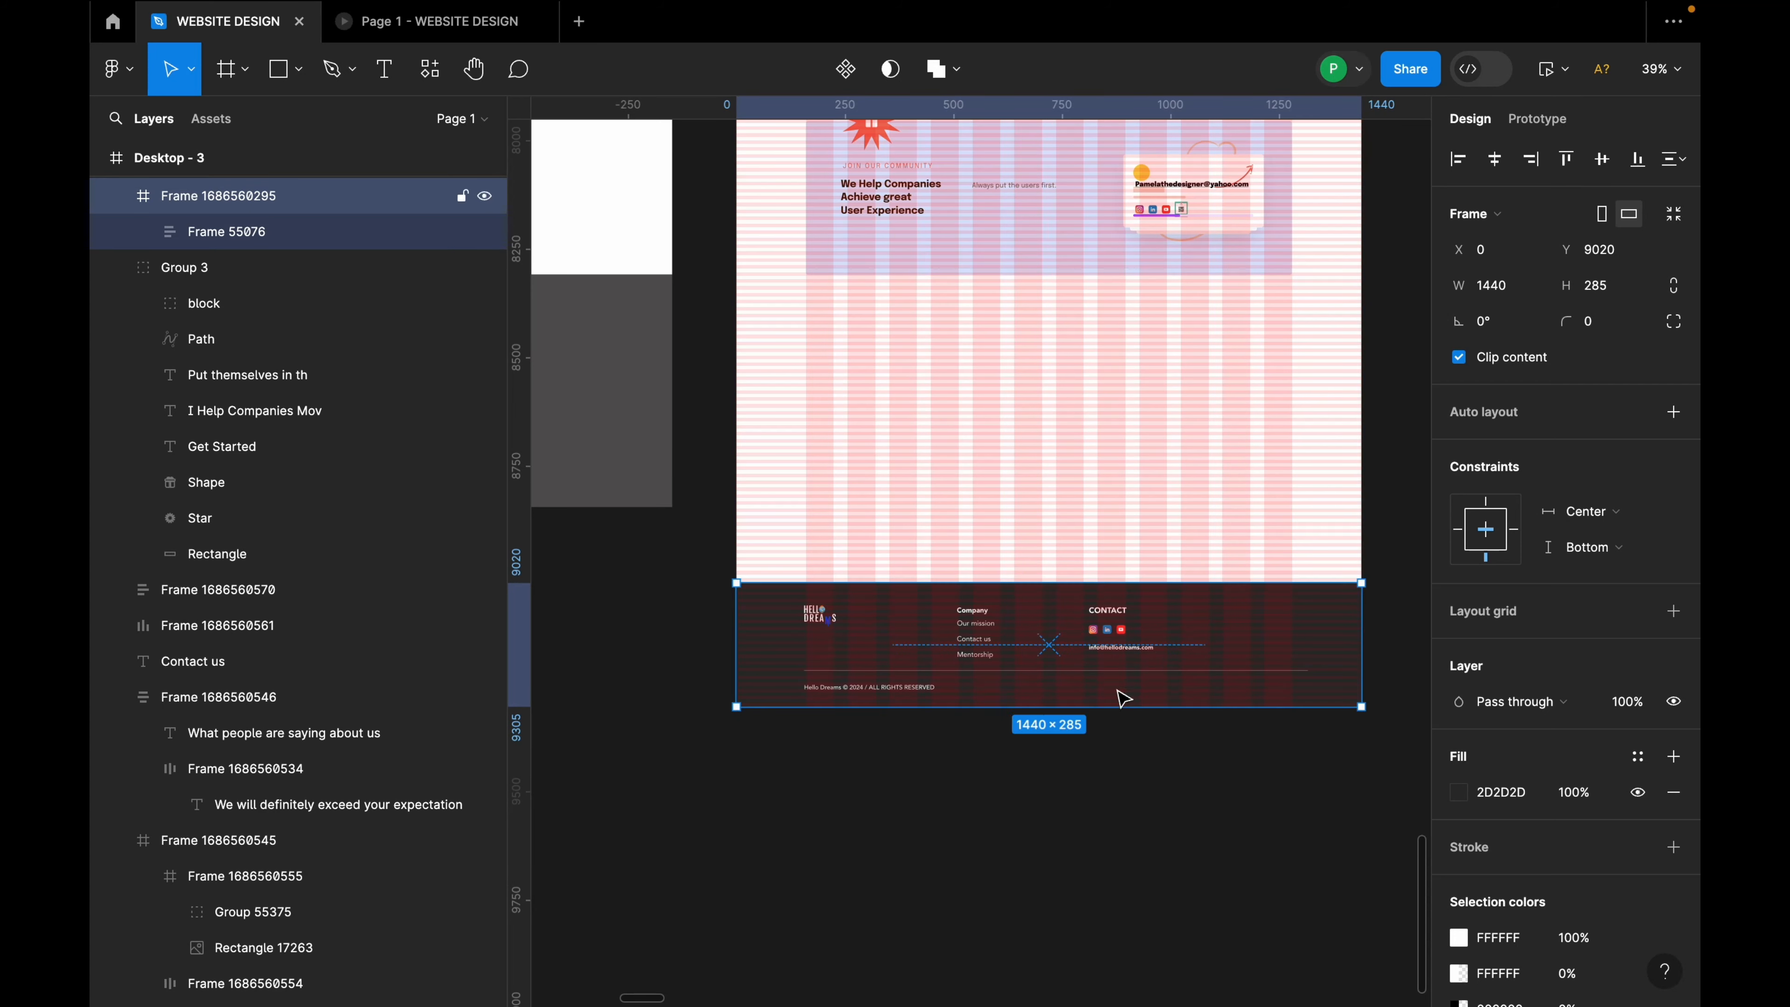
{"action": "scroll", "coordinate": [833, 724], "scroll_direction": "up", "scroll_amount": 5}
{"action": "scroll", "coordinate": [972, 648], "scroll_direction": "up", "scroll_amount": 3}
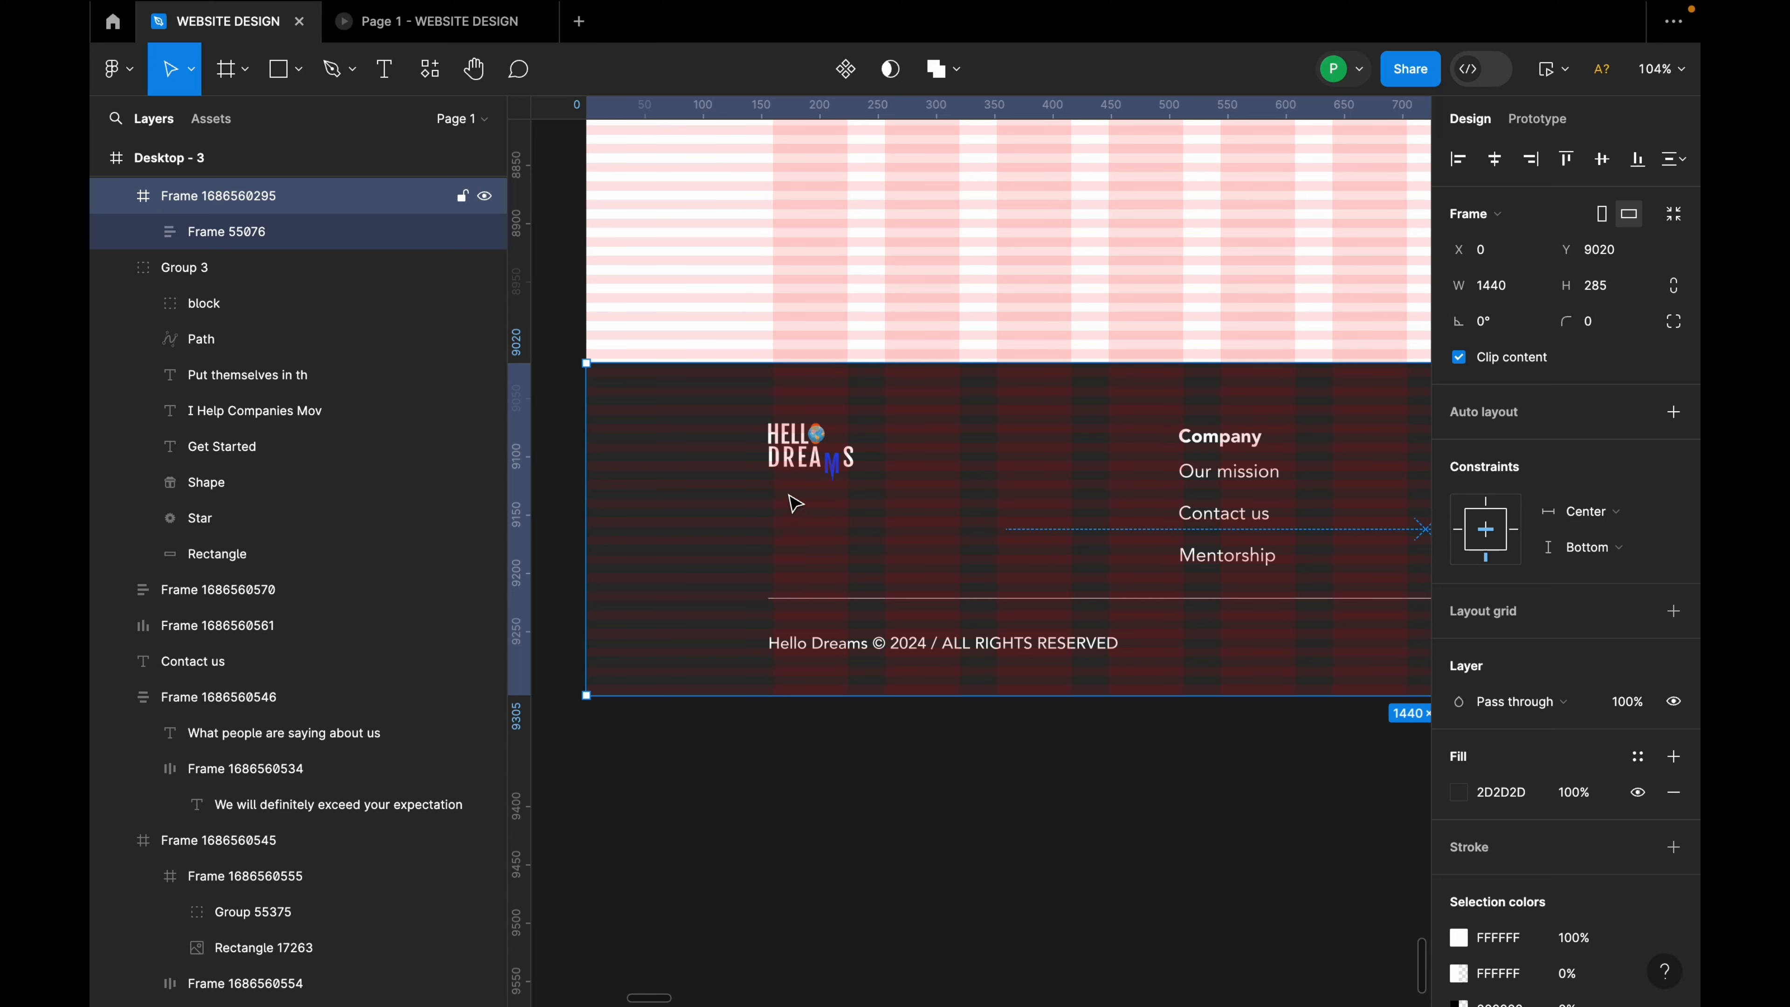
{"action": "scroll", "coordinate": [776, 521], "scroll_direction": "down", "scroll_amount": 5}
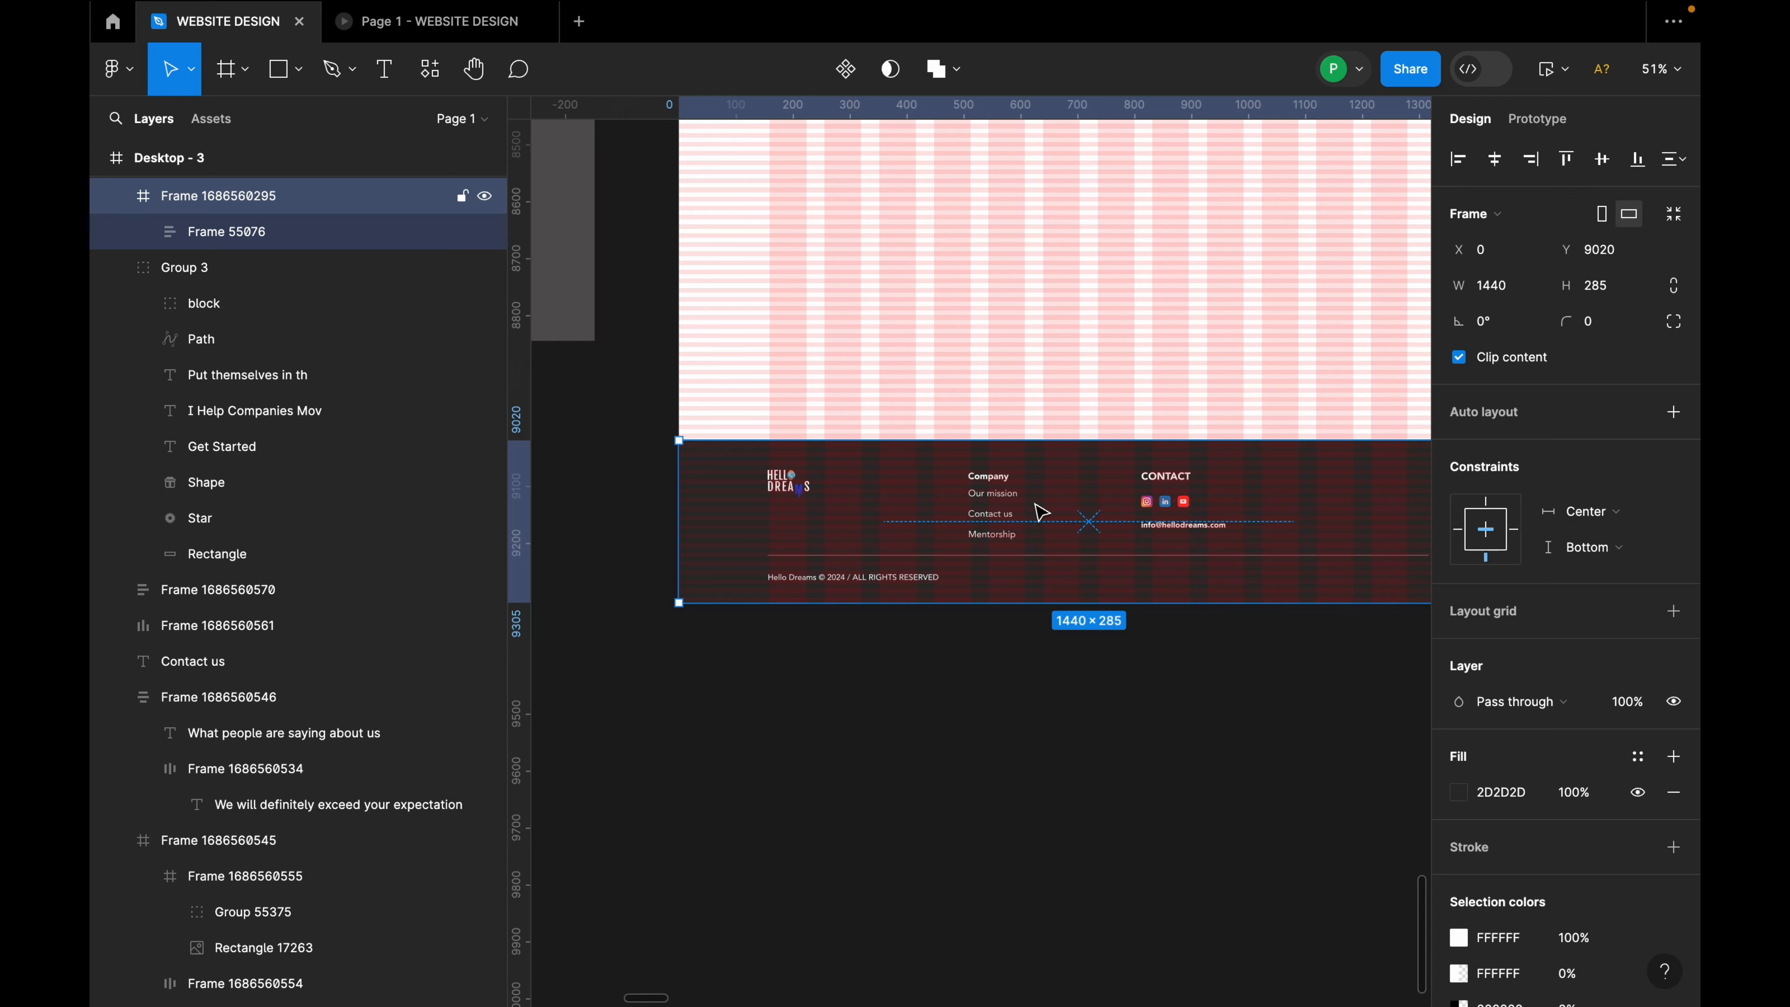
{"action": "scroll", "coordinate": [1058, 543], "scroll_direction": "up", "scroll_amount": 4}
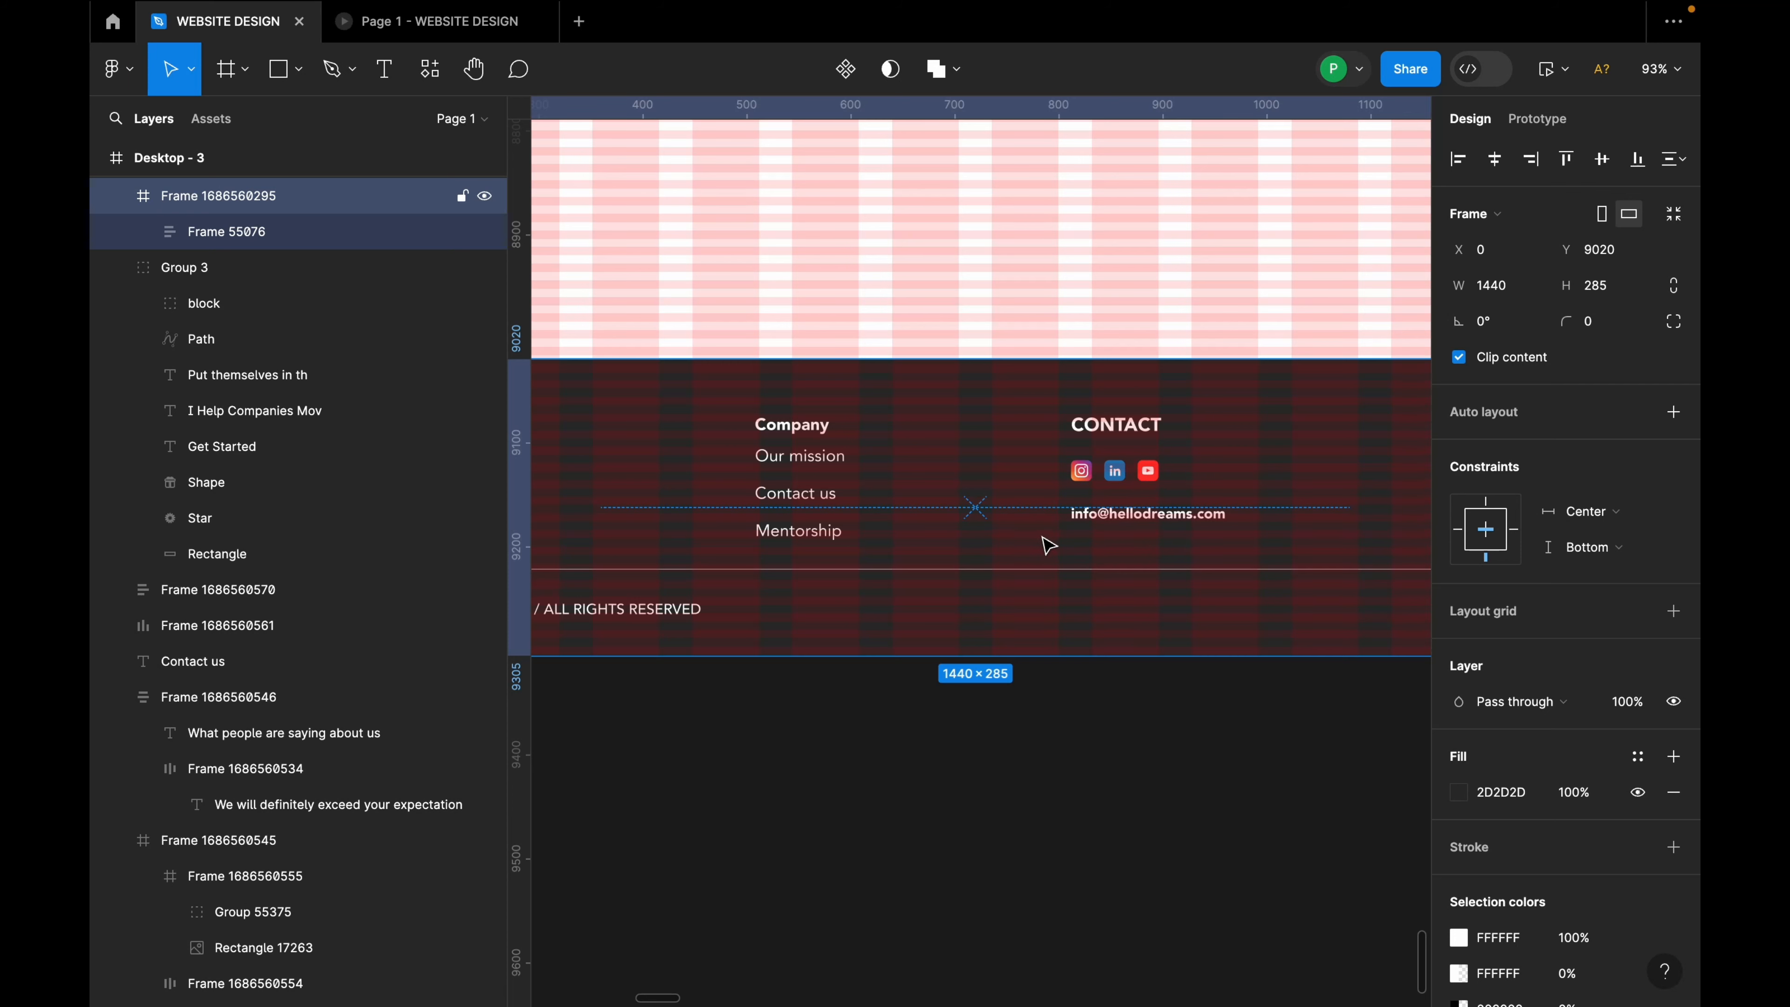
{"action": "scroll", "coordinate": [1048, 545], "scroll_direction": "down", "scroll_amount": 5}
{"action": "left_click", "coordinate": [1164, 521]}
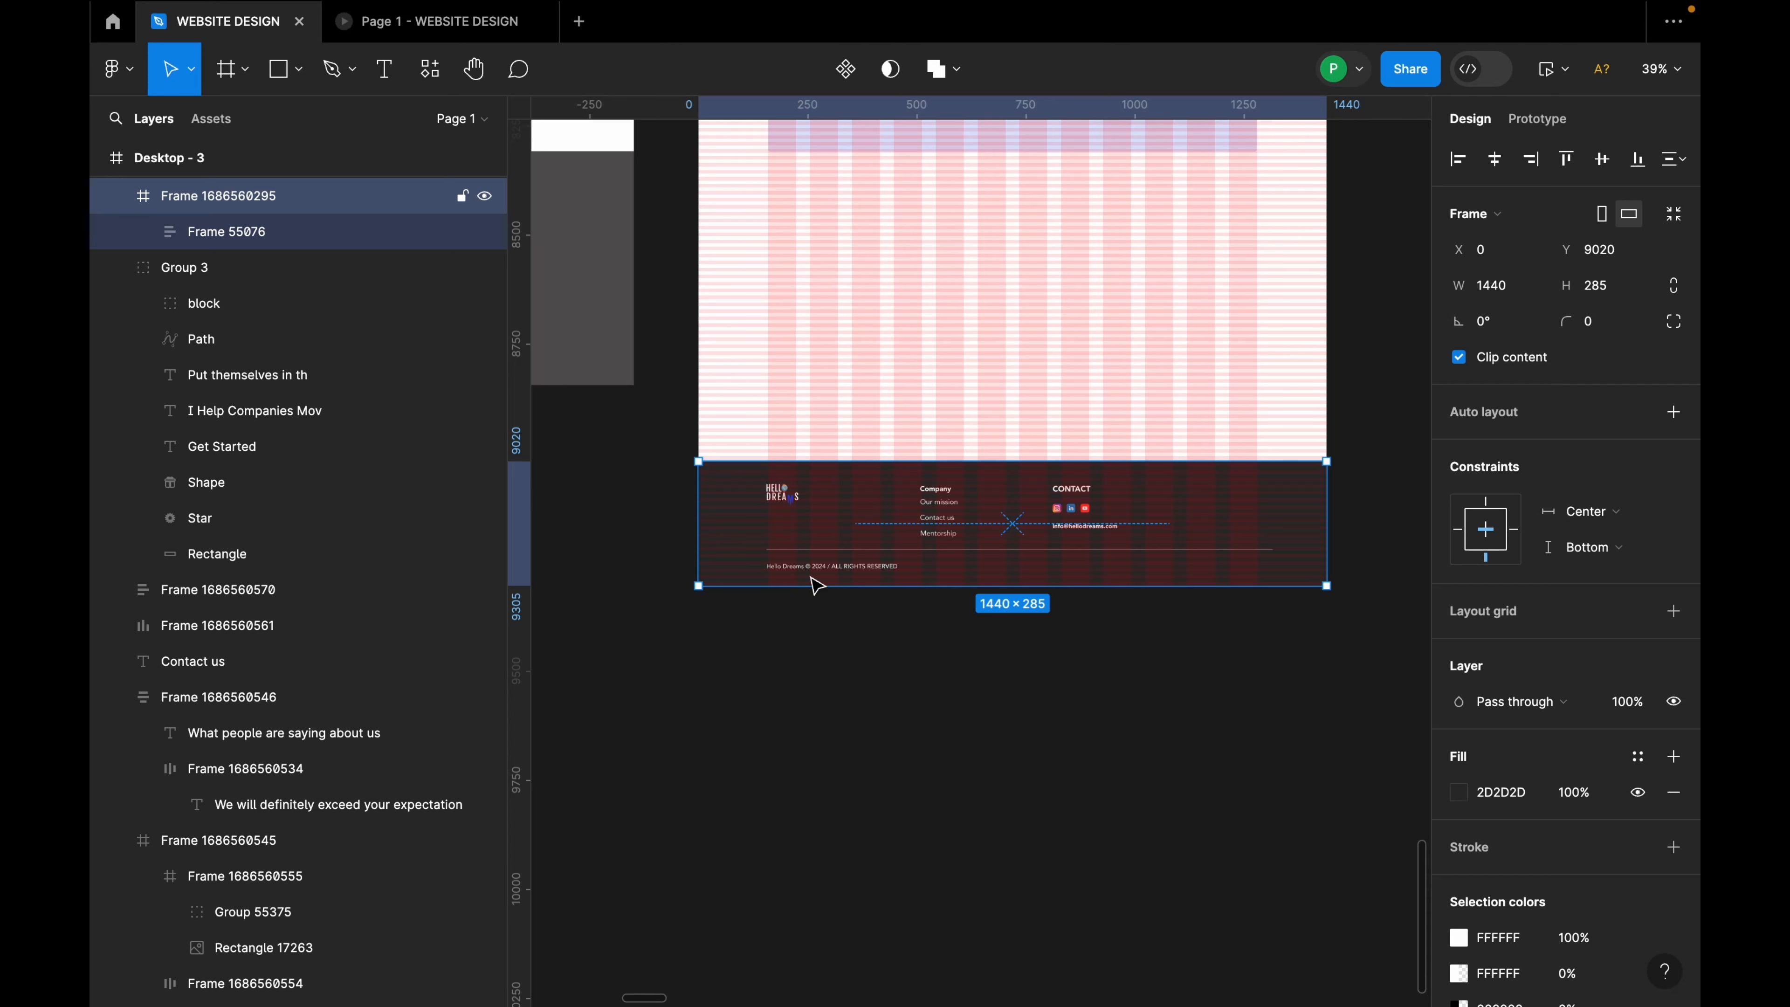
{"action": "scroll", "coordinate": [816, 585], "scroll_direction": "down", "scroll_amount": 5}
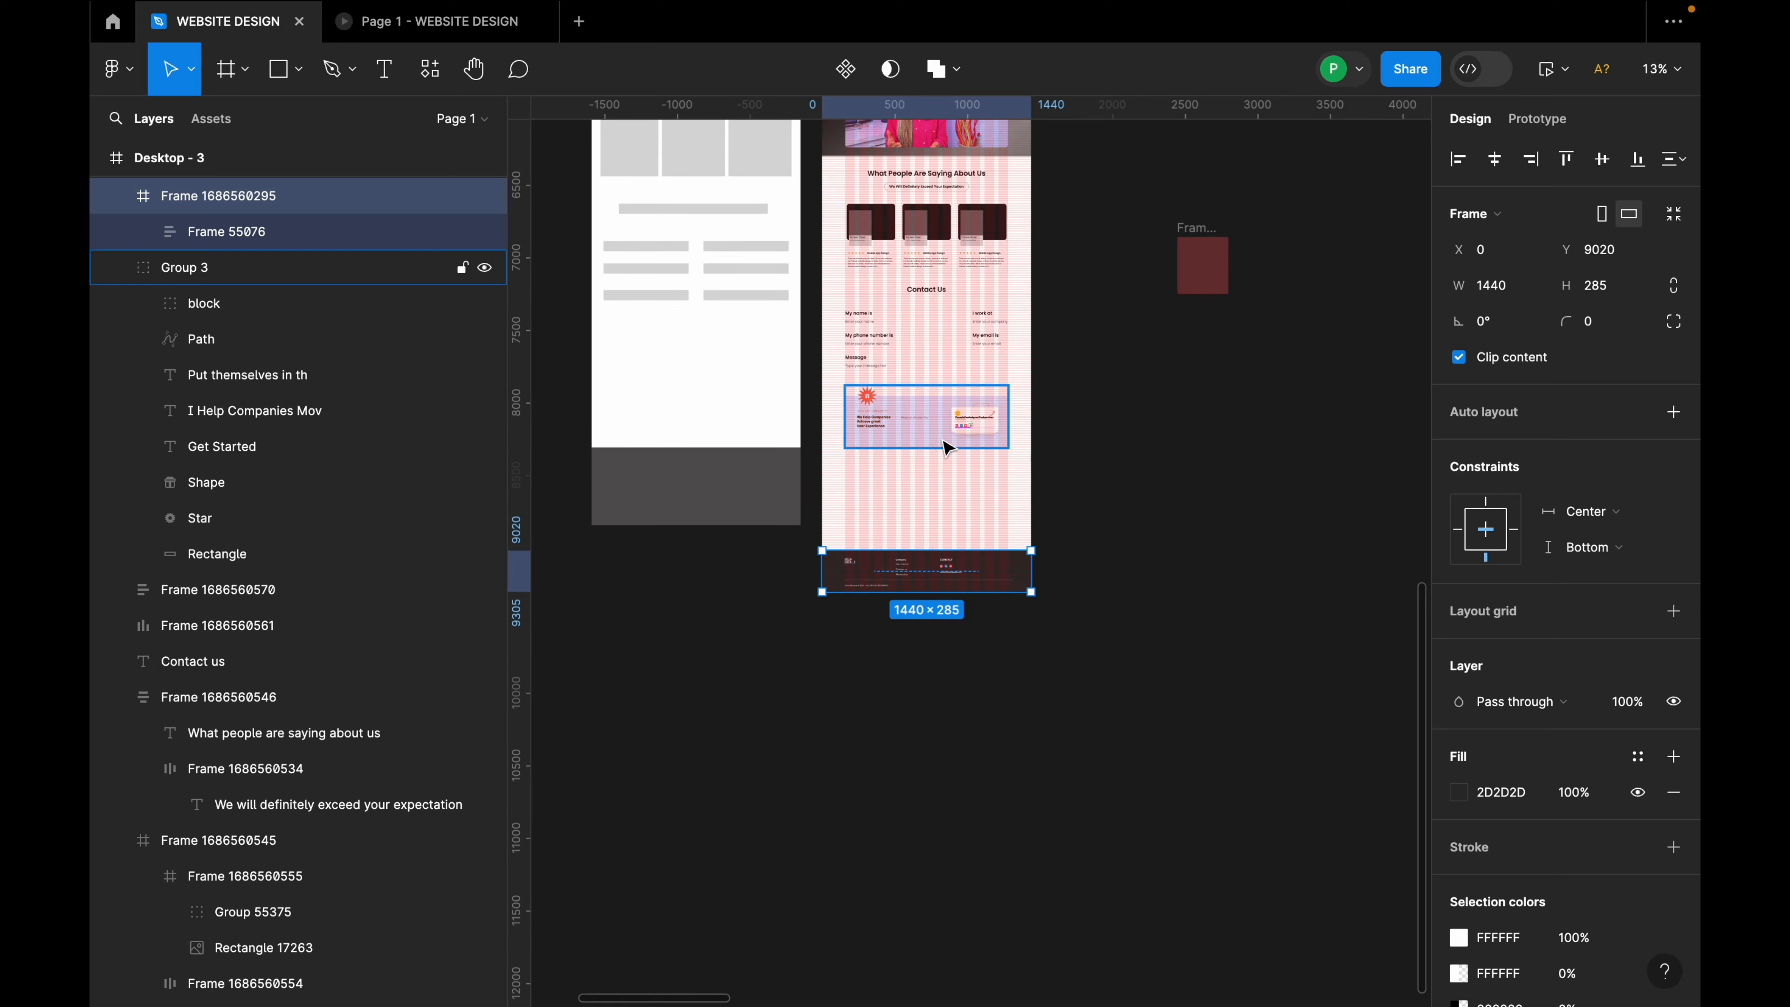
{"action": "left_click", "coordinate": [950, 448]}
{"action": "scroll", "coordinate": [950, 448], "scroll_direction": "up", "scroll_amount": 10}
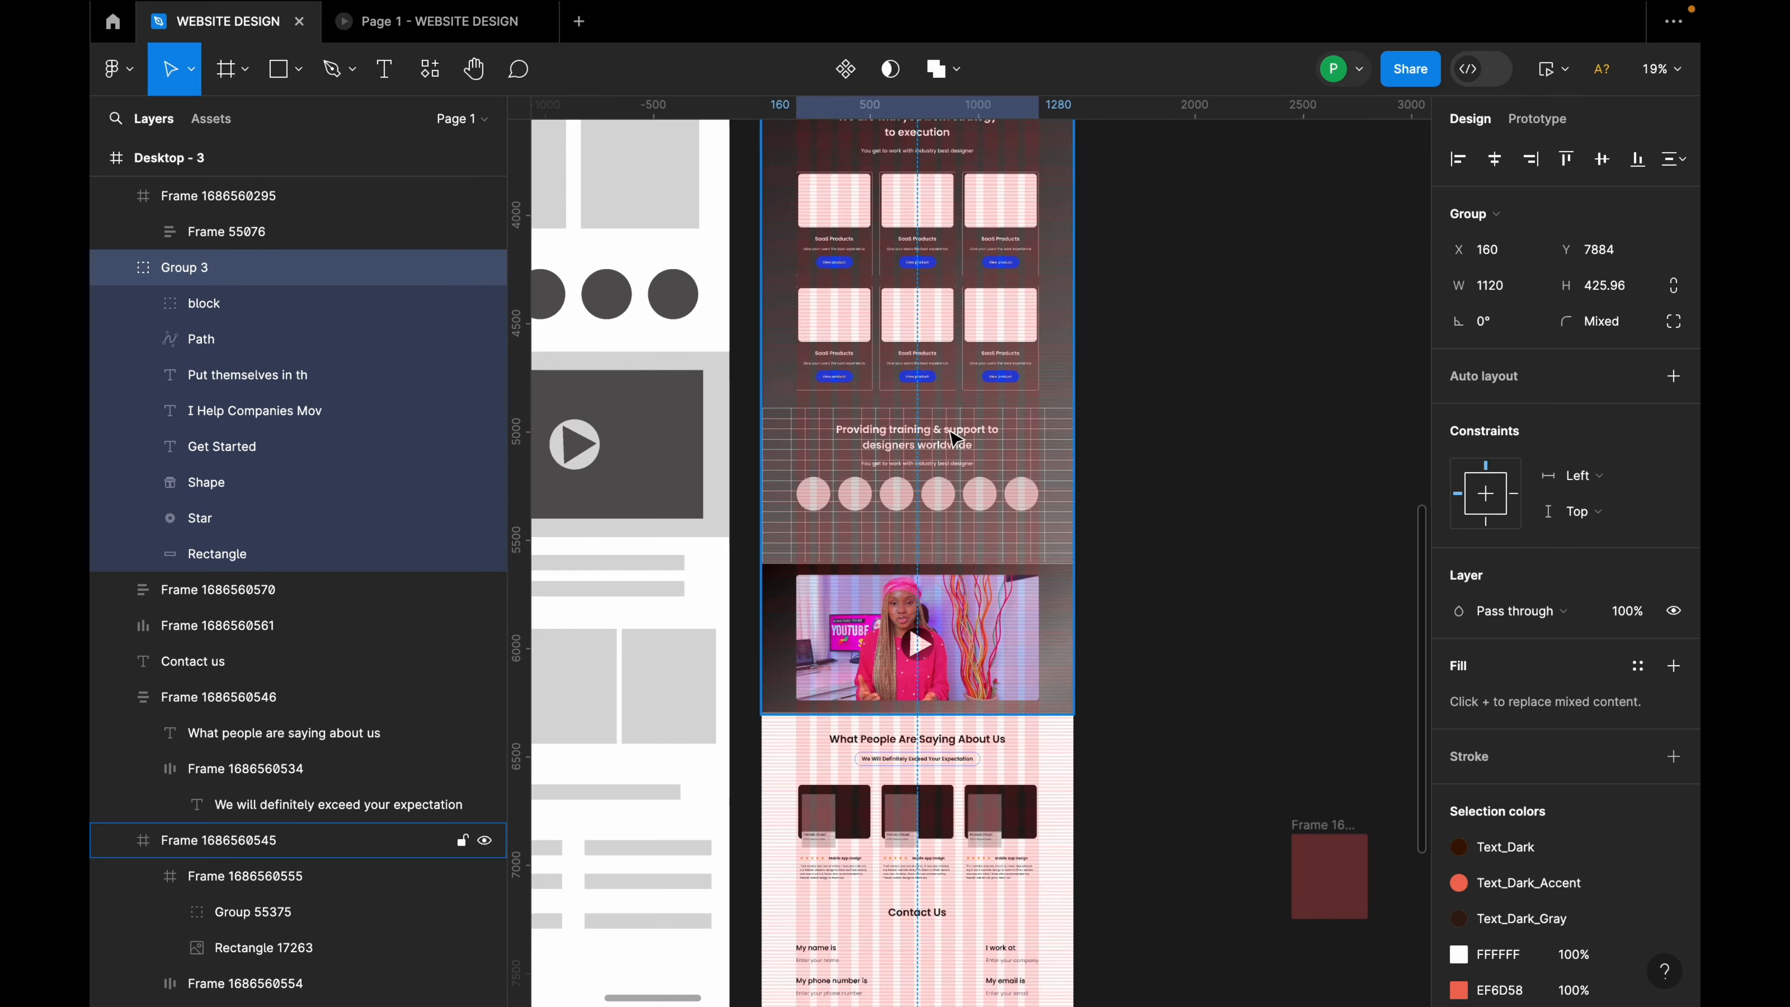
Step: Wrap the What People Are Saying heading and testimonial cards in auto layout
{"action": "left_click", "coordinate": [929, 738]}
{"action": "scroll", "coordinate": [944, 737], "scroll_direction": "up", "scroll_amount": 4}
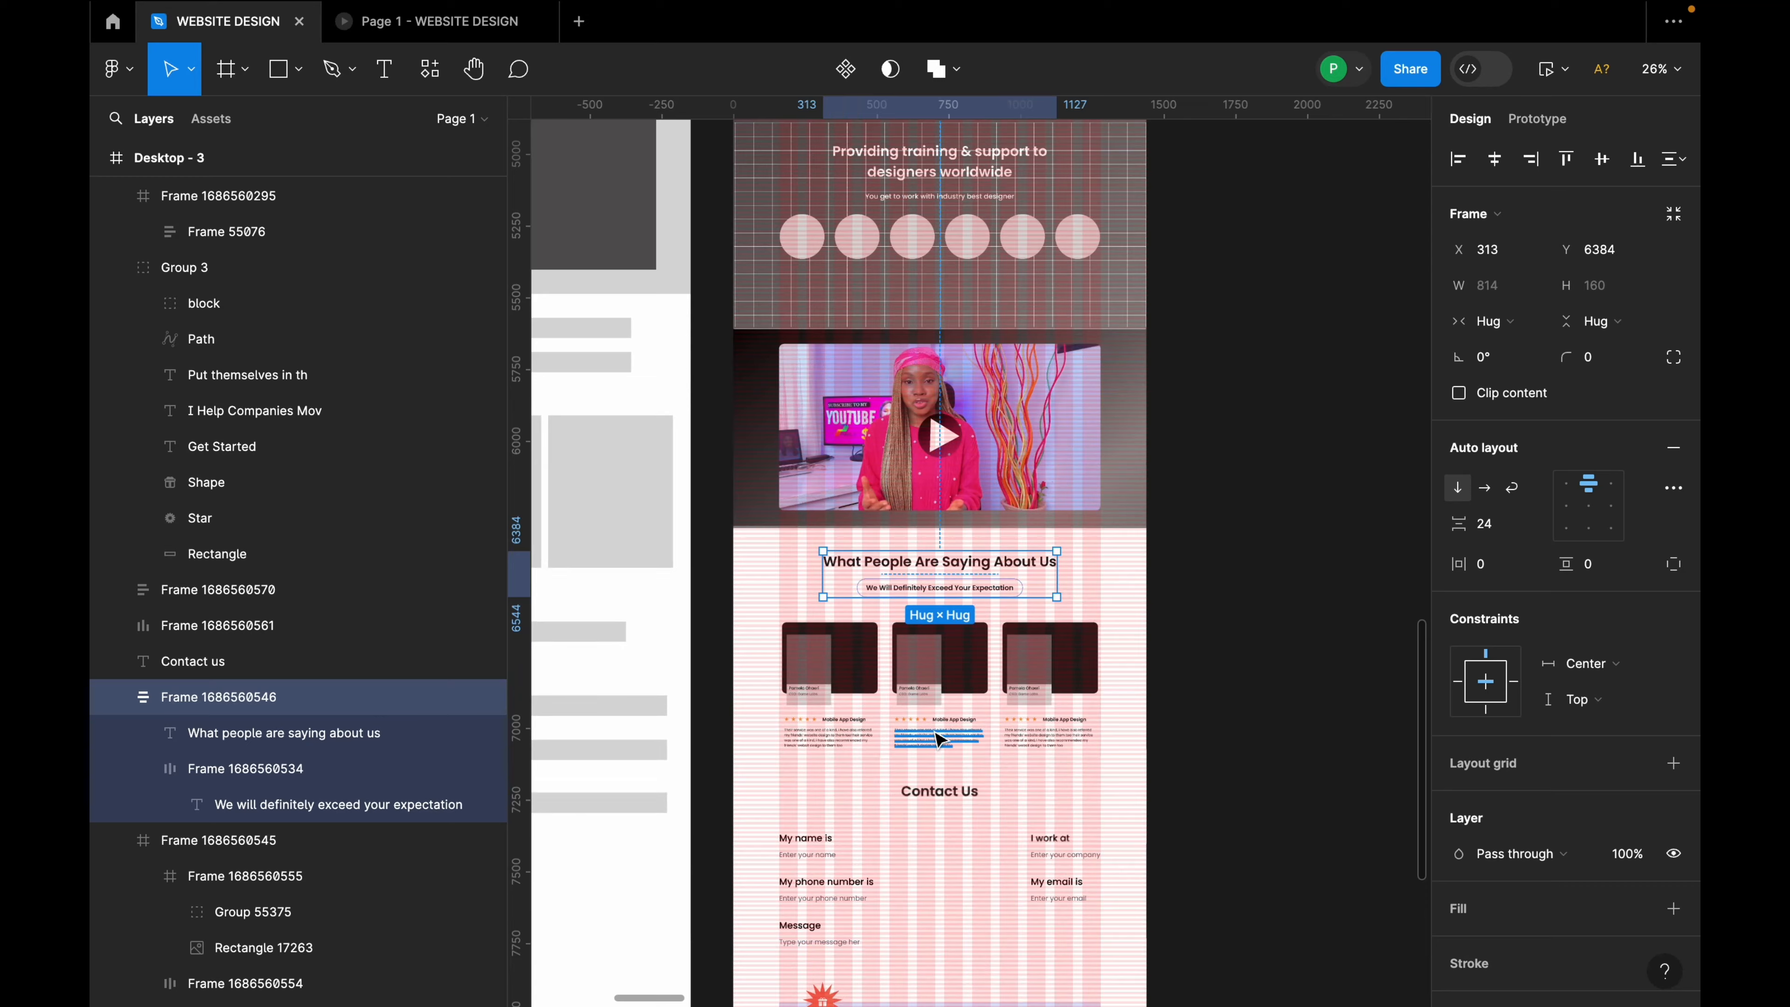
{"action": "scroll", "coordinate": [945, 737], "scroll_direction": "down", "scroll_amount": 7}
{"action": "left_click", "coordinate": [994, 339], "text": "shift"}
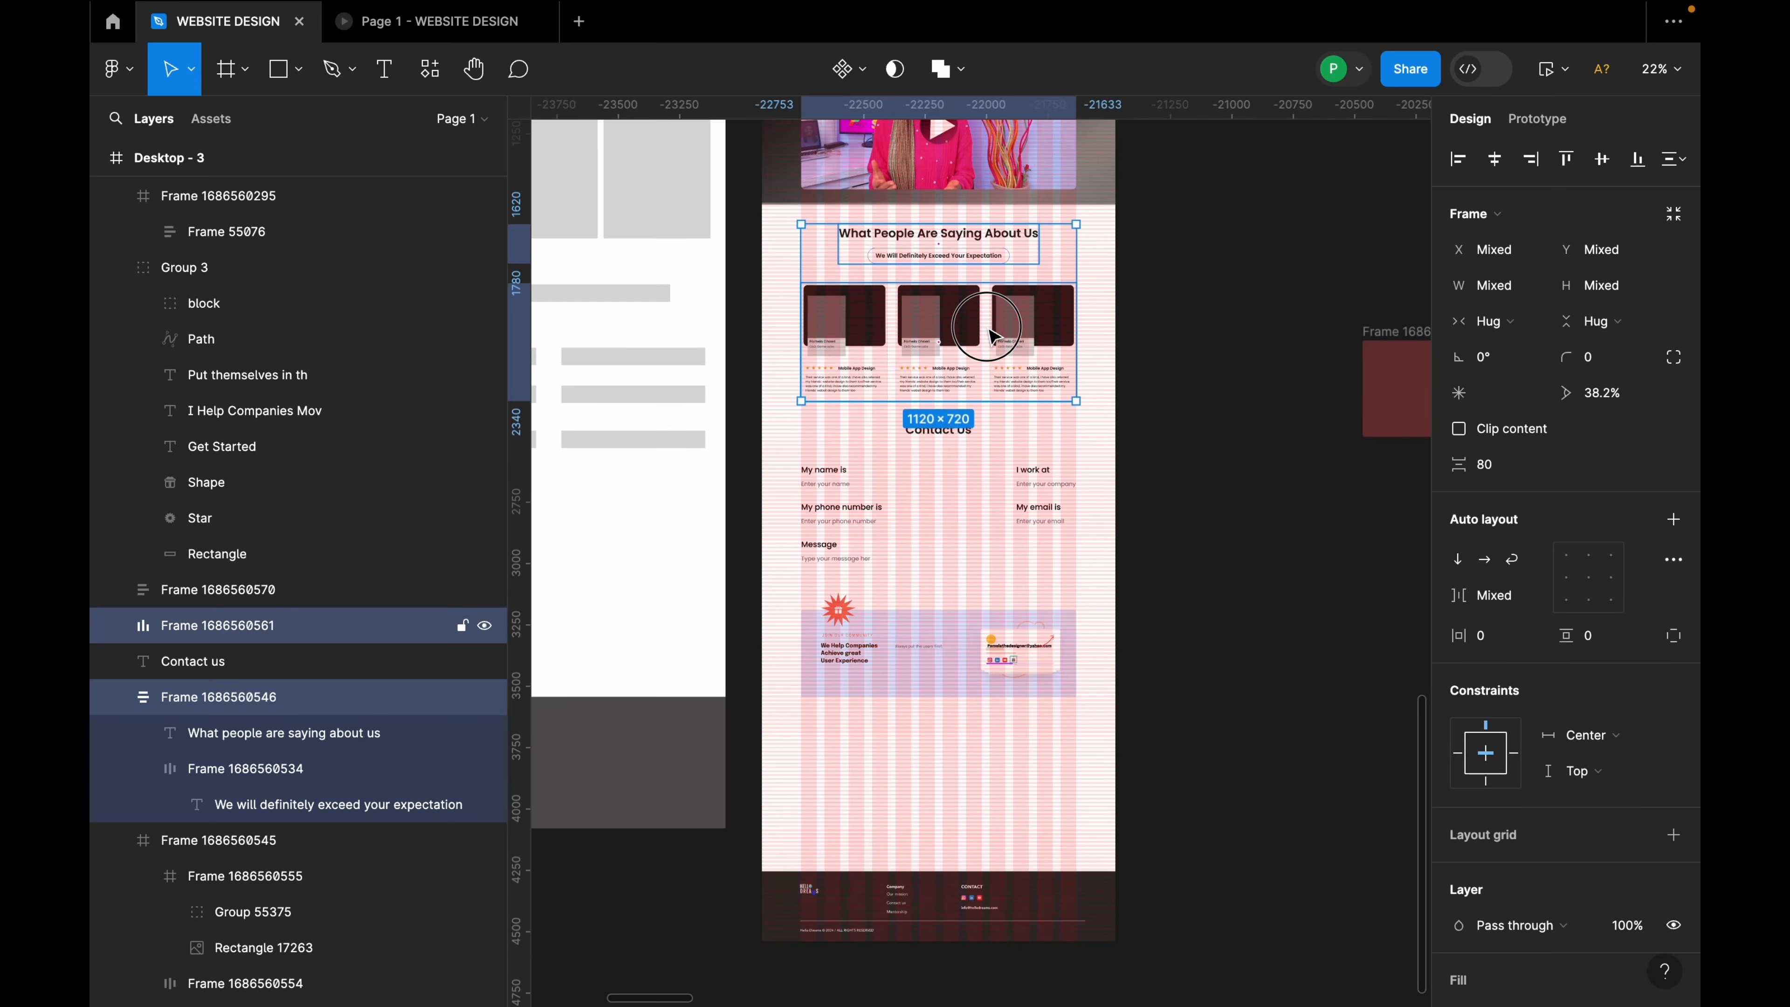
{"action": "key", "text": "shift+a"}
Step: Wrap the Contact Us heading and form in auto layout with 64 spacing
{"action": "left_click", "coordinate": [976, 488]}
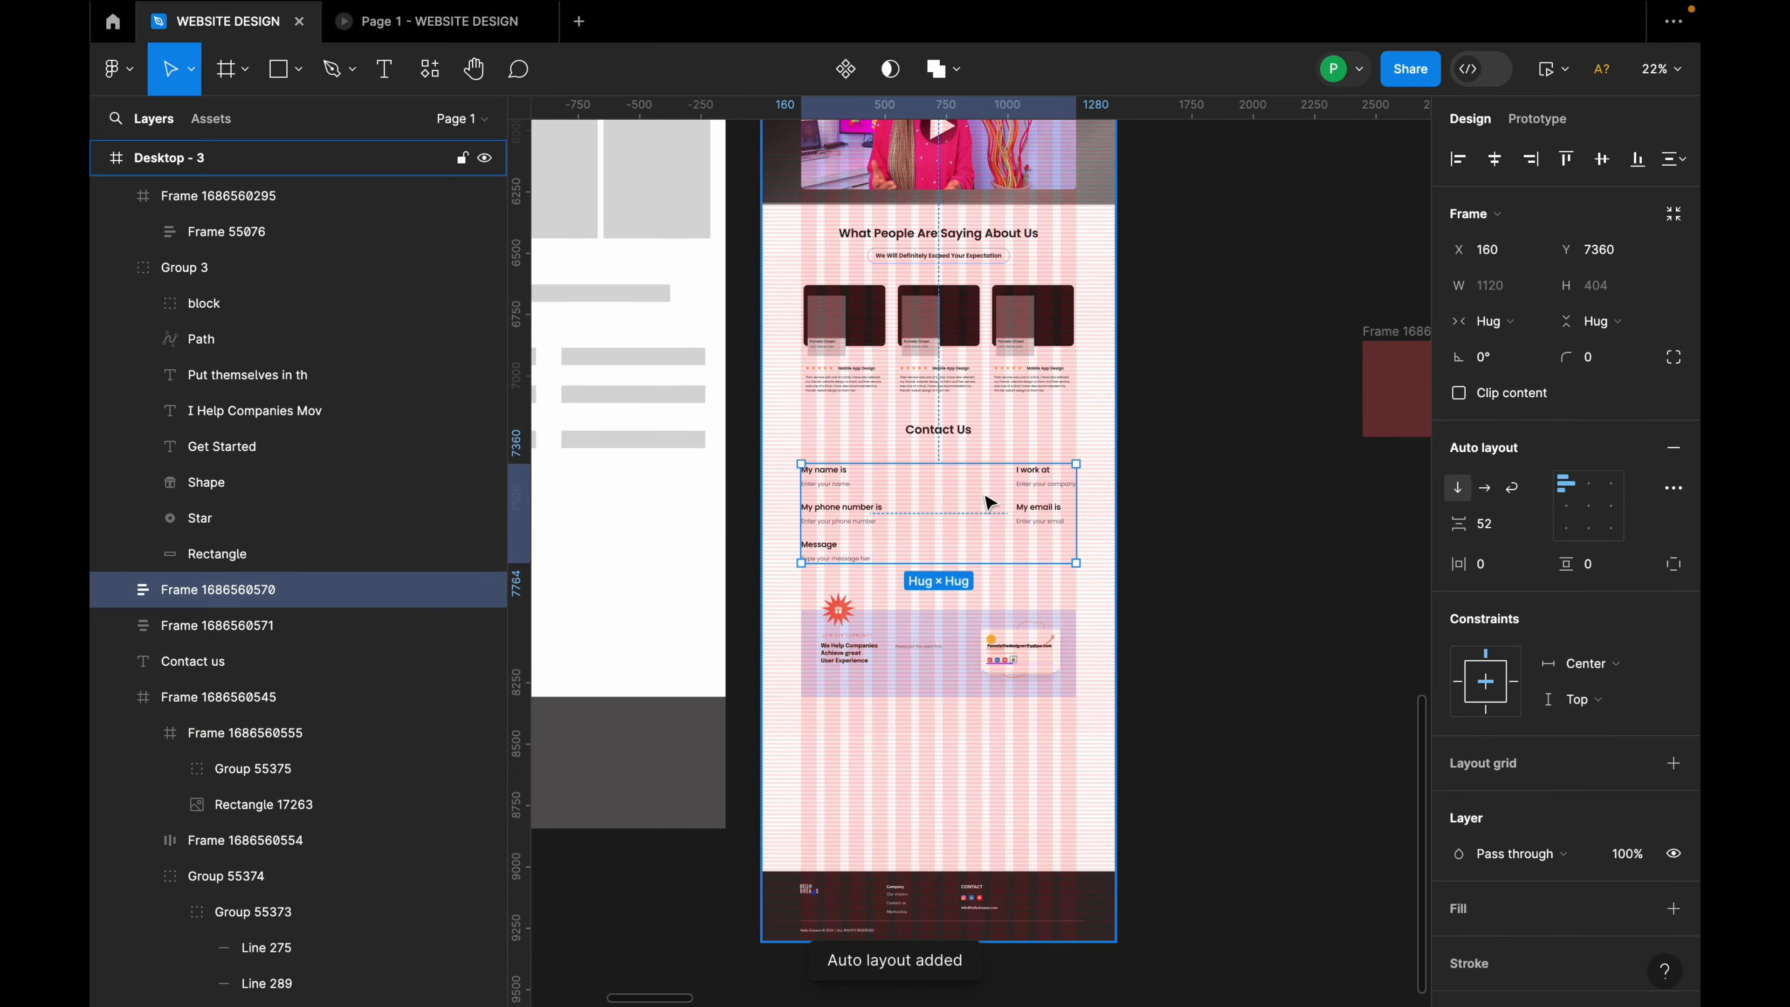
{"action": "scroll", "coordinate": [979, 490], "scroll_direction": "up", "scroll_amount": 3}
{"action": "left_click", "coordinate": [938, 403], "text": "shift"}
{"action": "key", "text": "shift+a"}
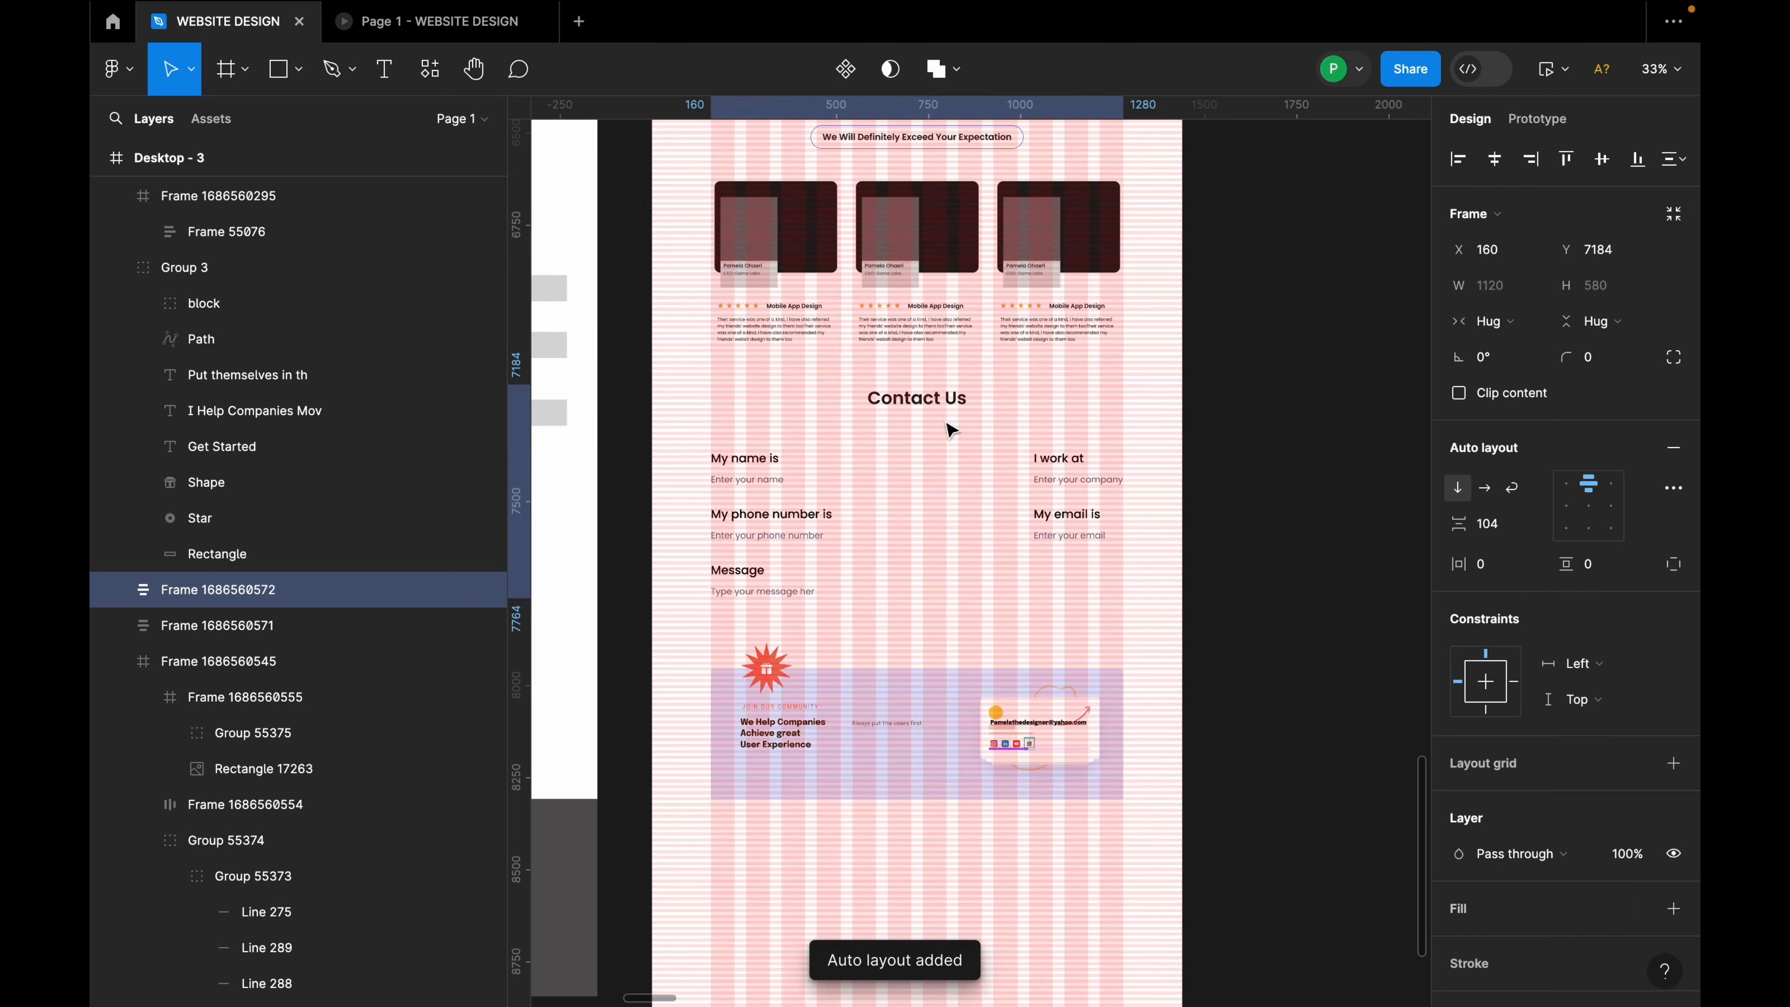
{"action": "left_click", "coordinate": [1497, 532]}
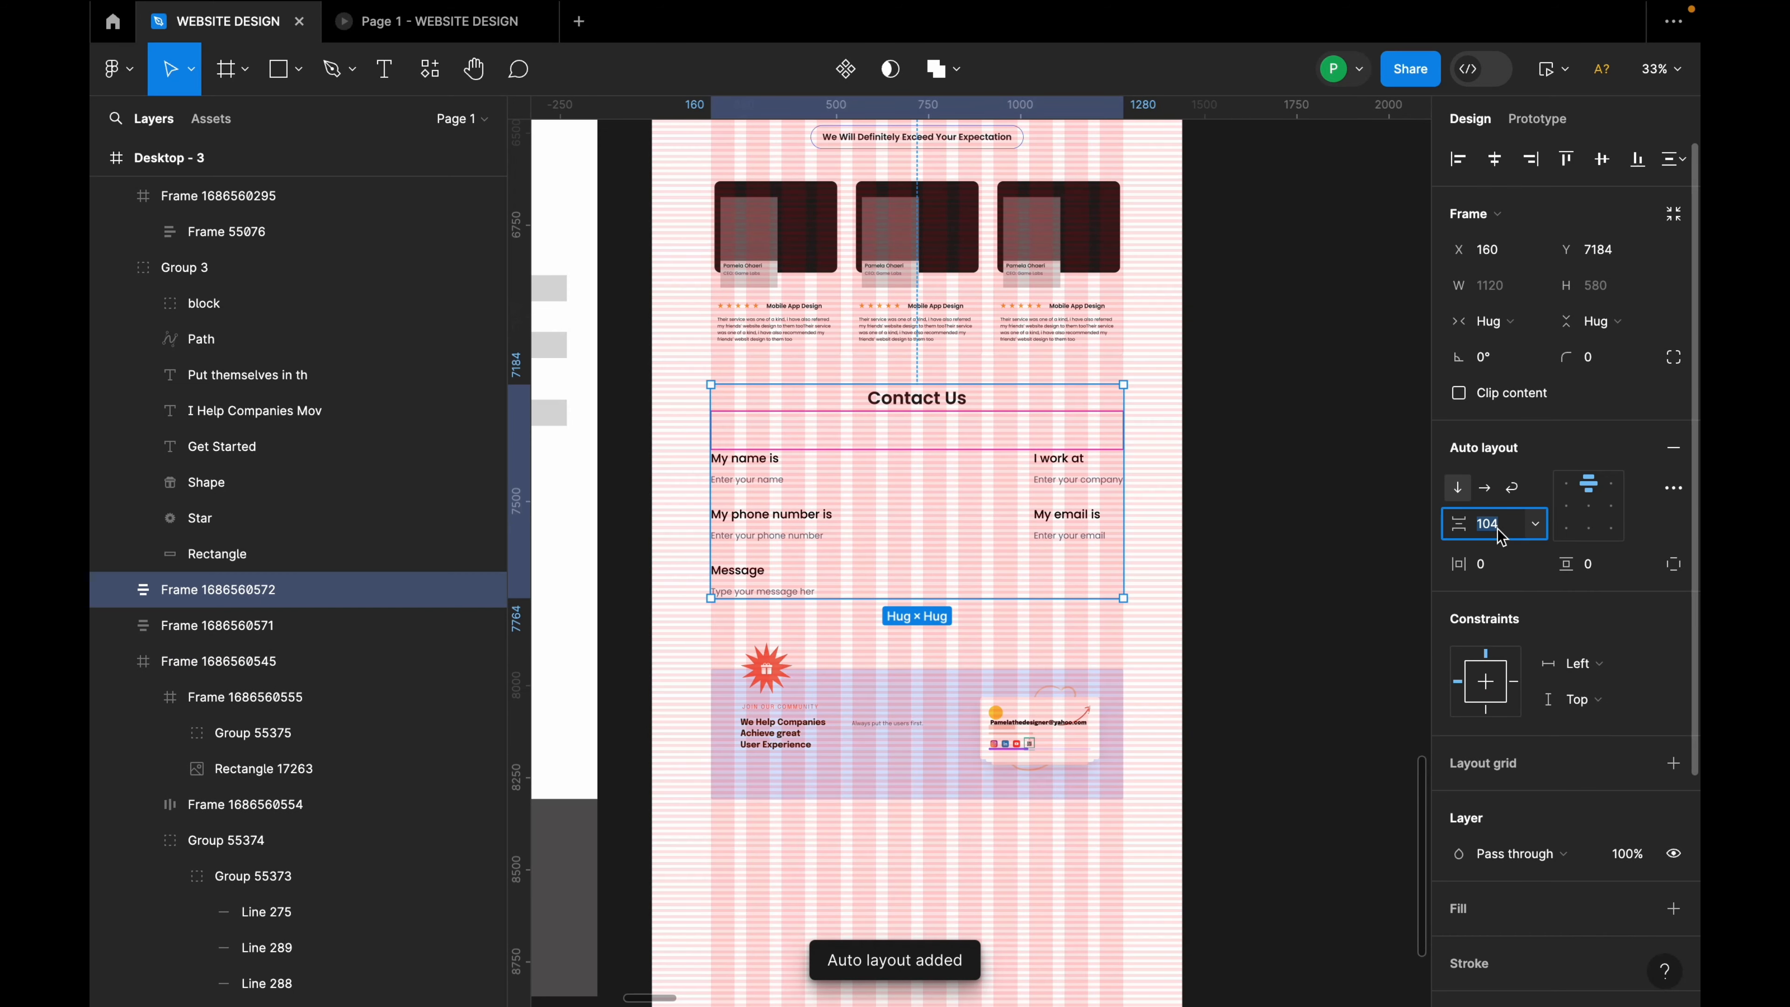
{"action": "type", "text": "64"}
{"action": "key", "text": "Return"}
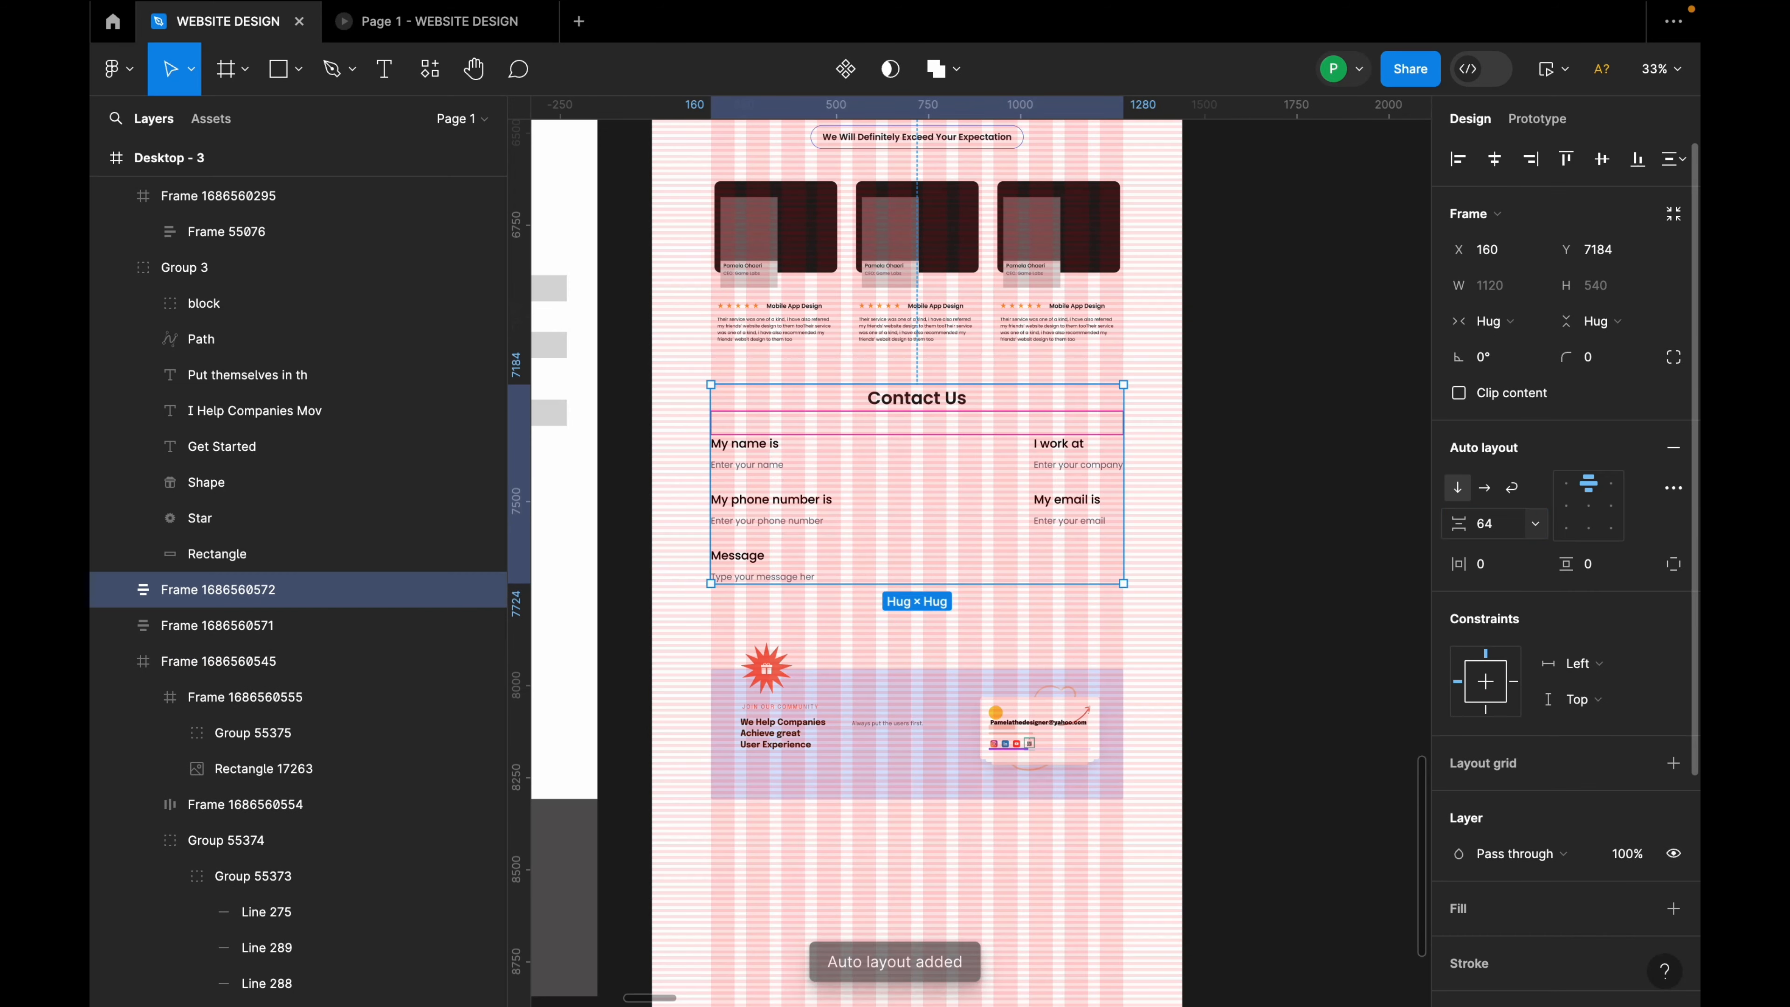
Step: Stack the testimonials, contact block and community banner in one auto layout with 120 spacing
{"action": "left_click", "coordinate": [1015, 317], "text": "shift"}
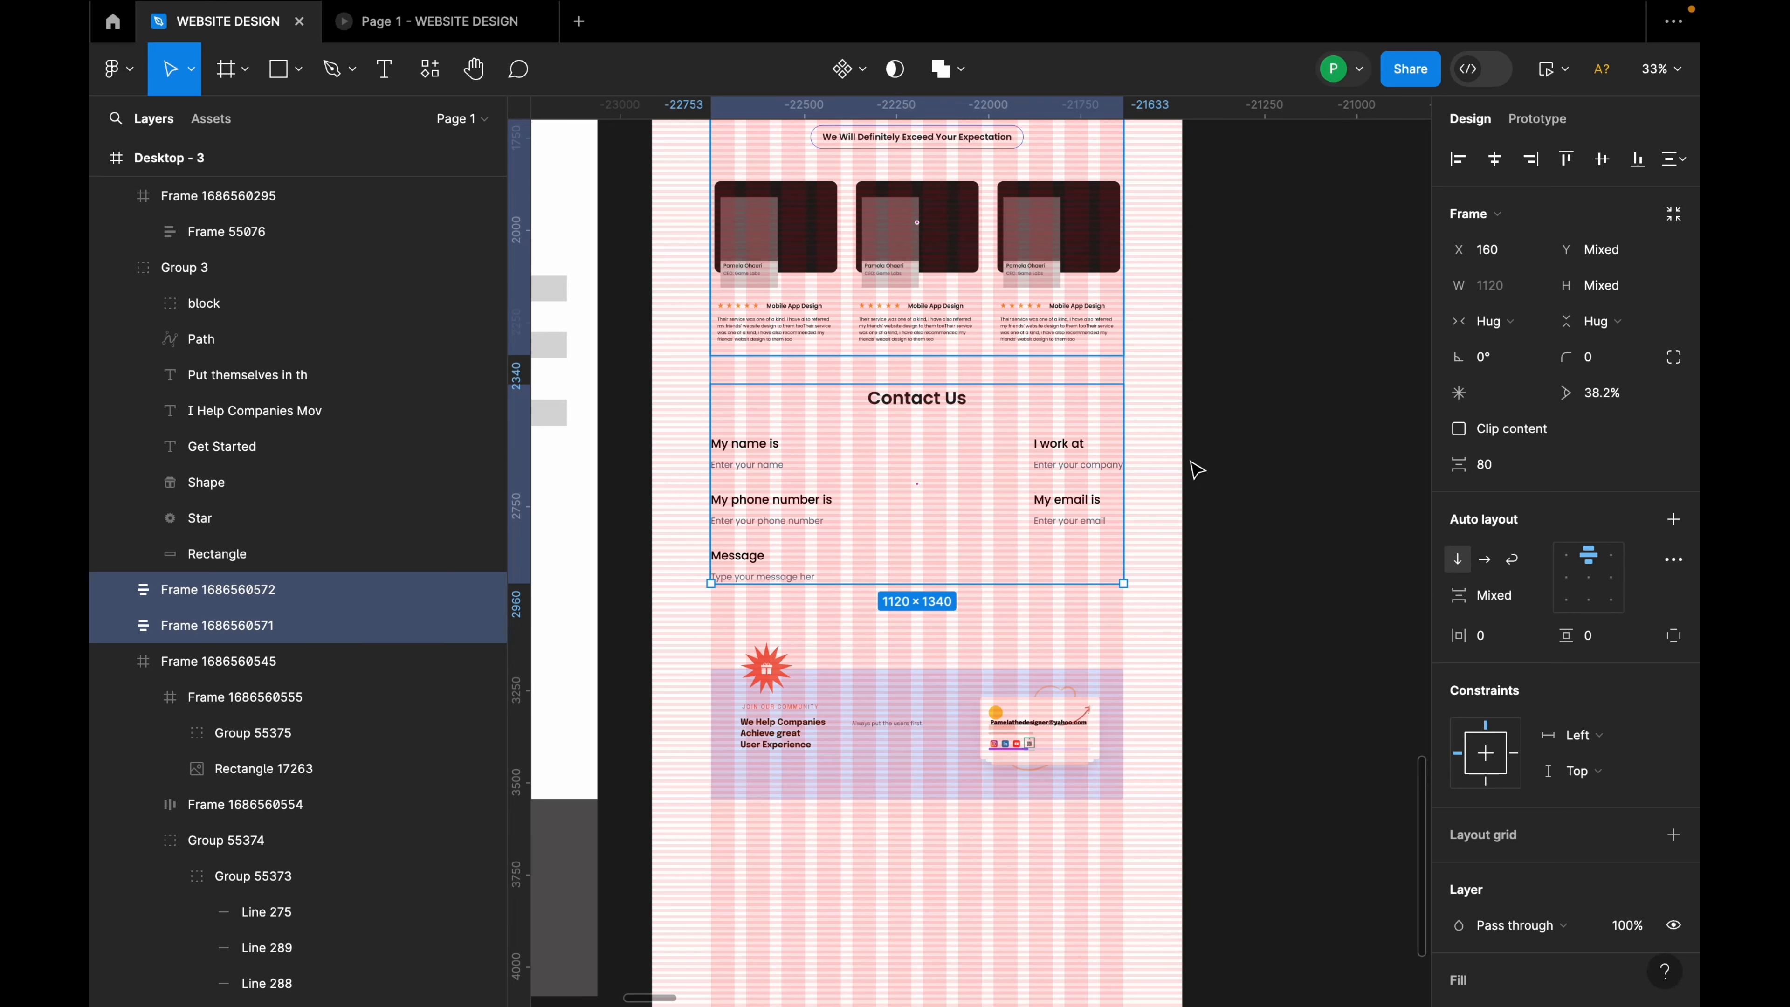
{"action": "key", "text": "shift+a"}
{"action": "left_click", "coordinate": [967, 714], "text": "shift"}
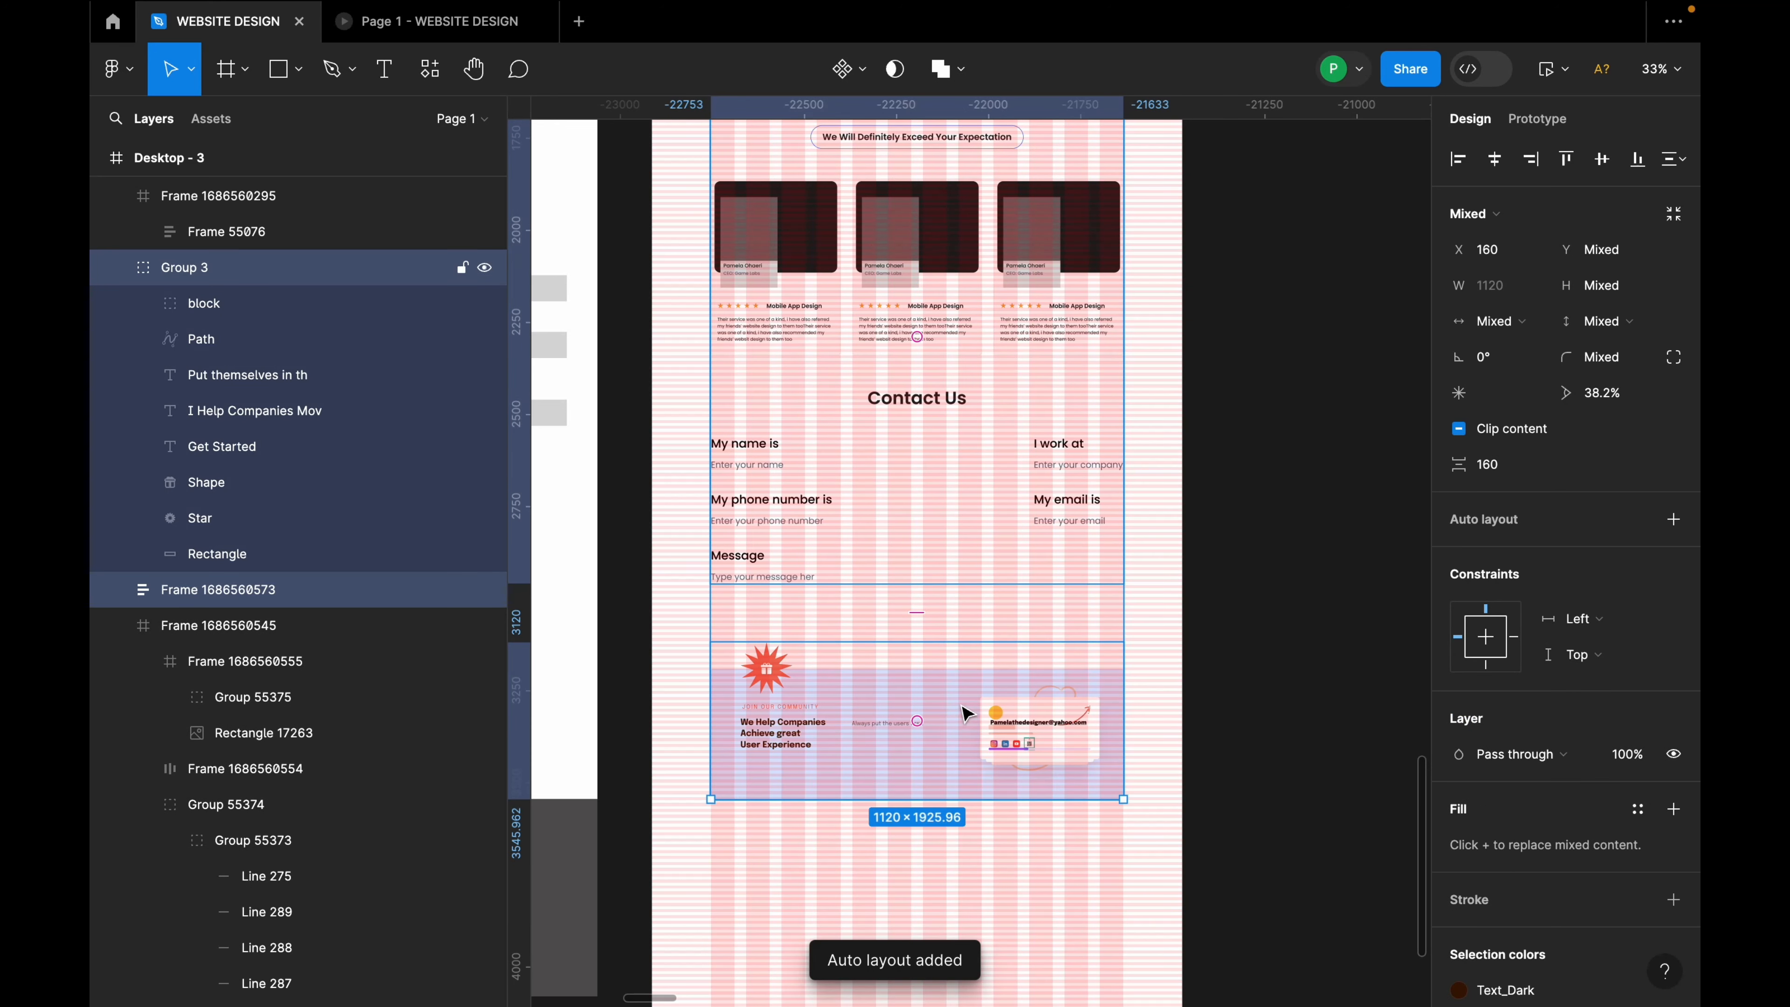
{"action": "key", "text": "shift+a"}
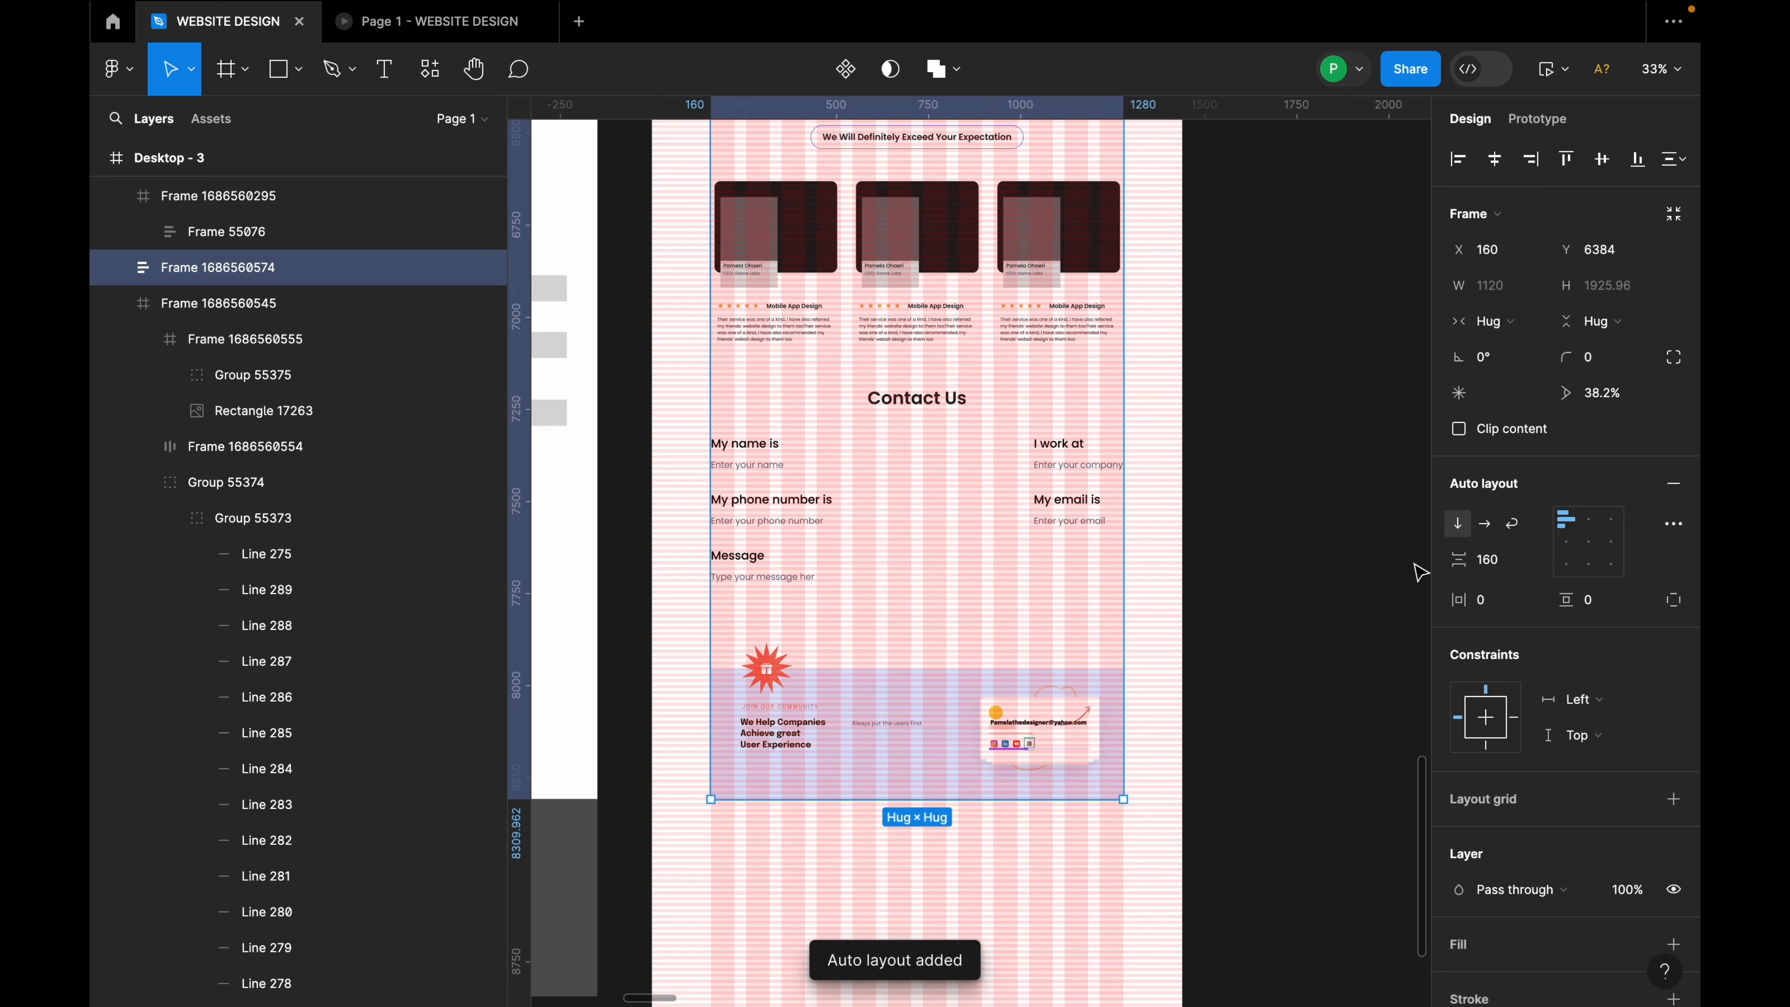
{"action": "left_click", "coordinate": [1510, 566]}
{"action": "type", "text": "1"}
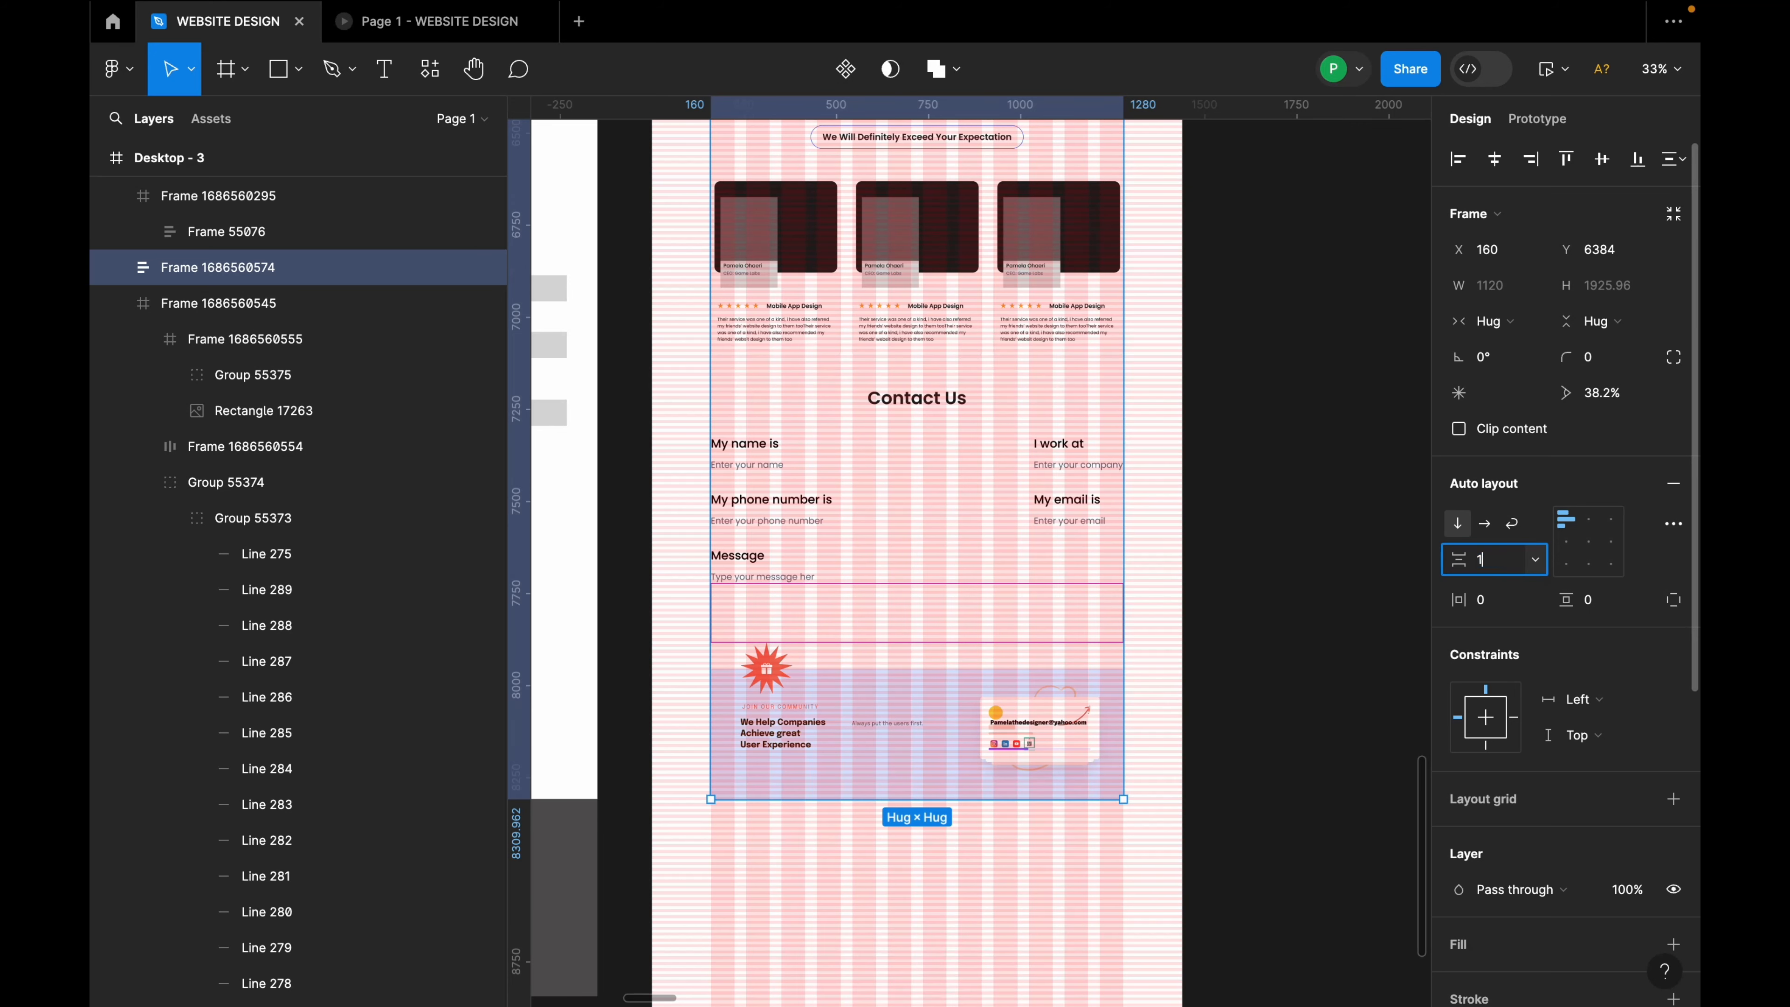
{"action": "type", "text": "20"}
{"action": "key", "text": "Return"}
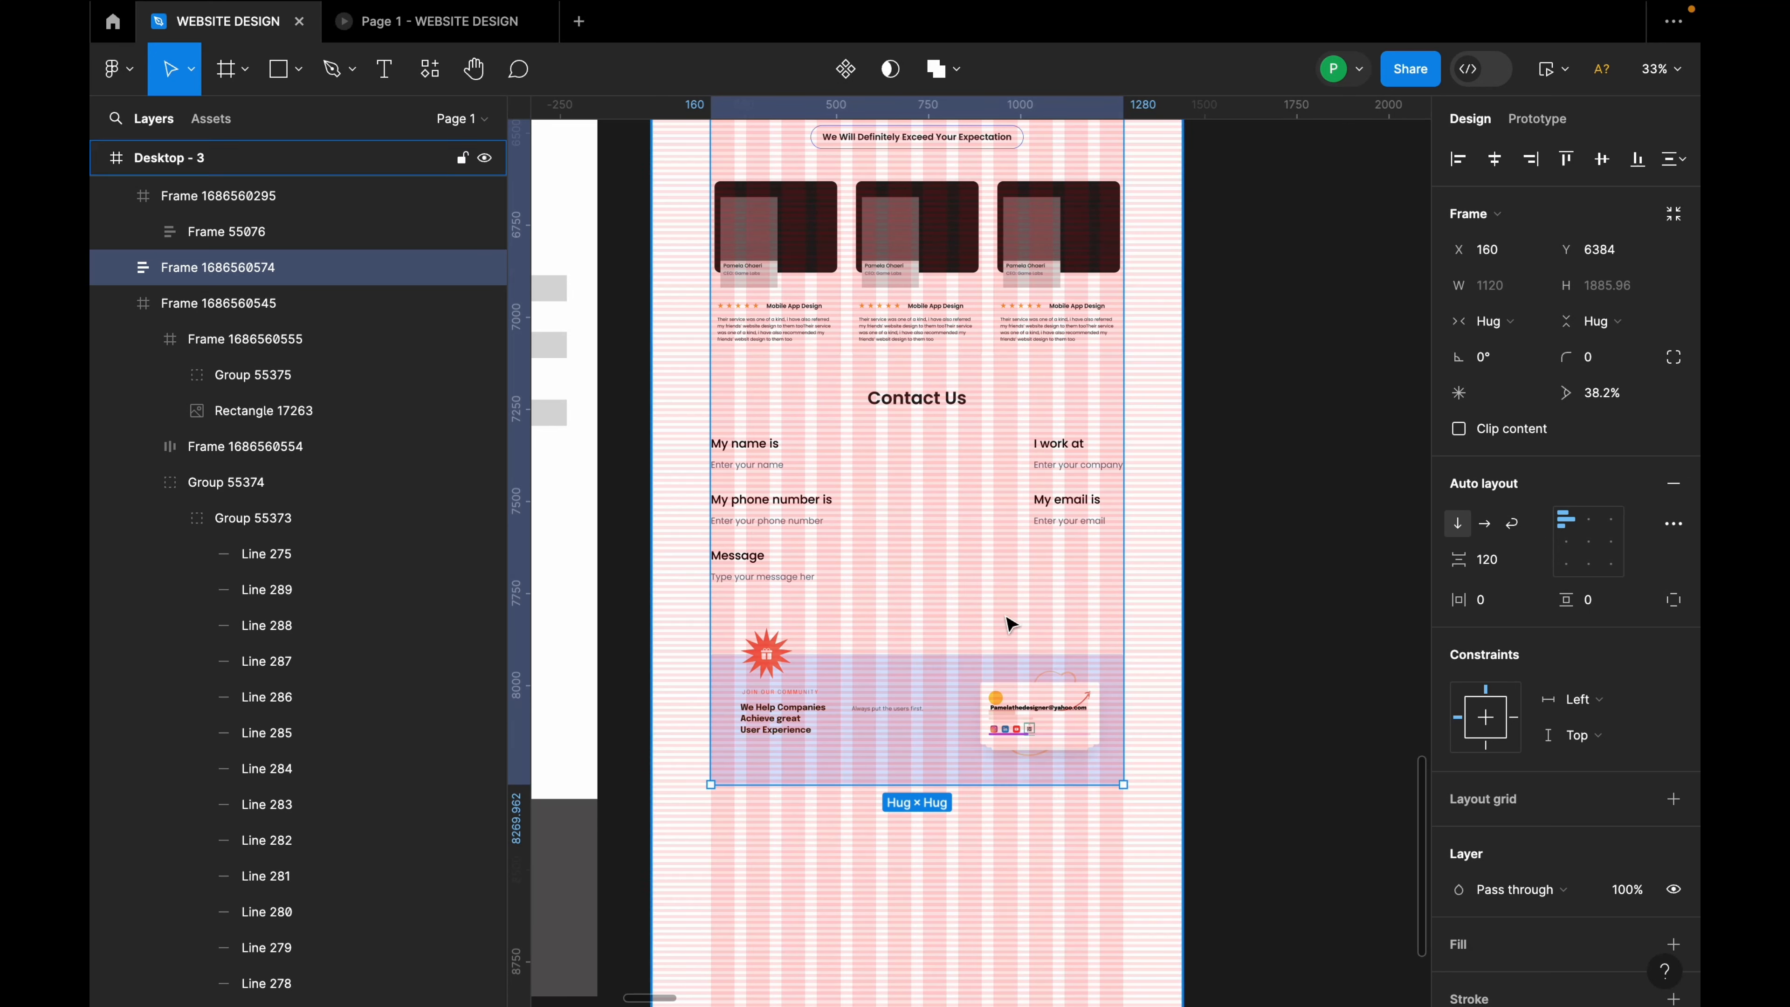
{"action": "scroll", "coordinate": [1002, 615], "scroll_direction": "down", "scroll_amount": 5, "text": "ctrl"}
{"action": "left_click", "coordinate": [1007, 799]}
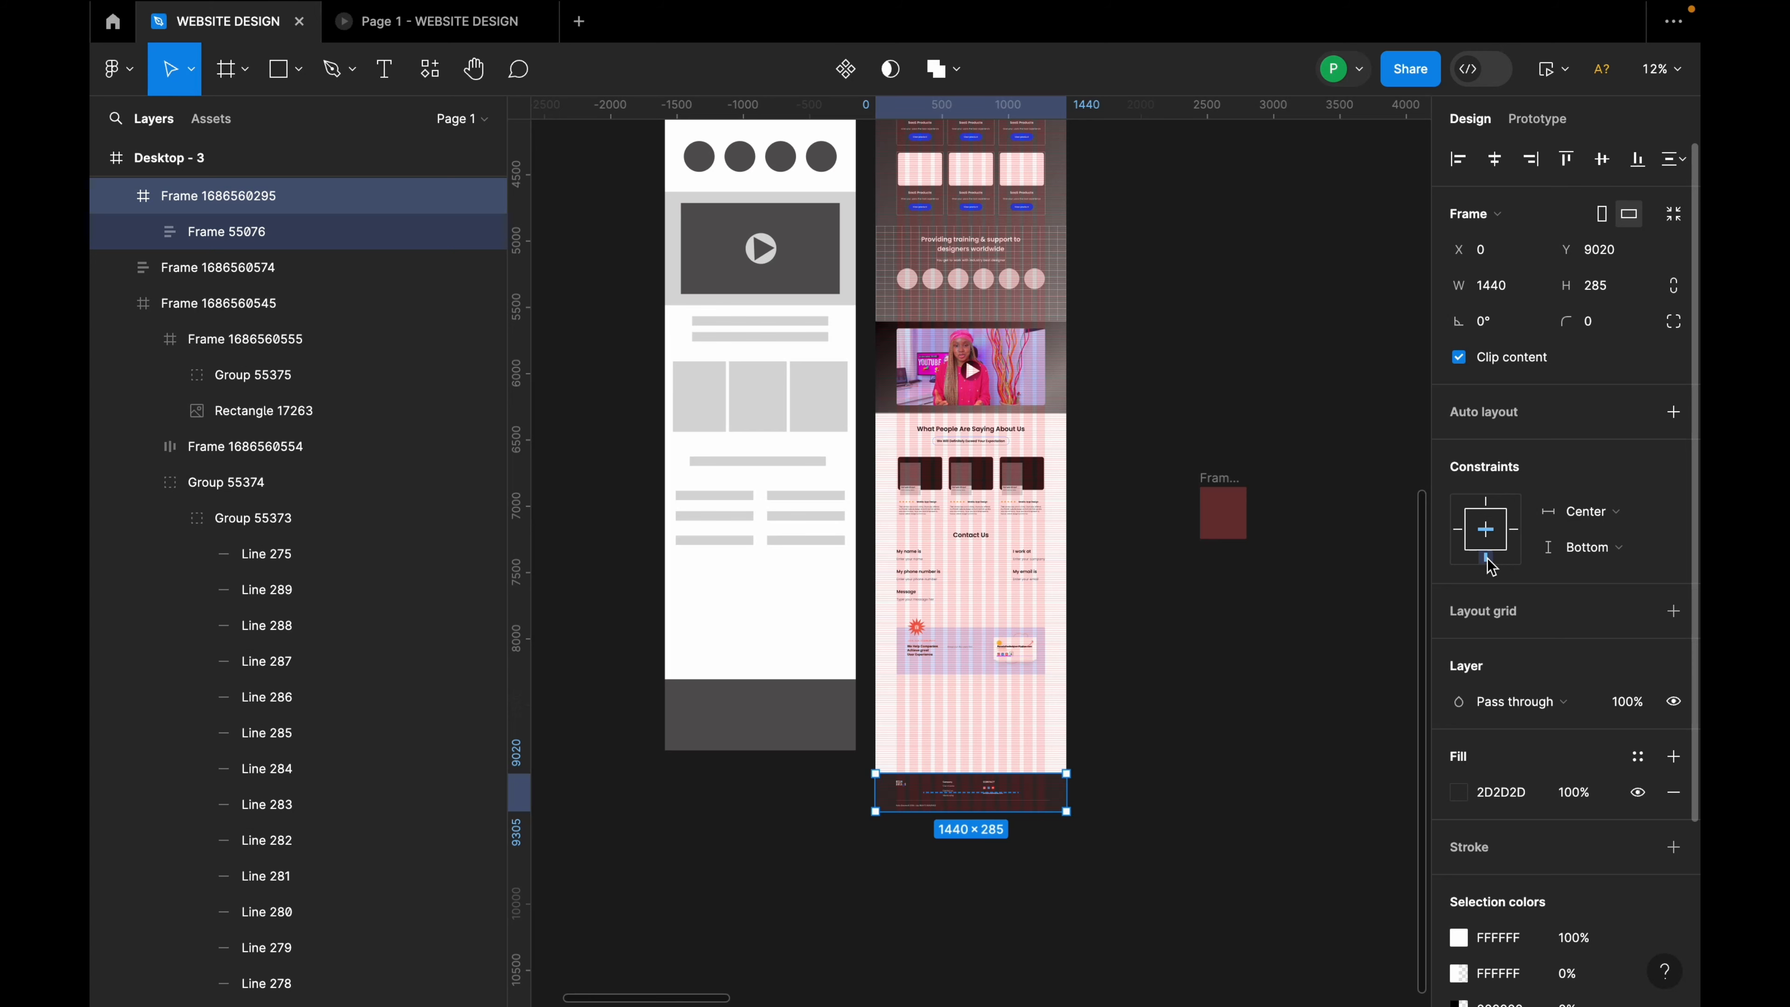
{"action": "scroll", "coordinate": [1046, 723], "scroll_direction": "down", "scroll_amount": 3}
{"action": "left_click", "coordinate": [985, 280]}
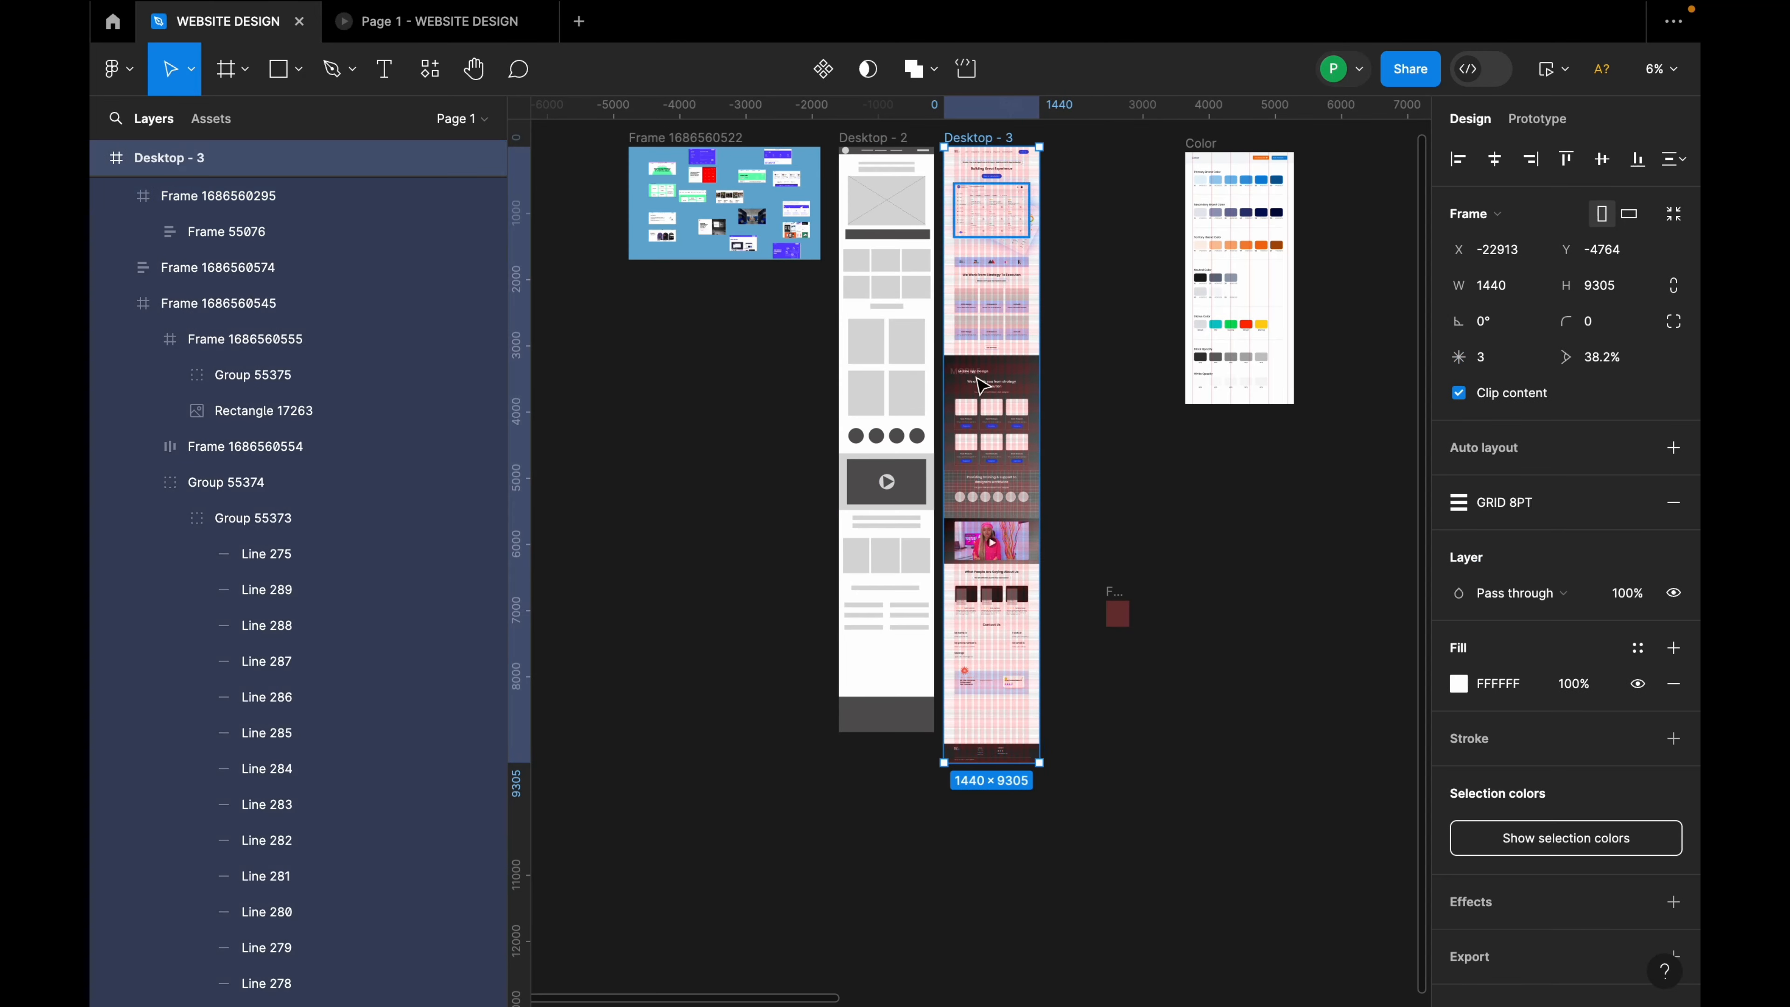
{"action": "left_click_drag", "start_coordinate": [990, 762], "coordinate": [993, 733]}
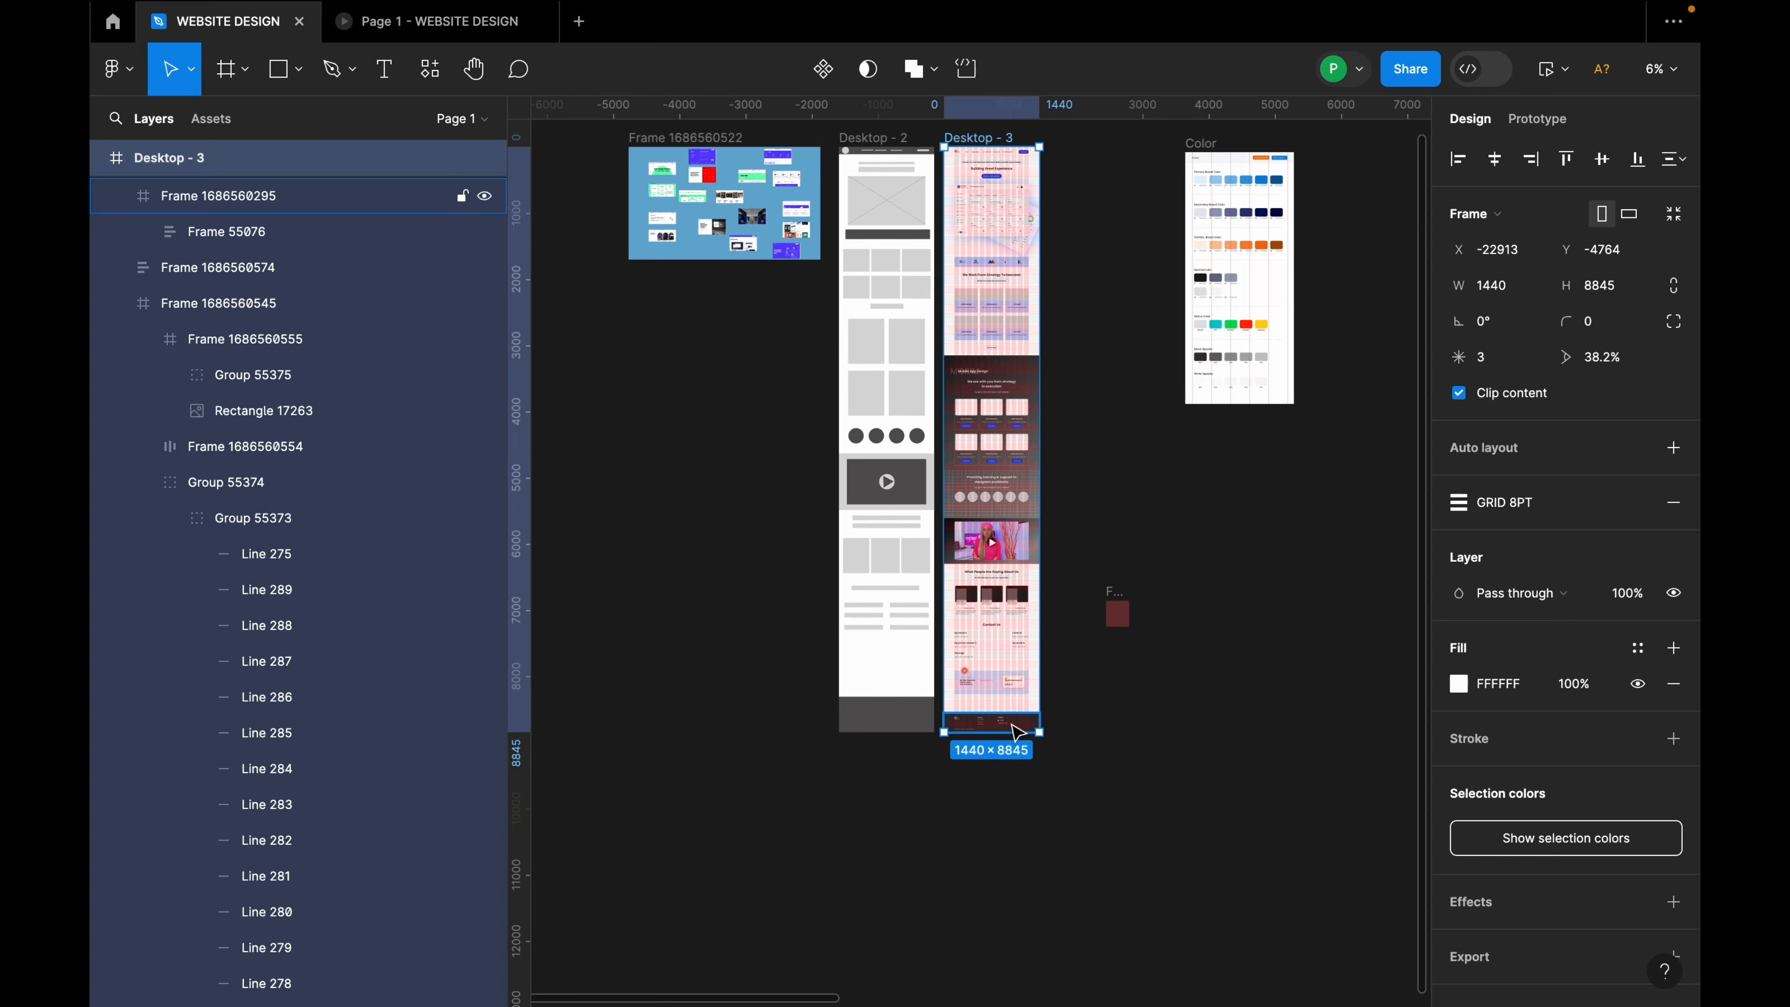
{"action": "scroll", "coordinate": [1009, 725], "scroll_direction": "up", "scroll_amount": 5}
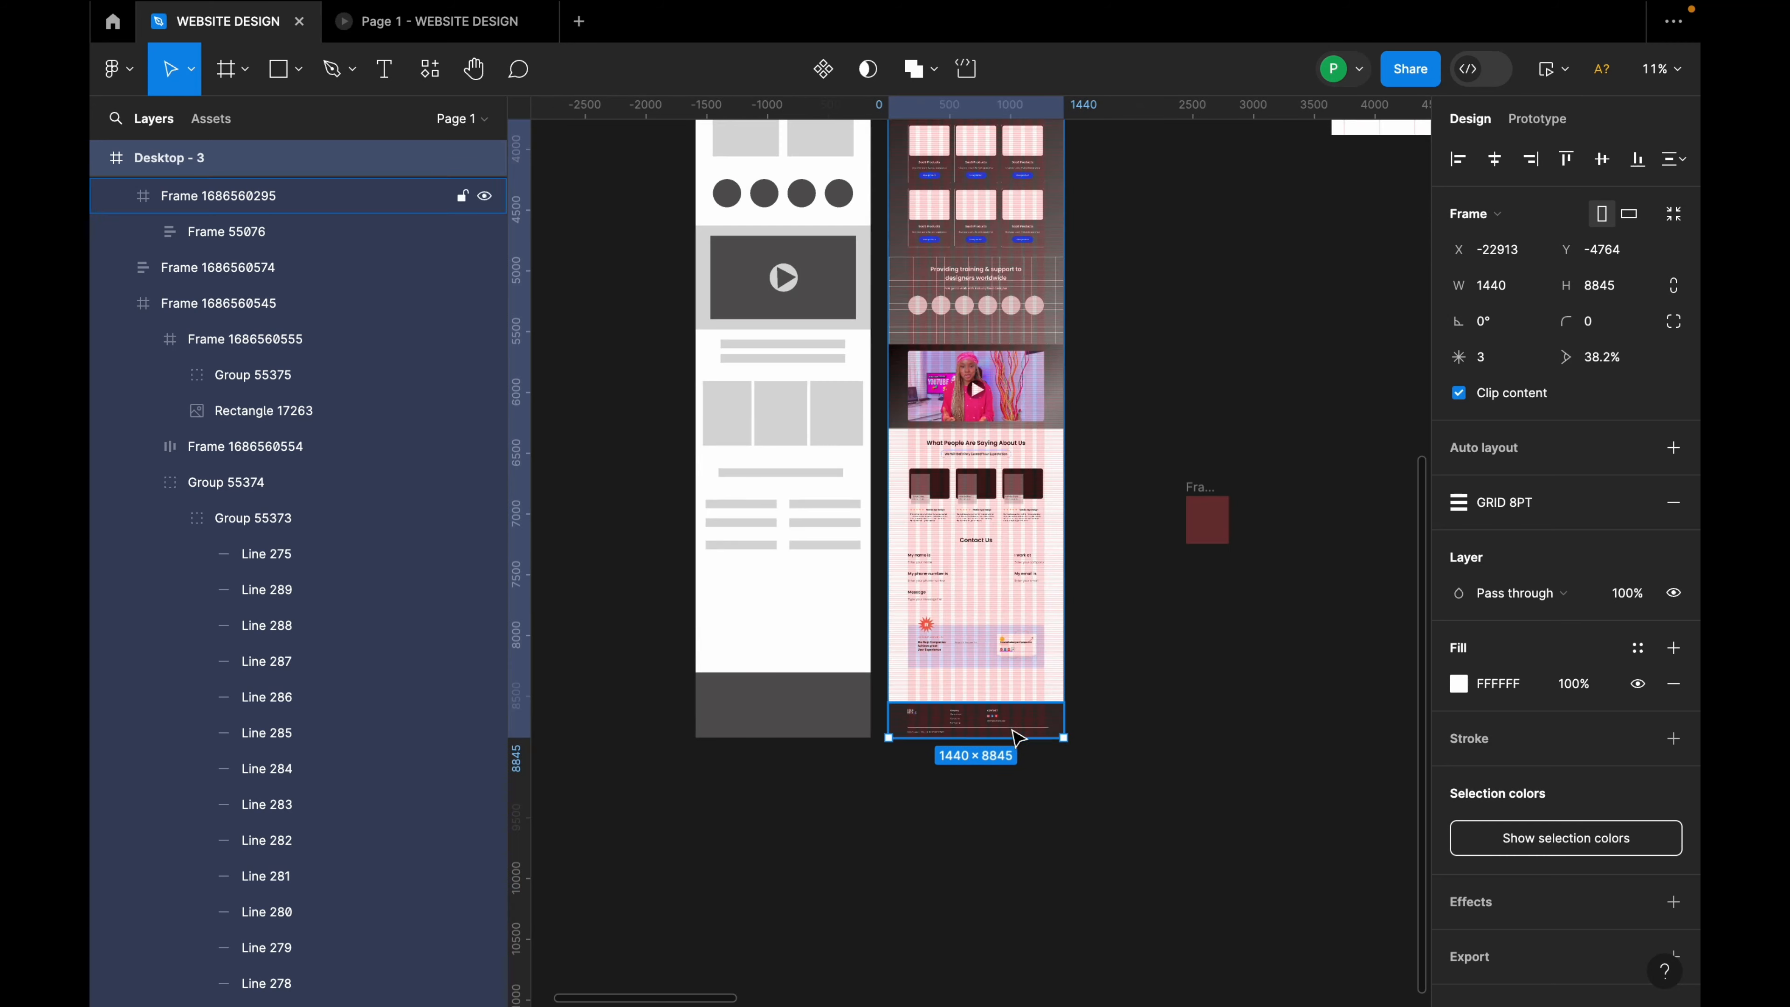
{"action": "scroll", "coordinate": [1015, 733], "scroll_direction": "up", "scroll_amount": 5}
{"action": "scroll", "coordinate": [1019, 736], "scroll_direction": "up", "scroll_amount": 8}
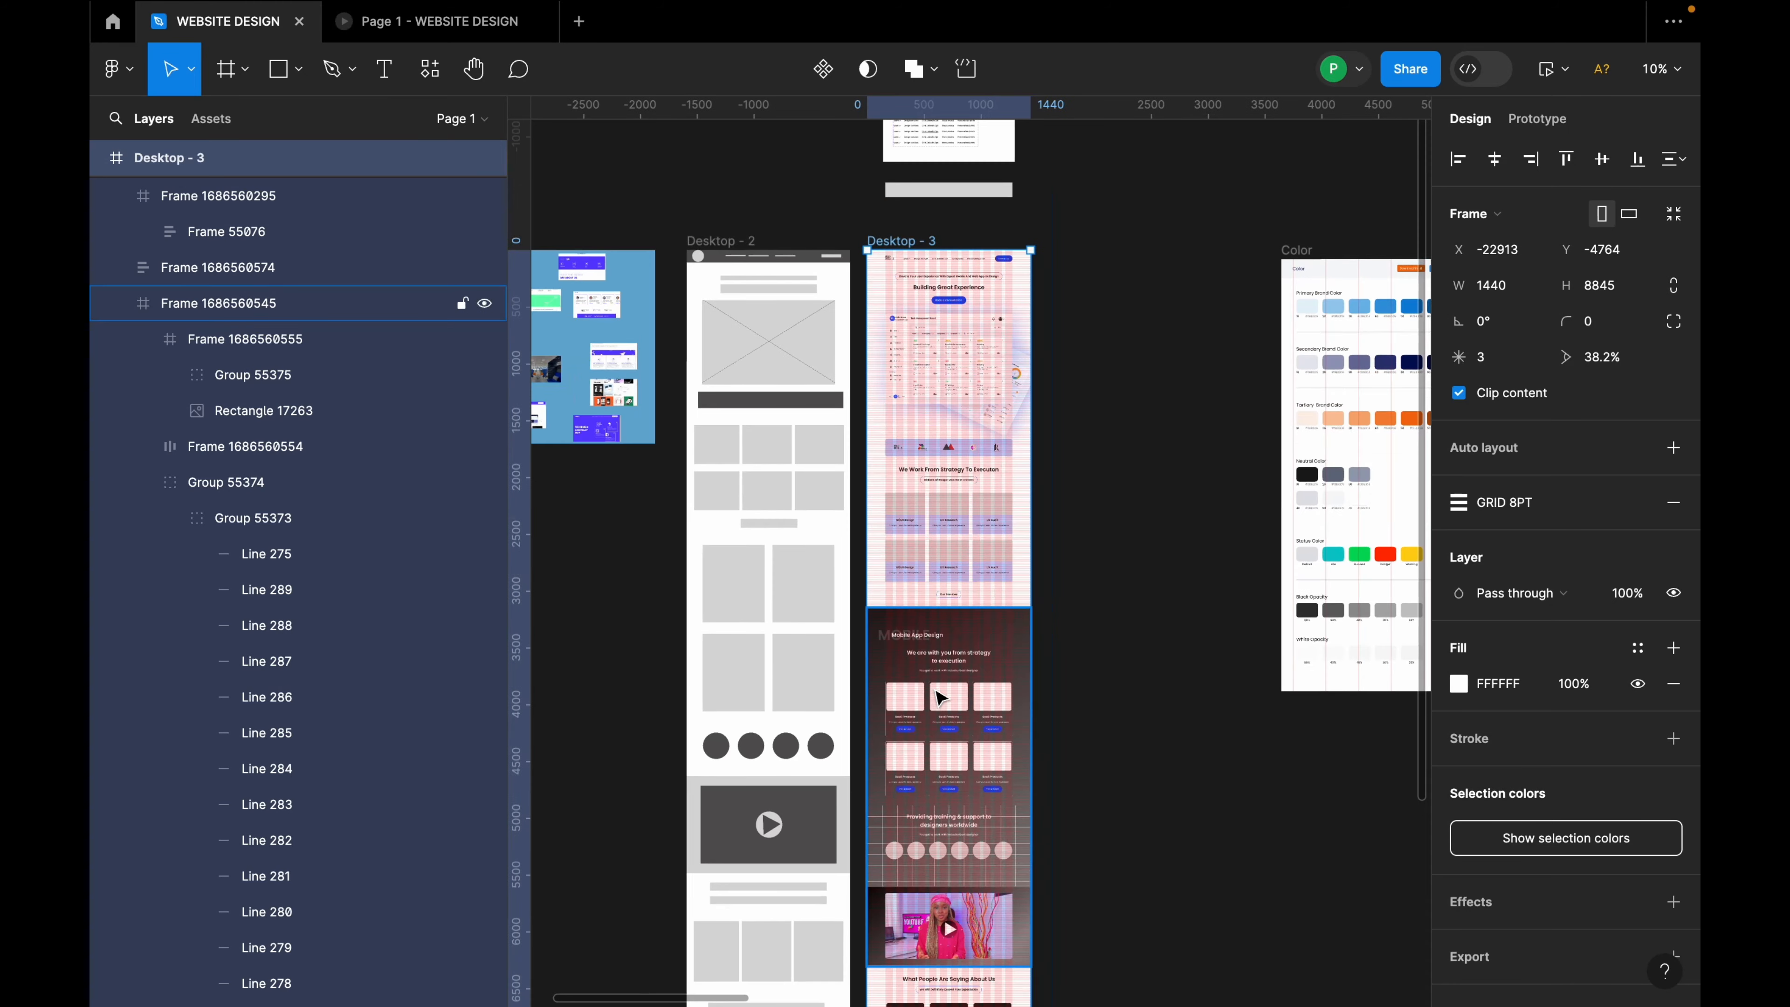
{"action": "scroll", "coordinate": [871, 399], "scroll_direction": "up", "scroll_amount": 5}
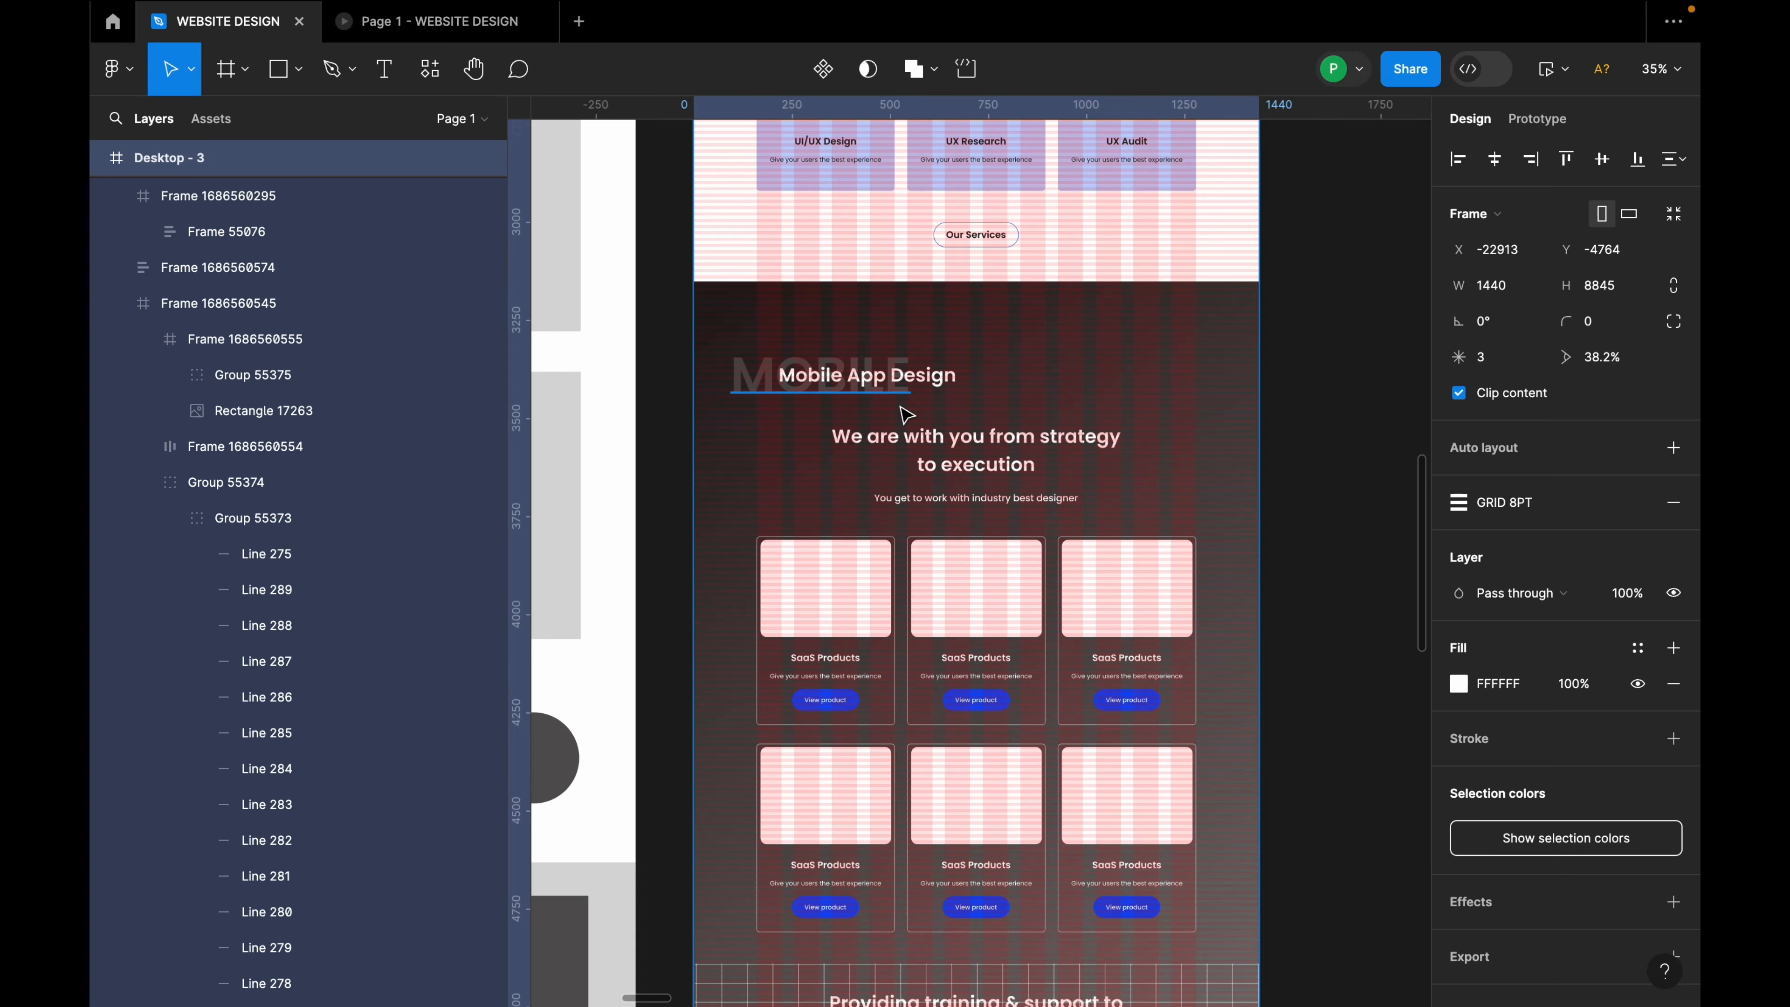
{"action": "scroll", "coordinate": [807, 620], "scroll_direction": "down", "scroll_amount": 3}
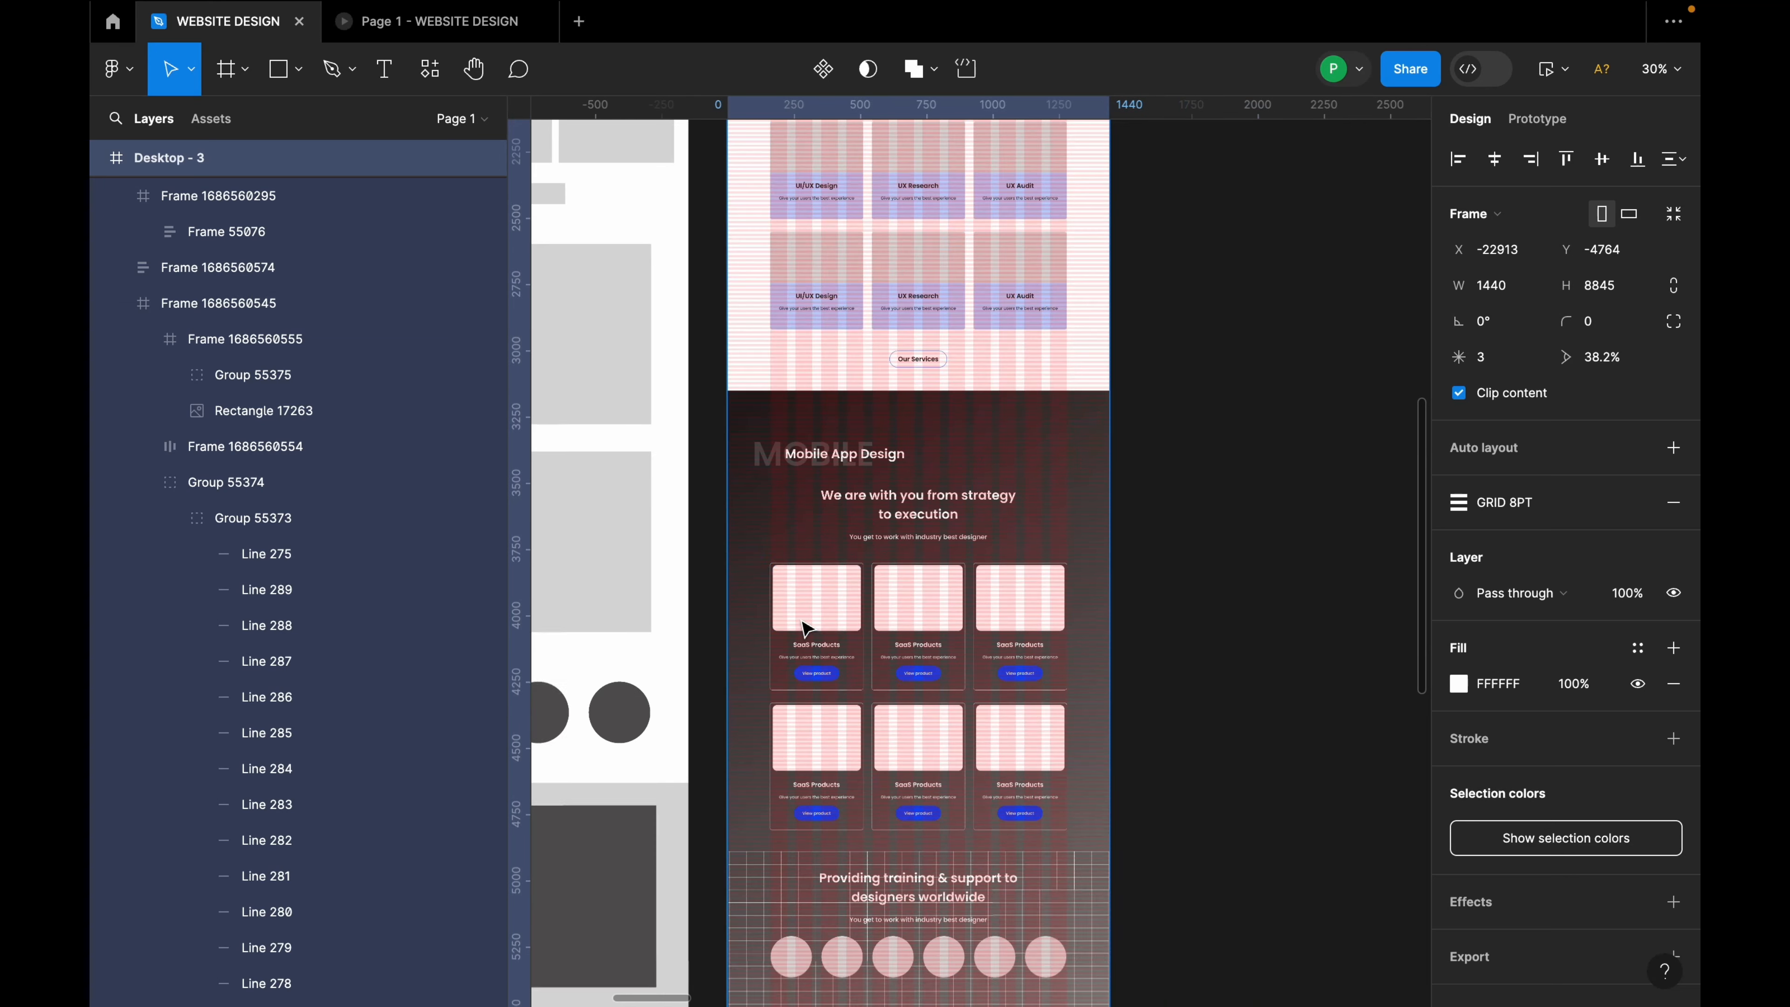
{"action": "double_click", "coordinate": [896, 746]}
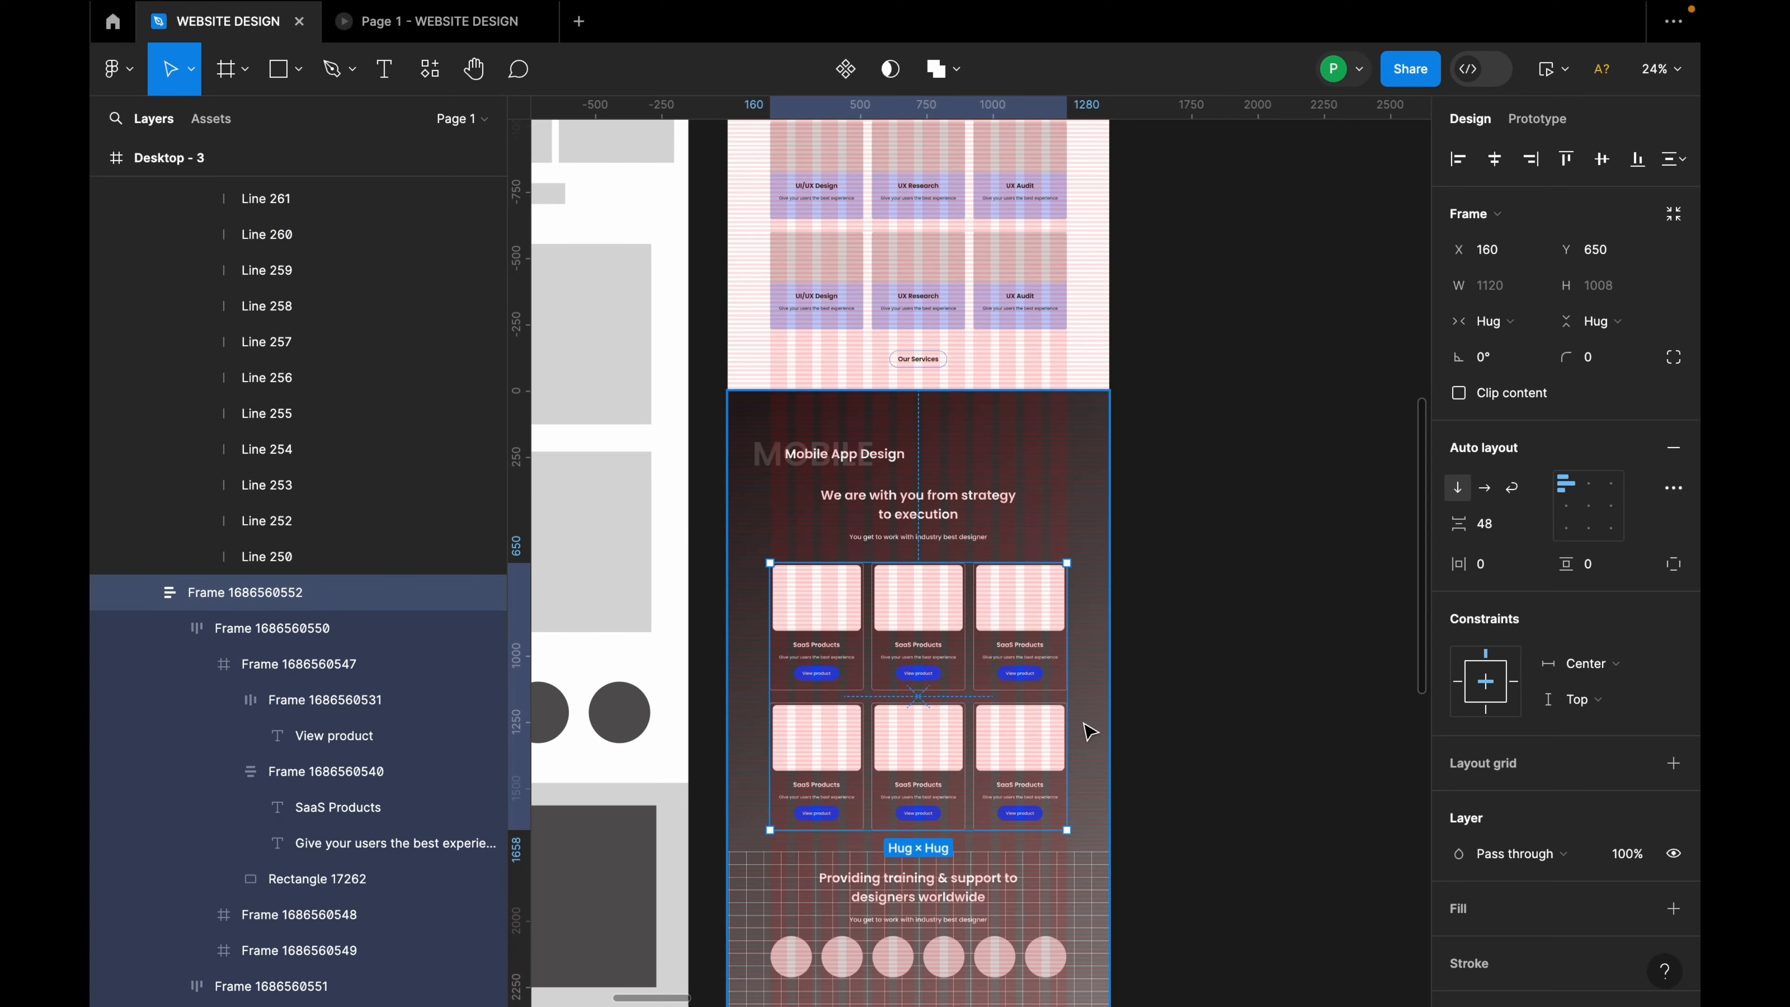
{"action": "scroll", "coordinate": [1087, 740], "scroll_direction": "down", "scroll_amount": 2}
{"action": "scroll", "coordinate": [1087, 740], "scroll_direction": "down", "scroll_amount": 3}
{"action": "left_click", "coordinate": [1069, 492]}
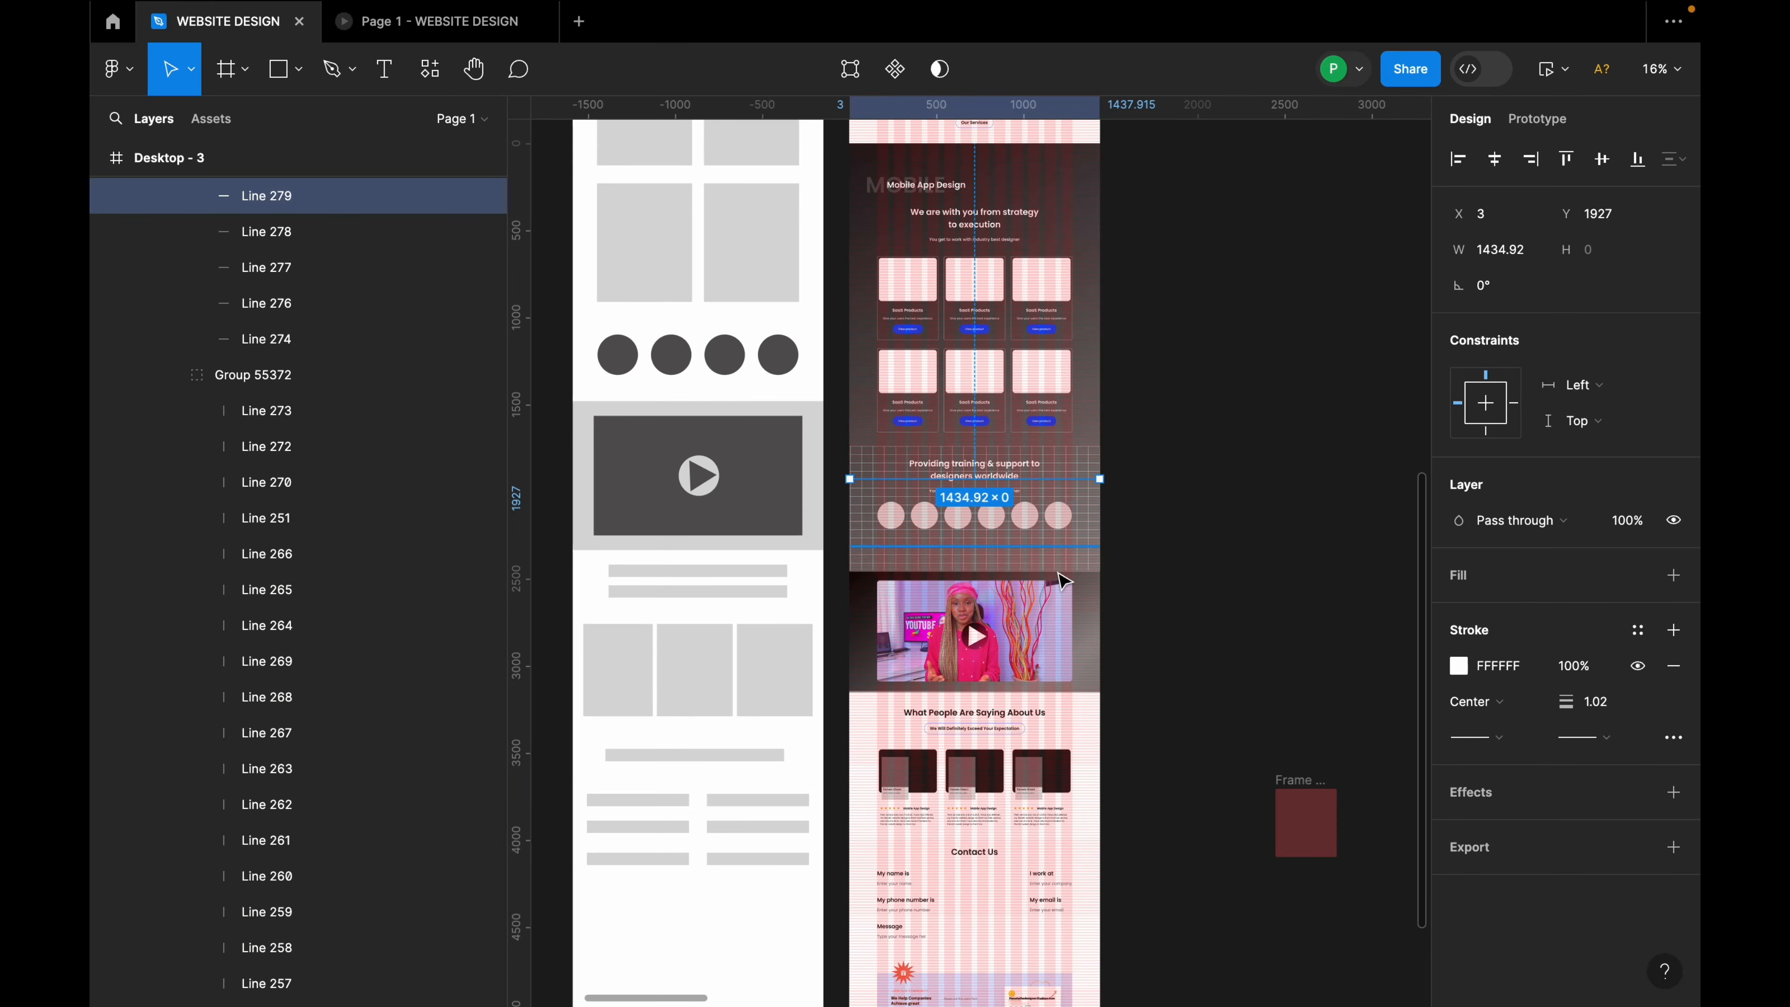
{"action": "scroll", "coordinate": [1066, 582], "scroll_direction": "up", "scroll_amount": 3}
{"action": "left_click", "coordinate": [1161, 571]}
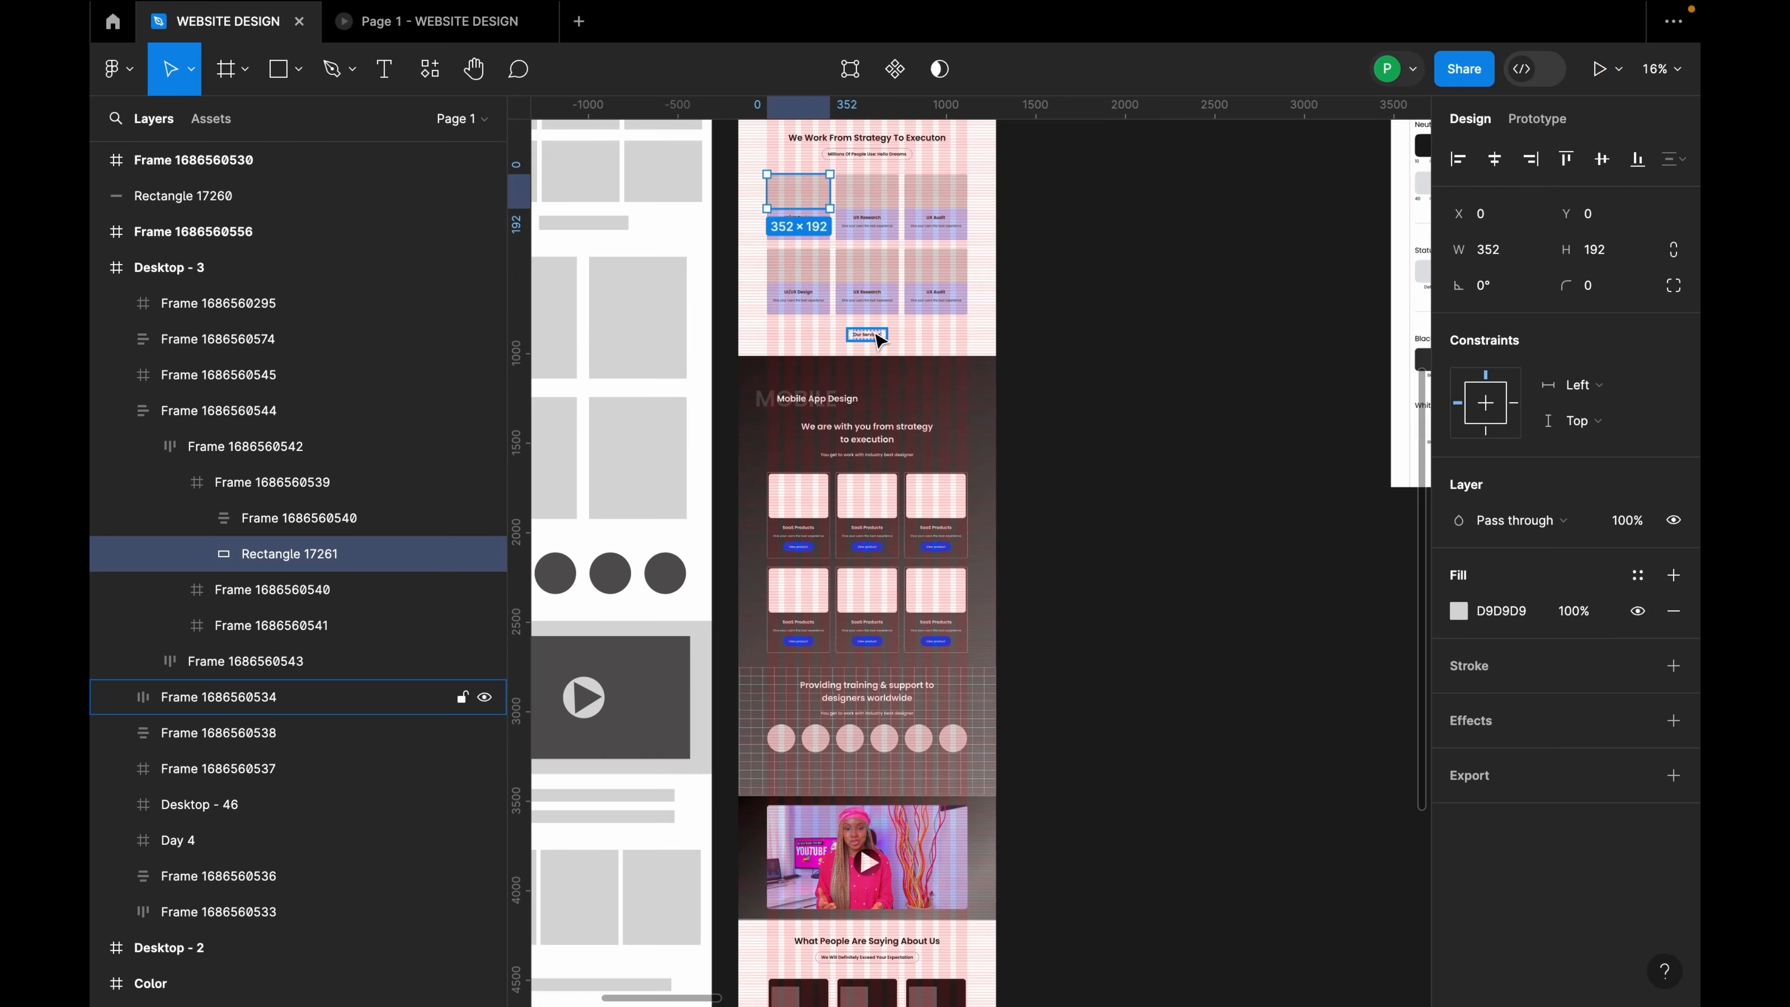
Step: Select the first service card's grey image placeholder and launch the Pexels plugin
{"action": "left_click", "coordinate": [1052, 300]}
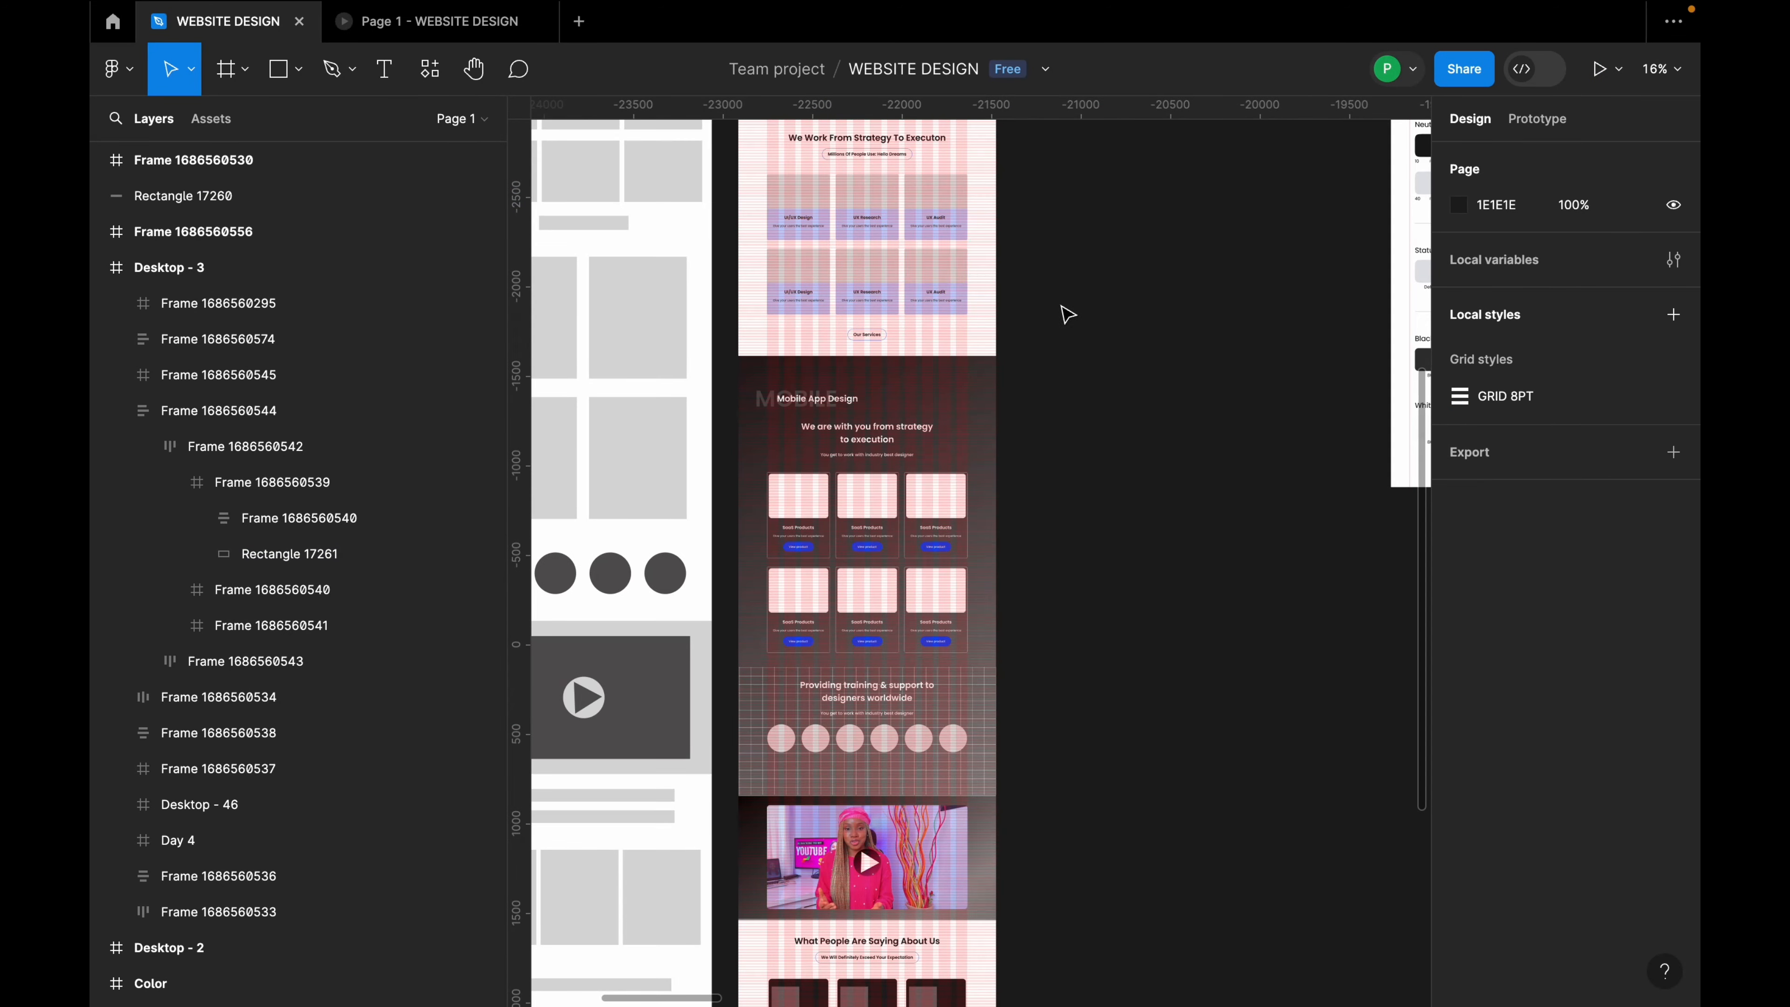
{"action": "scroll", "coordinate": [1062, 312], "scroll_direction": "down", "scroll_amount": 2}
{"action": "scroll", "coordinate": [899, 217], "scroll_direction": "up", "scroll_amount": 4}
{"action": "left_click", "coordinate": [890, 241]}
{"action": "double_click", "coordinate": [890, 241]}
{"action": "double_click", "coordinate": [893, 246]}
{"action": "right_click", "coordinate": [896, 242]}
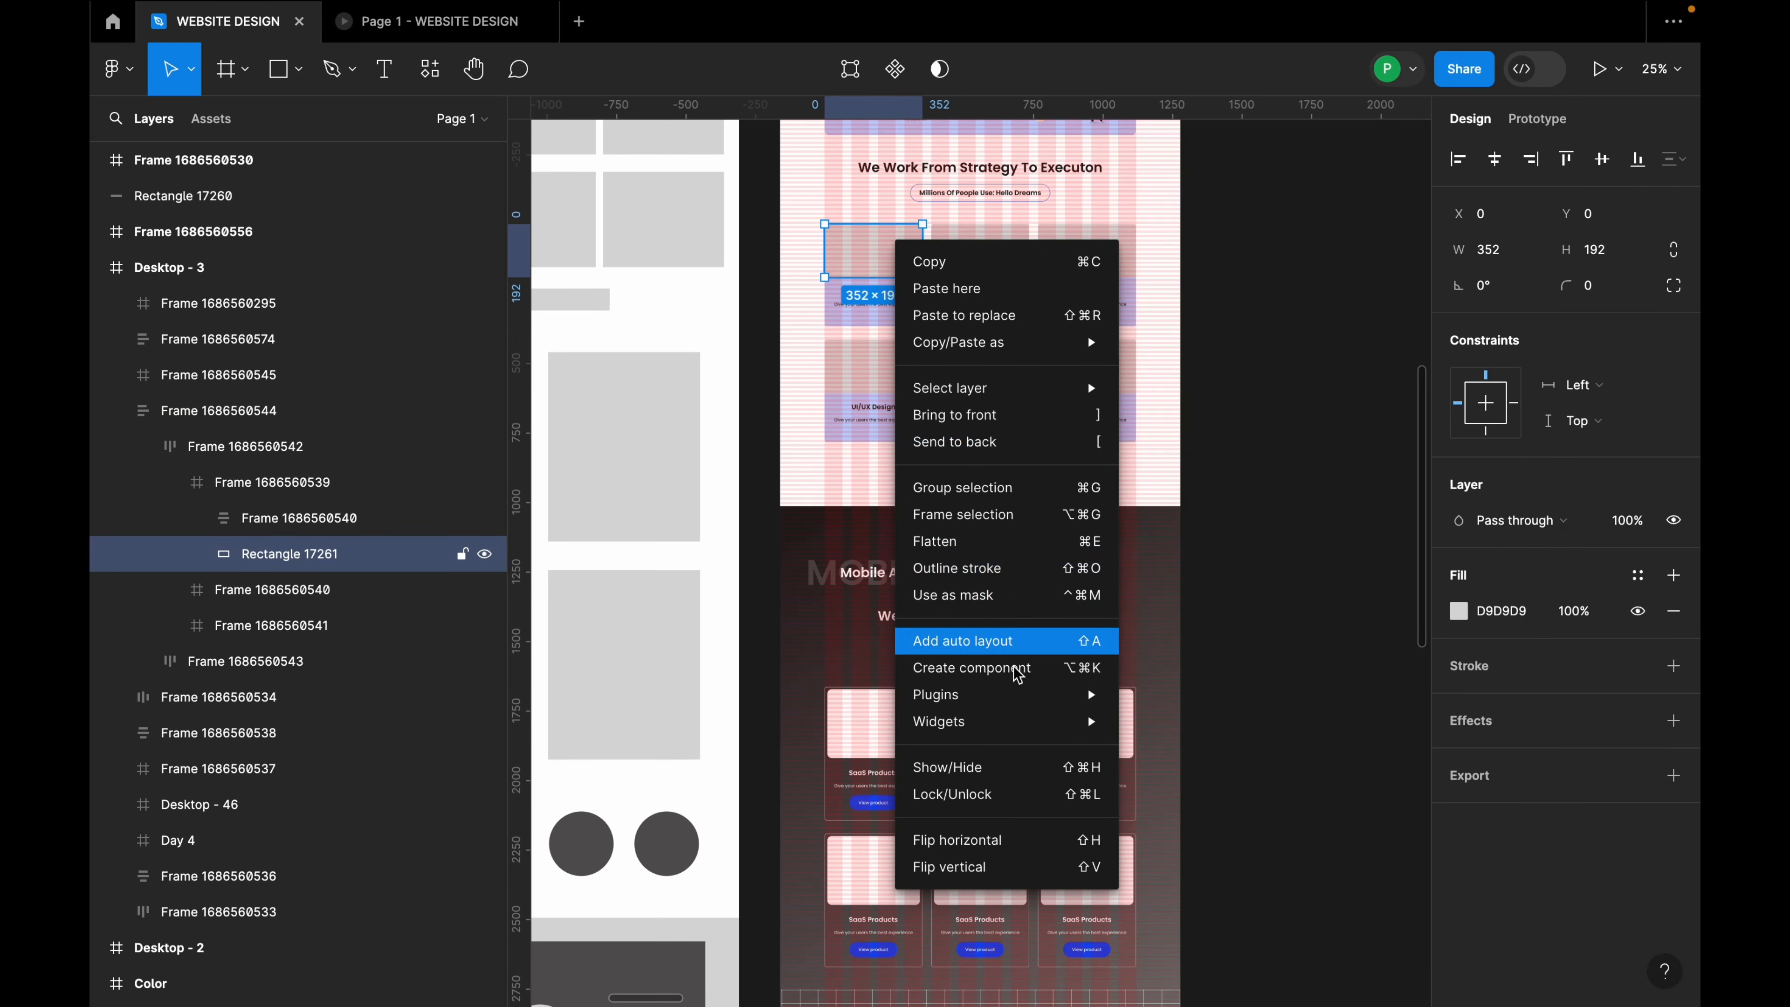
{"action": "mouse_move", "coordinate": [1015, 696]}
{"action": "left_click", "coordinate": [1144, 725]}
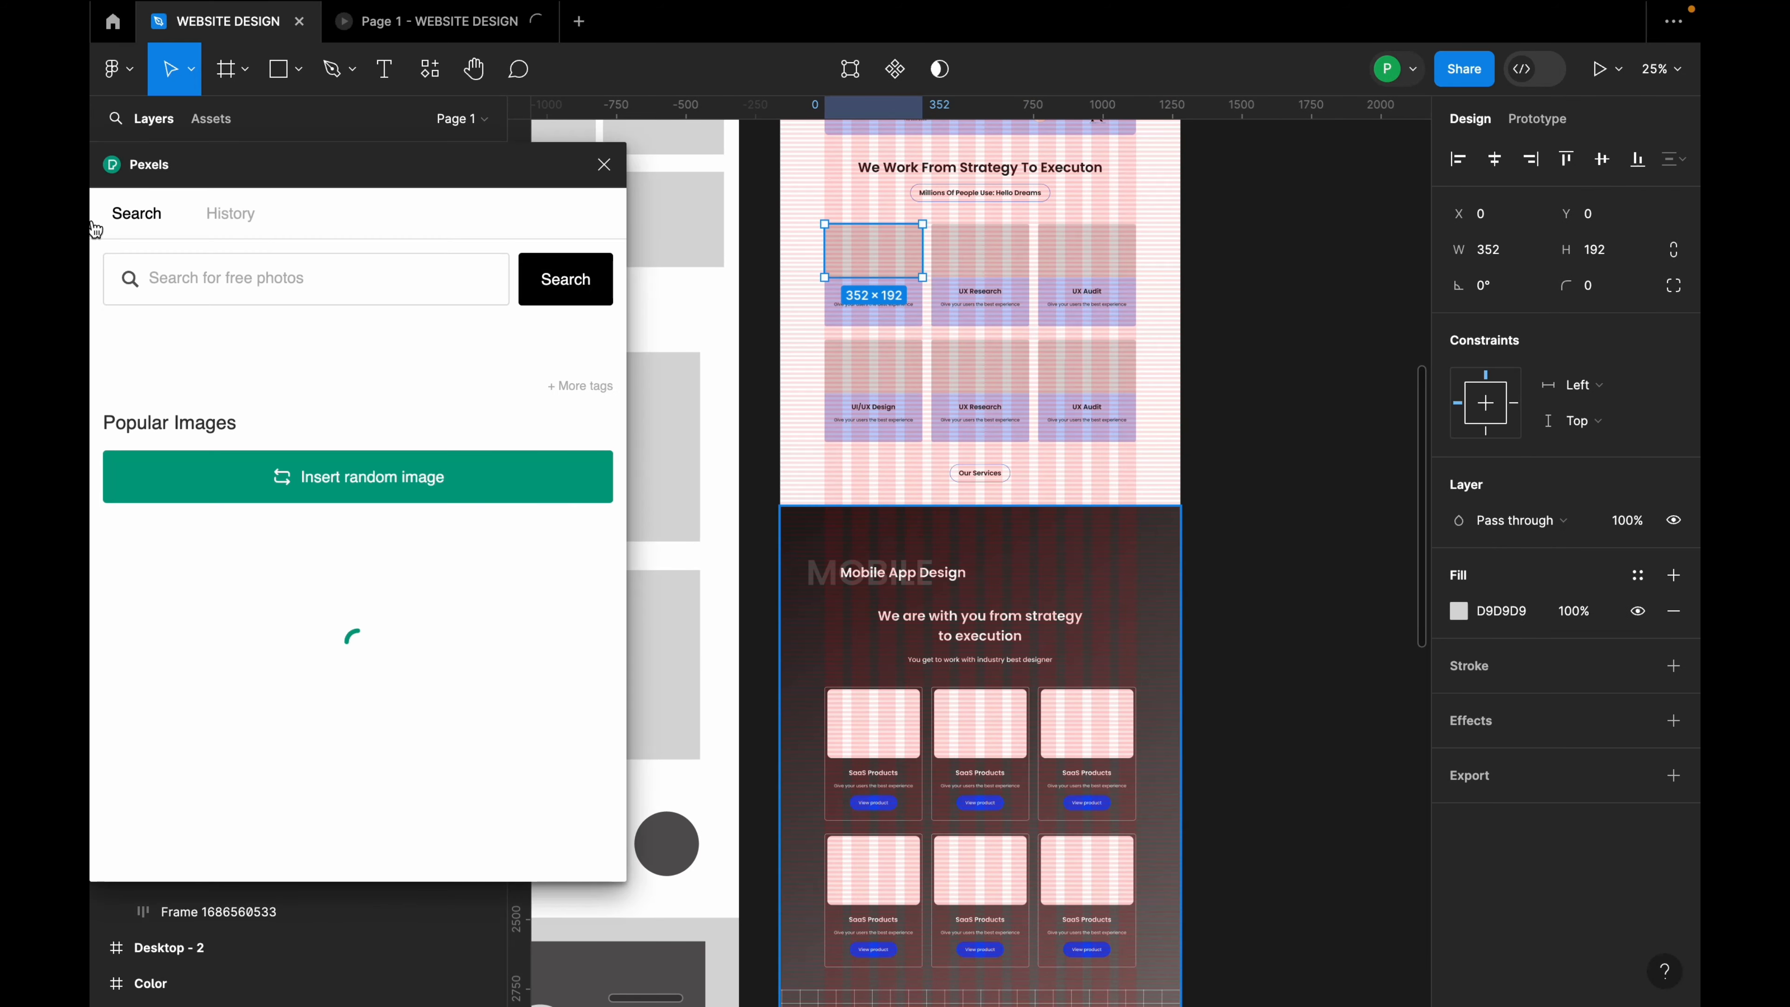
Step: Search Pexels for 'uiux design' and browse the results
{"action": "left_click_drag", "start_coordinate": [289, 161], "coordinate": [399, 187]}
{"action": "scroll", "coordinate": [848, 297], "scroll_direction": "up", "scroll_amount": 5}
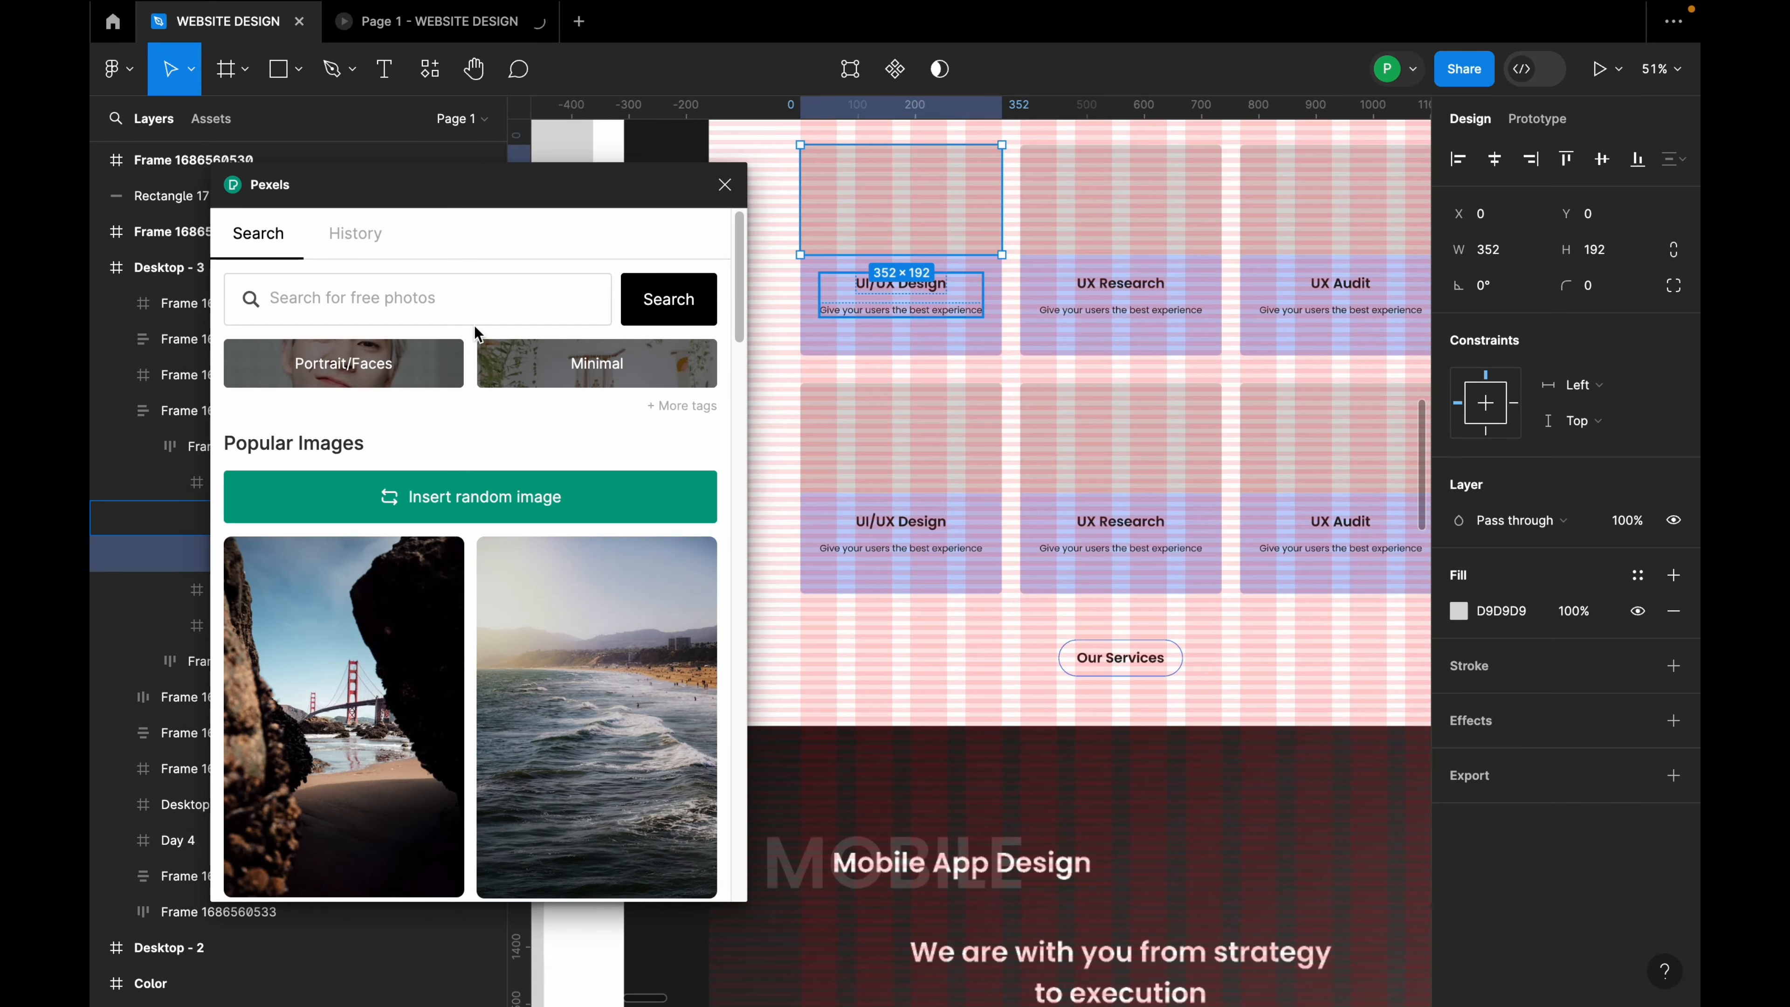
{"action": "left_click", "coordinate": [372, 305]}
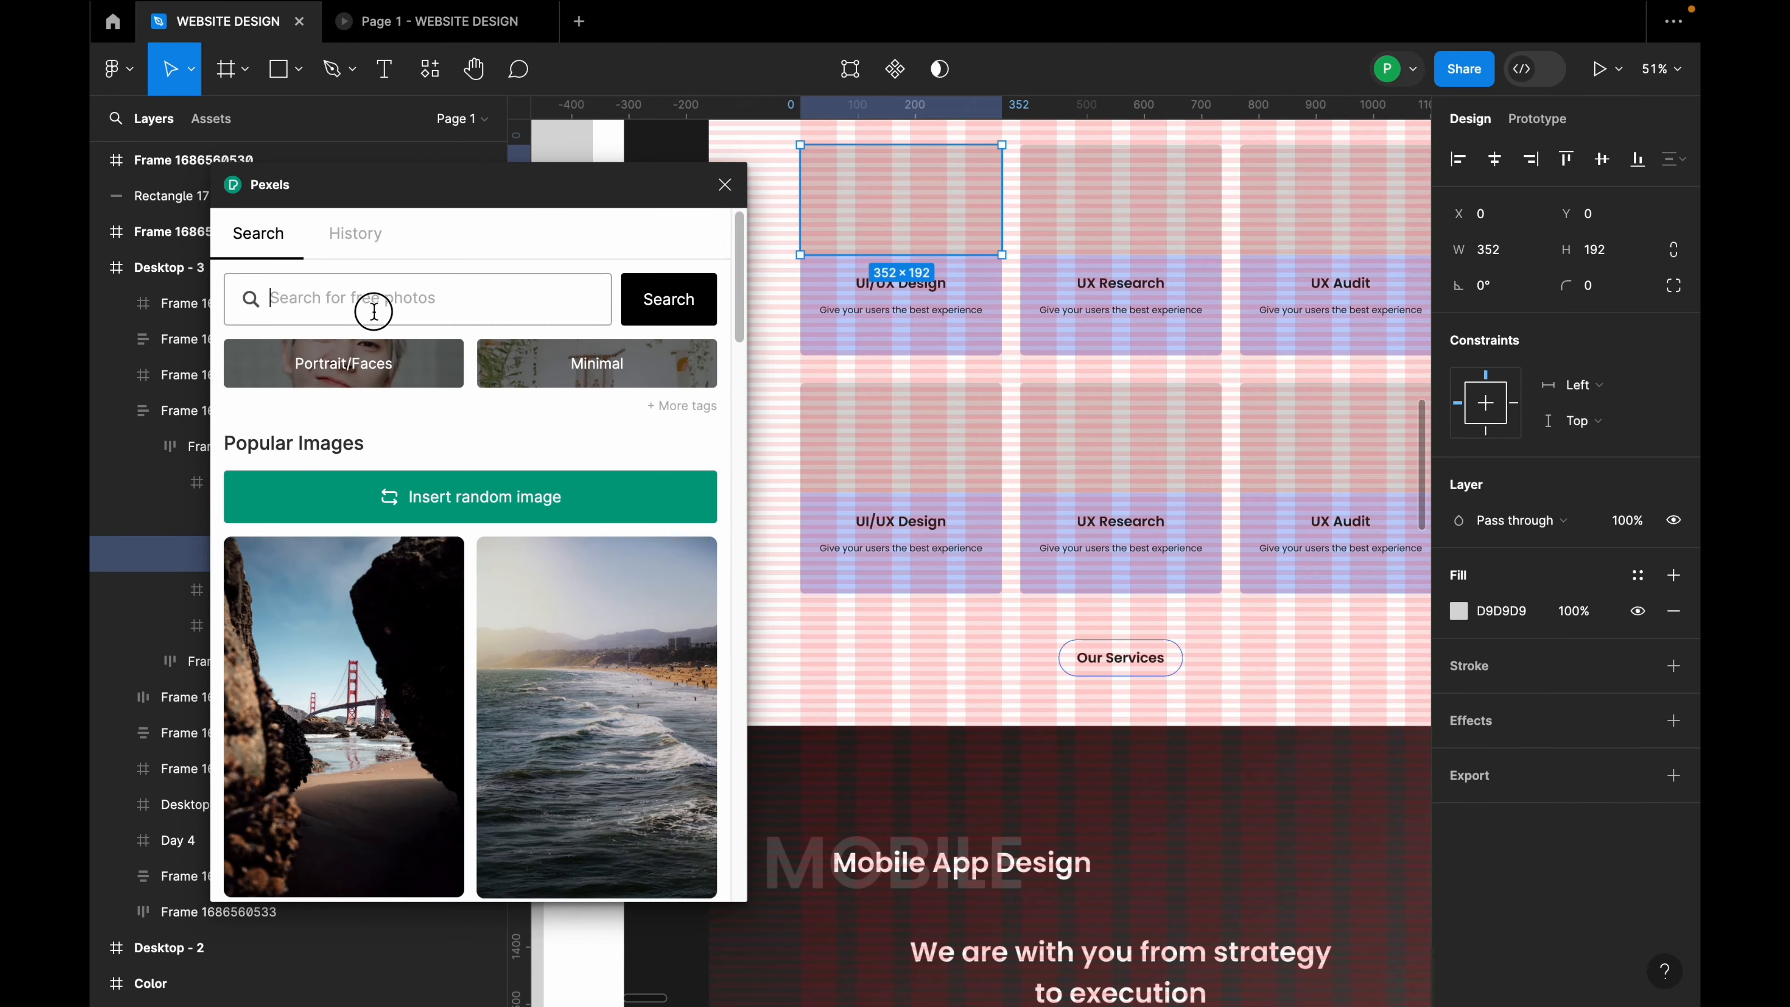
{"action": "type", "text": "uiux de"}
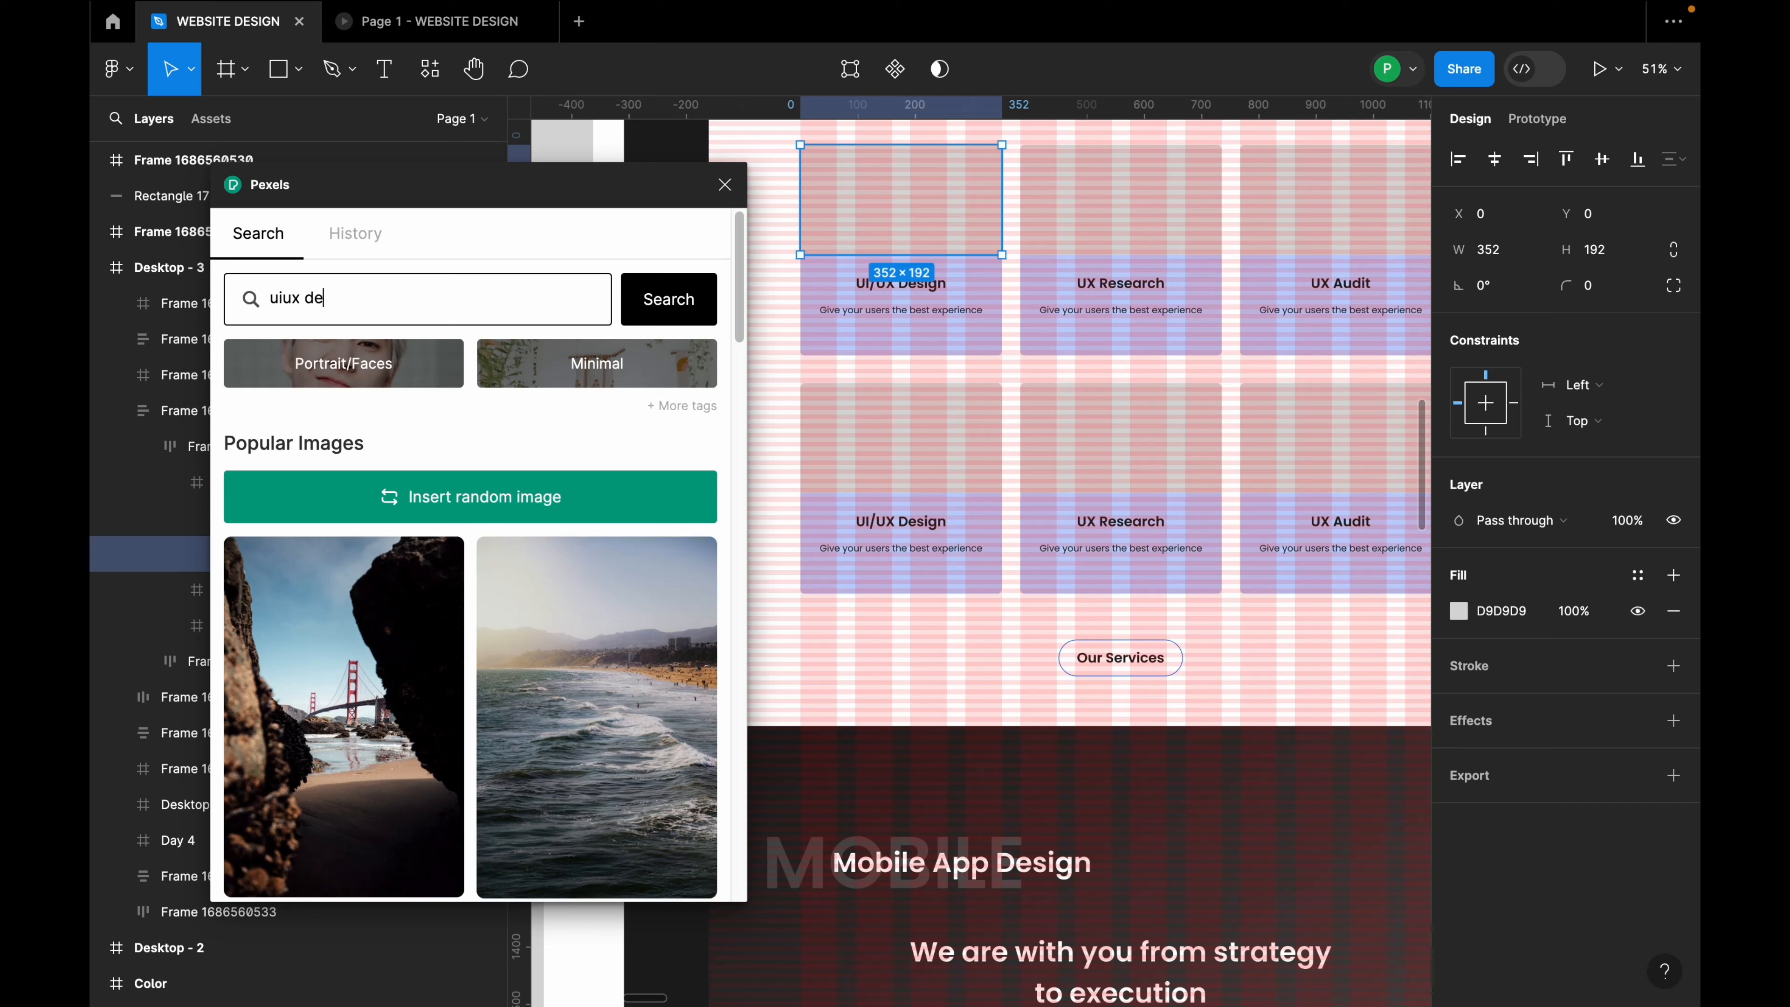
{"action": "type", "text": "sign"}
{"action": "key", "text": "Return"}
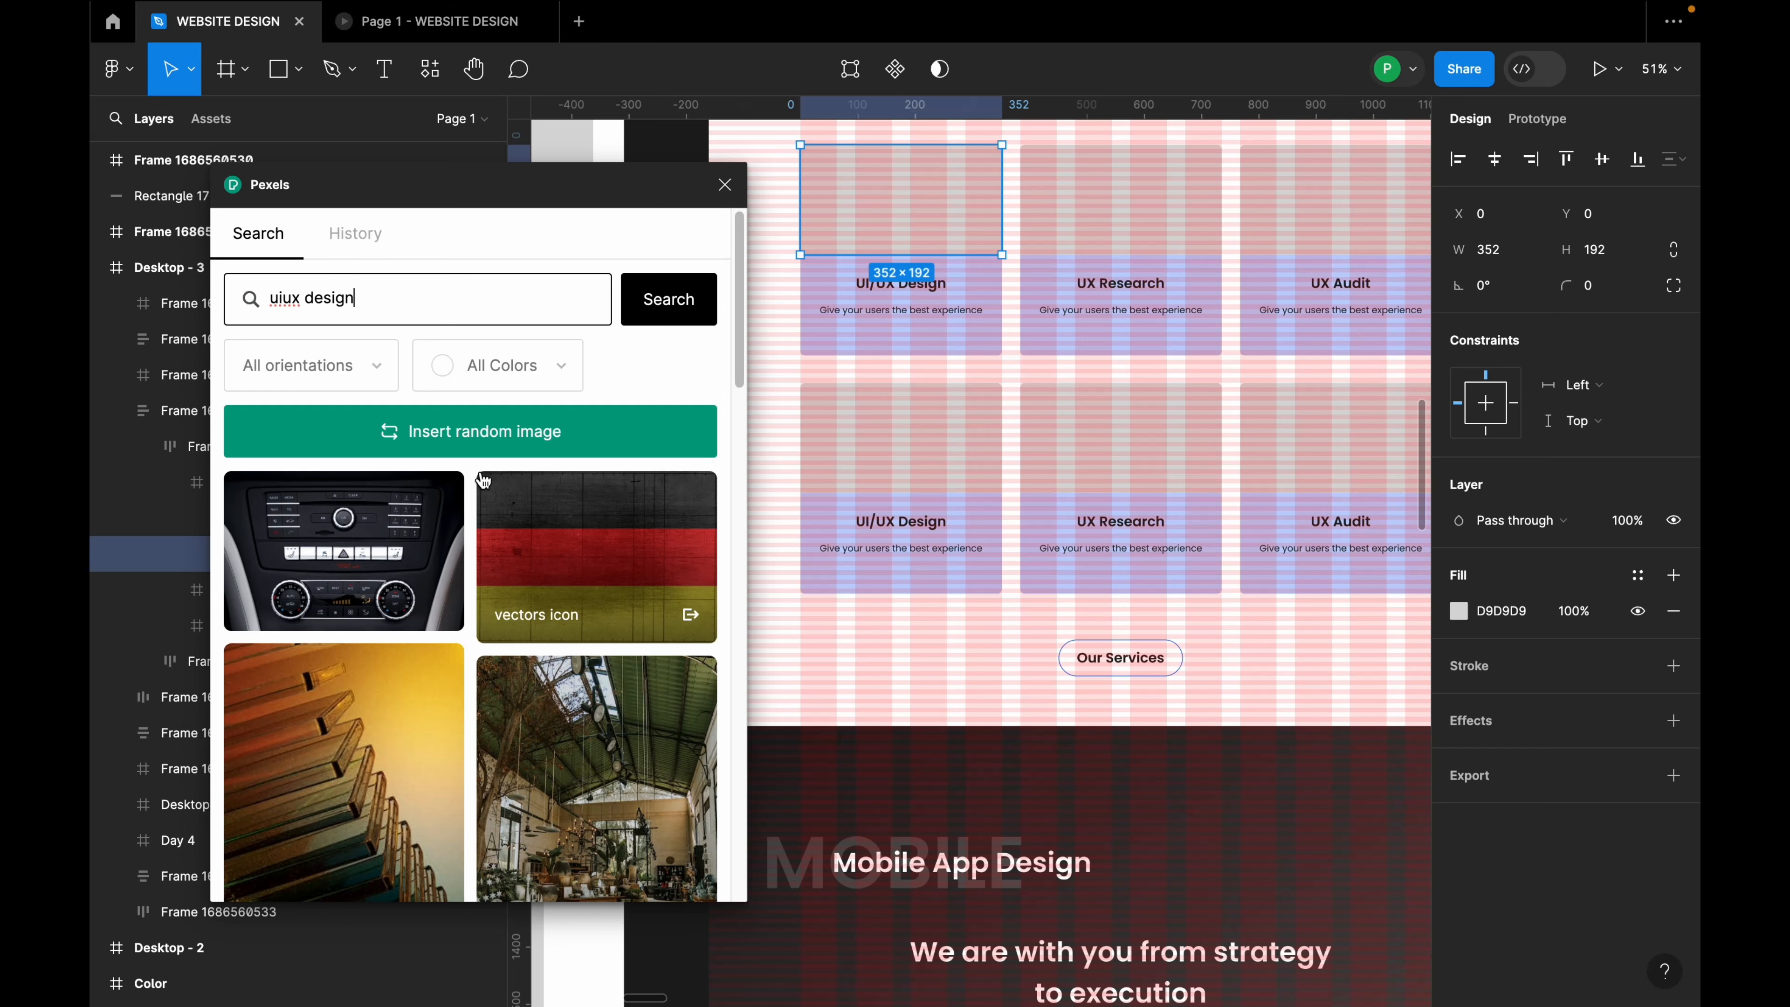
{"action": "scroll", "coordinate": [445, 620], "scroll_direction": "down", "scroll_amount": 10}
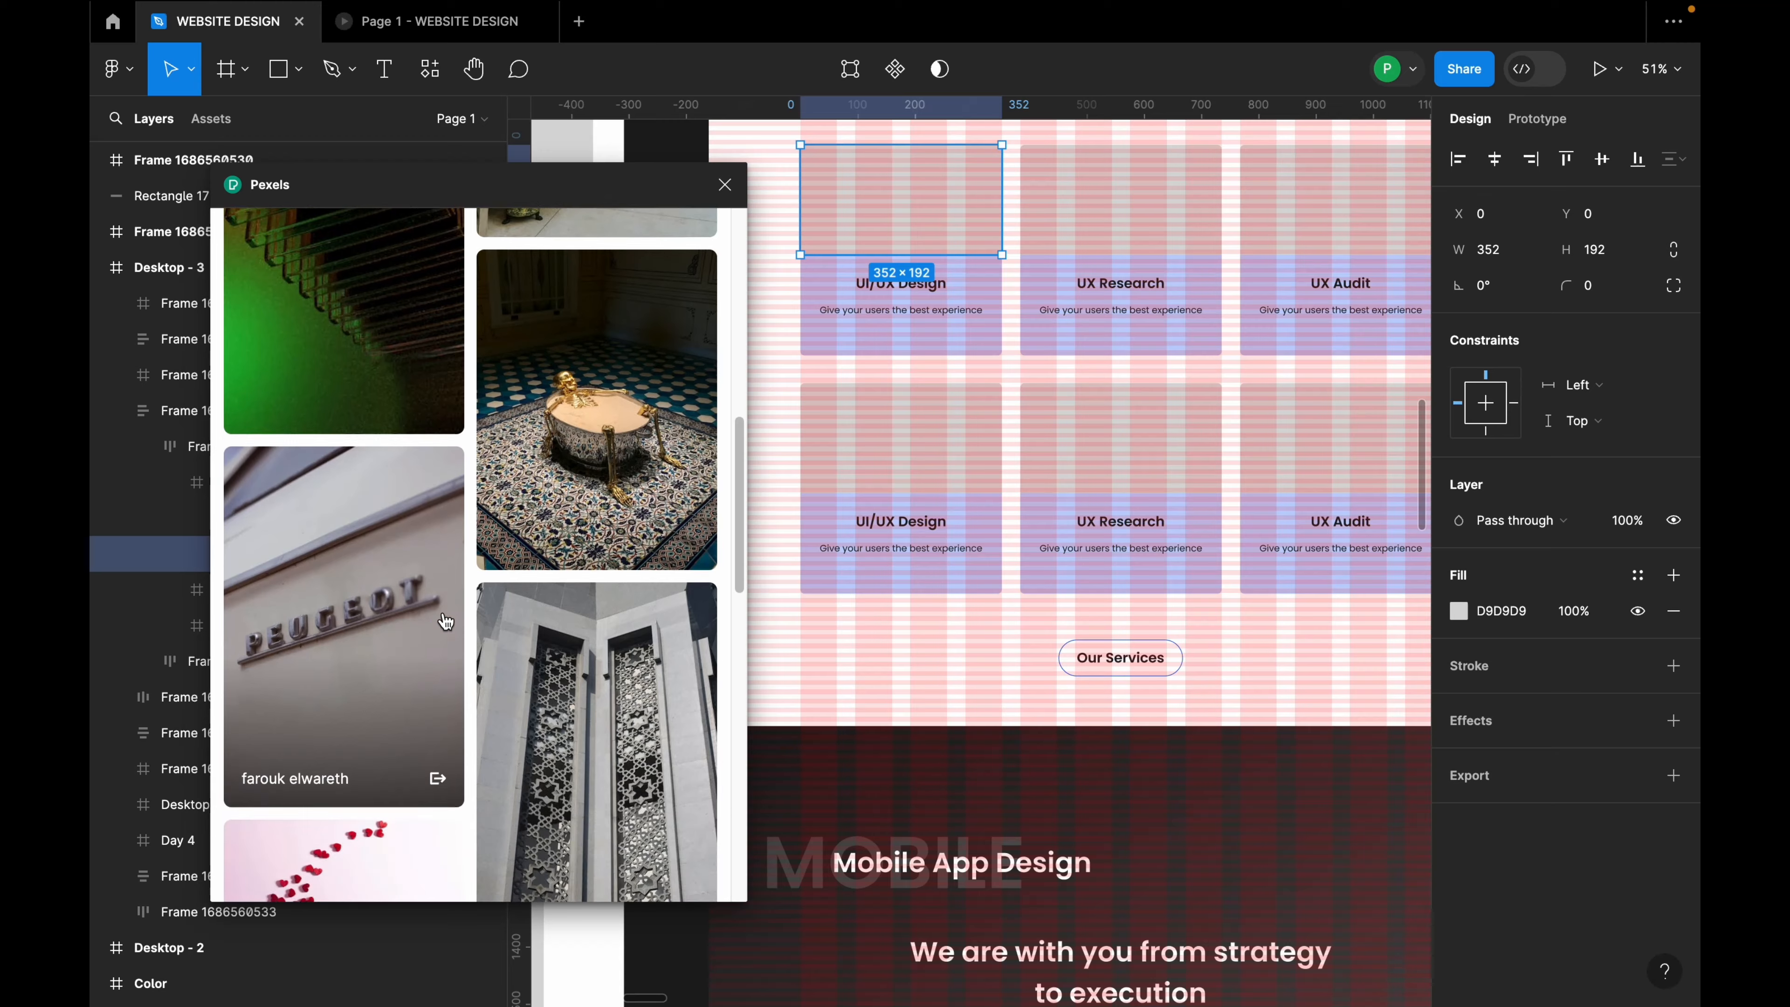
{"action": "scroll", "coordinate": [445, 621], "scroll_direction": "down", "scroll_amount": 8}
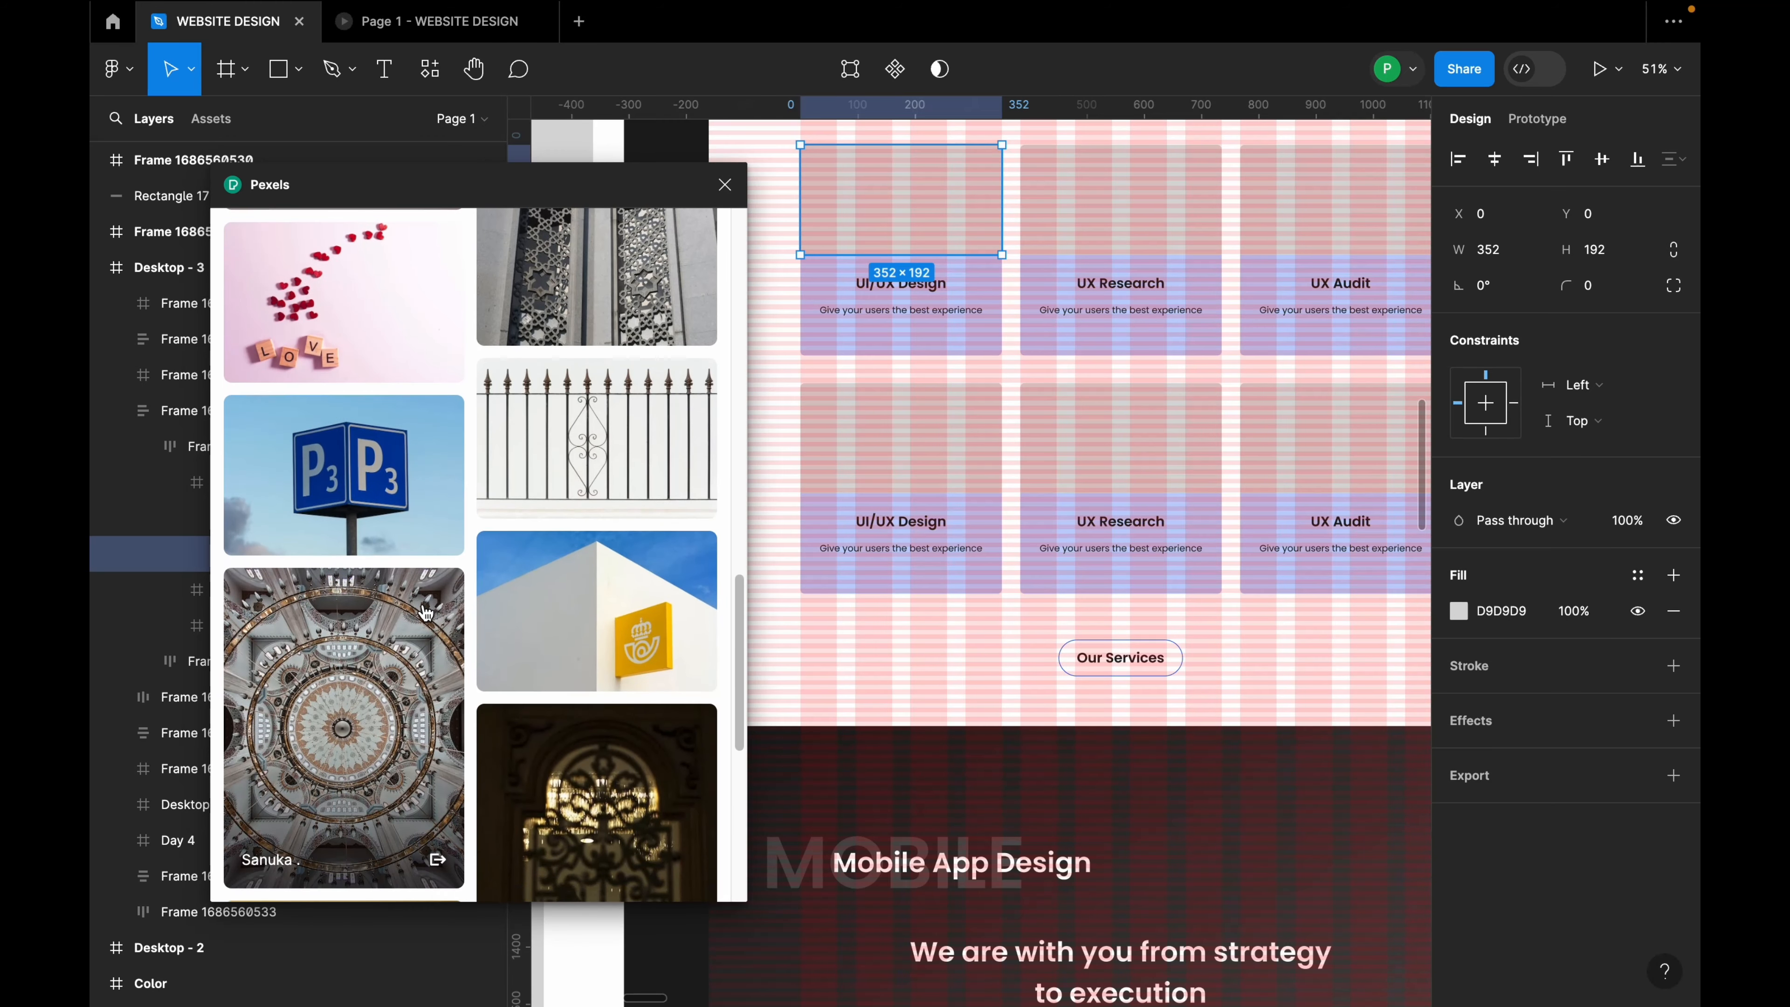
{"action": "scroll", "coordinate": [423, 675], "scroll_direction": "down", "scroll_amount": 7}
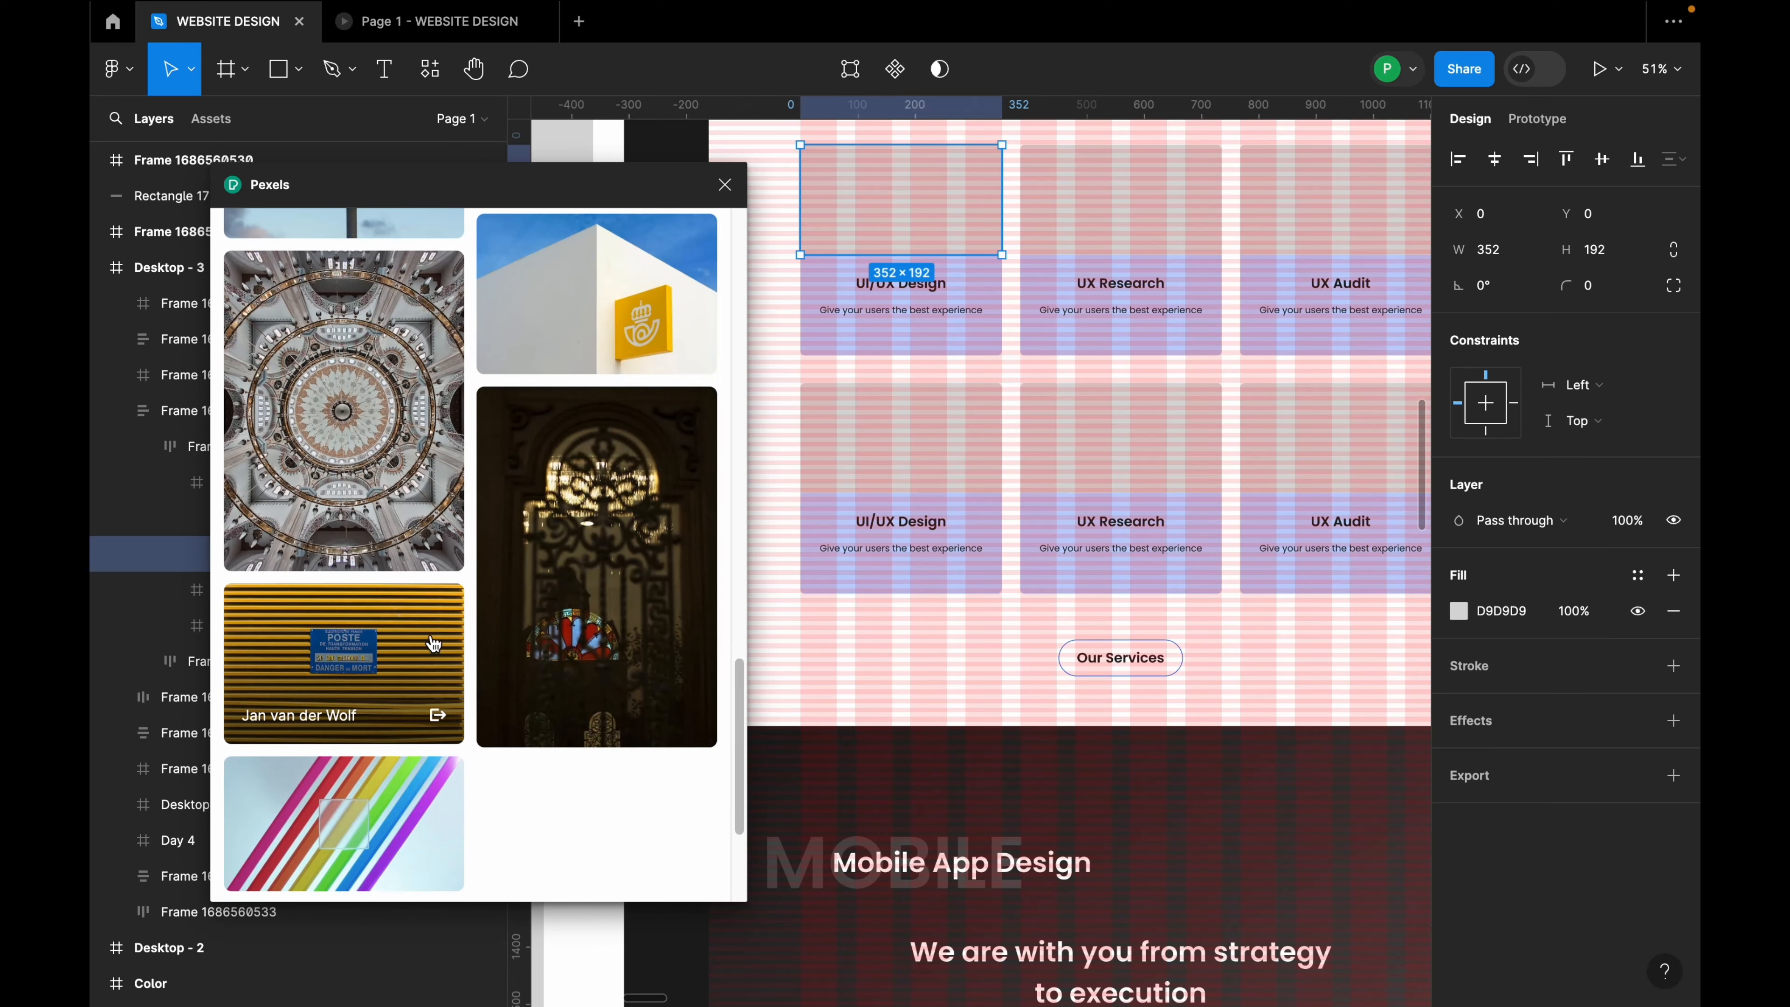
{"action": "scroll", "coordinate": [436, 658], "scroll_direction": "down", "scroll_amount": 1}
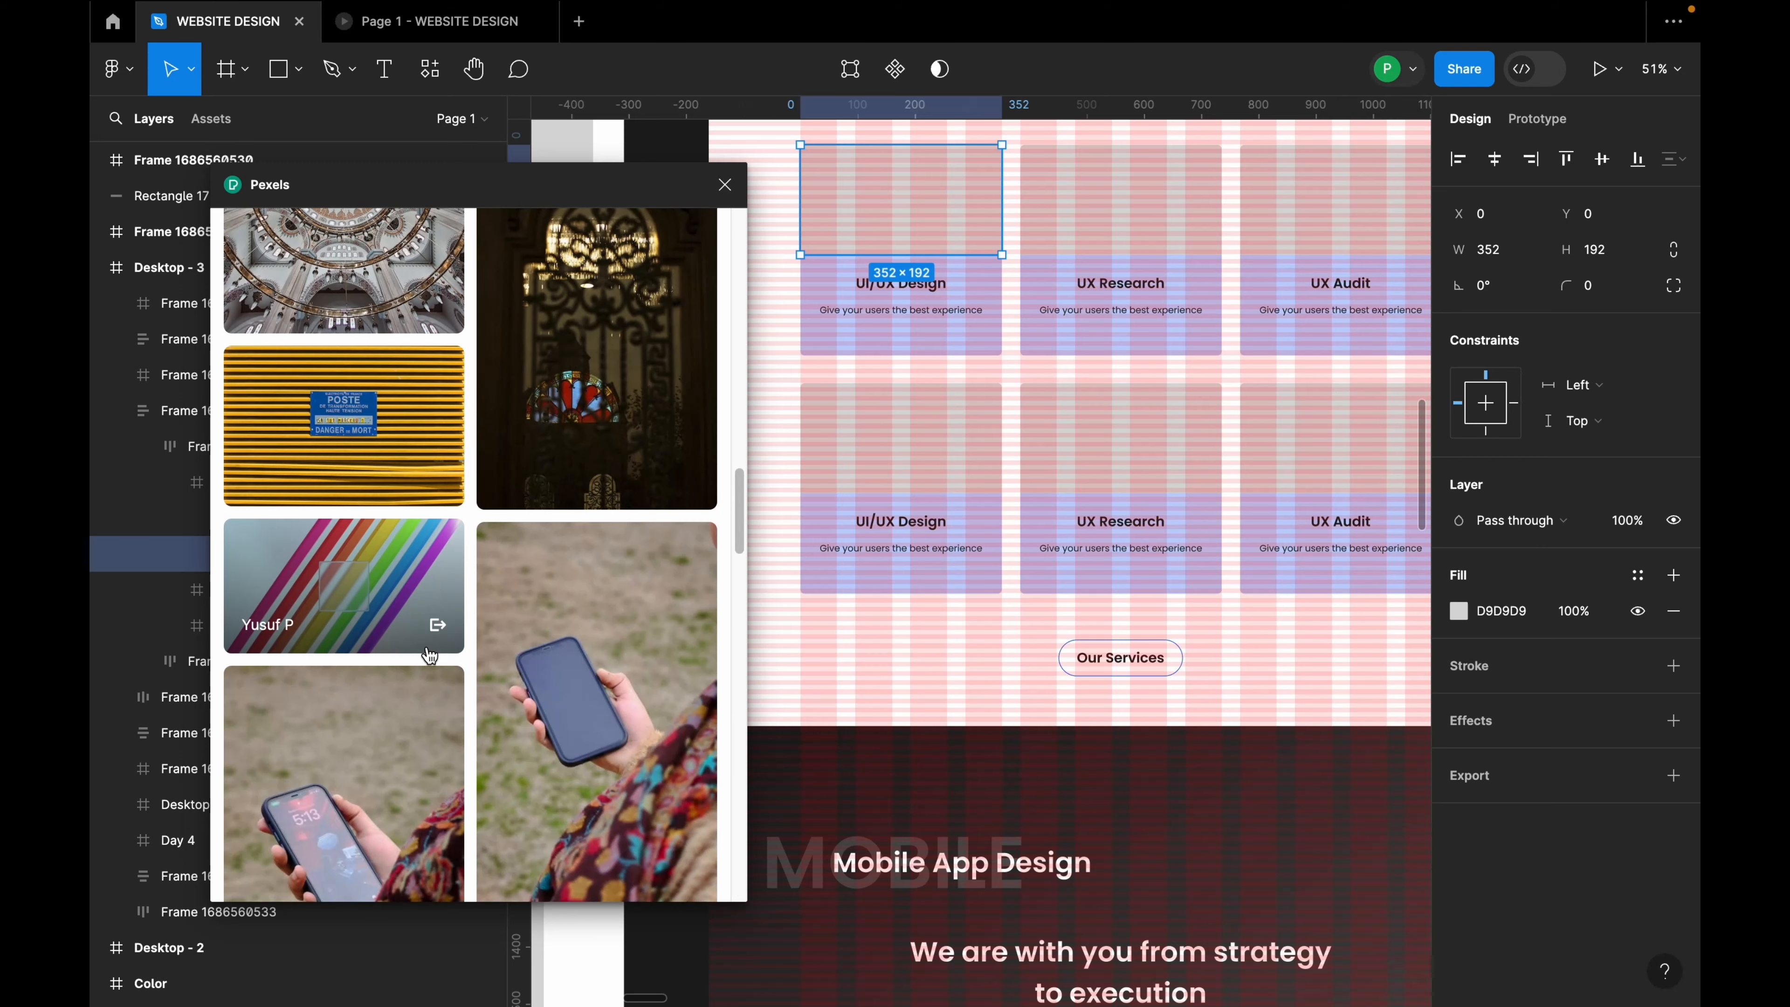
{"action": "scroll", "coordinate": [430, 656], "scroll_direction": "down", "scroll_amount": 2}
{"action": "scroll", "coordinate": [417, 648], "scroll_direction": "up", "scroll_amount": 20}
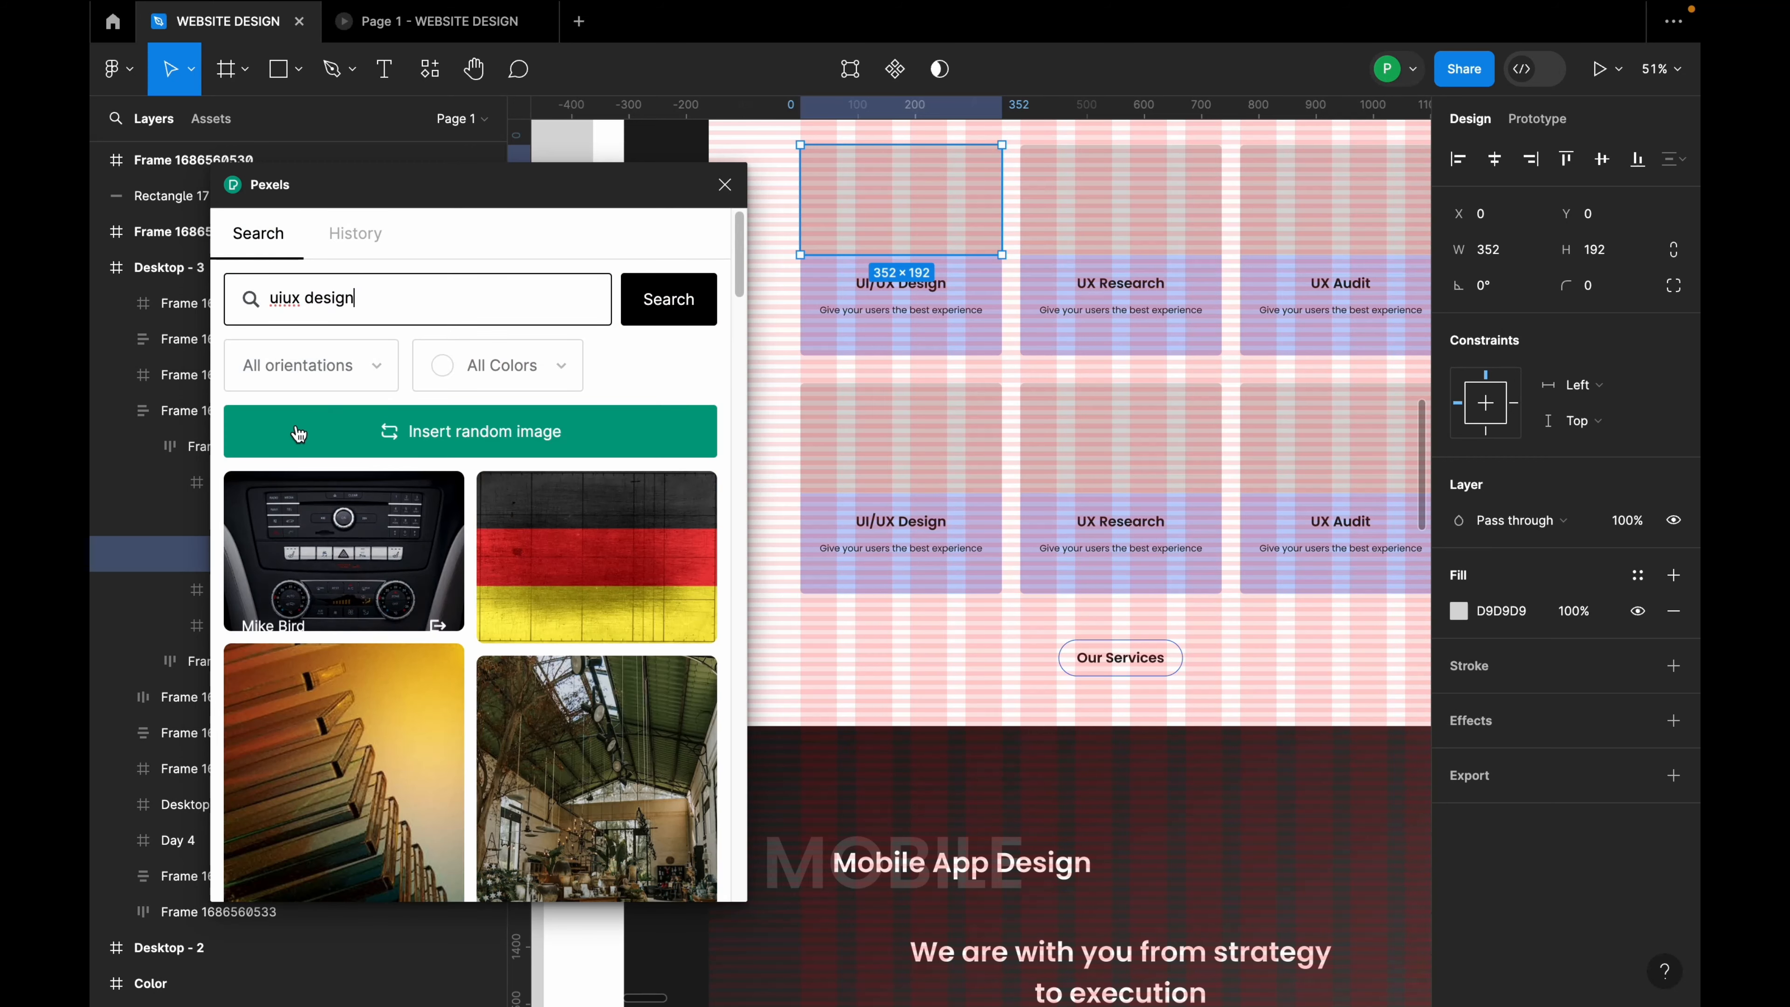
Step: Narrow the search to 'design' and fill the placeholder with the desk photo
{"action": "left_click_drag", "start_coordinate": [305, 298], "coordinate": [260, 303]}
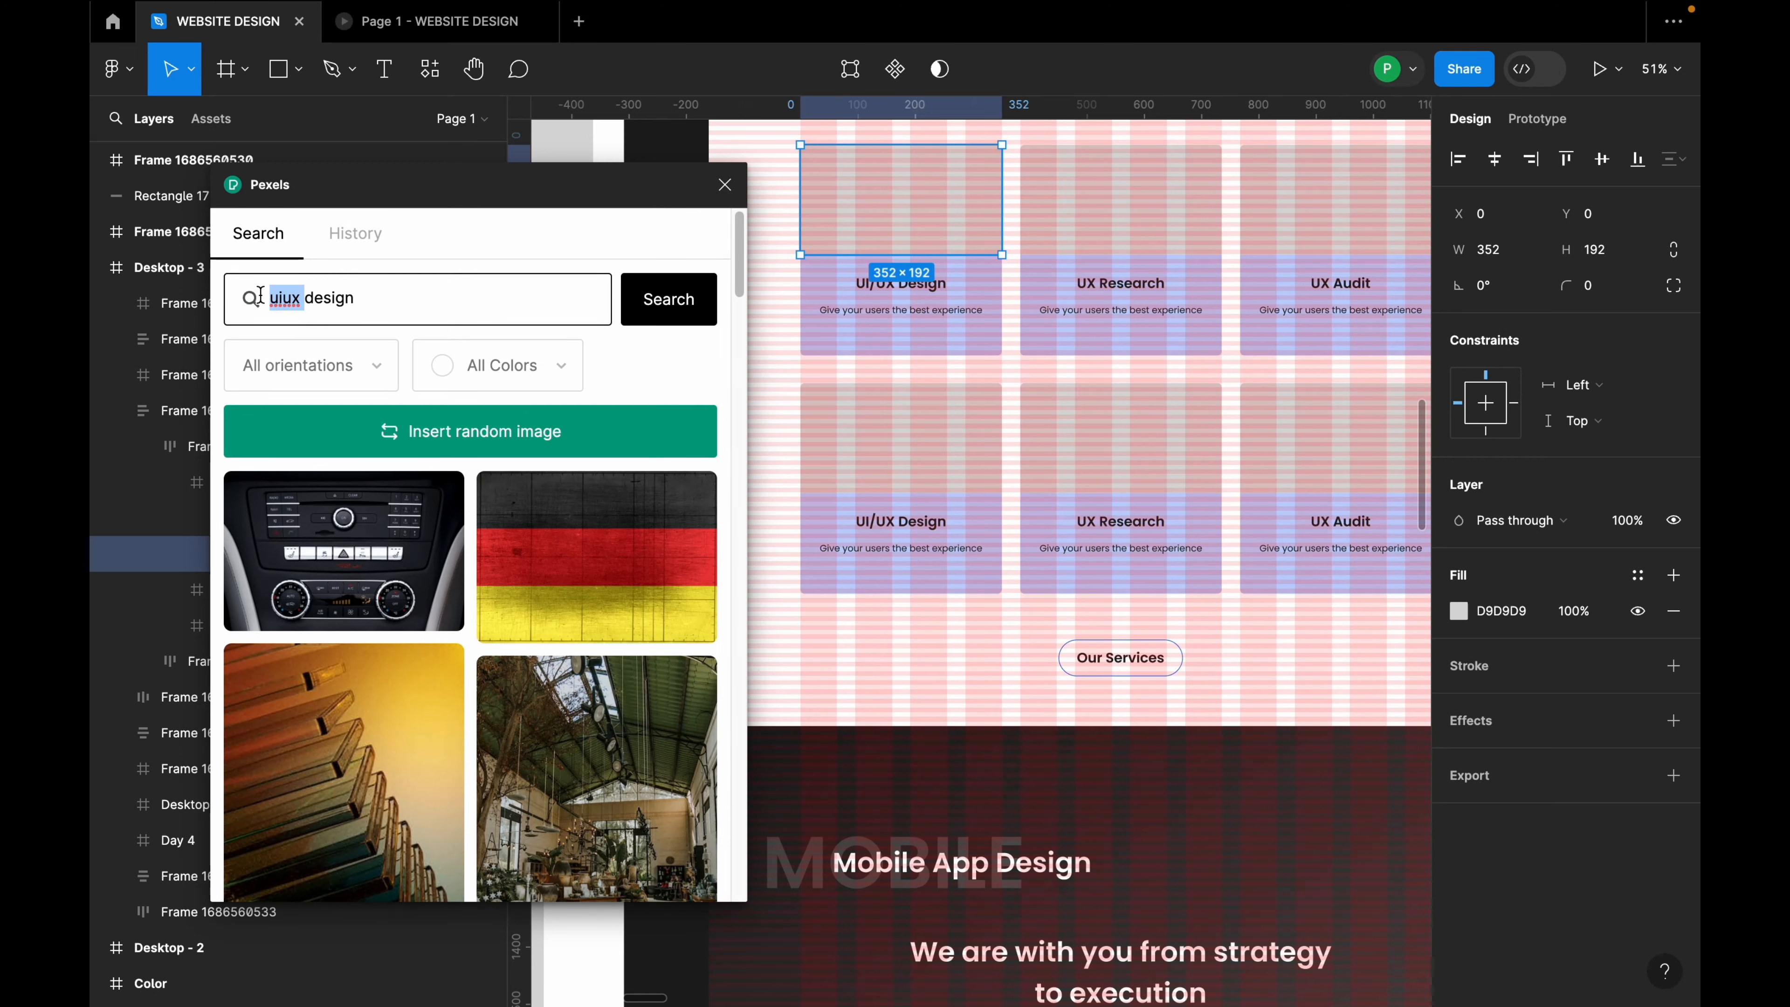
{"action": "key", "text": "BackSpace"}
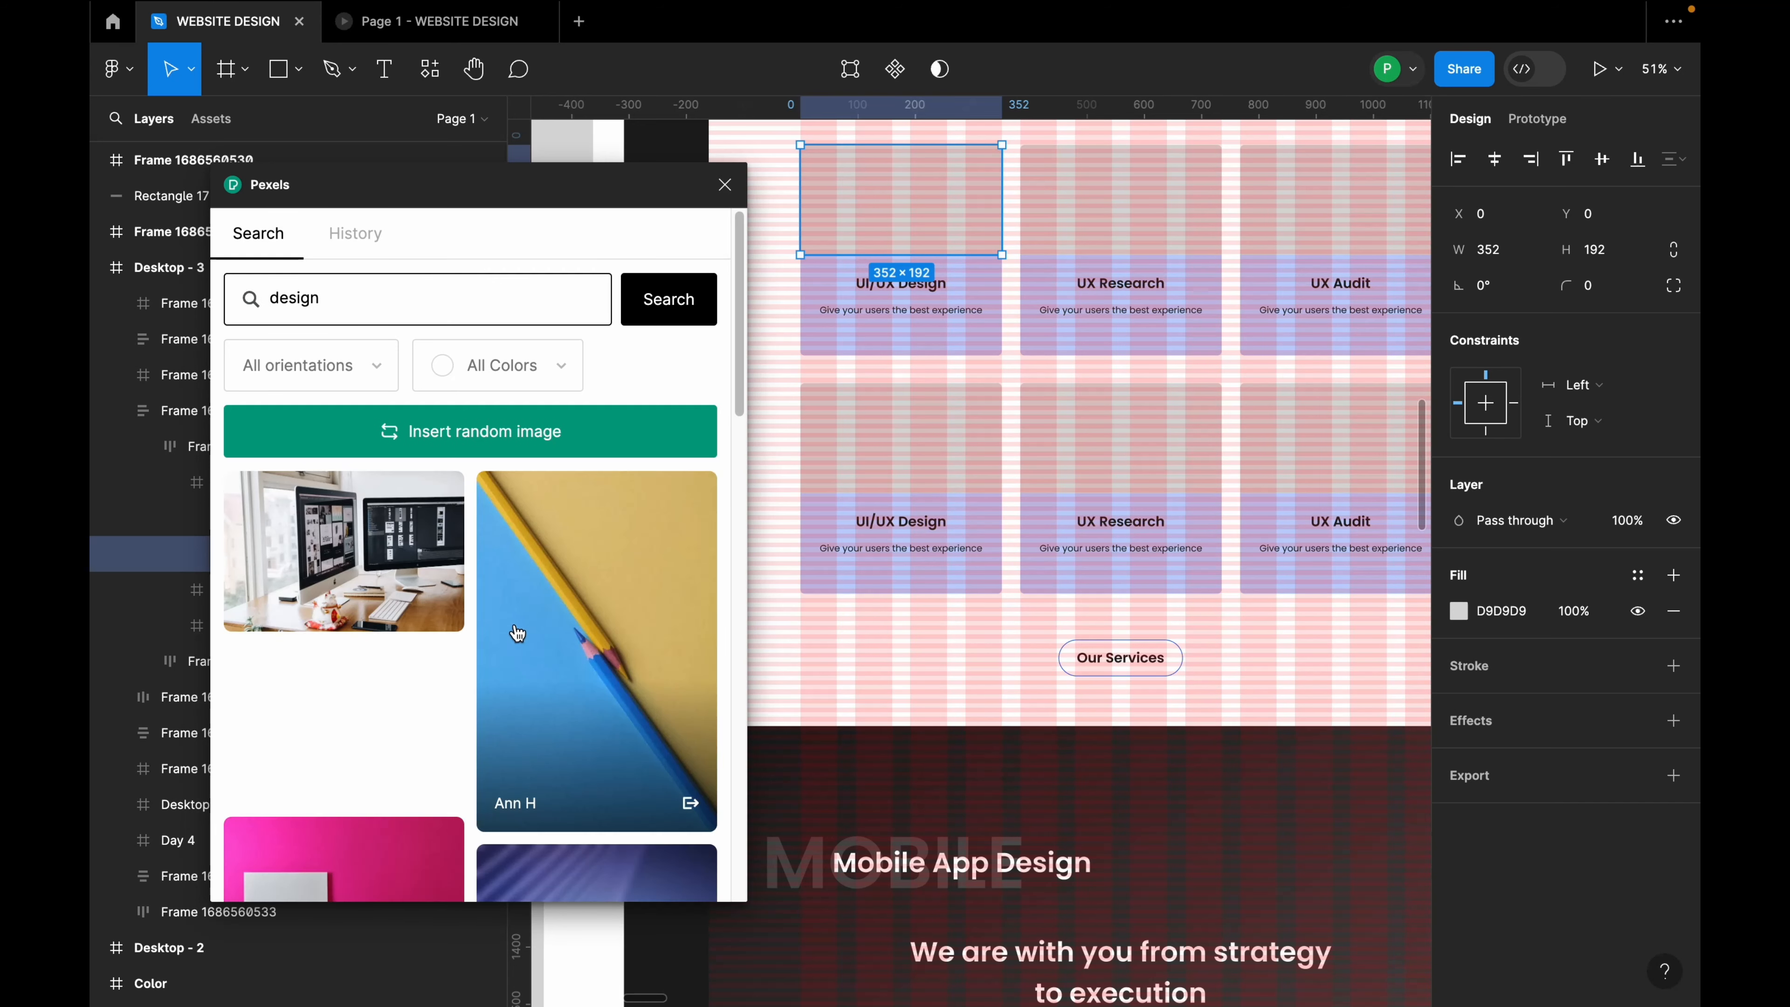
{"action": "scroll", "coordinate": [512, 641], "scroll_direction": "down", "scroll_amount": 1}
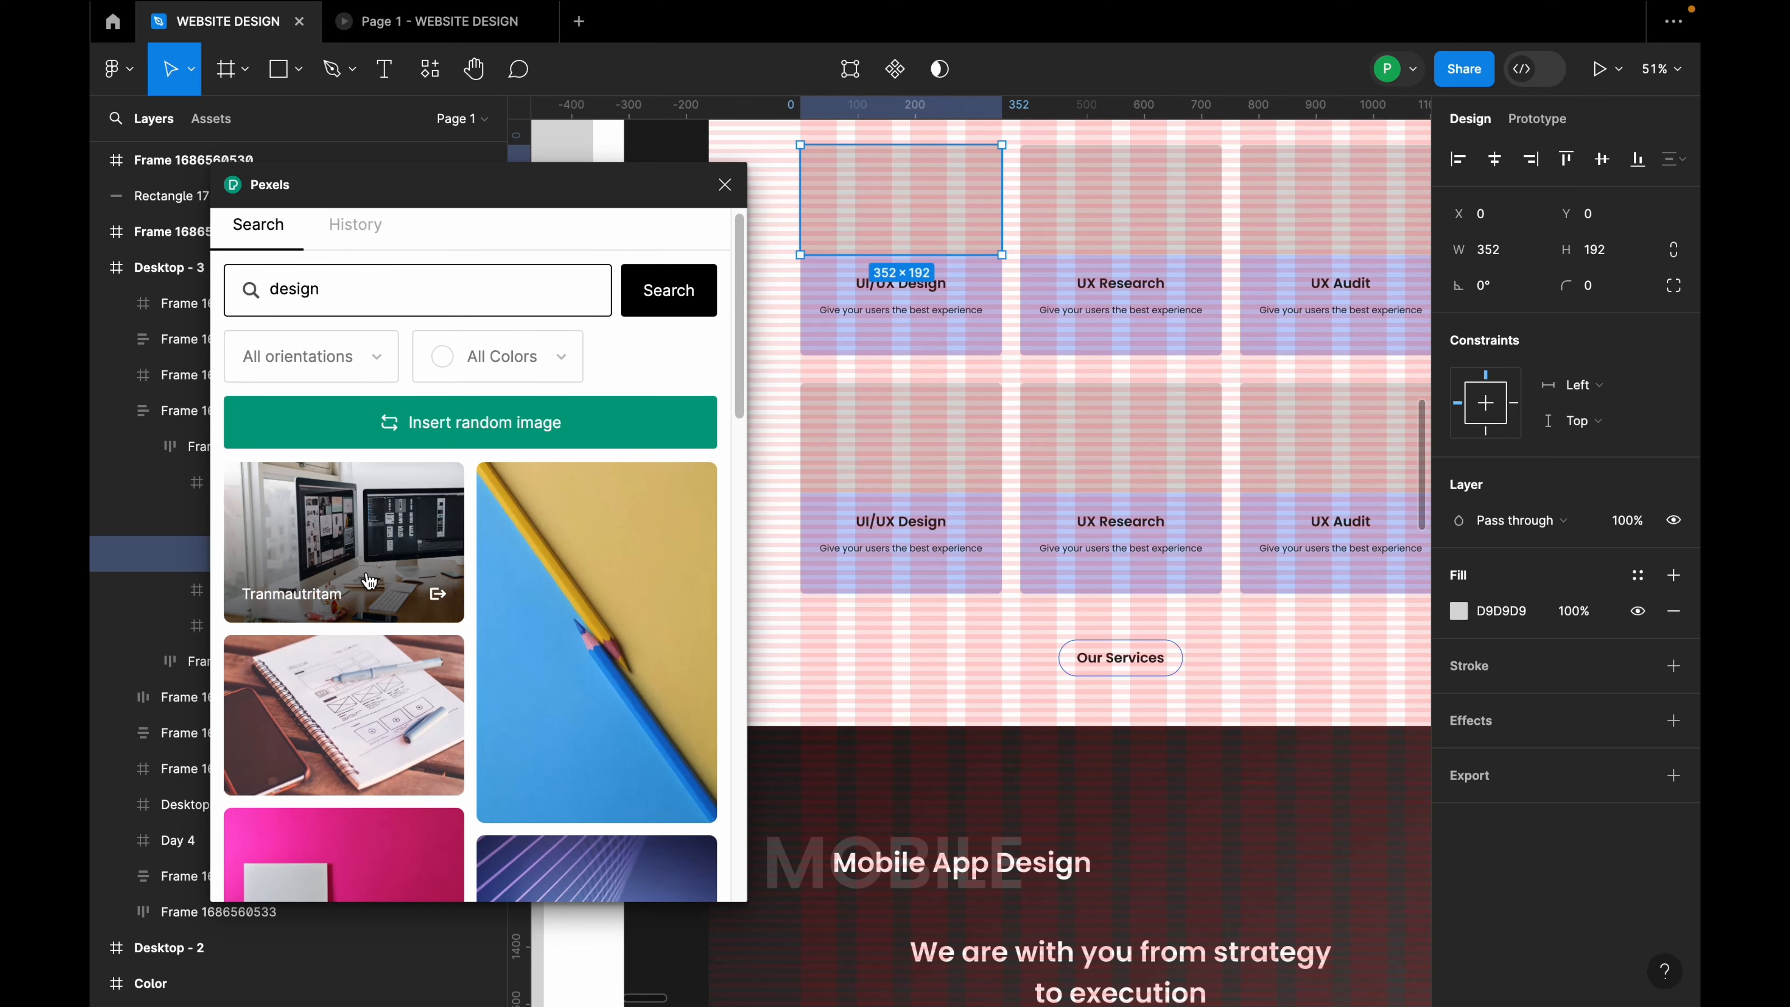
{"action": "left_click", "coordinate": [374, 552]}
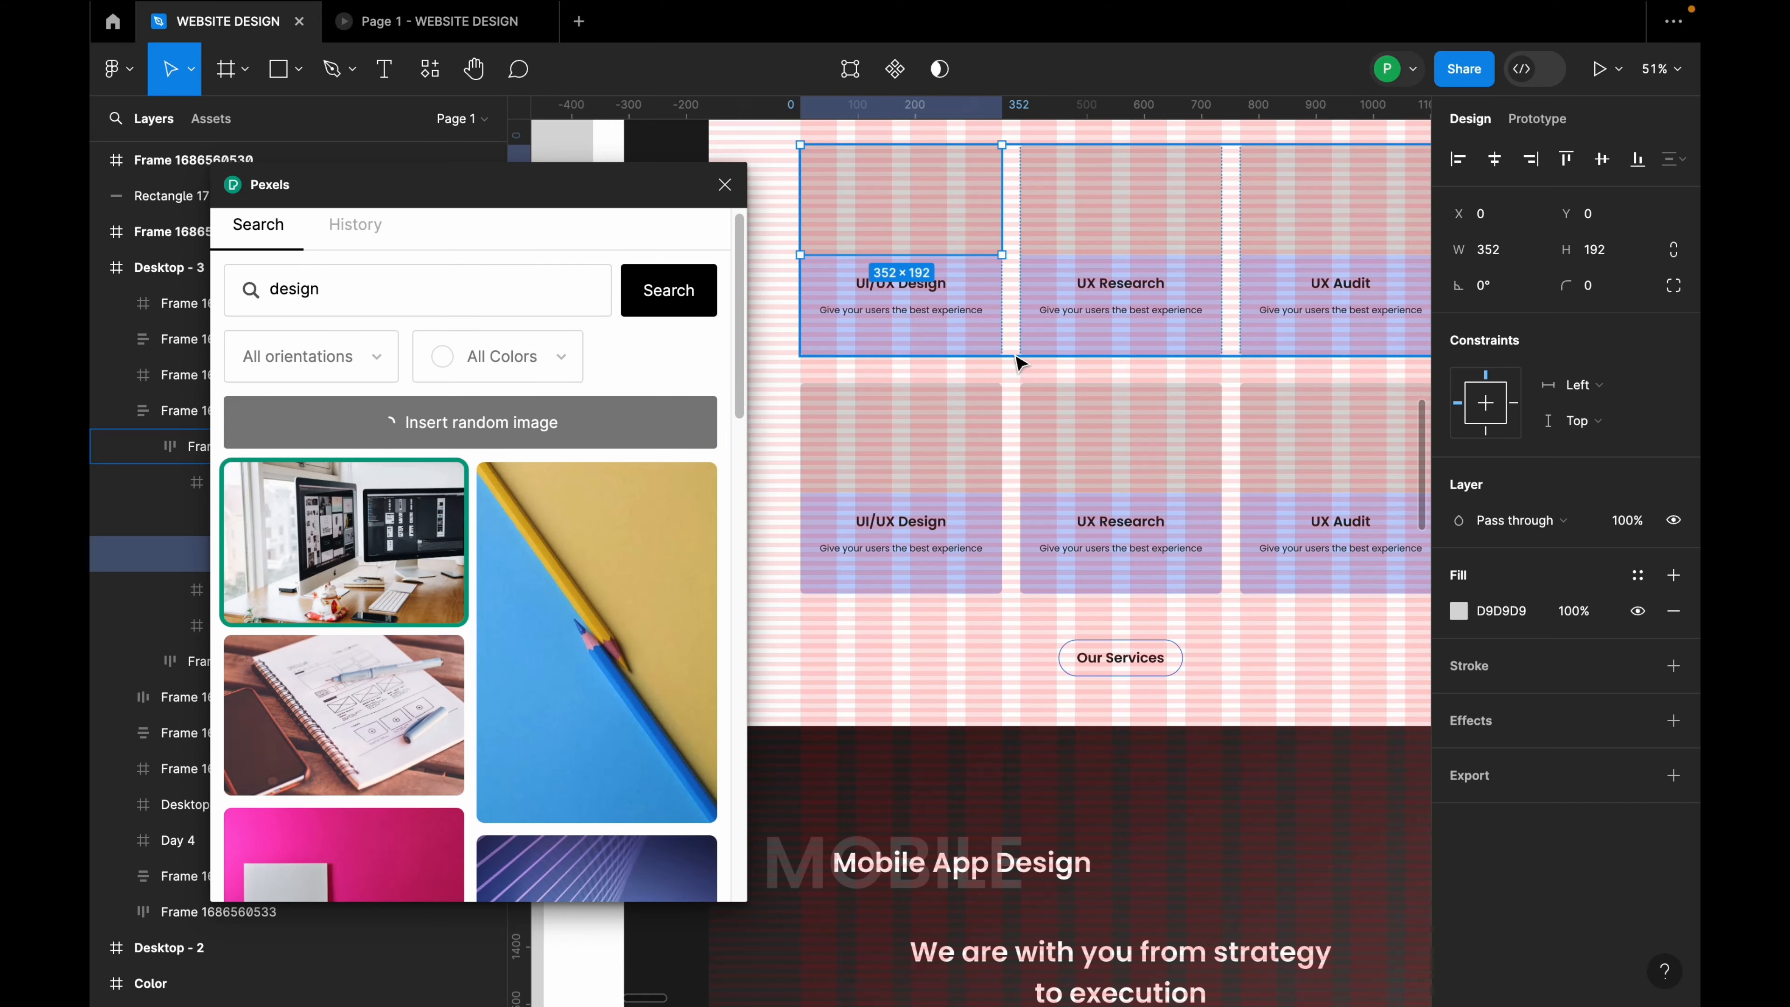
Step: Hide Desktop - 3's layout grids with Ctrl+Shift+4 and select the first card's photo rectangle
{"action": "scroll", "coordinate": [916, 359], "scroll_direction": "down", "scroll_amount": 6}
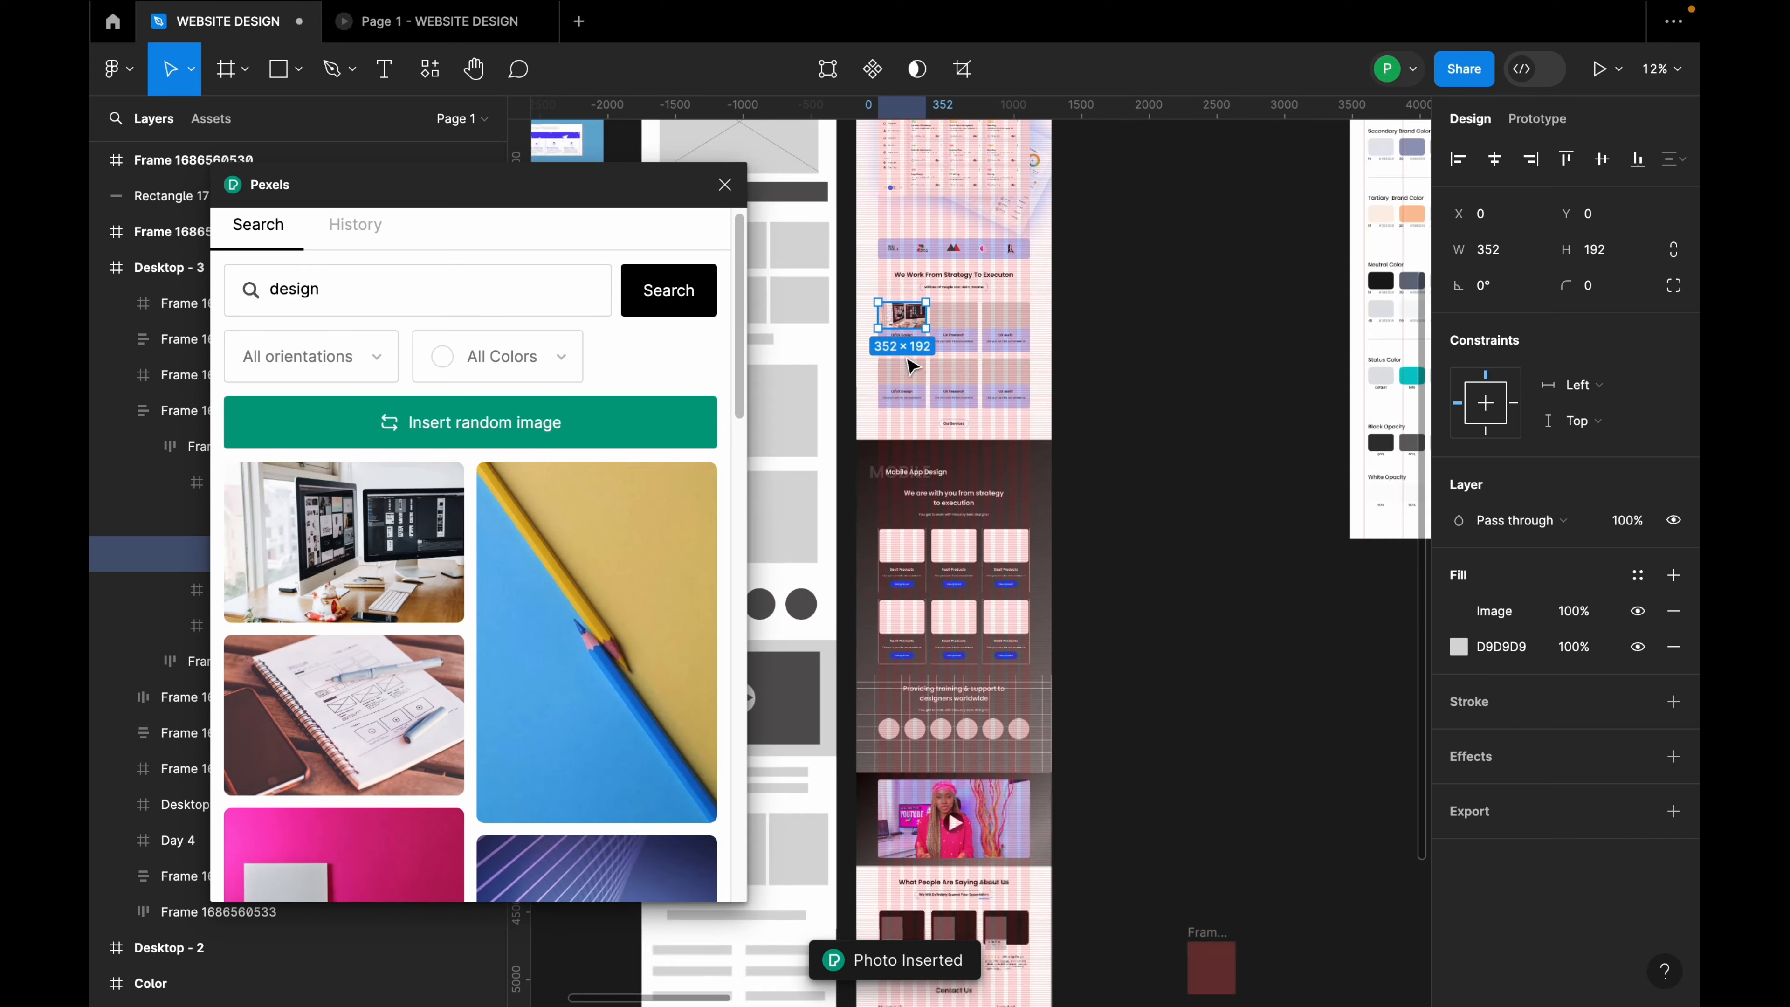
{"action": "left_click", "coordinate": [915, 492]}
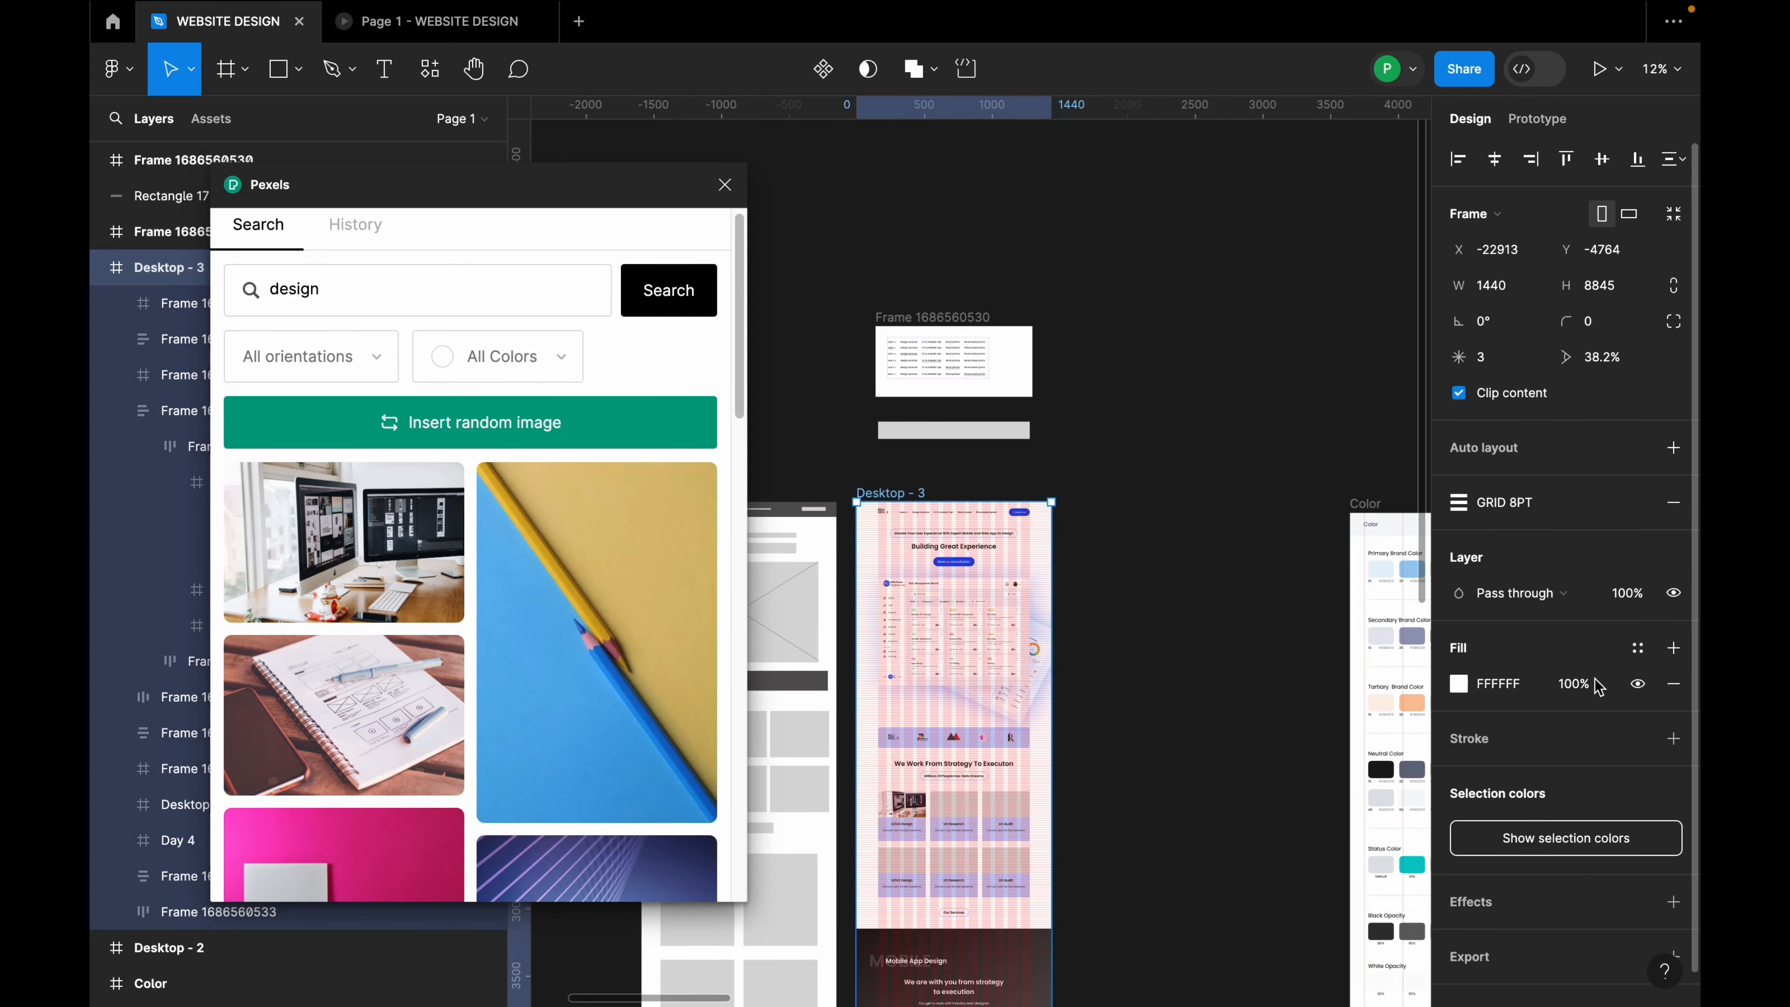
{"action": "key", "text": "ctrl+shift+4"}
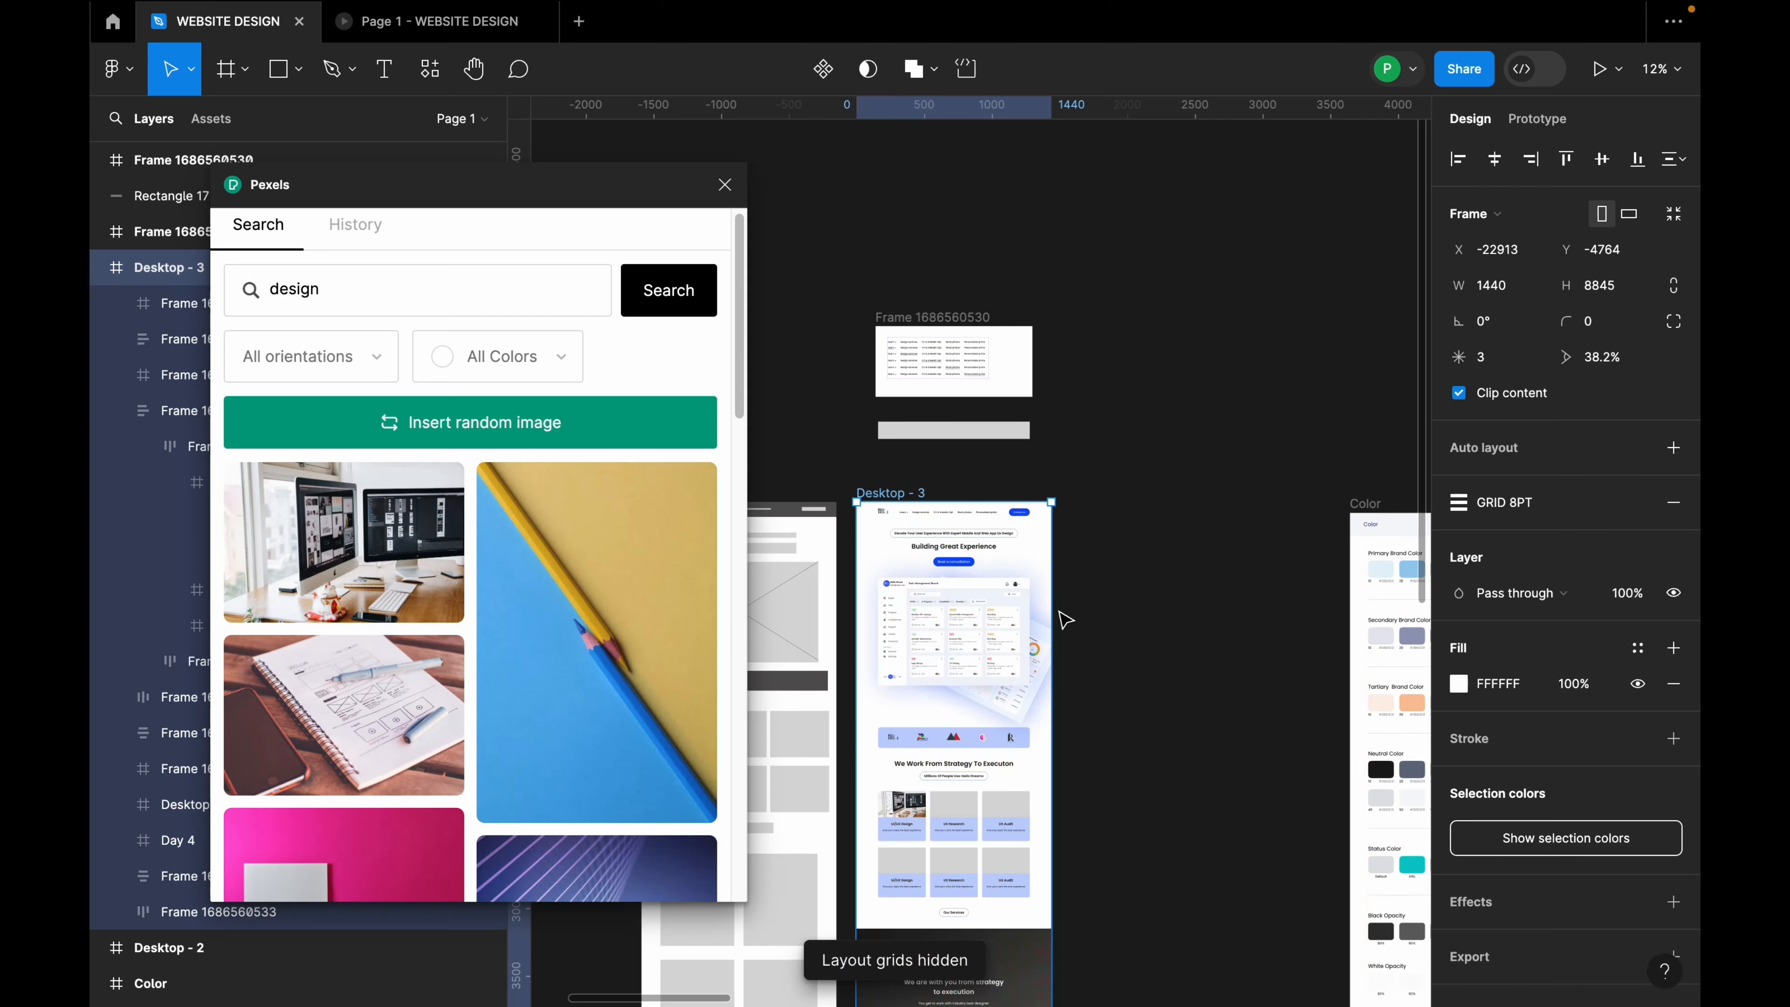
{"action": "scroll", "coordinate": [987, 635], "scroll_direction": "down", "scroll_amount": 3}
{"action": "scroll", "coordinate": [902, 650], "scroll_direction": "up", "scroll_amount": 3}
{"action": "scroll", "coordinate": [902, 651], "scroll_direction": "up", "scroll_amount": 5}
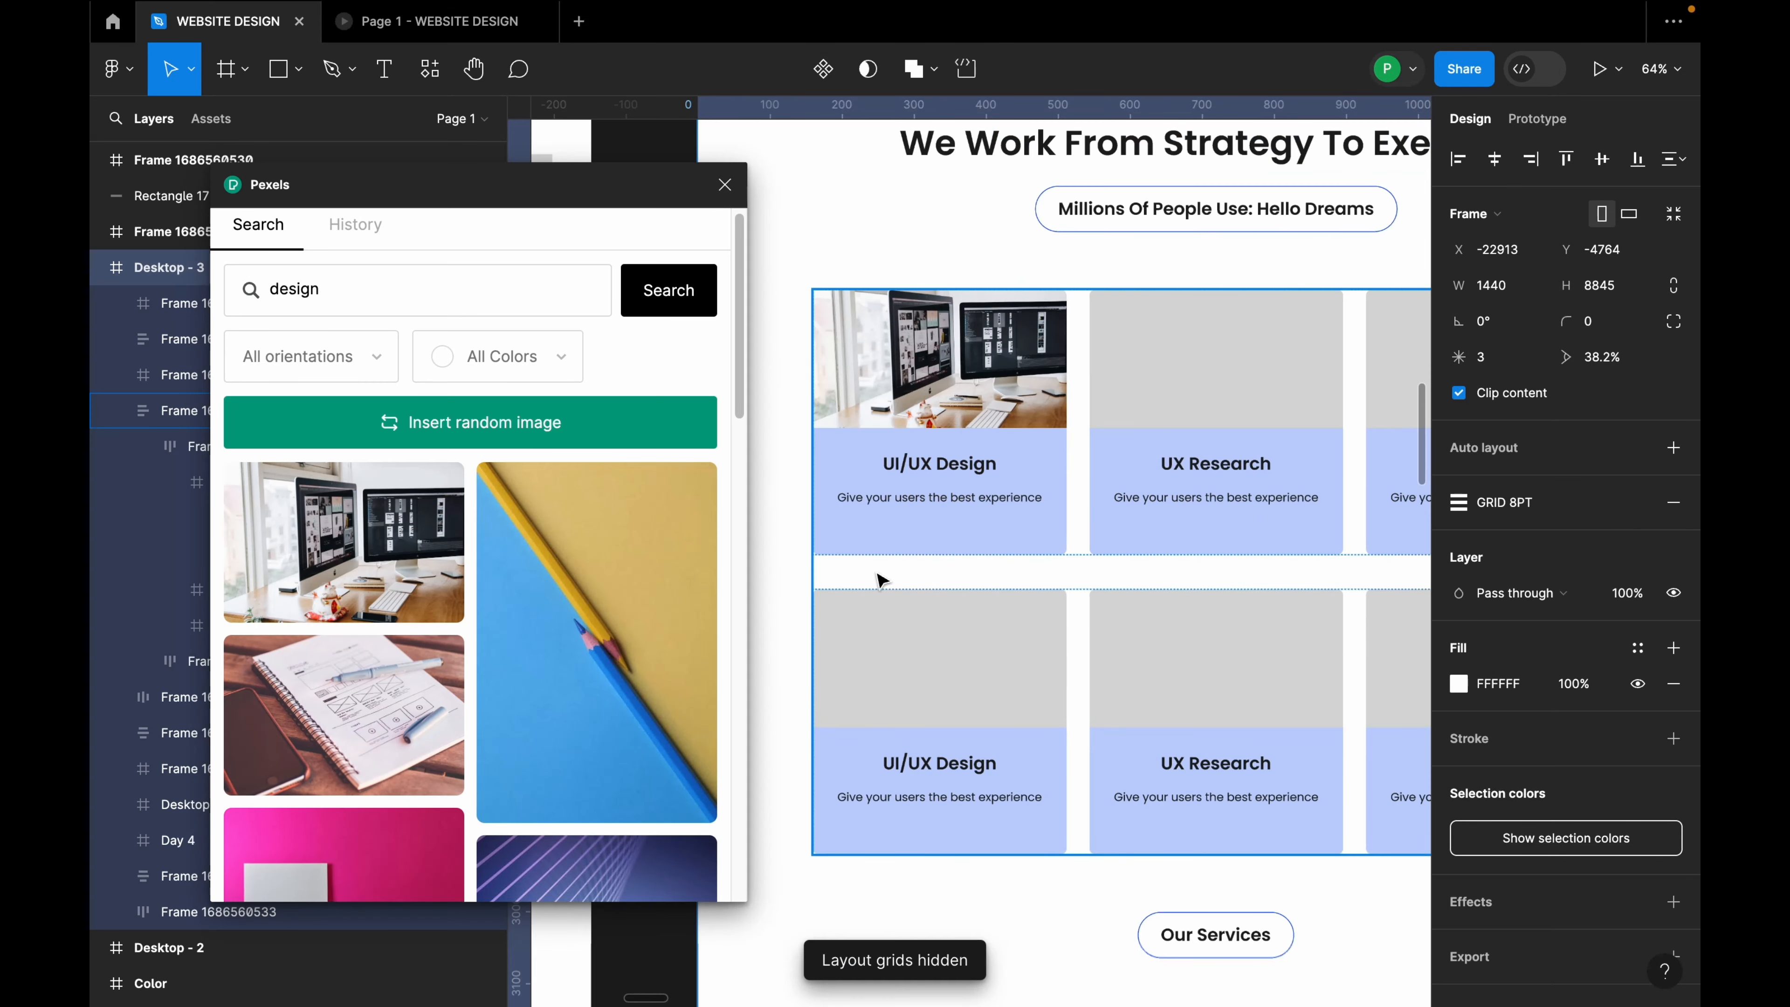
{"action": "left_click", "coordinate": [920, 401]}
{"action": "double_click", "coordinate": [920, 401]}
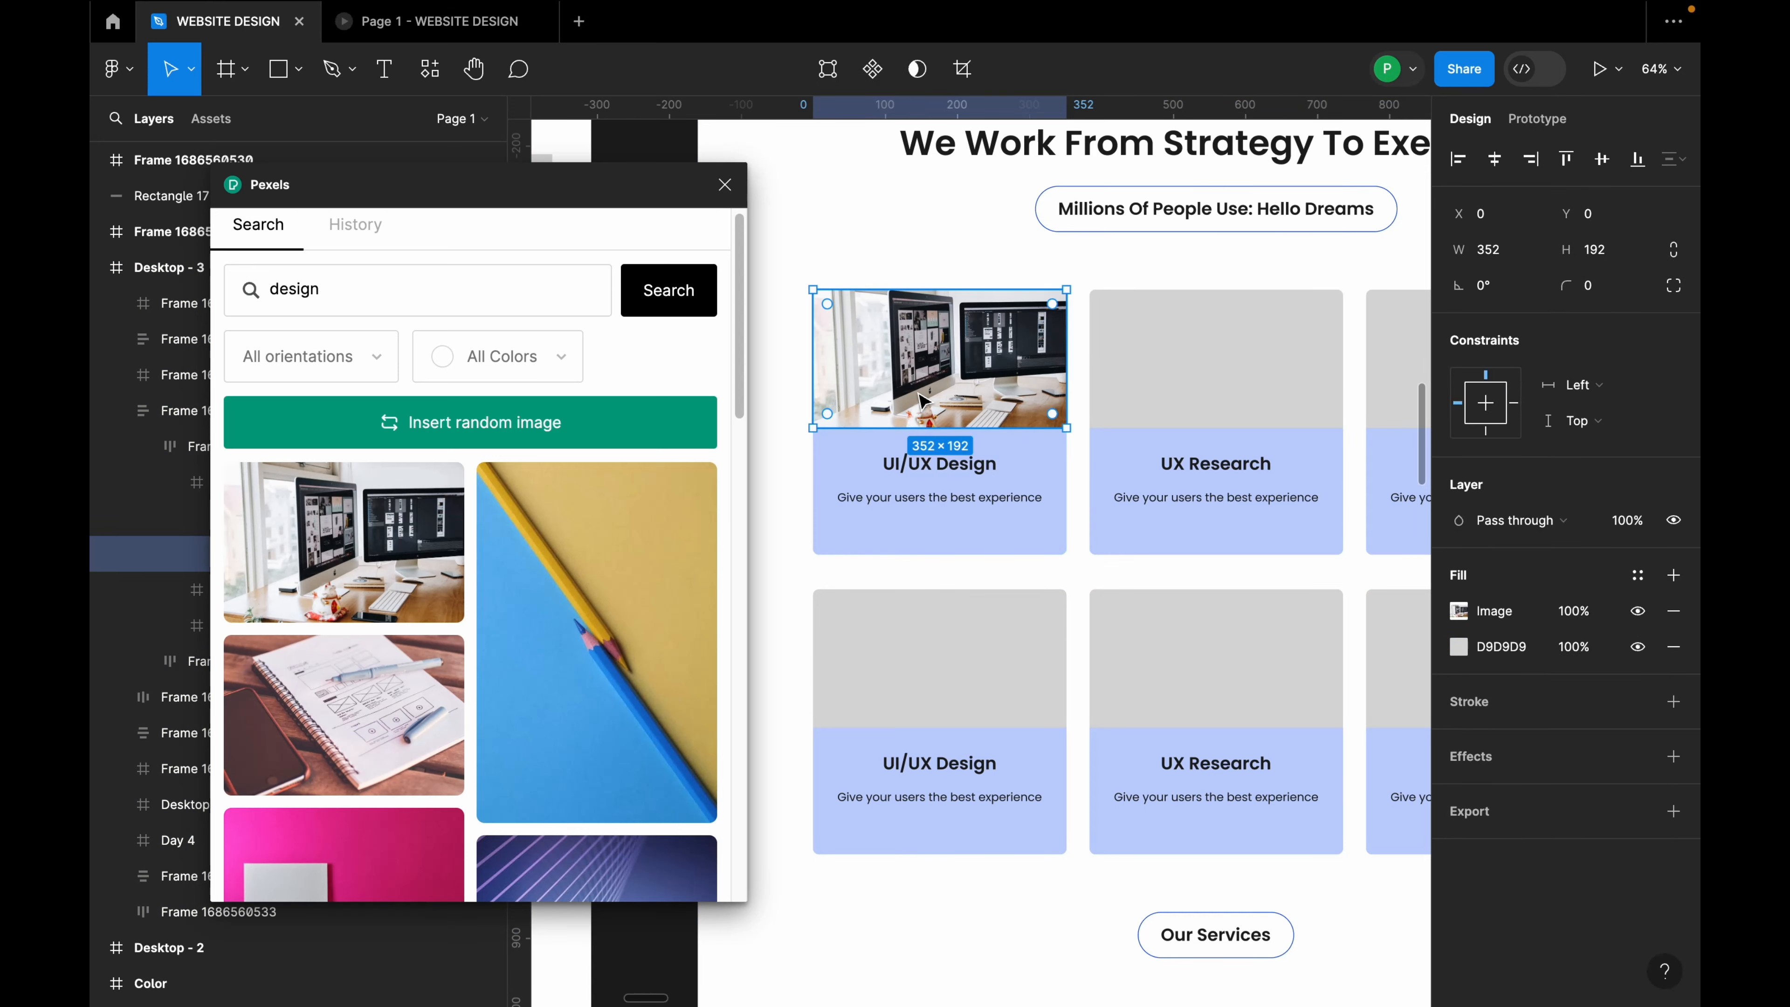
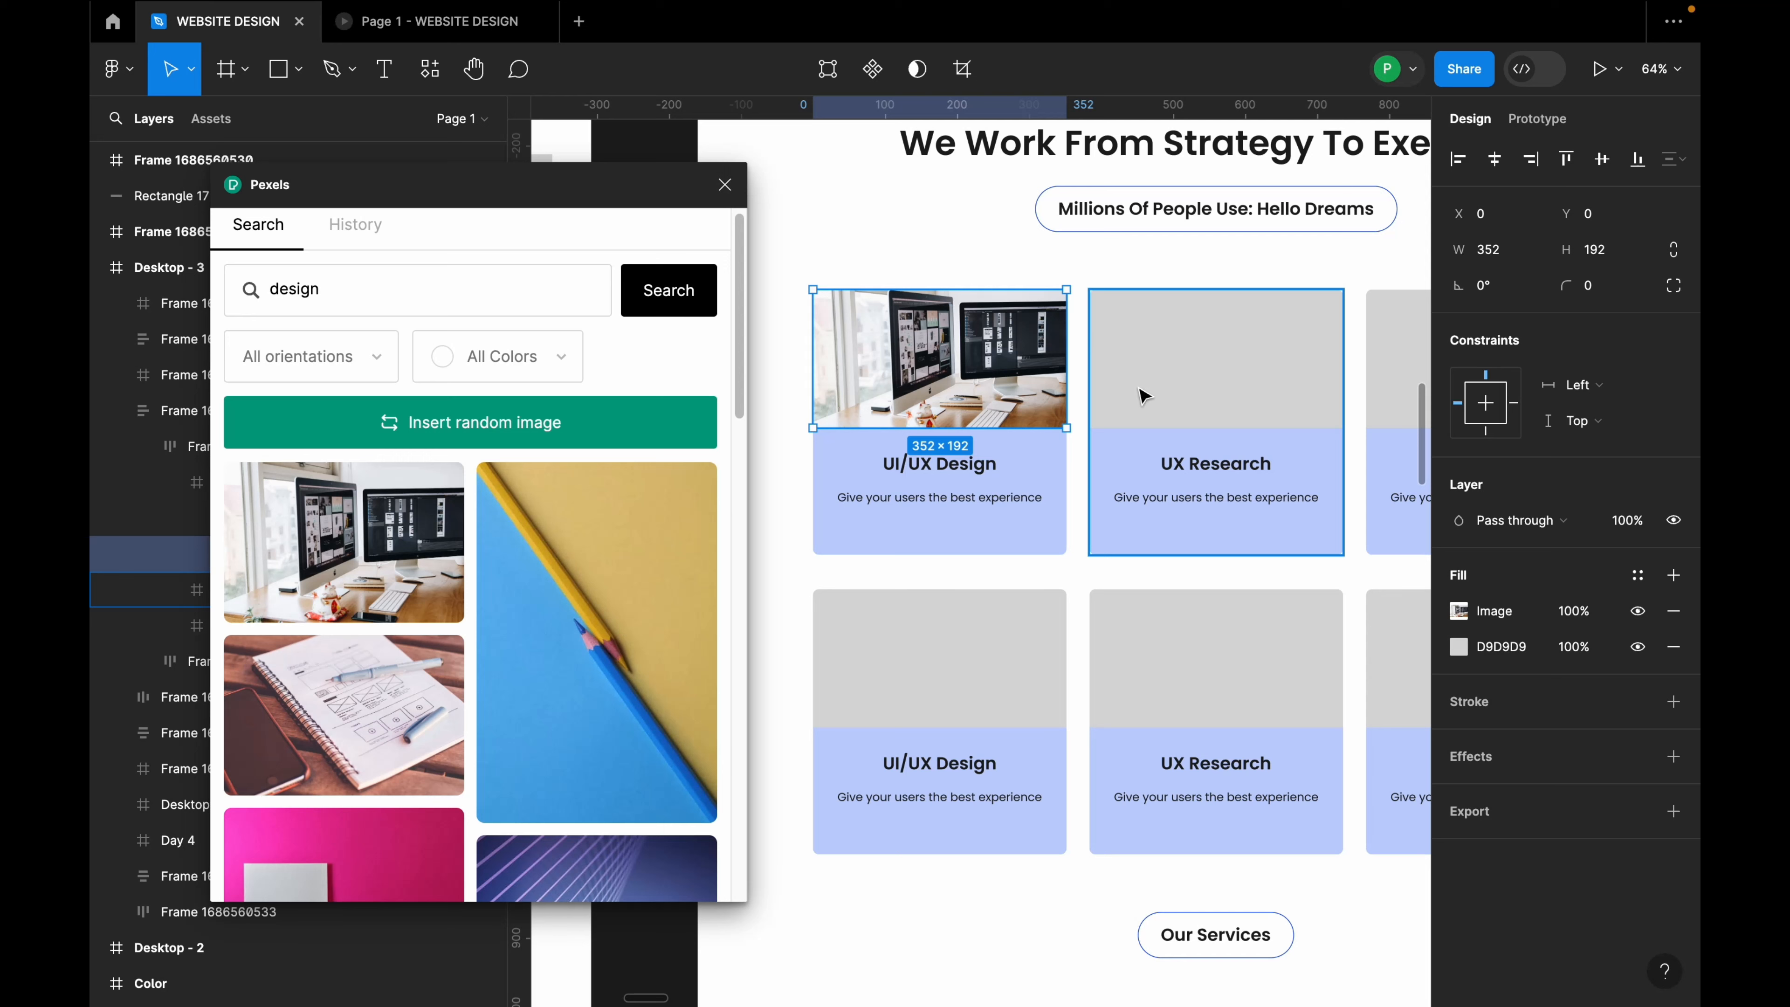
Step: Fill the UI/UX Design card's image with the coffee-and-laptop desk photo from Pexels
{"action": "scroll", "coordinate": [491, 678], "scroll_direction": "down", "scroll_amount": 8}
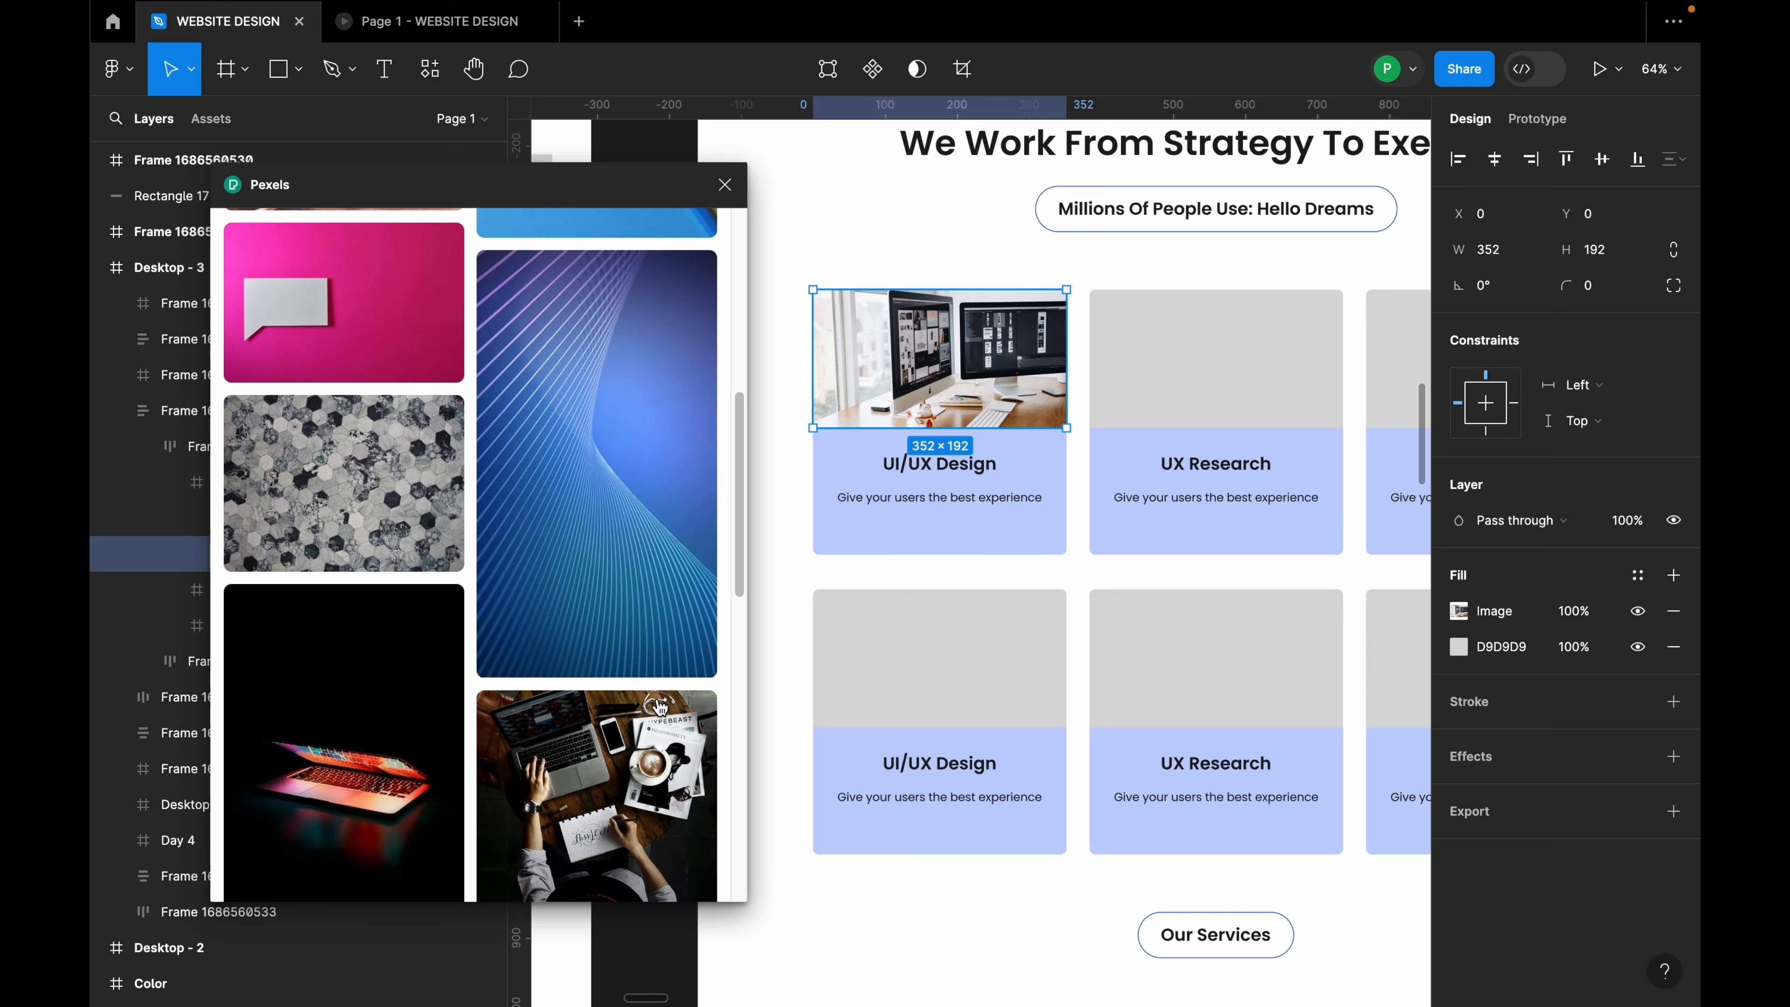
{"action": "scroll", "coordinate": [634, 634], "scroll_direction": "down", "scroll_amount": 1}
{"action": "left_click", "coordinate": [641, 747]}
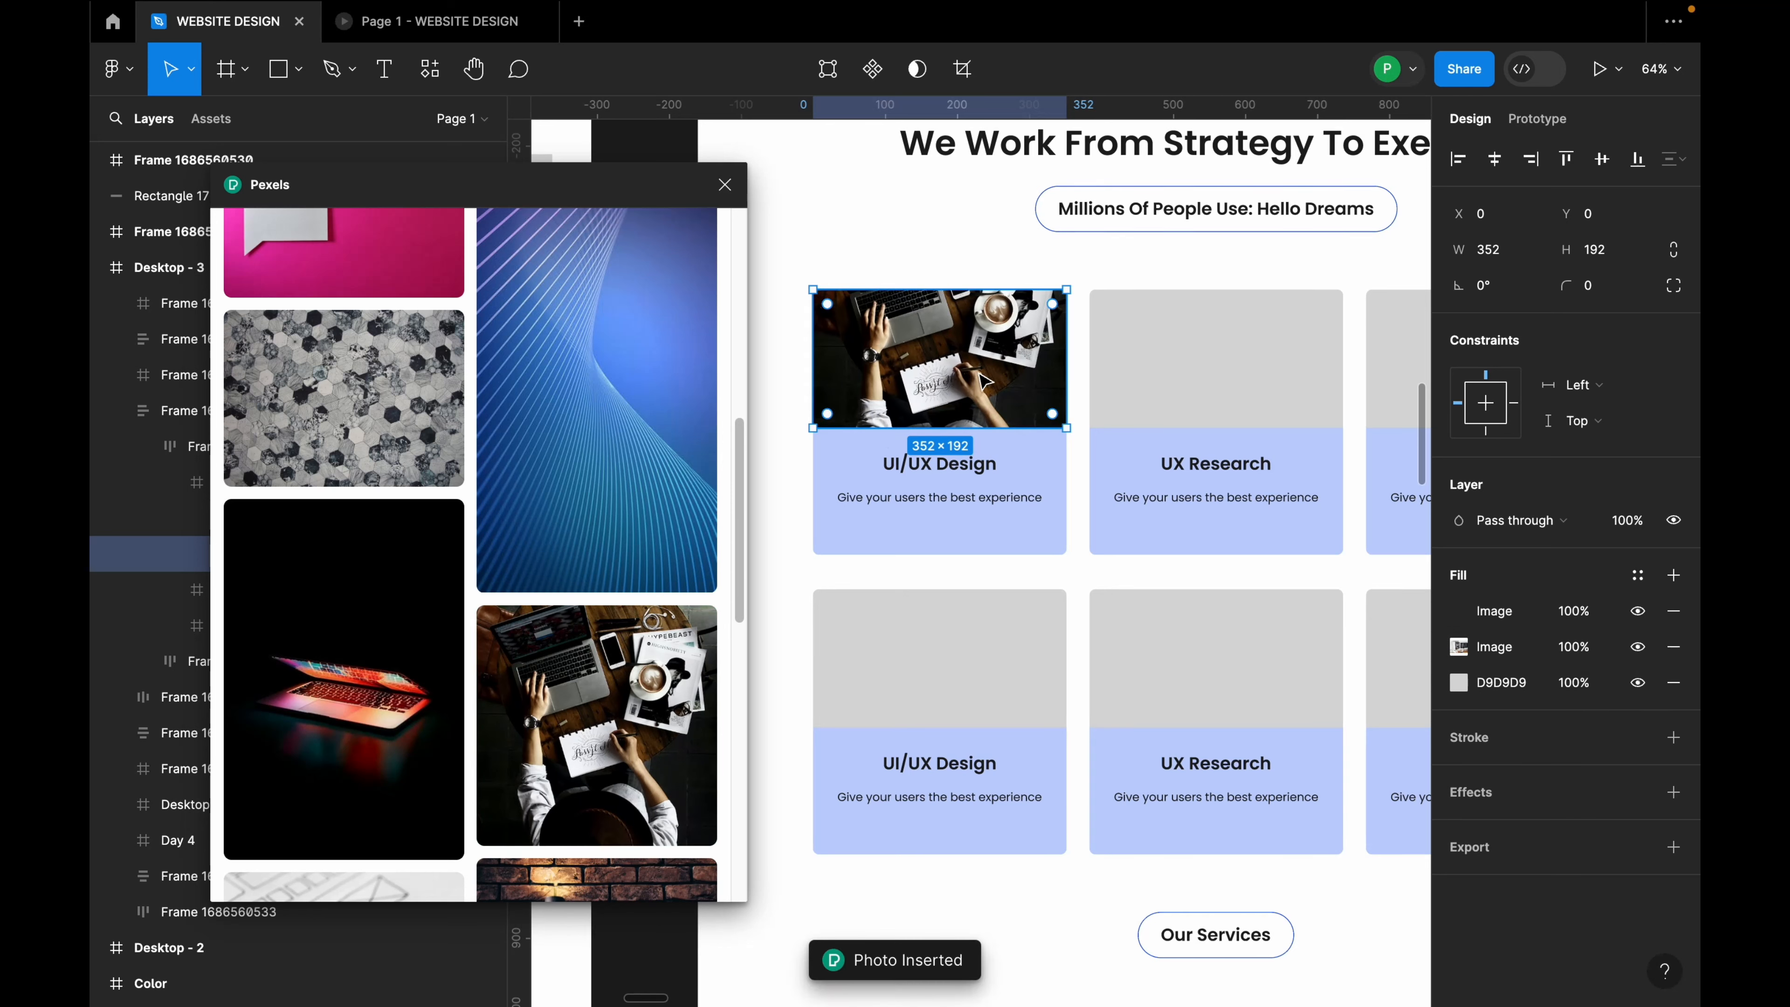
{"action": "left_click", "coordinate": [1164, 369]}
Step: With the UX Research image area selected, search Pexels for 'ux research'
{"action": "left_click", "coordinate": [1167, 377]}
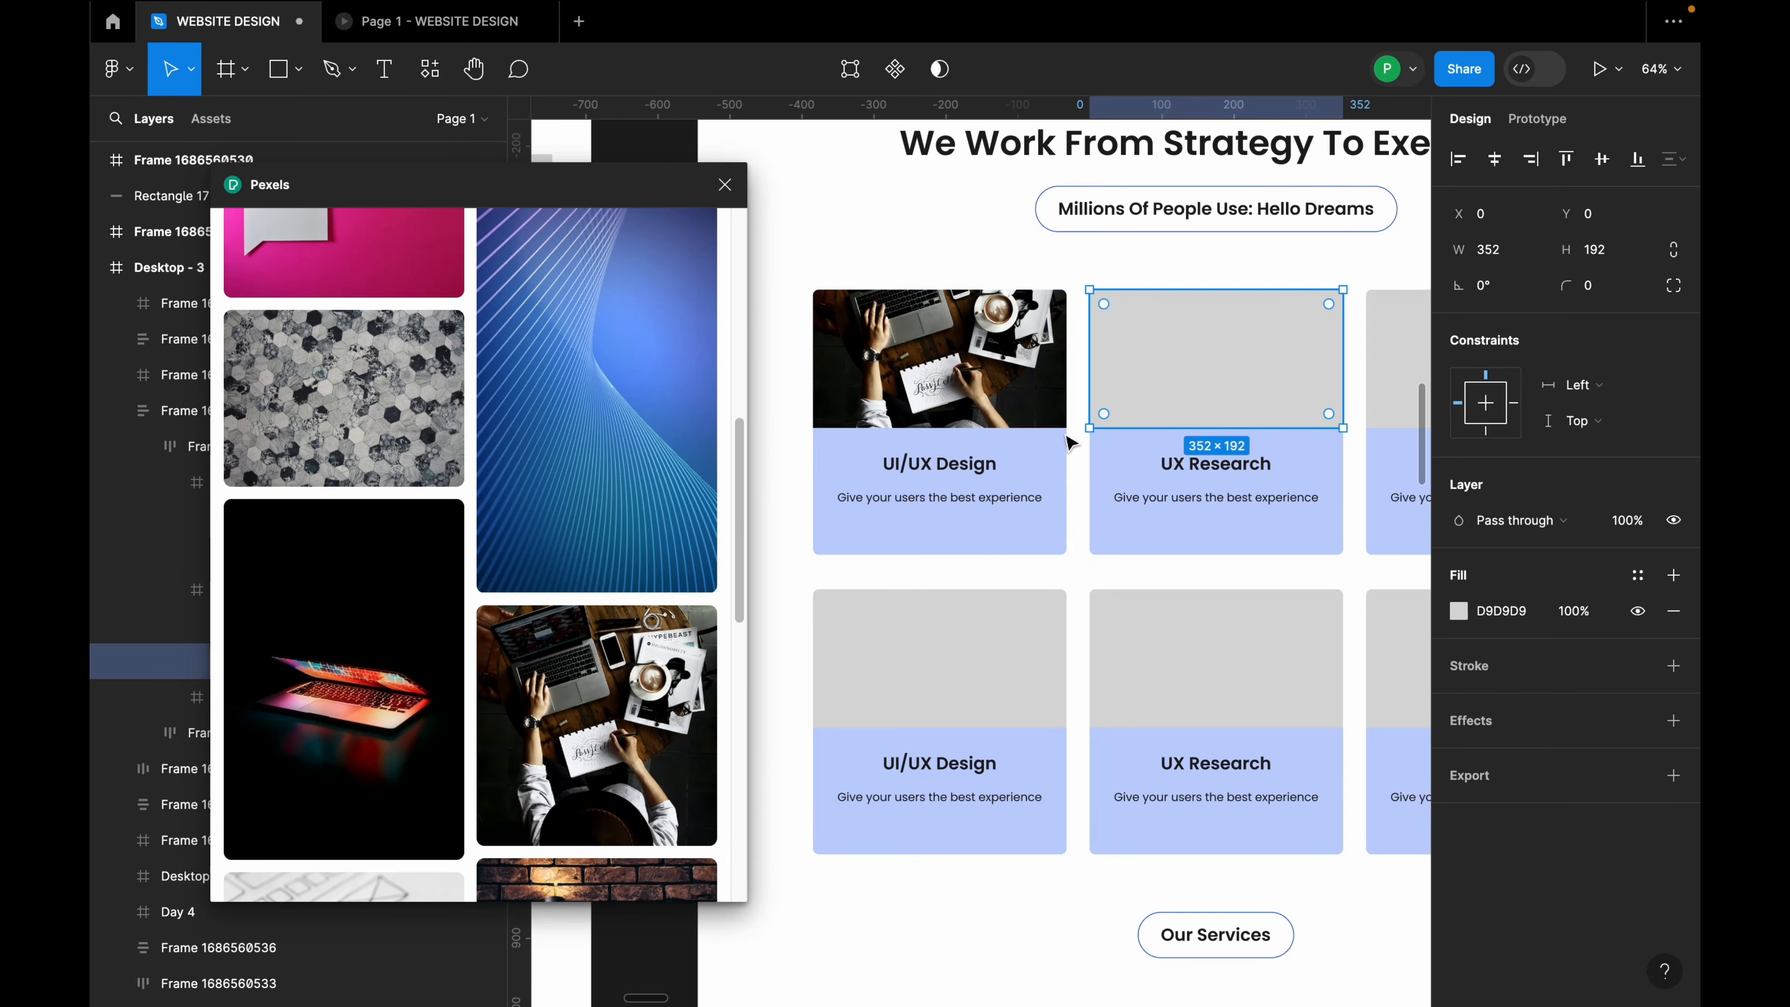
{"action": "scroll", "coordinate": [253, 677], "scroll_direction": "down", "scroll_amount": 3}
{"action": "scroll", "coordinate": [414, 709], "scroll_direction": "down", "scroll_amount": 10}
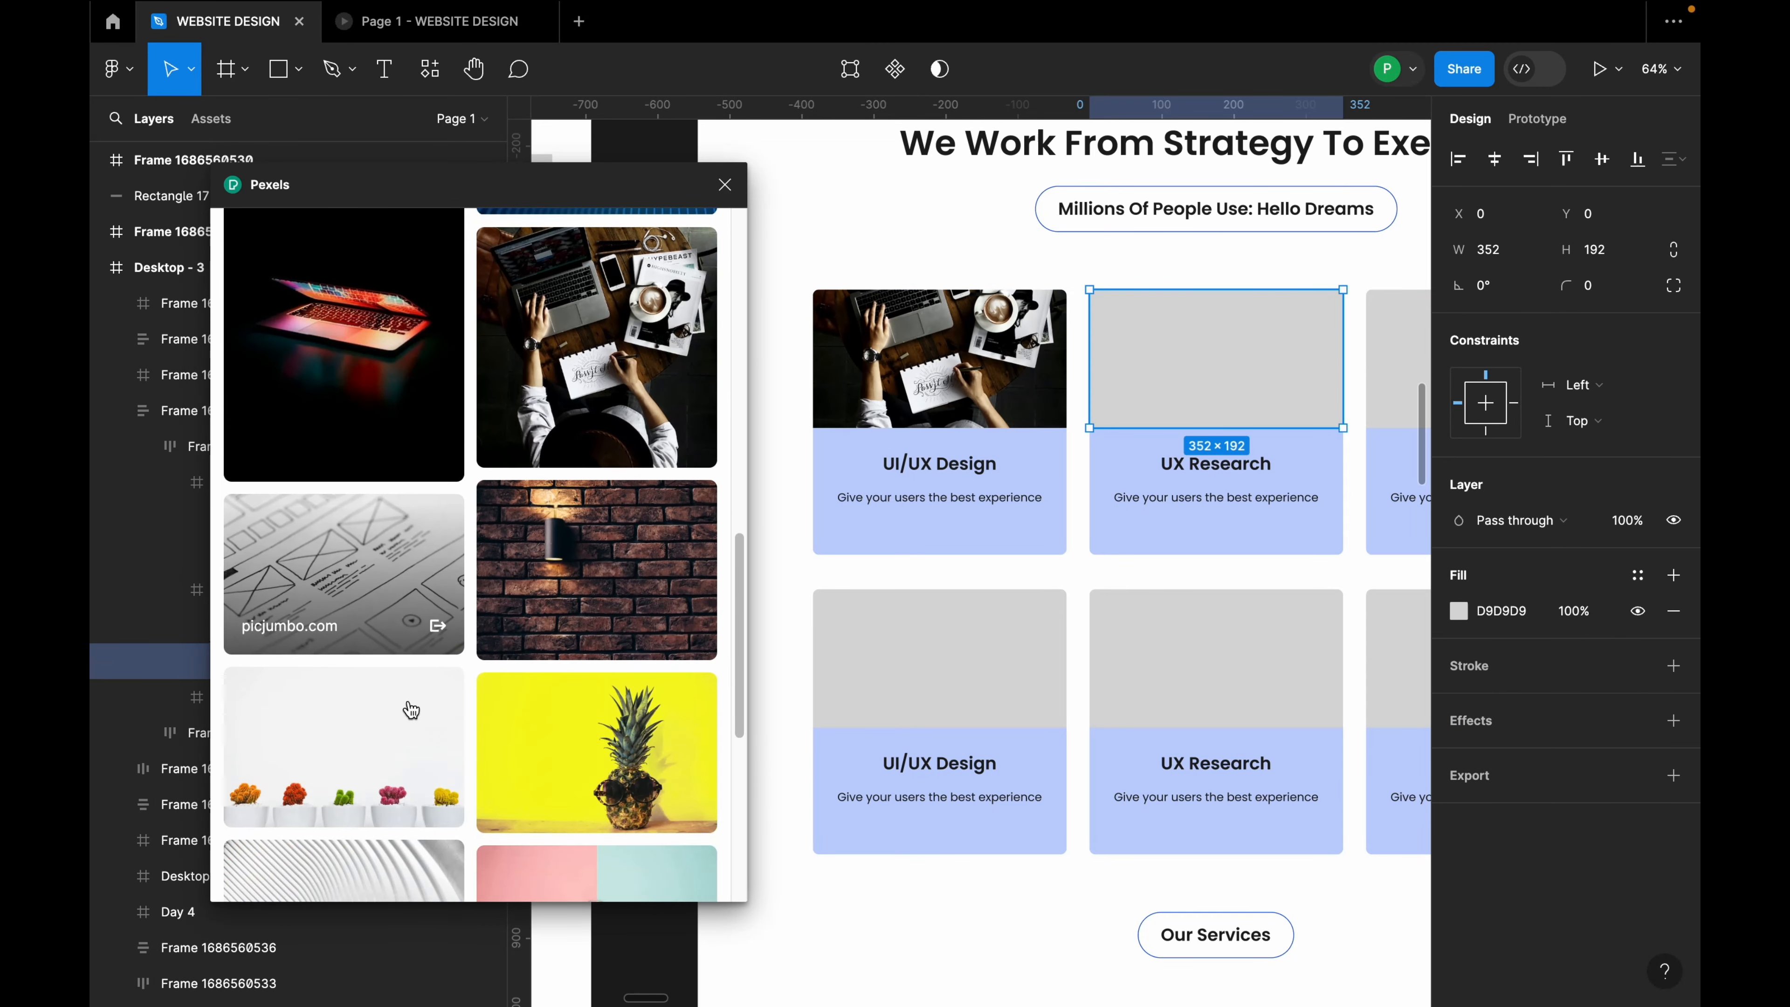
{"action": "scroll", "coordinate": [414, 708], "scroll_direction": "up", "scroll_amount": 15}
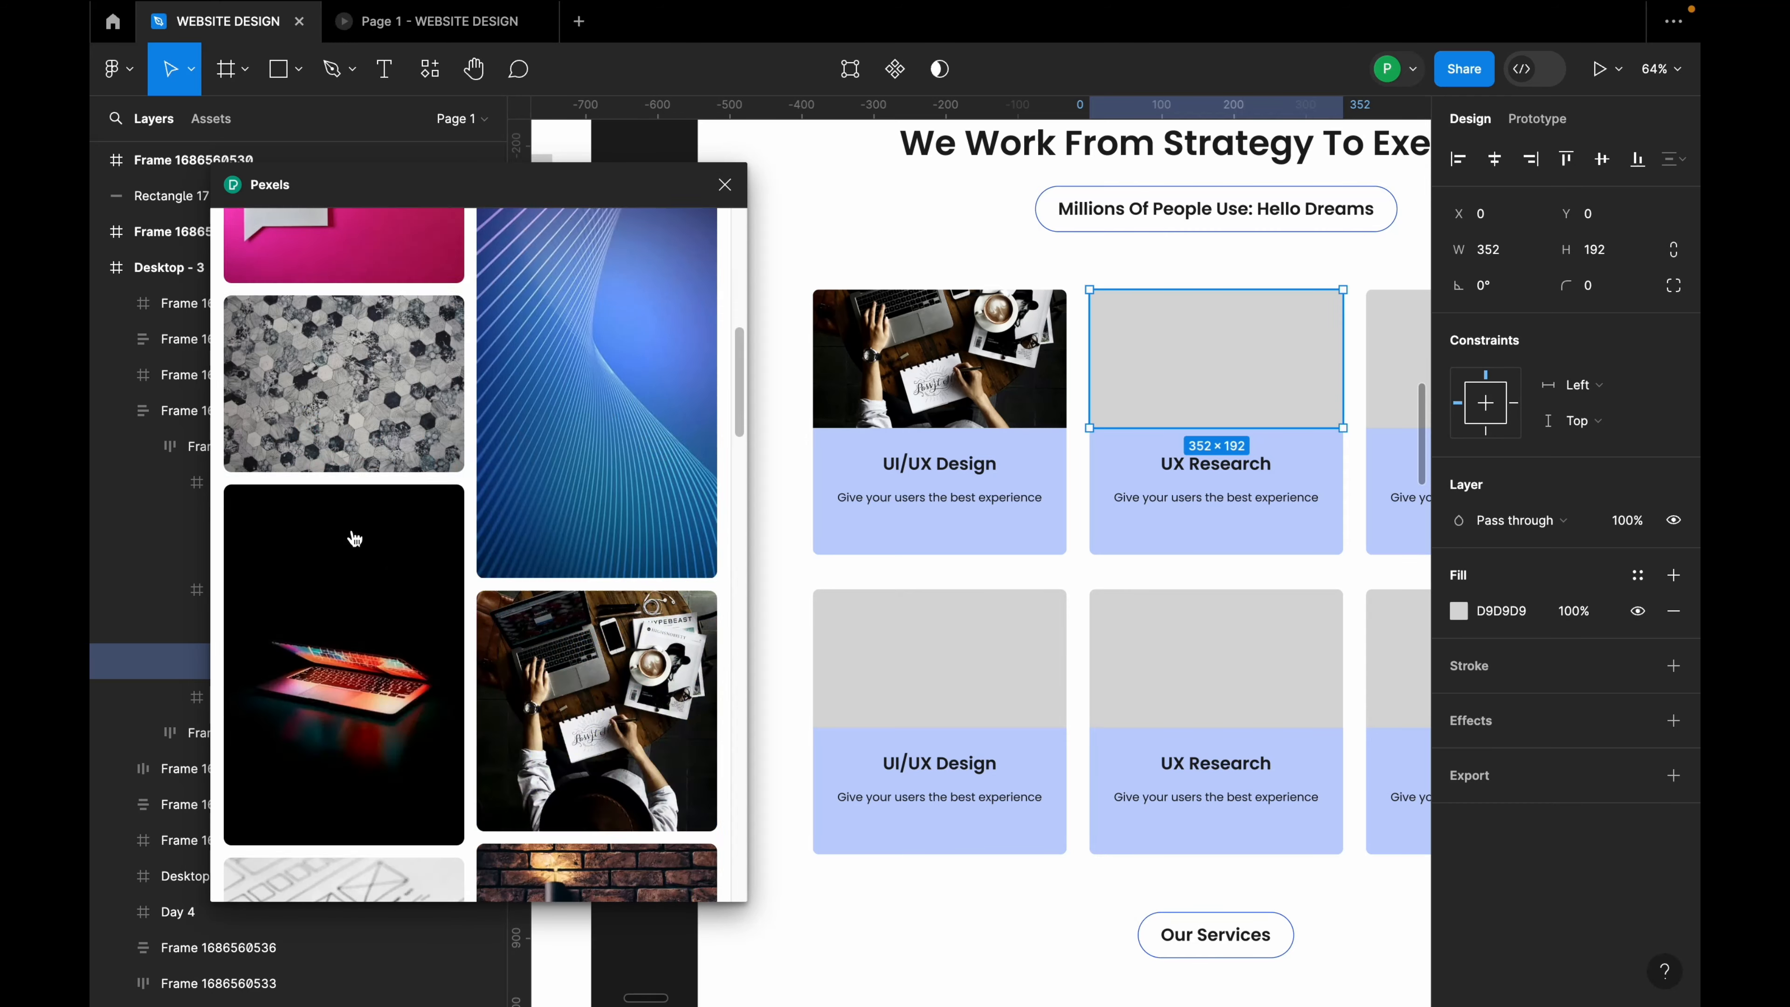
{"action": "double_click", "coordinate": [336, 303]}
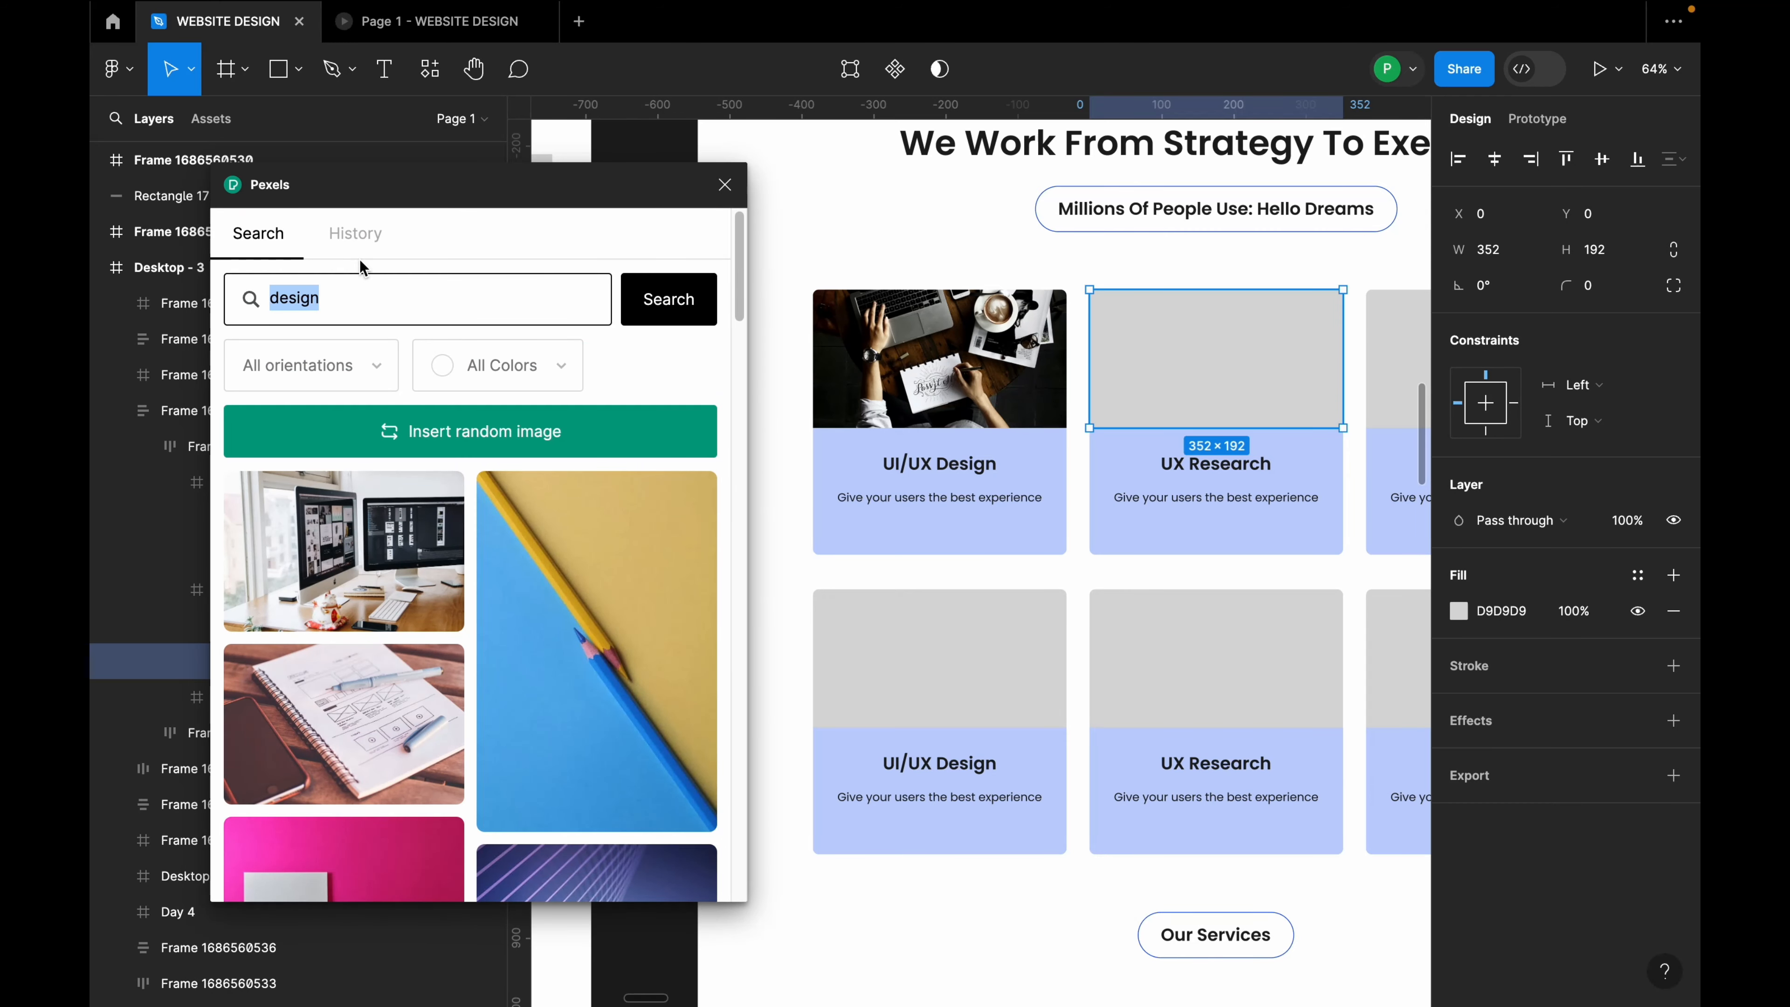
{"action": "type", "text": "ux researc"}
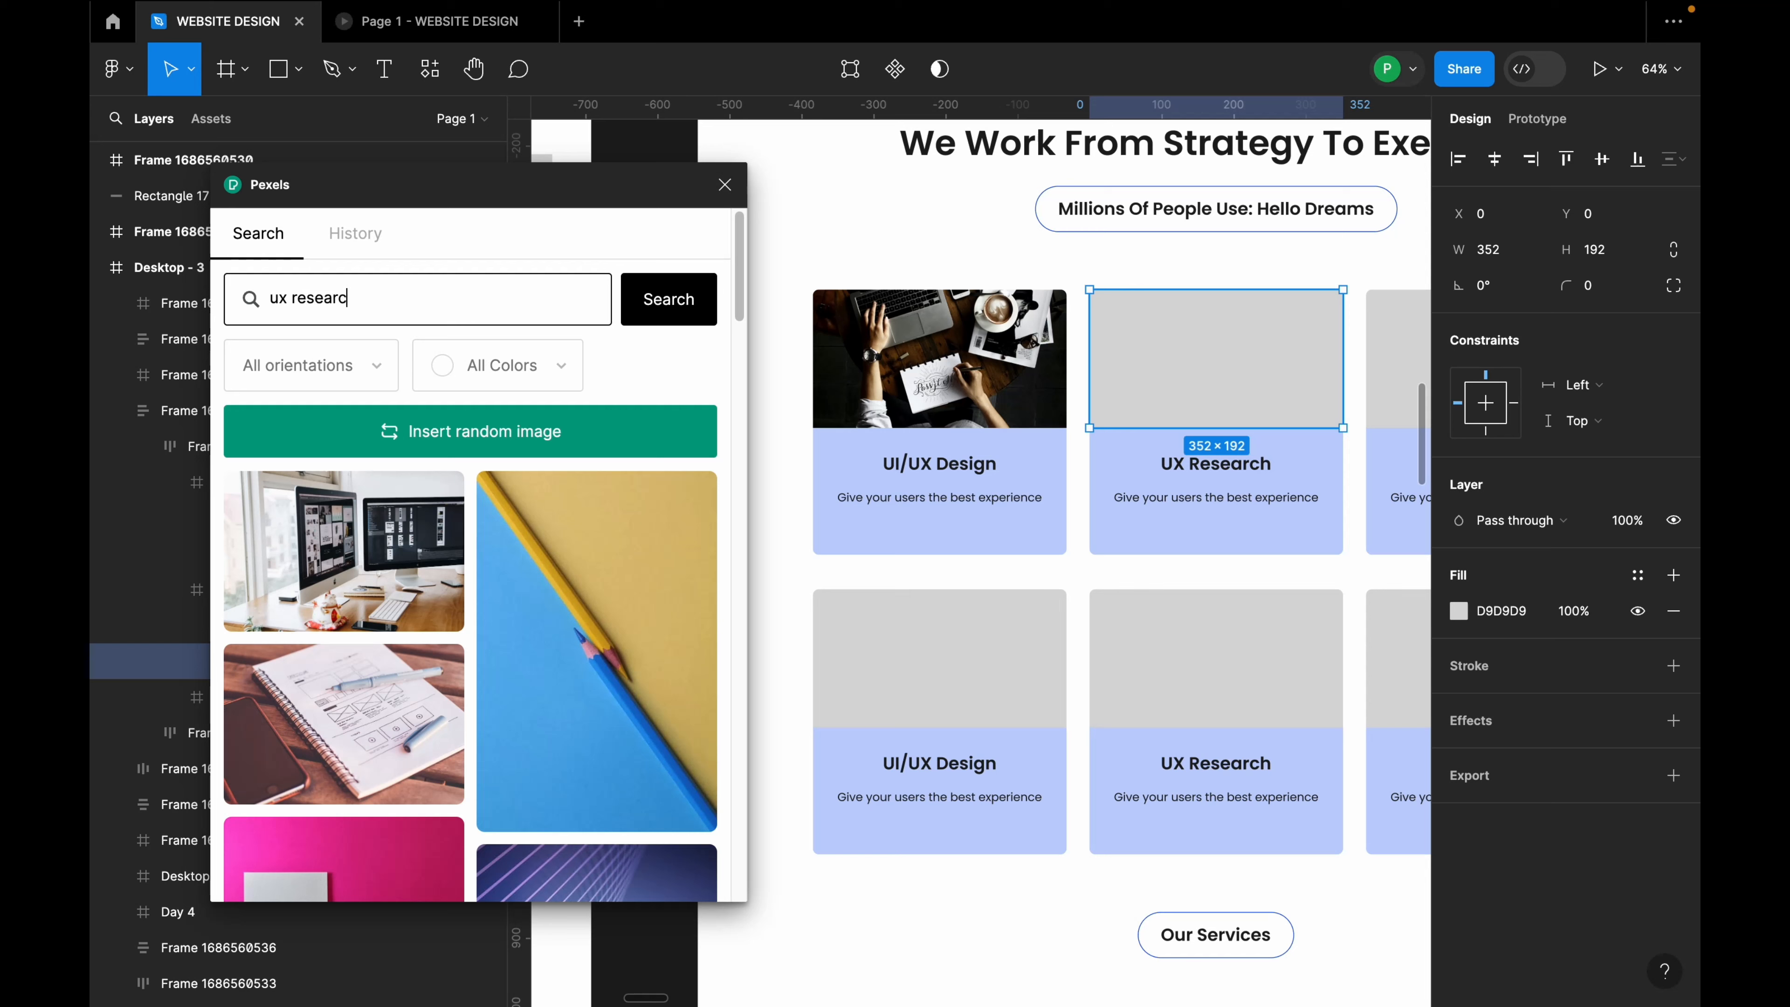
{"action": "type", "text": "h"}
{"action": "key", "text": "Return"}
Step: Fill the UX Research card's image with the team-at-laptop photo from the results
{"action": "scroll", "coordinate": [462, 619], "scroll_direction": "down", "scroll_amount": 5}
{"action": "scroll", "coordinate": [461, 619], "scroll_direction": "down", "scroll_amount": 10}
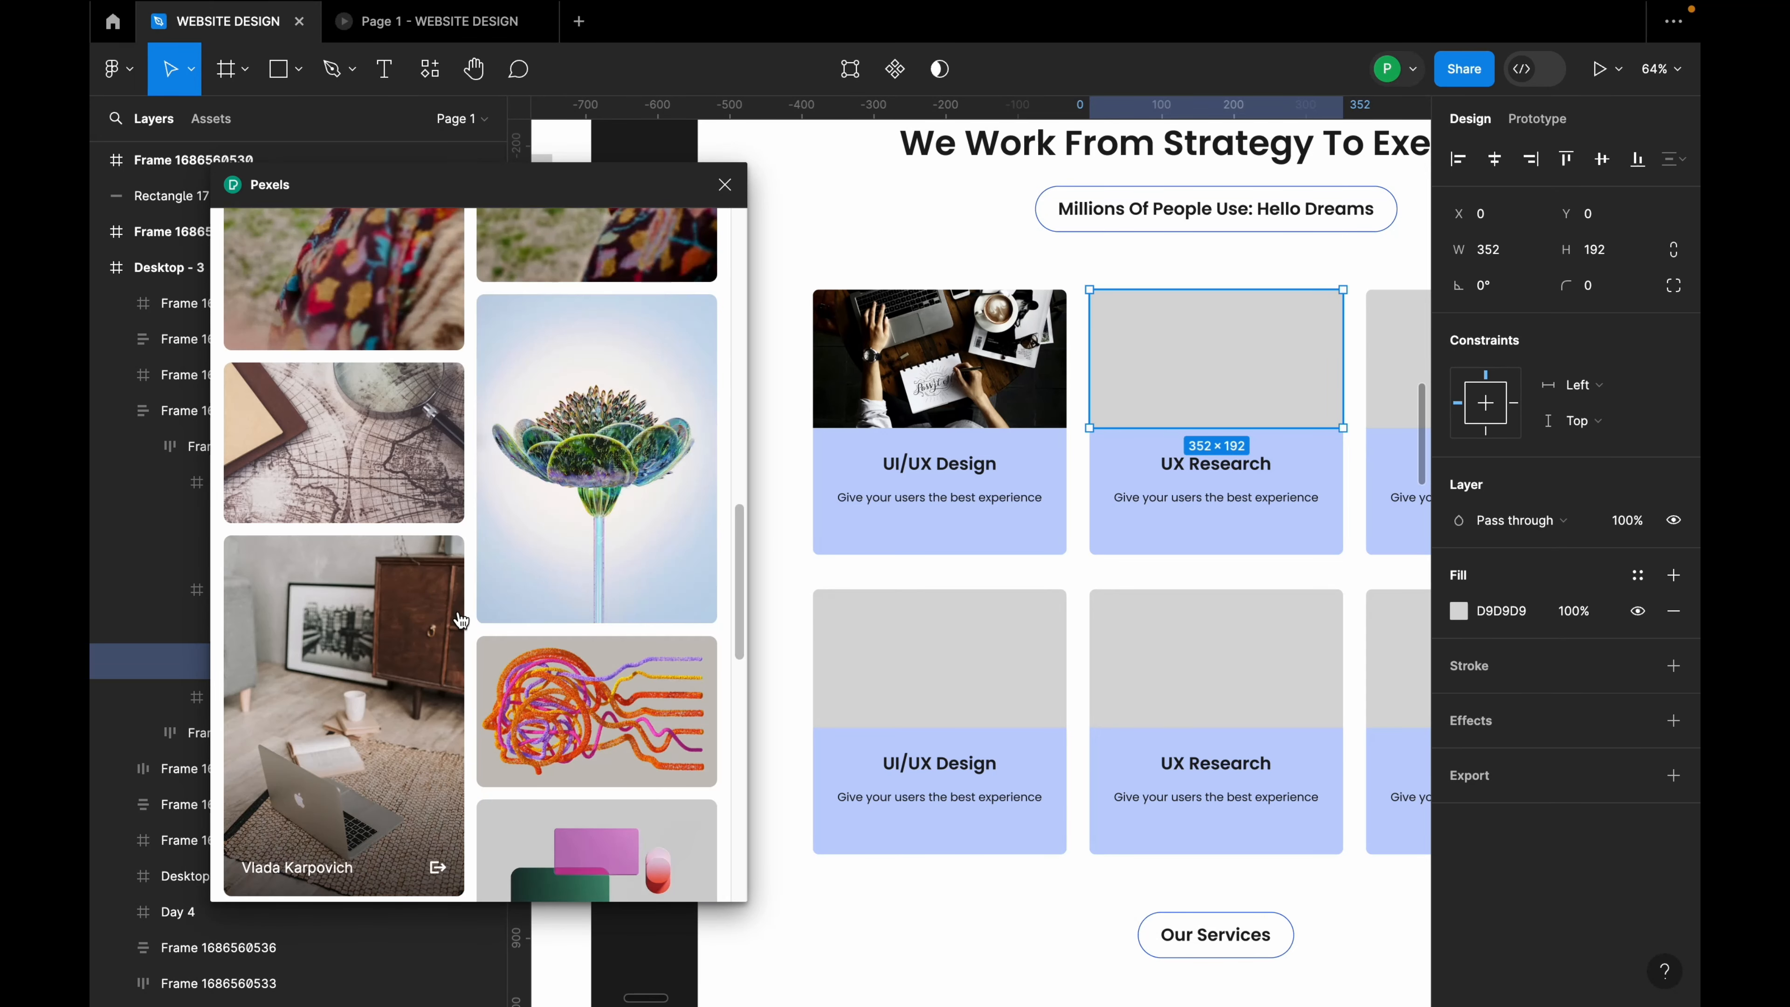
{"action": "scroll", "coordinate": [462, 619], "scroll_direction": "down", "scroll_amount": 5}
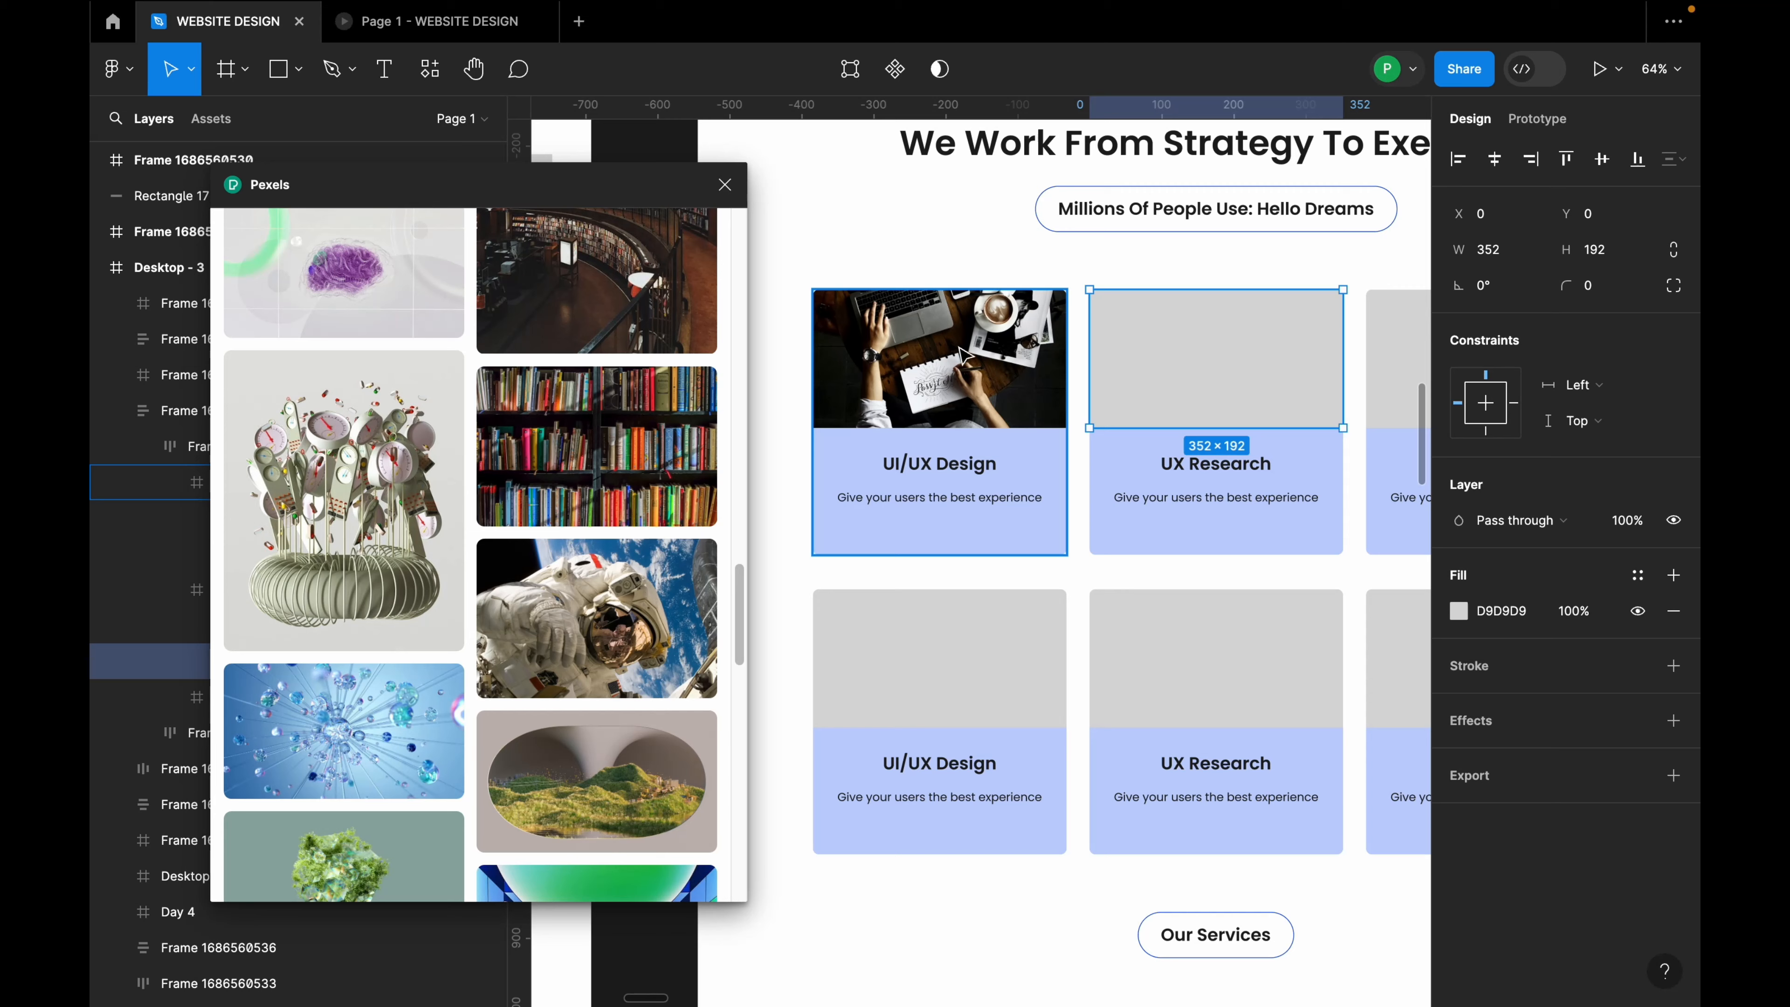
{"action": "scroll", "coordinate": [583, 661], "scroll_direction": "down", "scroll_amount": 15}
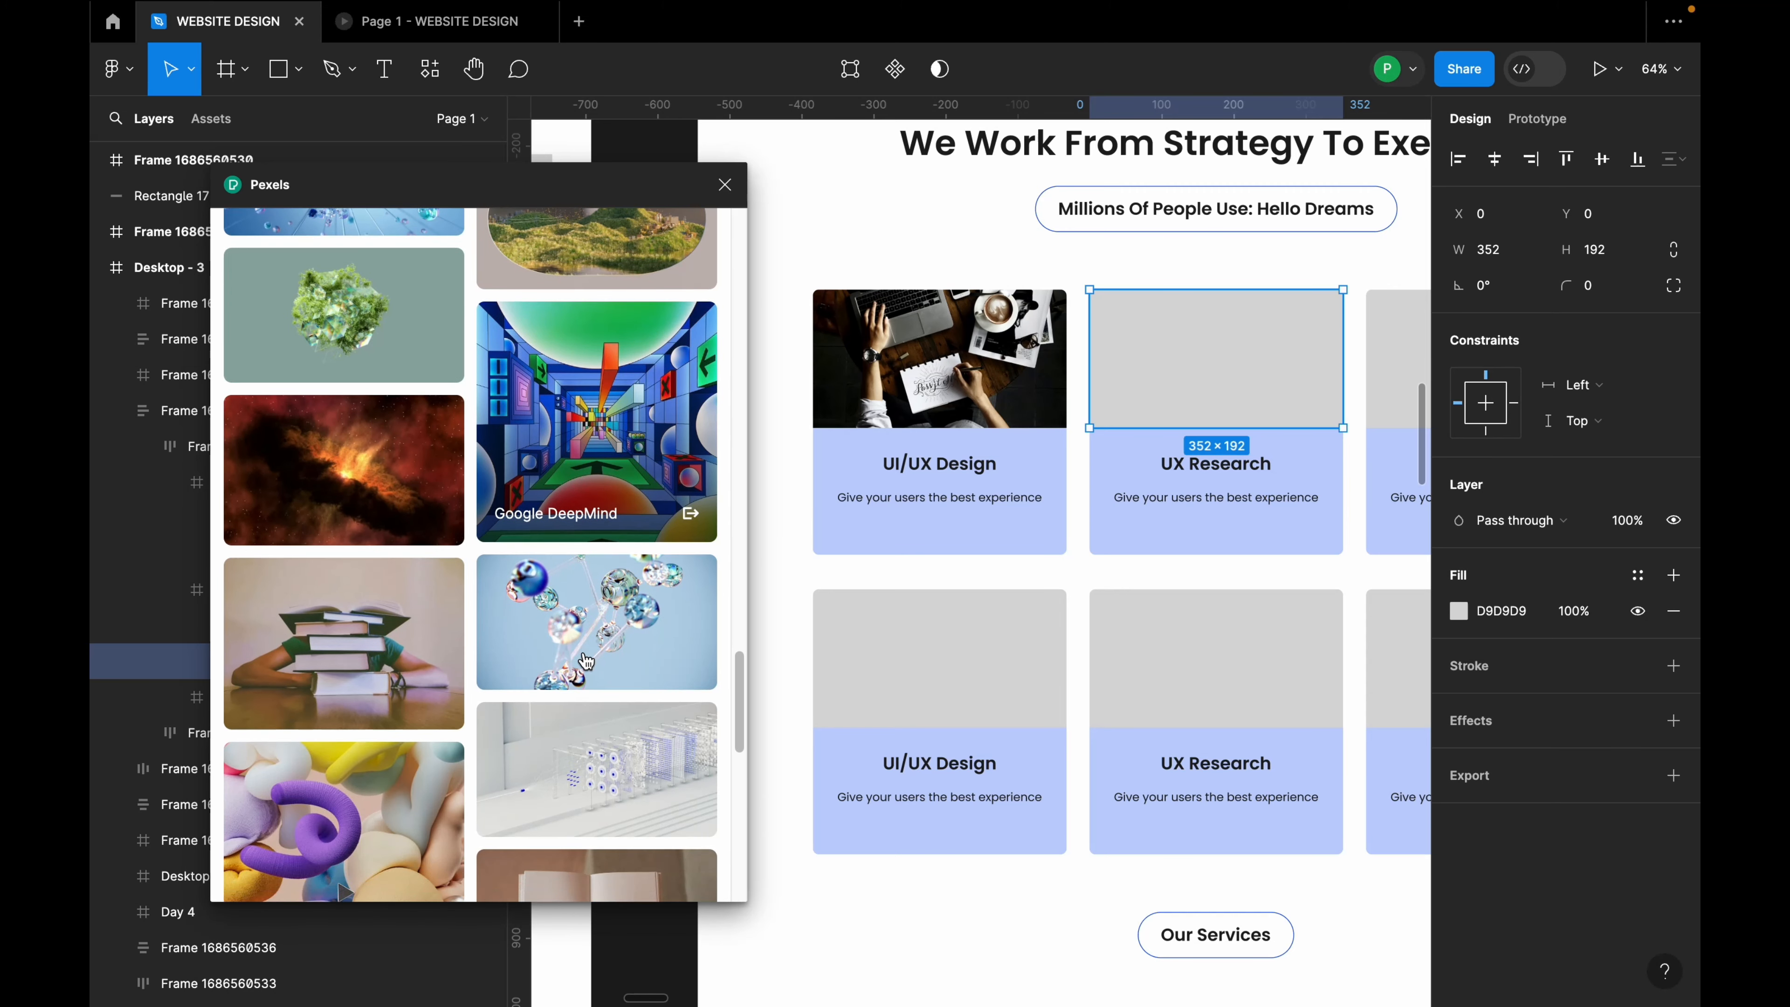
{"action": "mouse_move", "coordinate": [583, 660]}
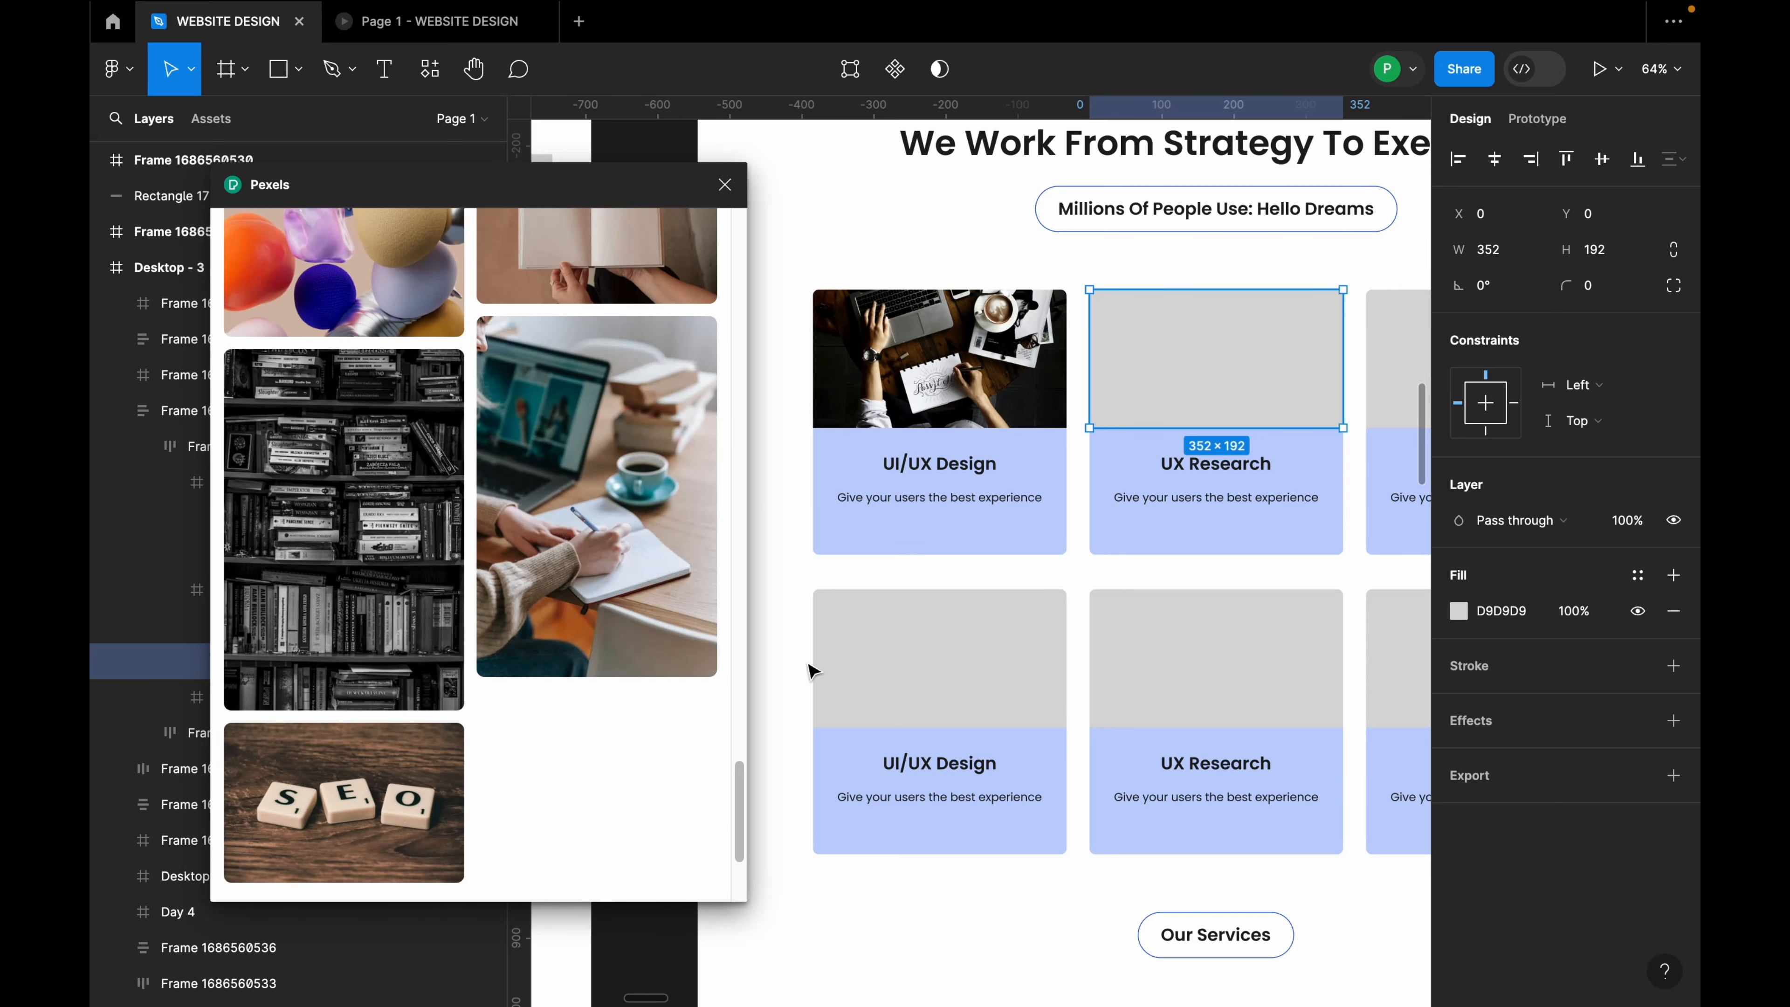
{"action": "scroll", "coordinate": [664, 651], "scroll_direction": "down", "scroll_amount": 5}
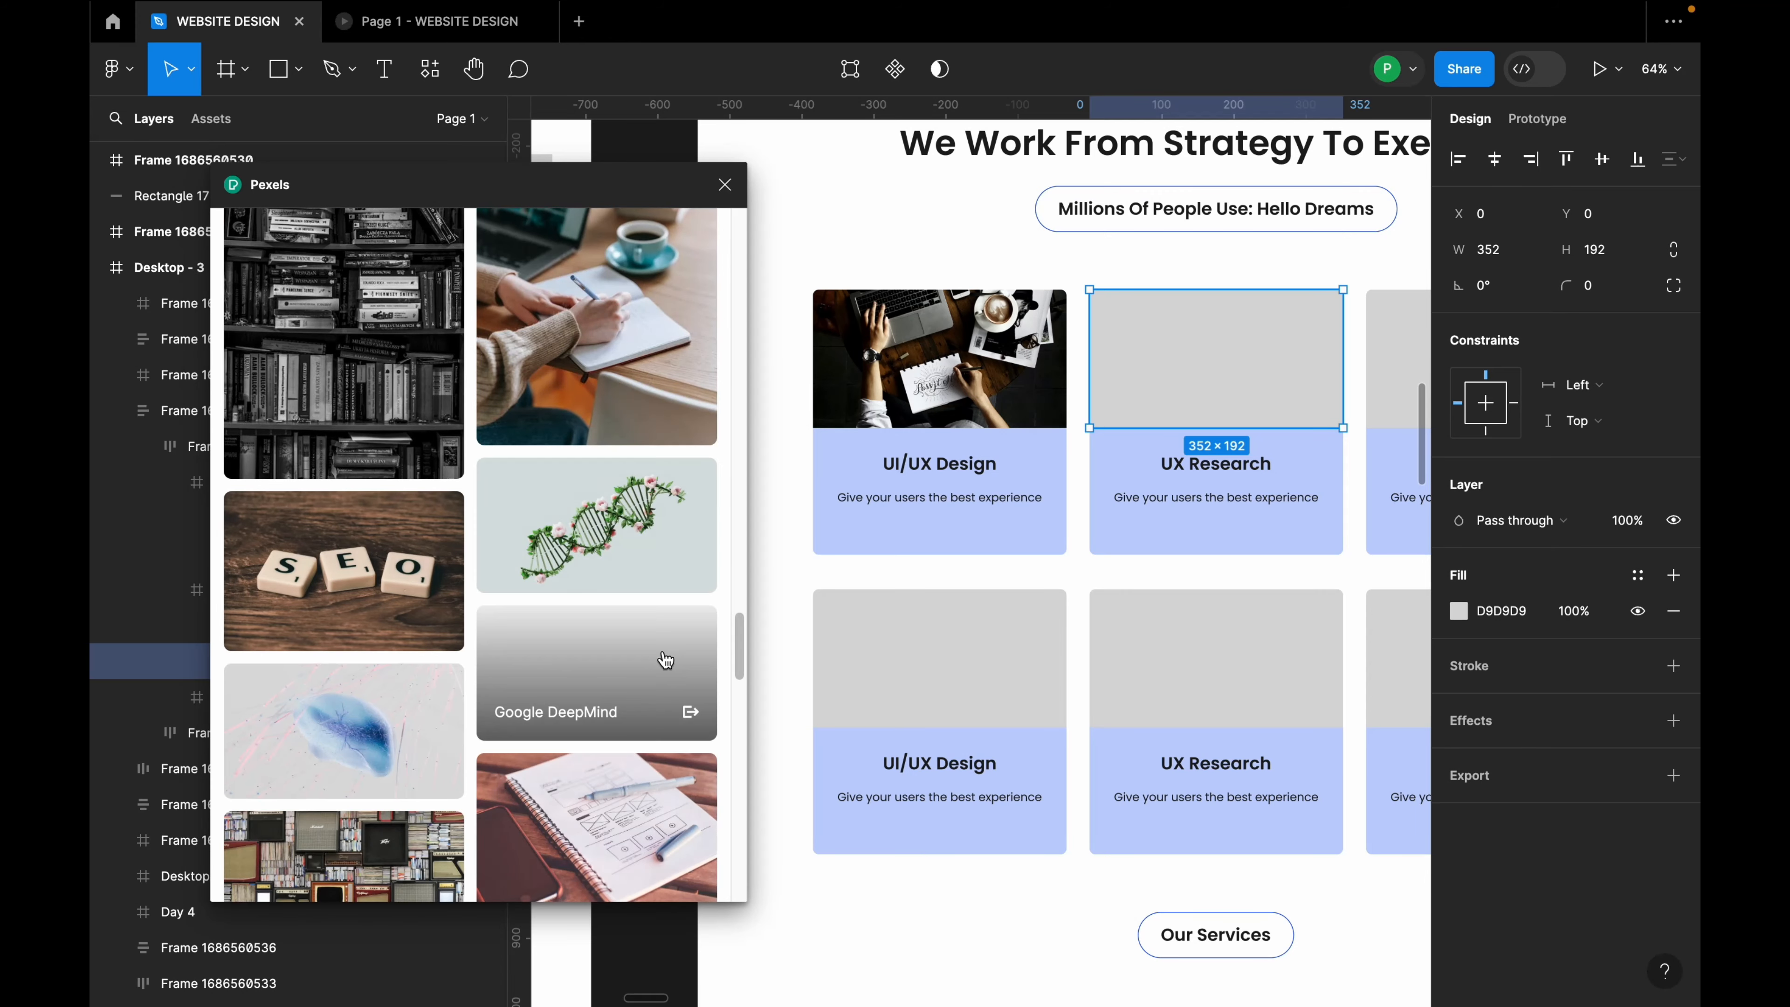
{"action": "scroll", "coordinate": [663, 651], "scroll_direction": "down", "scroll_amount": 5}
{"action": "scroll", "coordinate": [660, 649], "scroll_direction": "down", "scroll_amount": 3}
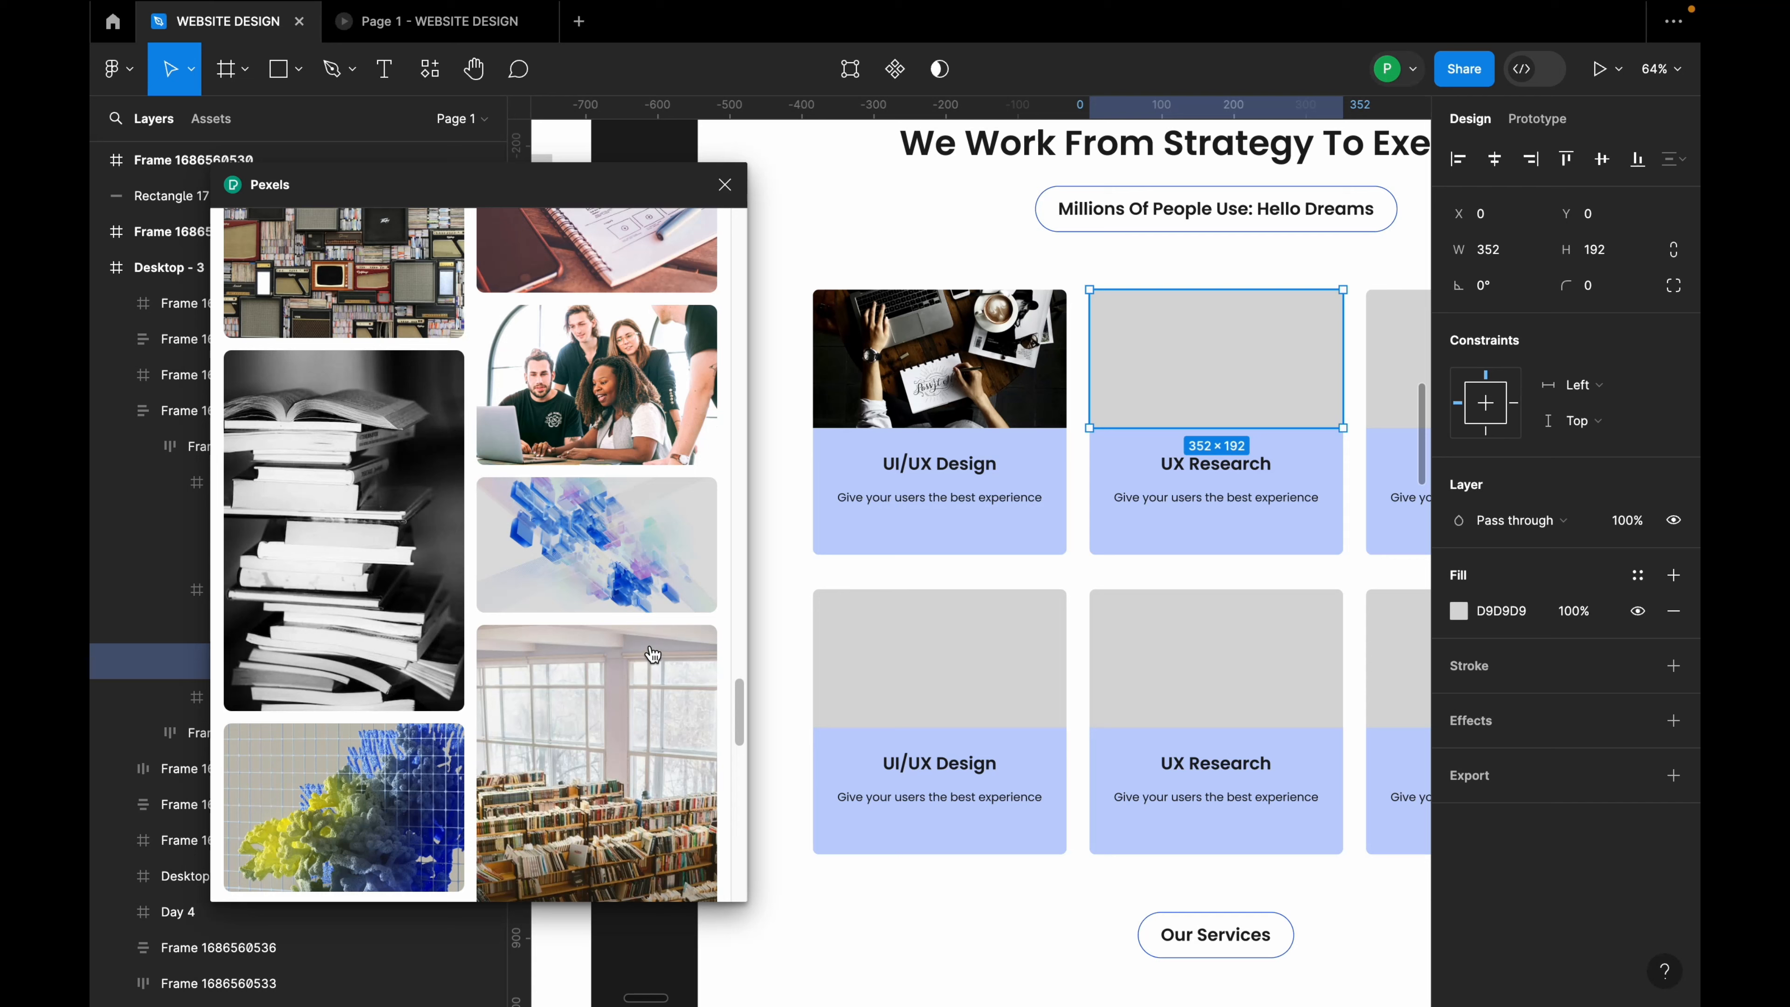
{"action": "mouse_move", "coordinate": [613, 408]}
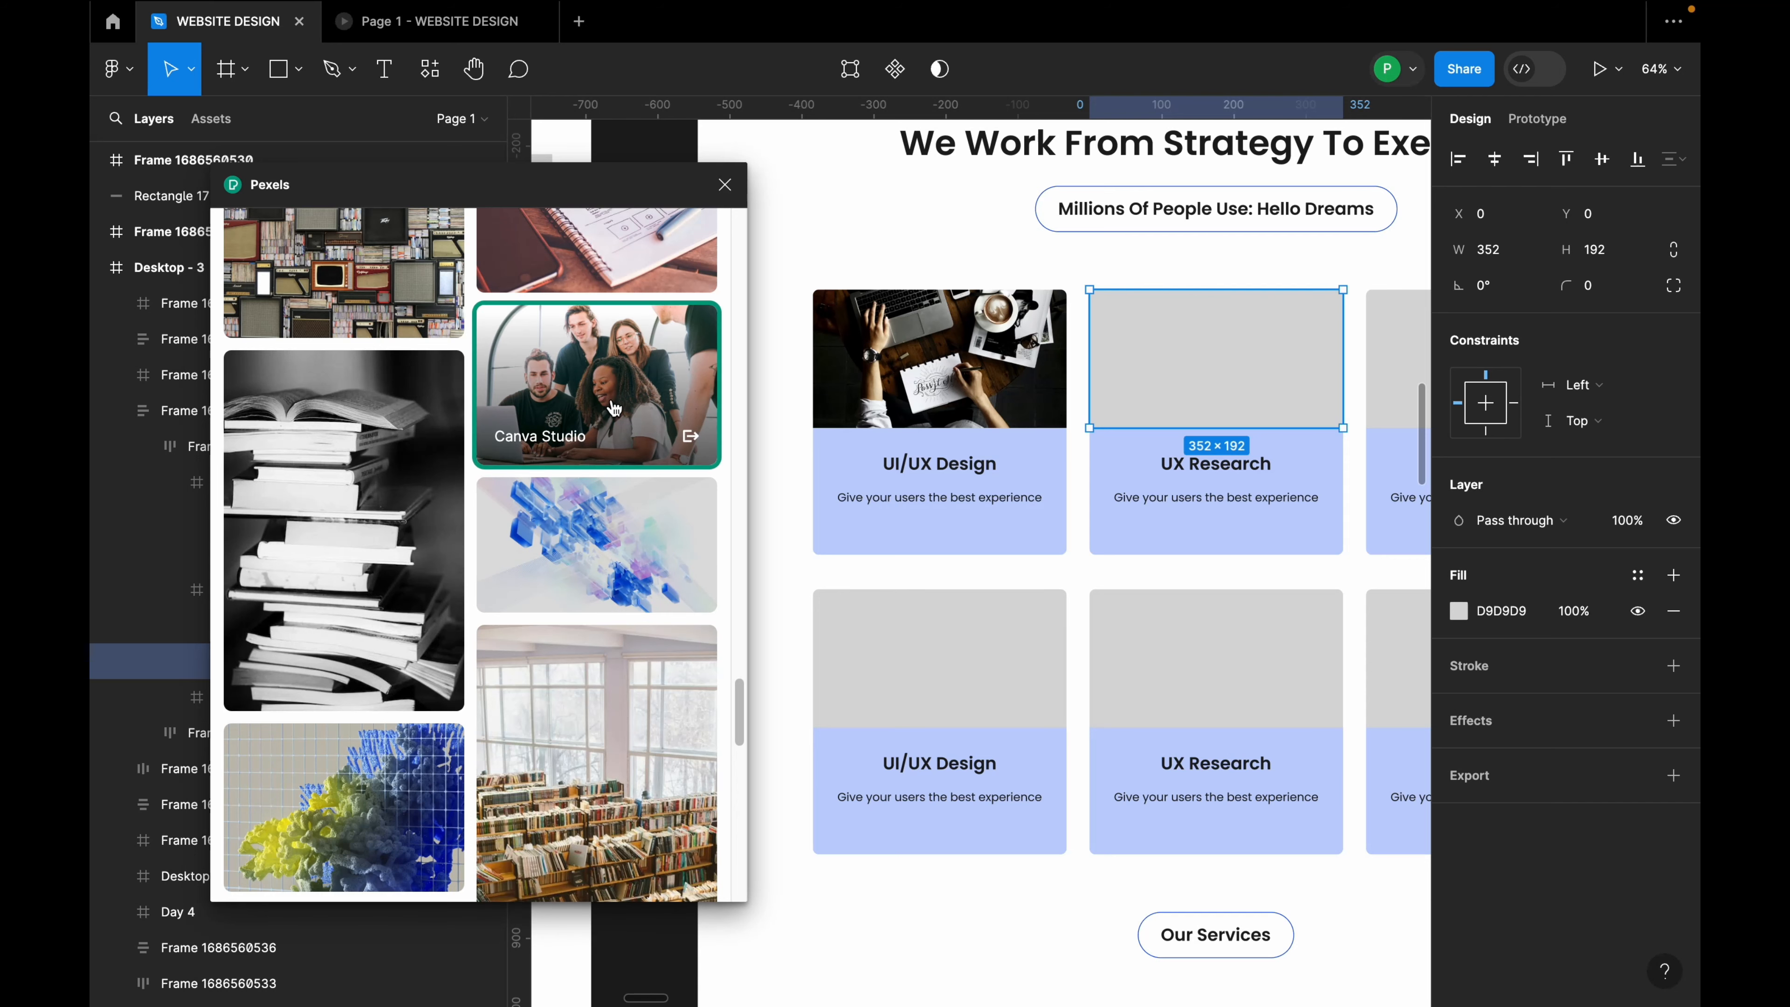
{"action": "left_click", "coordinate": [614, 410]}
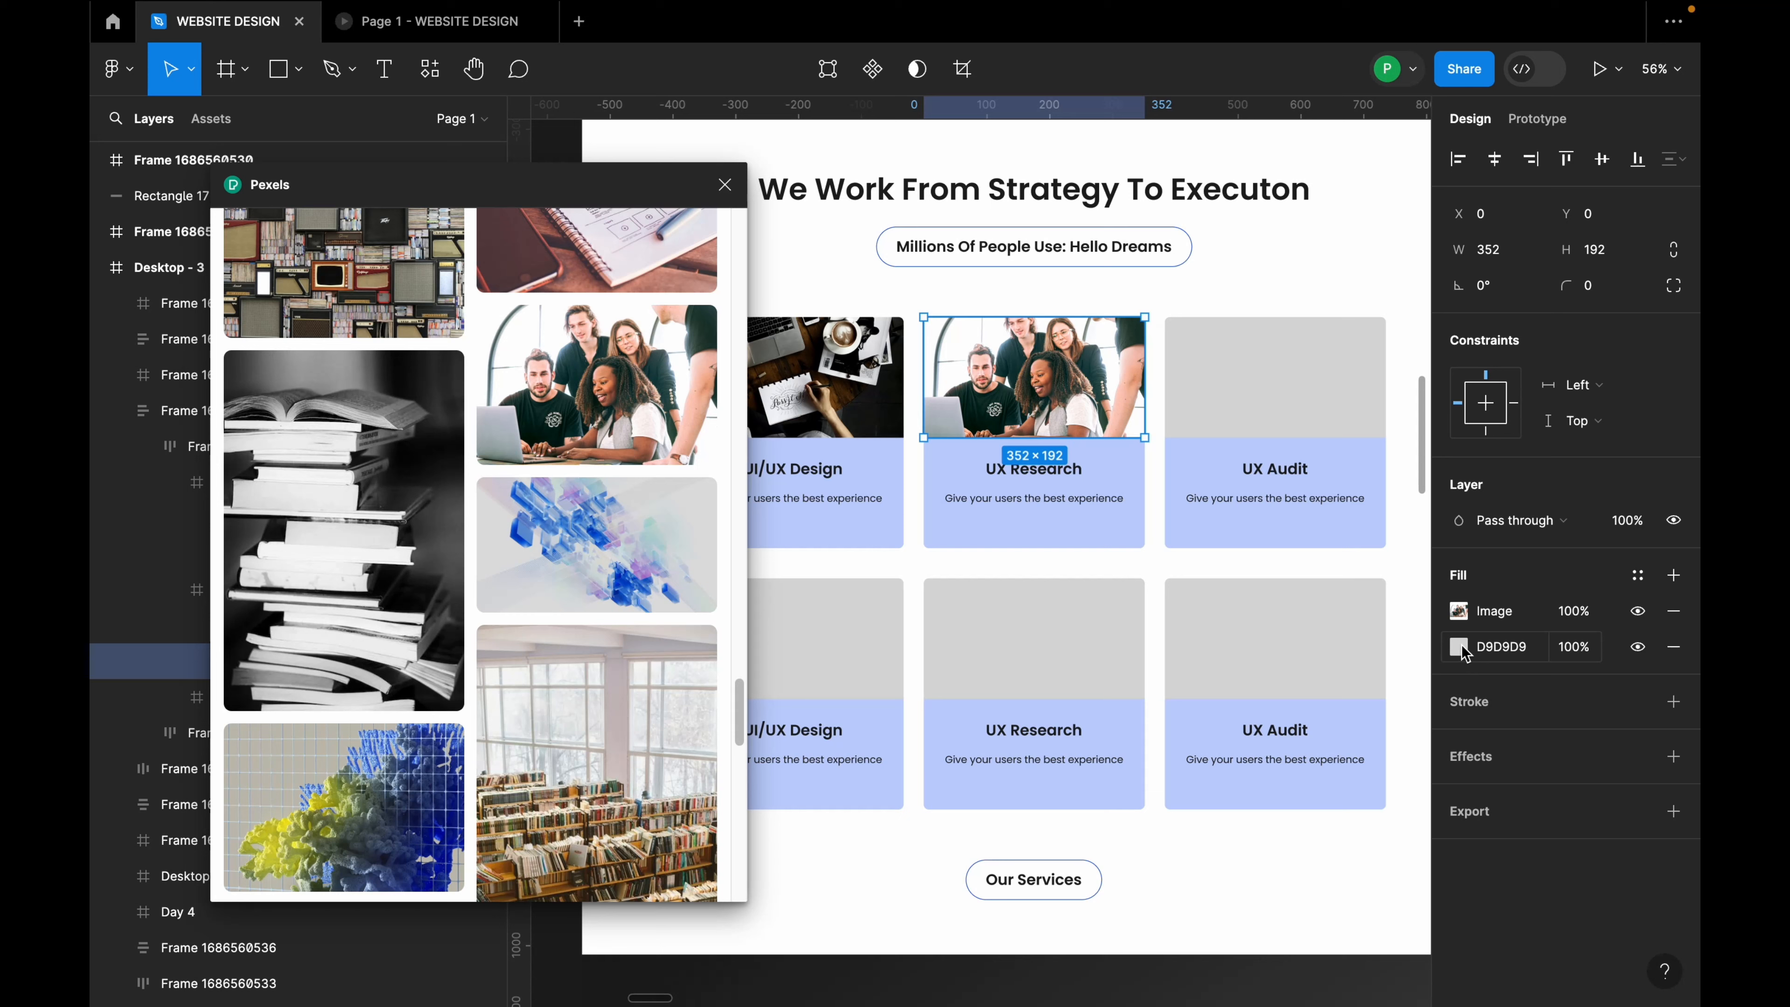
Step: Lower the team photo's exposure and contrast and warm its temperature slightly
{"action": "left_click", "coordinate": [1458, 647]}
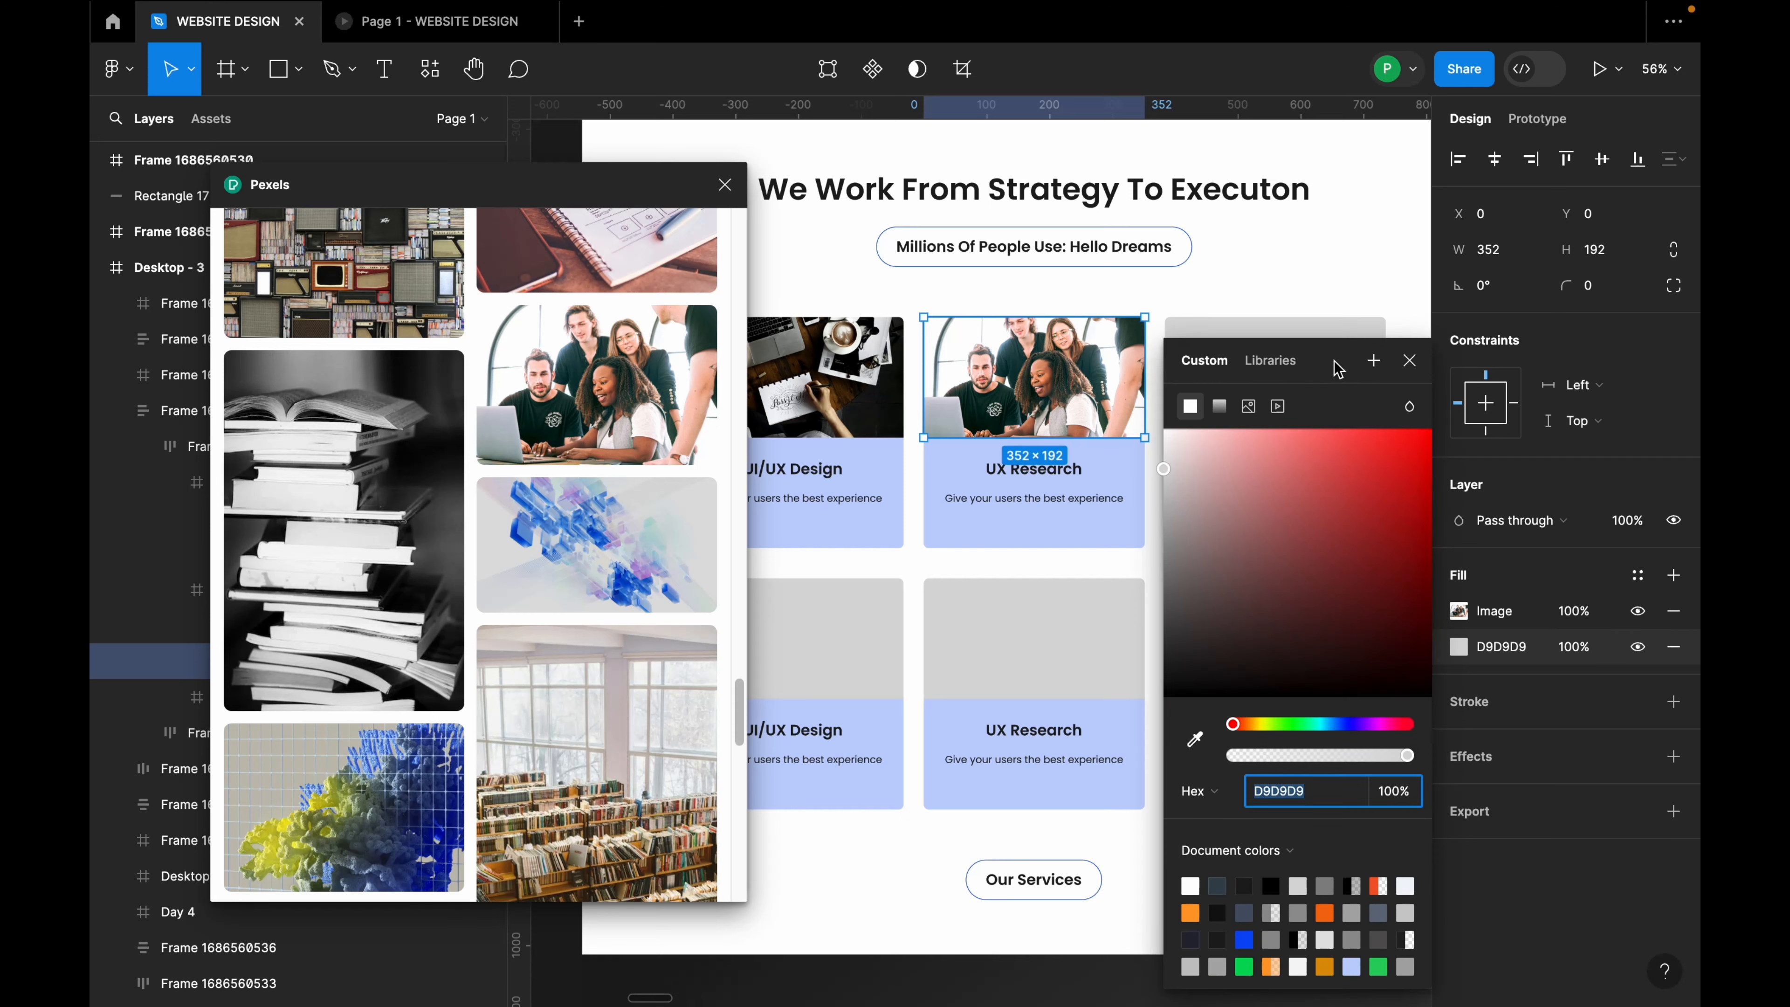
{"action": "left_click_drag", "start_coordinate": [1333, 360], "coordinate": [1325, 401]}
{"action": "left_click", "coordinate": [1460, 611]}
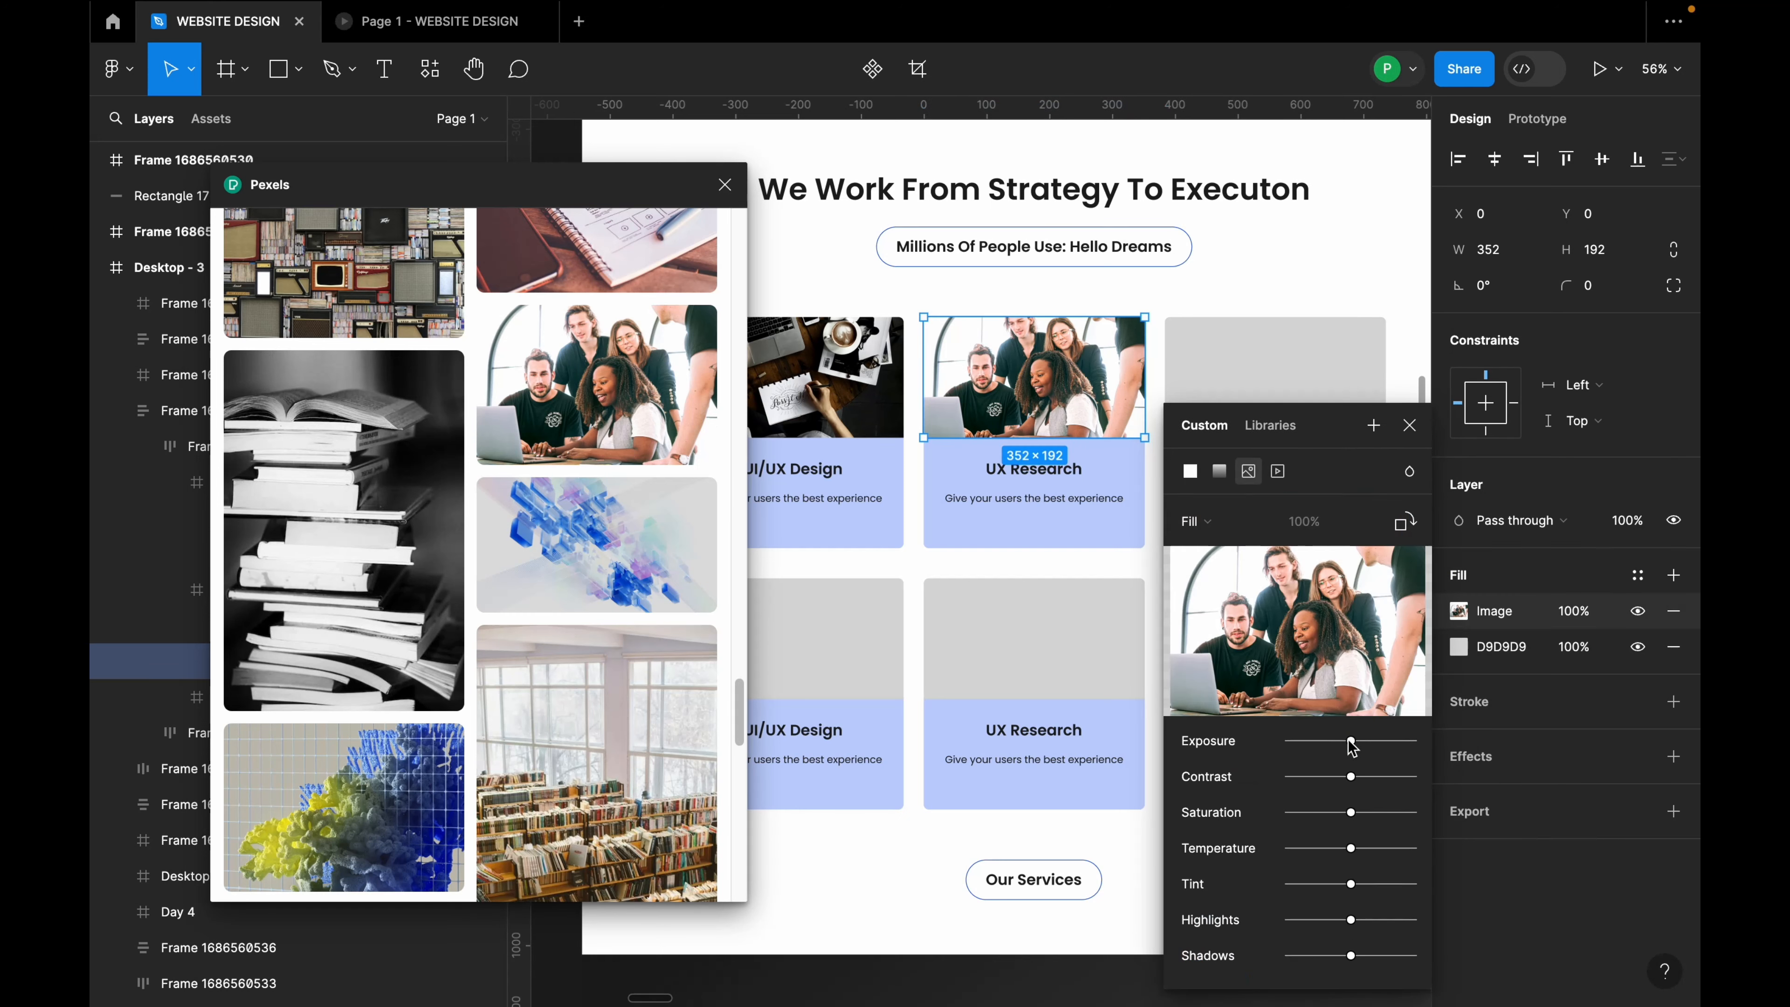
{"action": "left_click_drag", "start_coordinate": [1354, 746], "coordinate": [1362, 854]}
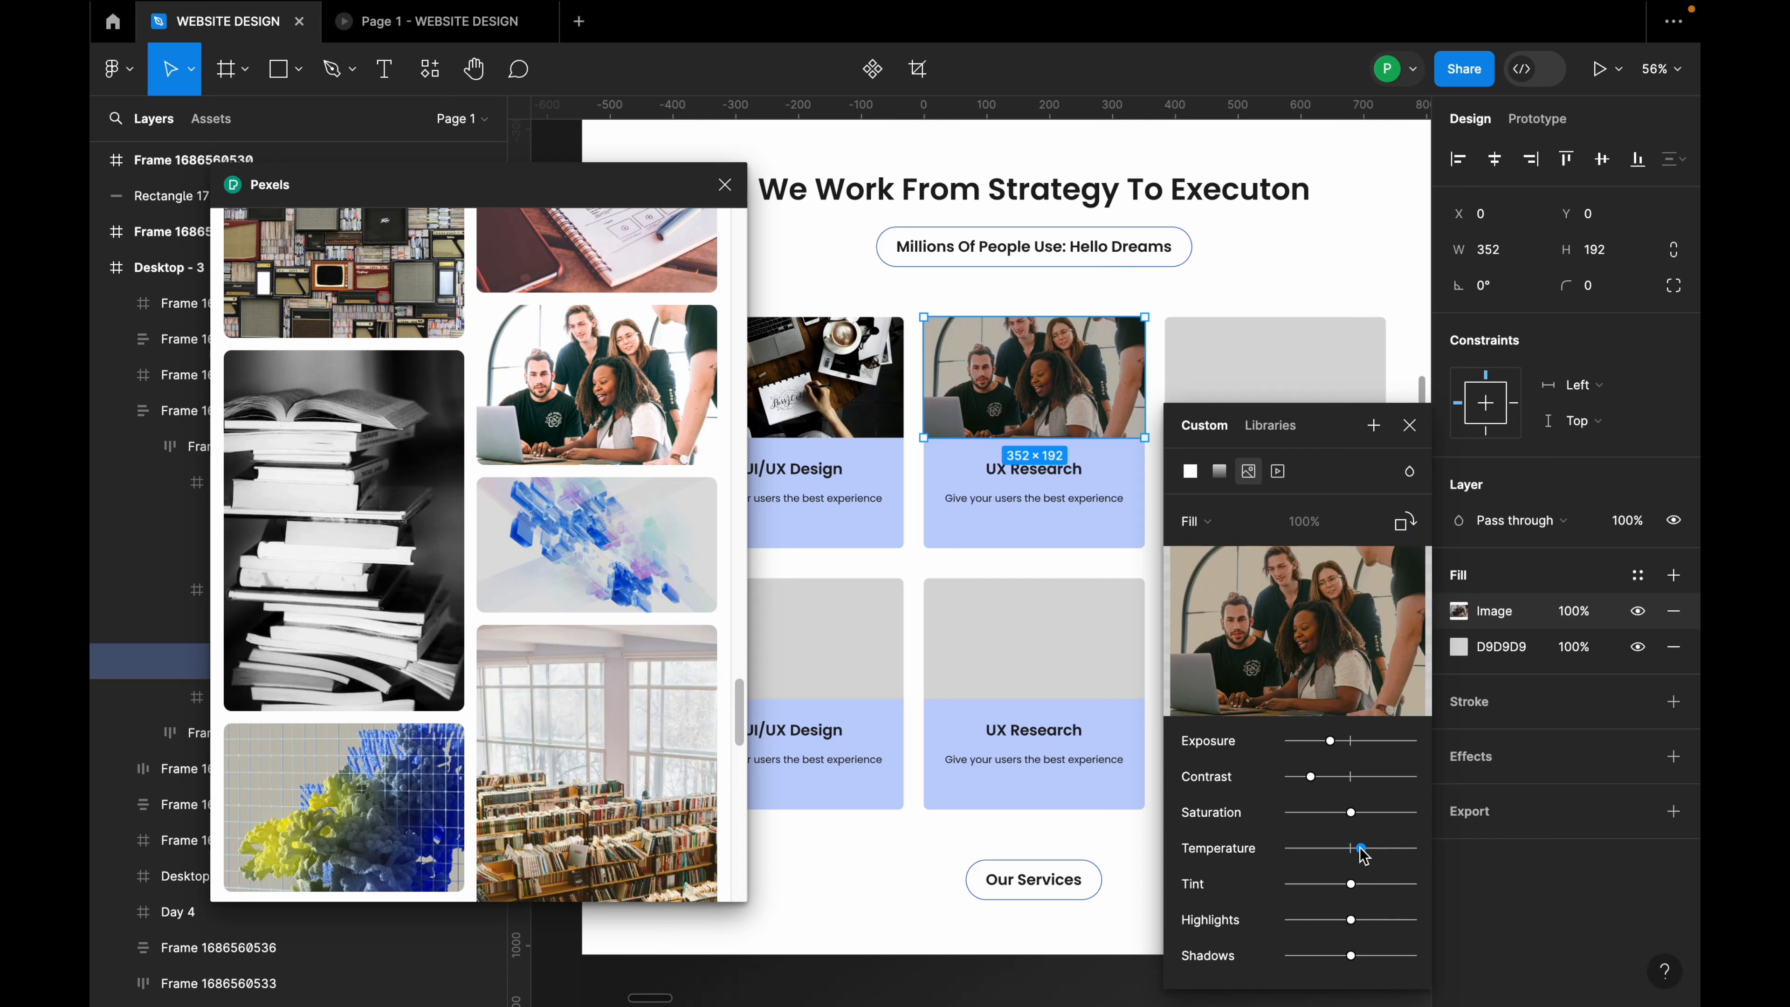
{"action": "left_click_drag", "start_coordinate": [1315, 783], "coordinate": [1331, 745]}
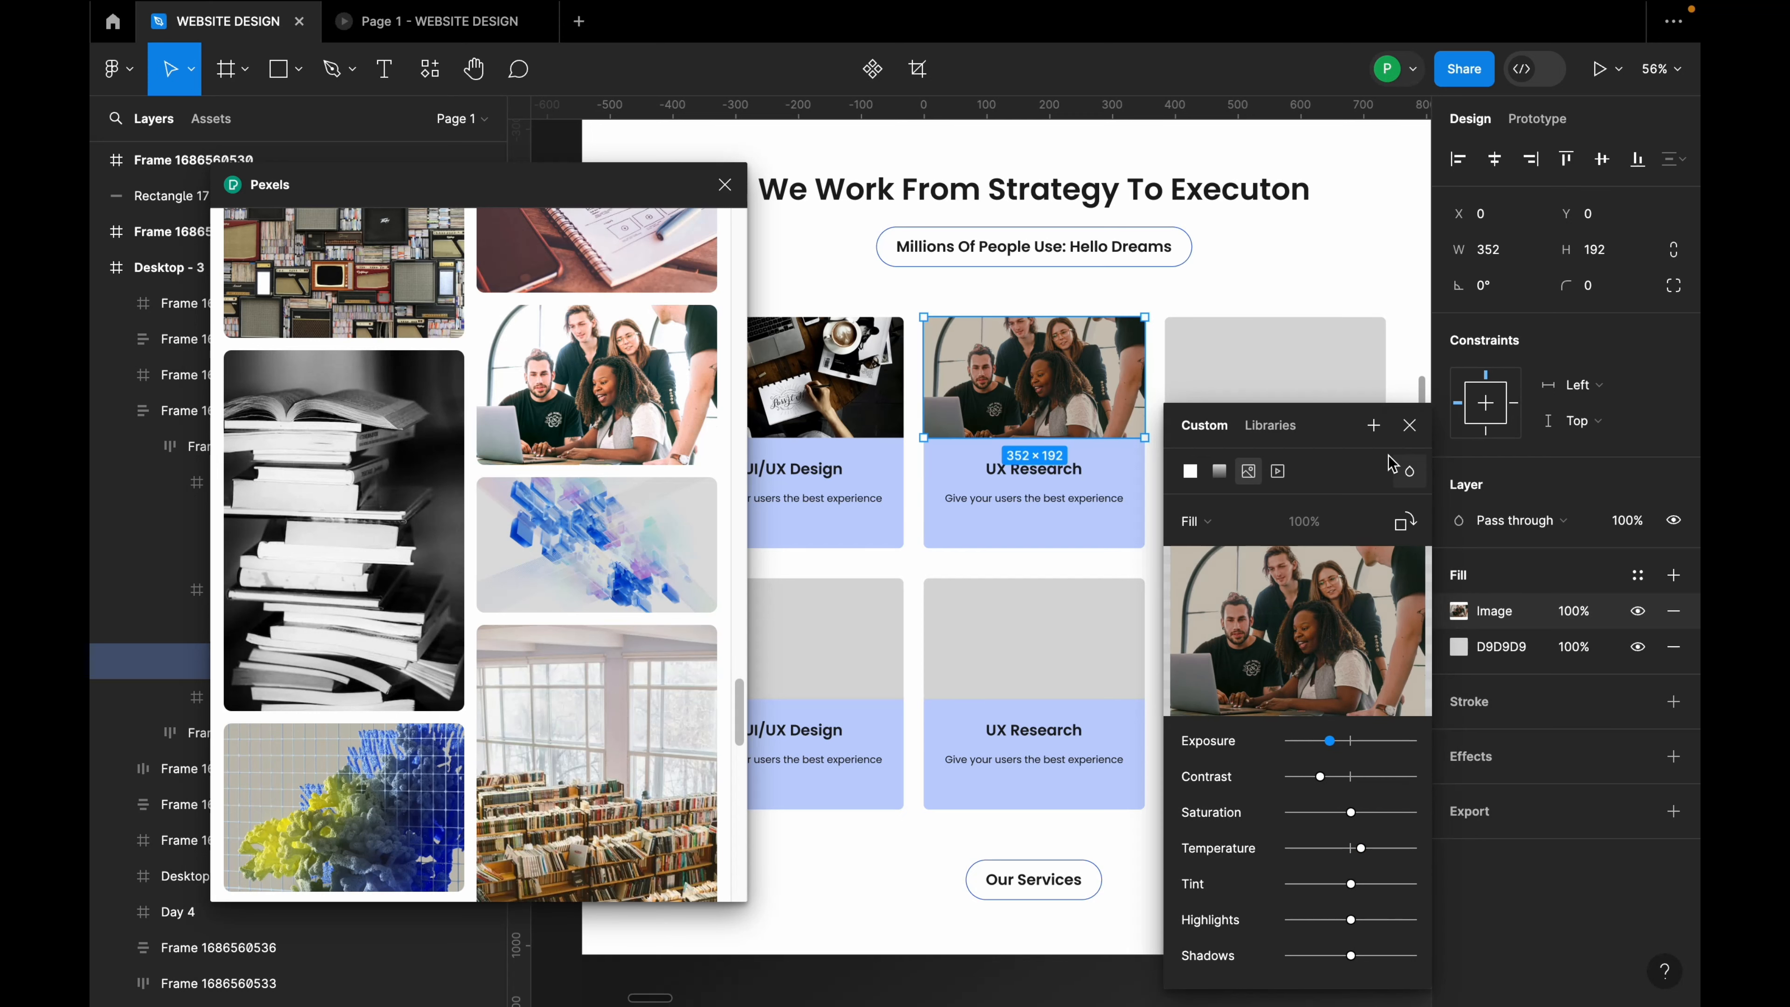
{"action": "left_click", "coordinate": [1325, 395]}
Step: Search Pexels for 'audit' and insert the woman-at-laptop photo into the UX Audit card
{"action": "scroll", "coordinate": [147, 611], "scroll_direction": "down", "scroll_amount": 5}
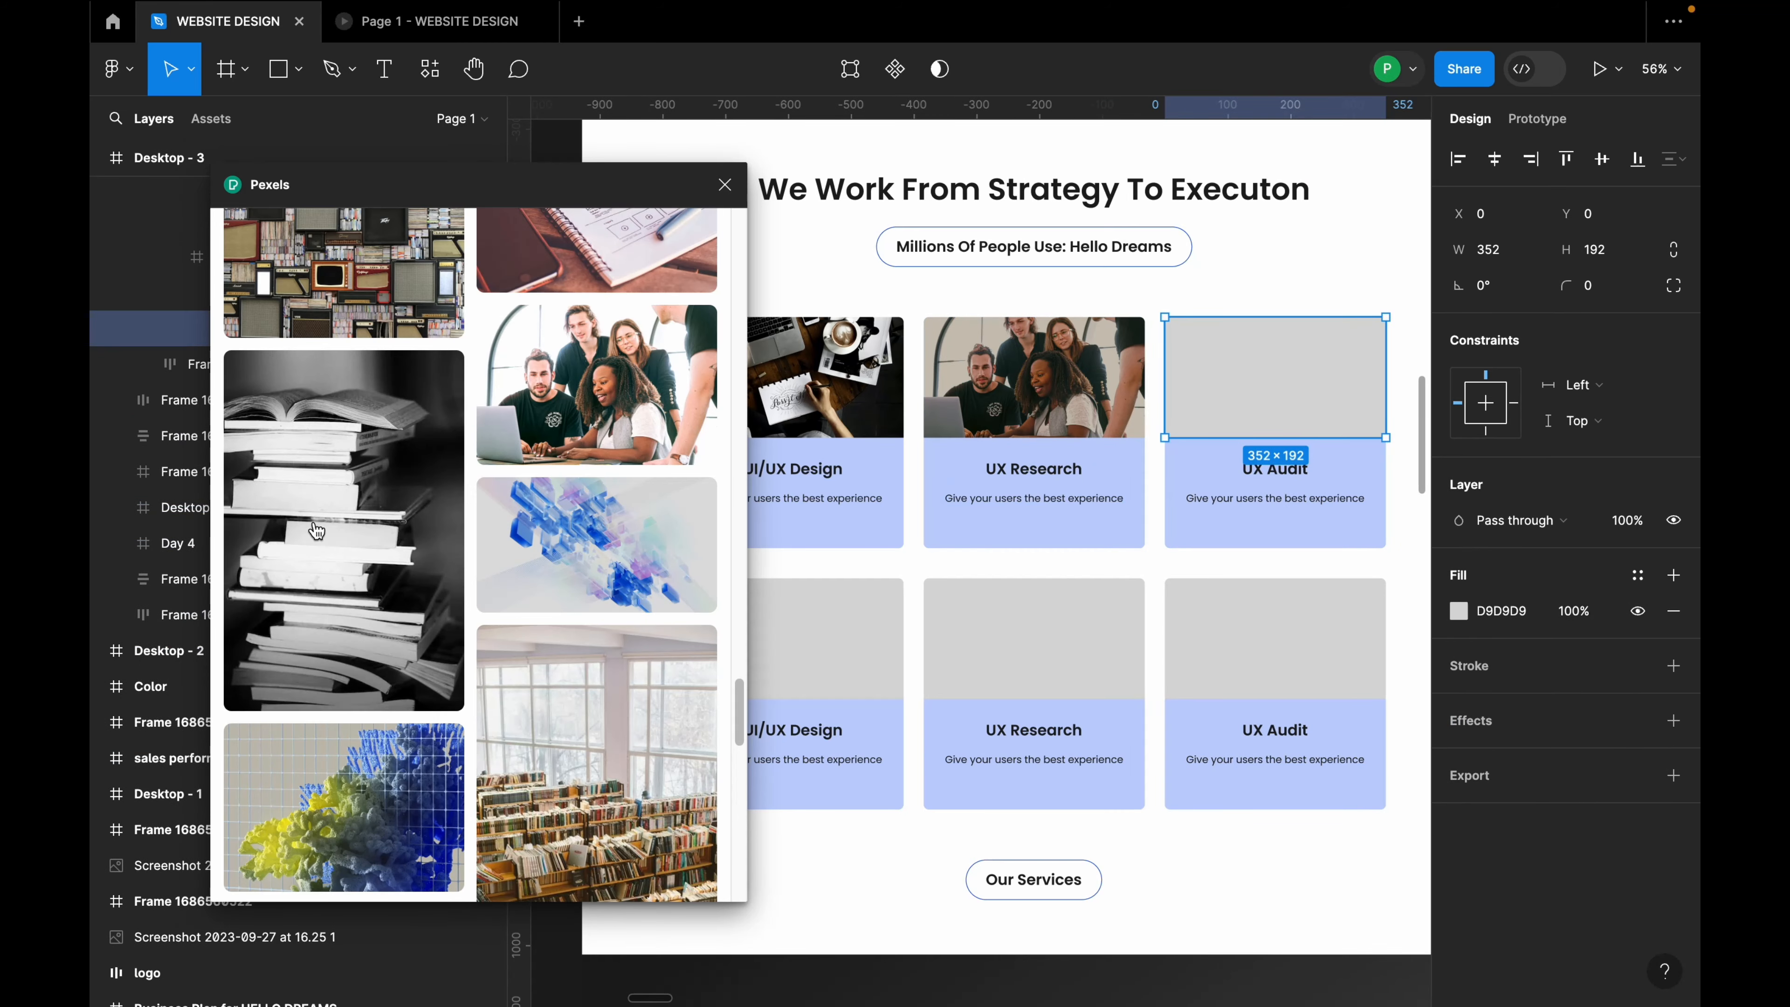
{"action": "scroll", "coordinate": [534, 389], "scroll_direction": "up", "scroll_amount": 10}
{"action": "scroll", "coordinate": [535, 390], "scroll_direction": "up", "scroll_amount": 10}
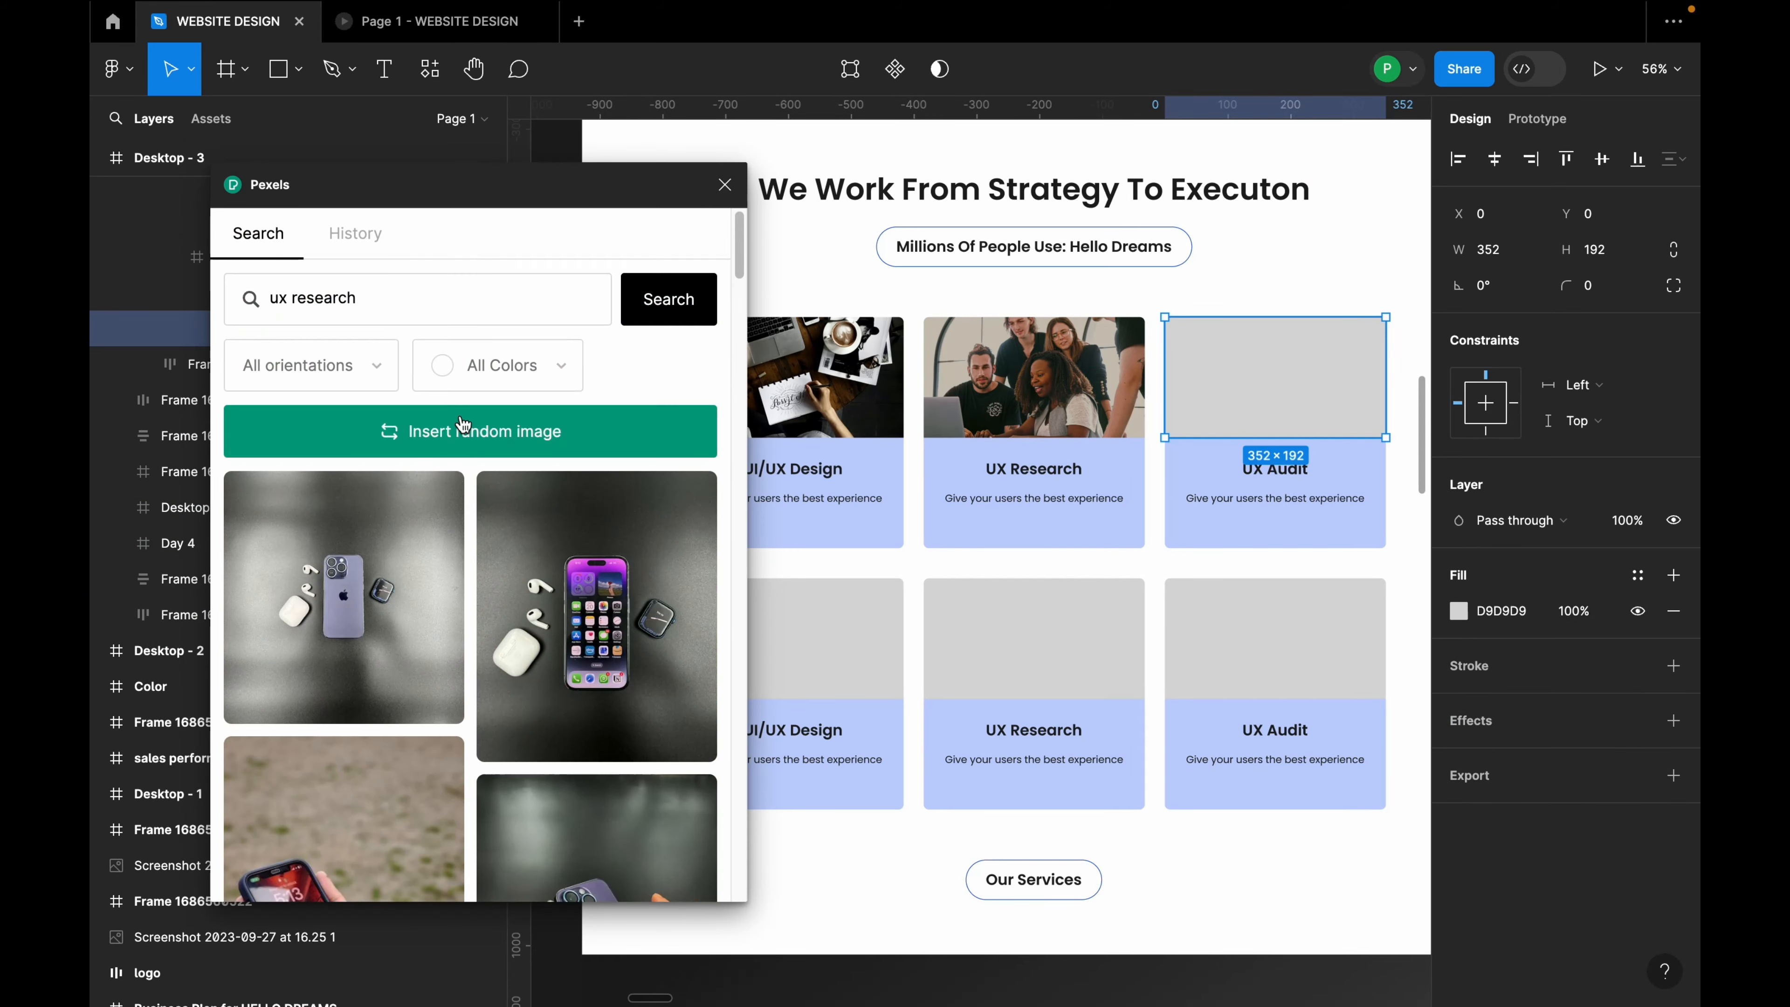
{"action": "triple_click", "coordinate": [390, 291]}
{"action": "type", "text": "a"}
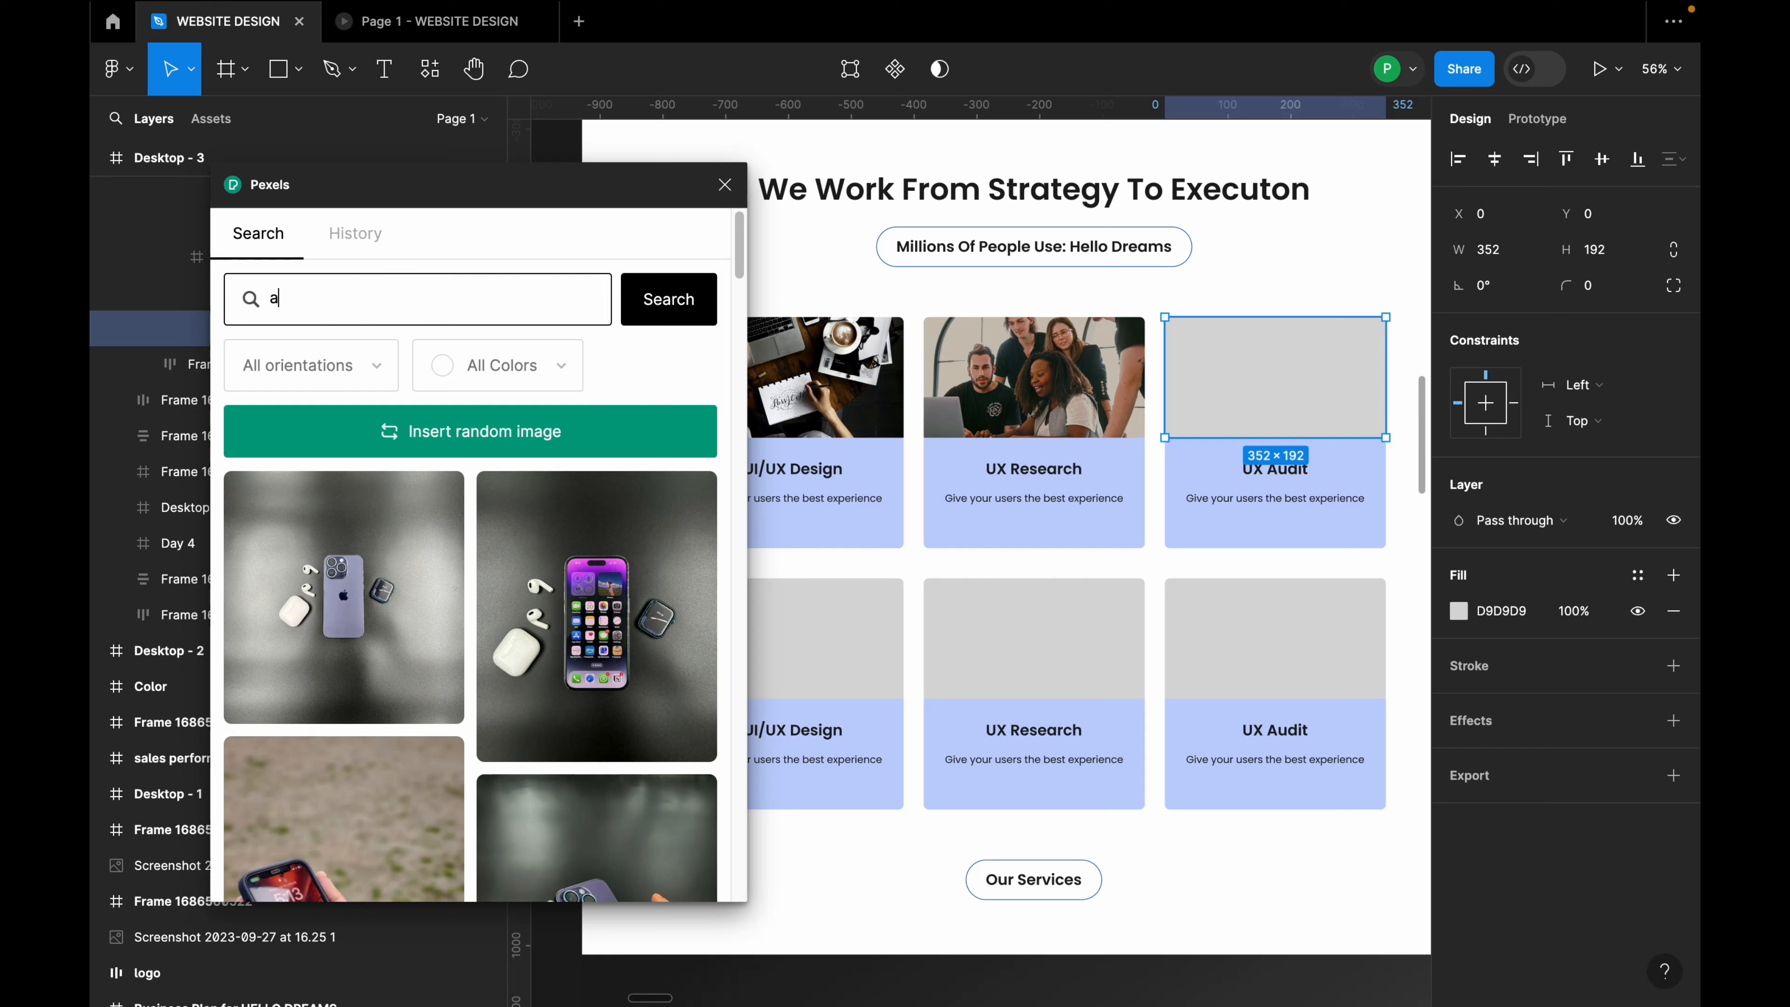
{"action": "type", "text": "udit"}
{"action": "key", "text": "Return"}
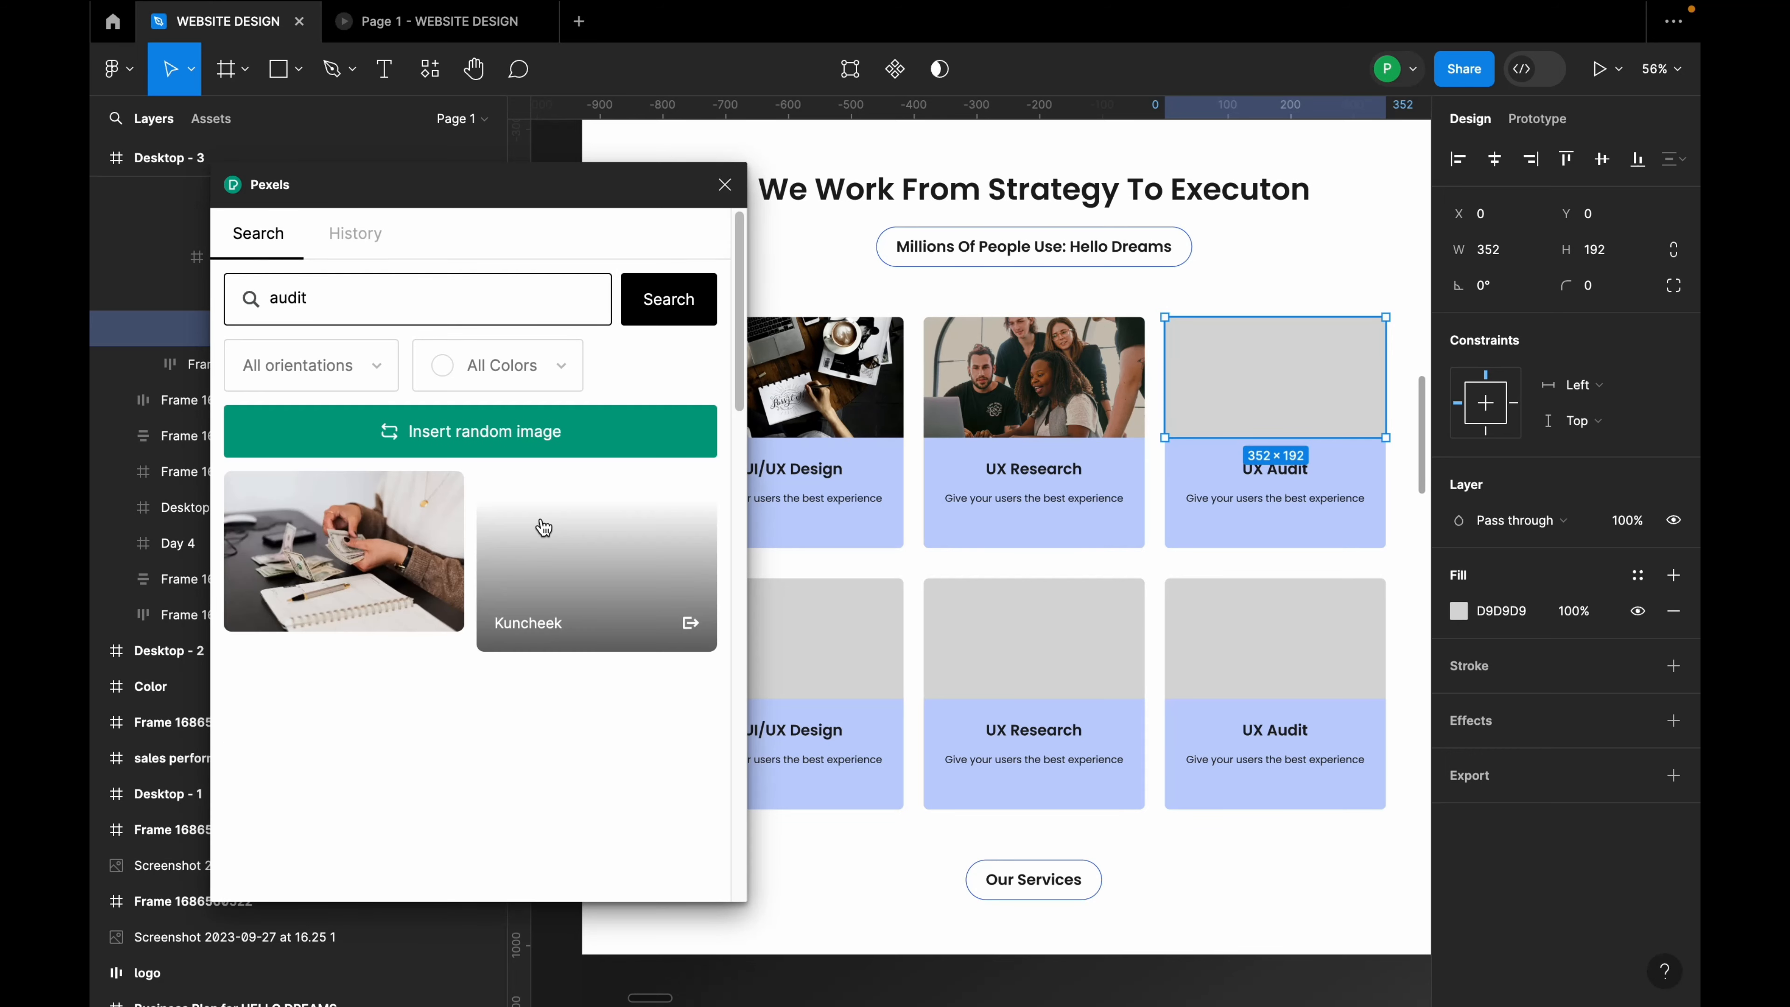
{"action": "scroll", "coordinate": [589, 697], "scroll_direction": "down", "scroll_amount": 1}
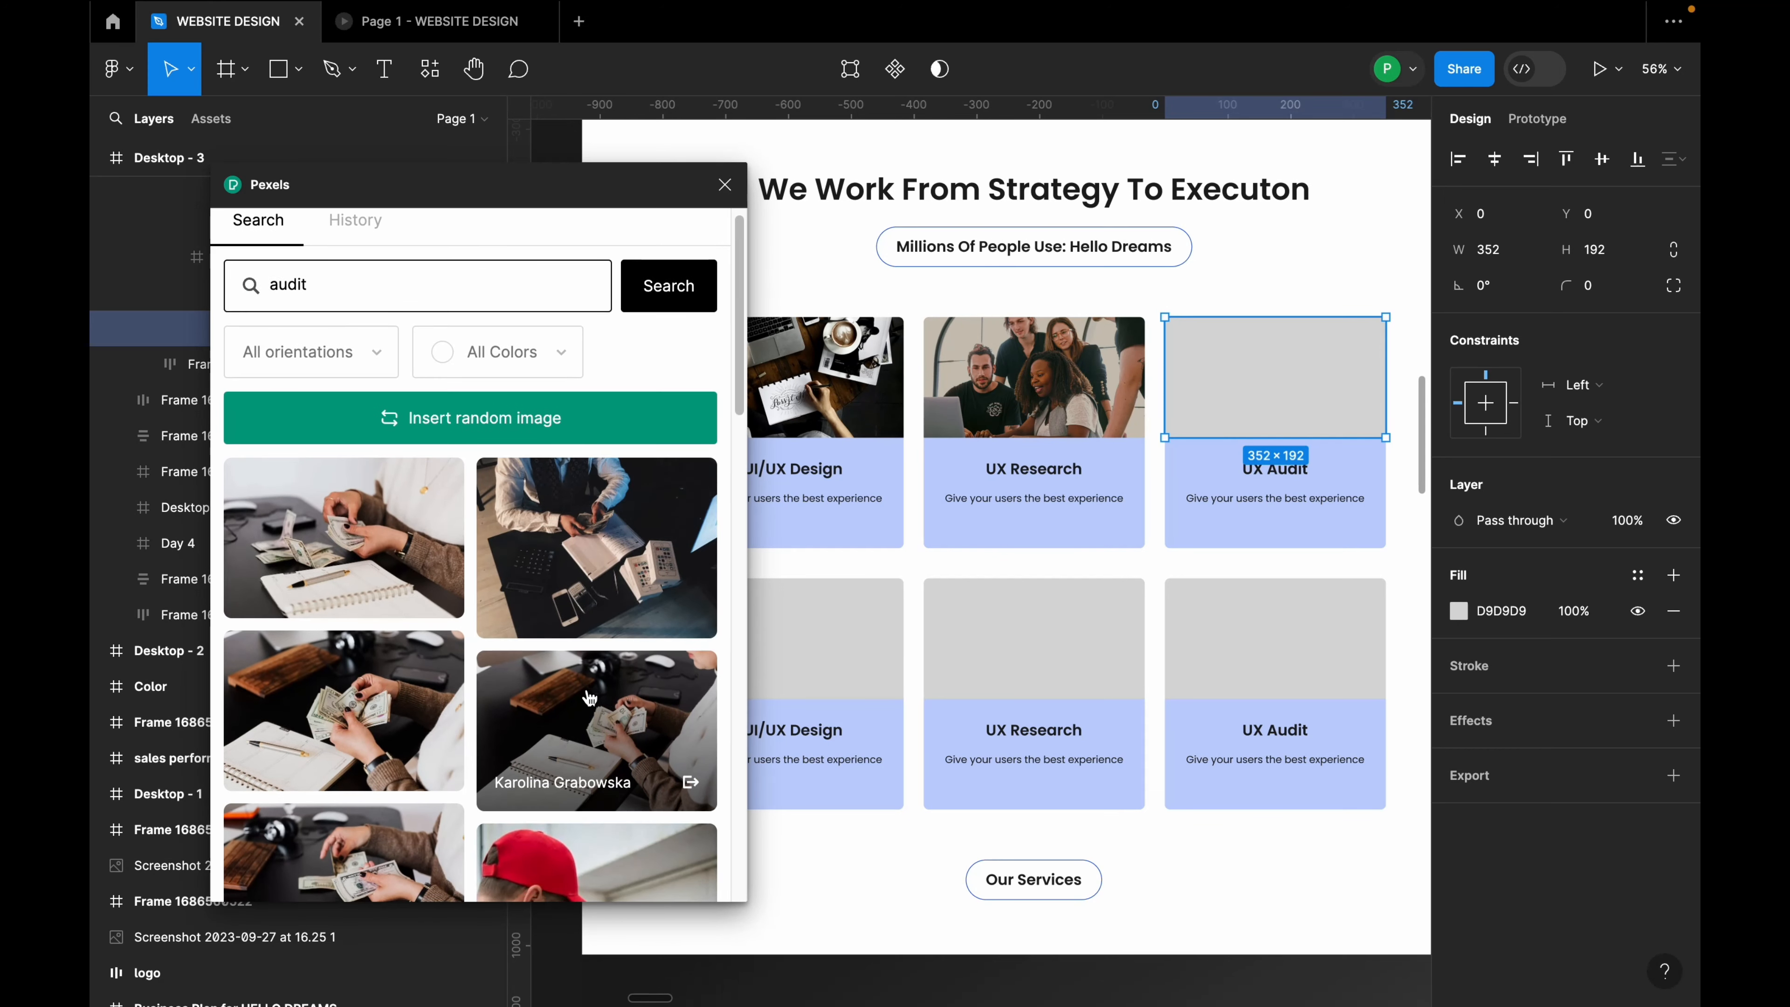
{"action": "scroll", "coordinate": [584, 702], "scroll_direction": "down", "scroll_amount": 6}
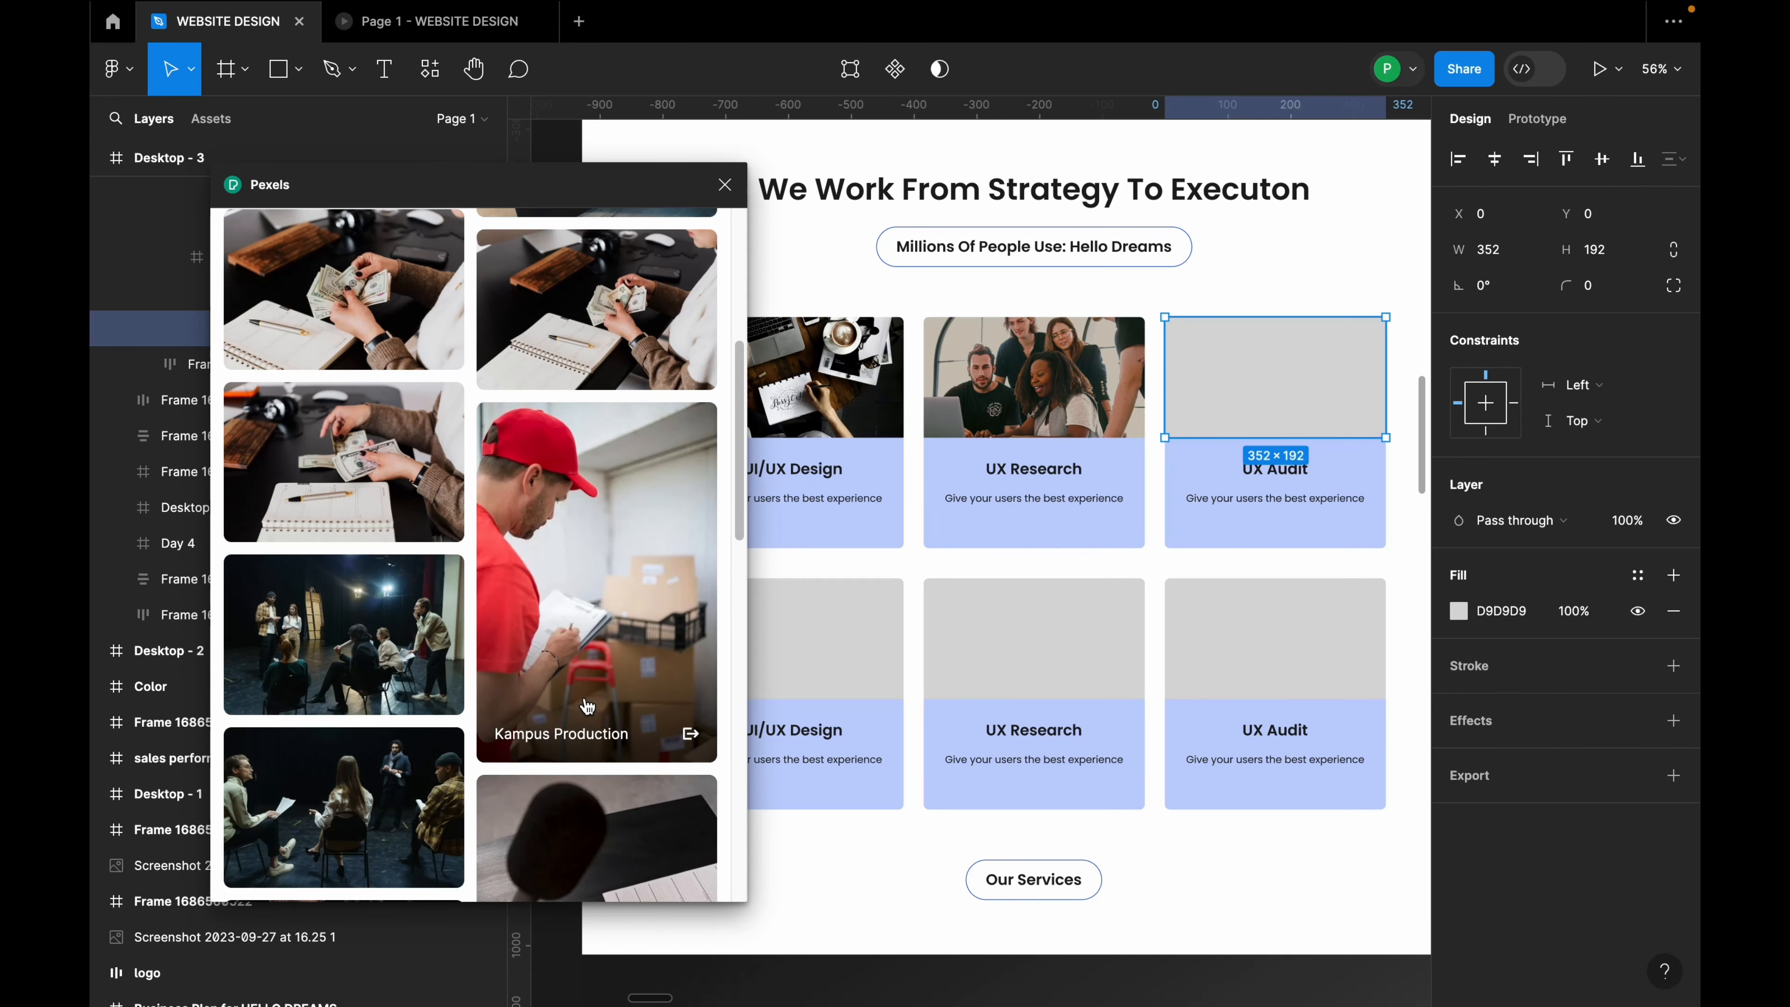
{"action": "scroll", "coordinate": [590, 716], "scroll_direction": "down", "scroll_amount": 2}
{"action": "scroll", "coordinate": [590, 716], "scroll_direction": "up", "scroll_amount": 10}
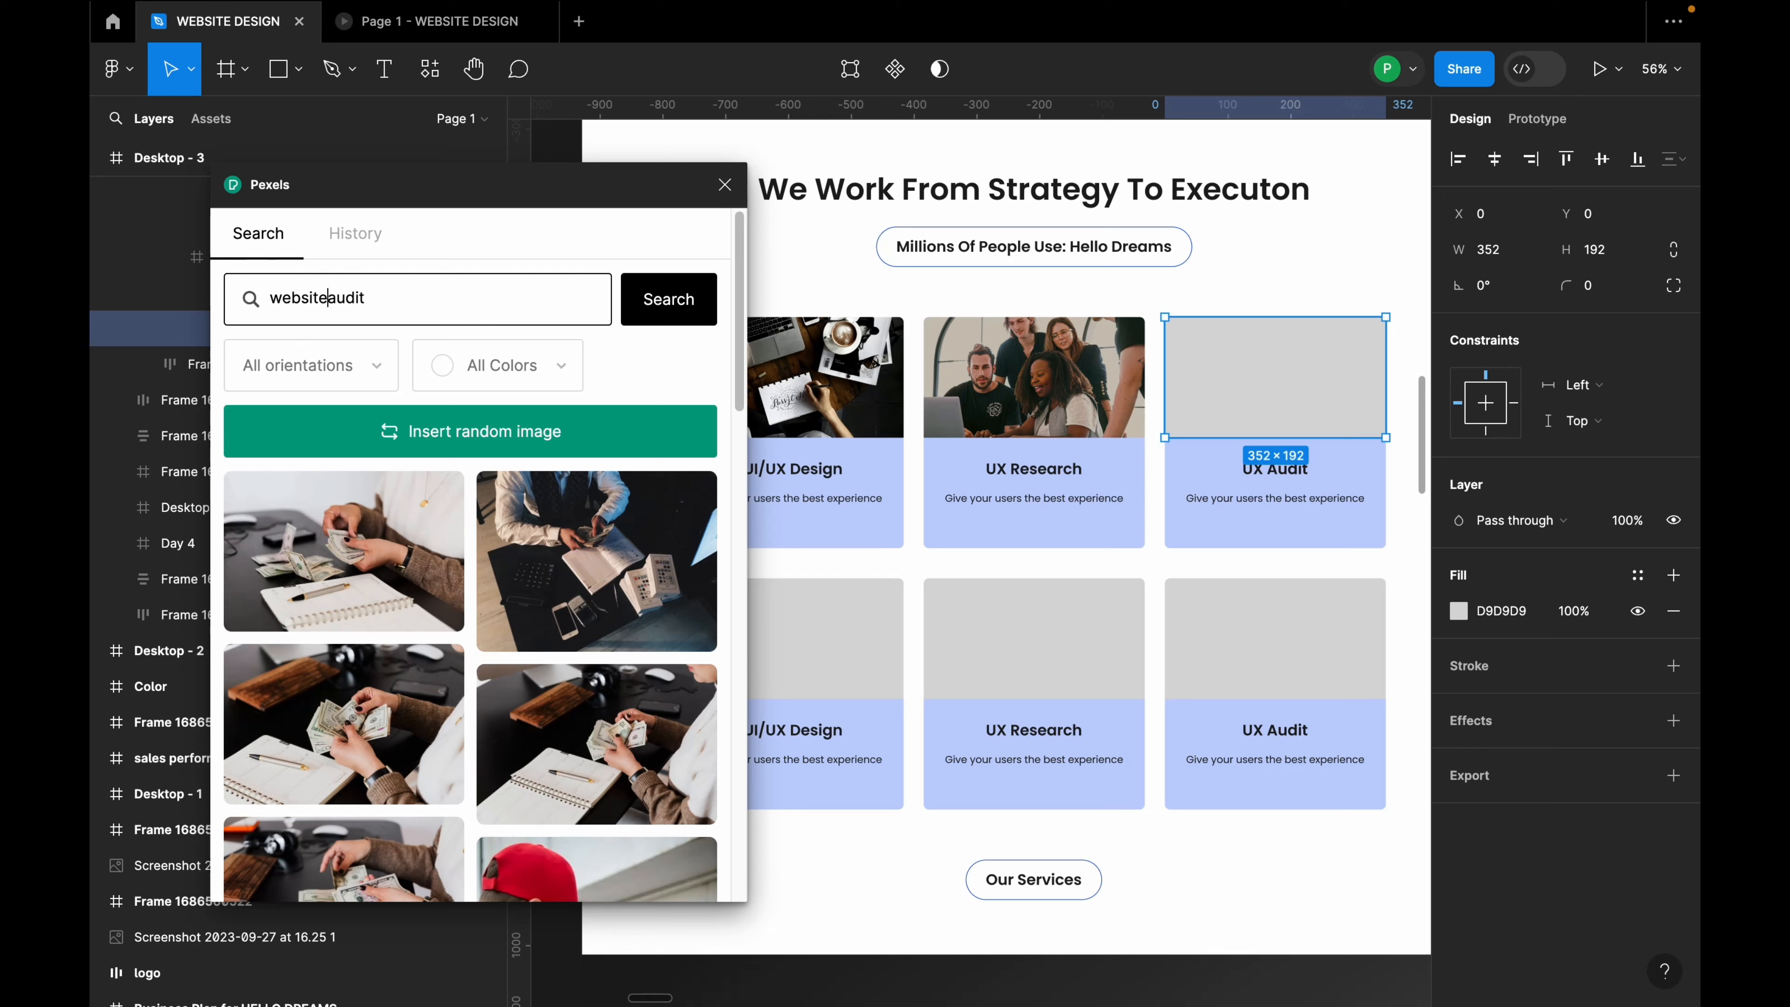
{"action": "key", "text": "Return"}
{"action": "scroll", "coordinate": [522, 572], "scroll_direction": "down", "scroll_amount": 2}
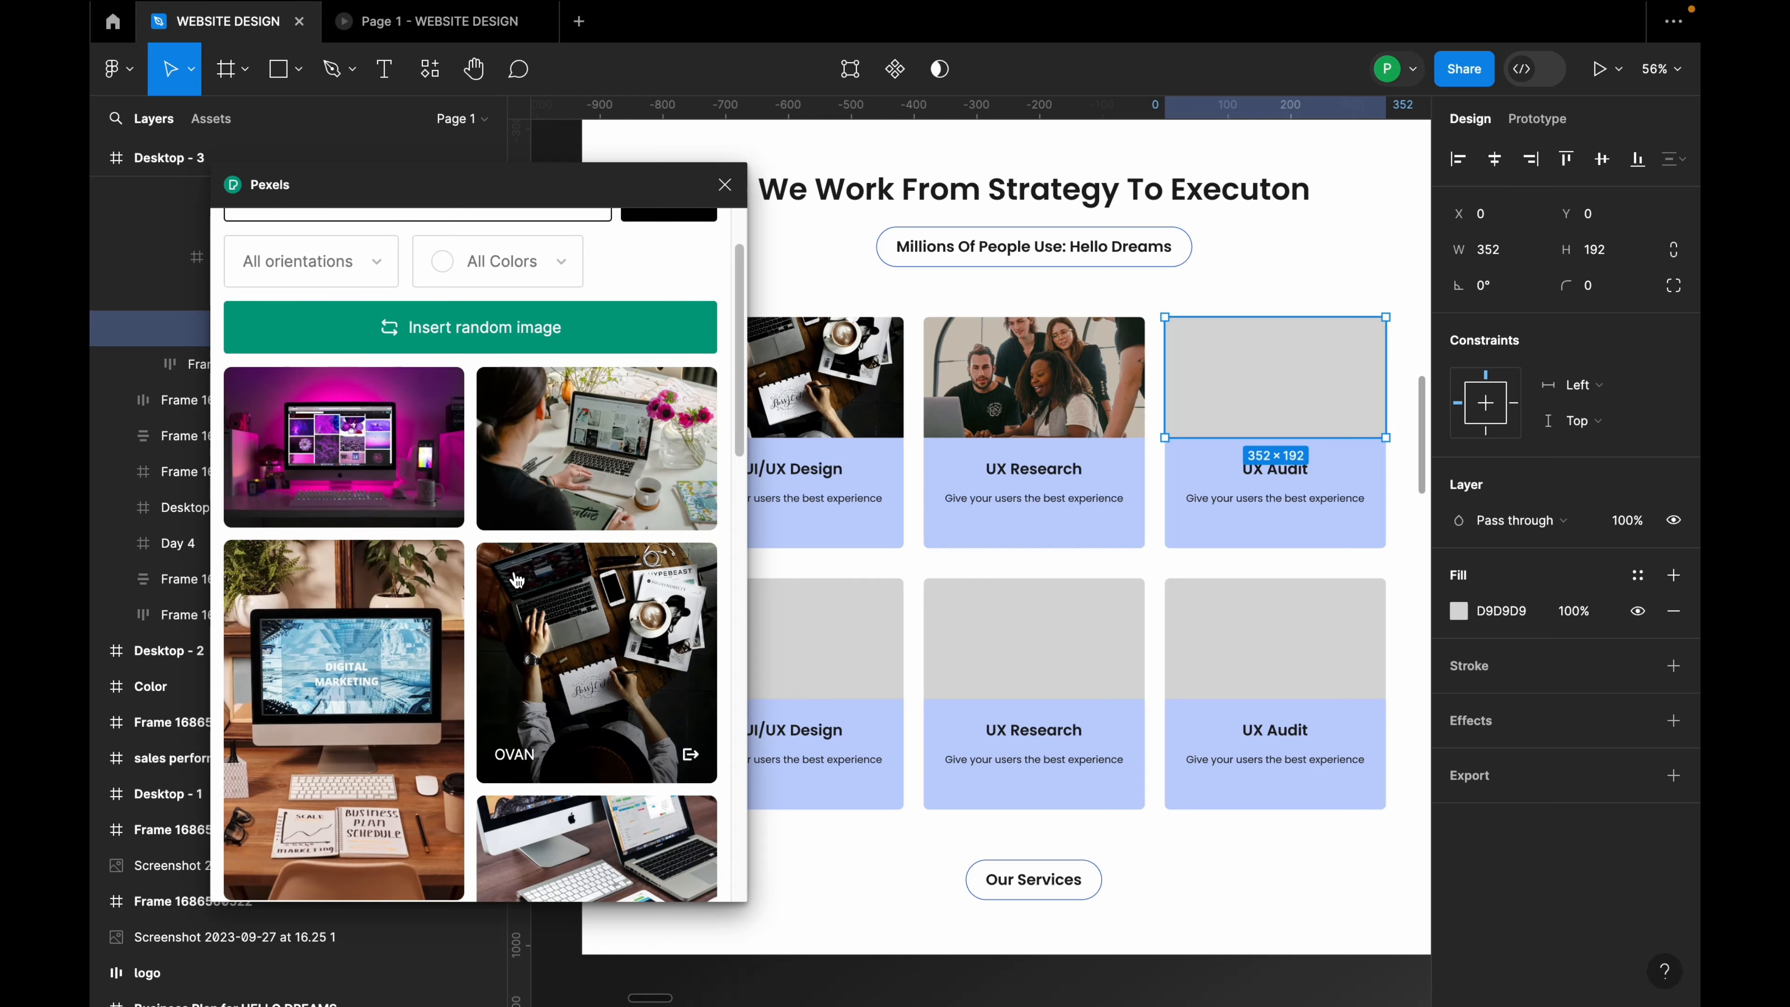
{"action": "scroll", "coordinate": [516, 580], "scroll_direction": "down", "scroll_amount": 1}
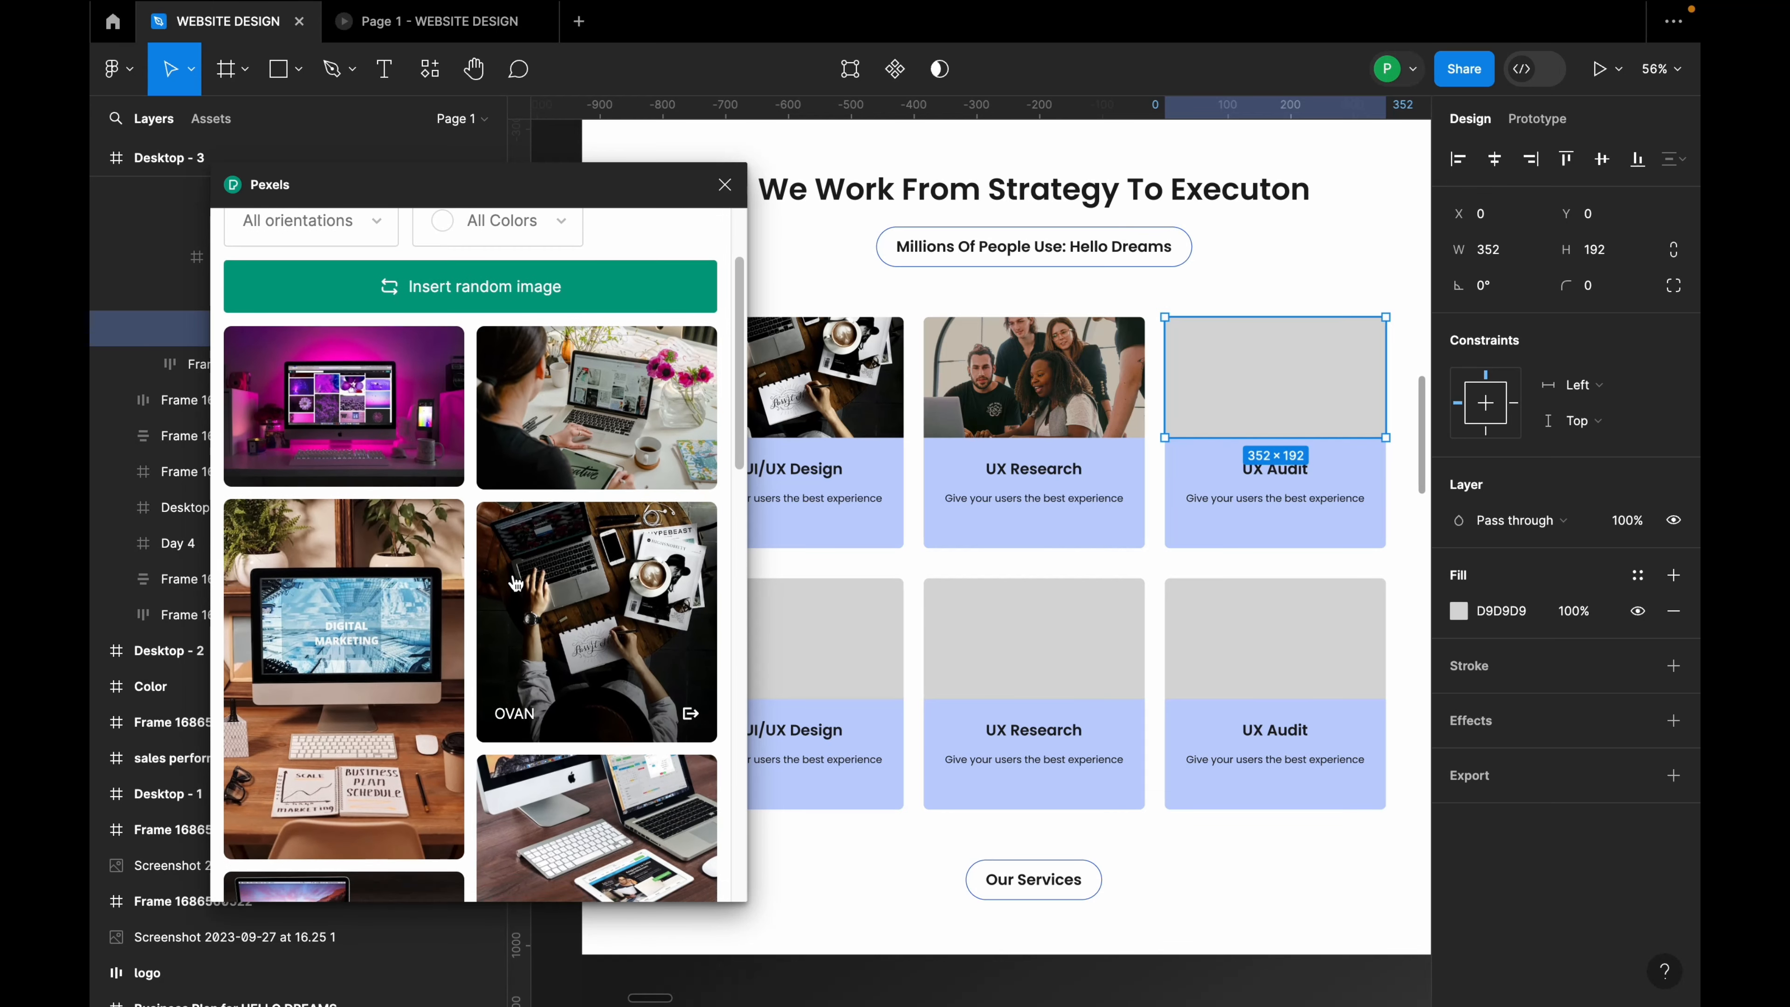
{"action": "left_click", "coordinate": [610, 446]}
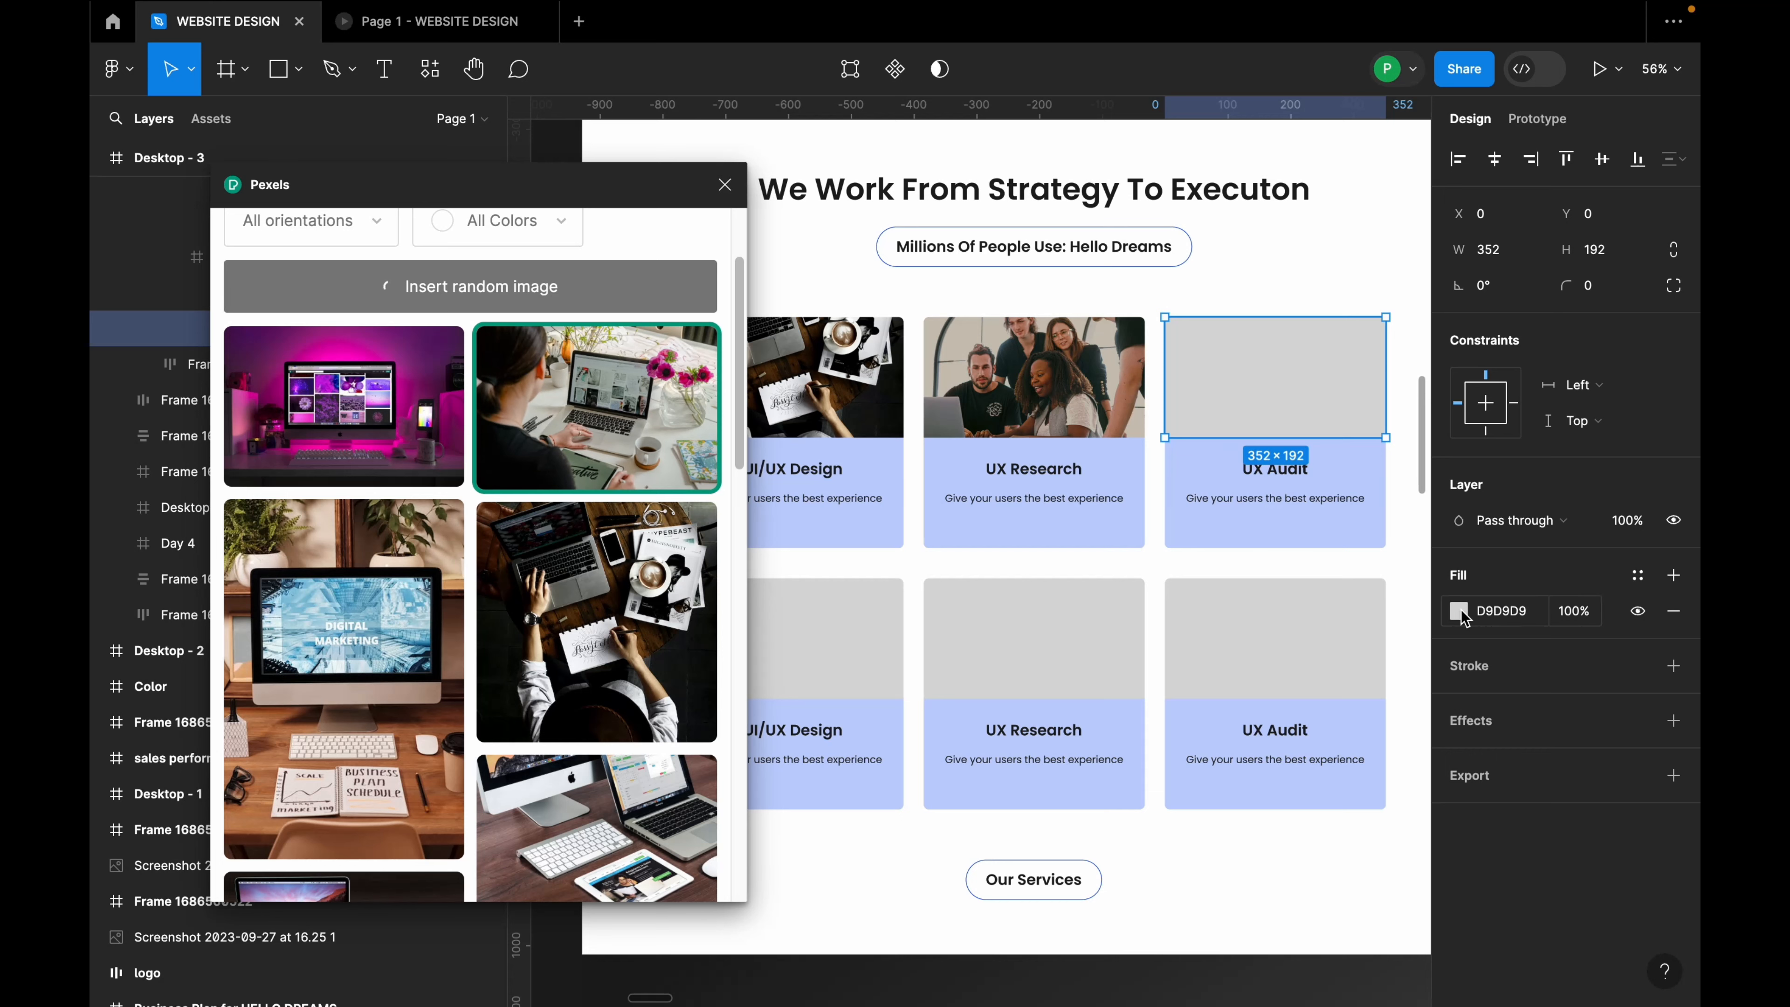
Step: Lower the exposure and contrast of the UX Audit photo
{"action": "left_click", "coordinate": [1459, 647]}
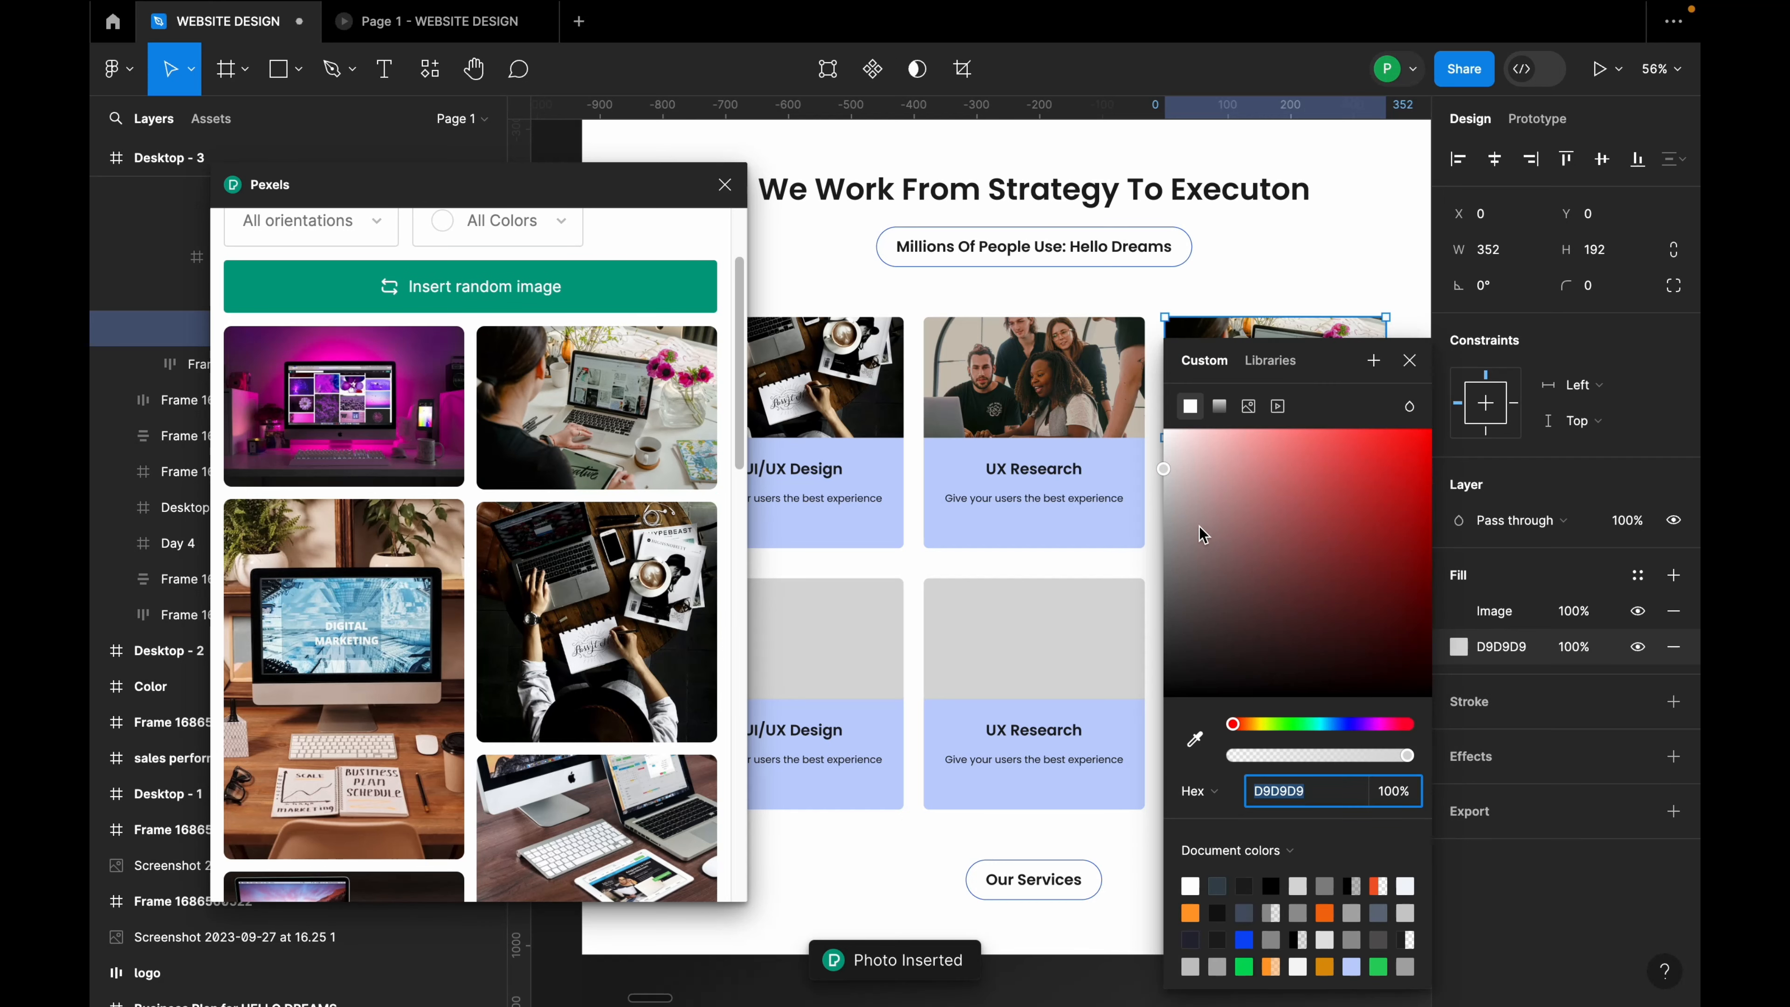
{"action": "left_click", "coordinate": [1458, 610]}
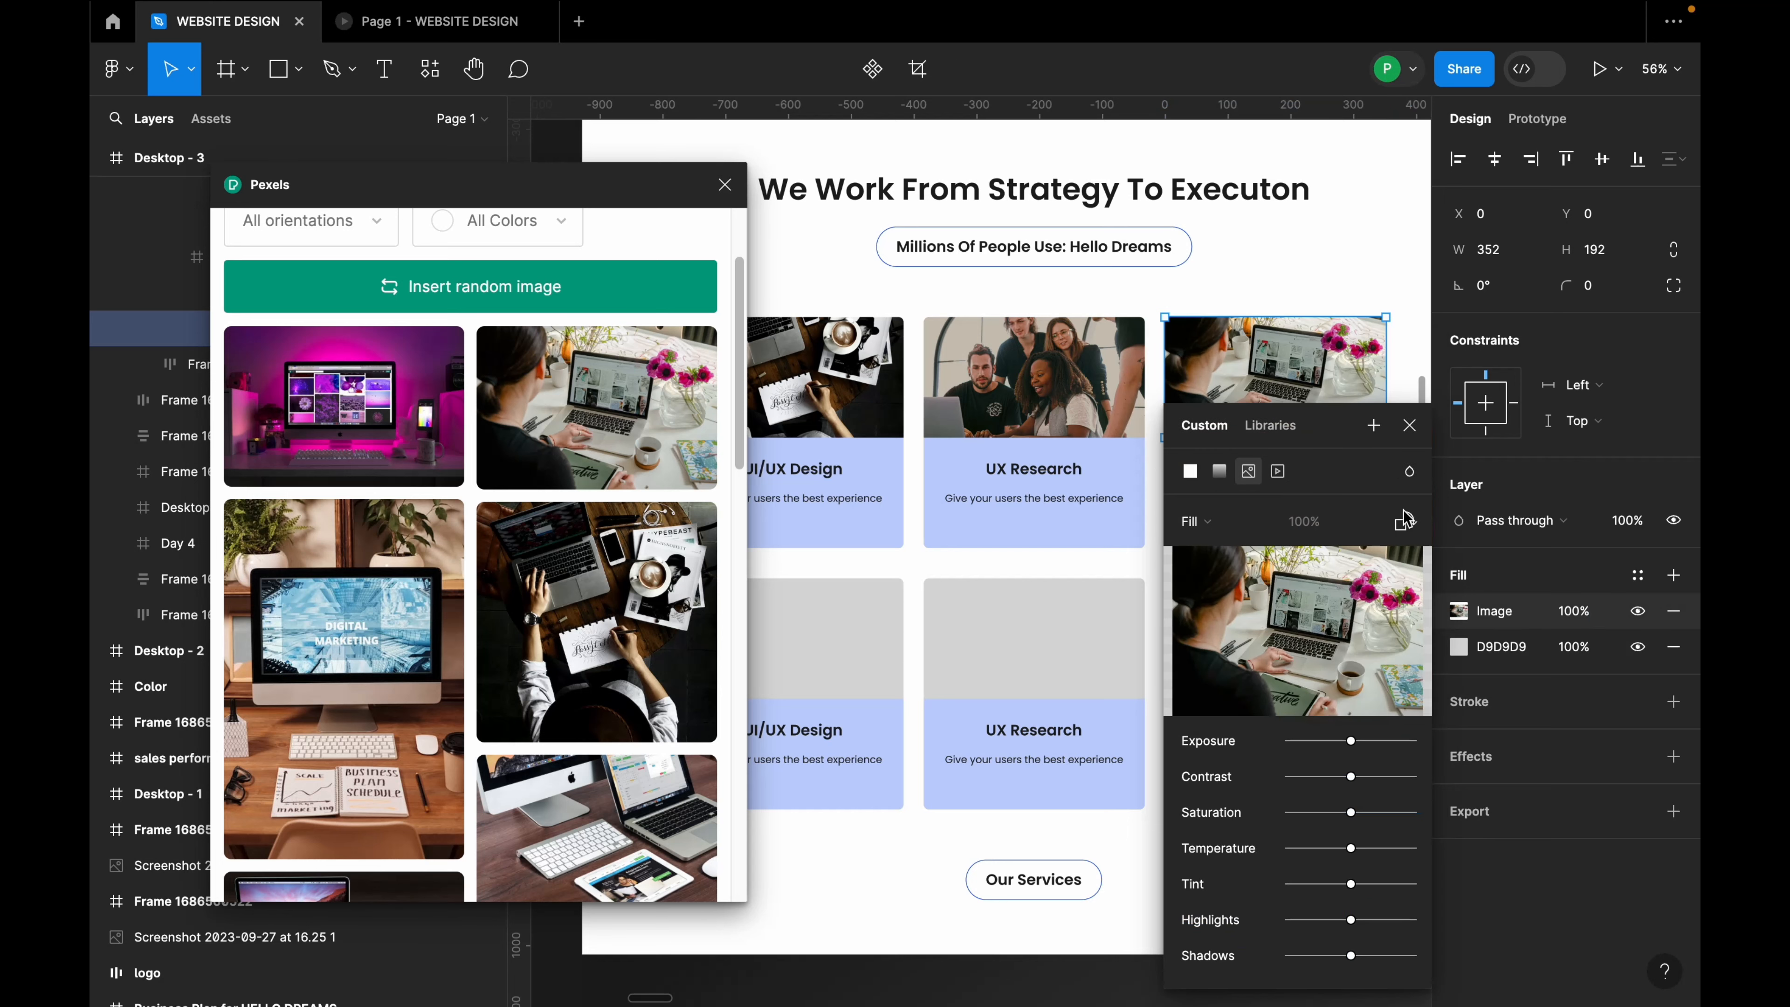
{"action": "left_click_drag", "start_coordinate": [1353, 464], "coordinate": [1582, 433]}
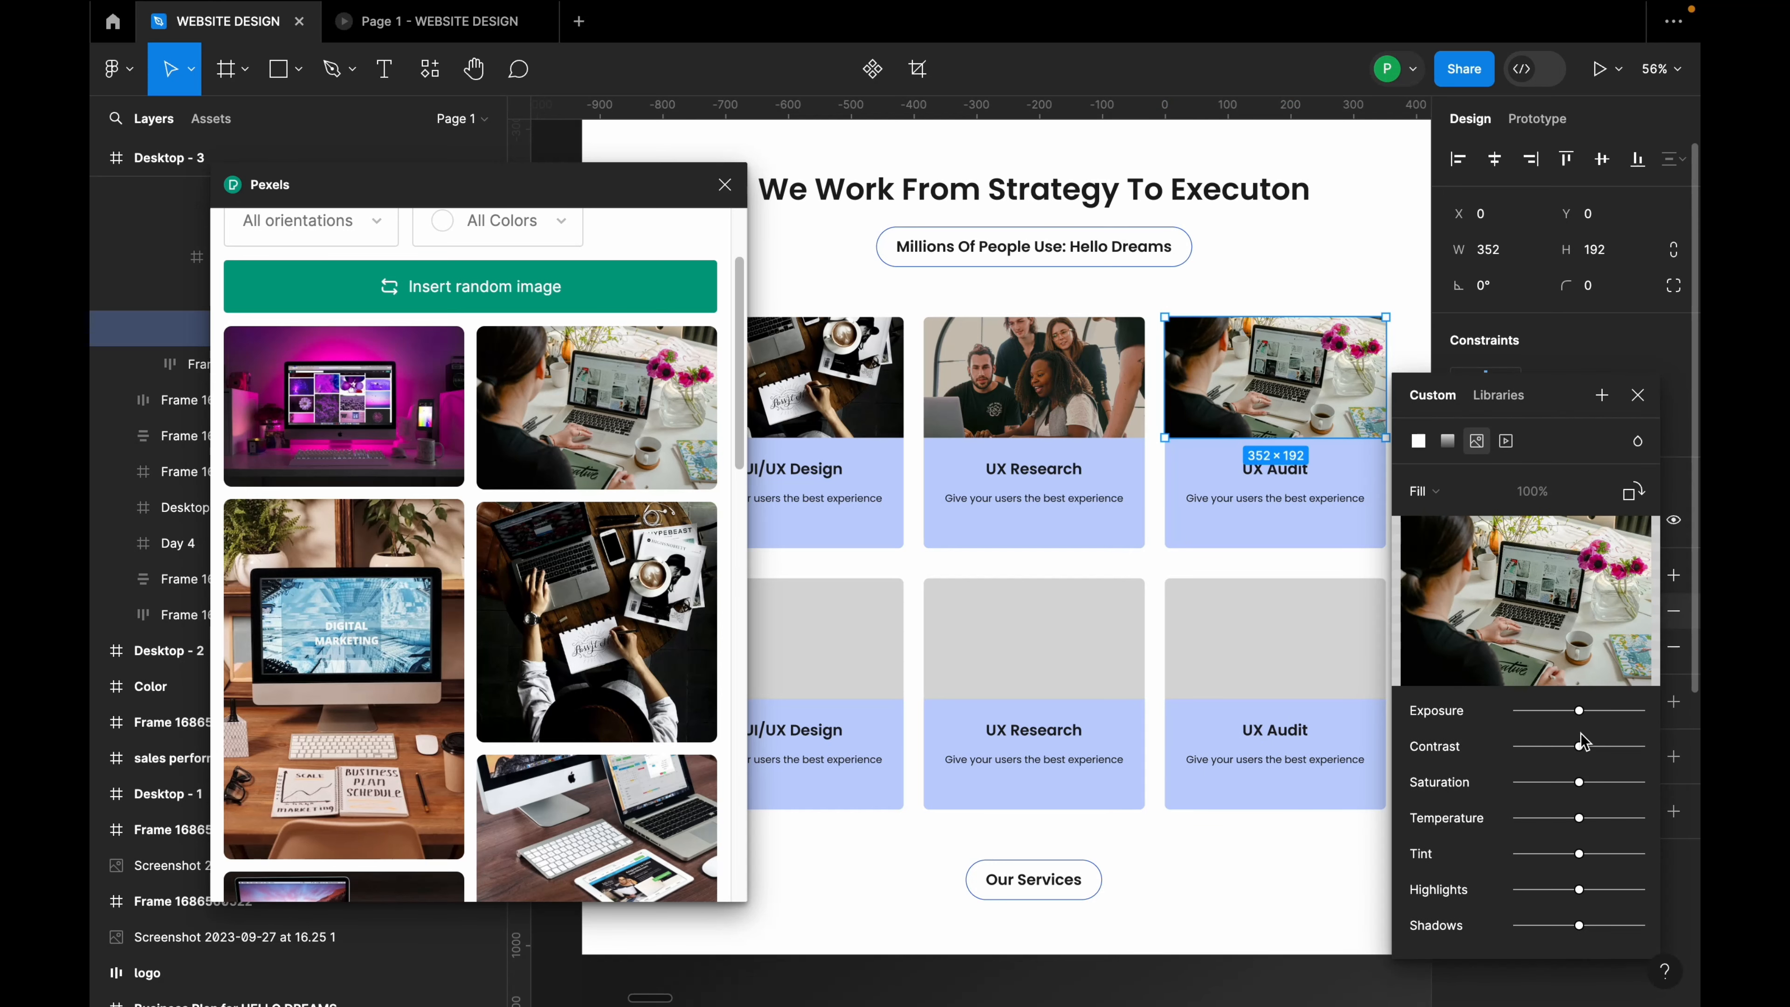
{"action": "mouse_move", "coordinate": [1574, 721]}
{"action": "left_mouse_down"}
{"action": "mouse_move", "coordinate": [1567, 751]}
{"action": "mouse_move", "coordinate": [1602, 758]}
{"action": "mouse_move", "coordinate": [1561, 748]}
{"action": "left_mouse_up"}
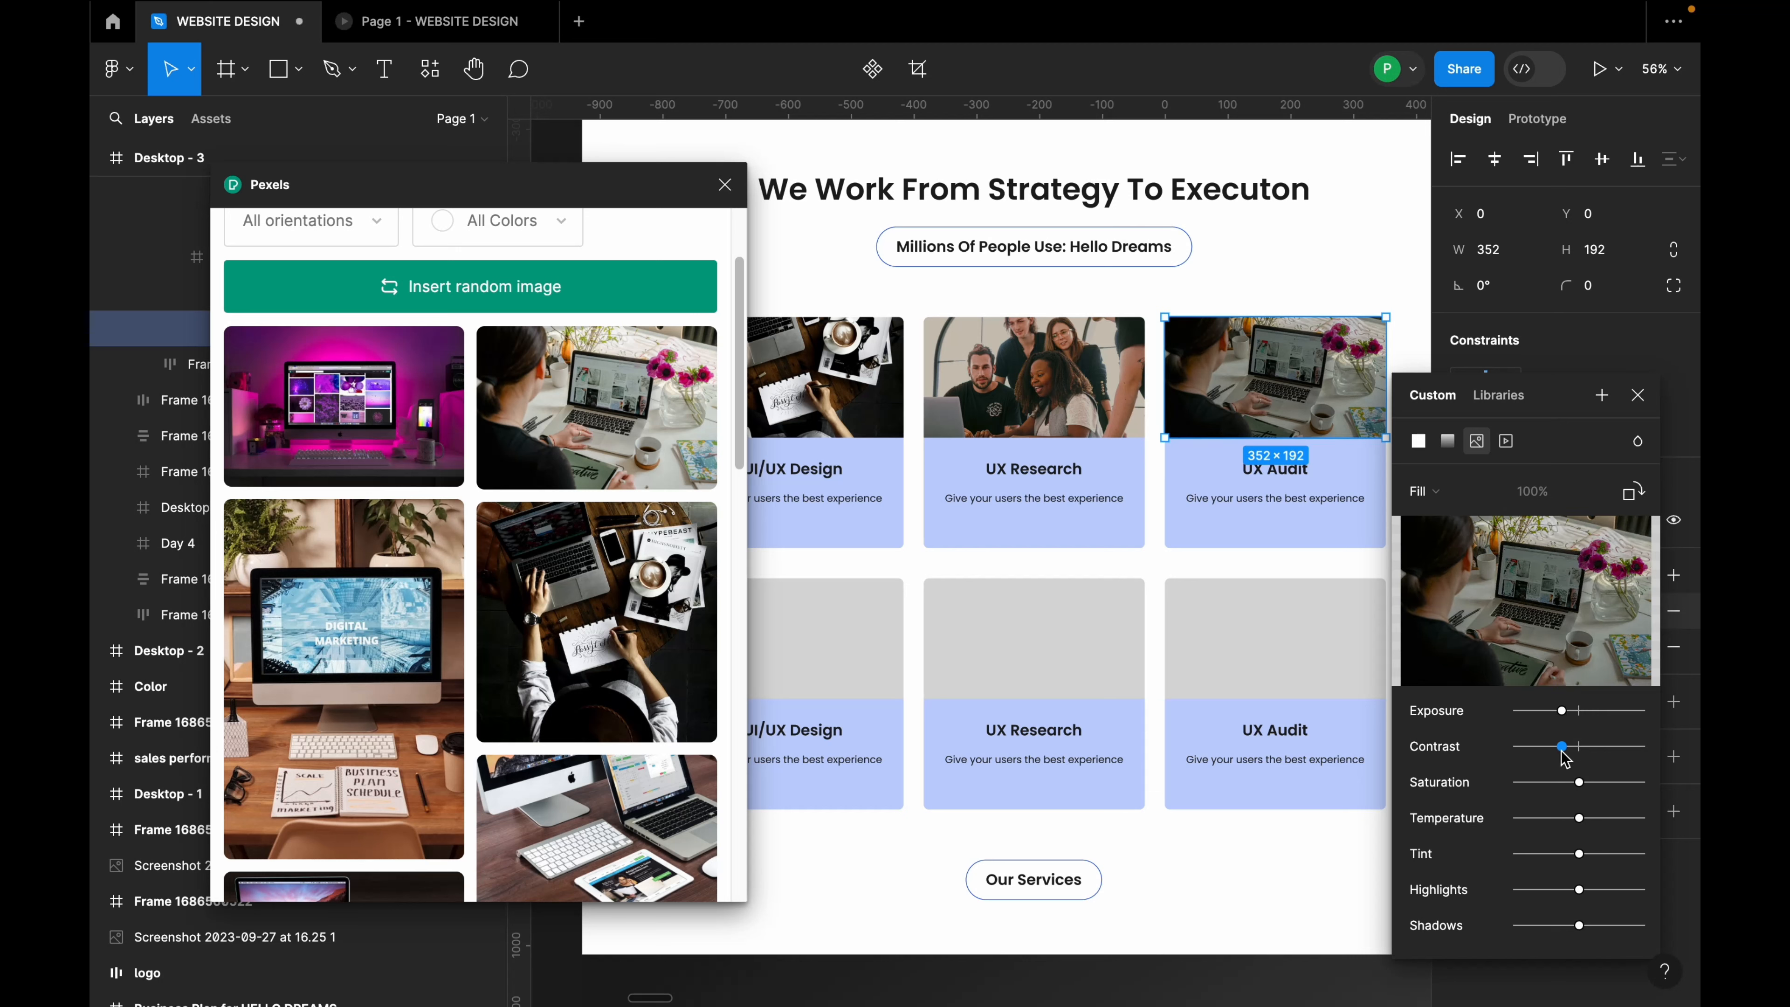
{"action": "left_click", "coordinate": [1635, 397]}
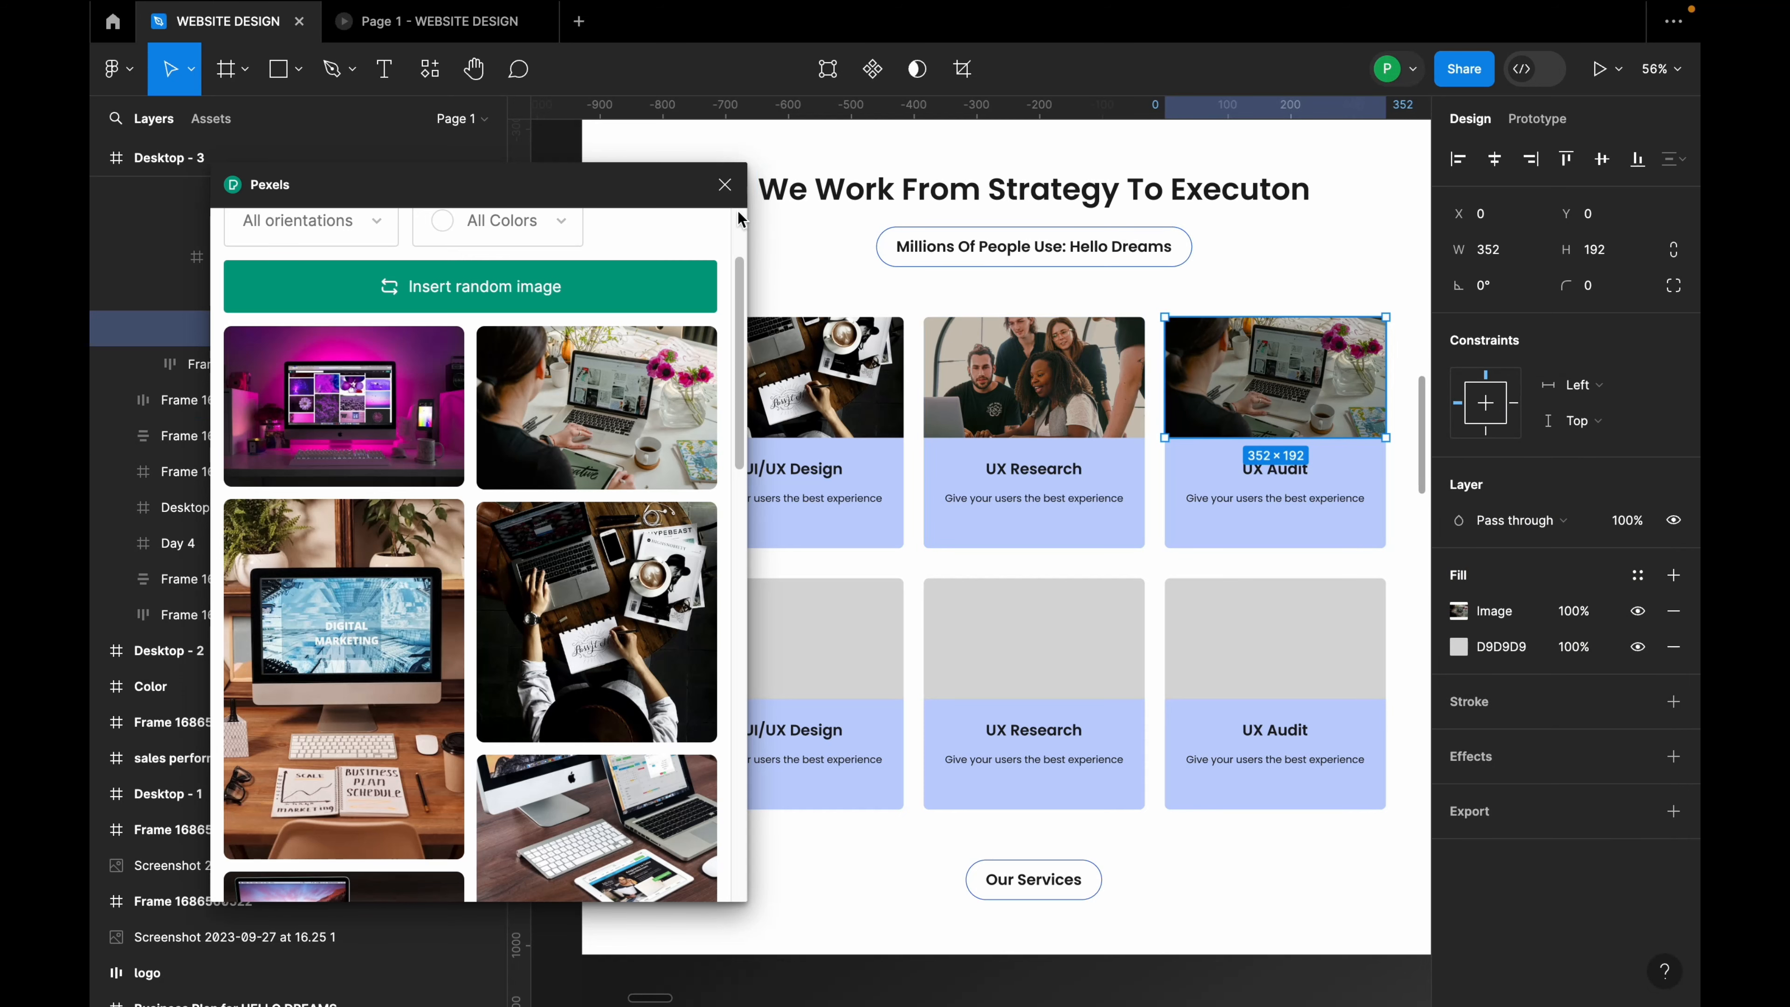
Step: Paste the top-left desk photo into the bottom-left card's grey image area
{"action": "left_click", "coordinate": [725, 184]}
{"action": "left_click", "coordinate": [843, 393]}
{"action": "left_click", "coordinate": [842, 393]}
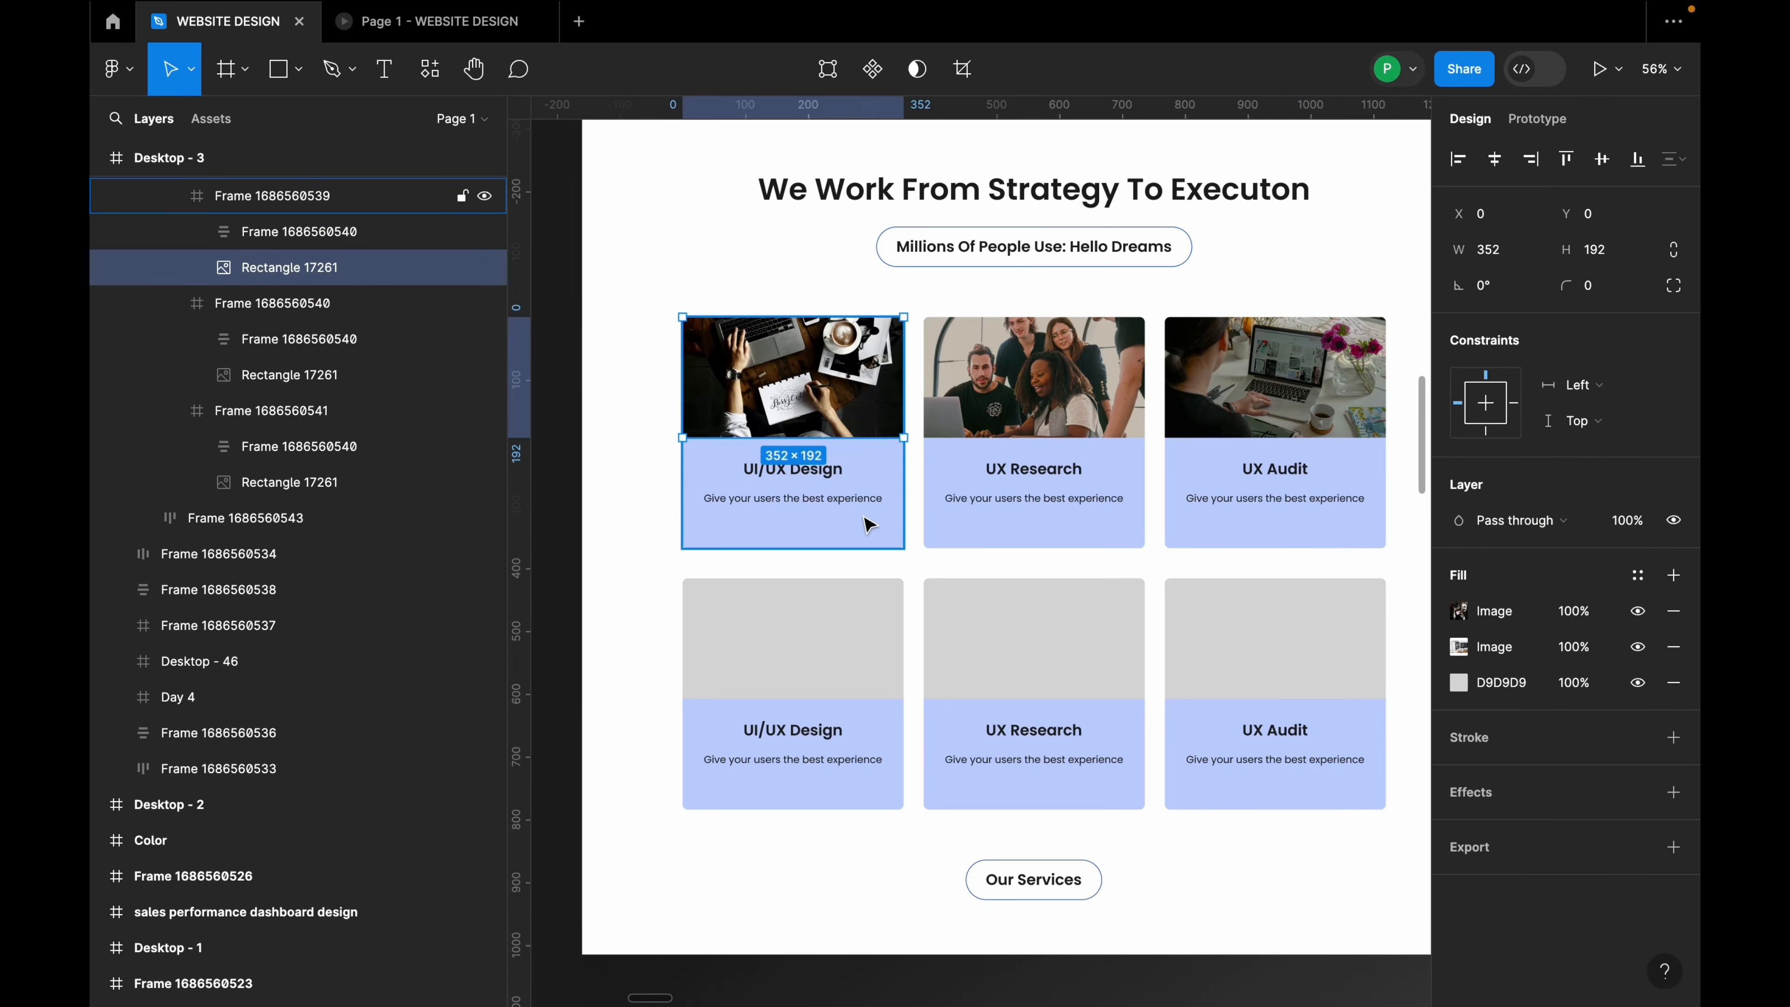
{"action": "left_click", "coordinate": [838, 613]}
{"action": "double_click", "coordinate": [839, 623]}
{"action": "right_click", "coordinate": [839, 623]}
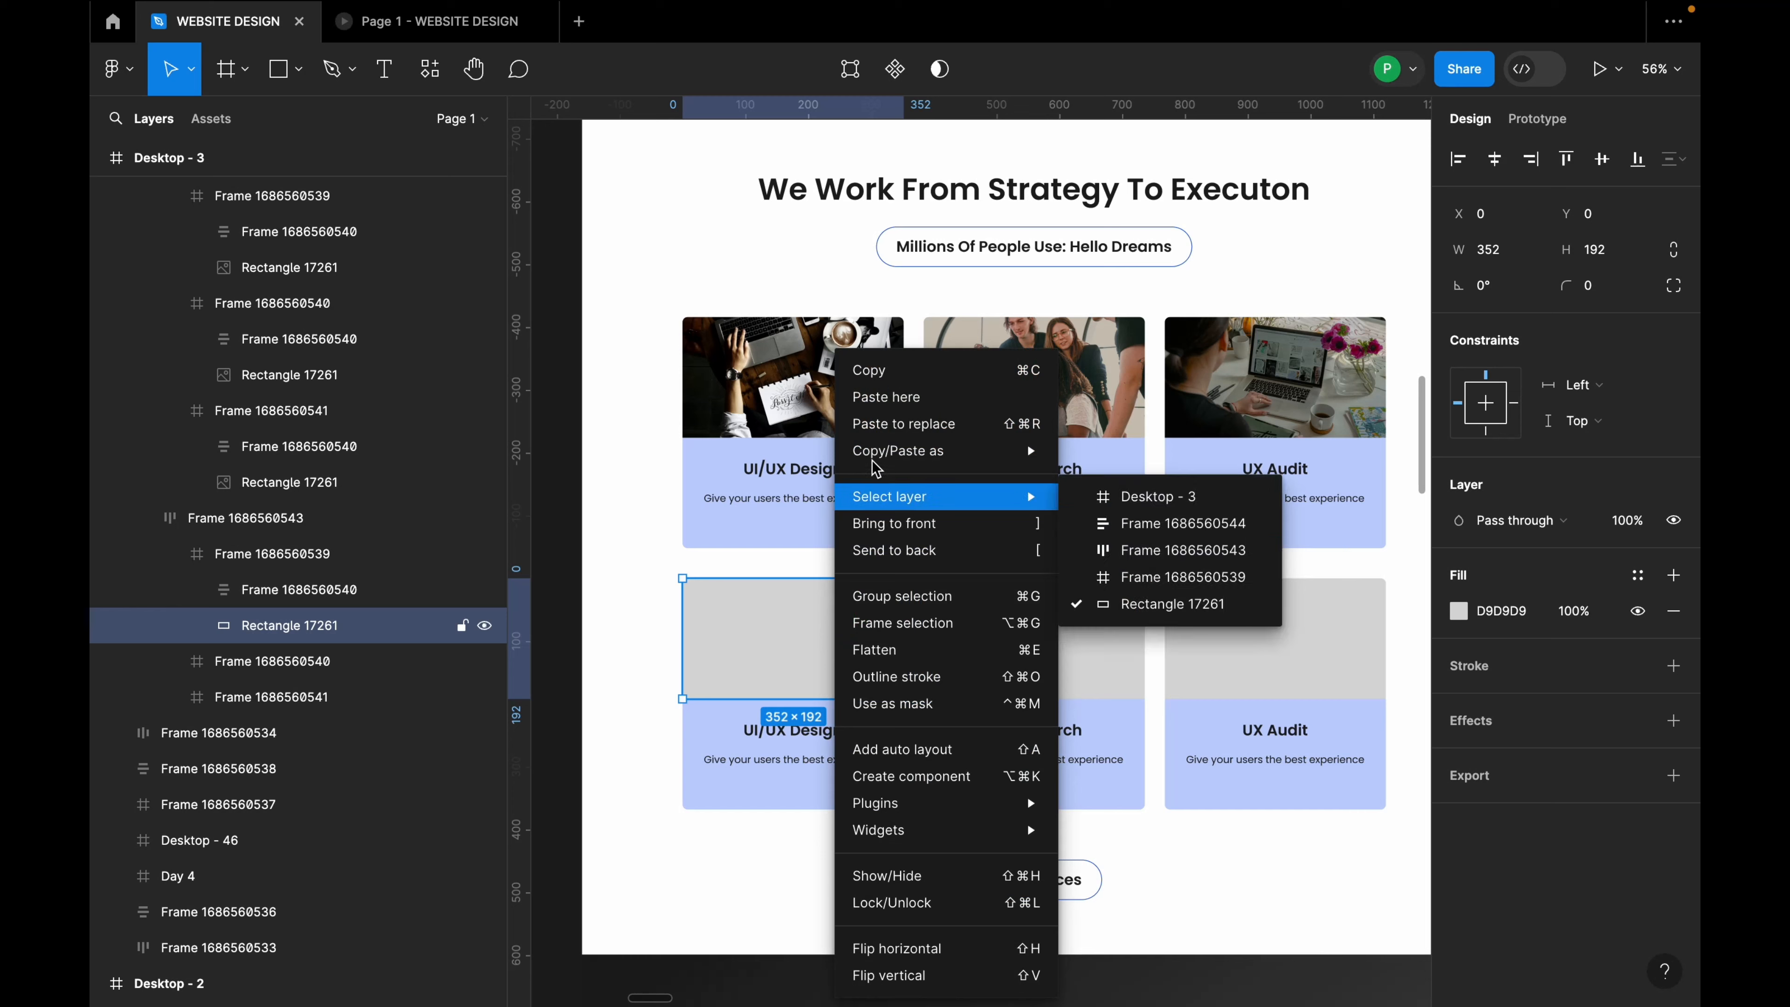
{"action": "left_click", "coordinate": [904, 423]}
{"action": "key", "text": "super+z"}
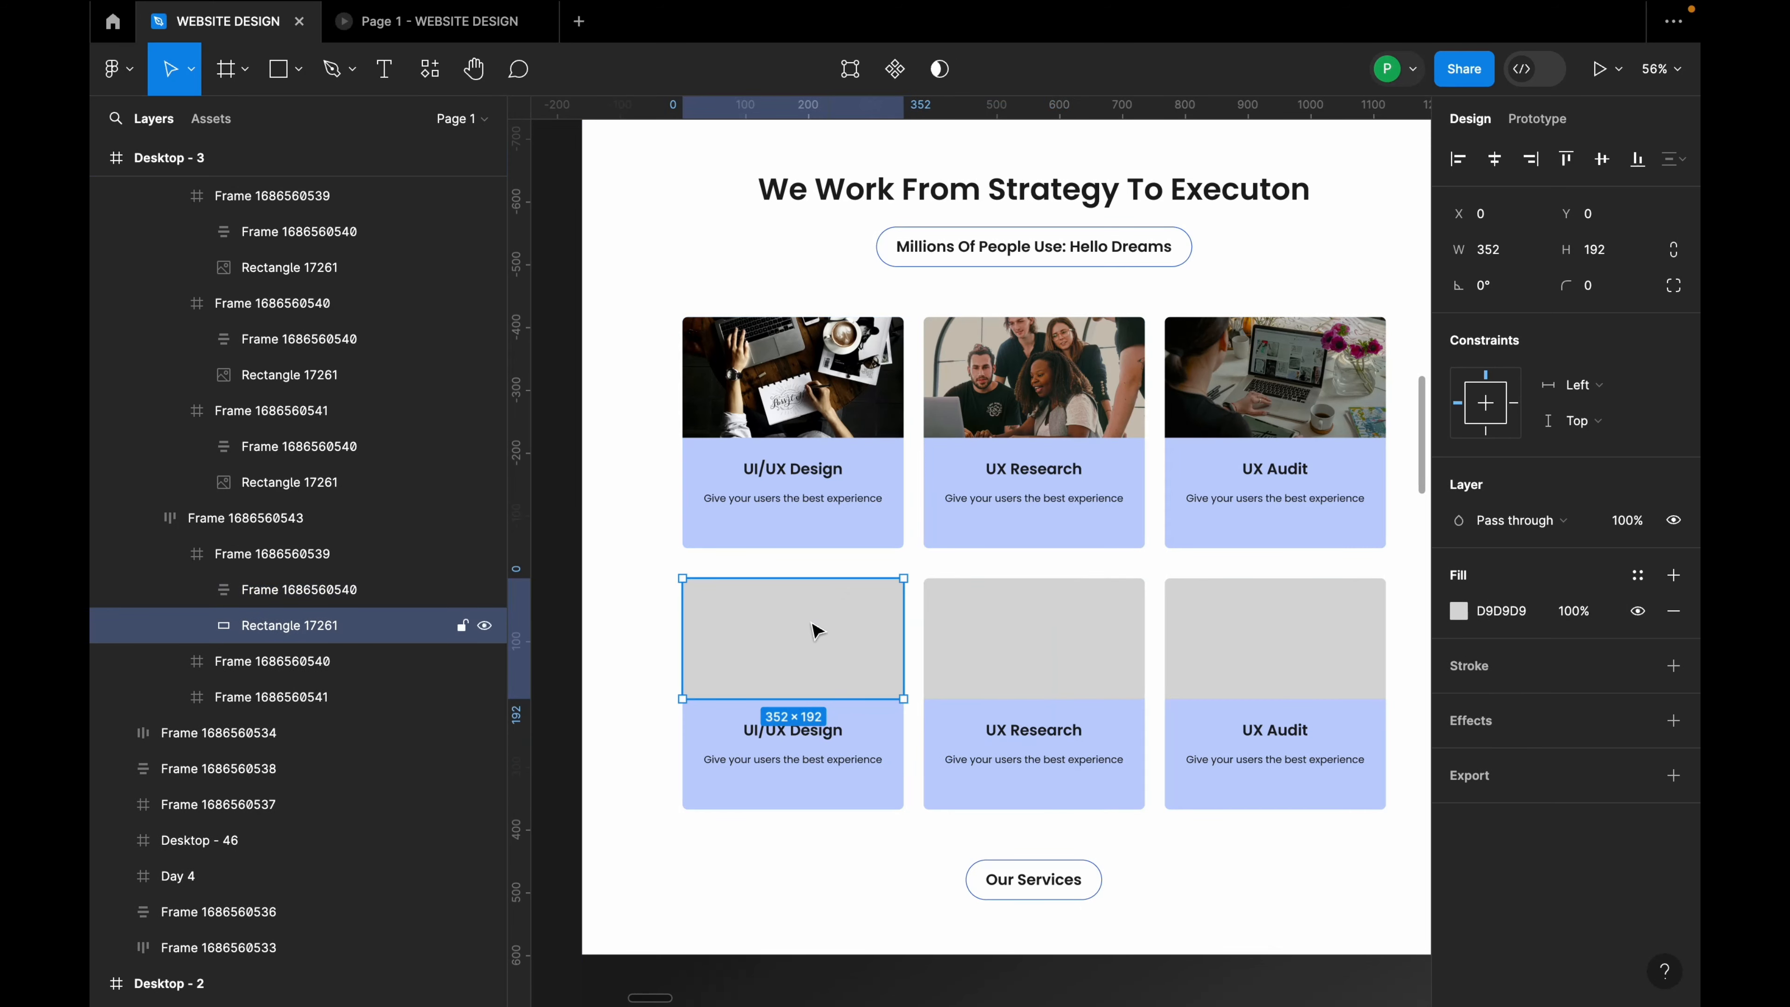
{"action": "right_click", "coordinate": [815, 630]}
{"action": "left_click", "coordinate": [1006, 442]}
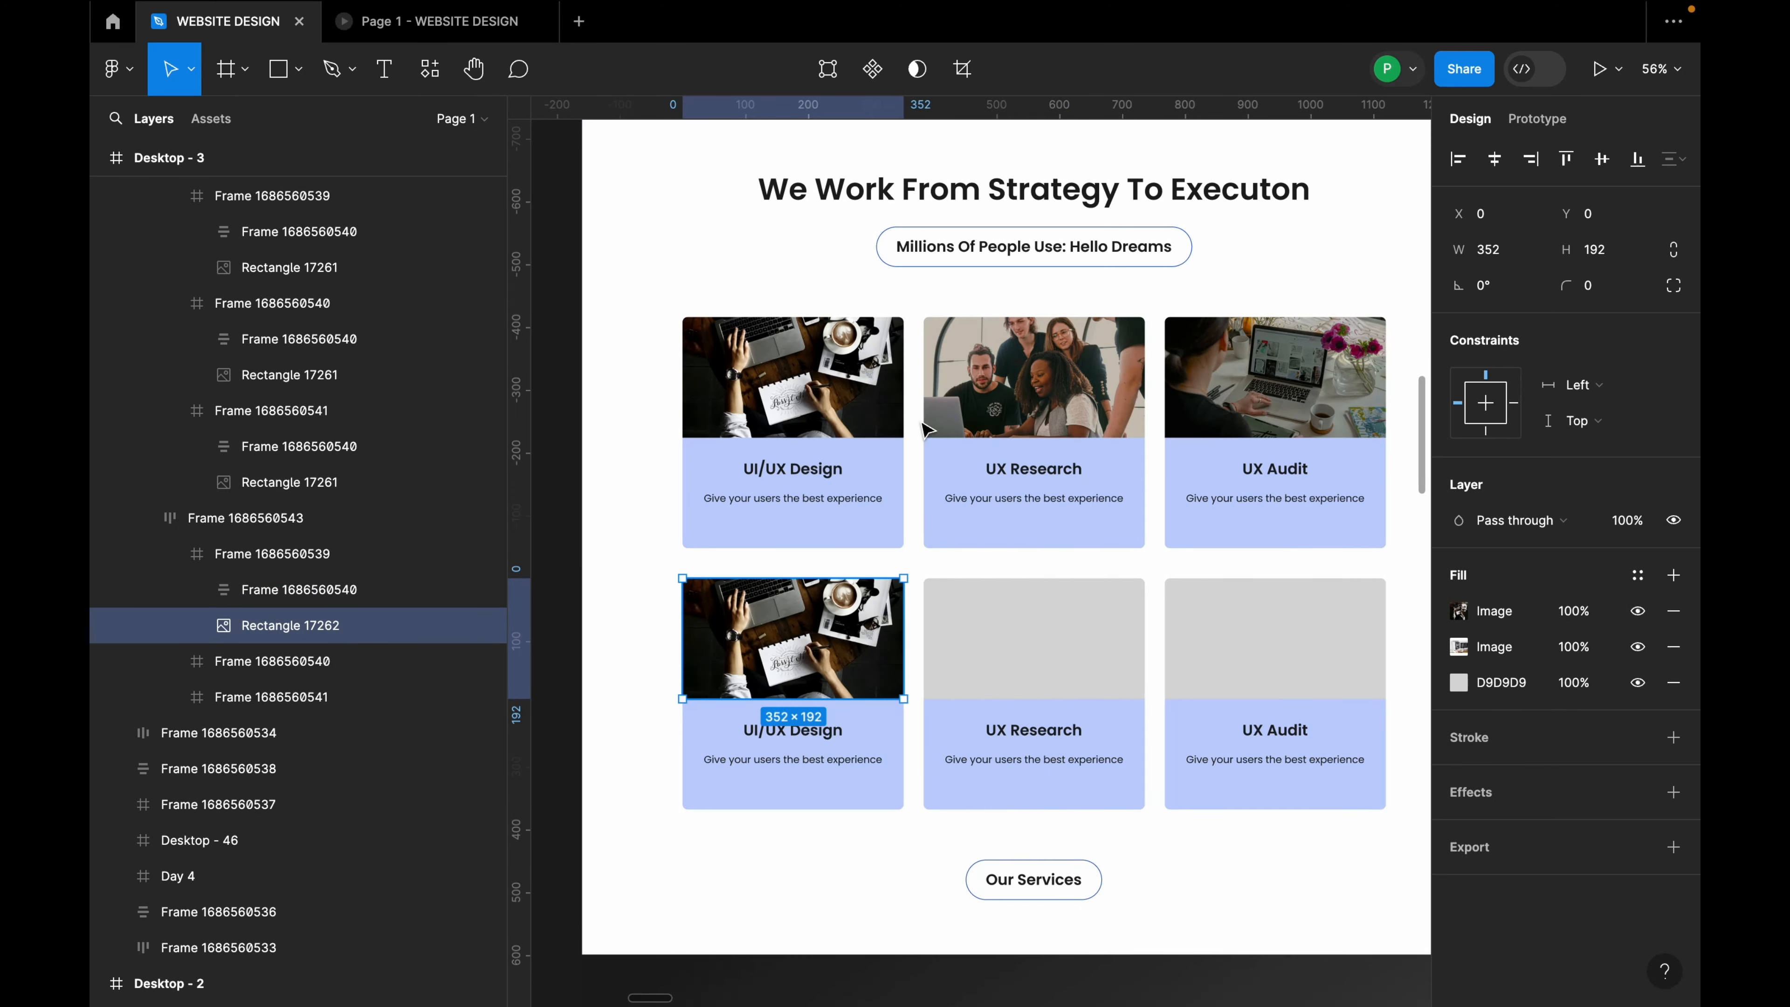
Step: Paste the UX Research people photo into the bottom-middle card's image area
{"action": "left_click", "coordinate": [1013, 427]}
{"action": "double_click", "coordinate": [1012, 427]}
{"action": "left_click", "coordinate": [1028, 666]}
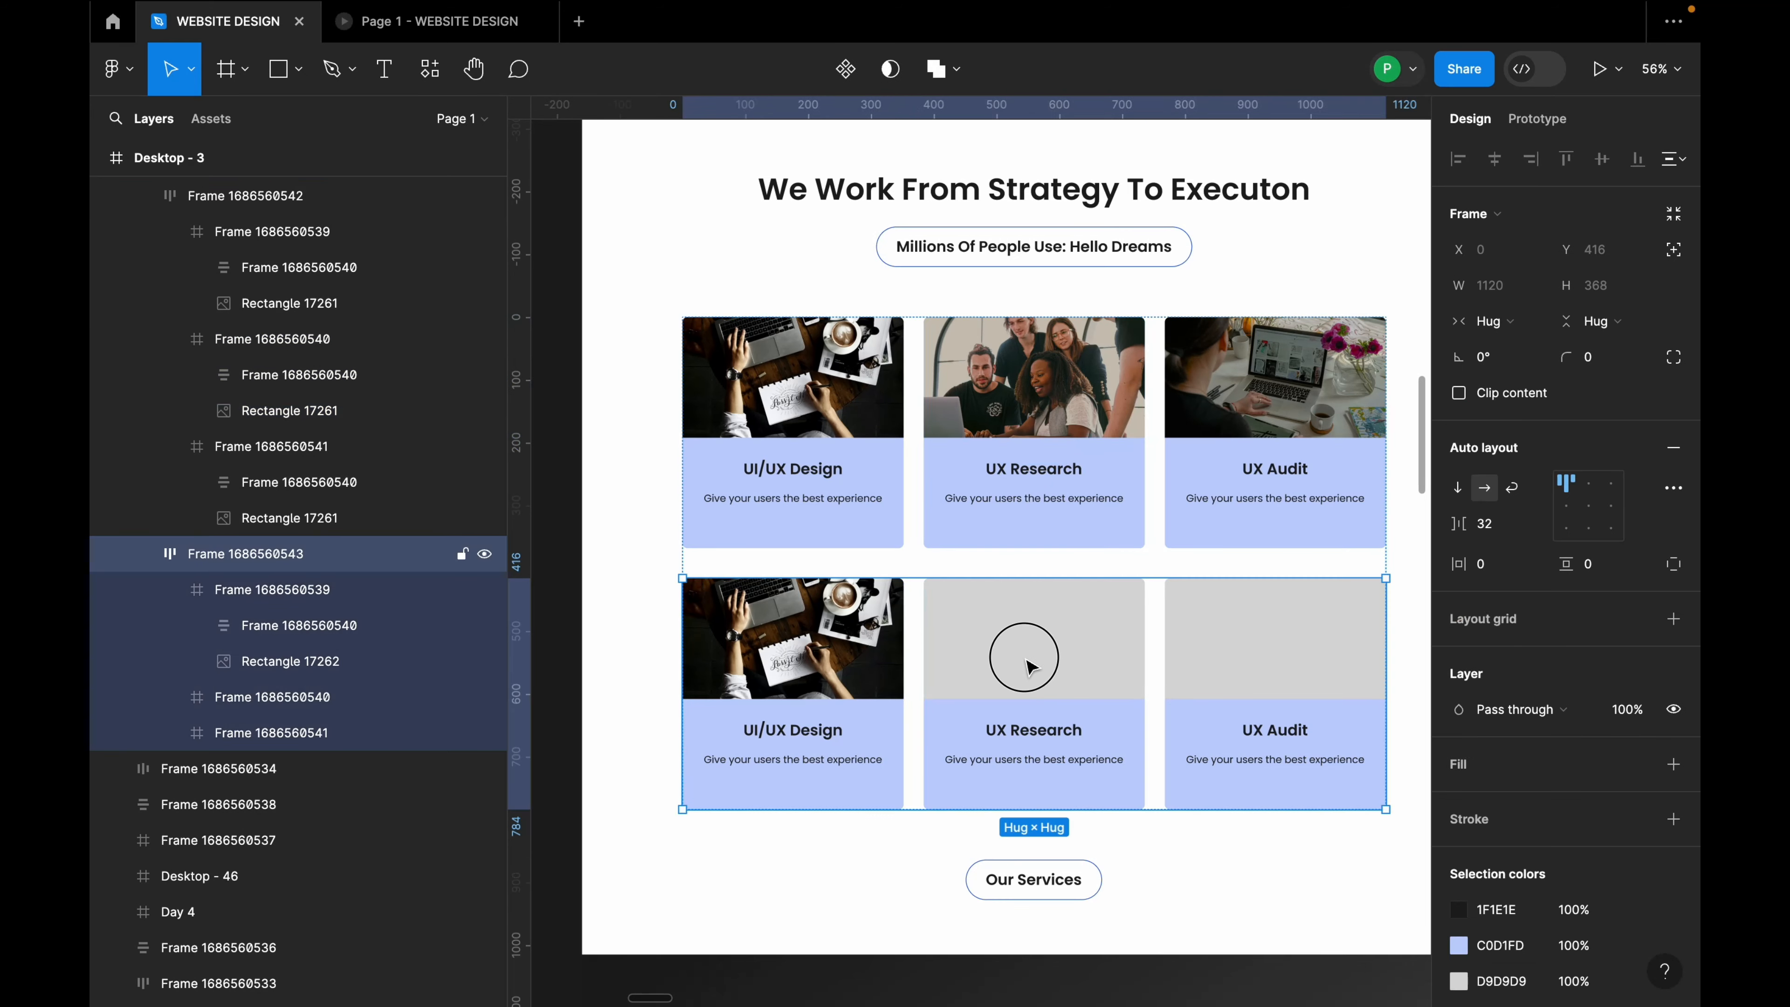
{"action": "double_click", "coordinate": [1026, 660]}
{"action": "right_click", "coordinate": [1027, 661]}
{"action": "left_click", "coordinate": [1221, 489]}
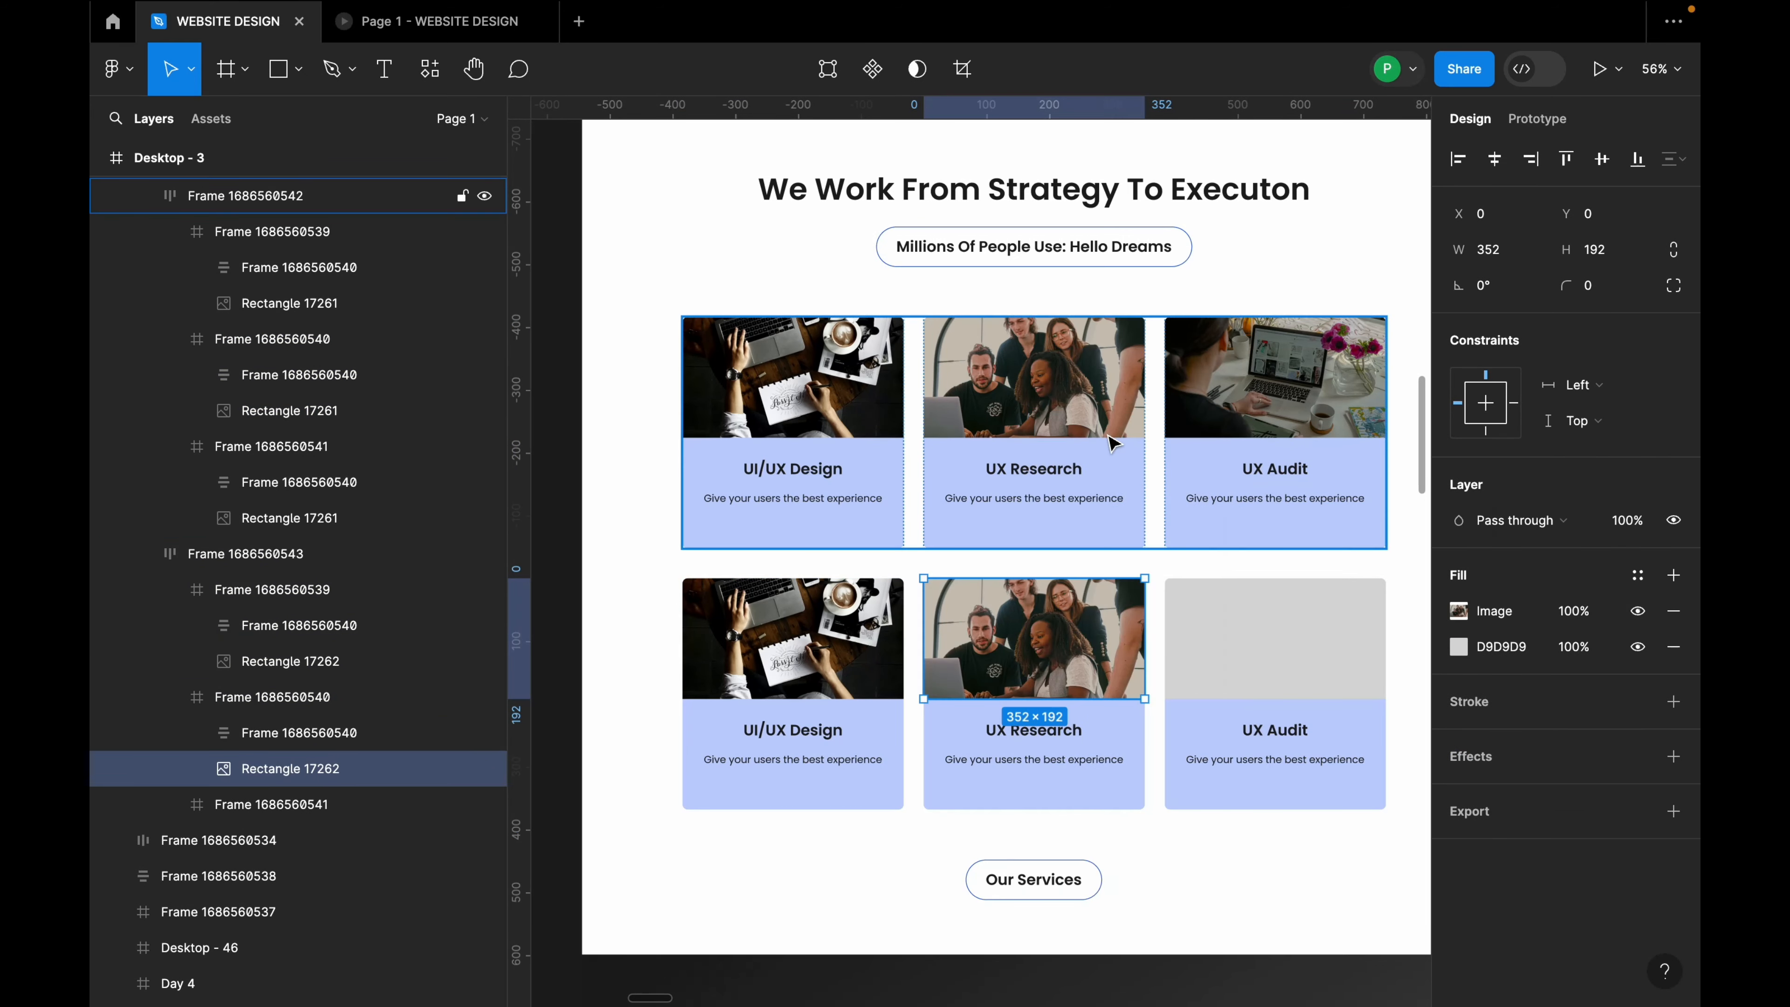
Step: Paste the woman-at-laptop photo into the bottom-right UX Audit card's image area
{"action": "double_click", "coordinate": [1238, 410]}
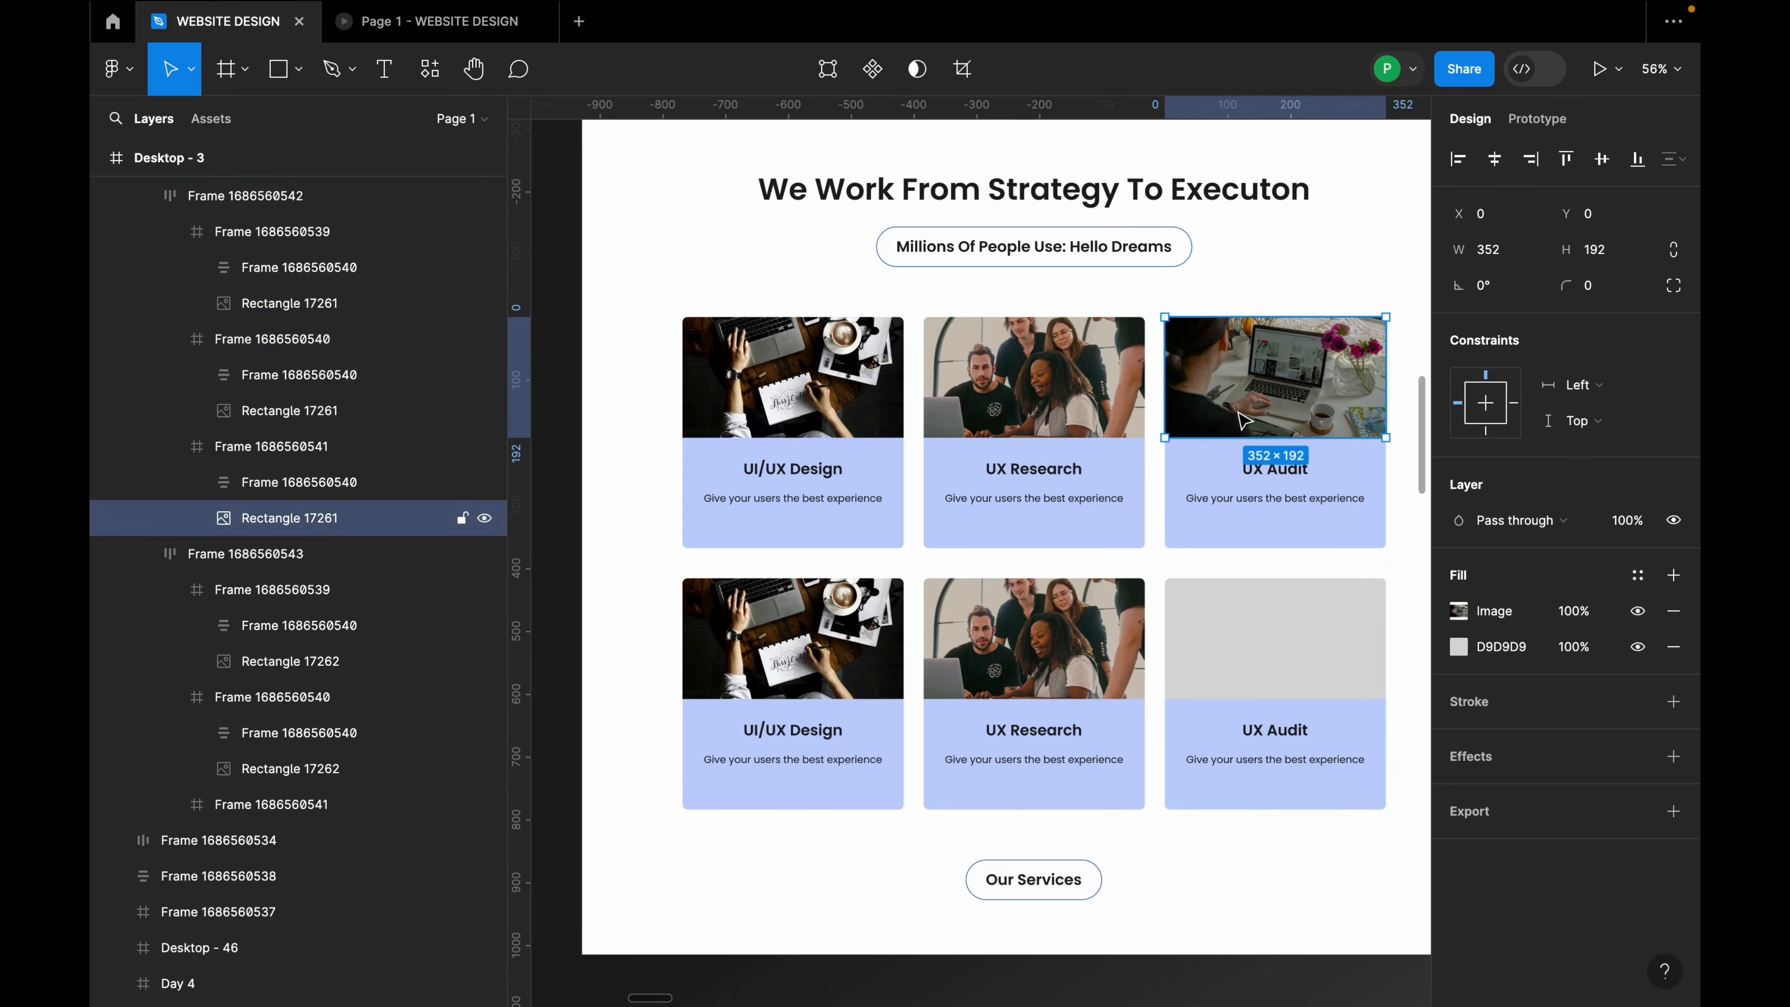
{"action": "left_click", "coordinate": [1270, 641]}
{"action": "left_click", "coordinate": [1270, 643]}
{"action": "right_click", "coordinate": [1269, 649]}
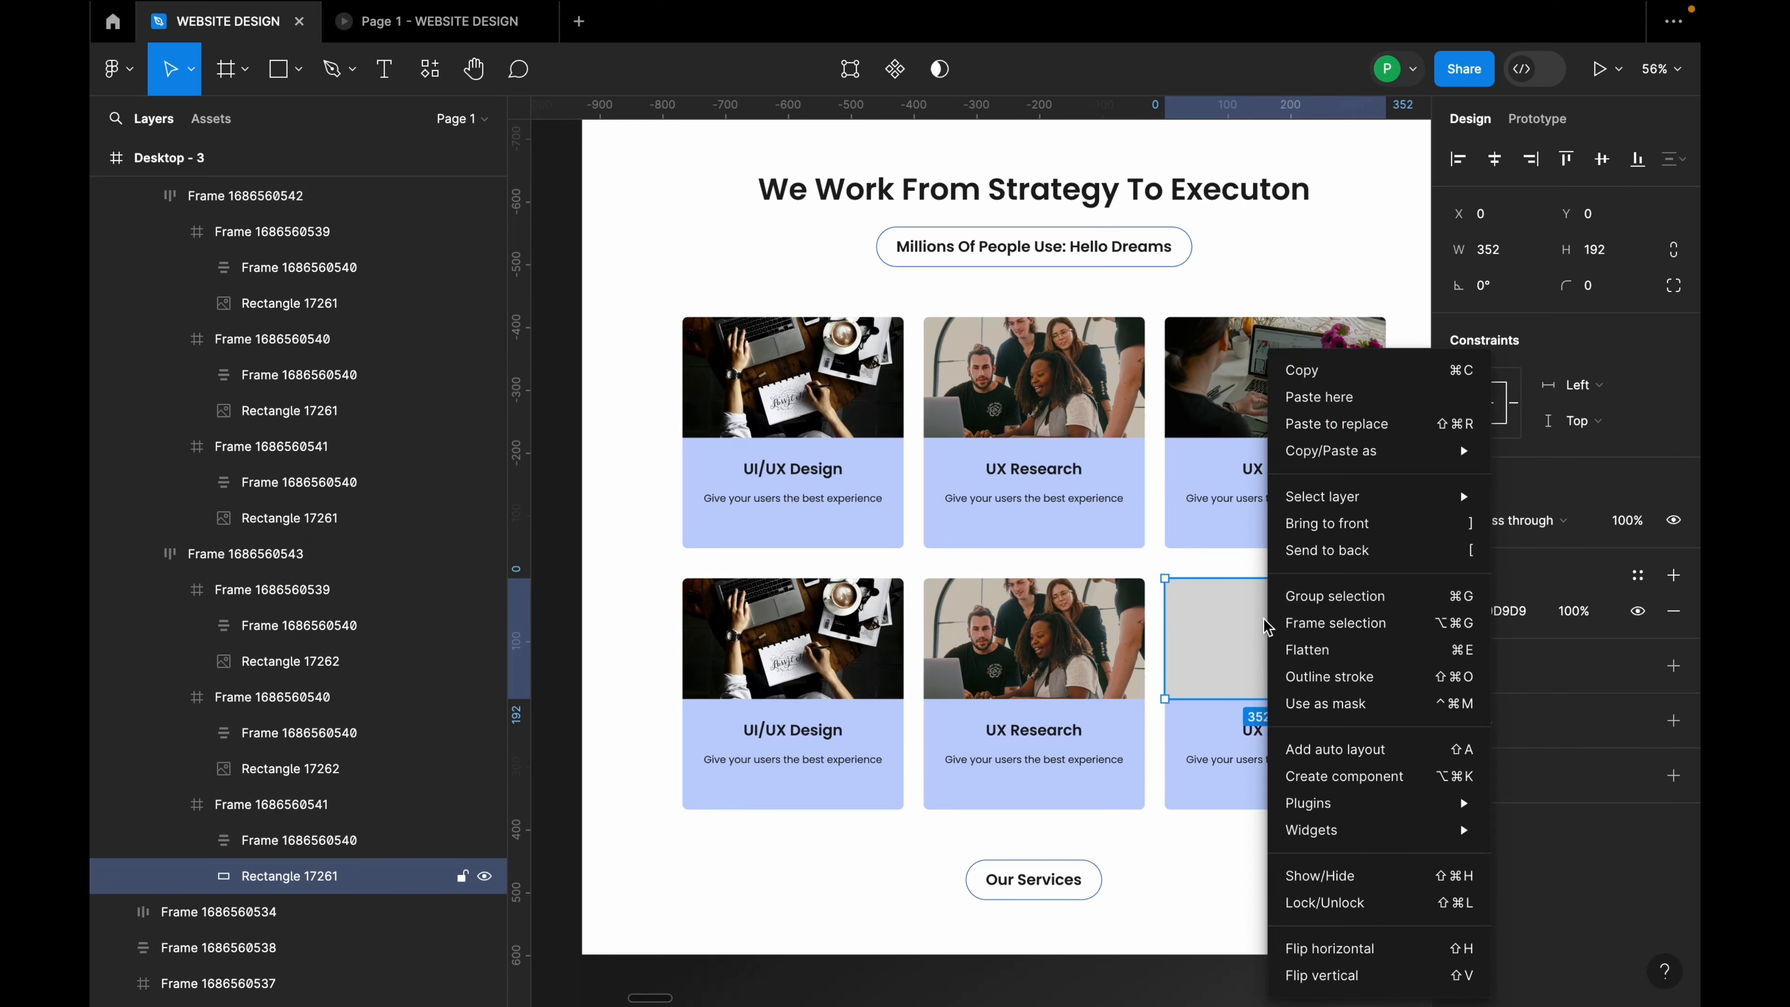
{"action": "left_click", "coordinate": [1318, 415]}
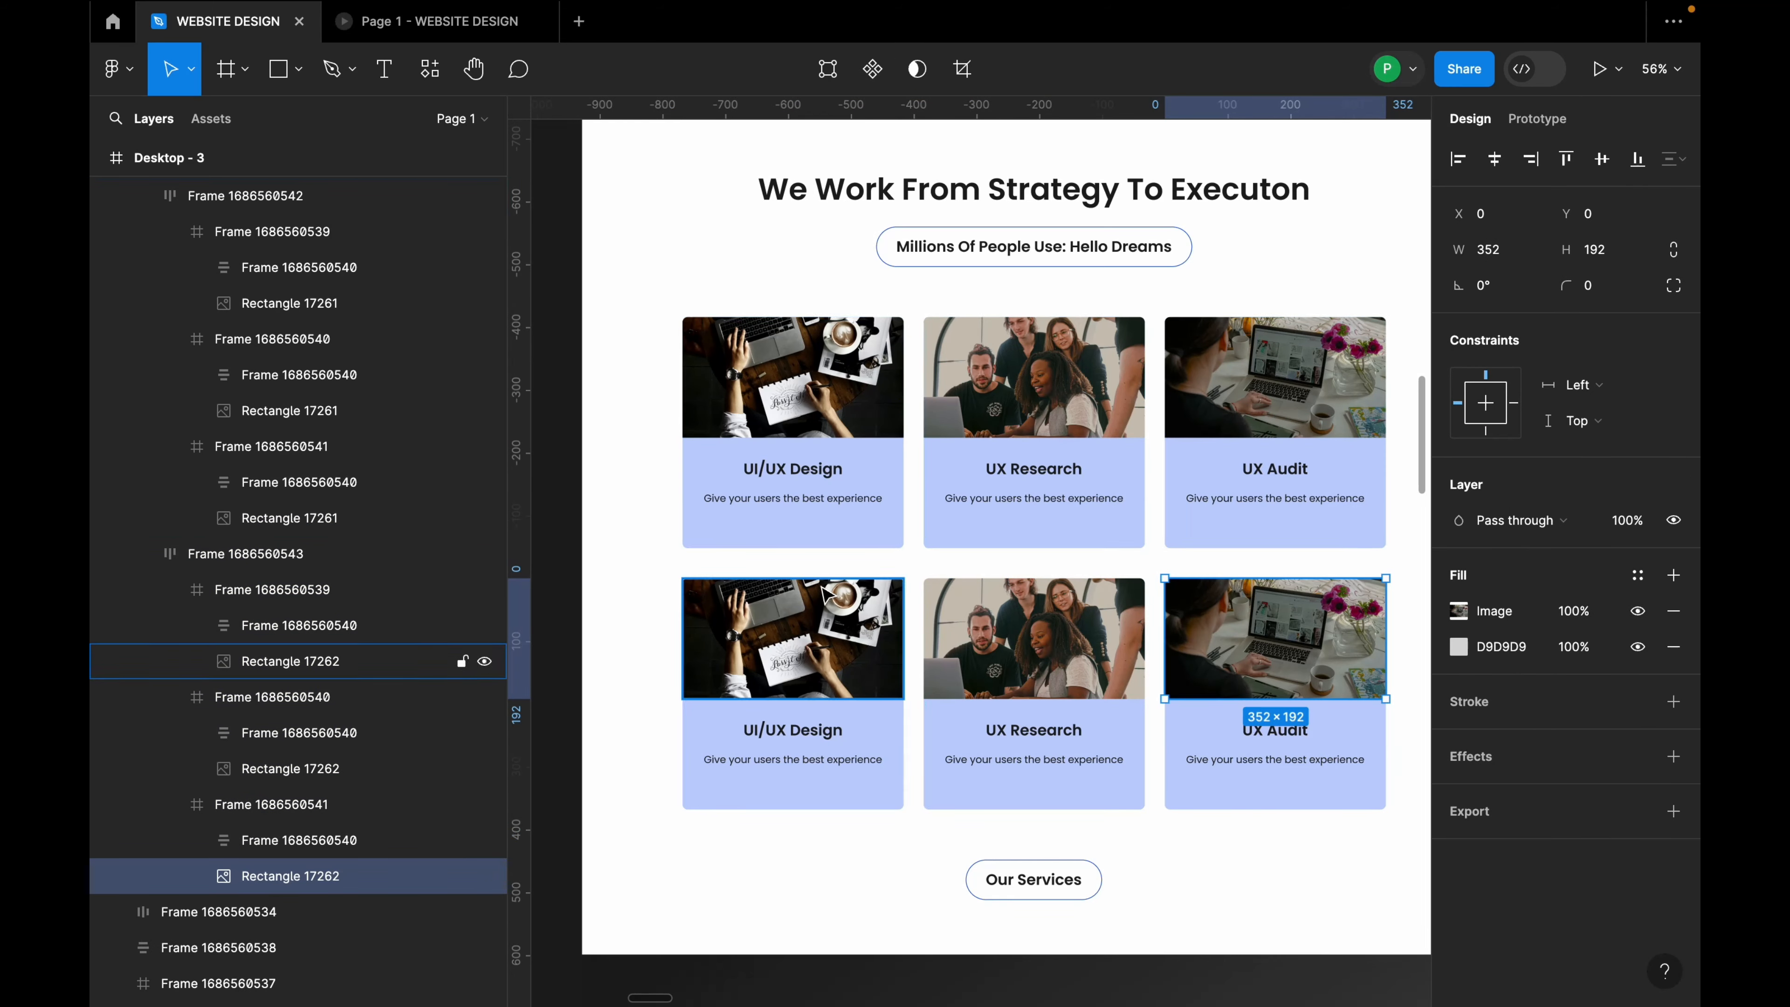
{"action": "scroll", "coordinate": [1163, 451], "scroll_direction": "down", "scroll_amount": 1}
{"action": "left_click", "coordinate": [1075, 521]}
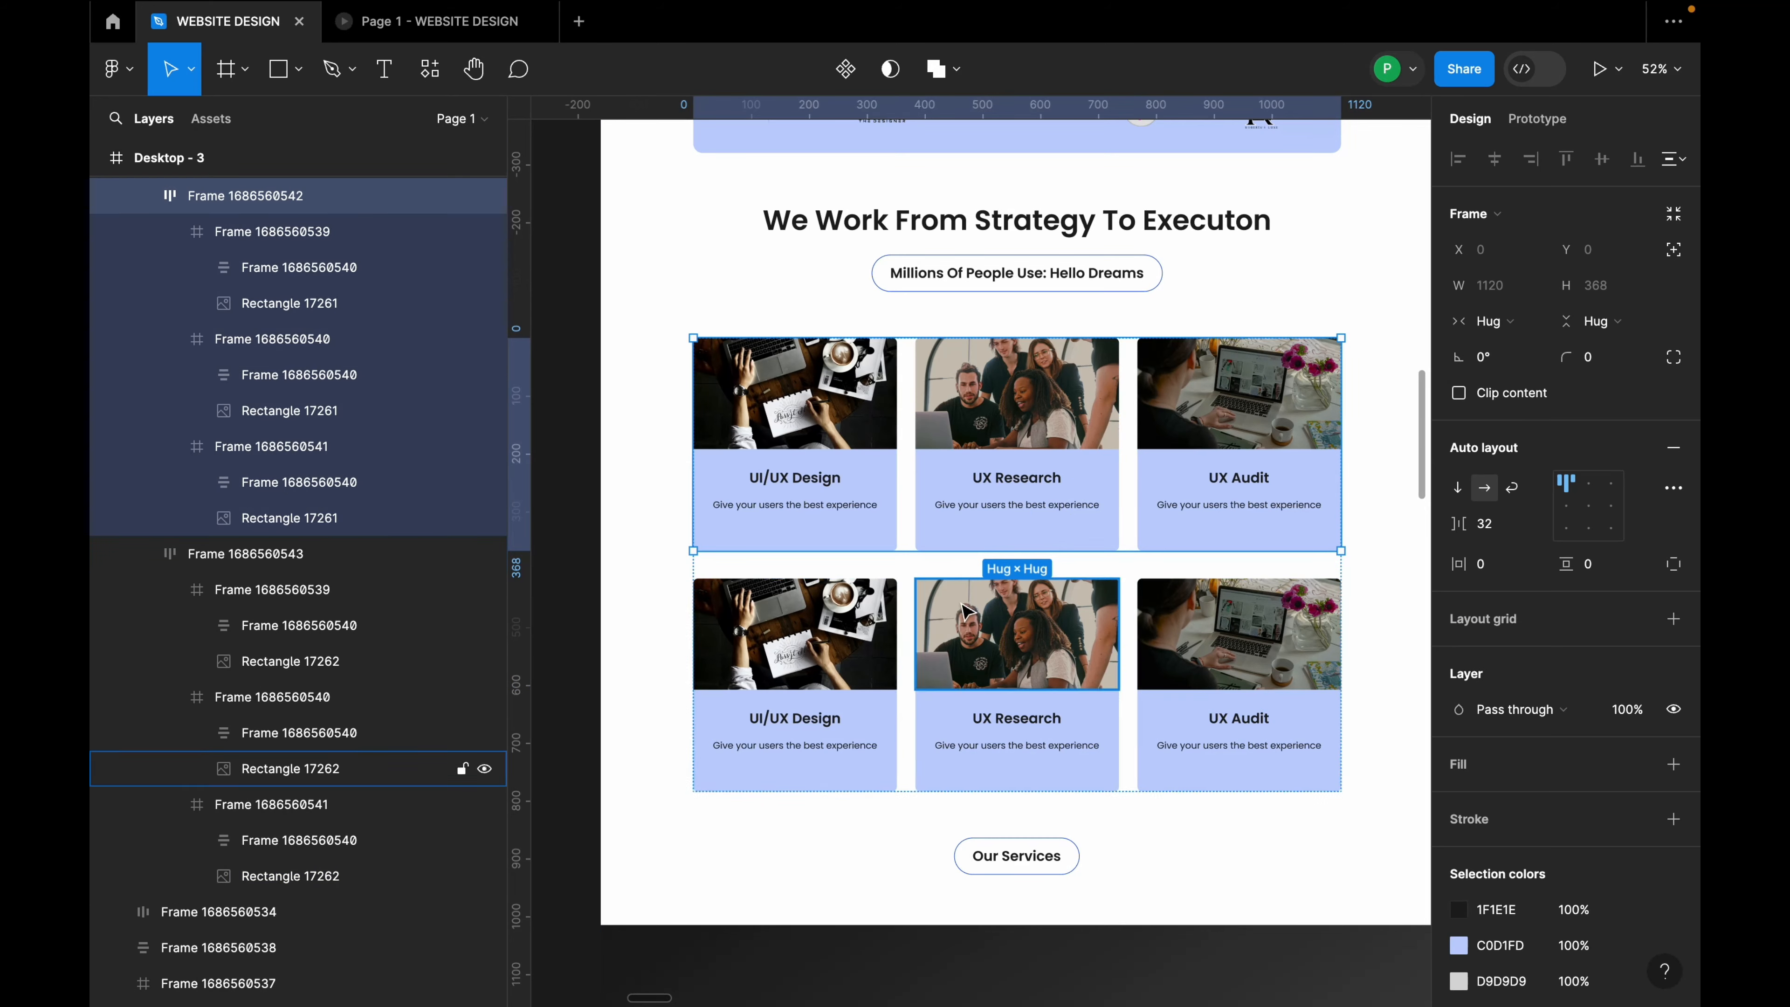
{"action": "scroll", "coordinate": [1149, 613], "scroll_direction": "down", "scroll_amount": 5}
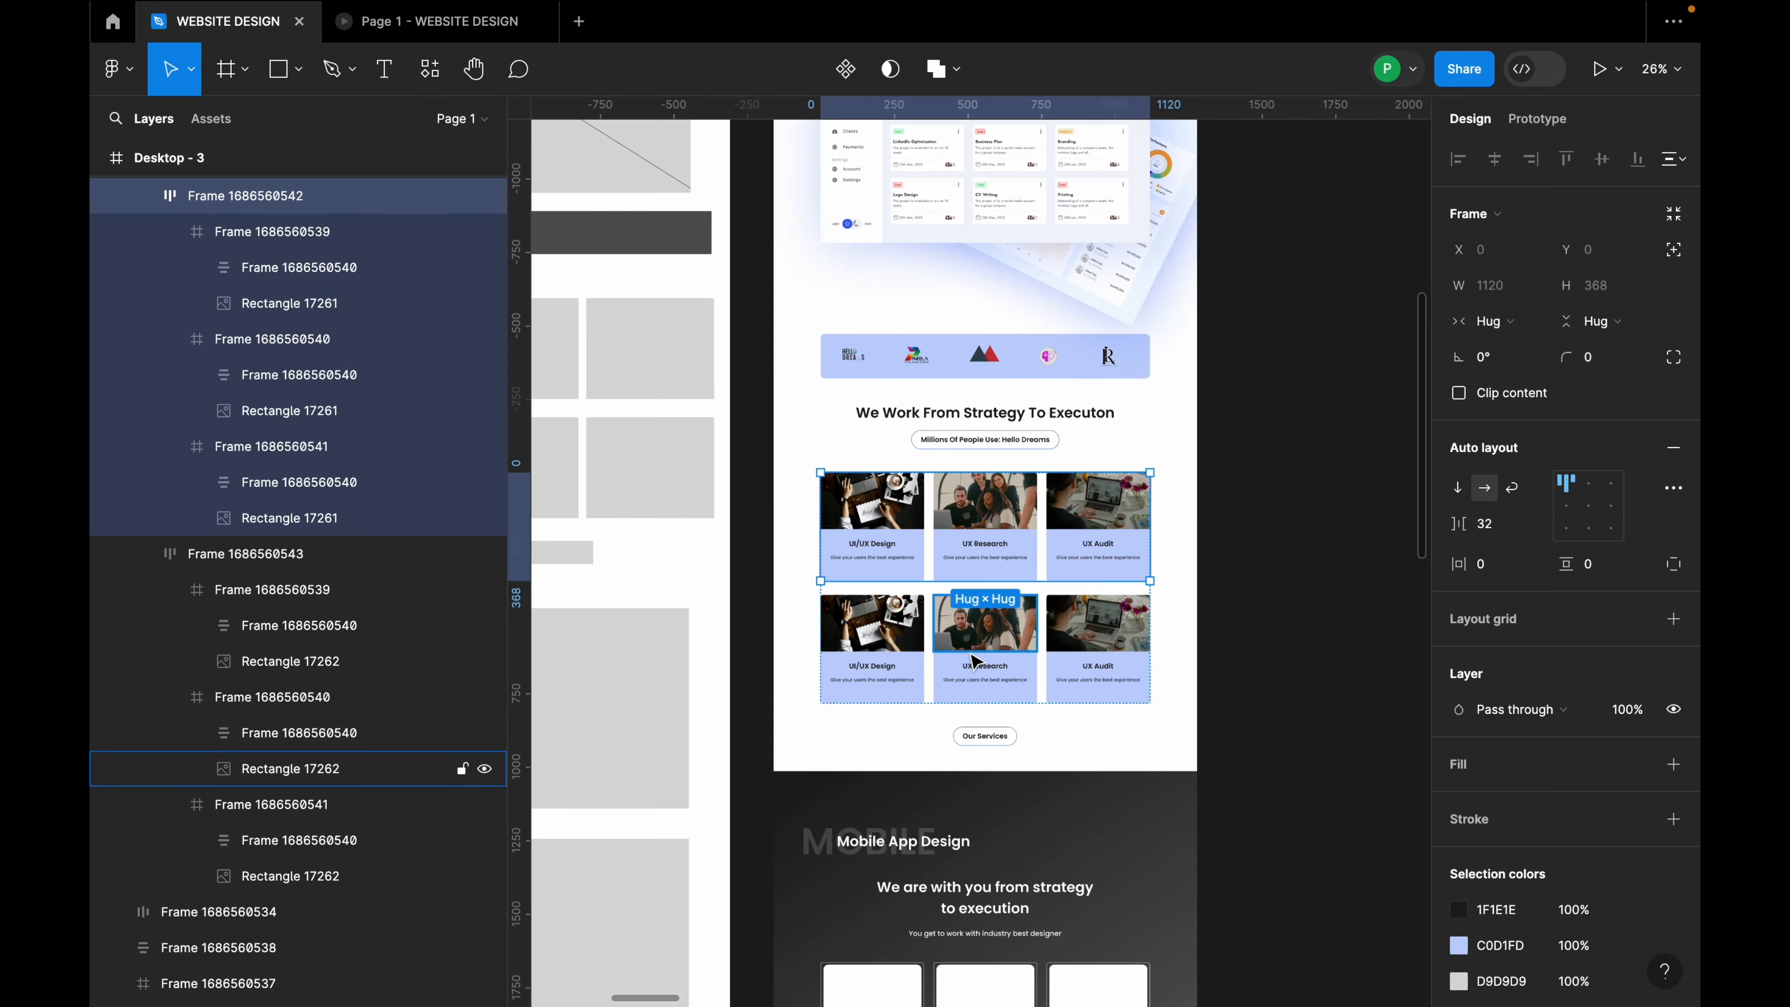
{"action": "scroll", "coordinate": [969, 638], "scroll_direction": "down", "scroll_amount": 5}
{"action": "scroll", "coordinate": [979, 647], "scroll_direction": "up", "scroll_amount": 2}
{"action": "scroll", "coordinate": [1001, 656], "scroll_direction": "up", "scroll_amount": 1}
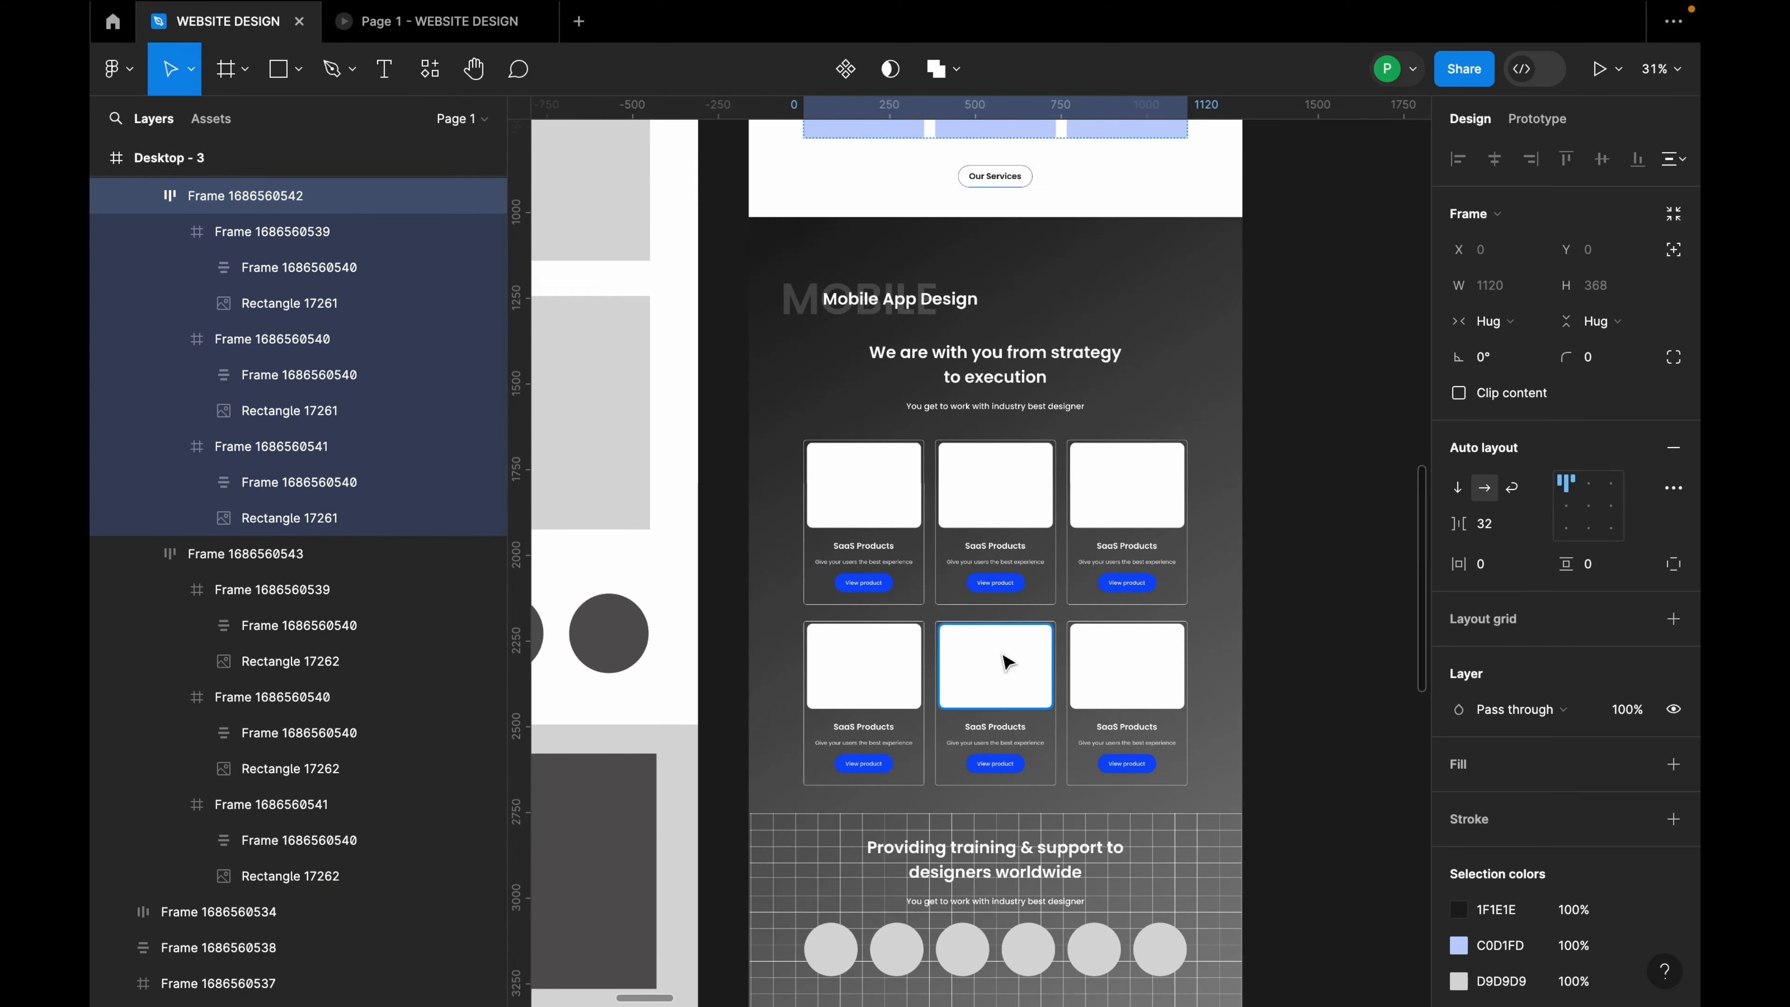
{"action": "scroll", "coordinate": [872, 532], "scroll_direction": "up", "scroll_amount": 3}
Step: Move the isometric phone mockup group into the first SaaS Products card
{"action": "left_click", "coordinate": [877, 490]}
{"action": "double_click", "coordinate": [877, 490]}
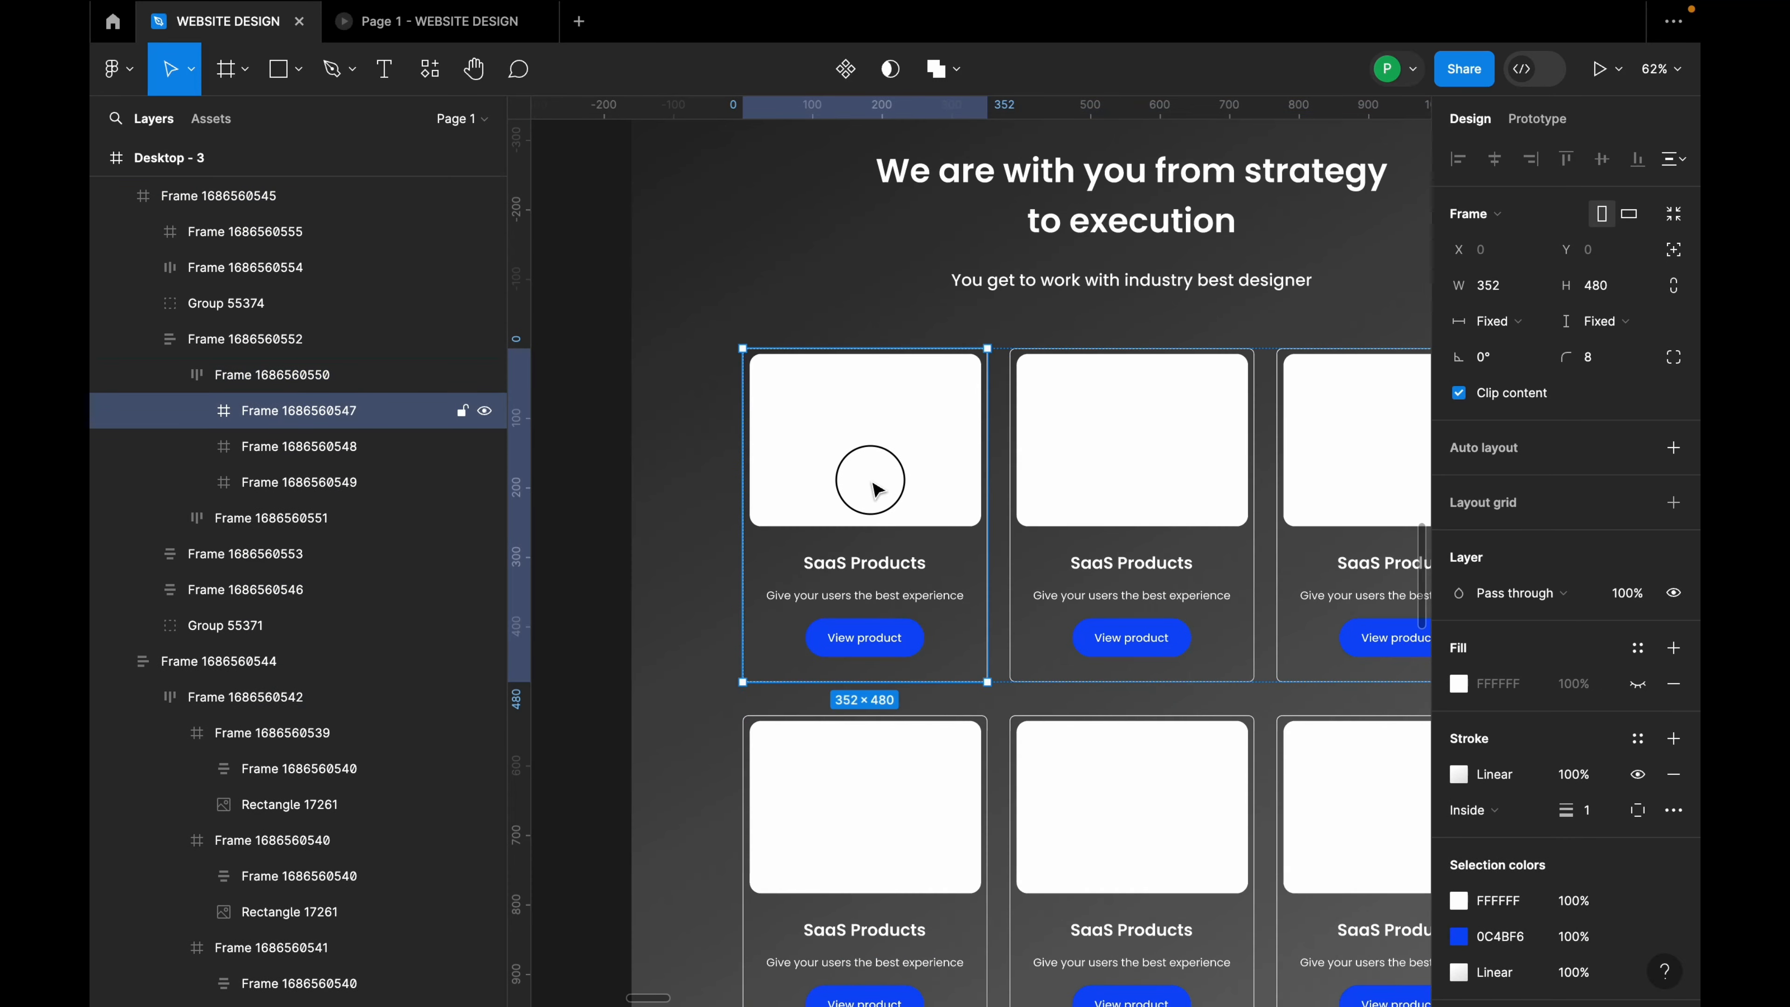
{"action": "double_click", "coordinate": [874, 486]}
{"action": "scroll", "coordinate": [877, 488], "scroll_direction": "down", "scroll_amount": 8}
{"action": "scroll", "coordinate": [968, 599], "scroll_direction": "down", "scroll_amount": 5}
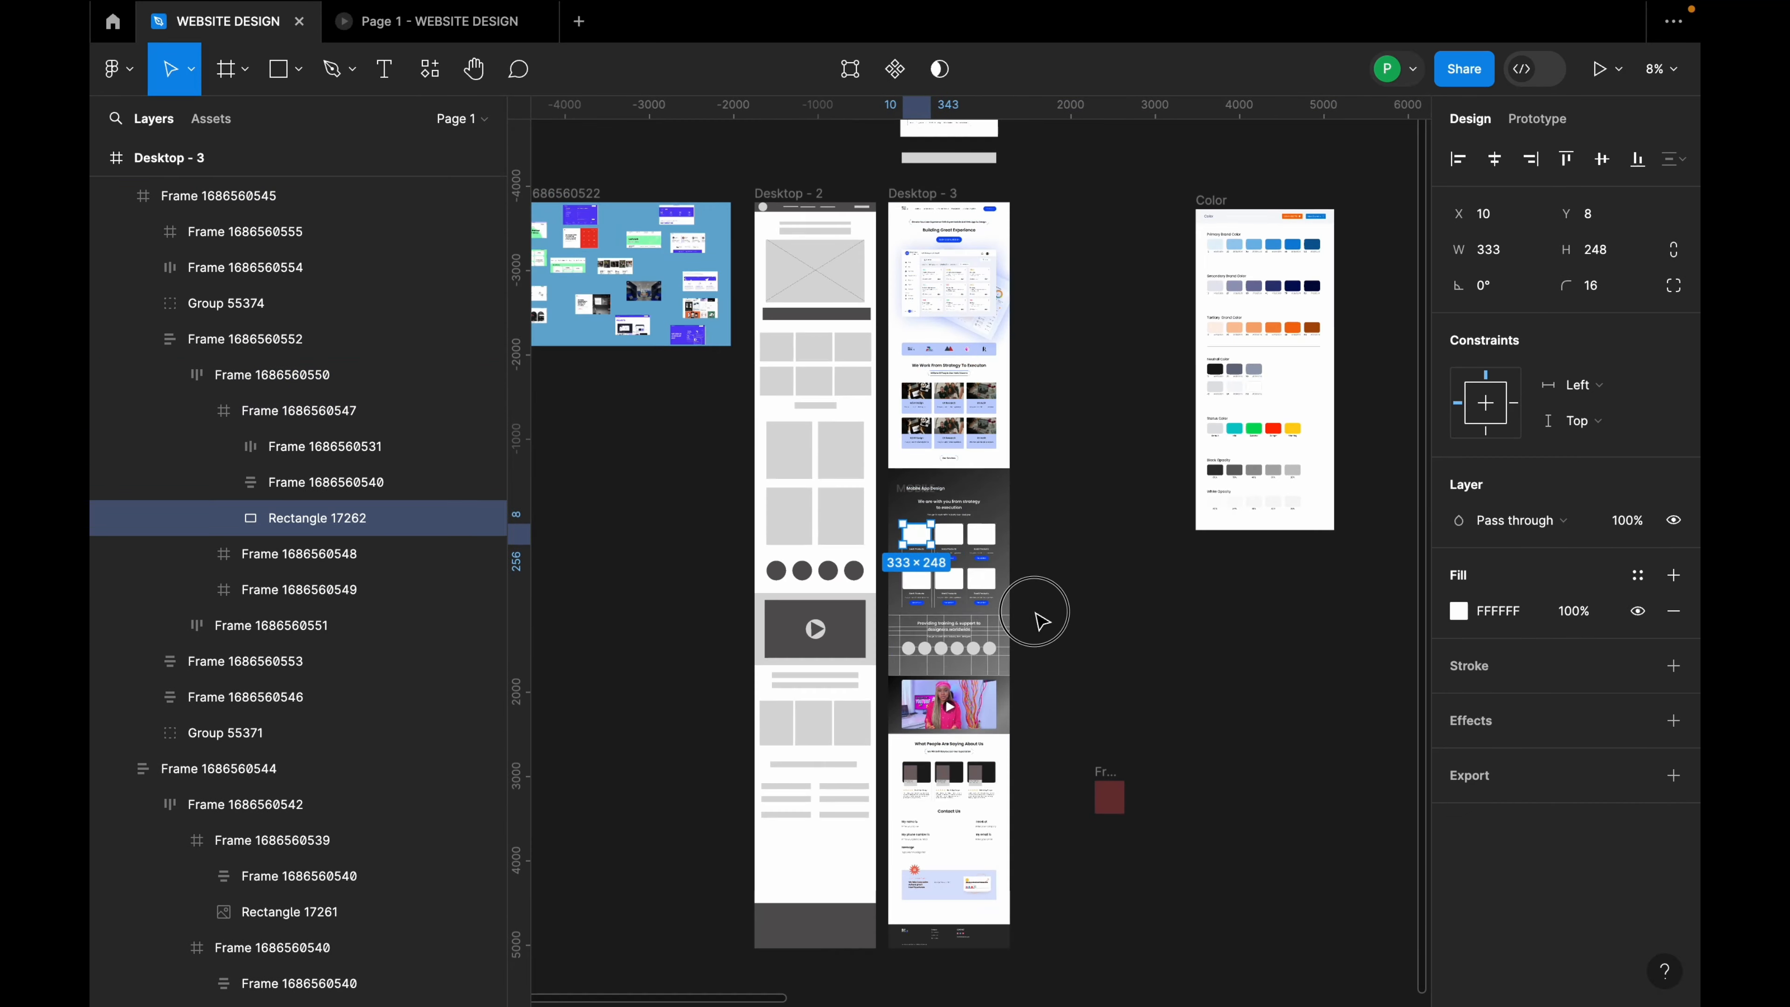
{"action": "left_click", "coordinate": [1038, 611]}
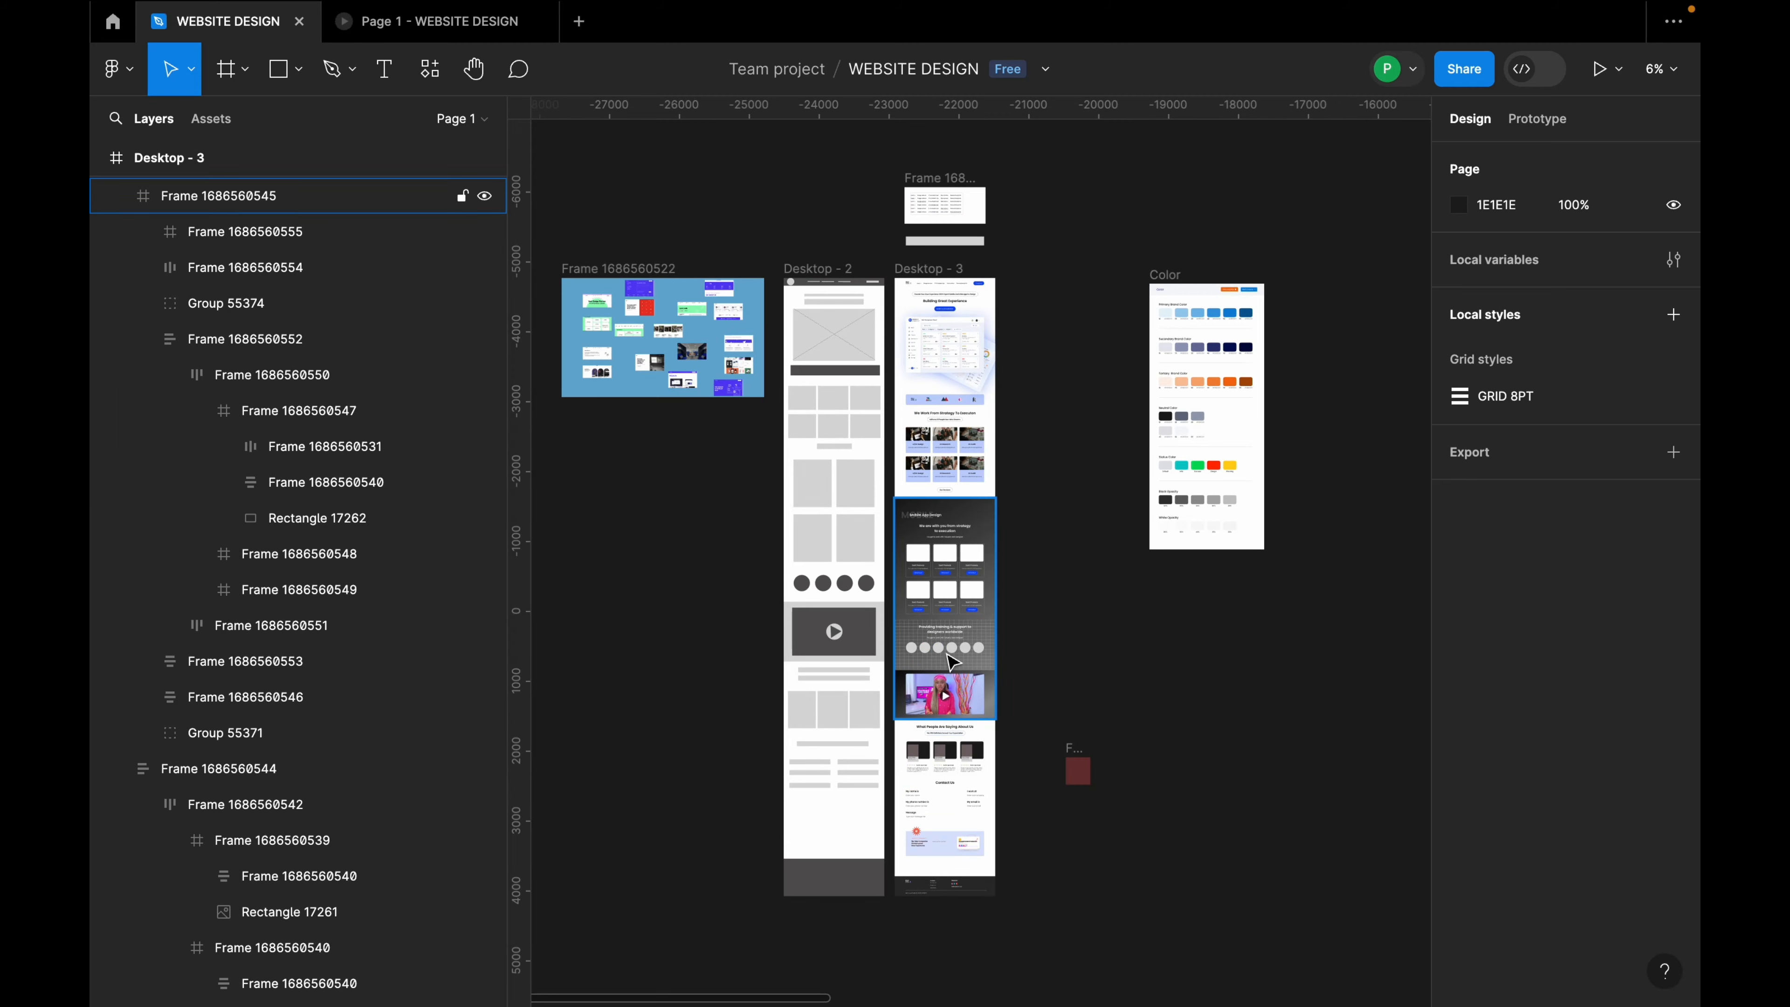
{"action": "scroll", "coordinate": [951, 662], "scroll_direction": "up", "scroll_amount": 7}
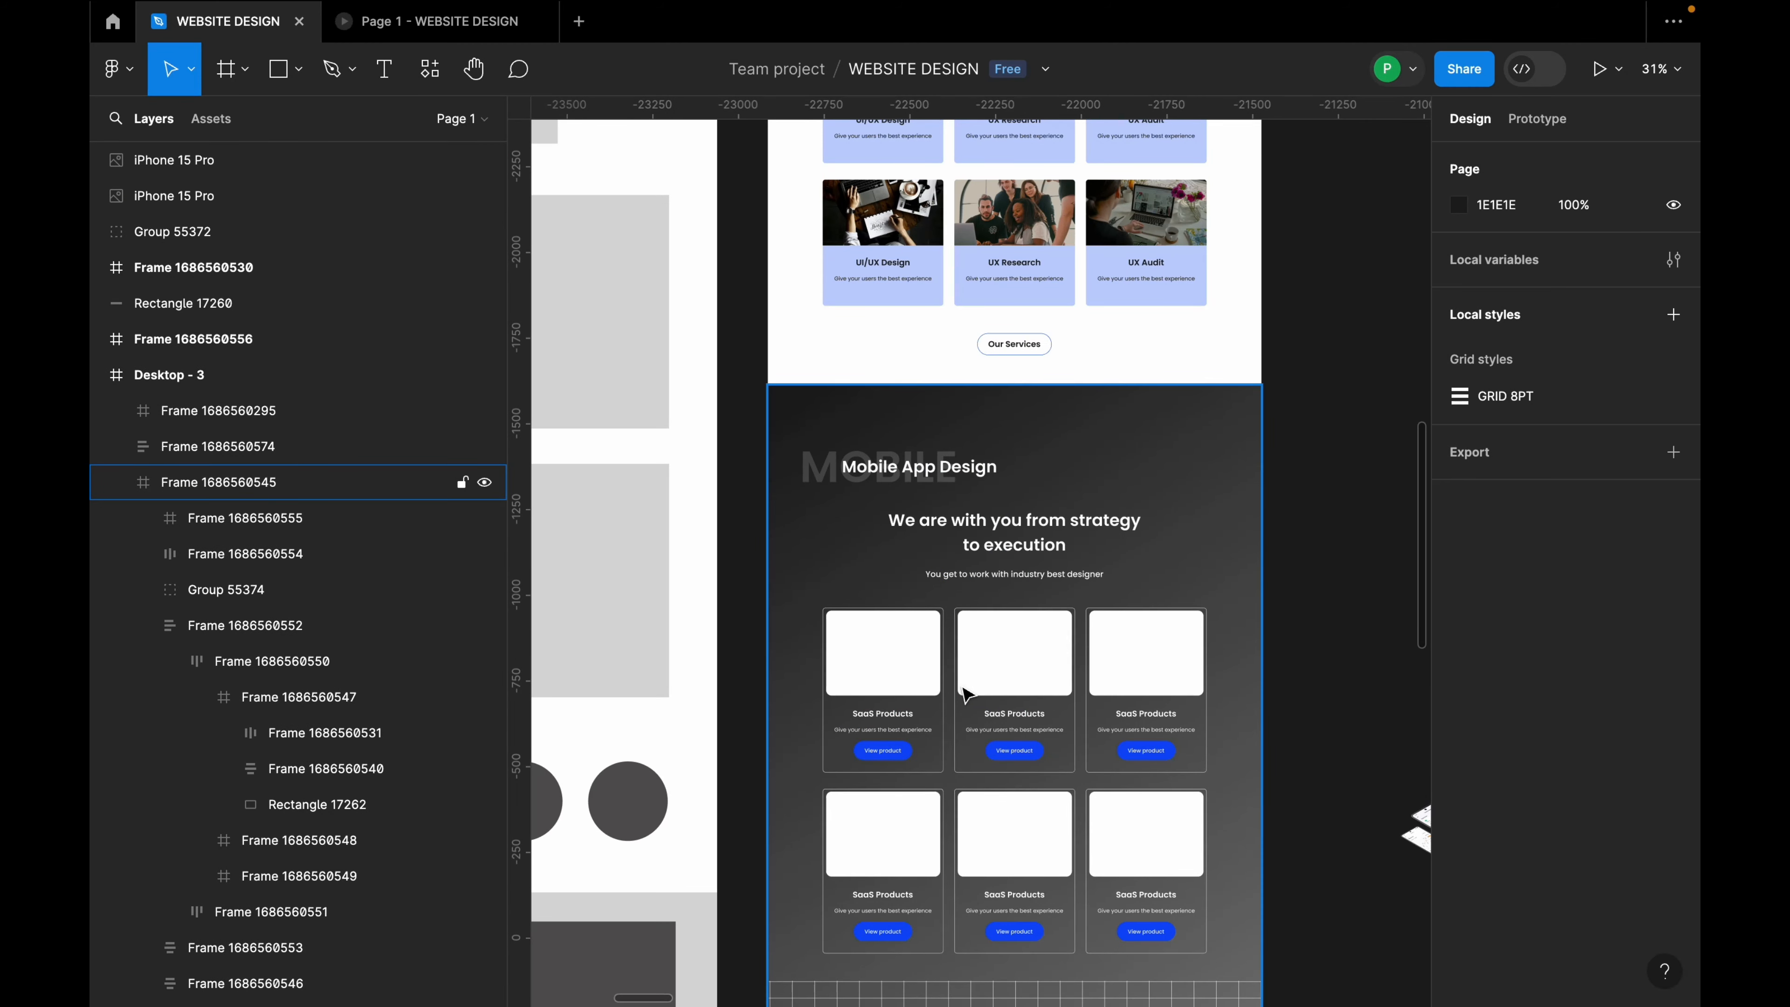
{"action": "scroll", "coordinate": [909, 695], "scroll_direction": "down", "scroll_amount": 2}
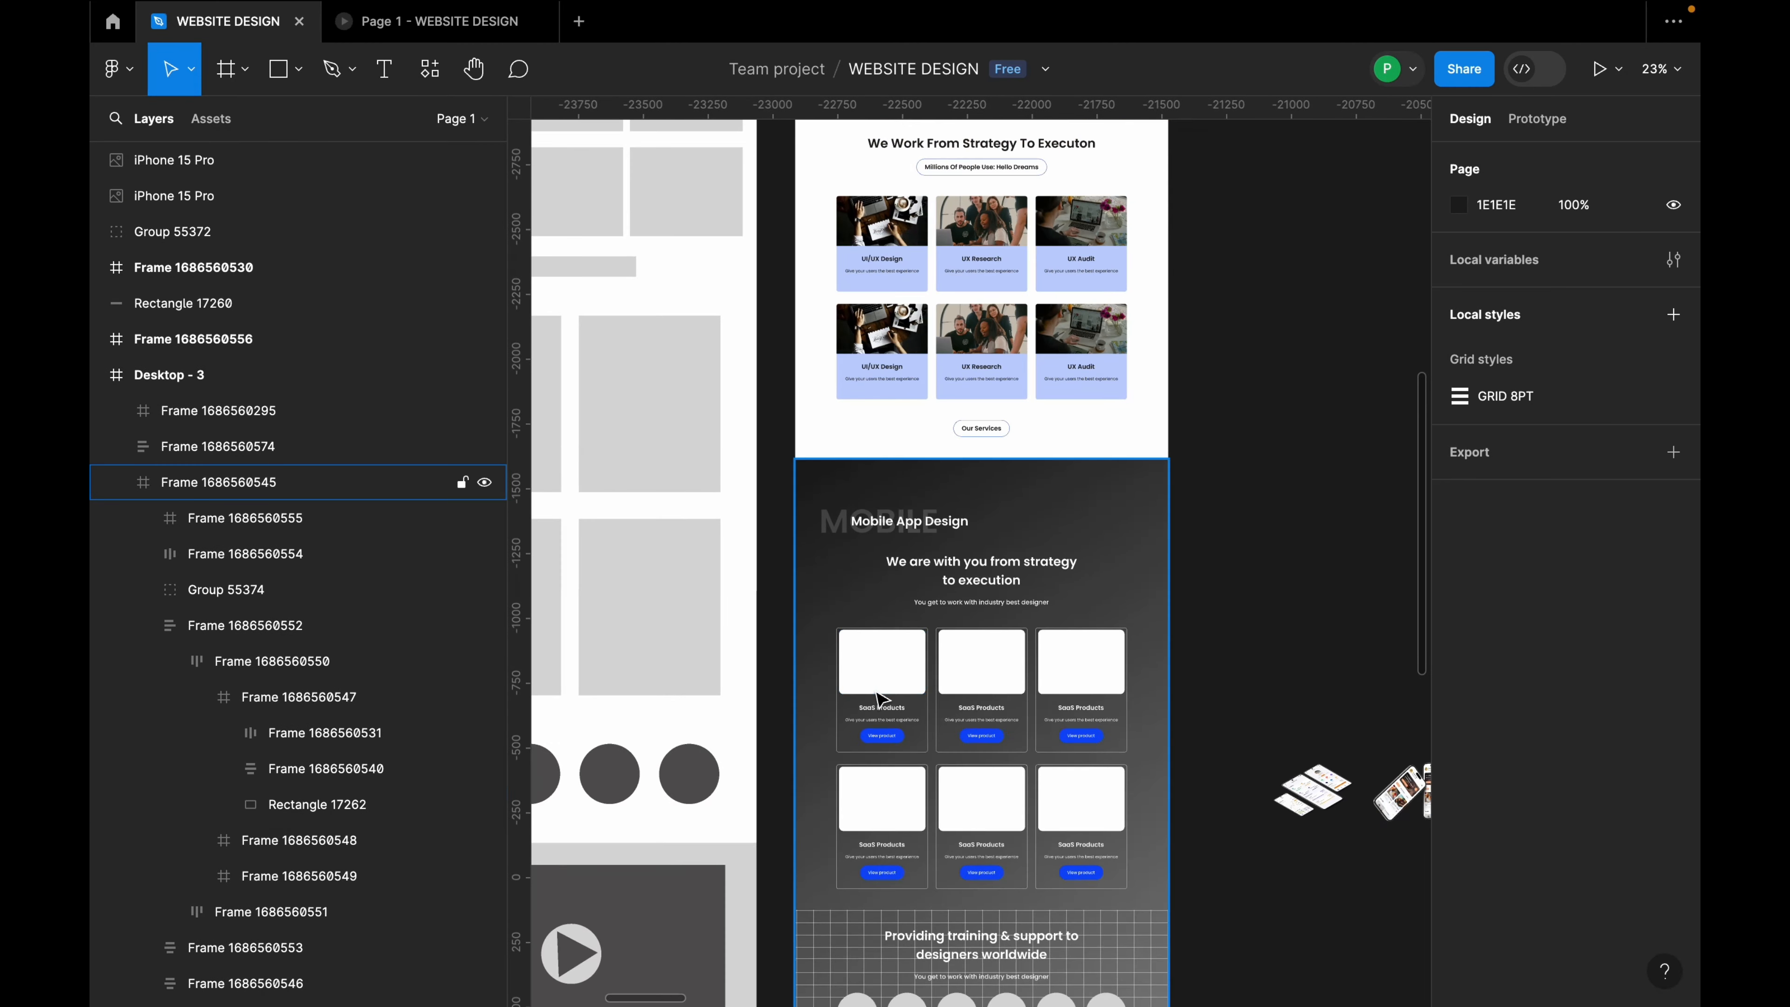
{"action": "scroll", "coordinate": [1347, 802], "scroll_direction": "down", "scroll_amount": 3}
{"action": "scroll", "coordinate": [1318, 759], "scroll_direction": "up", "scroll_amount": 3}
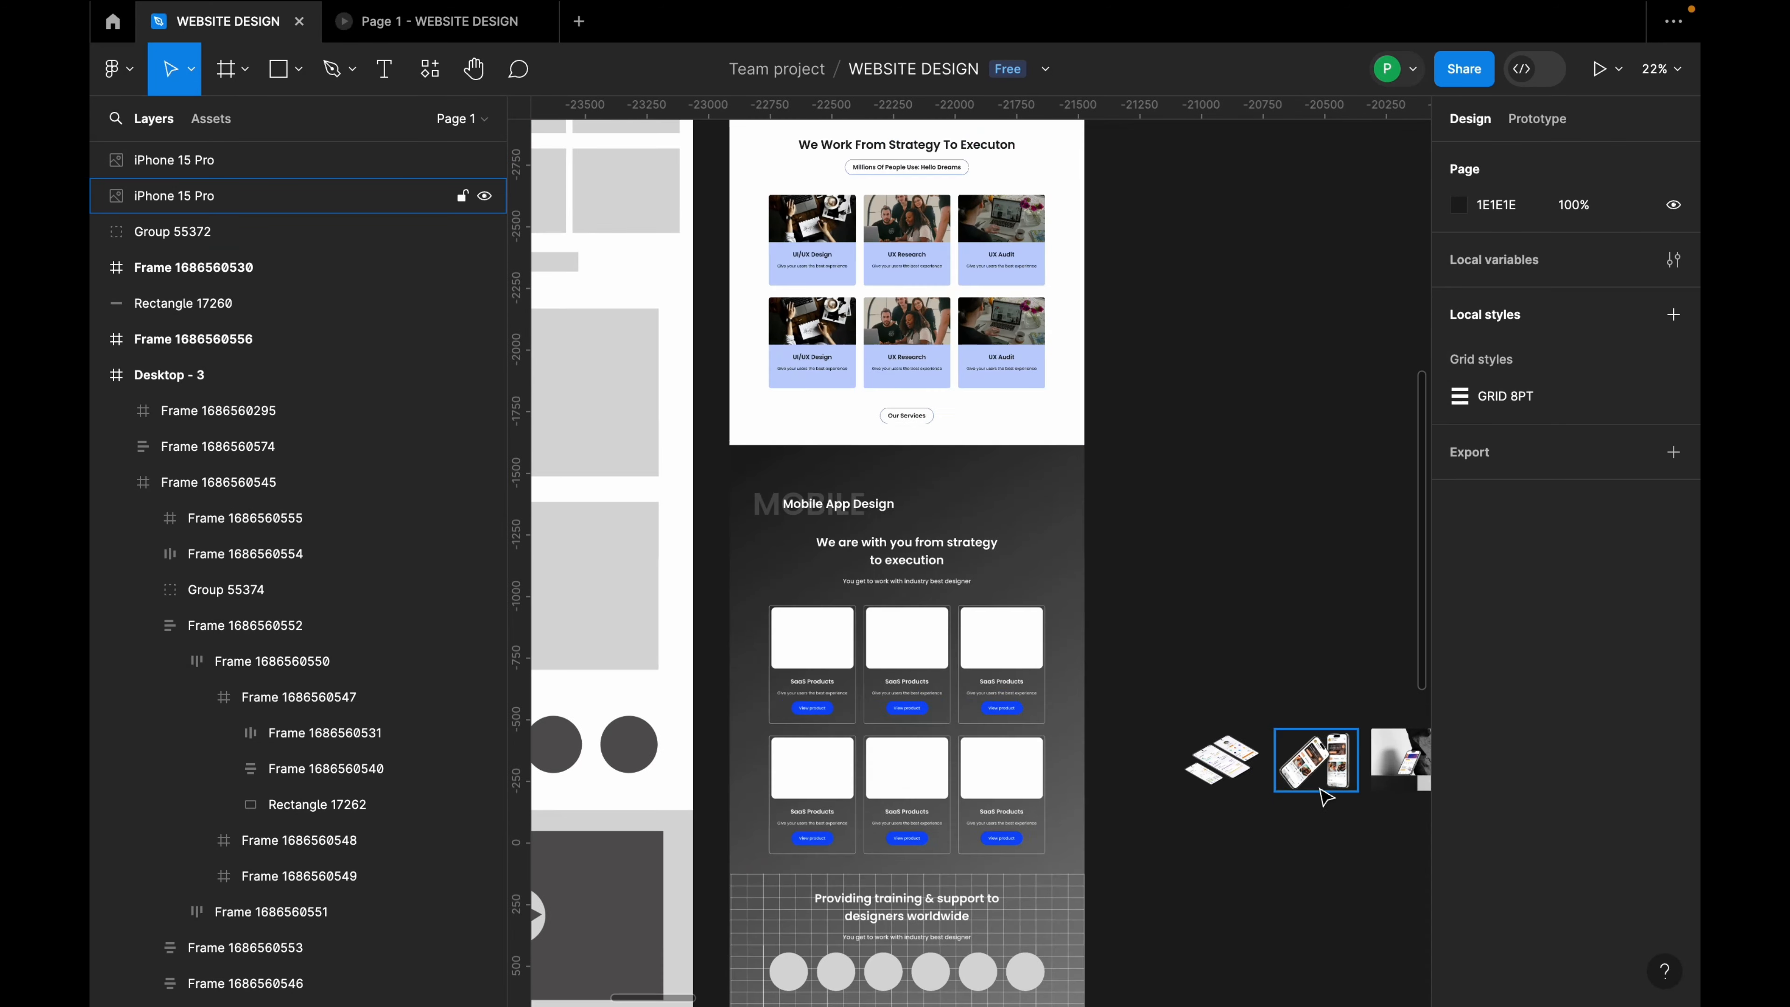
{"action": "left_click", "coordinate": [1242, 775]}
{"action": "left_click_drag", "start_coordinate": [1241, 776], "coordinate": [821, 642]}
Step: Place iPhone 15 Pro mockup images into the second and third SaaS Products cards
{"action": "scroll", "coordinate": [819, 642], "scroll_direction": "up", "scroll_amount": 4}
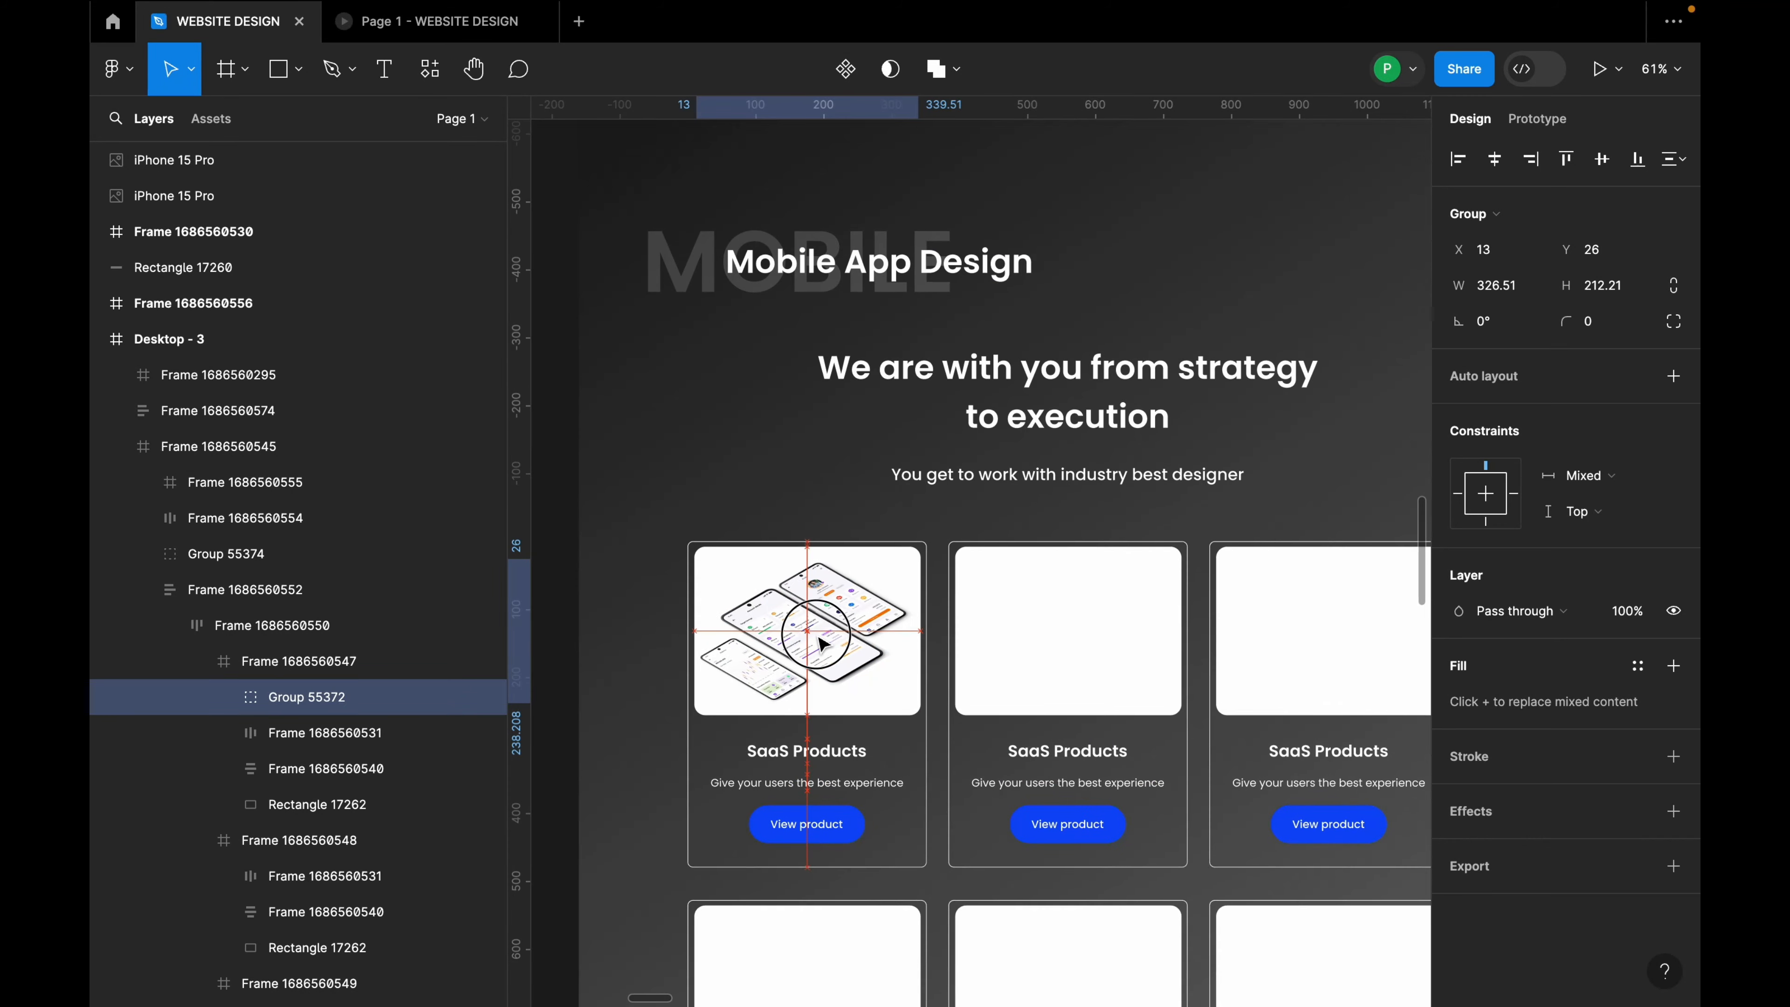
{"action": "scroll", "coordinate": [821, 643], "scroll_direction": "down", "scroll_amount": 4}
{"action": "left_click_drag", "start_coordinate": [1299, 756], "coordinate": [904, 643]}
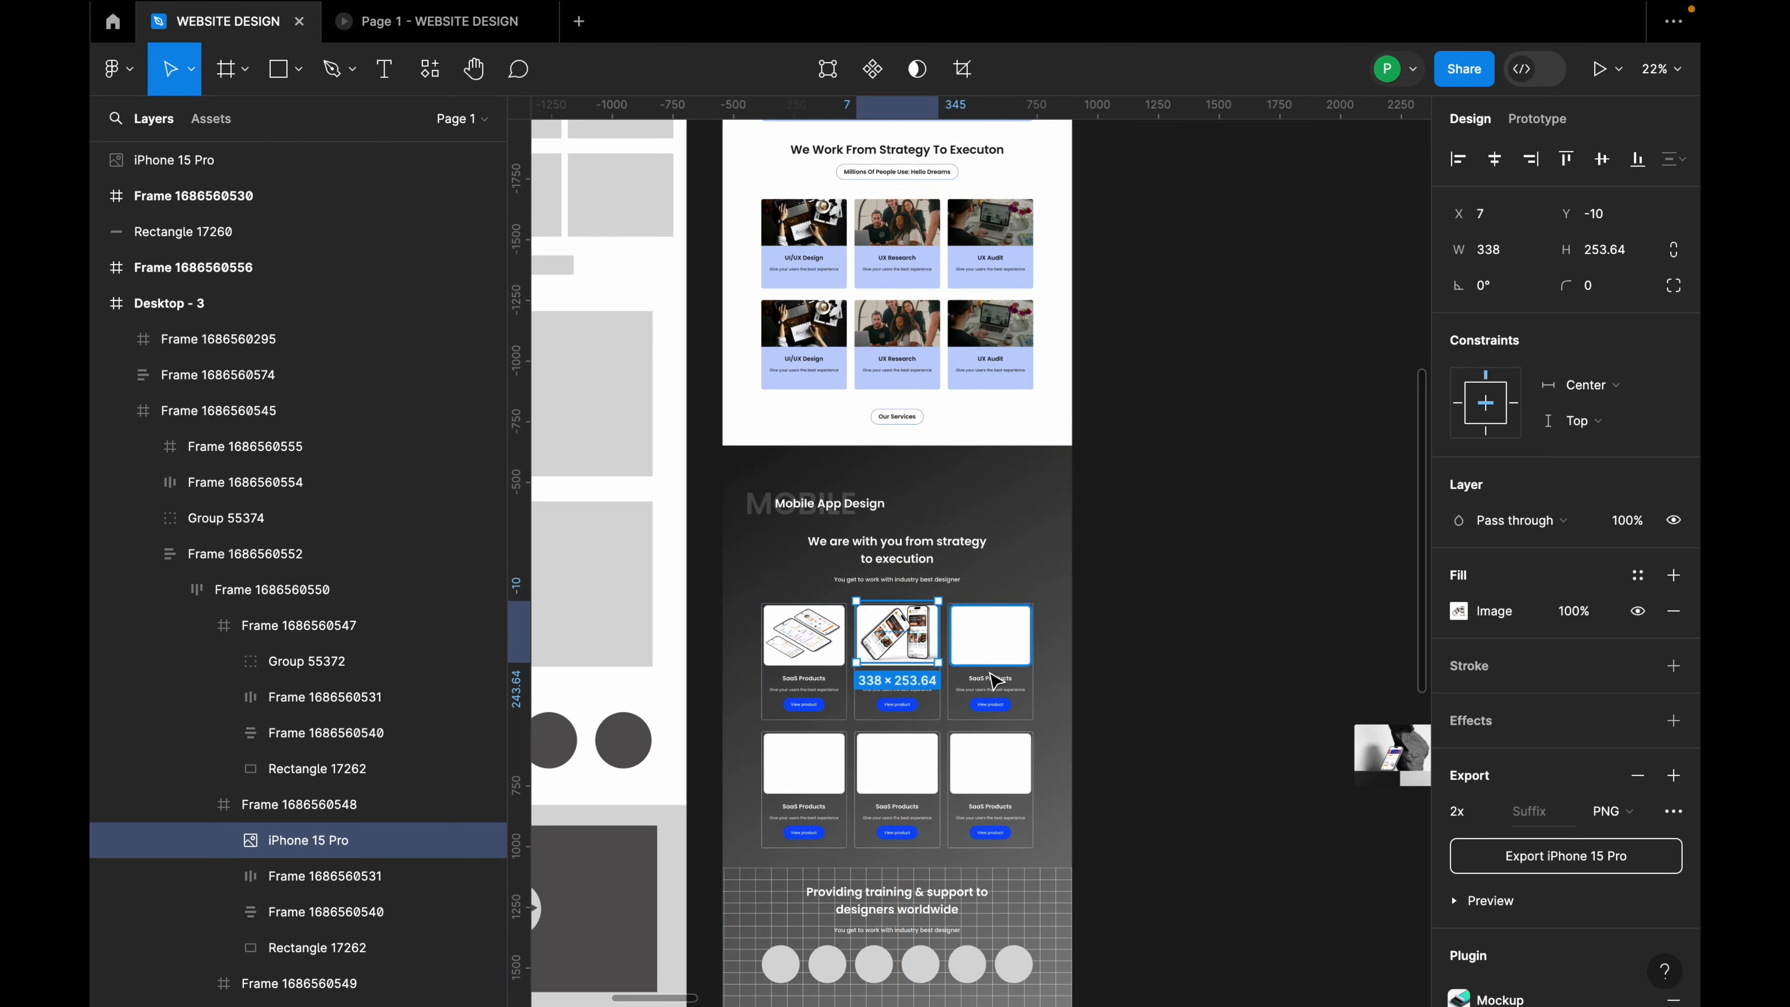
{"action": "scroll", "coordinate": [955, 655], "scroll_direction": "down", "scroll_amount": 1}
{"action": "left_click_drag", "start_coordinate": [1303, 747], "coordinate": [997, 651]}
{"action": "scroll", "coordinate": [995, 647], "scroll_direction": "up", "scroll_amount": 5}
{"action": "scroll", "coordinate": [1000, 652], "scroll_direction": "up", "scroll_amount": 2}
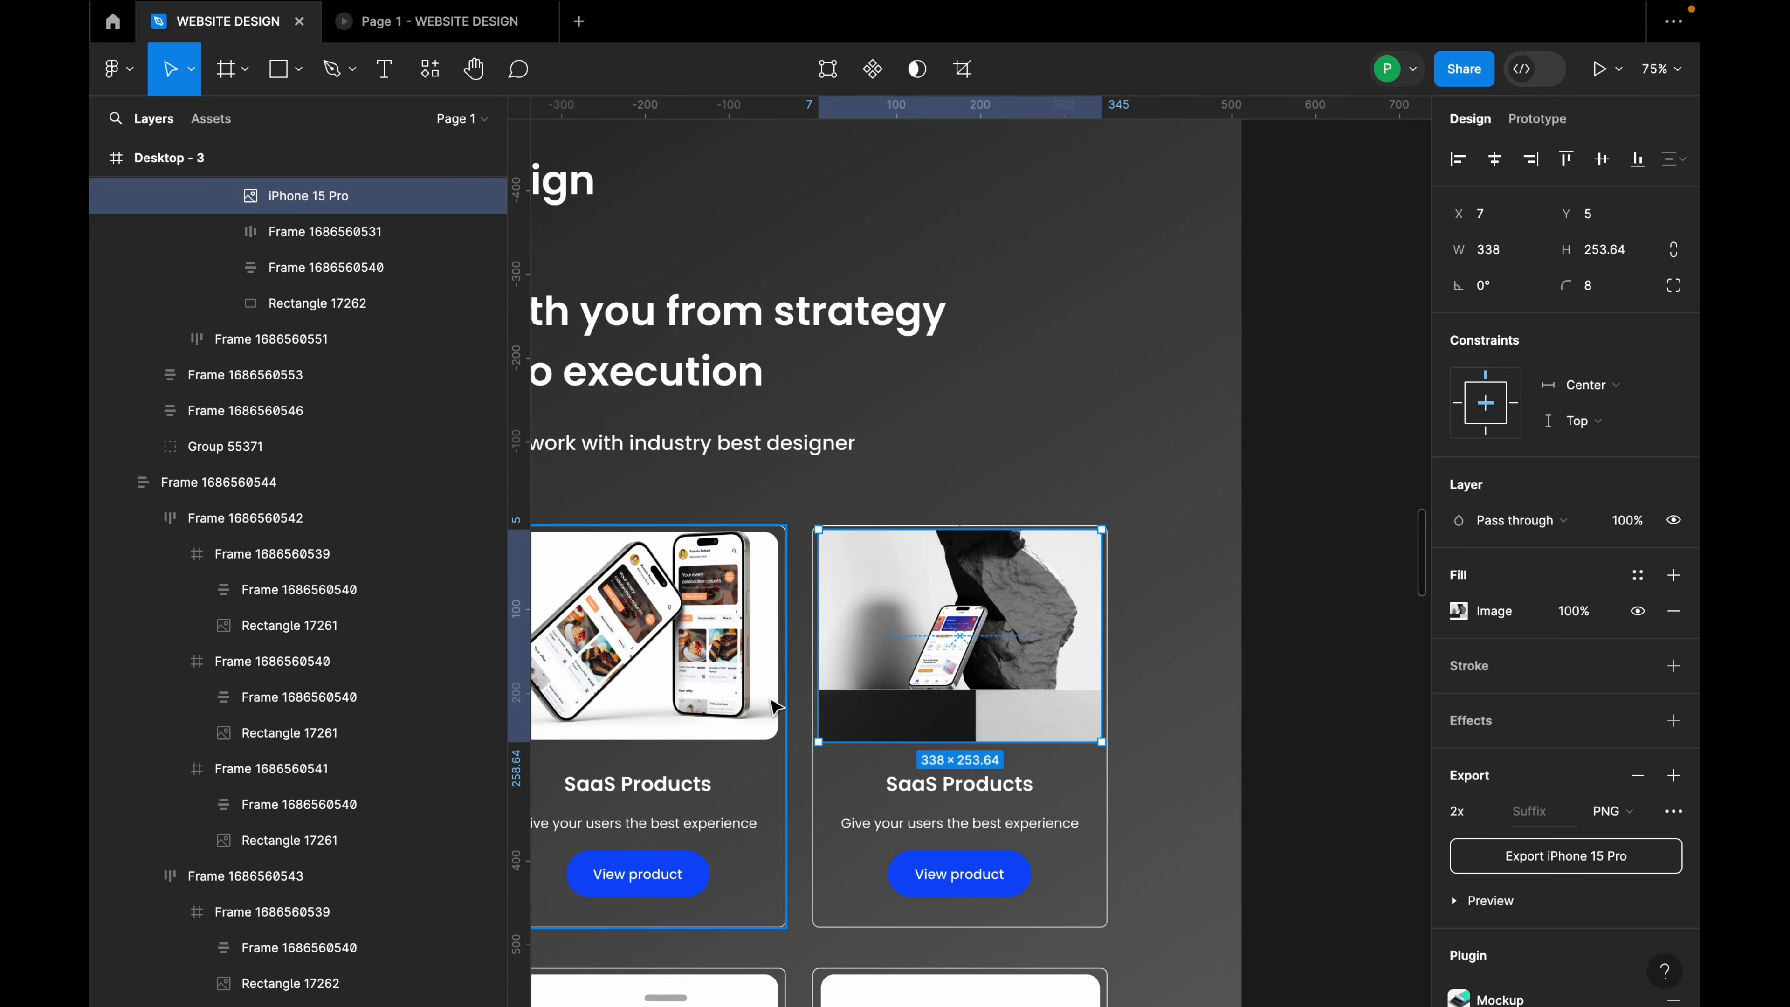
Step: Select the first SaaS card's white image background behind the phone mockup
{"action": "left_click", "coordinate": [761, 741]}
{"action": "left_click", "coordinate": [758, 738]}
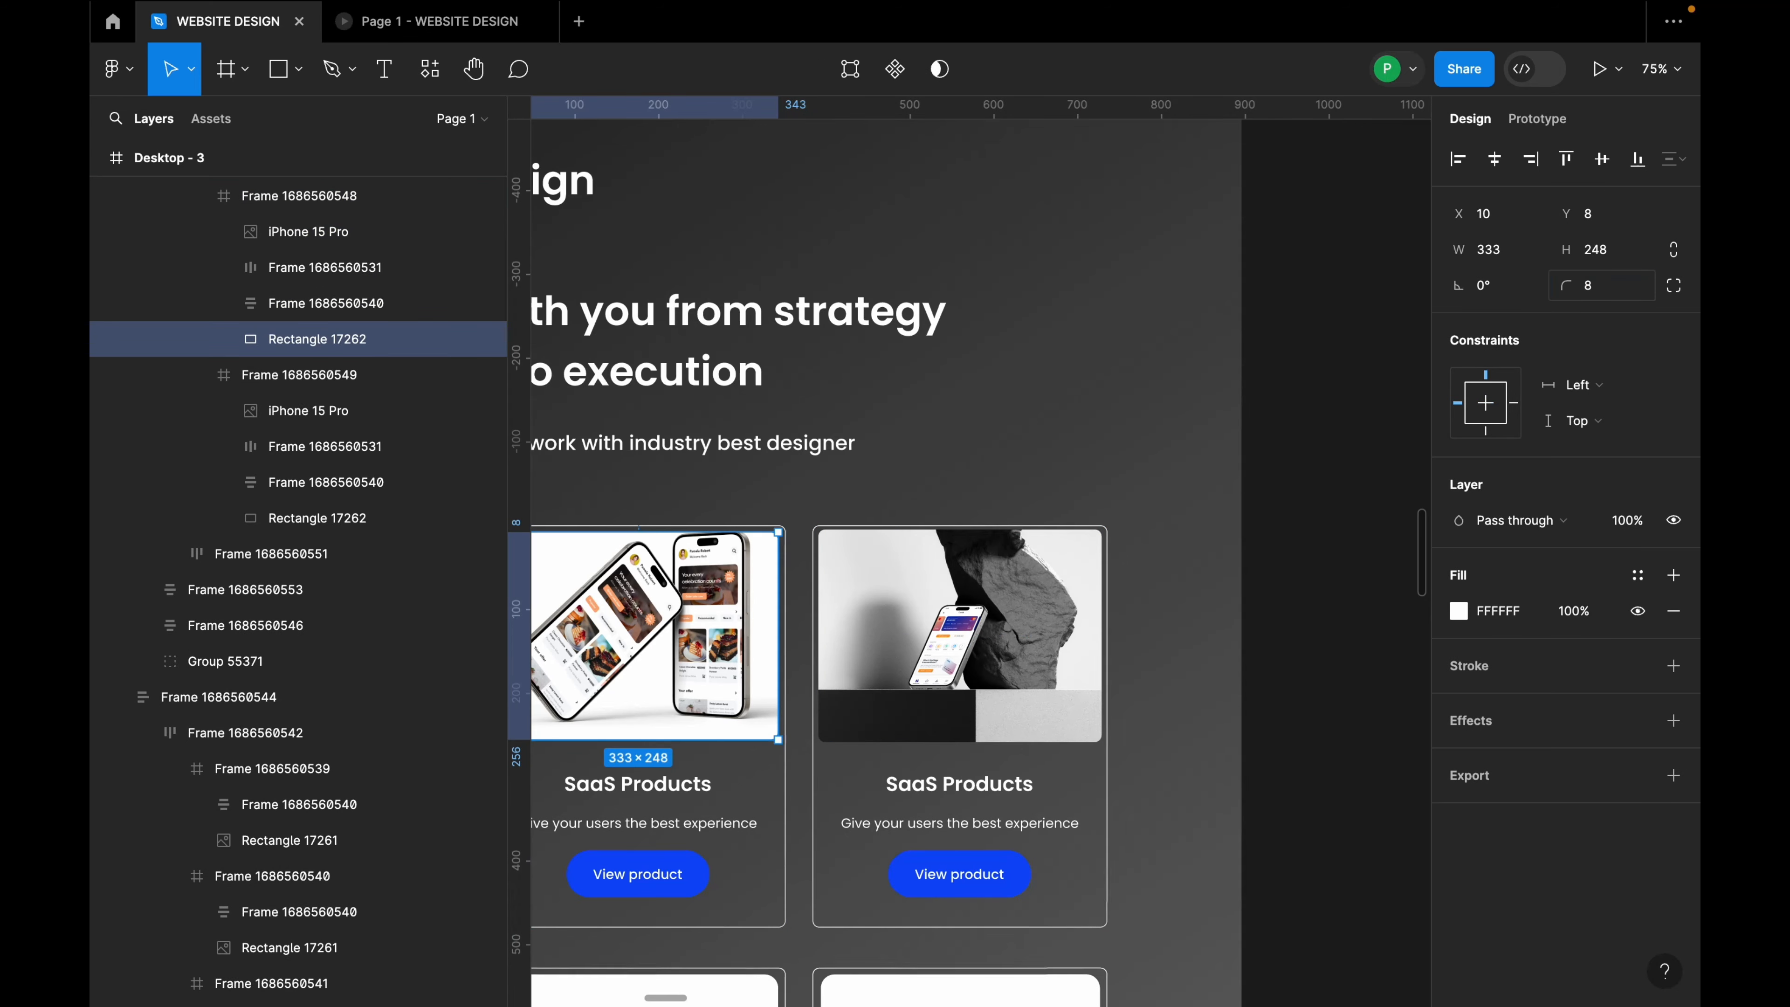
{"action": "scroll", "coordinate": [1310, 329], "scroll_direction": "down", "scroll_amount": 5}
{"action": "scroll", "coordinate": [992, 466], "scroll_direction": "up", "scroll_amount": 5}
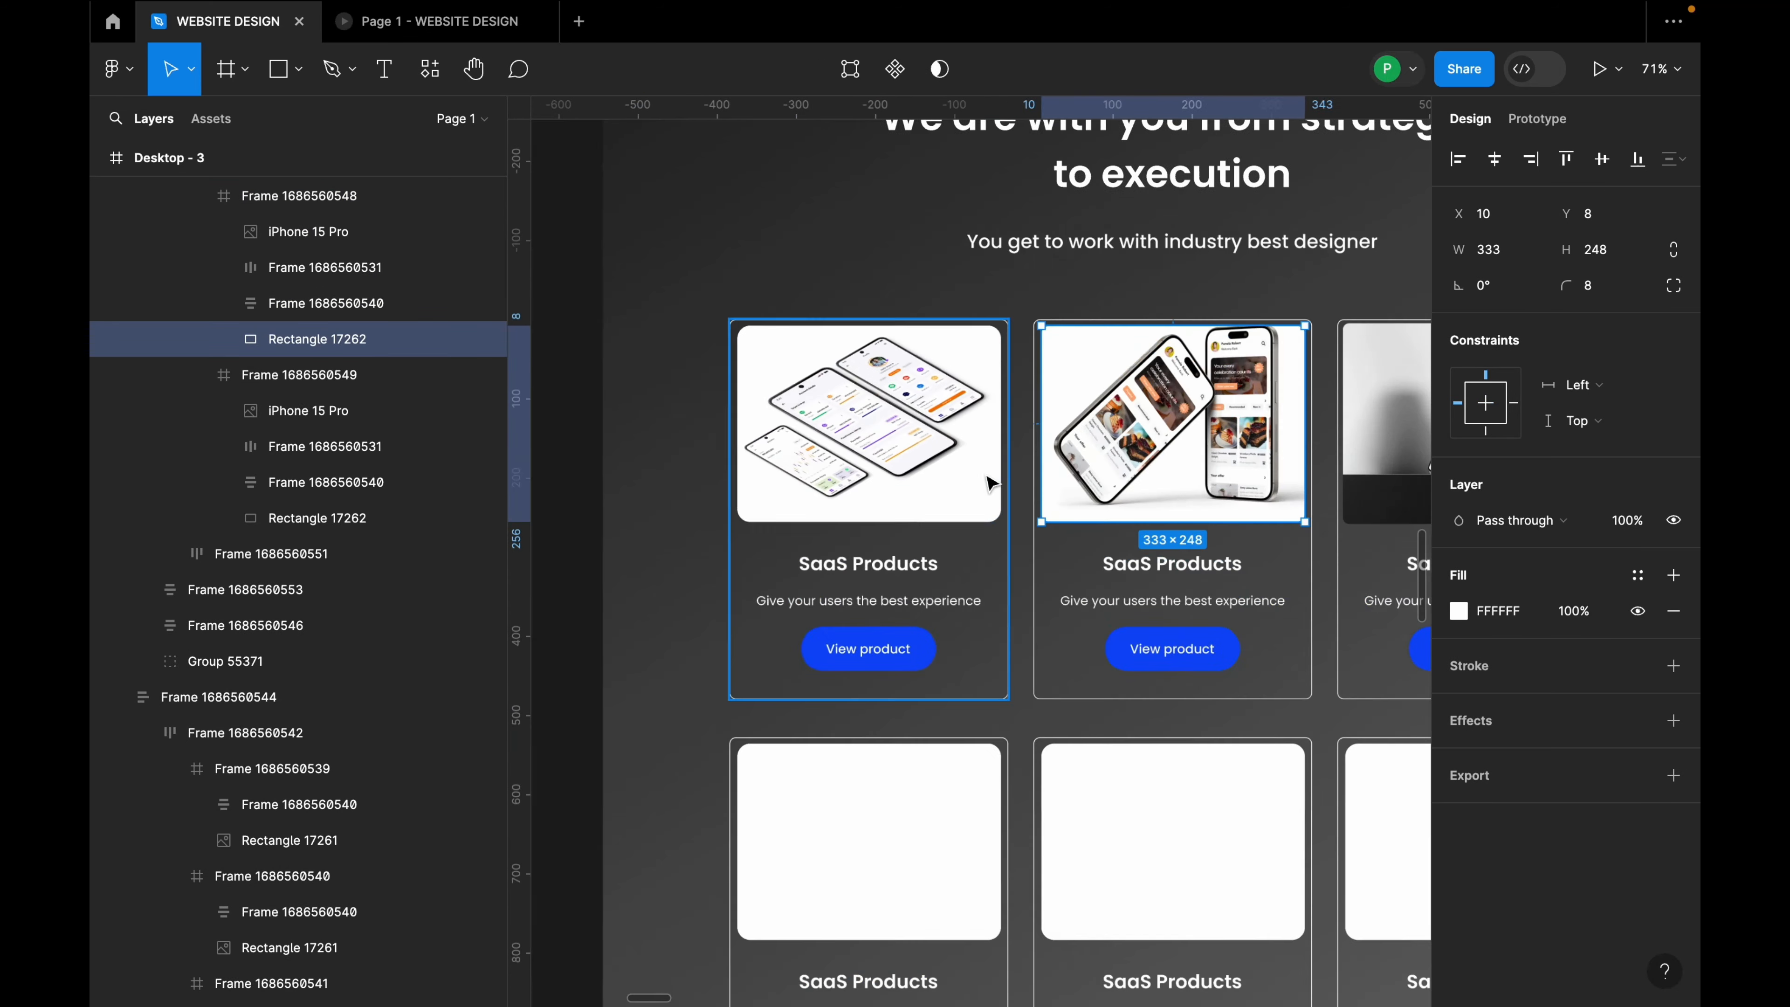
{"action": "left_click", "coordinate": [987, 513]}
{"action": "left_click", "coordinate": [986, 520]}
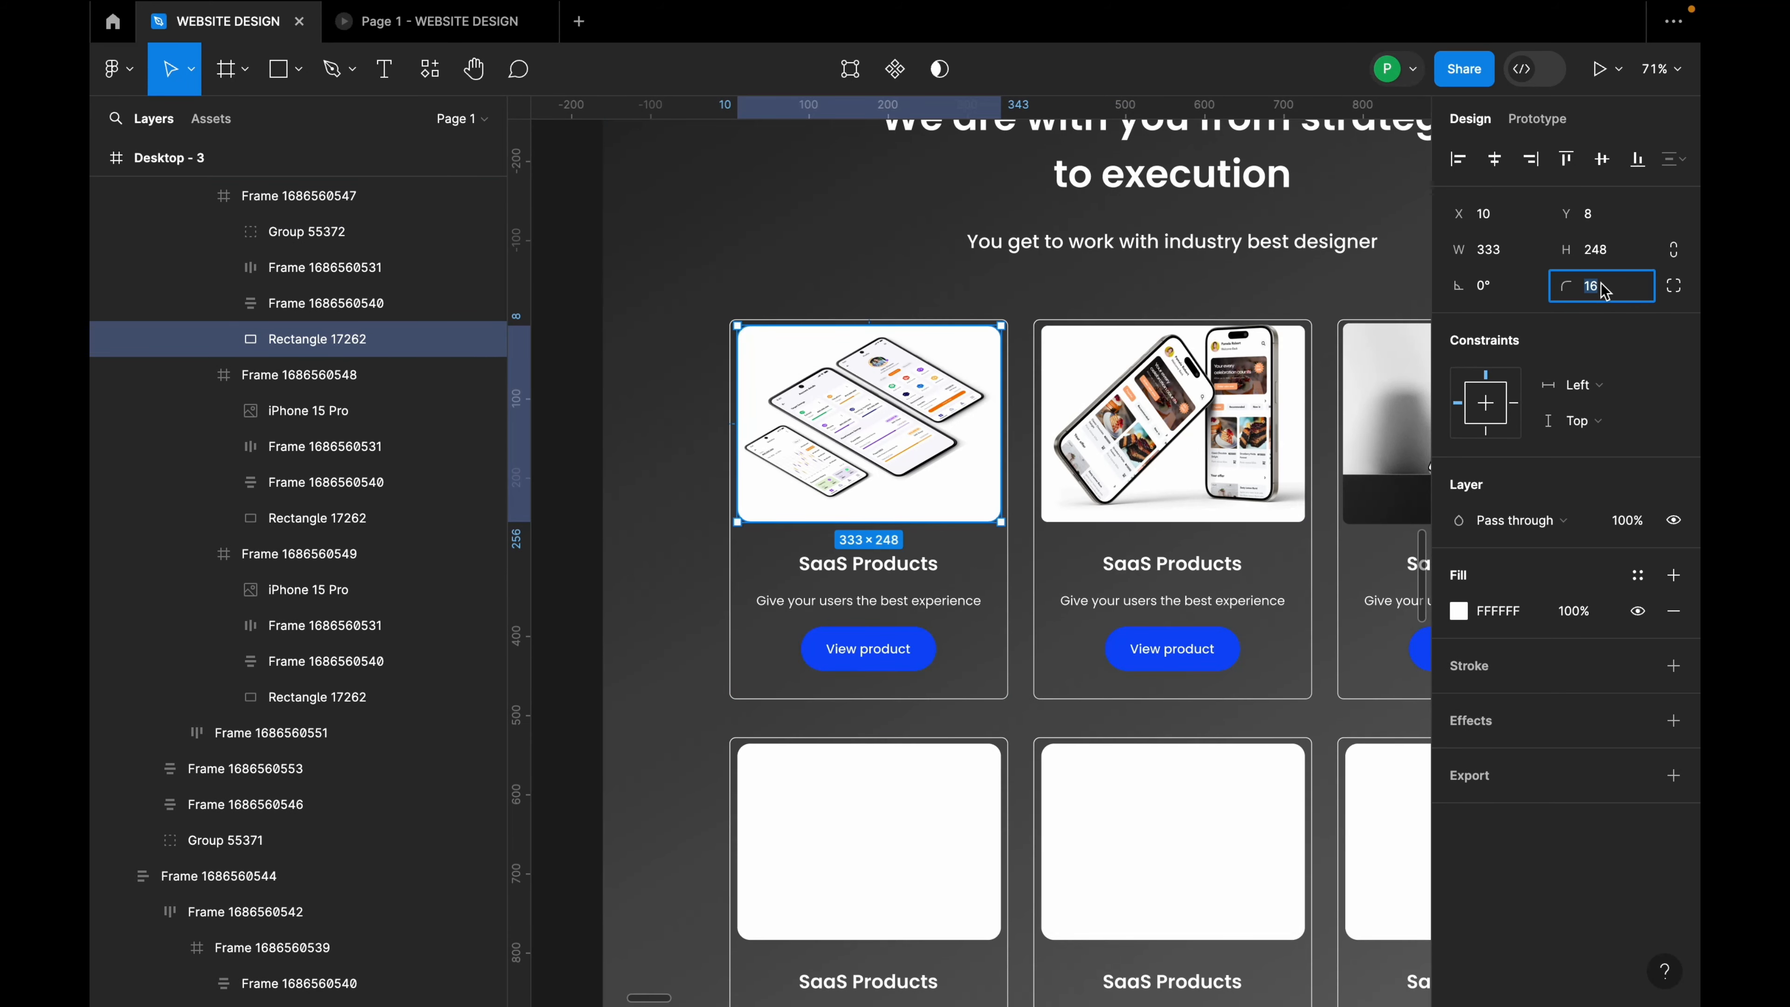
Step: Move the third card's iPhone 15 Pro image up to the card's top at Y 5
{"action": "scroll", "coordinate": [938, 388], "scroll_direction": "down", "scroll_amount": 3}
{"action": "left_click", "coordinate": [1224, 420]}
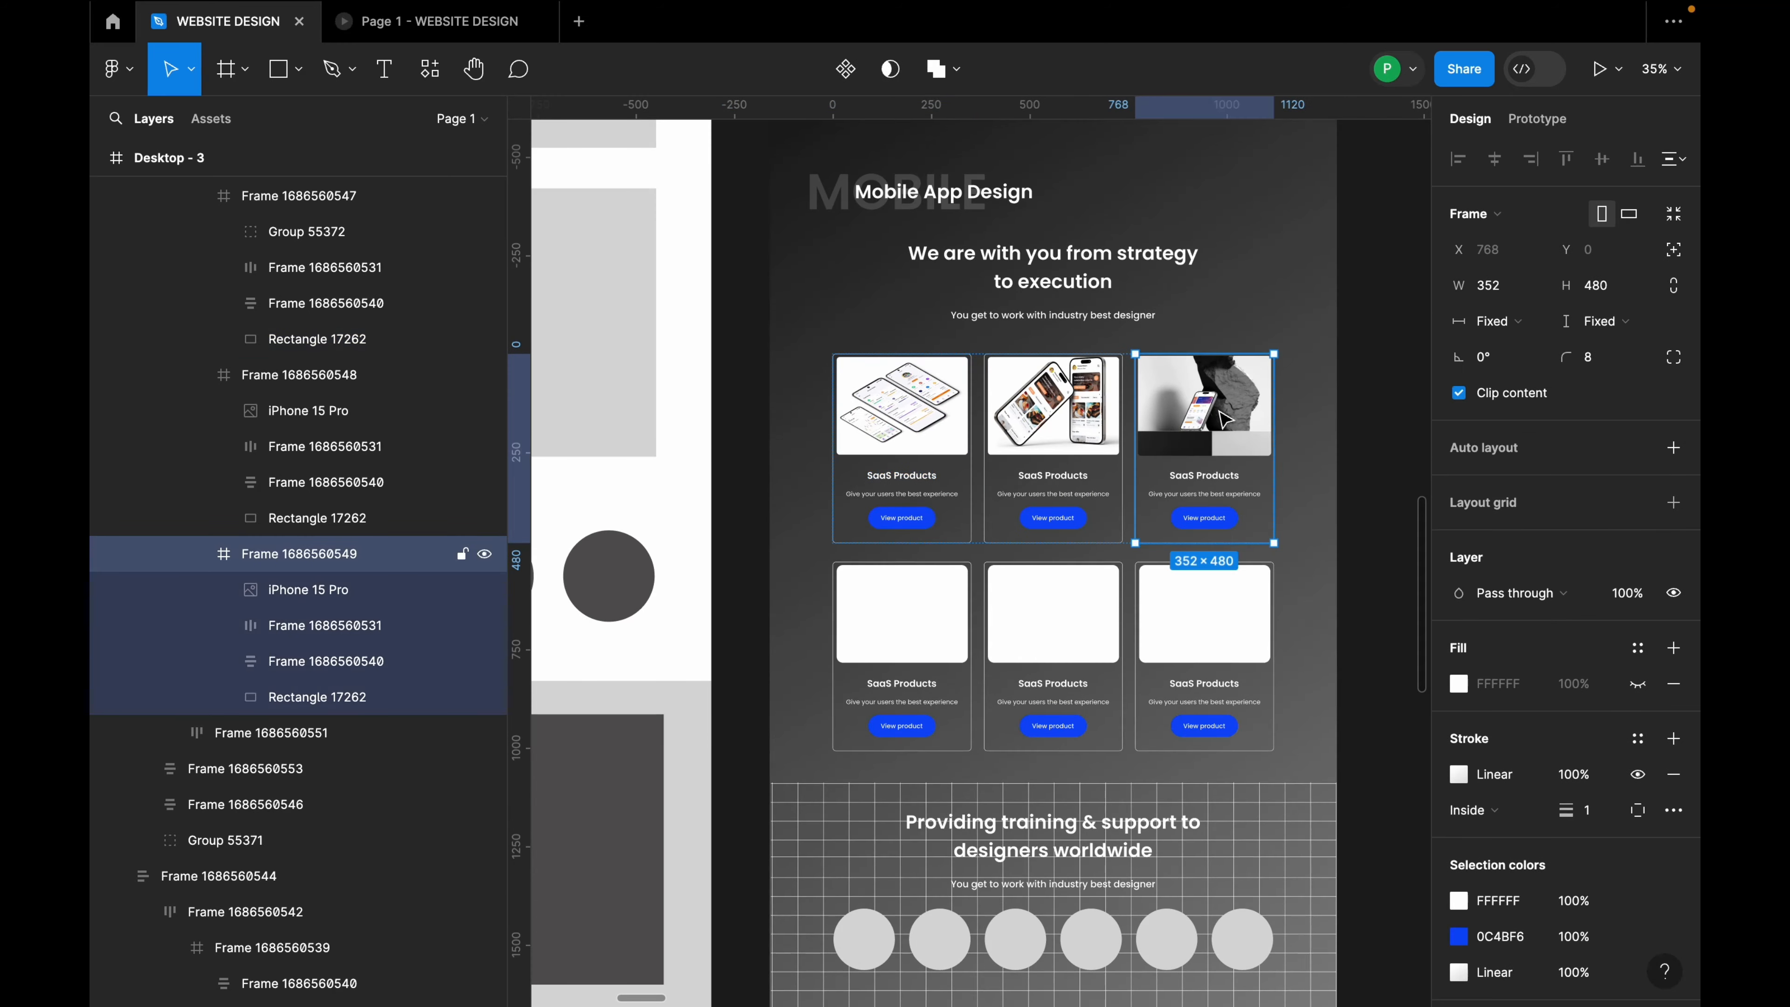
{"action": "scroll", "coordinate": [1220, 414], "scroll_direction": "up", "scroll_amount": 5}
{"action": "key", "text": "super+z"}
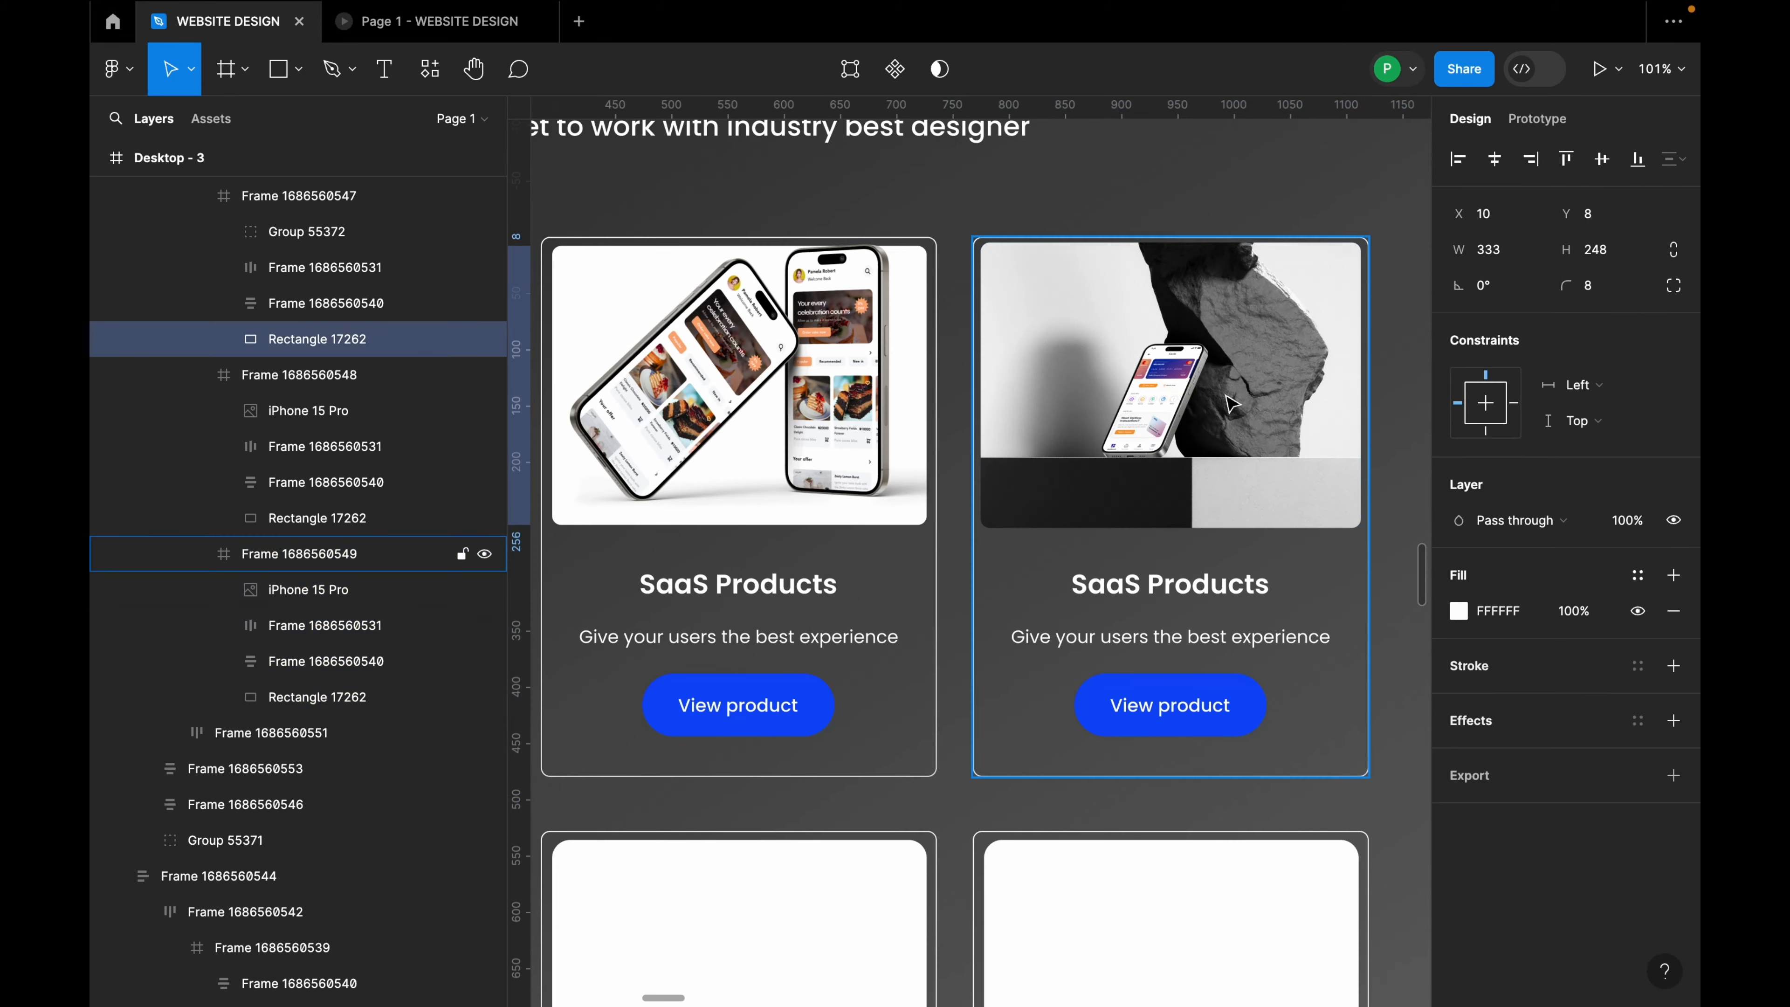
{"action": "double_click", "coordinate": [1215, 385]}
{"action": "left_click_drag", "start_coordinate": [1209, 388], "coordinate": [1212, 425]}
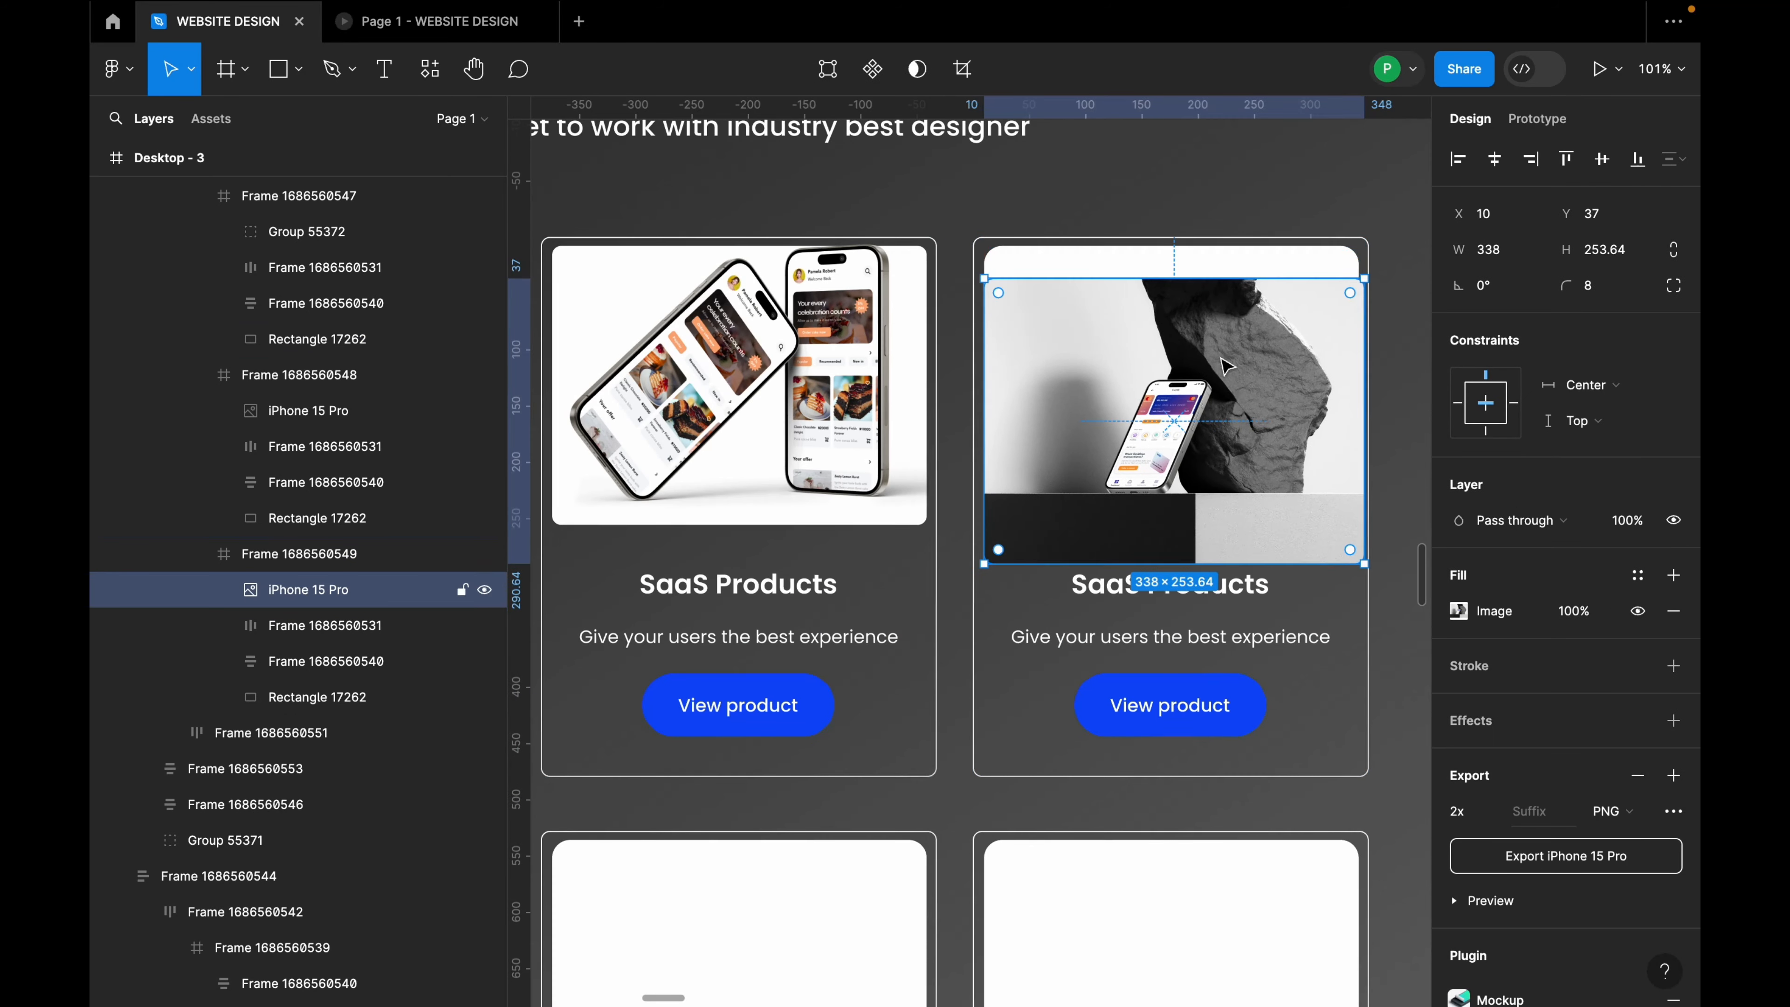
{"action": "left_click", "coordinate": [1247, 275]}
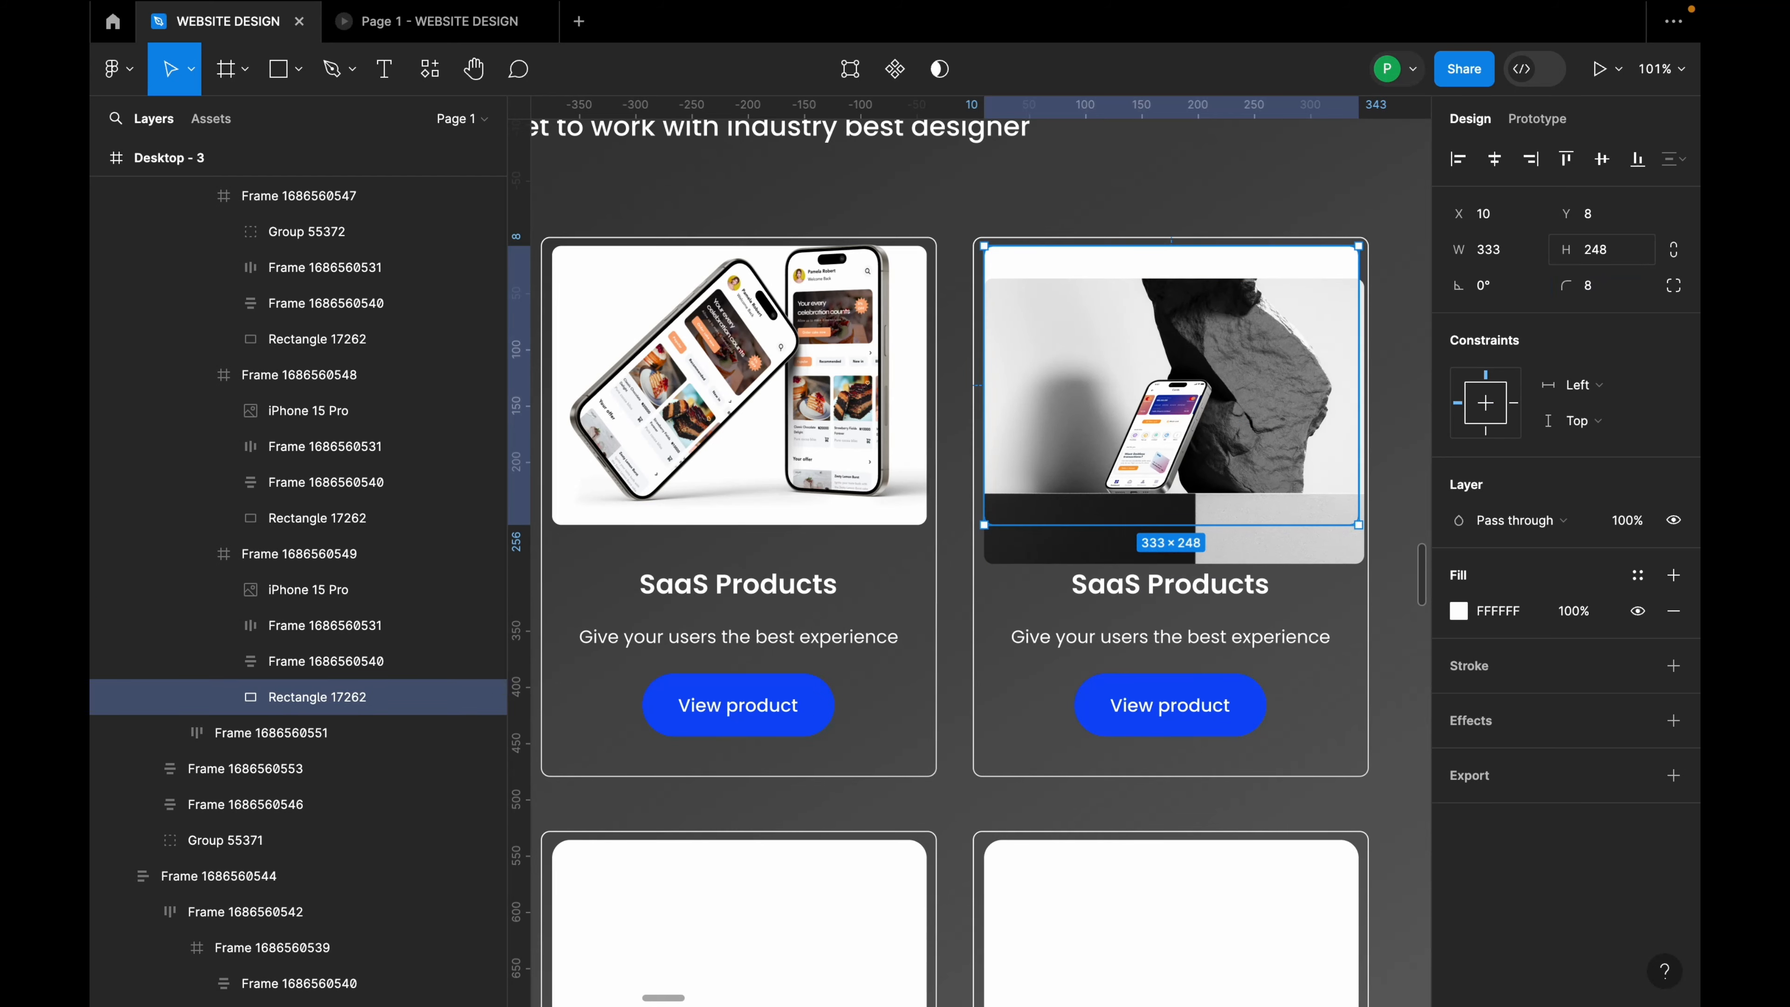
{"action": "left_click_drag", "start_coordinate": [1267, 412], "coordinate": [1272, 382]}
{"action": "key", "text": "shift+2"}
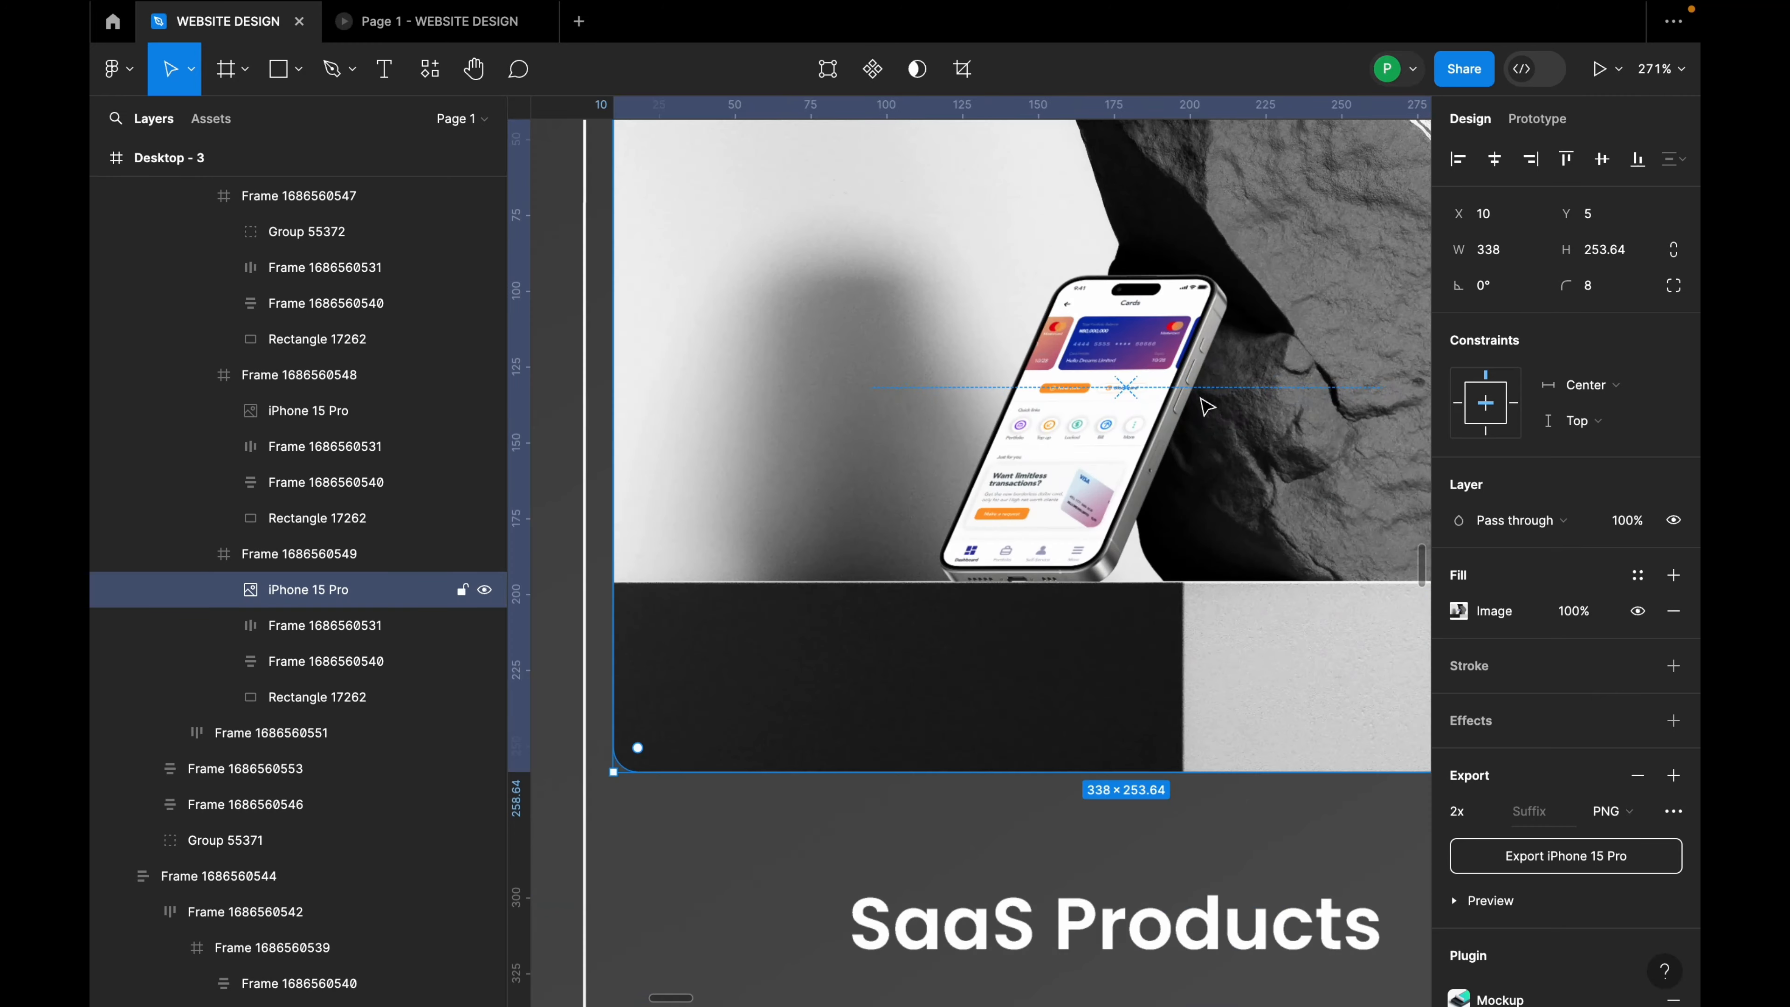
Step: Nudge the first card's isometric phones group down to X 13, Y 21
{"action": "scroll", "coordinate": [1191, 459], "scroll_direction": "down", "scroll_amount": 10}
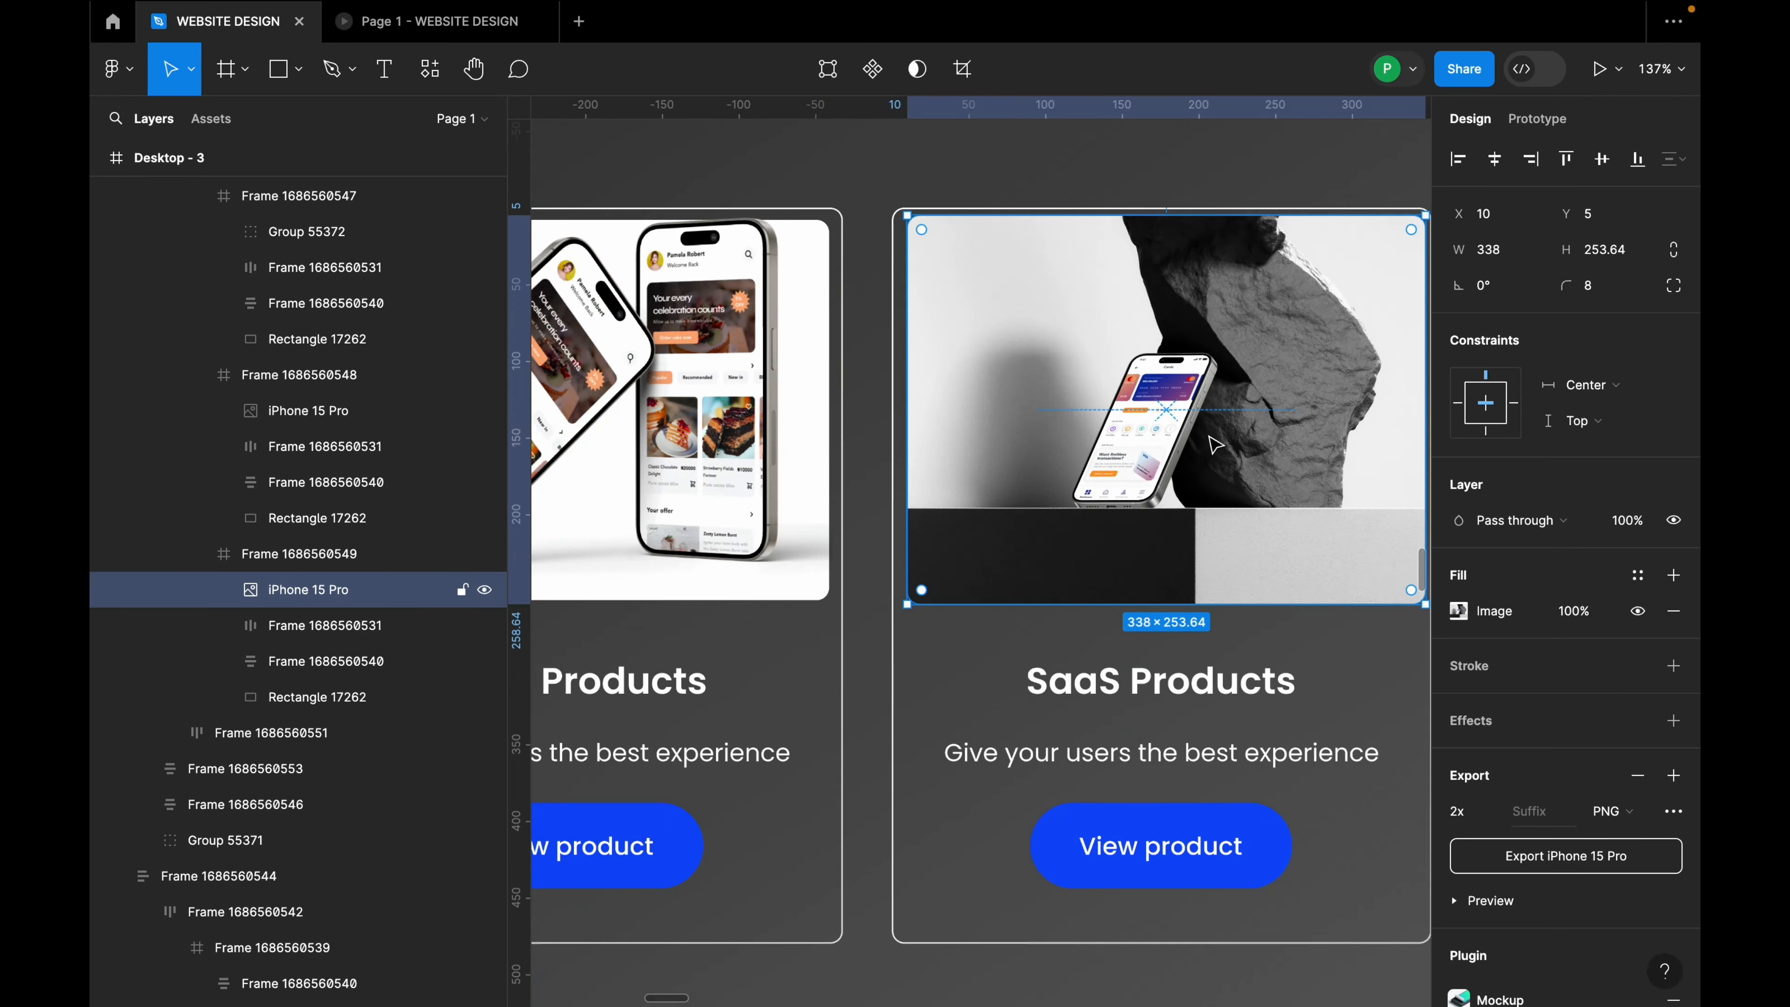
{"action": "scroll", "coordinate": [1217, 450], "scroll_direction": "down", "scroll_amount": 4}
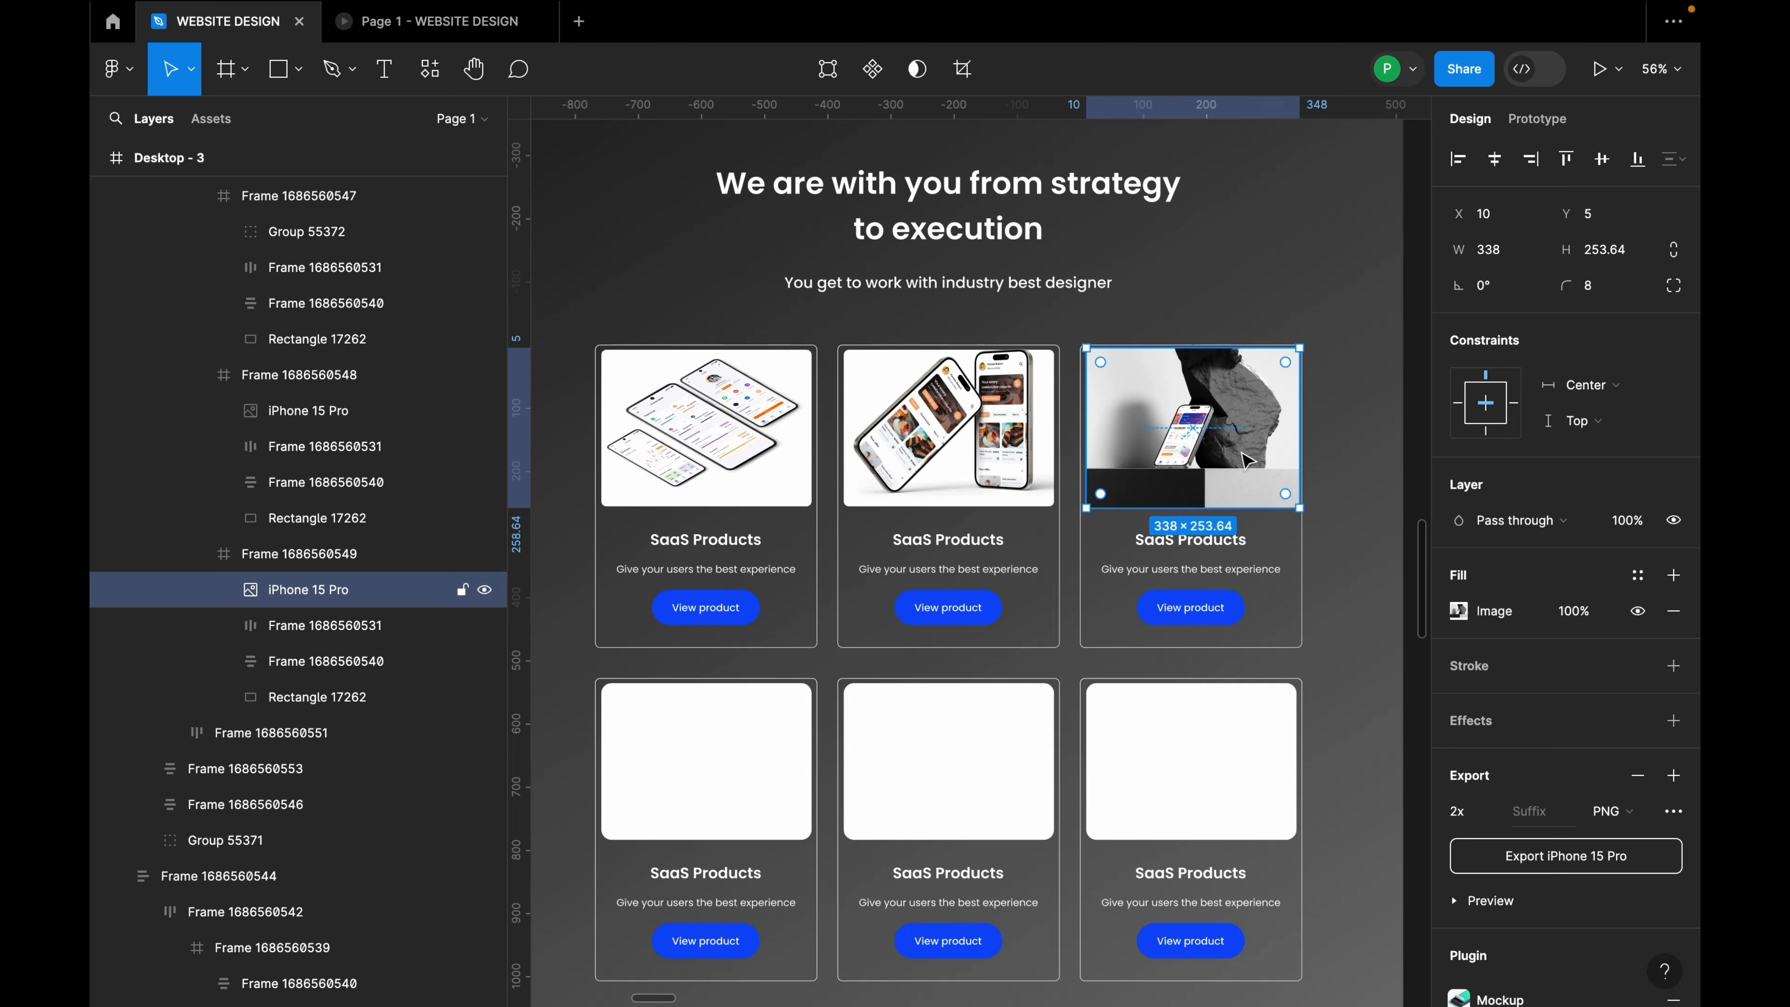
{"action": "scroll", "coordinate": [923, 432], "scroll_direction": "up", "scroll_amount": 3}
{"action": "left_click", "coordinate": [994, 437]}
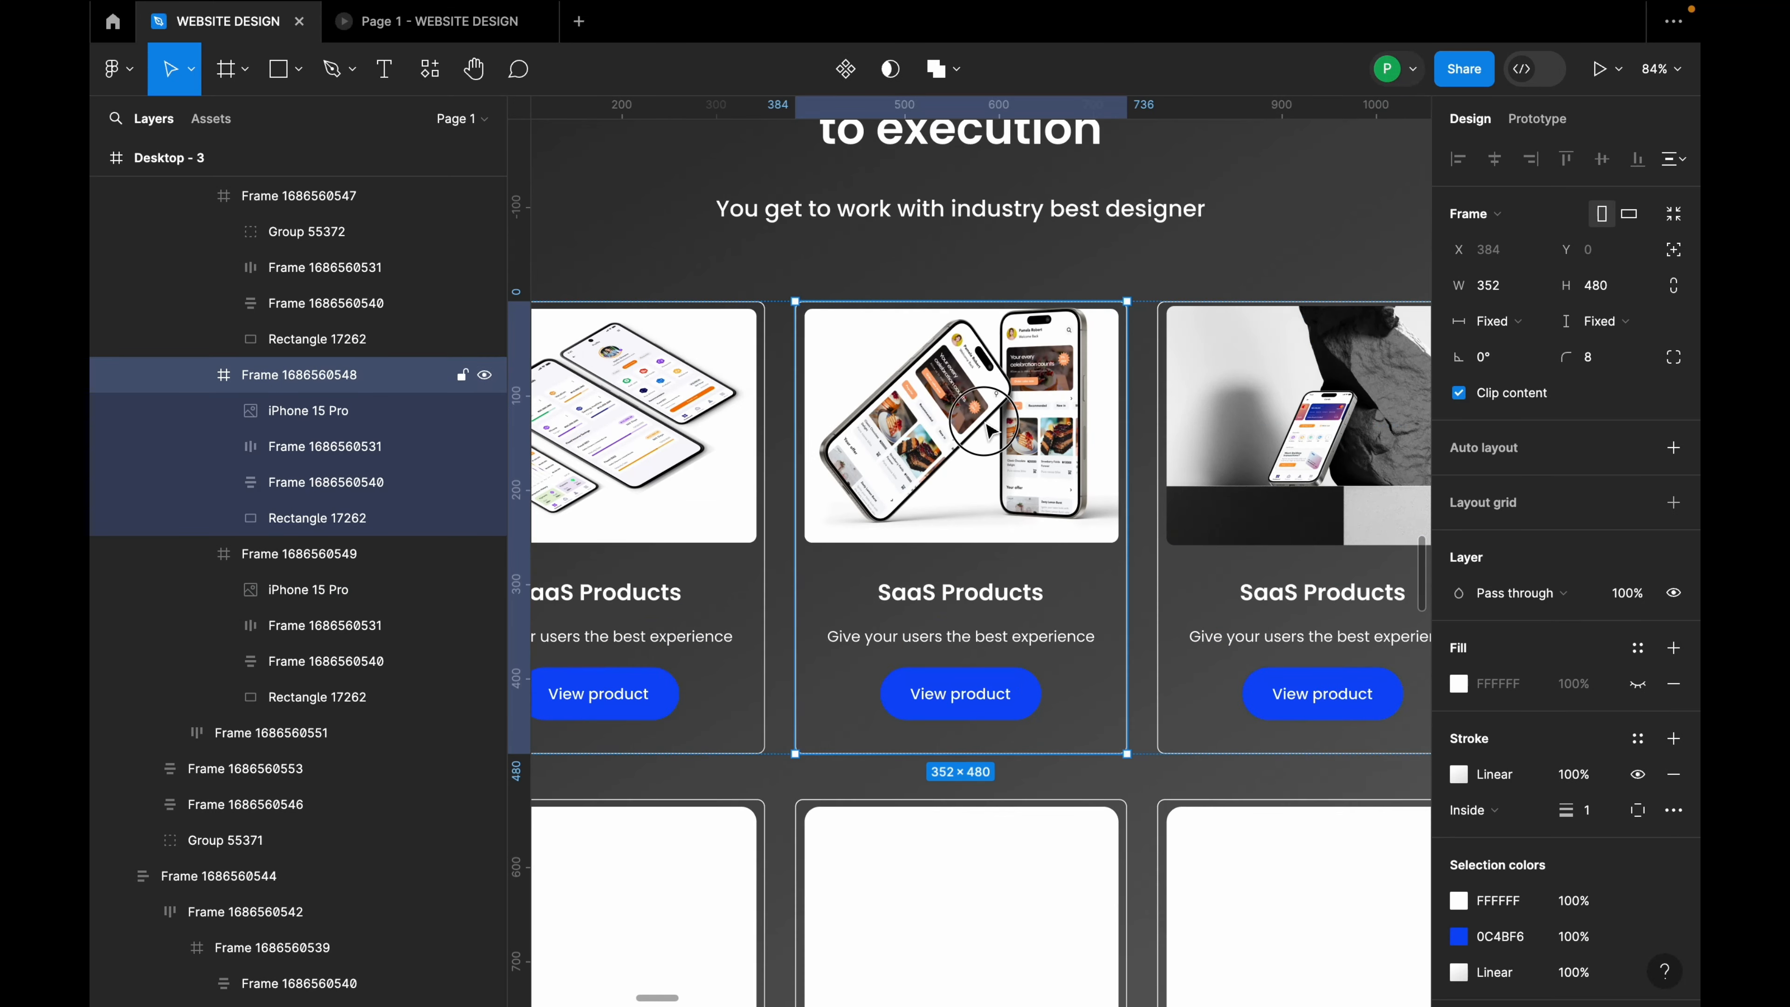
{"action": "left_click", "coordinate": [990, 430]}
{"action": "scroll", "coordinate": [1067, 444], "scroll_direction": "down", "scroll_amount": 2}
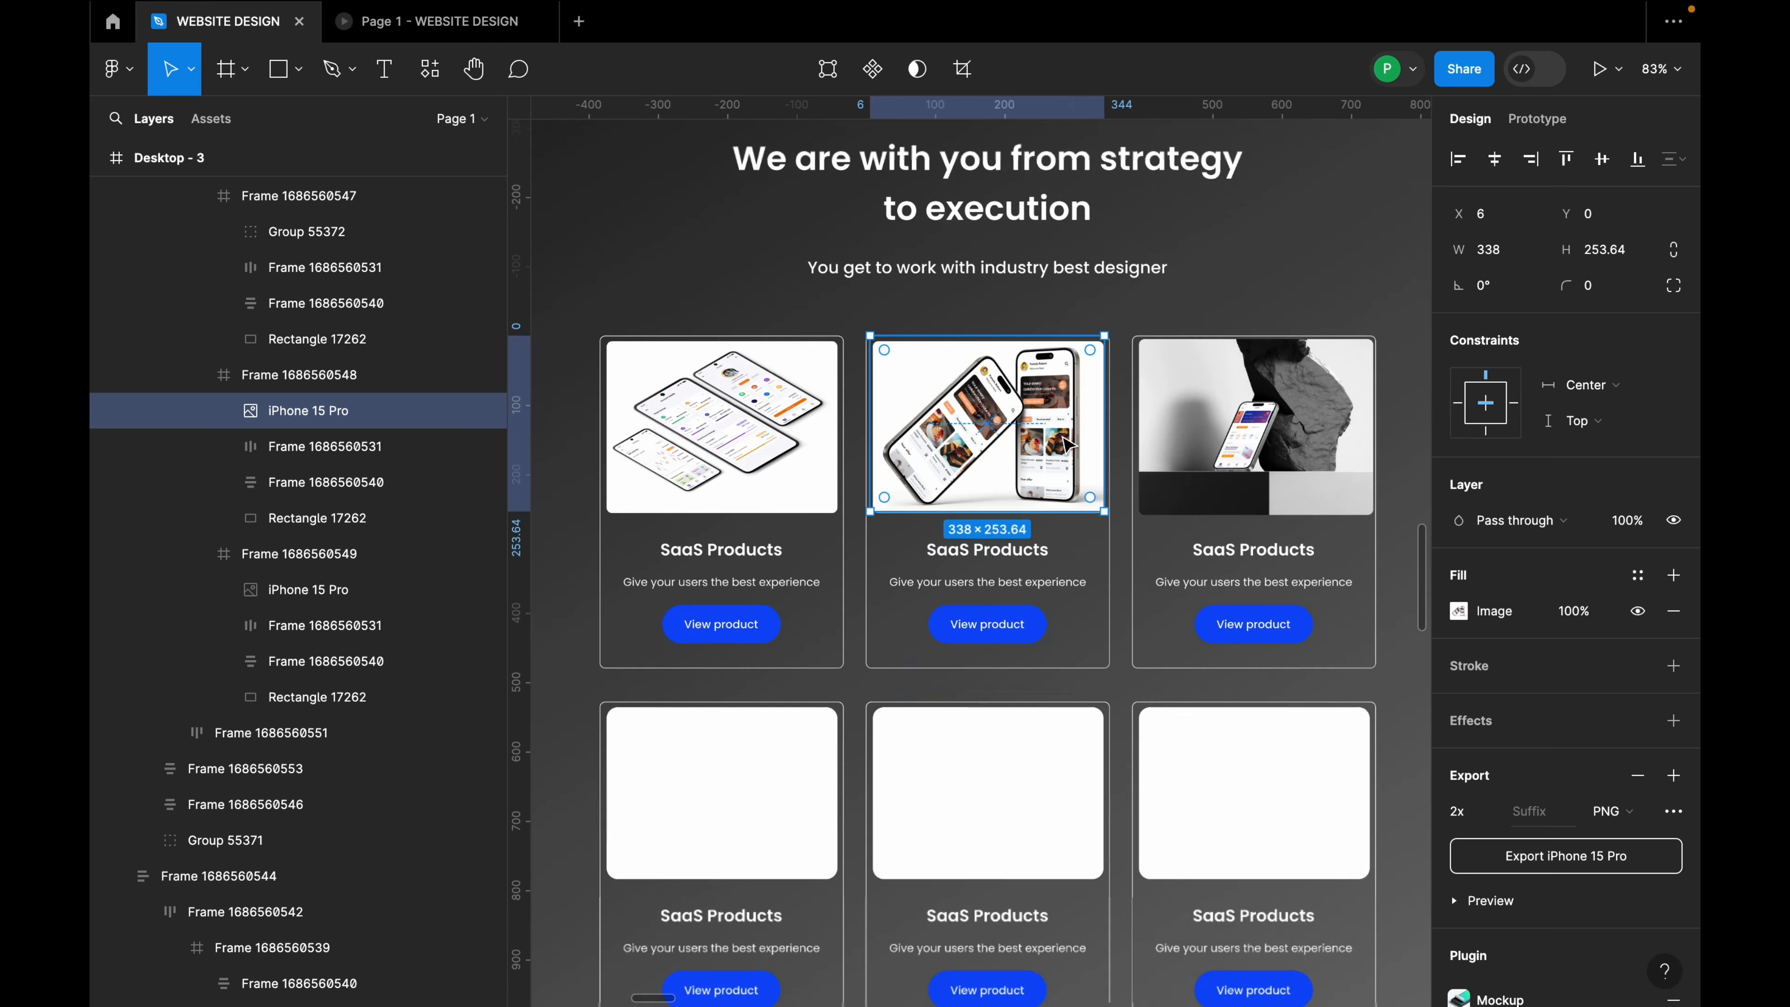
{"action": "scroll", "coordinate": [994, 433], "scroll_direction": "up", "scroll_amount": 1}
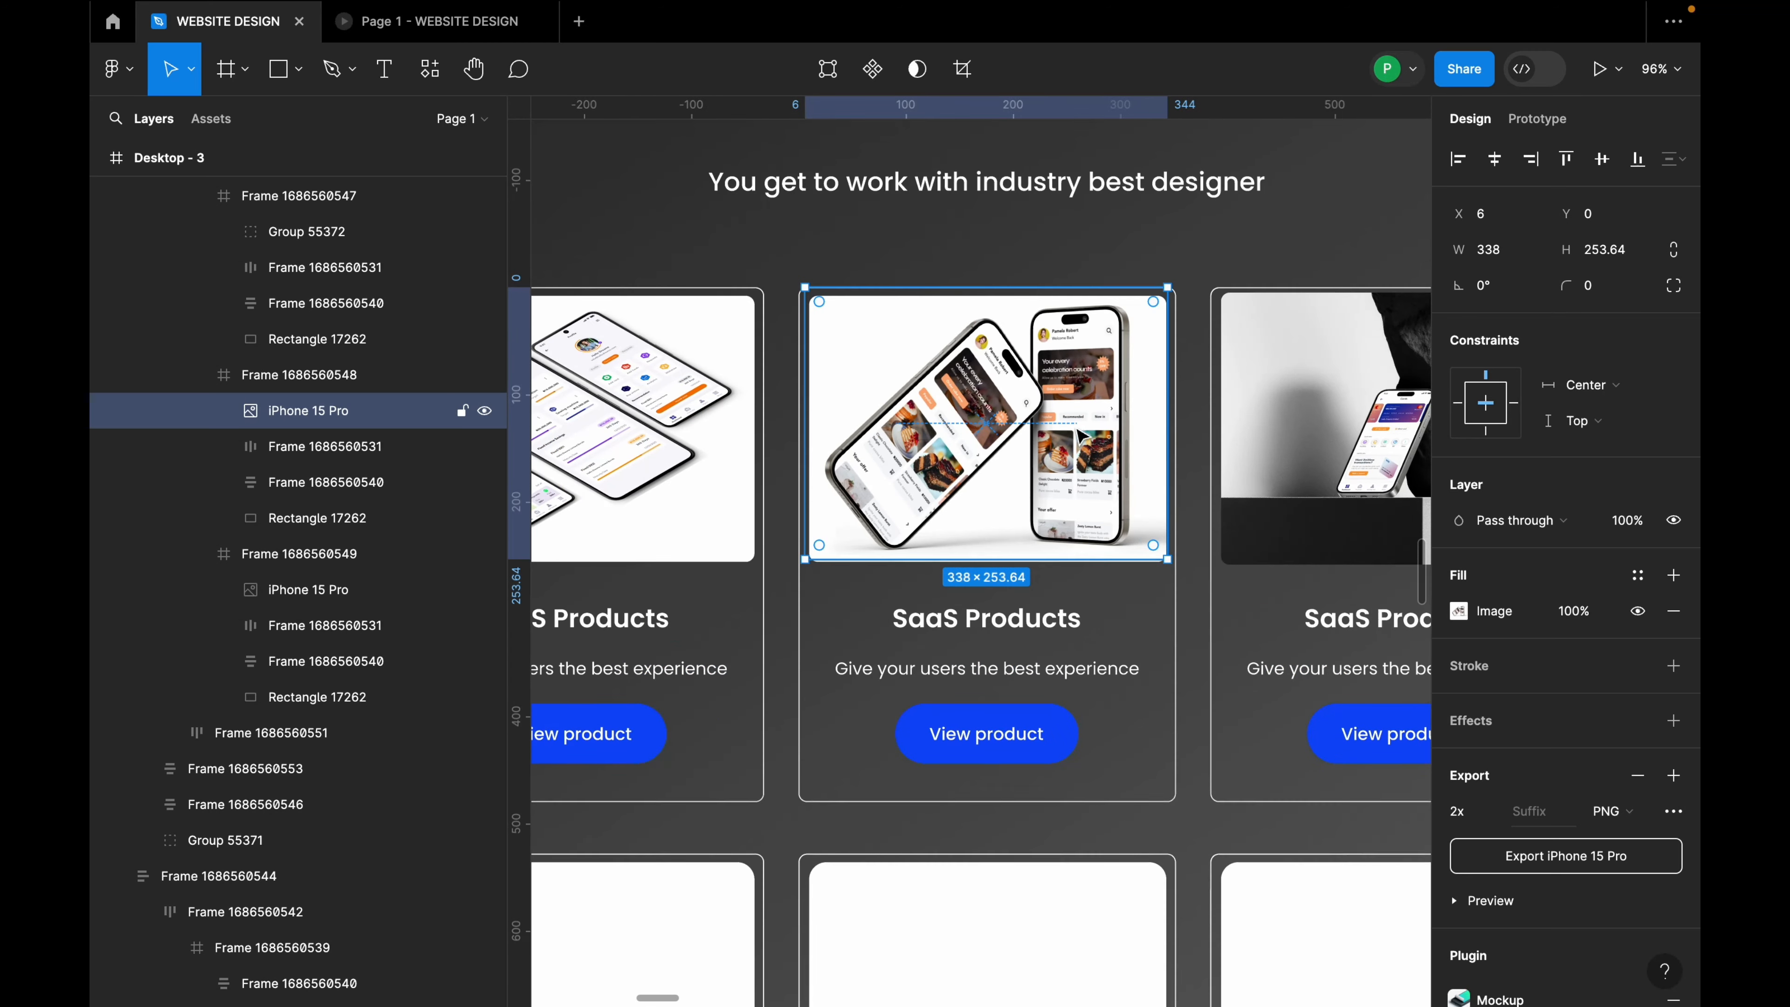
{"action": "scroll", "coordinate": [1238, 402], "scroll_direction": "down", "scroll_amount": 3}
{"action": "scroll", "coordinate": [771, 488], "scroll_direction": "up", "scroll_amount": 5}
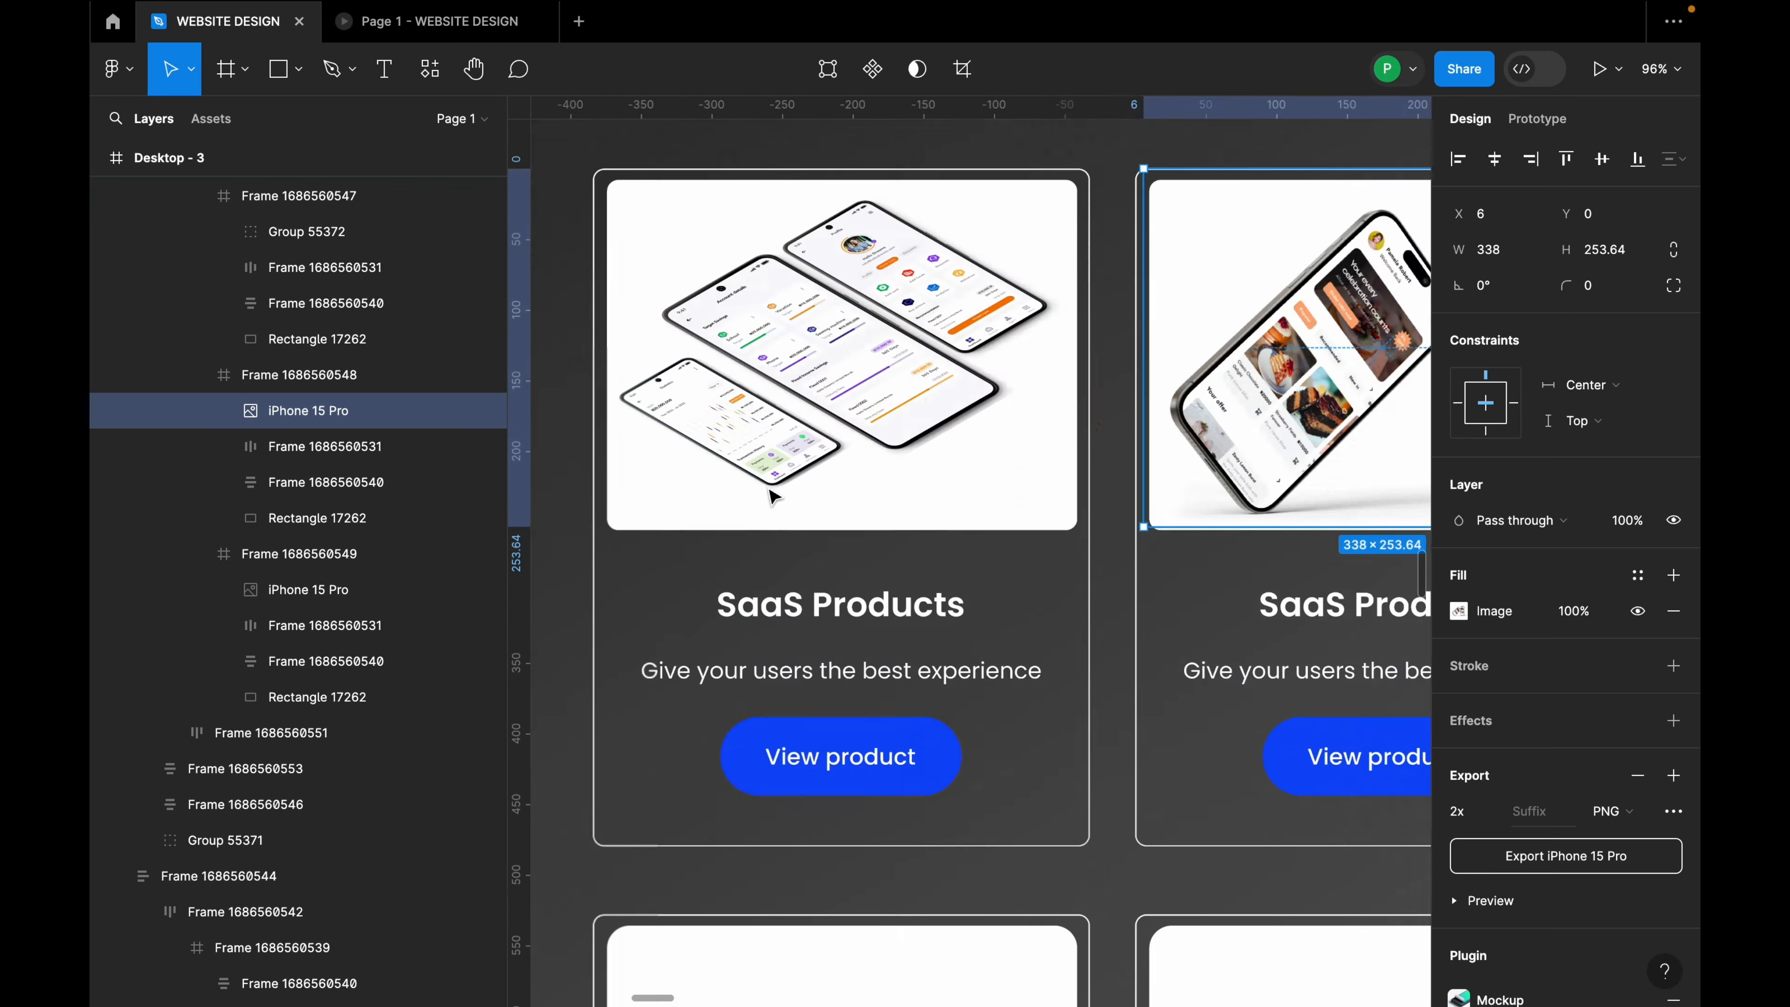
{"action": "left_click", "coordinate": [853, 369]}
{"action": "left_click_drag", "start_coordinate": [871, 358], "coordinate": [871, 364]}
{"action": "scroll", "coordinate": [871, 409], "scroll_direction": "down", "scroll_amount": 5}
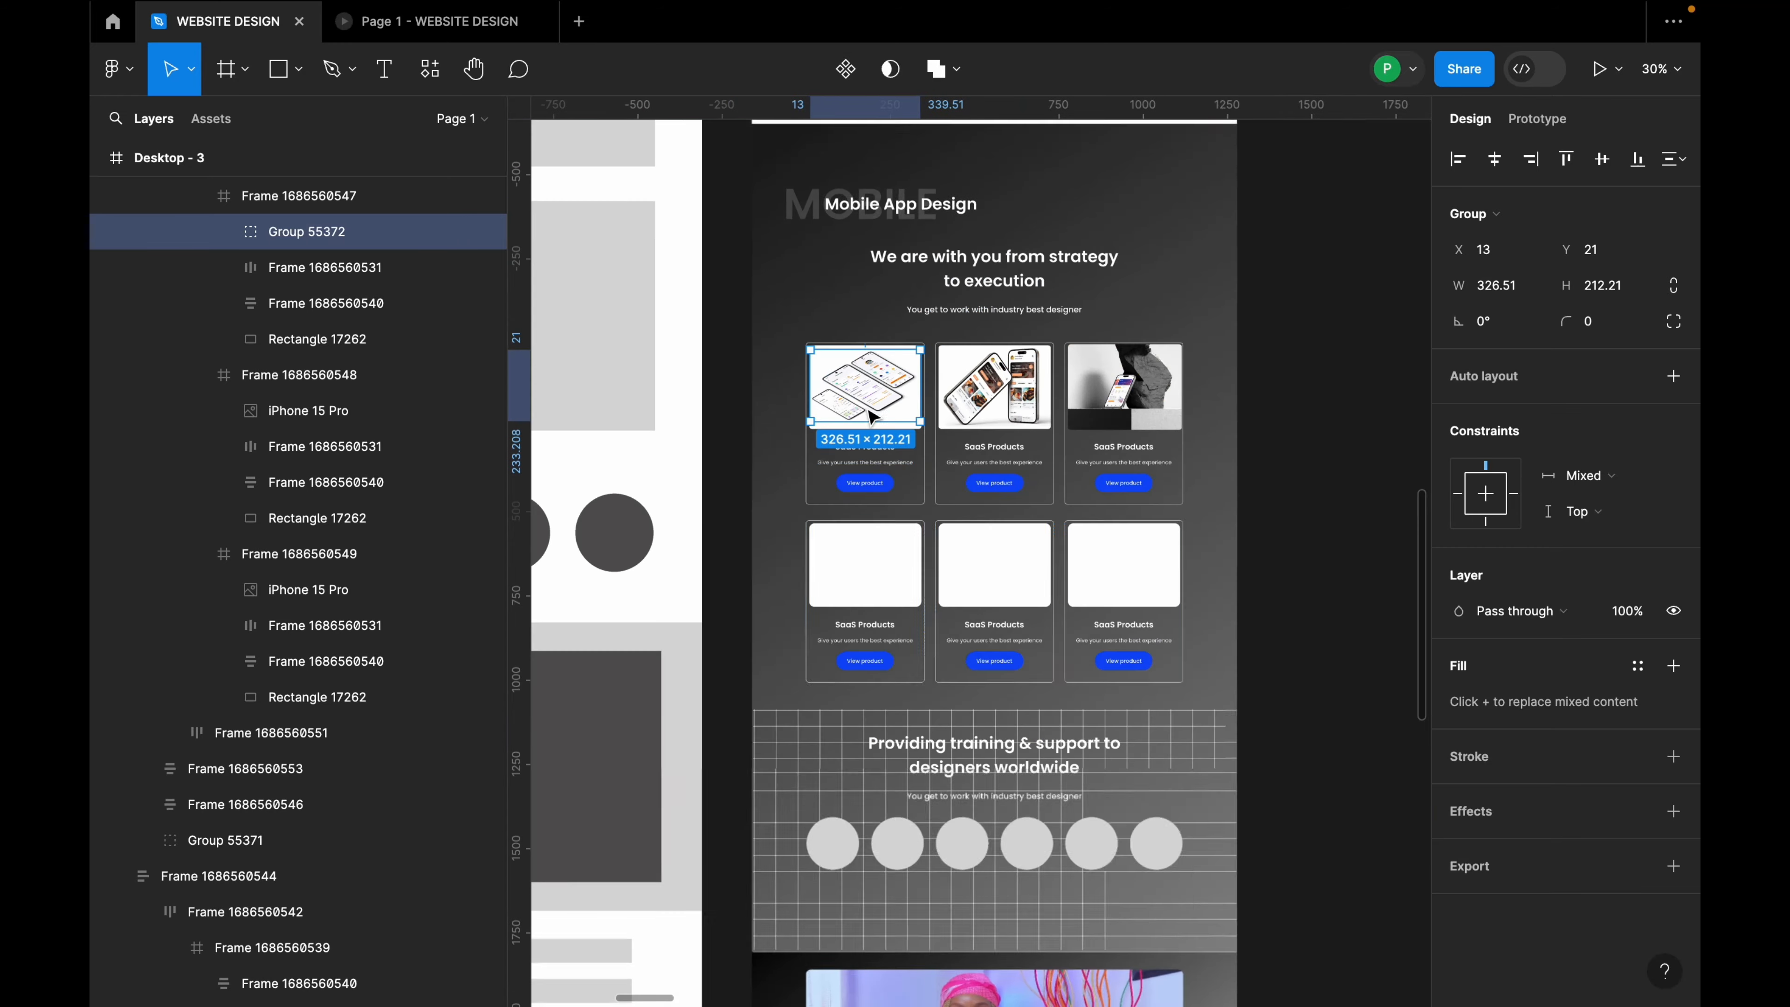
Step: Ungroup the card-grid wrapper so both SaaS Products rows sit directly in the section frame
{"action": "left_click", "coordinate": [990, 574]}
{"action": "scroll", "coordinate": [1000, 574], "scroll_direction": "down", "scroll_amount": 4}
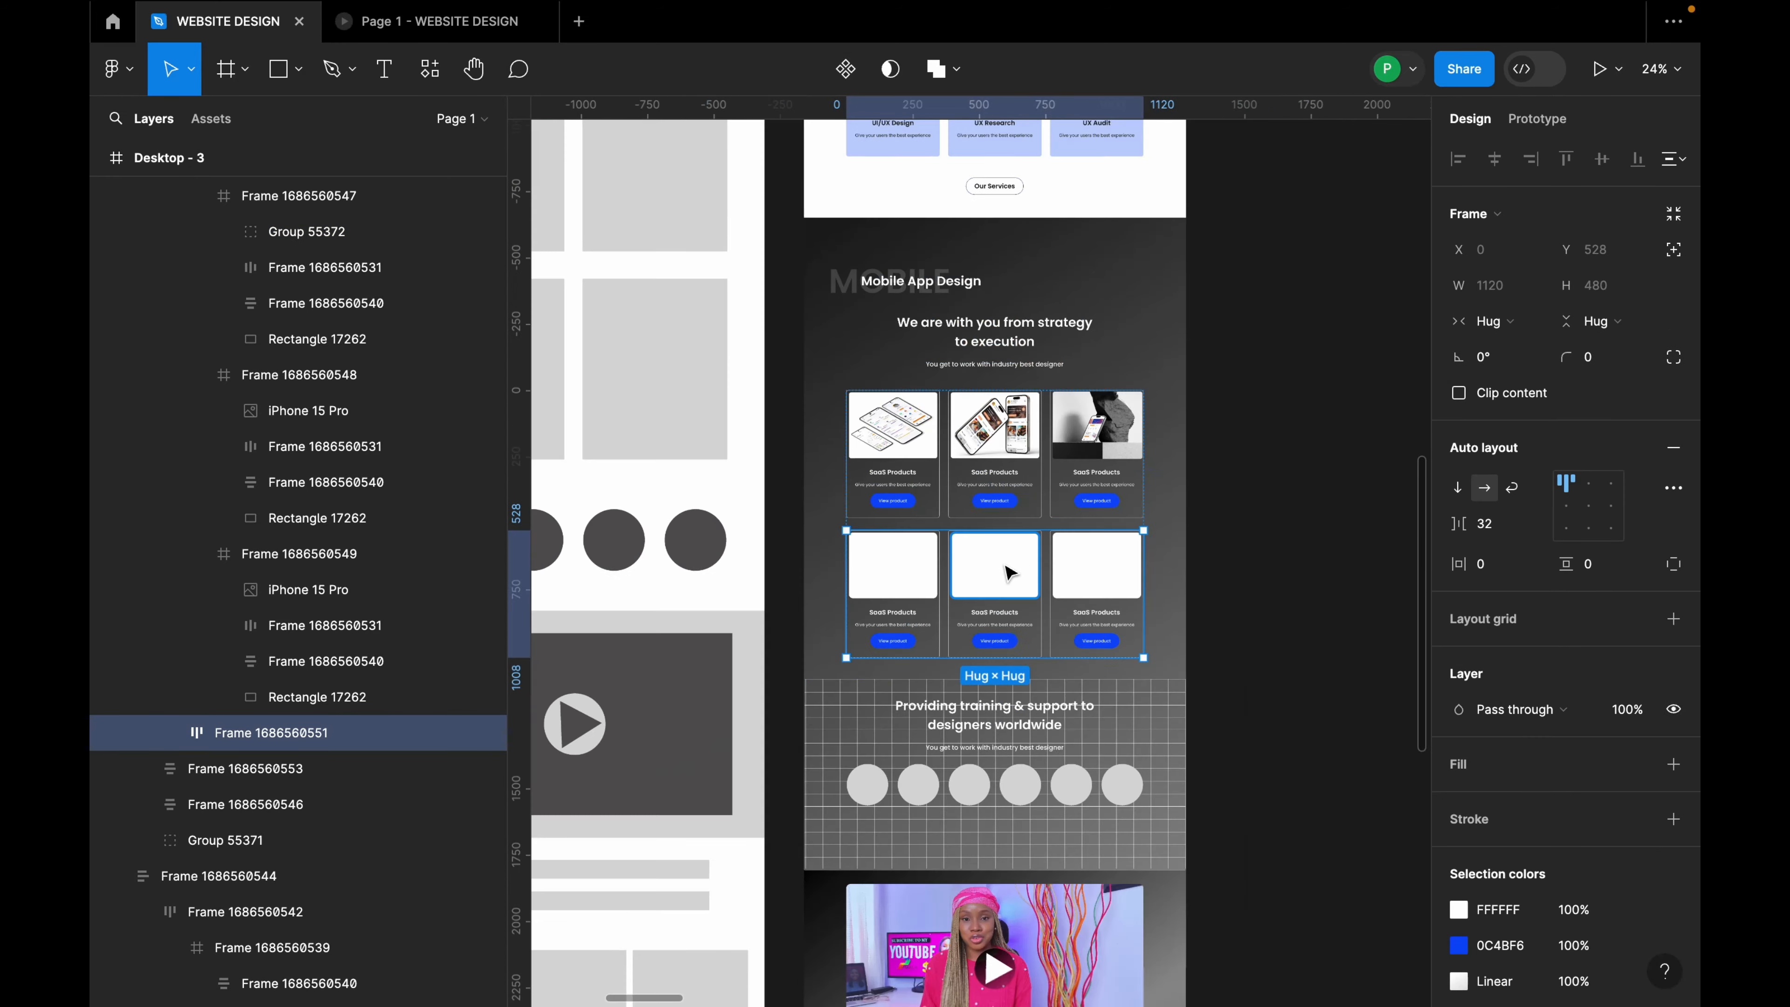
{"action": "left_click", "coordinate": [1201, 491]}
{"action": "scroll", "coordinate": [1002, 526], "scroll_direction": "down", "scroll_amount": 3}
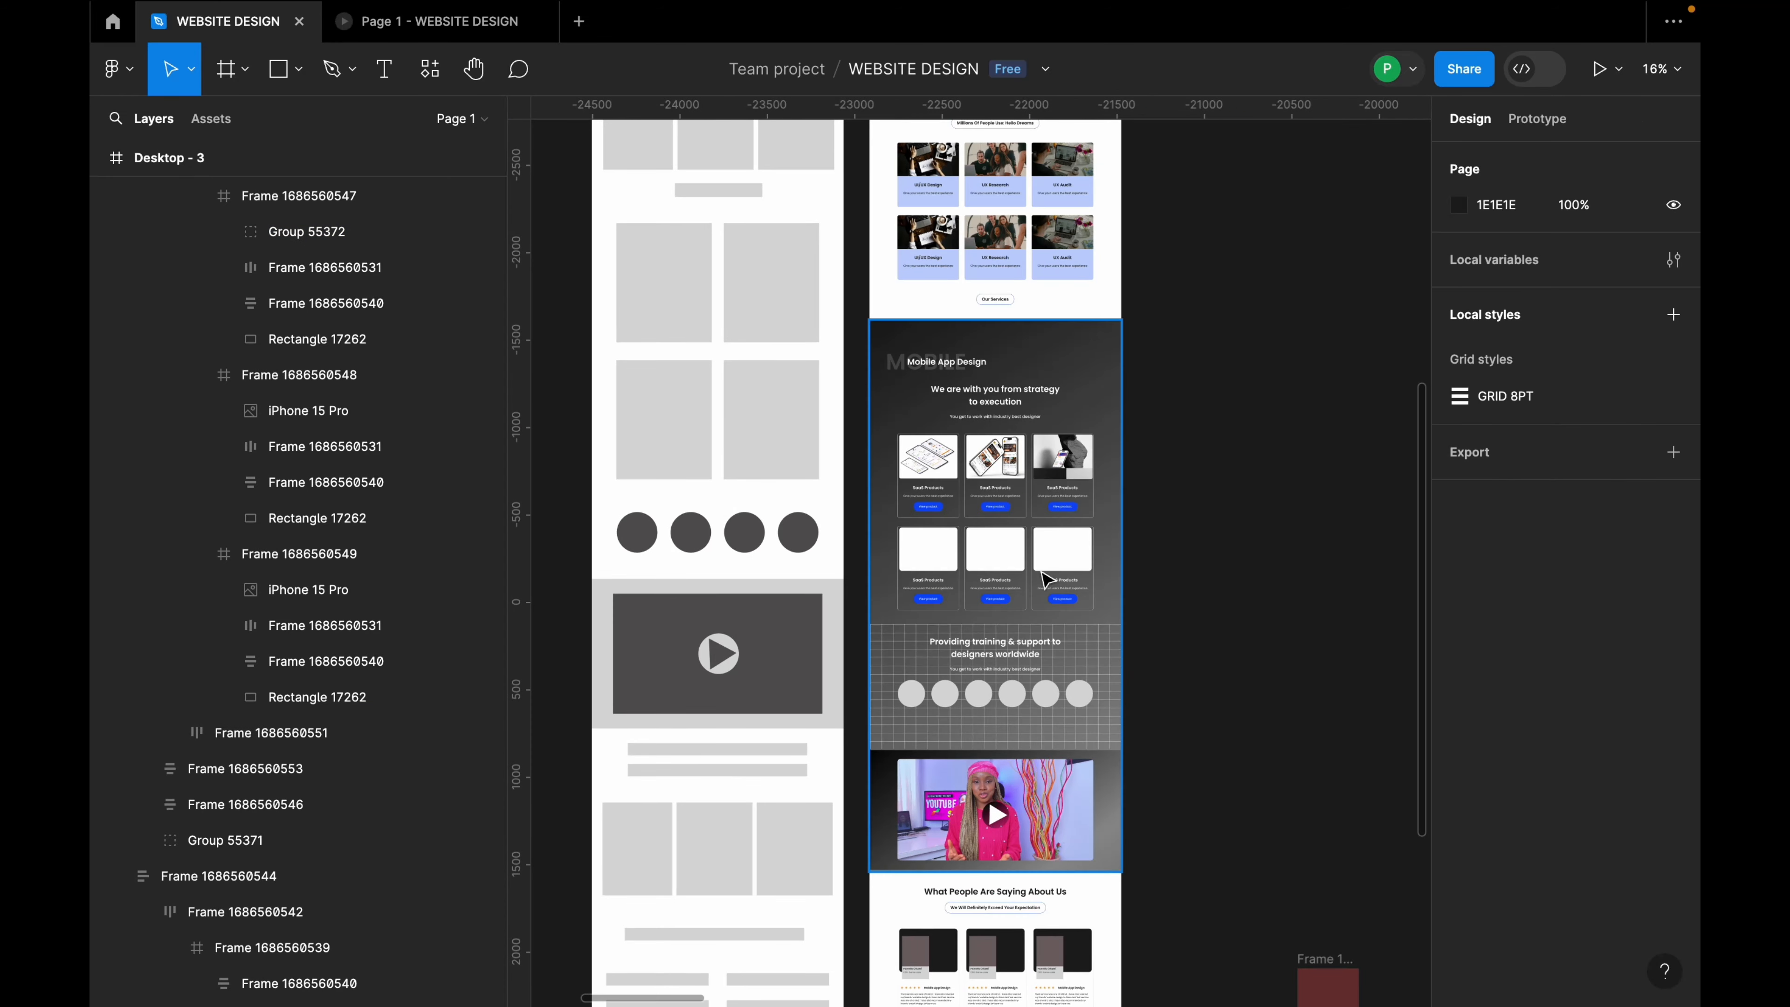
{"action": "scroll", "coordinate": [1047, 564], "scroll_direction": "down", "scroll_amount": 2}
{"action": "left_click", "coordinate": [1057, 469]}
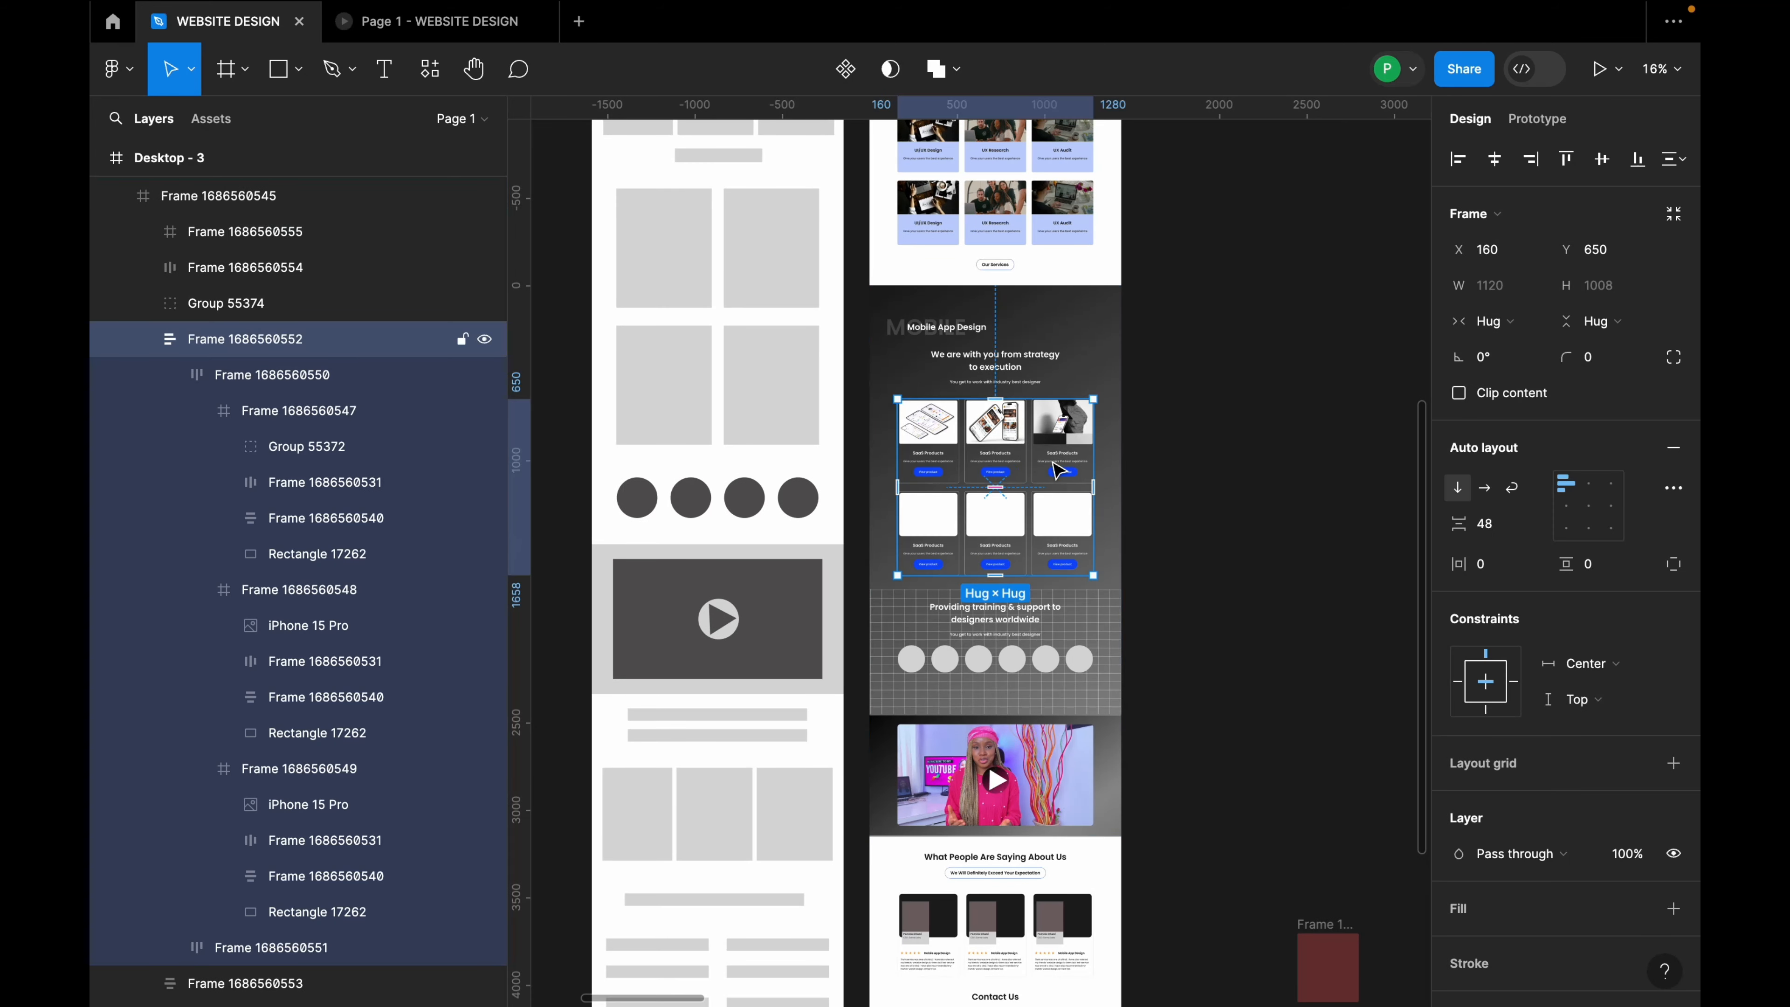
{"action": "right_click", "coordinate": [1057, 469]}
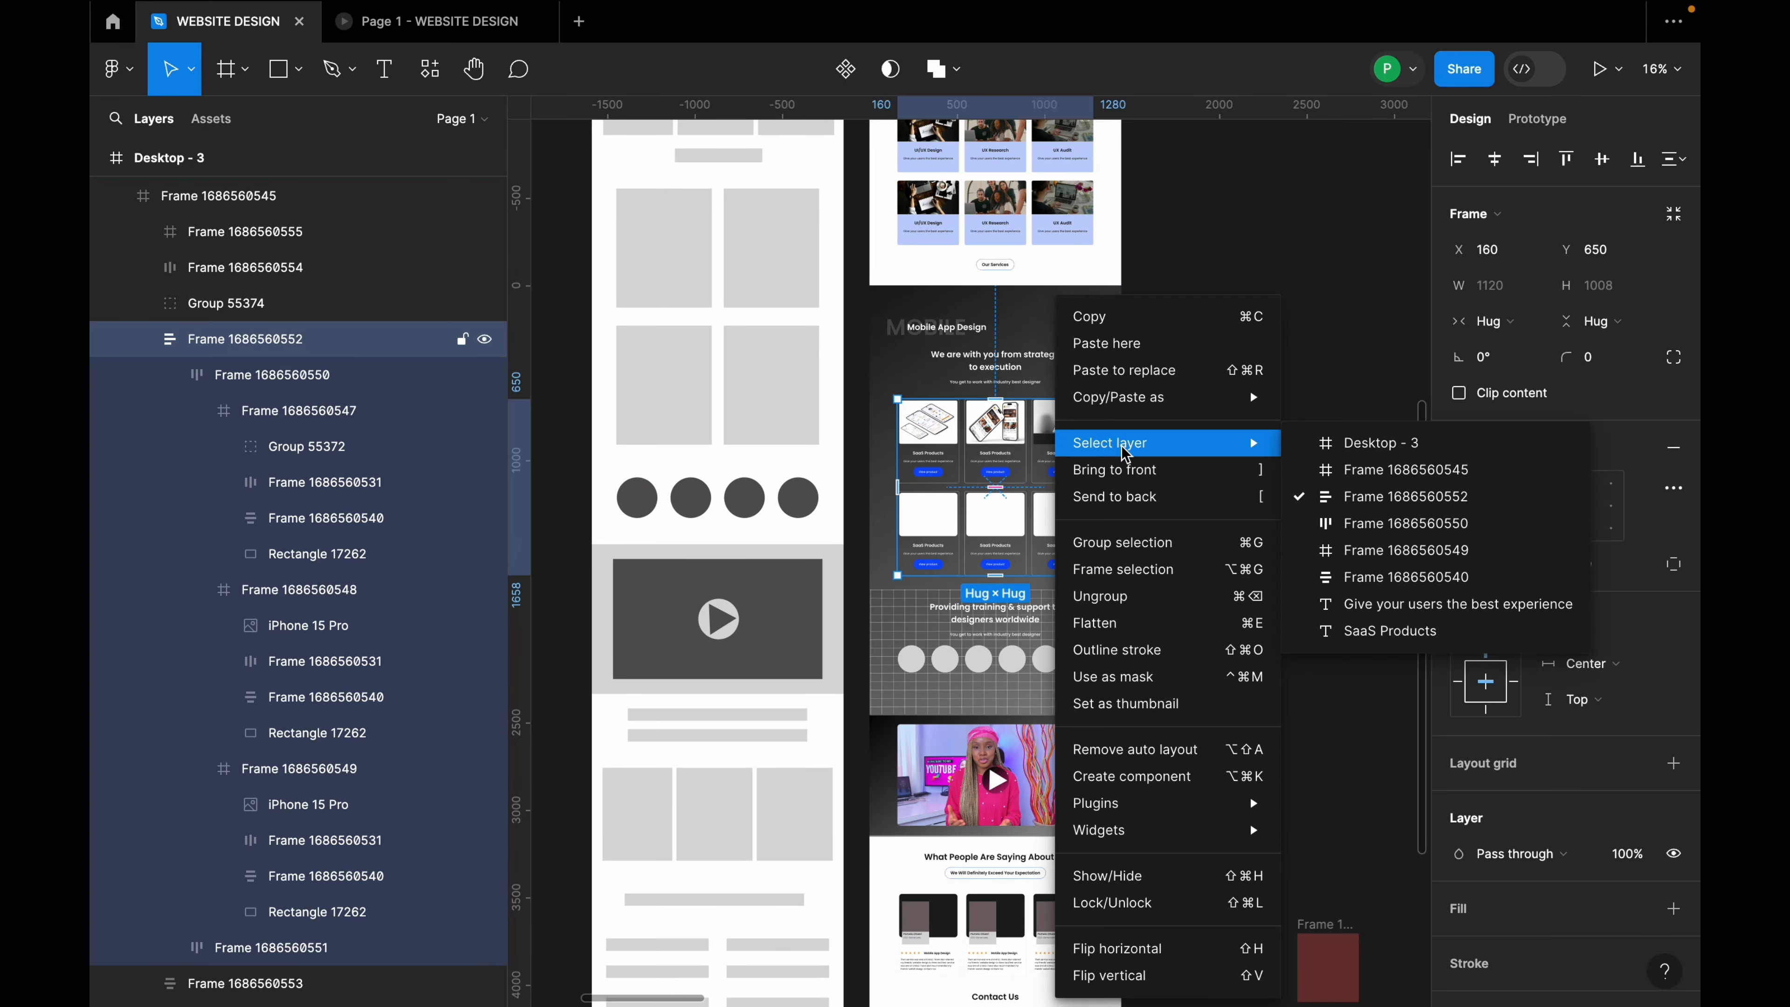
{"action": "left_click", "coordinate": [1120, 596]}
{"action": "scroll", "coordinate": [1091, 521], "scroll_direction": "up", "scroll_amount": 5}
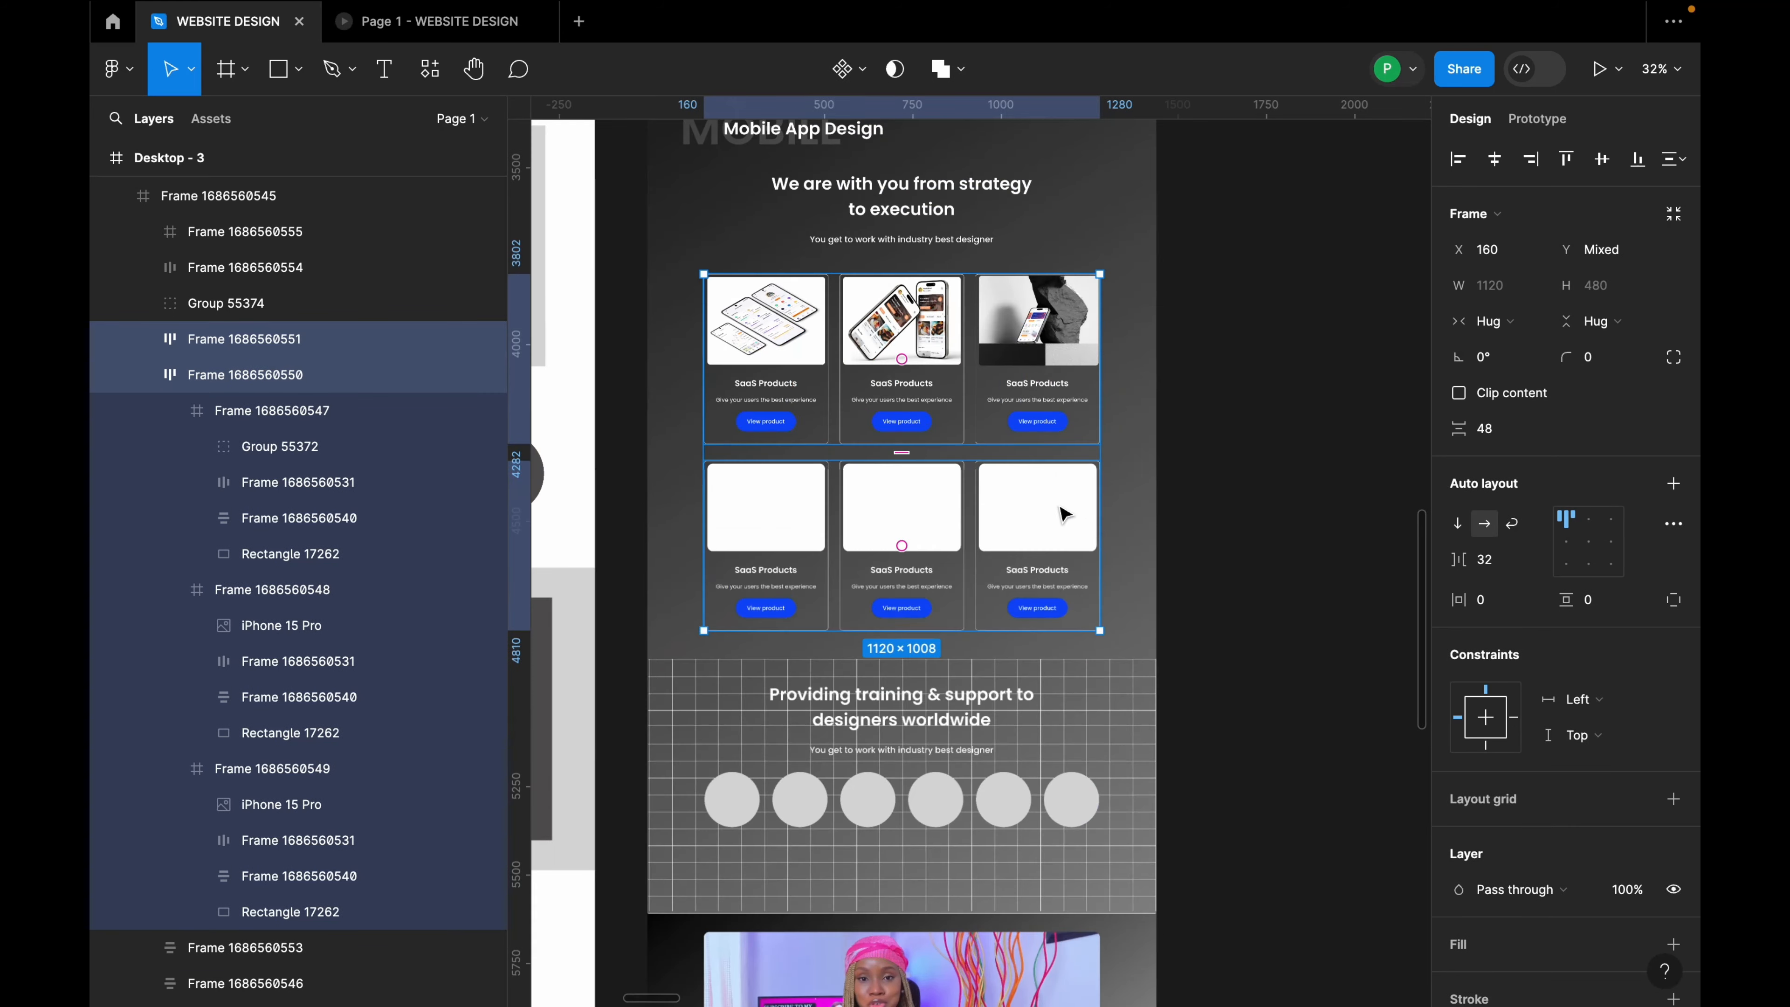
{"action": "left_click", "coordinate": [1040, 482]}
{"action": "scroll", "coordinate": [989, 441], "scroll_direction": "down", "scroll_amount": 5}
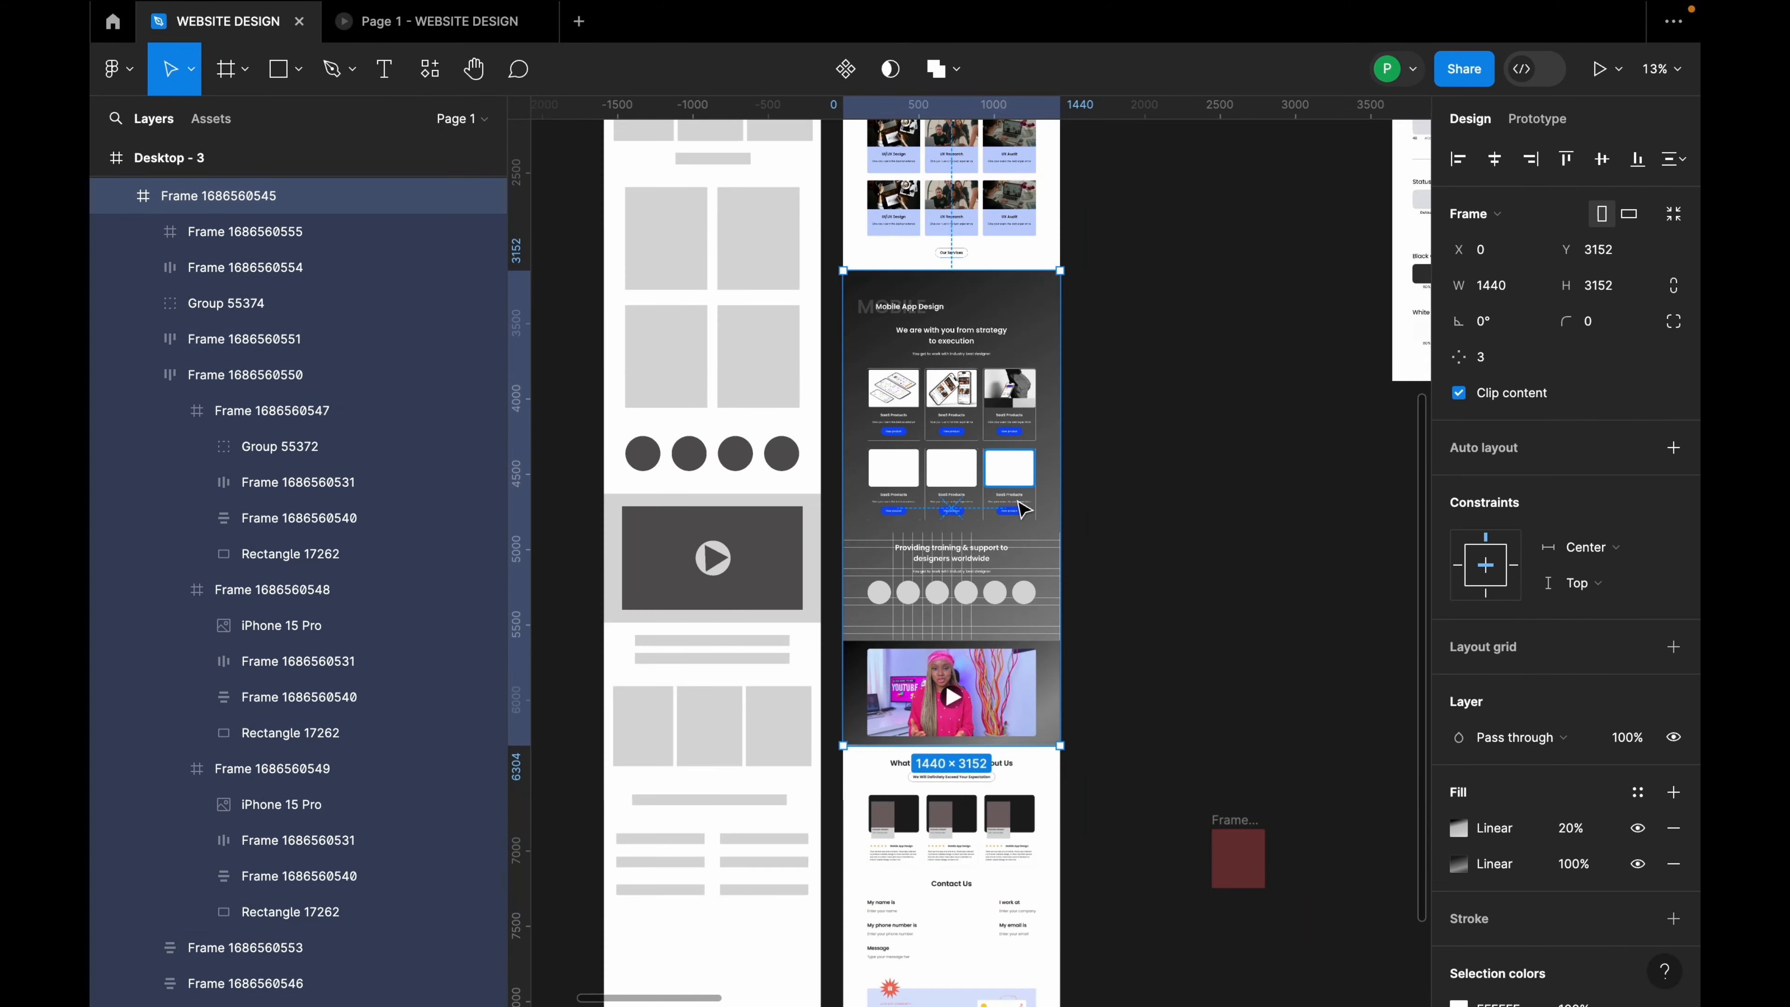
{"action": "scroll", "coordinate": [1010, 554], "scroll_direction": "down", "scroll_amount": 3}
{"action": "scroll", "coordinate": [982, 248], "scroll_direction": "down", "scroll_amount": 6}
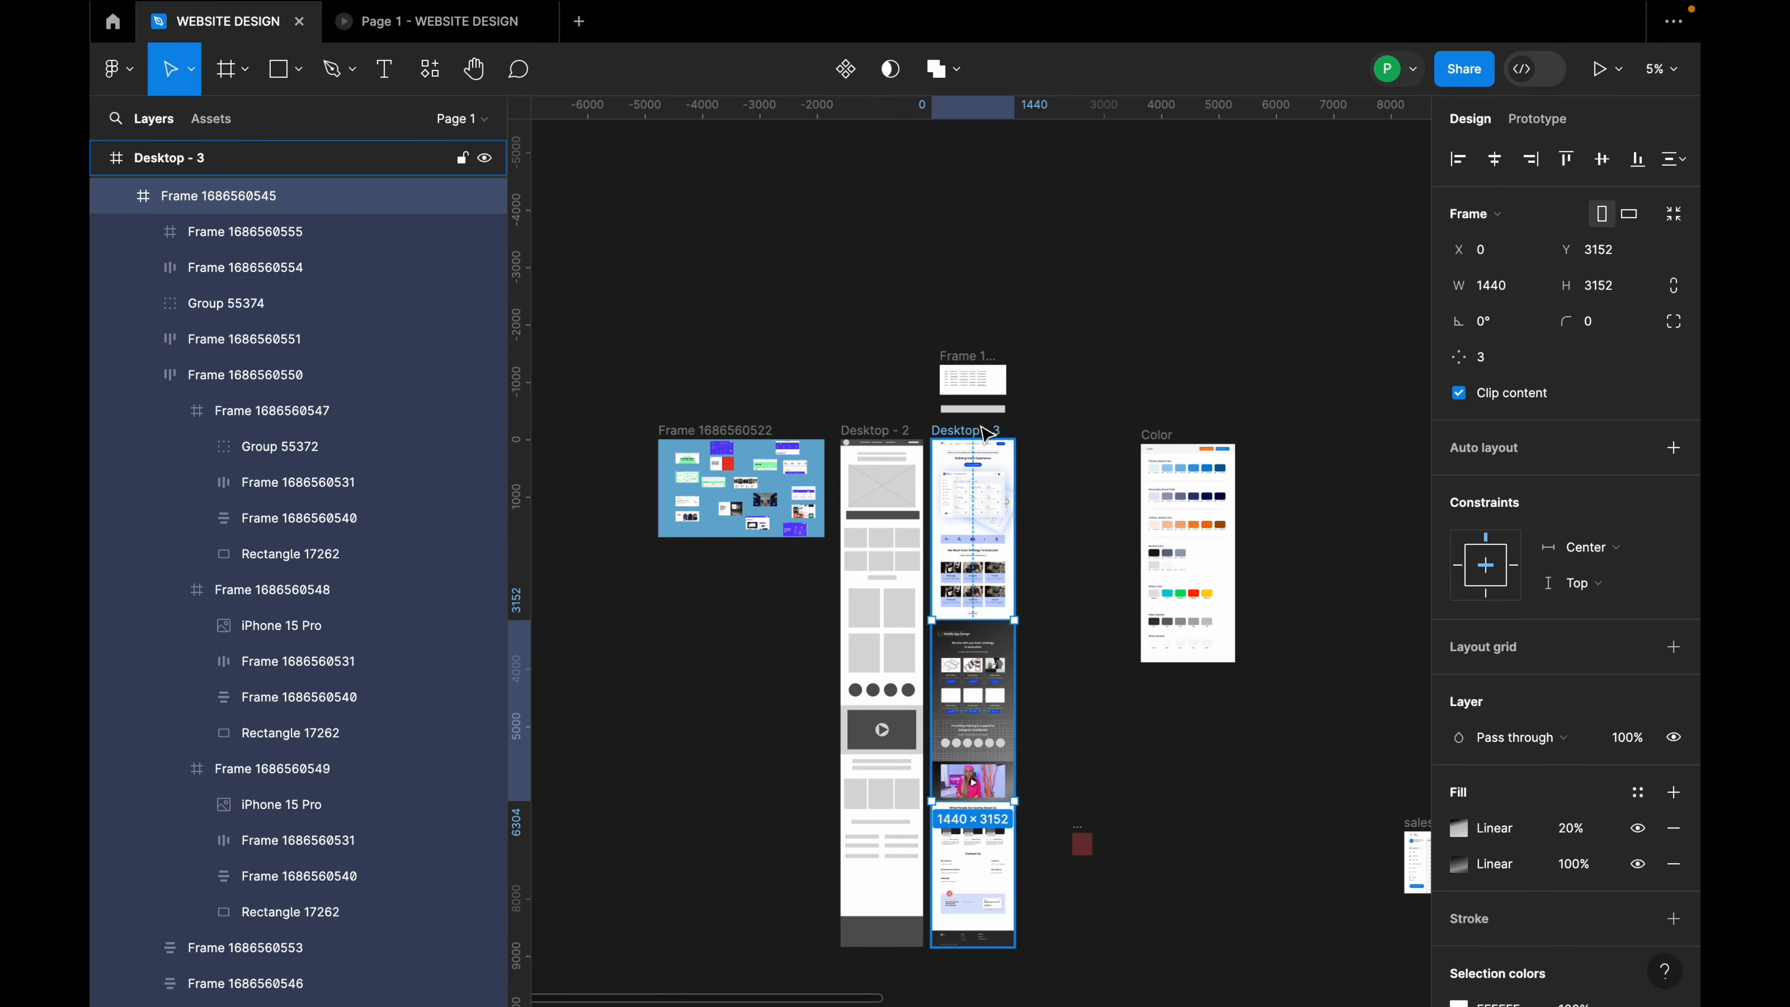
Step: Lengthen the Desktop - 3 frame at the bottom
{"action": "left_click", "coordinate": [965, 429]}
{"action": "scroll", "coordinate": [976, 528], "scroll_direction": "down", "scroll_amount": 5}
{"action": "left_click_drag", "start_coordinate": [976, 604], "coordinate": [976, 641]}
{"action": "scroll", "coordinate": [992, 593], "scroll_direction": "up", "scroll_amount": 5}
Step: Move the testimonials section and the video section lower in the page
{"action": "left_click", "coordinate": [972, 335]}
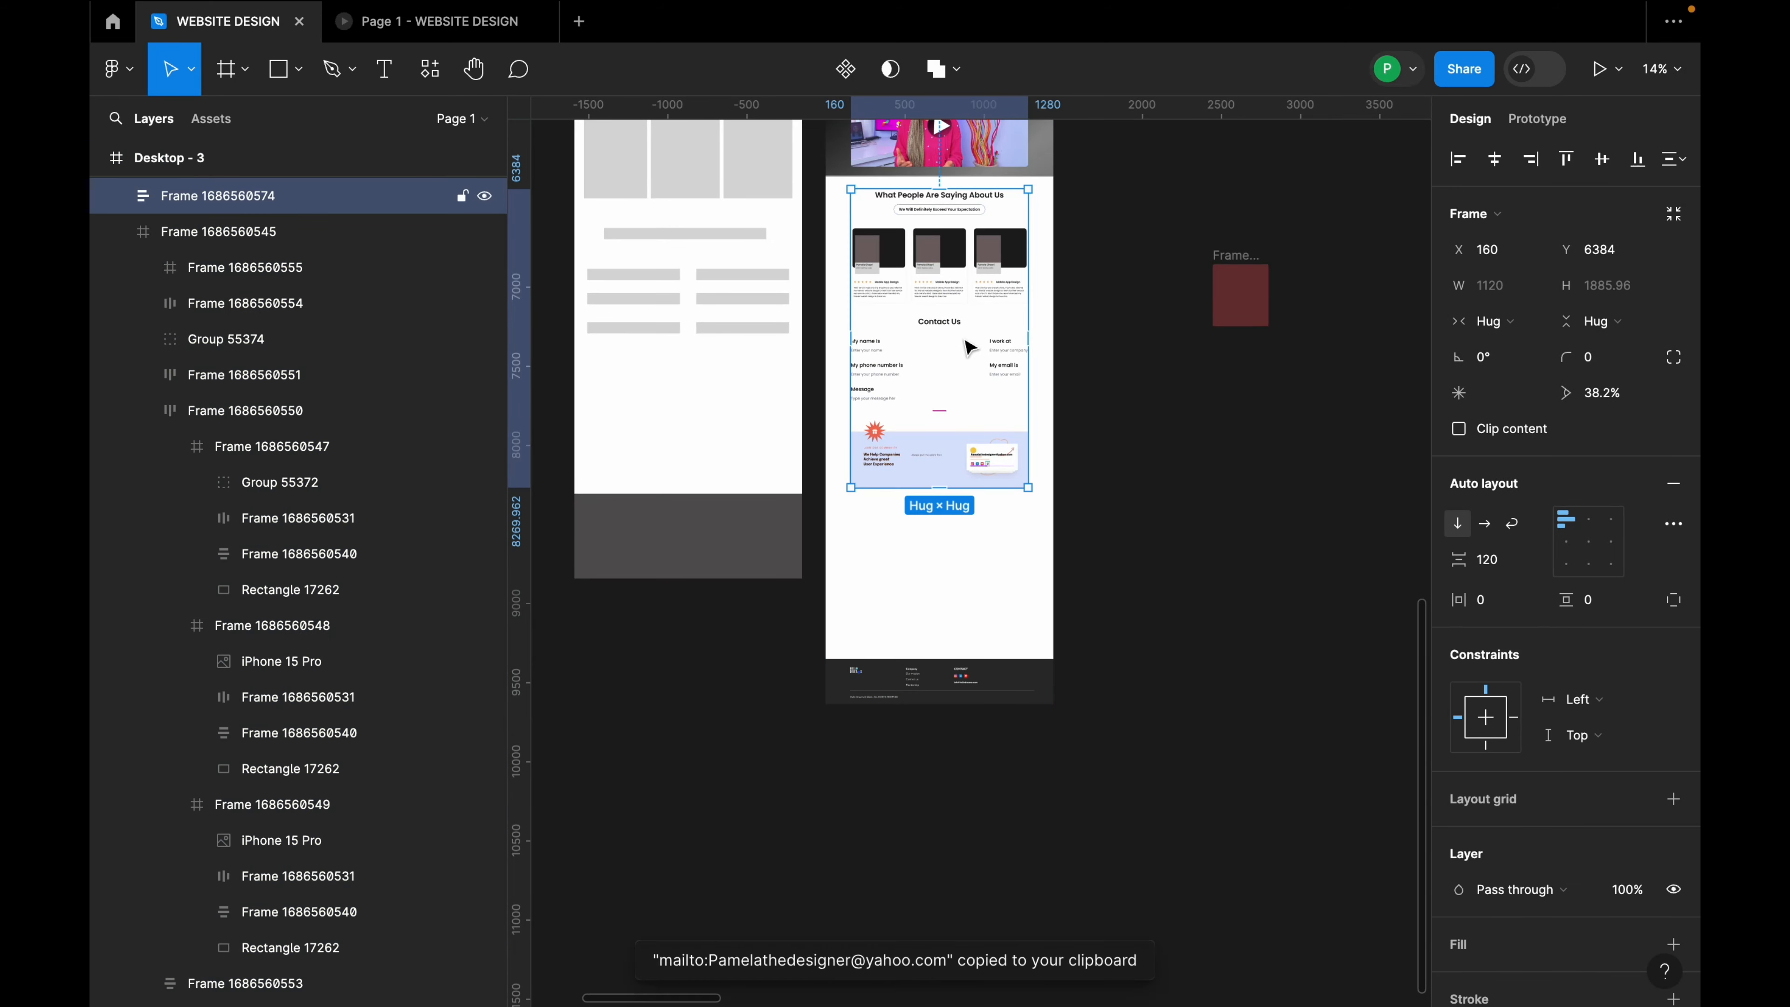
{"action": "scroll", "coordinate": [970, 337], "scroll_direction": "up", "scroll_amount": 1}
{"action": "left_click_drag", "start_coordinate": [967, 344], "coordinate": [990, 482]}
{"action": "scroll", "coordinate": [972, 389], "scroll_direction": "up", "scroll_amount": 4}
{"action": "left_click", "coordinate": [976, 388]}
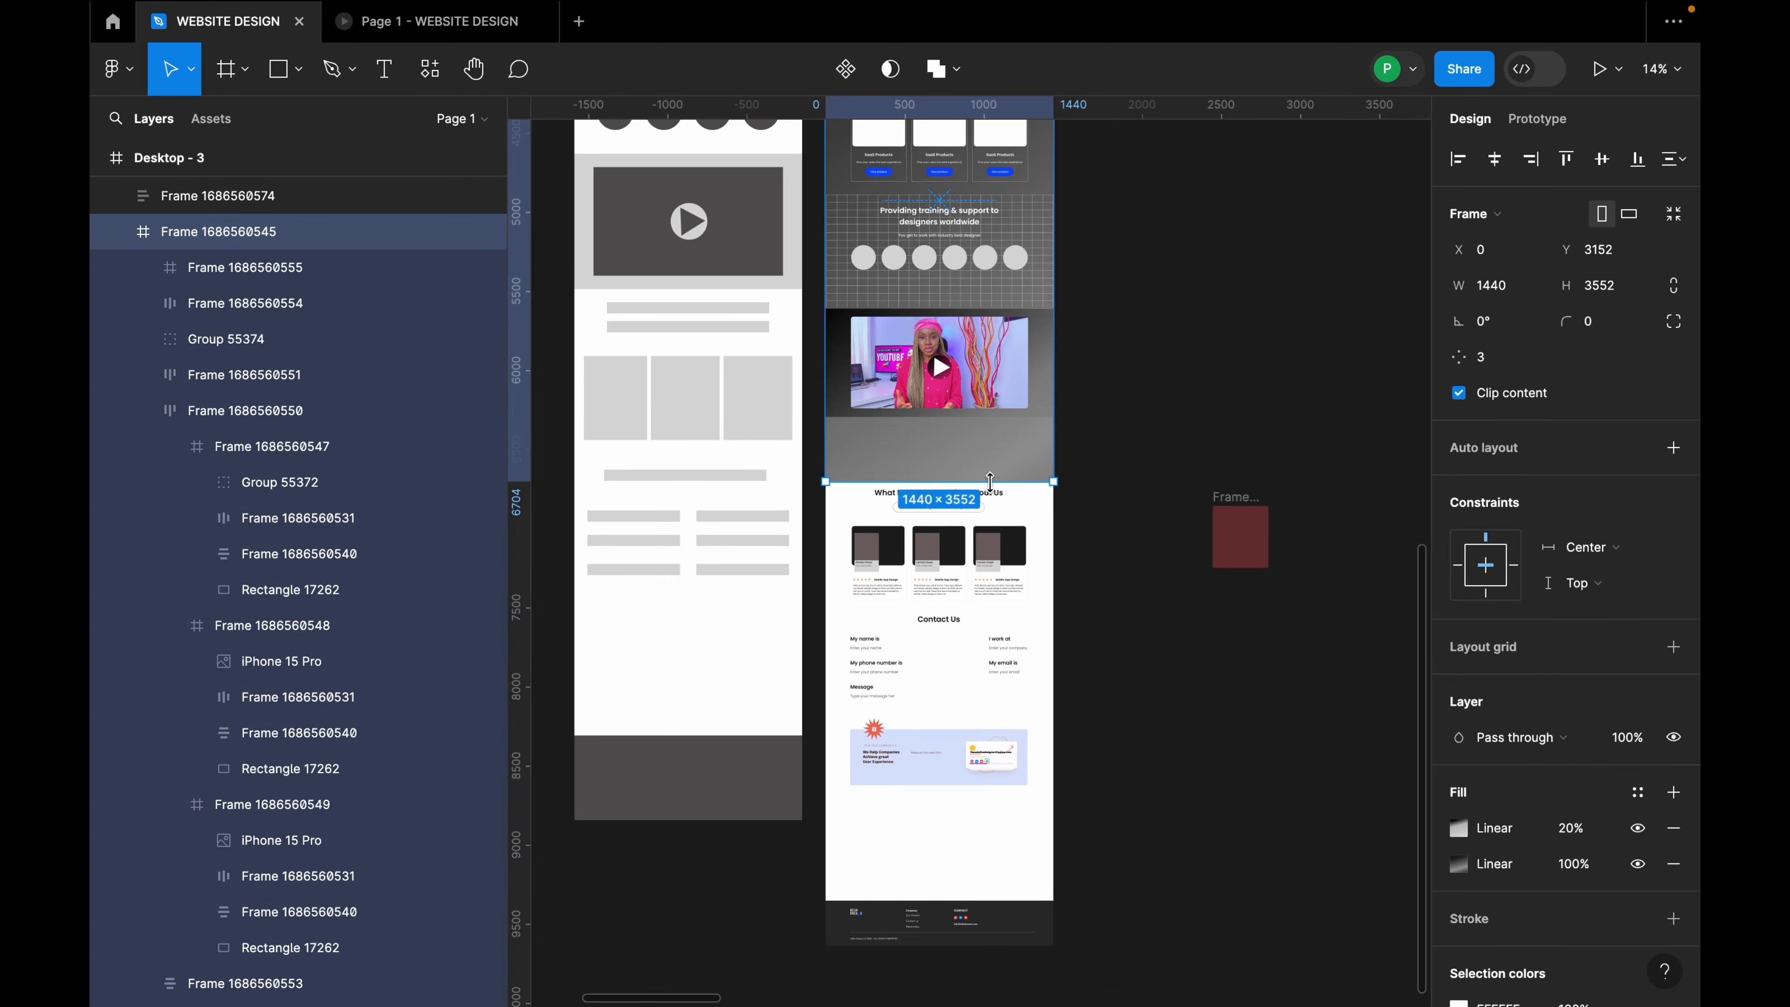
{"action": "scroll", "coordinate": [995, 465], "scroll_direction": "up", "scroll_amount": 2}
{"action": "scroll", "coordinate": [995, 455], "scroll_direction": "up", "scroll_amount": 3}
{"action": "double_click", "coordinate": [987, 452]}
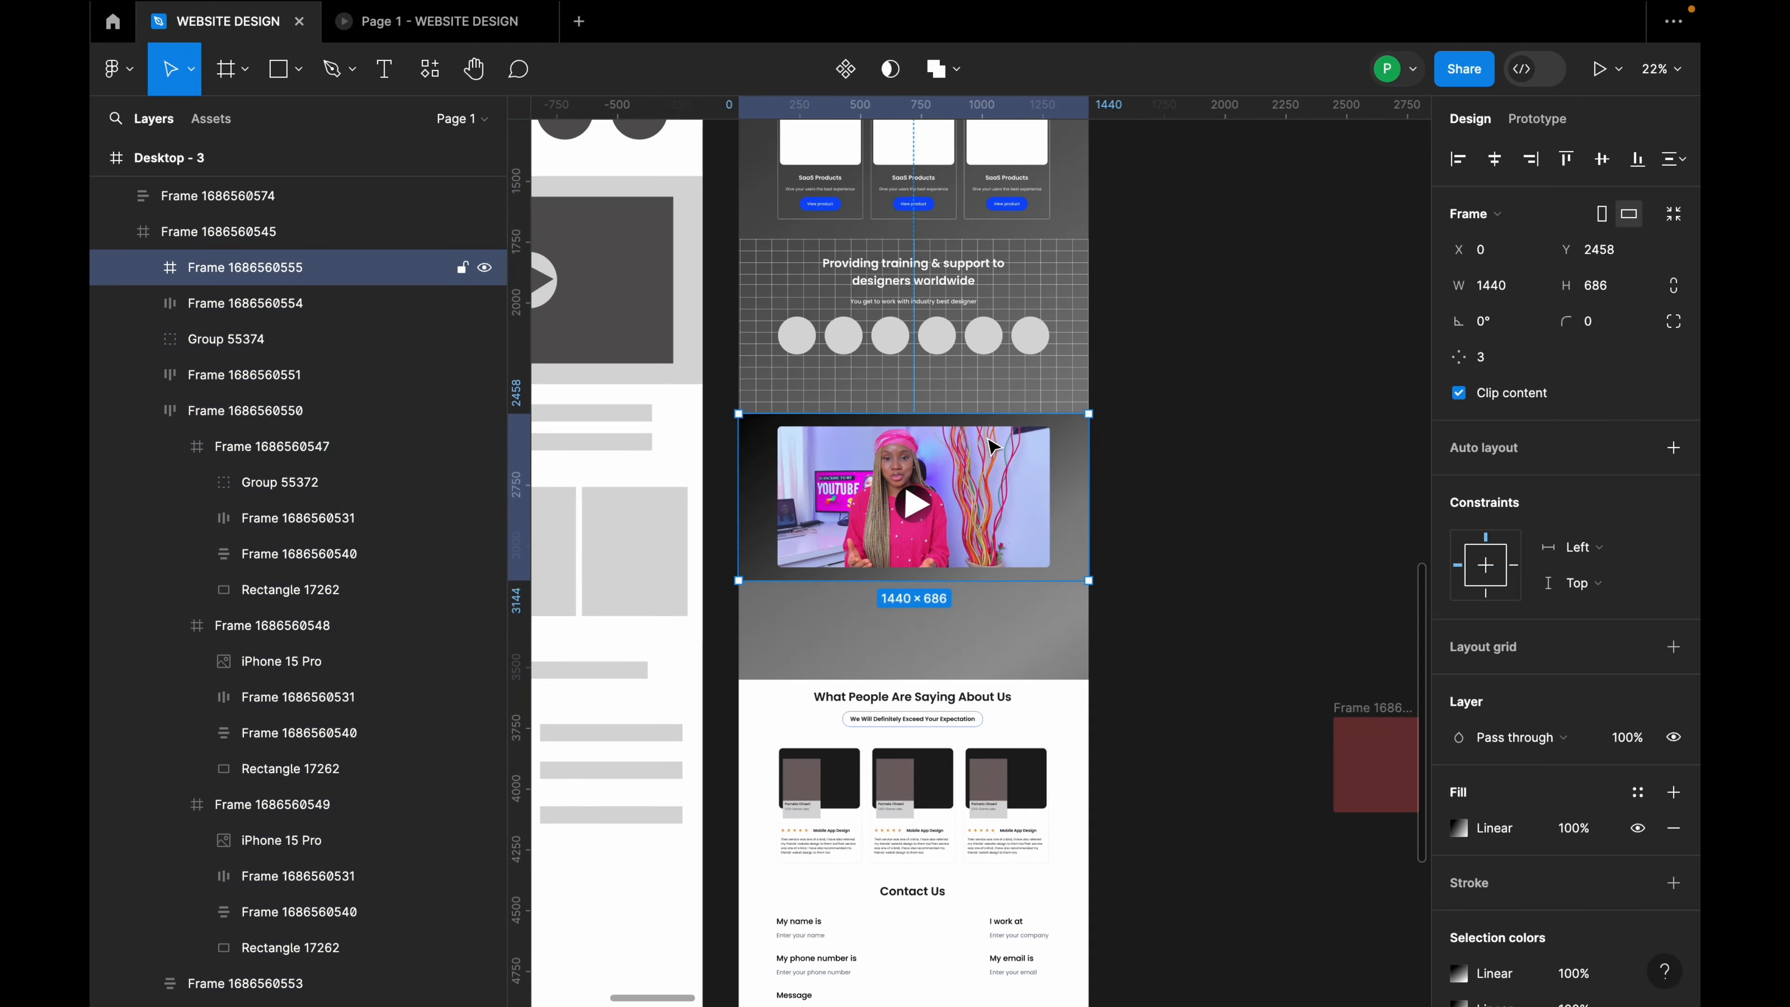
{"action": "left_click_drag", "start_coordinate": [987, 452], "coordinate": [982, 517]}
Step: Group the training banner's grid backdrop with its circle row into Group 55376 and move it lower
{"action": "left_click", "coordinate": [995, 397]}
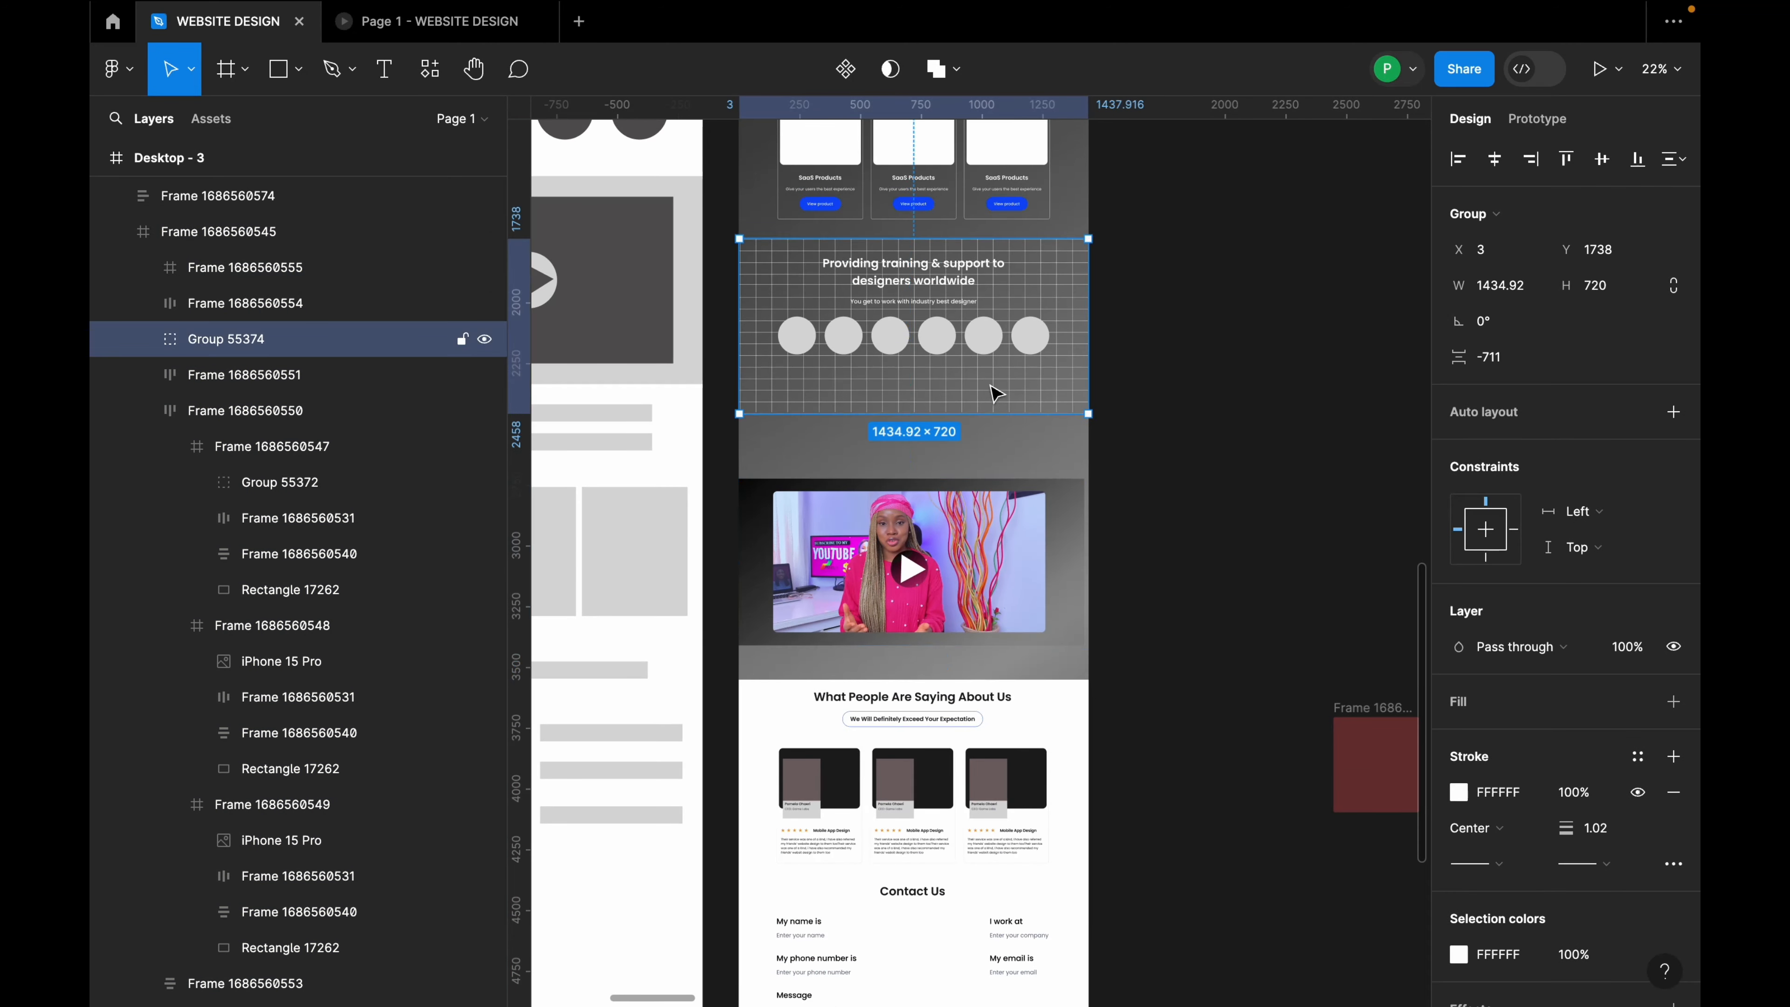
{"action": "left_click", "coordinate": [981, 339], "text": "shift"}
{"action": "left_click", "coordinate": [940, 286], "text": "shift"}
{"action": "left_click", "coordinate": [938, 277], "text": "shift"}
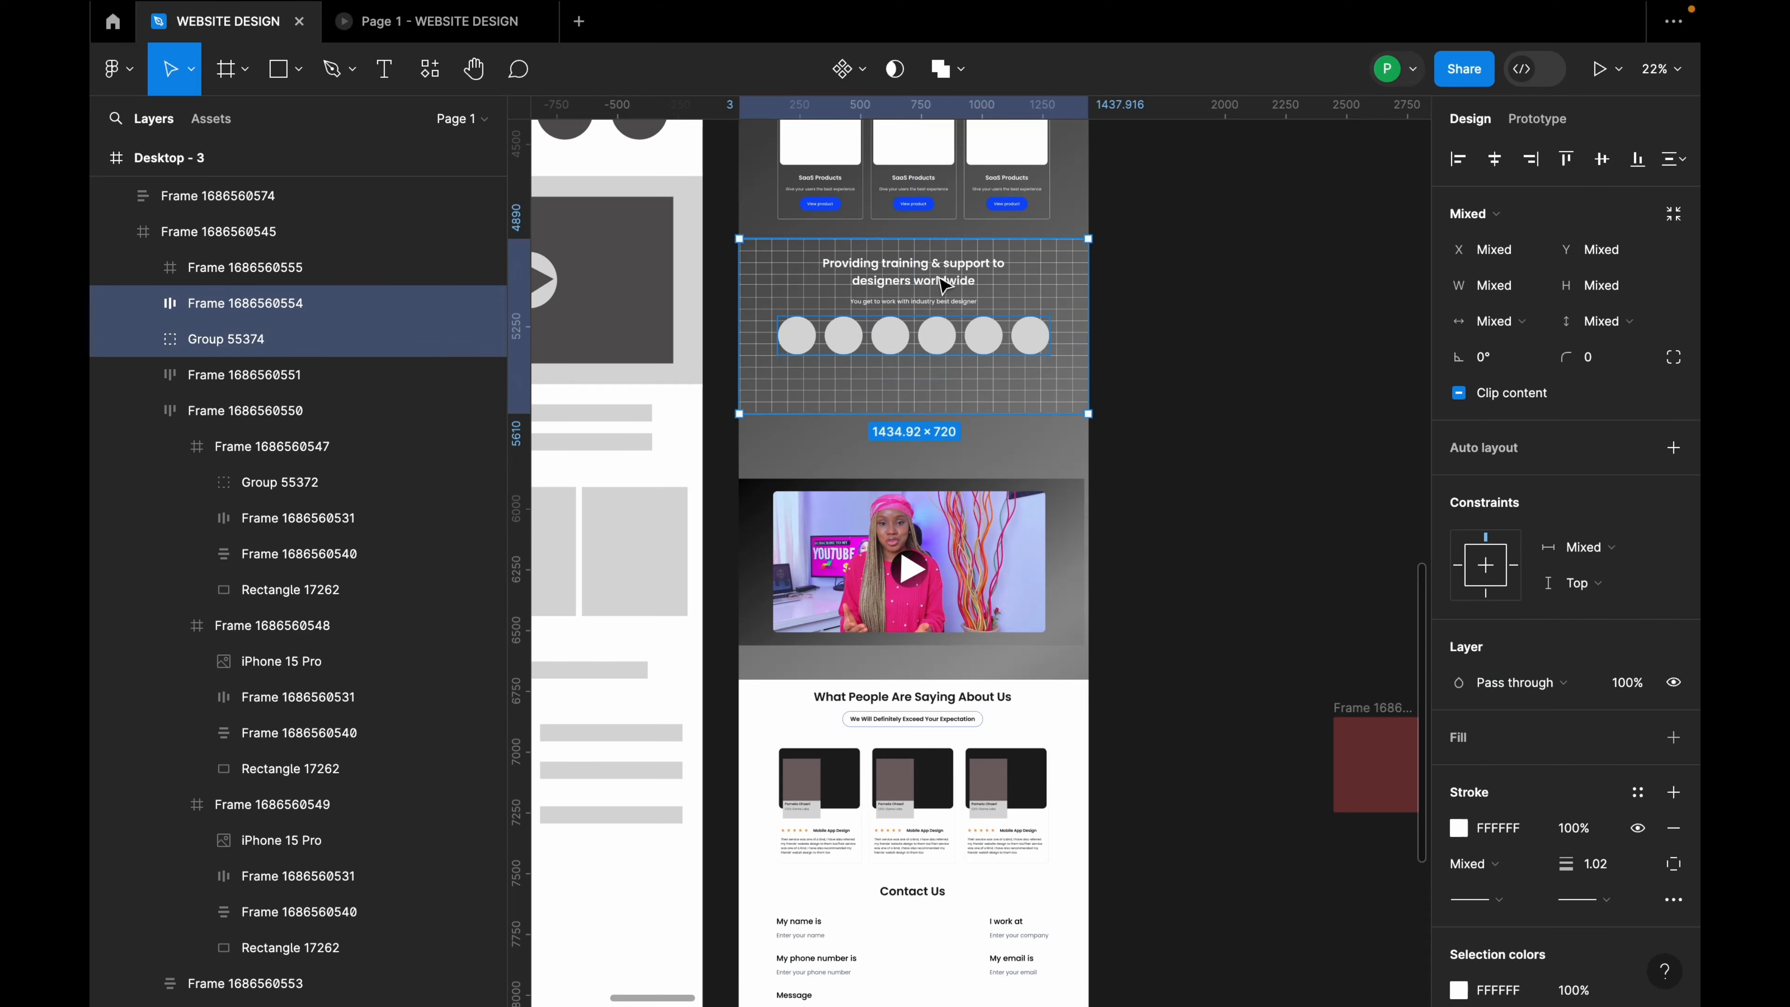
{"action": "left_click", "coordinate": [938, 275]}
{"action": "scroll", "coordinate": [940, 282], "scroll_direction": "up", "scroll_amount": 3}
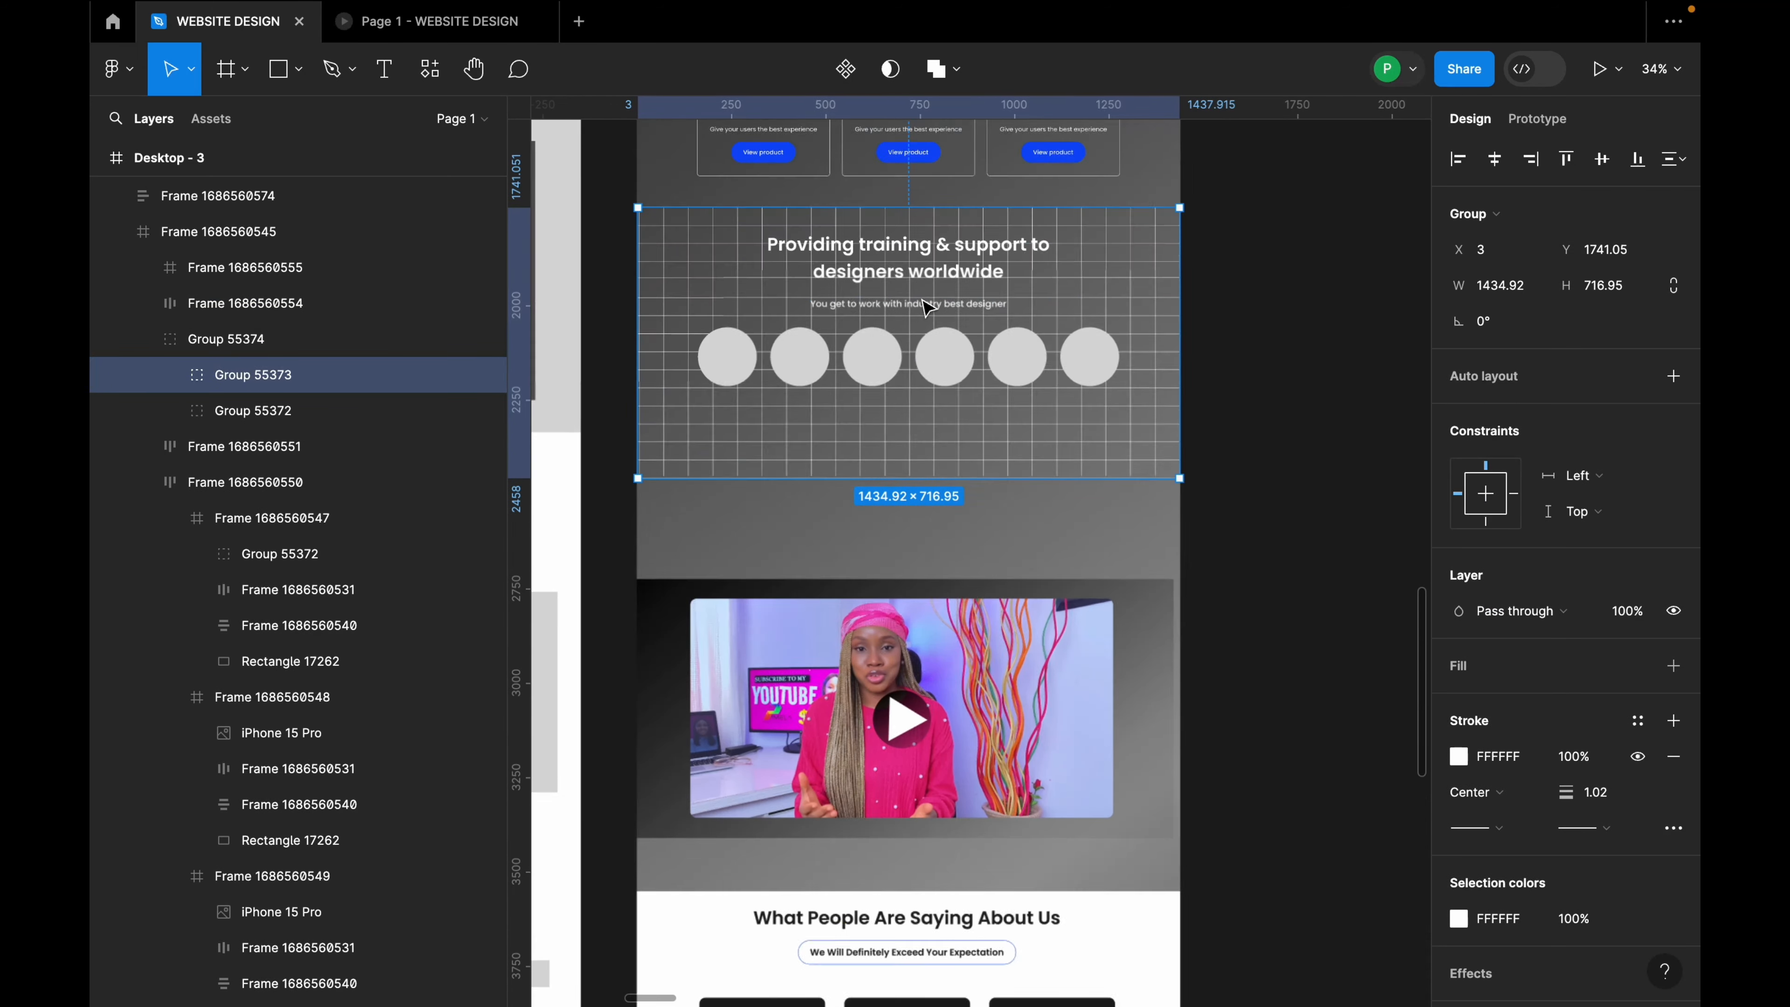
{"action": "left_click", "coordinate": [940, 279], "text": "ctrl"}
{"action": "left_click", "coordinate": [969, 300]}
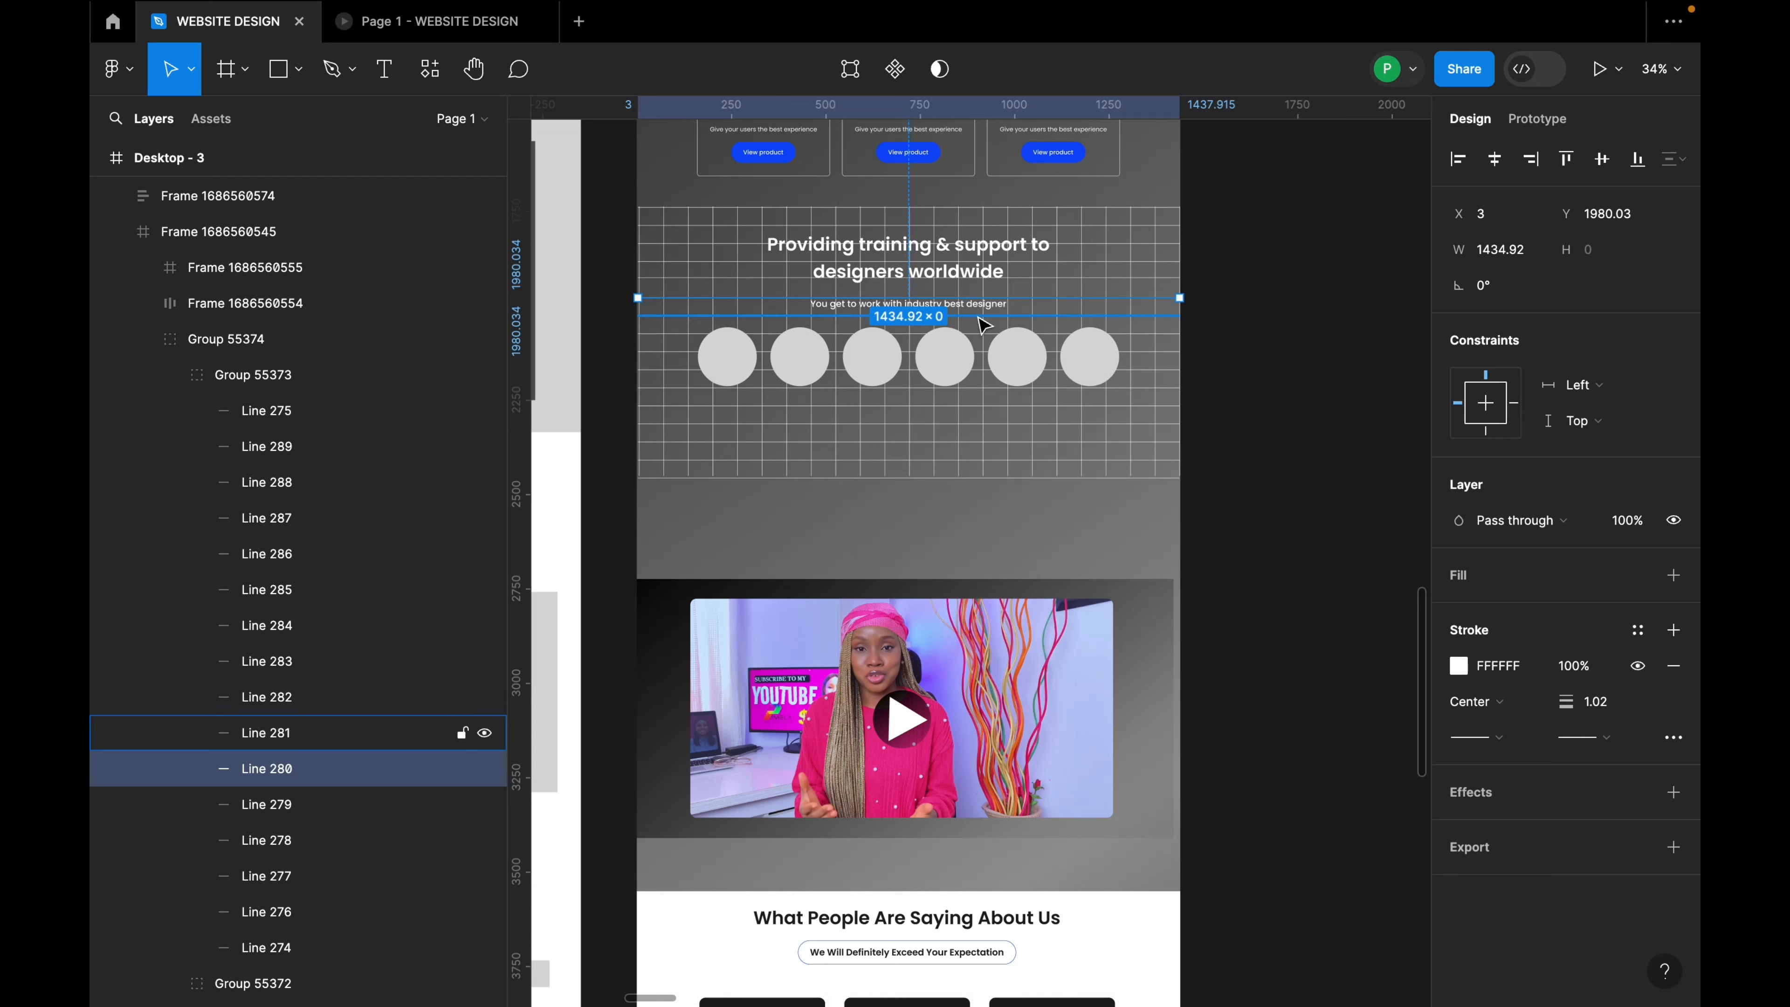
{"action": "left_click", "coordinate": [978, 316]}
{"action": "left_click", "coordinate": [1002, 291]}
{"action": "left_click", "coordinate": [1104, 297], "text": "shift"}
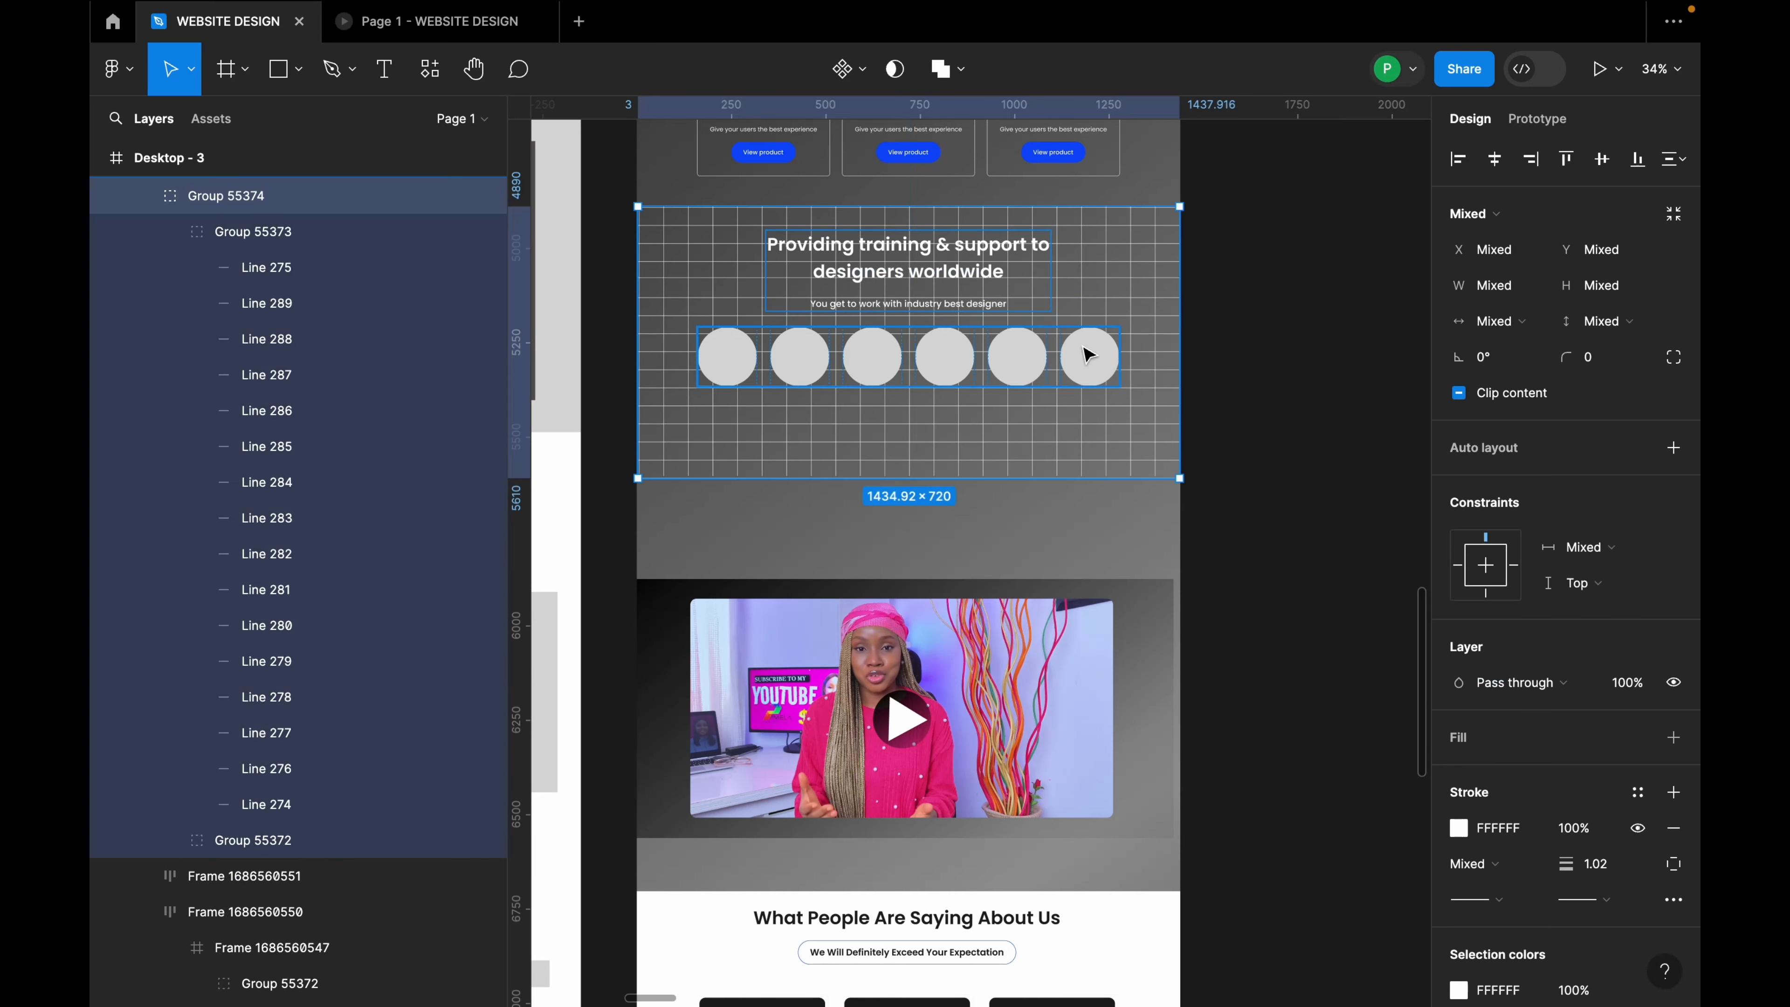
{"action": "left_click", "coordinate": [1089, 350], "text": "shift"}
{"action": "right_click", "coordinate": [1082, 326]}
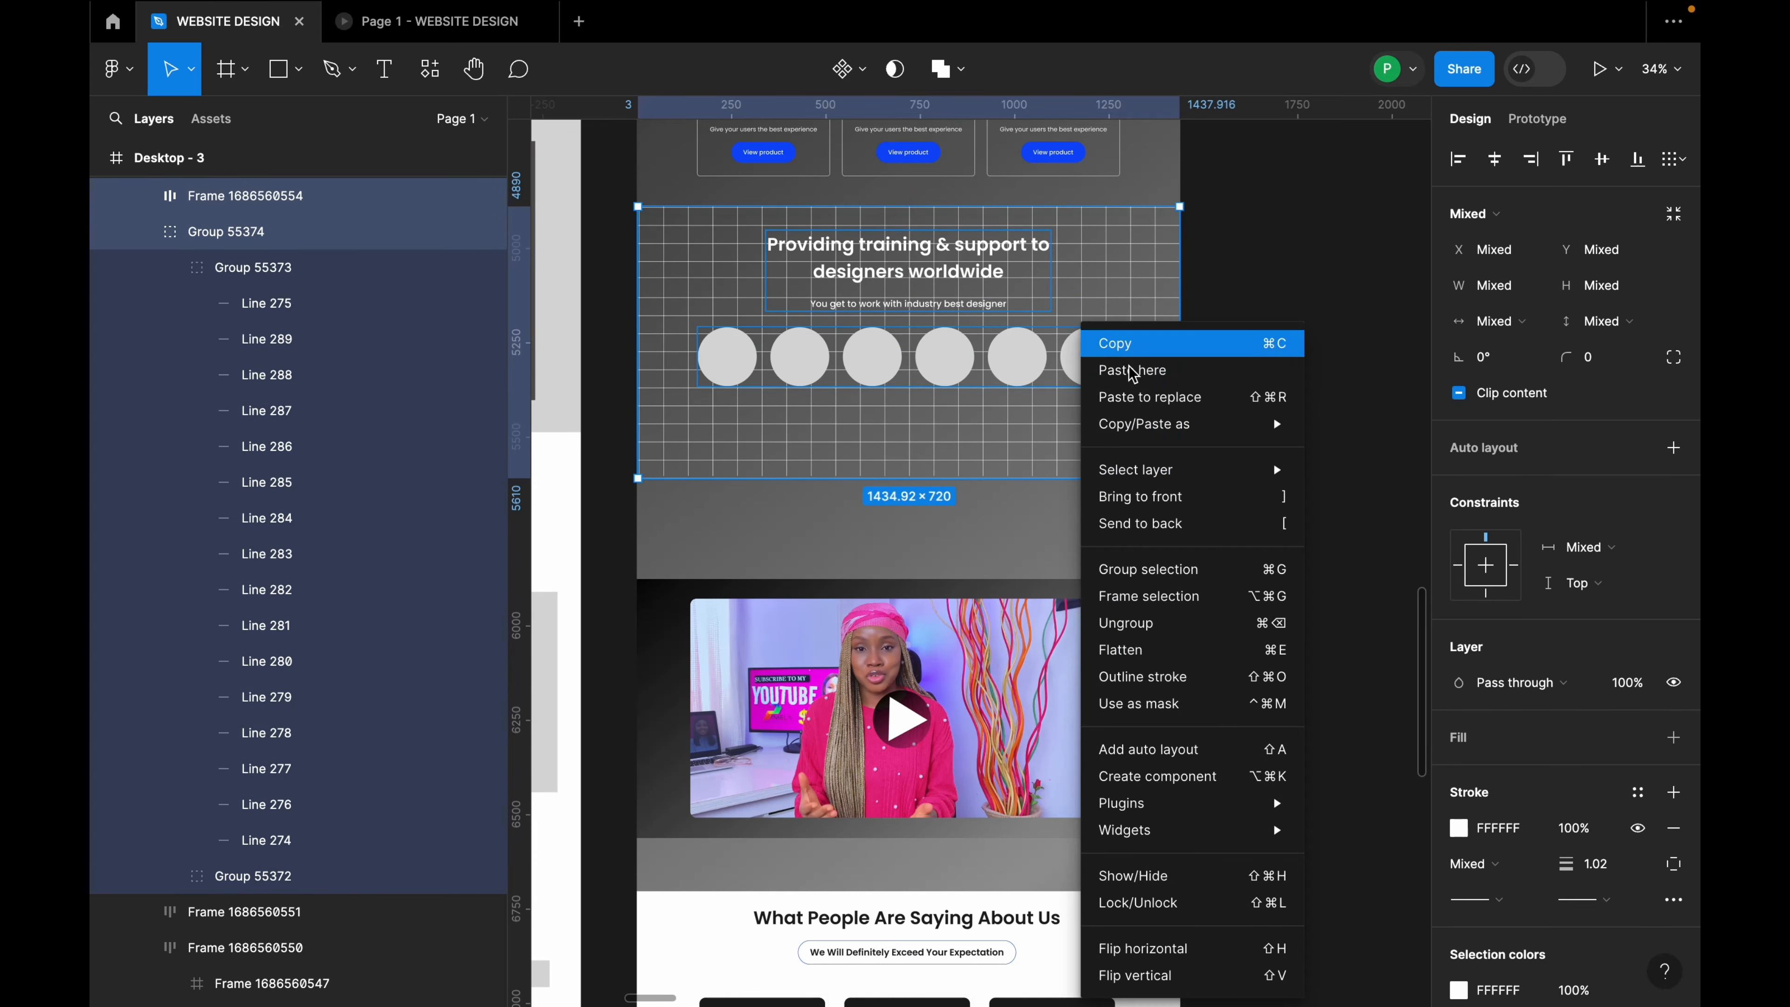
{"action": "left_click", "coordinate": [1159, 569]}
{"action": "left_click_drag", "start_coordinate": [1029, 330], "coordinate": [1018, 389]}
{"action": "scroll", "coordinate": [1019, 388], "scroll_direction": "up", "scroll_amount": 3}
Step: Move the second card row down and place a copy of the Mobile App Design title above it
{"action": "left_click", "coordinate": [1022, 384]}
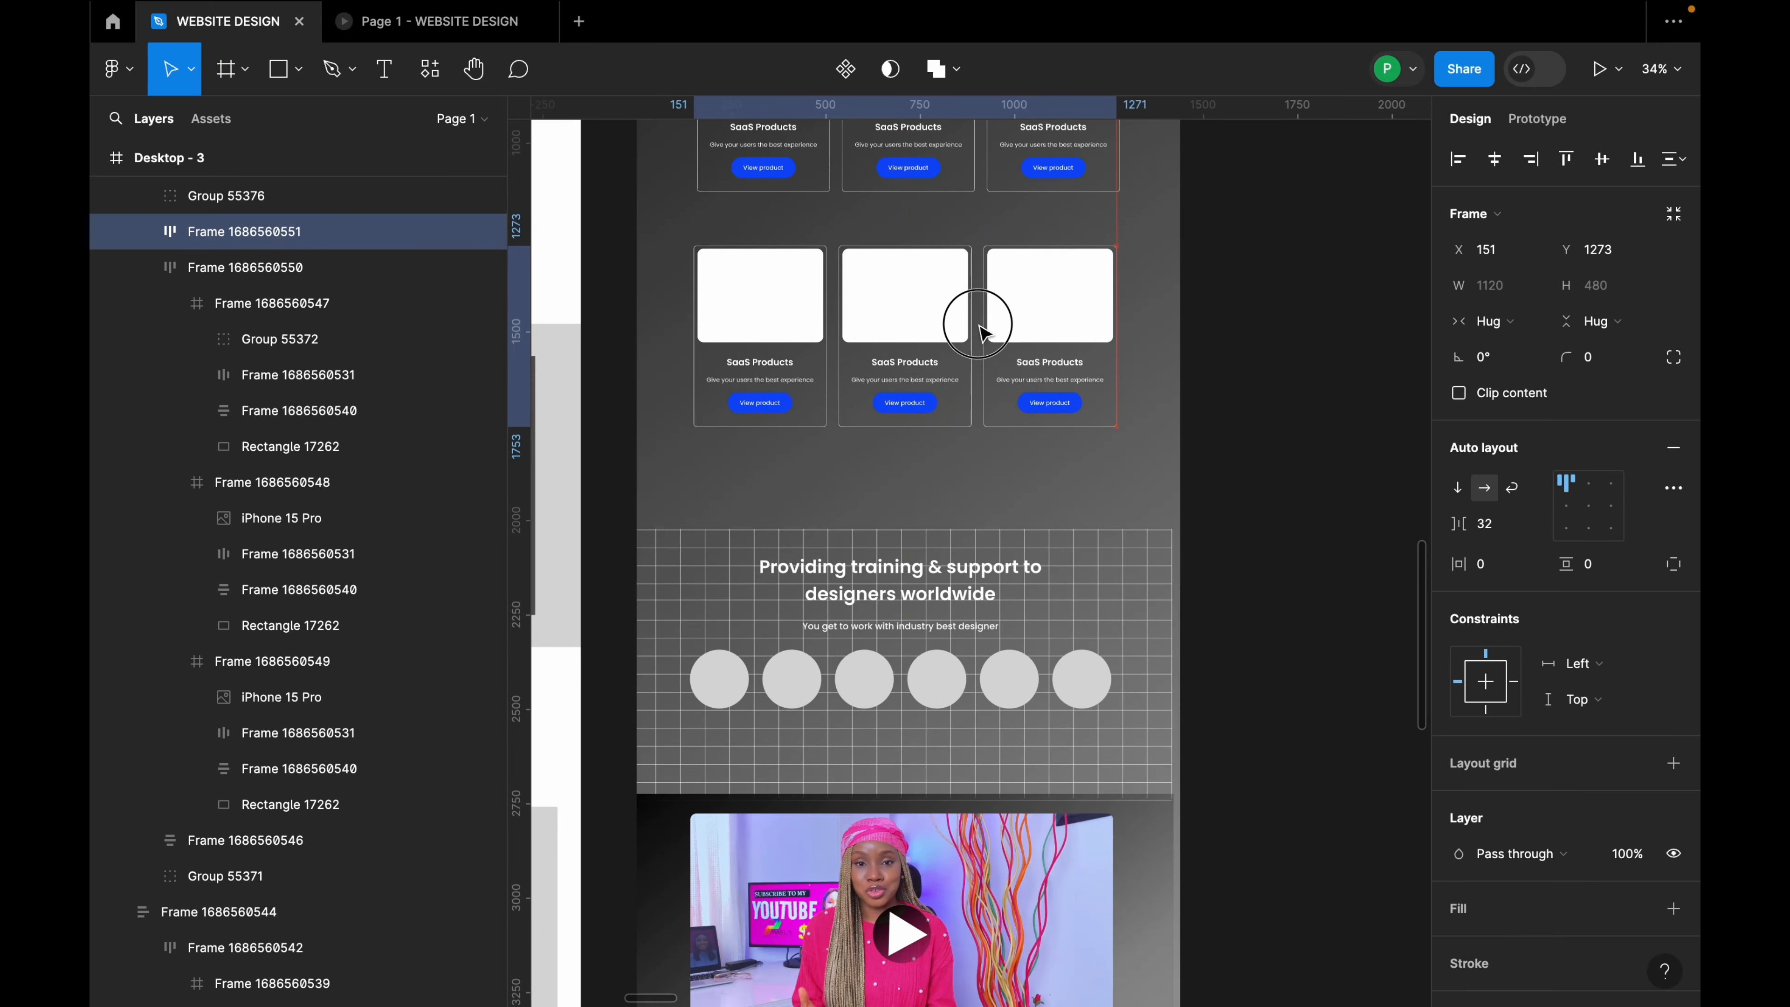
{"action": "left_click_drag", "start_coordinate": [982, 331], "coordinate": [986, 368]}
{"action": "scroll", "coordinate": [1127, 684], "scroll_direction": "up", "scroll_amount": 5}
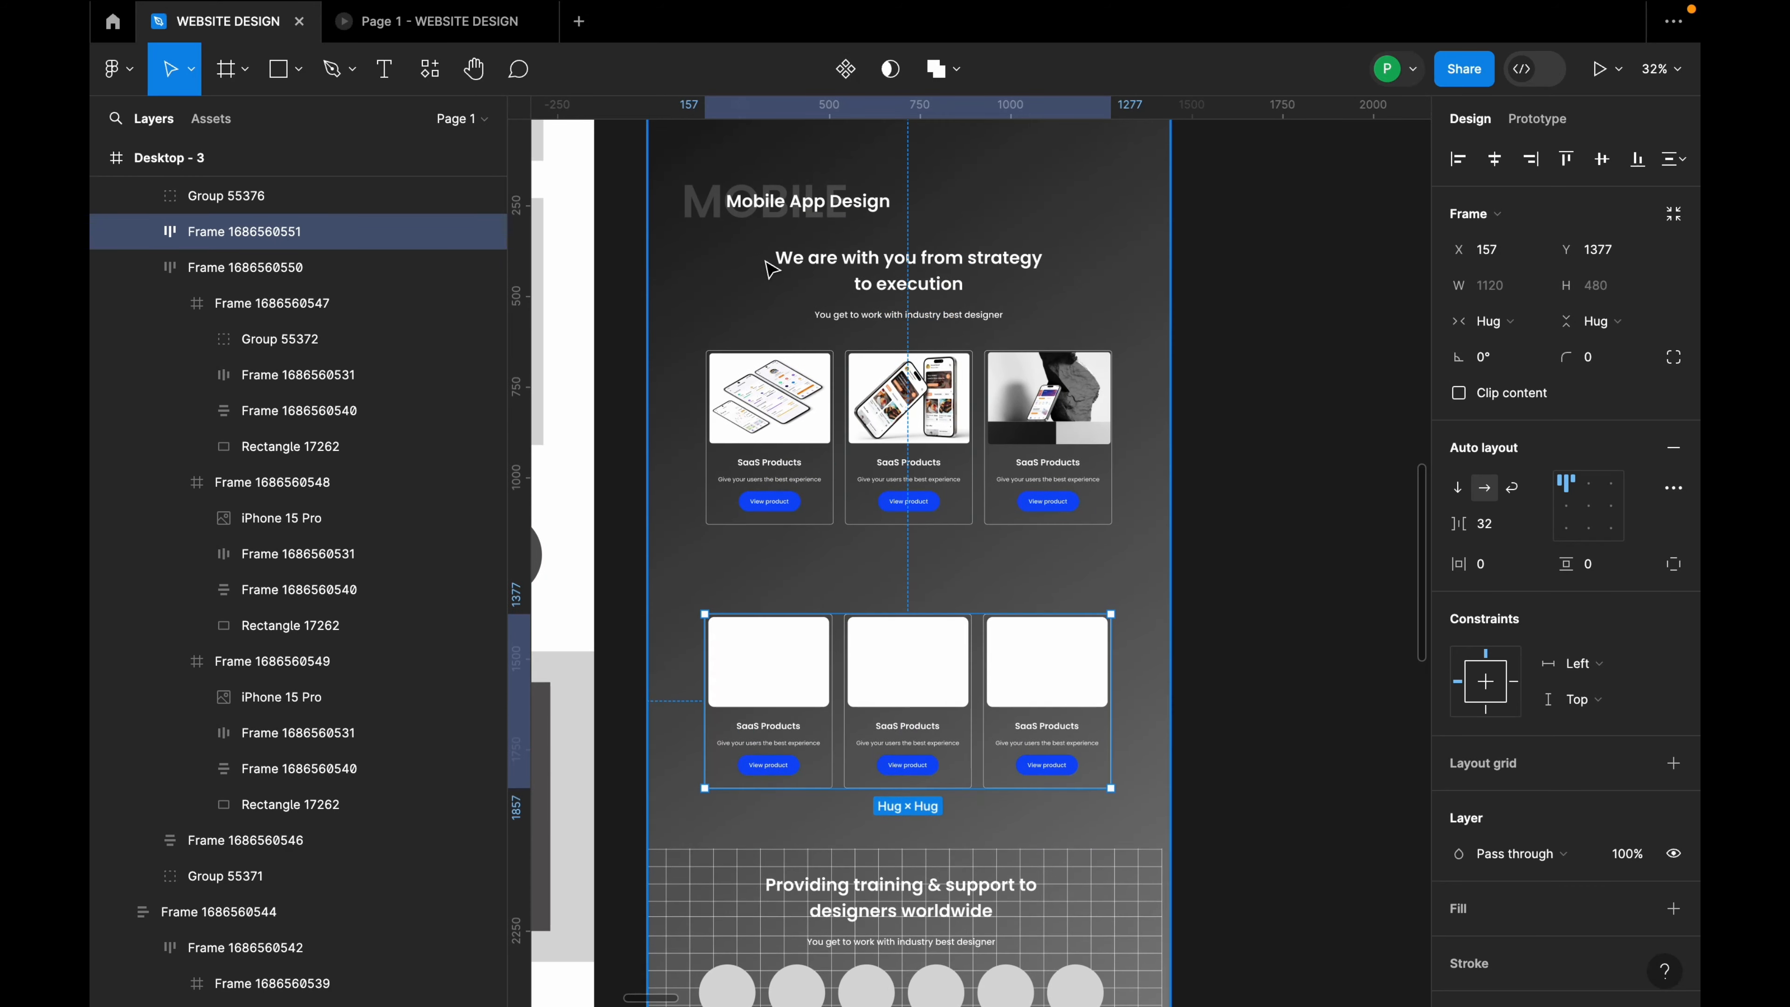
{"action": "left_click", "coordinate": [785, 207]}
{"action": "left_click_drag", "start_coordinate": [784, 206], "coordinate": [760, 585], "text": "alt"}
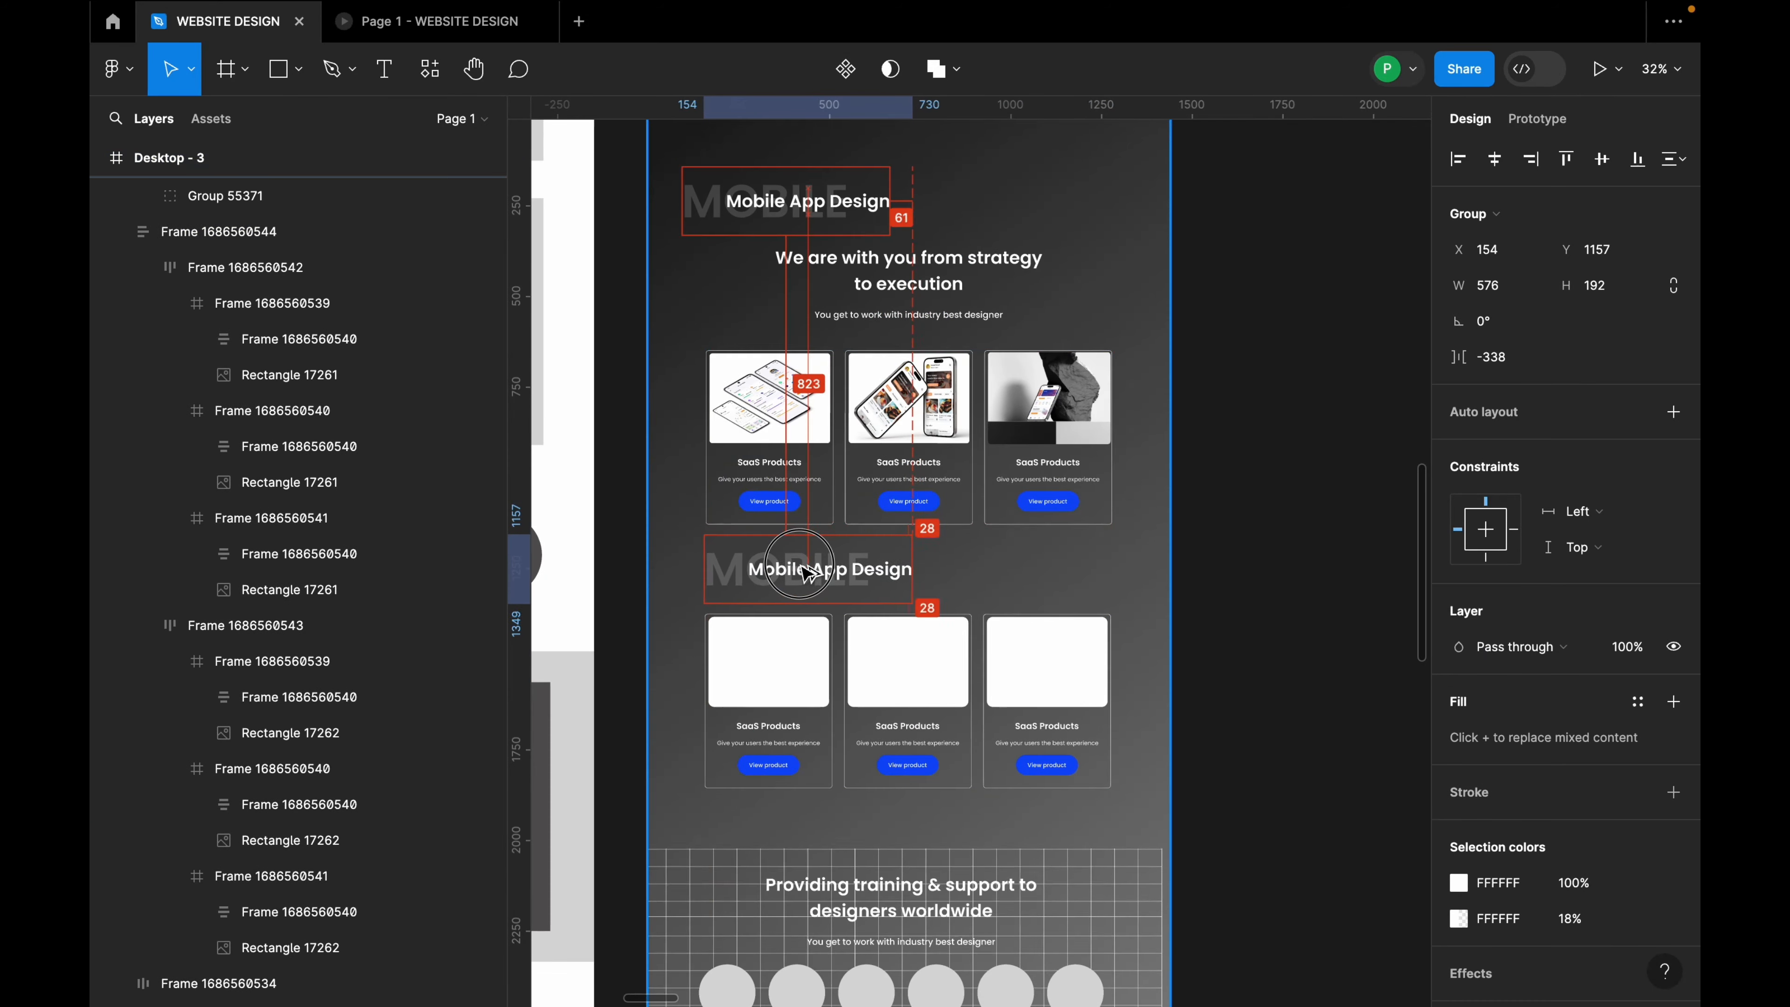
Step: Retype the copied backdrop word as WEB and the heading as Website Design
{"action": "double_click", "coordinate": [735, 575]}
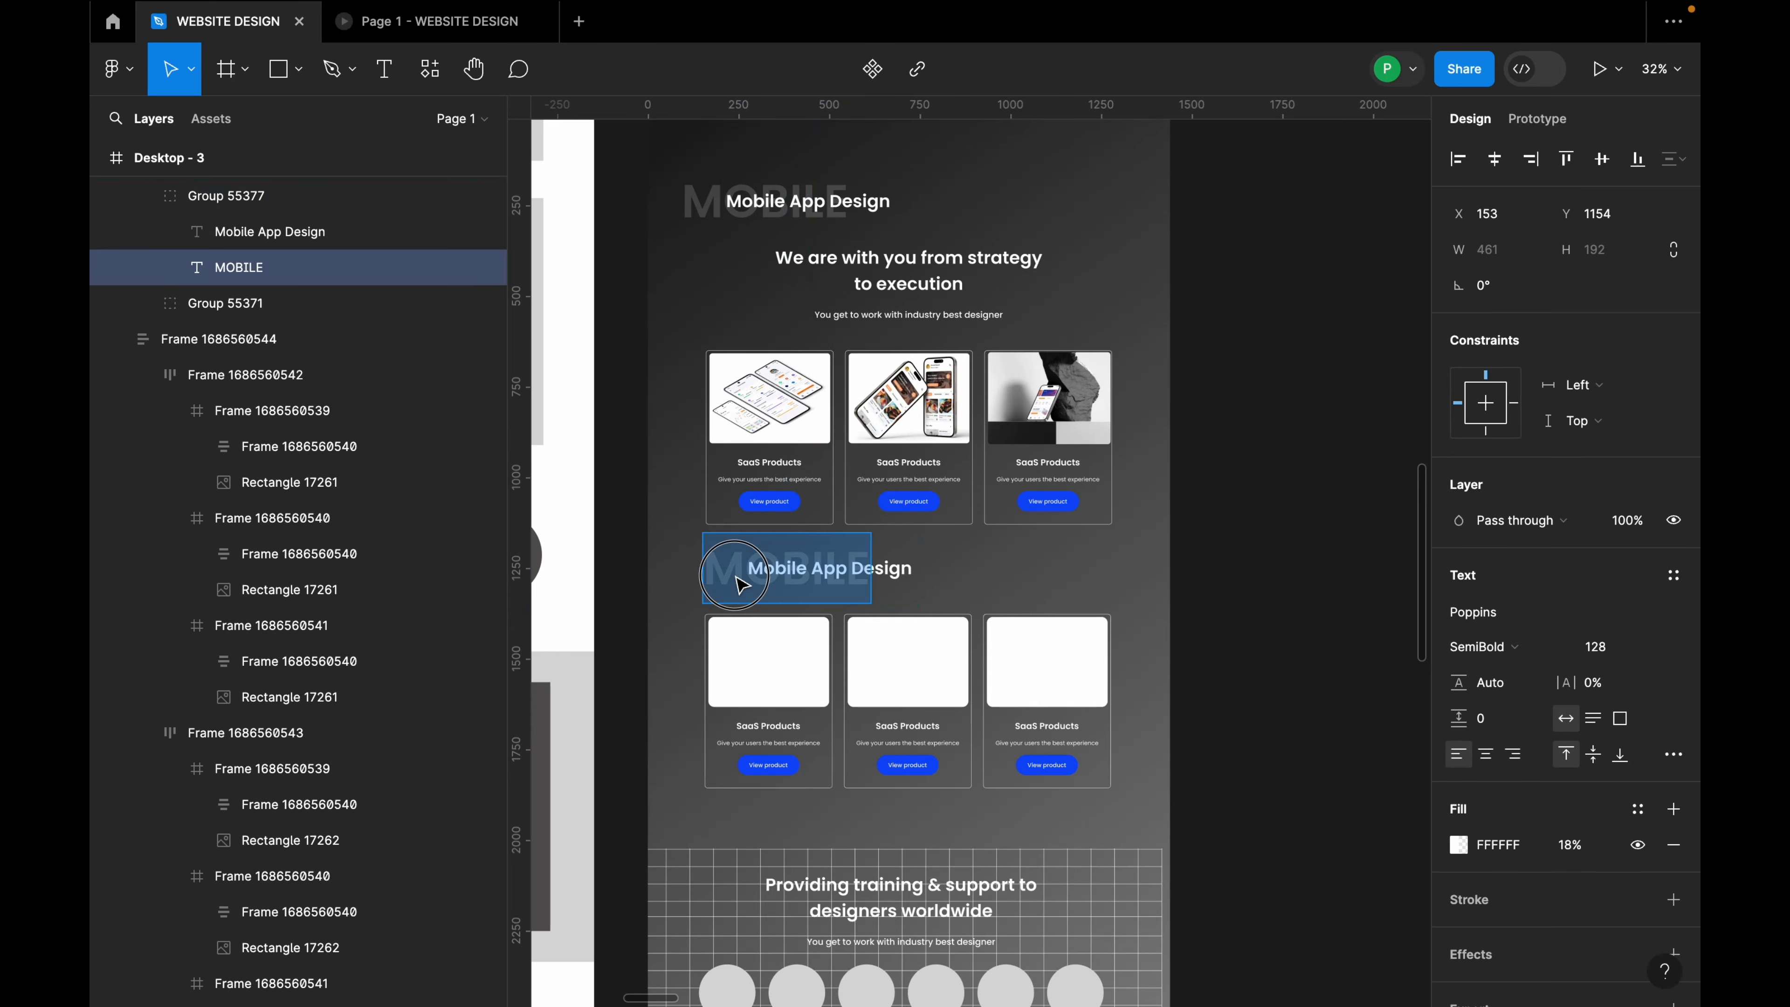
{"action": "double_click", "coordinate": [734, 575]}
{"action": "type", "text": "WEB"}
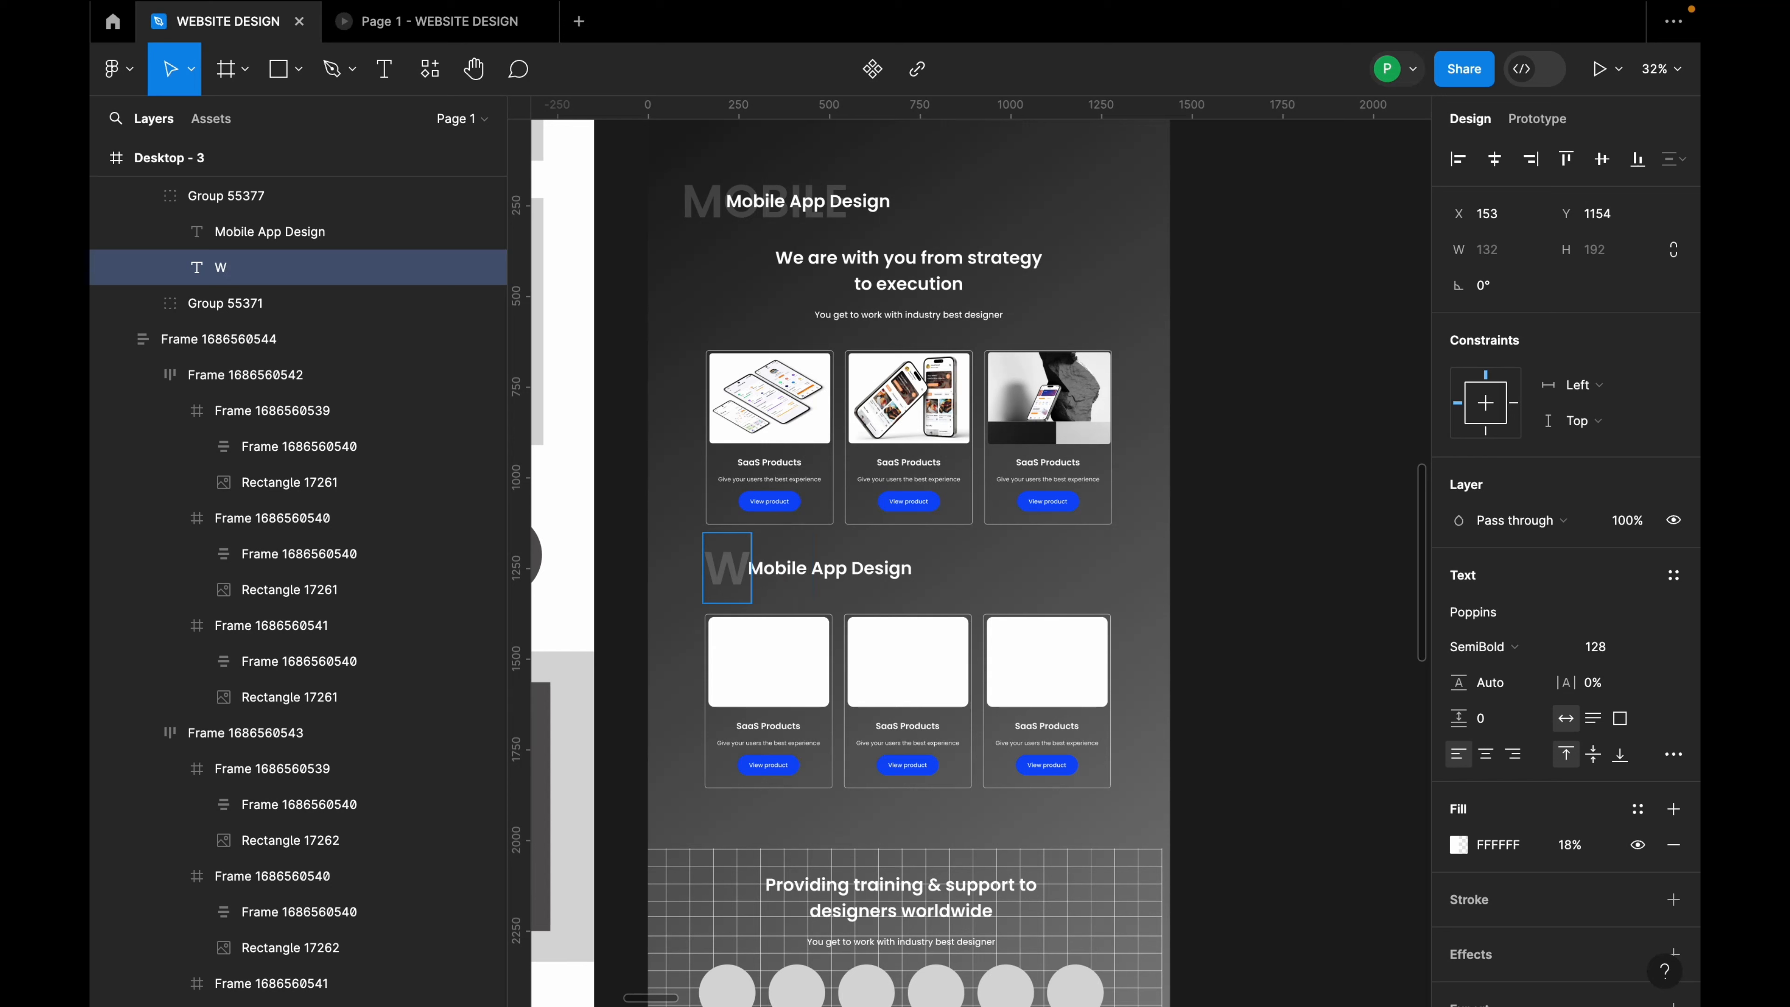
{"action": "double_click", "coordinate": [842, 581]}
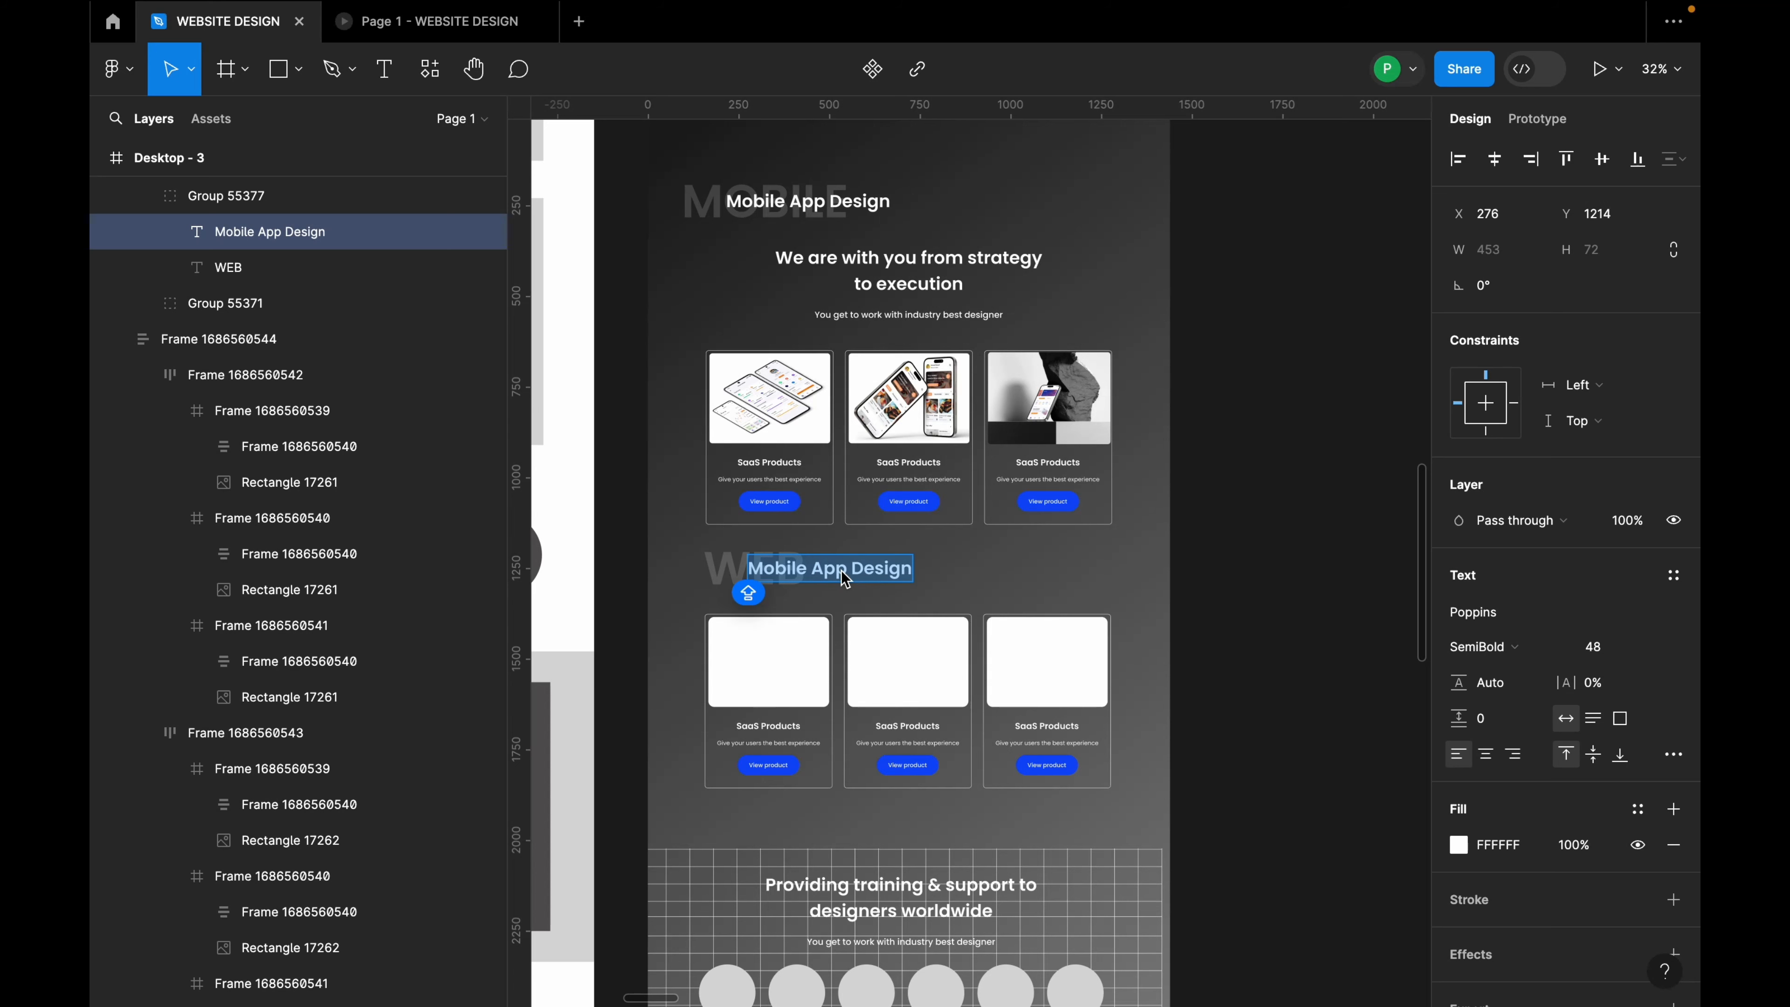
{"action": "type", "text": "Websit"}
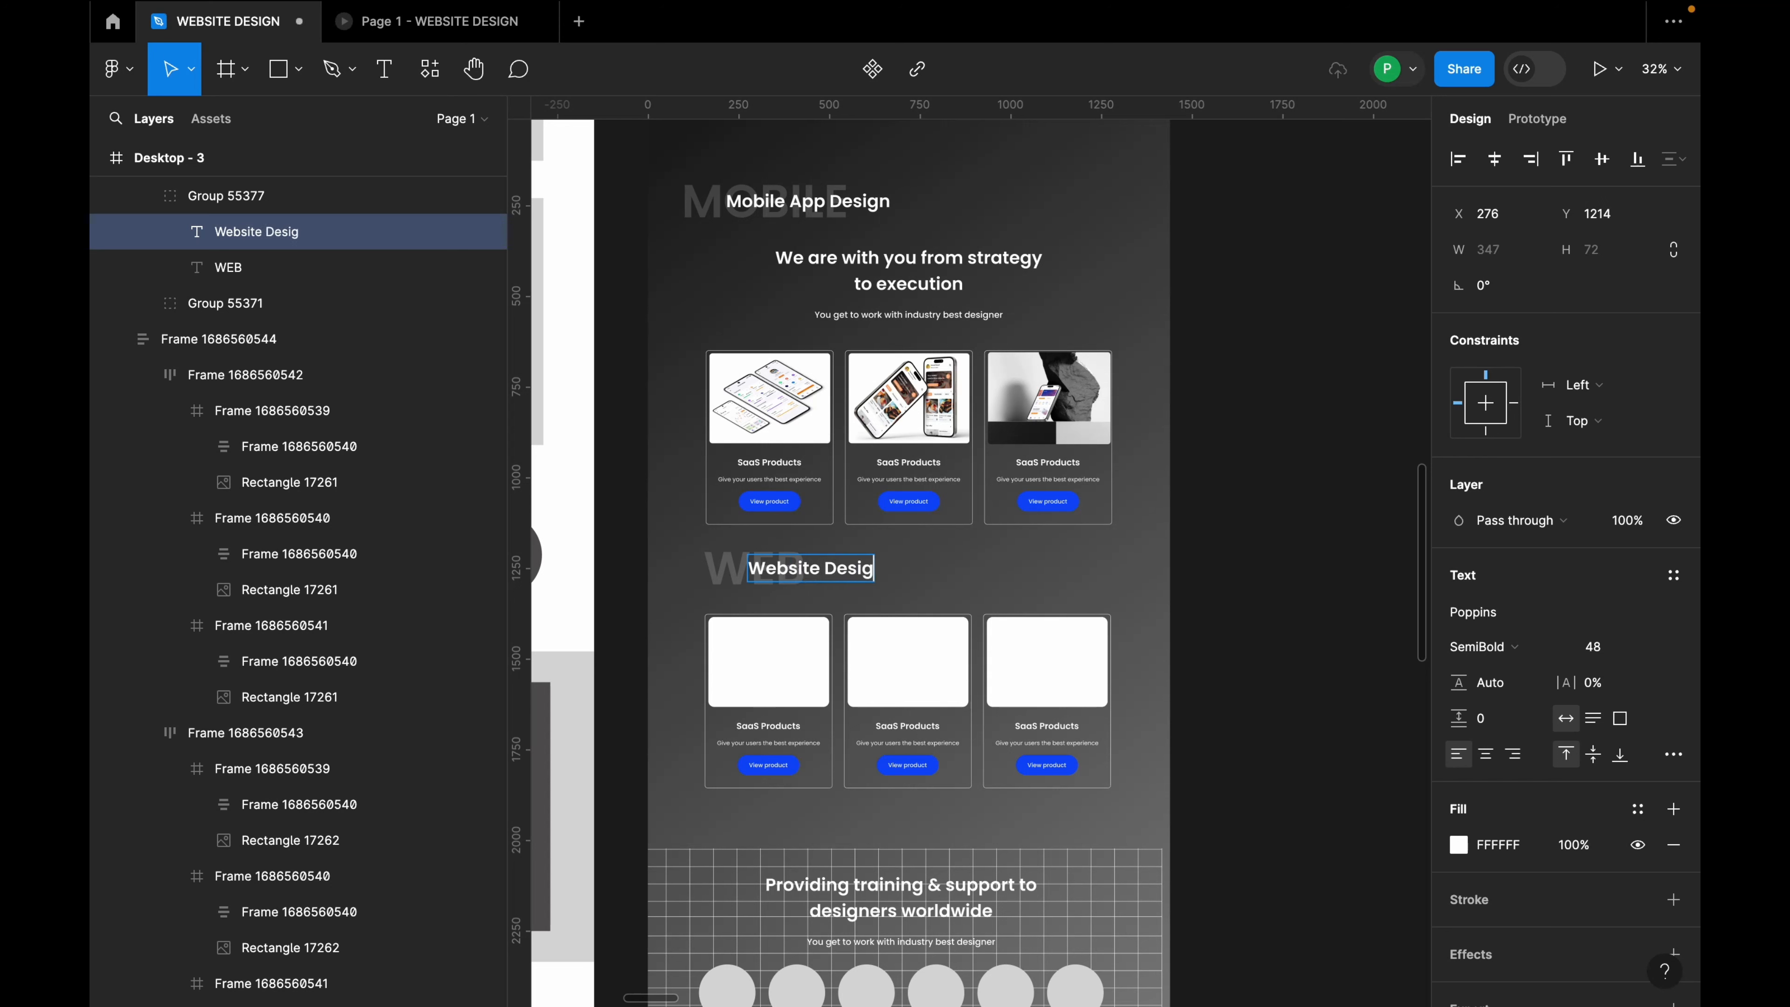
{"action": "left_click", "coordinate": [926, 596]}
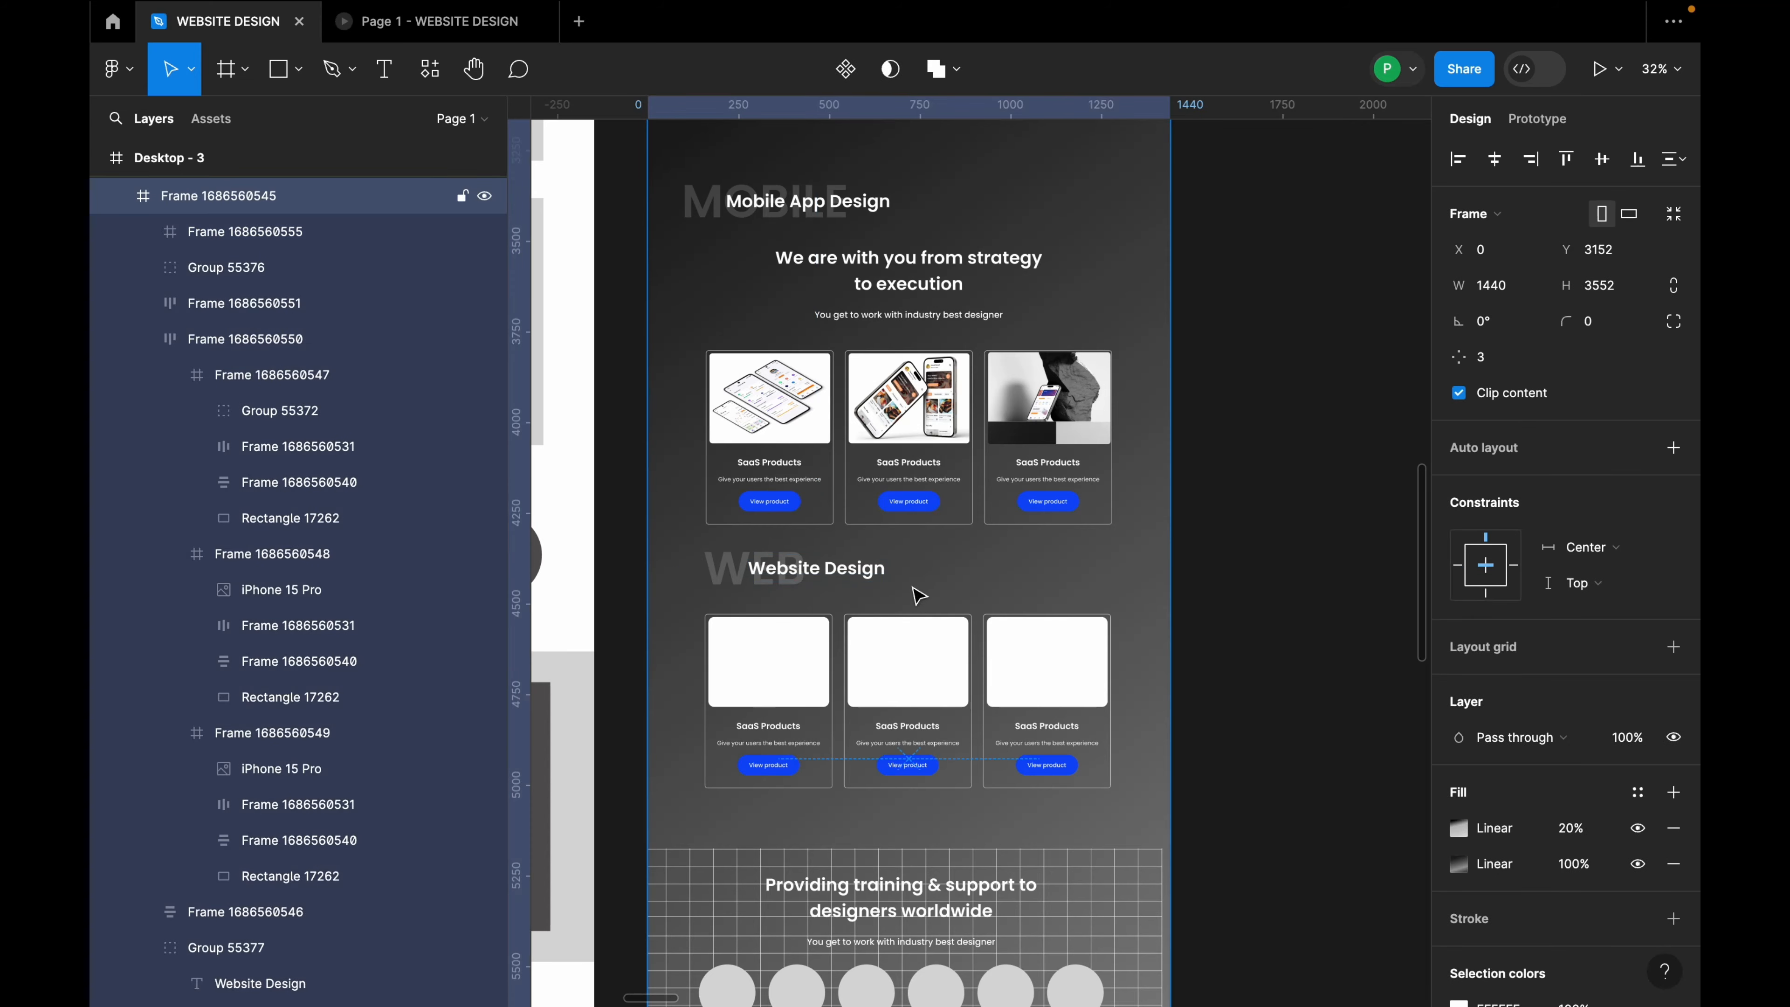
Step: Nudge the Website Design heading group slightly to the right
{"action": "scroll", "coordinate": [915, 592], "scroll_direction": "down", "scroll_amount": 3}
{"action": "left_click", "coordinate": [849, 565]}
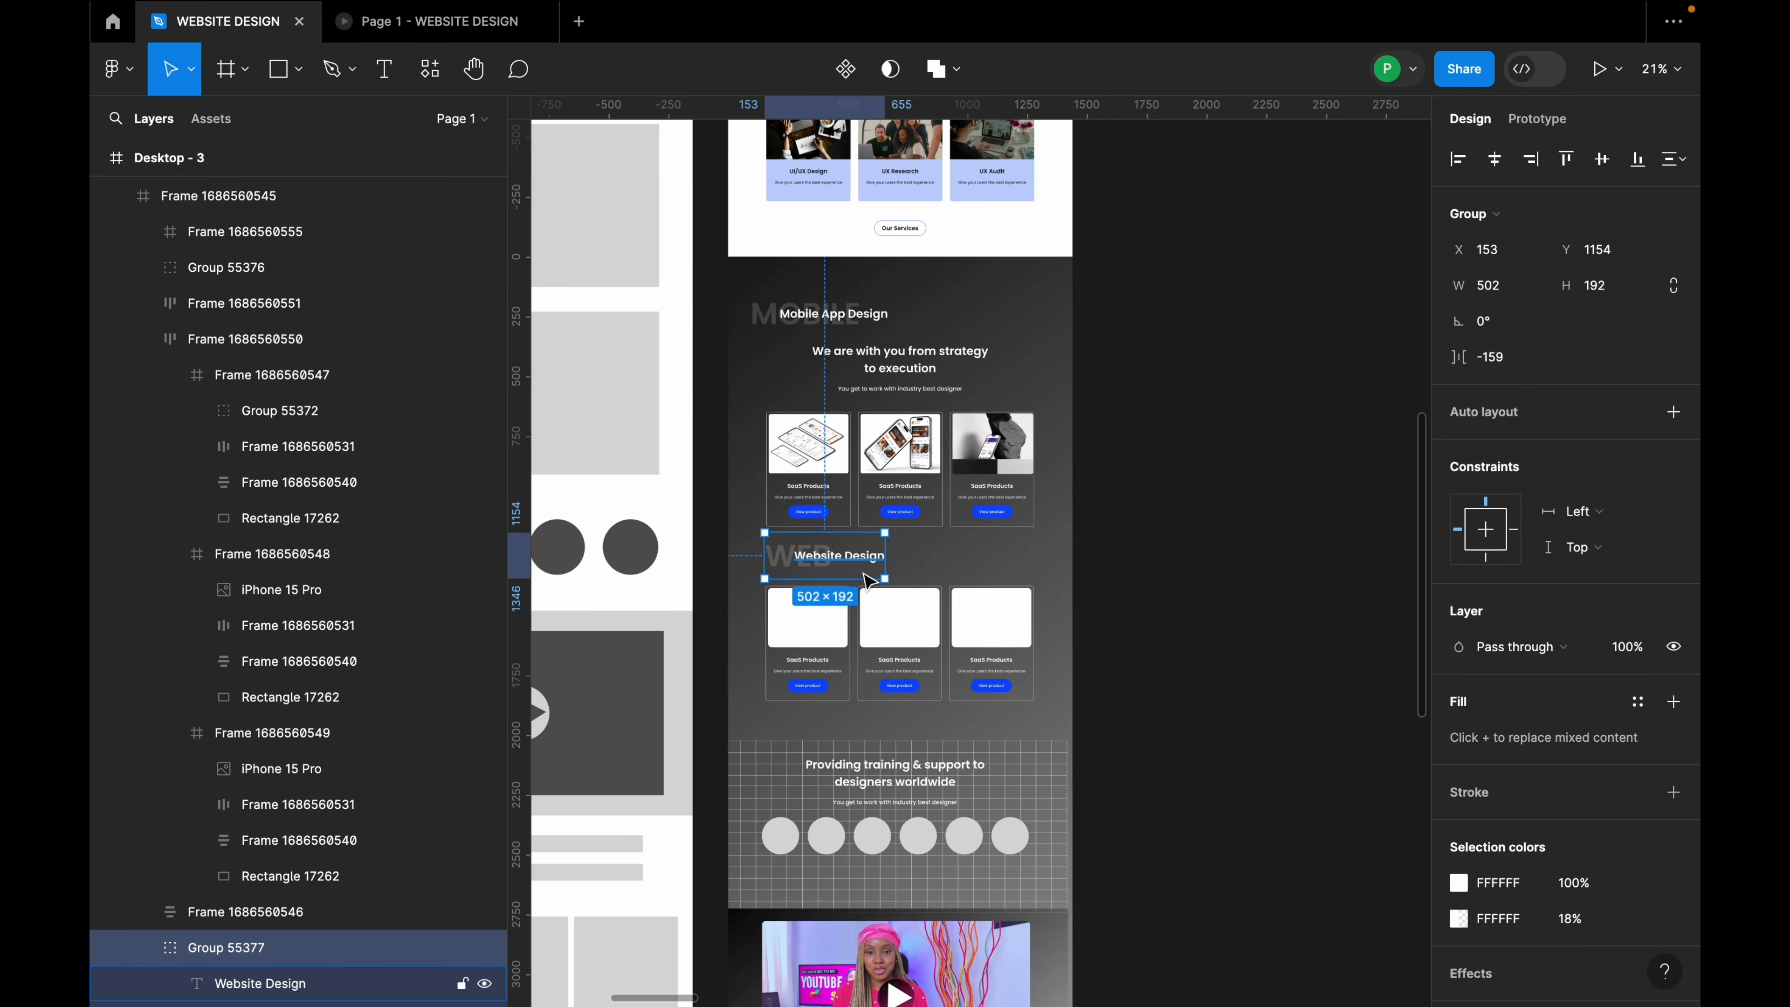
{"action": "scroll", "coordinate": [870, 581], "scroll_direction": "down", "scroll_amount": 3}
{"action": "left_click", "coordinate": [905, 638]}
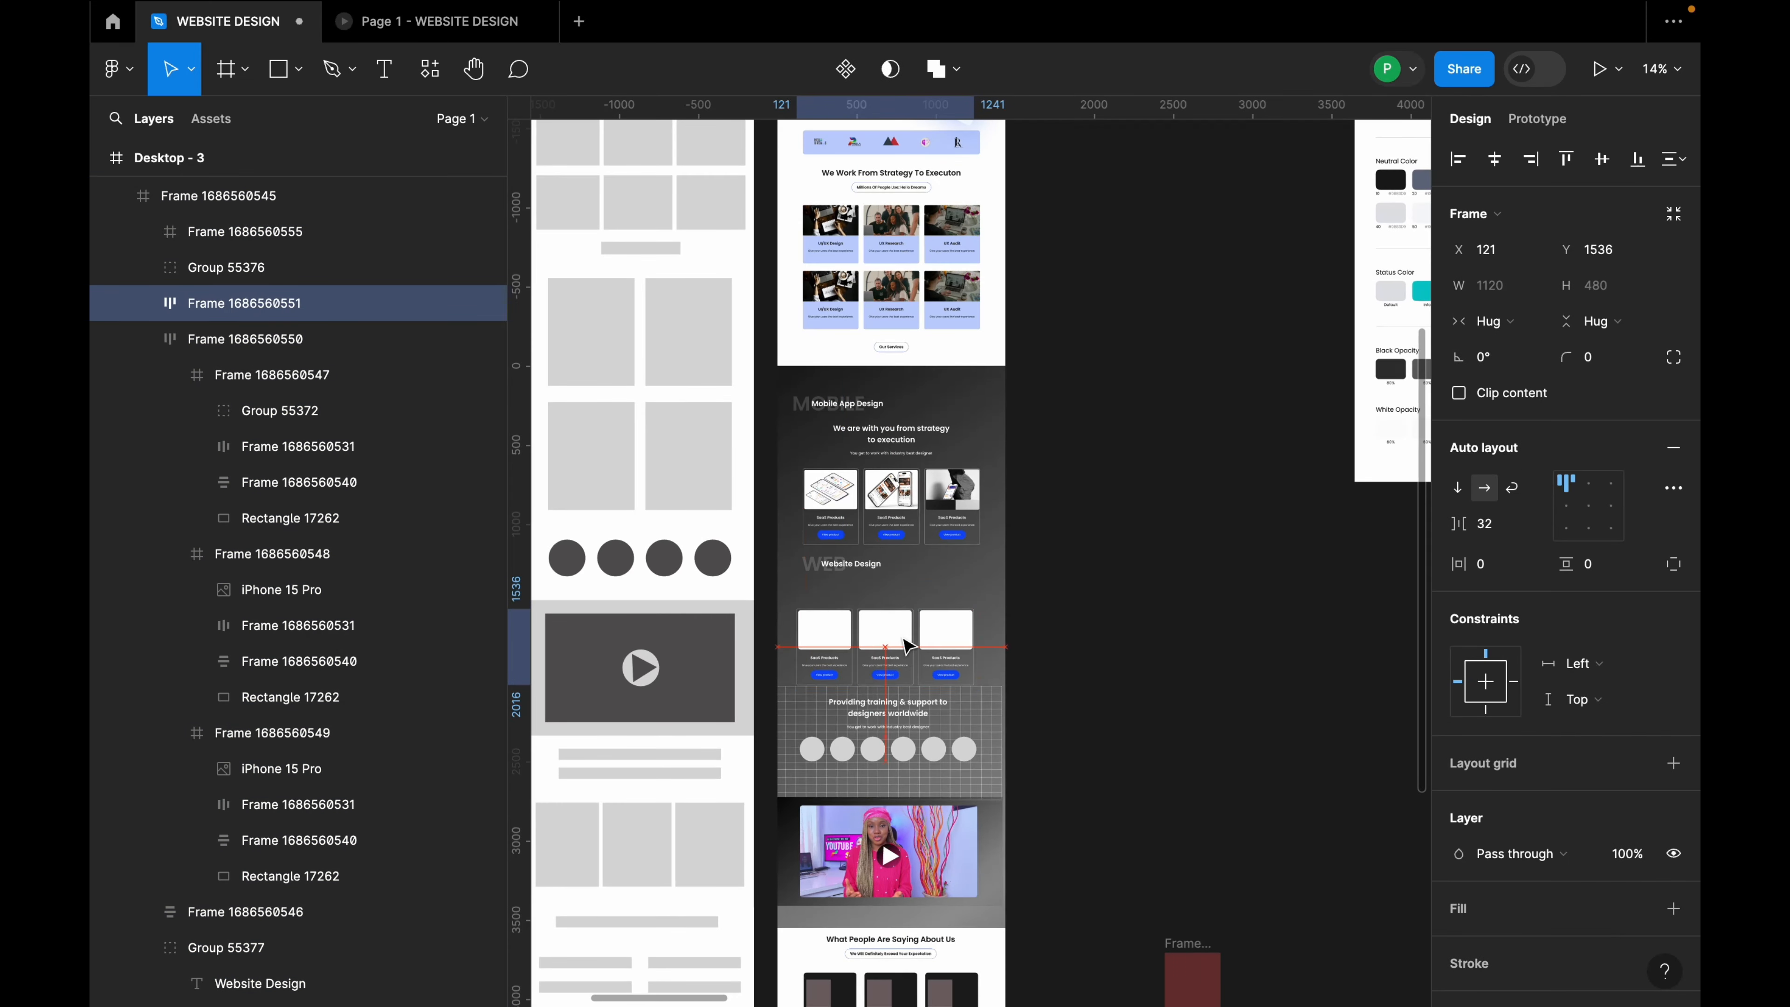
{"action": "scroll", "coordinate": [881, 613], "scroll_direction": "up", "scroll_amount": 2}
{"action": "left_click", "coordinate": [850, 570]}
{"action": "left_click", "coordinate": [851, 570]}
{"action": "scroll", "coordinate": [851, 573], "scroll_direction": "up", "scroll_amount": 2}
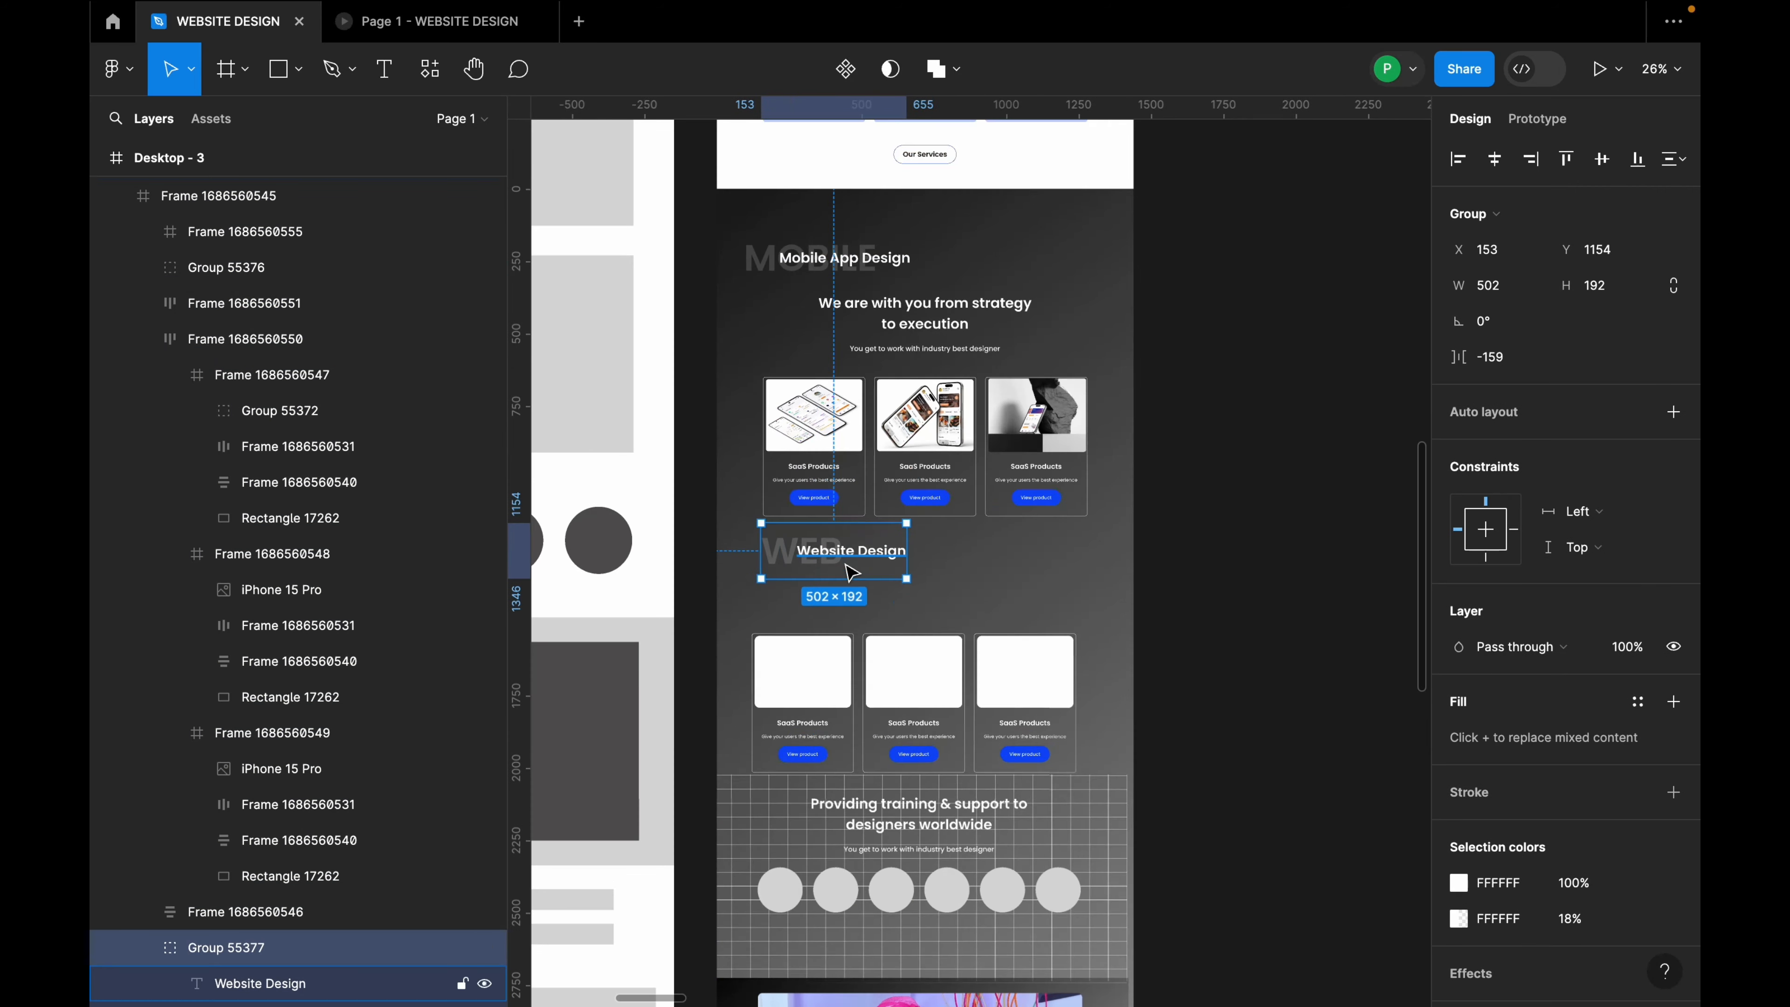
{"action": "left_click", "coordinate": [888, 514], "text": "shift"}
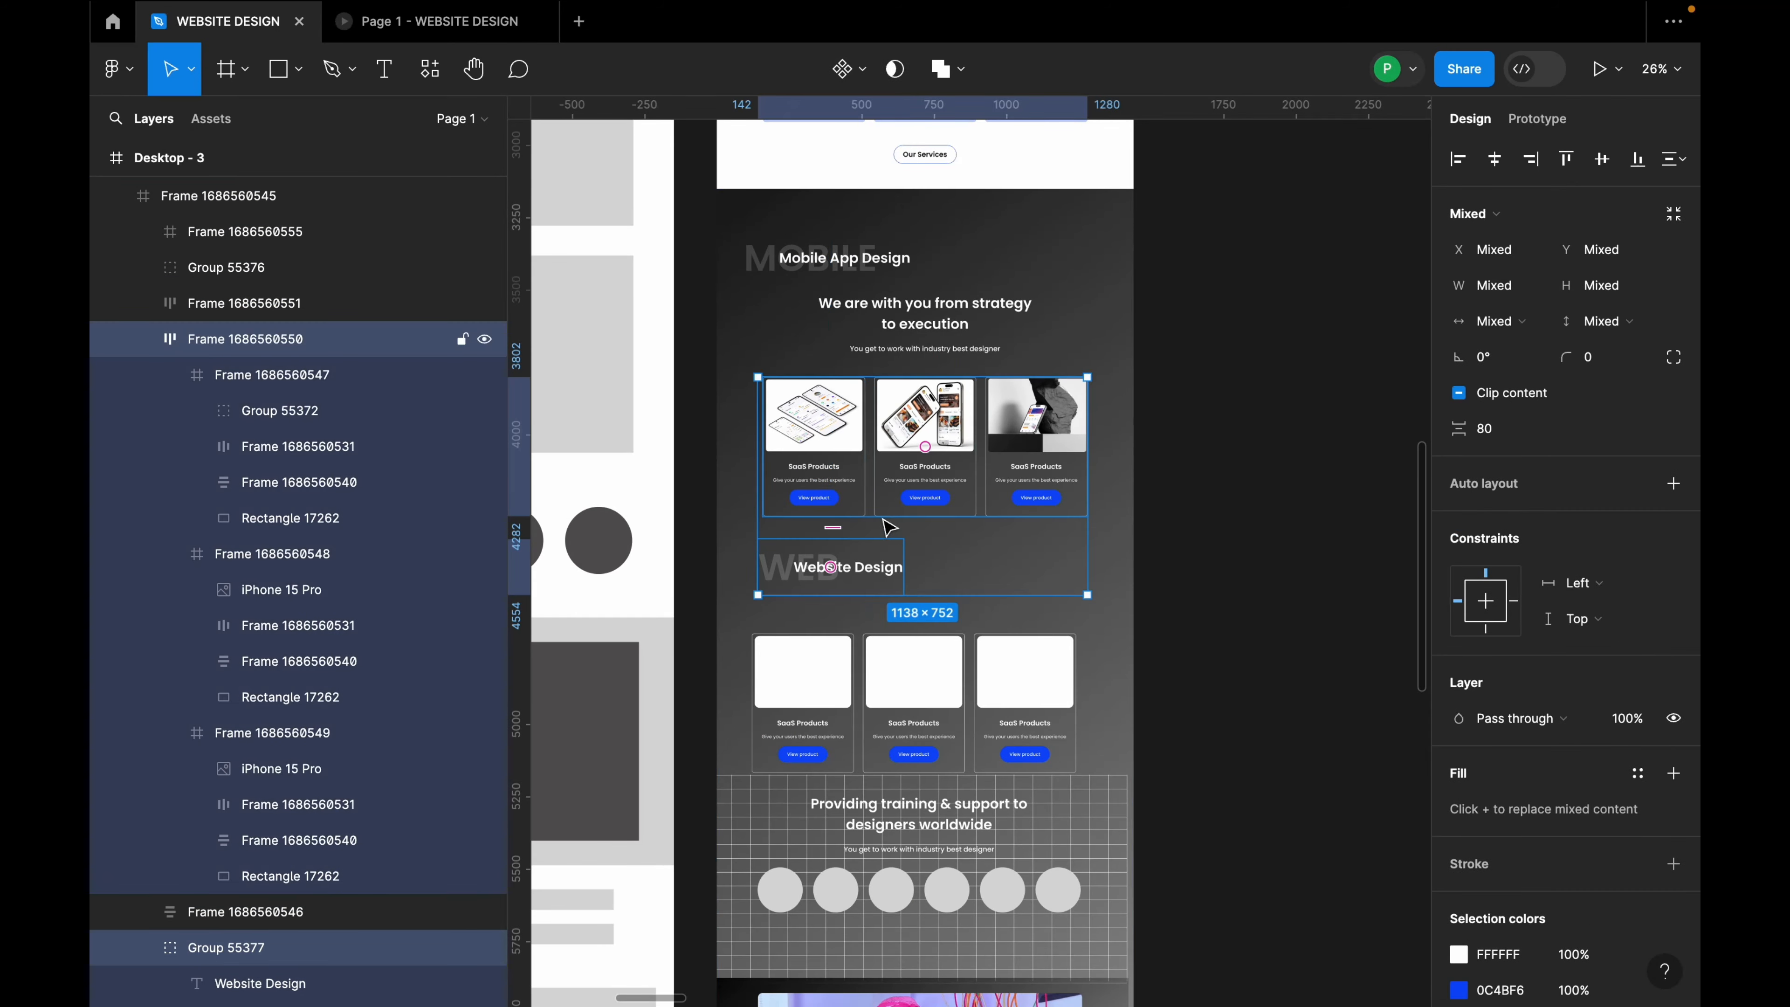
{"action": "left_click", "coordinate": [1165, 575]}
{"action": "left_click", "coordinate": [813, 574]}
{"action": "left_click", "coordinate": [813, 574]}
{"action": "left_click_drag", "start_coordinate": [812, 568], "coordinate": [818, 568]}
Step: Centre the lower cards row horizontally and set 80 spacing below the Website Design heading
{"action": "left_click", "coordinate": [836, 615]}
{"action": "double_click", "coordinate": [859, 648]}
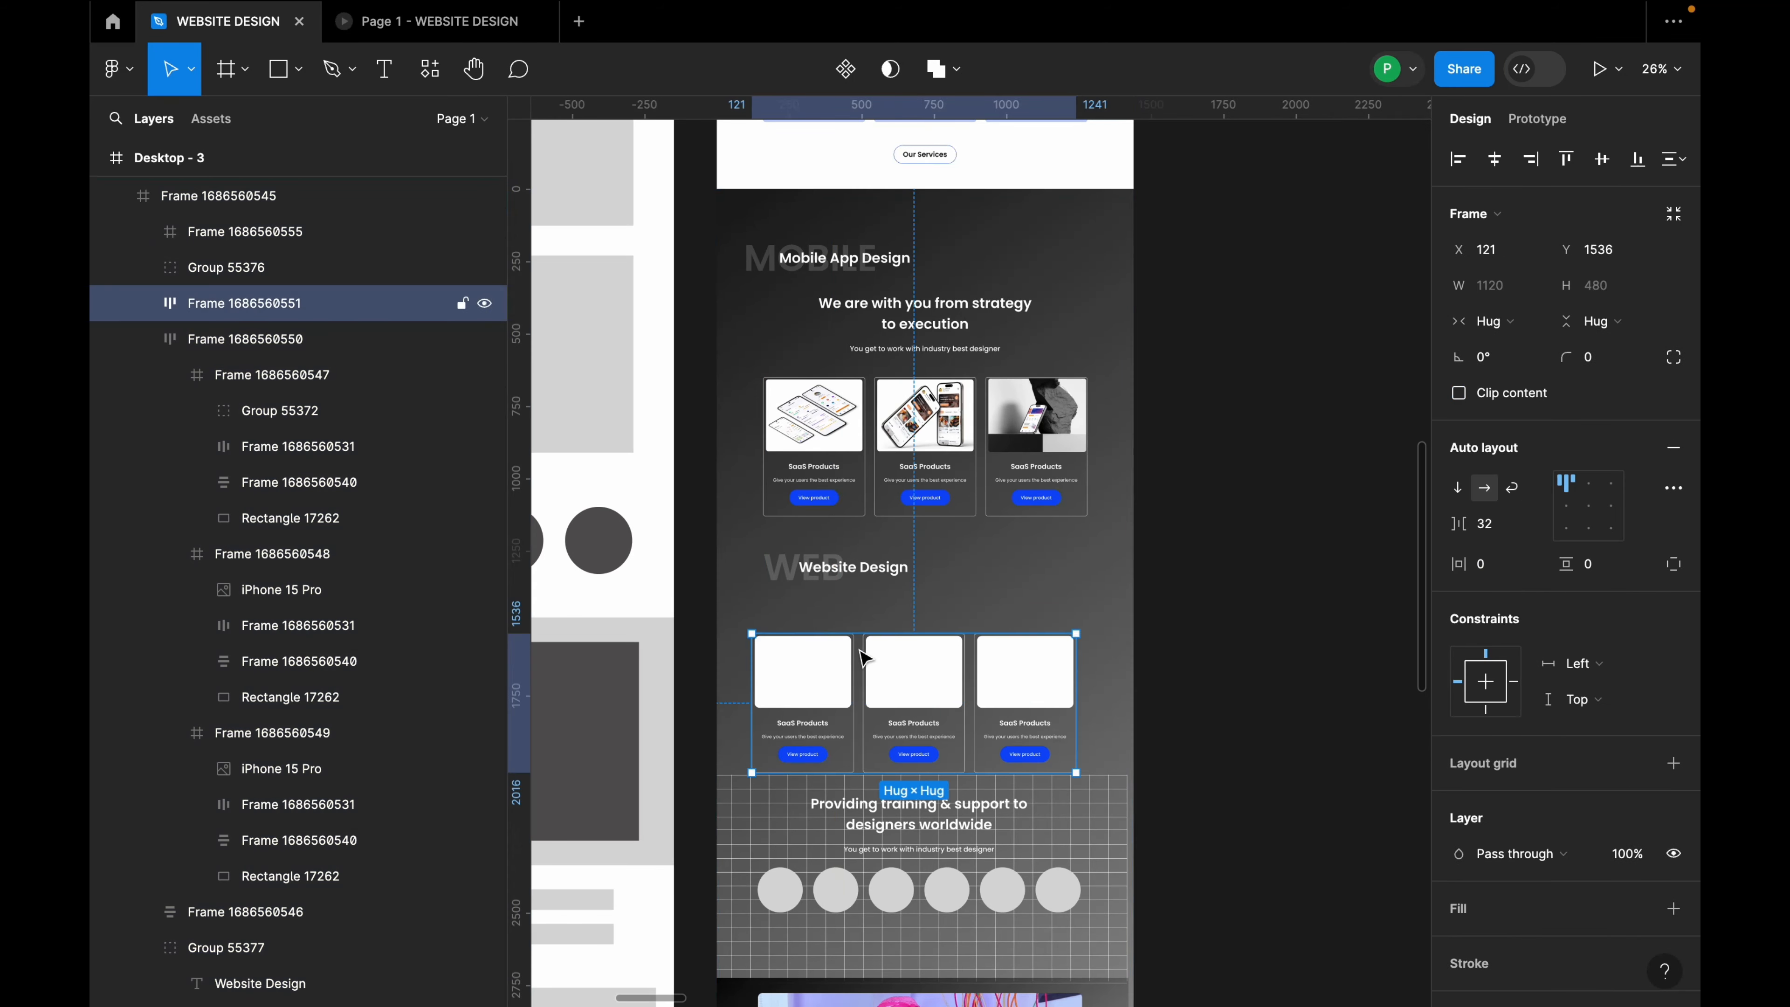
{"action": "left_click", "coordinate": [1494, 160]}
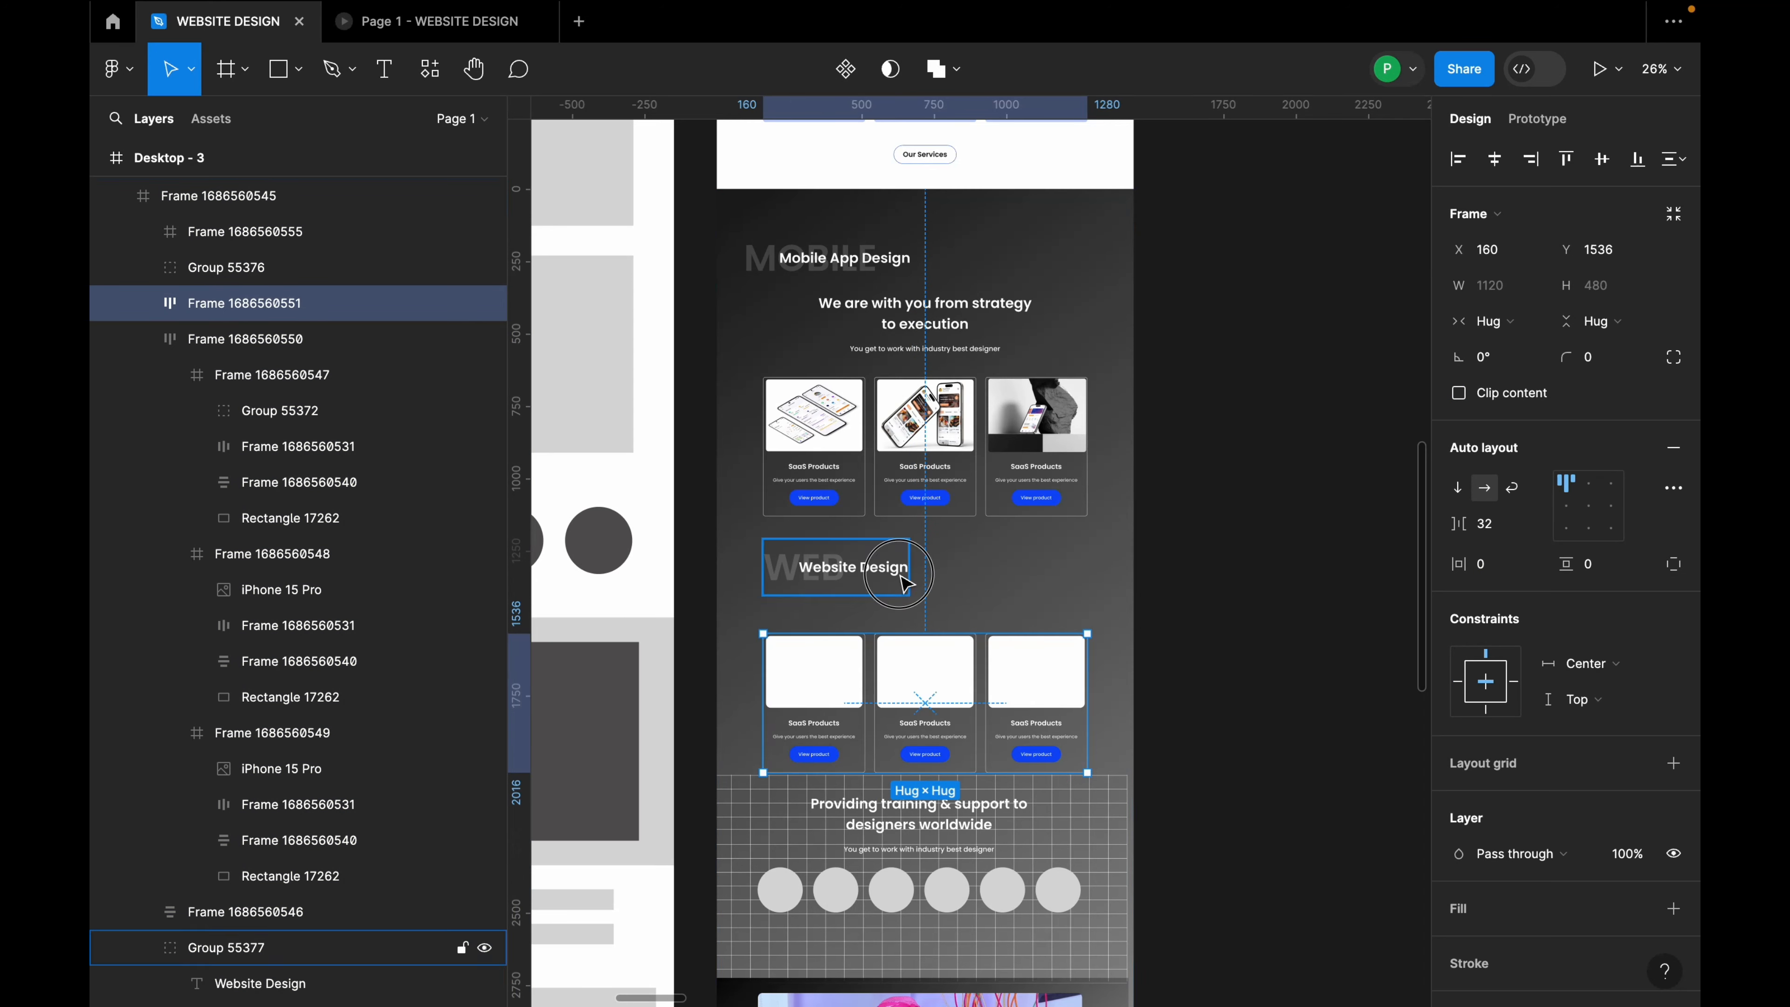
{"action": "left_click", "coordinate": [839, 568], "text": "shift"}
{"action": "type", "text": "8"}
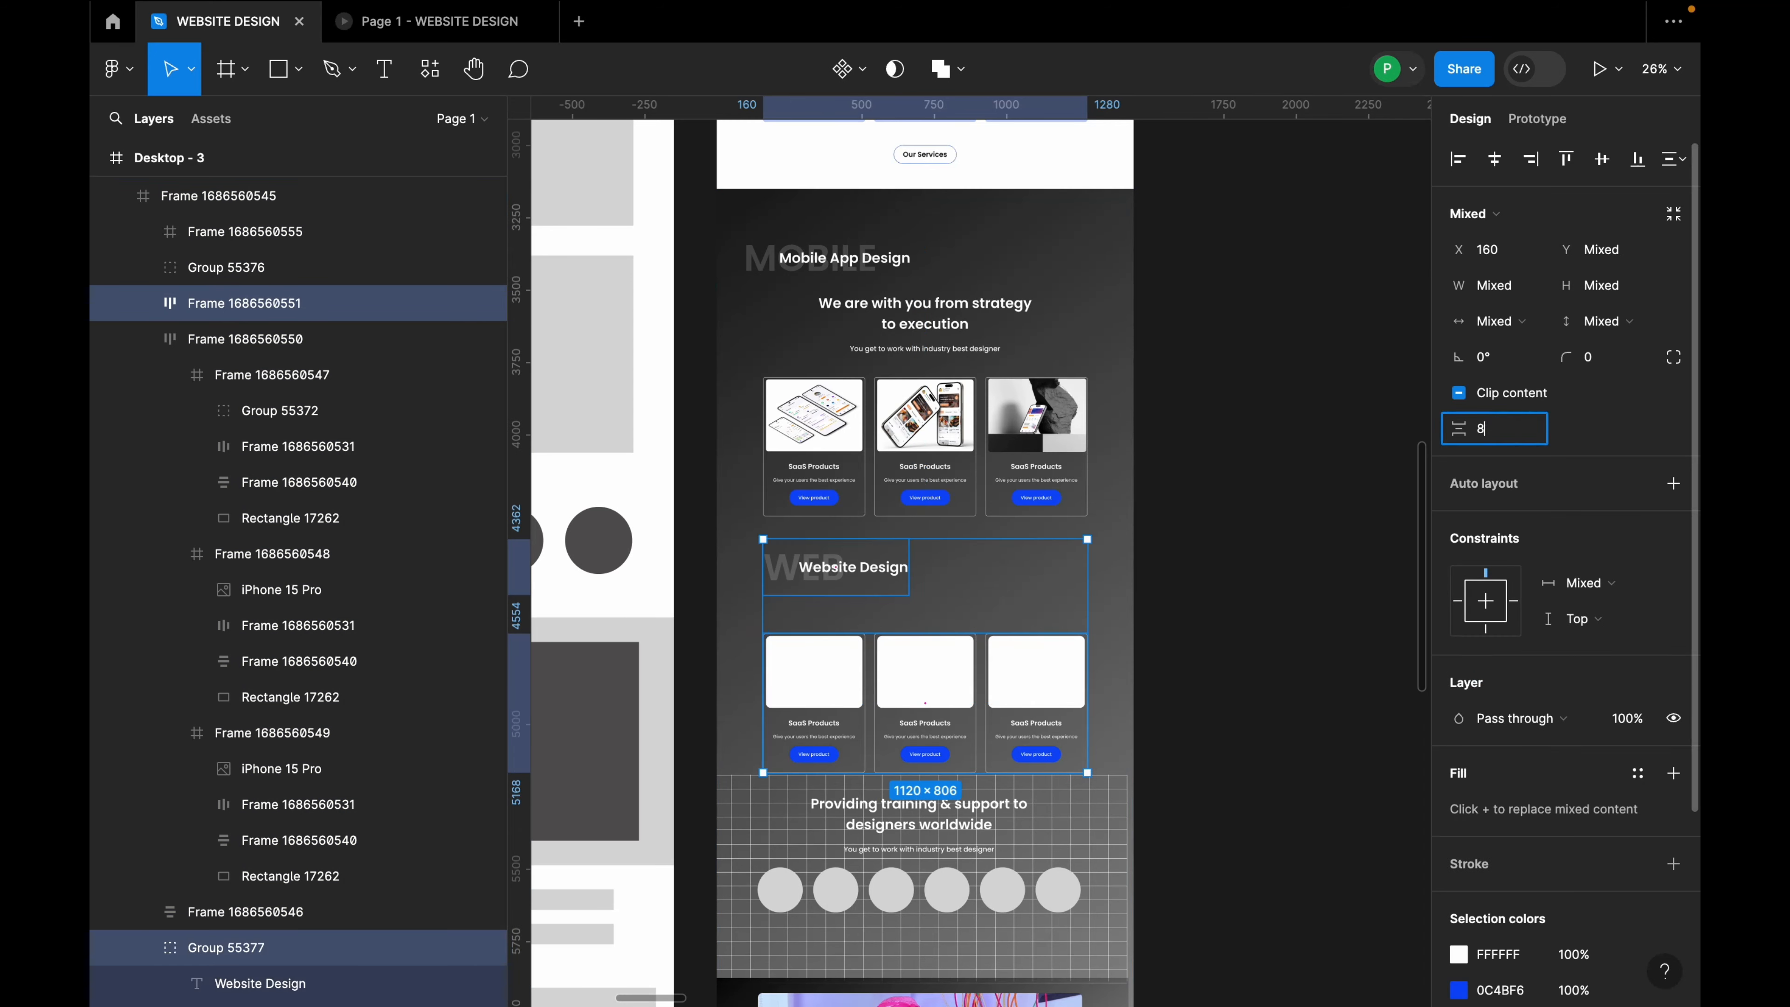
{"action": "type", "text": "0"}
{"action": "key", "text": "Return"}
{"action": "left_click", "coordinate": [1267, 532]}
{"action": "scroll", "coordinate": [982, 510], "scroll_direction": "down", "scroll_amount": 4}
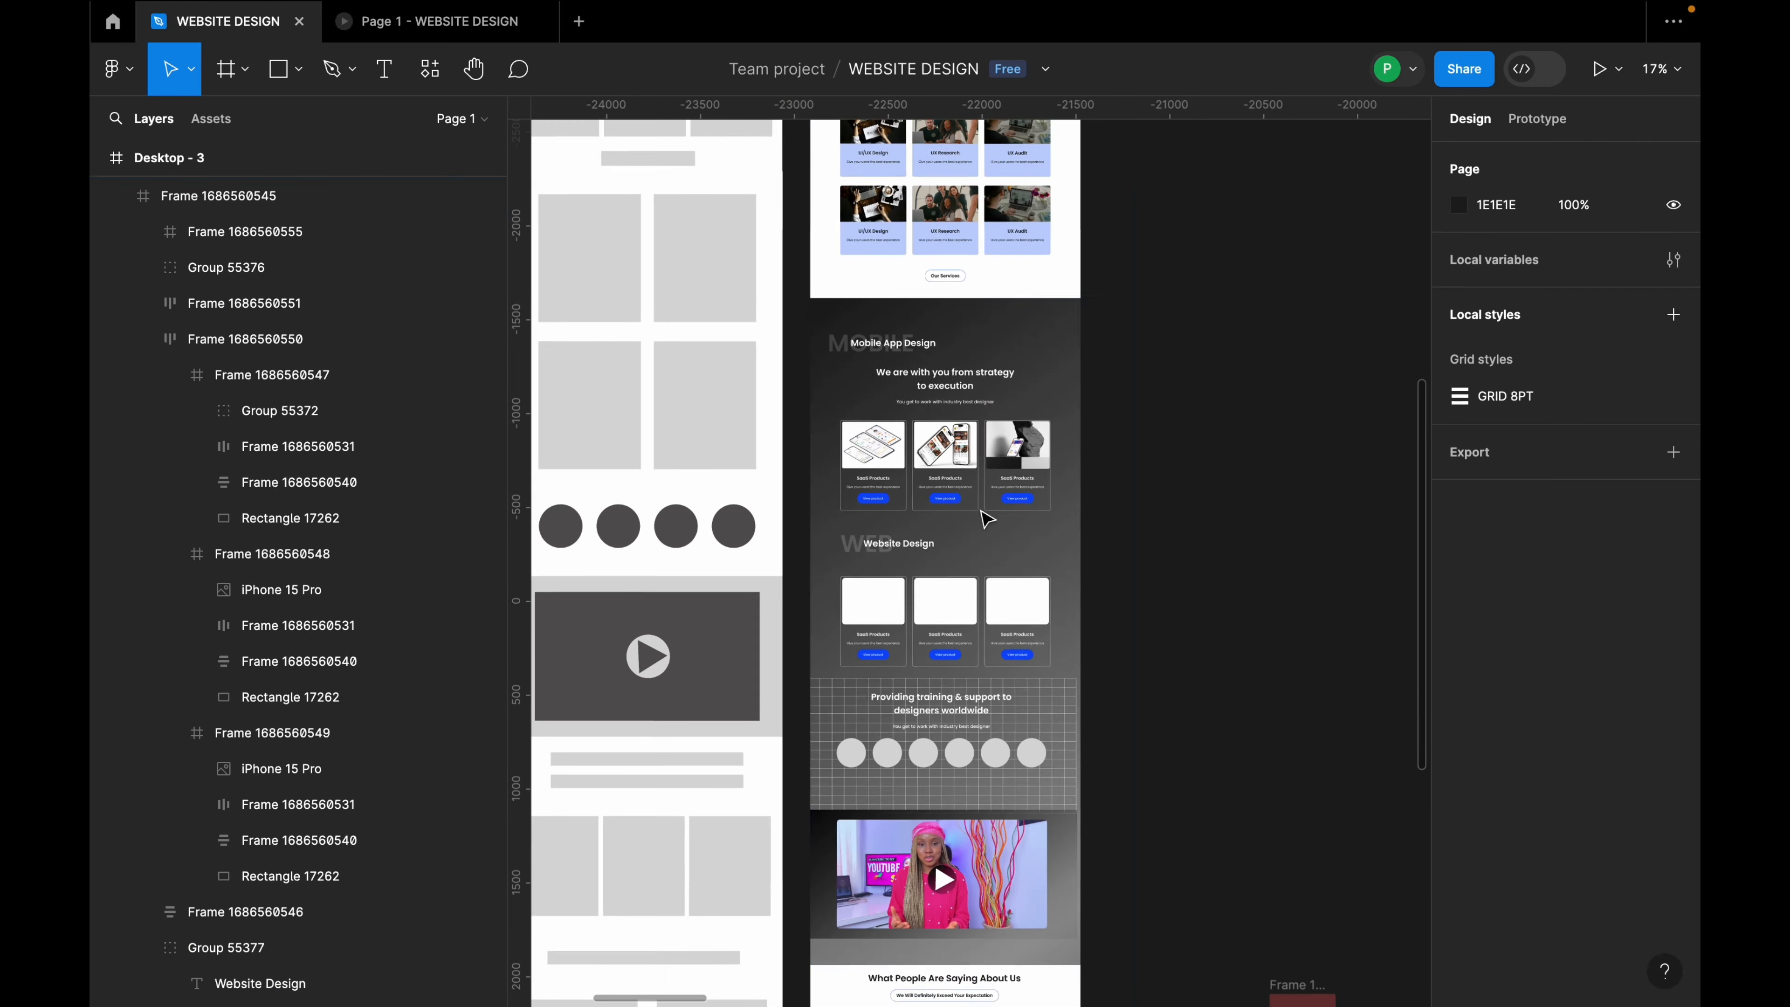
Step: Nudge the grid training section slightly up below the Website Design cards
{"action": "scroll", "coordinate": [985, 518], "scroll_direction": "down", "scroll_amount": 3}
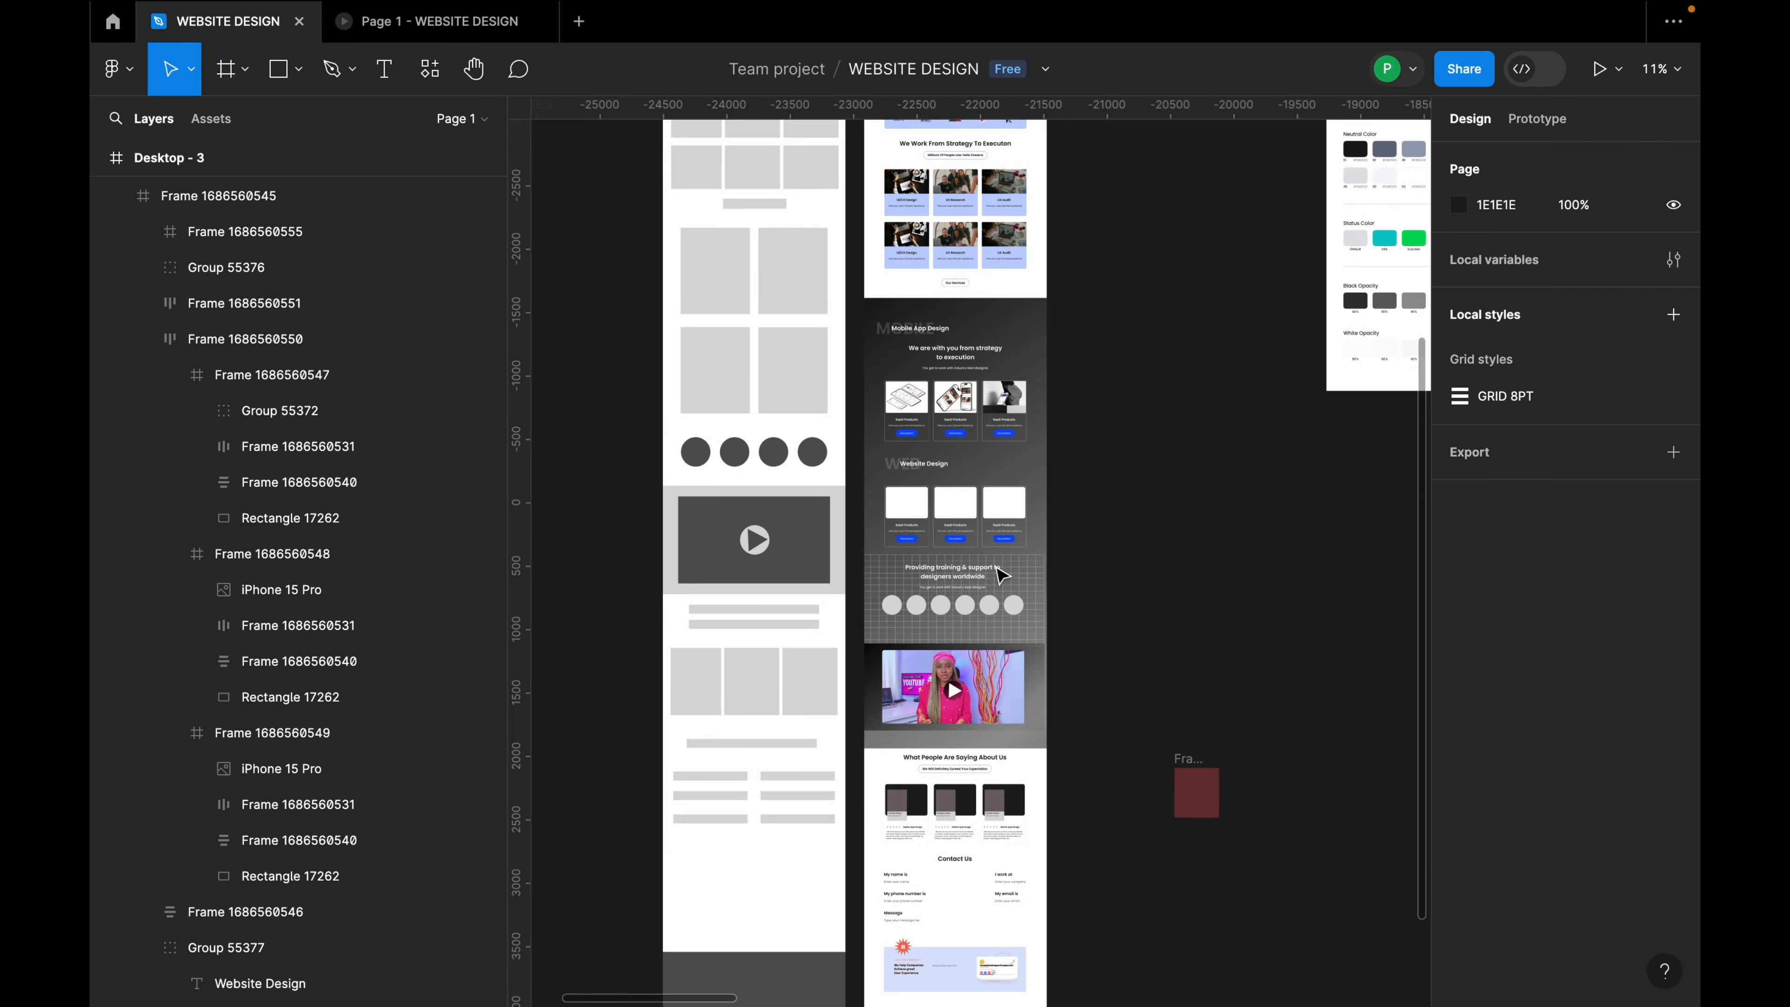
{"action": "scroll", "coordinate": [984, 539], "scroll_direction": "up", "scroll_amount": 5}
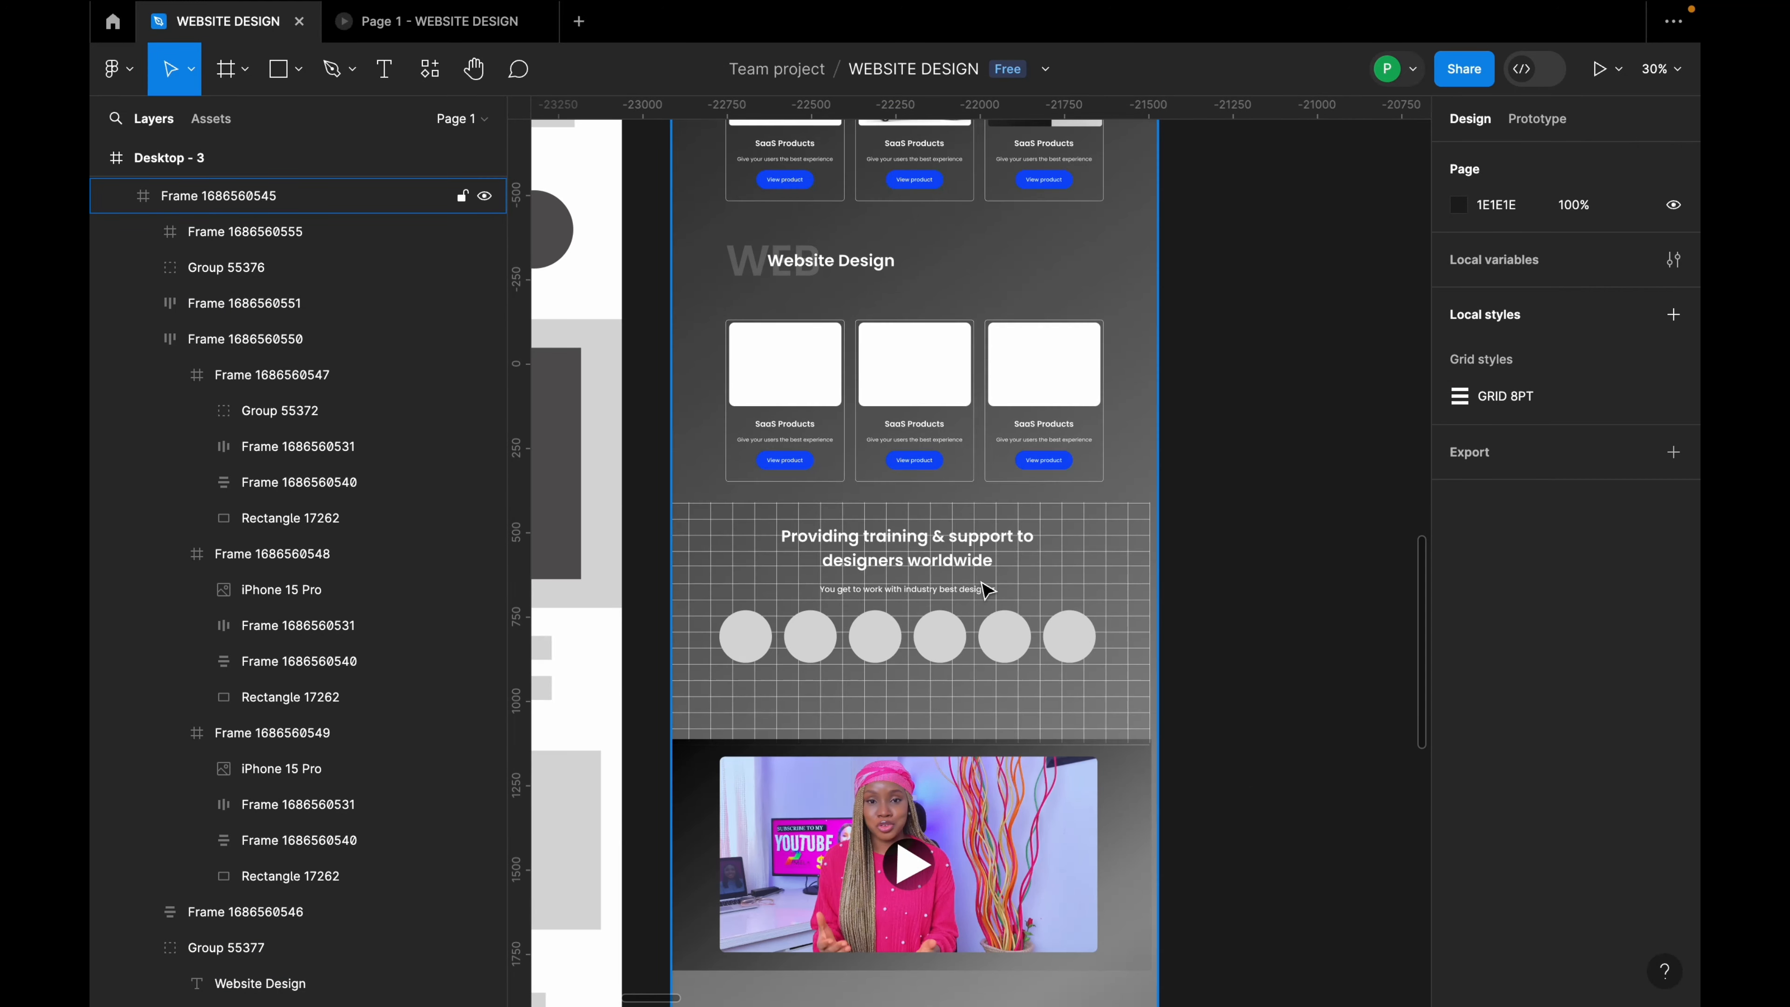
{"action": "left_click", "coordinate": [989, 592]}
{"action": "left_click_drag", "start_coordinate": [1008, 588], "coordinate": [1005, 585]}
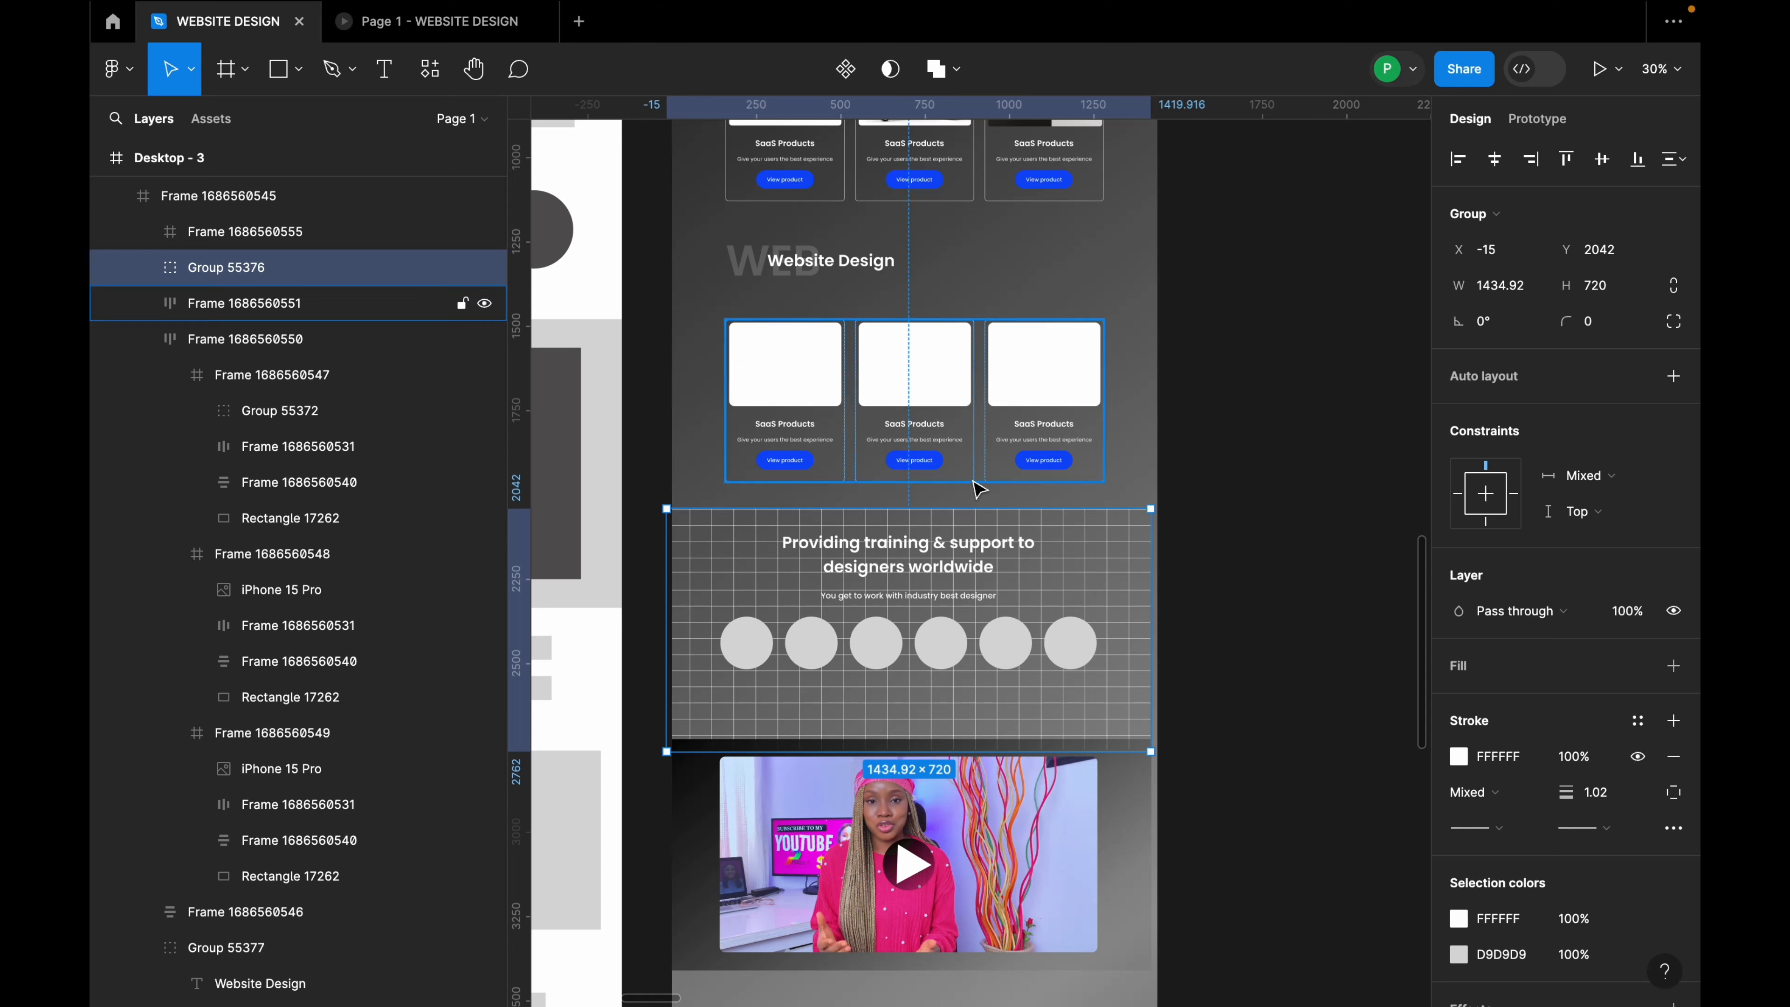
{"action": "left_click", "coordinate": [978, 486], "text": "shift"}
{"action": "left_click", "coordinate": [1238, 491]}
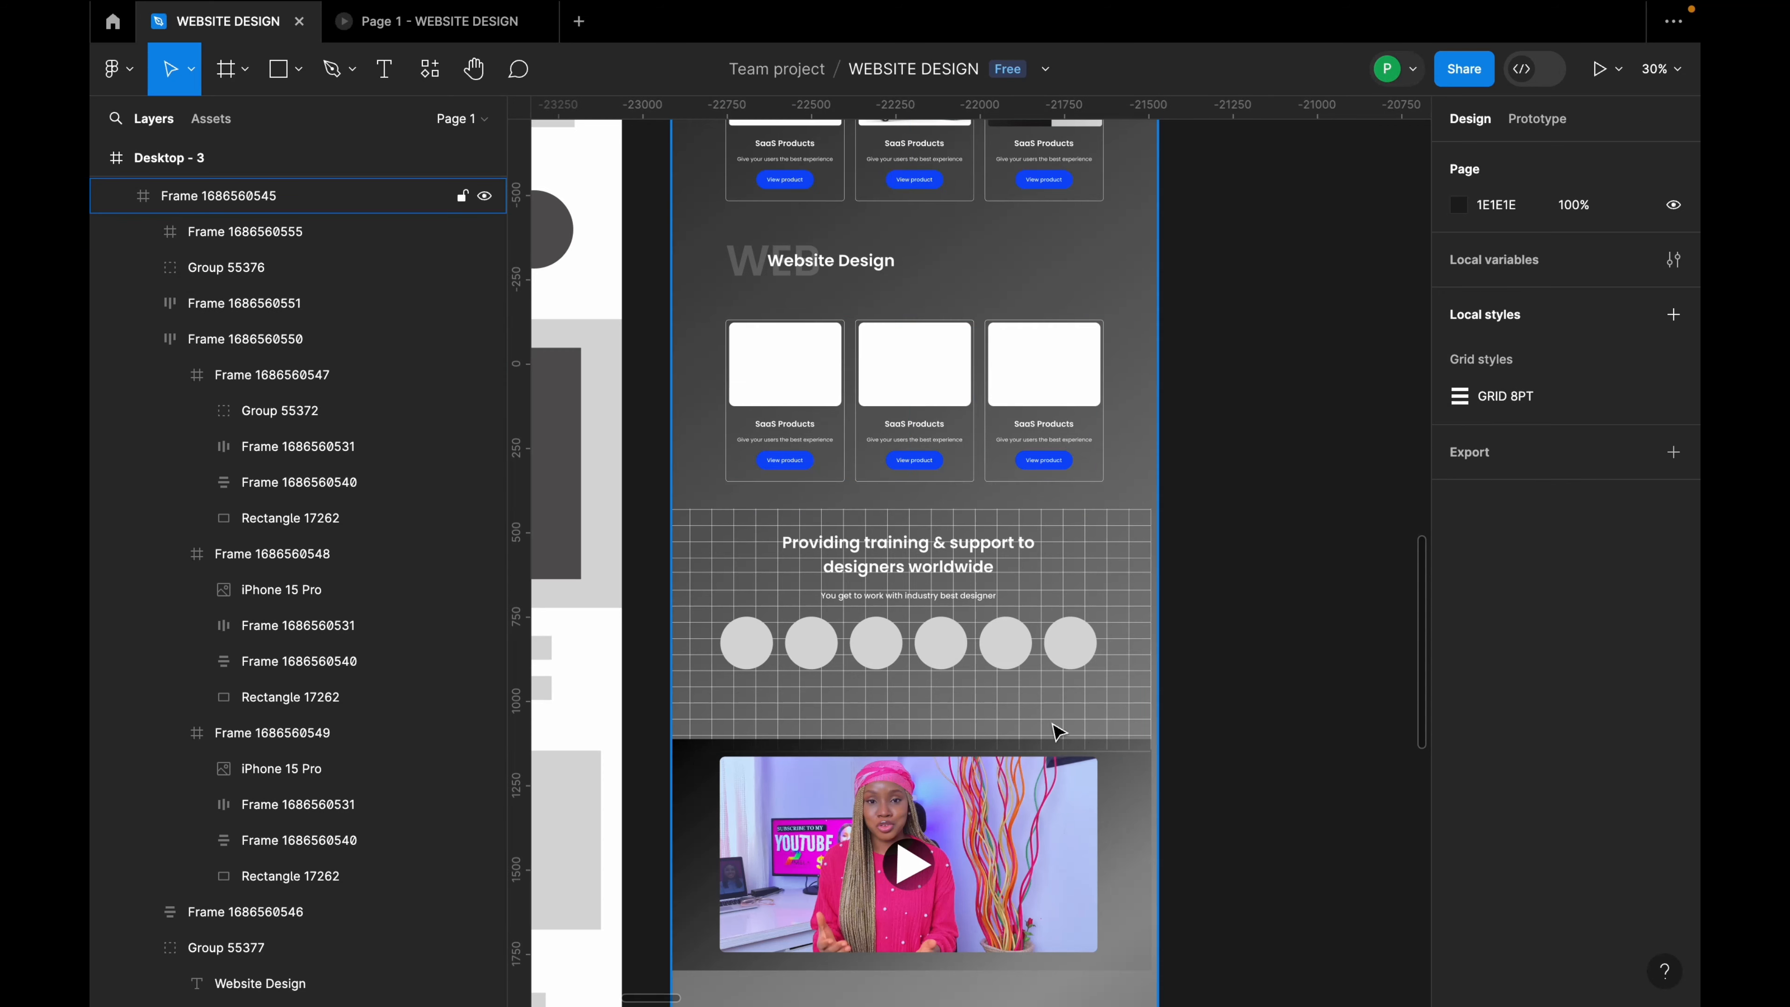
Step: Move the video section up beneath the grid section, then adjust it slightly down
{"action": "left_click", "coordinate": [1040, 810]}
{"action": "left_click_drag", "start_coordinate": [1025, 832], "coordinate": [1010, 794]}
{"action": "left_click", "coordinate": [955, 657], "text": "shift"}
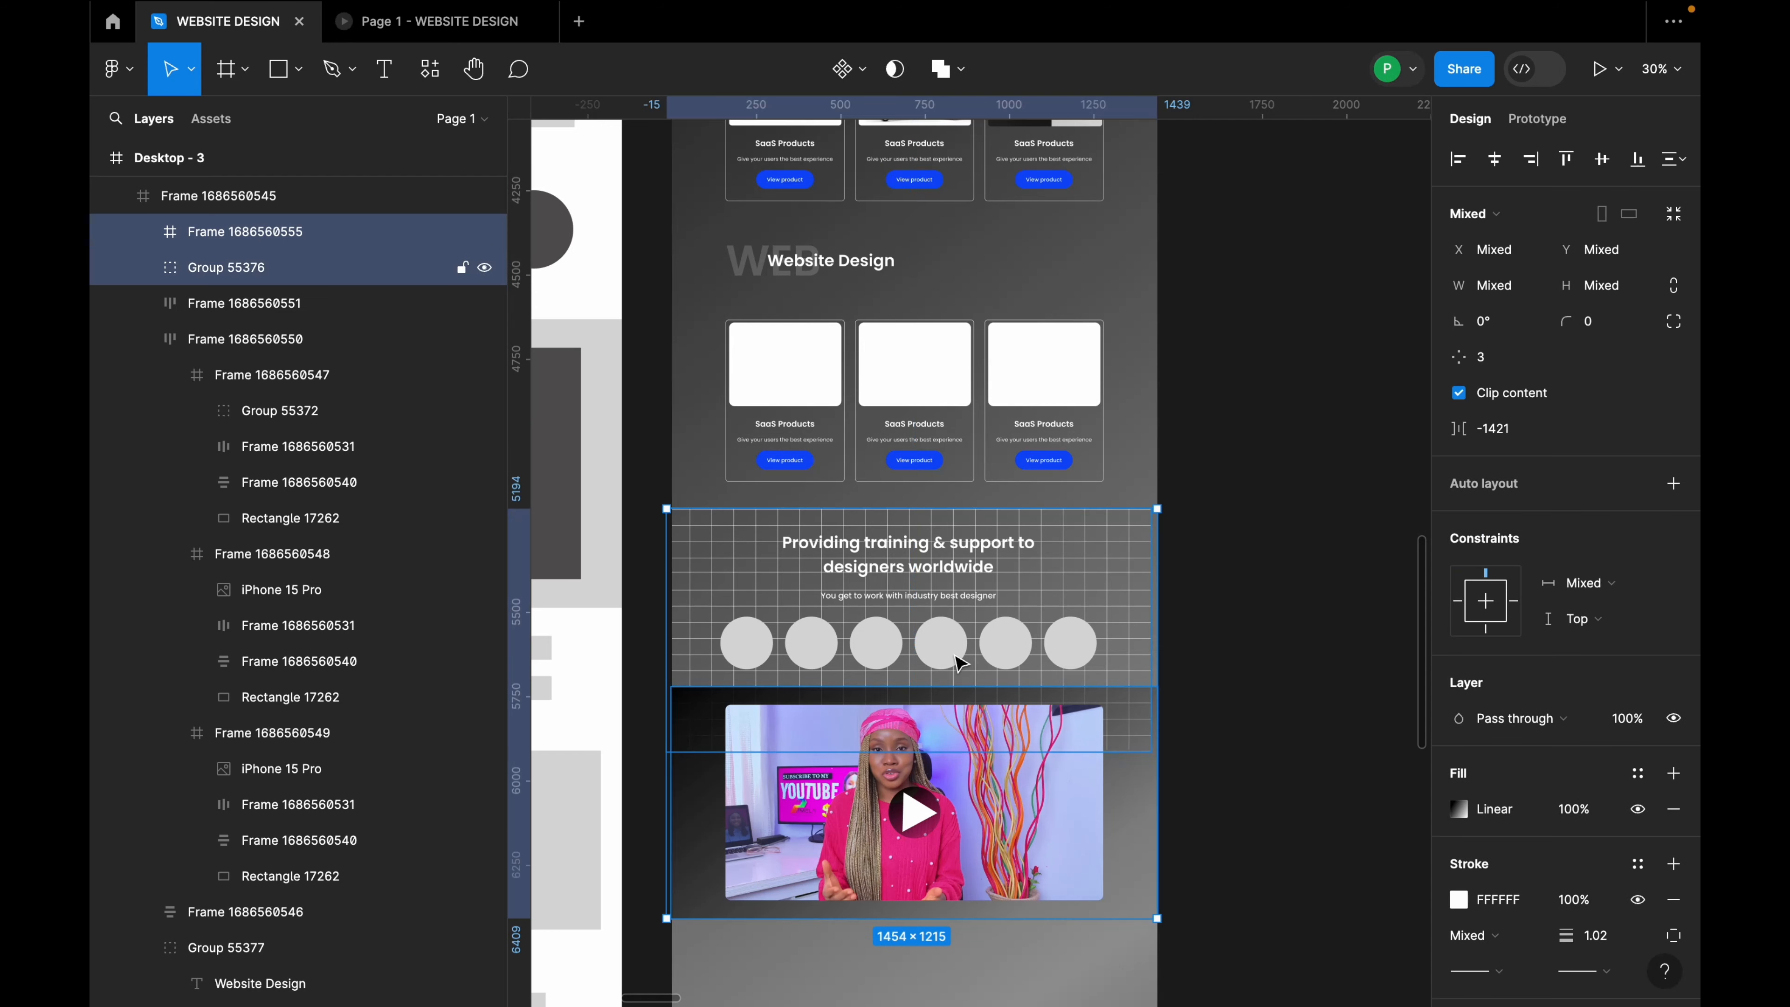
{"action": "double_click", "coordinate": [953, 653]}
{"action": "left_click", "coordinate": [979, 737]}
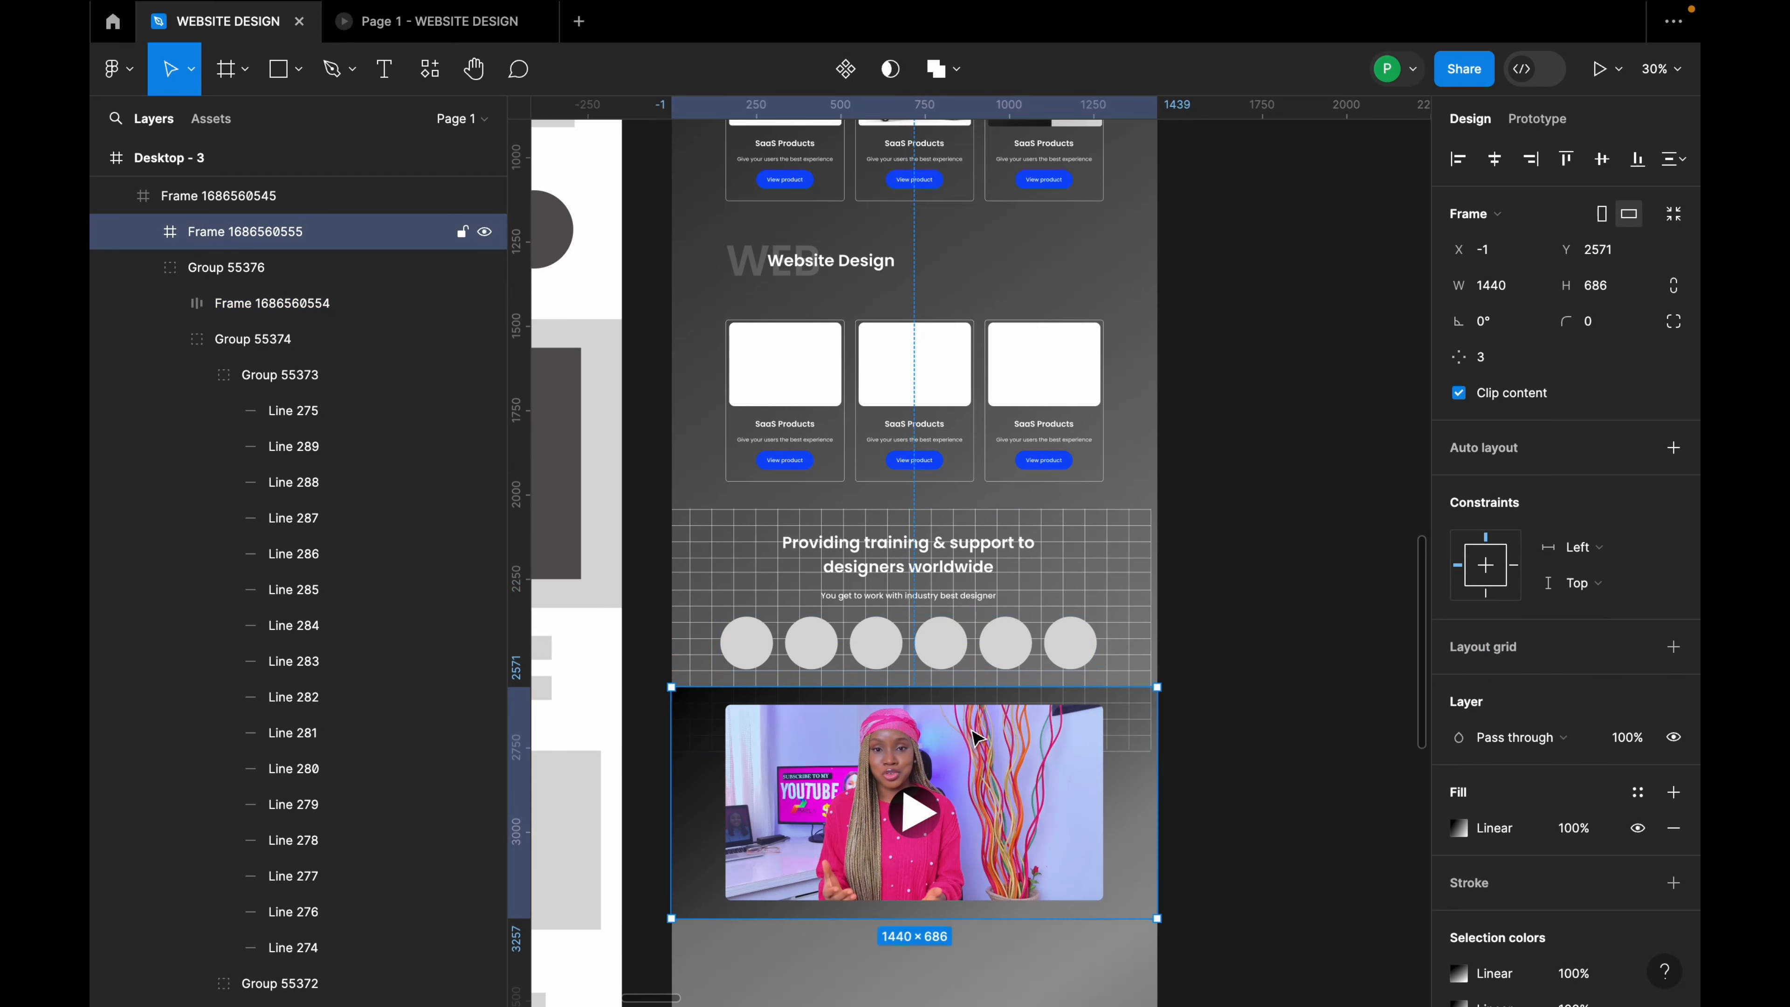
{"action": "left_click_drag", "start_coordinate": [976, 730], "coordinate": [978, 738]}
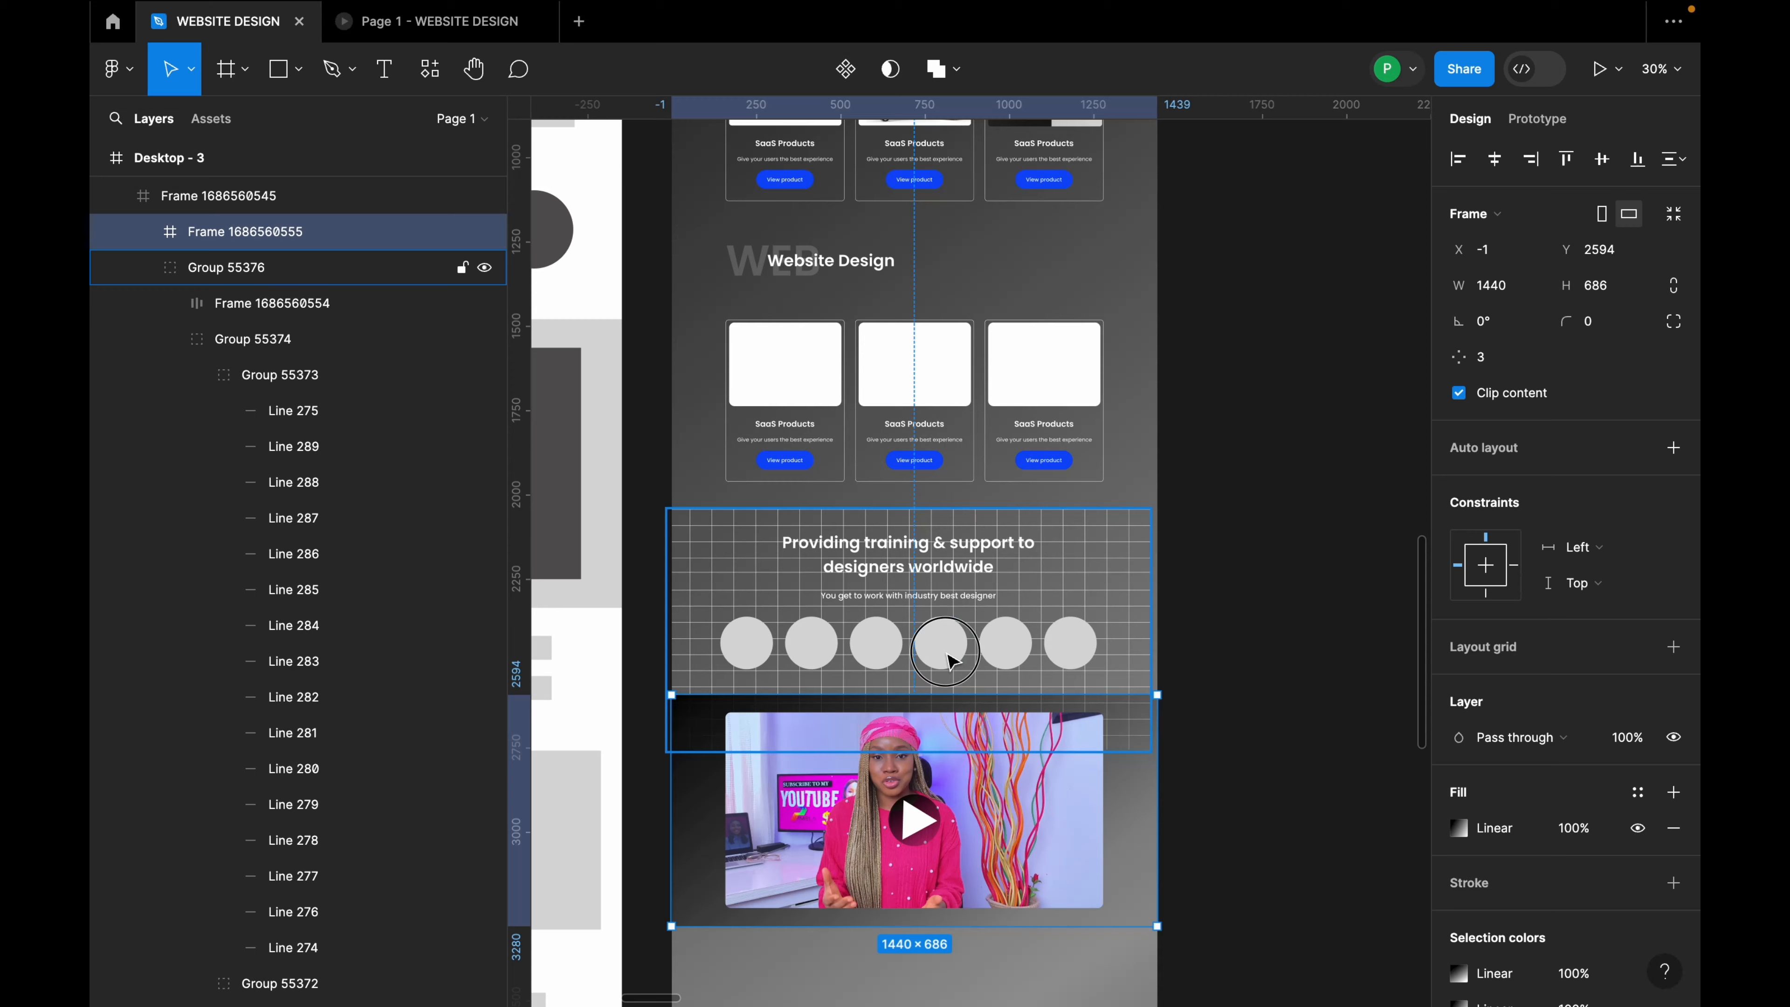
Step: Check the distances between the circle row, the video section and their surroundings
{"action": "double_click", "coordinate": [949, 656]}
{"action": "key", "text": "alt"}
{"action": "left_click", "coordinate": [950, 740]}
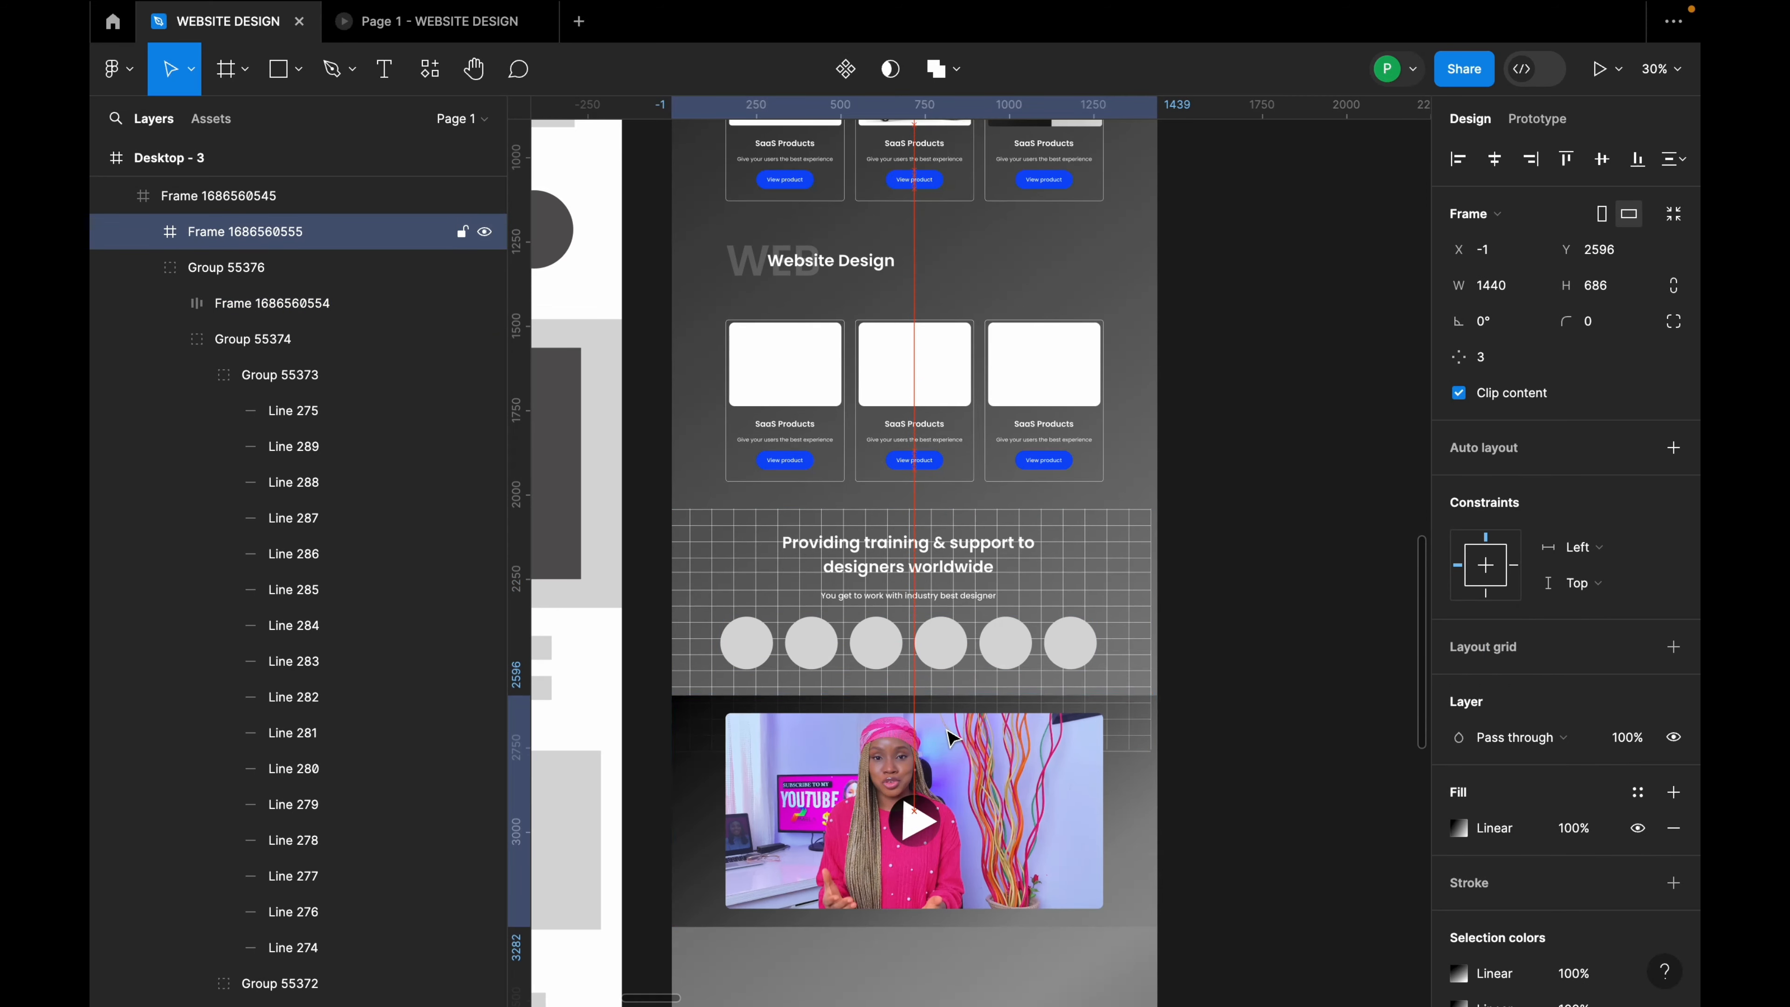
{"action": "left_click", "coordinate": [943, 684]}
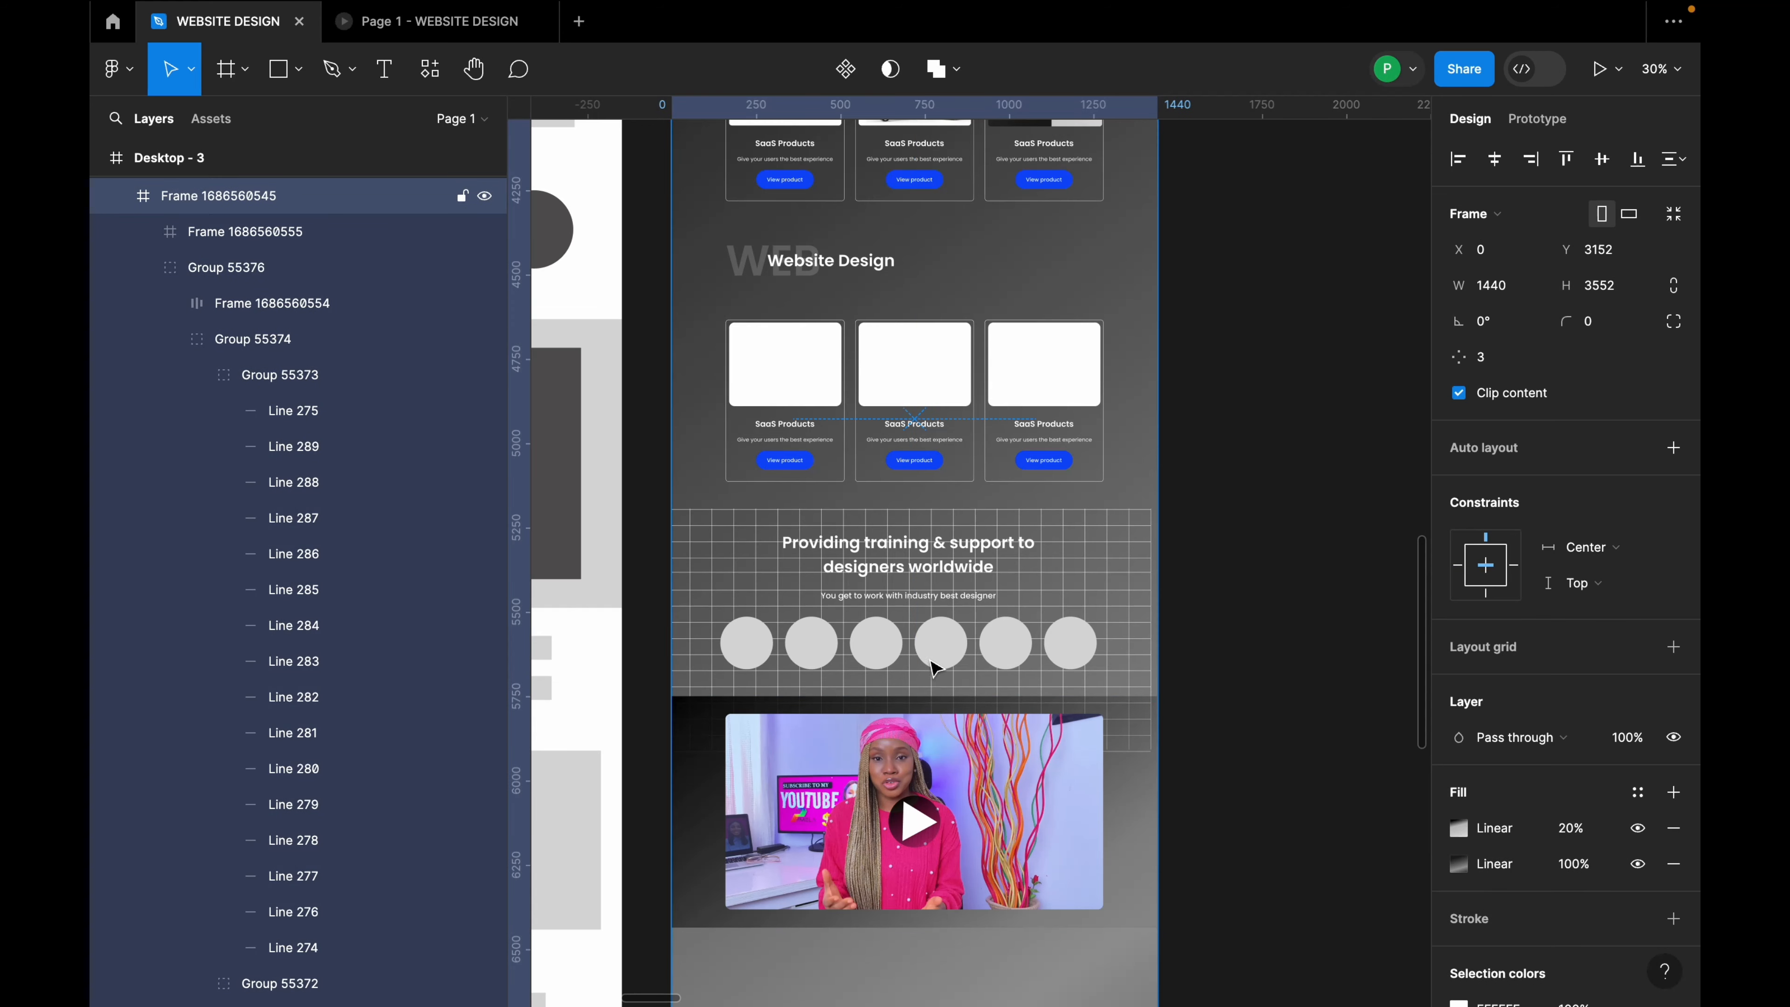
{"action": "left_click", "coordinate": [938, 666]}
{"action": "left_click", "coordinate": [941, 667]}
{"action": "key", "text": "alt"}
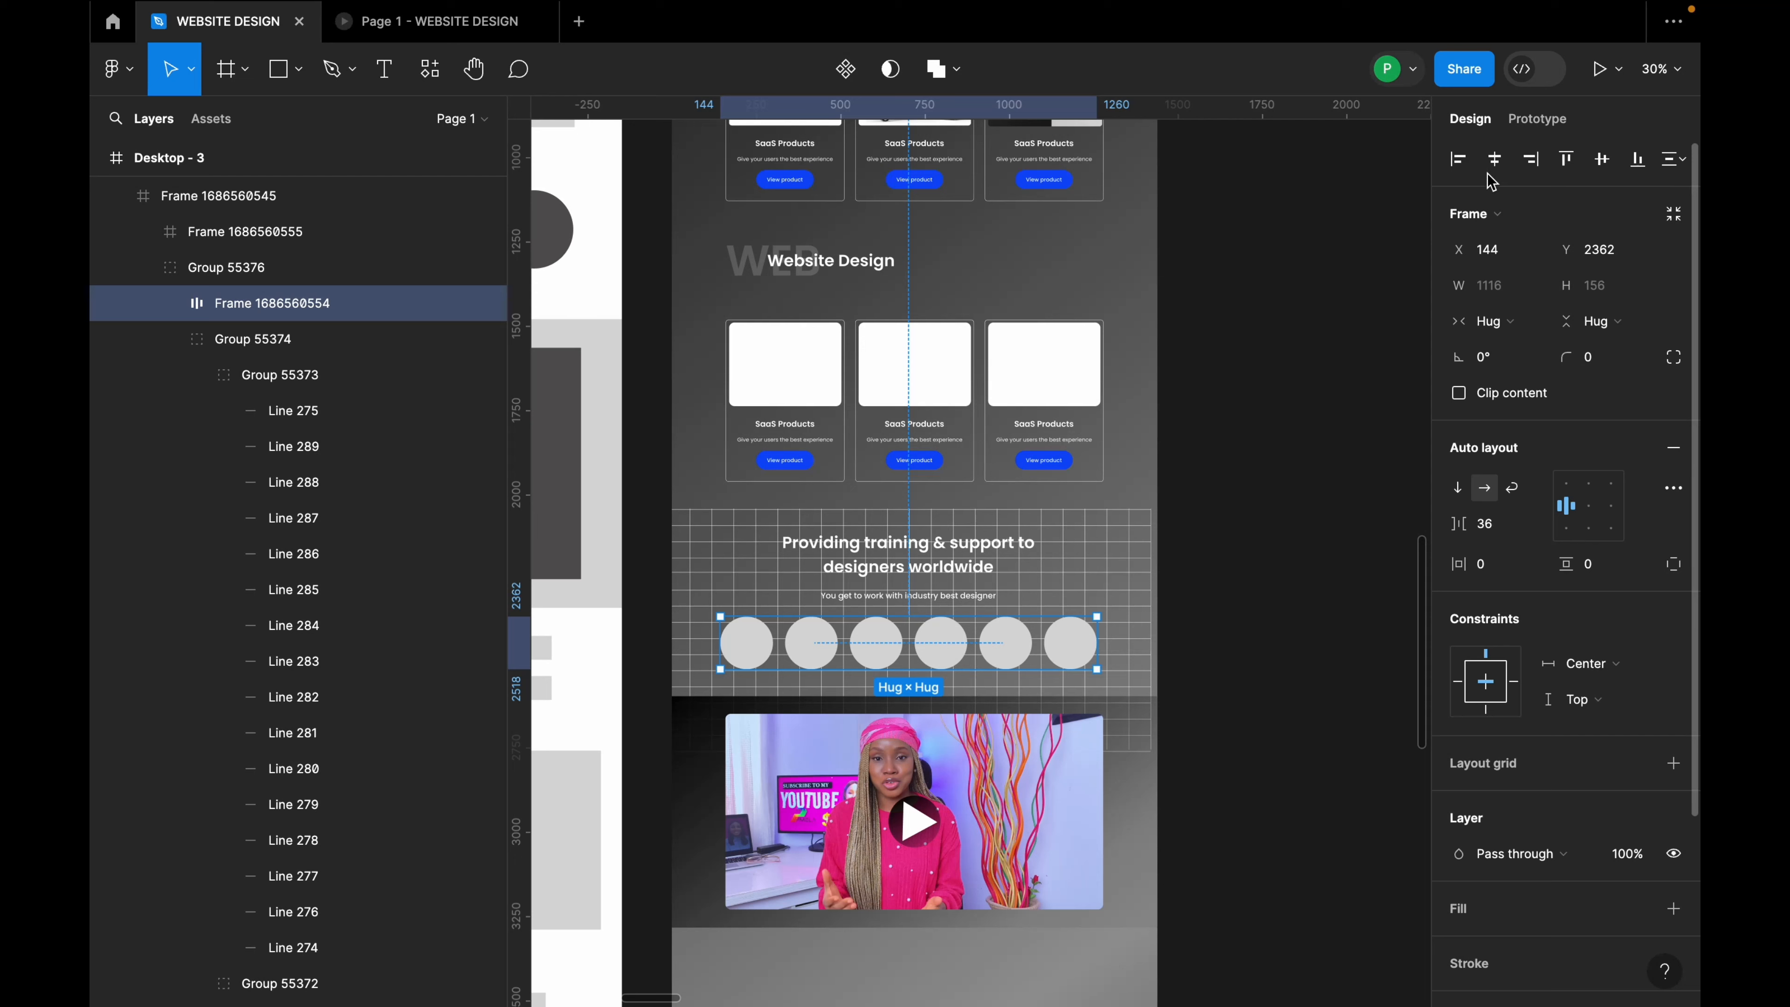
{"action": "left_click", "coordinate": [1174, 553]}
{"action": "left_click", "coordinate": [1085, 638]}
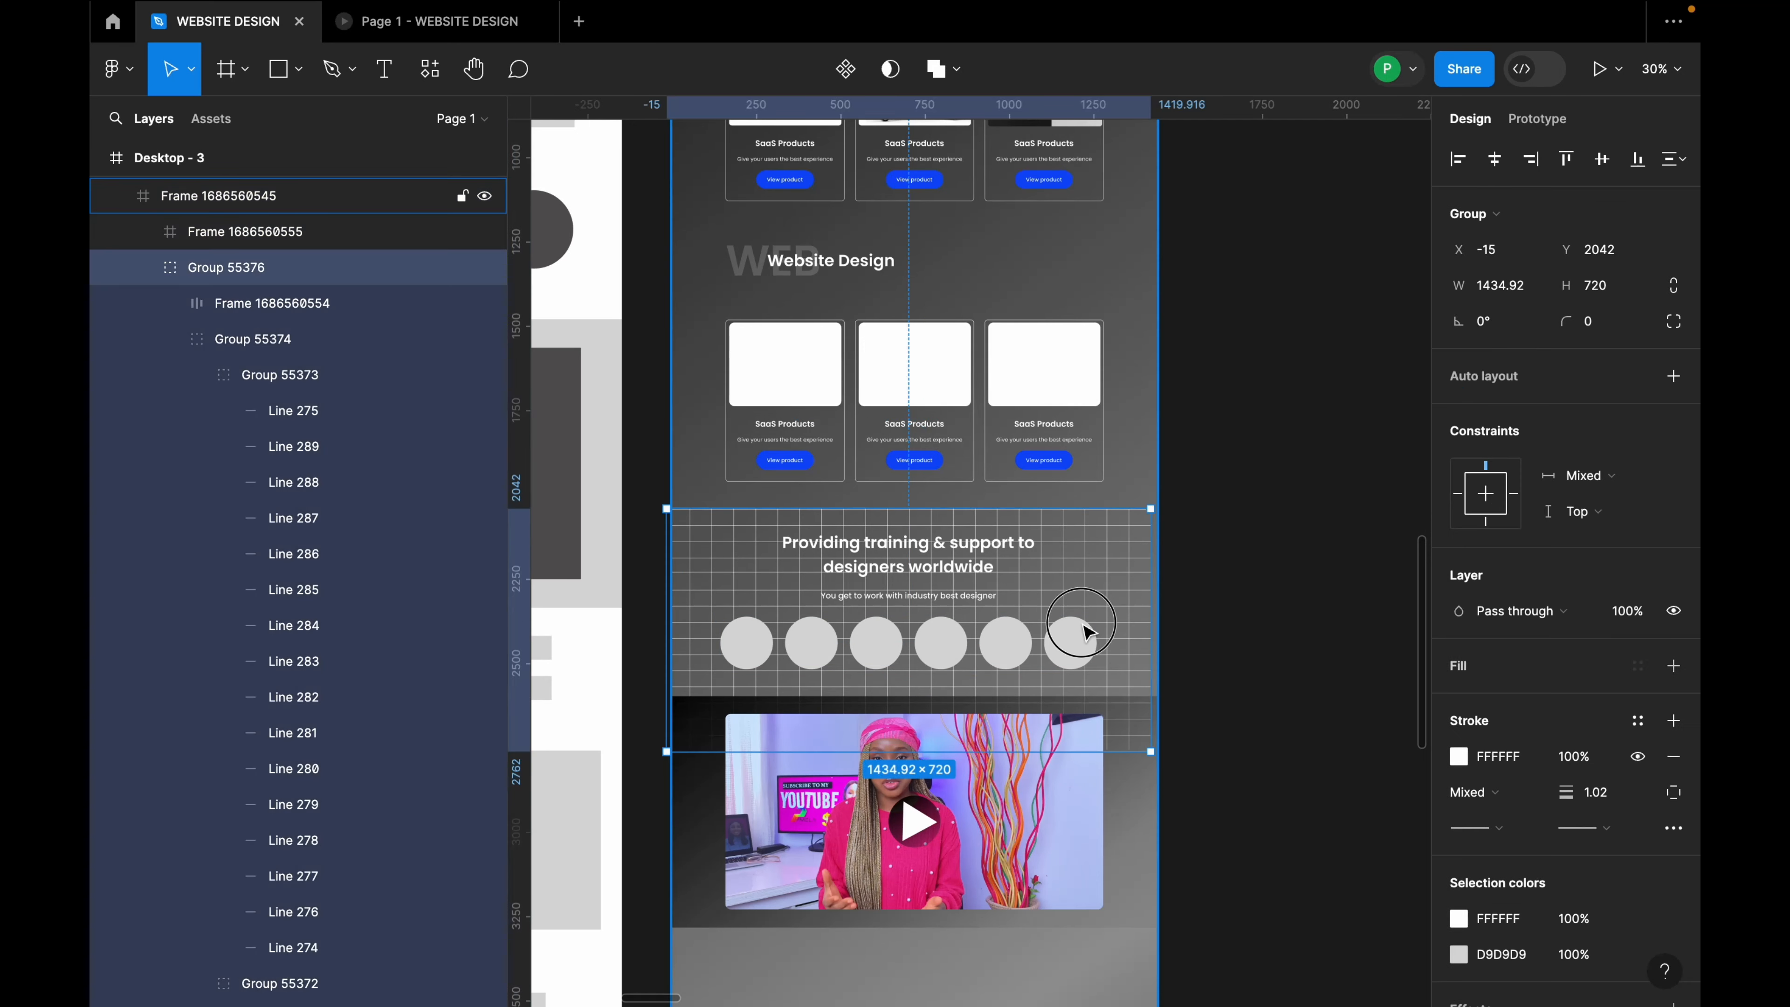
{"action": "left_click", "coordinate": [1085, 638]}
{"action": "key", "text": "alt"}
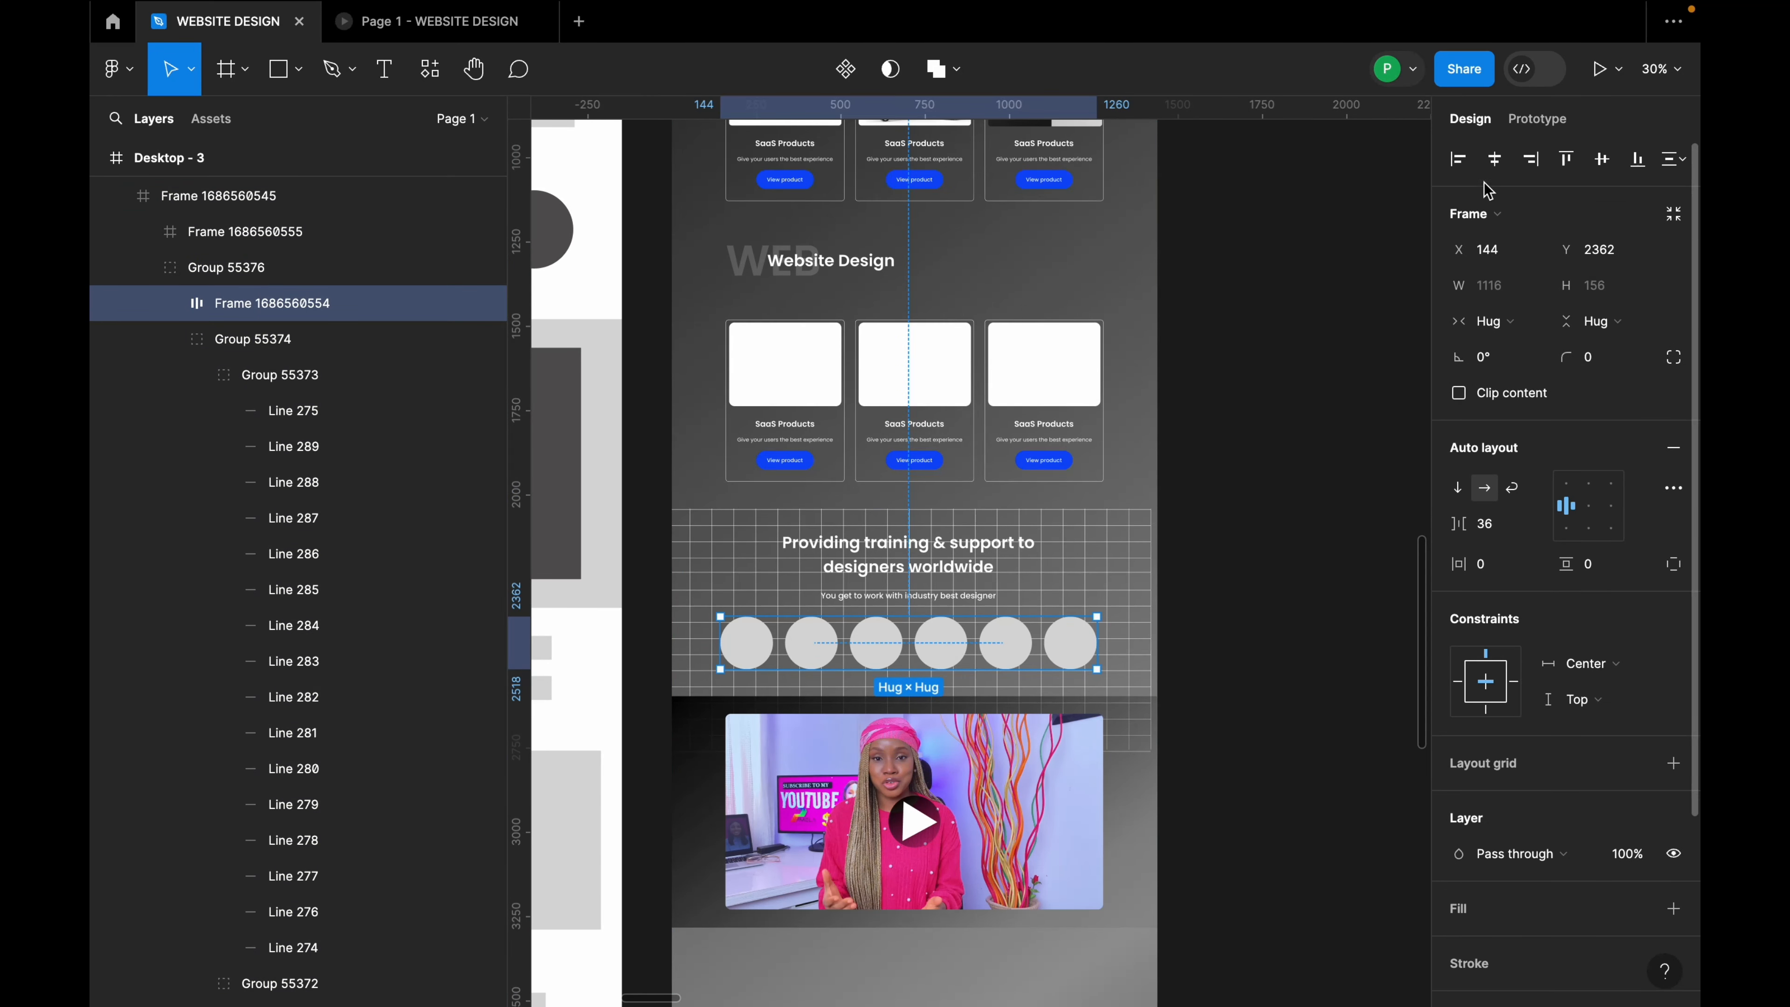
Step: Centre the grid training group horizontally in the 1440-wide page, placing it at X 3
{"action": "left_click", "coordinate": [1119, 561]}
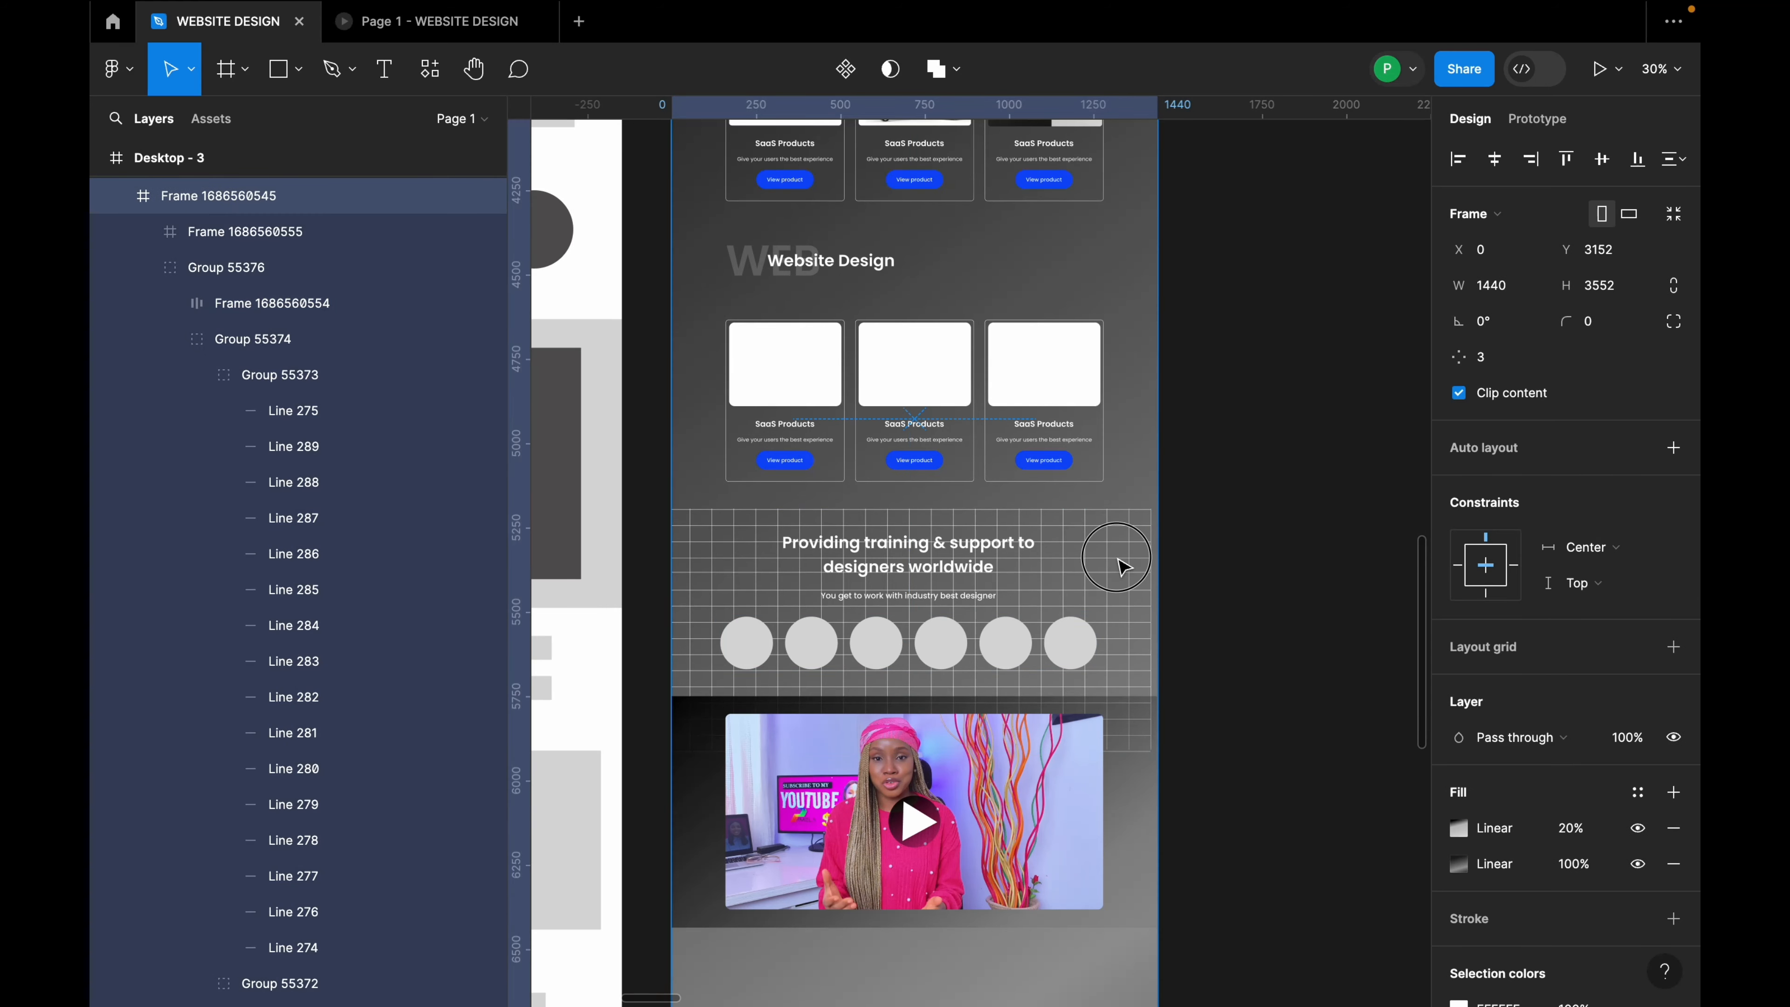
{"action": "left_click", "coordinate": [1120, 561]}
{"action": "left_click", "coordinate": [1493, 158]}
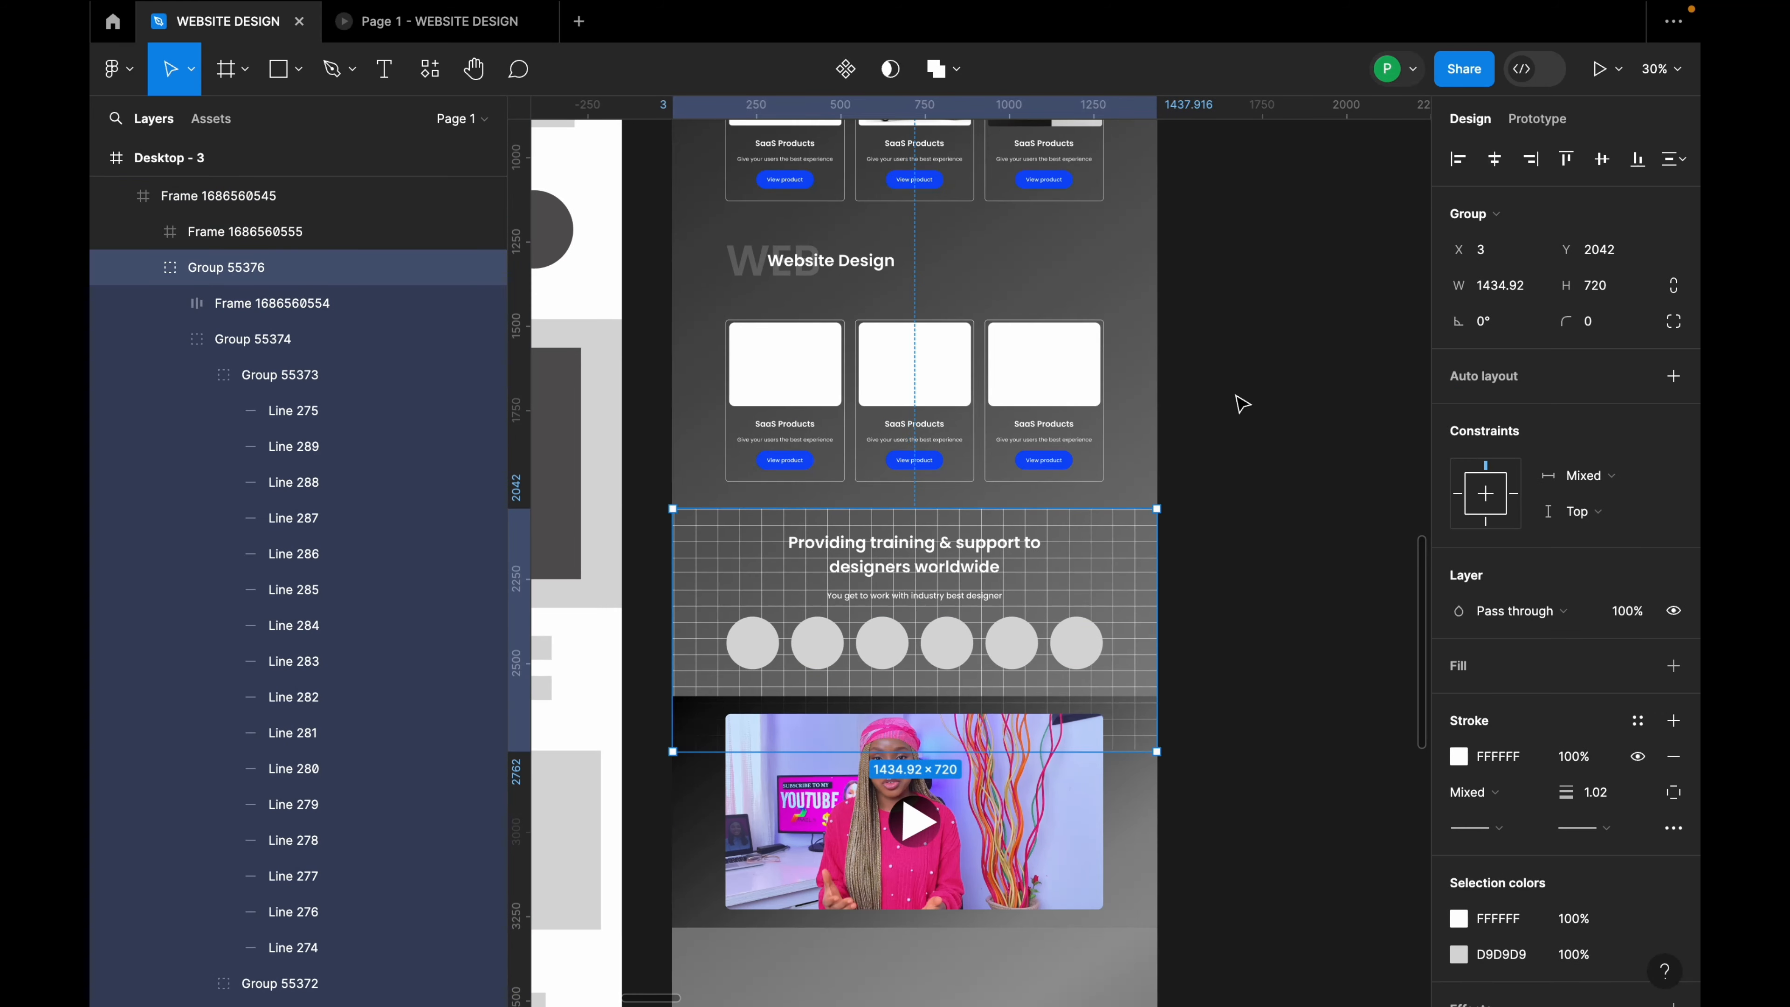
{"action": "left_click", "coordinate": [1198, 748]}
{"action": "left_click", "coordinate": [1050, 799]}
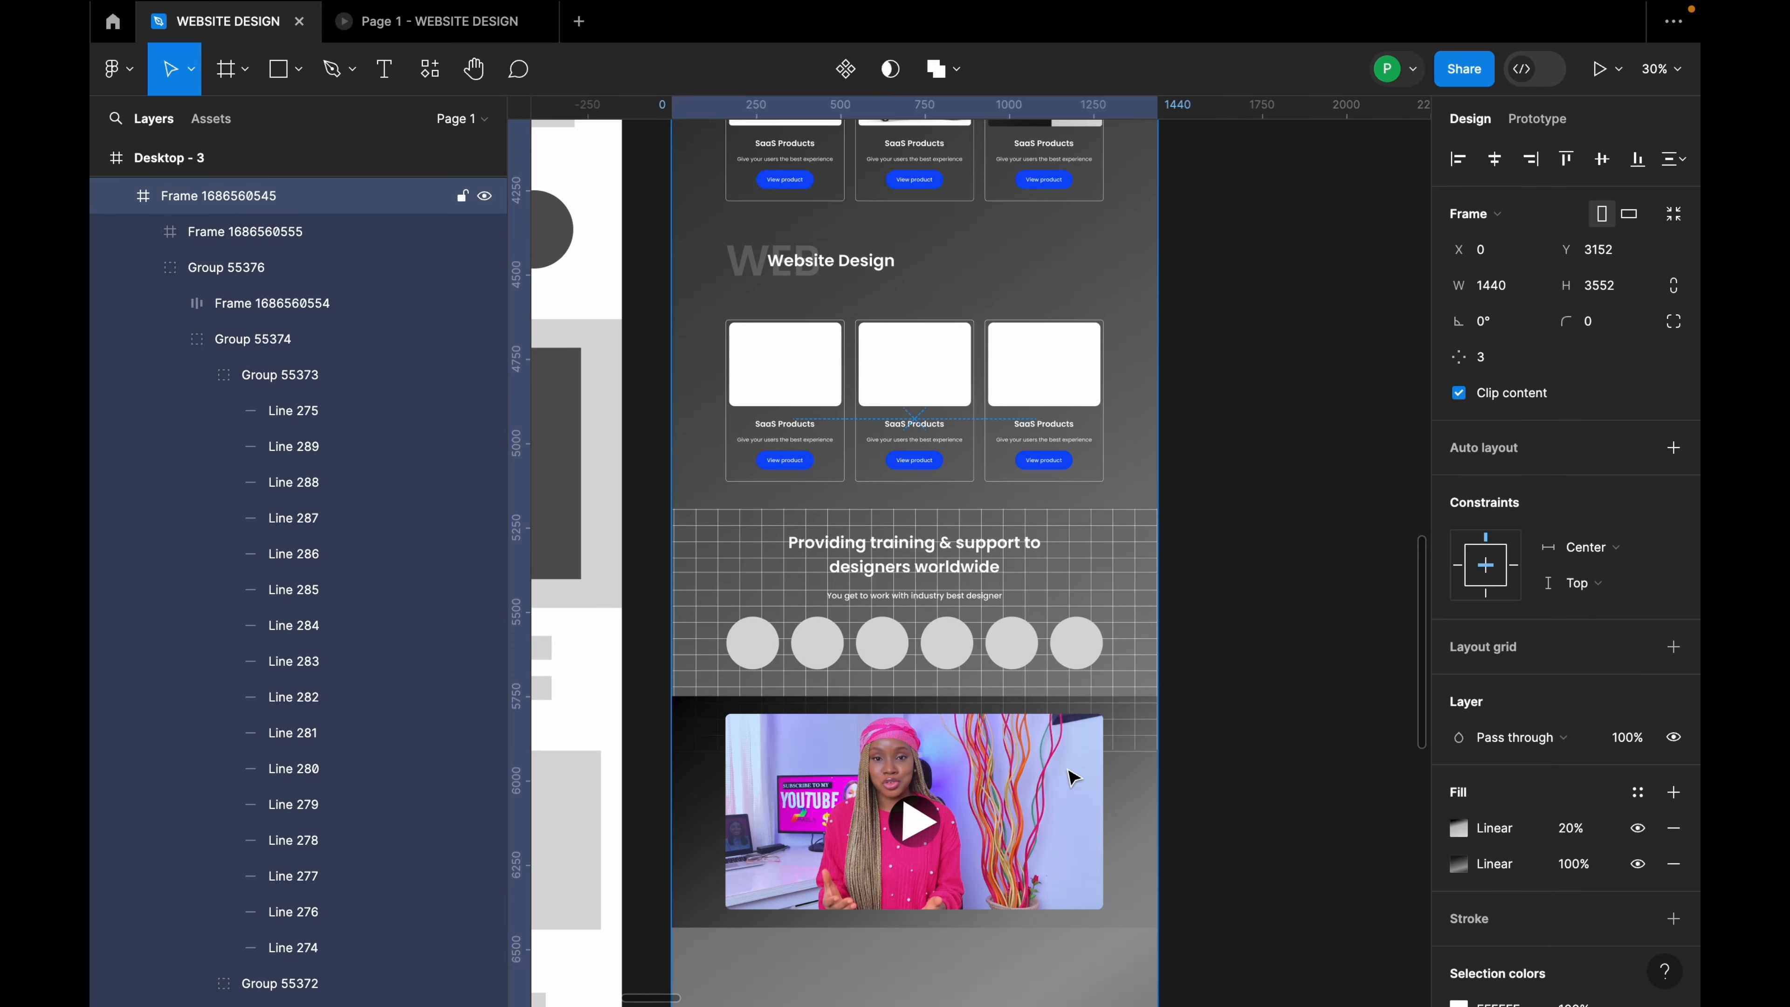
{"action": "left_click", "coordinate": [1126, 733]}
{"action": "scroll", "coordinate": [959, 818], "scroll_direction": "down", "scroll_amount": 5}
{"action": "left_click", "coordinate": [975, 772]}
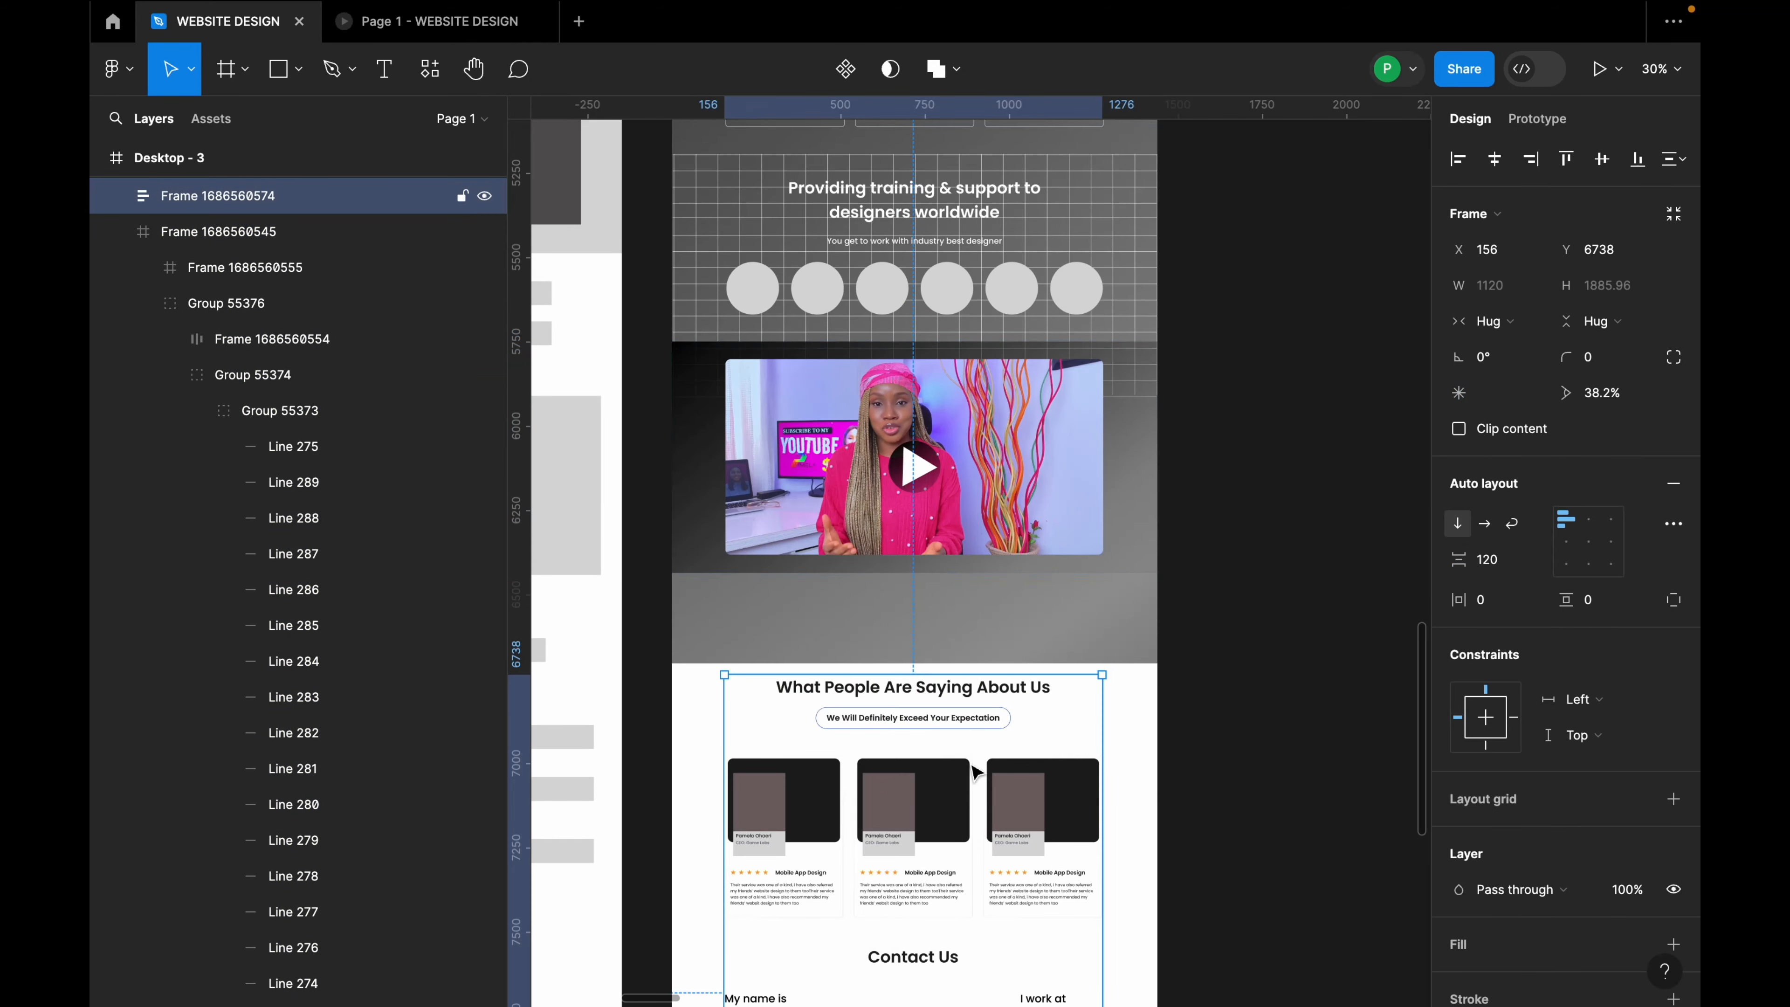
Step: Shorten the video section frame and pull the testimonials up with 80 spacing between them
{"action": "left_click", "coordinate": [1029, 652]}
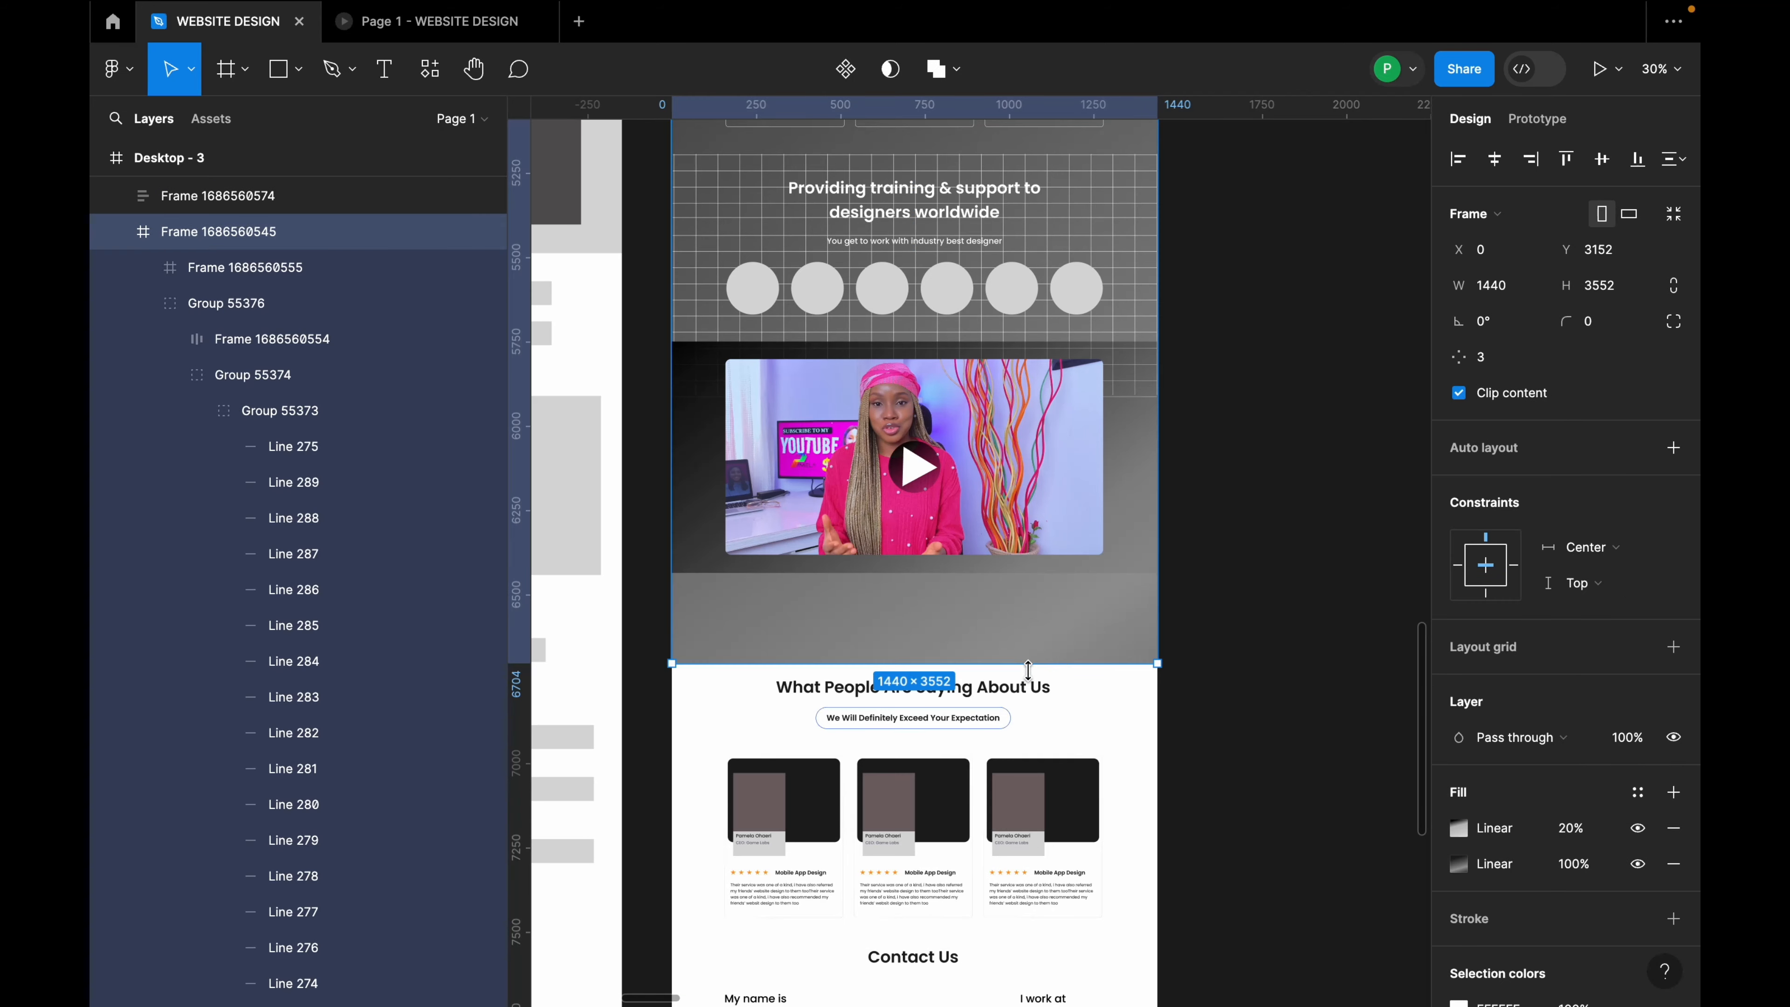
{"action": "left_click_drag", "start_coordinate": [1027, 643], "coordinate": [1031, 580]}
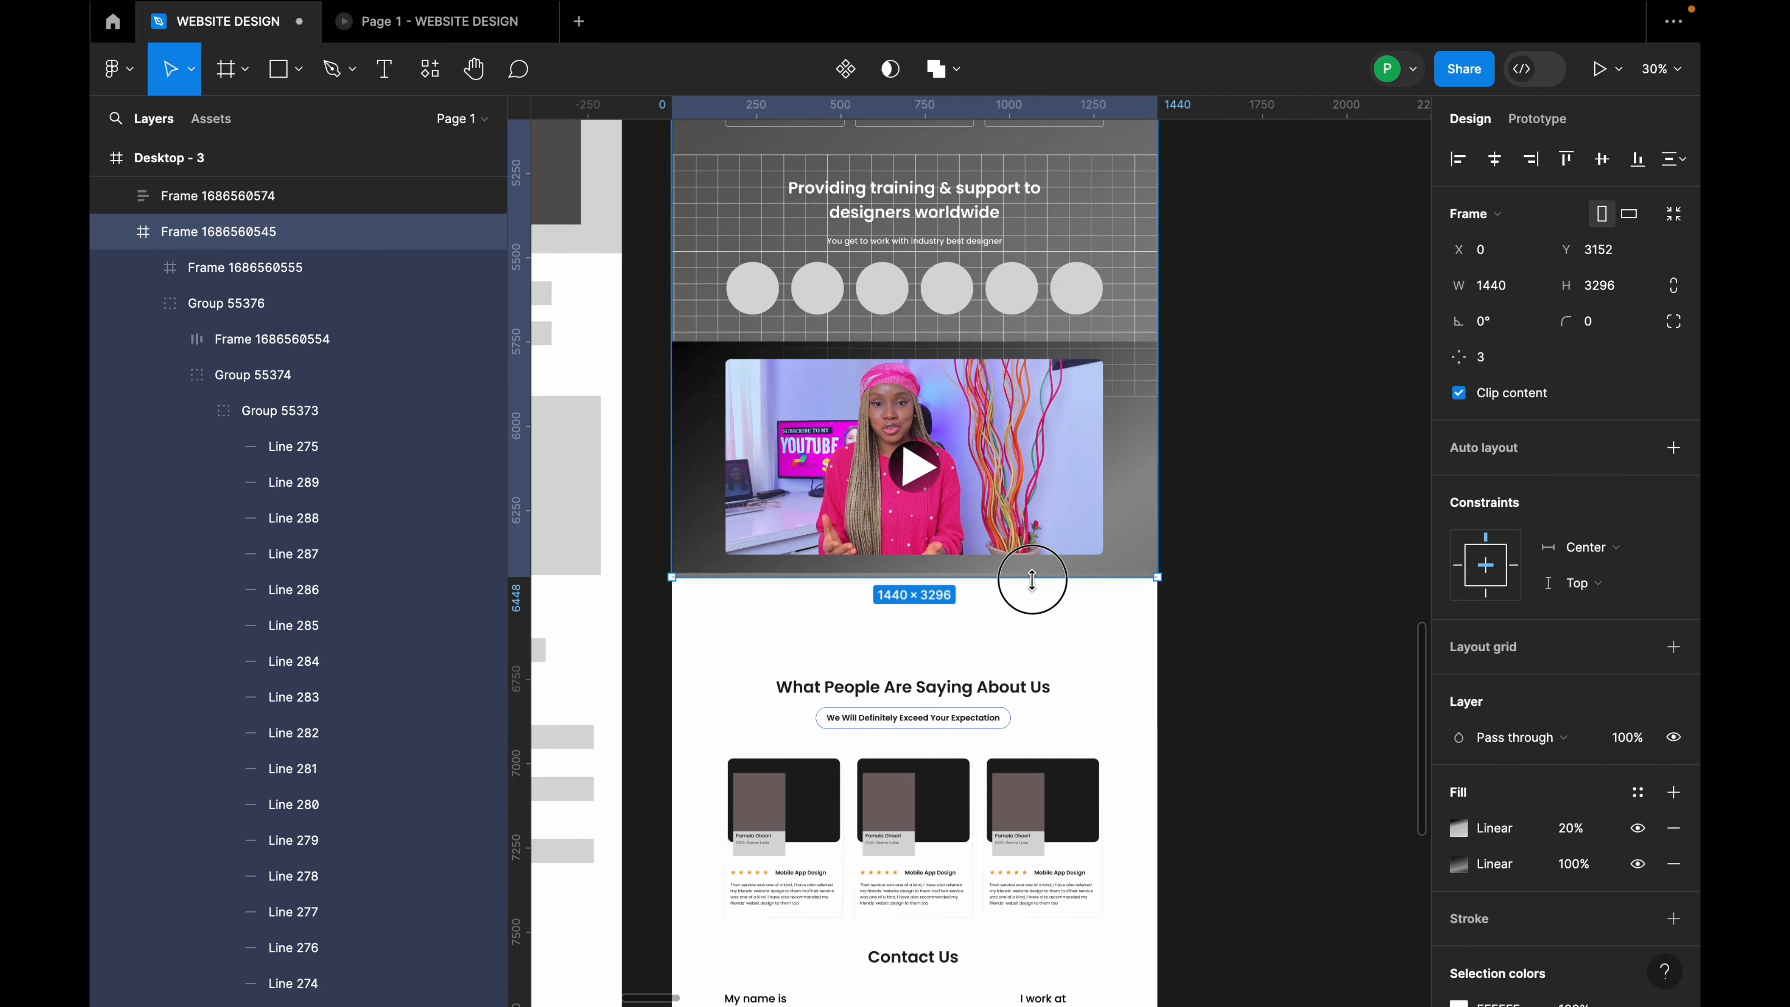
{"action": "left_click", "coordinate": [1031, 687]}
{"action": "left_click_drag", "start_coordinate": [969, 783], "coordinate": [960, 741]}
{"action": "left_click", "coordinate": [1031, 530], "text": "shift"}
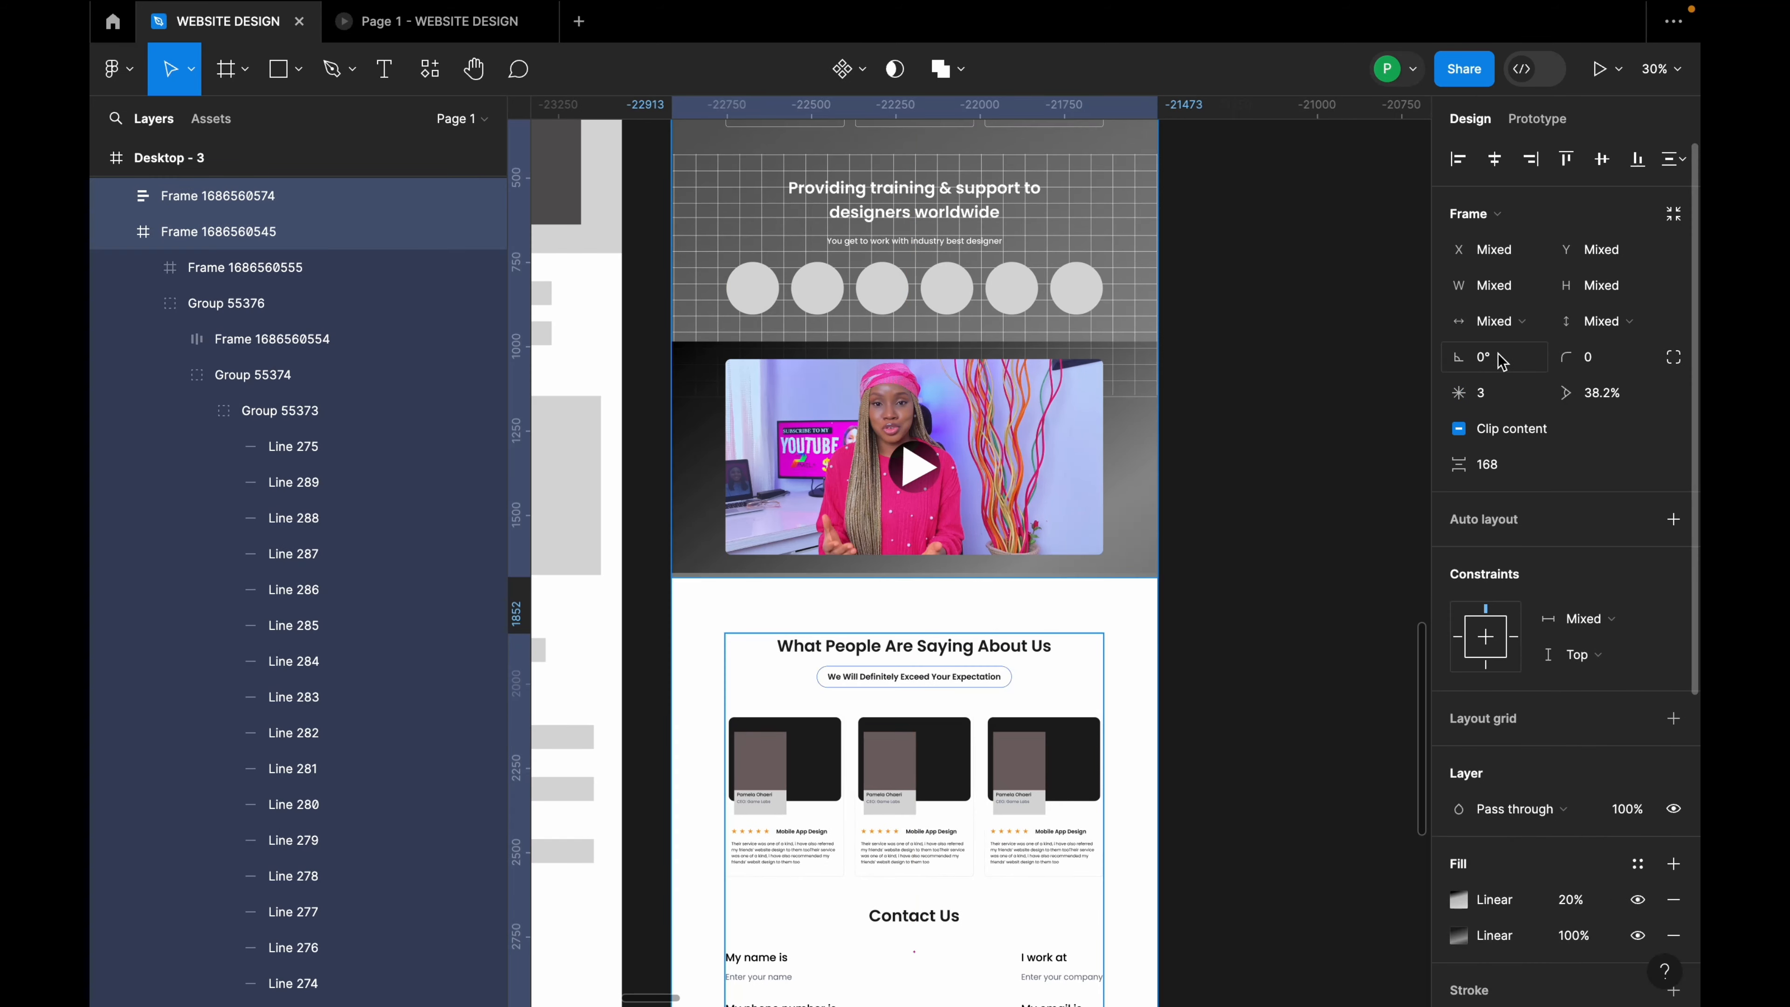
{"action": "left_click", "coordinate": [1509, 477]}
{"action": "key", "text": "Return"}
{"action": "left_click", "coordinate": [1187, 500]}
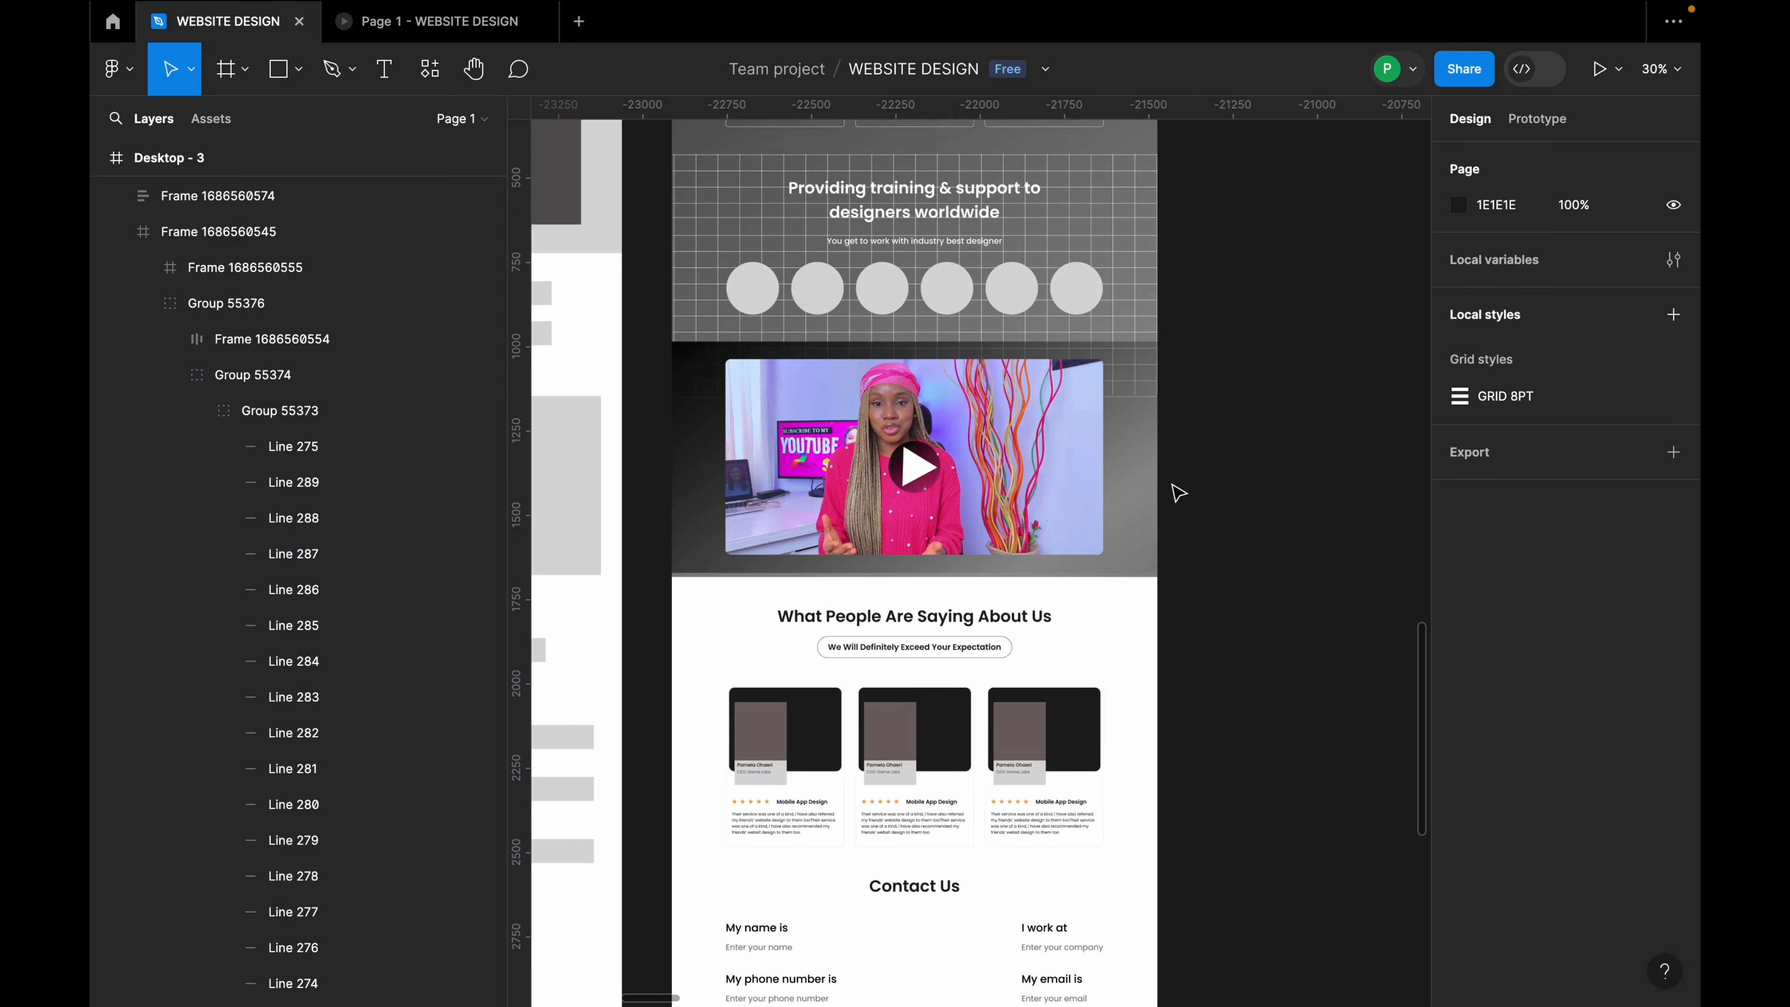
Step: Trim the bottom edge of the Desktop - 3 frame upward
{"action": "scroll", "coordinate": [1298, 584], "scroll_direction": "down", "scroll_amount": 5}
{"action": "scroll", "coordinate": [1028, 446], "scroll_direction": "down", "scroll_amount": 4}
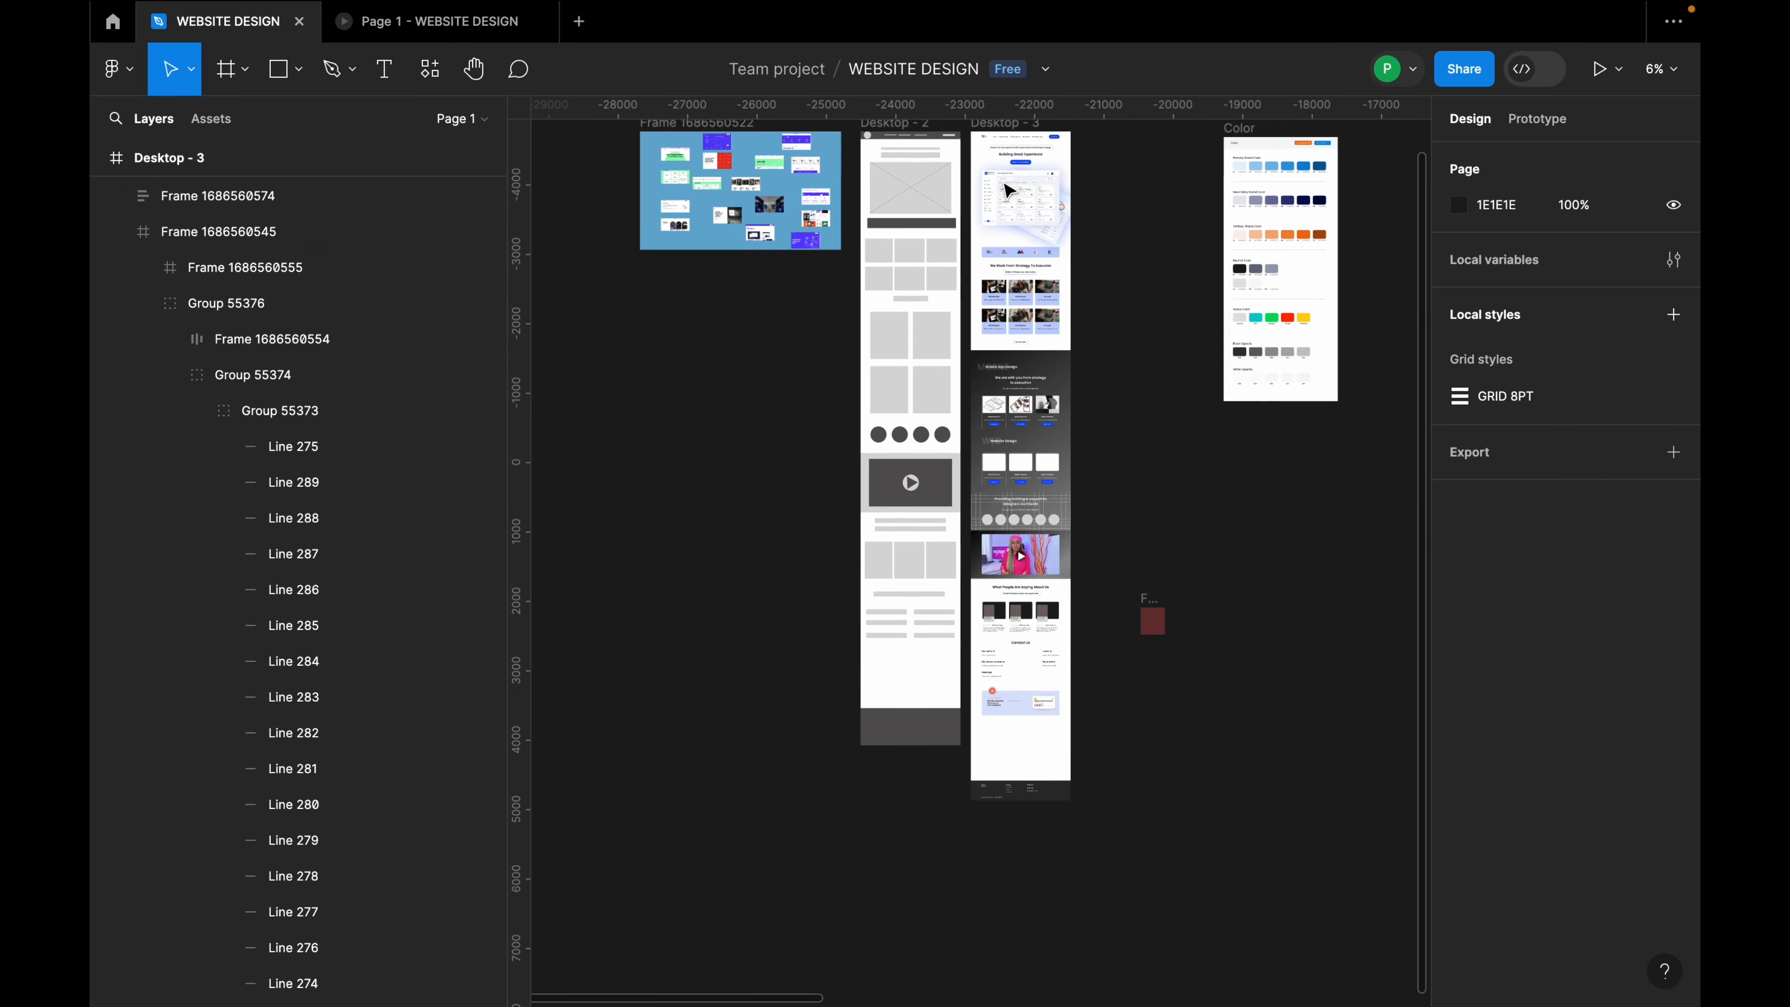
{"action": "left_click", "coordinate": [1021, 158]}
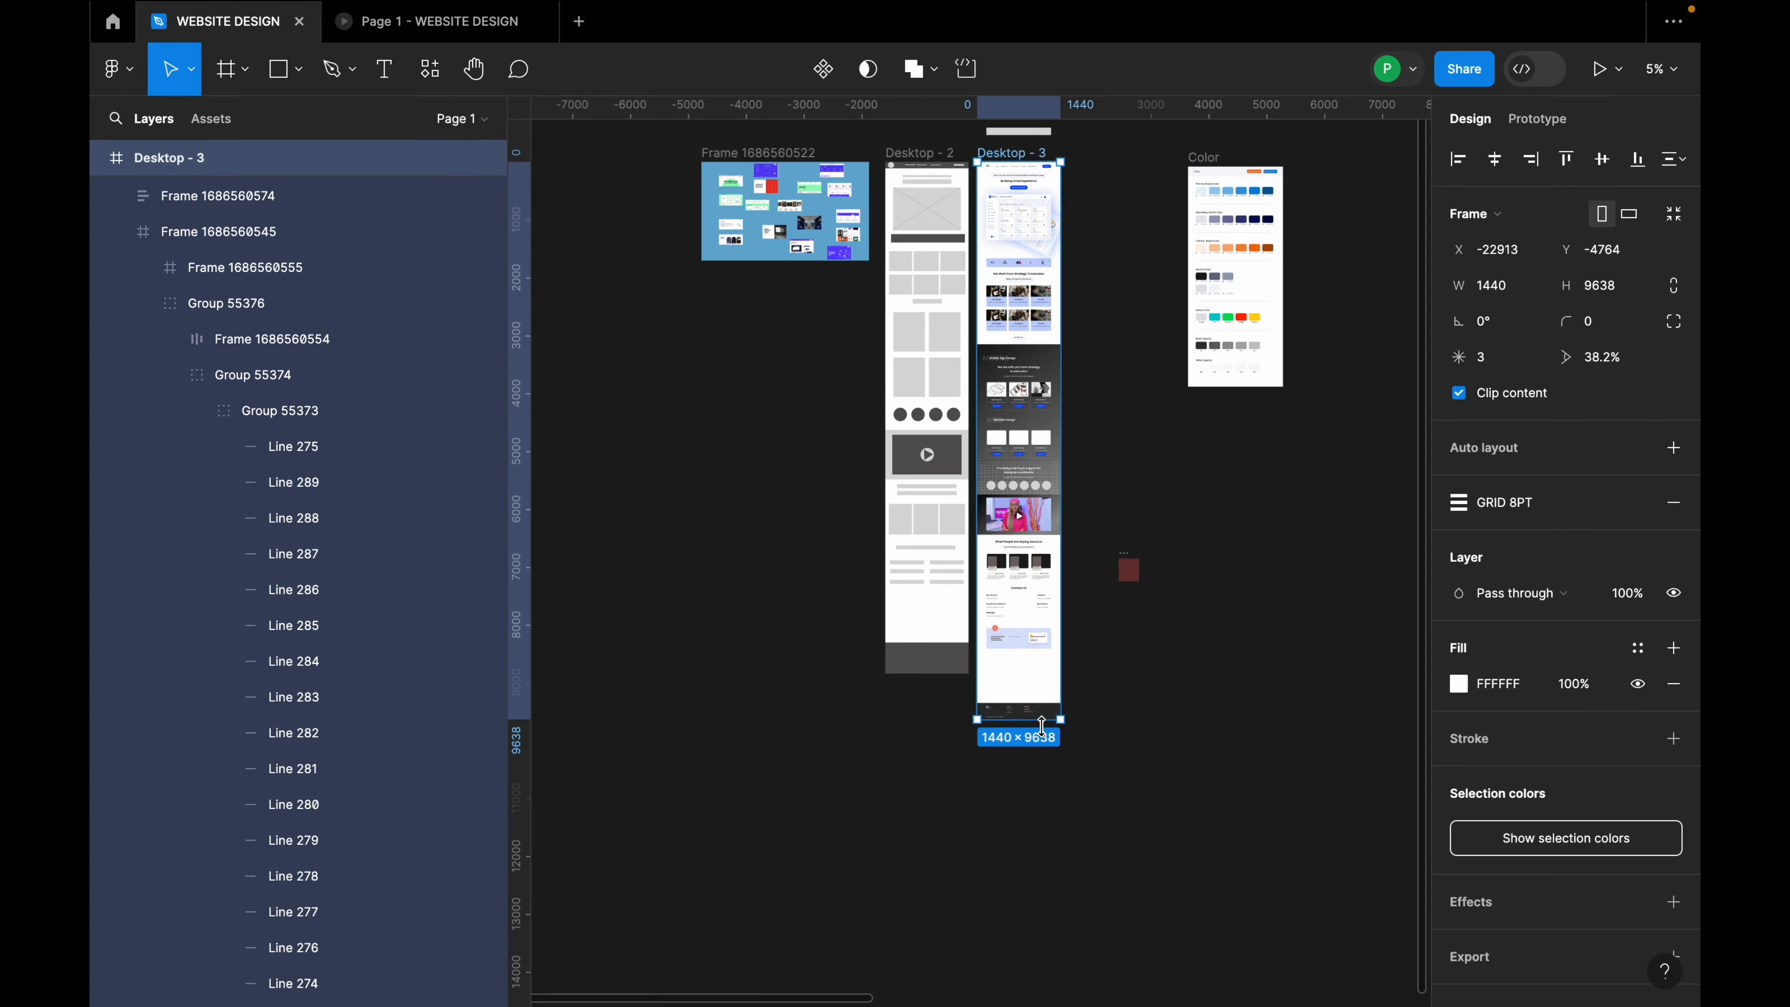
{"action": "left_click_drag", "start_coordinate": [1042, 726], "coordinate": [1041, 685]}
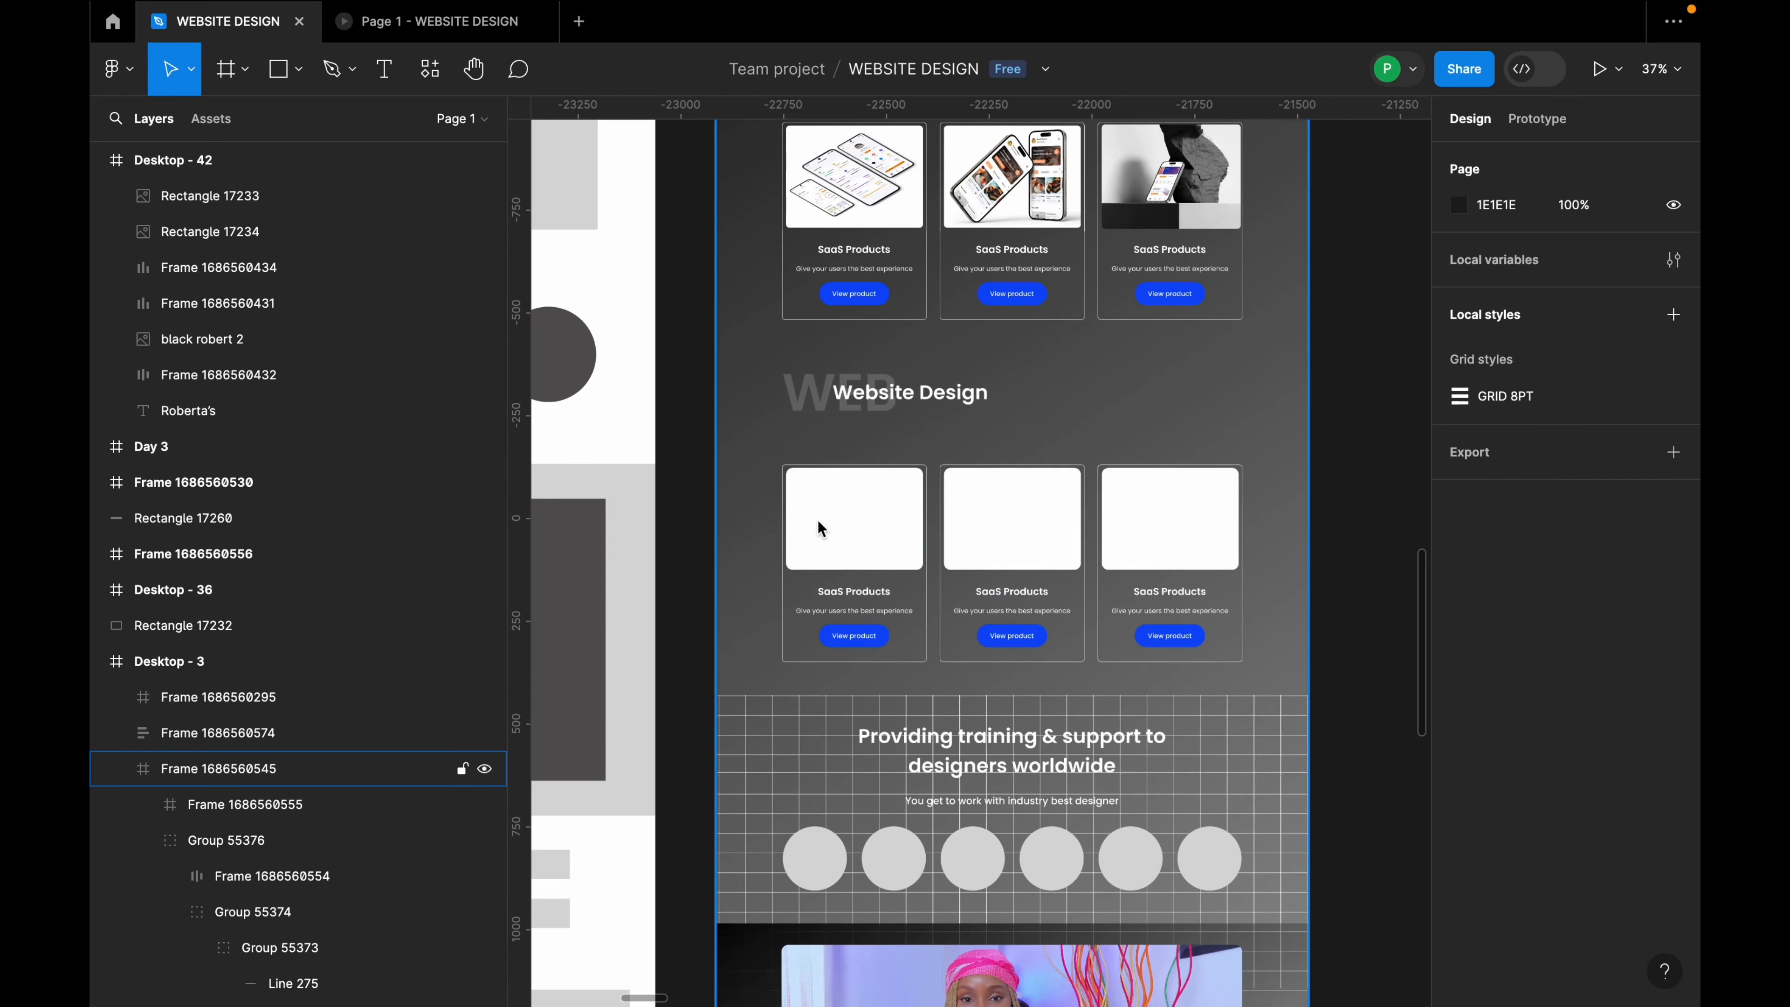
{"action": "scroll", "coordinate": [938, 497], "scroll_direction": "up", "scroll_amount": 3}
{"action": "left_click", "coordinate": [850, 525]}
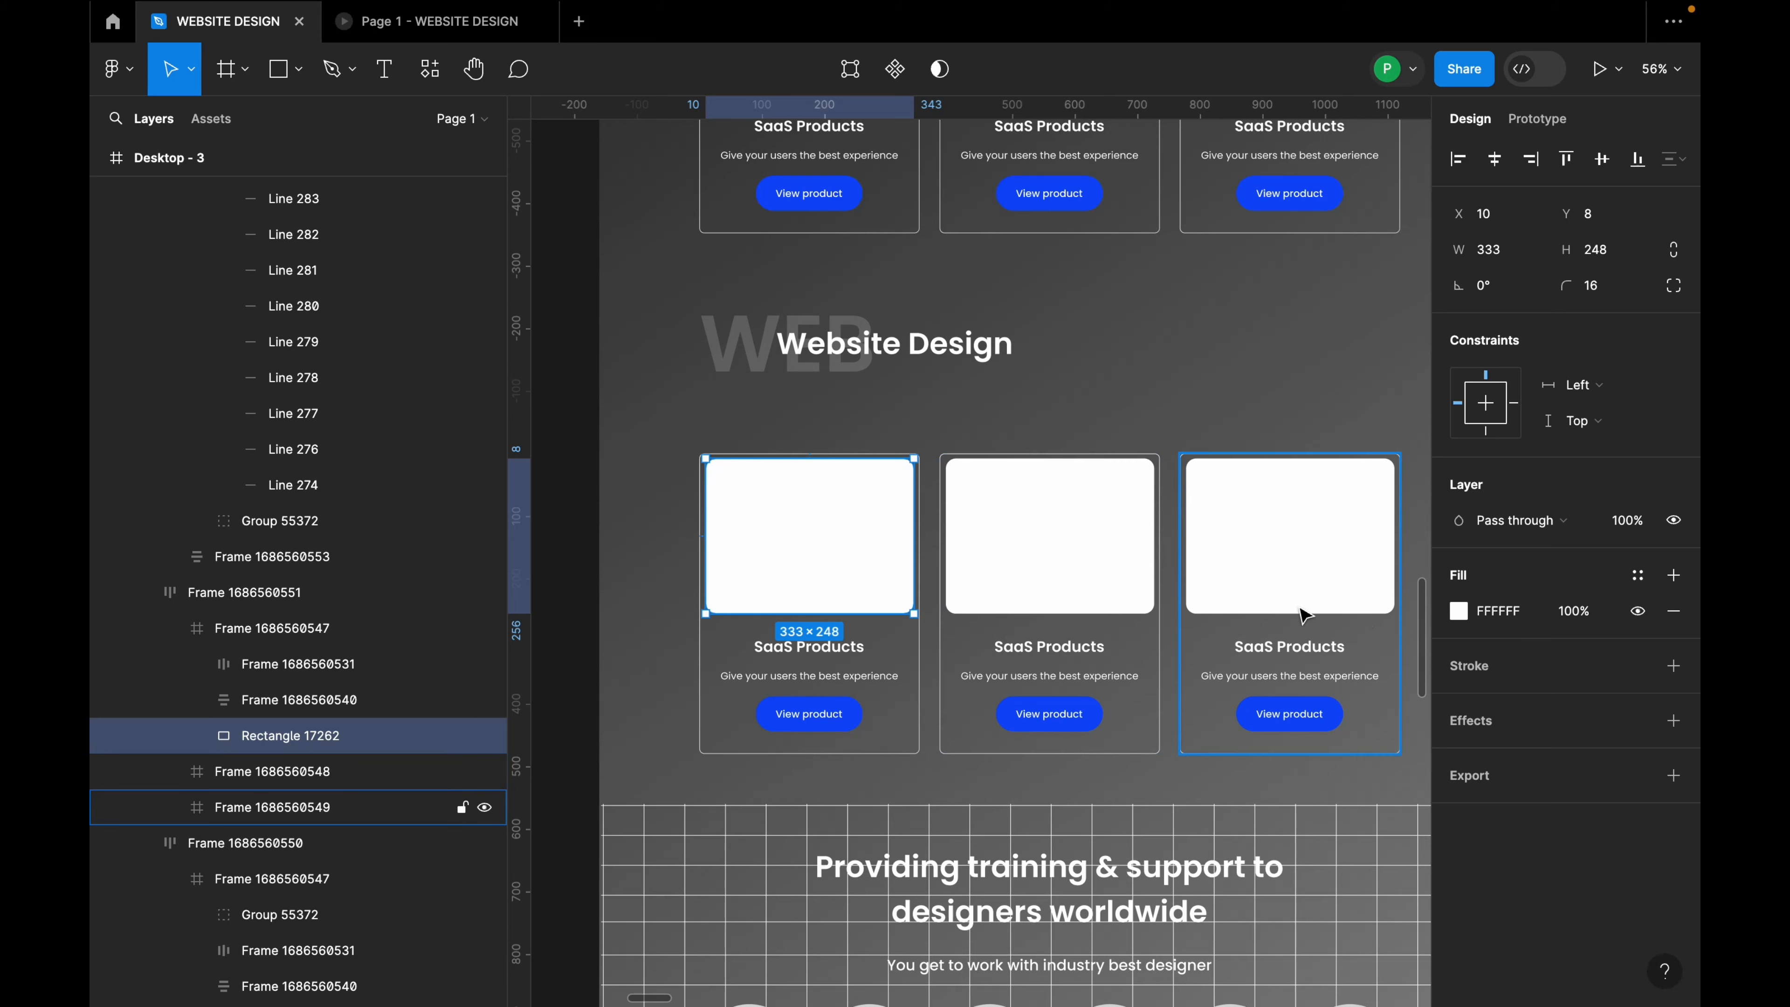
Step: Fill the first card's image with a top-left to bottom-right linear gradient, white fading to transparent
{"action": "left_click", "coordinate": [1458, 612]}
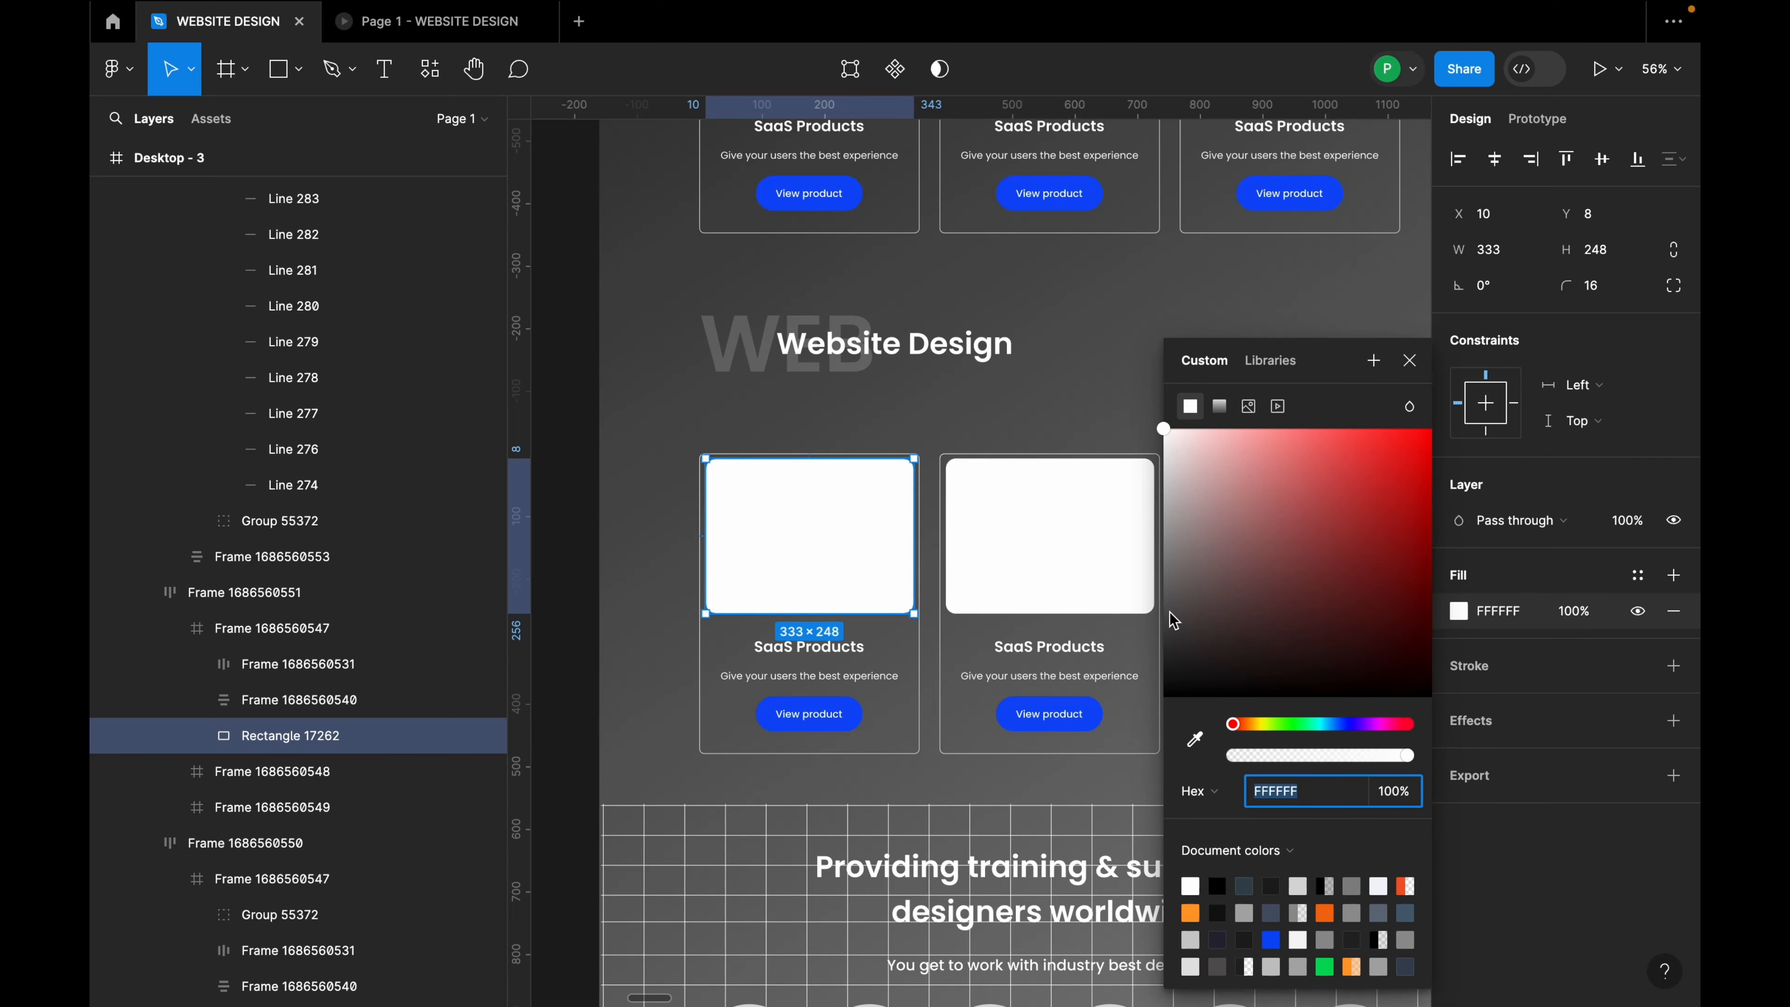
{"action": "left_click", "coordinate": [1219, 406]}
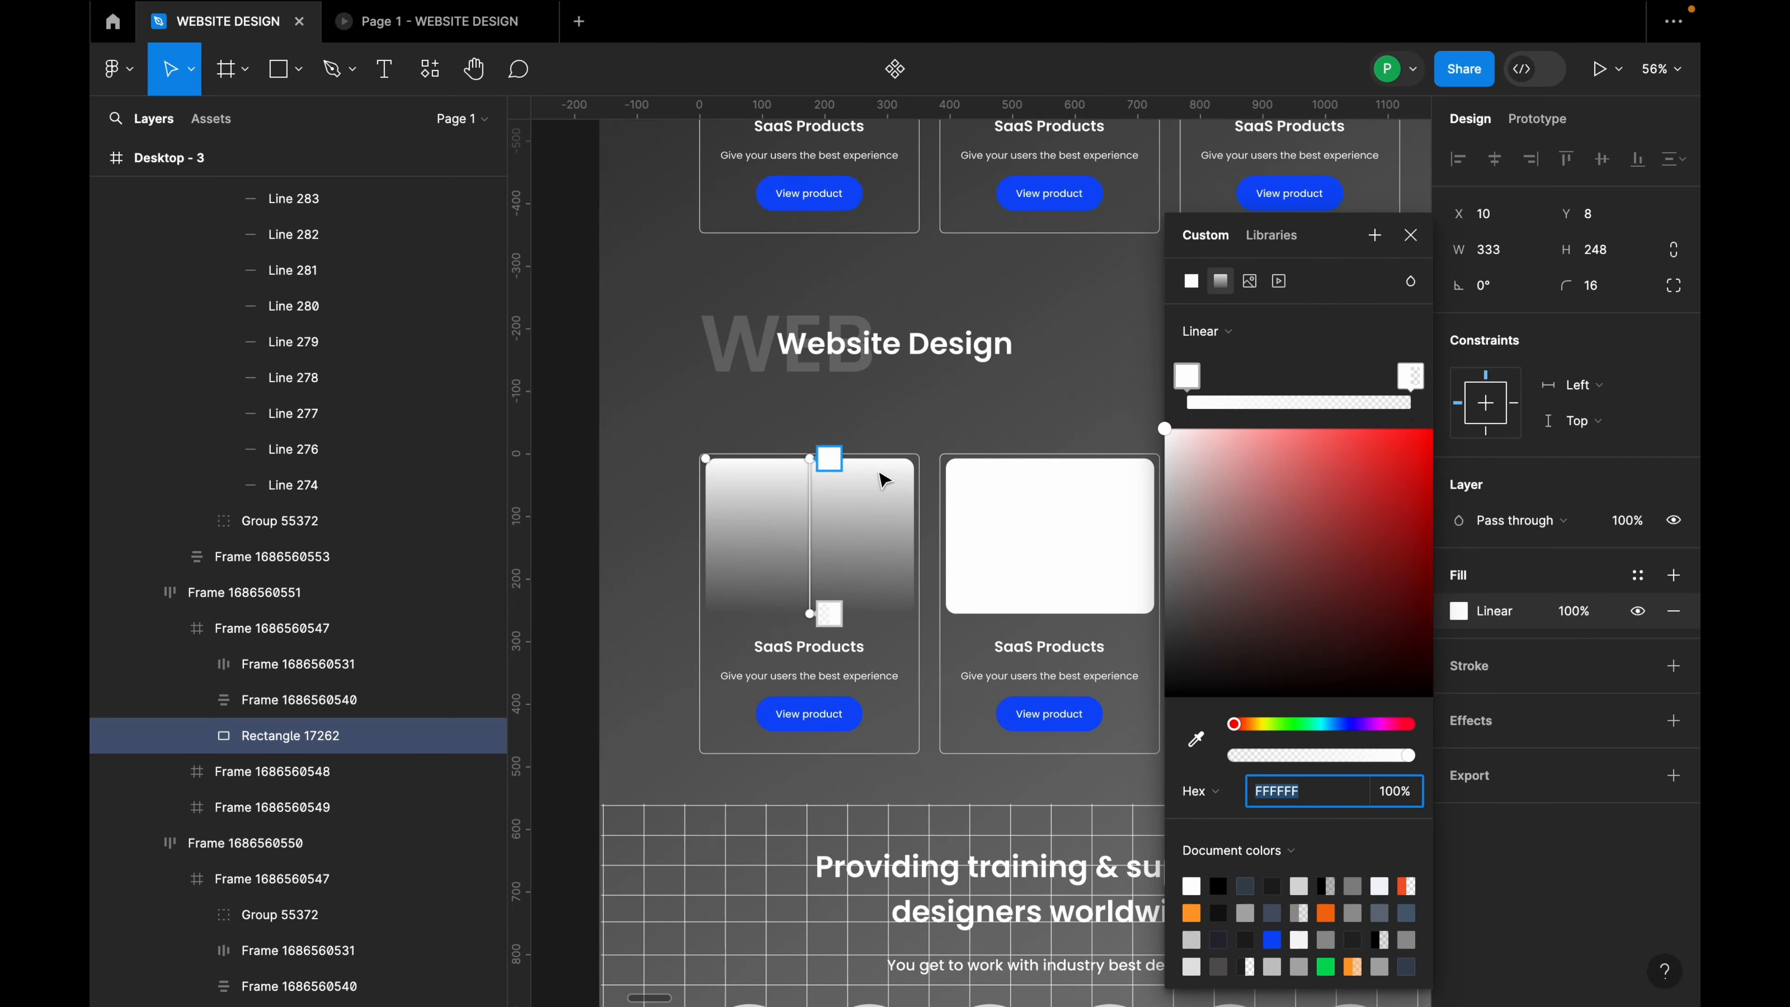
{"action": "left_click_drag", "start_coordinate": [823, 459], "coordinate": [729, 448]}
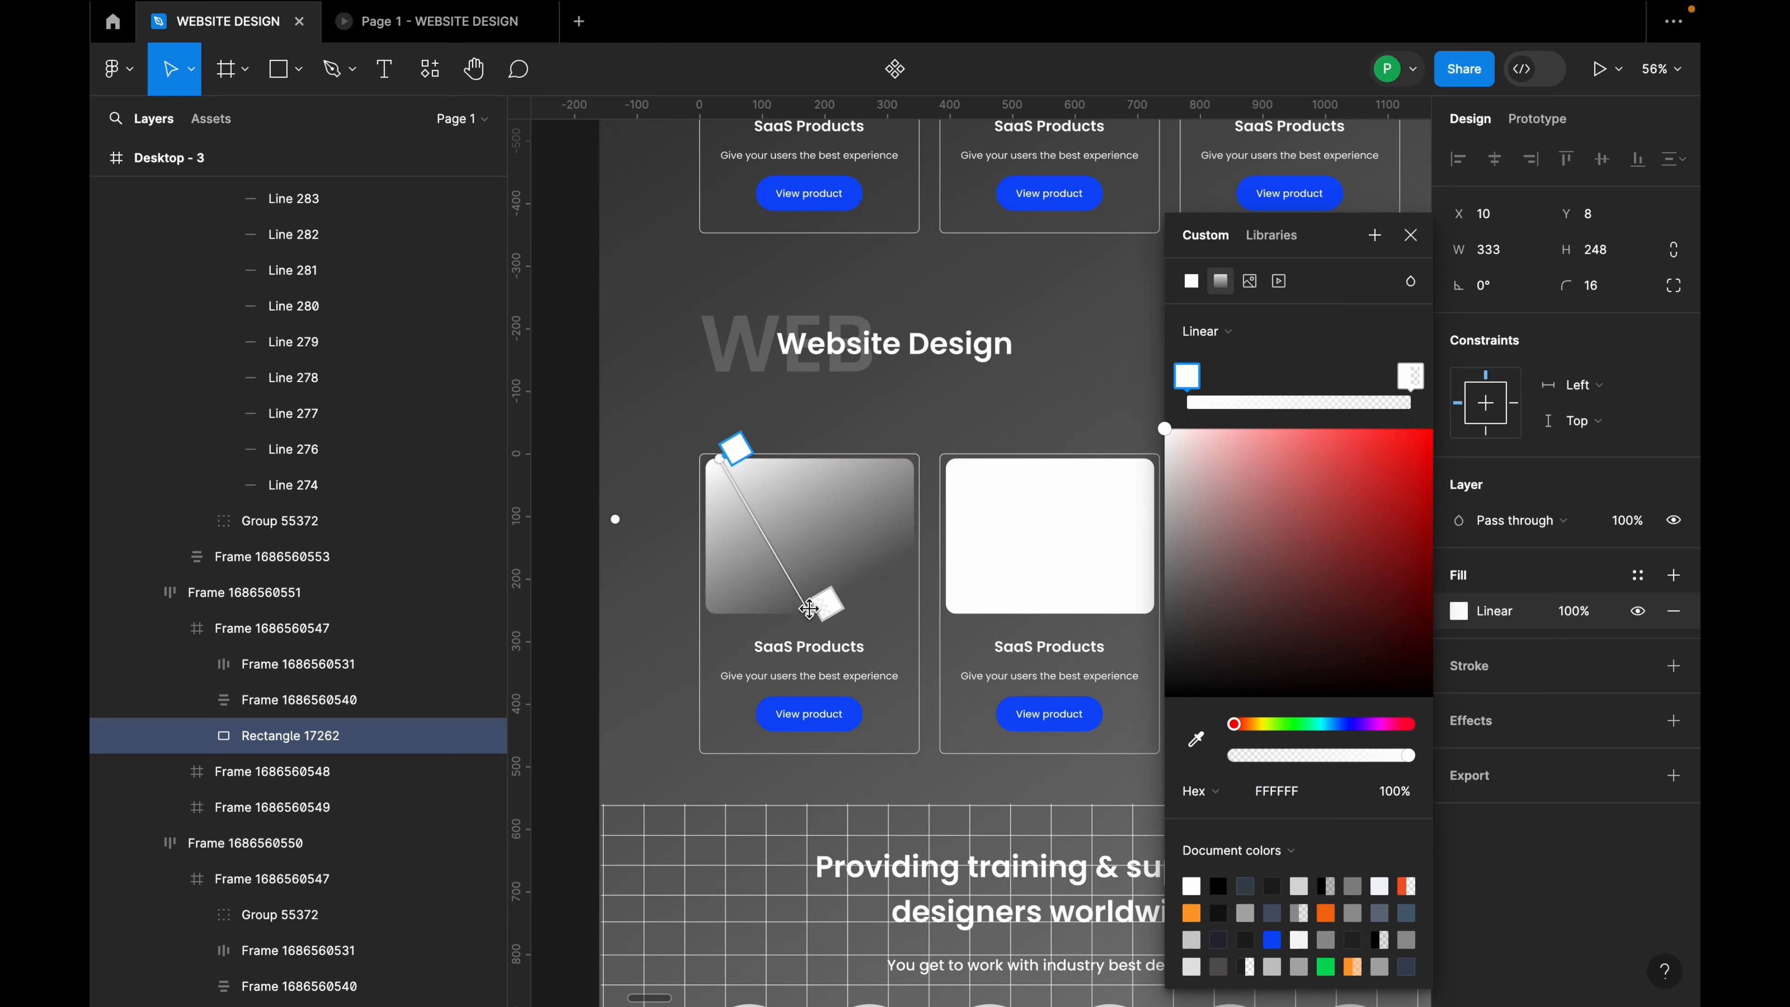
{"action": "left_click_drag", "start_coordinate": [825, 612], "coordinate": [913, 651]}
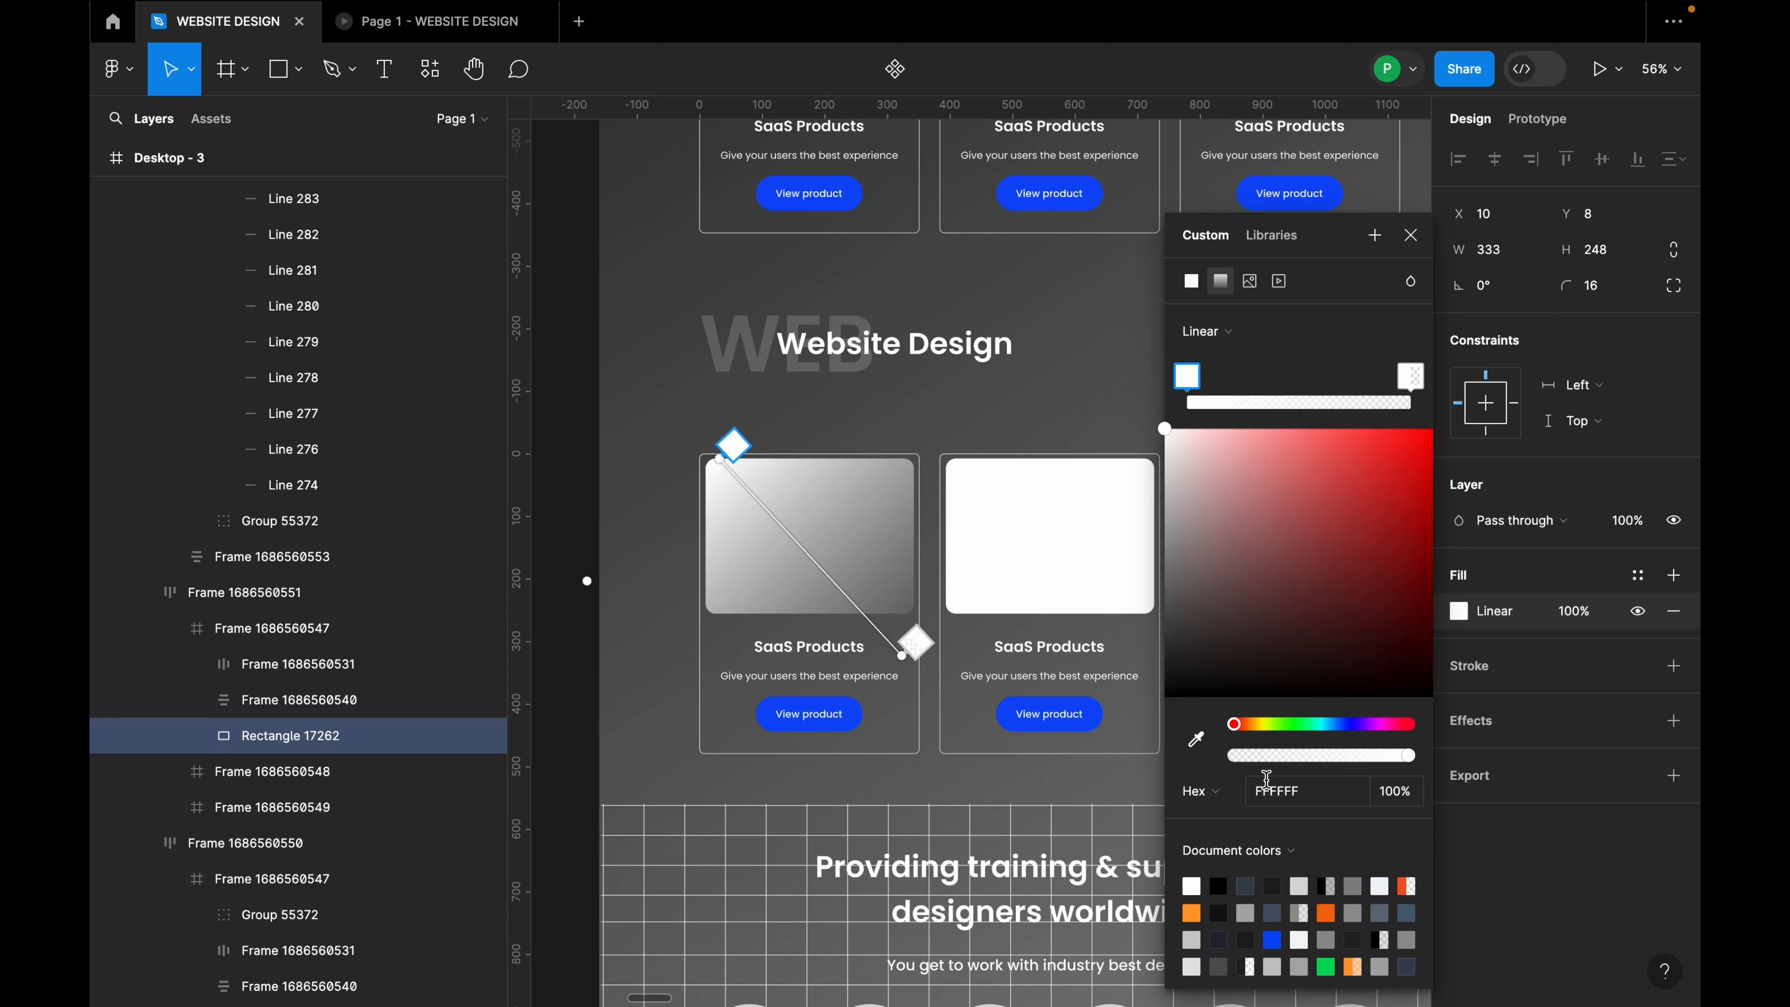
{"action": "left_click_drag", "start_coordinate": [1272, 786], "coordinate": [1271, 786]}
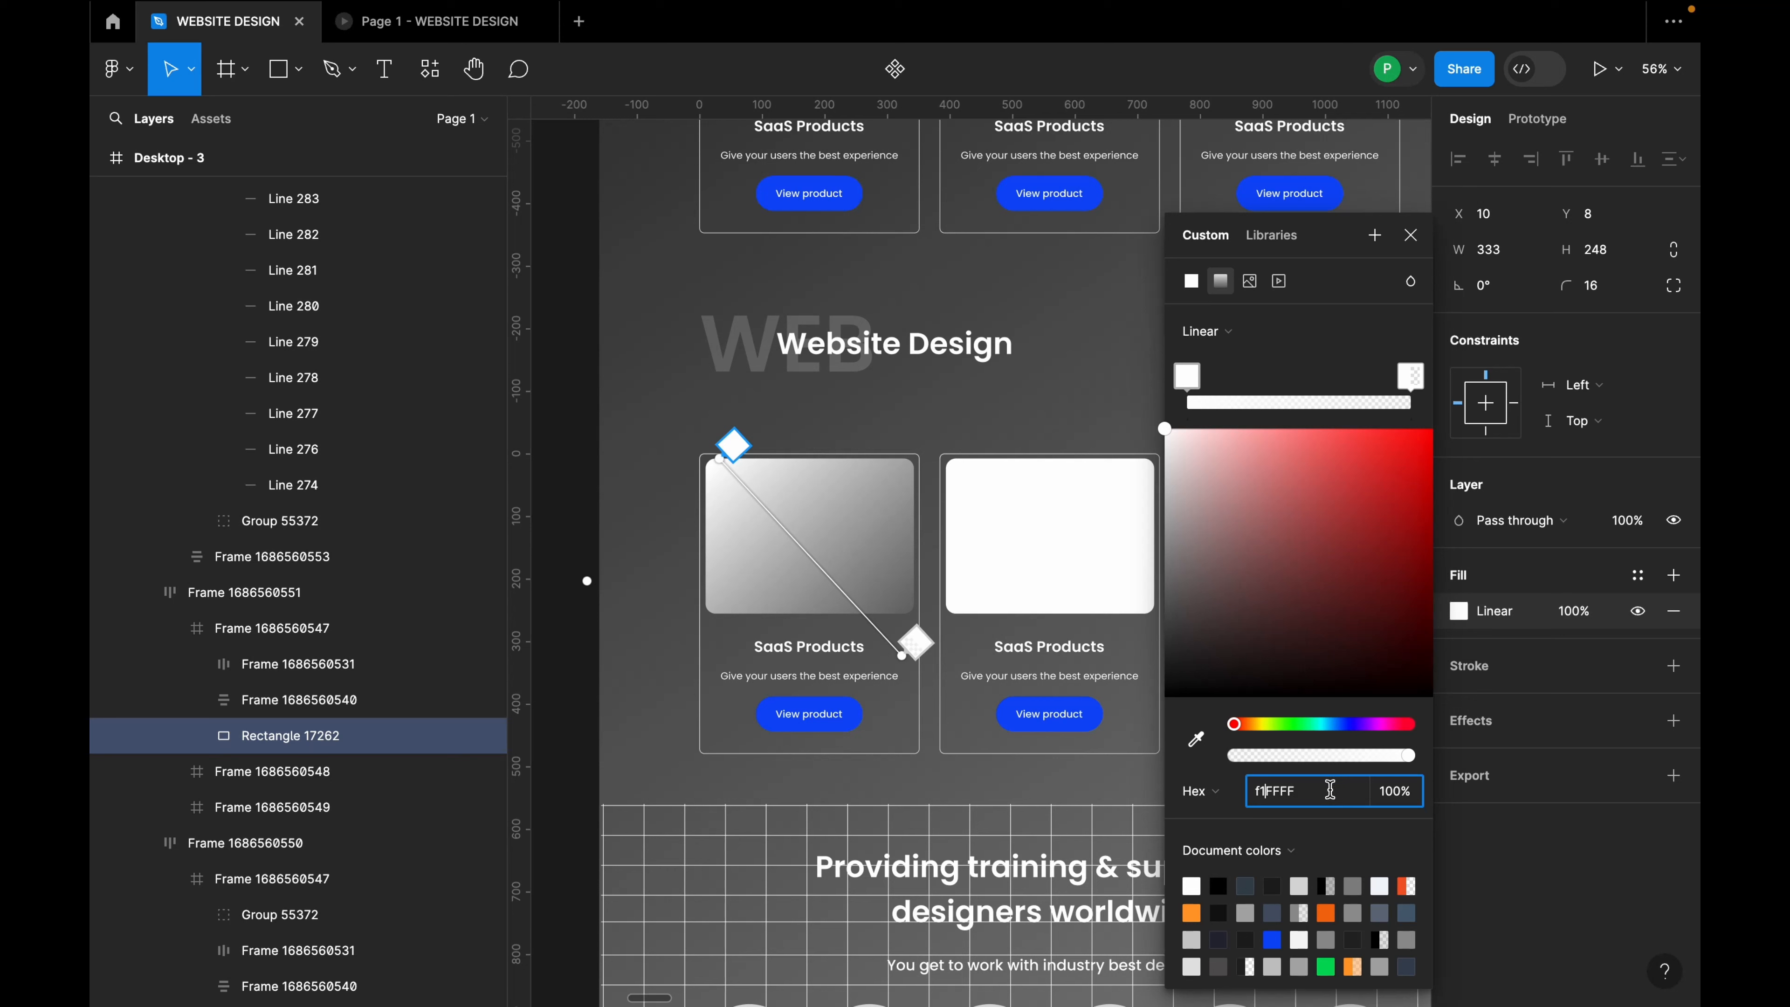
{"action": "left_click", "coordinate": [1290, 787]}
{"action": "type", "text": "f1f4fb"}
{"action": "left_click", "coordinate": [1407, 379]}
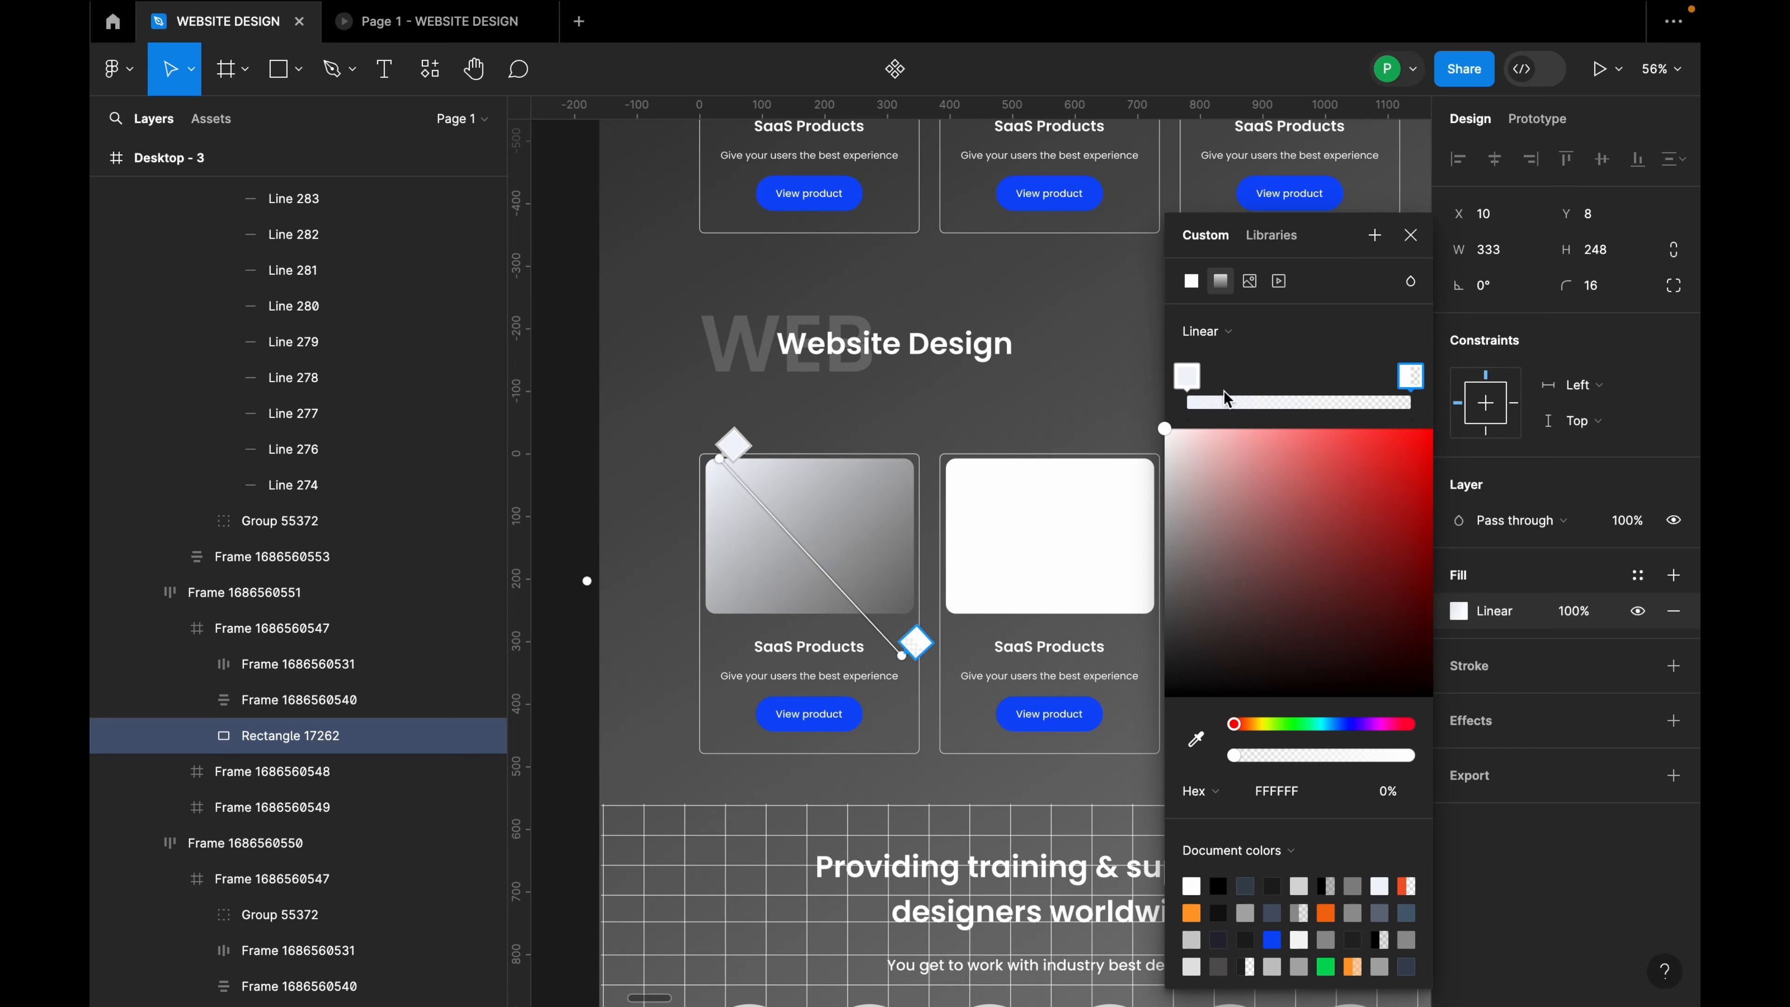
{"action": "left_click_drag", "start_coordinate": [719, 459], "coordinate": [705, 452]}
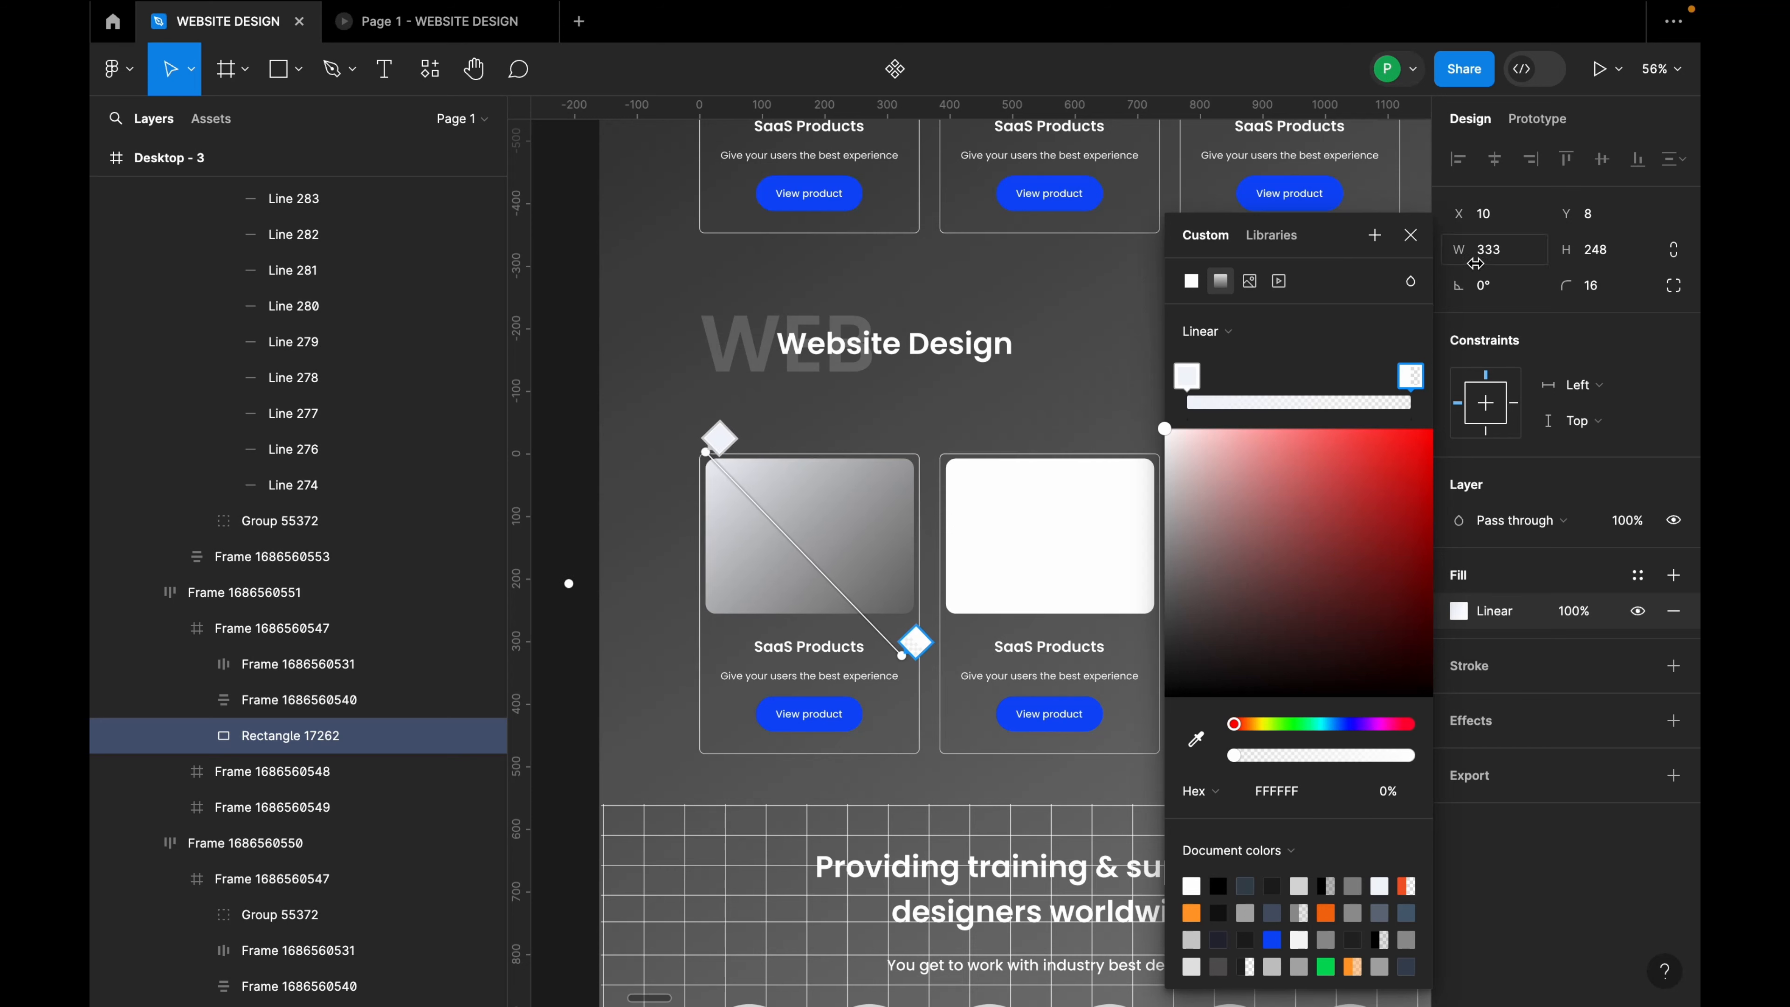
{"action": "left_click", "coordinate": [1410, 235]}
{"action": "left_click", "coordinate": [1155, 344]}
Step: Copy the whole Desktop - 36 payment-site design and paste it into the SaaS cards section
{"action": "scroll", "coordinate": [1166, 512], "scroll_direction": "down", "scroll_amount": 3}
{"action": "scroll", "coordinate": [1364, 560], "scroll_direction": "up", "scroll_amount": 3}
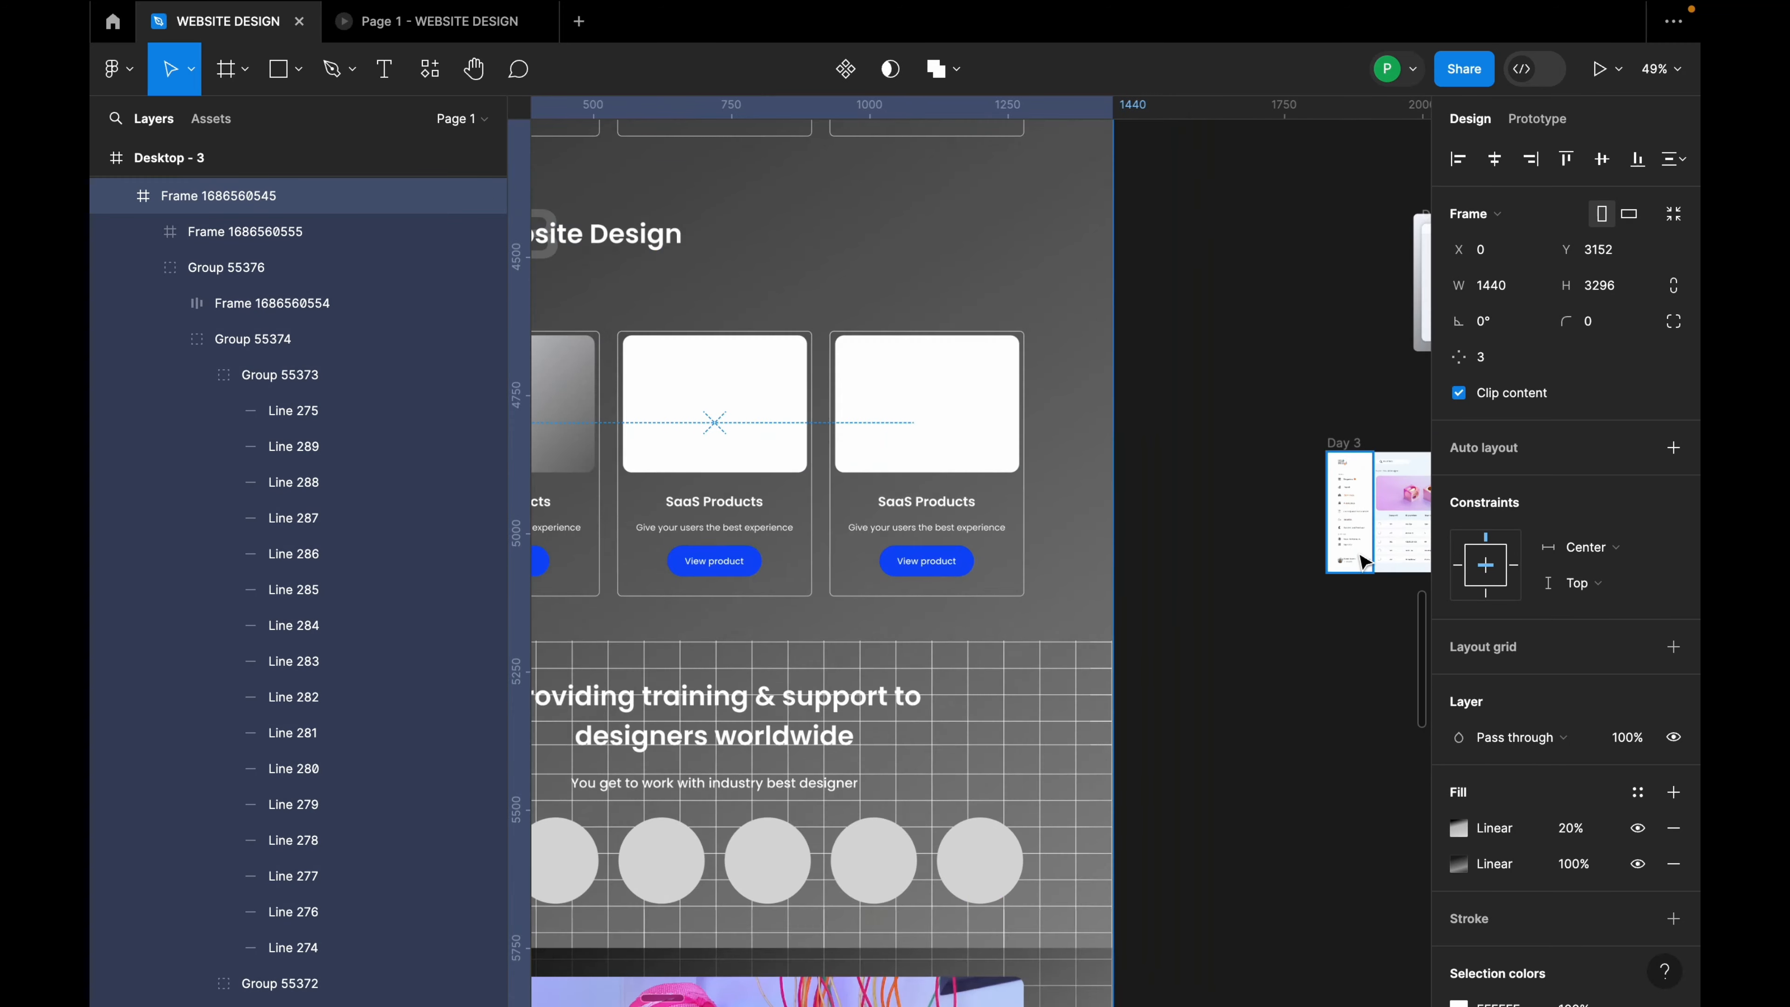
{"action": "scroll", "coordinate": [1221, 520], "scroll_direction": "down", "scroll_amount": 2}
{"action": "left_click", "coordinate": [1380, 362]}
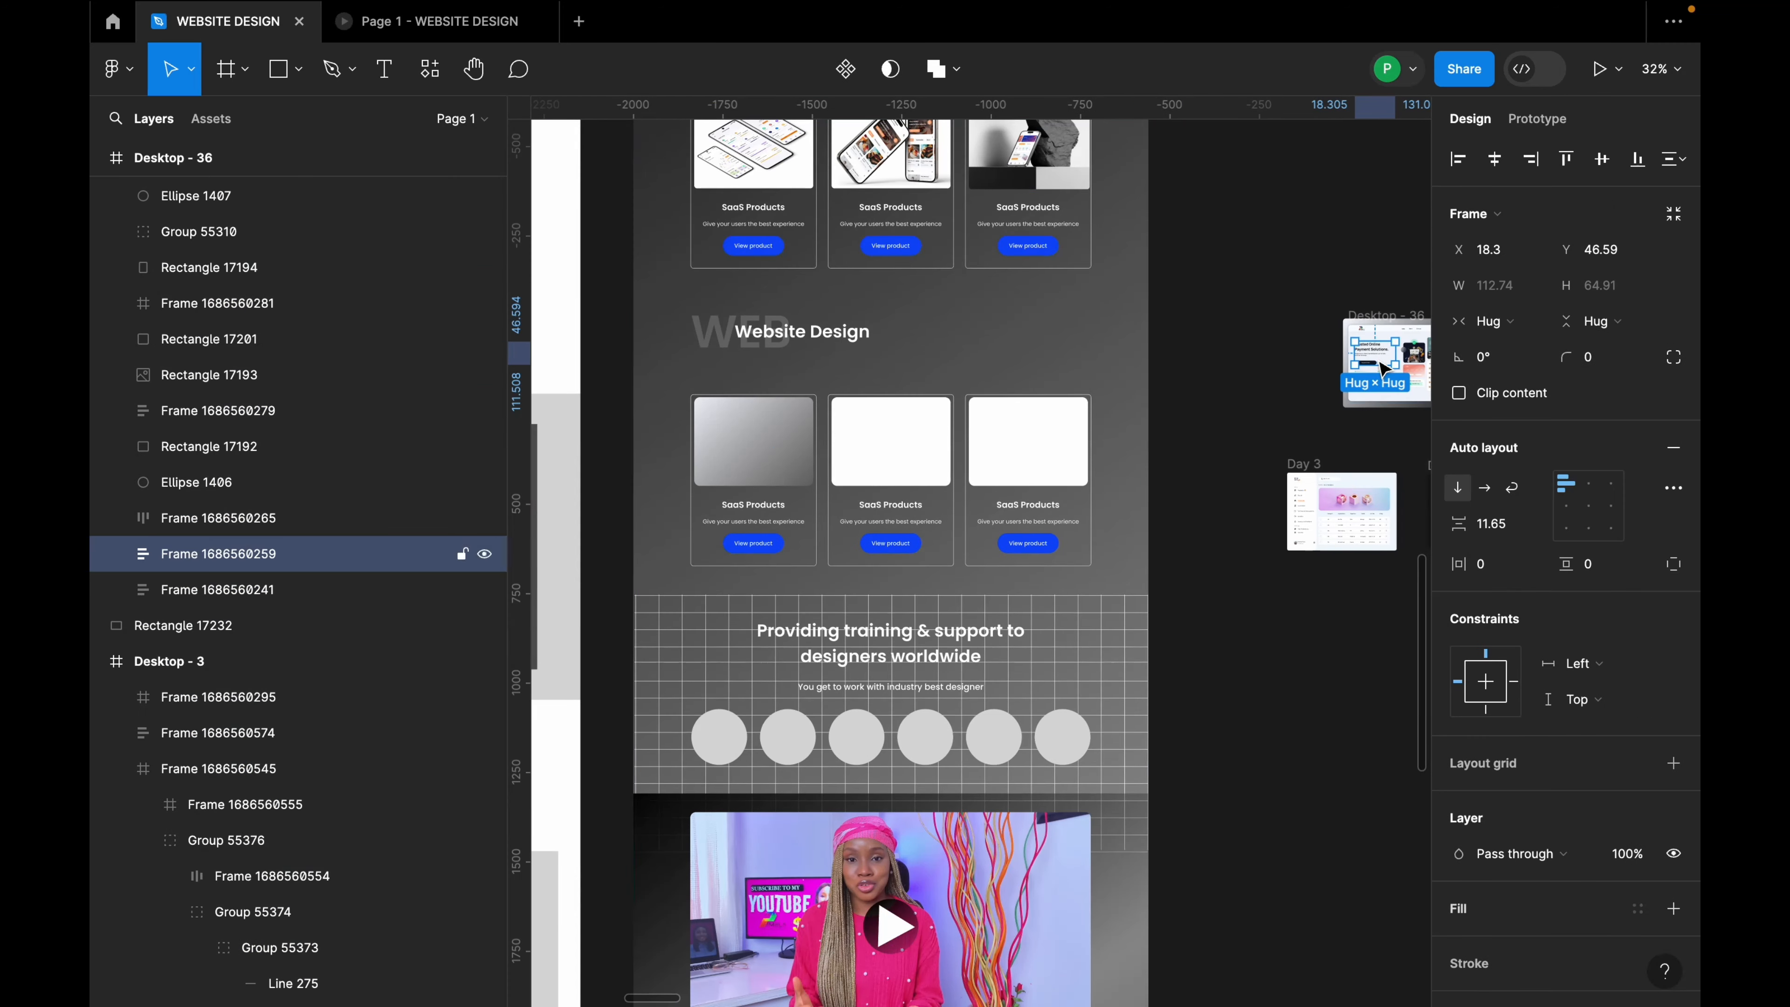
{"action": "left_click", "coordinate": [1395, 329]}
{"action": "scroll", "coordinate": [1377, 352], "scroll_direction": "up", "scroll_amount": 5}
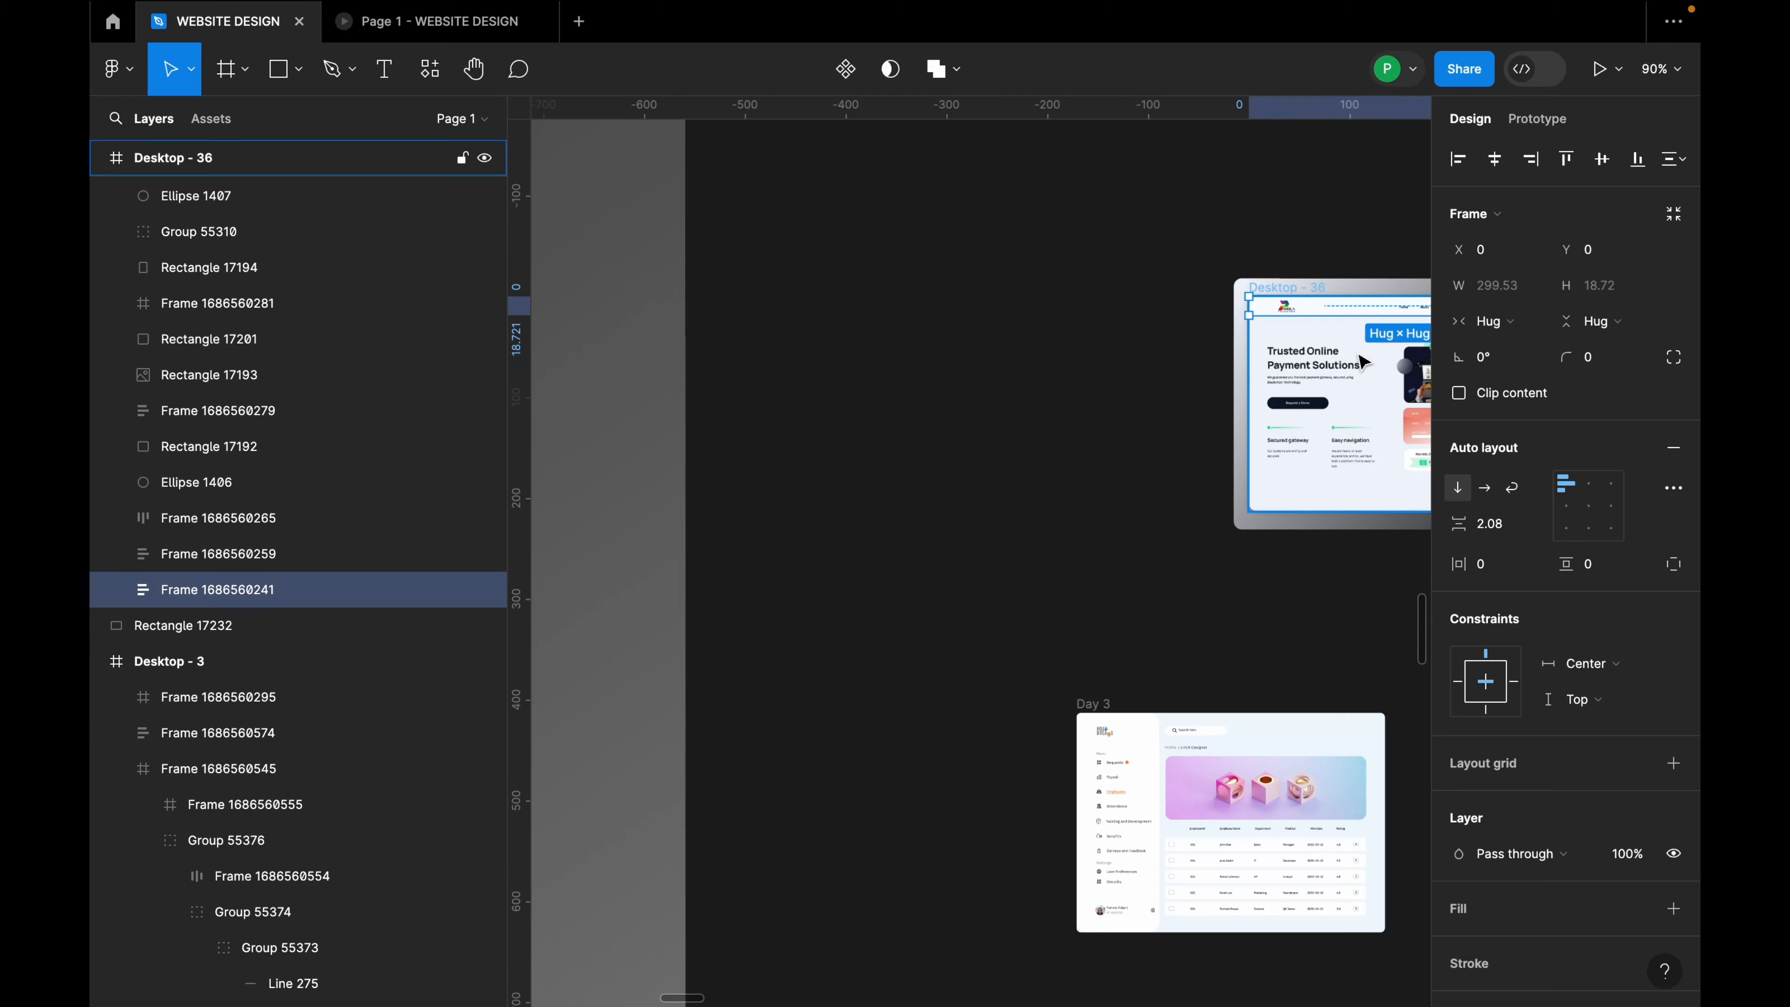
{"action": "left_click", "coordinate": [1312, 292]}
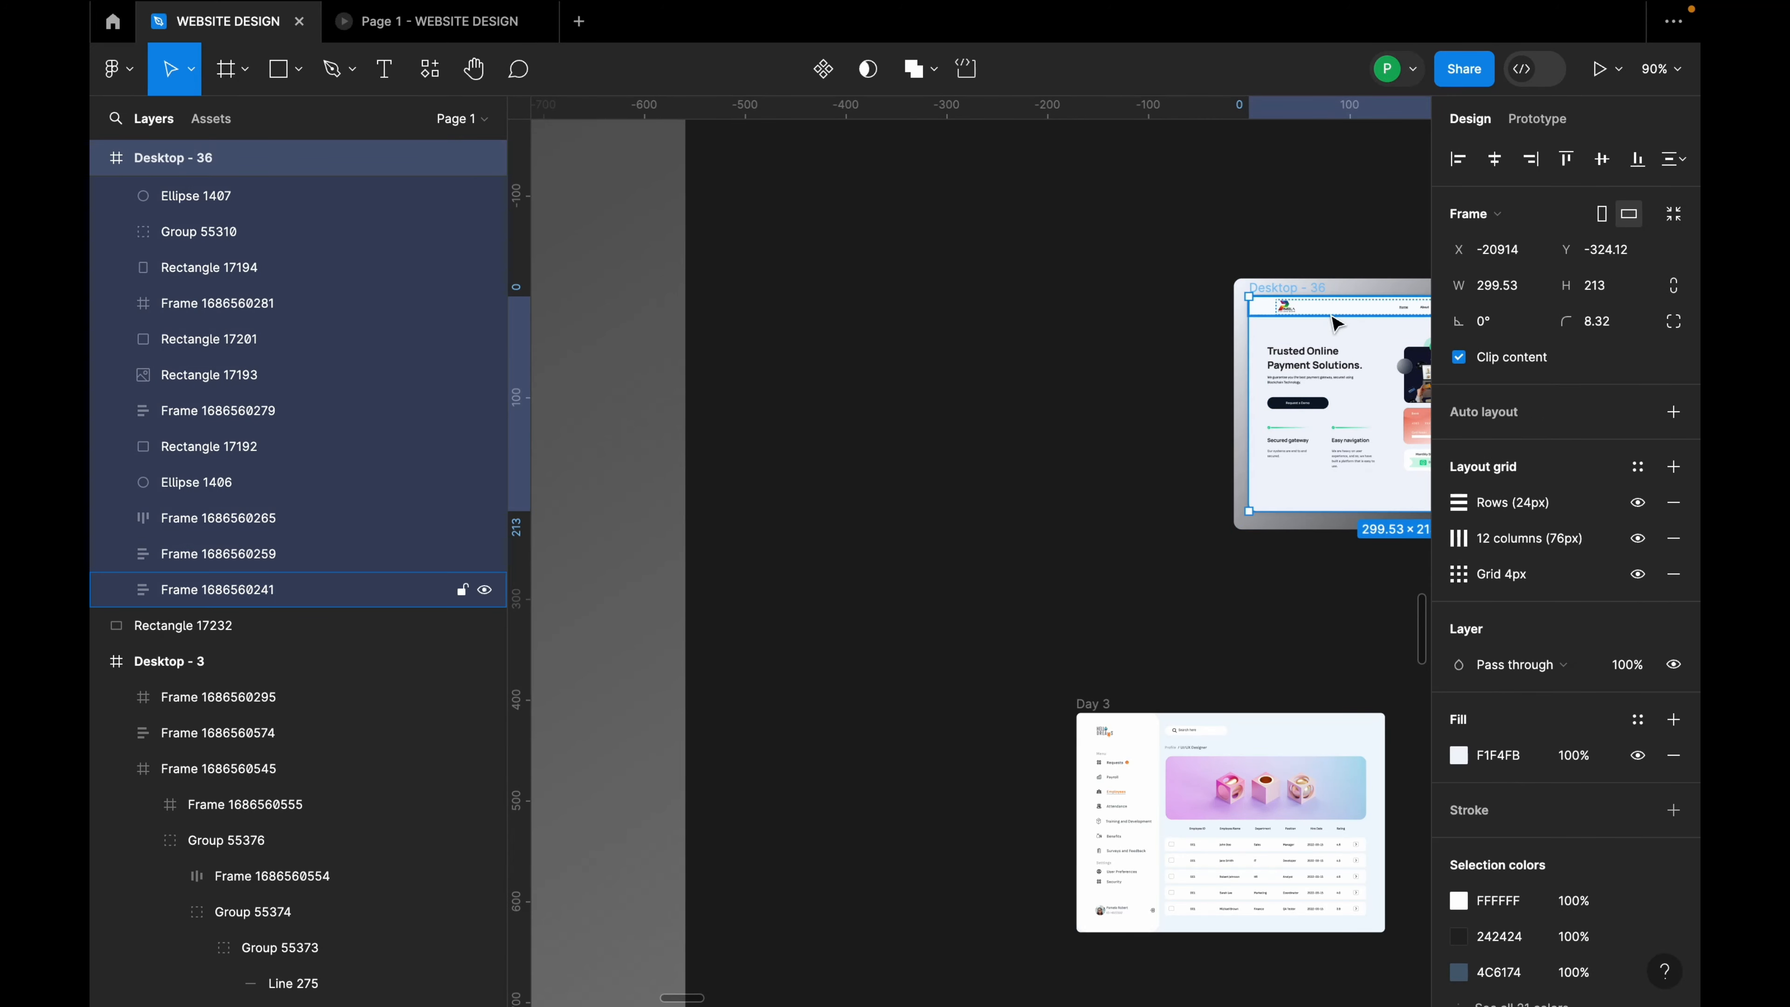
{"action": "scroll", "coordinate": [1334, 319], "scroll_direction": "down", "scroll_amount": 5}
{"action": "scroll", "coordinate": [959, 410], "scroll_direction": "up", "scroll_amount": 5}
{"action": "scroll", "coordinate": [1270, 326], "scroll_direction": "up", "scroll_amount": 3}
{"action": "left_click", "coordinate": [1277, 305]}
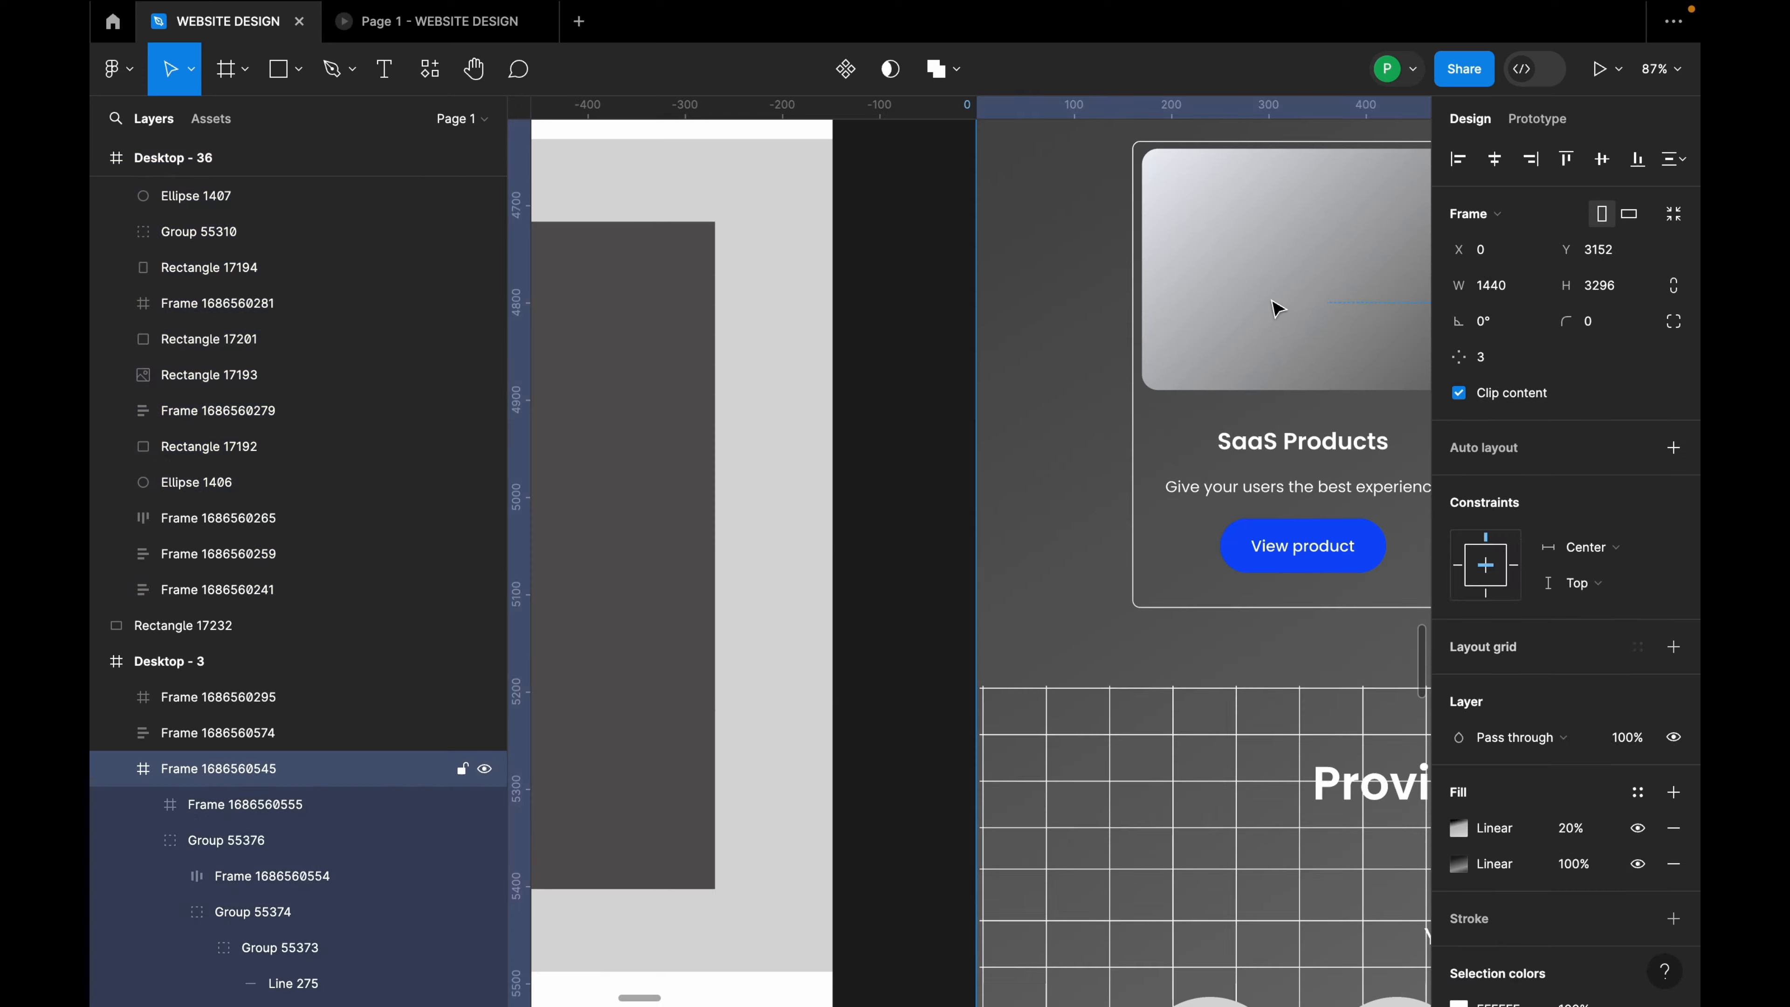
{"action": "key", "text": "super+v"}
Step: Position the pasted 299.53×213 Desktop - 36 copy inside the first card's gradient image area
{"action": "scroll", "coordinate": [1217, 323], "scroll_direction": "down", "scroll_amount": 5}
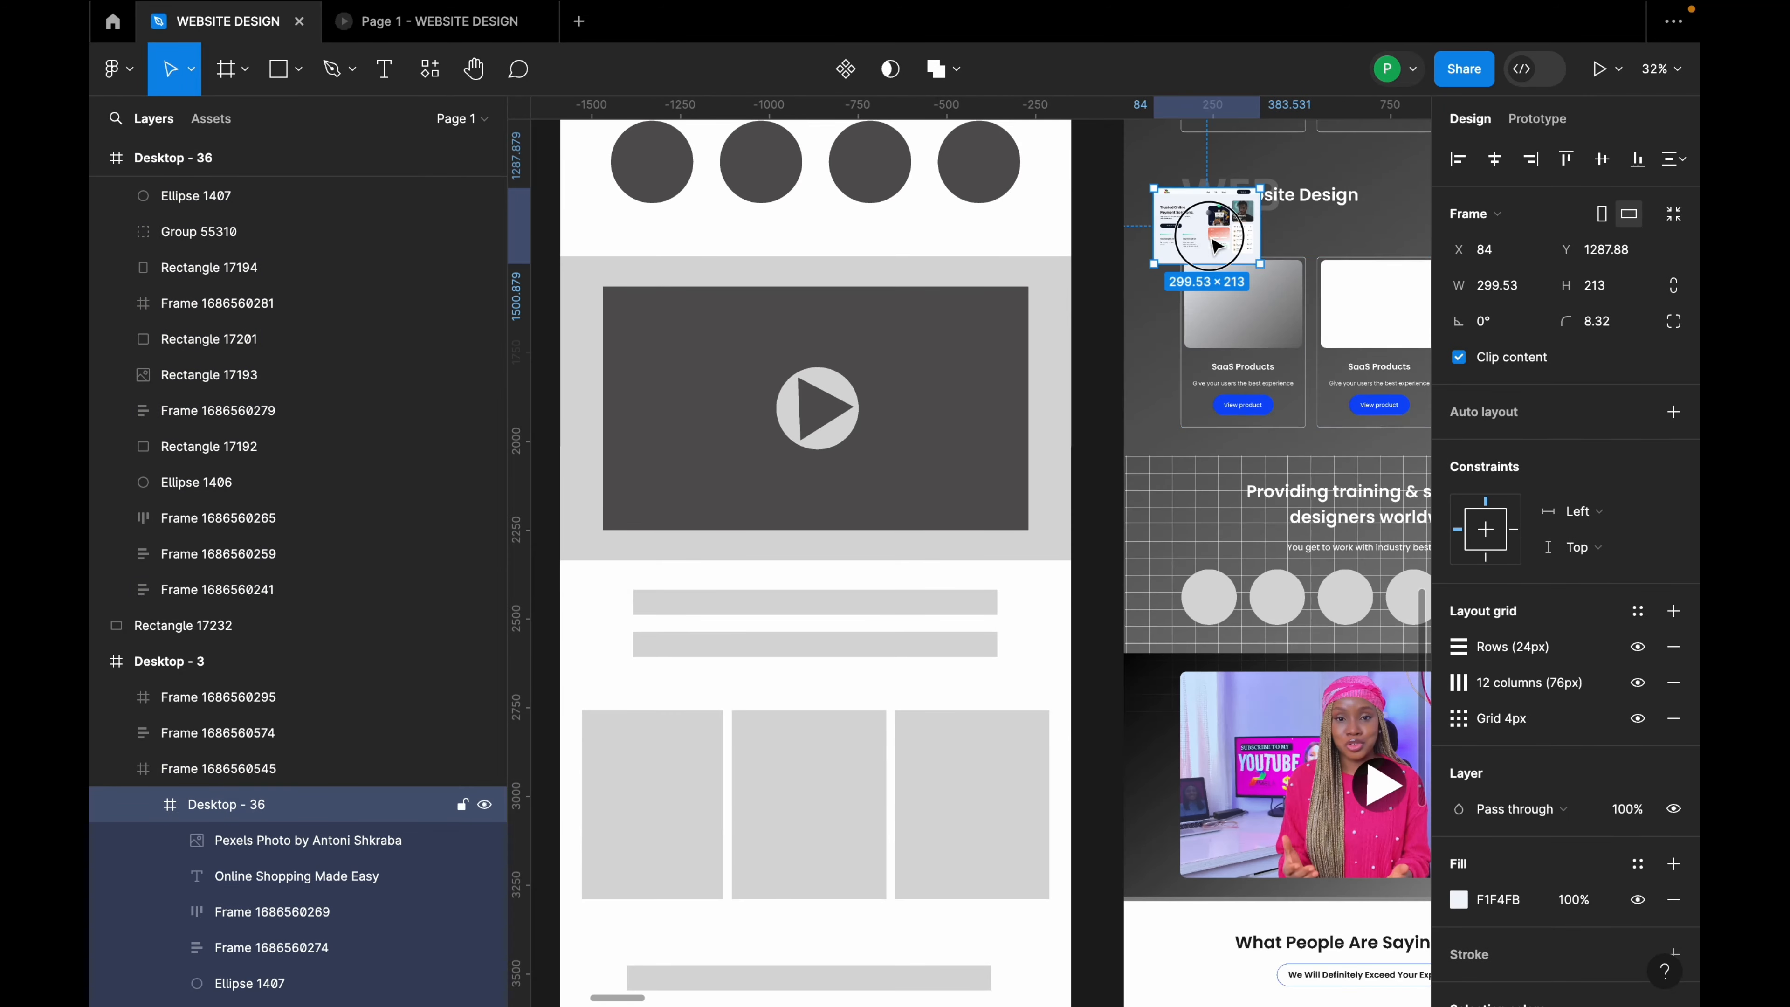
{"action": "left_click_drag", "start_coordinate": [1206, 226], "coordinate": [1252, 324]}
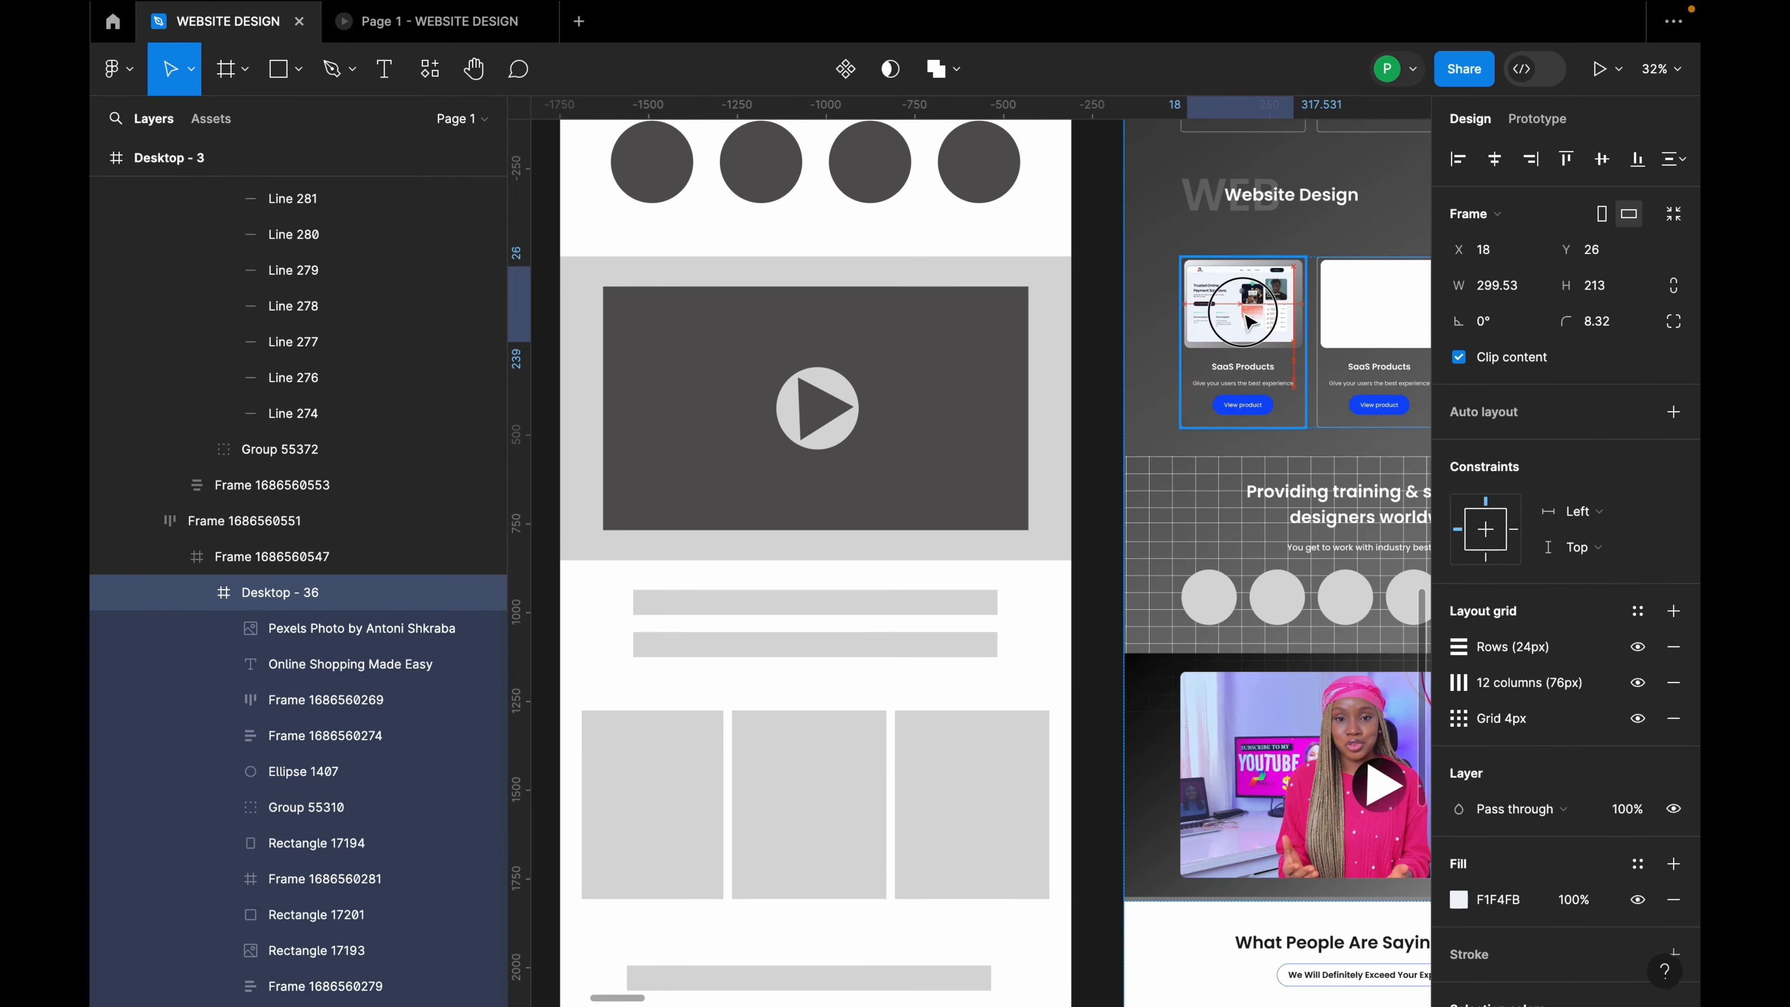
{"action": "scroll", "coordinate": [1251, 320], "scroll_direction": "up", "scroll_amount": 5}
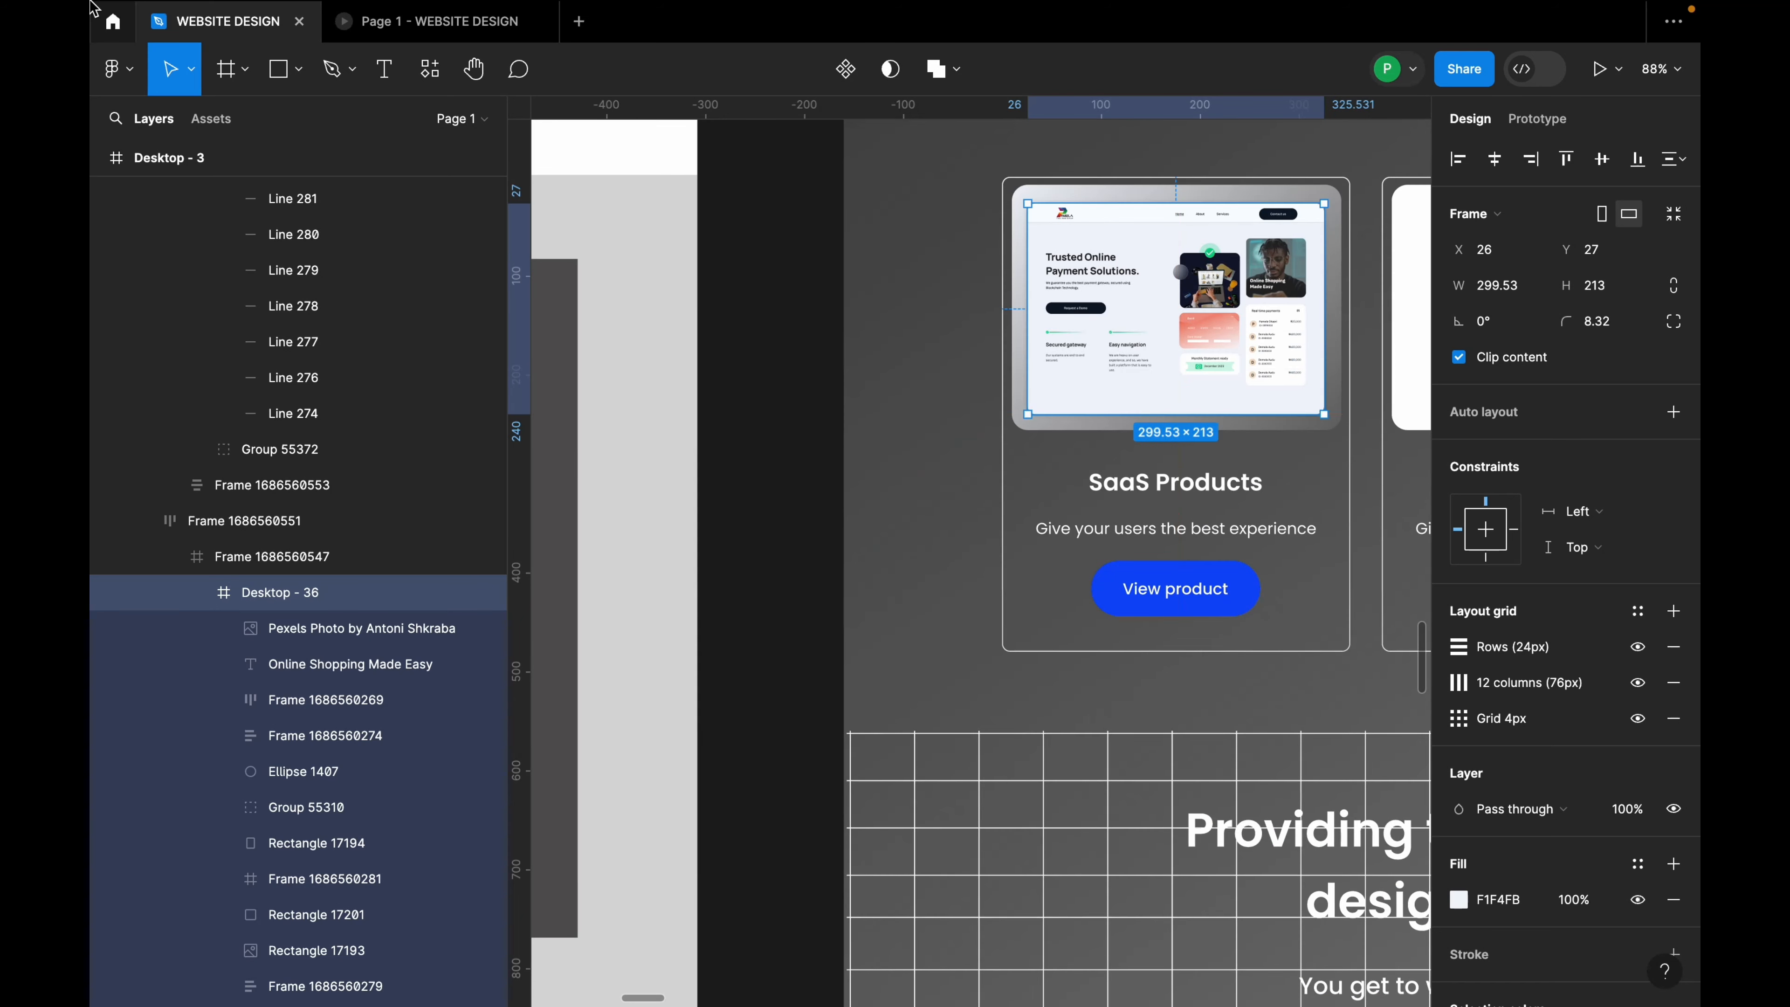
{"action": "left_click", "coordinate": [191, 68]}
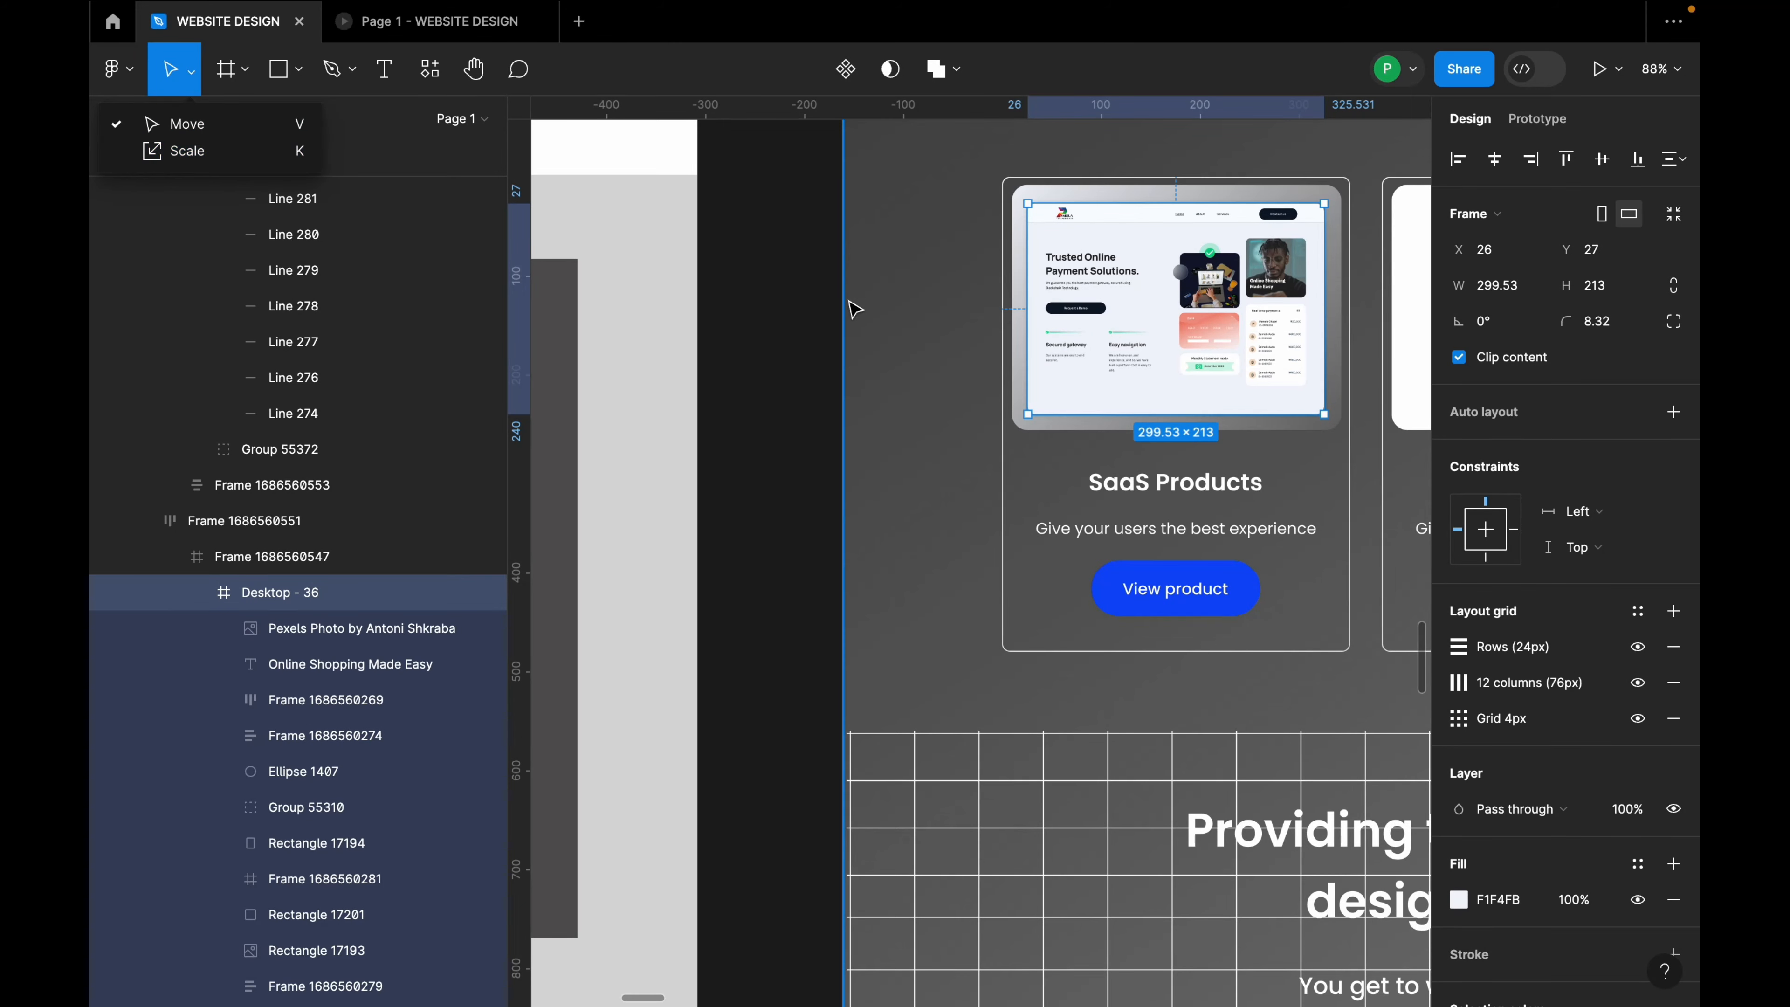
{"action": "left_click", "coordinate": [794, 321]}
{"action": "scroll", "coordinate": [794, 322], "scroll_direction": "down", "scroll_amount": 3}
{"action": "scroll", "coordinate": [1057, 310], "scroll_direction": "up", "scroll_amount": 5}
{"action": "left_click", "coordinate": [964, 328]}
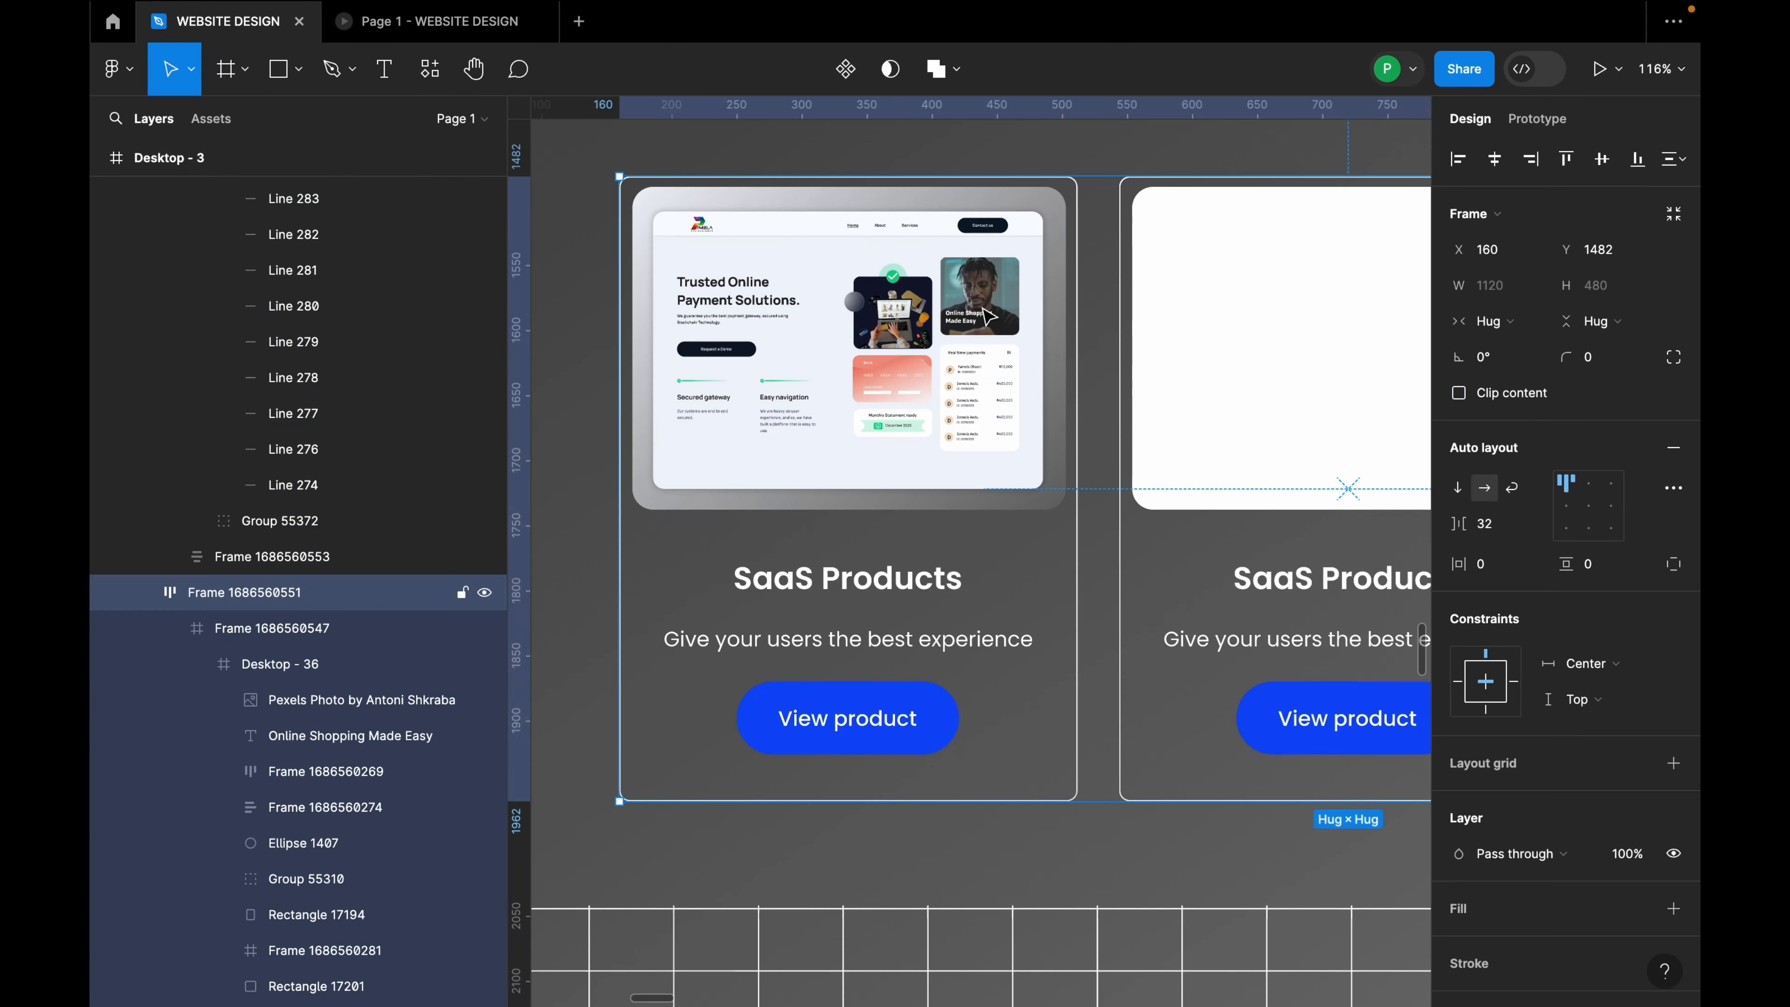
{"action": "double_click", "coordinate": [963, 328]}
{"action": "double_click", "coordinate": [948, 338]}
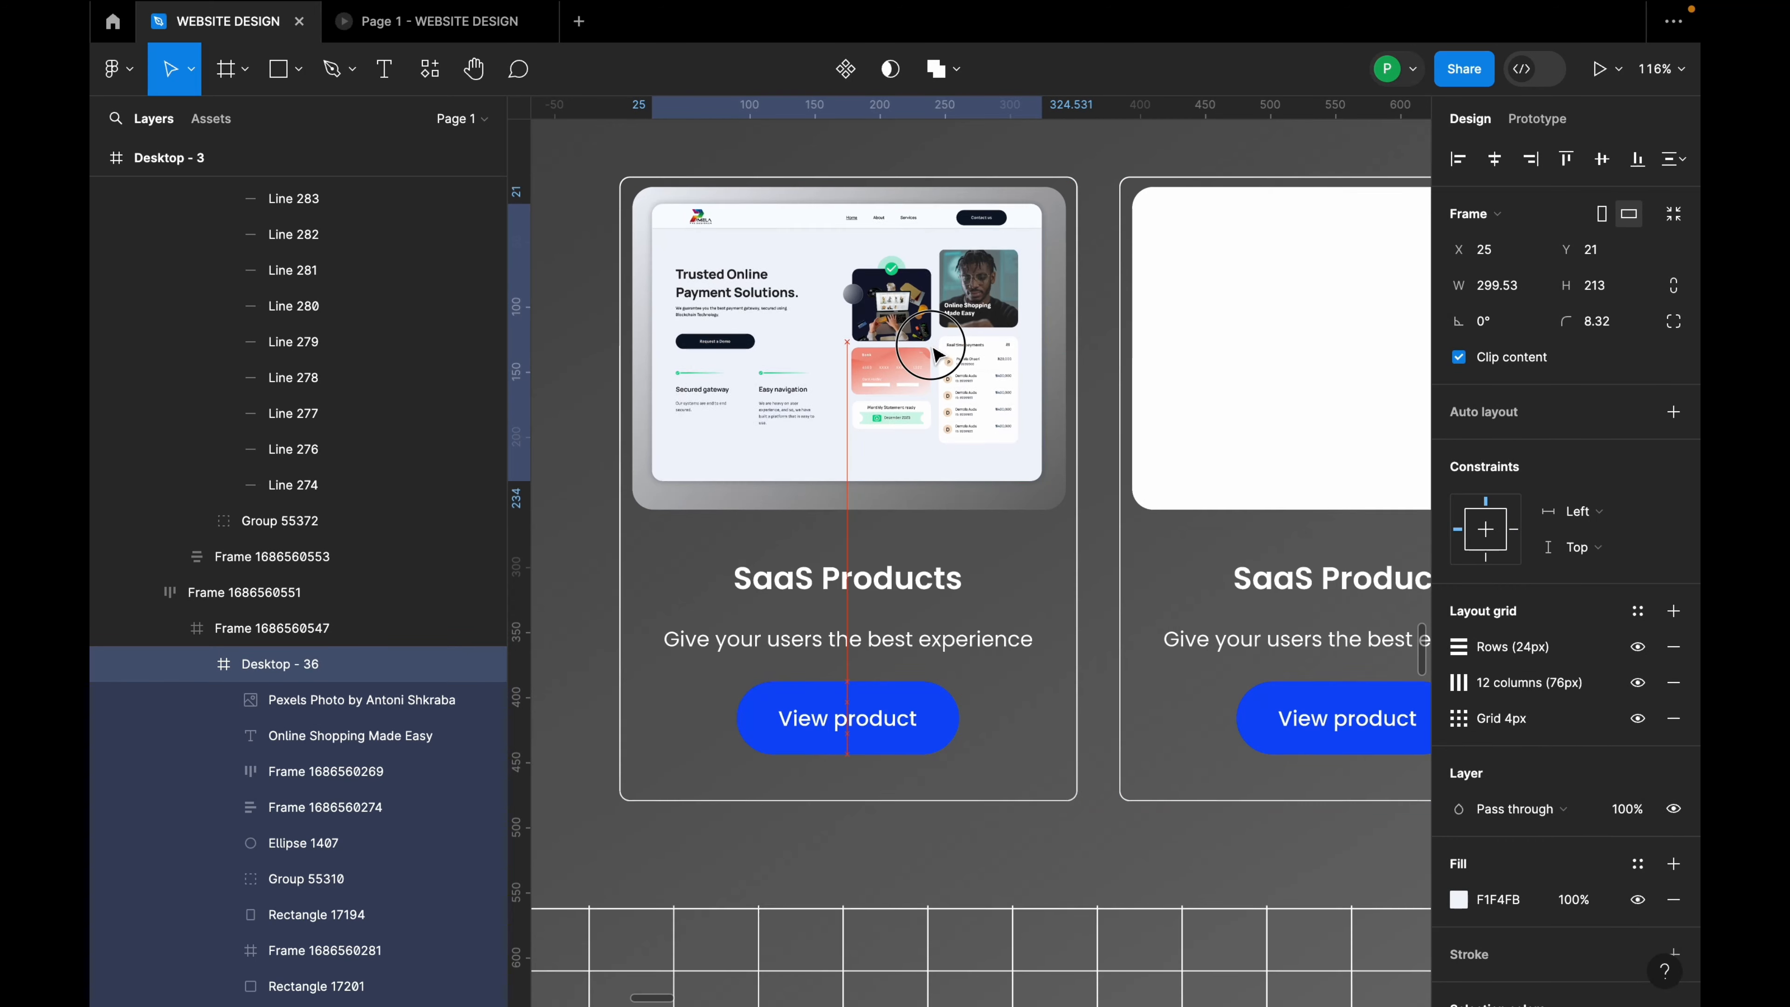
{"action": "left_click_drag", "start_coordinate": [933, 347], "coordinate": [933, 347]}
{"action": "scroll", "coordinate": [933, 347], "scroll_direction": "down", "scroll_amount": 10}
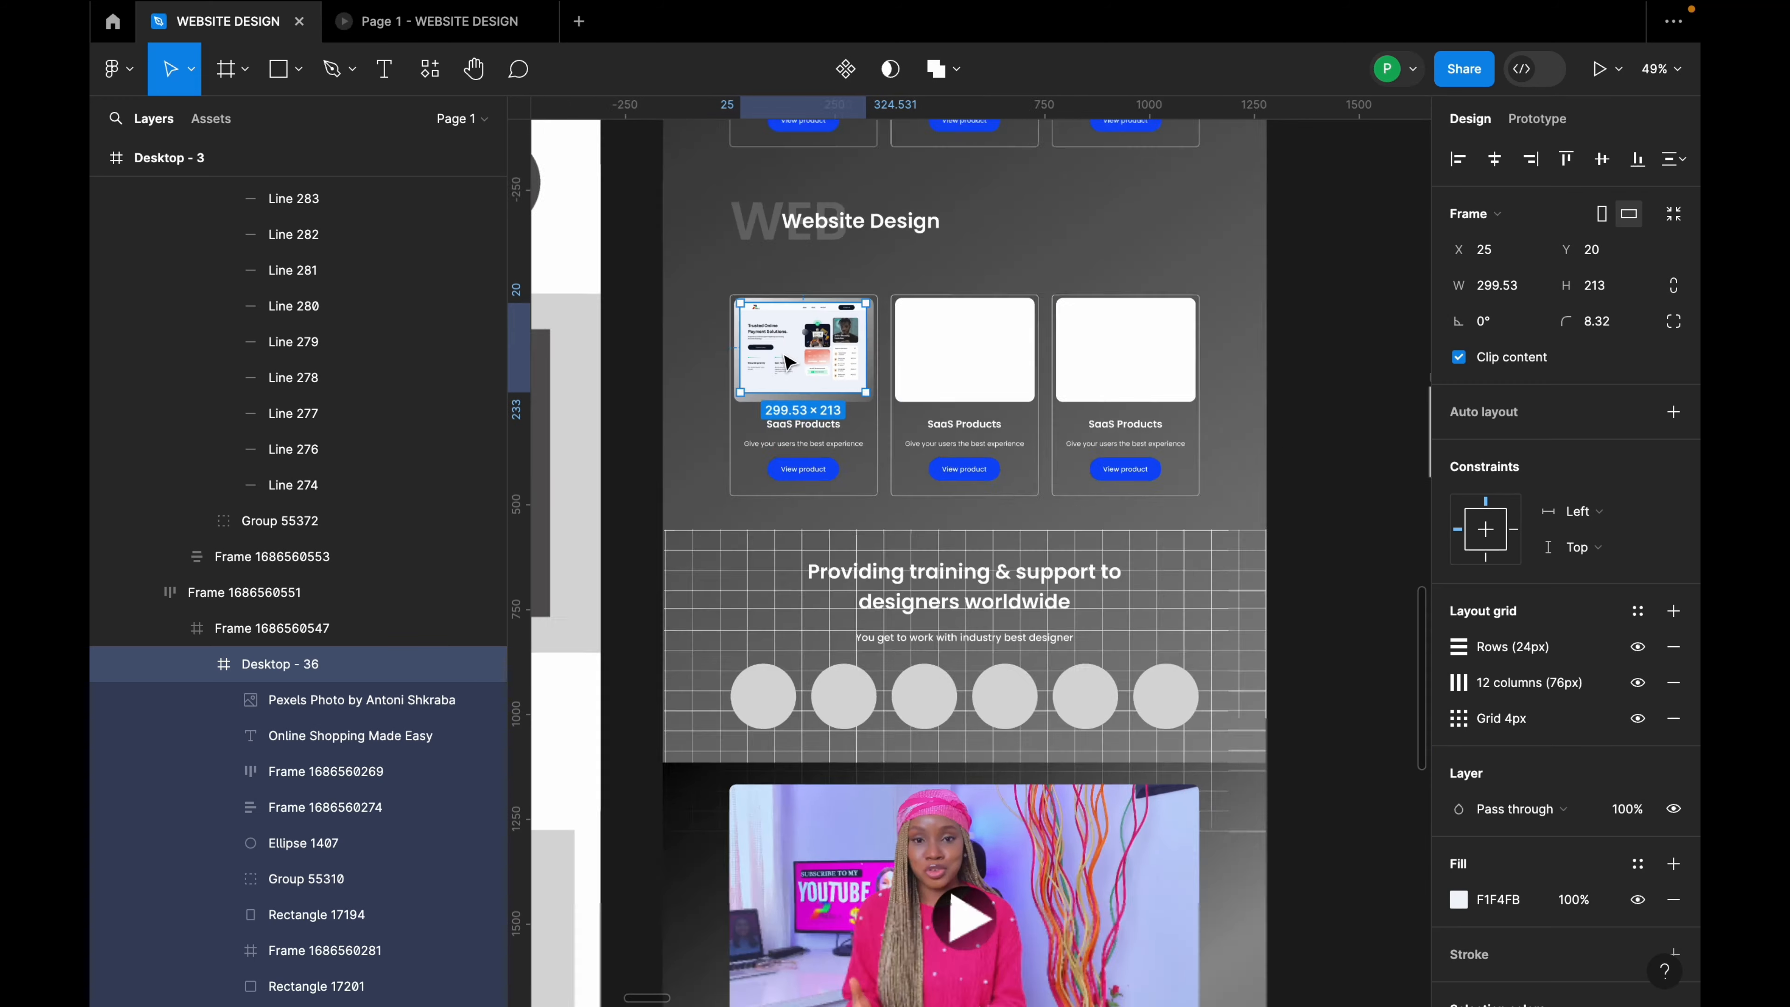
{"action": "left_click", "coordinate": [1181, 390]}
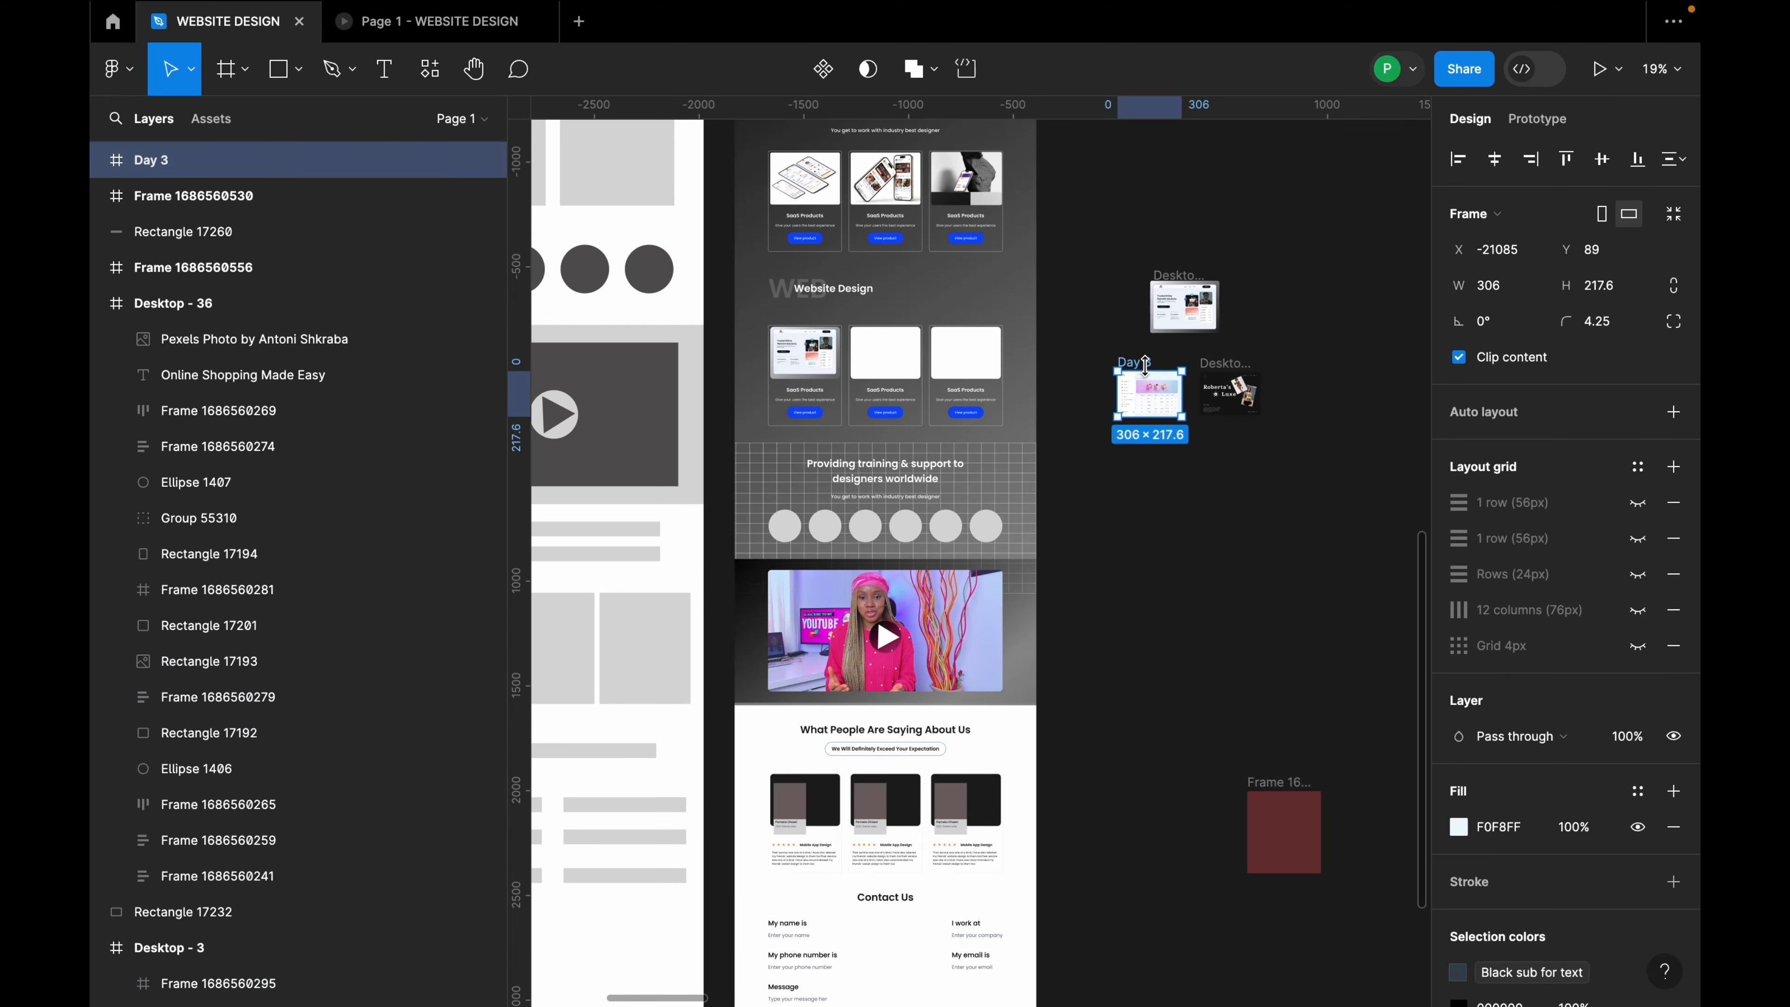
{"action": "left_click", "coordinate": [892, 359]}
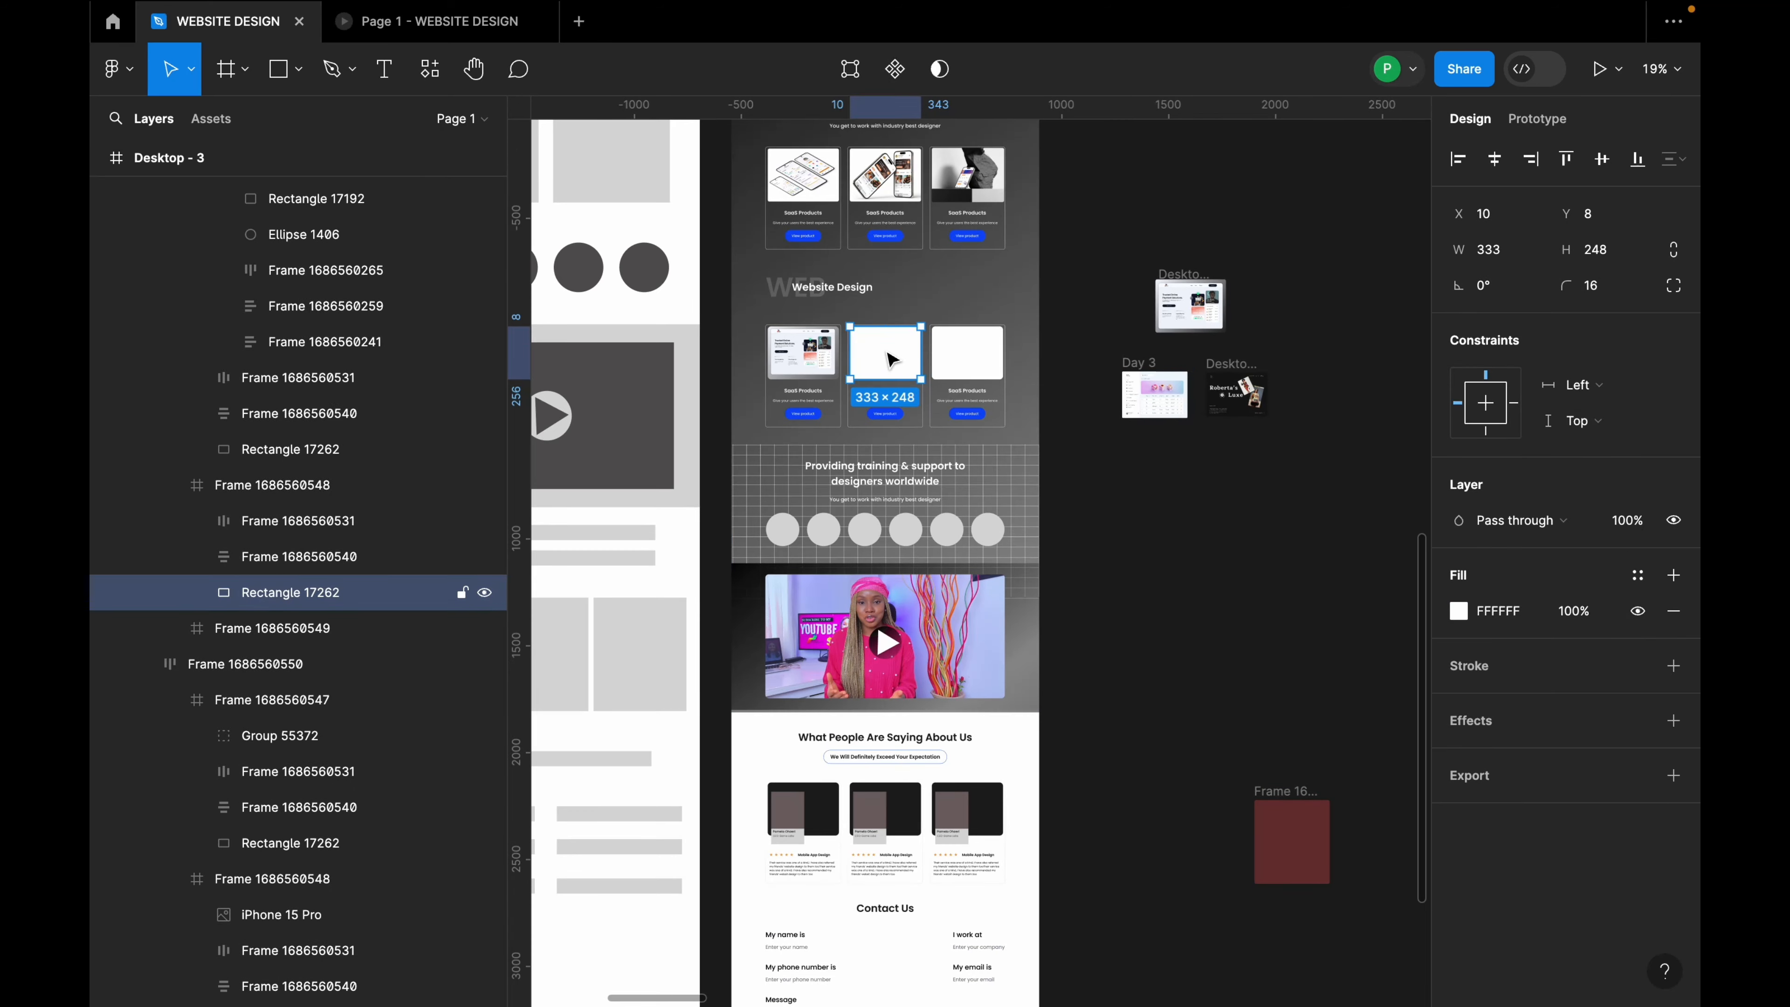
{"action": "scroll", "coordinate": [887, 352], "scroll_direction": "up", "scroll_amount": 5}
{"action": "key", "text": "super+v"}
{"action": "left_click_drag", "start_coordinate": [900, 427], "coordinate": [903, 349]}
{"action": "scroll", "coordinate": [905, 350], "scroll_direction": "up", "scroll_amount": 4}
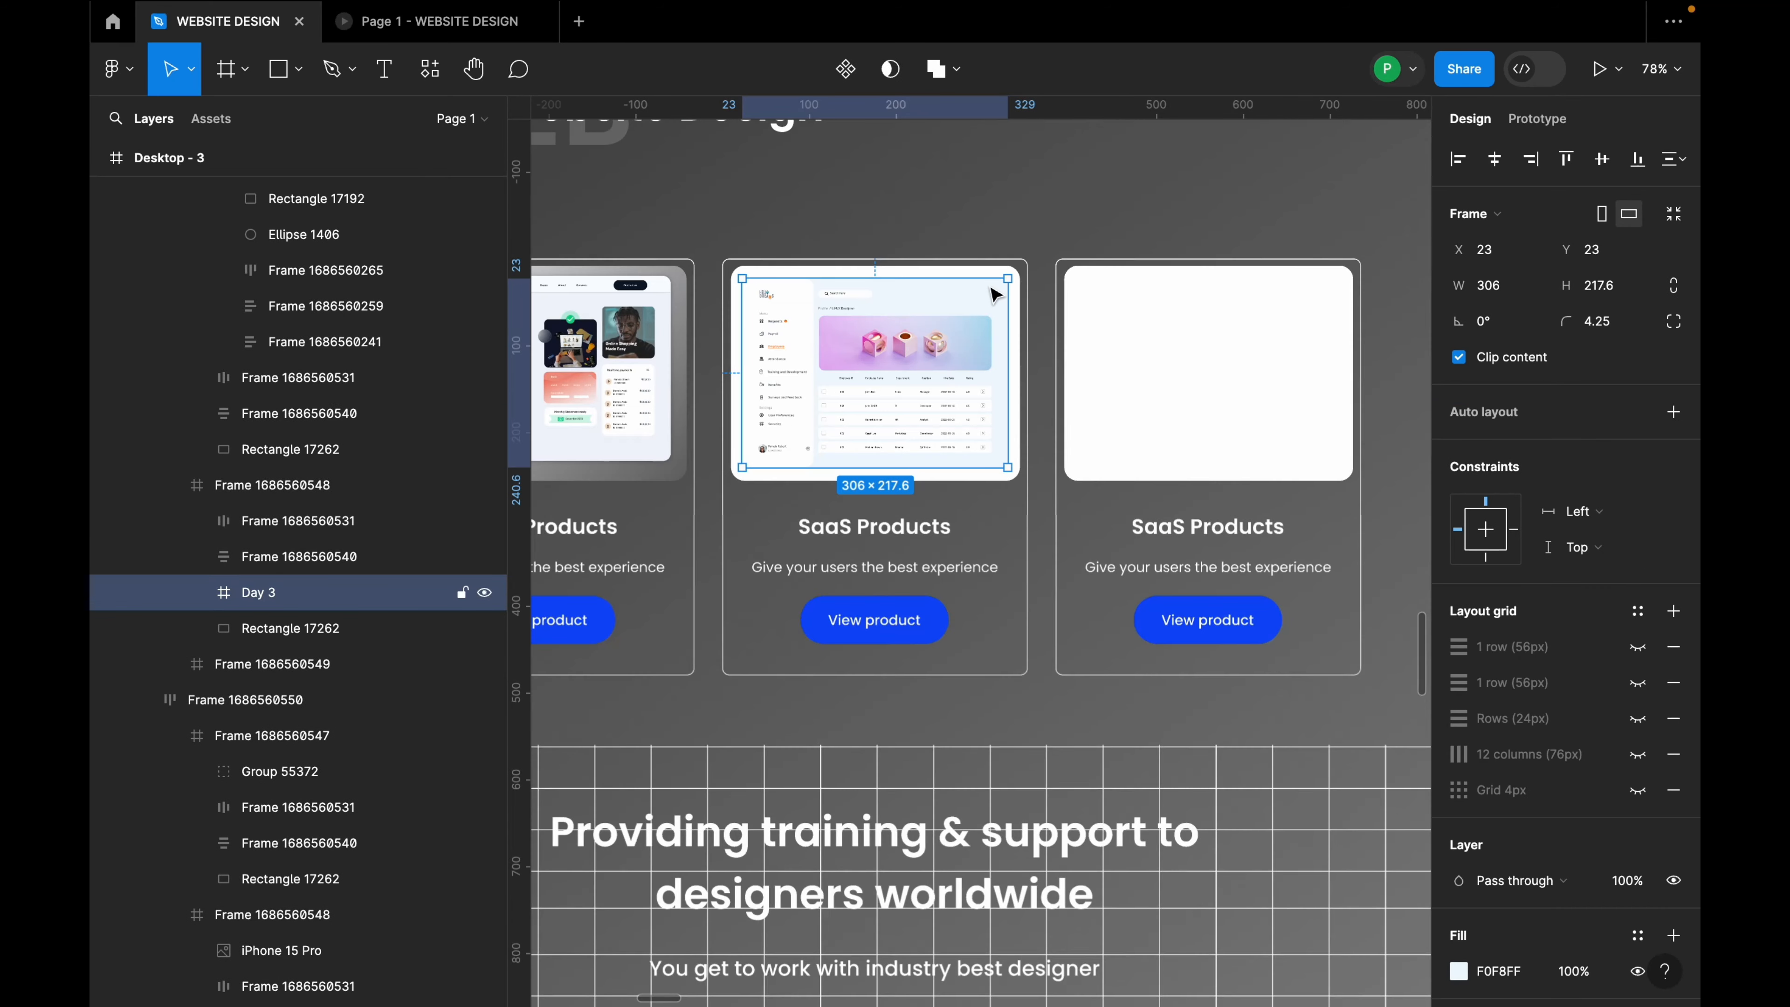
{"action": "left_click", "coordinate": [1015, 289]}
{"action": "scroll", "coordinate": [1015, 289], "scroll_direction": "down", "scroll_amount": 5}
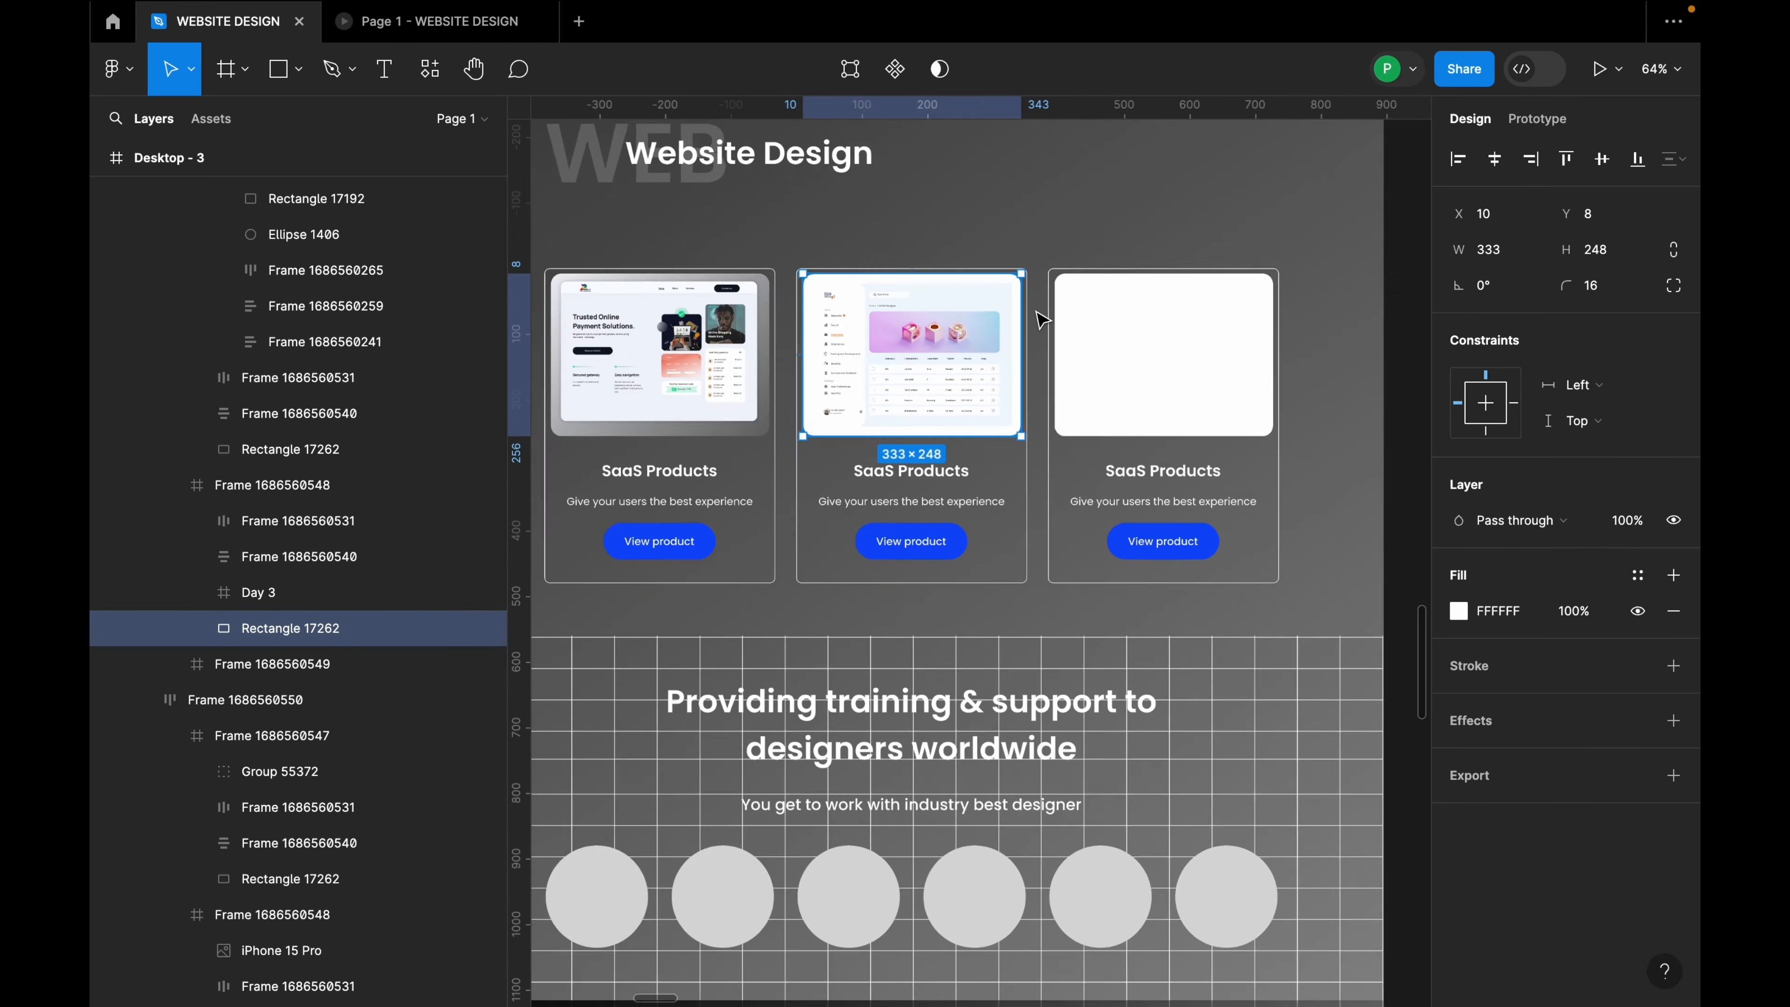
{"action": "scroll", "coordinate": [1011, 347], "scroll_direction": "up", "scroll_amount": 3}
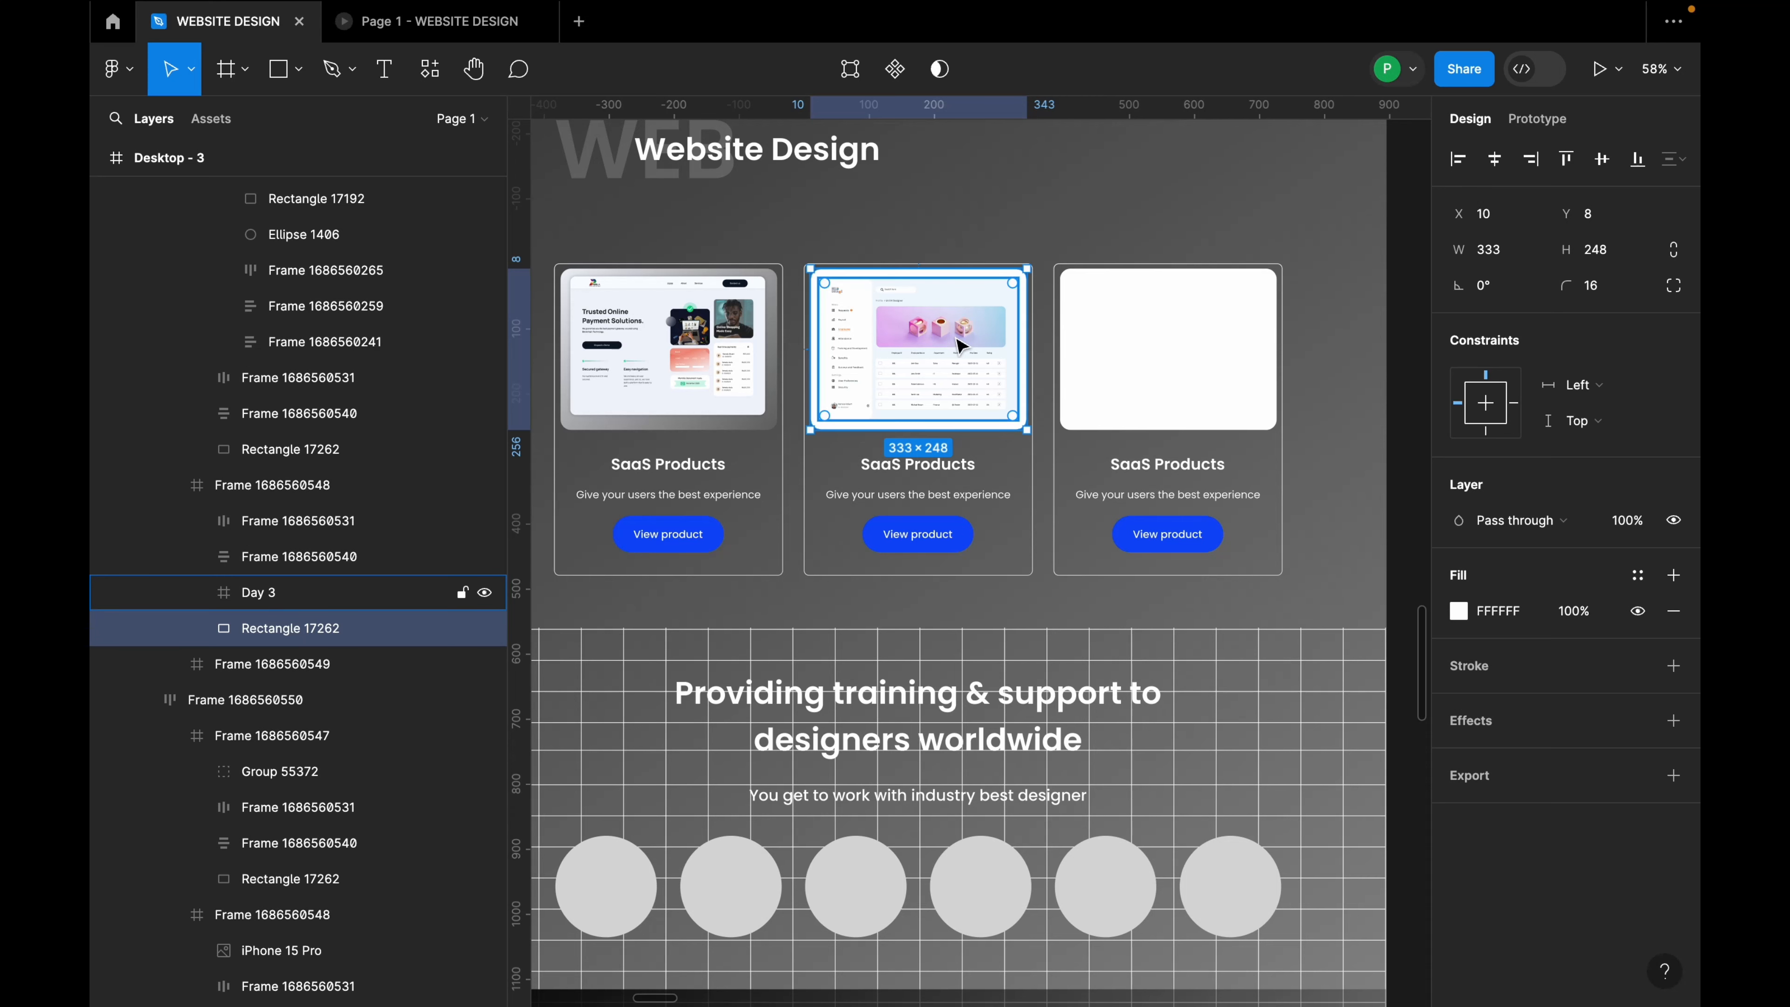
{"action": "scroll", "coordinate": [1036, 347], "scroll_direction": "up", "scroll_amount": 3}
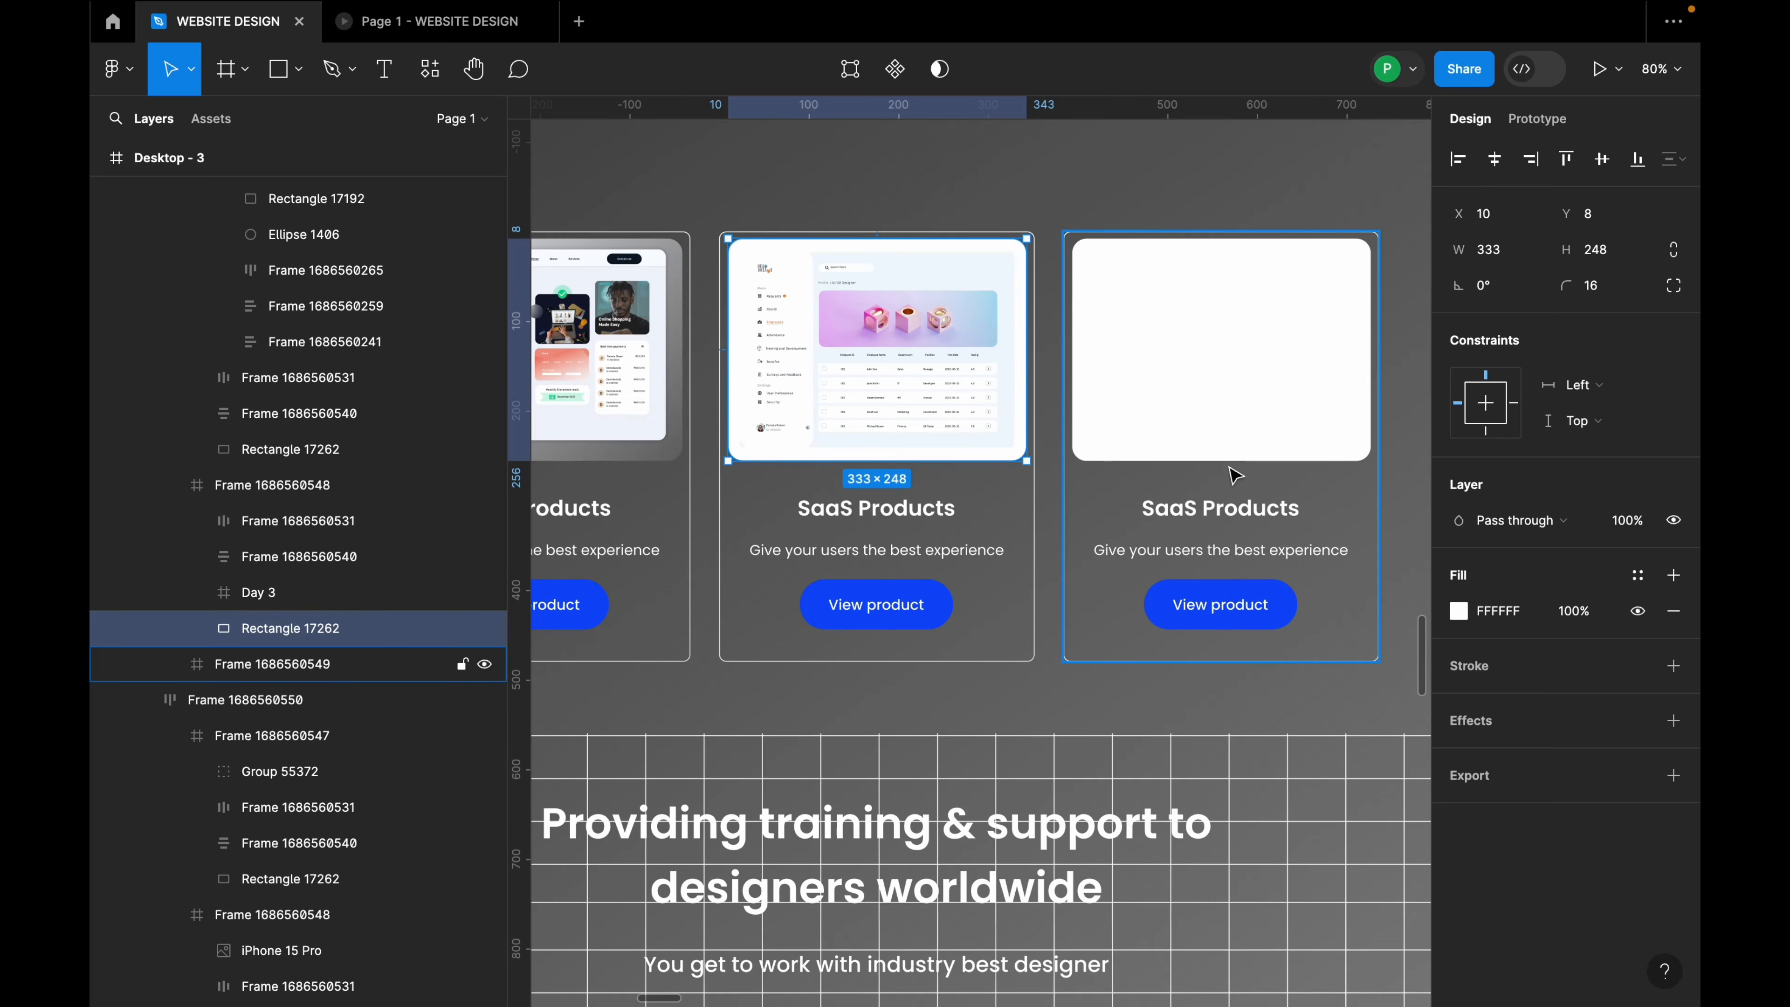
{"action": "scroll", "coordinate": [952, 344], "scroll_direction": "up", "scroll_amount": 3}
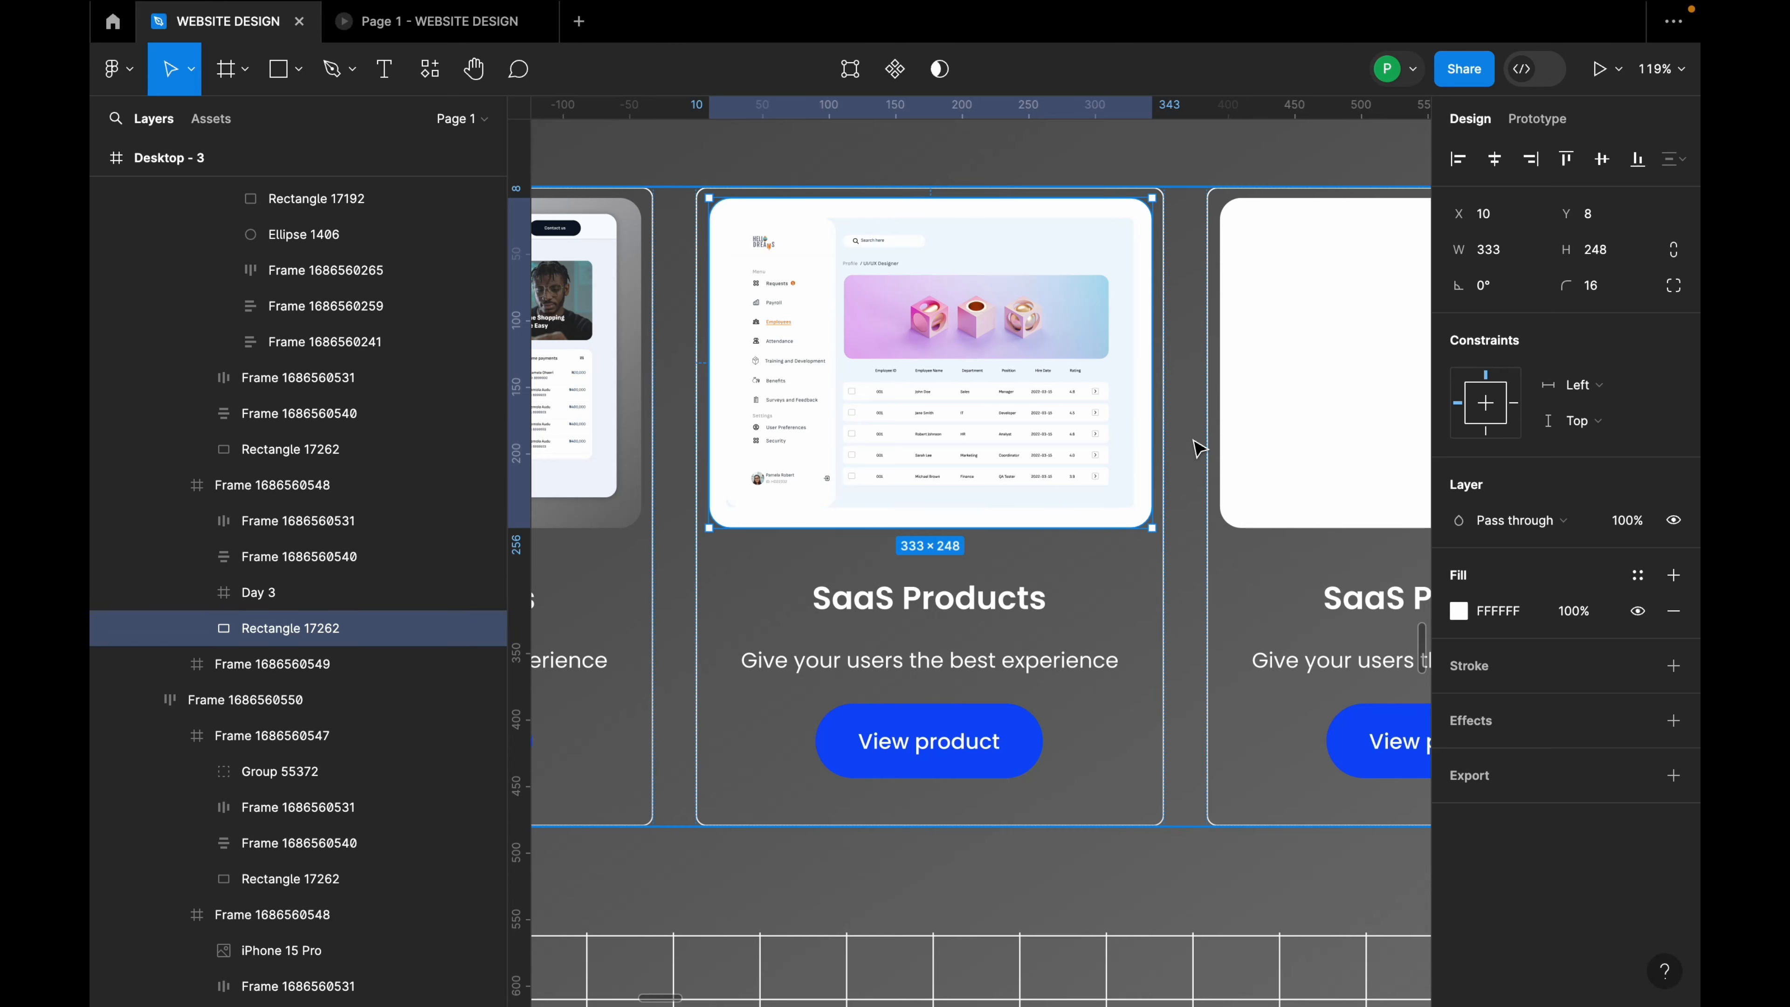
Step: Fill the middle card's image backdrop with a diagonal linear gradient from F1F4FB to transparent
{"action": "left_click", "coordinate": [1458, 611]}
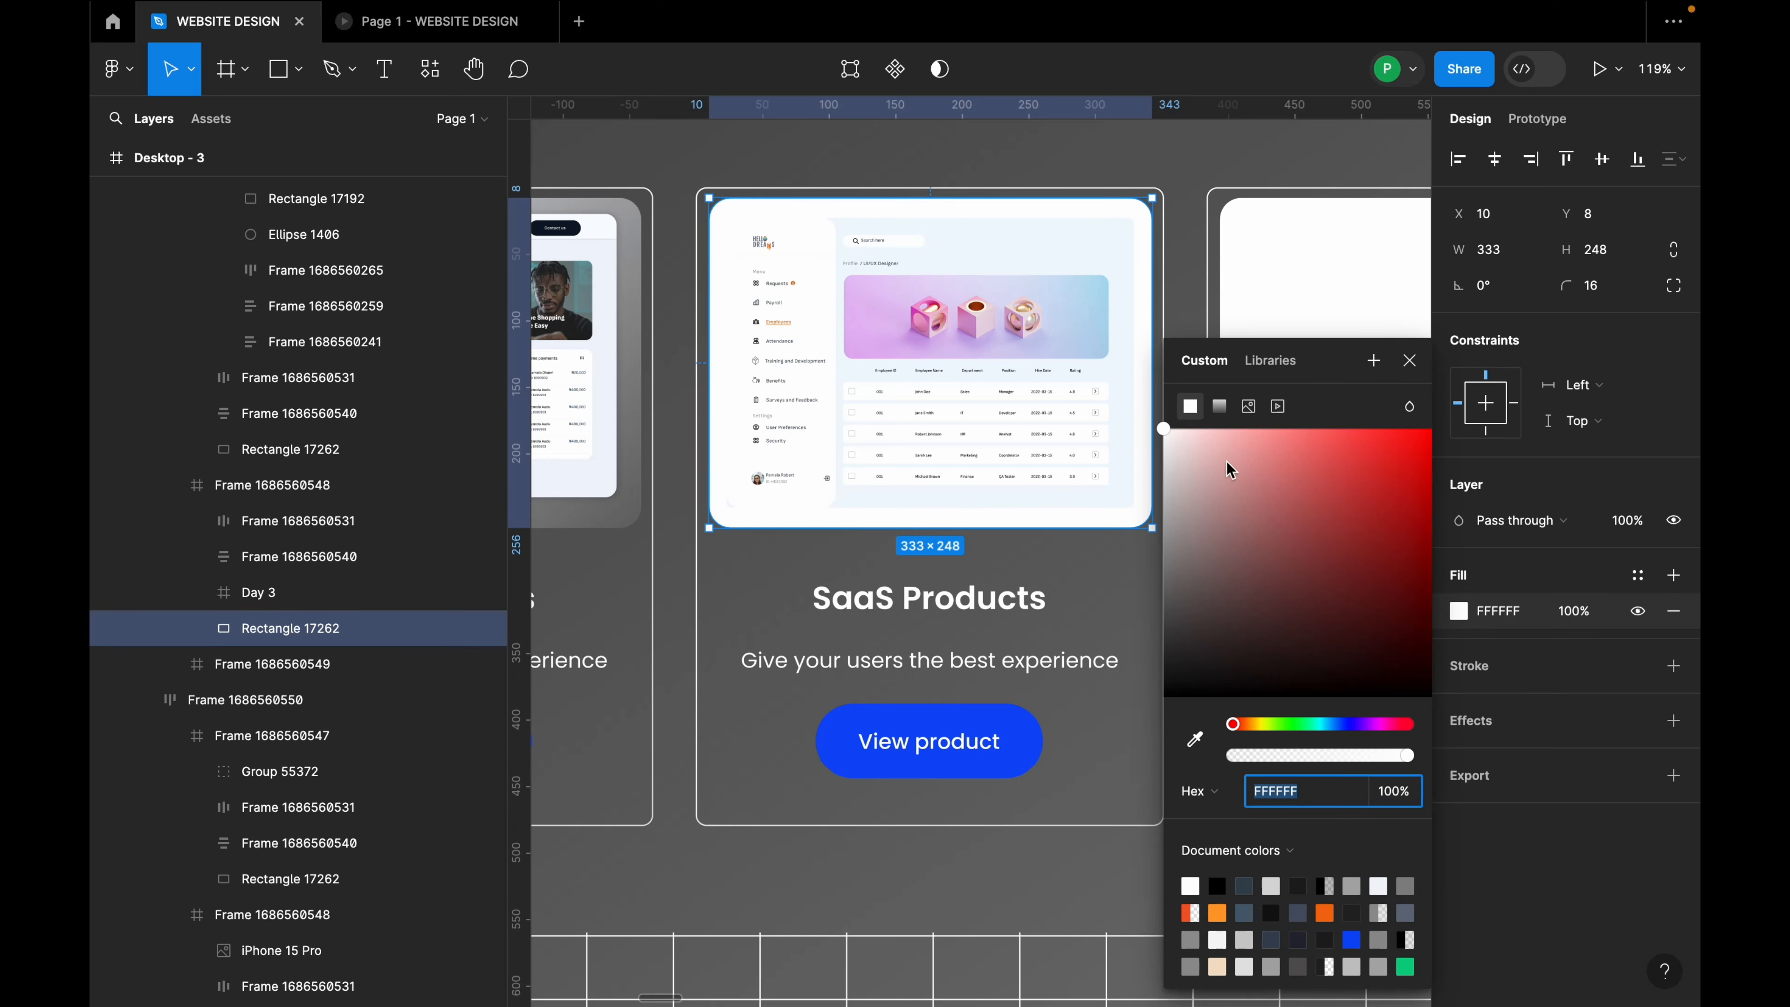
{"action": "left_click", "coordinate": [1219, 406]}
{"action": "left_click_drag", "start_coordinate": [931, 198], "coordinate": [709, 189]}
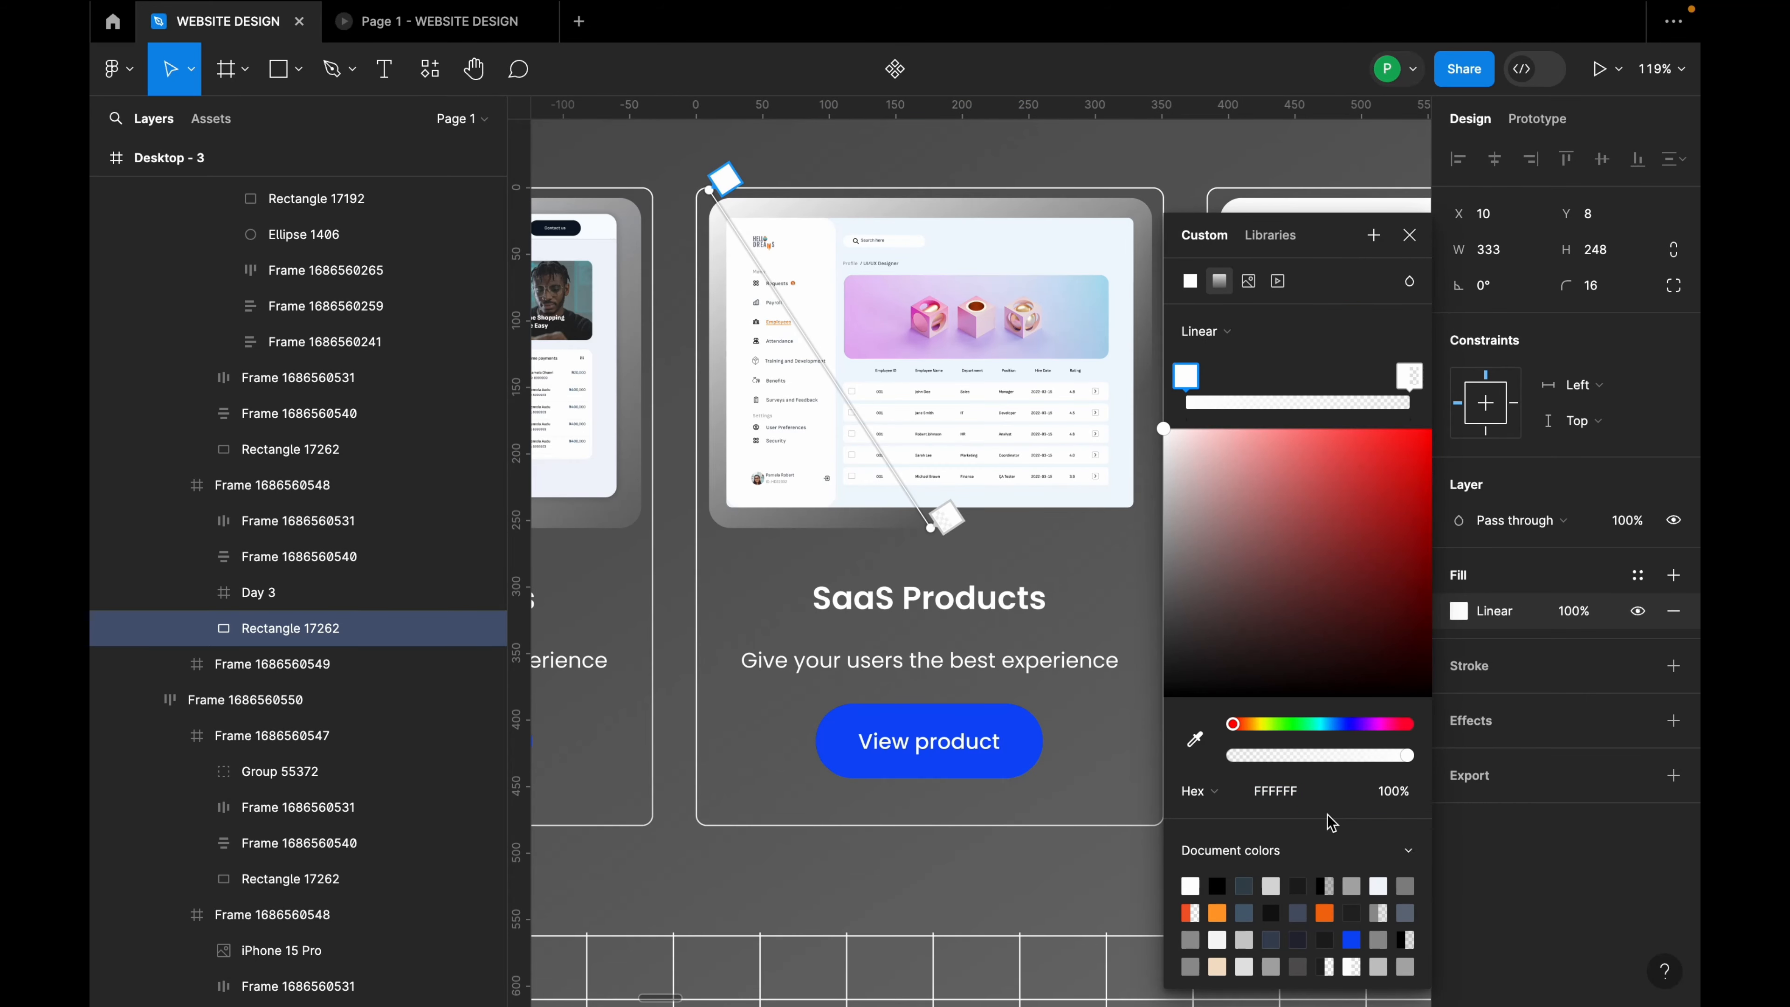
{"action": "left_click", "coordinate": [1303, 792]}
{"action": "type", "text": "f1f4fb"}
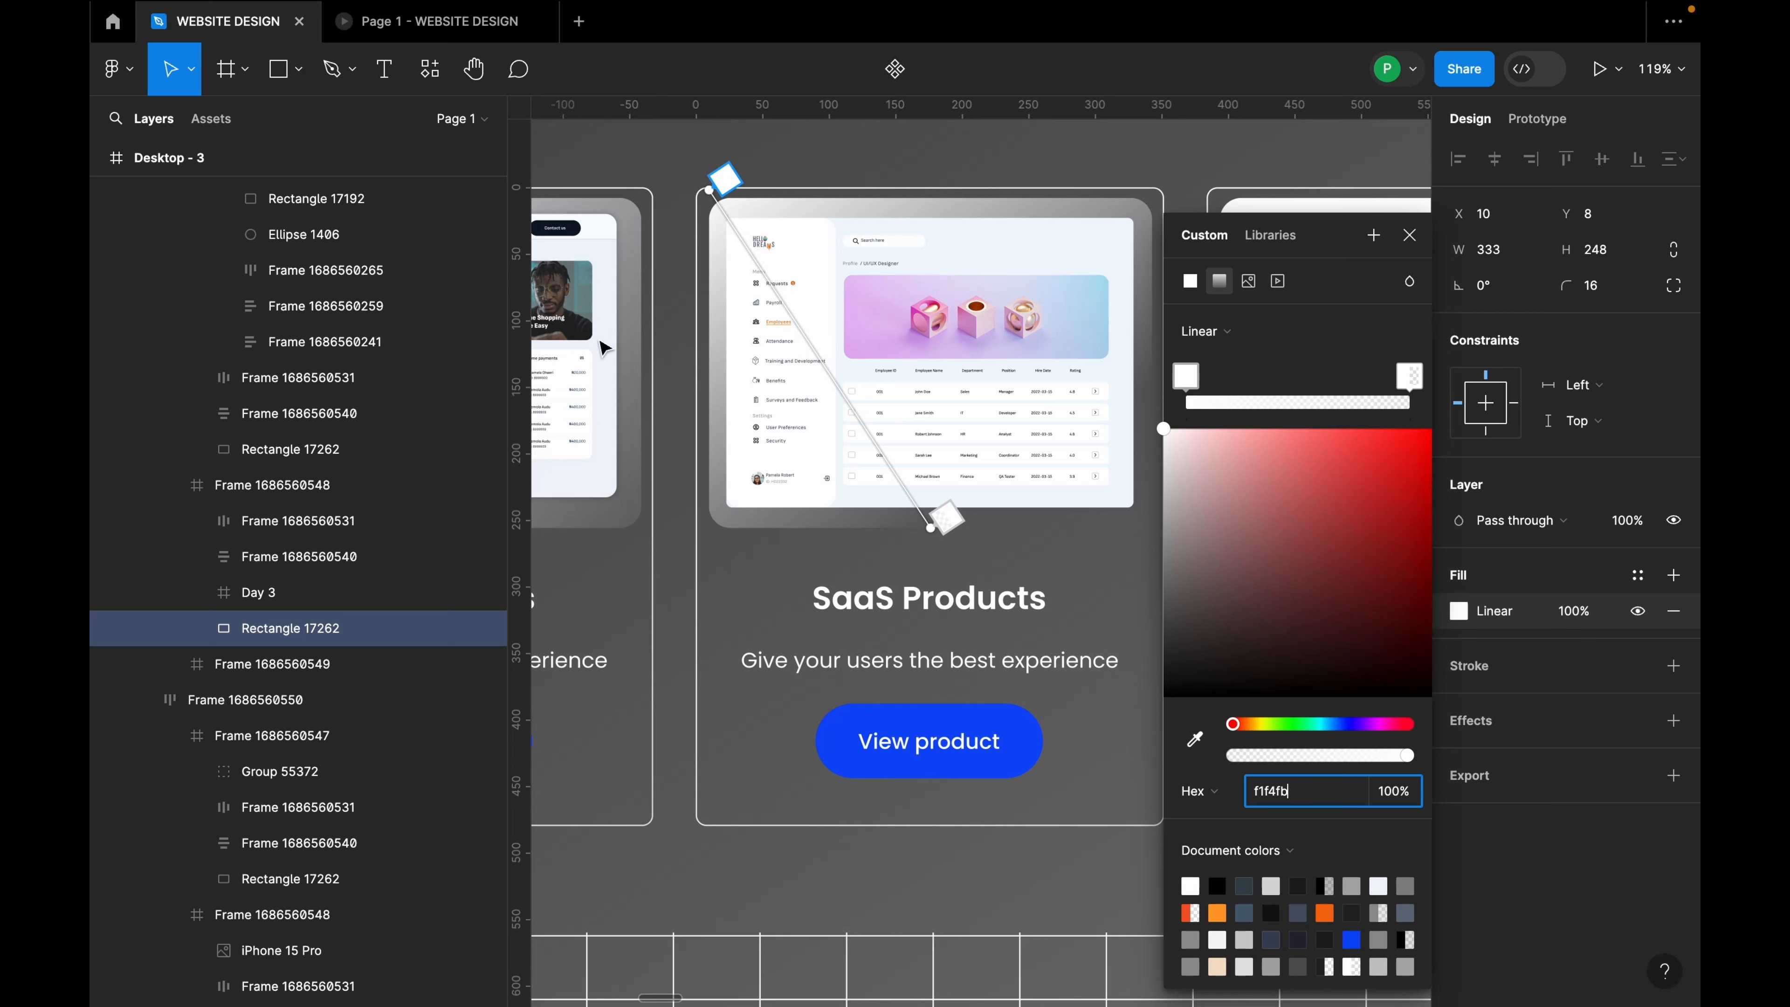
{"action": "left_click", "coordinate": [1186, 377]}
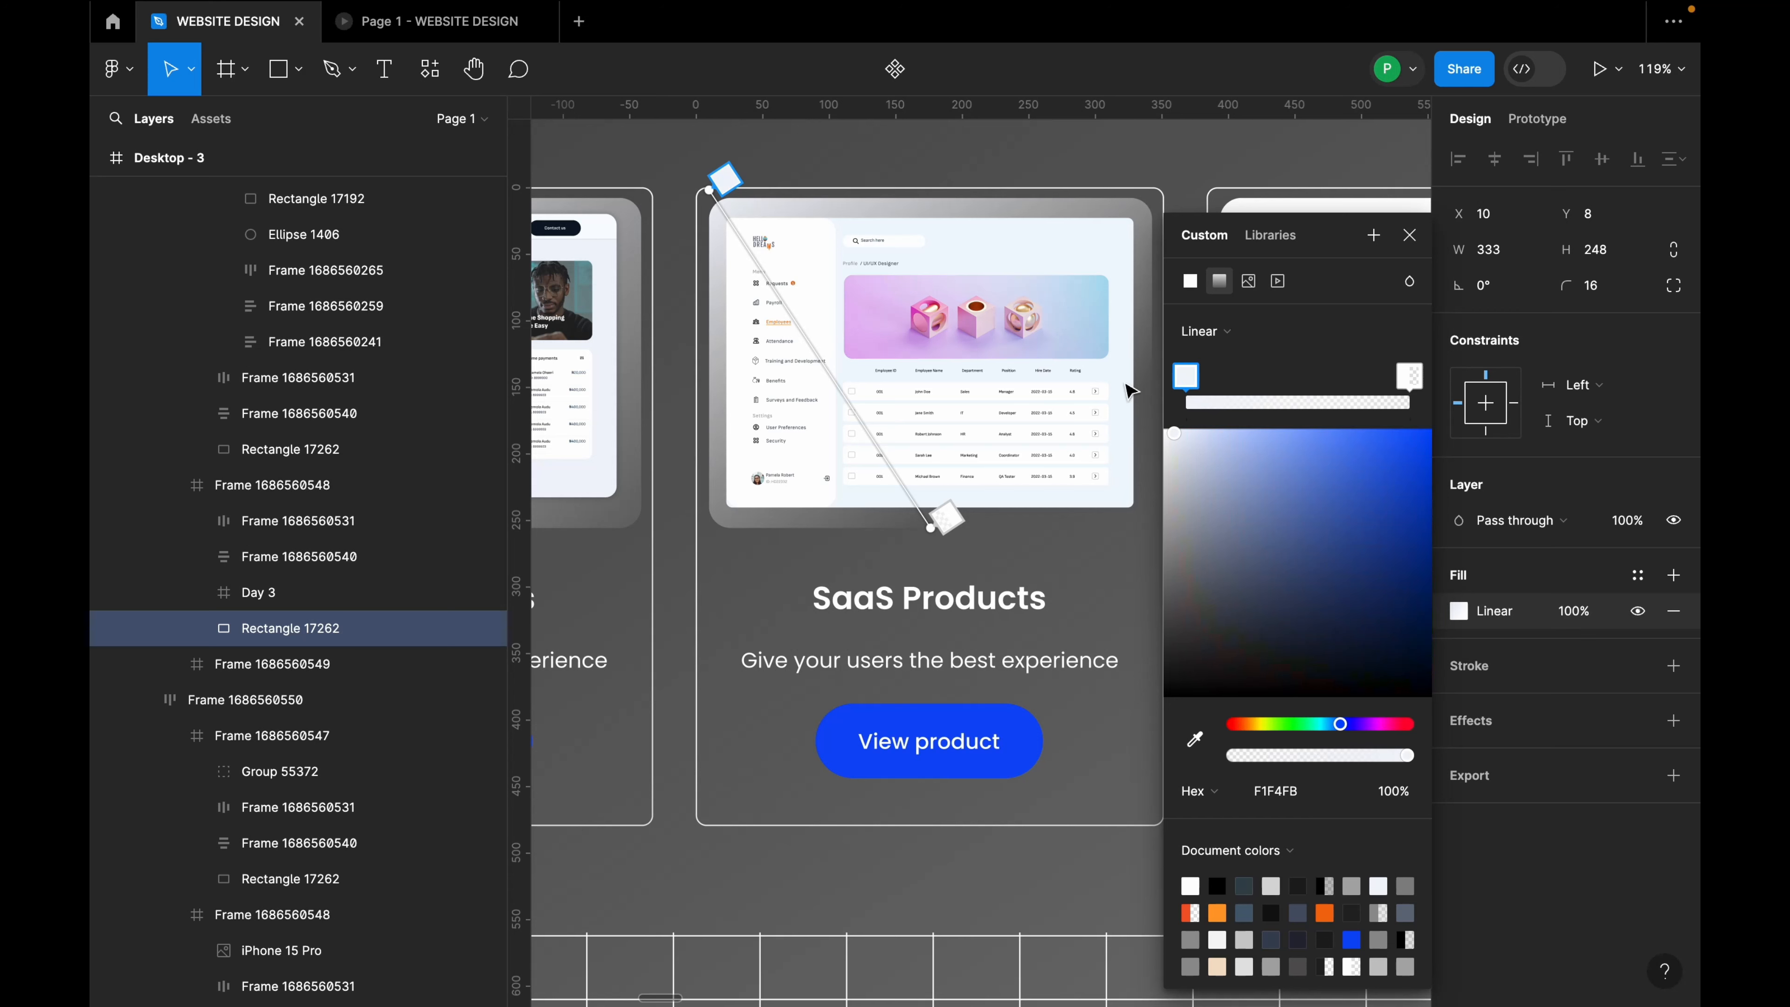
{"action": "left_click_drag", "start_coordinate": [706, 190], "coordinate": [692, 186]}
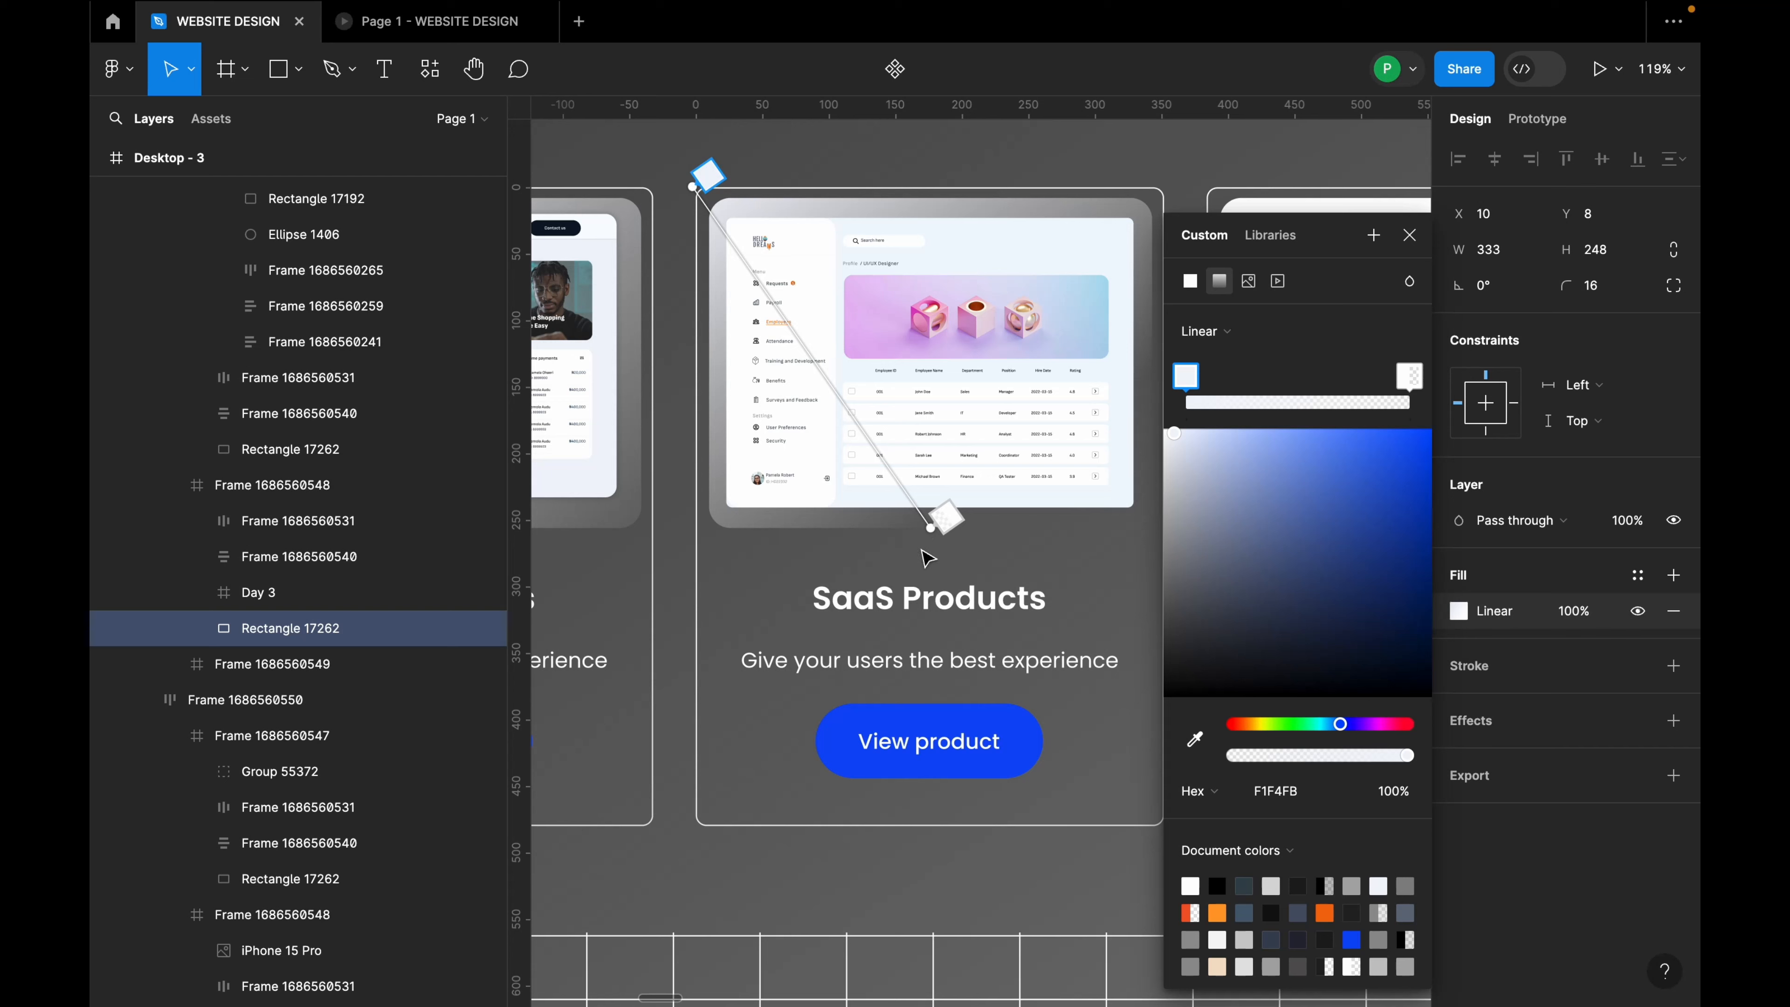
{"action": "left_click_drag", "start_coordinate": [930, 527], "coordinate": [1116, 554]}
{"action": "scroll", "coordinate": [840, 461], "scroll_direction": "down", "scroll_amount": 5}
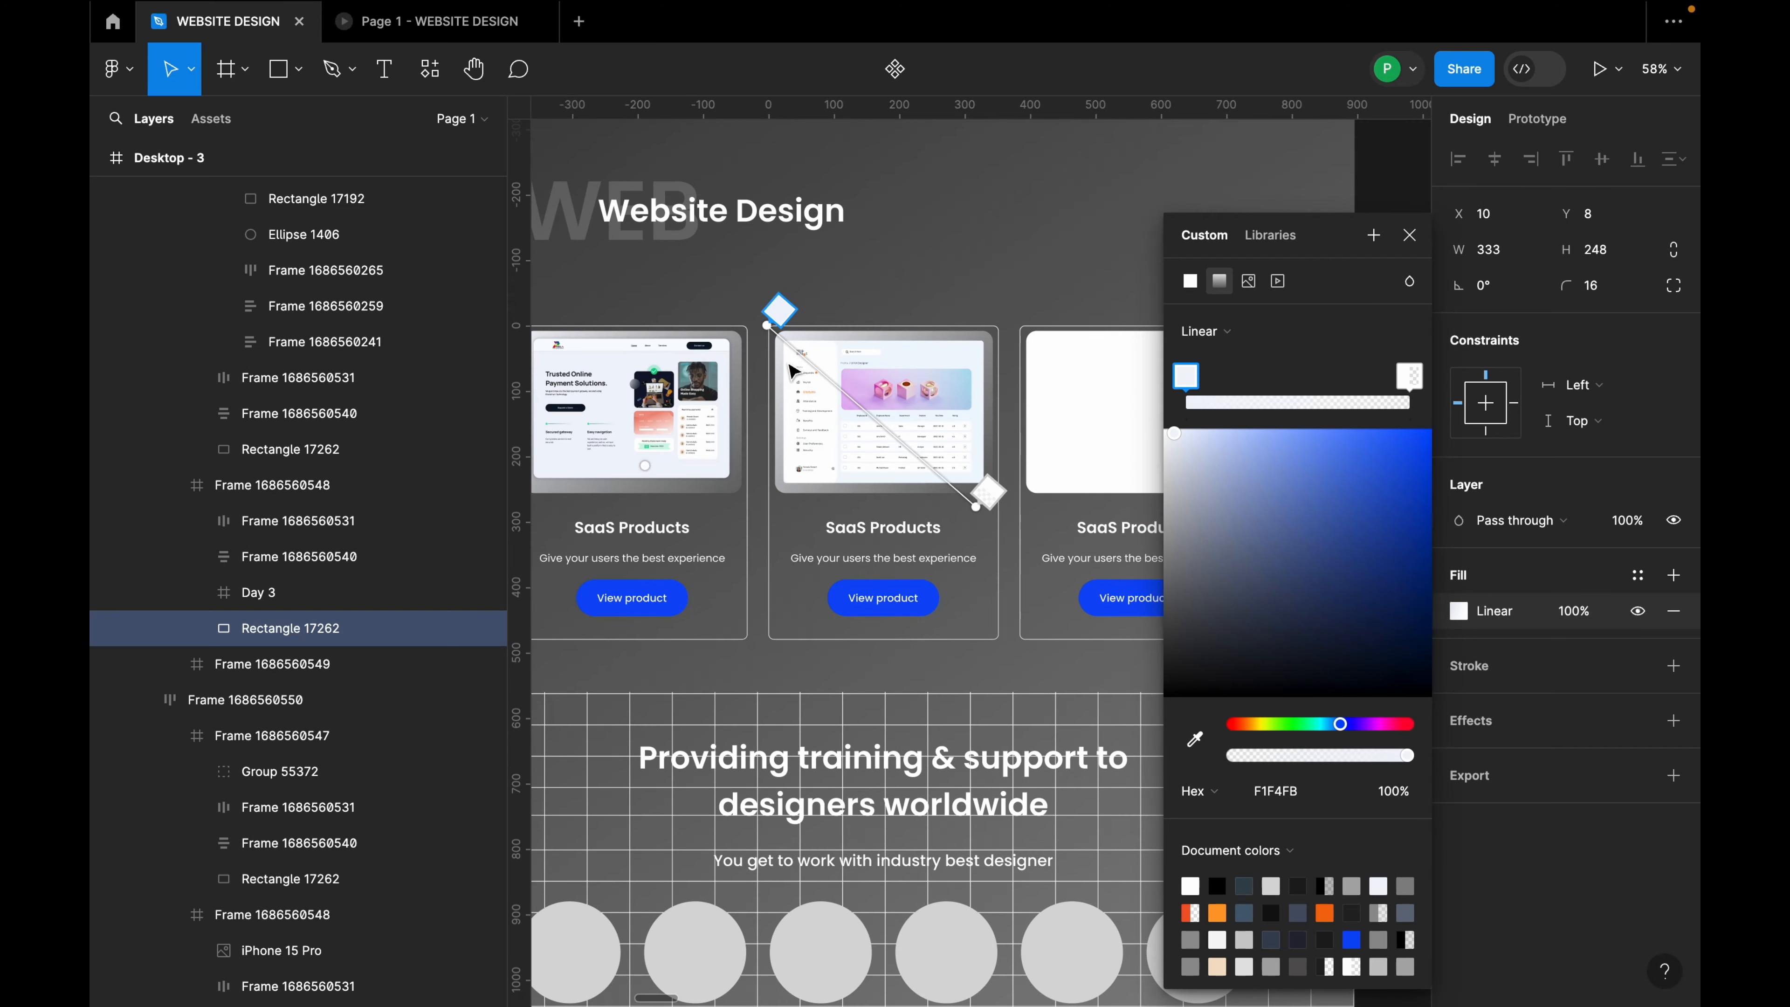
{"action": "left_click_drag", "start_coordinate": [768, 328], "coordinate": [765, 304]}
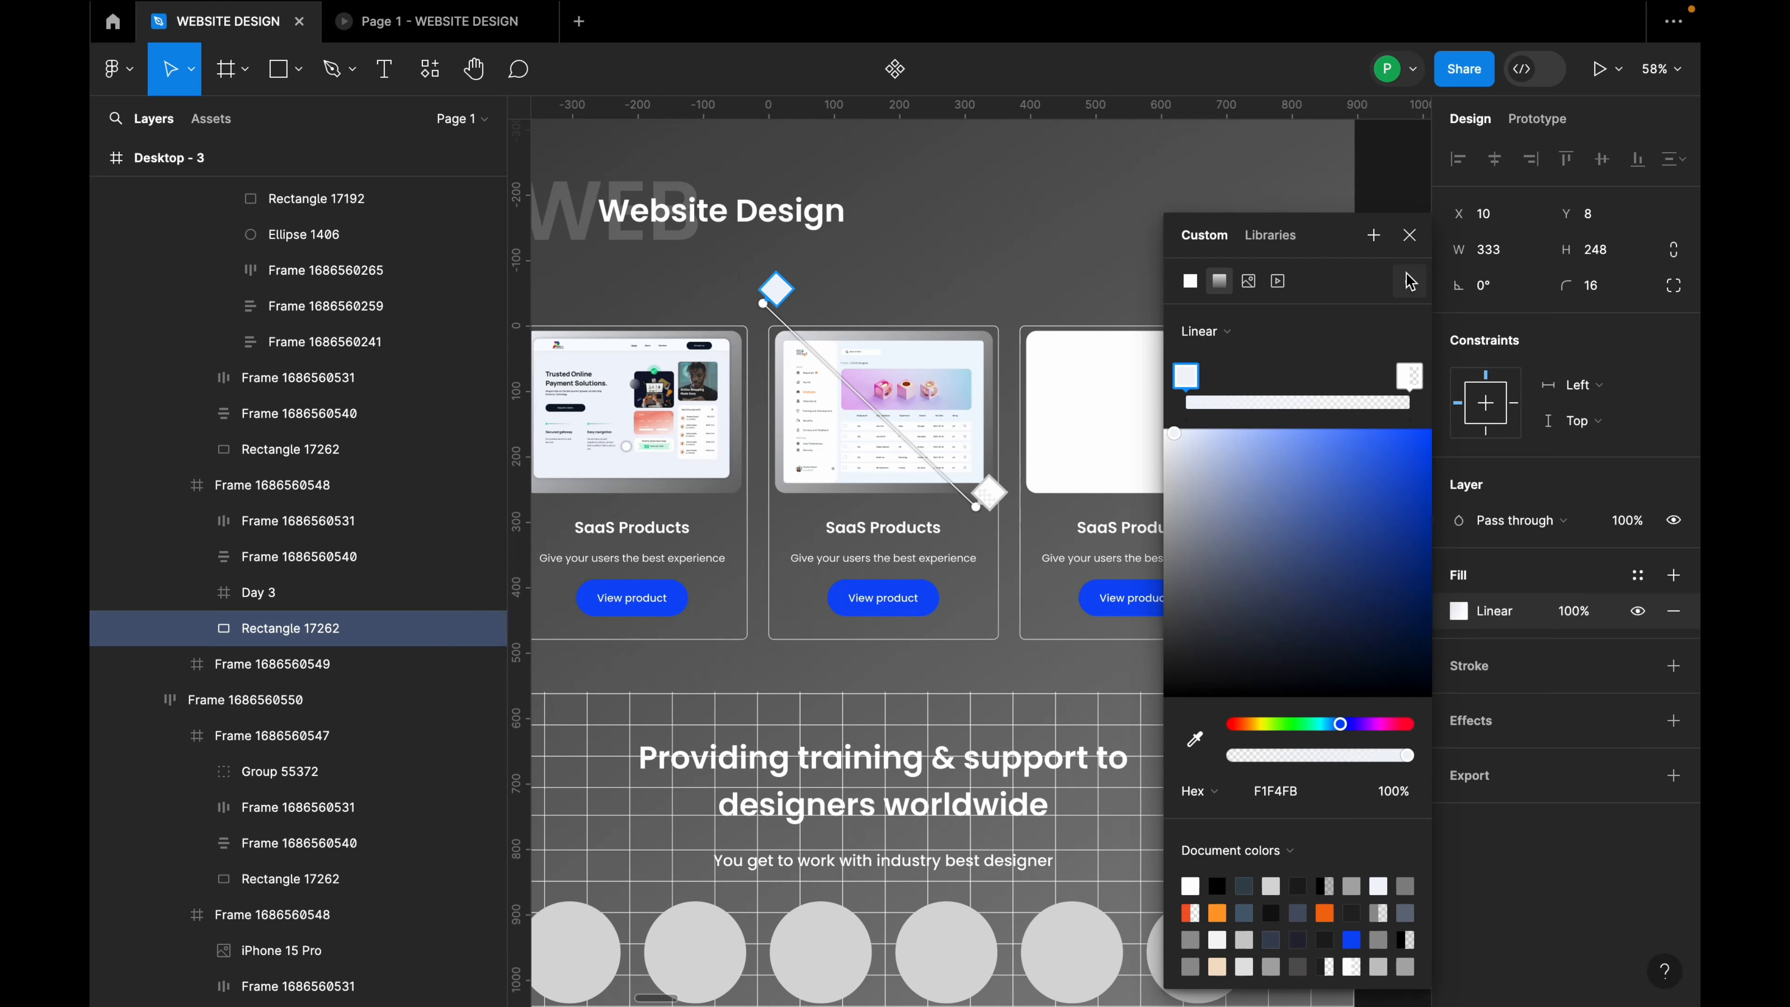
{"action": "left_click", "coordinate": [1409, 234]}
{"action": "scroll", "coordinate": [1058, 427], "scroll_direction": "up", "scroll_amount": 3}
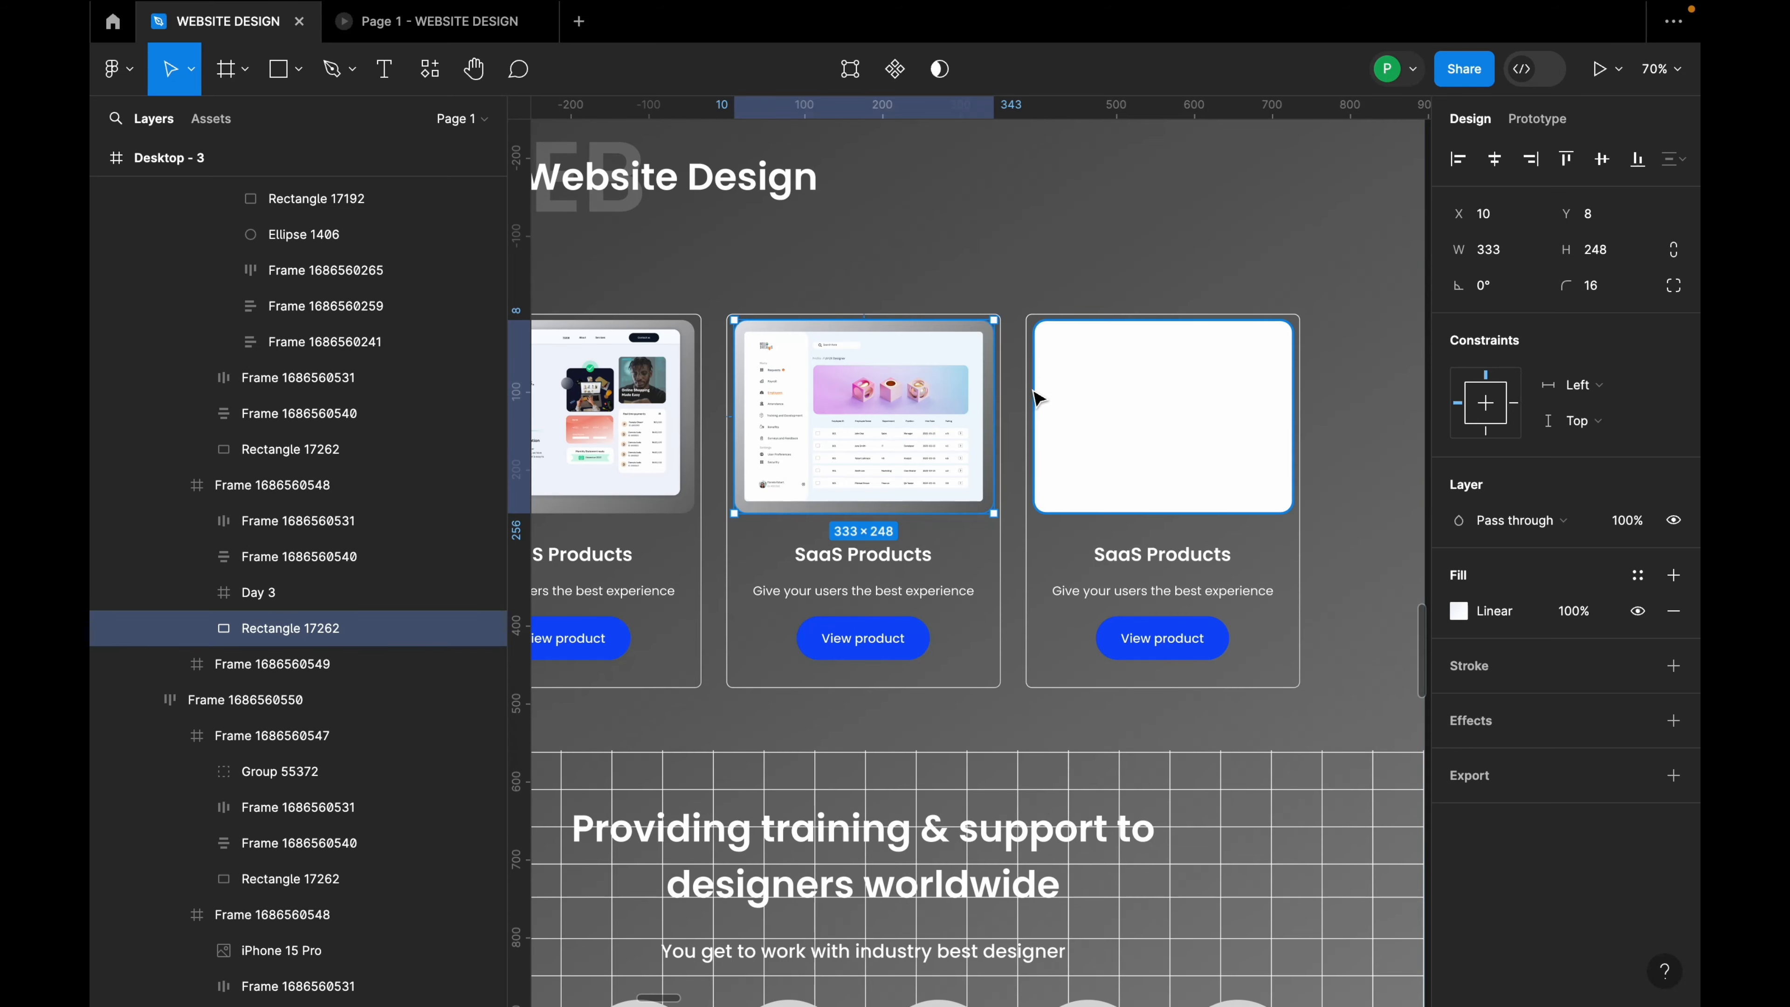
Step: Paste to replace the third card's white rectangle with the copied gradient rectangle
{"action": "double_click", "coordinate": [1161, 435]}
{"action": "right_click", "coordinate": [1170, 439]}
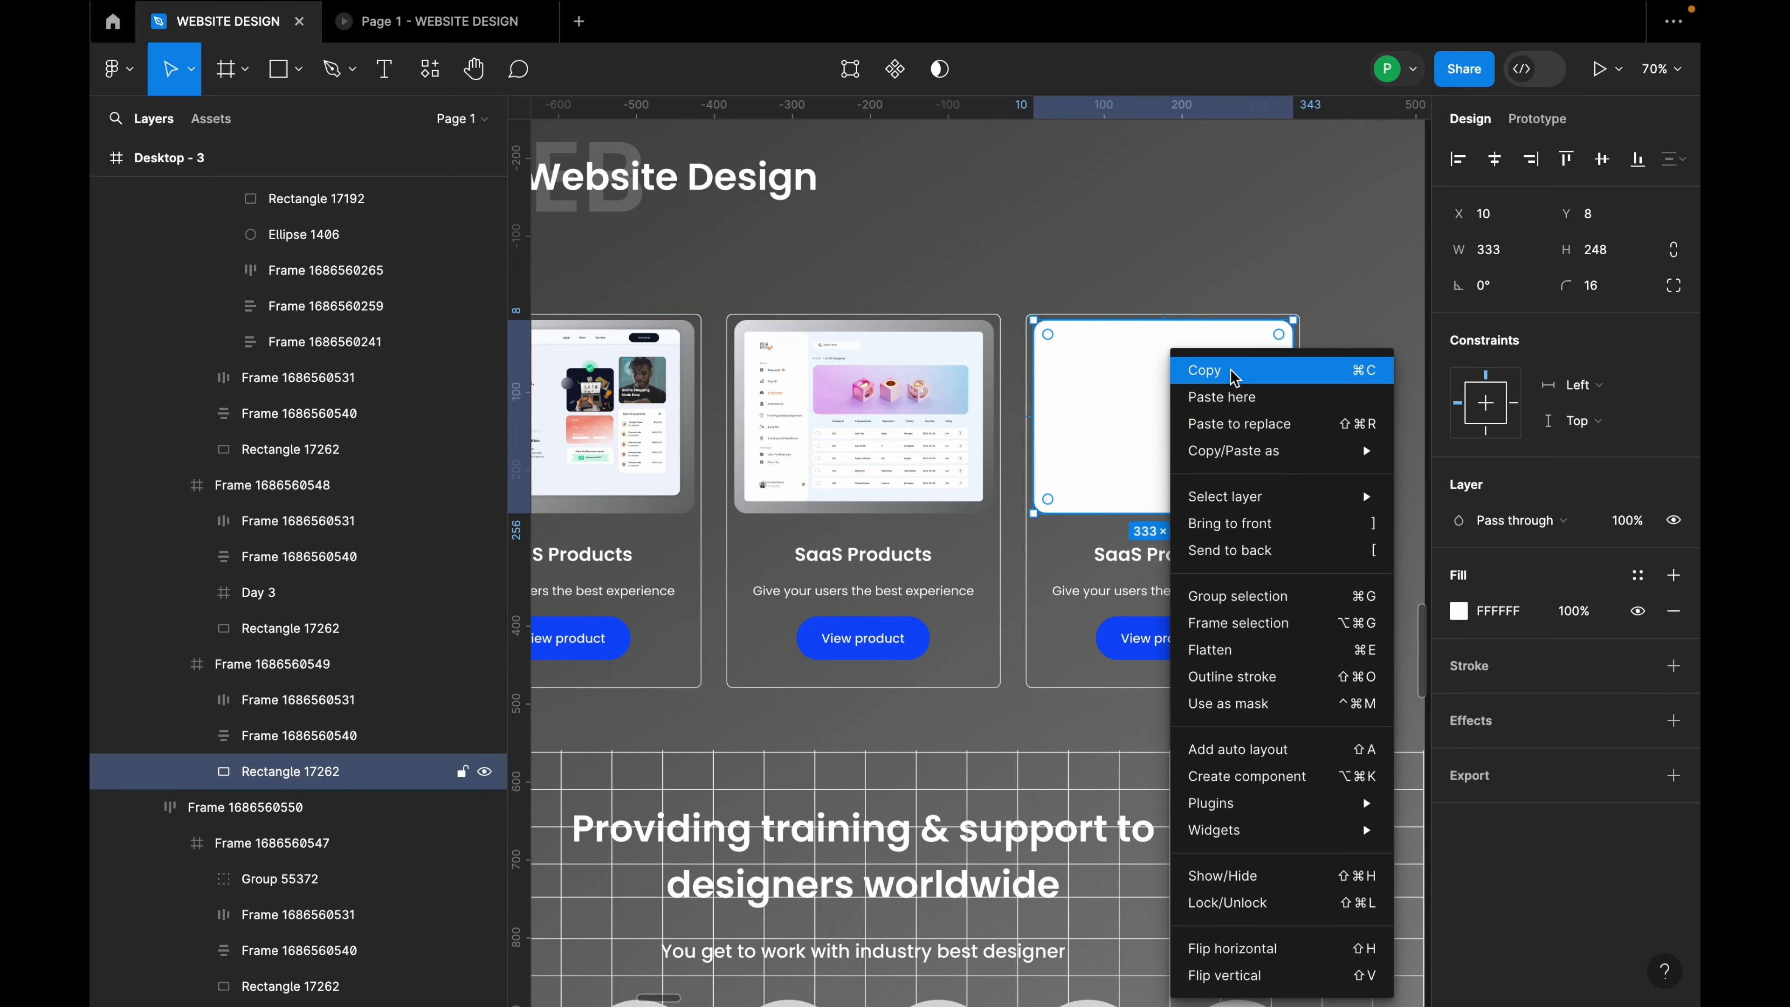
{"action": "left_click", "coordinate": [1239, 425]}
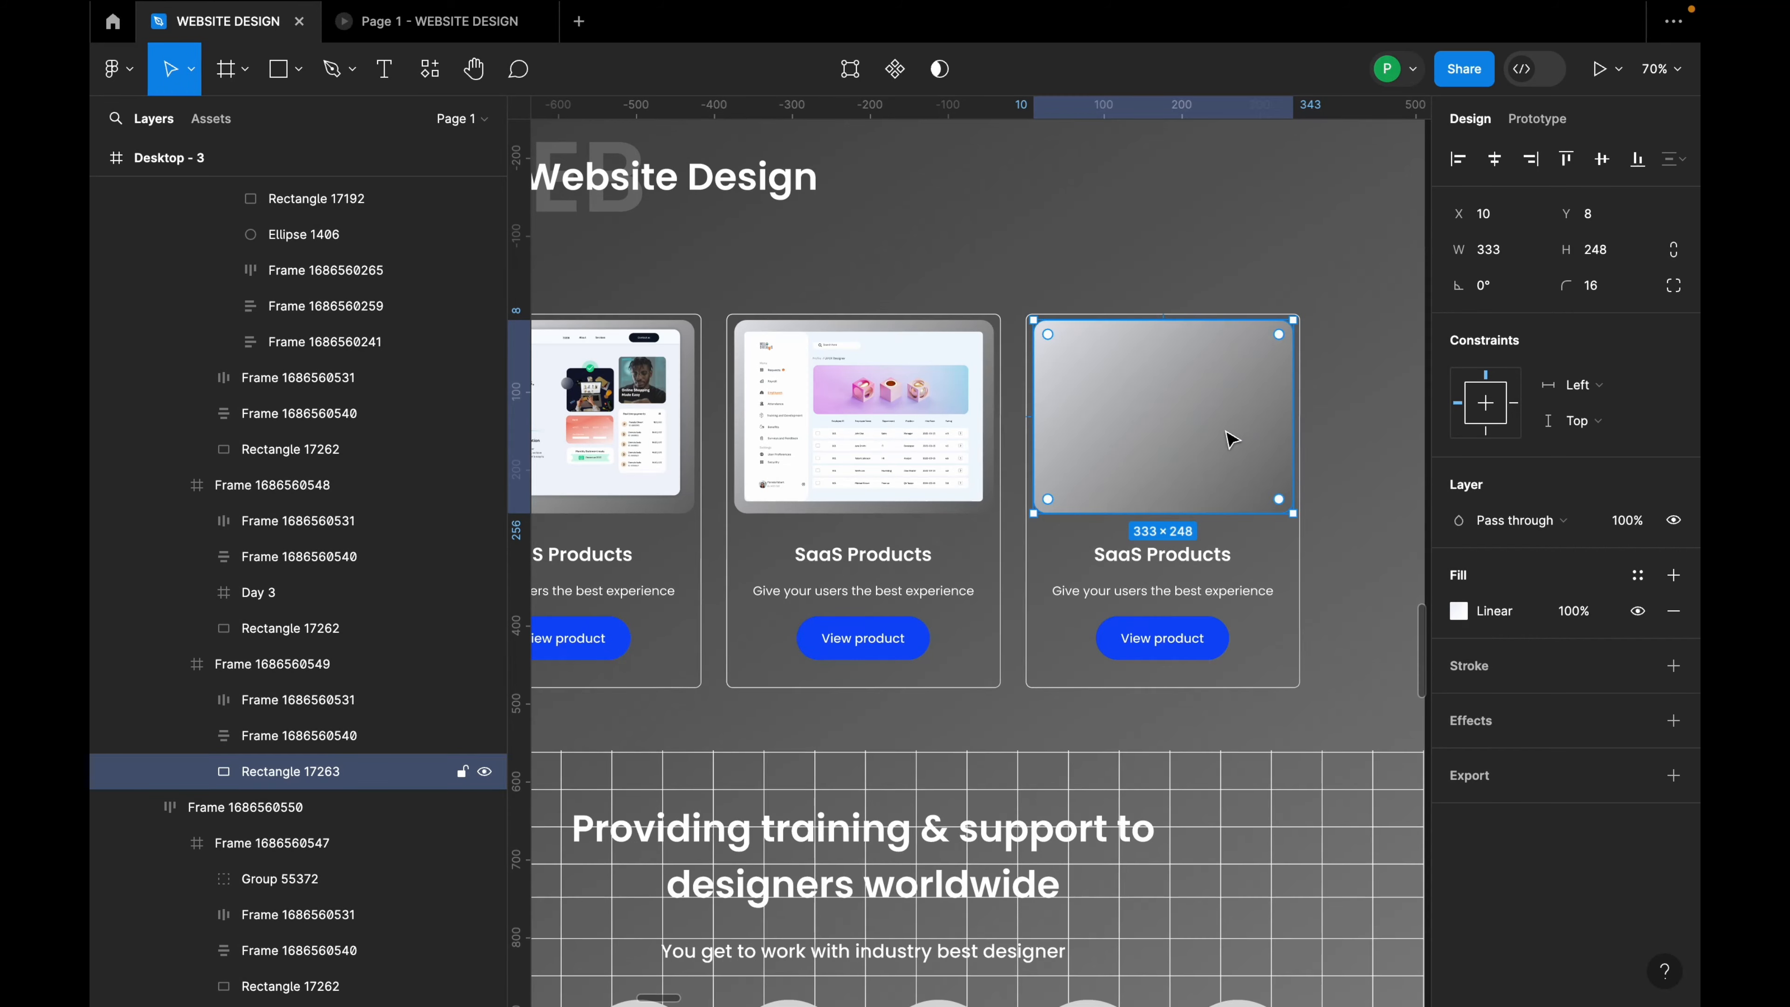
{"action": "scroll", "coordinate": [850, 546], "scroll_direction": "down", "scroll_amount": 5}
{"action": "scroll", "coordinate": [1270, 538], "scroll_direction": "up", "scroll_amount": 2}
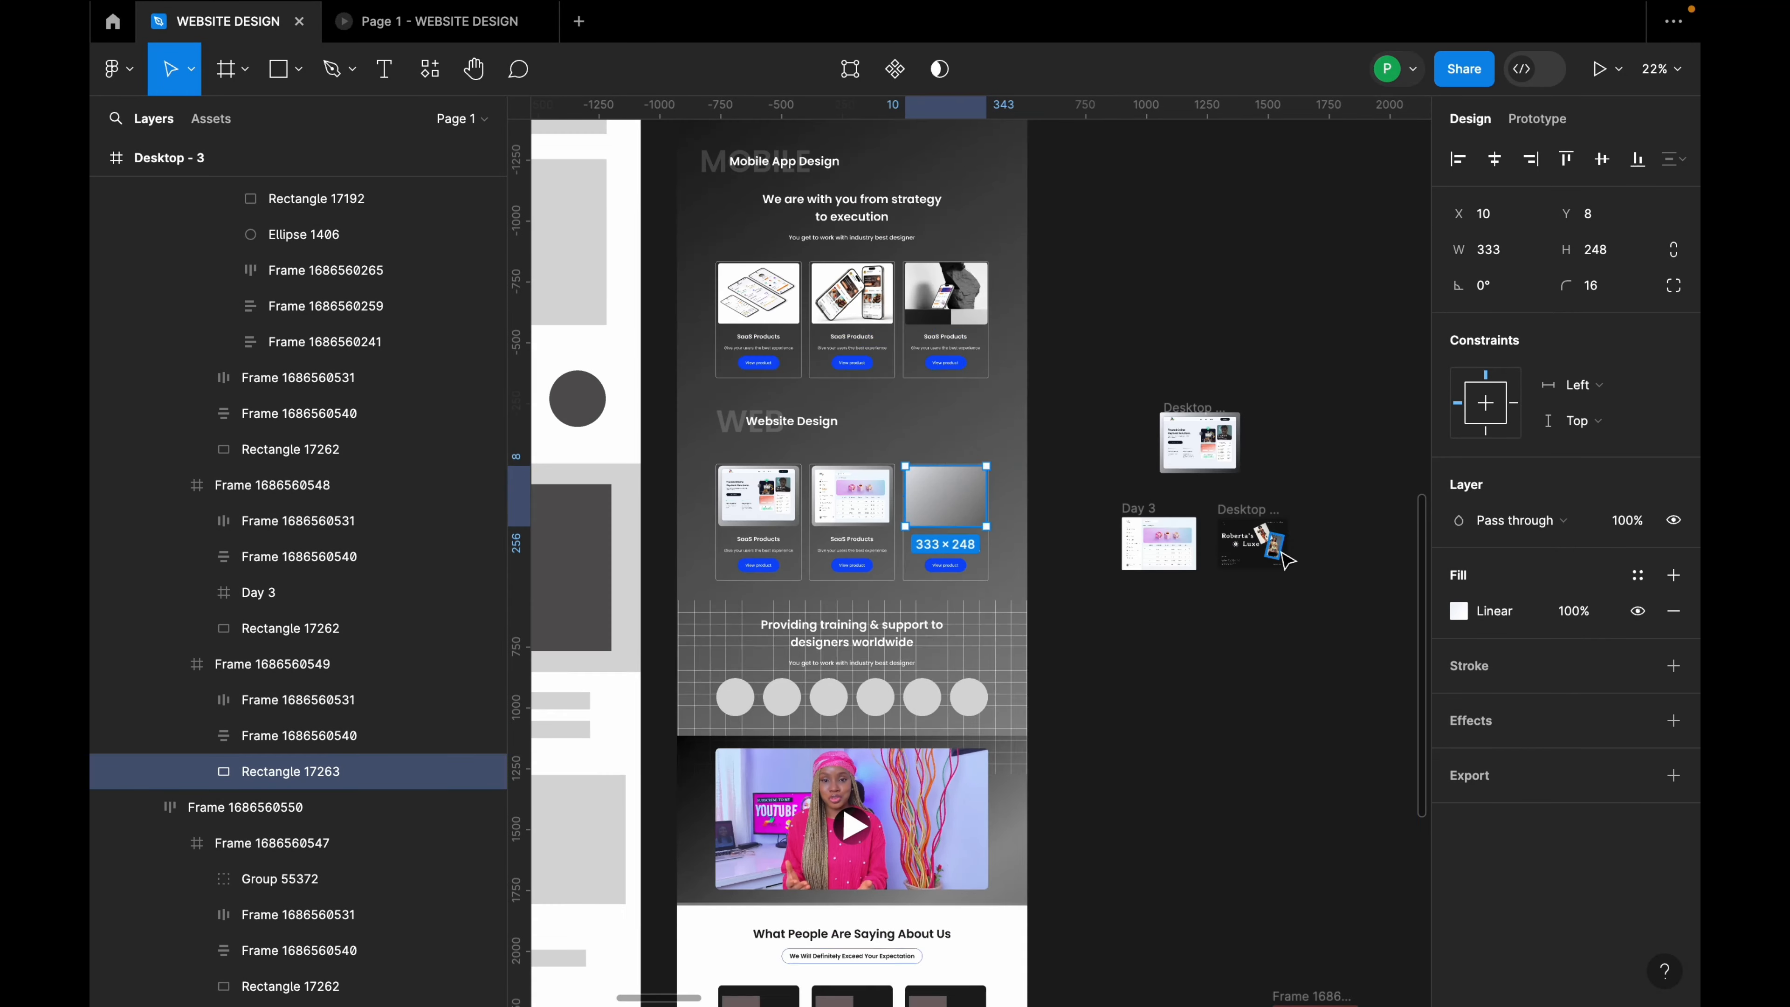
{"action": "scroll", "coordinate": [1210, 520], "scroll_direction": "down", "scroll_amount": 2}
Step: Paste the Roberta's Luxe Desktop - 42 design into the third card and centre it horizontally on the backdrop
{"action": "left_click", "coordinate": [1239, 506]}
{"action": "scroll", "coordinate": [863, 500], "scroll_direction": "up", "scroll_amount": 5}
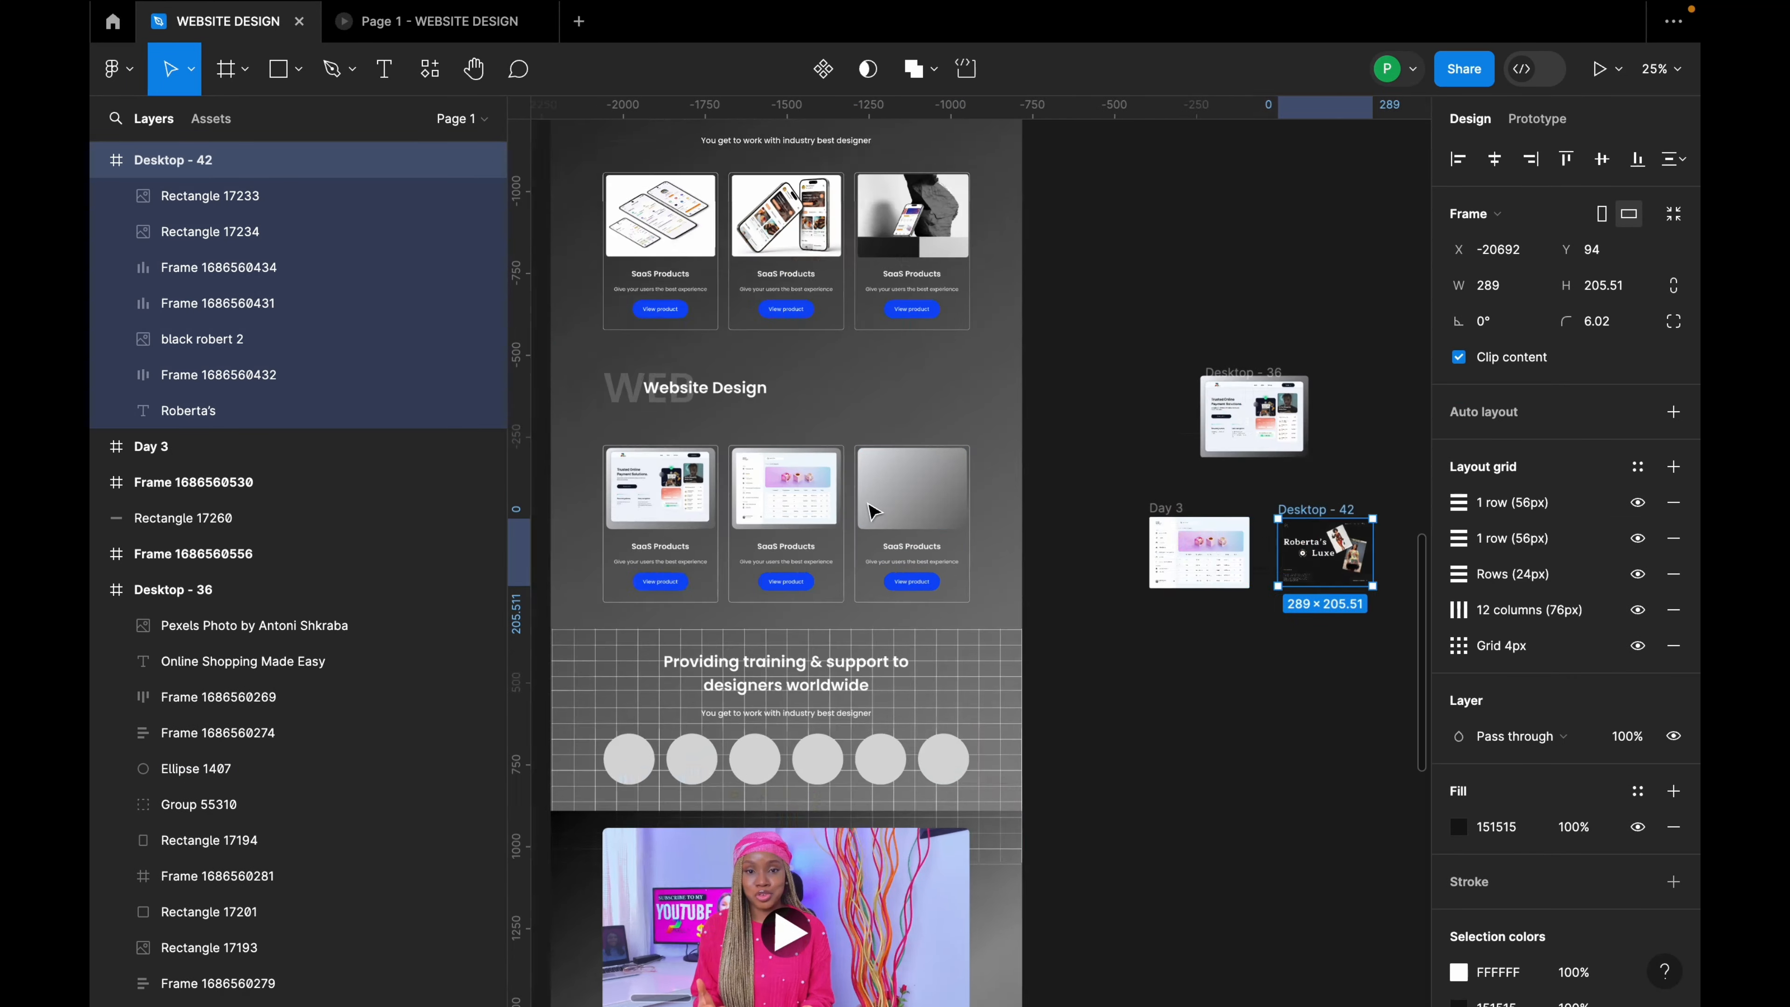
{"action": "left_click", "coordinate": [935, 482]}
{"action": "double_click", "coordinate": [935, 482]}
{"action": "double_click", "coordinate": [935, 482]}
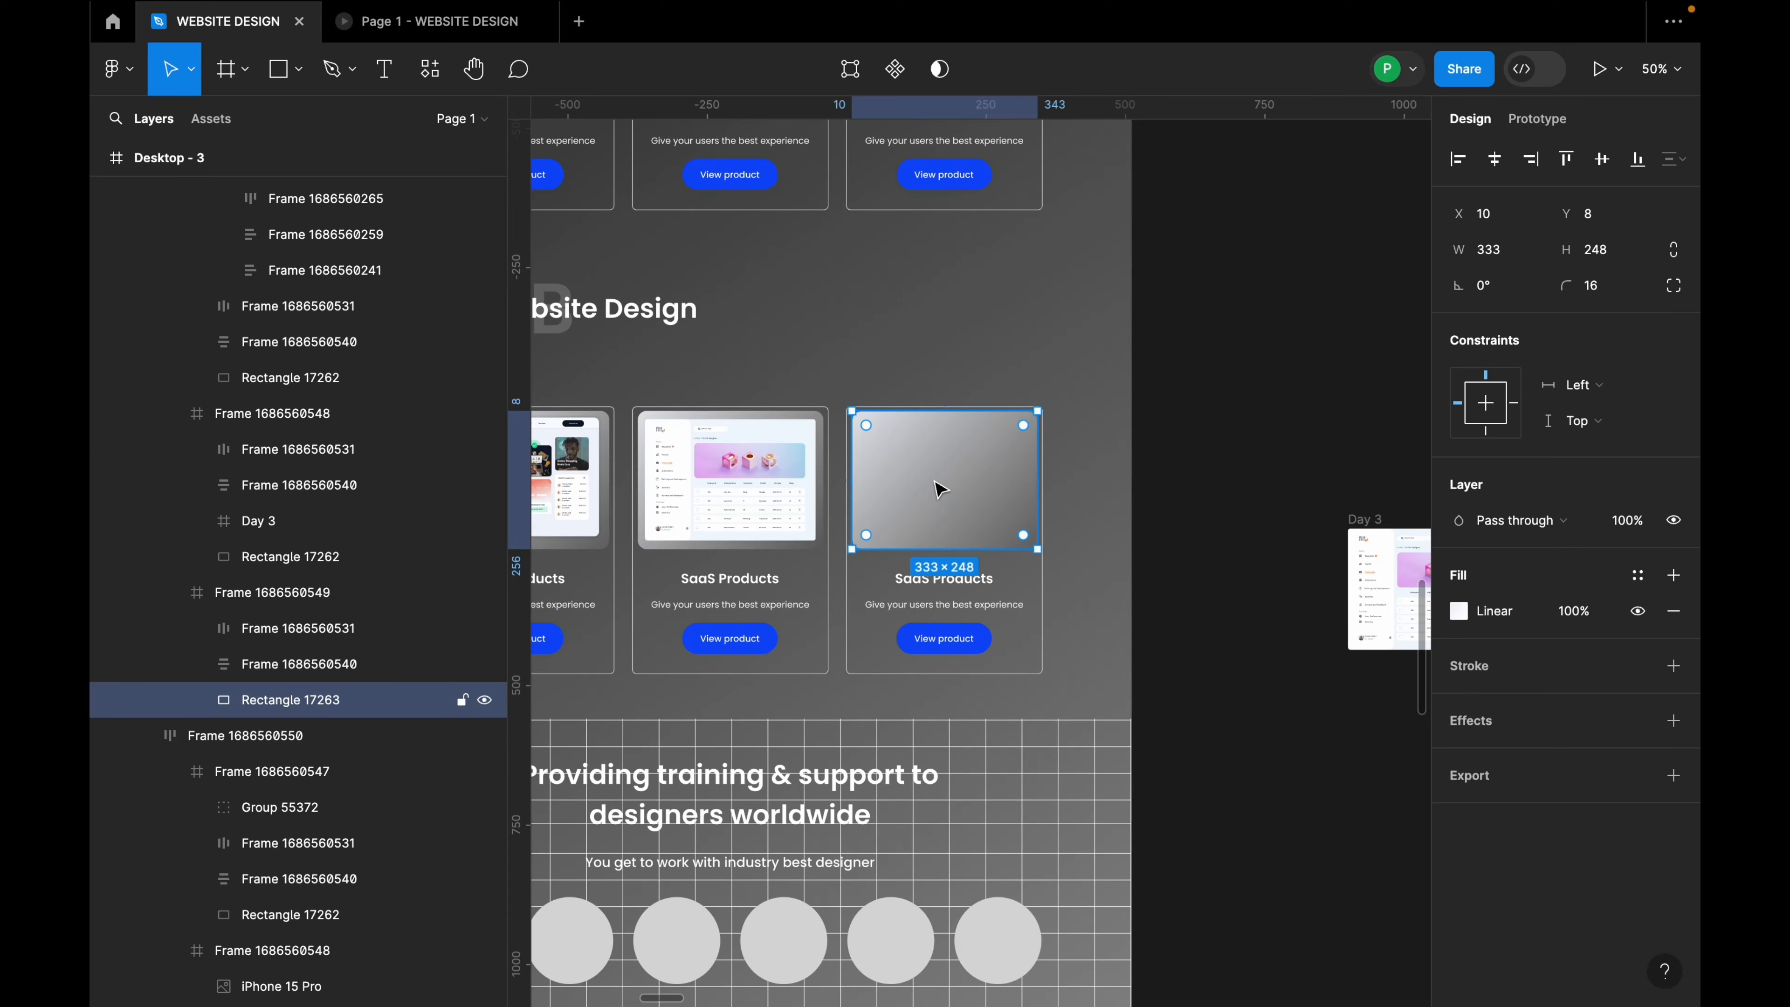
{"action": "key", "text": "super+v"}
{"action": "left_click_drag", "start_coordinate": [954, 578], "coordinate": [955, 474]}
{"action": "scroll", "coordinate": [955, 474], "scroll_direction": "up", "scroll_amount": 5}
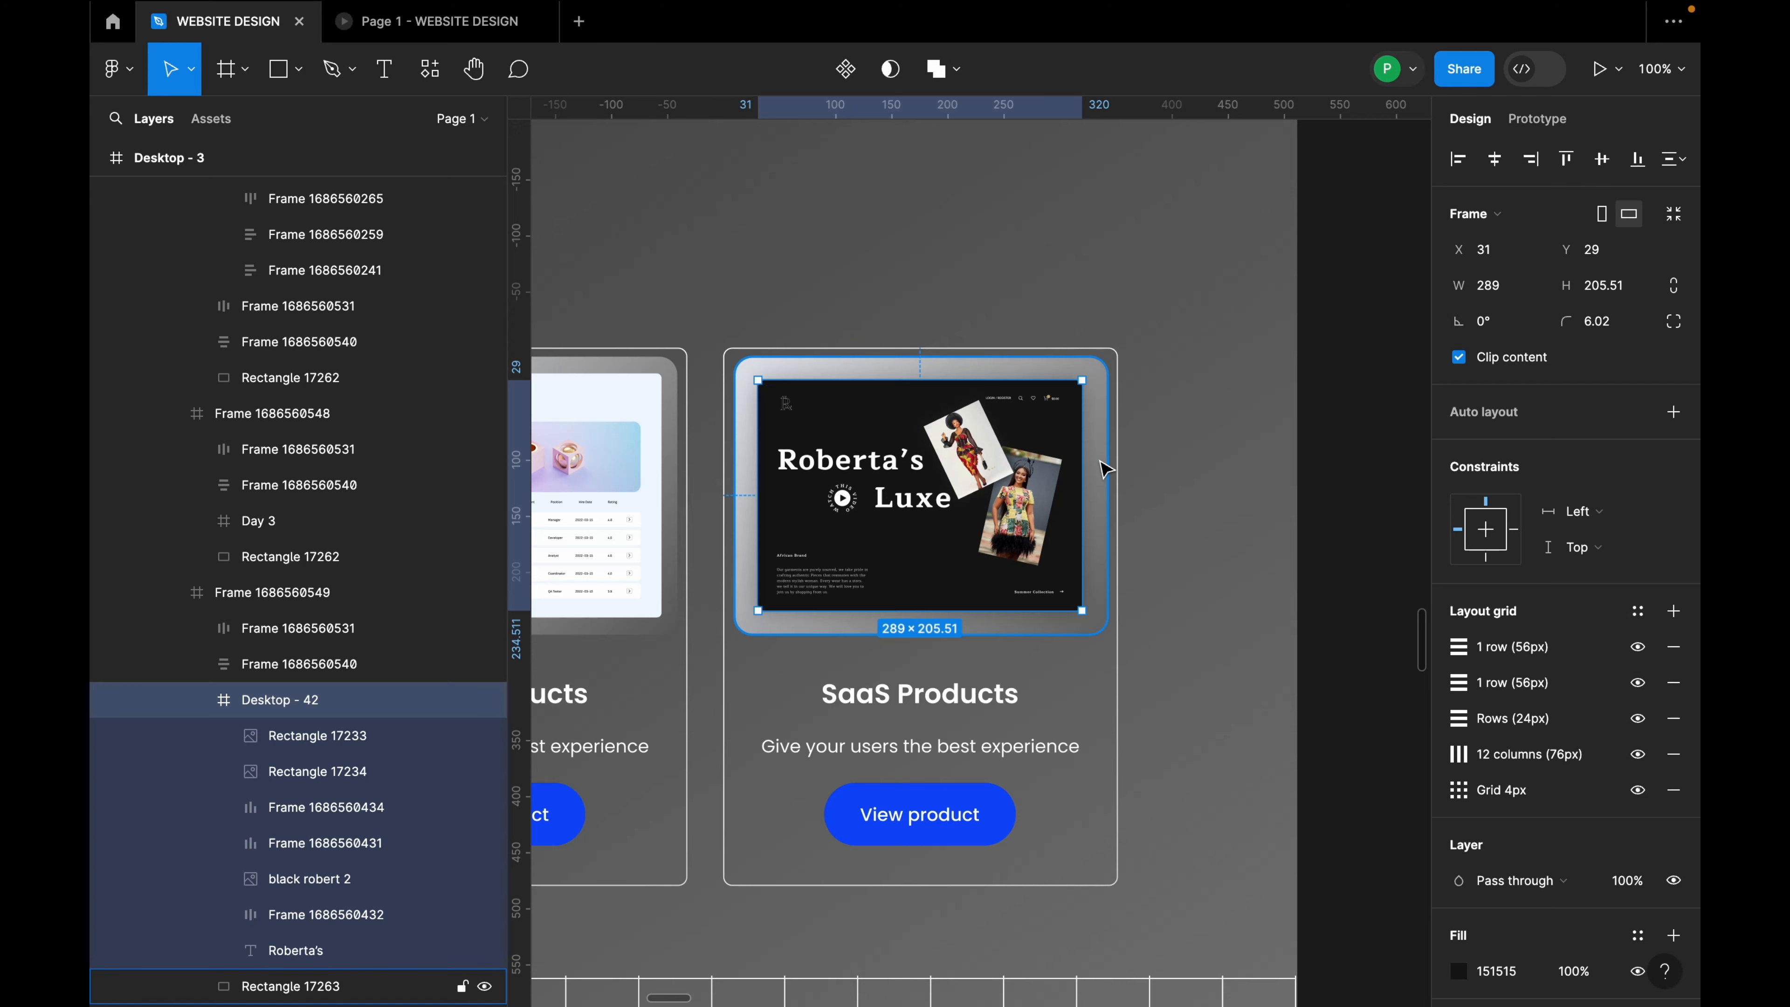
{"action": "left_click", "coordinate": [1107, 469], "text": "shift"}
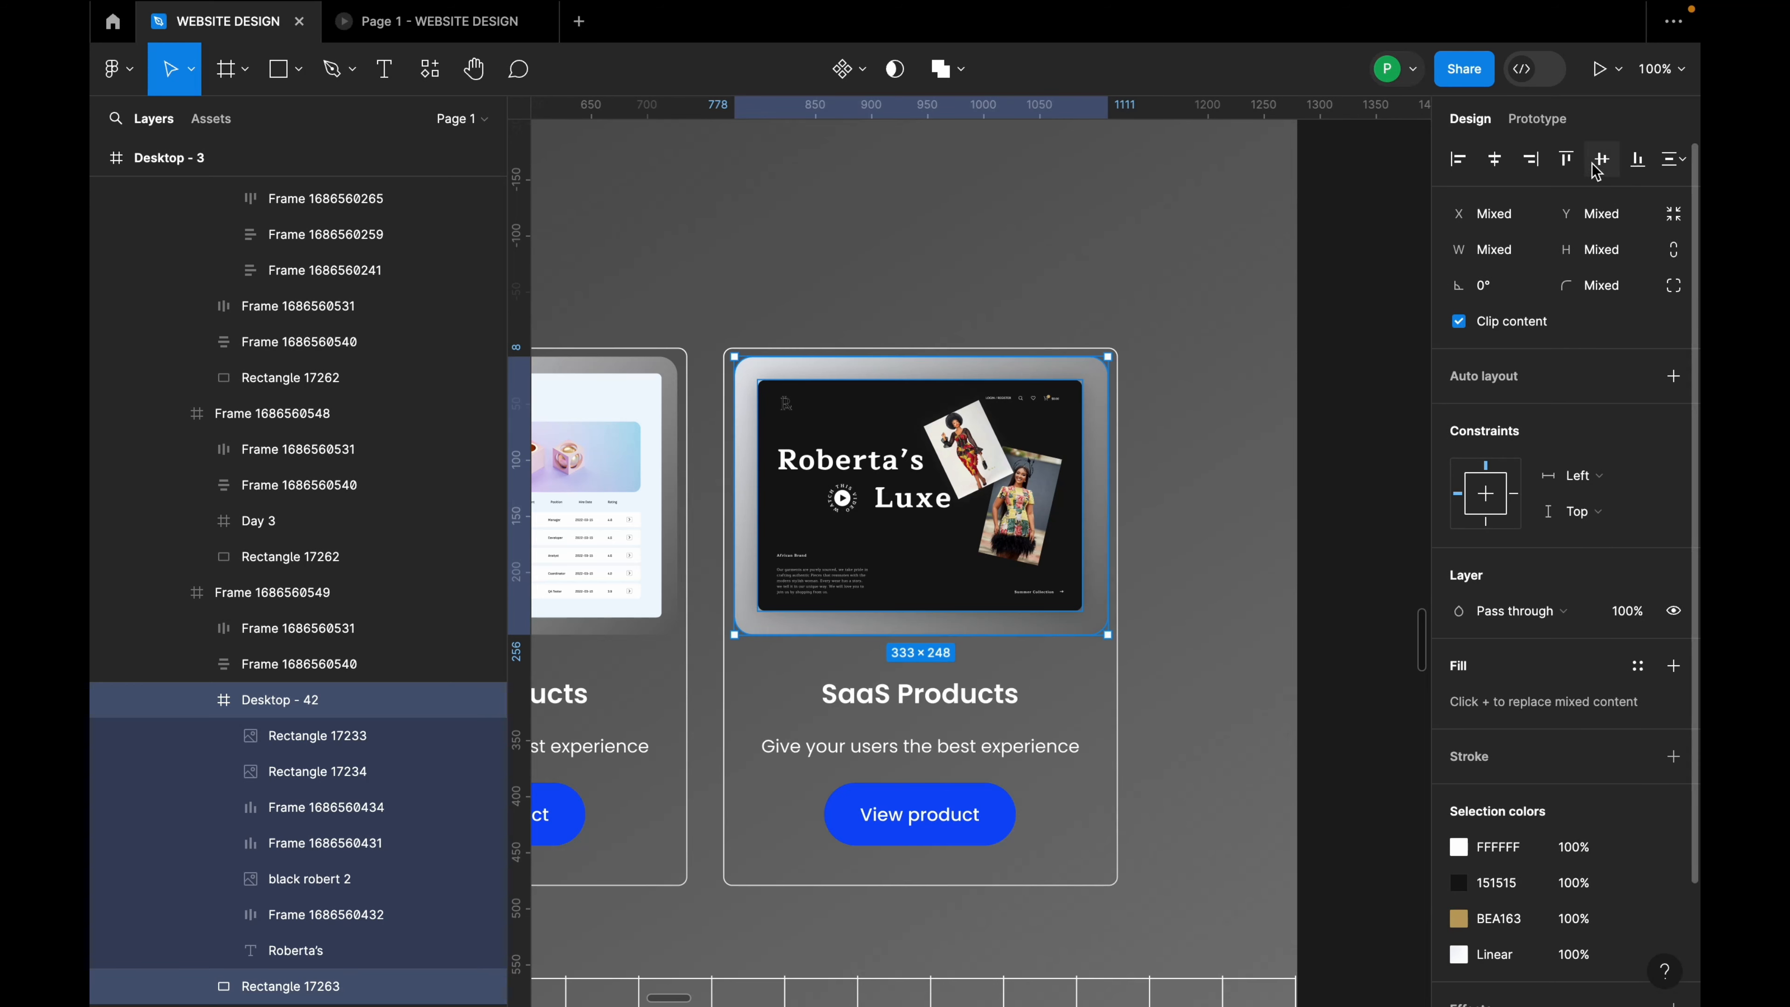
{"action": "left_click", "coordinate": [1495, 161]}
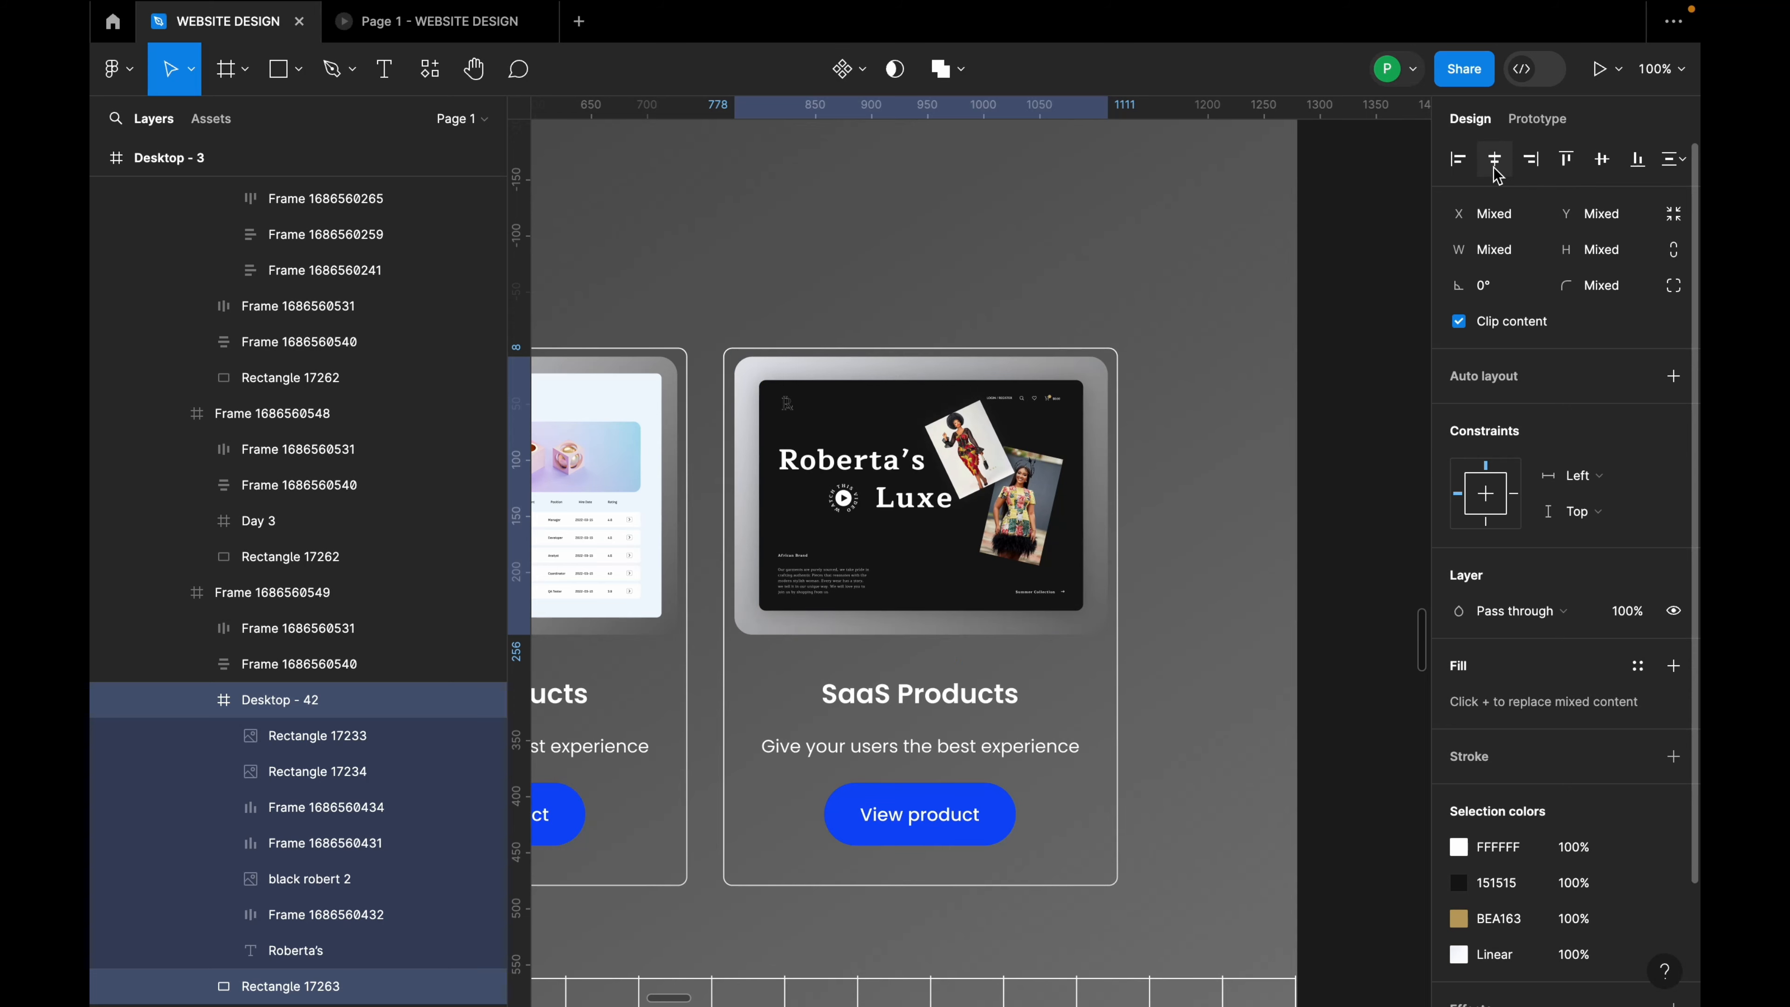
{"action": "scroll", "coordinate": [1241, 341], "scroll_direction": "down", "scroll_amount": 1}
{"action": "scroll", "coordinate": [1191, 384], "scroll_direction": "down", "scroll_amount": 5}
{"action": "scroll", "coordinate": [902, 352], "scroll_direction": "up", "scroll_amount": 3}
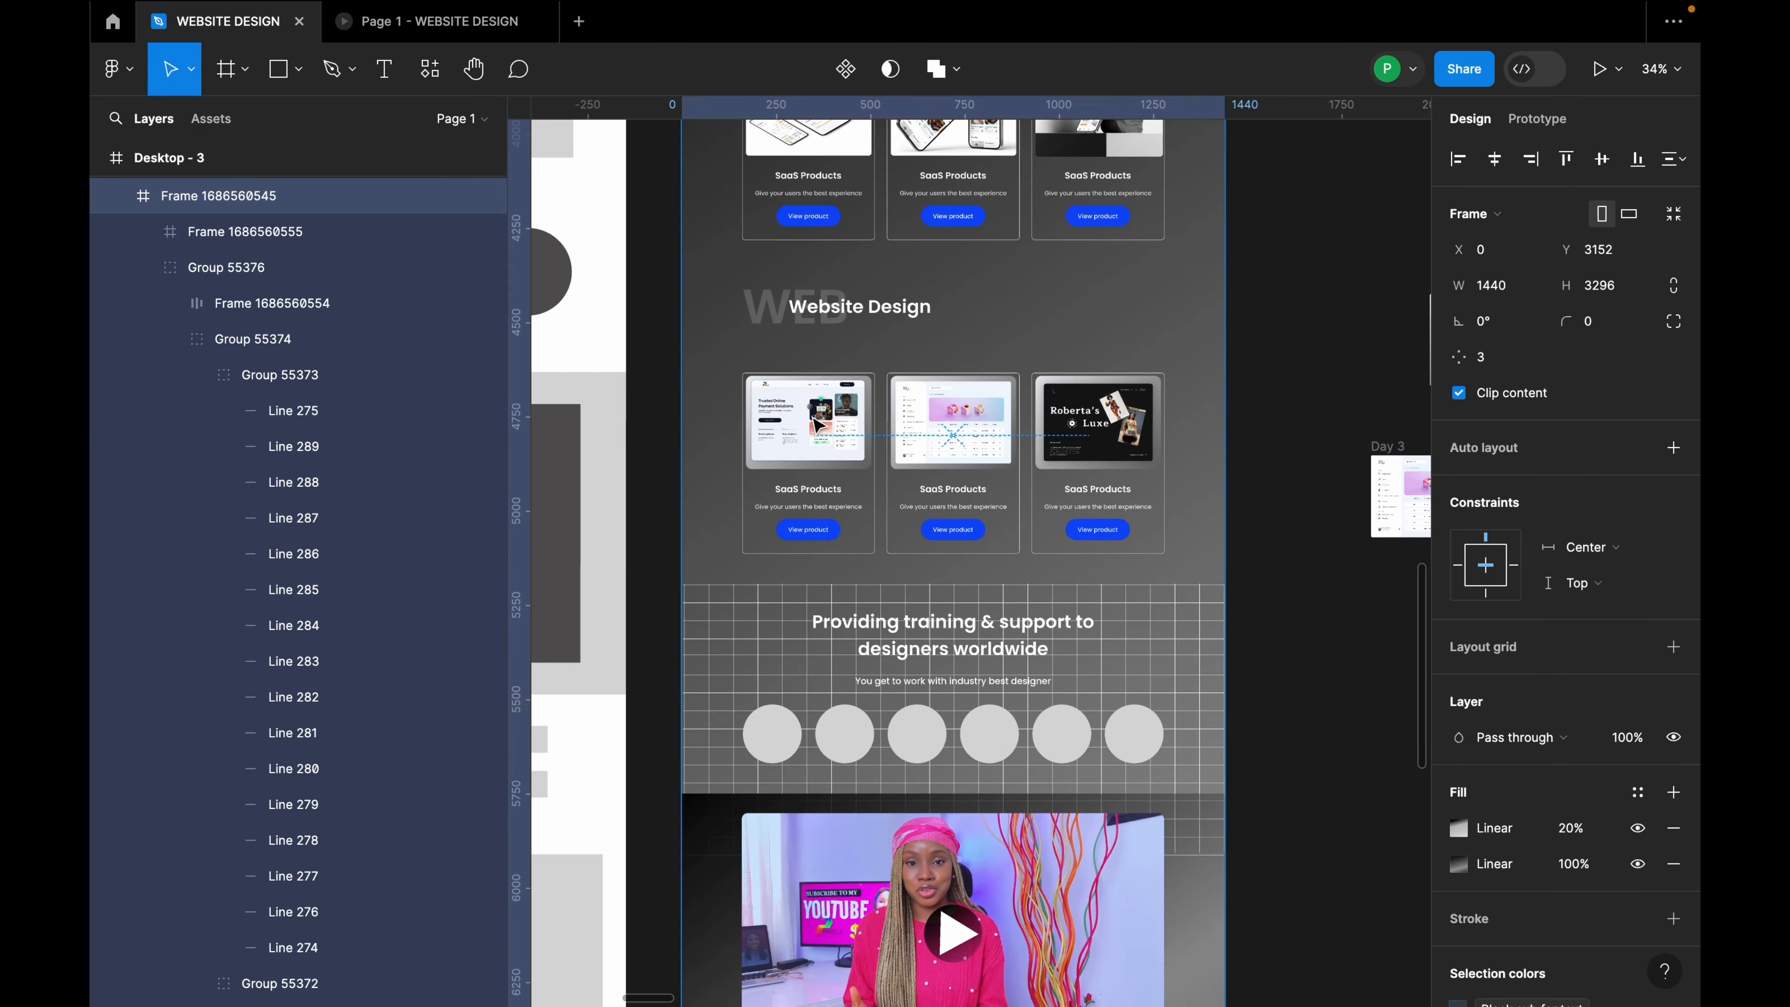
{"action": "left_click", "coordinate": [949, 428]}
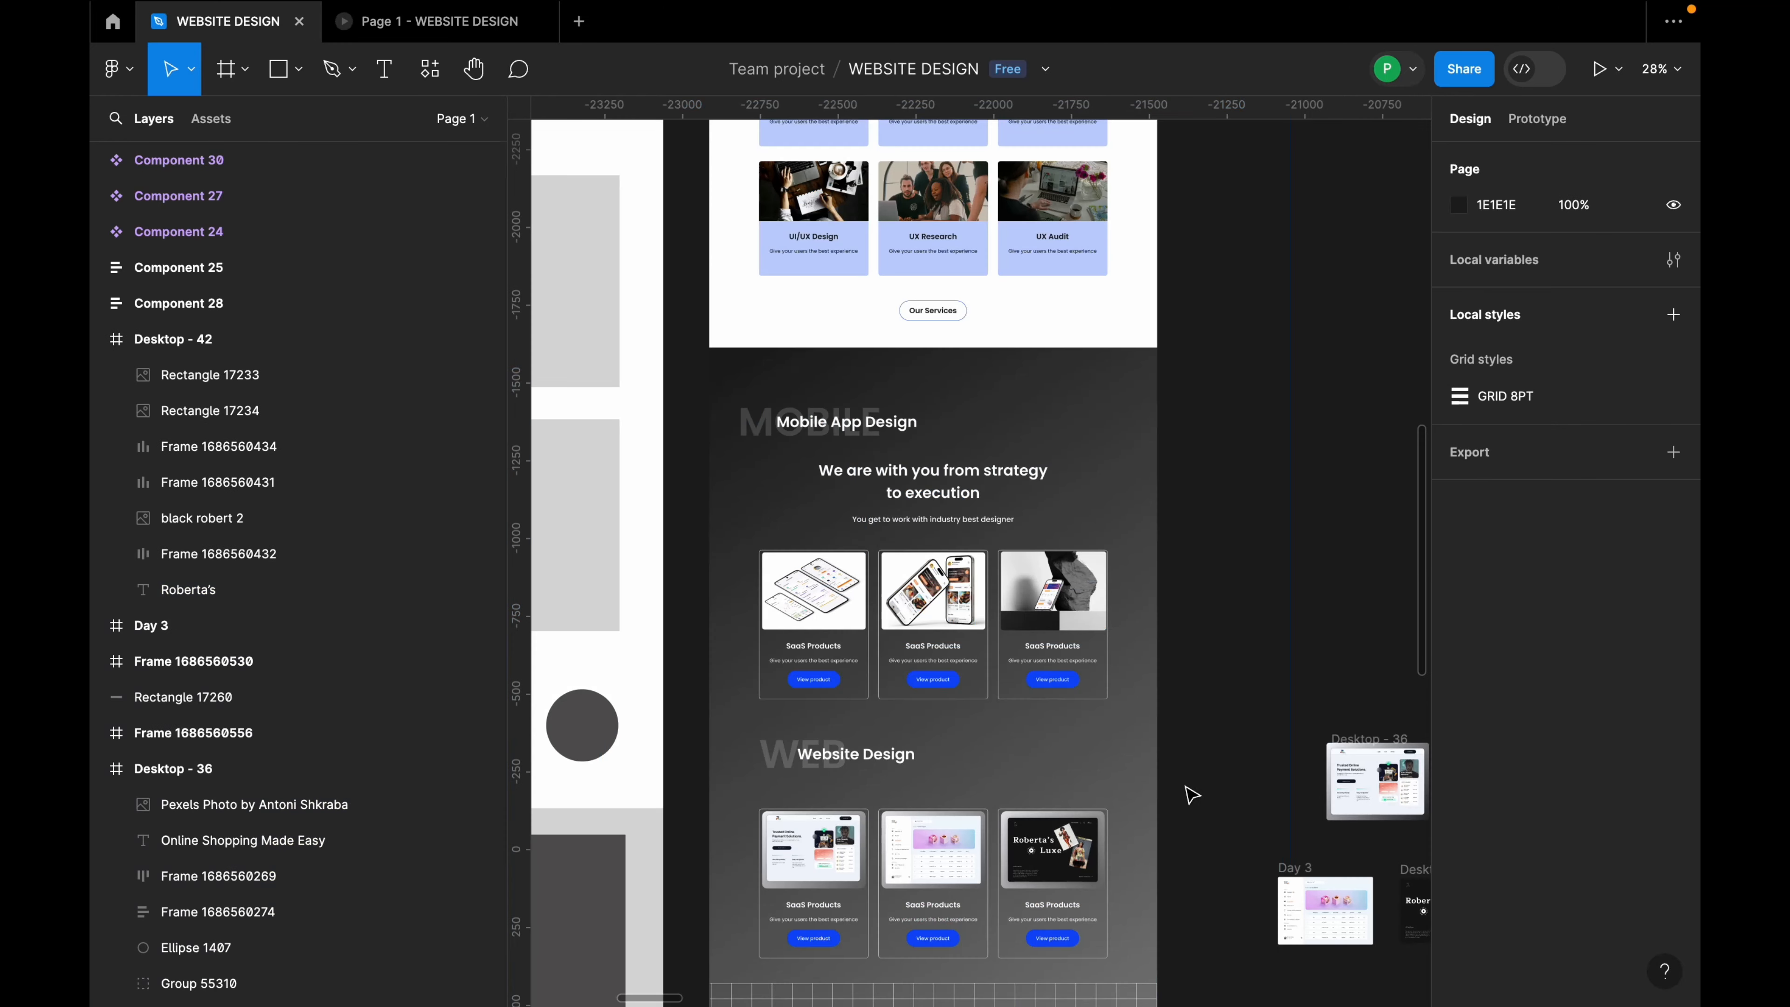
Step: Marquee-select the Contact us and Book a consultation button components and drag them up beside Desktop - 3
{"action": "scroll", "coordinate": [1113, 745], "scroll_direction": "down", "scroll_amount": 3}
{"action": "scroll", "coordinate": [1107, 744], "scroll_direction": "up", "scroll_amount": 6}
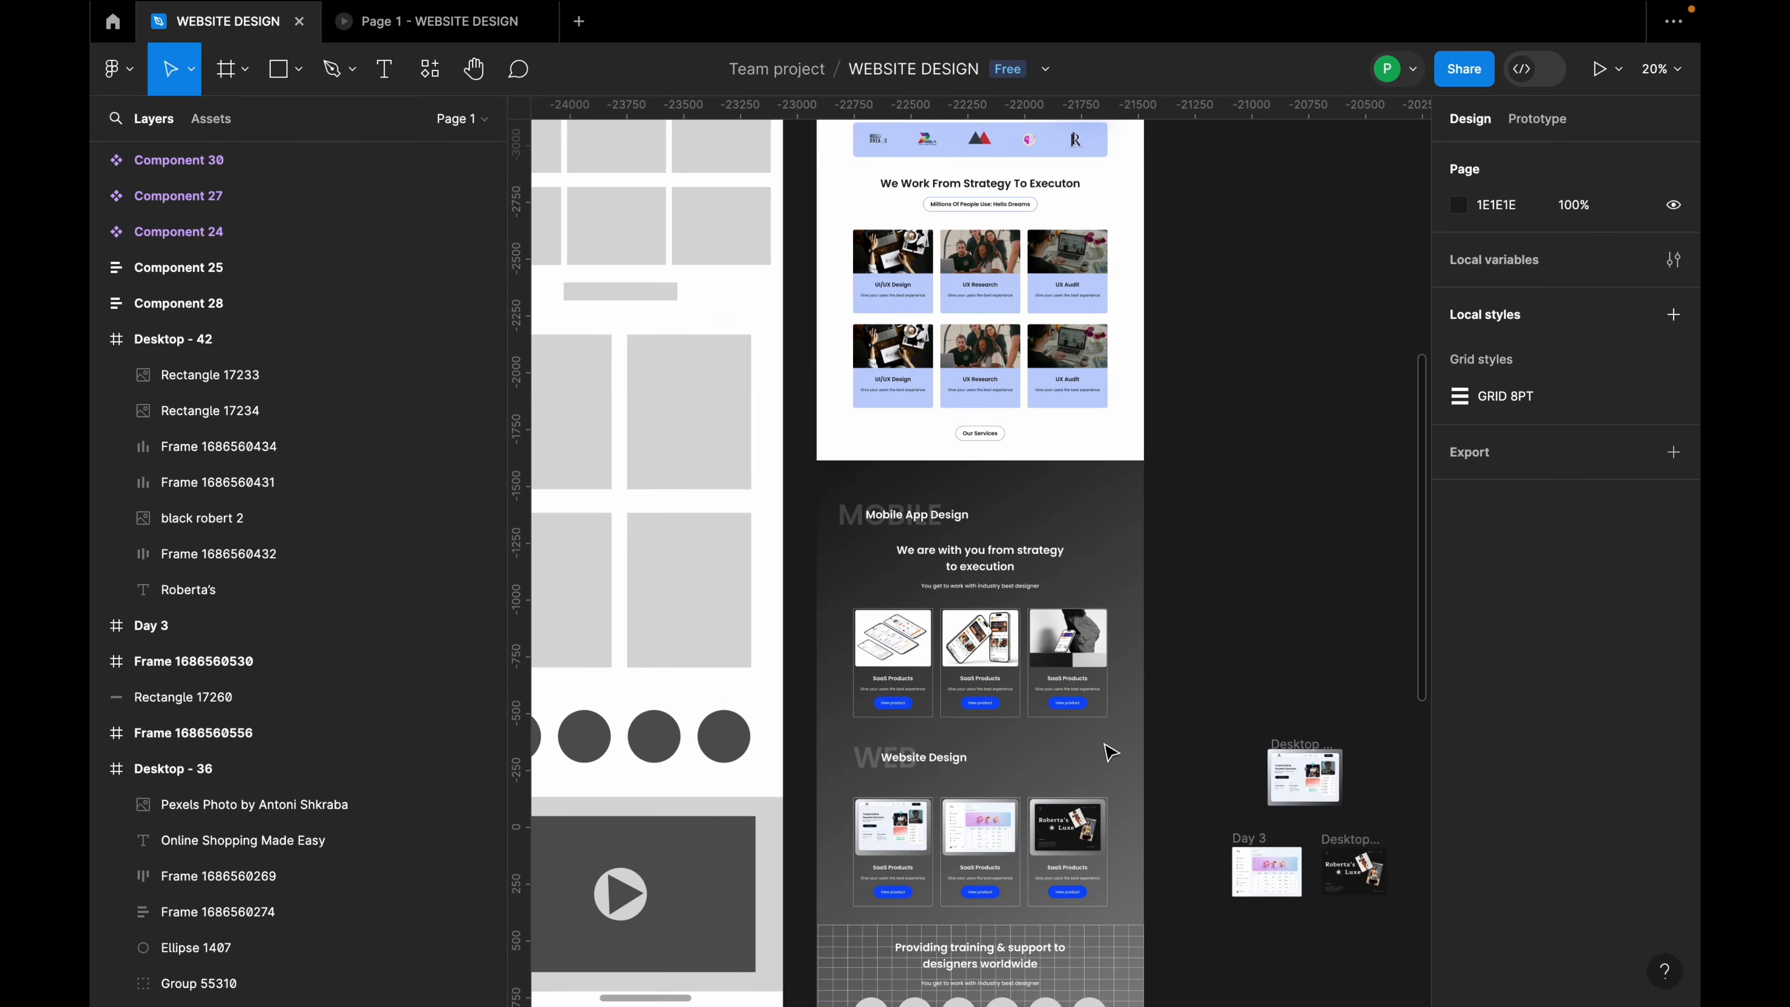
{"action": "scroll", "coordinate": [1109, 215], "scroll_direction": "up", "scroll_amount": 5}
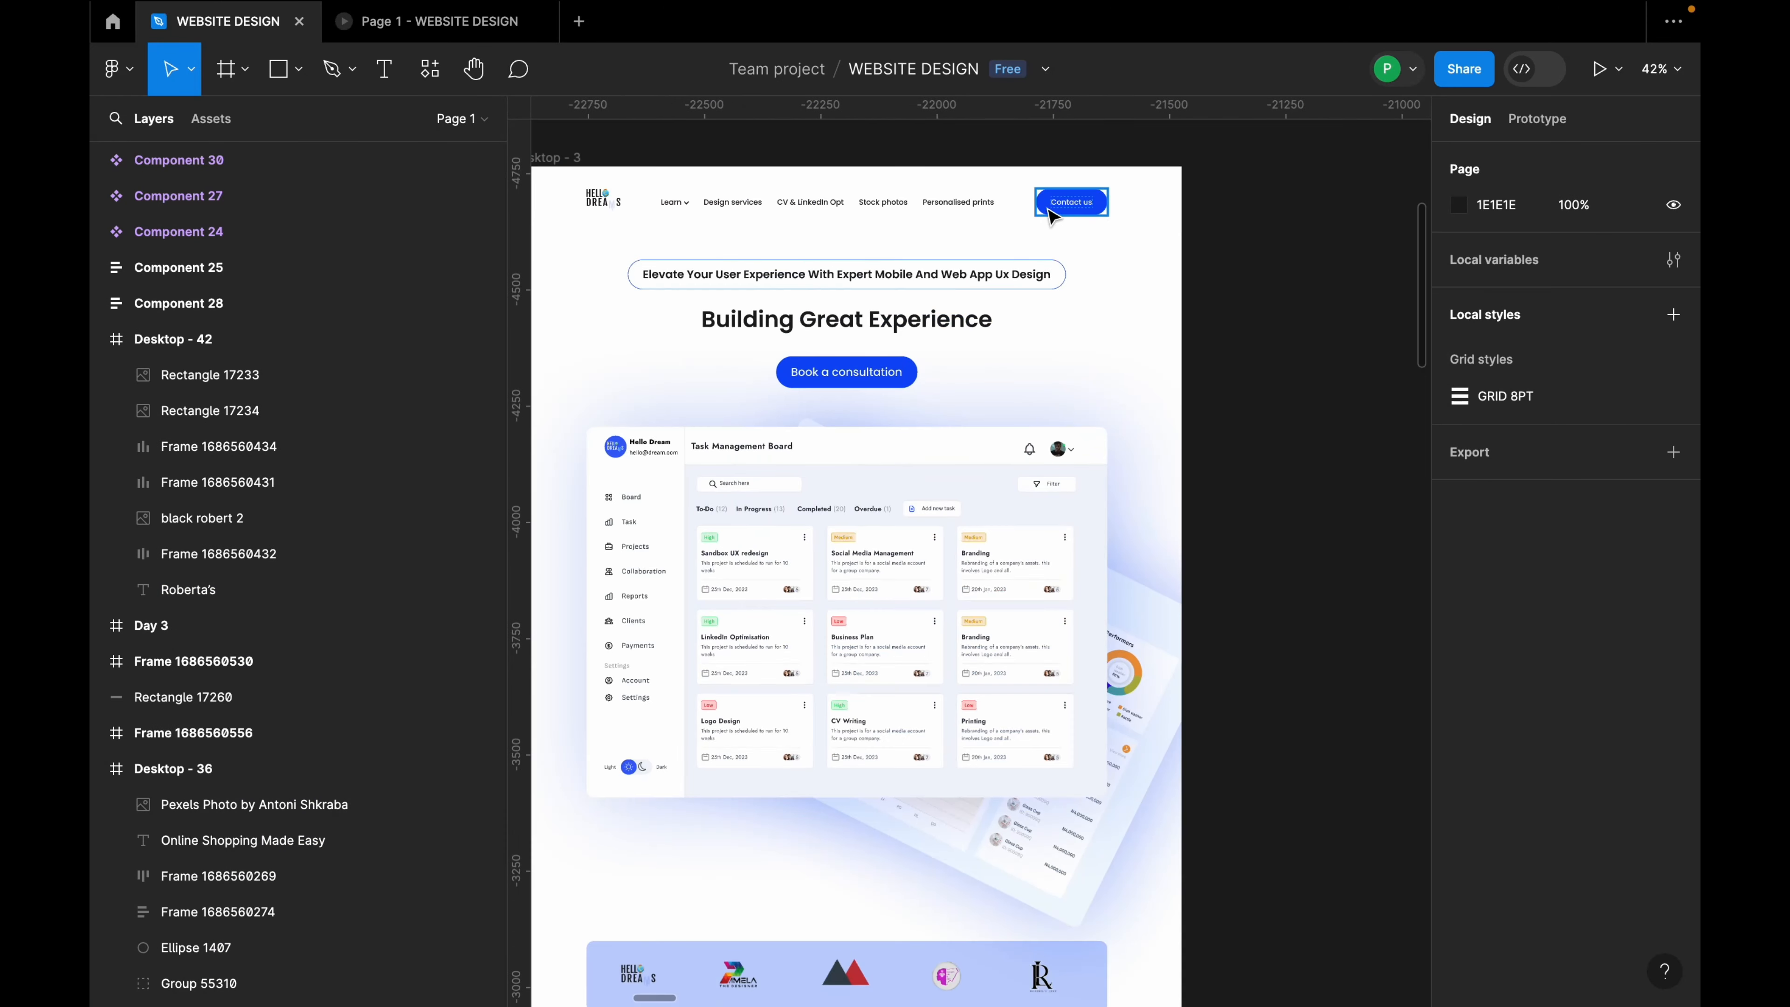
{"action": "triple_click", "coordinate": [1074, 200]}
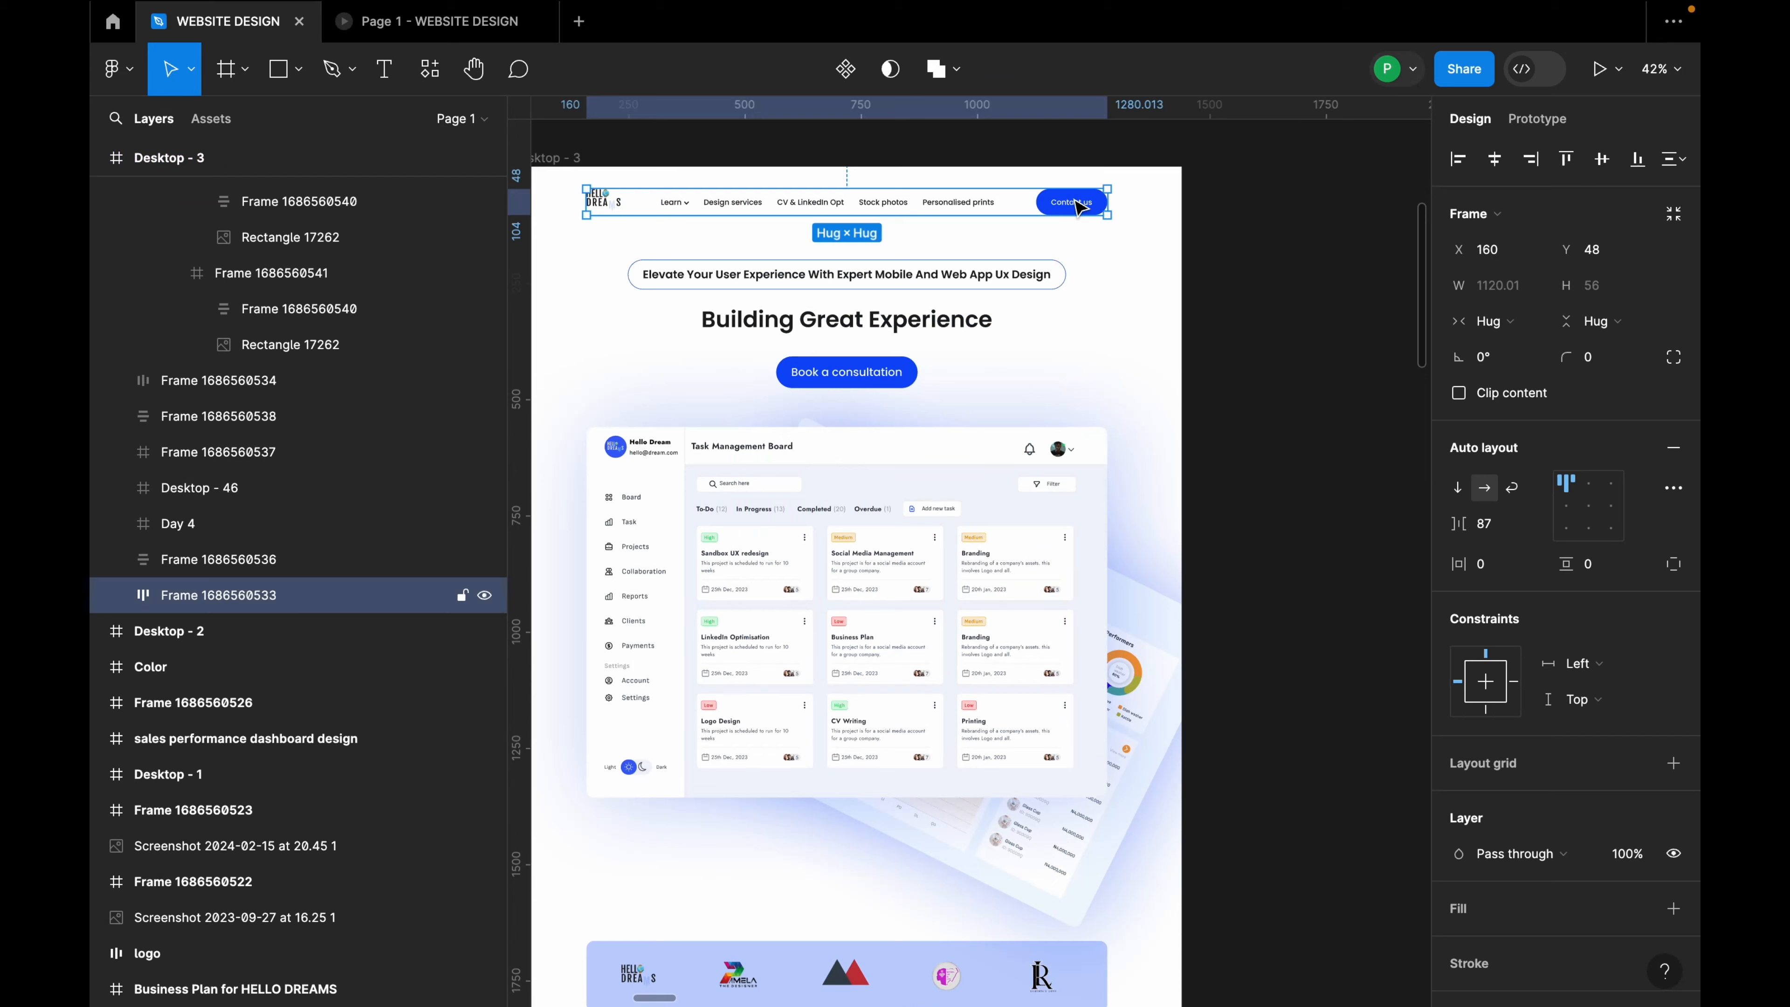
{"action": "double_click", "coordinate": [851, 371]}
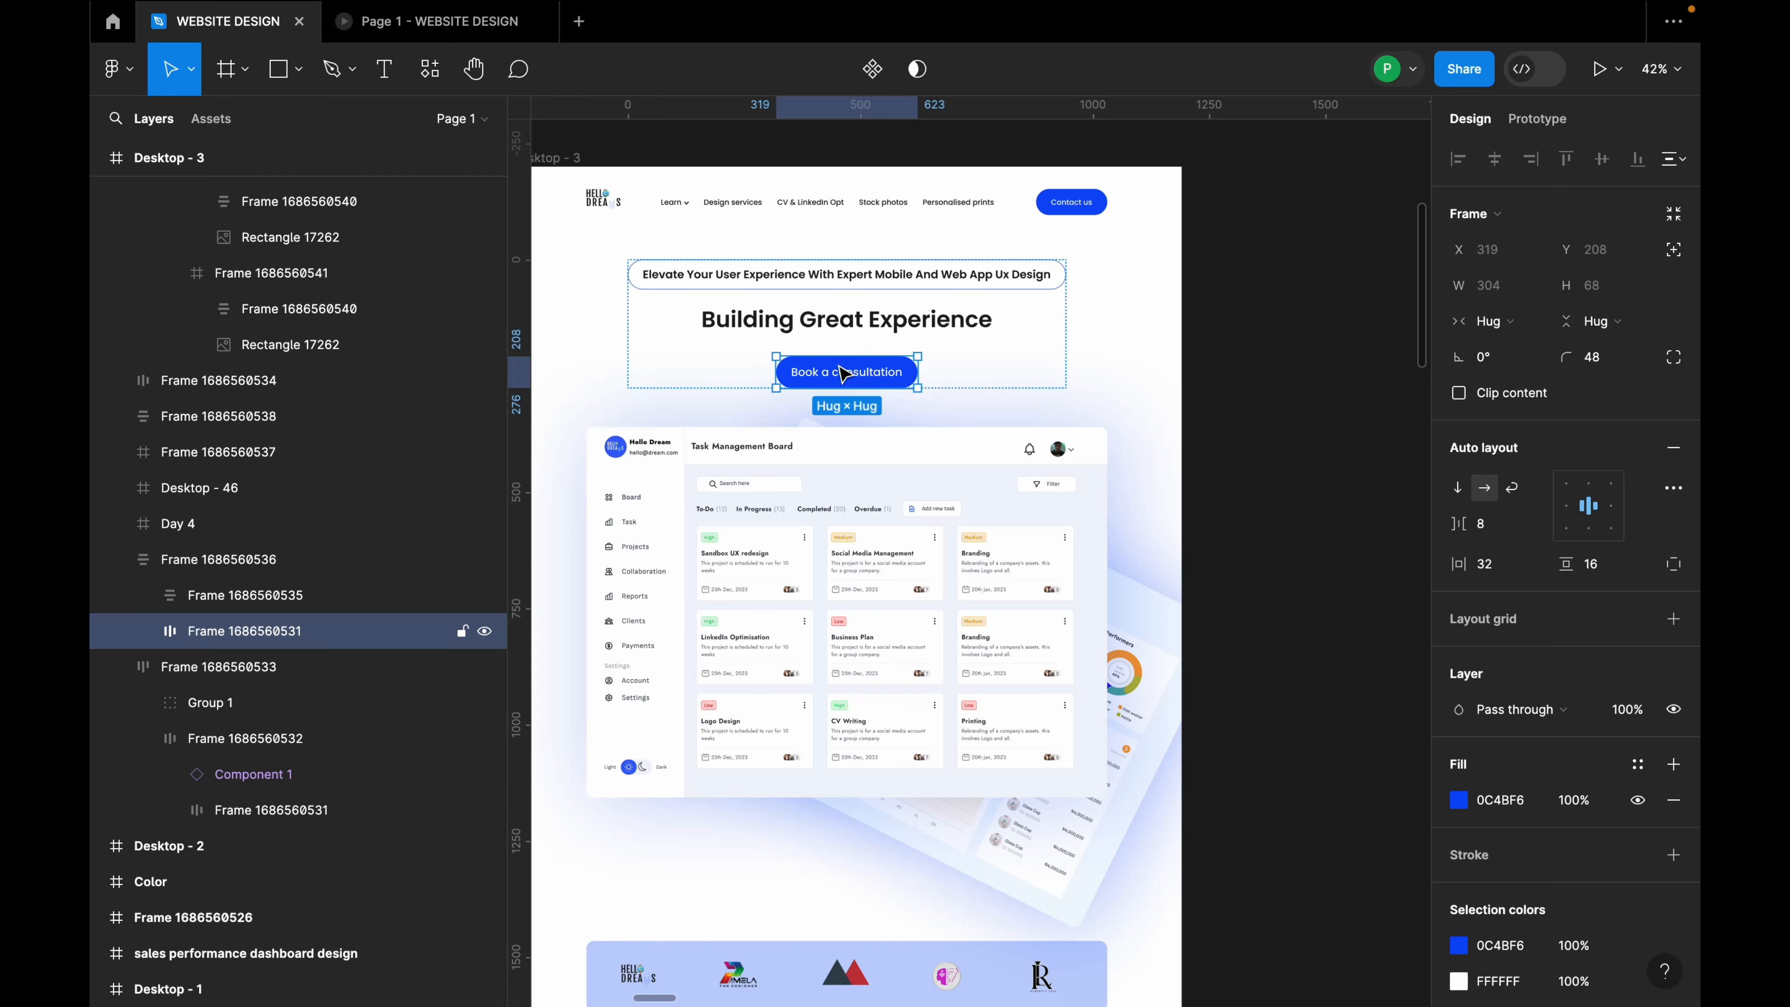
{"action": "scroll", "coordinate": [849, 390], "scroll_direction": "down", "scroll_amount": 5}
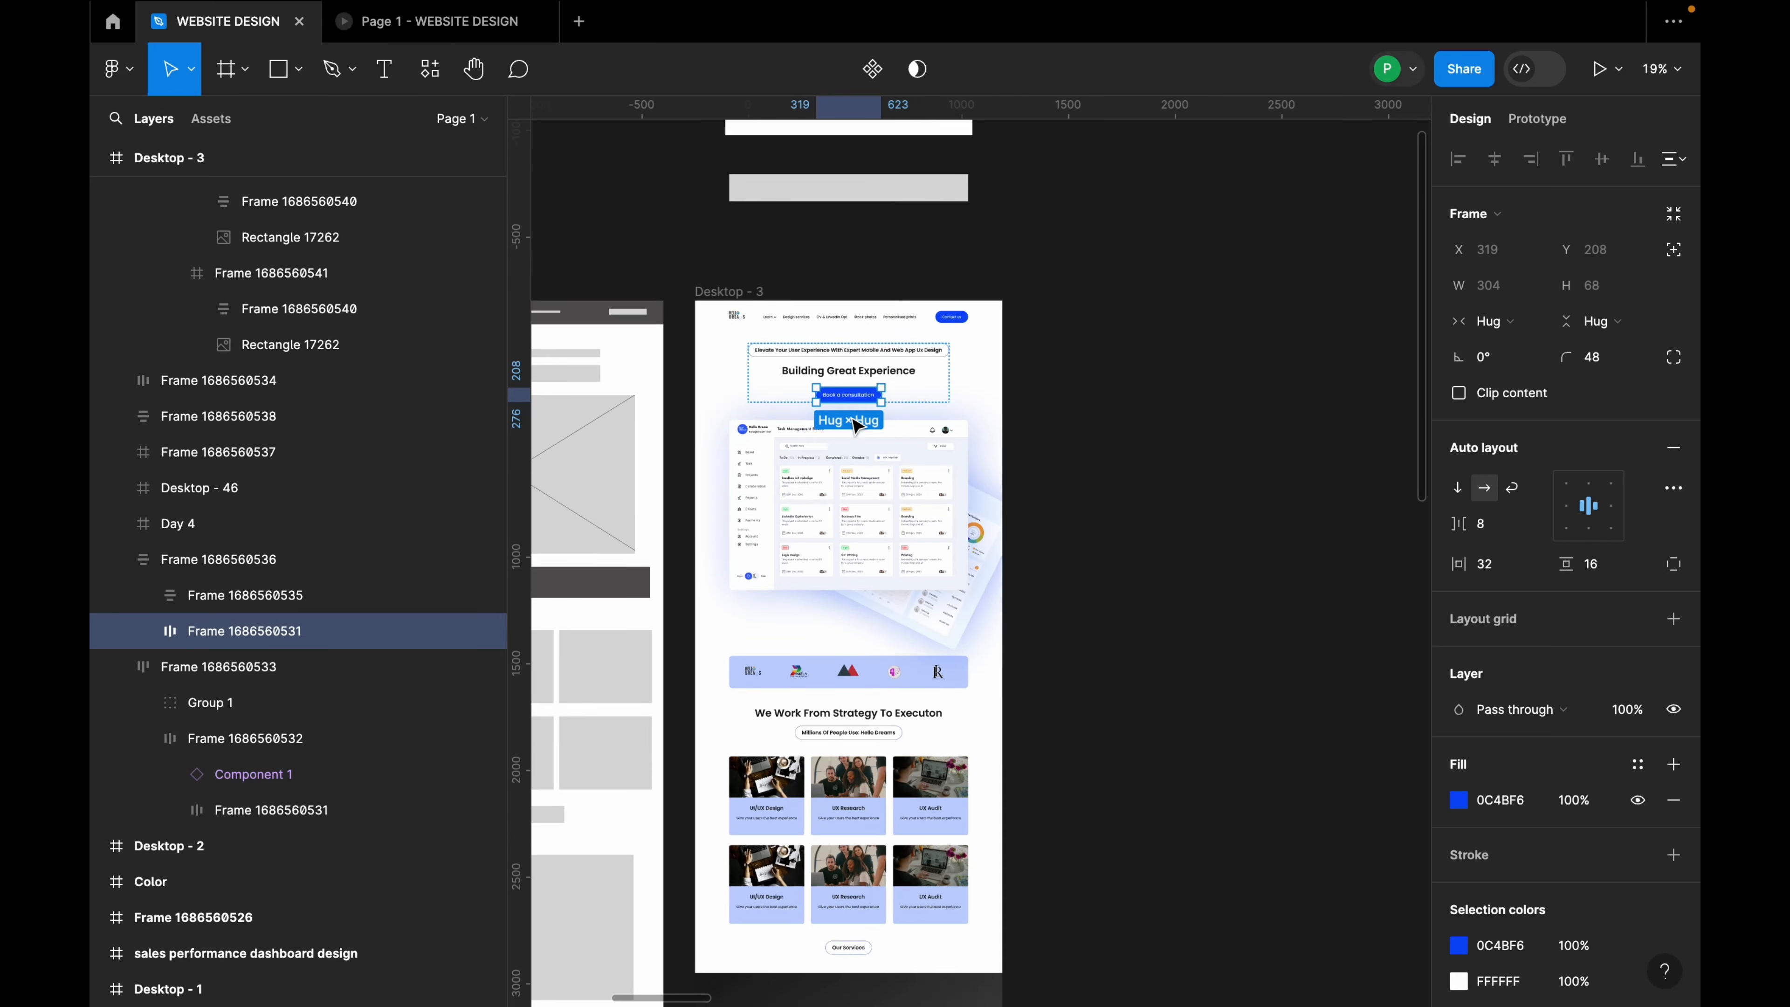
{"action": "scroll", "coordinate": [1074, 444], "scroll_direction": "up", "scroll_amount": 5}
{"action": "scroll", "coordinate": [1002, 440], "scroll_direction": "down", "scroll_amount": 10}
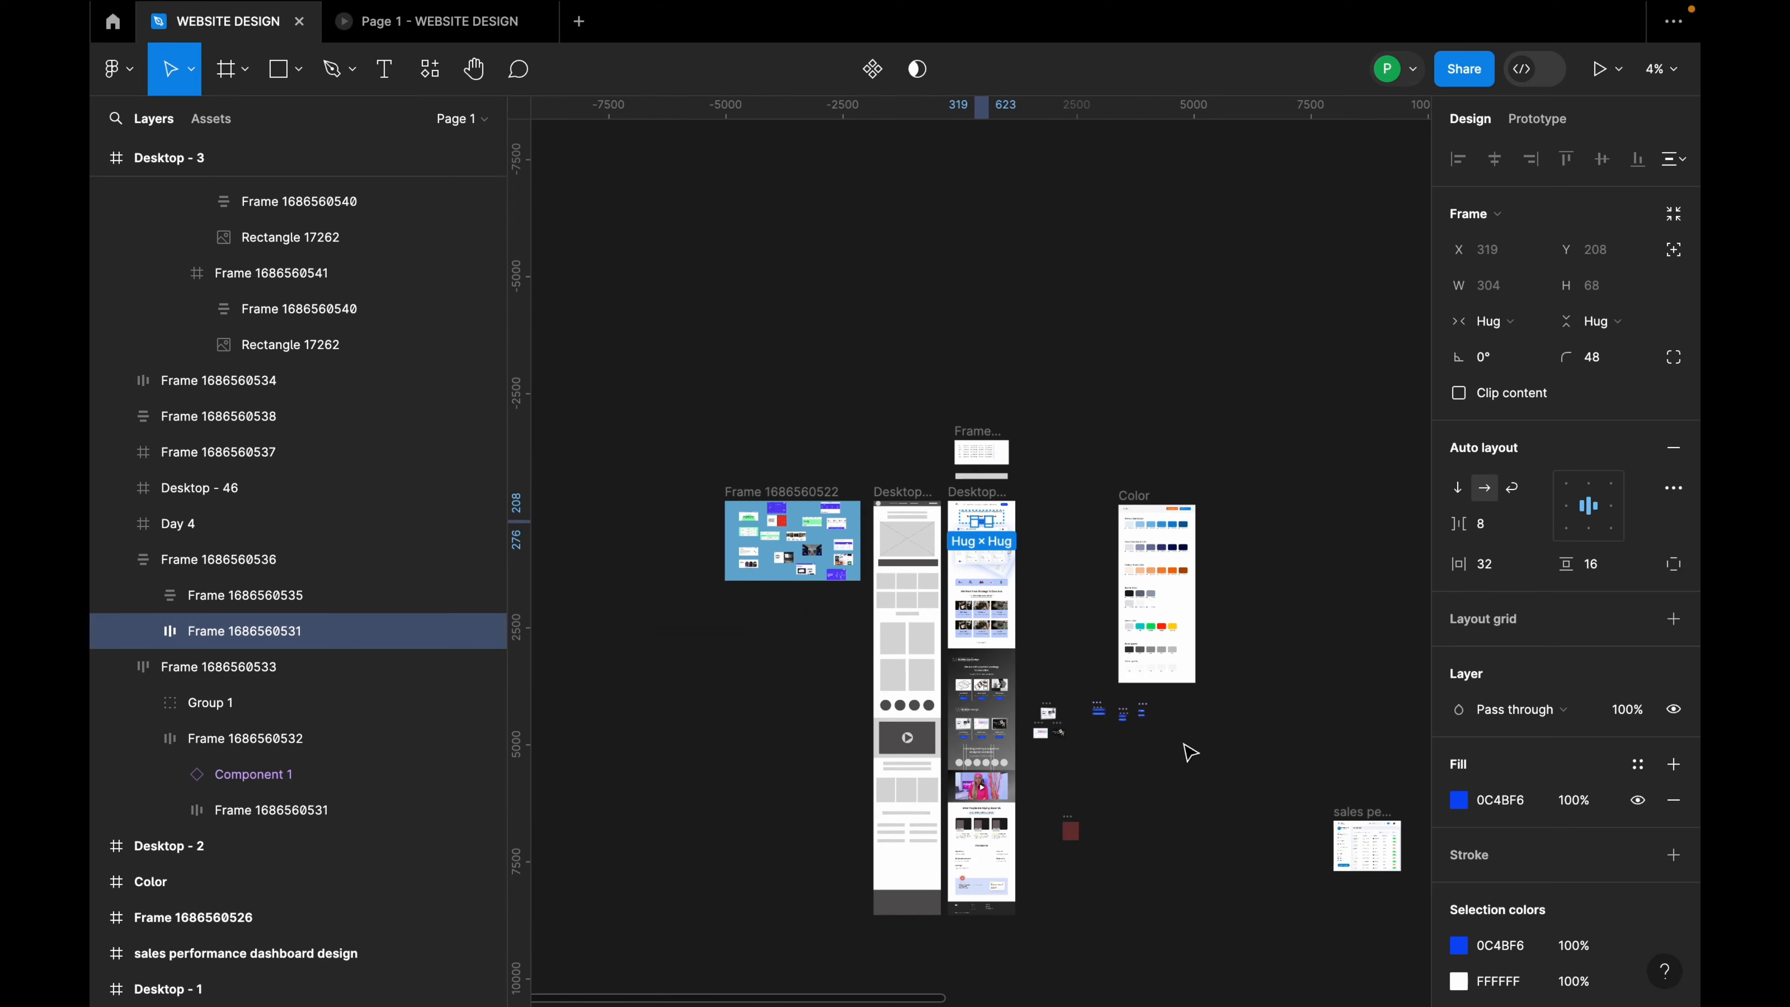
{"action": "scroll", "coordinate": [1170, 745], "scroll_direction": "up", "scroll_amount": 10}
{"action": "left_click_drag", "start_coordinate": [763, 508], "coordinate": [1193, 696]}
{"action": "scroll", "coordinate": [1194, 696], "scroll_direction": "down", "scroll_amount": 5}
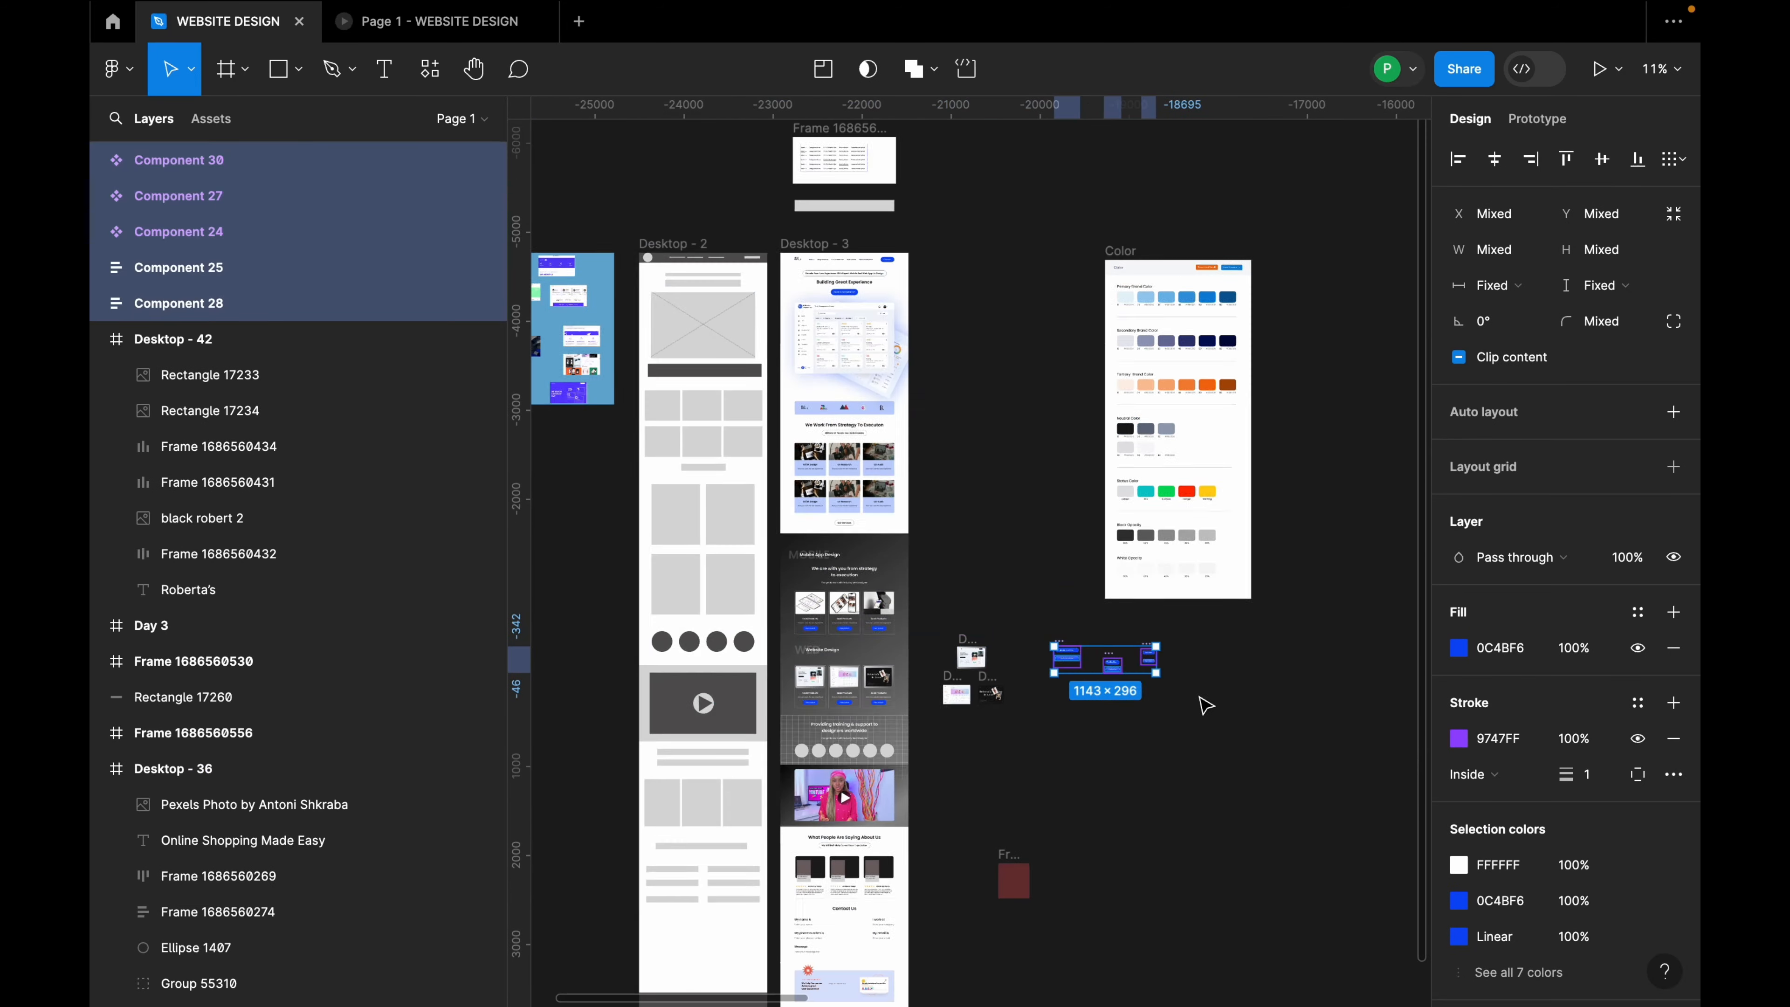
{"action": "left_click_drag", "start_coordinate": [1101, 655], "coordinate": [961, 233]}
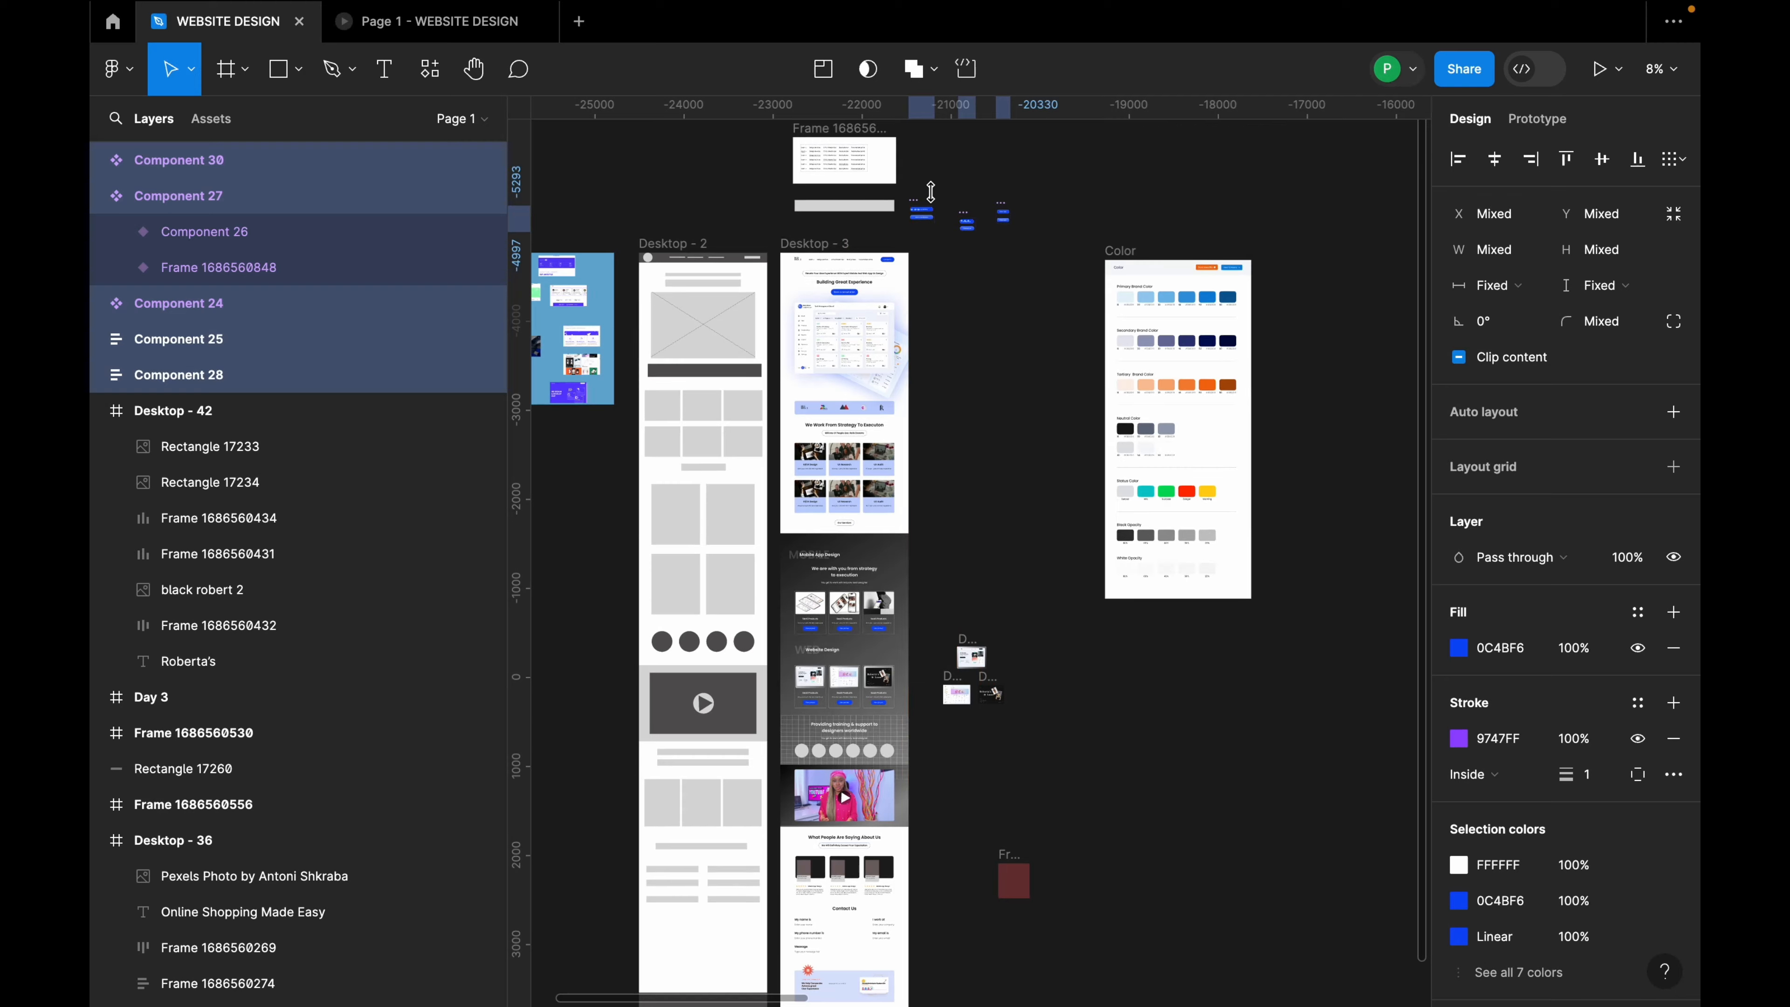
{"action": "scroll", "coordinate": [960, 229], "scroll_direction": "up", "scroll_amount": 8}
Step: Copy the Component 31 Contact us button and paste it to replace the Desktop - 3 header's Contact us button
{"action": "left_click", "coordinate": [1118, 340]}
{"action": "left_click", "coordinate": [1011, 296]}
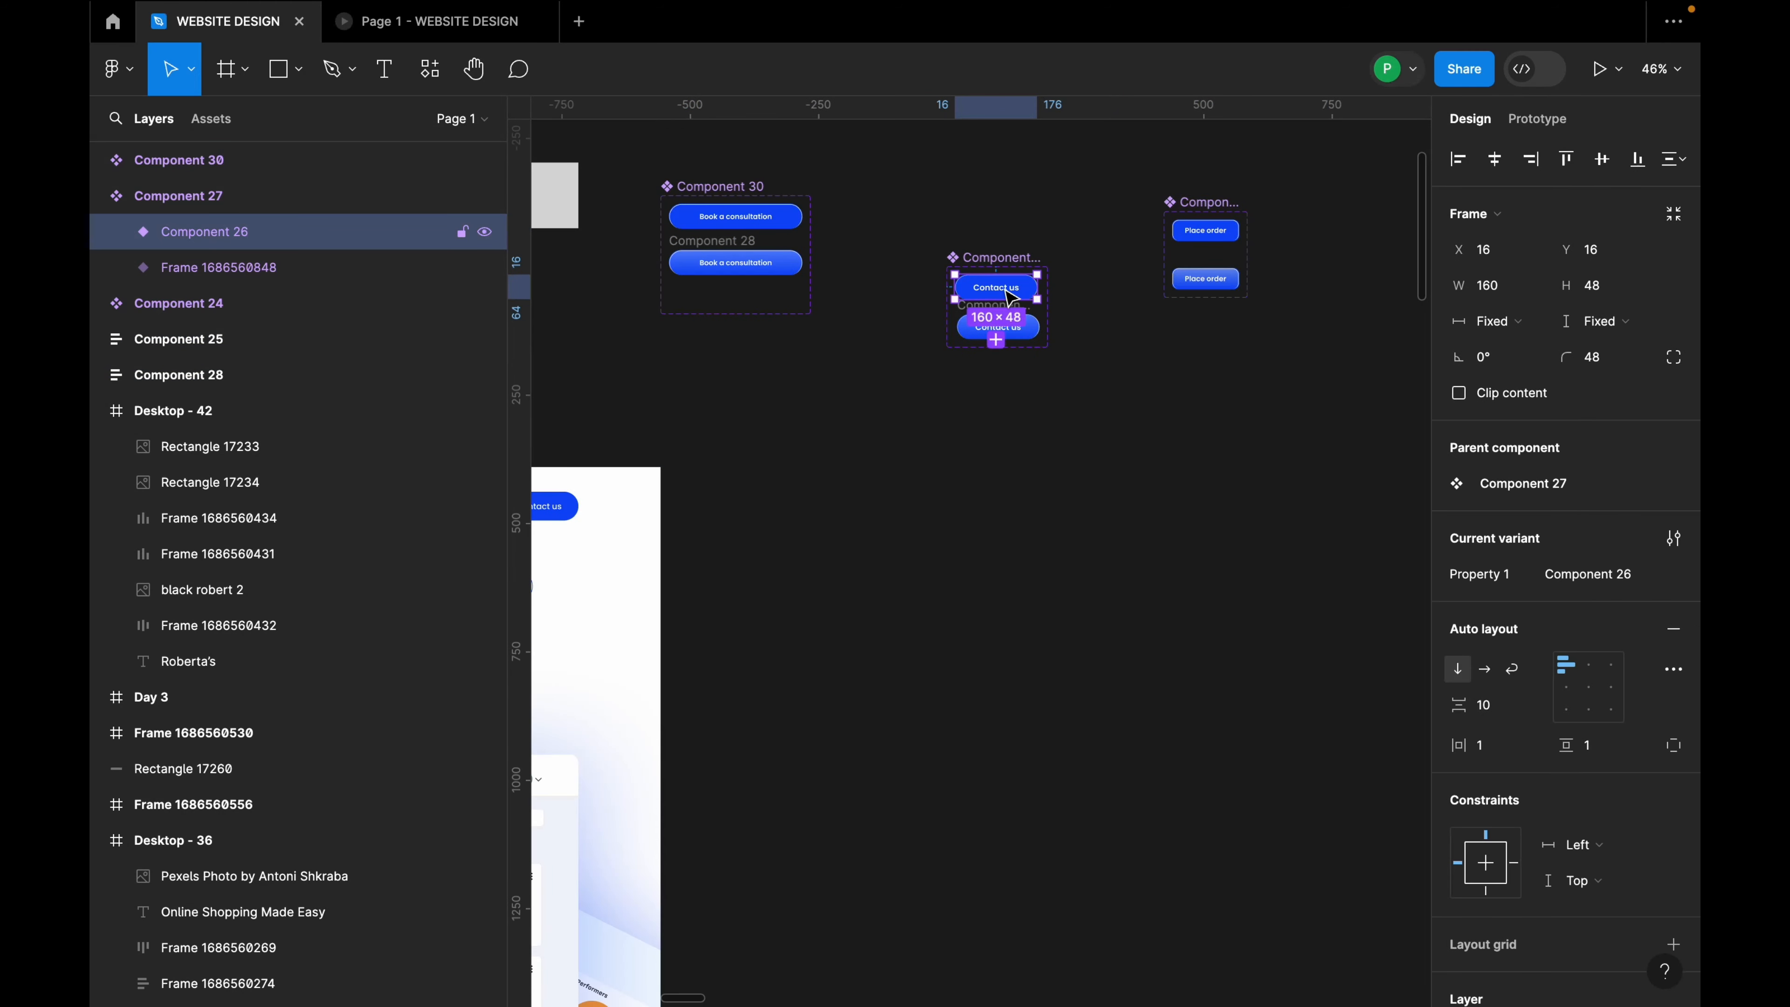
{"action": "left_click_drag", "start_coordinate": [1011, 296], "coordinate": [1030, 458]}
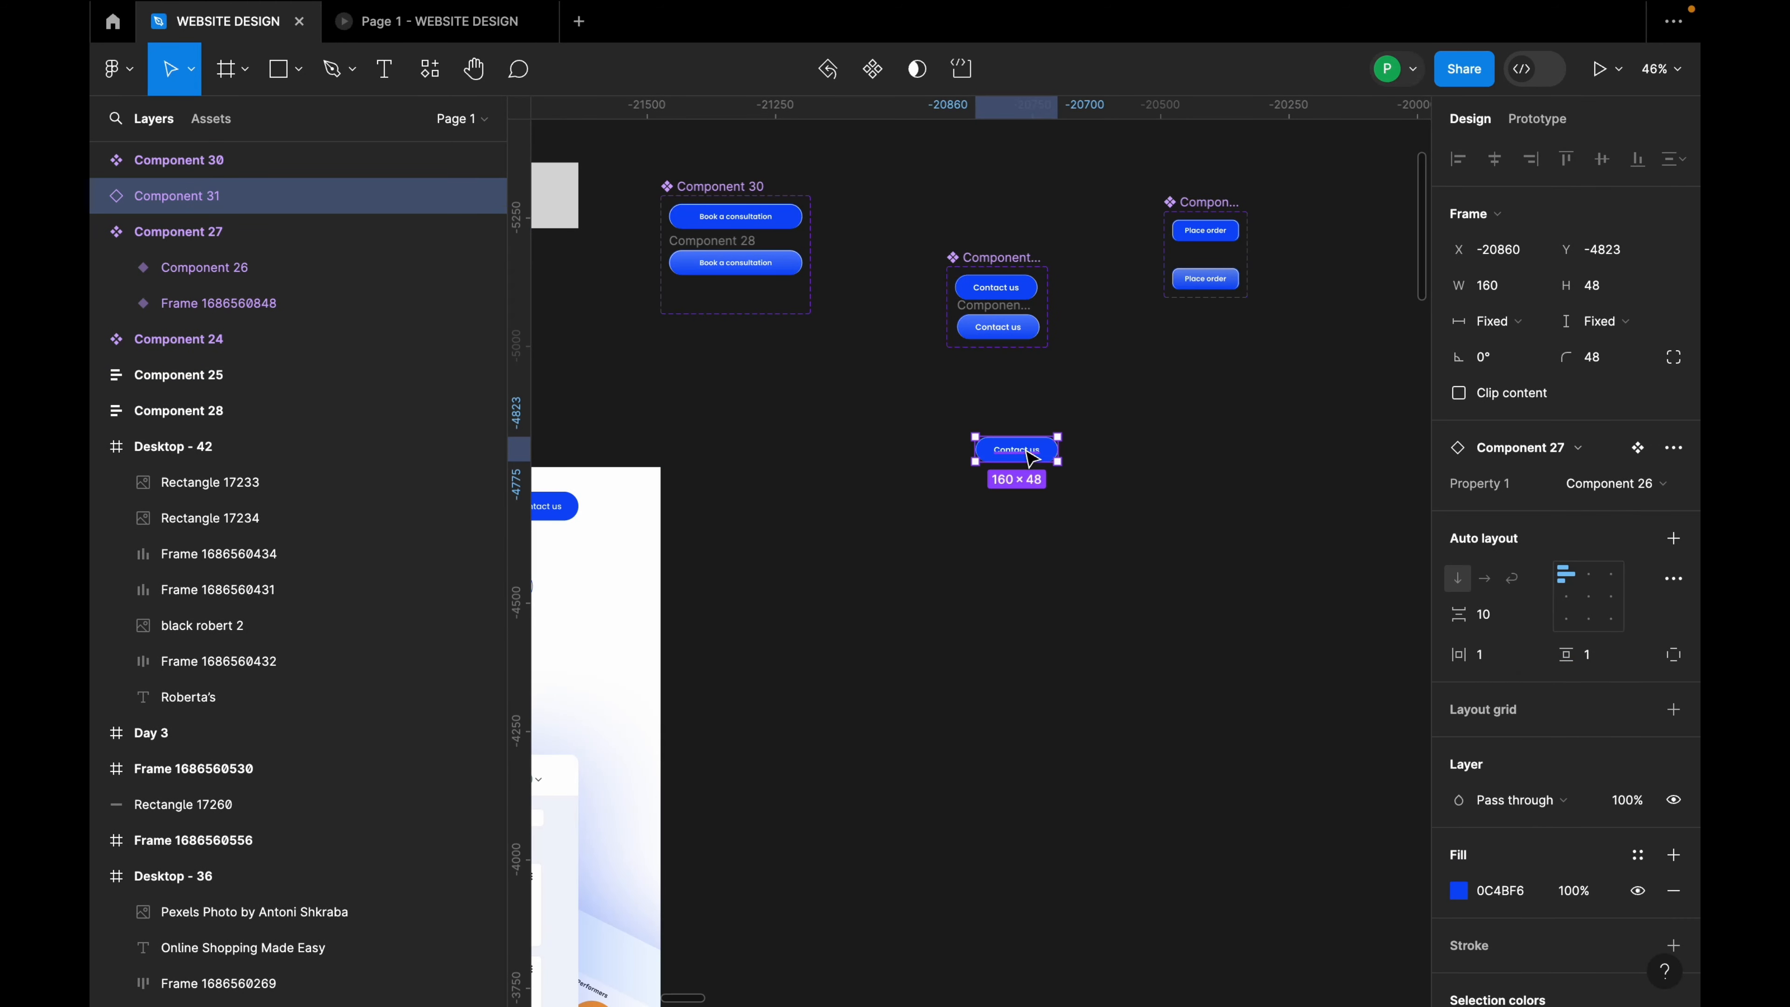
{"action": "key", "text": "Delete"}
{"action": "scroll", "coordinate": [775, 507], "scroll_direction": "up", "scroll_amount": 5}
{"action": "left_click", "coordinate": [775, 513]}
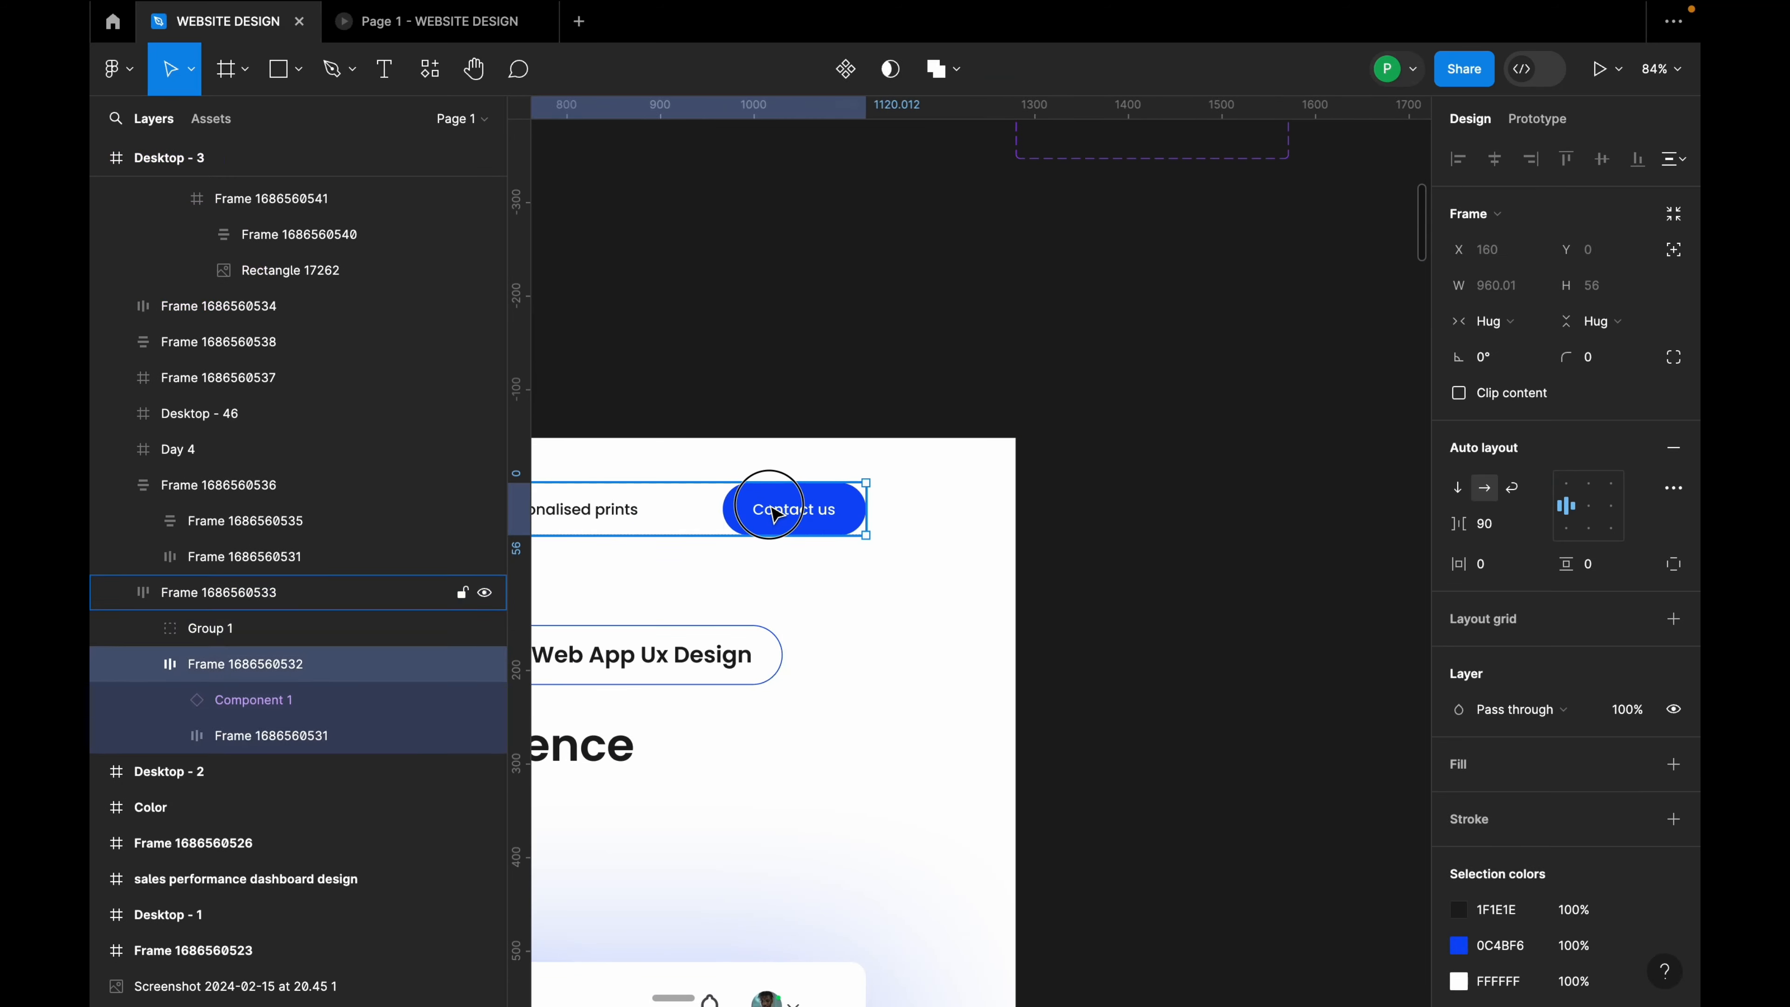
{"action": "left_click", "coordinate": [776, 513]}
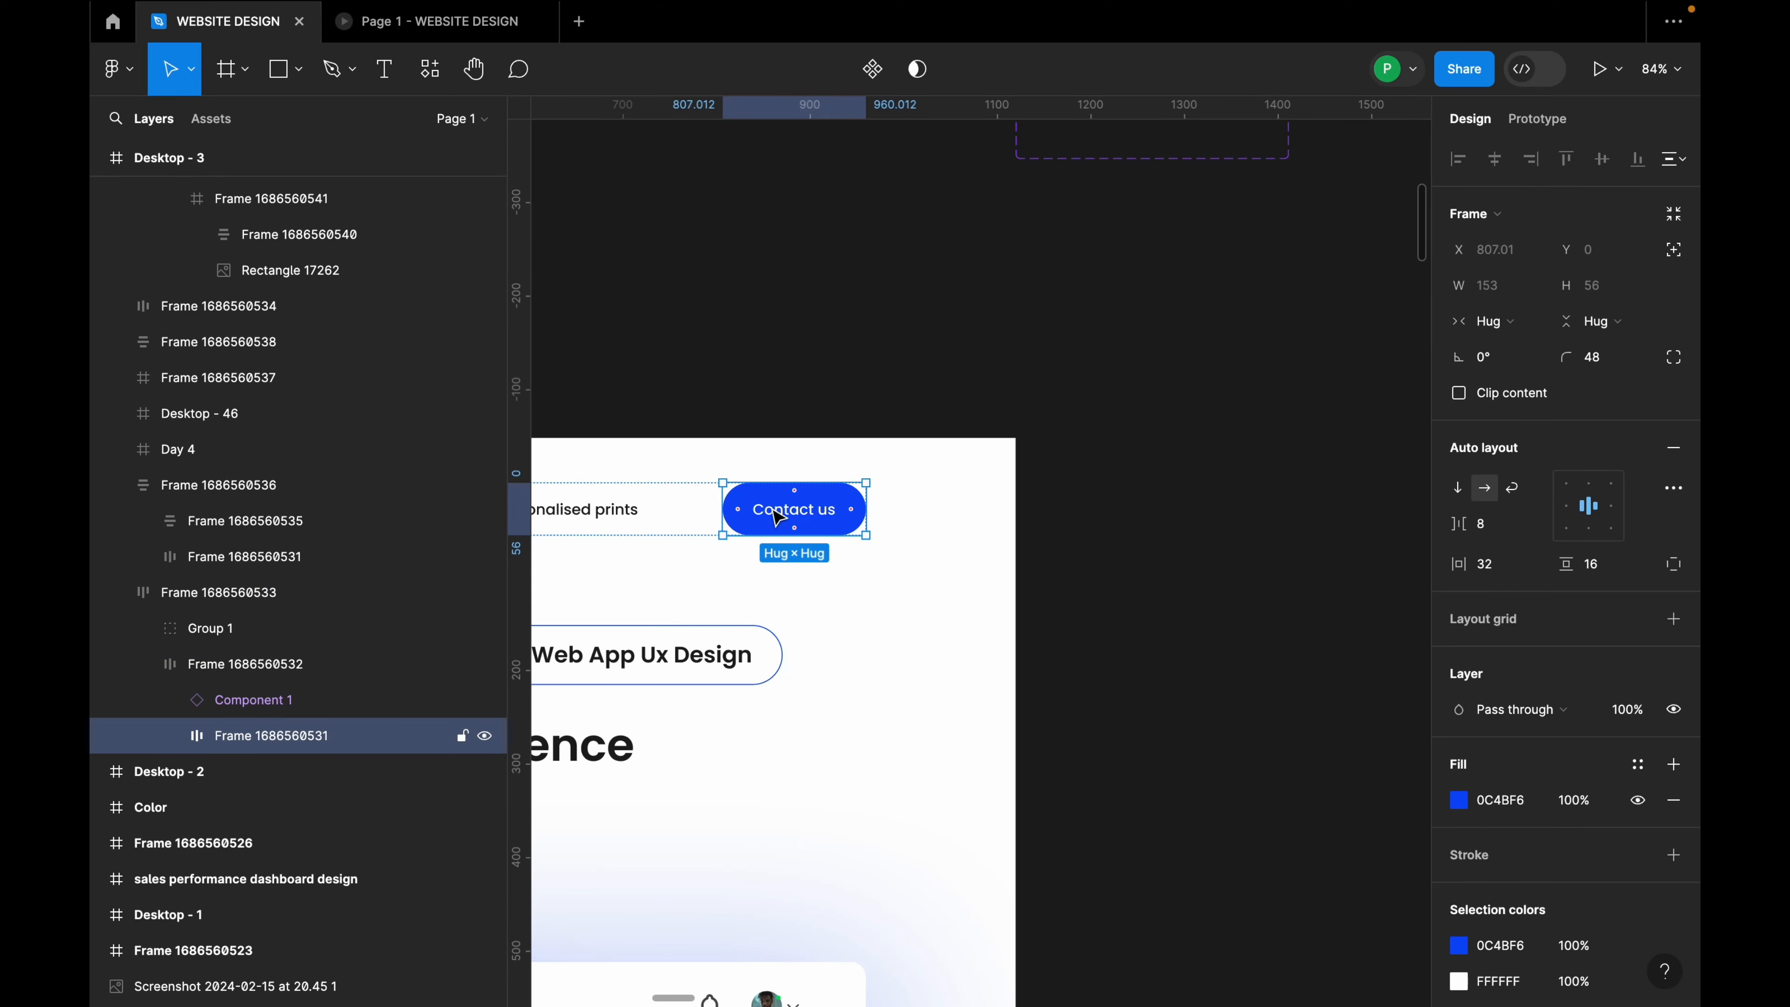
{"action": "right_click", "coordinate": [774, 510]}
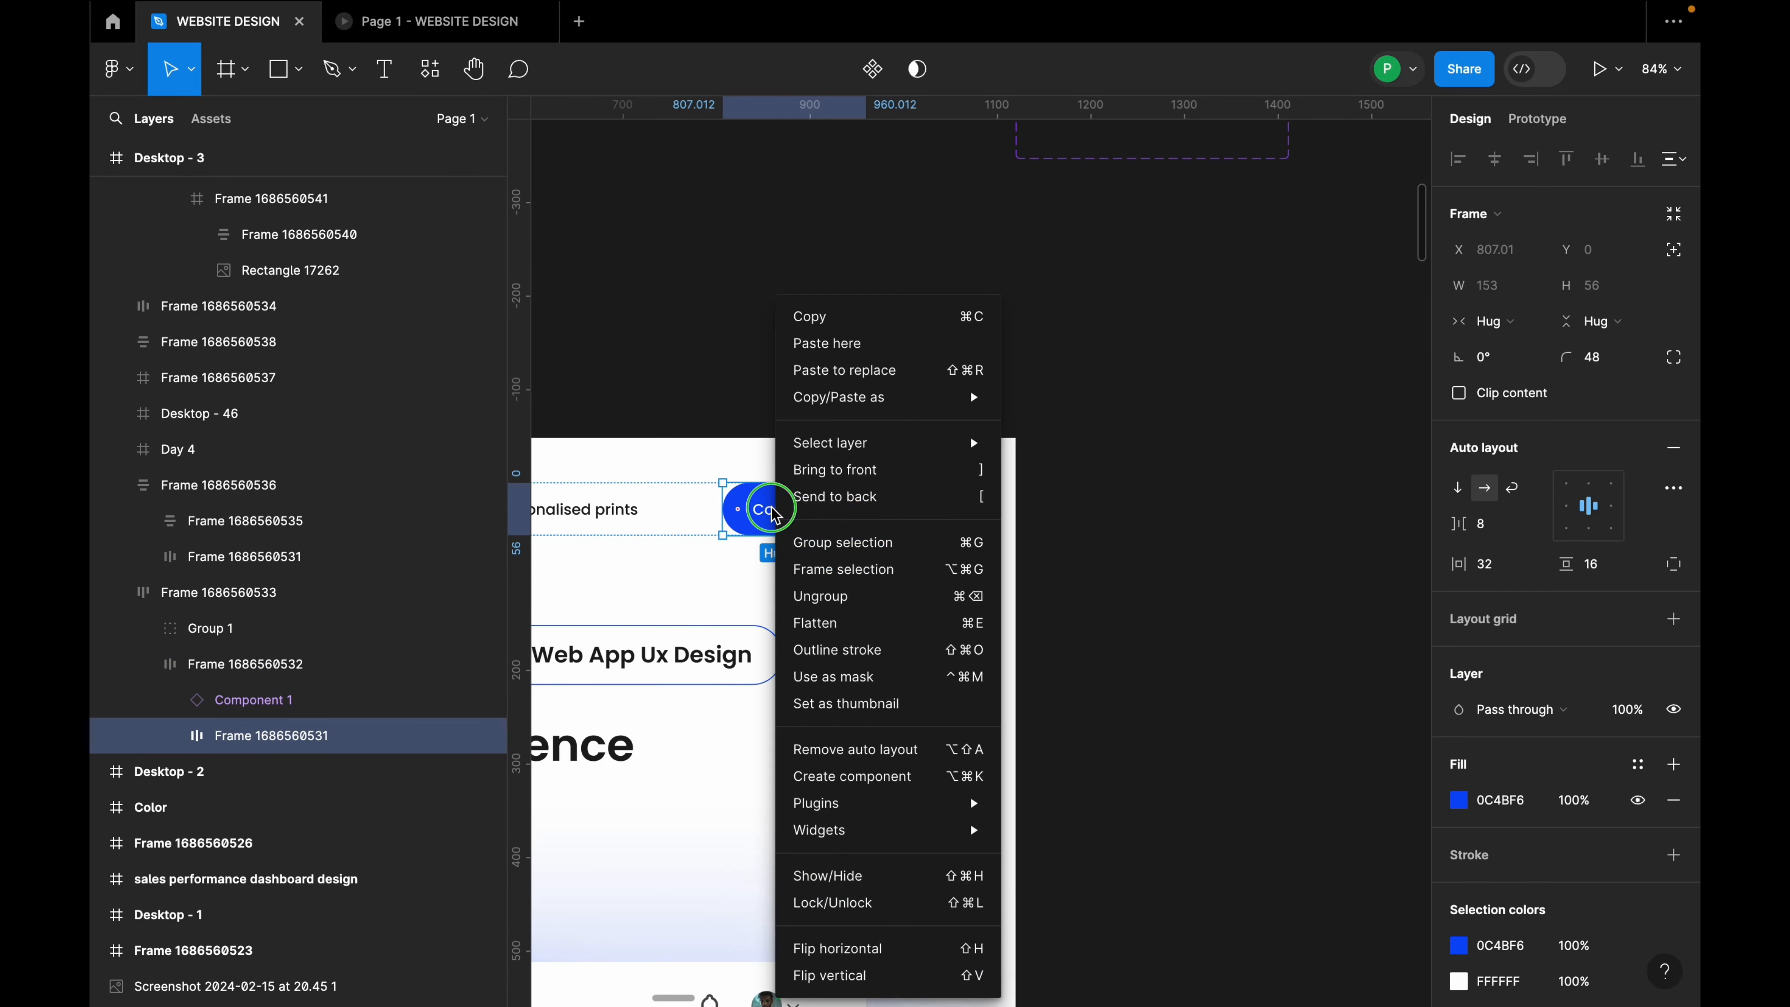
{"action": "left_click", "coordinate": [855, 378]}
{"action": "left_click", "coordinate": [987, 364]}
{"action": "scroll", "coordinate": [1043, 392], "scroll_direction": "down", "scroll_amount": 5}
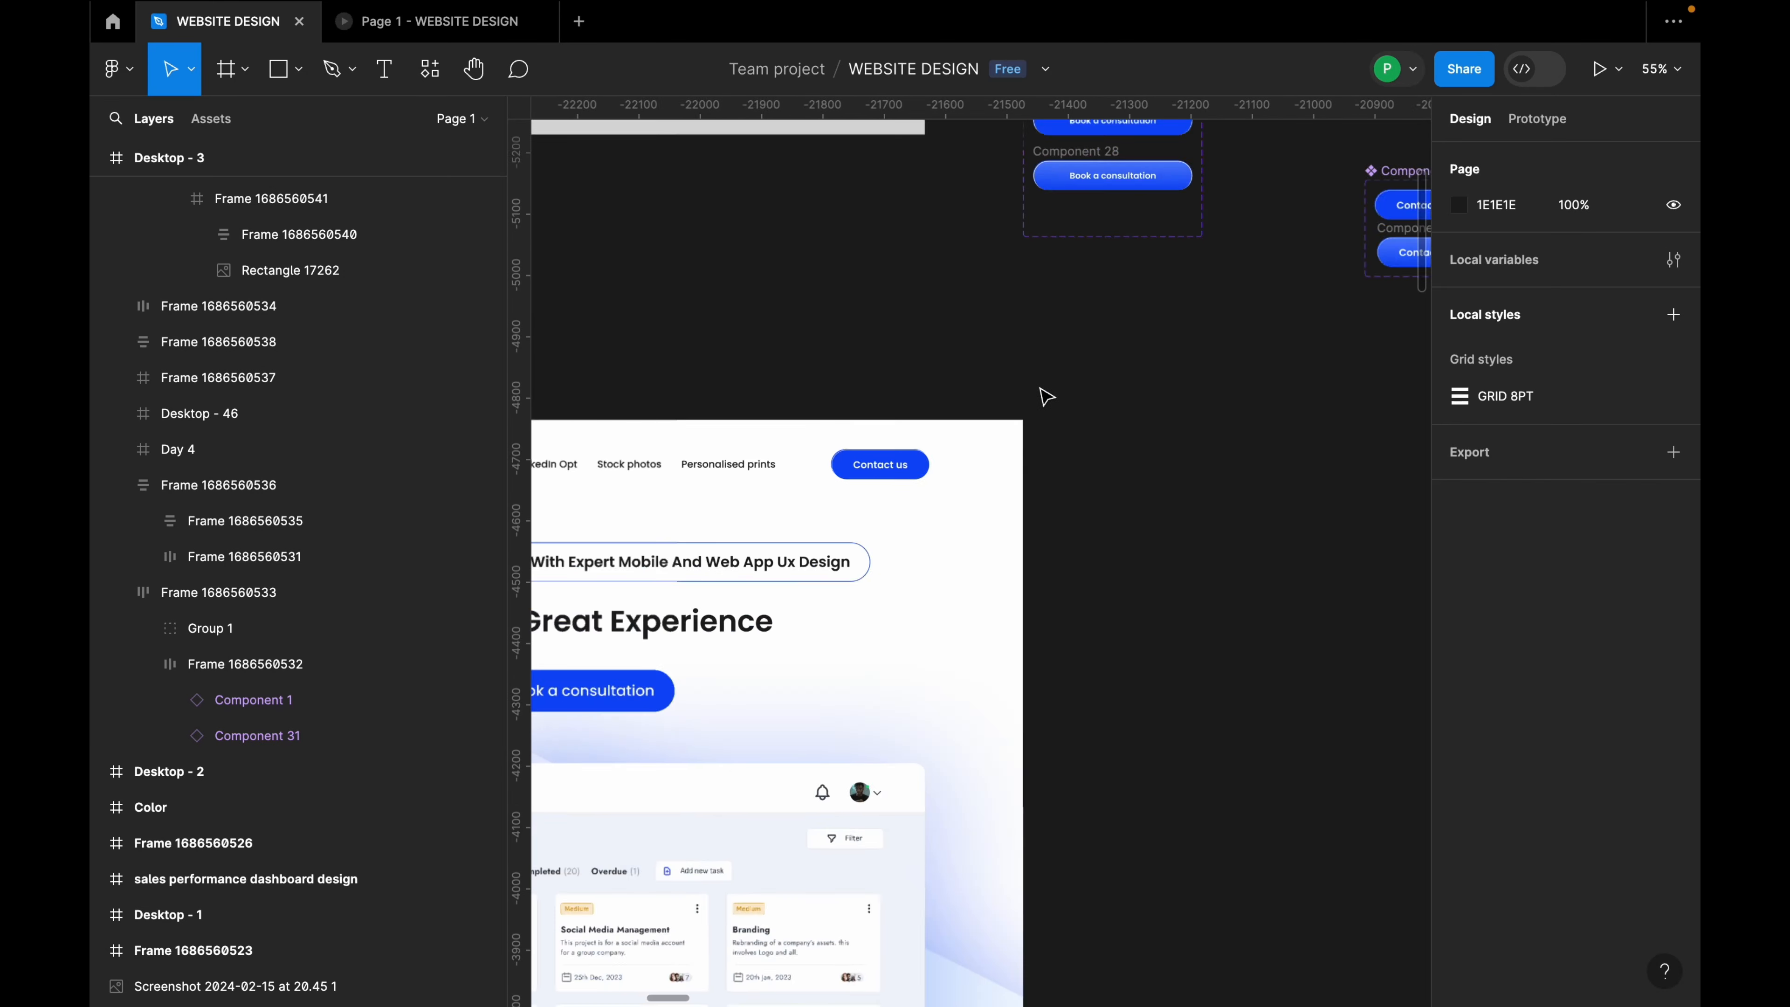
{"action": "left_click", "coordinate": [1097, 227]}
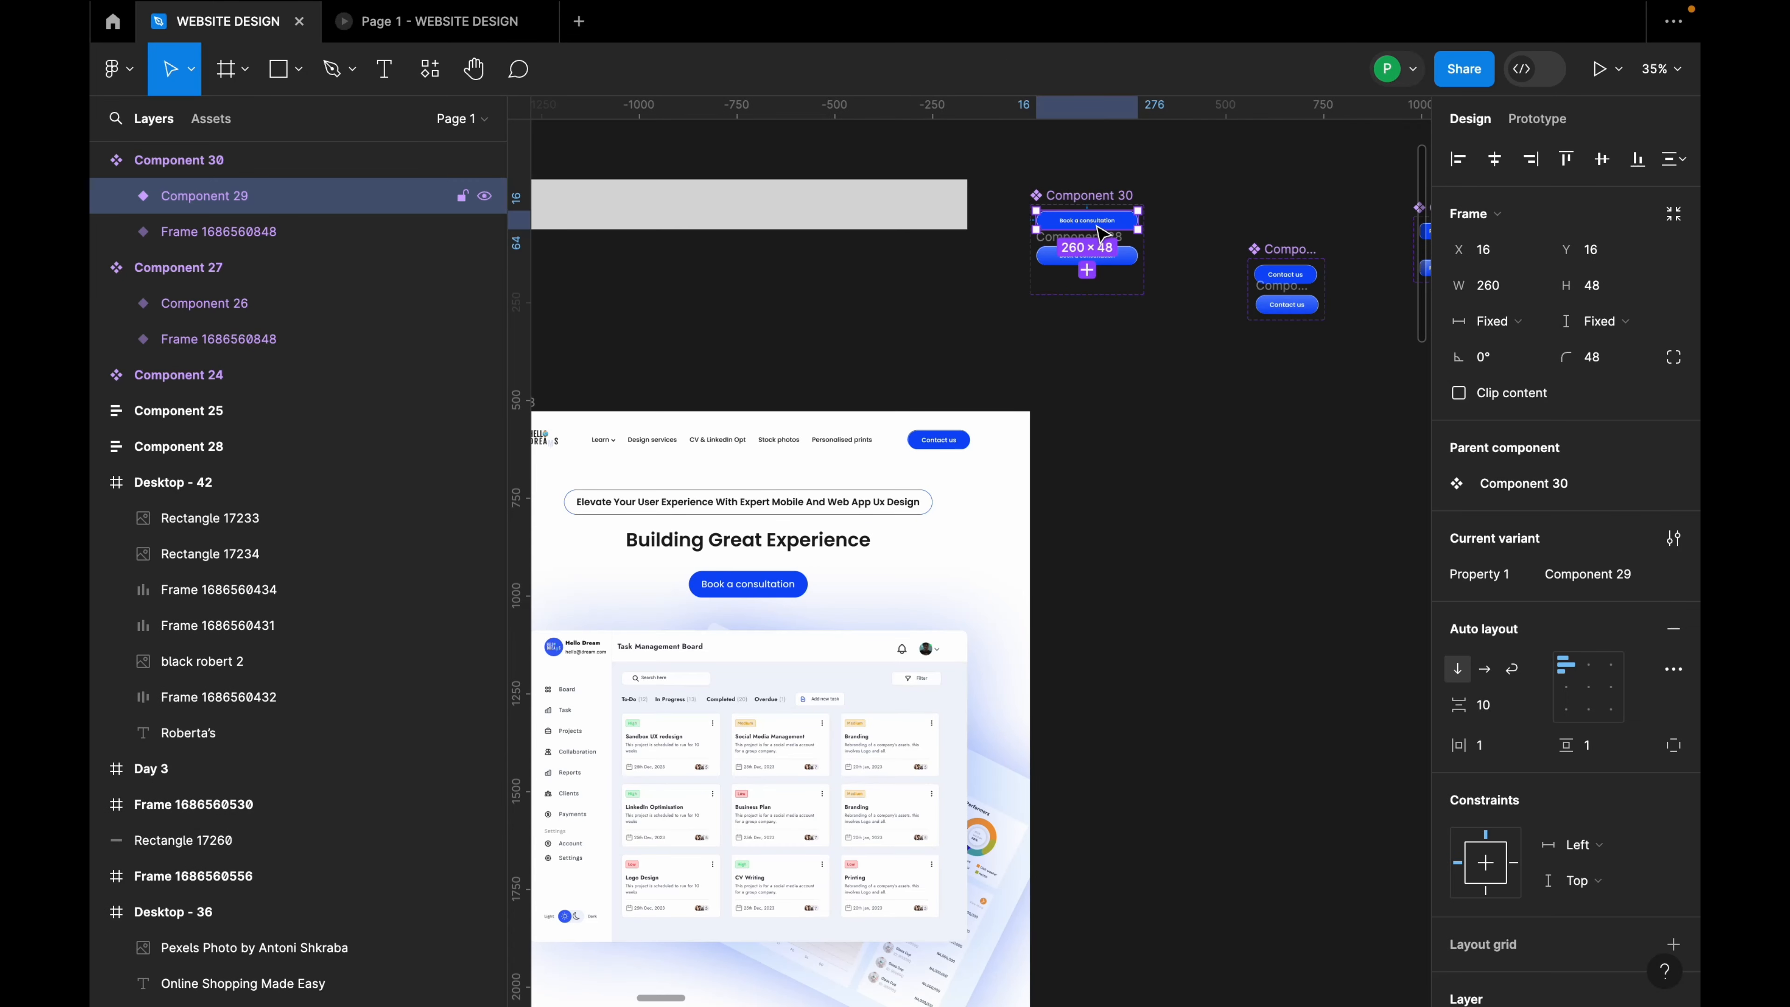
Step: Use Paste to replace to swap the hero's Book a consultation button frame for the copied Component 30 variant
{"action": "left_click", "coordinate": [781, 584]}
{"action": "left_click", "coordinate": [779, 587]}
{"action": "left_click", "coordinate": [802, 588]}
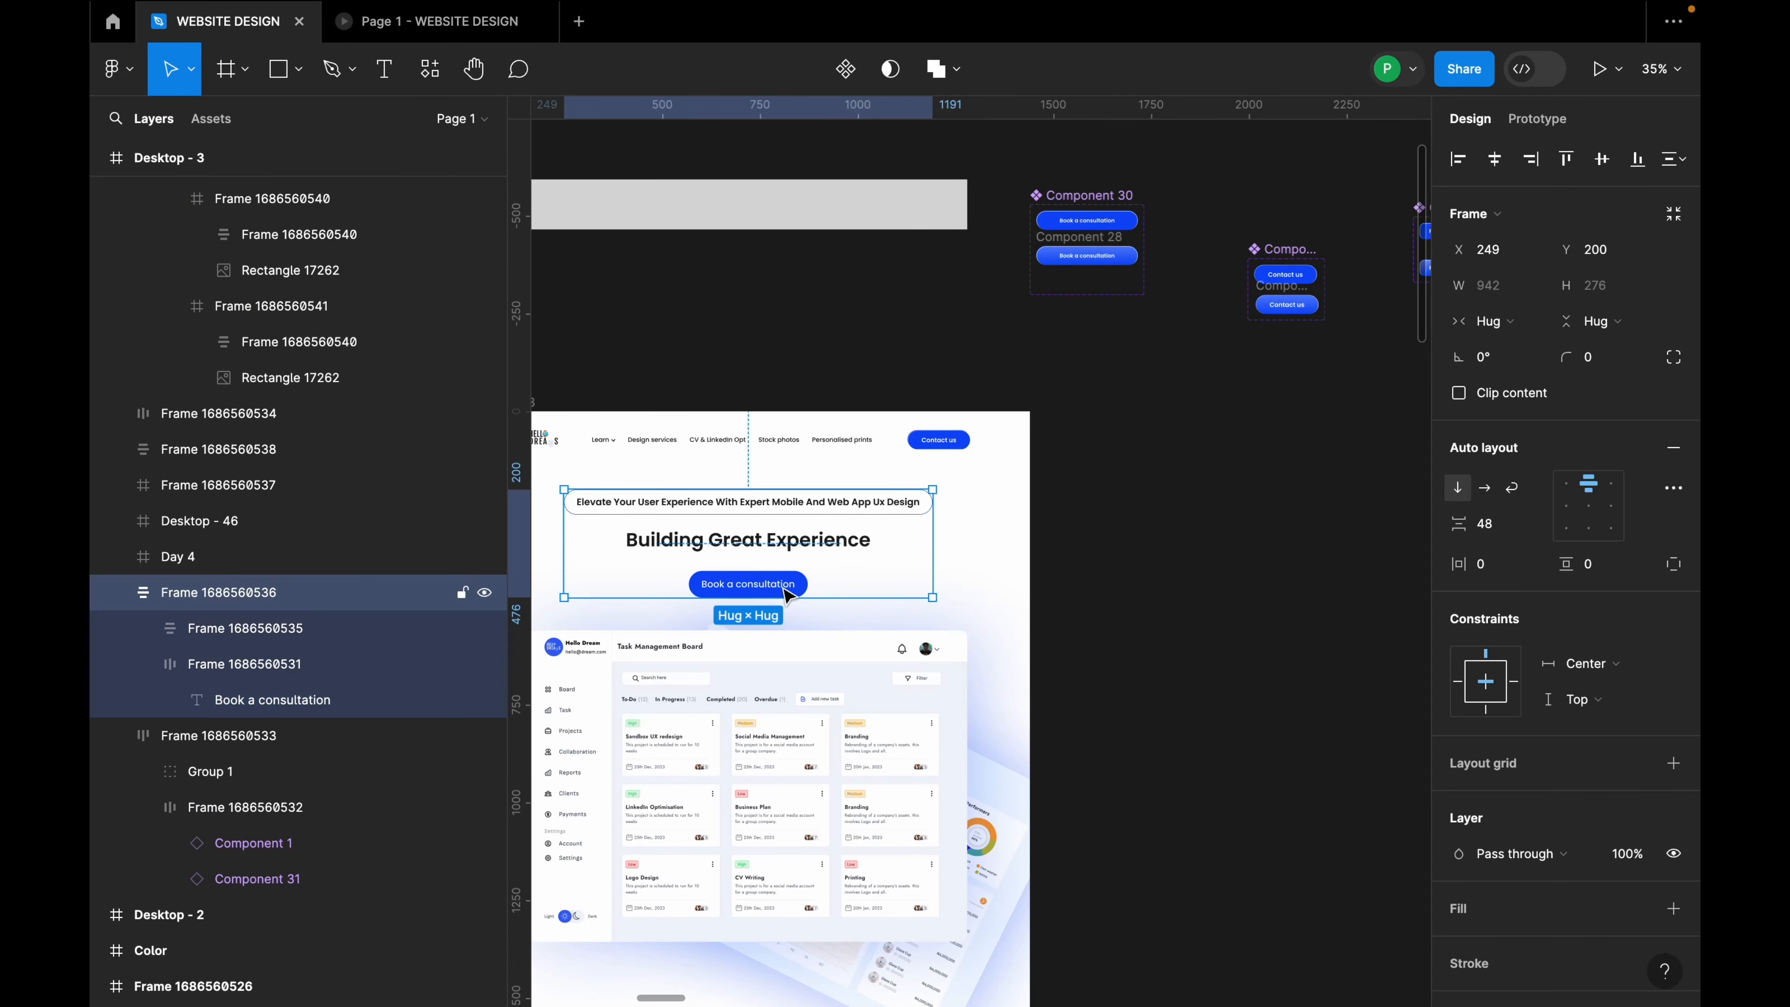
{"action": "double_click", "coordinate": [790, 578]}
{"action": "right_click", "coordinate": [789, 573]}
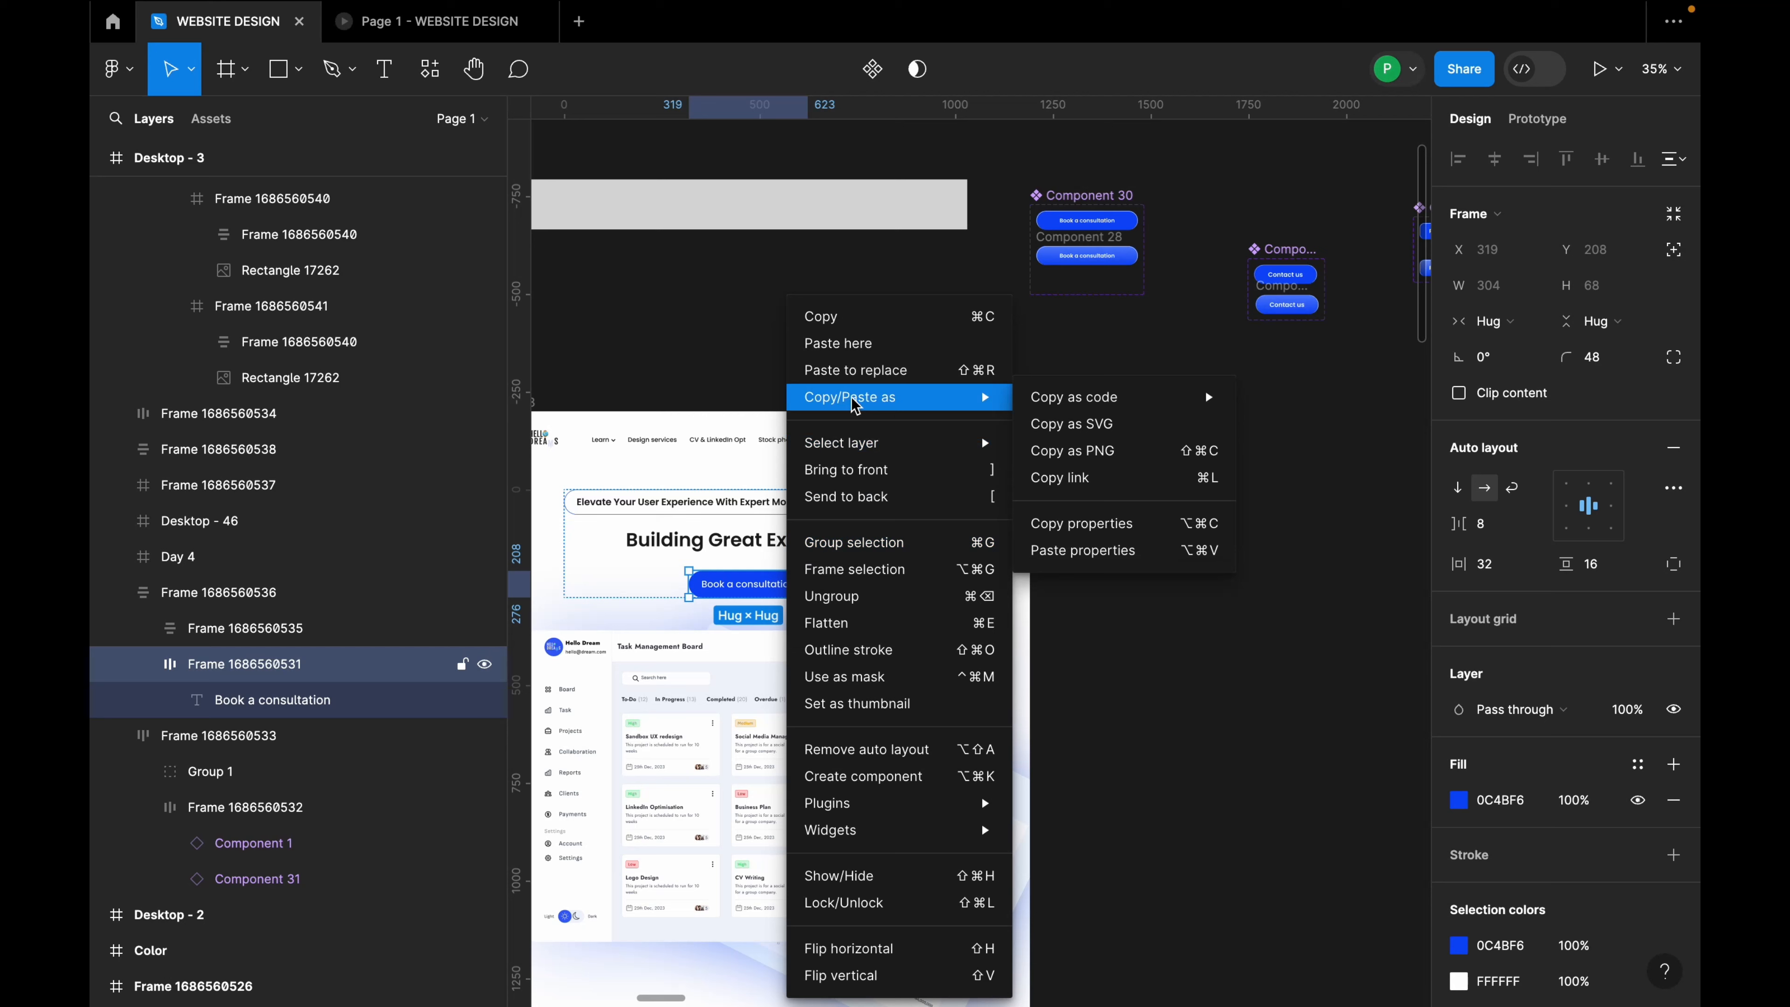
{"action": "left_click", "coordinate": [871, 371]}
{"action": "scroll", "coordinate": [736, 590], "scroll_direction": "up", "scroll_amount": 5}
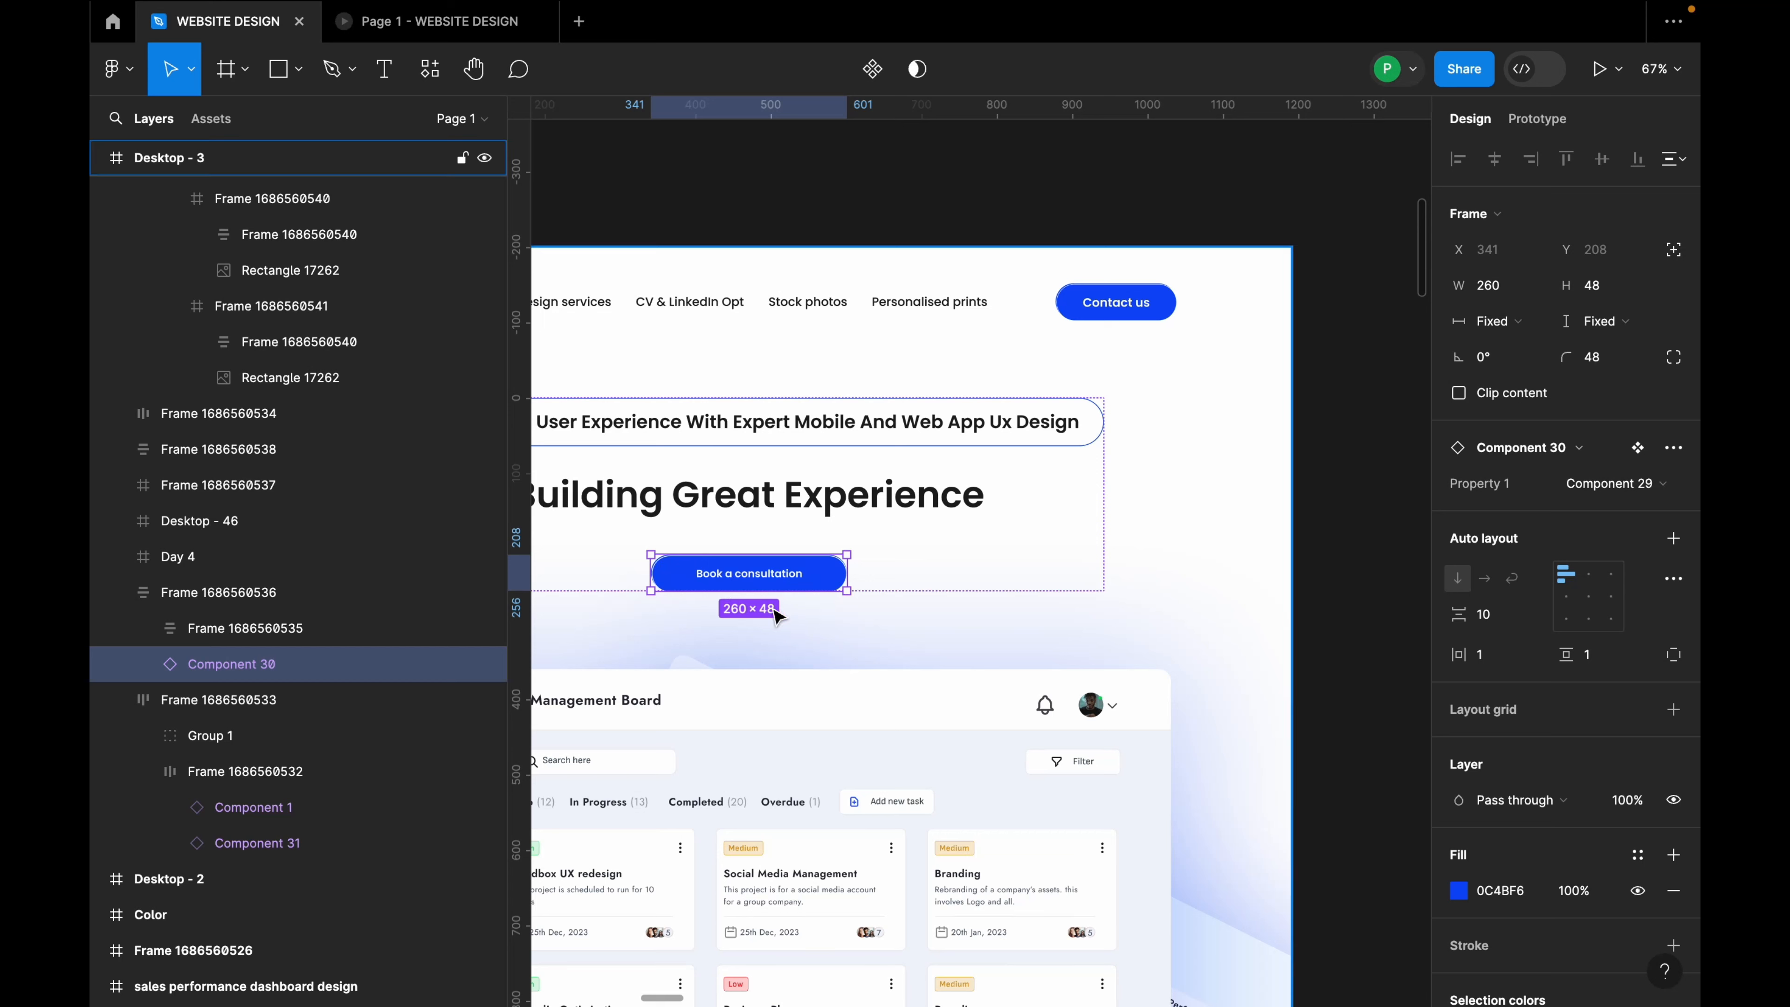
{"action": "double_click", "coordinate": [789, 575]}
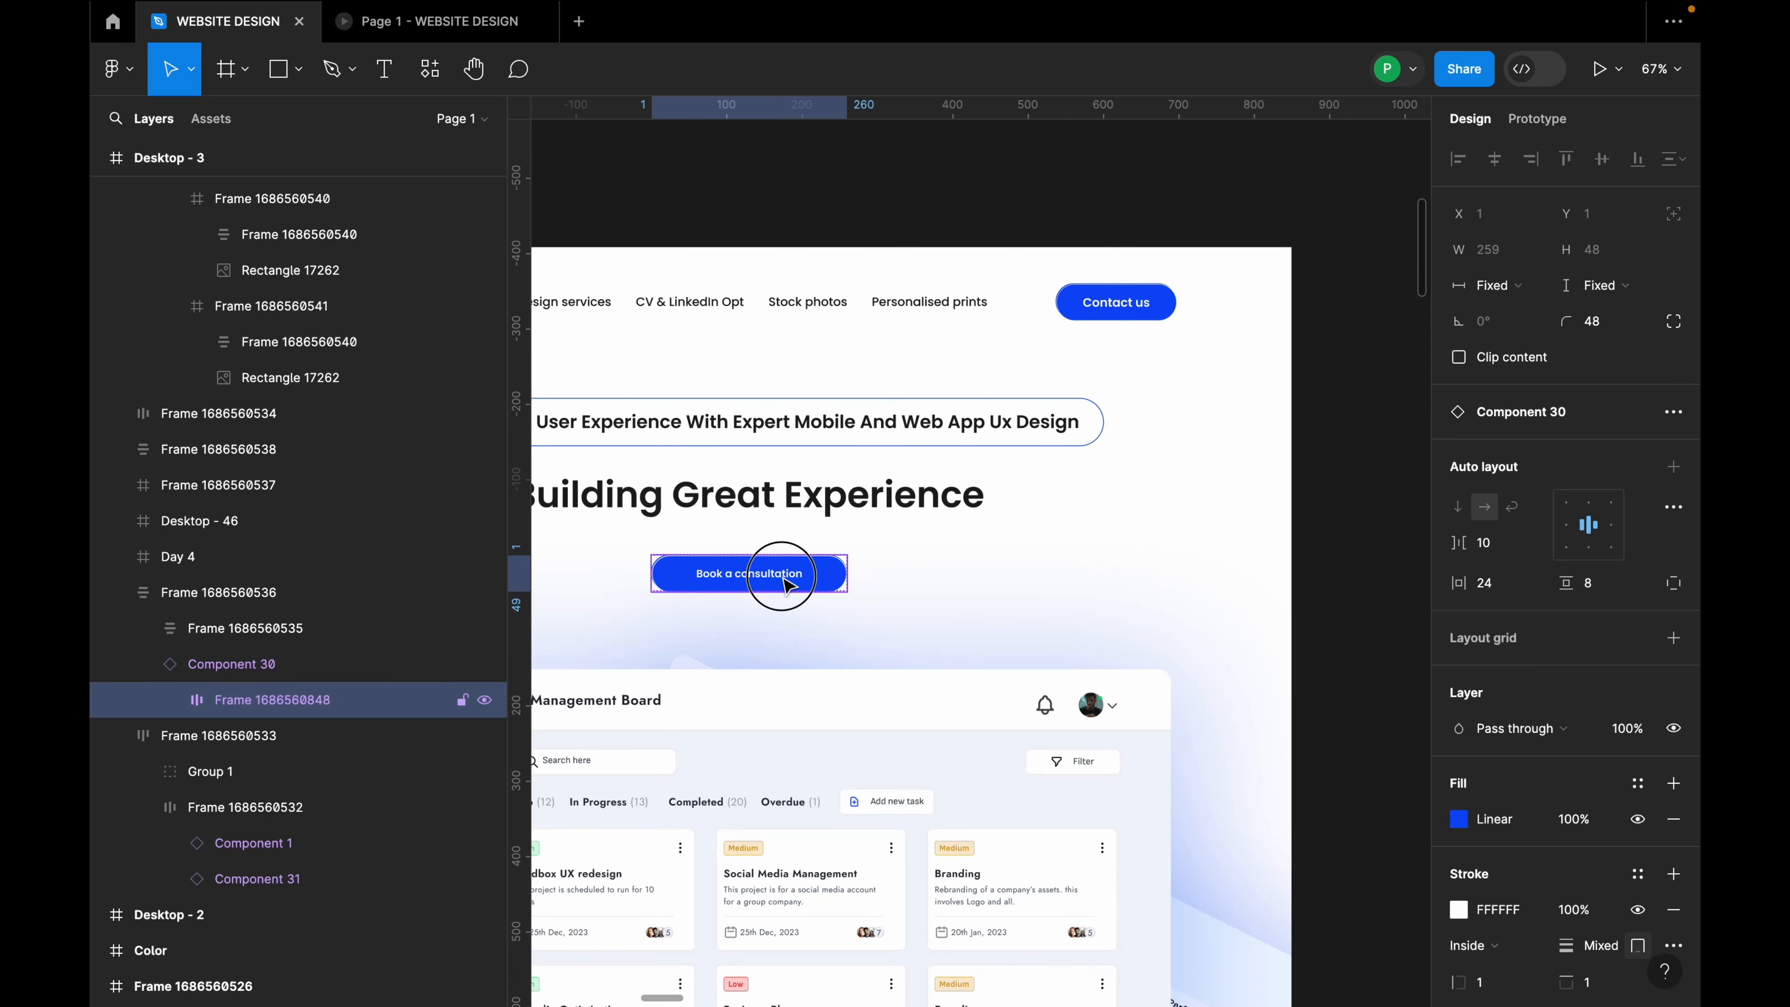
Step: Set the hero button's Book a consultation label to font size 16
{"action": "double_click", "coordinate": [799, 583]}
{"action": "left_click", "coordinate": [1652, 594]}
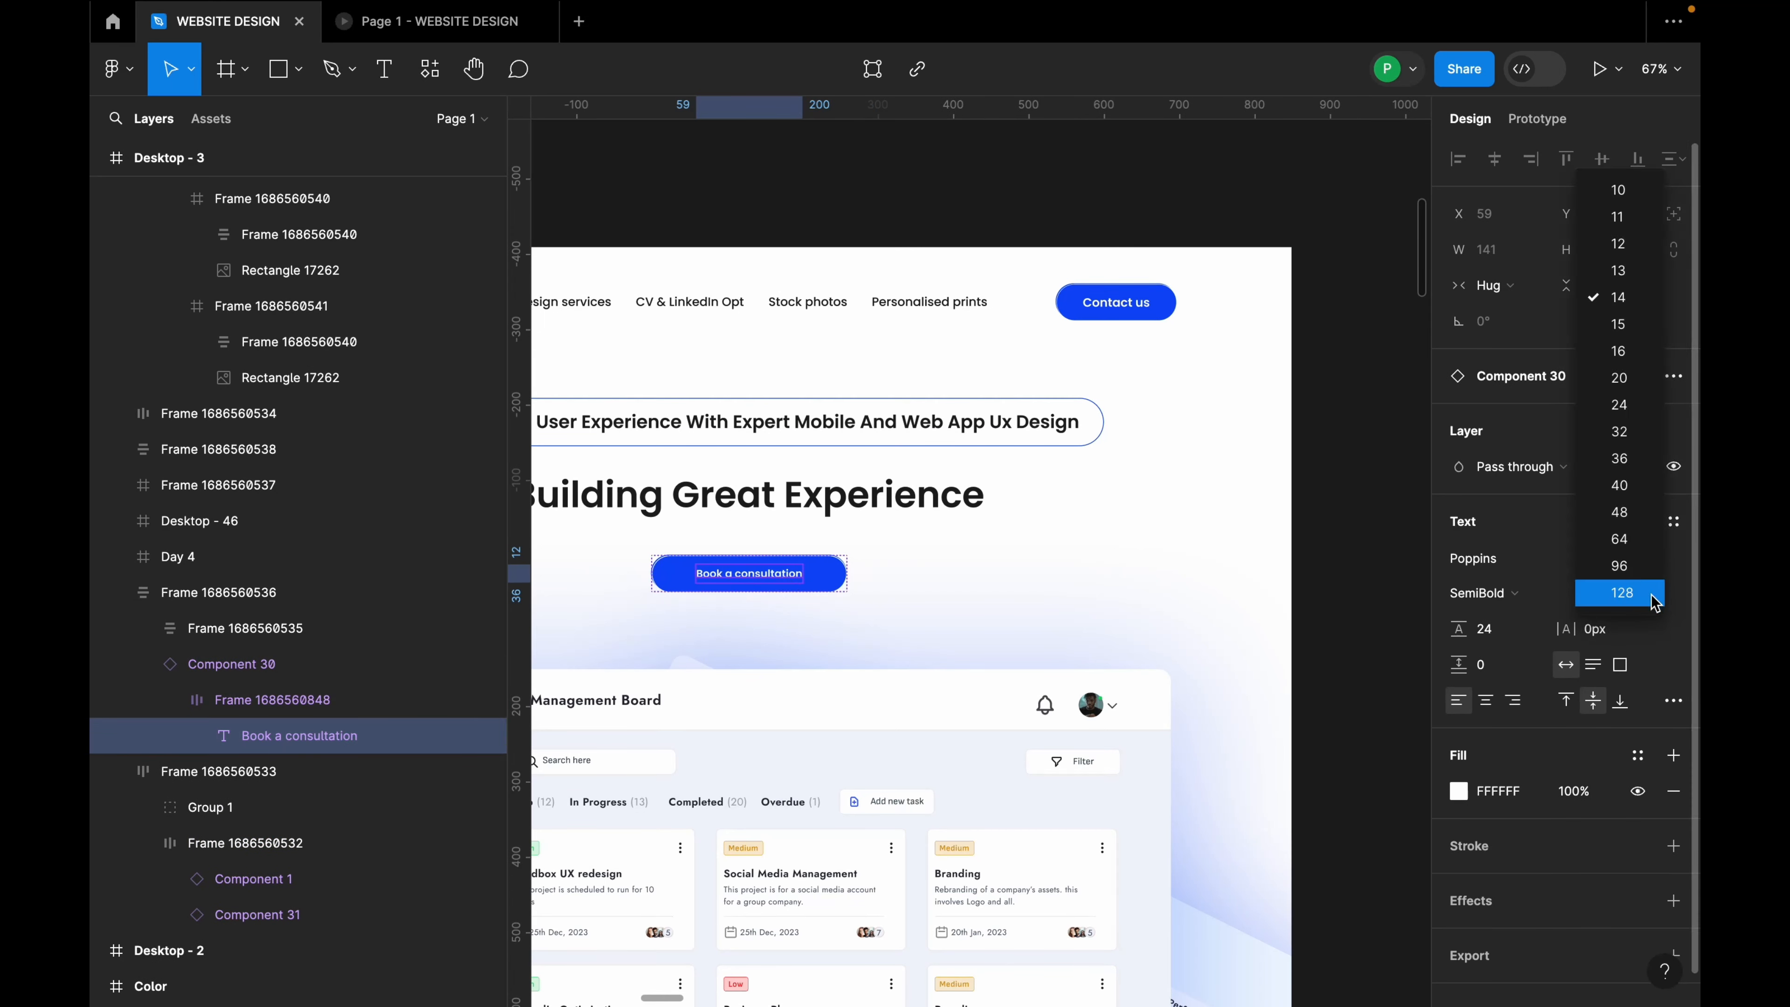
{"action": "left_click", "coordinate": [1632, 359]}
{"action": "scroll", "coordinate": [978, 564], "scroll_direction": "down", "scroll_amount": 5}
{"action": "scroll", "coordinate": [978, 577], "scroll_direction": "up", "scroll_amount": 4}
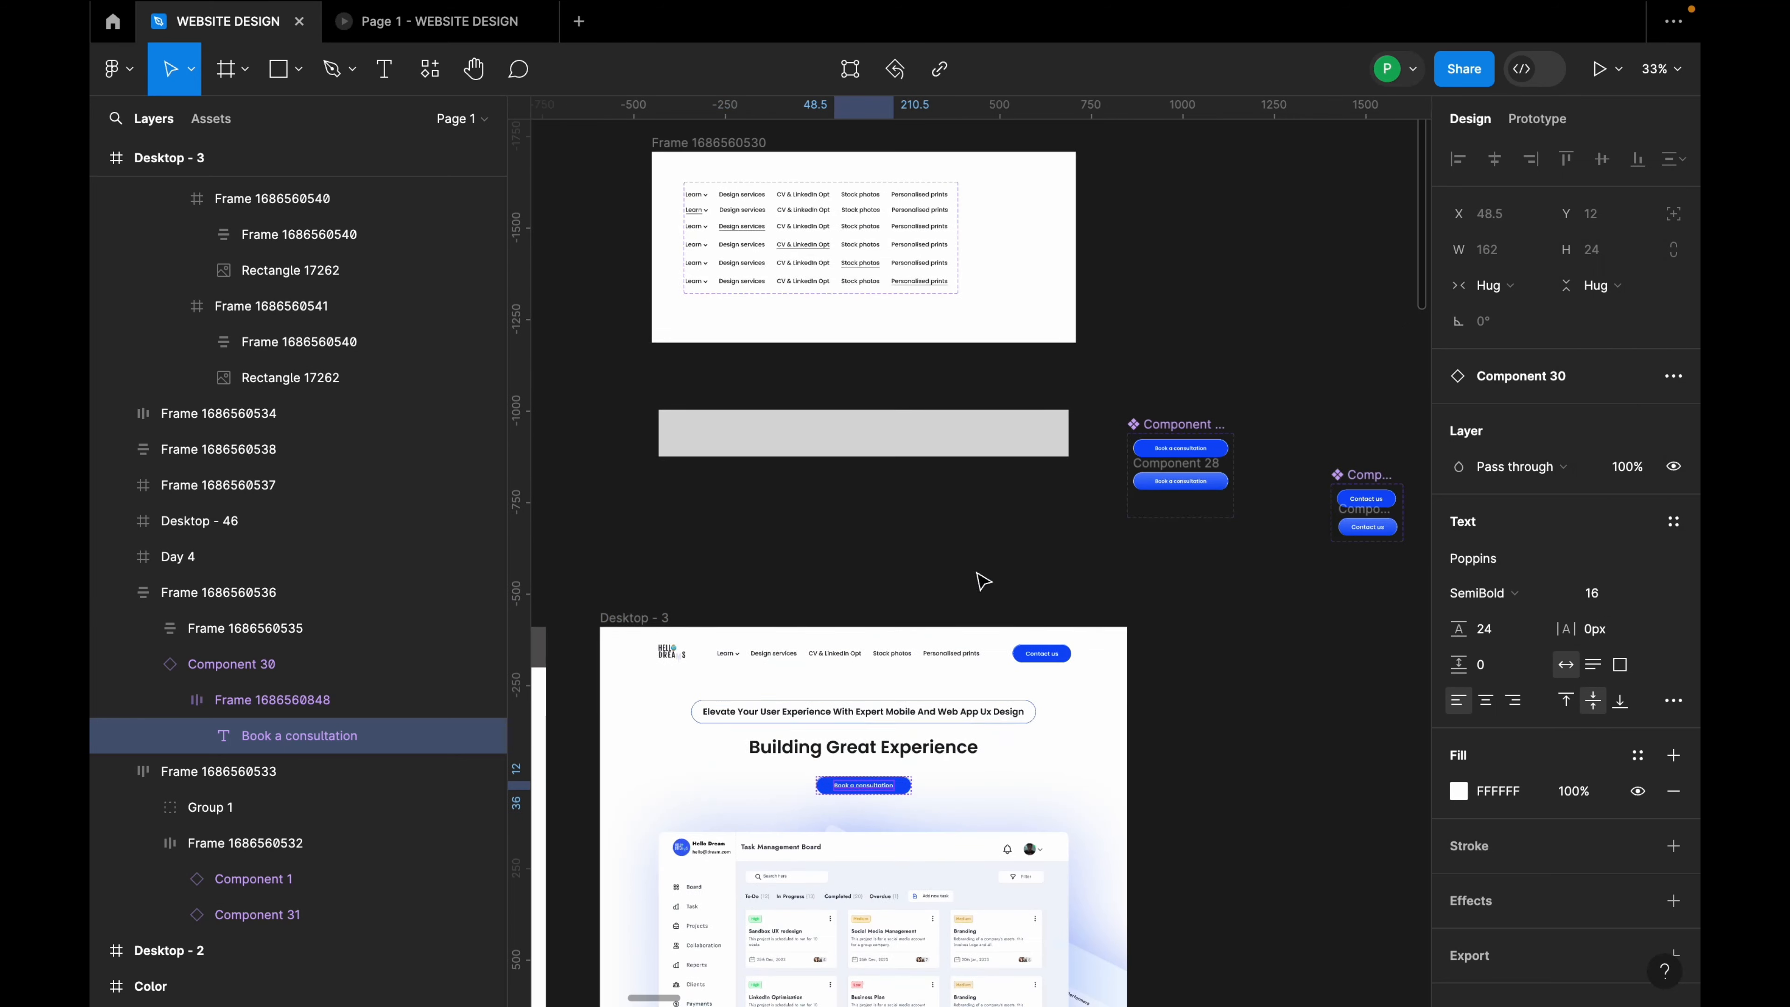
{"action": "scroll", "coordinate": [1171, 467], "scroll_direction": "up", "scroll_amount": 10}
Step: Set the Book a consultation label in both Component 30 variants to font size 16
{"action": "double_click", "coordinate": [1252, 402]}
{"action": "double_click", "coordinate": [1251, 402]}
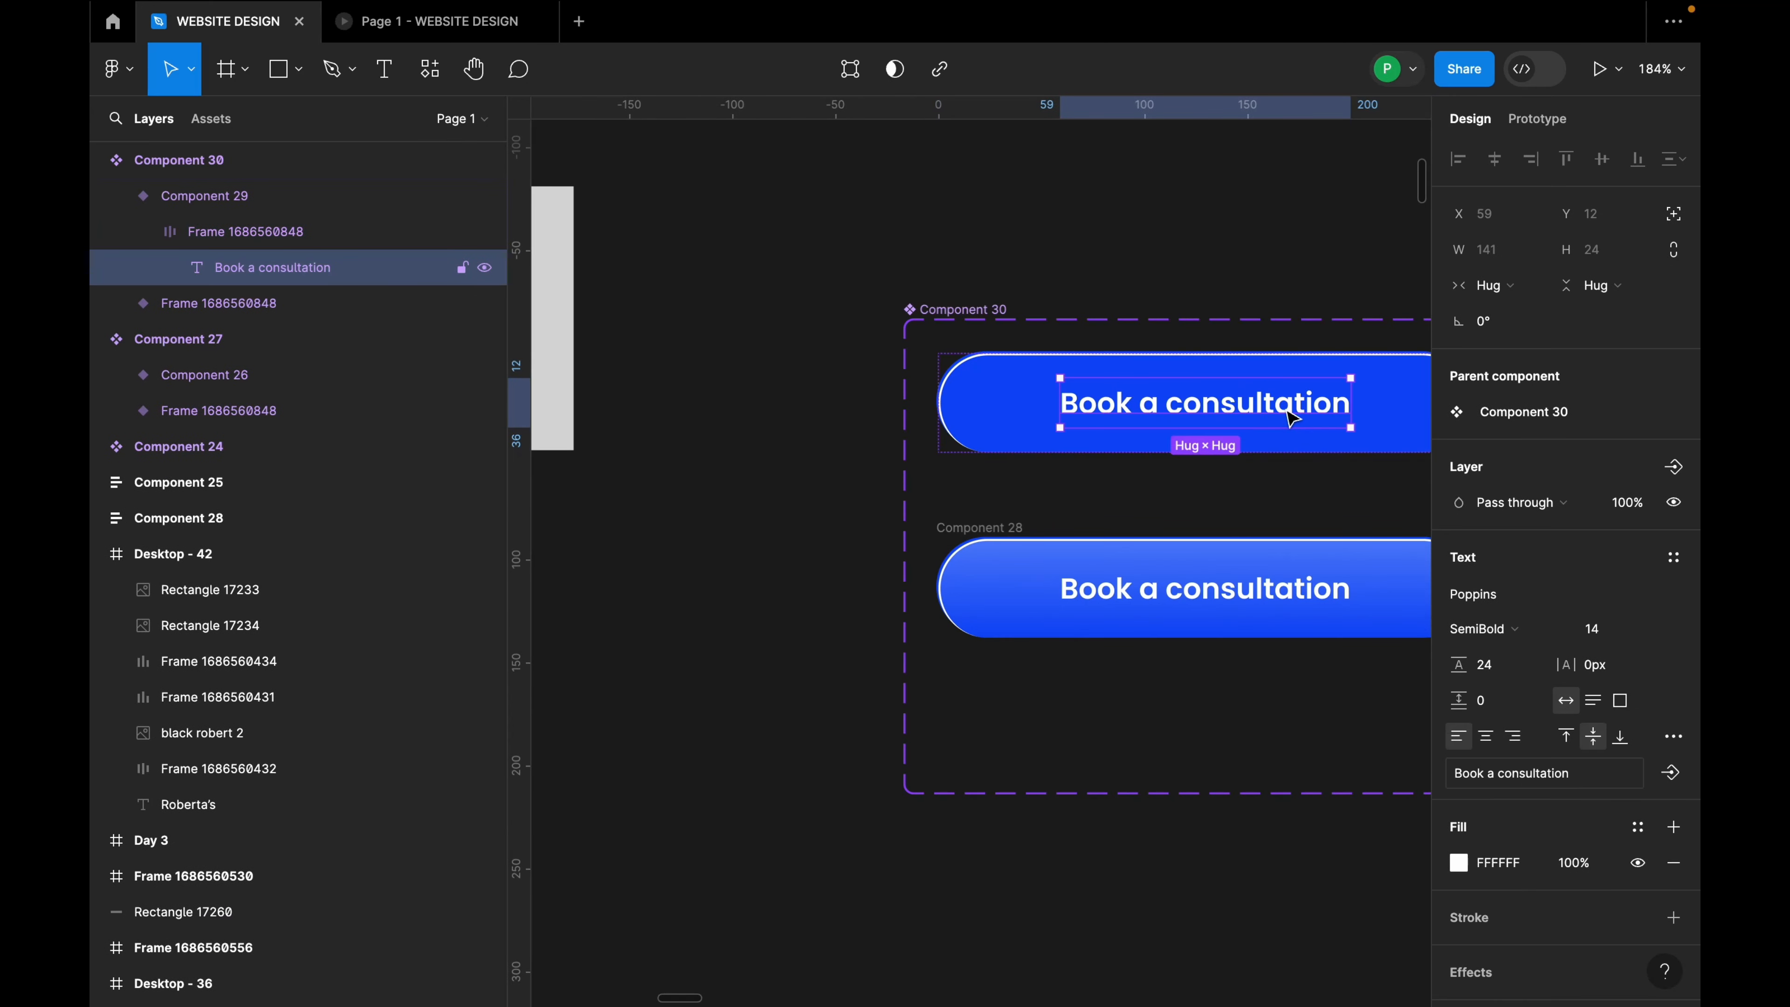
{"action": "left_click", "coordinate": [1651, 633]}
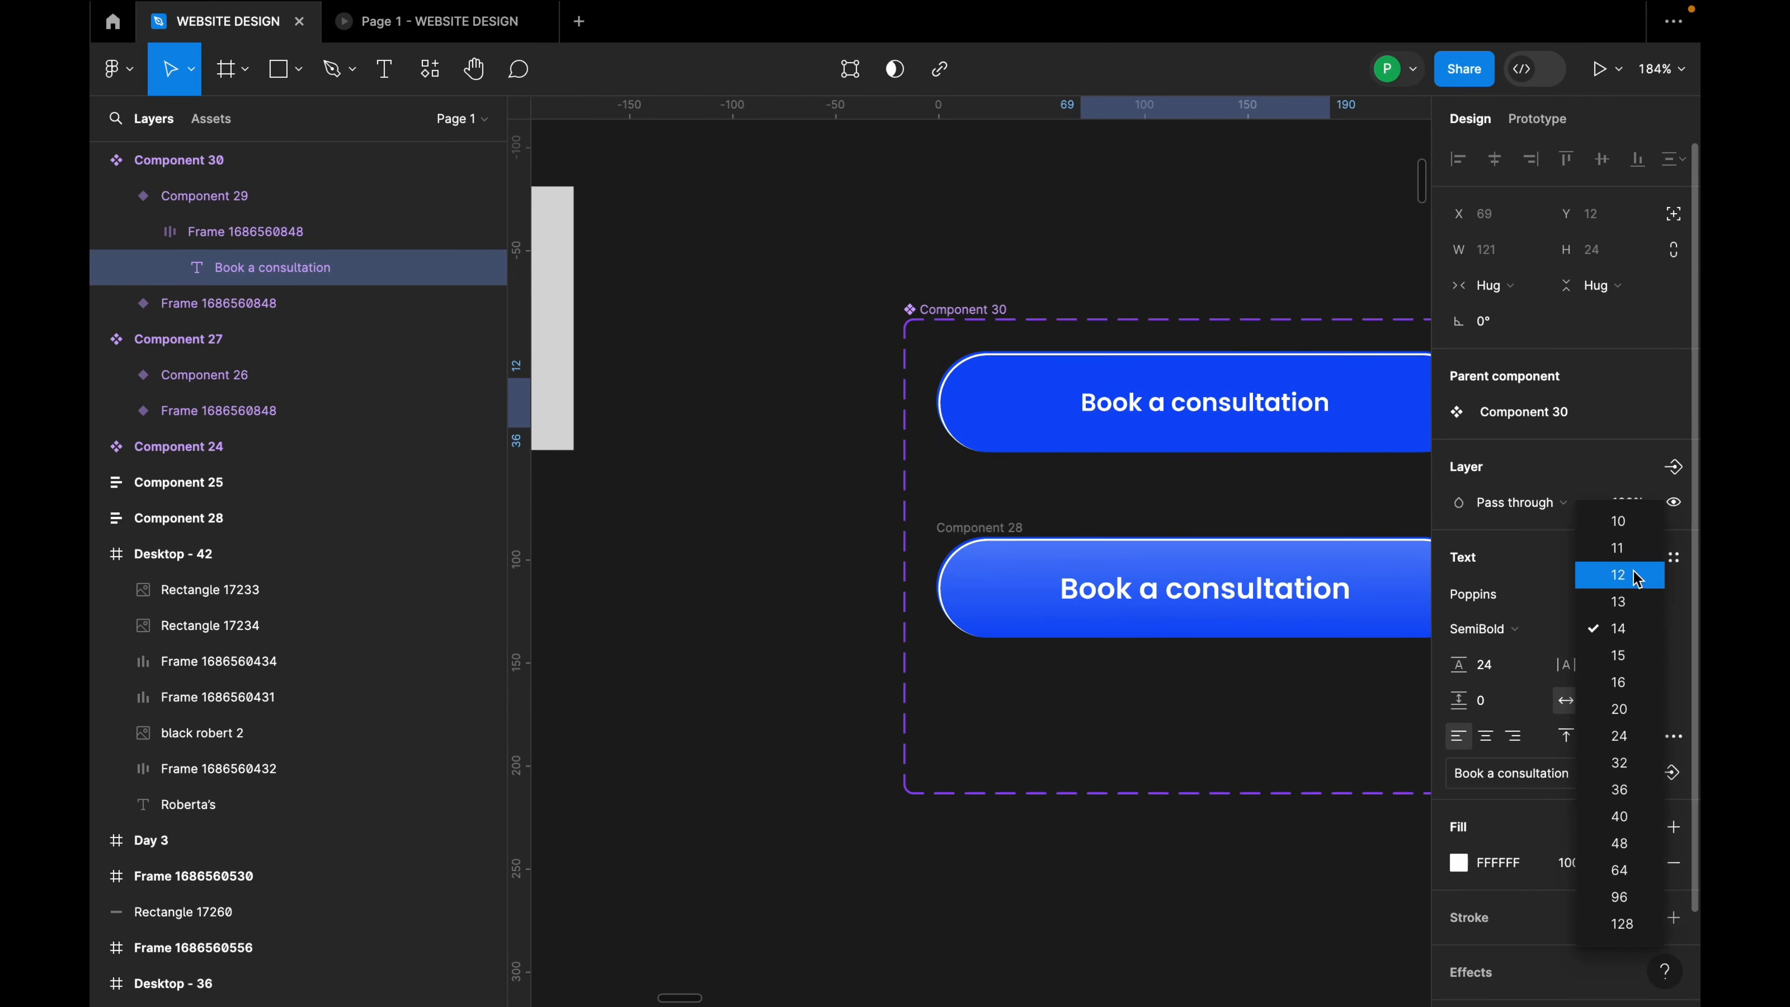
{"action": "left_click", "coordinate": [1632, 682]}
{"action": "double_click", "coordinate": [1338, 611]}
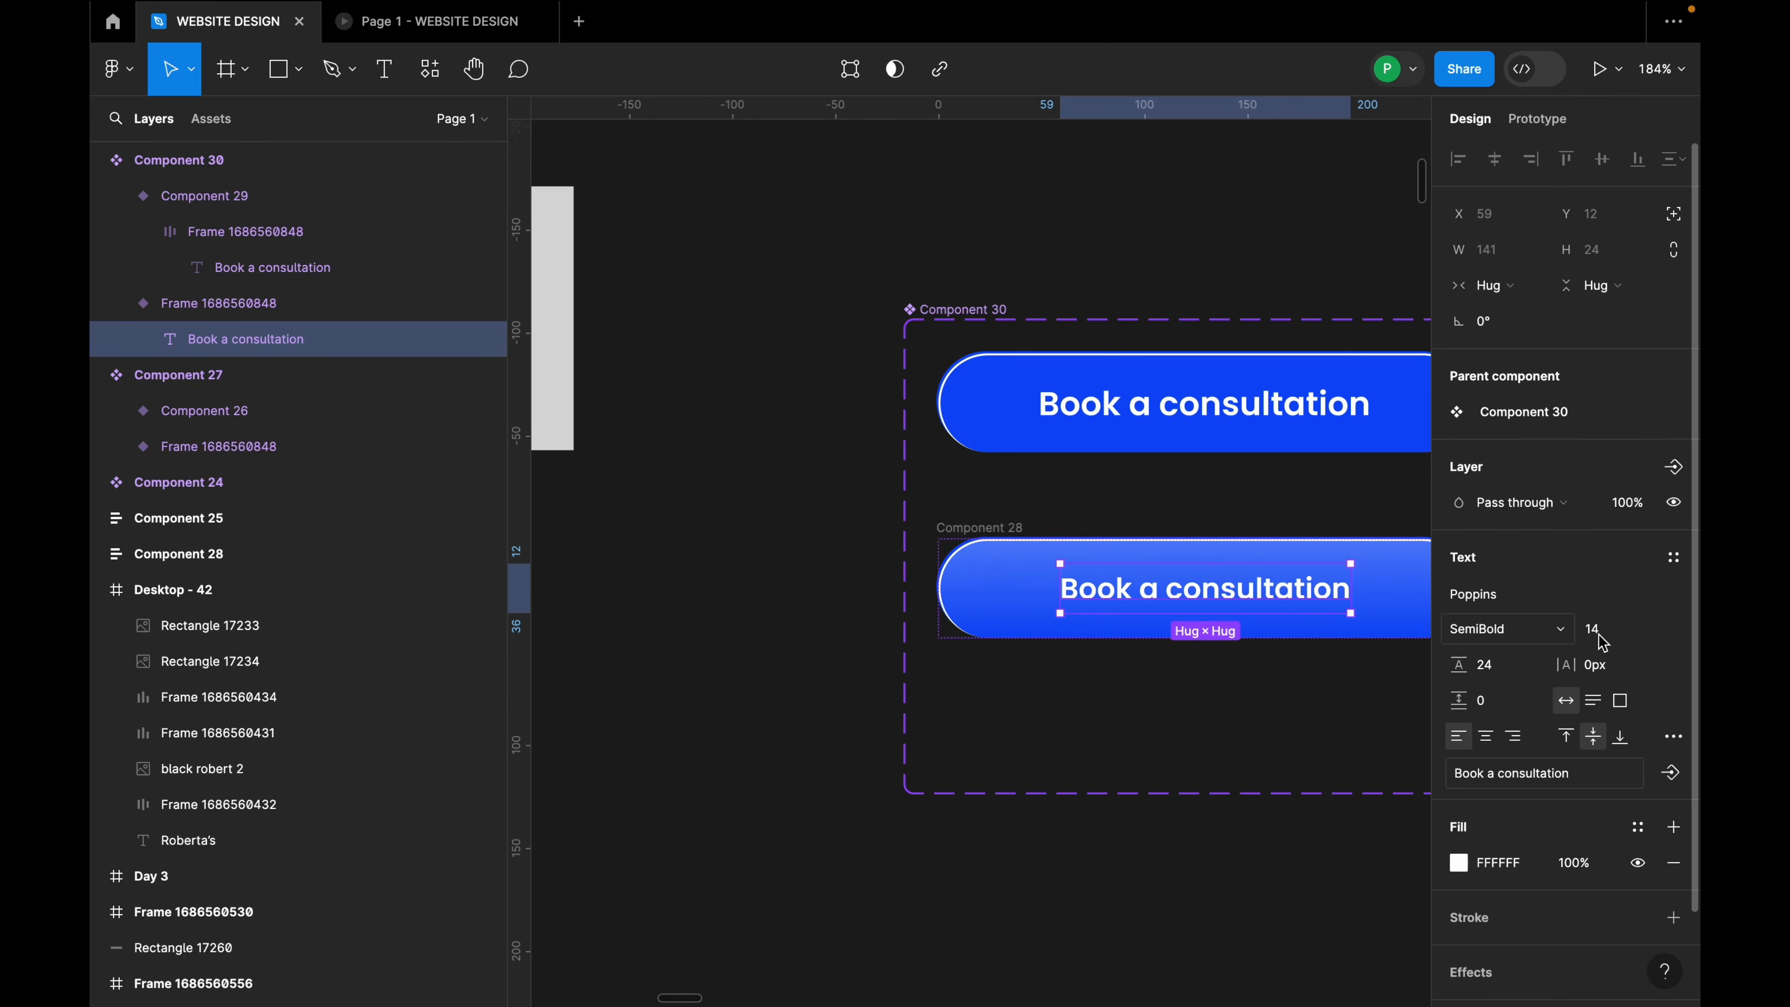
{"action": "left_click", "coordinate": [1642, 634]}
{"action": "left_click", "coordinate": [1632, 680]}
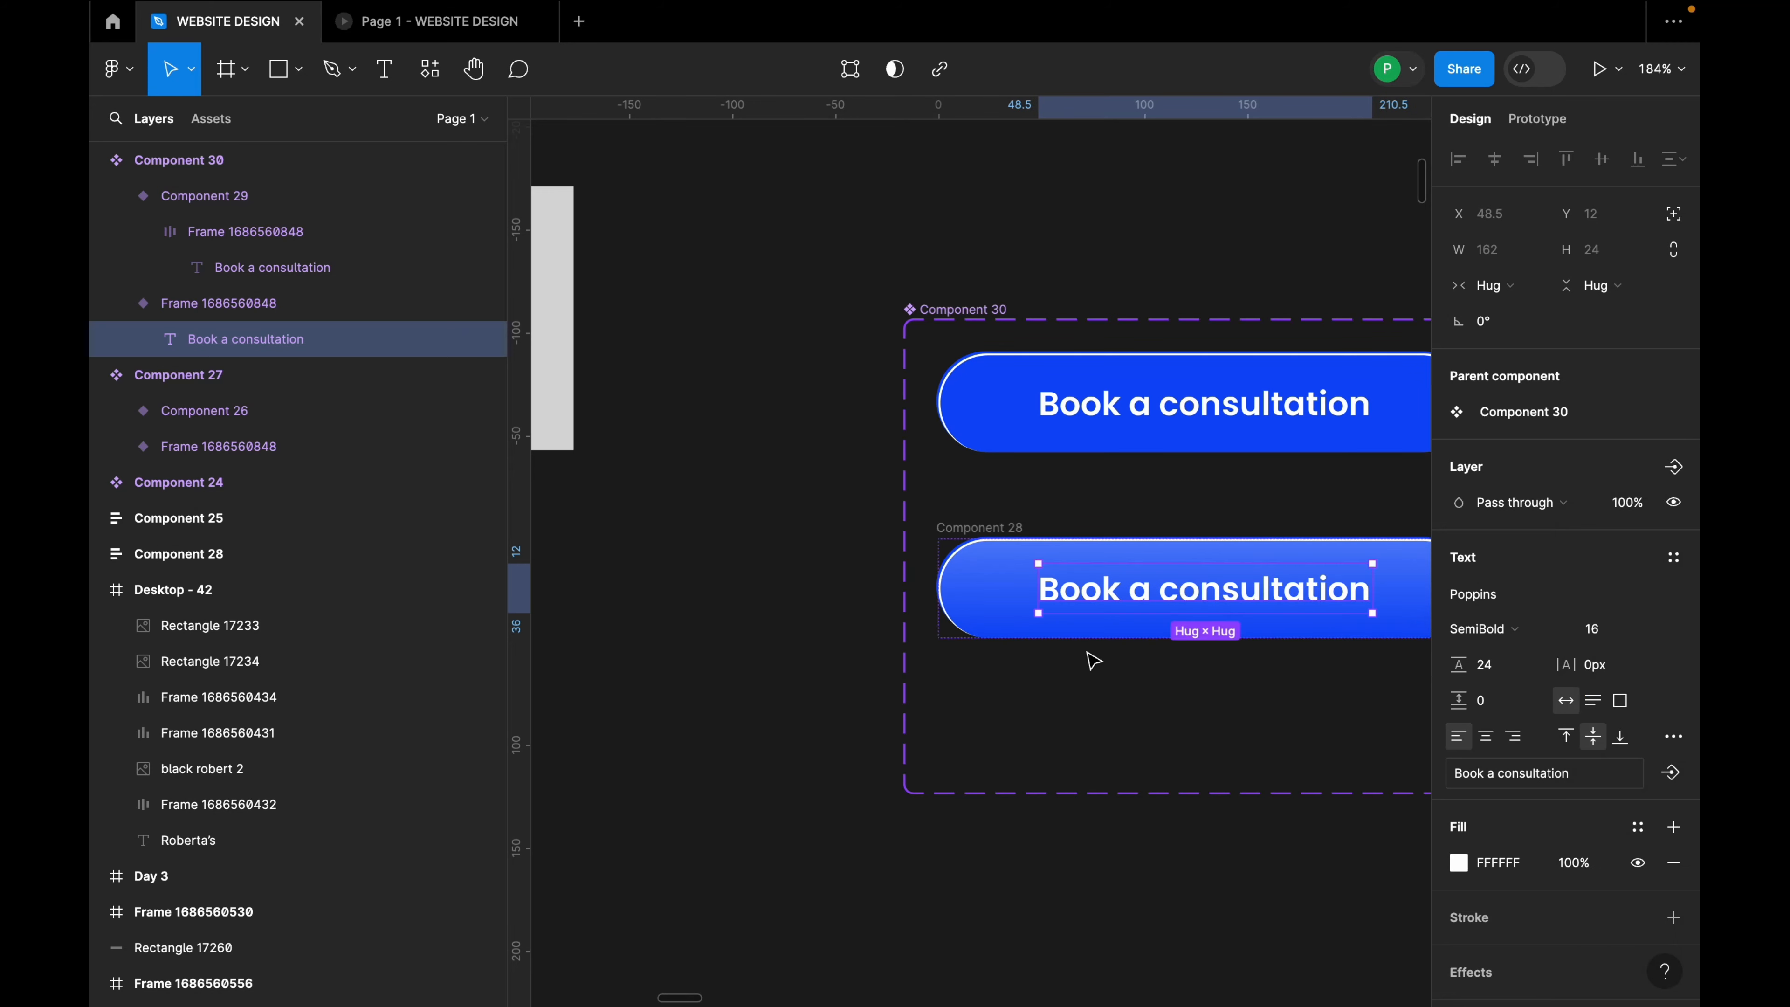
{"action": "left_click", "coordinate": [1062, 634]}
{"action": "scroll", "coordinate": [890, 628], "scroll_direction": "down", "scroll_amount": 5}
{"action": "left_click", "coordinate": [1080, 506]}
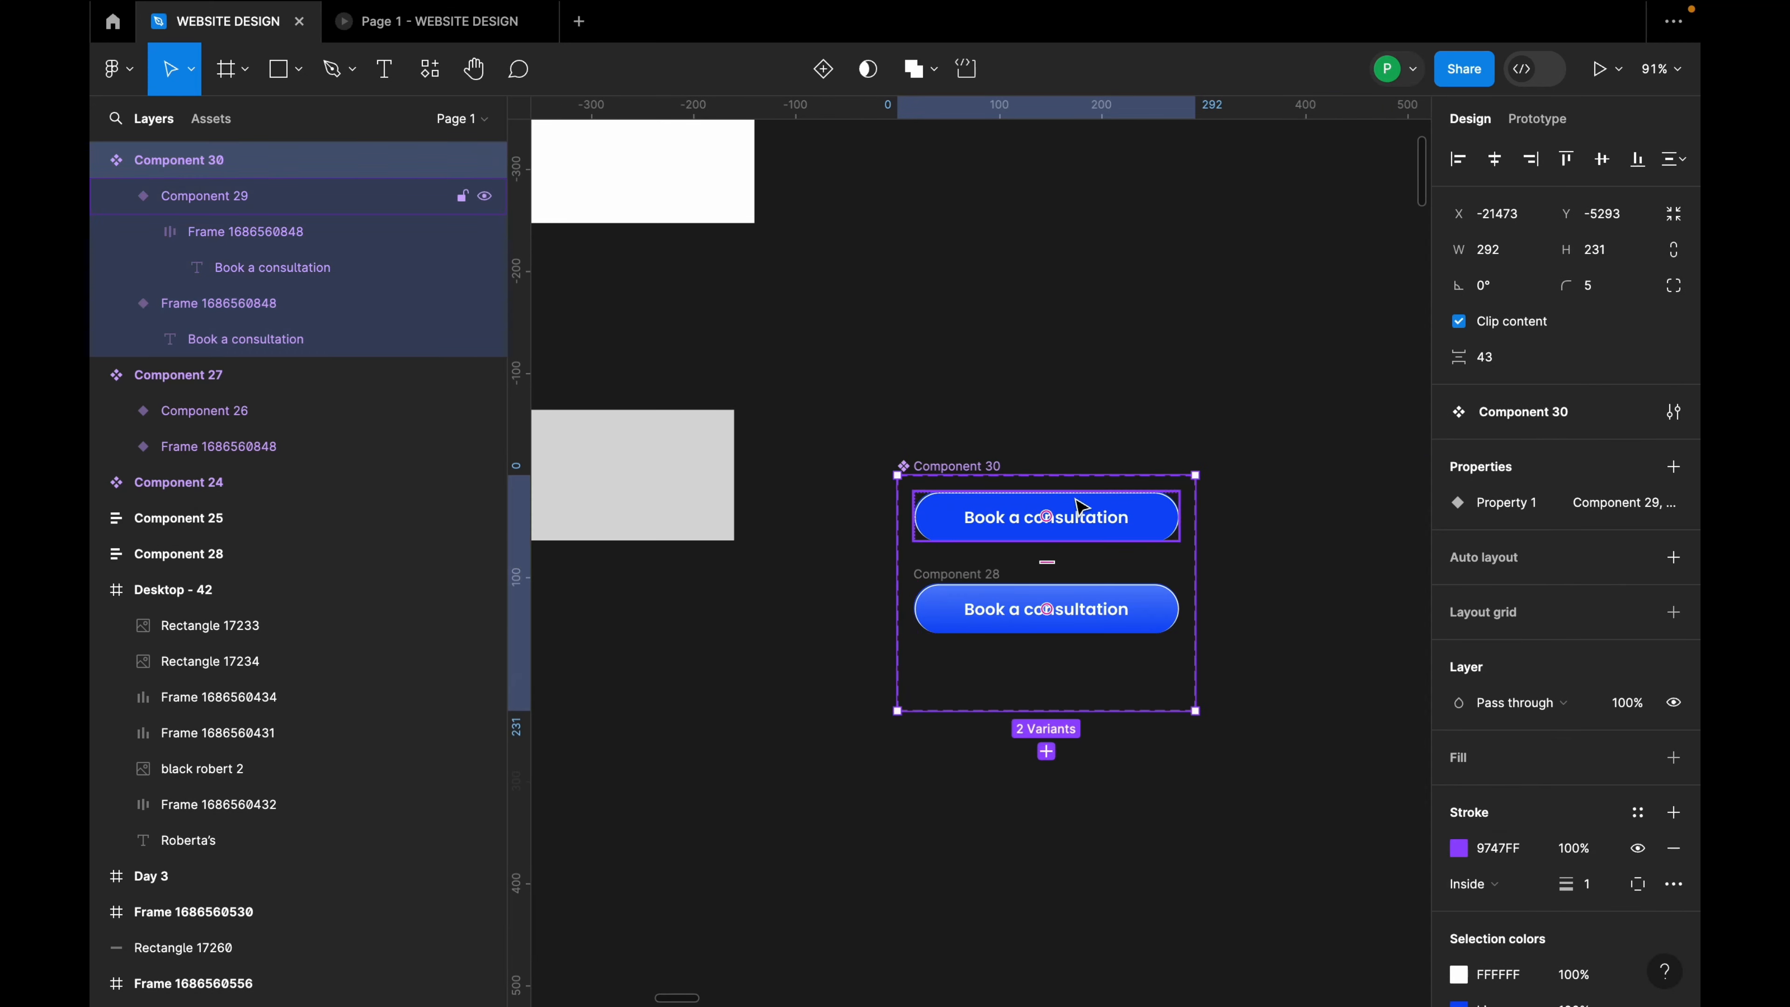
Step: Inspect the top Place order variant's inner button frame to check its 24 corner radius
{"action": "scroll", "coordinate": [1082, 532], "scroll_direction": "down", "scroll_amount": 6}
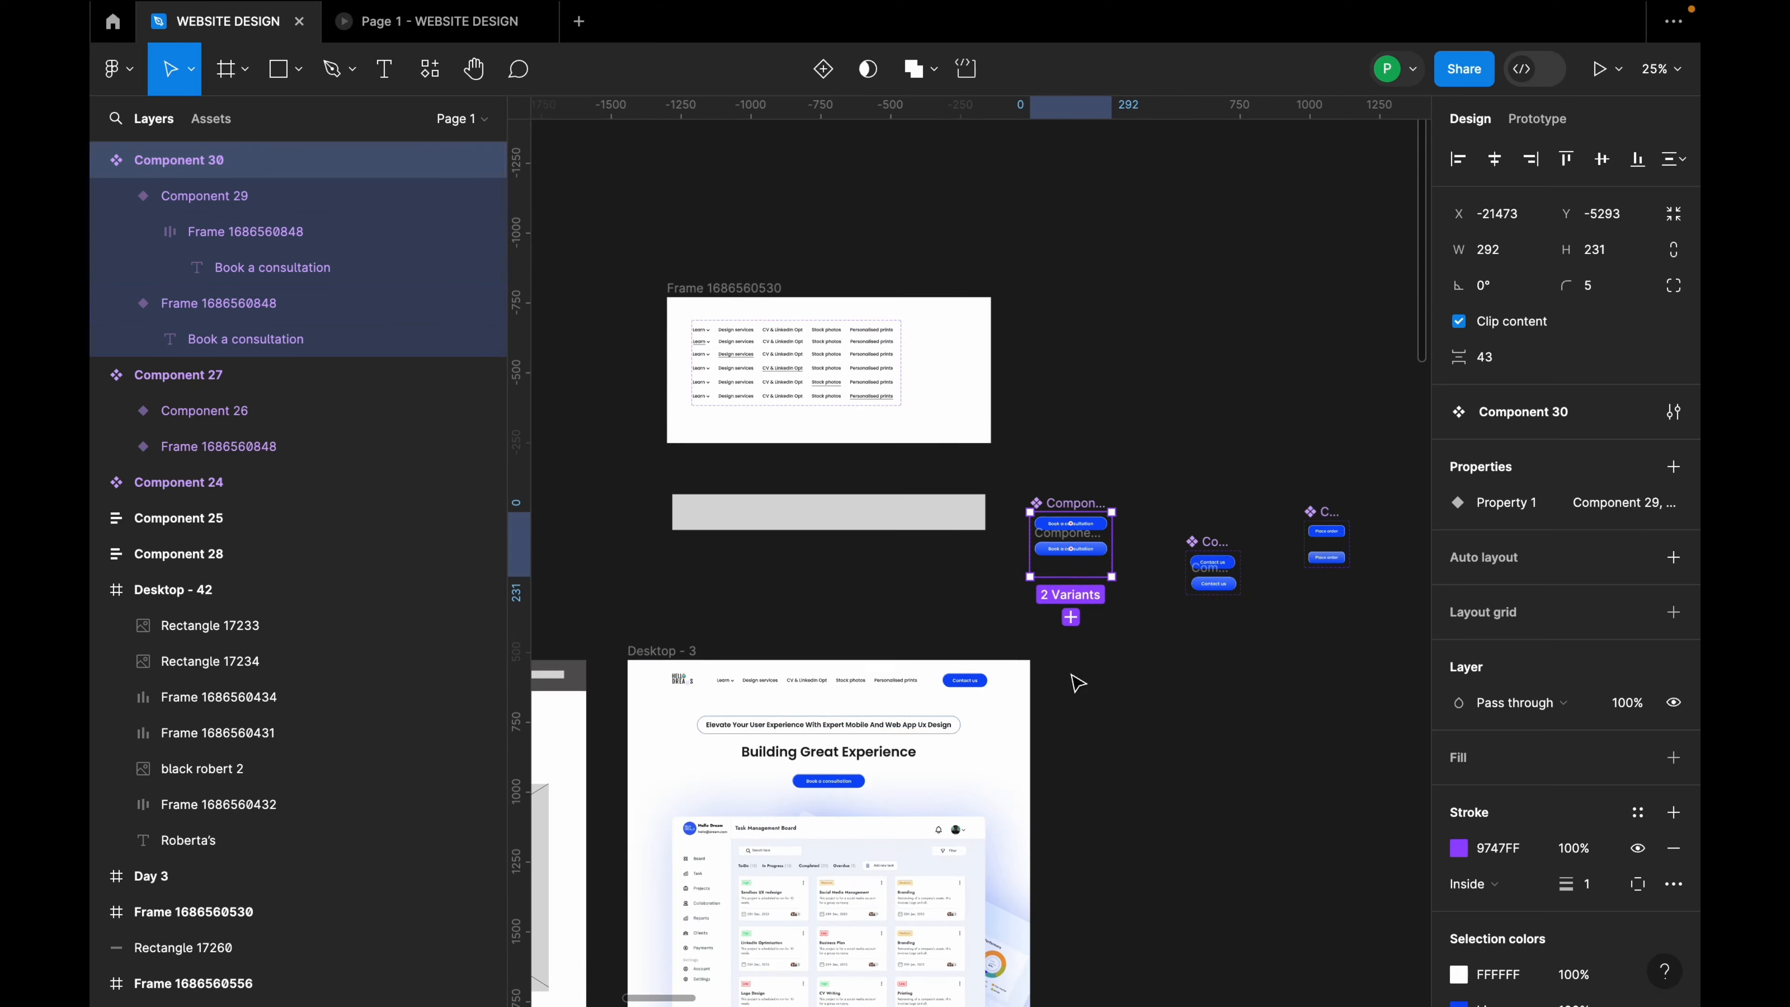
{"action": "scroll", "coordinate": [859, 616], "scroll_direction": "up", "scroll_amount": 5}
{"action": "scroll", "coordinate": [870, 627], "scroll_direction": "down", "scroll_amount": 8}
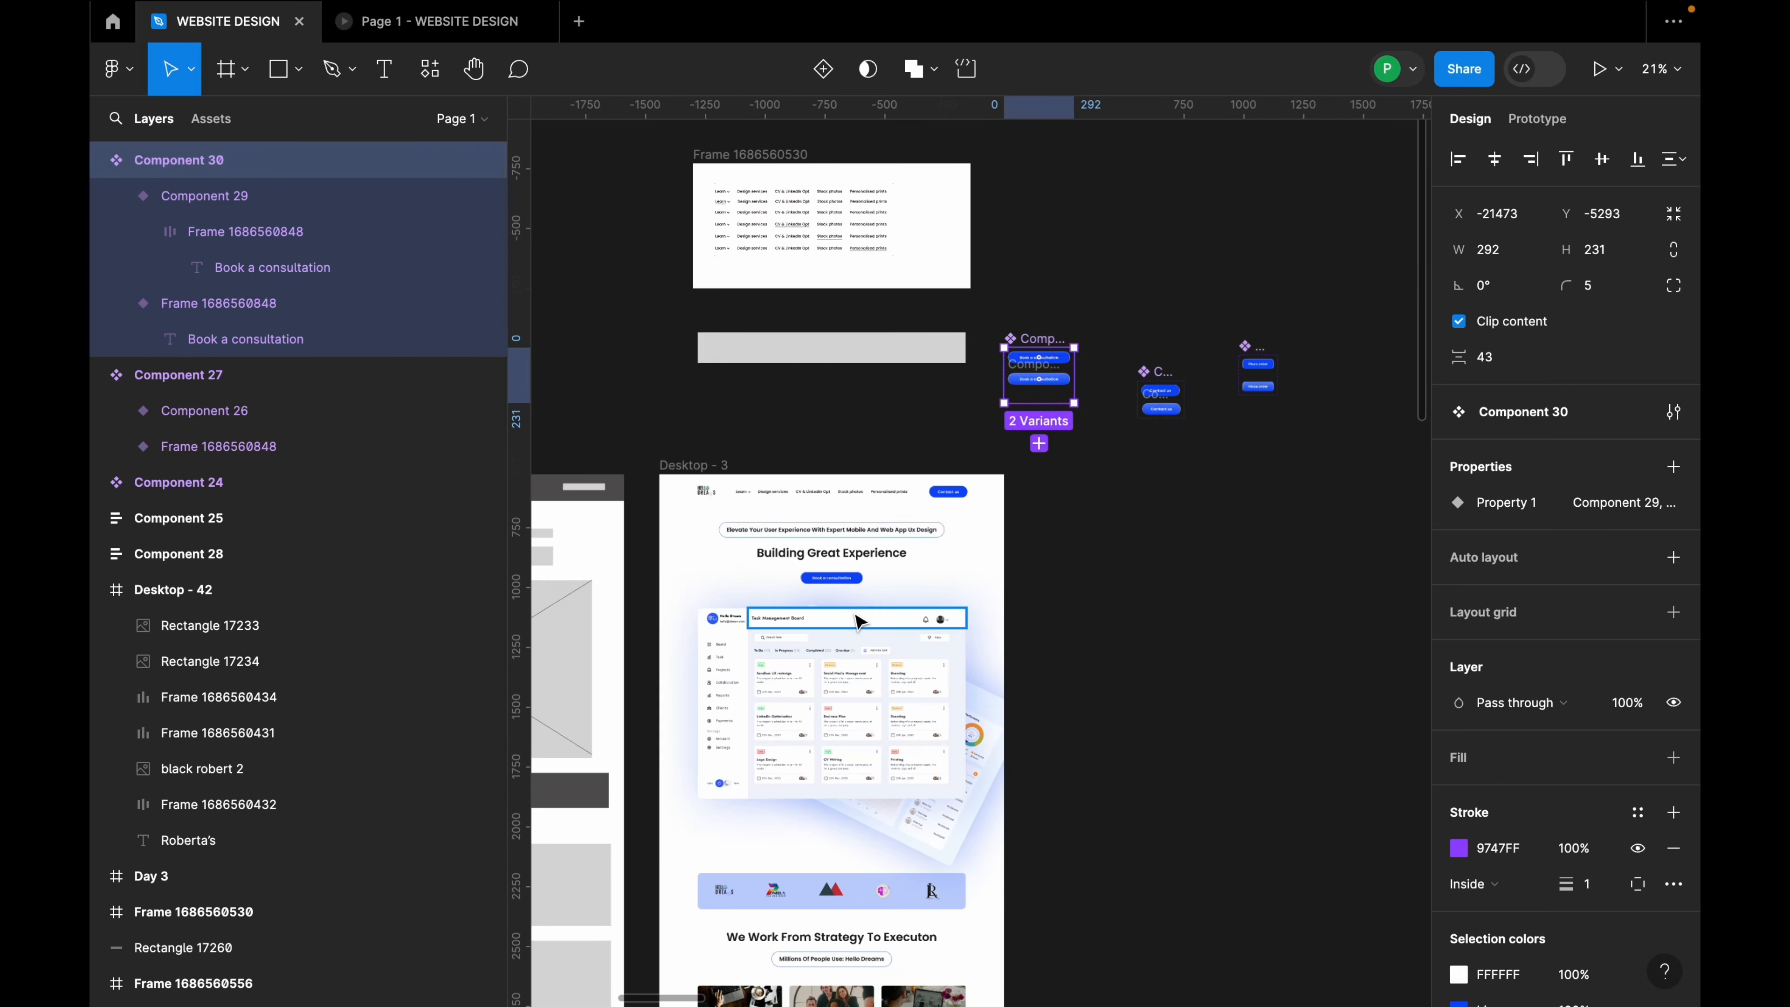
{"action": "scroll", "coordinate": [881, 649], "scroll_direction": "down", "scroll_amount": 8}
{"action": "scroll", "coordinate": [875, 657], "scroll_direction": "down", "scroll_amount": 2}
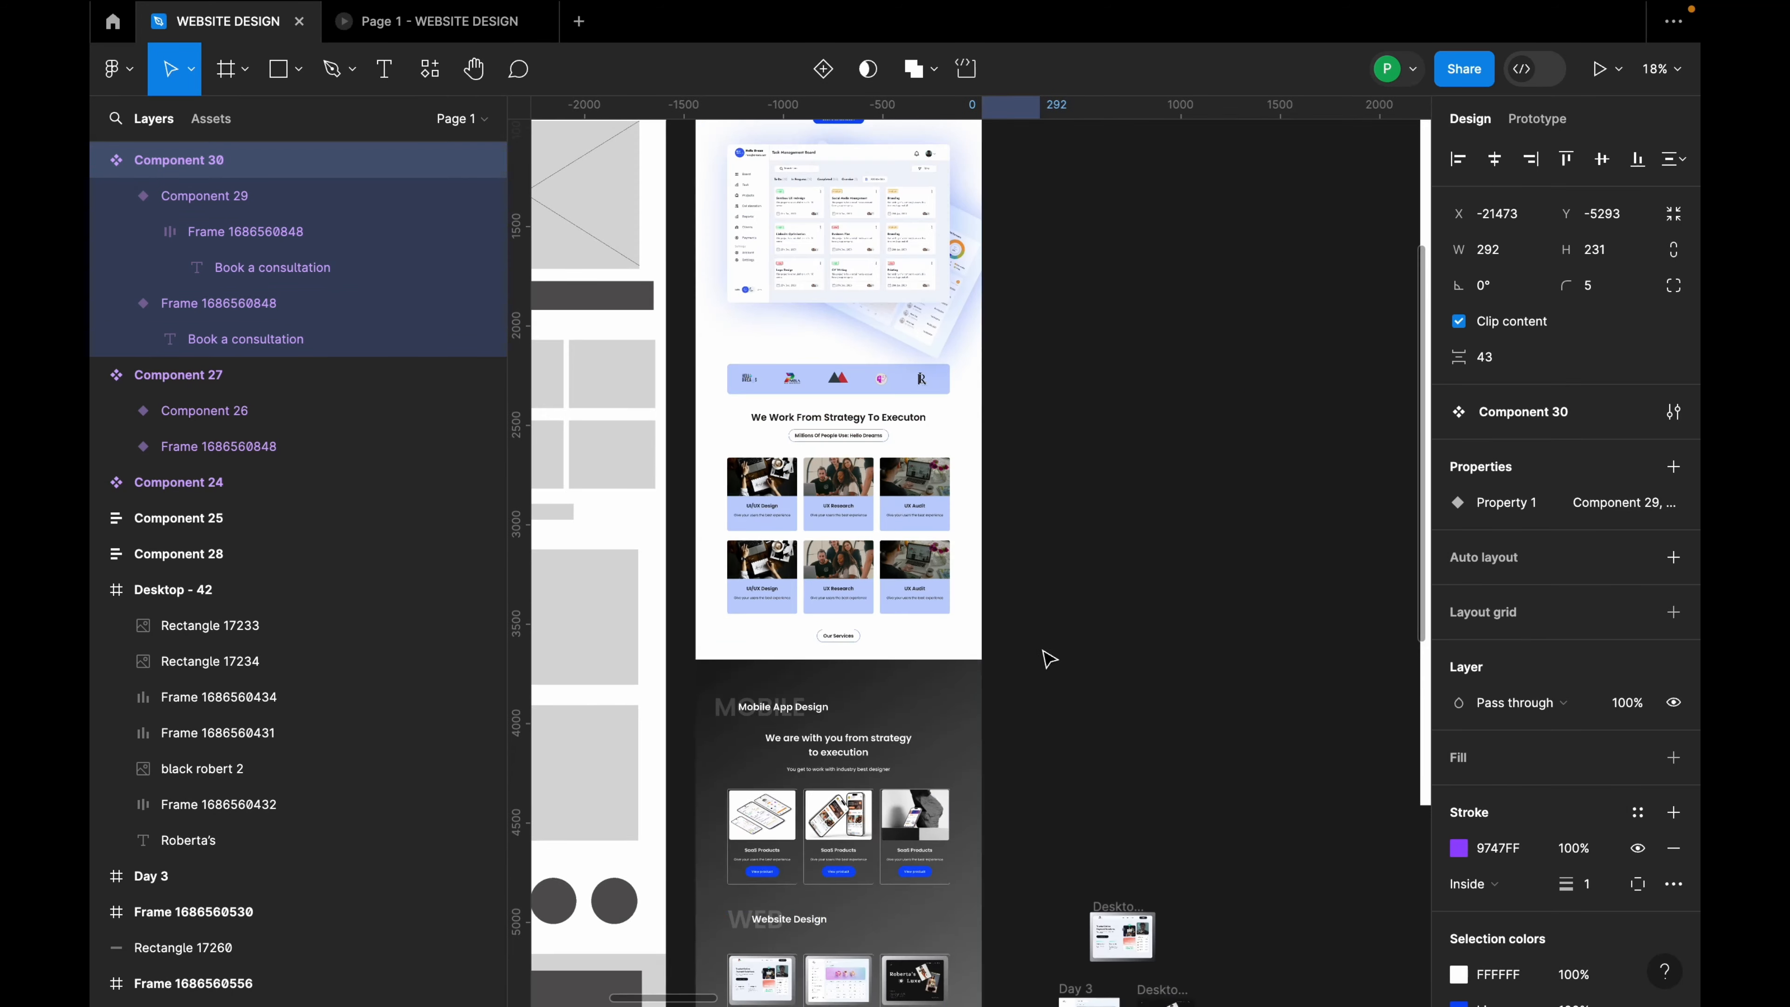
{"action": "scroll", "coordinate": [1047, 656], "scroll_direction": "up", "scroll_amount": 7}
{"action": "scroll", "coordinate": [962, 463], "scroll_direction": "up", "scroll_amount": 8}
{"action": "scroll", "coordinate": [963, 463], "scroll_direction": "up", "scroll_amount": 2}
{"action": "scroll", "coordinate": [1351, 416], "scroll_direction": "down", "scroll_amount": 3}
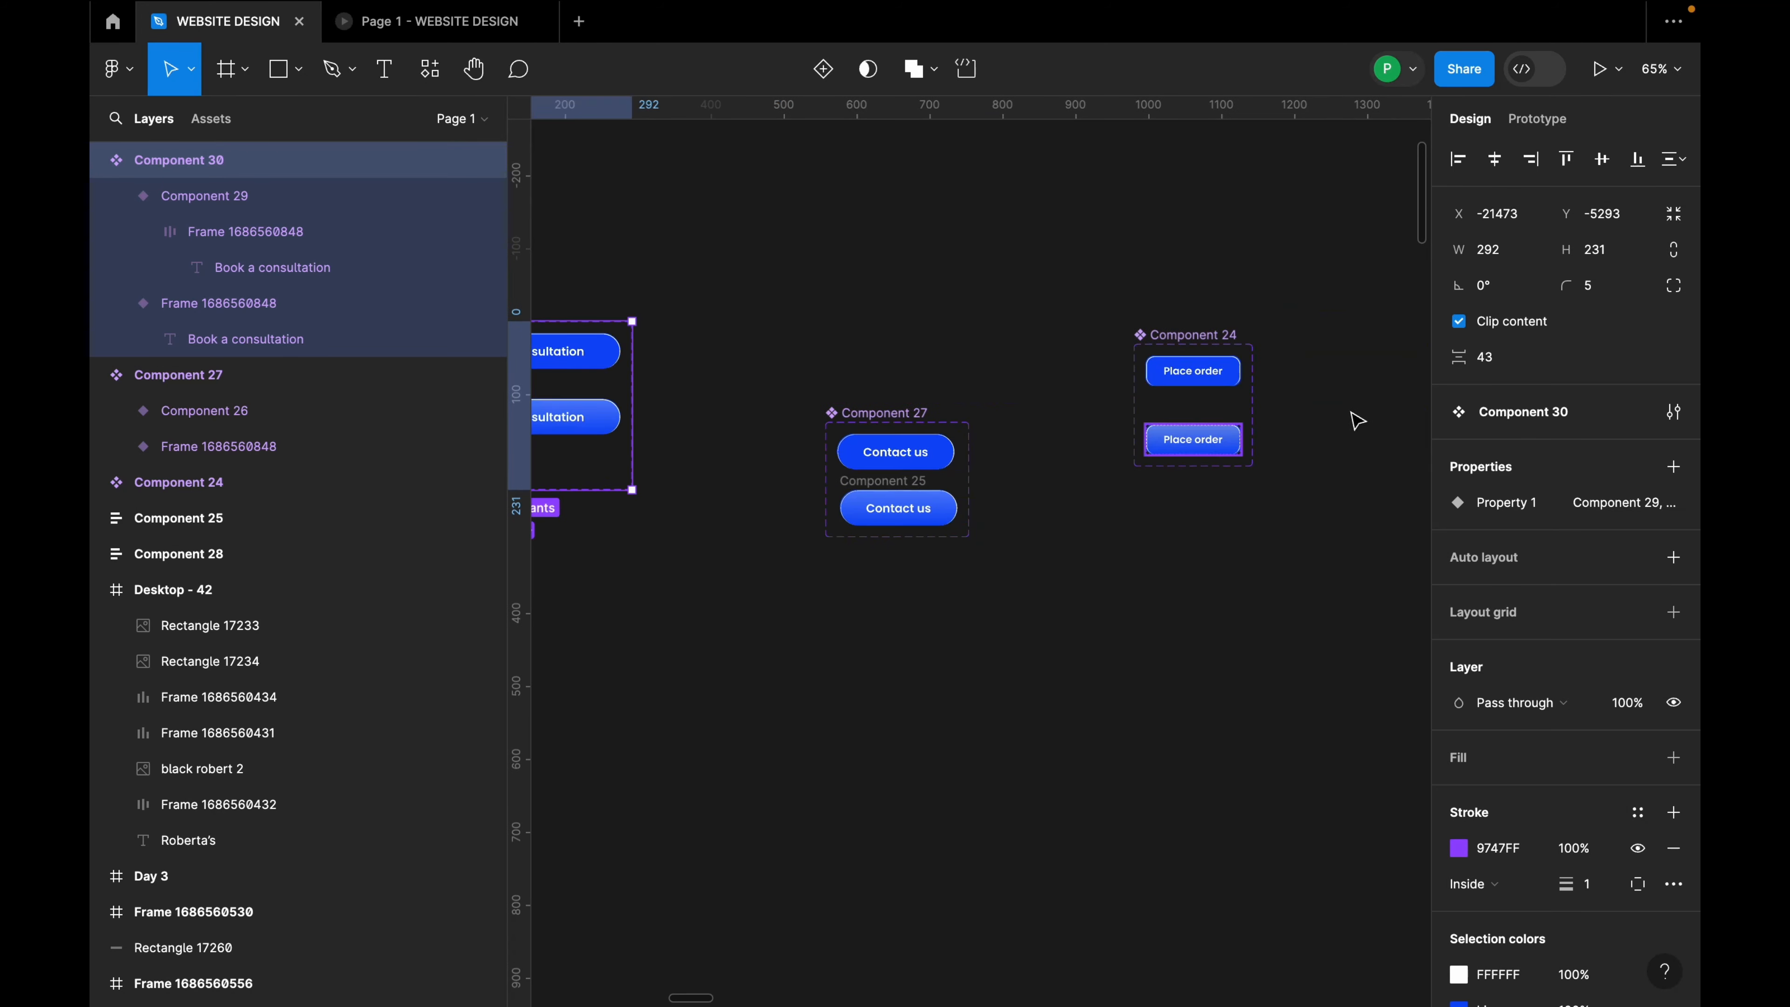
{"action": "scroll", "coordinate": [1193, 387], "scroll_direction": "up", "scroll_amount": 3}
{"action": "left_click", "coordinate": [1161, 359]}
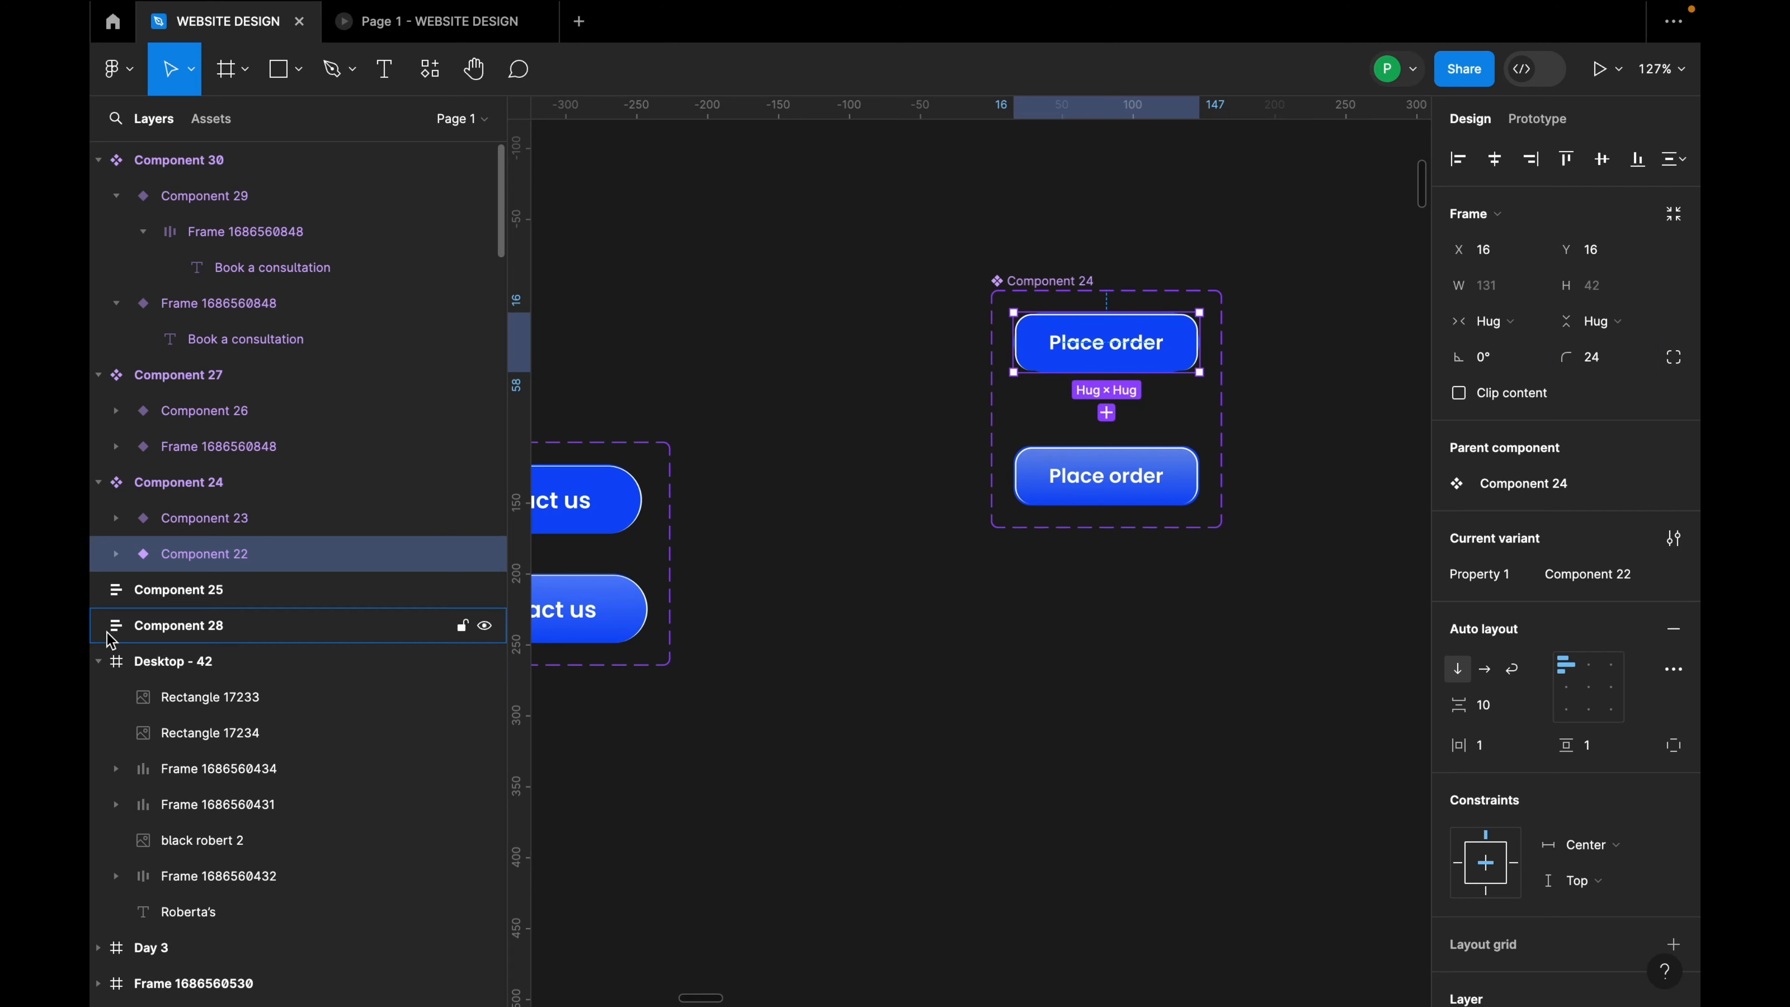
{"action": "left_click", "coordinate": [116, 555]}
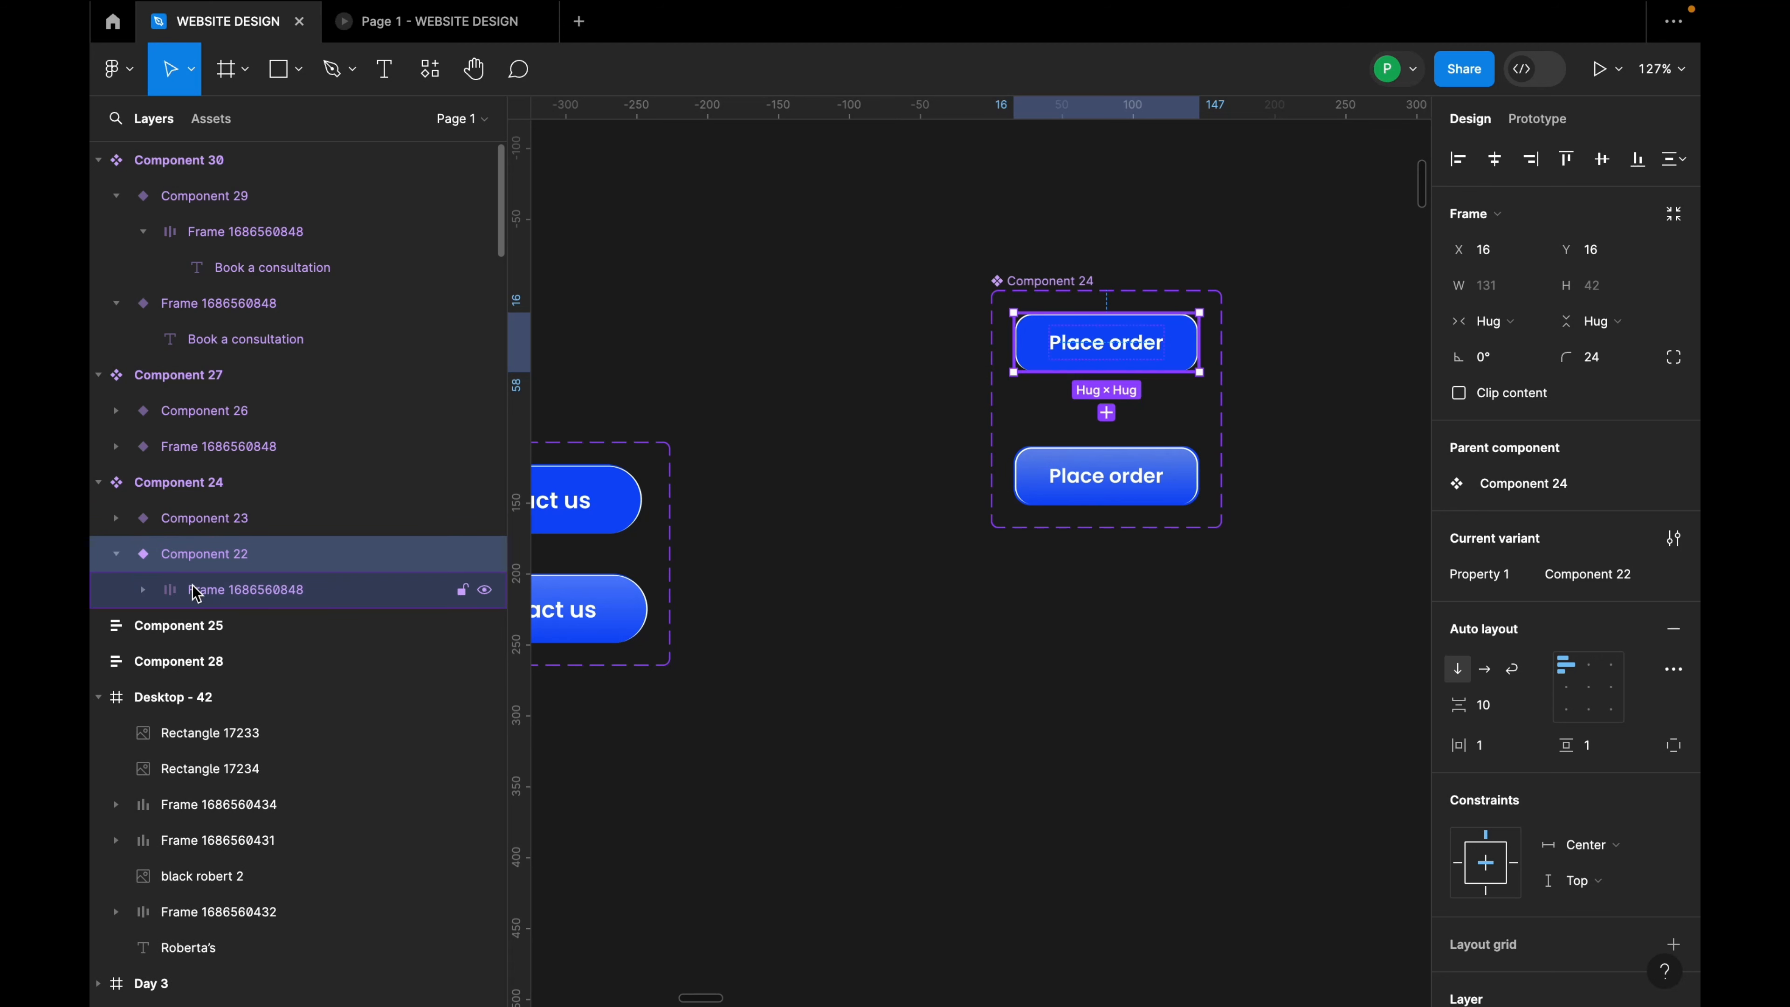
{"action": "left_click", "coordinate": [200, 594]}
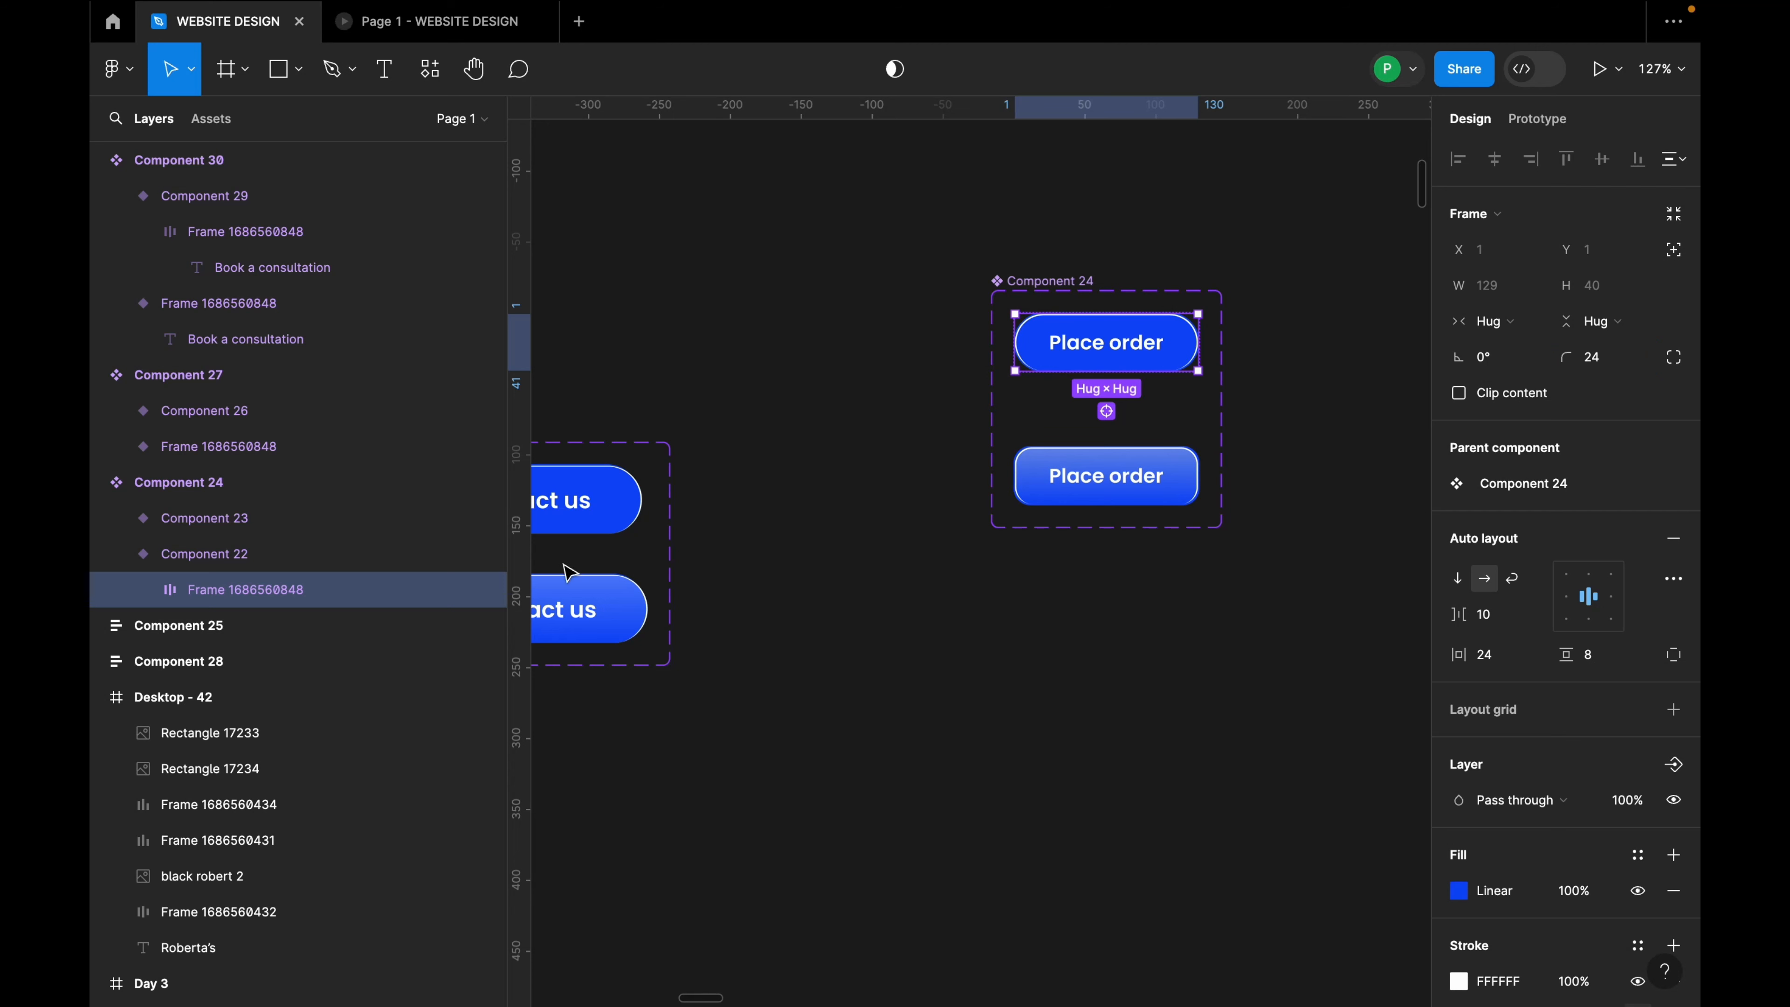
{"action": "left_click", "coordinate": [143, 590]}
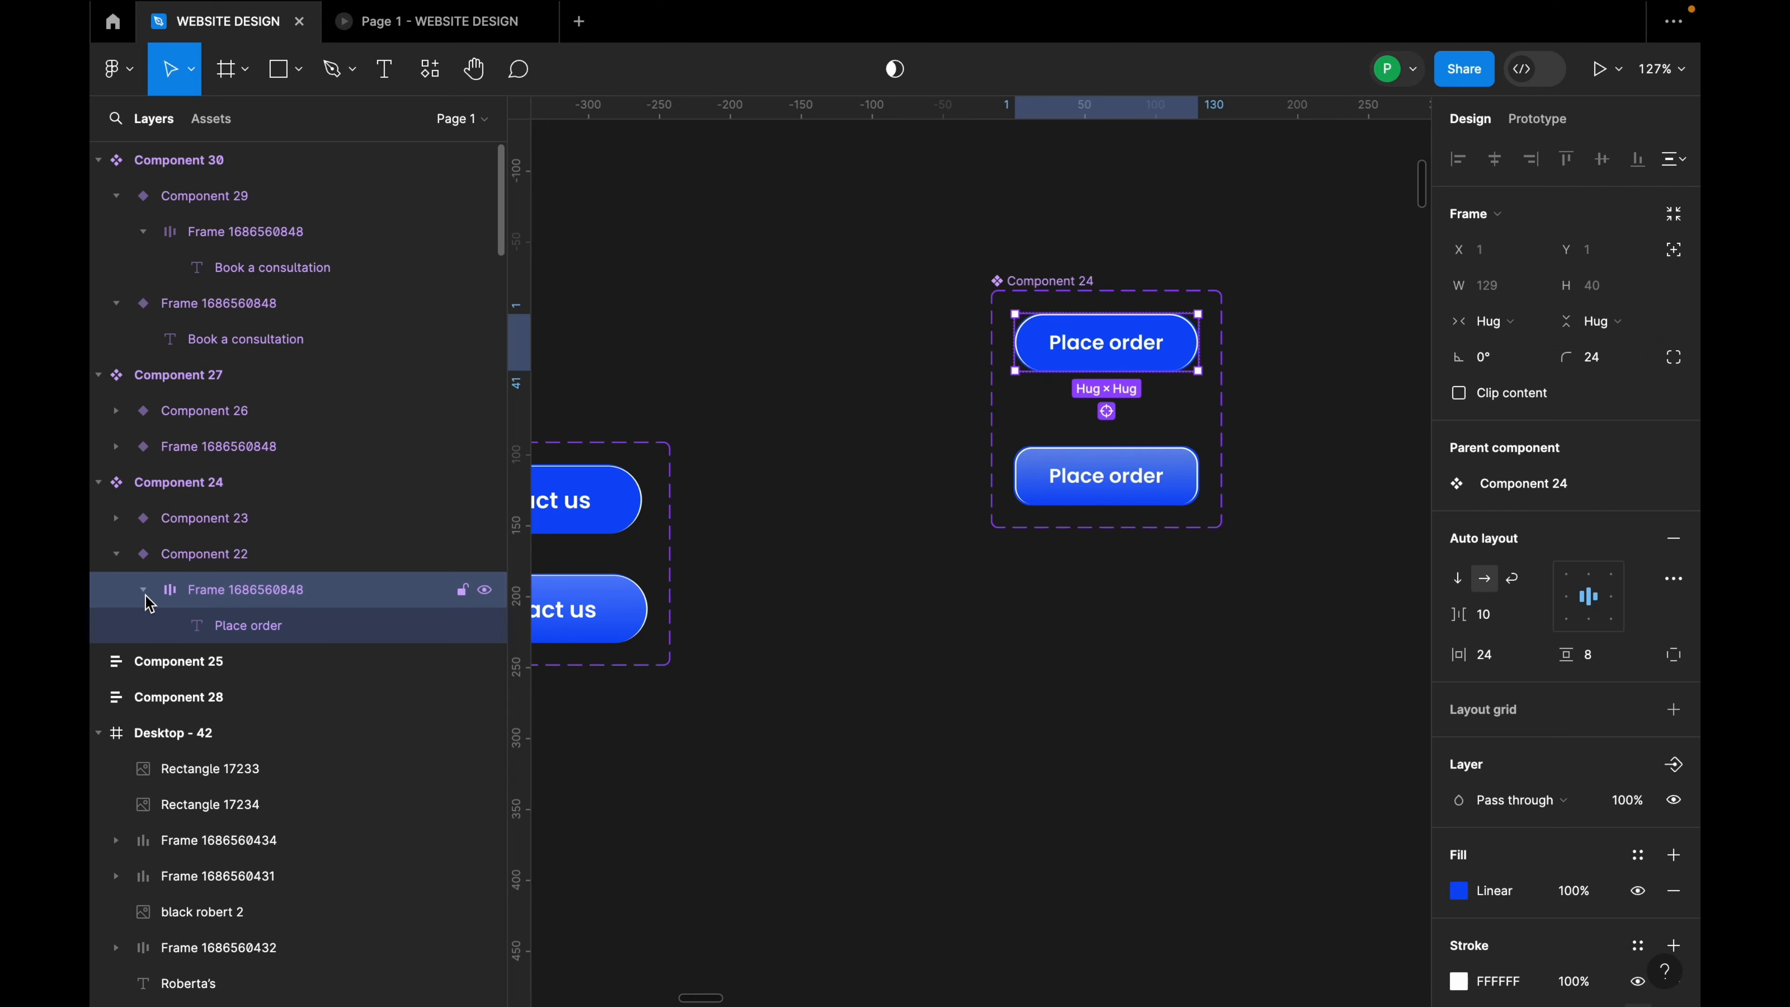
{"action": "left_click", "coordinate": [144, 591]}
{"action": "left_click", "coordinate": [1154, 483]}
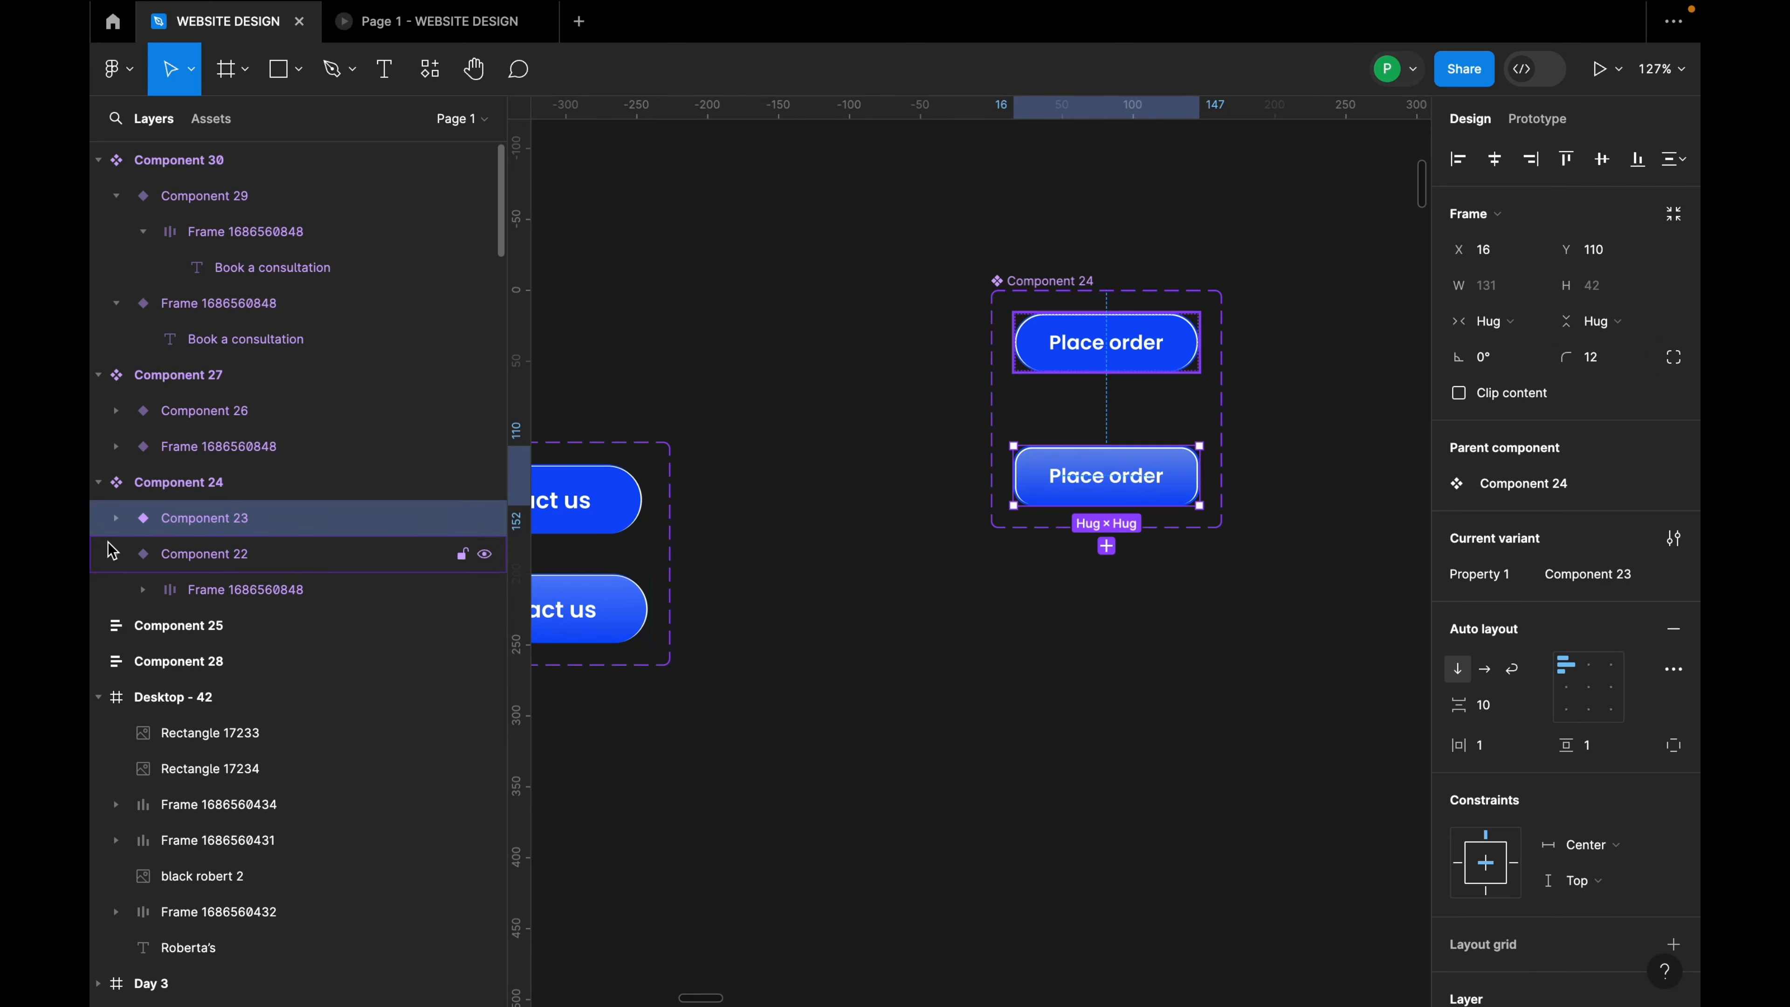
{"action": "left_click", "coordinate": [116, 517]}
{"action": "left_click", "coordinate": [232, 553]}
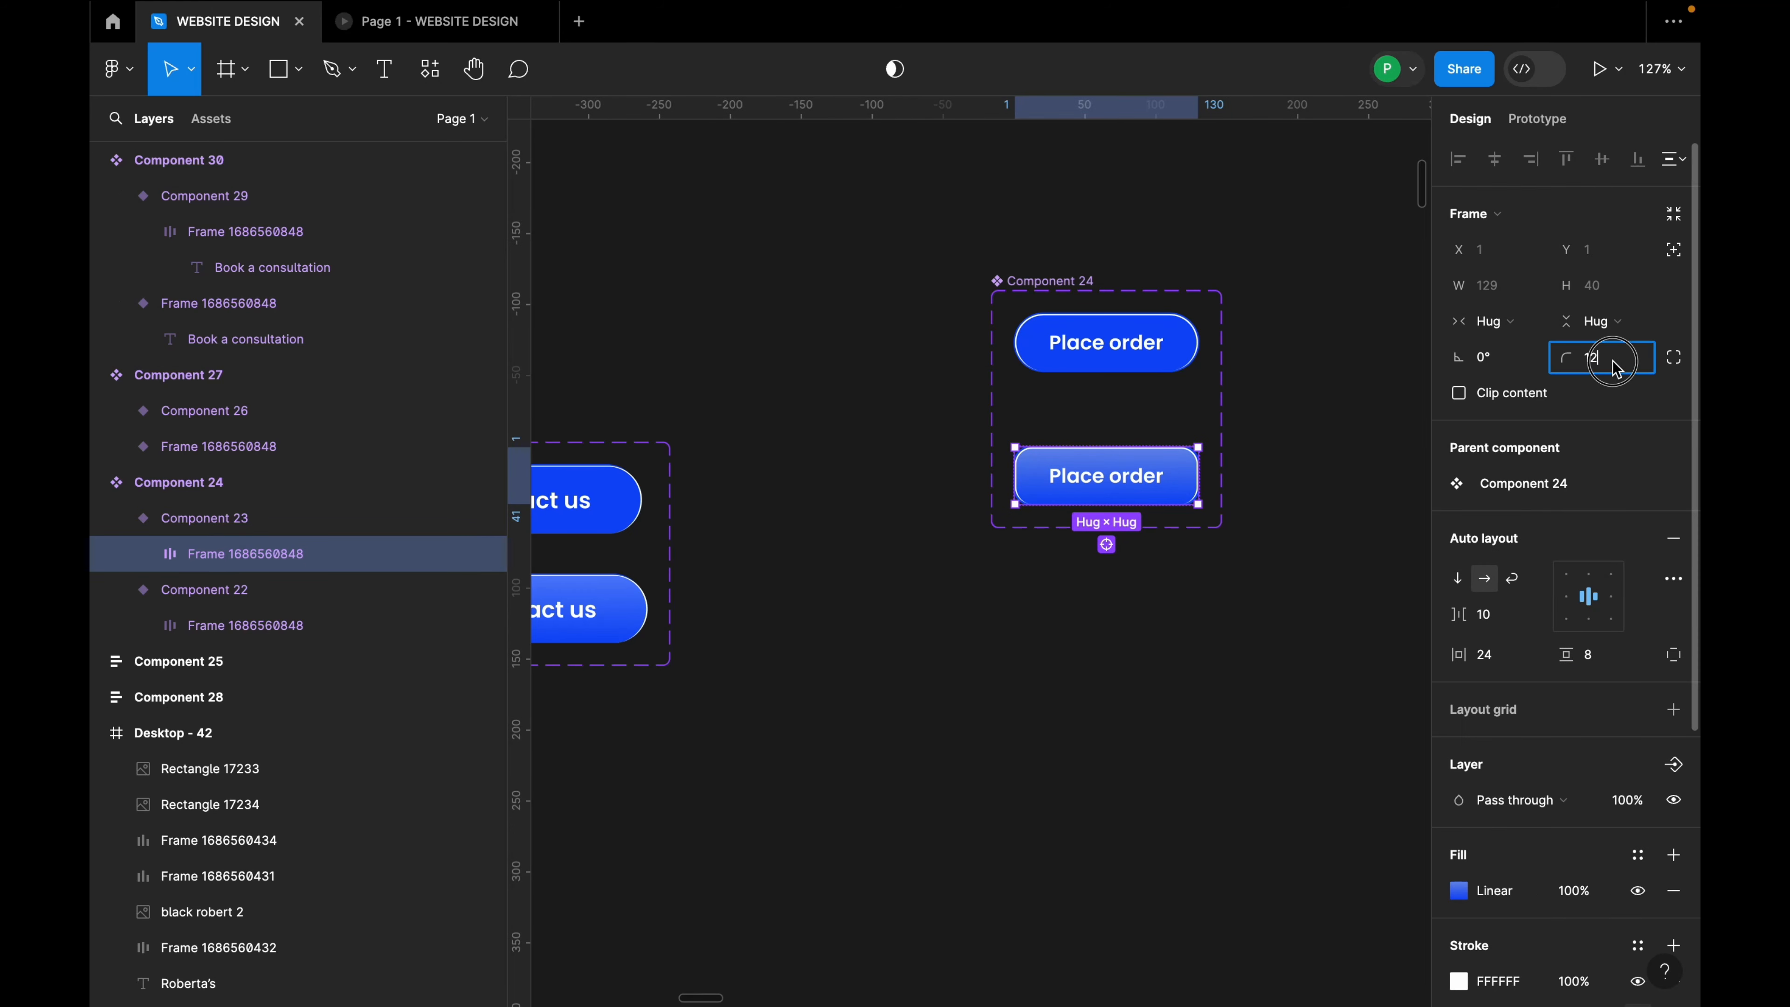
{"action": "key", "text": "Return"}
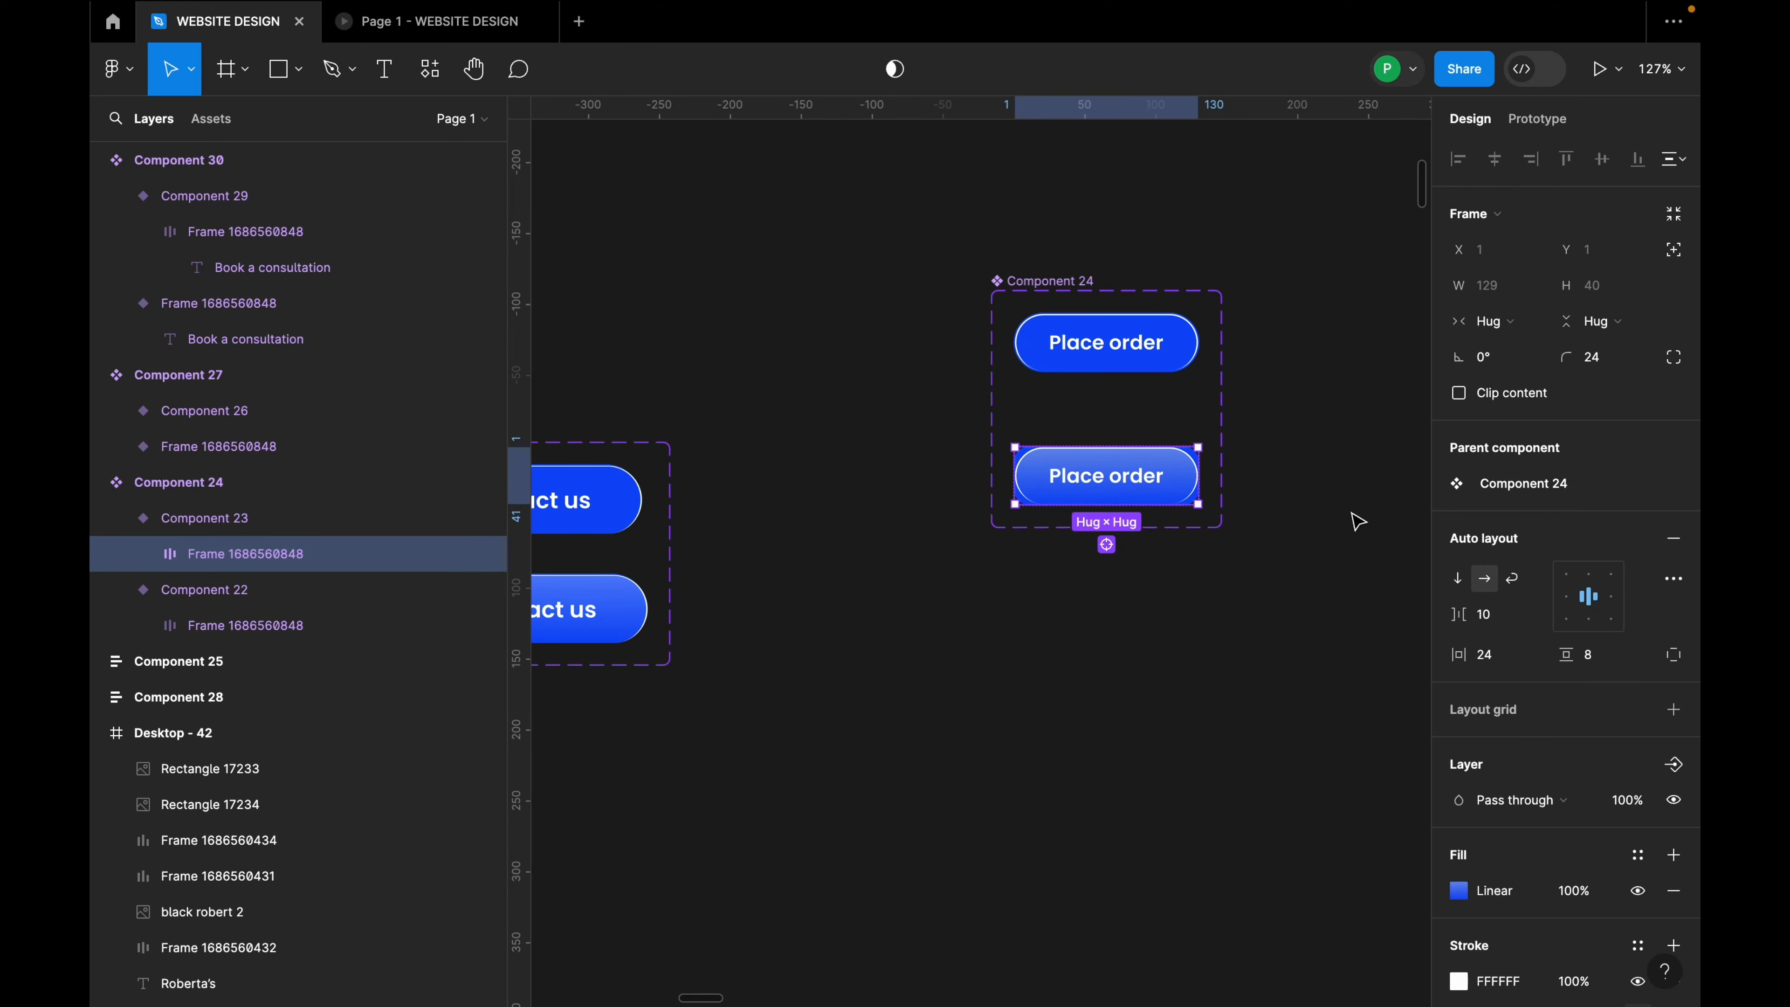
{"action": "left_click", "coordinate": [263, 517]}
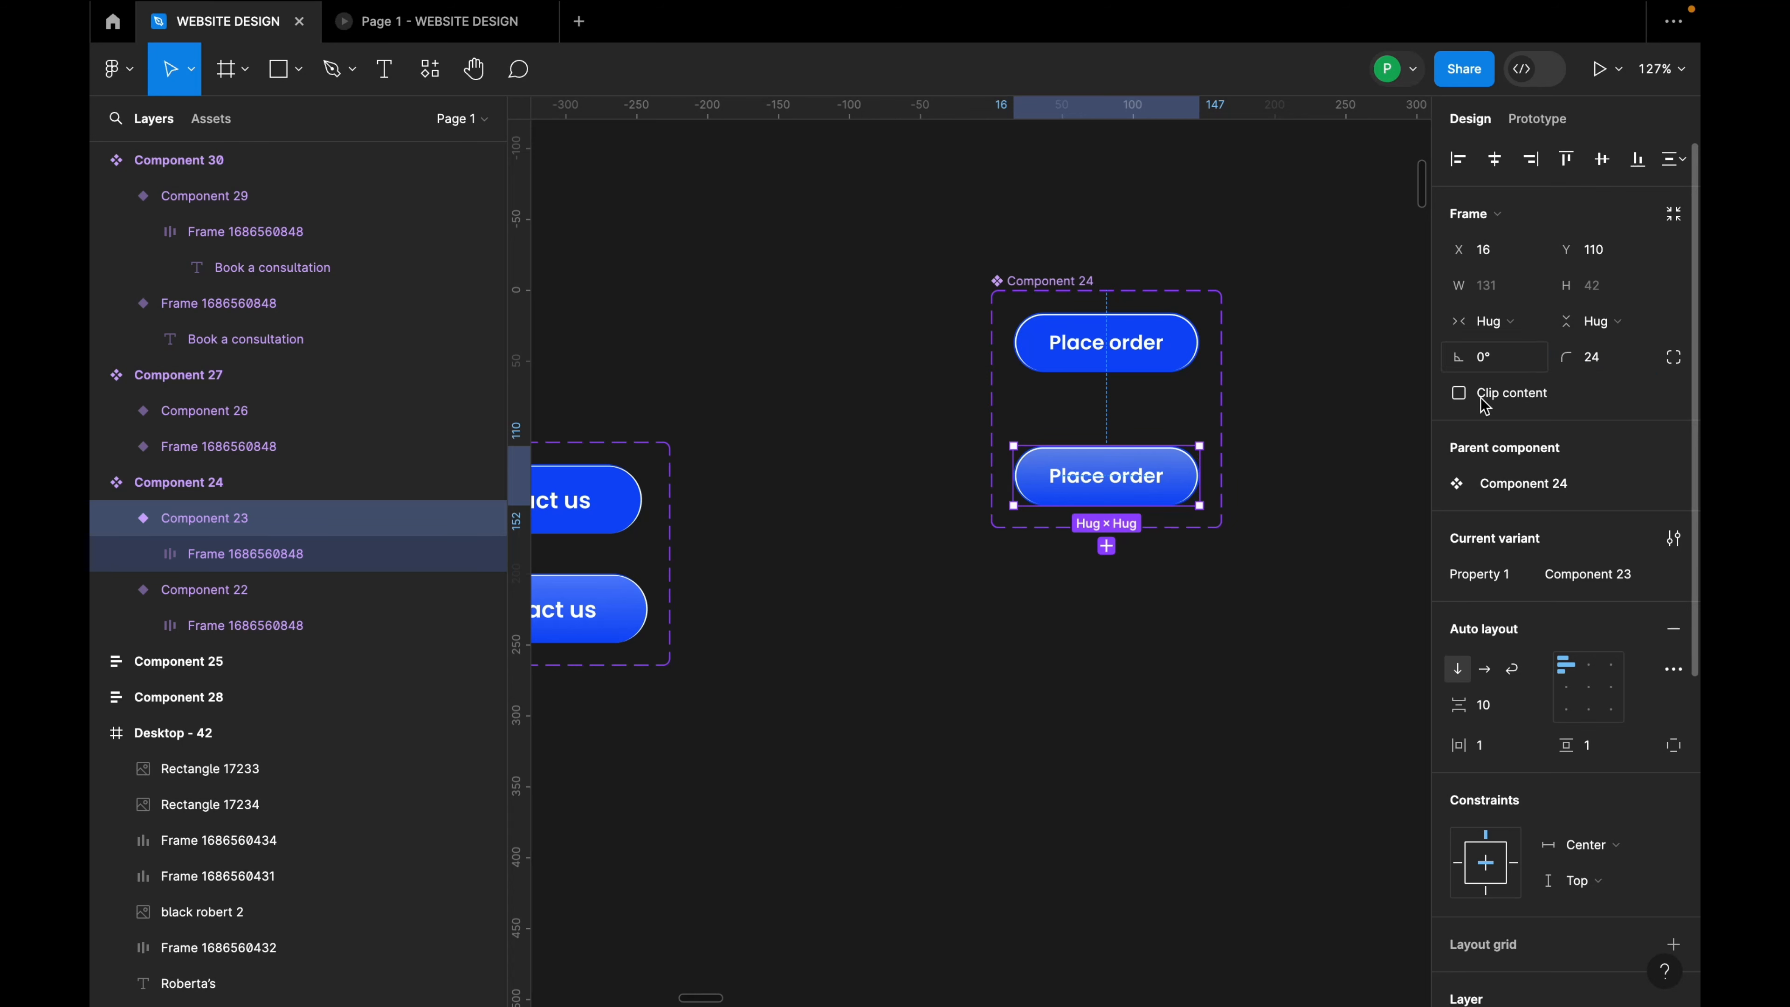
{"action": "left_click", "coordinate": [1307, 494]}
{"action": "left_click", "coordinate": [1170, 362]}
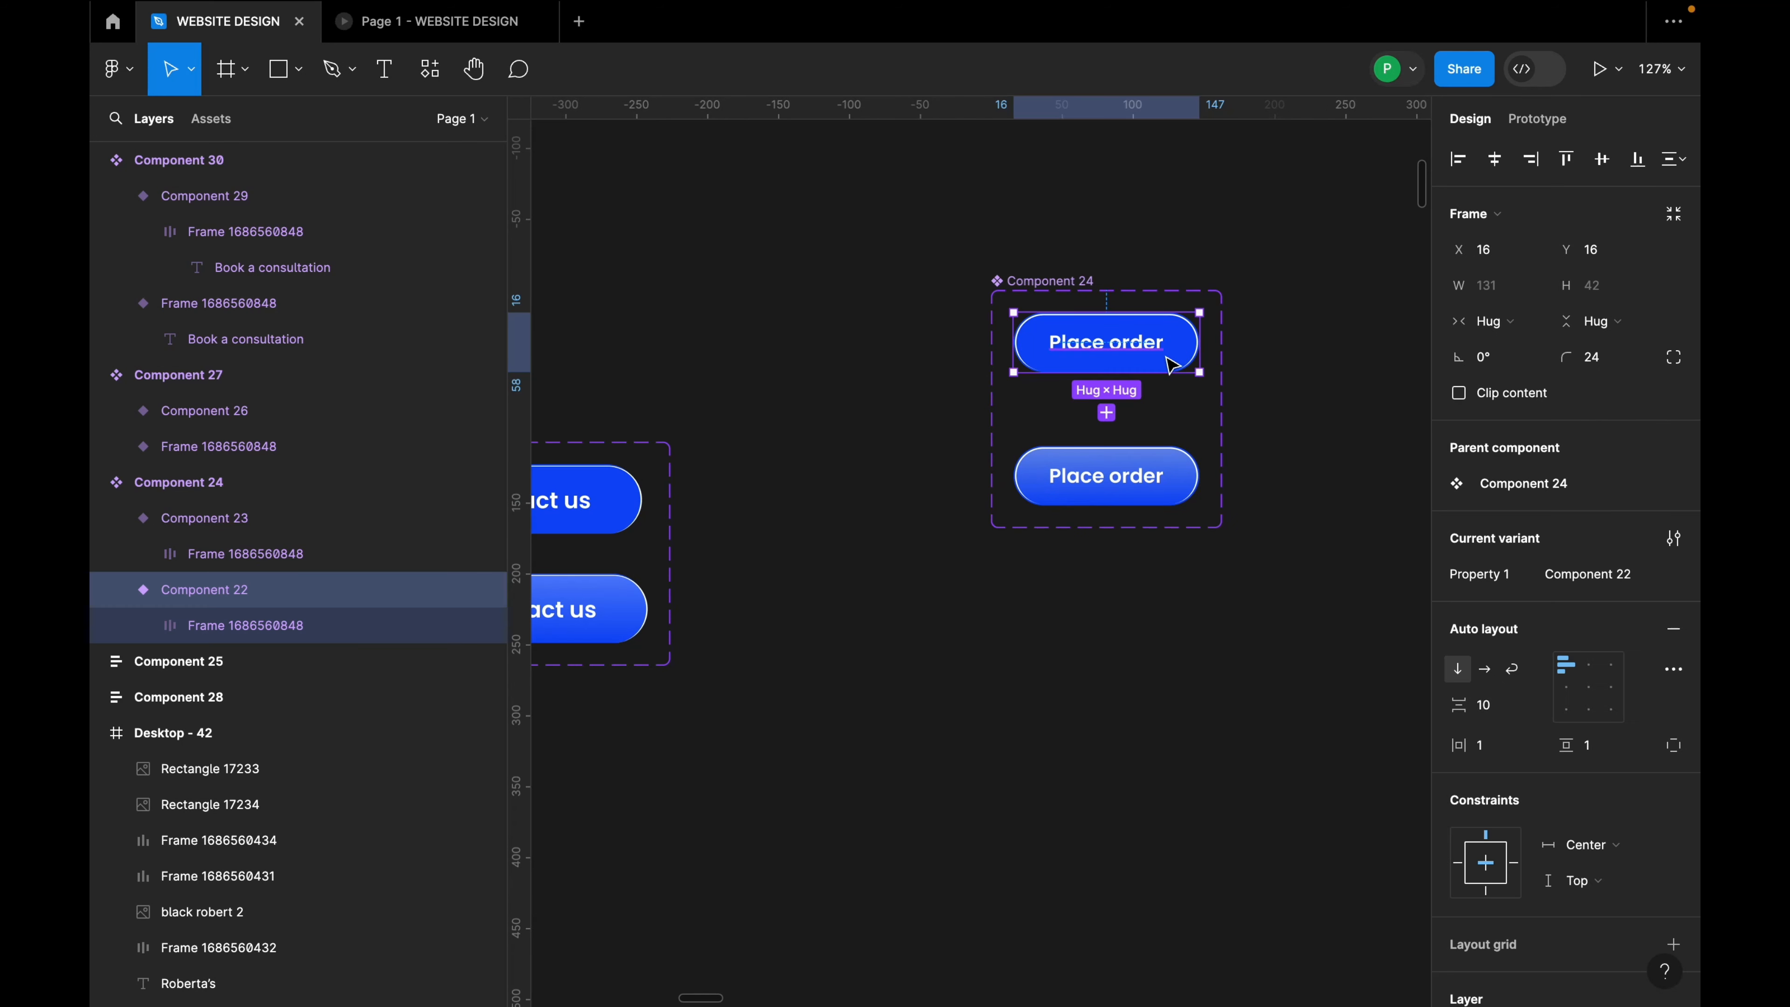
{"action": "scroll", "coordinate": [1198, 402], "scroll_direction": "down", "scroll_amount": 10}
Step: Paste the copied Place order button over the first card's View product button and centre it horizontally
{"action": "scroll", "coordinate": [1234, 529], "scroll_direction": "down", "scroll_amount": 10}
{"action": "scroll", "coordinate": [1128, 550], "scroll_direction": "up", "scroll_amount": 5}
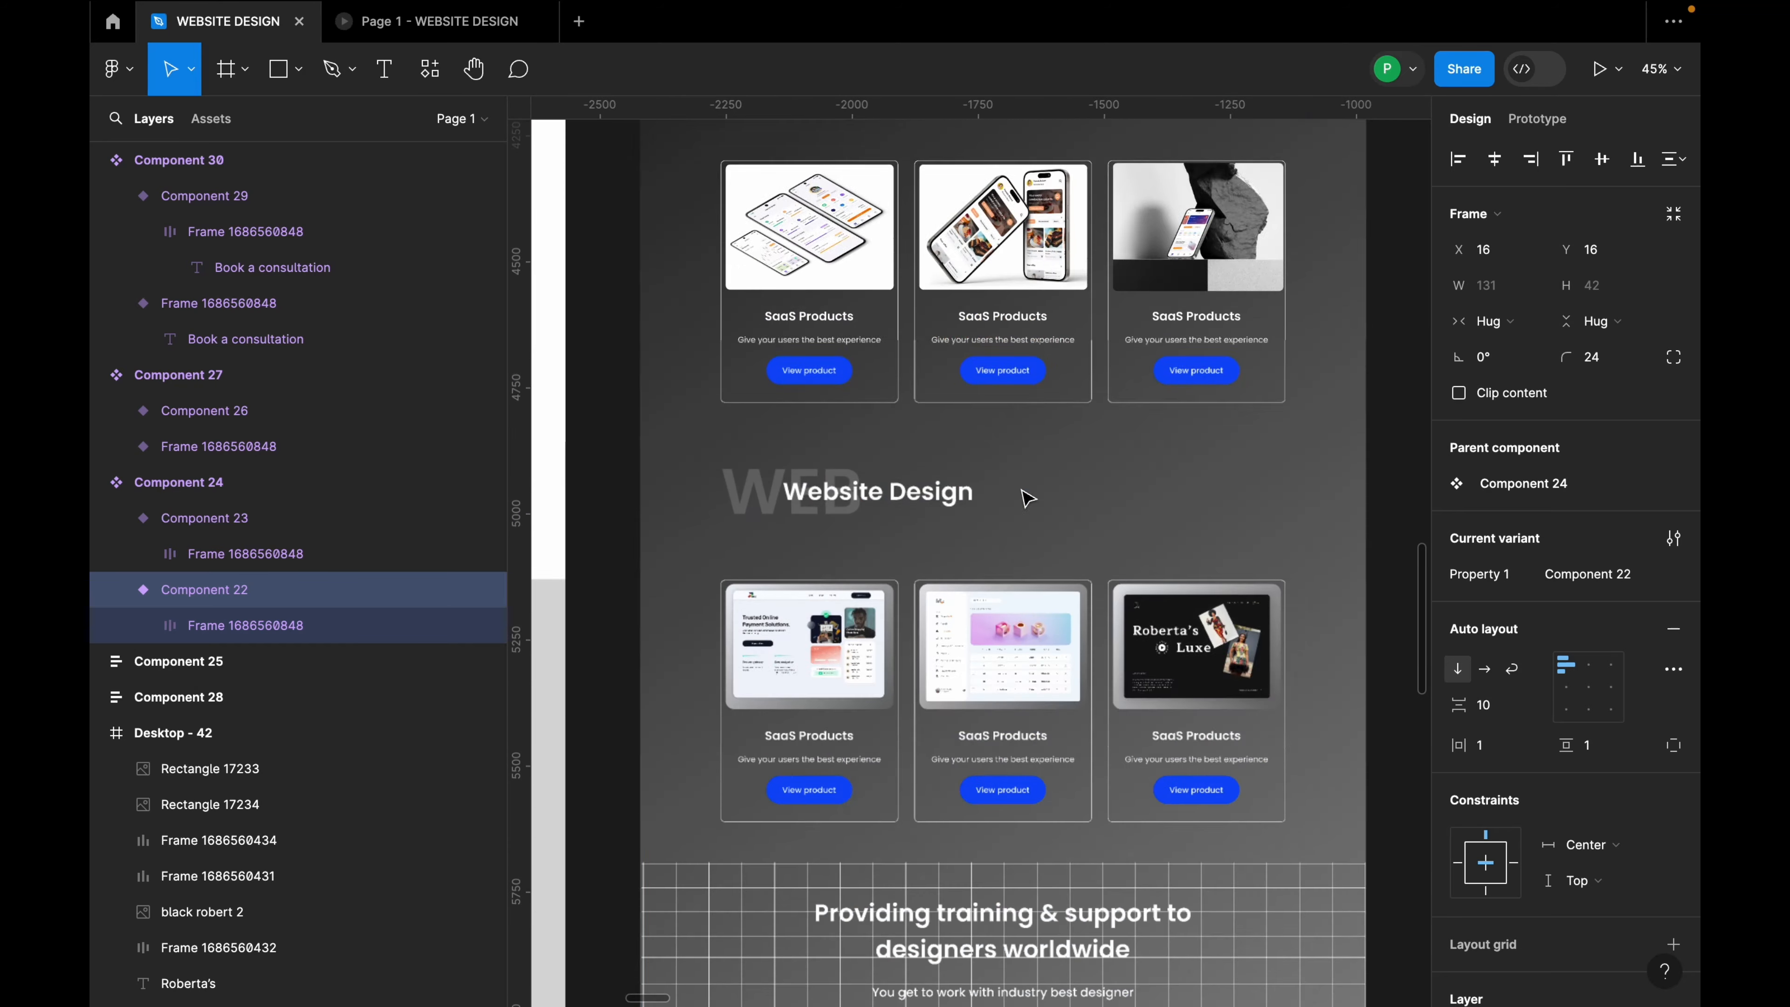
{"action": "scroll", "coordinate": [1027, 498], "scroll_direction": "down", "scroll_amount": 3}
{"action": "scroll", "coordinate": [839, 348], "scroll_direction": "up", "scroll_amount": 10}
{"action": "scroll", "coordinate": [839, 367], "scroll_direction": "up", "scroll_amount": 3}
{"action": "left_click", "coordinate": [838, 377]}
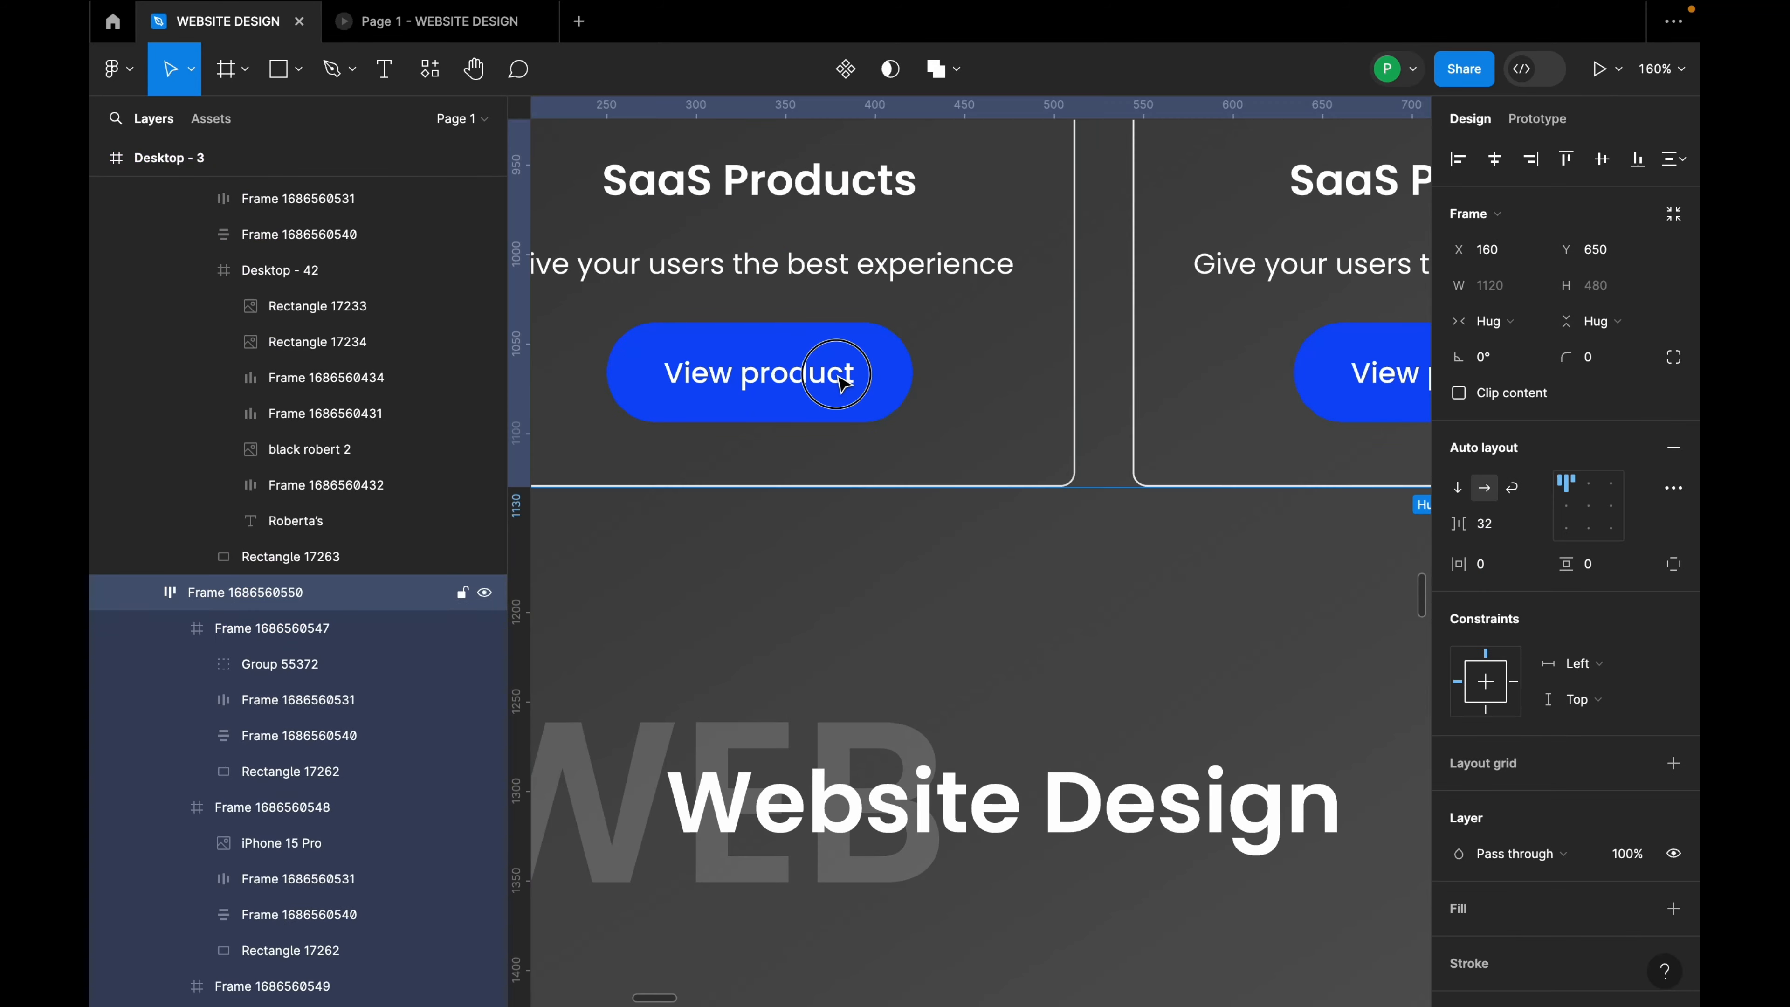
{"action": "left_click", "coordinate": [843, 381]}
{"action": "scroll", "coordinate": [867, 424], "scroll_direction": "down", "scroll_amount": 12}
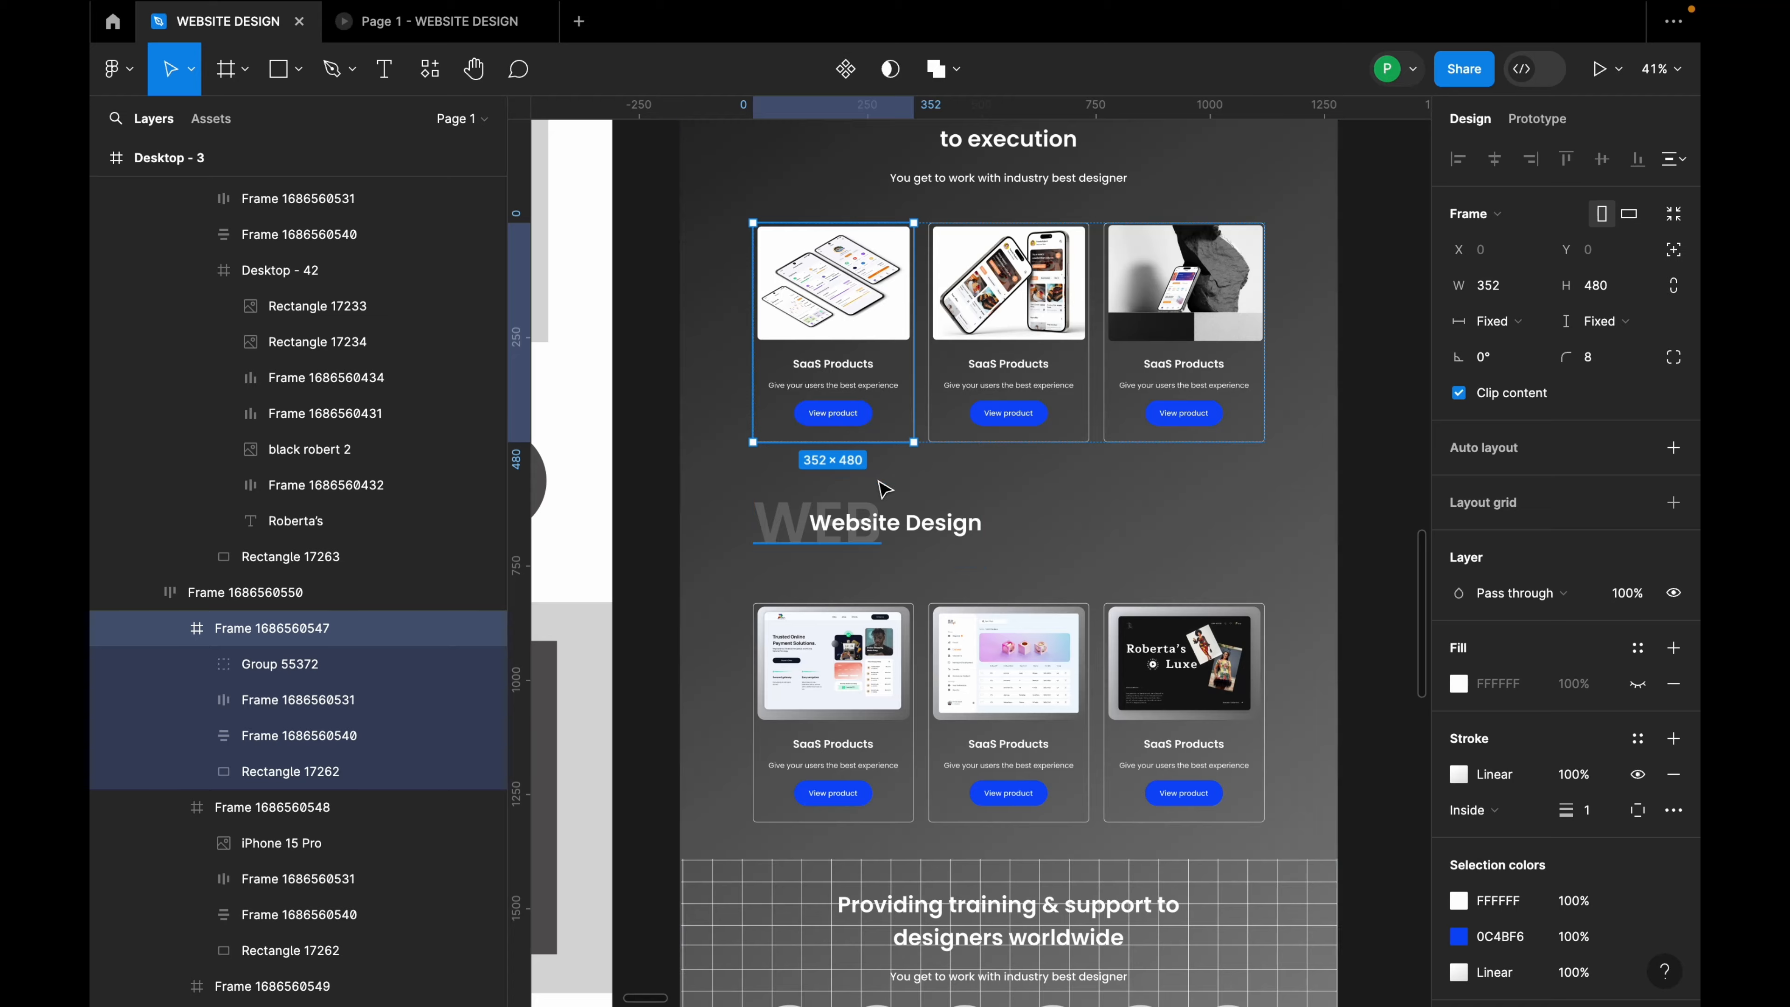
{"action": "scroll", "coordinate": [872, 422], "scroll_direction": "up", "scroll_amount": 10}
{"action": "double_click", "coordinate": [872, 422]}
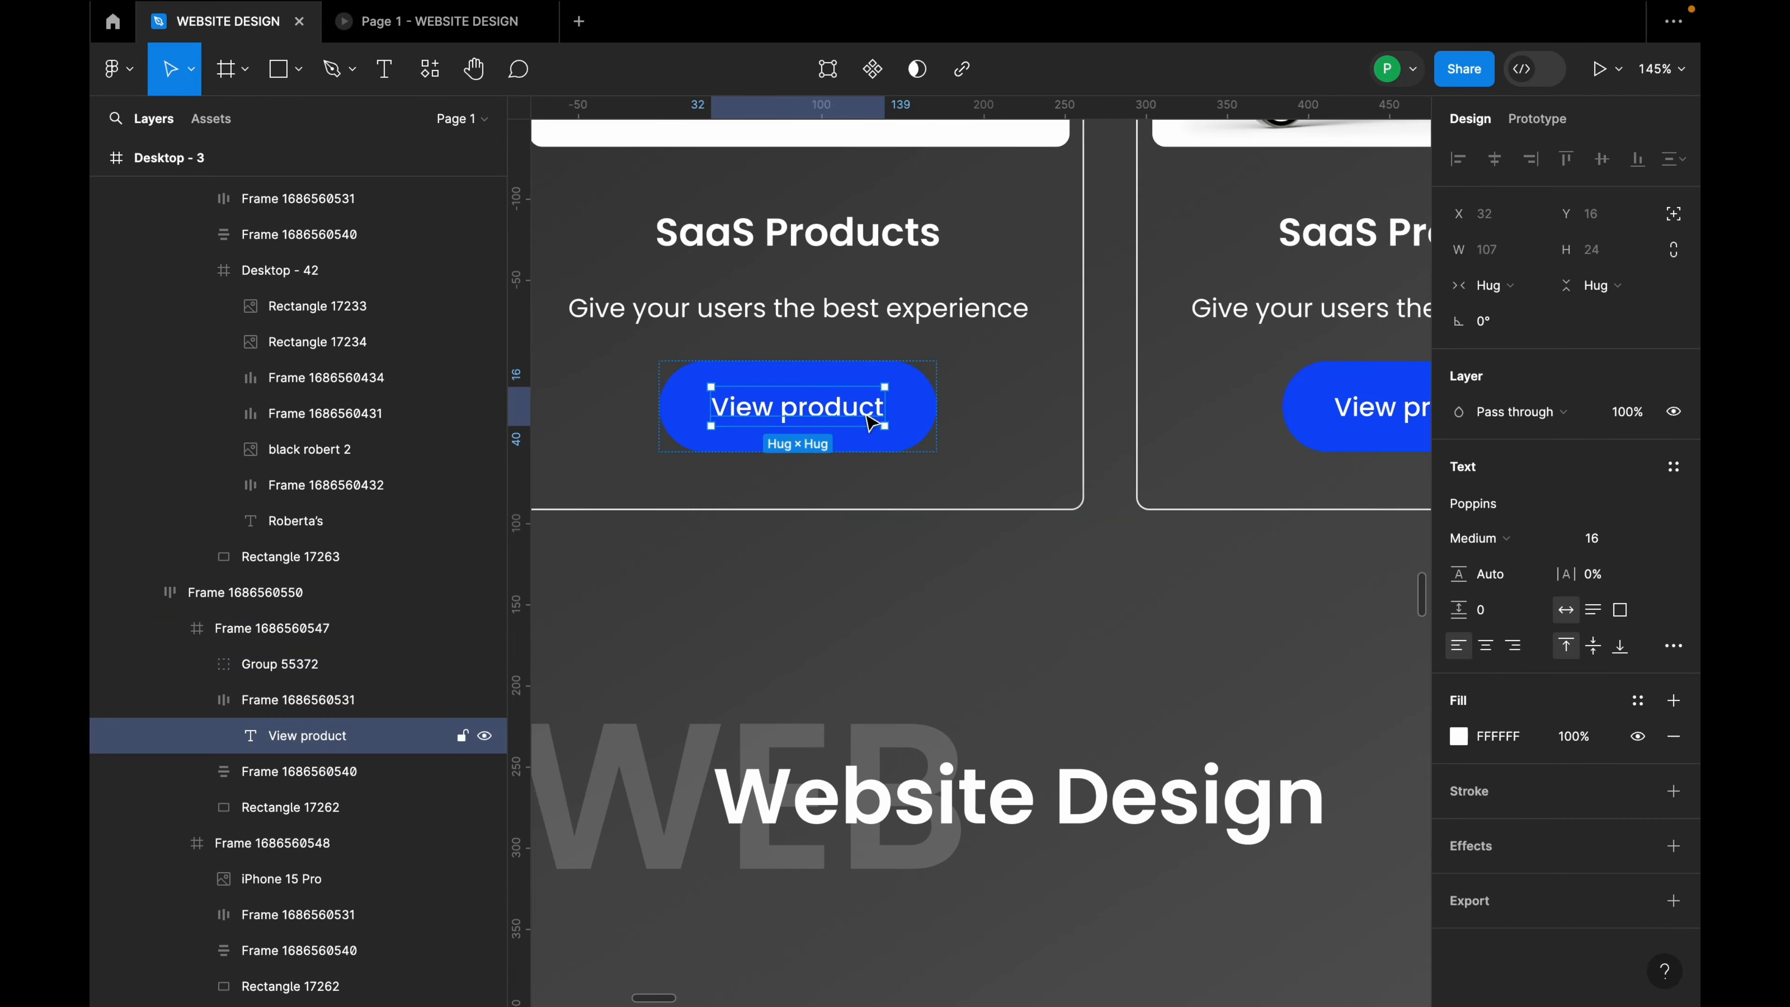
{"action": "left_click", "coordinate": [927, 415]}
{"action": "right_click", "coordinate": [929, 416]}
{"action": "left_click", "coordinate": [1022, 376]}
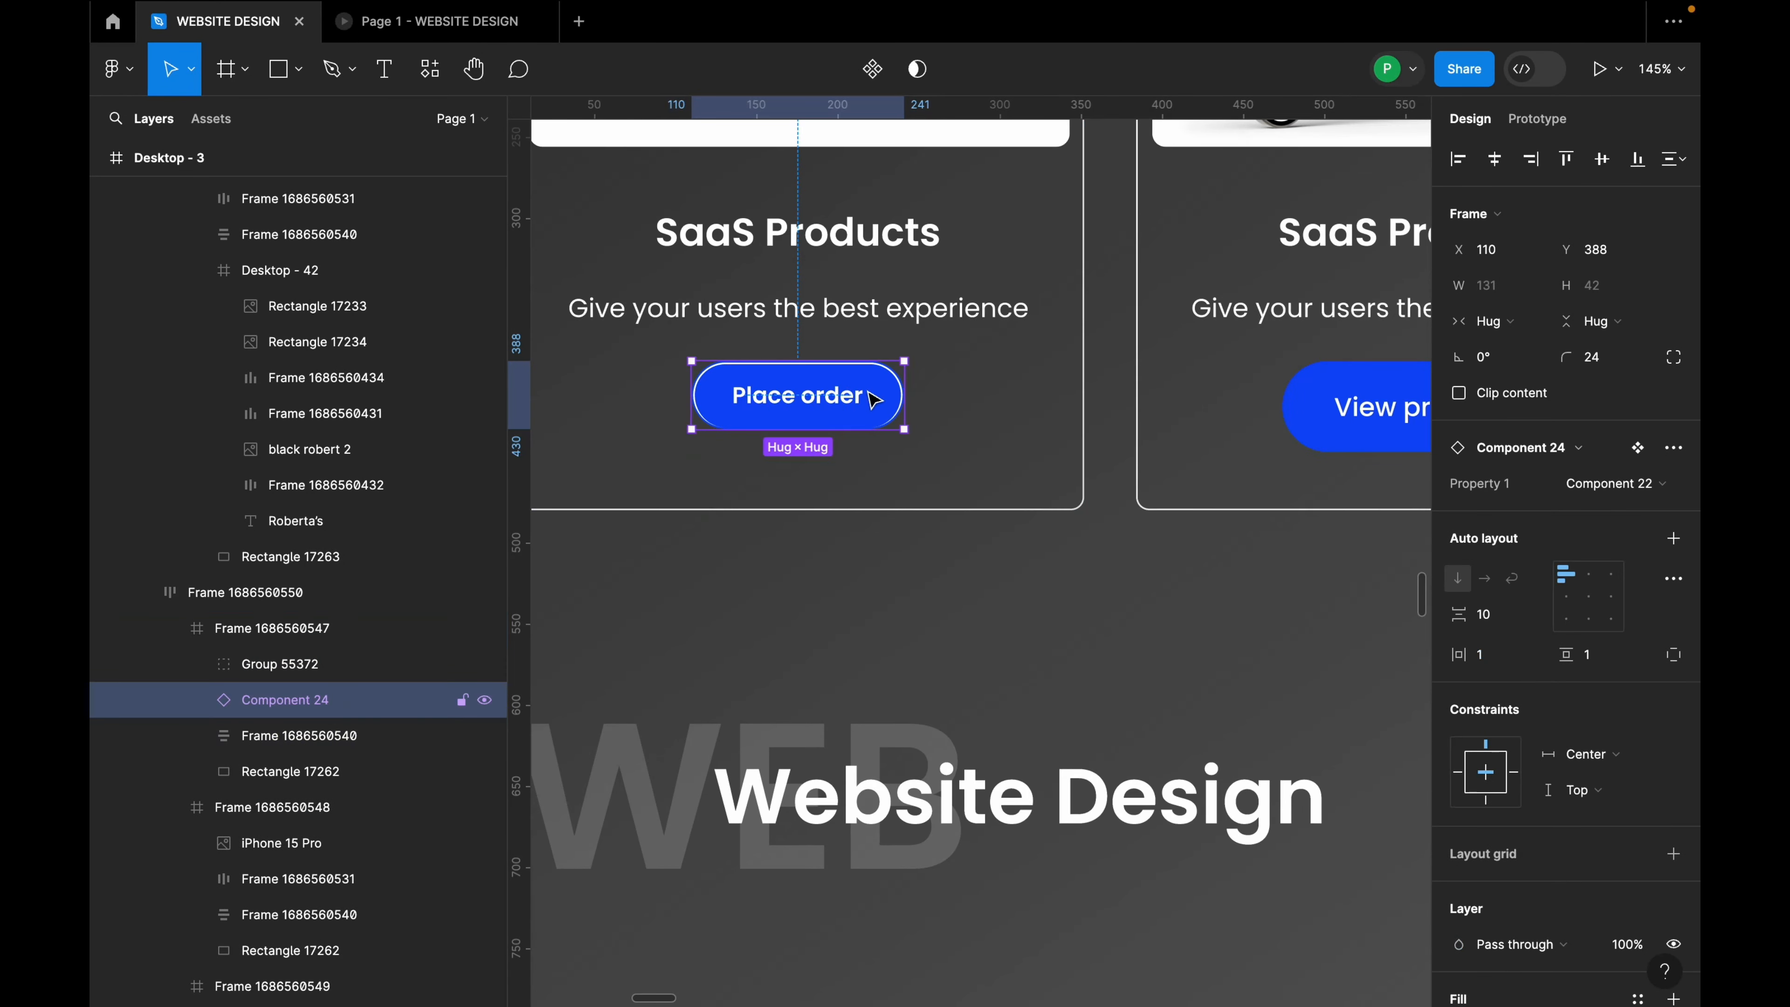
{"action": "left_click_drag", "start_coordinate": [851, 400], "coordinate": [839, 408]}
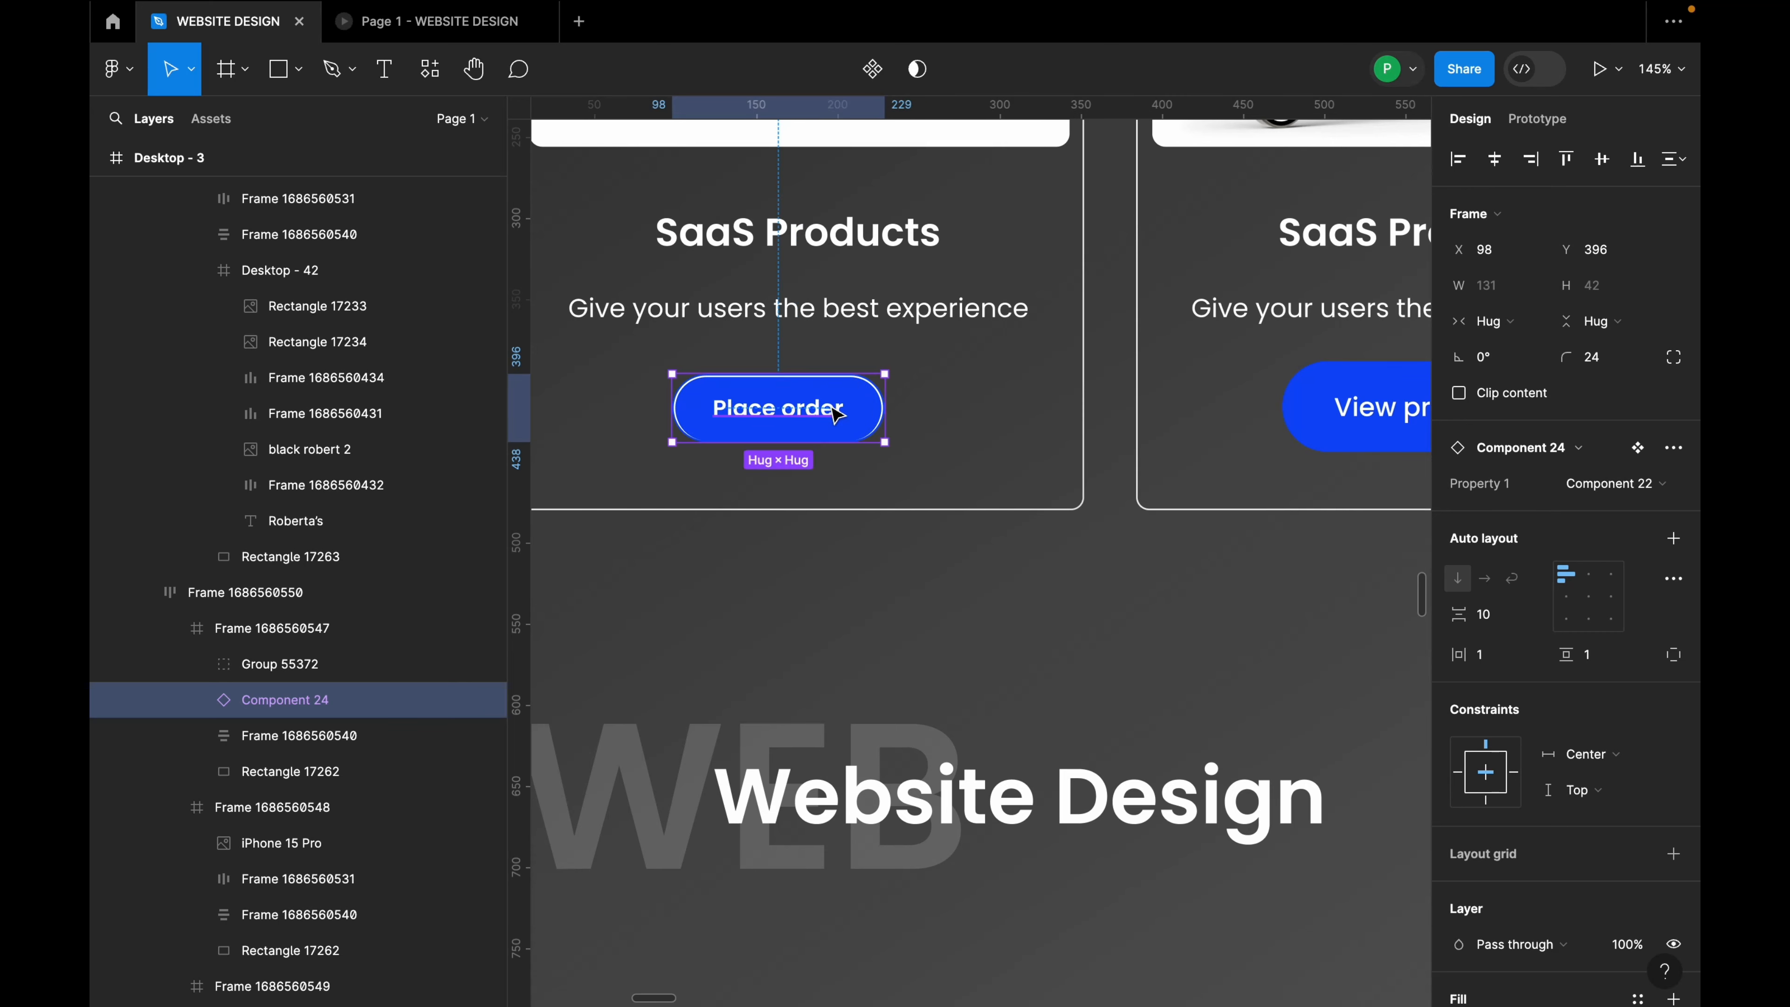
{"action": "scroll", "coordinate": [839, 408], "scroll_direction": "down", "scroll_amount": 5}
{"action": "left_click", "coordinate": [1490, 168]}
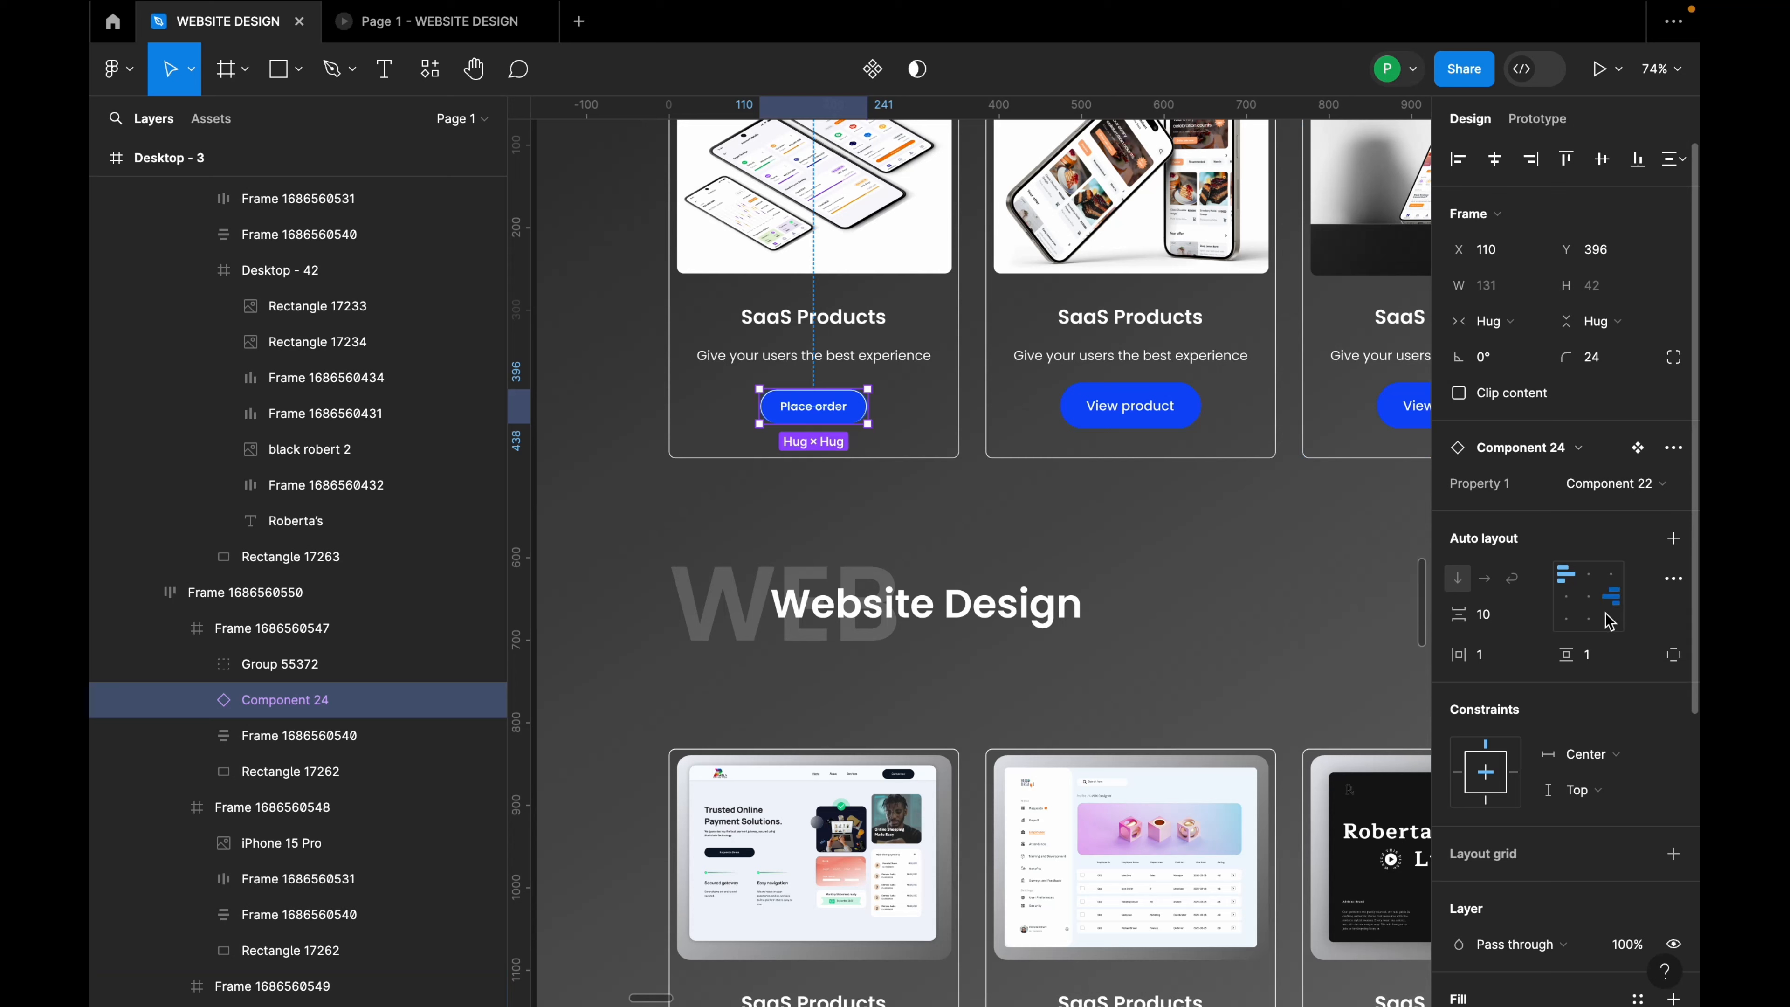
{"action": "scroll", "coordinate": [1589, 575], "scroll_direction": "down", "scroll_amount": 1}
{"action": "scroll", "coordinate": [1589, 576], "scroll_direction": "up", "scroll_amount": 1}
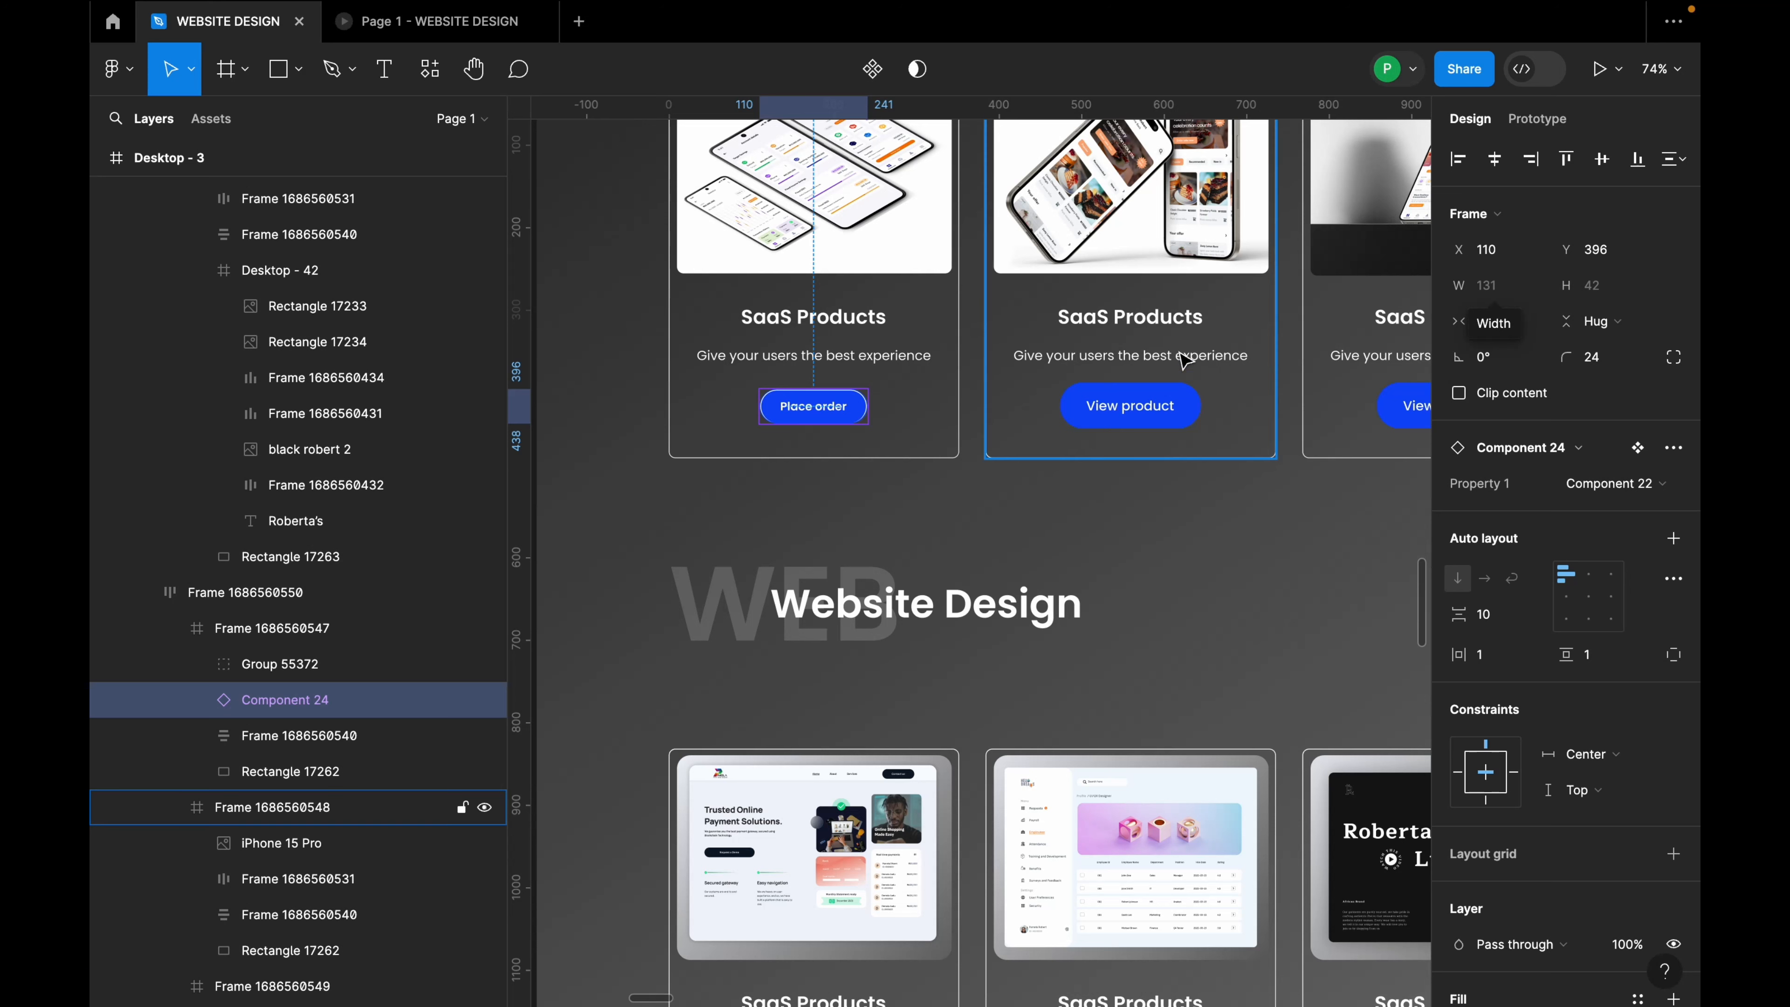
Step: Replace the second card's View product button with Place order and line it up in the card
{"action": "left_click", "coordinate": [1163, 406]}
{"action": "right_click", "coordinate": [1163, 406]}
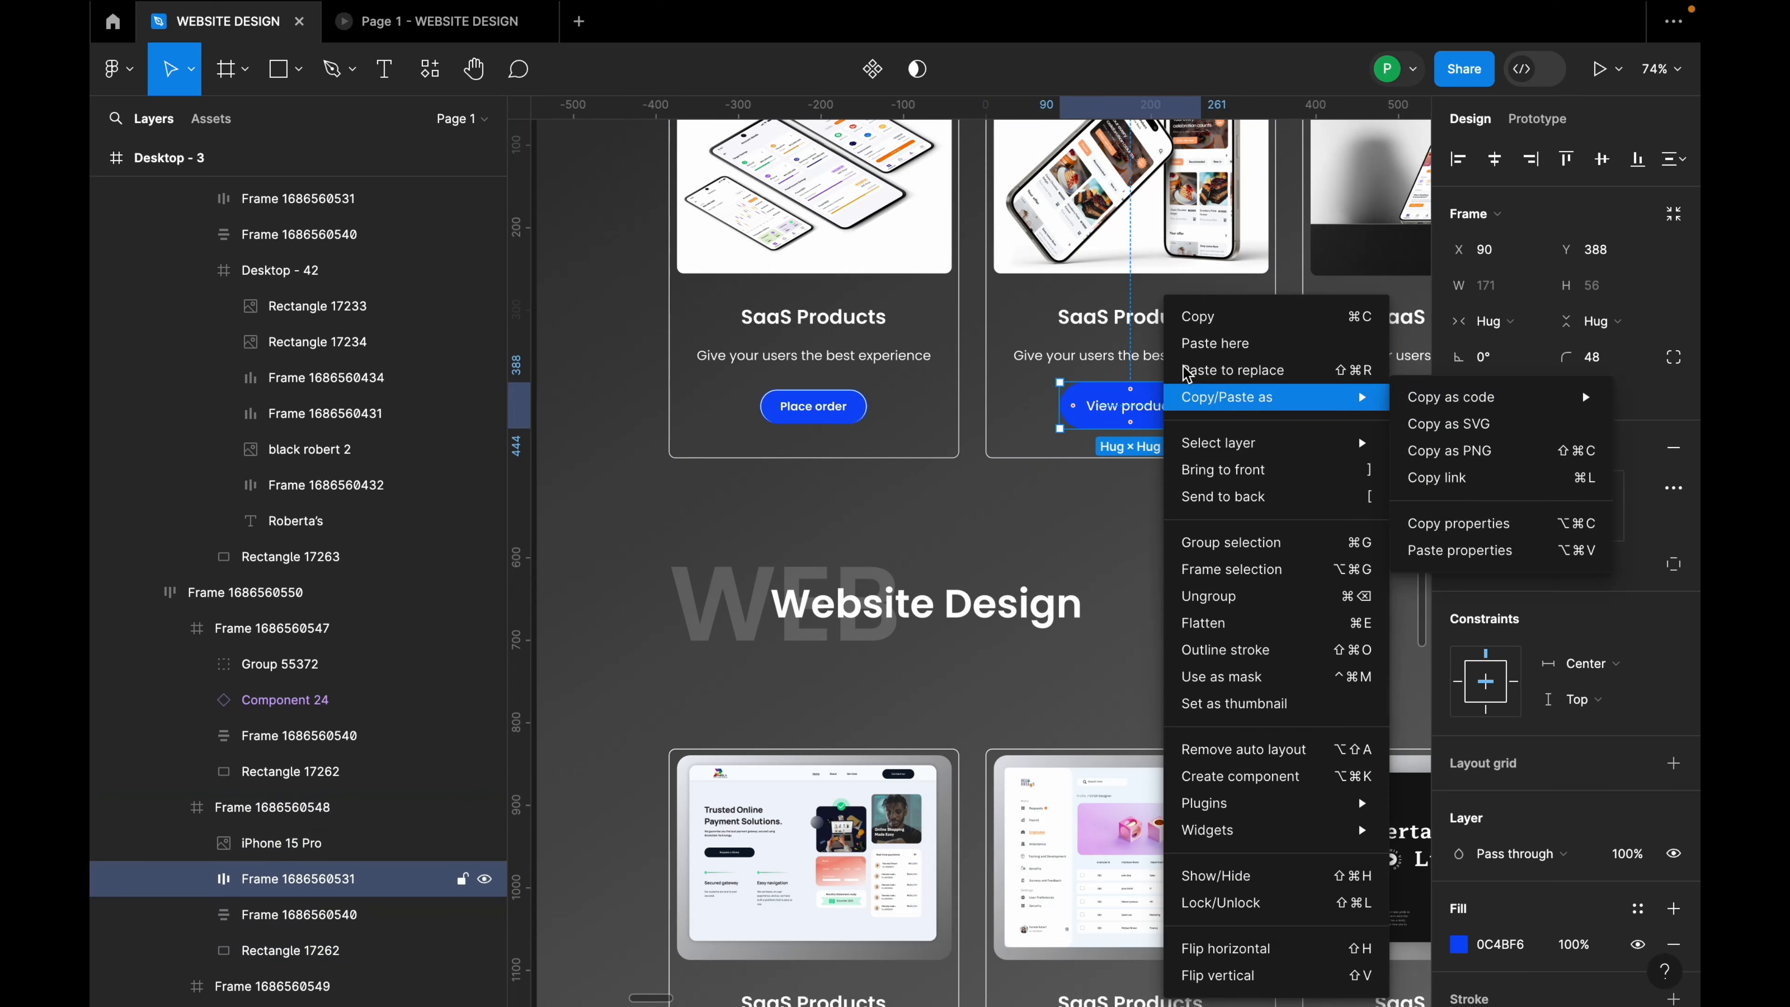
{"action": "left_click", "coordinate": [1244, 360]}
{"action": "left_click_drag", "start_coordinate": [1128, 403], "coordinate": [1131, 407]}
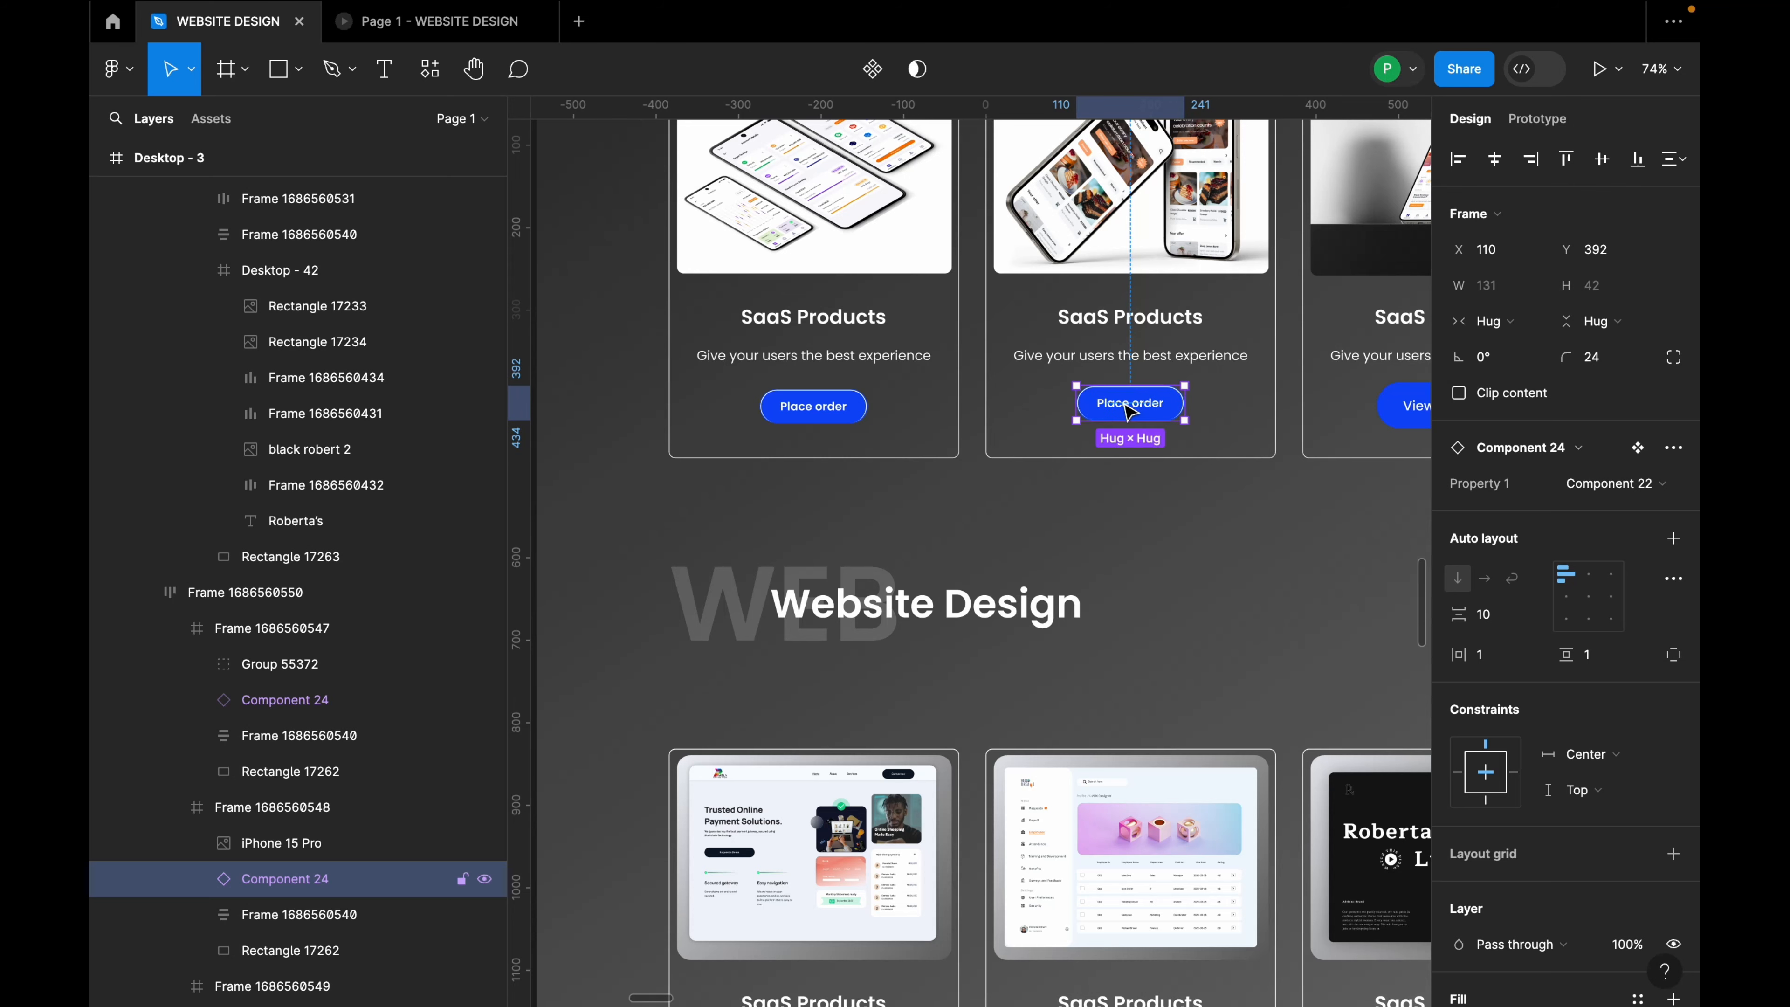
{"action": "scroll", "coordinate": [1128, 413], "scroll_direction": "down", "scroll_amount": 3}
{"action": "scroll", "coordinate": [1156, 416], "scroll_direction": "up", "scroll_amount": 5}
Step: Replace the third card's View product button with Place order and line it up in the card
{"action": "left_click", "coordinate": [1074, 449]}
{"action": "left_click", "coordinate": [1074, 448]}
{"action": "right_click", "coordinate": [1073, 448]}
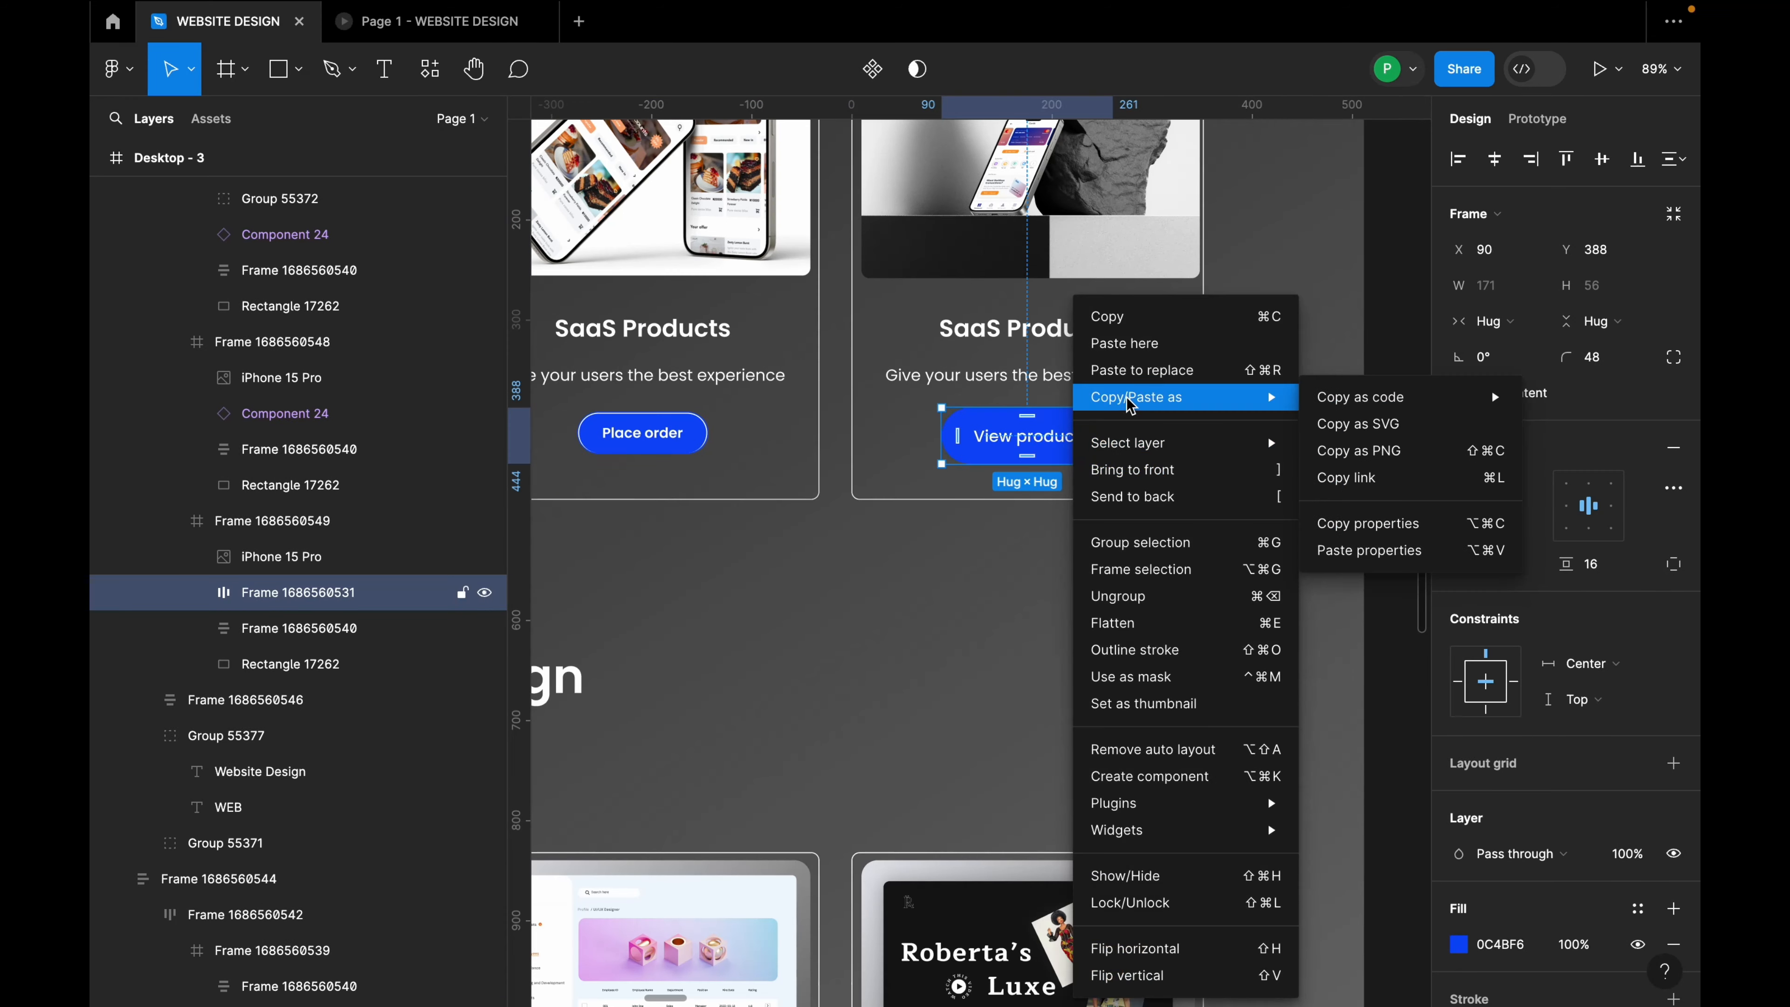
{"action": "left_click", "coordinate": [1135, 367]}
{"action": "left_click_drag", "start_coordinate": [1050, 445], "coordinate": [1055, 441]}
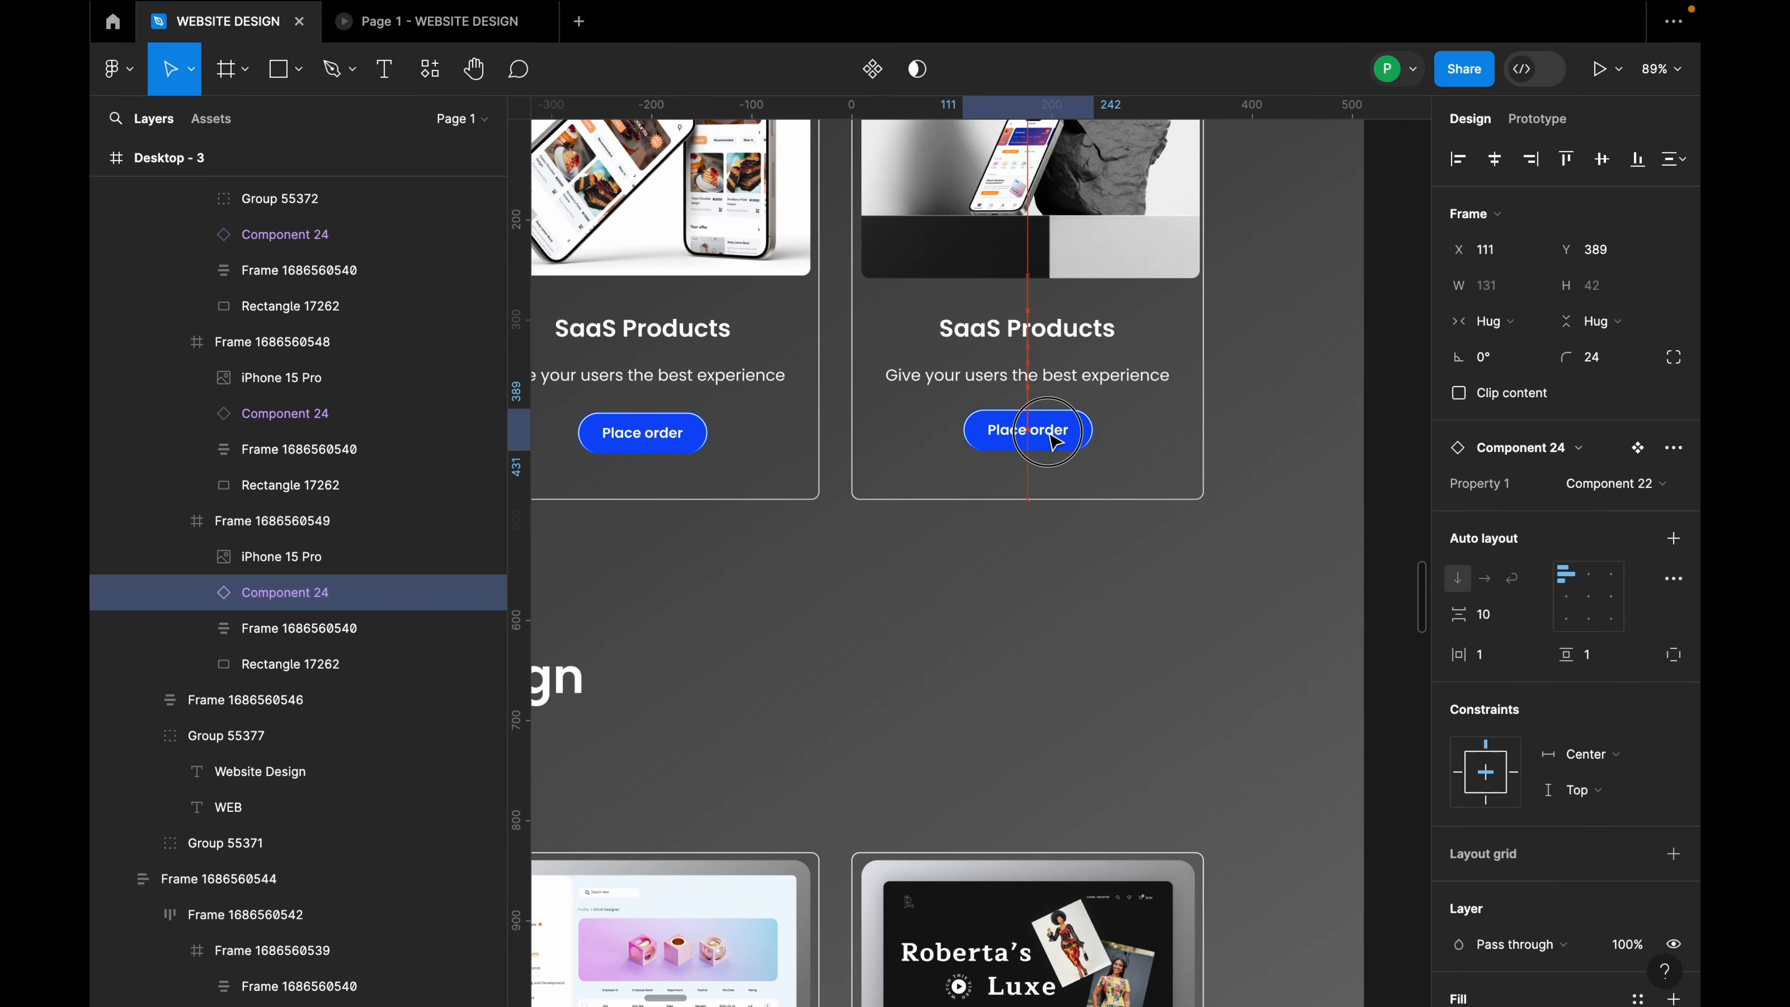
{"action": "scroll", "coordinate": [1052, 437], "scroll_direction": "down", "scroll_amount": 5}
{"action": "scroll", "coordinate": [909, 528], "scroll_direction": "down", "scroll_amount": 5}
{"action": "scroll", "coordinate": [795, 397], "scroll_direction": "up", "scroll_amount": 6}
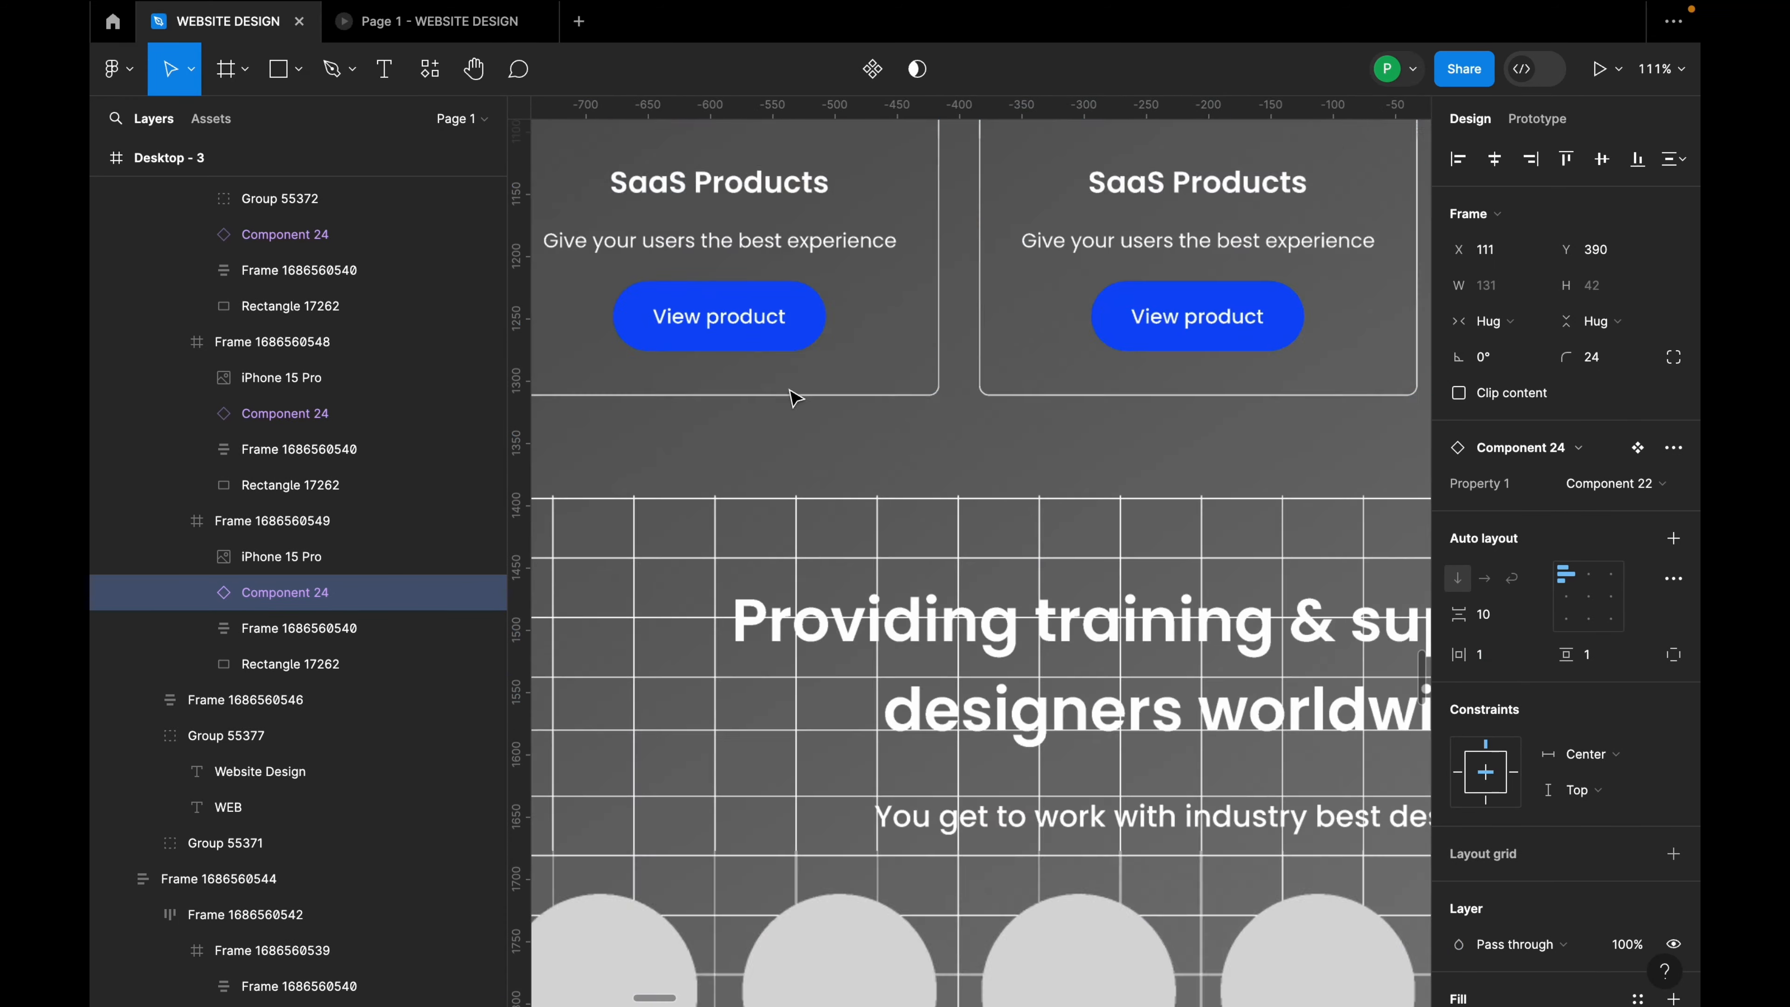
Step: Replace the left lower-row card's View product button with the copied Place order button
{"action": "left_click", "coordinate": [787, 322]}
{"action": "double_click", "coordinate": [788, 322]}
{"action": "double_click", "coordinate": [788, 322]}
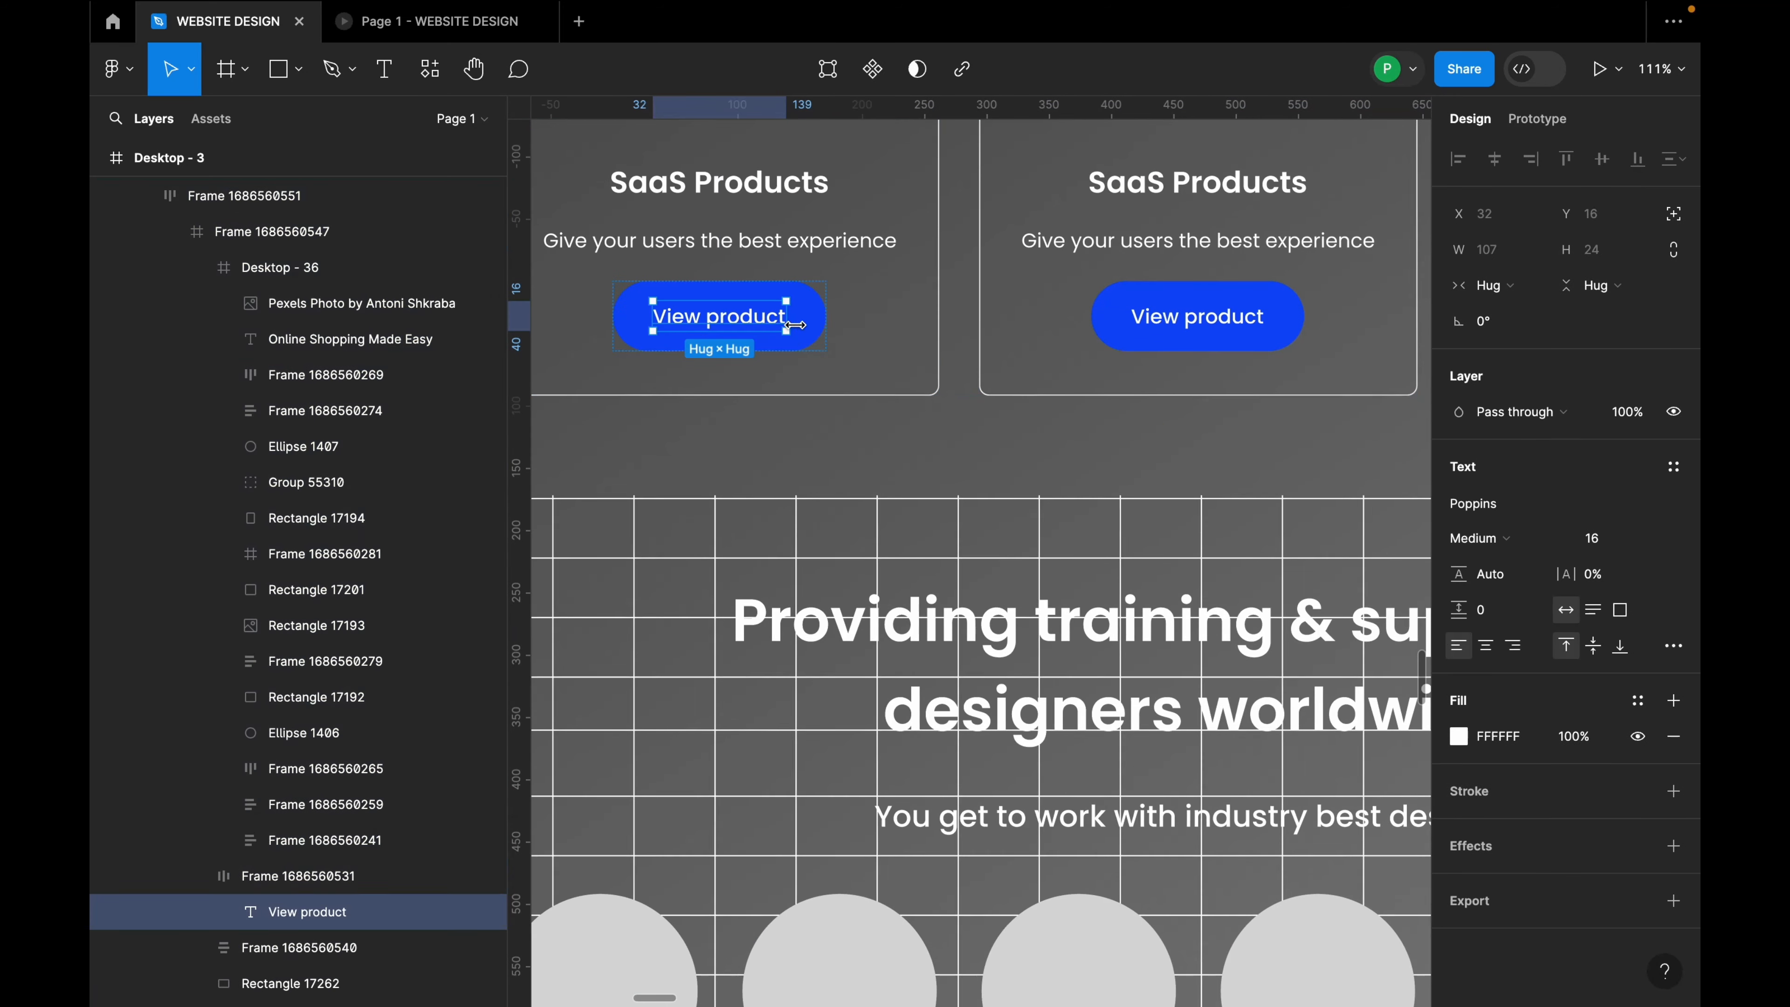
{"action": "left_click", "coordinate": [814, 340]}
{"action": "right_click", "coordinate": [818, 345]}
{"action": "left_click", "coordinate": [867, 365]}
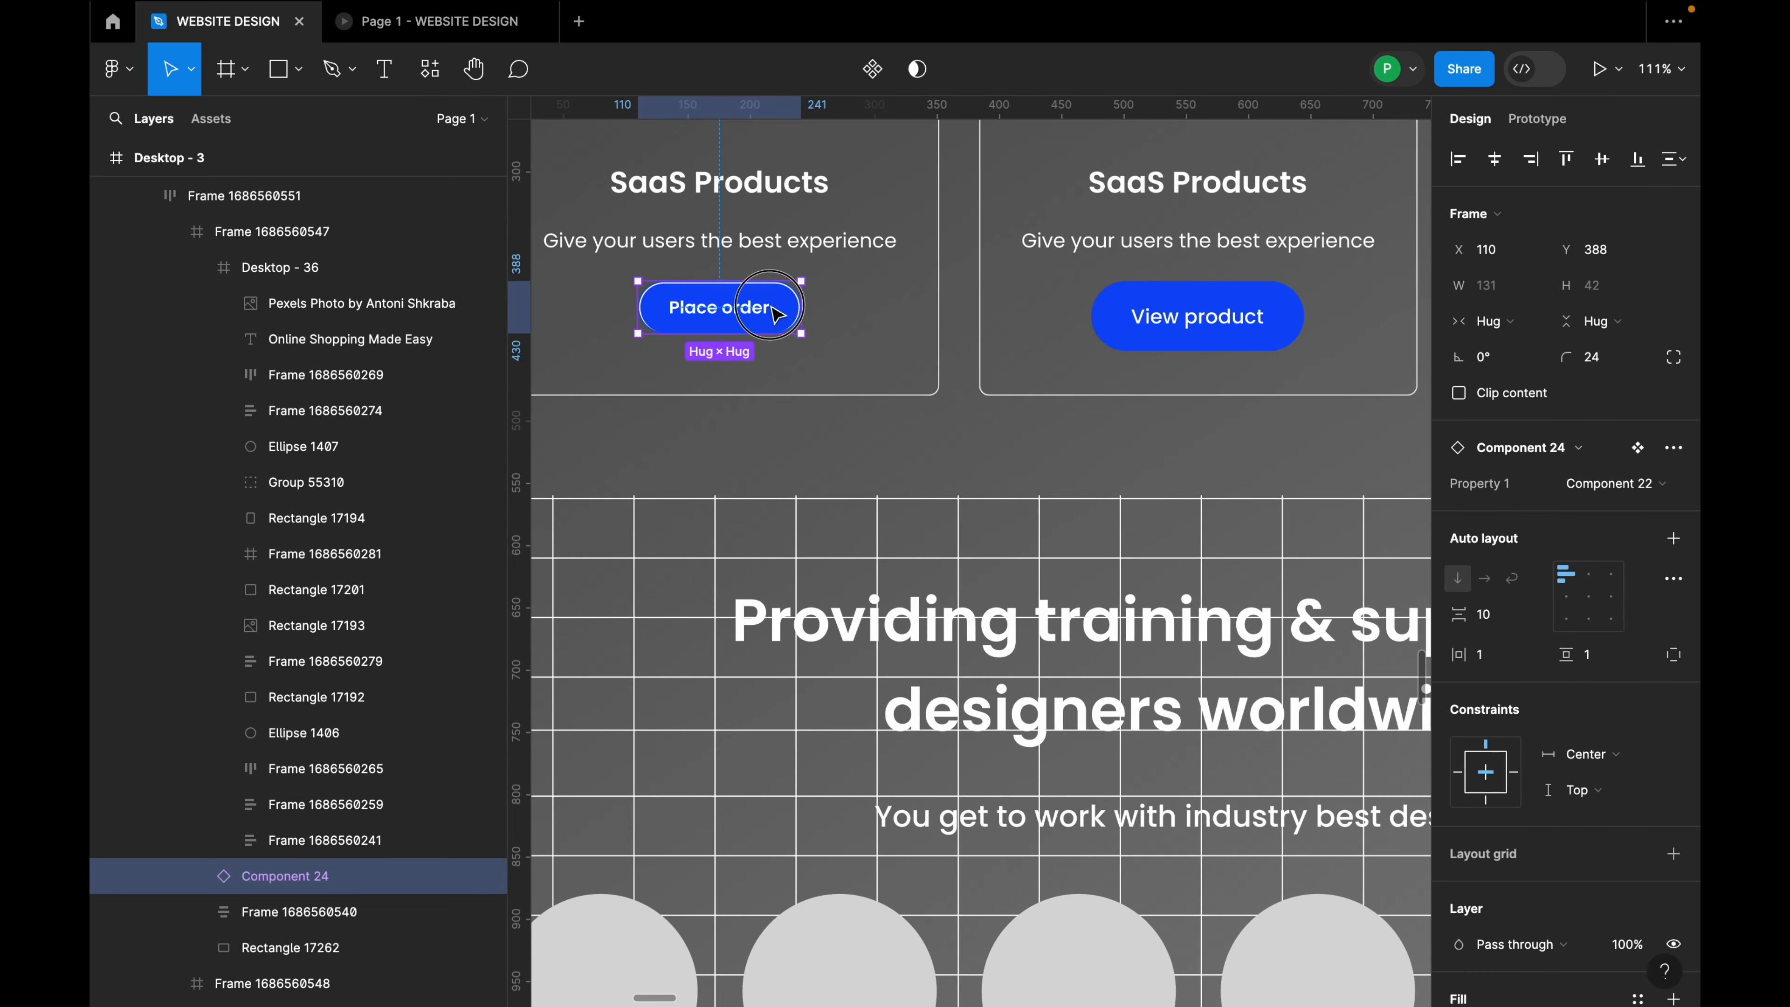
Step: Swap the middle card's View product button for Place order
{"action": "left_click", "coordinate": [1239, 342]}
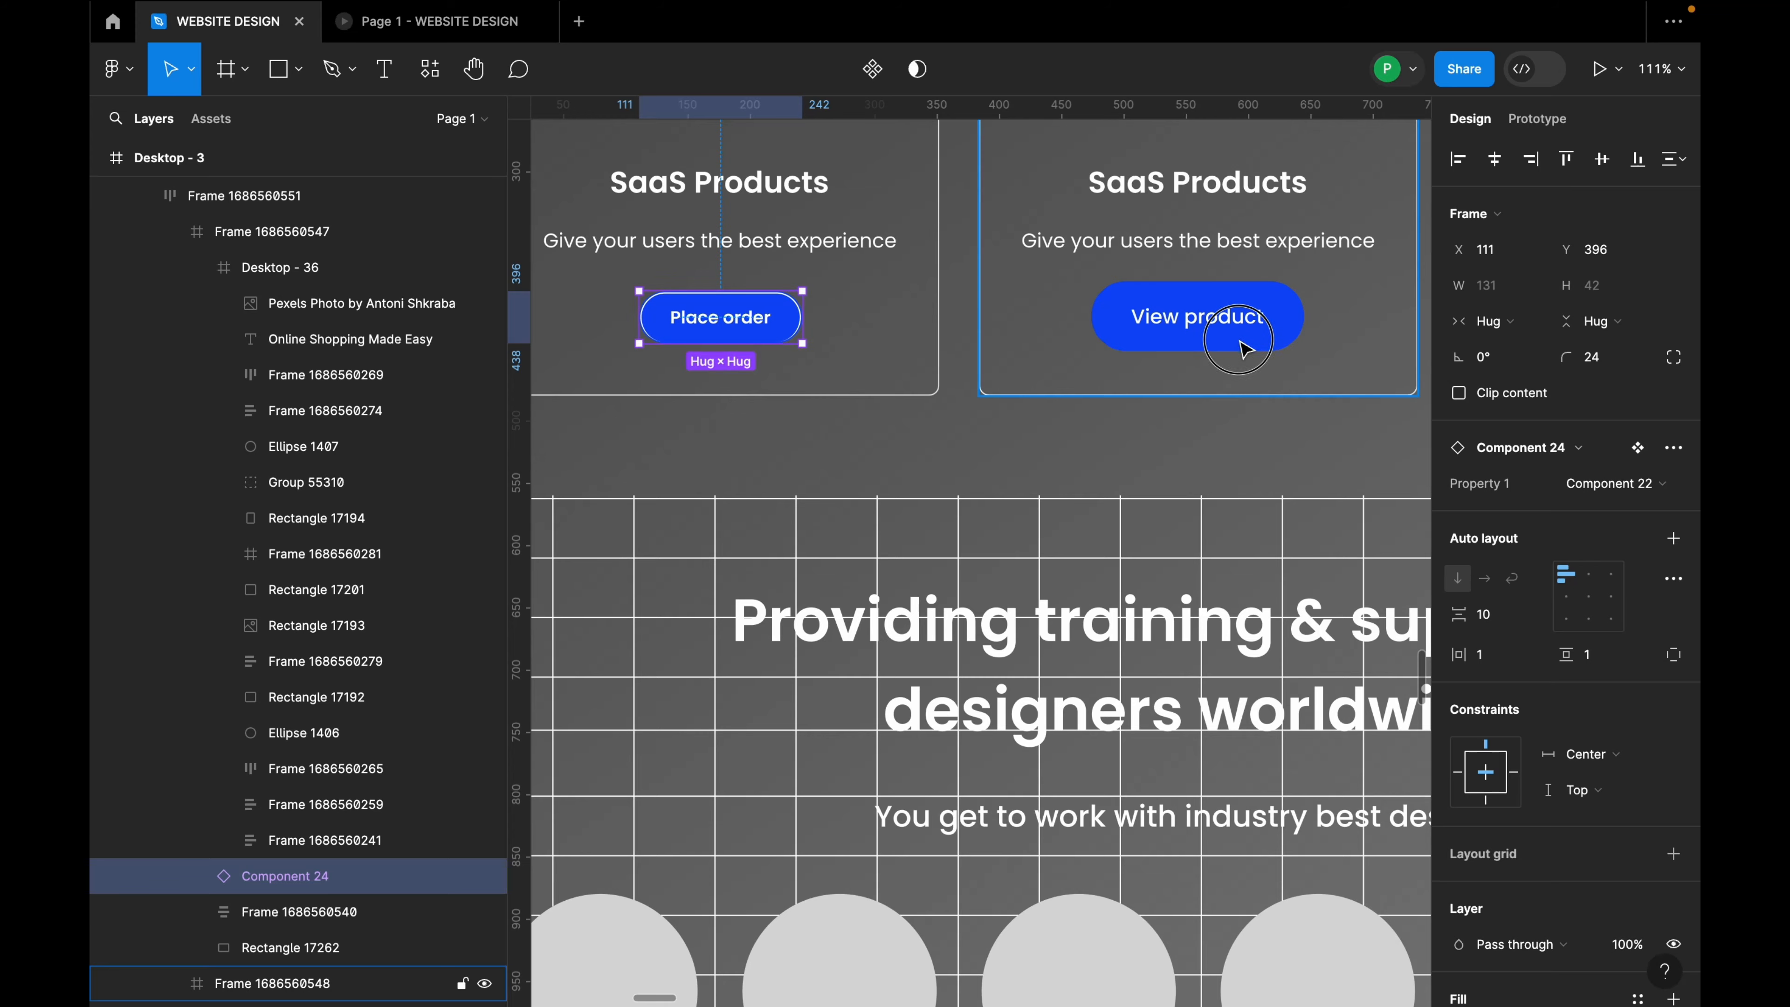
{"action": "left_click", "coordinate": [1239, 342]}
{"action": "right_click", "coordinate": [1237, 343]}
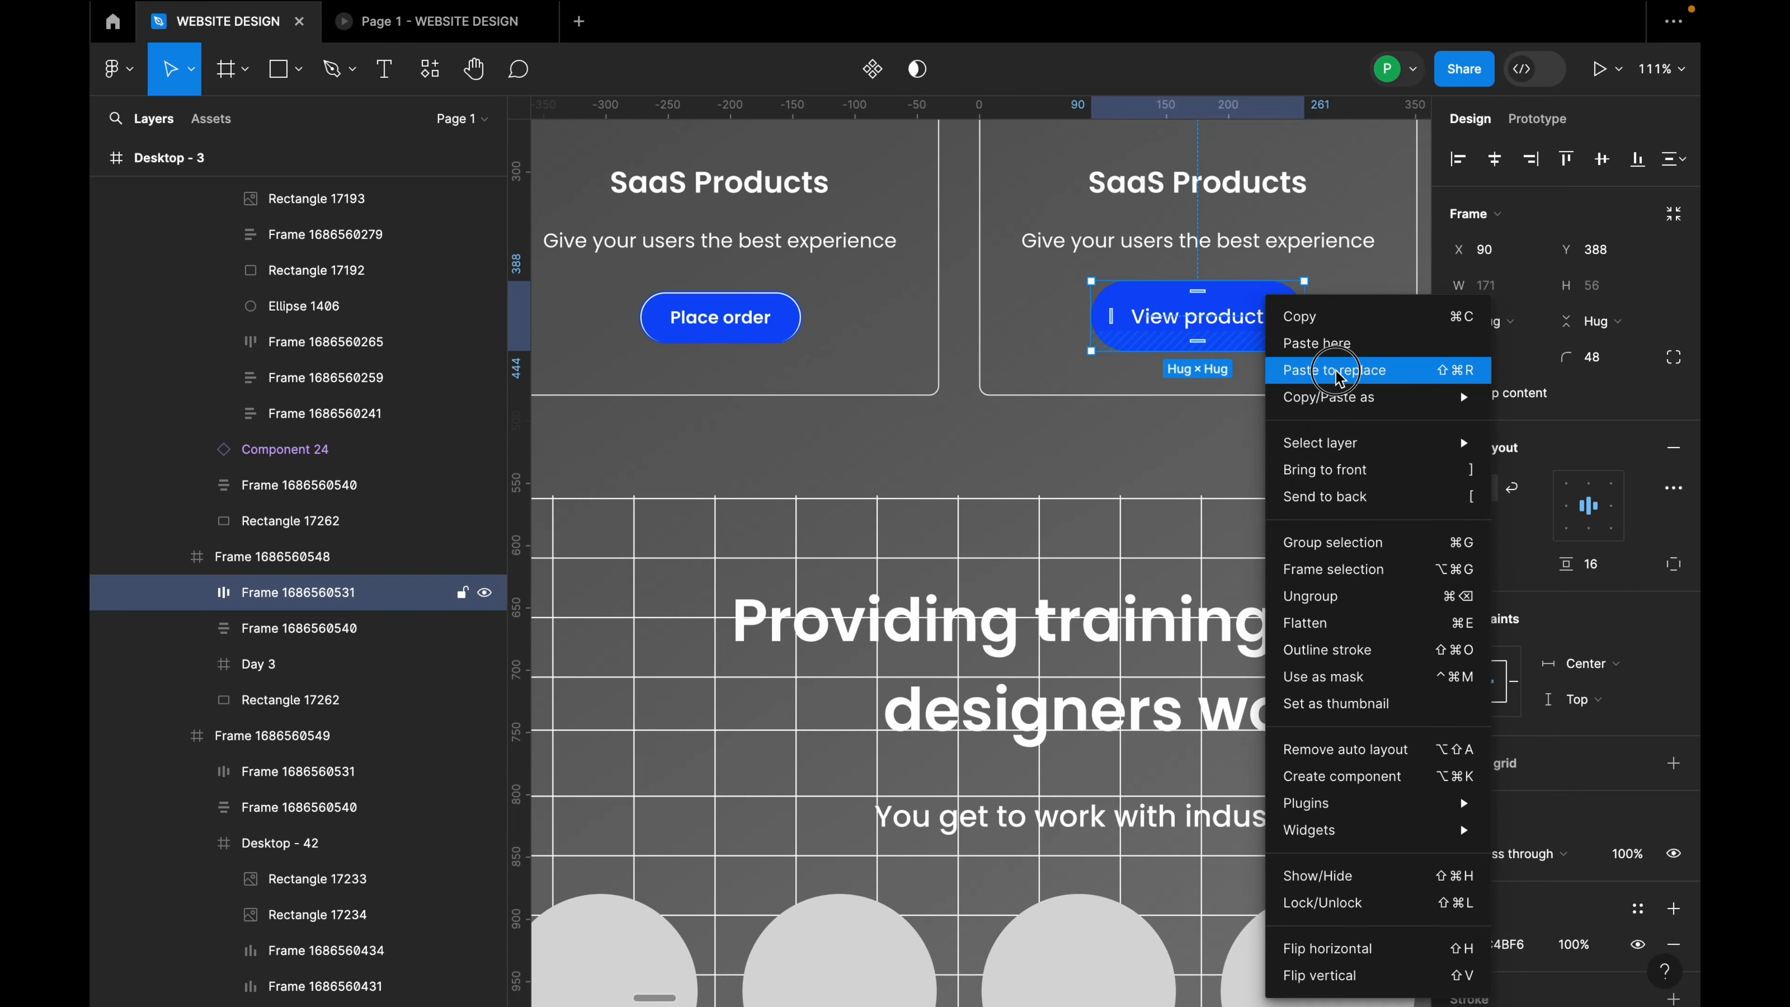
{"action": "left_click", "coordinate": [1268, 364]}
{"action": "scroll", "coordinate": [1089, 407], "scroll_direction": "down", "scroll_amount": 6}
{"action": "scroll", "coordinate": [1089, 408], "scroll_direction": "up", "scroll_amount": 3}
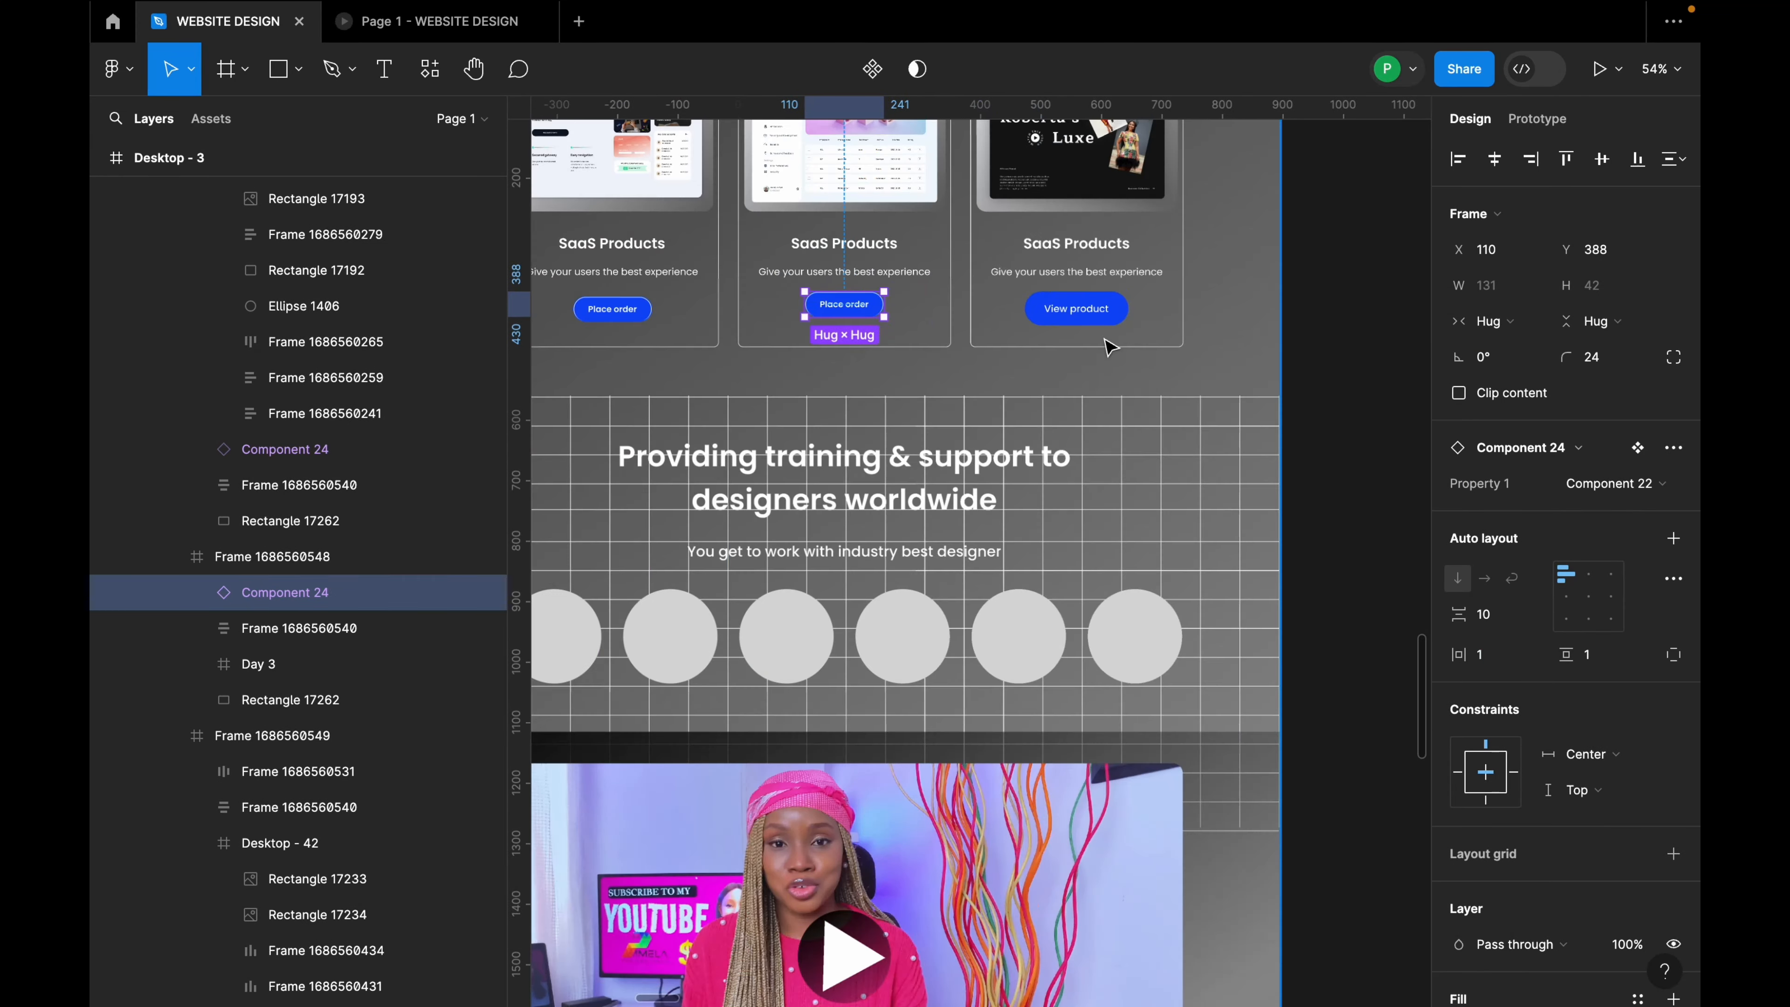
Step: Replace the third lower-row card's View product button with Place order
{"action": "left_click", "coordinate": [1090, 310]}
{"action": "double_click", "coordinate": [1090, 309]}
{"action": "left_click", "coordinate": [1140, 325]}
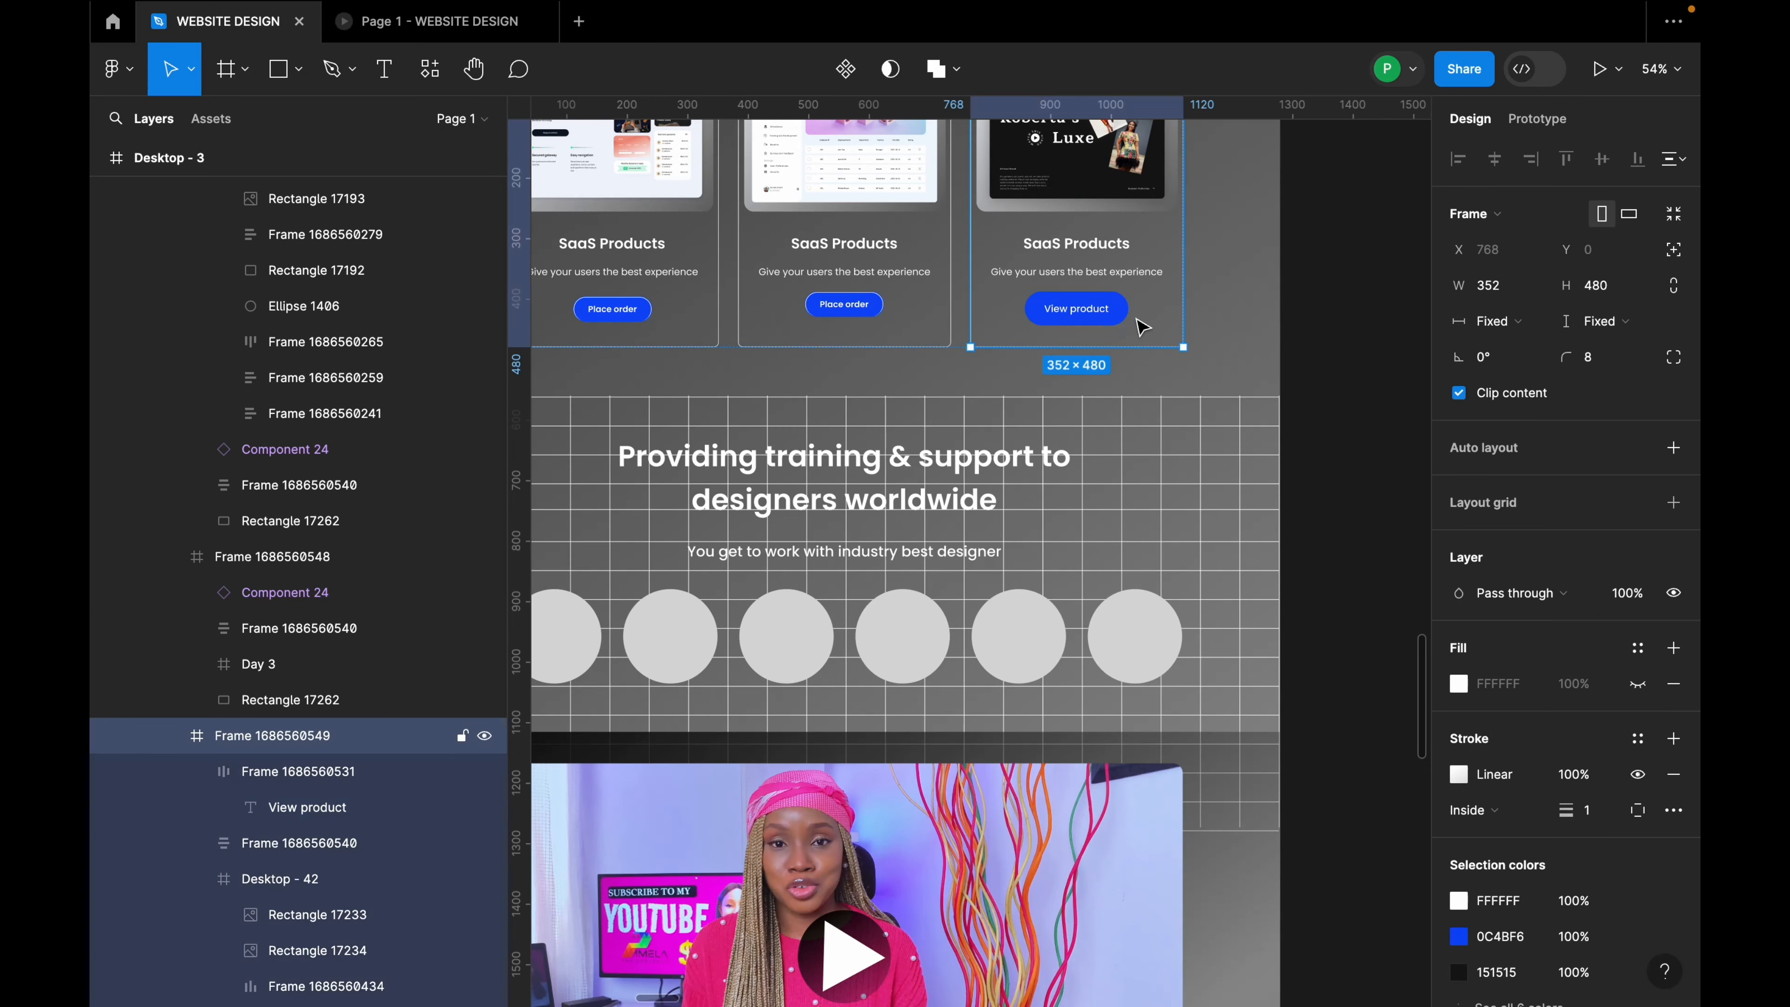
{"action": "right_click", "coordinate": [1114, 314]}
{"action": "left_click", "coordinate": [1181, 367]}
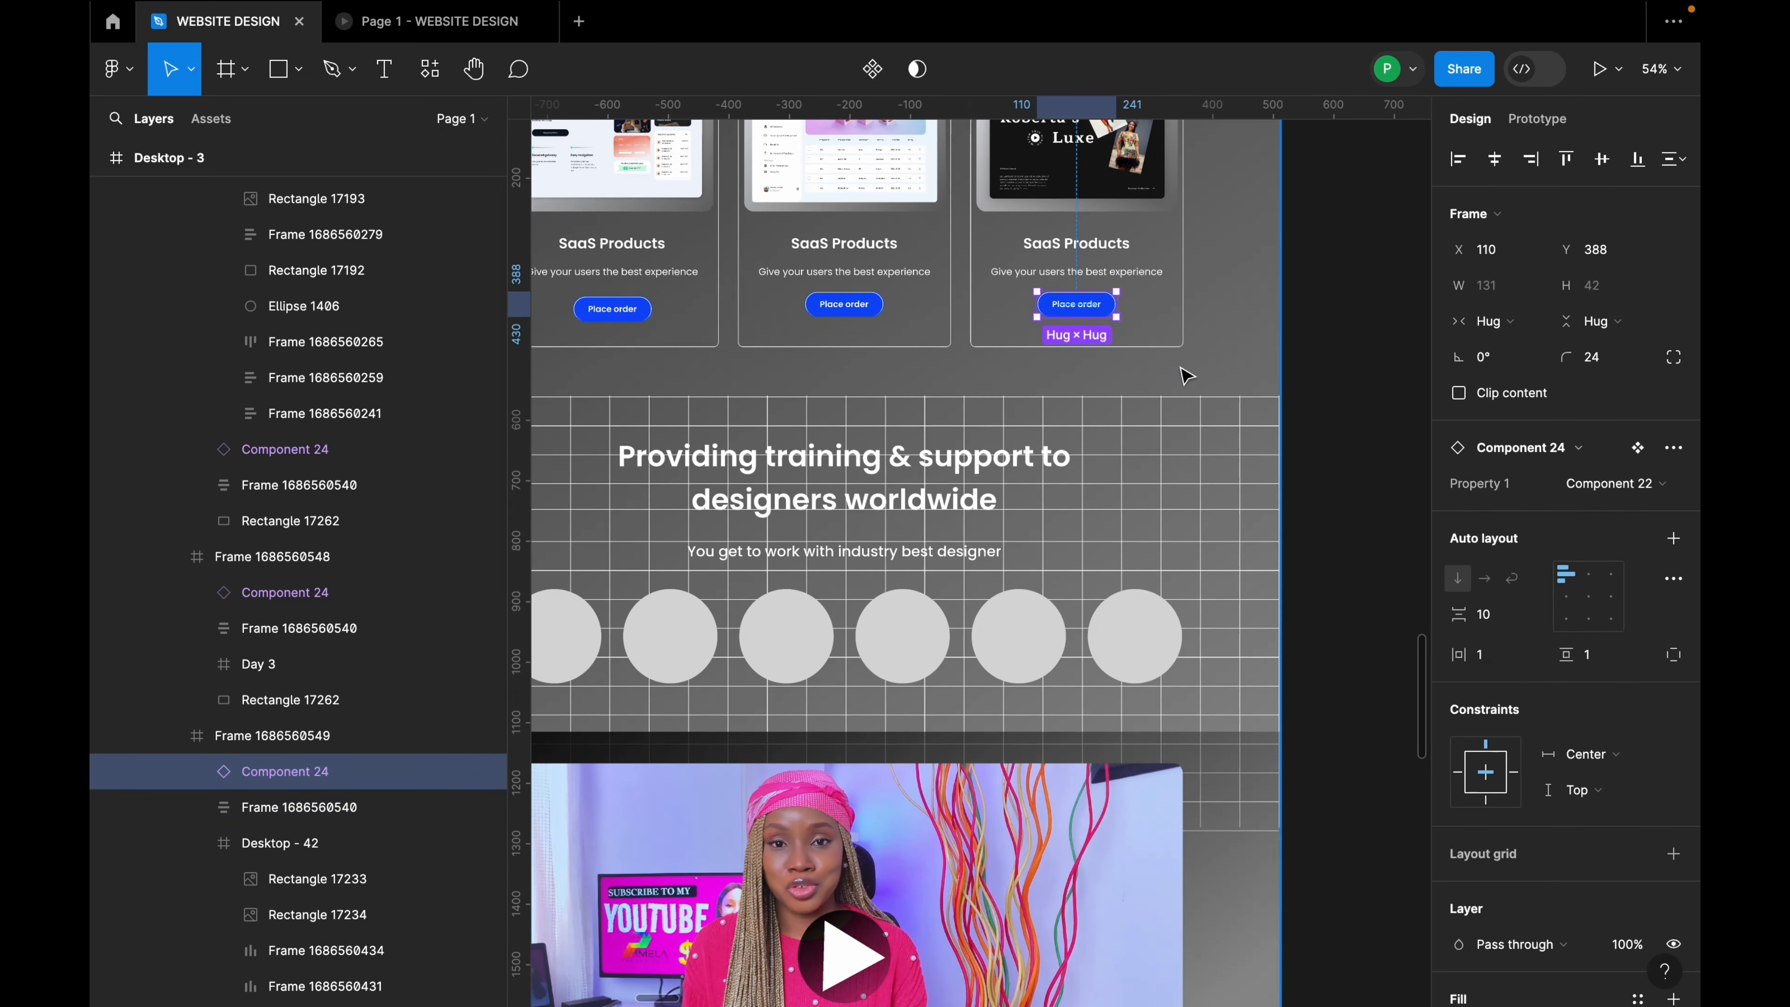
{"action": "left_click", "coordinate": [1198, 323]}
{"action": "scroll", "coordinate": [1073, 449], "scroll_direction": "down", "scroll_amount": 10}
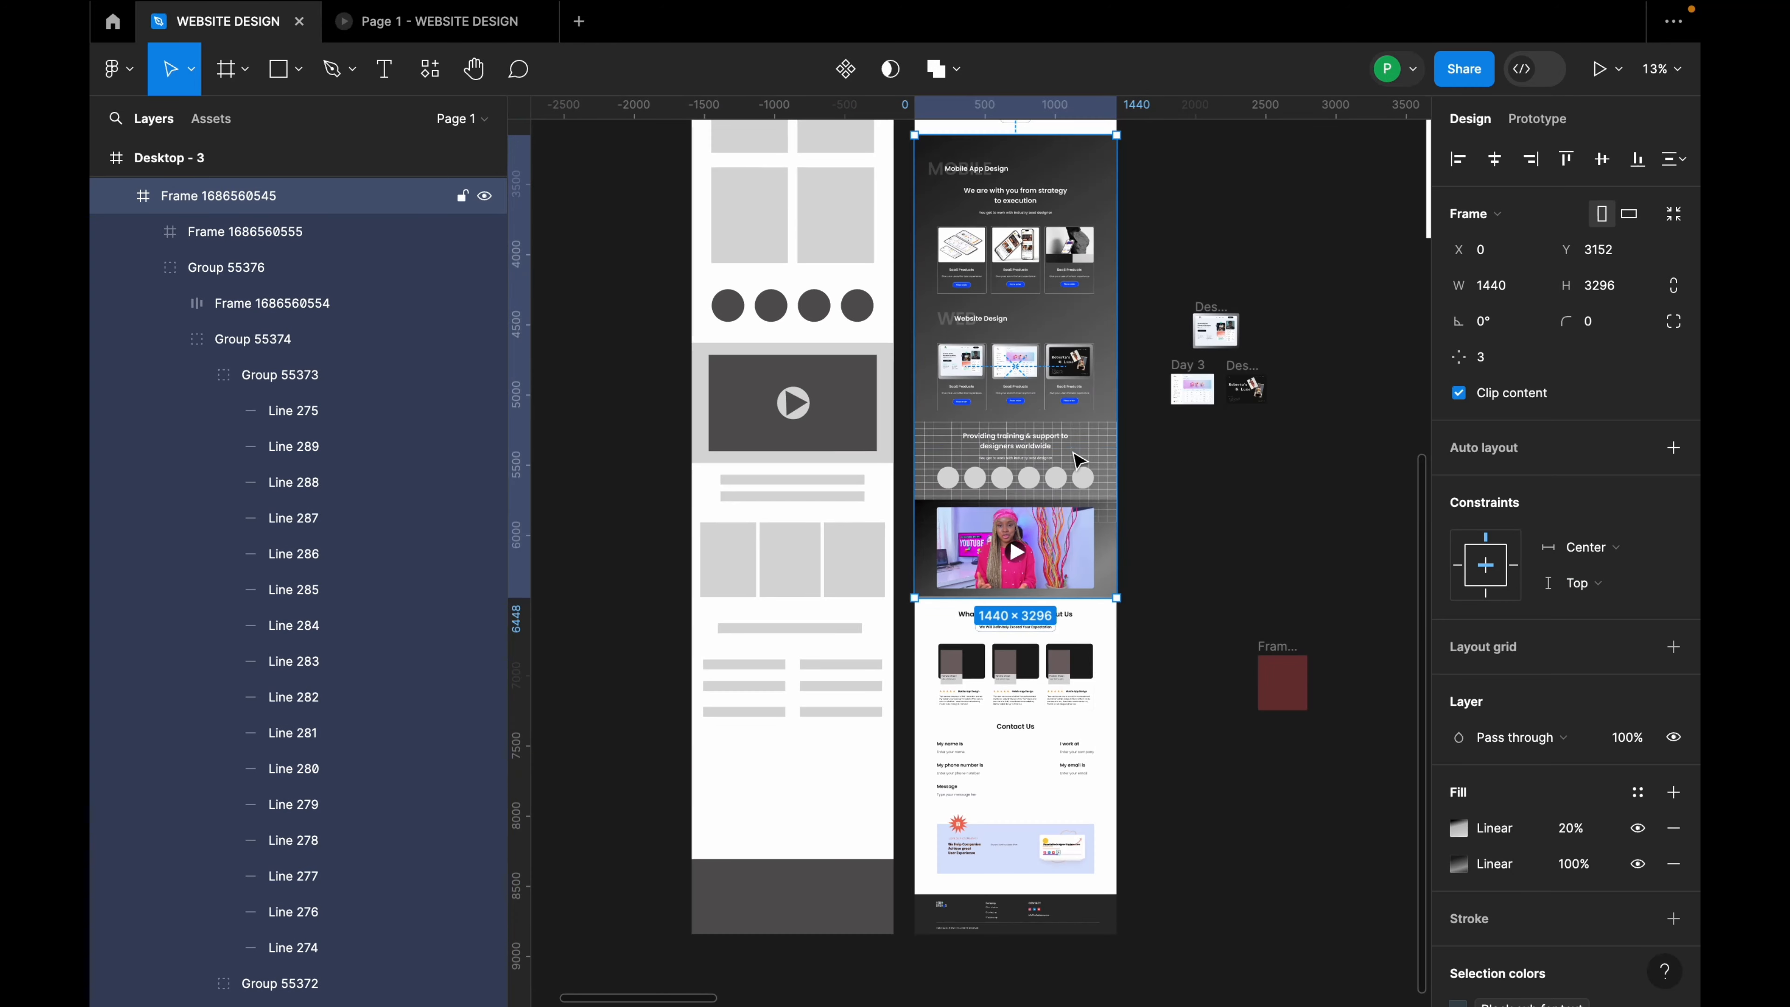
{"action": "scroll", "coordinate": [1076, 459], "scroll_direction": "up", "scroll_amount": 5}
{"action": "scroll", "coordinate": [1079, 465], "scroll_direction": "up", "scroll_amount": 4}
Step: Preview the Desktop - 3 prototype in an enlarged window and in its own browser tab
{"action": "left_click", "coordinate": [957, 181]}
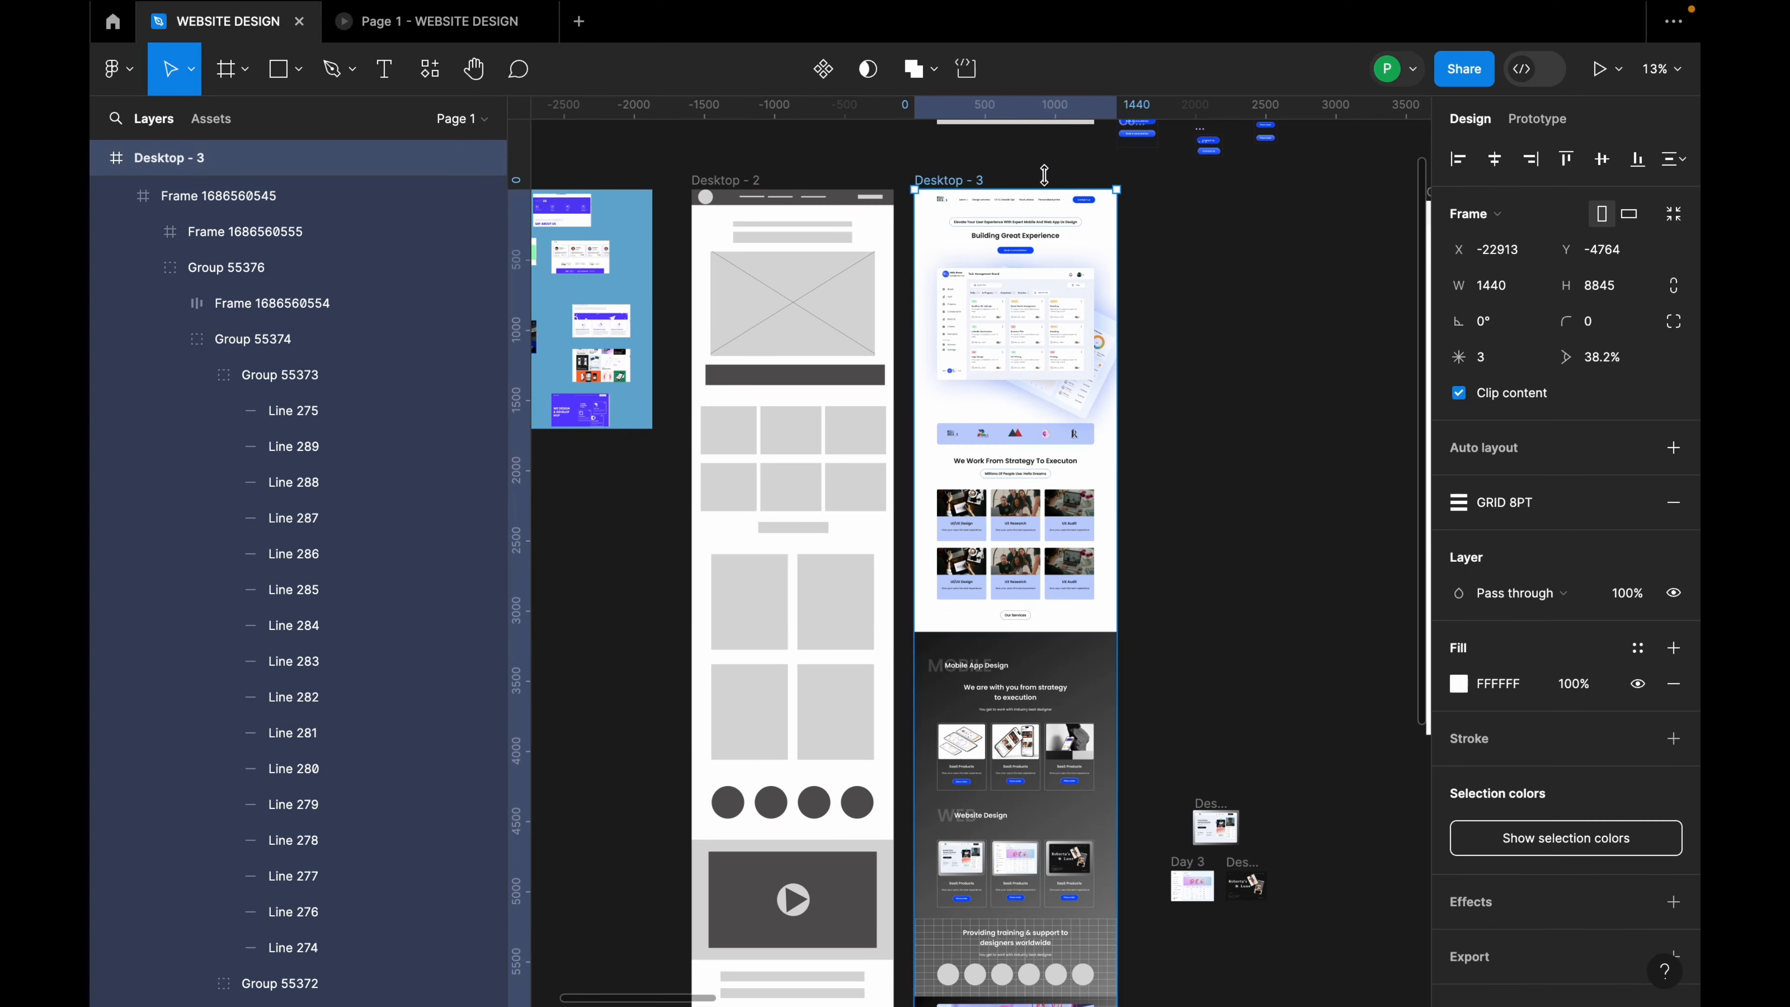
{"action": "left_click", "coordinate": [1618, 69]}
{"action": "left_click", "coordinate": [1594, 150]}
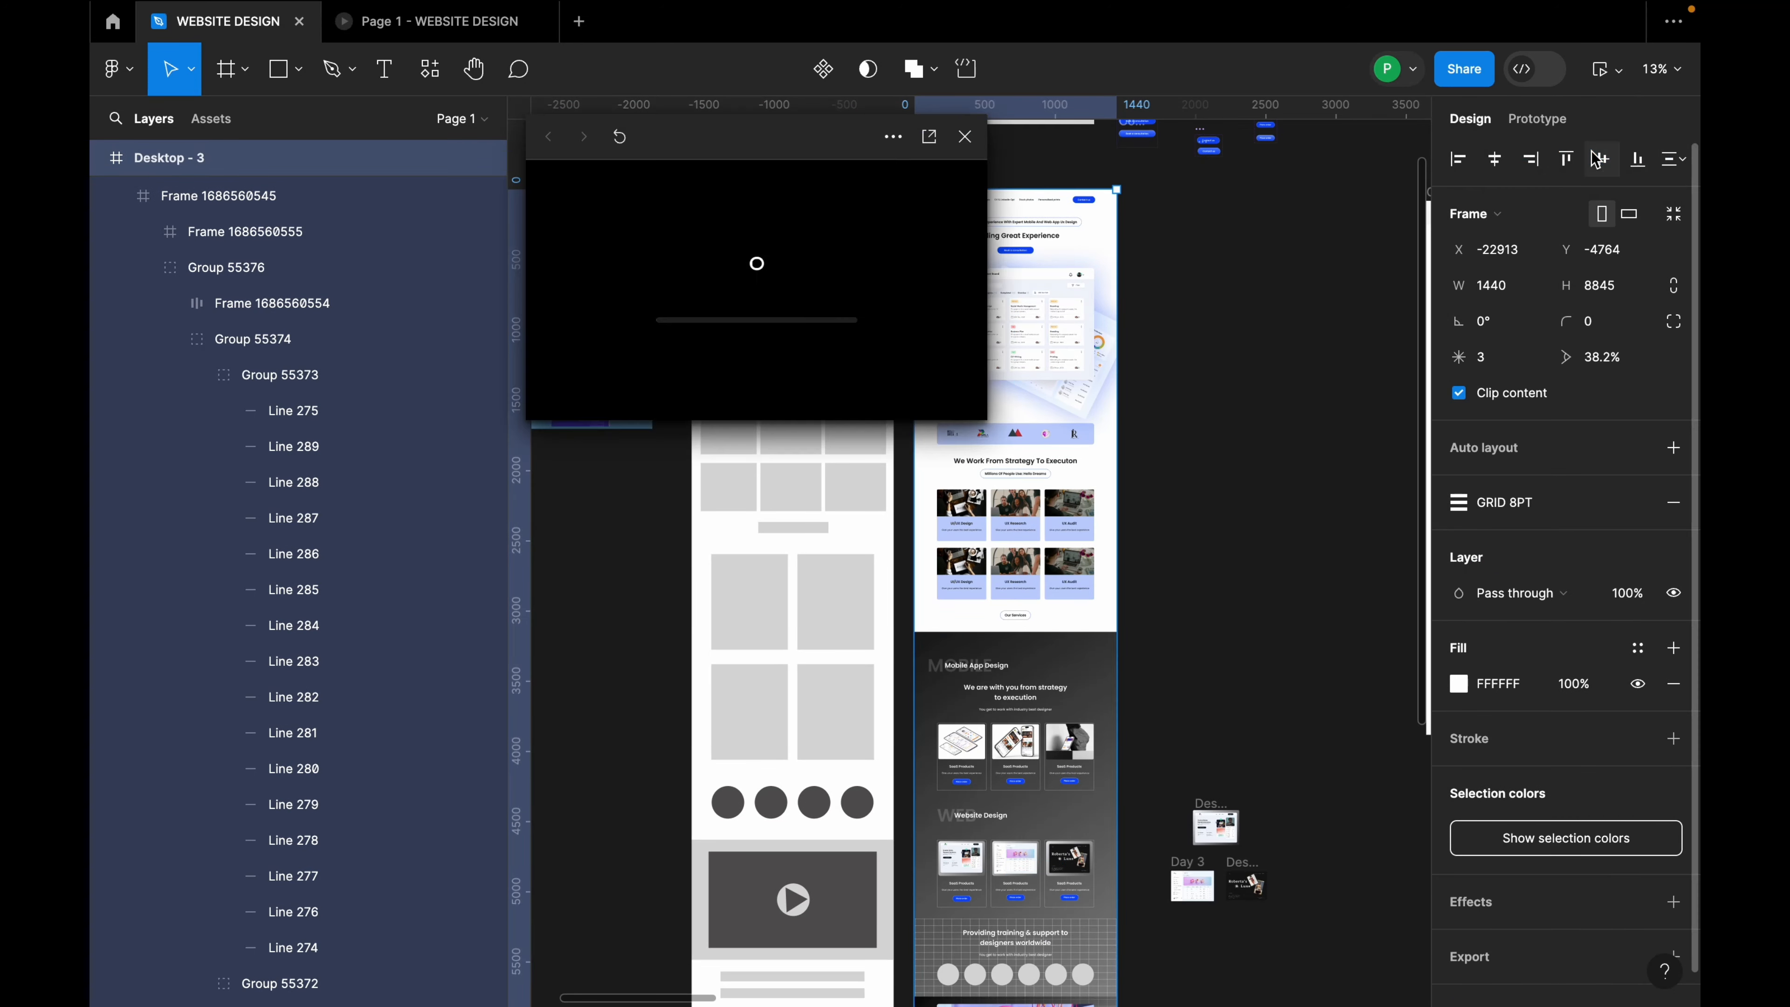
{"action": "left_click_drag", "start_coordinate": [990, 421], "coordinate": [1410, 778]}
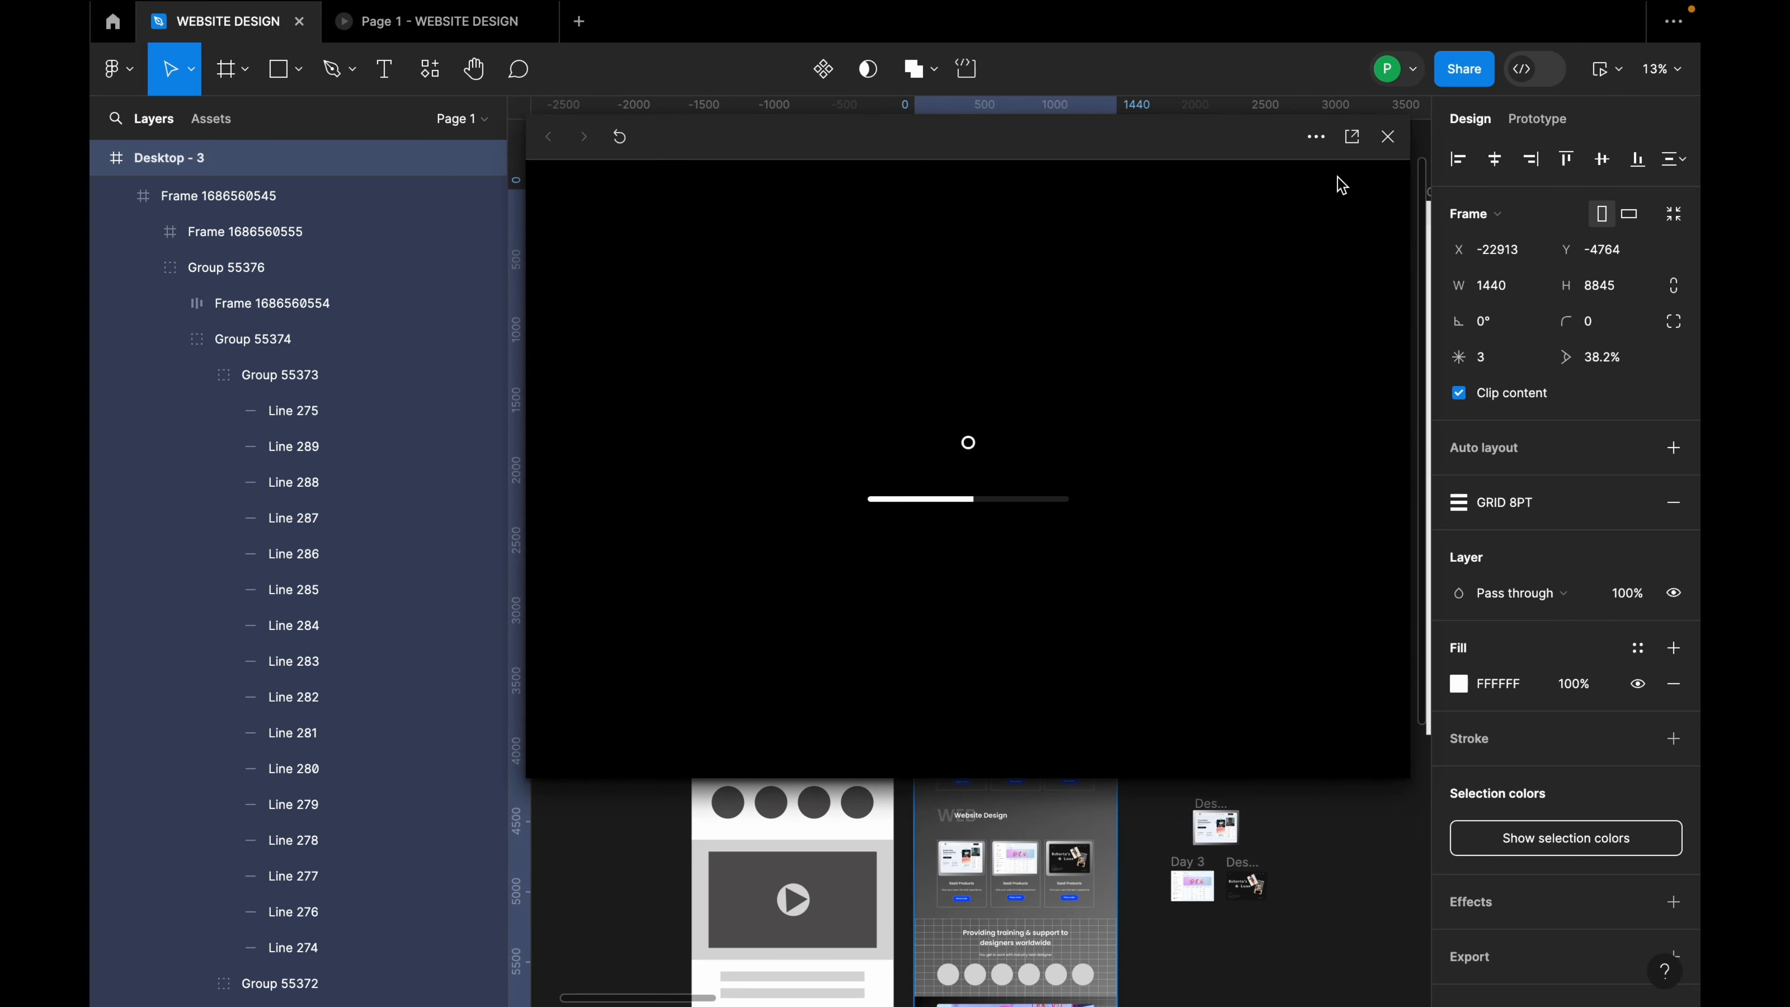
{"action": "left_click", "coordinate": [1348, 152]}
{"action": "left_click", "coordinate": [211, 22]}
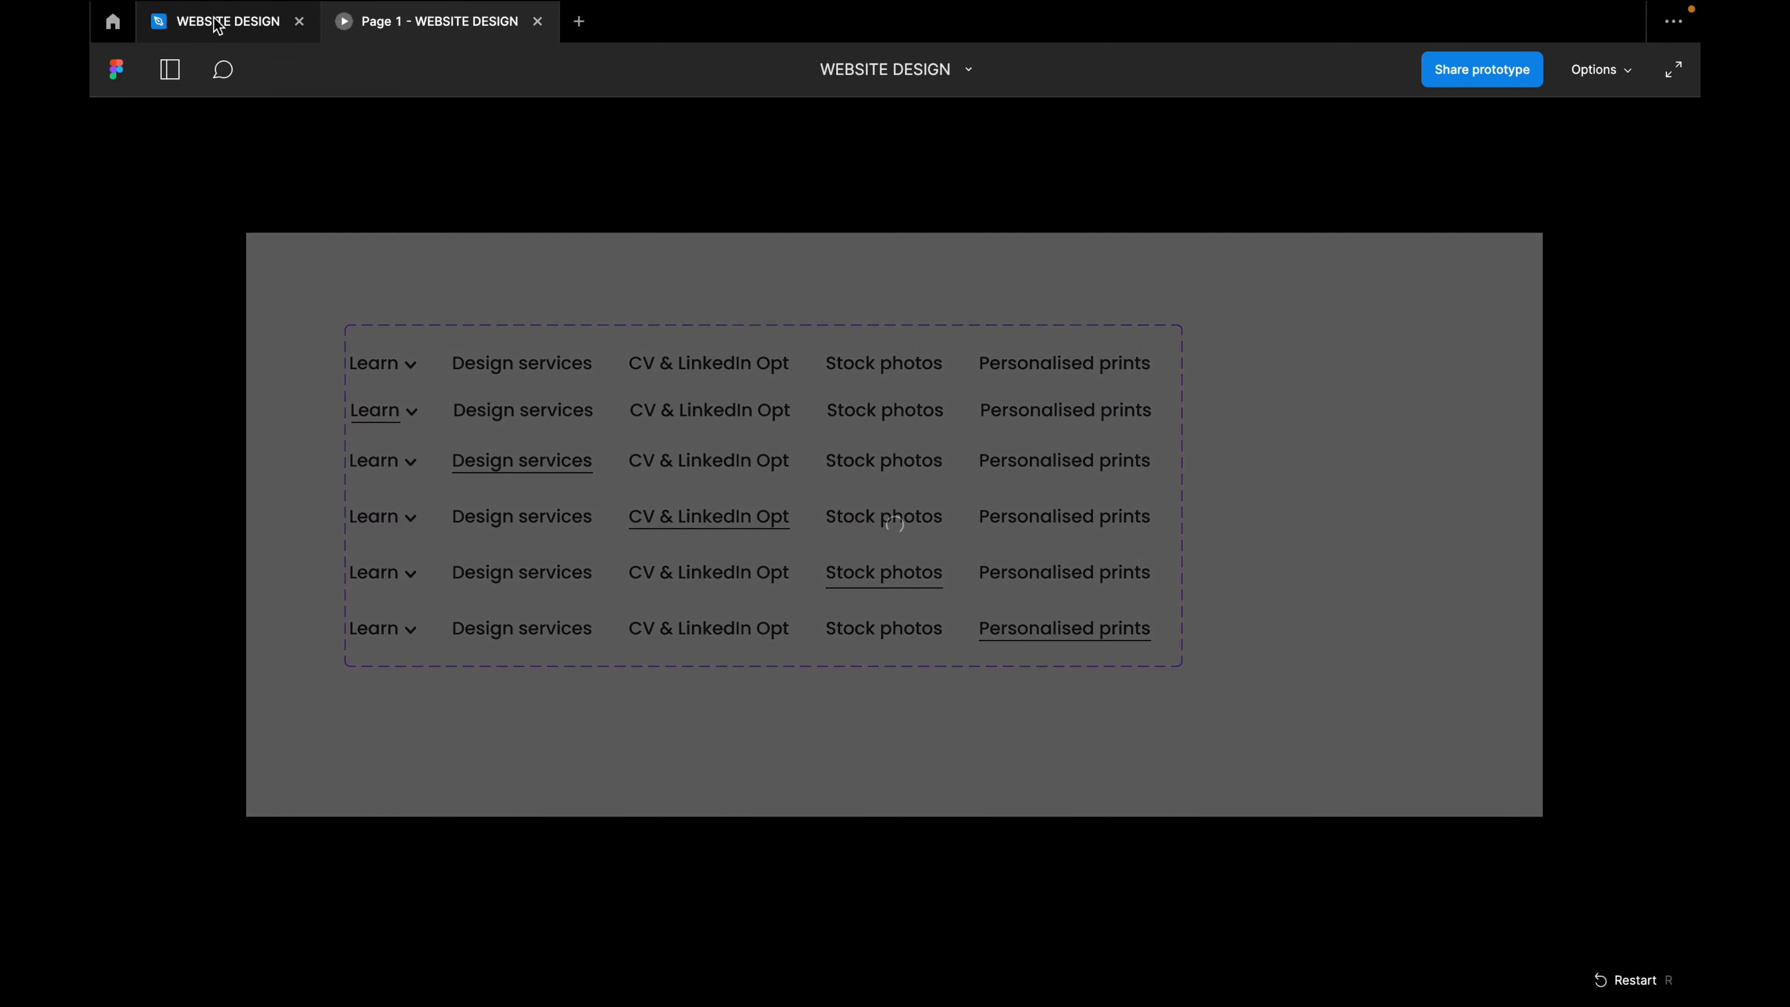
Step: Reopen the in-editor prototype preview, reposition it and scroll down the landing page
{"action": "left_click", "coordinate": [1599, 74]}
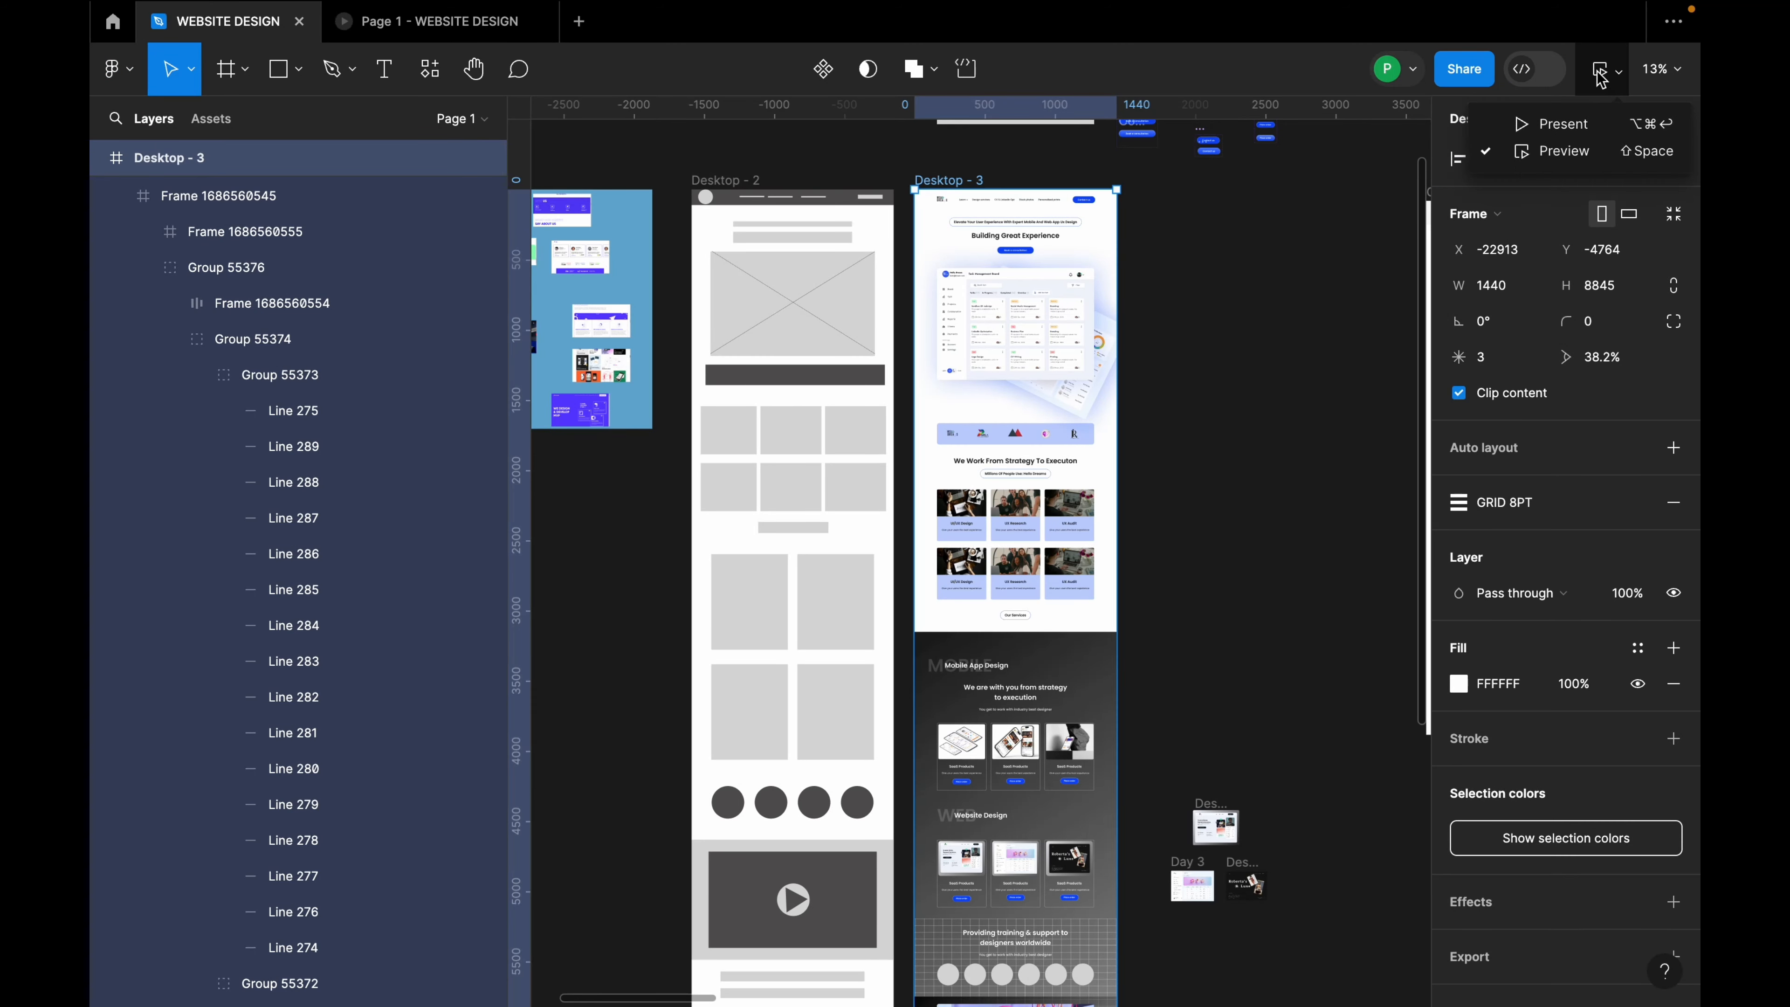
{"action": "left_click", "coordinate": [1594, 77]}
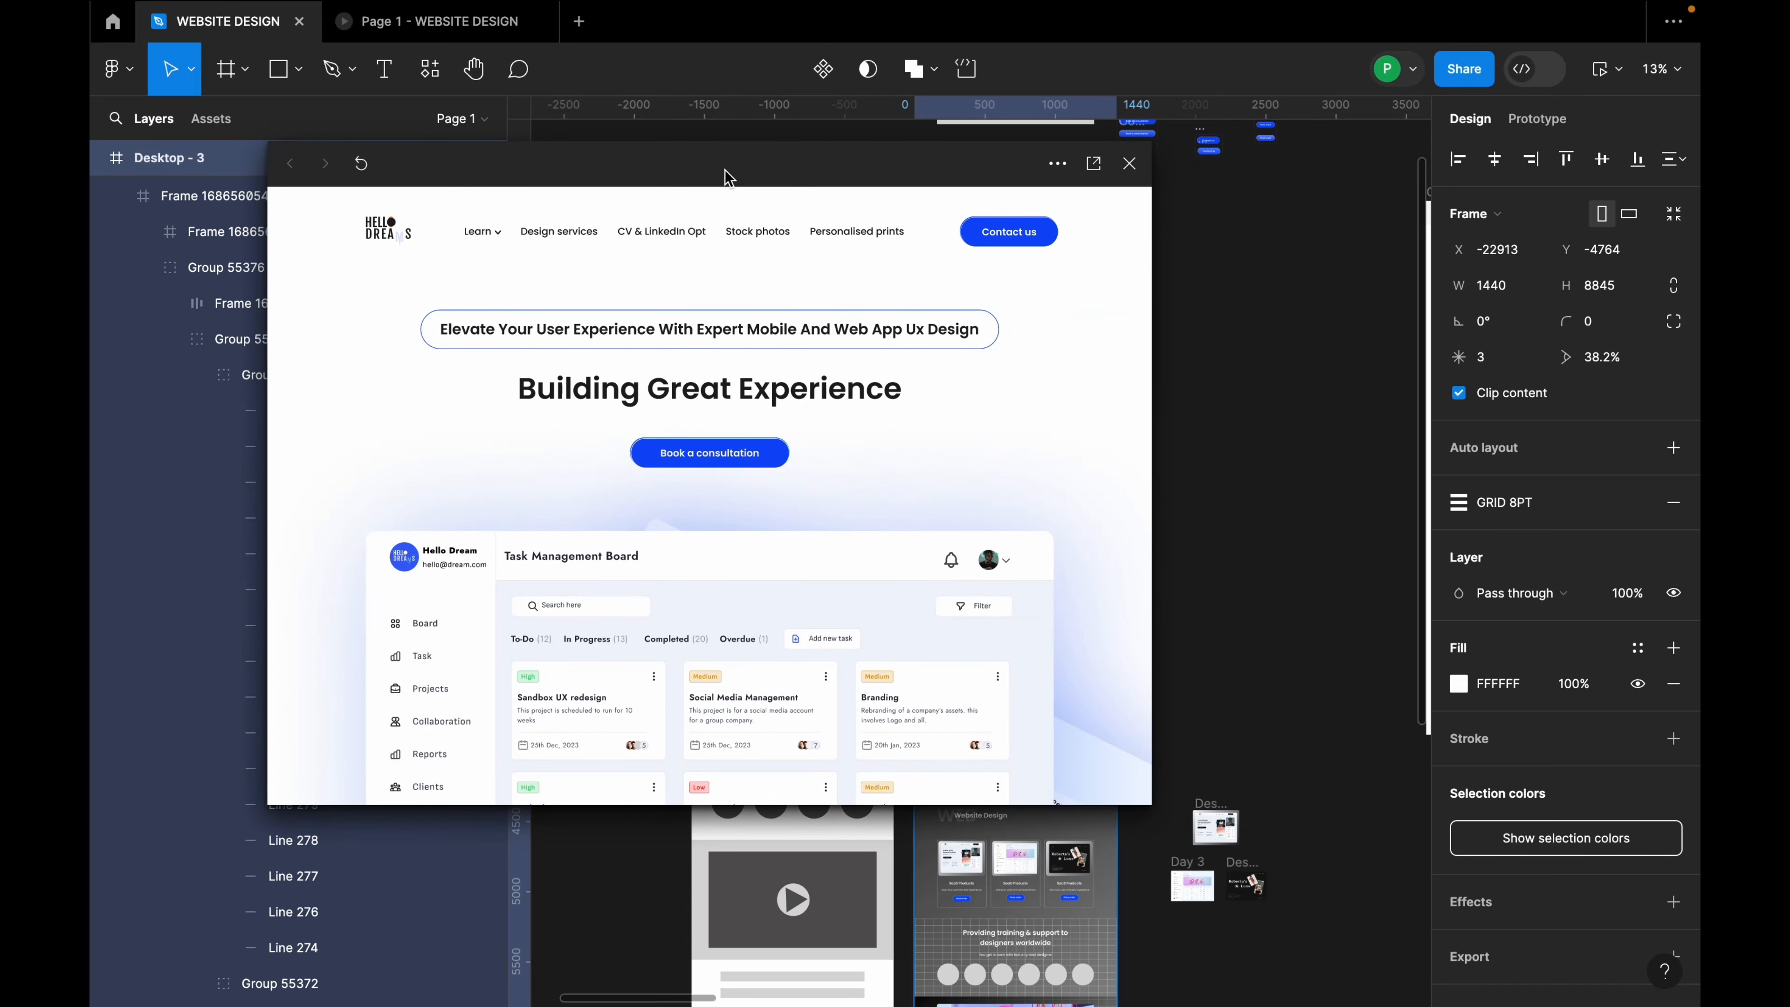
{"action": "left_click_drag", "start_coordinate": [728, 176], "coordinate": [761, 132]}
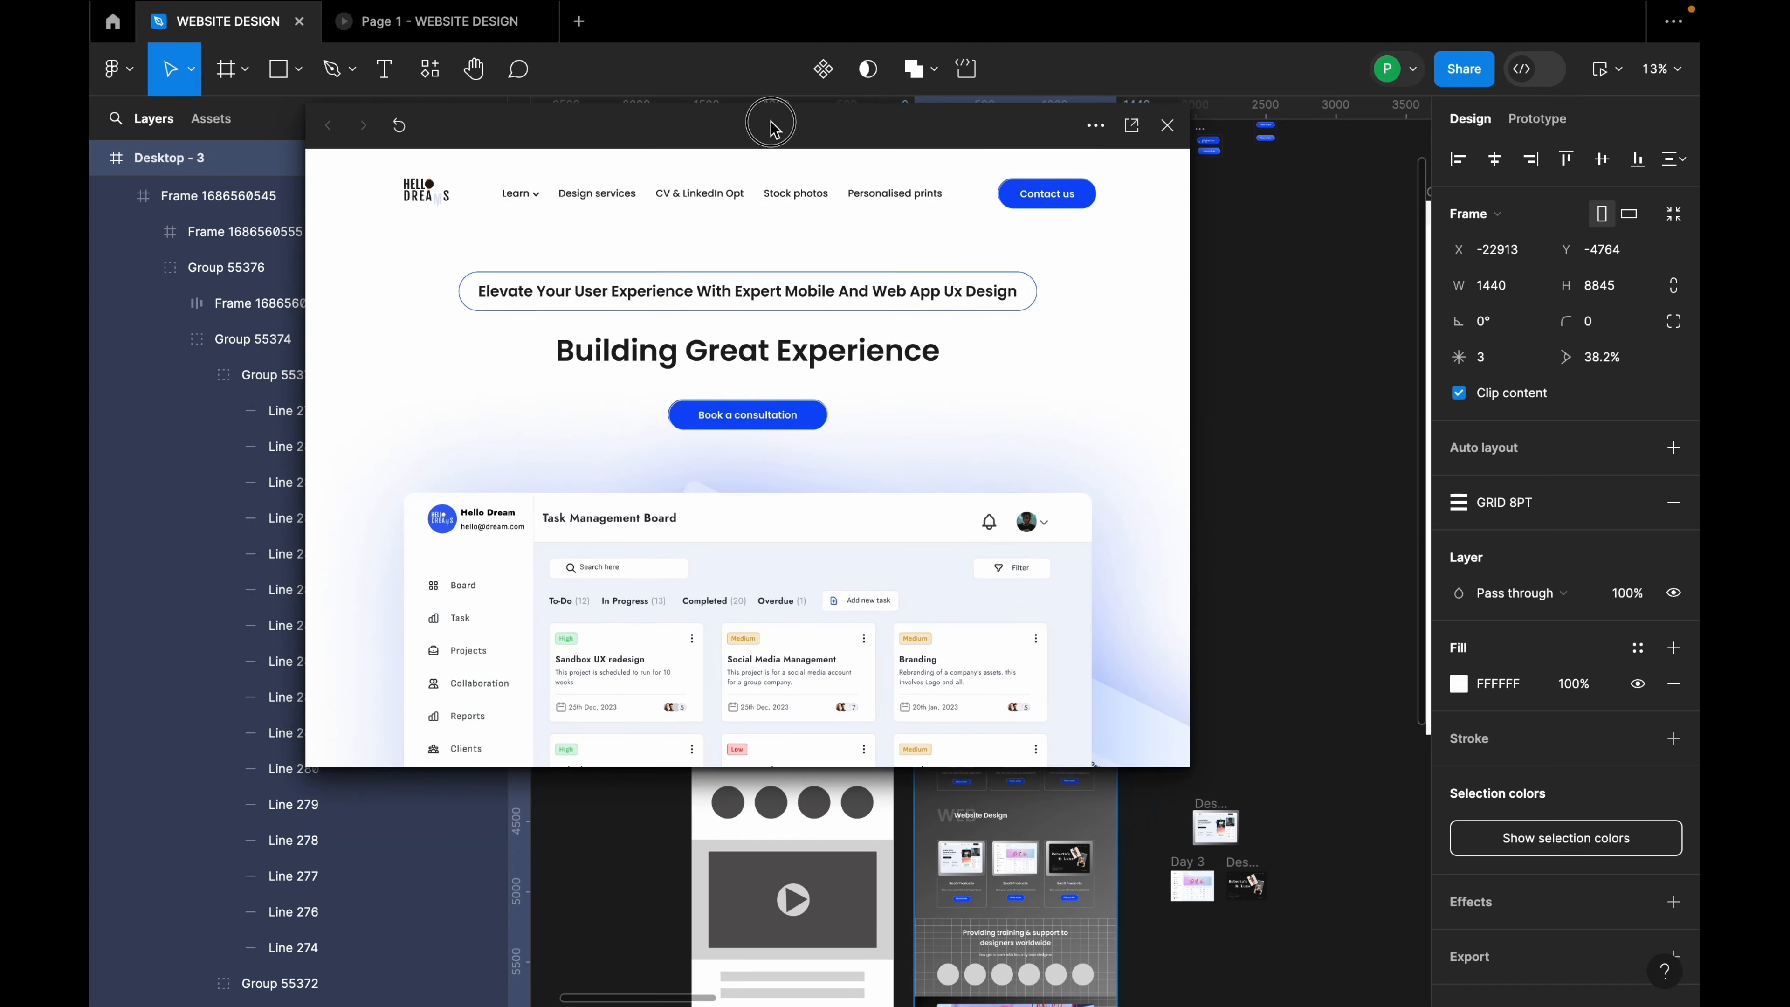
{"action": "left_click_drag", "start_coordinate": [1188, 761], "coordinate": [1348, 893]}
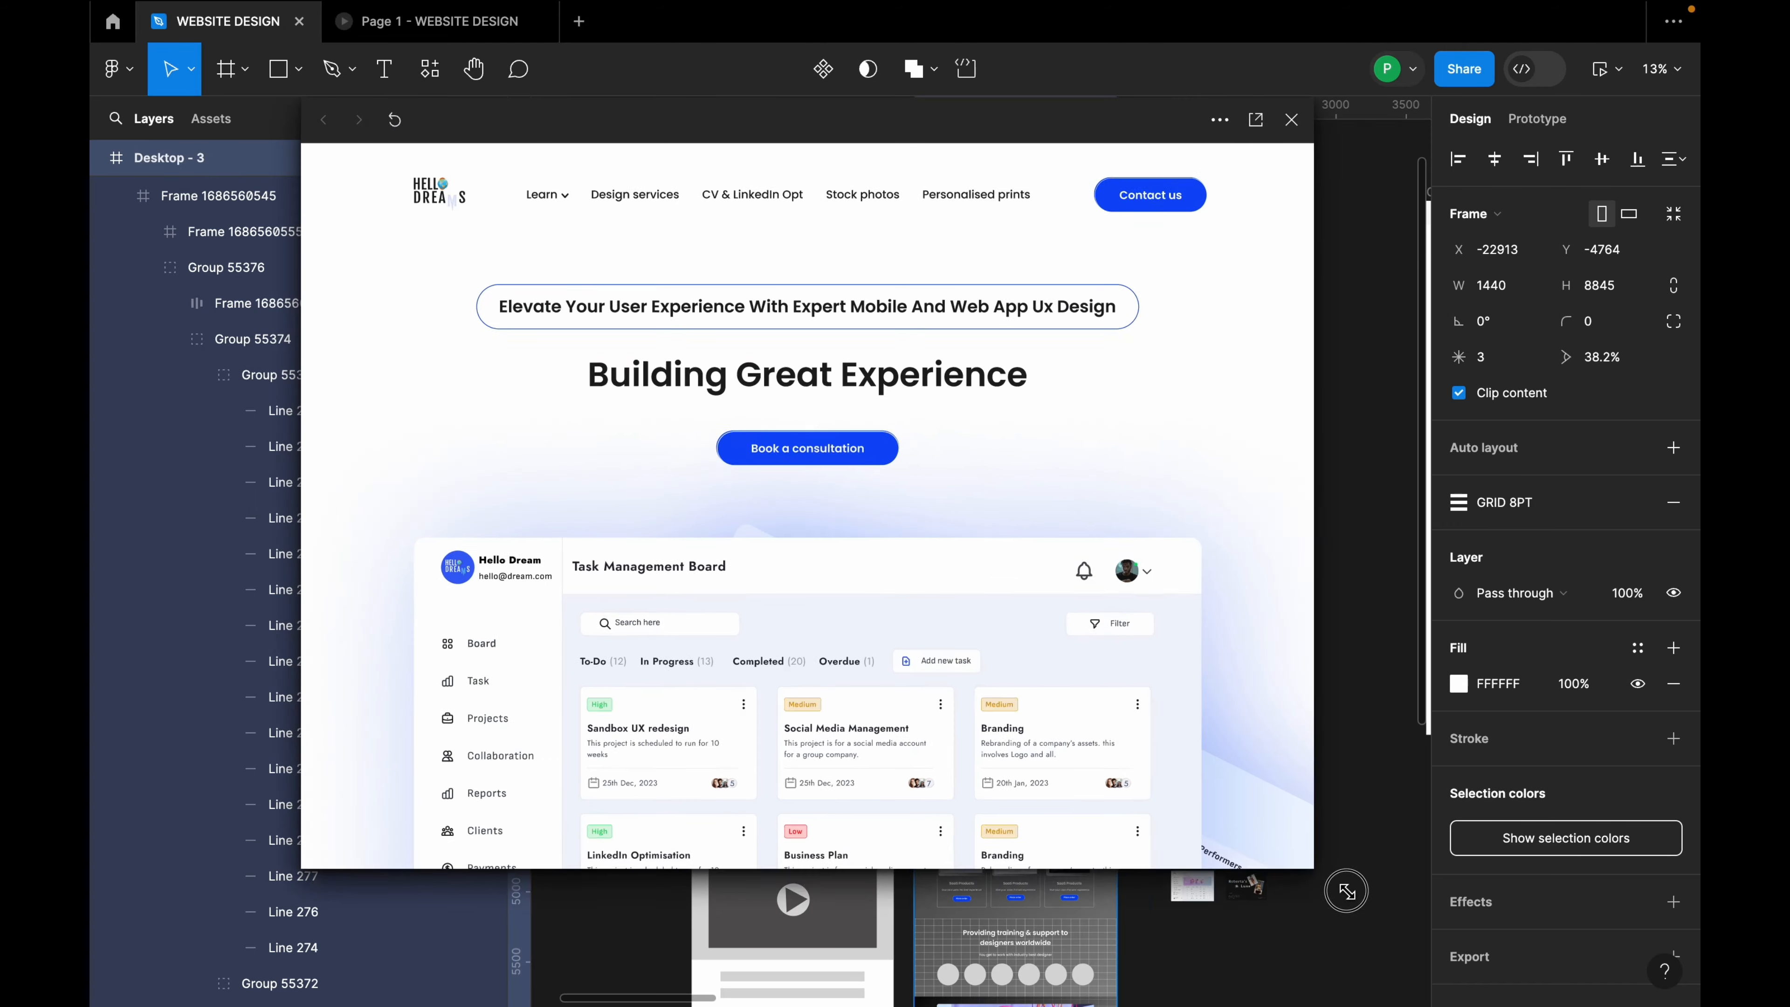
{"action": "scroll", "coordinate": [928, 703], "scroll_direction": "down", "scroll_amount": 10}
{"action": "scroll", "coordinate": [927, 714], "scroll_direction": "down", "scroll_amount": 15}
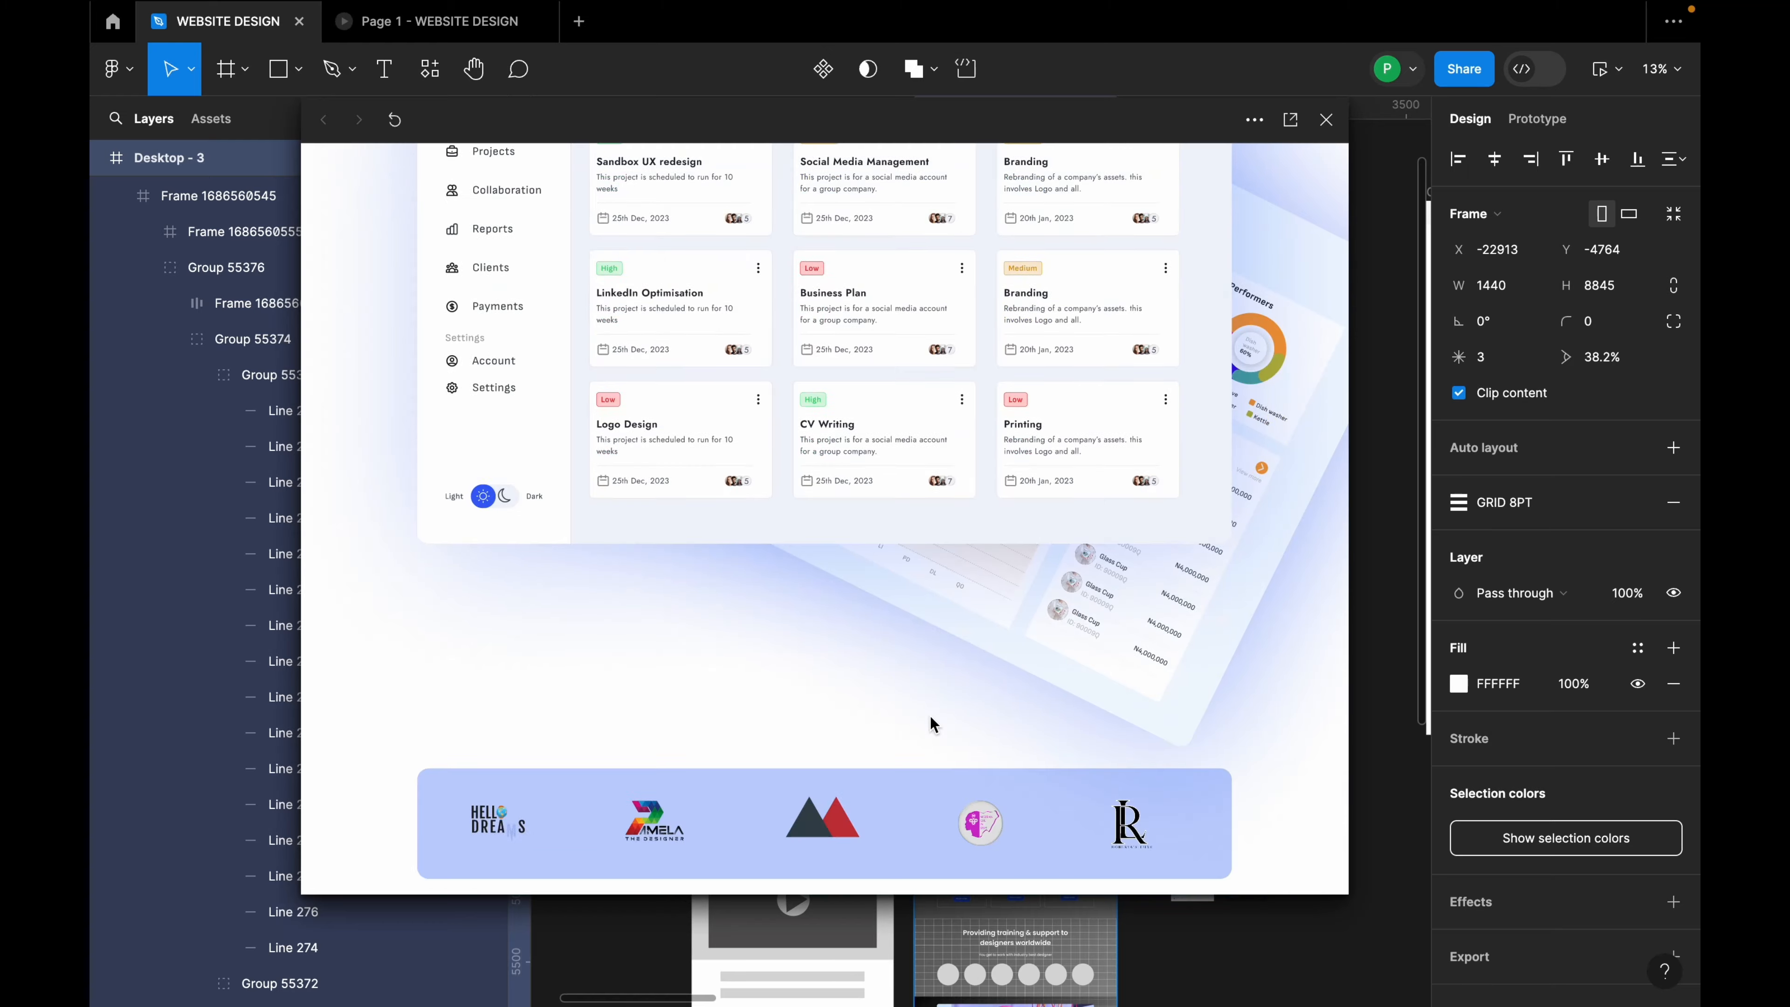
{"action": "scroll", "coordinate": [941, 739], "scroll_direction": "down", "scroll_amount": 5}
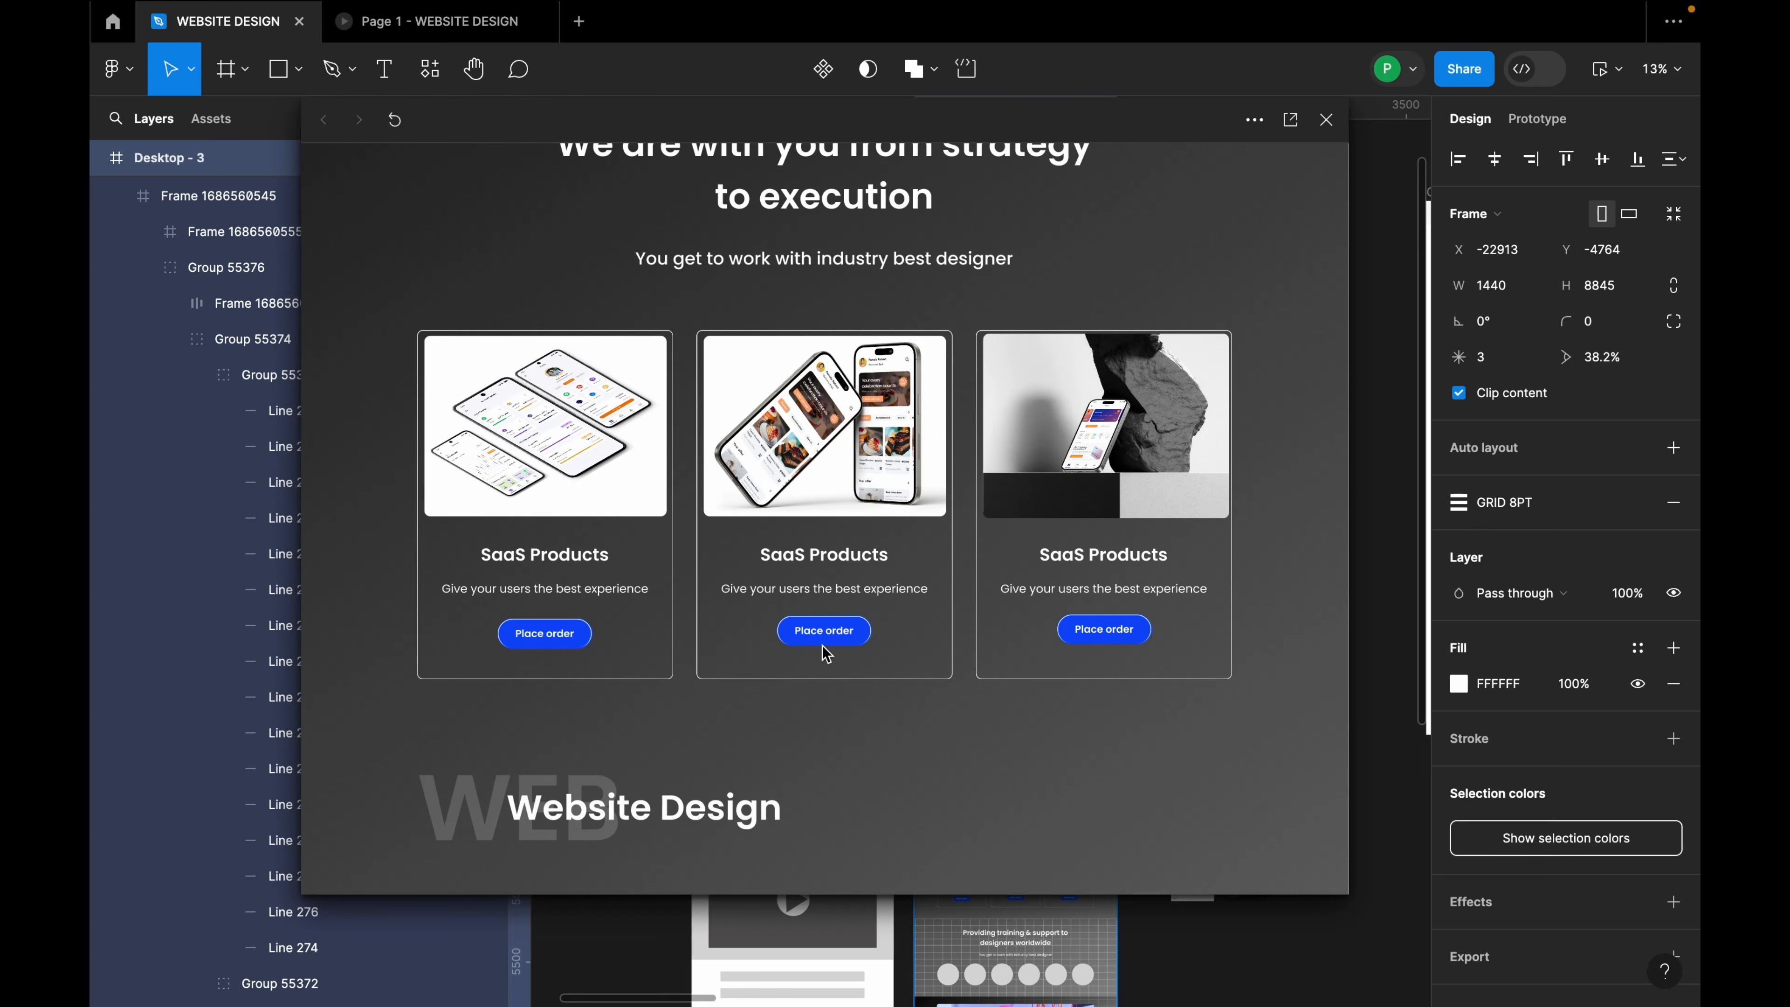
{"action": "scroll", "coordinate": [823, 649], "scroll_direction": "up", "scroll_amount": 3}
{"action": "scroll", "coordinate": [1103, 515], "scroll_direction": "down", "scroll_amount": 5}
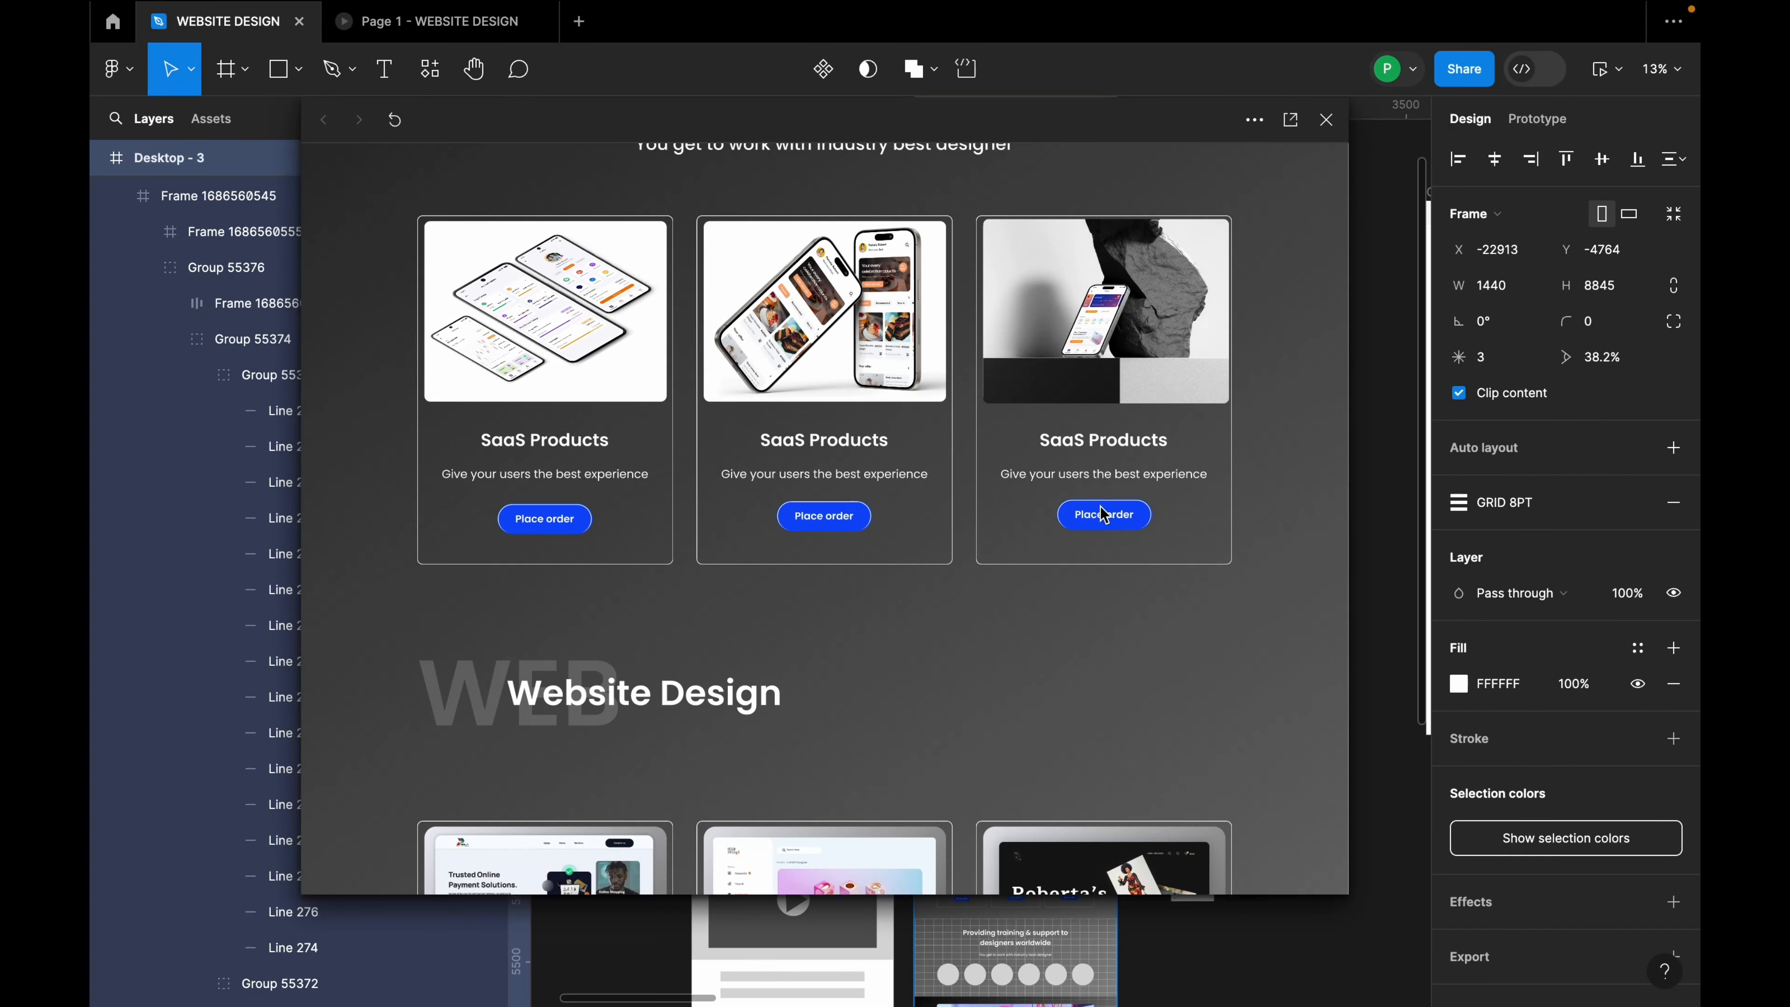
Step: Follow the third Place order link, check it in the prototype tab, then close the preview
{"action": "left_click", "coordinate": [1124, 517]}
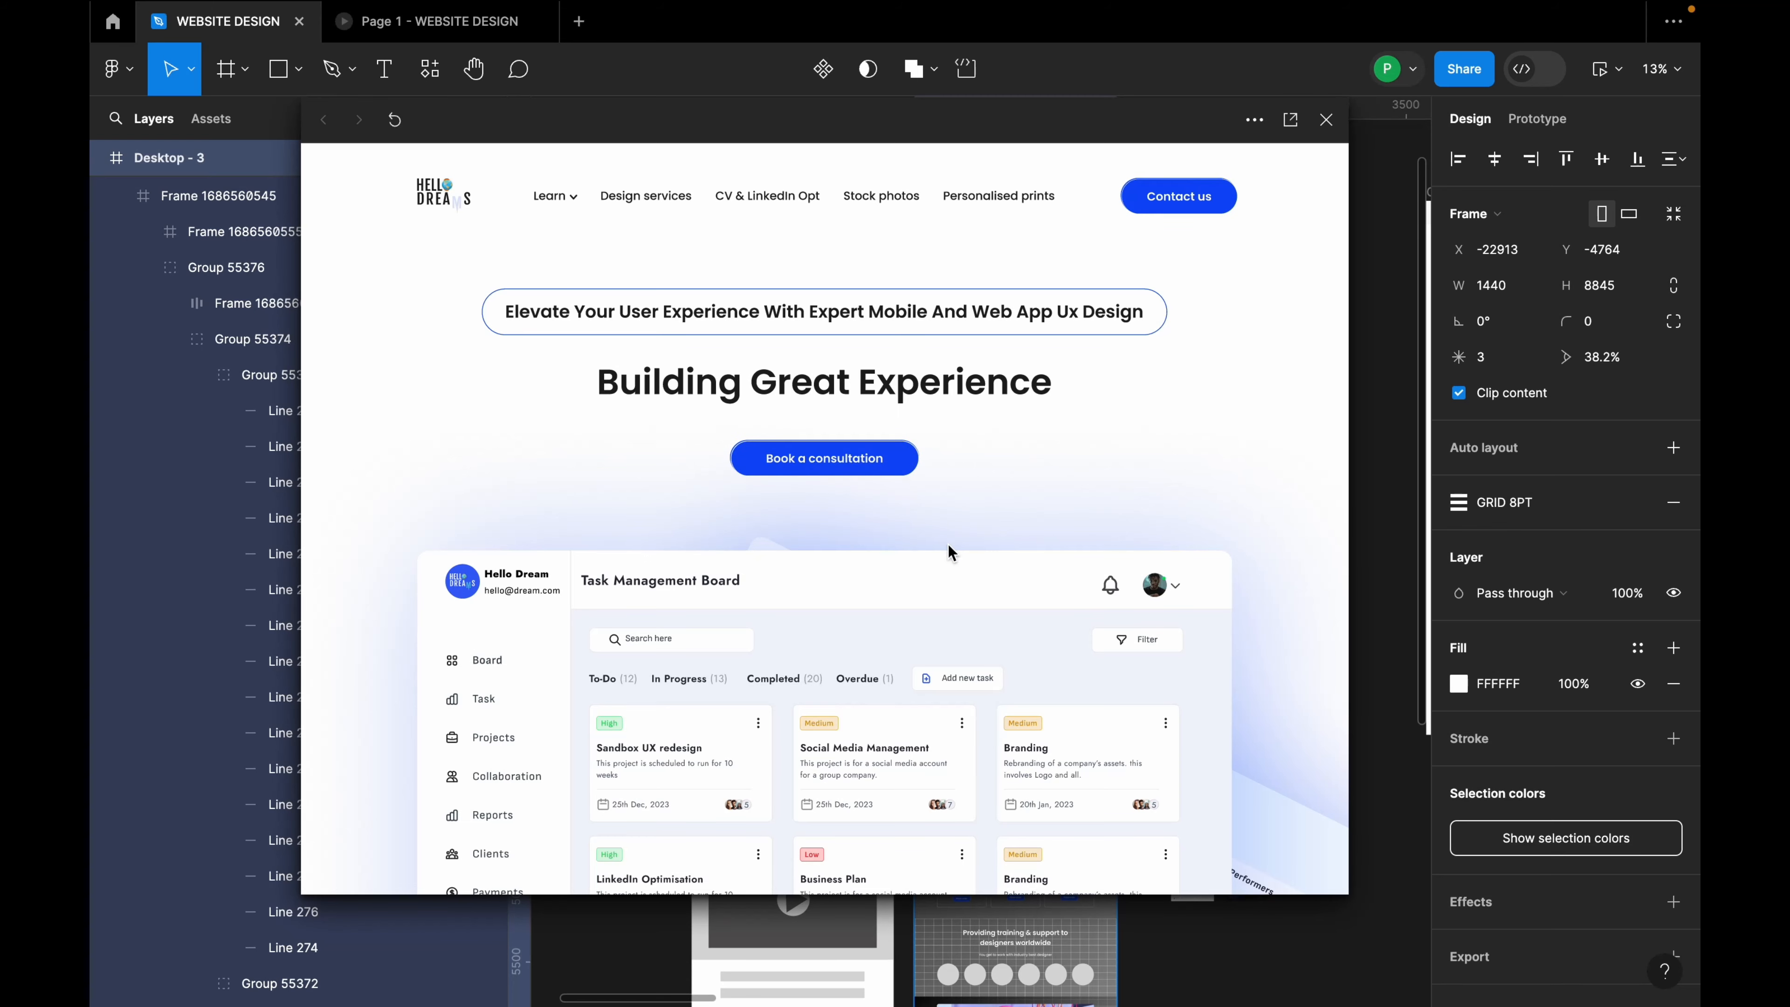
{"action": "scroll", "coordinate": [952, 557], "scroll_direction": "down", "scroll_amount": 20}
{"action": "scroll", "coordinate": [955, 568], "scroll_direction": "up", "scroll_amount": 20}
{"action": "scroll", "coordinate": [960, 577], "scroll_direction": "down", "scroll_amount": 15}
{"action": "left_click", "coordinate": [422, 30]}
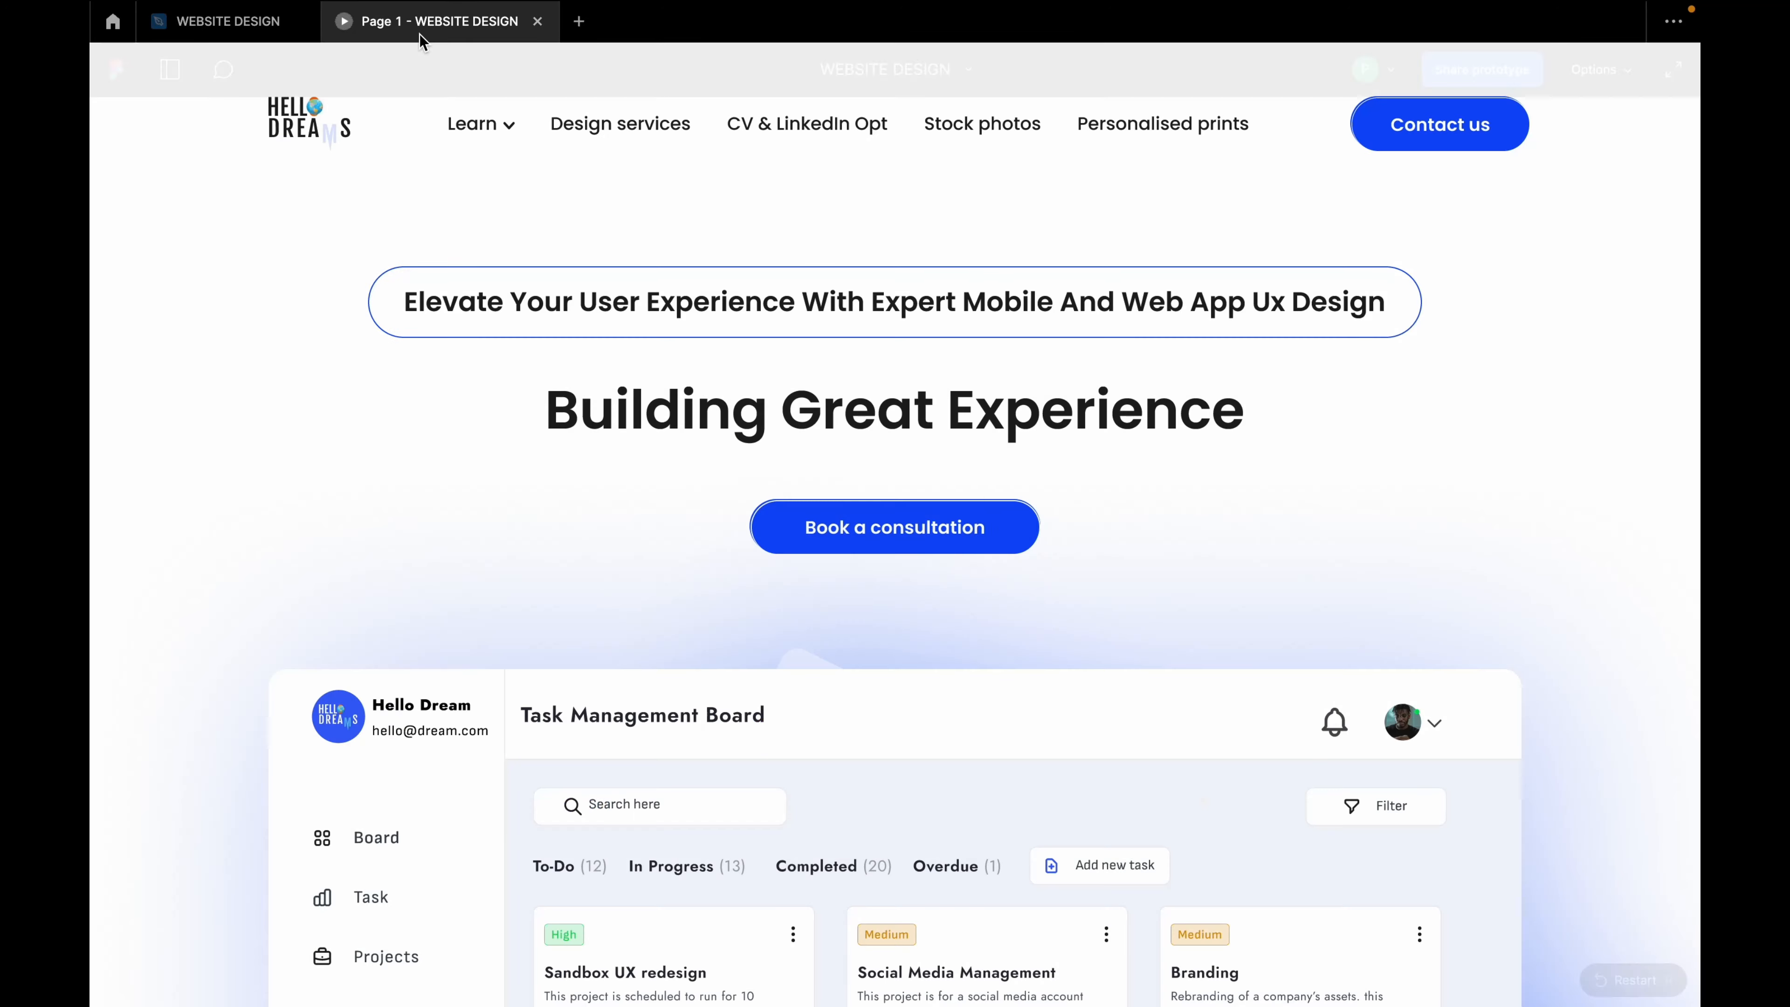
{"action": "scroll", "coordinate": [992, 509], "scroll_direction": "down", "scroll_amount": 10}
{"action": "scroll", "coordinate": [1002, 536], "scroll_direction": "up", "scroll_amount": 10}
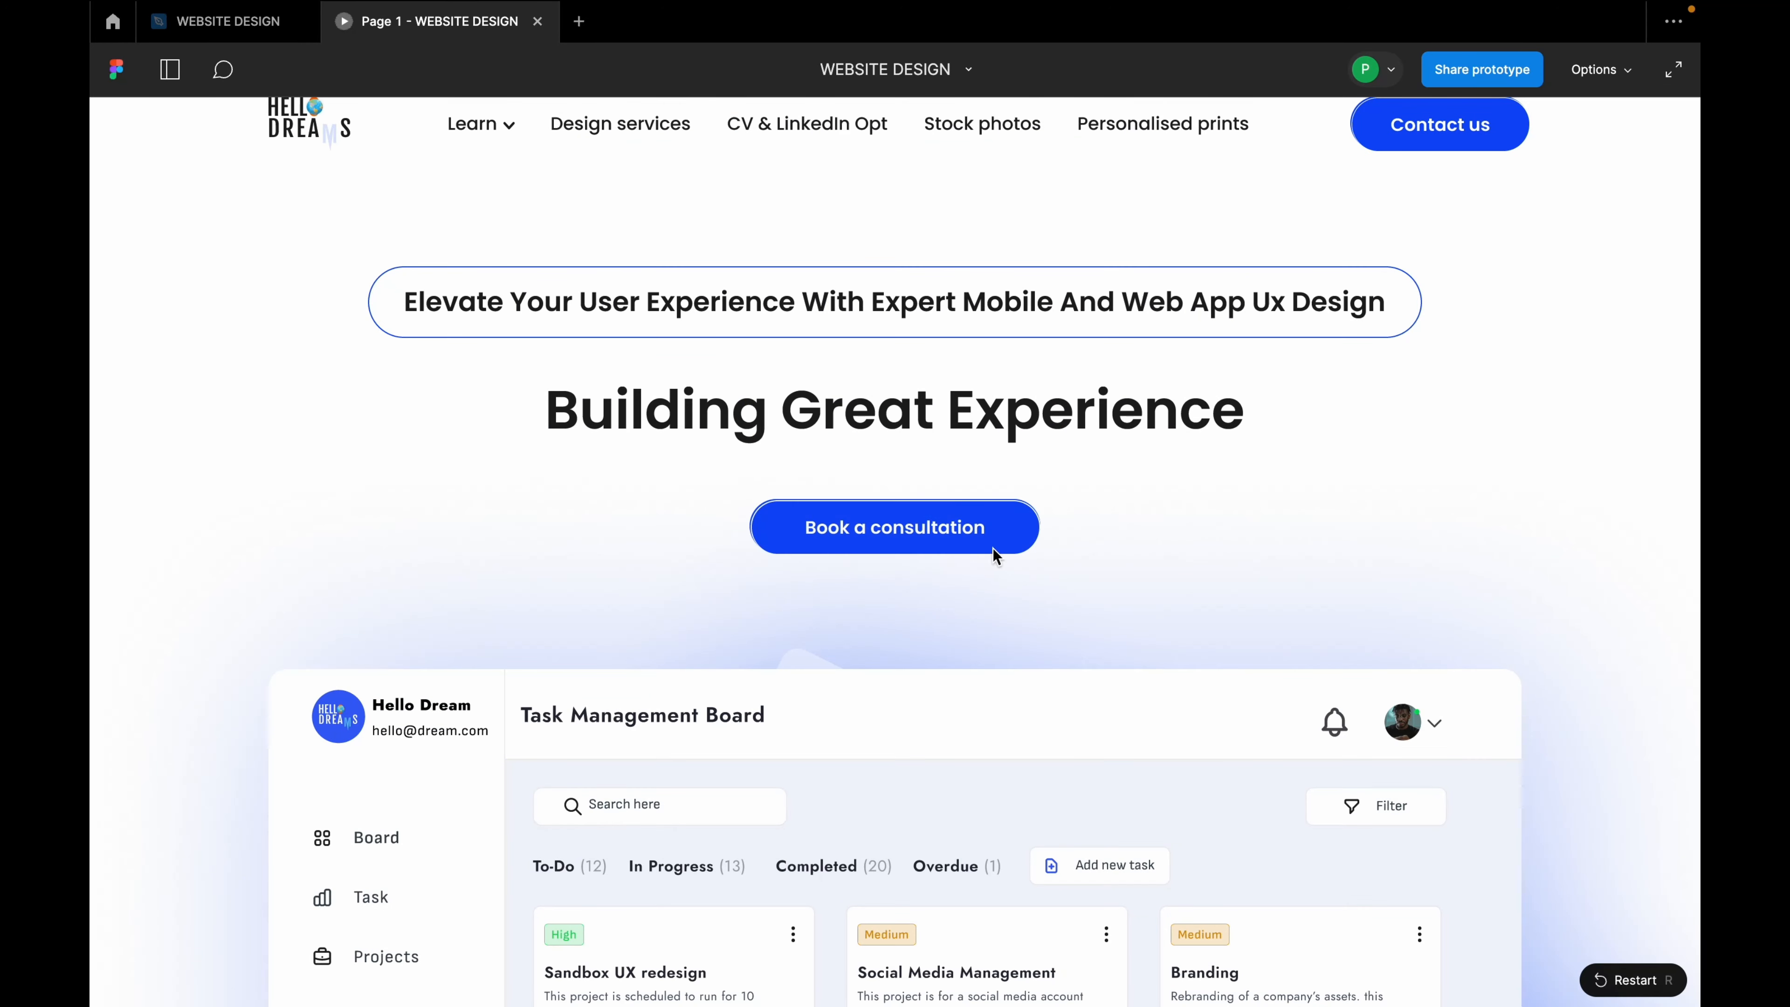
{"action": "left_click", "coordinate": [225, 21]}
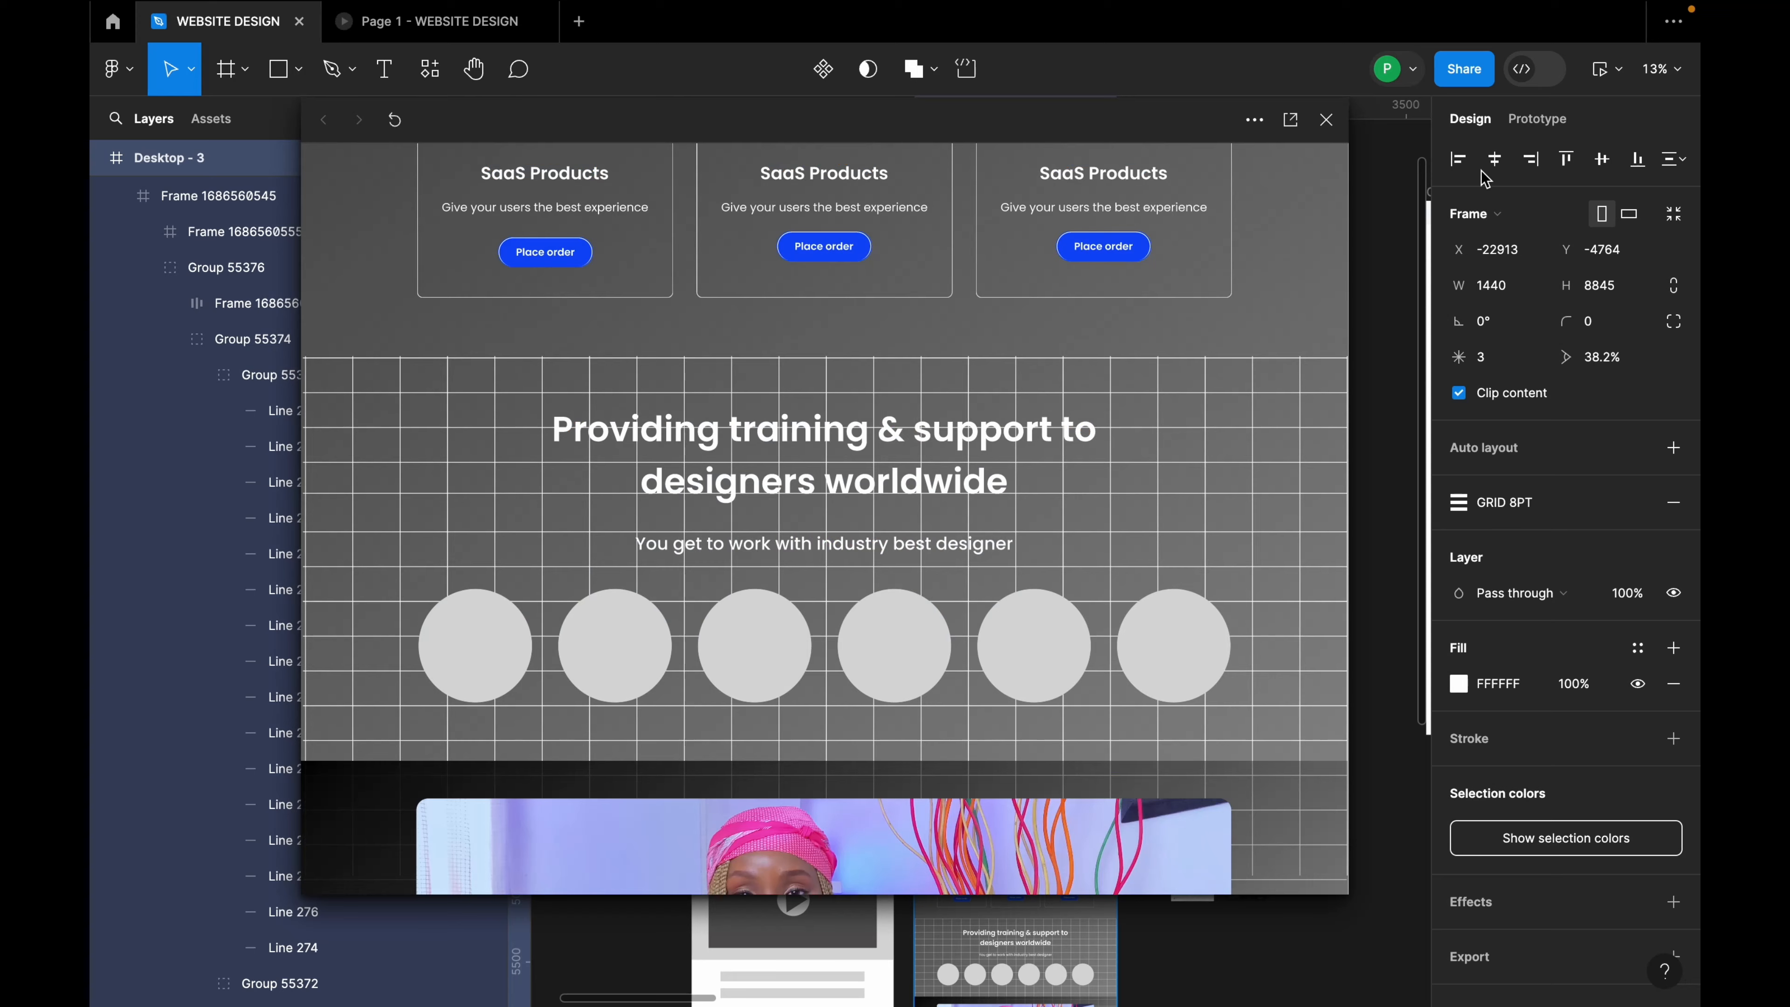
{"action": "left_click", "coordinate": [1325, 119]}
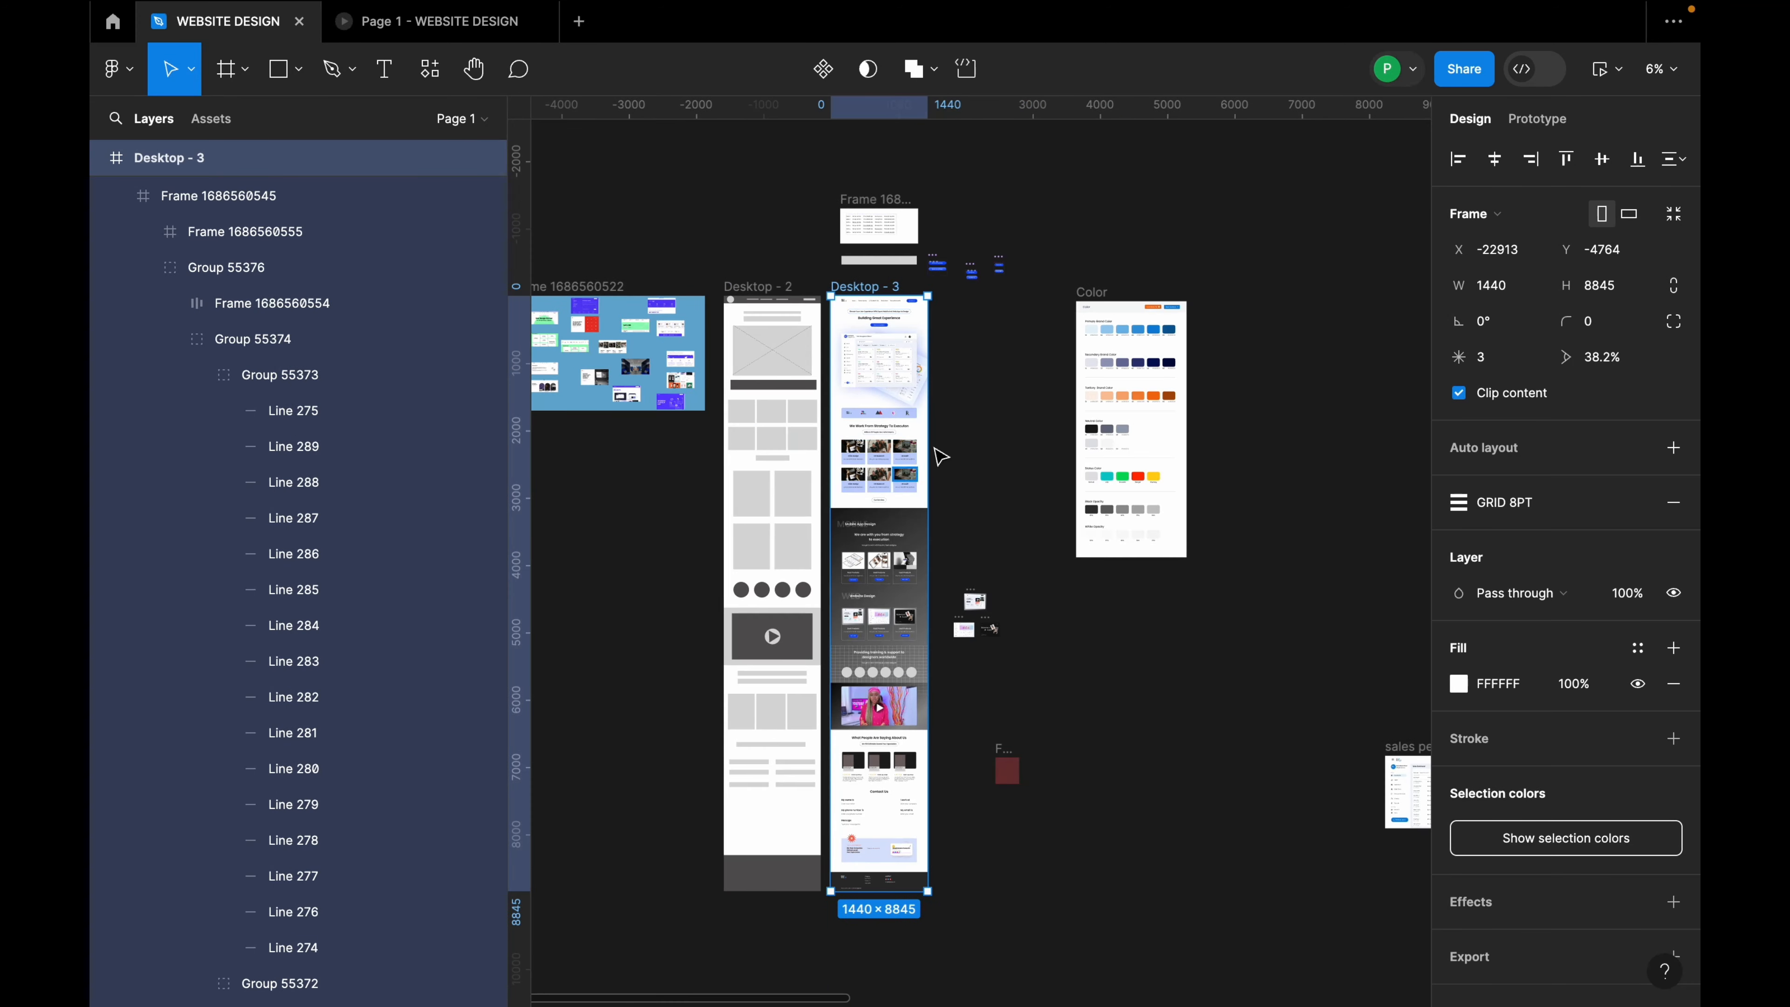
Step: Move the Color board items aside and duplicate Desktop - 3 to the right as Desktop - 43
{"action": "left_click_drag", "start_coordinate": [947, 313], "coordinate": [1381, 844]}
{"action": "left_click_drag", "start_coordinate": [1184, 413], "coordinate": [1416, 376]}
{"action": "left_click", "coordinate": [947, 352]}
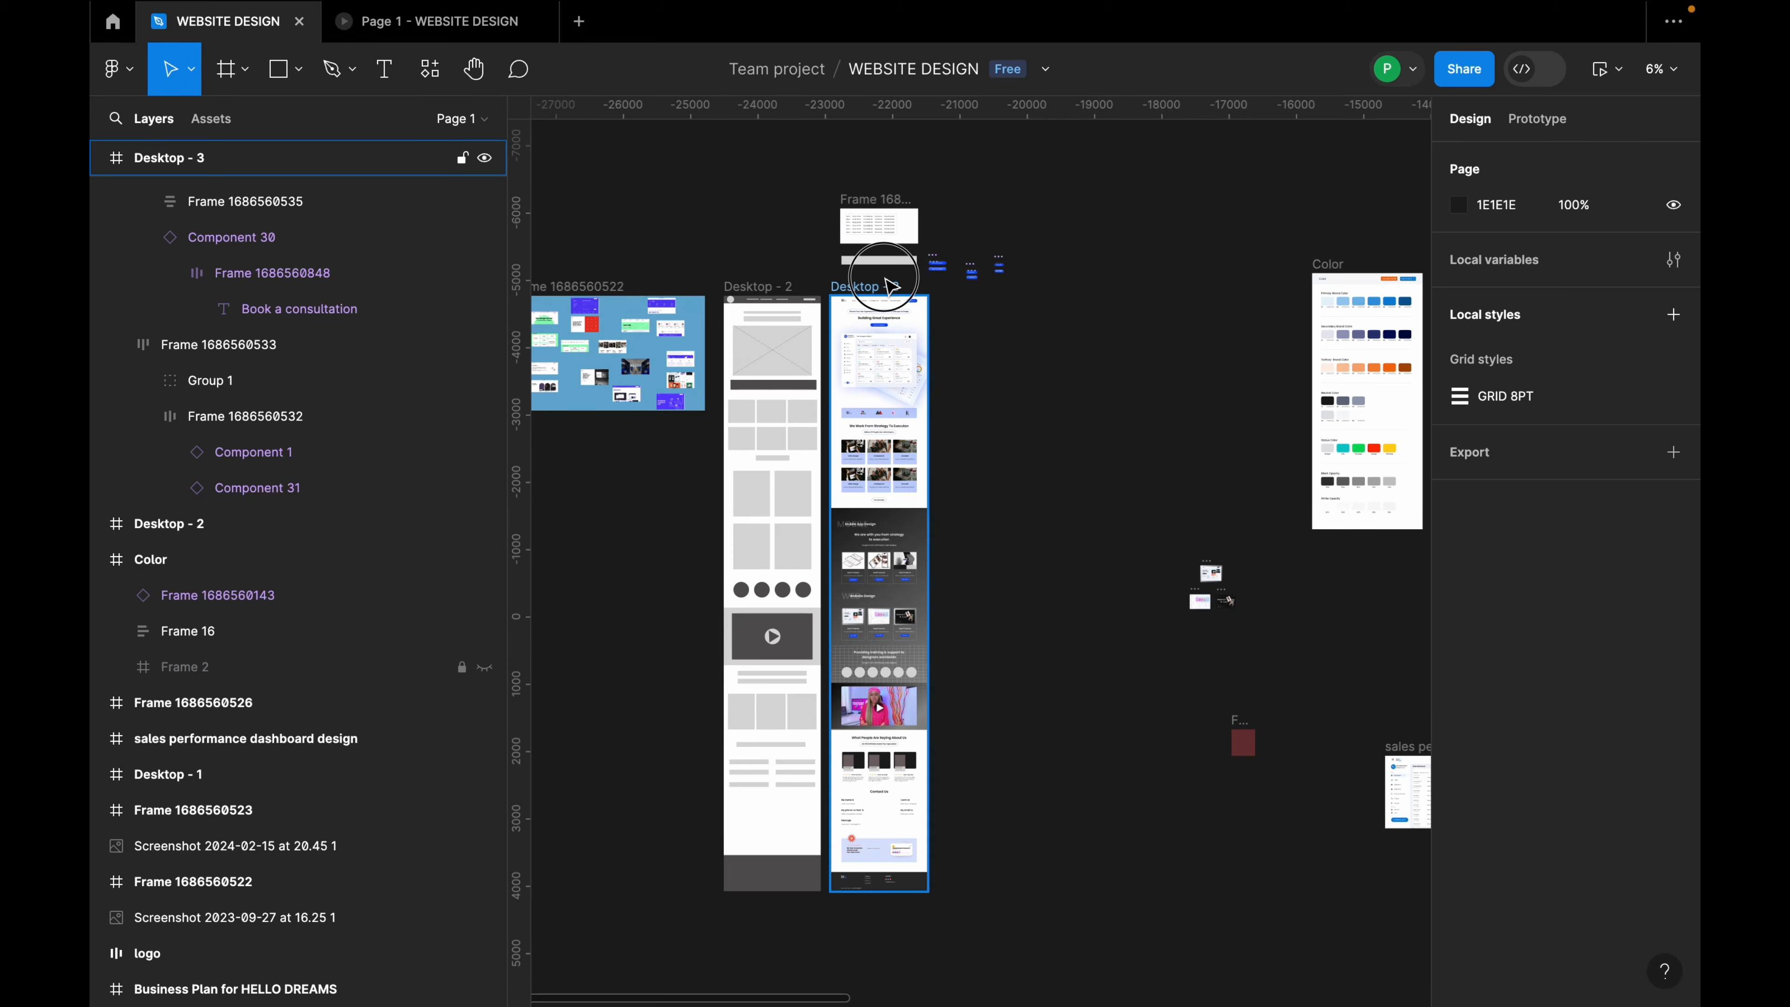
{"action": "left_click", "coordinate": [906, 344]}
{"action": "left_click_drag", "start_coordinate": [902, 377], "coordinate": [1031, 379]}
Step: Move the Day 4 dashboard image left, rotate it about 31° and reposition it in the hero
{"action": "scroll", "coordinate": [1106, 388], "scroll_direction": "up", "scroll_amount": 3}
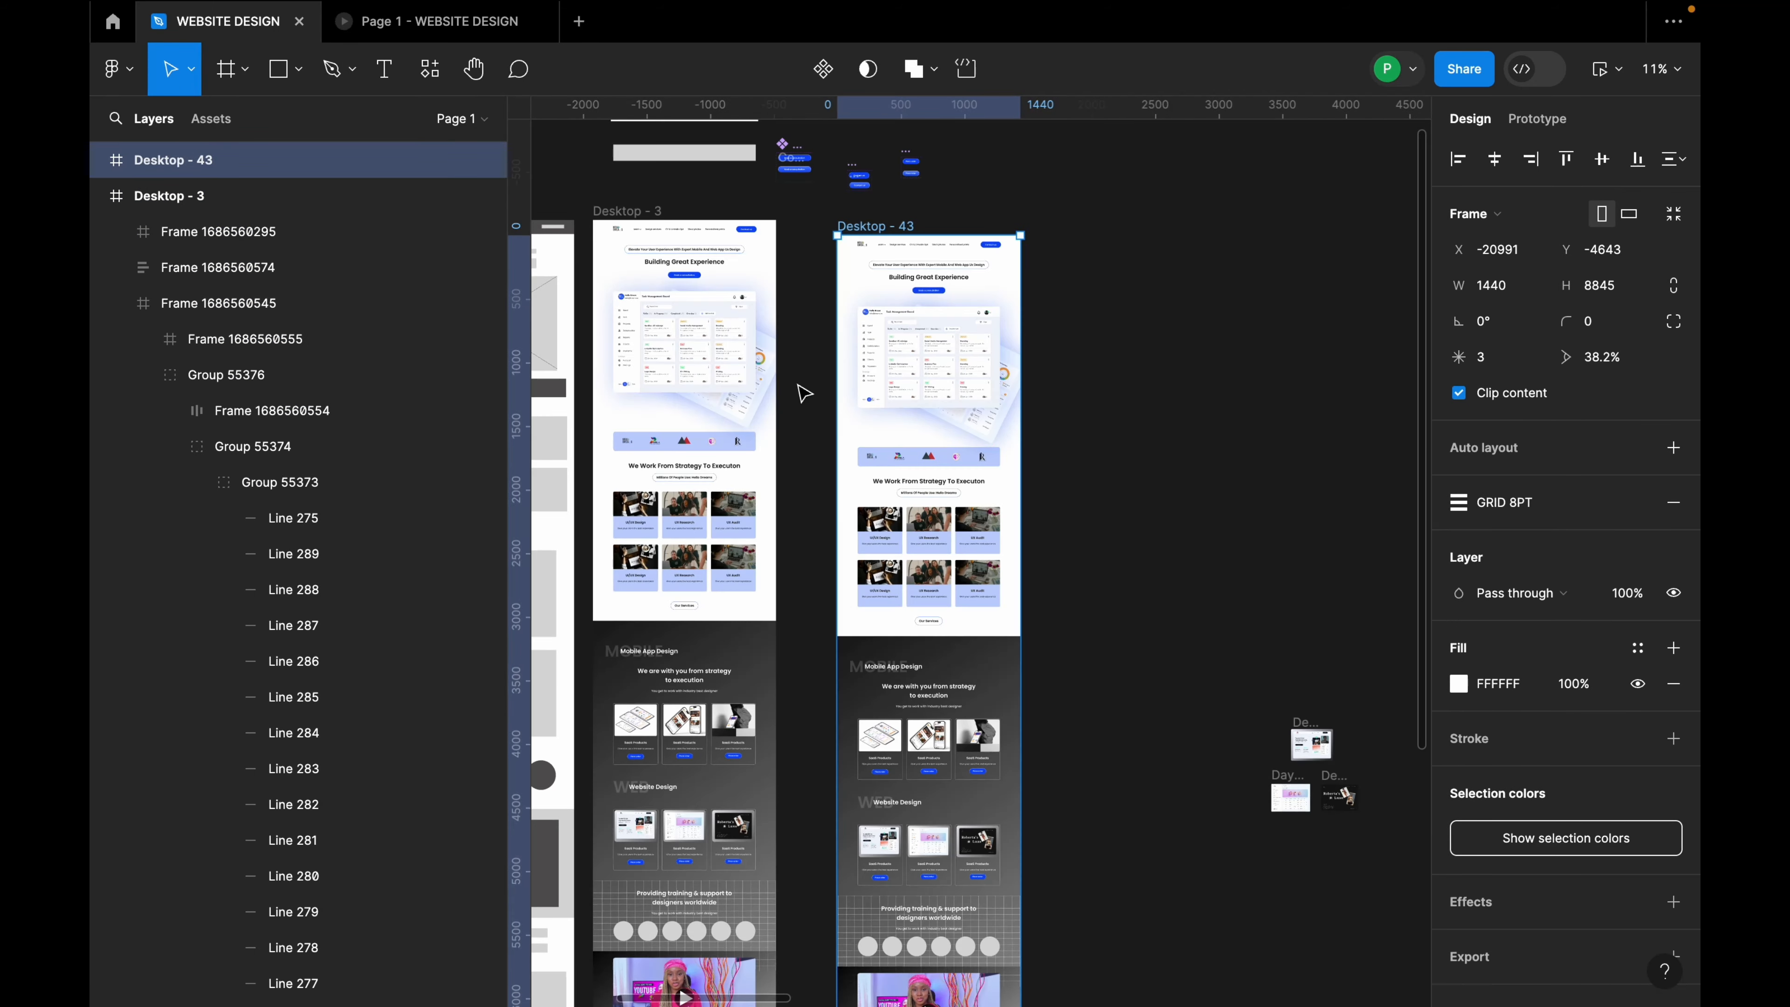
{"action": "scroll", "coordinate": [799, 384], "scroll_direction": "up", "scroll_amount": 3}
{"action": "left_click", "coordinate": [1085, 423]}
{"action": "left_click_drag", "start_coordinate": [1085, 423], "coordinate": [1030, 432]}
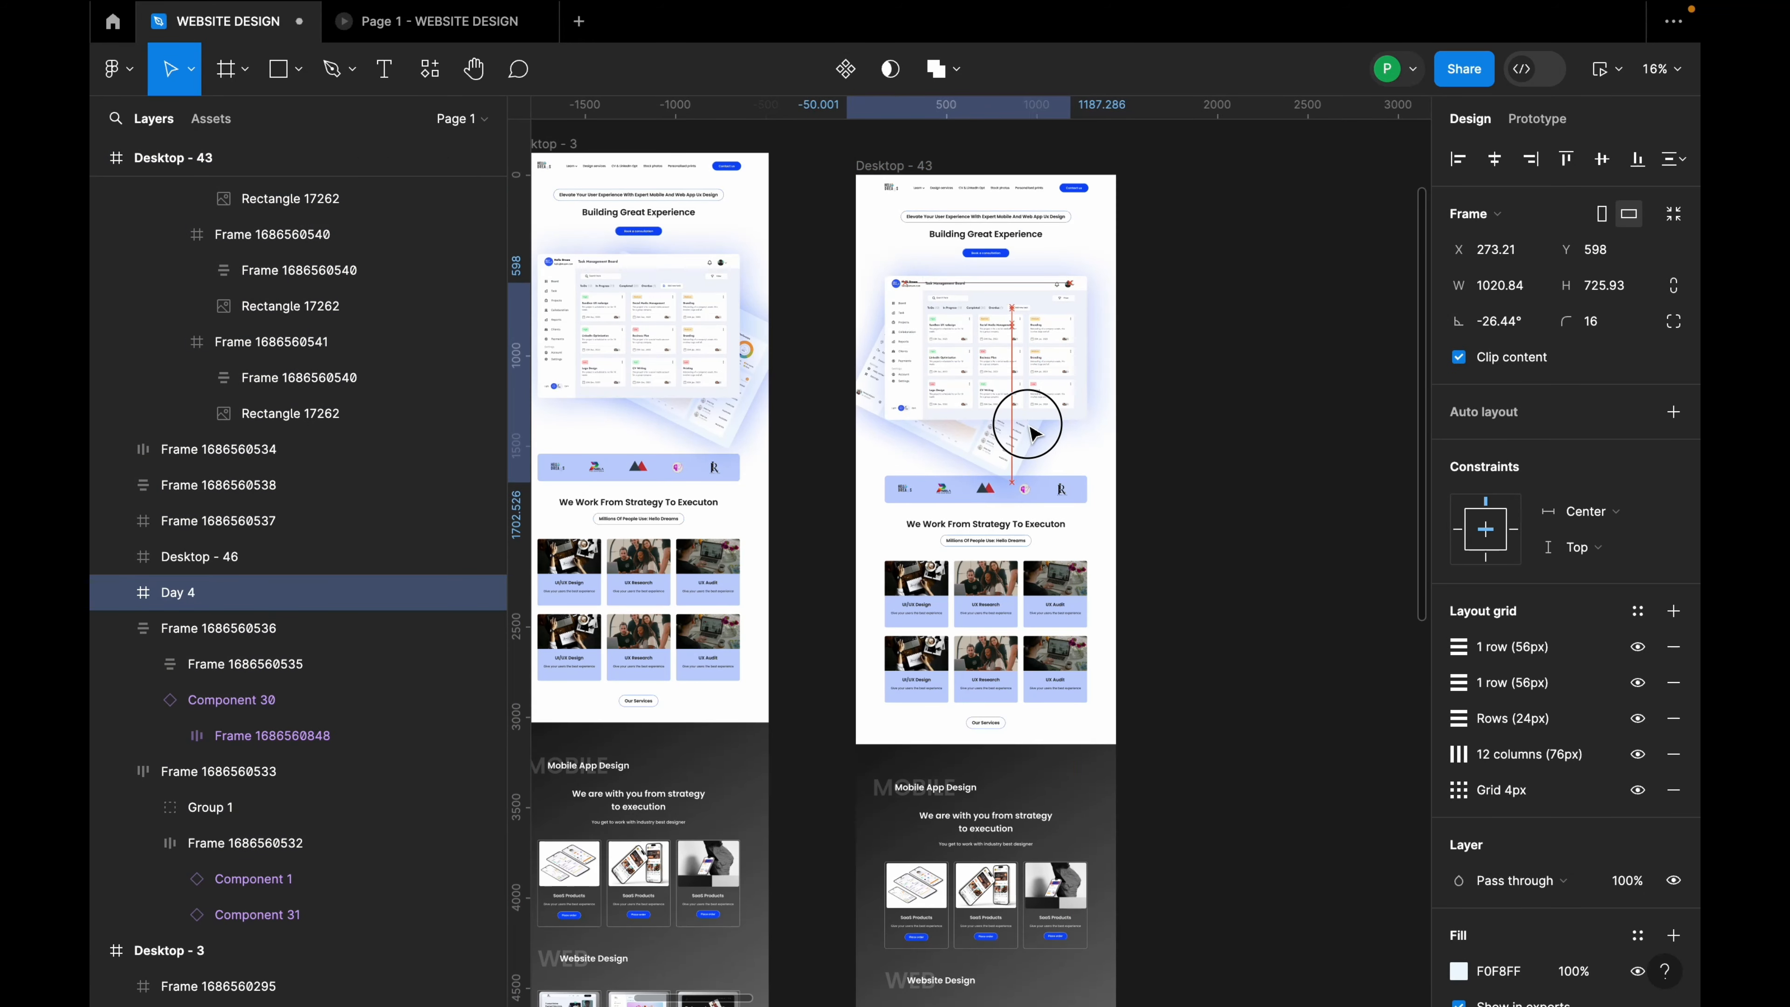
{"action": "left_click_drag", "start_coordinate": [1076, 360], "coordinate": [1001, 258]}
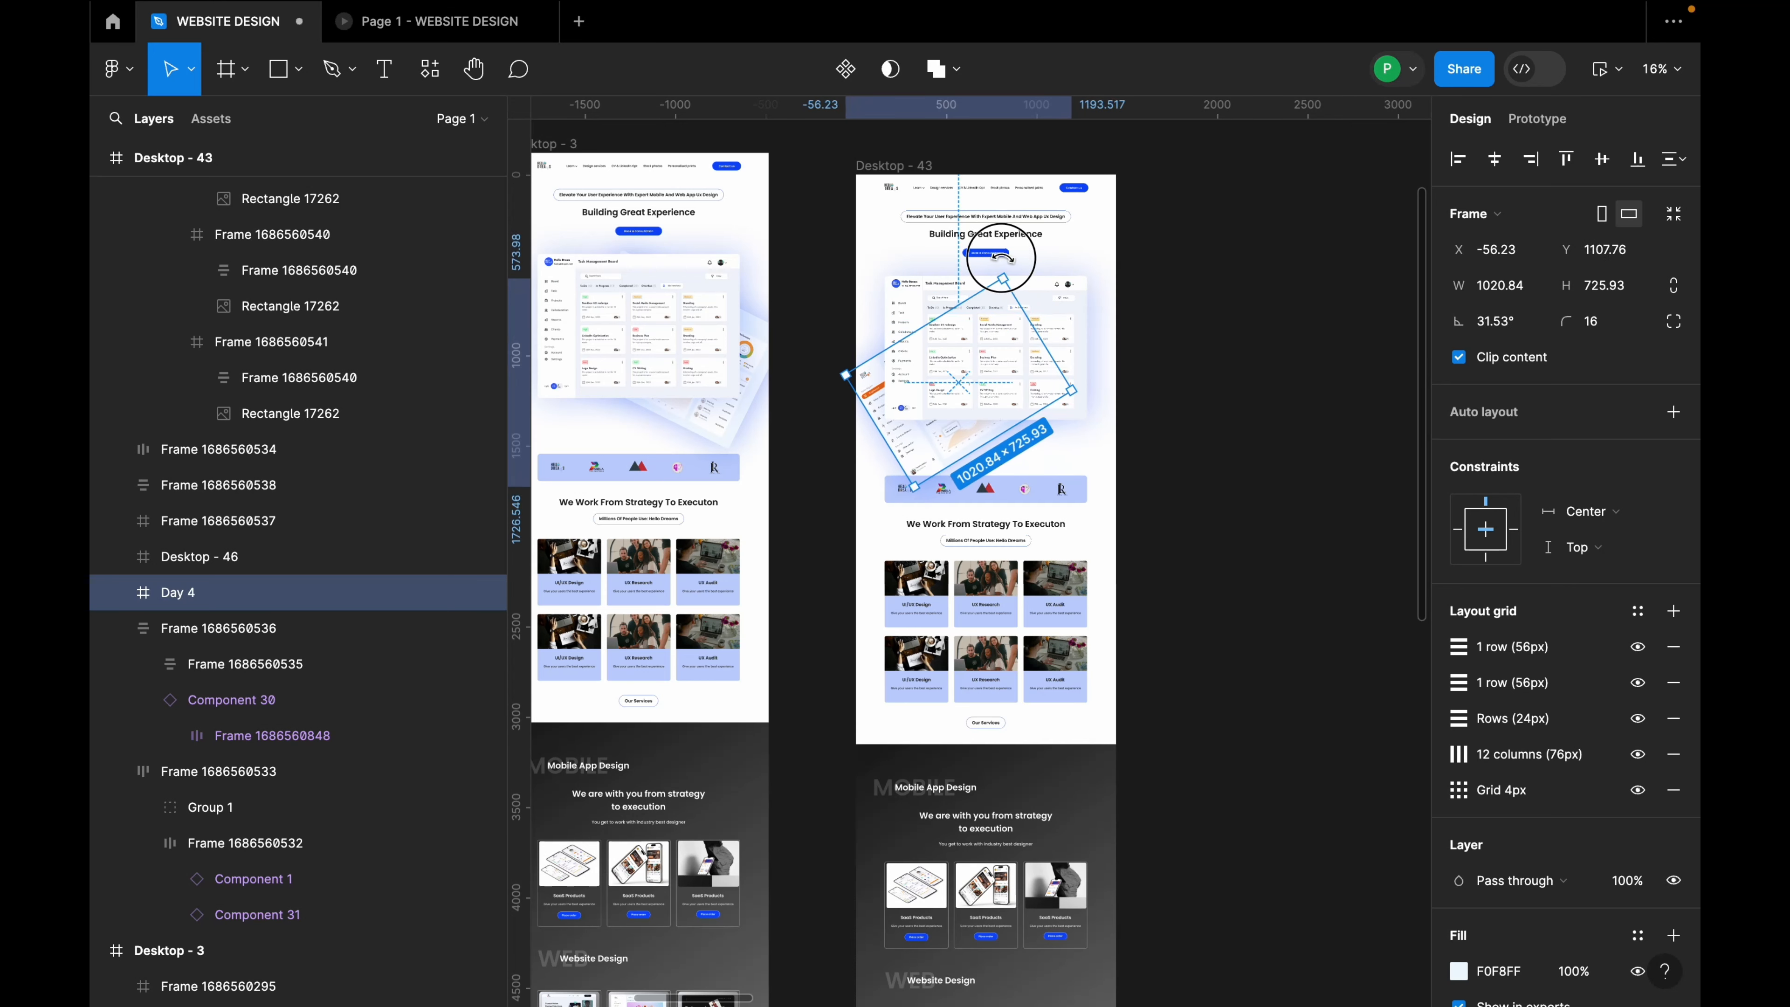
{"action": "left_click_drag", "start_coordinate": [928, 455], "coordinate": [936, 441]}
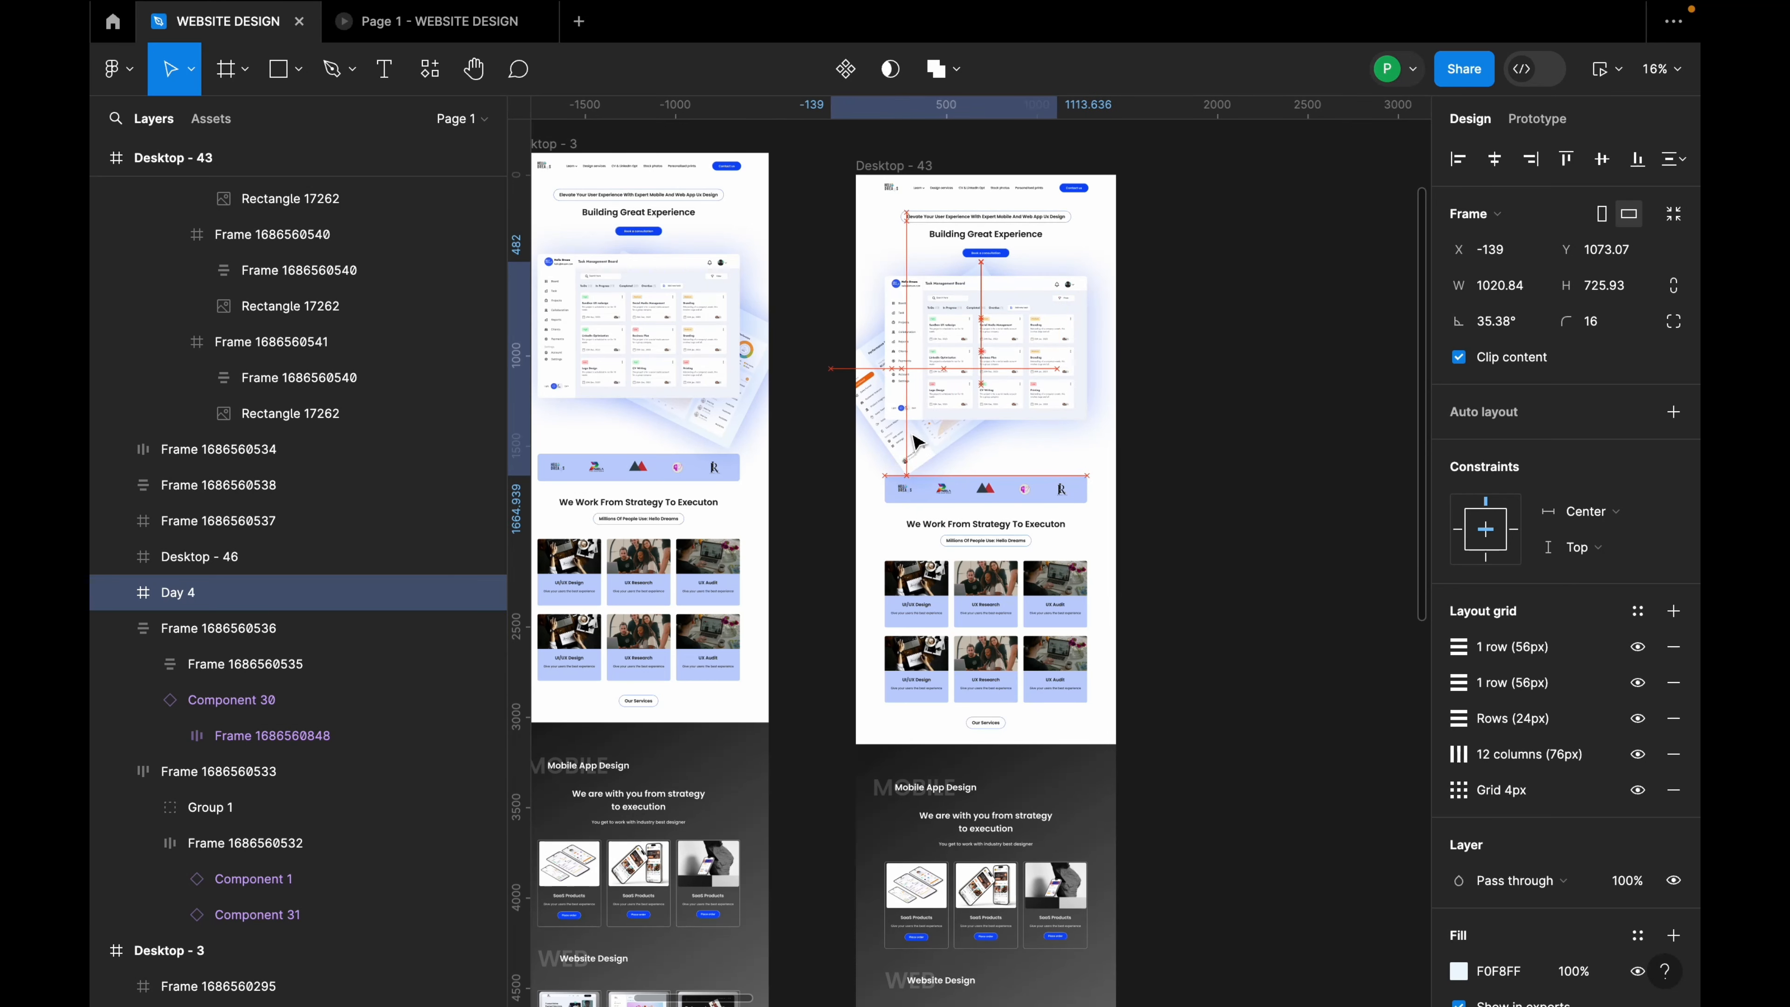
{"action": "left_click_drag", "start_coordinate": [910, 433], "coordinate": [914, 443]}
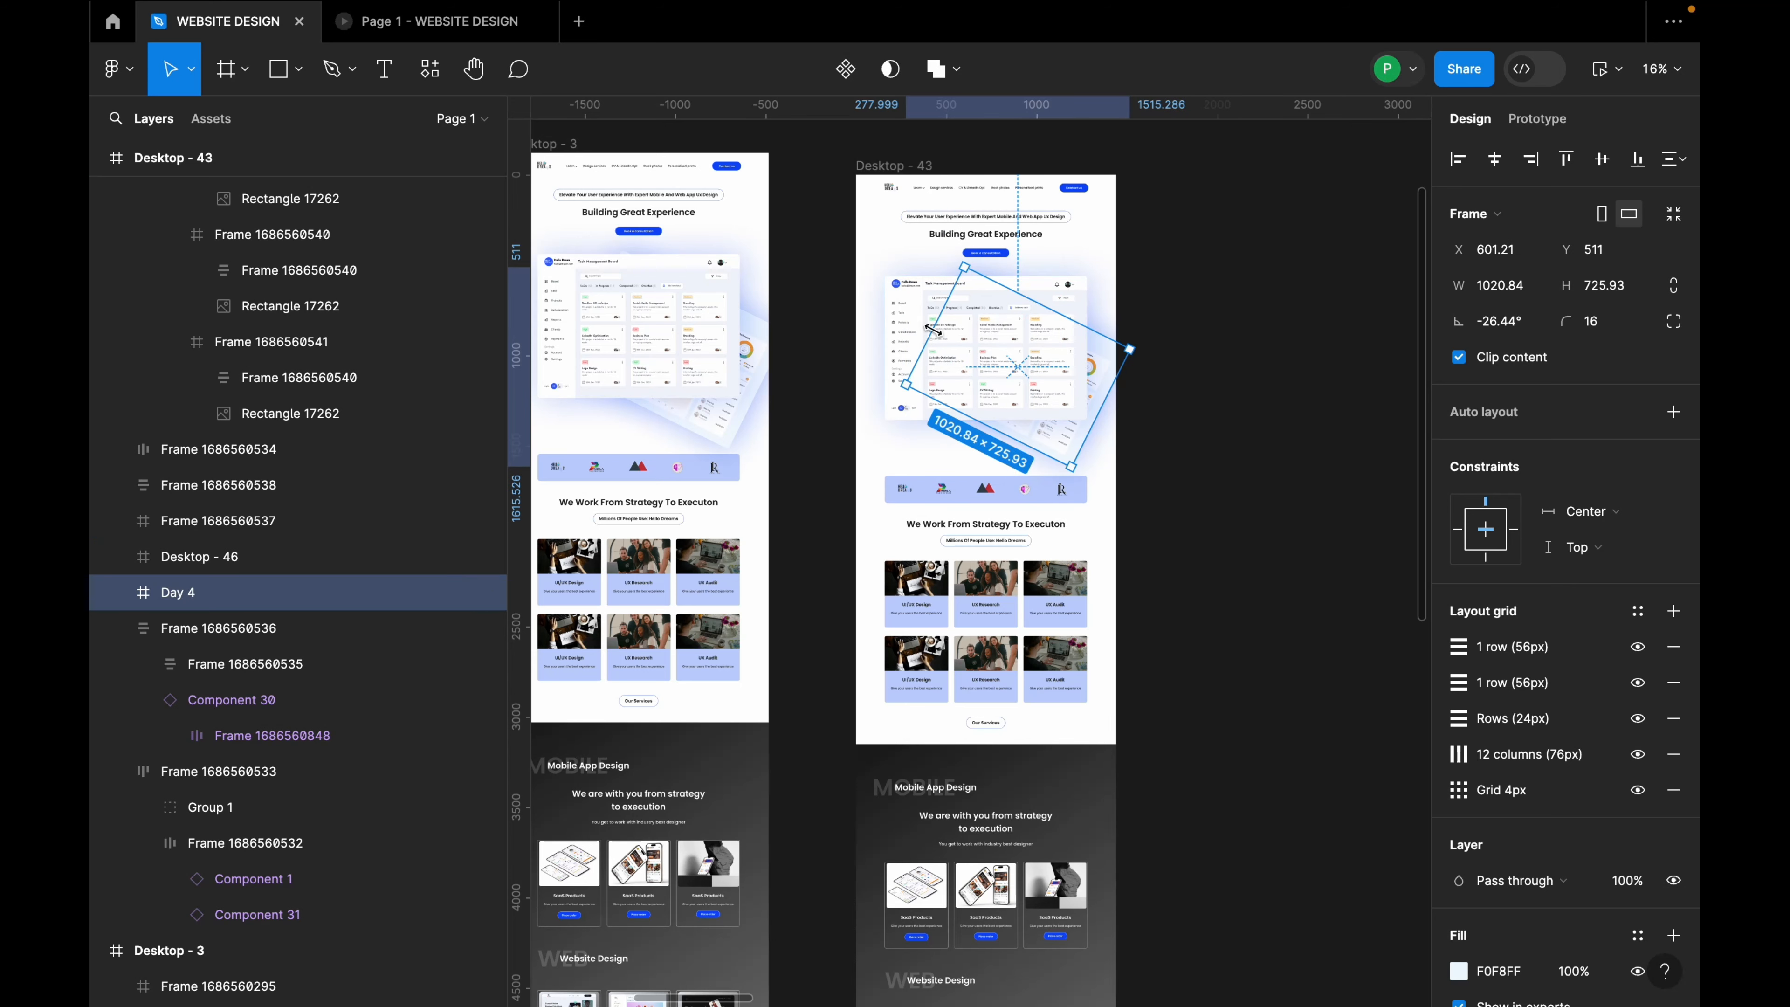
Step: Tilt Desktop - 46 about 29°, place it over the hero and move it out of Day 4
{"action": "left_click", "coordinate": [929, 303]}
{"action": "left_click_drag", "start_coordinate": [1104, 271], "coordinate": [1034, 252]}
{"action": "left_click_drag", "start_coordinate": [1027, 340], "coordinate": [954, 400]}
{"action": "left_click_drag", "start_coordinate": [183, 419], "coordinate": [182, 363]}
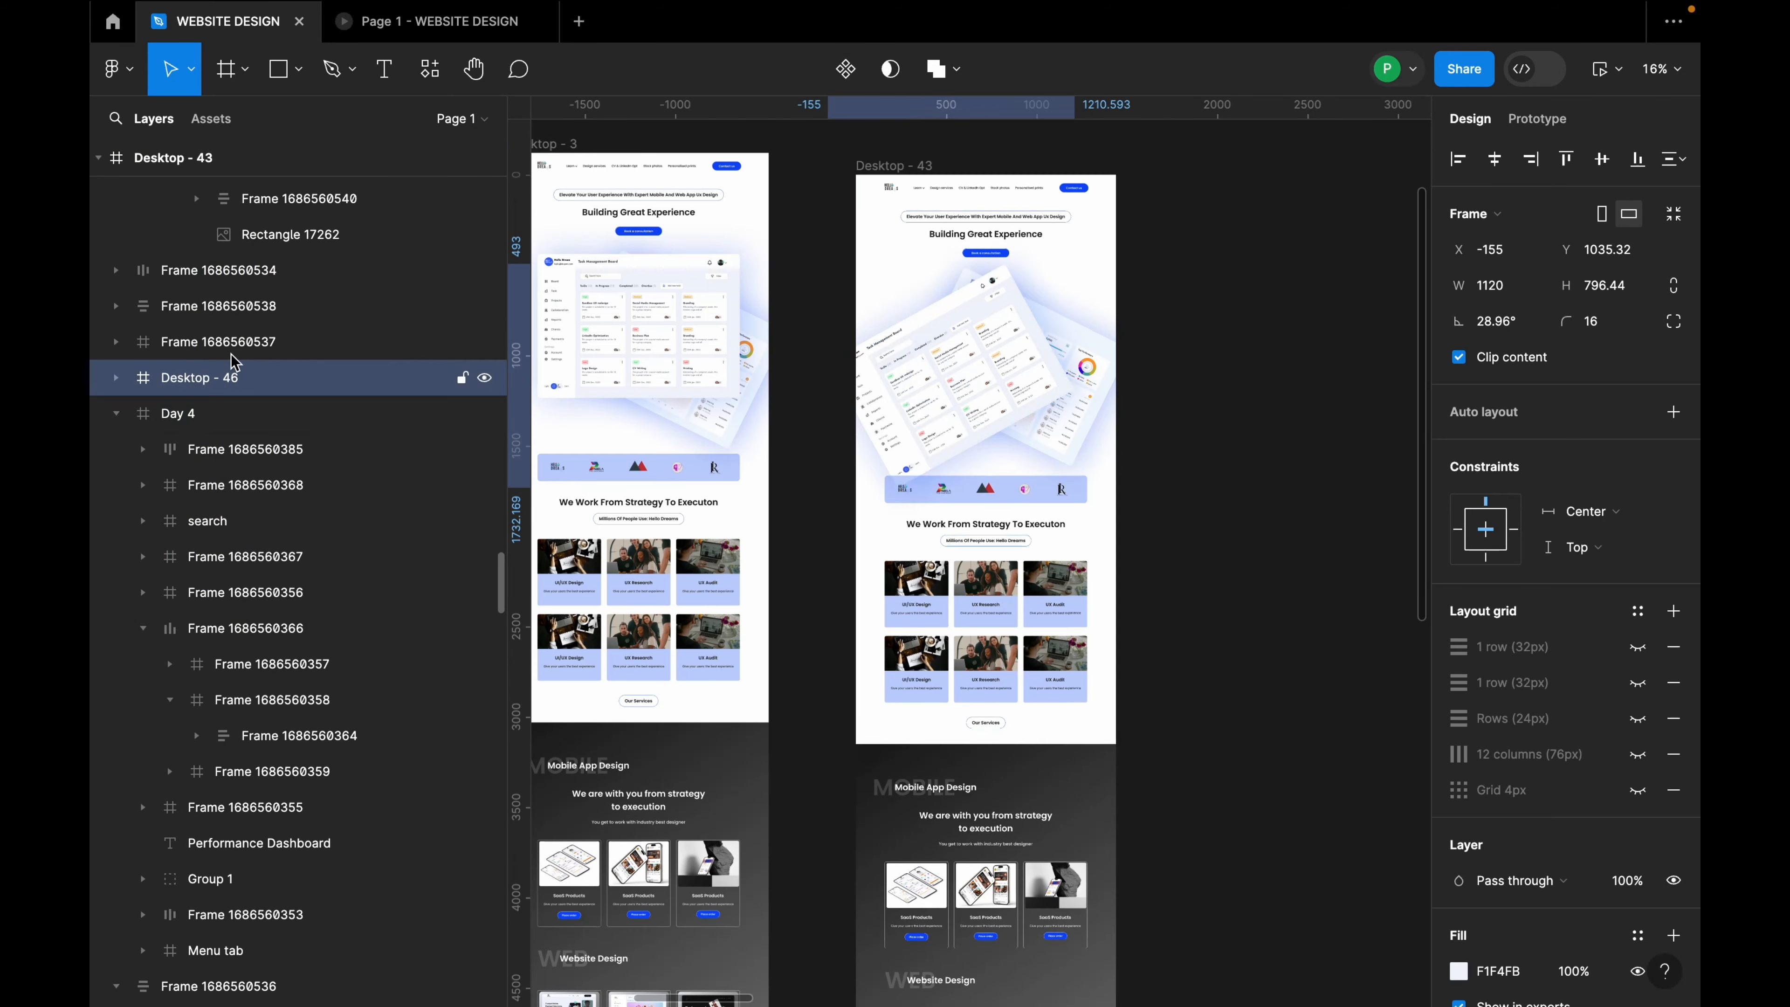
{"action": "mouse_move", "coordinate": [991, 367]}
{"action": "left_mouse_down"}
{"action": "mouse_move", "coordinate": [959, 380]}
{"action": "mouse_move", "coordinate": [971, 396]}
{"action": "left_mouse_up"}
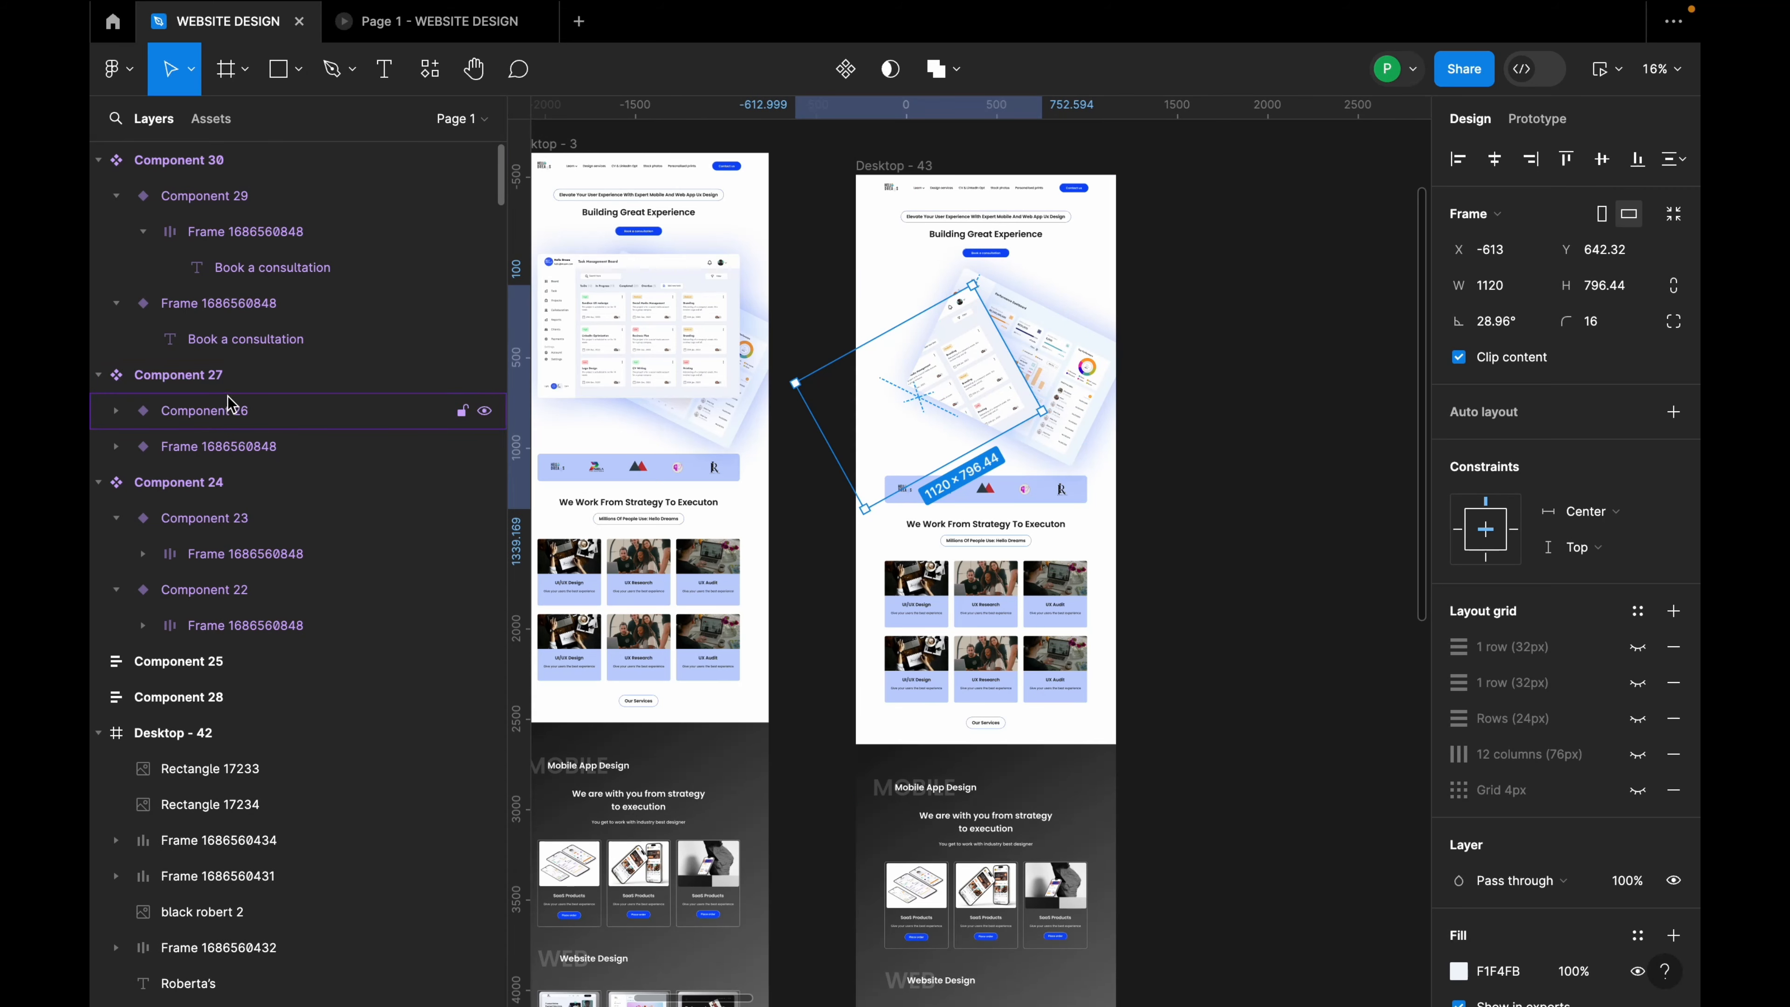
{"action": "scroll", "coordinate": [229, 403], "scroll_direction": "down", "scroll_amount": 5}
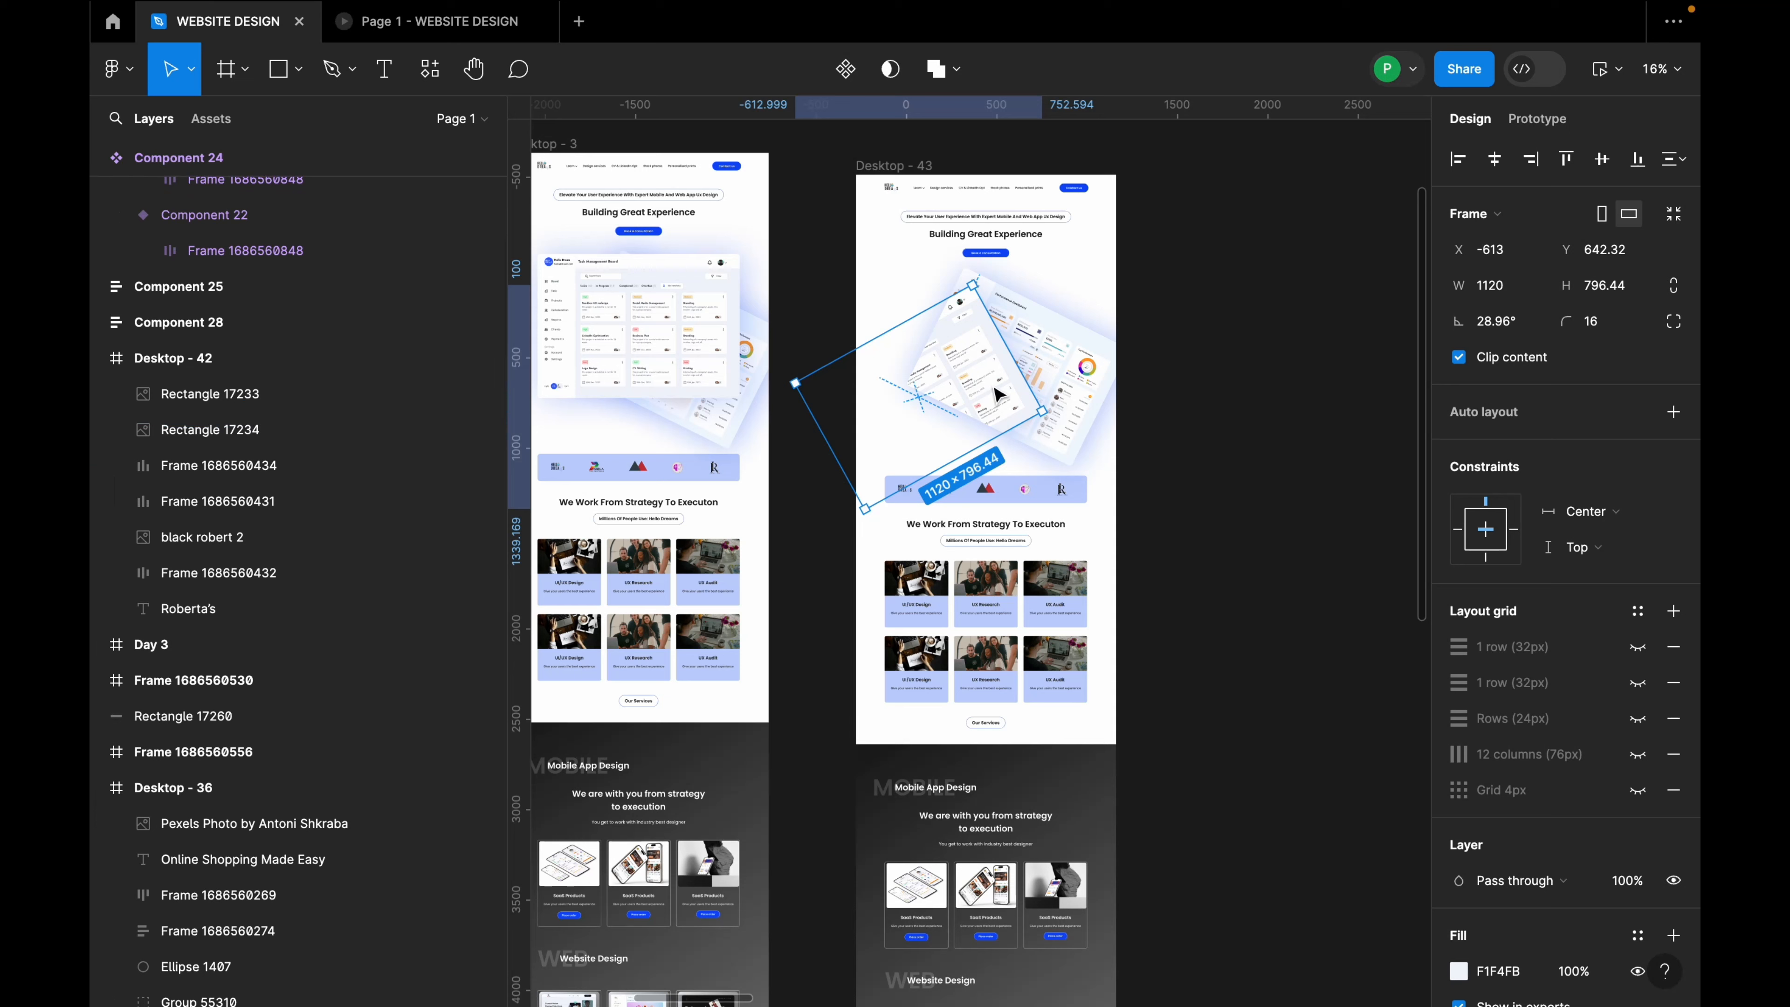
{"action": "left_click_drag", "start_coordinate": [999, 395], "coordinate": [1080, 373]}
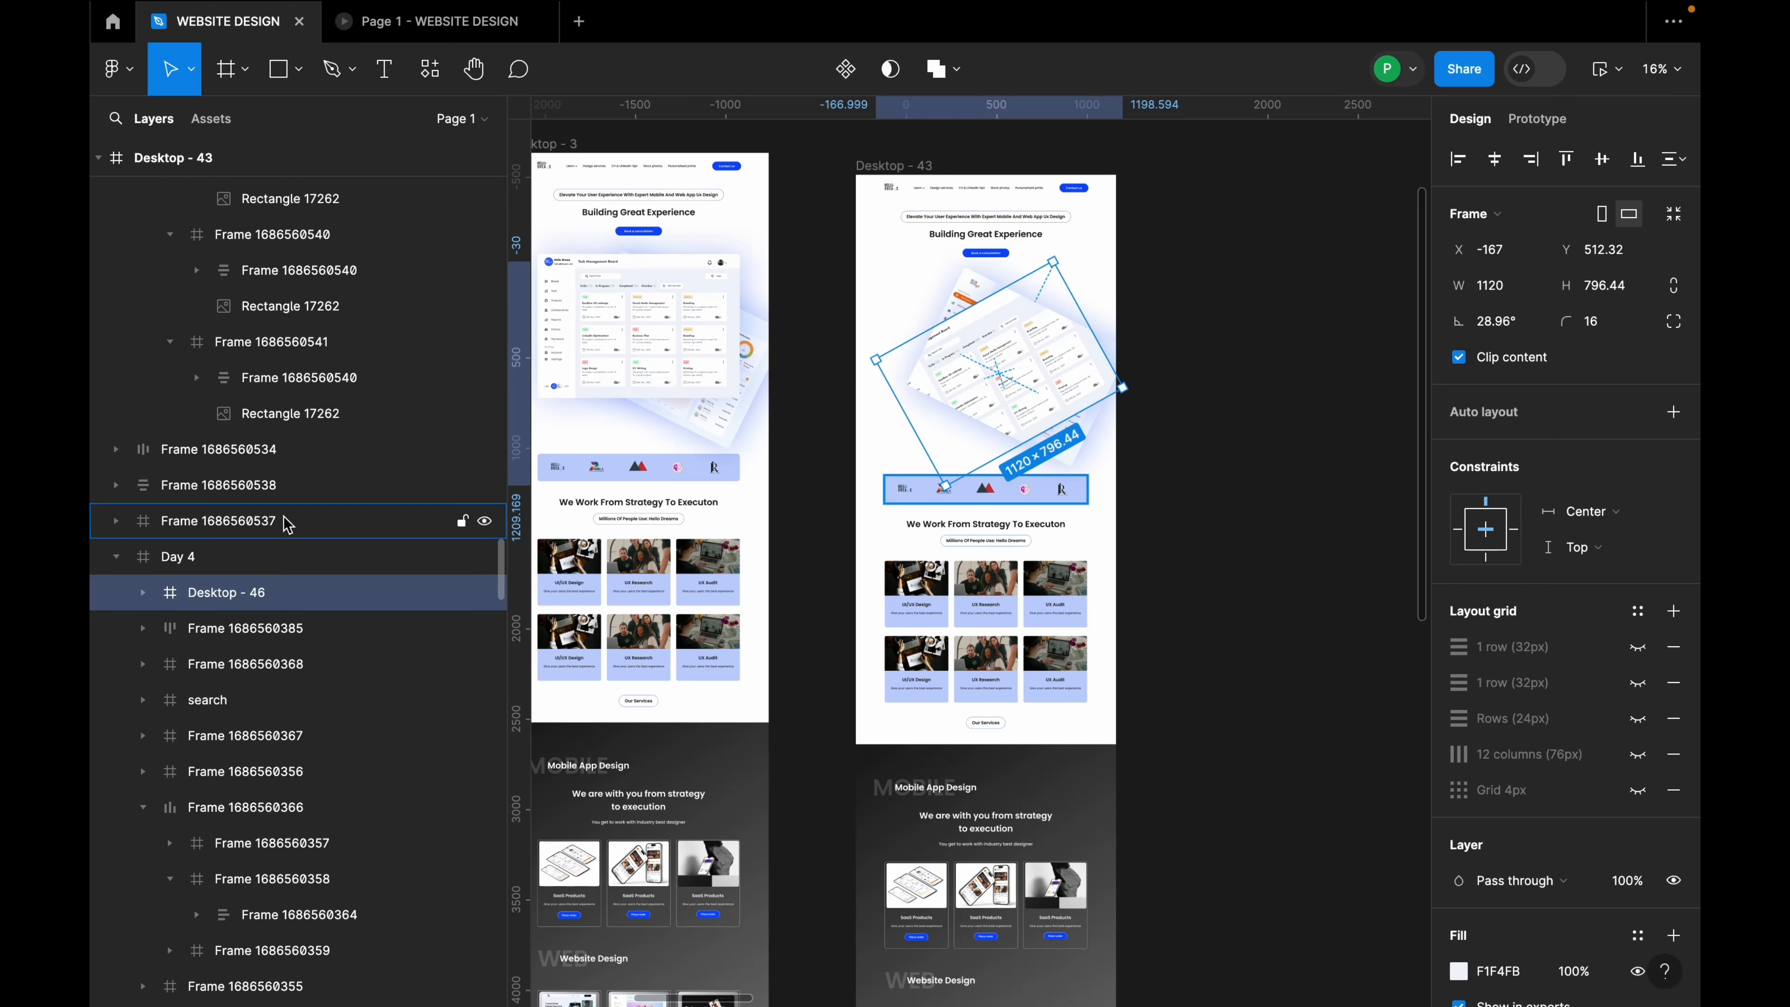
{"action": "left_click_drag", "start_coordinate": [255, 595], "coordinate": [241, 527]}
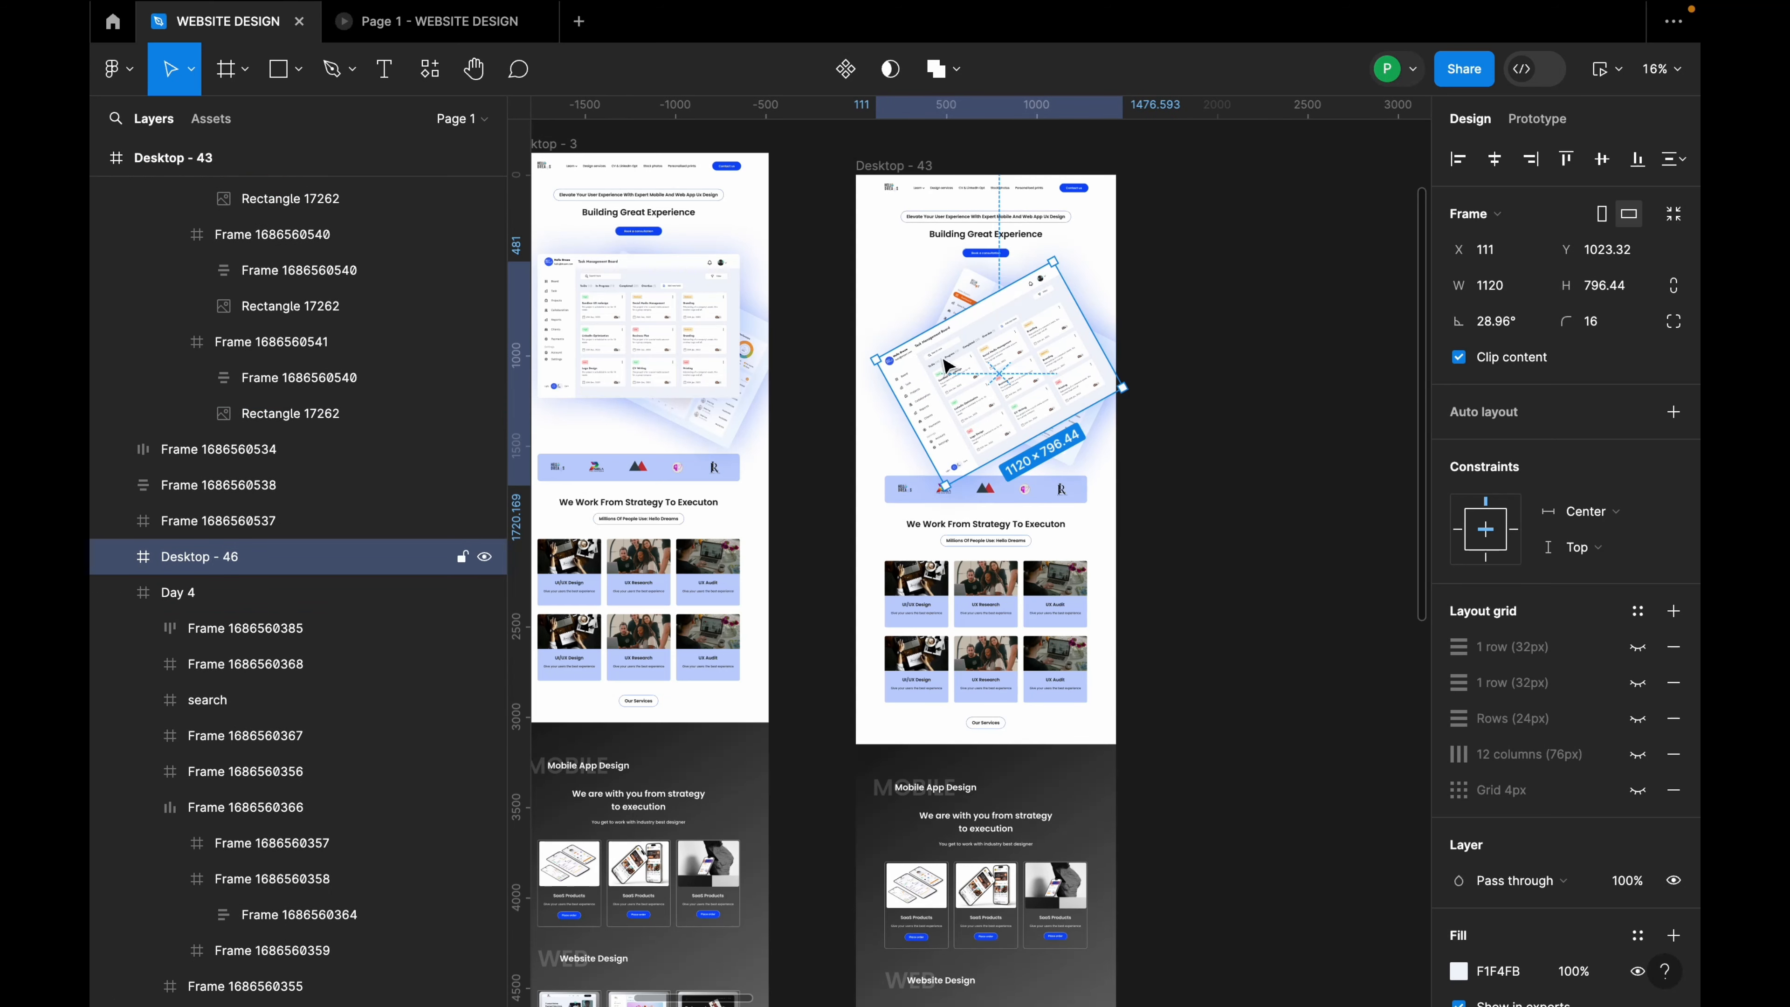
Step: Lock Day 4, reposition Desktop - 46 and stack it beneath Day 4 in the layers
{"action": "left_click", "coordinate": [955, 312]}
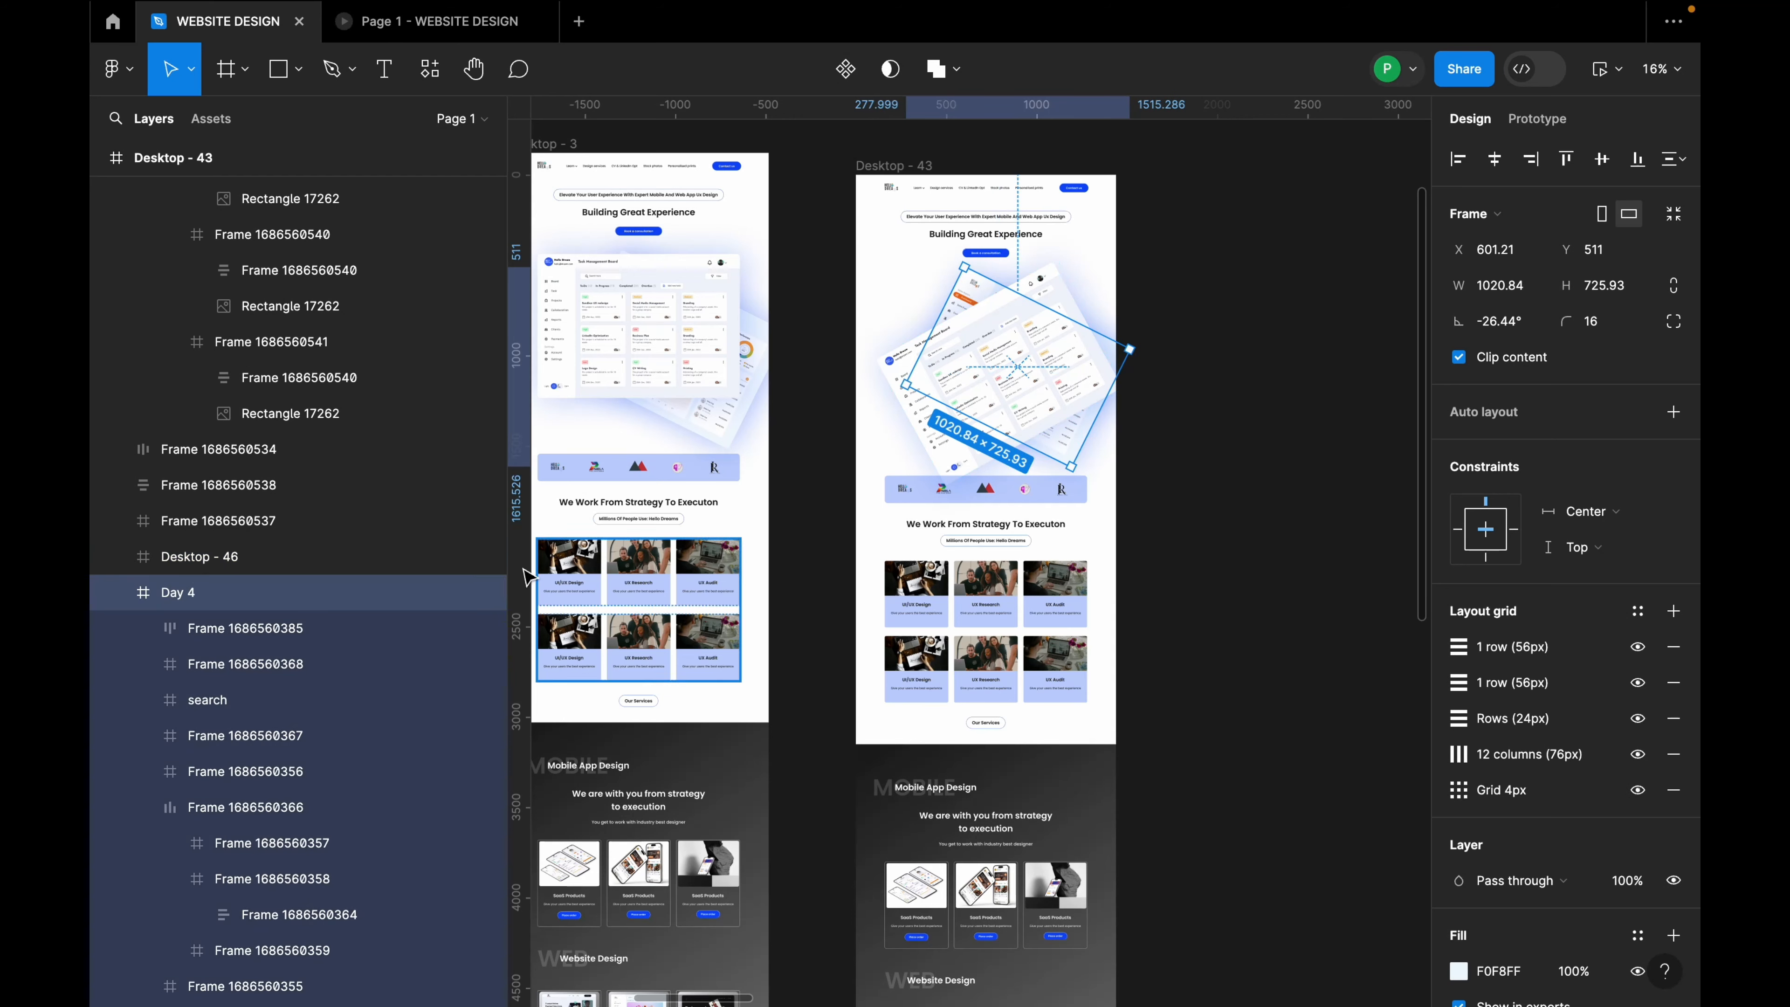
{"action": "left_click", "coordinate": [462, 593]}
{"action": "left_click_drag", "start_coordinate": [1029, 350], "coordinate": [944, 391]}
{"action": "left_click", "coordinate": [117, 592]}
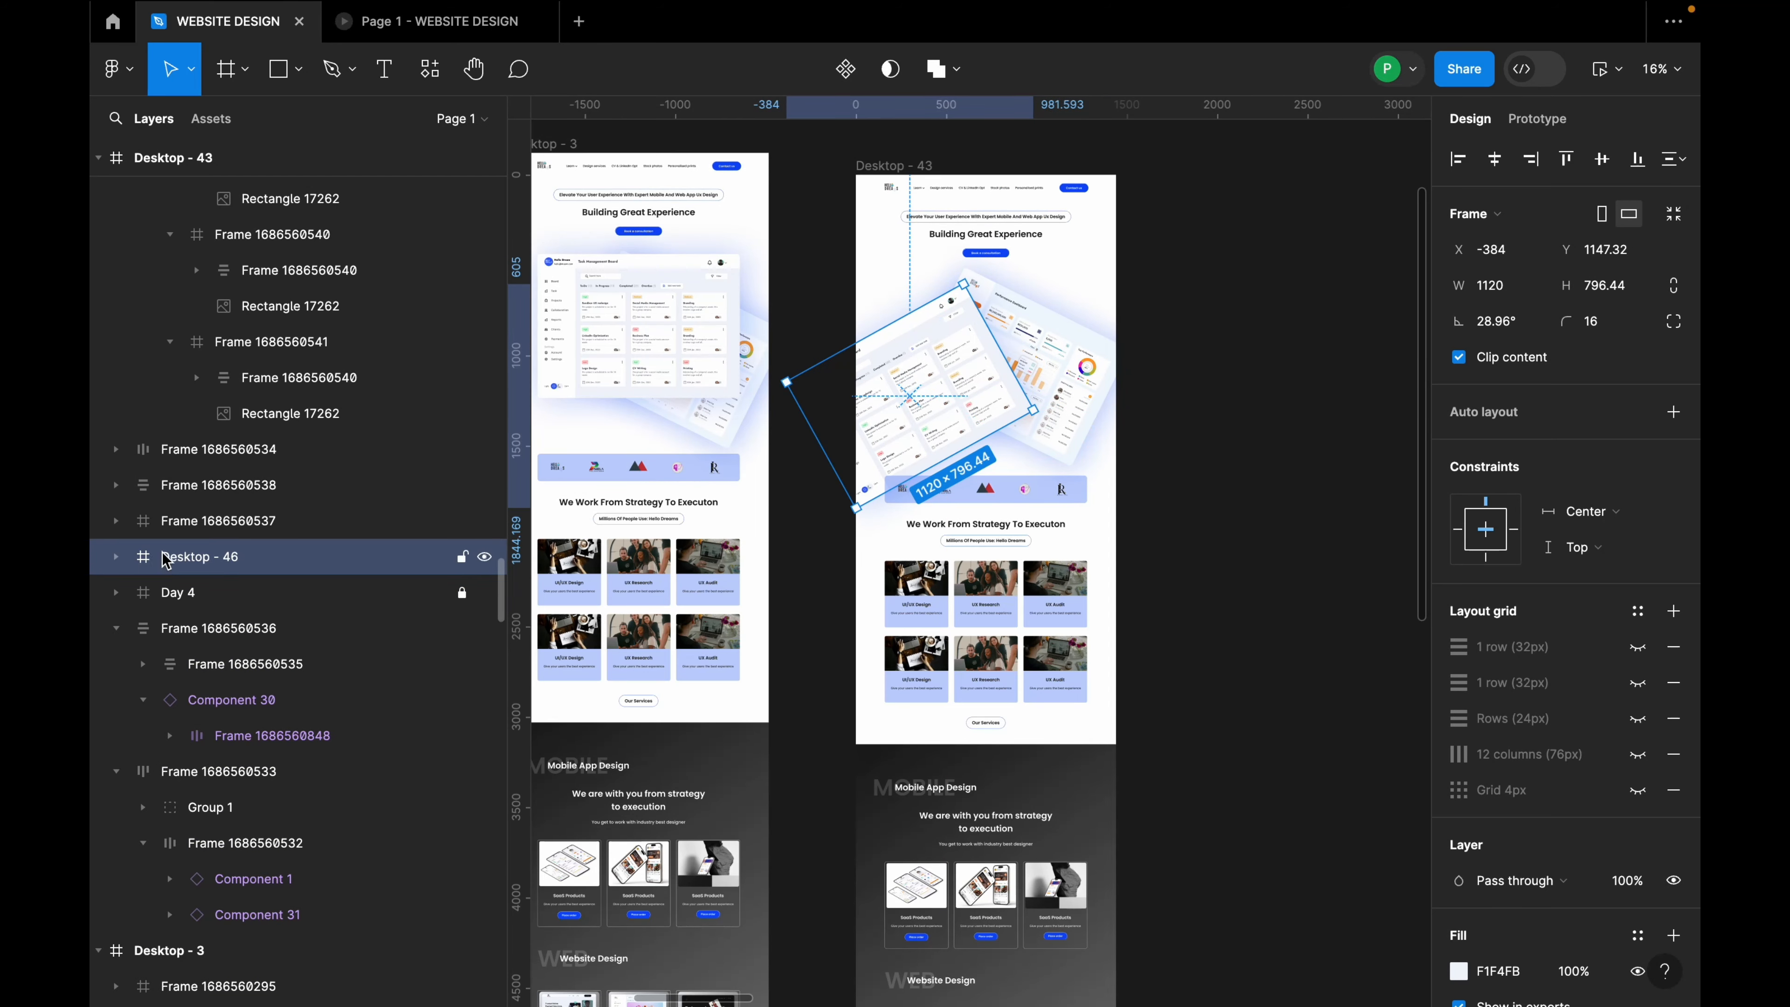
{"action": "left_click_drag", "start_coordinate": [172, 557], "coordinate": [183, 606]}
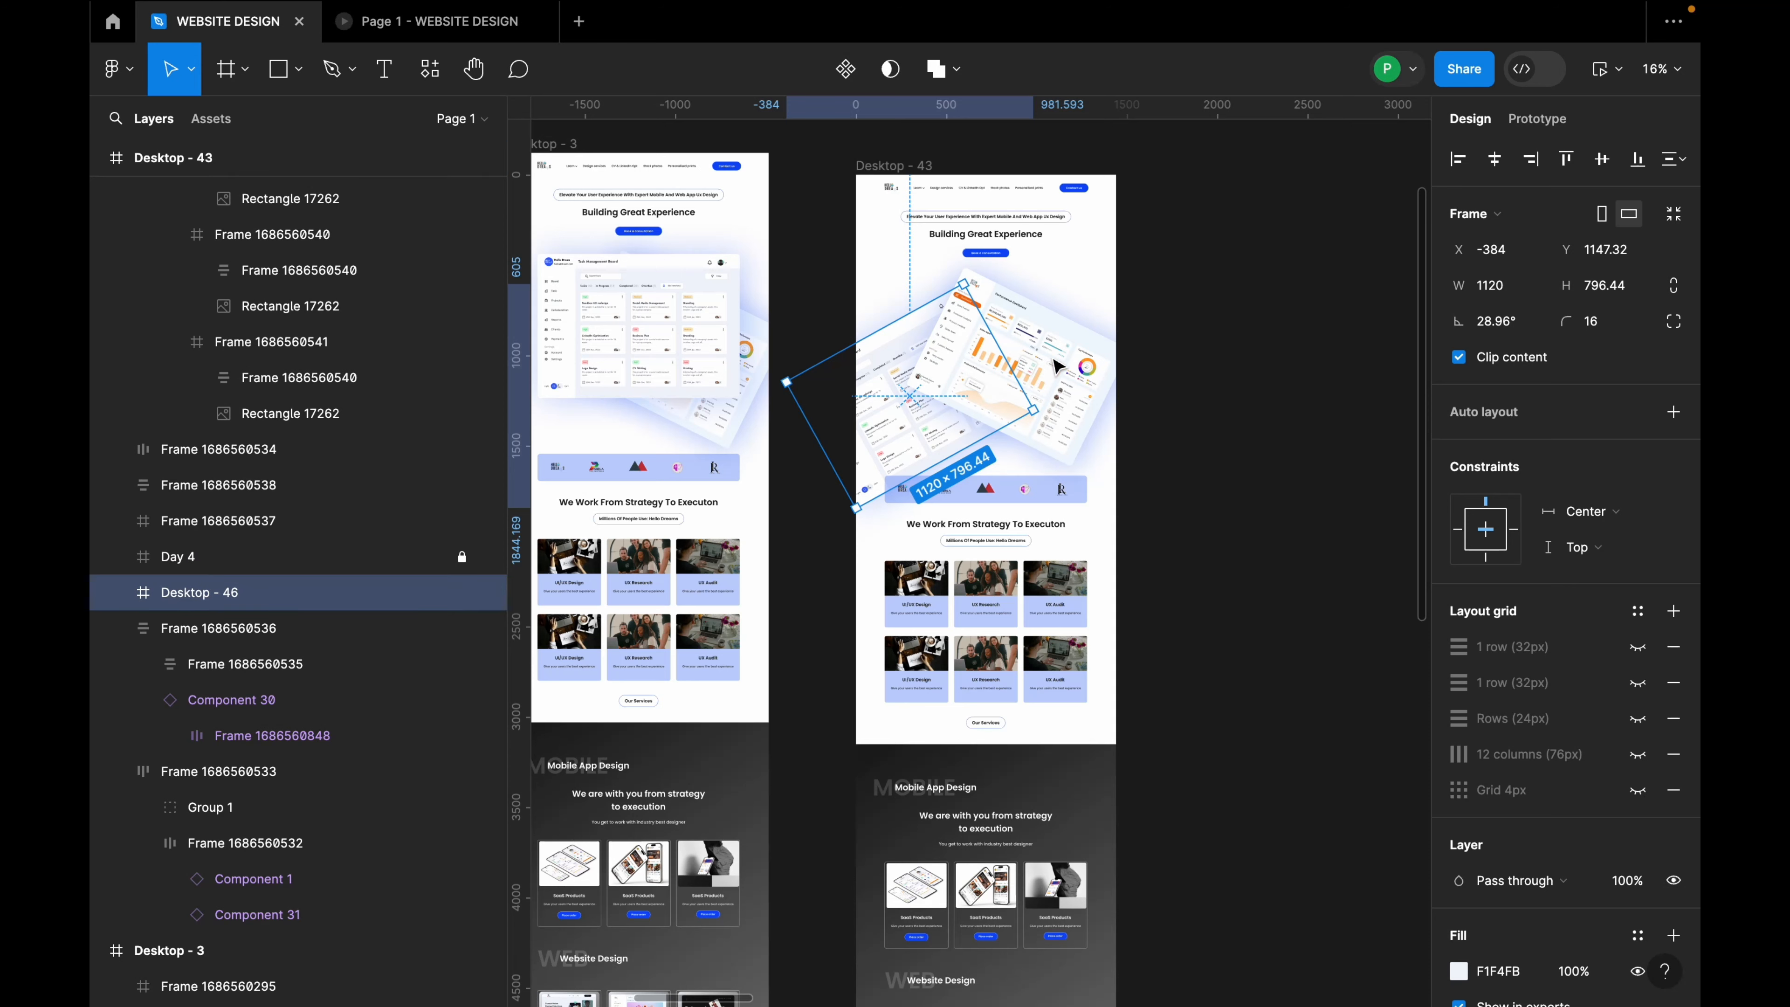
{"action": "key", "text": "Escape"}
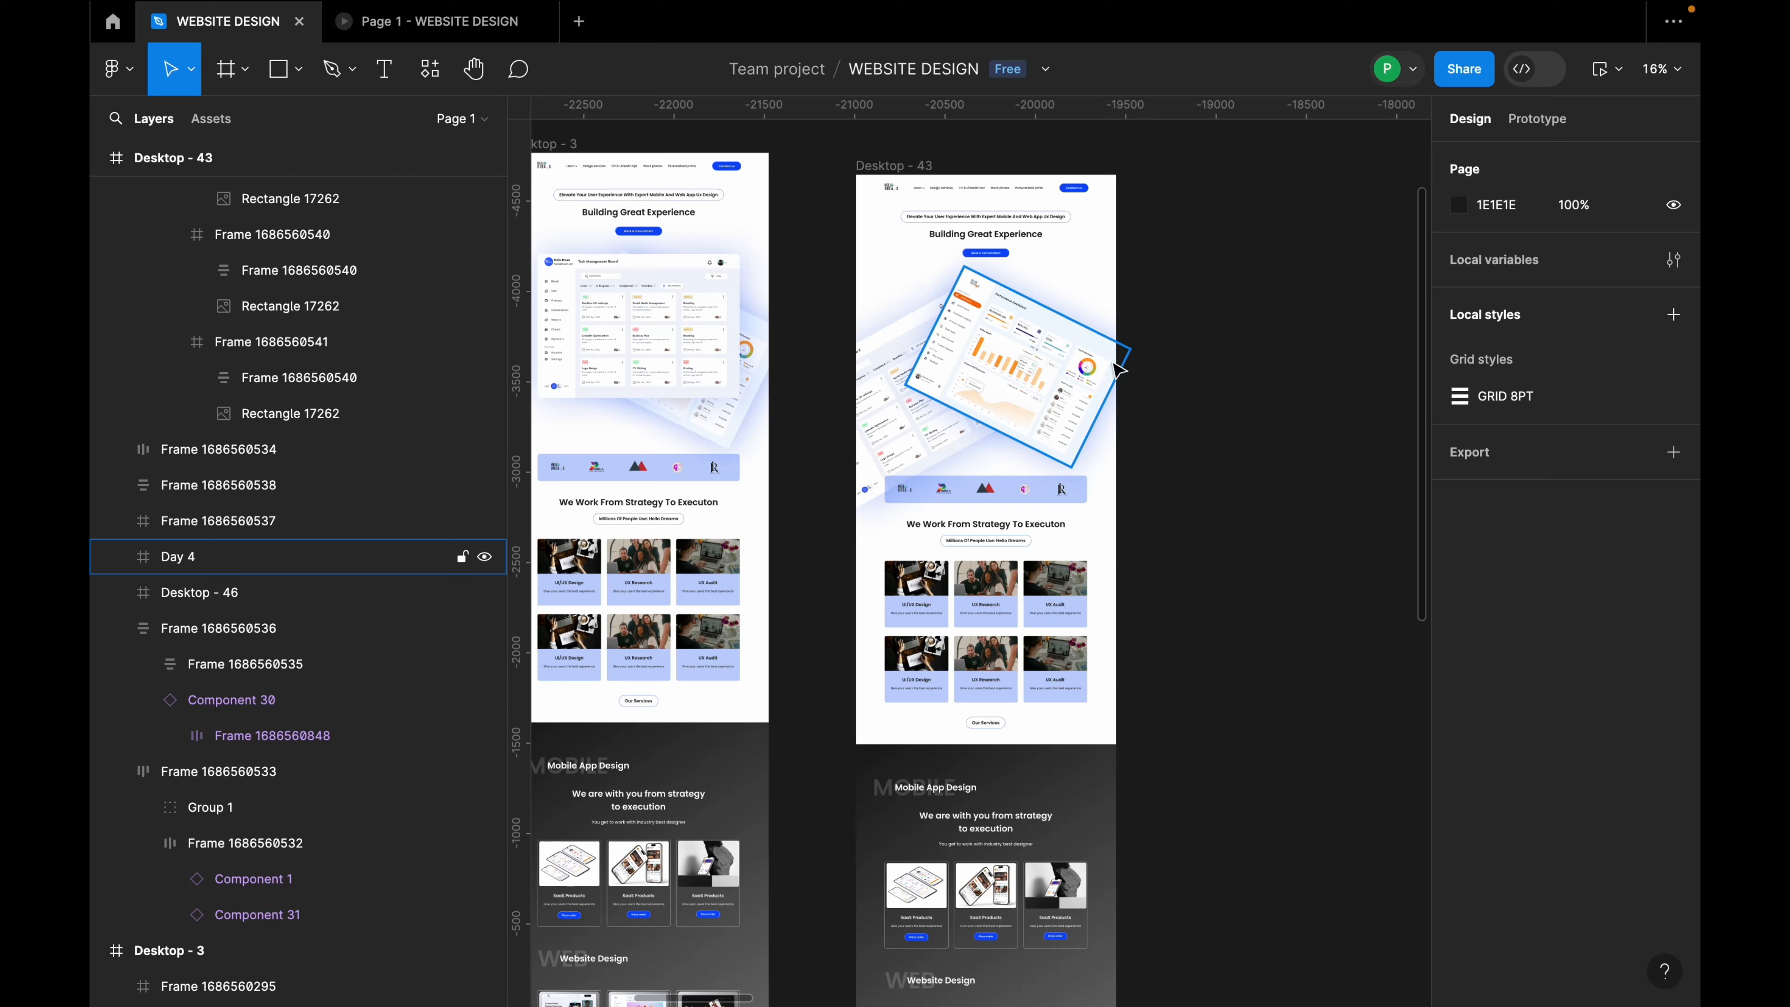
{"action": "left_click", "coordinate": [1126, 353]}
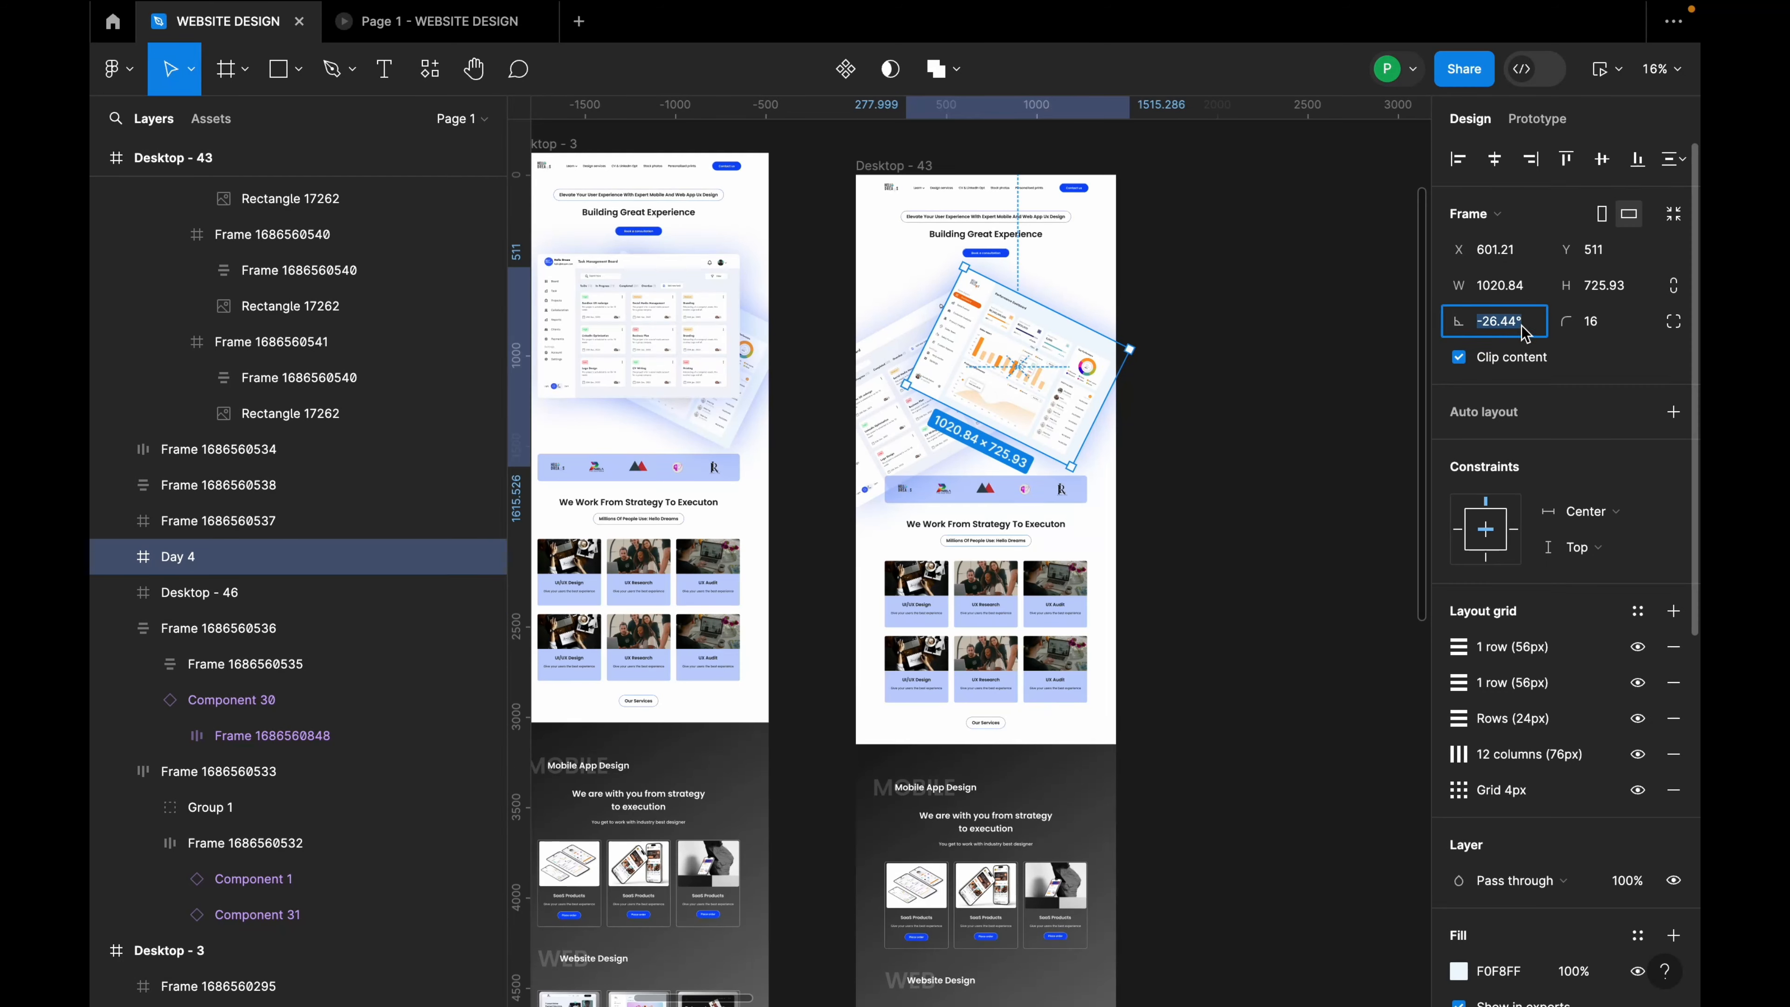
Step: Straighten Day 4 to 0°, centre it horizontally in Desktop - 43 and show layout grids
{"action": "type", "text": "0"}
{"action": "key", "text": "Return"}
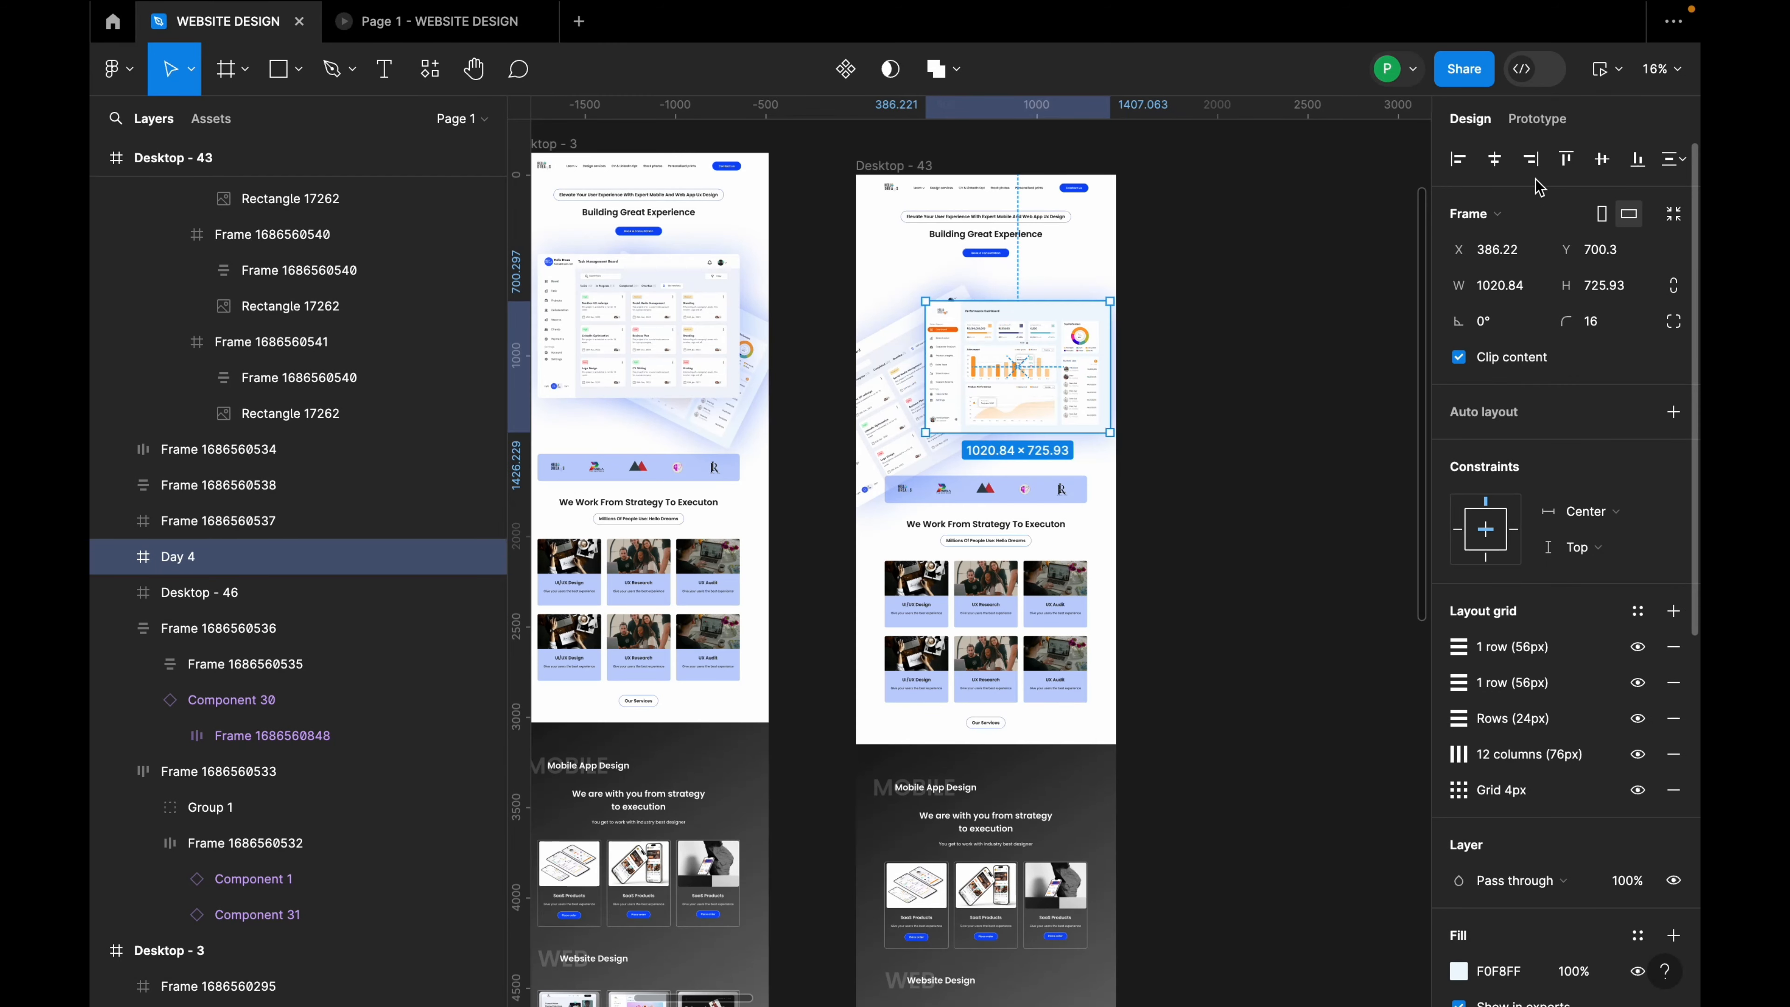
{"action": "left_click", "coordinate": [1500, 162]}
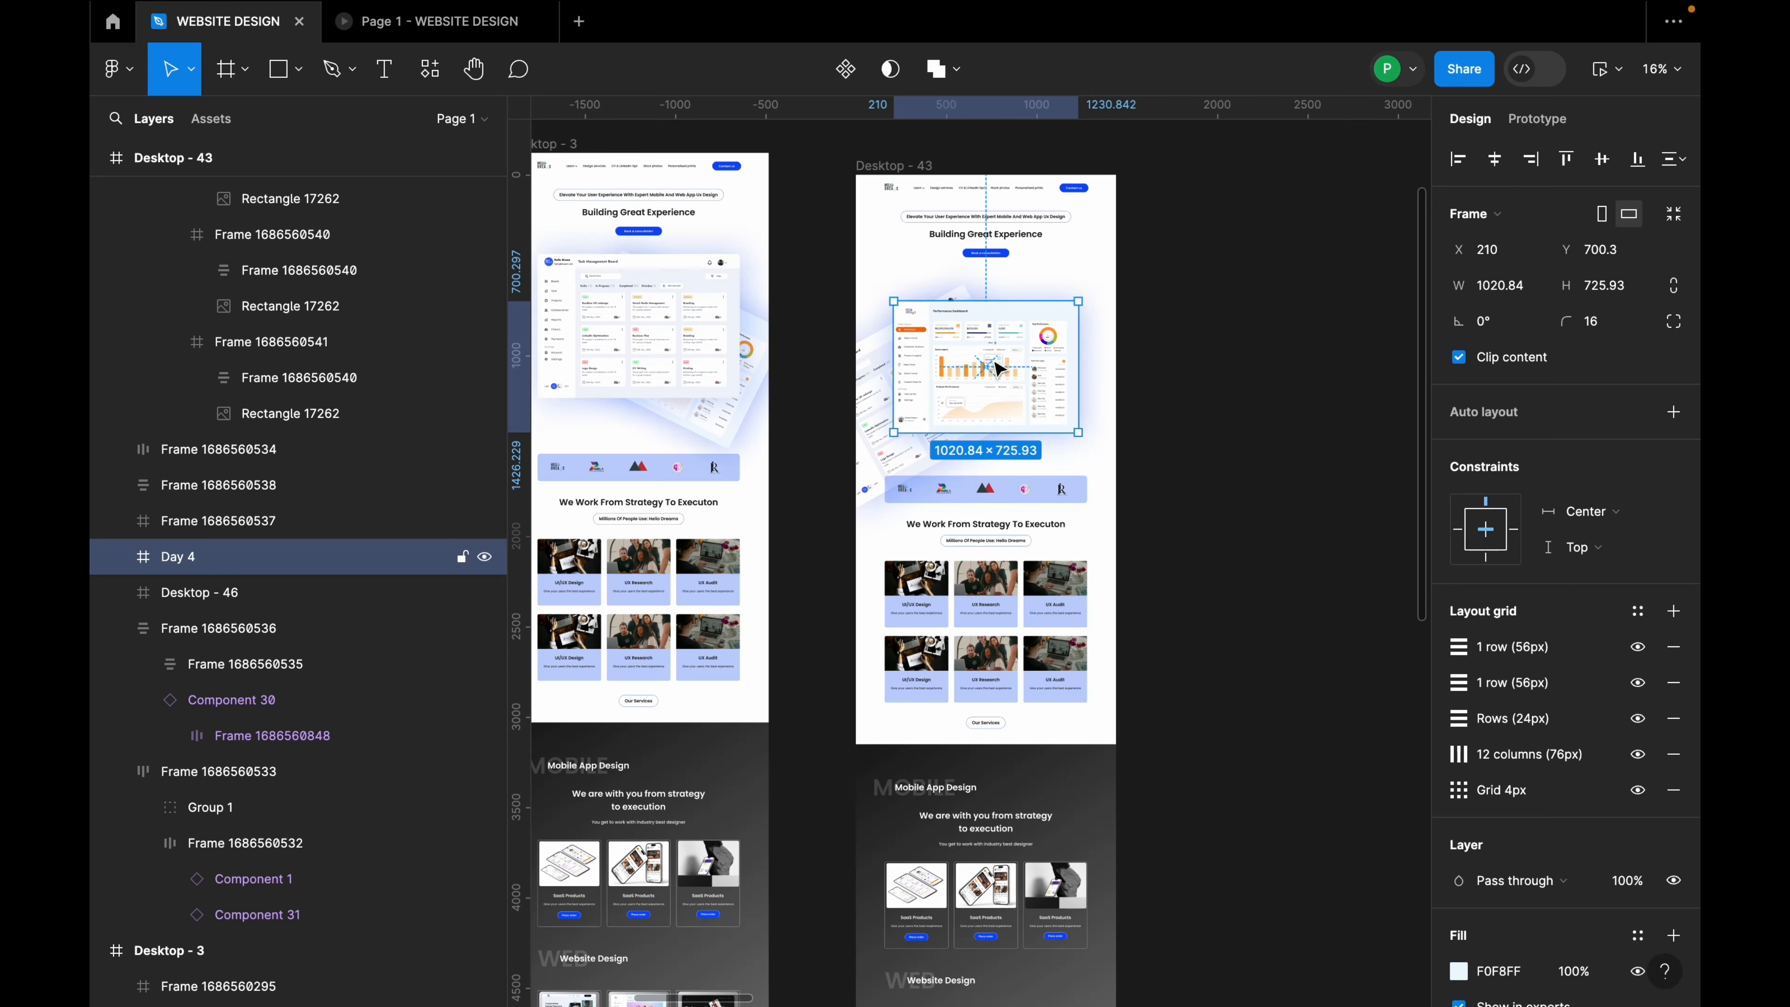
{"action": "left_click", "coordinate": [916, 167]}
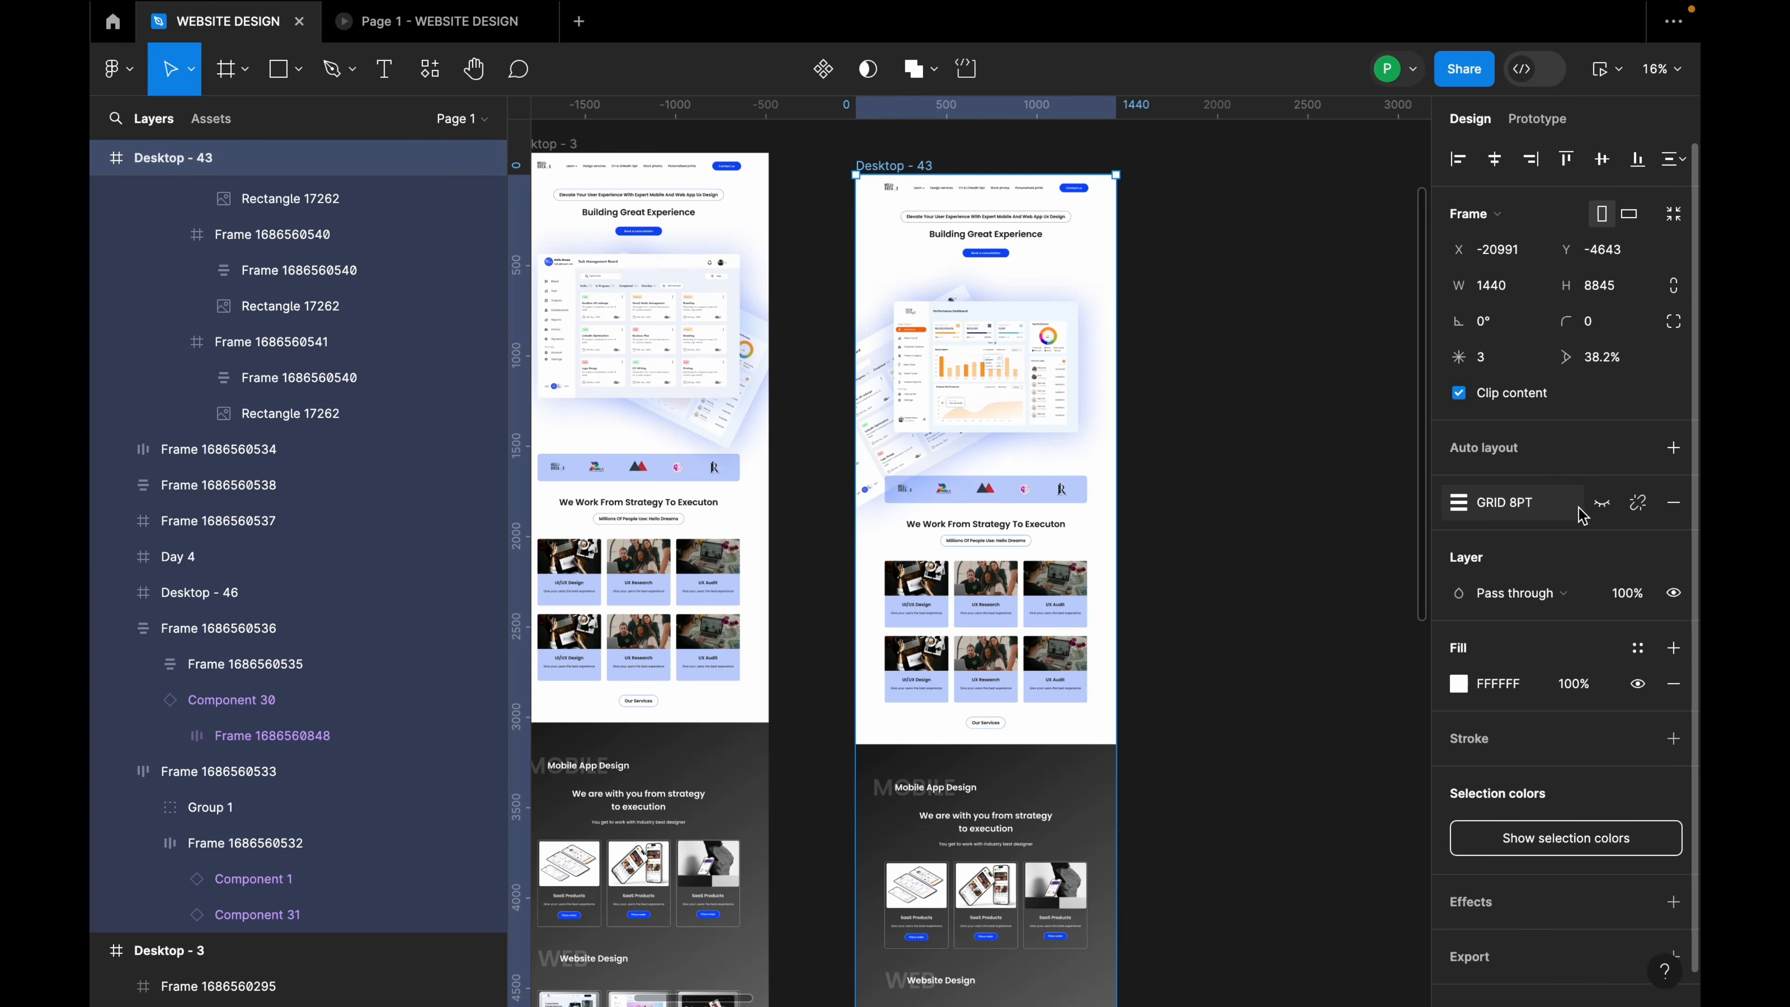
{"action": "left_click", "coordinate": [1600, 503]}
Step: Scale the Day 4 image proportionally with K to 1117×794
{"action": "left_click", "coordinate": [1007, 380]}
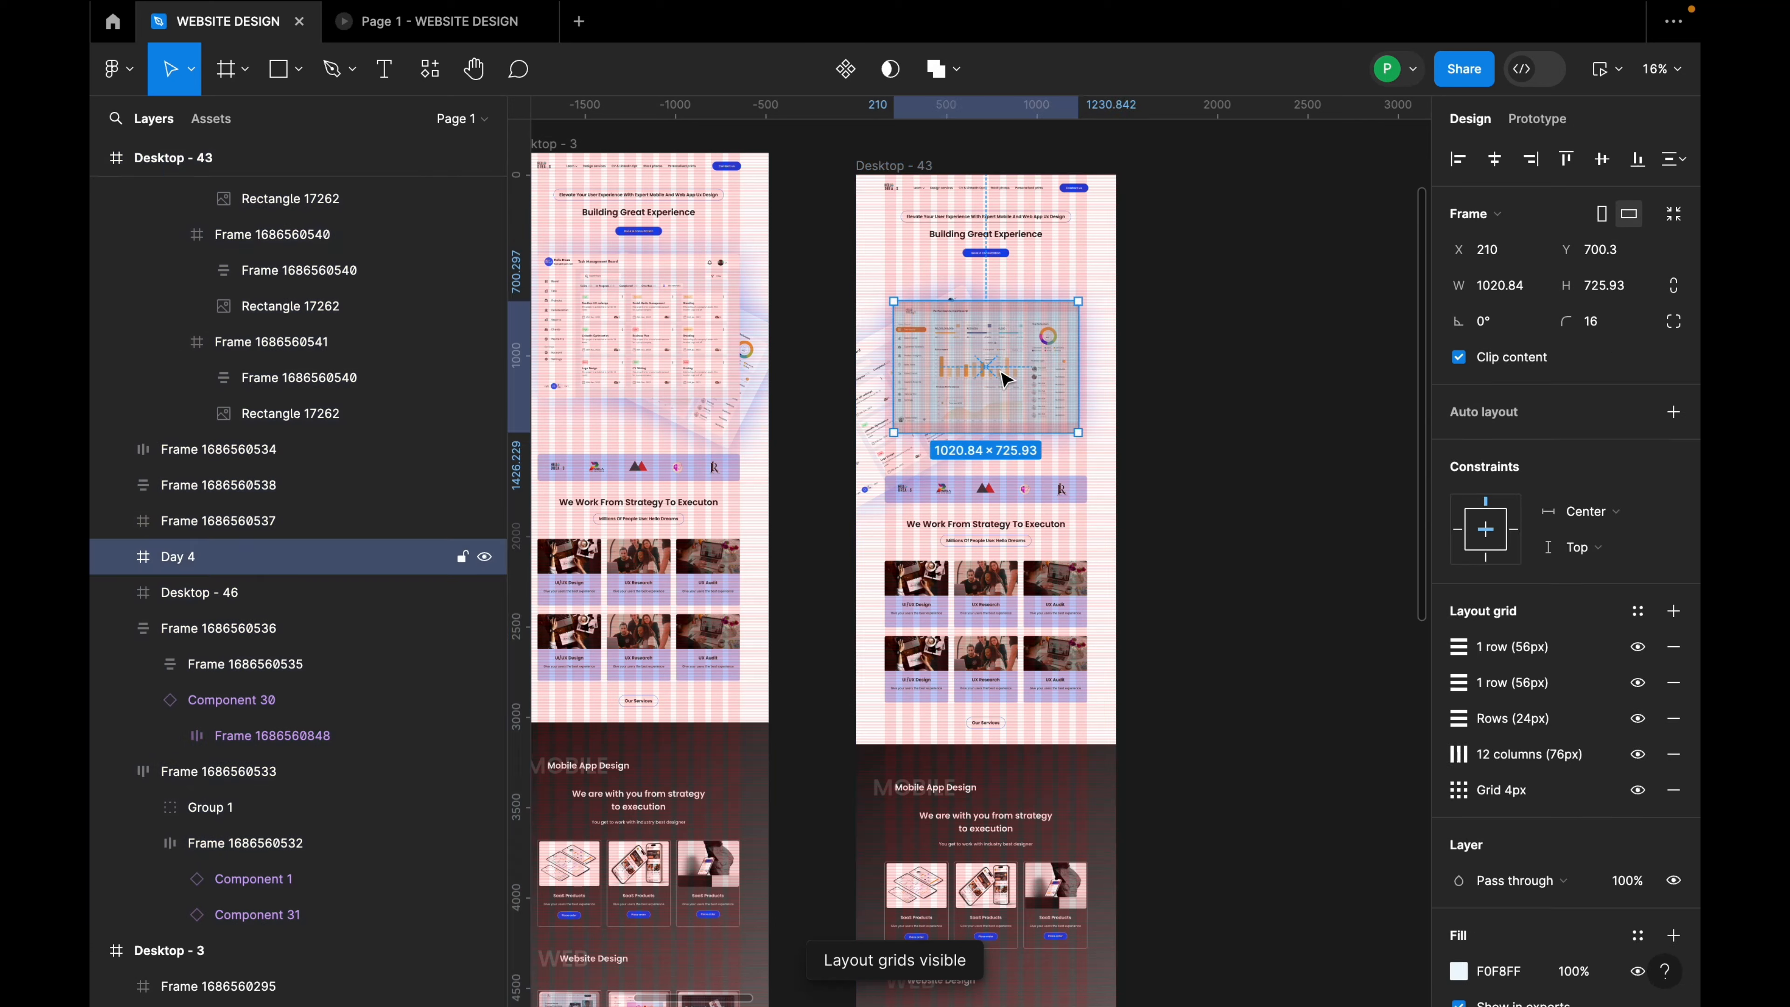
{"action": "left_click_drag", "start_coordinate": [1001, 377], "coordinate": [993, 374]}
{"action": "key", "text": "k"}
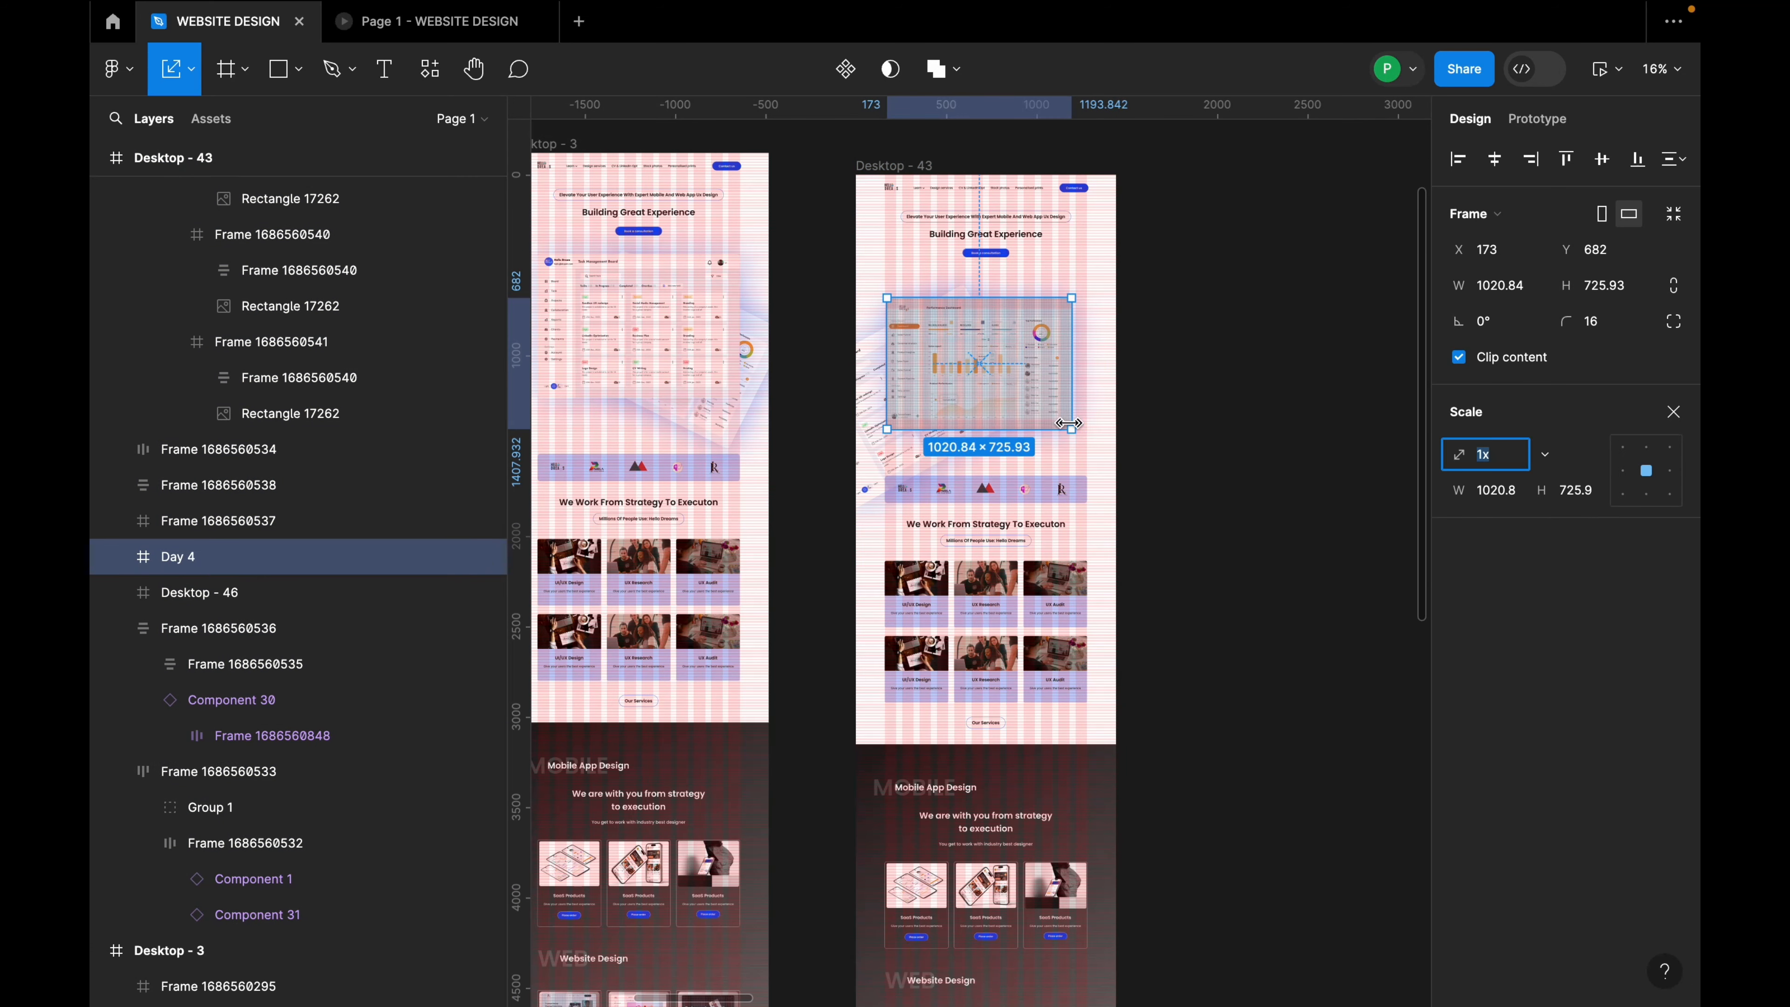
{"action": "left_click_drag", "start_coordinate": [1076, 428], "coordinate": [1002, 383]}
{"action": "scroll", "coordinate": [1006, 394], "scroll_direction": "up", "scroll_amount": 5, "text": "ctrl"}
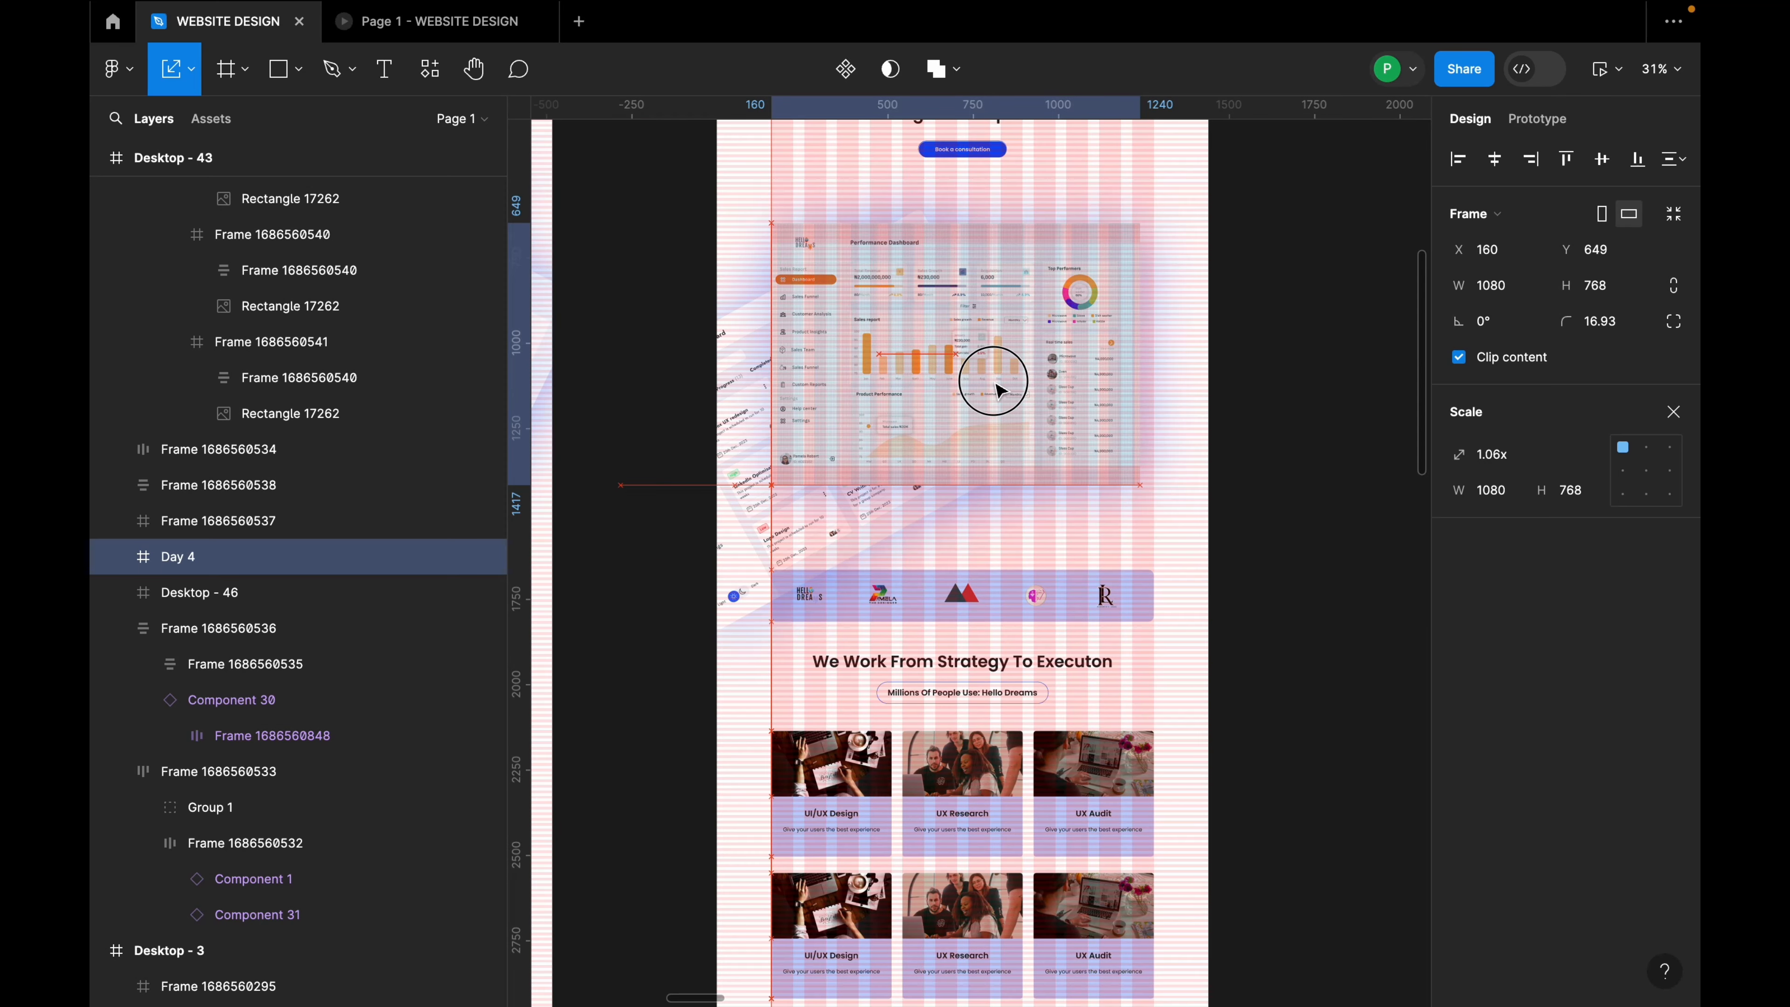
{"action": "left_click_drag", "start_coordinate": [1140, 480], "coordinate": [1154, 487]}
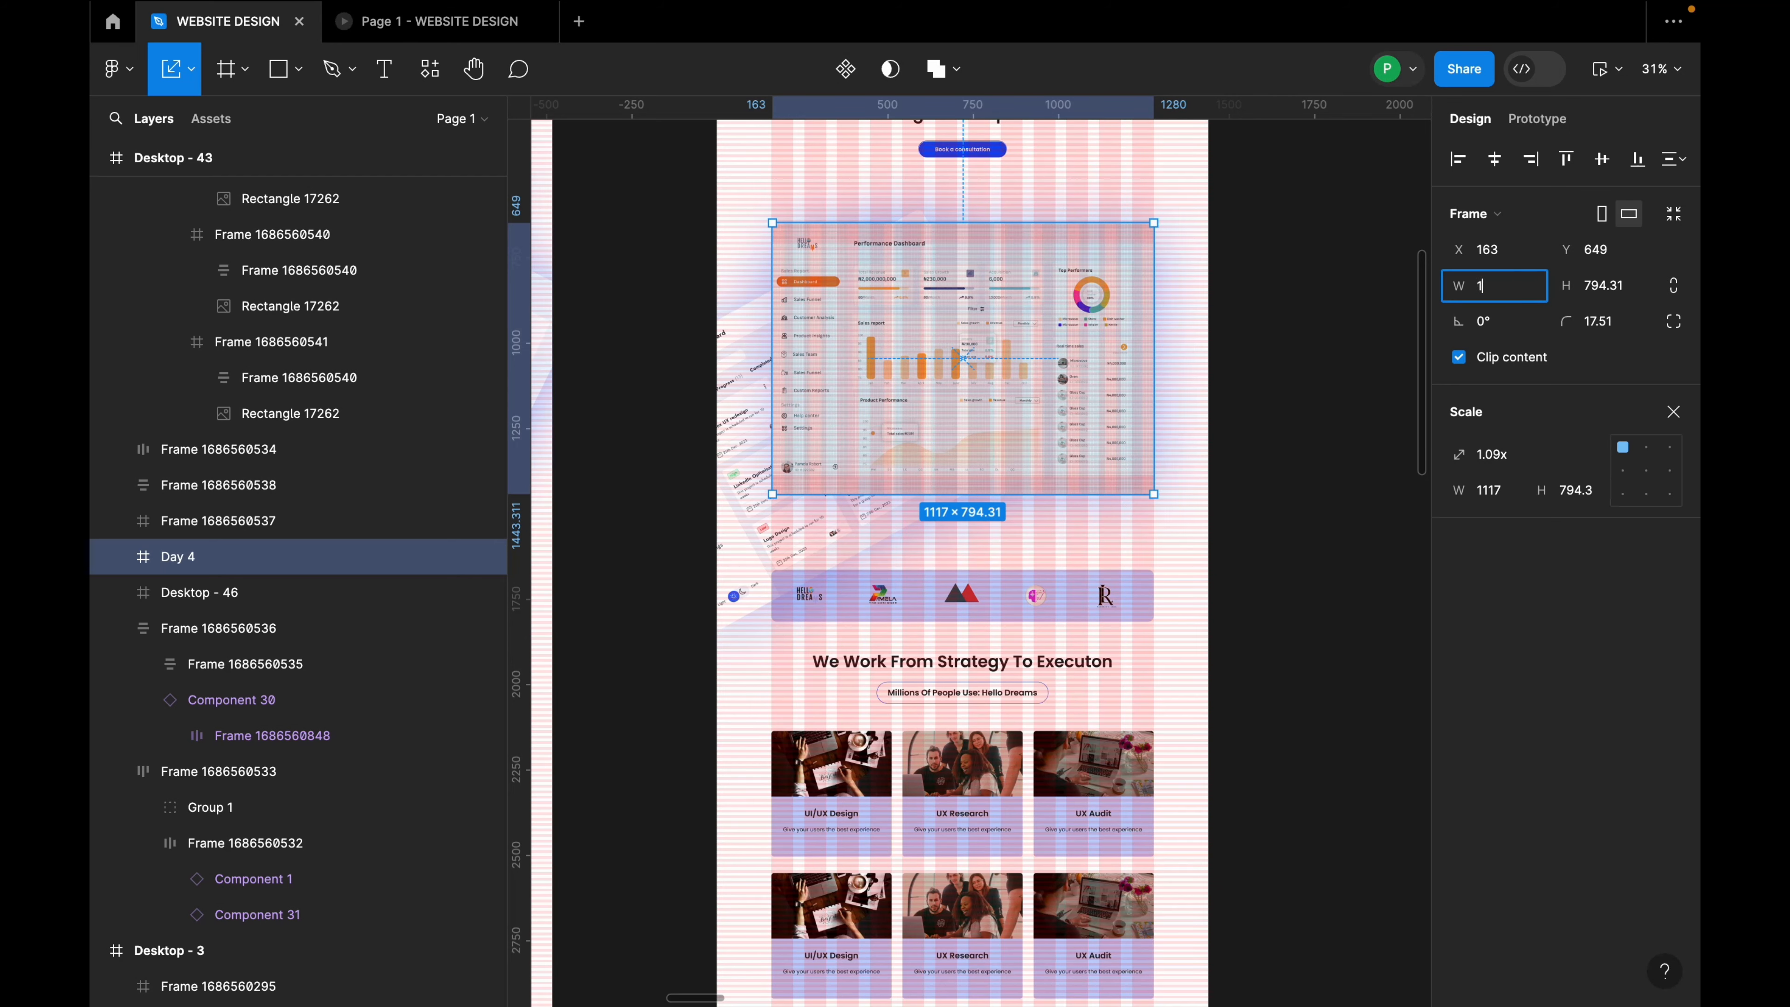
{"action": "left_click", "coordinate": [1241, 337]}
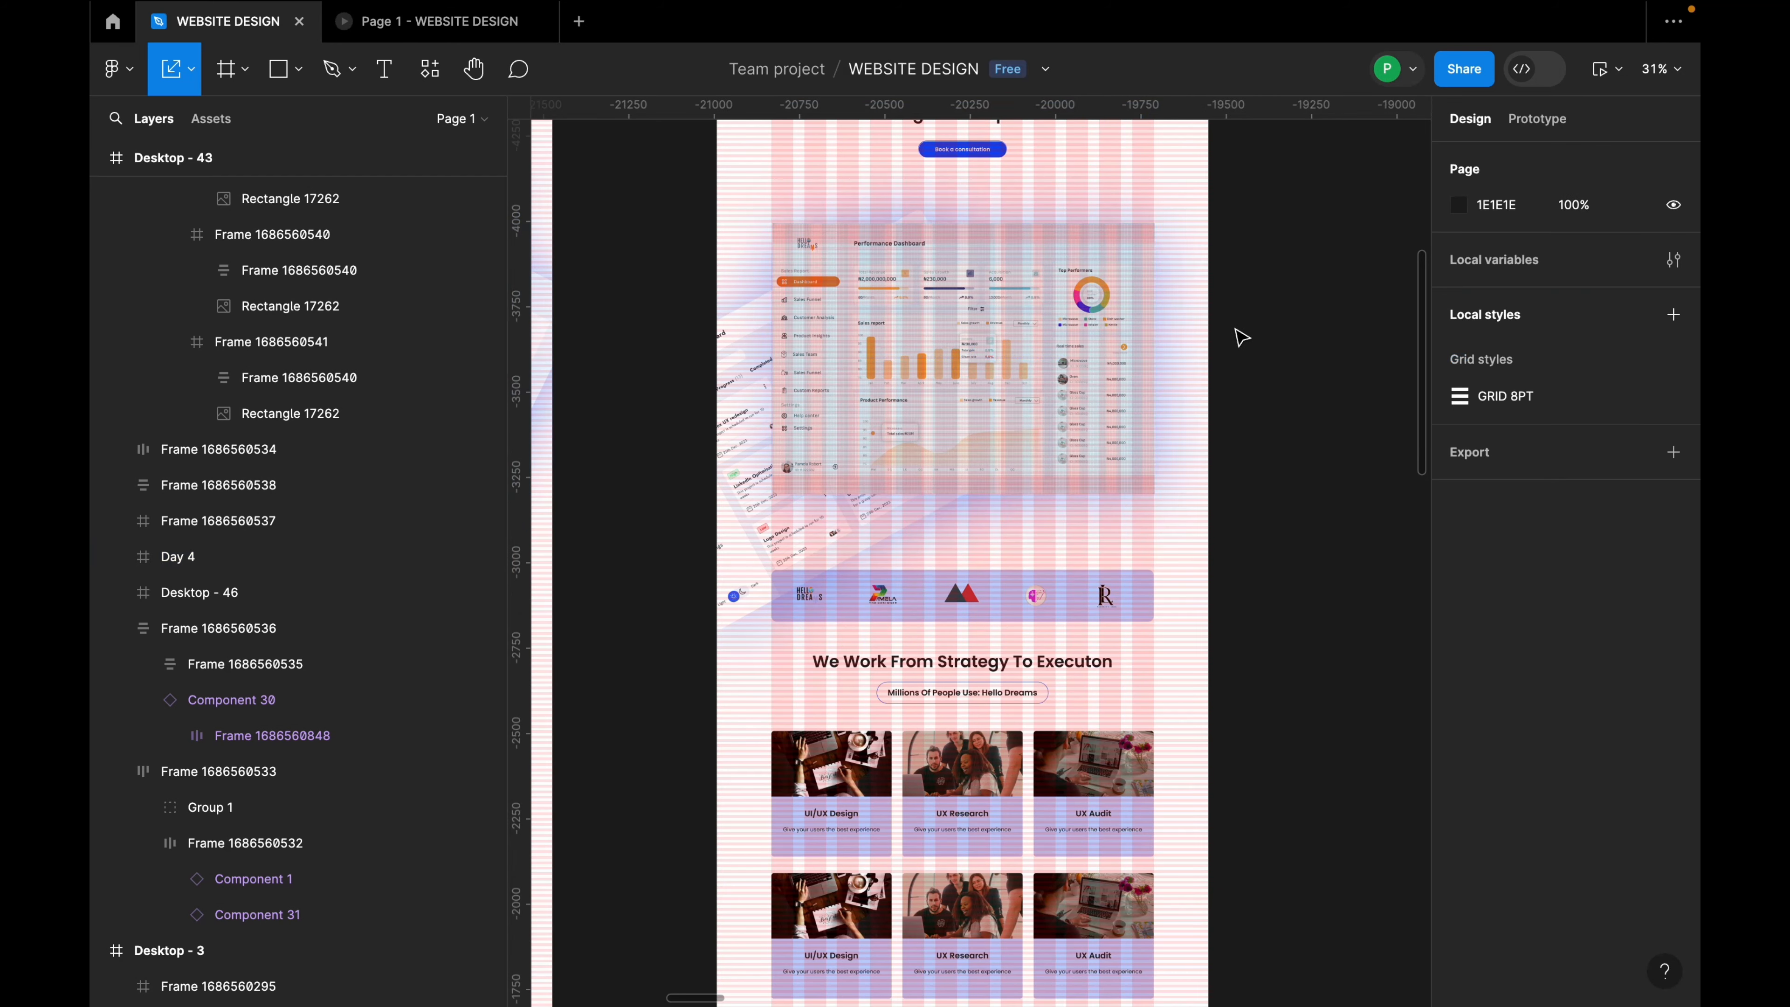
{"action": "scroll", "coordinate": [1159, 424], "scroll_direction": "down", "scroll_amount": 3}
Step: Move the tilted Desktop - 46 dashboard up and right behind Day 4
{"action": "left_click", "coordinate": [942, 462]}
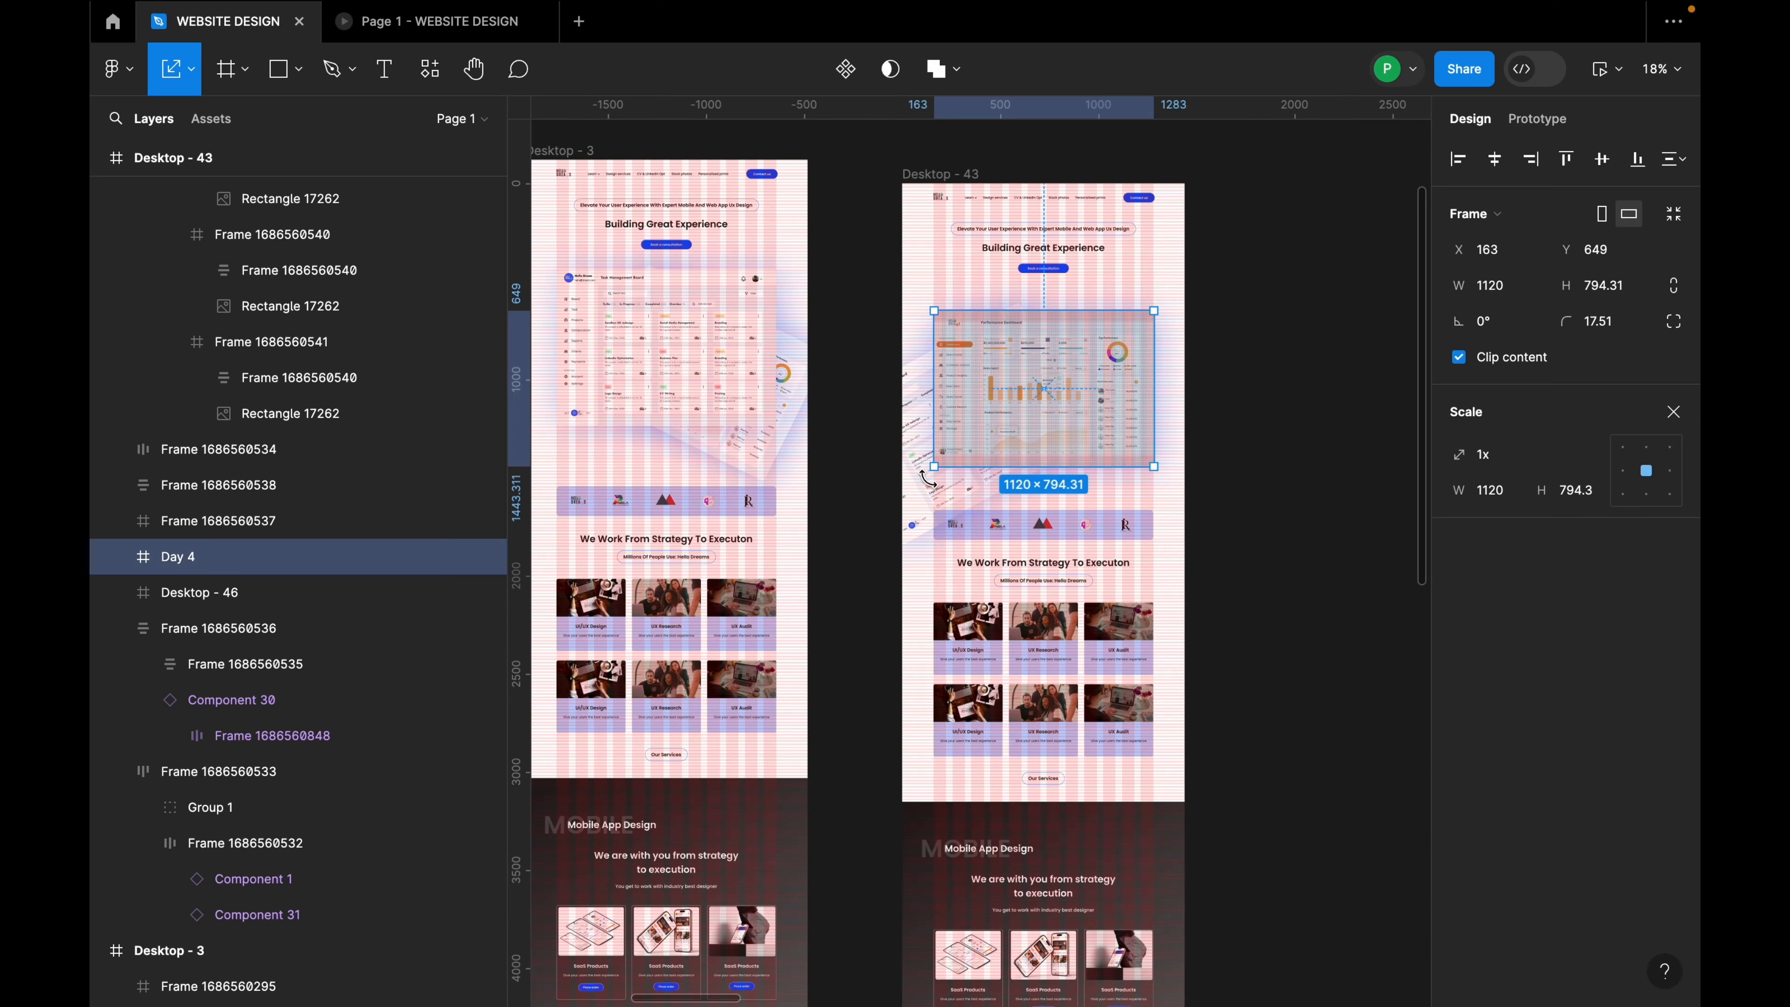
{"action": "left_click", "coordinate": [920, 502]}
{"action": "left_click_drag", "start_coordinate": [919, 502], "coordinate": [917, 452]}
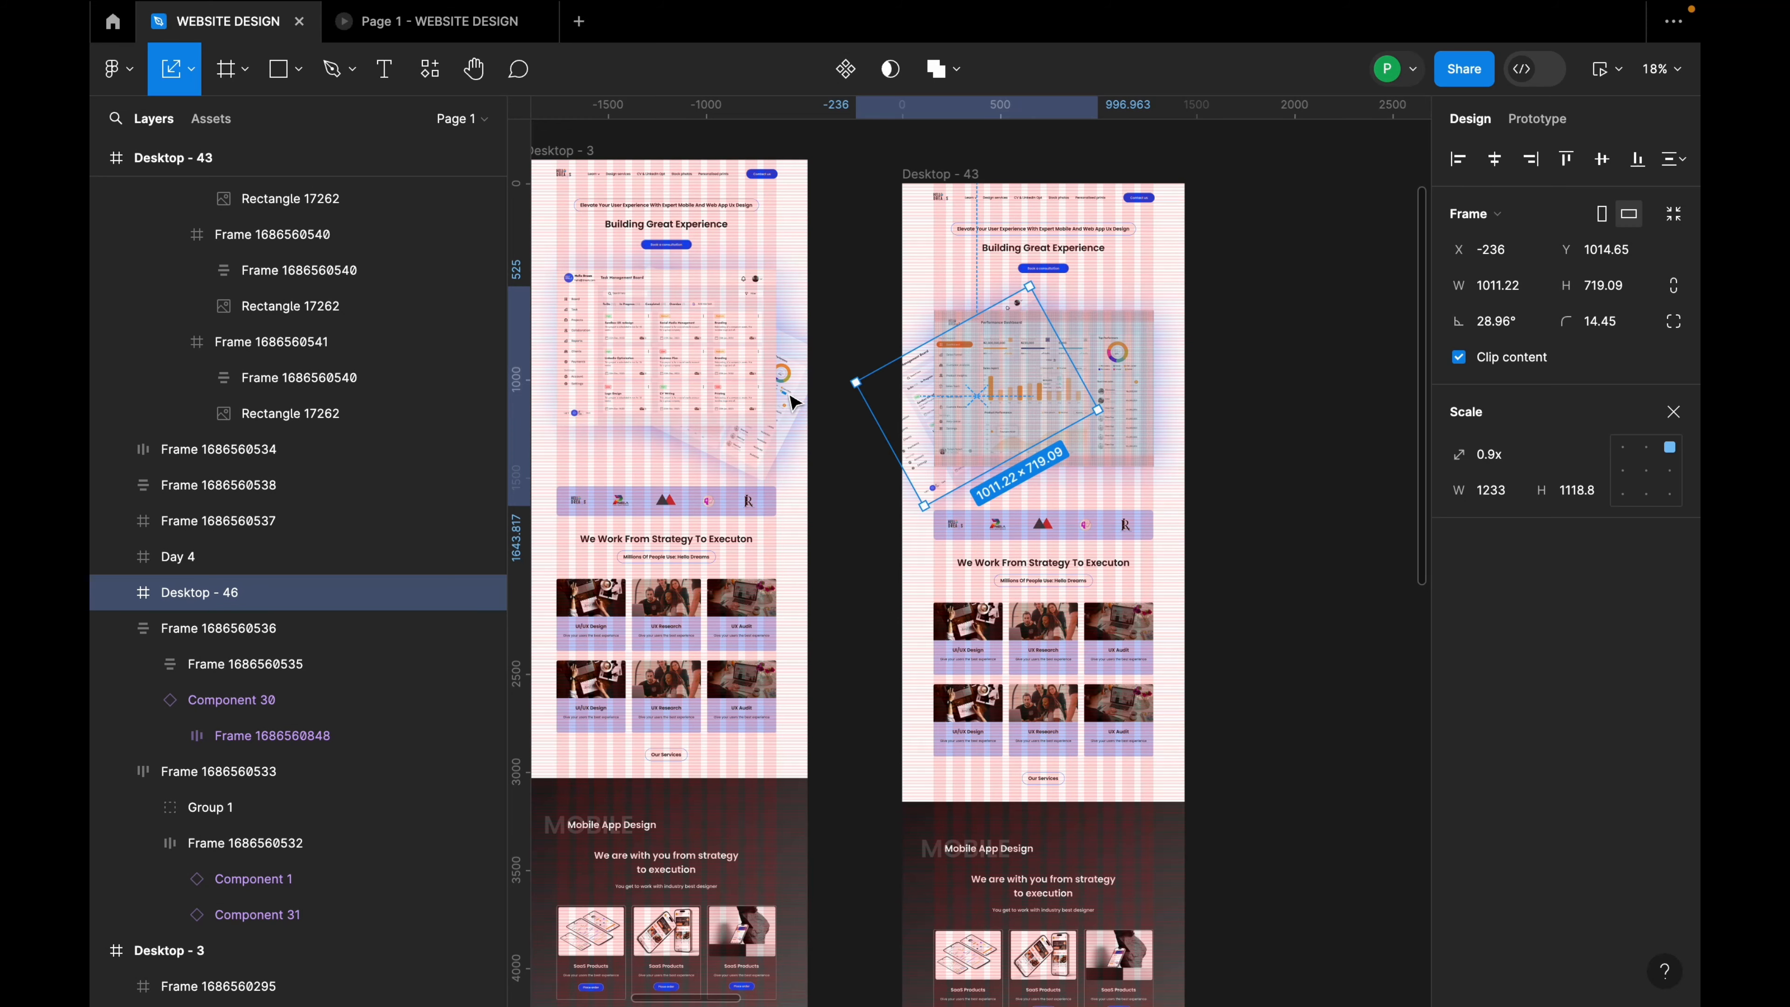
{"action": "scroll", "coordinate": [790, 398], "scroll_direction": "down", "scroll_amount": 5}
{"action": "left_click", "coordinate": [694, 270]}
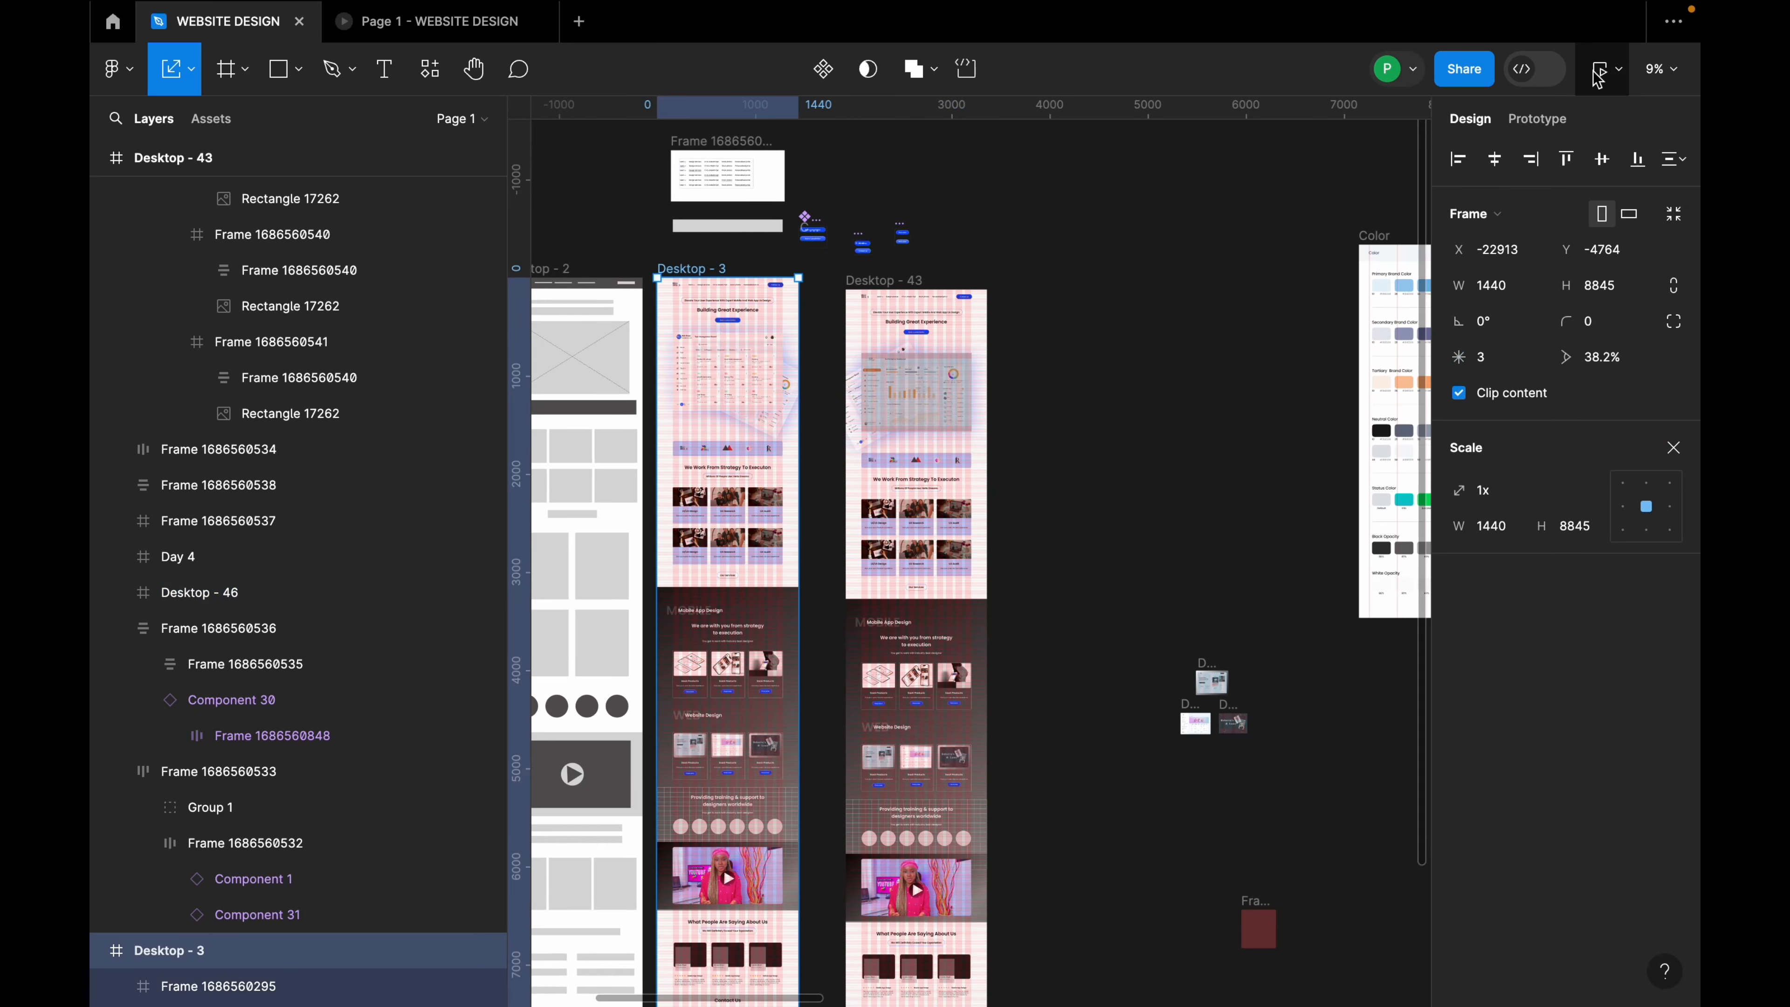
Step: Link Desktop - 3 to Desktop - 43 with an After delay trigger
{"action": "left_click", "coordinate": [1542, 107]}
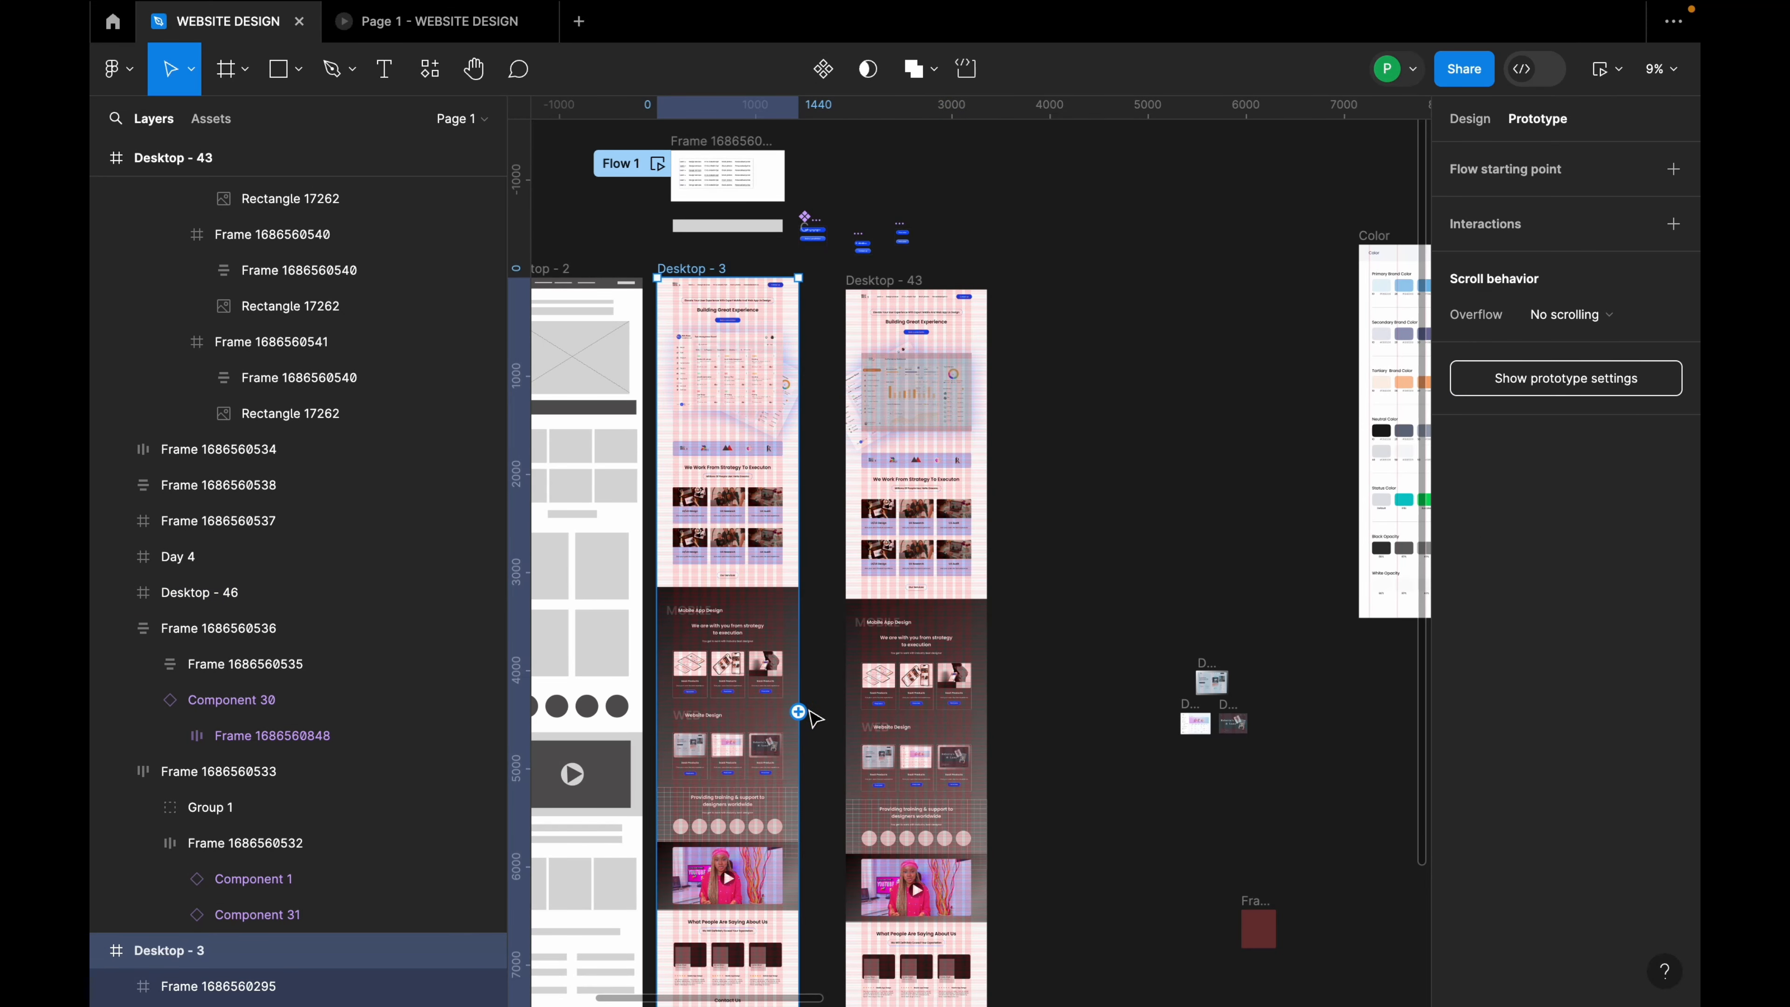
{"action": "left_click_drag", "start_coordinate": [798, 711], "coordinate": [874, 705]}
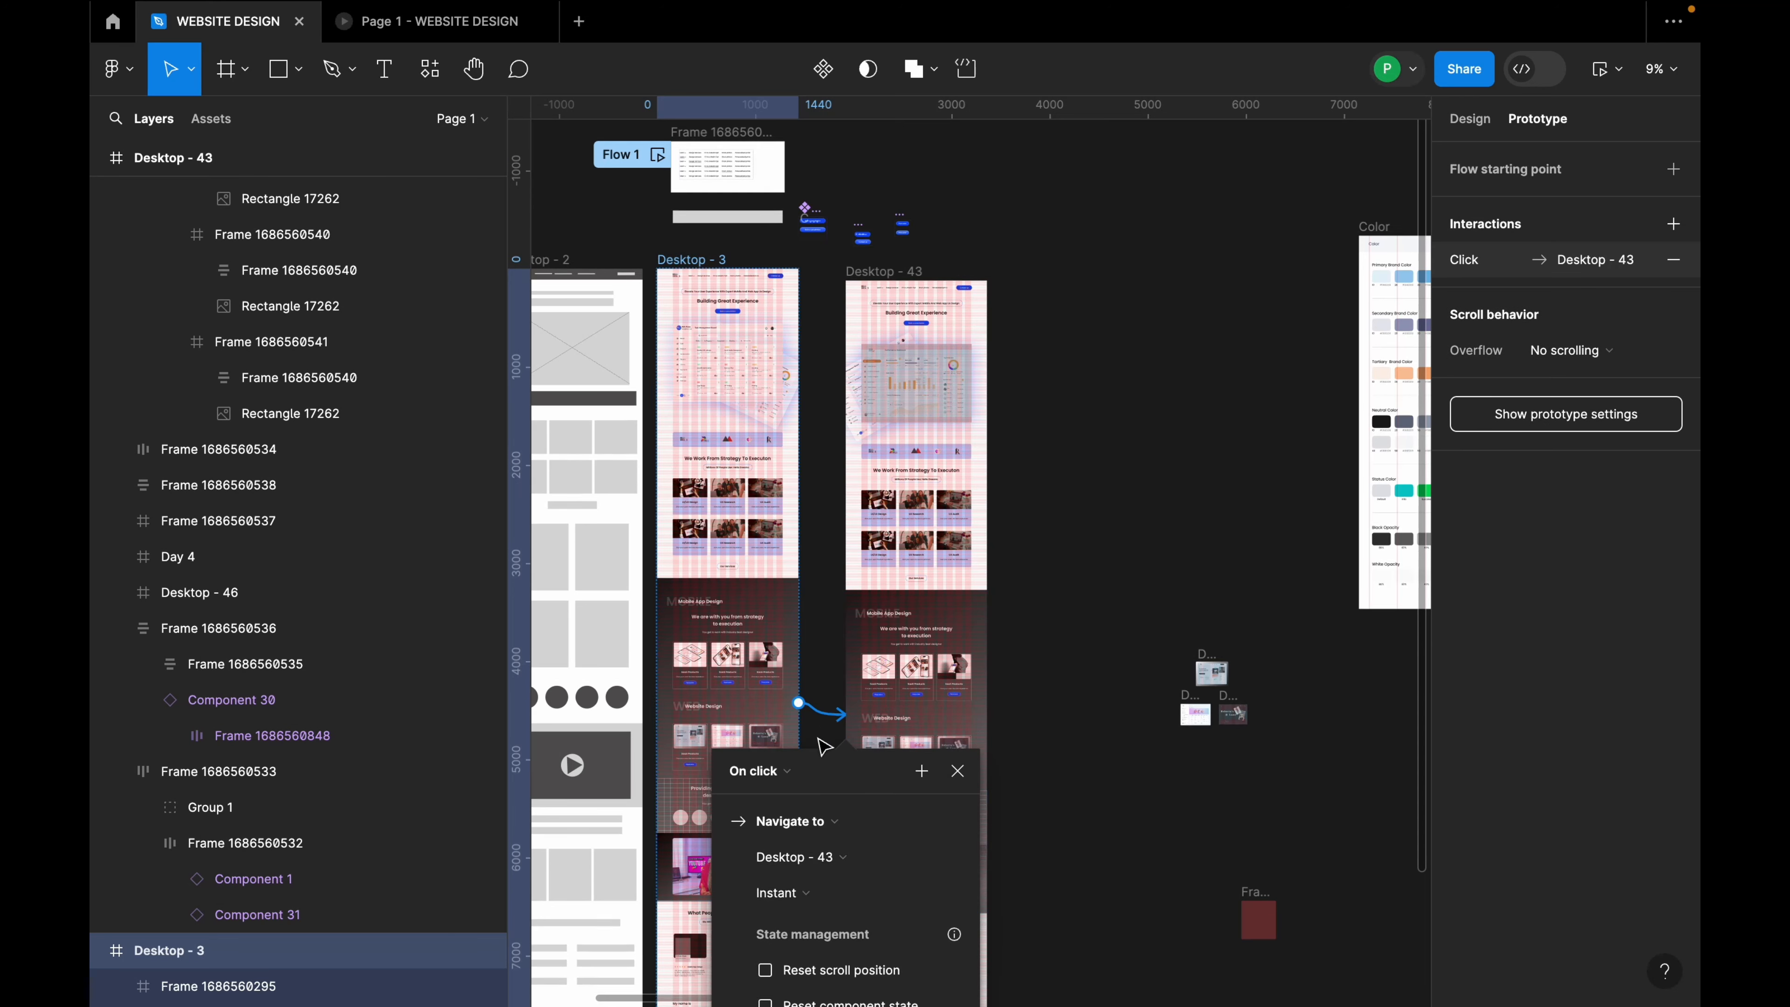
{"action": "scroll", "coordinate": [824, 746], "scroll_direction": "down", "scroll_amount": 3}
{"action": "left_click", "coordinate": [795, 662]}
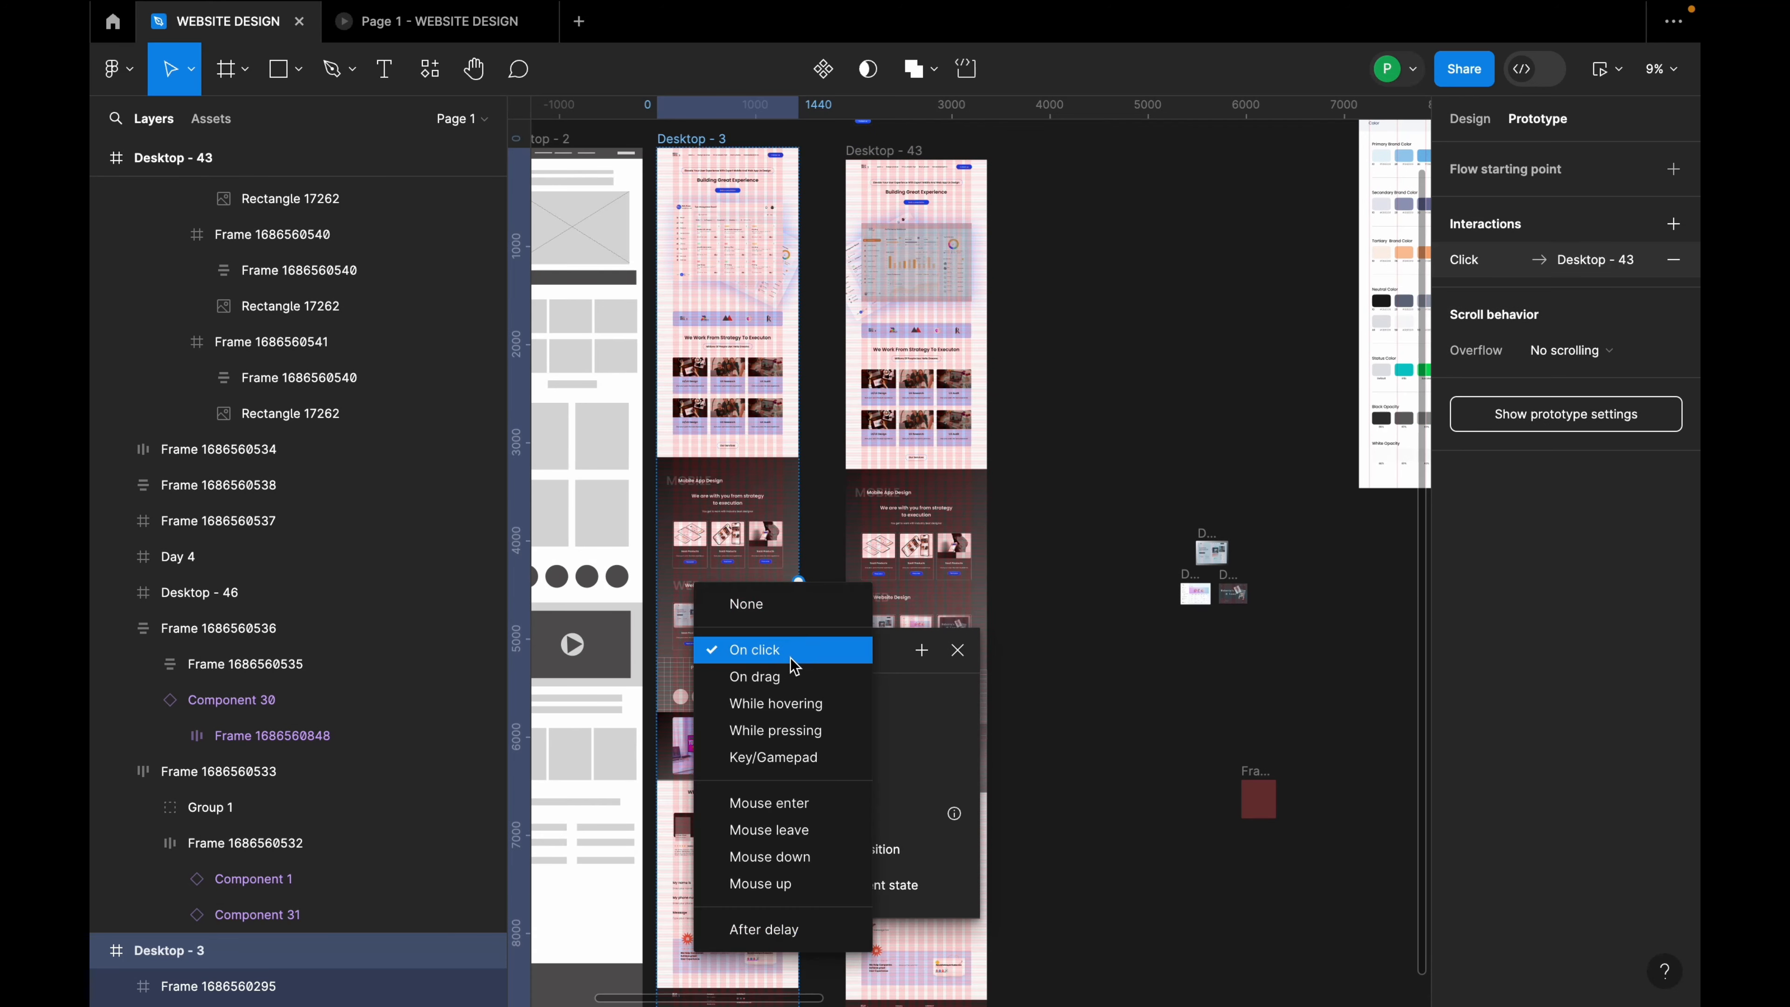
{"action": "left_click", "coordinate": [790, 931]}
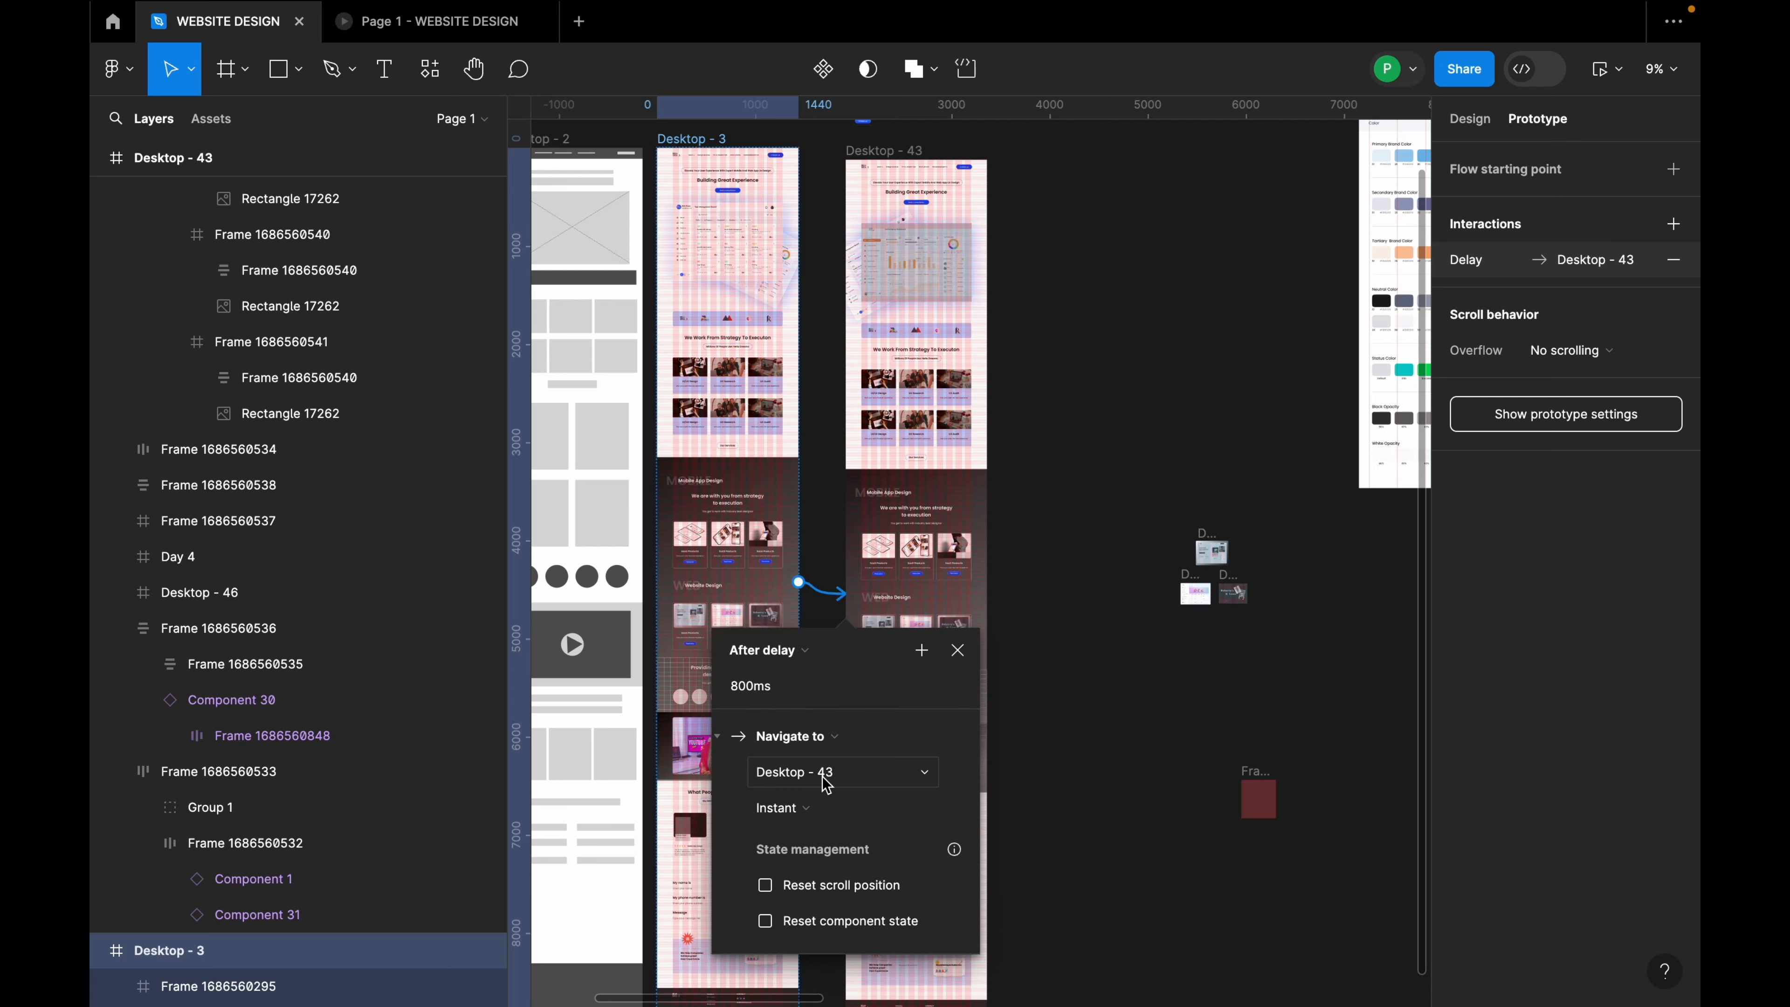
{"action": "scroll", "coordinate": [866, 777], "scroll_direction": "down", "scroll_amount": 2}
Step: Use Navigate to with a Slow Smart animate transition, then preview the prototype
{"action": "left_click", "coordinate": [839, 674]}
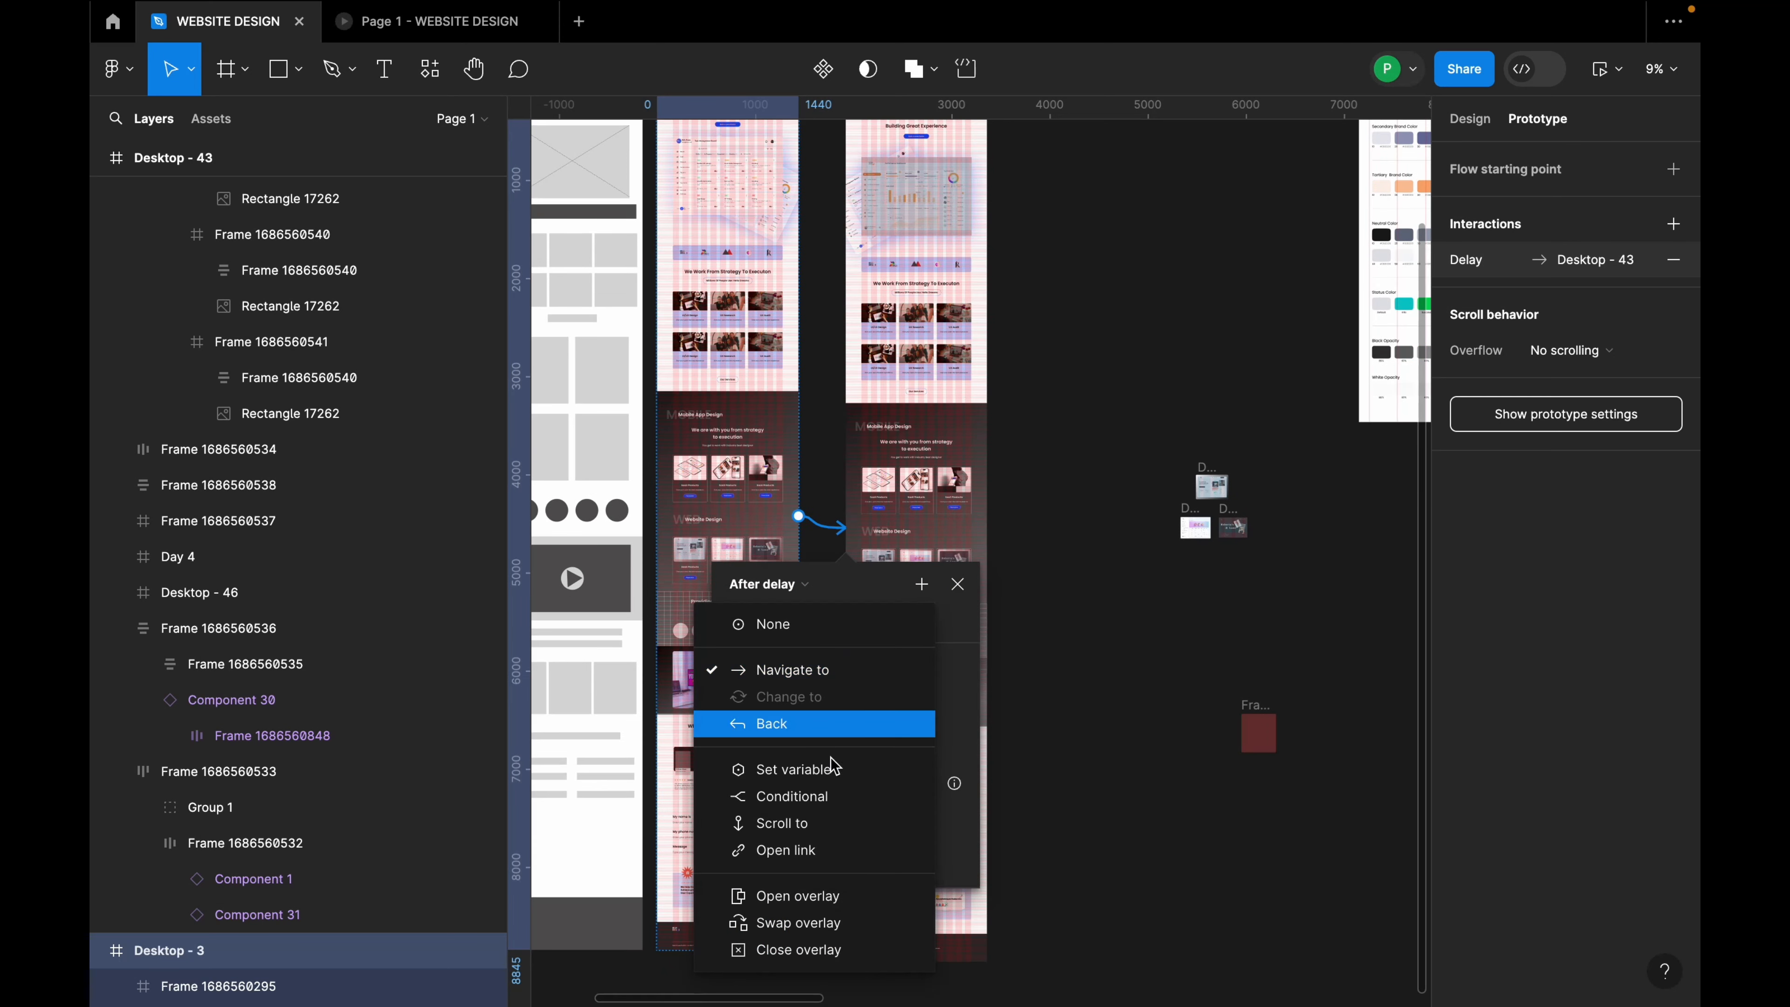
{"action": "left_click", "coordinate": [839, 670]}
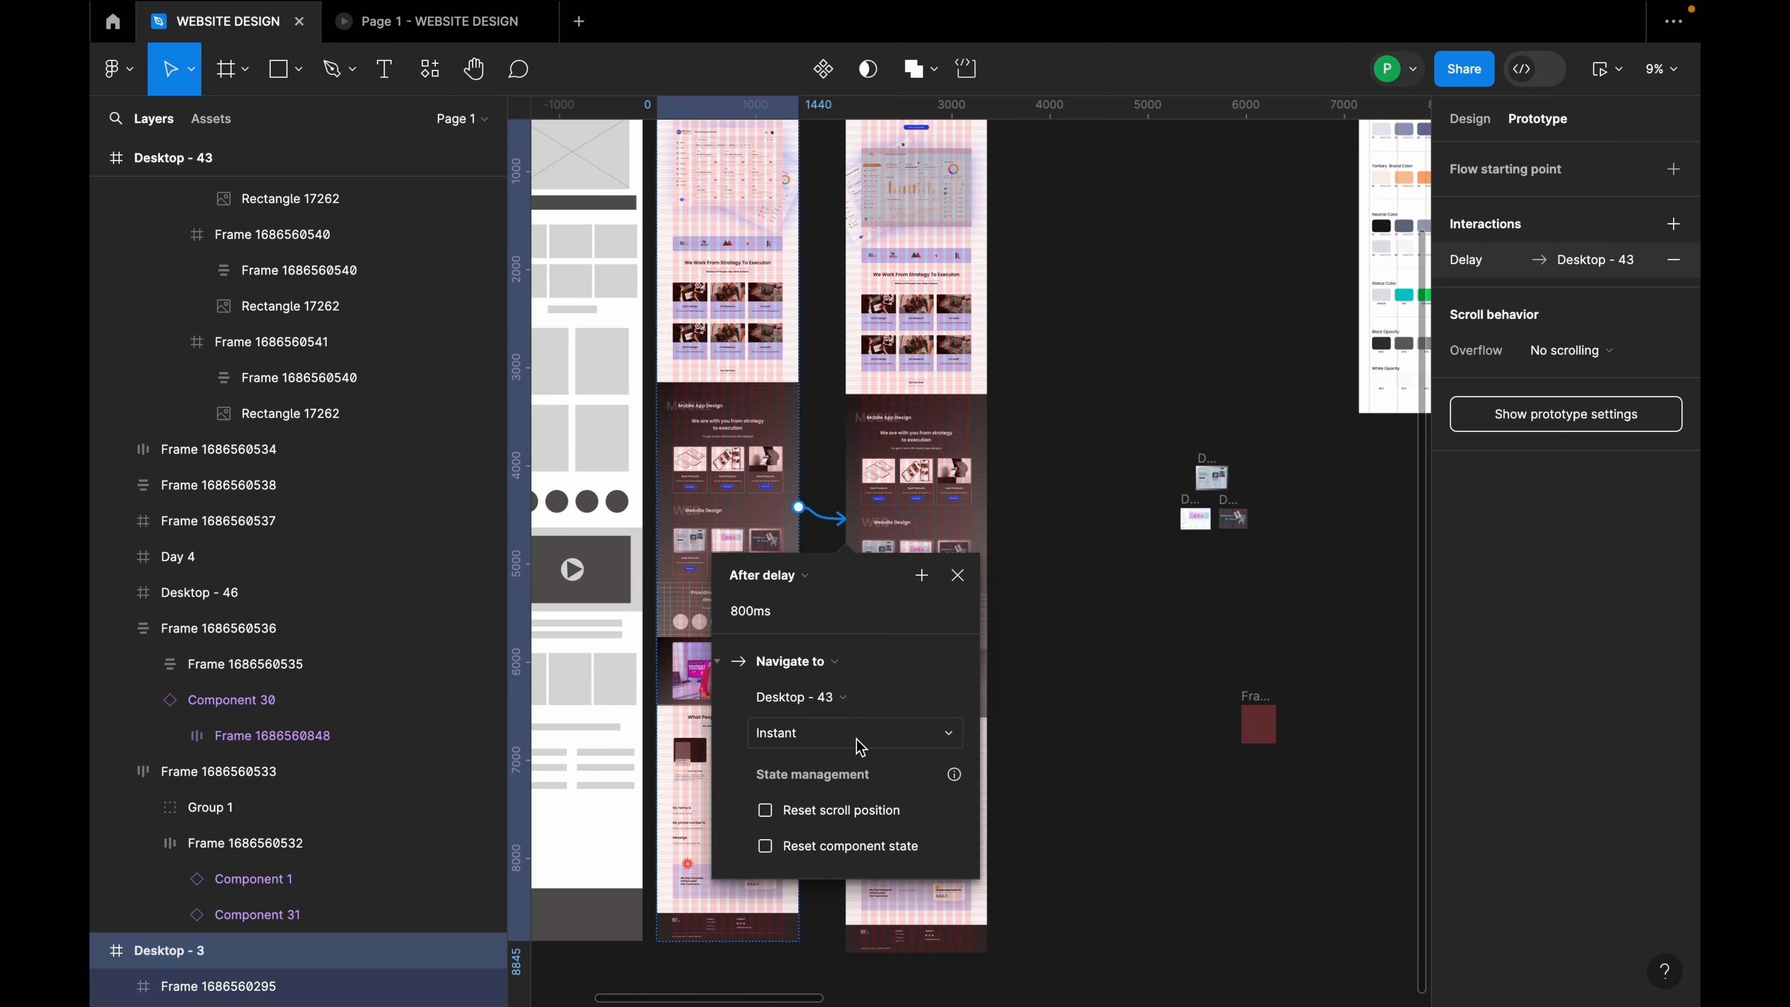
{"action": "left_click", "coordinate": [860, 744]}
{"action": "left_click", "coordinate": [845, 787]}
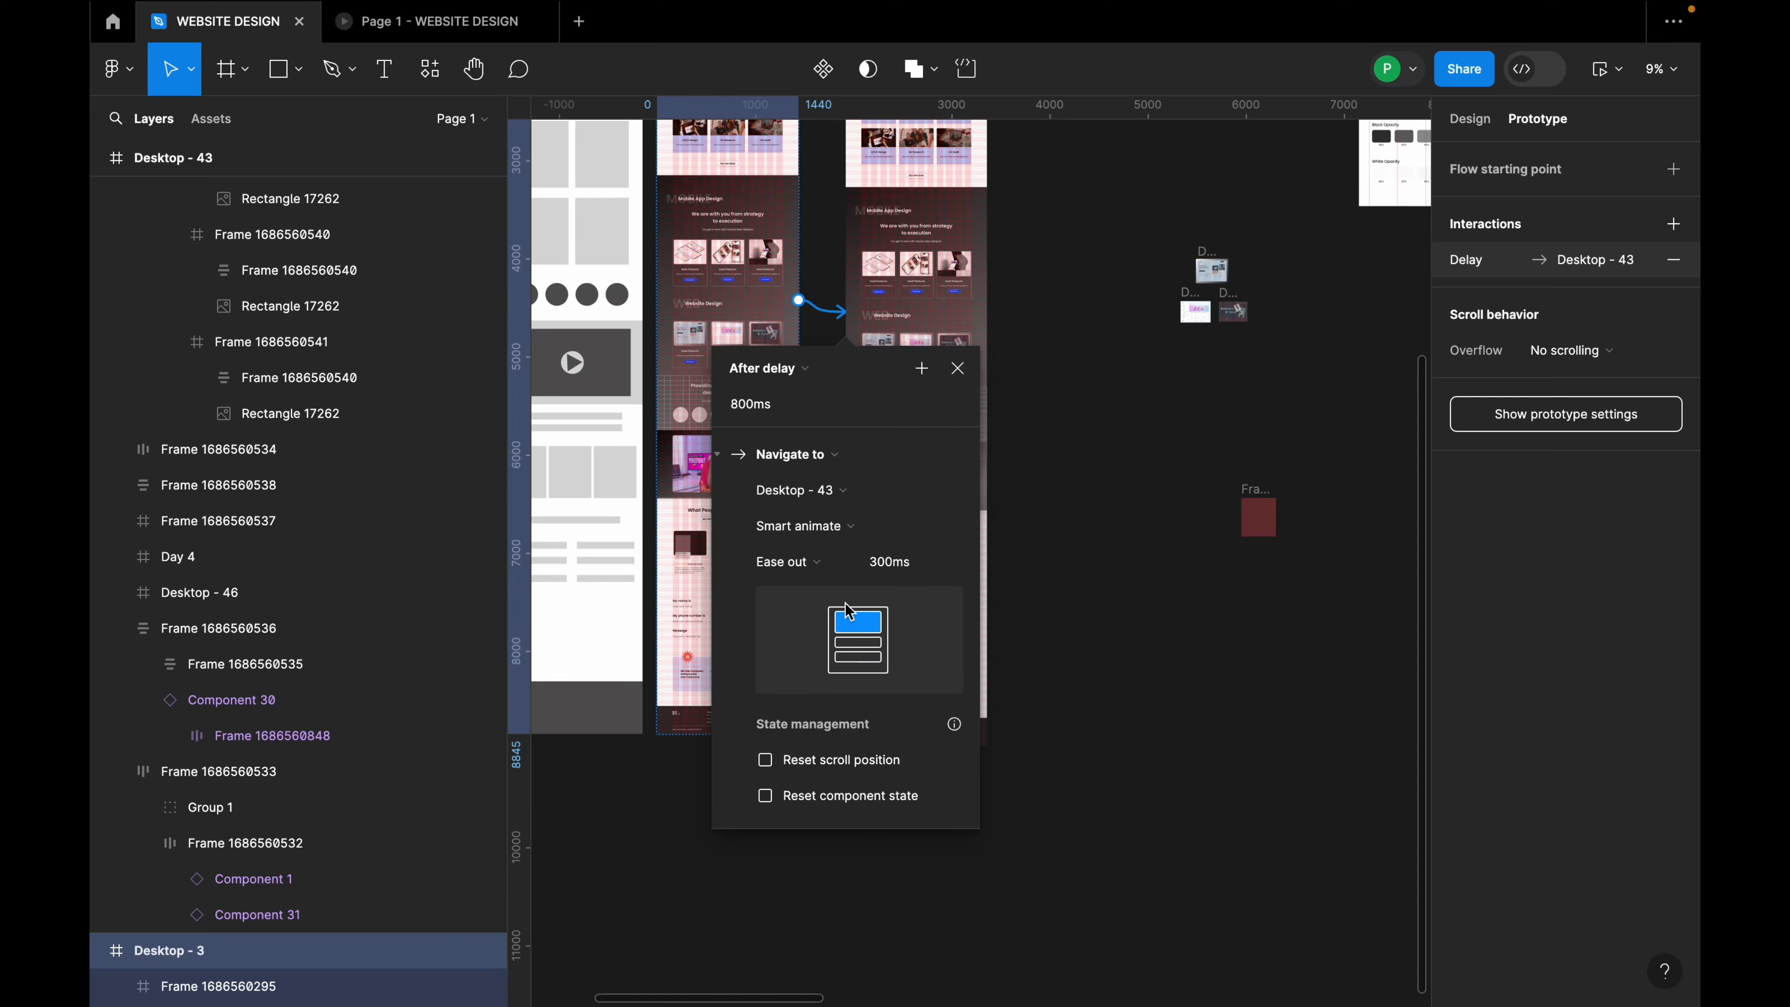
{"action": "left_click", "coordinate": [839, 561]}
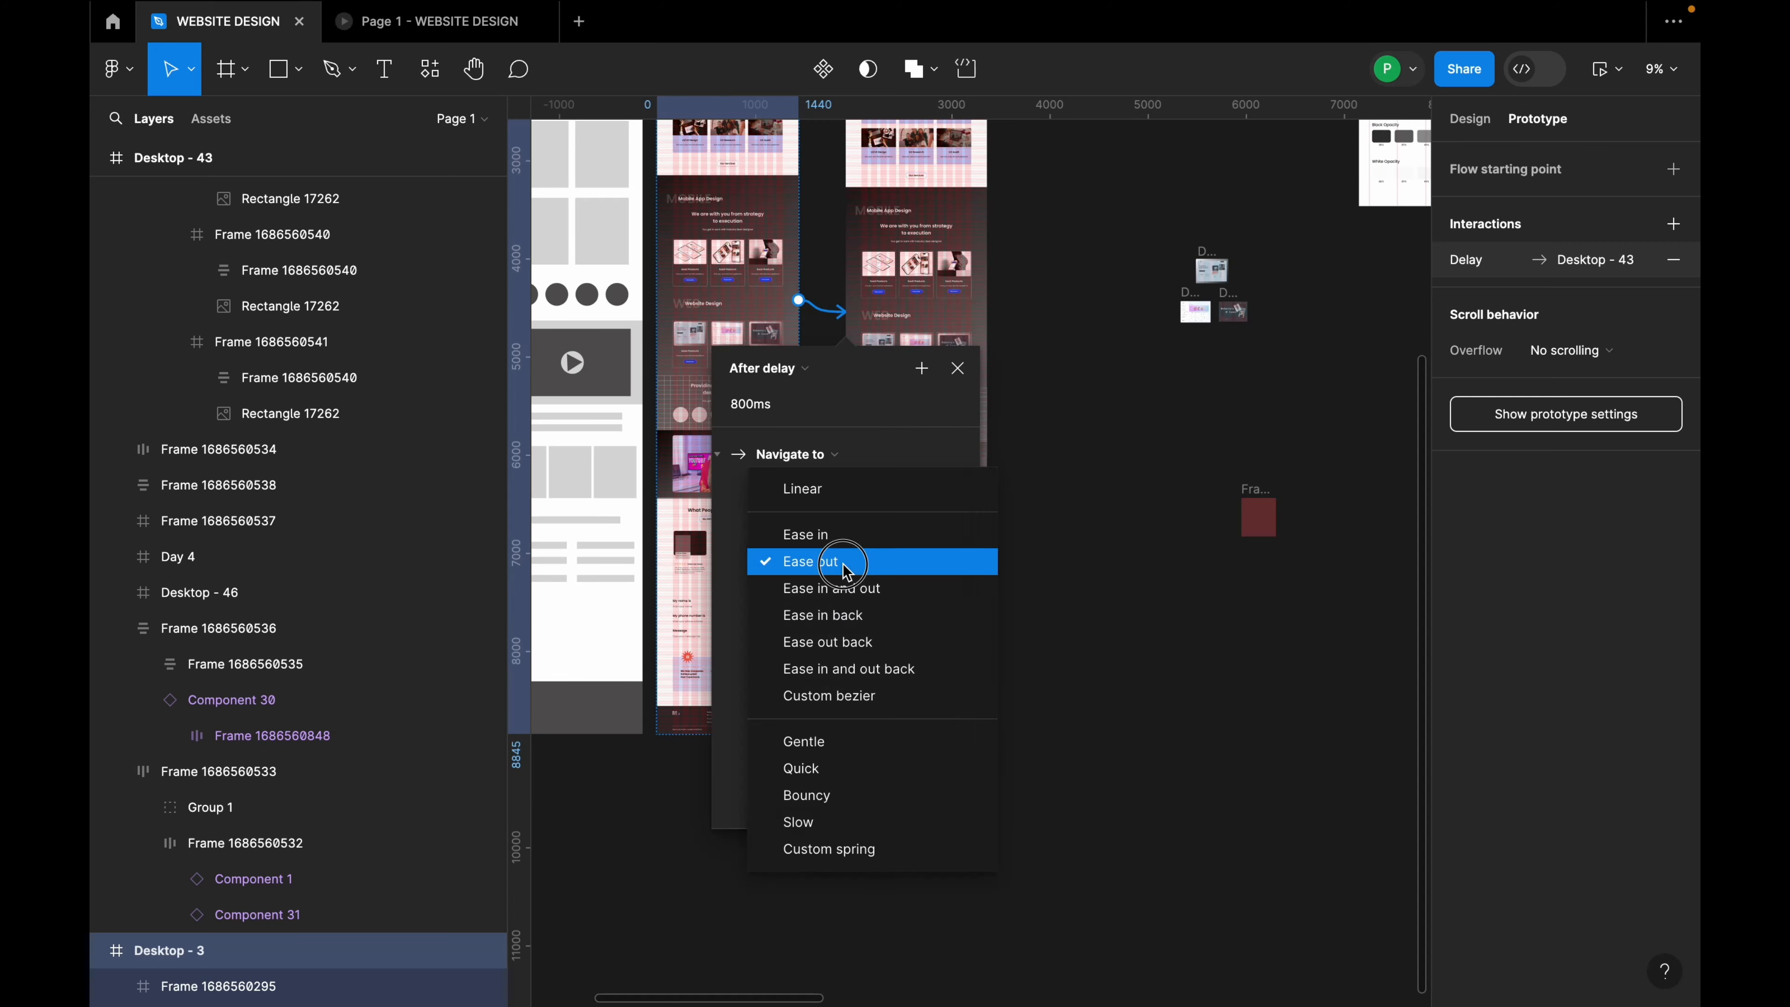
{"action": "left_click", "coordinate": [846, 822]}
{"action": "scroll", "coordinate": [860, 216], "scroll_direction": "down", "scroll_amount": 3}
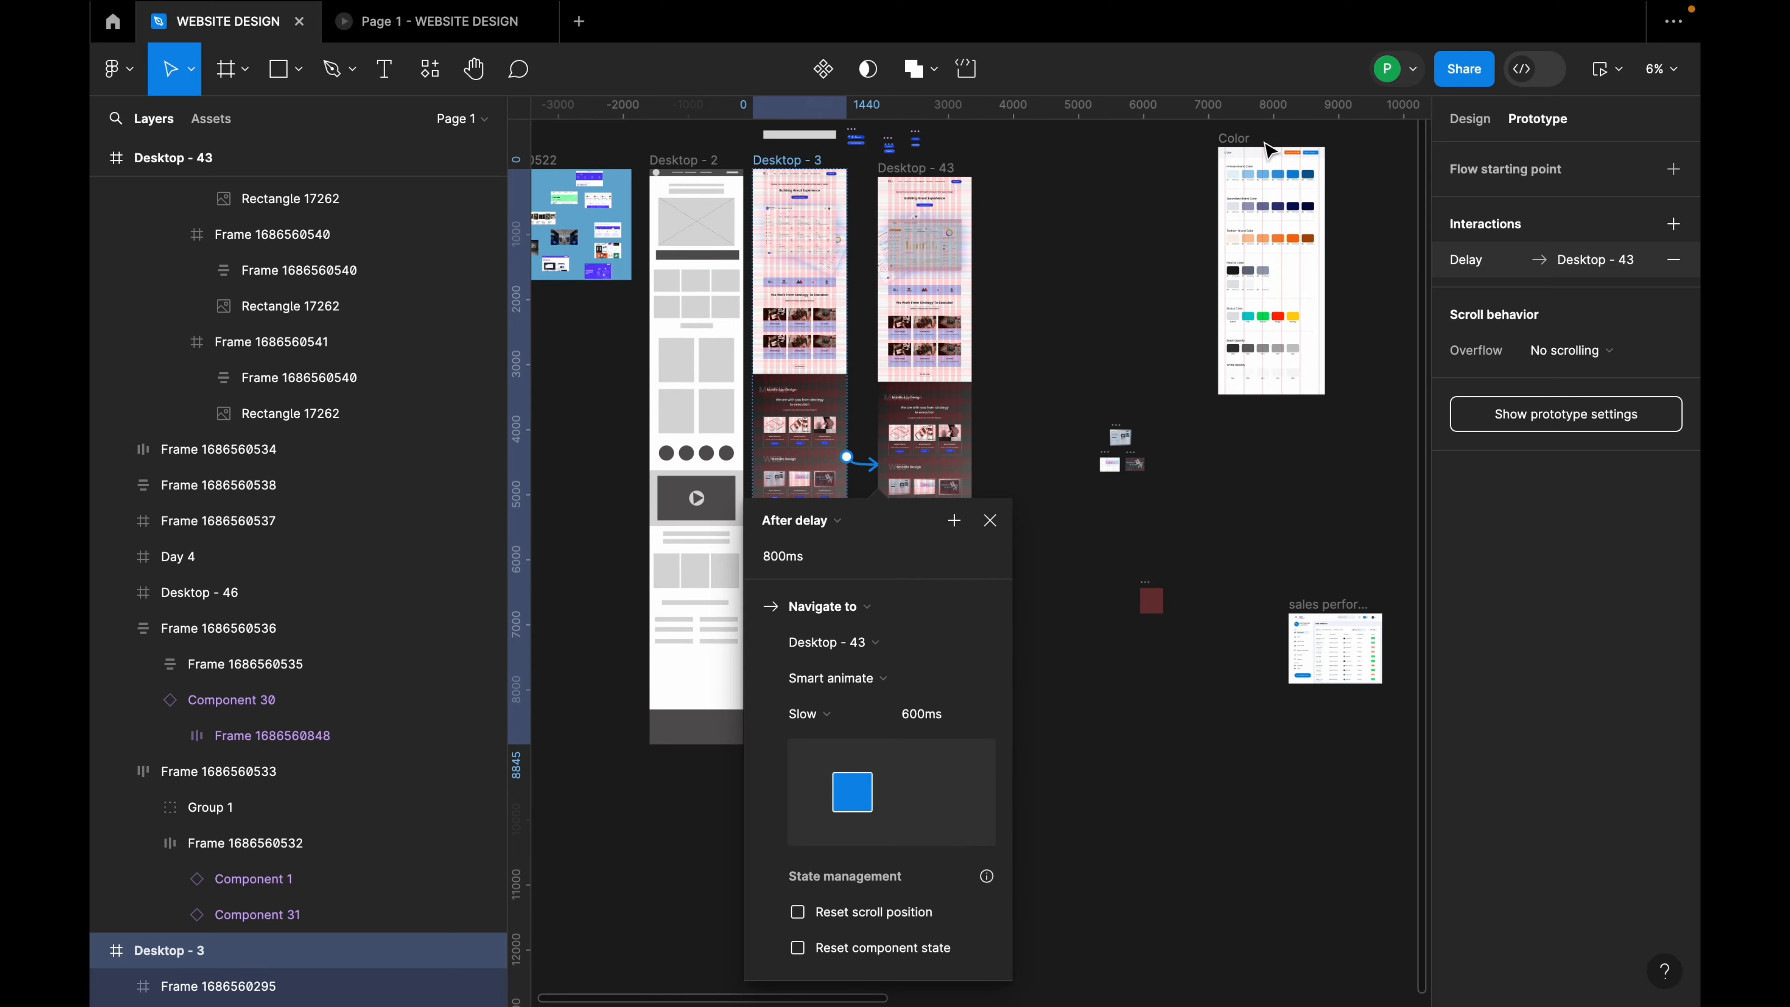
{"action": "left_click", "coordinate": [1597, 85]}
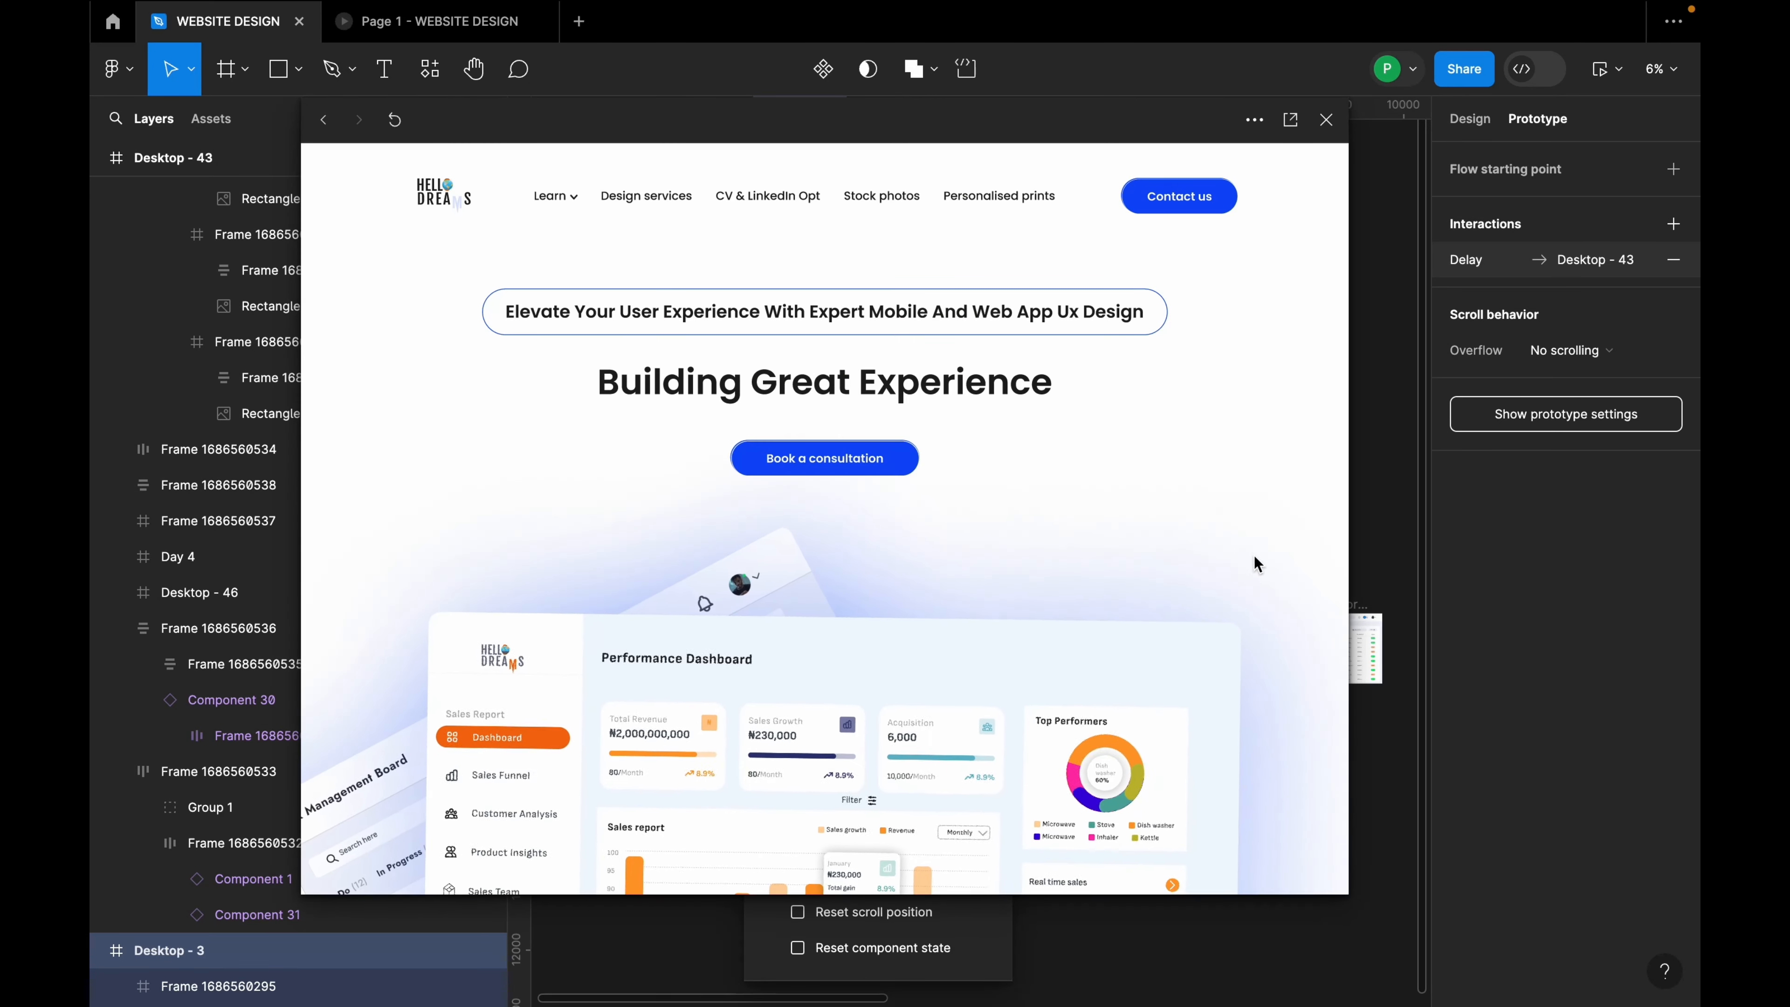
Step: Reposition and enlarge the preview window, then replay the prototype from the start in the Page 1 prototype tab
{"action": "left_click_drag", "start_coordinate": [1093, 114], "coordinate": [1021, 113]}
{"action": "left_click_drag", "start_coordinate": [1275, 902], "coordinate": [1290, 848]}
{"action": "left_click", "coordinate": [390, 24]}
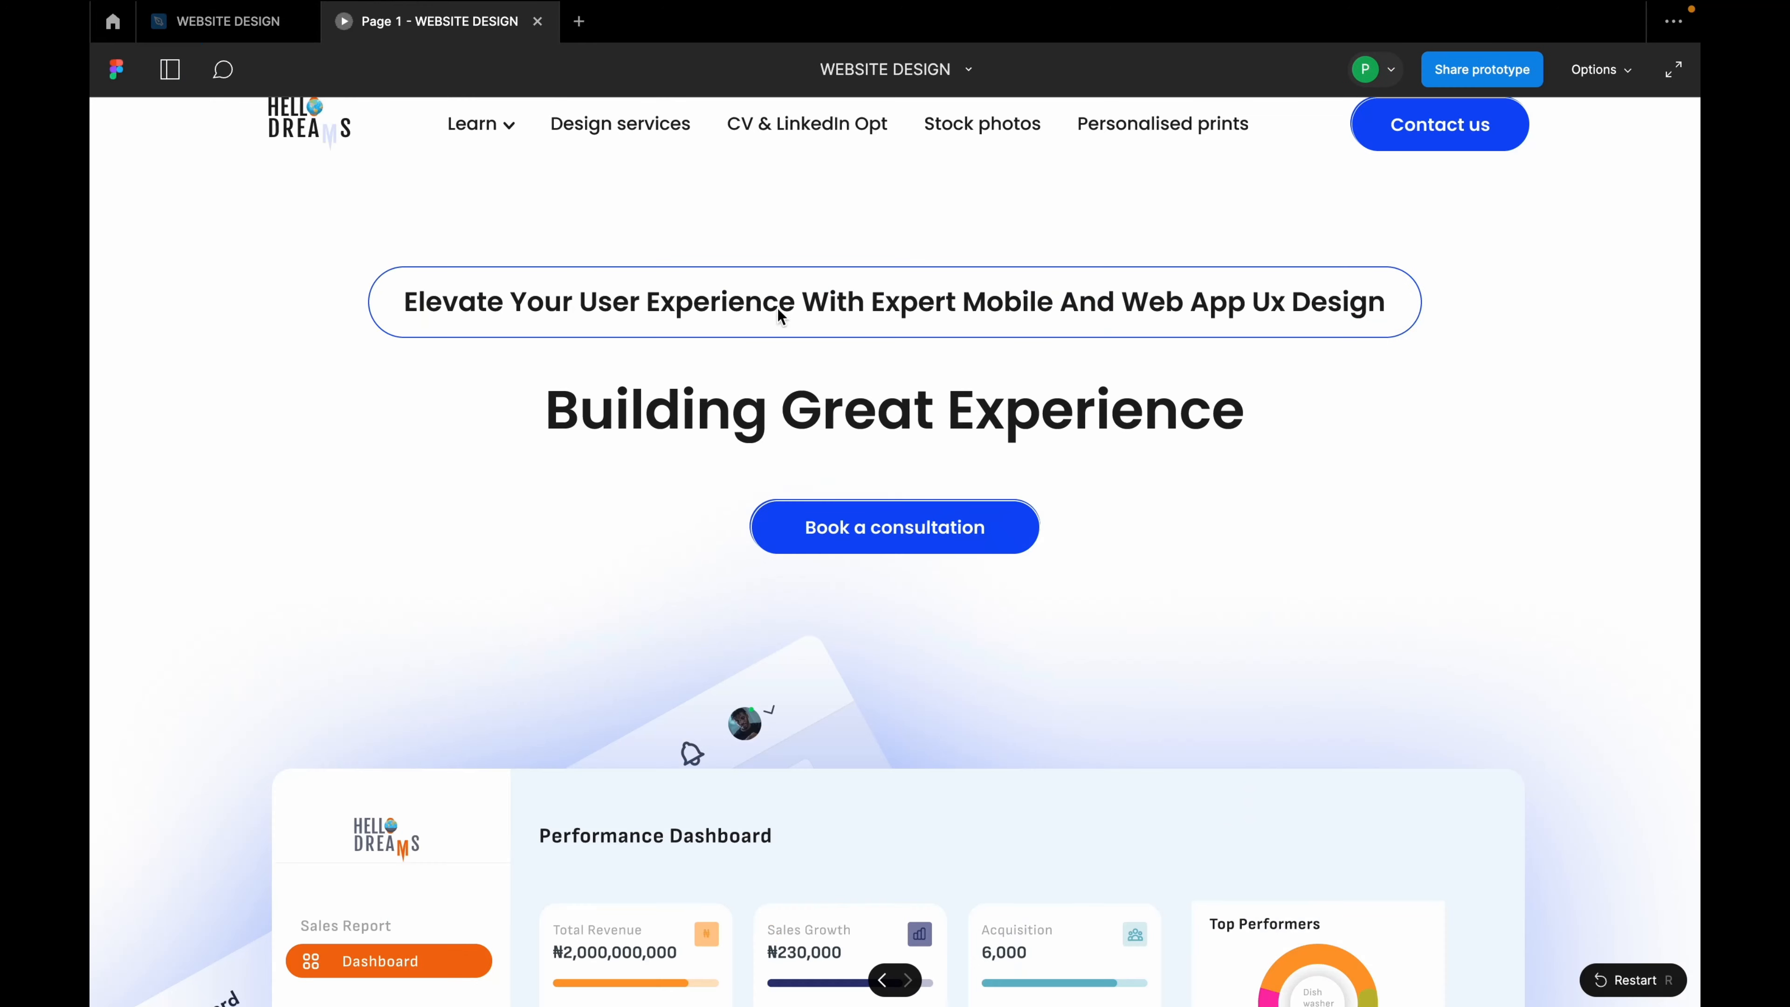
{"action": "left_click", "coordinate": [1628, 980]}
{"action": "left_click", "coordinate": [181, 32]}
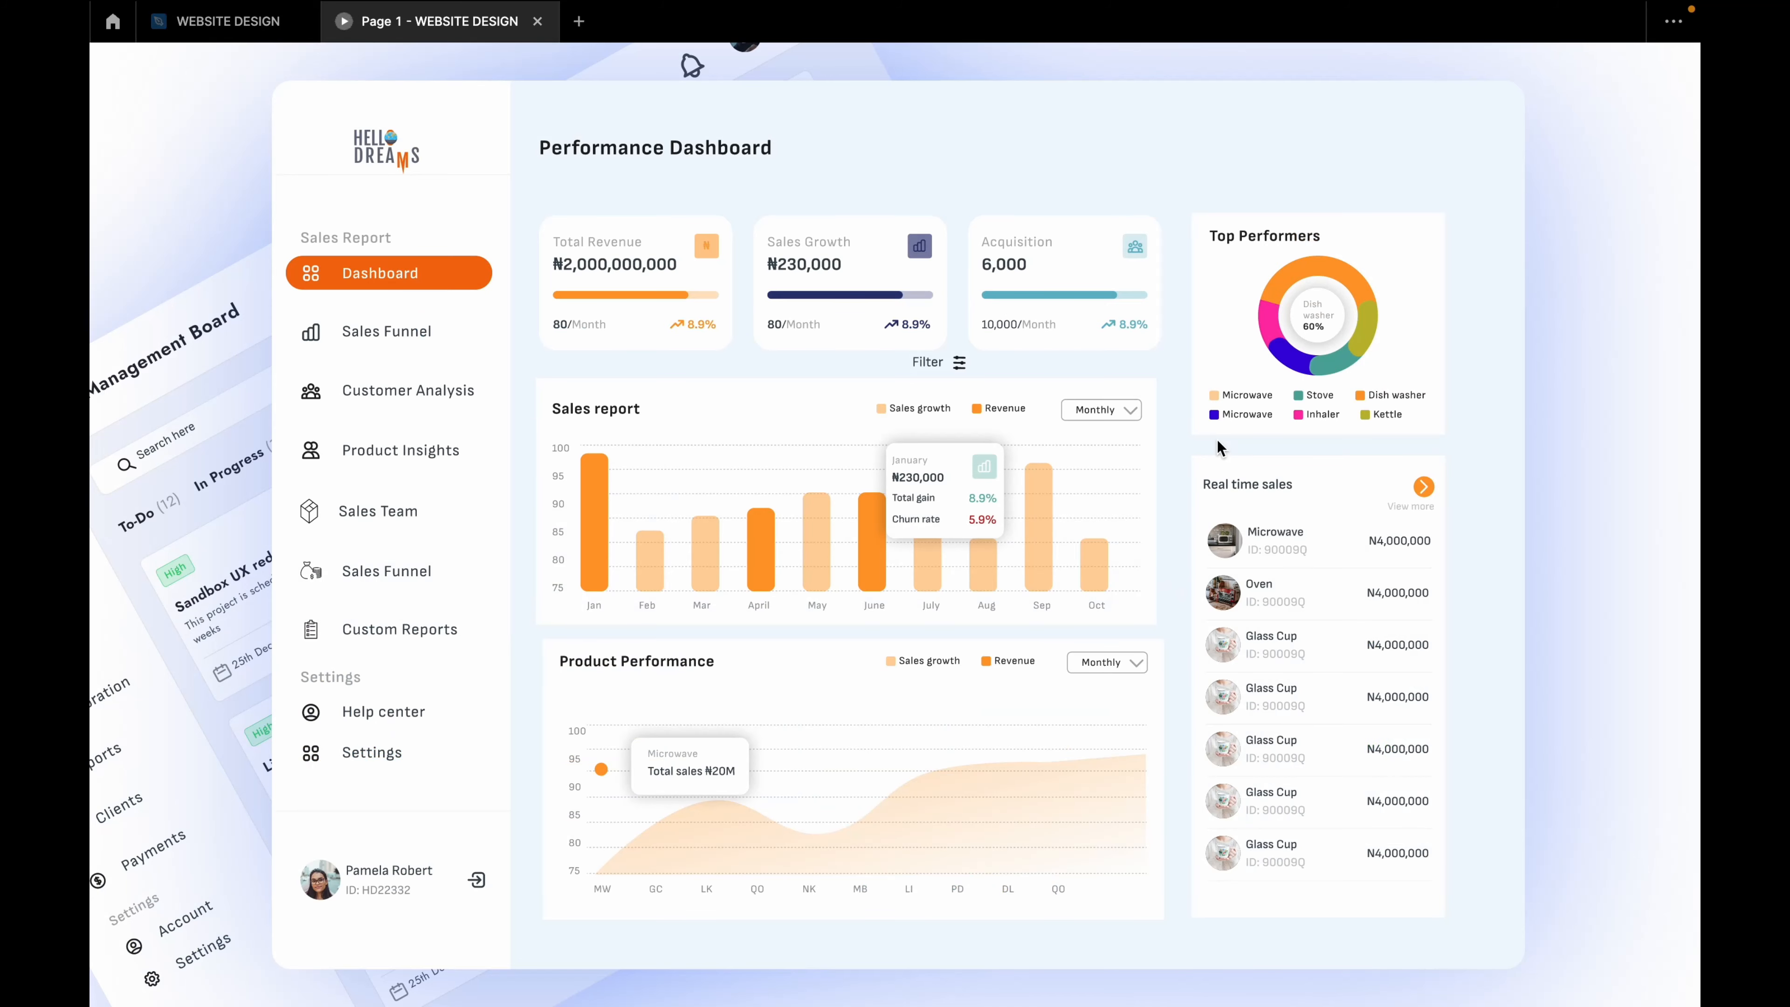
Step: Back in the editor, close the interaction settings and present the Desktop - 3 prototype in its own tab
{"action": "left_click", "coordinate": [264, 23]}
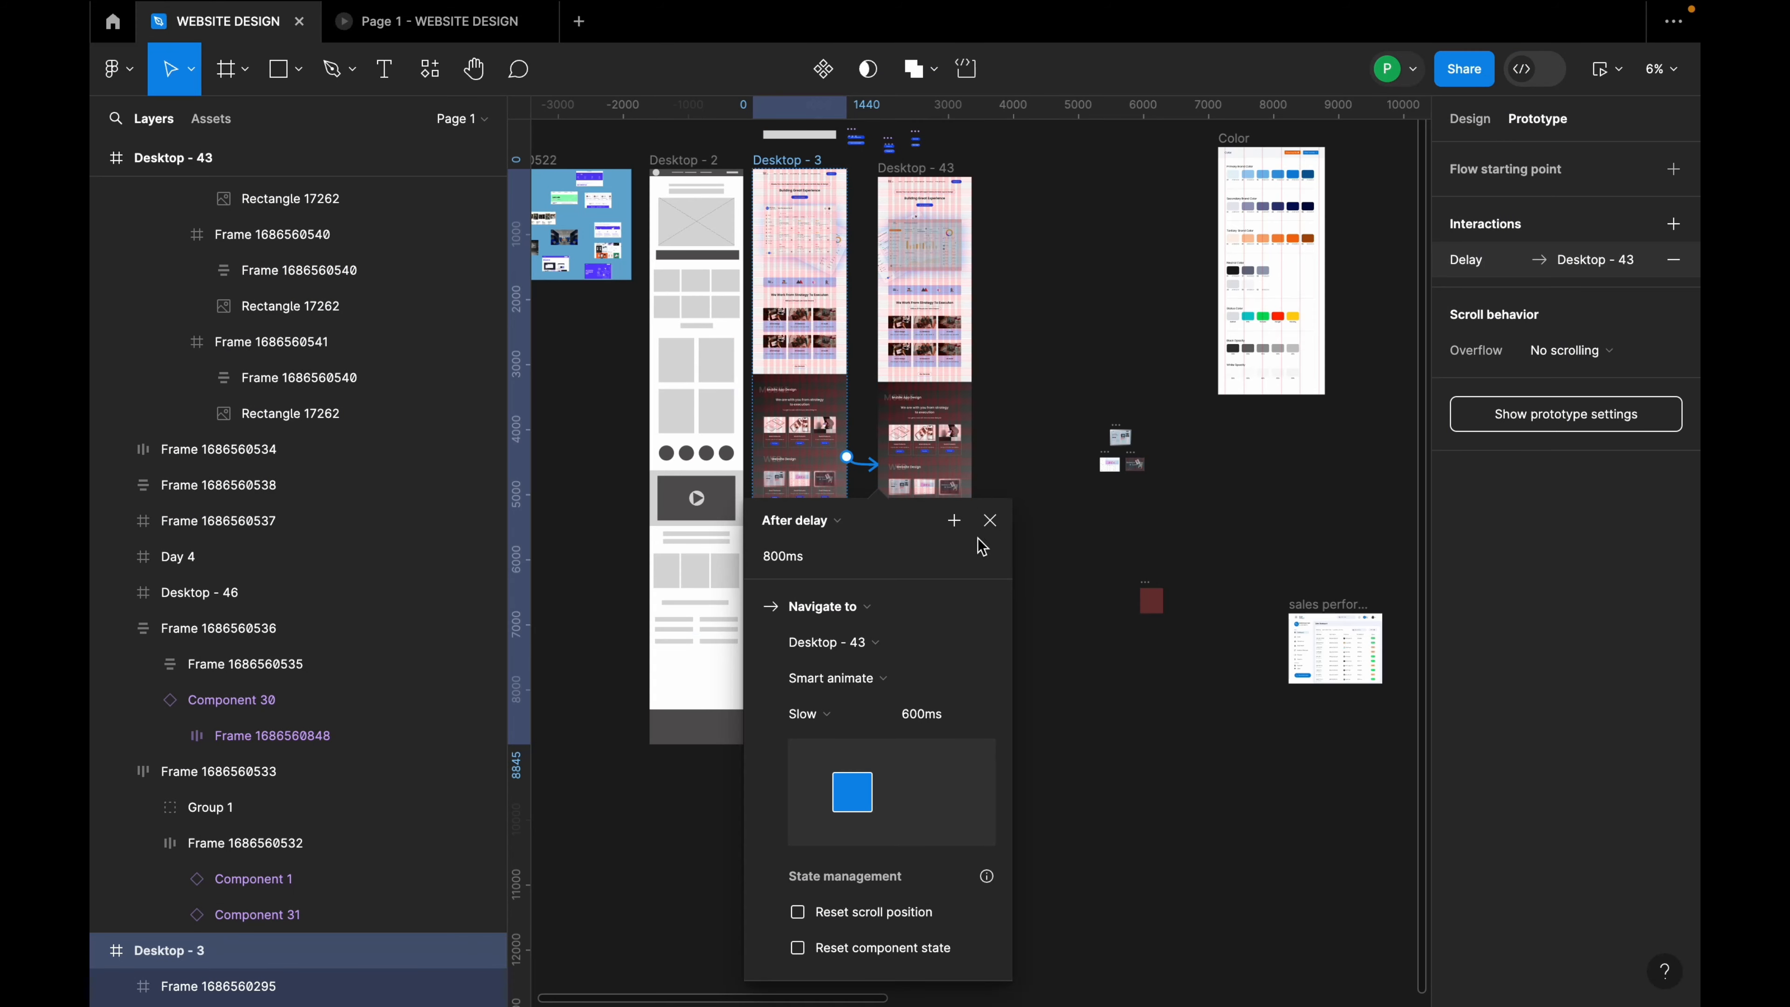
{"action": "left_click", "coordinate": [989, 520]}
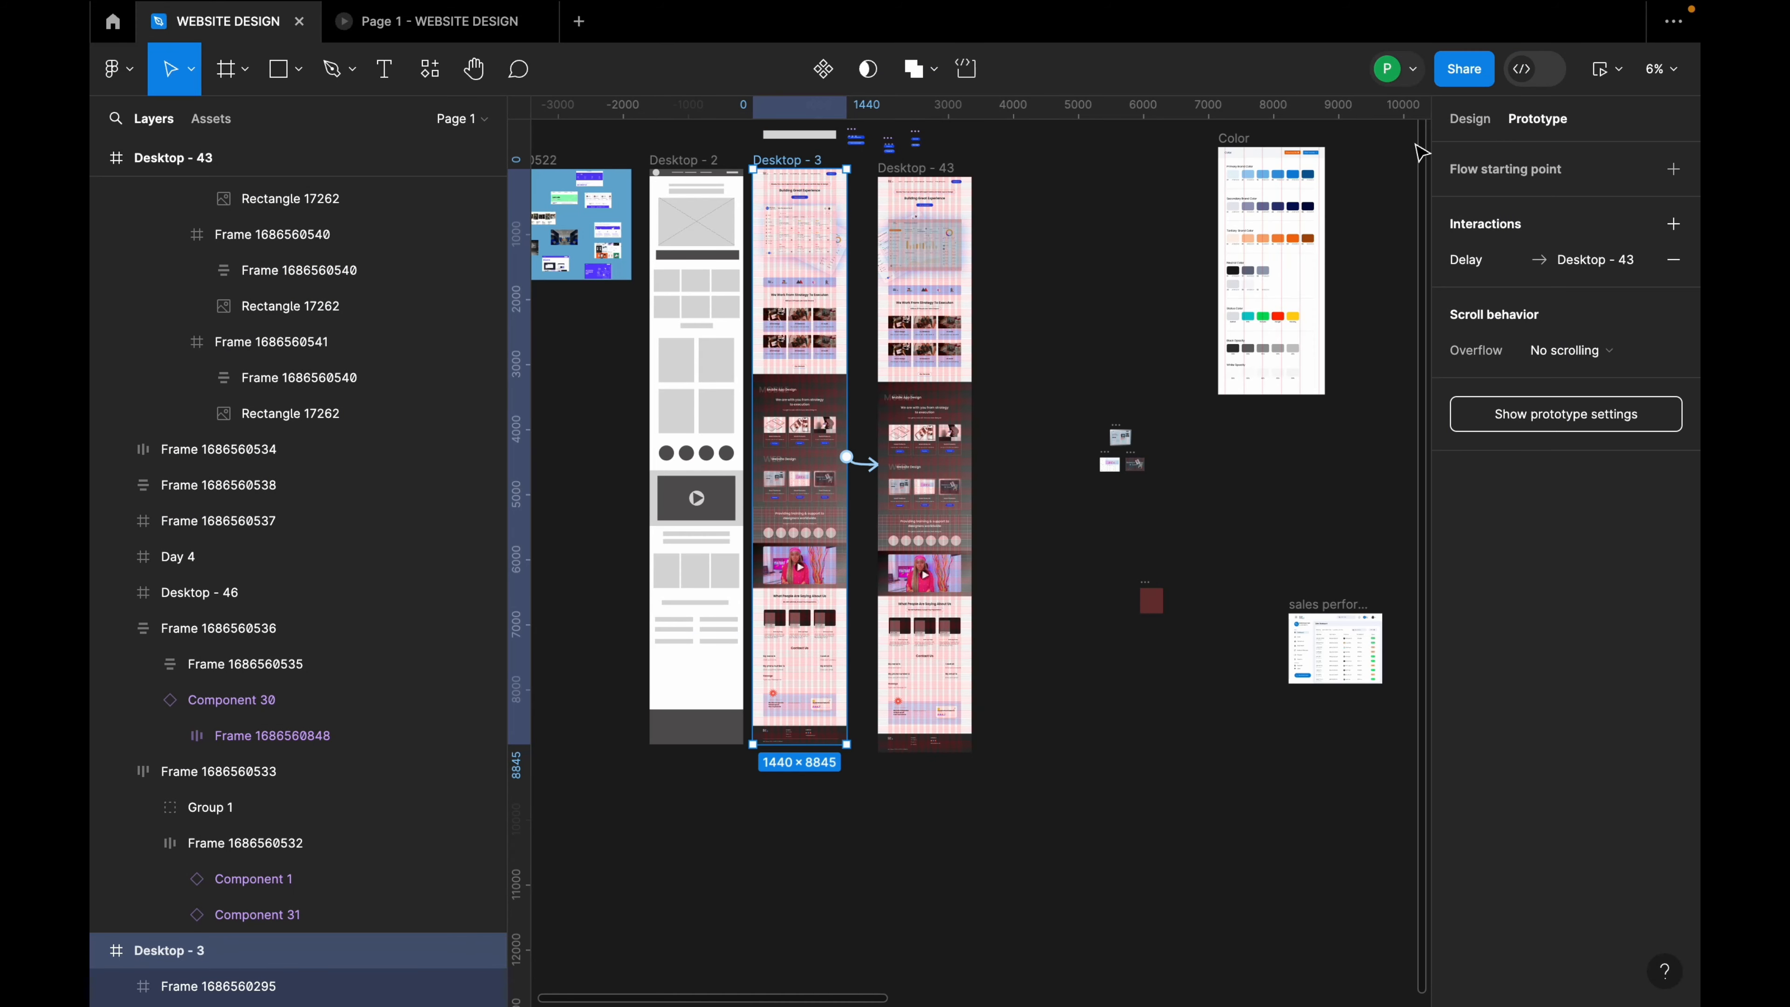
{"action": "left_click", "coordinate": [1613, 79]}
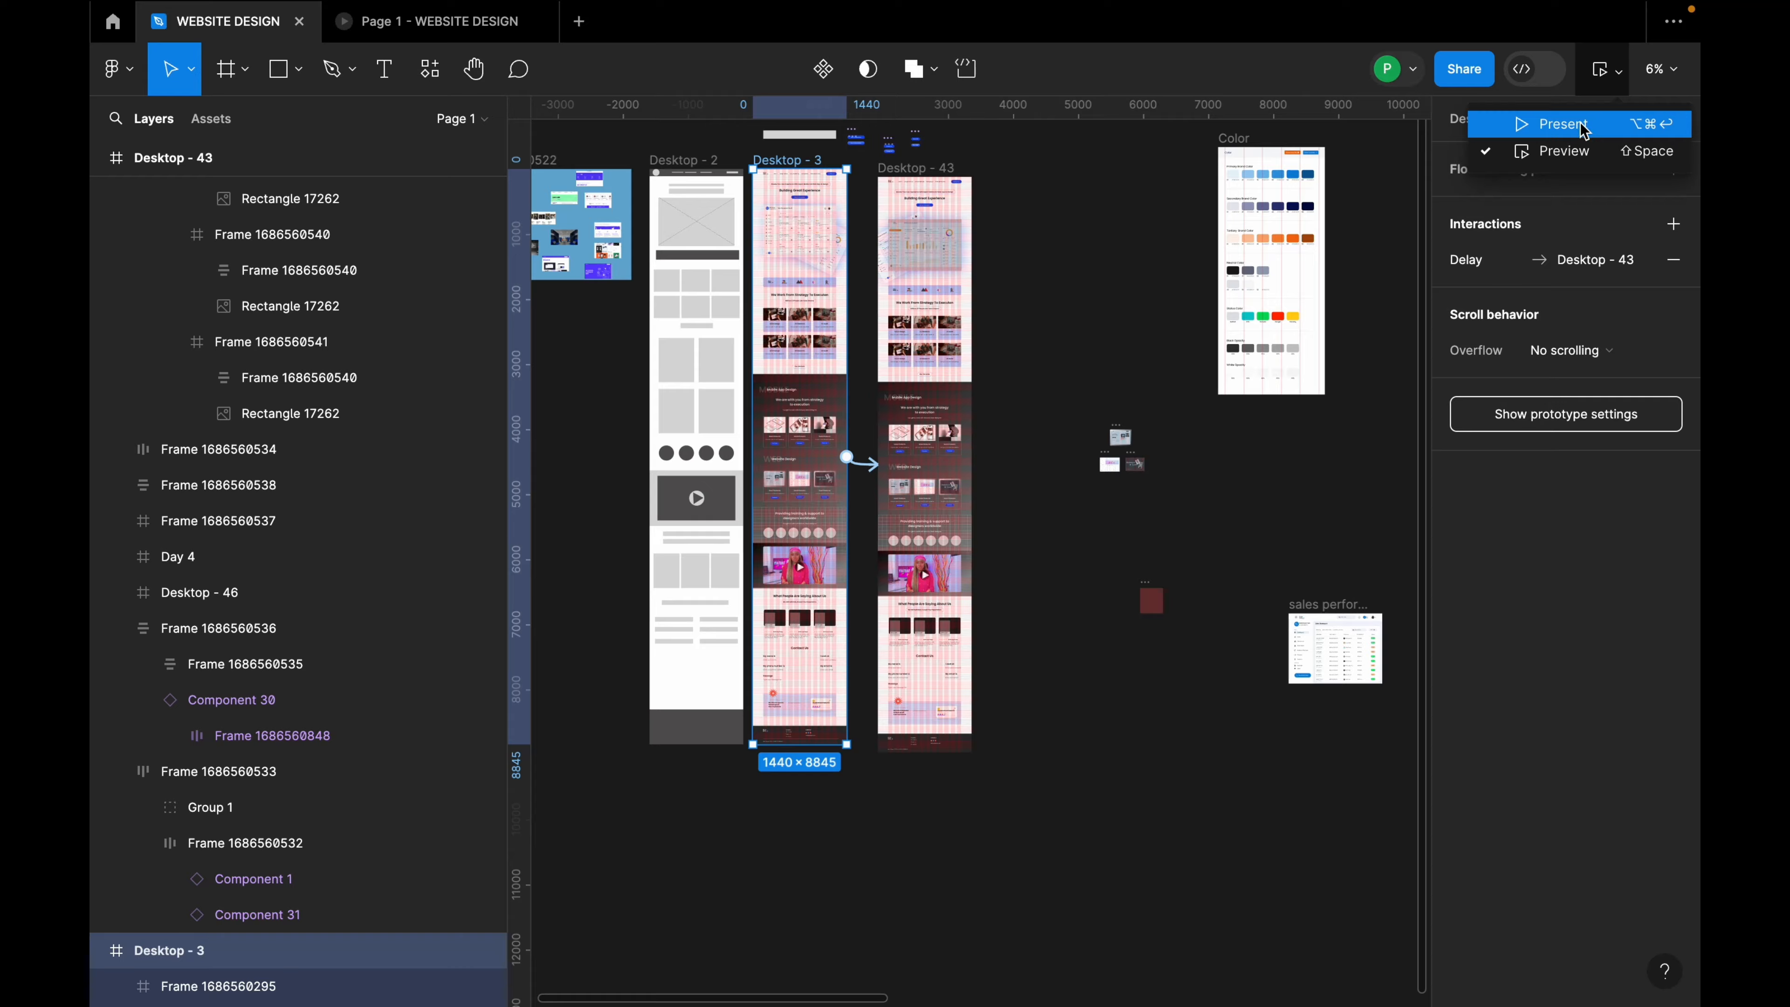
{"action": "left_click", "coordinate": [1551, 124]}
{"action": "scroll", "coordinate": [850, 444], "scroll_direction": "down", "scroll_amount": 3}
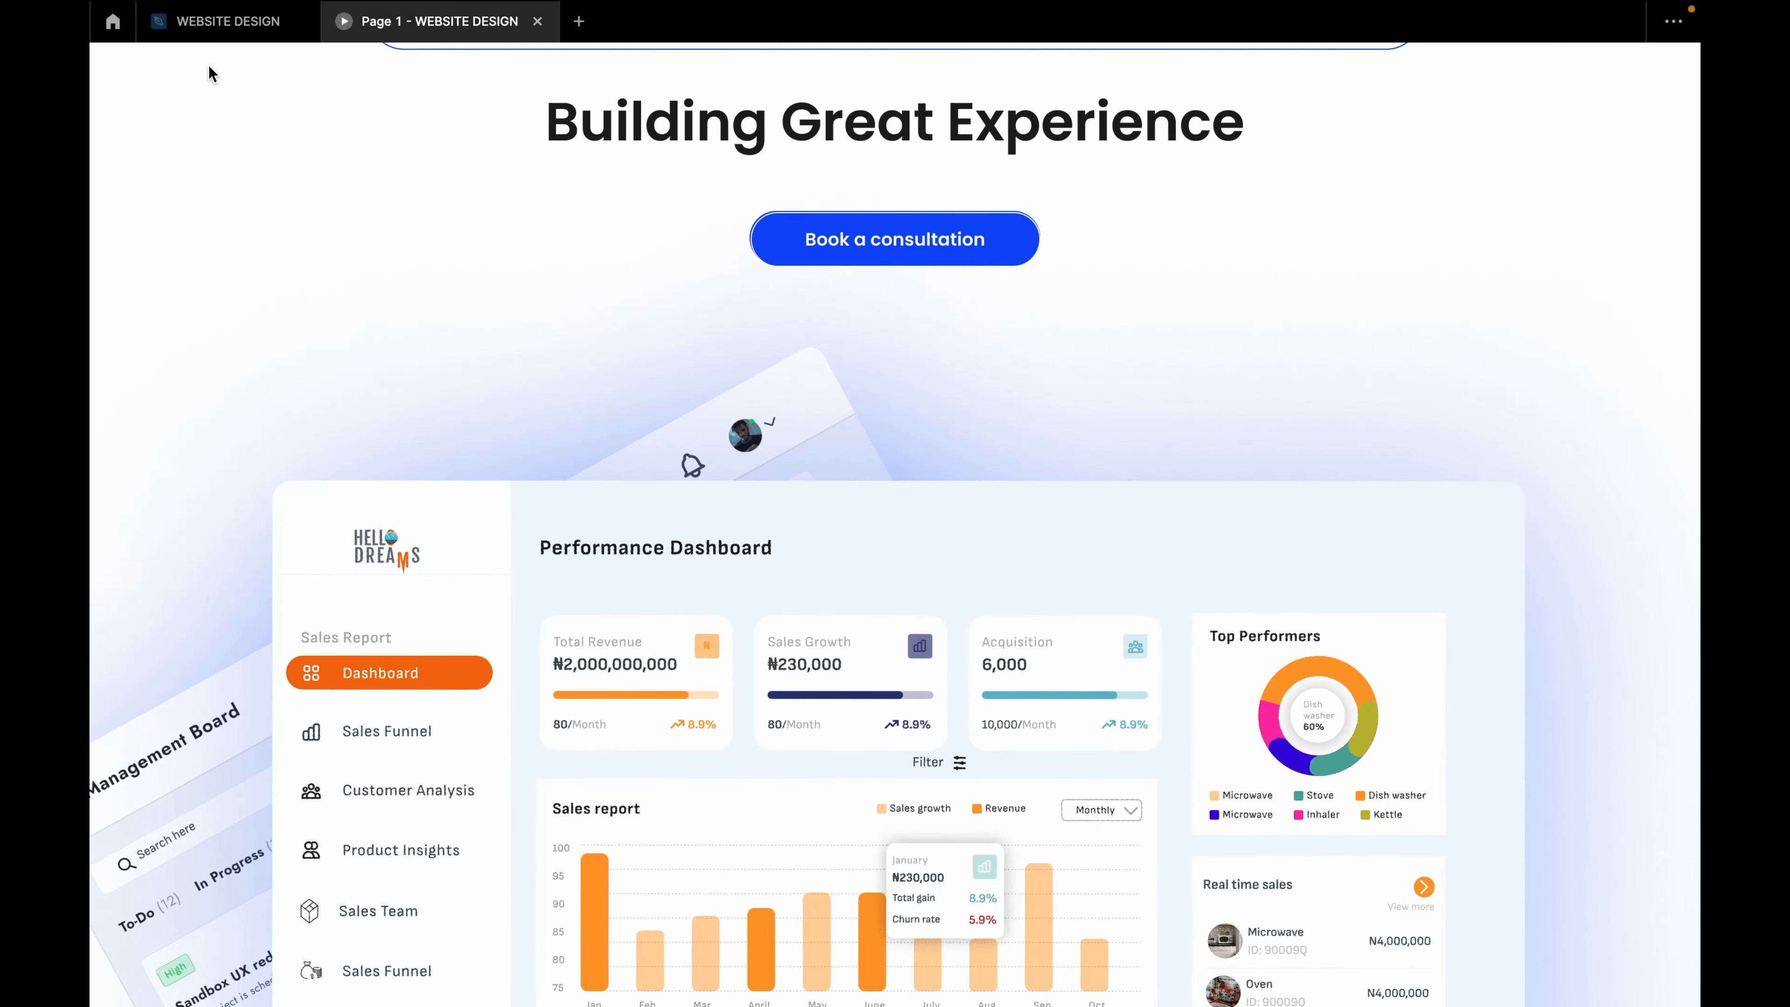
Step: Return to the design editor and select the Desktop - 43 frame
{"action": "left_click", "coordinate": [230, 24]}
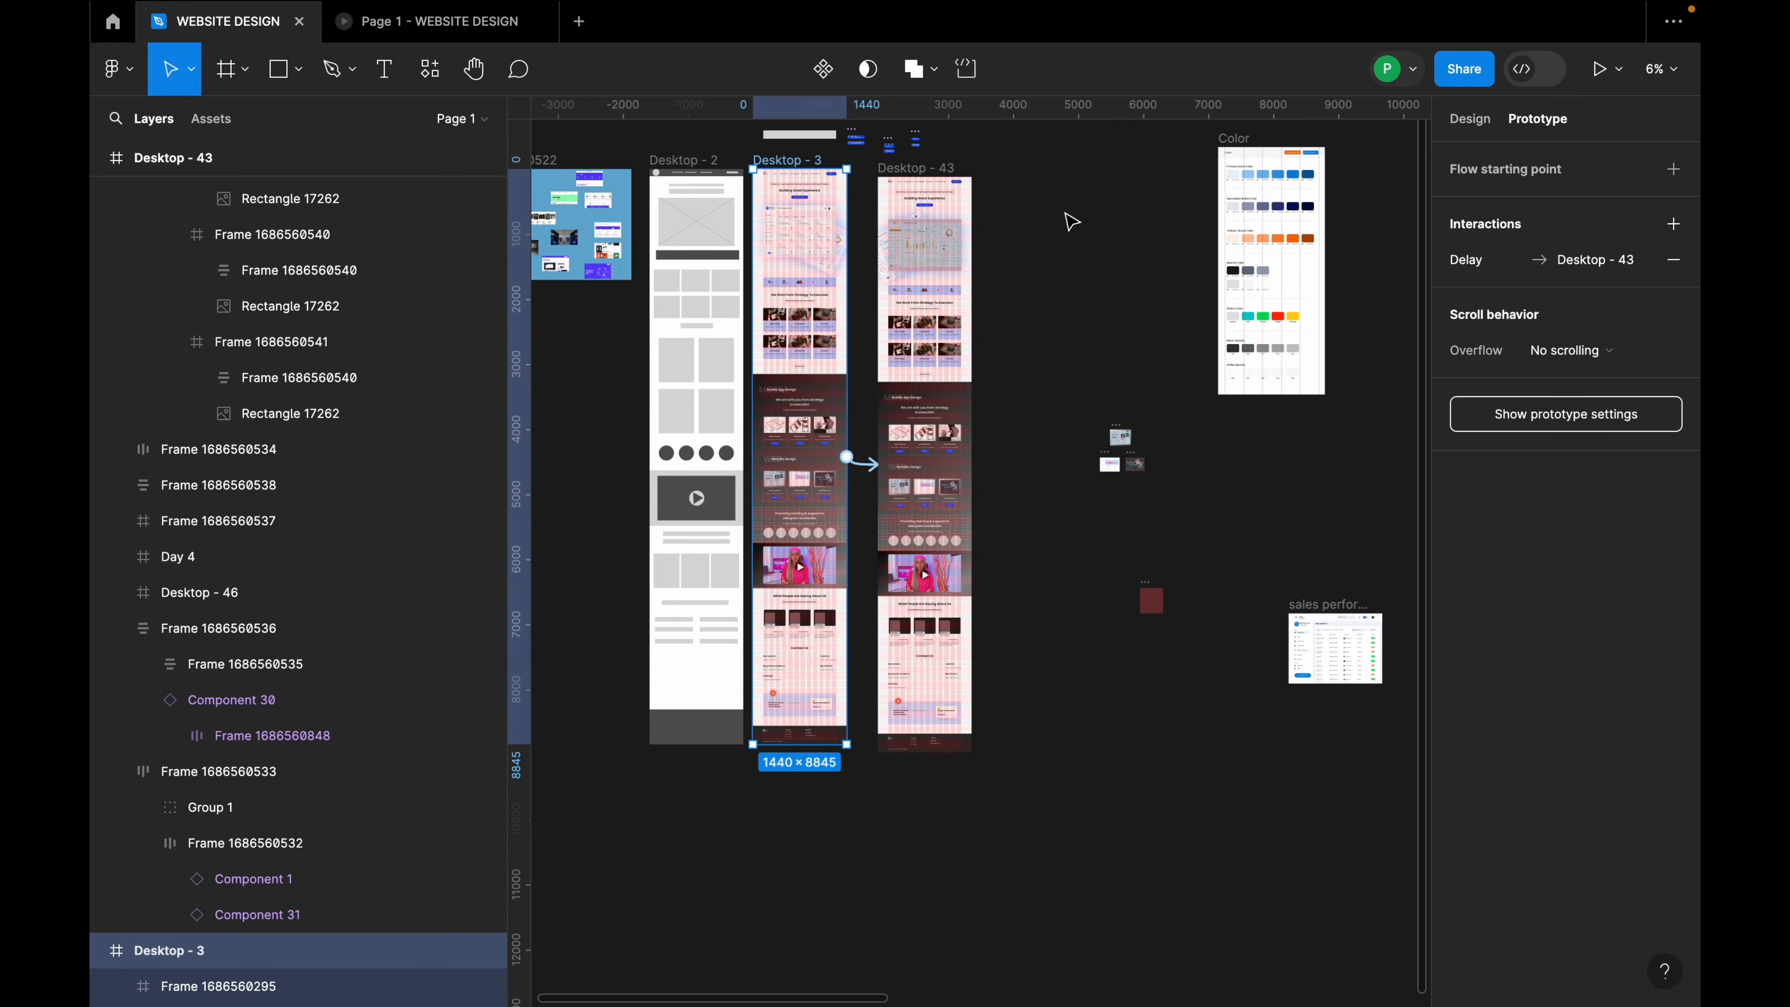
{"action": "scroll", "coordinate": [925, 180], "scroll_direction": "up", "scroll_amount": 5}
{"action": "left_click", "coordinate": [930, 211]}
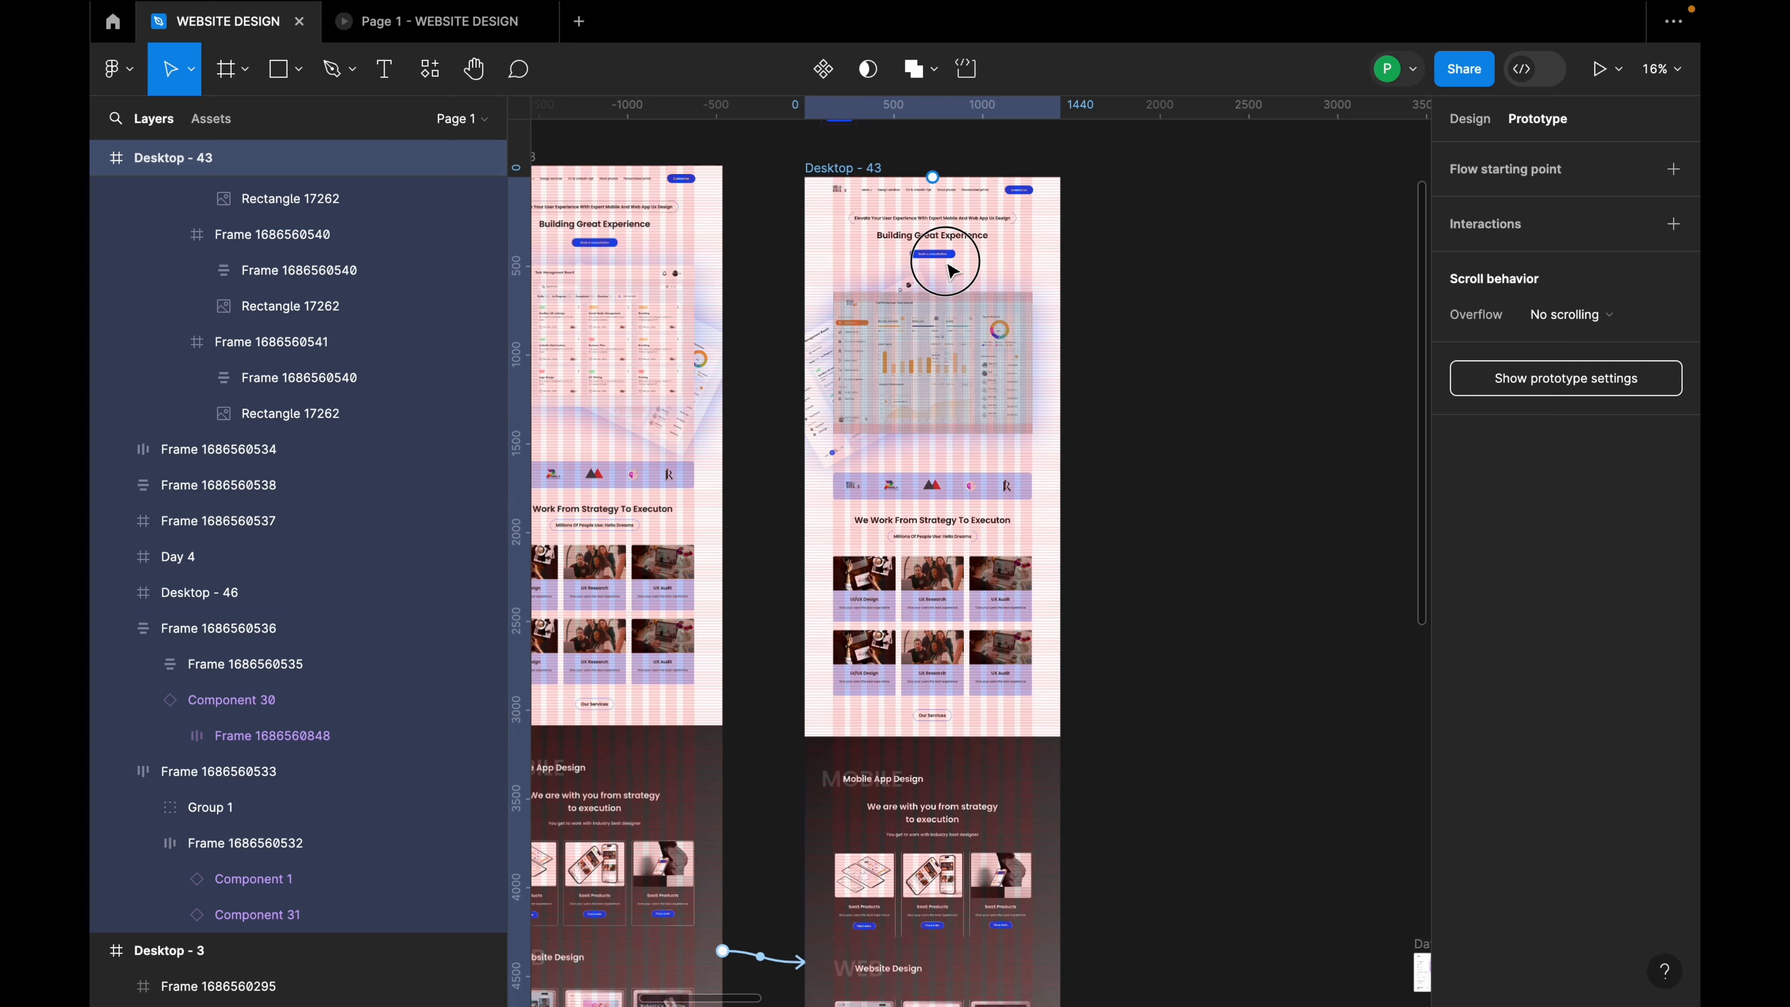
{"action": "scroll", "coordinate": [944, 296], "scroll_direction": "down", "scroll_amount": 3}
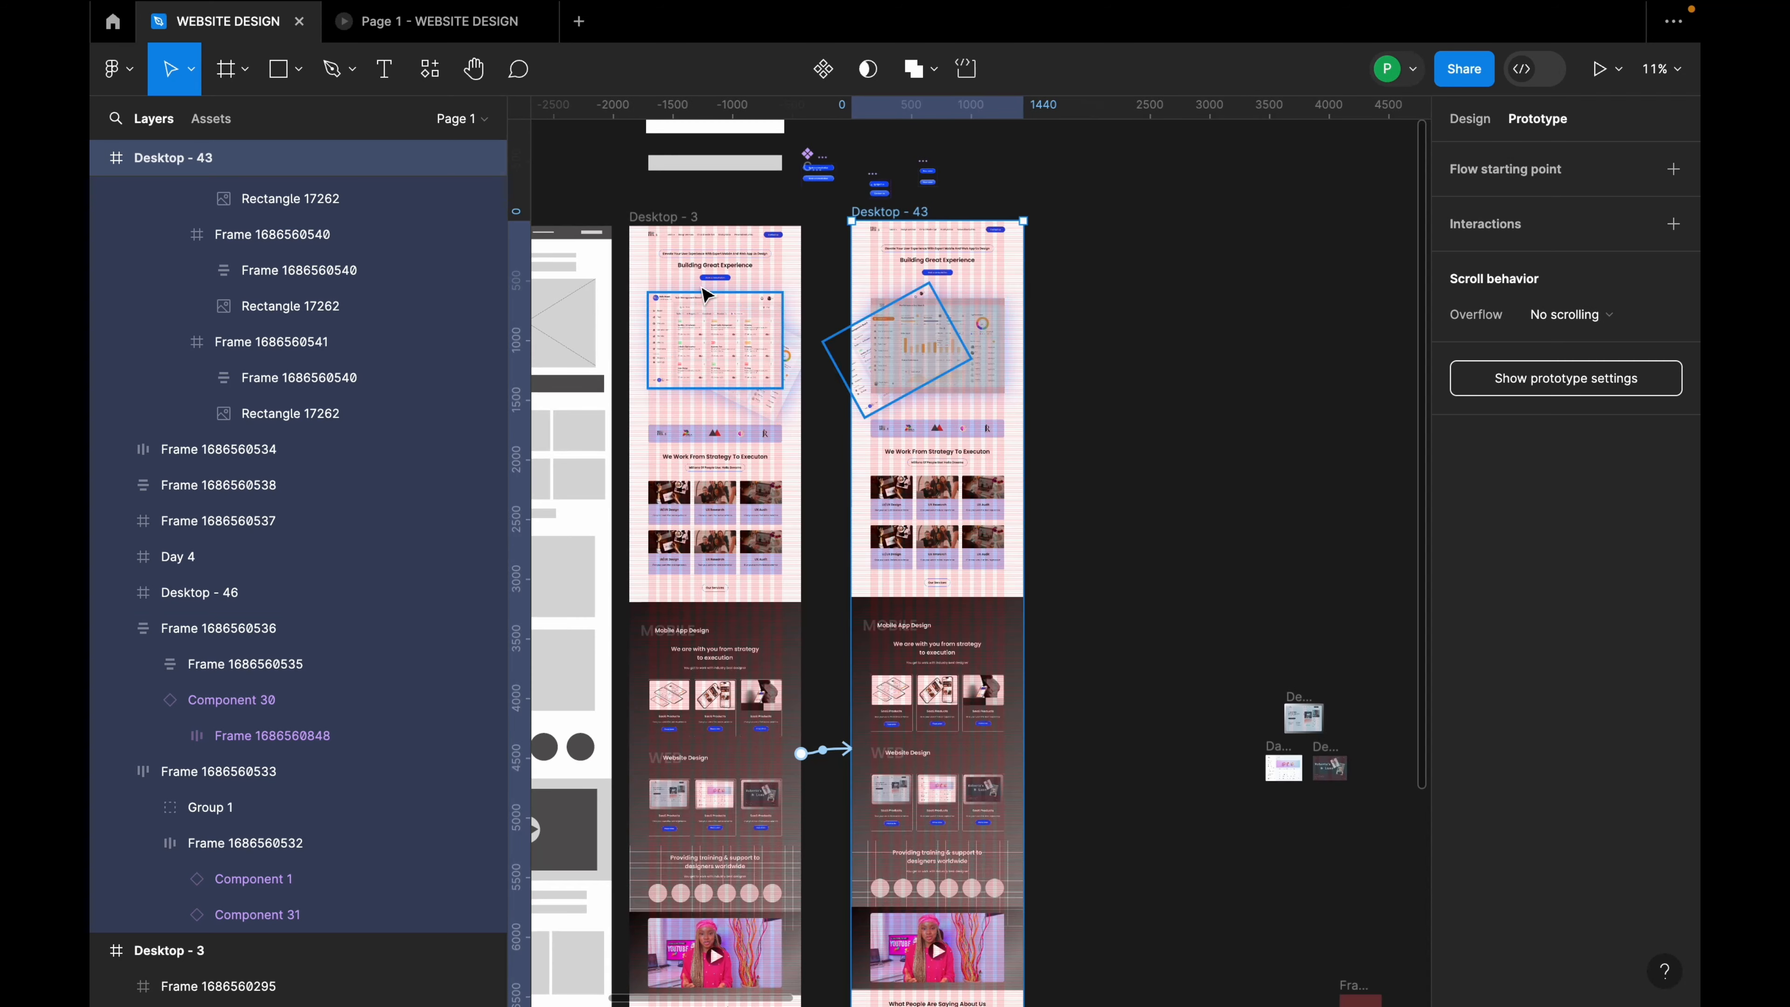
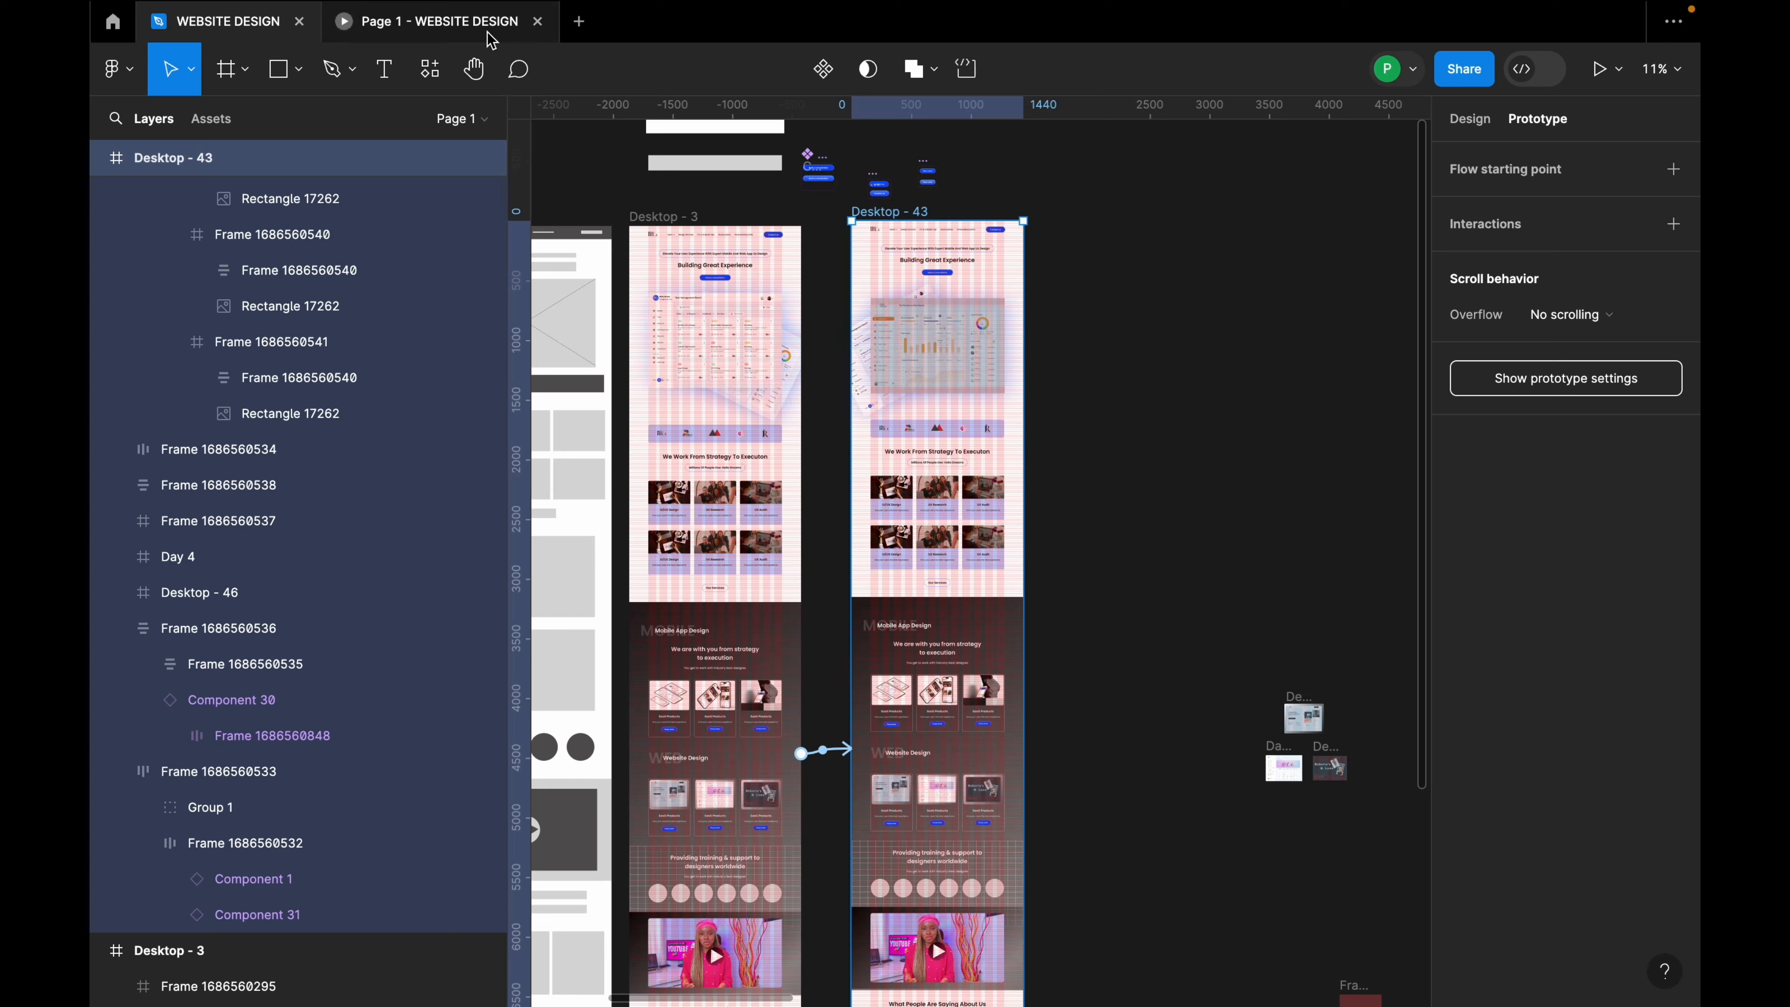
Step: Check the prototype preview, then return to the editor and select the Desktop - 3 frame
{"action": "left_click", "coordinate": [451, 23]}
{"action": "scroll", "coordinate": [942, 528], "scroll_direction": "up", "scroll_amount": 5}
{"action": "scroll", "coordinate": [942, 528], "scroll_direction": "up", "scroll_amount": 10}
{"action": "scroll", "coordinate": [942, 528], "scroll_direction": "down", "scroll_amount": 3}
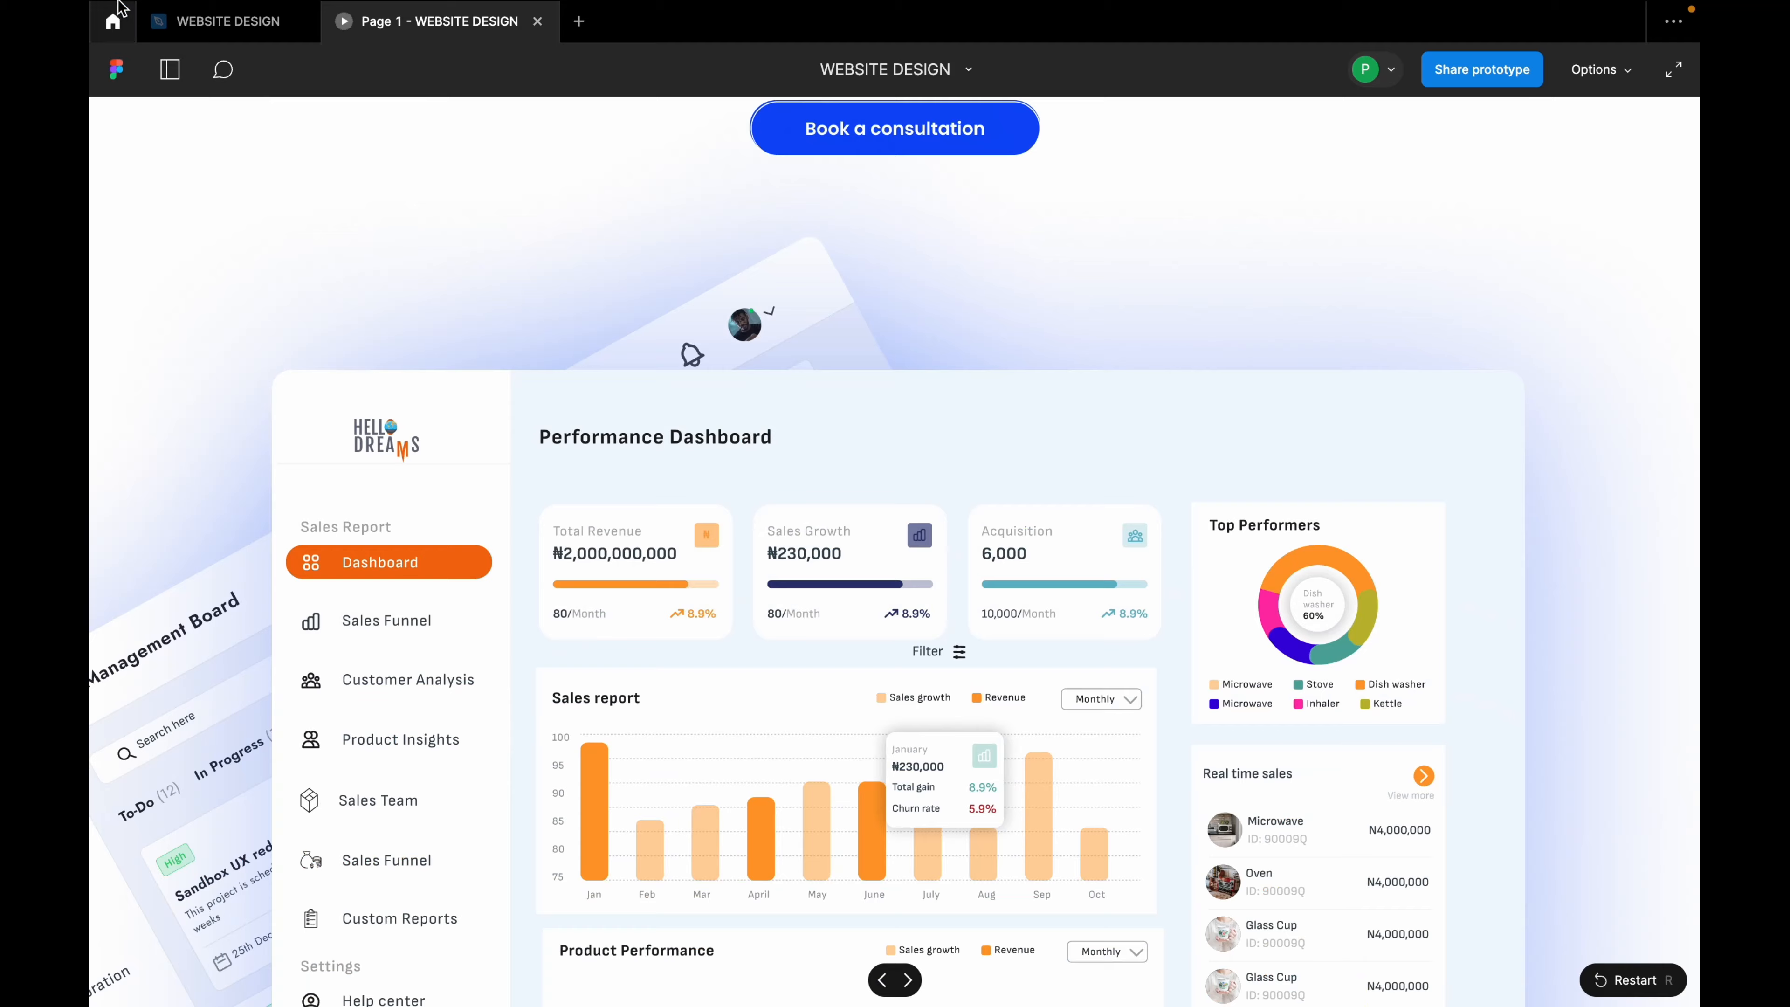
{"action": "left_click", "coordinate": [195, 23]}
{"action": "left_click", "coordinate": [663, 216]}
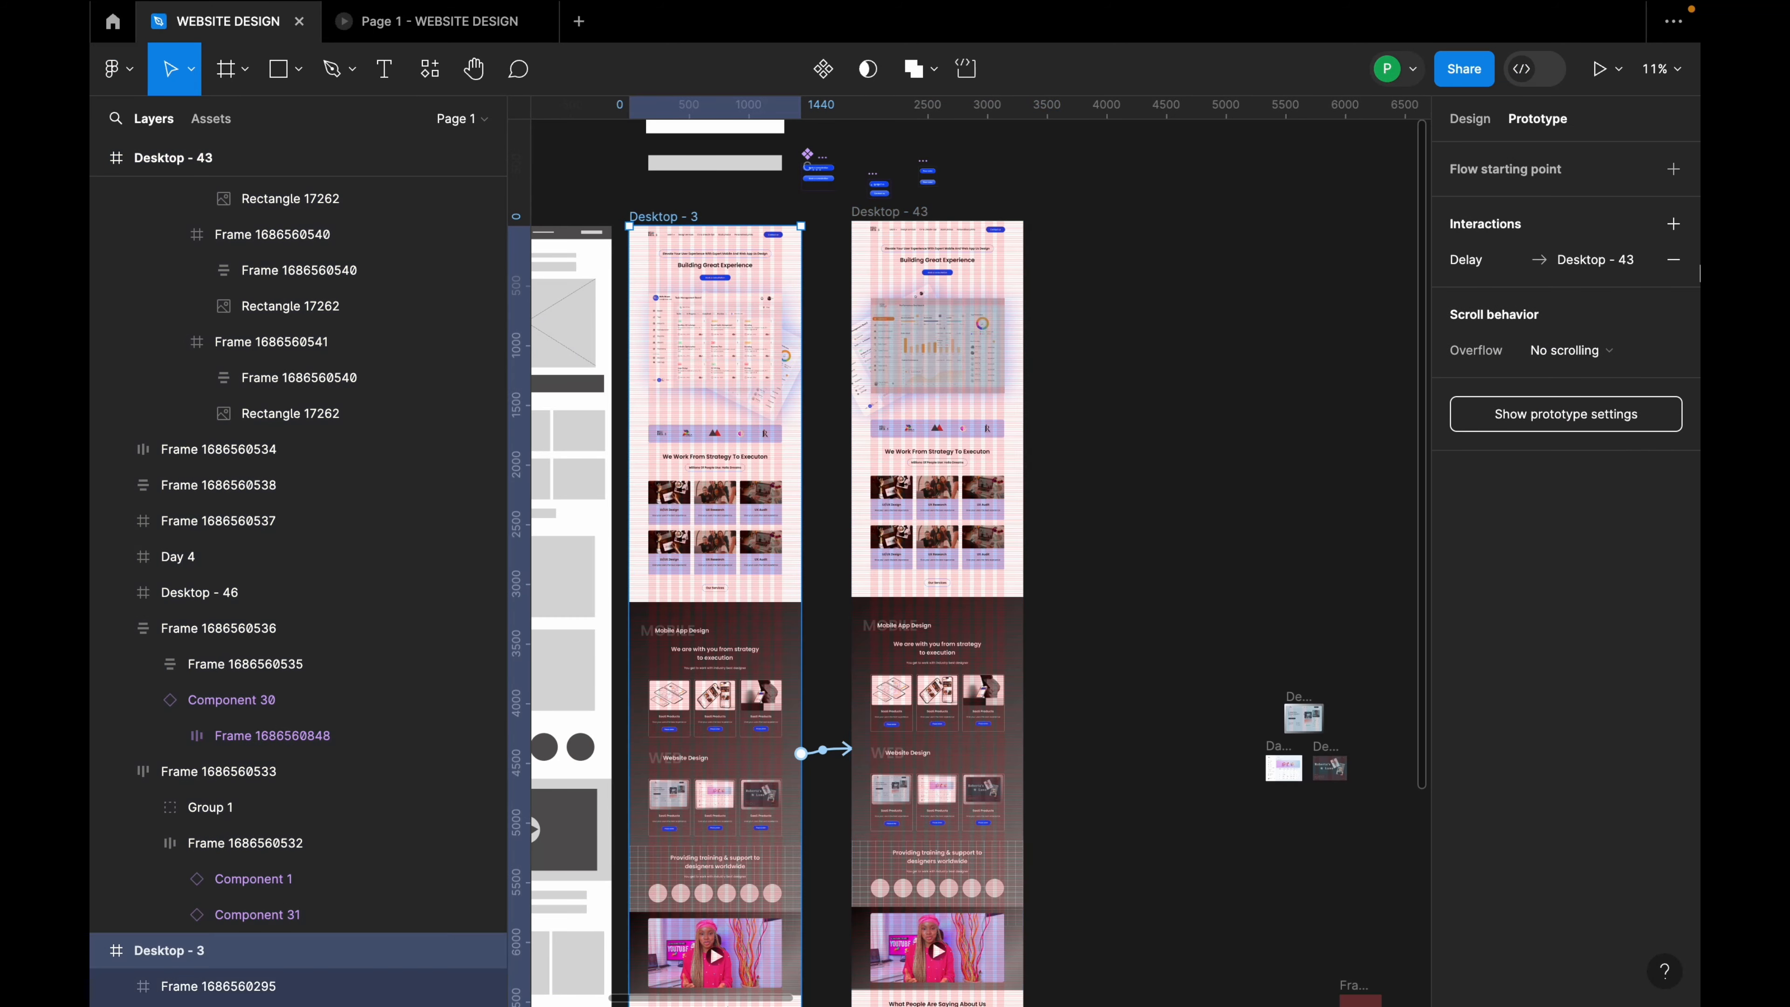
Step: Add Desktop - 3 as the Flow 2 starting point, play and restart it, then close the preview
{"action": "left_click", "coordinate": [1674, 173]}
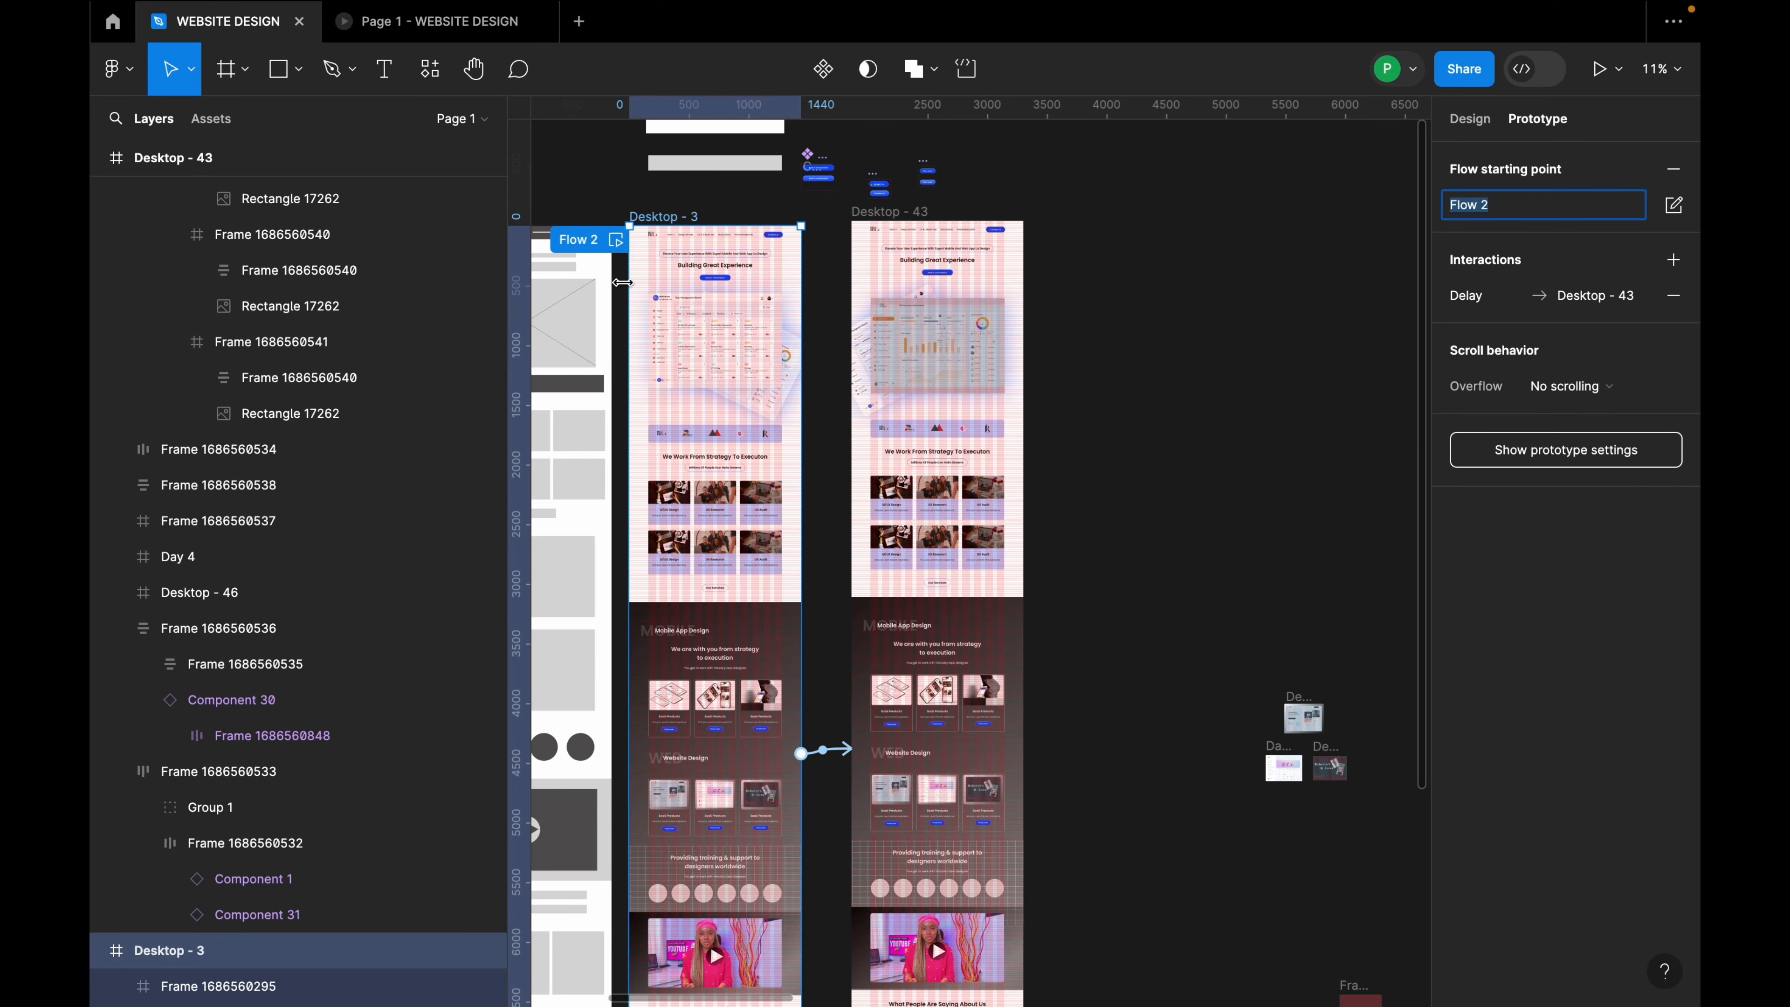
{"action": "left_click", "coordinate": [617, 242]}
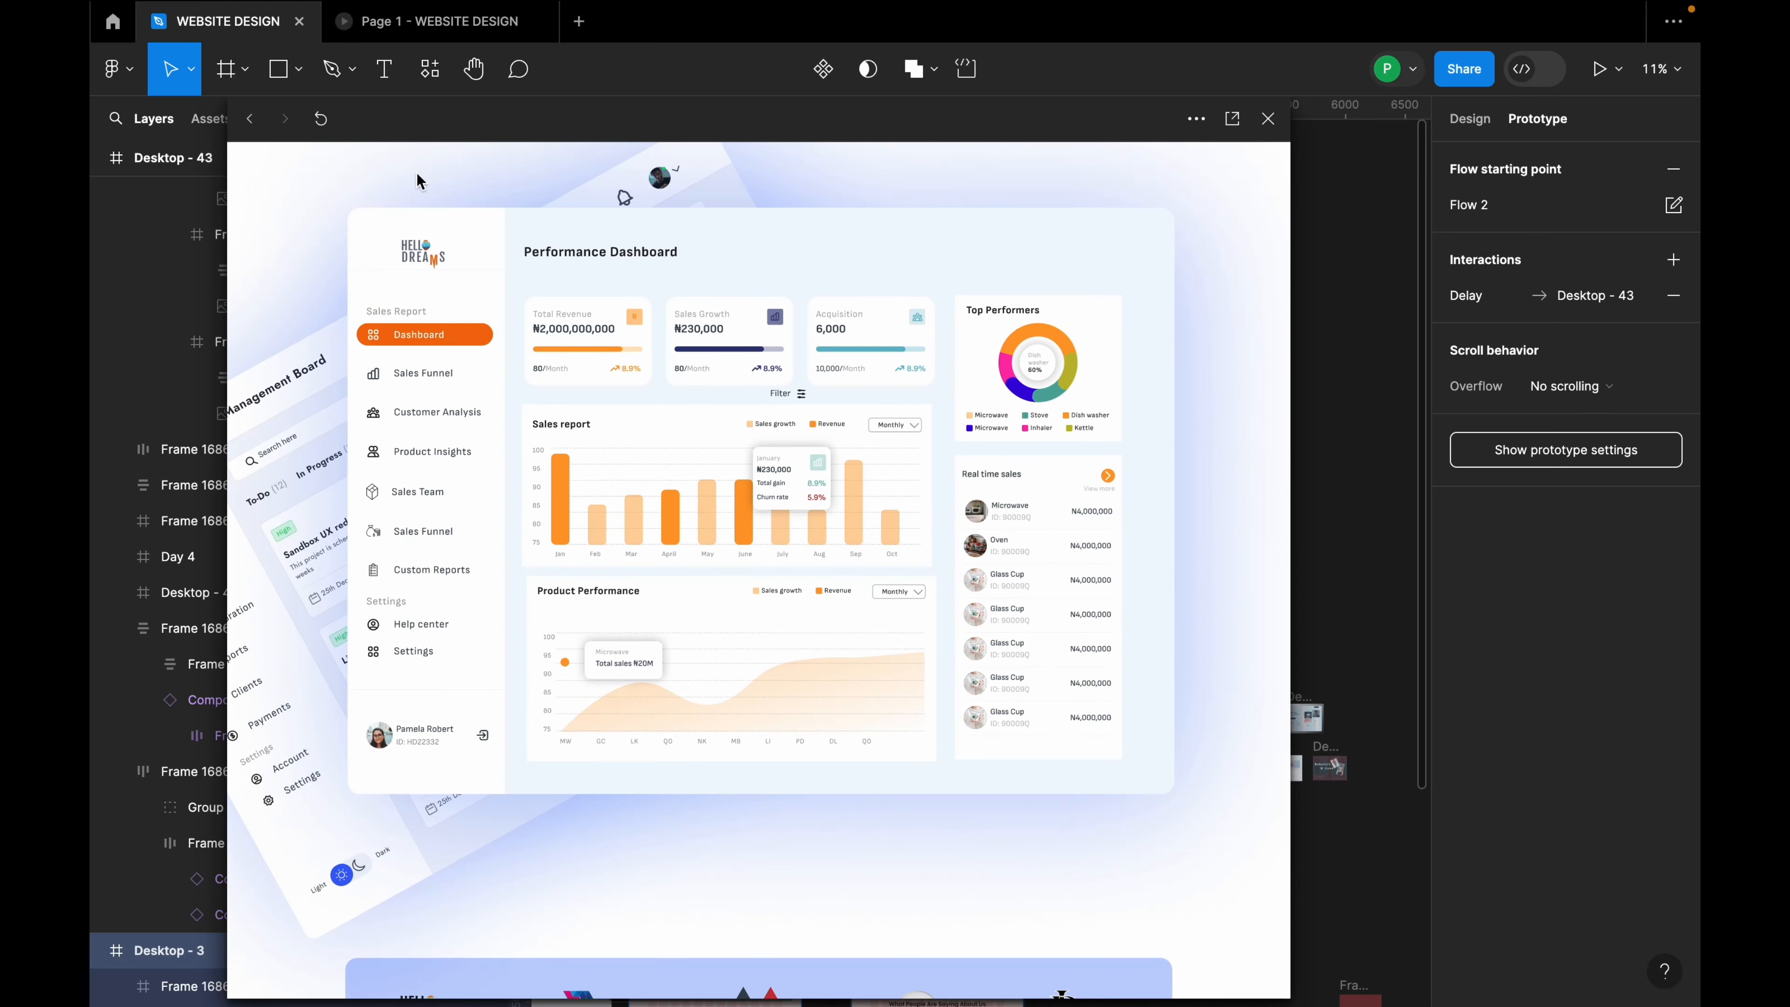
{"action": "left_click", "coordinate": [323, 120]}
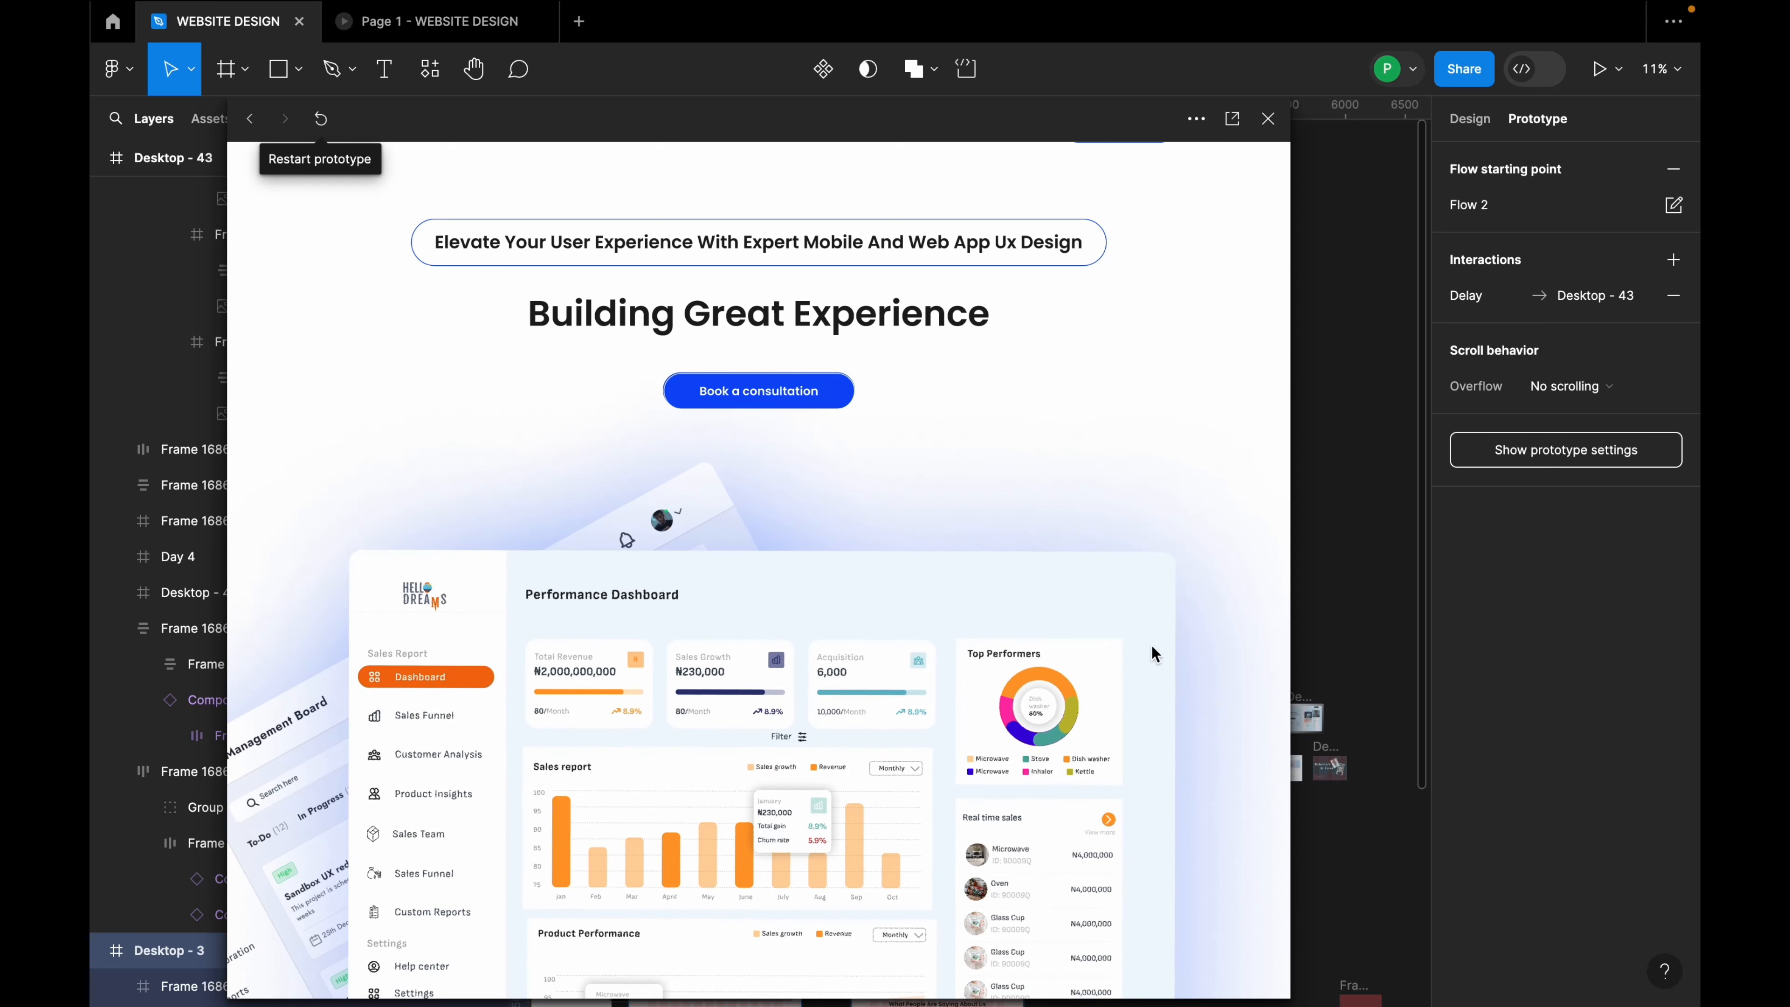
{"action": "scroll", "coordinate": [1067, 535], "scroll_direction": "down", "scroll_amount": 20}
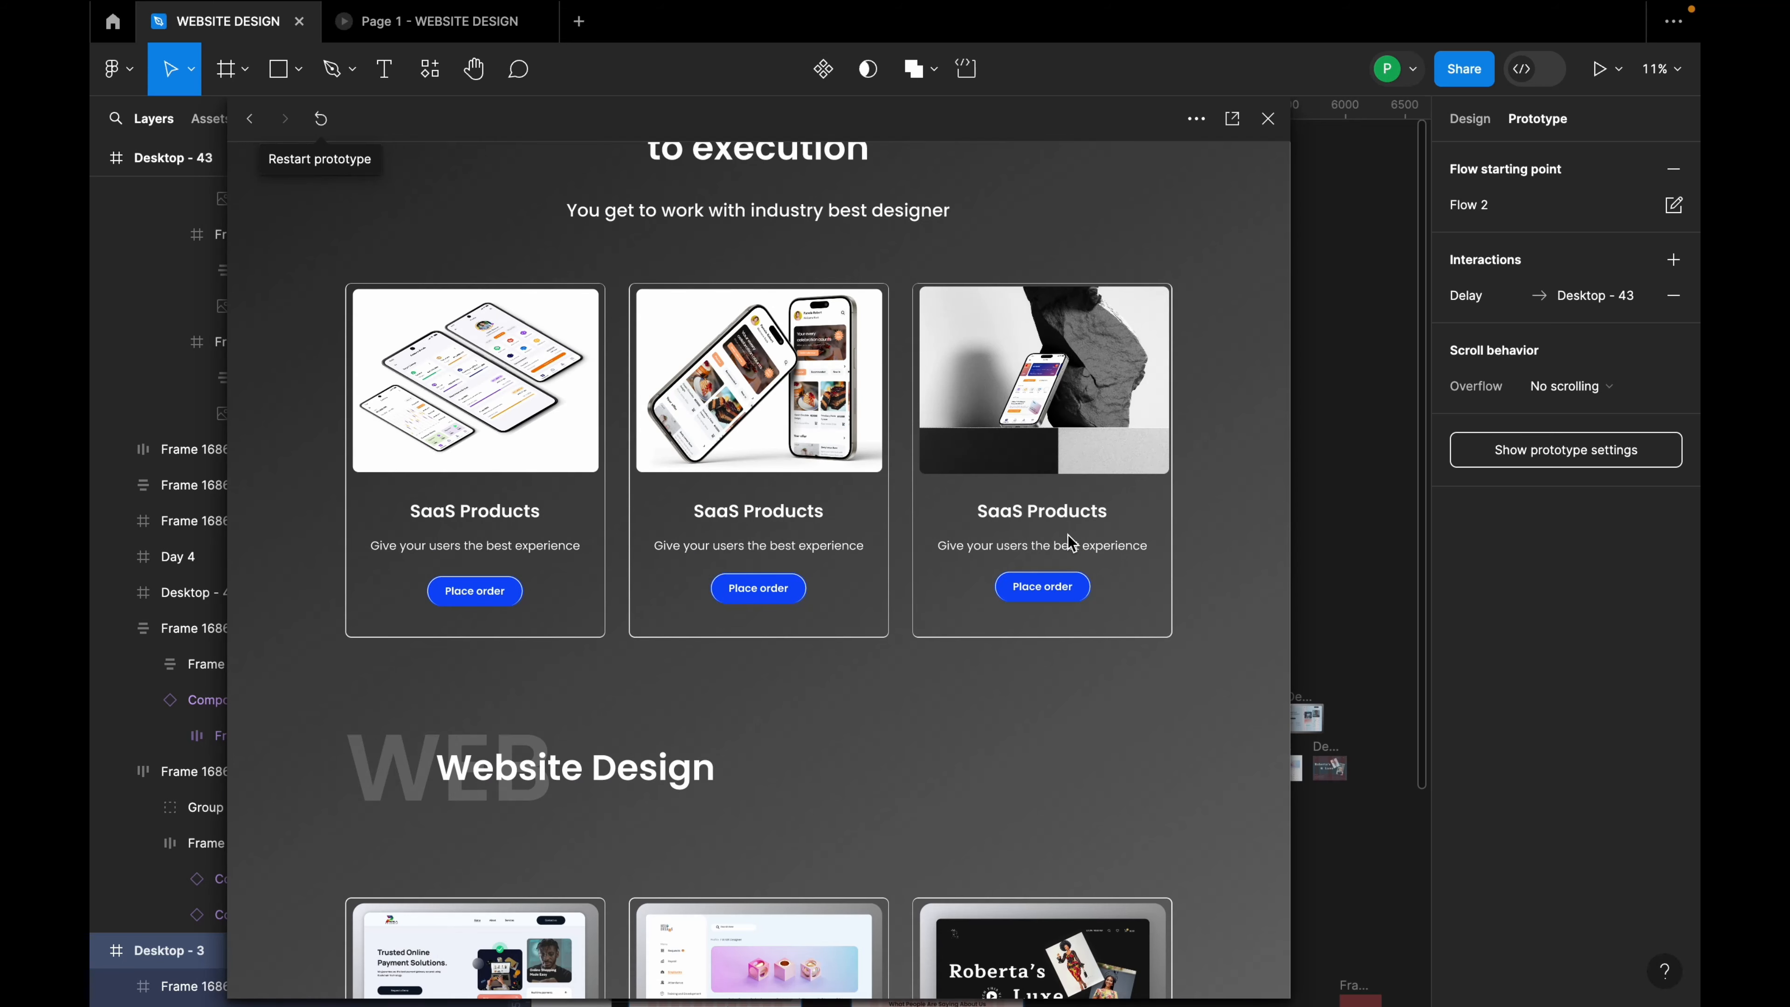
{"action": "scroll", "coordinate": [688, 292], "scroll_direction": "up", "scroll_amount": 8}
{"action": "scroll", "coordinate": [684, 294], "scroll_direction": "up", "scroll_amount": 12}
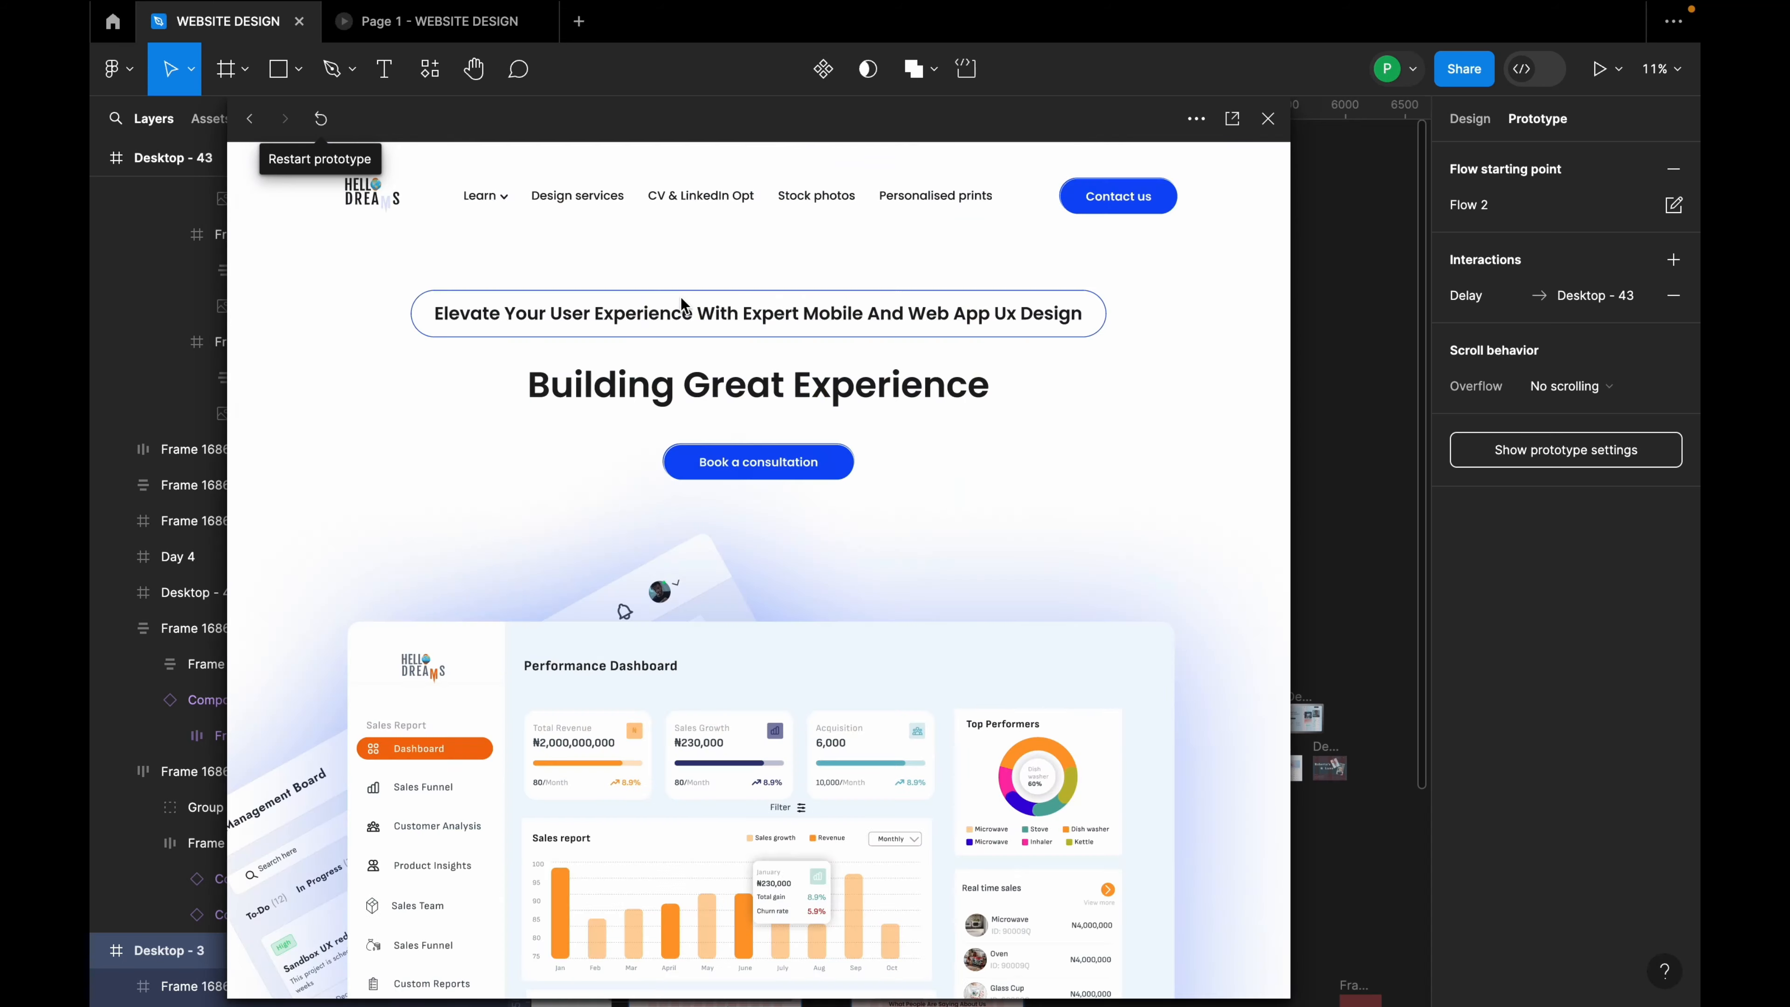
{"action": "scroll", "coordinate": [674, 297], "scroll_direction": "up", "scroll_amount": 5}
{"action": "left_click", "coordinate": [1268, 119]}
{"action": "scroll", "coordinate": [1071, 375], "scroll_direction": "down", "scroll_amount": 5}
{"action": "scroll", "coordinate": [948, 459], "scroll_direction": "up", "scroll_amount": 5}
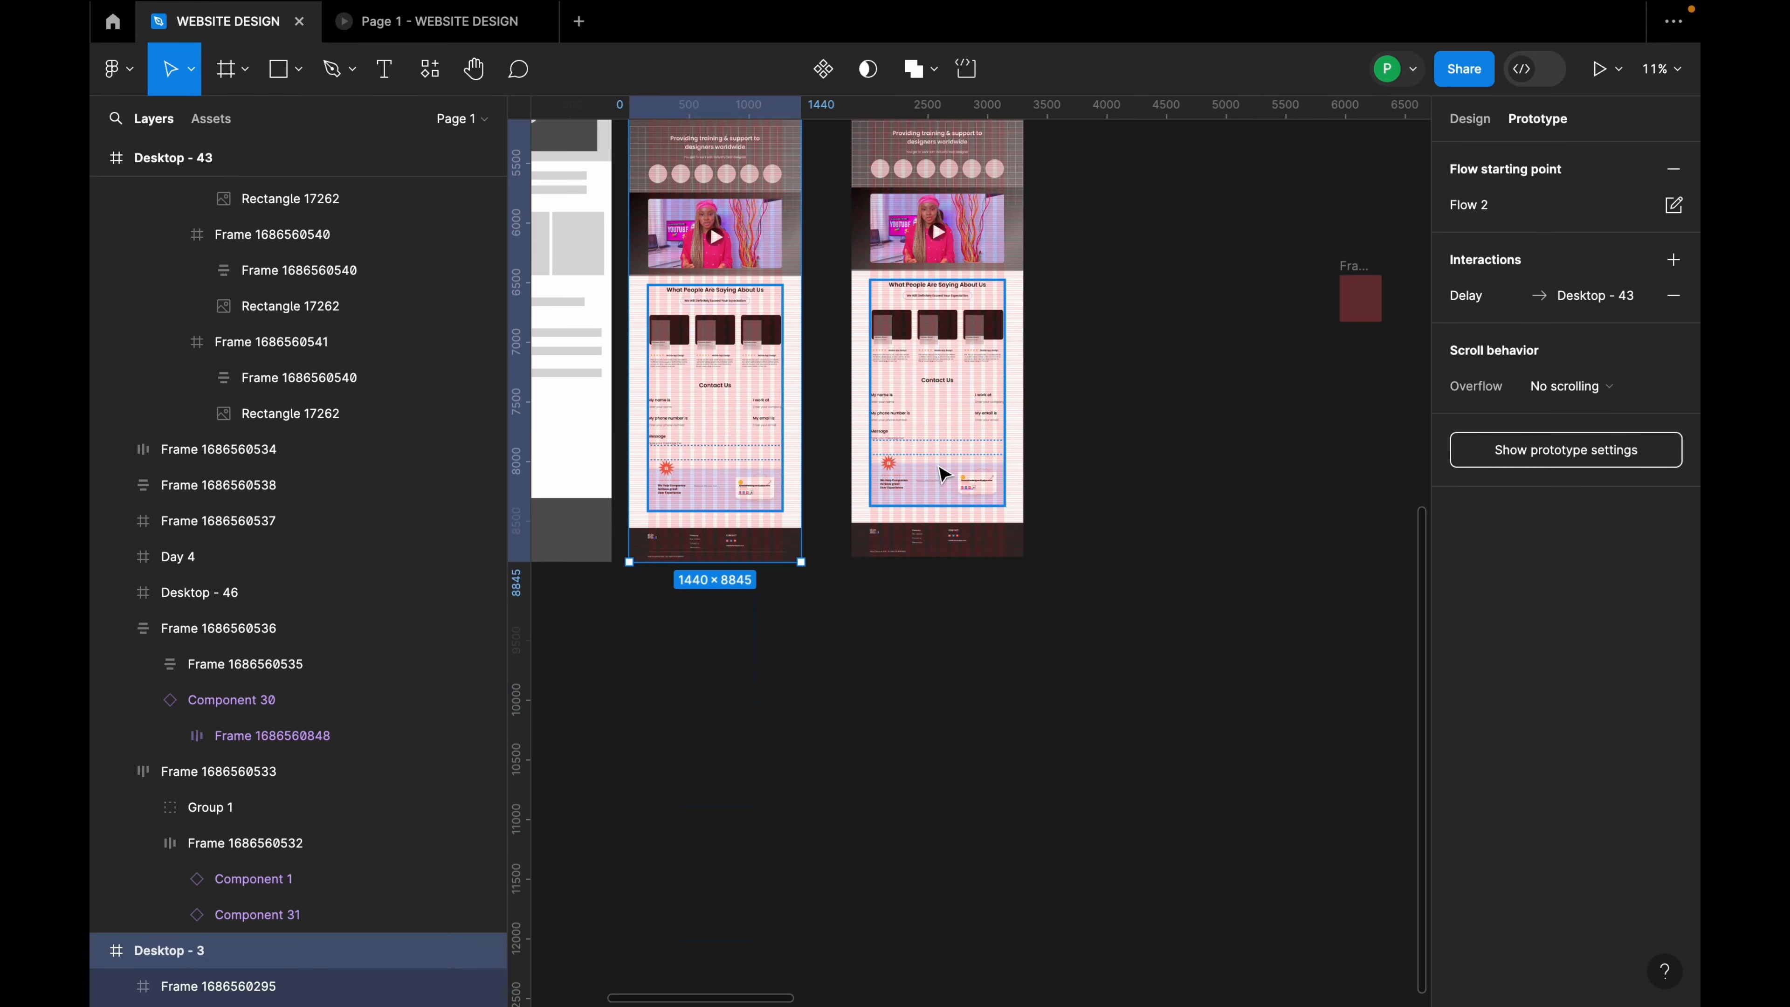
Step: Select all six grey avatar circles under the training-and-support banner
{"action": "left_click", "coordinate": [907, 543]}
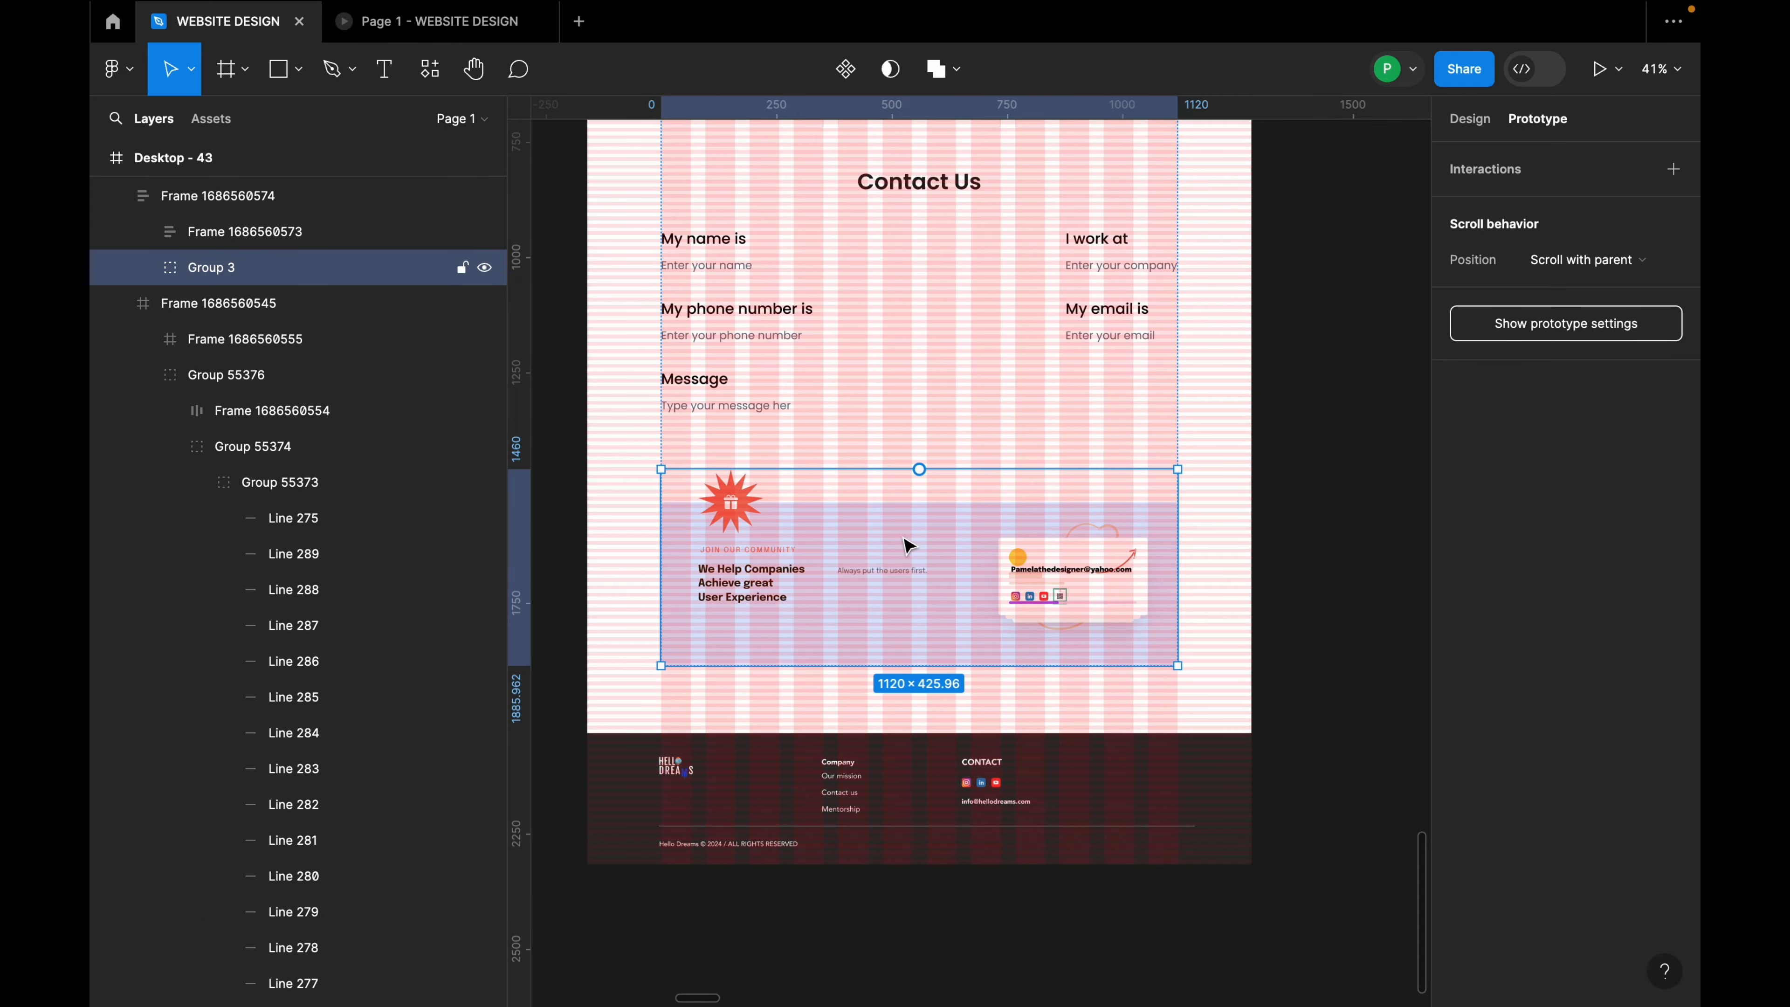
{"action": "left_click", "coordinate": [1117, 804]}
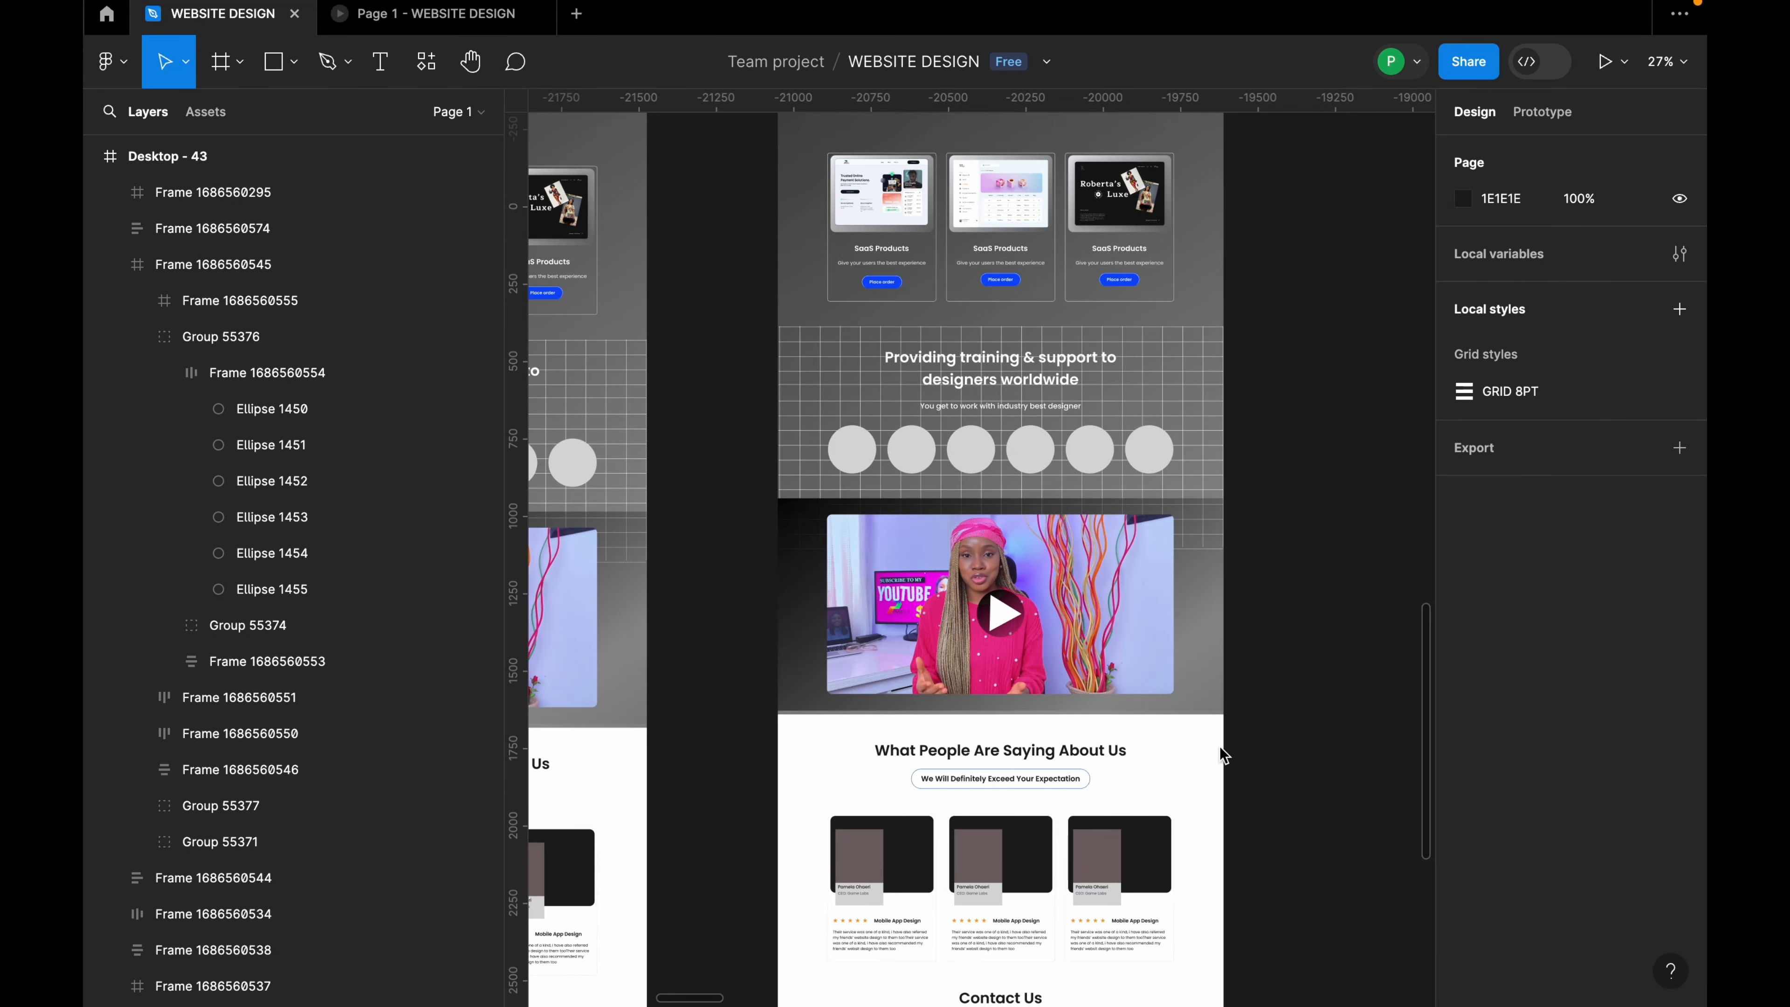
{"action": "scroll", "coordinate": [956, 420], "scroll_direction": "up", "scroll_amount": 2}
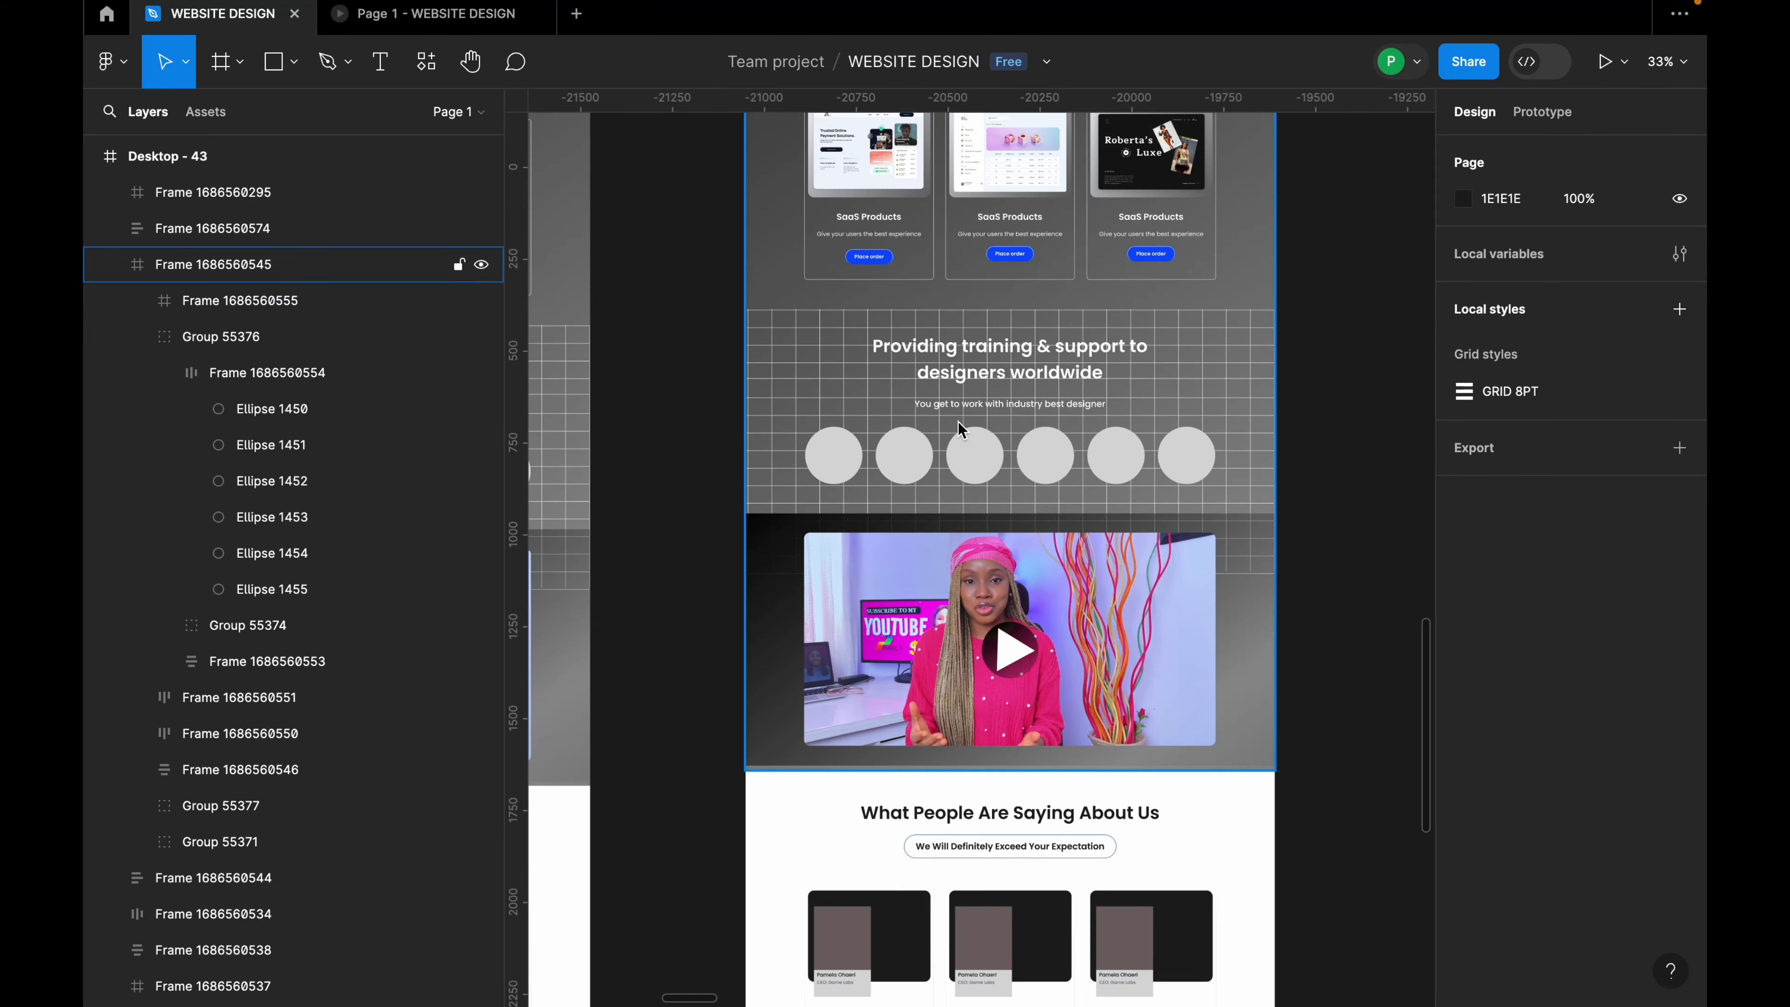
{"action": "left_click", "coordinate": [883, 463]}
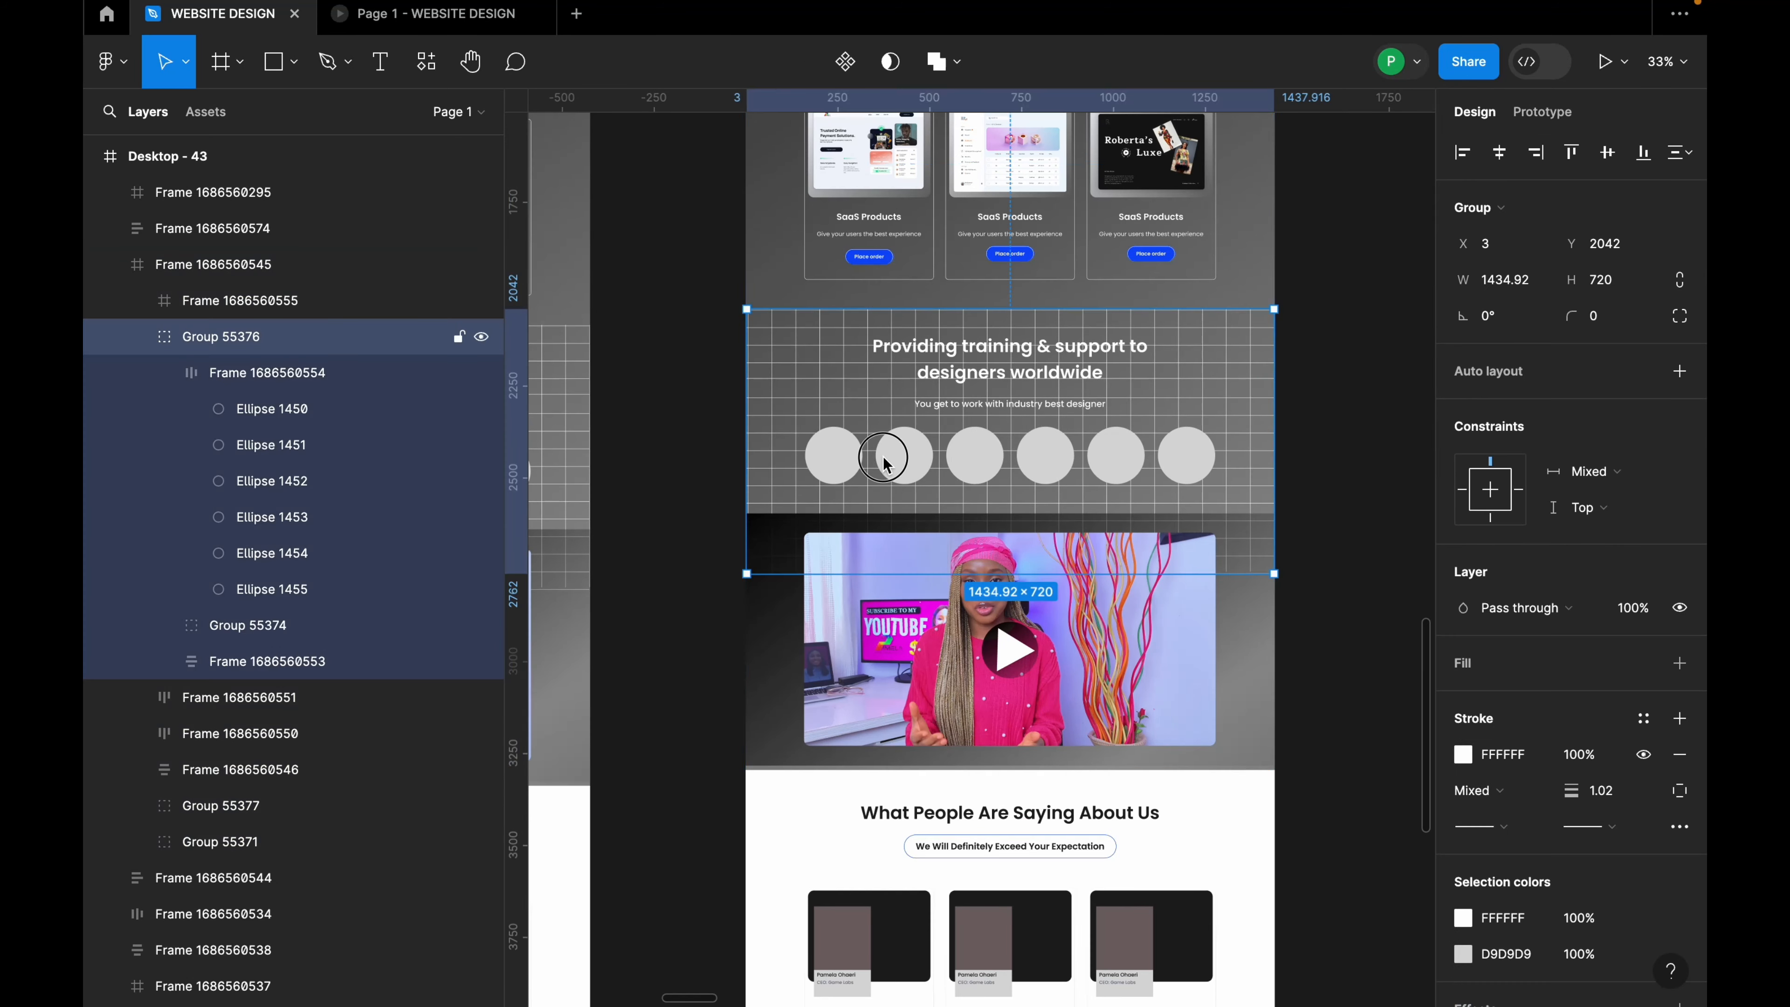
{"action": "left_click", "coordinate": [895, 459]}
{"action": "scroll", "coordinate": [967, 612], "scroll_direction": "down", "scroll_amount": 5}
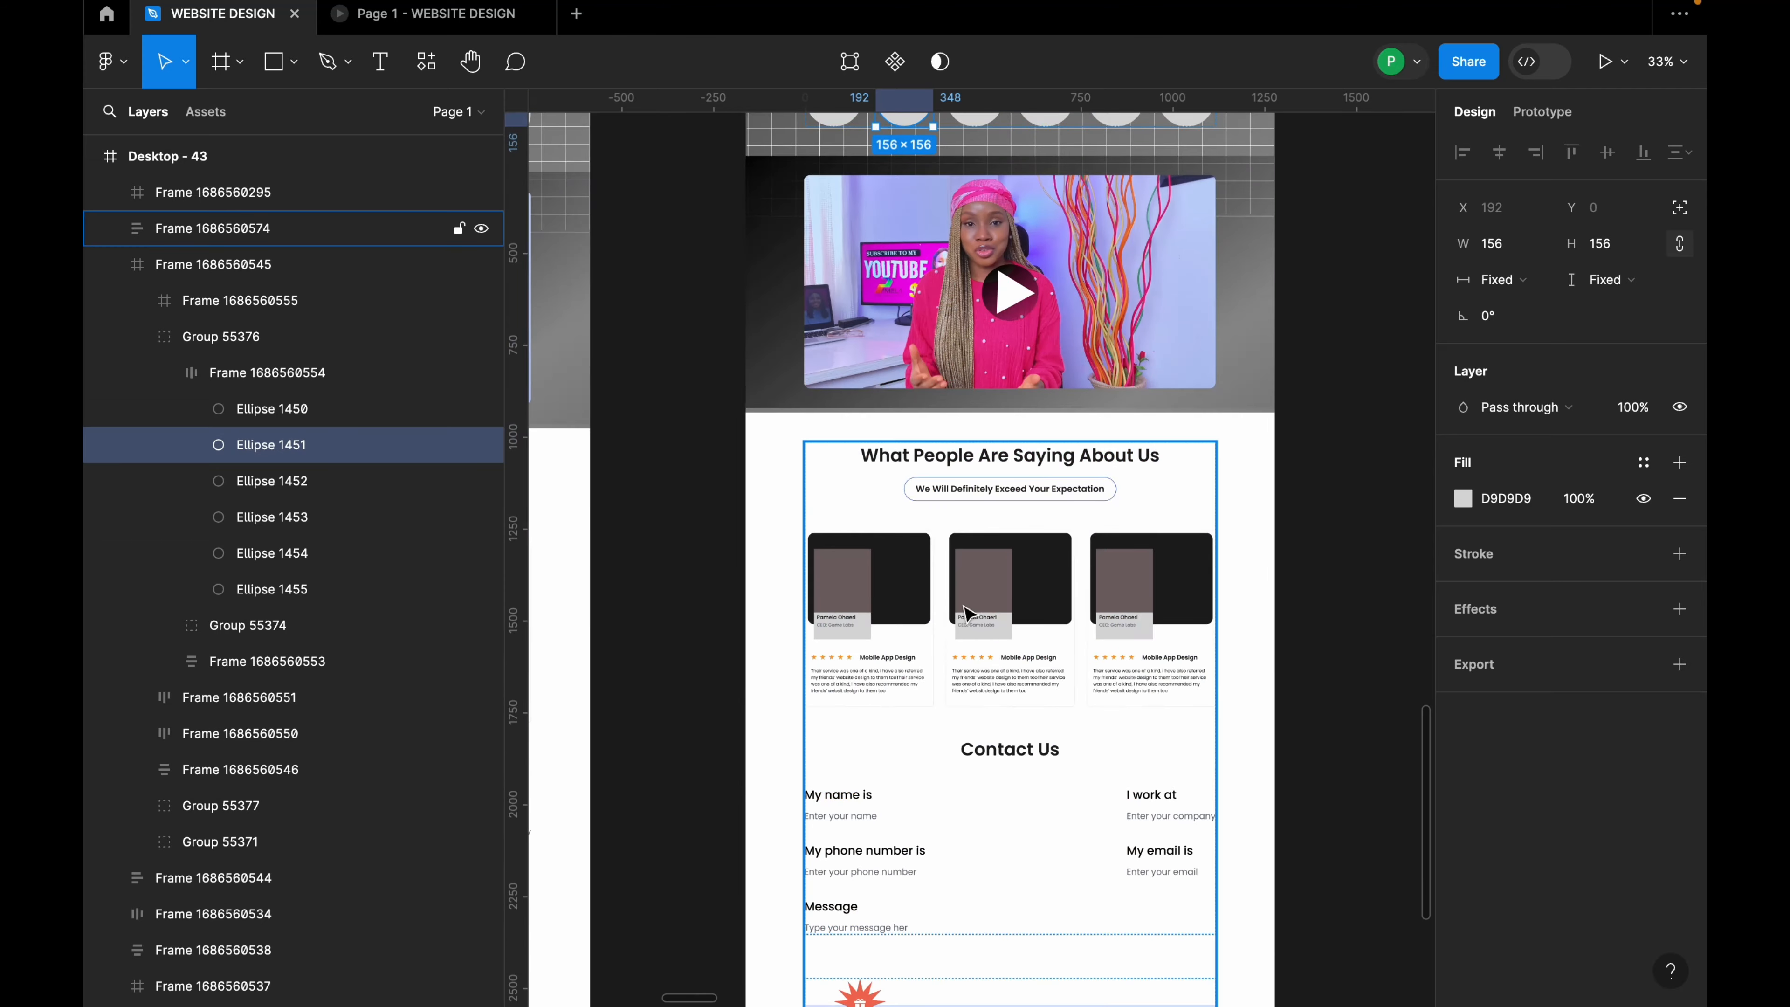
{"action": "scroll", "coordinate": [937, 353], "scroll_direction": "up", "scroll_amount": 3}
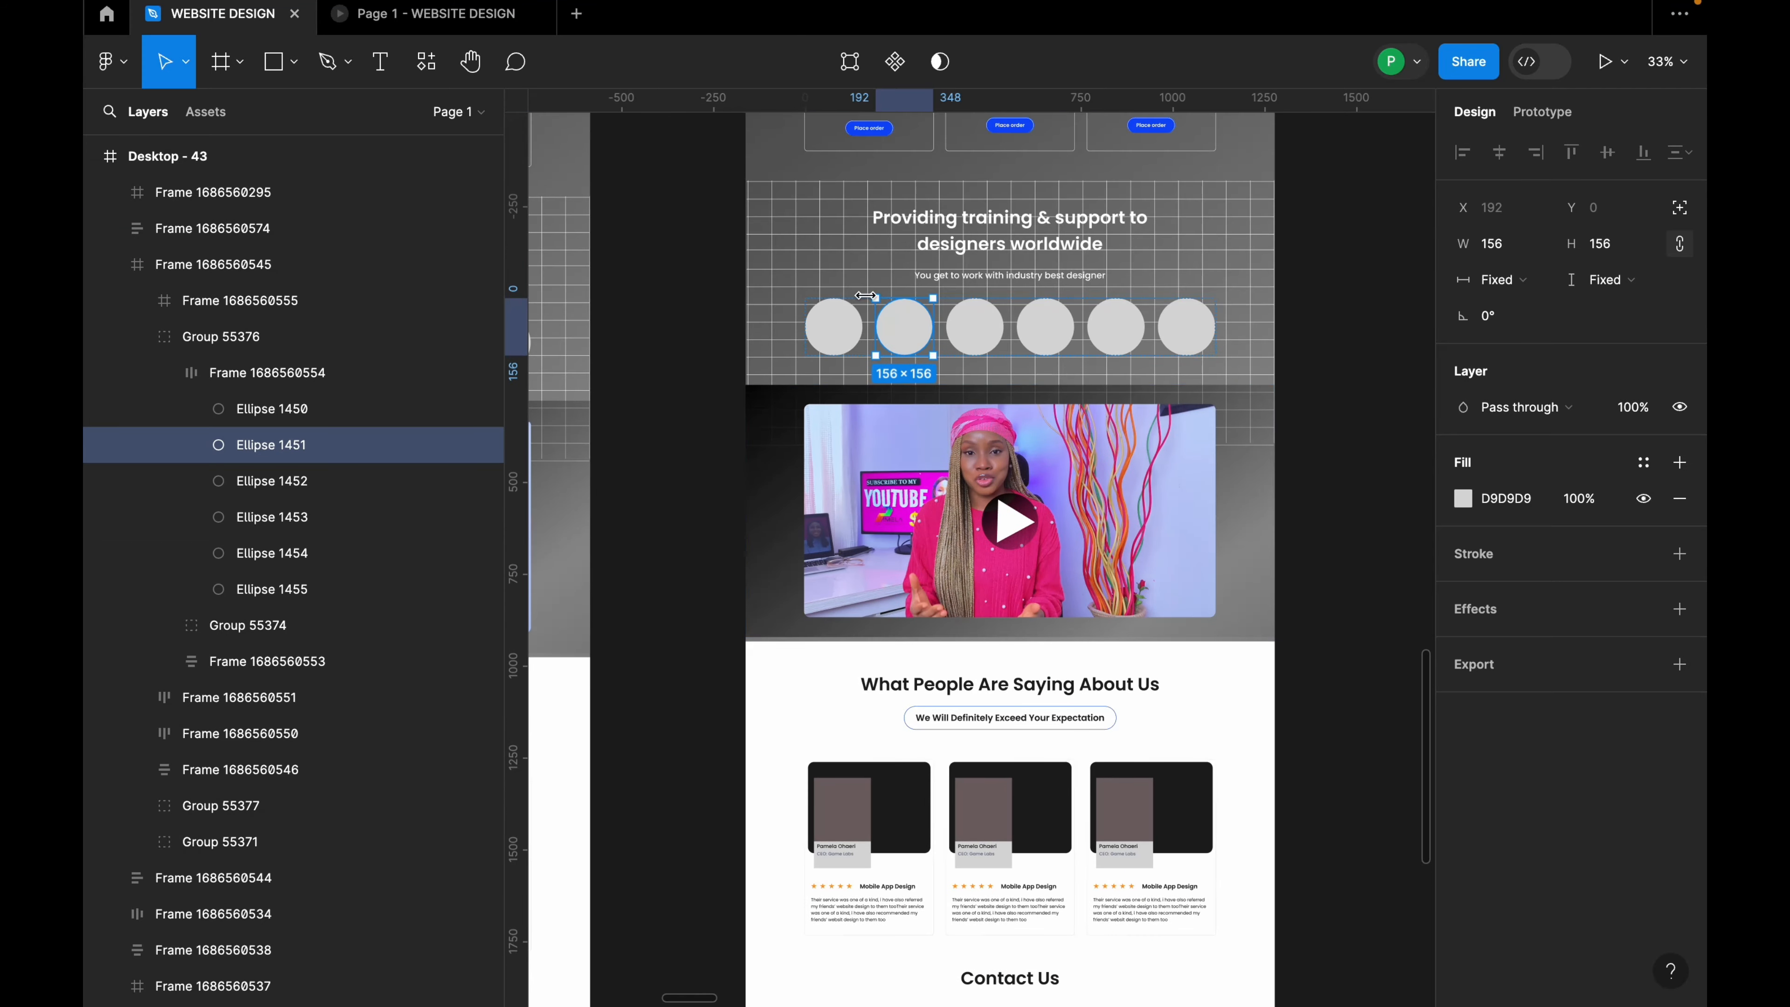
{"action": "scroll", "coordinate": [934, 351], "scroll_direction": "up", "scroll_amount": 5}
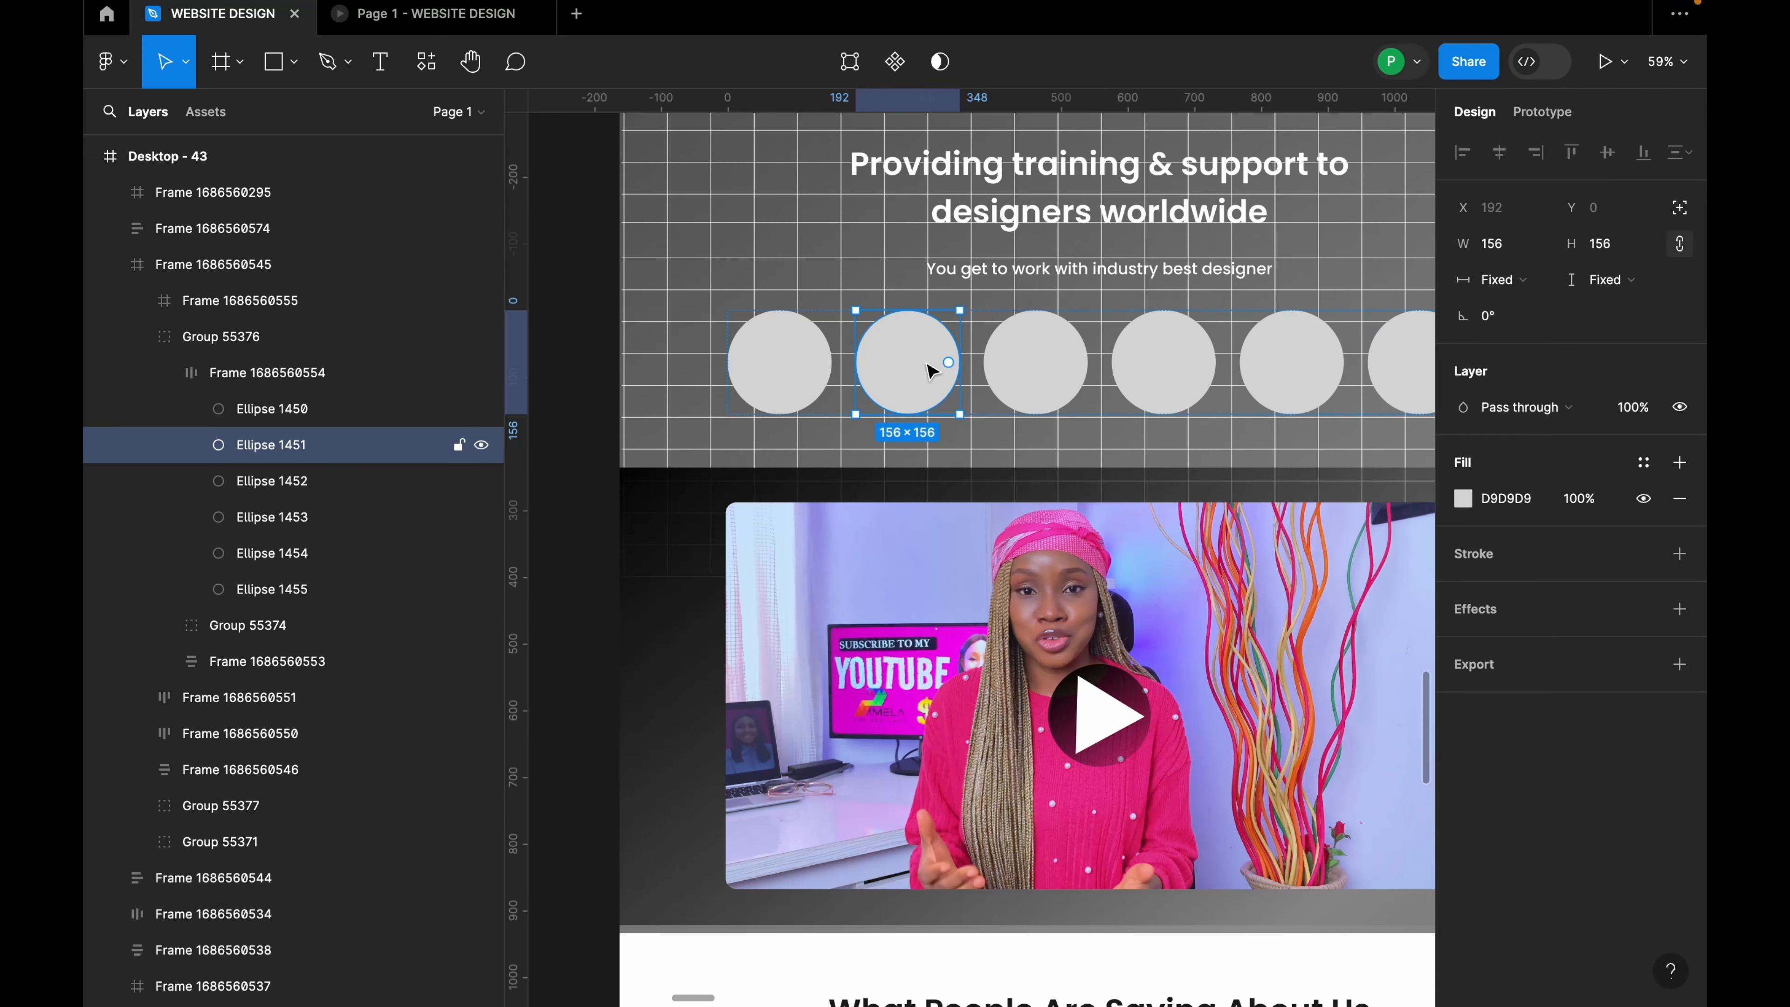
{"action": "left_click", "coordinate": [811, 387], "text": "shift"}
{"action": "left_click", "coordinate": [1030, 356], "text": "shift"}
{"action": "left_click", "coordinate": [1161, 377], "text": "shift"}
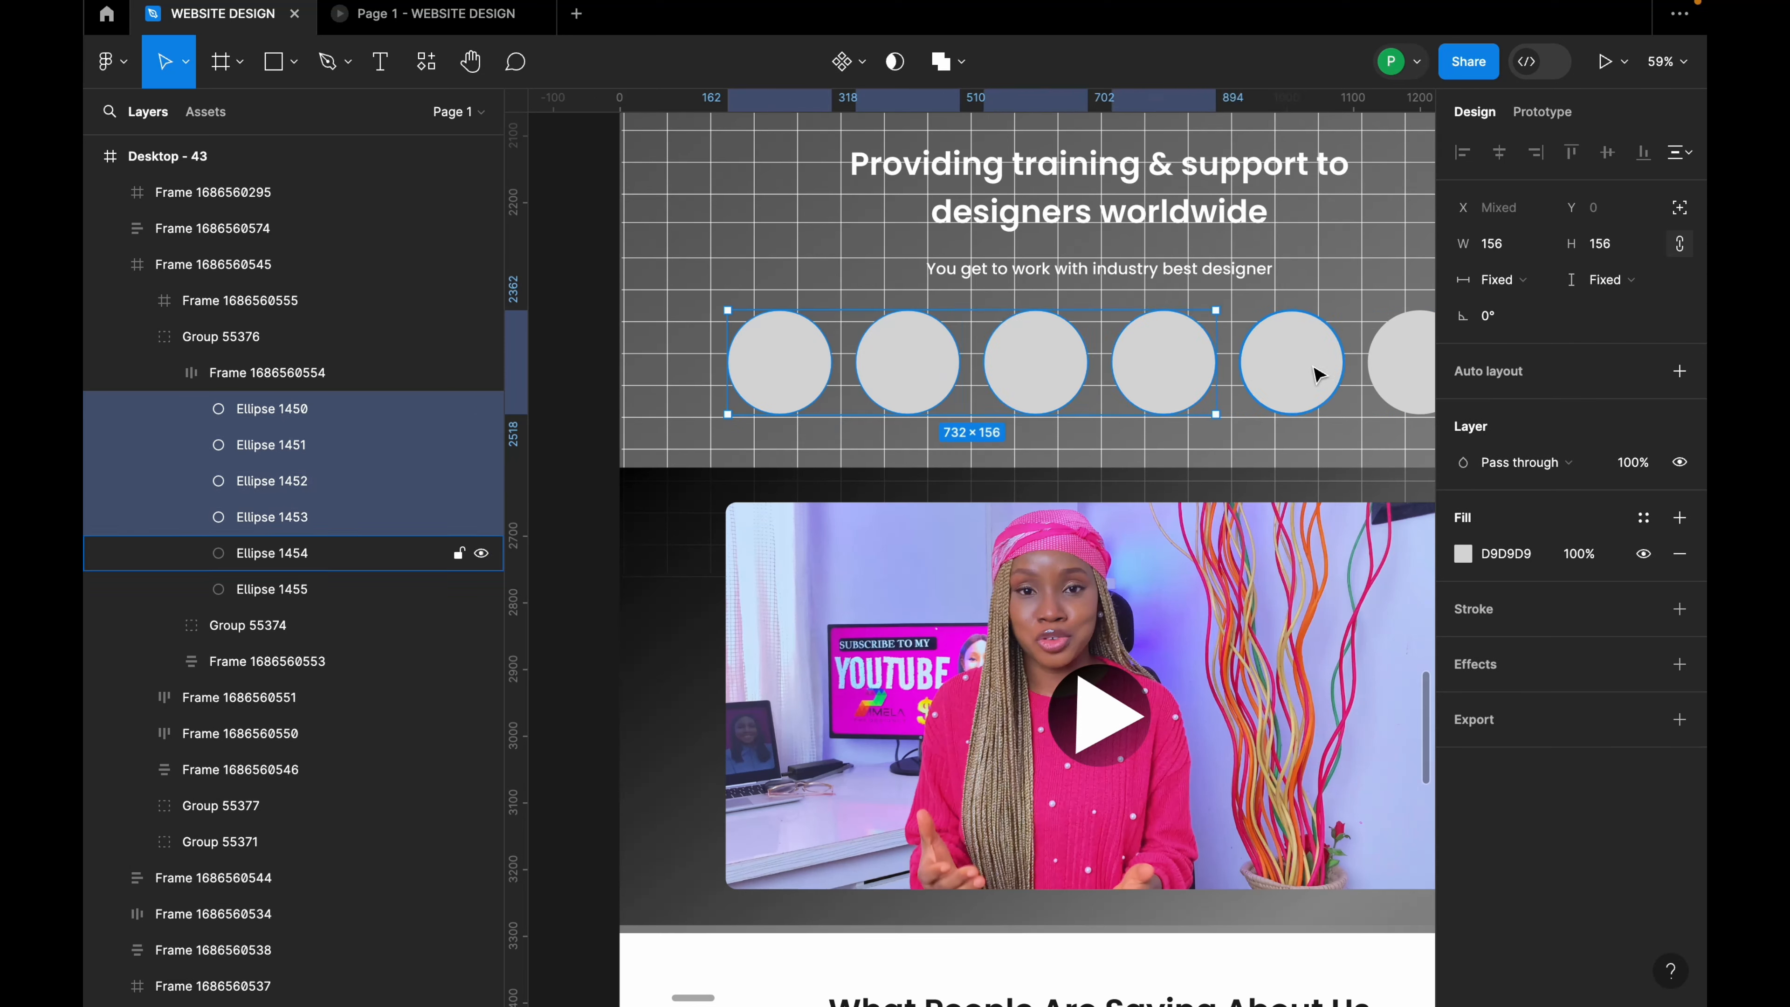
{"action": "left_click", "coordinate": [1292, 367], "text": "shift"}
{"action": "left_click", "coordinate": [1388, 376], "text": "shift"}
Step: Fill the six selected circles with Pexels stock photos, then close the plugin
{"action": "right_click", "coordinate": [1265, 366]}
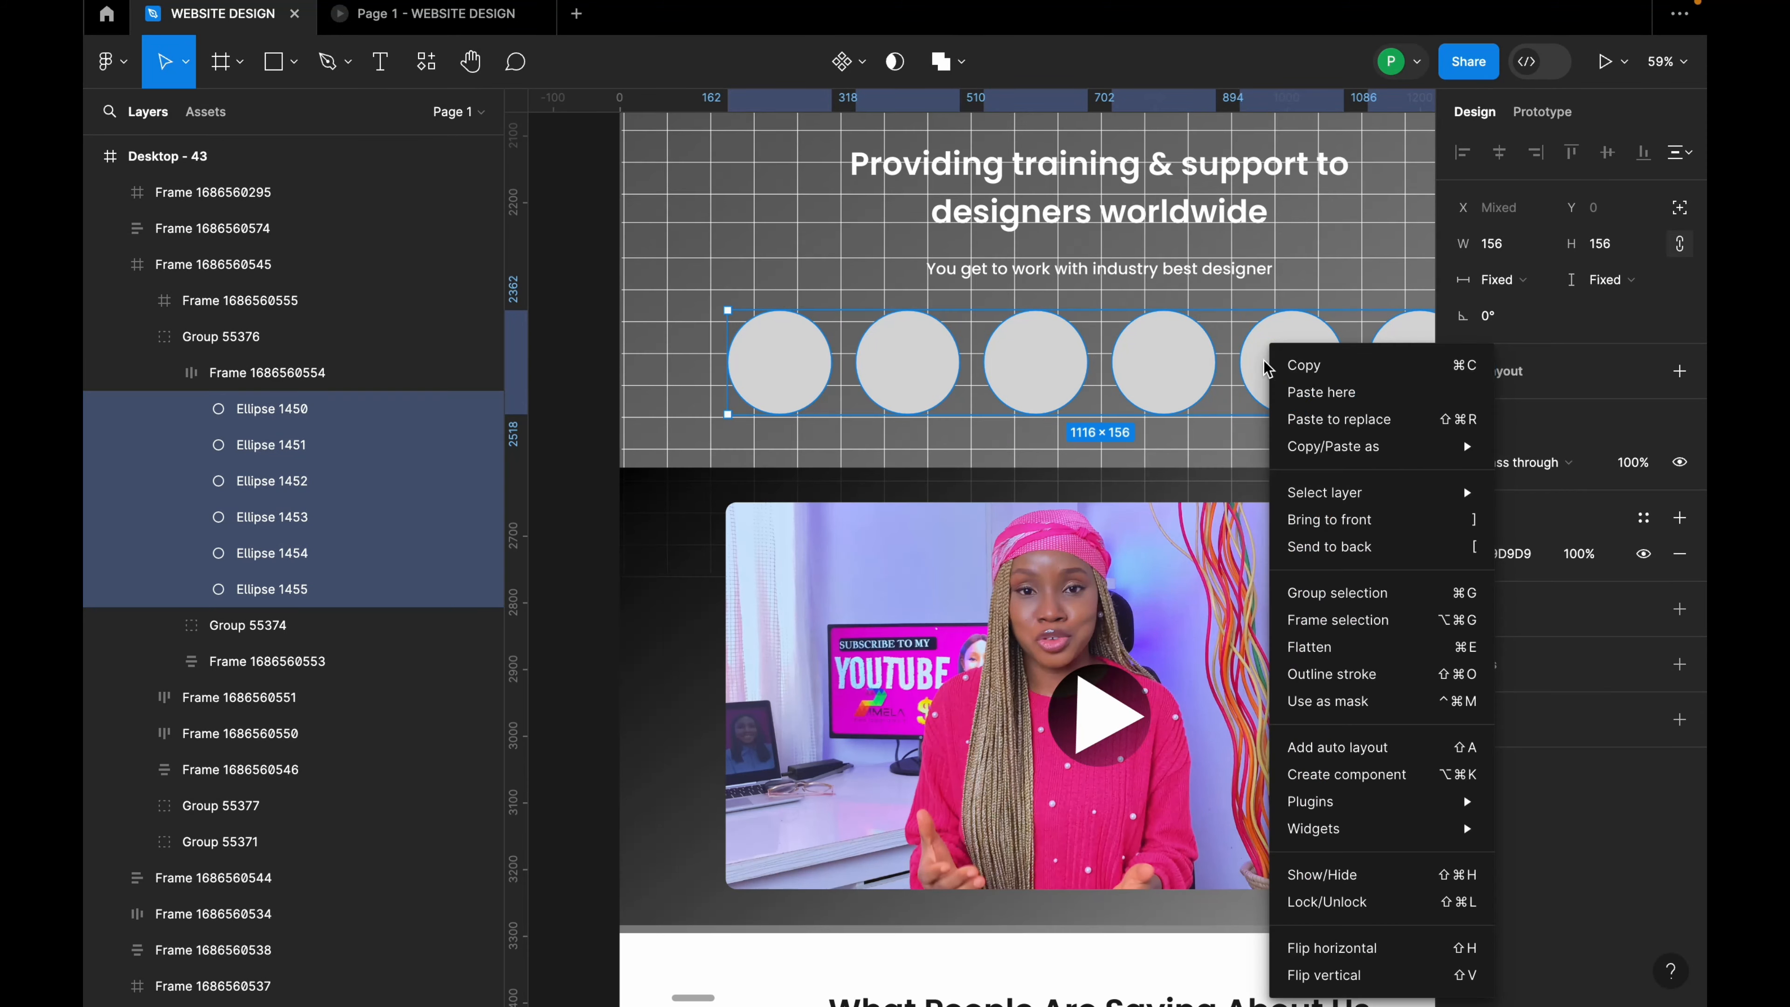
{"action": "mouse_move", "coordinate": [1325, 801]}
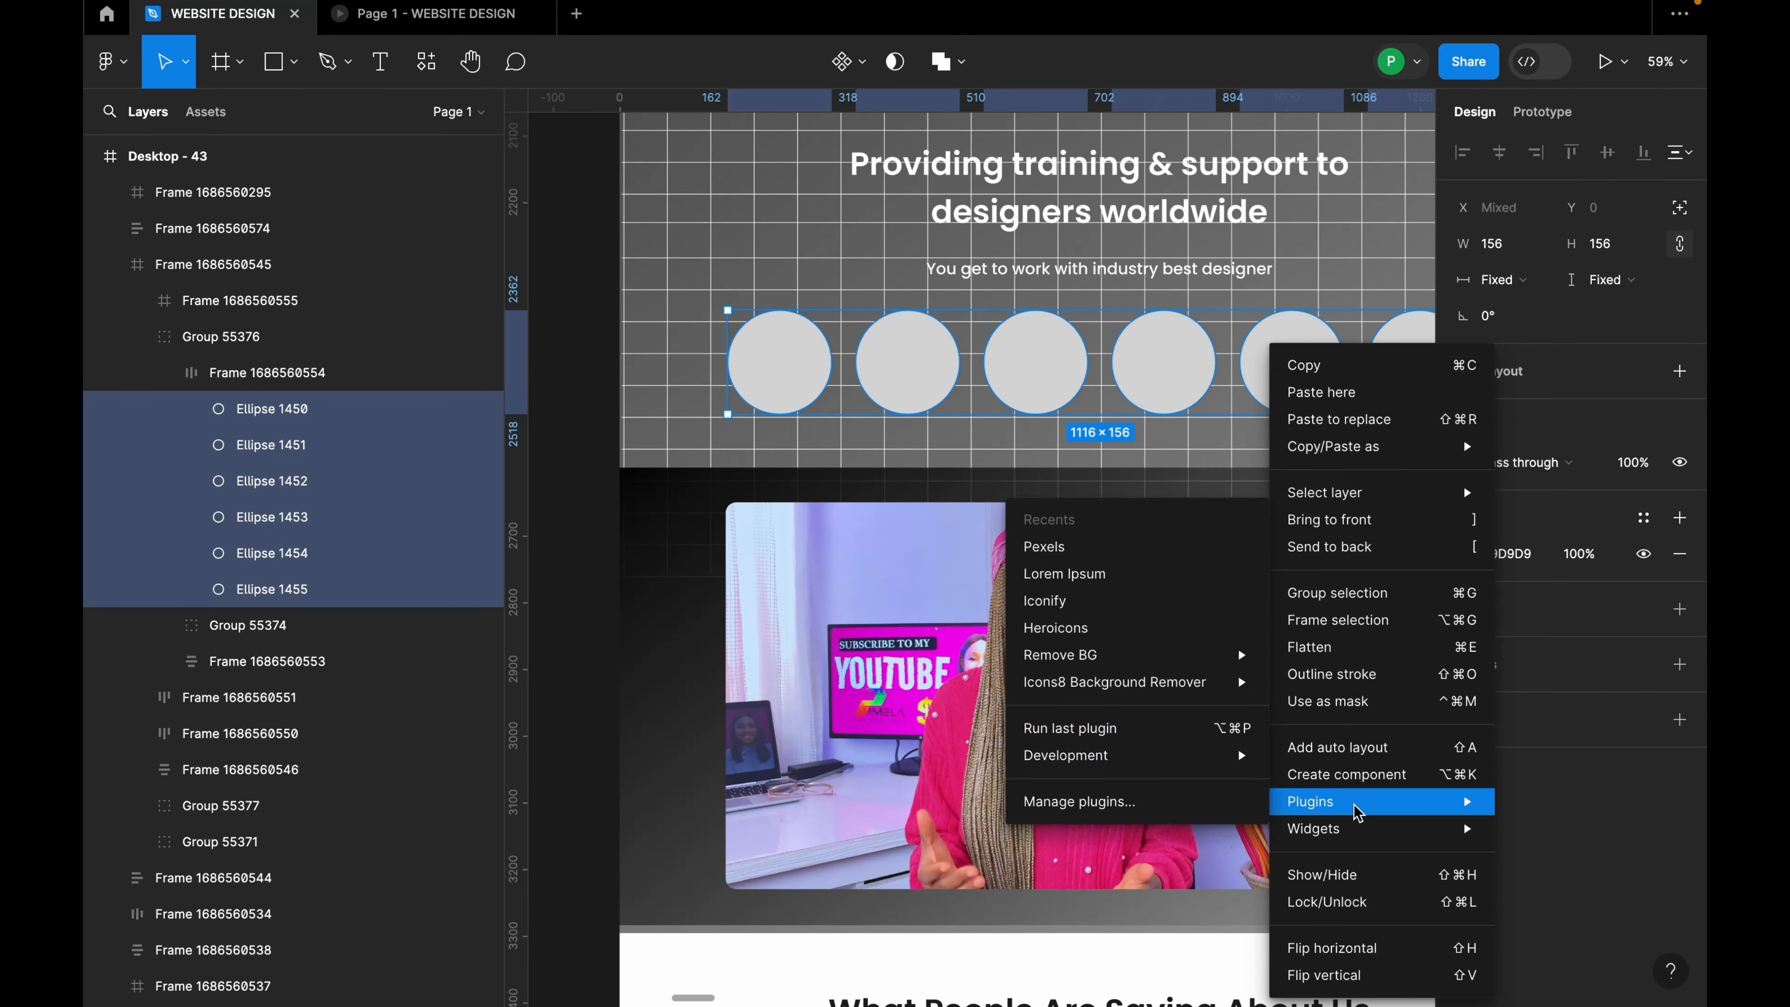
{"action": "left_click", "coordinate": [1096, 547]}
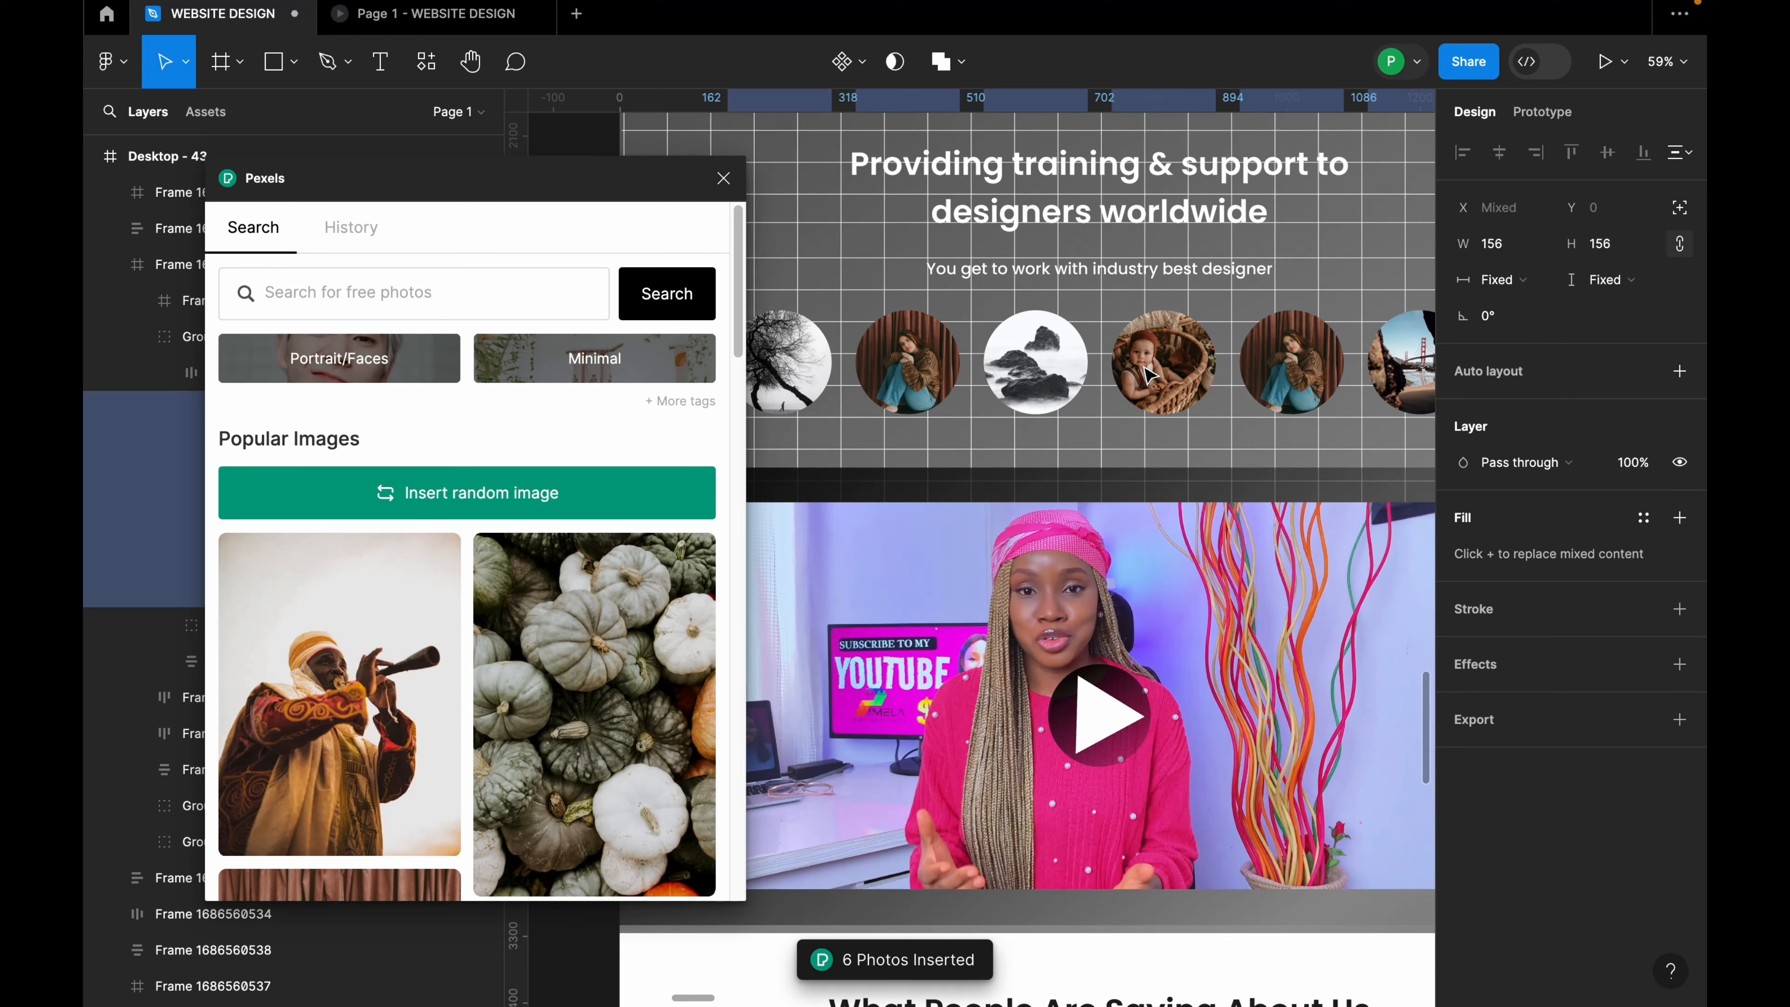
{"action": "left_click", "coordinate": [724, 180]}
{"action": "scroll", "coordinate": [744, 370], "scroll_direction": "down", "scroll_amount": 3}
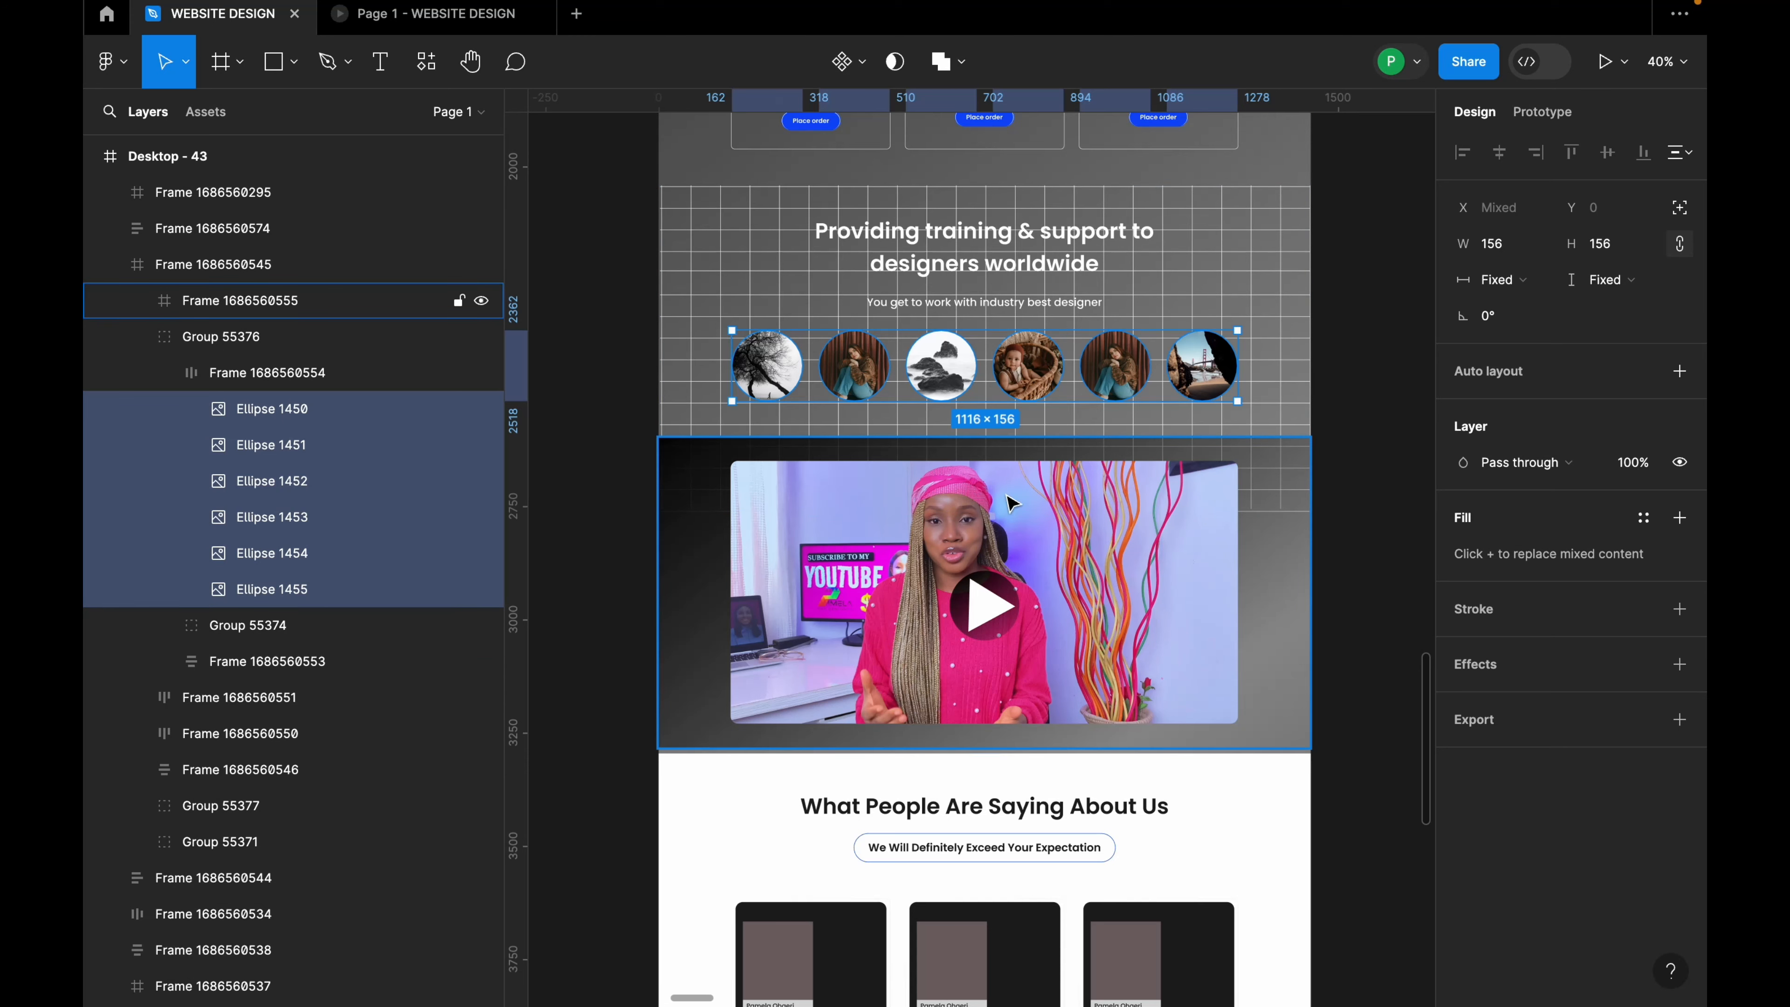
{"action": "scroll", "coordinate": [1001, 465], "scroll_direction": "down", "scroll_amount": 6}
Step: Select the first testimonial card's photo placeholder and show Pexels face photos for it
{"action": "scroll", "coordinate": [758, 421], "scroll_direction": "up", "scroll_amount": 1}
{"action": "scroll", "coordinate": [752, 412], "scroll_direction": "up", "scroll_amount": 4}
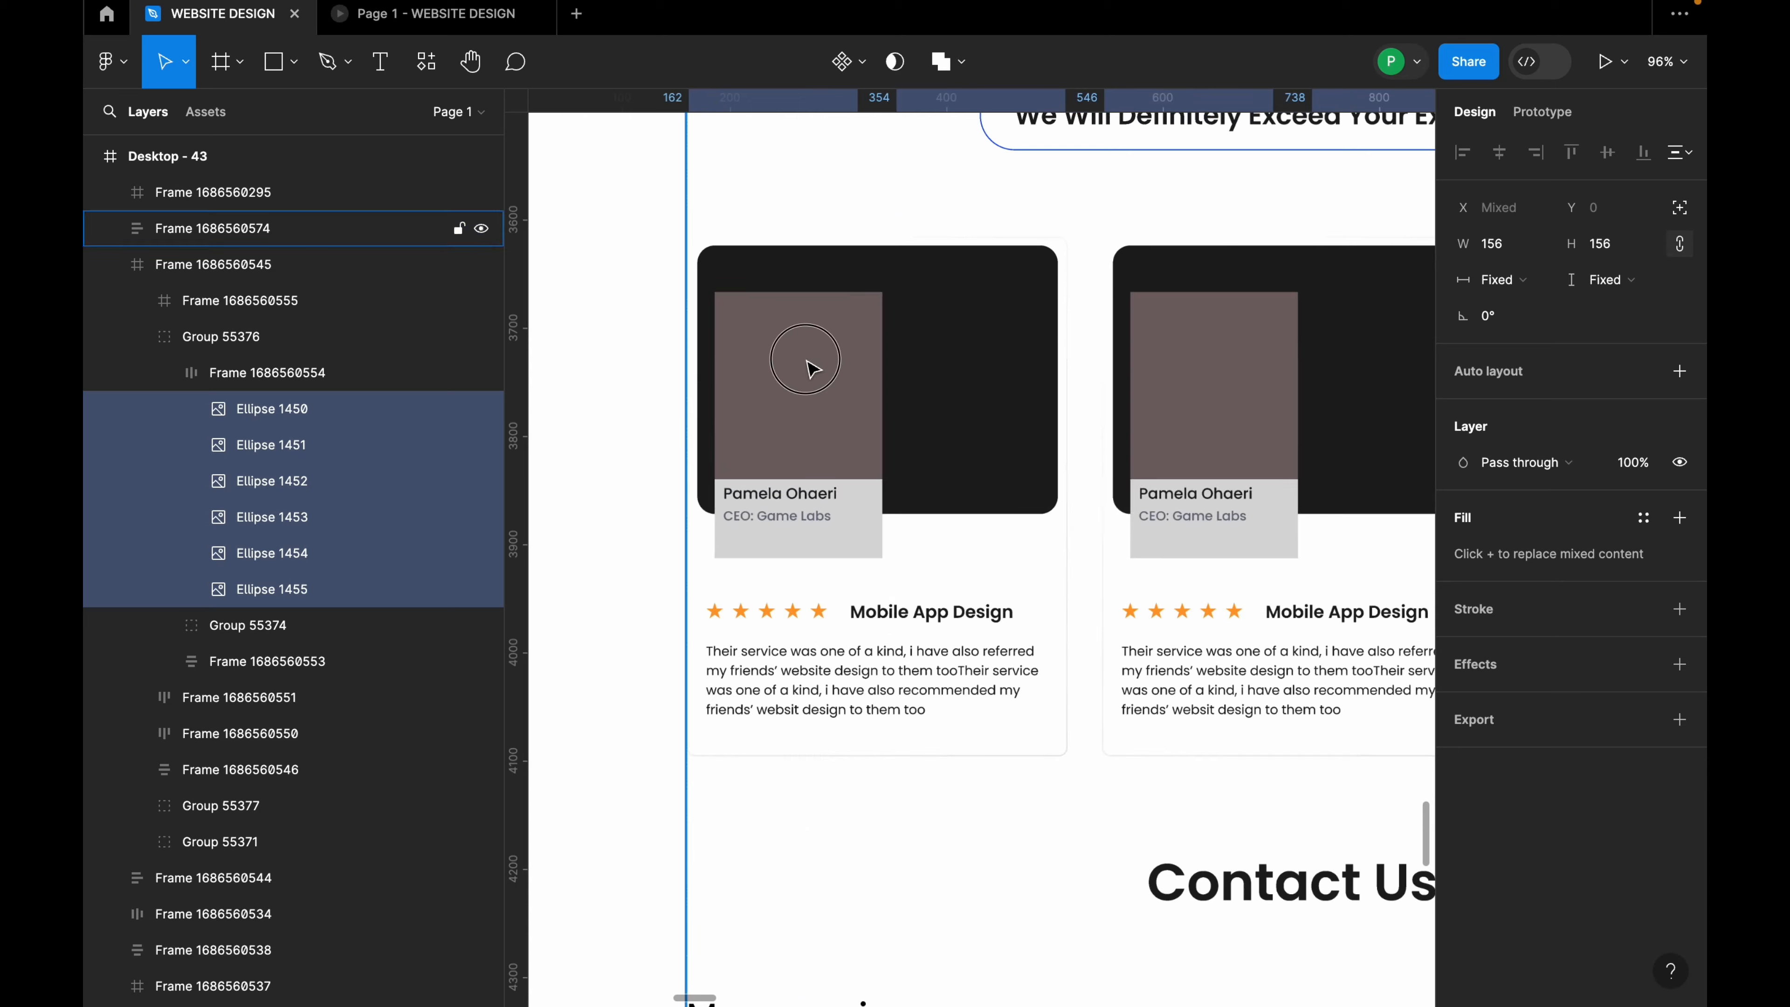
{"action": "double_click", "coordinate": [806, 358]}
{"action": "double_click", "coordinate": [807, 358]}
{"action": "double_click", "coordinate": [806, 358]}
{"action": "double_click", "coordinate": [806, 358]}
{"action": "double_click", "coordinate": [810, 366]}
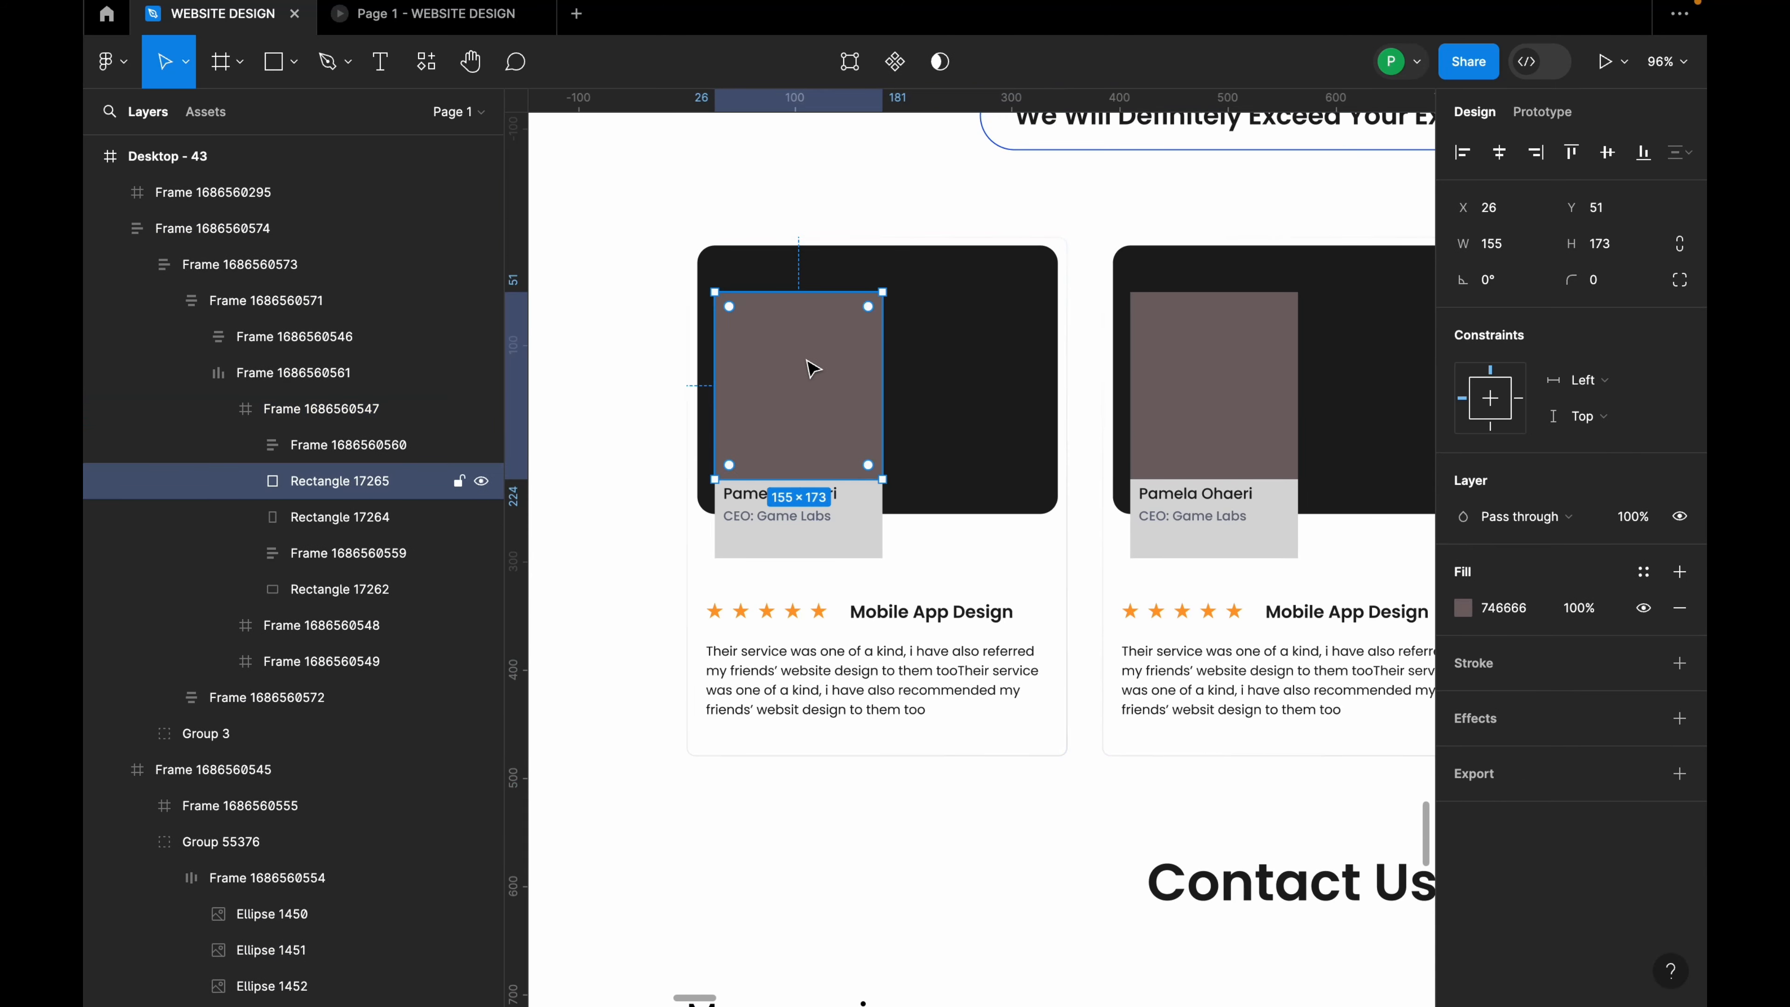
{"action": "right_click", "coordinate": [810, 365]}
{"action": "mouse_move", "coordinate": [931, 800]}
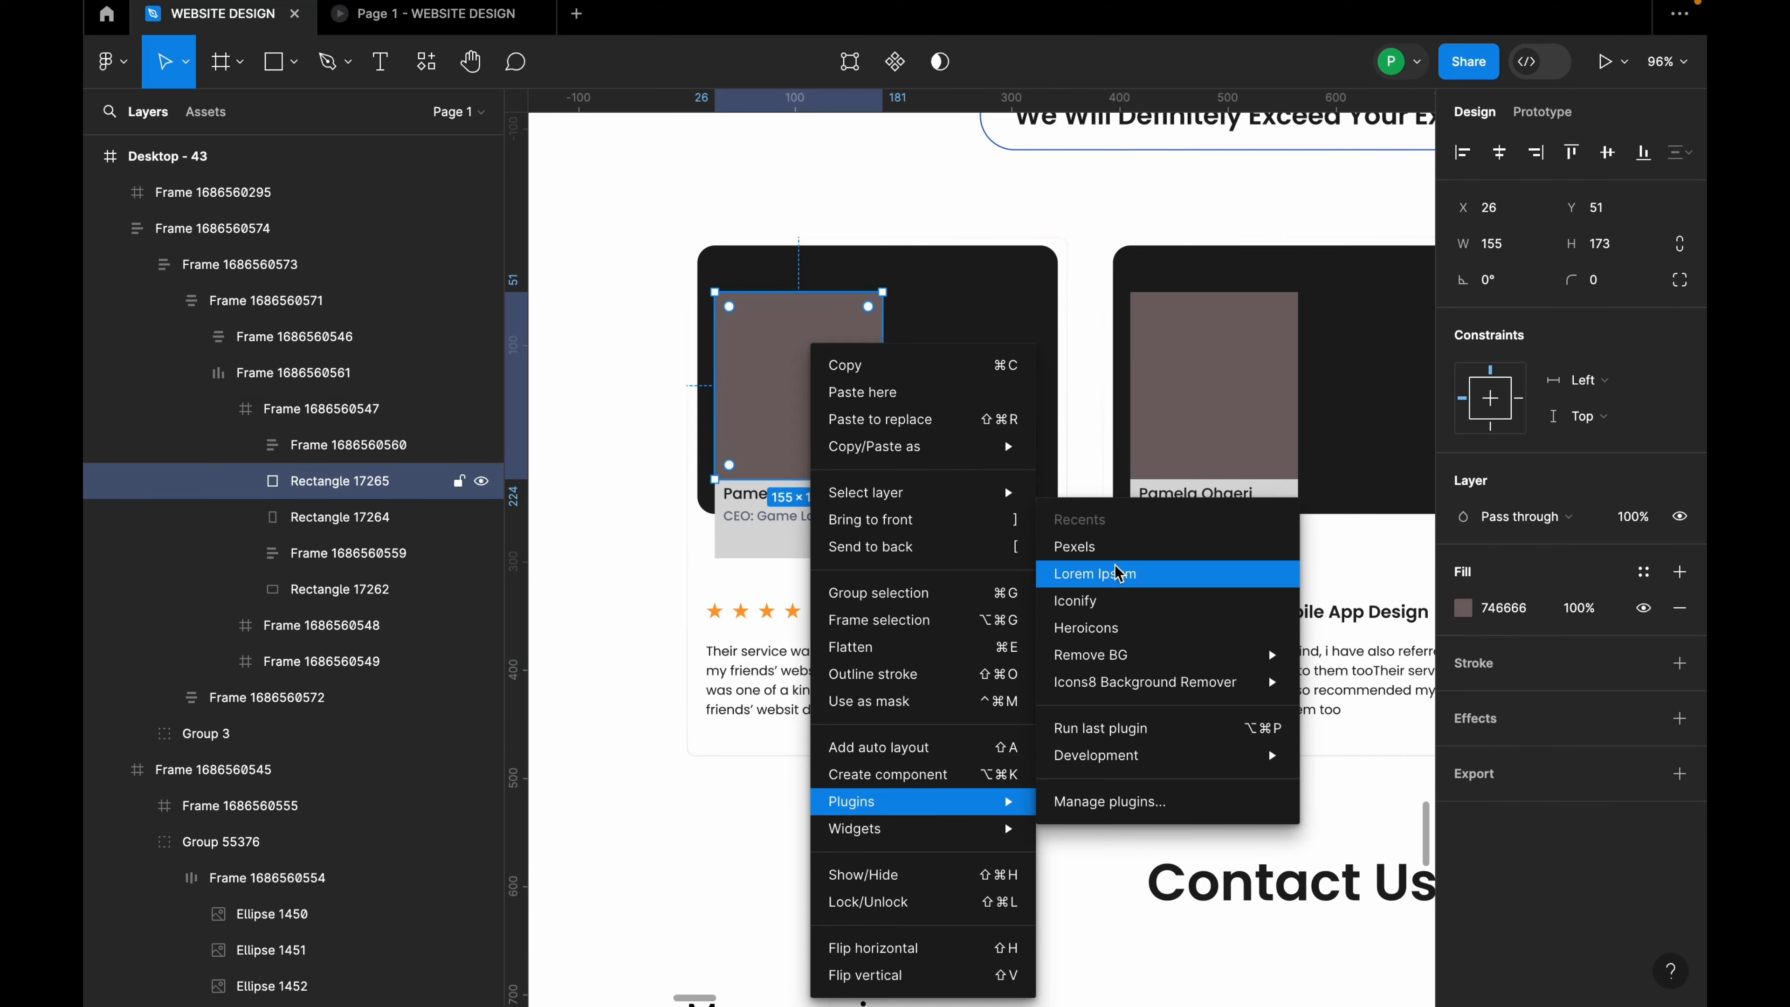
{"action": "left_click", "coordinate": [1121, 547]}
{"action": "left_click", "coordinate": [411, 386]}
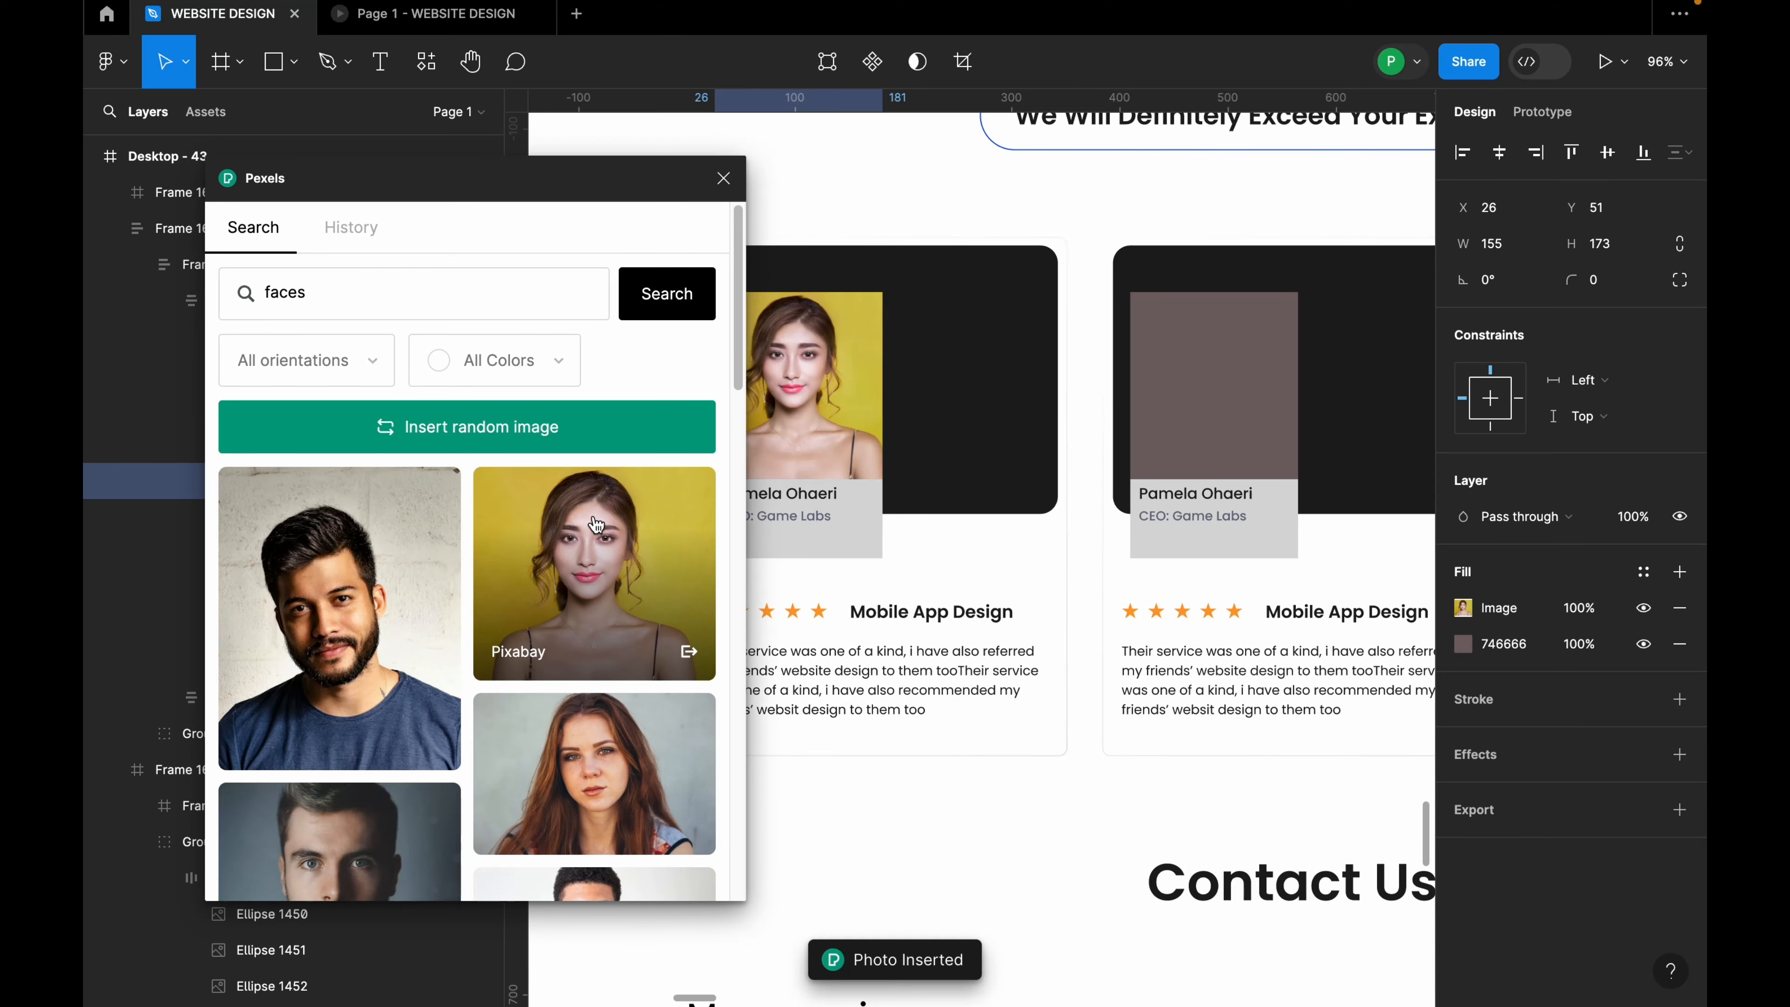
Step: Fill the second and third cards with the red-haired woman and bearded man portraits
{"action": "left_click", "coordinate": [1205, 386]}
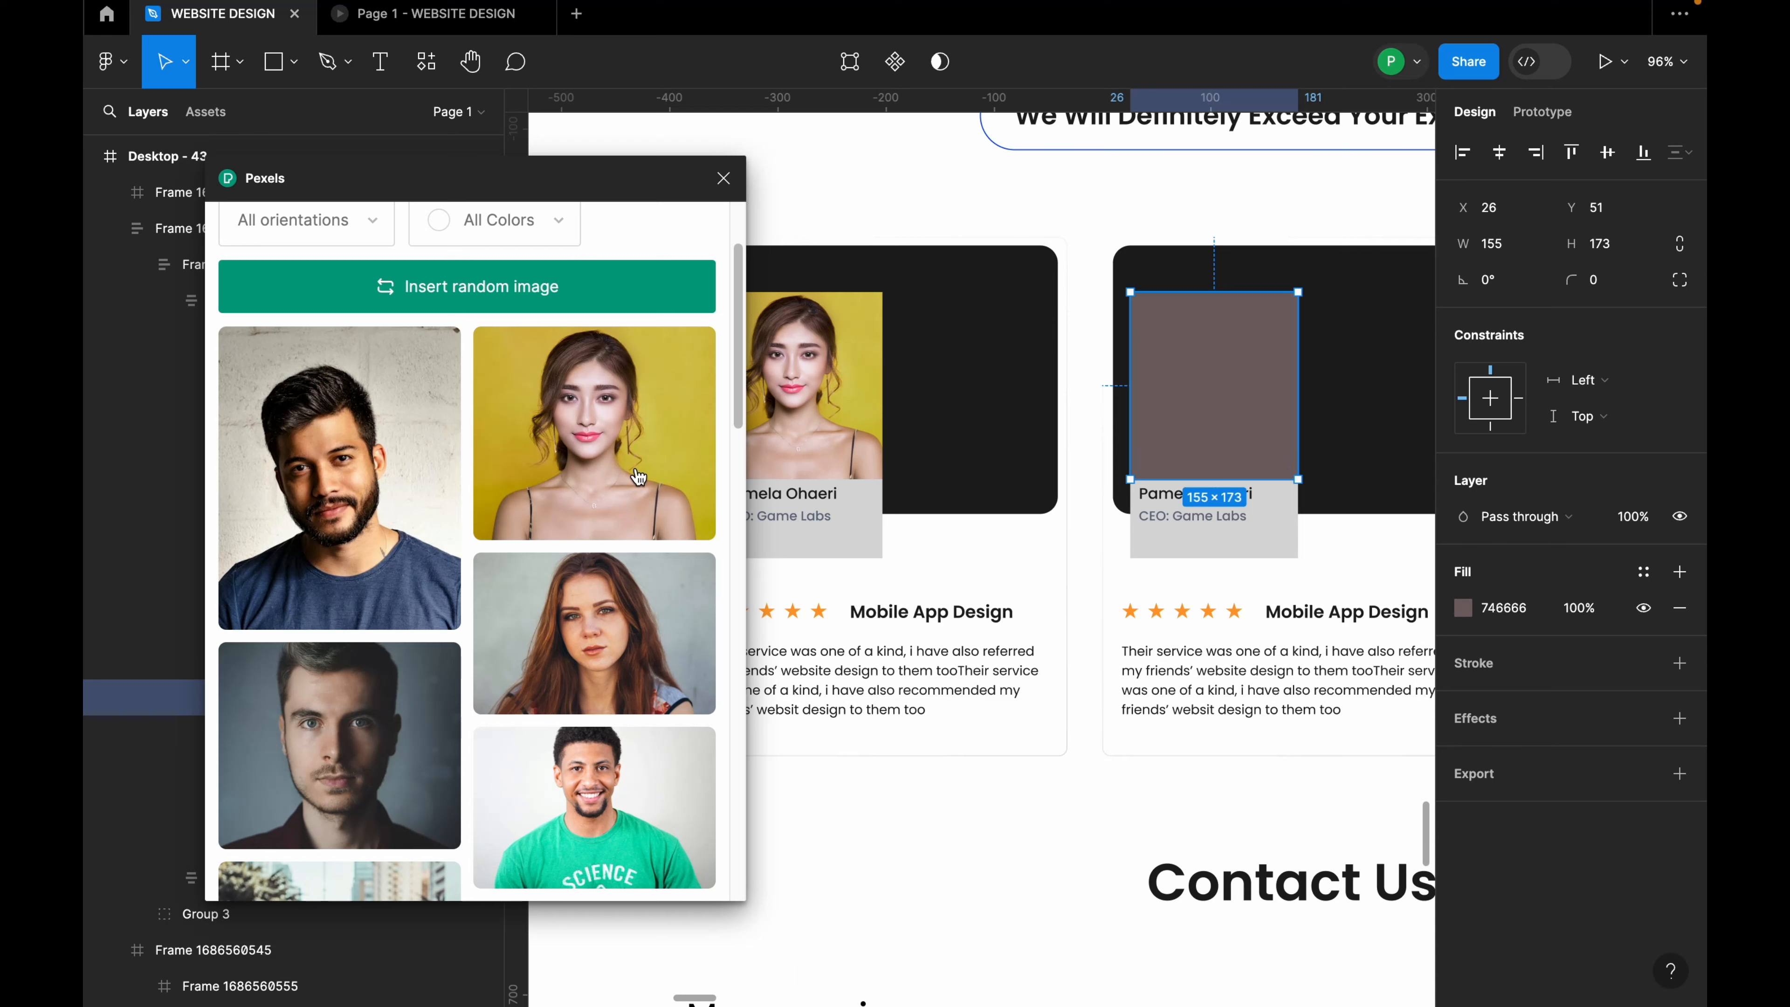
{"action": "left_click", "coordinate": [594, 635]}
{"action": "key", "text": "ctrl+minus"}
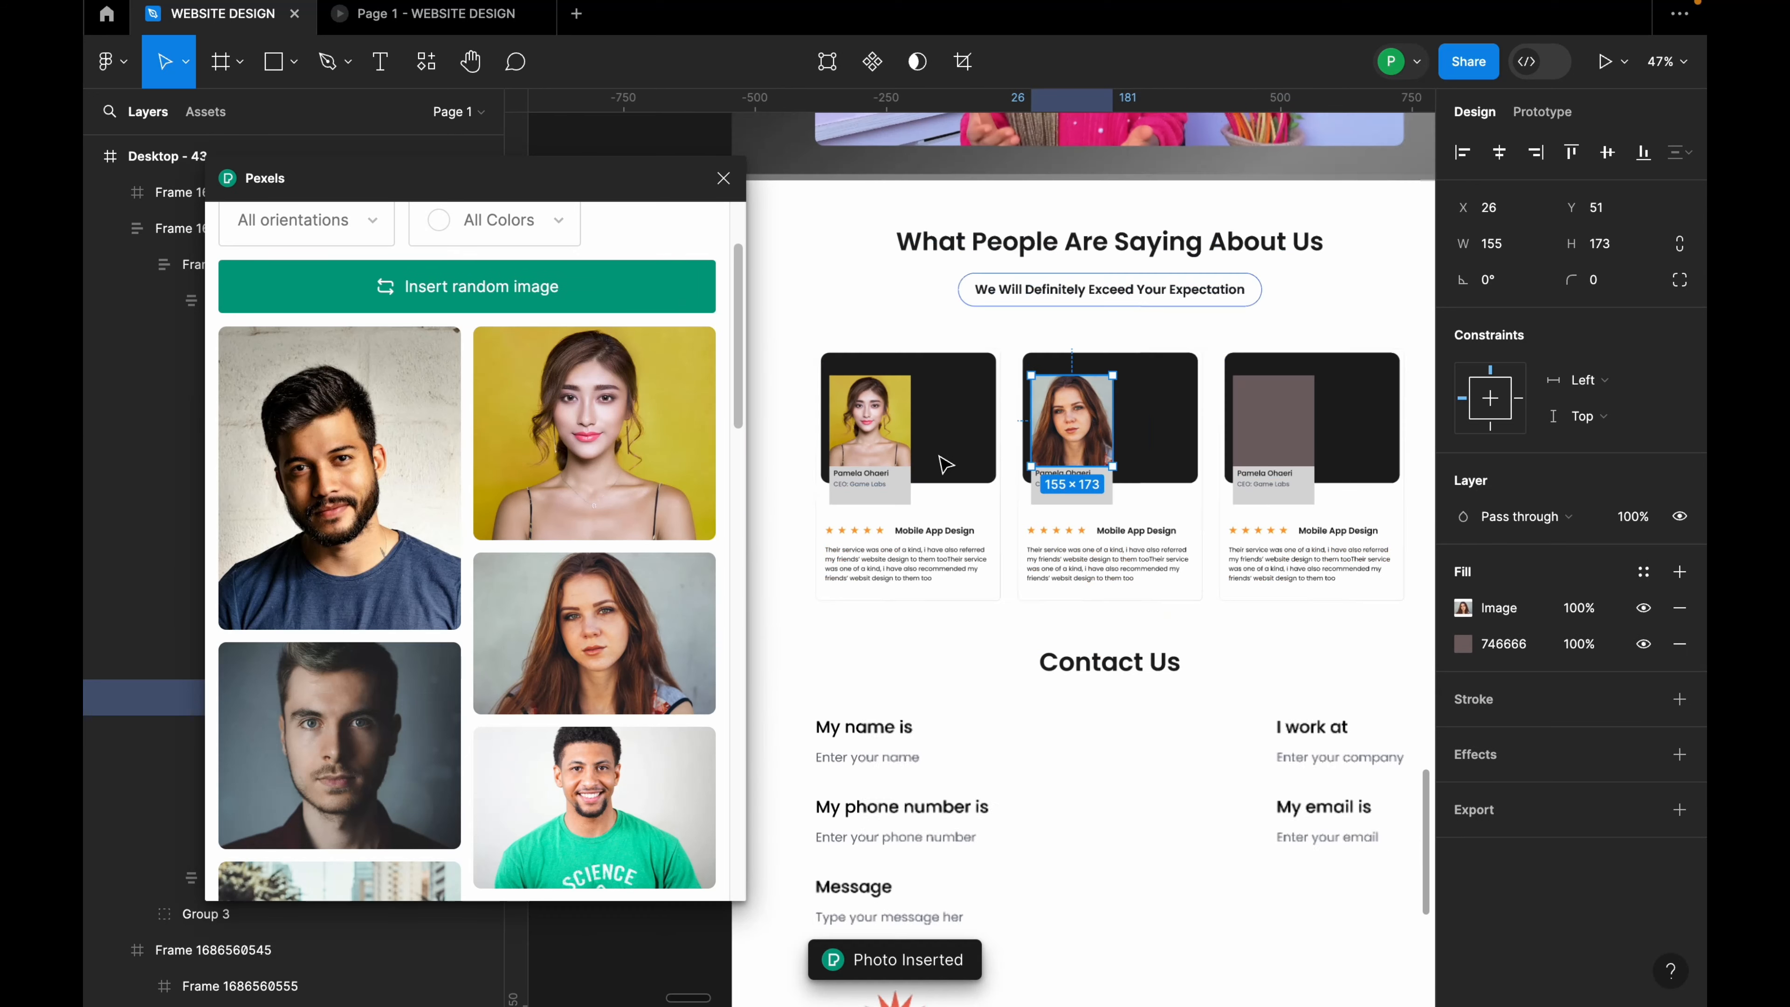
{"action": "left_click", "coordinate": [1249, 432]}
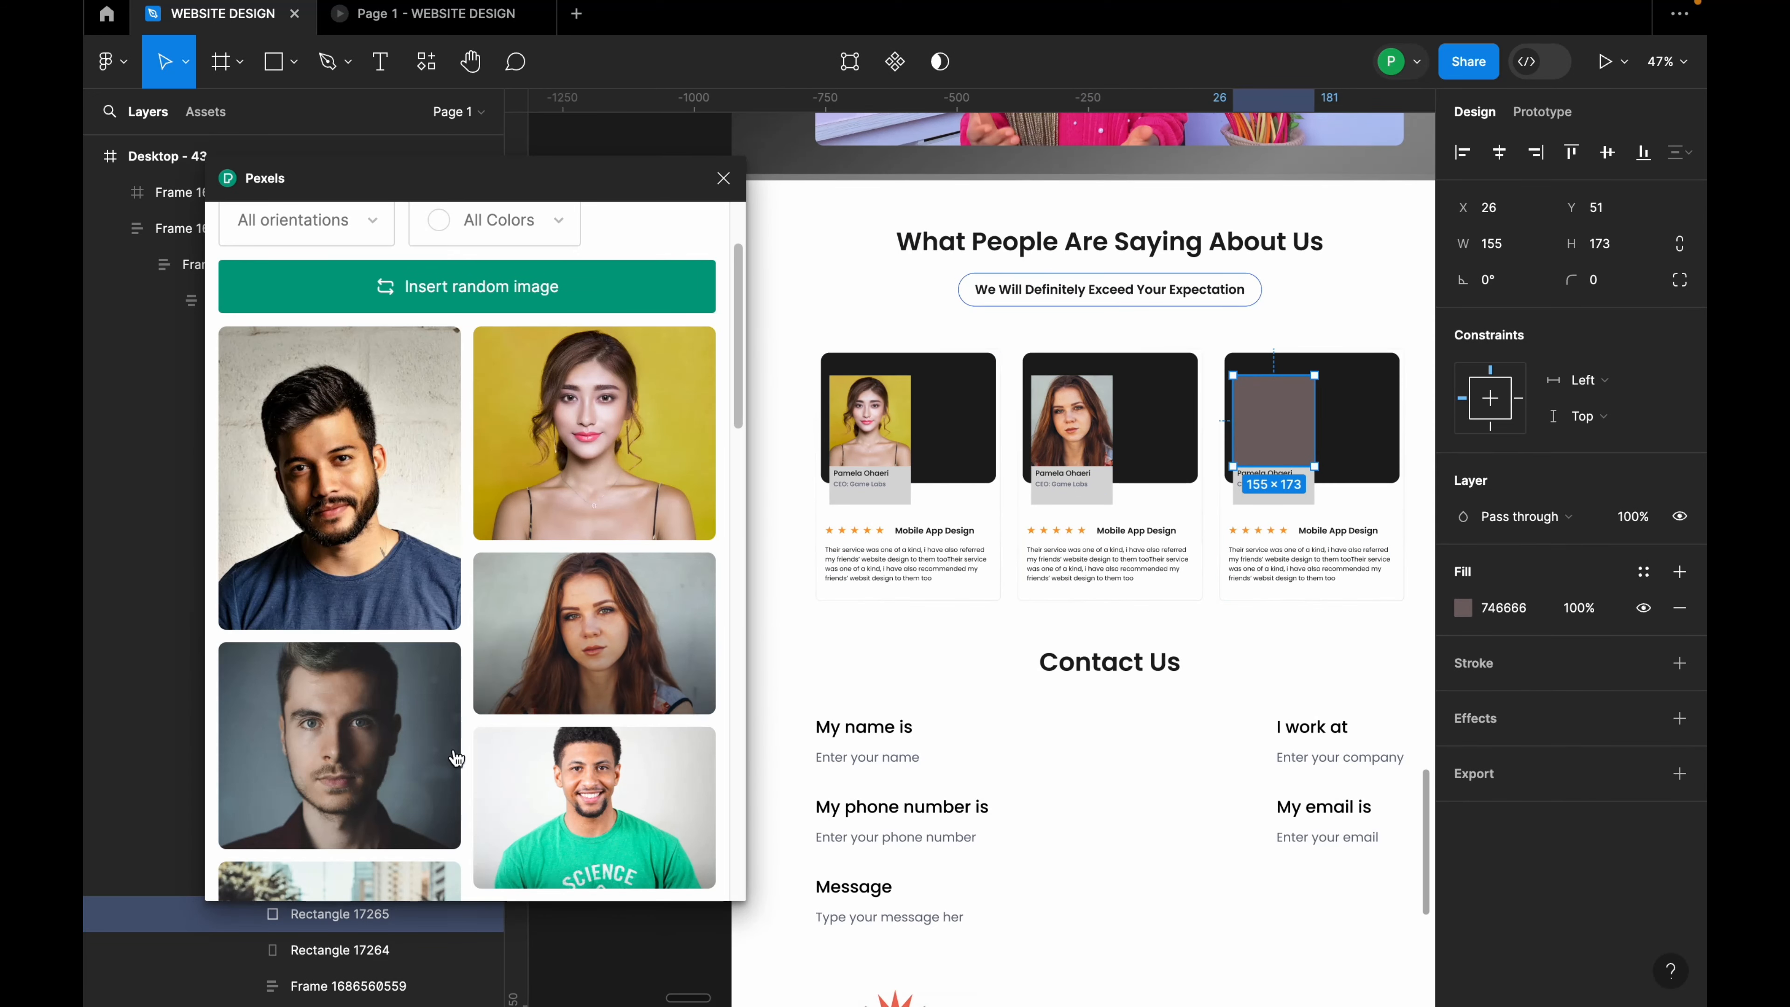
{"action": "left_click", "coordinate": [396, 557]}
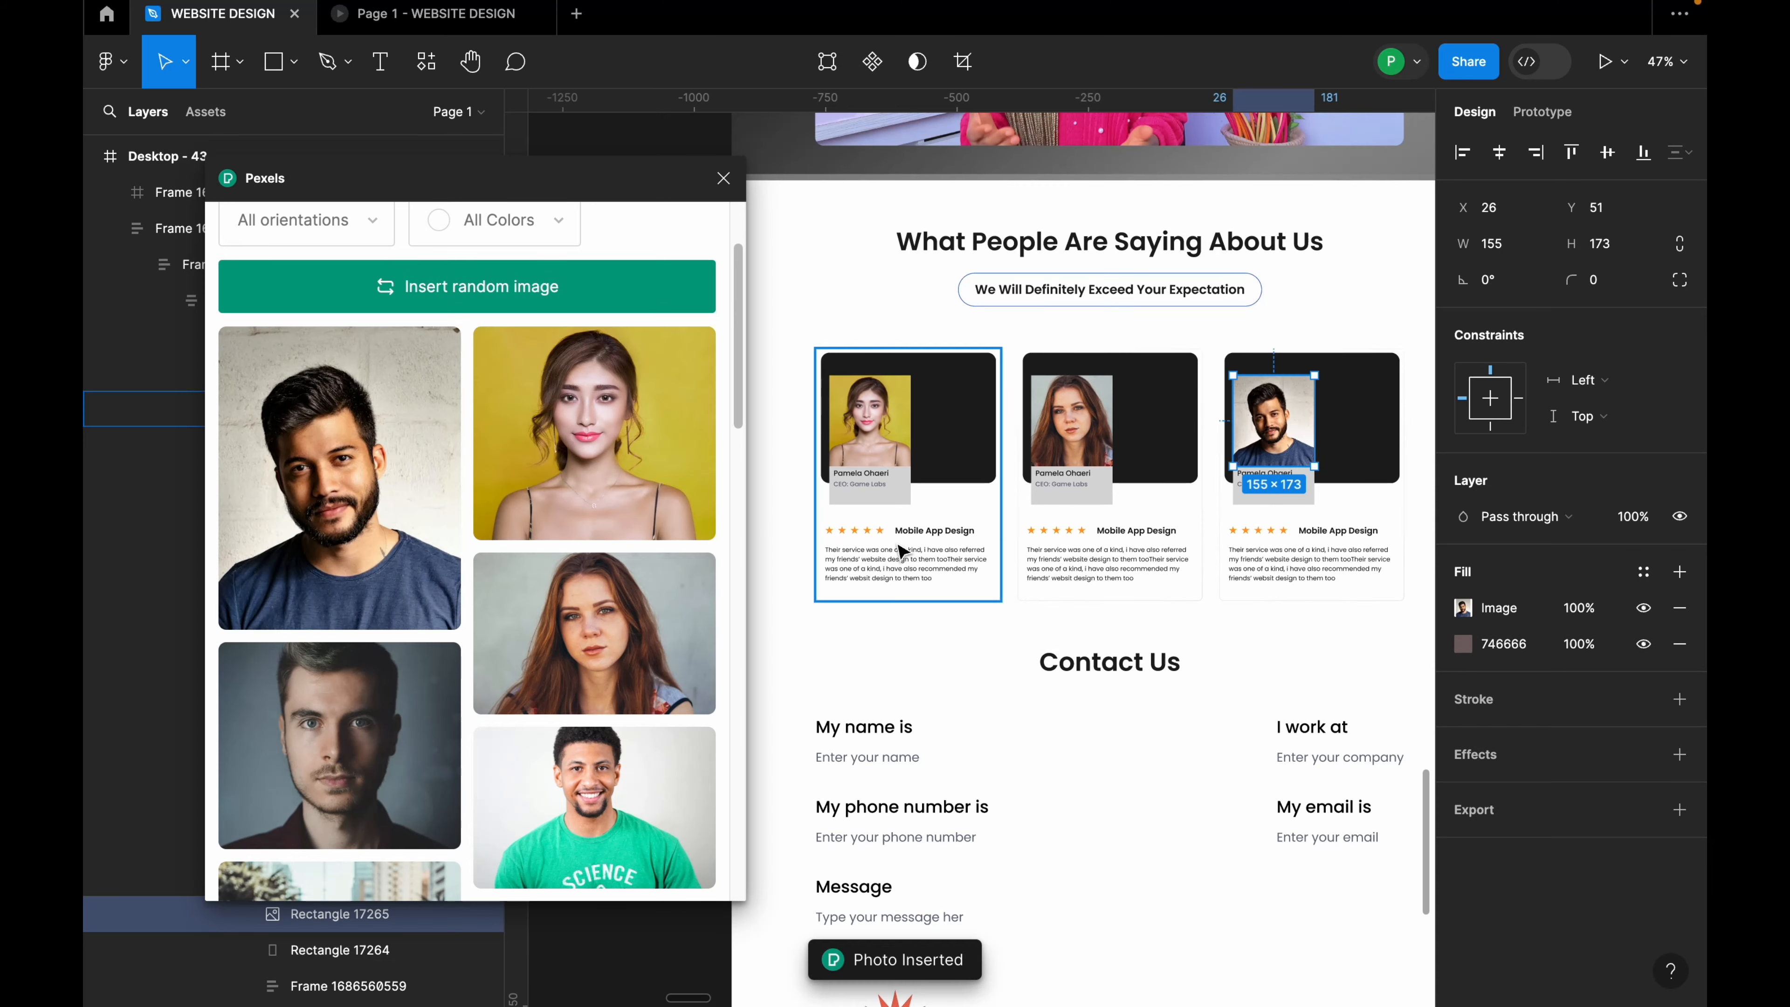
{"action": "scroll", "coordinate": [897, 545], "scroll_direction": "down", "scroll_amount": 2}
{"action": "scroll", "coordinate": [1201, 480], "scroll_direction": "up", "scroll_amount": 2}
{"action": "key", "text": "ctrl+minus"}
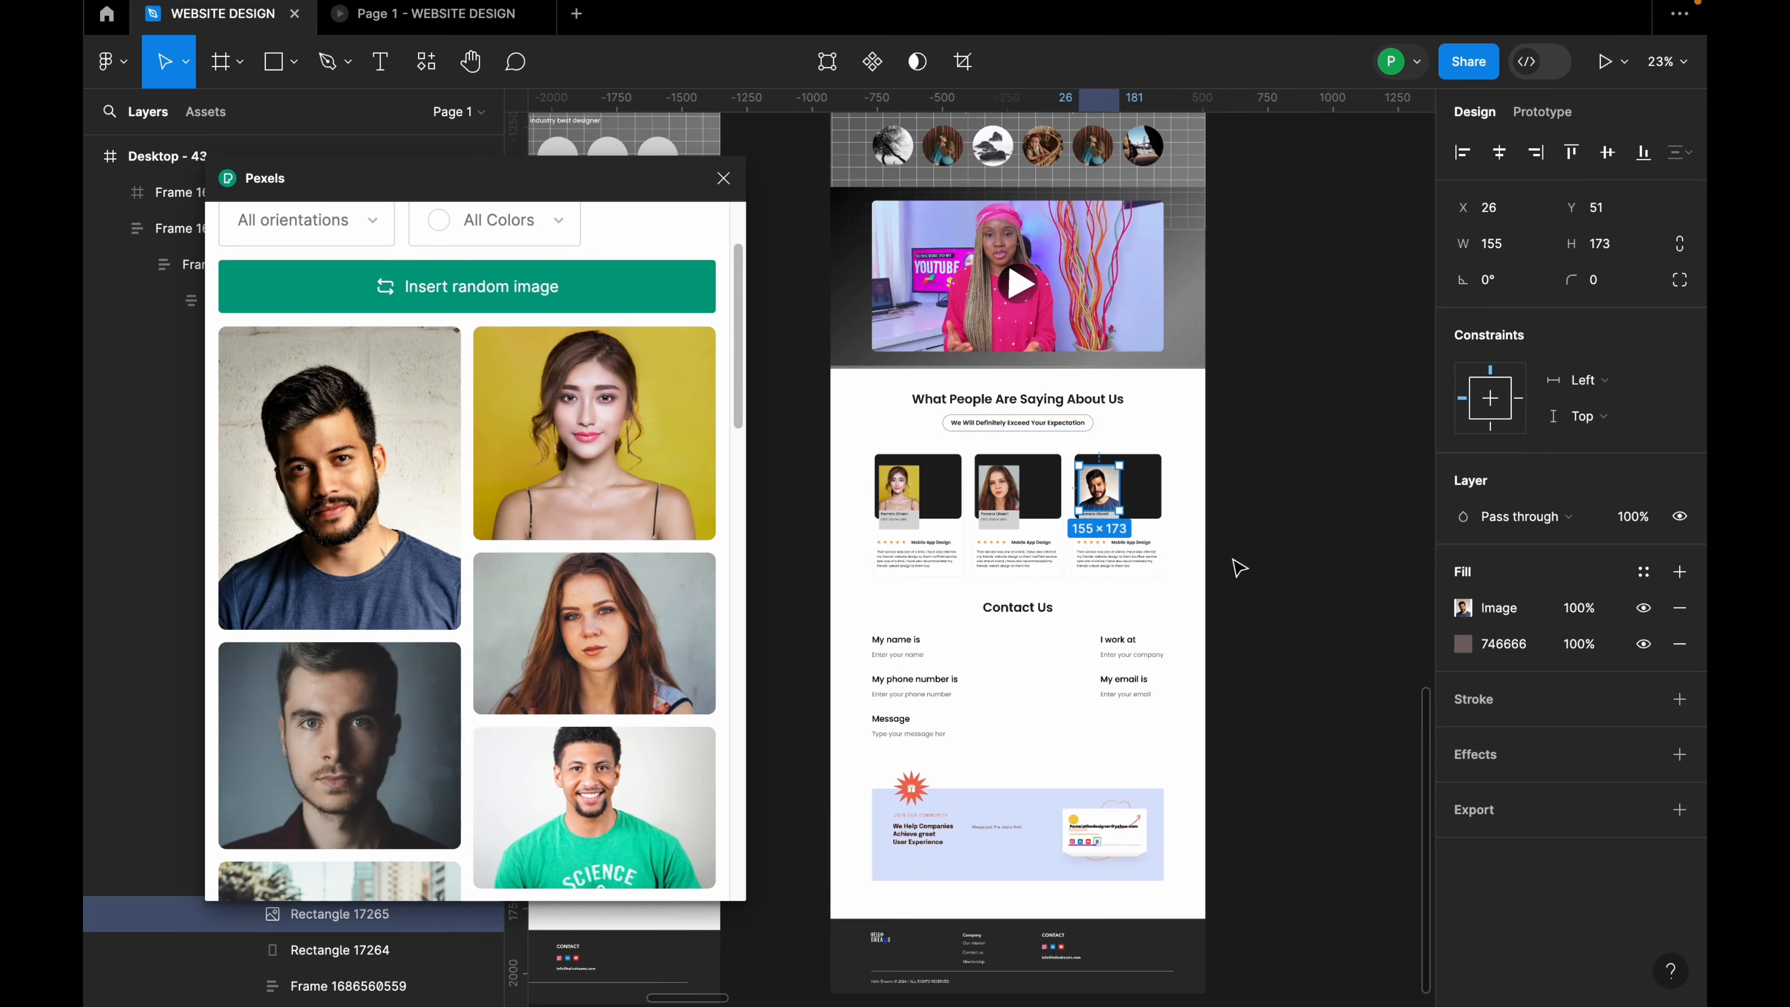
{"action": "left_click", "coordinate": [1243, 564]}
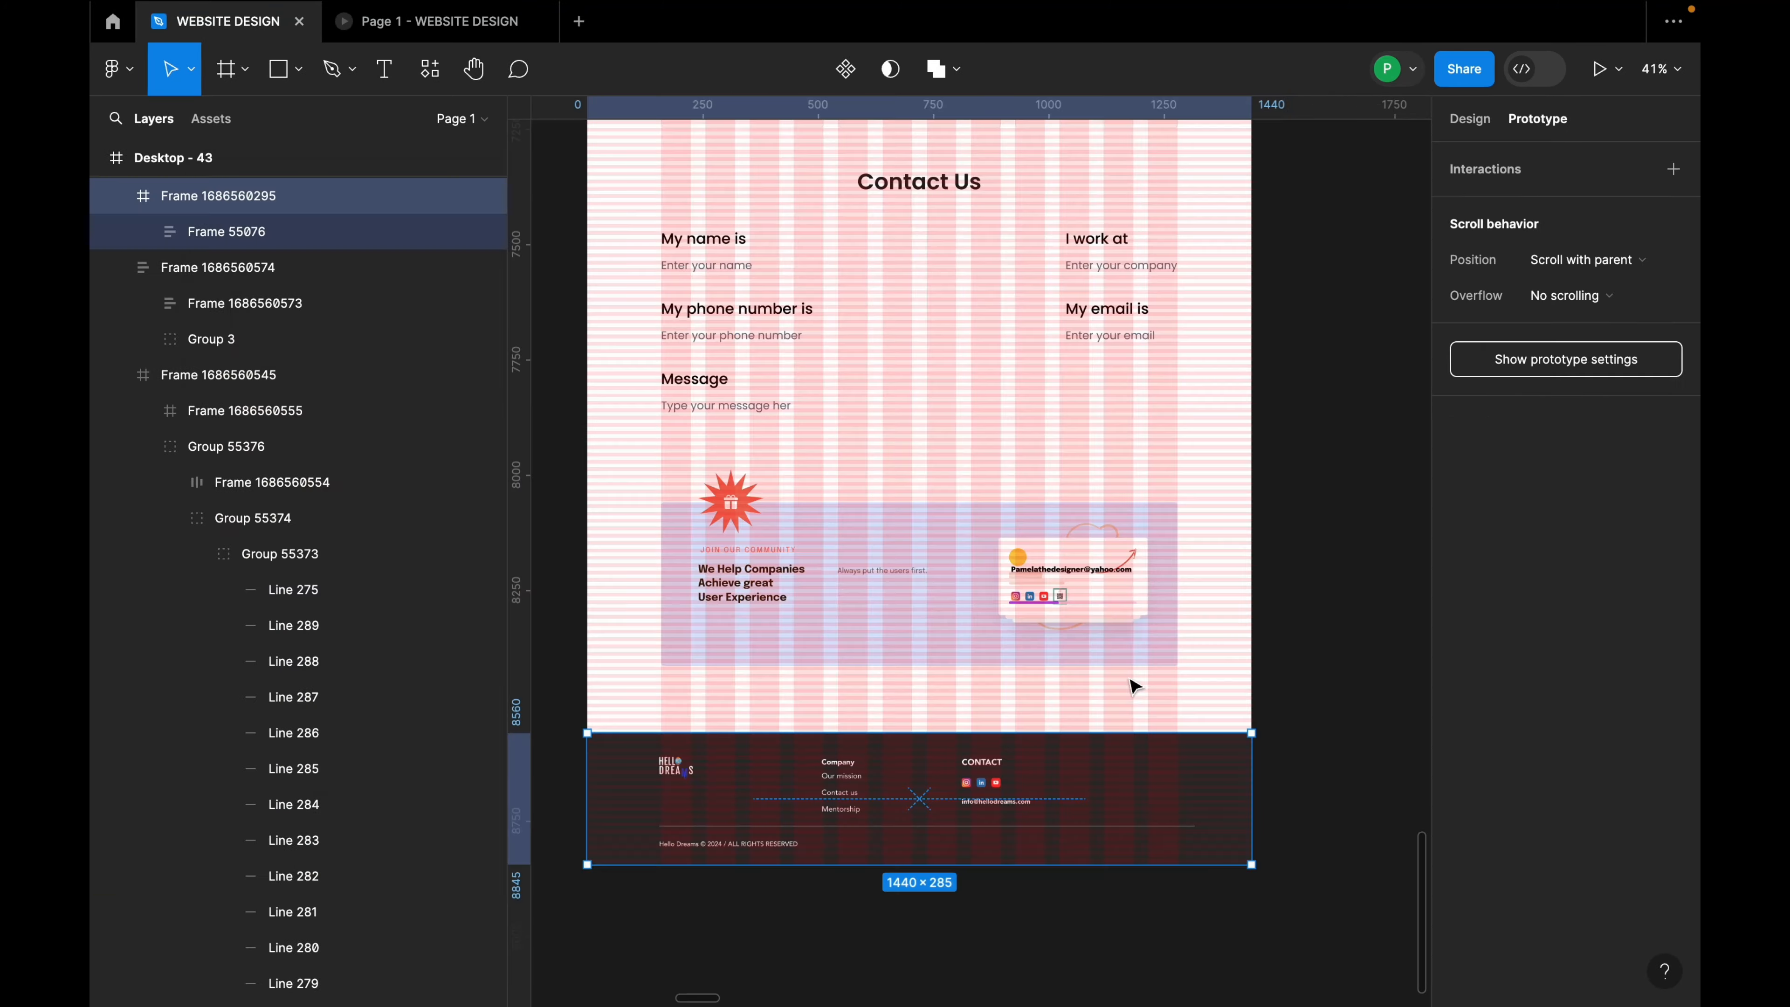